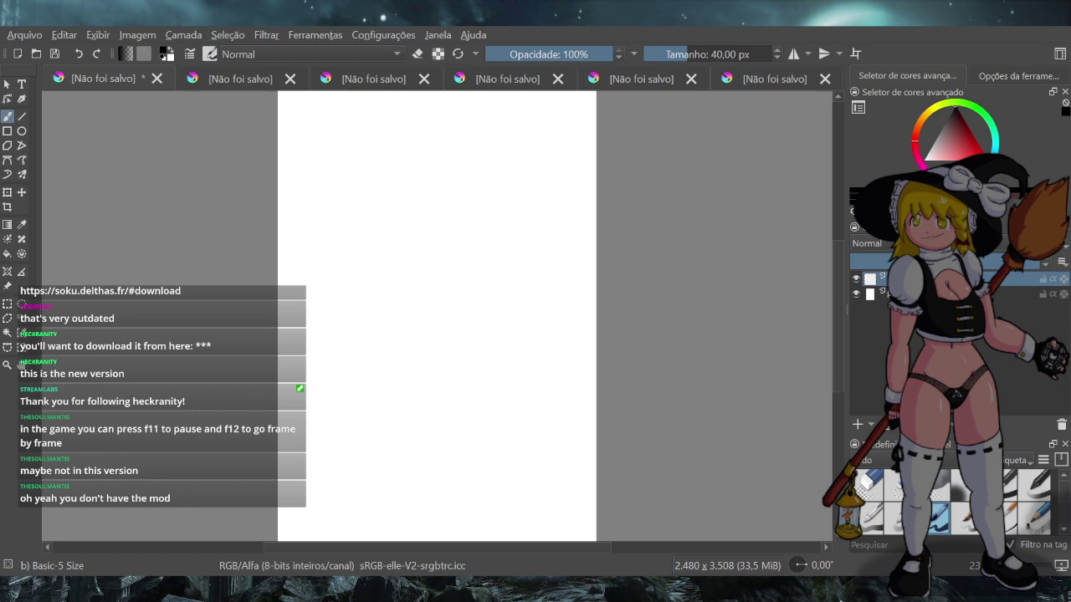
# Look through the open pixel-art sprite references, including the one with both fairies in the bamboo grove
pyautogui.click(227, 85)
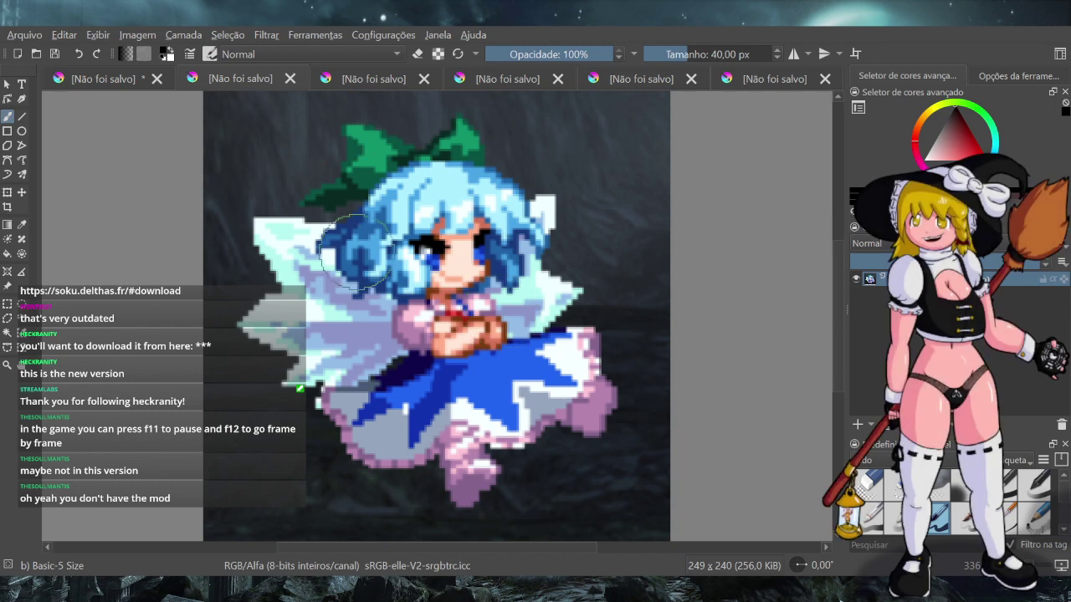
pyautogui.click(350, 69)
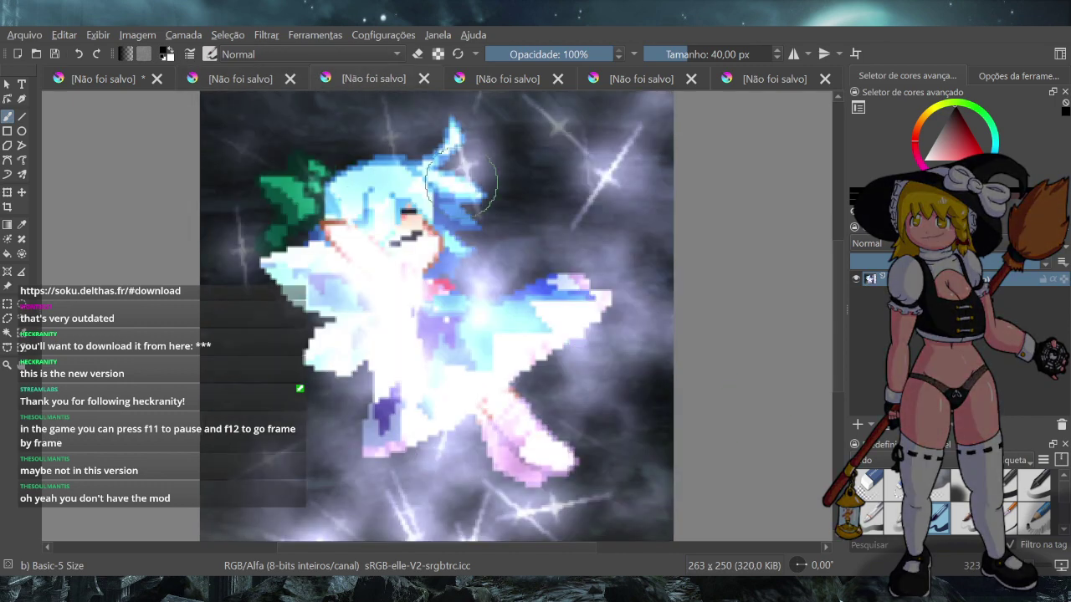
pyautogui.click(514, 78)
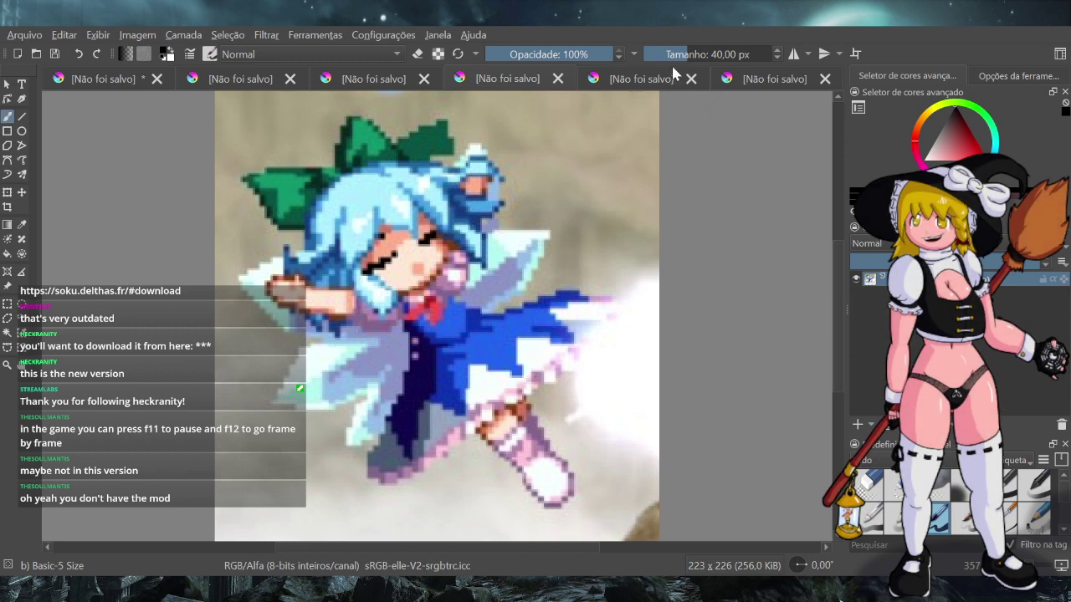
pyautogui.click(632, 77)
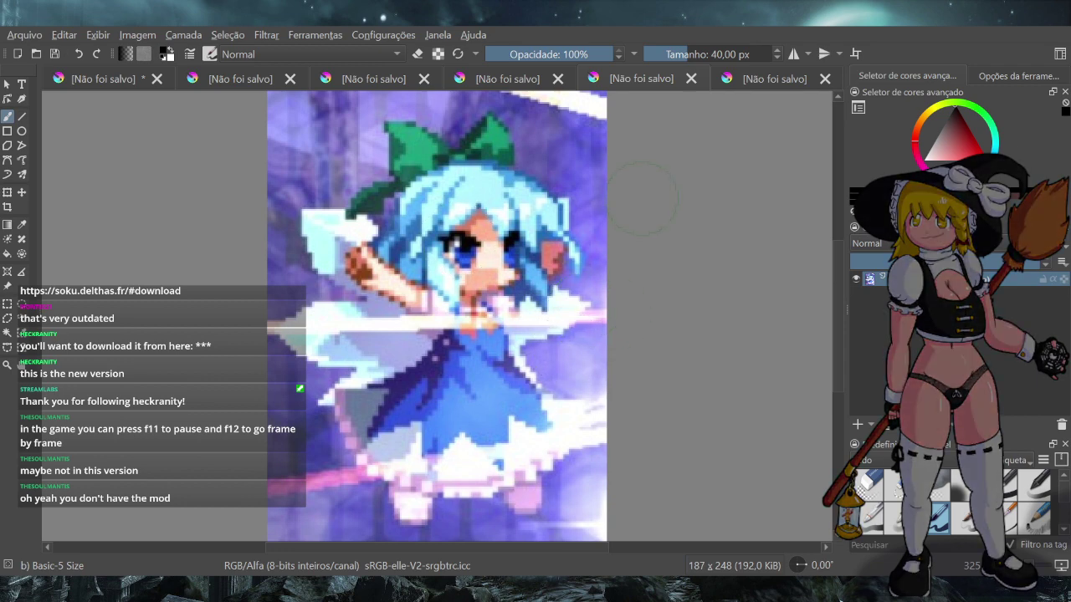
pyautogui.click(751, 80)
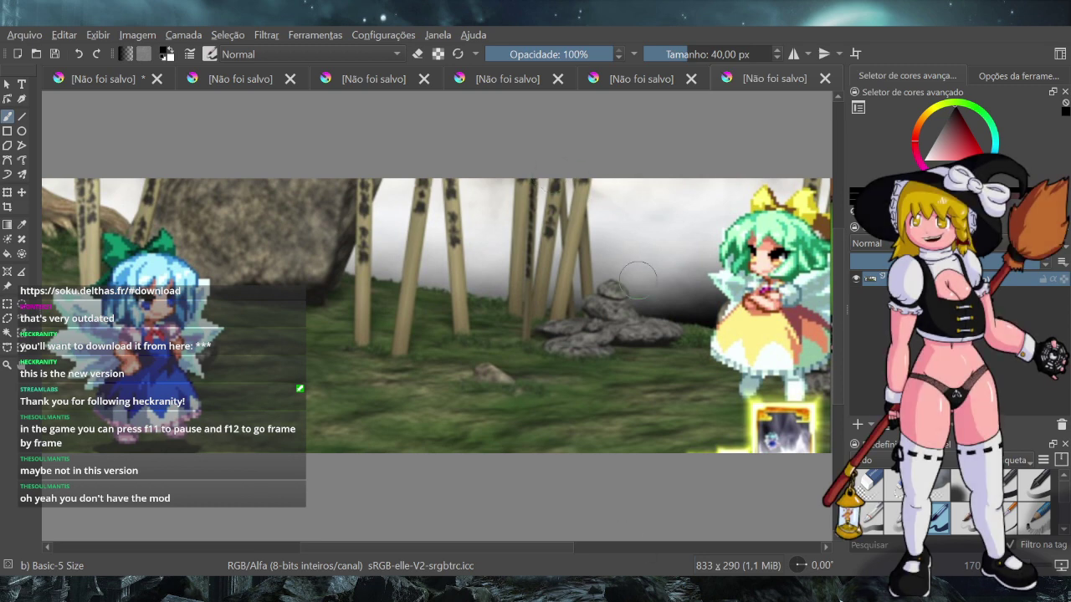
pyautogui.click(290, 79)
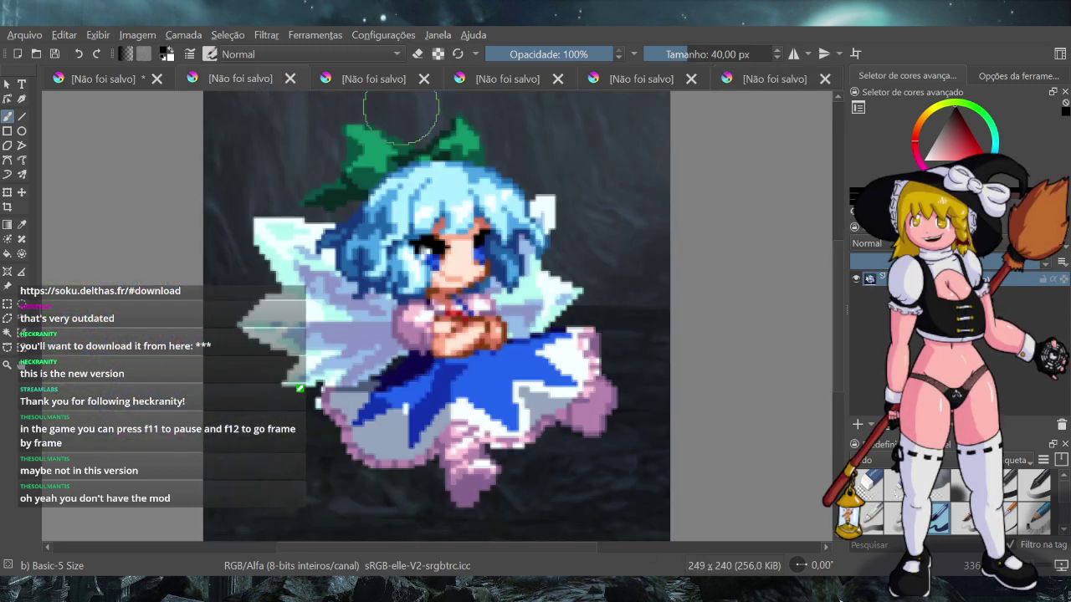
pyautogui.click(736, 82)
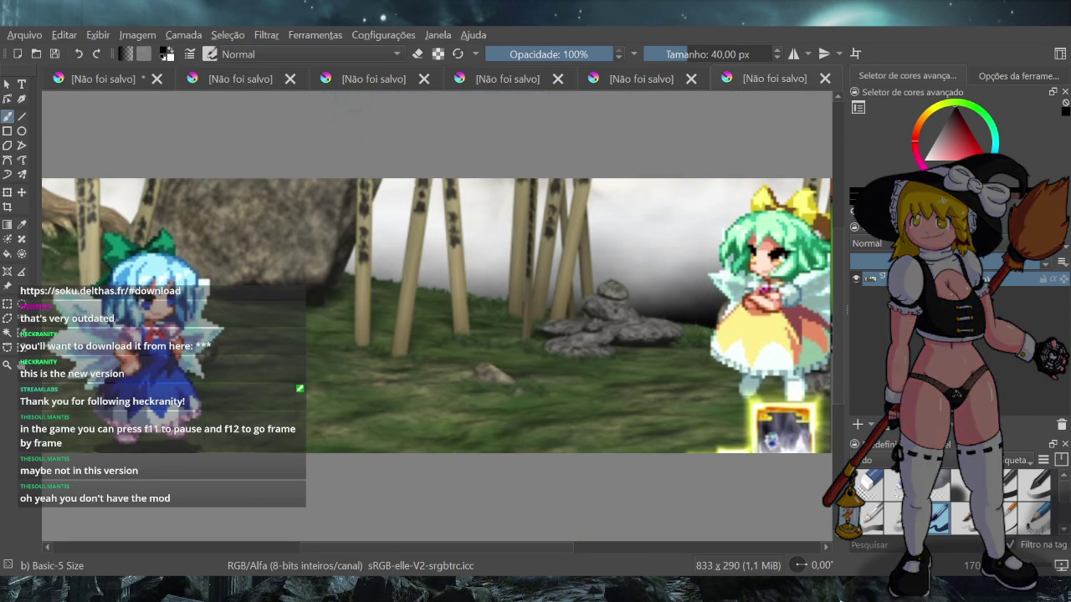
# Close the sparkling dark-background sprite and the closed-eyes sprite reference images
pyautogui.click(360, 82)
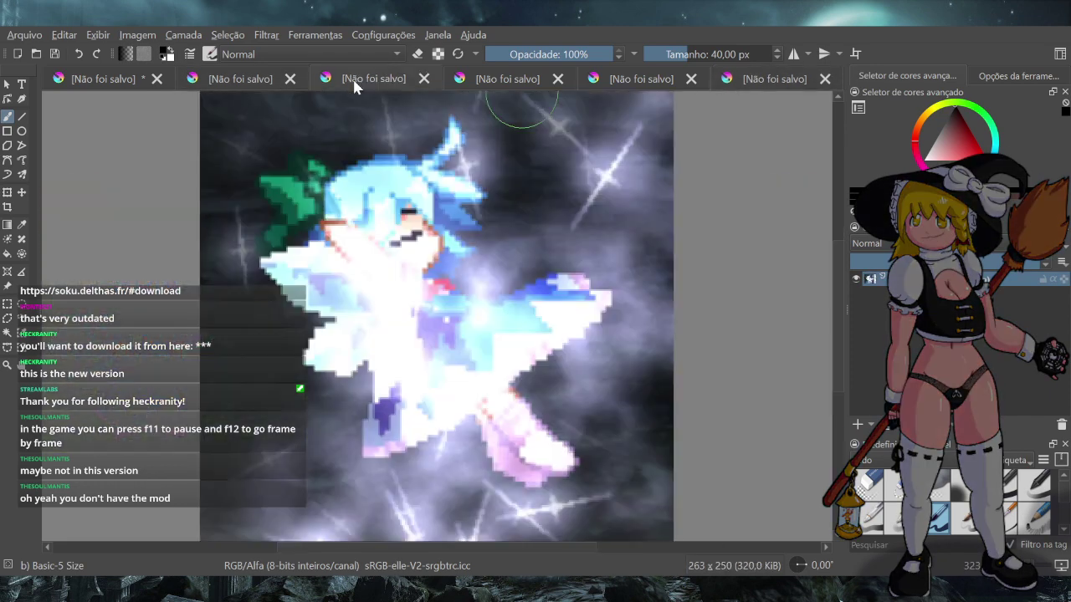
pyautogui.click(425, 78)
pyautogui.click(432, 78)
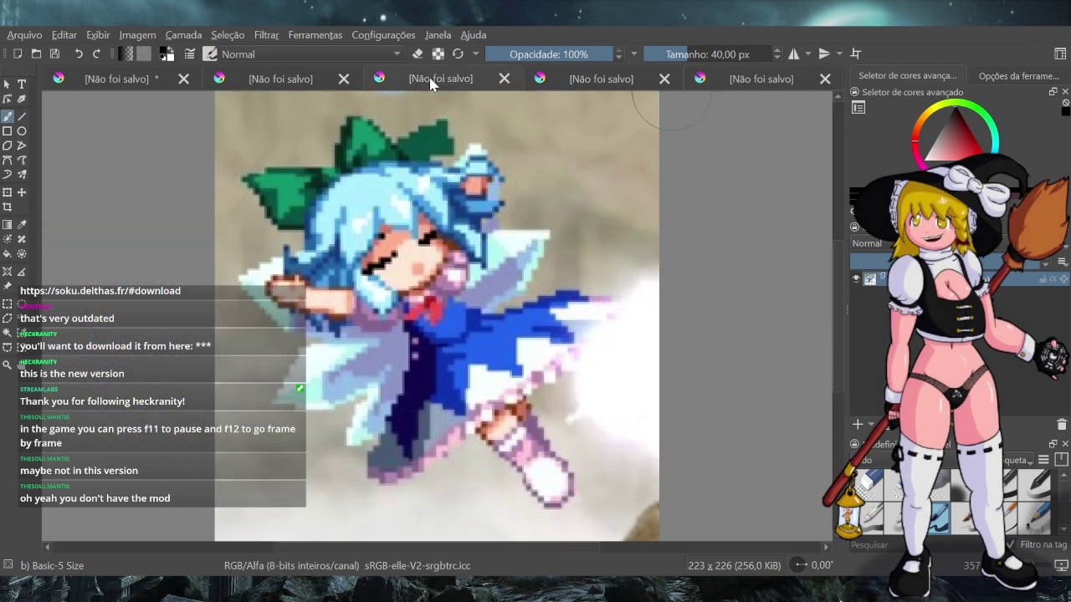
pyautogui.click(505, 79)
pyautogui.click(477, 80)
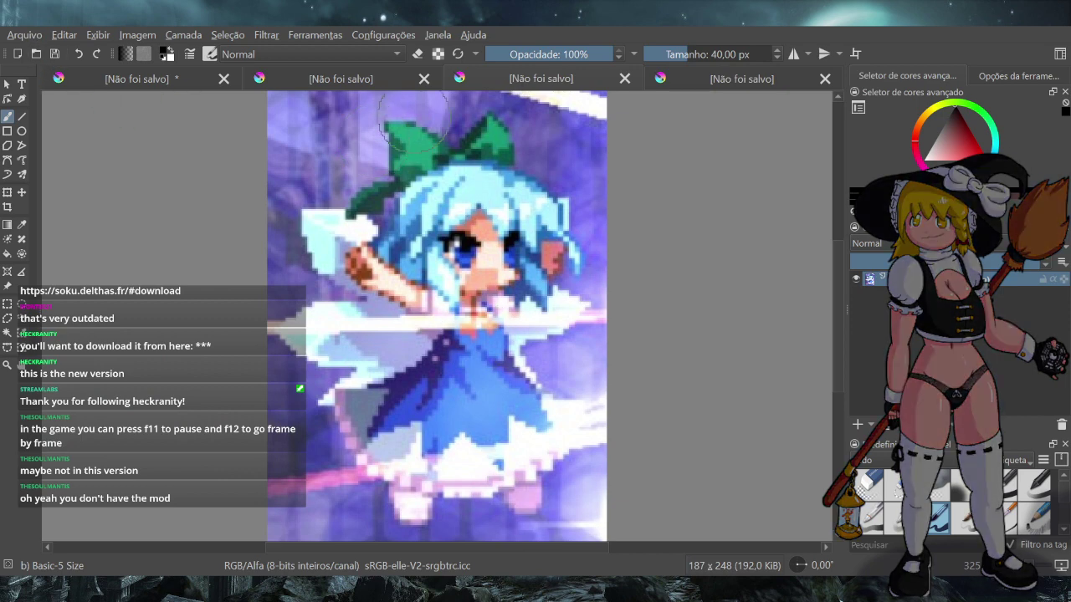
# Compare the remaining sprite references and close the one with the purple background
pyautogui.click(308, 78)
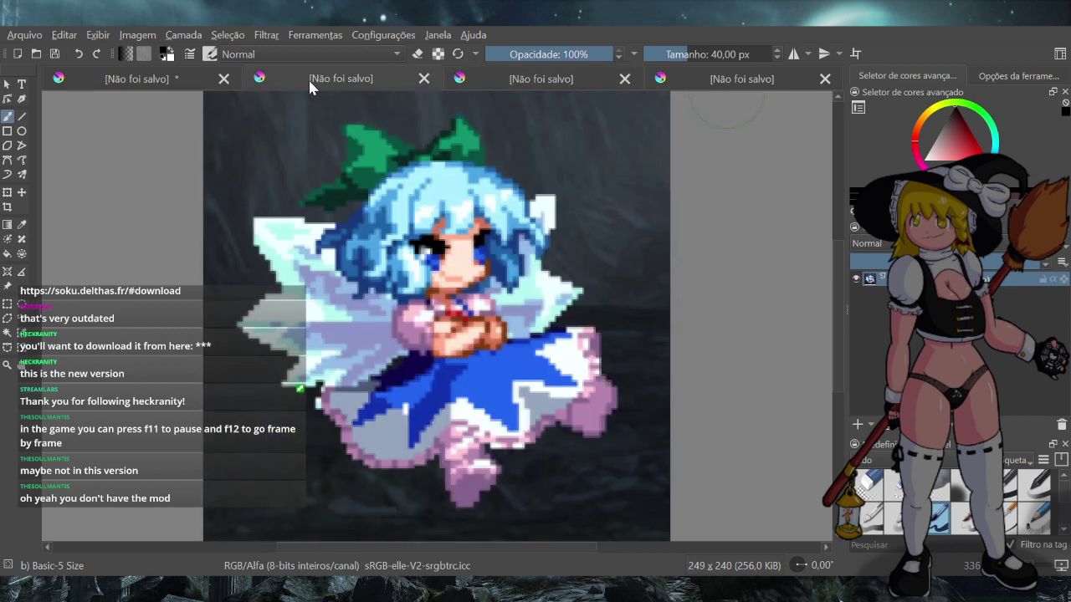
pyautogui.click(553, 81)
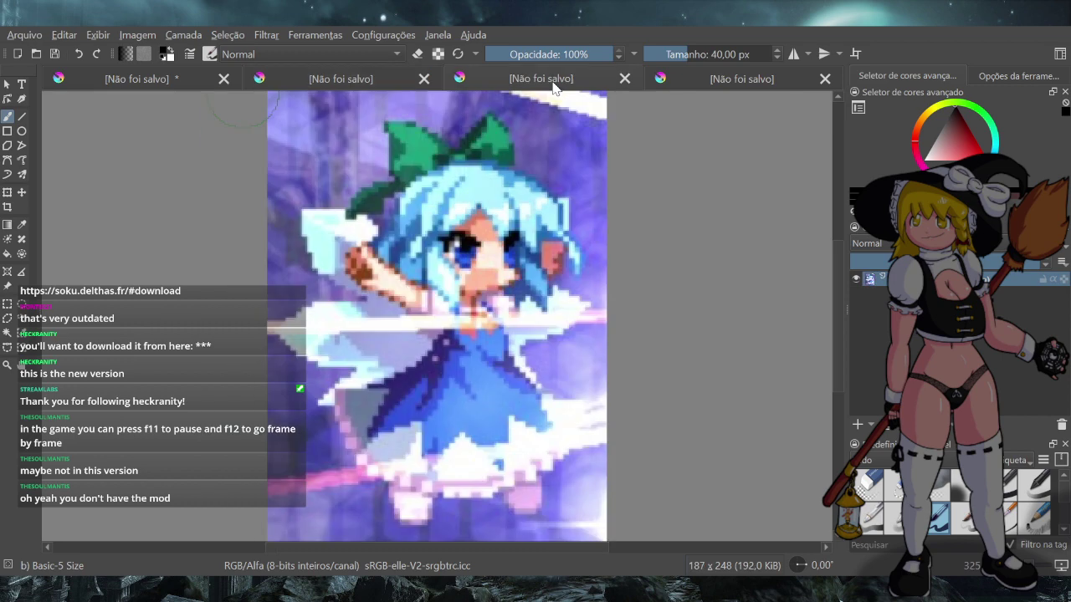
pyautogui.click(722, 81)
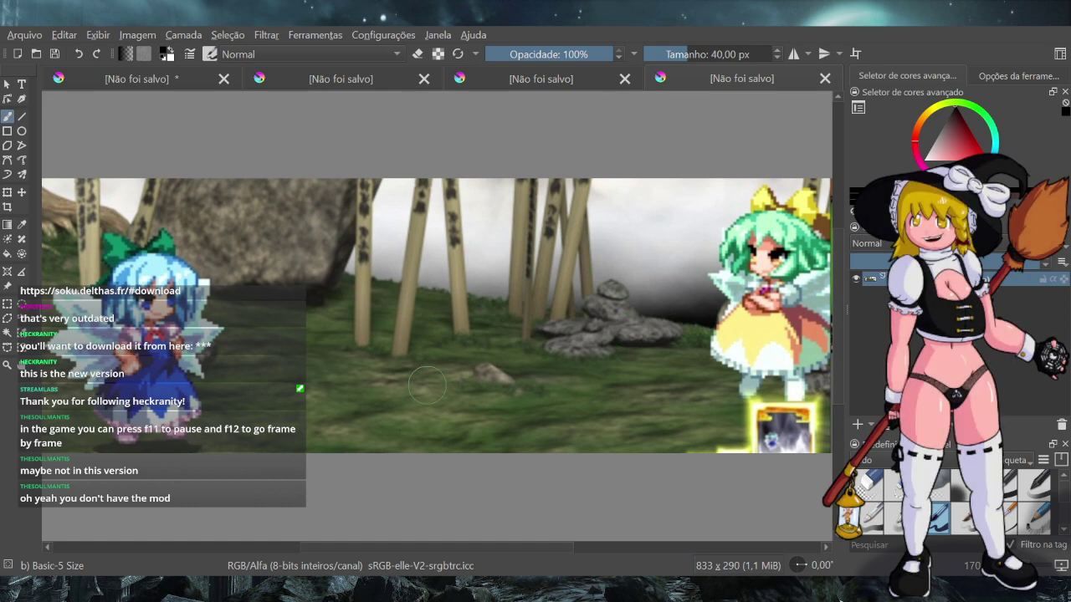
pyautogui.click(624, 79)
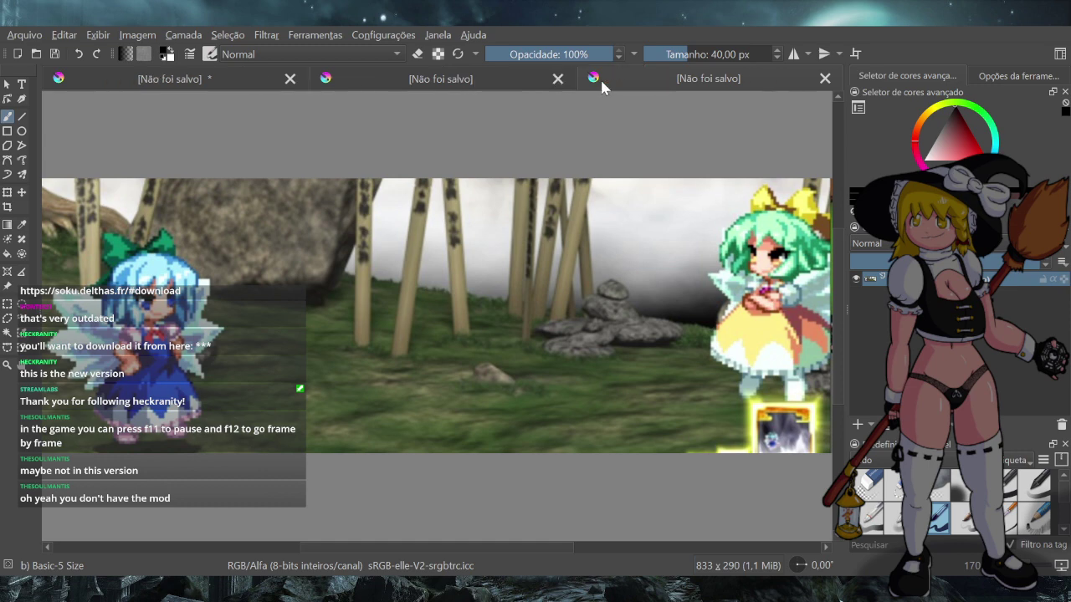
pyautogui.click(501, 81)
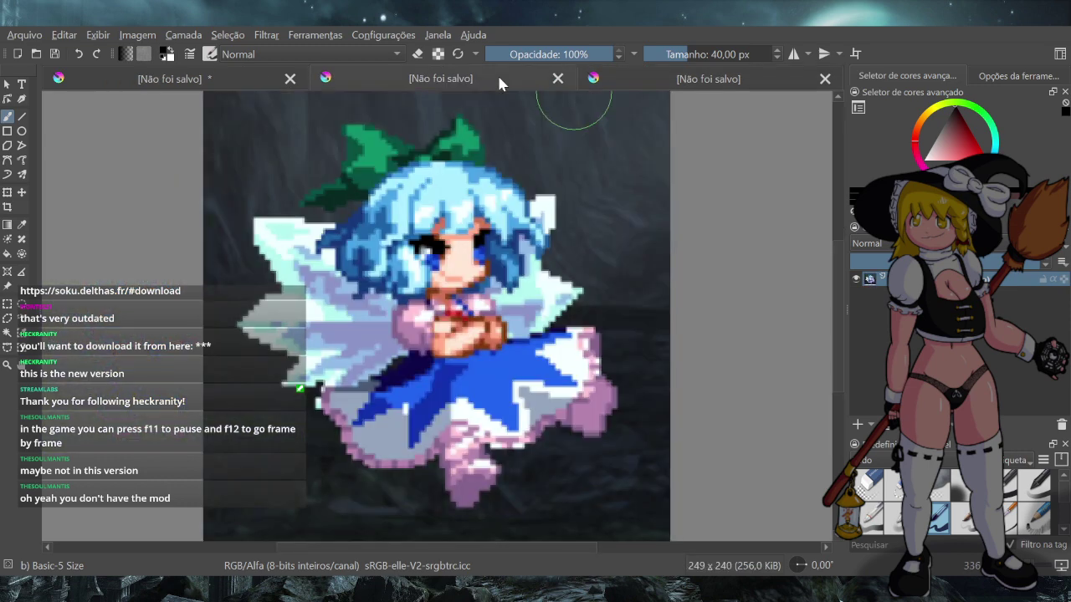
# Open Touhou Project.kra, hide the black-haired character's red skirt layer, and undo it before collapsing her layer group
pyautogui.click(640, 80)
pyautogui.click(440, 81)
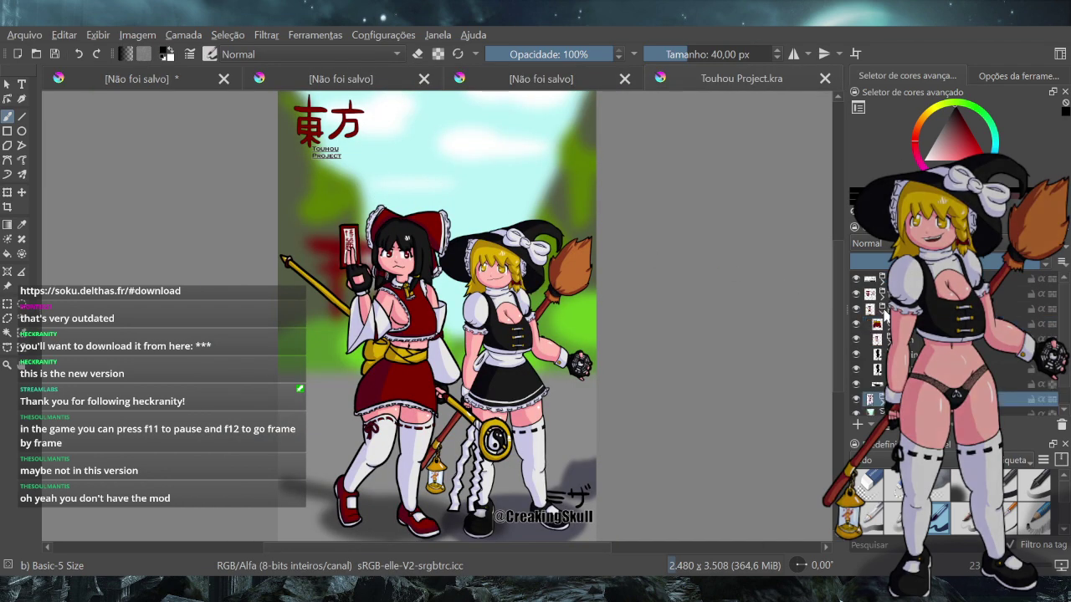
pyautogui.click(856, 325)
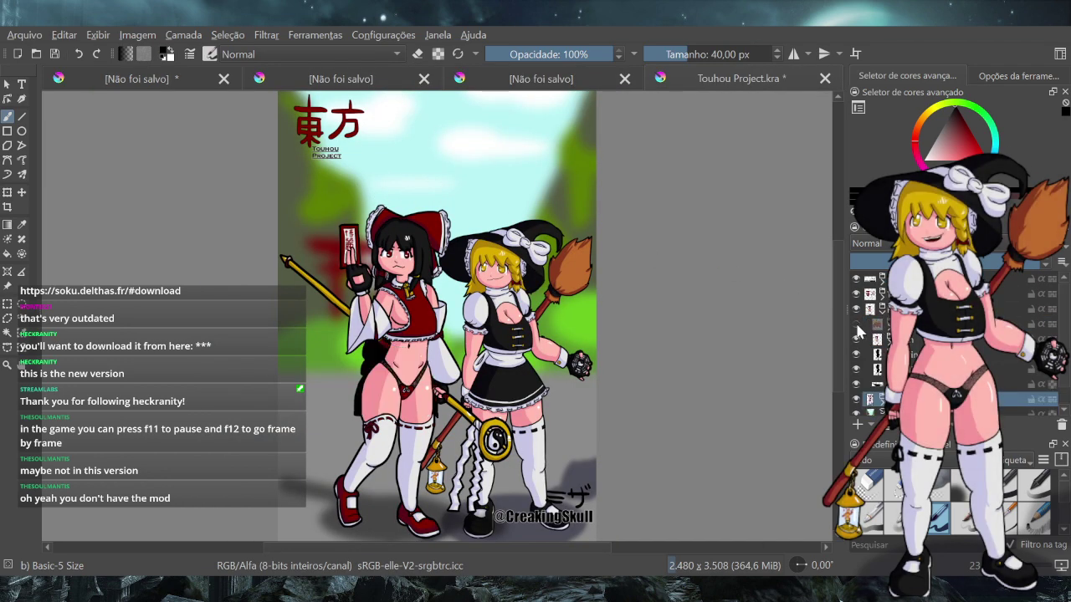
pyautogui.hotkey('ctrl', 'z')
pyautogui.click(878, 325)
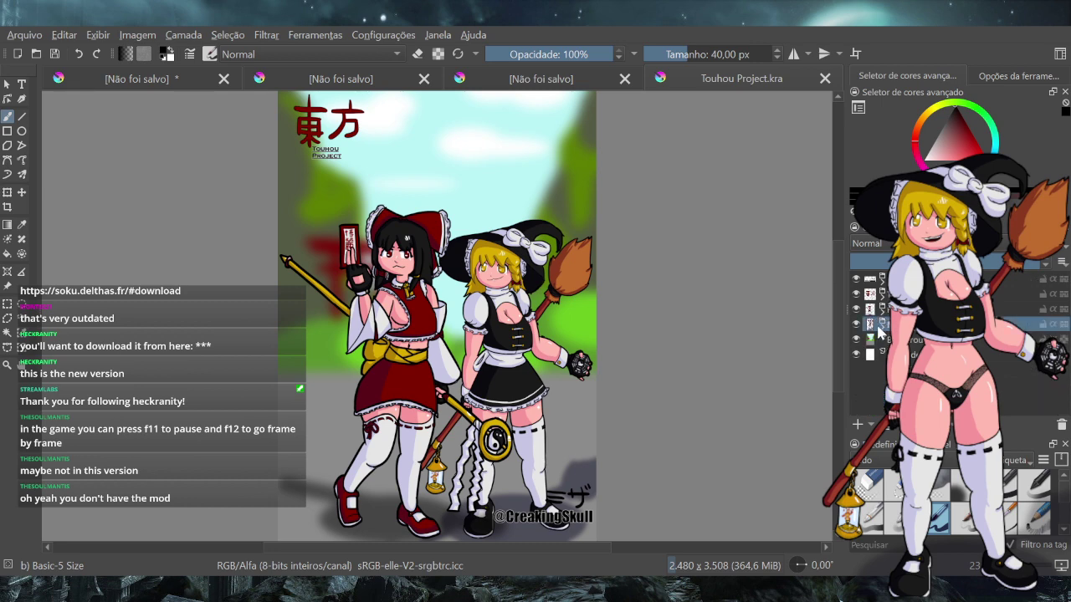
# Expand the blonde witch's layer group, hide her black skirt layer, undo it and collapse the group
pyautogui.click(880, 327)
pyautogui.click(856, 338)
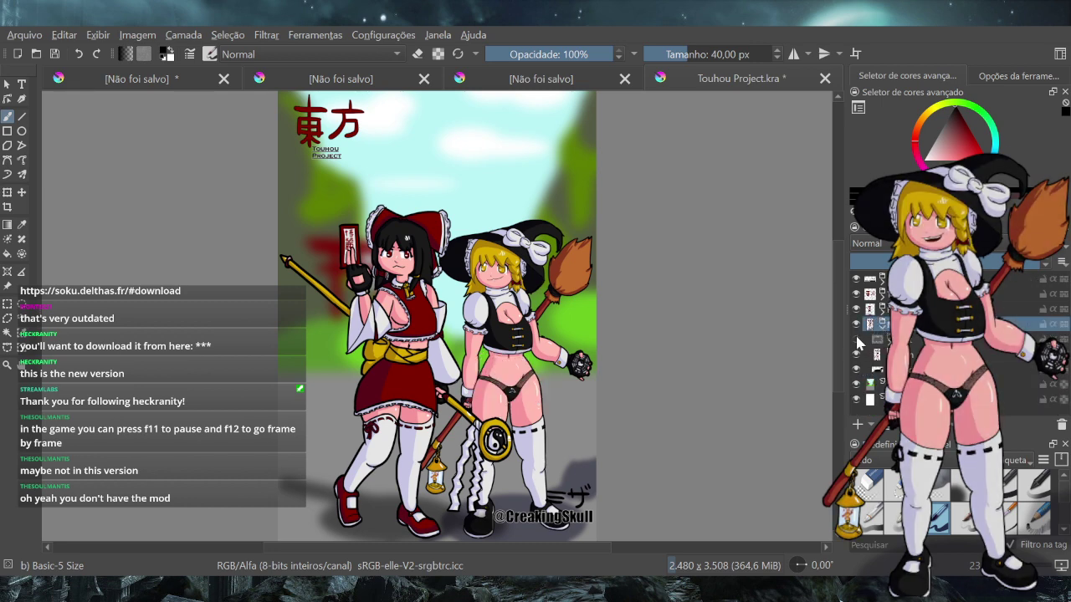
pyautogui.hotkey('ctrl', 'z')
pyautogui.click(882, 330)
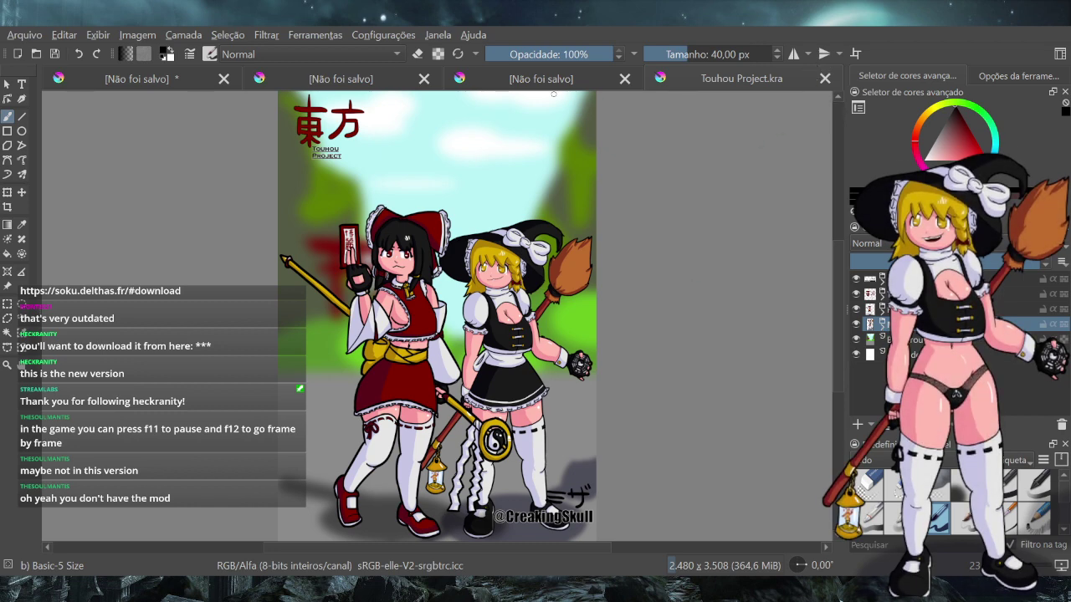
# Review the bamboo grove and crossed-arms sprite references, and return to the blank canvas
pyautogui.click(500, 82)
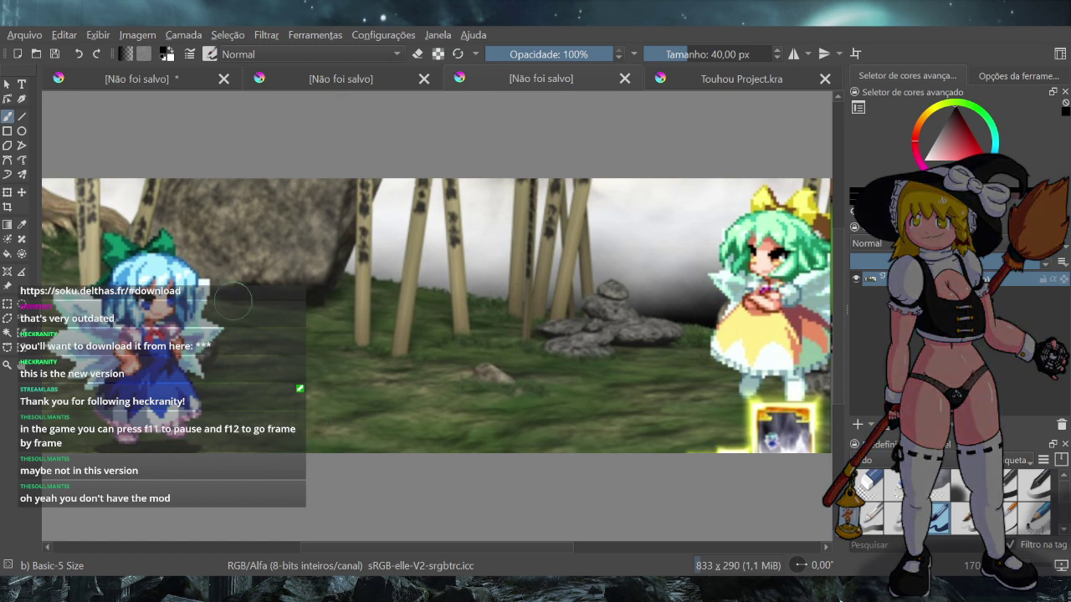
pyautogui.click(320, 81)
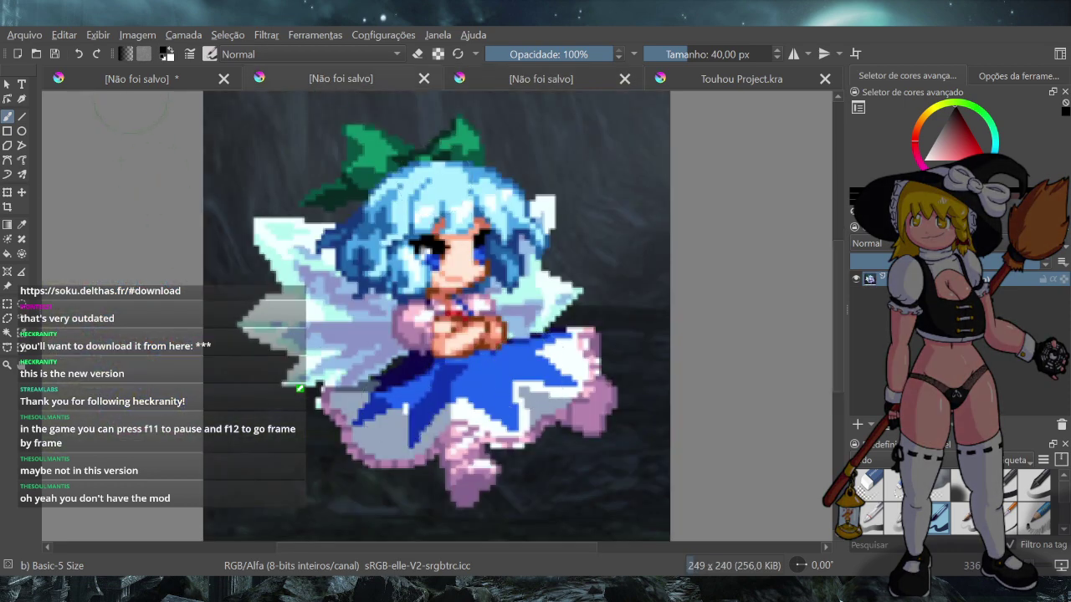
pyautogui.click(124, 84)
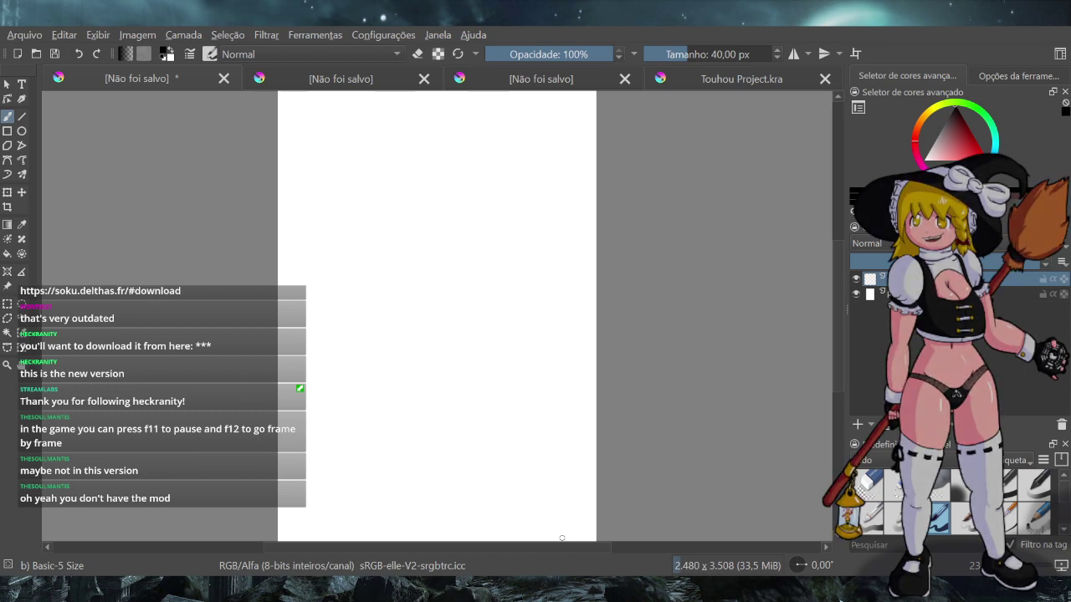
# In Touhou Project.kra, expand the witch's layer group and hide its top two entries, including her skirt layer
pyautogui.click(741, 78)
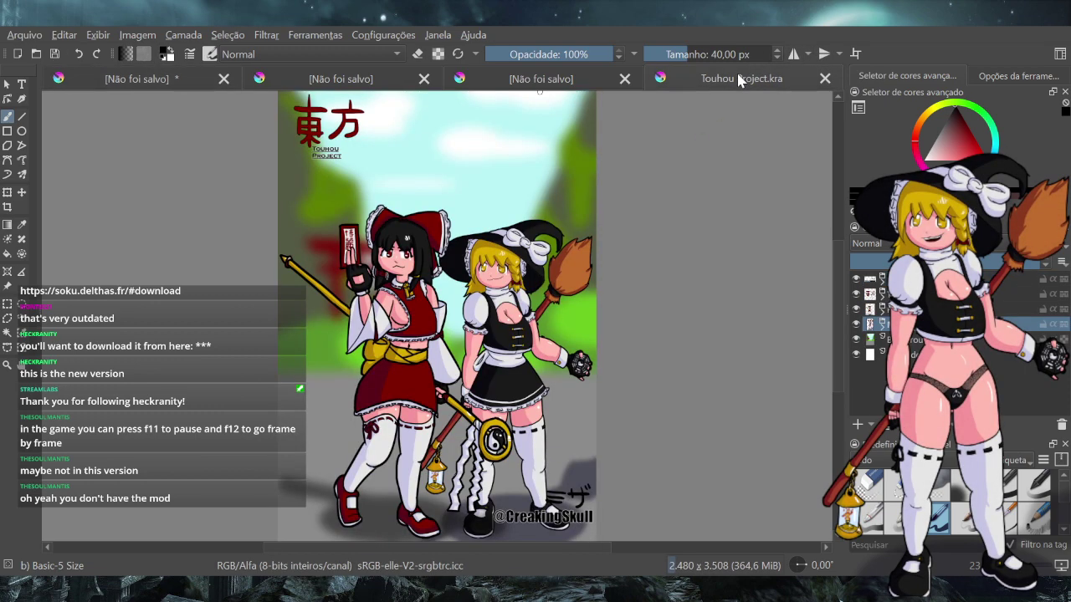
pyautogui.click(881, 325)
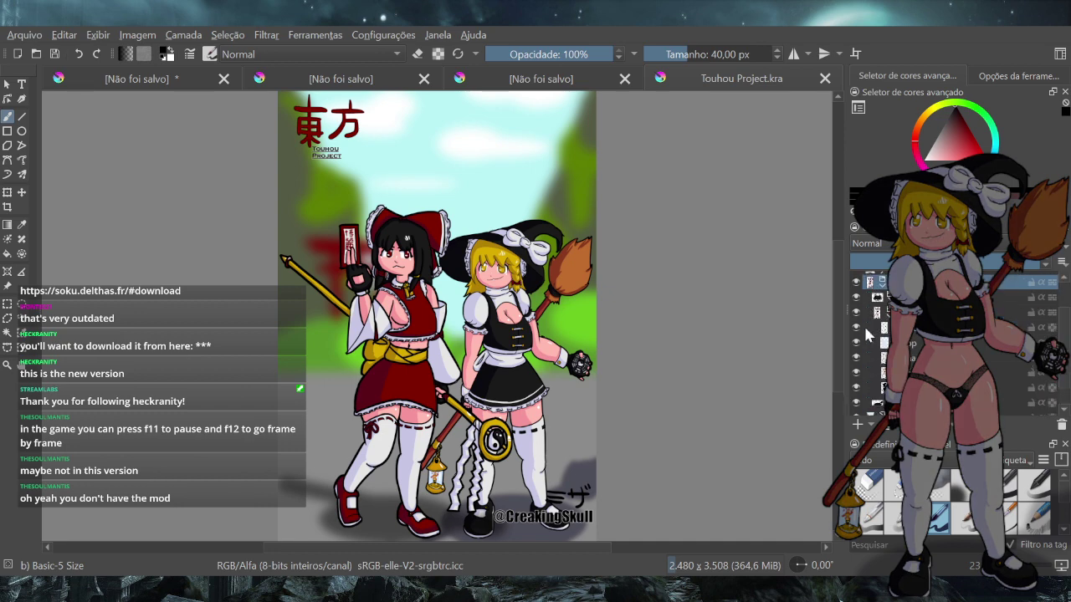
pyautogui.click(856, 298)
pyautogui.click(856, 298)
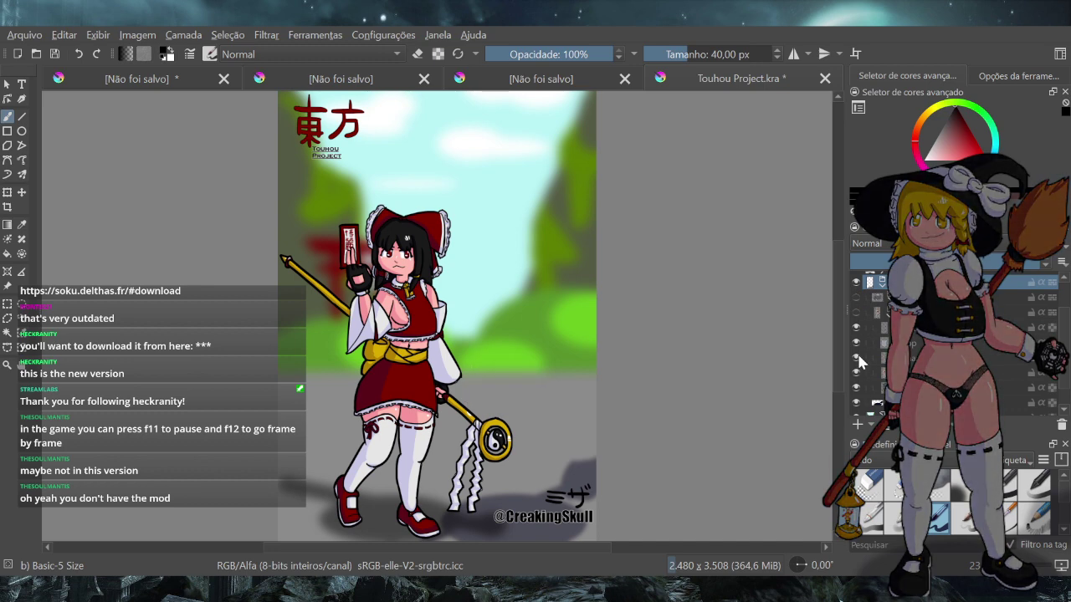
# Examine the witch's sublayers and turn her two hidden layers visible again
pyautogui.scroll(-1, 863, 393)
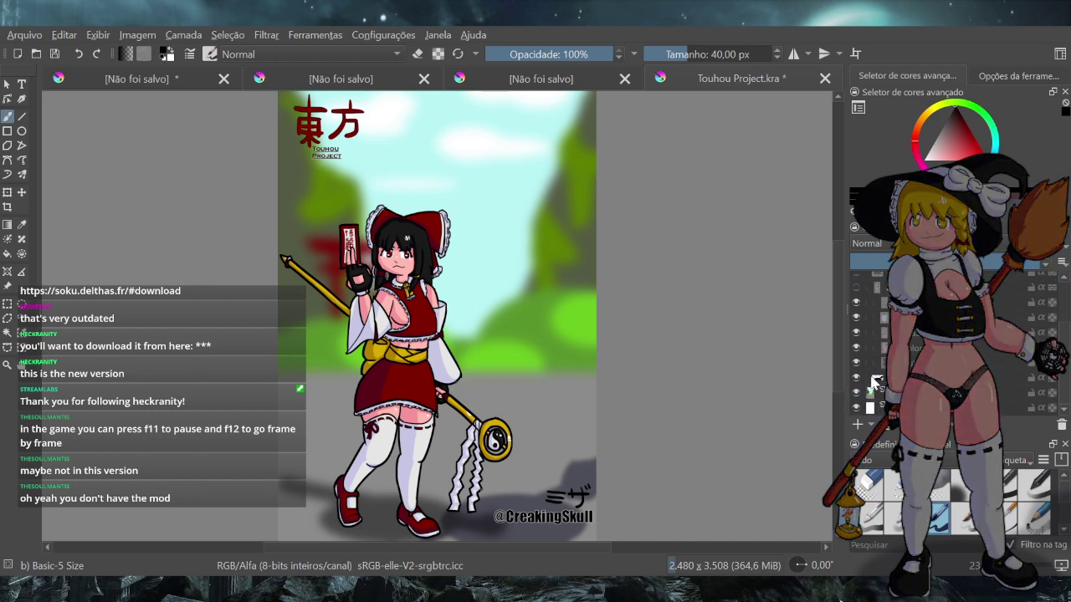
pyautogui.scroll(2, 884, 341)
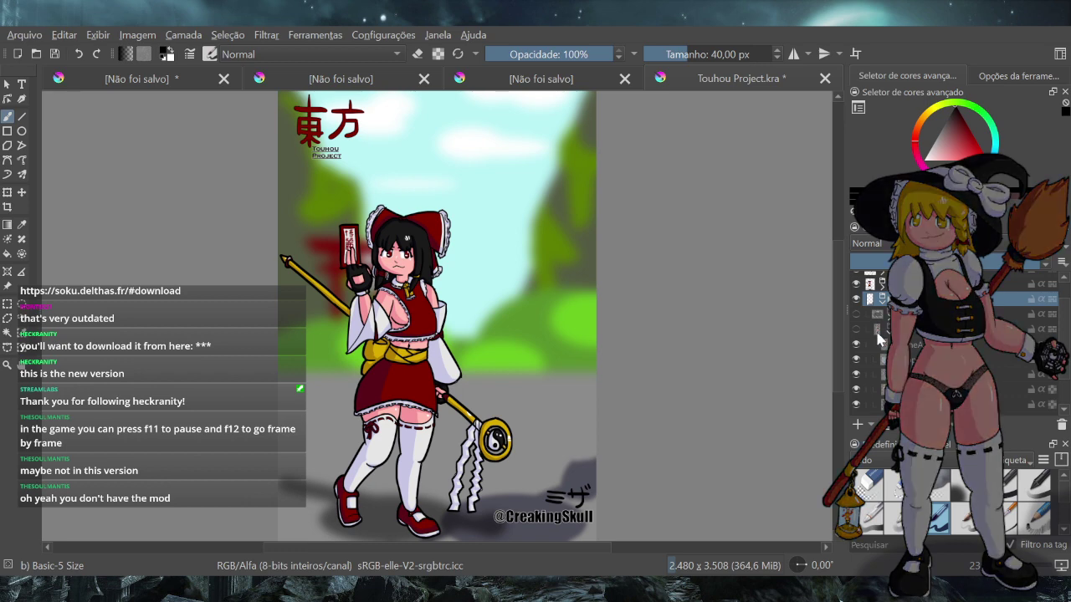
pyautogui.scroll(-2, 883, 343)
pyautogui.scroll(2, 882, 349)
pyautogui.click(856, 328)
pyautogui.click(856, 313)
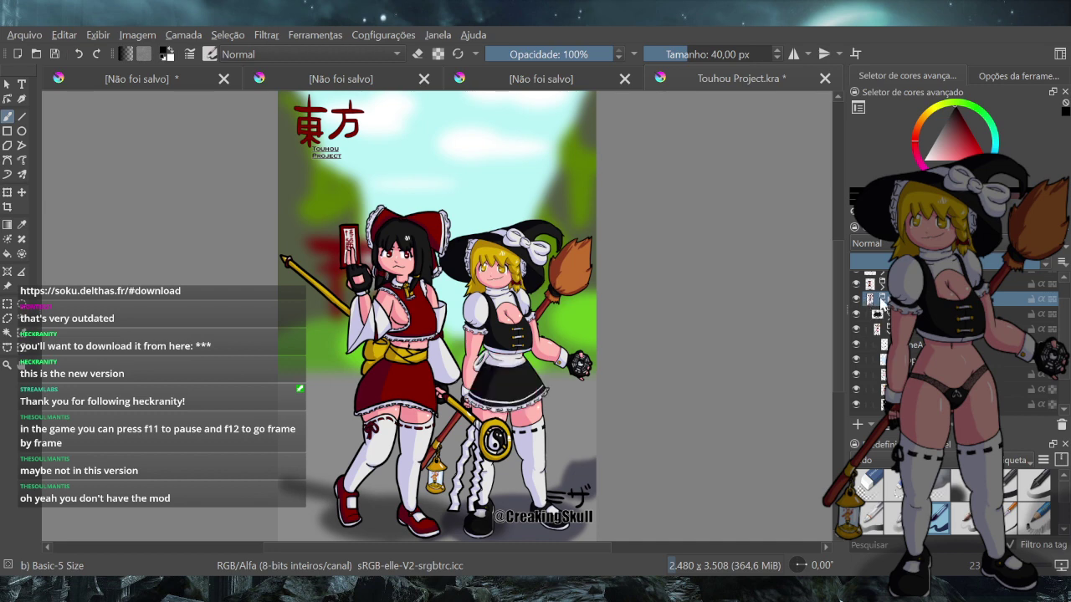
# Look over the layer groups of the two-character illustration and close Touhou Project.kra
pyautogui.scroll(3, 879, 311)
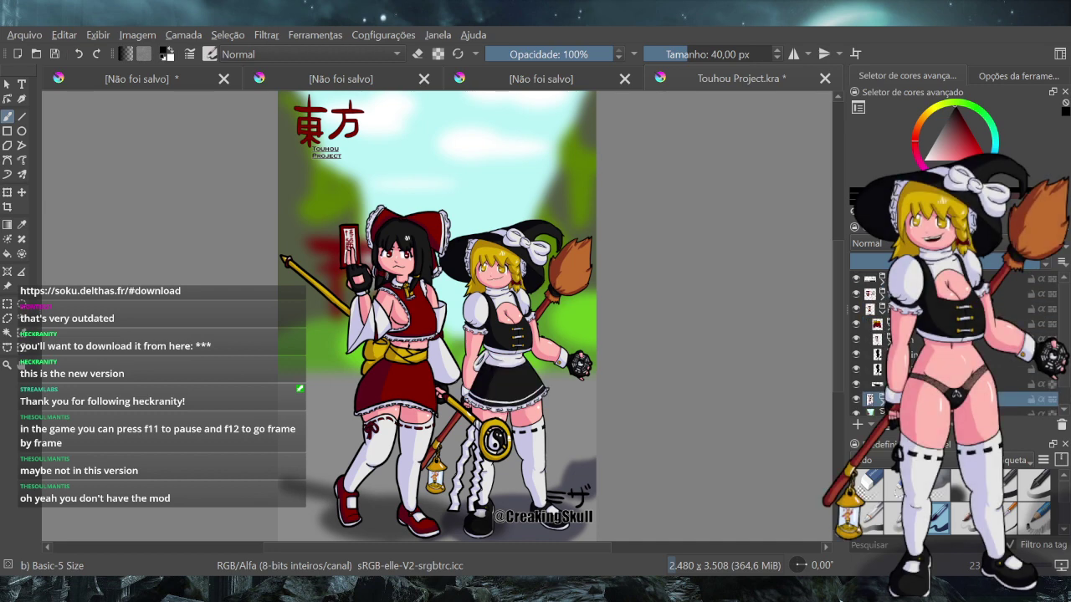
pyautogui.scroll(-1, 882, 316)
pyautogui.scroll(1, 878, 335)
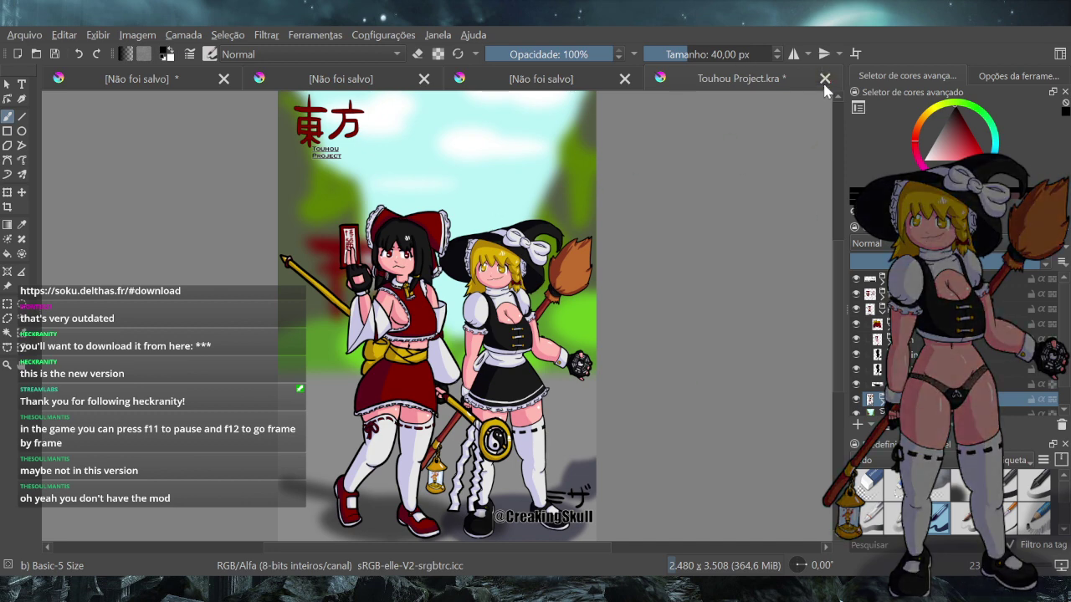
pyautogui.click(589, 336)
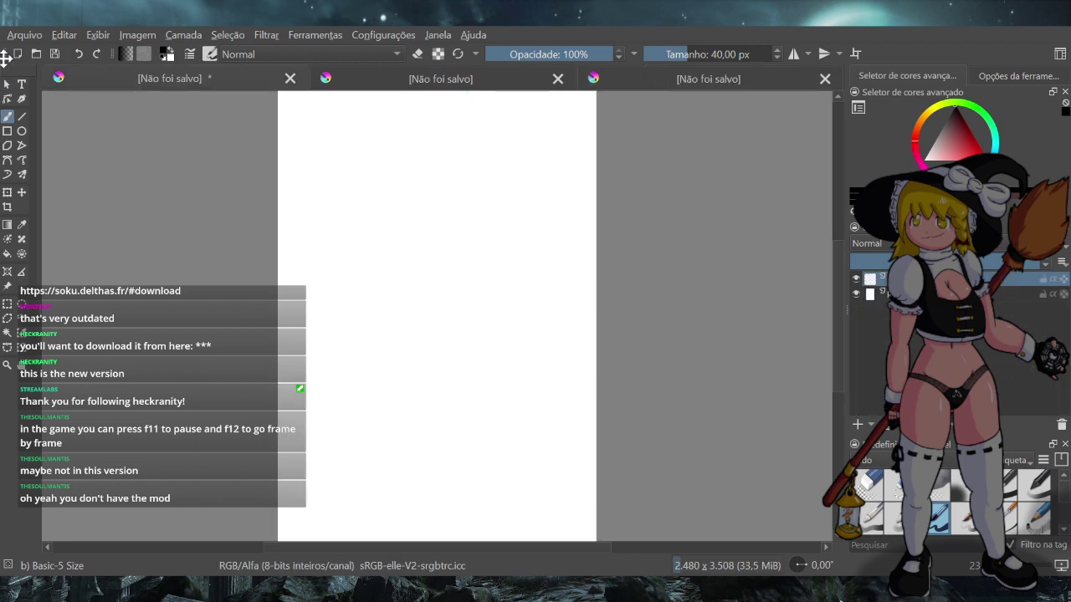
# Open Aegis.kra and collapse the expanded layer group near the top of its layer stack
pyautogui.click(25, 38)
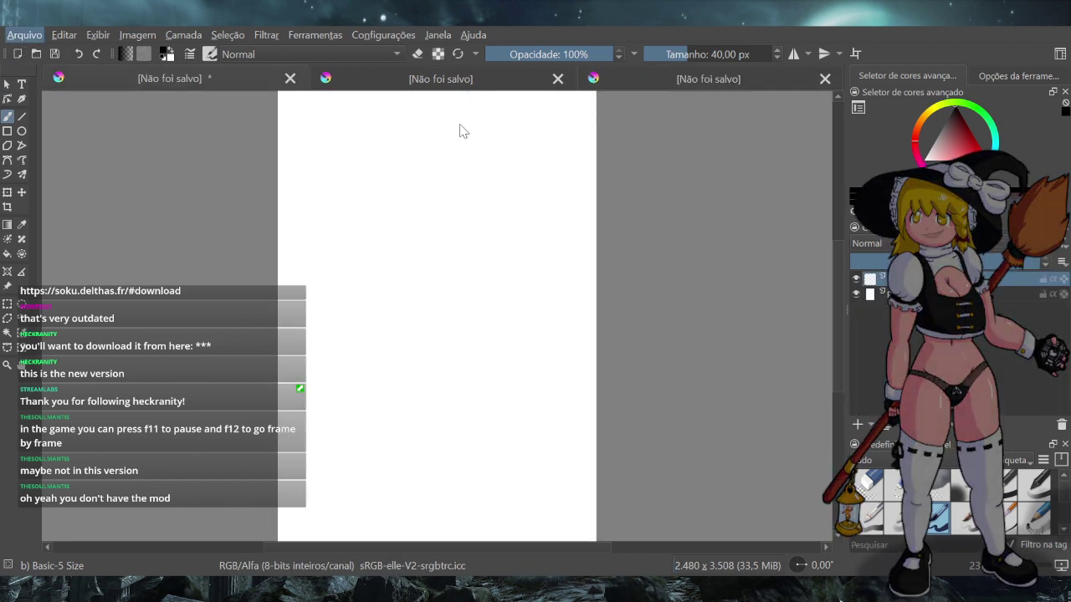
pyautogui.doubleClick(496, 262)
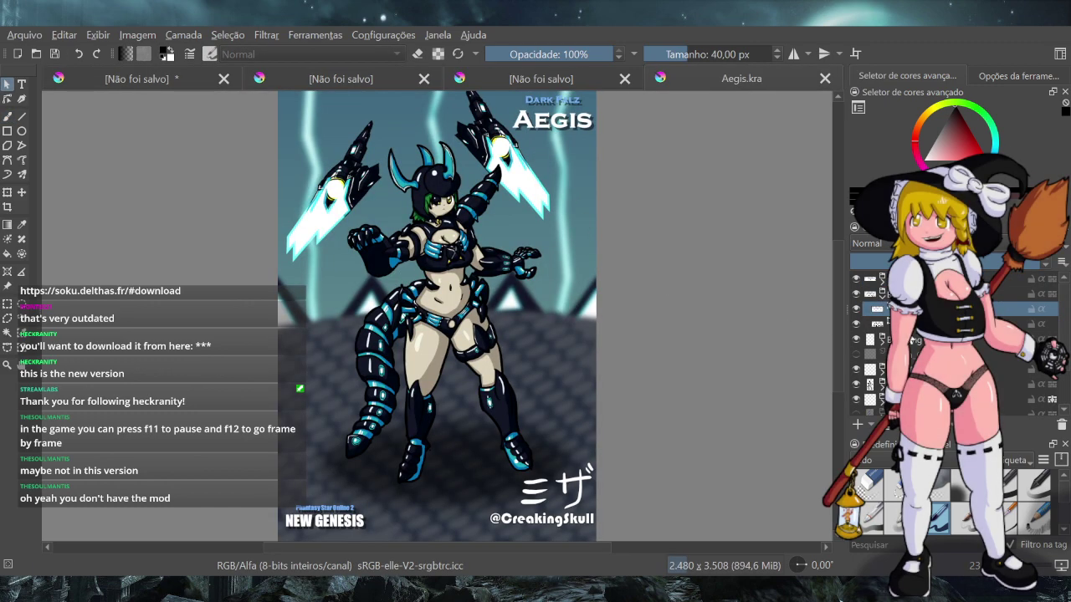
pyautogui.click(882, 296)
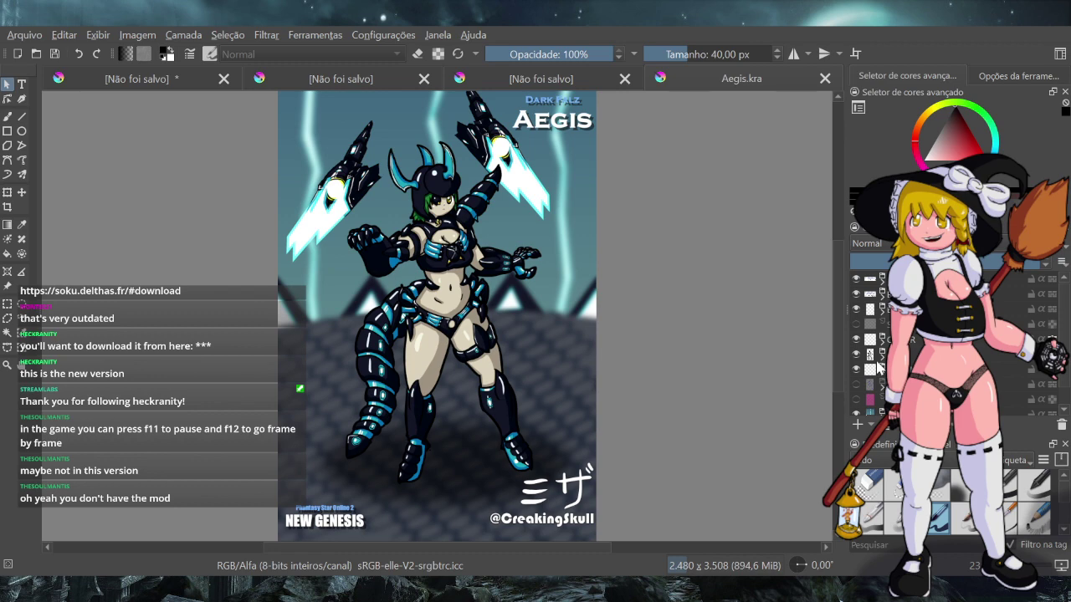
# Expand the character's line art group in Aegis.kra and look over its sublayers
pyautogui.scroll(-1, 877, 365)
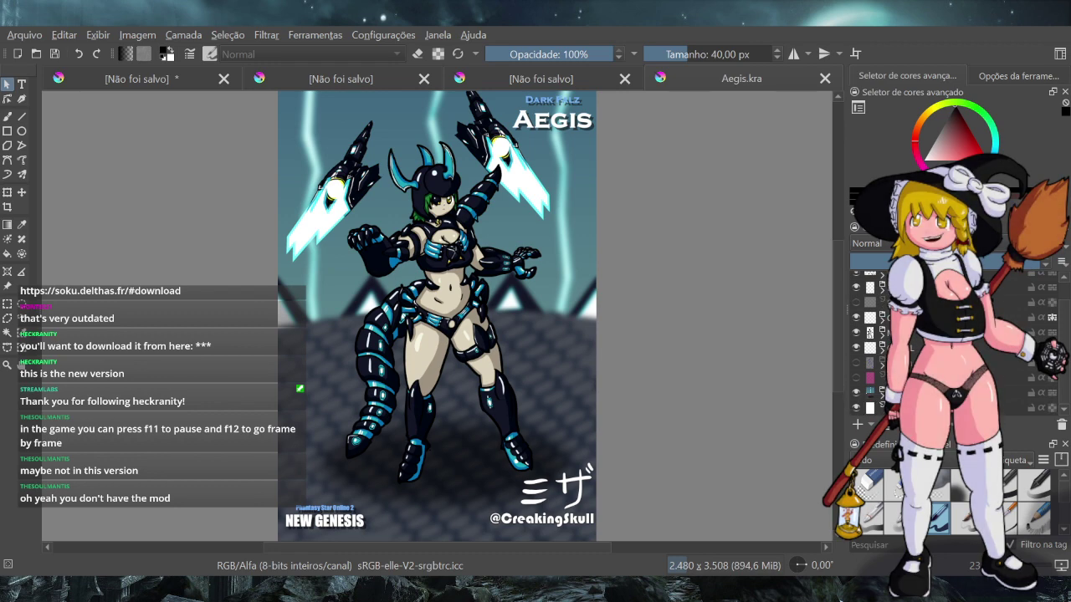
pyautogui.click(883, 335)
pyautogui.scroll(-3, 897, 343)
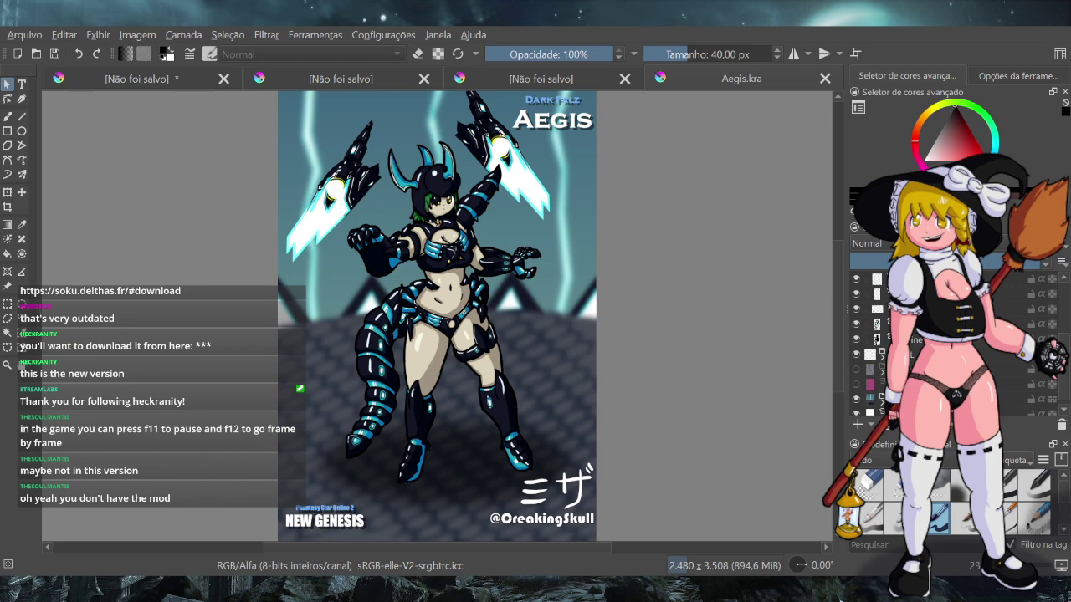
pyautogui.scroll(-1, 904, 344)
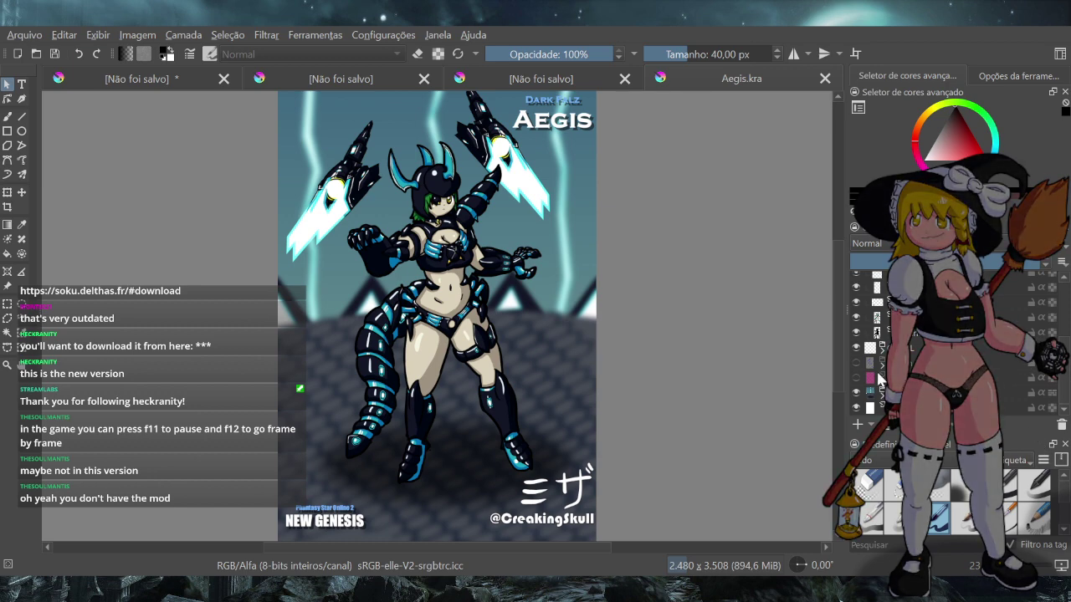
# Turn the hidden sketch group visible and hide the line art character and the background group
pyautogui.click(857, 369)
pyautogui.scroll(-3, 856, 368)
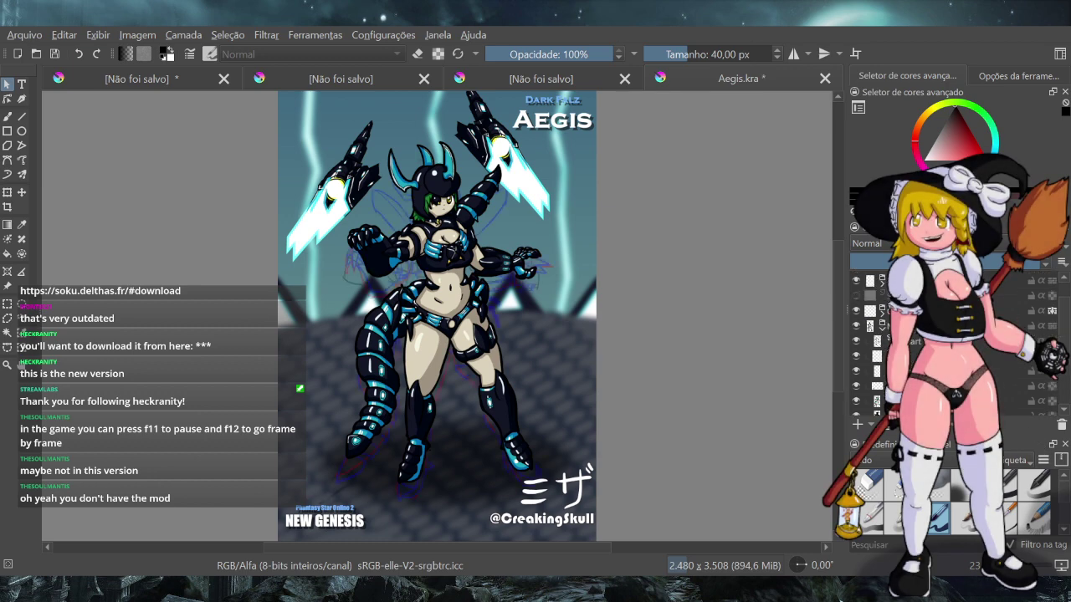
pyautogui.click(856, 335)
pyautogui.scroll(1, 870, 335)
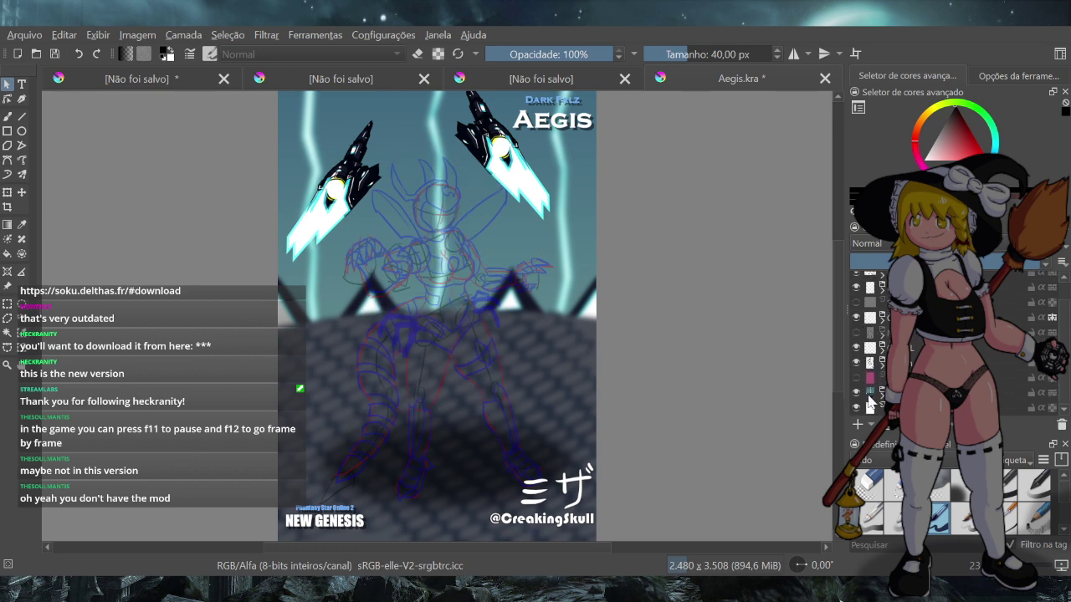
pyautogui.click(856, 393)
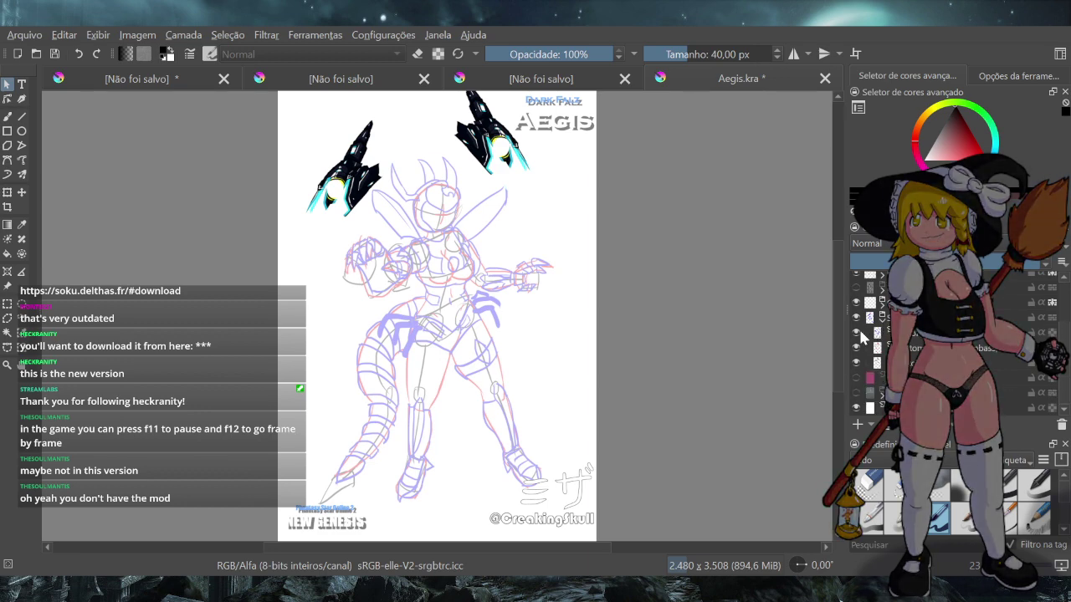
# View the skeleton sketch and the red body sketch each on their own, and make all three sketch sublayers visible again
pyautogui.click(855, 346)
pyautogui.click(855, 361)
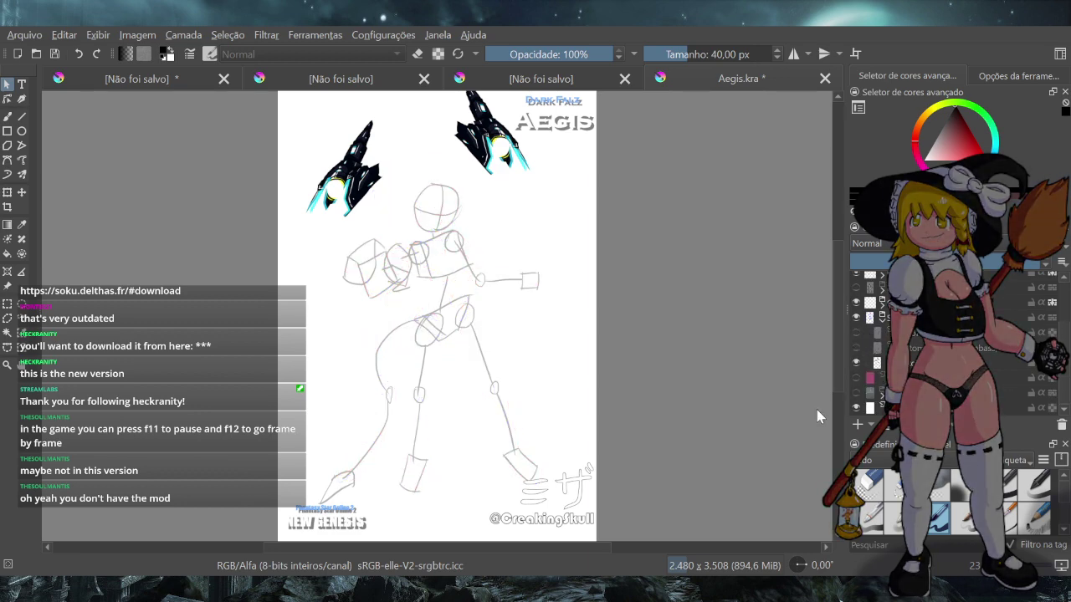
pyautogui.click(857, 349)
pyautogui.click(855, 363)
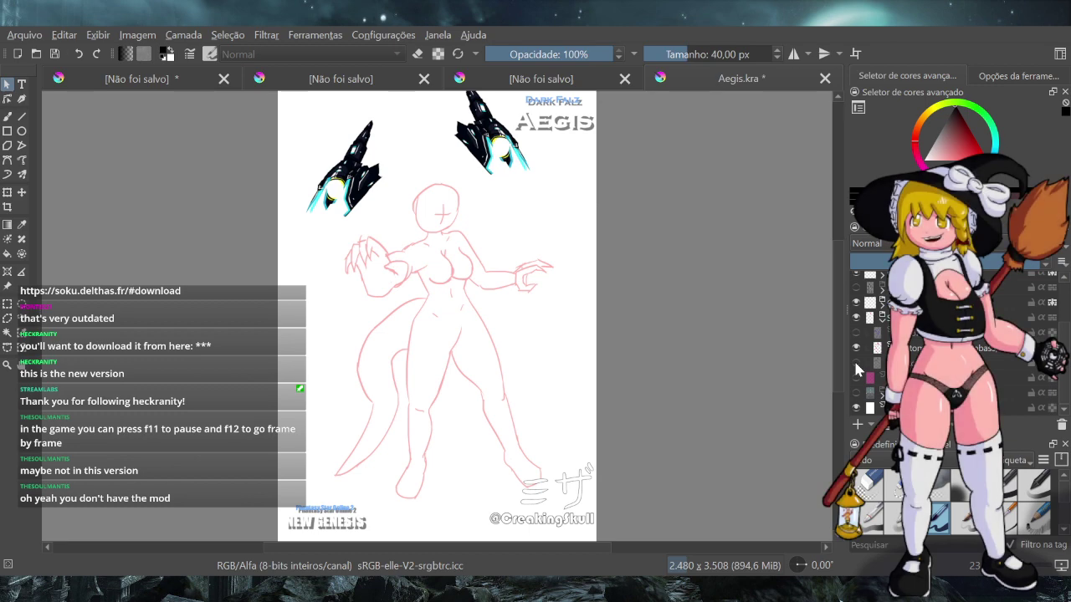
pyautogui.click(855, 362)
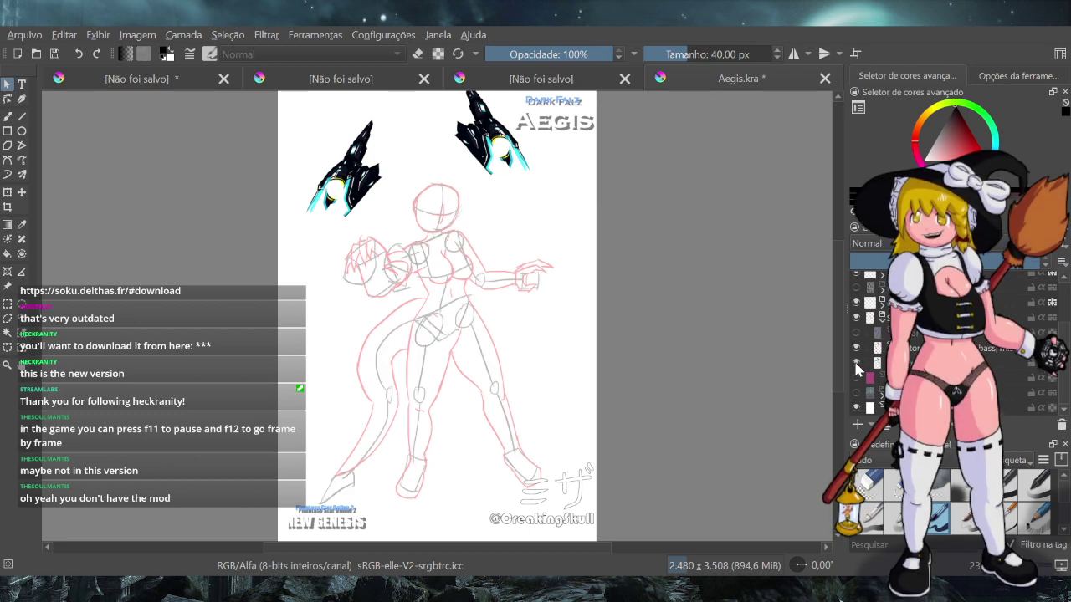
pyautogui.click(854, 332)
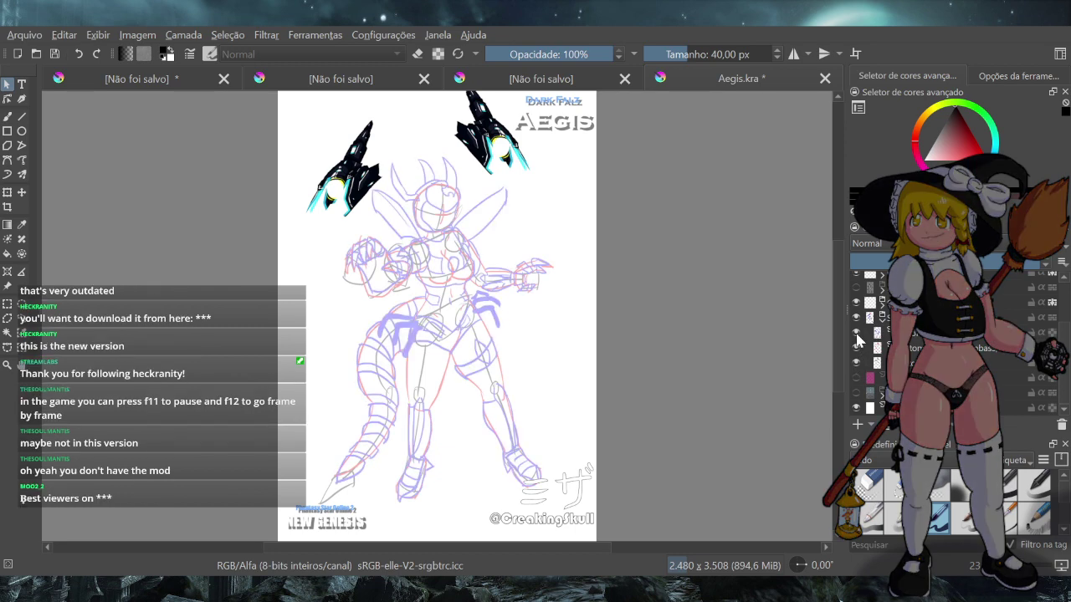
# Compare the blue costume sketch with the body and skeleton sublayers each hidden in turn, and close Aegis.kra
pyautogui.click(854, 333)
pyautogui.click(855, 347)
pyautogui.click(855, 333)
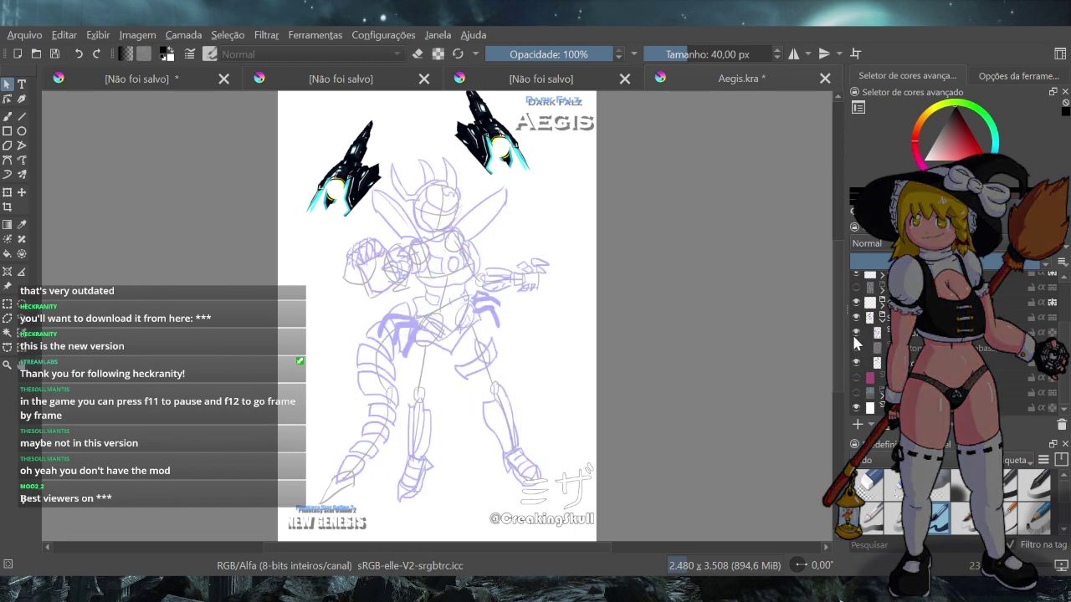
pyautogui.click(854, 349)
pyautogui.click(856, 361)
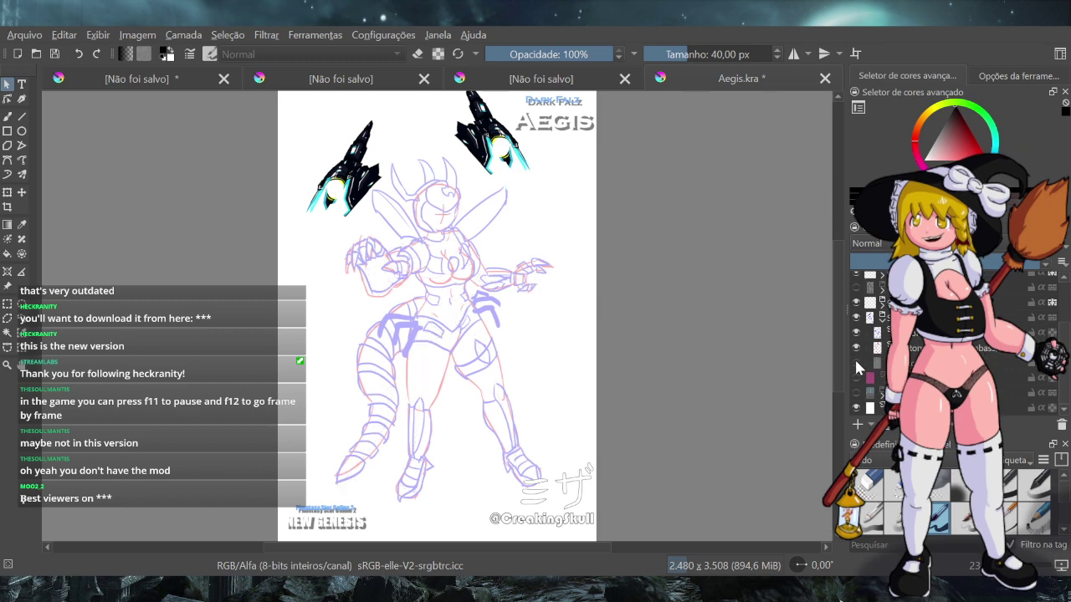
pyautogui.click(855, 362)
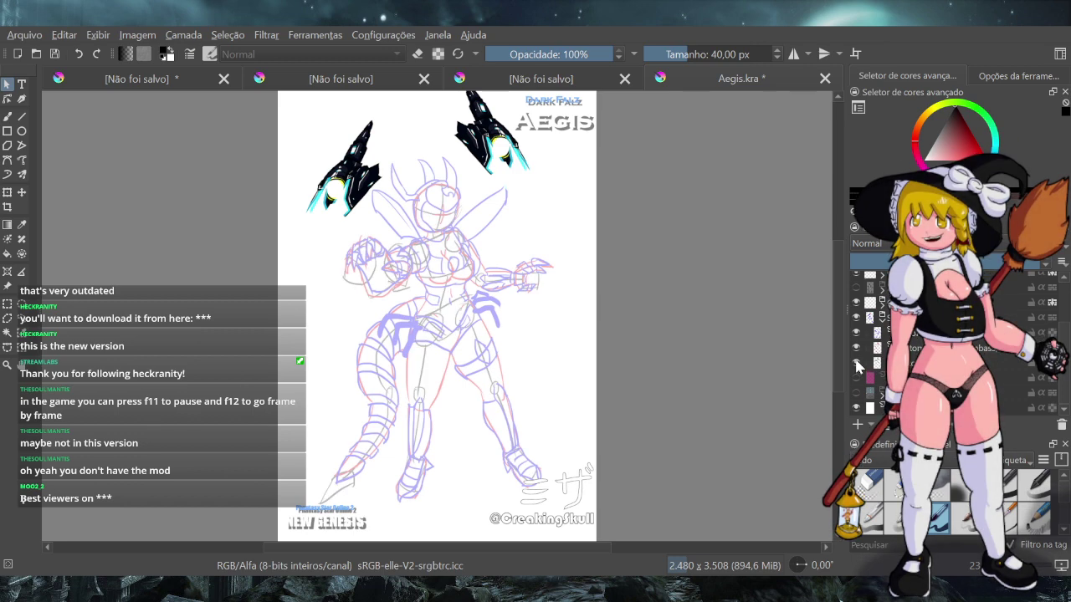
pyautogui.scroll(3, 867, 320)
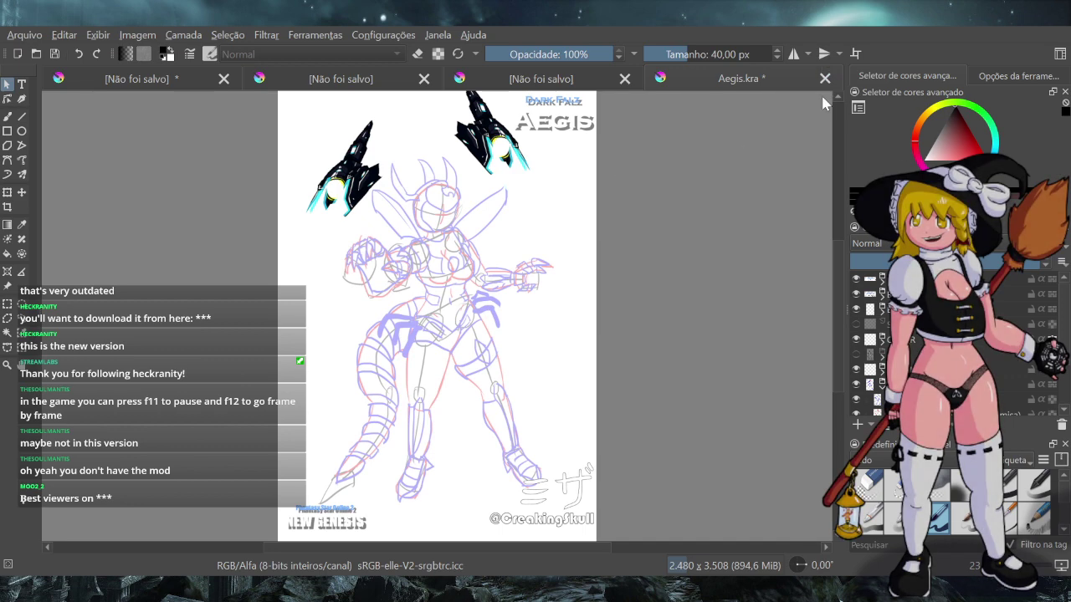
pyautogui.hotkey('ctrl', 'w')
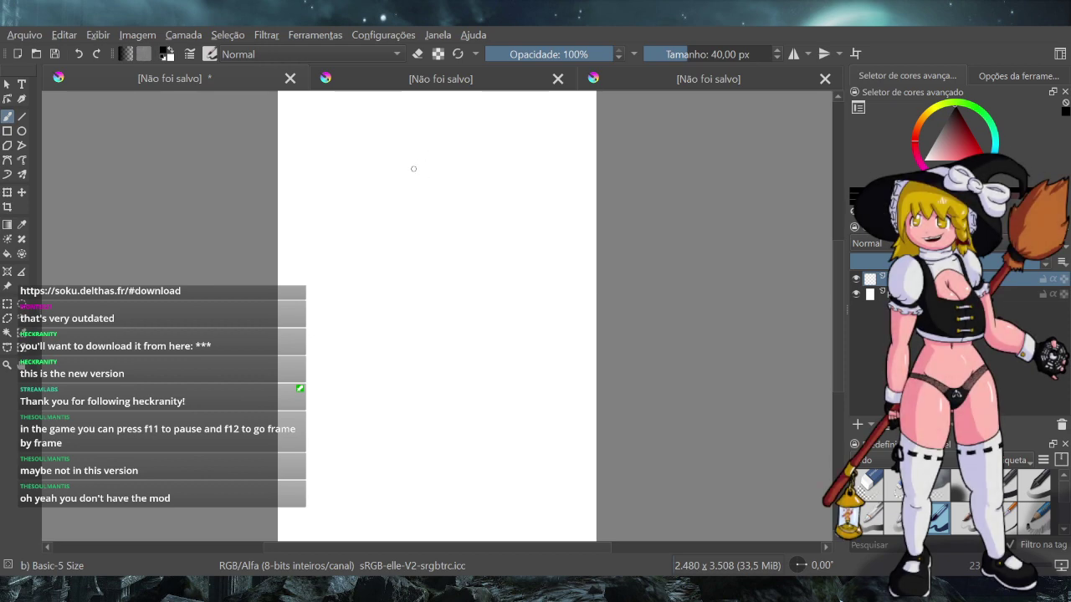
# Scribble test brush strokes on the blank canvas and clear the layer
pyautogui.moveTo(426, 138); pyautogui.dragTo(431, 173)
pyautogui.hotkey('ctrl', 'z')
pyautogui.moveTo(443, 124)
pyautogui.mouseDown()
pyautogui.moveTo(427, 174)
pyautogui.moveTo(445, 185)
pyautogui.mouseUp()
pyautogui.hotkey('ctrl', 'z')
pyautogui.moveTo(435, 120)
pyautogui.mouseDown()
pyautogui.moveTo(387, 212)
pyautogui.moveTo(403, 346)
pyautogui.moveTo(562, 313)
pyautogui.mouseUp()
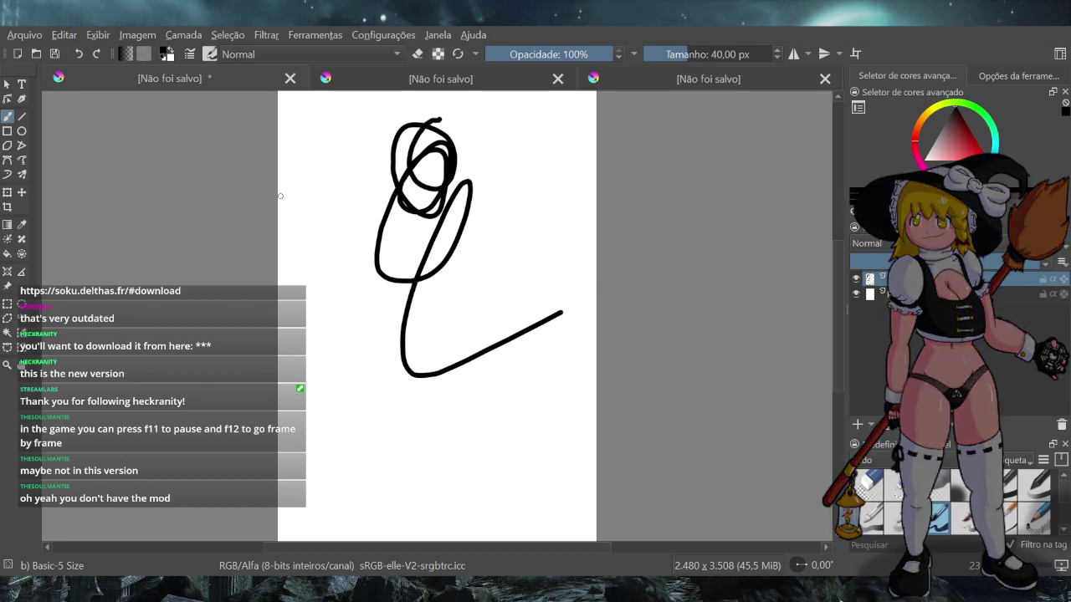
pyautogui.moveTo(351, 297); pyautogui.dragTo(343, 366)
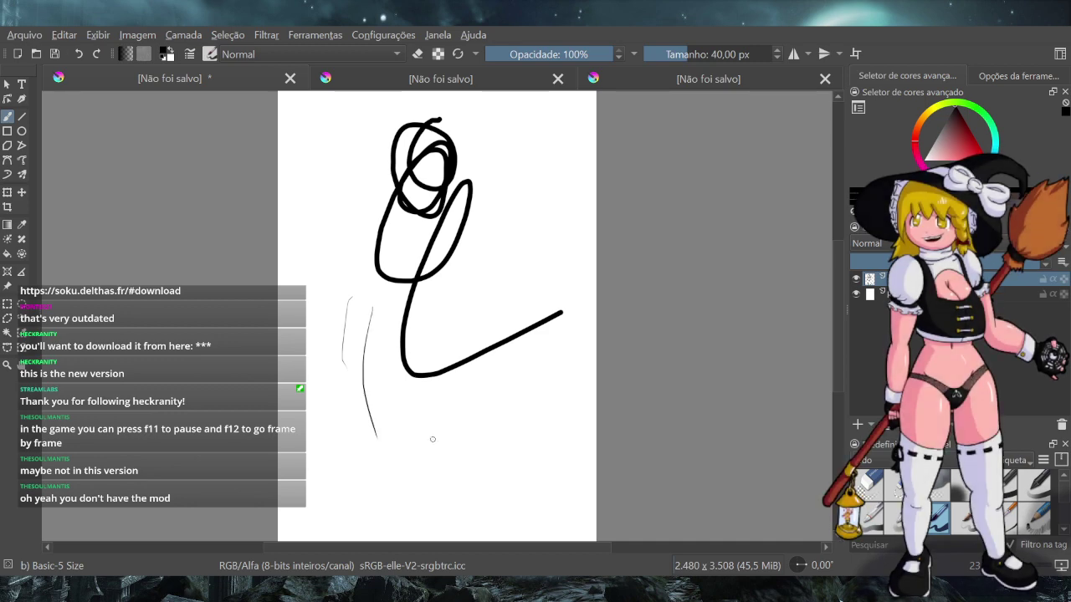
pyautogui.press('Delete')
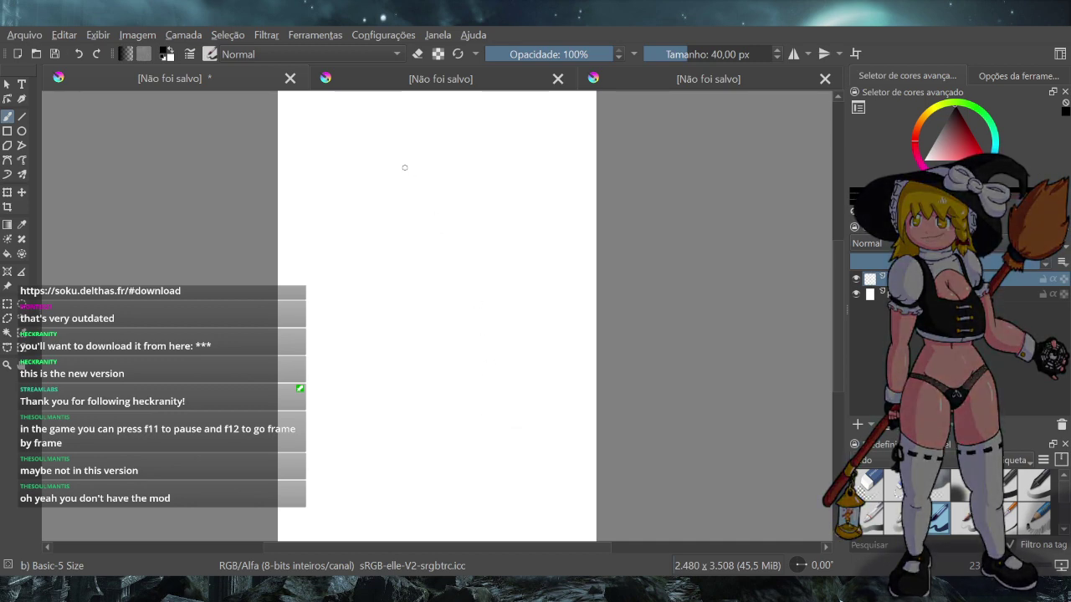
# Draw the left arc of a round head outline in the upper middle of the page, redoing unsatisfactory strokes
pyautogui.moveTo(425, 129); pyautogui.dragTo(418, 184)
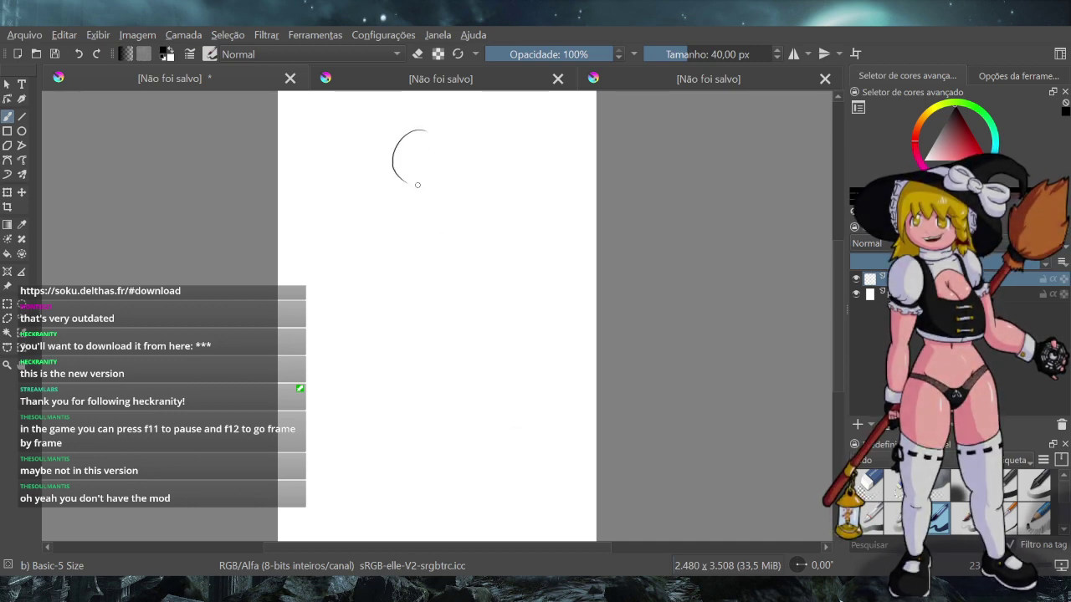
pyautogui.hotkey('ctrl', 'z')
pyautogui.moveTo(423, 131)
pyautogui.mouseDown()
pyautogui.moveTo(386, 148)
pyautogui.moveTo(403, 197)
pyautogui.mouseUp()
pyautogui.hotkey('ctrl', 'z')
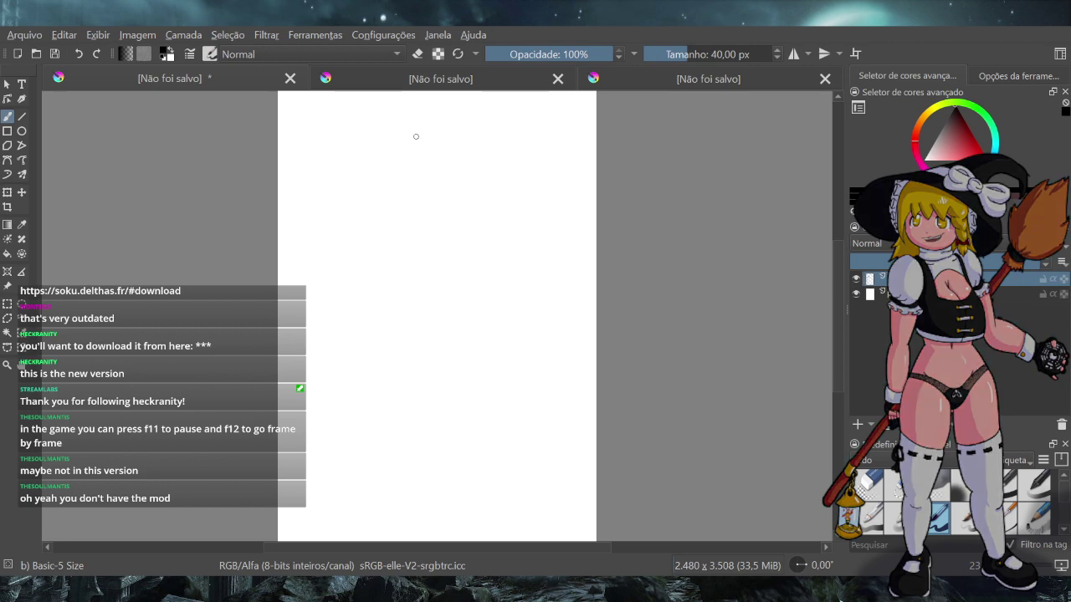
pyautogui.moveTo(425, 132); pyautogui.dragTo(389, 167)
pyautogui.hotkey('ctrl', 'z')
pyautogui.moveTo(425, 131)
pyautogui.mouseDown()
pyautogui.moveTo(395, 142)
pyautogui.moveTo(403, 190)
pyautogui.moveTo(457, 163)
pyautogui.mouseUp()
pyautogui.hotkey('ctrl', 'z')
pyautogui.hotkey('ctrl', 'z')
# Complete the round head outline from the lower end of its left arc back up to its top, redoing unsatisfactory strokes
pyautogui.moveTo(402, 191); pyautogui.dragTo(456, 155)
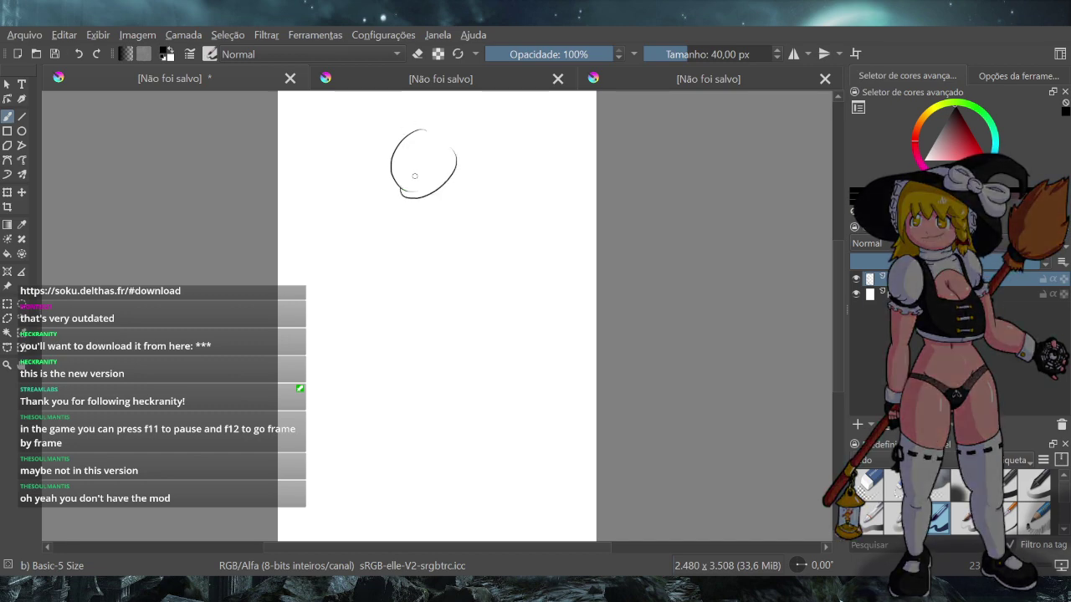
pyautogui.hotkey('ctrl', 'z')
pyautogui.moveTo(400, 191); pyautogui.dragTo(428, 134)
pyautogui.hotkey('ctrl', 'z')
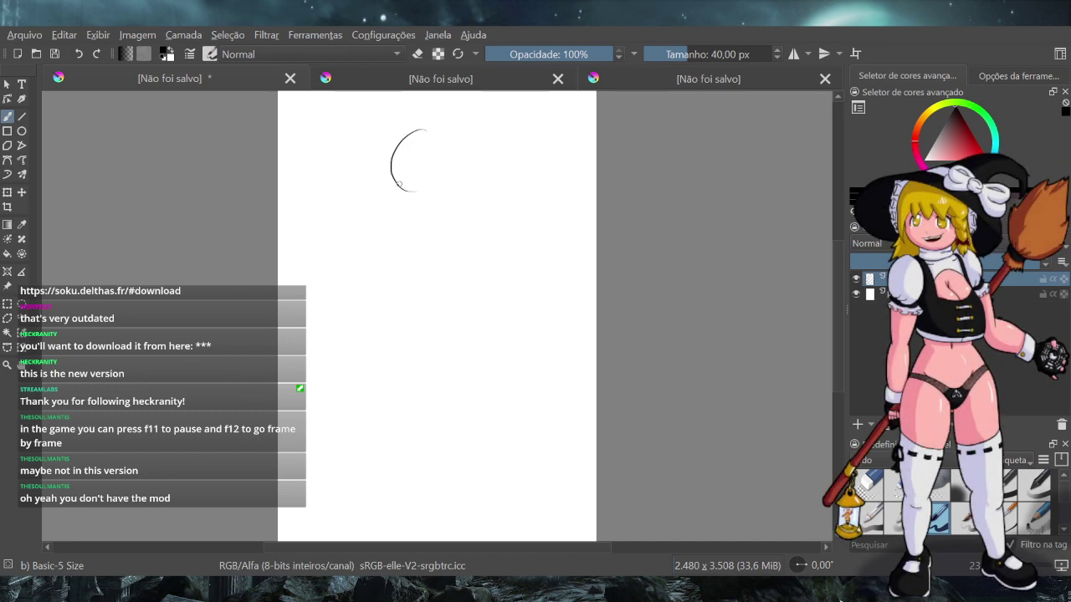
pyautogui.moveTo(400, 190); pyautogui.dragTo(455, 145)
pyautogui.hotkey('ctrl', 'z')
pyautogui.moveTo(398, 190); pyautogui.dragTo(423, 131)
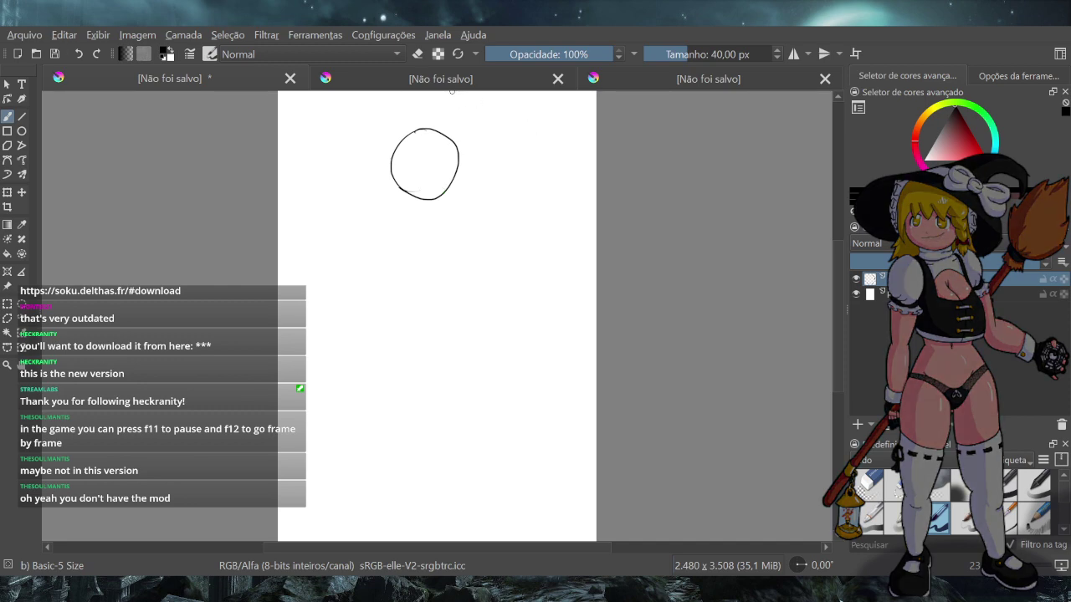
# Check the blue-haired fairy sprite and the two-character scene references, and return to the sketch canvas
pyautogui.click(457, 83)
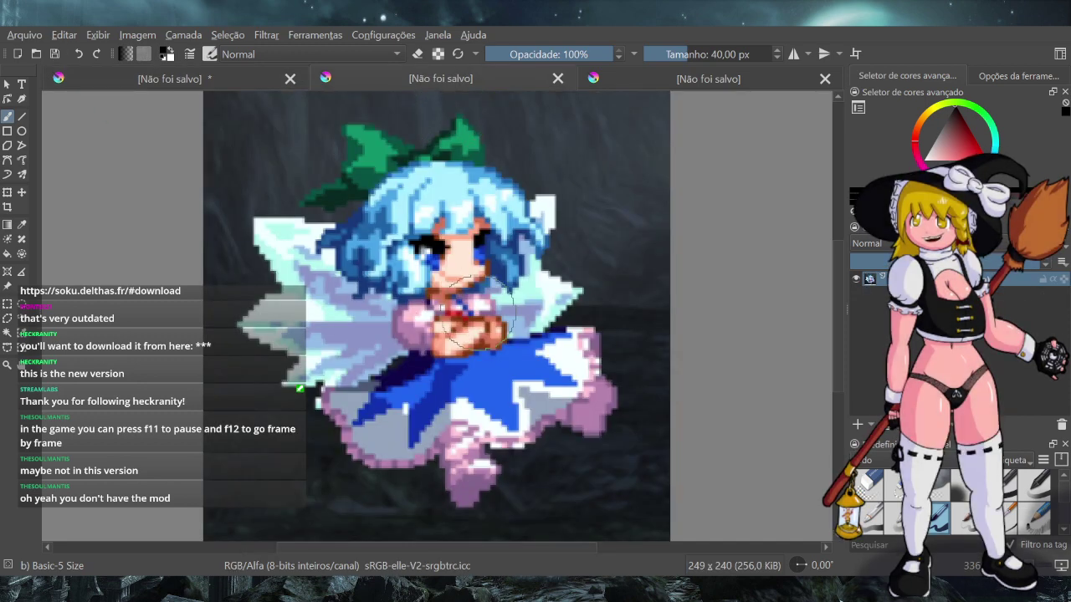
pyautogui.click(709, 79)
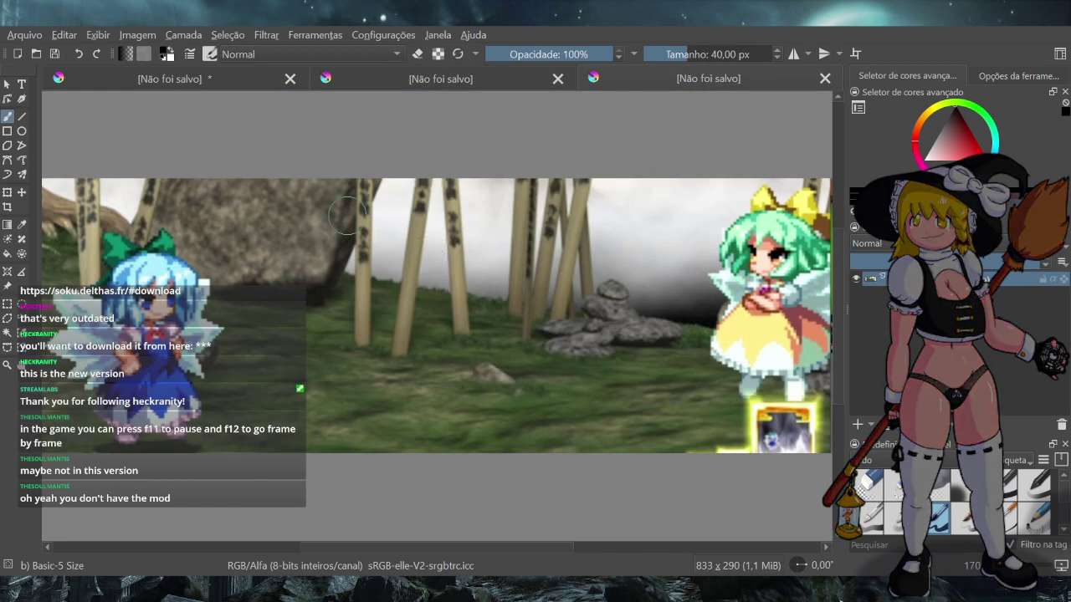
pyautogui.click(170, 78)
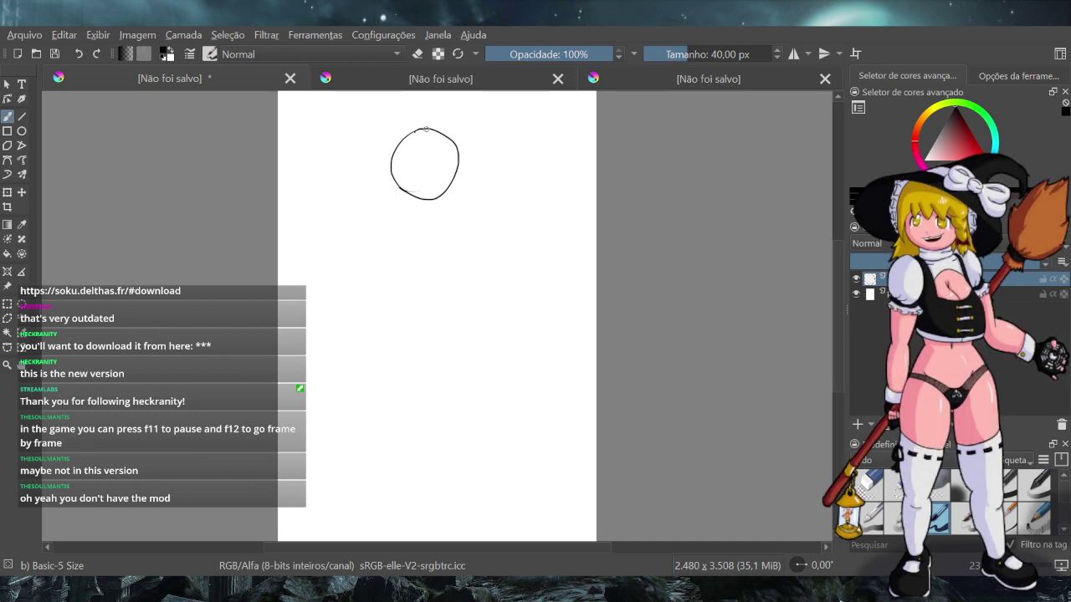
# Draw vertical and horizontal face guidelines across the head and a short neck line below it
pyautogui.moveTo(426, 129); pyautogui.dragTo(423, 199)
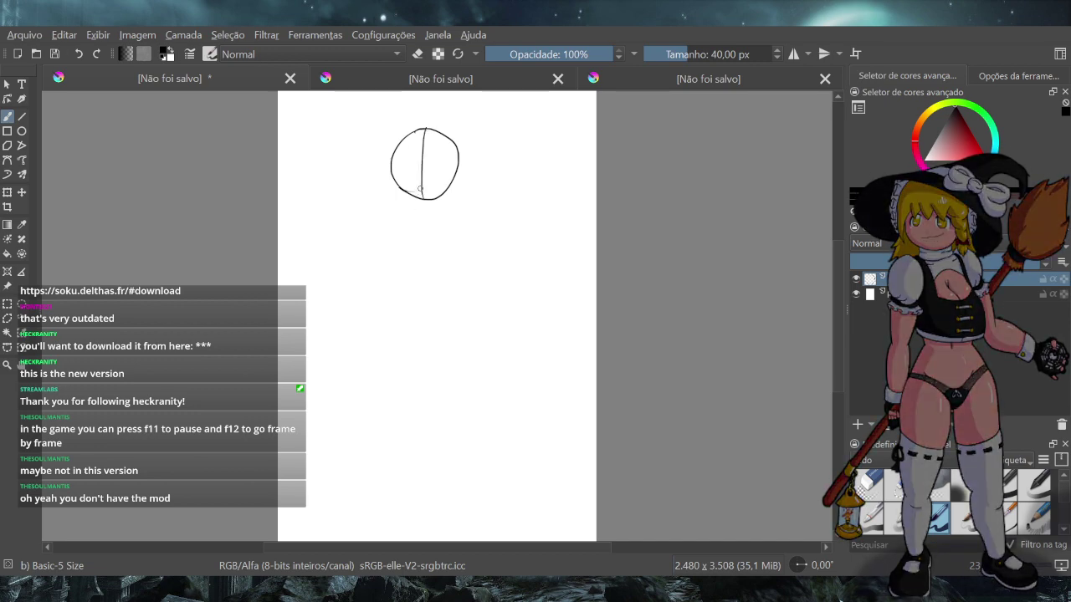
pyautogui.moveTo(393, 167); pyautogui.dragTo(455, 170)
pyautogui.moveTo(423, 200); pyautogui.dragTo(424, 218)
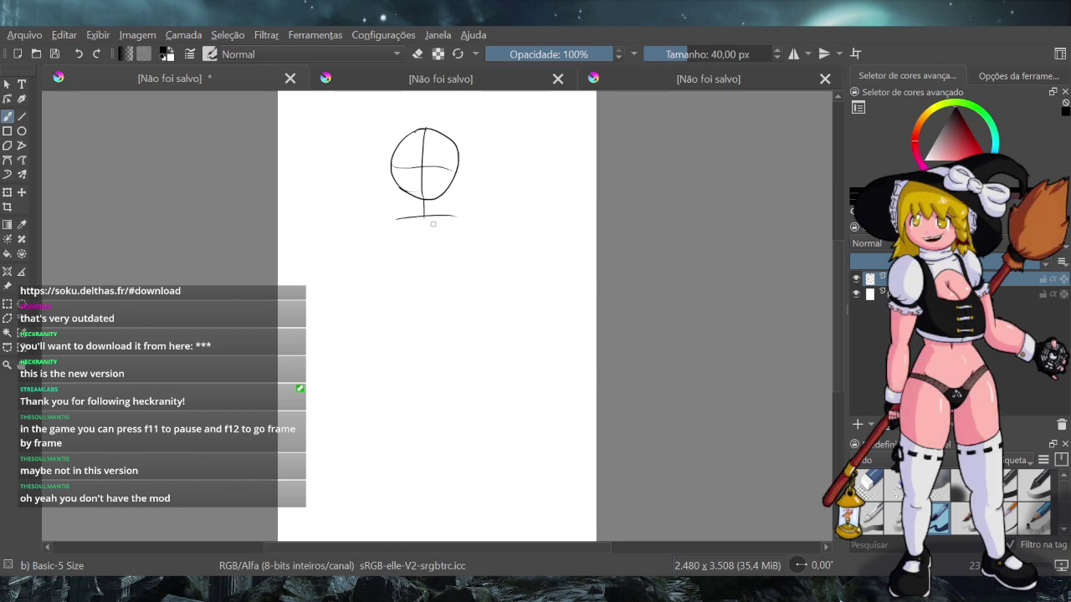
# Draw a roughly square torso box beneath the neck, redoing its shoulder and side lines
pyautogui.hotkey('ctrl', 'z')
pyautogui.moveTo(400, 219); pyautogui.dragTo(463, 220)
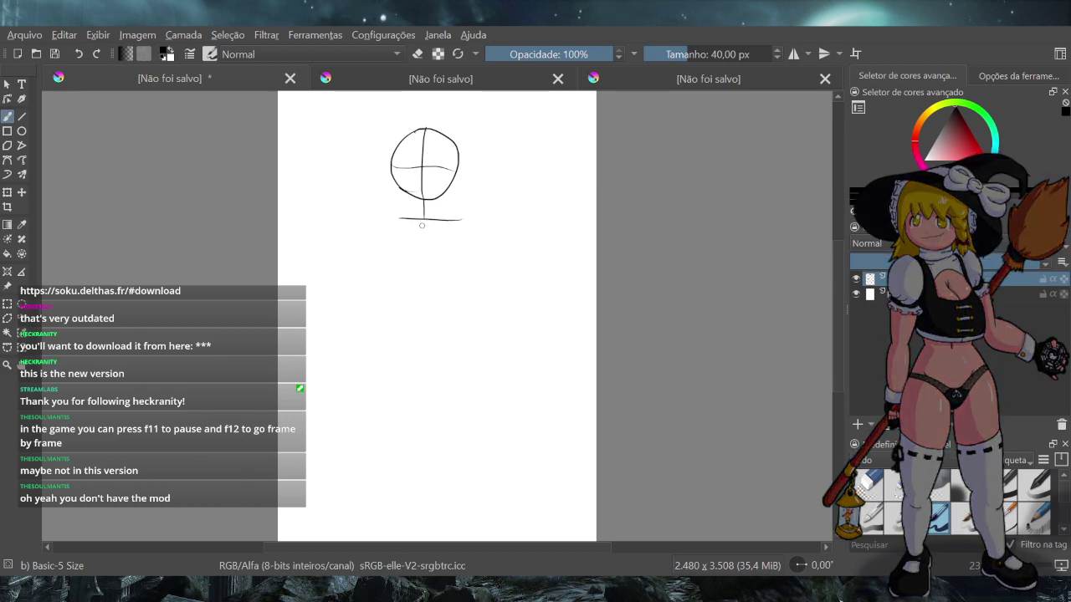
pyautogui.hotkey('ctrl', 'z')
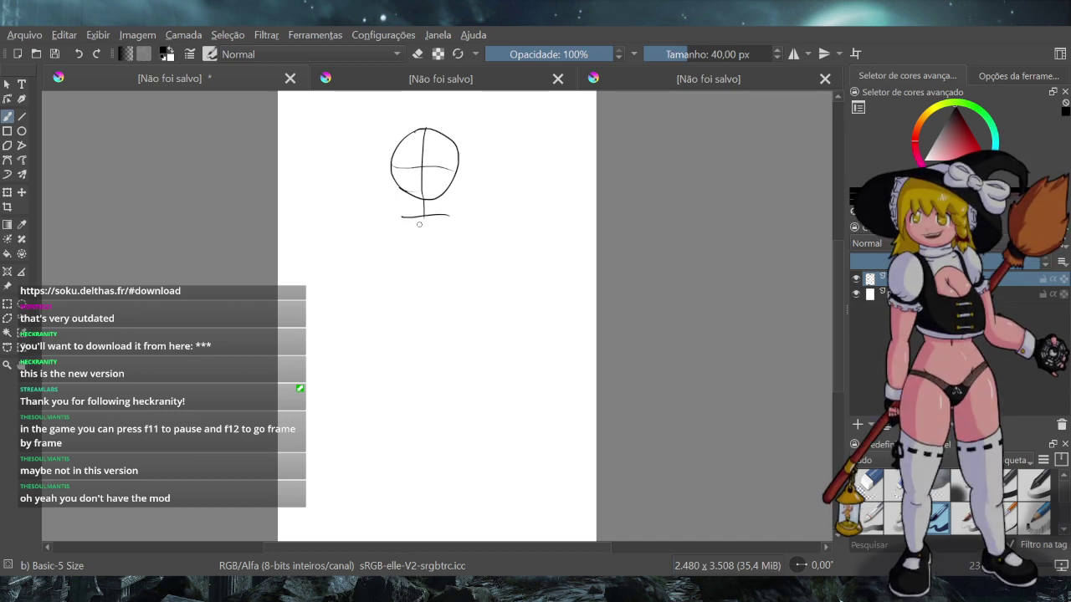
pyautogui.moveTo(448, 220)
pyautogui.mouseDown()
pyautogui.moveTo(403, 251)
pyautogui.moveTo(402, 268)
pyautogui.moveTo(448, 271)
pyautogui.mouseUp()
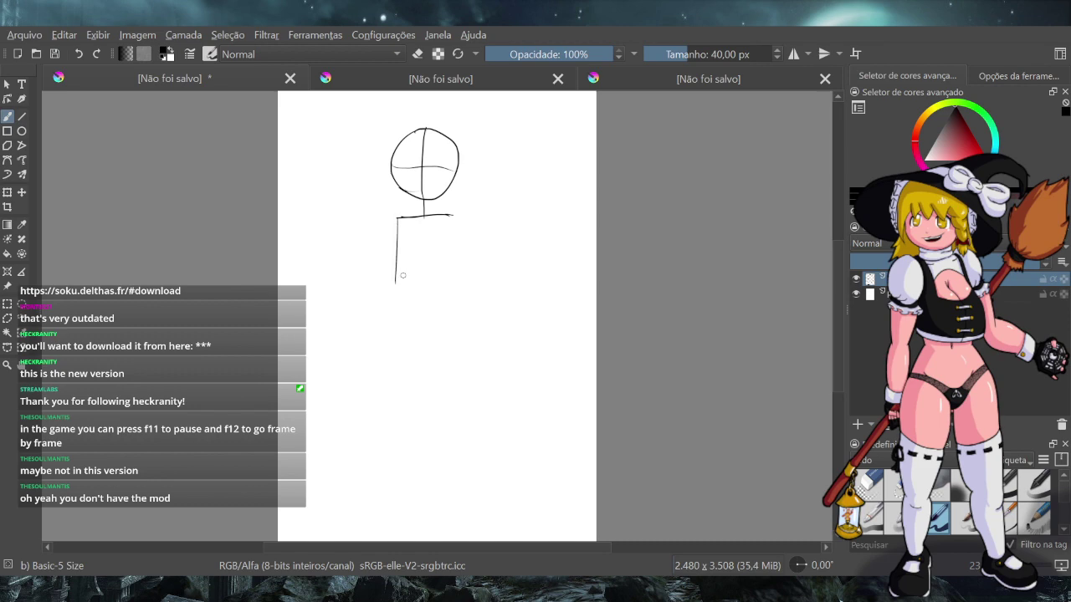
pyautogui.hotkey('ctrl', 'z')
pyautogui.moveTo(399, 268); pyautogui.dragTo(452, 271)
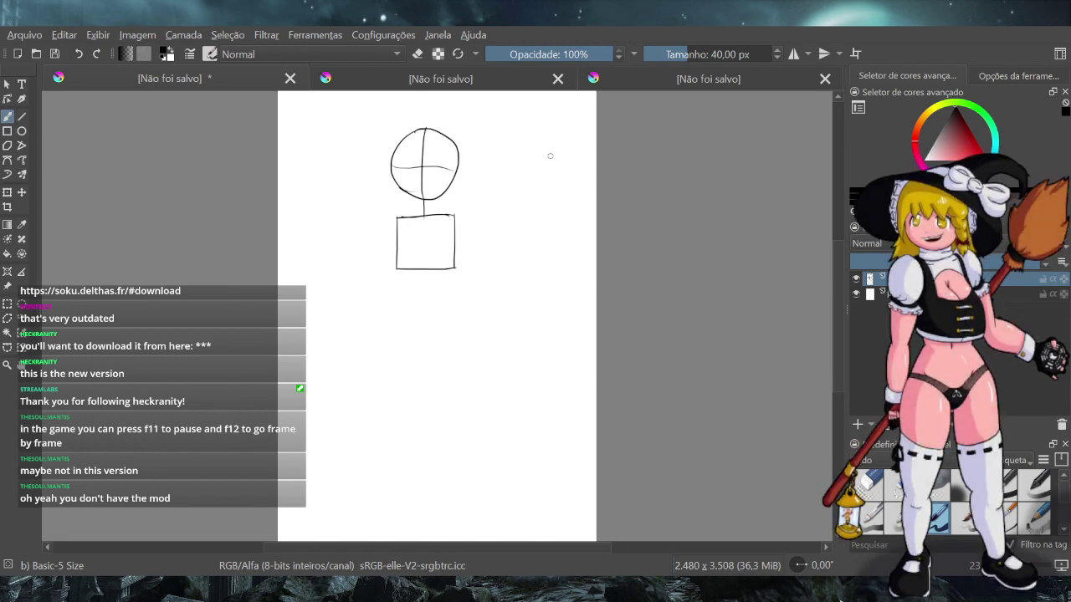
# Try out a vertical column of five loose ovals beside the figure, and undo all of them
pyautogui.moveTo(527, 139); pyautogui.dragTo(535, 145)
pyautogui.moveTo(519, 222); pyautogui.dragTo(532, 229)
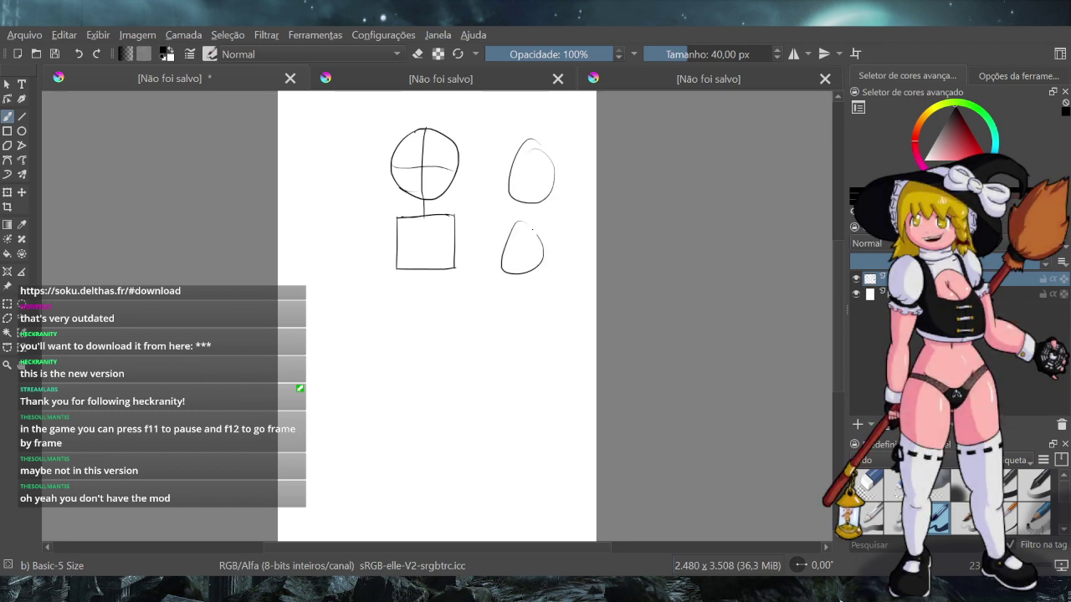
pyautogui.moveTo(523, 295); pyautogui.dragTo(545, 309)
pyautogui.hotkey('ctrl', 'z')
pyautogui.moveTo(517, 369)
pyautogui.mouseDown()
pyautogui.moveTo(522, 378)
pyautogui.moveTo(515, 371)
pyautogui.mouseUp()
pyautogui.moveTo(505, 457); pyautogui.dragTo(510, 459)
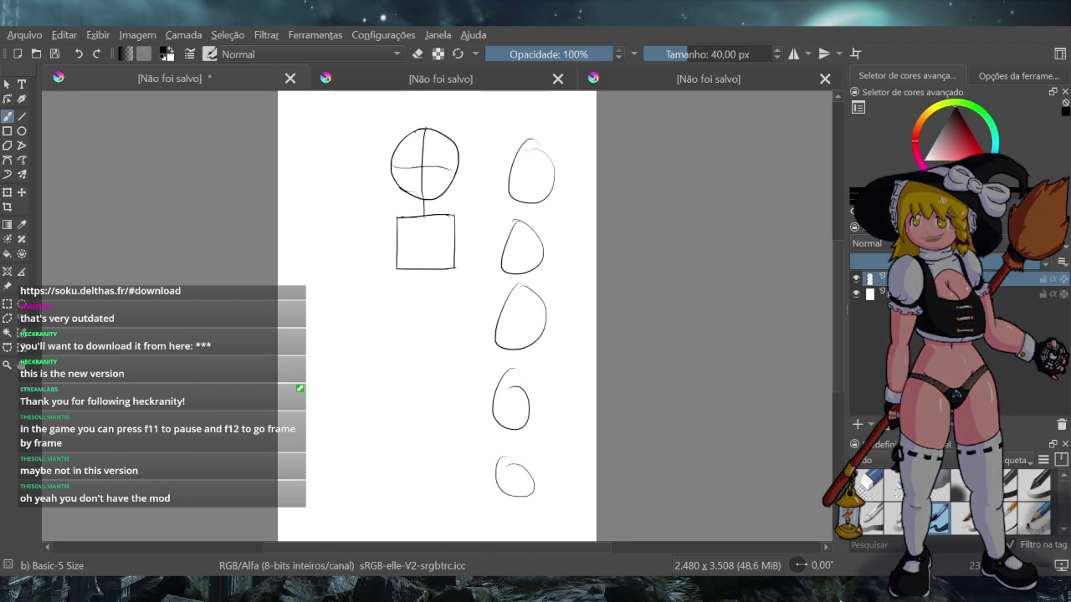
pyautogui.hotkey('ctrl', 'z')
pyautogui.hotkey('ctrl', 'z')
pyautogui.hotkey('ctrl', 'z')
pyautogui.hotkey('ctrl', 'z')
pyautogui.hotkey('ctrl', 'z')
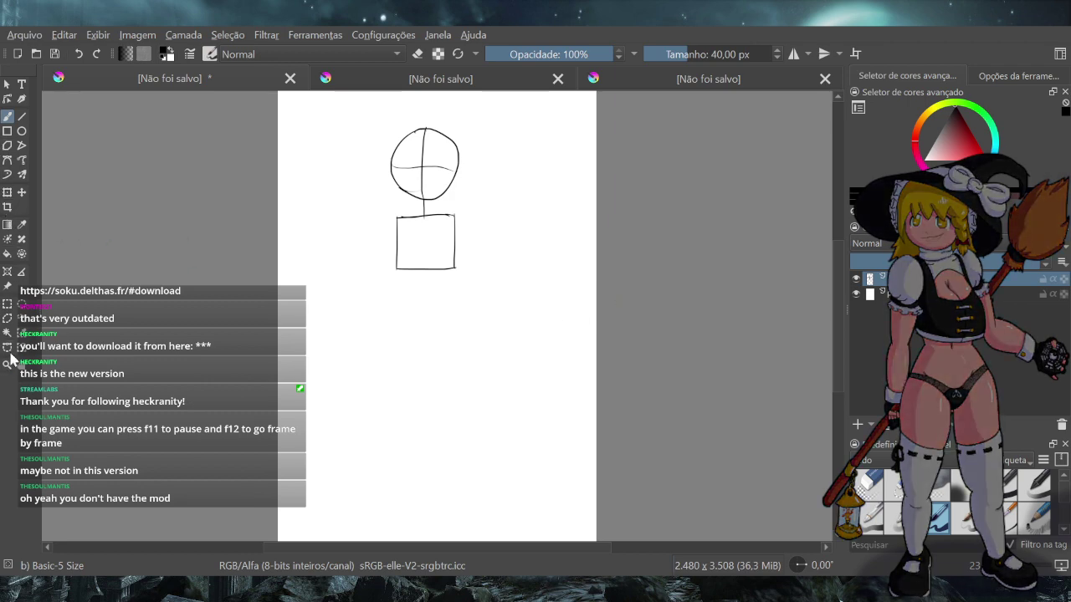
# Select the whole figure sketch, scale it down slightly and move it toward the canvas's upper centre, and clear the selection
pyautogui.click(7, 305)
pyautogui.moveTo(349, 106); pyautogui.dragTo(503, 340)
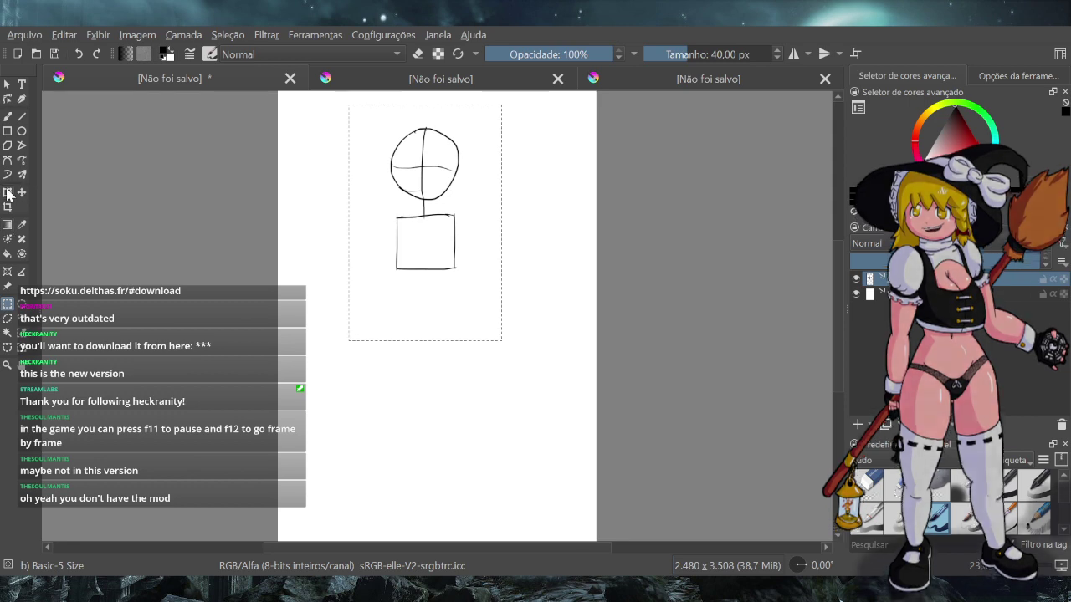
pyautogui.hotkey('ctrl', 't')
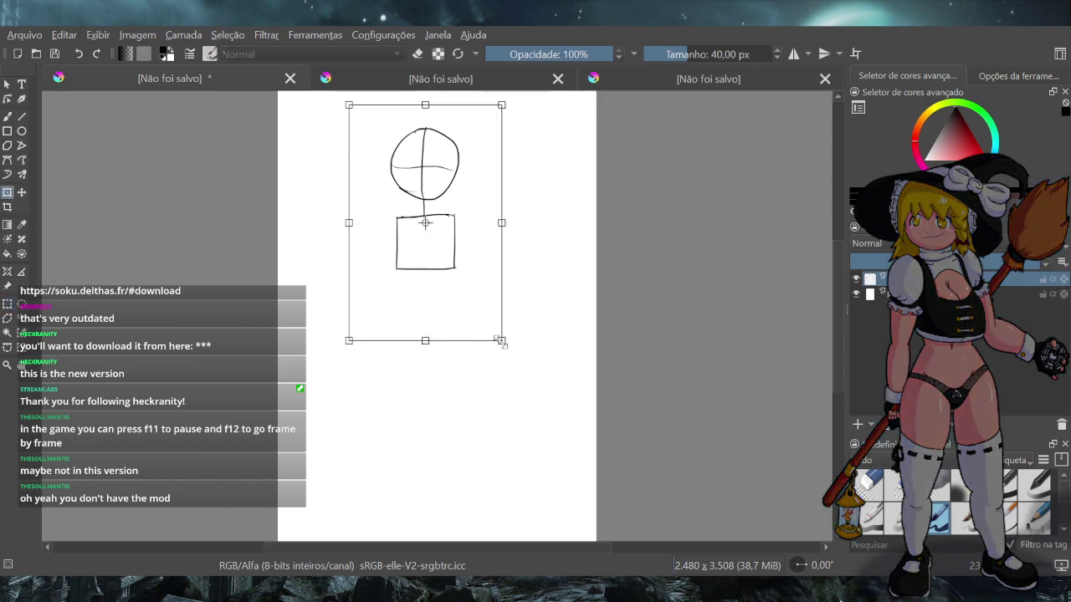
pyautogui.moveTo(509, 346)
pyautogui.mouseDown()
pyautogui.moveTo(466, 287)
pyautogui.moveTo(457, 222)
pyautogui.moveTo(522, 307)
pyautogui.moveTo(490, 282)
pyautogui.moveTo(487, 300)
pyautogui.mouseUp()
pyautogui.moveTo(460, 265); pyautogui.dragTo(485, 276)
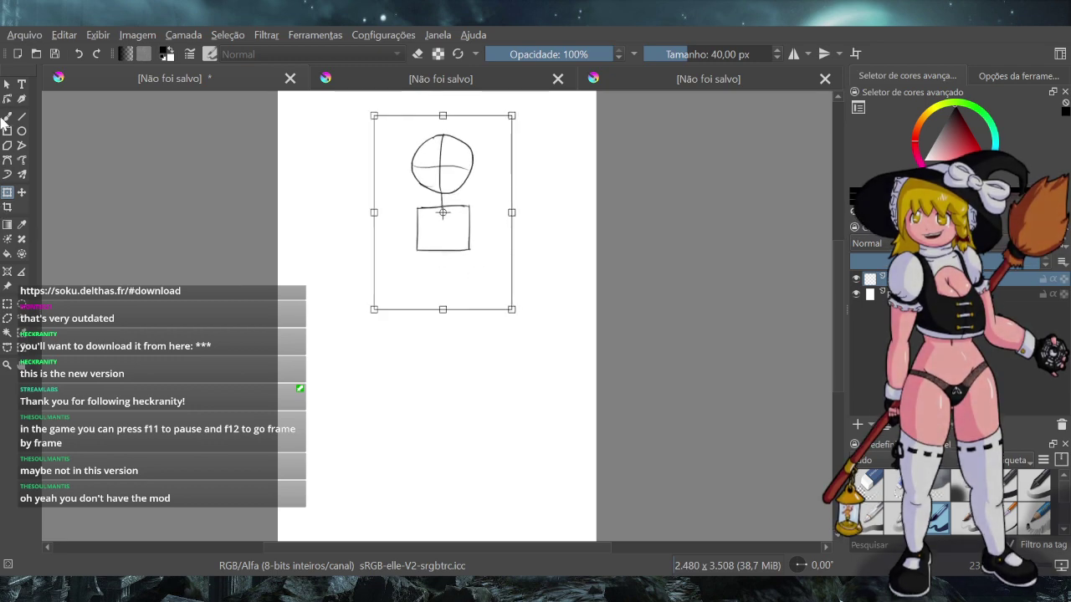
pyautogui.click(7, 117)
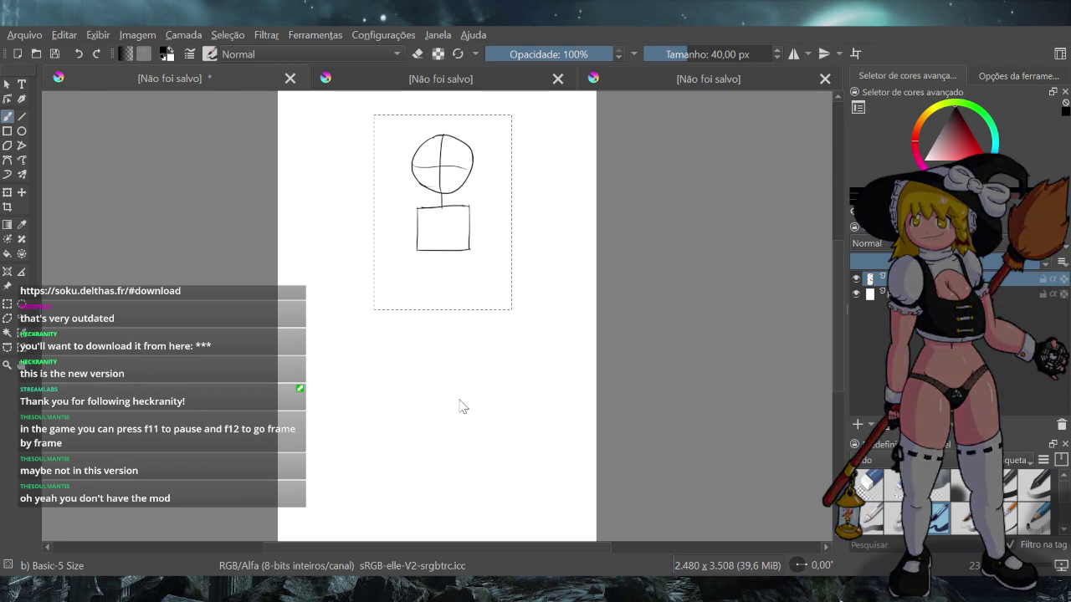
pyautogui.hotkey('ctrl', 'shift', 'a')
# Compare the crossed-arm poses in the blue-haired fairy sprite and the two-character scene references
pyautogui.click(497, 80)
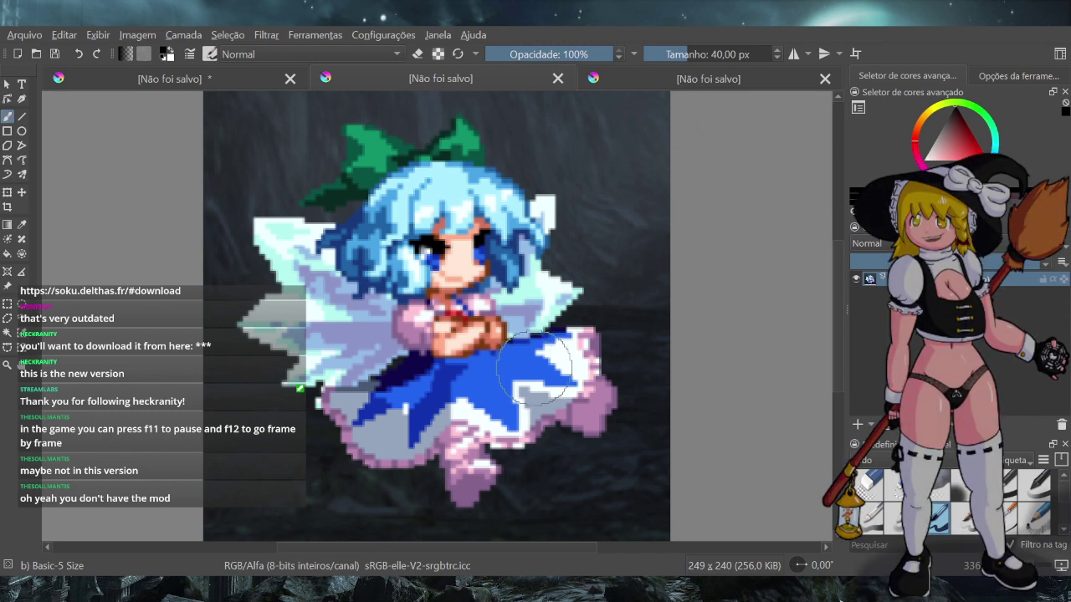
pyautogui.click(676, 80)
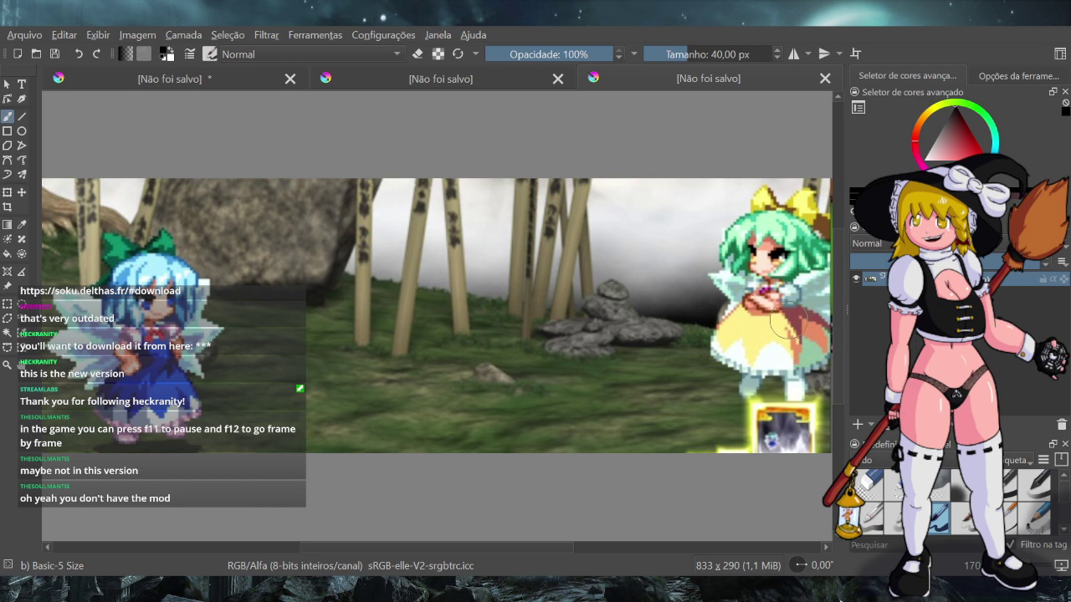
pyautogui.click(421, 80)
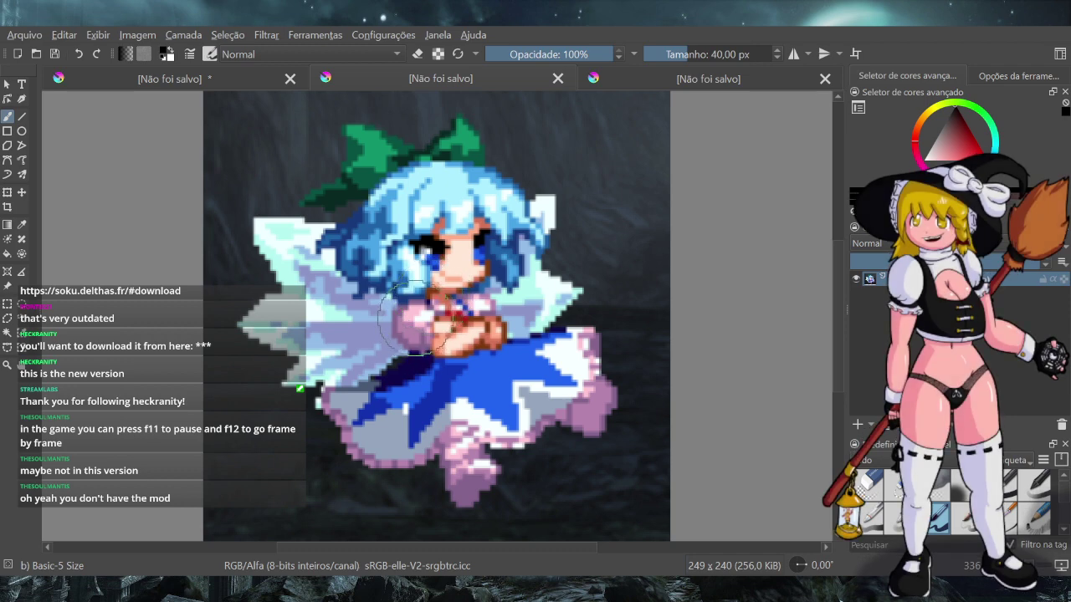
# Try tracing the crossed arms on the blue-haired fairy sprite with black curved strokes, and undo them
pyautogui.moveTo(409, 316); pyautogui.dragTo(451, 354)
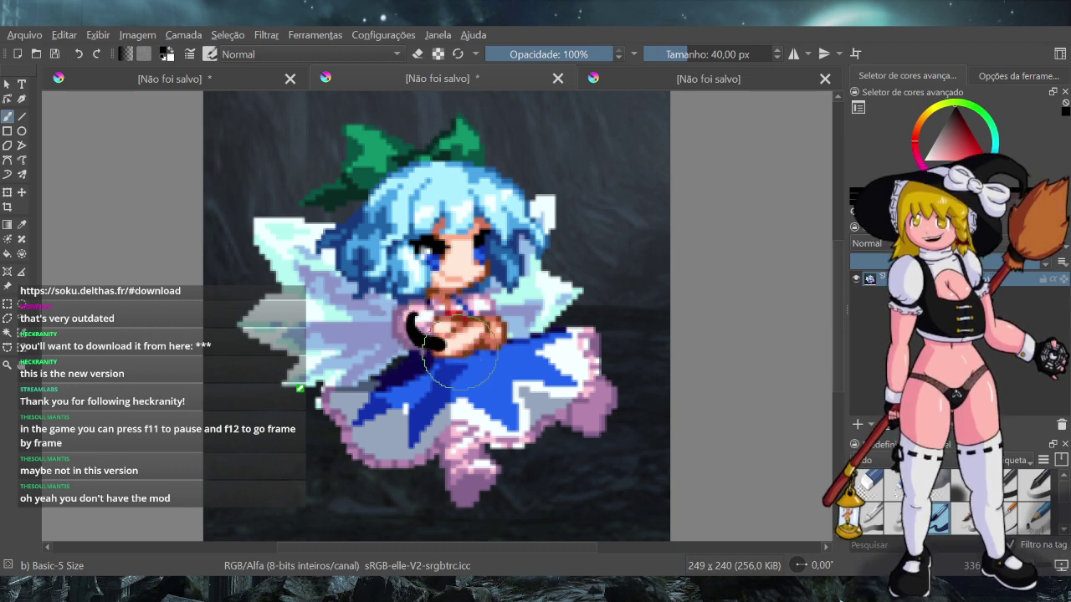
pyautogui.hotkey('ctrl', 'z')
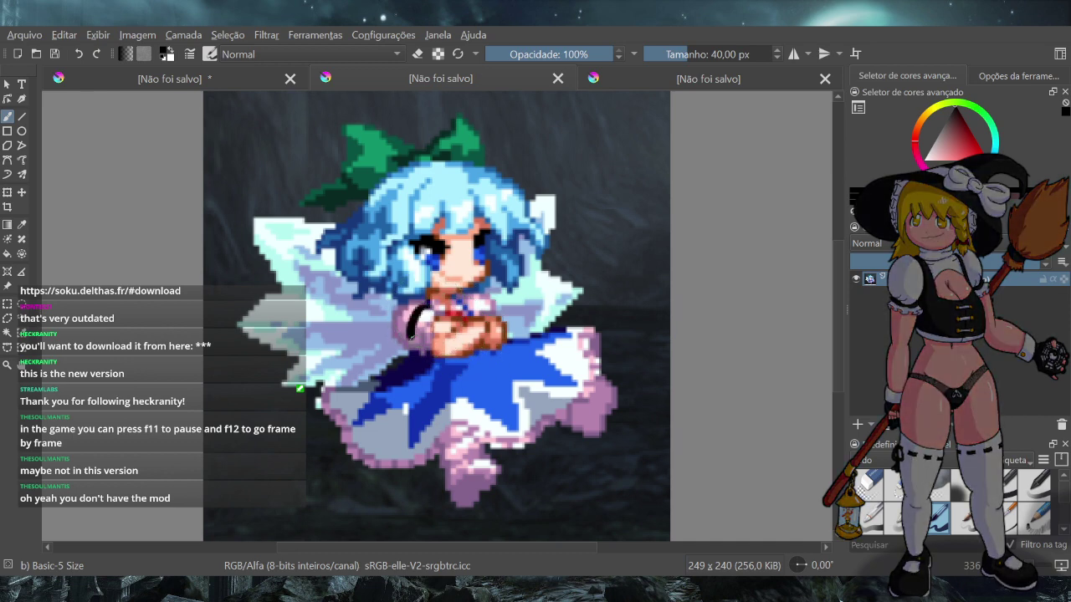
pyautogui.moveTo(427, 311)
pyautogui.mouseDown()
pyautogui.moveTo(475, 346)
pyautogui.moveTo(483, 339)
pyautogui.moveTo(452, 328)
pyautogui.mouseUp()
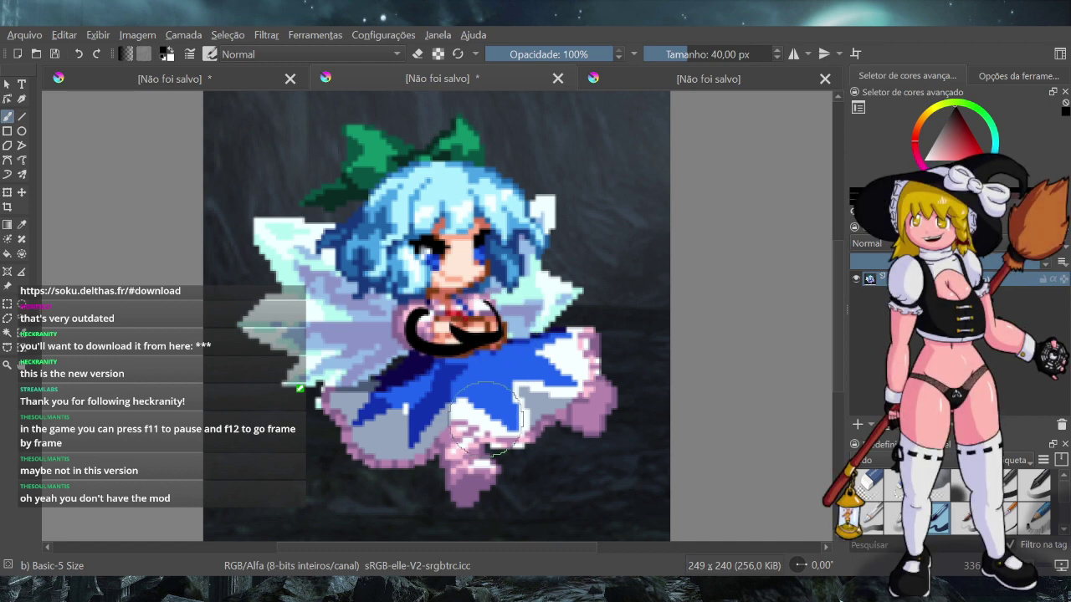
pyautogui.press('ctrl')
pyautogui.hotkey('ctrl', 'z')
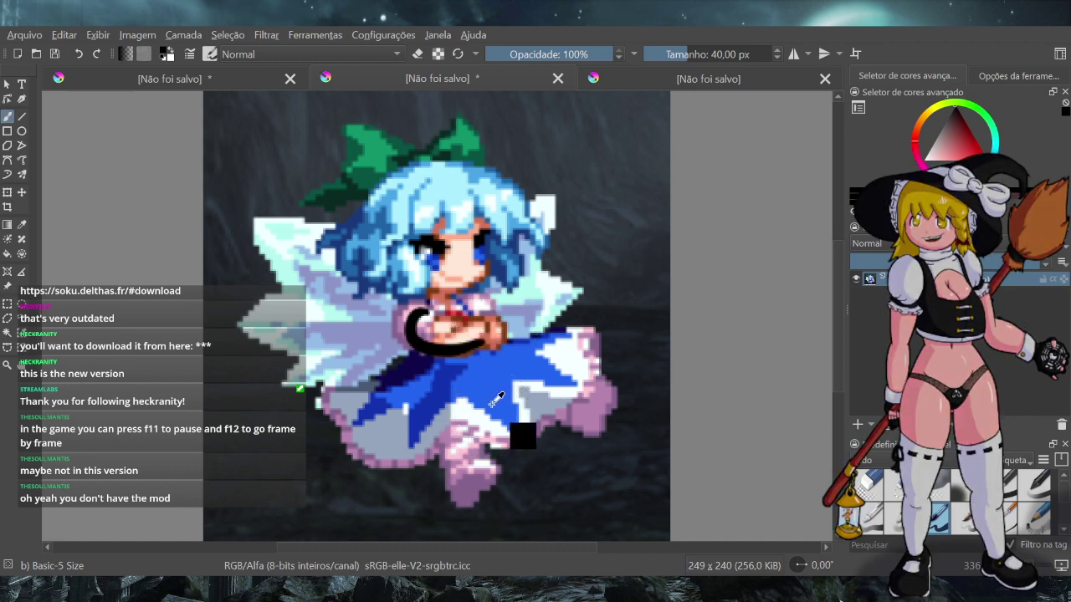
# Check the two-character scene and the blue-haired fairy sprite once more, and return to the sketch canvas
pyautogui.click(645, 73)
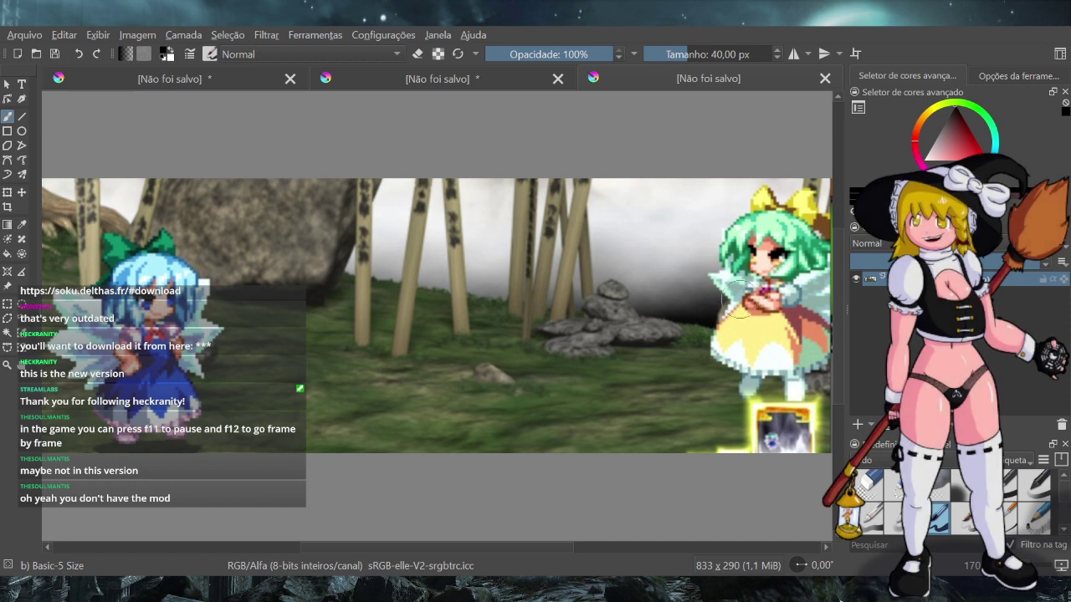
pyautogui.click(430, 88)
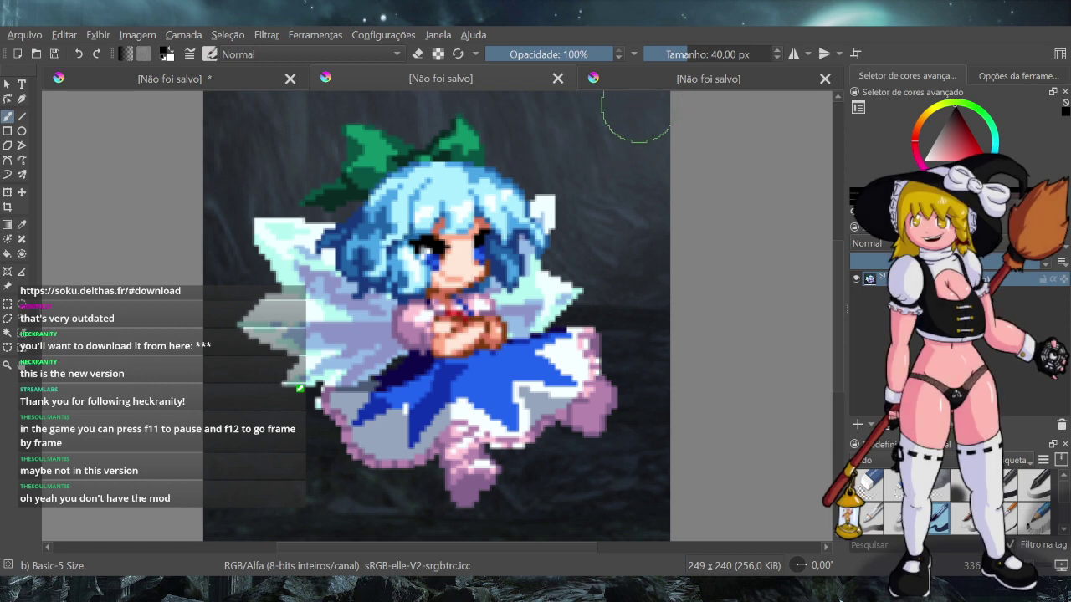
pyautogui.click(684, 79)
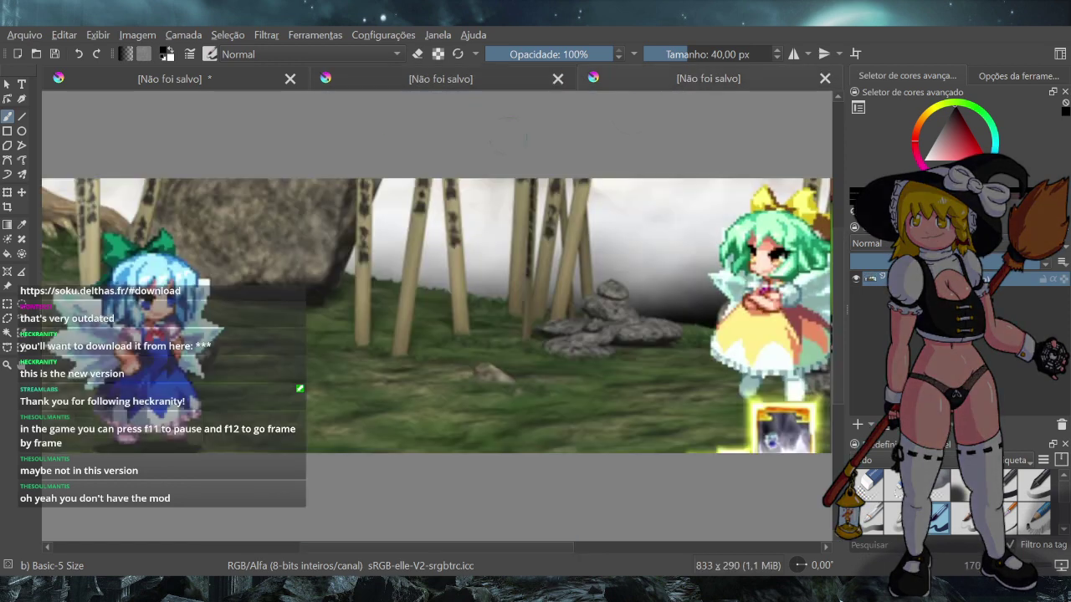
pyautogui.click(188, 80)
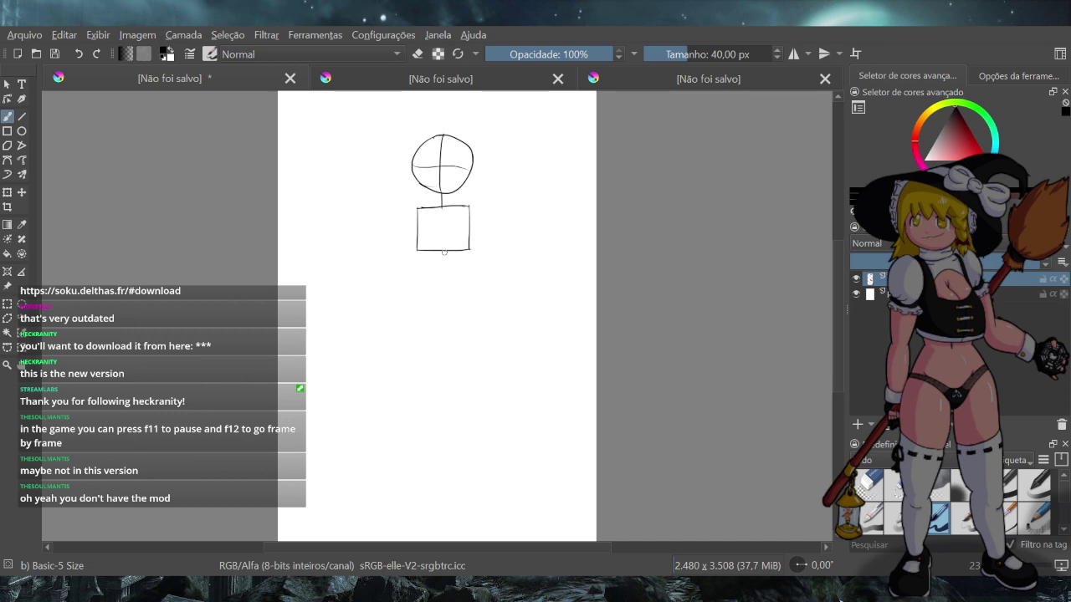
# Draw a short vertical spine line below the torso box and a horizontal hip line across its end, redoing both until they fit
pyautogui.hotkey('ctrl', 'z')
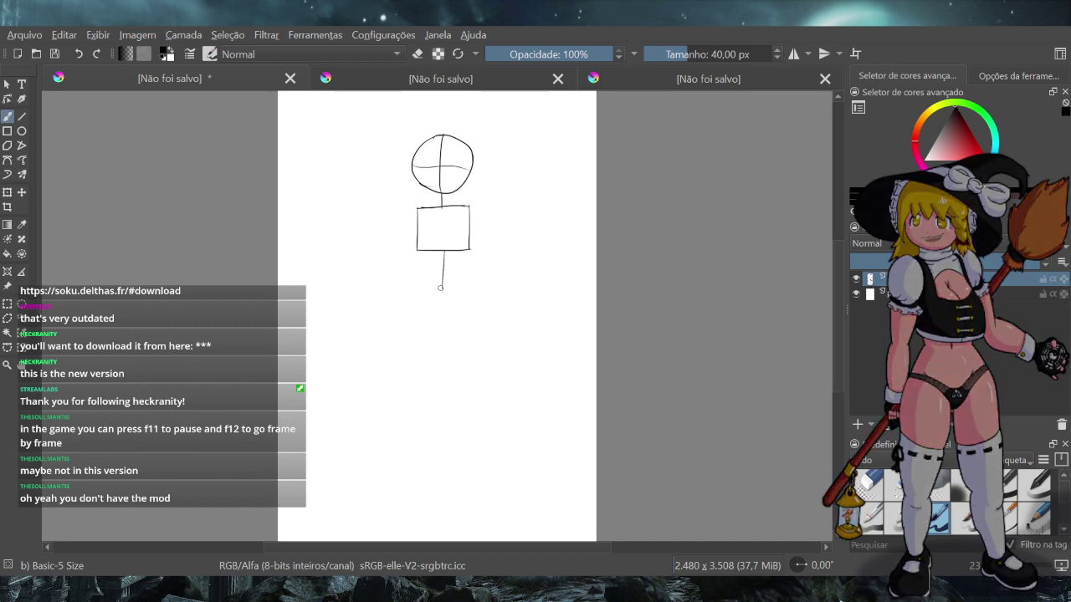
pyautogui.hotkey('ctrl', 'z')
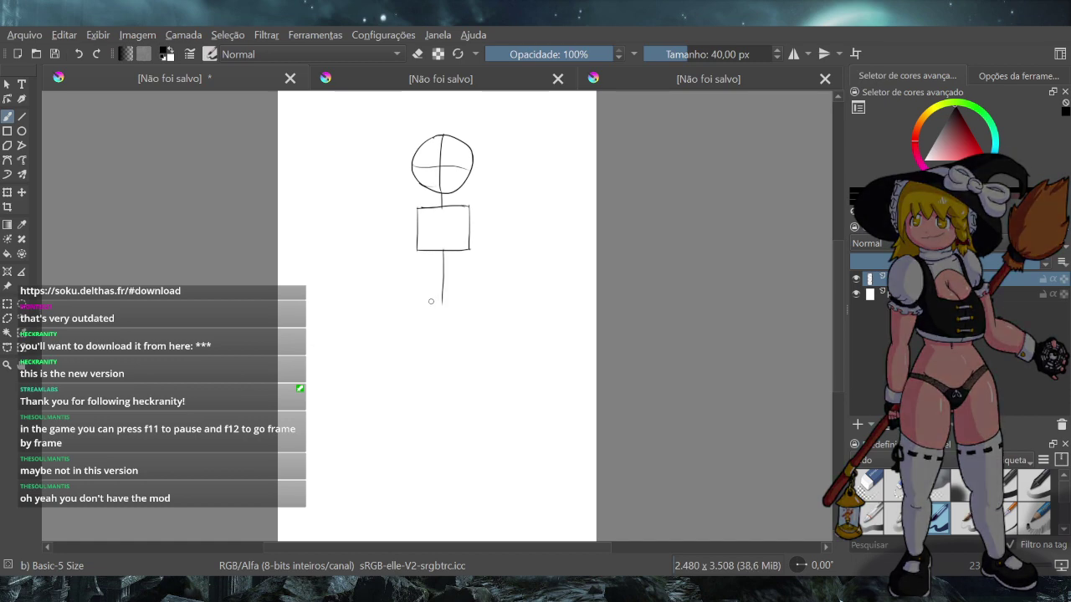
pyautogui.hotkey('ctrl', 'z')
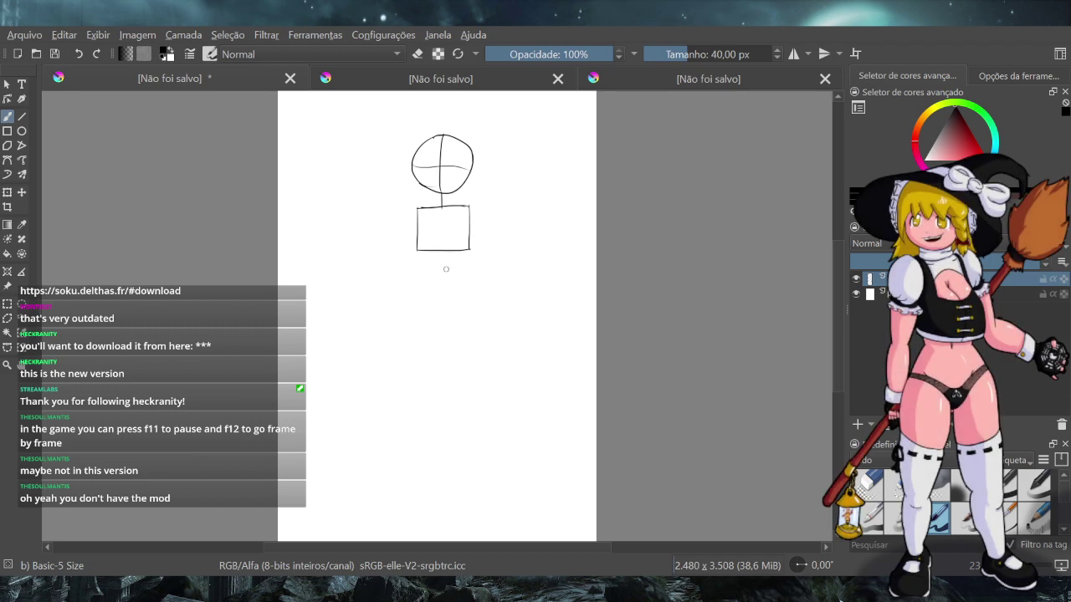
pyautogui.moveTo(443, 251); pyautogui.dragTo(441, 294)
pyautogui.moveTo(404, 287); pyautogui.dragTo(484, 296)
pyautogui.hotkey('ctrl', 'z')
pyautogui.hotkey('ctrl', 'z')
pyautogui.hotkey('ctrl', 'z')
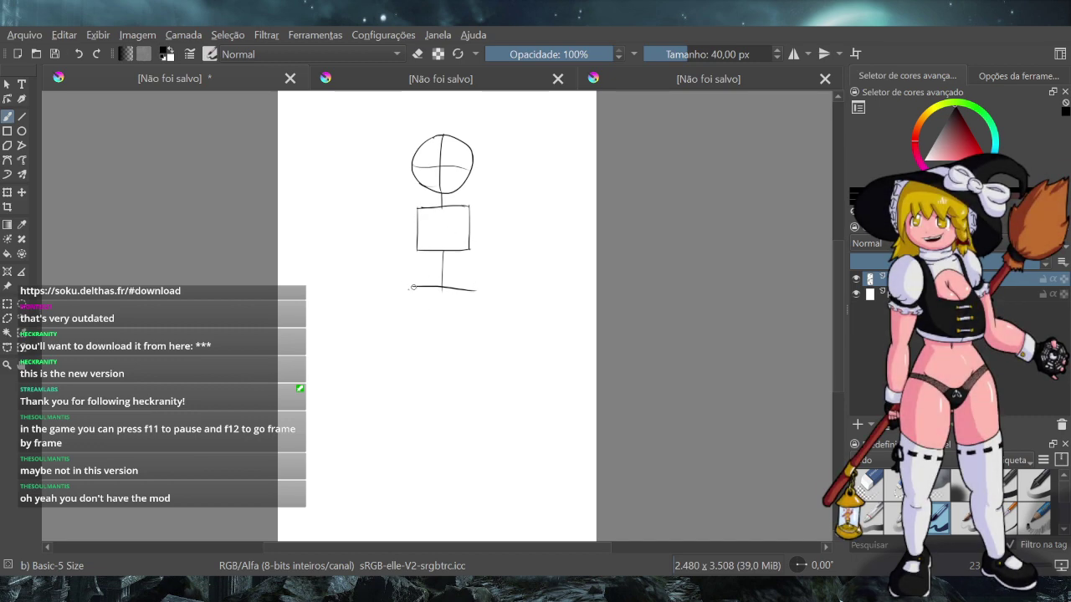
# Close the pelvis beneath the hip line as a trapezoid with slanted sides and a narrow lower edge
pyautogui.hotkey('ctrl', 'z')
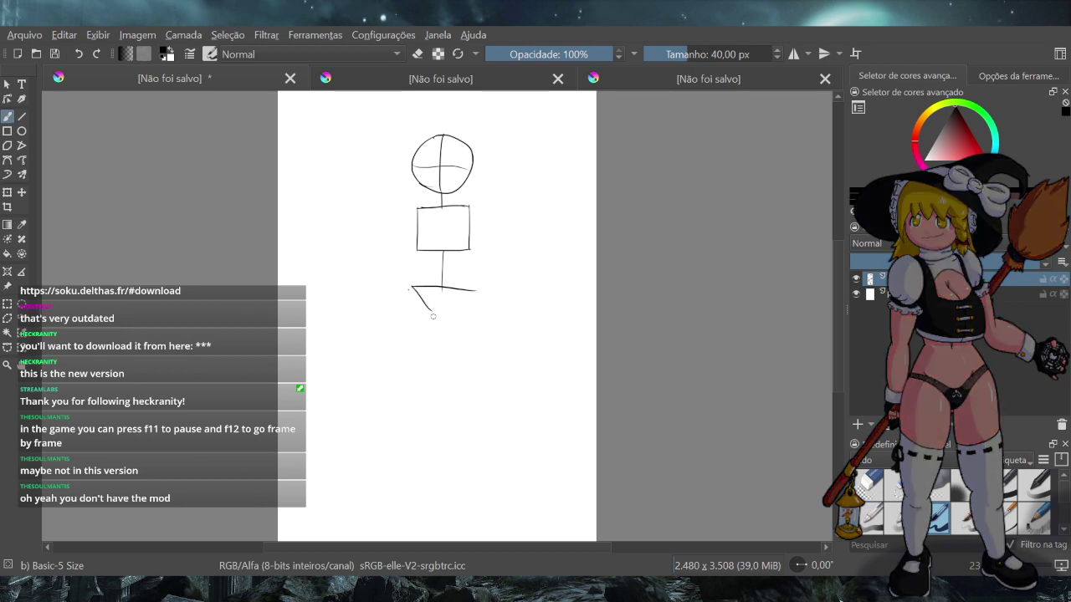
pyautogui.moveTo(433, 316); pyautogui.dragTo(439, 326)
pyautogui.moveTo(409, 287)
pyautogui.mouseDown()
pyautogui.moveTo(432, 316)
pyautogui.moveTo(457, 319)
pyautogui.mouseUp()
# Try out shoulder lines with arms converging below the pelvis, and undo all of them
pyautogui.moveTo(417, 207); pyautogui.dragTo(394, 214)
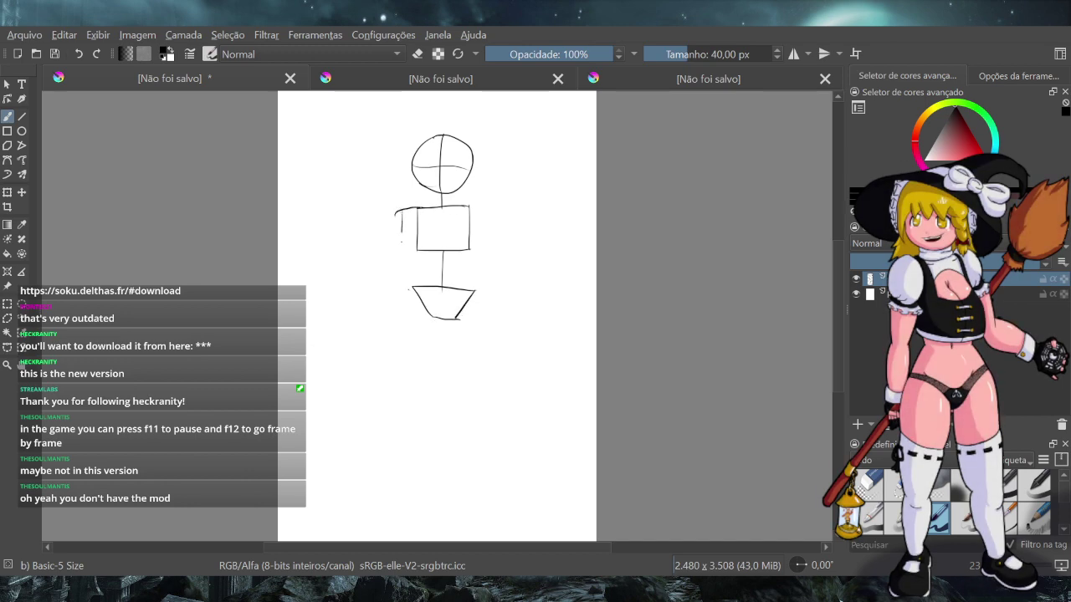
pyautogui.moveTo(469, 207); pyautogui.dragTo(483, 250)
pyautogui.moveTo(403, 252); pyautogui.dragTo(448, 336)
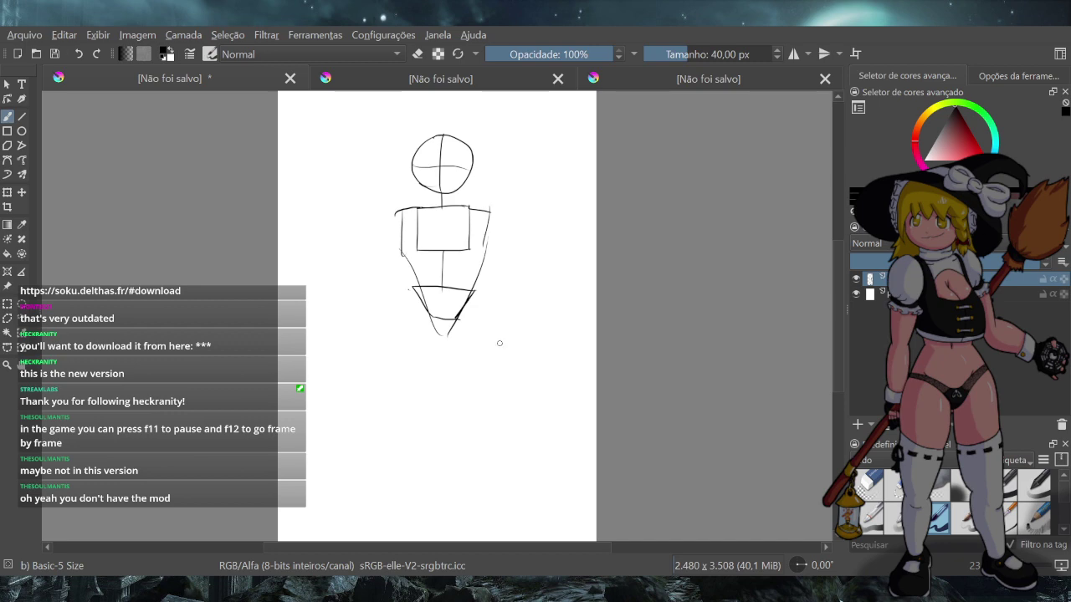
pyautogui.hotkey('ctrl', 'z')
pyautogui.hotkey('ctrl', 'z')
pyautogui.hotkey('ctrl', 'z')
pyautogui.hotkey('ctrl', 'z')
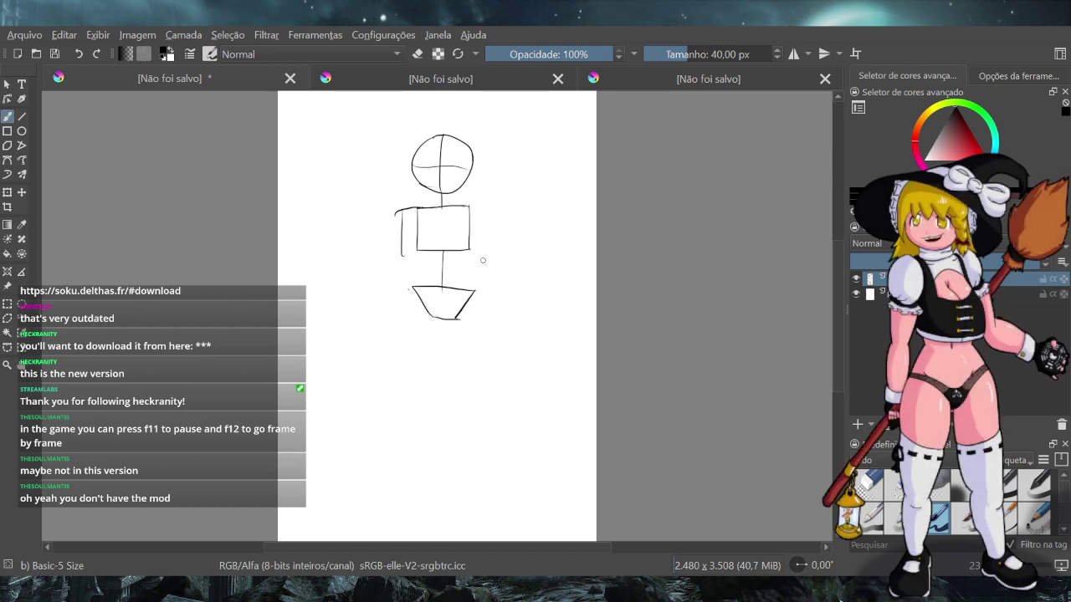
pyautogui.hotkey('ctrl', 'z')
# Try out two flaring waist curves from the torso box's lower corners past the pelvis, and undo both
pyautogui.moveTo(470, 251); pyautogui.dragTo(488, 308)
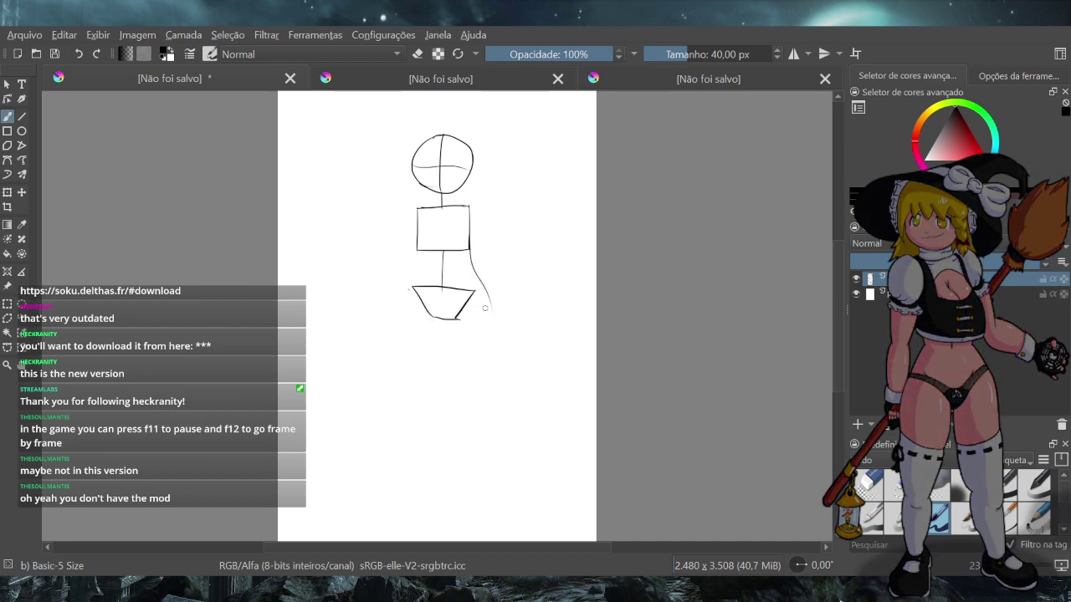
pyautogui.moveTo(416, 253); pyautogui.dragTo(400, 307)
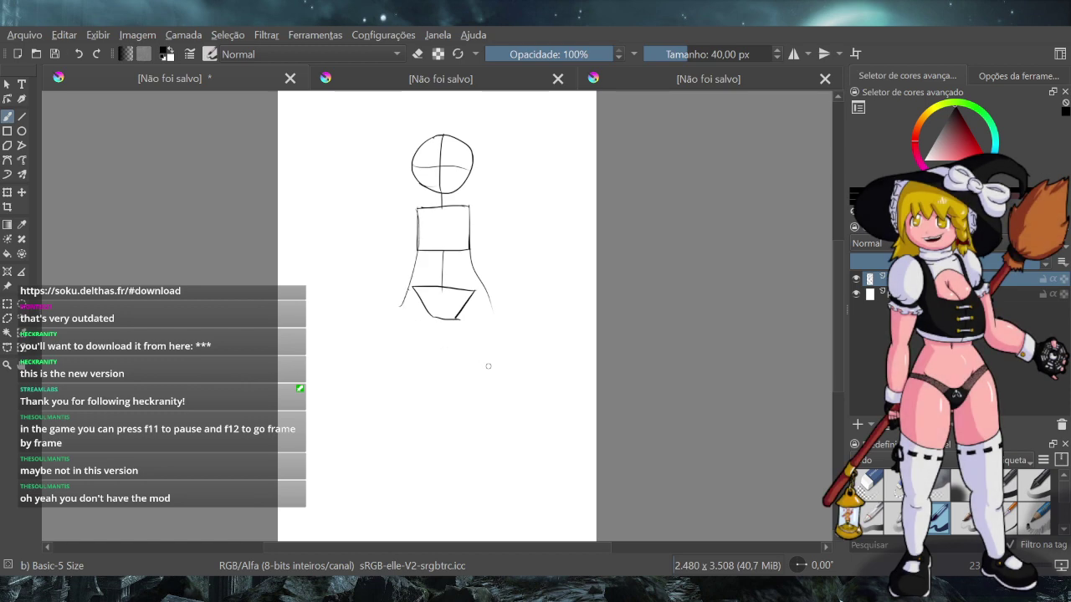
pyautogui.hotkey('ctrl', 'z')
pyautogui.hotkey('ctrl', 'z')
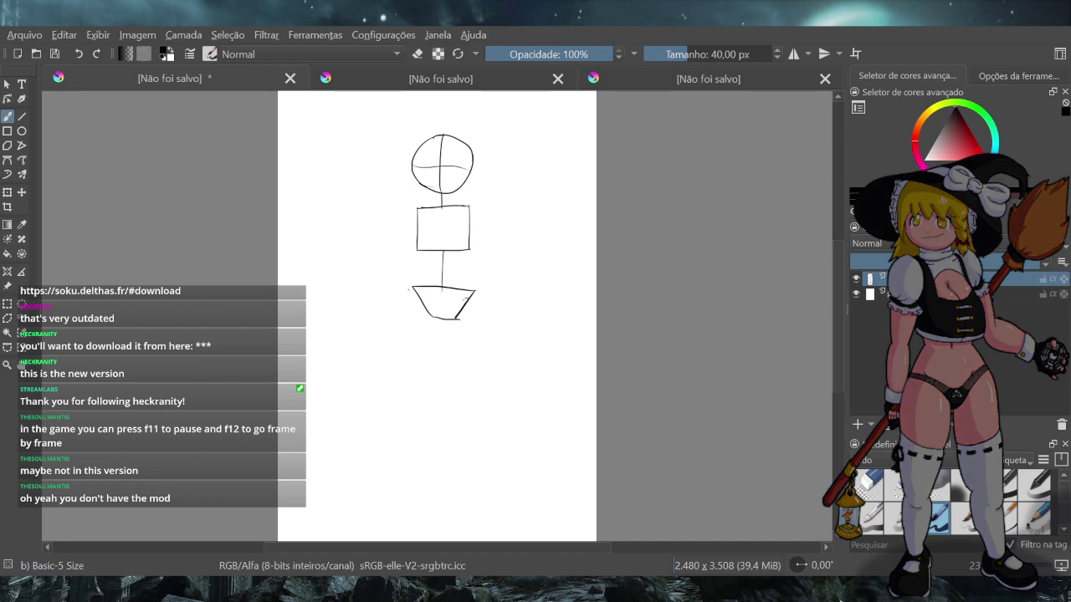
# Draw a round hip joint over each slanted side of the pelvis, redrawing the circles until they are similar in size
pyautogui.moveTo(466, 298); pyautogui.dragTo(468, 329)
pyautogui.hotkey('ctrl', 'z')
pyautogui.hotkey('ctrl', 'z')
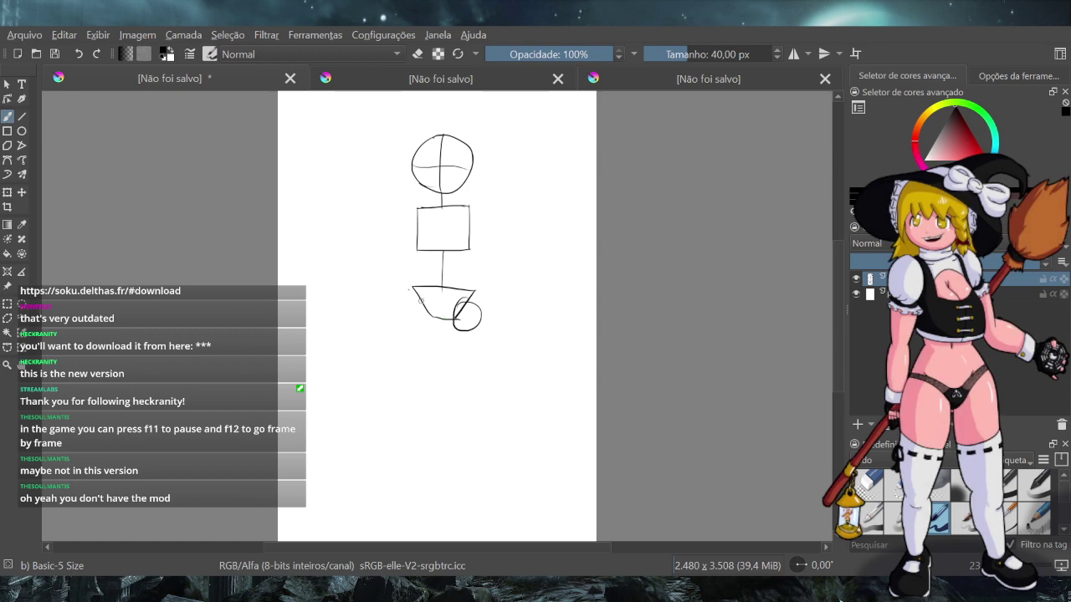
pyautogui.moveTo(420, 296); pyautogui.dragTo(417, 296)
pyautogui.hotkey('ctrl', 'z')
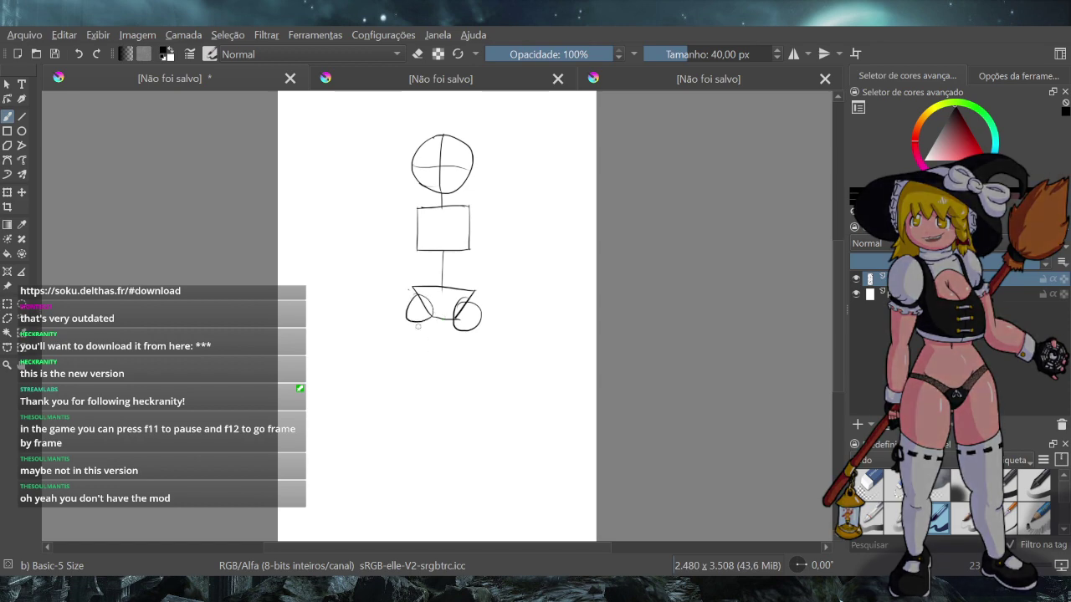
pyautogui.hotkey('ctrl', 'z')
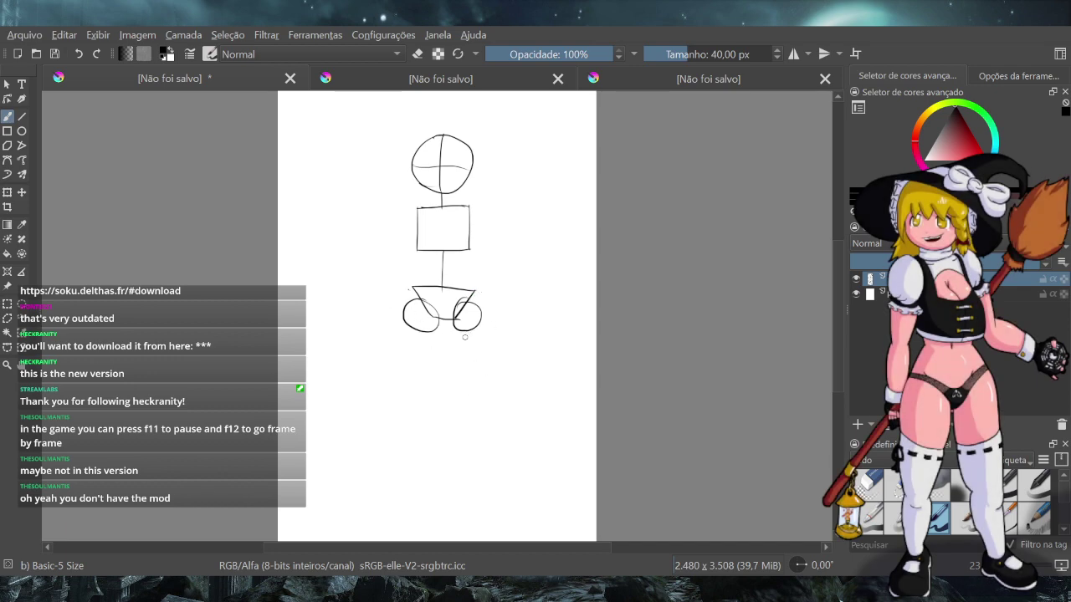
# Trace a simple black skeleton over the green-haired fairy in the two-character scene, with an oval torso, boxy pelvis, two legs and crossed arms
pyautogui.click(627, 84)
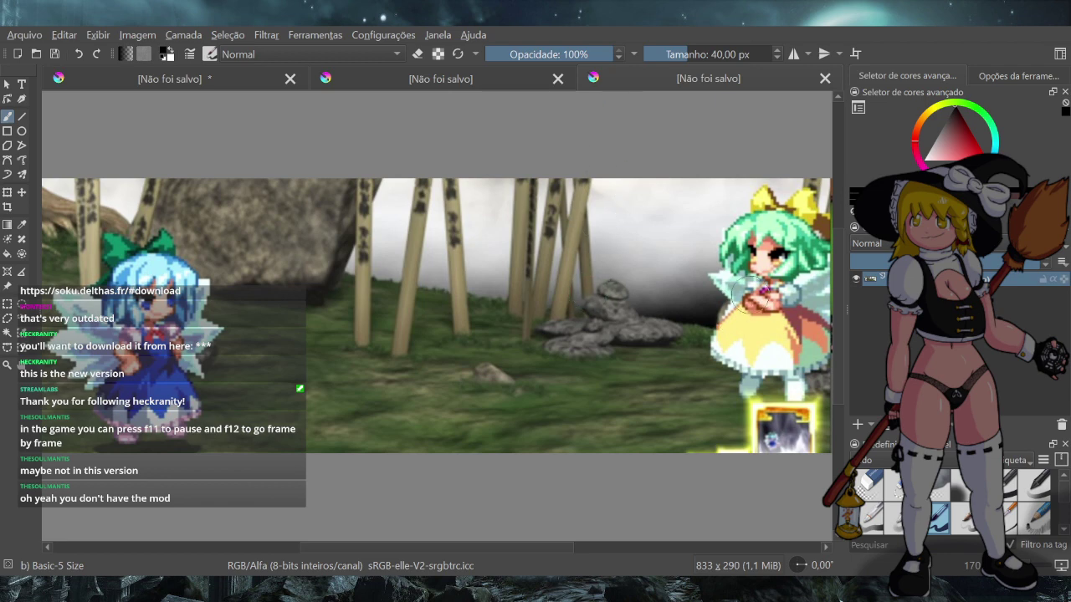
pyautogui.moveTo(766, 281)
pyautogui.mouseDown()
pyautogui.moveTo(764, 310)
pyautogui.moveTo(768, 282)
pyautogui.mouseUp()
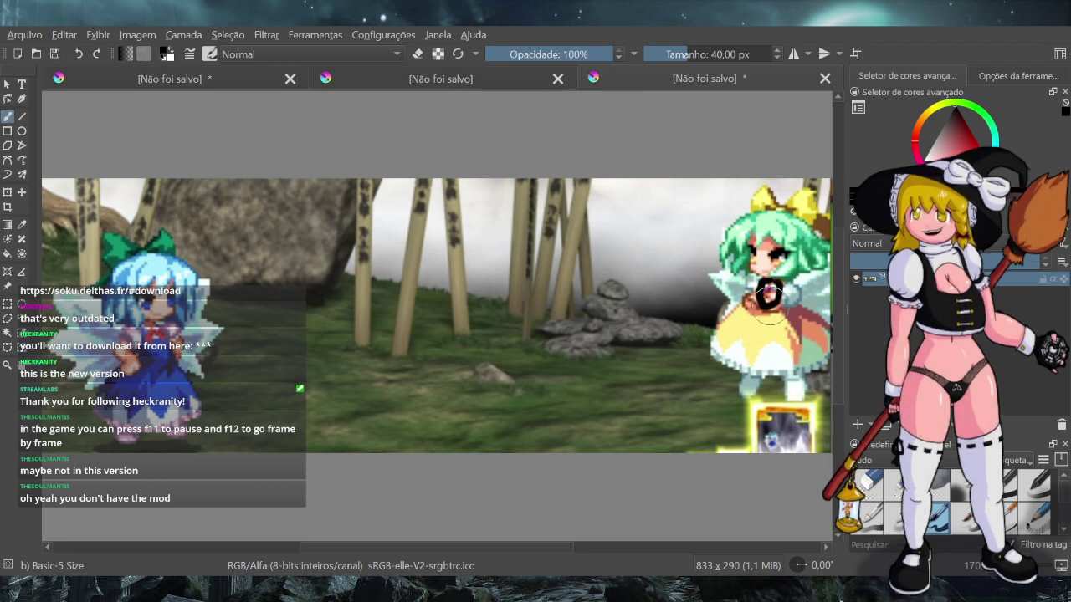
pyautogui.moveTo(756, 319)
pyautogui.mouseDown()
pyautogui.moveTo(785, 327)
pyautogui.moveTo(757, 330)
pyautogui.moveTo(768, 312)
pyautogui.moveTo(787, 393)
pyautogui.mouseUp()
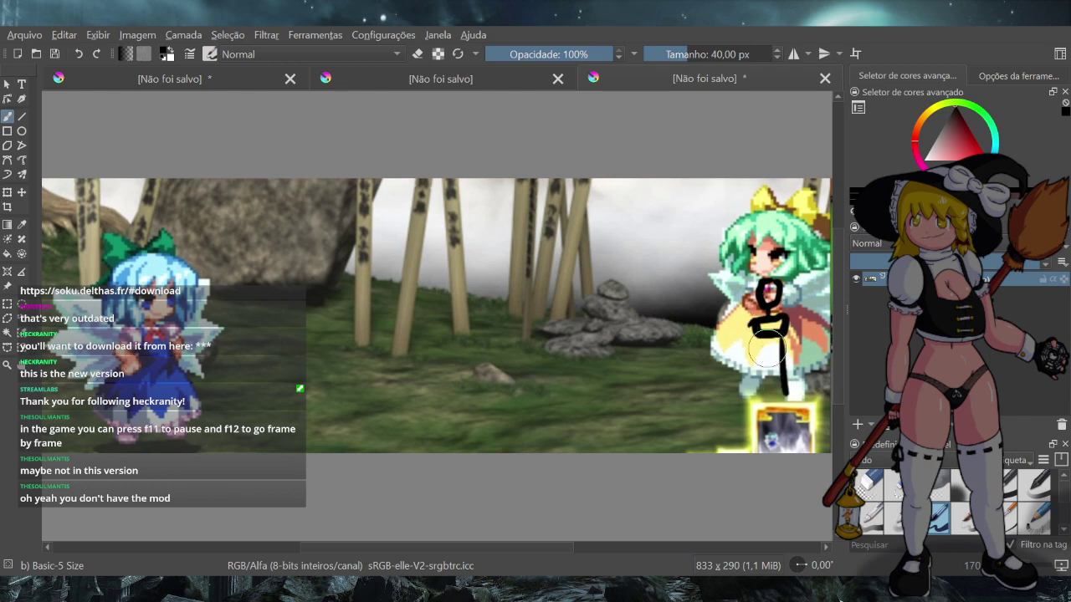
pyautogui.moveTo(760, 337); pyautogui.dragTo(741, 384)
pyautogui.hotkey('ctrl', 'z')
pyautogui.moveTo(759, 340); pyautogui.dragTo(741, 386)
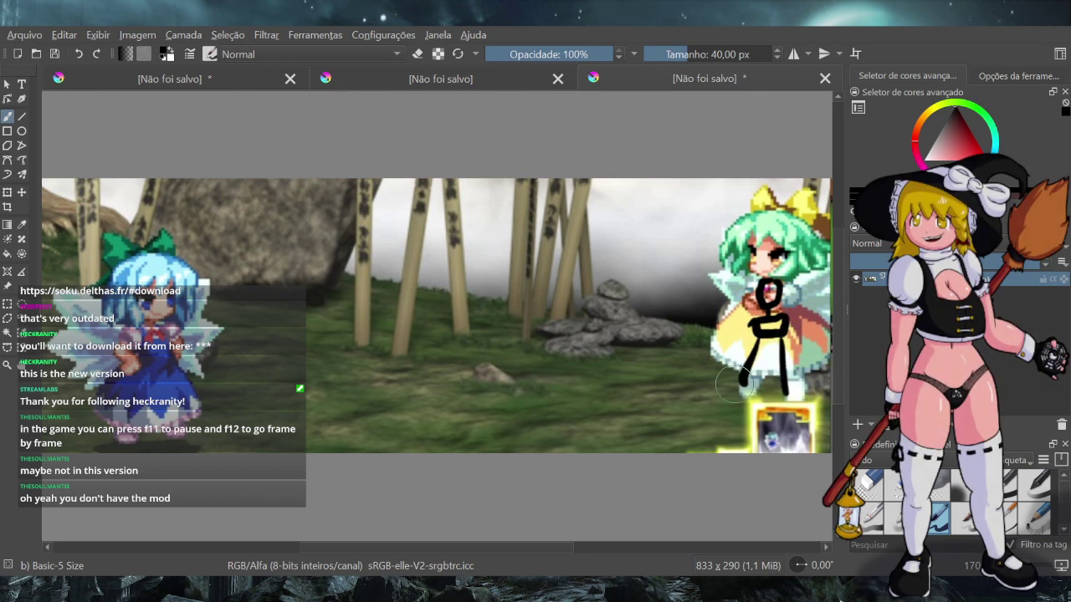
pyautogui.hotkey('ctrl', 'z')
pyautogui.moveTo(758, 338); pyautogui.dragTo(742, 391)
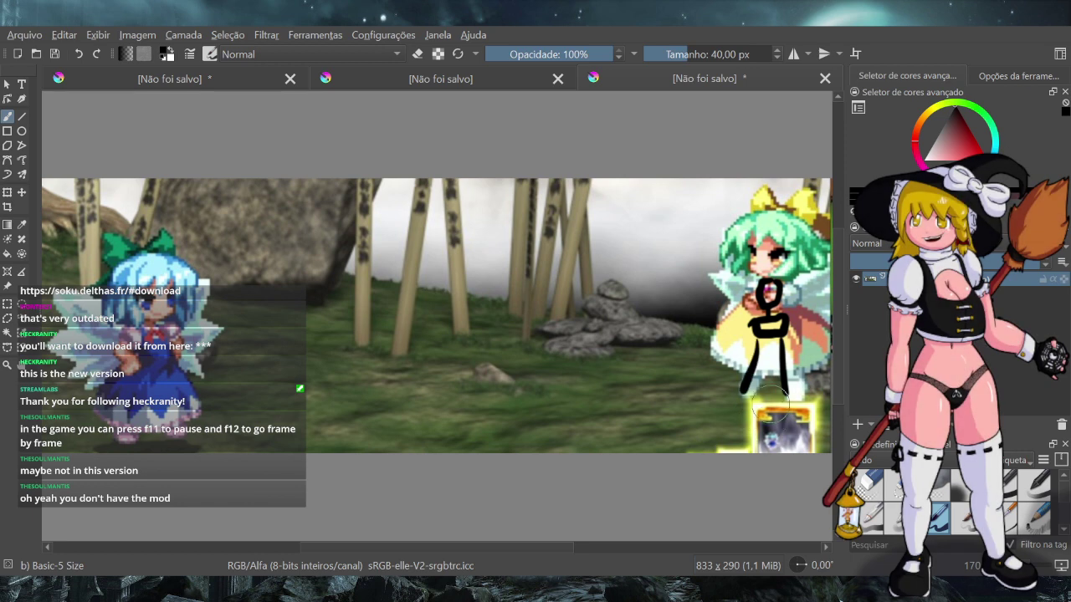
pyautogui.moveTo(791, 291)
pyautogui.mouseDown()
pyautogui.moveTo(751, 292)
pyautogui.moveTo(762, 305)
pyautogui.mouseUp()
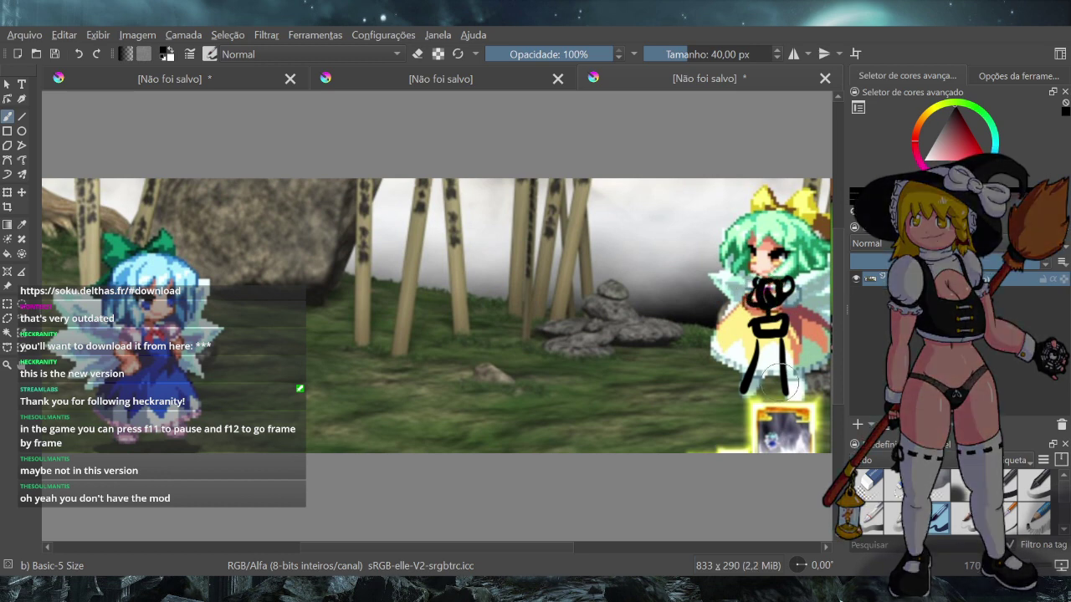
# Trace a black skeleton over the blue-haired fairy in the close-up reference, with crossed arms, a small pelvis and two legs angled apart
pyautogui.click(434, 82)
pyautogui.moveTo(423, 301)
pyautogui.mouseDown()
pyautogui.moveTo(459, 353)
pyautogui.moveTo(472, 313)
pyautogui.moveTo(431, 299)
pyautogui.moveTo(434, 309)
pyautogui.moveTo(466, 303)
pyautogui.moveTo(448, 344)
pyautogui.moveTo(420, 327)
pyautogui.moveTo(459, 343)
pyautogui.moveTo(481, 321)
pyautogui.moveTo(449, 331)
pyautogui.moveTo(464, 348)
pyautogui.moveTo(445, 371)
pyautogui.moveTo(436, 361)
pyautogui.moveTo(459, 357)
pyautogui.moveTo(487, 375)
pyautogui.moveTo(437, 370)
pyautogui.moveTo(458, 371)
pyautogui.moveTo(457, 443)
pyautogui.mouseUp()
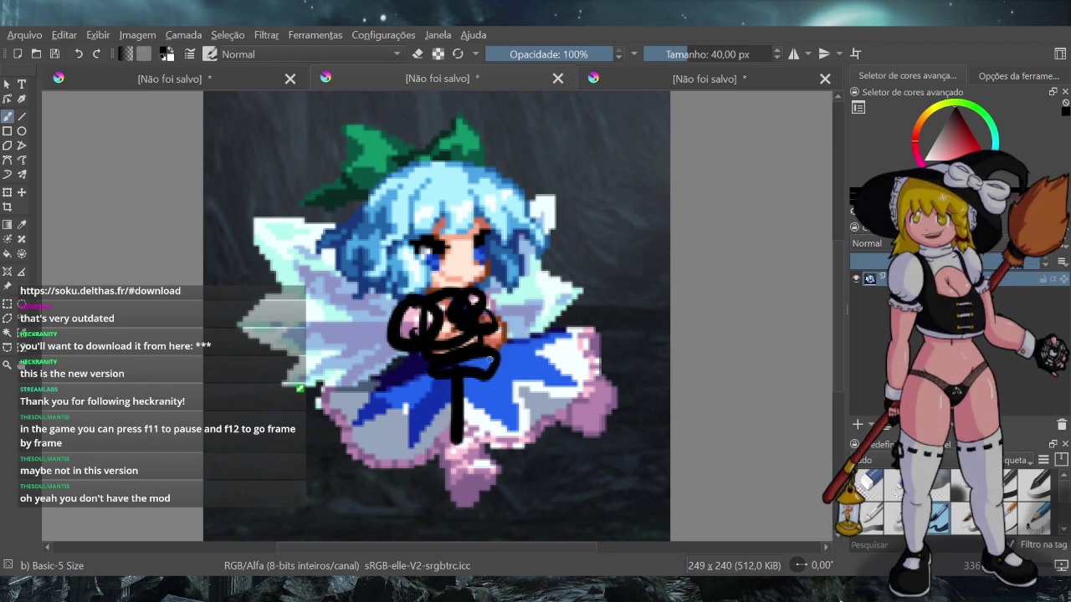
pyautogui.moveTo(492, 358); pyautogui.dragTo(568, 398)
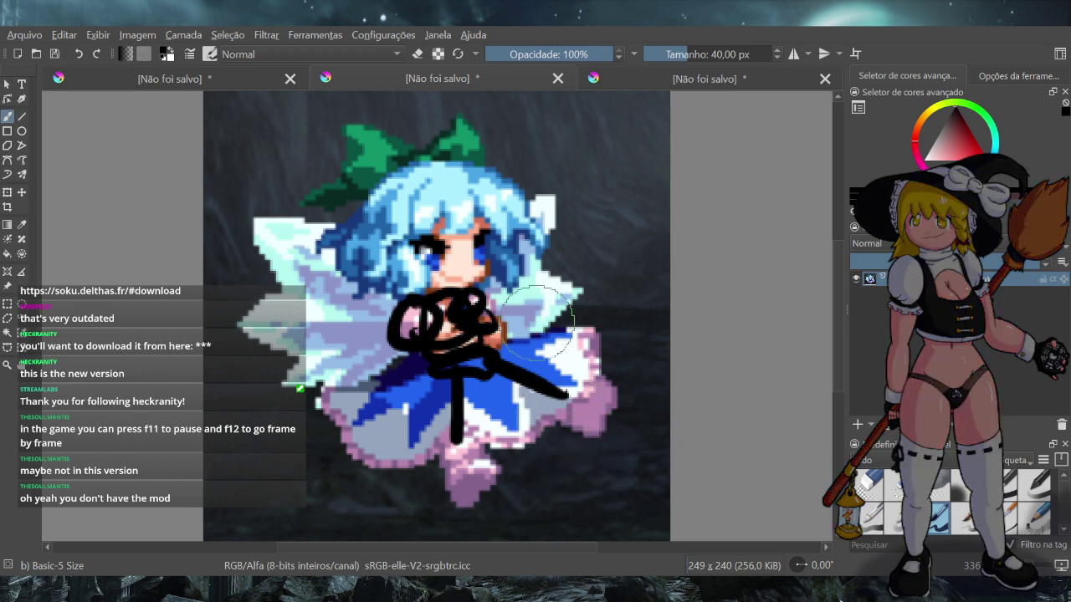
# Trace a matching skeleton over the blue-haired fairy in the two-character scene, with a torso, pelvis and two nearly straight legs
pyautogui.click(646, 73)
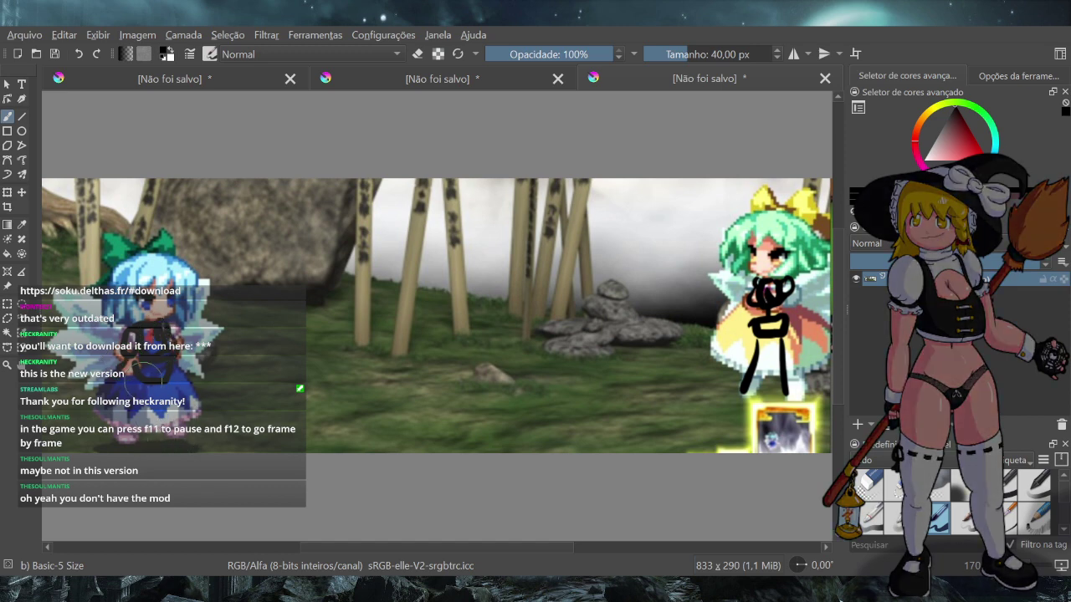
pyautogui.moveTo(140, 386); pyautogui.dragTo(132, 432)
pyautogui.moveTo(168, 383); pyautogui.dragTo(170, 435)
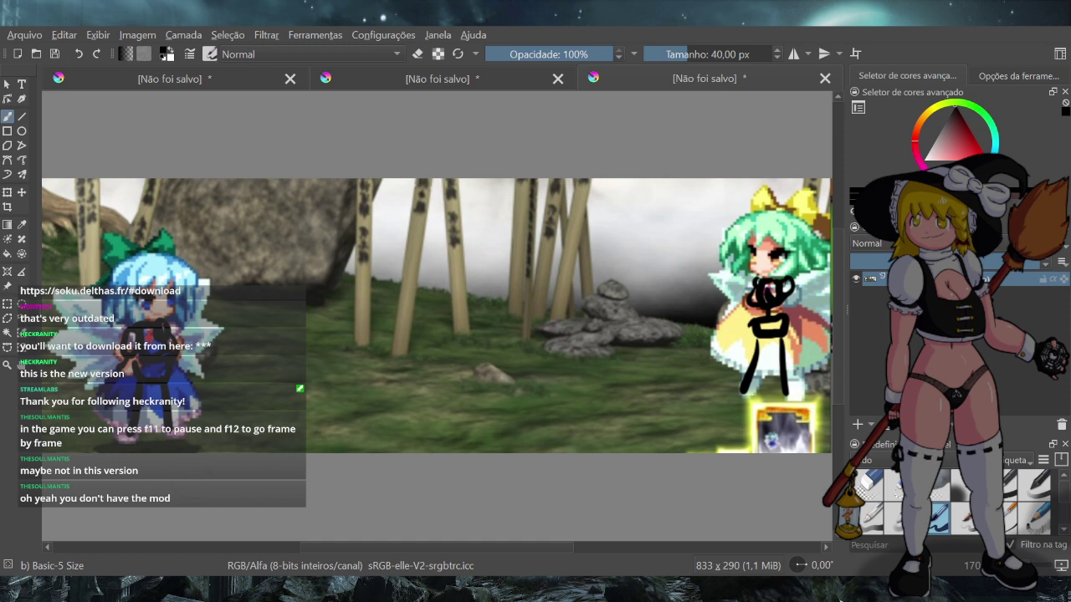
# Undo all the skeleton strokes in both the two-character scene and the close-up fairy reference
pyautogui.hotkey('ctrl', 'z')
pyautogui.hotkey('ctrl', 'z')
pyautogui.hotkey('ctrl', 'z')
pyautogui.hotkey('ctrl', 'z')
pyautogui.hotkey('ctrl', 'z')
pyautogui.hotkey('ctrl', 'z')
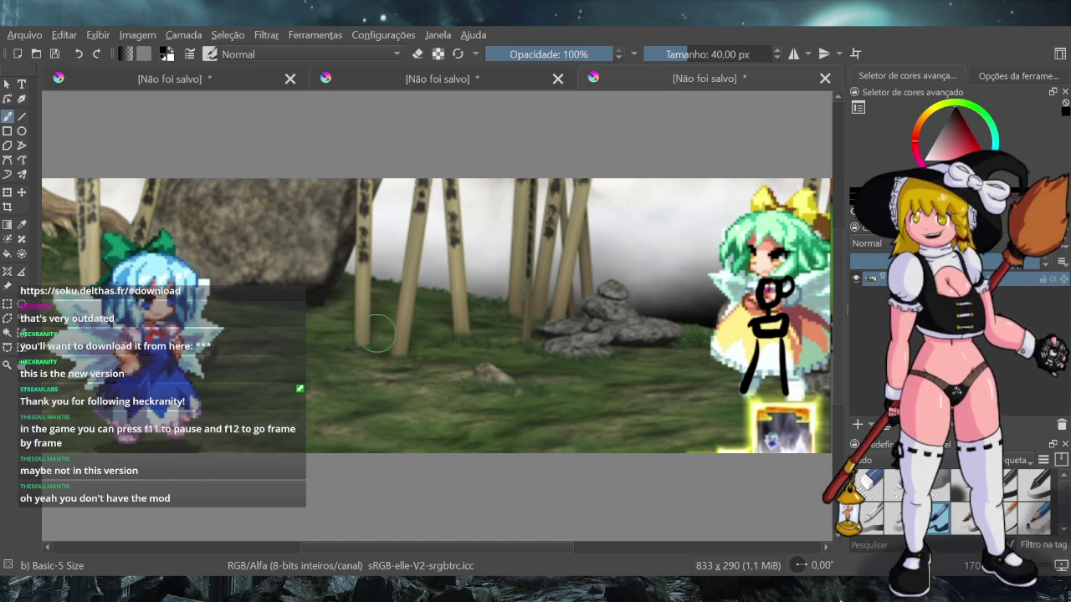
pyautogui.click(443, 78)
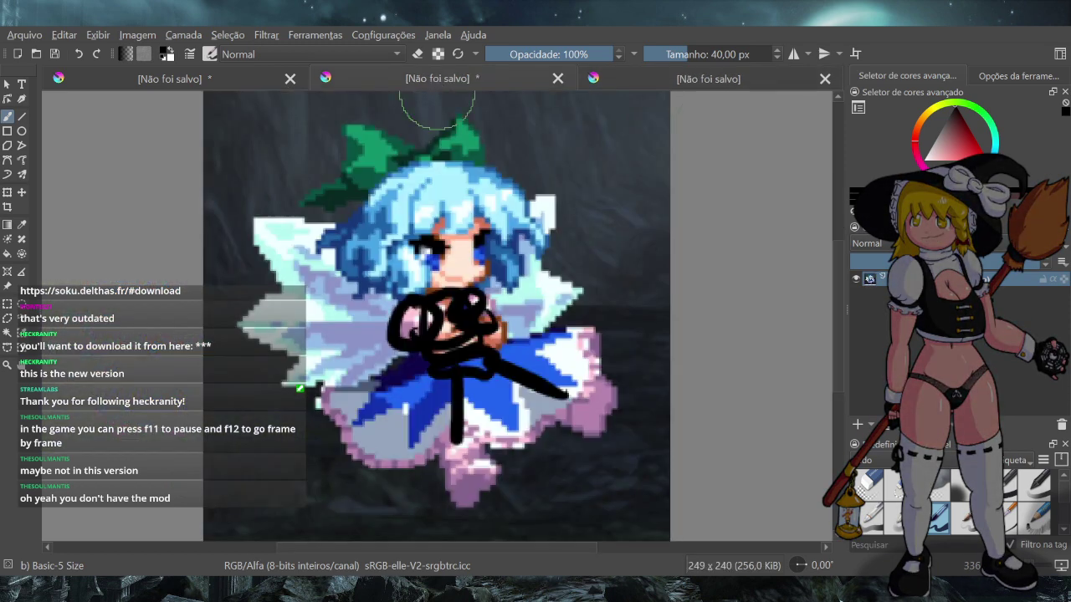
pyautogui.hotkey('ctrl', 'z')
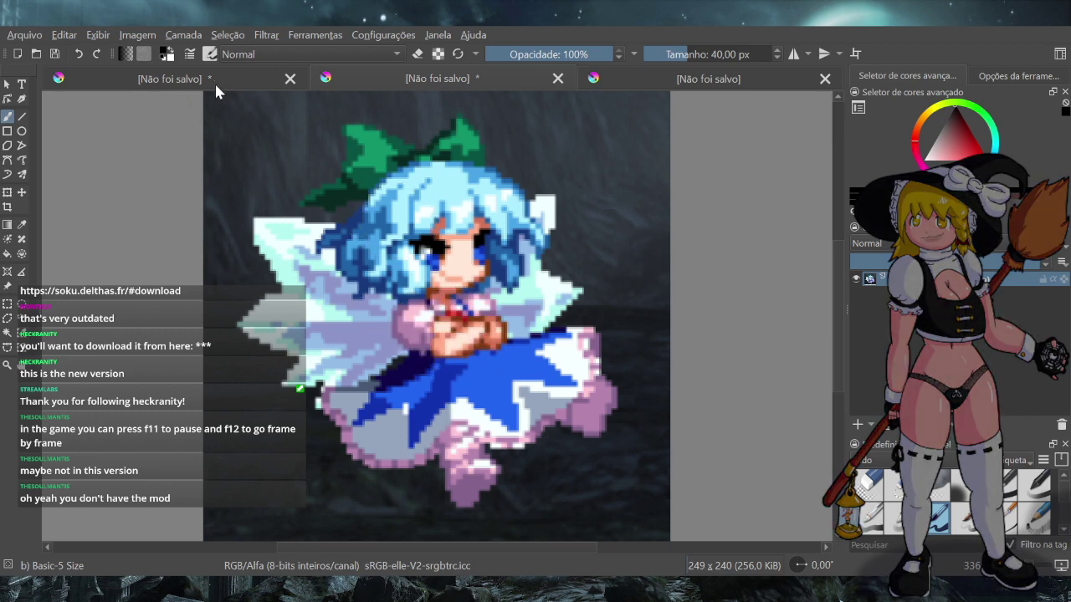
# Return to the skeleton sketch and try out nearly vertical leg lines below both hip joints, undoing all of them
pyautogui.click(215, 81)
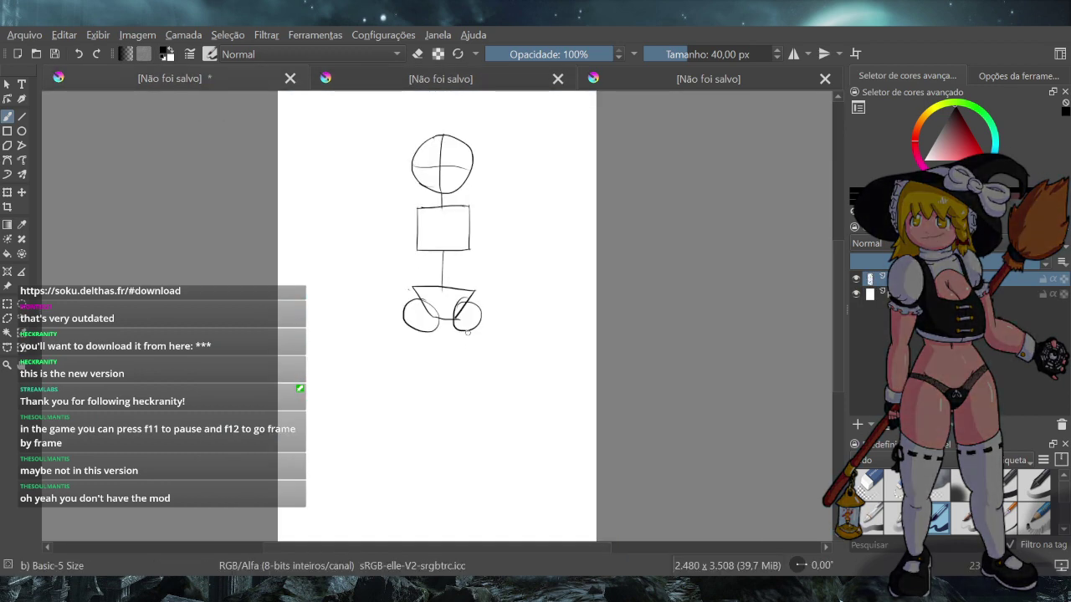
pyautogui.moveTo(474, 330); pyautogui.dragTo(483, 420)
pyautogui.hotkey('ctrl', 'z')
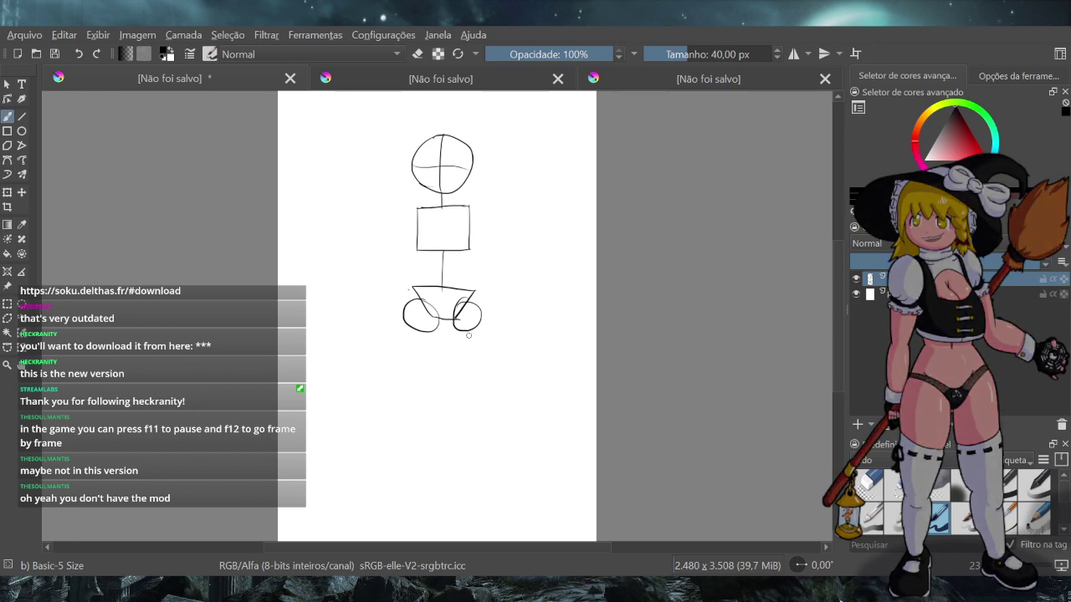
pyautogui.moveTo(464, 329); pyautogui.dragTo(457, 442)
pyautogui.hotkey('ctrl', 'z')
pyautogui.moveTo(469, 330); pyautogui.dragTo(460, 409)
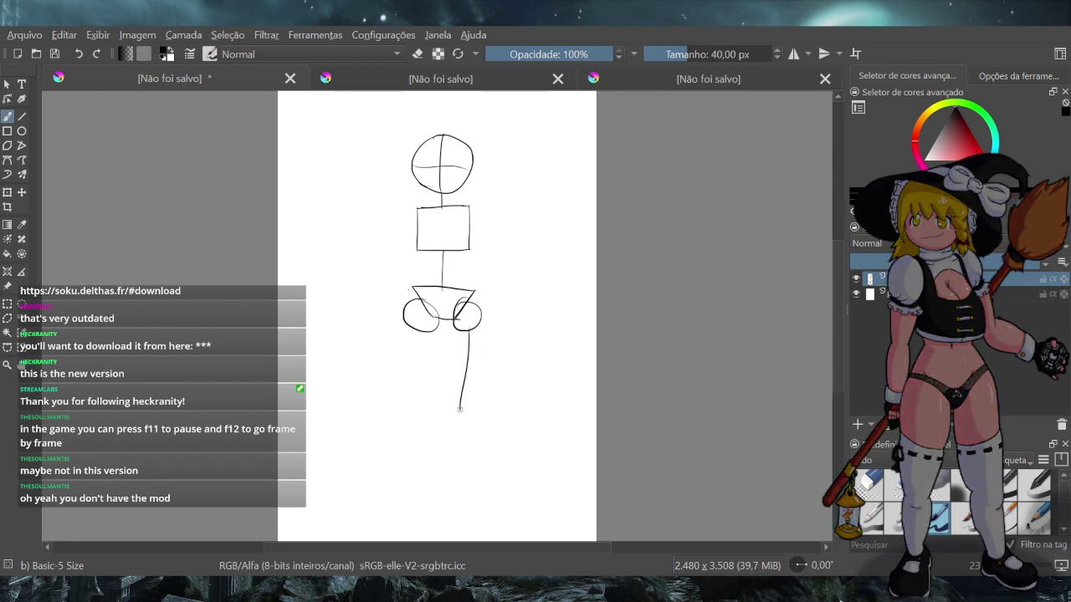
pyautogui.moveTo(413, 327); pyautogui.dragTo(408, 421)
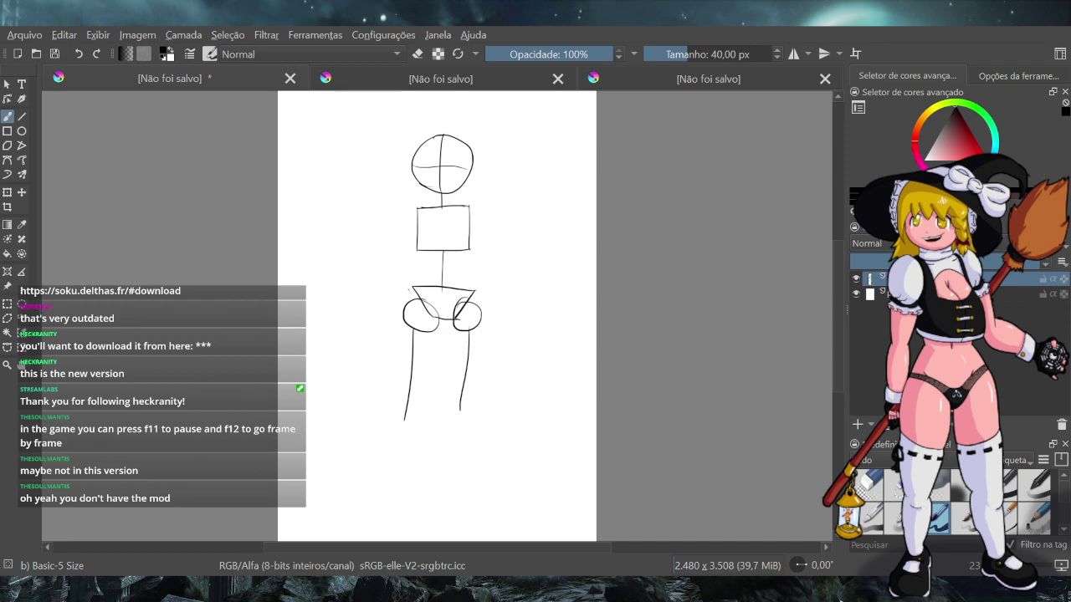
pyautogui.hotkey('ctrl', 'z')
pyautogui.hotkey('ctrl', 'z')
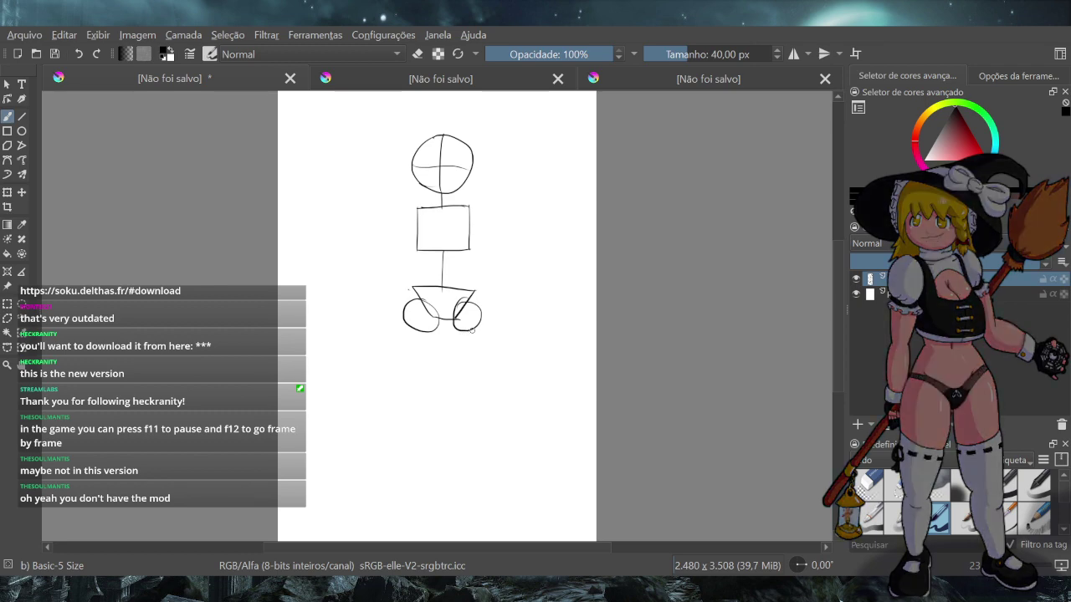
# Draw the figure's right-hand leg with an outward-slanting thigh line, a small knee circle and a lower-leg line, redrawing the thigh as needed
pyautogui.moveTo(473, 331); pyautogui.dragTo(486, 399)
pyautogui.hotkey('ctrl', 'z')
pyautogui.moveTo(472, 330); pyautogui.dragTo(490, 408)
pyautogui.hotkey('ctrl', 'z')
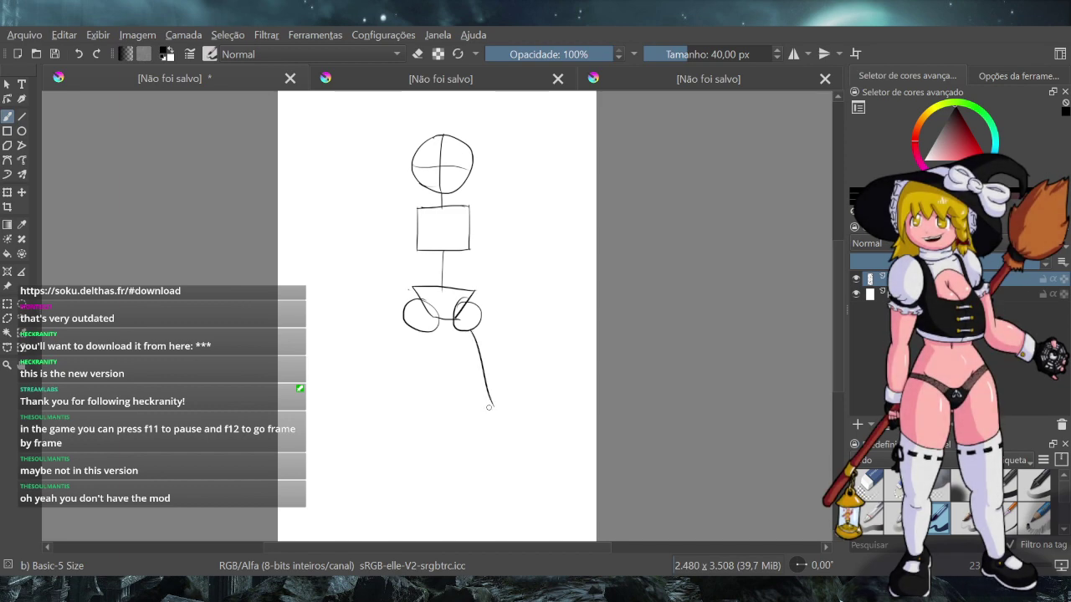
pyautogui.hotkey('ctrl', 'z')
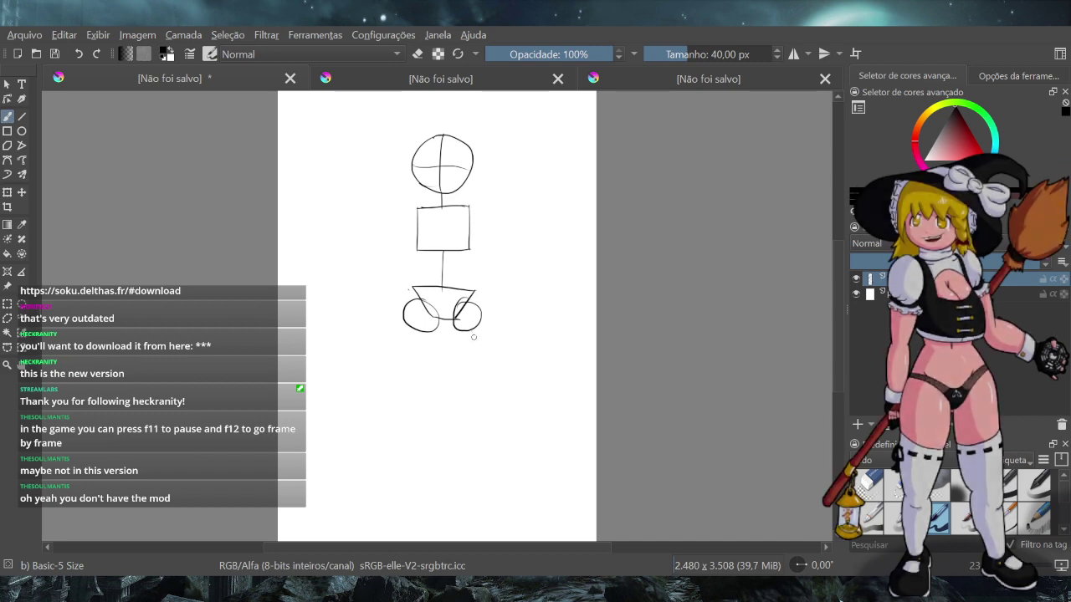
pyautogui.hotkey('ctrl', 'z')
pyautogui.moveTo(472, 330); pyautogui.dragTo(488, 408)
pyautogui.hotkey('ctrl', 'z')
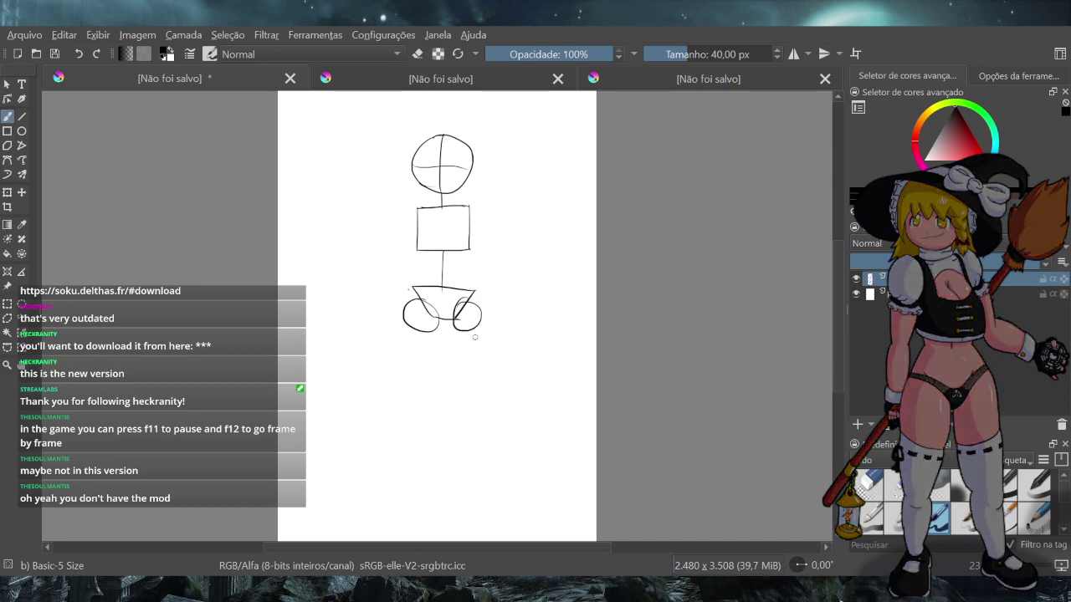
pyautogui.moveTo(475, 332); pyautogui.dragTo(490, 391)
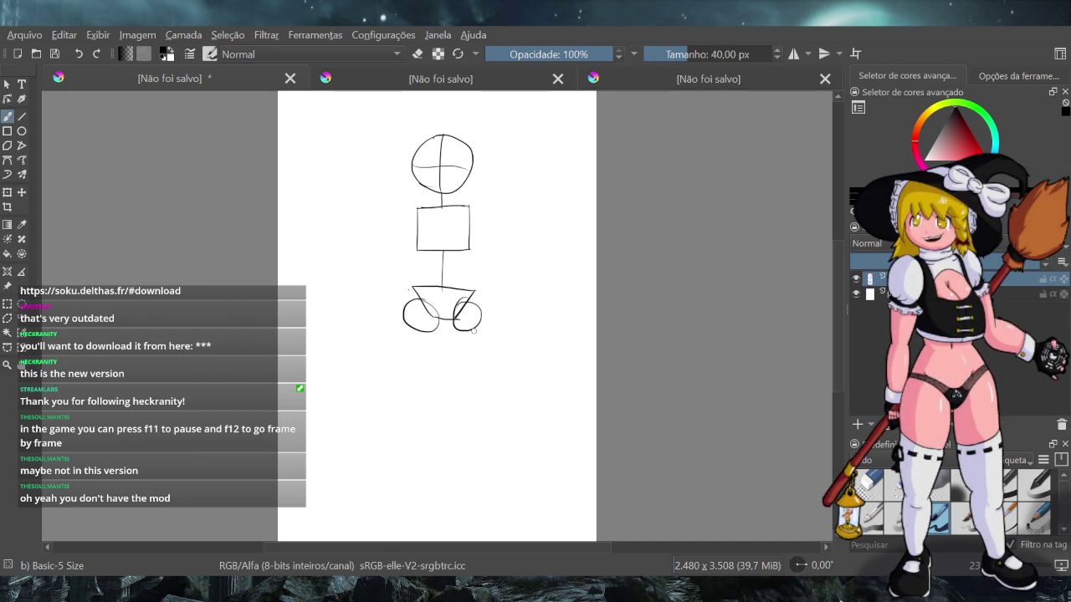
pyautogui.moveTo(473, 331); pyautogui.dragTo(493, 406)
pyautogui.moveTo(492, 395); pyautogui.dragTo(512, 505)
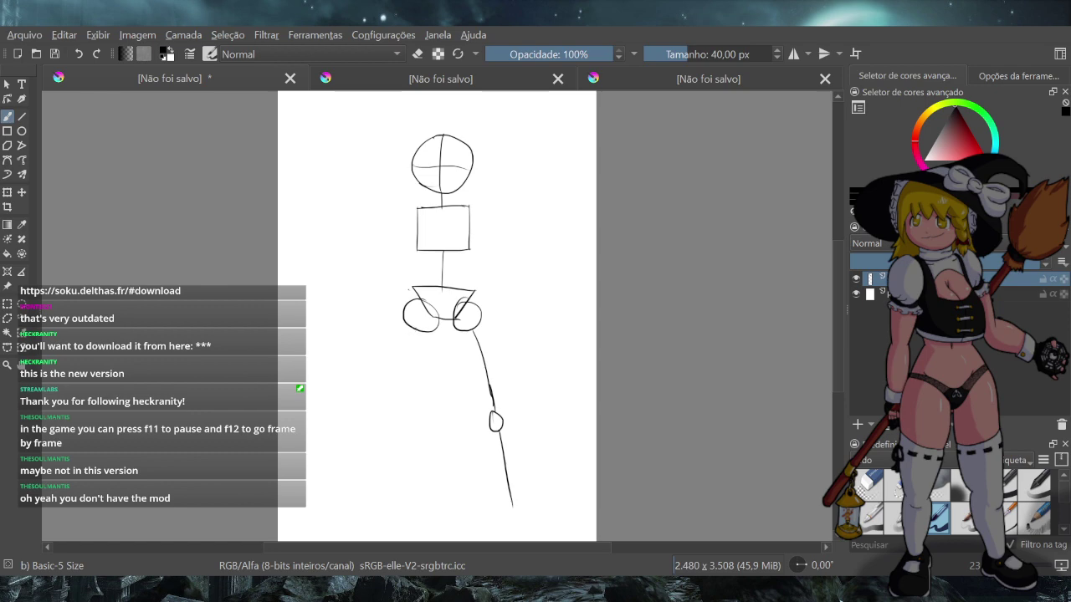
# Draw the left-hand leg slanting outward from its hip joint, with a small knee circle and a lower-leg line, redrawing uneven strokes
pyautogui.moveTo(416, 329); pyautogui.dragTo(393, 408)
pyautogui.hotkey('ctrl', 'z')
pyautogui.moveTo(416, 329); pyautogui.dragTo(365, 505)
pyautogui.hotkey('ctrl', 'z')
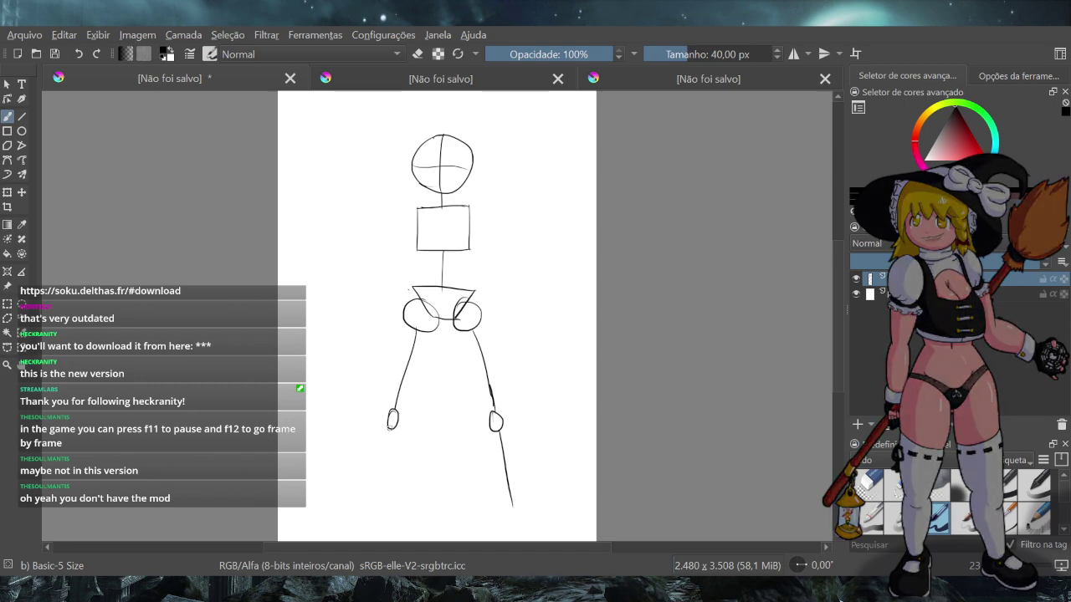
pyautogui.moveTo(388, 433); pyautogui.dragTo(369, 493)
pyautogui.hotkey('ctrl', 'z')
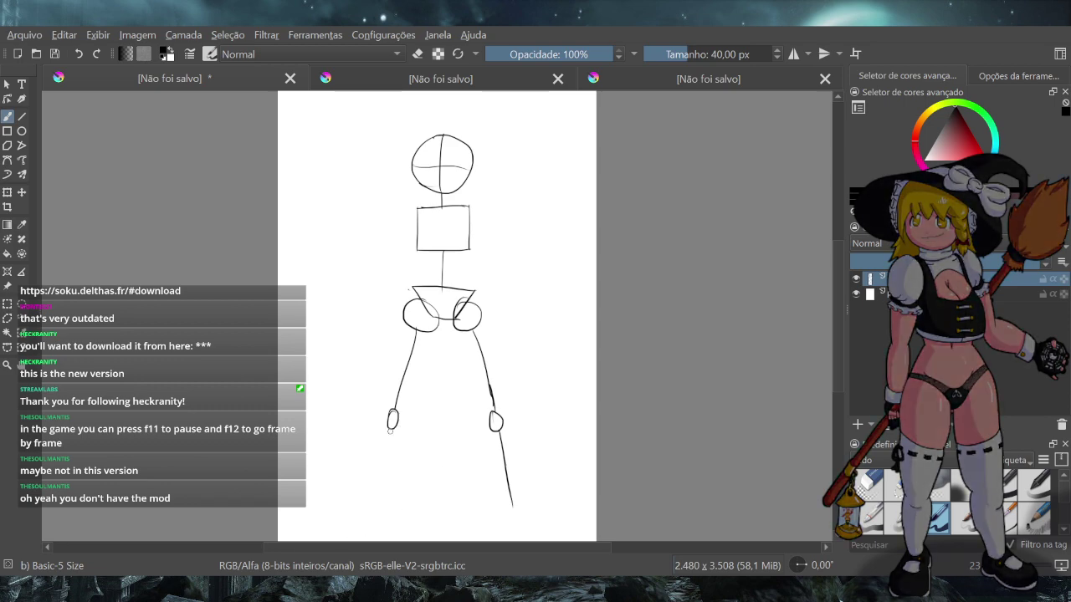
pyautogui.moveTo(390, 432); pyautogui.dragTo(376, 492)
pyautogui.hotkey('ctrl', 'z')
pyautogui.moveTo(389, 430); pyautogui.dragTo(366, 493)
# Draw a boxy foot that widens downward at the end of each leg, redrawing the strokes as needed
pyautogui.moveTo(500, 505)
pyautogui.mouseDown()
pyautogui.moveTo(524, 502)
pyautogui.moveTo(538, 539)
pyautogui.mouseUp()
pyautogui.hotkey('ctrl', 'z')
pyautogui.moveTo(501, 506); pyautogui.dragTo(512, 535)
pyautogui.hotkey('ctrl', 'z')
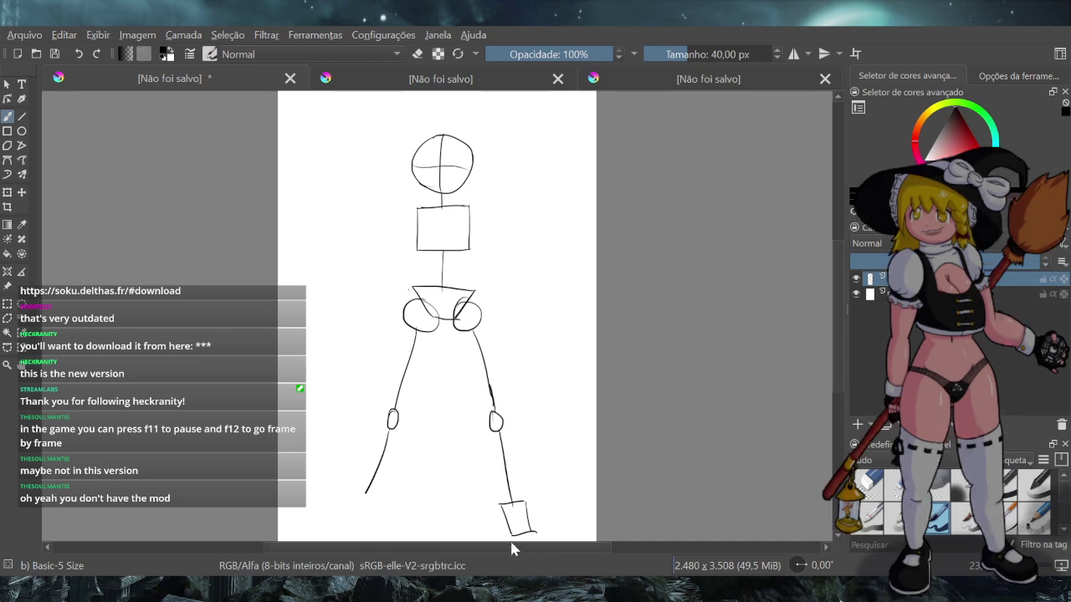
pyautogui.moveTo(360, 490)
pyautogui.mouseDown()
pyautogui.moveTo(383, 492)
pyautogui.moveTo(347, 531)
pyautogui.mouseUp()
pyautogui.hotkey('ctrl', 'z')
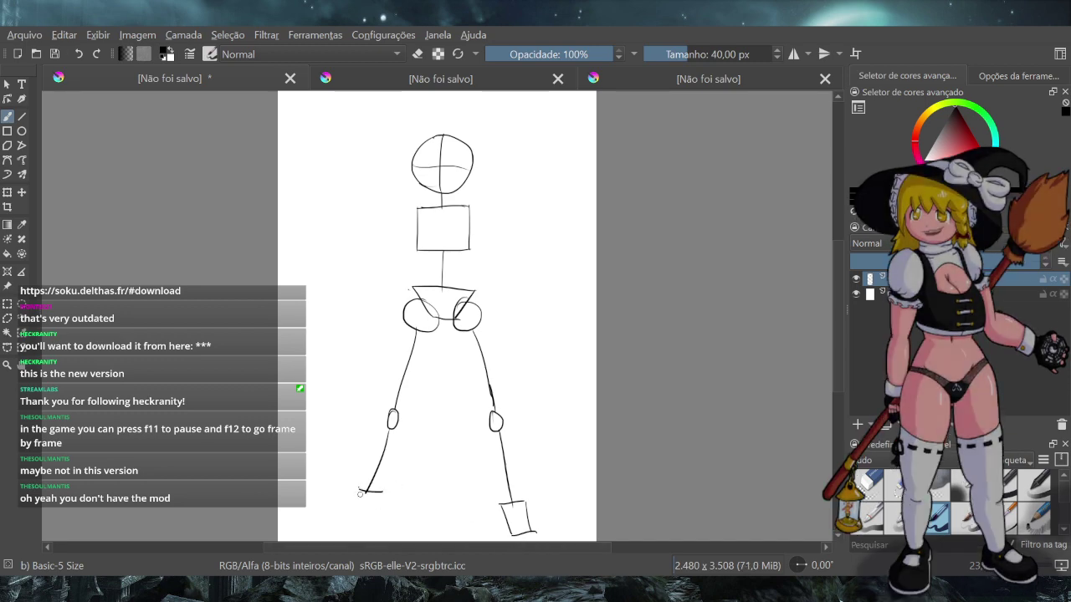
pyautogui.moveTo(360, 490)
pyautogui.mouseDown()
pyautogui.moveTo(346, 521)
pyautogui.moveTo(378, 522)
pyautogui.mouseUp()
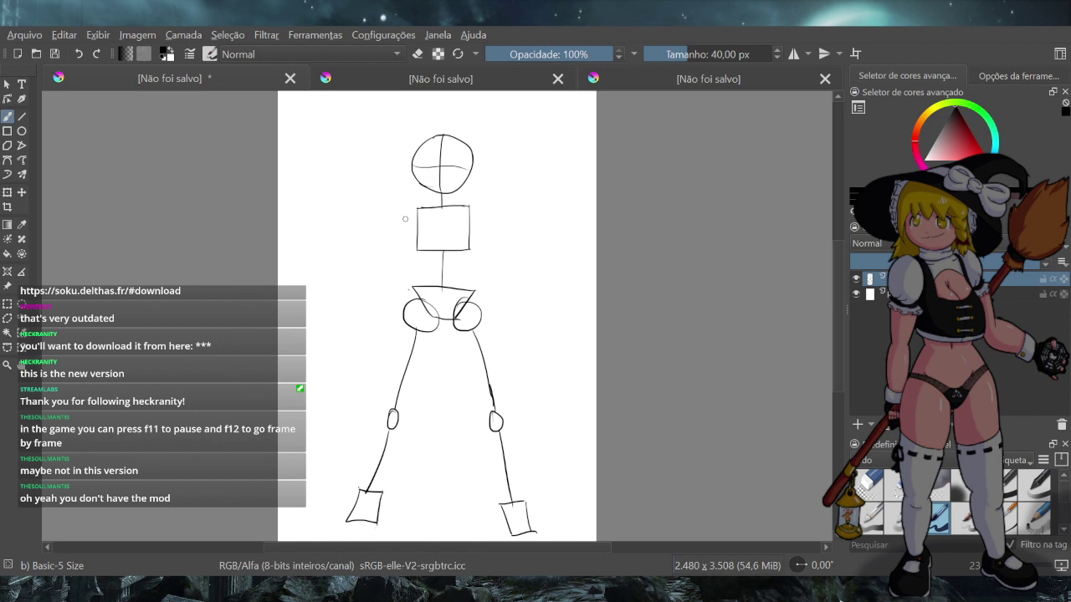
# Try out one arm bent toward the hip and the other raised straight past the head, and undo both
pyautogui.moveTo(412, 215)
pyautogui.mouseDown()
pyautogui.moveTo(373, 243)
pyautogui.moveTo(416, 283)
pyautogui.mouseUp()
pyautogui.moveTo(485, 216); pyautogui.dragTo(506, 97)
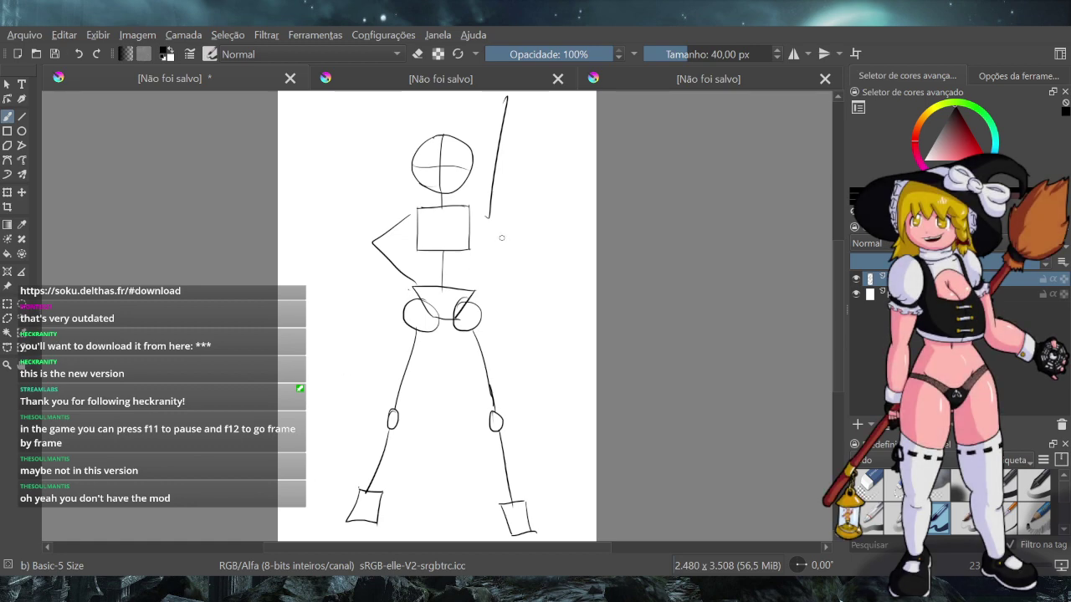
pyautogui.hotkey('ctrl', 'z')
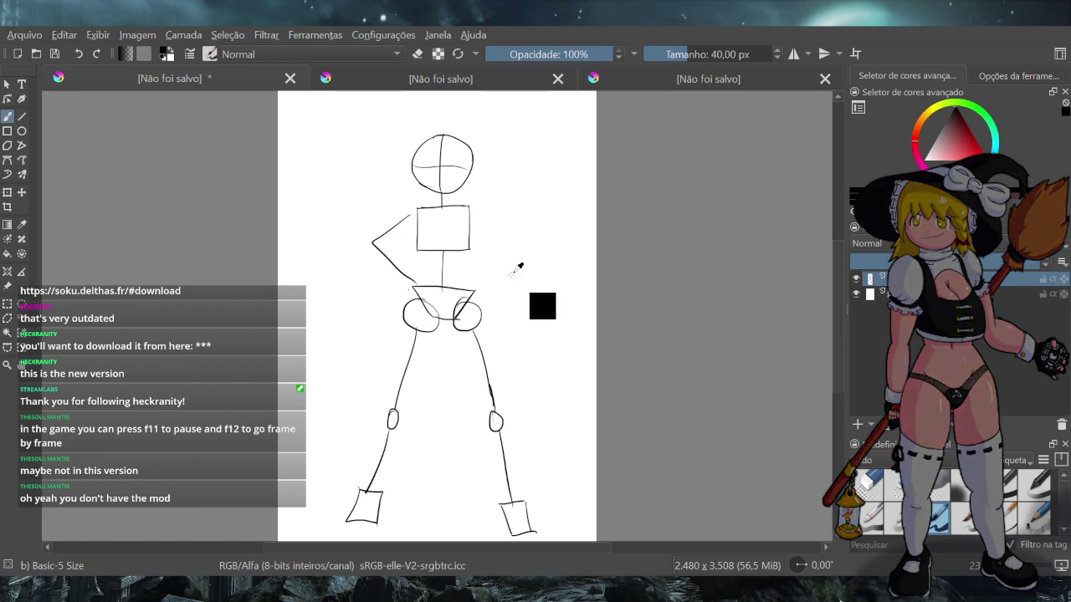
pyautogui.hotkey('ctrl', 'z')
# Draw a small round shoulder joint over each upper corner of the torso box
pyautogui.moveTo(461, 219)
pyautogui.mouseDown()
pyautogui.moveTo(469, 206)
pyautogui.moveTo(418, 224)
pyautogui.mouseUp()
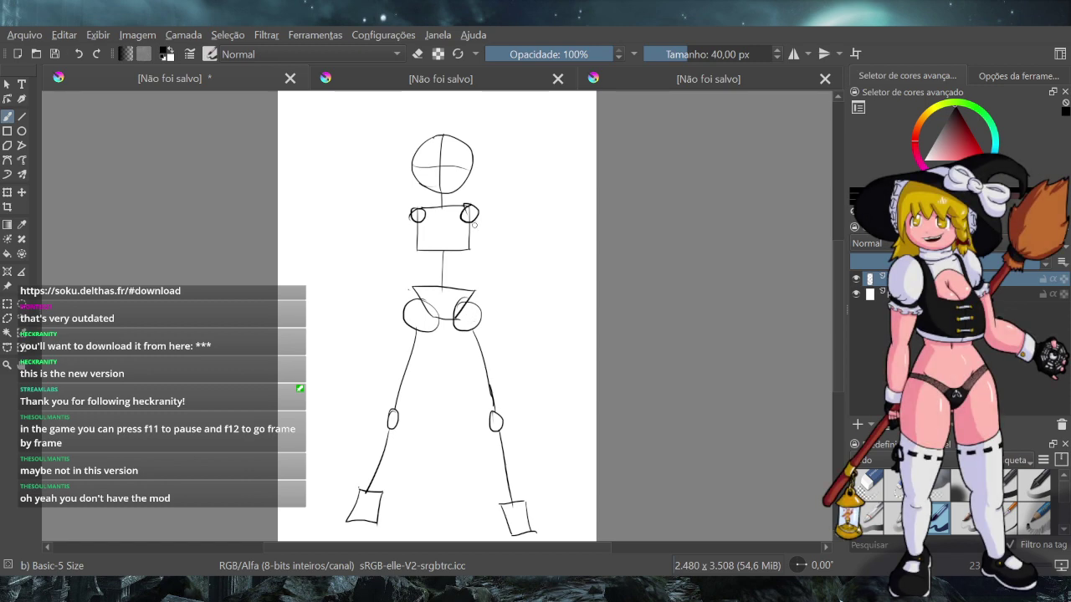
# Trace a round head, torso, pelvis and legs over the blue-haired fairy in the two-character scene, and undo the whole trace
pyautogui.click(464, 82)
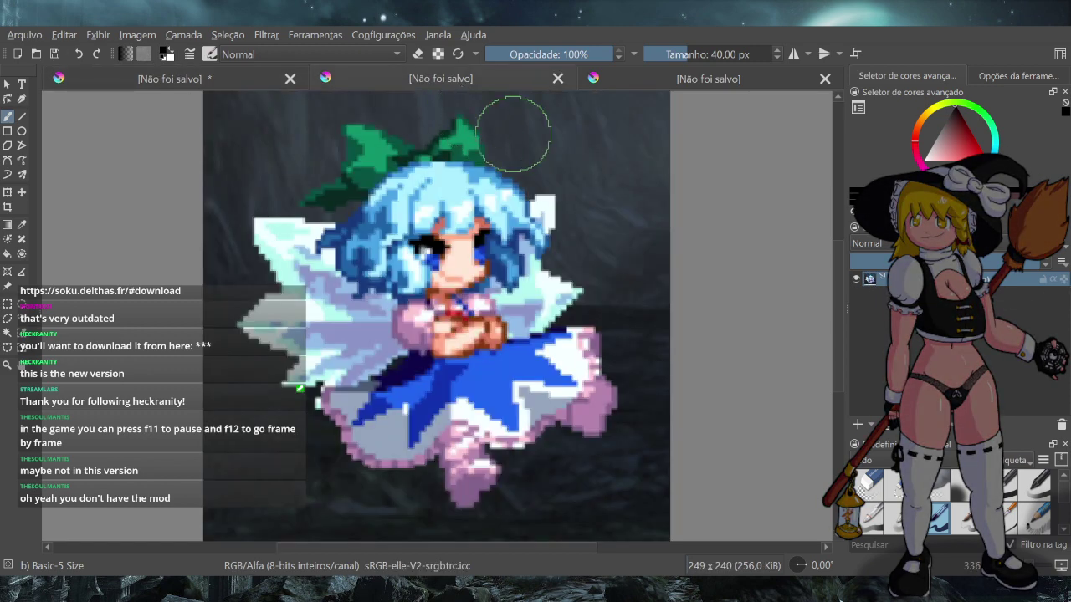
pyautogui.click(621, 81)
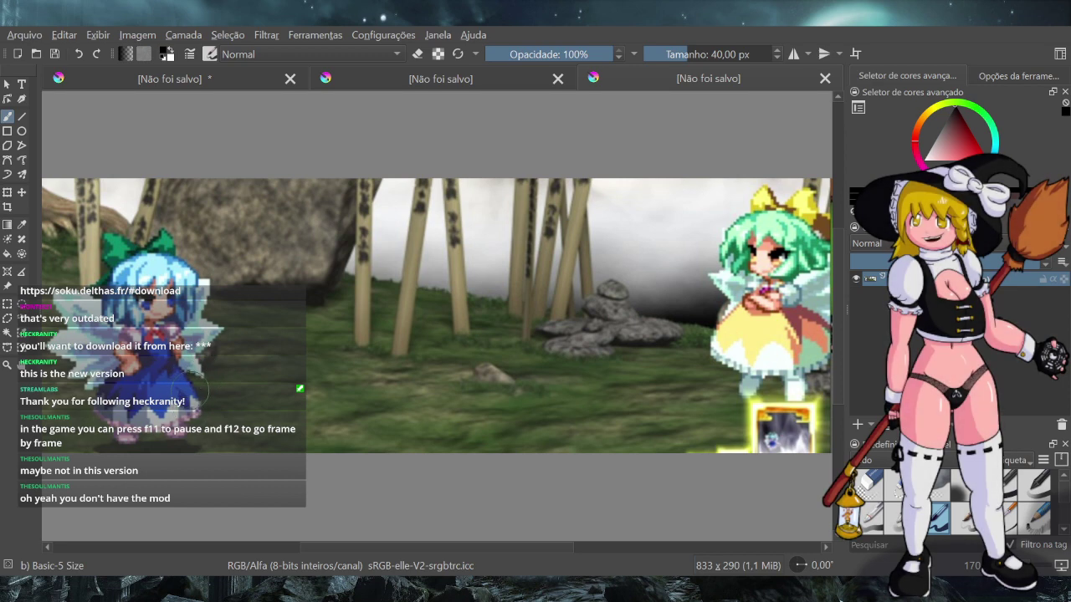
pyautogui.moveTo(155, 259)
pyautogui.mouseDown()
pyautogui.moveTo(114, 277)
pyautogui.moveTo(184, 271)
pyautogui.moveTo(138, 259)
pyautogui.mouseUp()
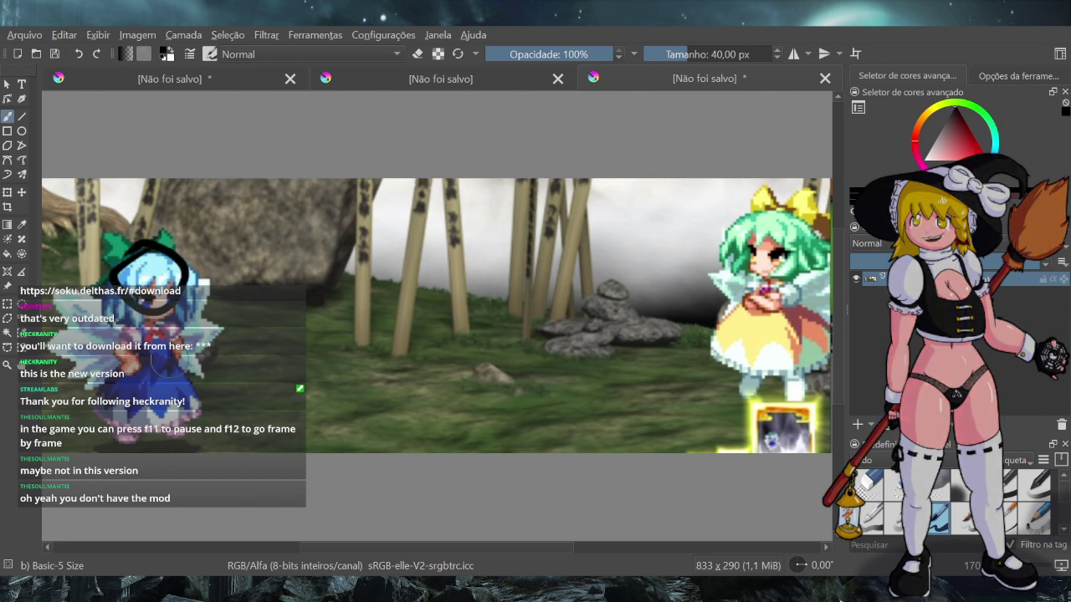
pyautogui.moveTo(144, 326); pyautogui.dragTo(168, 355)
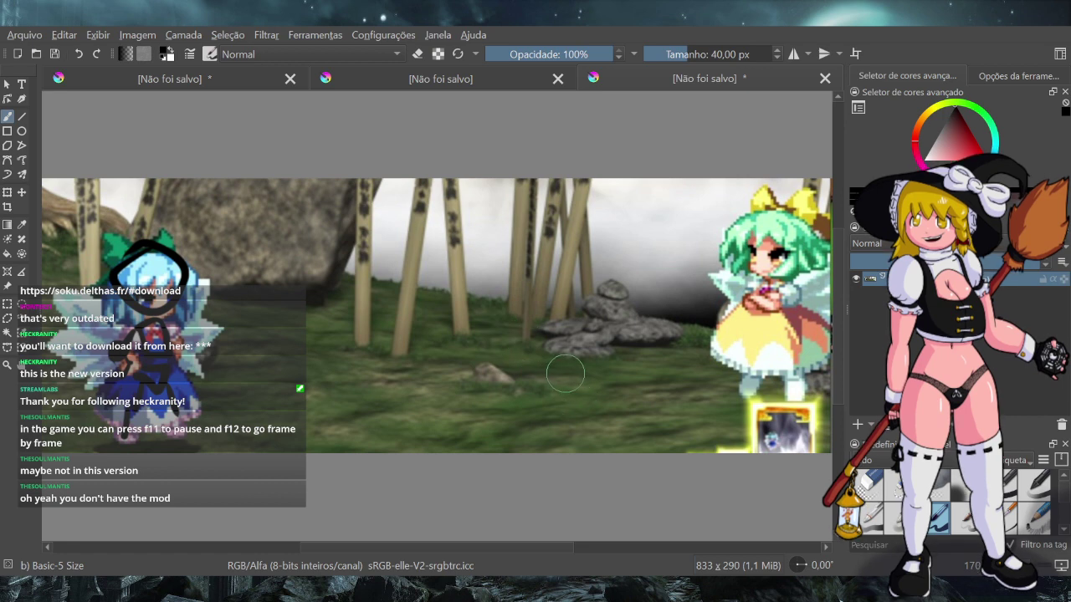
pyautogui.hotkey('ctrl', 'z')
pyautogui.hotkey('ctrl', 'z')
pyautogui.hotkey('ctrl', 'z')
pyautogui.hotkey('ctrl', 'z')
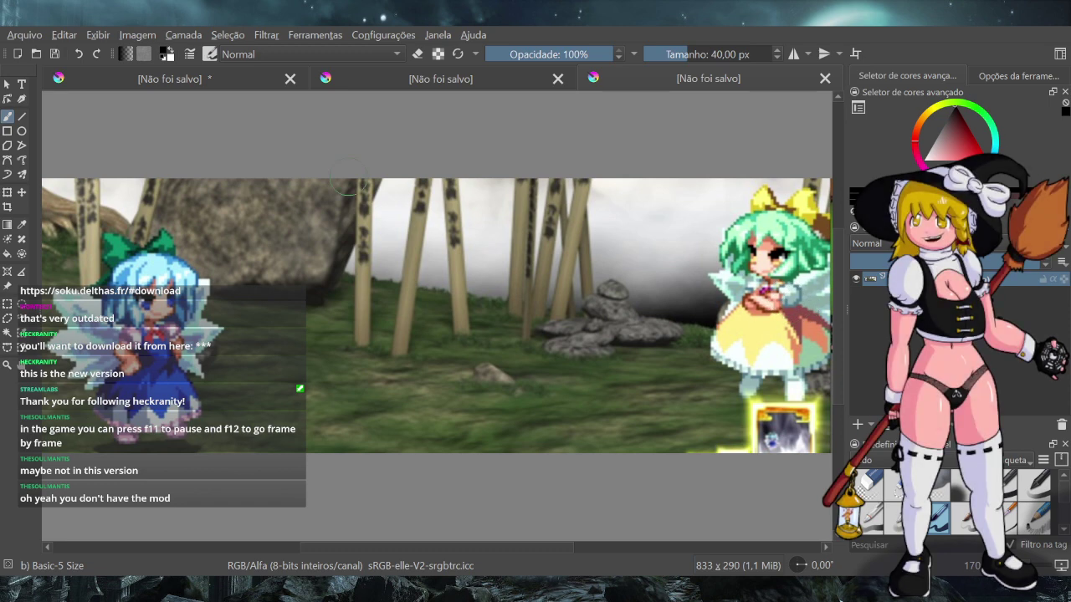
# Check the close-up fairy's crossed arms, and try out a stroke inside the sketch's torso box, undoing it
pyautogui.click(431, 81)
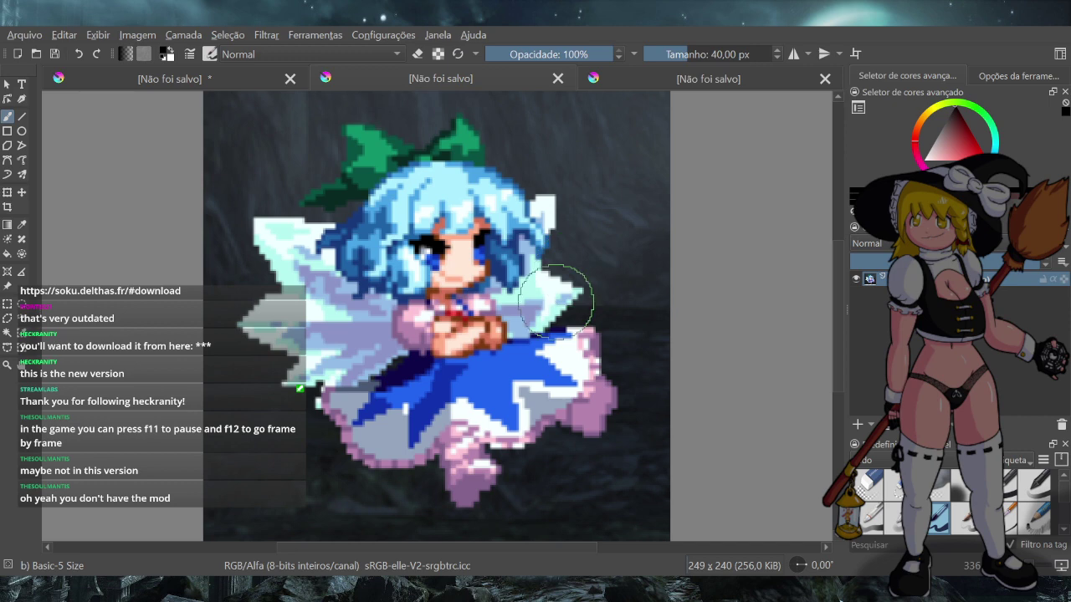
pyautogui.click(180, 80)
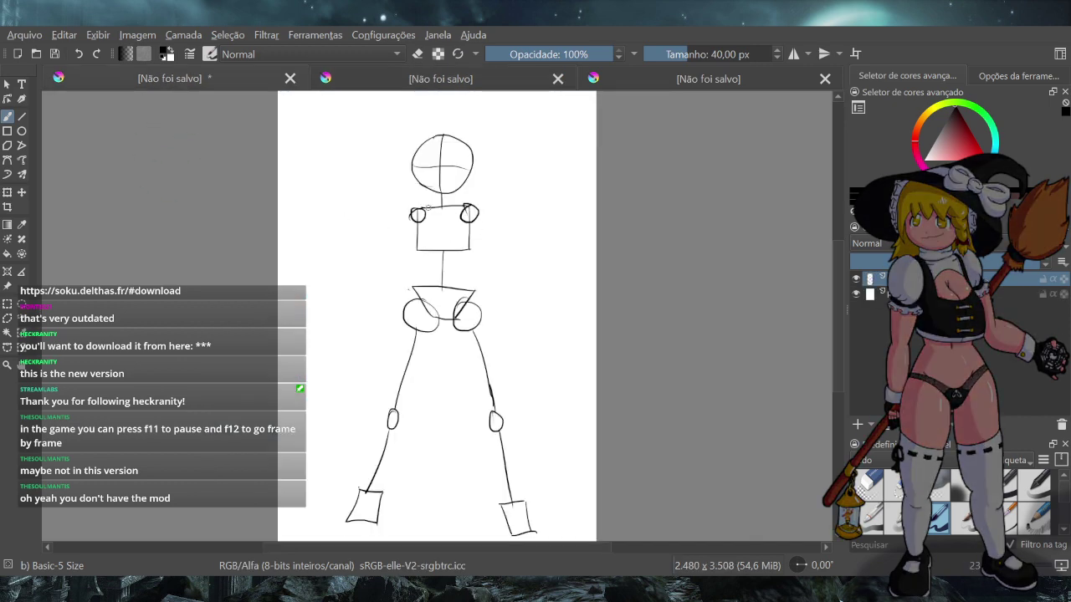
pyautogui.moveTo(435, 228); pyautogui.dragTo(431, 229)
pyautogui.hotkey('ctrl', 'z')
# Compare the arm poses of the fairies in the close-up and the two-character scene references
pyautogui.click(510, 79)
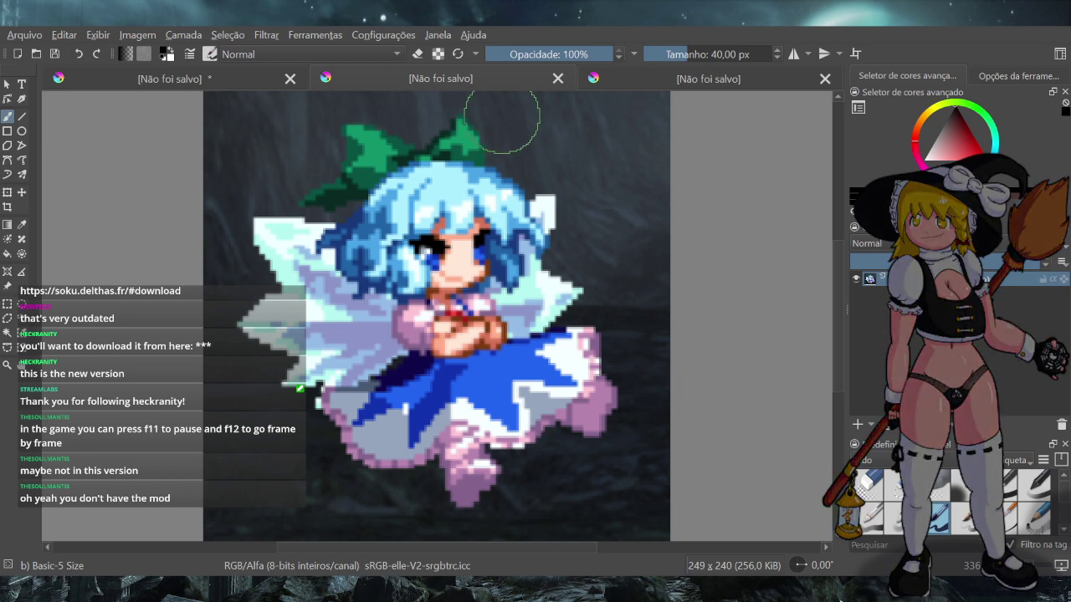
pyautogui.click(672, 78)
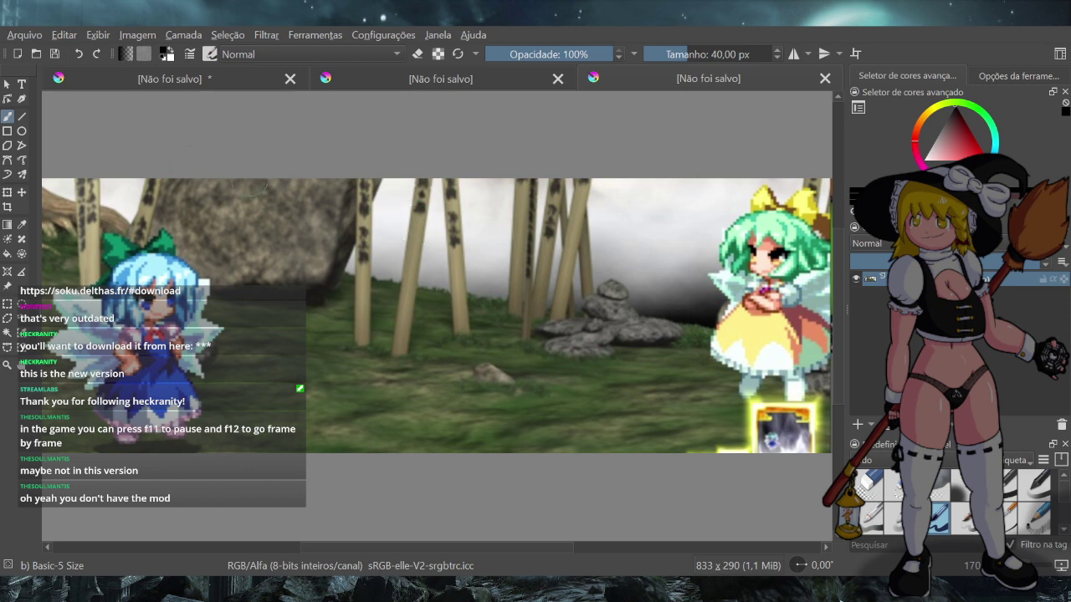
pyautogui.click(191, 81)
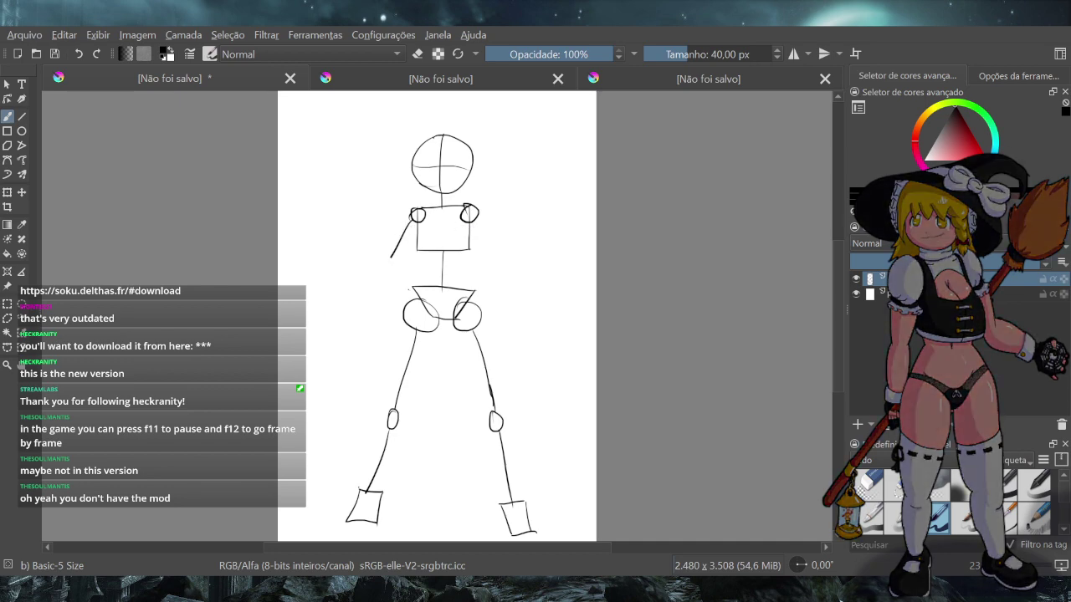
# Try out upper arms slanting outward from both shoulder joints, each ending in an oval elbow joint
pyautogui.moveTo(412, 220); pyautogui.dragTo(387, 260)
pyautogui.hotkey('ctrl', 'z')
pyautogui.moveTo(412, 221); pyautogui.dragTo(386, 260)
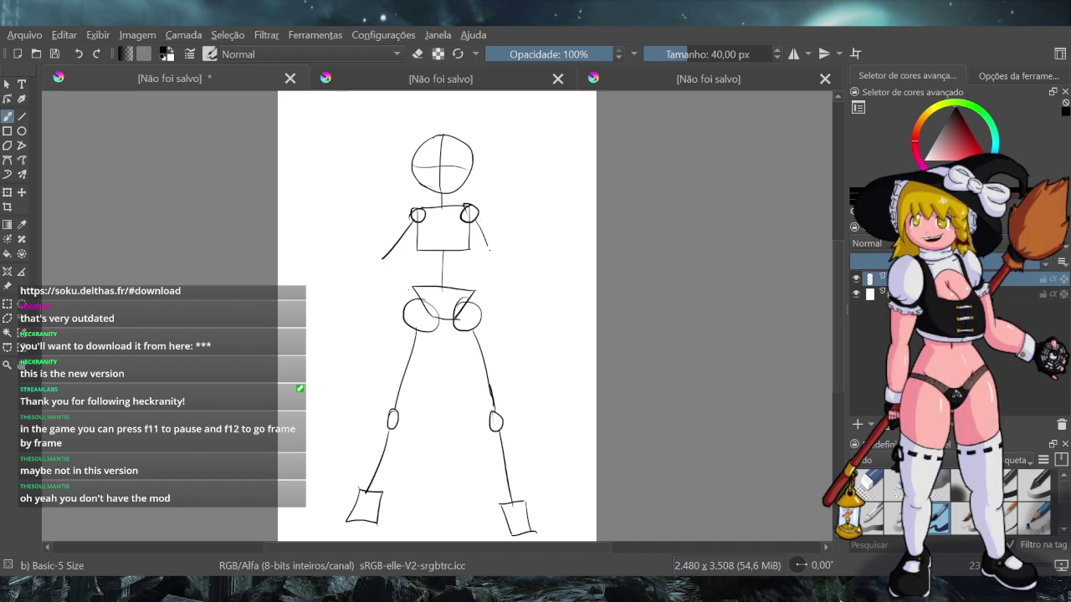
pyautogui.hotkey('ctrl', 'z')
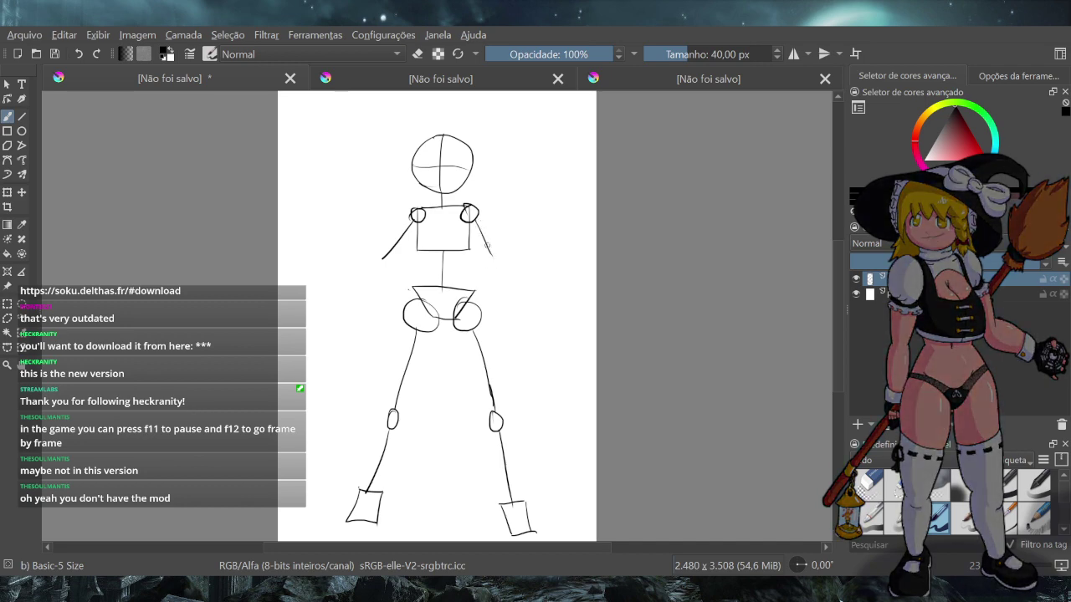
pyautogui.moveTo(474, 224); pyautogui.dragTo(490, 261)
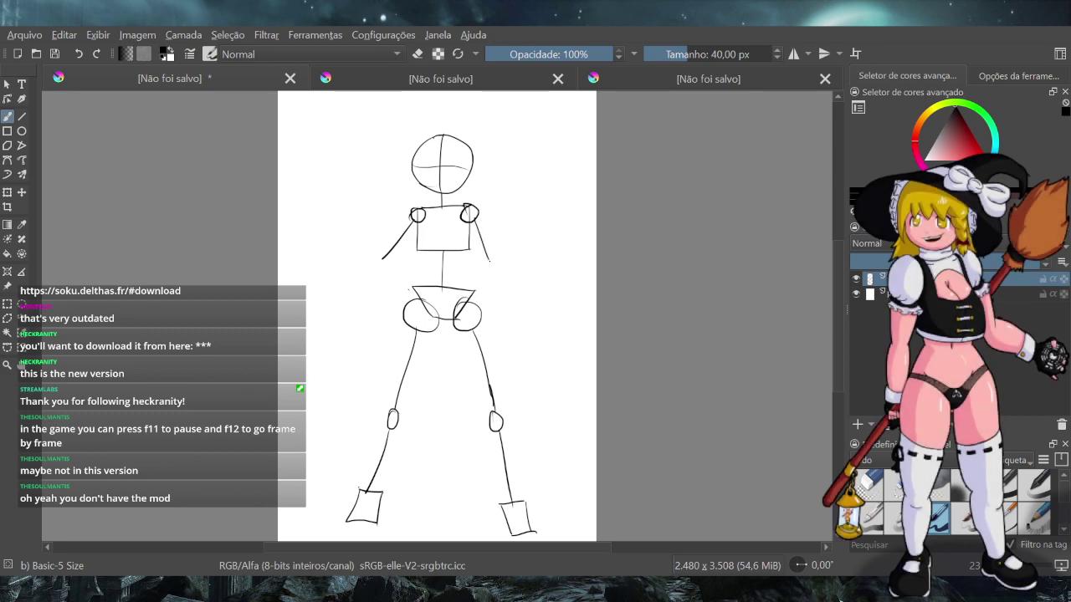
pyautogui.hotkey('ctrl', 'z')
pyautogui.moveTo(474, 232); pyautogui.dragTo(491, 259)
pyautogui.moveTo(384, 248)
pyautogui.mouseDown()
pyautogui.moveTo(379, 268)
pyautogui.moveTo(382, 245)
pyautogui.mouseUp()
pyautogui.hotkey('ctrl', 'z')
pyautogui.moveTo(486, 252)
pyautogui.mouseDown()
pyautogui.moveTo(494, 269)
pyautogui.moveTo(484, 255)
pyautogui.mouseUp()
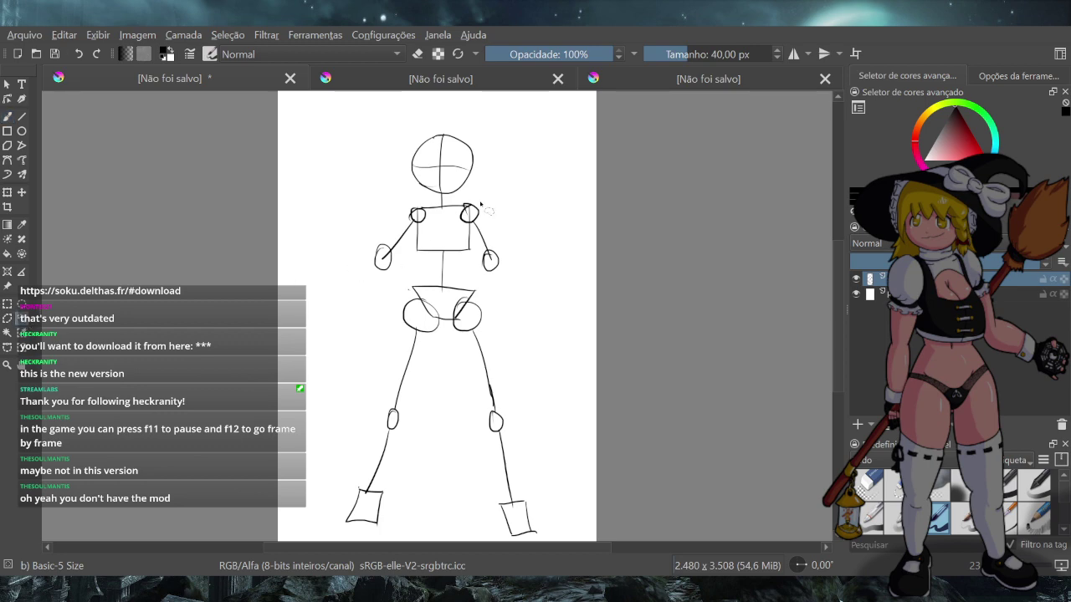
# Outline one arm as a selection and try rotating it inward about its shoulder joint
pyautogui.moveTo(482, 204)
pyautogui.mouseDown()
pyautogui.moveTo(453, 249)
pyautogui.moveTo(501, 271)
pyautogui.moveTo(483, 198)
pyautogui.mouseUp()
pyautogui.click(8, 193)
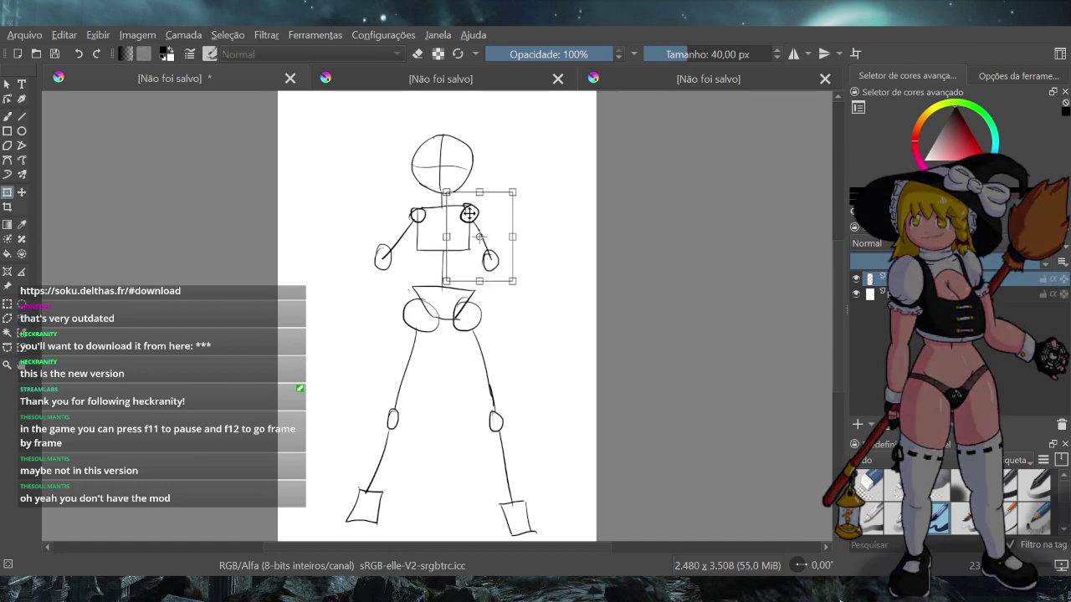
pyautogui.moveTo(479, 237); pyautogui.dragTo(468, 212)
pyautogui.moveTo(528, 301)
pyautogui.mouseDown()
pyautogui.moveTo(477, 322)
pyautogui.moveTo(432, 297)
pyautogui.moveTo(500, 276)
pyautogui.moveTo(465, 352)
pyautogui.mouseUp()
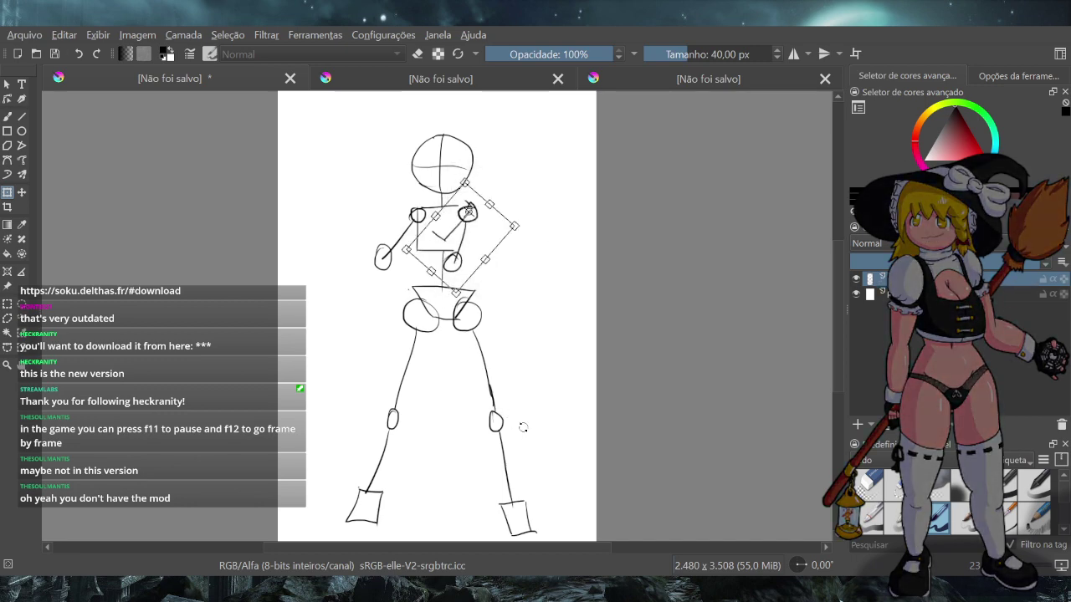
pyautogui.press('Return')
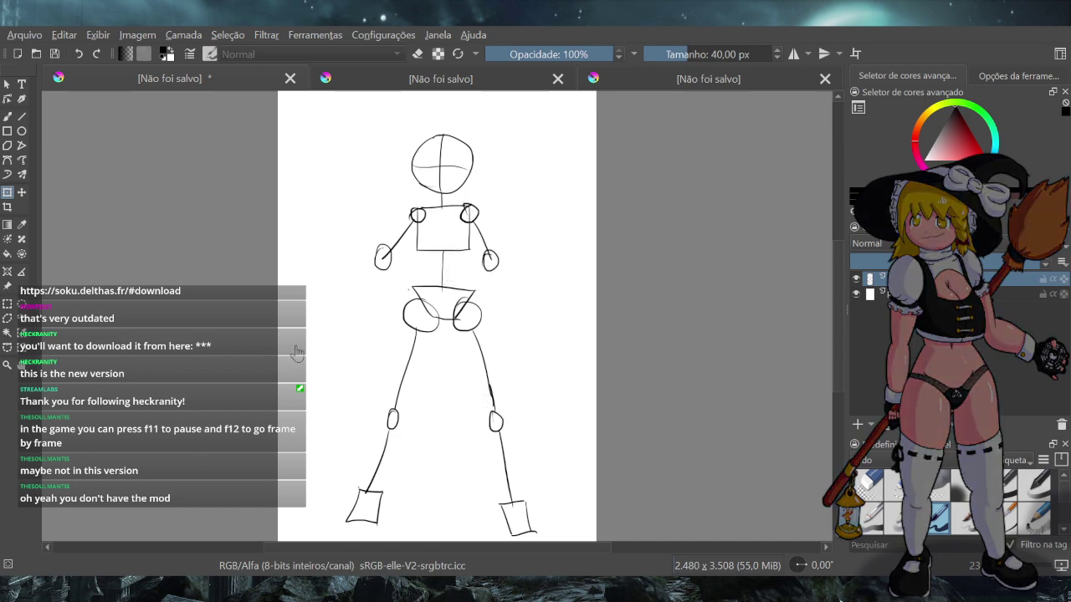
# Try out forearms meeting in front of the torso box, and undo them together with the elbows and upper arms
pyautogui.click(8, 116)
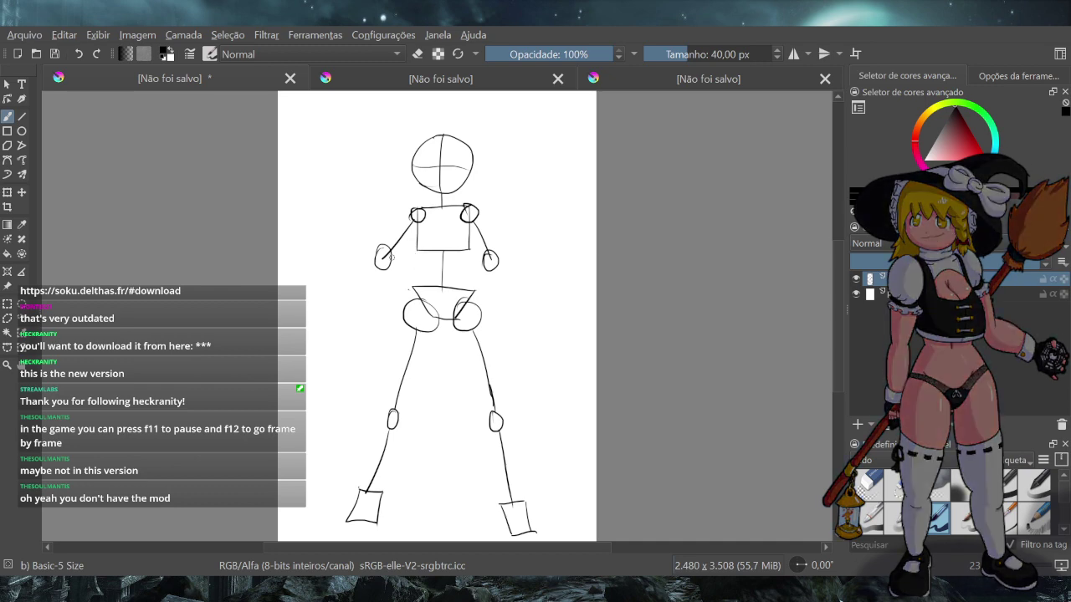
pyautogui.moveTo(383, 257); pyautogui.dragTo(452, 236)
pyautogui.hotkey('ctrl', 'z')
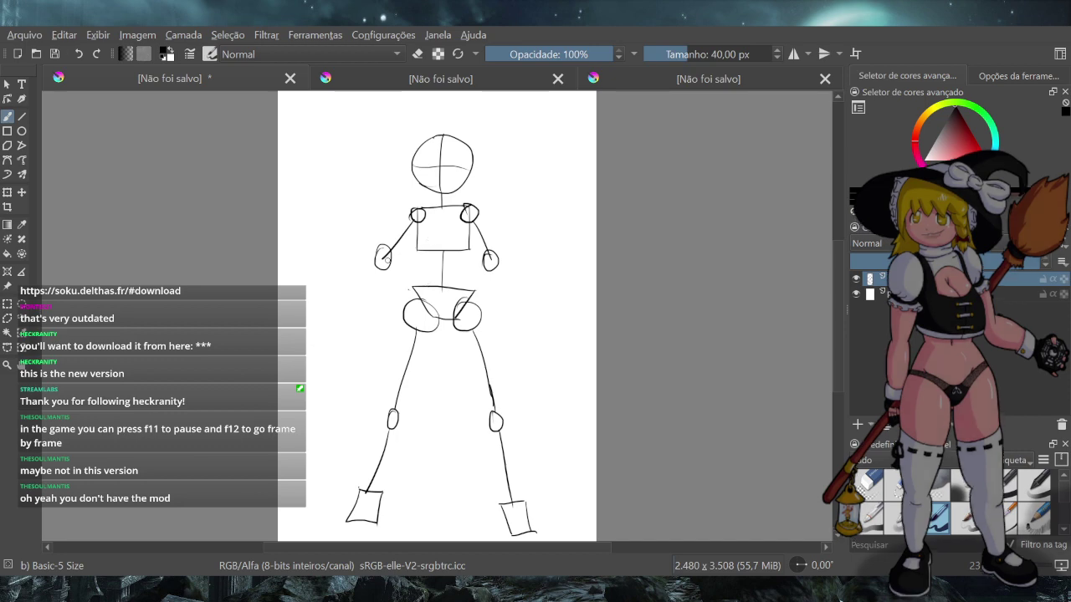
pyautogui.moveTo(385, 260)
pyautogui.mouseDown()
pyautogui.moveTo(452, 251)
pyautogui.moveTo(443, 249)
pyautogui.mouseUp()
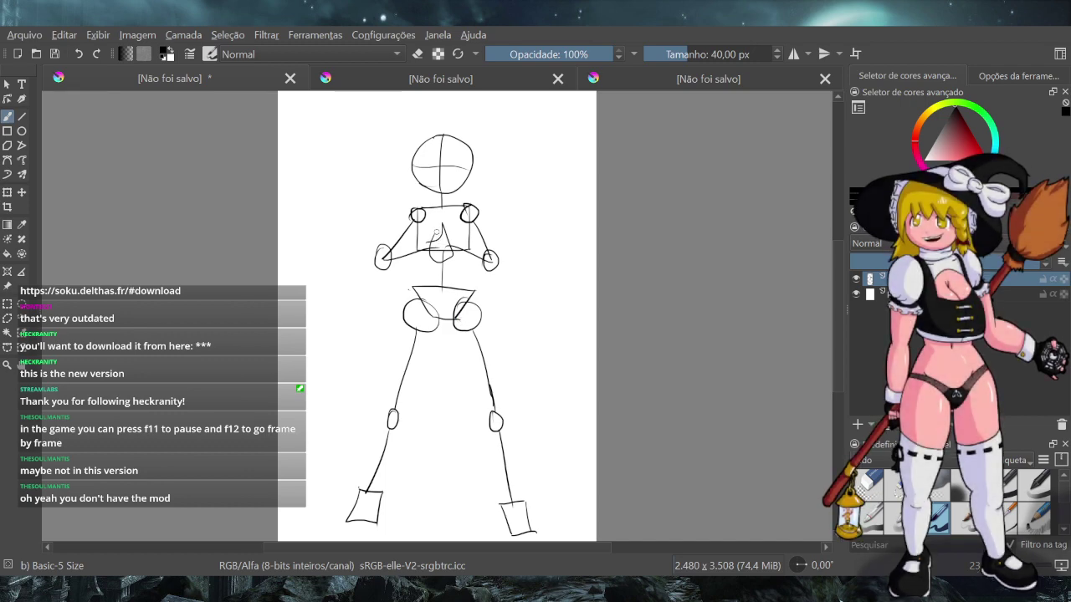
pyautogui.hotkey('ctrl', 'z')
pyautogui.hotkey('ctrl', 'z')
pyautogui.hotkey('ctrl', 'z')
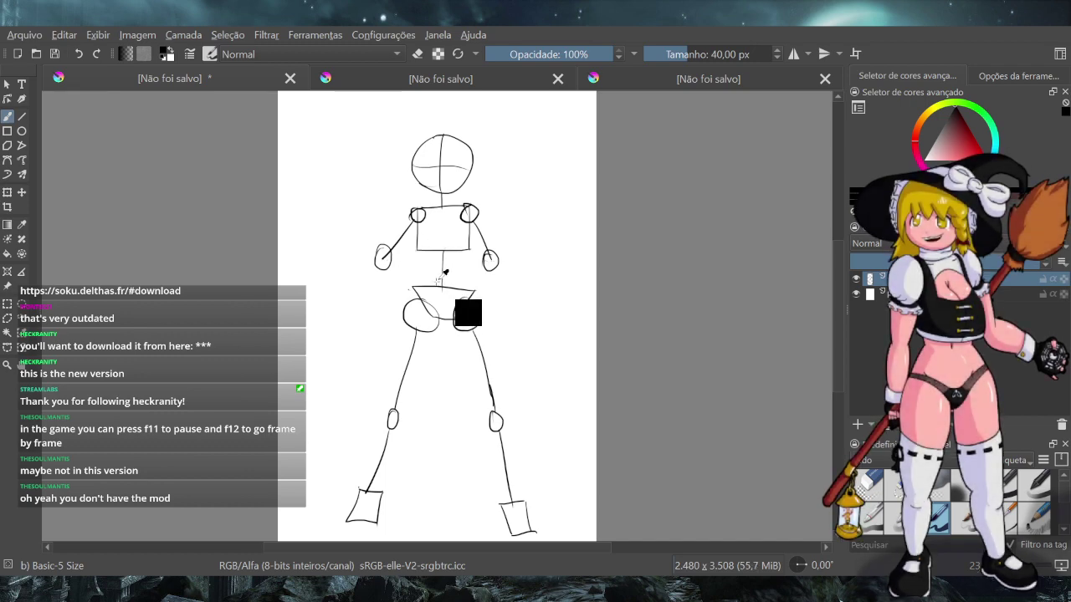
pyautogui.hotkey('ctrl', 'z')
pyautogui.hotkey('ctrl', 'z')
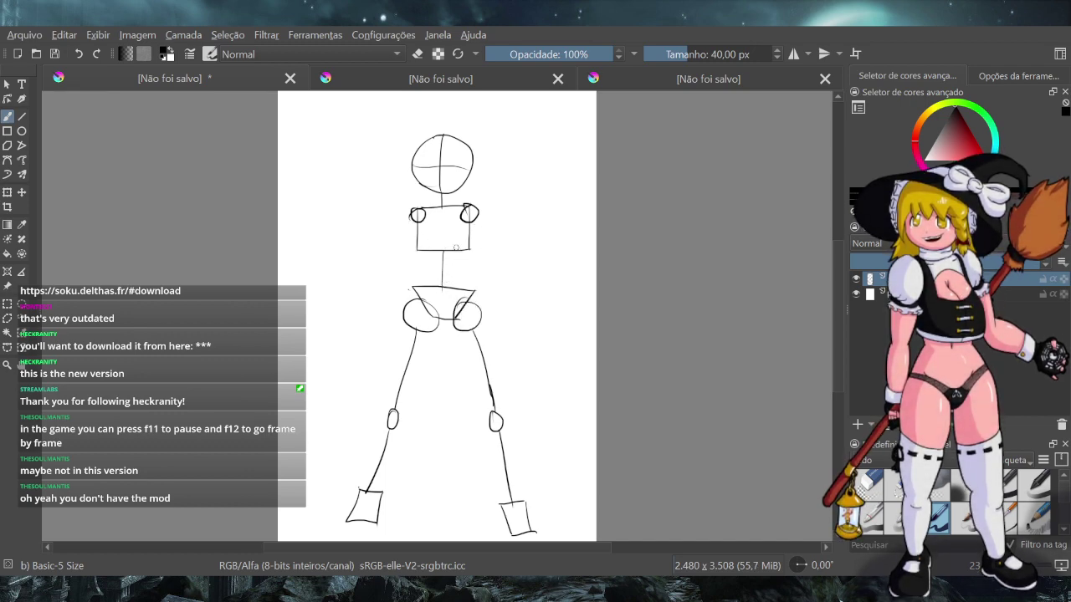
# Draw a short upper arm line down from each shoulder joint, angled slightly outward beside the torso box
pyautogui.moveTo(473, 223); pyautogui.dragTo(477, 269)
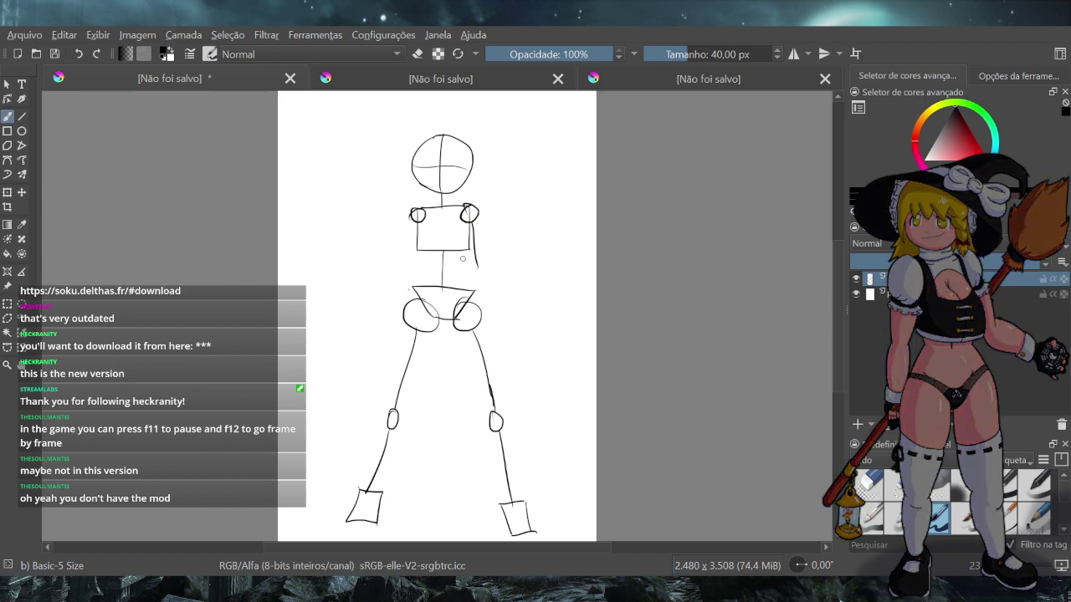
pyautogui.hotkey('ctrl', 'z')
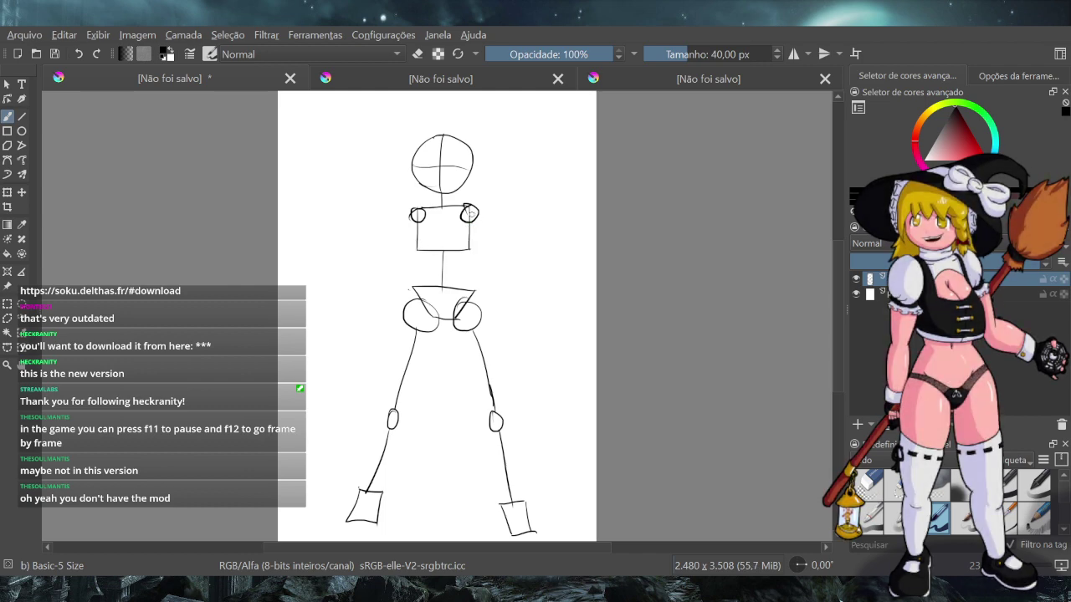
pyautogui.moveTo(474, 214); pyautogui.dragTo(475, 256)
pyautogui.moveTo(414, 217); pyautogui.dragTo(403, 255)
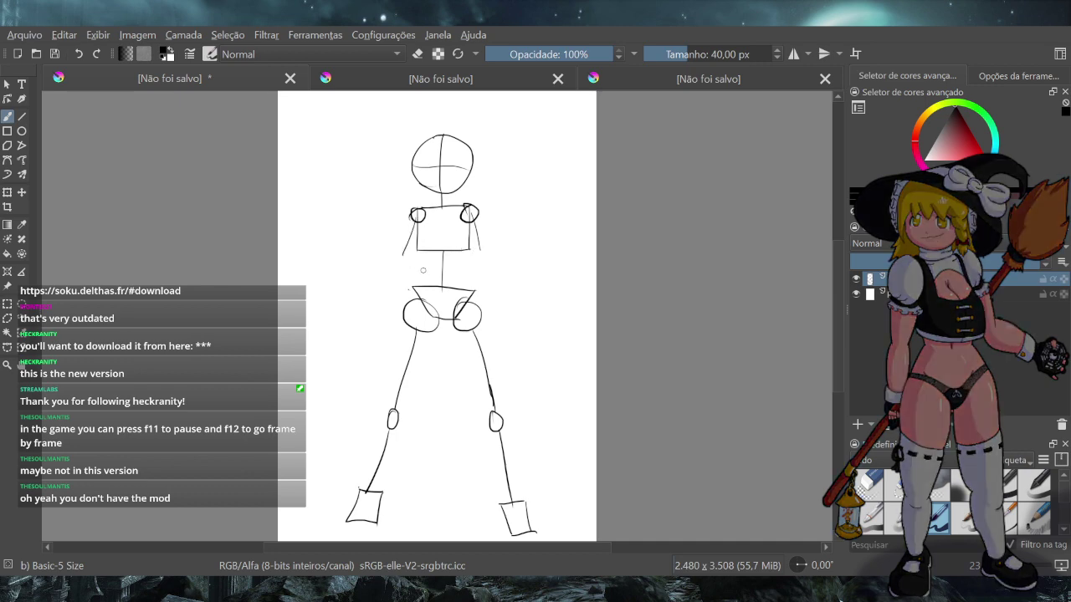
pyautogui.hotkey('ctrl', 'z')
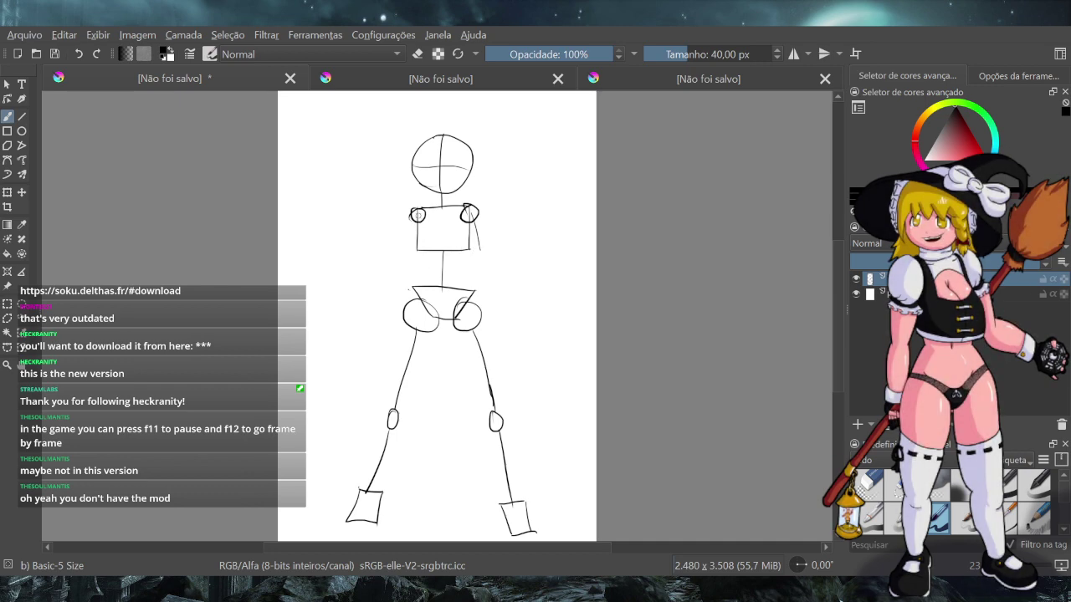
pyautogui.moveTo(416, 214); pyautogui.dragTo(403, 248)
pyautogui.hotkey('ctrl', 'z')
pyautogui.hotkey('ctrl', 'z')
pyautogui.hotkey('ctrl', 'shift', 'z')
pyautogui.hotkey('ctrl', 'z')
pyautogui.hotkey('ctrl', 'shift', 'z')
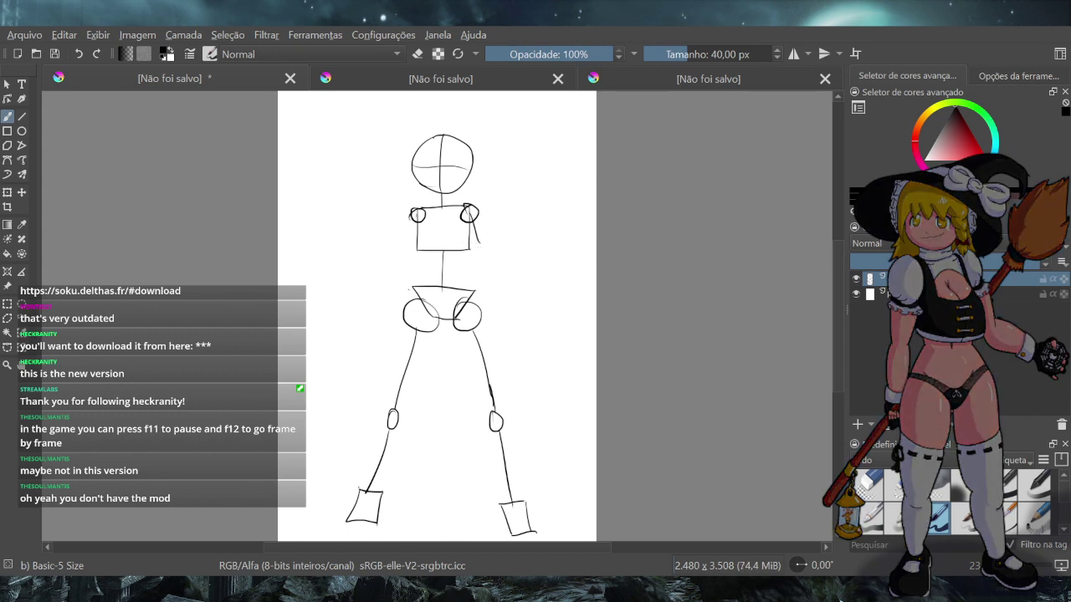
pyautogui.moveTo(414, 217)
pyautogui.mouseDown()
pyautogui.moveTo(404, 243)
pyautogui.moveTo(415, 252)
pyautogui.moveTo(398, 232)
pyautogui.moveTo(416, 230)
pyautogui.moveTo(397, 229)
pyautogui.mouseUp()
pyautogui.hotkey('ctrl', 'z')
pyautogui.hotkey('ctrl', 'z')
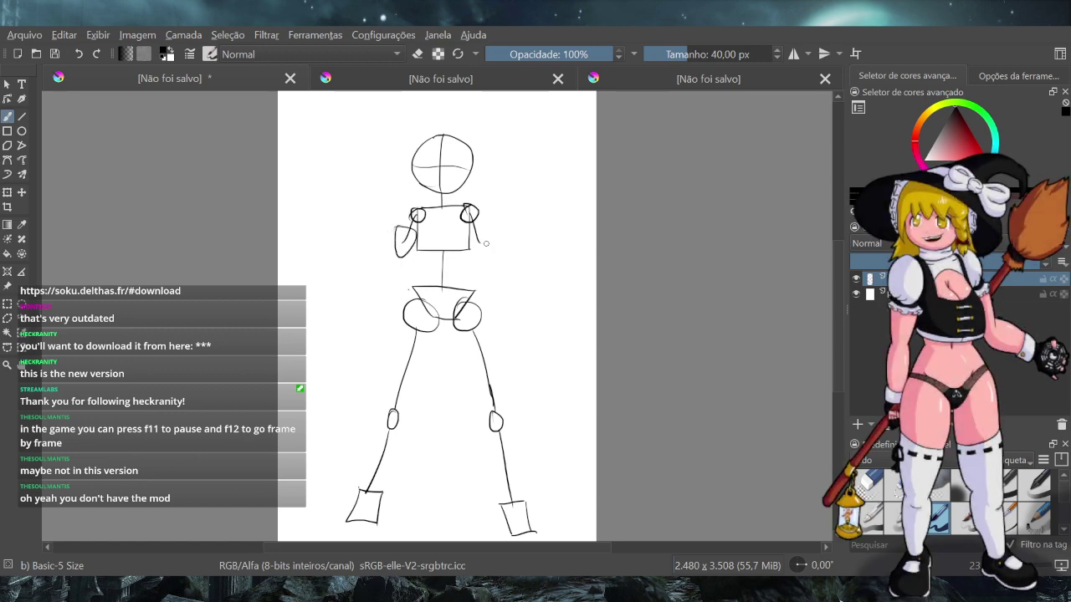
# Draw a small oval elbow joint around the lower end of each upper arm, redrawing them until they match
pyautogui.moveTo(483, 225)
pyautogui.mouseDown()
pyautogui.moveTo(462, 255)
pyautogui.moveTo(483, 227)
pyautogui.mouseUp()
pyautogui.hotkey('ctrl', 'z')
pyautogui.hotkey('ctrl', 'z')
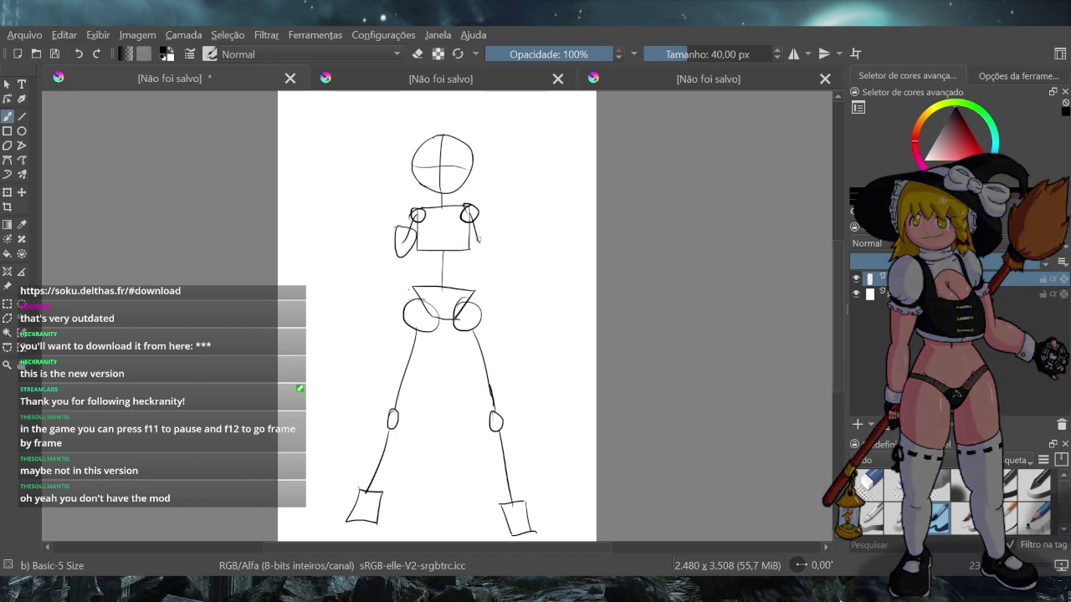
pyautogui.hotkey('ctrl', 'z')
pyautogui.moveTo(407, 232); pyautogui.dragTo(404, 246)
pyautogui.hotkey('ctrl', 'z')
pyautogui.moveTo(484, 231); pyautogui.dragTo(481, 251)
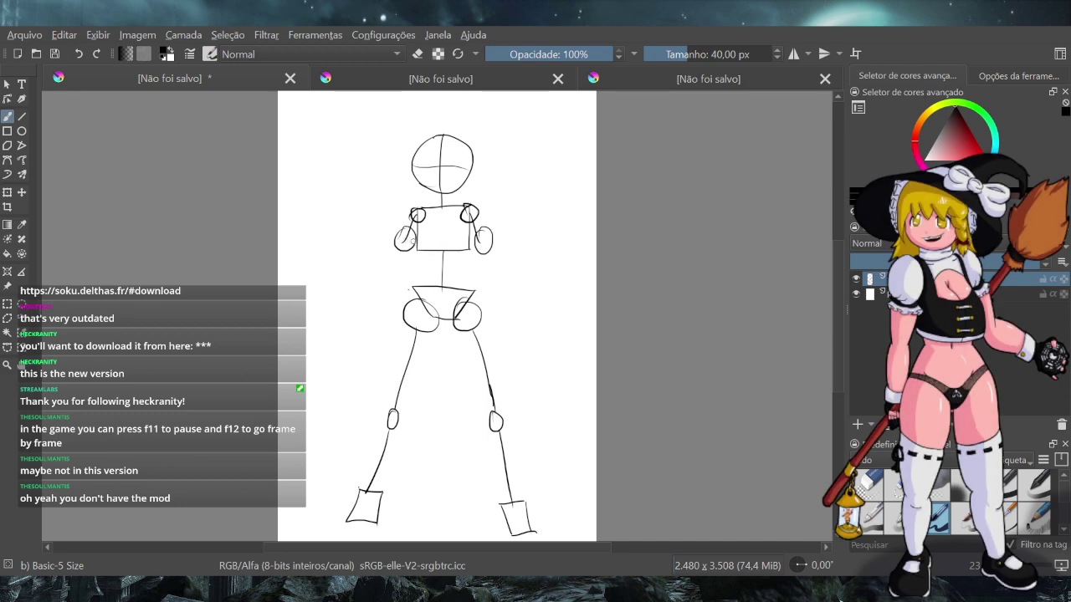
# Draw the forearms crossed over the torso box between both elbows, checking the close-up fairy's folded arms
pyautogui.moveTo(412, 240); pyautogui.dragTo(472, 226)
pyautogui.hotkey('ctrl', 'z')
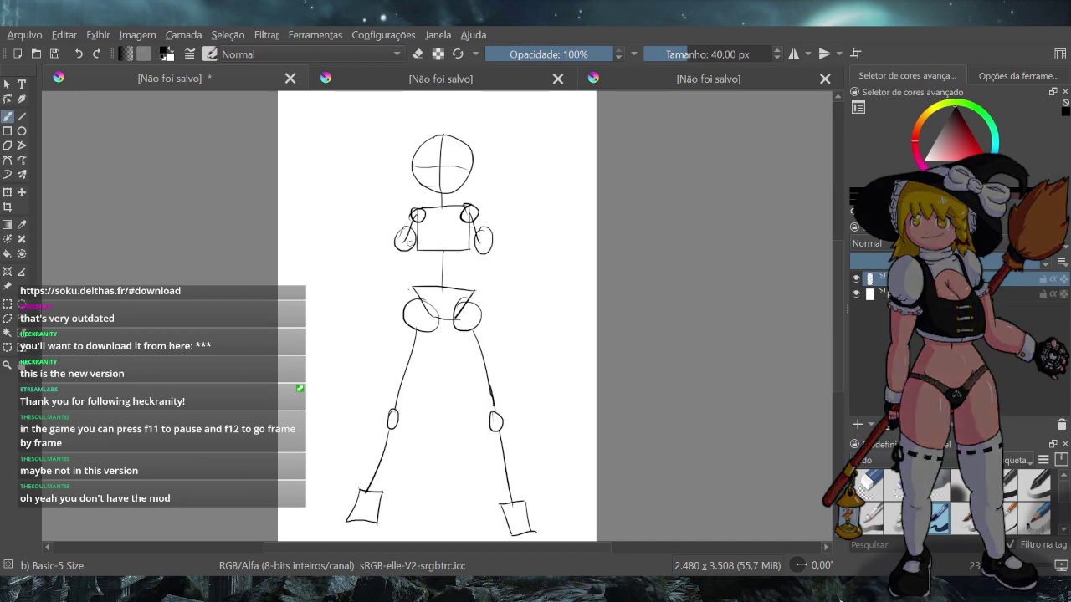
pyautogui.moveTo(405, 243)
pyautogui.mouseDown()
pyautogui.moveTo(468, 229)
pyautogui.moveTo(418, 233)
pyautogui.mouseUp()
pyautogui.click(500, 80)
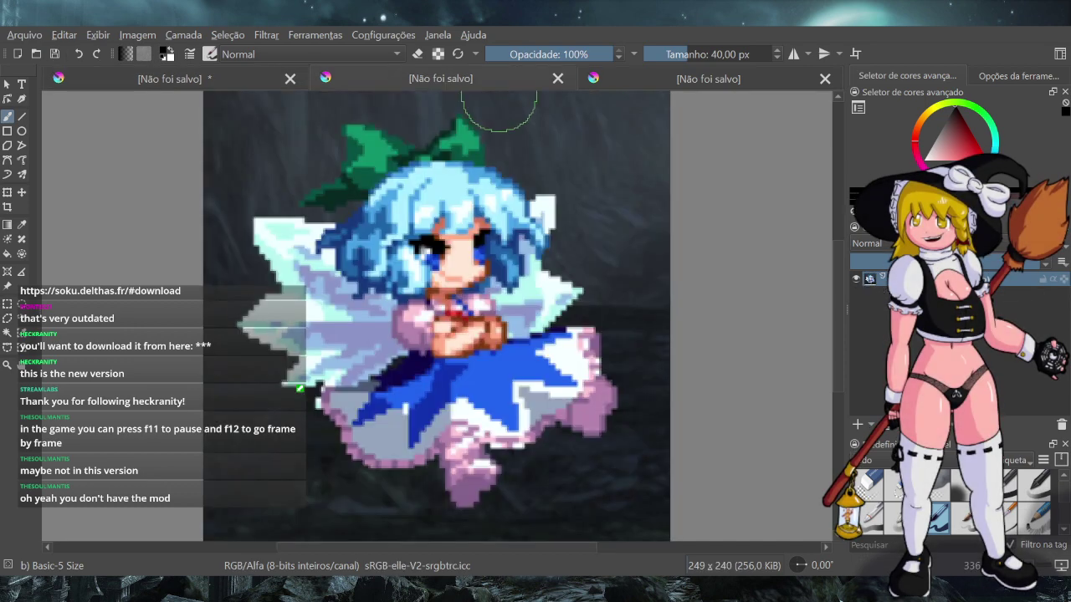
pyautogui.click(179, 82)
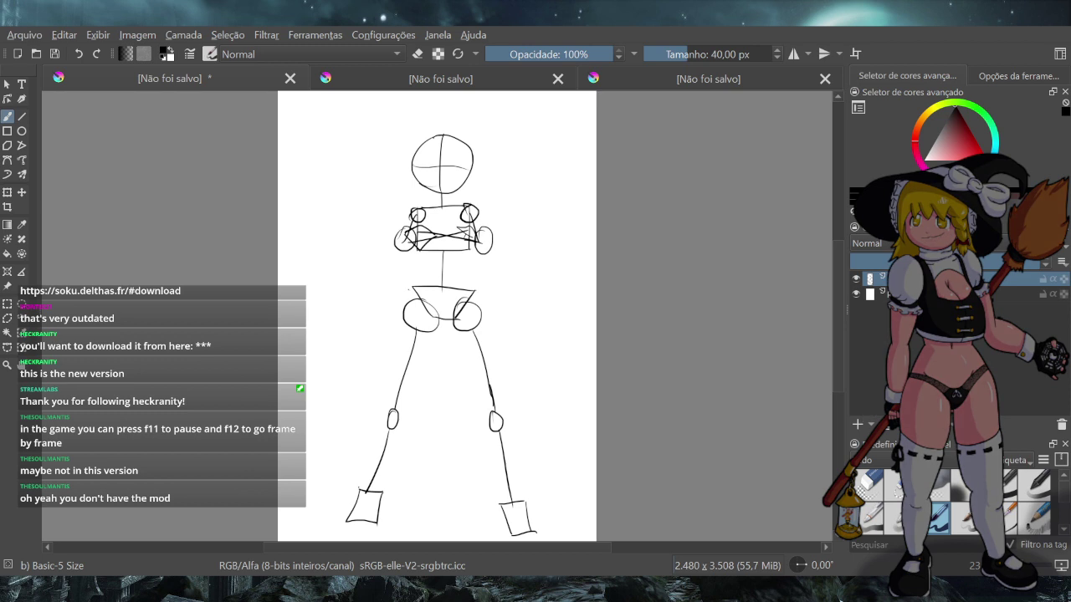
# Fade the skeleton layer by lowering its opacity, and shift the whole figure upward on the canvas
pyautogui.click(925, 262)
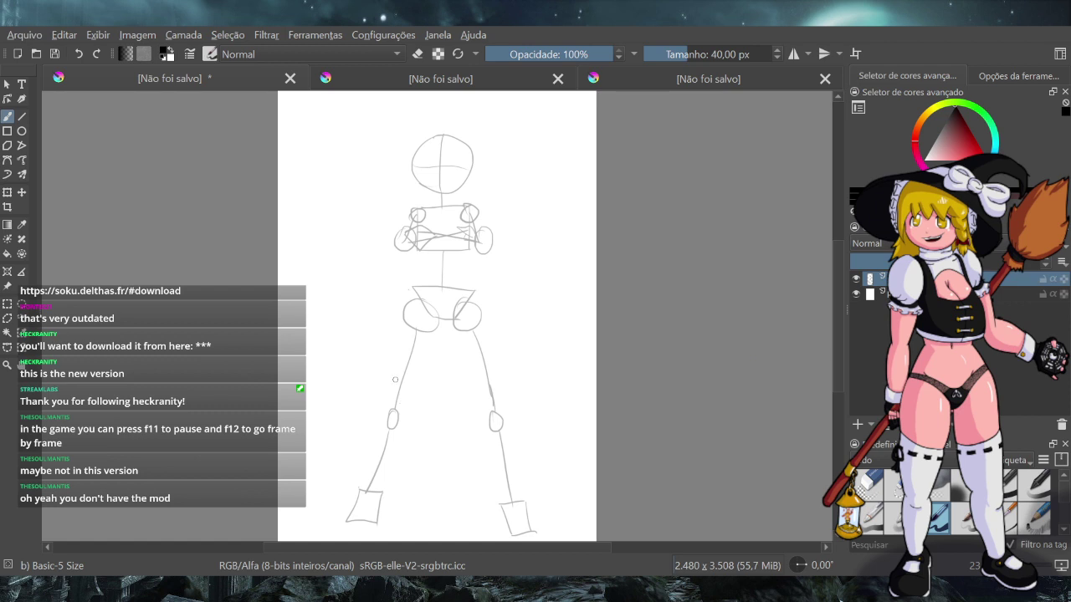
pyautogui.click(8, 192)
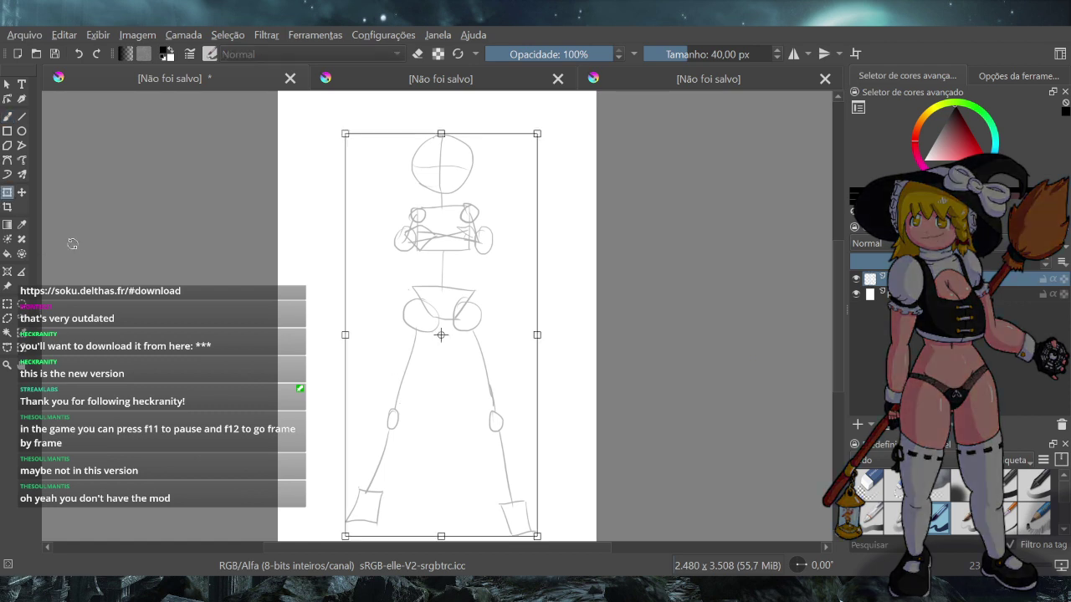
pyautogui.press('Up')
pyautogui.press('Up')
pyautogui.press('Up')
pyautogui.press('Up')
pyautogui.press('Up')
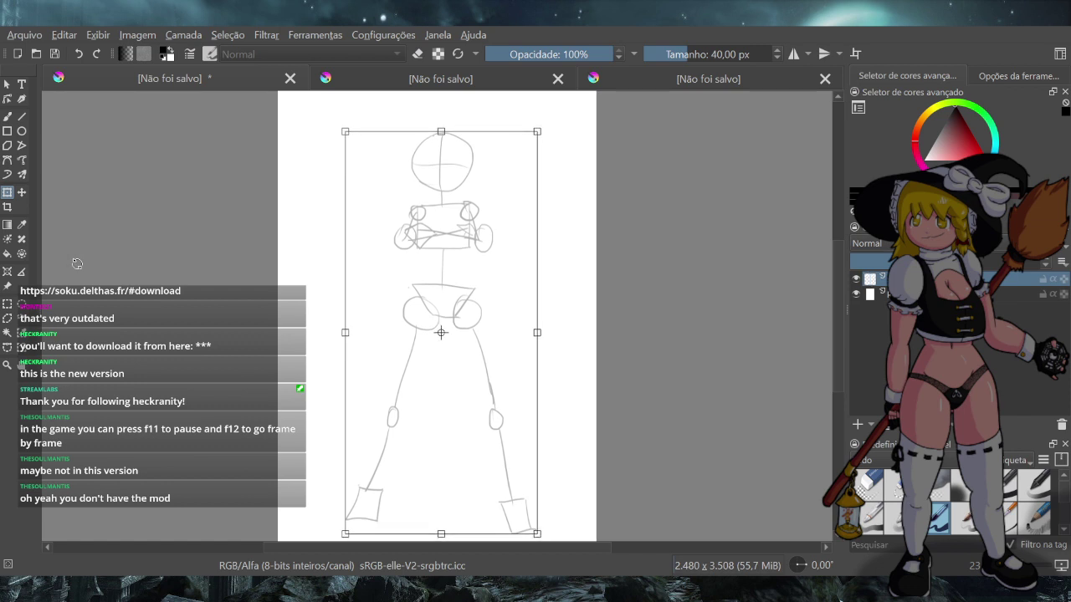
pyautogui.press('Up')
pyautogui.press('Up')
pyautogui.press('Up')
pyautogui.press('Up')
pyautogui.press('Up')
pyautogui.press('Up')
pyautogui.press('Up')
pyautogui.press('Up')
pyautogui.press('Up')
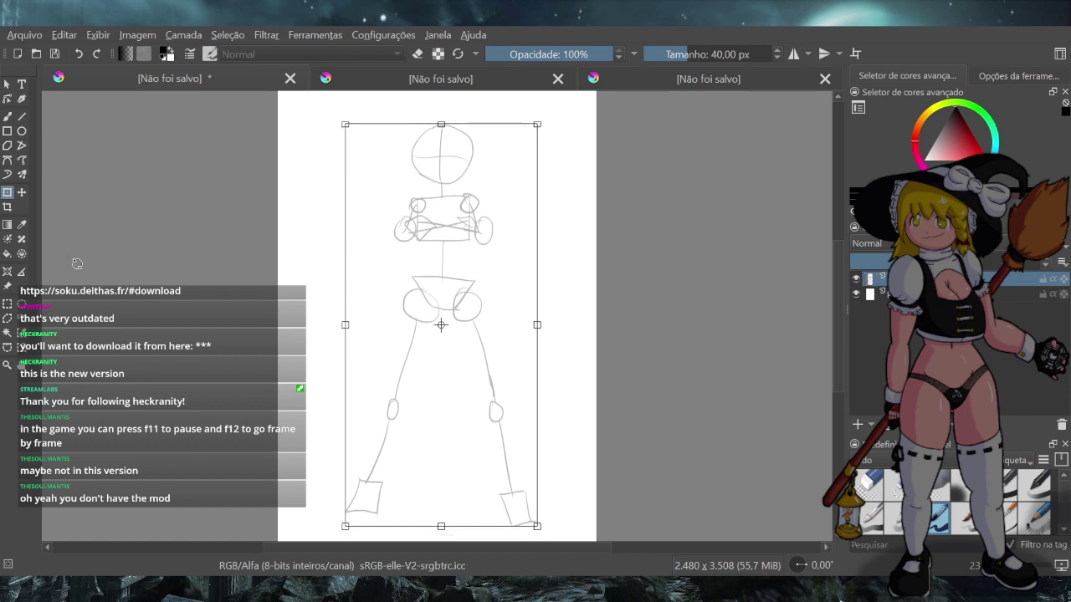
pyautogui.press('Up')
pyautogui.press('Up')
pyautogui.press('Up')
pyautogui.press('Up')
pyautogui.press('Up')
pyautogui.press('Up')
pyautogui.press('Up')
pyautogui.press('Up')
pyautogui.press('Up')
pyautogui.press('Up')
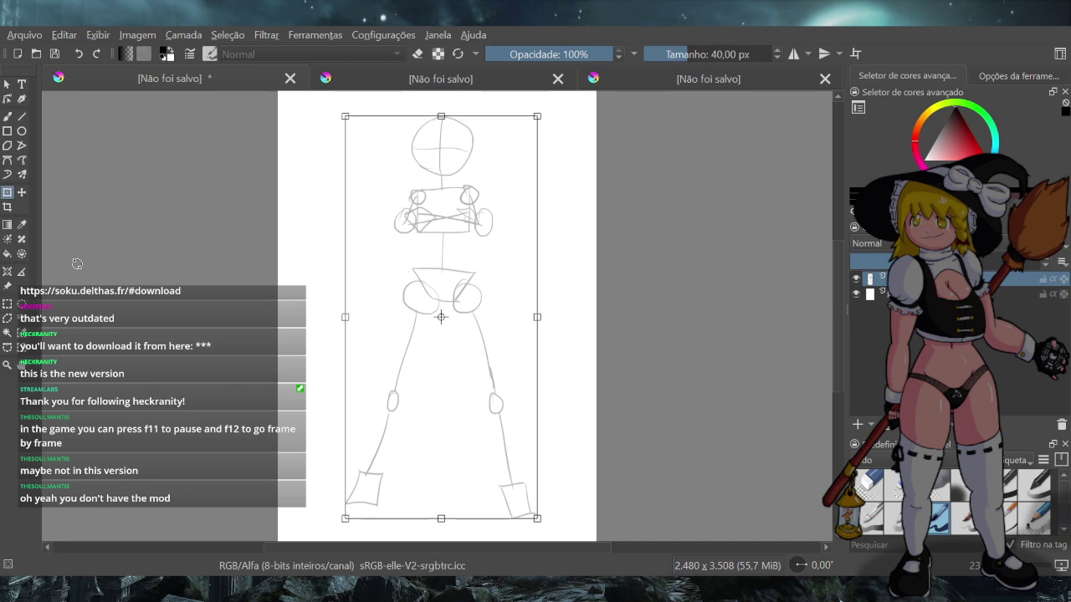
pyautogui.press('Up')
pyautogui.press('Up')
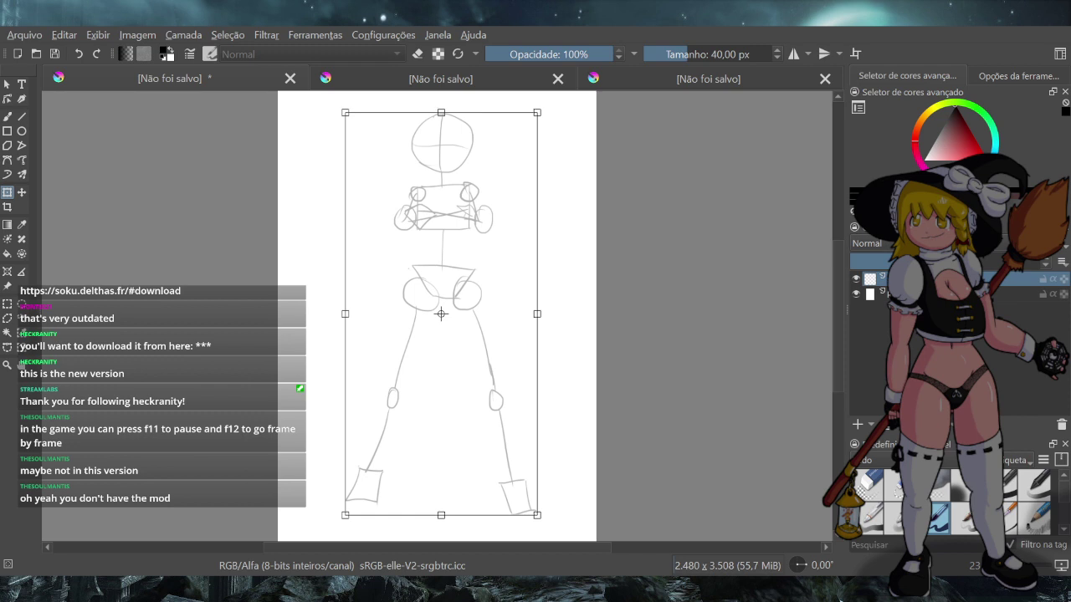
# Apply the figure's move and add a new paint layer above the faded skeleton, with the brush active
pyautogui.press('-')
pyautogui.press('+')
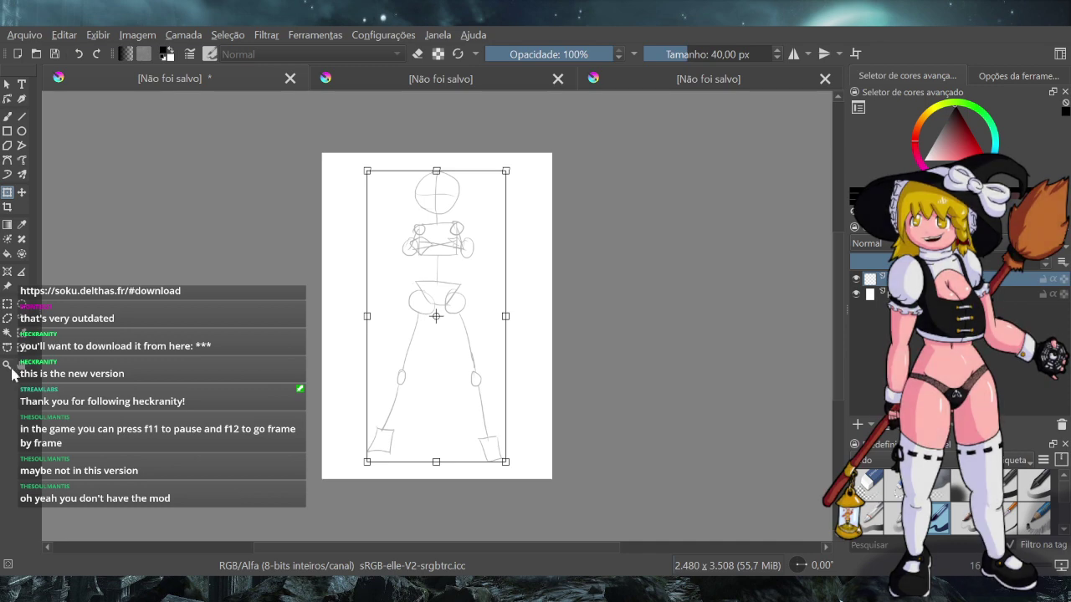
pyautogui.click(7, 118)
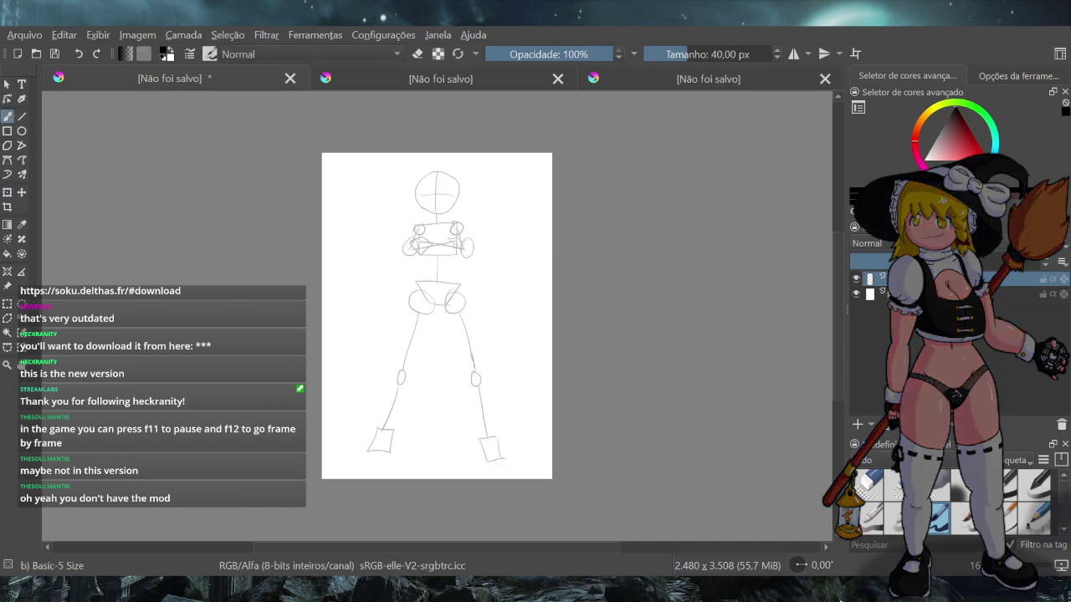
pyautogui.click(857, 424)
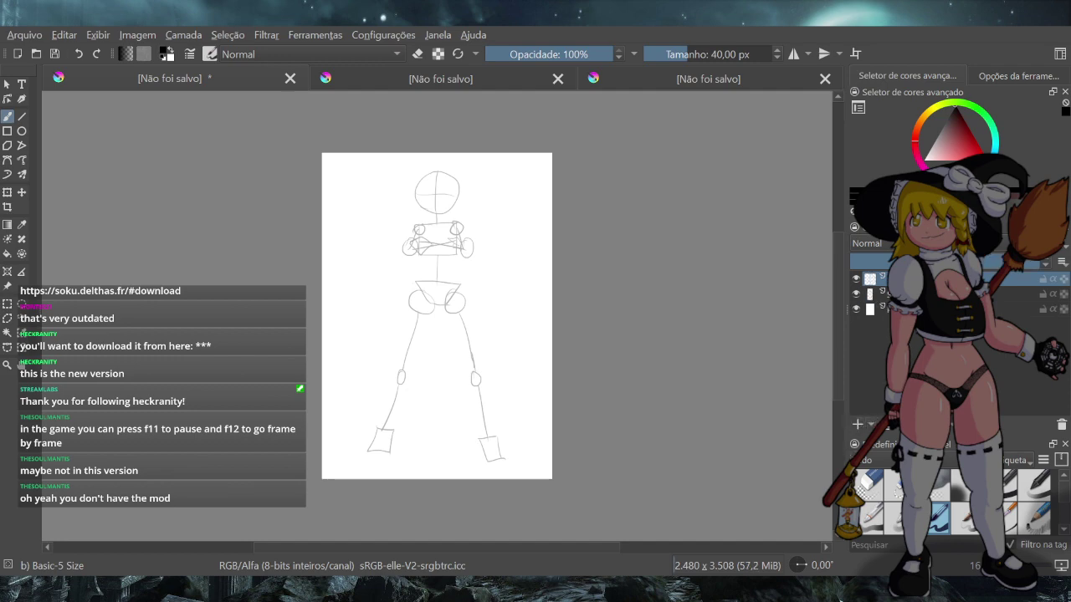
# Rename the new paint layer above the faded skeleton
pyautogui.doubleClick(920, 279)
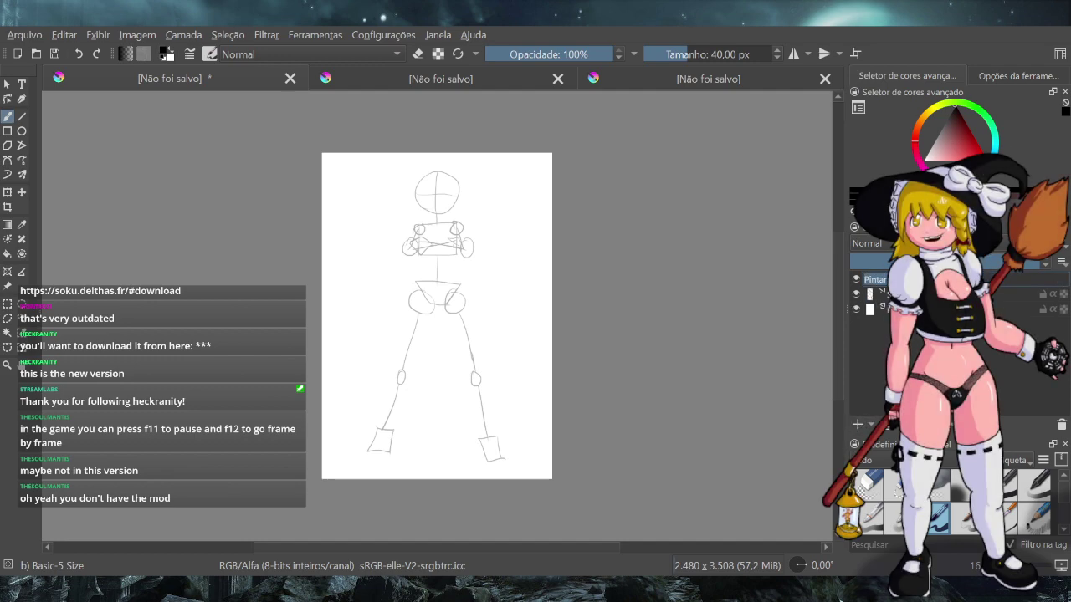
pyautogui.press('BackSpace')
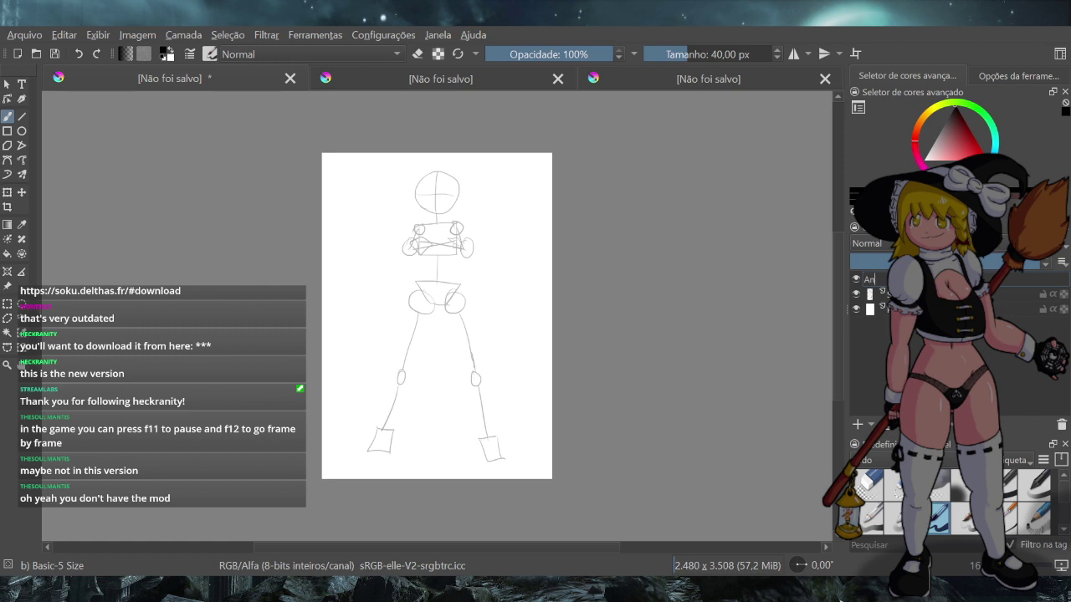
pyautogui.press('Return')
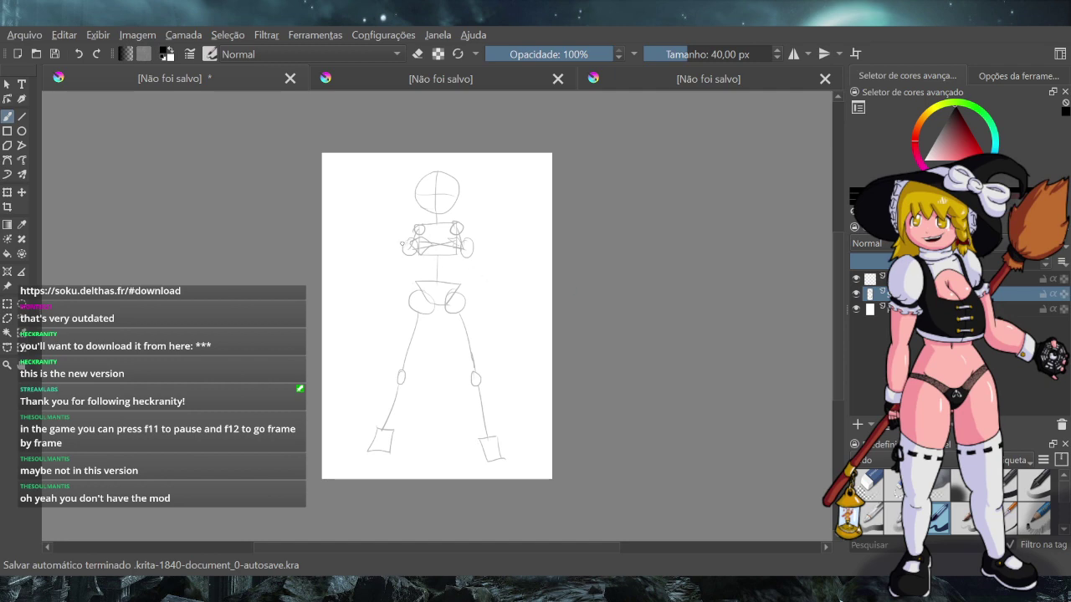
# Select the torso box and crossed arms on the skeleton layer, narrow them slightly, recentre them under the head, and clear the selection
pyautogui.scroll(3, 433, 258)
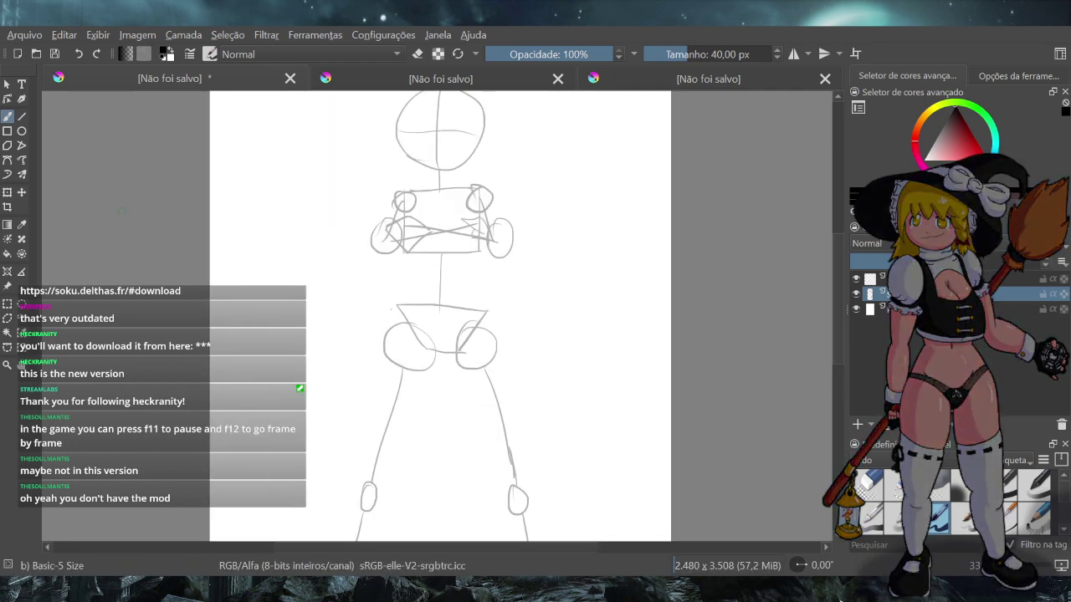
pyautogui.click(4, 305)
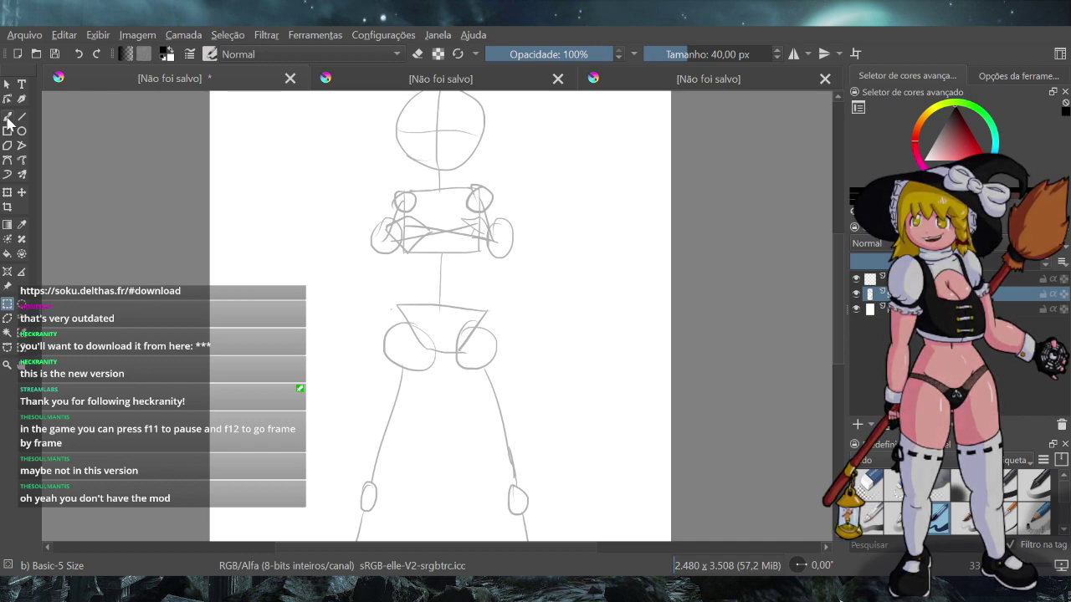
pyautogui.click(7, 118)
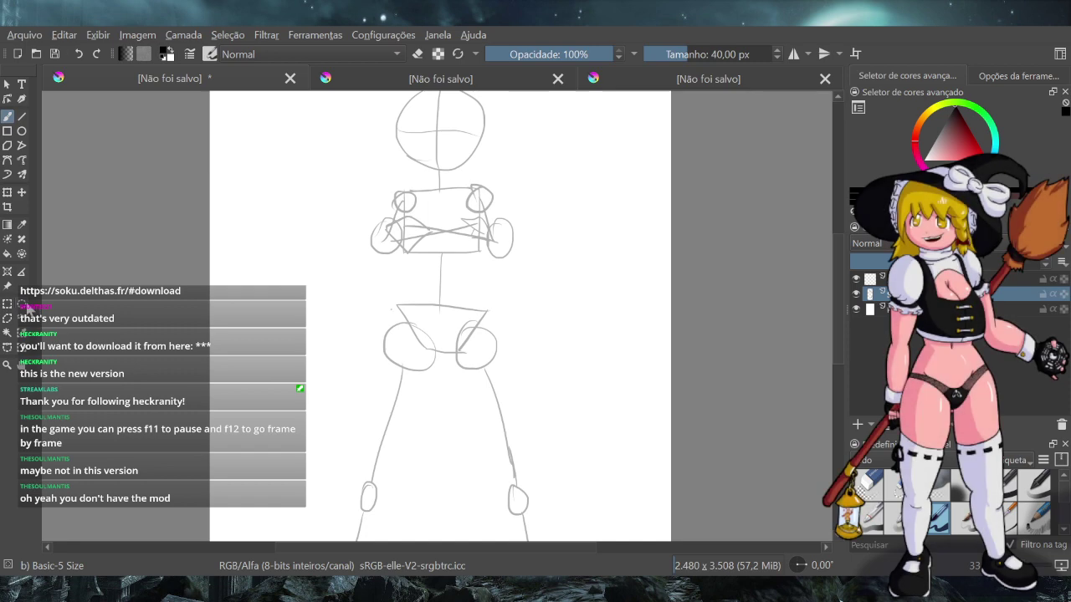
pyautogui.click(8, 304)
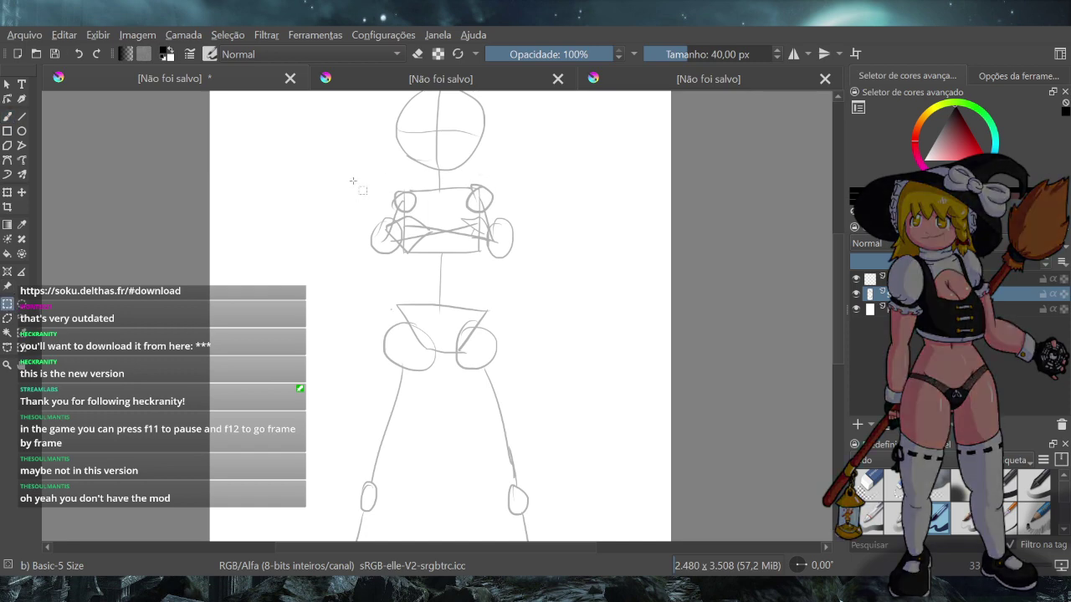
pyautogui.moveTo(362, 172)
pyautogui.mouseDown()
pyautogui.moveTo(514, 251)
pyautogui.moveTo(519, 270)
pyautogui.mouseUp()
pyautogui.click(8, 191)
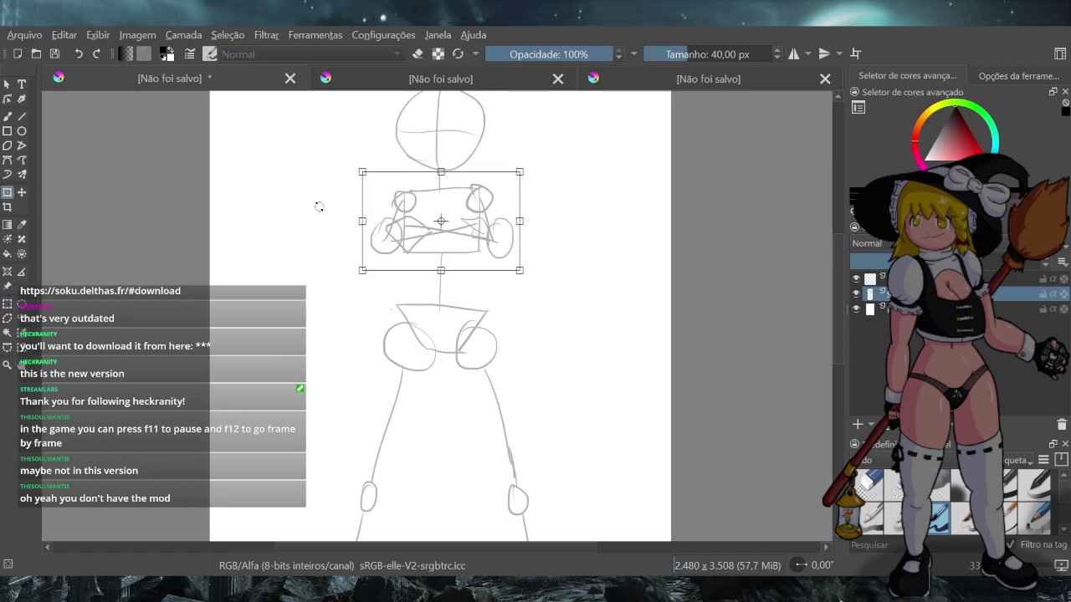
pyautogui.moveTo(519, 221); pyautogui.dragTo(517, 221)
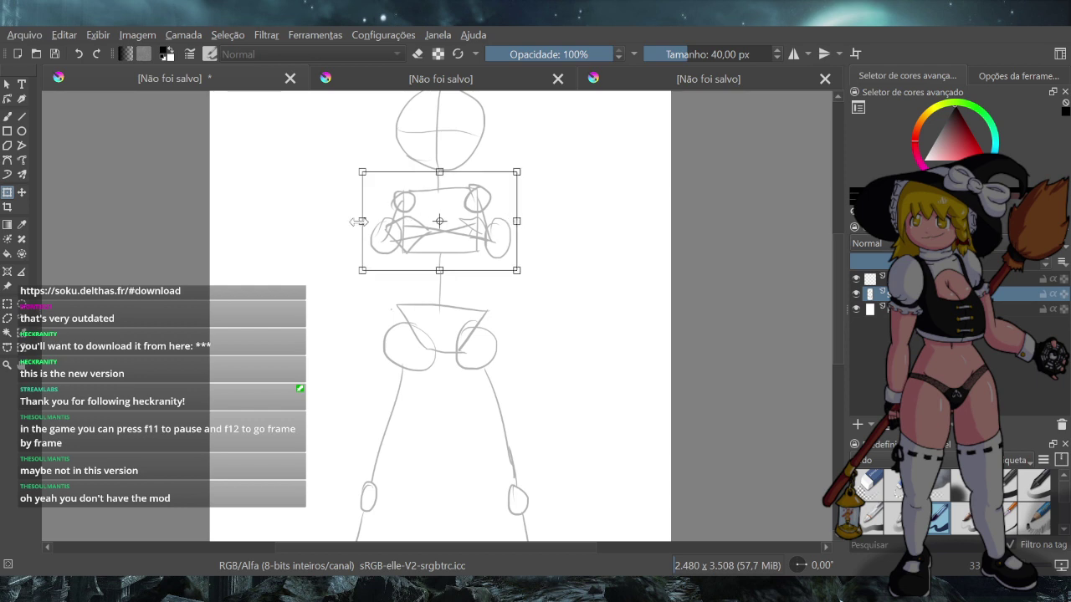
pyautogui.moveTo(359, 222); pyautogui.dragTo(369, 222)
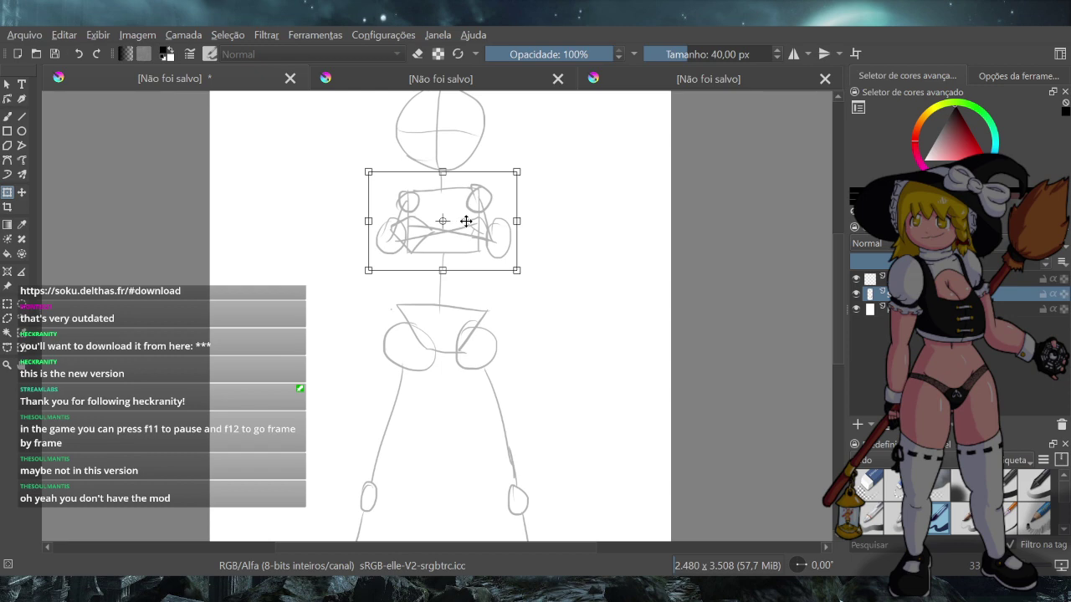
pyautogui.moveTo(450, 222); pyautogui.dragTo(464, 221)
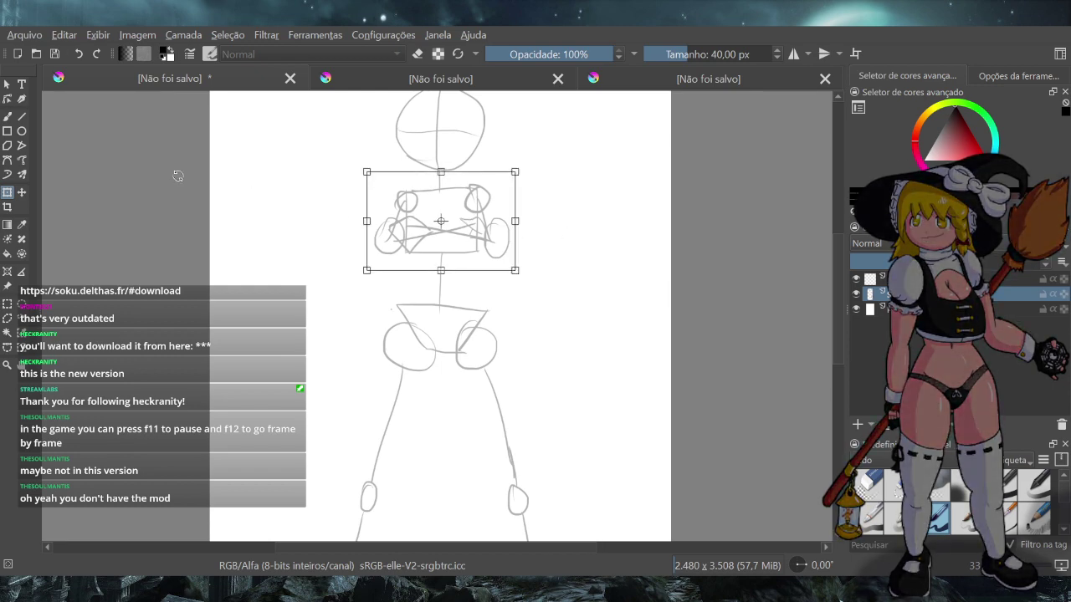
pyautogui.click(7, 118)
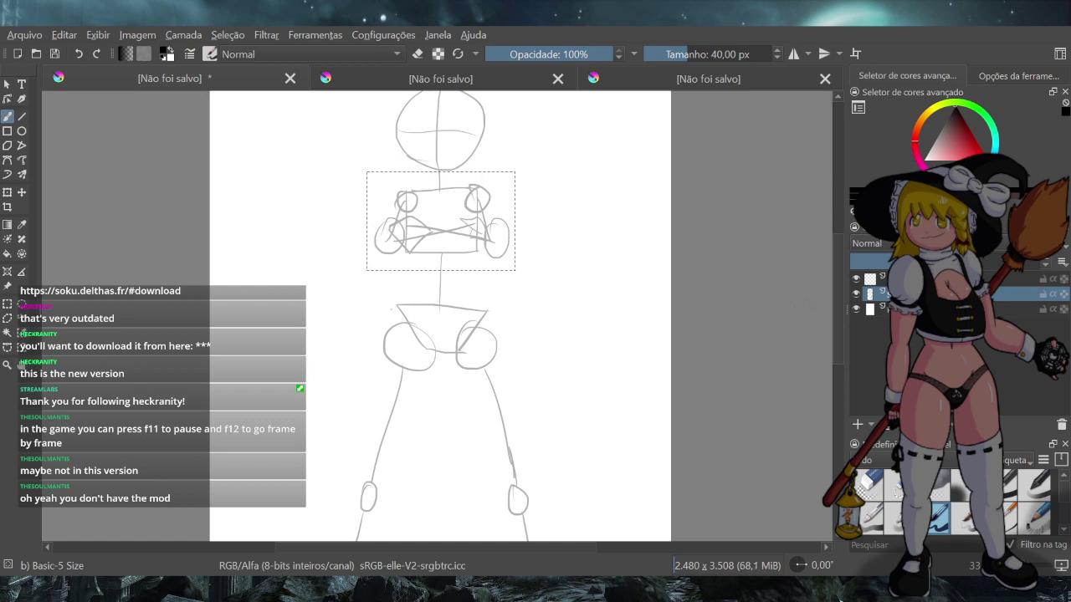
pyautogui.hotkey('ctrl', 'shift', 'a')
pyautogui.moveTo(476, 190)
pyautogui.mouseDown()
pyautogui.moveTo(471, 286)
pyautogui.moveTo(522, 352)
pyautogui.mouseUp()
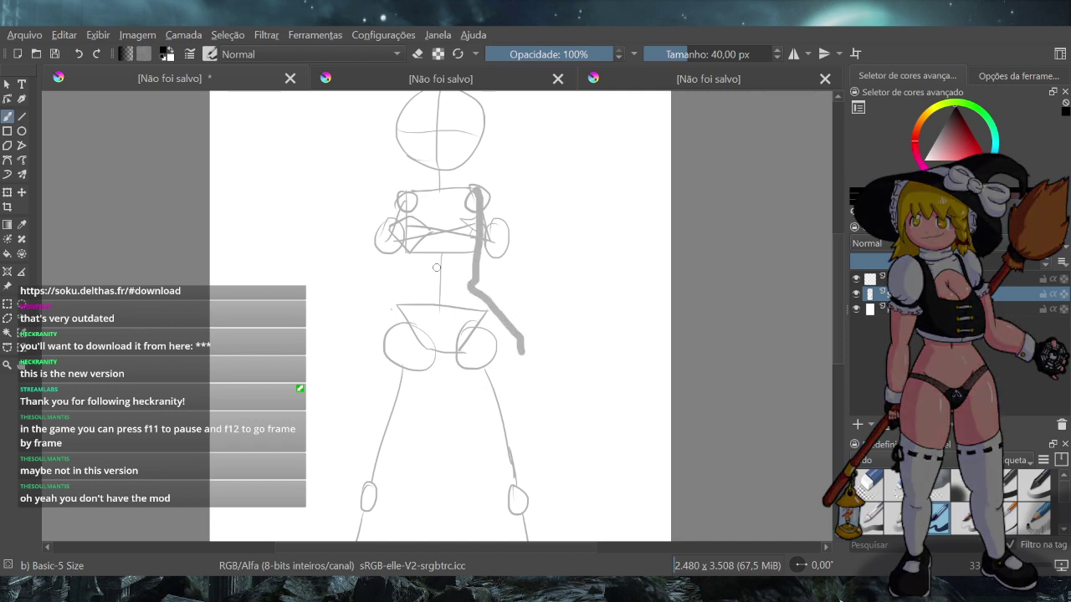
pyautogui.hotkey('ctrl', 'z')
pyautogui.hotkey('ctrl', 'z')
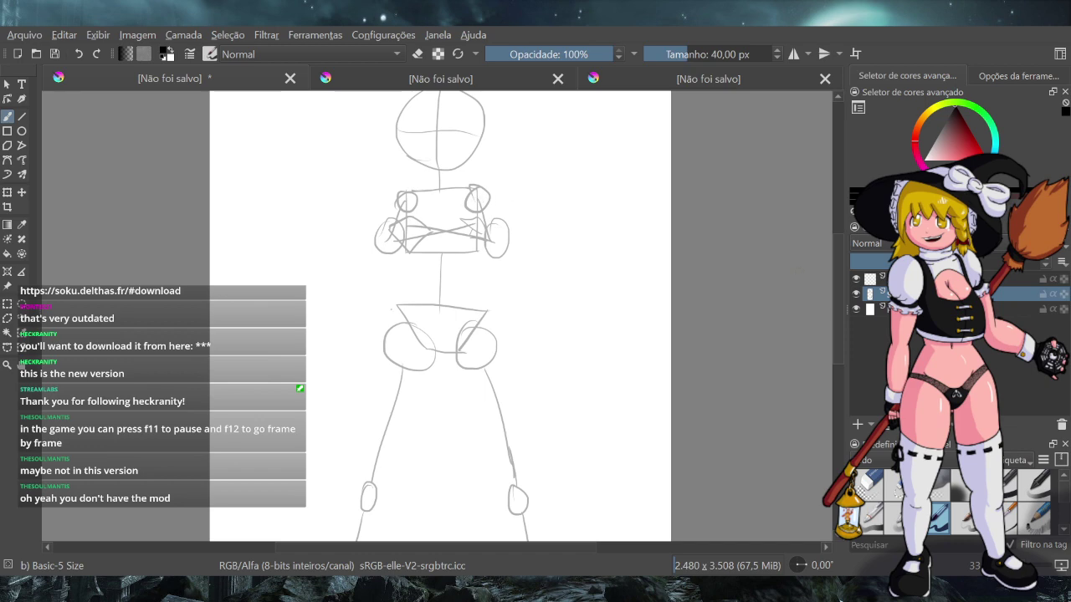
# Make the new top layer active, fit the whole page in view, and set the brush colour to red
pyautogui.click(877, 279)
pyautogui.scroll(-2, 525, 243)
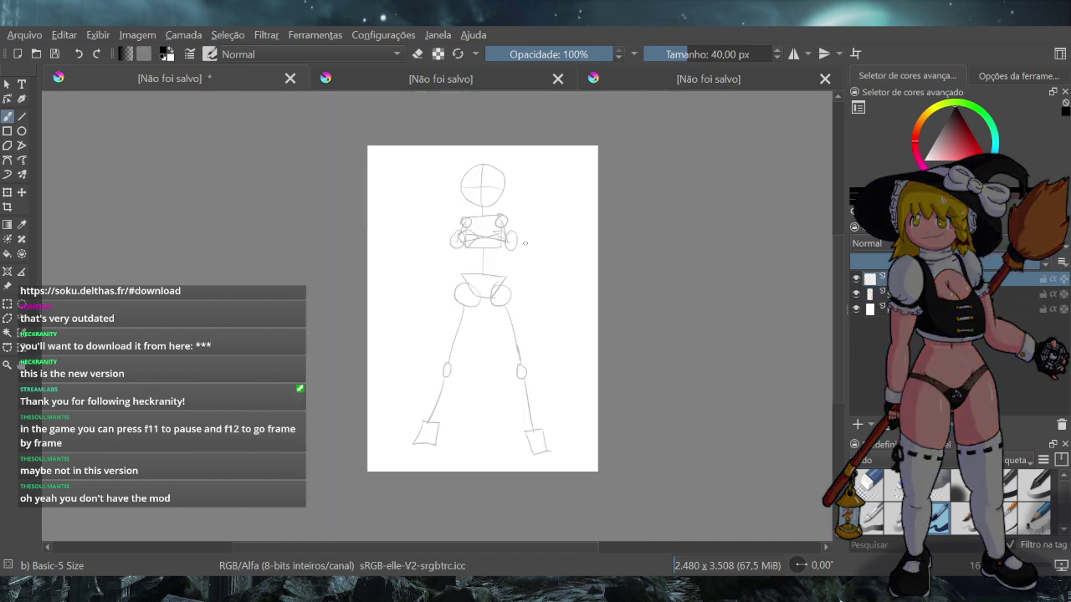
pyautogui.scroll(1, 524, 243)
pyautogui.scroll(-1, 524, 244)
pyautogui.click(1062, 567)
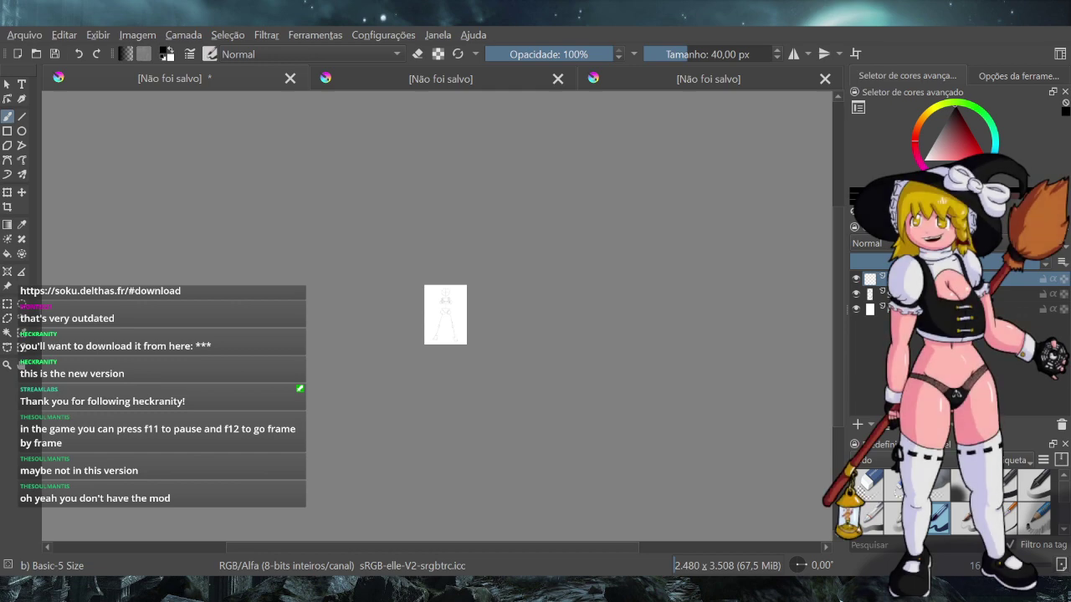
pyautogui.click(1061, 566)
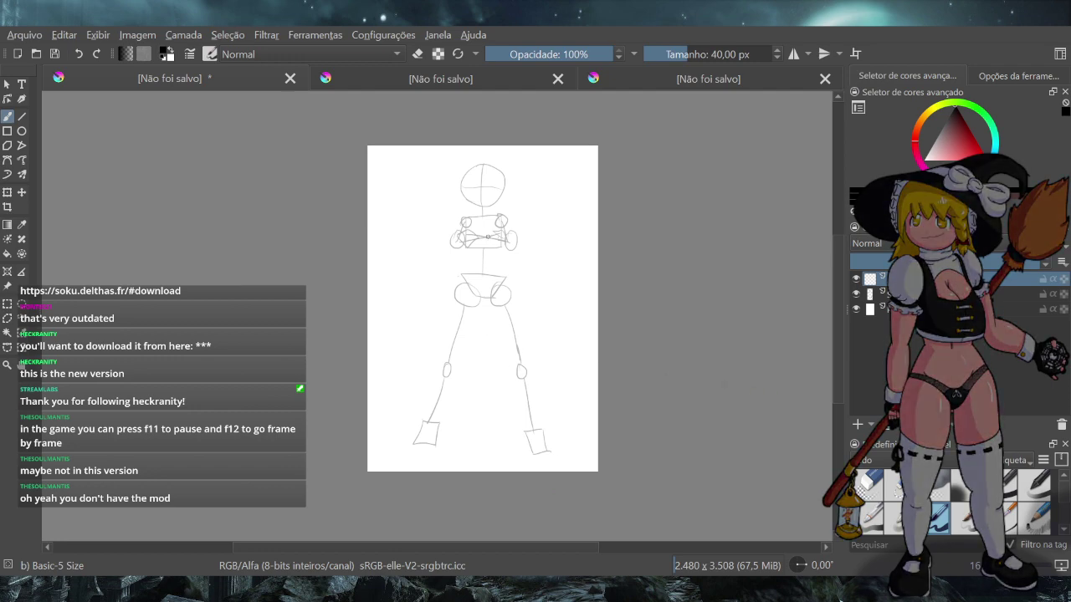
pyautogui.click(10, 365)
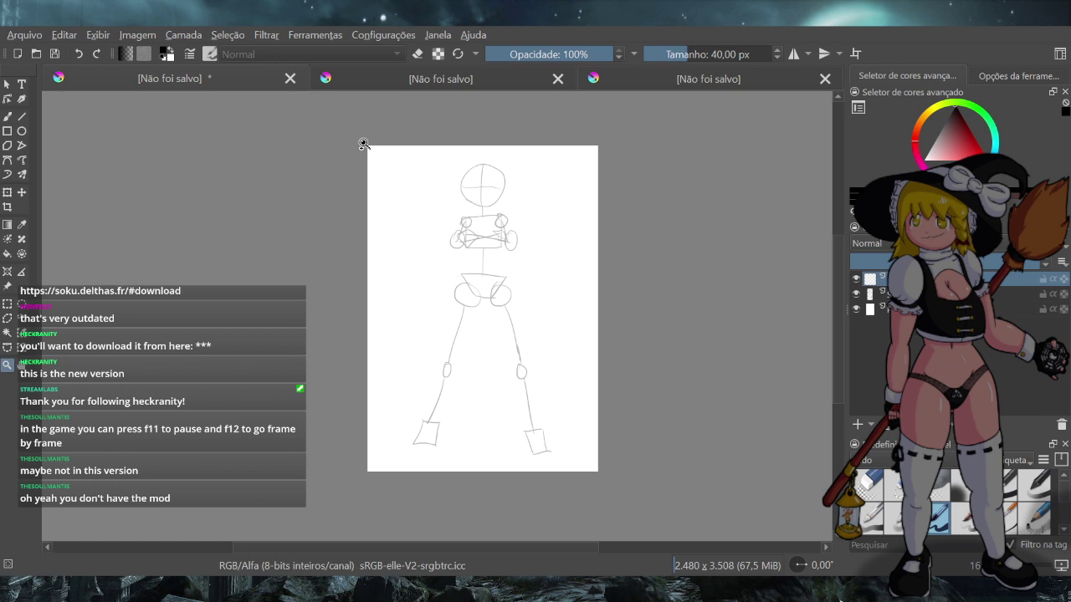
pyautogui.moveTo(361, 140)
pyautogui.mouseDown()
pyautogui.moveTo(533, 345)
pyautogui.moveTo(617, 485)
pyautogui.moveTo(602, 478)
pyautogui.mouseUp()
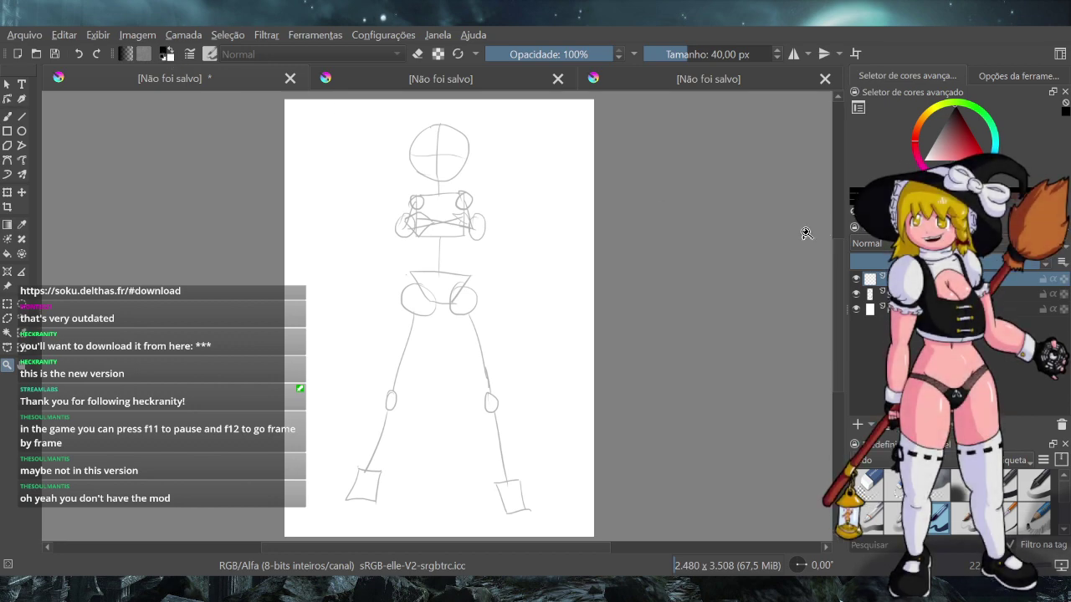
pyautogui.click(620, 254)
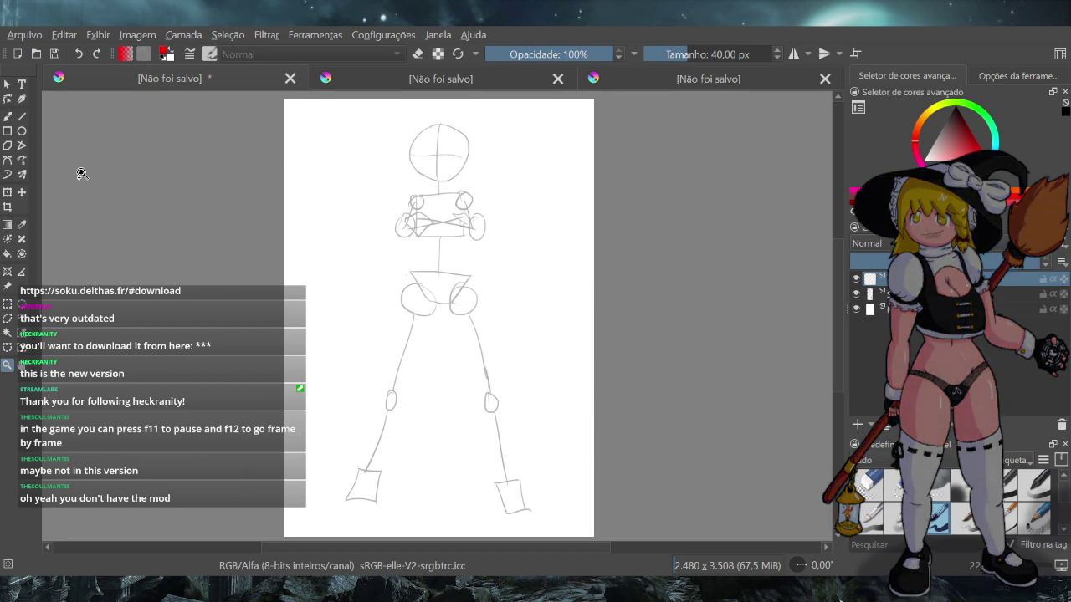
pyautogui.click(7, 117)
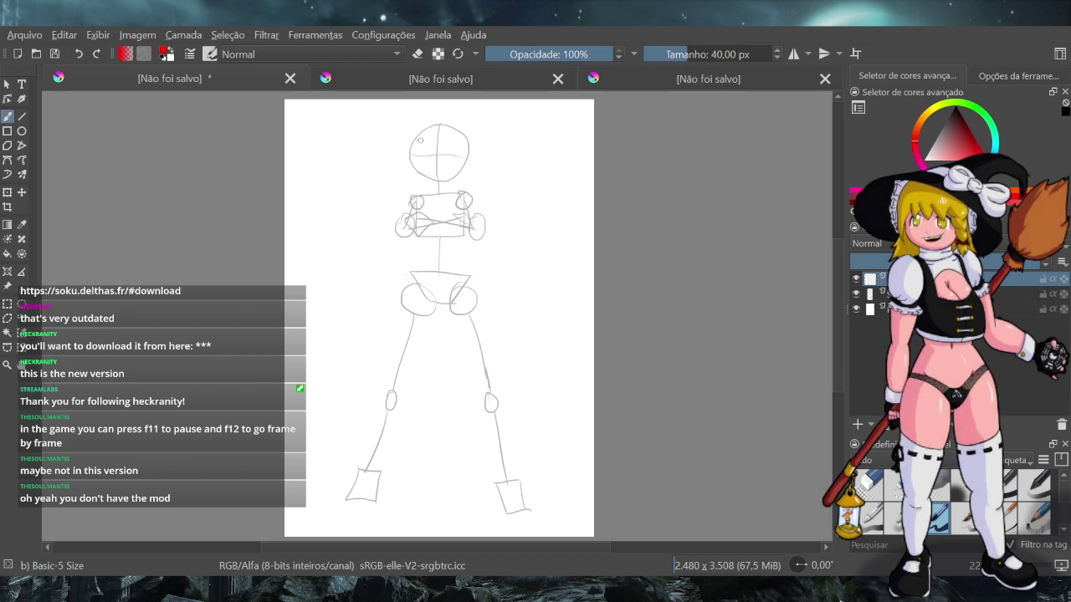
# Outline the head in red over the skeleton's head circle, undoing and redrawing strokes until the curve follows it
pyautogui.moveTo(414, 139); pyautogui.dragTo(413, 179)
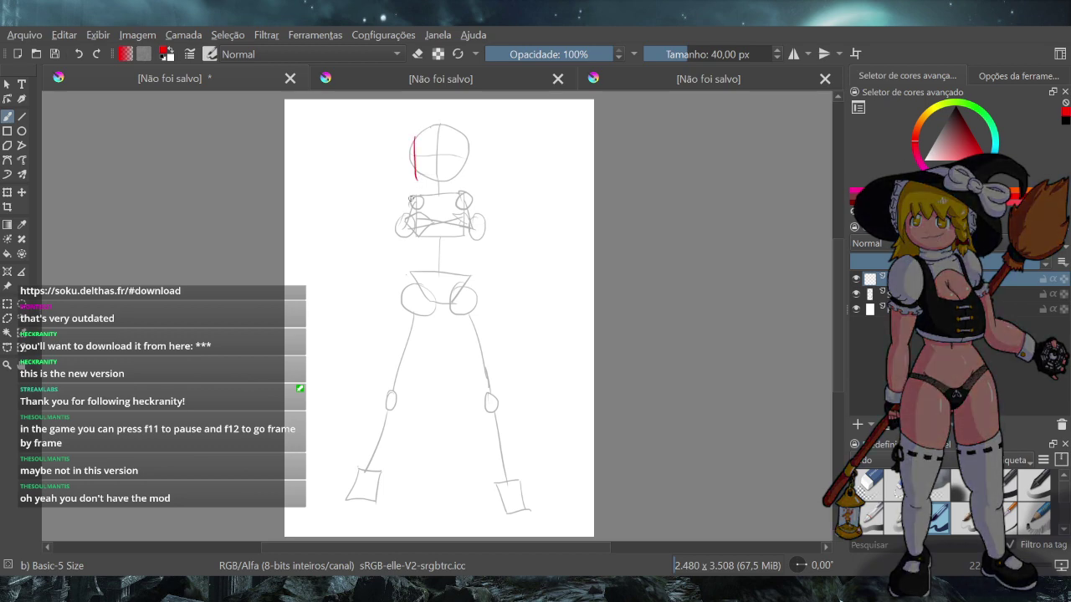
pyautogui.hotkey('ctrl', 'z')
pyautogui.moveTo(413, 140)
pyautogui.mouseDown()
pyautogui.moveTo(418, 177)
pyautogui.moveTo(415, 168)
pyautogui.moveTo(442, 174)
pyautogui.moveTo(414, 161)
pyautogui.moveTo(455, 180)
pyautogui.mouseUp()
pyautogui.hotkey('ctrl', 'z')
pyautogui.hotkey('ctrl', 'z')
pyautogui.hotkey('ctrl', 'z')
pyautogui.hotkey('ctrl', 'z')
pyautogui.hotkey('ctrl', 'z')
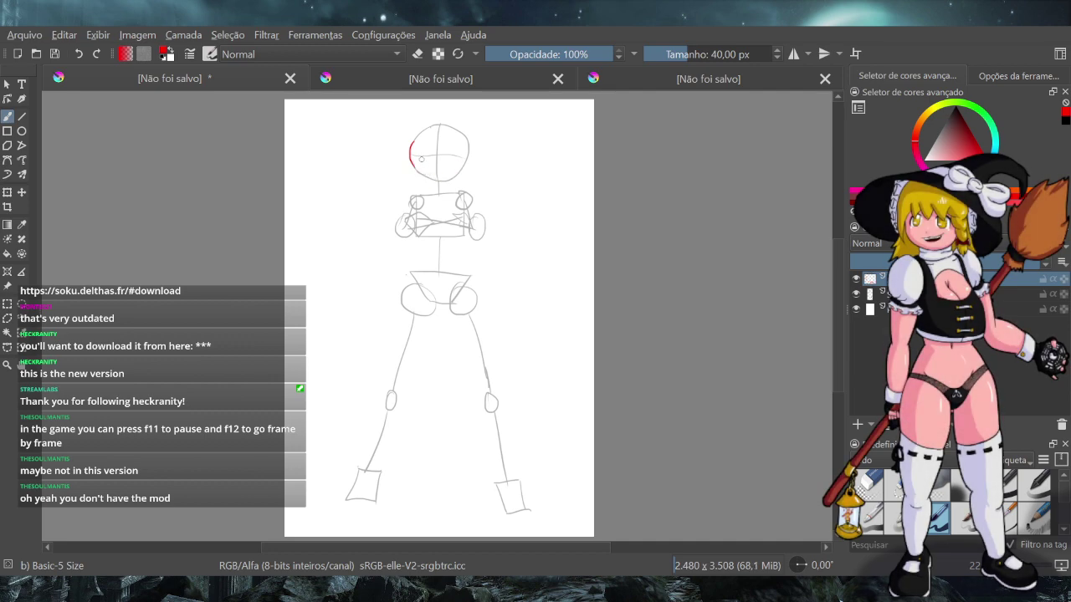
pyautogui.hotkey('ctrl', 'z')
pyautogui.moveTo(412, 143)
pyautogui.mouseDown()
pyautogui.moveTo(415, 172)
pyautogui.moveTo(464, 173)
pyautogui.moveTo(424, 178)
pyautogui.moveTo(471, 159)
pyautogui.moveTo(457, 127)
pyautogui.mouseUp()
pyautogui.hotkey('ctrl', 'z')
pyautogui.hotkey('ctrl', 'z')
pyautogui.hotkey('ctrl', 'z')
pyautogui.hotkey('ctrl', 'z')
pyautogui.hotkey('ctrl', 'z')
pyautogui.hotkey('ctrl', 'z')
pyautogui.hotkey('ctrl', 'z')
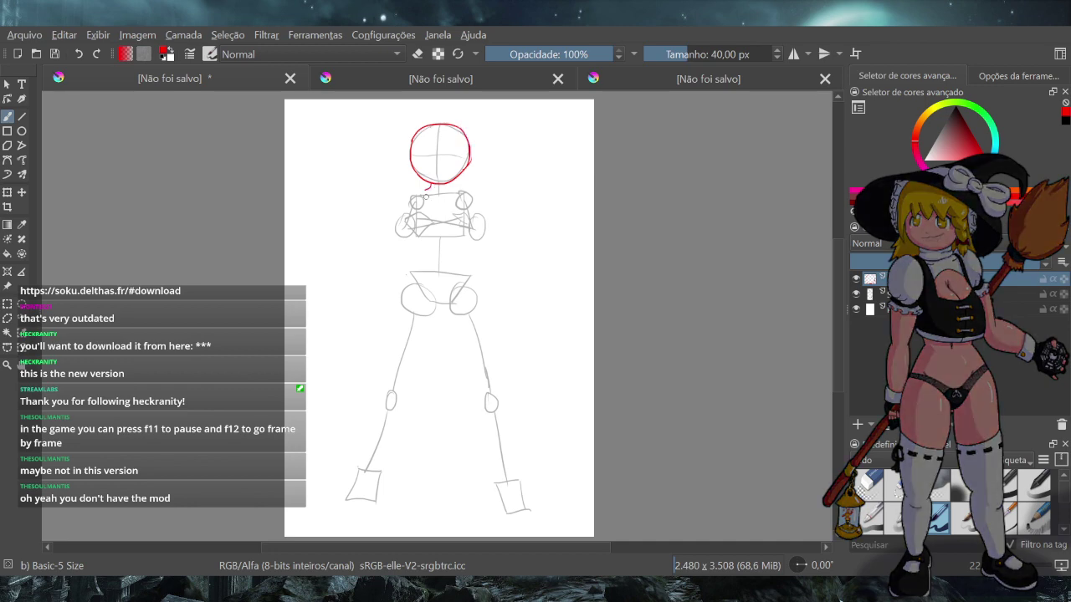
# Draw the neck sides in red, curving out into both shoulders above the torso box
pyautogui.hotkey('ctrl', 'z')
pyautogui.moveTo(431, 183); pyautogui.dragTo(411, 199)
pyautogui.hotkey('ctrl', 'z')
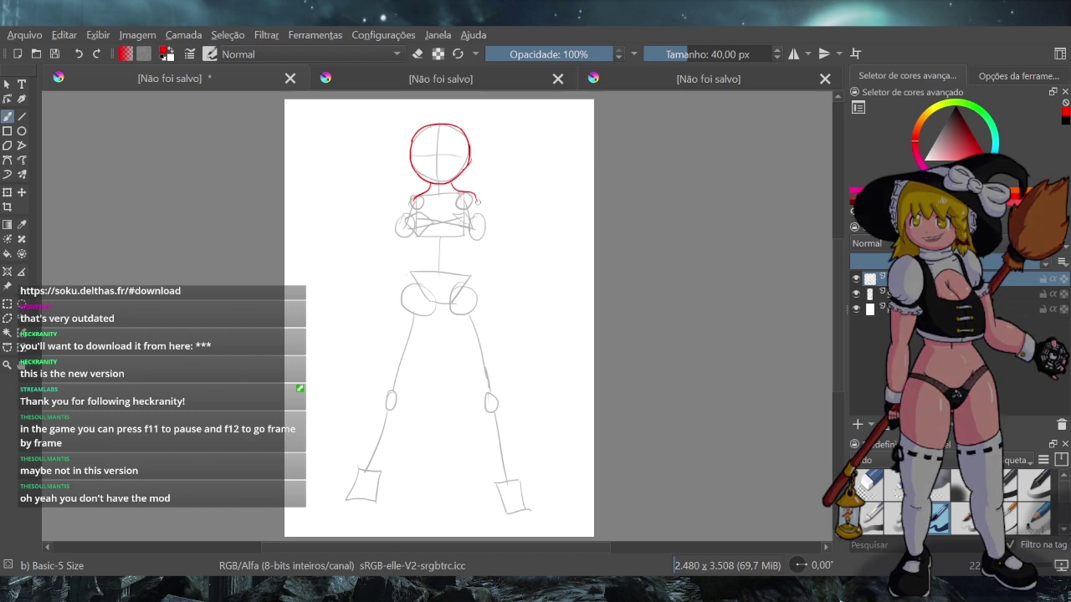
# Draw the outer edge of the right-hand upper arm in red from the shoulder to the elbow, retrying the stroke
pyautogui.moveTo(478, 204); pyautogui.dragTo(477, 242)
pyautogui.hotkey('ctrl', 'z')
pyautogui.moveTo(477, 201); pyautogui.dragTo(475, 244)
pyautogui.hotkey('ctrl', 'z')
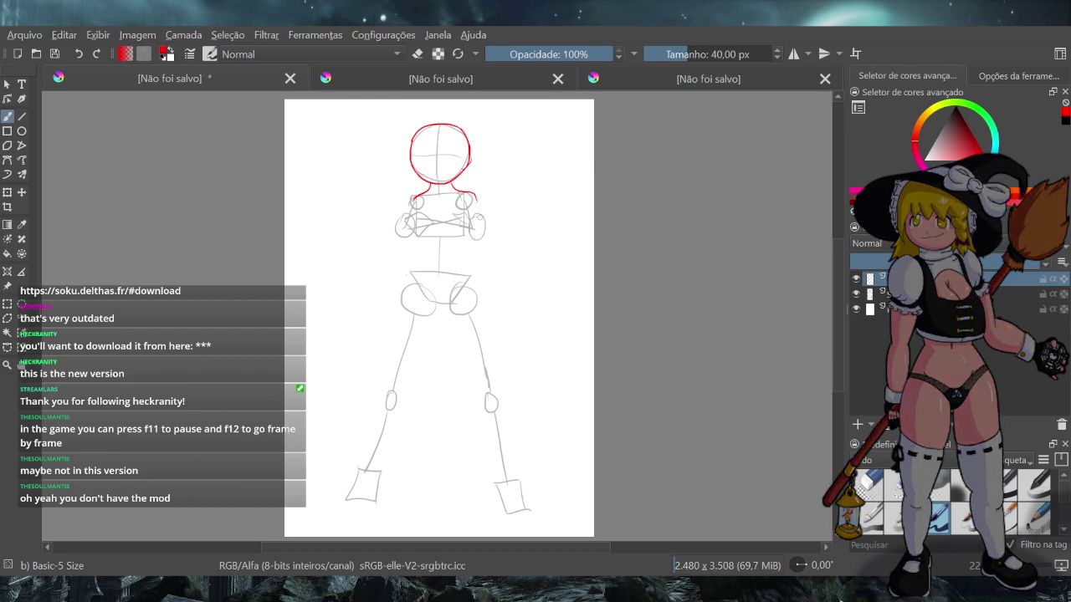
pyautogui.moveTo(477, 200); pyautogui.dragTo(477, 228)
pyautogui.hotkey('ctrl', 'z')
pyautogui.hotkey('ctrl', 'z')
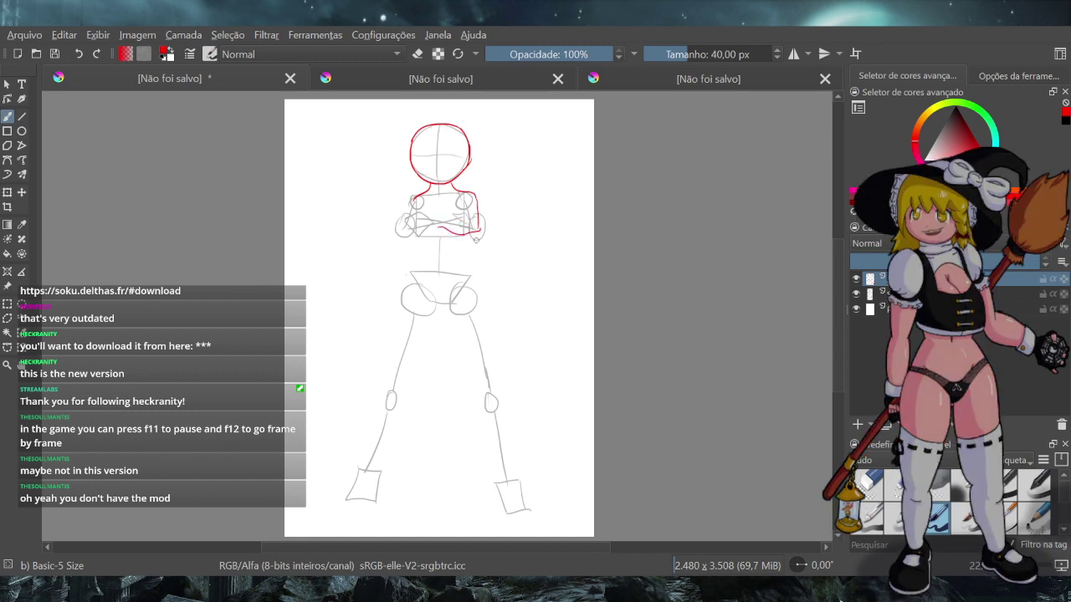
# Undo the trial forearm strokes and draw the inner edge of the right-hand upper arm in red
pyautogui.hotkey('ctrl', 'z')
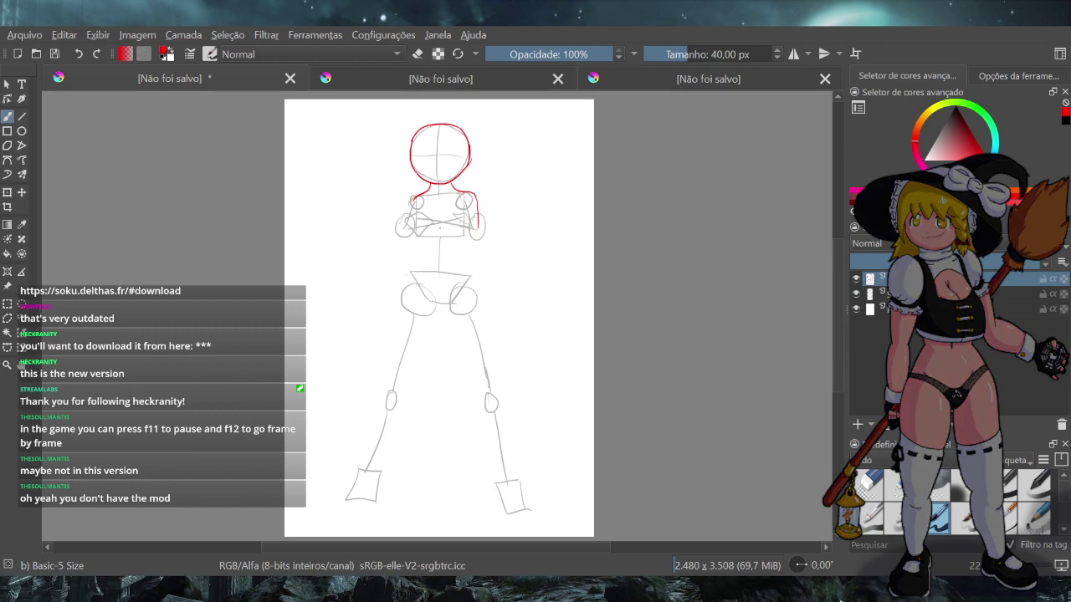
pyautogui.hotkey('ctrl', 'z')
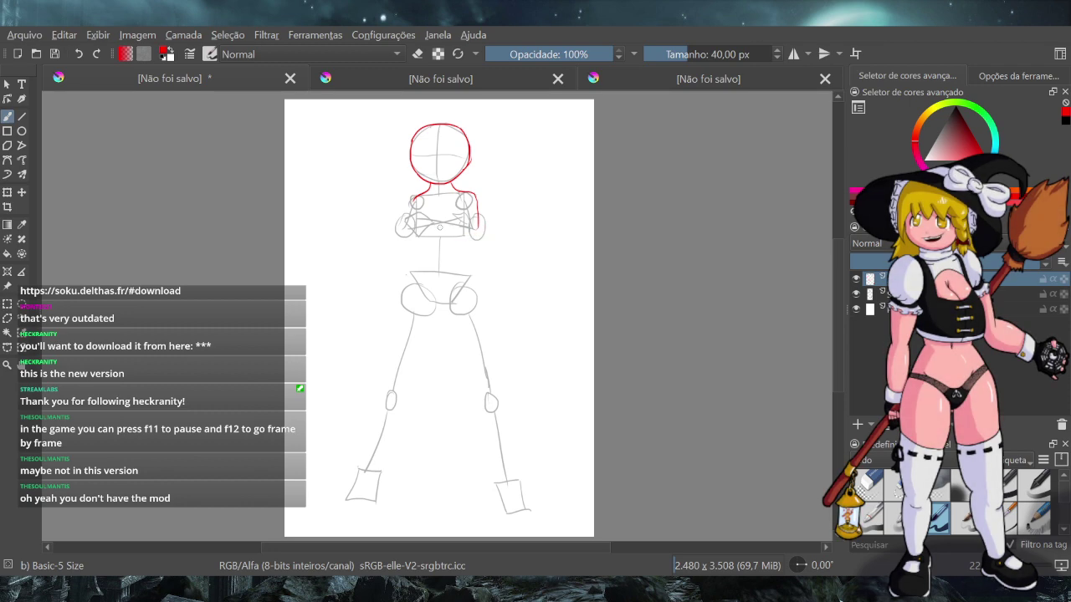
pyautogui.moveTo(439, 231); pyautogui.dragTo(477, 228)
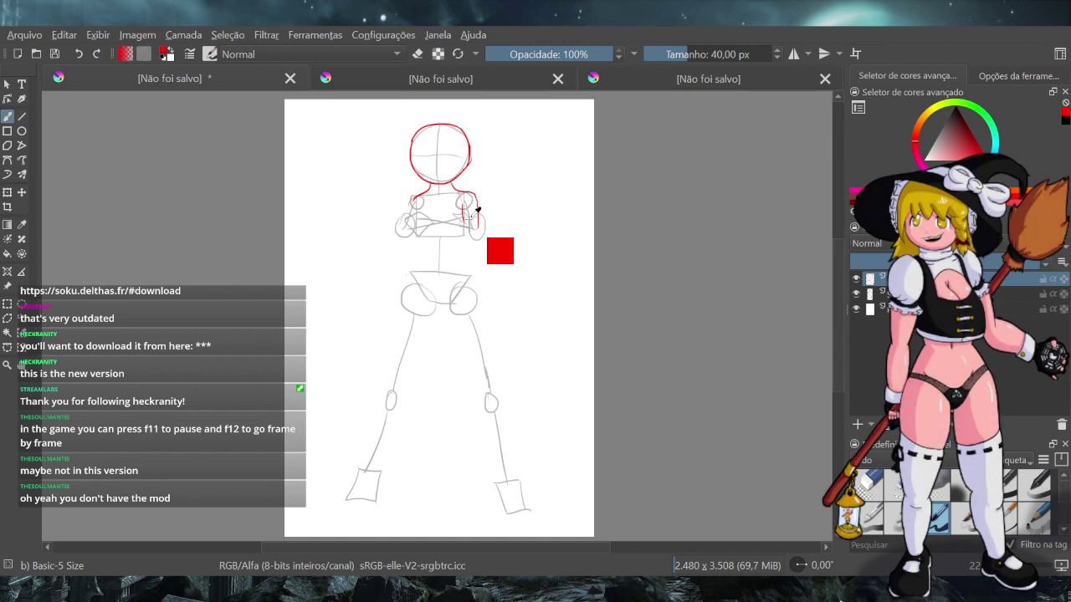
pyautogui.hotkey('ctrl', 'z')
pyautogui.moveTo(463, 205); pyautogui.dragTo(464, 231)
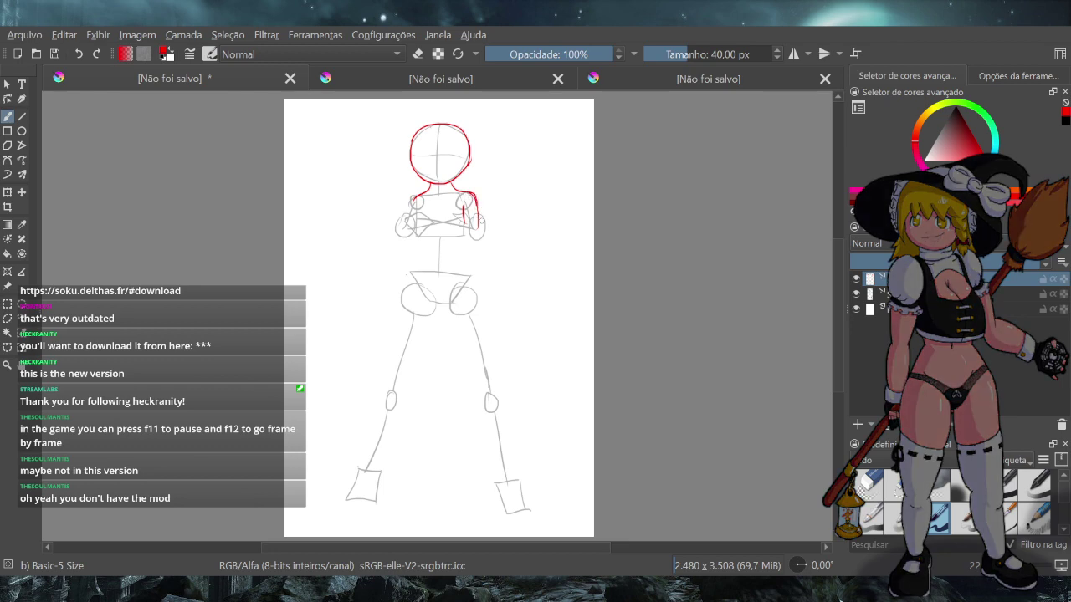
# Draw the right-hand elbow and the forearm's lower edge across the torso in red, checking the close-up fairy's folded arms
pyautogui.press('e')
pyautogui.press('e')
pyautogui.moveTo(479, 228); pyautogui.dragTo(477, 236)
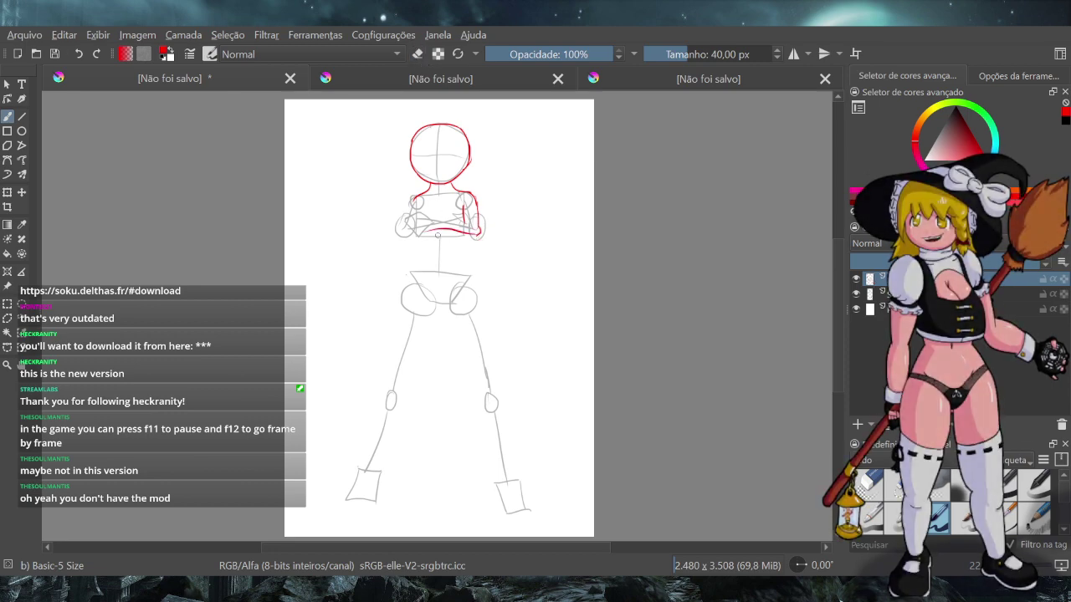
pyautogui.moveTo(479, 235); pyautogui.dragTo(439, 219)
pyautogui.hotkey('ctrl', 'z')
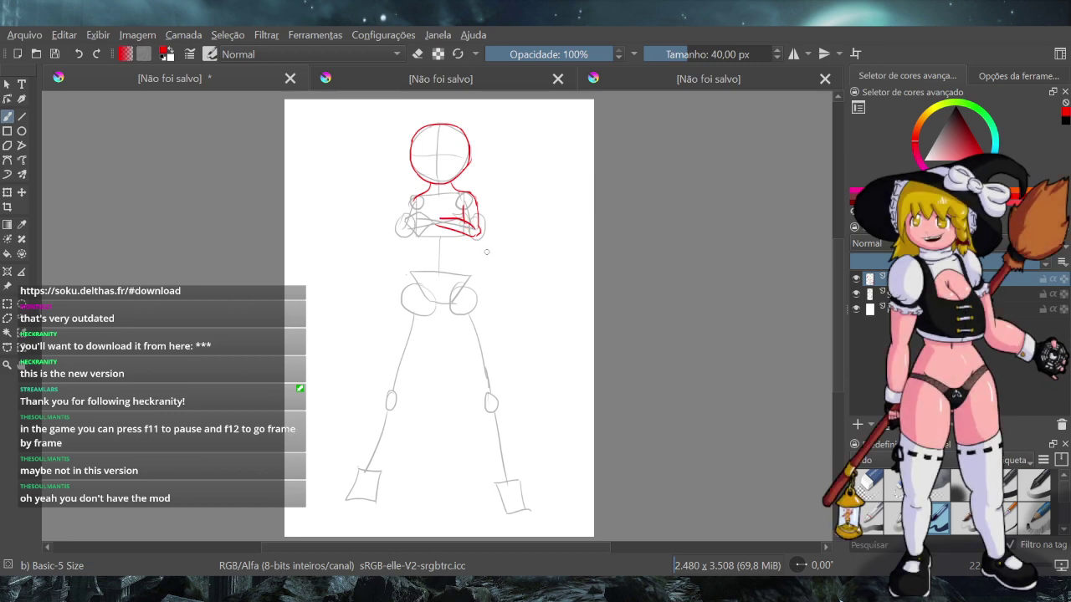
pyautogui.click(440, 79)
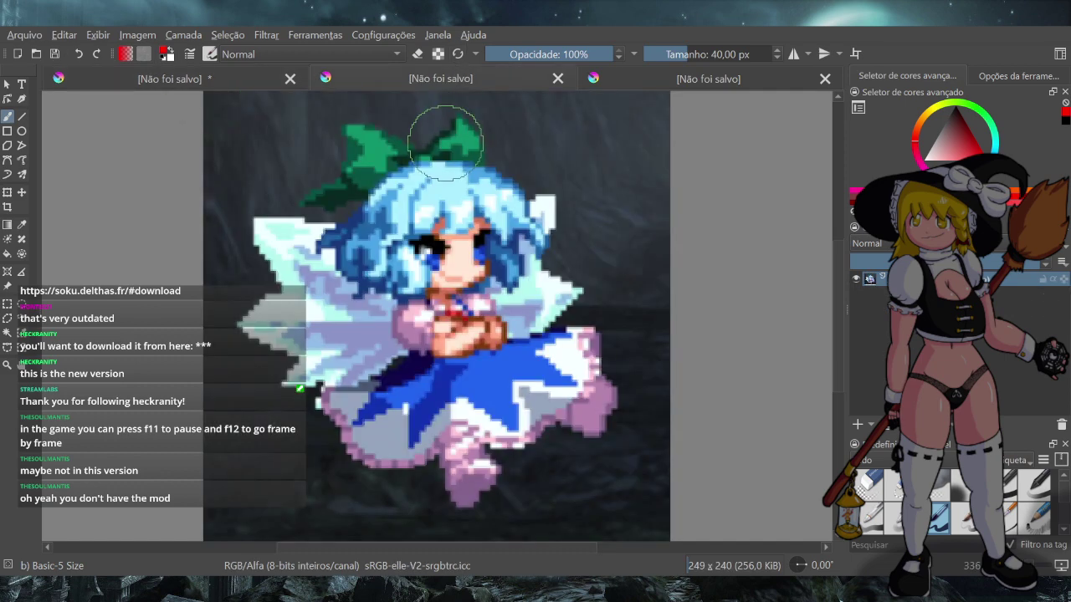
pyautogui.click(209, 79)
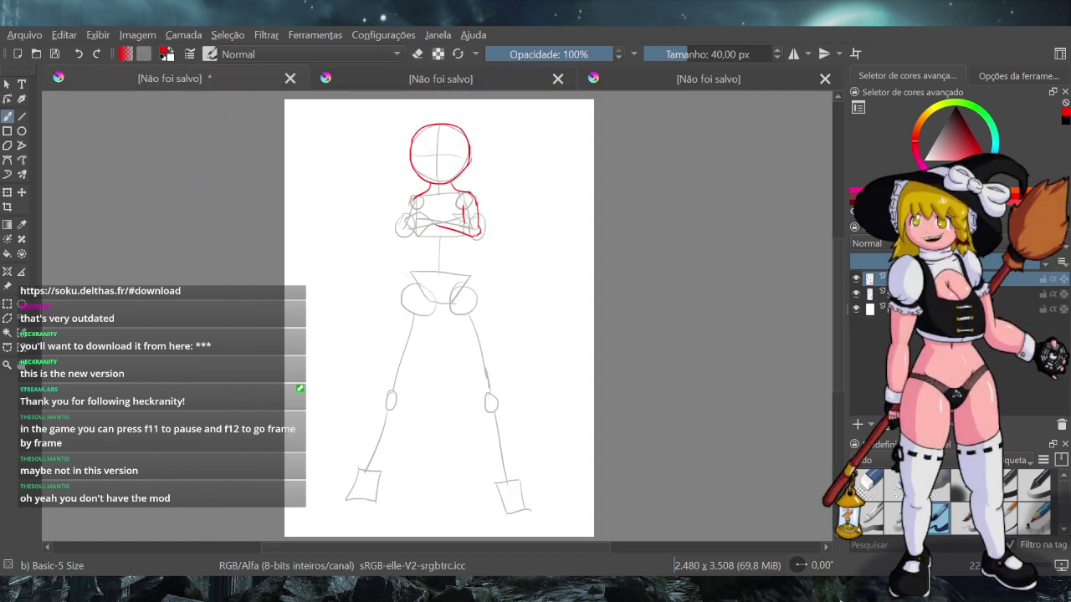
# Rework the right-hand forearm's upper and lower edges across the torso in red, retrying the strokes
pyautogui.hotkey('ctrl', 'z')
pyautogui.hotkey('ctrl', 'z')
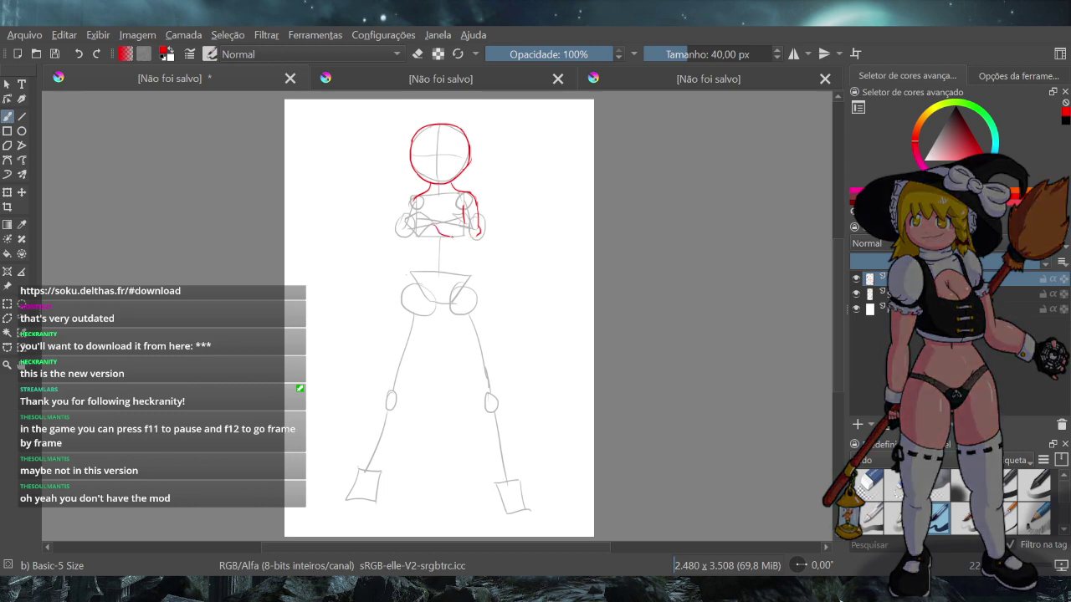
pyautogui.moveTo(435, 223)
pyautogui.mouseDown()
pyautogui.moveTo(476, 237)
pyautogui.moveTo(474, 226)
pyautogui.mouseUp()
pyautogui.hotkey('ctrl', 'z')
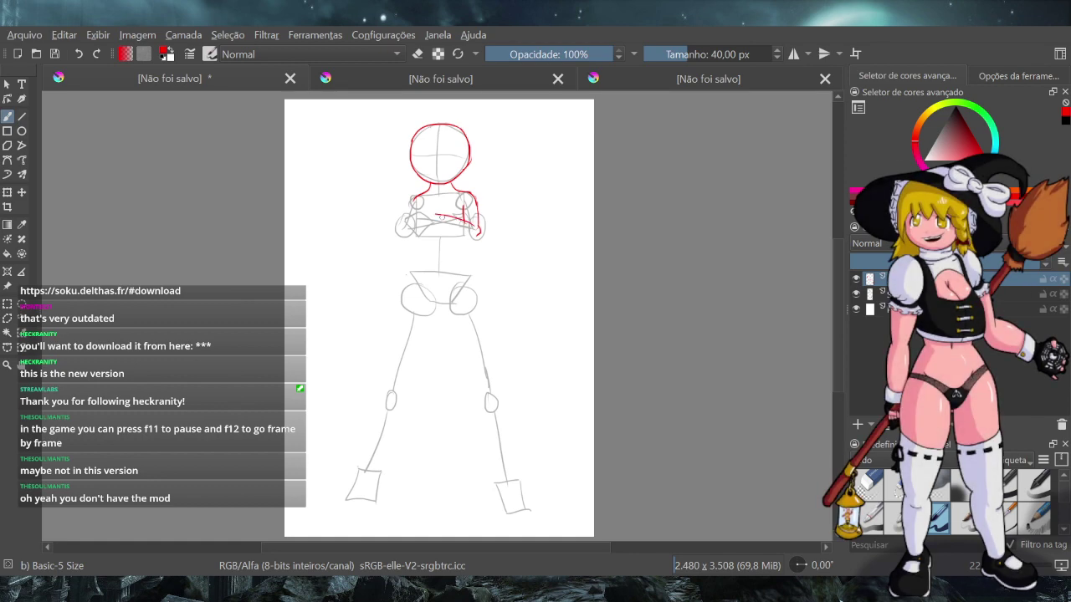
pyautogui.hotkey('ctrl', 'z')
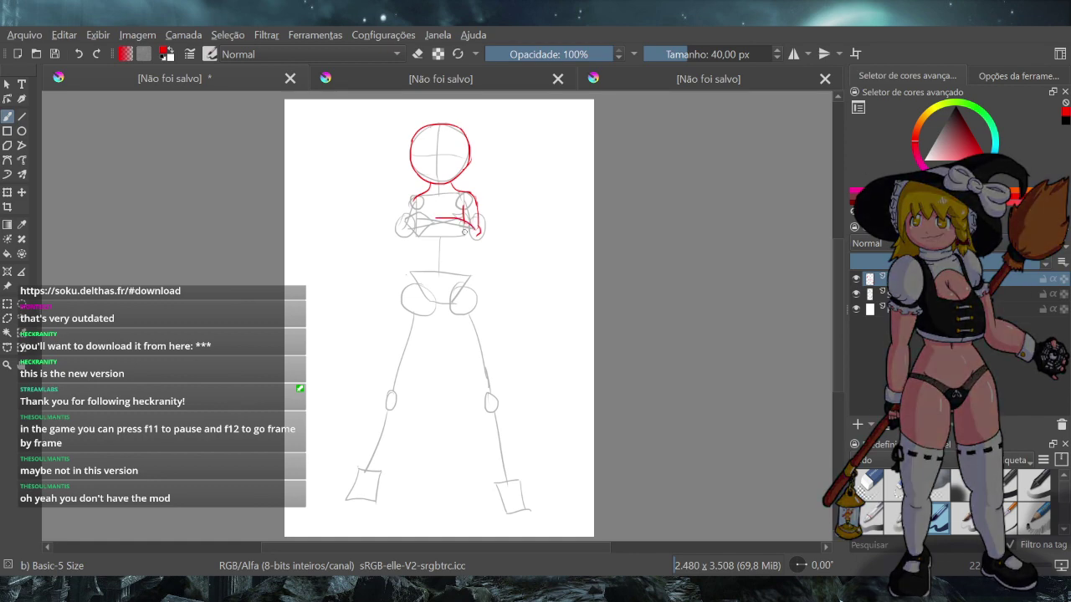
pyautogui.moveTo(439, 219)
pyautogui.mouseDown()
pyautogui.moveTo(474, 217)
pyautogui.moveTo(470, 236)
pyautogui.mouseUp()
pyautogui.hotkey('ctrl', 'z')
pyautogui.hotkey('ctrl', 'z')
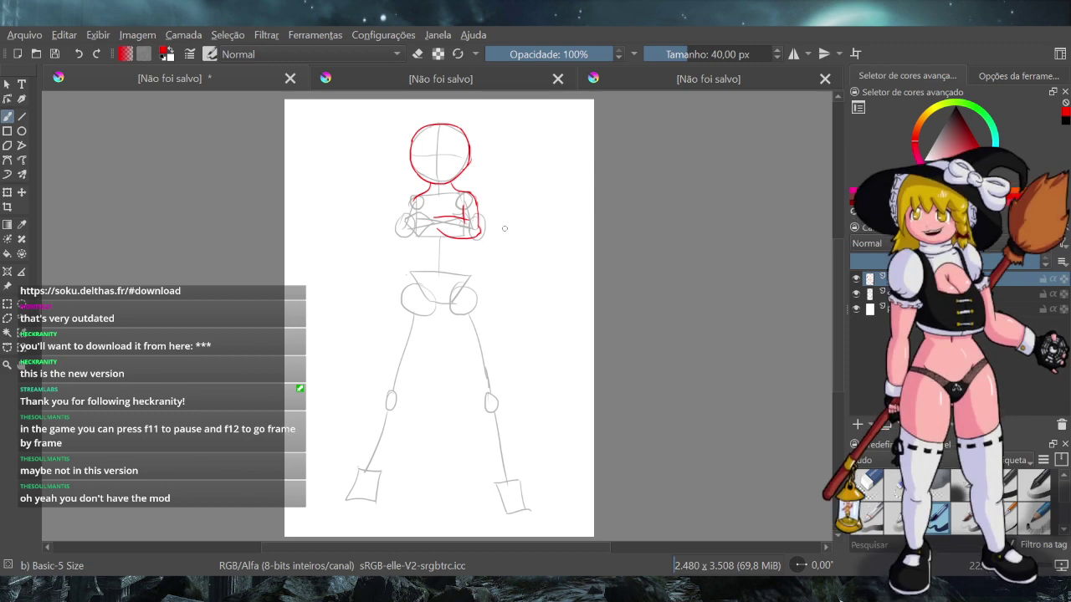
# Erase the inner part of the right-hand forearm with an 80 px eraser and redraw its edges, tapering toward the torso centre
pyautogui.click(417, 55)
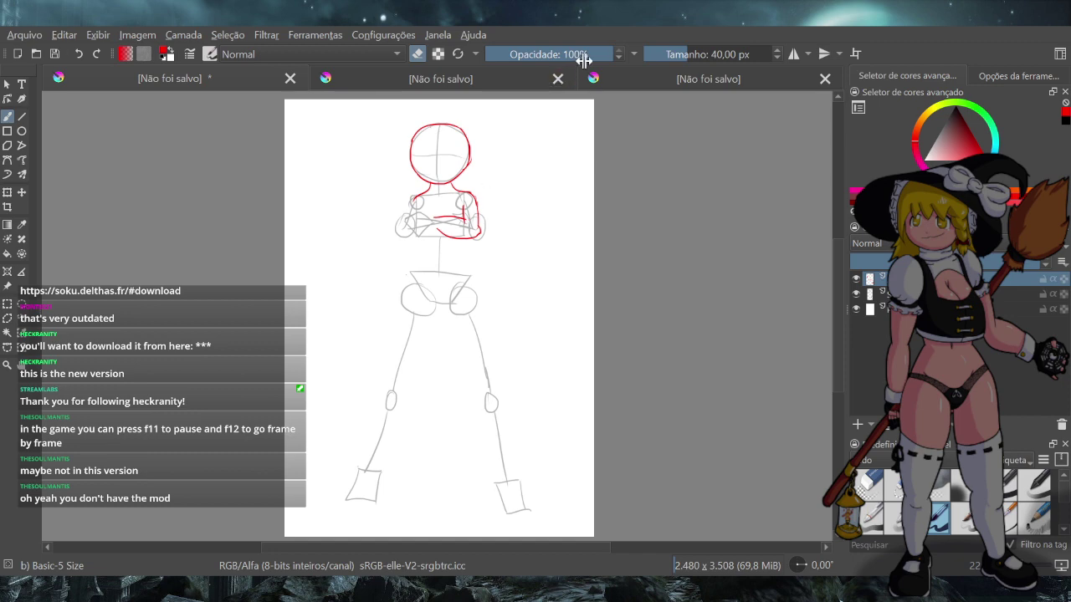
pyautogui.moveTo(681, 56); pyautogui.dragTo(701, 55)
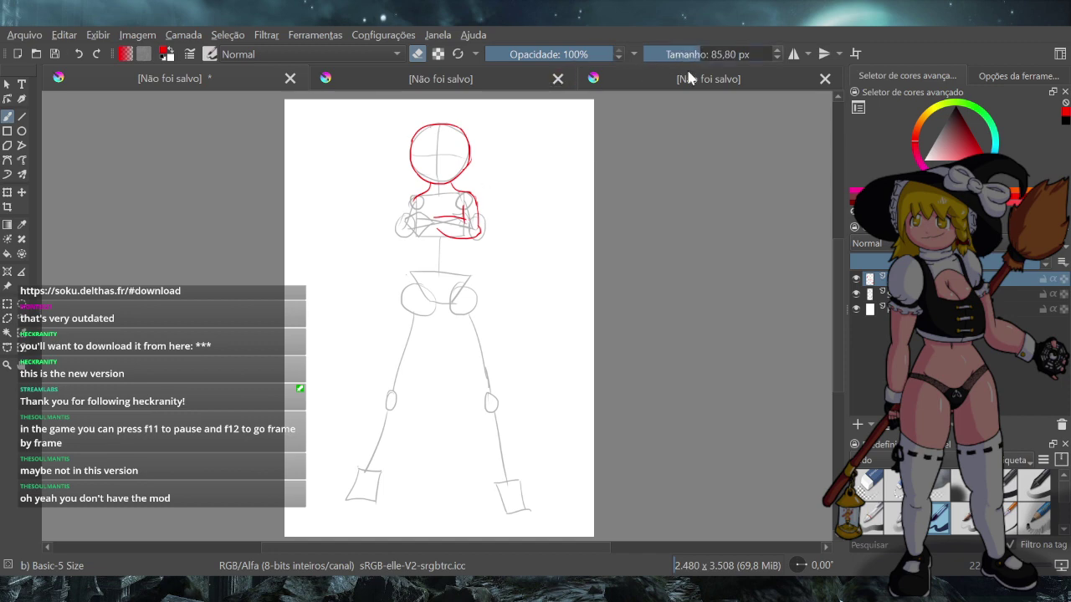
pyautogui.press('[')
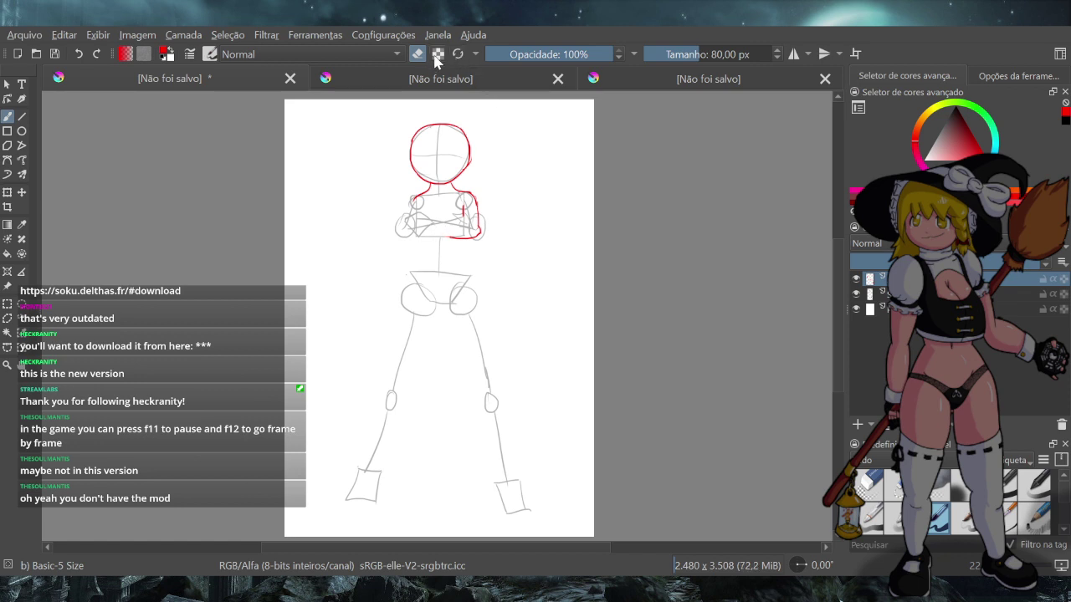
pyautogui.press('e')
pyautogui.moveTo(438, 223); pyautogui.dragTo(471, 226)
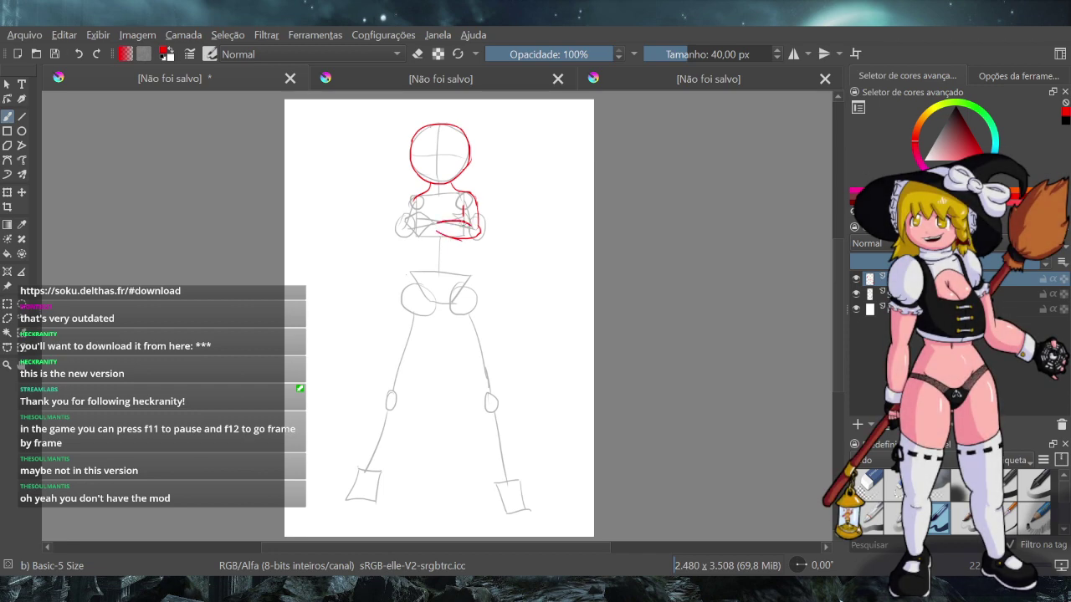
pyautogui.hotkey('ctrl', 'z')
pyautogui.moveTo(435, 230); pyautogui.dragTo(462, 223)
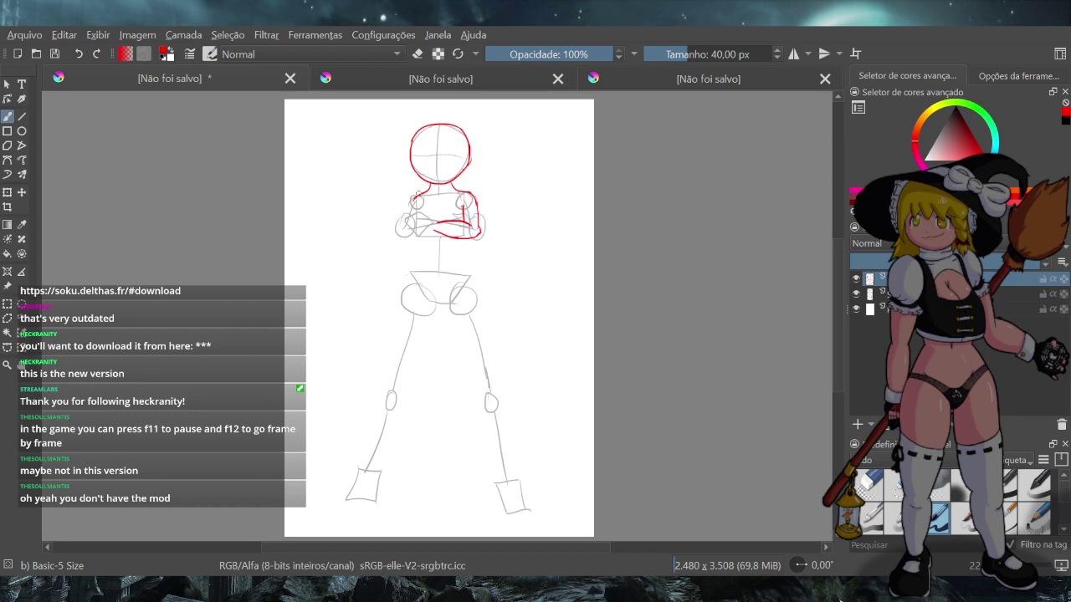
# Draw the left-hand arm in red from shoulder to elbow, with its forearm crossing over the torso to meet the other arm
pyautogui.moveTo(420, 191); pyautogui.dragTo(400, 222)
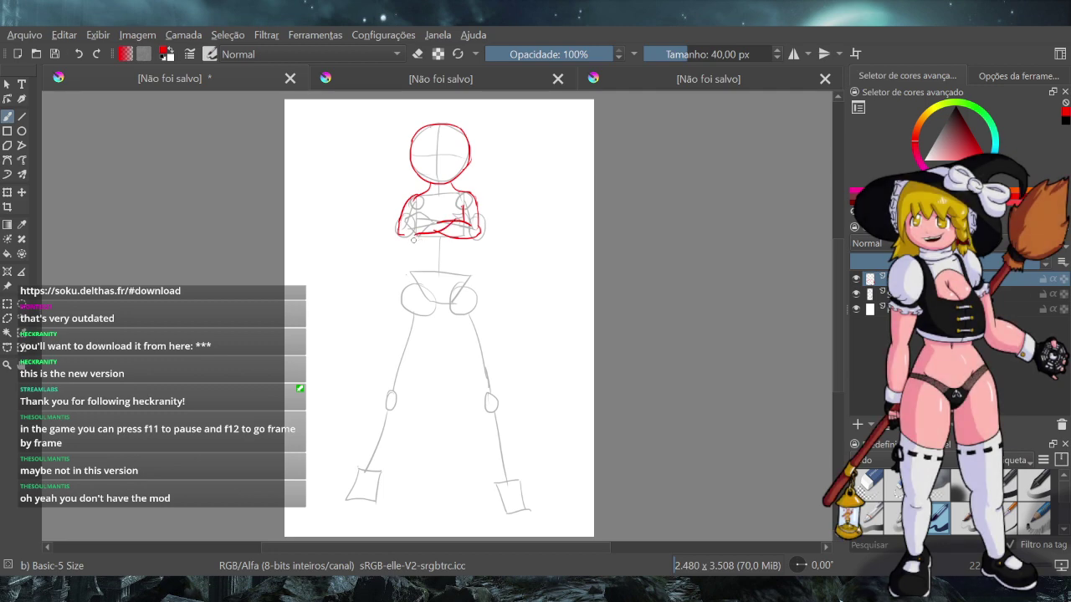
pyautogui.moveTo(452, 219)
pyautogui.mouseDown()
pyautogui.moveTo(428, 239)
pyautogui.moveTo(452, 243)
pyautogui.moveTo(430, 239)
pyautogui.mouseUp()
pyautogui.hotkey('ctrl', 'z')
pyautogui.hotkey('ctrl', 'z')
pyautogui.hotkey('ctrl', 'z')
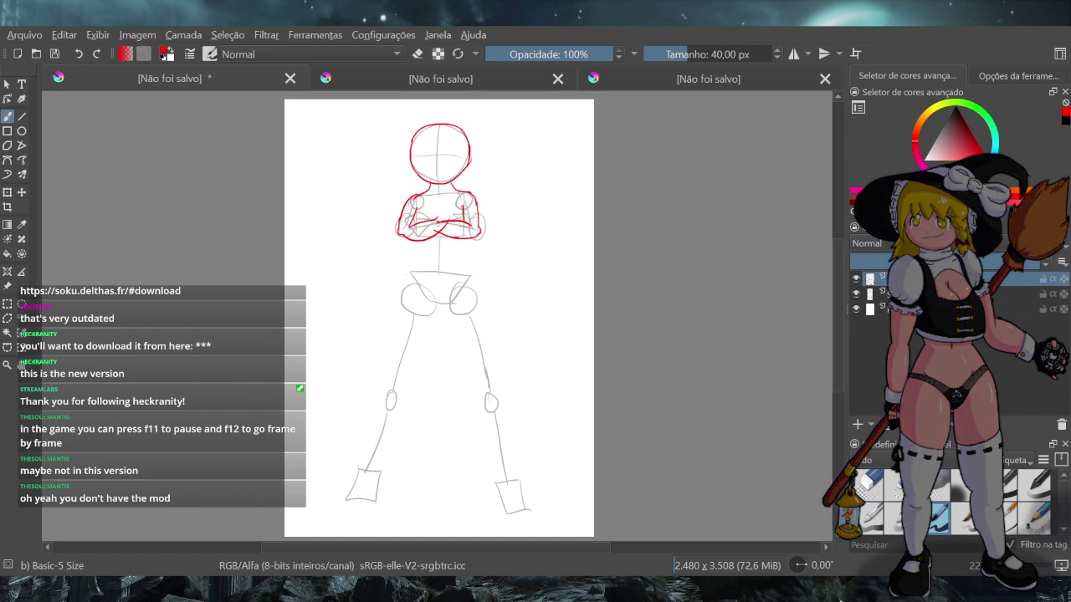
pyautogui.moveTo(411, 226); pyautogui.dragTo(441, 223)
# Clean up the left-hand arm by erasing stray lines and redrawing its inner edge, elbow and forearm's upper edge
pyautogui.click(418, 53)
pyautogui.click(422, 54)
pyautogui.click(417, 55)
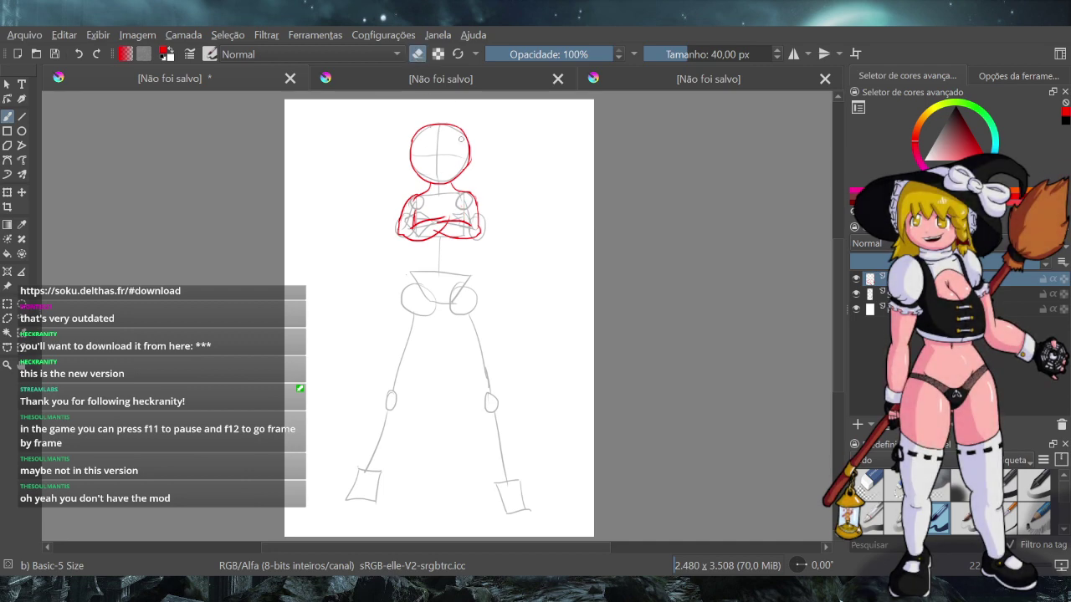
pyautogui.press('e')
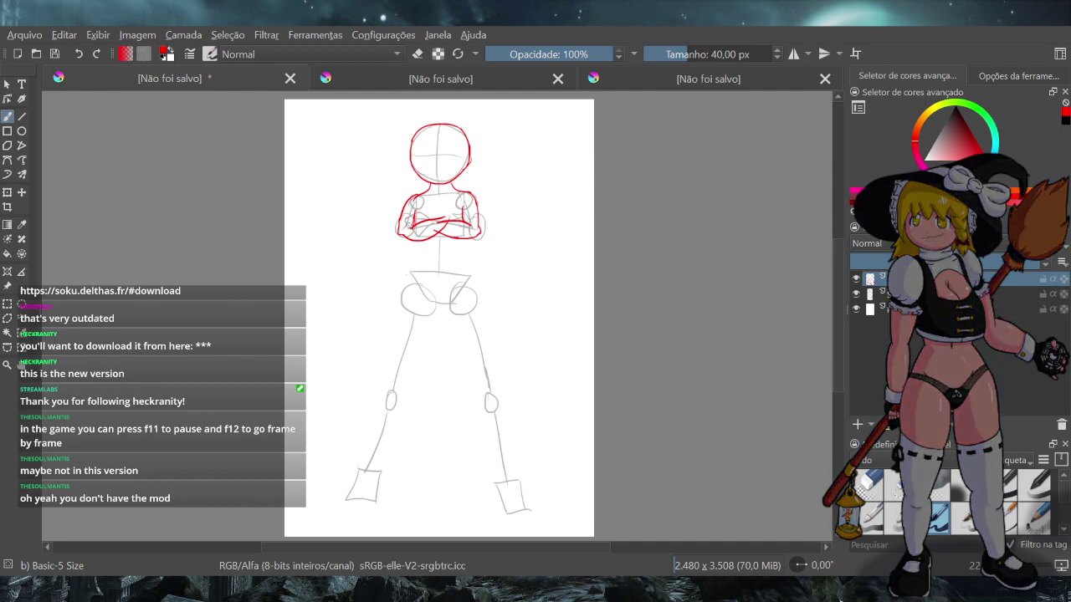
pyautogui.click(416, 53)
pyautogui.moveTo(415, 209); pyautogui.dragTo(412, 228)
pyautogui.click(417, 54)
pyautogui.click(417, 54)
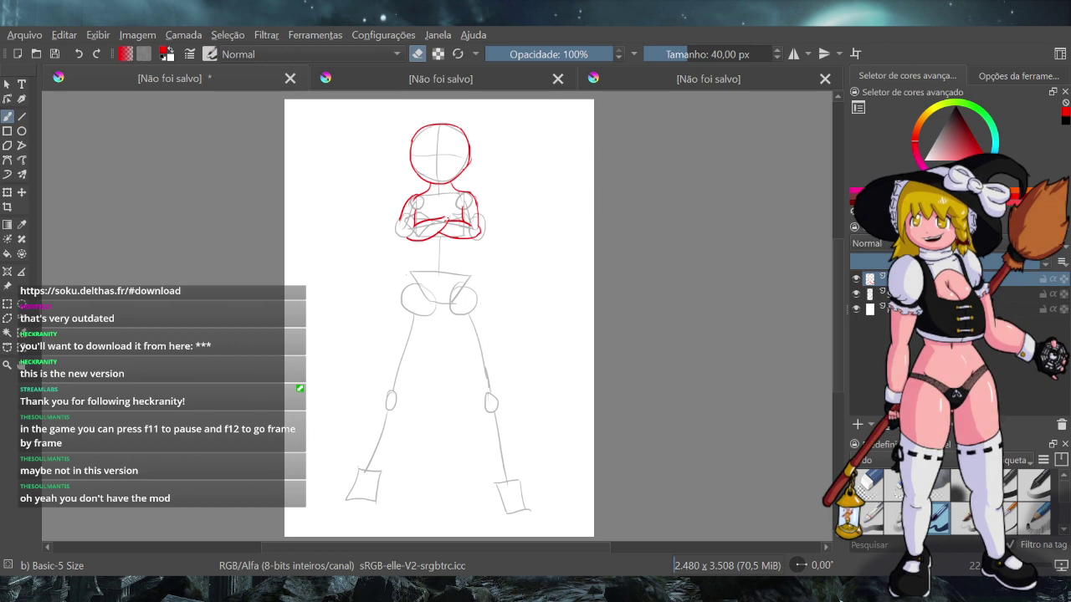
pyautogui.click(417, 54)
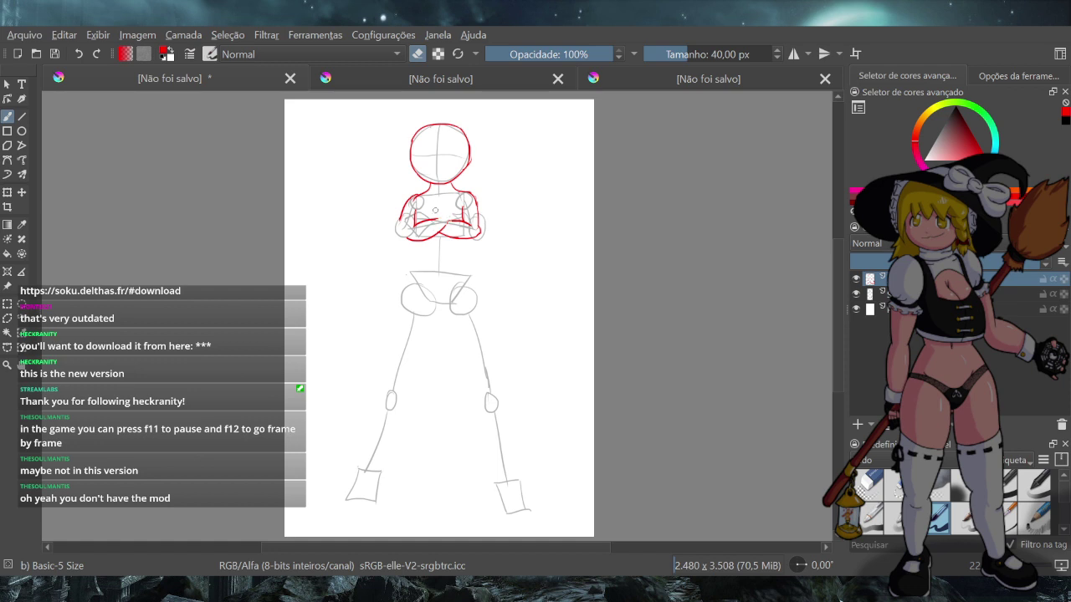
pyautogui.click(419, 53)
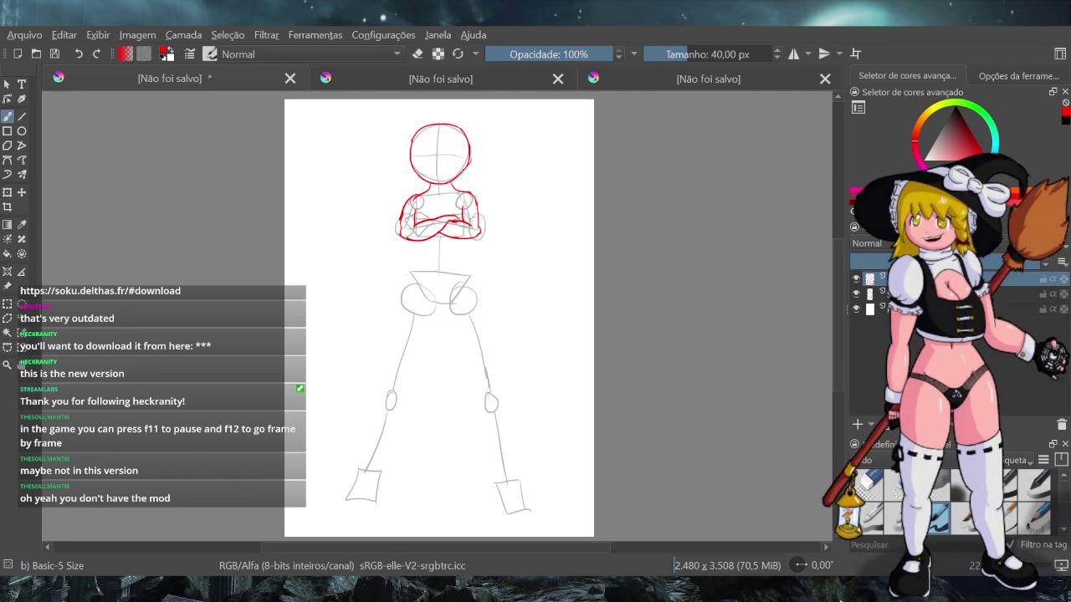
# Refine the lines where the two forearms cross, erasing the excess strokes near the right-hand elbow
pyautogui.moveTo(437, 219); pyautogui.dragTo(456, 218)
pyautogui.hotkey('ctrl', 'z')
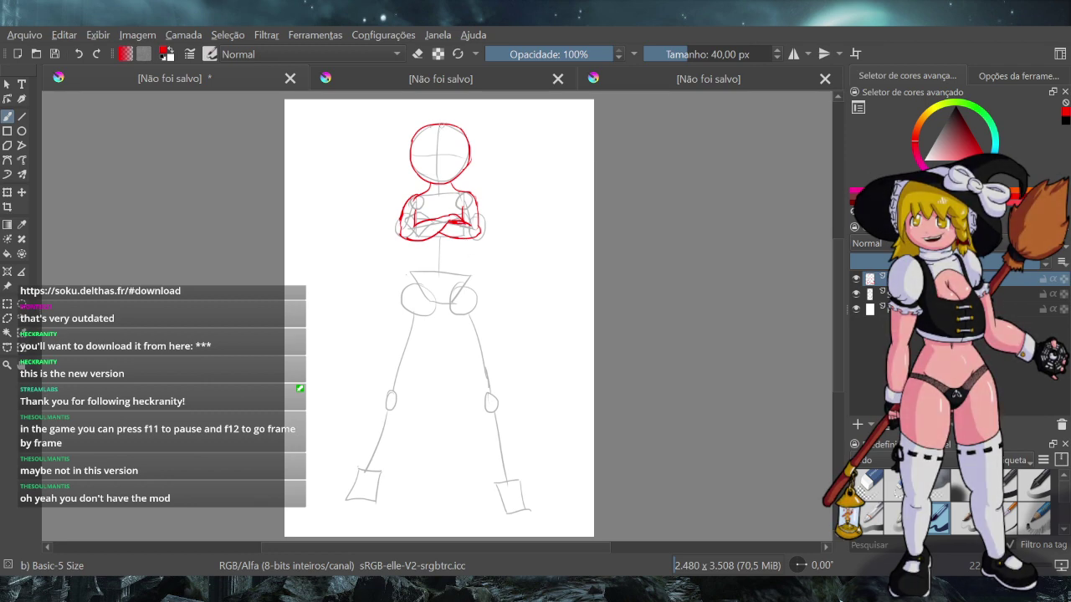
pyautogui.press('e')
pyautogui.moveTo(460, 226); pyautogui.dragTo(459, 222)
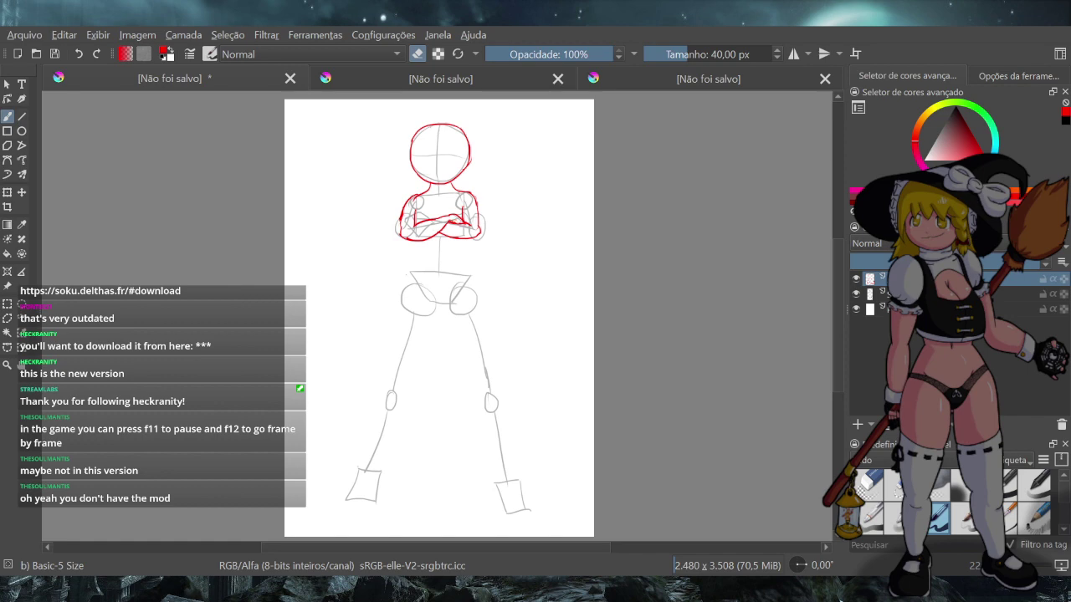
pyautogui.click(417, 54)
pyautogui.click(417, 53)
# Draw both sides of the waist in red from below the crossed arms, flaring out to the top of the pelvis
pyautogui.moveTo(458, 240); pyautogui.dragTo(461, 256)
pyautogui.hotkey('ctrl', 'z')
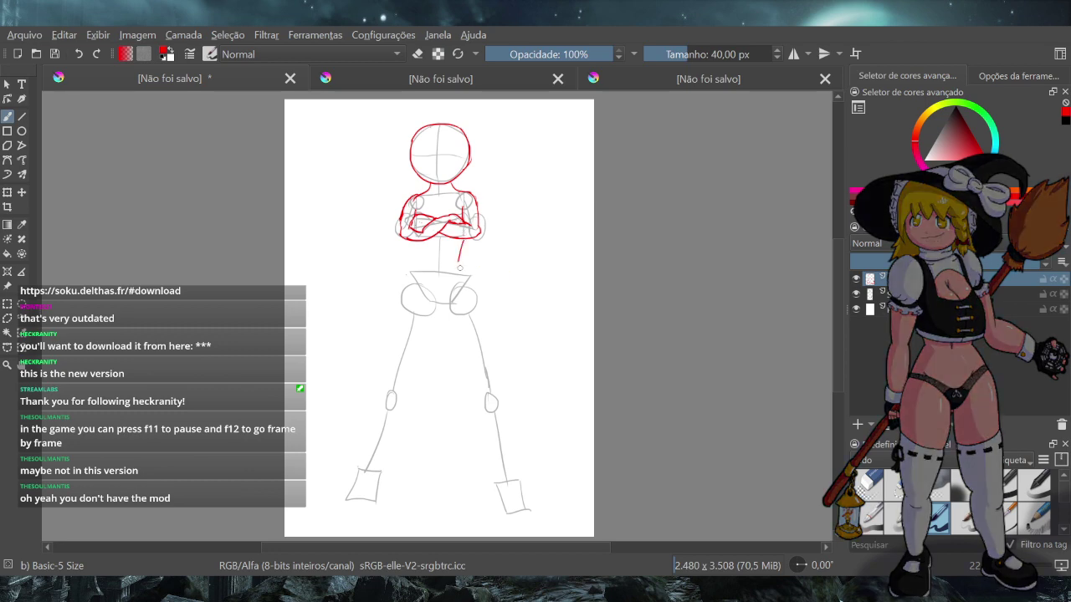
pyautogui.moveTo(460, 241); pyautogui.dragTo(461, 257)
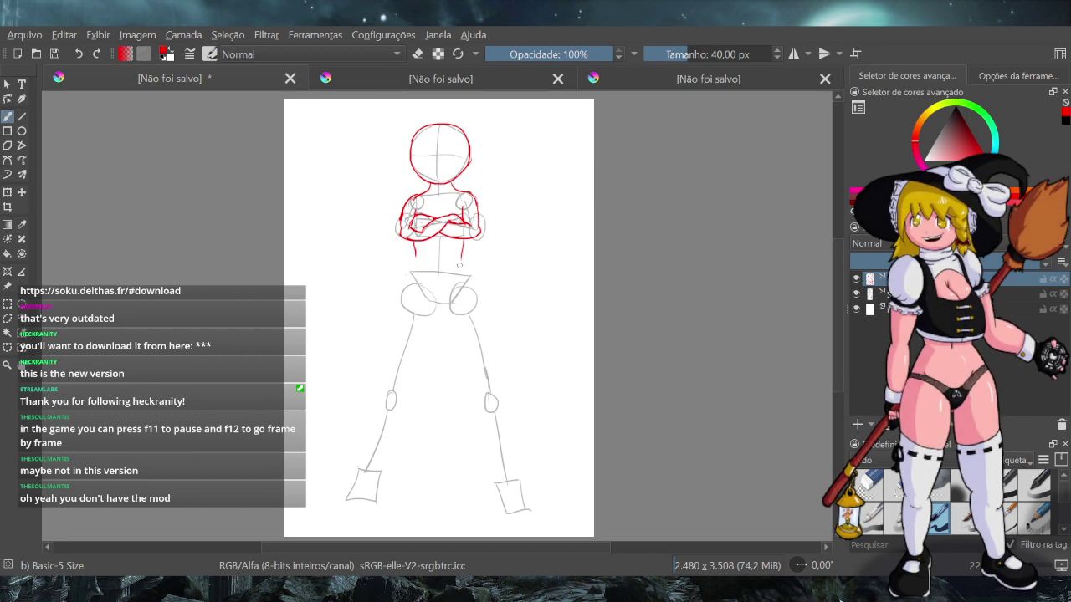
pyautogui.moveTo(461, 261); pyautogui.dragTo(470, 276)
pyautogui.hotkey('ctrl', 'z')
pyautogui.moveTo(462, 260); pyautogui.dragTo(470, 276)
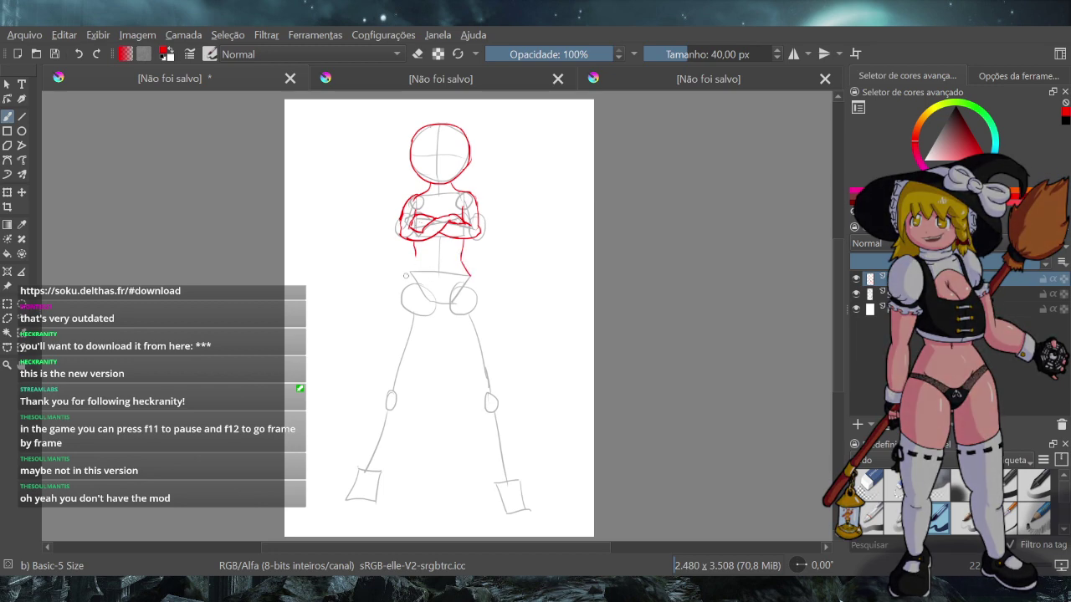
pyautogui.moveTo(416, 255); pyautogui.dragTo(411, 272)
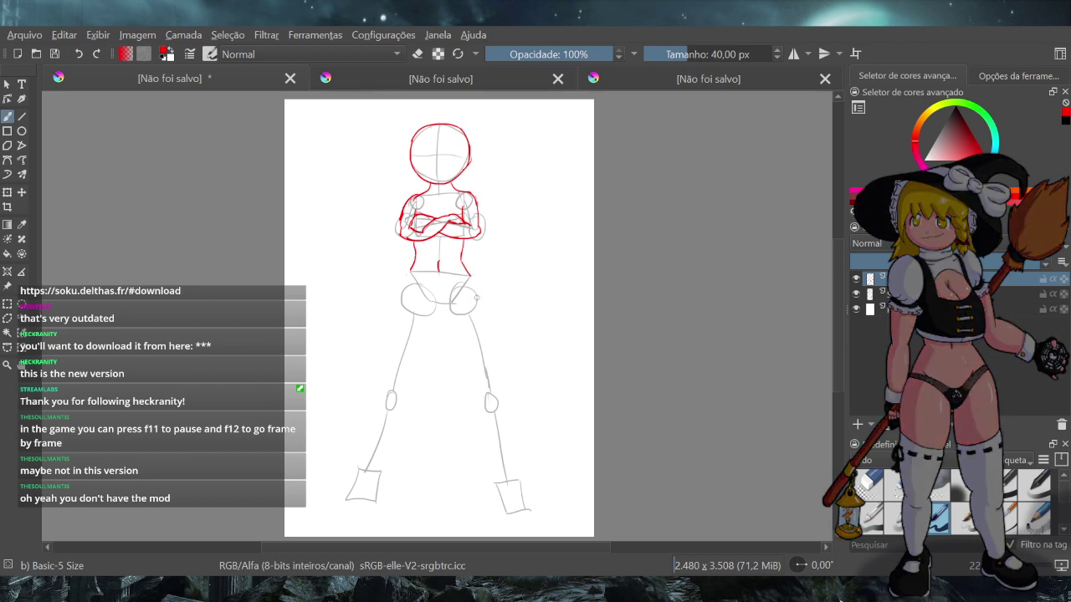
# Draw the outer edge of the right-hand hip and thigh in red down to the knee, retrying until the curve fits
pyautogui.moveTo(471, 275); pyautogui.dragTo(495, 342)
pyautogui.hotkey('ctrl', 'z')
pyautogui.moveTo(472, 277); pyautogui.dragTo(485, 315)
pyautogui.hotkey('ctrl', 'z')
pyautogui.moveTo(472, 277); pyautogui.dragTo(494, 348)
pyautogui.hotkey('ctrl', 'z')
pyautogui.hotkey('ctrl', 'z')
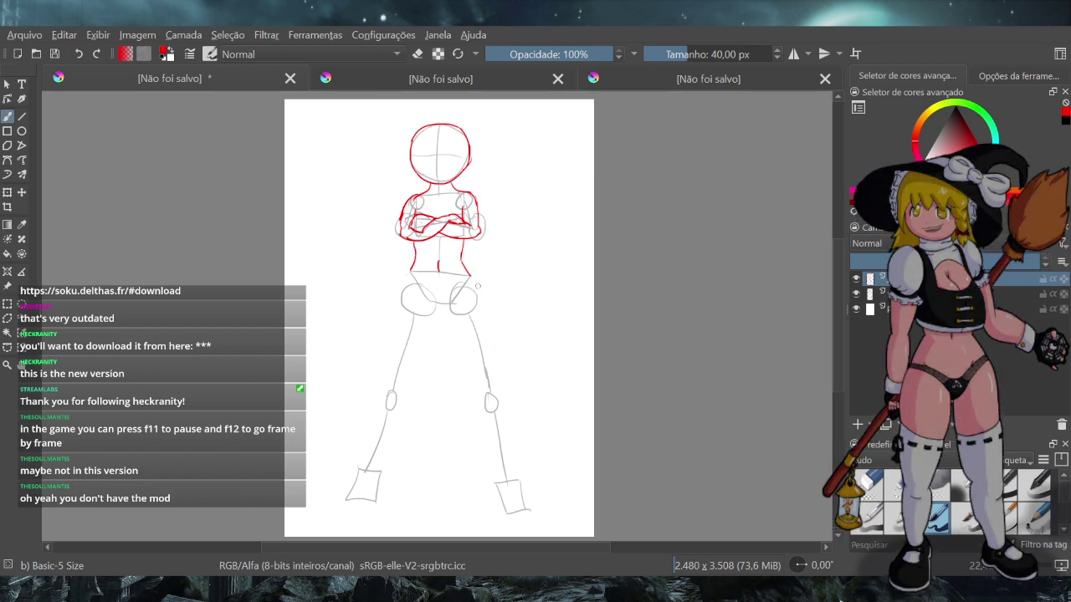
pyautogui.moveTo(470, 276); pyautogui.dragTo(490, 452)
pyautogui.hotkey('ctrl', 'z')
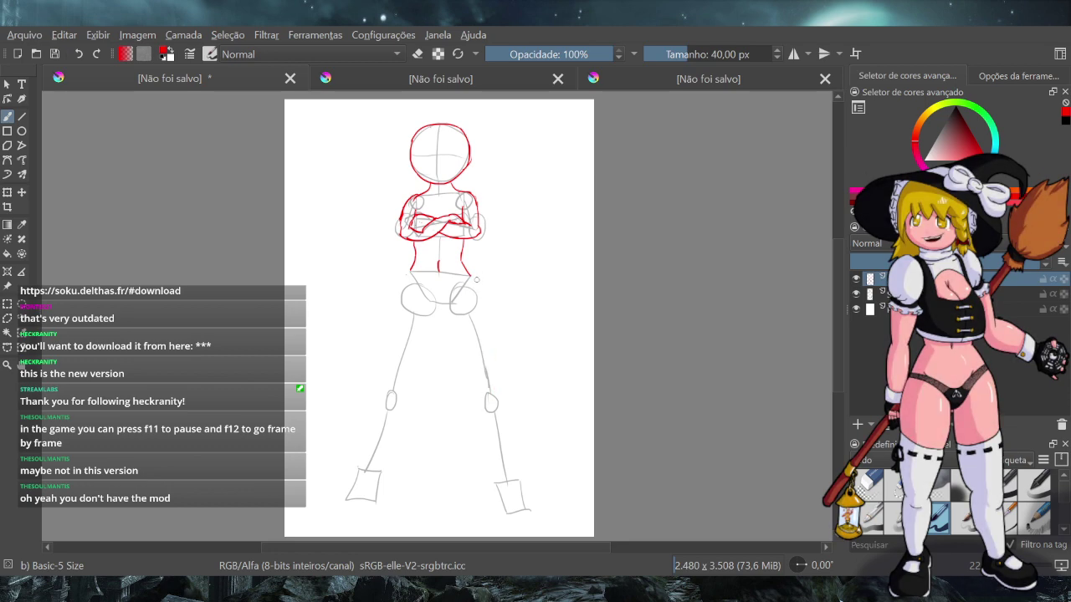
pyautogui.moveTo(470, 276); pyautogui.dragTo(488, 401)
pyautogui.hotkey('ctrl', 'z')
pyautogui.moveTo(471, 276); pyautogui.dragTo(493, 409)
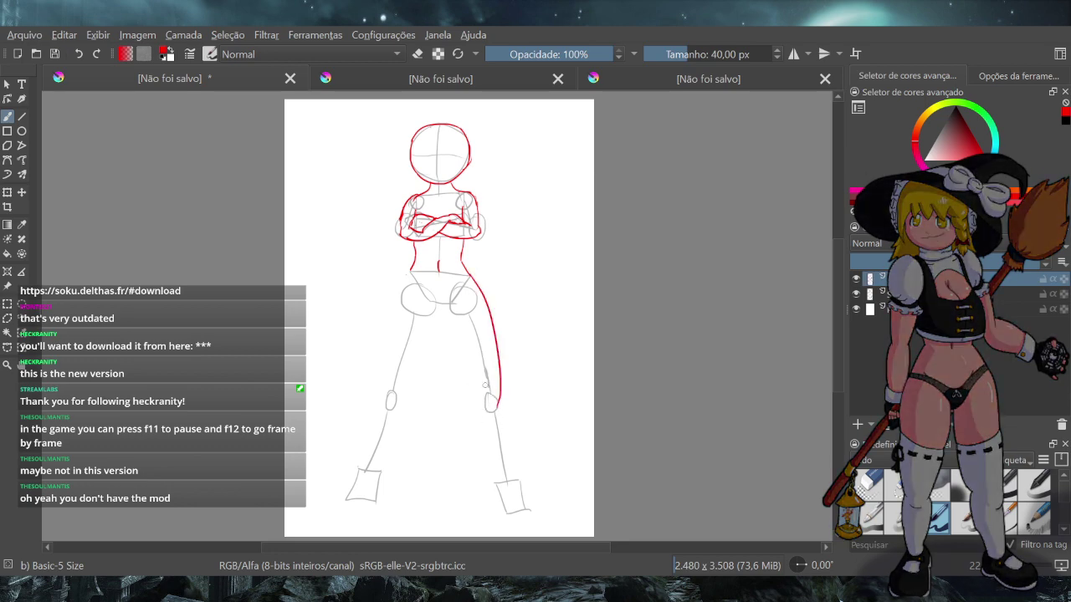
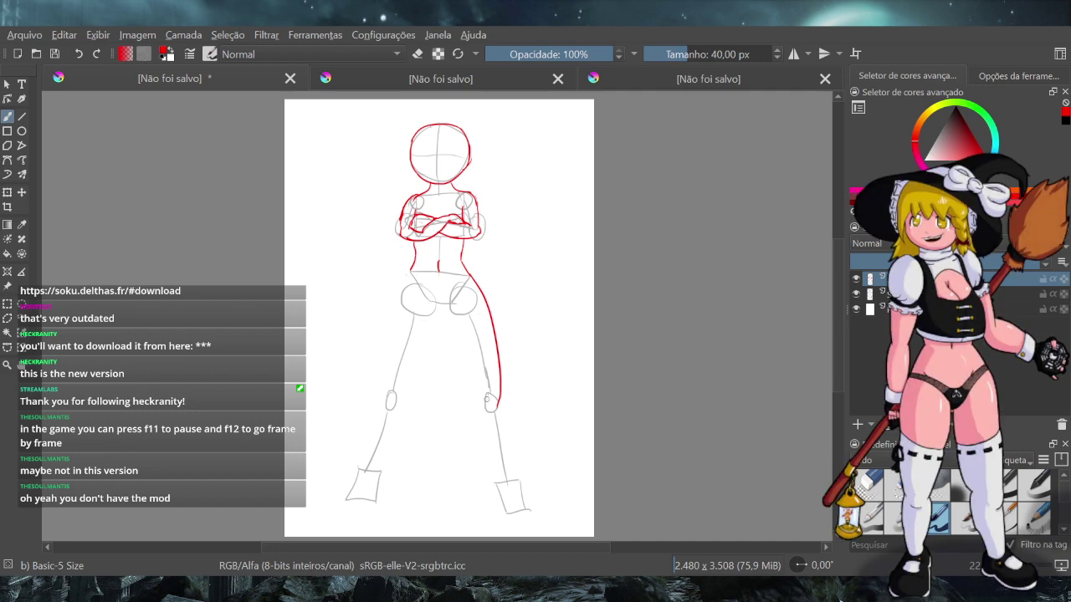
pyautogui.moveTo(443, 310); pyautogui.dragTo(487, 414)
pyautogui.moveTo(436, 311); pyautogui.dragTo(406, 419)
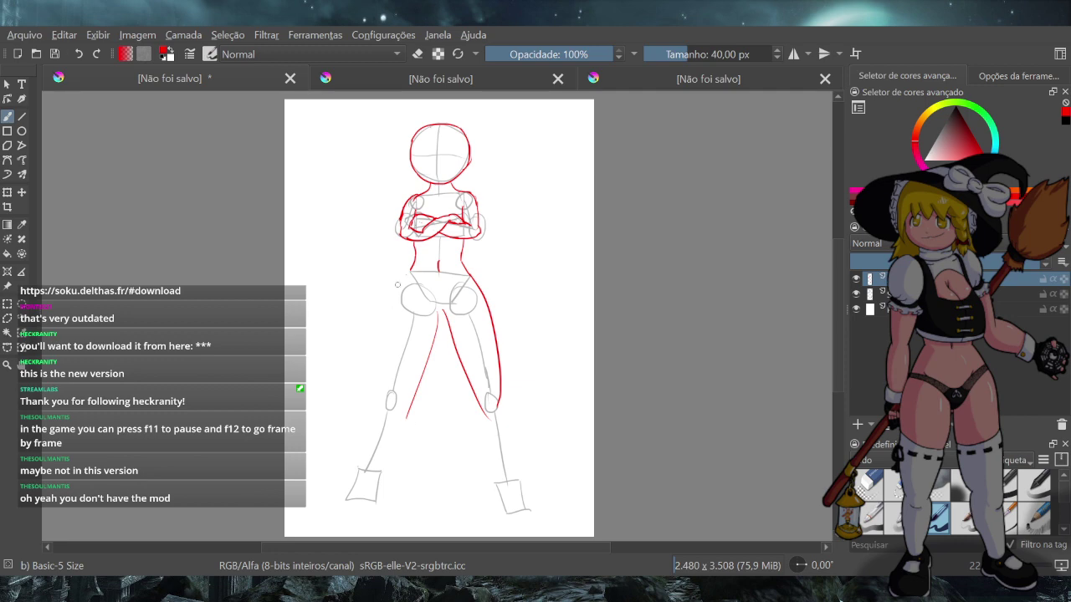
pyautogui.moveTo(410, 270); pyautogui.dragTo(364, 422)
pyautogui.hotkey('ctrl', 'z')
pyautogui.hotkey('ctrl', 'z')
pyautogui.hotkey('ctrl', 'z')
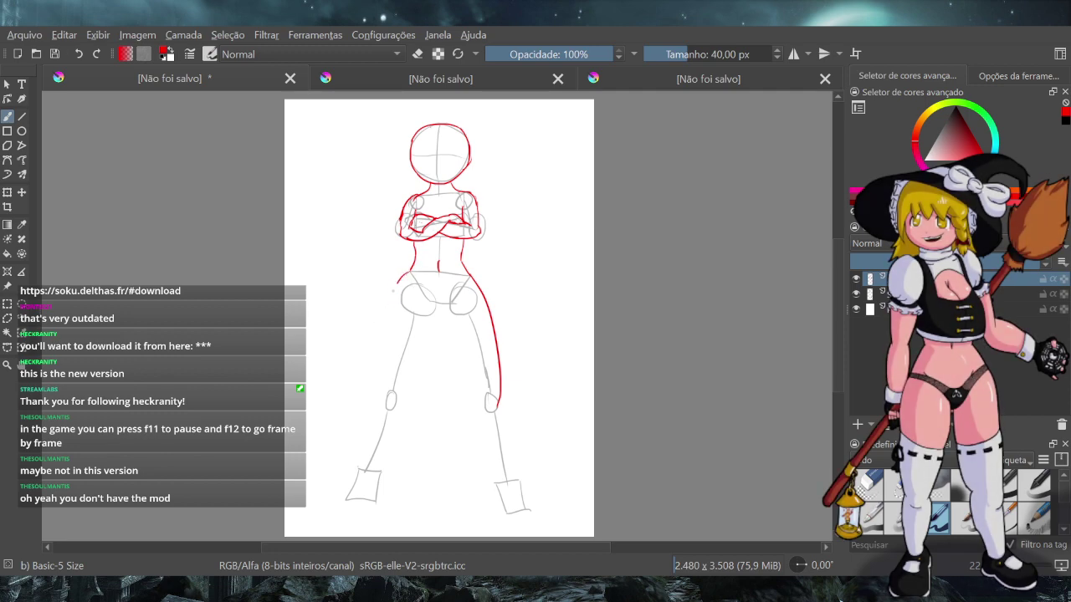
# Draw the outer edge of the left-hand hip and thigh in red down to the knee, retrying the stroke
pyautogui.moveTo(409, 271); pyautogui.dragTo(384, 316)
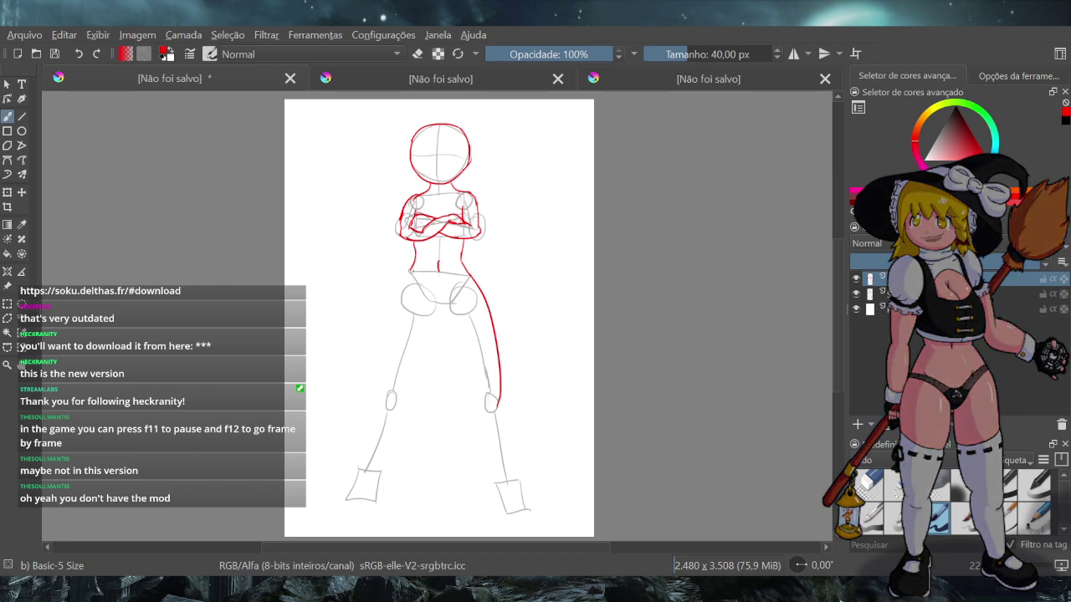
pyautogui.moveTo(410, 271); pyautogui.dragTo(387, 327)
pyautogui.hotkey('ctrl', 'z')
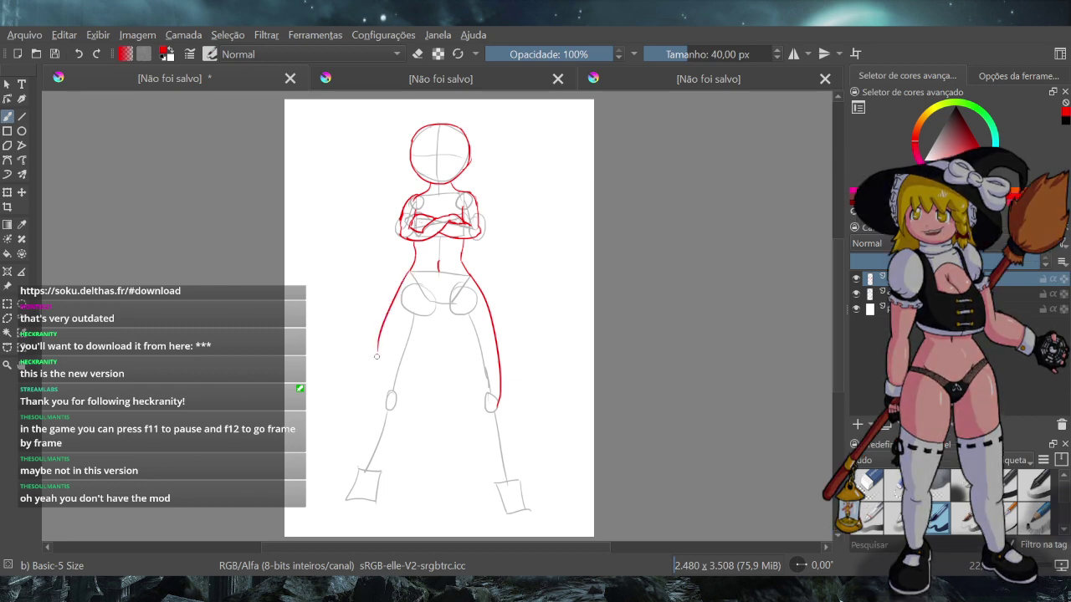
pyautogui.moveTo(410, 271); pyautogui.dragTo(371, 401)
pyautogui.hotkey('ctrl', 'z')
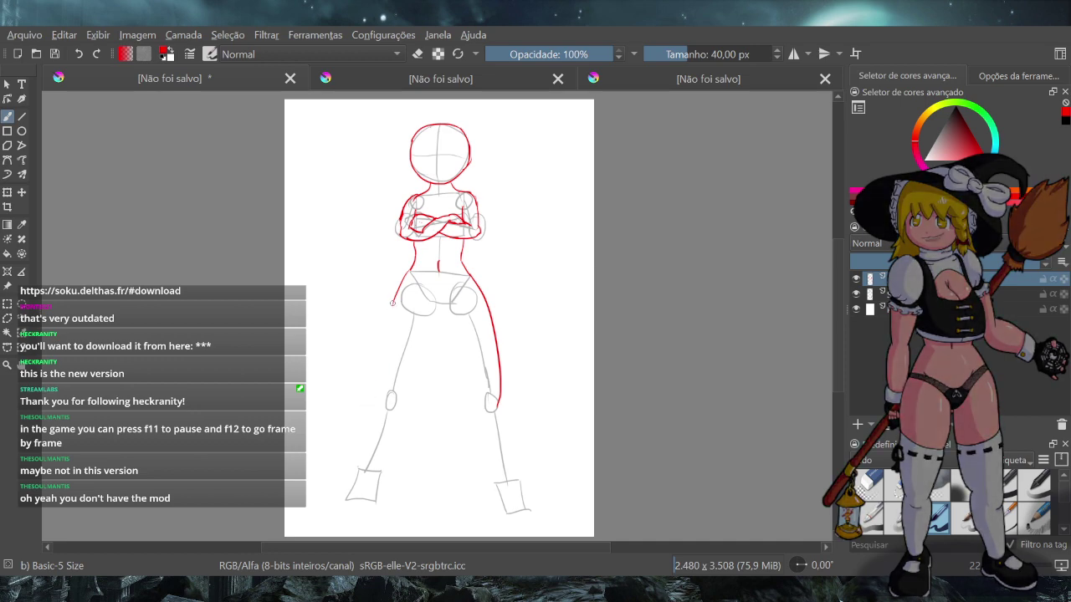
pyautogui.moveTo(391, 307); pyautogui.dragTo(372, 417)
pyautogui.hotkey('ctrl', 'z')
pyautogui.moveTo(391, 308); pyautogui.dragTo(376, 401)
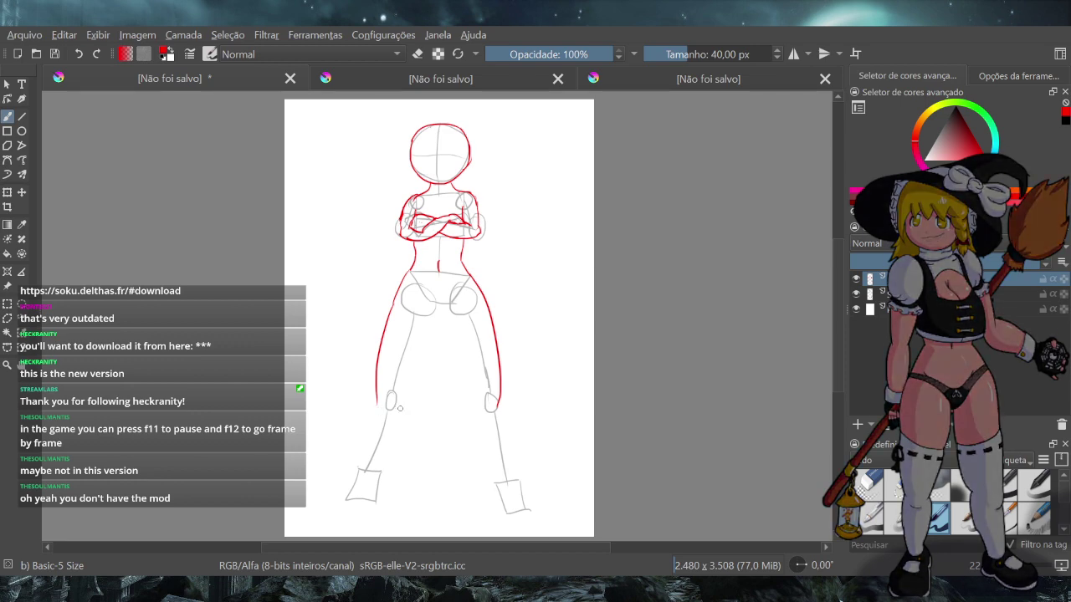
# Draw the inner edges of both thighs in red from the crotch down to the knees
pyautogui.moveTo(399, 407)
pyautogui.mouseDown()
pyautogui.moveTo(432, 328)
pyautogui.moveTo(402, 409)
pyautogui.mouseUp()
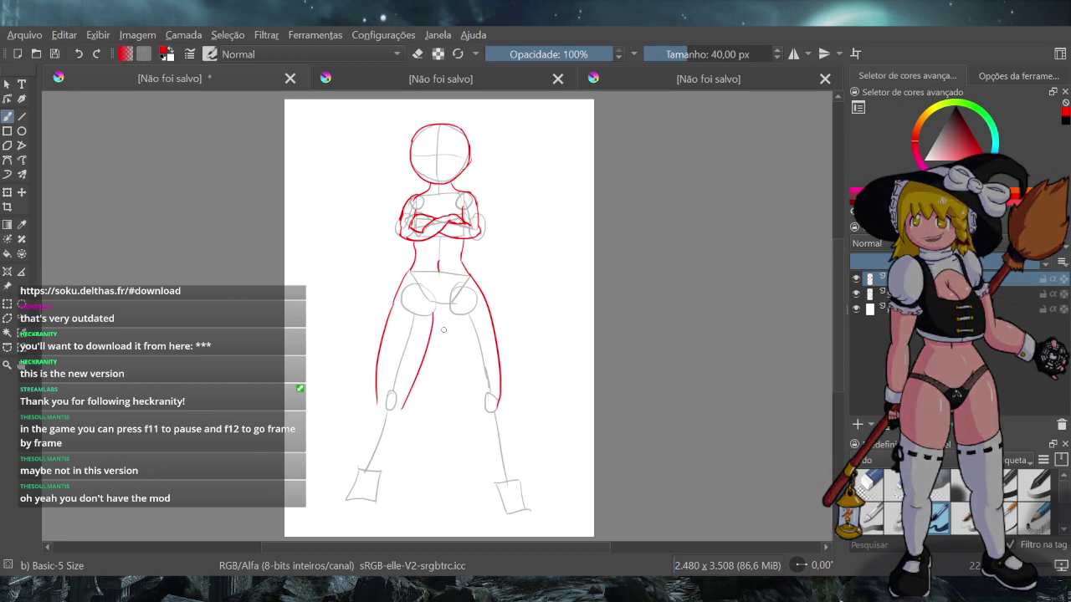
pyautogui.moveTo(452, 316); pyautogui.dragTo(473, 405)
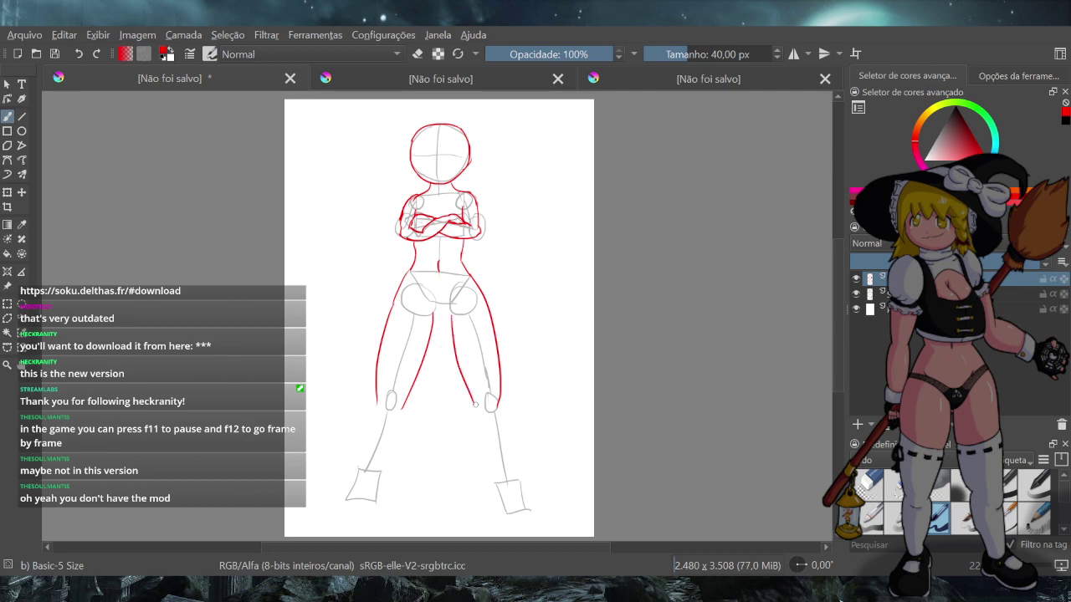
pyautogui.moveTo(472, 401); pyautogui.dragTo(483, 411)
pyautogui.hotkey('ctrl', 'z')
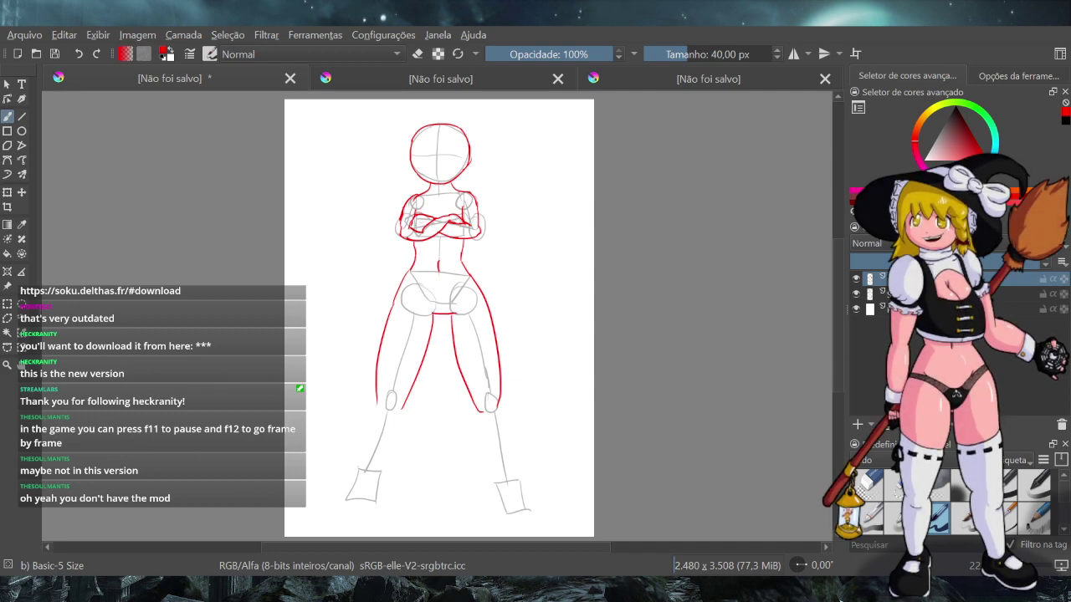
# Draw the crotch line and hip creases in red, plus both edges of the right-hand lower leg from knee to ankle
pyautogui.moveTo(433, 314); pyautogui.dragTo(451, 315)
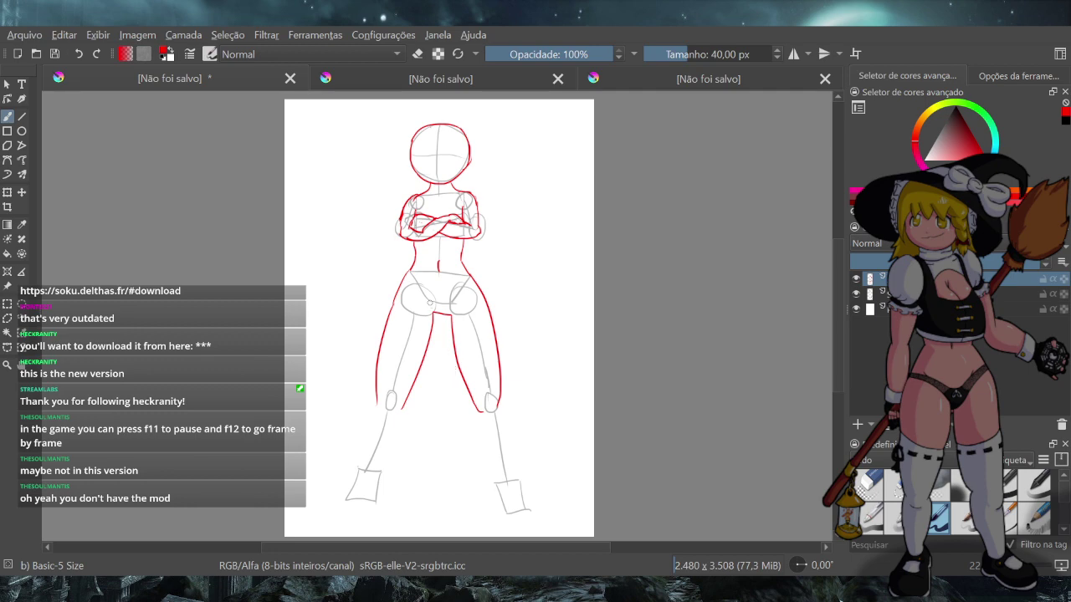
pyautogui.moveTo(450, 297); pyautogui.dragTo(451, 330)
pyautogui.moveTo(497, 400); pyautogui.dragTo(506, 470)
pyautogui.hotkey('ctrl', 'z')
pyautogui.moveTo(501, 398); pyautogui.dragTo(508, 470)
pyautogui.moveTo(499, 400); pyautogui.dragTo(510, 486)
pyautogui.moveTo(478, 408); pyautogui.dragTo(493, 470)
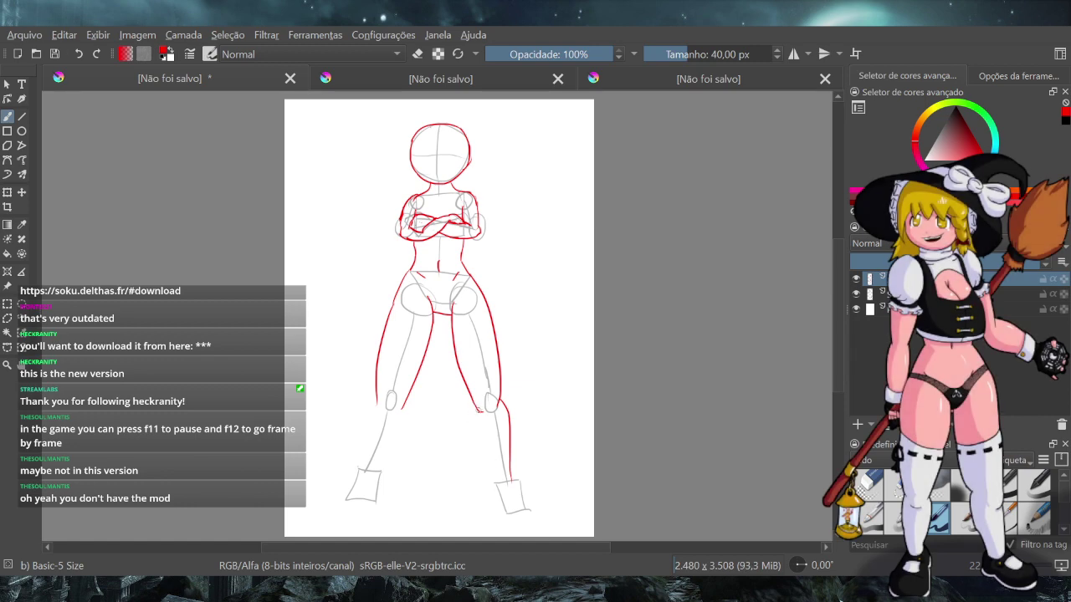
pyautogui.moveTo(494, 470); pyautogui.dragTo(499, 485)
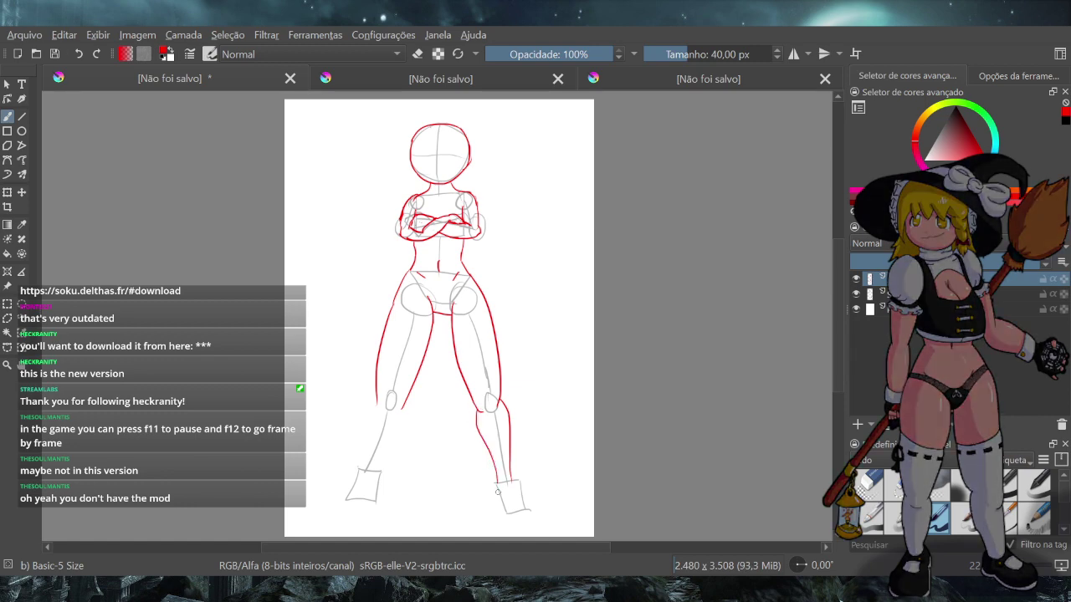
# Try to draw the outer edge of the left-hand lower leg in red from the knee to the ankle
pyautogui.moveTo(402, 409); pyautogui.dragTo(387, 419)
pyautogui.hotkey('ctrl', 'z')
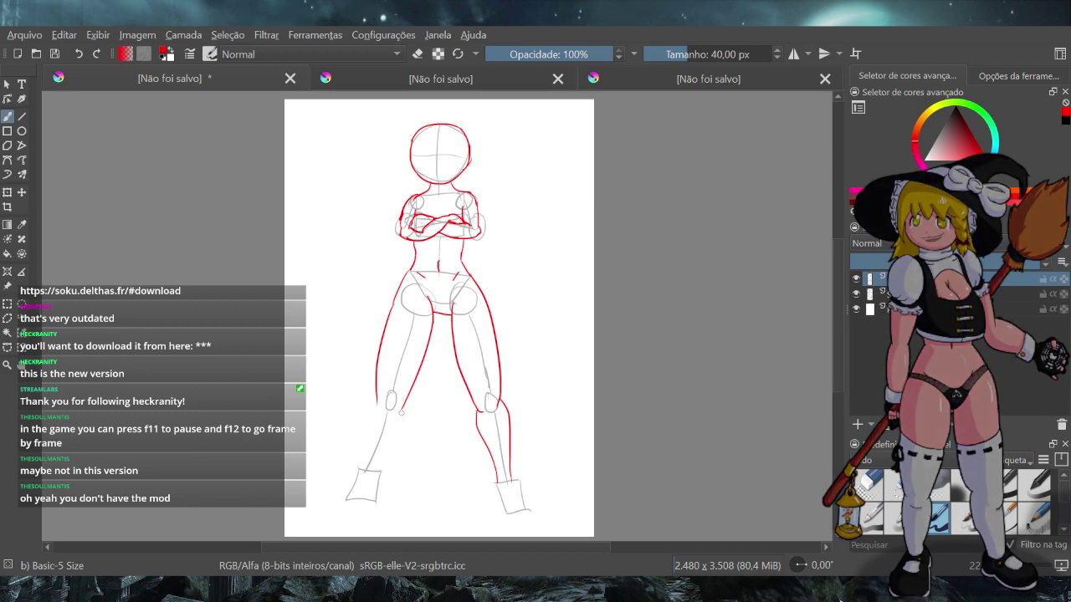
pyautogui.moveTo(376, 388); pyautogui.dragTo(385, 425)
pyautogui.hotkey('ctrl', 'z')
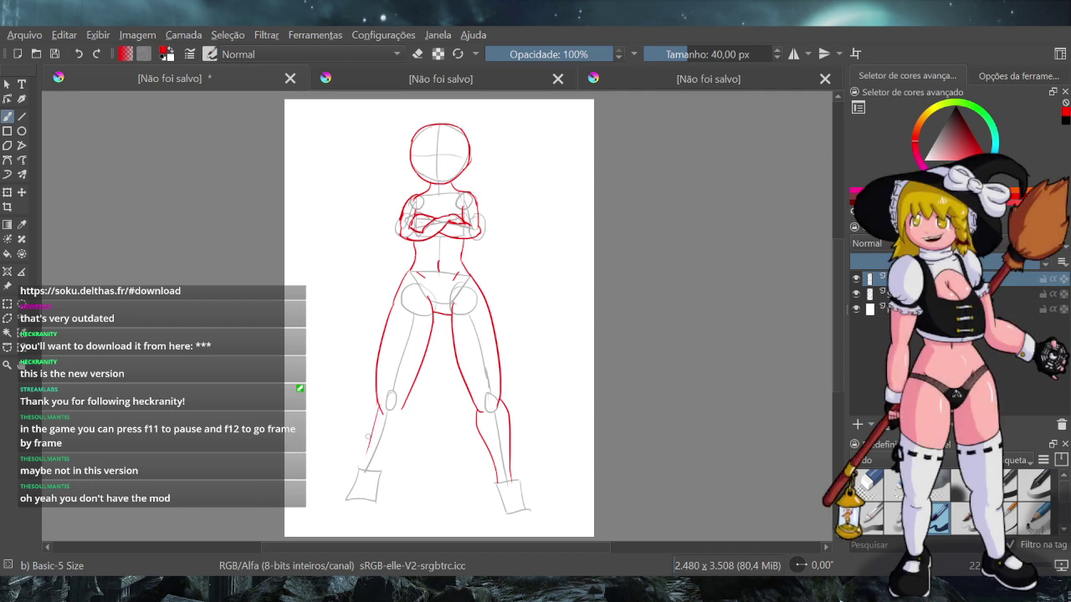
pyautogui.moveTo(380, 411); pyautogui.dragTo(360, 473)
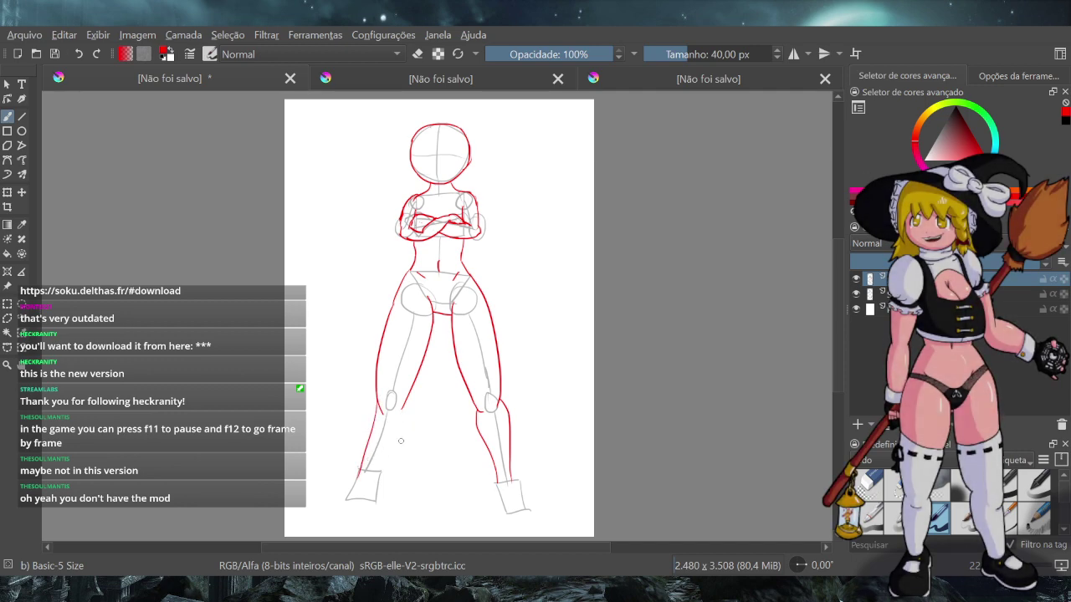
pyautogui.hotkey('ctrl', 'z')
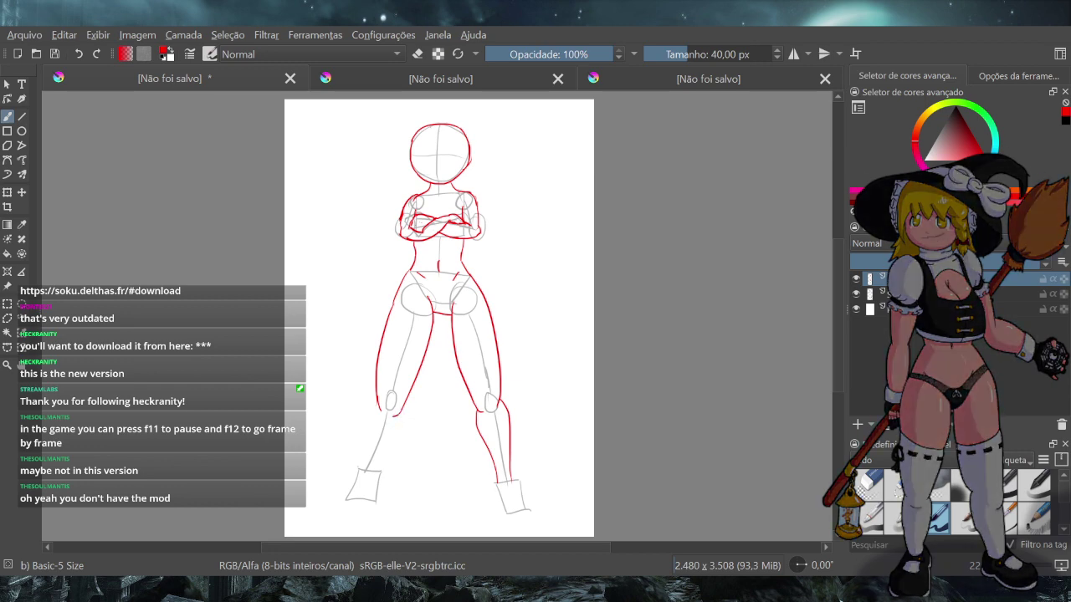
# Try the inner calf curve of the left-hand lower leg in red, followed by its outer edge down to the foot
pyautogui.moveTo(399, 415); pyautogui.dragTo(376, 465)
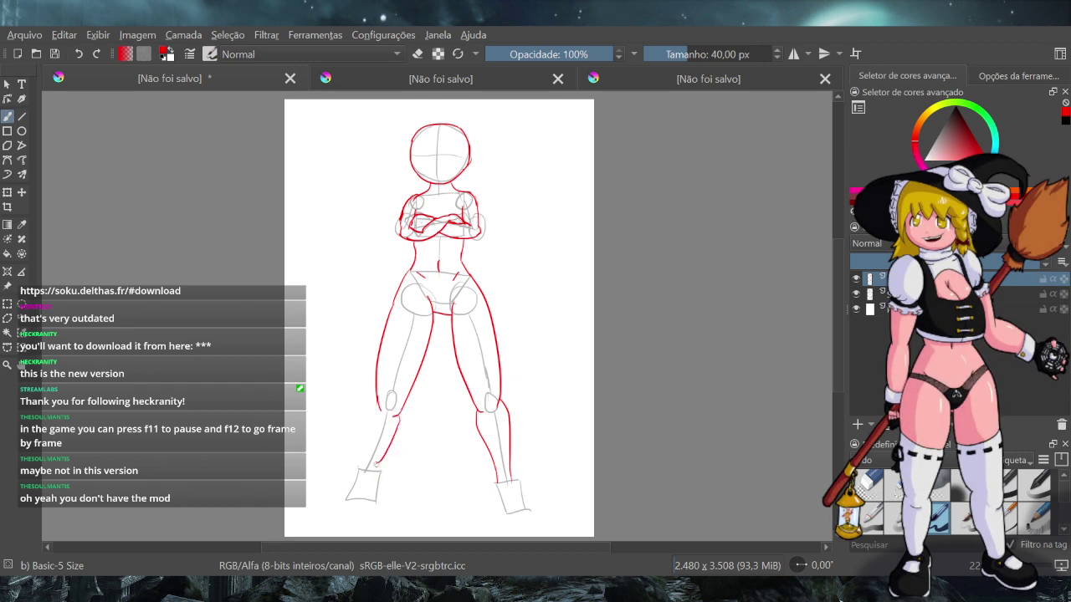
pyautogui.hotkey('ctrl', 'z')
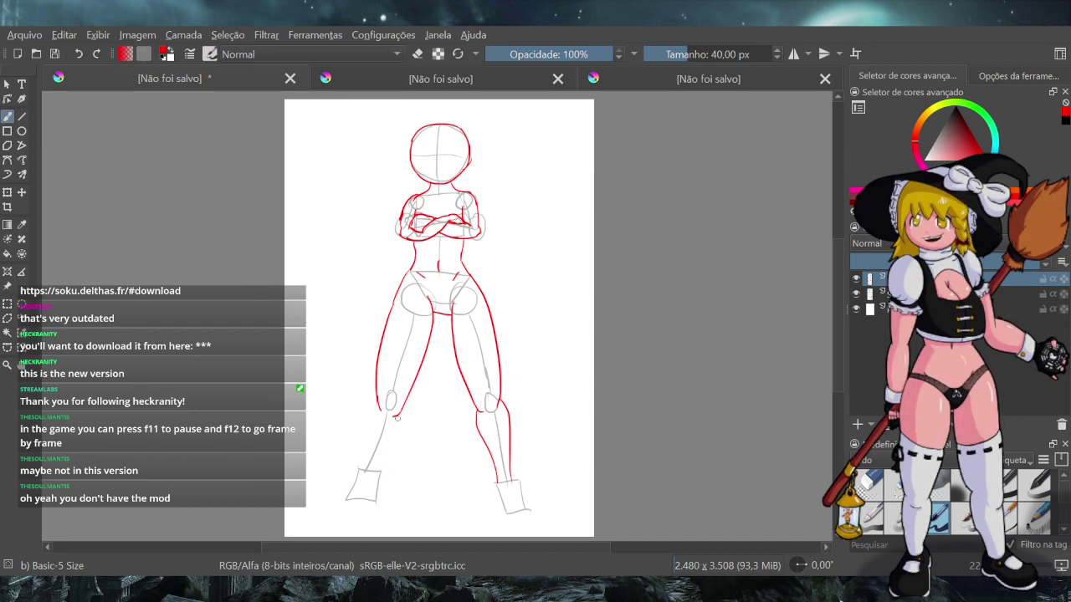
pyautogui.moveTo(400, 416); pyautogui.dragTo(376, 481)
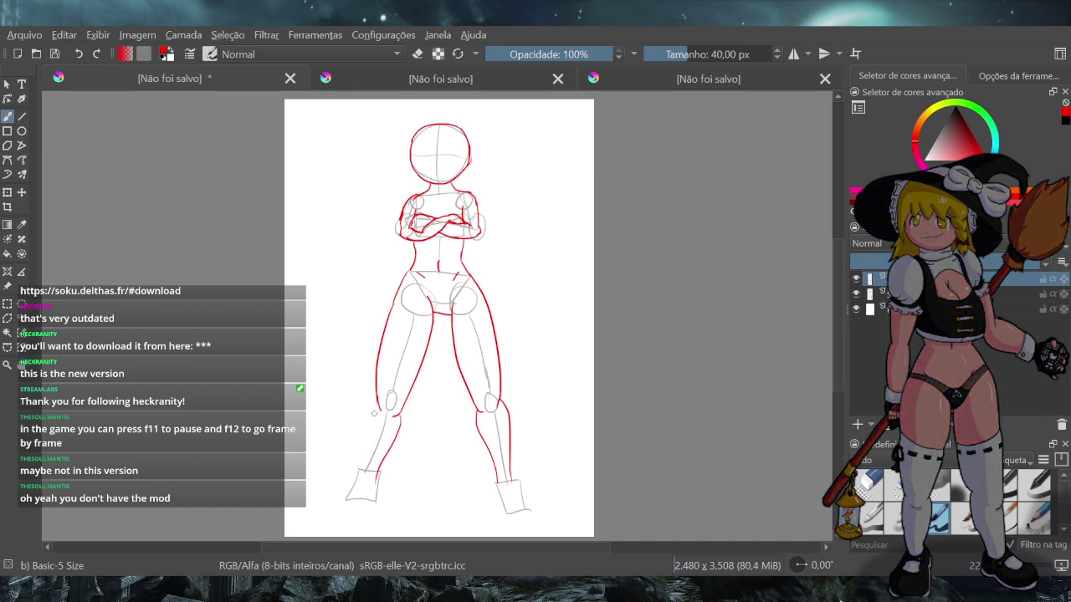
pyautogui.moveTo(378, 407); pyautogui.dragTo(360, 480)
pyautogui.hotkey('ctrl', 'z')
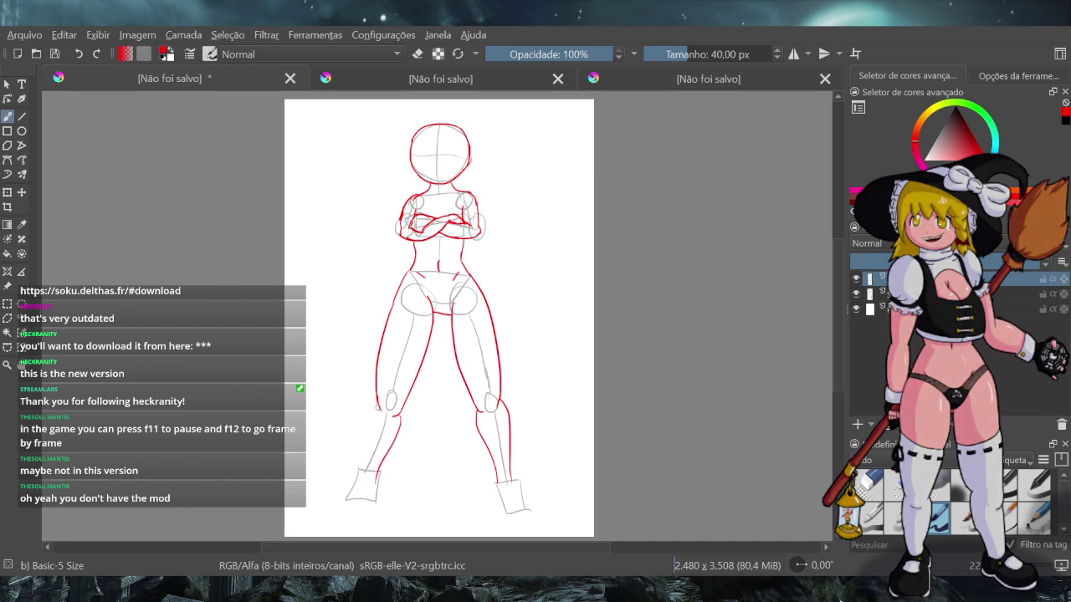
pyautogui.moveTo(378, 407); pyautogui.dragTo(362, 475)
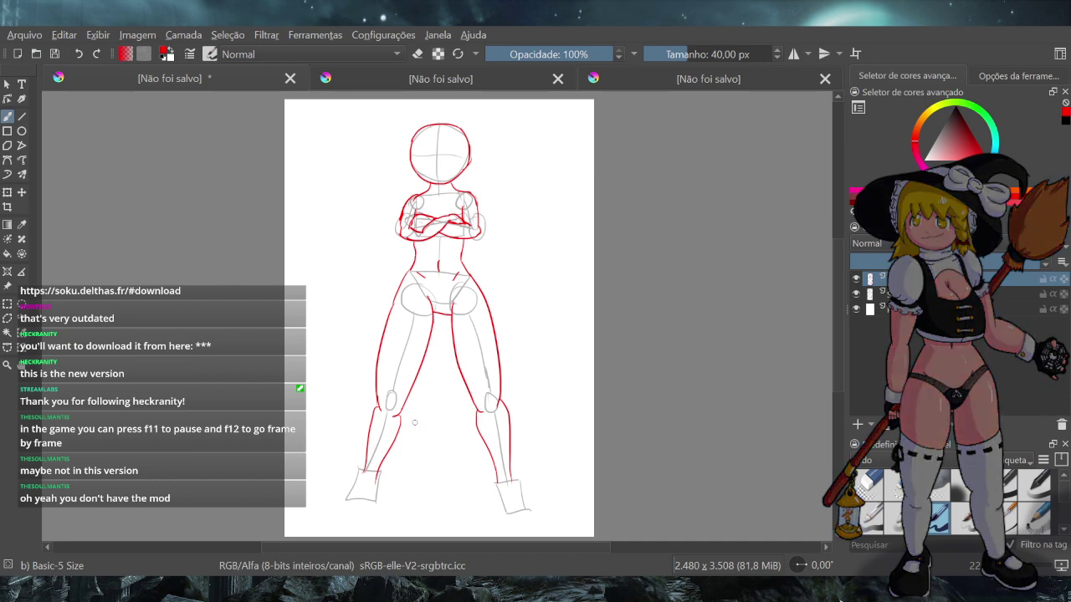
pyautogui.hotkey('ctrl', 'z')
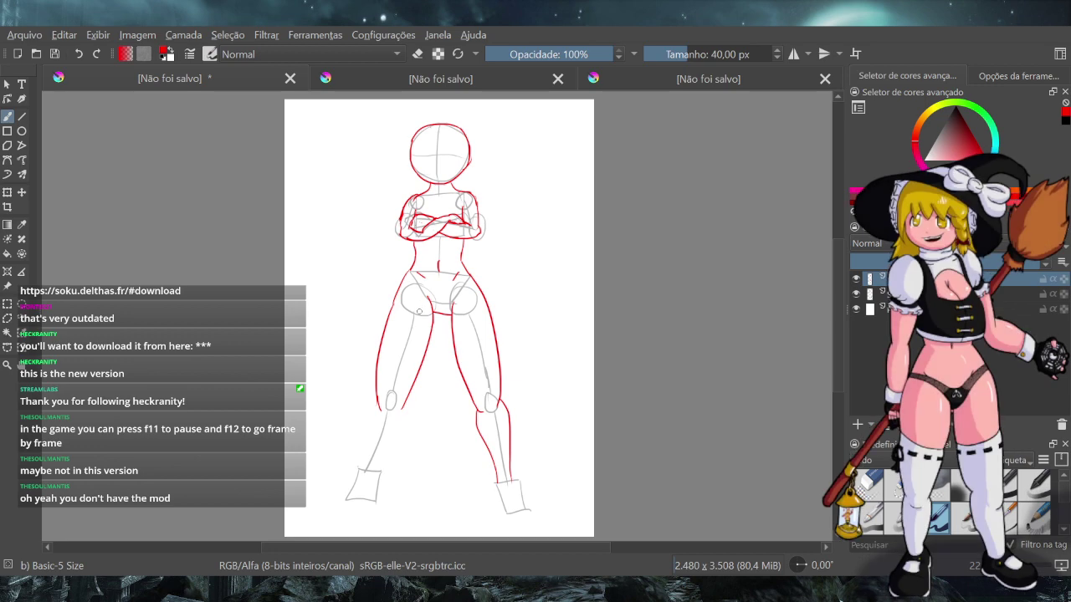
# Try slimmer inner edges for both thighs, running from the hip circles down to the knees
pyautogui.moveTo(421, 299); pyautogui.dragTo(383, 399)
pyautogui.moveTo(465, 312); pyautogui.dragTo(475, 405)
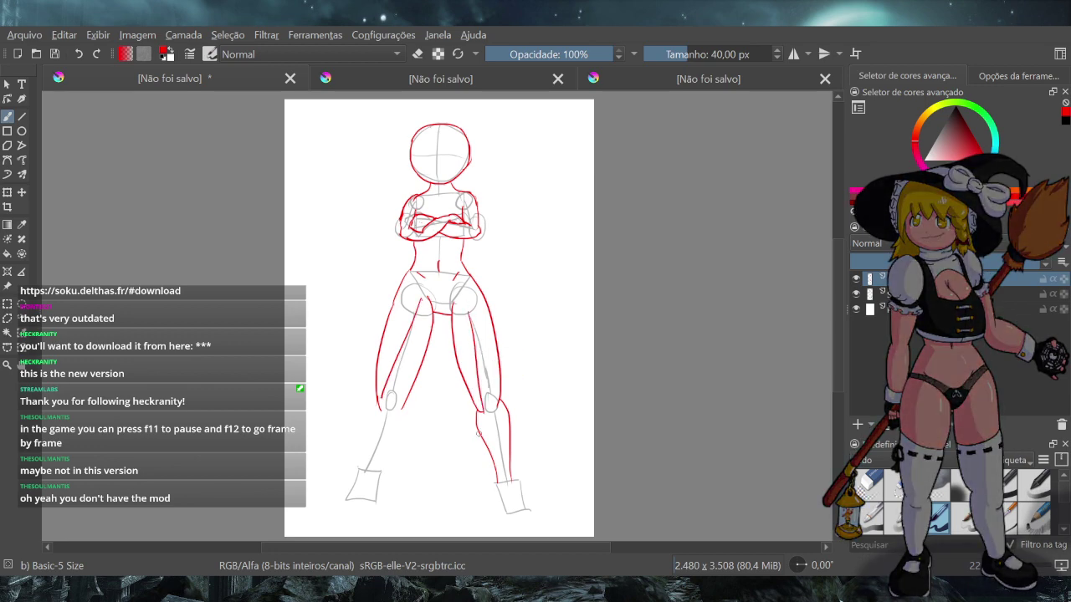
pyautogui.hotkey('ctrl', 'z')
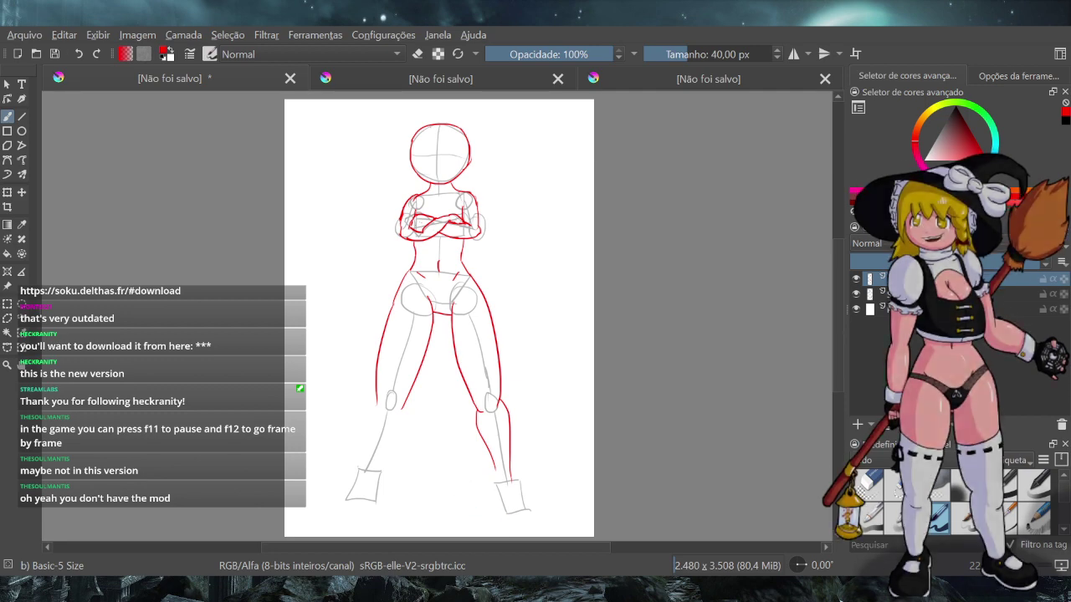
# Erase the inner edge of the left-hand thigh with a 120 px eraser, then restore the 40 px red brush
pyautogui.click(418, 54)
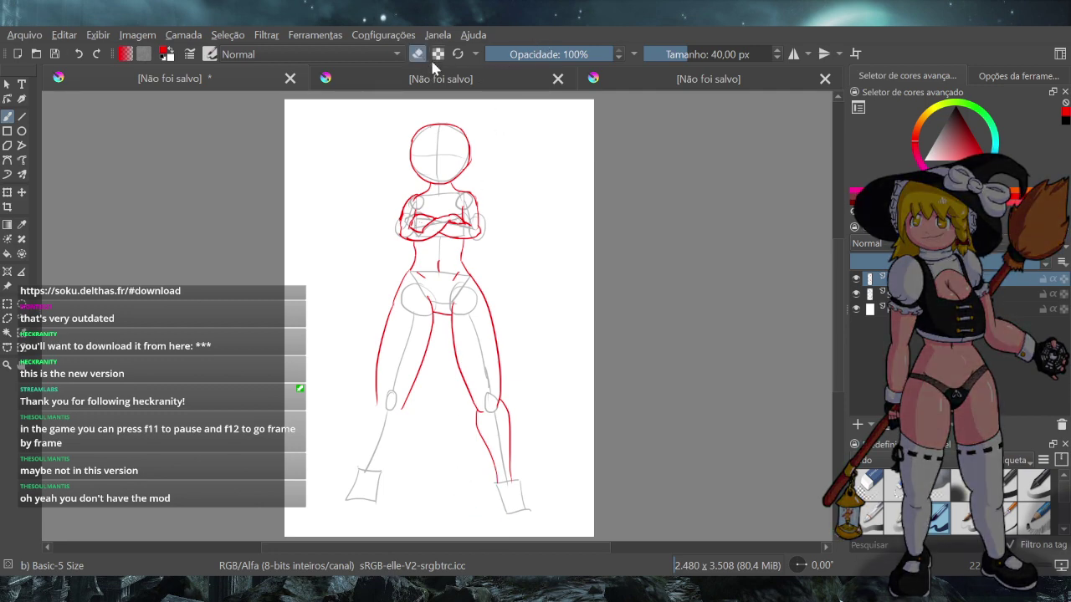
pyautogui.click(703, 55)
pyautogui.doubleClick(701, 55)
pyautogui.write('120')
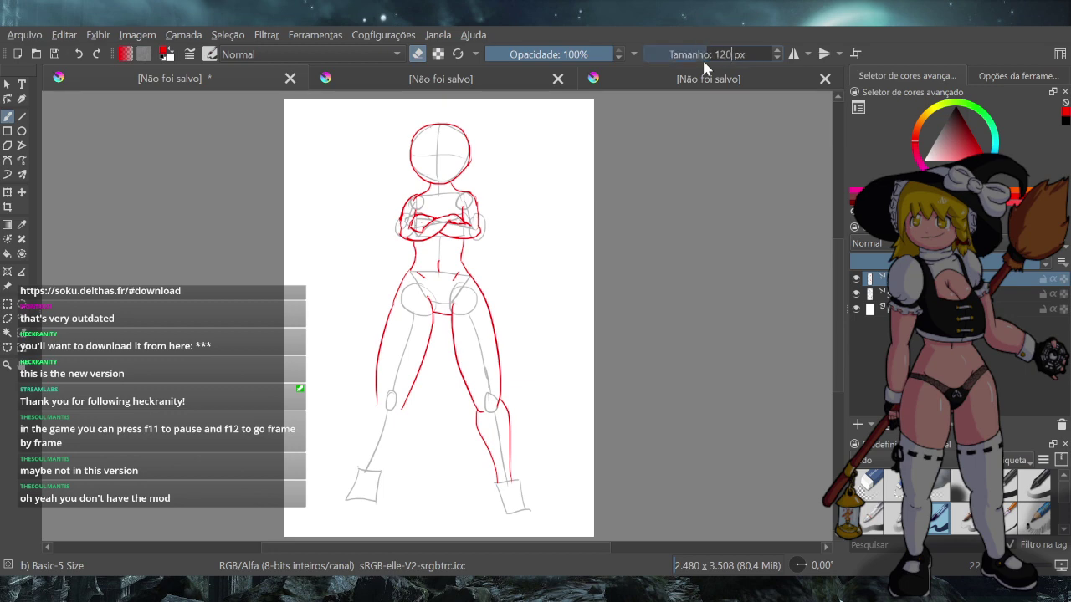
pyautogui.press('Return')
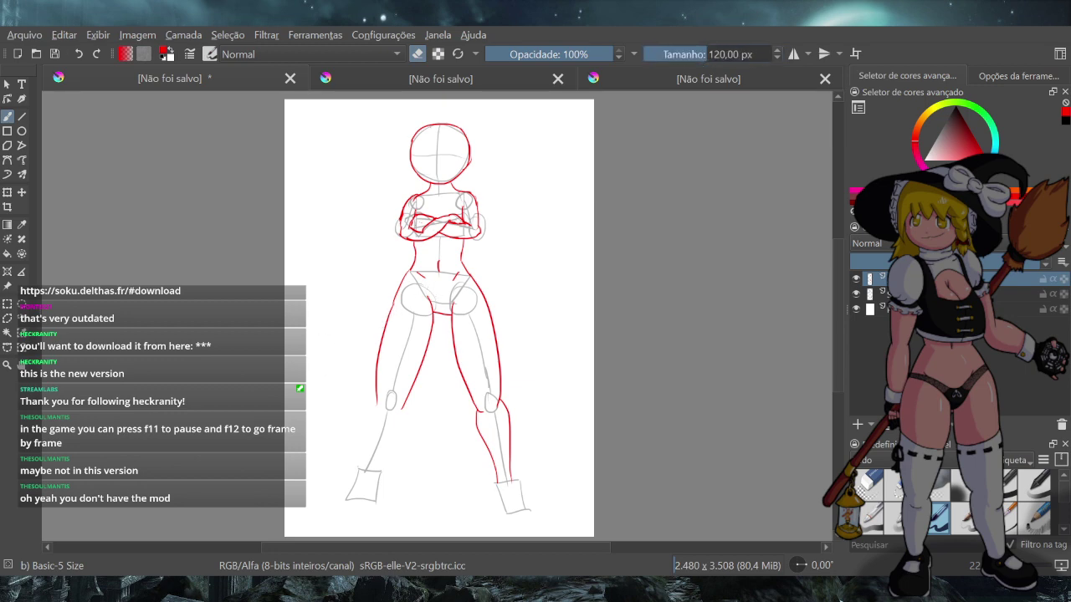
pyautogui.moveTo(426, 357); pyautogui.dragTo(406, 403)
pyautogui.click(458, 55)
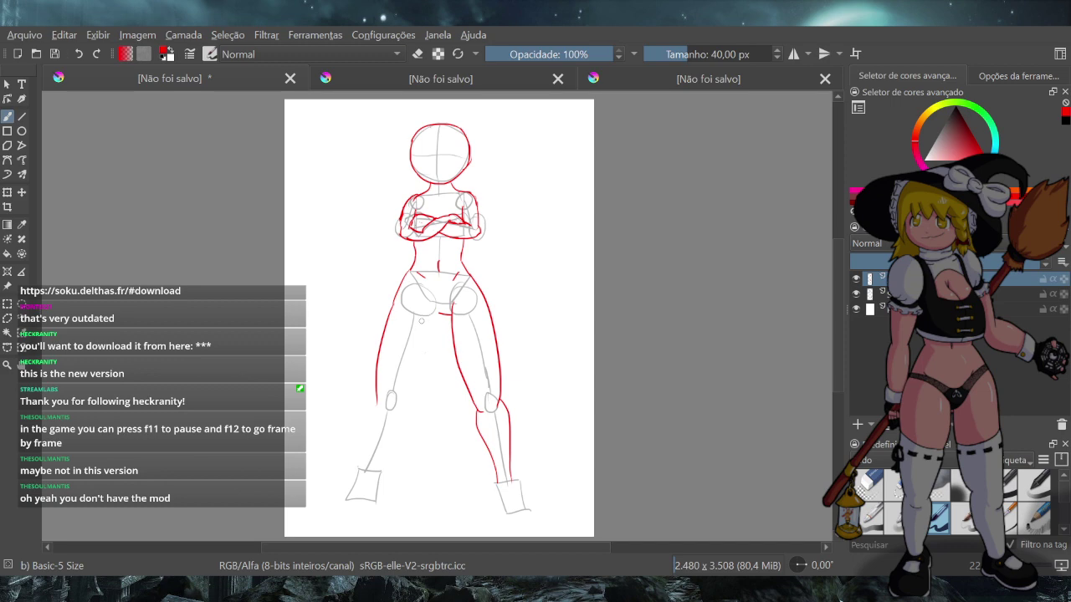
# Try repeated red curves for the inner edge of the left-hand thigh, from the crotch down to the knee
pyautogui.moveTo(430, 306); pyautogui.dragTo(396, 418)
pyautogui.hotkey('ctrl', 'z')
pyautogui.moveTo(433, 306); pyautogui.dragTo(409, 411)
pyautogui.hotkey('ctrl', 'z')
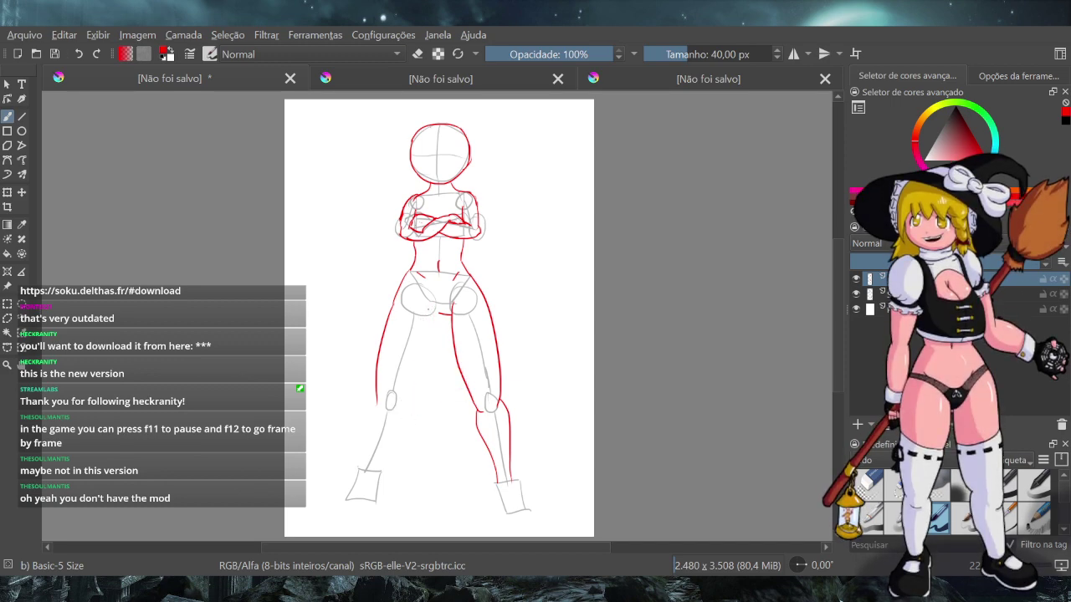
pyautogui.moveTo(430, 309); pyautogui.dragTo(404, 407)
pyautogui.hotkey('ctrl', 'z')
pyautogui.moveTo(422, 306); pyautogui.dragTo(396, 408)
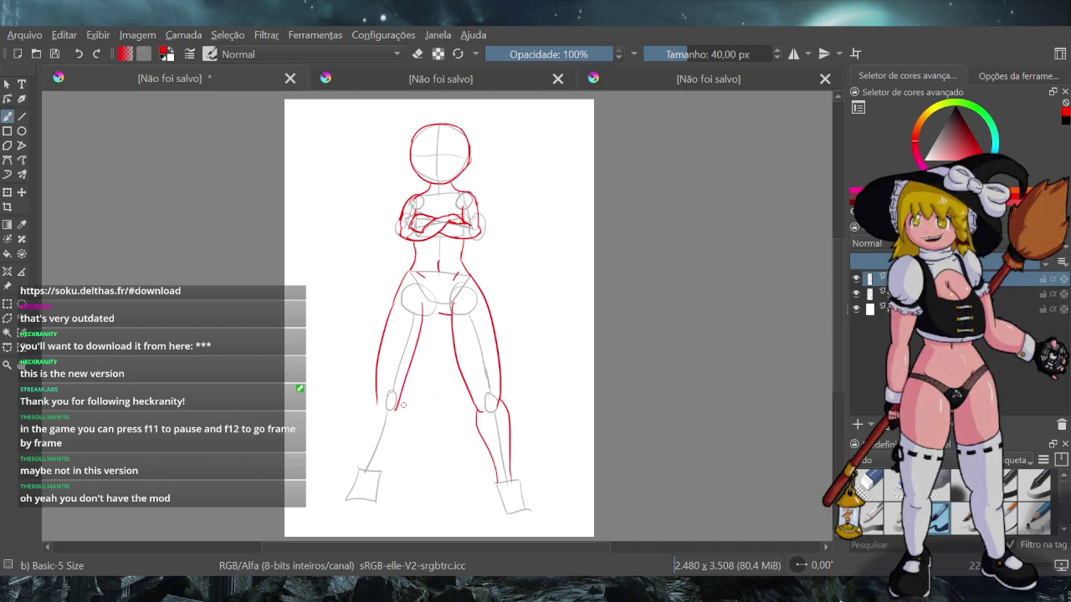
pyautogui.hotkey('ctrl', 'z')
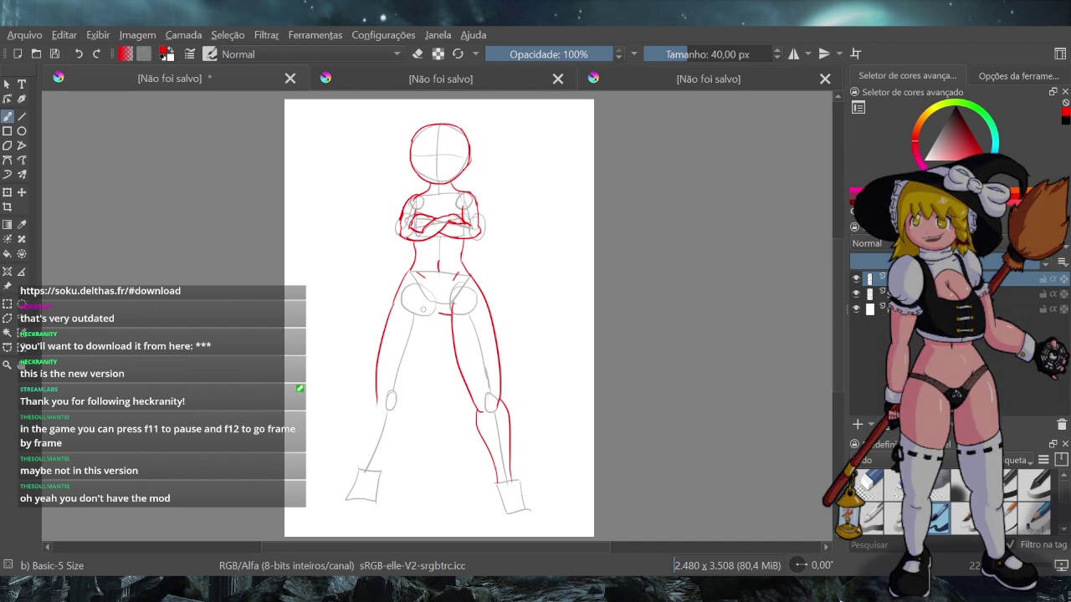
pyautogui.moveTo(425, 311); pyautogui.dragTo(397, 411)
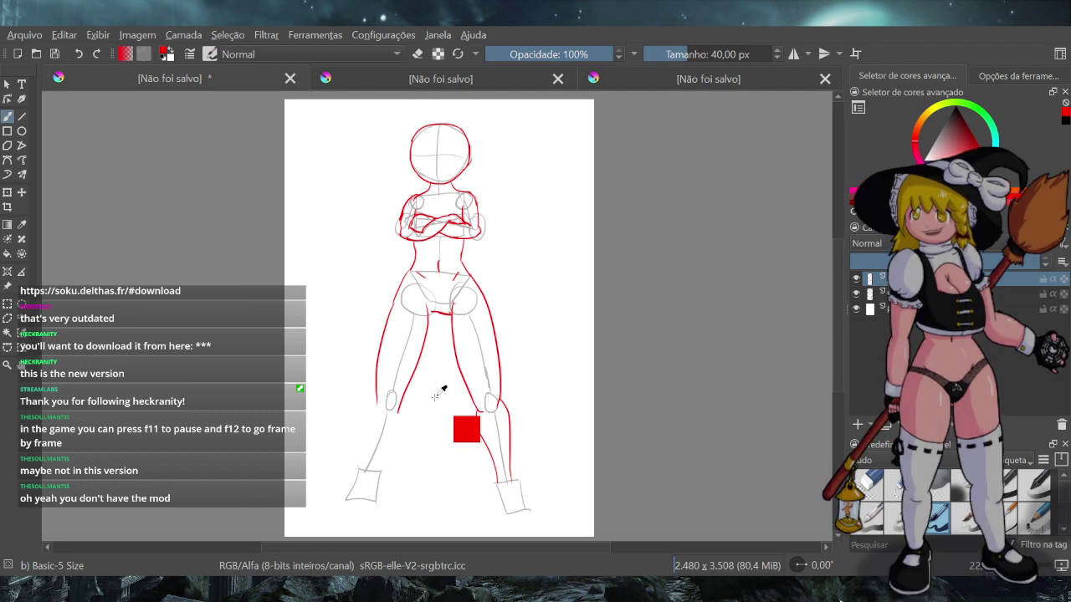
pyautogui.hotkey('ctrl', 'z')
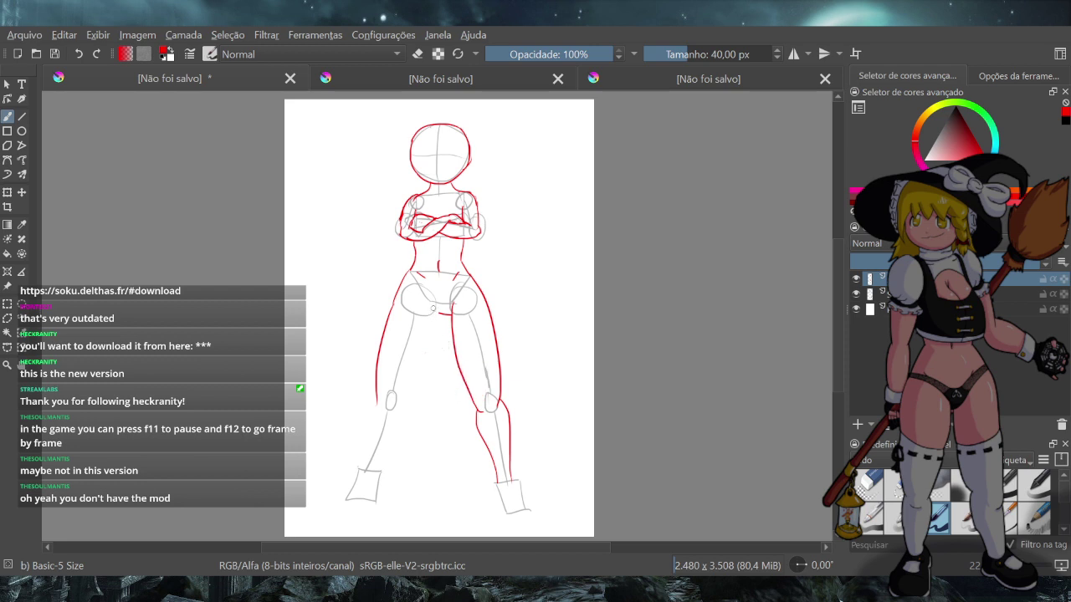
pyautogui.moveTo(432, 308); pyautogui.dragTo(403, 409)
pyautogui.hotkey('ctrl', 'z')
pyautogui.moveTo(435, 322); pyautogui.dragTo(391, 425)
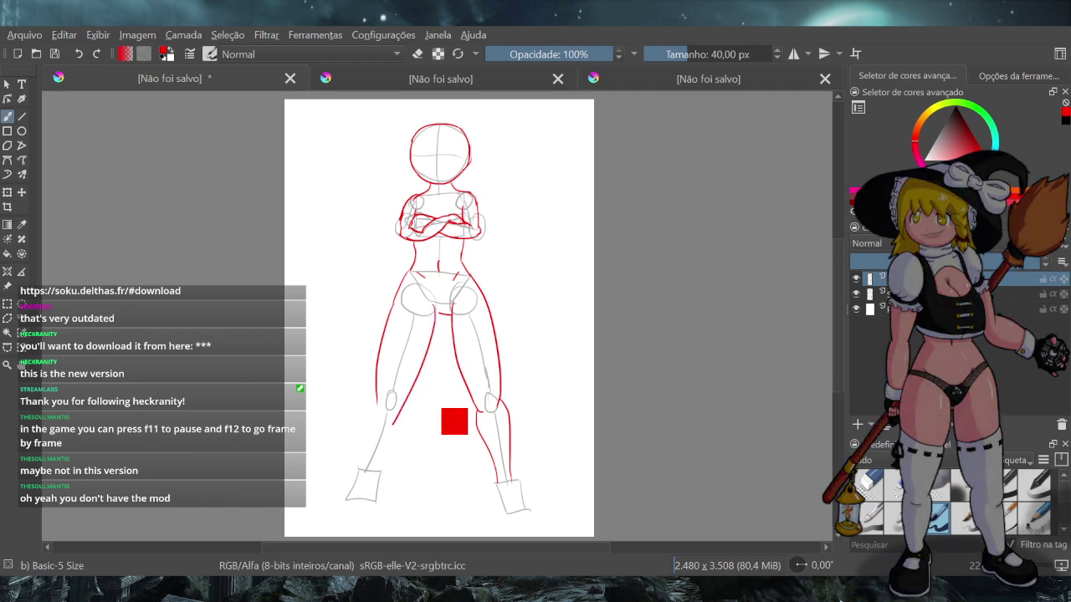
pyautogui.hotkey('ctrl', 'z')
pyautogui.moveTo(435, 303); pyautogui.dragTo(404, 403)
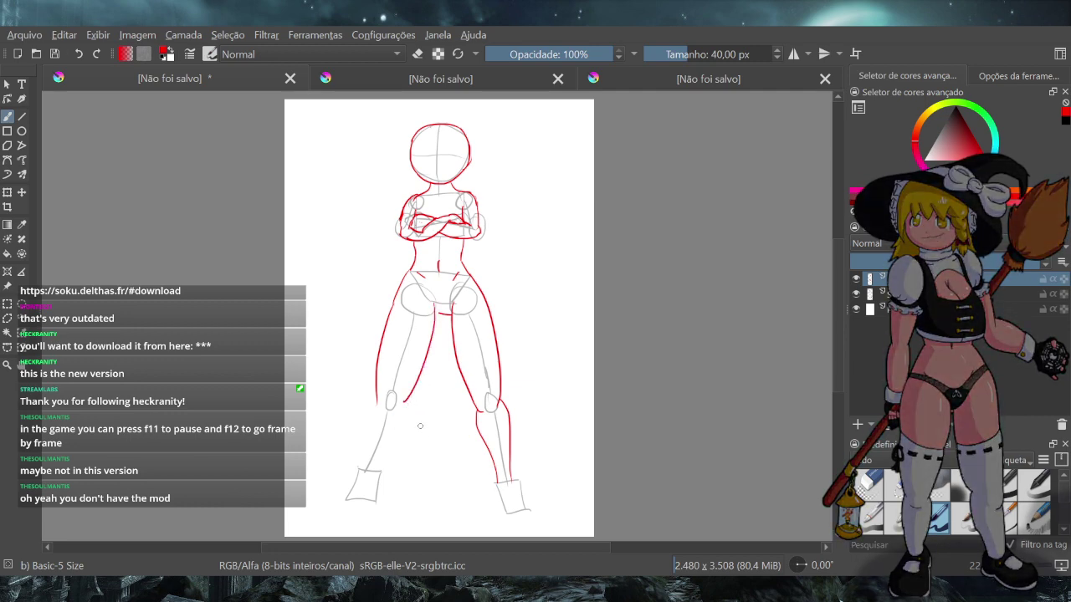
# Undo the recent strokes back to the outer thigh edges, removing the inner thighs, crotch line and lower leg
pyautogui.hotkey('ctrl', 'z')
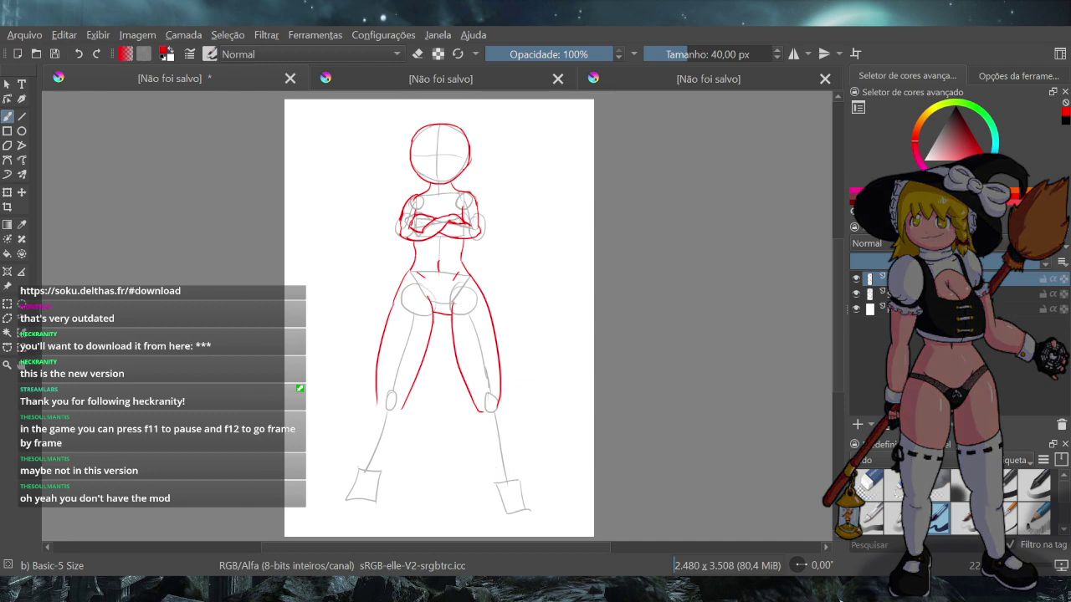
pyautogui.hotkey('ctrl', 'z')
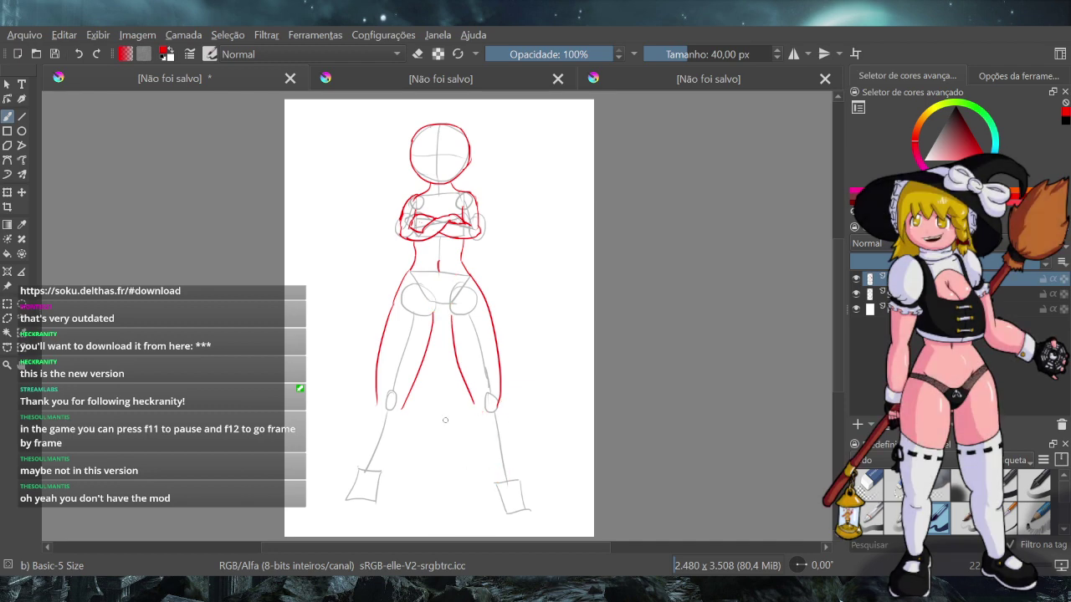
pyautogui.hotkey('ctrl', 'z')
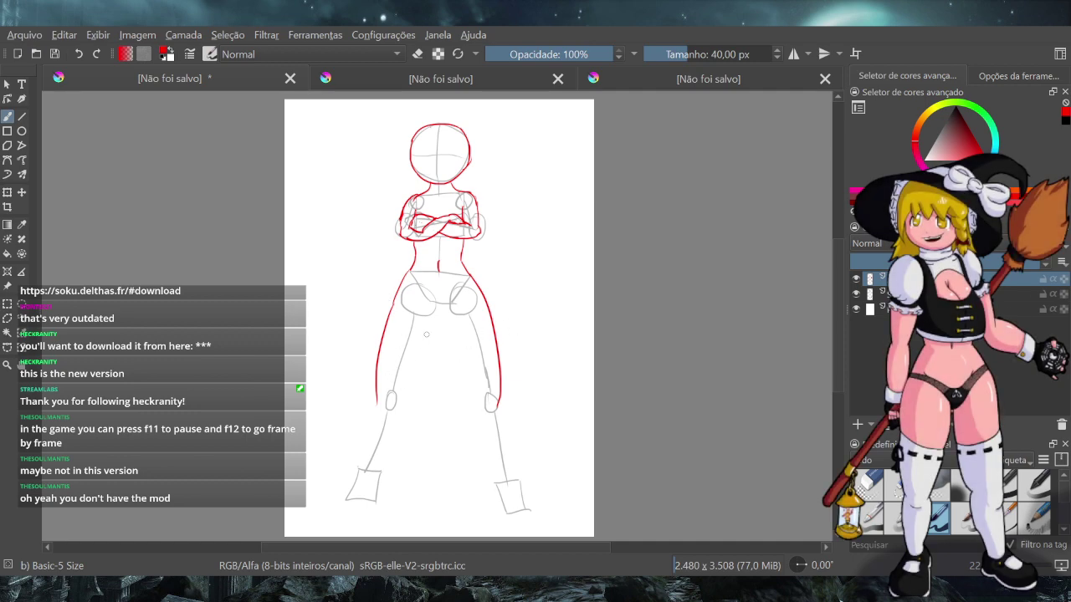
# Redraw the inner edge of the left-hand thigh in red, starting just below the pelvis and ending at the knee
pyautogui.moveTo(431, 318); pyautogui.dragTo(412, 414)
pyautogui.hotkey('ctrl', 'z')
pyautogui.moveTo(431, 318); pyautogui.dragTo(404, 407)
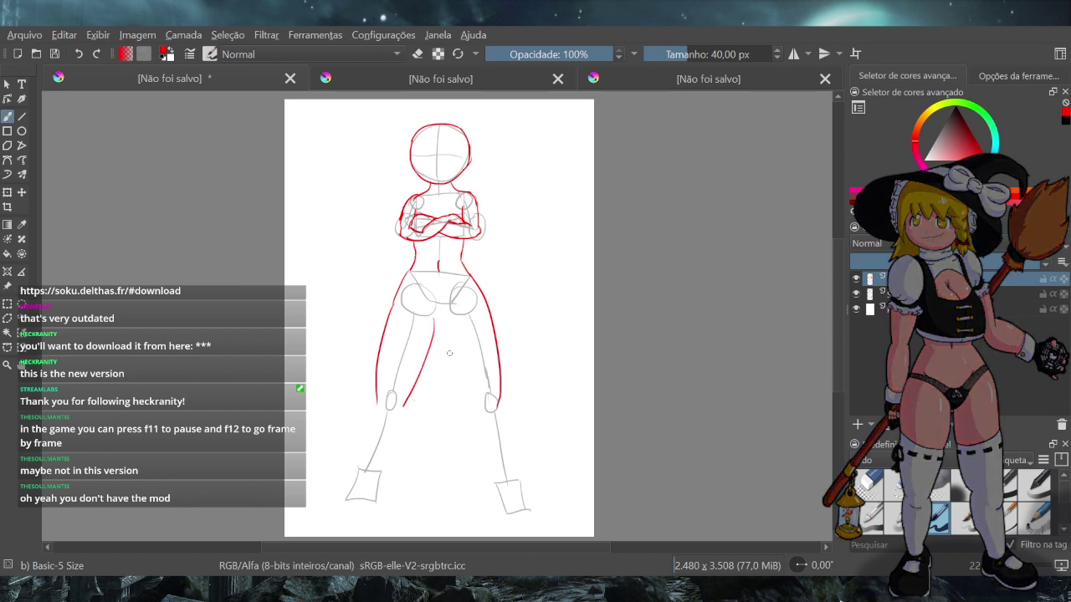
# Redraw the inner edge of the right-hand thigh in red down to the knee, and add the crotch line and hip creases
pyautogui.moveTo(449, 322); pyautogui.dragTo(468, 408)
pyautogui.hotkey('ctrl', 'z')
pyautogui.moveTo(451, 324); pyautogui.dragTo(472, 414)
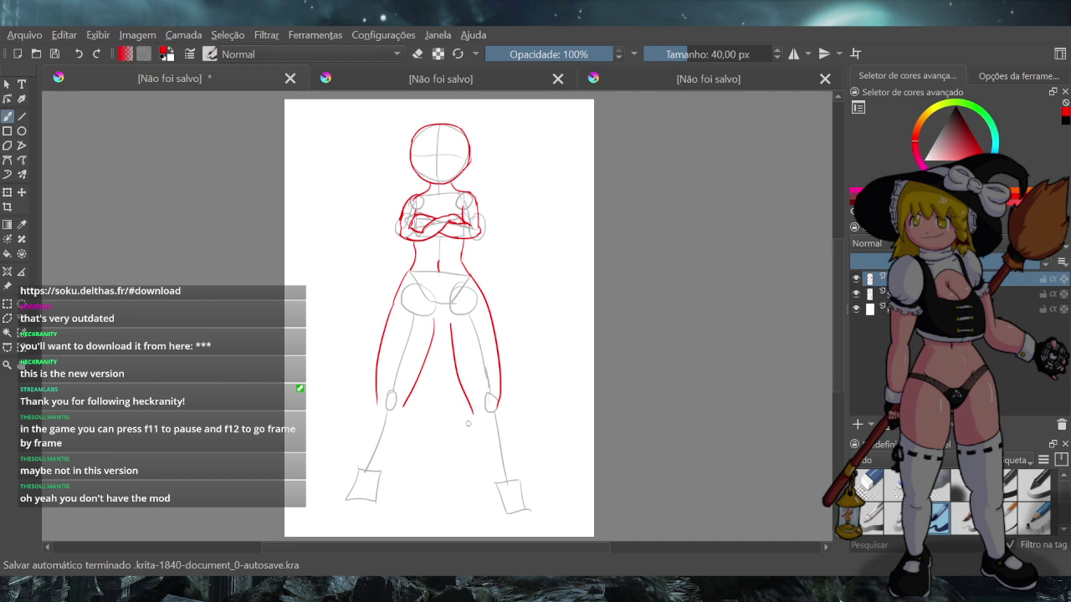
pyautogui.hotkey('ctrl', 'z')
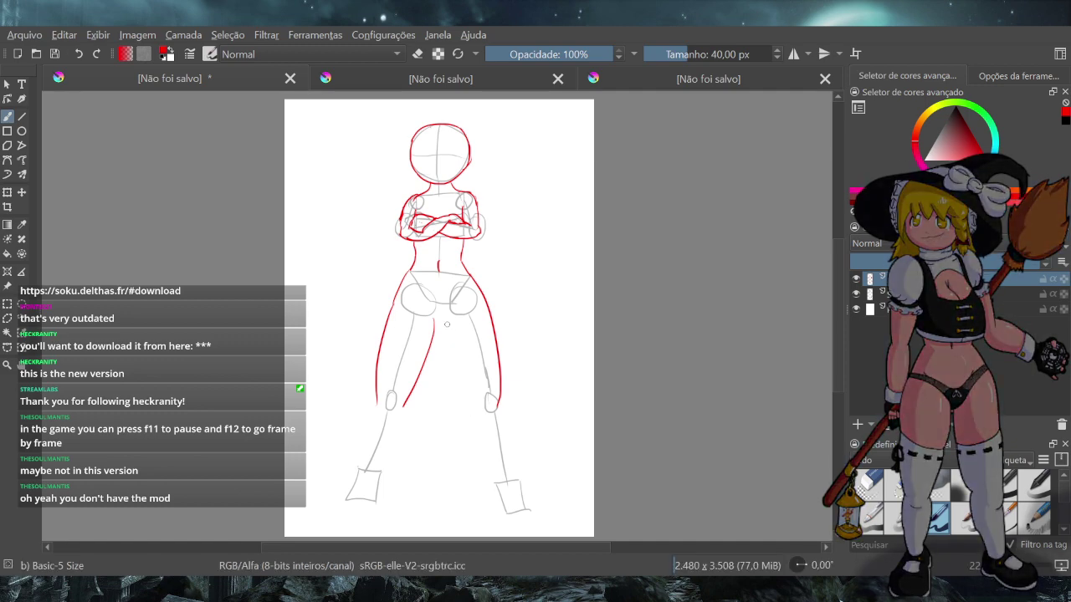
pyautogui.moveTo(444, 320); pyautogui.dragTo(475, 412)
pyautogui.hotkey('ctrl', 'z')
pyautogui.moveTo(448, 321); pyautogui.dragTo(471, 413)
pyautogui.hotkey('ctrl', 'z')
pyautogui.moveTo(449, 323); pyautogui.dragTo(470, 408)
pyautogui.moveTo(462, 277); pyautogui.dragTo(450, 289)
# Draw both edges of the right-hand lower leg in red from the knee to just above the foot, retrying the inner curve
pyautogui.moveTo(501, 406); pyautogui.dragTo(507, 468)
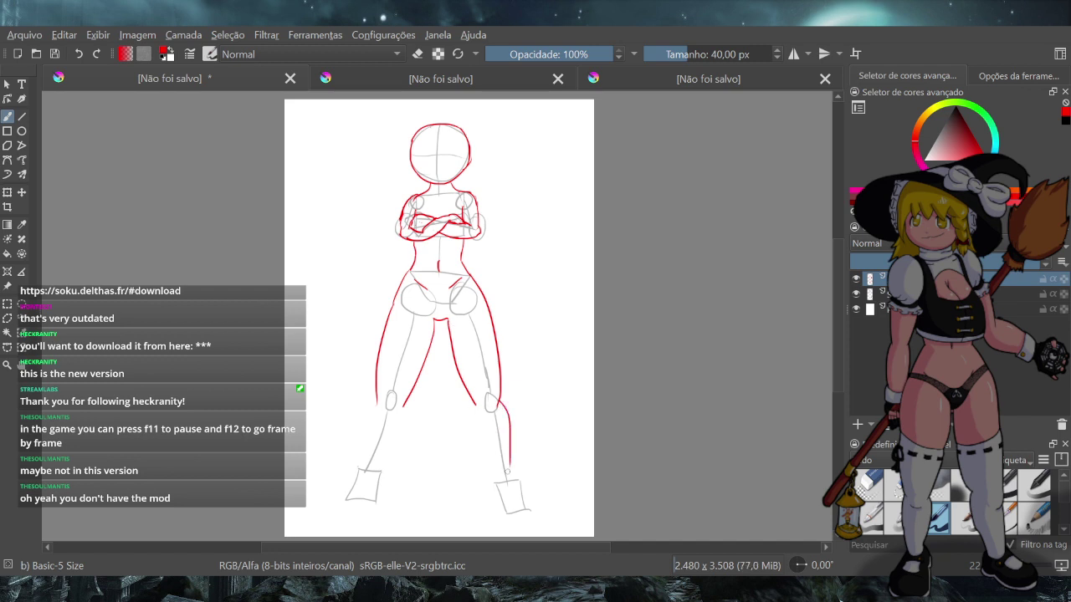
pyautogui.moveTo(473, 399); pyautogui.dragTo(491, 461)
pyautogui.hotkey('ctrl', 'z')
pyautogui.moveTo(476, 409)
pyautogui.mouseDown()
pyautogui.moveTo(497, 464)
pyautogui.moveTo(493, 496)
pyautogui.mouseUp()
pyautogui.hotkey('ctrl', 'z')
pyautogui.moveTo(496, 462); pyautogui.dragTo(510, 525)
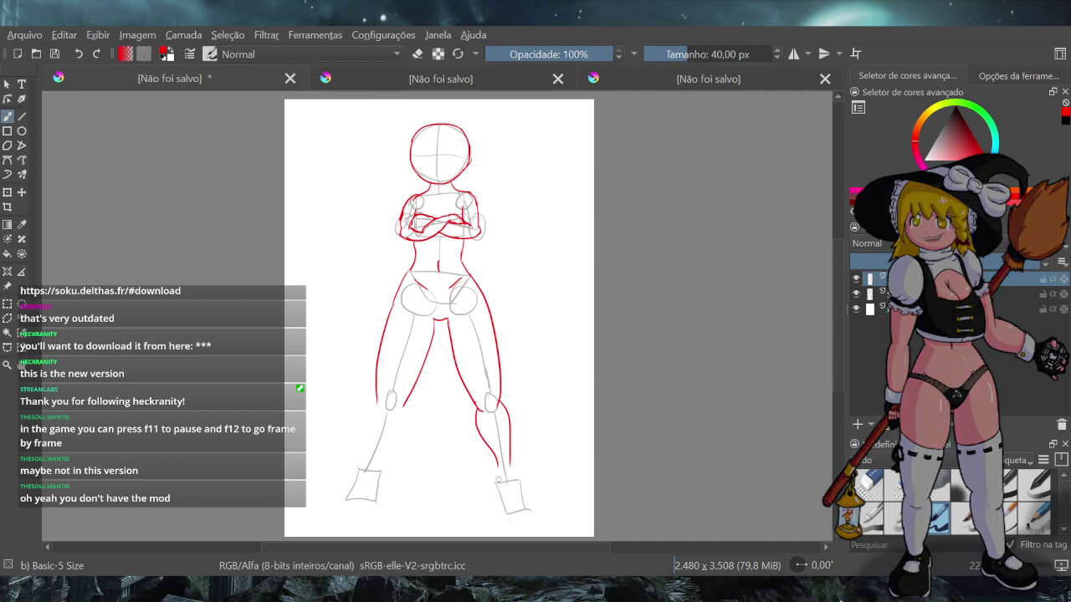
pyautogui.hotkey('ctrl', 'z')
pyautogui.hotkey('ctrl', 'z')
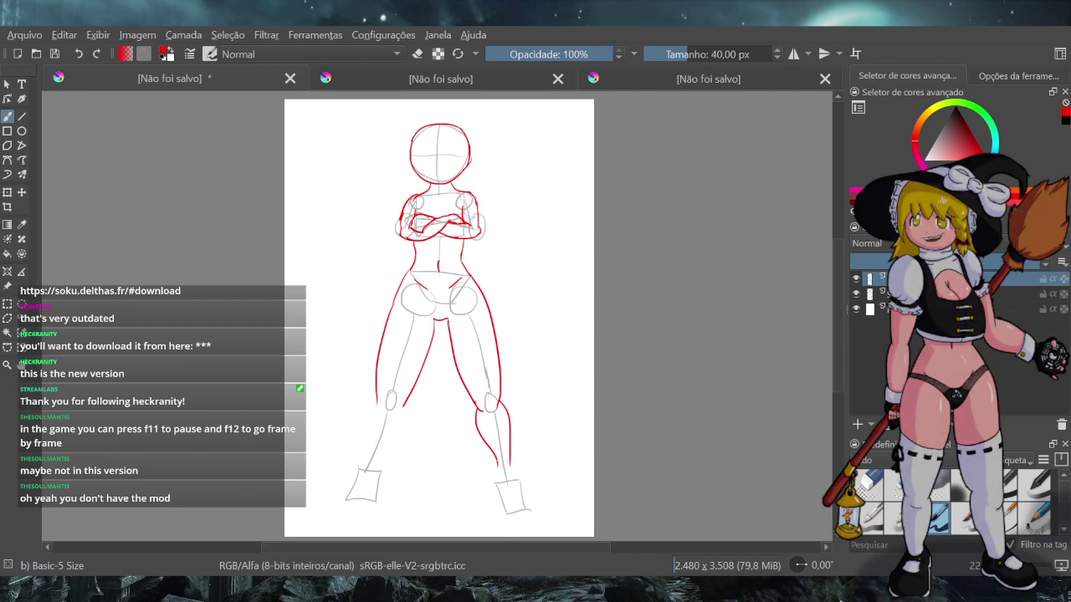
# Try to draw the right-hand foot outline in red, from the ankle down around the toe
pyautogui.moveTo(497, 470); pyautogui.dragTo(507, 510)
pyautogui.hotkey('ctrl', 'z')
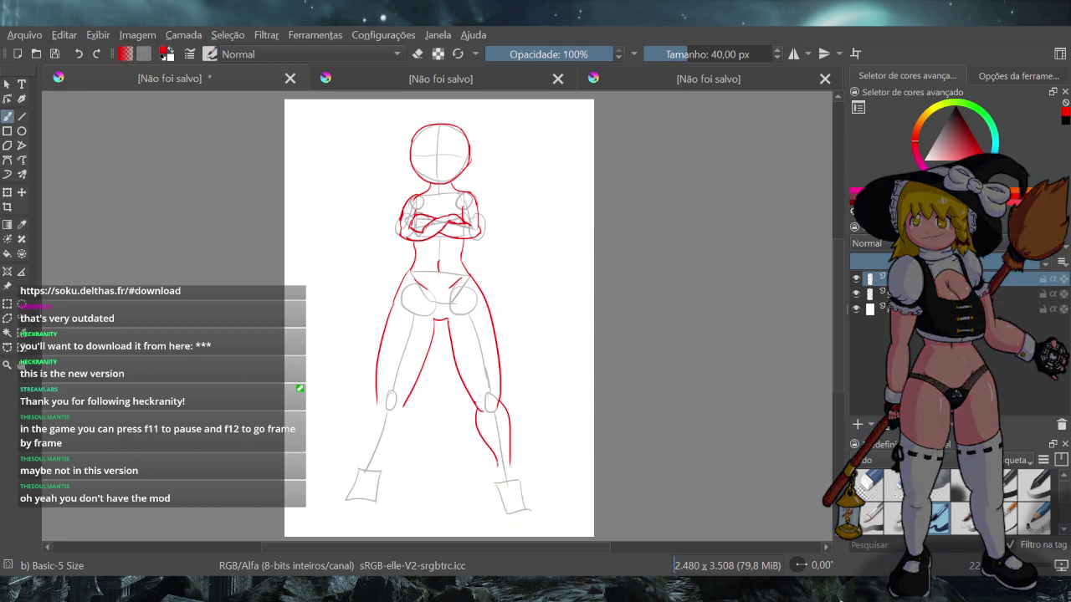
pyautogui.moveTo(498, 464); pyautogui.dragTo(516, 529)
pyautogui.hotkey('ctrl', 'z')
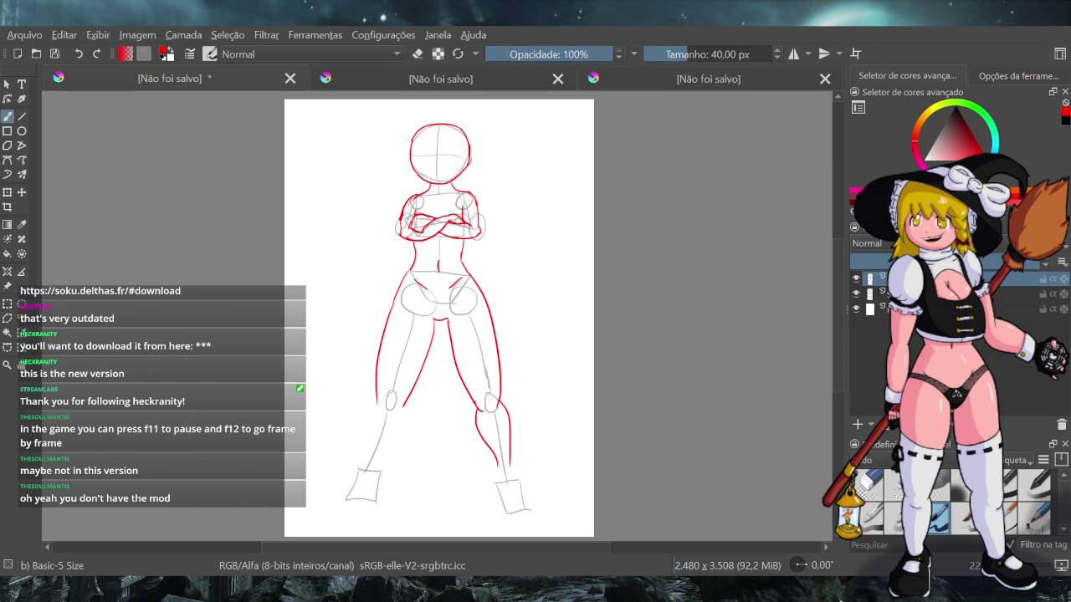
pyautogui.moveTo(498, 464); pyautogui.dragTo(519, 530)
pyautogui.hotkey('ctrl', 'z')
pyautogui.moveTo(499, 464); pyautogui.dragTo(518, 519)
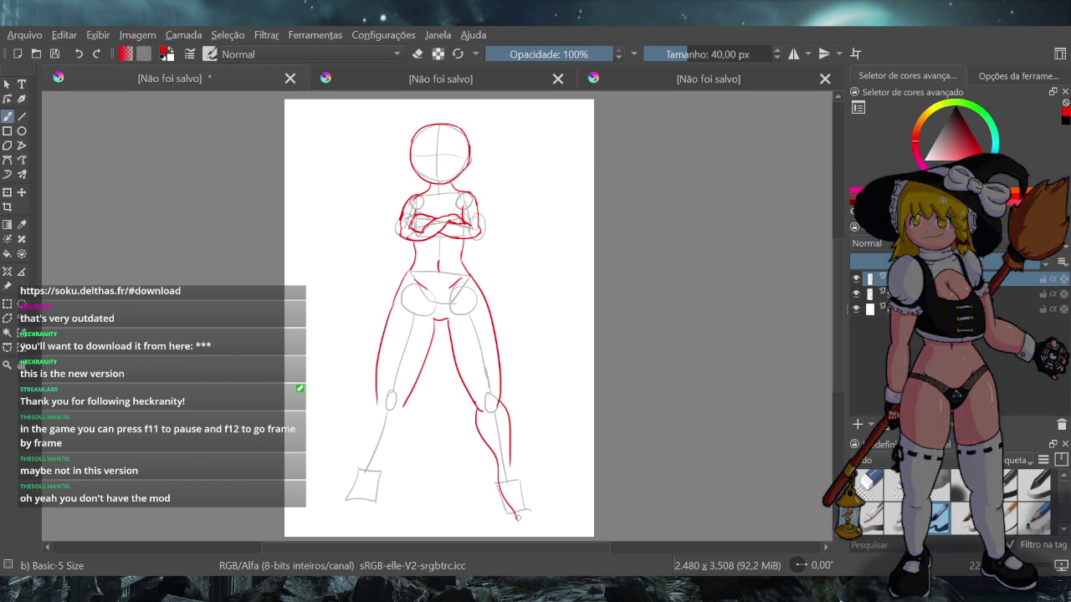
pyautogui.hotkey('ctrl', 'z')
pyautogui.moveTo(497, 463)
pyautogui.mouseDown()
pyautogui.moveTo(519, 517)
pyautogui.moveTo(520, 483)
pyautogui.moveTo(522, 506)
pyautogui.mouseUp()
pyautogui.hotkey('ctrl', 'z')
pyautogui.hotkey('ctrl', 'z')
pyautogui.moveTo(511, 470); pyautogui.dragTo(526, 510)
pyautogui.hotkey('ctrl', 'z')
pyautogui.moveTo(510, 467); pyautogui.dragTo(526, 508)
pyautogui.hotkey('ctrl', 'z')
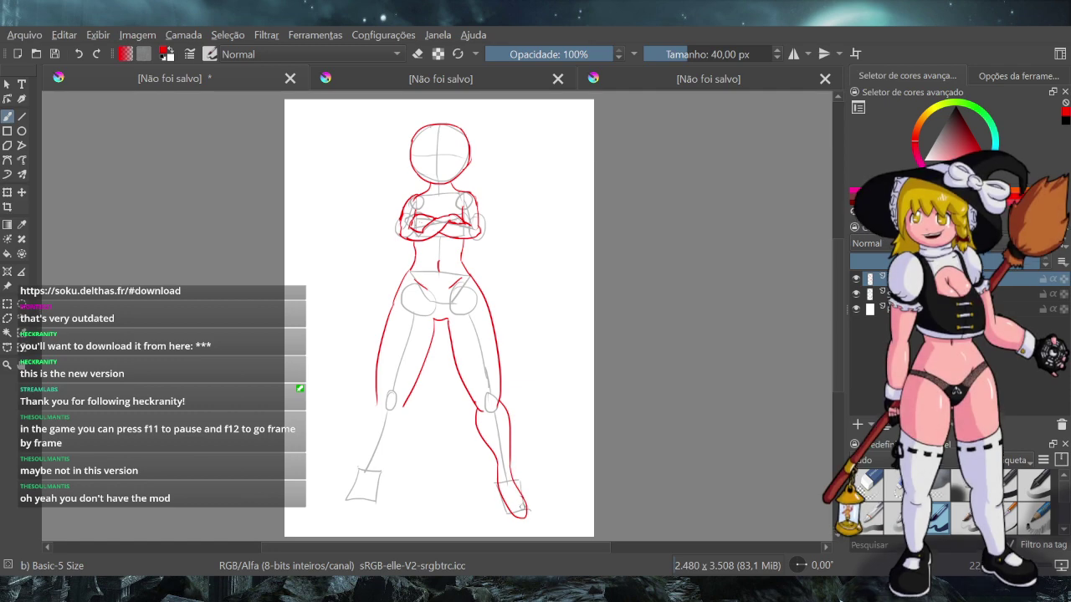
pyautogui.hotkey('ctrl', 'z')
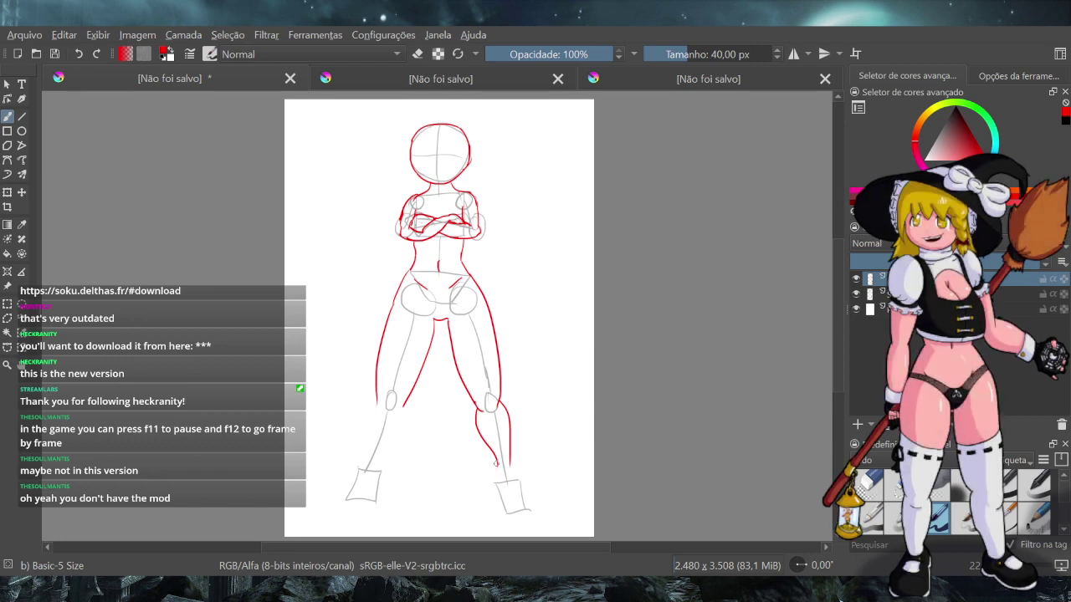
# Draw the right-hand foot in red around the boxed foot guide, joining both edges to the ankle
pyautogui.moveTo(495, 464); pyautogui.dragTo(498, 484)
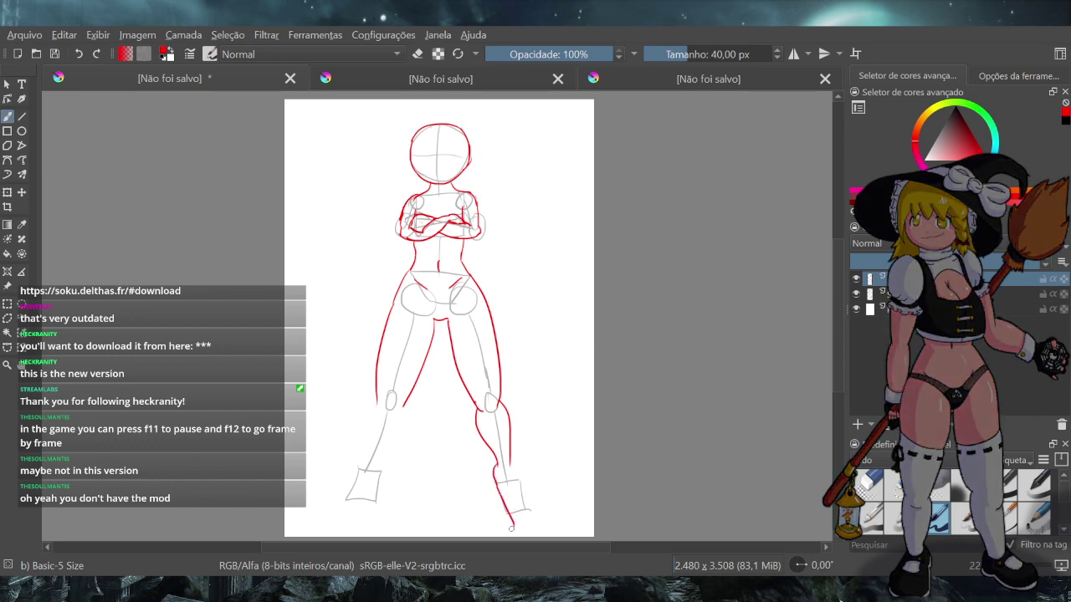
pyautogui.moveTo(496, 487); pyautogui.dragTo(515, 522)
pyautogui.hotkey('ctrl', 'z')
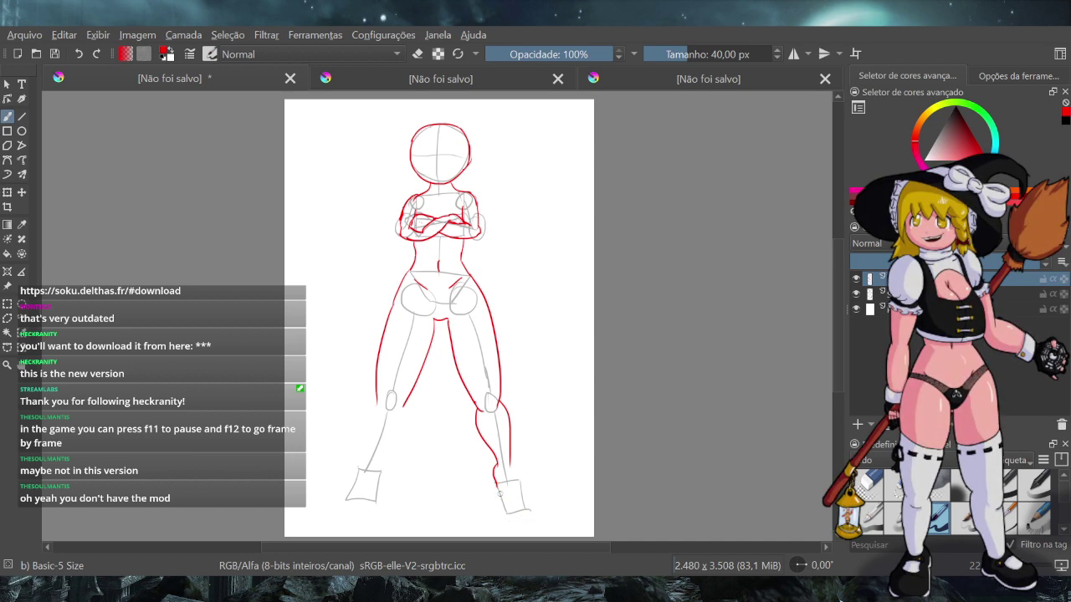
pyautogui.moveTo(496, 485)
pyautogui.mouseDown()
pyautogui.moveTo(516, 523)
pyautogui.moveTo(522, 496)
pyautogui.moveTo(518, 519)
pyautogui.moveTo(501, 498)
pyautogui.moveTo(516, 514)
pyautogui.mouseUp()
pyautogui.hotkey('ctrl', 'z')
pyautogui.hotkey('ctrl', 'z')
pyautogui.hotkey('ctrl', 'z')
pyautogui.hotkey('ctrl', 'z')
pyautogui.hotkey('ctrl', 'z')
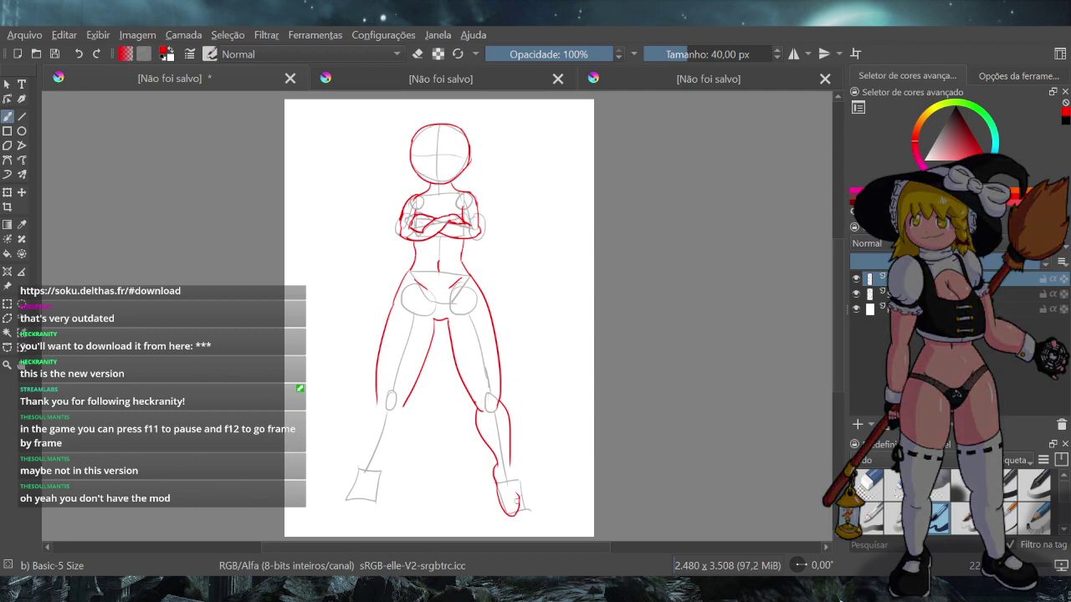
pyautogui.hotkey('ctrl', 'z')
pyautogui.hotkey('ctrl', 'z')
pyautogui.moveTo(515, 516); pyautogui.dragTo(510, 458)
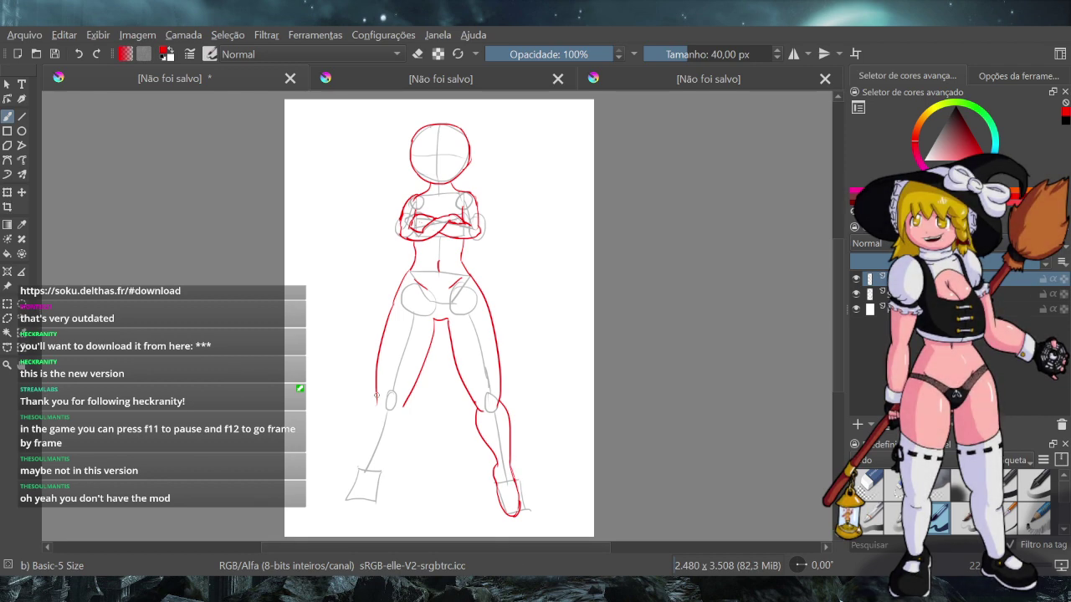
# Draw the inner calf curve of the left-hand lower leg in red, from the knee to just above the foot
pyautogui.moveTo(375, 404); pyautogui.dragTo(368, 462)
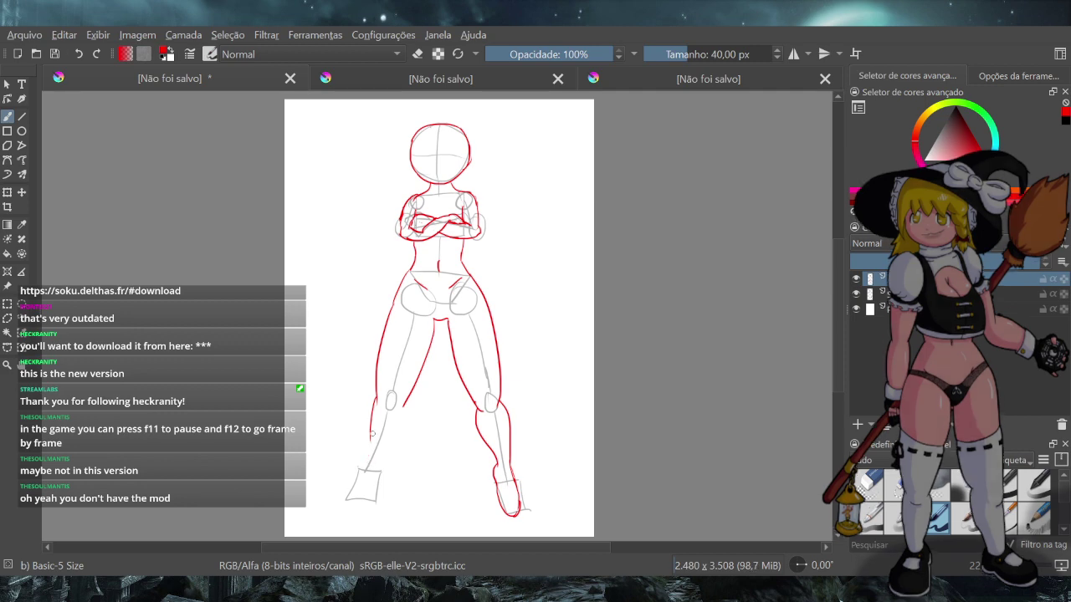
pyautogui.hotkey('ctrl', 'z')
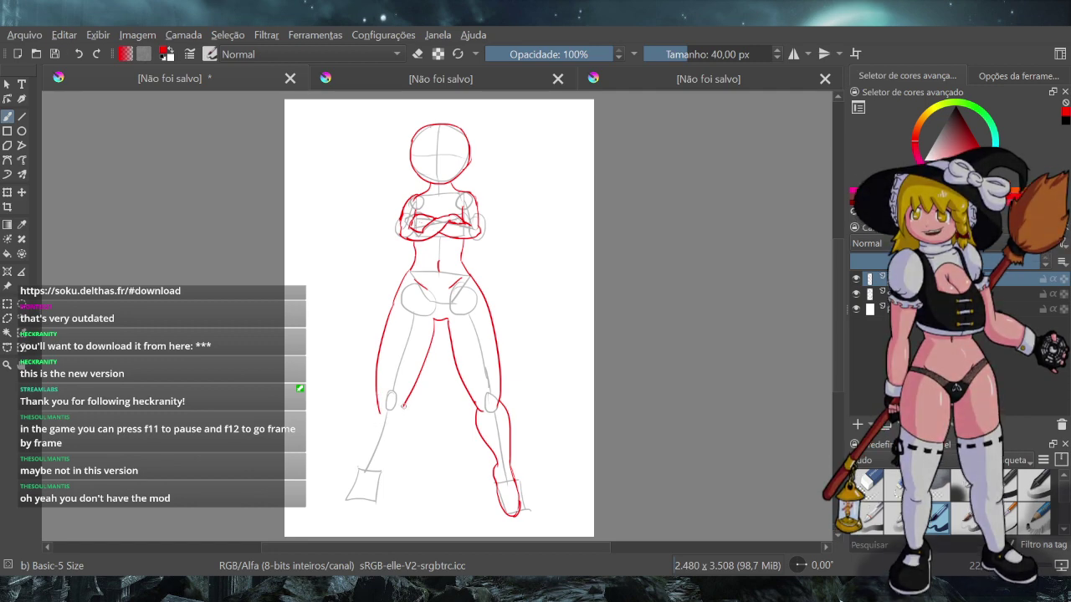
pyautogui.moveTo(403, 406); pyautogui.dragTo(387, 416)
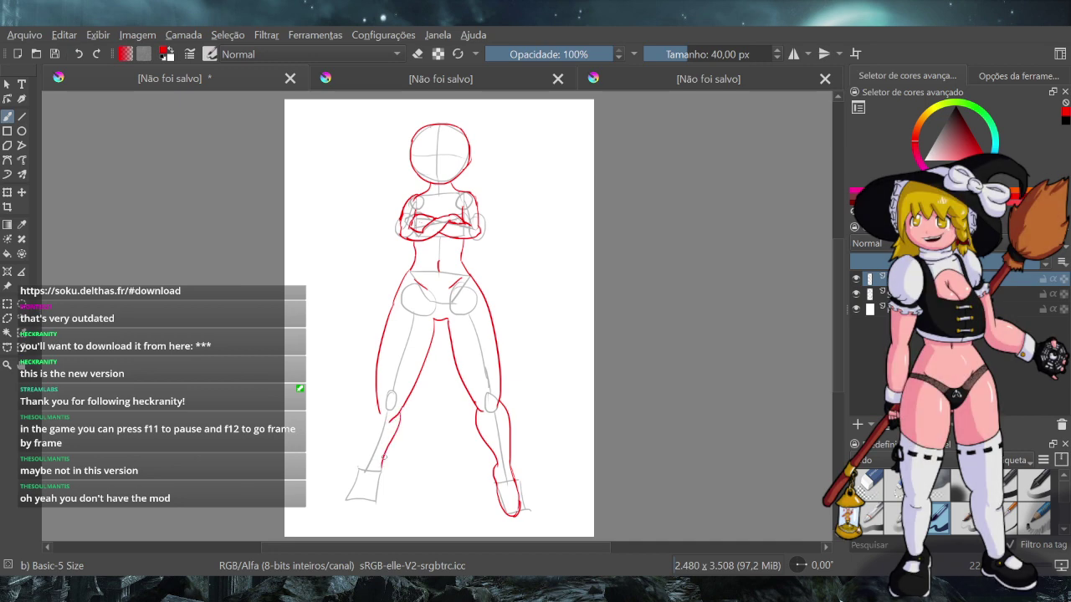
pyautogui.moveTo(396, 435); pyautogui.dragTo(377, 469)
pyautogui.hotkey('ctrl', 'z')
pyautogui.moveTo(400, 412); pyautogui.dragTo(376, 469)
# Draw the outer calf edge of the left-hand lower leg in red, from the knee to the ankle
pyautogui.moveTo(373, 404); pyautogui.dragTo(364, 449)
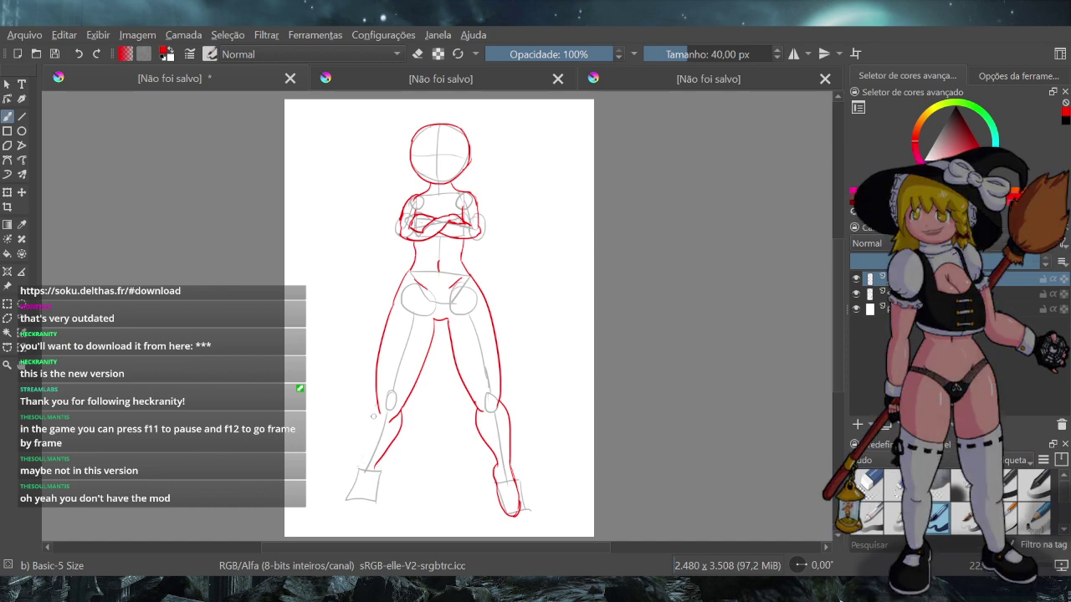
pyautogui.hotkey('ctrl', 'z')
pyautogui.moveTo(374, 408); pyautogui.dragTo(362, 467)
pyautogui.hotkey('ctrl', 'z')
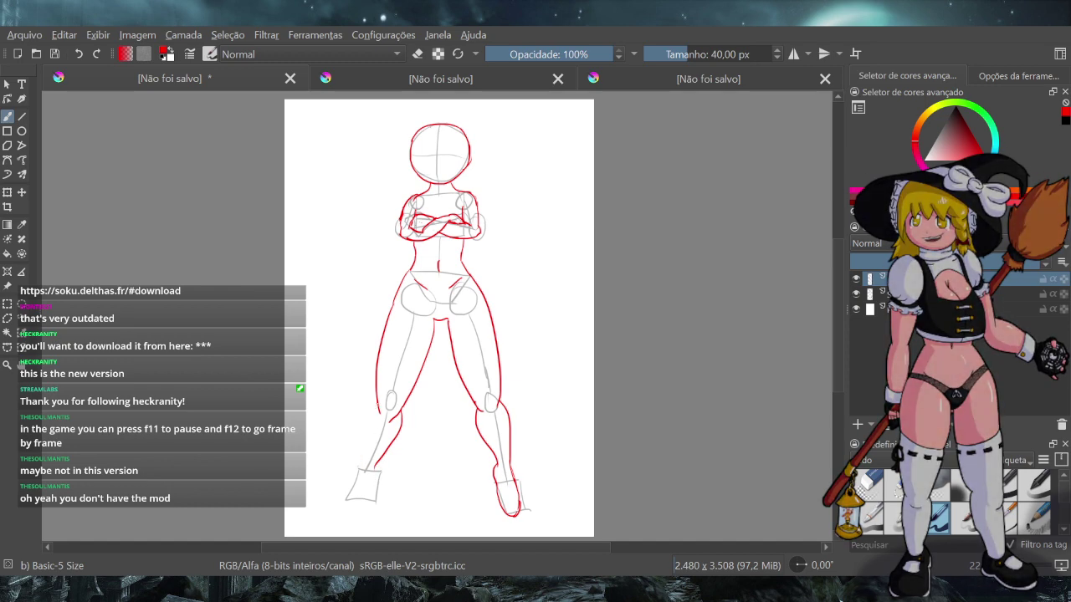
pyautogui.moveTo(374, 404); pyautogui.dragTo(362, 465)
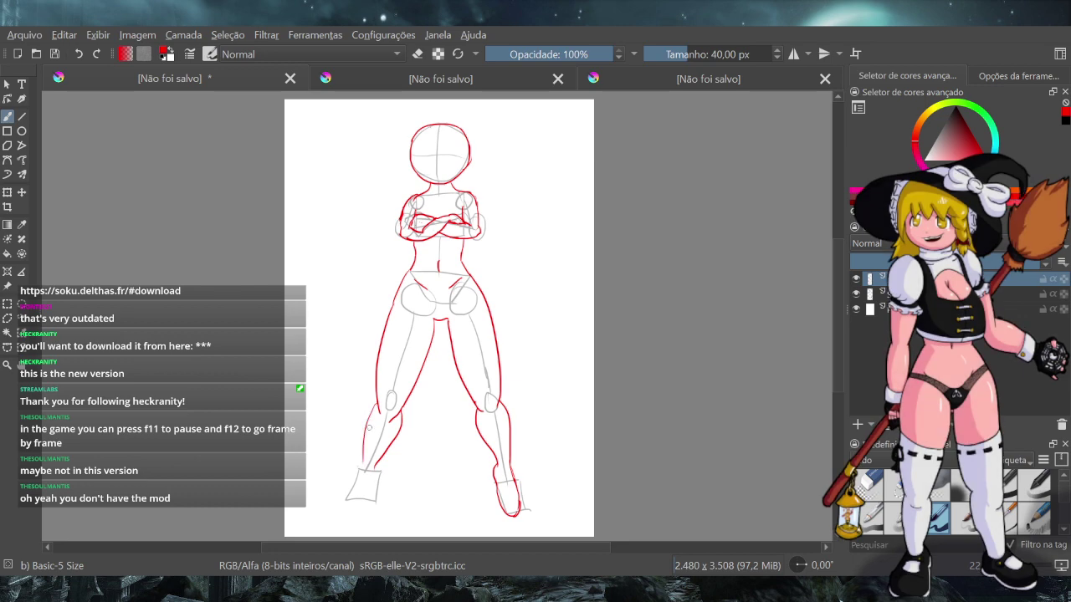
pyautogui.hotkey('ctrl', 'z')
pyautogui.moveTo(375, 403)
pyautogui.mouseDown()
pyautogui.moveTo(359, 470)
pyautogui.moveTo(376, 468)
pyautogui.moveTo(380, 500)
pyautogui.mouseUp()
pyautogui.hotkey('ctrl', 'z')
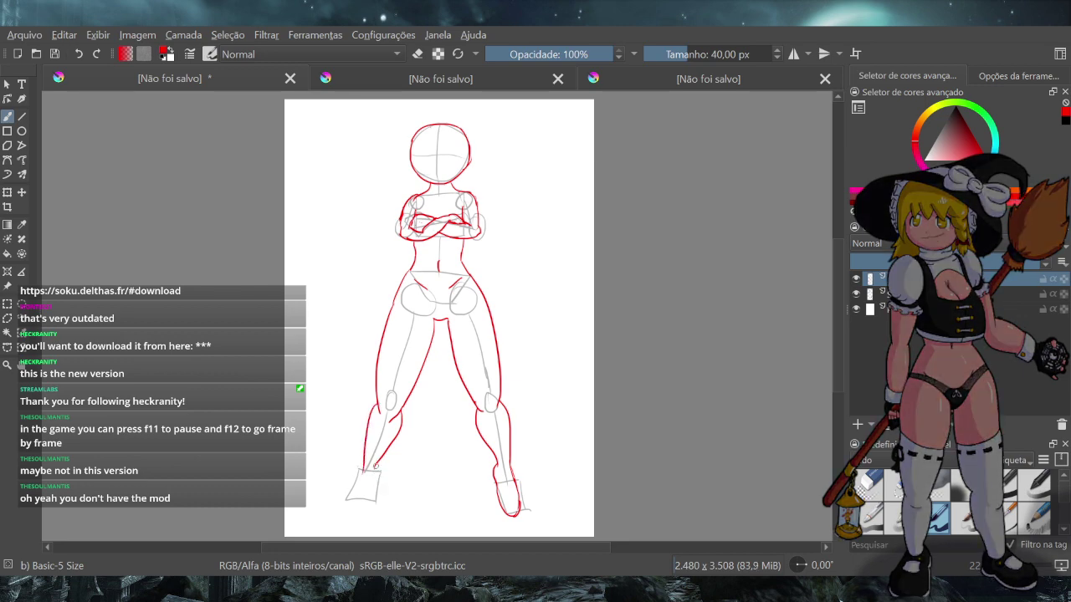
# Erase the excess line ends at the left-hand ankle, then return to painting
pyautogui.moveTo(377, 473); pyautogui.dragTo(358, 524)
pyautogui.hotkey('ctrl', 'z')
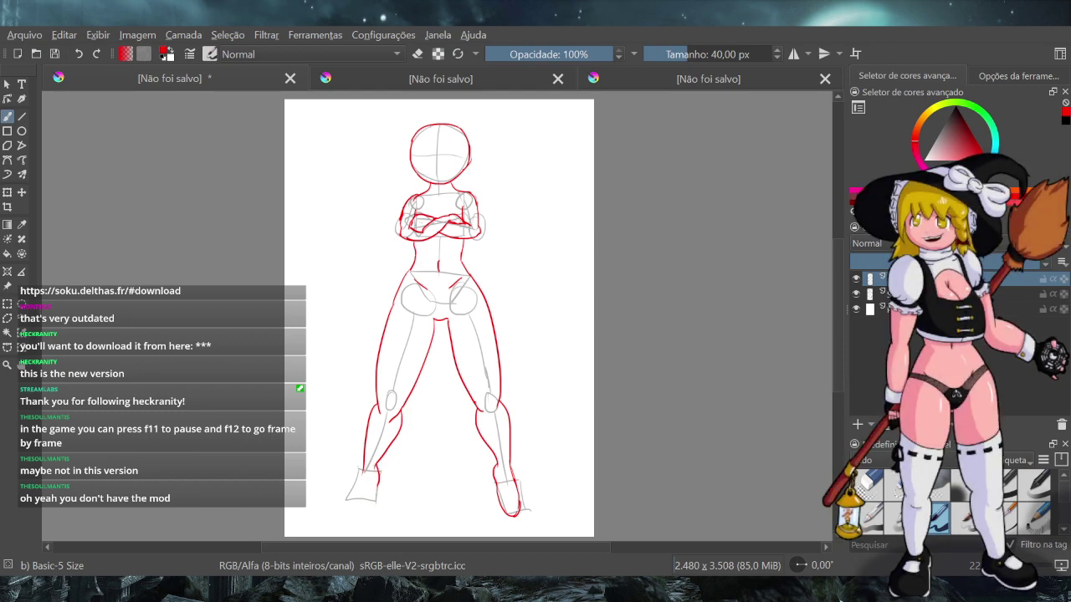
pyautogui.click(418, 53)
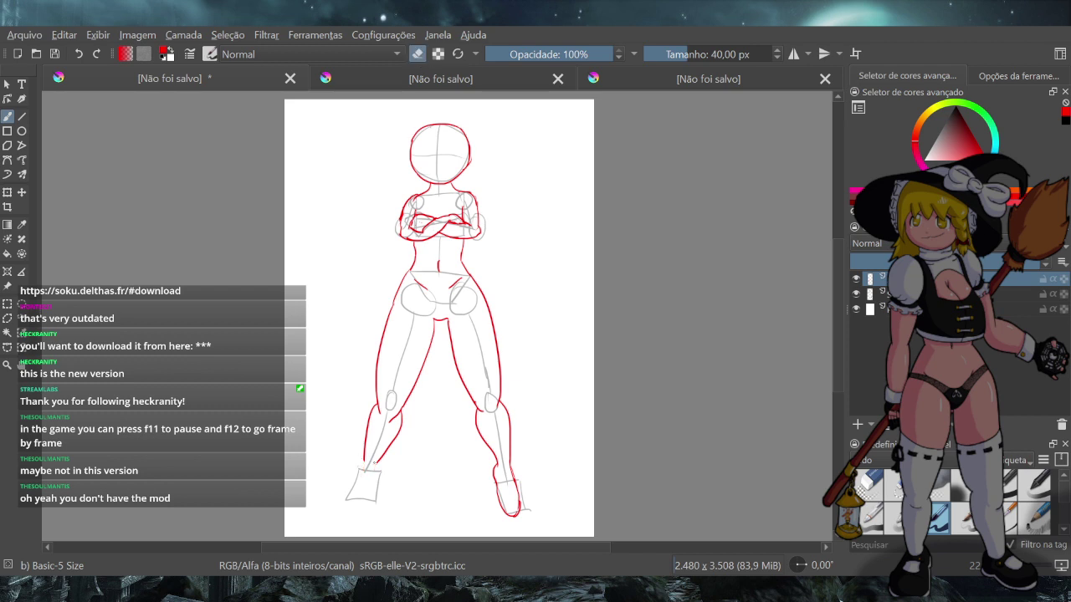
pyautogui.click(417, 53)
# Draw the left-hand foot in red around its boxed guide, from the outer ankle around the toe to the inner ankle
pyautogui.hotkey('ctrl', 'z')
pyautogui.moveTo(364, 461); pyautogui.dragTo(350, 500)
pyautogui.hotkey('ctrl', 'z')
pyautogui.moveTo(364, 462); pyautogui.dragTo(351, 499)
pyautogui.hotkey('ctrl', 'z')
pyautogui.moveTo(362, 460); pyautogui.dragTo(361, 481)
pyautogui.moveTo(366, 504); pyautogui.dragTo(376, 476)
pyautogui.hotkey('ctrl', 'z')
pyautogui.hotkey('ctrl', 'z')
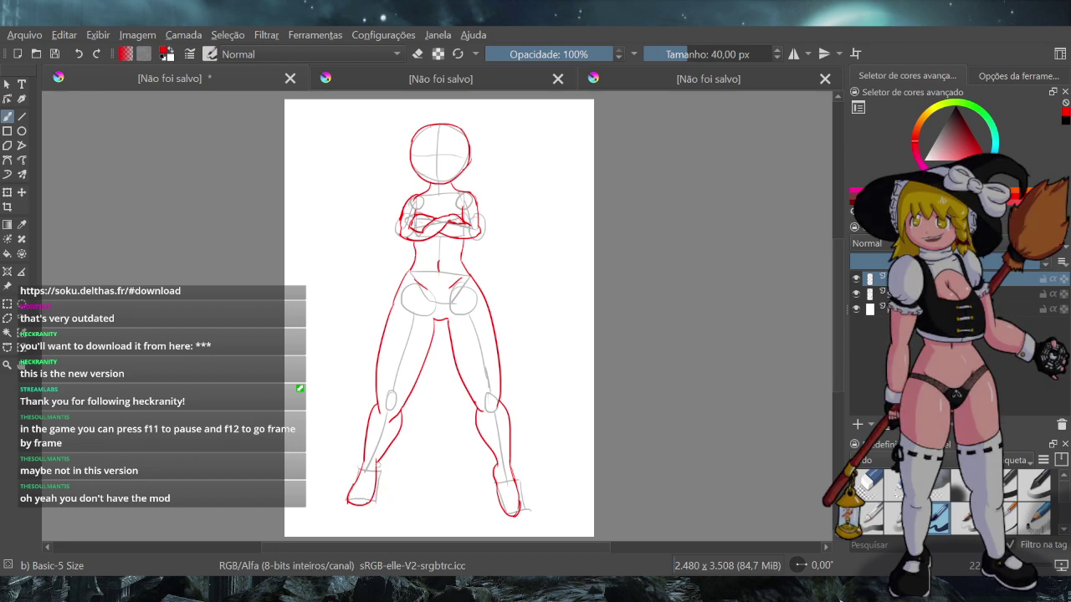
pyautogui.moveTo(380, 462); pyautogui.dragTo(372, 501)
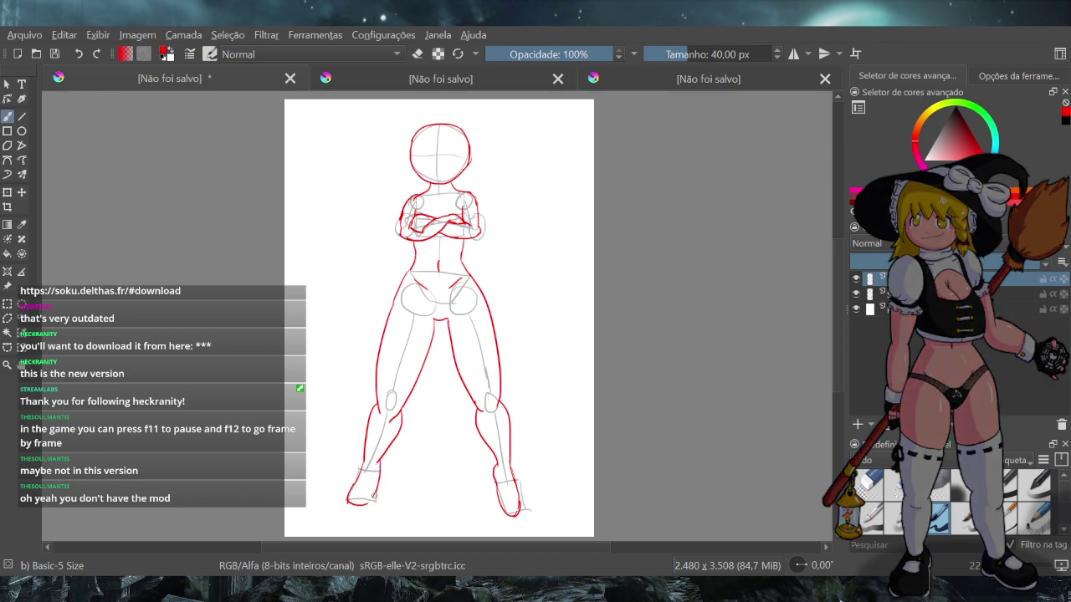
pyautogui.hotkey('ctrl', 'z')
pyautogui.moveTo(378, 464); pyautogui.dragTo(369, 502)
# Try large rounded contours over the chest and crossed arms, and a new left-hand shoulder line
pyautogui.moveTo(416, 212)
pyautogui.mouseDown()
pyautogui.moveTo(398, 238)
pyautogui.moveTo(436, 237)
pyautogui.moveTo(435, 215)
pyautogui.moveTo(488, 258)
pyautogui.moveTo(430, 253)
pyautogui.mouseUp()
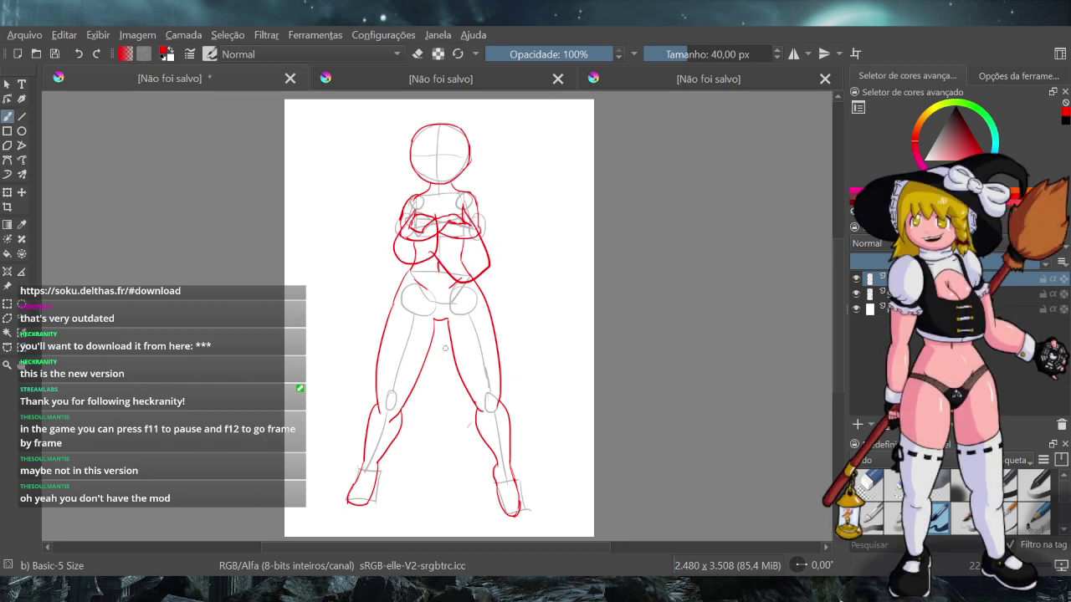
pyautogui.hotkey('ctrl', 'z')
pyautogui.hotkey('ctrl', 'z')
pyautogui.hotkey('ctrl', 'z')
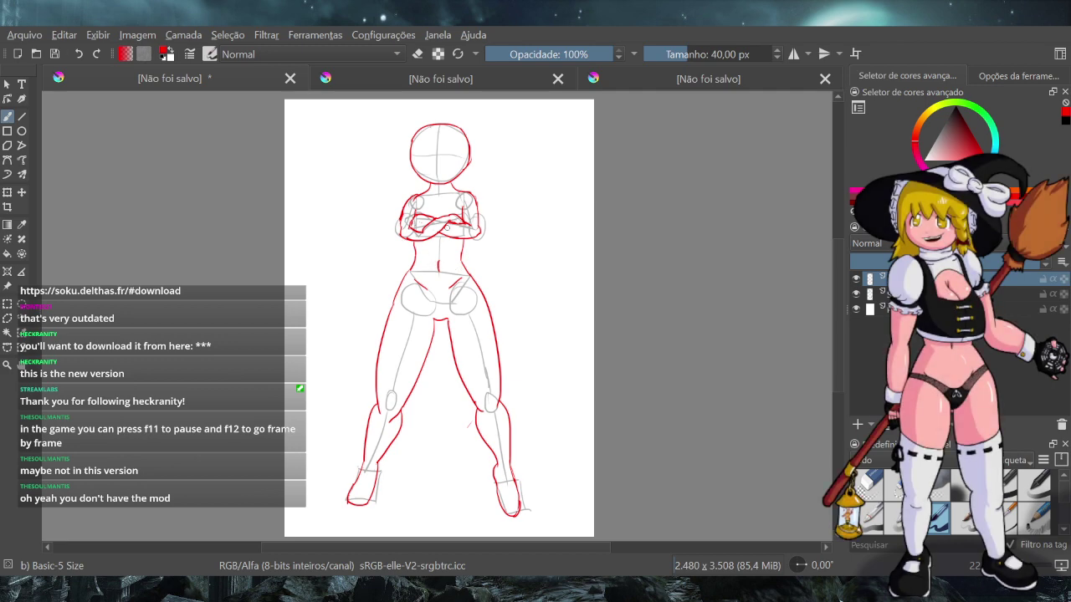
pyautogui.moveTo(405, 175); pyautogui.dragTo(392, 231)
pyautogui.hotkey('ctrl', 'z')
# Erase the outer outline of the left-hand arm with a 120 px eraser, then return to painting
pyautogui.click(417, 54)
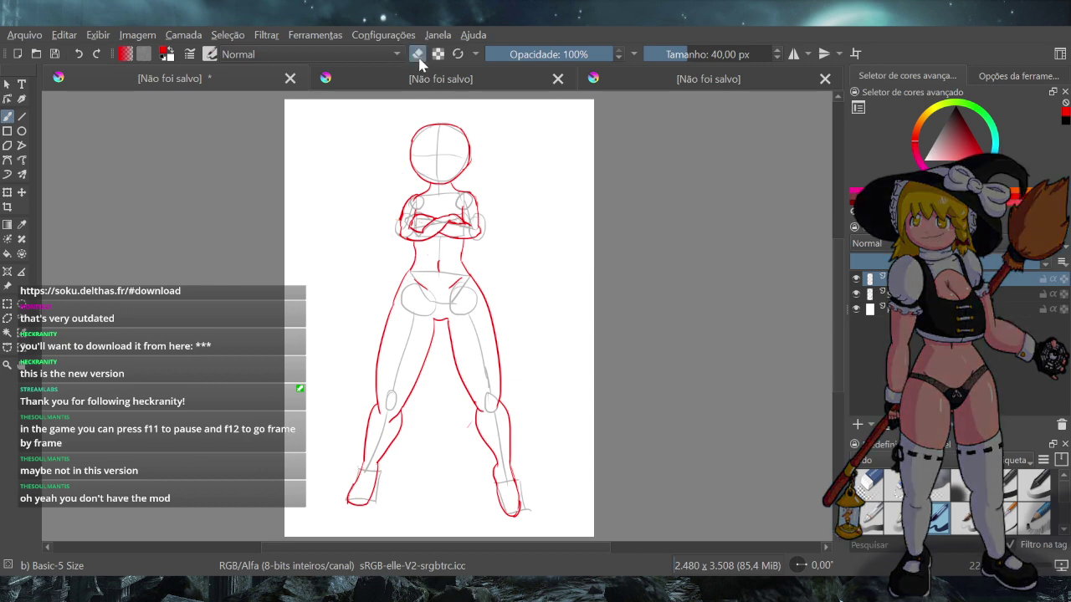
pyautogui.moveTo(713, 54); pyautogui.dragTo(698, 60)
pyautogui.click(699, 61)
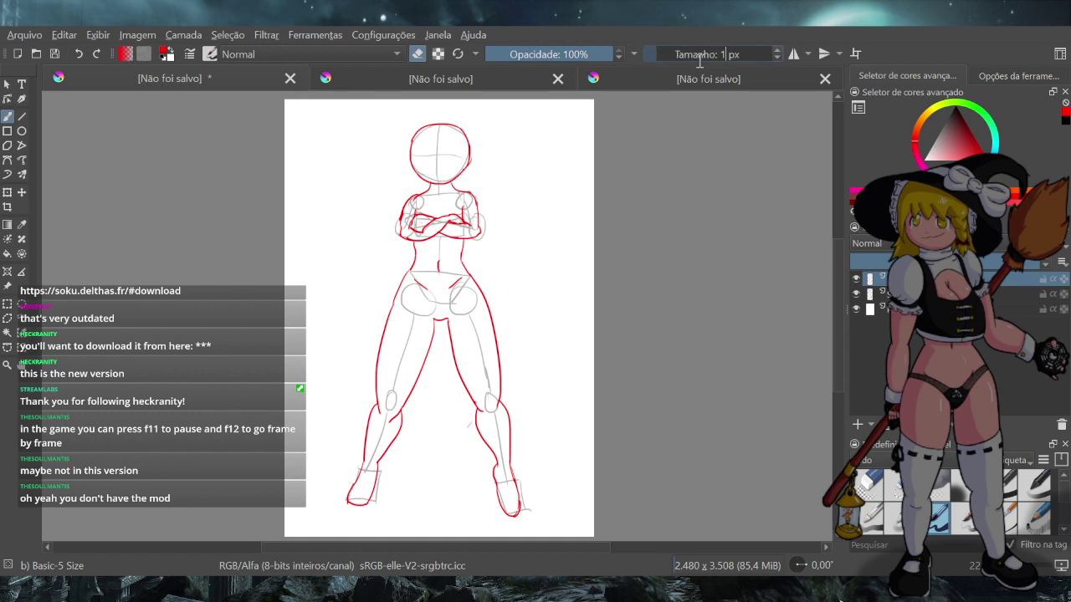
pyautogui.write('120')
pyautogui.press('Return')
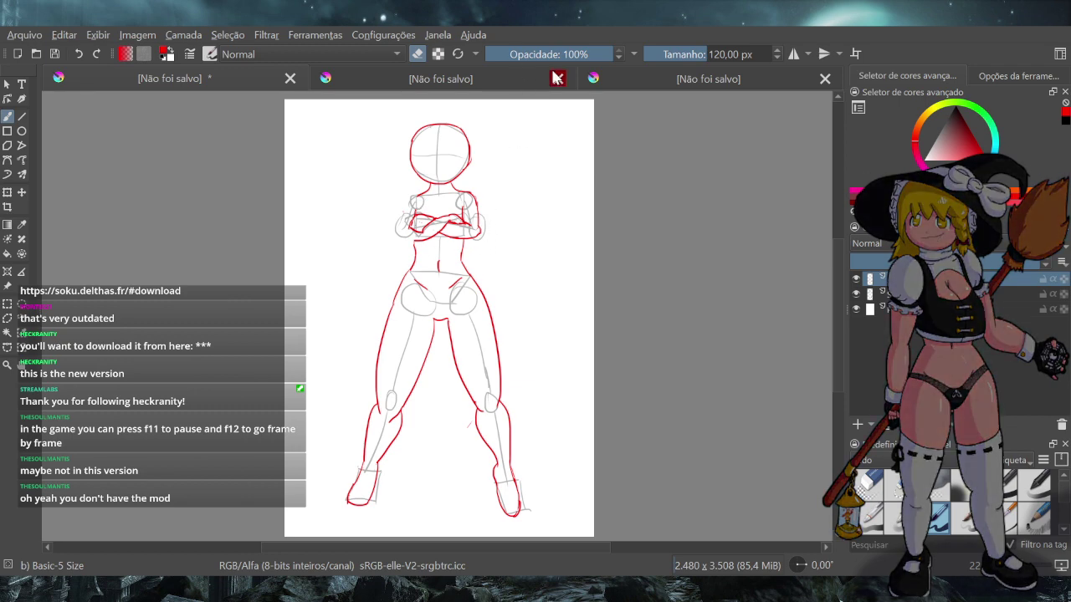
pyautogui.press('e')
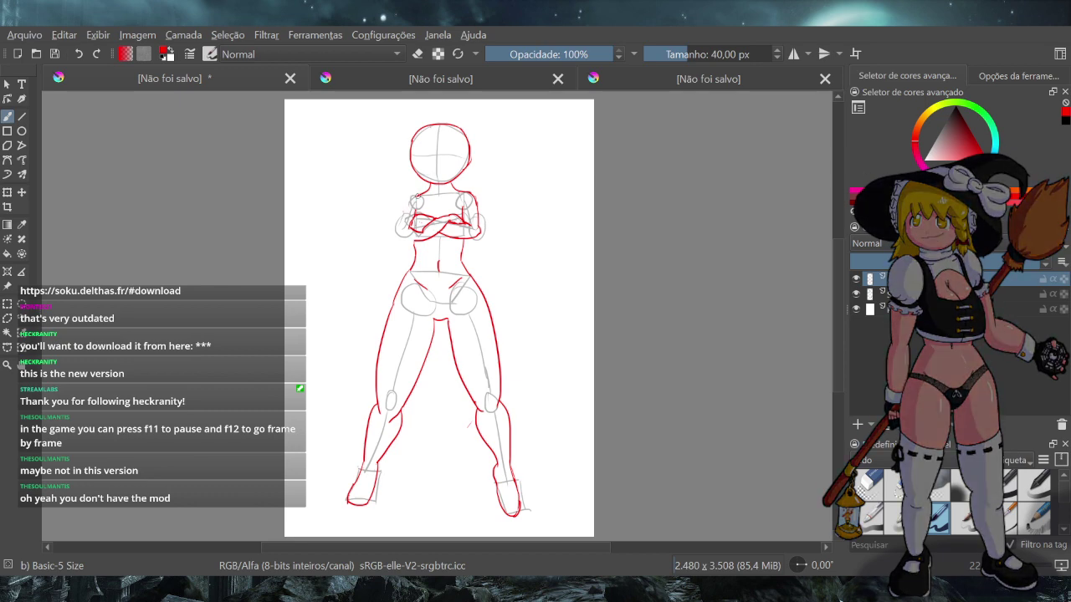
# Redraw the left-hand arm's outer edge and elbow in red, joining them to the crossed forearm
pyautogui.moveTo(404, 200); pyautogui.dragTo(398, 239)
pyautogui.hotkey('ctrl', 'z')
pyautogui.moveTo(402, 236); pyautogui.dragTo(424, 242)
pyautogui.hotkey('ctrl', 'z')
pyautogui.hotkey('ctrl', 'z')
pyautogui.moveTo(436, 220); pyautogui.dragTo(405, 237)
pyautogui.hotkey('ctrl', 'z')
# Erase the shoulder lines beside the neck and redraw the left-hand shoulder curve in red down to the upper arm
pyautogui.click(418, 55)
pyautogui.moveTo(420, 198); pyautogui.dragTo(423, 192)
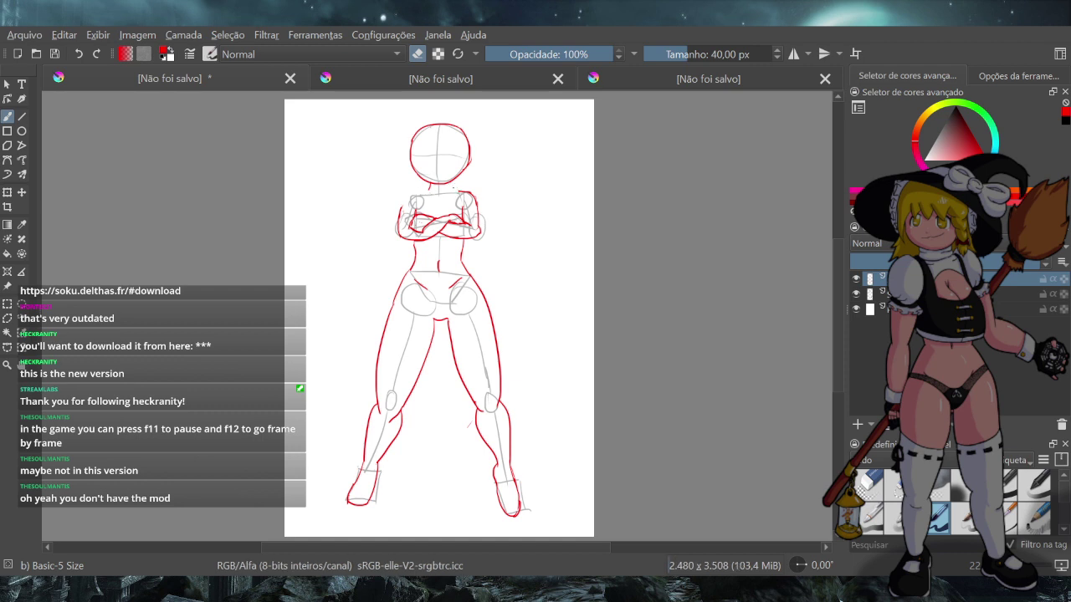
pyautogui.click(419, 54)
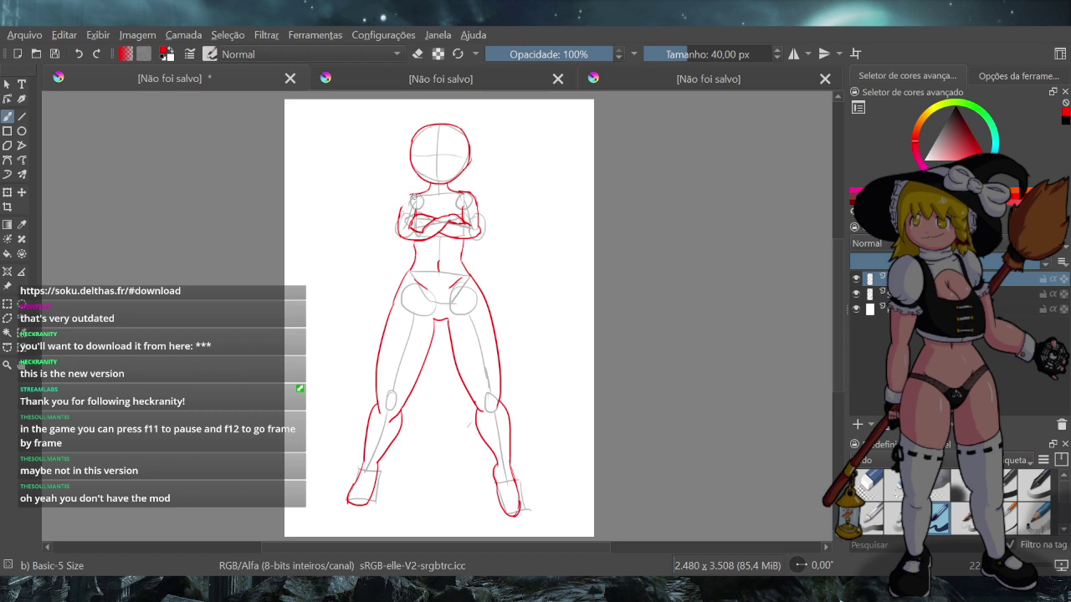
pyautogui.moveTo(412, 196); pyautogui.dragTo(398, 219)
pyautogui.hotkey('ctrl', 'z')
pyautogui.hotkey('ctrl', 'z')
pyautogui.hotkey('ctrl', 'z')
pyautogui.hotkey('ctrl', 'z')
pyautogui.hotkey('ctrl', 'z')
# Lower the opacity of the red body outline layer and save the drawing as Cirno 2024.kra
pyautogui.click(935, 261)
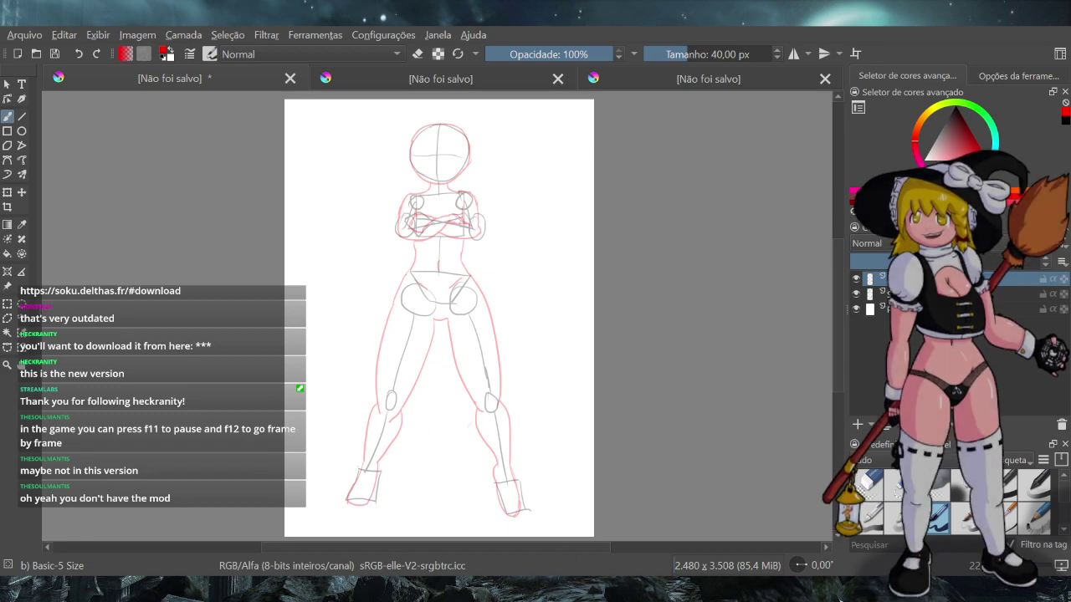
pyautogui.click(323, 409)
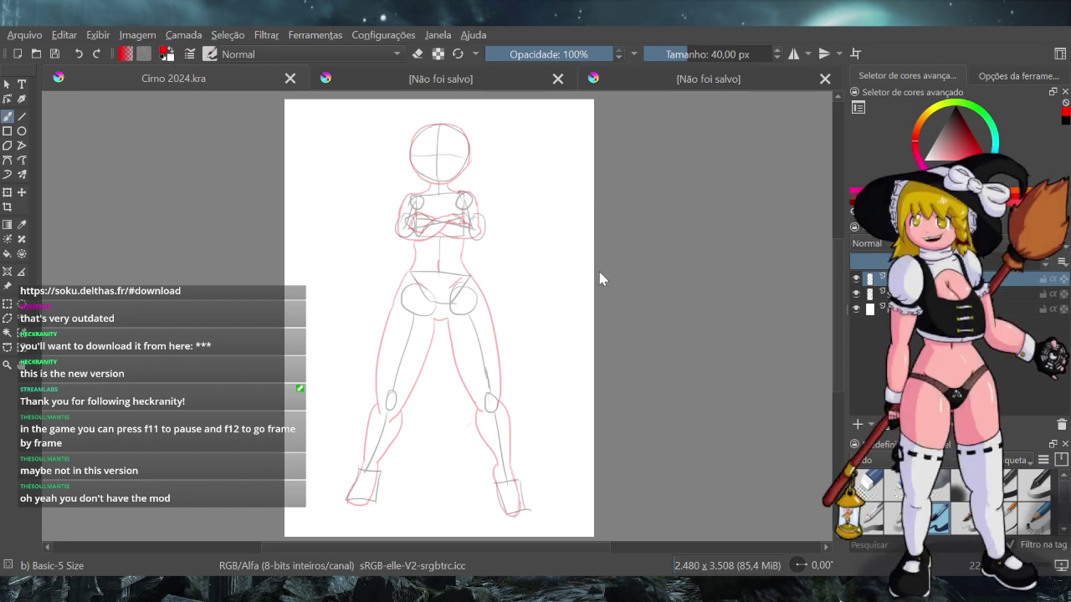
# Choose blue as the painting colour and add a new paint layer named Clothing above the body outline
pyautogui.click(974, 176)
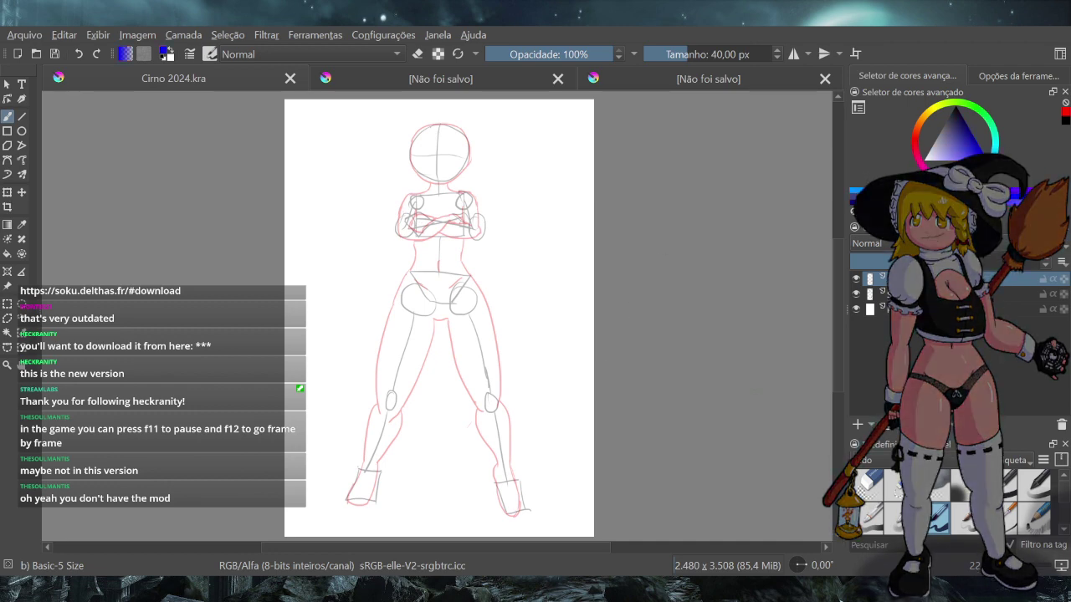
pyautogui.click(857, 425)
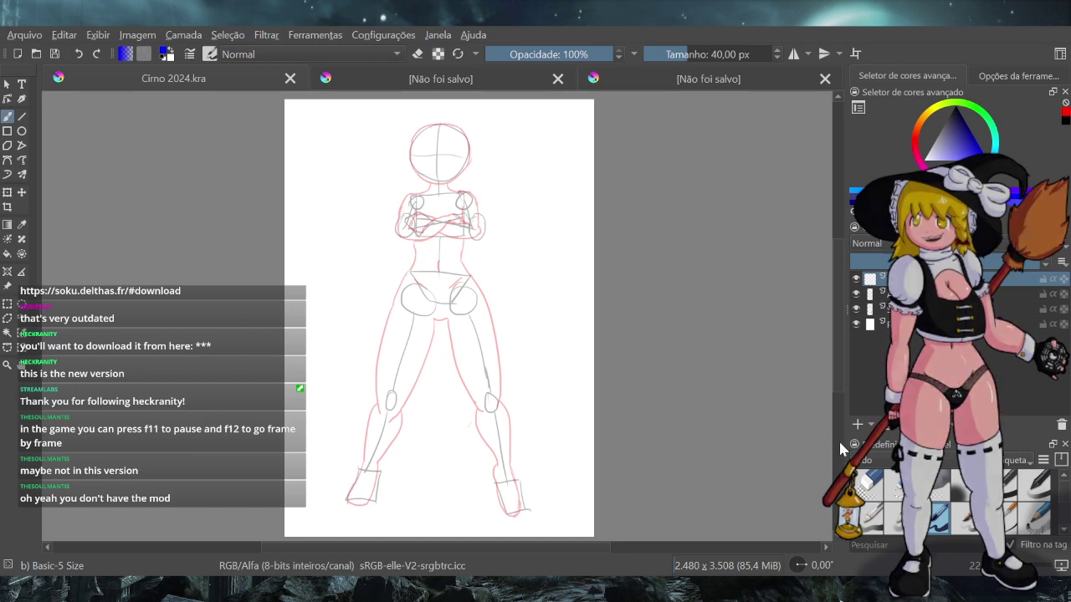
pyautogui.doubleClick(912, 279)
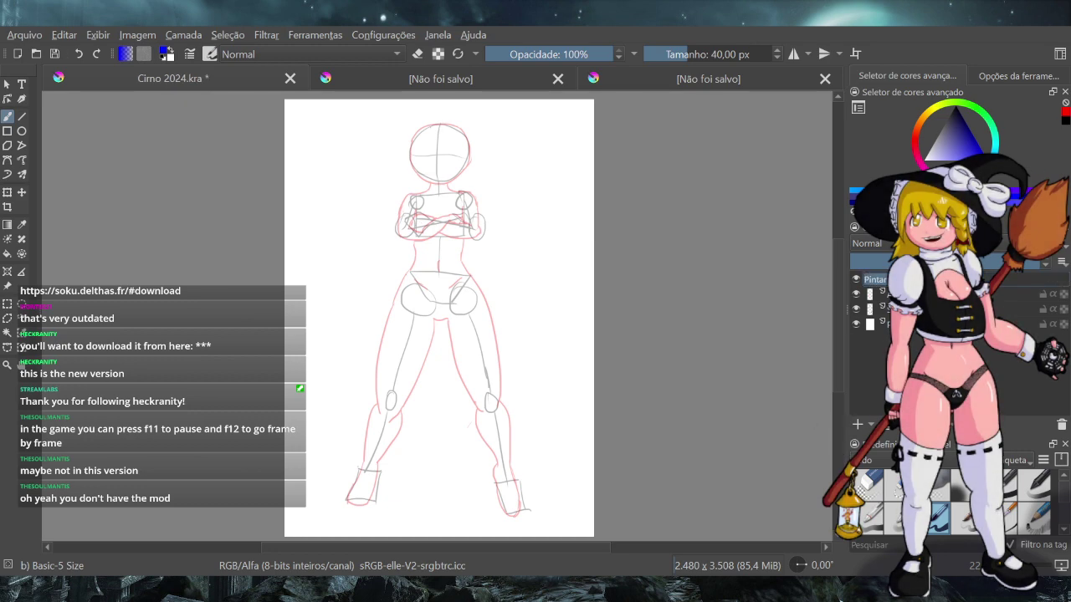
pyautogui.write('Clothing')
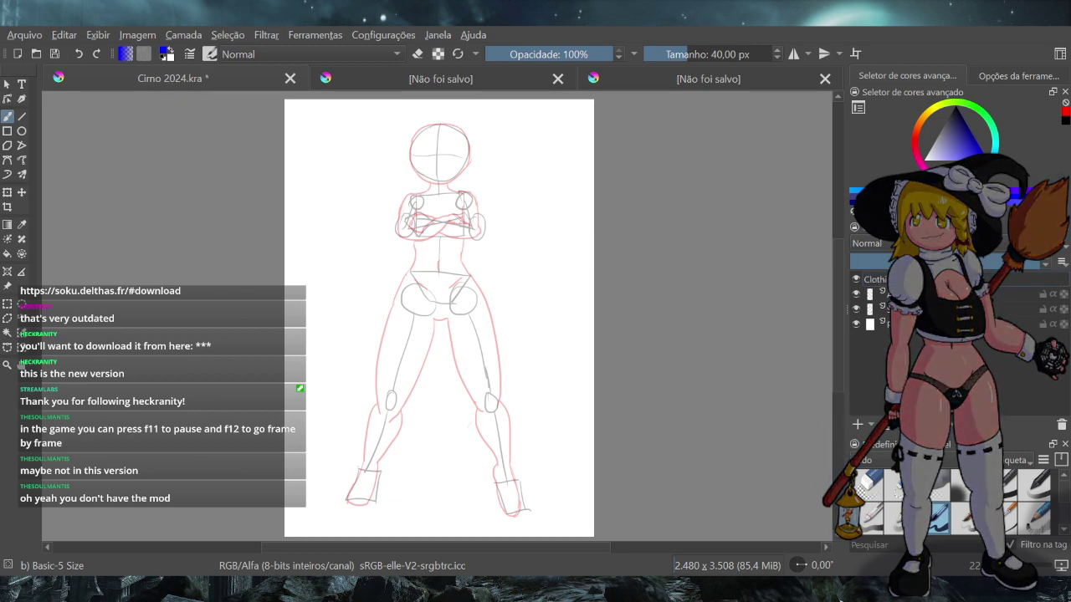
pyautogui.press('Return')
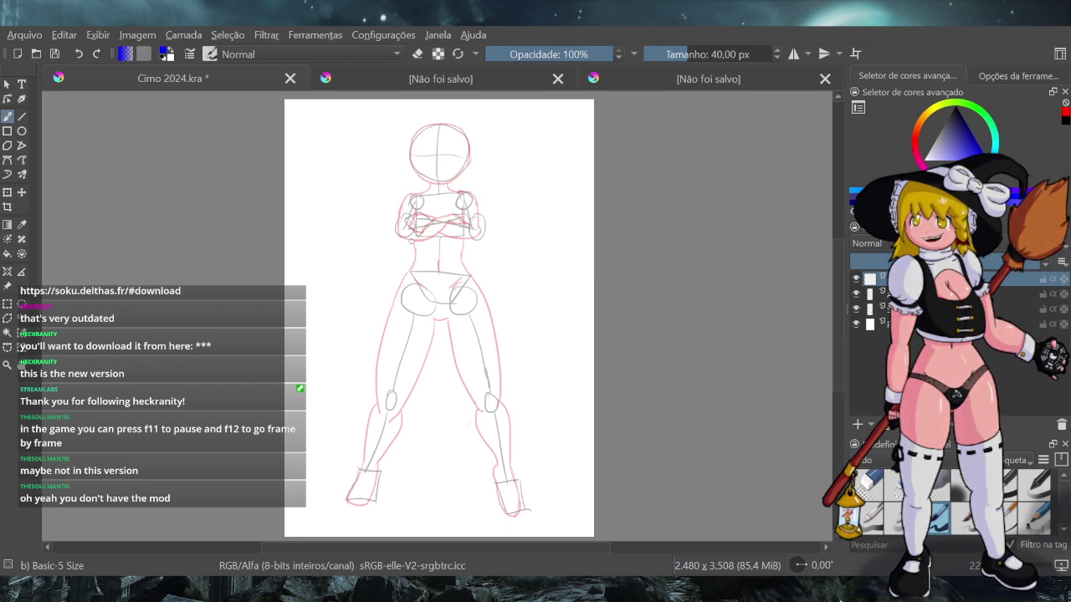
pyautogui.moveTo(420, 201)
pyautogui.mouseDown()
pyautogui.moveTo(445, 214)
pyautogui.moveTo(453, 201)
pyautogui.moveTo(428, 206)
pyautogui.moveTo(463, 215)
pyautogui.mouseUp()
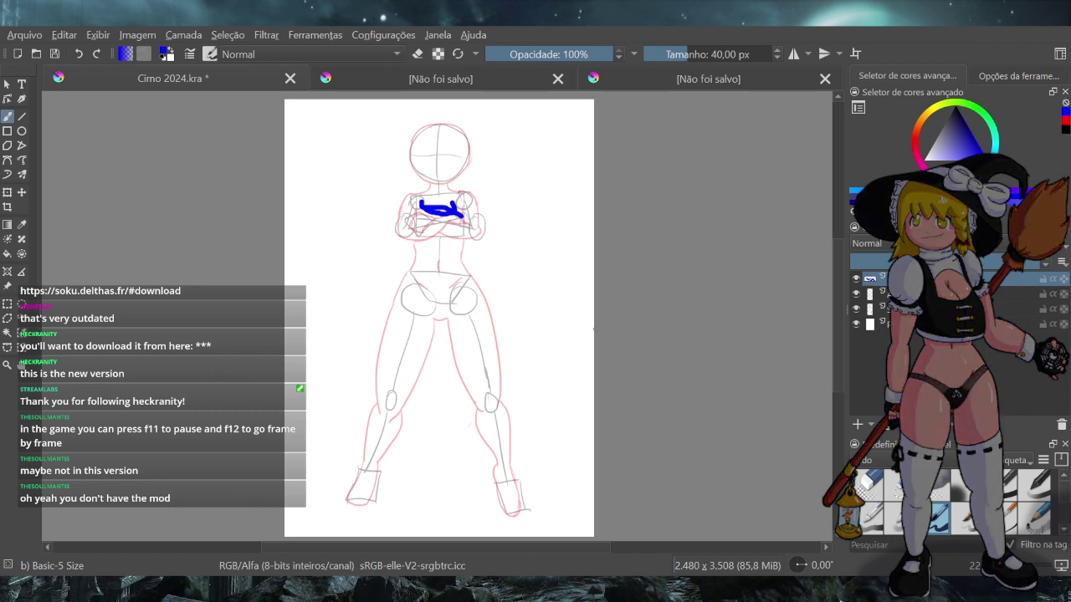
pyautogui.hotkey('ctrl', 'z')
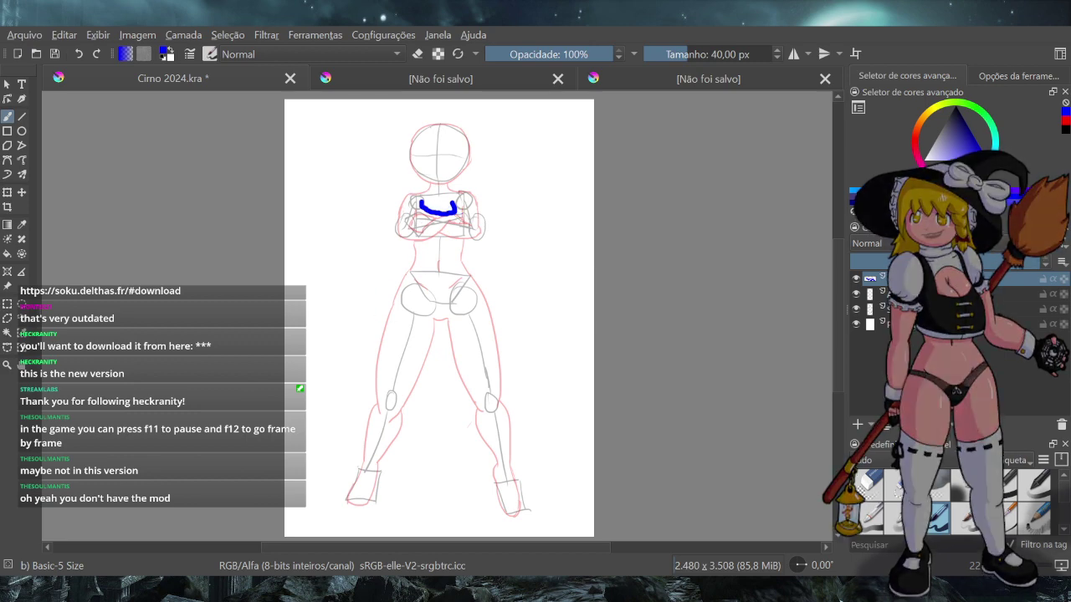
pyautogui.hotkey('ctrl', 'z')
pyautogui.hotkey('ctrl', 'z')
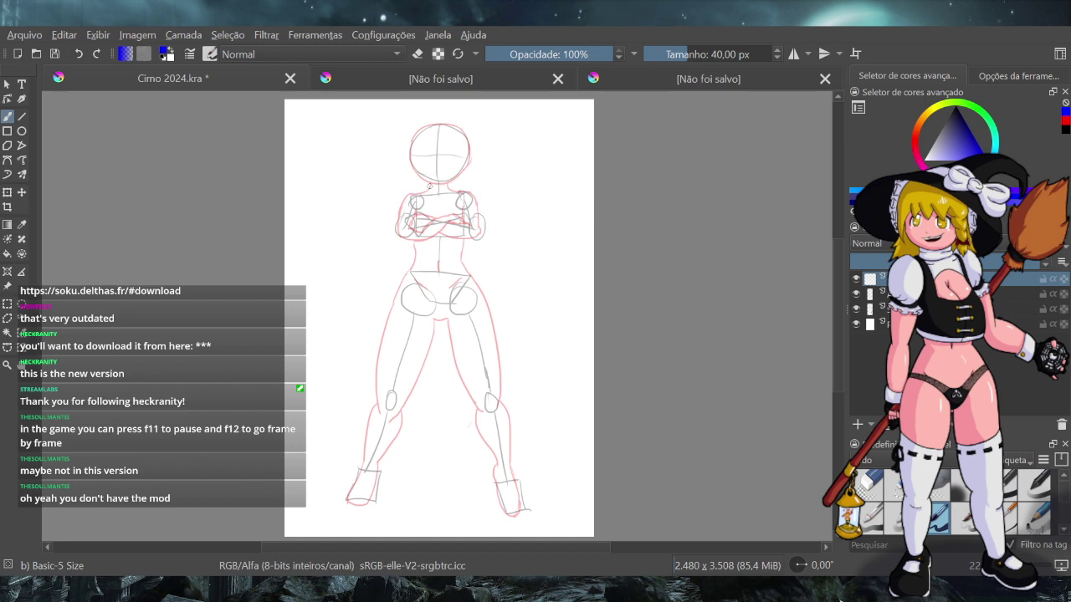
pyautogui.moveTo(428, 183); pyautogui.dragTo(428, 189)
pyautogui.hotkey('ctrl', 'z')
pyautogui.hotkey('ctrl', 'z')
pyautogui.hotkey('ctrl', 'z')
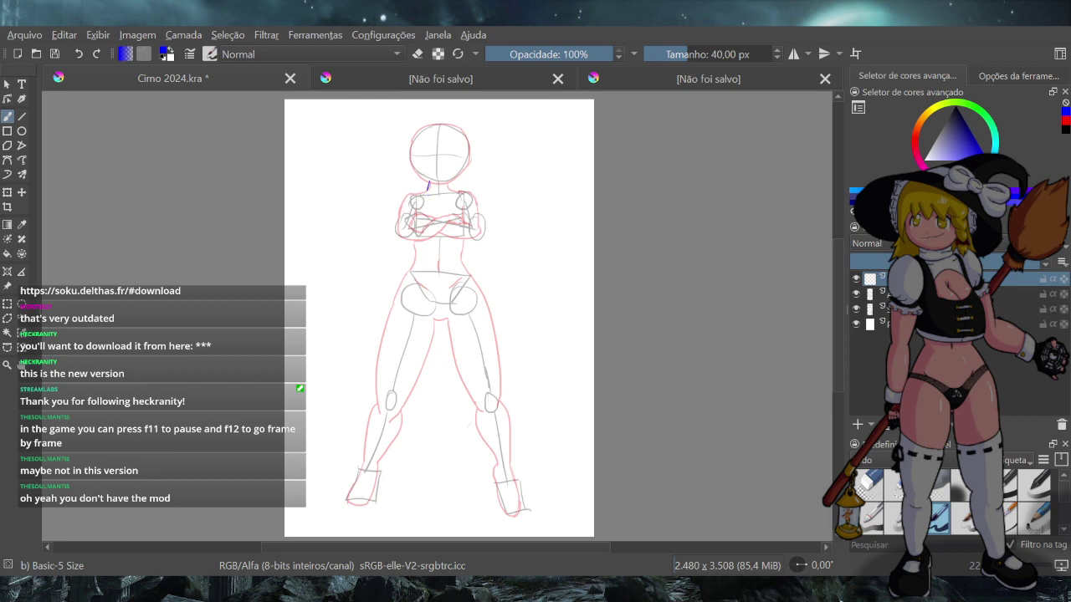
# Check both sprite reference images for Cirno's outfit and return to the Cirno 2024.kra drawing
pyautogui.click(439, 84)
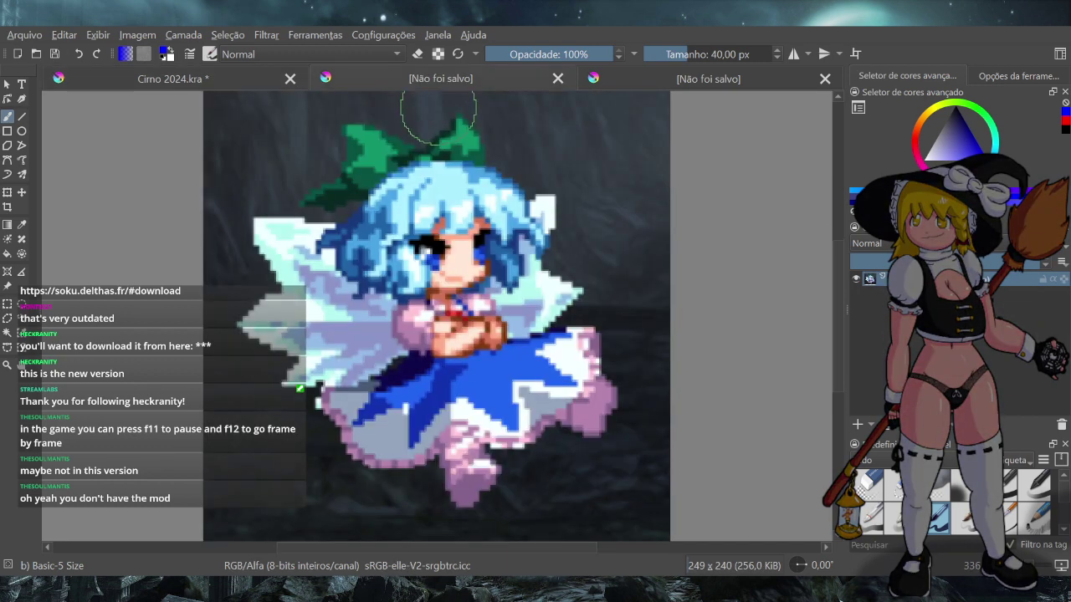
pyautogui.click(639, 73)
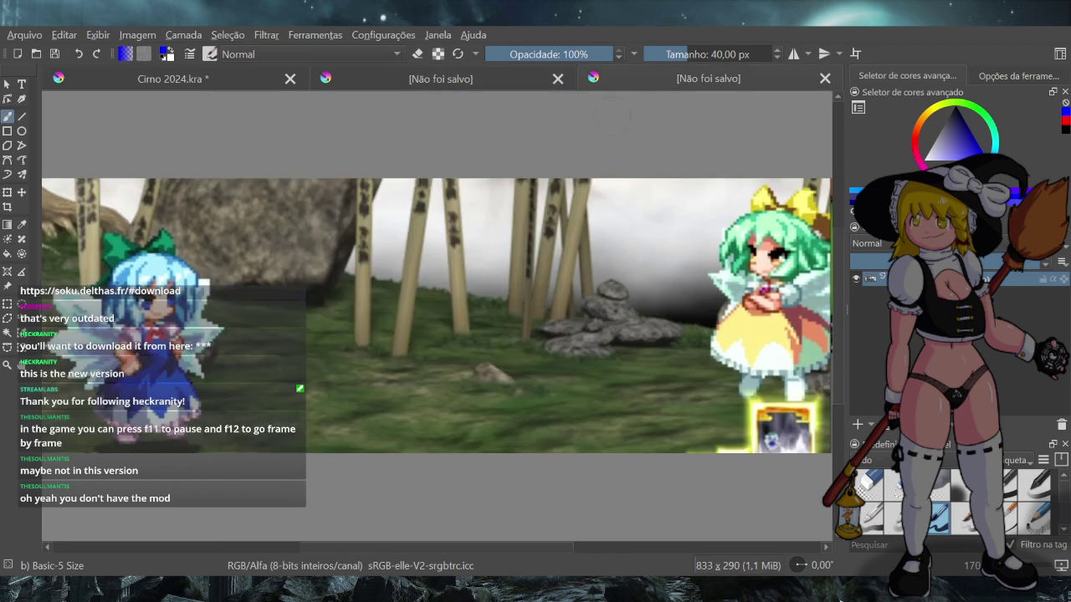
pyautogui.click(217, 84)
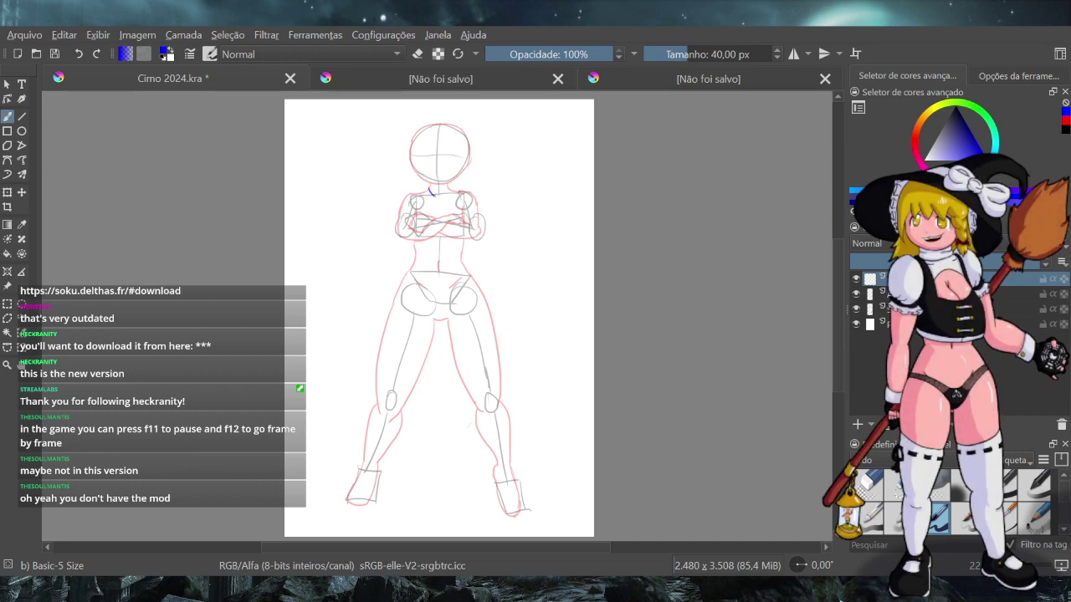
pyautogui.hotkey('ctrl', 'z')
pyautogui.moveTo(430, 188); pyautogui.dragTo(442, 195)
pyautogui.hotkey('ctrl', 'z')
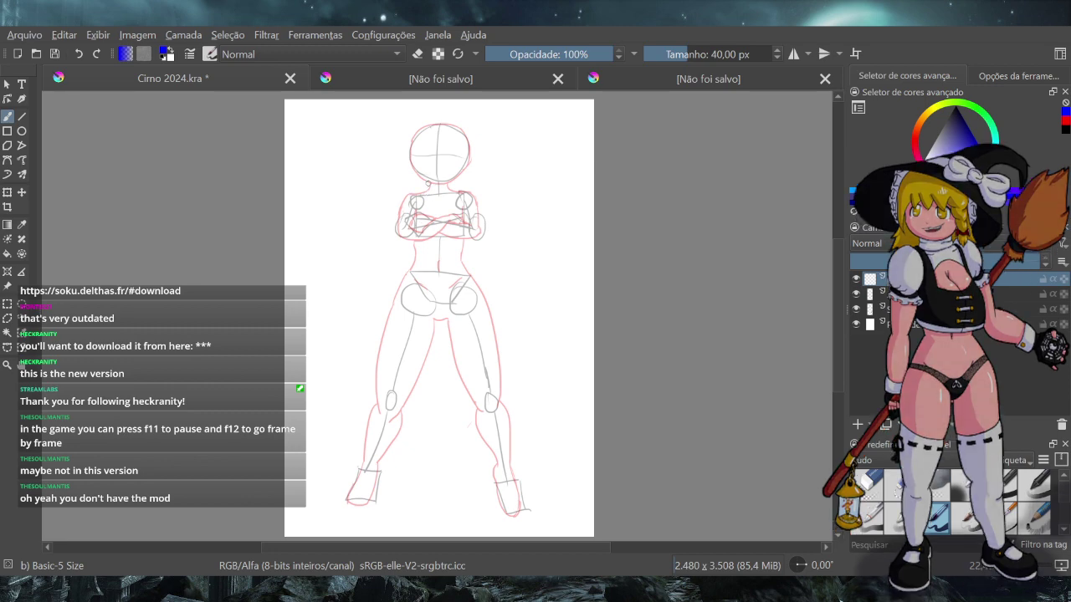
pyautogui.moveTo(428, 185)
pyautogui.mouseDown()
pyautogui.moveTo(446, 188)
pyautogui.moveTo(443, 199)
pyautogui.moveTo(452, 192)
pyautogui.mouseUp()
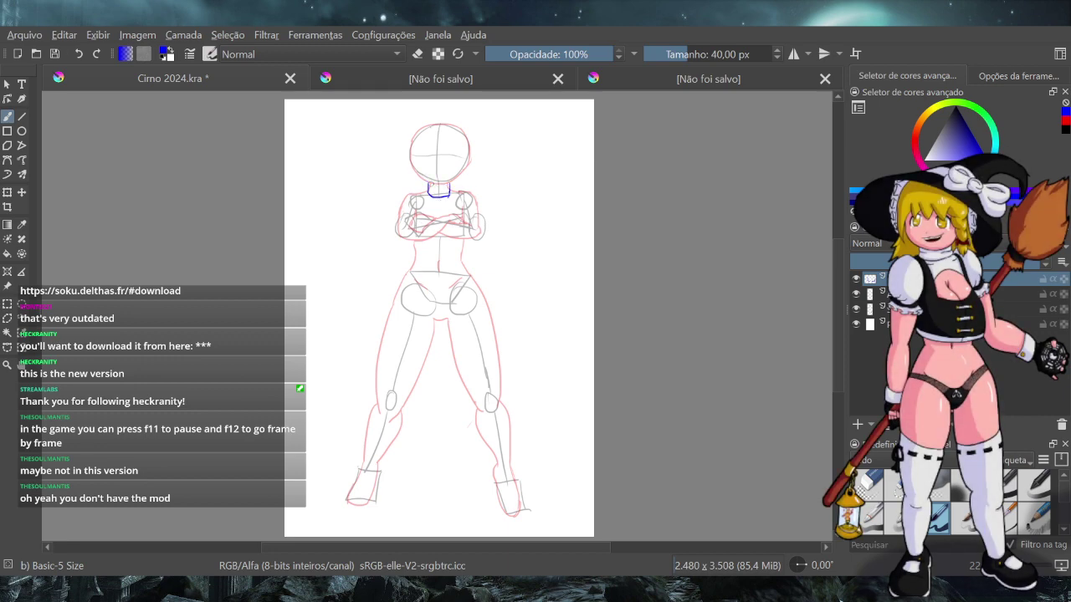
pyautogui.moveTo(428, 187)
pyautogui.mouseDown()
pyautogui.moveTo(411, 202)
pyautogui.moveTo(450, 212)
pyautogui.moveTo(435, 218)
pyautogui.mouseUp()
pyautogui.hotkey('ctrl', 'z')
pyautogui.hotkey('ctrl', 'z')
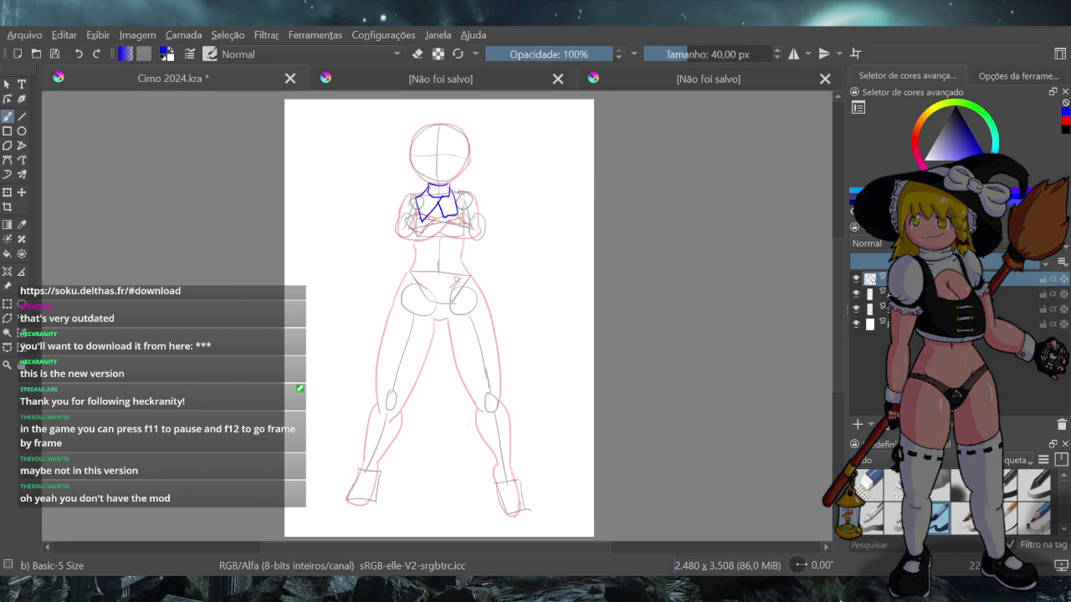
pyautogui.hotkey('ctrl', 'z')
pyautogui.hotkey('ctrl', 'z')
pyautogui.hotkey('ctrl', 'z')
pyautogui.hotkey('ctrl', 'z')
pyautogui.hotkey('ctrl', 'z')
pyautogui.hotkey('ctrl', 'z')
pyautogui.hotkey('ctrl', 'z')
pyautogui.hotkey('ctrl', 'z')
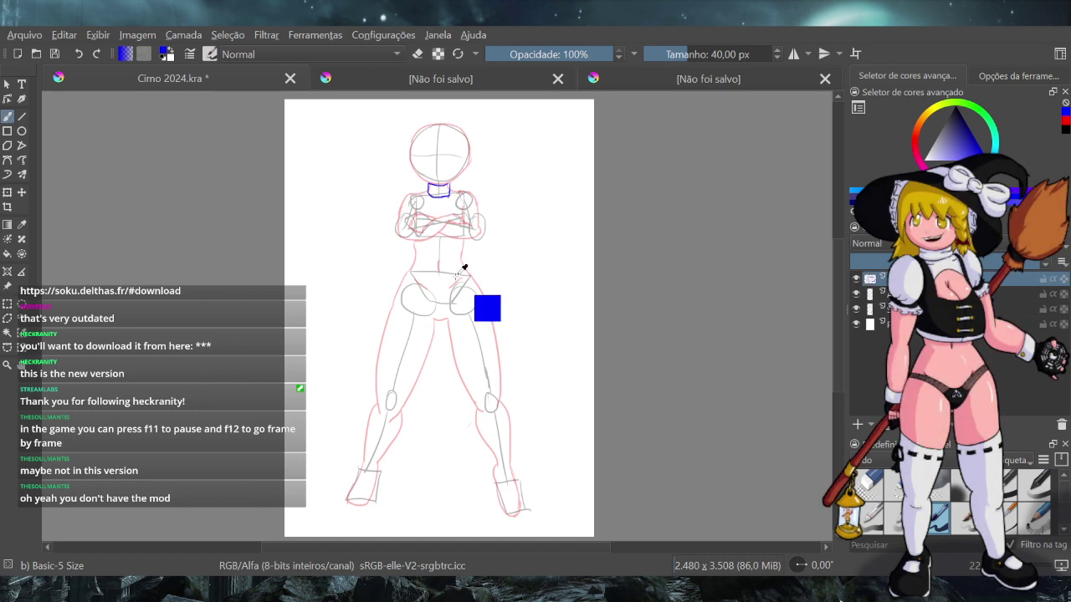
pyautogui.hotkey('ctrl', 'z')
pyautogui.hotkey('ctrl', 'z')
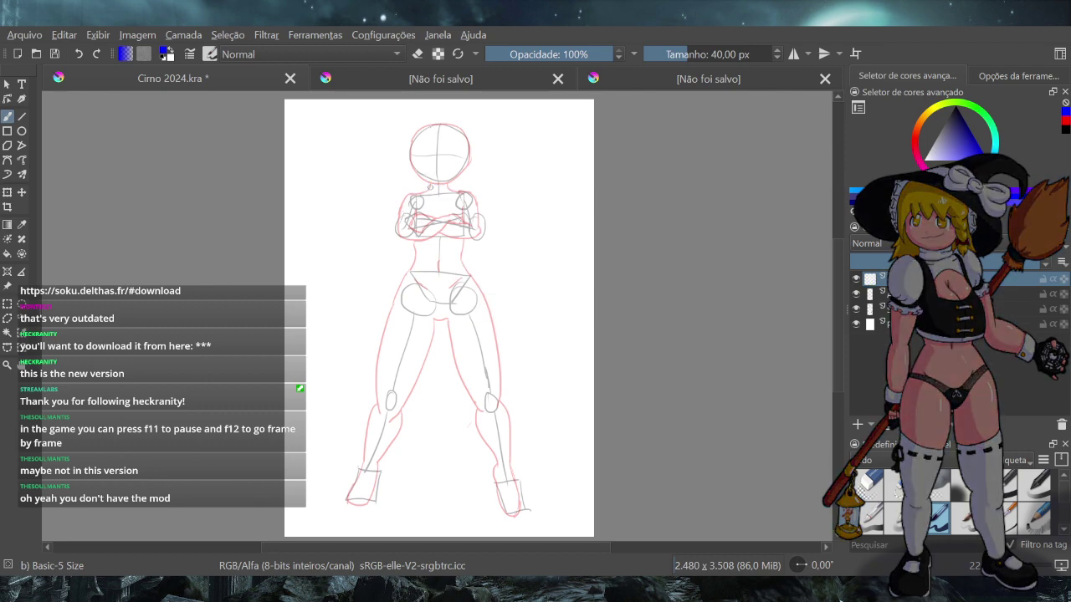
pyautogui.hotkey('ctrl', 'z')
# Draw a small pointed collar in blue around the base of the neck, with a ribbon bow hanging from its centre
pyautogui.moveTo(420, 193); pyautogui.dragTo(428, 188)
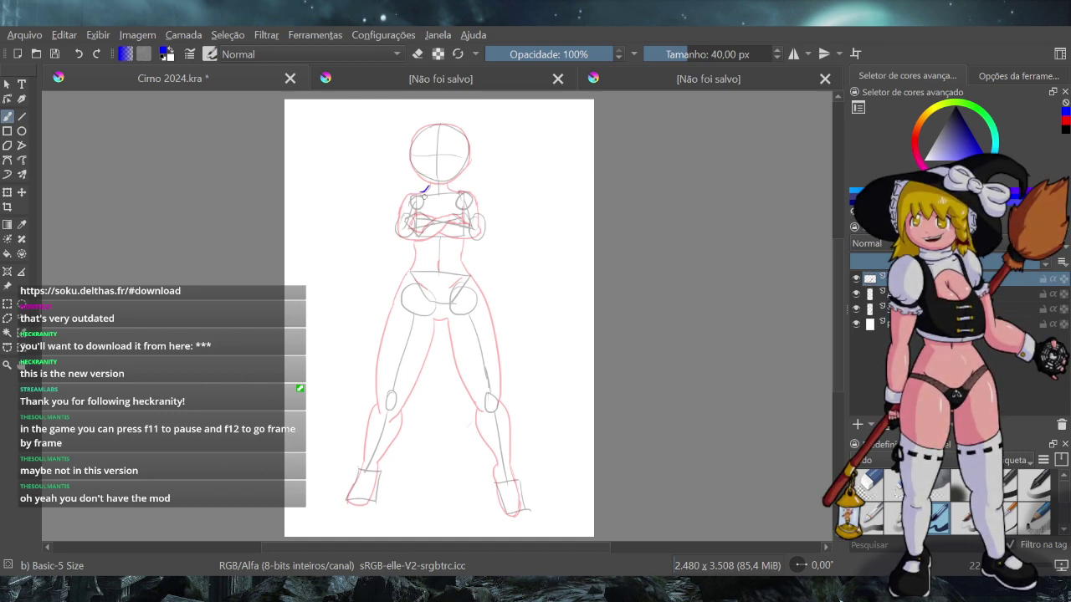
pyautogui.moveTo(428, 188)
pyautogui.mouseDown()
pyautogui.moveTo(444, 203)
pyautogui.moveTo(454, 191)
pyautogui.moveTo(443, 203)
pyautogui.mouseUp()
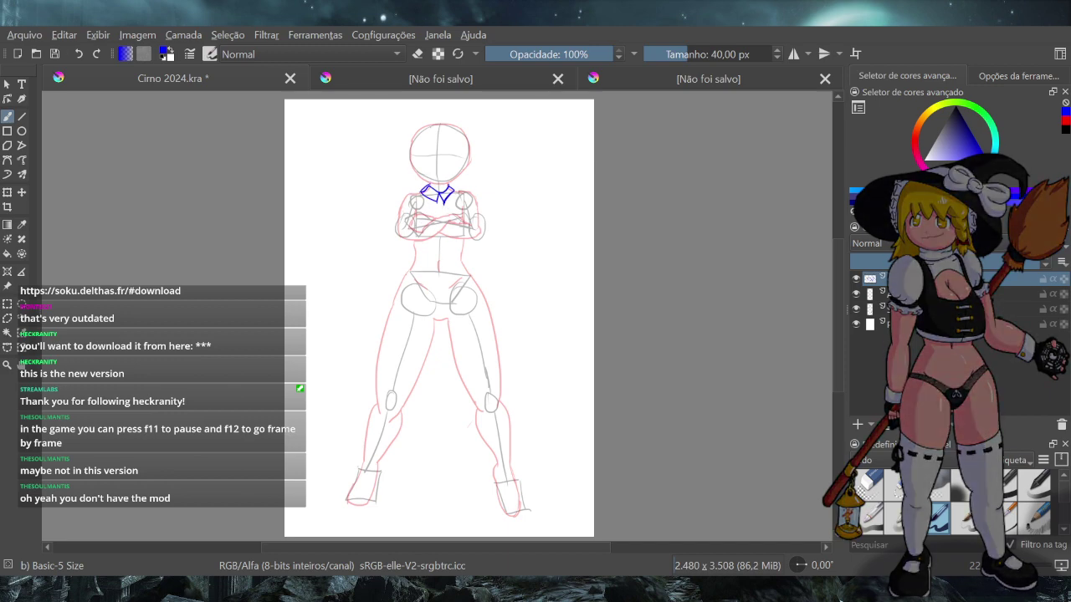
pyautogui.hotkey('ctrl', 'z')
pyautogui.hotkey('ctrl', 'z')
pyautogui.hotkey('ctrl', 'z')
pyautogui.hotkey('ctrl', 'z')
pyautogui.hotkey('ctrl', 'z')
pyautogui.hotkey('ctrl', 'z')
pyautogui.moveTo(427, 189); pyautogui.dragTo(448, 189)
pyautogui.moveTo(451, 192)
pyautogui.mouseDown()
pyautogui.moveTo(422, 197)
pyautogui.moveTo(439, 206)
pyautogui.moveTo(440, 194)
pyautogui.moveTo(438, 202)
pyautogui.moveTo(454, 194)
pyautogui.moveTo(435, 213)
pyautogui.mouseUp()
pyautogui.hotkey('ctrl', 'z')
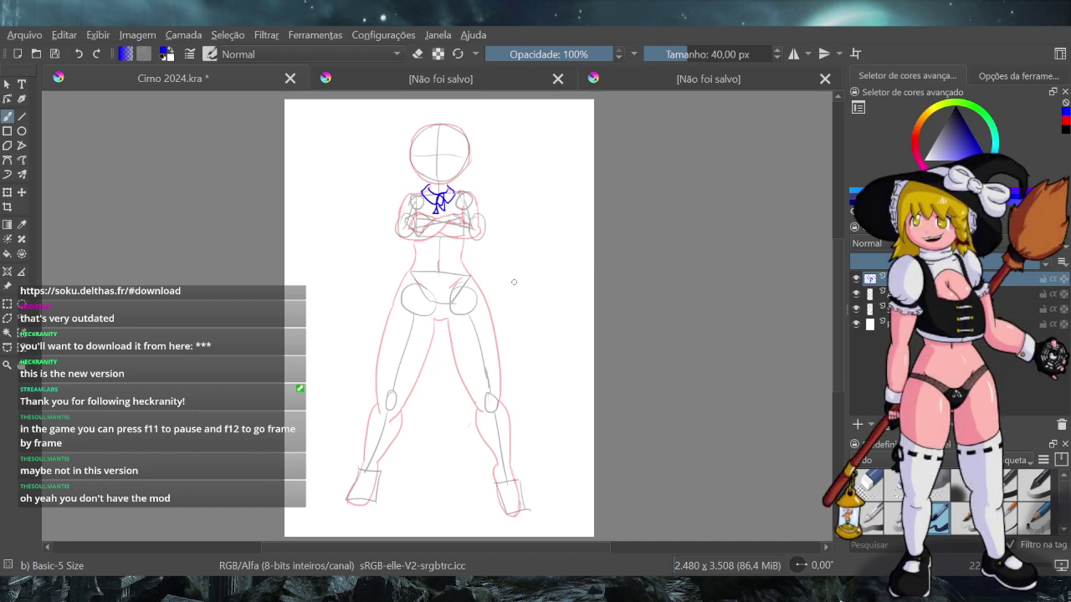
pyautogui.moveTo(515, 285); pyautogui.dragTo(482, 322)
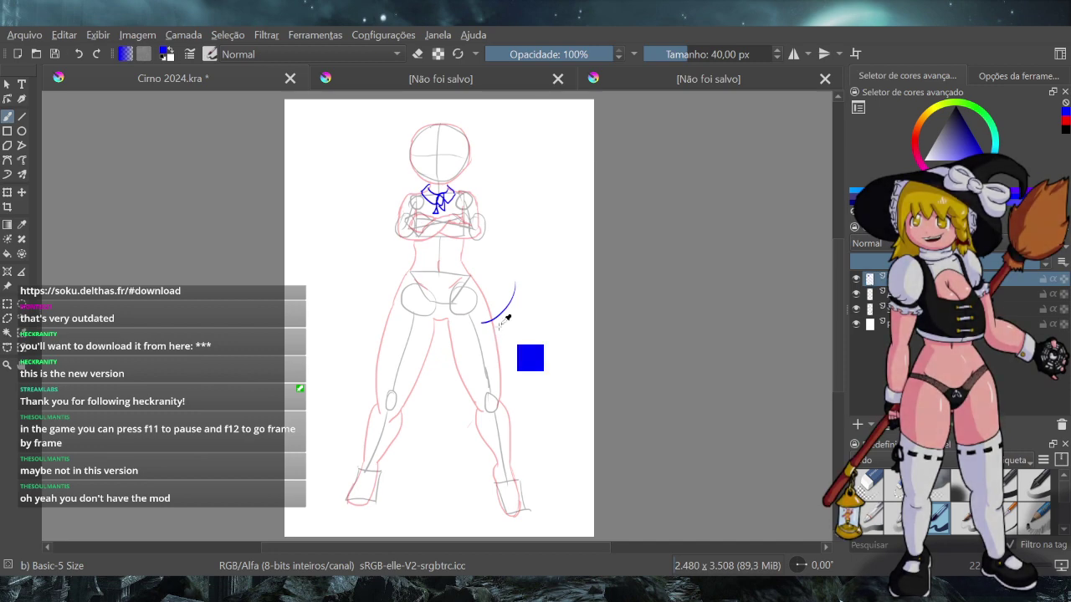
pyautogui.hotkey('ctrl', 'z')
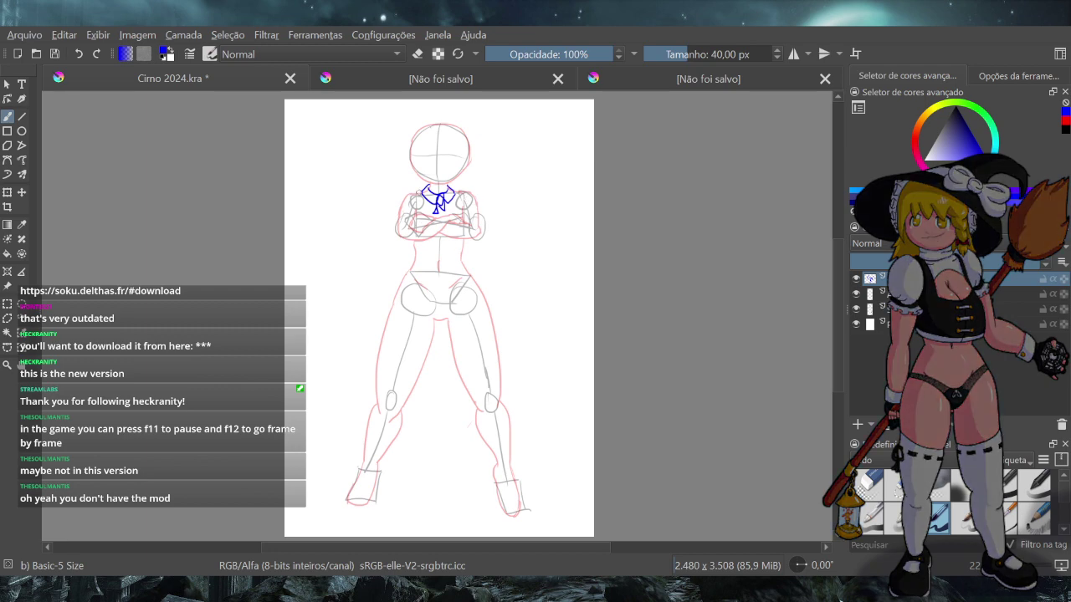
# Draw a puffed short sleeve with a flared cuff in blue over each shoulder
pyautogui.moveTo(422, 191)
pyautogui.mouseDown()
pyautogui.moveTo(403, 197)
pyautogui.moveTo(420, 200)
pyautogui.moveTo(412, 213)
pyautogui.mouseUp()
pyautogui.hotkey('ctrl', 'z')
pyautogui.hotkey('ctrl', 'z')
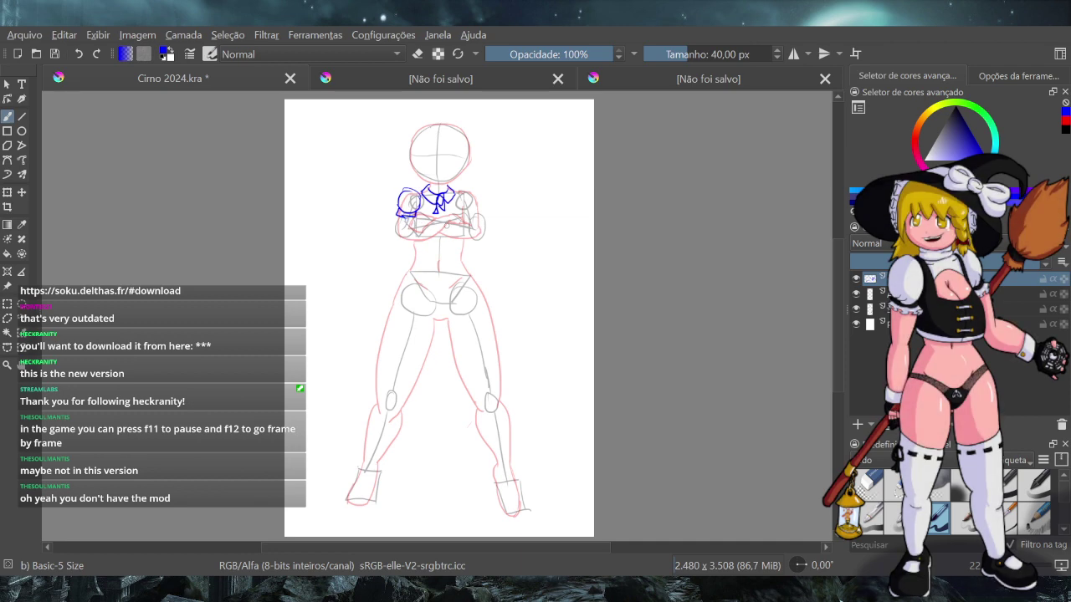
pyautogui.moveTo(468, 193)
pyautogui.mouseDown()
pyautogui.moveTo(456, 206)
pyautogui.moveTo(463, 192)
pyautogui.moveTo(476, 209)
pyautogui.moveTo(461, 208)
pyautogui.moveTo(480, 213)
pyautogui.mouseUp()
pyautogui.hotkey('ctrl', 'z')
pyautogui.hotkey('ctrl', 'z')
pyautogui.hotkey('ctrl', 'z')
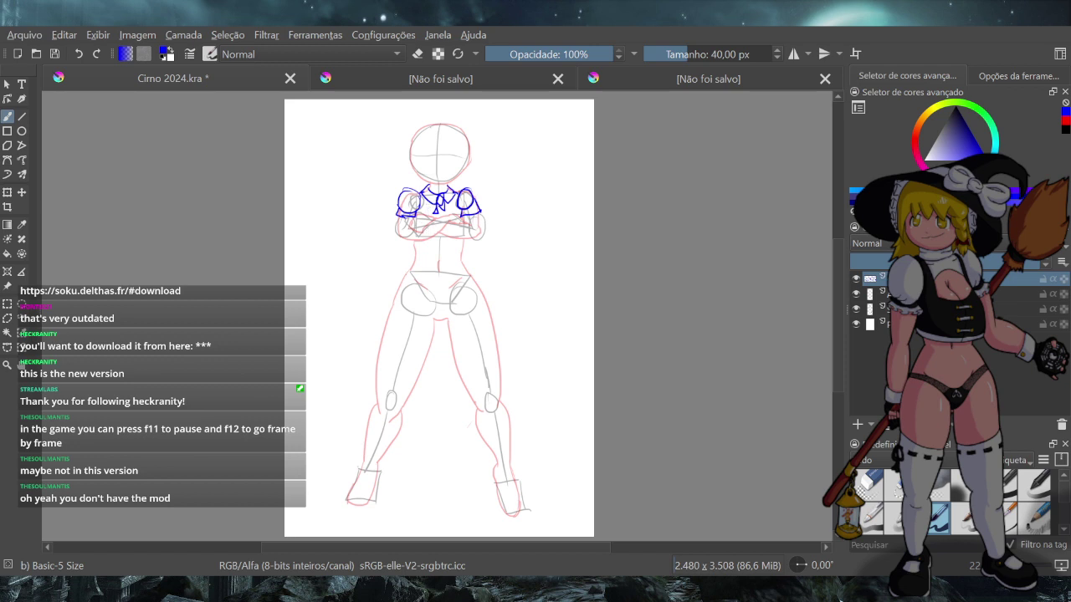
# Draw the bodice in blue, with lines across the chest above the crossed arms and along both sides of the waist
pyautogui.moveTo(426, 199)
pyautogui.mouseDown()
pyautogui.moveTo(425, 217)
pyautogui.moveTo(452, 215)
pyautogui.moveTo(411, 251)
pyautogui.mouseUp()
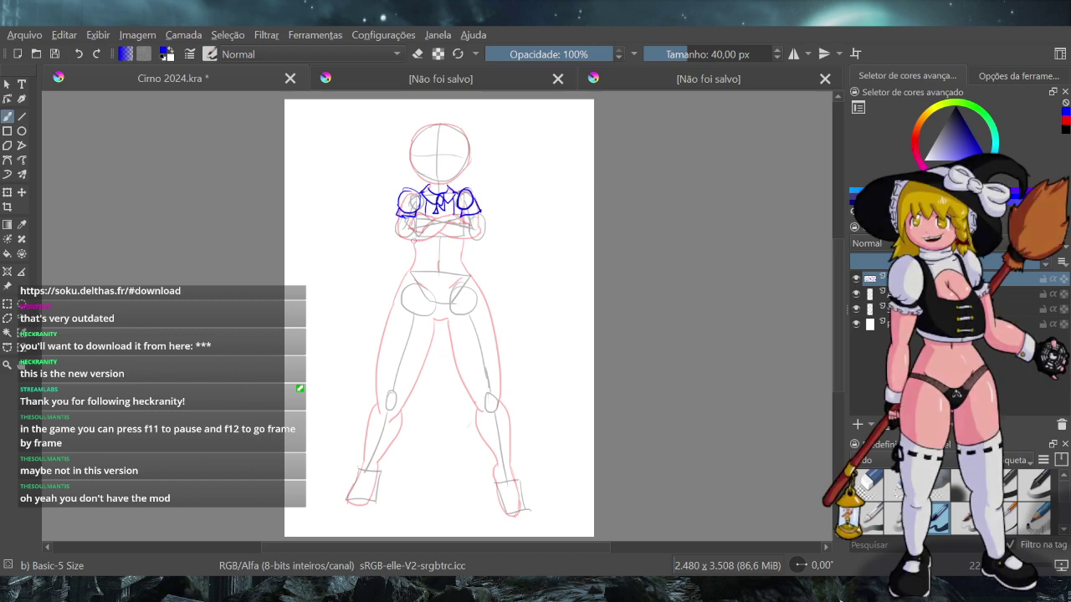
pyautogui.hotkey('ctrl', 'z')
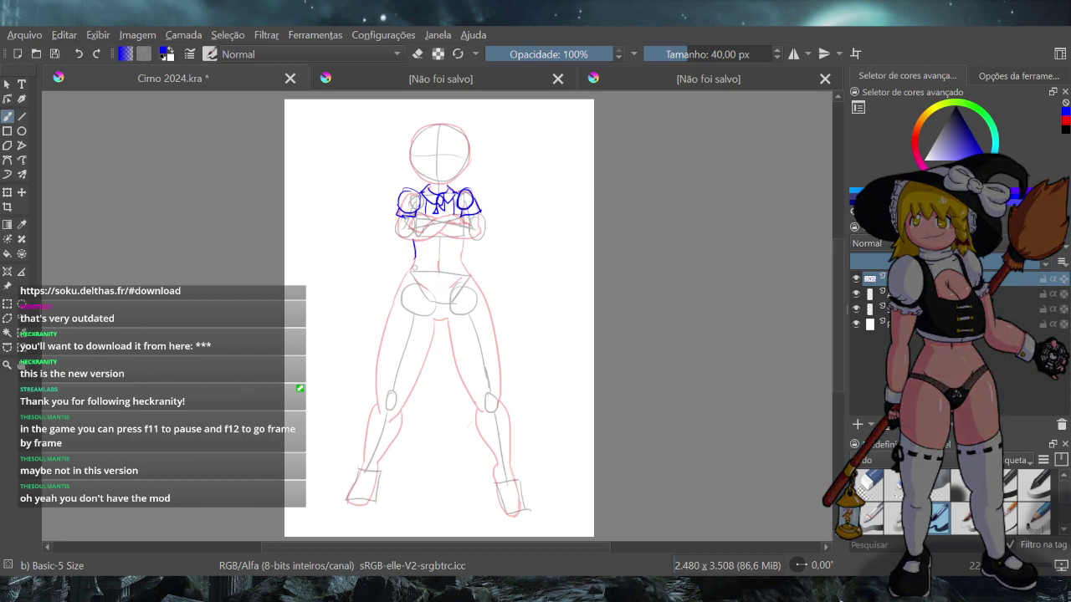
pyautogui.moveTo(415, 241)
pyautogui.mouseDown()
pyautogui.moveTo(415, 266)
pyautogui.moveTo(460, 264)
pyautogui.mouseUp()
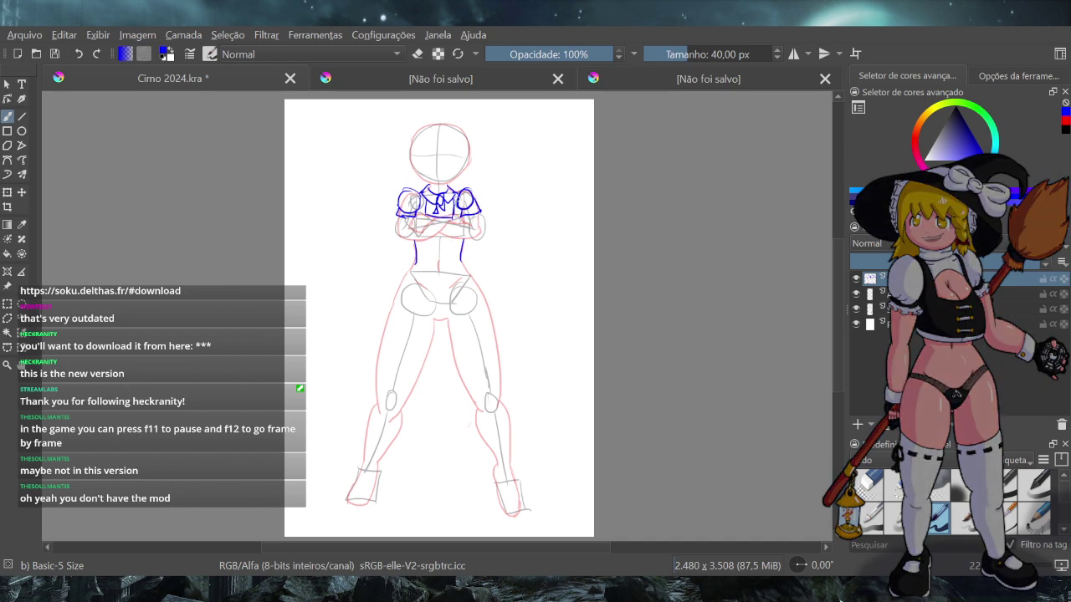
pyautogui.moveTo(459, 201); pyautogui.dragTo(439, 268)
pyautogui.moveTo(421, 200); pyautogui.dragTo(424, 241)
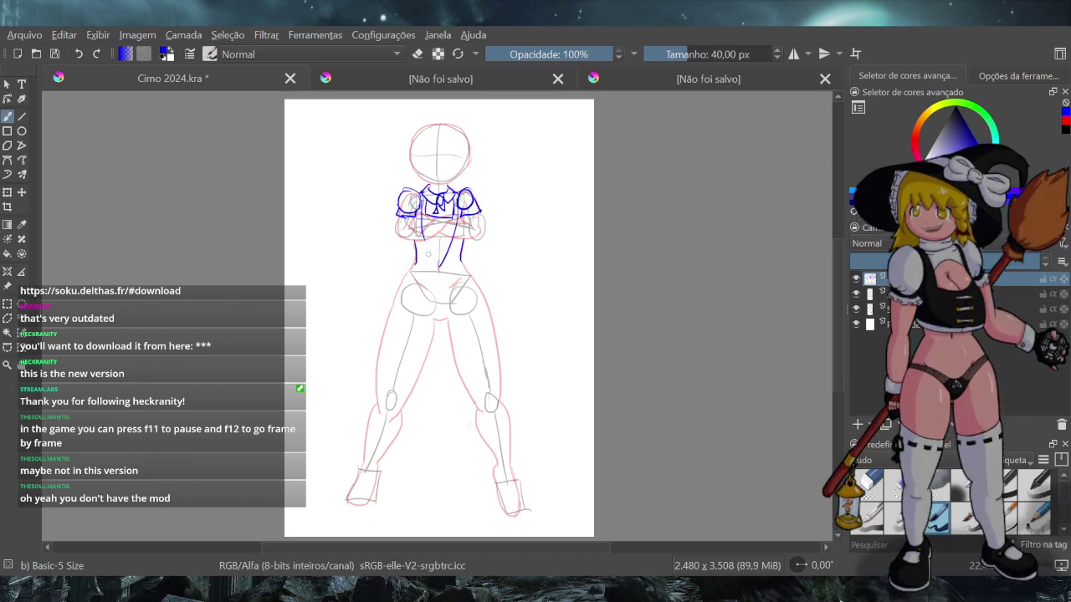
pyautogui.hotkey('ctrl', 'z')
pyautogui.hotkey('ctrl', 'z')
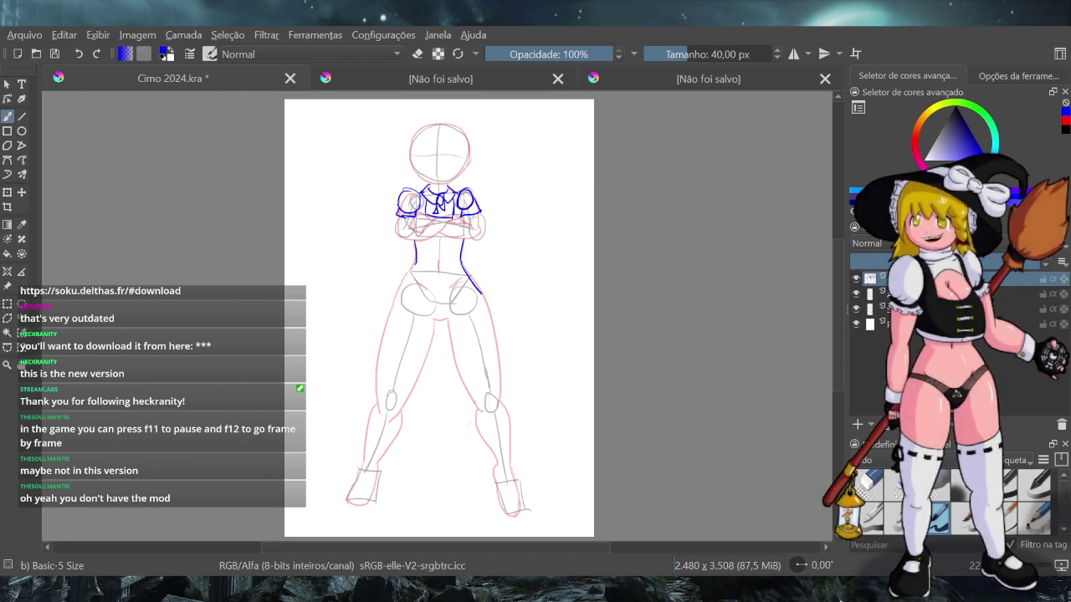
pyautogui.moveTo(461, 264); pyautogui.dragTo(490, 307)
pyautogui.hotkey('ctrl', 'z')
pyautogui.moveTo(460, 263); pyautogui.dragTo(490, 298)
pyautogui.hotkey('ctrl', 'z')
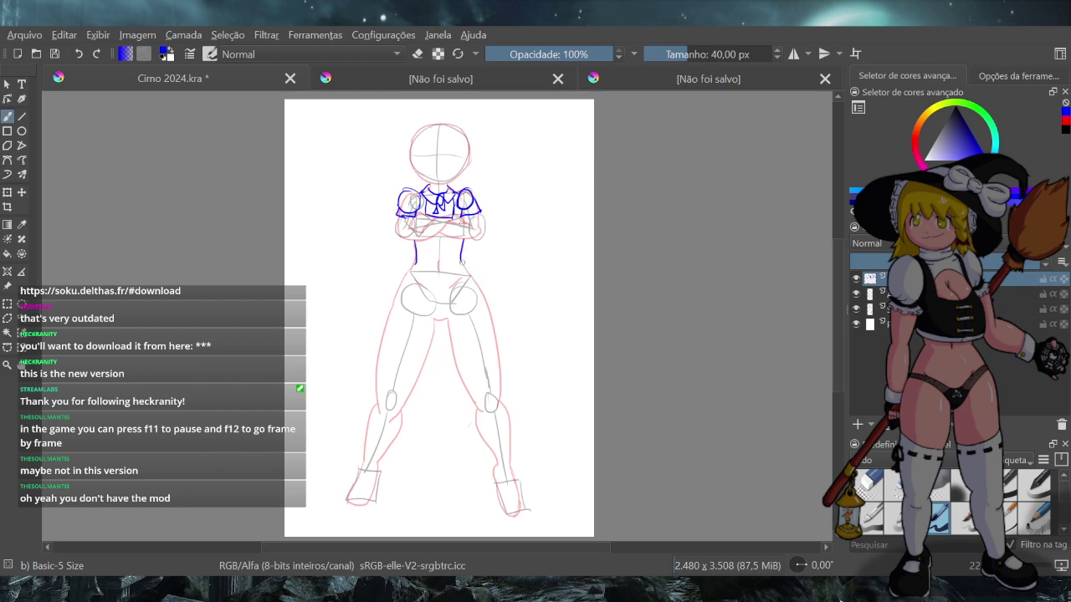
pyautogui.moveTo(460, 260); pyautogui.dragTo(487, 298)
pyautogui.hotkey('ctrl', 'z')
pyautogui.hotkey('ctrl', 'z')
pyautogui.moveTo(462, 261); pyautogui.dragTo(487, 294)
pyautogui.hotkey('ctrl', 'z')
pyautogui.hotkey('ctrl', 'z')
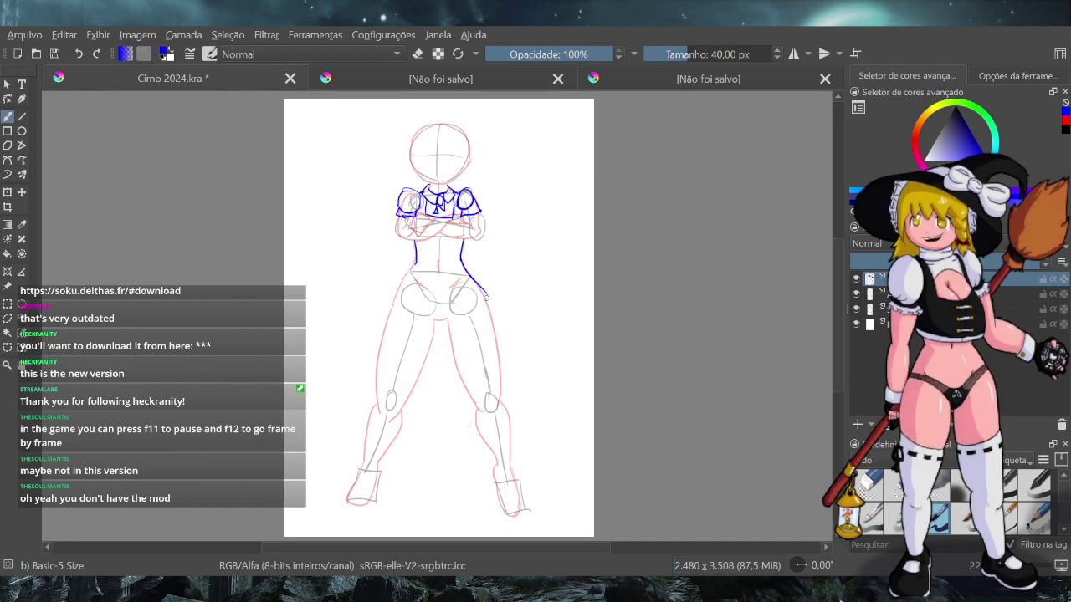
pyautogui.hotkey('ctrl', 'z')
pyautogui.hotkey('ctrl', 'z')
pyautogui.moveTo(461, 260)
pyautogui.mouseDown()
pyautogui.moveTo(502, 327)
pyautogui.moveTo(433, 348)
pyautogui.mouseUp()
pyautogui.hotkey('ctrl', 'z')
pyautogui.hotkey('ctrl', 'z')
pyautogui.hotkey('ctrl', 'z')
pyautogui.hotkey('ctrl', 'z')
pyautogui.hotkey('ctrl', 'z')
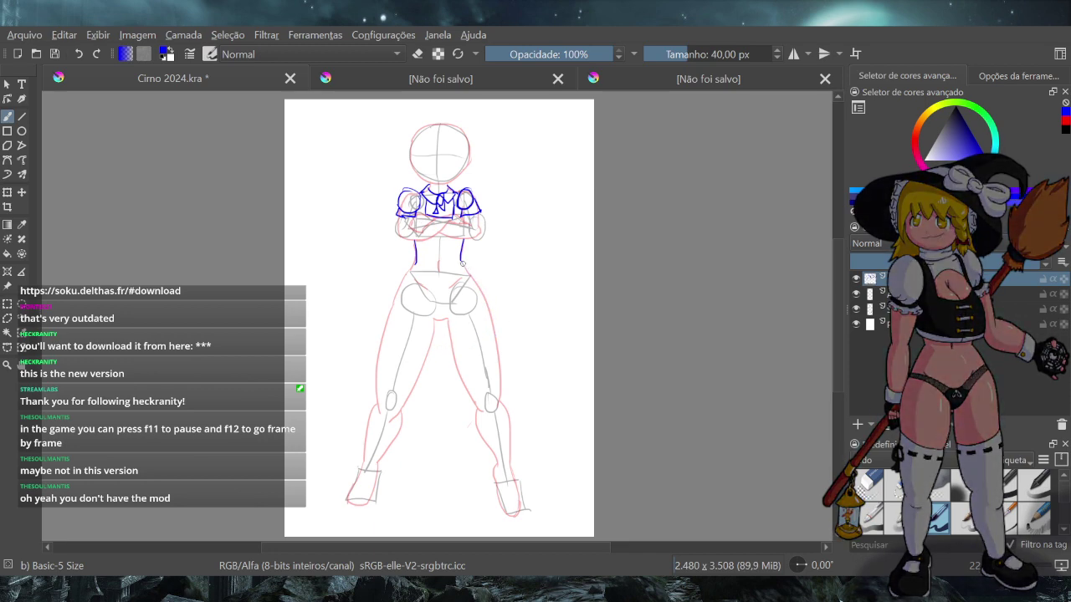
pyautogui.hotkey('ctrl', 'shift', 'z')
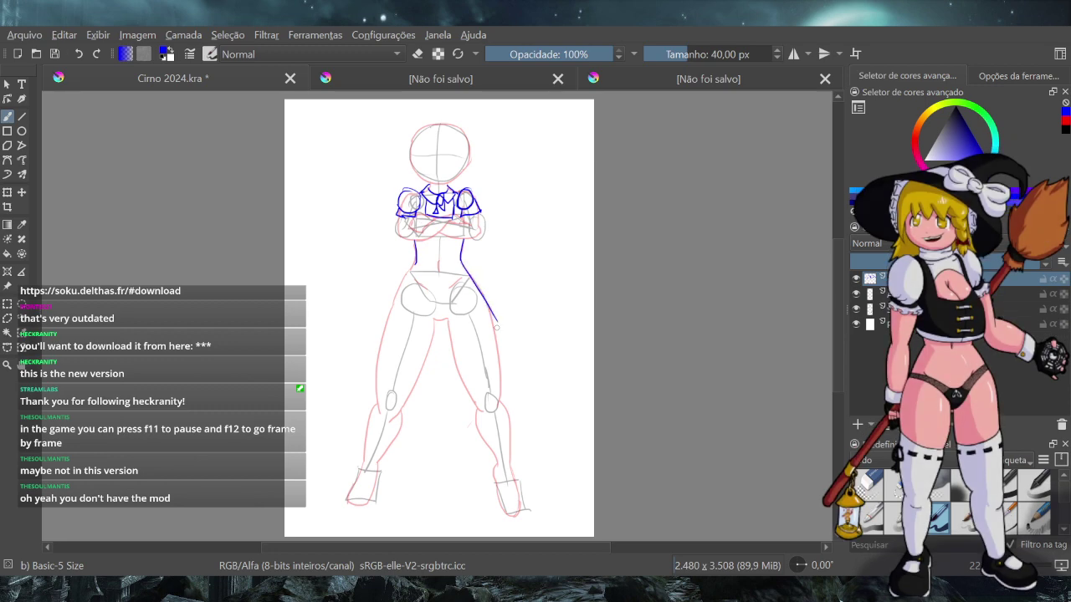
pyautogui.hotkey('ctrl', 'z')
pyautogui.moveTo(461, 260); pyautogui.dragTo(491, 307)
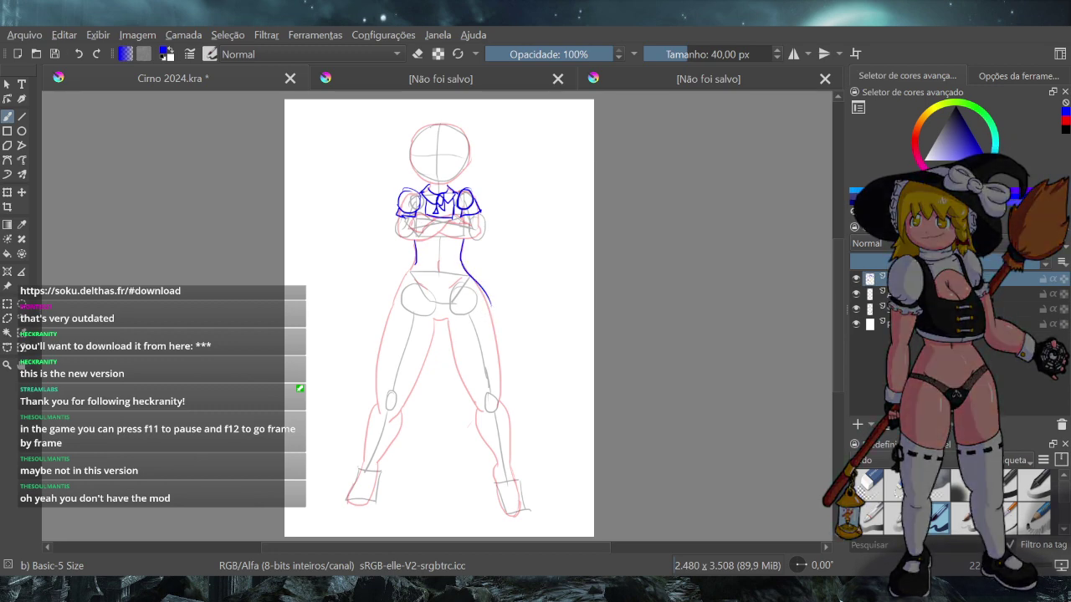
pyautogui.hotkey('ctrl', 'z')
pyautogui.moveTo(461, 259); pyautogui.dragTo(488, 307)
pyautogui.hotkey('ctrl', 'z')
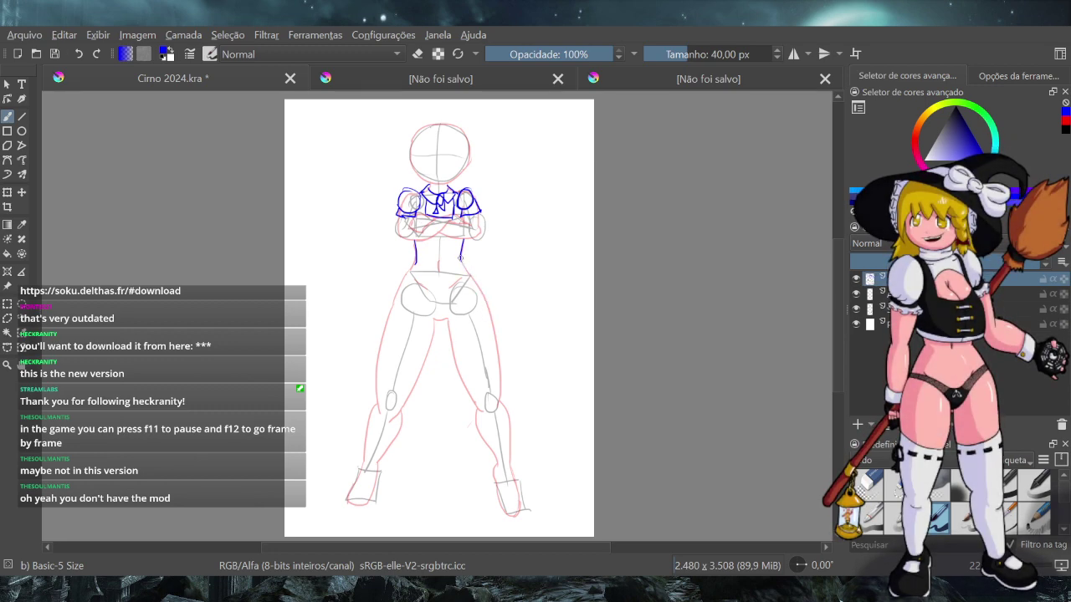
# Draw the skirt's right-hand edge in blue from the waist over the hip to the upper thigh, curving into the hem
pyautogui.moveTo(460, 259); pyautogui.dragTo(488, 299)
pyautogui.hotkey('ctrl', 'shift', 'z')
pyautogui.hotkey('ctrl', 'z')
pyautogui.hotkey('ctrl', 'shift', 'z')
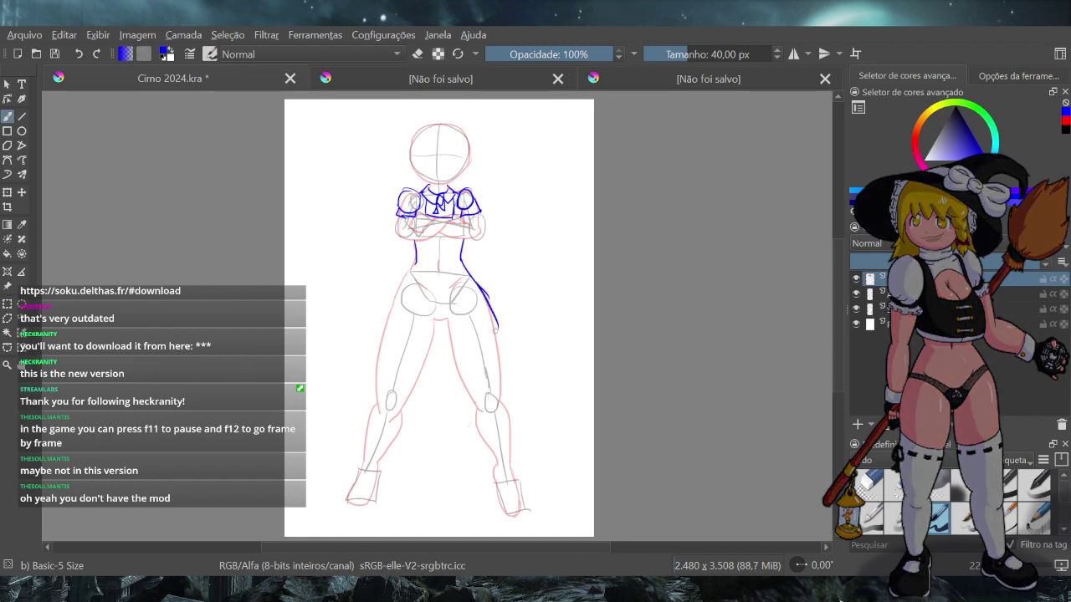
pyautogui.moveTo(498, 327); pyautogui.dragTo(498, 323)
pyautogui.hotkey('ctrl', 'z')
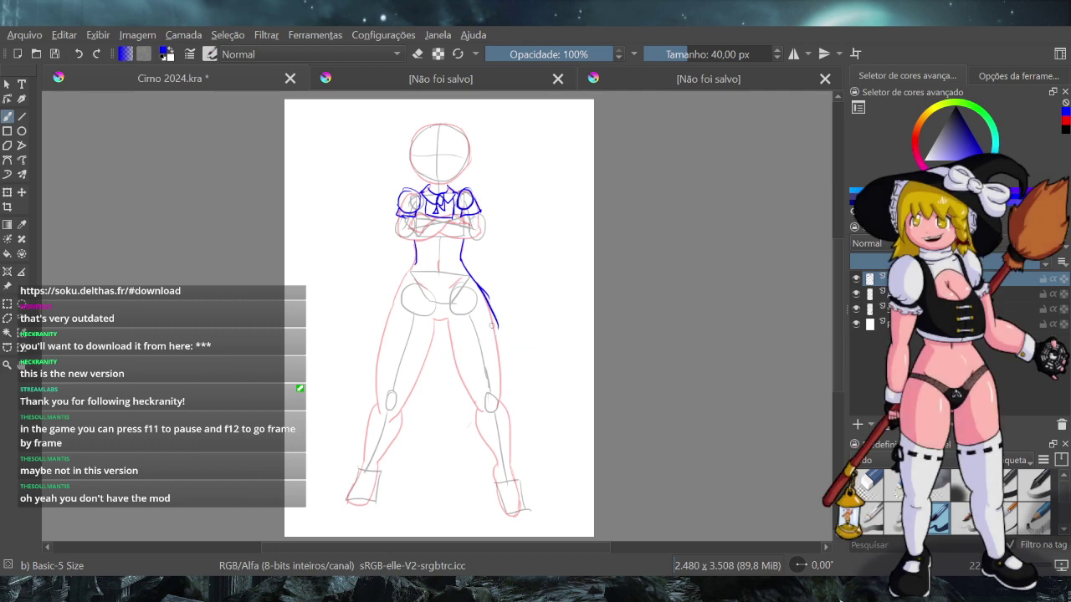
pyautogui.moveTo(499, 326); pyautogui.dragTo(423, 344)
pyautogui.hotkey('ctrl', 'z')
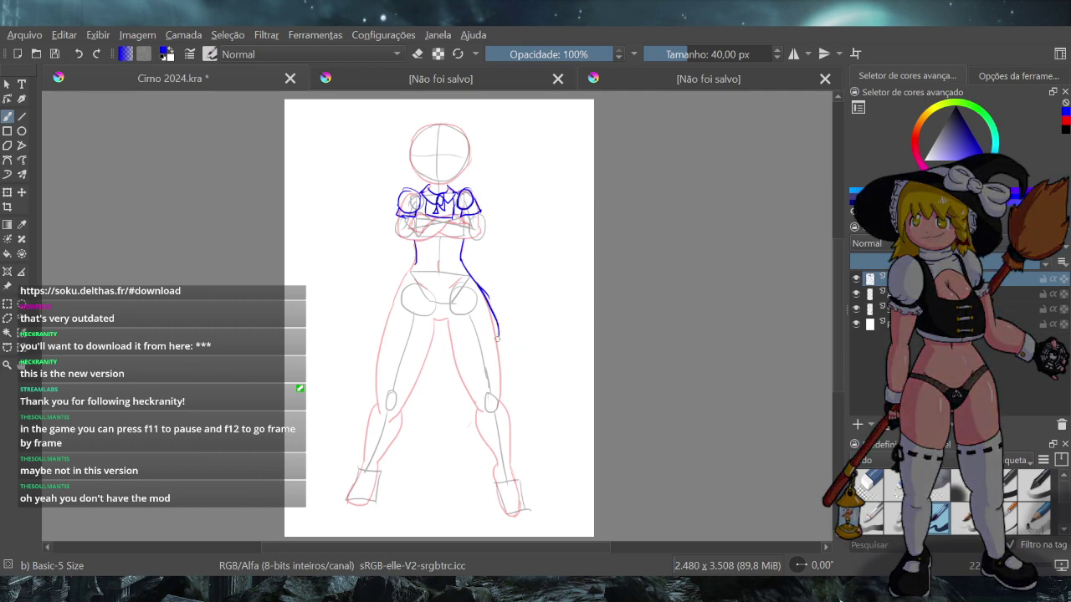
pyautogui.moveTo(498, 328)
pyautogui.mouseDown()
pyautogui.moveTo(494, 342)
pyautogui.moveTo(429, 344)
pyautogui.mouseUp()
pyautogui.hotkey('ctrl', 'z')
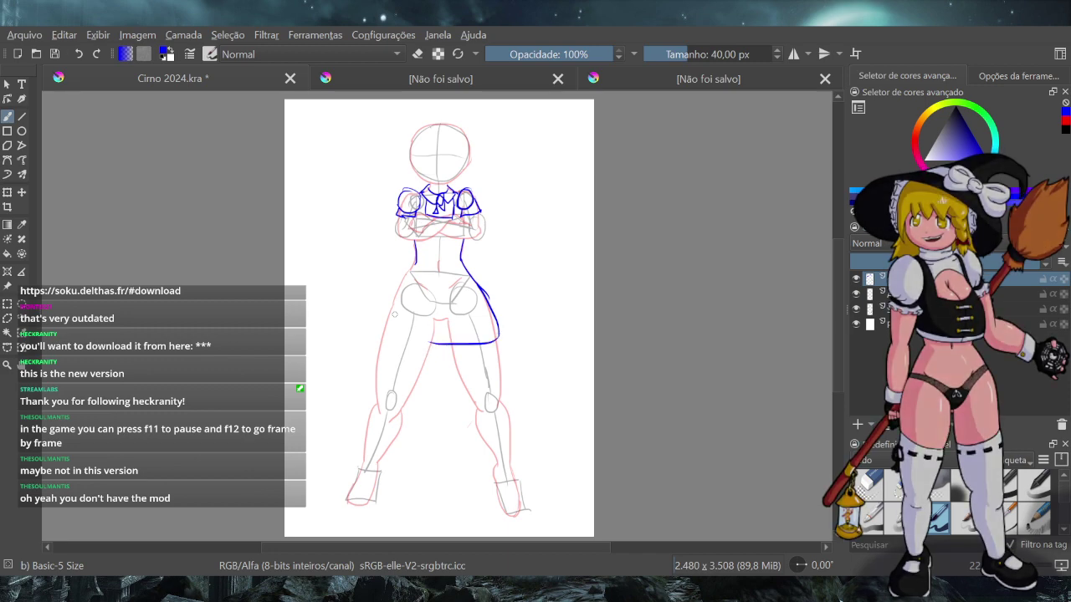
# Remove the earlier hem stroke and draw the skirt's left side in blue, flaring from the waist past the outer thigh
pyautogui.moveTo(413, 266); pyautogui.dragTo(383, 303)
pyautogui.hotkey('ctrl', 'z')
pyautogui.hotkey('ctrl', 'z')
pyautogui.moveTo(415, 265); pyautogui.dragTo(386, 306)
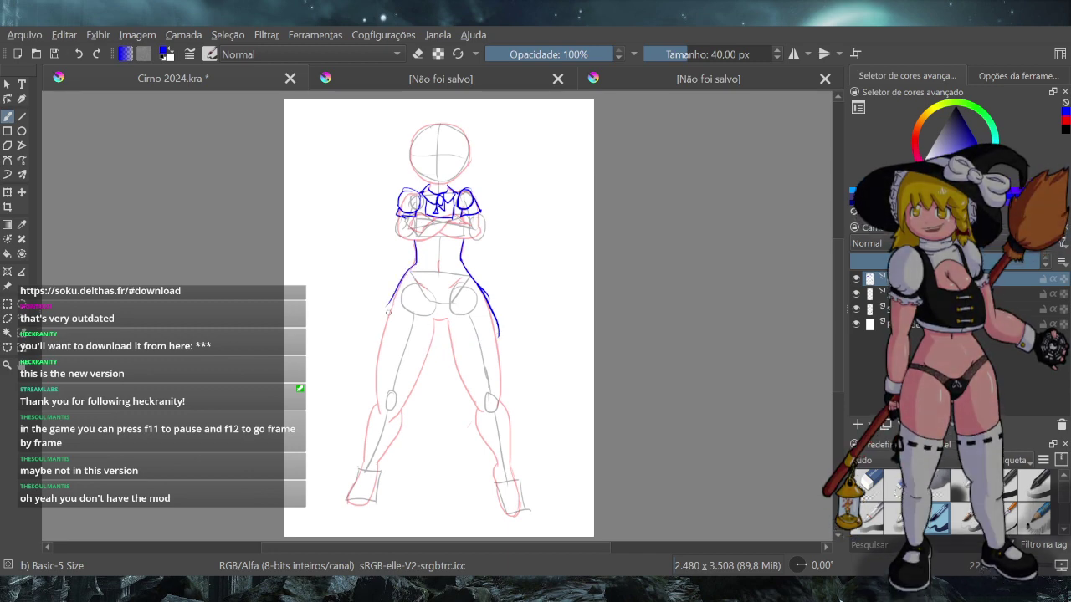
pyautogui.hotkey('ctrl', 'z')
pyautogui.moveTo(415, 265); pyautogui.dragTo(384, 306)
pyautogui.hotkey('ctrl', 'z')
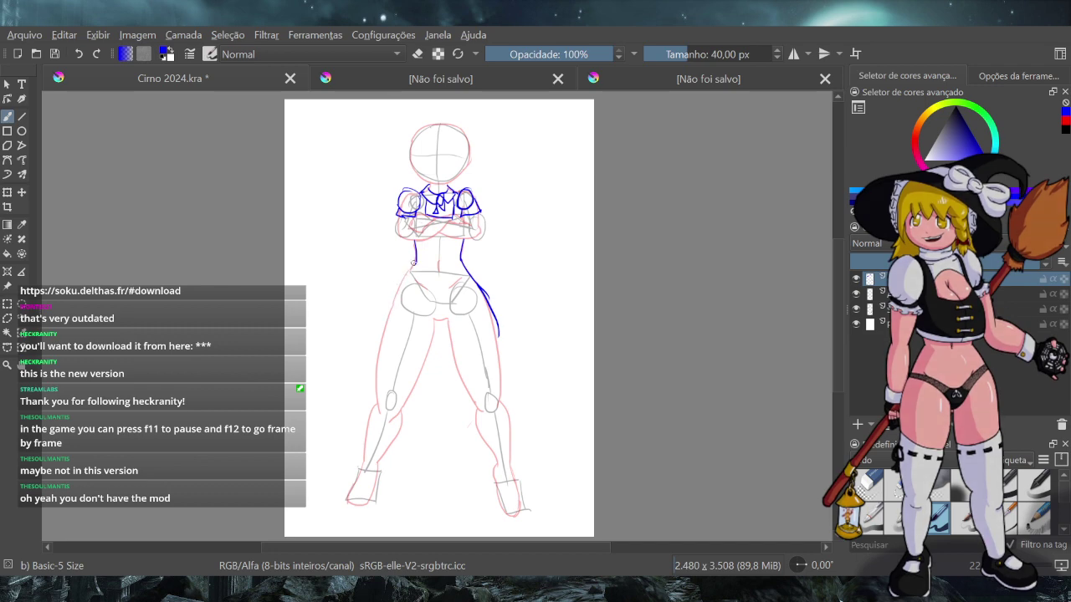
pyautogui.moveTo(415, 266); pyautogui.dragTo(389, 295)
pyautogui.hotkey('ctrl', 'z')
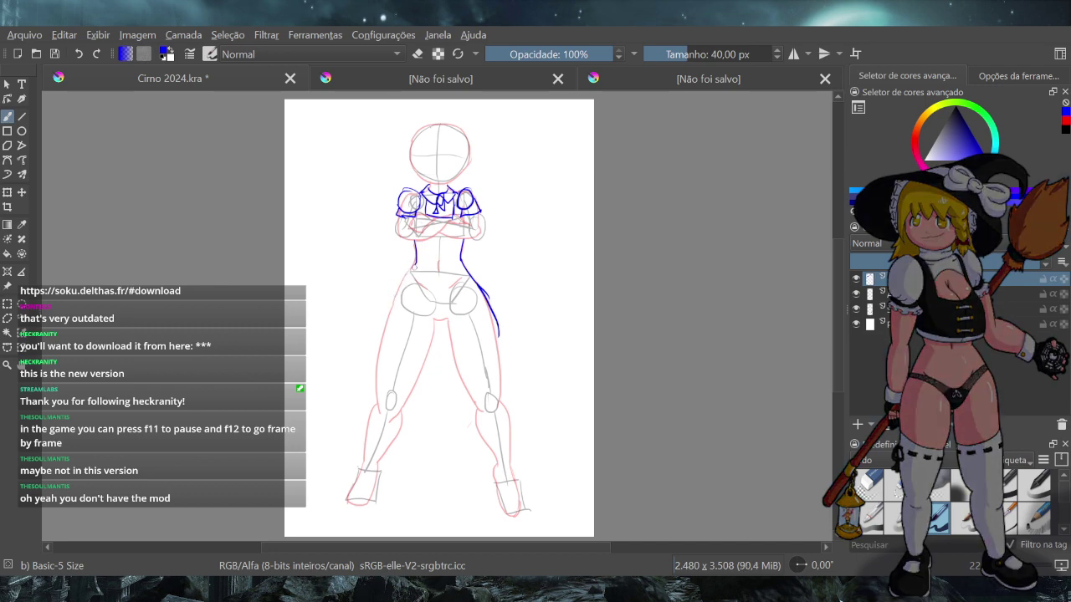
pyautogui.moveTo(415, 265); pyautogui.dragTo(393, 303)
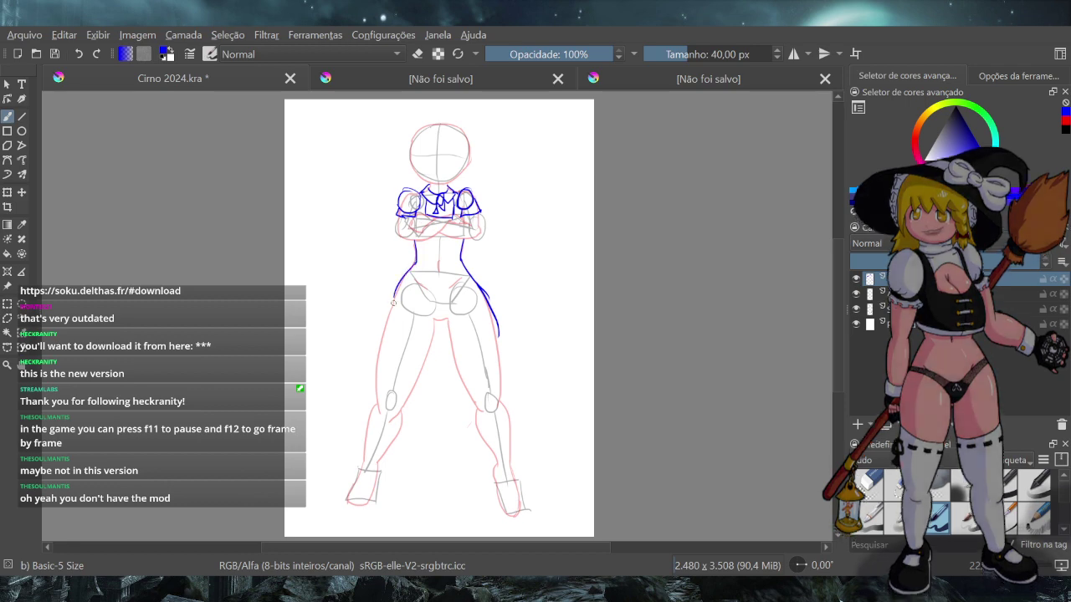
pyautogui.hotkey('ctrl', 'z')
pyautogui.moveTo(415, 264); pyautogui.dragTo(388, 303)
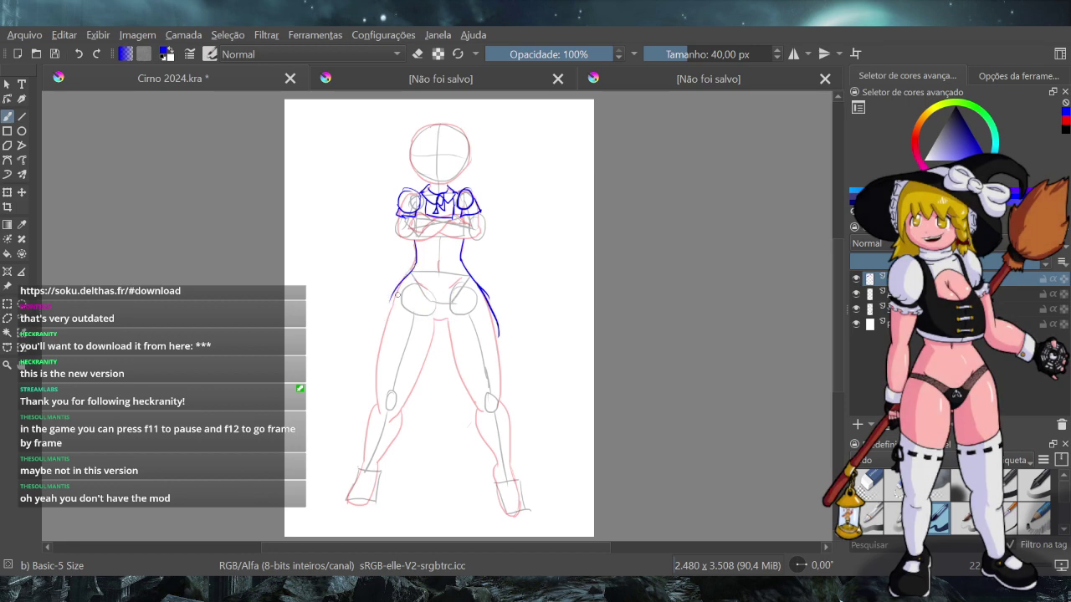
pyautogui.hotkey('ctrl', 'z')
pyautogui.moveTo(416, 261); pyautogui.dragTo(390, 309)
pyautogui.hotkey('ctrl', 'z')
pyautogui.moveTo(416, 264); pyautogui.dragTo(377, 333)
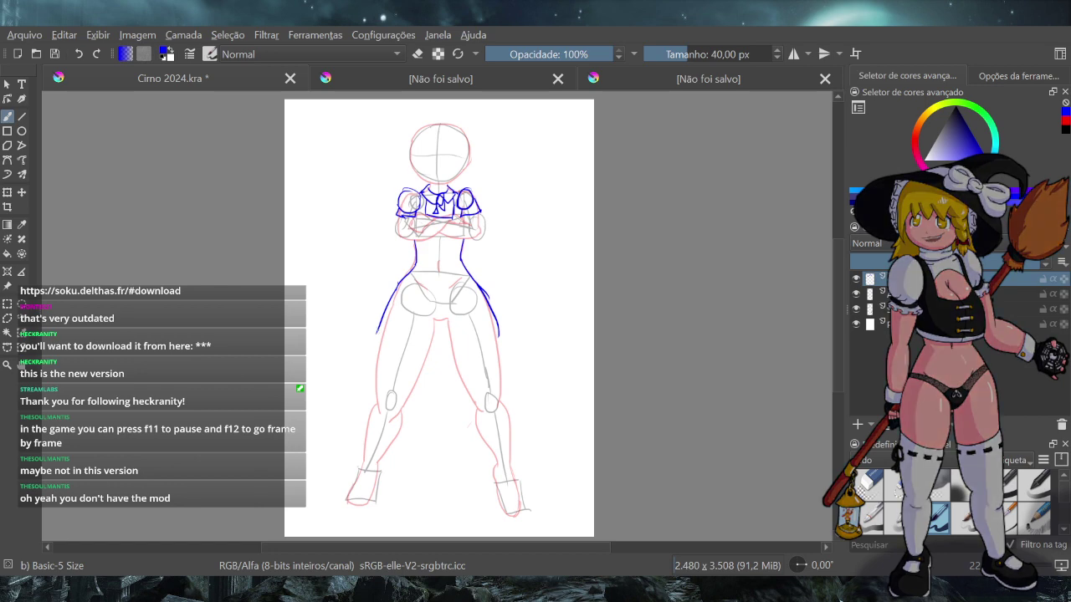
# Draw the skirt's hem as a downward-curved line across both thighs, joining the two side lines
pyautogui.moveTo(377, 333); pyautogui.dragTo(474, 354)
pyautogui.hotkey('ctrl', 'z')
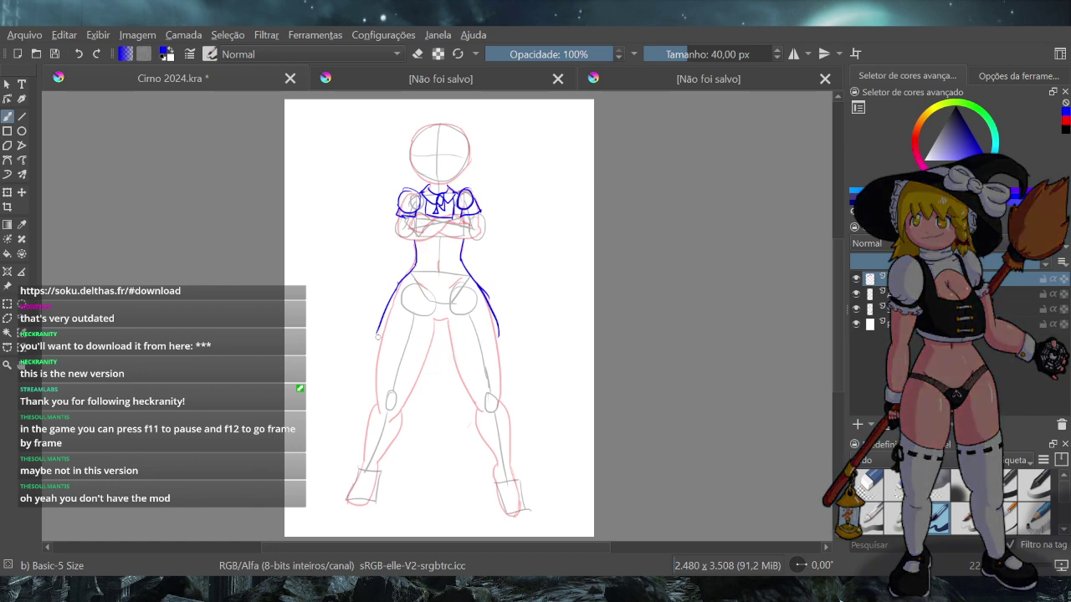
pyautogui.moveTo(377, 333); pyautogui.dragTo(473, 343)
pyautogui.hotkey('ctrl', 'z')
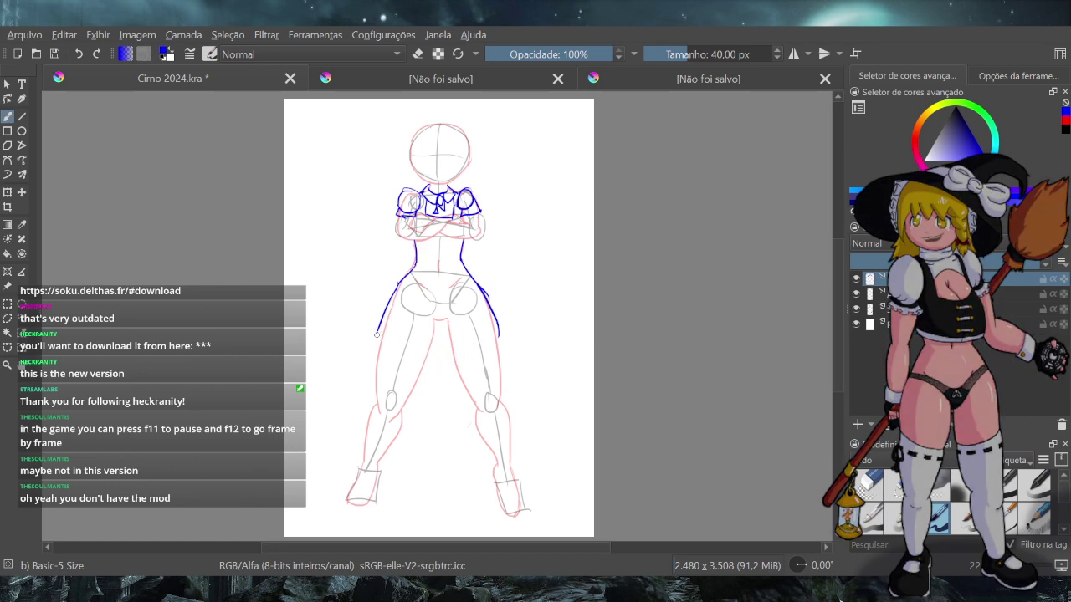
pyautogui.moveTo(378, 332)
pyautogui.mouseDown()
pyautogui.moveTo(469, 347)
pyautogui.moveTo(498, 333)
pyautogui.mouseUp()
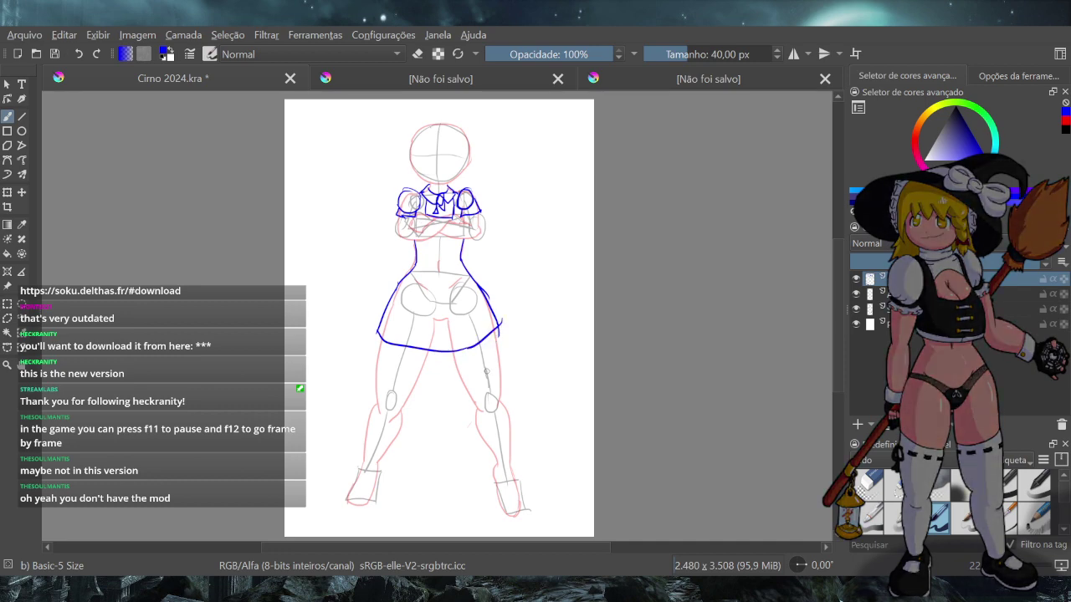
# Erase the overshooting hem corners and redraw the skirt's lower left corner with a rounded edge
pyautogui.click(417, 54)
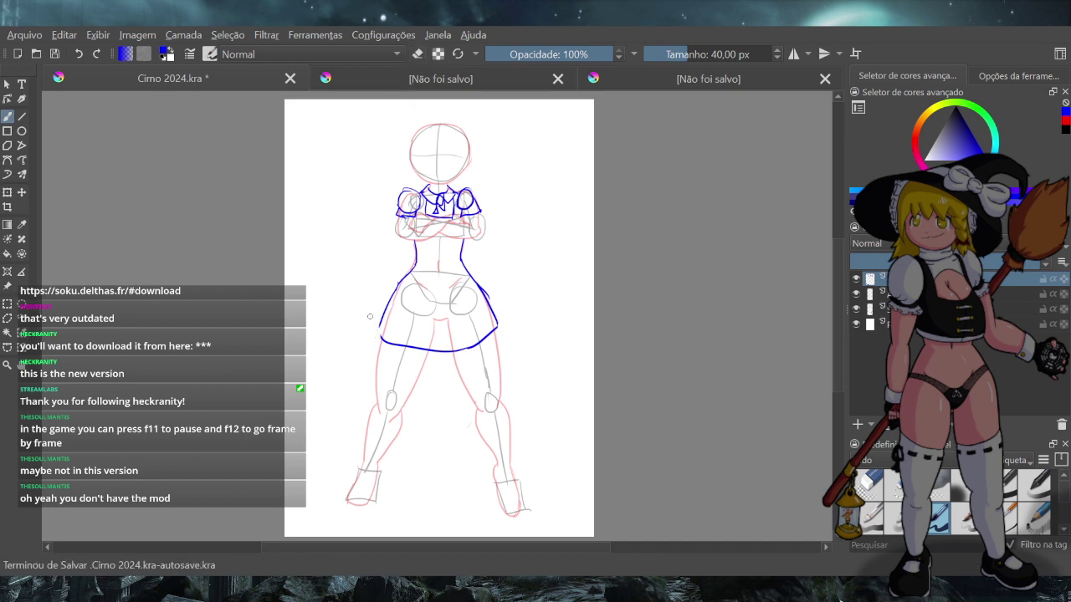
pyautogui.moveTo(382, 320); pyautogui.dragTo(387, 342)
pyautogui.hotkey('ctrl', 'z')
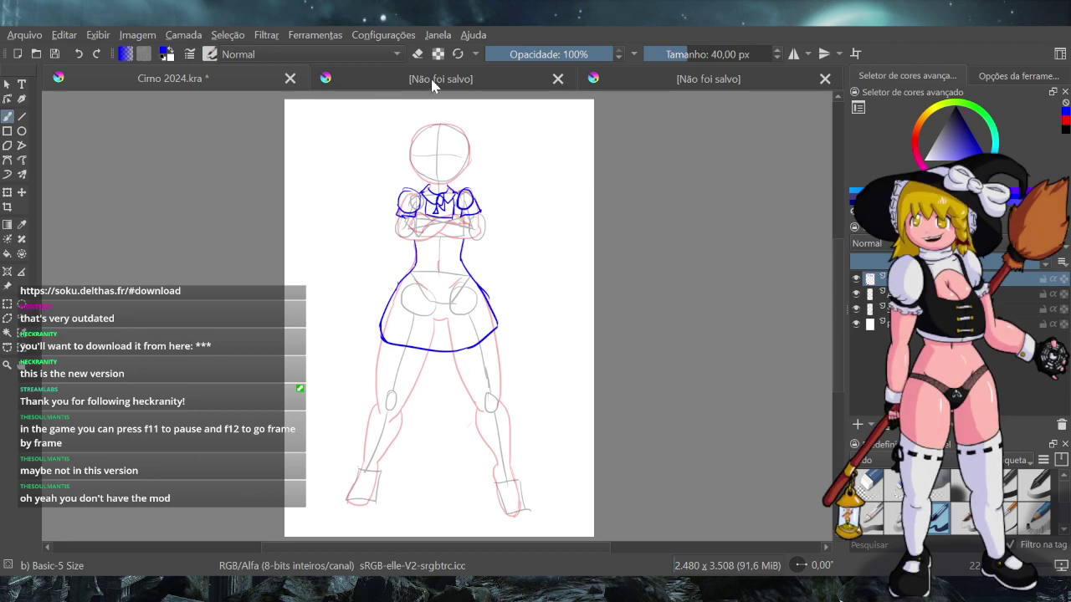
# Check the Cirno sprite reference and add a trim band below the skirt's hem and a zigzag line above it
pyautogui.hotkey('ctrl', 'Tab')
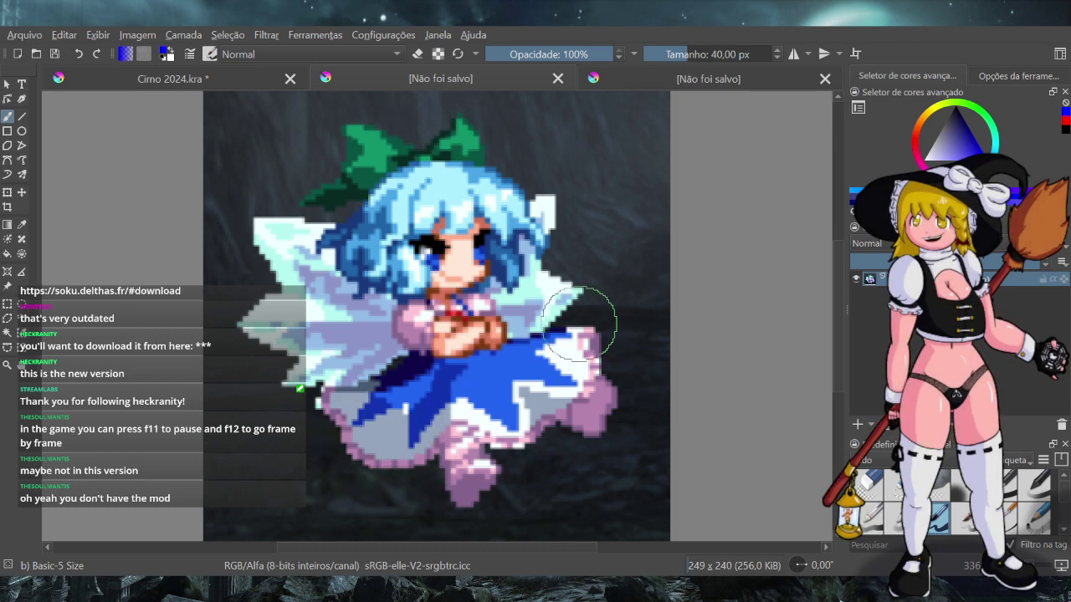
pyautogui.click(208, 77)
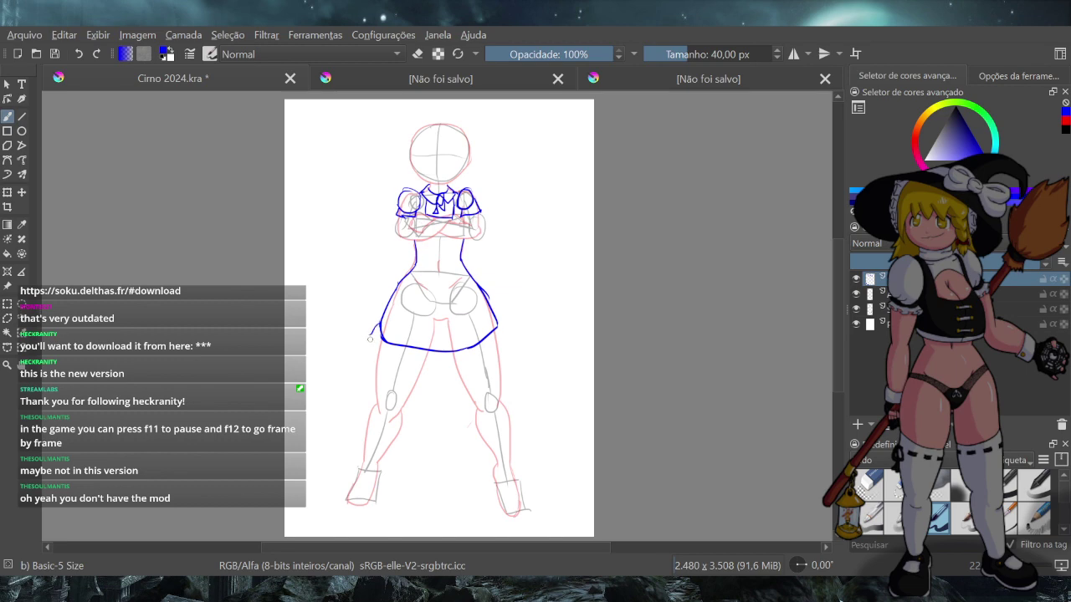
pyautogui.moveTo(372, 329)
pyautogui.mouseDown()
pyautogui.moveTo(422, 370)
pyautogui.moveTo(403, 364)
pyautogui.moveTo(458, 383)
pyautogui.moveTo(506, 354)
pyautogui.mouseUp()
pyautogui.hotkey('ctrl', 'z')
pyautogui.hotkey('ctrl', 'z')
pyautogui.moveTo(381, 325)
pyautogui.mouseDown()
pyautogui.moveTo(400, 363)
pyautogui.moveTo(392, 354)
pyautogui.moveTo(443, 369)
pyautogui.moveTo(455, 365)
pyautogui.moveTo(435, 363)
pyautogui.moveTo(494, 344)
pyautogui.moveTo(454, 358)
pyautogui.moveTo(493, 341)
pyautogui.mouseUp()
pyautogui.hotkey('ctrl', 'z')
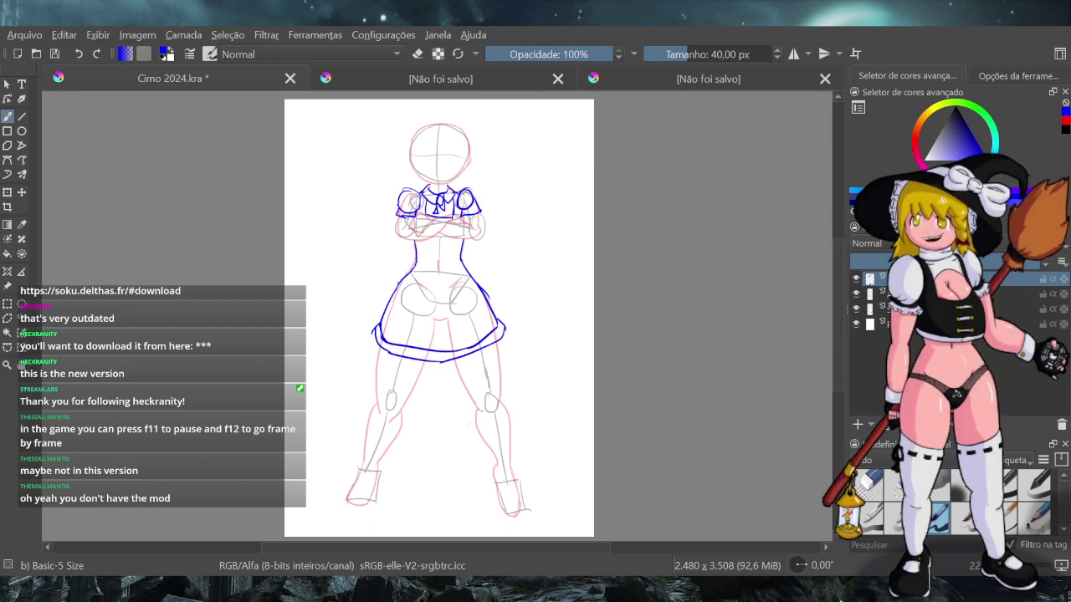
pyautogui.moveTo(420, 339)
pyautogui.mouseDown()
pyautogui.moveTo(478, 339)
pyautogui.moveTo(498, 323)
pyautogui.mouseUp()
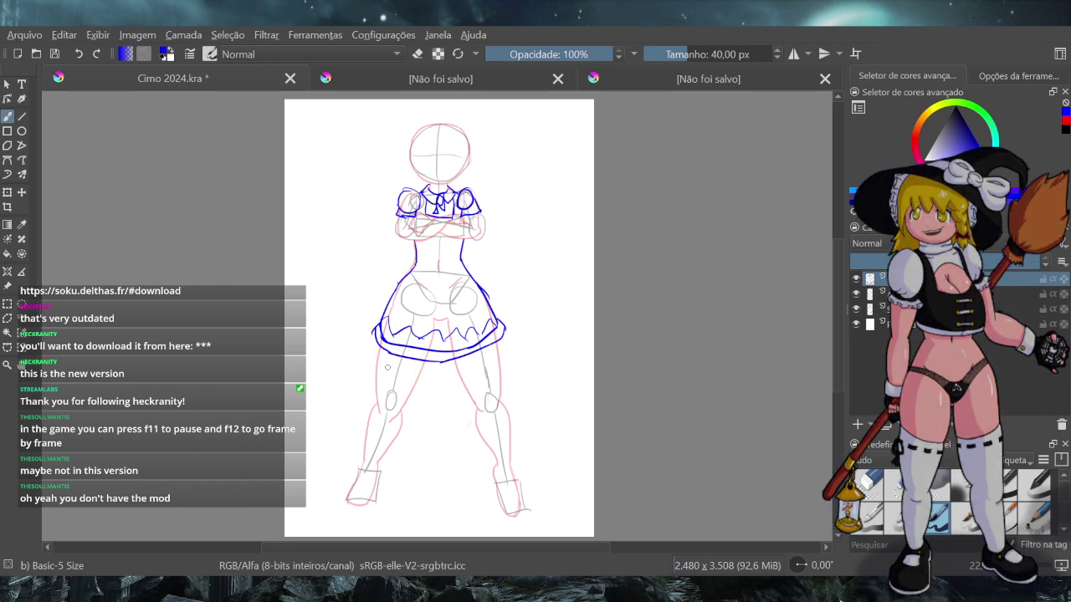
# Draw the stocking tops on both thighs and outline the right leg's contours down to the ankle
pyautogui.moveTo(378, 356)
pyautogui.mouseDown()
pyautogui.moveTo(414, 370)
pyautogui.moveTo(499, 367)
pyautogui.moveTo(495, 420)
pyautogui.mouseUp()
pyautogui.moveTo(457, 373)
pyautogui.mouseDown()
pyautogui.moveTo(479, 413)
pyautogui.moveTo(496, 460)
pyautogui.mouseUp()
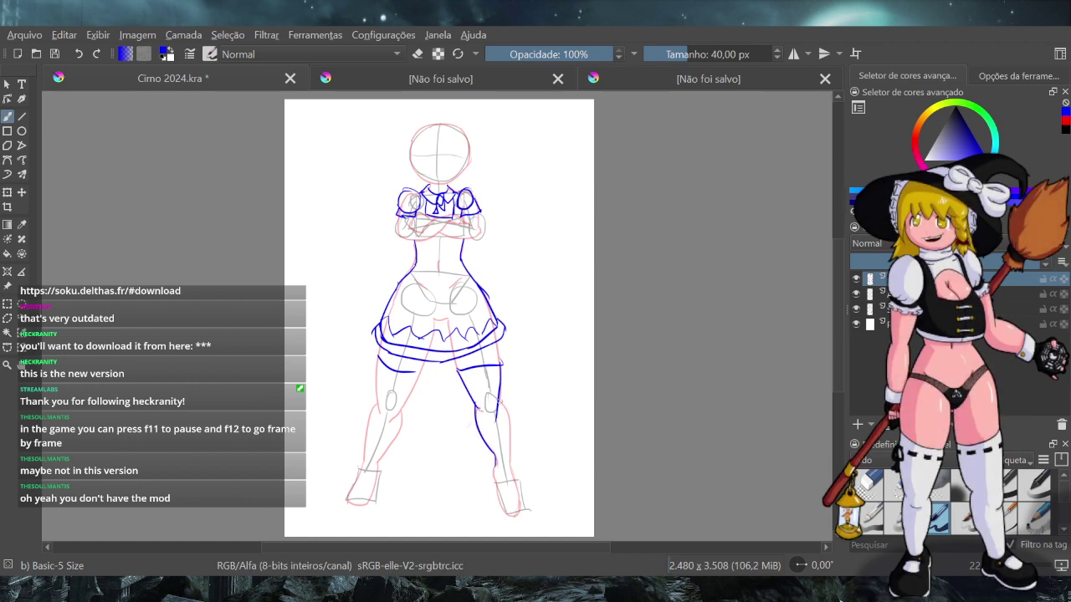
pyautogui.moveTo(499, 400)
pyautogui.mouseDown()
pyautogui.moveTo(511, 483)
pyautogui.moveTo(496, 466)
pyautogui.moveTo(491, 500)
pyautogui.moveTo(520, 515)
pyautogui.mouseUp()
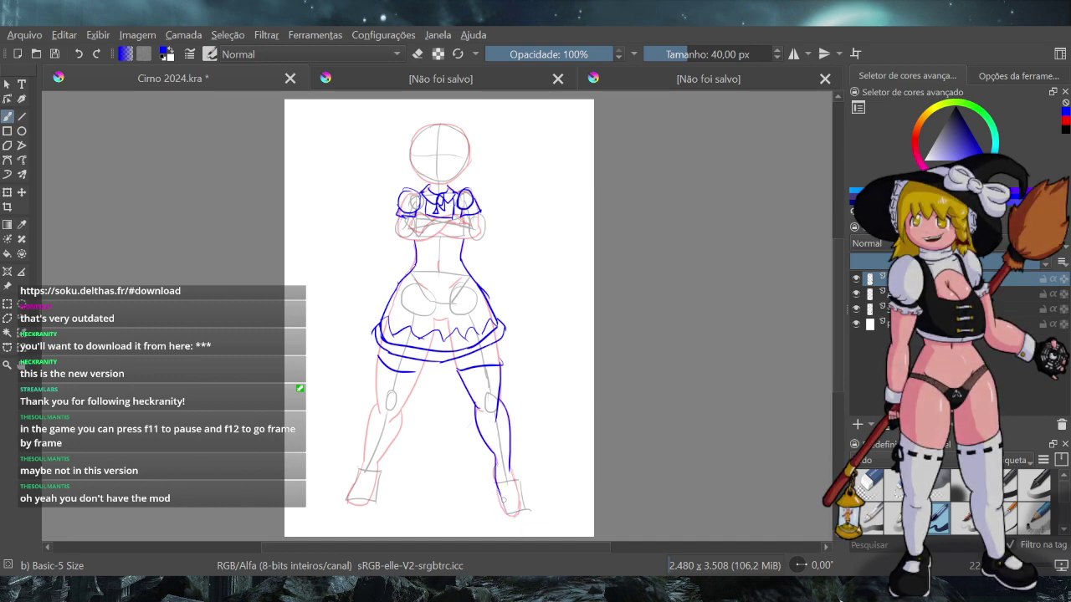
# Outline the right foot in blue over the boxy foot guide, from the ankle around the rounded toe
pyautogui.moveTo(512, 465); pyautogui.dragTo(521, 511)
pyautogui.hotkey('ctrl', 'z')
pyautogui.hotkey('ctrl', 'z')
pyautogui.hotkey('ctrl', 'z')
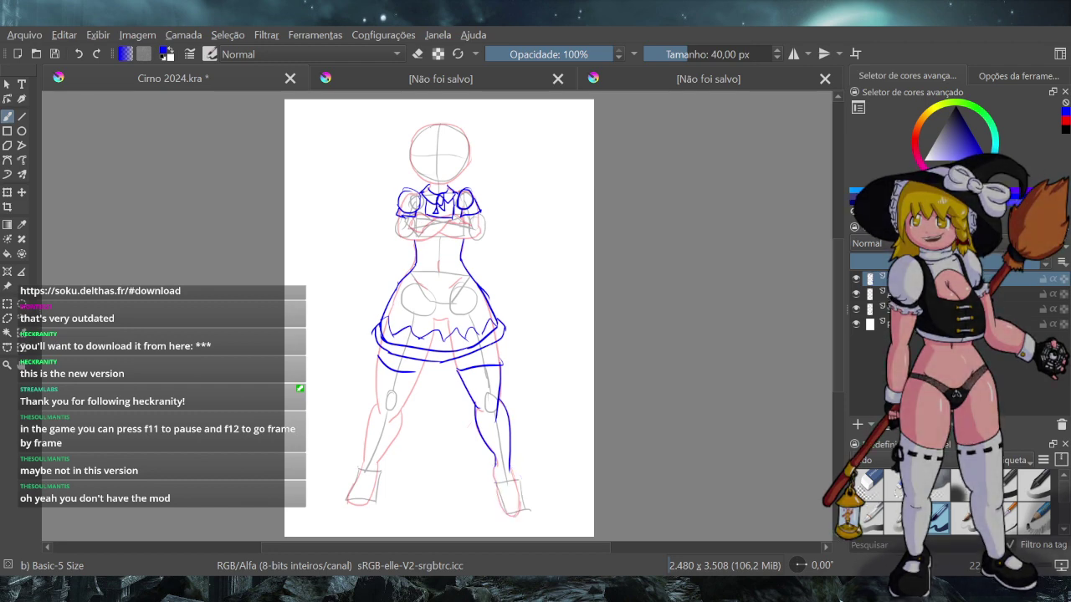
pyautogui.moveTo(496, 457)
pyautogui.mouseDown()
pyautogui.moveTo(494, 483)
pyautogui.moveTo(513, 522)
pyautogui.mouseUp()
pyautogui.hotkey('ctrl', 'z')
pyautogui.moveTo(495, 486)
pyautogui.mouseDown()
pyautogui.moveTo(517, 523)
pyautogui.moveTo(504, 515)
pyautogui.moveTo(520, 491)
pyautogui.mouseUp()
pyautogui.hotkey('ctrl', 'z')
pyautogui.hotkey('ctrl', 'z')
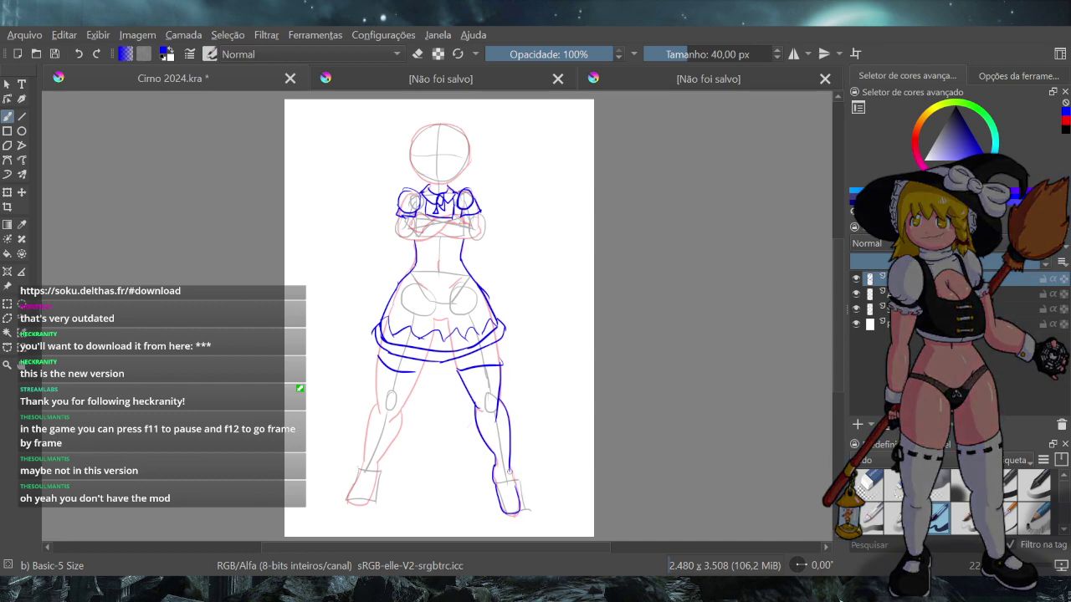
pyautogui.moveTo(511, 468); pyautogui.dragTo(518, 495)
# Check the sprite references and outline the left leg's inner thigh and outer calf in blue
pyautogui.click(499, 82)
pyautogui.click(634, 75)
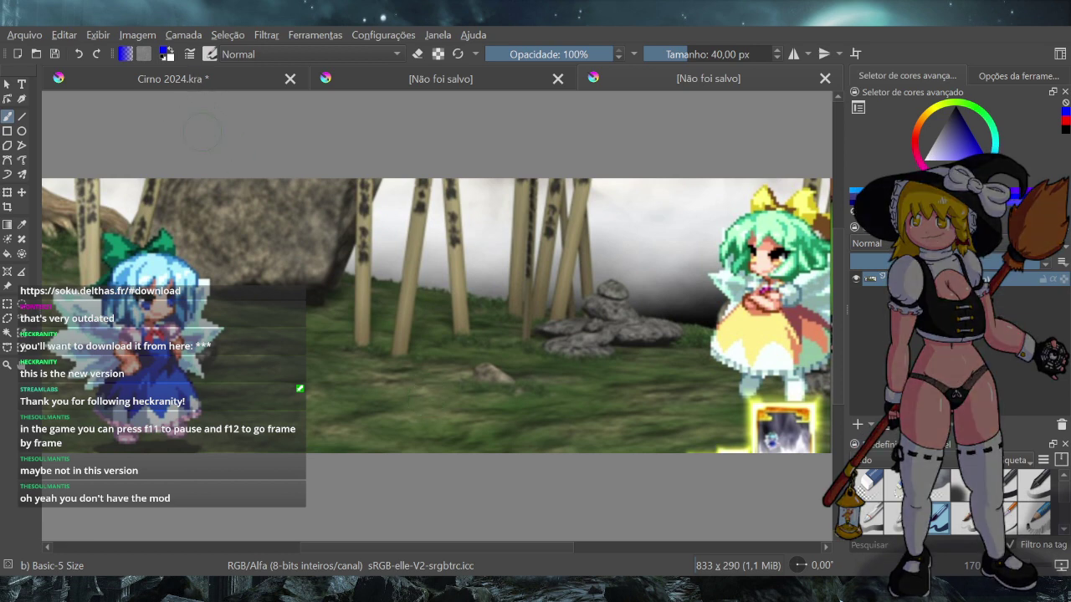
pyautogui.click(165, 81)
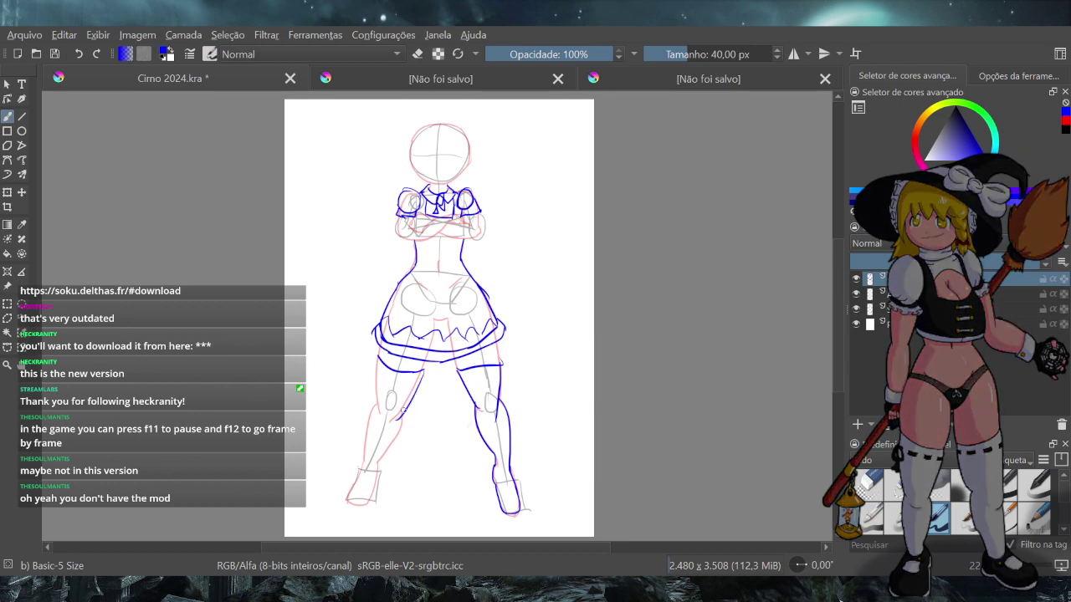
pyautogui.moveTo(423, 371); pyautogui.dragTo(390, 425)
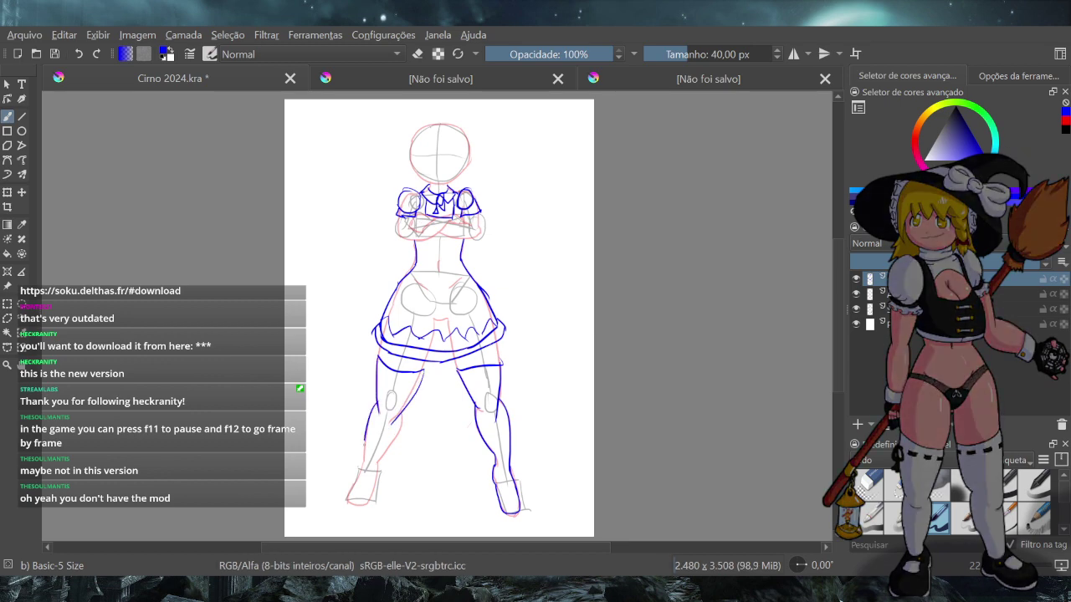
pyautogui.moveTo(364, 461); pyautogui.dragTo(348, 499)
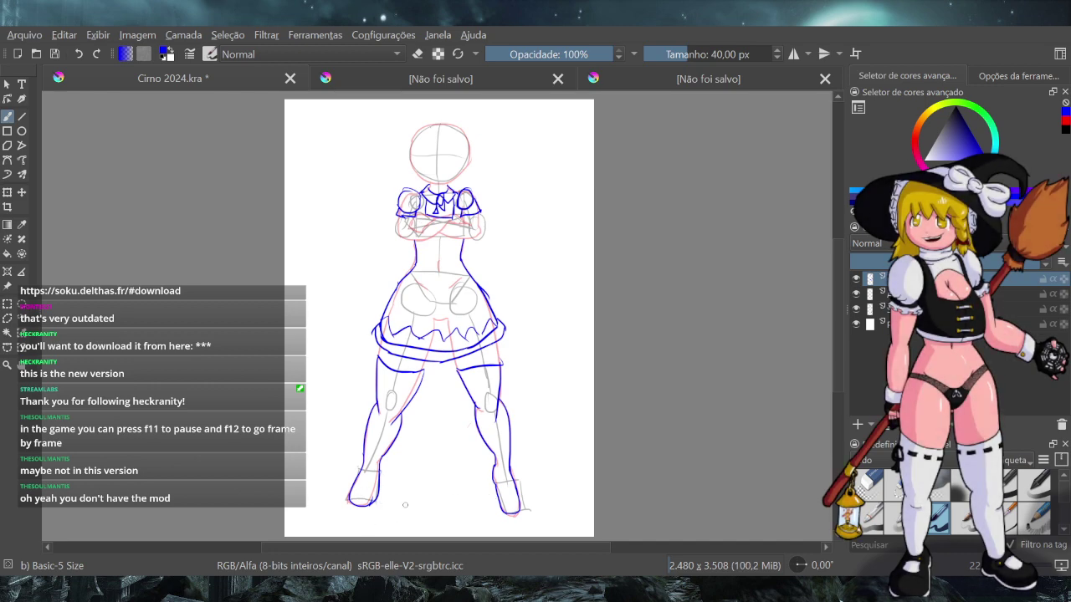
pyautogui.hotkey('ctrl', 'z')
pyautogui.hotkey('ctrl', 'z')
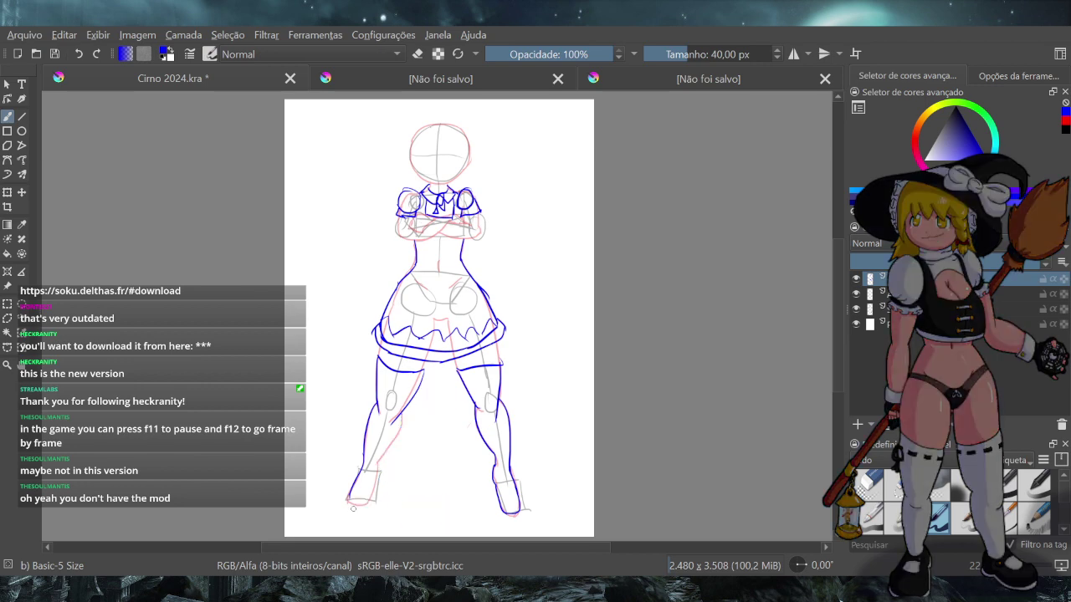
pyautogui.hotkey('ctrl', 'z')
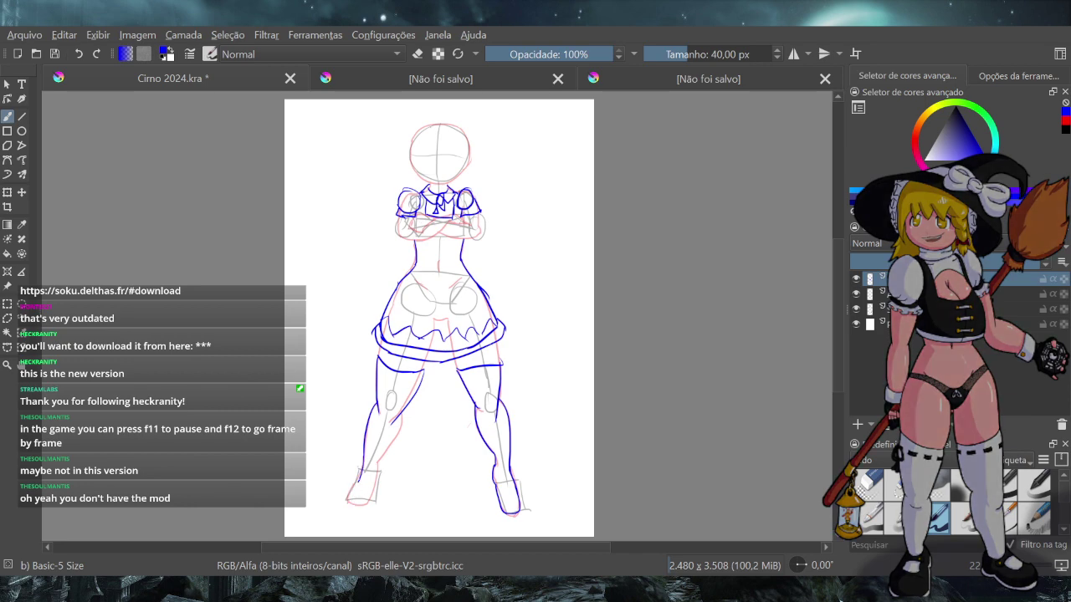
pyautogui.moveTo(361, 479); pyautogui.dragTo(352, 525)
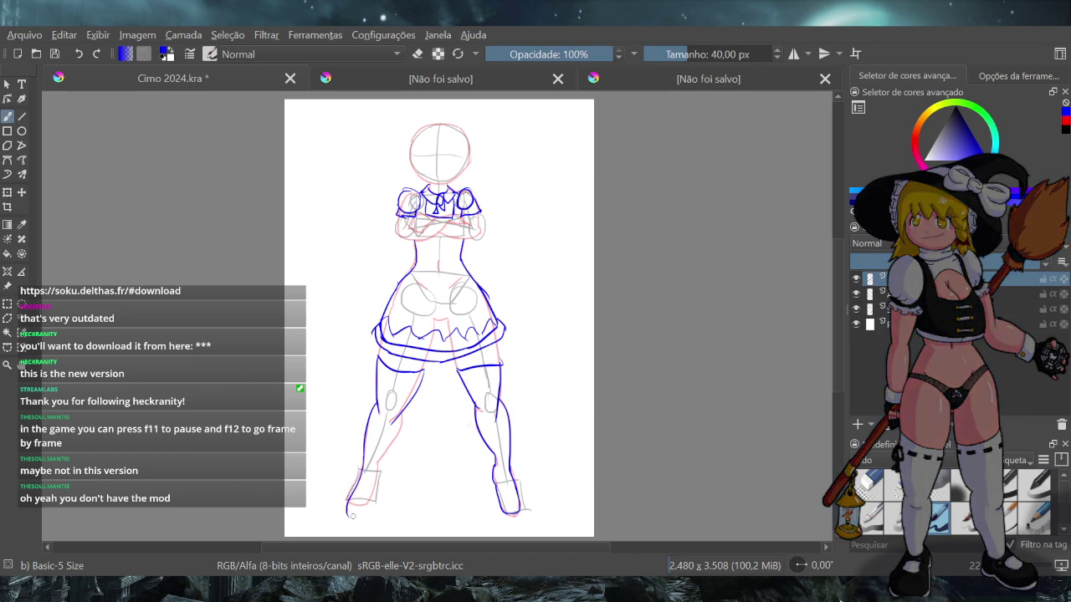
pyautogui.hotkey('ctrl', 'z')
pyautogui.hotkey('ctrl', 'z')
pyautogui.moveTo(350, 504); pyautogui.dragTo(375, 502)
pyautogui.hotkey('ctrl', 'z')
pyautogui.hotkey('ctrl', 'z')
pyautogui.hotkey('ctrl', 'z')
pyautogui.hotkey('ctrl', 'z')
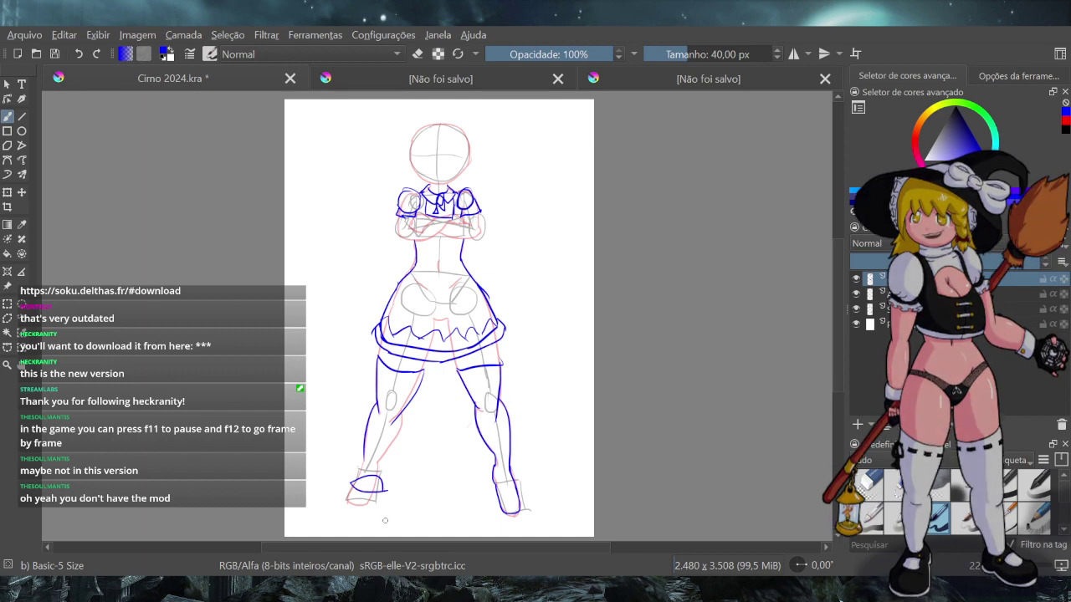
pyautogui.hotkey('ctrl', 'z')
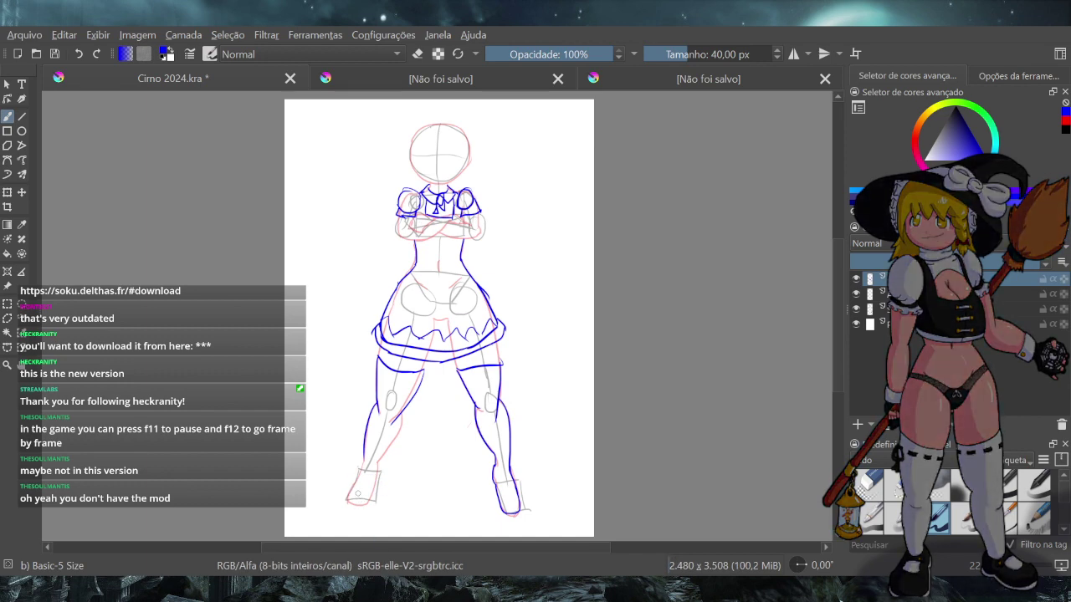
pyautogui.moveTo(348, 499); pyautogui.dragTo(373, 502)
pyautogui.hotkey('ctrl', 'z')
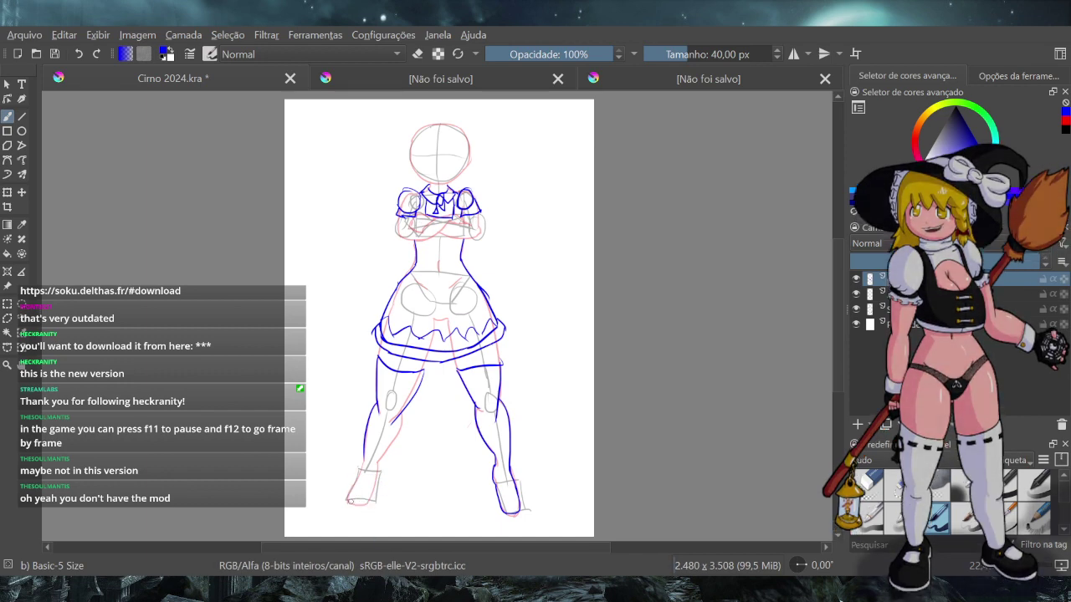
# Outline the left foot in blue over its guide and connect it to the leg with the inner calf curve
pyautogui.moveTo(352, 503)
pyautogui.mouseDown()
pyautogui.moveTo(372, 501)
pyautogui.moveTo(349, 500)
pyautogui.mouseUp()
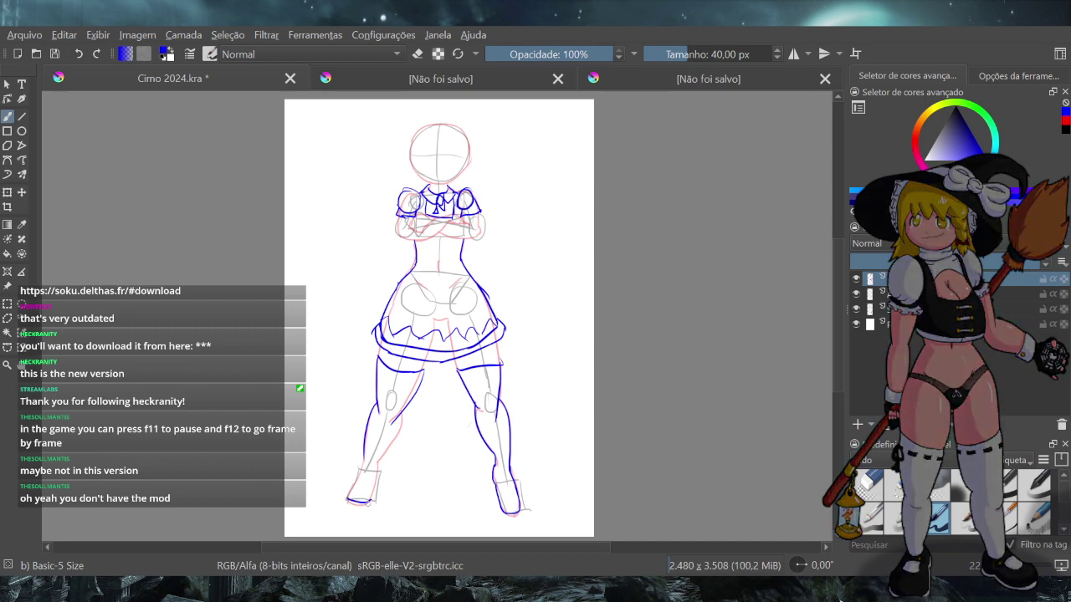
pyautogui.moveTo(347, 500); pyautogui.dragTo(371, 504)
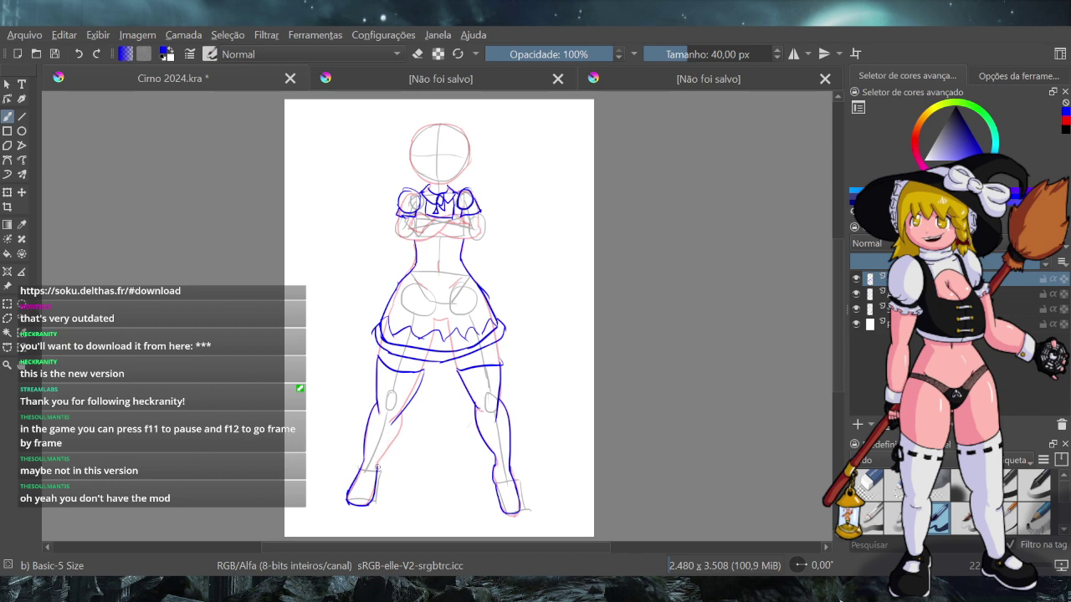
pyautogui.moveTo(378, 466); pyautogui.dragTo(398, 435)
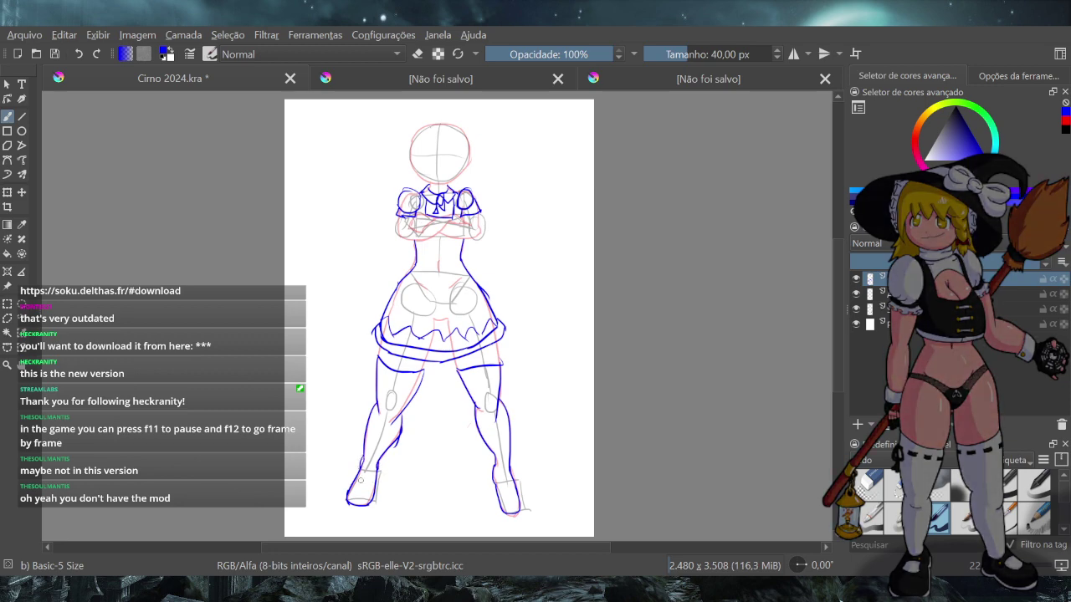
pyautogui.press('ctrl')
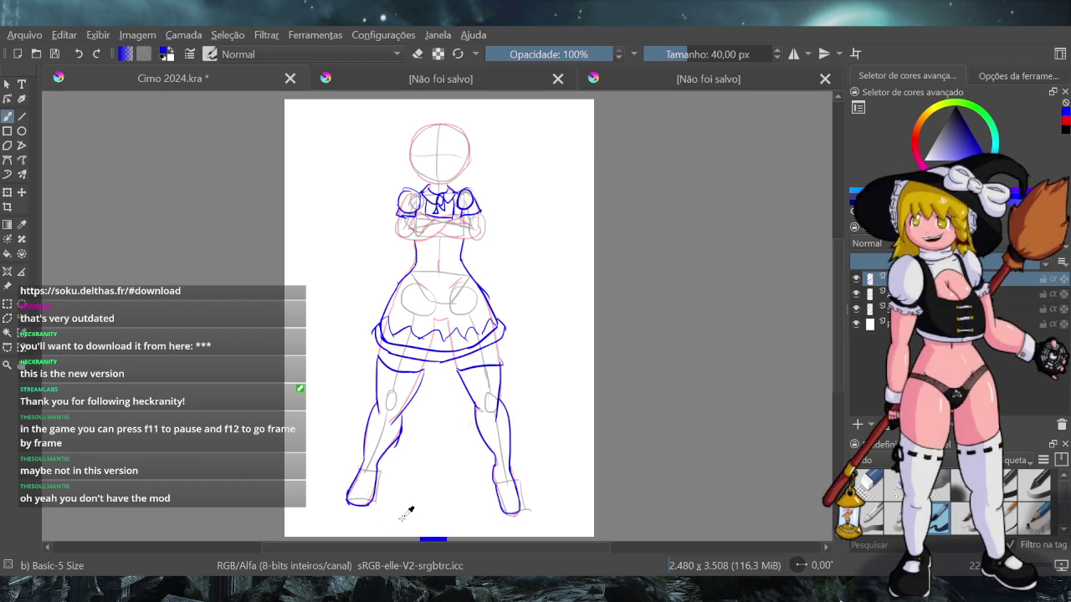
pyautogui.press('ctrl')
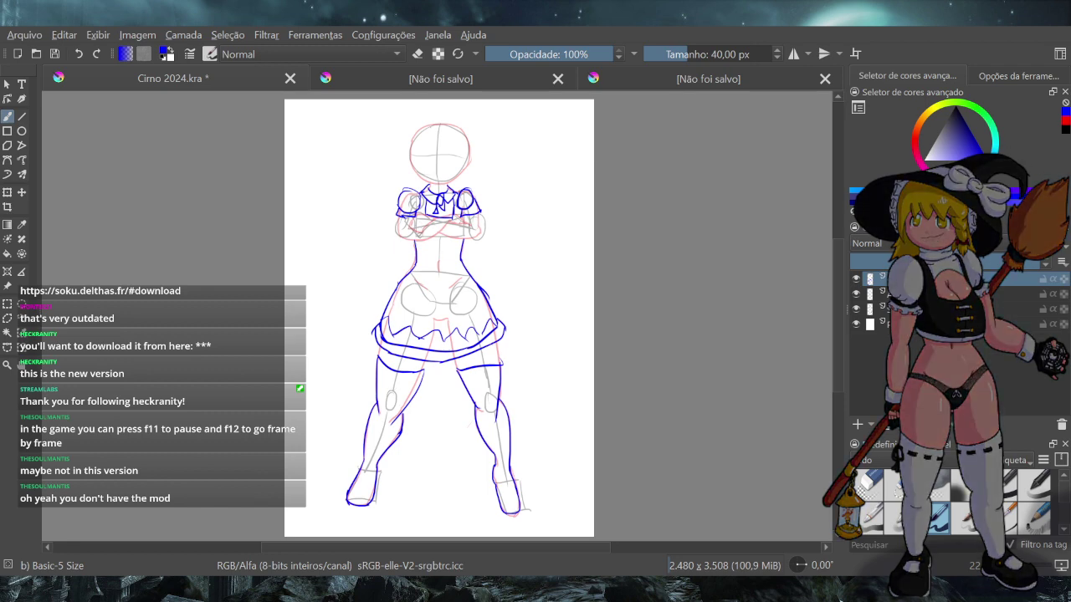
pyautogui.click(6, 366)
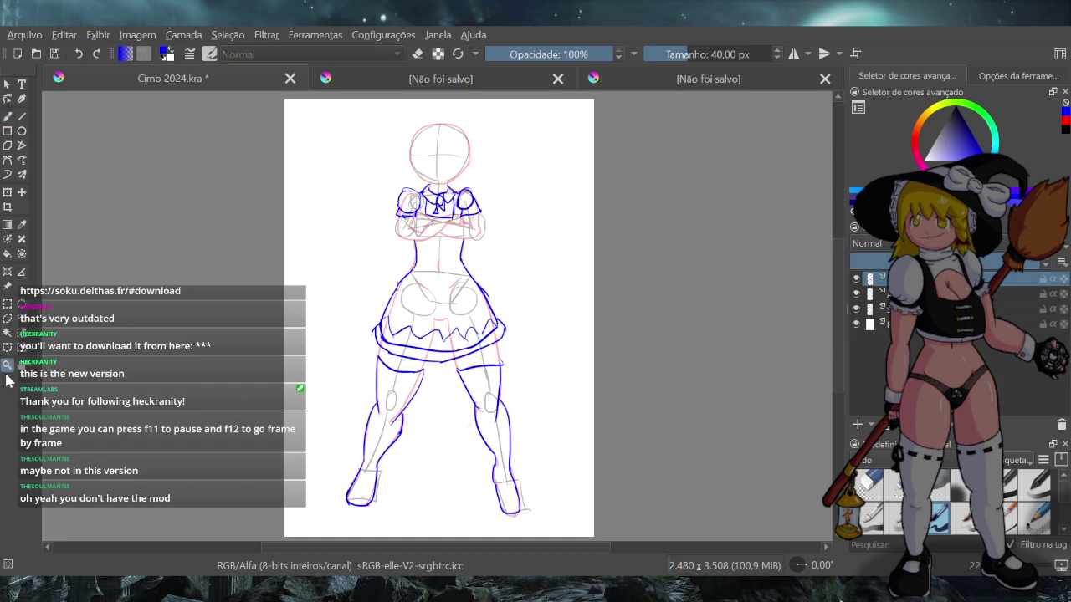
# Outline in blue the wedge-shaped hand piece below the bodice's lower right corner, over the crossed-arm guide
pyautogui.moveTo(395, 180); pyautogui.dragTo(507, 259)
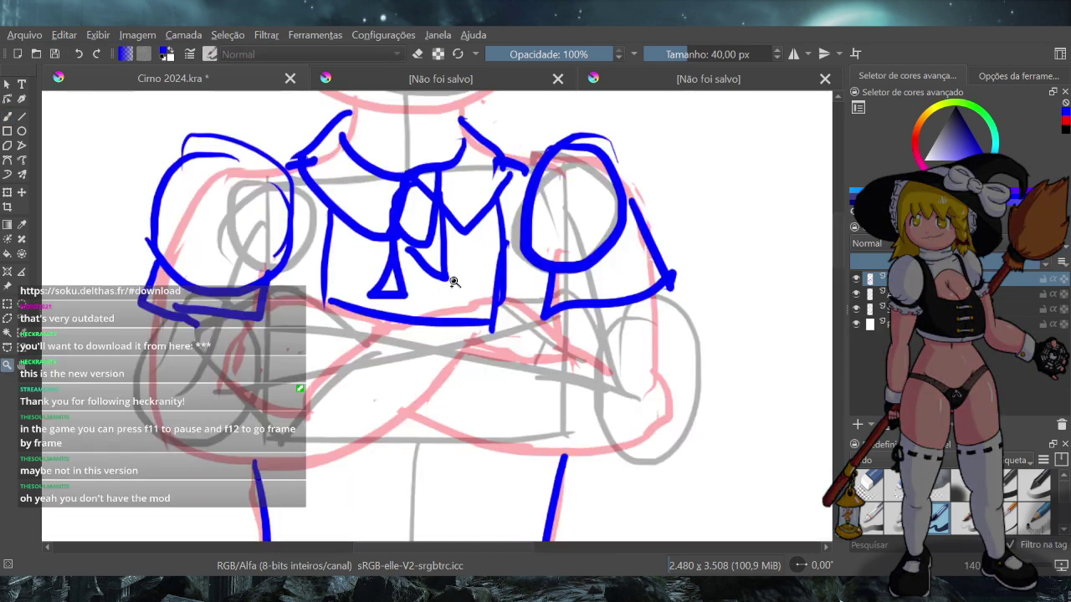
pyautogui.click(7, 117)
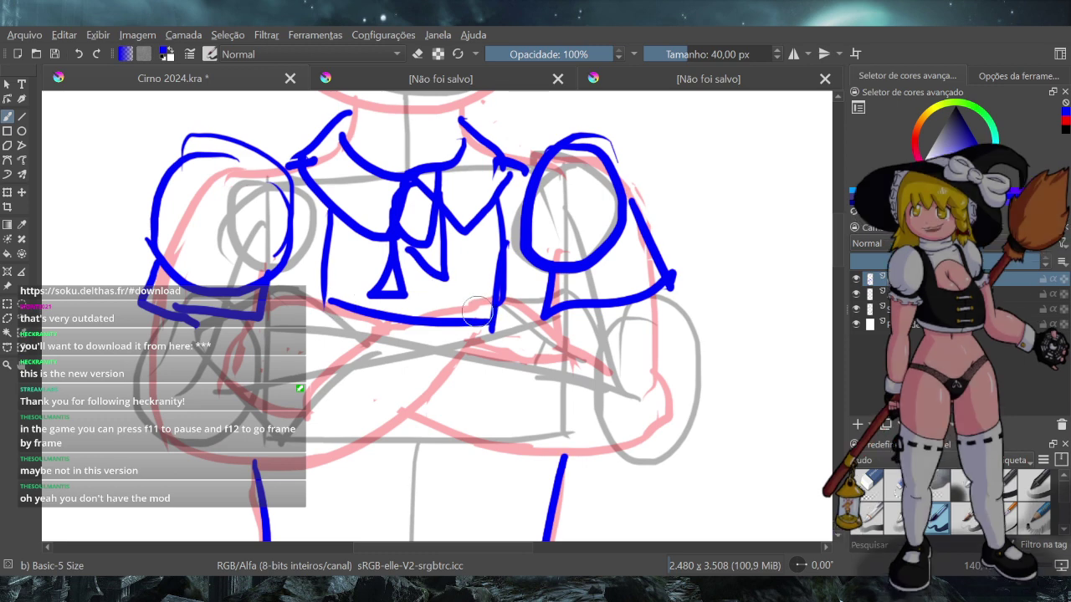
pyautogui.moveTo(475, 306)
pyautogui.mouseDown()
pyautogui.moveTo(474, 336)
pyautogui.moveTo(486, 338)
pyautogui.moveTo(474, 339)
pyautogui.moveTo(525, 358)
pyautogui.mouseUp()
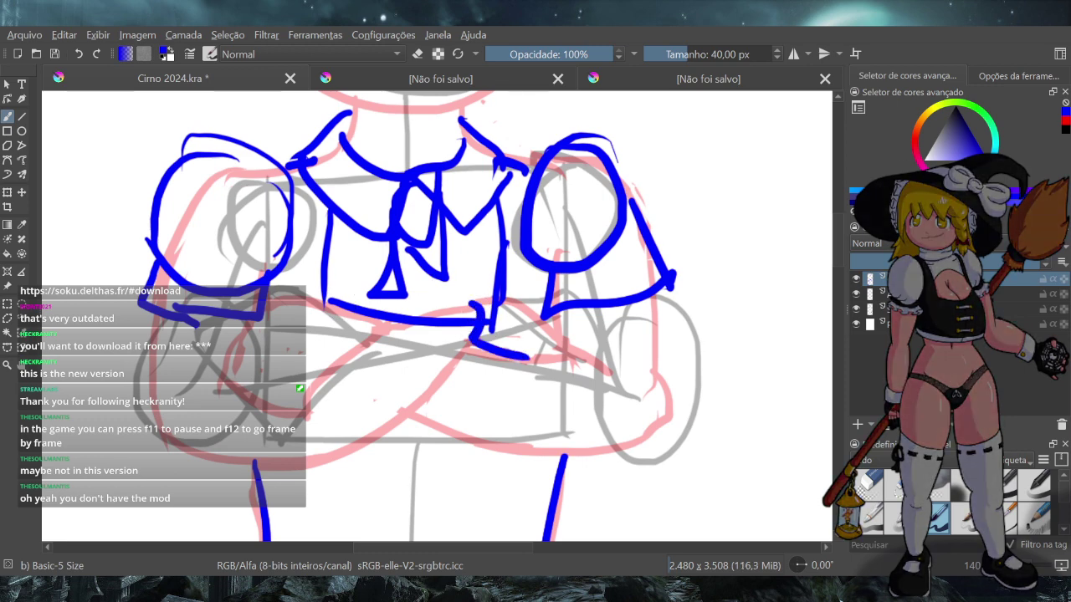
pyautogui.hotkey('ctrl', 'z')
pyautogui.moveTo(470, 304); pyautogui.dragTo(567, 354)
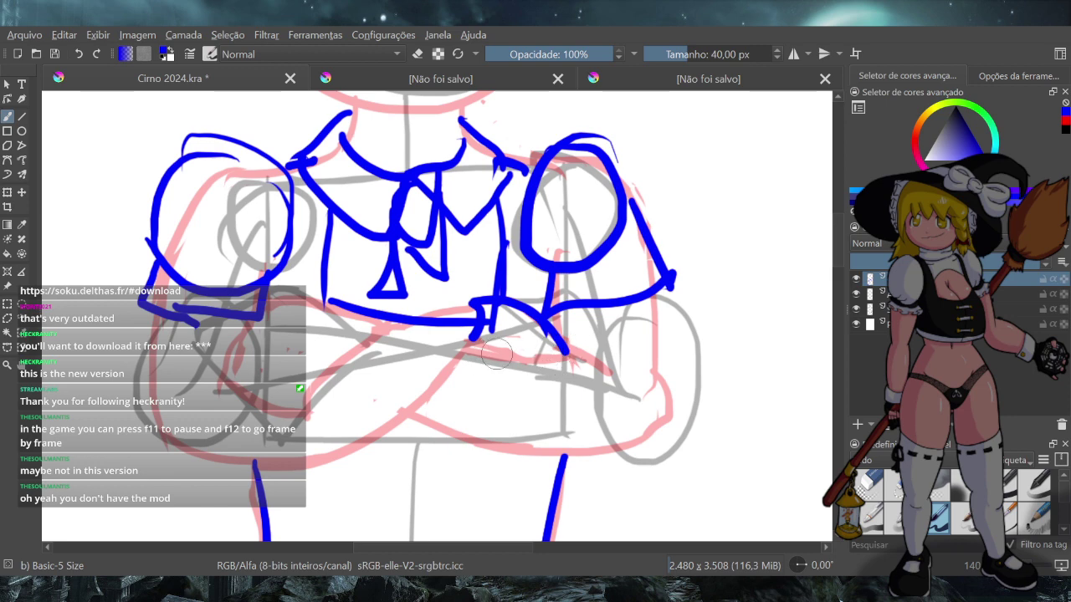
pyautogui.moveTo(468, 345)
pyautogui.mouseDown()
pyautogui.moveTo(539, 335)
pyautogui.moveTo(567, 355)
pyautogui.mouseUp()
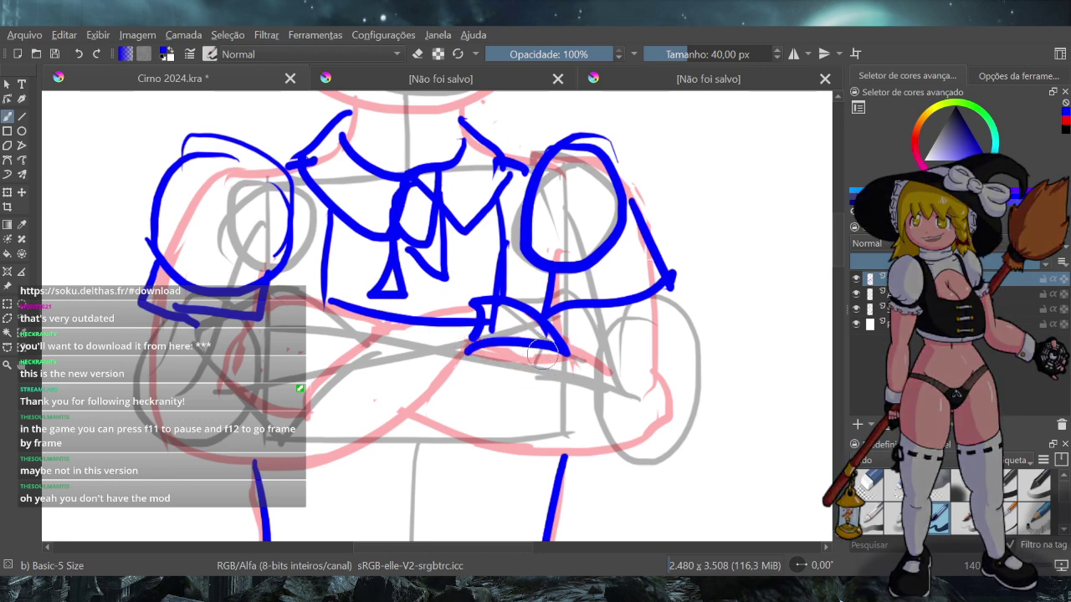
pyautogui.moveTo(474, 337); pyautogui.dragTo(459, 353)
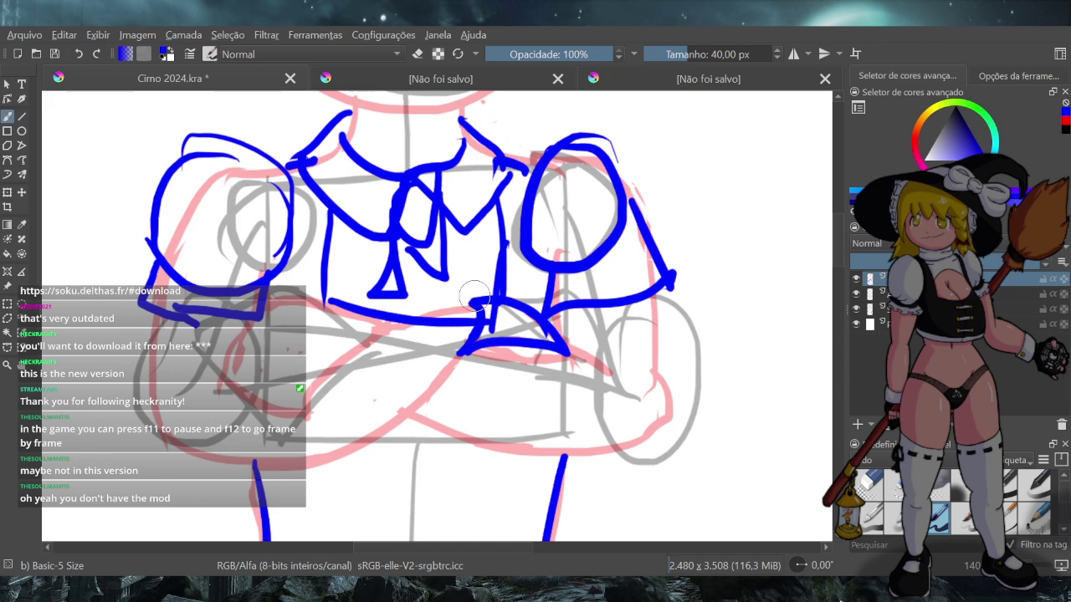
# Add the narrow cuff band beside the wedge shape and redraw the small line inside the wedge
pyautogui.moveTo(474, 296)
pyautogui.mouseDown()
pyautogui.moveTo(437, 304)
pyautogui.moveTo(447, 306)
pyautogui.moveTo(438, 297)
pyautogui.moveTo(433, 352)
pyautogui.mouseUp()
pyautogui.hotkey('ctrl', 'z')
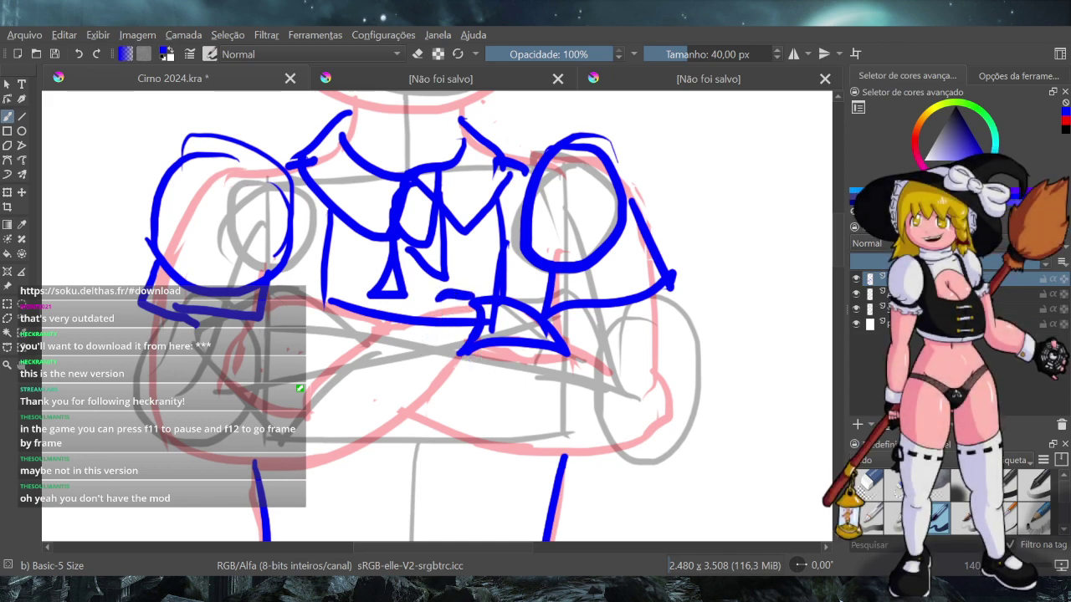
pyautogui.hotkey('ctrl', 'z')
pyautogui.moveTo(473, 303)
pyautogui.mouseDown()
pyautogui.moveTo(442, 327)
pyautogui.moveTo(437, 310)
pyautogui.moveTo(446, 366)
pyautogui.moveTo(475, 341)
pyautogui.moveTo(471, 350)
pyautogui.moveTo(546, 332)
pyautogui.mouseUp()
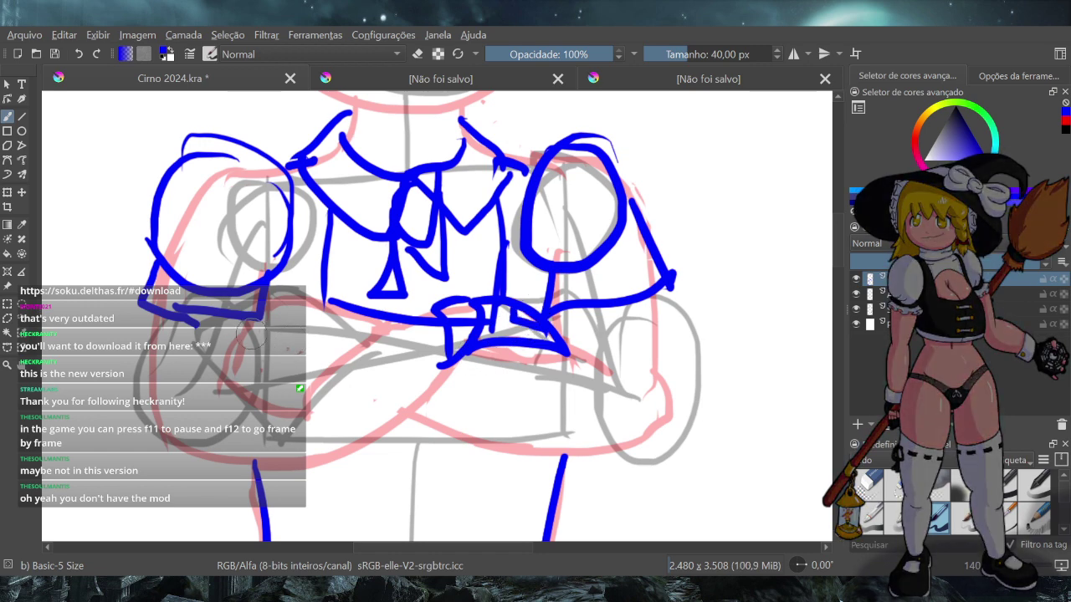
# Outline the other hand in blue over the left side of the crossed arms, below the puffed sleeve
pyautogui.moveTo(243, 336)
pyautogui.mouseDown()
pyautogui.moveTo(347, 358)
pyautogui.moveTo(369, 334)
pyautogui.moveTo(364, 350)
pyautogui.moveTo(319, 370)
pyautogui.mouseUp()
pyautogui.hotkey('ctrl', 'z')
pyautogui.hotkey('ctrl', 'z')
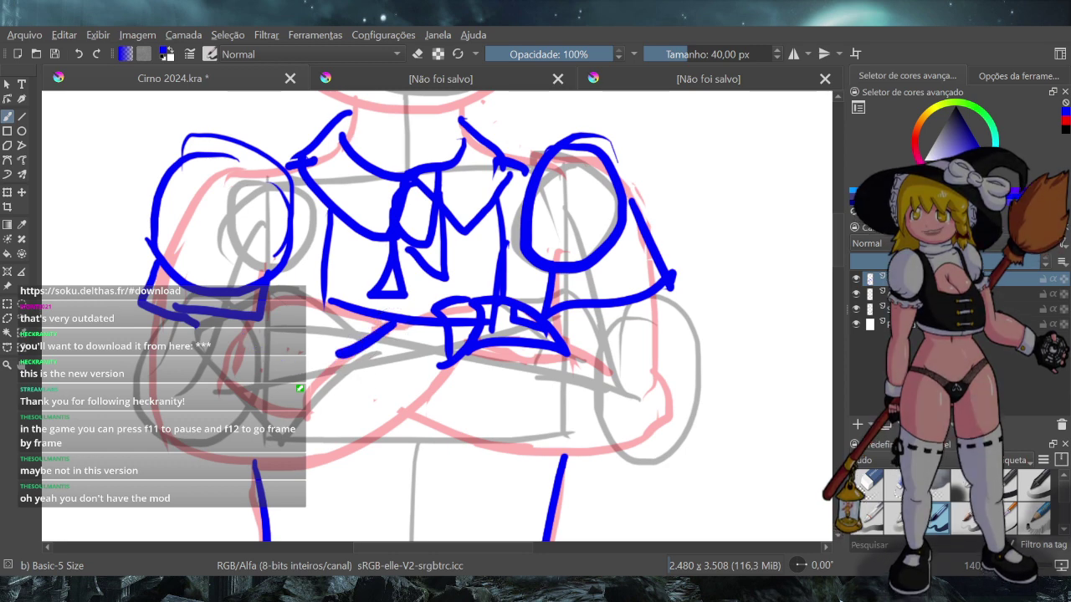
pyautogui.hotkey('ctrl', 'z')
pyautogui.moveTo(390, 322); pyautogui.dragTo(319, 366)
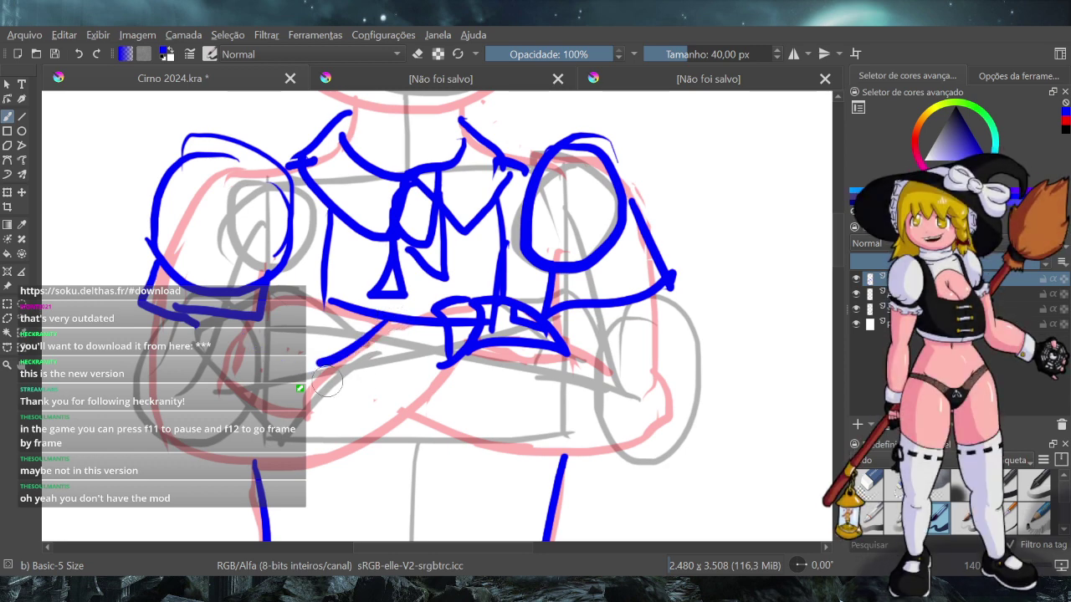
pyautogui.hotkey('ctrl', 'z')
pyautogui.moveTo(391, 323); pyautogui.dragTo(339, 361)
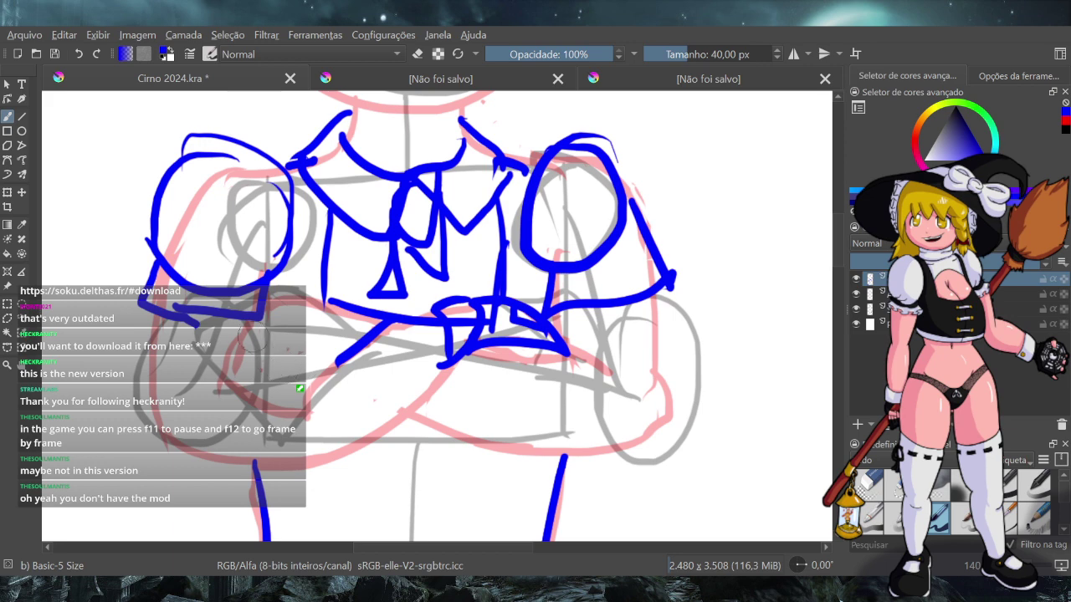
pyautogui.moveTo(248, 332); pyautogui.dragTo(341, 360)
pyautogui.moveTo(244, 325); pyautogui.dragTo(328, 301)
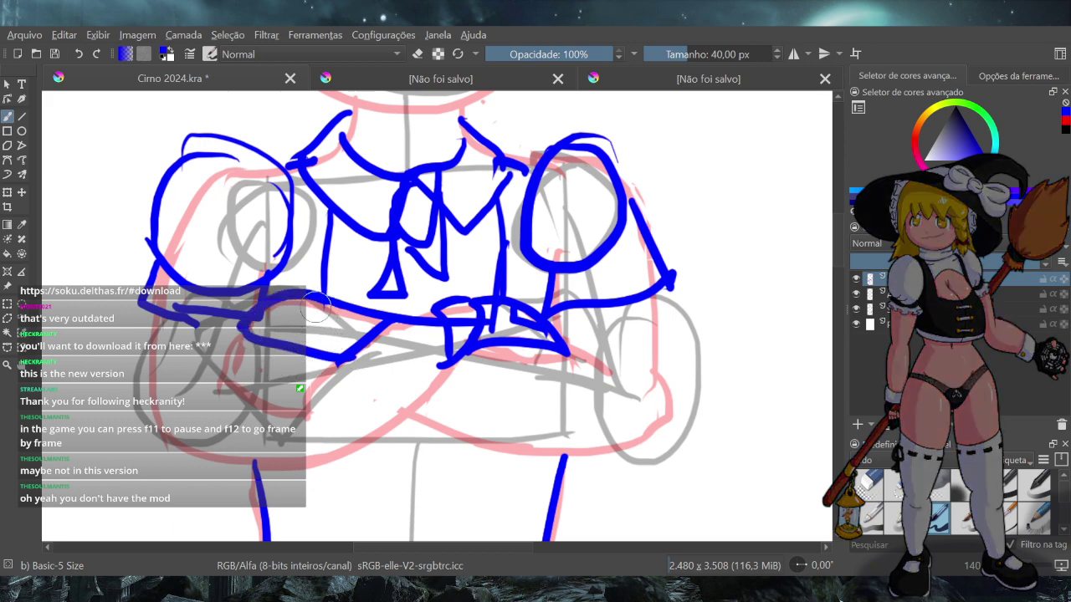
# Draw the notched edge beside the bodice hem and add four small circles along the left hand shape
pyautogui.moveTo(309, 294)
pyautogui.mouseDown()
pyautogui.moveTo(349, 322)
pyautogui.moveTo(336, 301)
pyautogui.moveTo(311, 312)
pyautogui.moveTo(336, 322)
pyautogui.moveTo(360, 310)
pyautogui.mouseUp()
pyautogui.hotkey('ctrl', 'z')
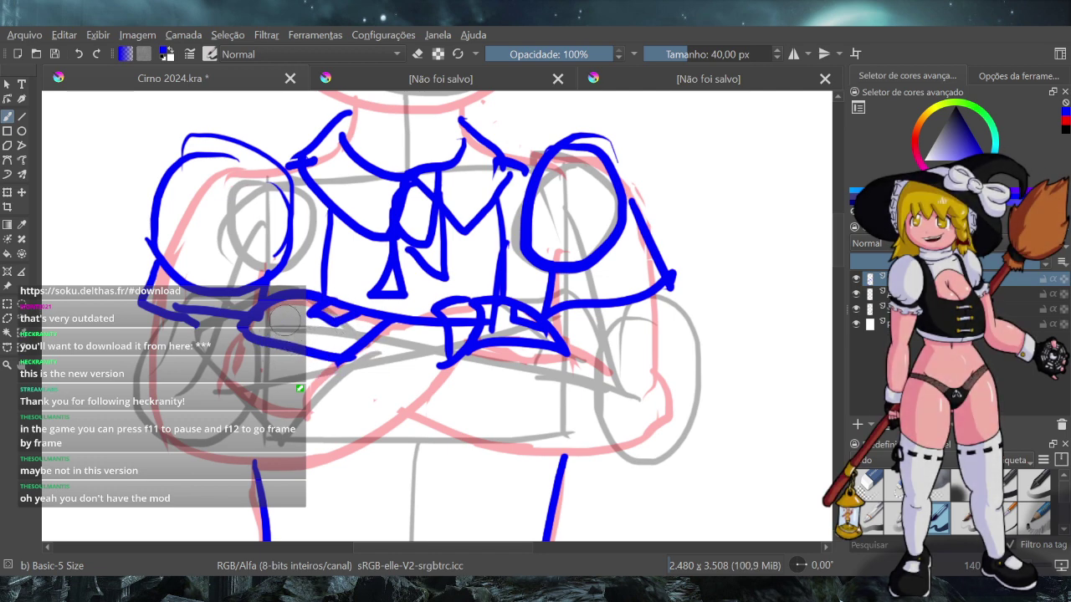
pyautogui.moveTo(282, 311)
pyautogui.mouseDown()
pyautogui.moveTo(276, 318)
pyautogui.moveTo(341, 336)
pyautogui.mouseUp()
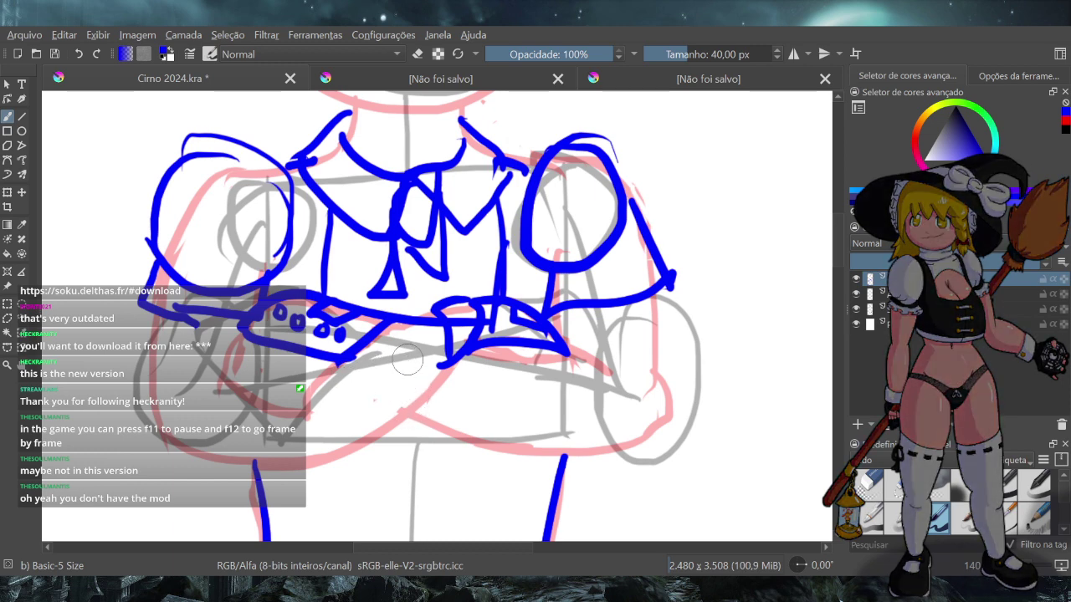
# Draw the forearm line up to the cuff band and erase the bodice lines overlapping the cuff and wedge
pyautogui.moveTo(433, 311); pyautogui.dragTo(456, 298)
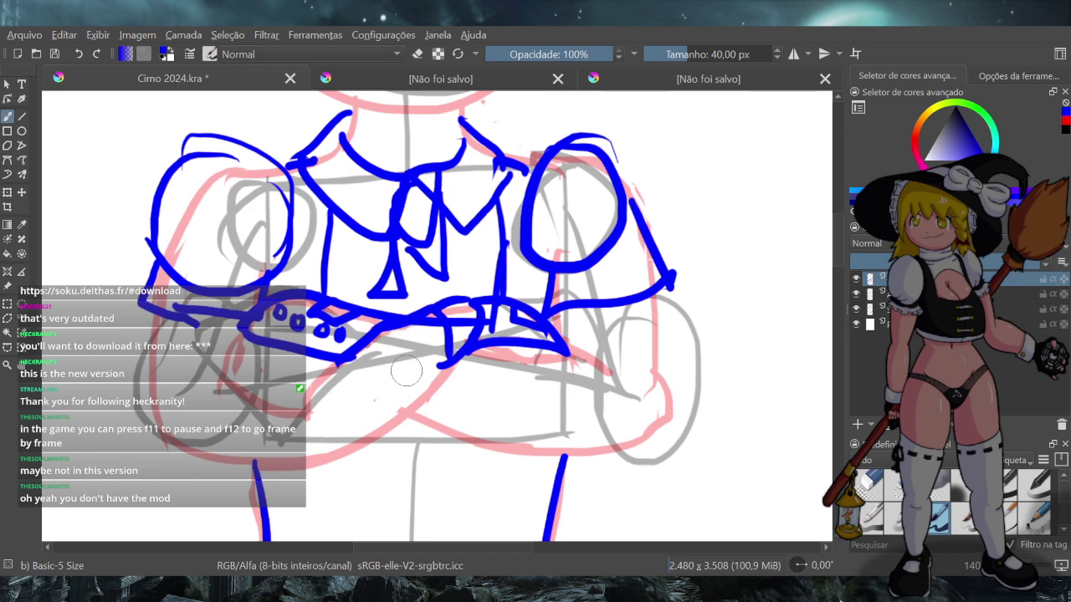
pyautogui.click(417, 54)
pyautogui.moveTo(430, 323)
pyautogui.mouseDown()
pyautogui.moveTo(420, 373)
pyautogui.moveTo(429, 332)
pyautogui.moveTo(433, 365)
pyautogui.moveTo(429, 332)
pyautogui.moveTo(429, 351)
pyautogui.moveTo(457, 320)
pyautogui.mouseUp()
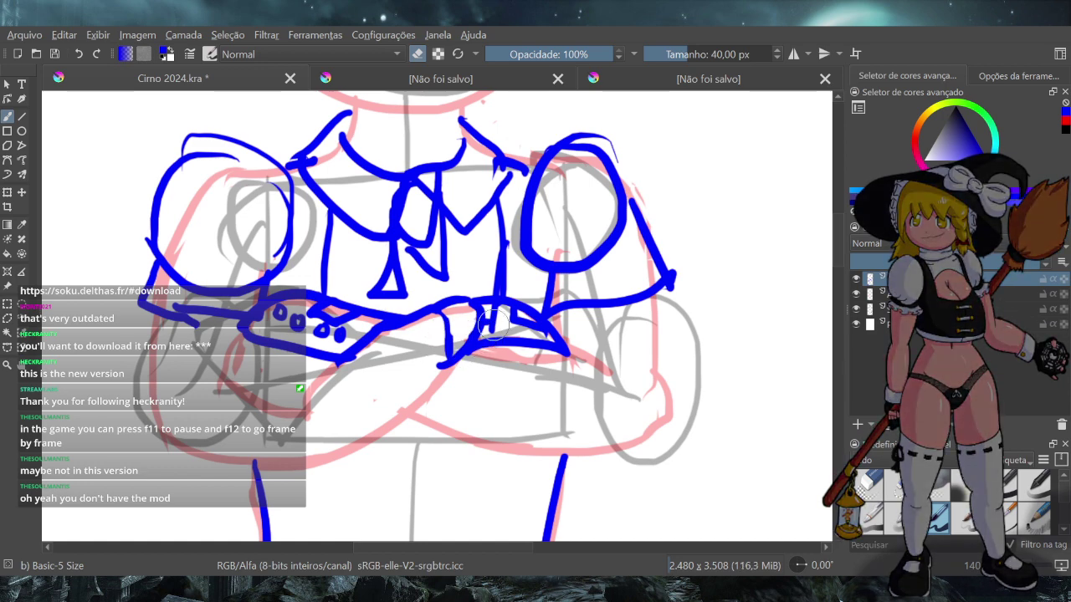
pyautogui.moveTo(494, 314)
pyautogui.mouseDown()
pyautogui.moveTo(496, 326)
pyautogui.moveTo(491, 308)
pyautogui.mouseUp()
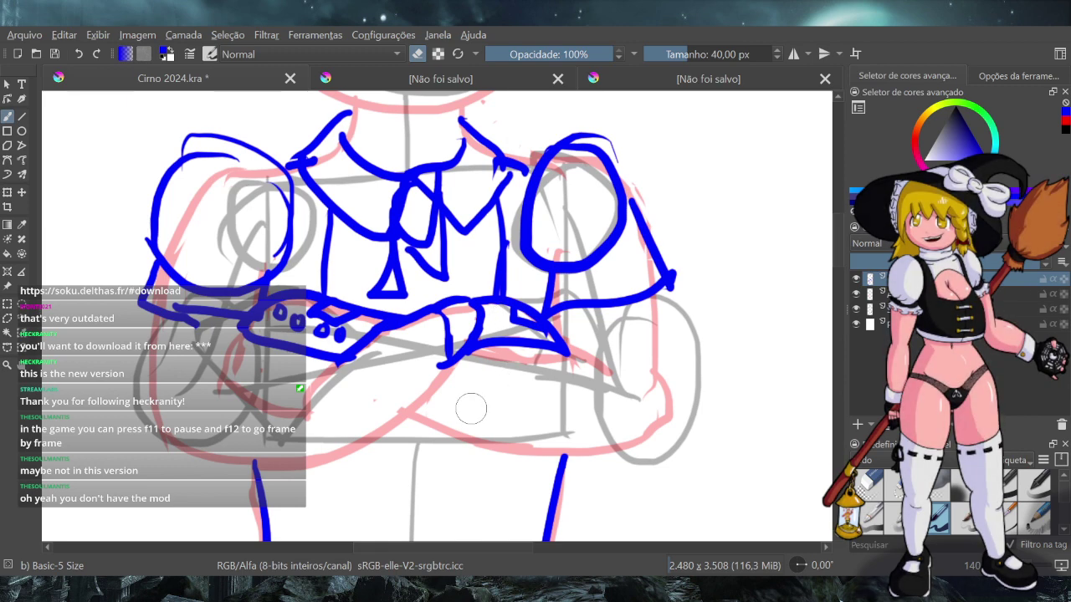
pyautogui.click(421, 54)
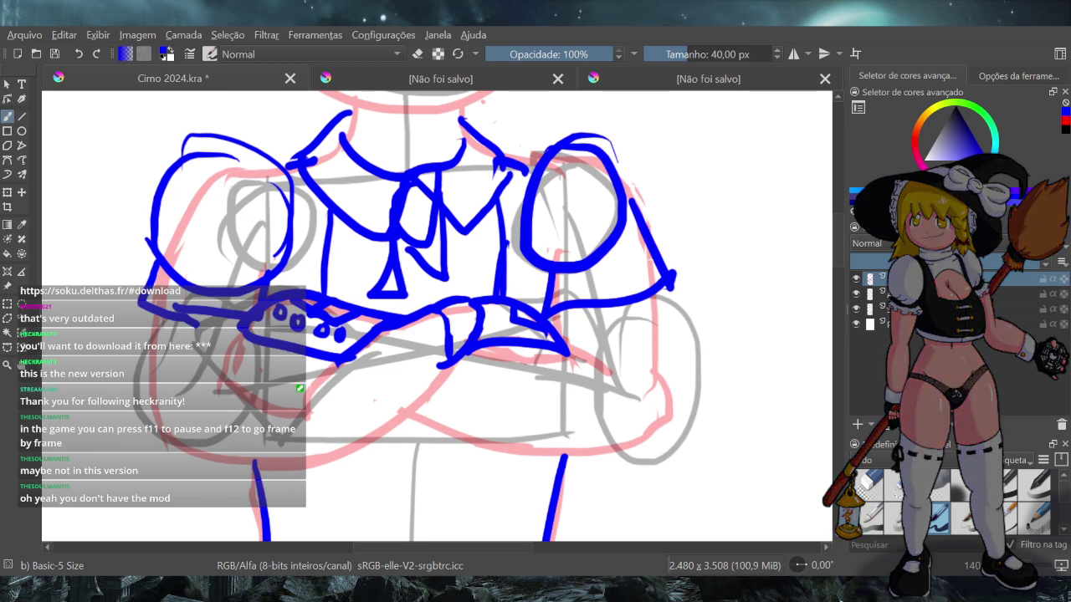
pyautogui.scroll(-5, 437, 352)
pyautogui.scroll(4, 437, 374)
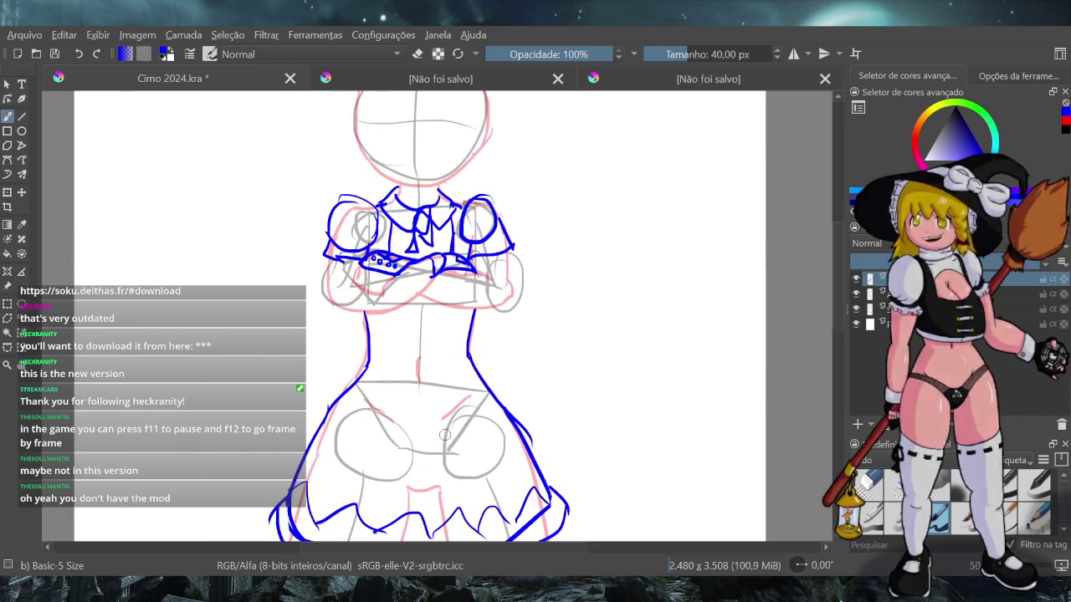
pyautogui.scroll(-4, 444, 433)
pyautogui.scroll(3, 455, 461)
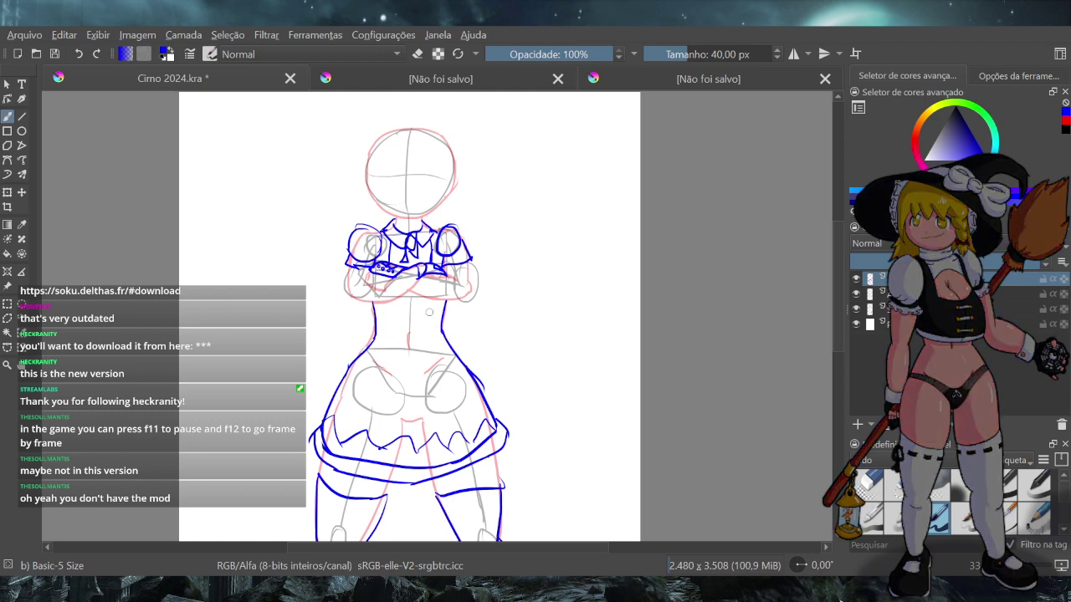
pyautogui.moveTo(527, 315)
pyautogui.mouseDown()
pyautogui.moveTo(456, 339)
pyautogui.moveTo(529, 368)
pyautogui.mouseUp()
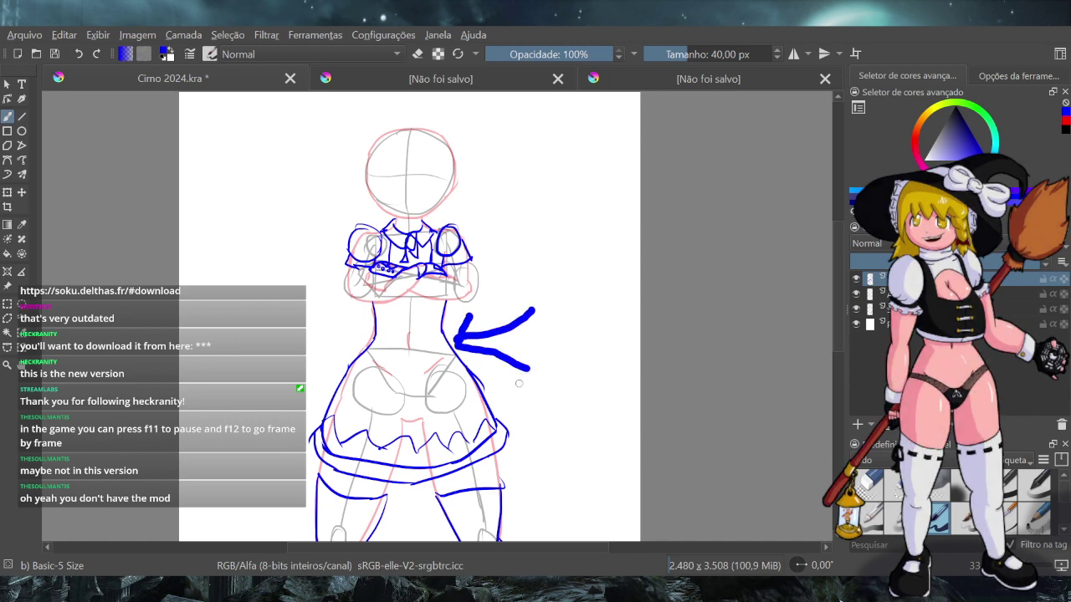
pyautogui.hotkey('ctrl', 'z')
pyautogui.hotkey('ctrl', 'z')
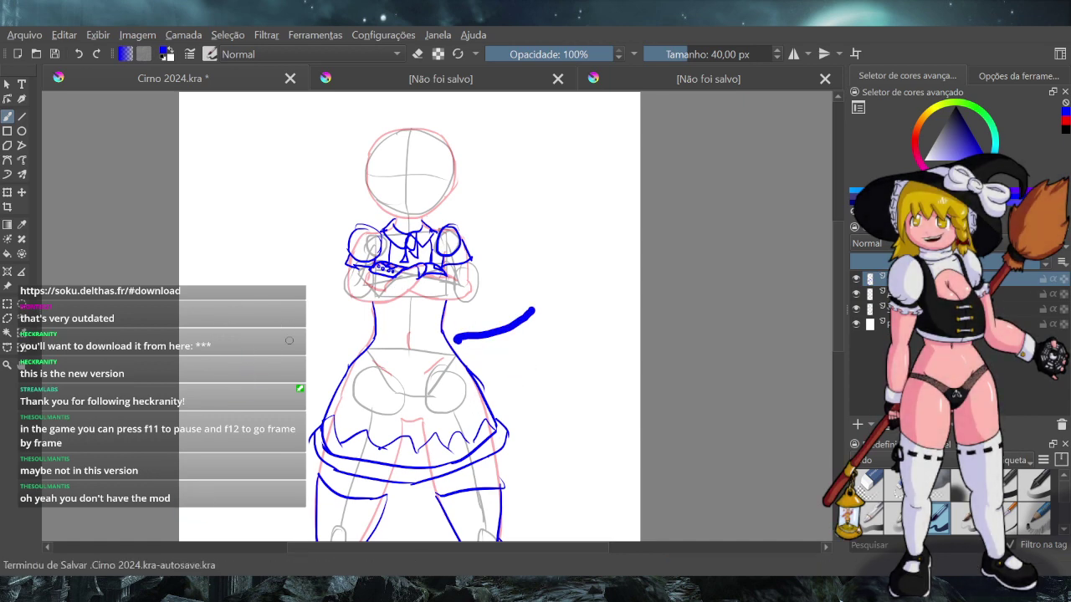
pyautogui.hotkey('ctrl', 'z')
pyautogui.hotkey('ctrl', 'z')
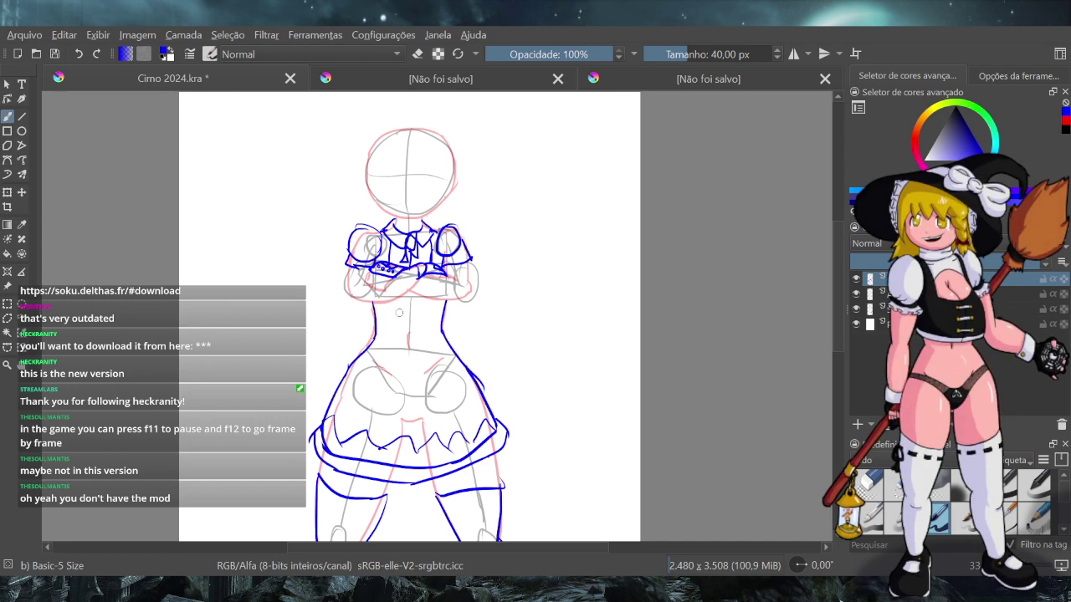
# Draw the bodice's vertical center seam and inverted-V lower edge in blue, and undo the extra curve across the hip
pyautogui.moveTo(408, 293)
pyautogui.mouseDown()
pyautogui.moveTo(408, 343)
pyautogui.moveTo(360, 368)
pyautogui.mouseUp()
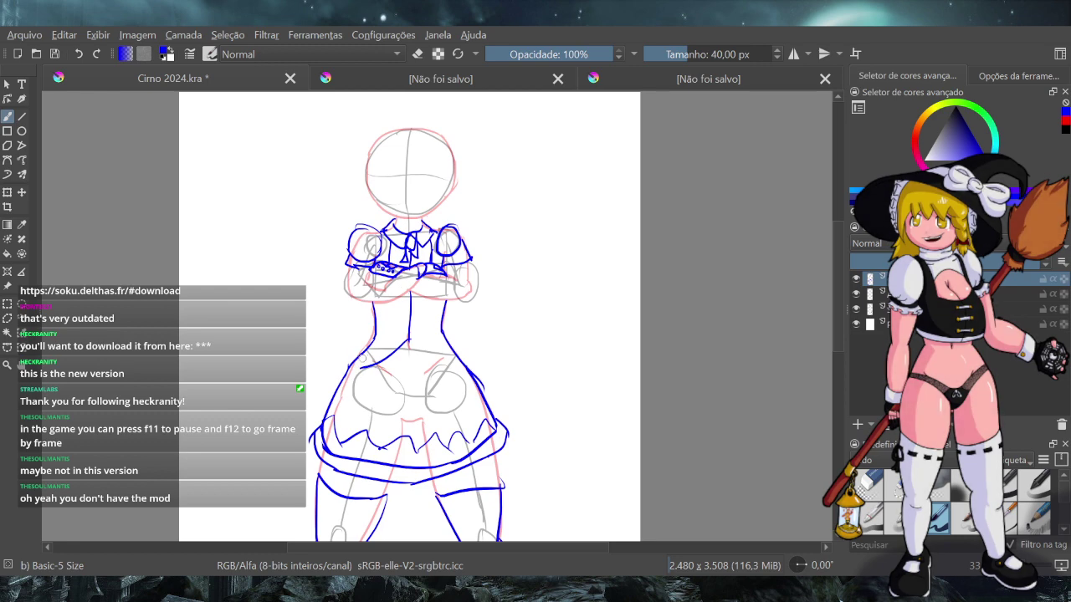
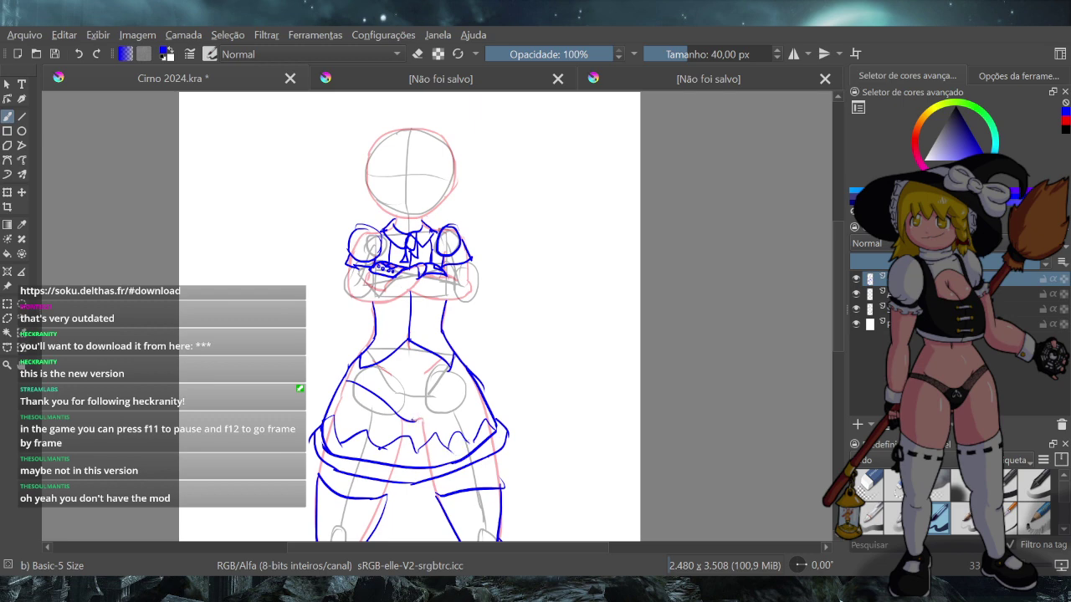
pyautogui.click(456, 456)
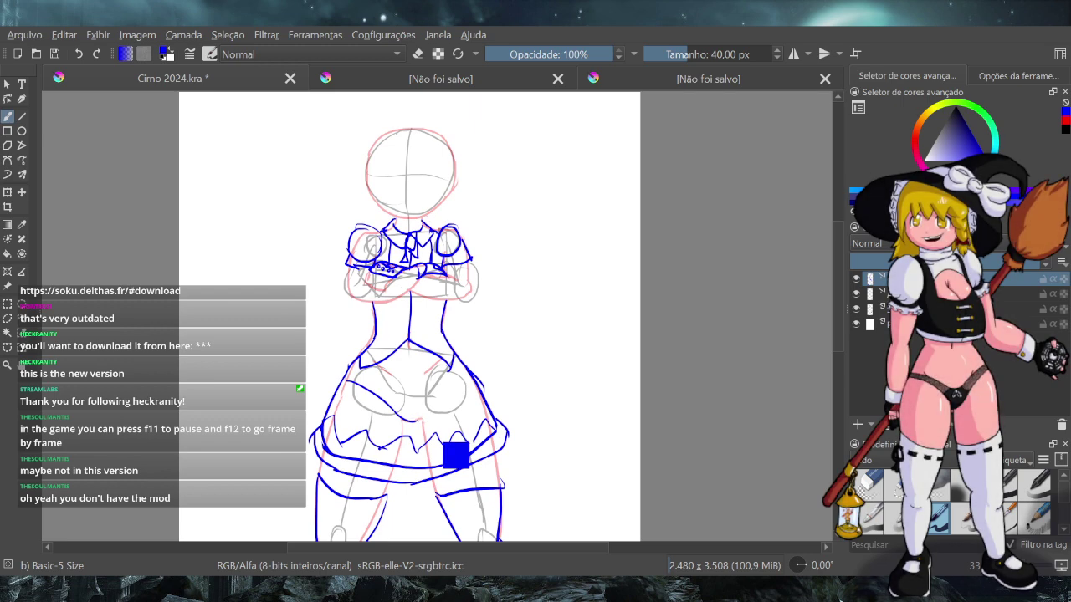
pyautogui.hotkey('ctrl', 'z')
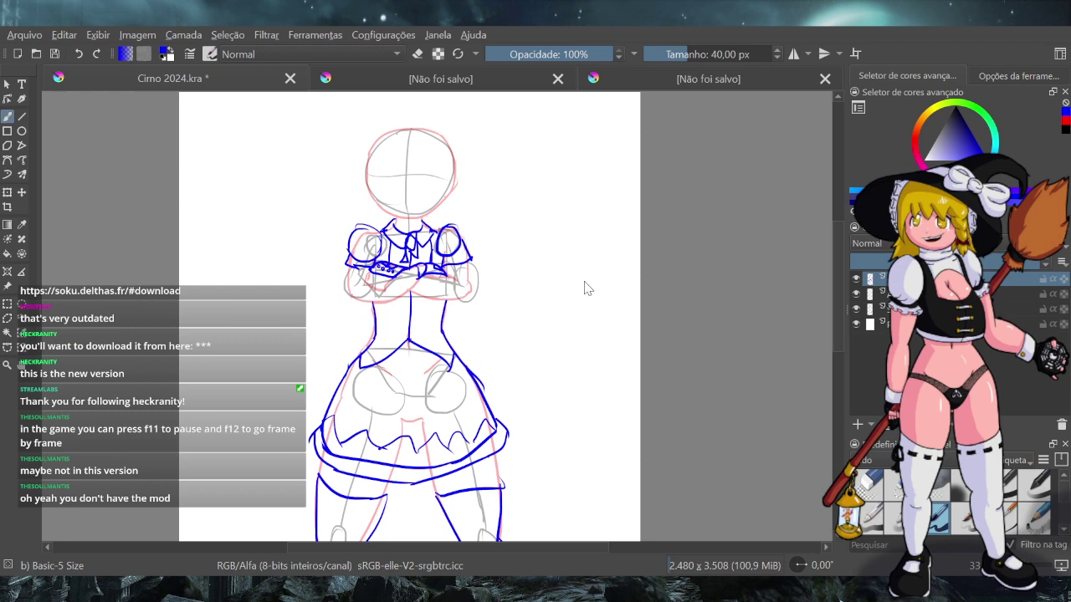
# Switch the brush to cyan and draw a curve from the left hip down to the center pelvis guide
pyautogui.click(583, 410)
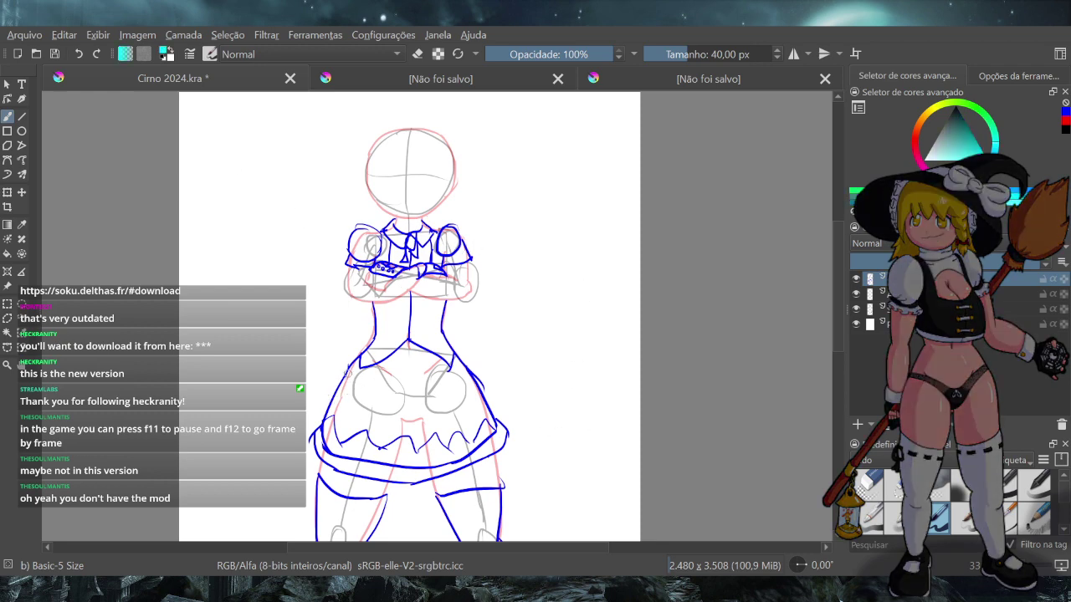
pyautogui.moveTo(347, 374); pyautogui.dragTo(389, 412)
pyautogui.hotkey('ctrl', 'z')
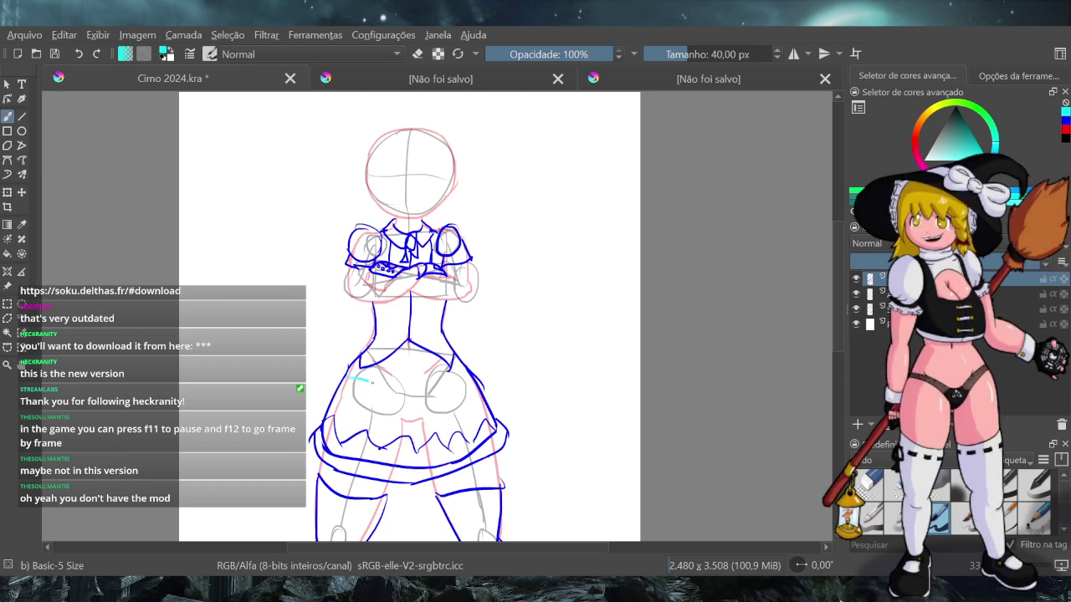
pyautogui.moveTo(347, 377); pyautogui.dragTo(403, 420)
pyautogui.hotkey('ctrl', 'z')
pyautogui.moveTo(347, 381)
pyautogui.mouseDown()
pyautogui.moveTo(378, 390)
pyautogui.moveTo(407, 421)
pyautogui.mouseUp()
pyautogui.hotkey('ctrl', 'z')
pyautogui.moveTo(344, 380); pyautogui.dragTo(403, 420)
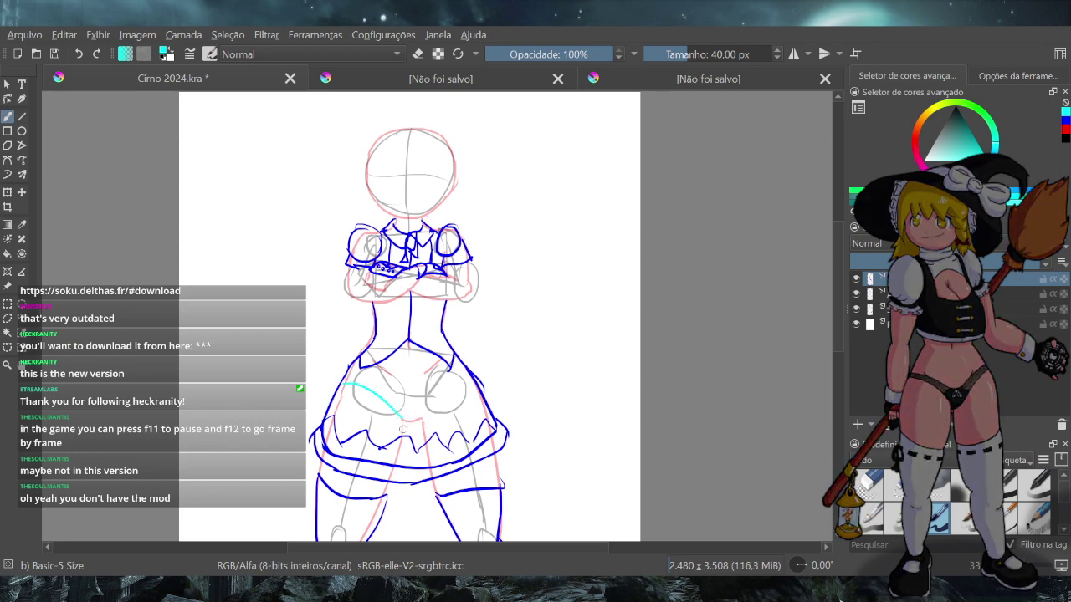
# Complete the cyan garment guide with the opposite hip curve, the upper waist curve and the short connecting side lines
pyautogui.moveTo(418, 420); pyautogui.dragTo(467, 378)
pyautogui.moveTo(381, 361); pyautogui.dragTo(443, 360)
pyautogui.moveTo(368, 374); pyautogui.dragTo(434, 380)
pyautogui.hotkey('ctrl', 'z')
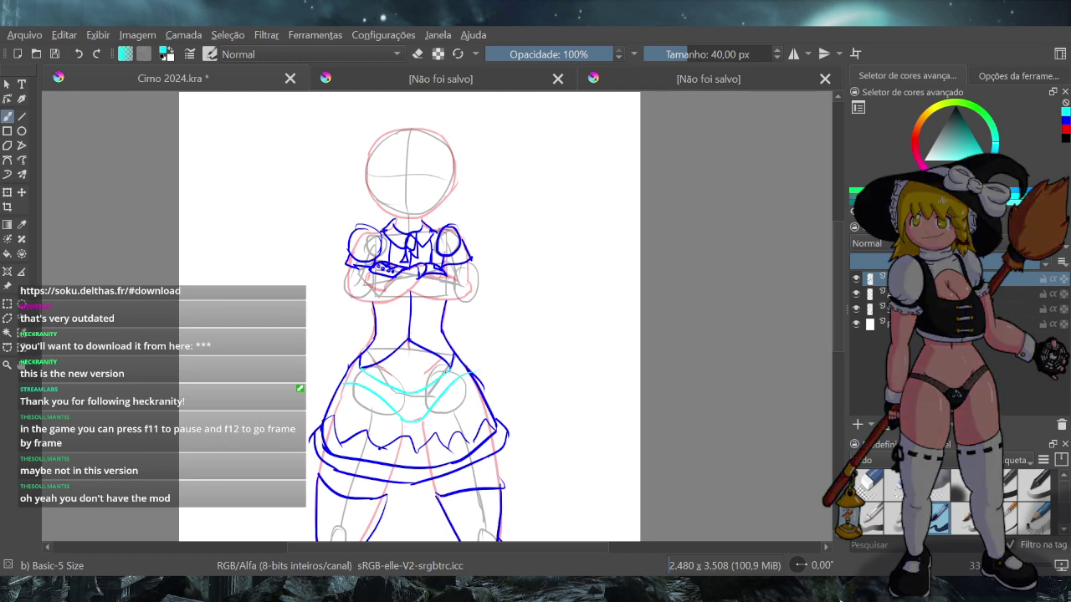
pyautogui.moveTo(449, 371); pyautogui.dragTo(458, 354)
# Sample the blue line color from the bodice seam for the brush and save Cirno 2024.kra
pyautogui.keyDown('ctrl'); pyautogui.click(413, 338); pyautogui.keyUp('ctrl')
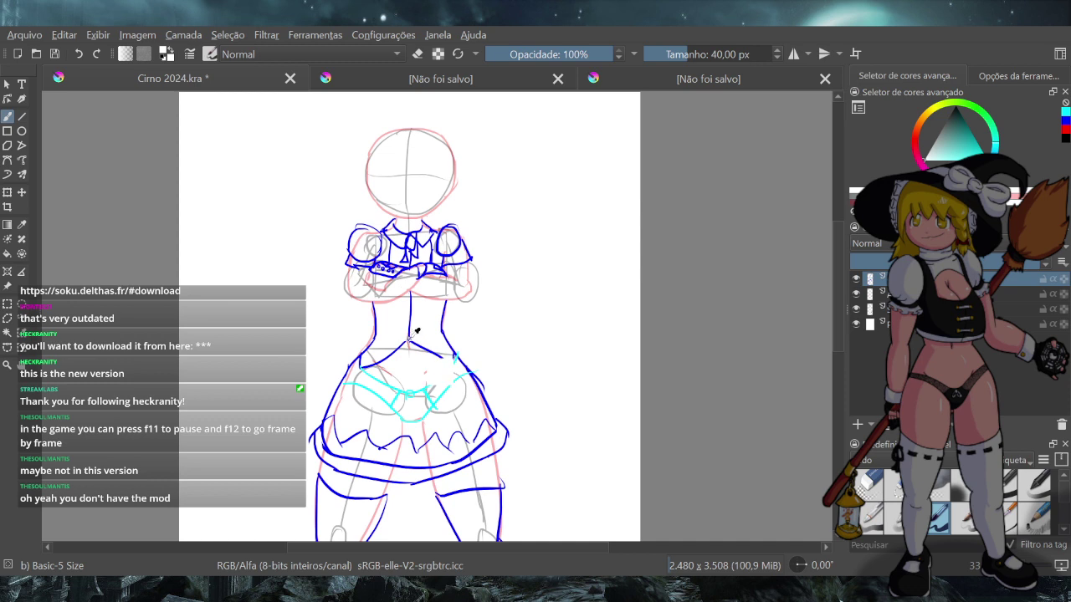
pyautogui.keyDown('ctrl'); pyautogui.click(411, 344); pyautogui.keyUp('ctrl')
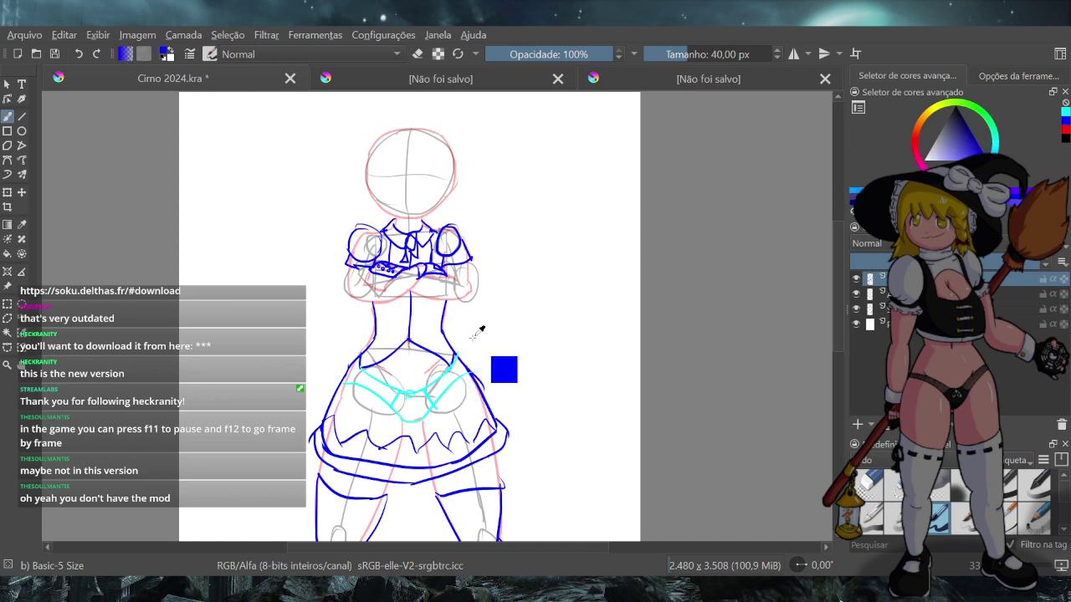
pyautogui.hotkey('ctrl', 's')
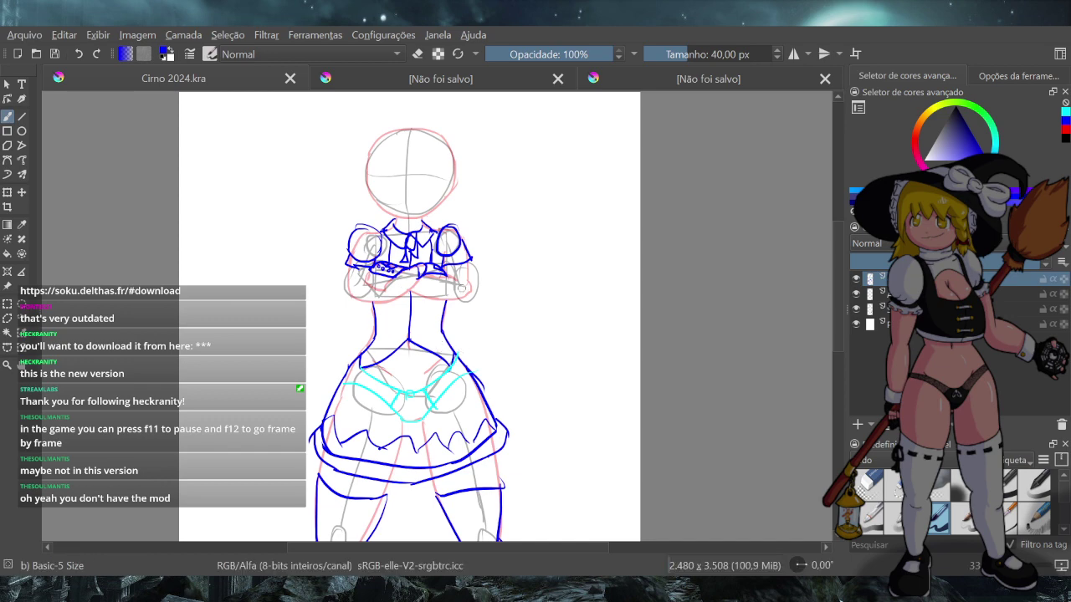
pyautogui.scroll(-5, 461, 287)
pyautogui.scroll(1, 438, 252)
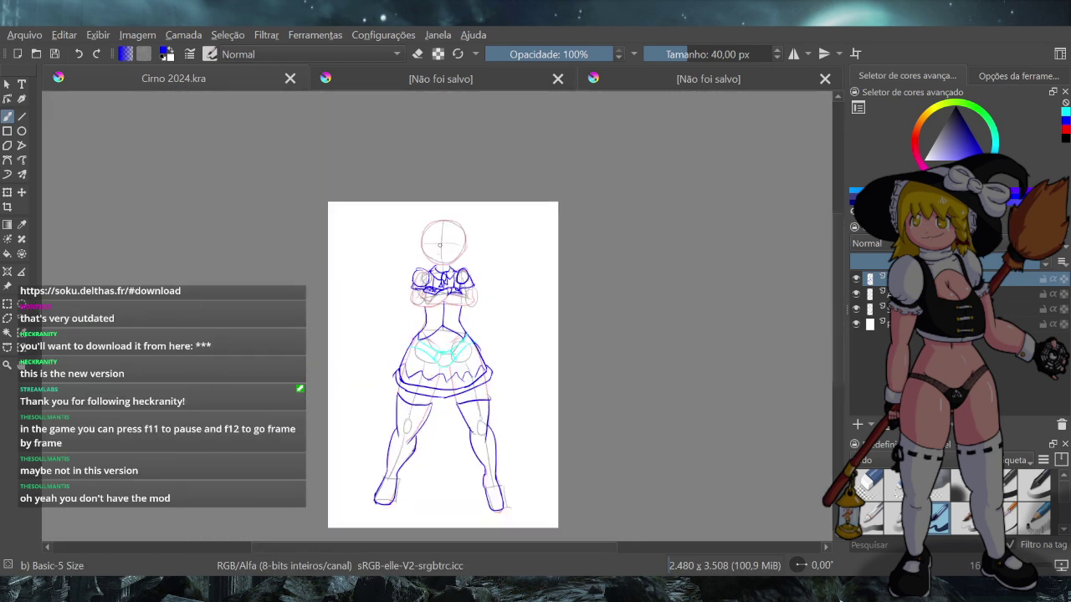
# Mark three fringe strands in blue over the bangs on the single-sprite Cirno reference, and undo the marks
pyautogui.scroll(3, 444, 232)
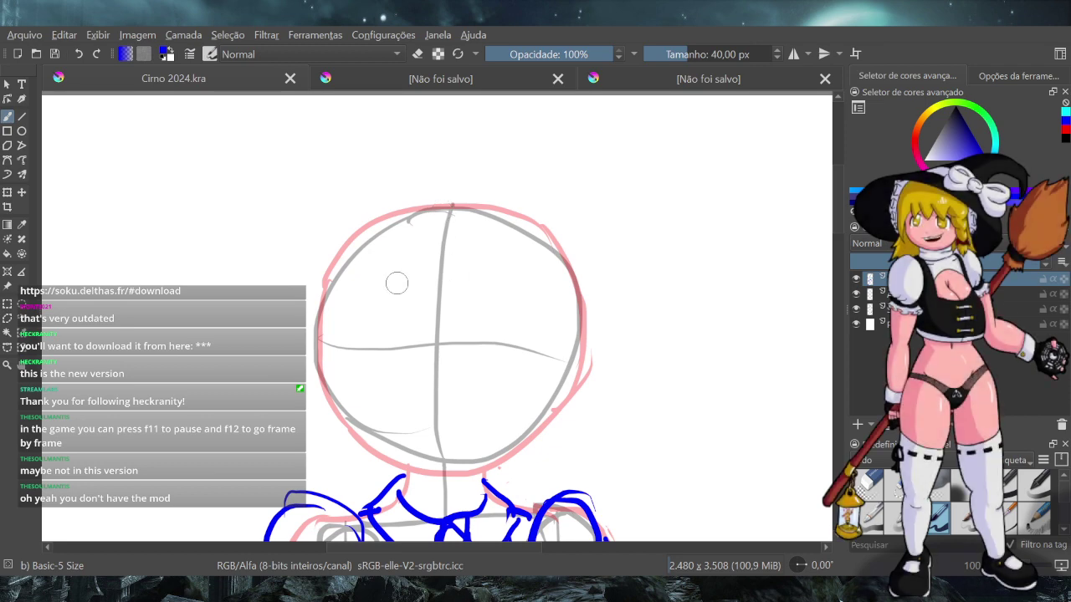
pyautogui.scroll(-4, 447, 266)
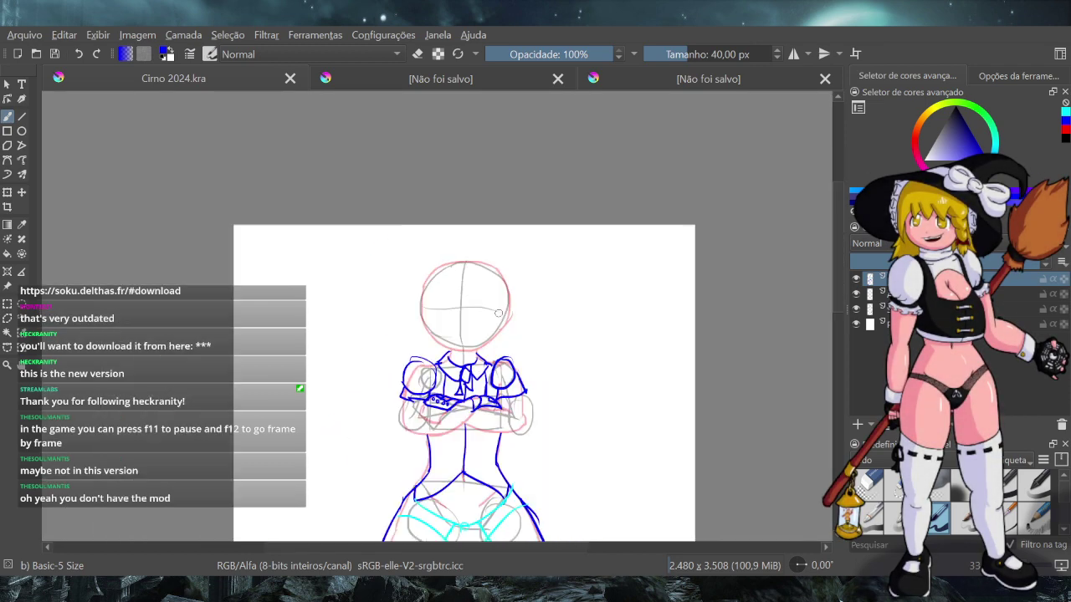
pyautogui.scroll(2, 531, 328)
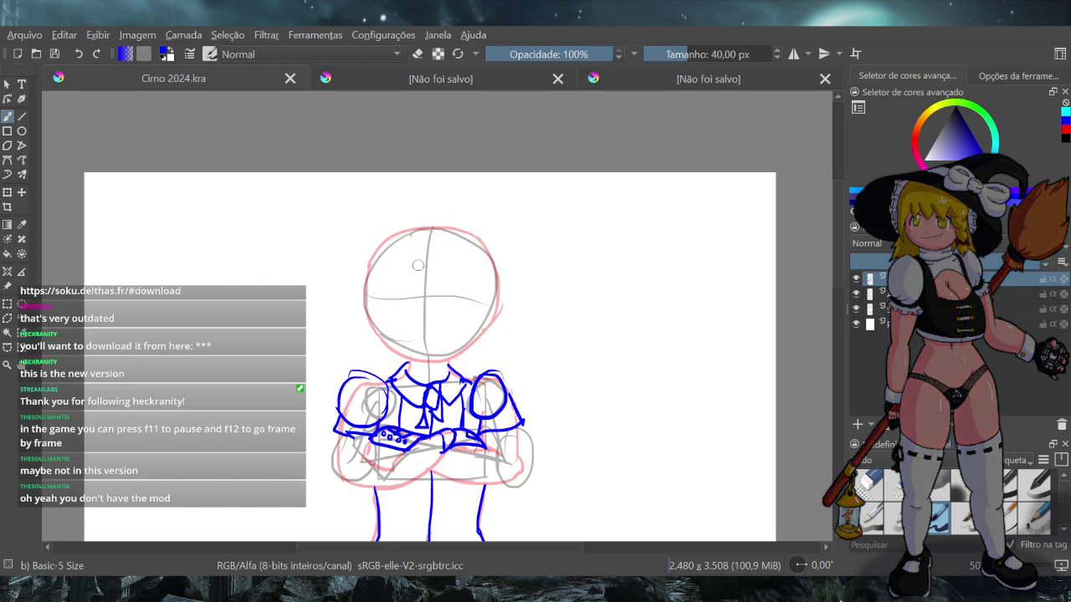
pyautogui.click(473, 75)
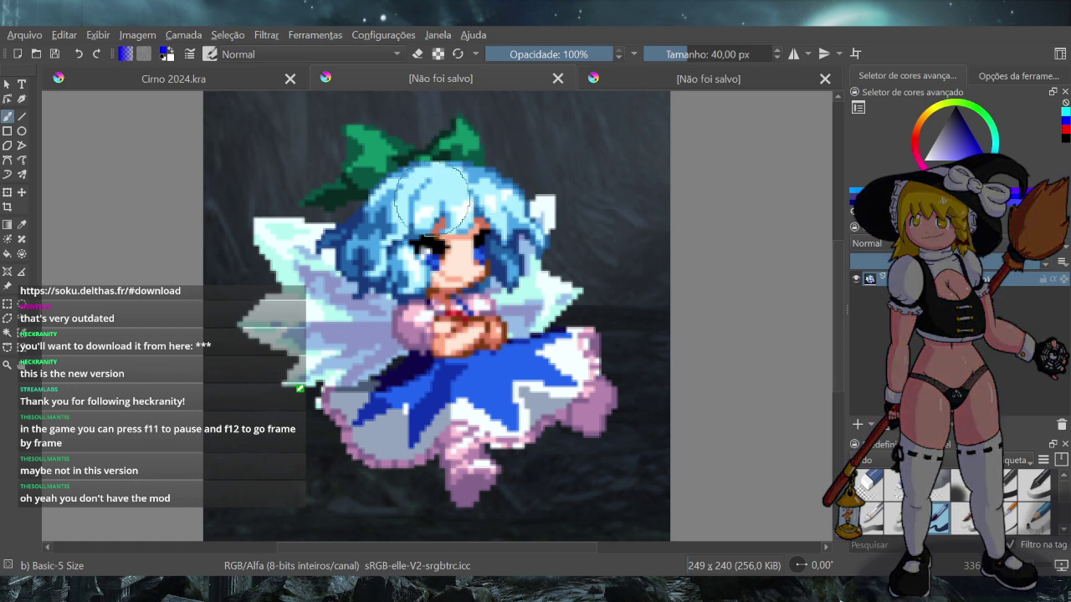
pyautogui.moveTo(427, 189)
pyautogui.mouseDown()
pyautogui.moveTo(426, 222)
pyautogui.moveTo(455, 224)
pyautogui.moveTo(452, 236)
pyautogui.mouseUp()
pyautogui.moveTo(488, 193)
pyautogui.mouseDown()
pyautogui.moveTo(500, 227)
pyautogui.moveTo(530, 225)
pyautogui.mouseUp()
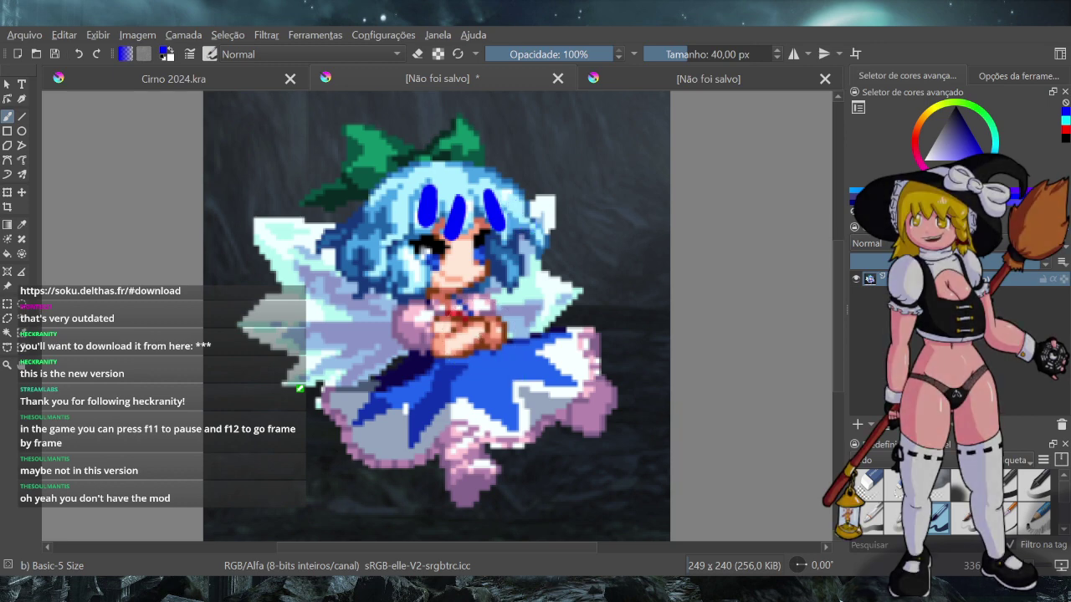
pyautogui.hotkey('ctrl', 'z')
pyautogui.hotkey('ctrl', 'z')
pyautogui.hotkey('ctrl', 'z')
pyautogui.hotkey('ctrl', 'z')
# In Cirno 2024.kra, draw a jagged blue fringe across the forehead and undo the extra strand running down the face
pyautogui.click(192, 77)
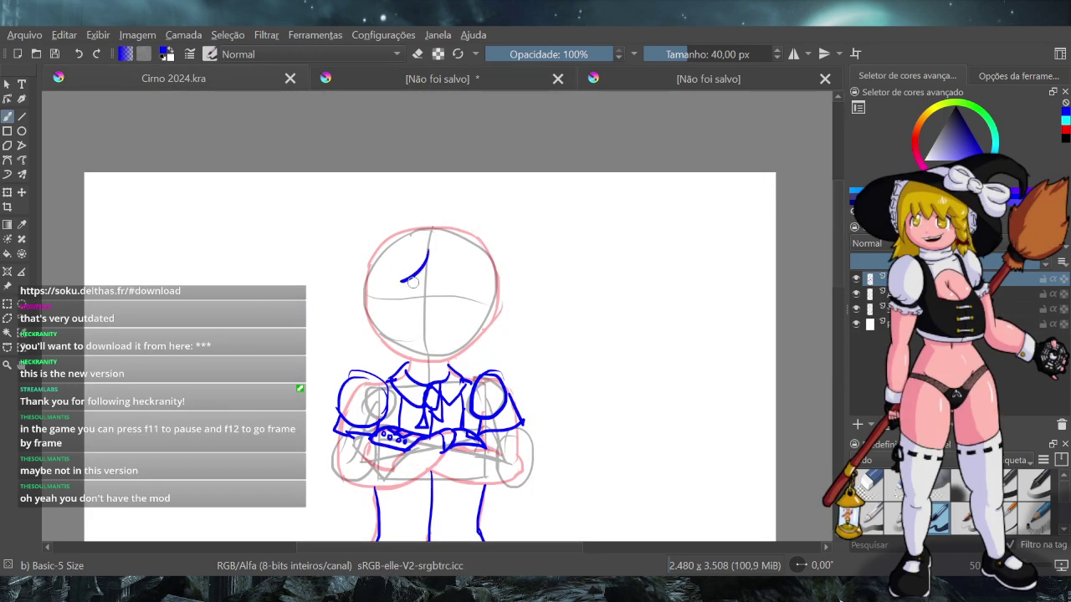
pyautogui.hotkey('ctrl', 'z')
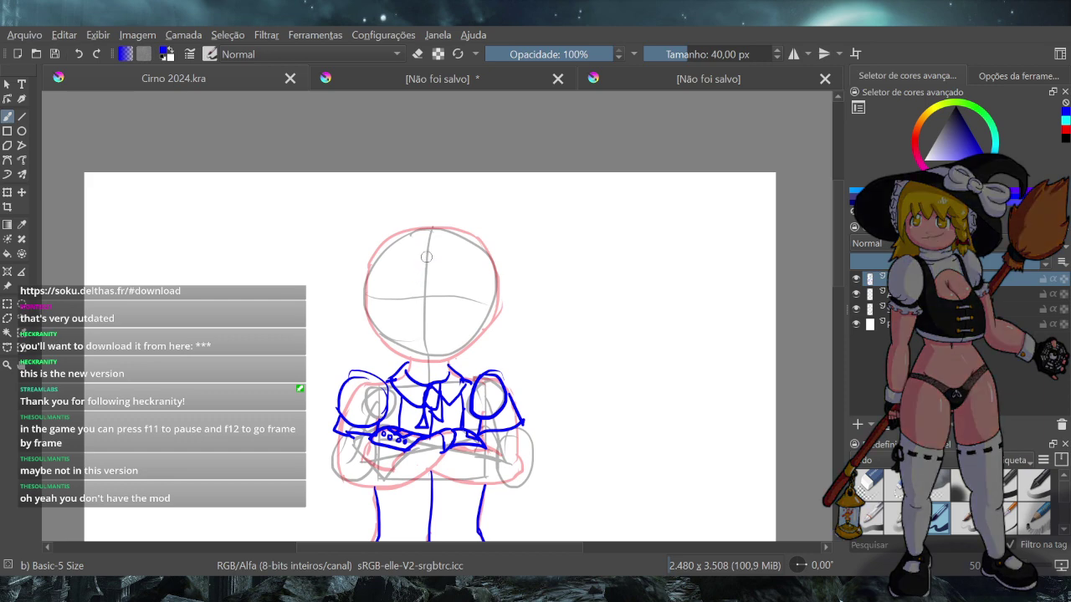
pyautogui.moveTo(428, 252); pyautogui.dragTo(411, 273)
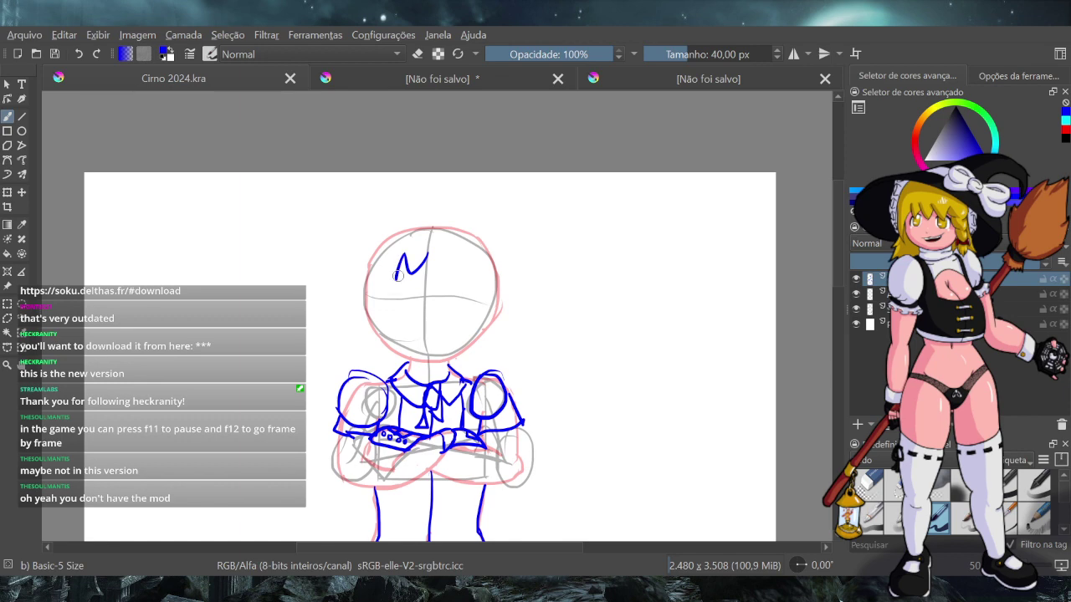
pyautogui.moveTo(384, 255)
pyautogui.mouseDown()
pyautogui.moveTo(396, 283)
pyautogui.moveTo(427, 260)
pyautogui.moveTo(439, 274)
pyautogui.moveTo(470, 274)
pyautogui.moveTo(470, 347)
pyautogui.mouseUp()
pyautogui.hotkey('ctrl', 'z')
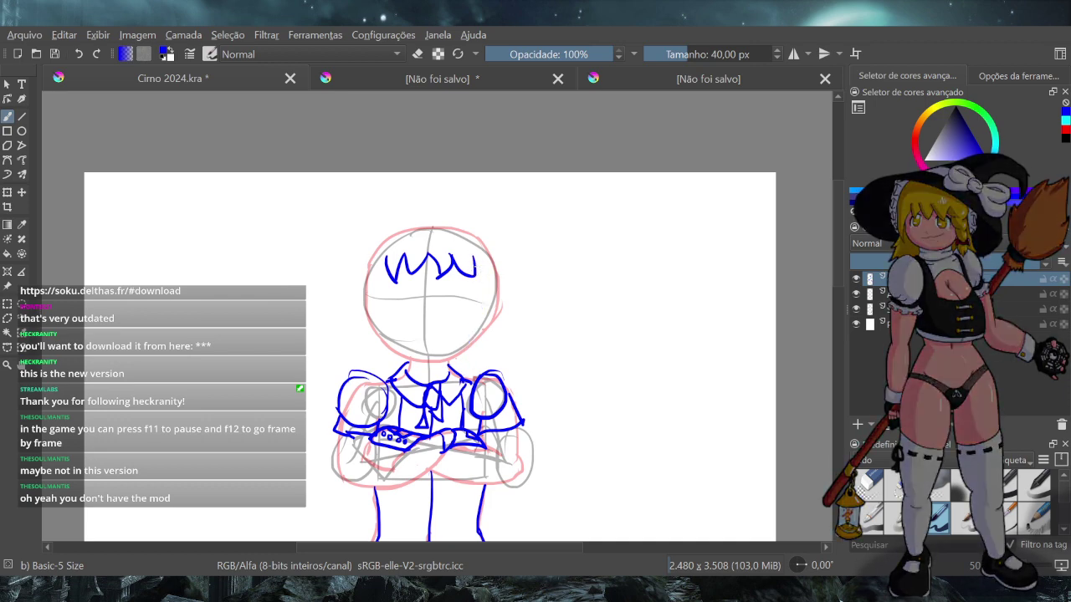
# Draw the inner and outer curves of the hair lock on the right of the face, meeting in a point near the jaw
pyautogui.moveTo(476, 268); pyautogui.dragTo(472, 341)
pyautogui.hotkey('ctrl', 'z')
pyautogui.moveTo(475, 276); pyautogui.dragTo(469, 350)
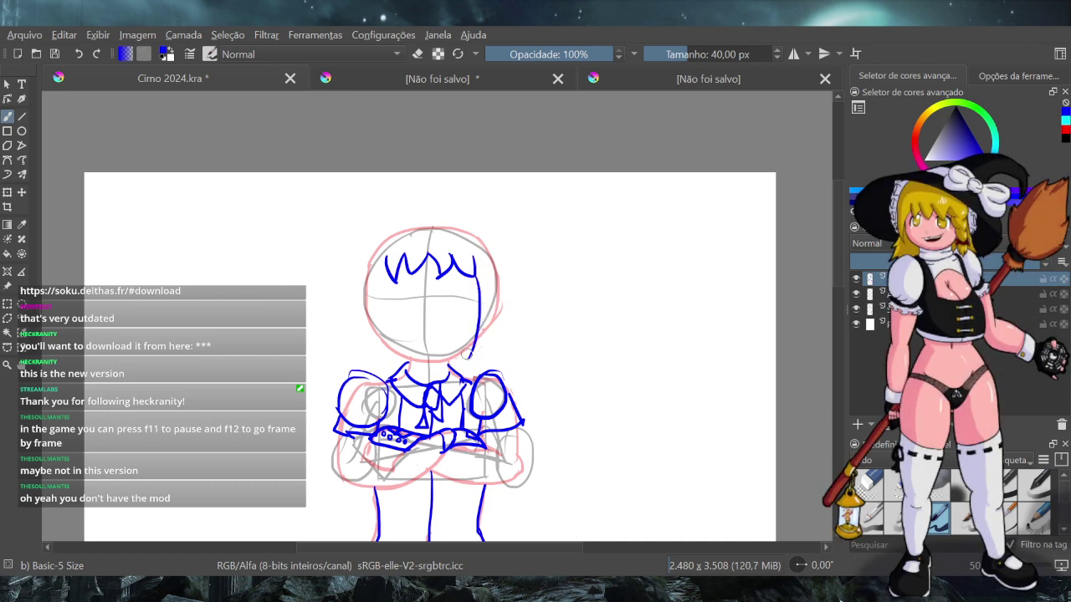
pyautogui.hotkey('ctrl', 'z')
pyautogui.moveTo(475, 272); pyautogui.dragTo(467, 368)
pyautogui.hotkey('ctrl', 'z')
pyautogui.moveTo(478, 277); pyautogui.dragTo(461, 355)
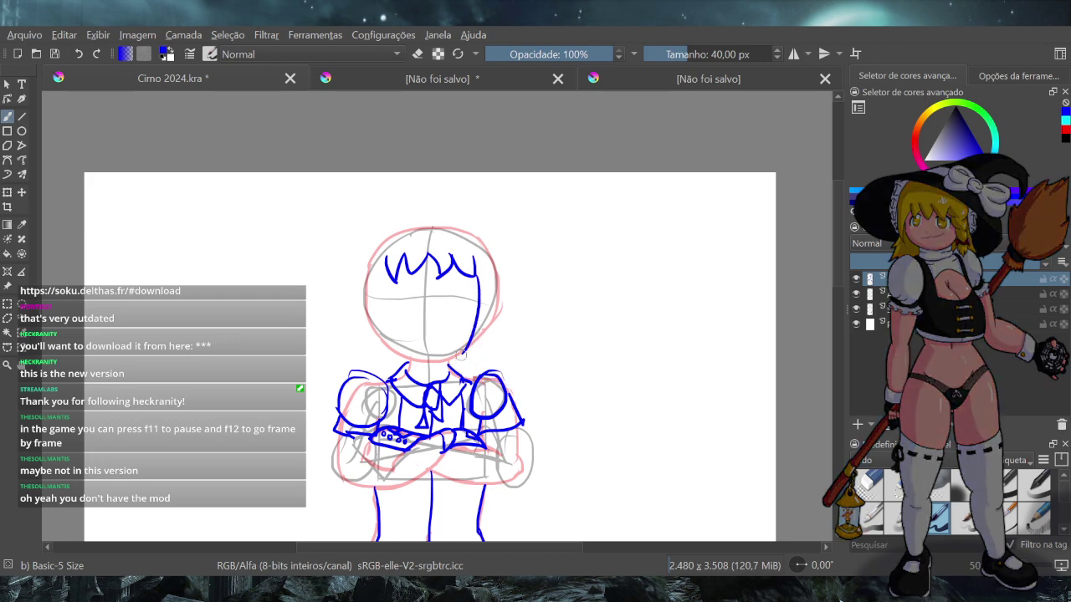
pyautogui.hotkey('ctrl', 'z')
pyautogui.moveTo(476, 273); pyautogui.dragTo(471, 353)
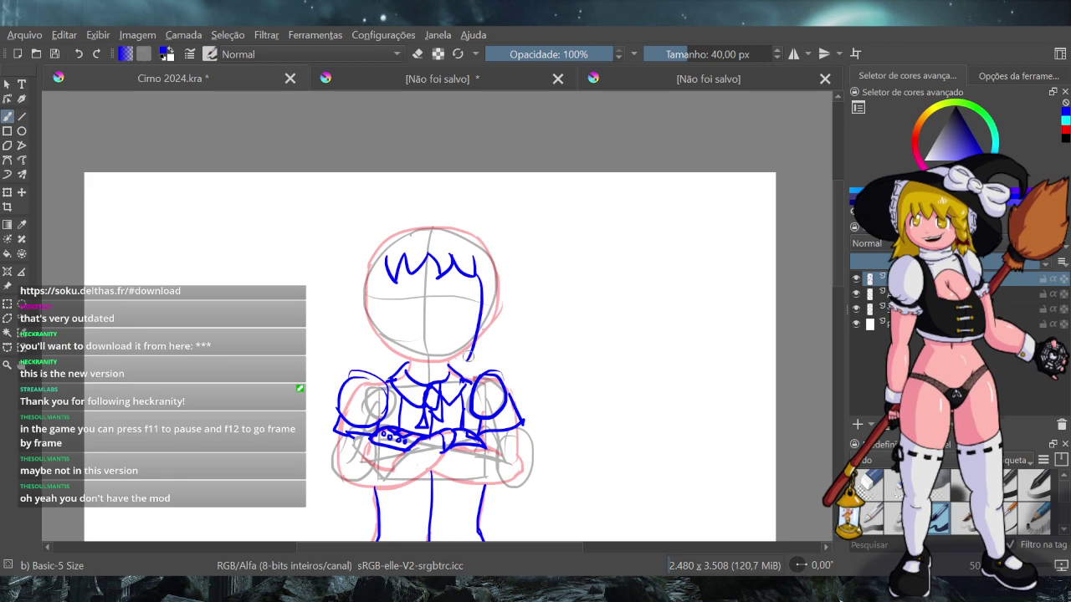
pyautogui.hotkey('ctrl', 'z')
pyautogui.moveTo(474, 272); pyautogui.dragTo(464, 359)
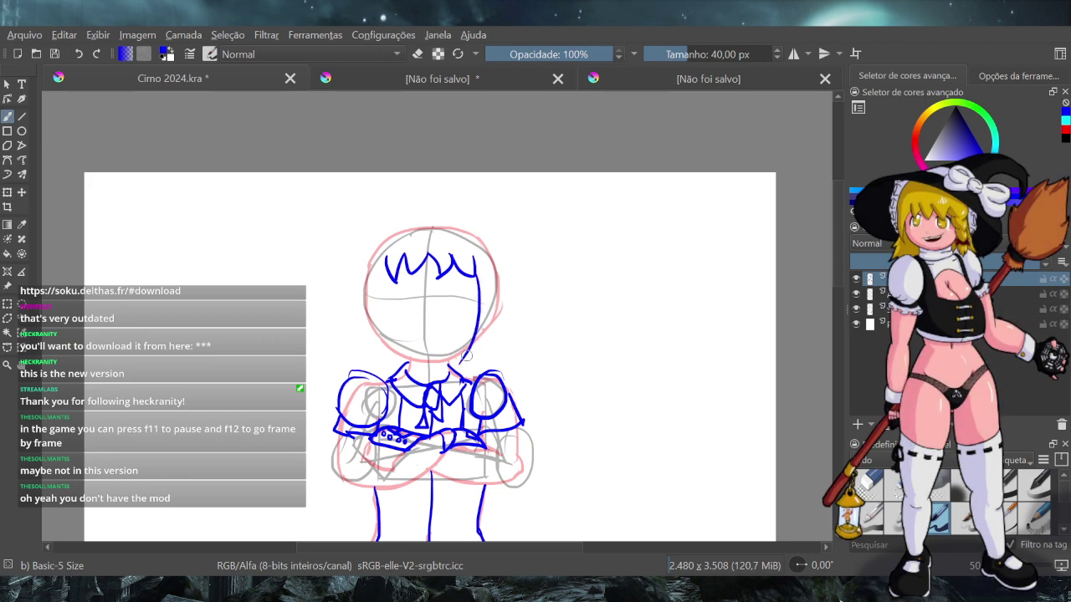
pyautogui.moveTo(511, 258)
pyautogui.mouseDown()
pyautogui.moveTo(460, 362)
pyautogui.moveTo(483, 346)
pyautogui.moveTo(504, 266)
pyautogui.mouseUp()
pyautogui.hotkey('ctrl', 'z')
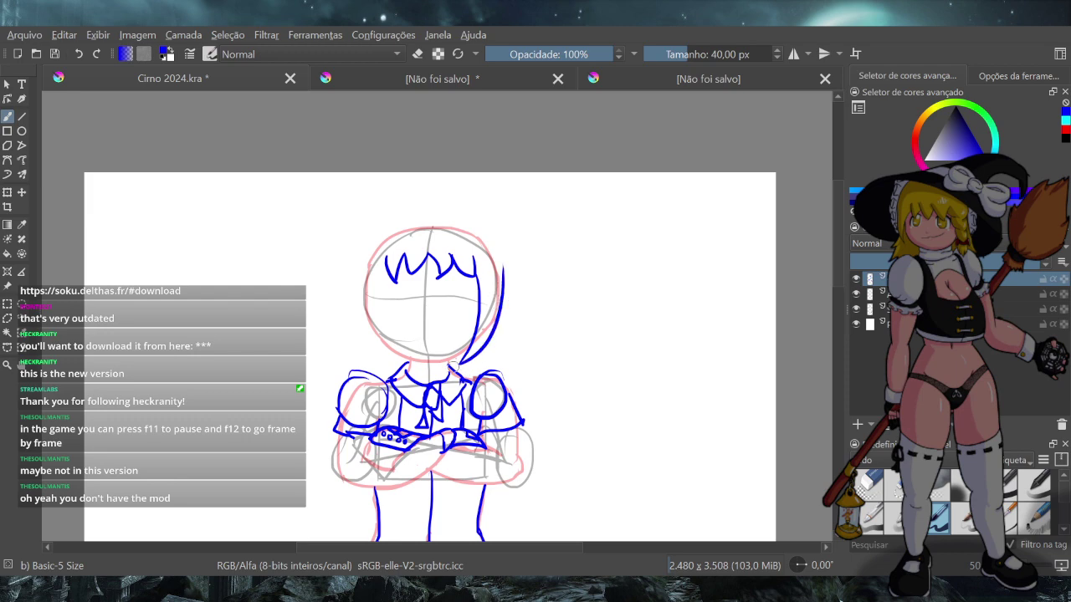
# Draw the matching inner and outer hair lock curves on the left of the face, ending near the jaw
pyautogui.moveTo(389, 276); pyautogui.dragTo(383, 347)
pyautogui.hotkey('ctrl', 'z')
pyautogui.moveTo(390, 277); pyautogui.dragTo(401, 366)
pyautogui.moveTo(360, 260); pyautogui.dragTo(394, 359)
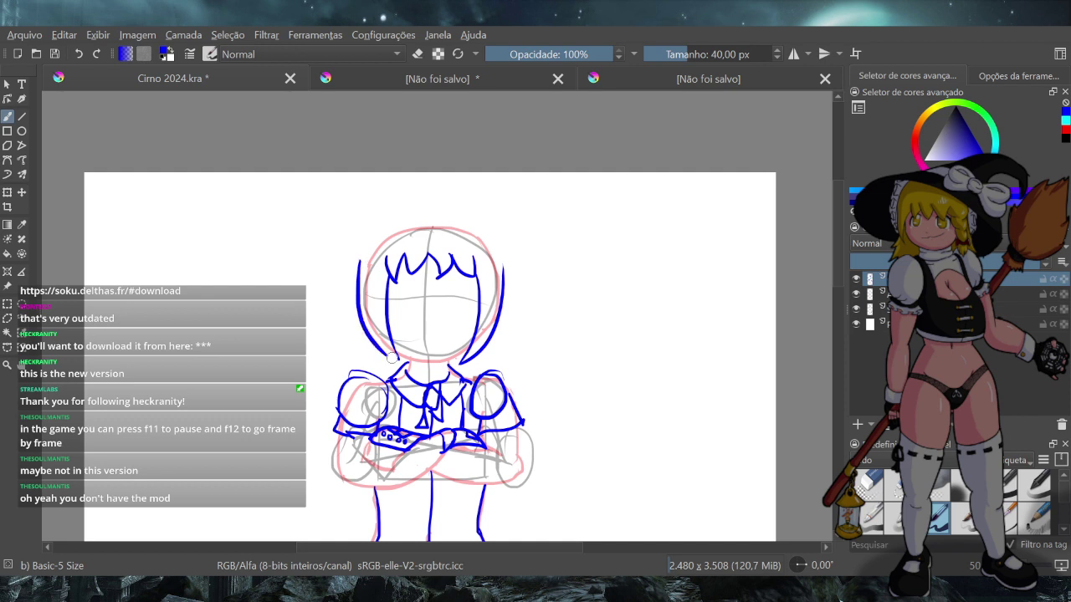
pyautogui.hotkey('ctrl', 'z')
pyautogui.moveTo(362, 264); pyautogui.dragTo(397, 363)
pyautogui.hotkey('ctrl', 'z')
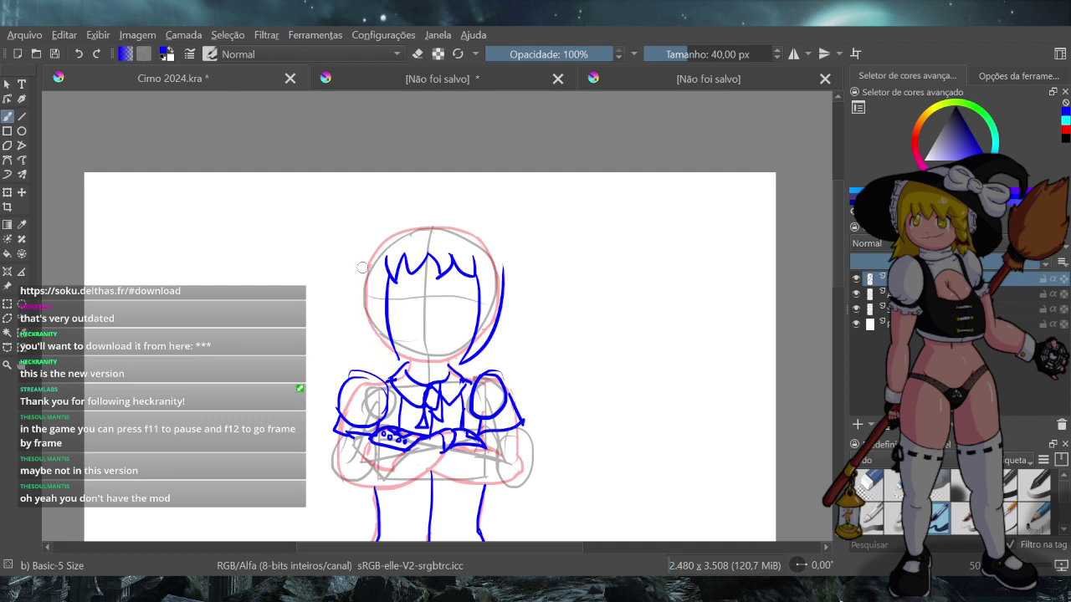
pyautogui.moveTo(362, 260); pyautogui.dragTo(390, 343)
pyautogui.hotkey('ctrl', 'z')
pyautogui.moveTo(360, 259); pyautogui.dragTo(387, 359)
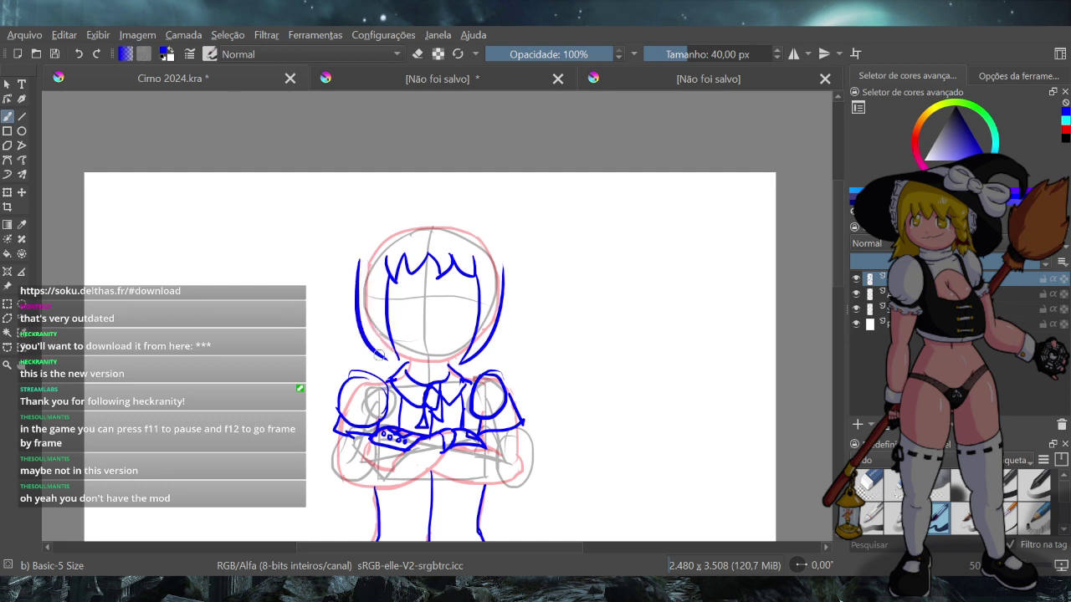
pyautogui.hotkey('ctrl', 'z')
pyautogui.moveTo(361, 262); pyautogui.dragTo(397, 360)
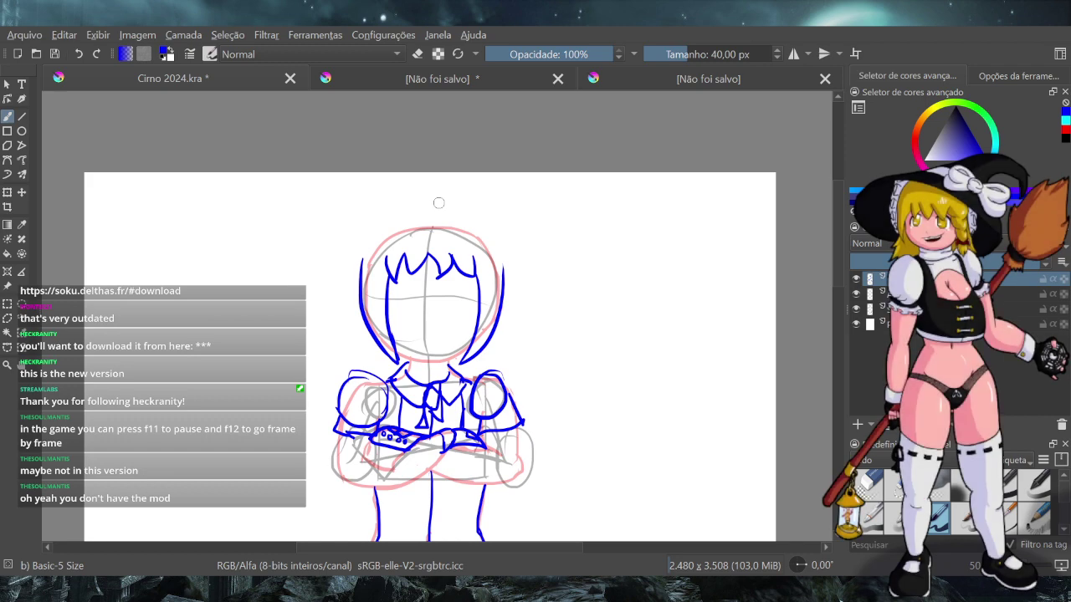
# Check both sprite references and try blue arcs over the crown of the head in Cirno 2024.kra, undoing each
pyautogui.click(452, 79)
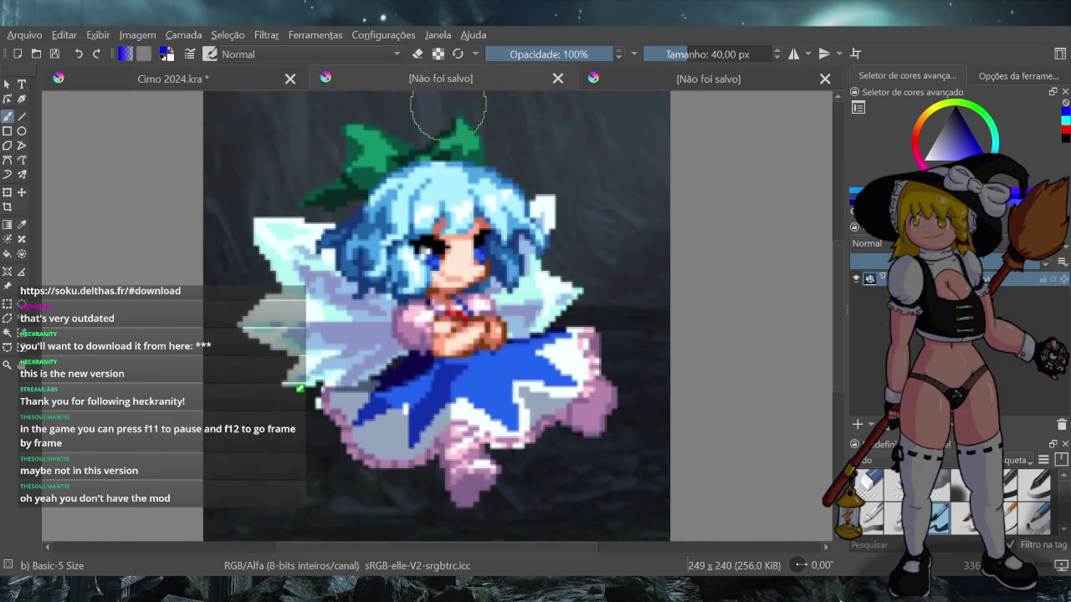
pyautogui.click(645, 81)
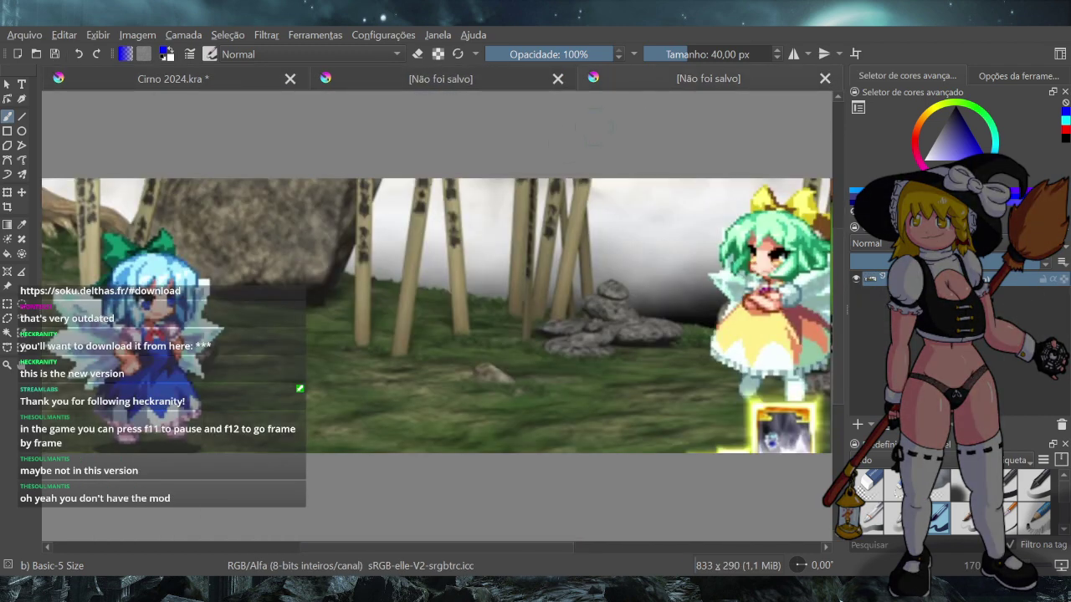
pyautogui.click(200, 79)
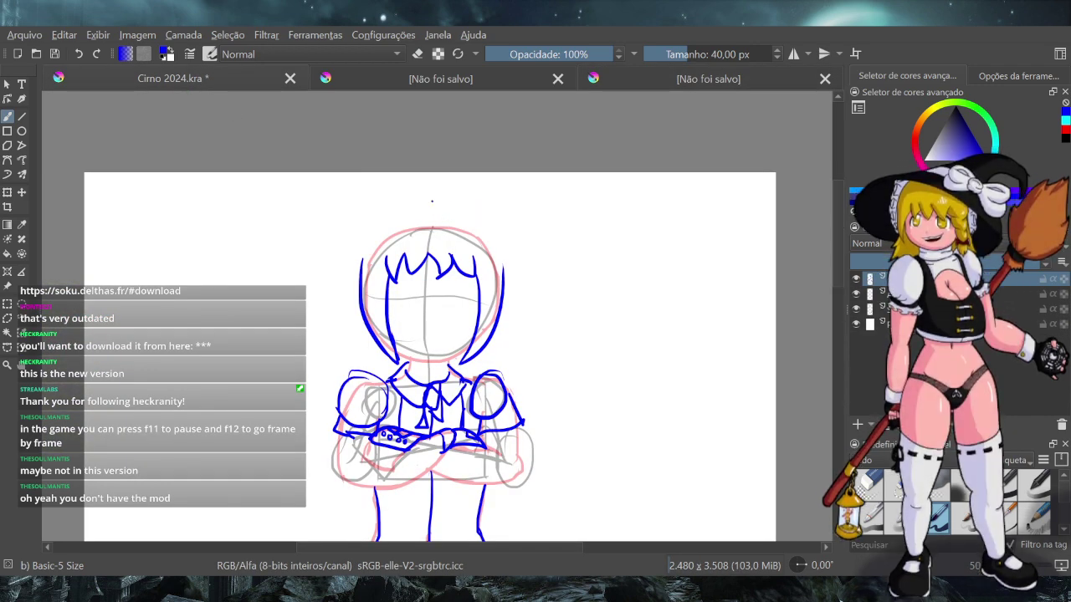
pyautogui.moveTo(436, 200); pyautogui.dragTo(453, 203)
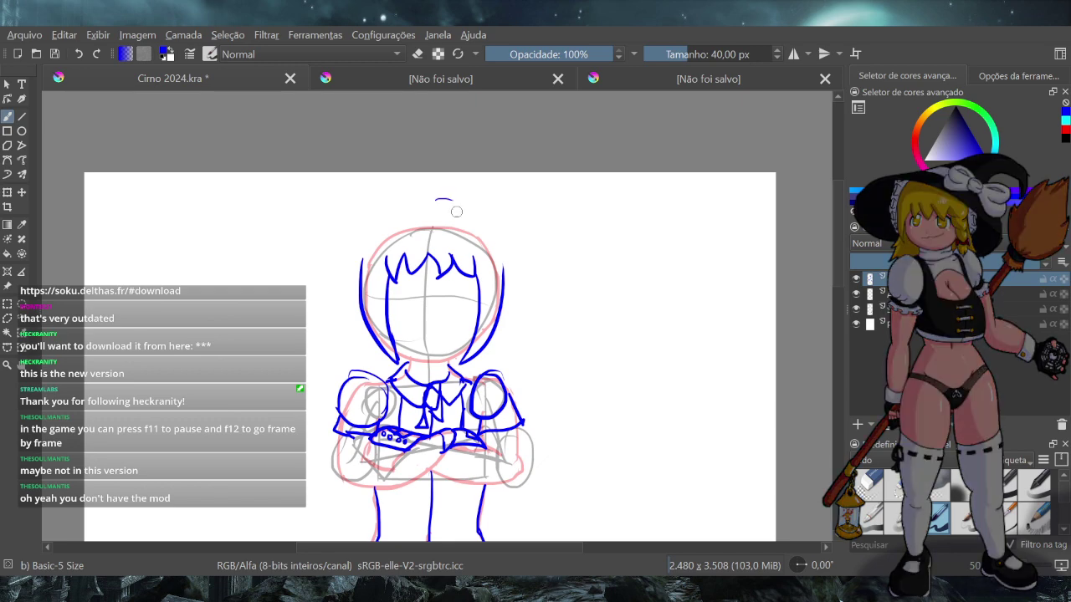
pyautogui.hotkey('ctrl', 'z')
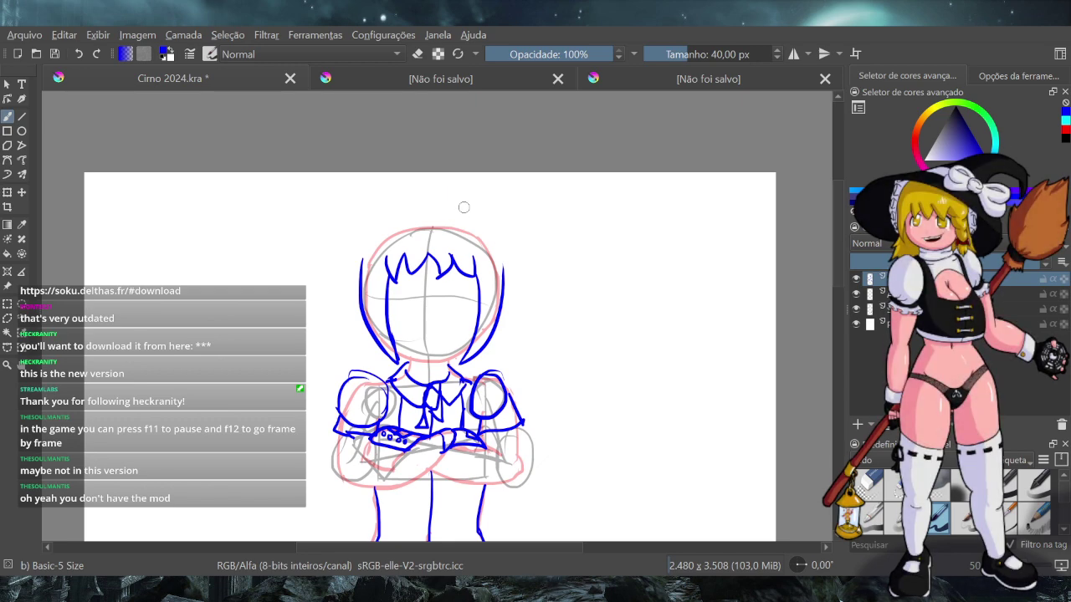
pyautogui.moveTo(450, 197); pyautogui.dragTo(466, 206)
pyautogui.moveTo(380, 237)
pyautogui.mouseDown()
pyautogui.moveTo(446, 221)
pyautogui.moveTo(473, 251)
pyautogui.mouseUp()
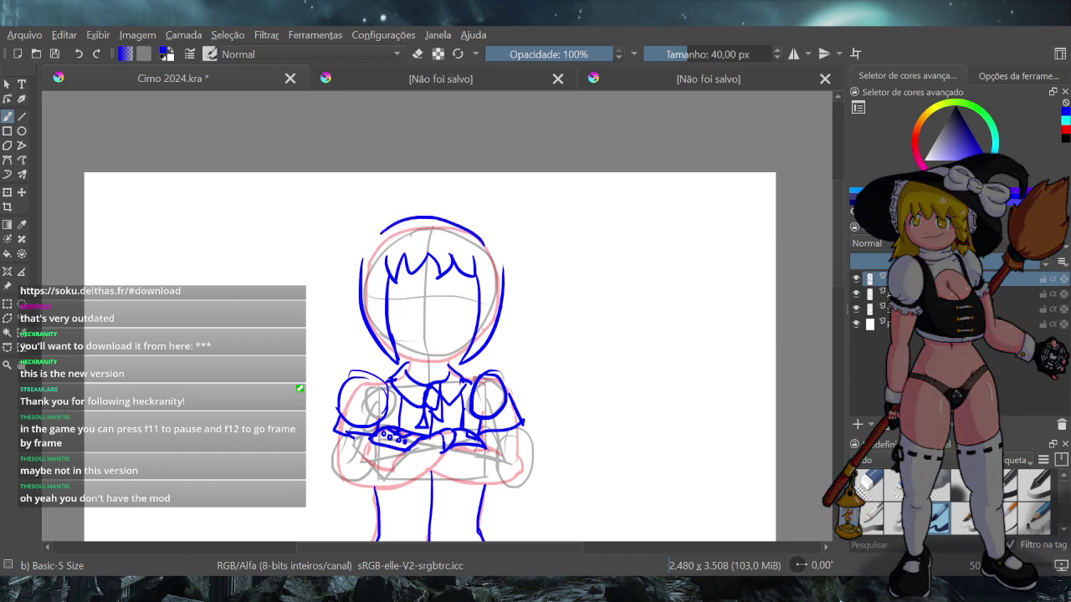
pyautogui.hotkey('ctrl', 'z')
pyautogui.moveTo(397, 233)
pyautogui.mouseDown()
pyautogui.moveTo(482, 226)
pyautogui.moveTo(490, 243)
pyautogui.mouseUp()
pyautogui.hotkey('ctrl', 'z')
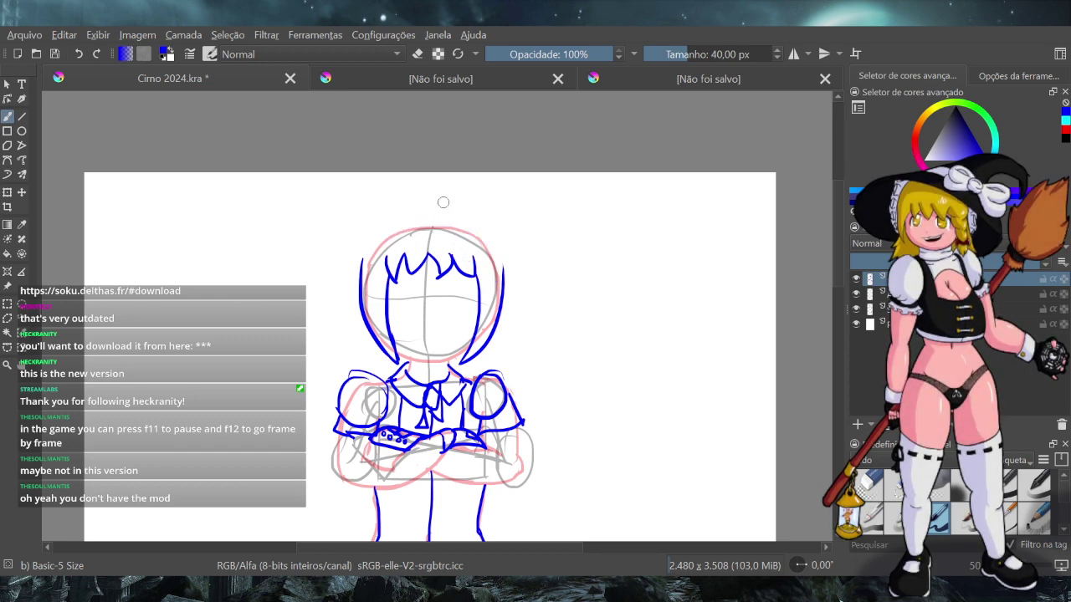
# Draw a short parting mark above the head and the outer hair contour from the crown down the right side
pyautogui.moveTo(423, 213)
pyautogui.mouseDown()
pyautogui.moveTo(441, 214)
pyautogui.moveTo(437, 200)
pyautogui.moveTo(504, 229)
pyautogui.mouseUp()
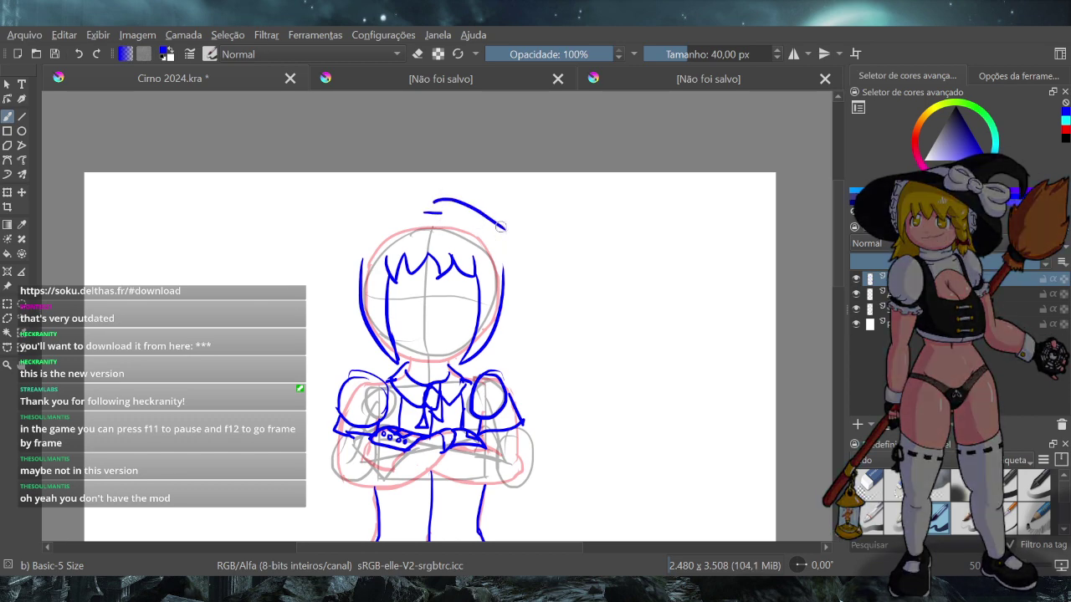
pyautogui.hotkey('ctrl', 'z')
pyautogui.moveTo(435, 201); pyautogui.dragTo(514, 249)
pyautogui.hotkey('ctrl', 'z')
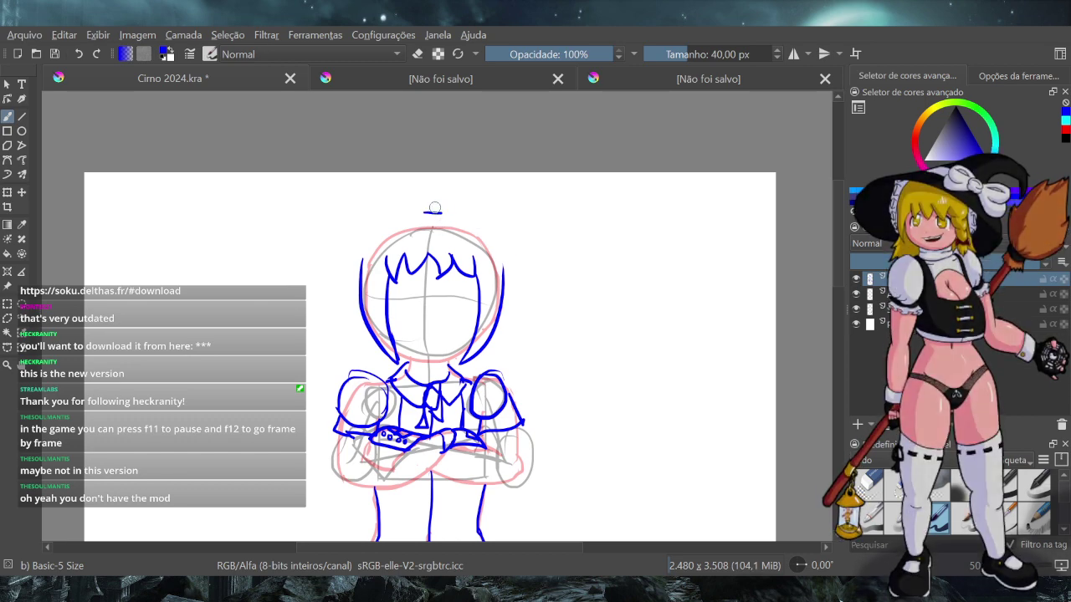
pyautogui.moveTo(435, 205)
pyautogui.mouseDown()
pyautogui.moveTo(470, 211)
pyautogui.moveTo(494, 237)
pyautogui.moveTo(508, 333)
pyautogui.mouseUp()
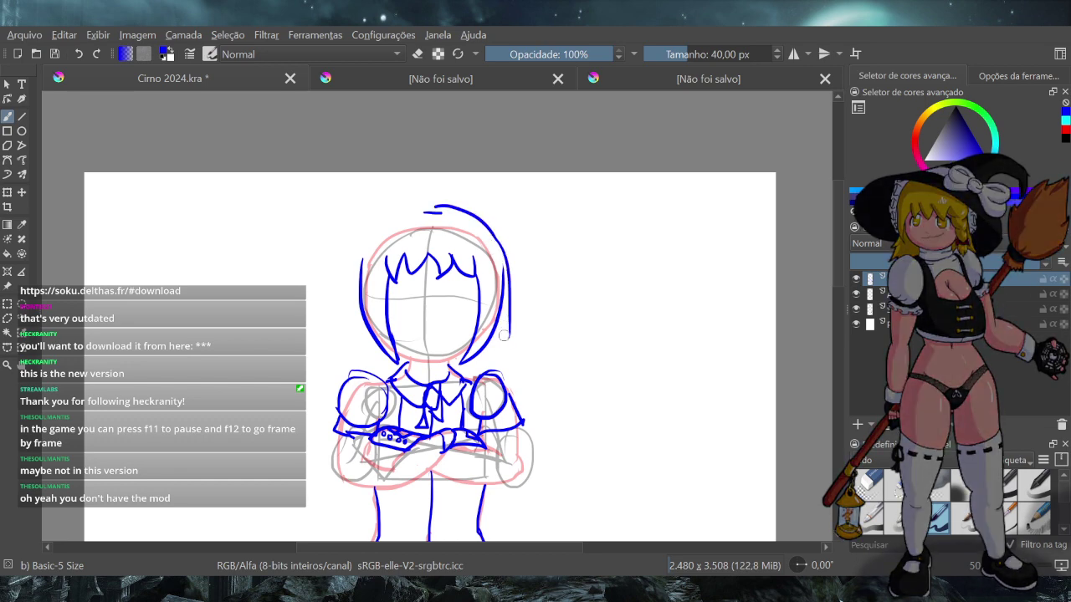
# Draw jagged hair tips from the lower end of the right contour inward to the collar, replacing the first tries
pyautogui.moveTo(507, 332); pyautogui.dragTo(500, 361)
pyautogui.moveTo(507, 335); pyautogui.dragTo(510, 353)
pyautogui.hotkey('ctrl', 'z')
pyautogui.moveTo(509, 337); pyautogui.dragTo(496, 339)
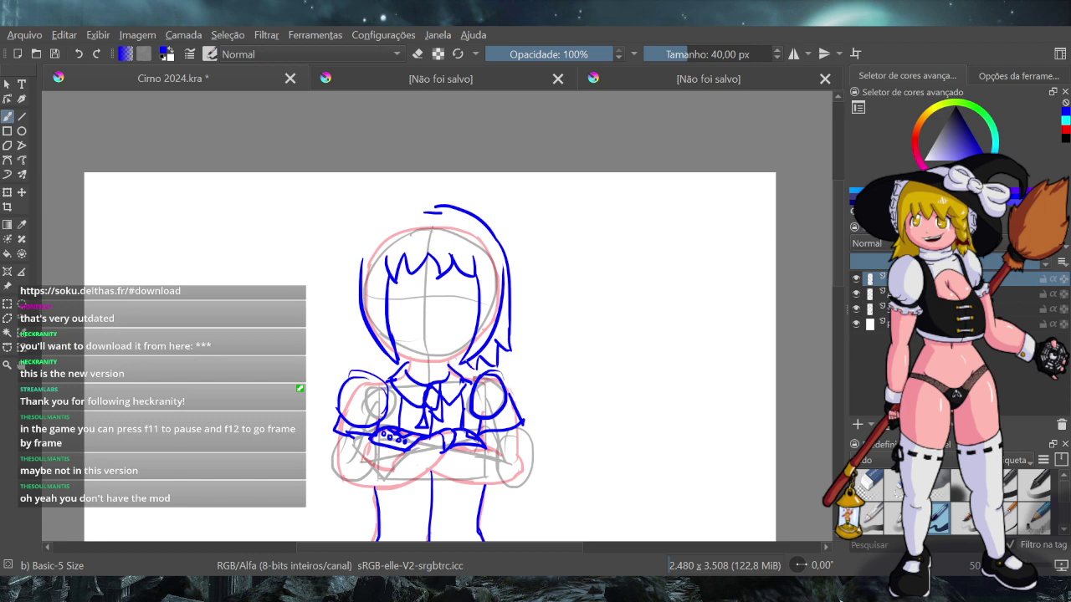
pyautogui.hotkey('ctrl', 'z')
pyautogui.hotkey('ctrl', 'z')
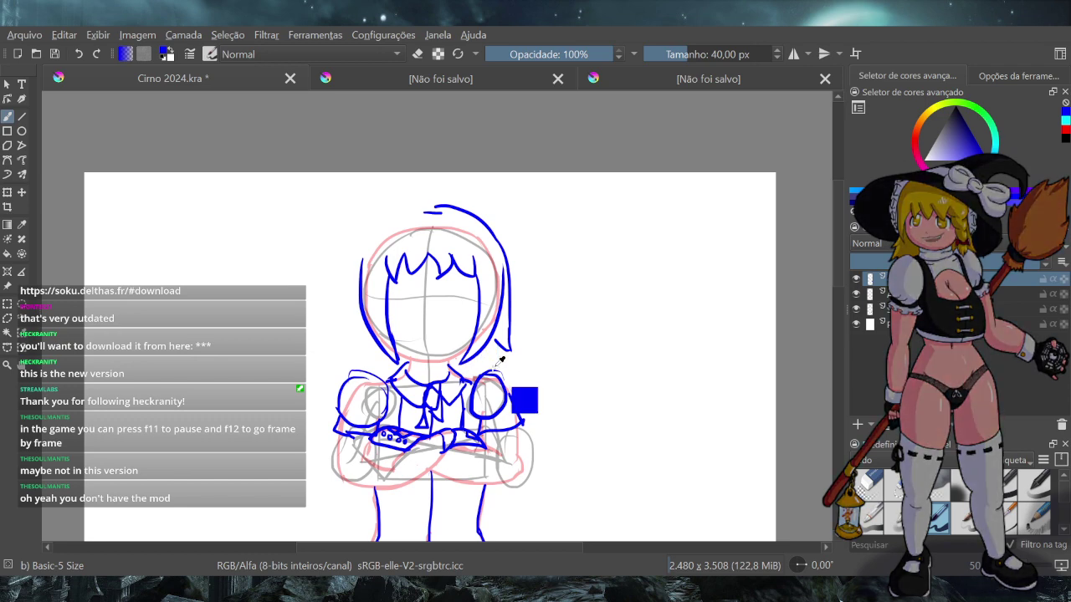
pyautogui.moveTo(508, 339); pyautogui.dragTo(458, 376)
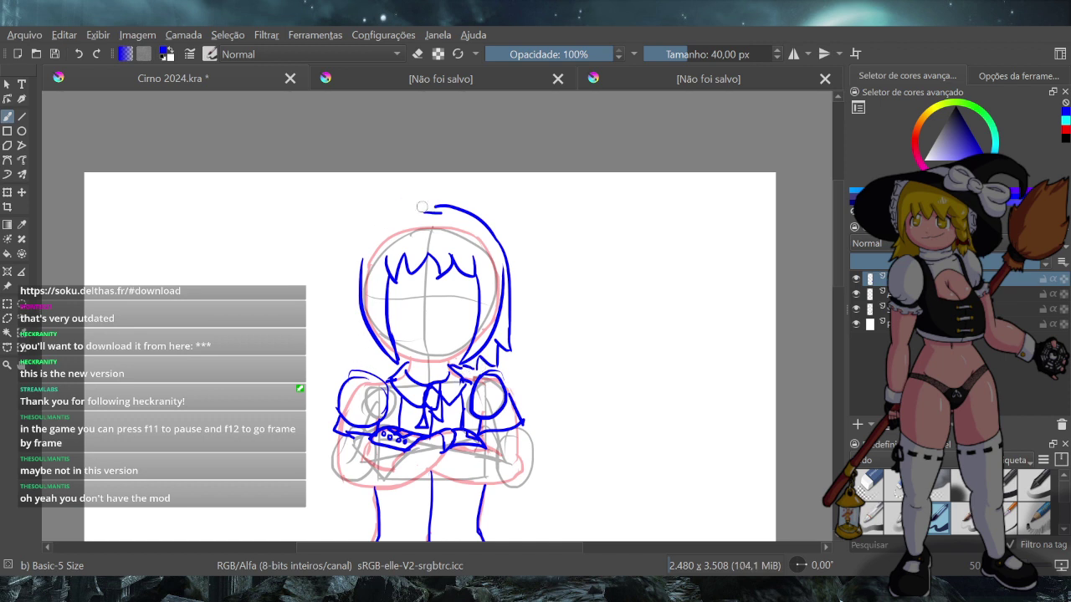
# Draw the outer hair contour from the crown's parting down the left side of the head, replacing the first tries
pyautogui.moveTo(433, 201); pyautogui.dragTo(352, 222)
pyautogui.hotkey('ctrl', 'z')
pyautogui.moveTo(436, 207); pyautogui.dragTo(365, 225)
pyautogui.hotkey('ctrl', 'z')
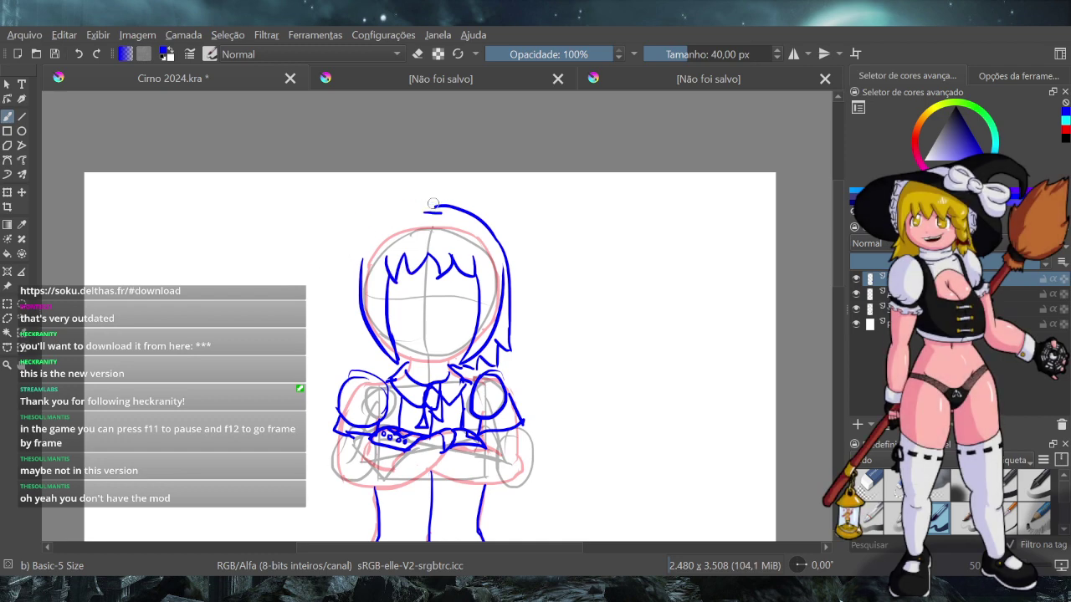
pyautogui.moveTo(433, 204); pyautogui.dragTo(368, 228)
pyautogui.hotkey('ctrl', 'z')
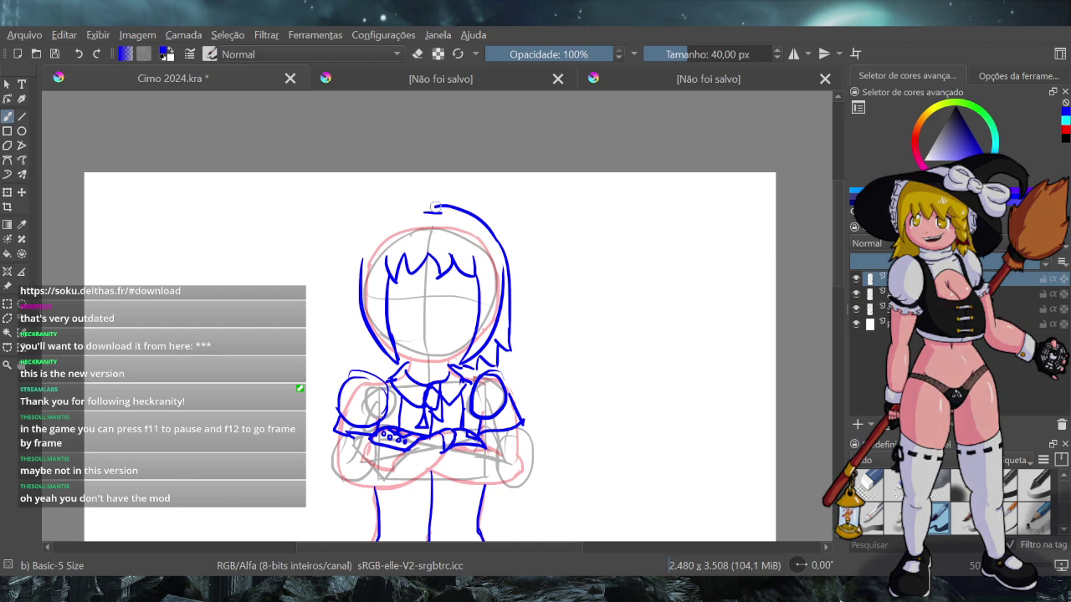
pyautogui.moveTo(435, 201)
pyautogui.mouseDown()
pyautogui.moveTo(353, 260)
pyautogui.moveTo(363, 258)
pyautogui.moveTo(362, 232)
pyautogui.moveTo(345, 284)
pyautogui.mouseUp()
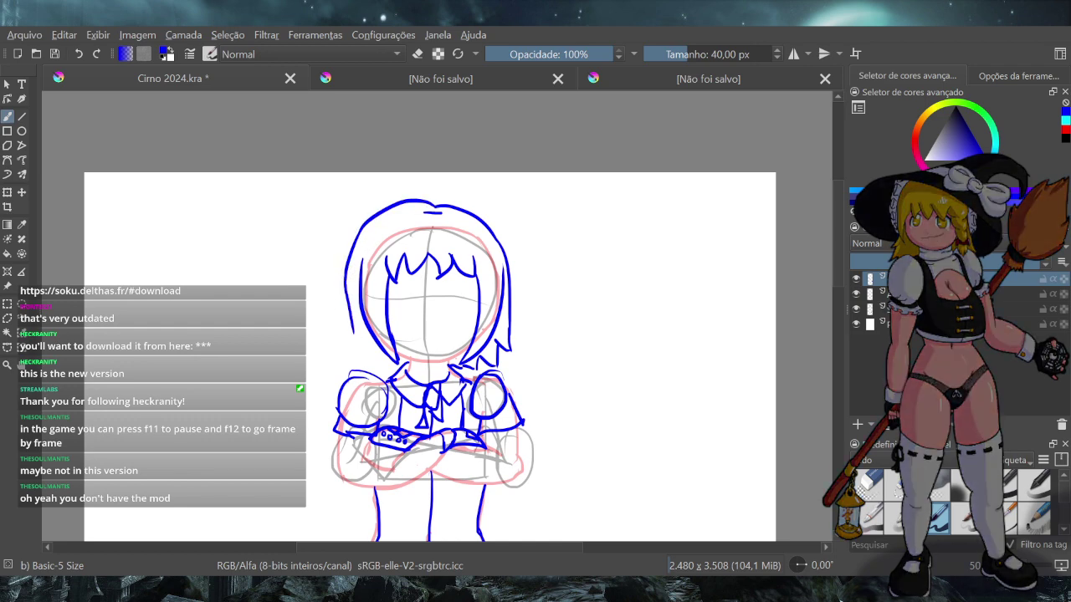
# Extend the left outer hair contour down to shoulder level and add jagged tips inward to the collar
pyautogui.moveTo(347, 276); pyautogui.dragTo(353, 344)
pyautogui.hotkey('ctrl', 'z')
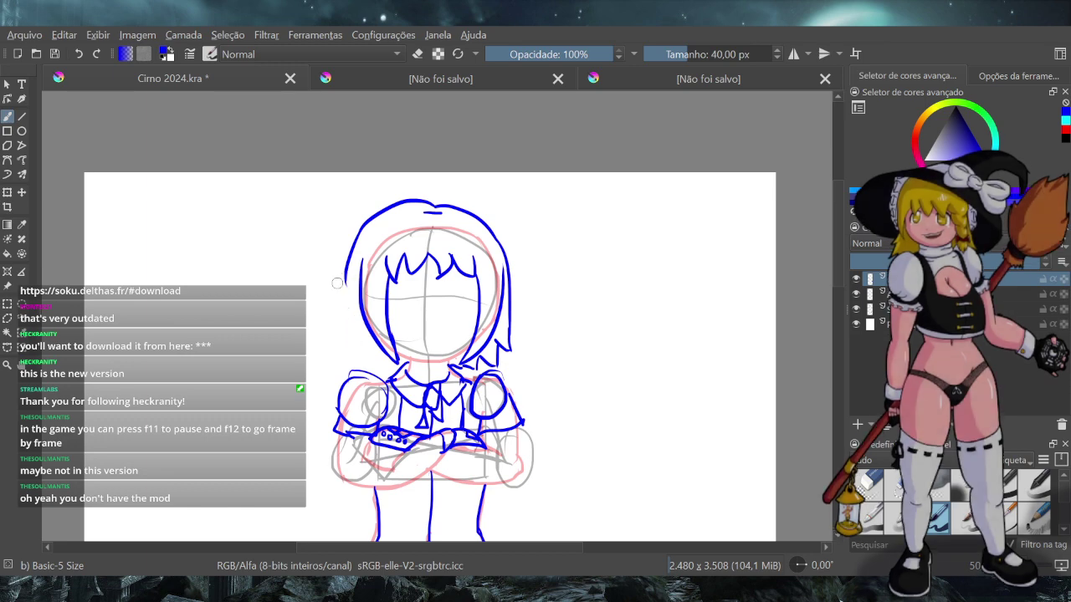
pyautogui.moveTo(346, 274); pyautogui.dragTo(344, 338)
pyautogui.hotkey('ctrl', 'z')
pyautogui.moveTo(346, 275); pyautogui.dragTo(348, 345)
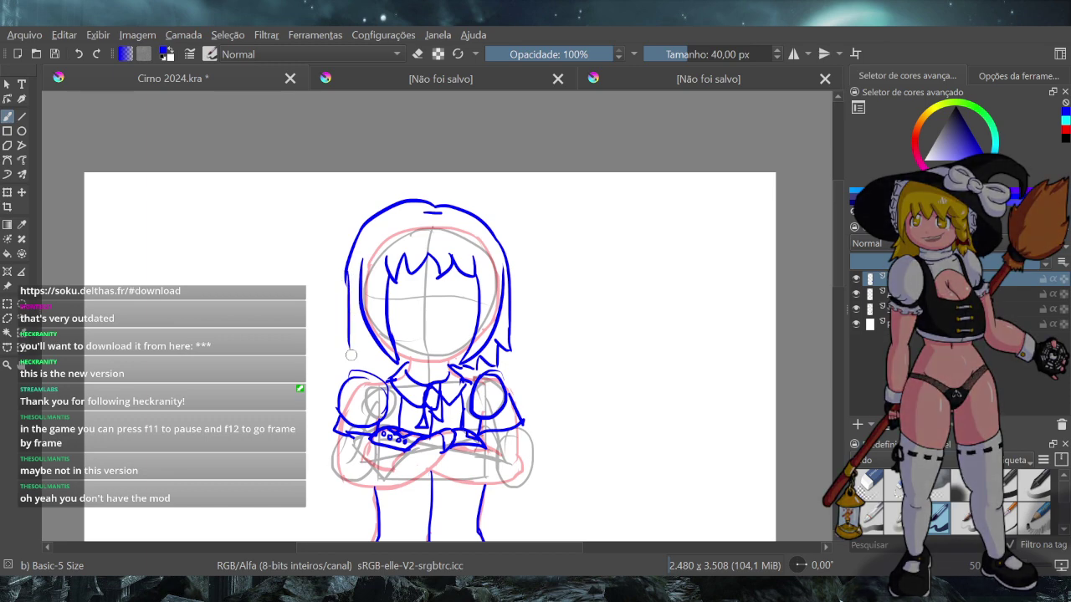
pyautogui.hotkey('ctrl', 'z')
pyautogui.moveTo(344, 269); pyautogui.dragTo(356, 355)
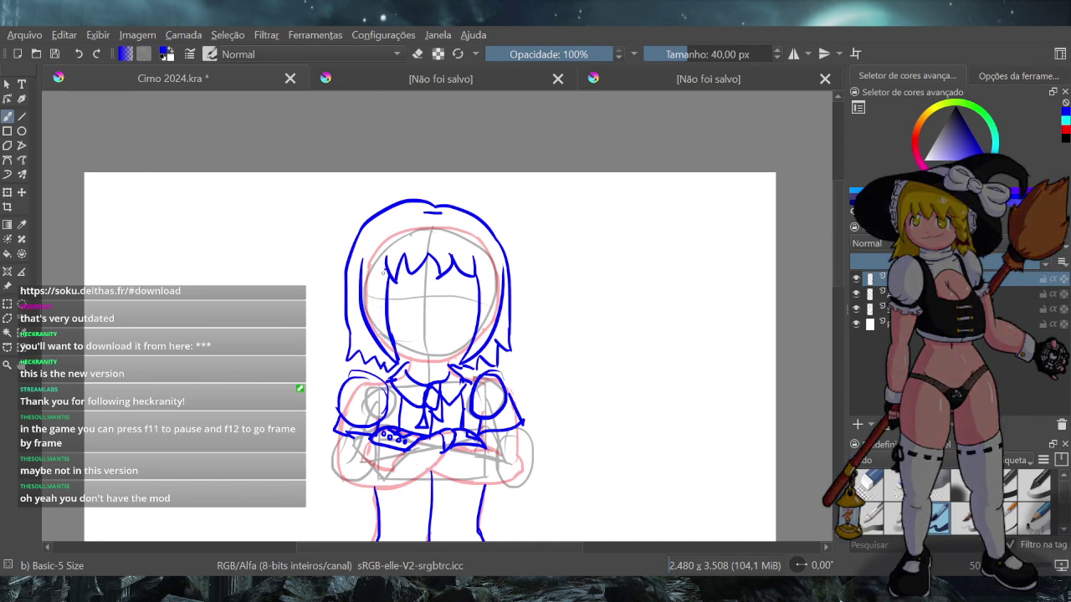
# Redraw the left inner hair lock line slightly farther out from the bangs to the jaw and erase the old line
pyautogui.moveTo(383, 271); pyautogui.dragTo(389, 355)
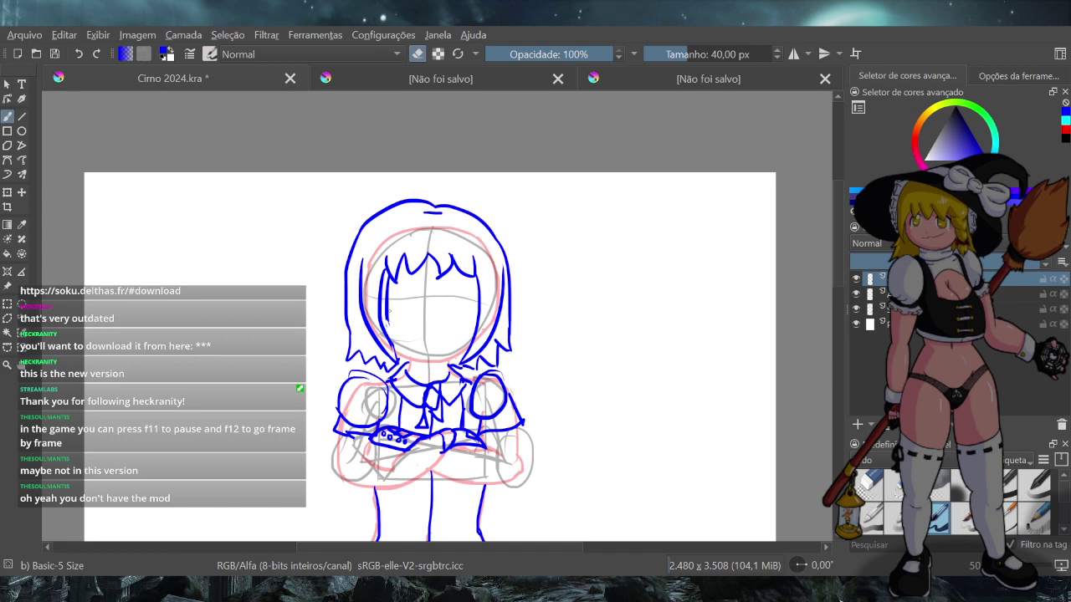
pyautogui.moveTo(388, 311); pyautogui.dragTo(387, 315)
pyautogui.click(417, 54)
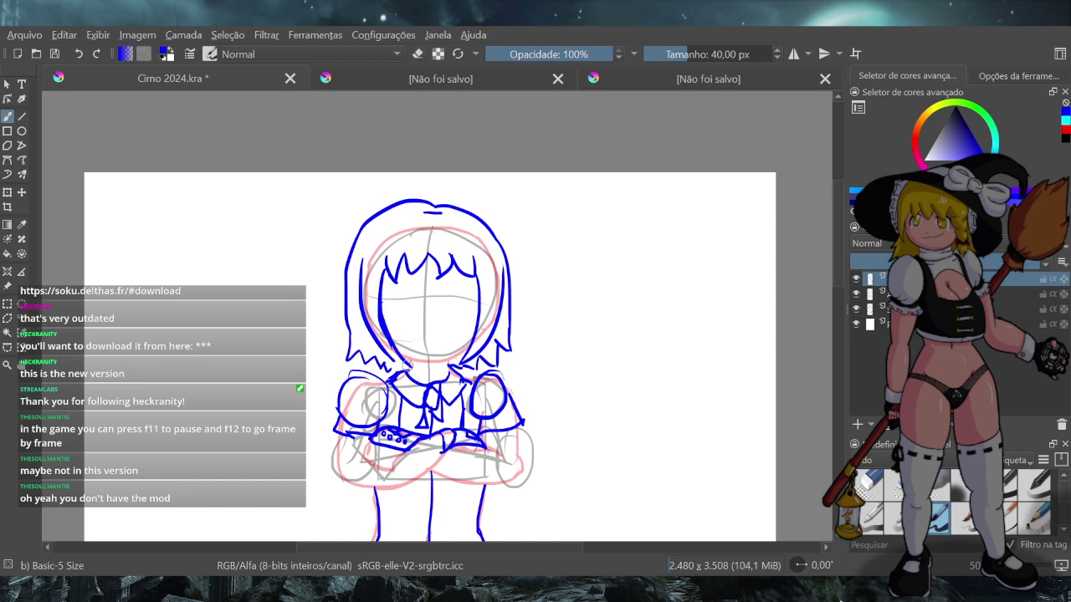
pyautogui.moveTo(382, 315); pyautogui.dragTo(398, 357)
pyautogui.hotkey('ctrl', 'z')
pyautogui.moveTo(382, 314); pyautogui.dragTo(393, 355)
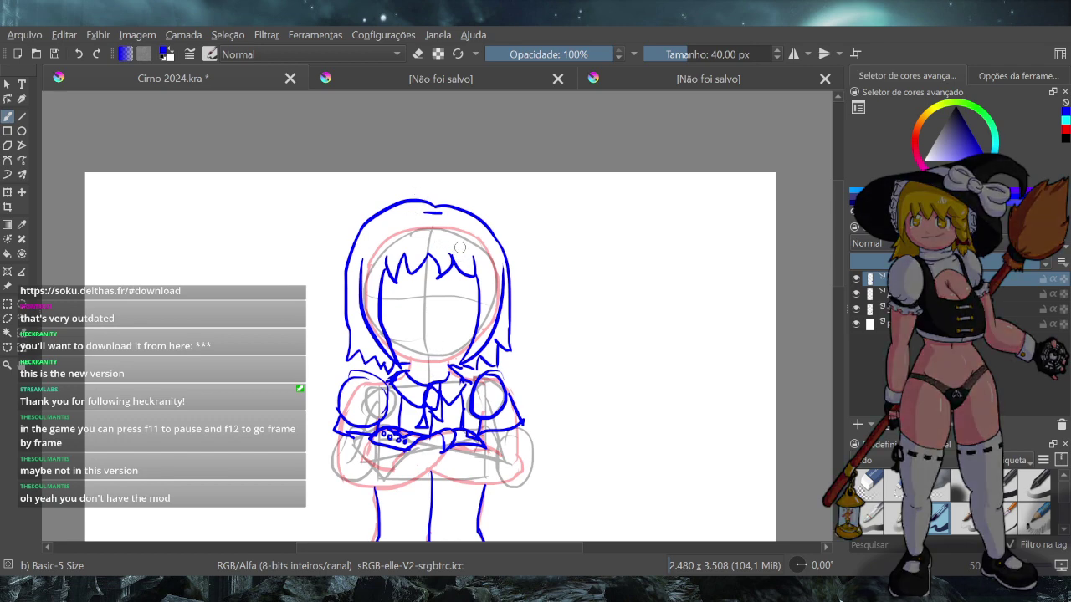
# Move the three sketch layers together slightly down the page, and reselect the top sketch layer for drawing
pyautogui.scroll(-7, 448, 258)
pyautogui.scroll(4, 441, 300)
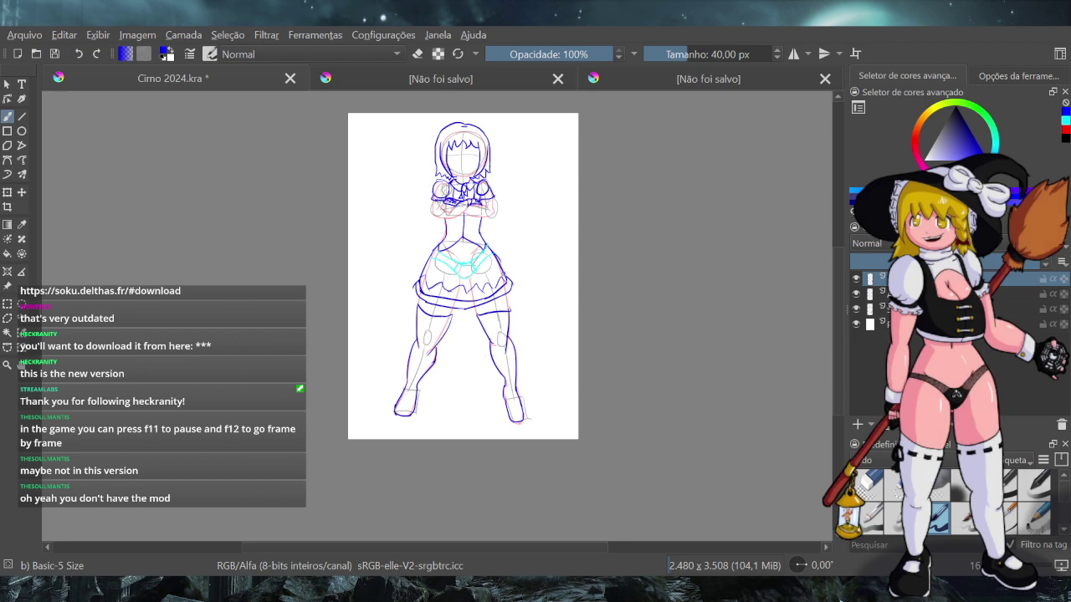
pyautogui.keyDown('ctrl'); pyautogui.click(907, 294); pyautogui.keyUp('ctrl')
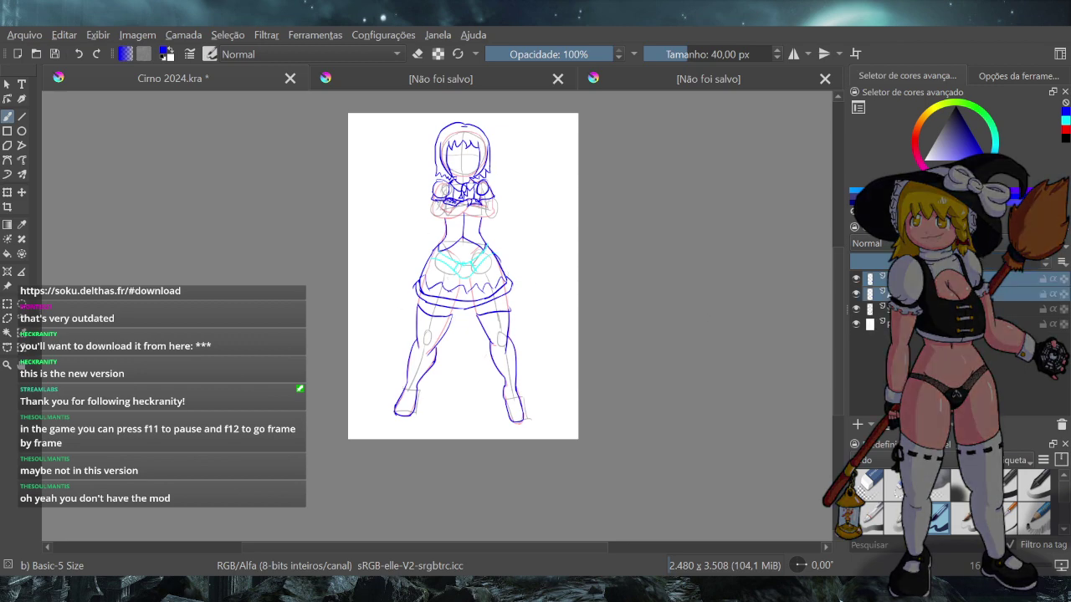
pyautogui.keyDown('ctrl'); pyautogui.click(907, 310); pyautogui.keyUp('ctrl')
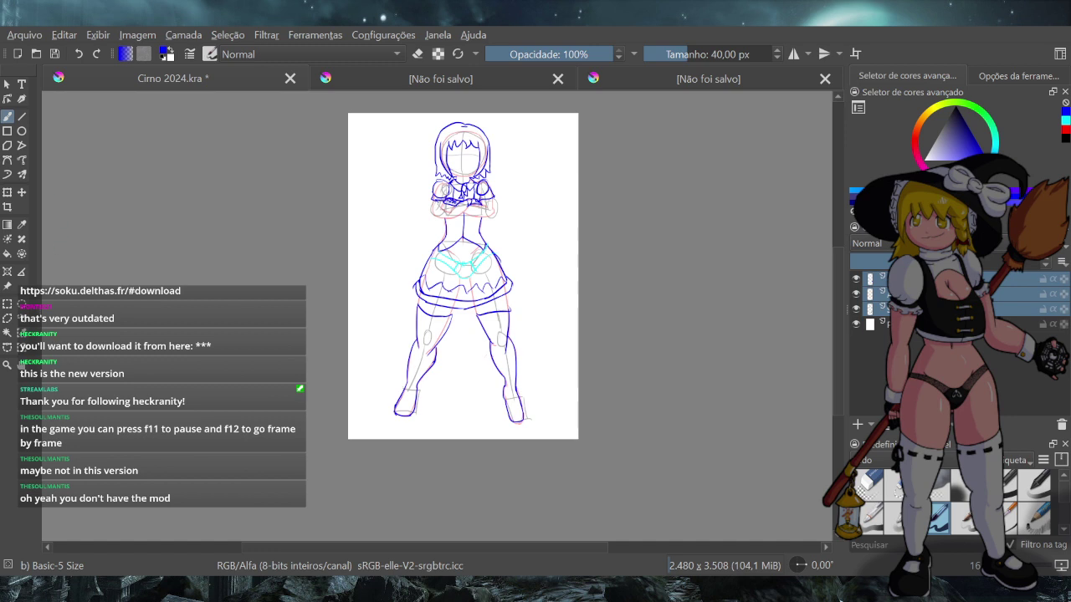
pyautogui.click(21, 193)
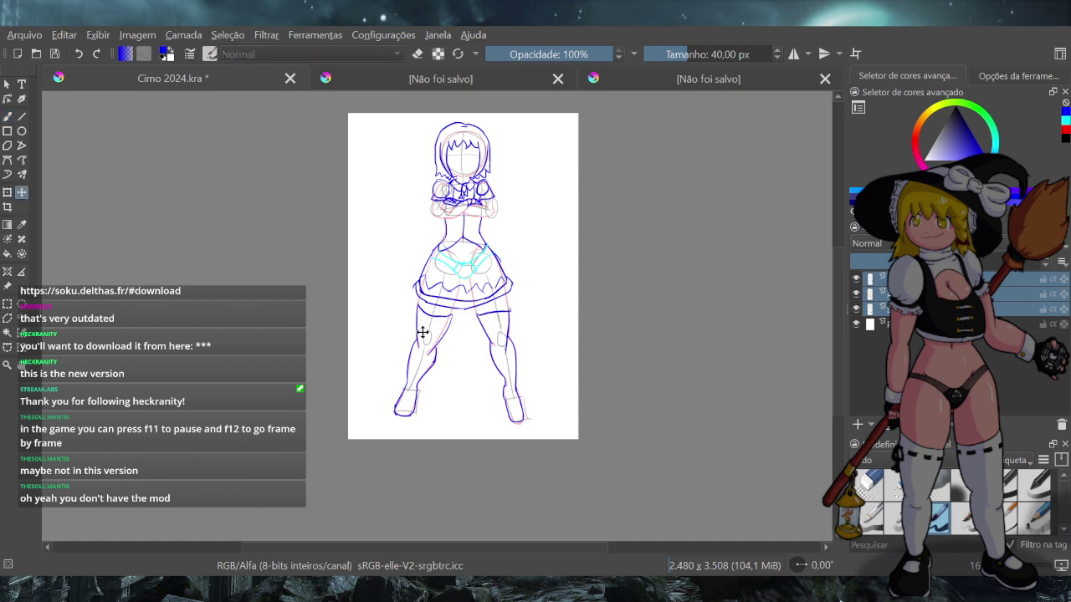
pyautogui.click(465, 228)
pyautogui.moveTo(465, 229); pyautogui.dragTo(463, 228)
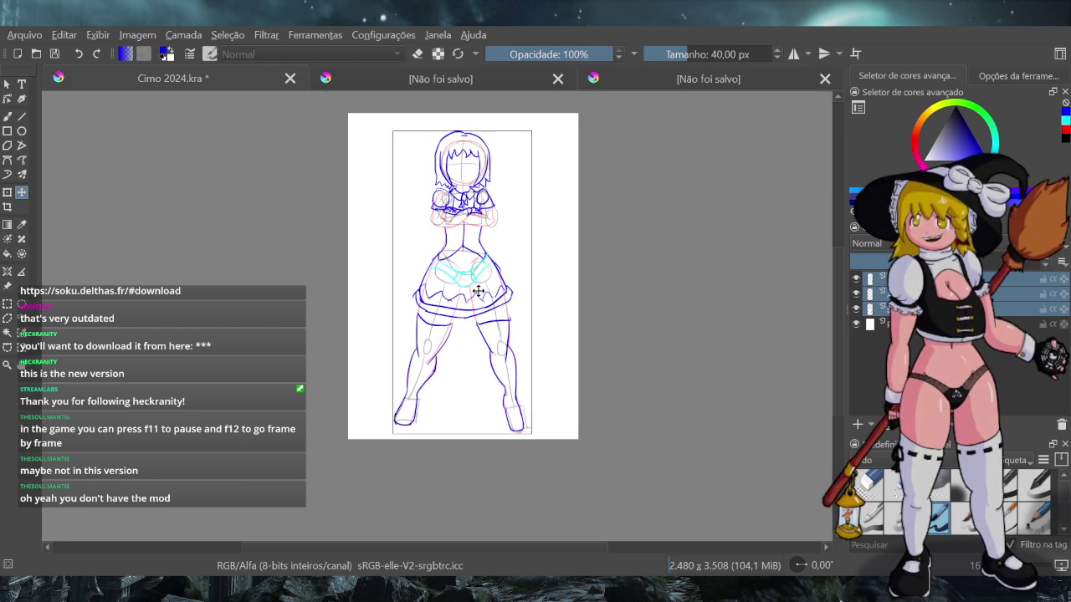
pyautogui.click(8, 117)
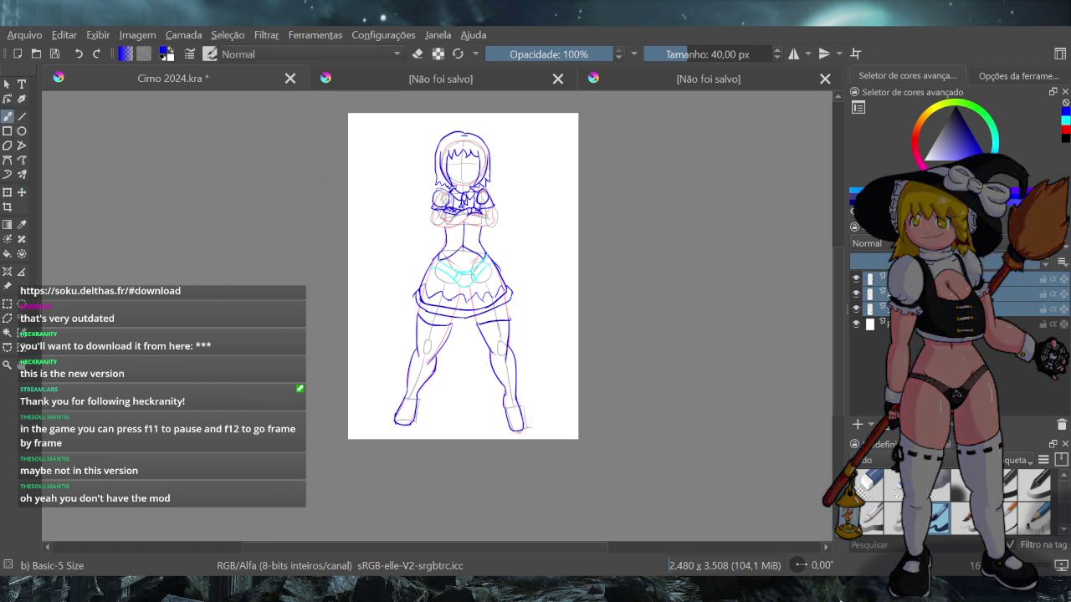
pyautogui.click(905, 278)
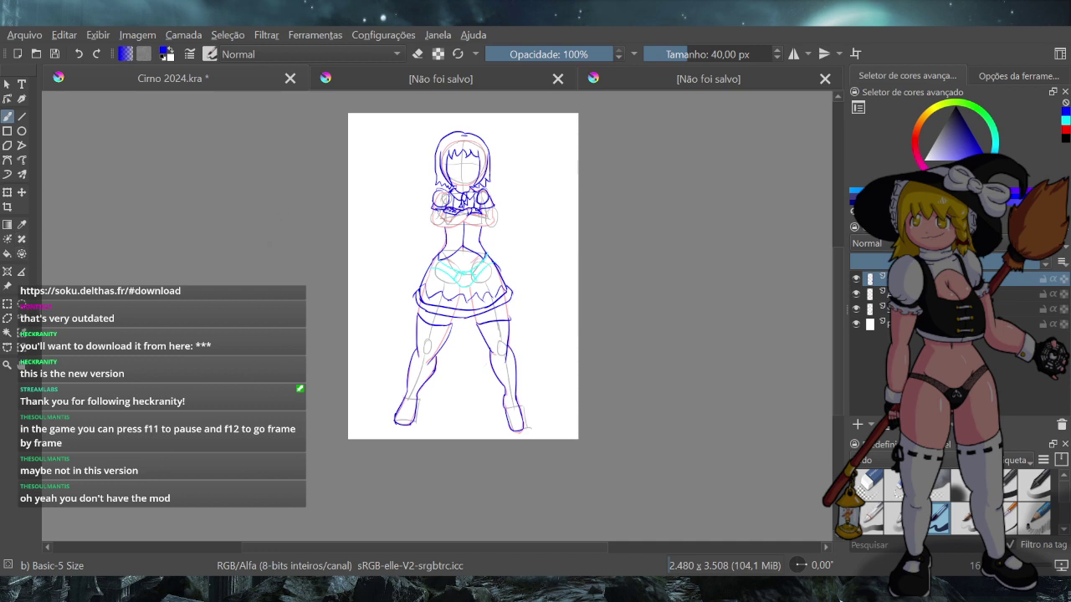
# Draw the hair bow's knot and right loop at the crown, checking both sprite references for the bow's shape
pyautogui.scroll(2, 268, 189)
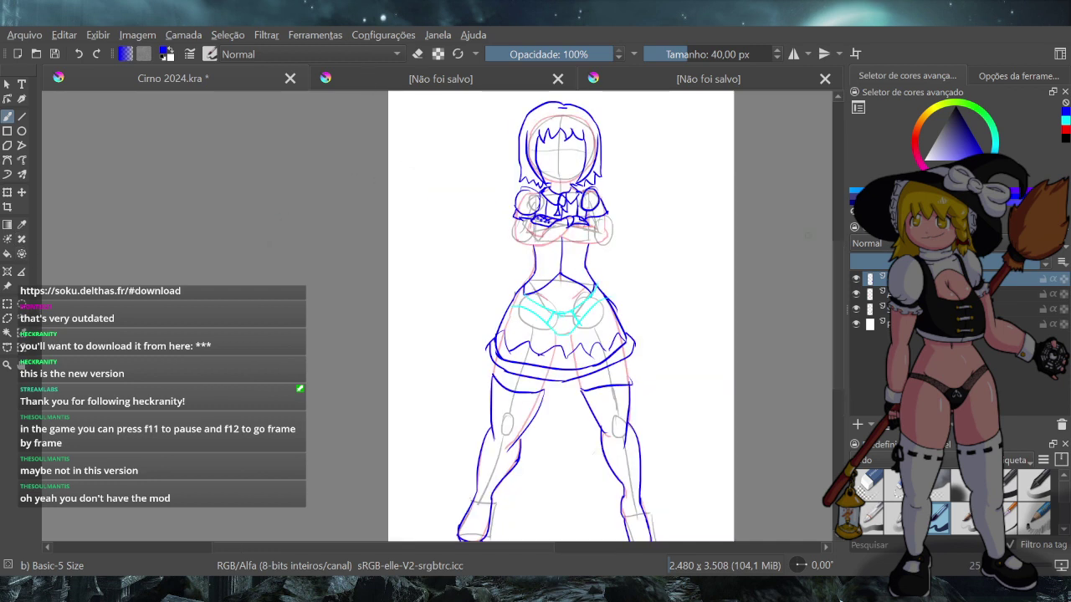
pyautogui.scroll(2, 836, 267)
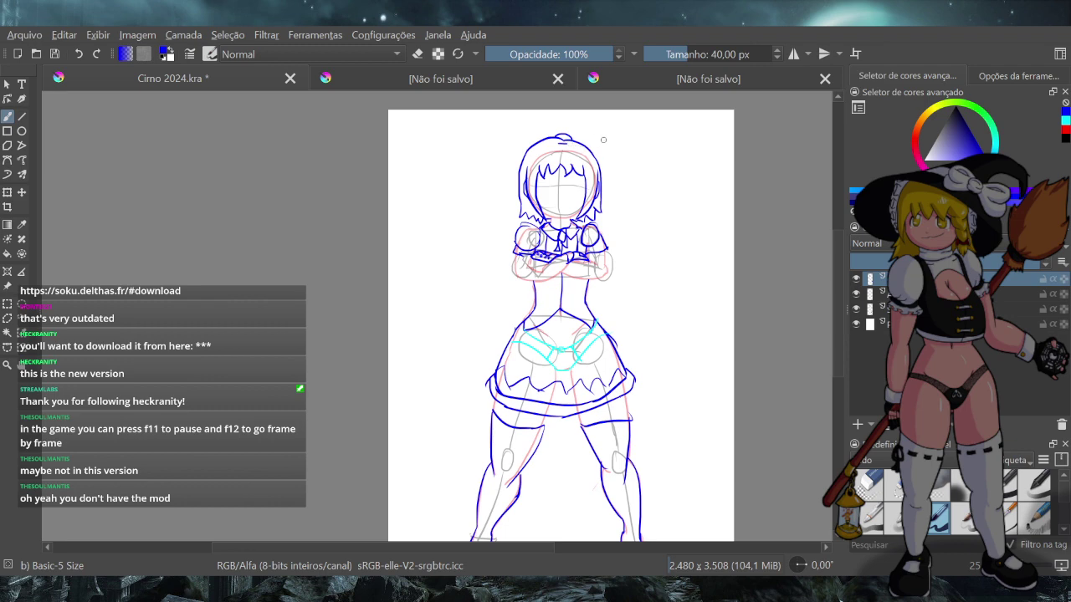
pyautogui.moveTo(574, 135)
pyautogui.mouseDown()
pyautogui.moveTo(609, 152)
pyautogui.moveTo(613, 125)
pyautogui.moveTo(609, 164)
pyautogui.mouseUp()
pyautogui.hotkey('ctrl', 'z')
pyautogui.click(494, 82)
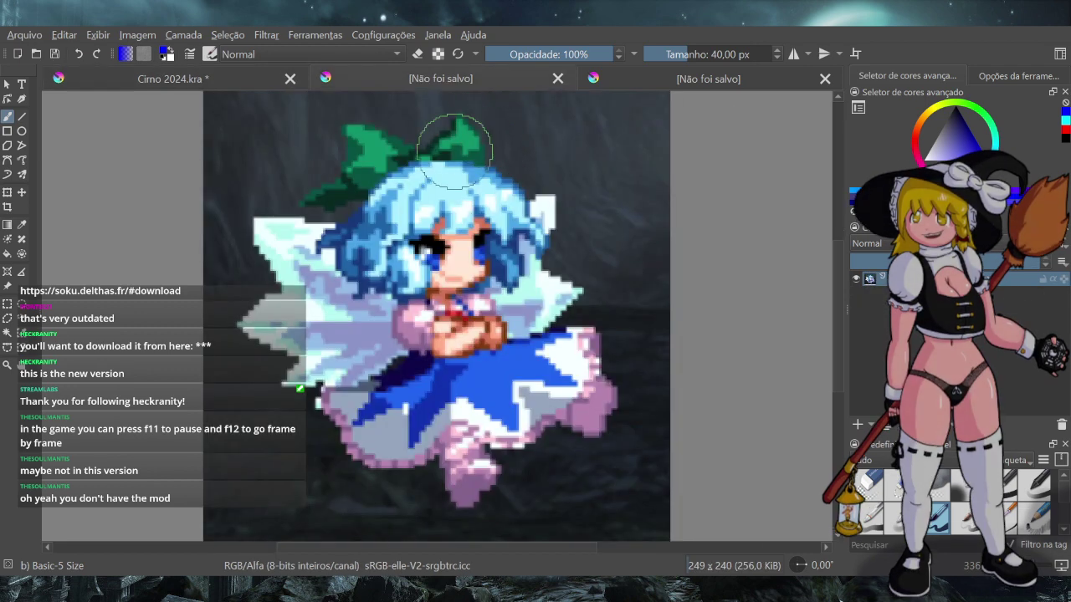
pyautogui.click(663, 77)
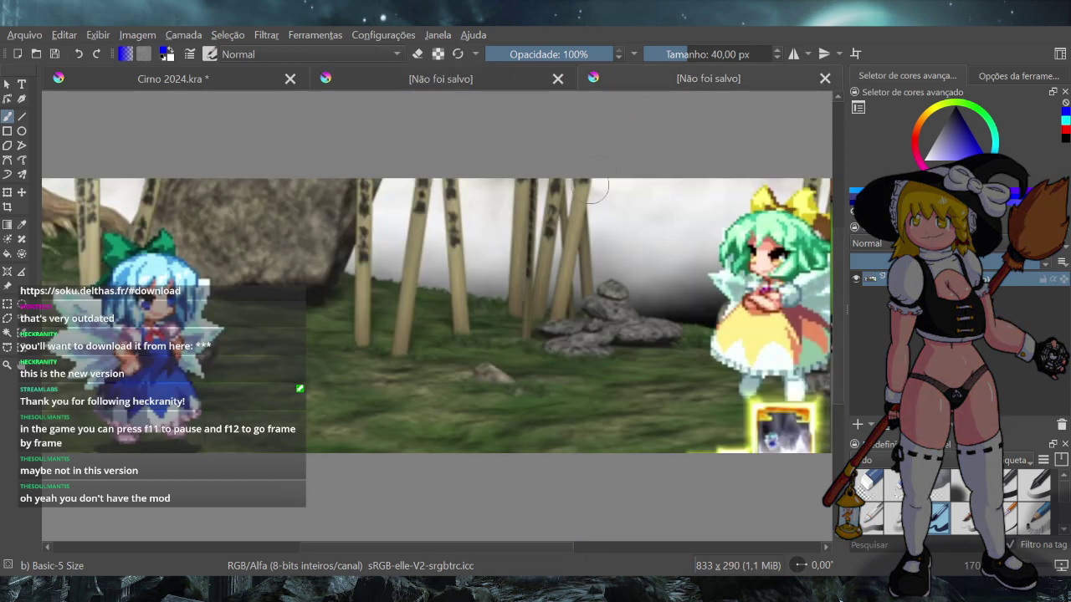
pyautogui.click(149, 80)
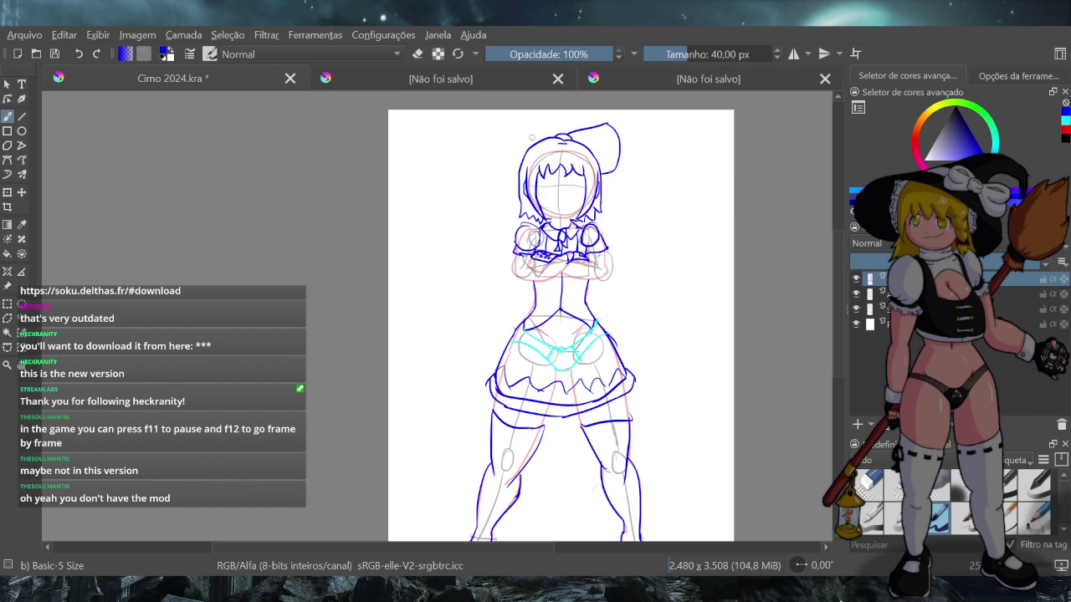
# Draw the matching left loop of the hair bow from the knot around to the side of the head
pyautogui.moveTo(557, 126); pyautogui.dragTo(498, 139)
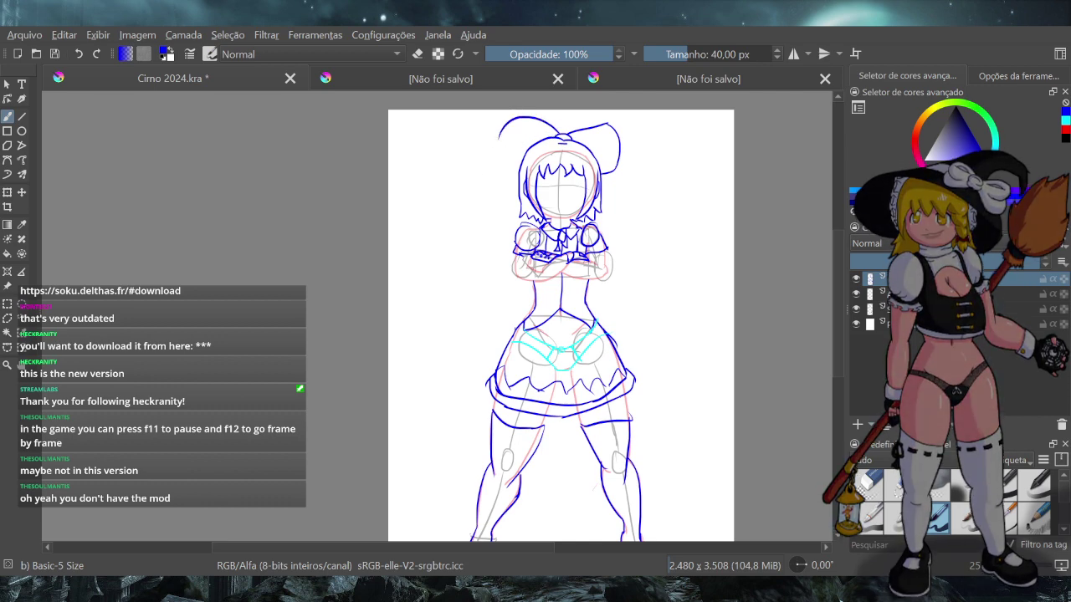
pyautogui.hotkey('ctrl', 'z')
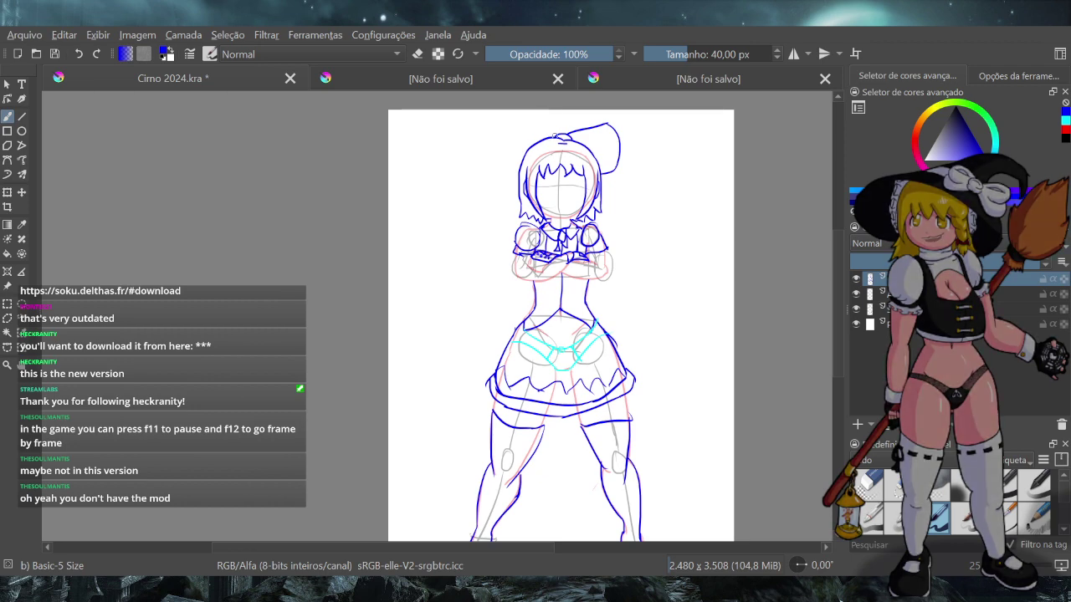
pyautogui.moveTo(559, 131)
pyautogui.mouseDown()
pyautogui.moveTo(508, 120)
pyautogui.moveTo(510, 166)
pyautogui.mouseUp()
pyautogui.hotkey('ctrl', 'z')
pyautogui.moveTo(508, 121); pyautogui.dragTo(512, 174)
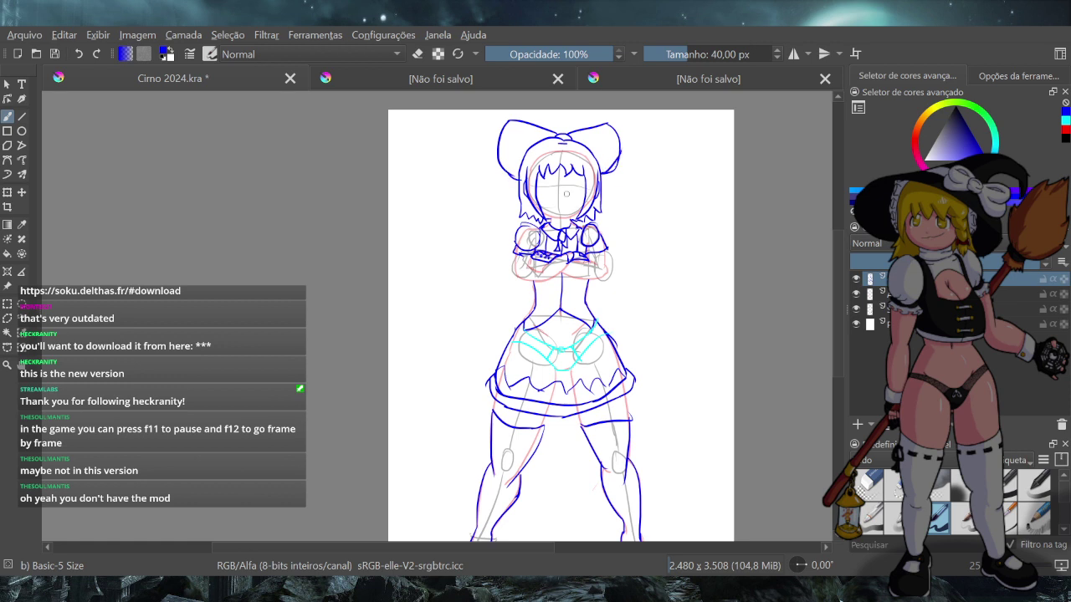
# Draw the bow's ribbon tails hanging beside the hair, redoing the left one
pyautogui.moveTo(518, 178); pyautogui.dragTo(497, 217)
pyautogui.hotkey('ctrl', 'z')
pyautogui.moveTo(517, 184)
pyautogui.mouseDown()
pyautogui.moveTo(498, 220)
pyautogui.moveTo(506, 230)
pyautogui.mouseUp()
pyautogui.hotkey('ctrl', 'z')
# Draw a curled tuft of hair with a small side strand rising from the parting in front of the bow, replacing earlier tries
pyautogui.moveTo(567, 143); pyautogui.dragTo(575, 113)
pyautogui.hotkey('ctrl', 'z')
pyautogui.hotkey('ctrl', 'z')
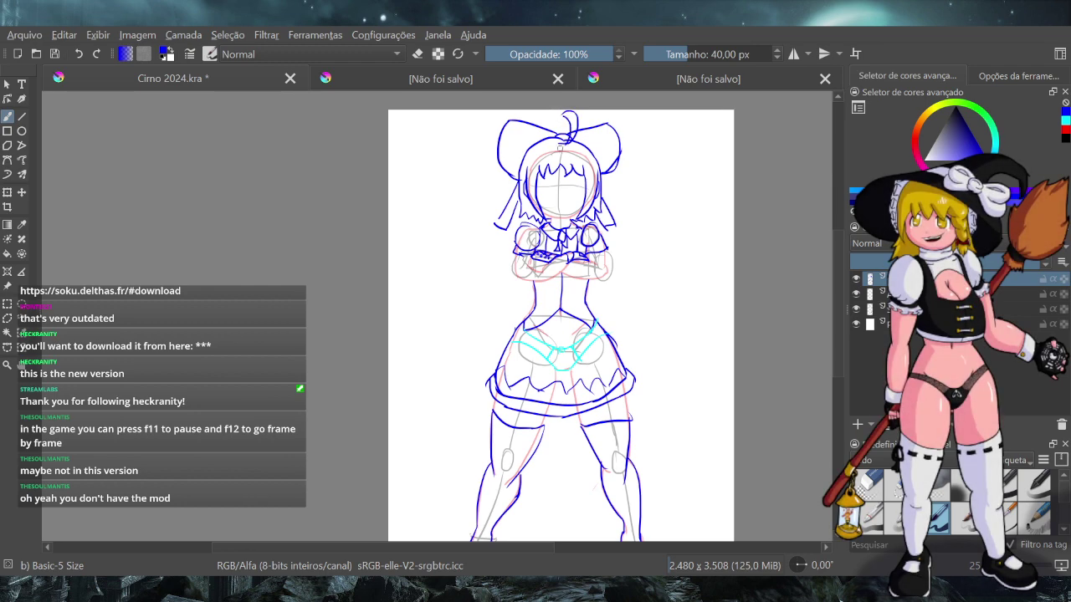
pyautogui.hotkey('ctrl', 'z')
pyautogui.moveTo(565, 118)
pyautogui.mouseDown()
pyautogui.moveTo(573, 132)
pyautogui.moveTo(560, 147)
pyautogui.mouseUp()
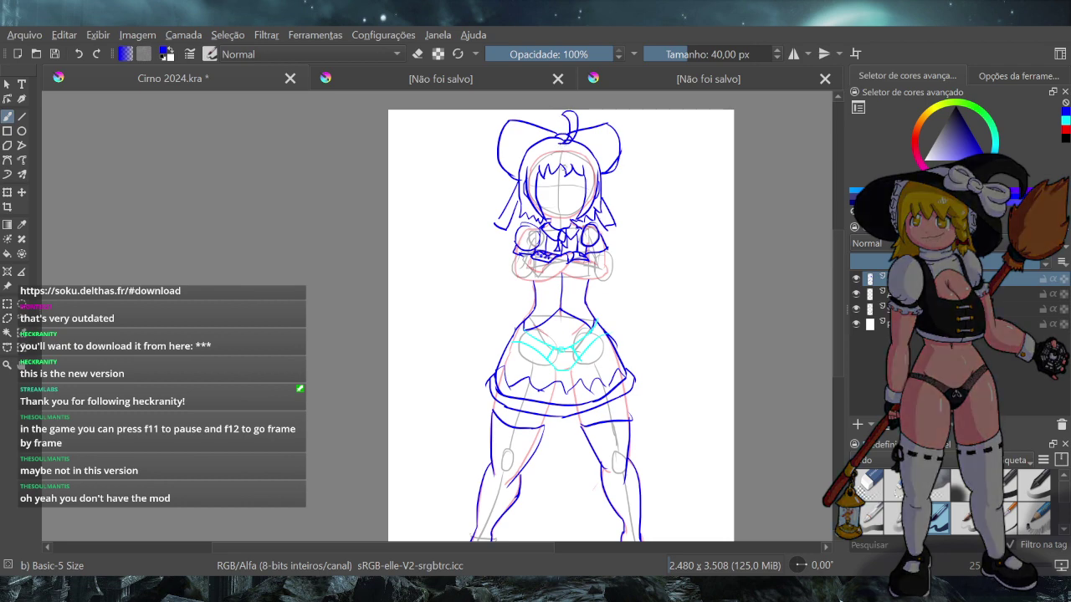
pyautogui.hotkey('ctrl', 'z')
pyautogui.hotkey('ctrl', 'z')
pyautogui.moveTo(564, 141); pyautogui.dragTo(568, 120)
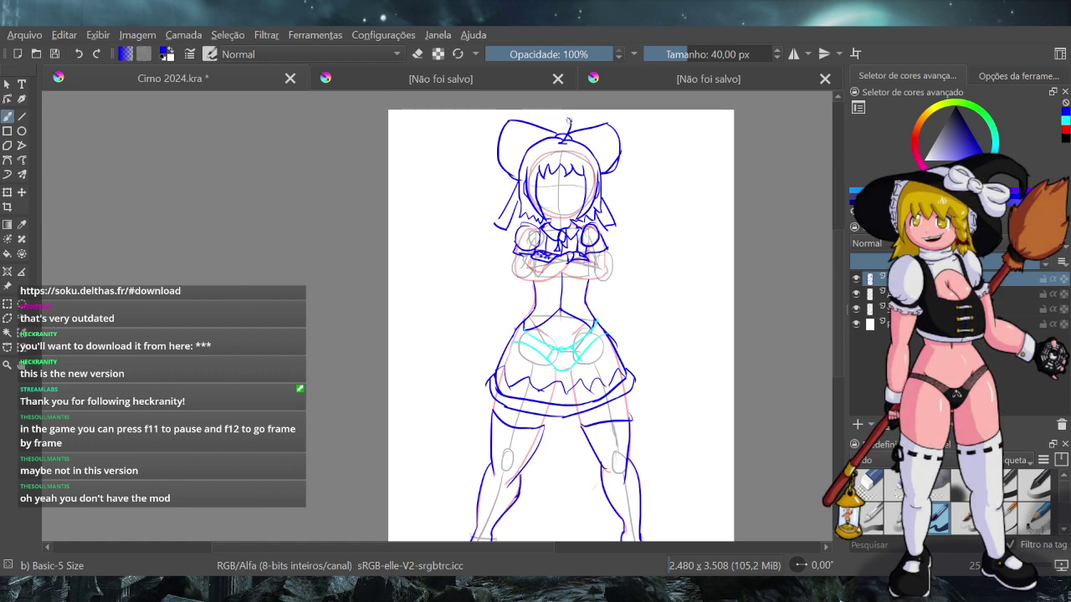
pyautogui.moveTo(569, 122)
pyautogui.mouseDown()
pyautogui.moveTo(553, 123)
pyautogui.moveTo(561, 142)
pyautogui.mouseUp()
pyautogui.hotkey('ctrl', 'z')
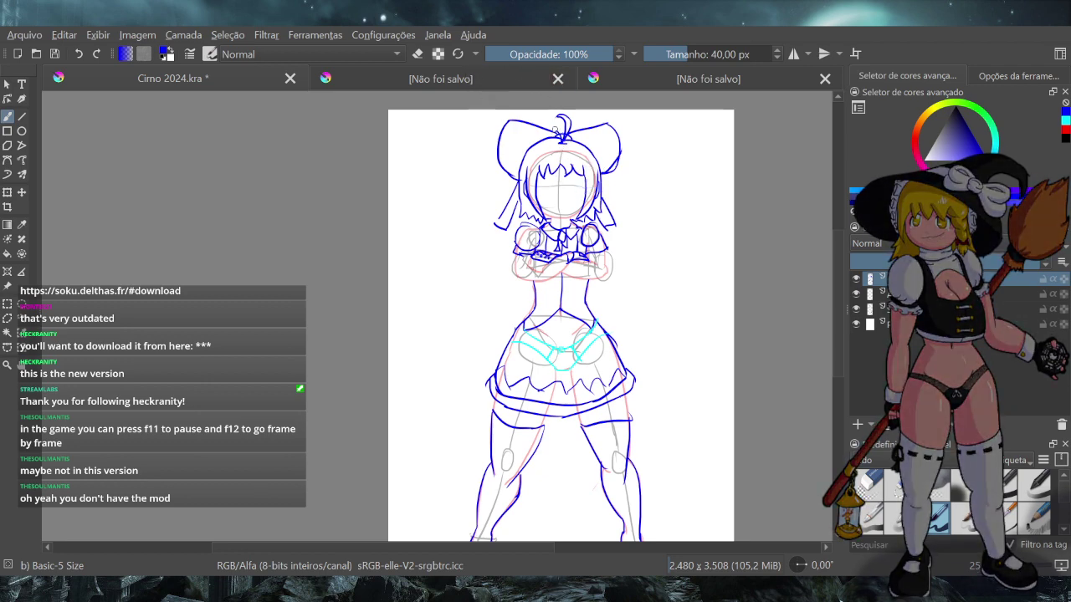
pyautogui.hotkey('ctrl', 'z')
pyautogui.moveTo(569, 118); pyautogui.dragTo(565, 137)
# Erase the bow knot's outline where it crosses the hair tuft at the crown, and return the brush to painting
pyautogui.click(8, 365)
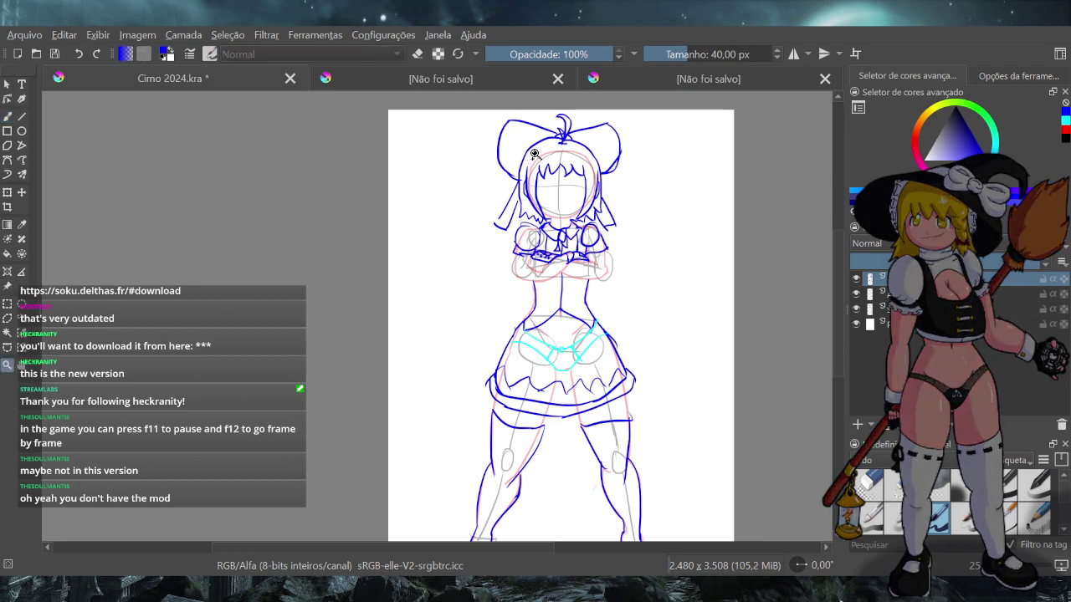
pyautogui.moveTo(527, 106); pyautogui.dragTo(588, 200)
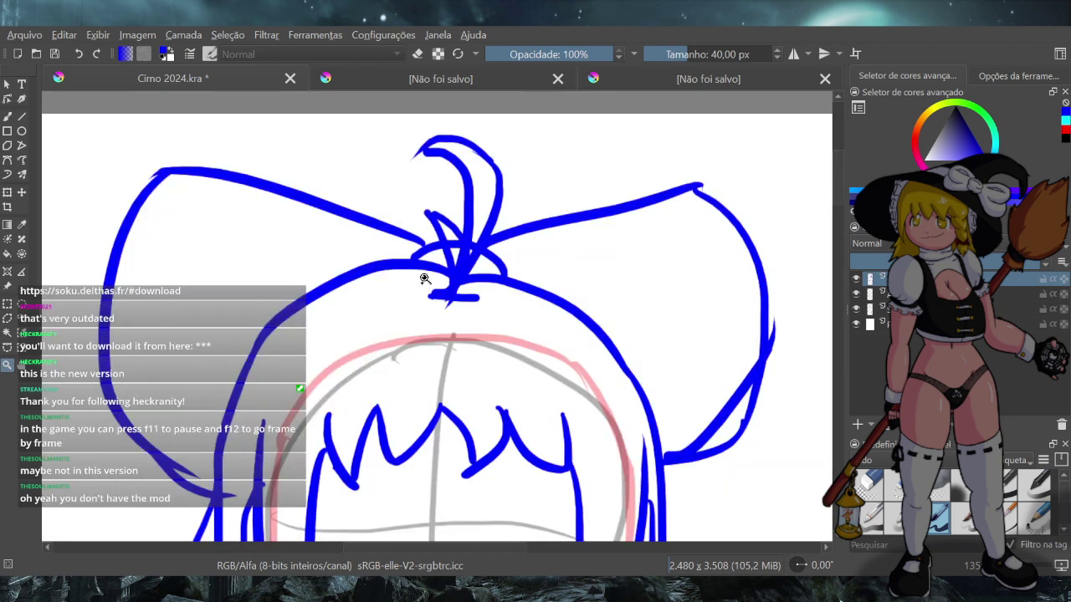
pyautogui.click(8, 116)
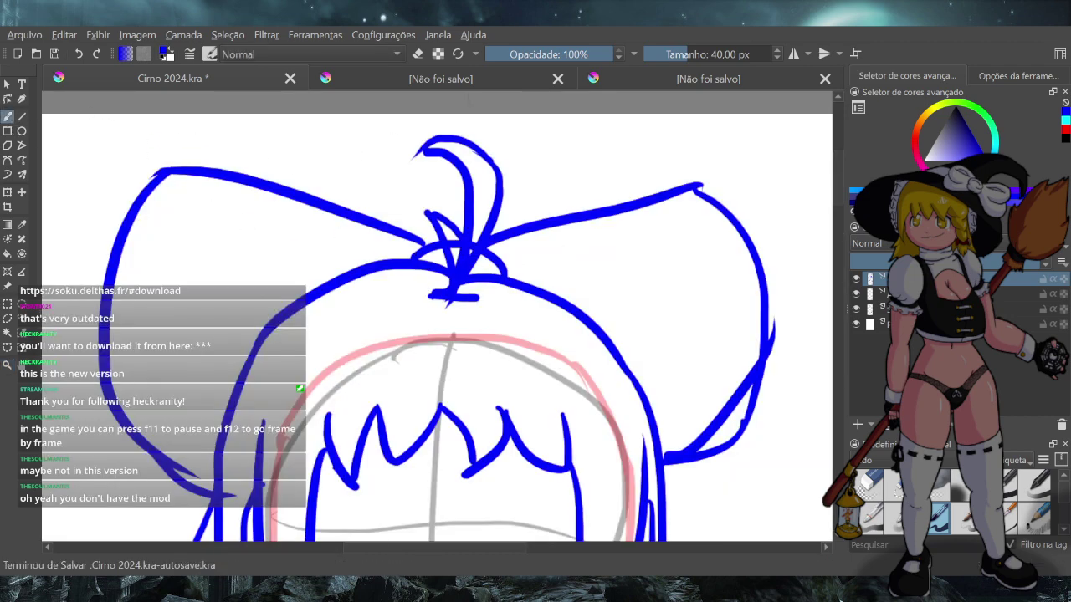
pyautogui.click(419, 54)
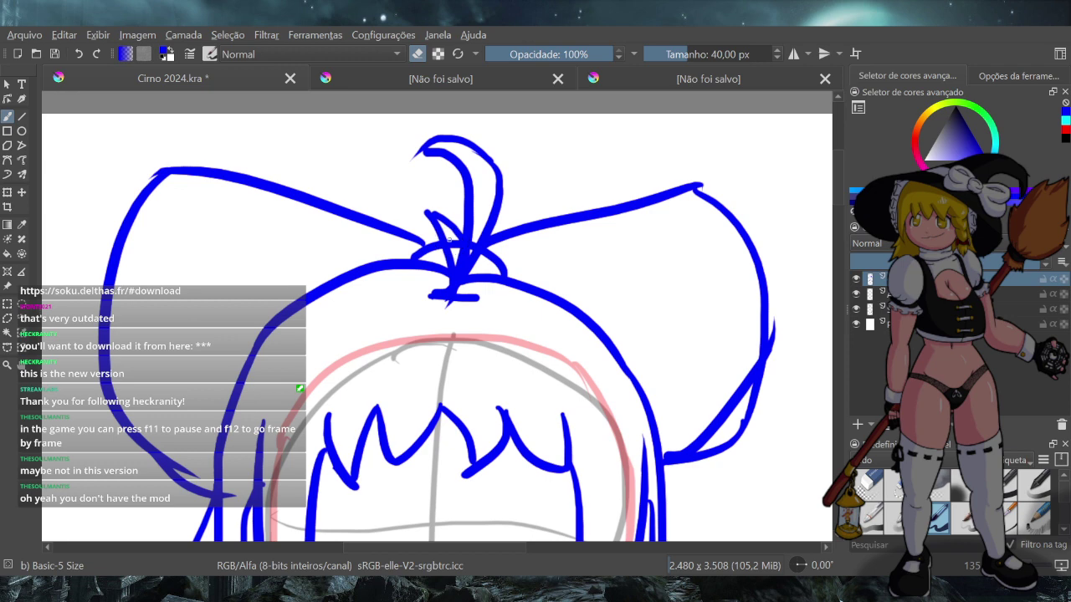
pyautogui.moveTo(455, 242); pyautogui.dragTo(456, 278)
pyautogui.hotkey('ctrl', 'z')
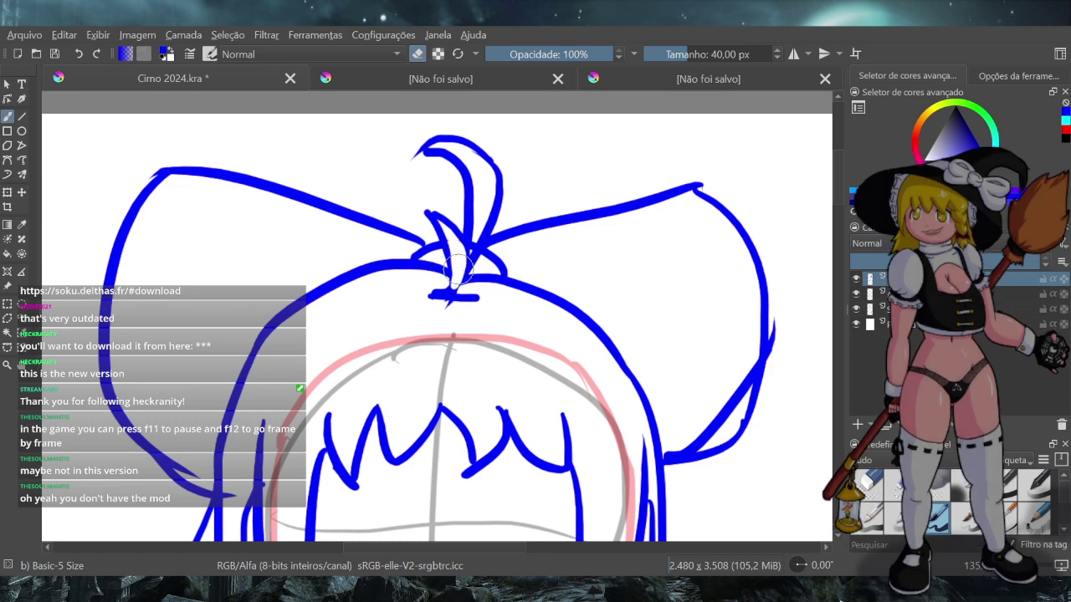
pyautogui.moveTo(471, 243)
pyautogui.mouseDown()
pyautogui.moveTo(472, 218)
pyautogui.moveTo(474, 256)
pyautogui.moveTo(477, 227)
pyautogui.moveTo(455, 272)
pyautogui.mouseUp()
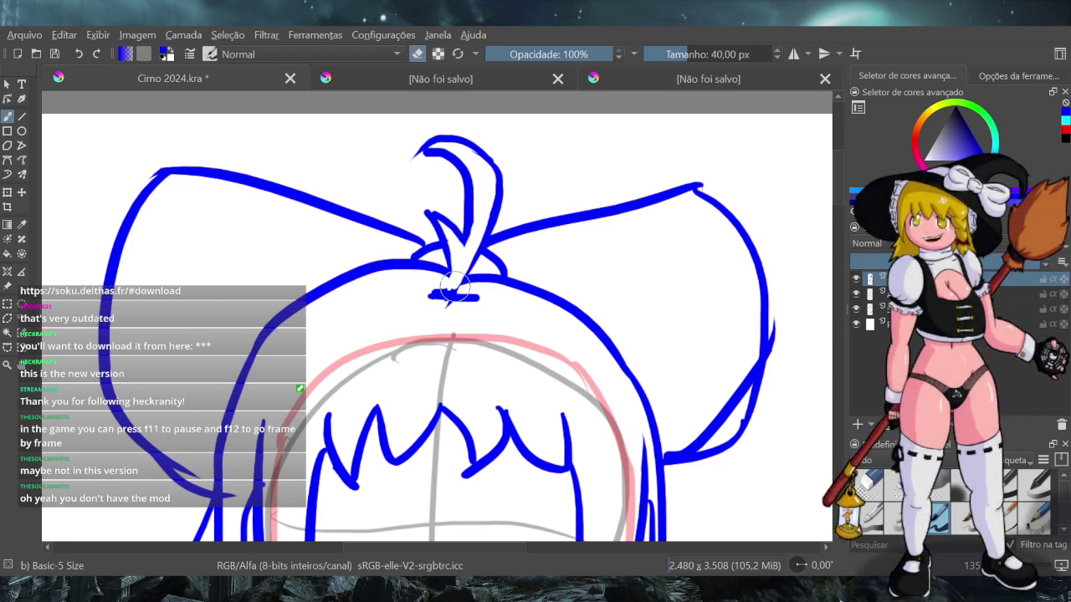
pyautogui.press('e')
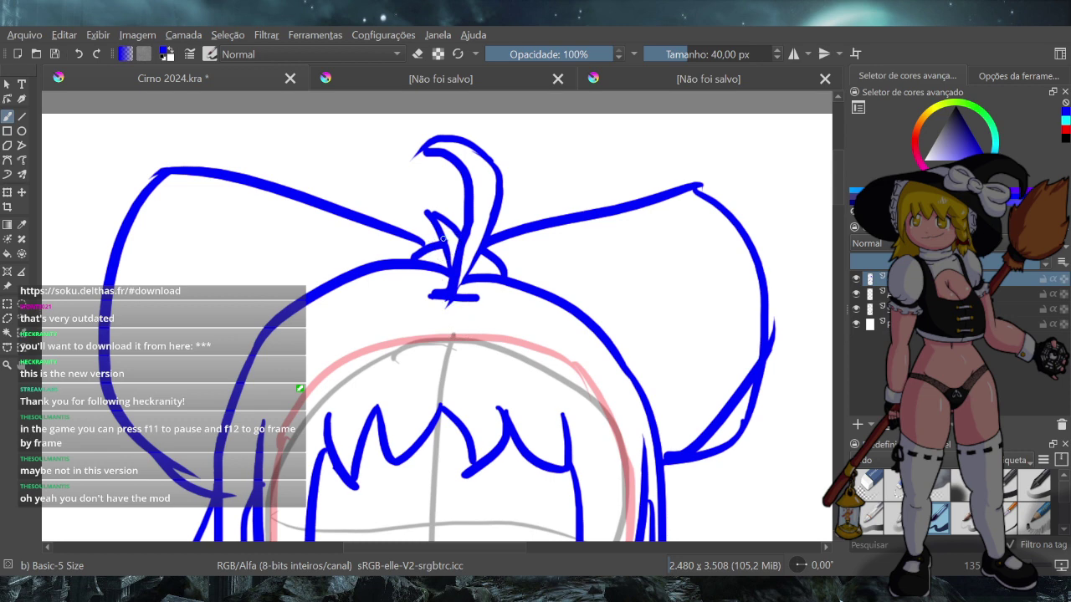
# Add a short stroke to the small strand beside the curled hair tuft, and check the whole figure
pyautogui.moveTo(447, 252)
pyautogui.mouseDown()
pyautogui.moveTo(442, 287)
pyautogui.moveTo(452, 283)
pyautogui.mouseUp()
pyautogui.scroll(-5, 552, 325)
pyautogui.scroll(-4, 565, 326)
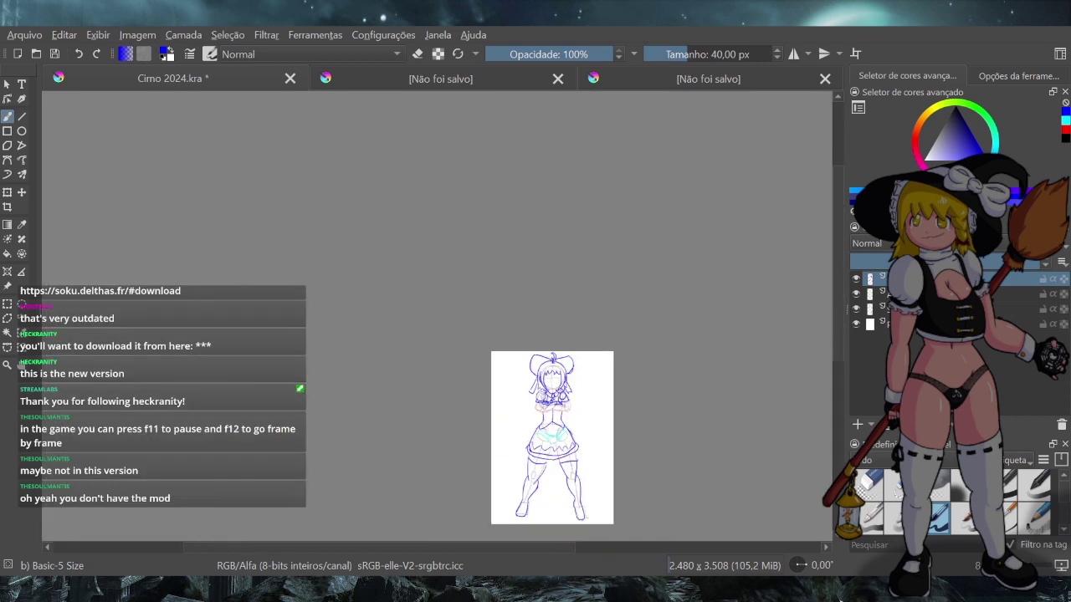
pyautogui.scroll(2, 583, 413)
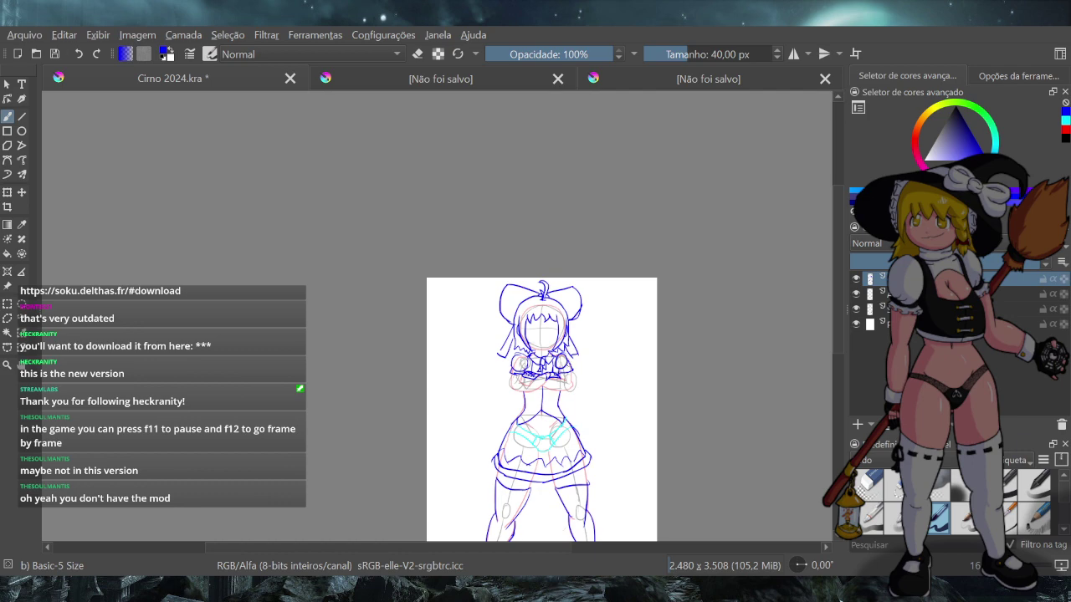
pyautogui.scroll(-2, 542, 410)
pyautogui.scroll(4, 491, 393)
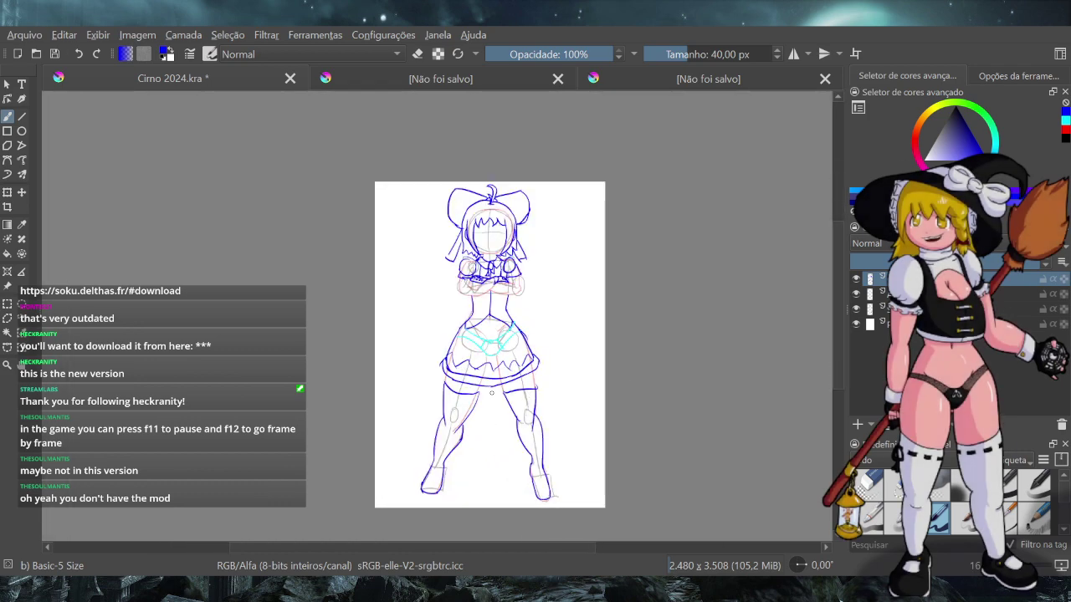
pyautogui.scroll(2, 490, 394)
pyautogui.scroll(-3, 491, 393)
pyautogui.scroll(1, 491, 393)
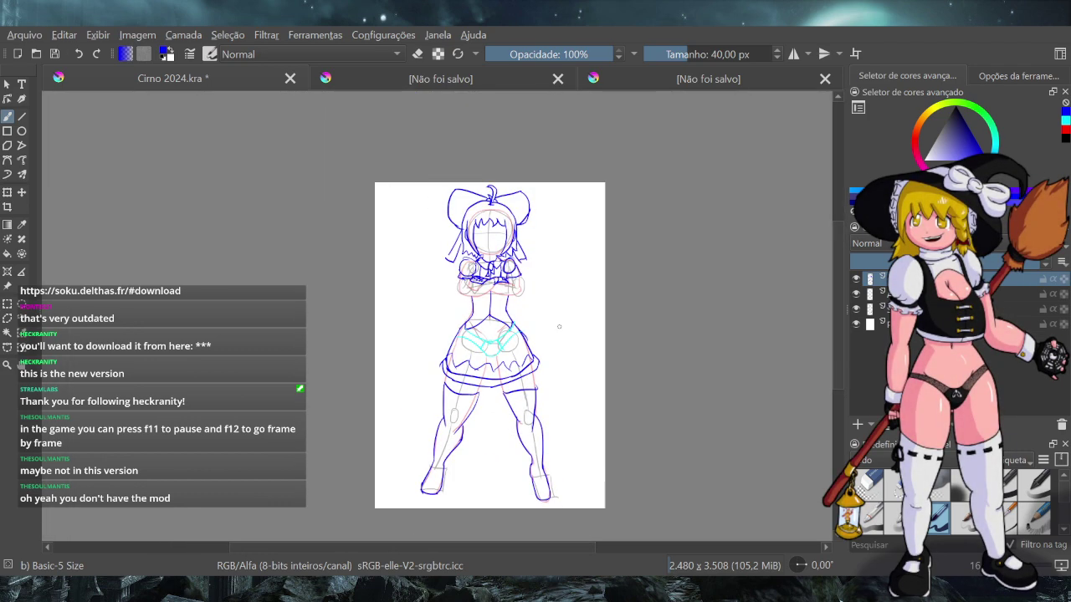
# Try marking a curled hair tuft above the head in the Cirno sprite reference, and undo the marks
pyautogui.click(430, 82)
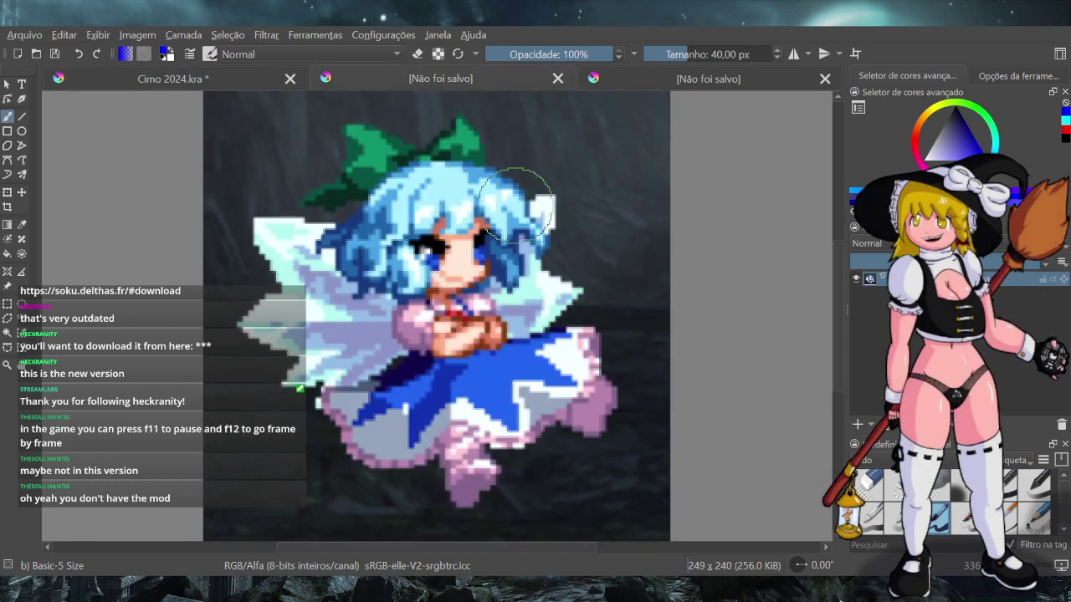
pyautogui.moveTo(446, 122); pyautogui.dragTo(452, 172)
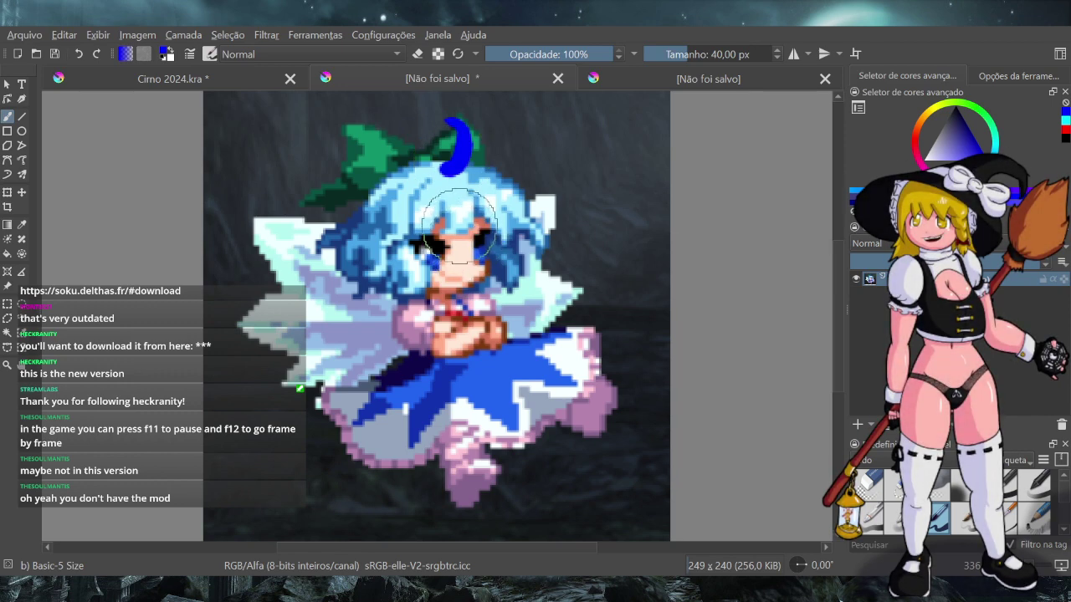
pyautogui.hotkey('ctrl', 'z')
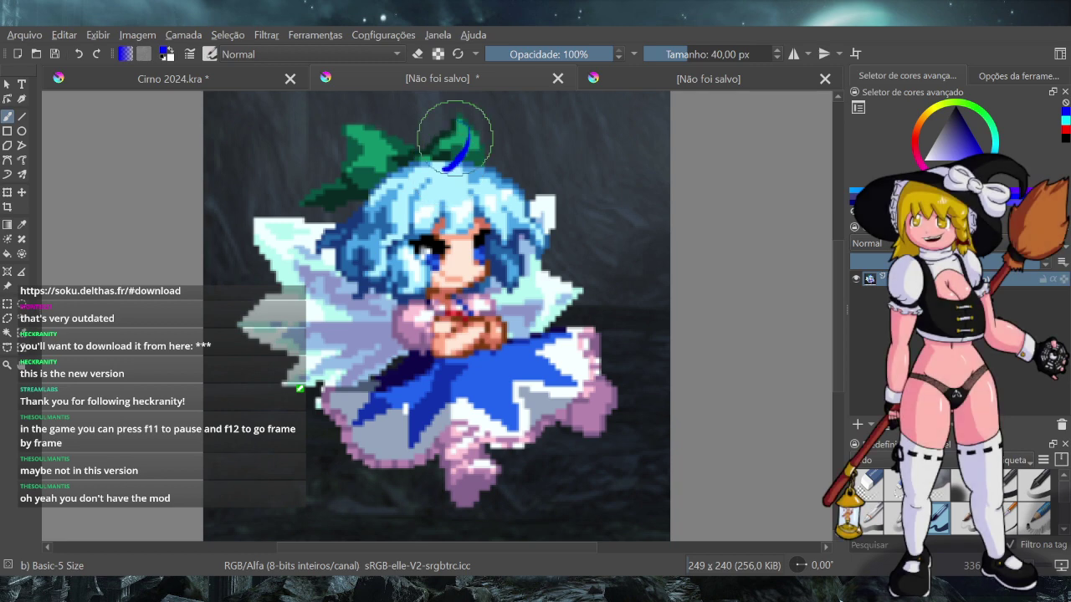
pyautogui.moveTo(444, 166)
pyautogui.mouseDown()
pyautogui.moveTo(436, 137)
pyautogui.moveTo(457, 144)
pyautogui.moveTo(441, 171)
pyautogui.mouseUp()
pyautogui.hotkey('ctrl', 'z')
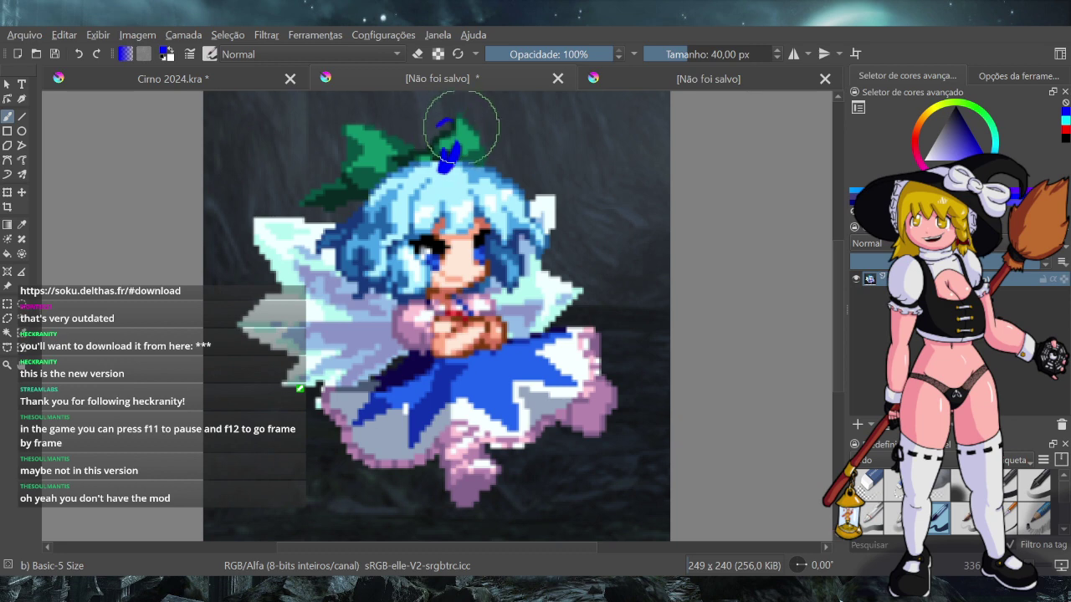
pyautogui.moveTo(480, 126); pyautogui.dragTo(484, 136)
pyautogui.moveTo(426, 120); pyautogui.dragTo(436, 111)
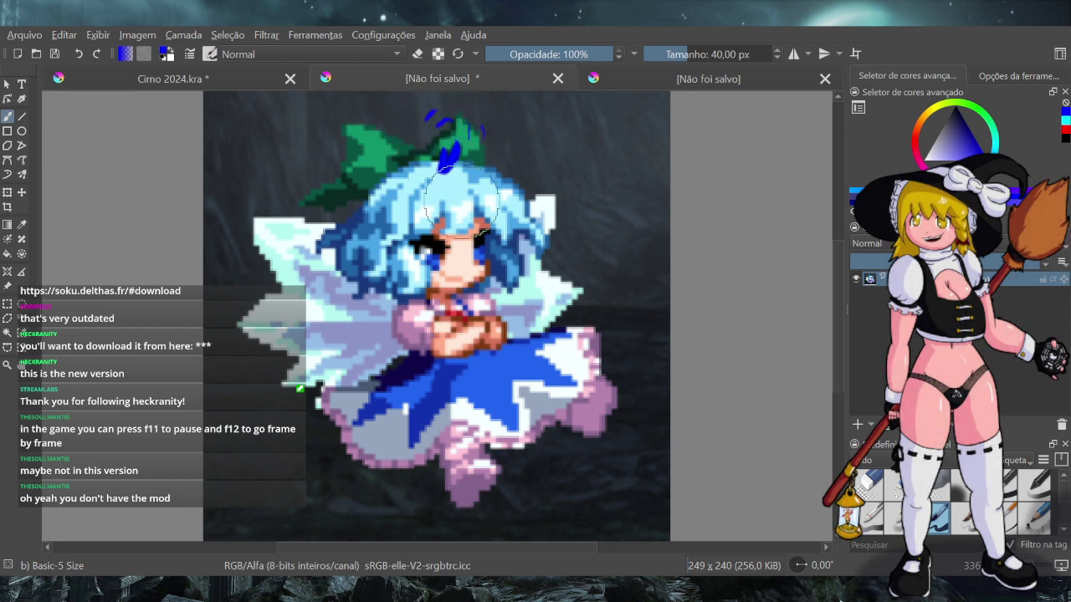
pyautogui.click(532, 333)
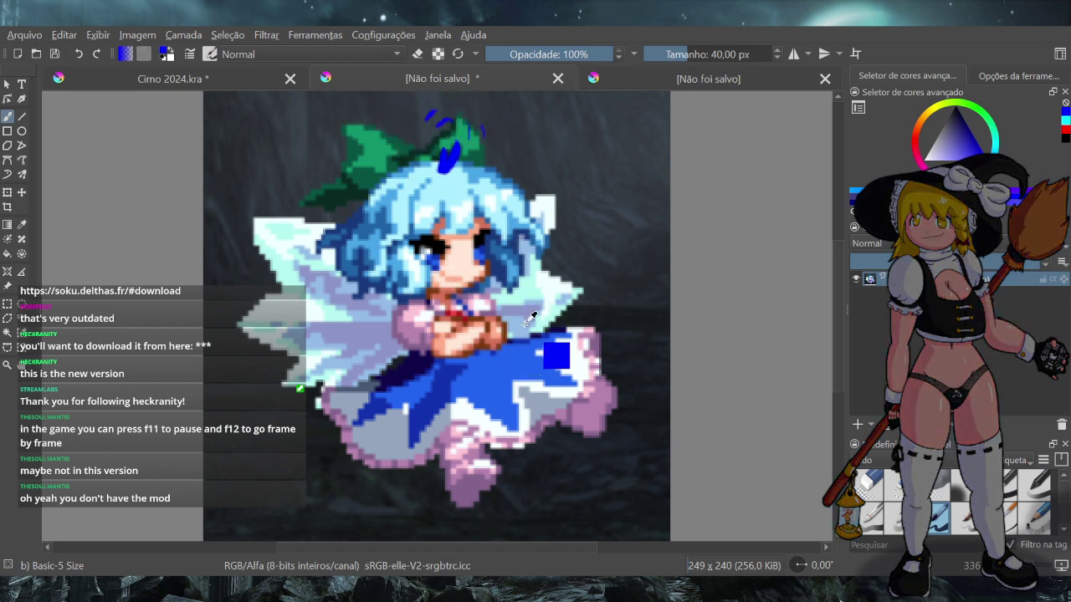
pyautogui.hotkey('ctrl', 'z')
pyautogui.hotkey('ctrl', 'z')
pyautogui.hotkey('ctrl', 'z')
pyautogui.hotkey('ctrl', 'z')
pyautogui.hotkey('ctrl', 'z')
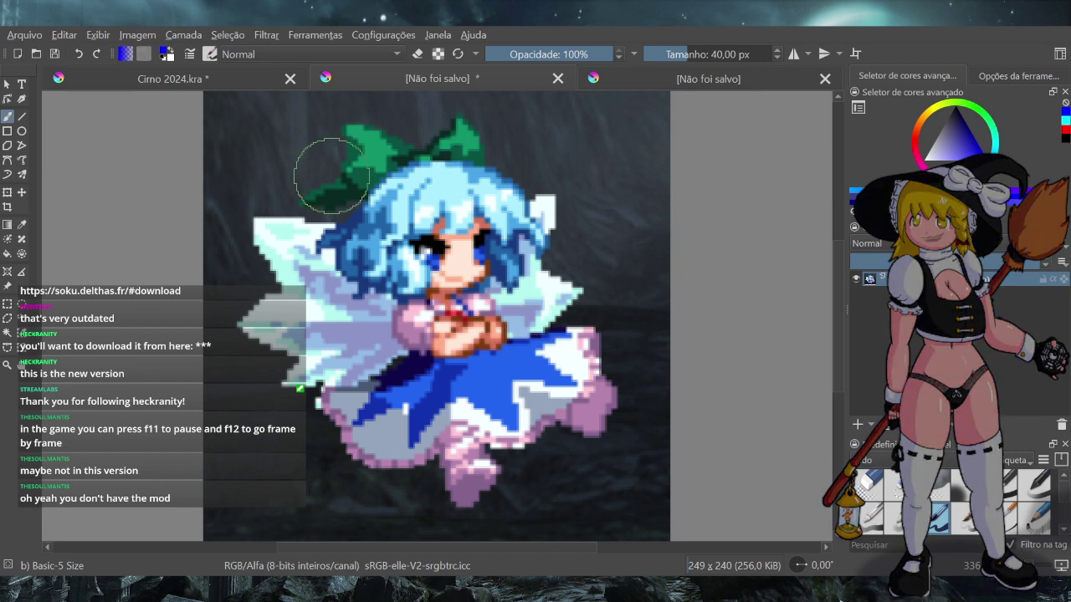
# Return to the Cirno 2024.kra drawing and save it
pyautogui.click(223, 79)
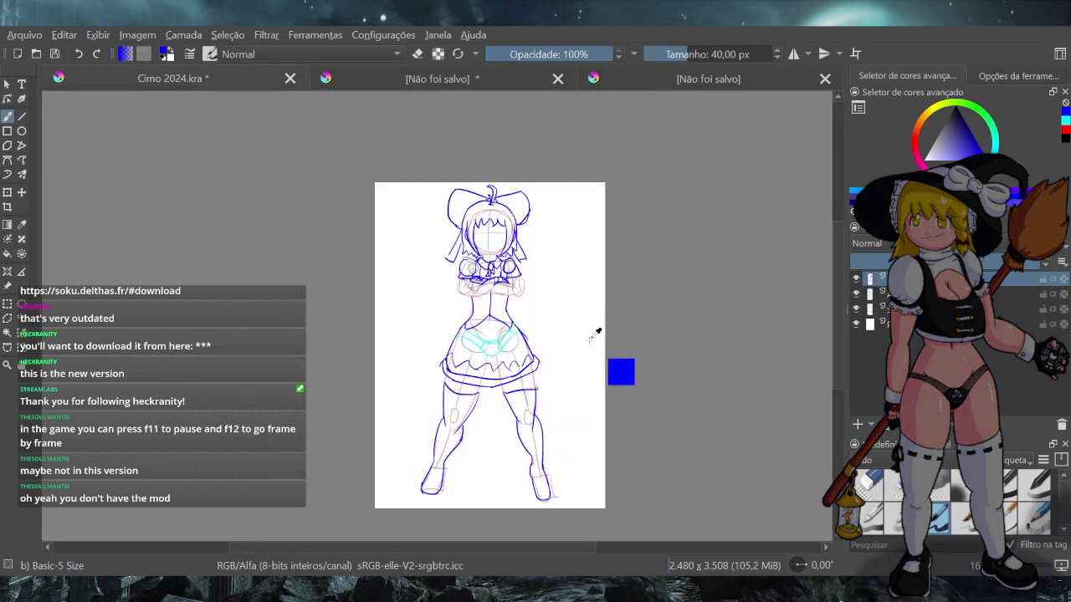
pyautogui.hotkey('ctrl', 's')
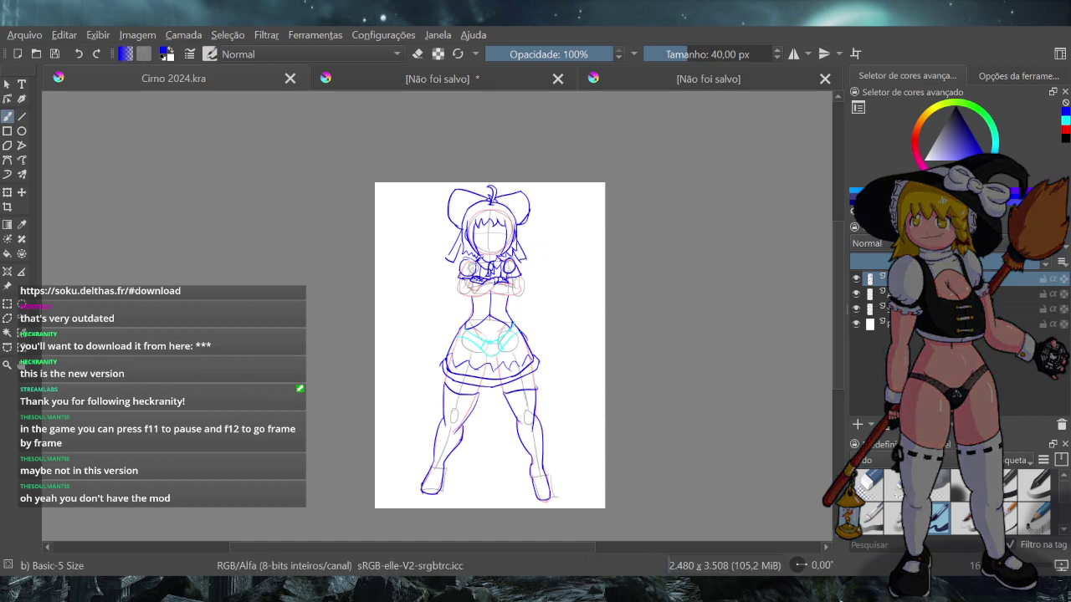
# Lower the opacity of only the top sketch layer, which holds the blue outfit and hair lines
pyautogui.keyDown('ctrl'); pyautogui.click(890, 294); pyautogui.keyUp('ctrl')
pyautogui.keyDown('ctrl'); pyautogui.click(889, 310); pyautogui.keyUp('ctrl')
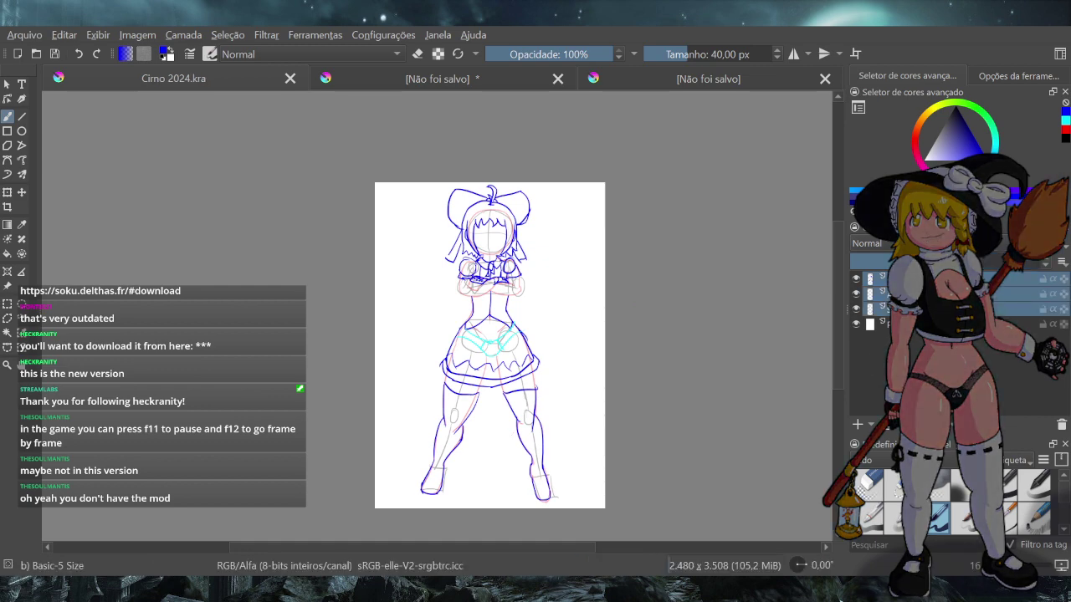
pyautogui.click(890, 278)
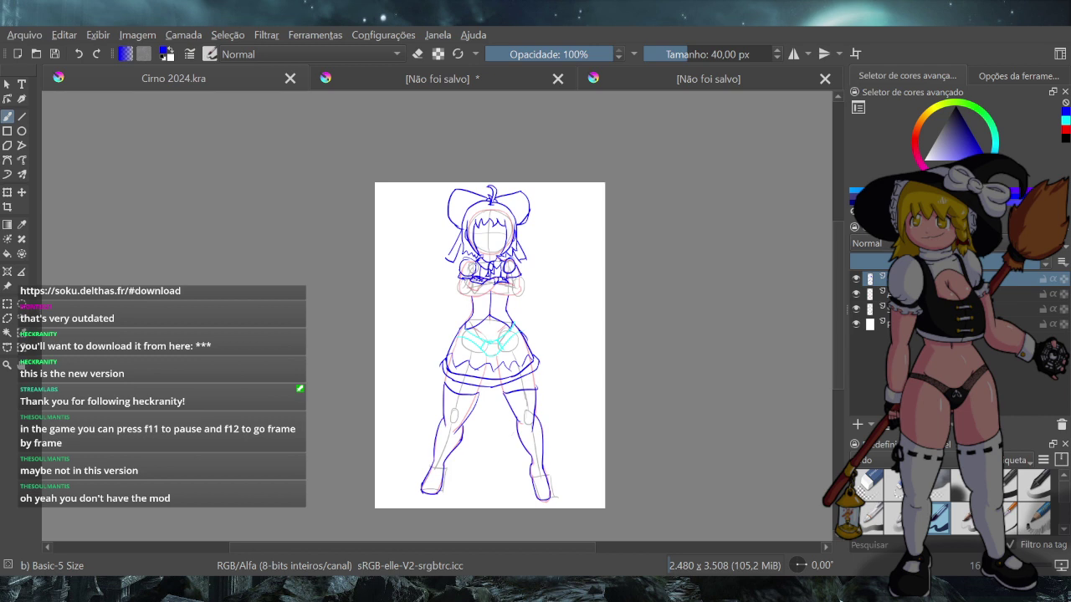
pyautogui.click(940, 262)
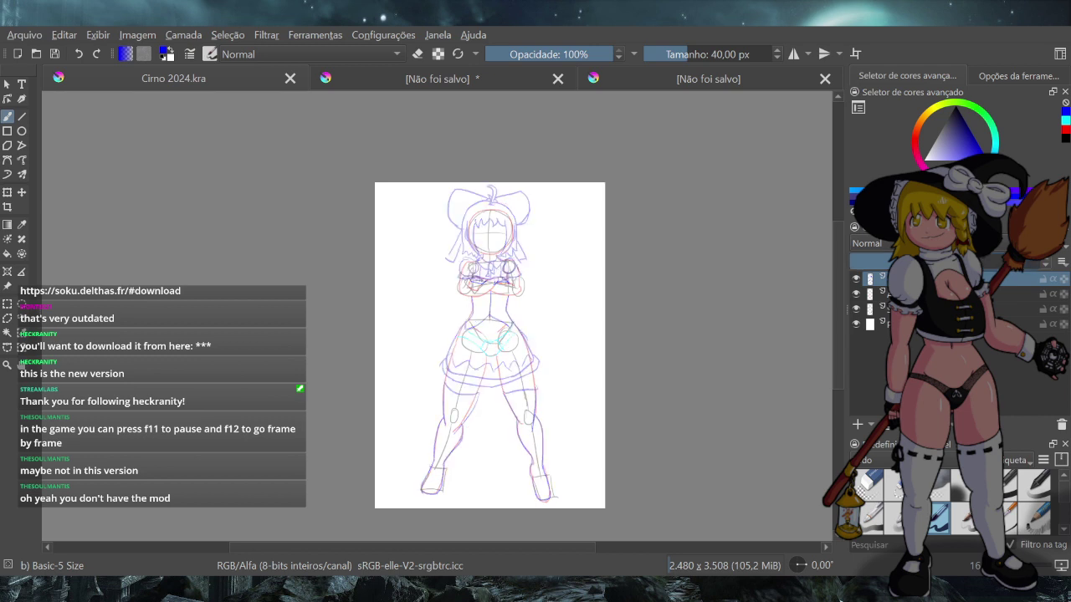
# Group the three sketch layers into a group named "Sketch" and save the drawing
pyautogui.keyDown('ctrl'); pyautogui.click(937, 293); pyautogui.keyUp('ctrl')
pyautogui.keyDown('ctrl'); pyautogui.click(937, 308); pyautogui.keyUp('ctrl')
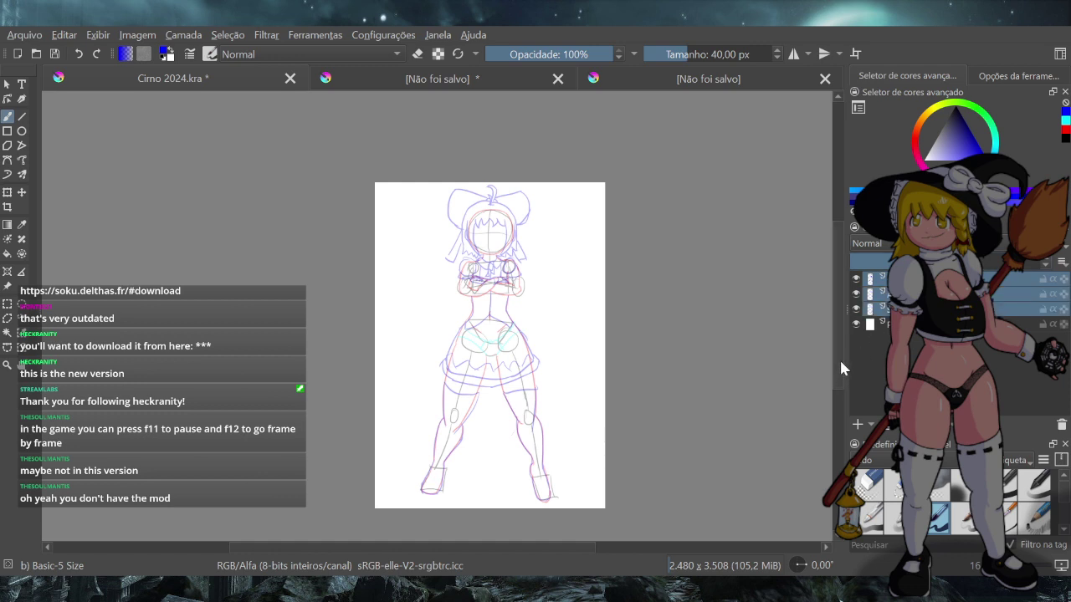
pyautogui.hotkey('ctrl', 'g')
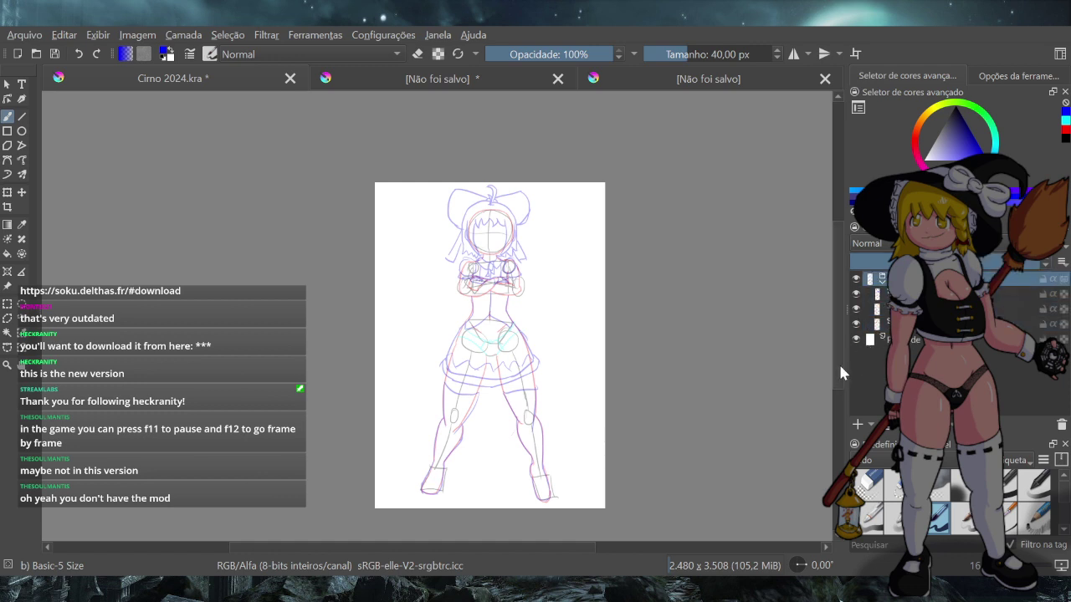
pyautogui.press('F2')
pyautogui.write('Sketch')
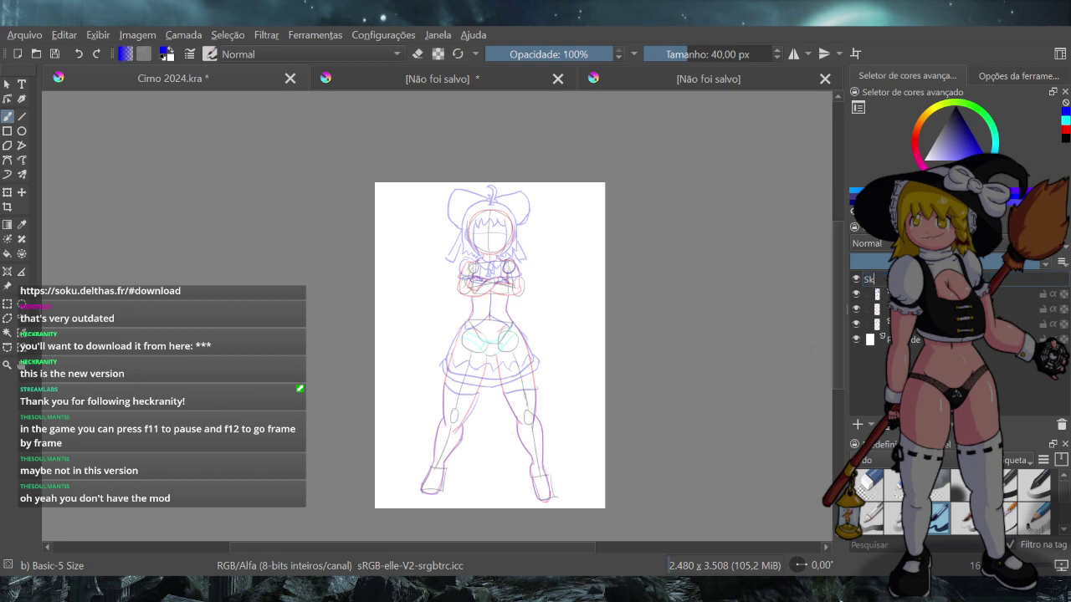
pyautogui.press('Return')
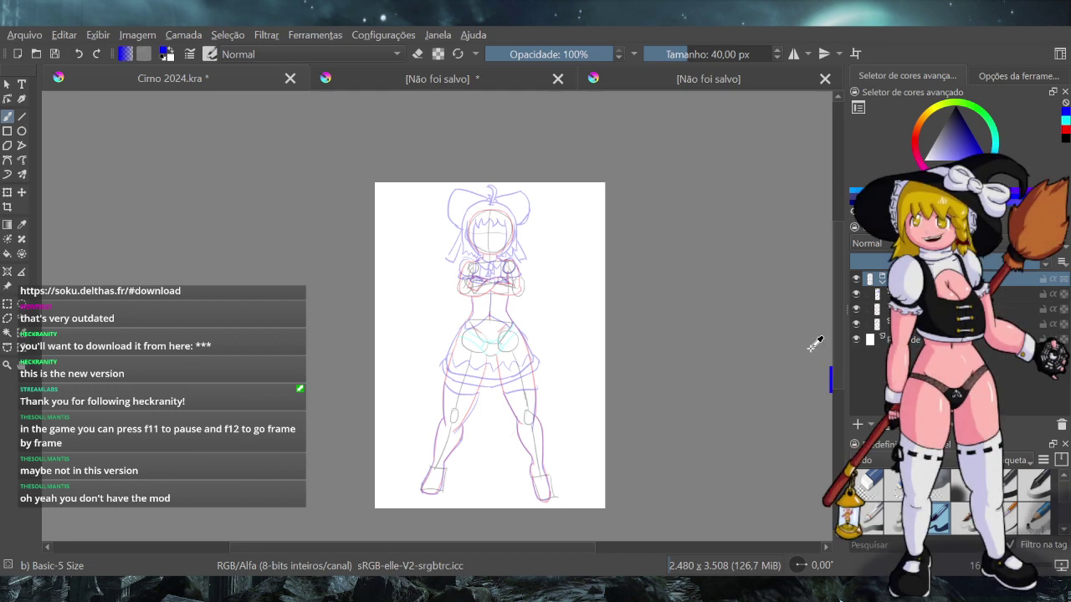
pyautogui.hotkey('ctrl', 's')
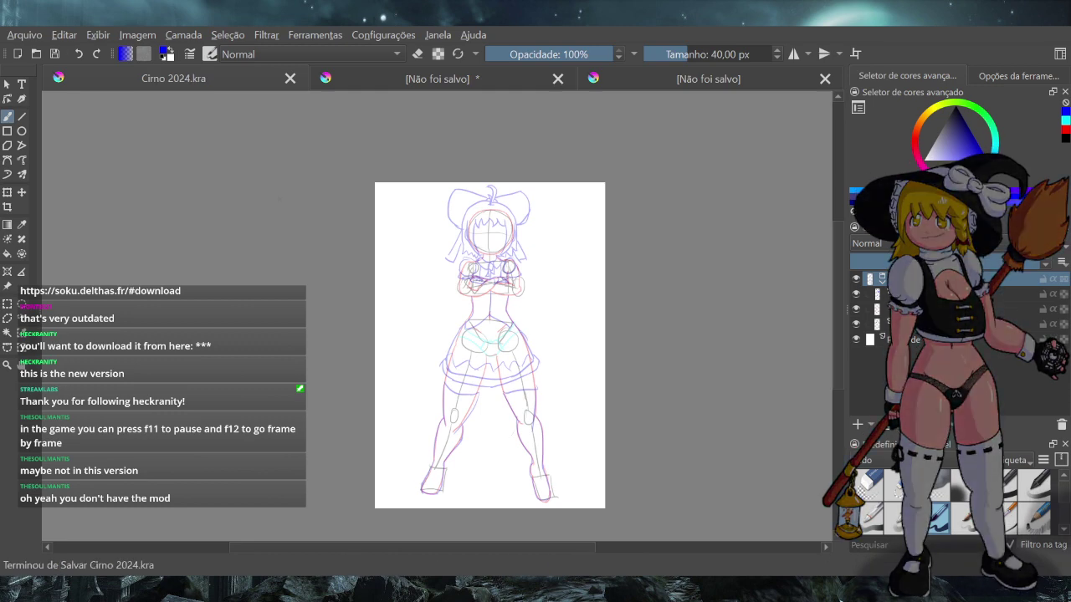
# Set the brush color to black and add a new layer named "Linear" above the collapsed Sketch group
pyautogui.click(164, 58)
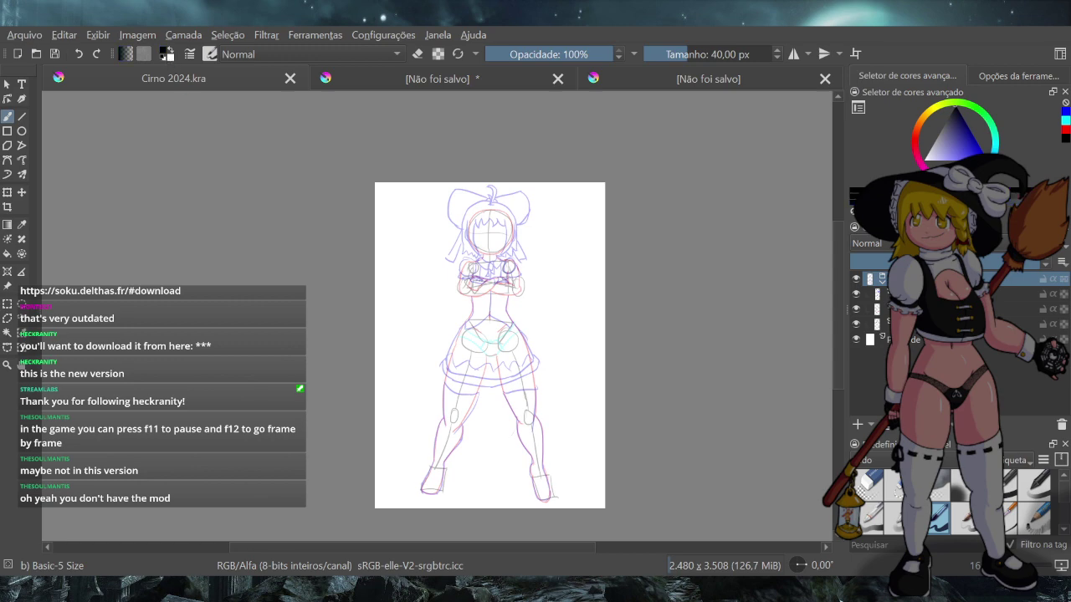
pyautogui.click(883, 287)
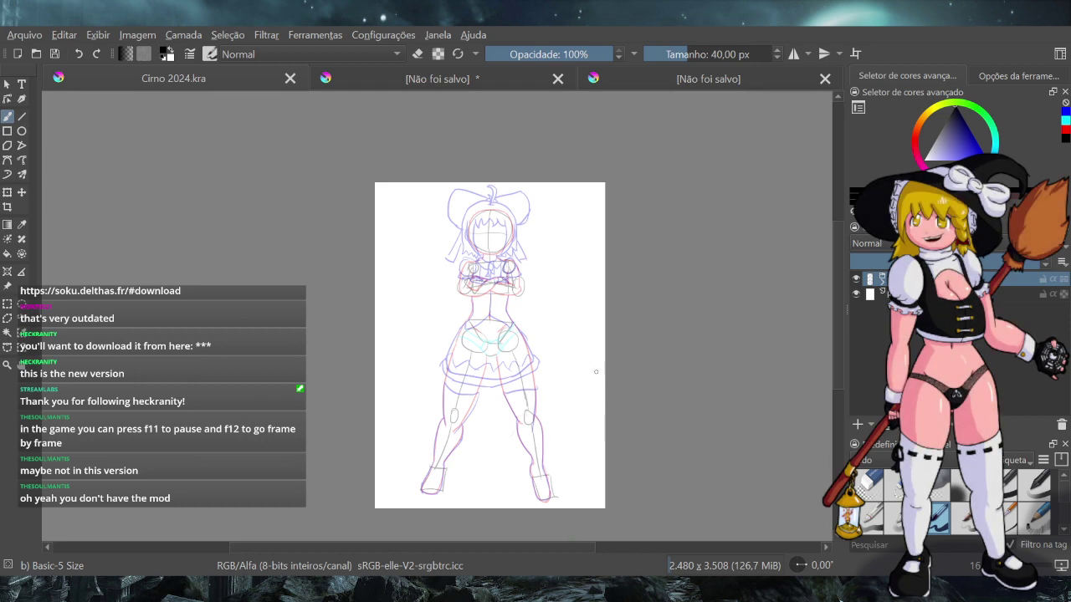
pyautogui.click(857, 424)
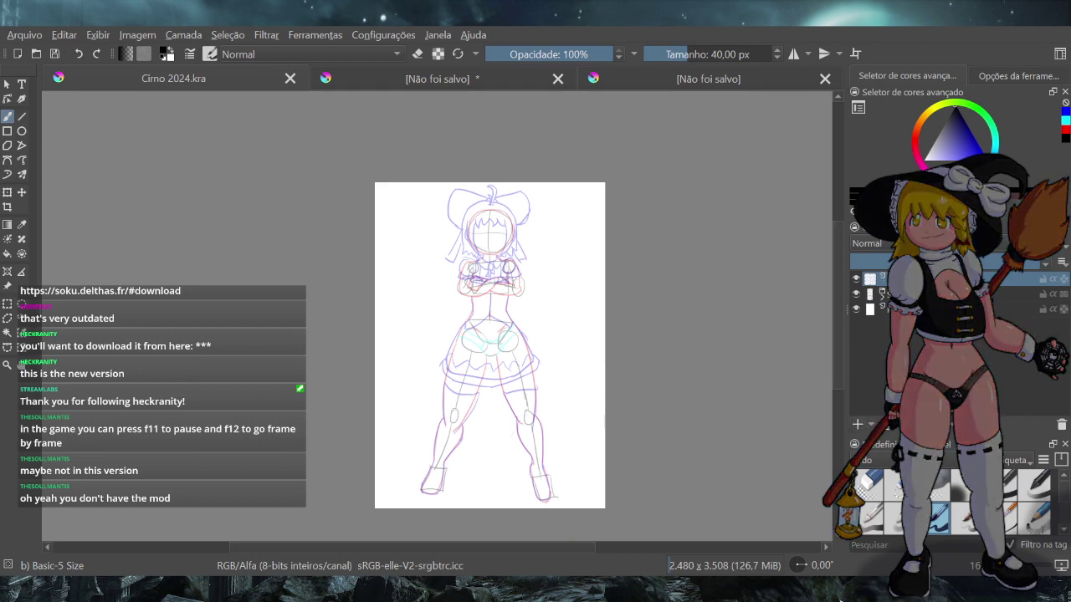
pyautogui.doubleClick(905, 279)
pyautogui.write('Lin')
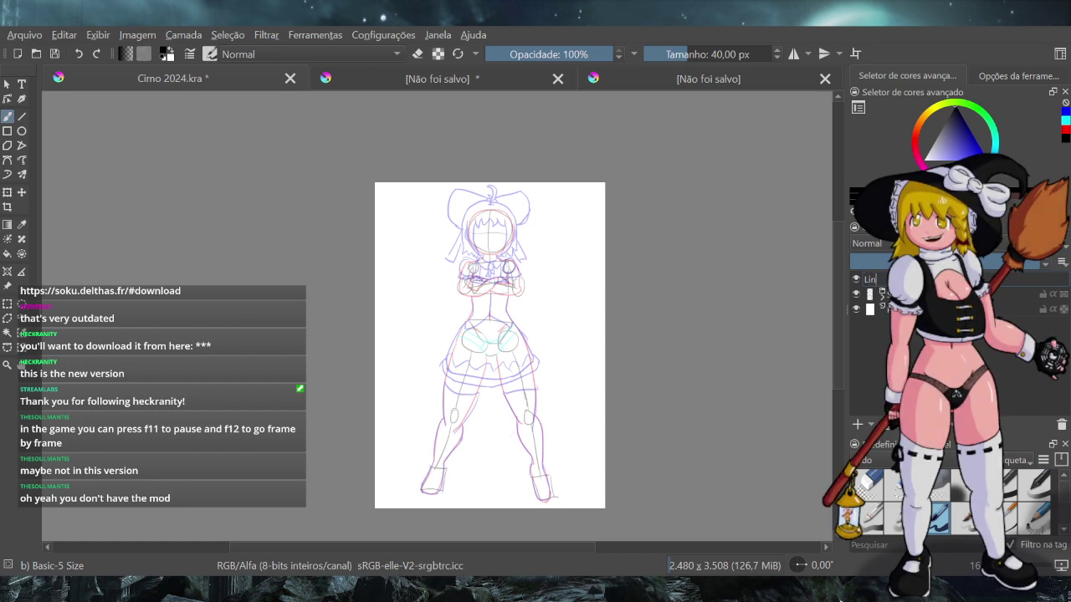
pyautogui.write('ear')
pyautogui.press('Return')
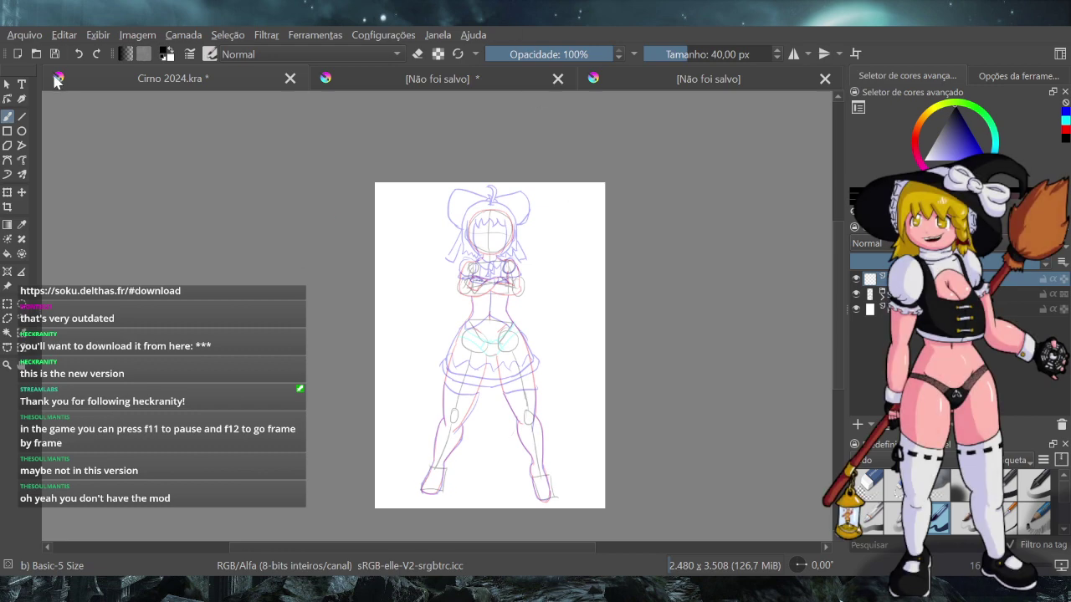
# Try to ink the hair tuft on top of the head with short curved black strokes
pyautogui.click(7, 364)
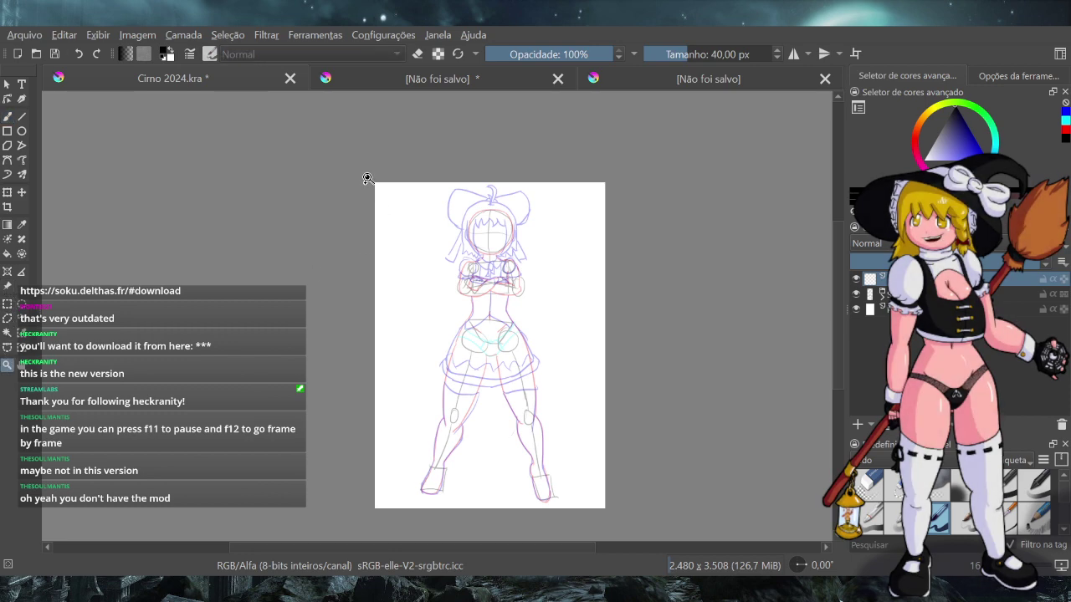
pyautogui.moveTo(365, 175)
pyautogui.mouseDown()
pyautogui.moveTo(497, 287)
pyautogui.moveTo(612, 515)
pyautogui.mouseUp()
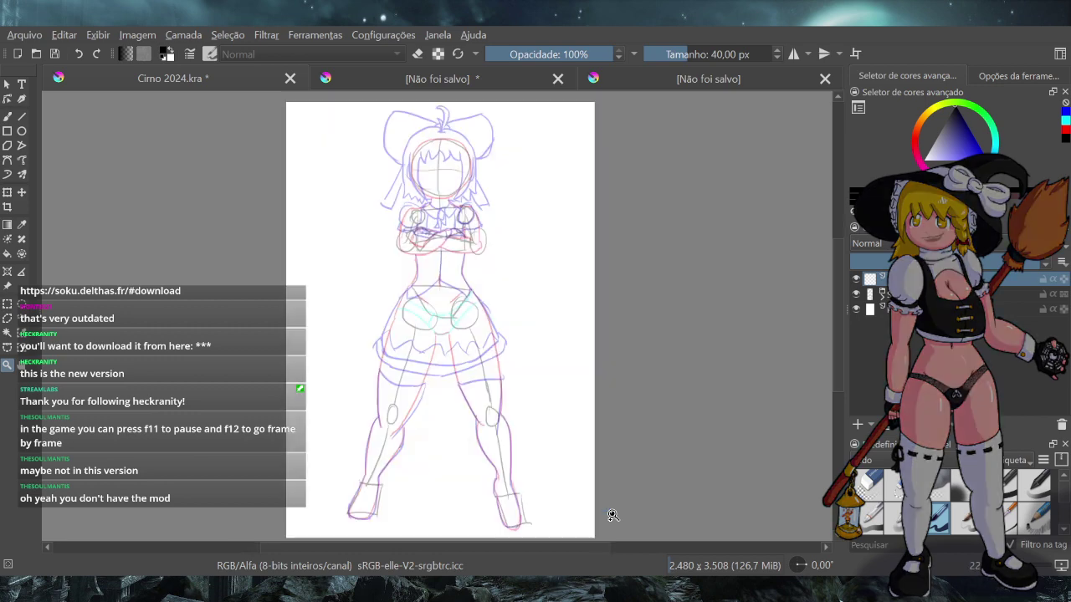
pyautogui.click(8, 115)
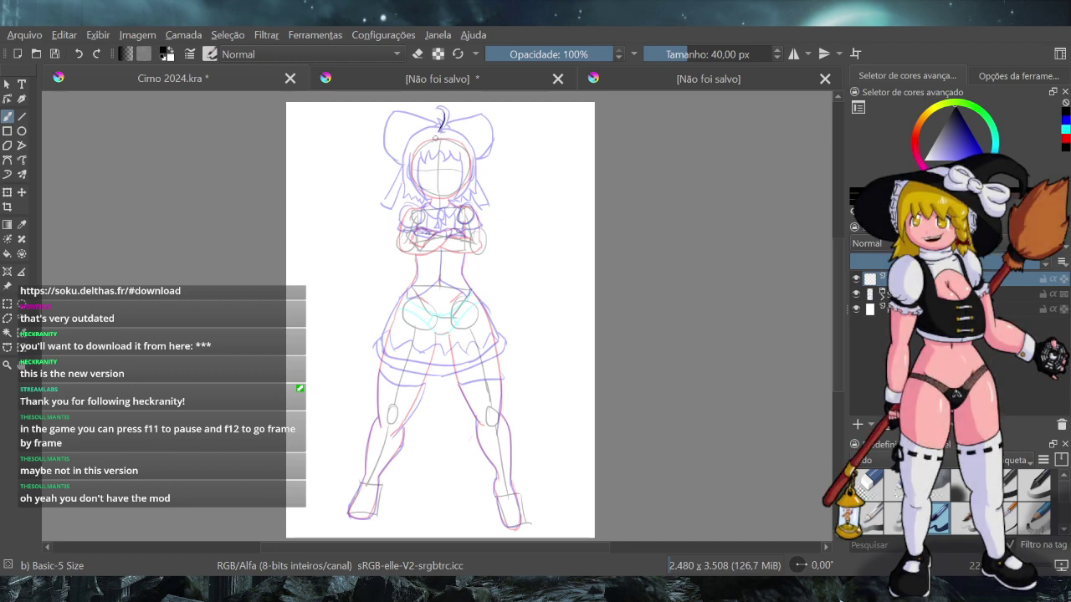
pyautogui.moveTo(439, 116); pyautogui.dragTo(443, 130)
pyautogui.hotkey('ctrl', 'z')
pyautogui.hotkey('ctrl', 'z')
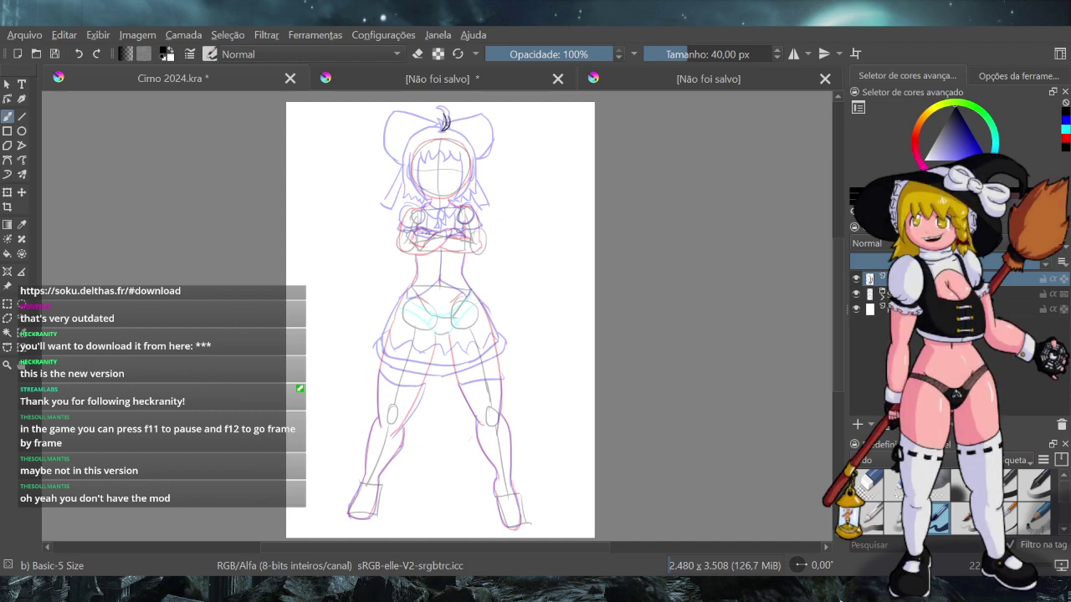
pyautogui.hotkey('ctrl', 'z')
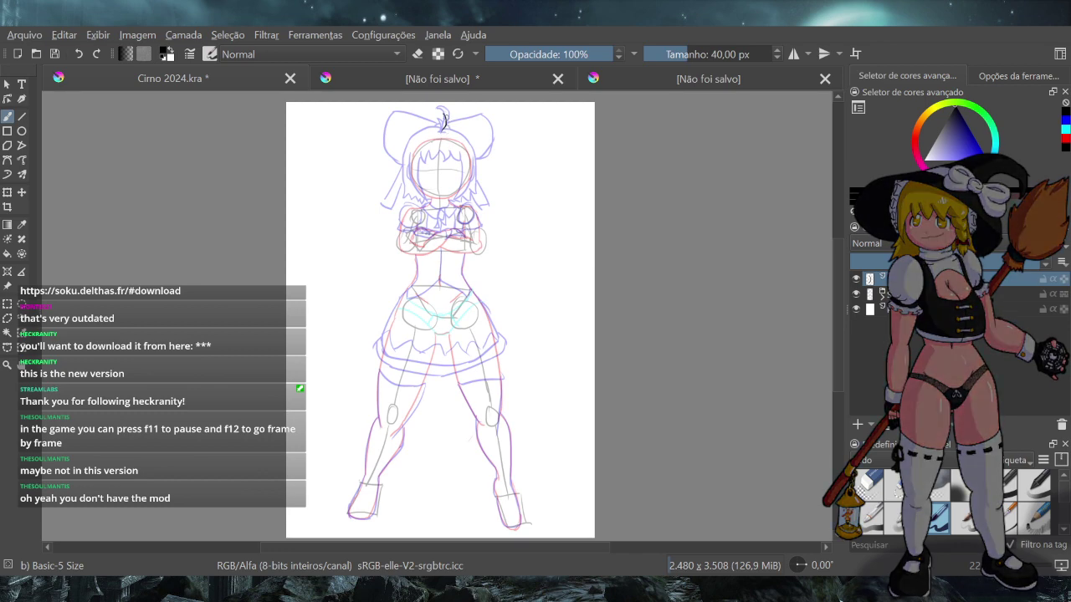
# Ink the first slanted black strokes of the hair tuft over the sketch on top of the head
pyautogui.moveTo(445, 113); pyautogui.dragTo(441, 131)
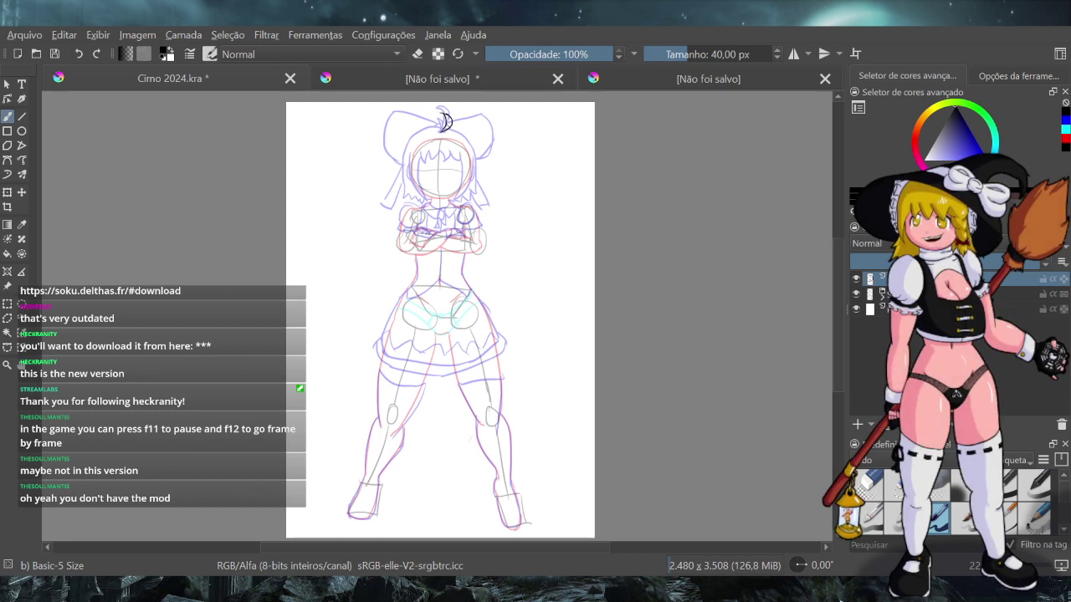
pyautogui.hotkey('ctrl', 'z')
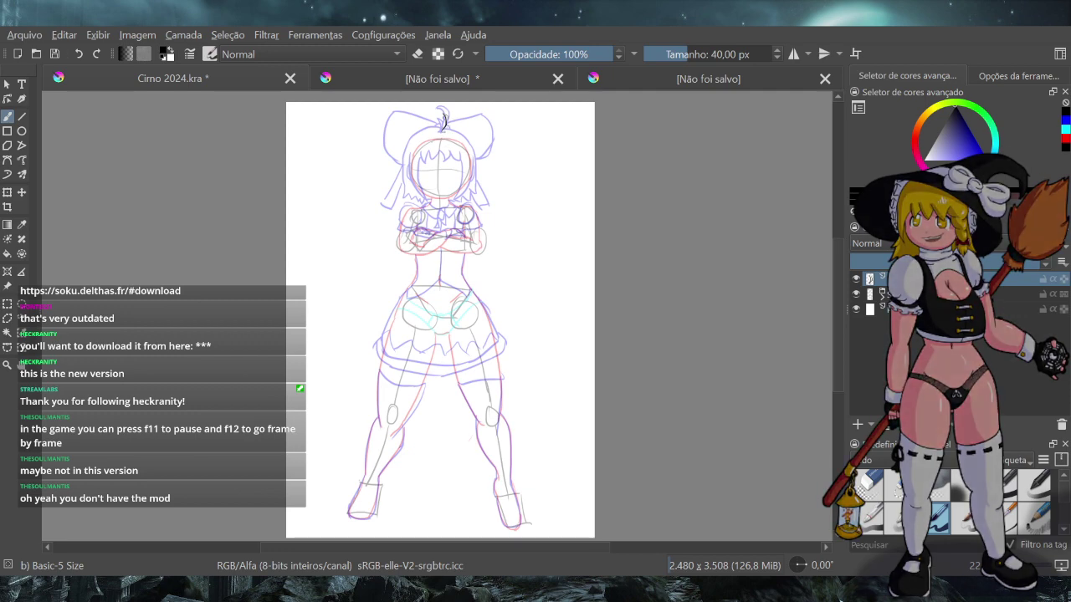
pyautogui.hotkey('ctrl', 'z')
pyautogui.moveTo(445, 110); pyautogui.dragTo(440, 133)
pyautogui.hotkey('ctrl', 'z')
pyautogui.hotkey('ctrl', 'z')
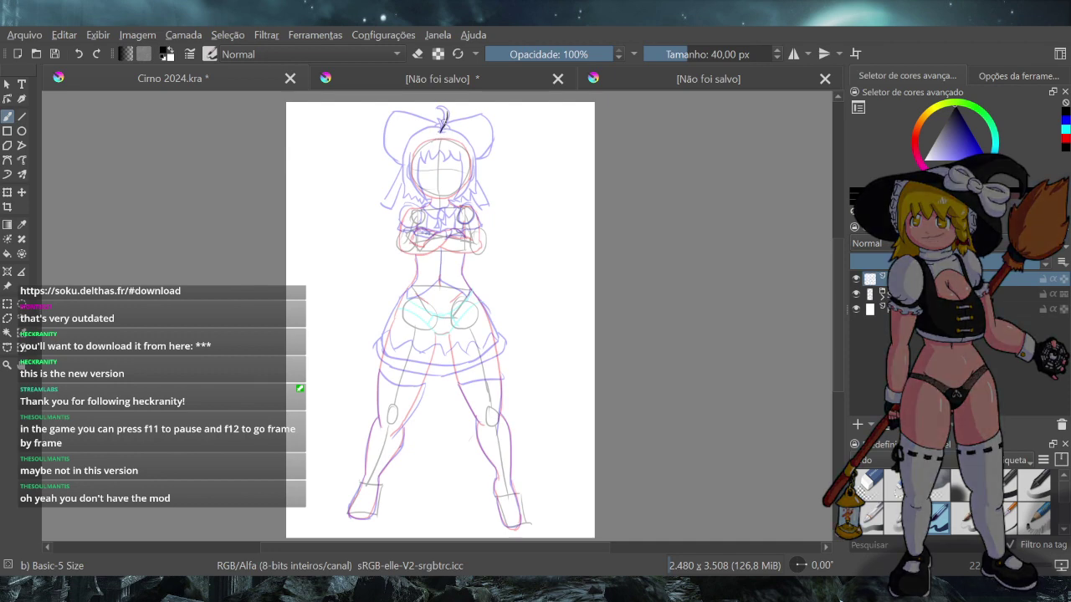
pyautogui.hotkey('ctrl', 'shift', 'z')
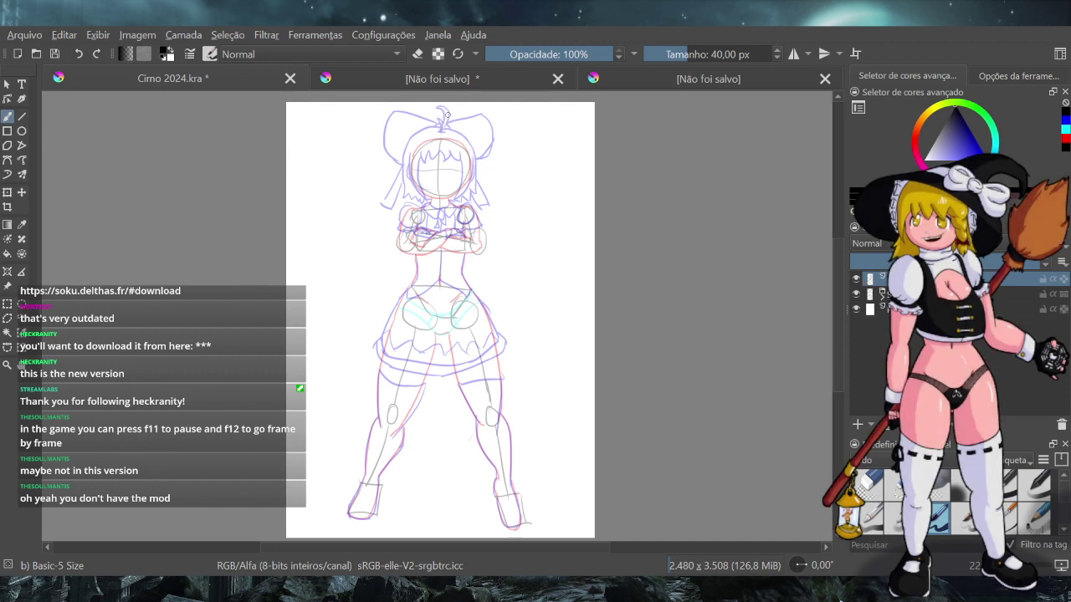
pyautogui.hotkey('ctrl', 'z')
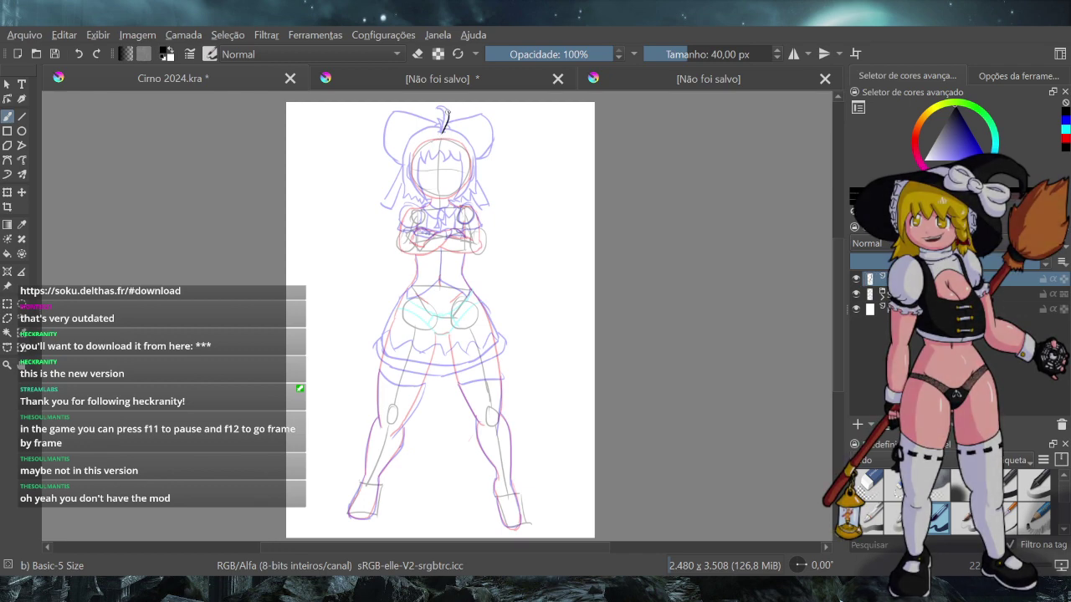
pyautogui.hotkey('ctrl', 'shift', 'z')
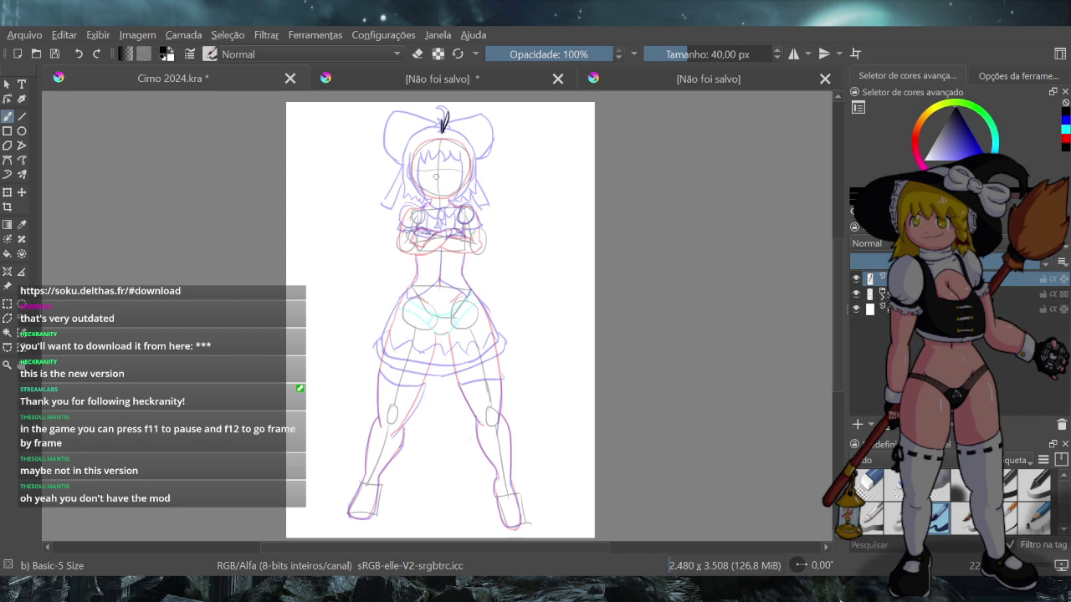
# Try to extend the base of the hair tuft with a short diagonal black stroke
pyautogui.click(6, 367)
pyautogui.moveTo(442, 107); pyautogui.dragTo(437, 236)
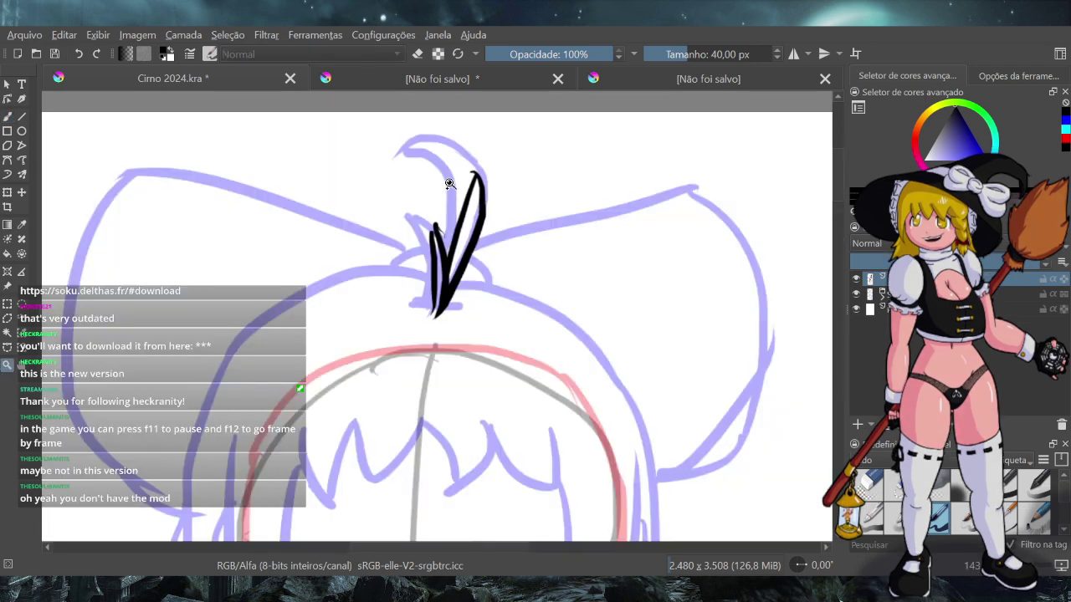
pyautogui.click(8, 116)
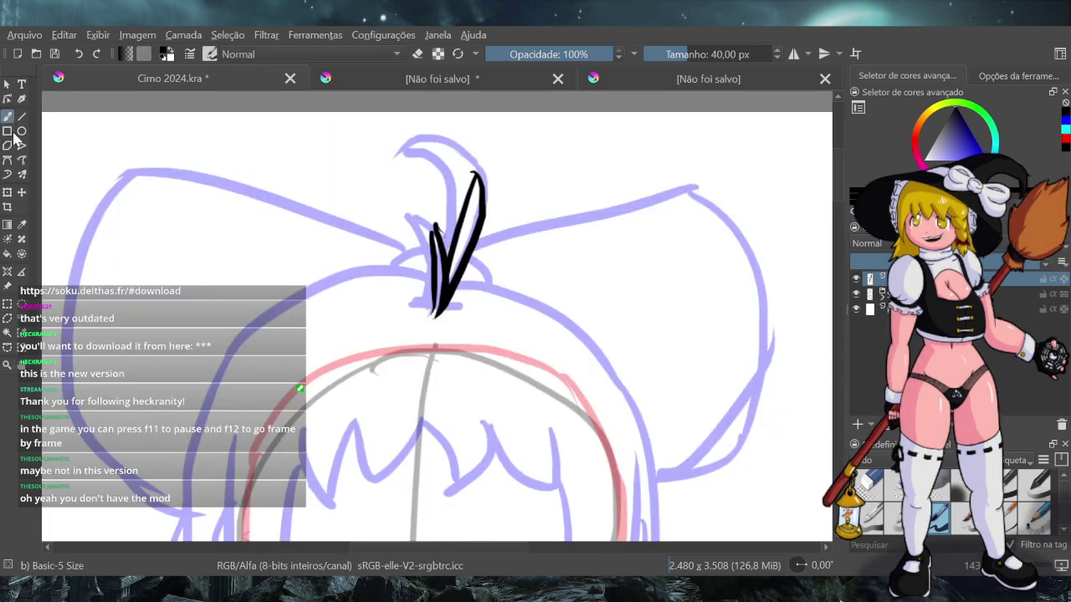
pyautogui.moveTo(448, 264); pyautogui.dragTo(422, 318)
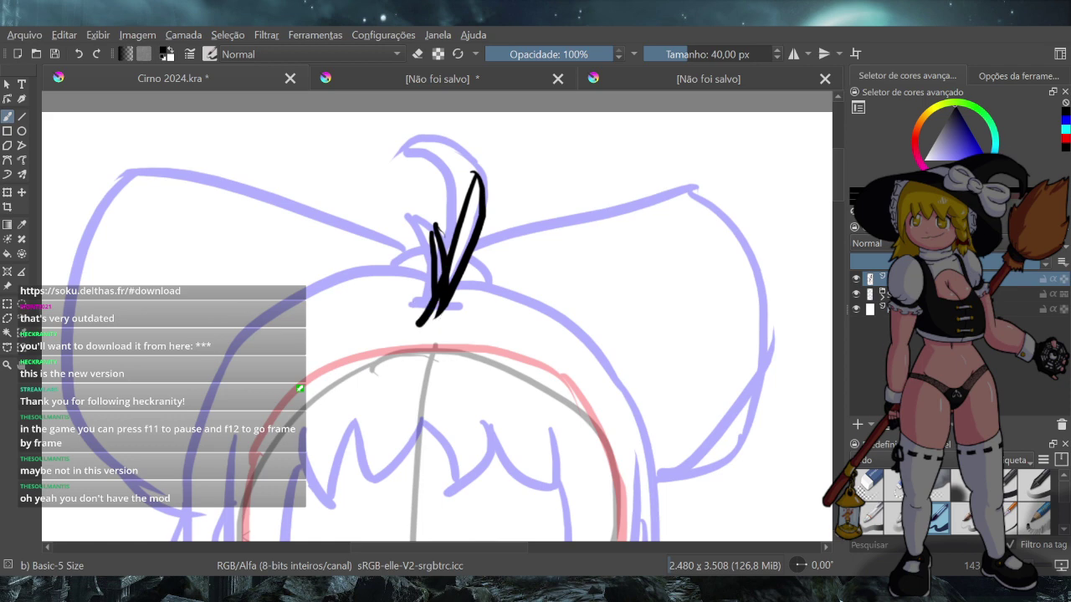
pyautogui.hotkey('ctrl', 'z')
pyautogui.moveTo(450, 256); pyautogui.dragTo(423, 307)
pyautogui.hotkey('ctrl', 'z')
pyautogui.moveTo(447, 261); pyautogui.dragTo(425, 317)
pyautogui.hotkey('ctrl', 'z')
pyautogui.moveTo(450, 294); pyautogui.dragTo(432, 317)
pyautogui.hotkey('ctrl', 'z')
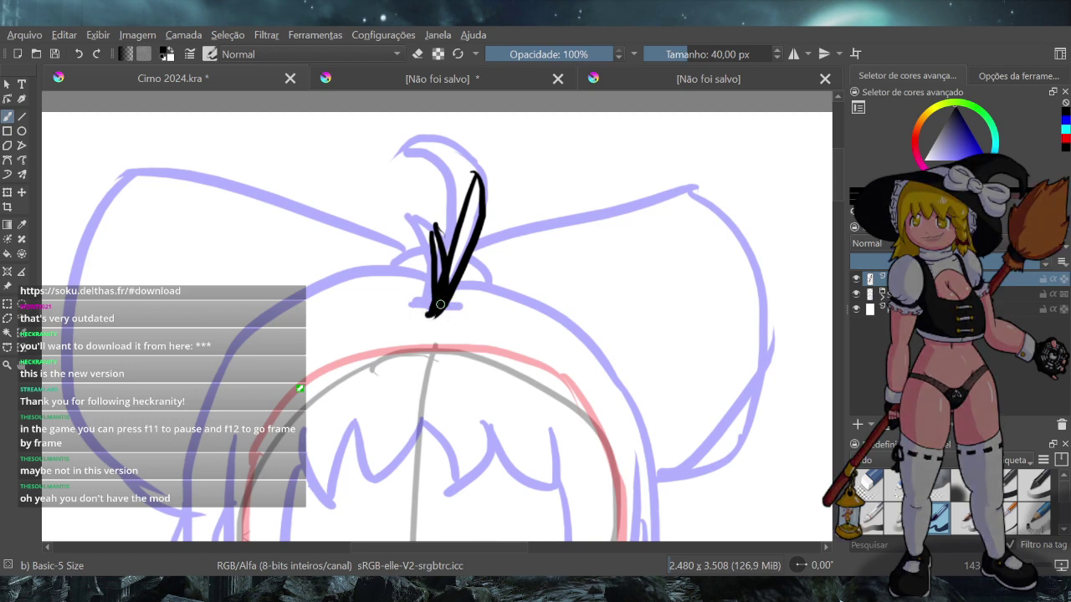
# Erase the small black spike beside the large strand of the hair tuft
pyautogui.click(416, 59)
pyautogui.moveTo(452, 260); pyautogui.dragTo(446, 286)
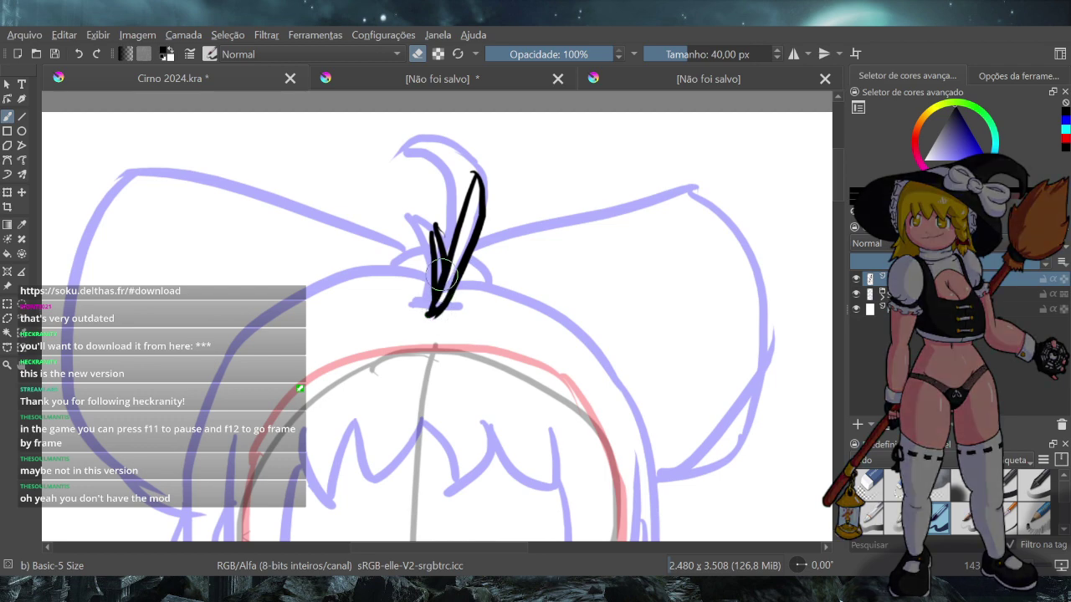
pyautogui.moveTo(442, 269); pyautogui.dragTo(435, 283)
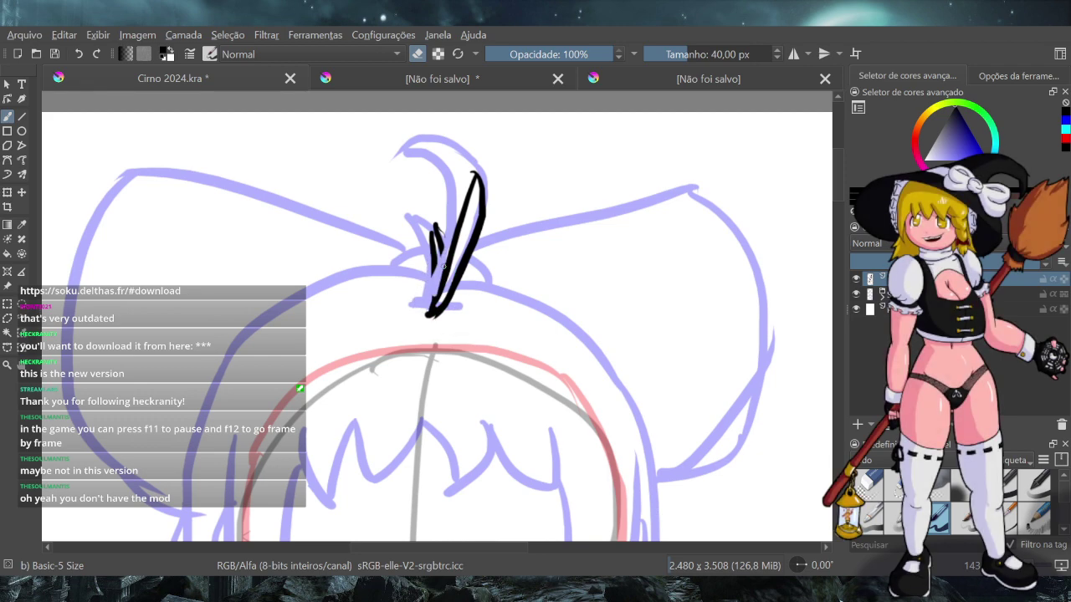
pyautogui.moveTo(433, 276); pyautogui.dragTo(438, 222)
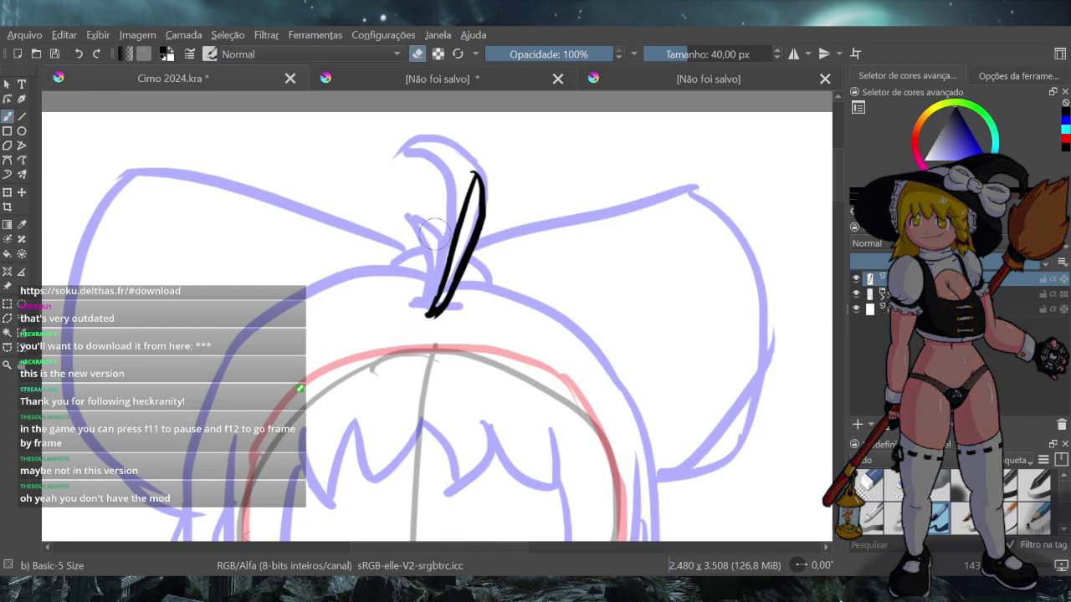
# Ink a new short spike beside the large strand, running down to the base of the tuft
pyautogui.click(419, 55)
pyautogui.moveTo(423, 243); pyautogui.dragTo(428, 307)
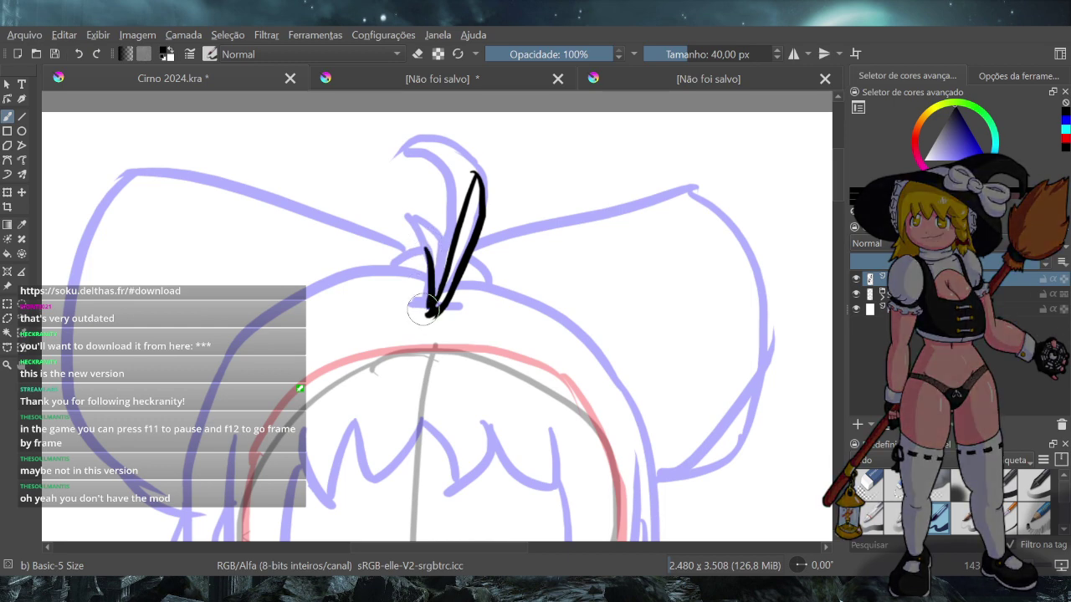
pyautogui.moveTo(424, 248); pyautogui.dragTo(432, 305)
pyautogui.moveTo(425, 249); pyautogui.dragTo(433, 301)
pyautogui.moveTo(442, 285); pyautogui.dragTo(440, 297)
# Erase the excess ink at the tuft's base and re-ink the join between the small spike and the large strand
pyautogui.click(417, 54)
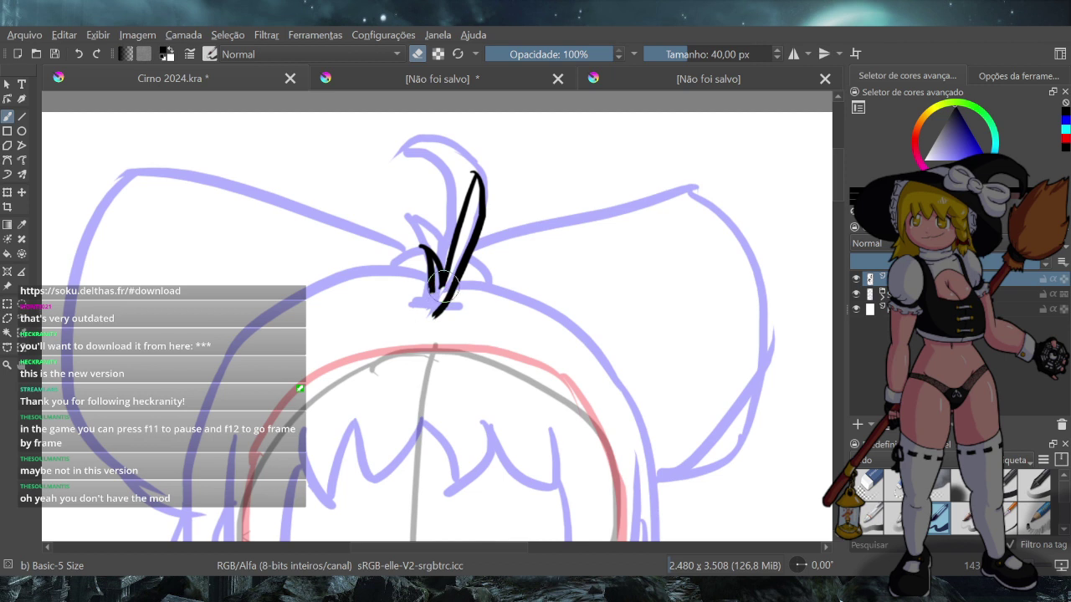
pyautogui.click(417, 53)
pyautogui.hotkey('ctrl', 'z')
pyautogui.moveTo(444, 274); pyautogui.dragTo(436, 317)
pyautogui.hotkey('ctrl', 'z')
pyautogui.moveTo(444, 277); pyautogui.dragTo(435, 315)
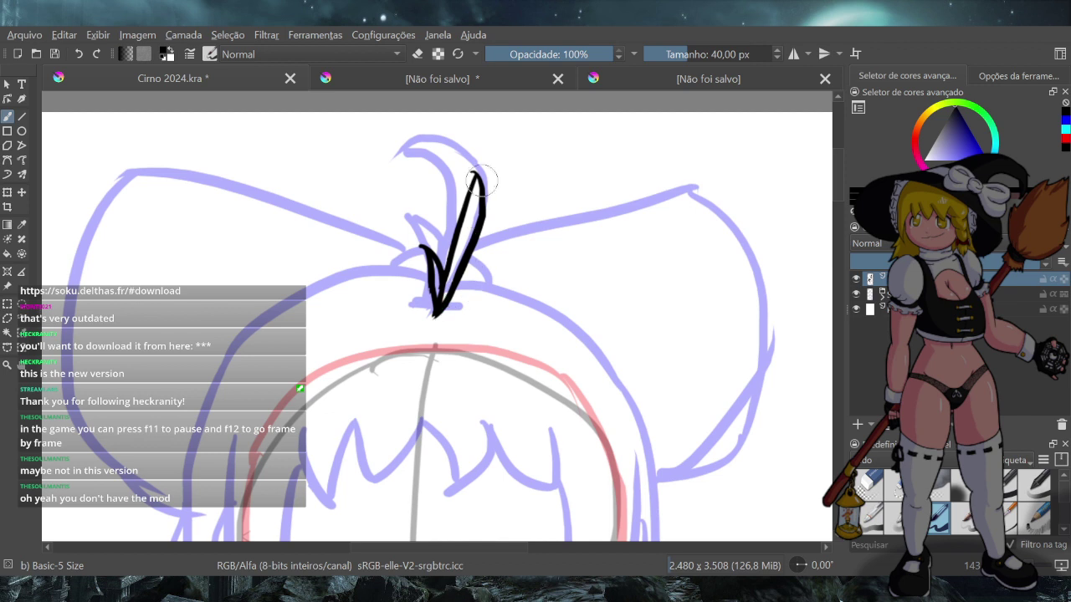
# Erase the large strand's inner edge and extend its outer edge upward along the sketched curl
pyautogui.click(417, 54)
pyautogui.moveTo(465, 201); pyautogui.dragTo(469, 193)
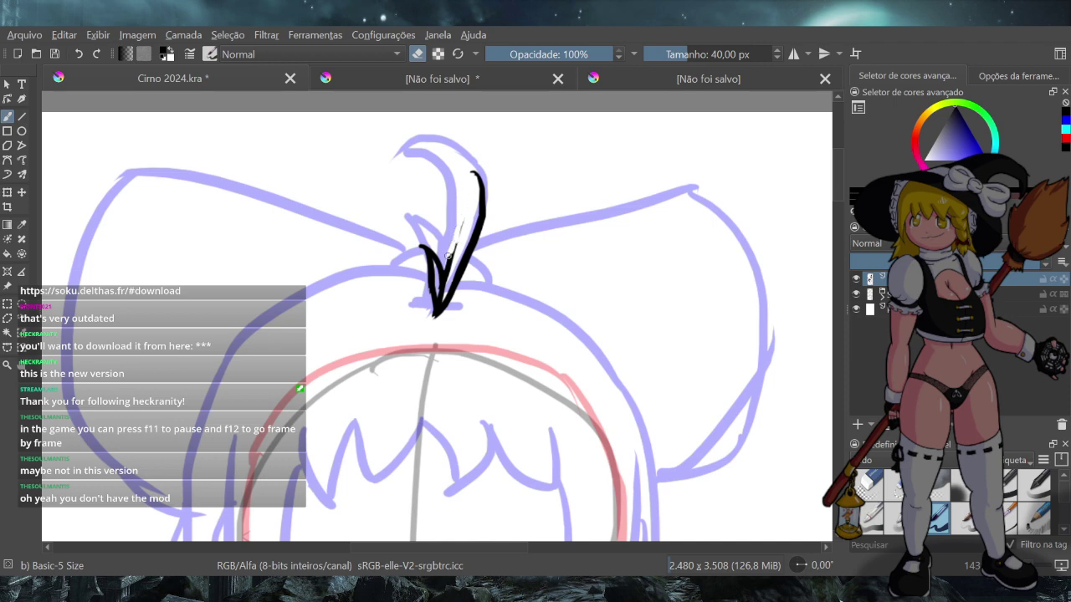
pyautogui.moveTo(442, 288)
pyautogui.mouseDown()
pyautogui.moveTo(476, 179)
pyautogui.moveTo(469, 163)
pyautogui.moveTo(480, 191)
pyautogui.mouseUp()
pyautogui.press('e')
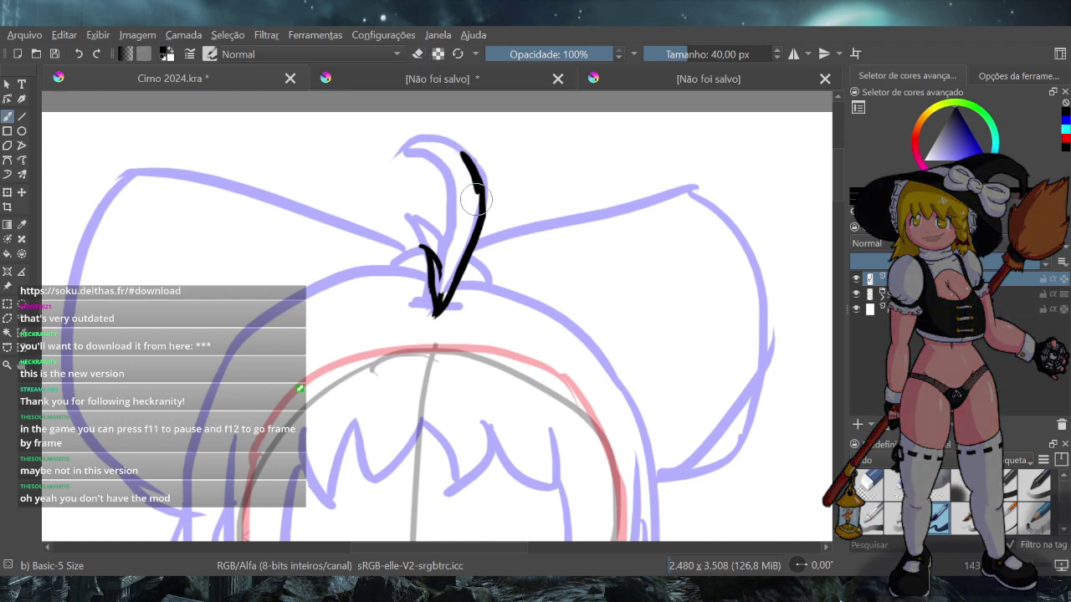
pyautogui.hotkey('ctrl', 'z')
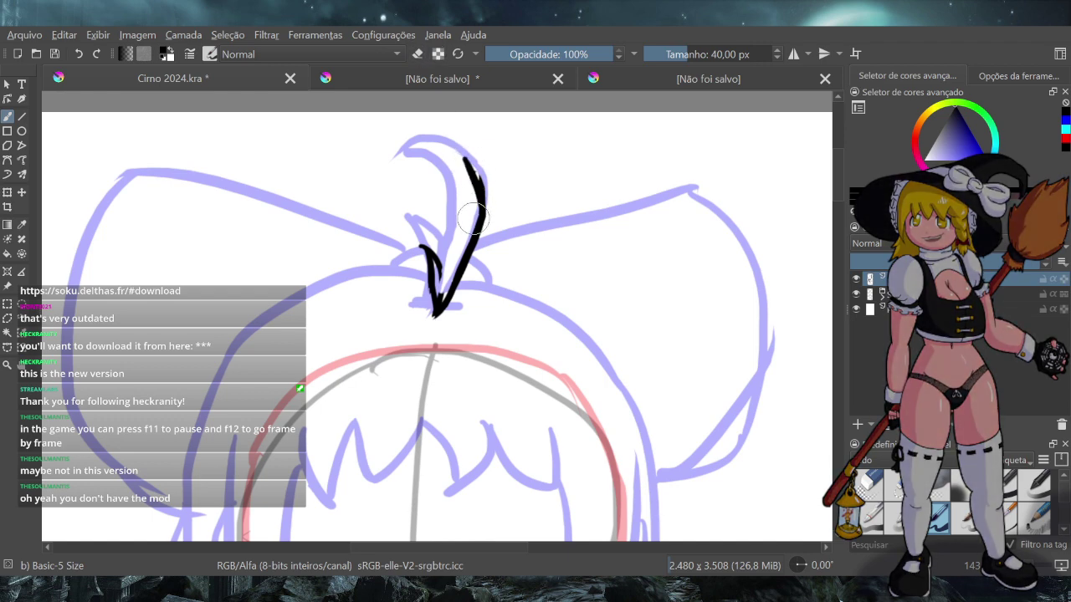
pyautogui.moveTo(466, 156); pyautogui.dragTo(480, 221)
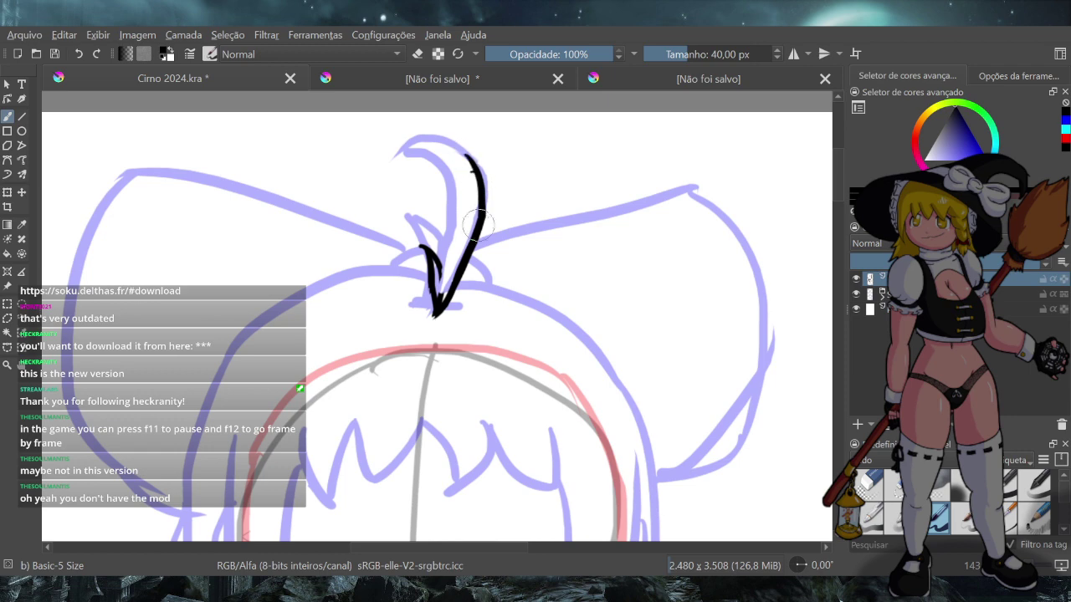
# Try to ink the large strand's inner edge from the upper end of its outer line down toward the base
pyautogui.moveTo(467, 158); pyautogui.dragTo(447, 271)
pyautogui.hotkey('ctrl', 'z')
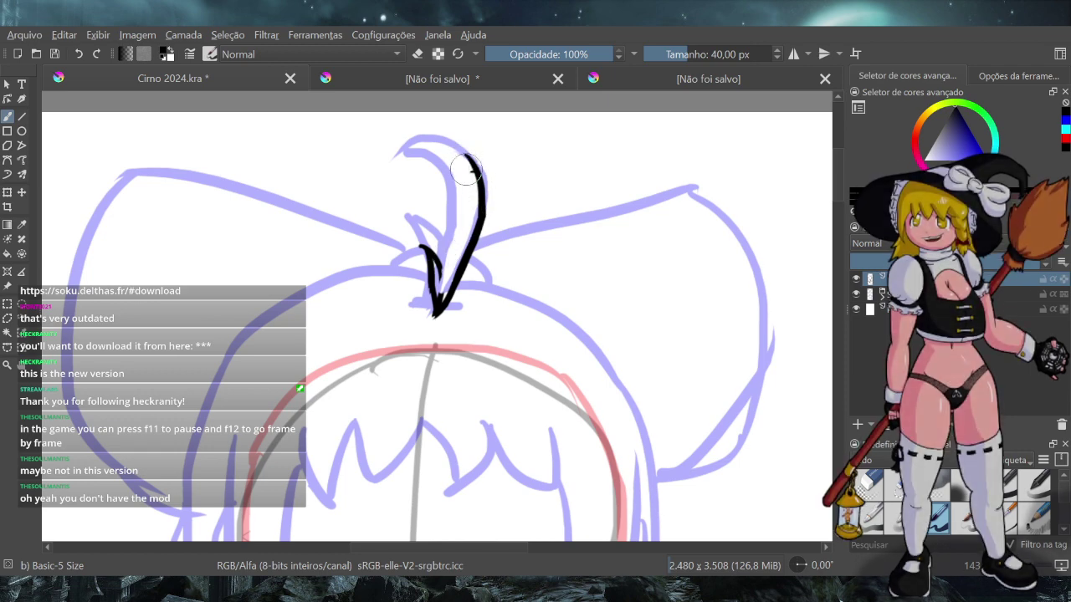
pyautogui.moveTo(466, 156); pyautogui.dragTo(448, 262)
pyautogui.hotkey('ctrl', 'z')
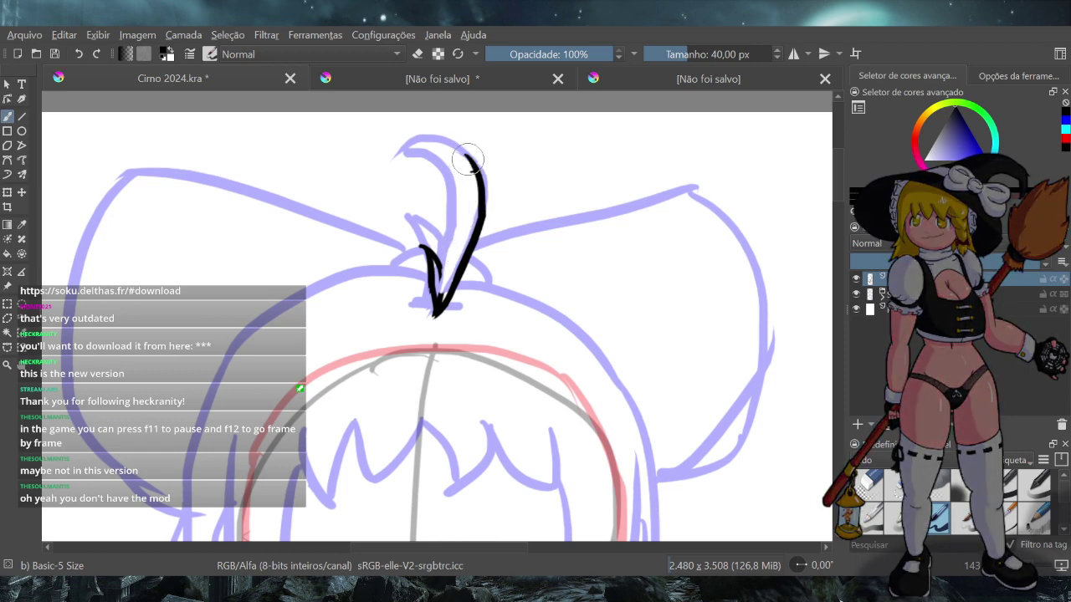
pyautogui.moveTo(464, 157); pyautogui.dragTo(443, 272)
pyautogui.hotkey('ctrl', 'z')
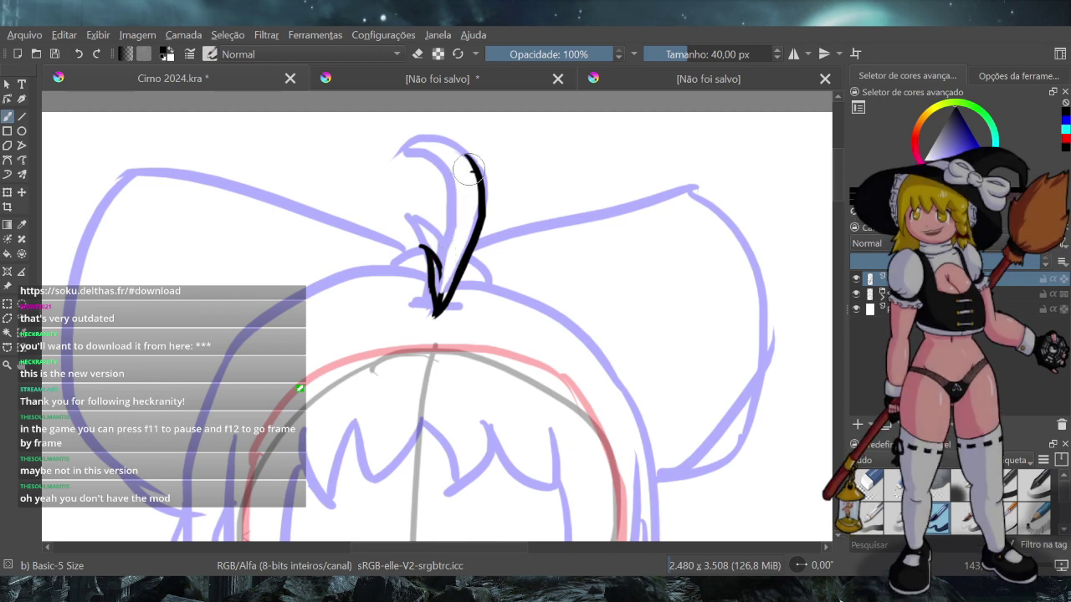
pyautogui.moveTo(465, 157); pyautogui.dragTo(446, 290)
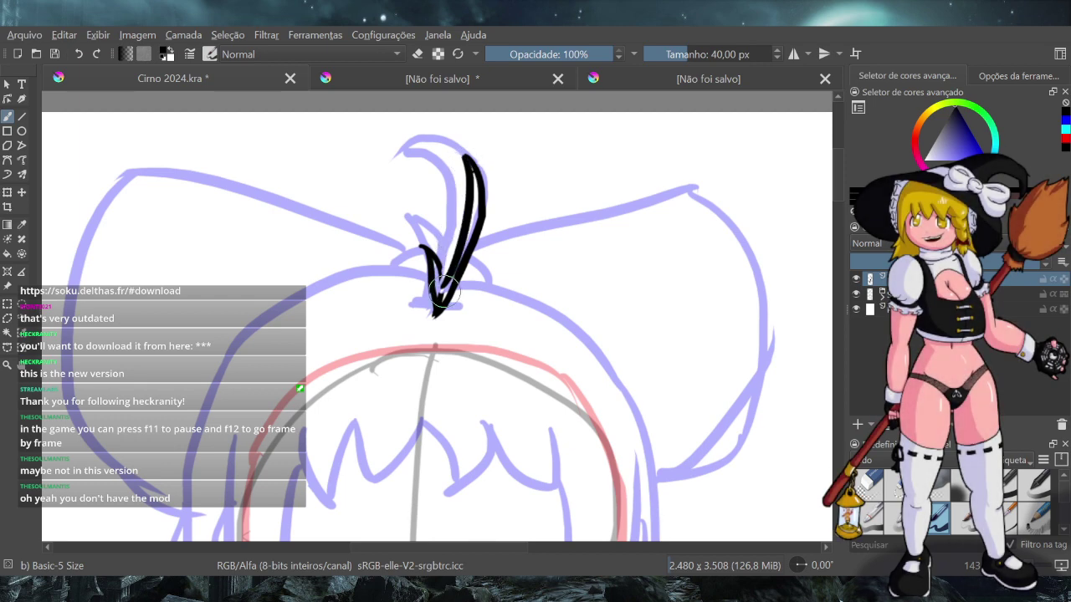
pyautogui.hotkey('ctrl', 'z')
pyautogui.moveTo(465, 157); pyautogui.dragTo(444, 274)
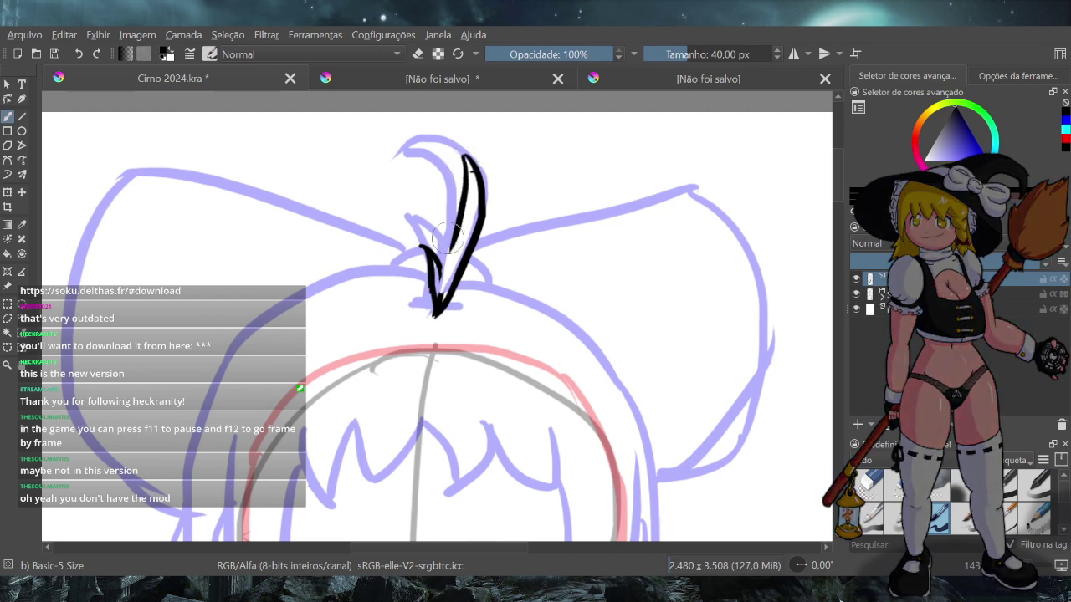
pyautogui.hotkey('ctrl', 'z')
pyautogui.moveTo(465, 157); pyautogui.dragTo(441, 269)
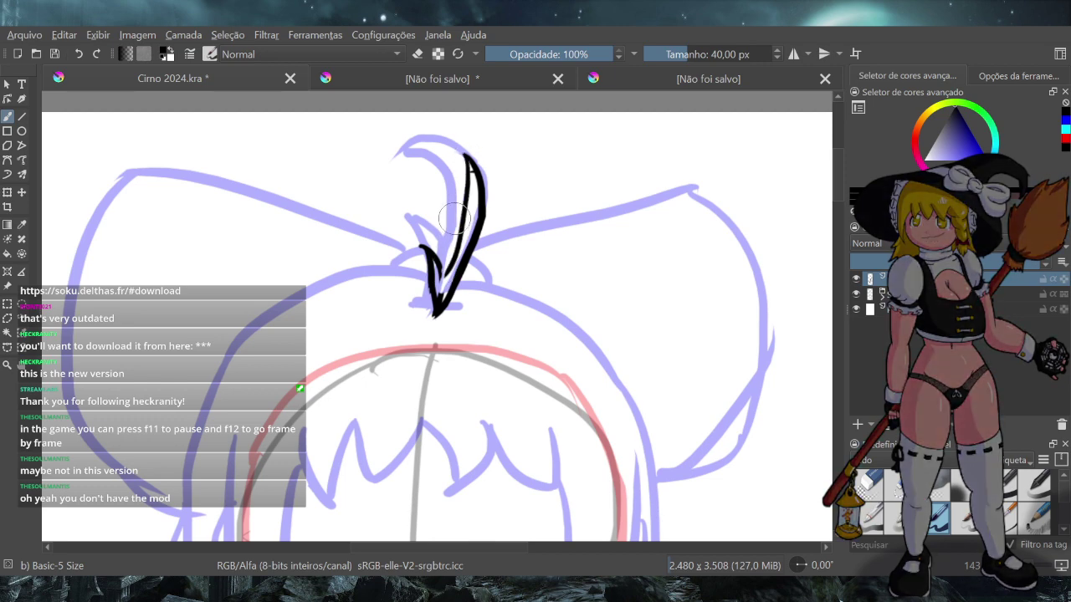
pyautogui.hotkey('ctrl', 'z')
# Ink the large strand's curled tip and its inner edge down to the base of the tuft
pyautogui.moveTo(435, 149)
pyautogui.mouseDown()
pyautogui.moveTo(466, 181)
pyautogui.moveTo(436, 151)
pyautogui.moveTo(454, 252)
pyautogui.moveTo(449, 227)
pyautogui.moveTo(430, 296)
pyautogui.mouseUp()
pyautogui.moveTo(461, 223); pyautogui.dragTo(430, 306)
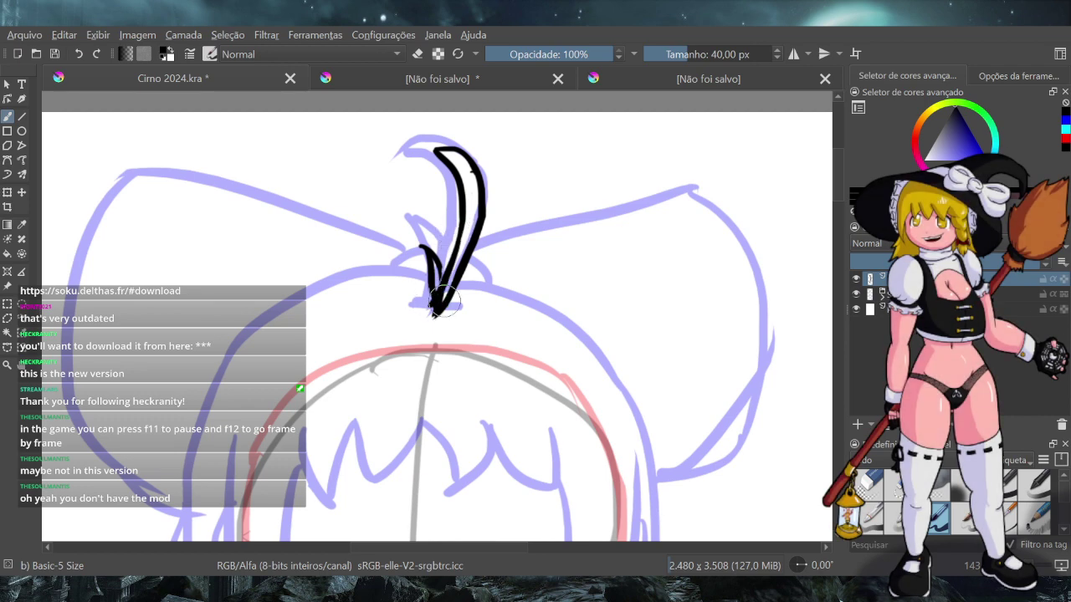
pyautogui.hotkey('ctrl', 'z')
pyautogui.moveTo(459, 226); pyautogui.dragTo(433, 299)
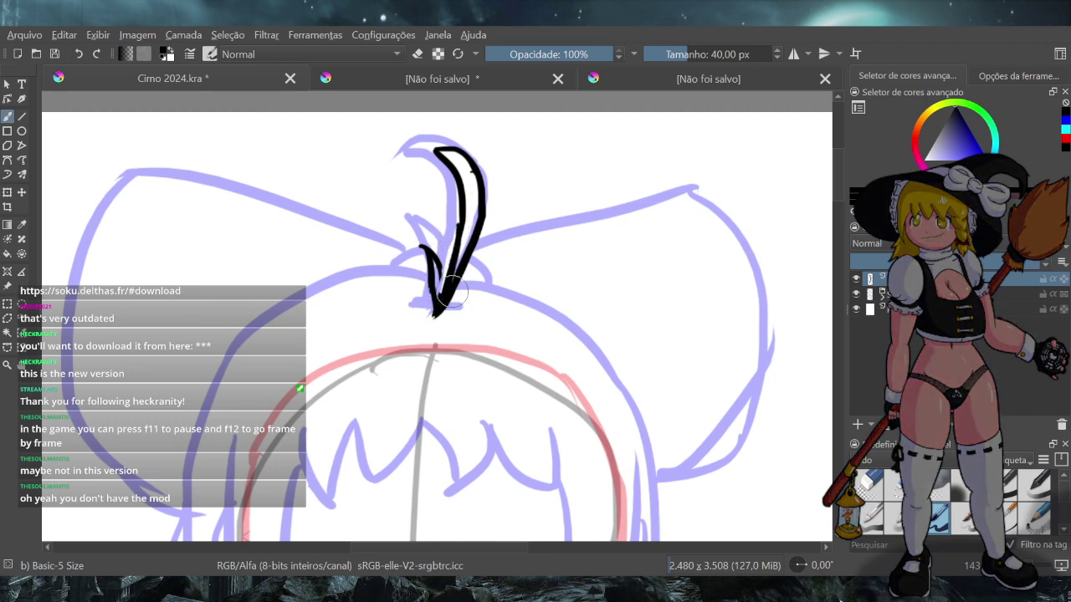
pyautogui.hotkey('ctrl', 'z')
pyautogui.moveTo(460, 224); pyautogui.dragTo(435, 298)
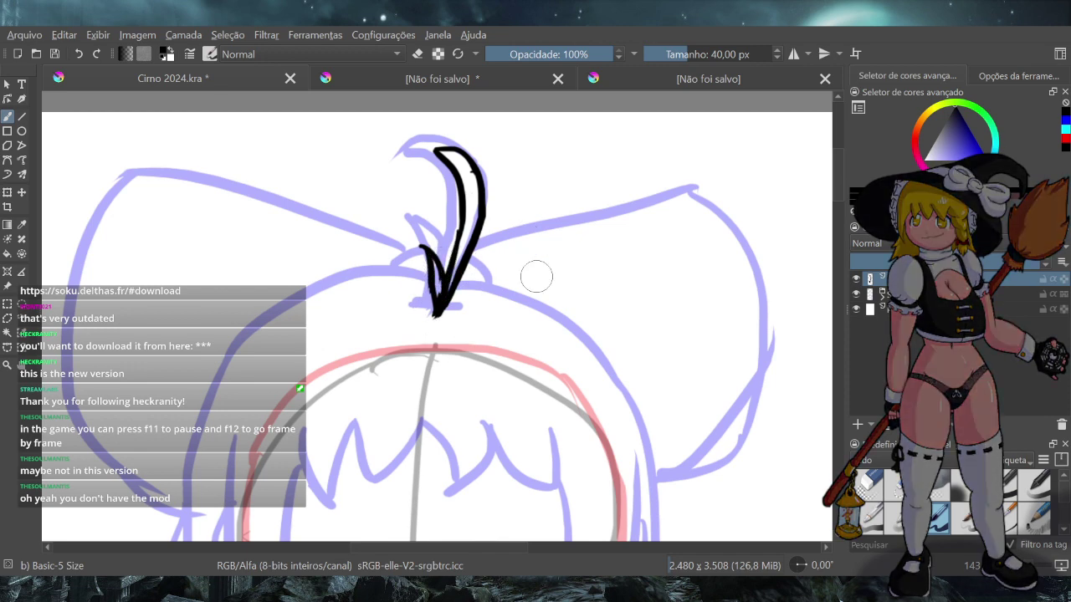
pyautogui.scroll(-5, 536, 276)
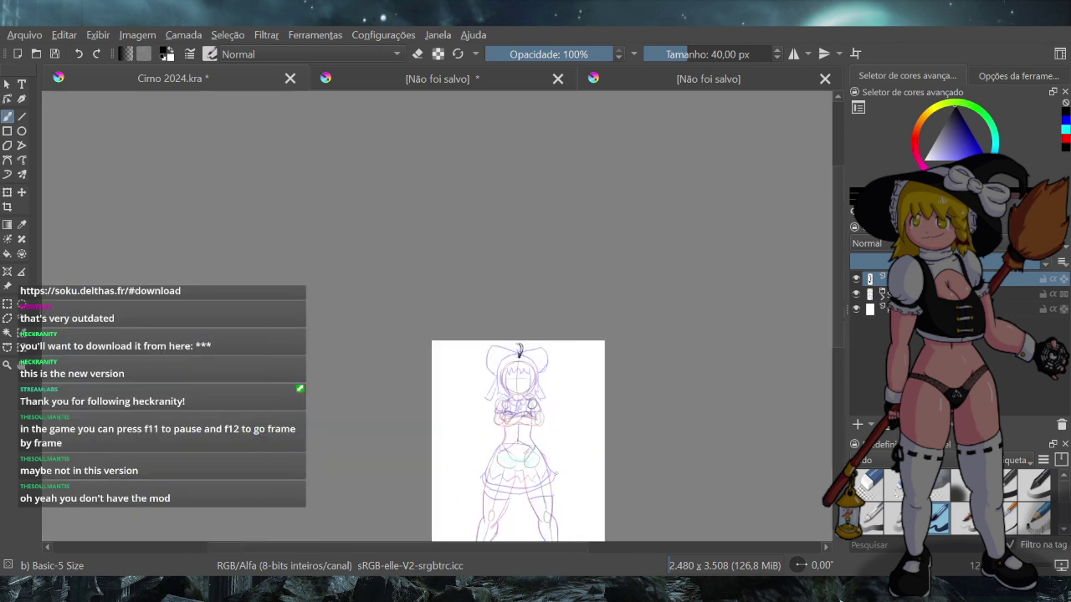
# Ink the hair's outer outline on the right side, from the tuft's base over the head down to the sketched hair tips
pyautogui.scroll(5, 519, 289)
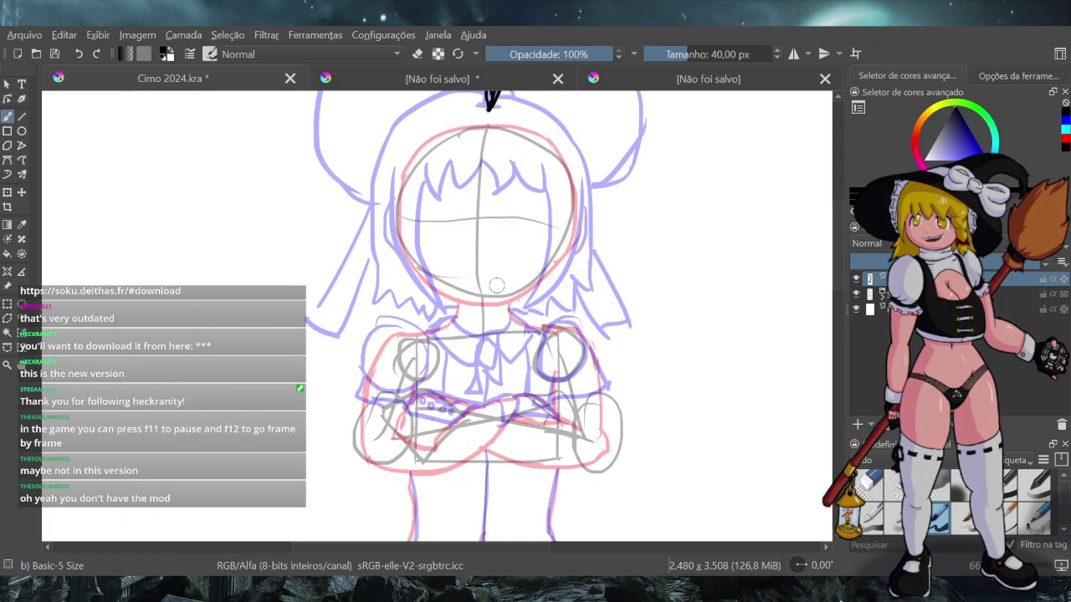
pyautogui.scroll(4, 828, 230)
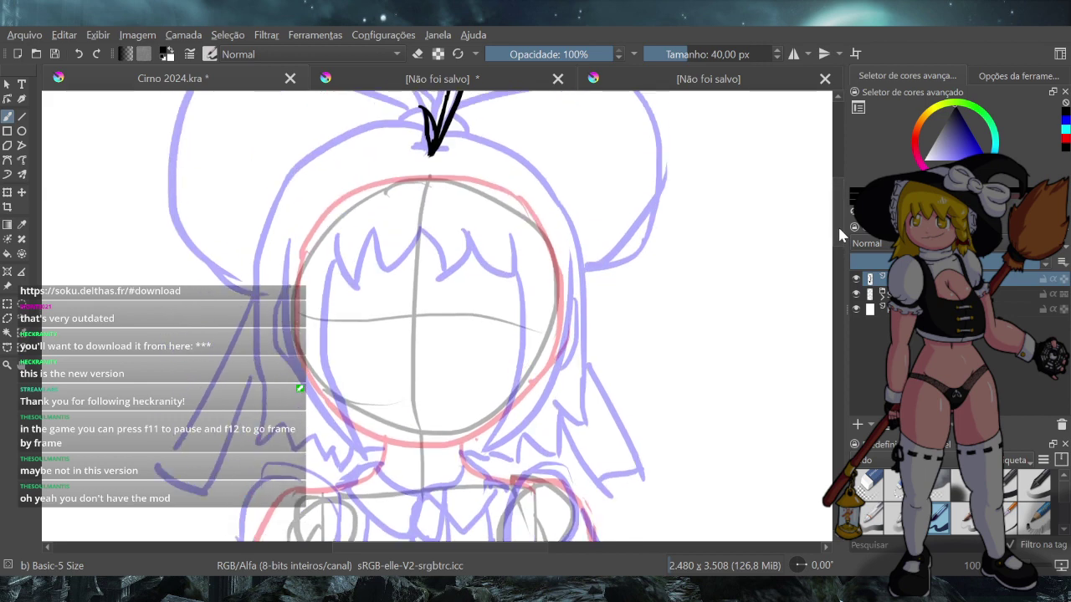
pyautogui.scroll(-2, 587, 343)
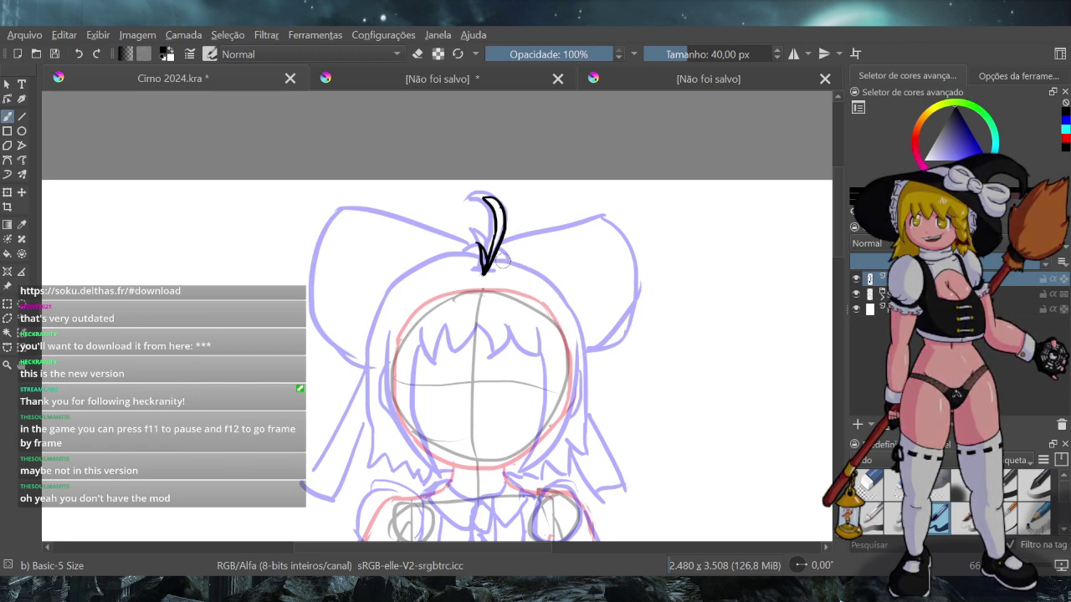
pyautogui.moveTo(495, 260)
pyautogui.mouseDown()
pyautogui.moveTo(592, 351)
pyautogui.moveTo(584, 443)
pyautogui.mouseUp()
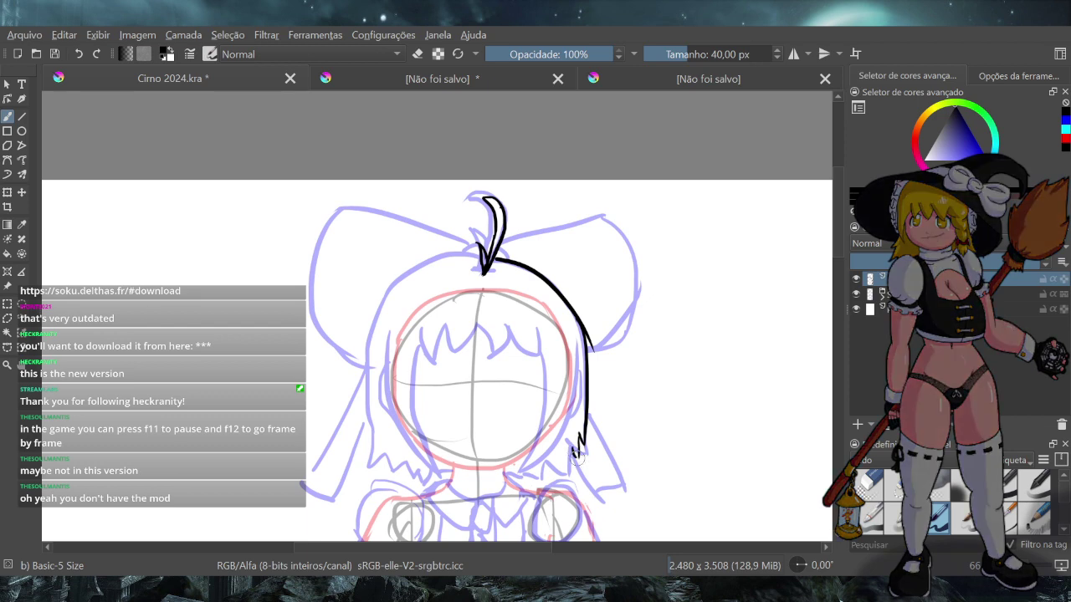
# Ink the jagged tips along the hair's lower right edge, from the outer outline inward to the neck
pyautogui.moveTo(574, 456); pyautogui.dragTo(570, 474)
pyautogui.hotkey('ctrl', 'z')
pyautogui.moveTo(557, 459); pyautogui.dragTo(570, 474)
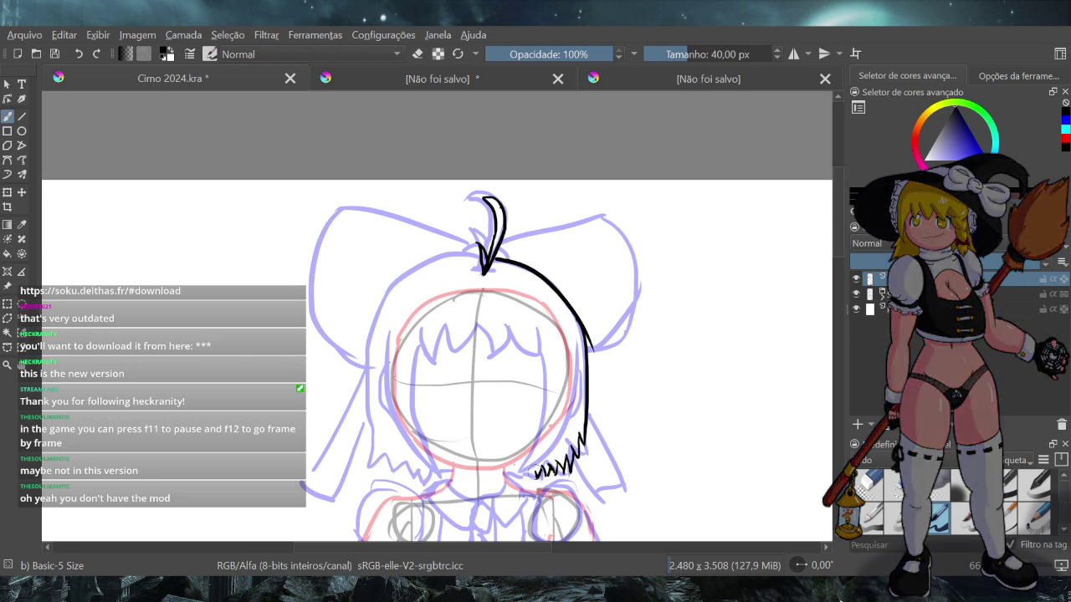
pyautogui.moveTo(527, 479); pyautogui.dragTo(514, 474)
pyautogui.hotkey('ctrl', 'z')
pyautogui.hotkey('ctrl', 'z')
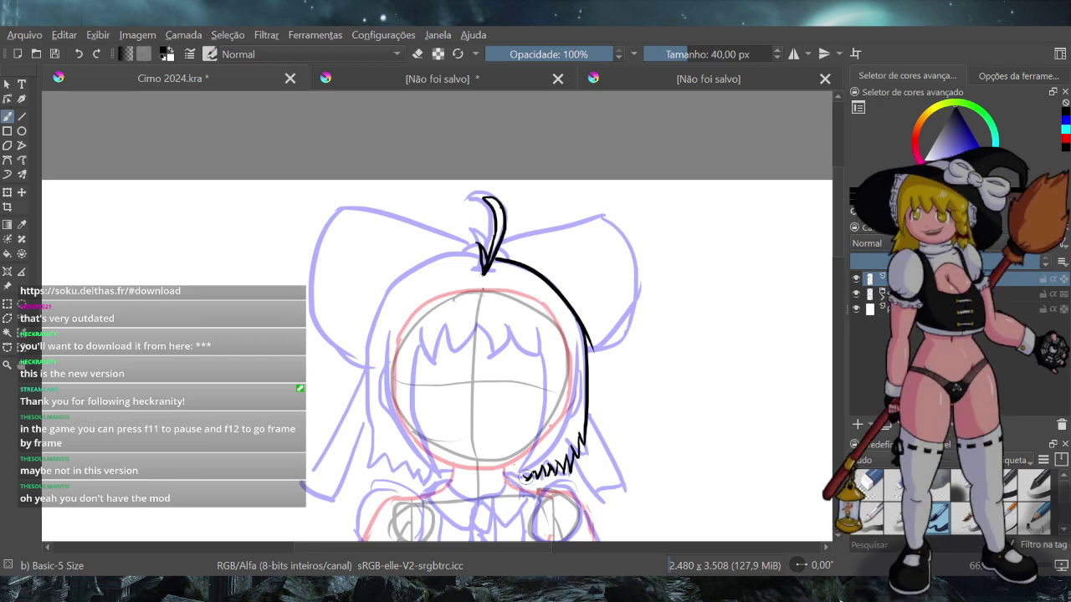
pyautogui.moveTo(527, 474); pyautogui.dragTo(518, 481)
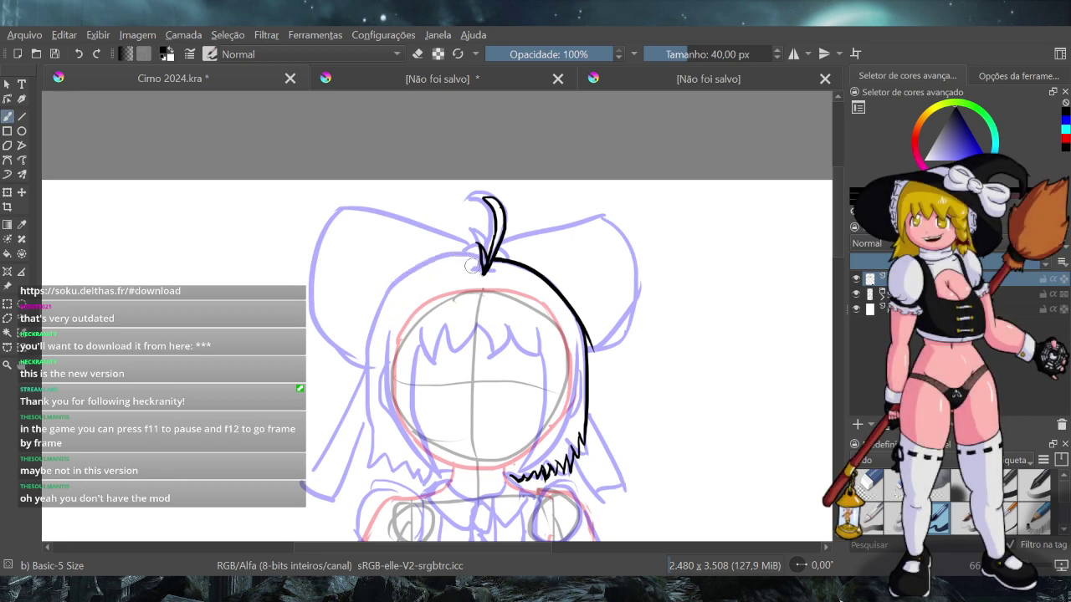
# Ink the left curve of the hair's crown from the tuft's base down to where it meets the sketched bow
pyautogui.moveTo(480, 258)
pyautogui.mouseDown()
pyautogui.moveTo(389, 284)
pyautogui.moveTo(352, 358)
pyautogui.mouseUp()
pyautogui.hotkey('ctrl', 'z')
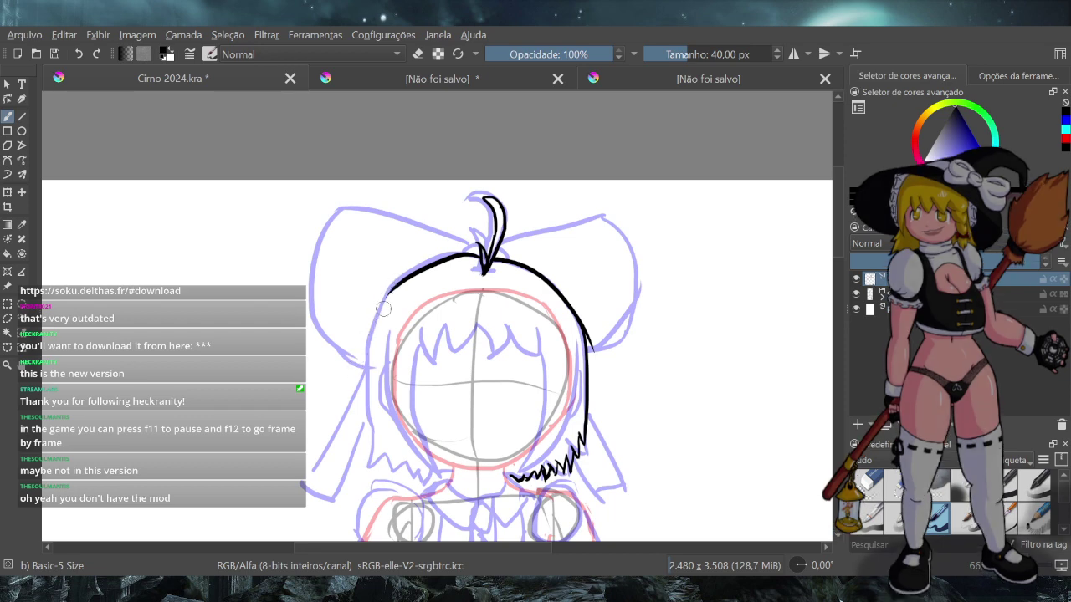
pyautogui.moveTo(396, 290); pyautogui.dragTo(358, 358)
pyautogui.hotkey('ctrl', 'z')
pyautogui.moveTo(391, 292); pyautogui.dragTo(359, 369)
# Continue the hair's left outer outline from the crown curve down to the sketched hair tips
pyautogui.moveTo(370, 329); pyautogui.dragTo(366, 402)
pyautogui.hotkey('ctrl', 'z')
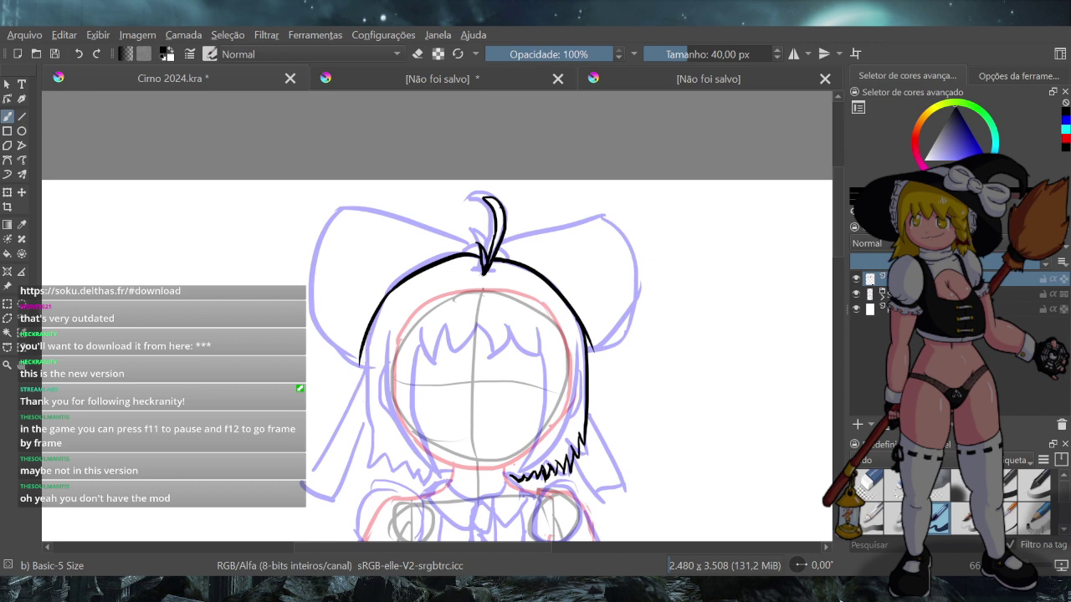
pyautogui.moveTo(369, 329); pyautogui.dragTo(369, 435)
pyautogui.hotkey('ctrl', 'z')
pyautogui.moveTo(370, 328); pyautogui.dragTo(370, 435)
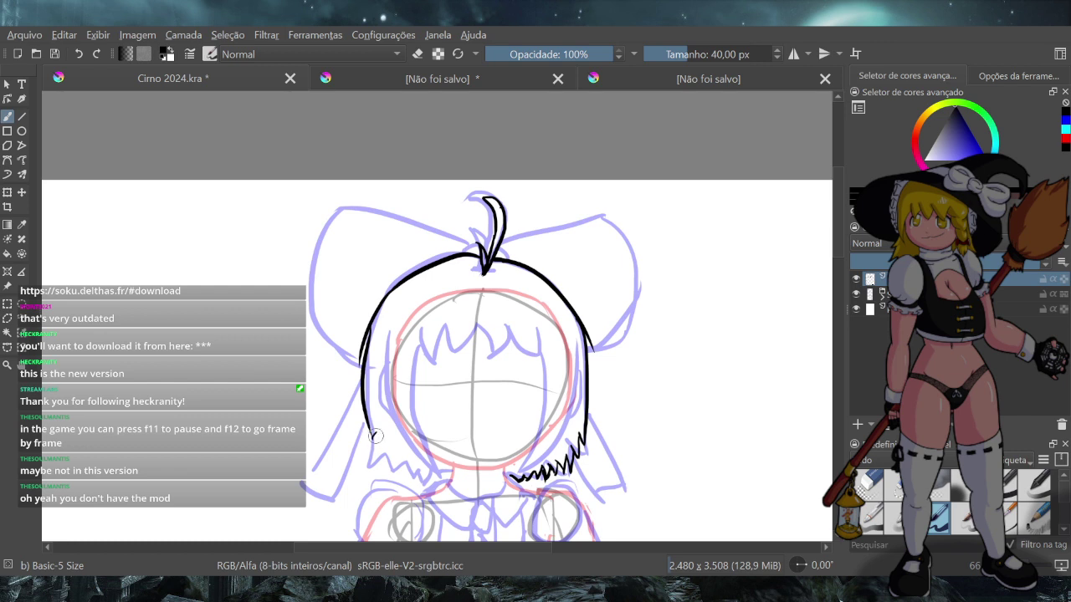
# Ink the jagged tips along the hair's lower left edge, from the outer outline inward to the neck
pyautogui.moveTo(374, 432); pyautogui.dragTo(375, 462)
pyautogui.moveTo(386, 465); pyautogui.dragTo(400, 470)
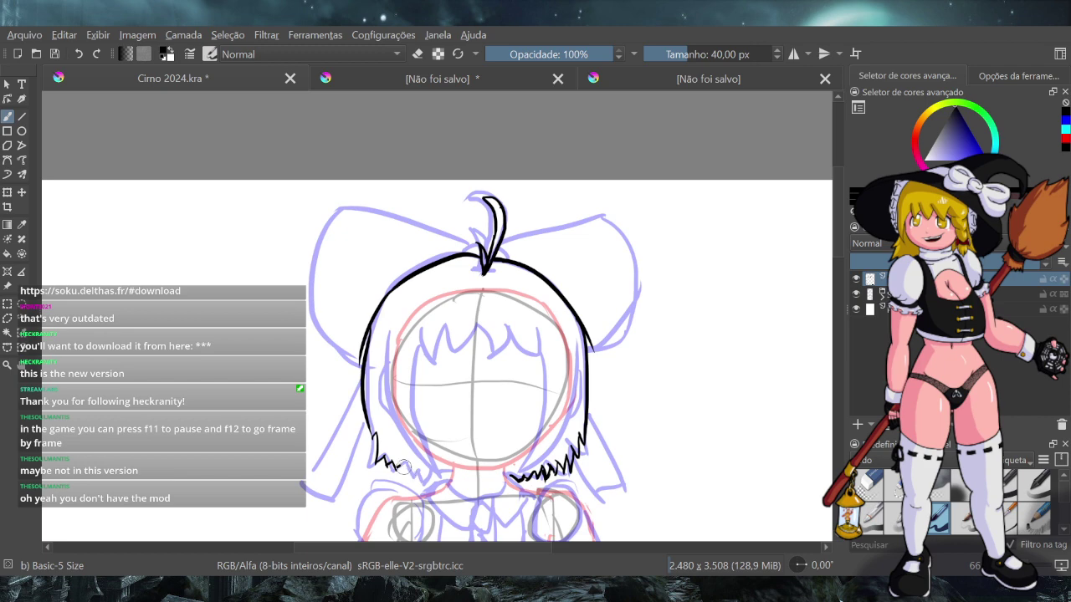
pyautogui.moveTo(402, 466); pyautogui.dragTo(413, 475)
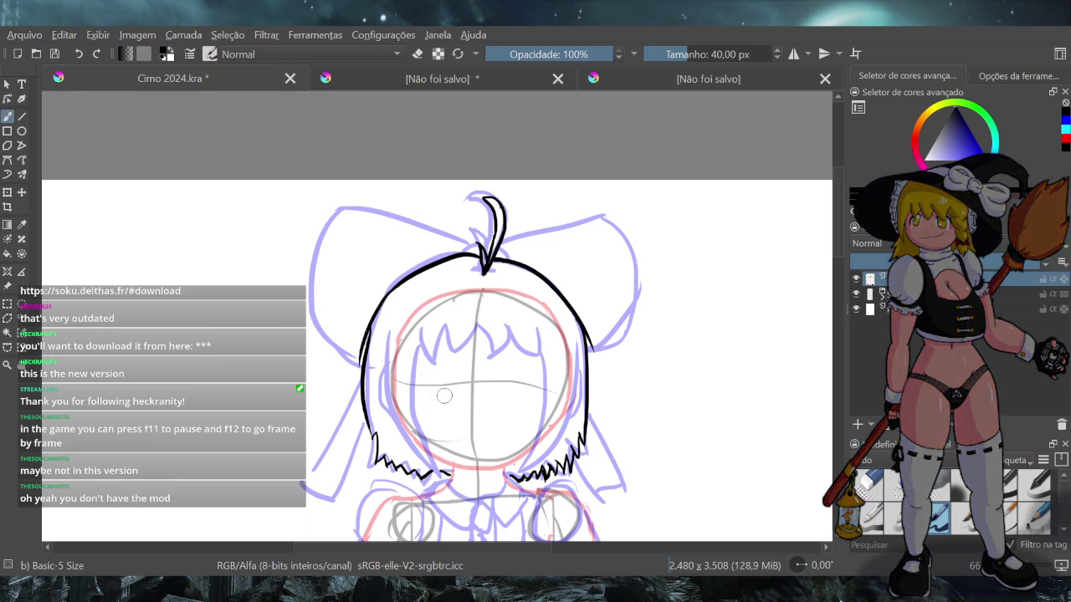
# Try to ink the outer and inner edges of the left side lock framing the face
pyautogui.moveTo(397, 339); pyautogui.dragTo(423, 430)
pyautogui.hotkey('ctrl', 'z')
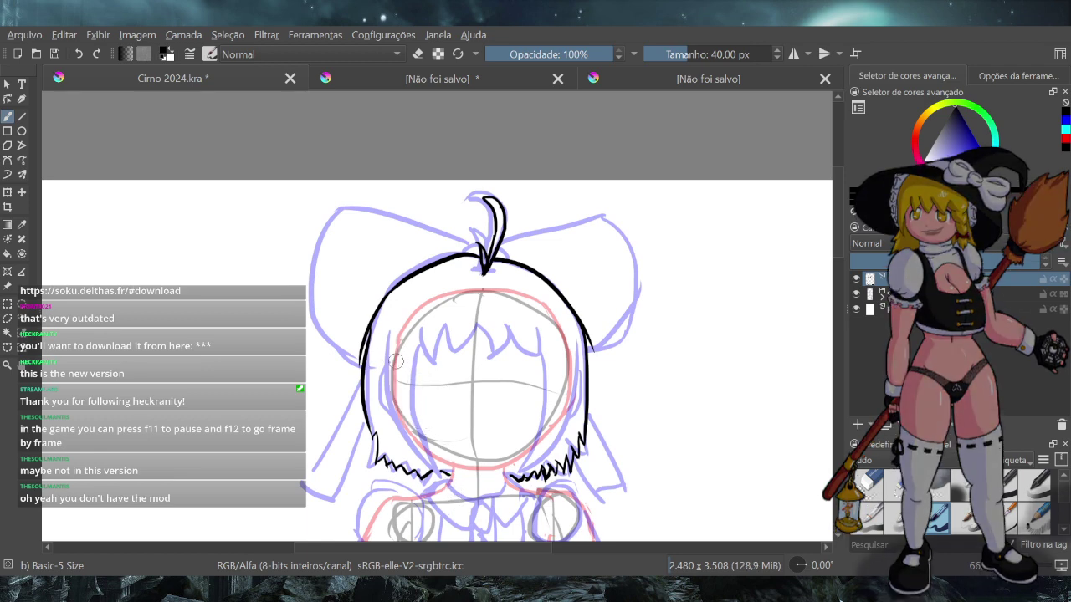
pyautogui.moveTo(395, 347); pyautogui.dragTo(420, 462)
pyautogui.hotkey('ctrl', 'z')
pyautogui.moveTo(396, 346); pyautogui.dragTo(428, 474)
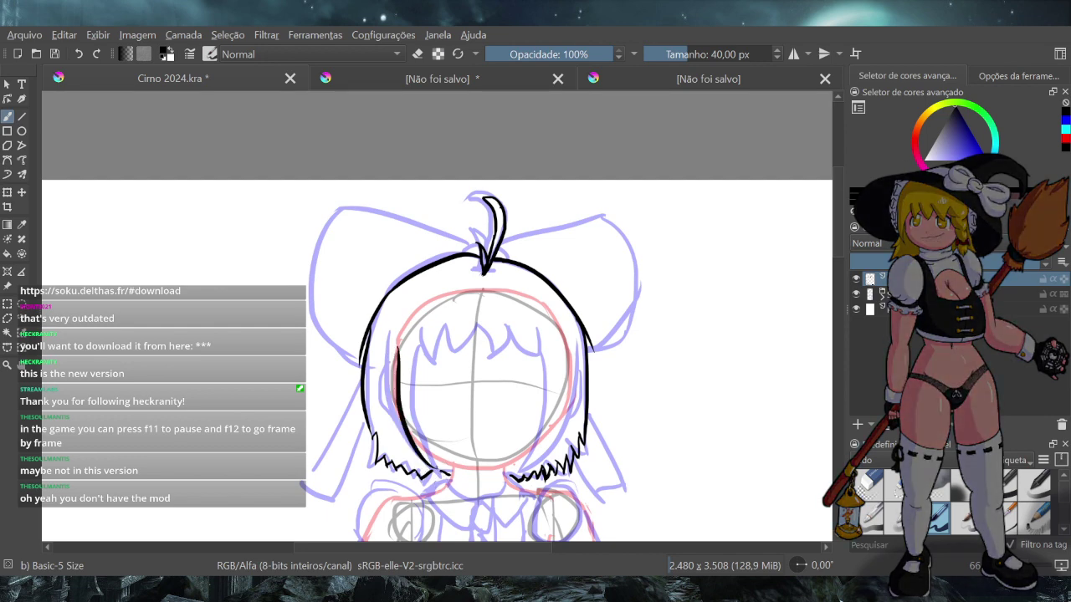
pyautogui.moveTo(427, 363); pyautogui.dragTo(439, 465)
pyautogui.hotkey('ctrl', 'z')
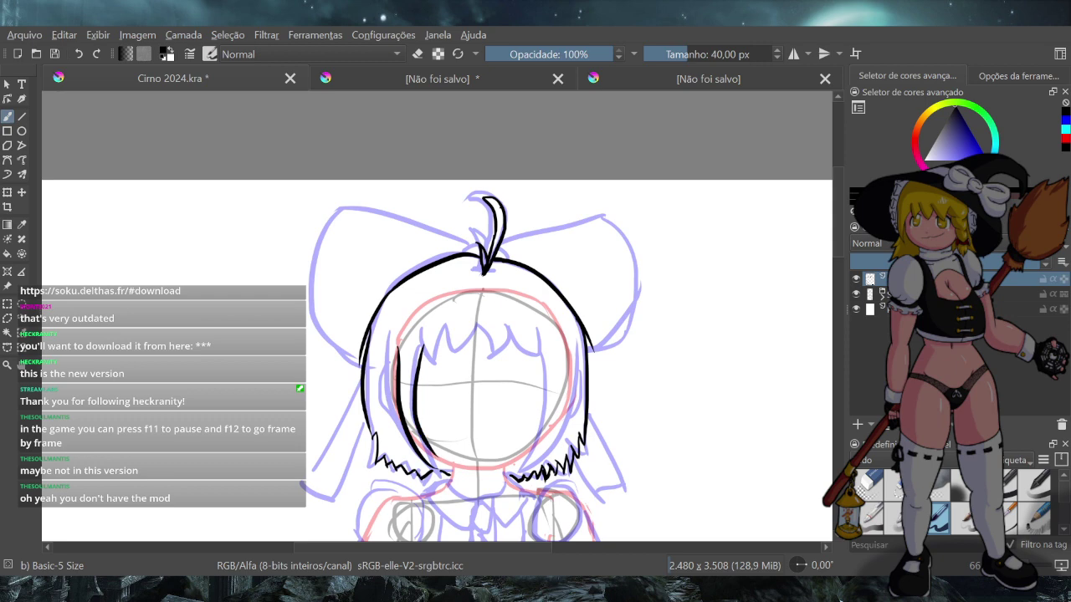
pyautogui.hotkey('ctrl', 'z')
pyautogui.hotkey('ctrl', 'z')
pyautogui.moveTo(424, 351); pyautogui.dragTo(429, 452)
pyautogui.hotkey('ctrl', 'z')
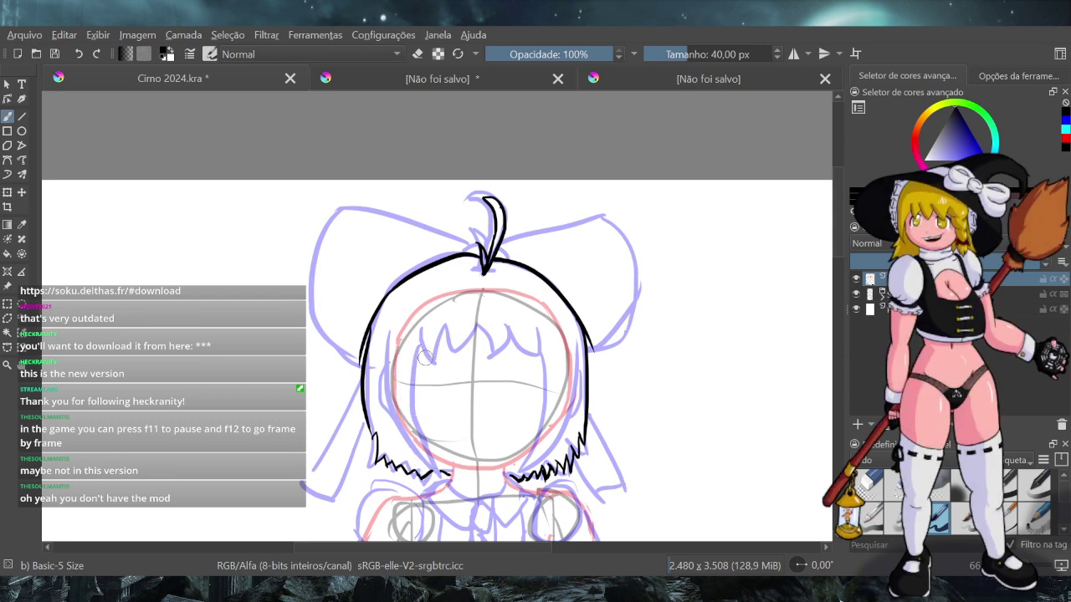
# Ink the left side lock's inner edge and its curved outer edge, joining them in a point near the neck
pyautogui.moveTo(424, 349); pyautogui.dragTo(429, 450)
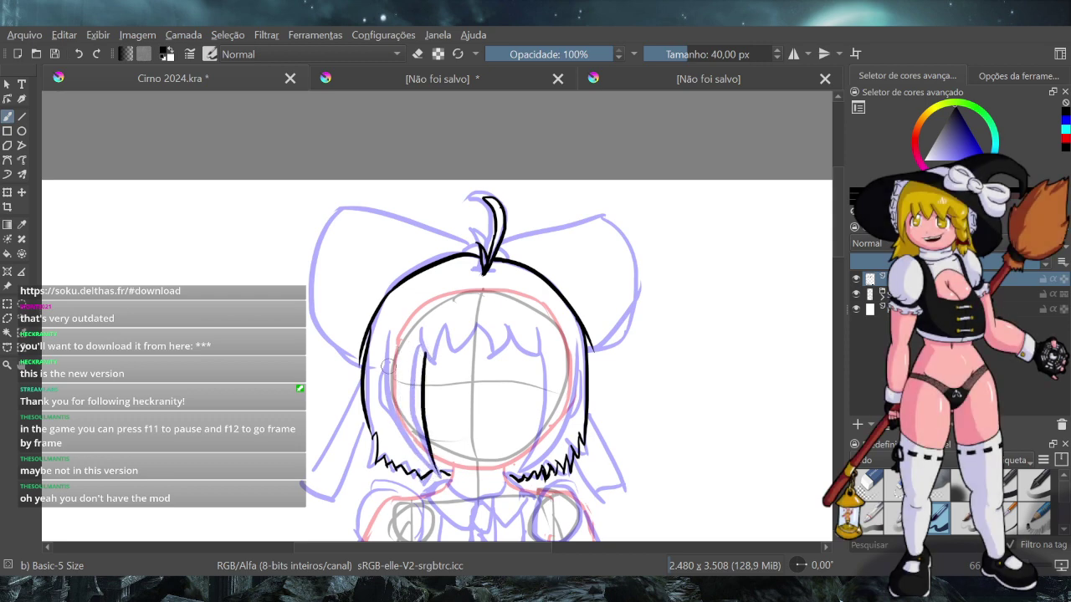
pyautogui.moveTo(392, 347); pyautogui.dragTo(426, 464)
pyautogui.hotkey('ctrl', 'z')
pyautogui.moveTo(391, 350); pyautogui.dragTo(444, 489)
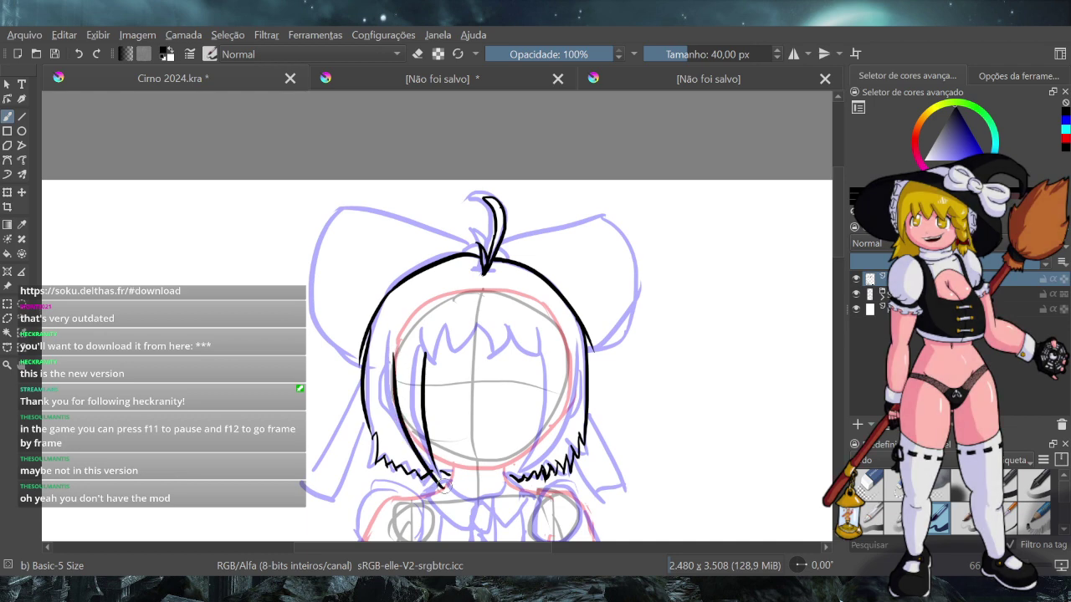
pyautogui.hotkey('ctrl', 'z')
pyautogui.moveTo(396, 349); pyautogui.dragTo(430, 468)
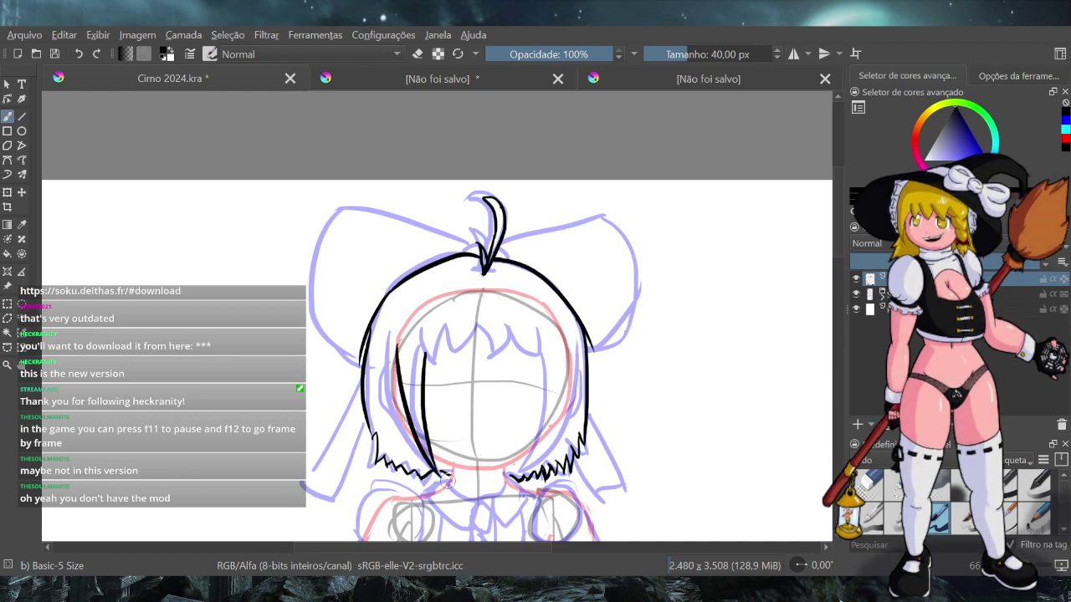
pyautogui.hotkey('ctrl', 'z')
pyautogui.moveTo(390, 348)
pyautogui.mouseDown()
pyautogui.moveTo(405, 431)
pyautogui.moveTo(433, 472)
pyautogui.mouseUp()
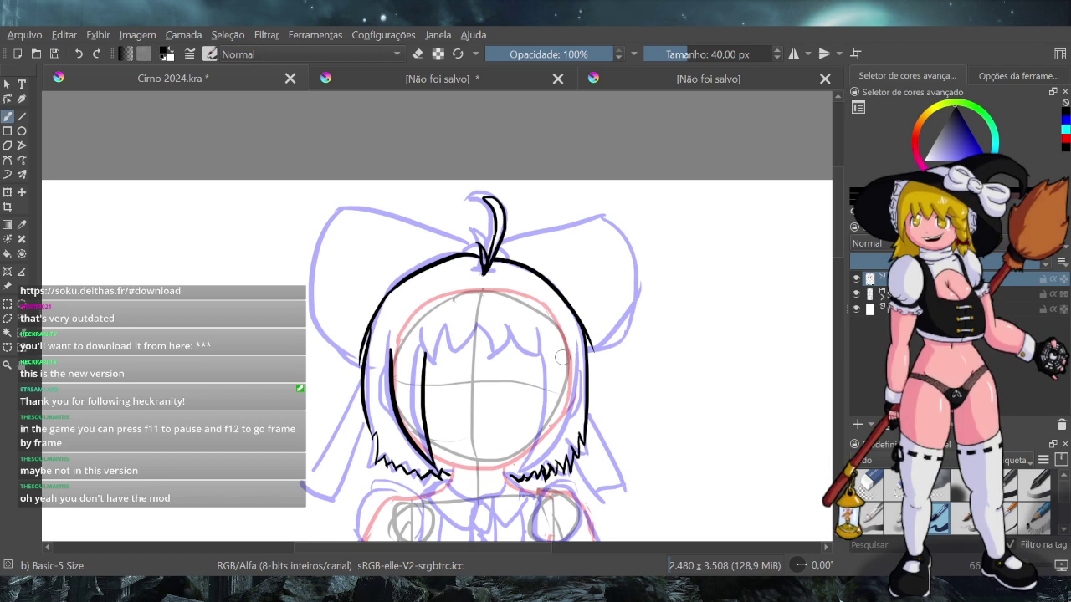
# Ink the right side lock's inner edge from the fringe down to the jagged tips near the neck
pyautogui.hotkey('ctrl', 'z')
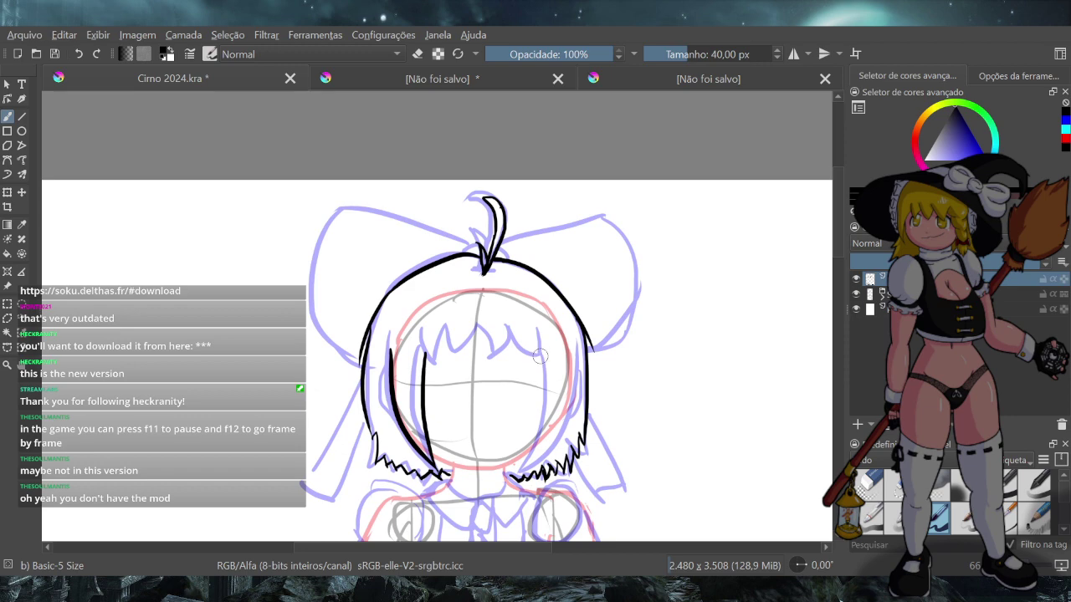
pyautogui.moveTo(534, 392); pyautogui.dragTo(513, 469)
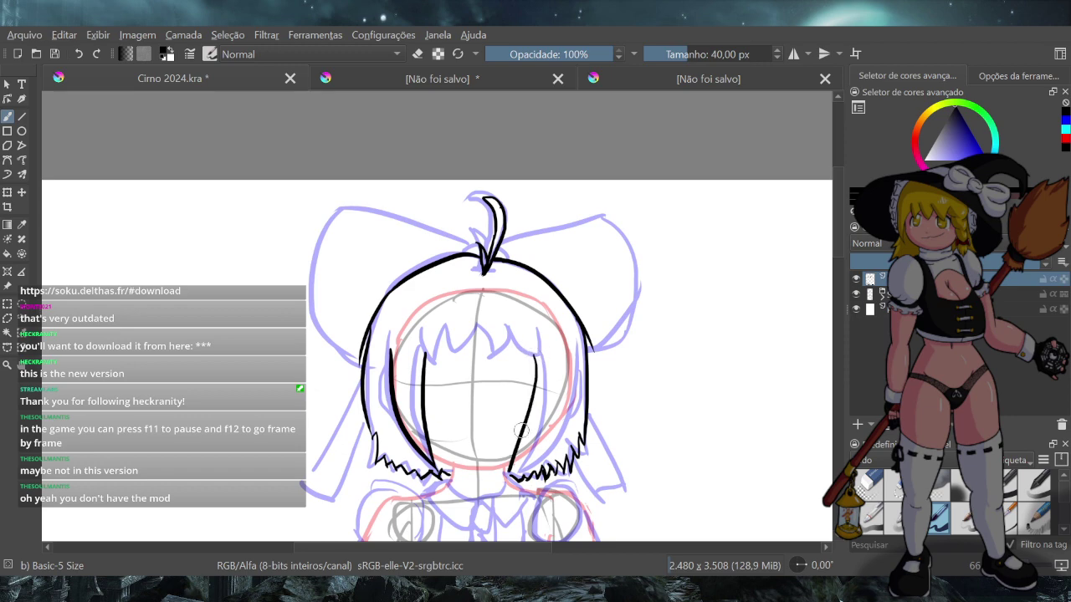
pyautogui.hotkey('ctrl', 'z')
pyautogui.moveTo(533, 356); pyautogui.dragTo(527, 459)
pyautogui.hotkey('ctrl', 'z')
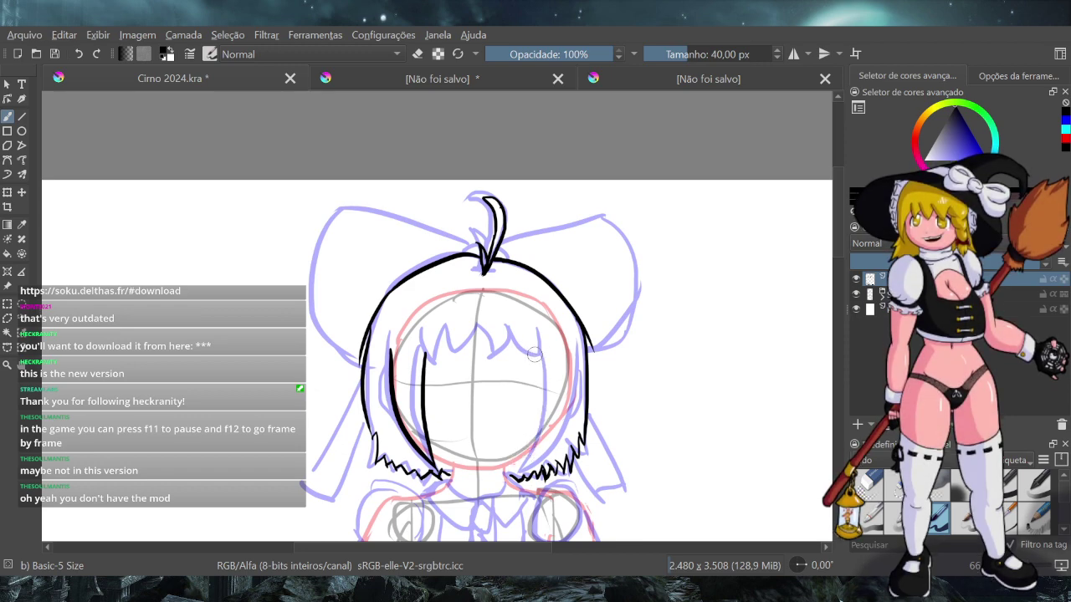
pyautogui.moveTo(533, 353); pyautogui.dragTo(510, 456)
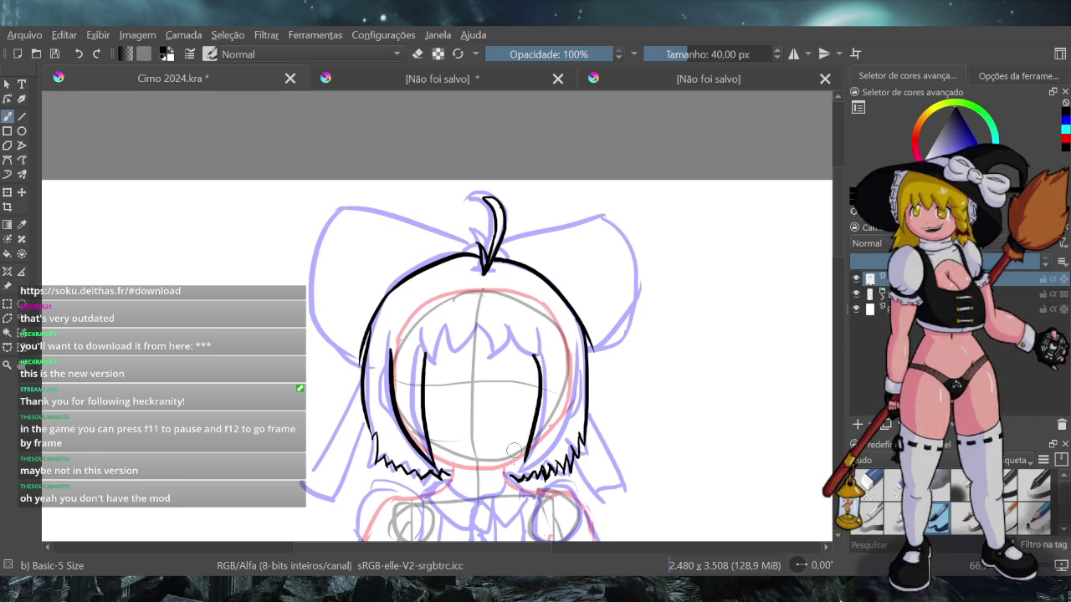
pyautogui.hotkey('ctrl', 'z')
pyautogui.moveTo(533, 357); pyautogui.dragTo(518, 465)
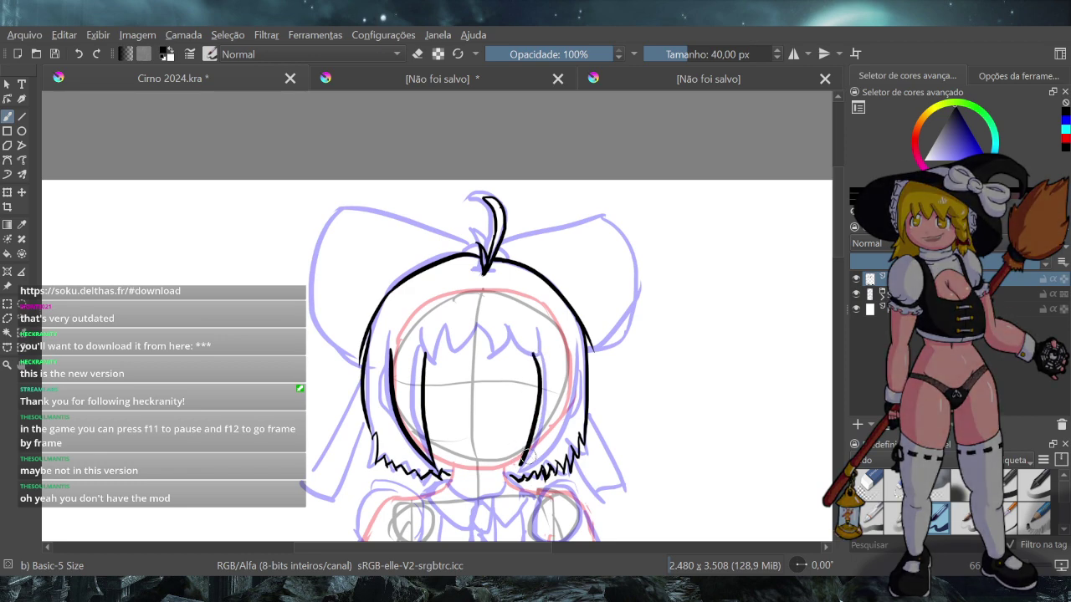
# Ink the right side lock's curved outer edge, meeting the inner edge in a point near the neck
pyautogui.moveTo(571, 410); pyautogui.dragTo(519, 466)
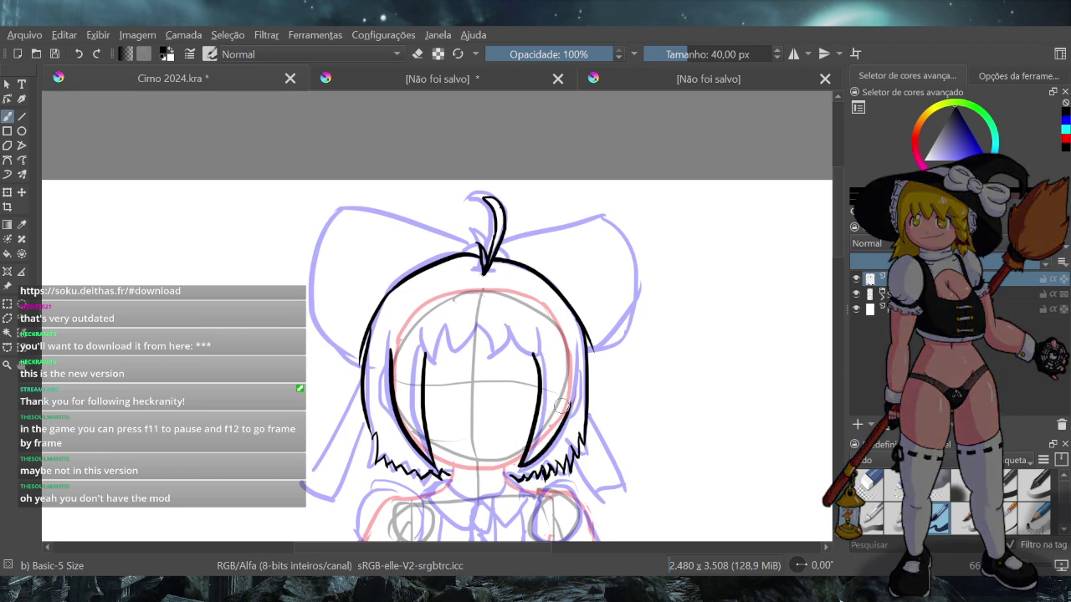
pyautogui.moveTo(568, 346); pyautogui.dragTo(558, 421)
pyautogui.hotkey('ctrl', 'z')
pyautogui.moveTo(570, 355); pyautogui.dragTo(570, 357)
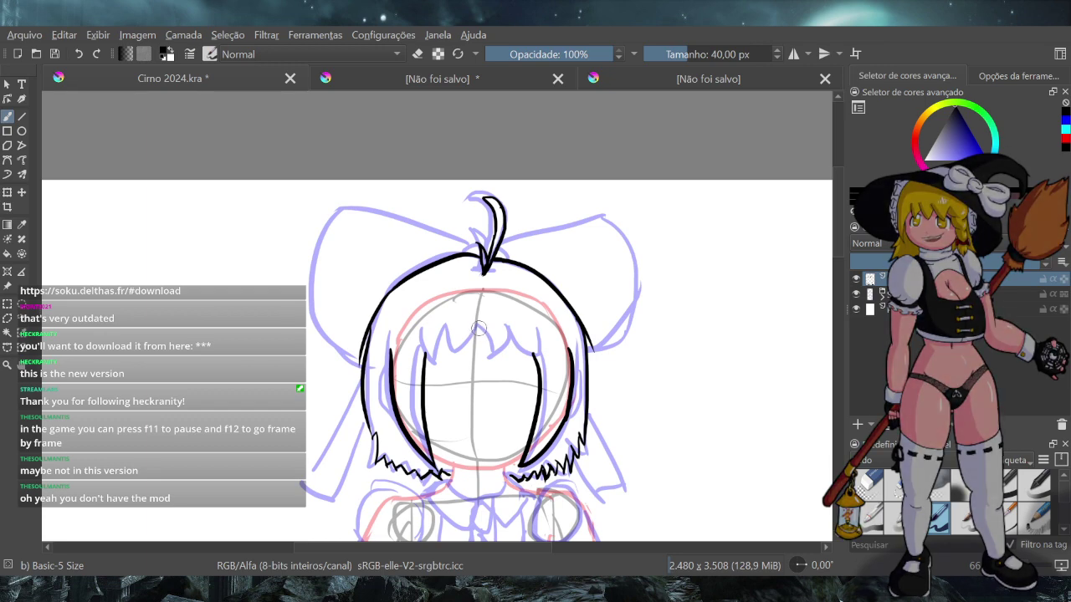
# Try to ink a short curved stroke for the fringe's central gap over the forehead
pyautogui.moveTo(480, 327); pyautogui.dragTo(484, 370)
pyautogui.hotkey('ctrl', 'z')
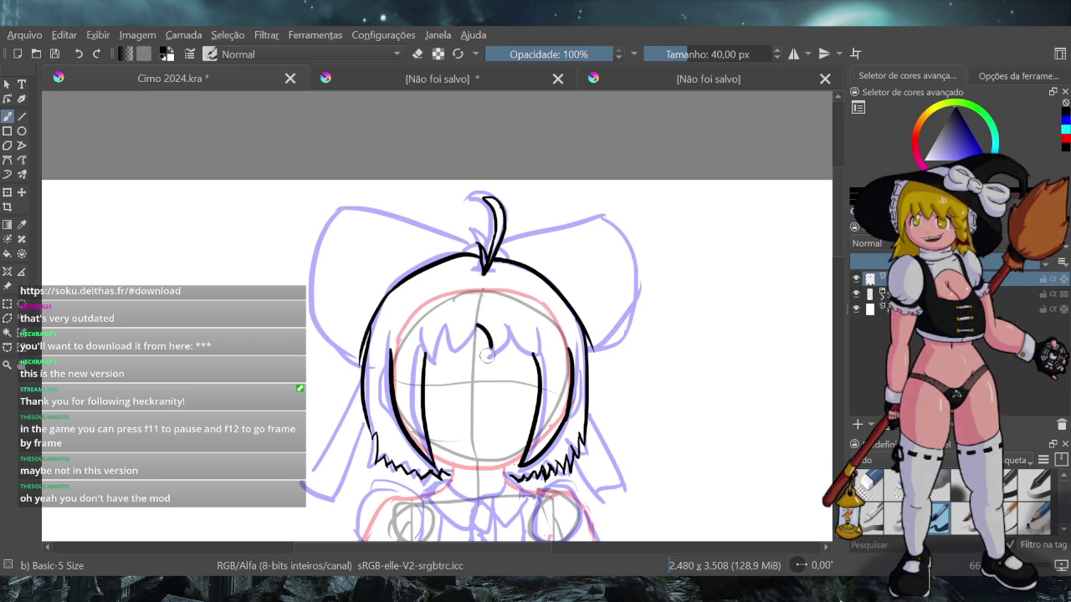
pyautogui.moveTo(475, 324); pyautogui.dragTo(487, 352)
pyautogui.hotkey('ctrl', 'z')
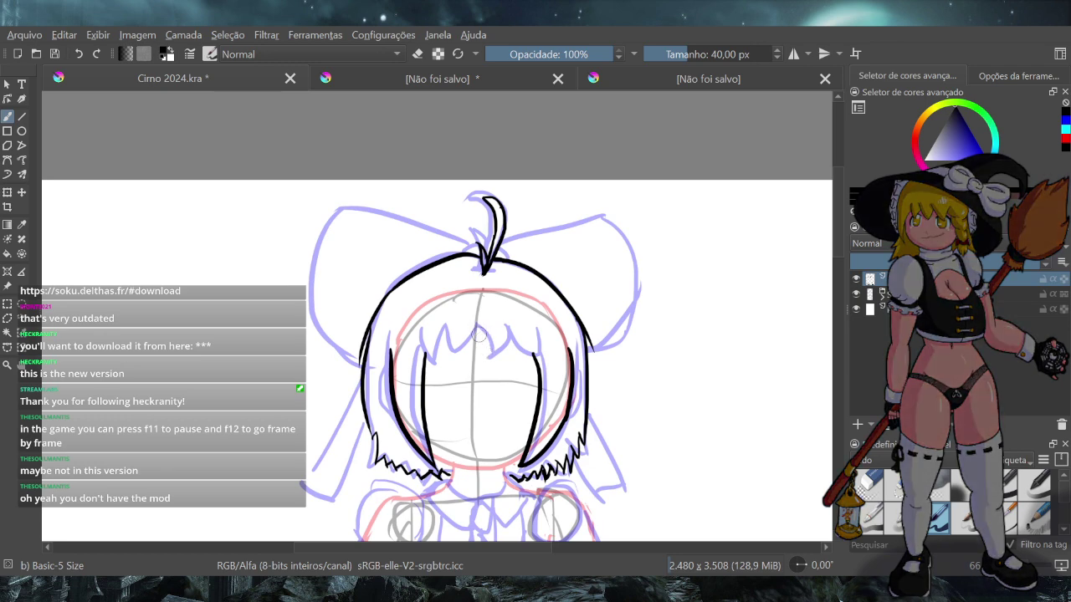
pyautogui.hotkey('ctrl', 'z')
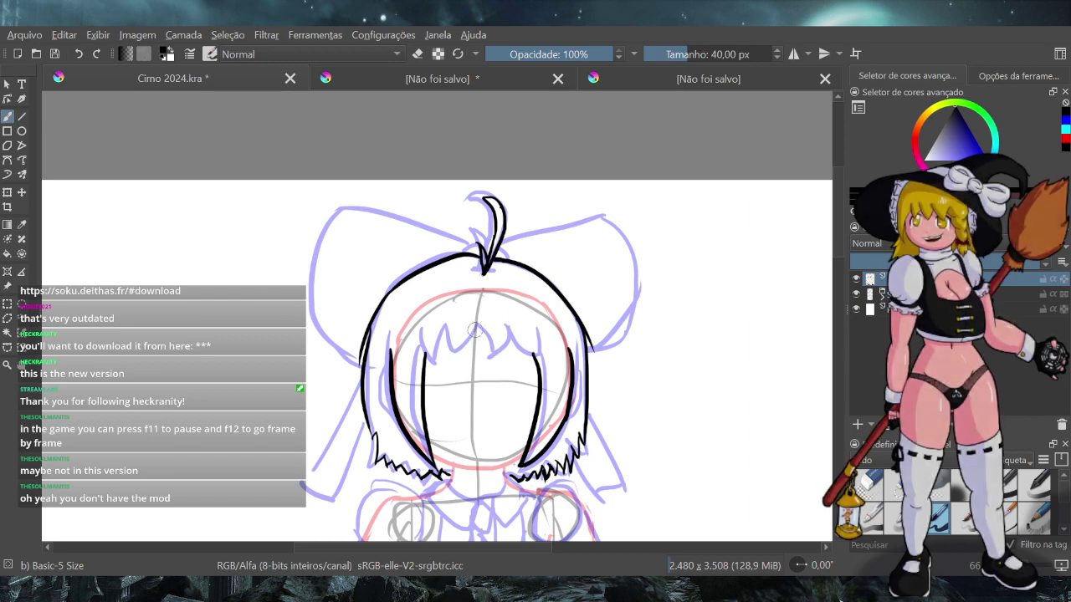
# Ink the fringe's central peak over the forehead and the strand tips from there to the right side lock
pyautogui.moveTo(475, 331); pyautogui.dragTo(498, 353)
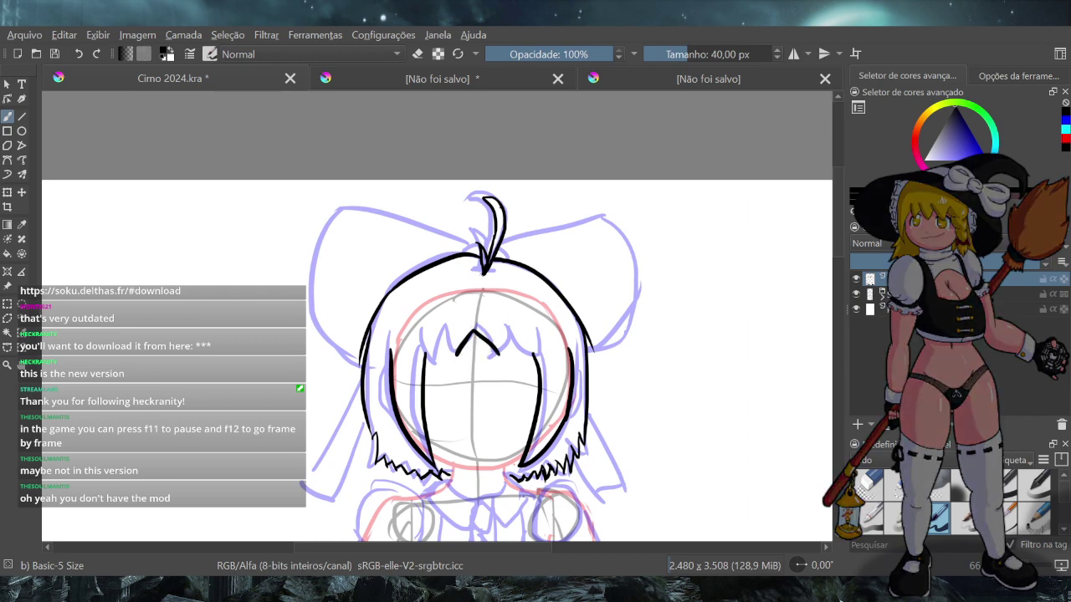
pyautogui.hotkey('ctrl', 'z')
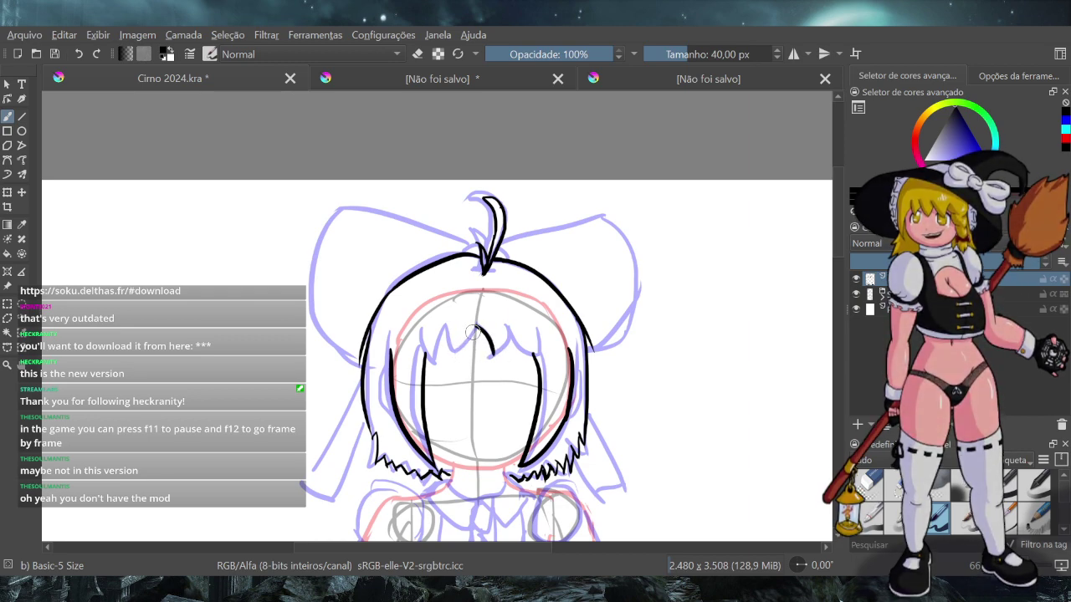
pyautogui.moveTo(477, 327)
pyautogui.mouseDown()
pyautogui.moveTo(455, 357)
pyautogui.moveTo(498, 346)
pyautogui.moveTo(504, 358)
pyautogui.moveTo(474, 332)
pyautogui.mouseUp()
pyautogui.hotkey('ctrl', 'z')
pyautogui.hotkey('ctrl', 'z')
pyautogui.hotkey('ctrl', 'z')
pyautogui.hotkey('ctrl', 'z')
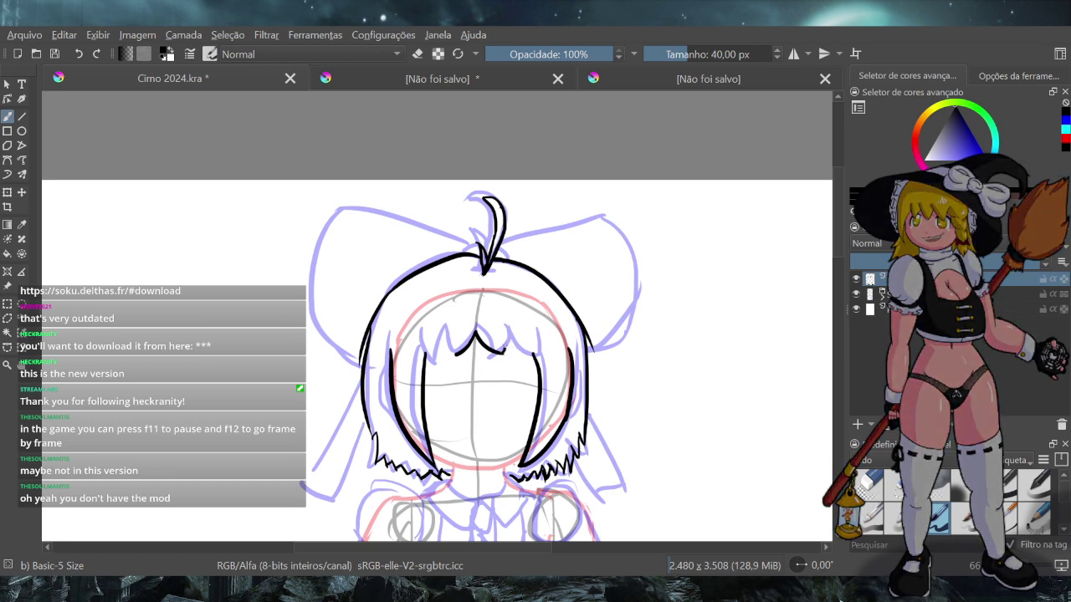
pyautogui.moveTo(504, 324)
pyautogui.mouseDown()
pyautogui.moveTo(506, 350)
pyautogui.moveTo(544, 355)
pyautogui.moveTo(536, 344)
pyautogui.mouseUp()
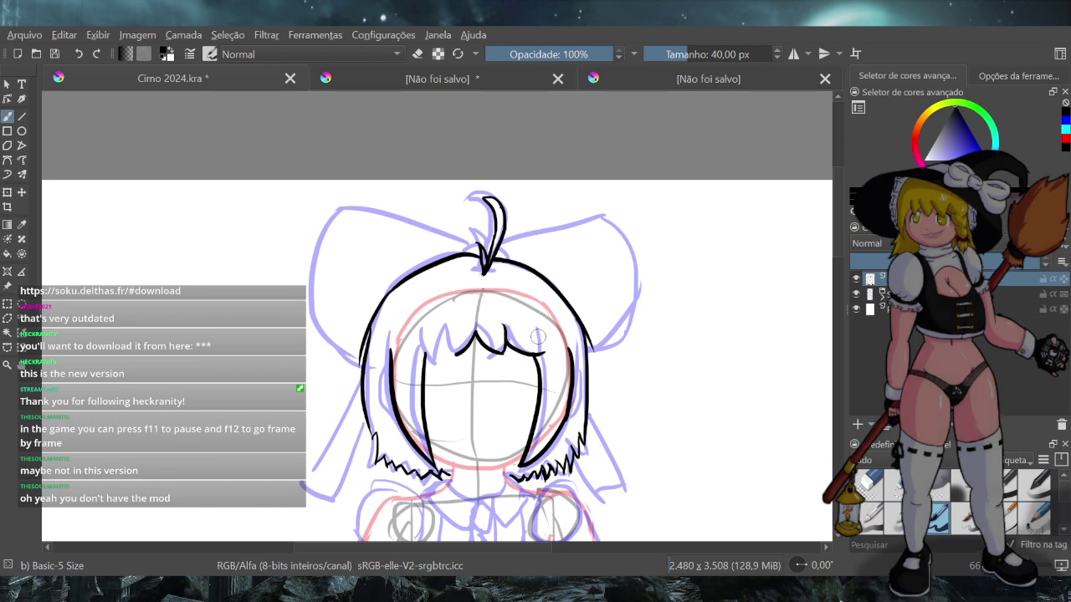
pyautogui.hotkey('ctrl', 'z')
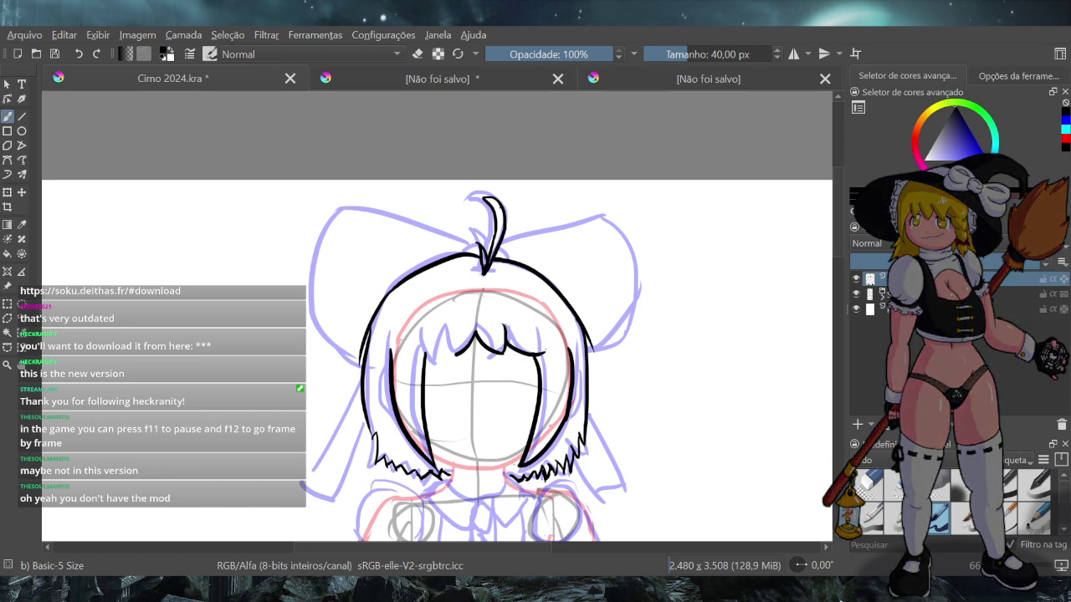
# Ink the remaining fringe strand tips on both sides of the central peak, out to the left and right side locks
pyautogui.moveTo(532, 324); pyautogui.dragTo(544, 354)
pyautogui.hotkey('ctrl', 'z')
pyautogui.moveTo(455, 355); pyautogui.dragTo(450, 358)
pyautogui.hotkey('ctrl', 'z')
pyautogui.moveTo(448, 325)
pyautogui.mouseDown()
pyautogui.moveTo(451, 359)
pyautogui.moveTo(447, 342)
pyautogui.moveTo(422, 358)
pyautogui.moveTo(418, 331)
pyautogui.moveTo(415, 360)
pyautogui.mouseUp()
pyautogui.hotkey('ctrl', 'z')
pyautogui.hotkey('ctrl', 'z')
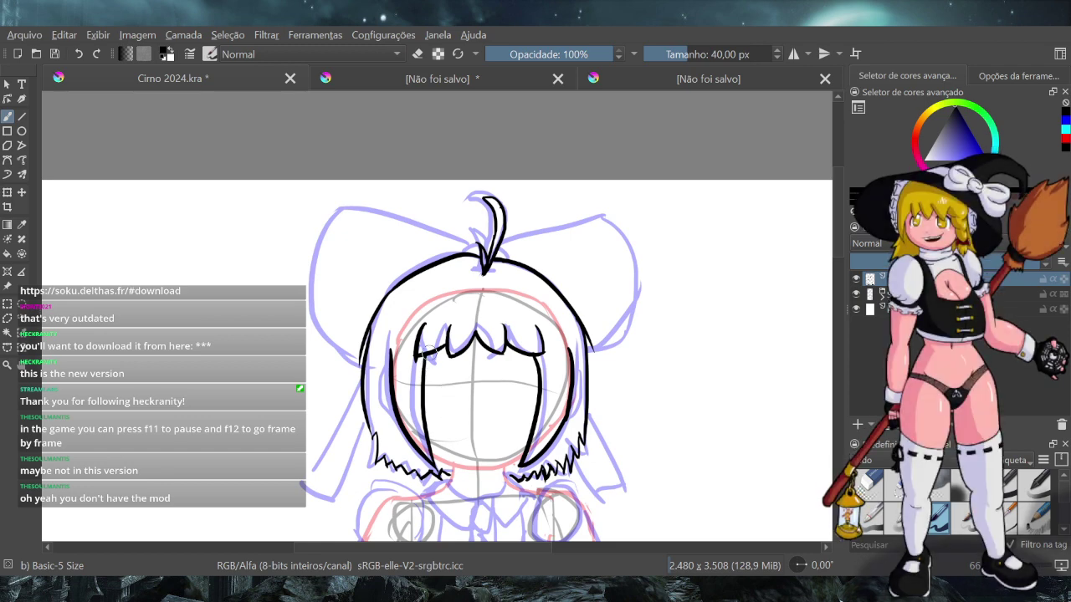
# Erase most of the left side lock's inner edge below the fringe with an 80 px eraser and return to the 40 px inking brush
pyautogui.click(417, 54)
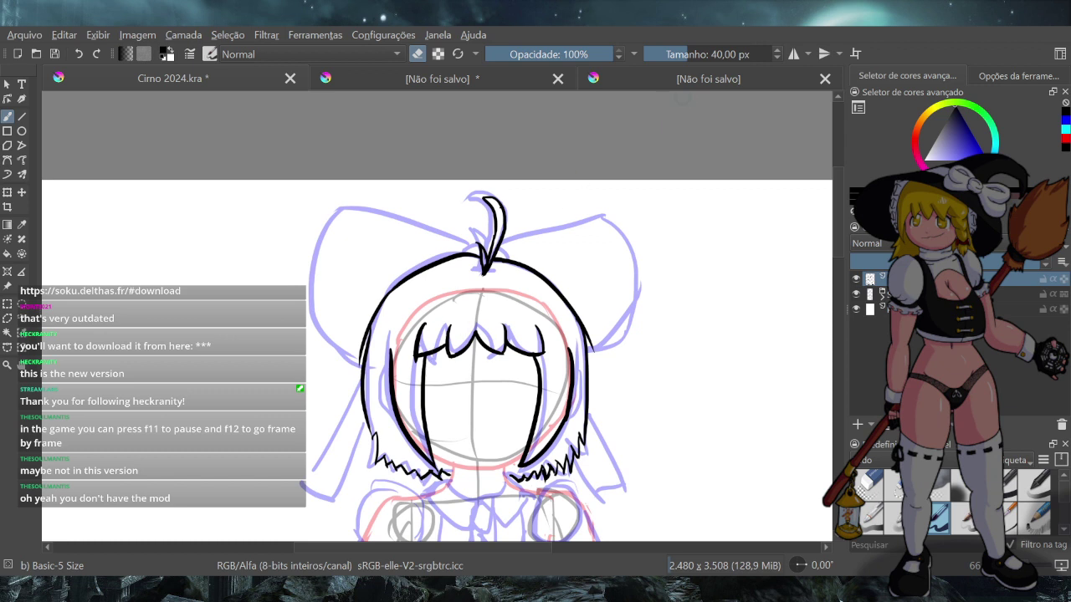
pyautogui.press('[')
pyautogui.press('[')
pyautogui.press(']')
pyautogui.press(']')
pyautogui.press(']')
pyautogui.press(']')
pyautogui.press(']')
pyautogui.press(']')
pyautogui.press(']')
pyautogui.press(']')
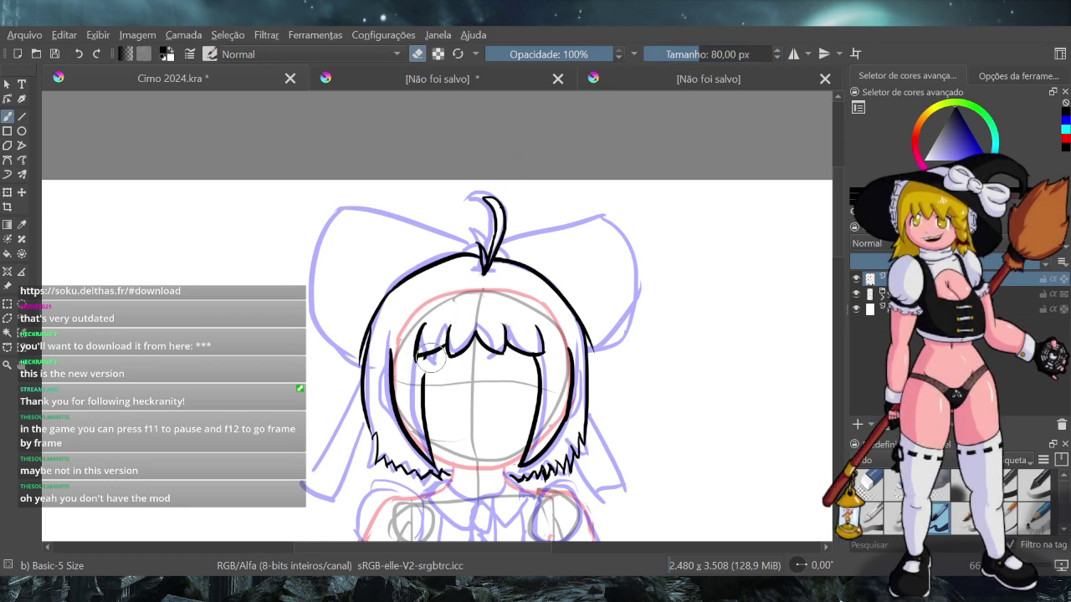
pyautogui.moveTo(423, 368); pyautogui.dragTo(426, 408)
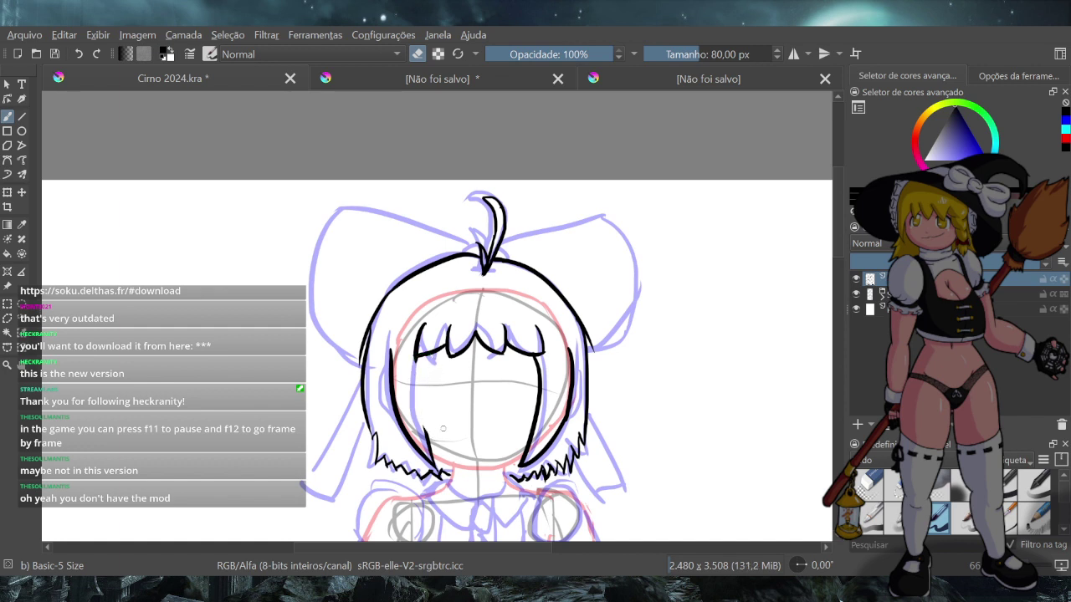
pyautogui.click(457, 54)
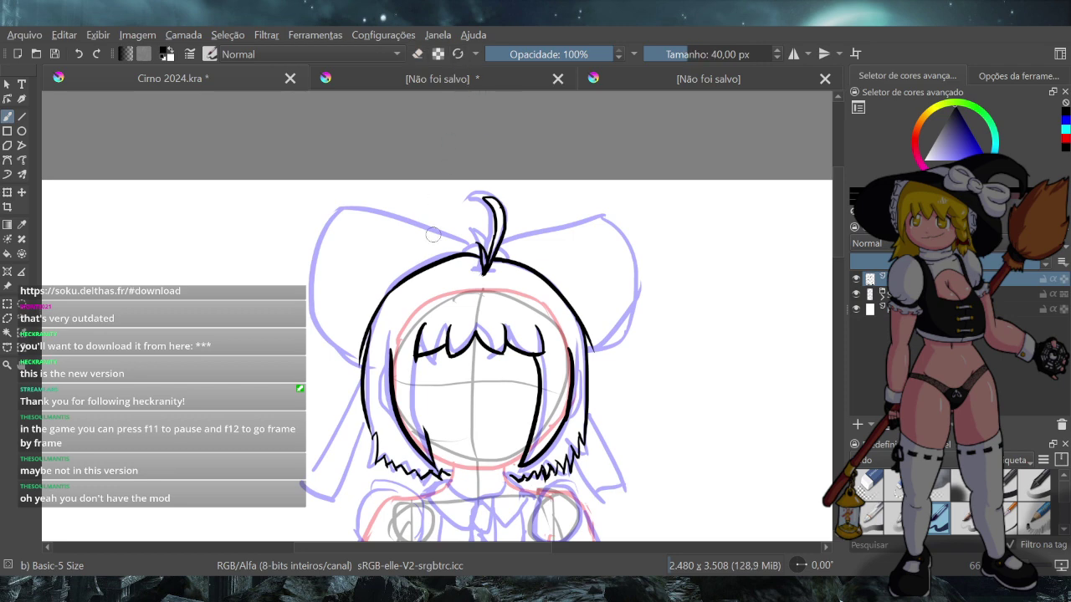
# Try to ink a new inner edge for the left side lock from the fringe down to the tip near the neck
pyautogui.moveTo(427, 352); pyautogui.dragTo(420, 405)
pyautogui.hotkey('ctrl', 'z')
pyautogui.moveTo(423, 357); pyautogui.dragTo(424, 416)
pyautogui.hotkey('ctrl', 'z')
pyautogui.moveTo(425, 357); pyautogui.dragTo(426, 432)
pyautogui.hotkey('ctrl', 'z')
pyautogui.moveTo(426, 357); pyautogui.dragTo(424, 424)
pyautogui.hotkey('ctrl', 'z')
pyautogui.moveTo(425, 361); pyautogui.dragTo(426, 433)
pyautogui.hotkey('ctrl', 'z')
pyautogui.moveTo(426, 359); pyautogui.dragTo(425, 432)
pyautogui.hotkey('ctrl', 'z')
pyautogui.moveTo(425, 356); pyautogui.dragTo(424, 445)
pyautogui.hotkey('ctrl', 'z')
pyautogui.moveTo(424, 355); pyautogui.dragTo(428, 427)
pyautogui.hotkey('ctrl', 'z')
pyautogui.moveTo(425, 358); pyautogui.dragTo(424, 436)
pyautogui.moveTo(423, 354); pyautogui.dragTo(430, 451)
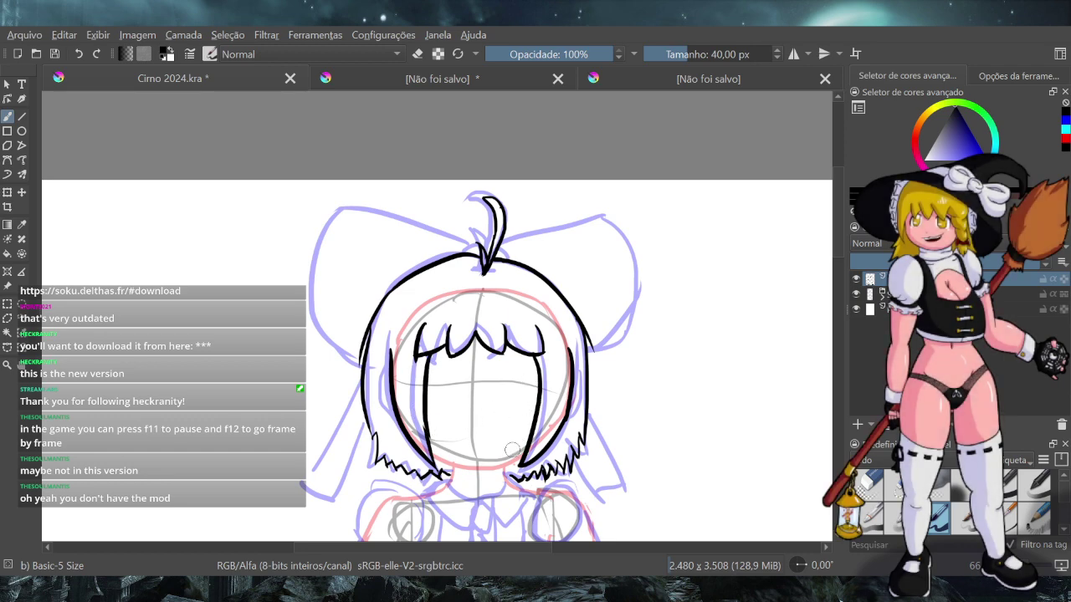
pyautogui.hotkey('ctrl', 'z')
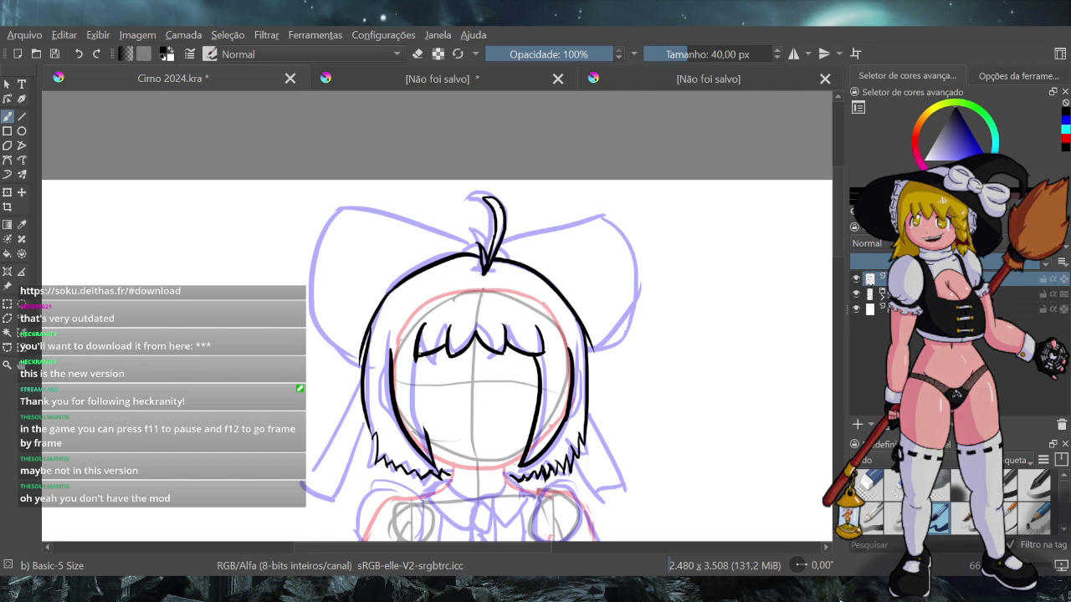
pyautogui.moveTo(416, 356); pyautogui.dragTo(431, 445)
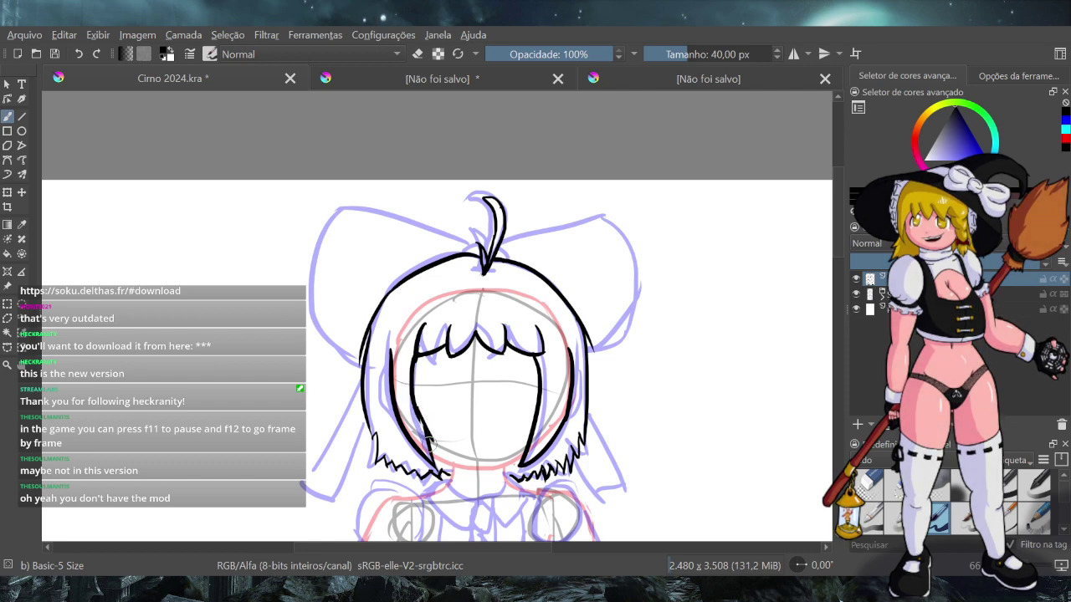
pyautogui.hotkey('ctrl', 'z')
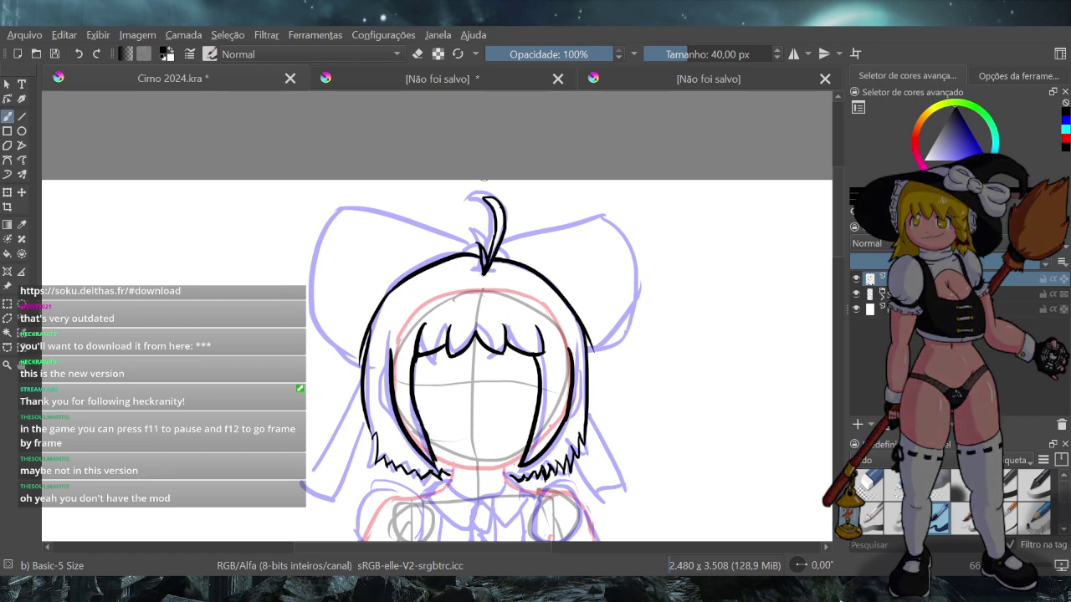
# Erase the left side lock's inner edge with a 40 px eraser, including the leftover piece near the neck, and switch back to inking
pyautogui.click(418, 54)
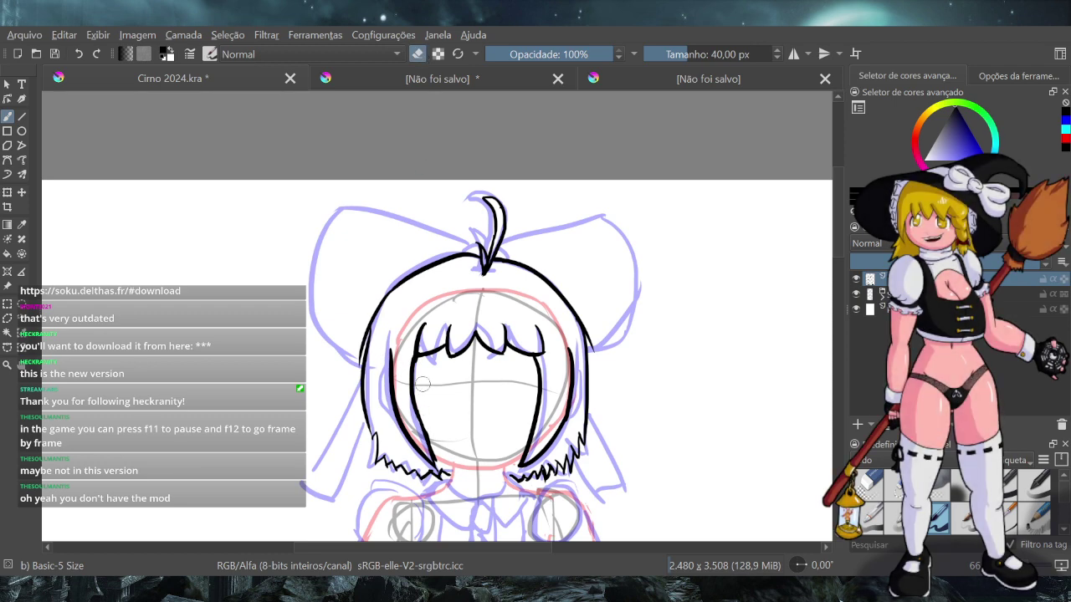
pyautogui.moveTo(418, 411); pyautogui.dragTo(421, 439)
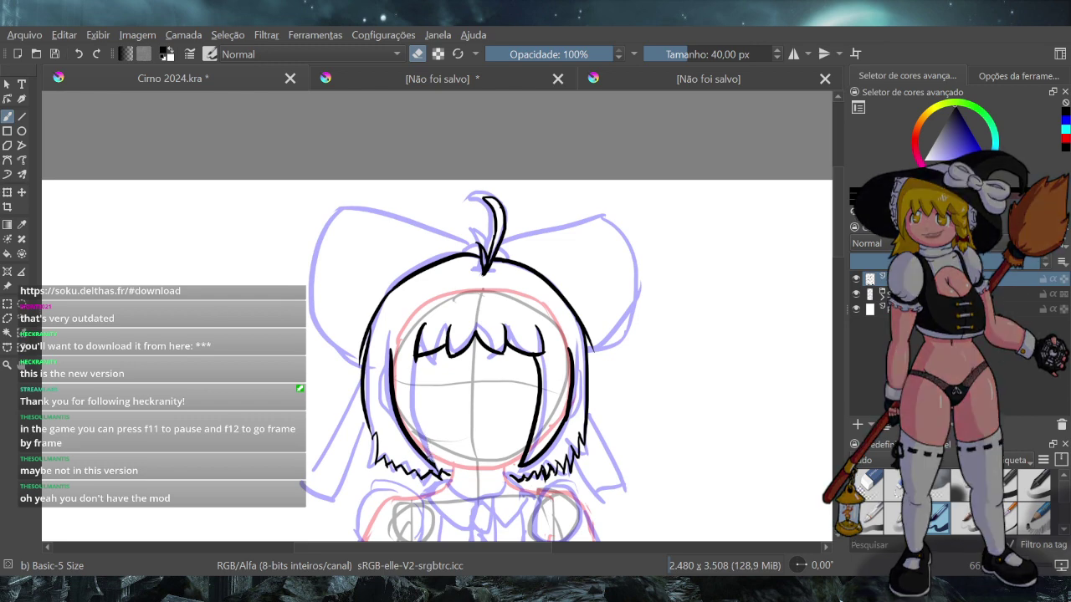
pyautogui.hotkey('ctrl', 'z')
pyautogui.moveTo(421, 428); pyautogui.dragTo(433, 456)
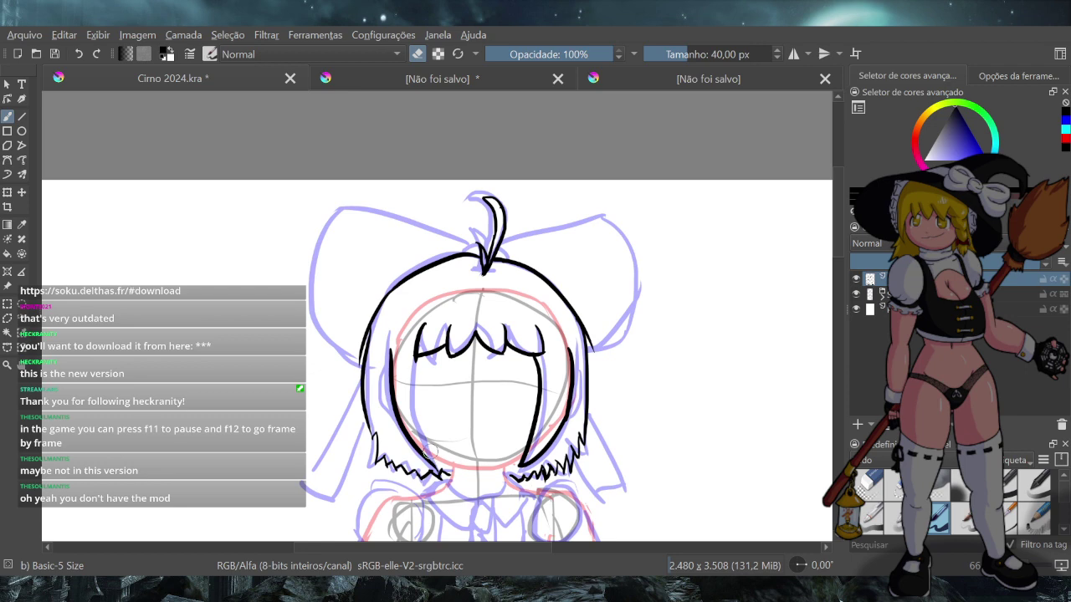
pyautogui.click(416, 55)
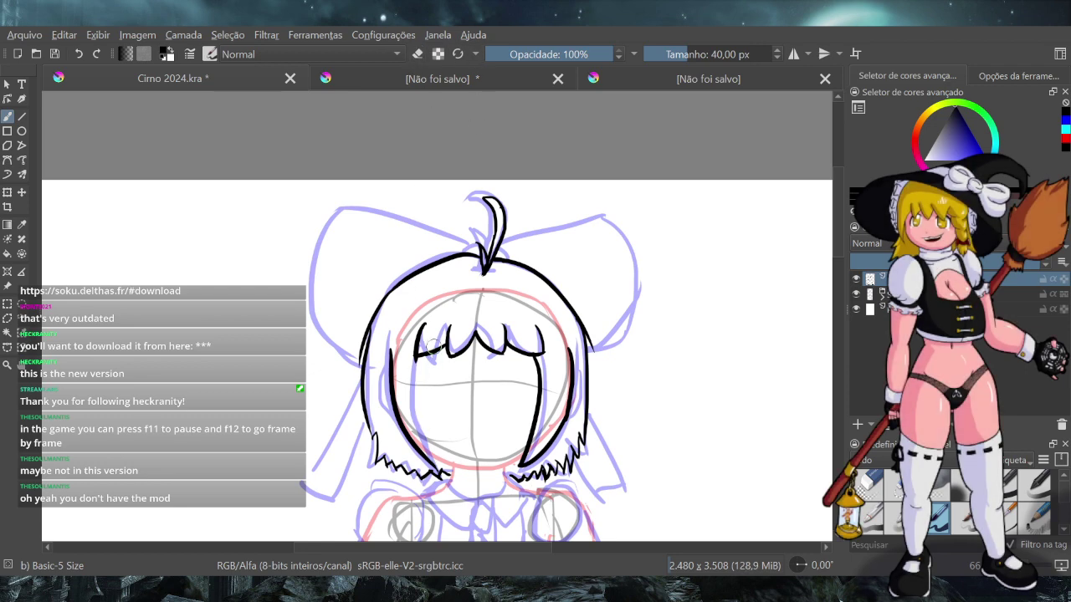
# Ink the left side lock's inner edge from the fringe down to the point near the neck, slightly curved
pyautogui.moveTo(432, 352); pyautogui.dragTo(424, 390)
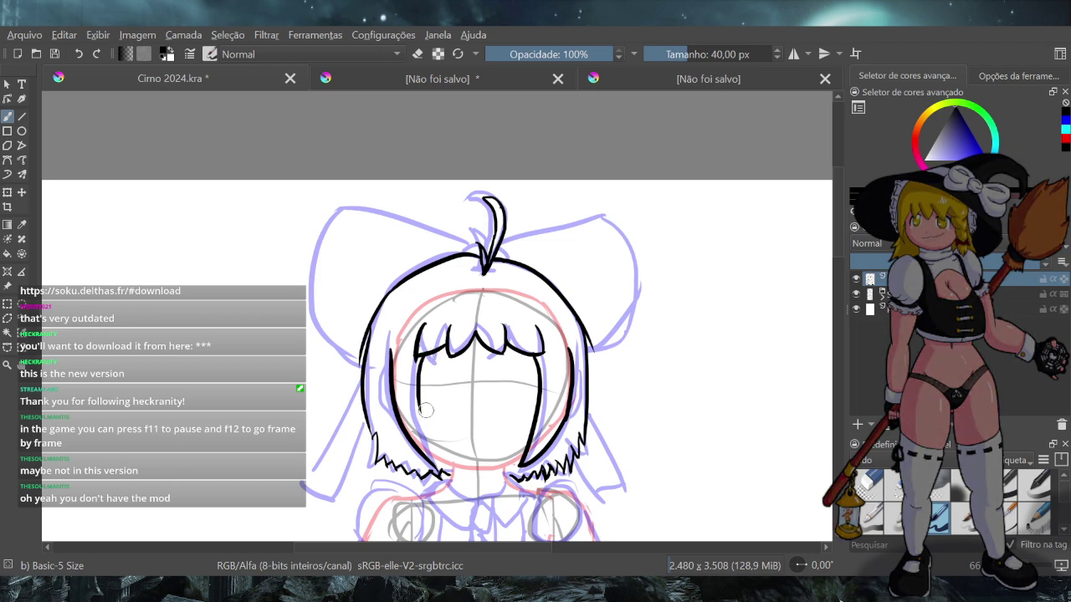
pyautogui.moveTo(419, 405); pyautogui.dragTo(441, 460)
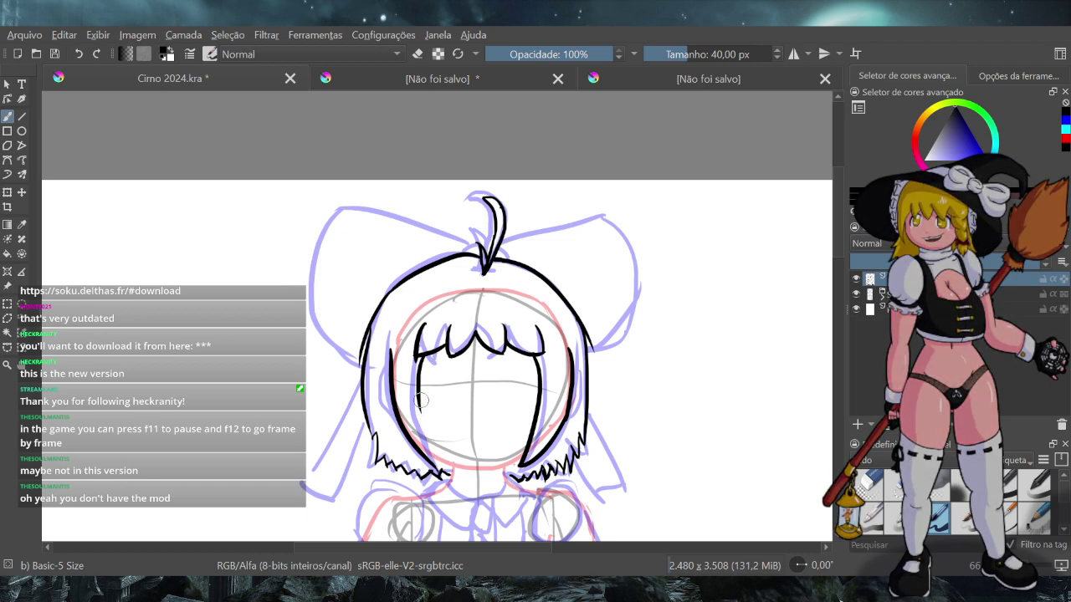
pyautogui.hotkey('ctrl', 'z')
pyautogui.moveTo(421, 407); pyautogui.dragTo(438, 466)
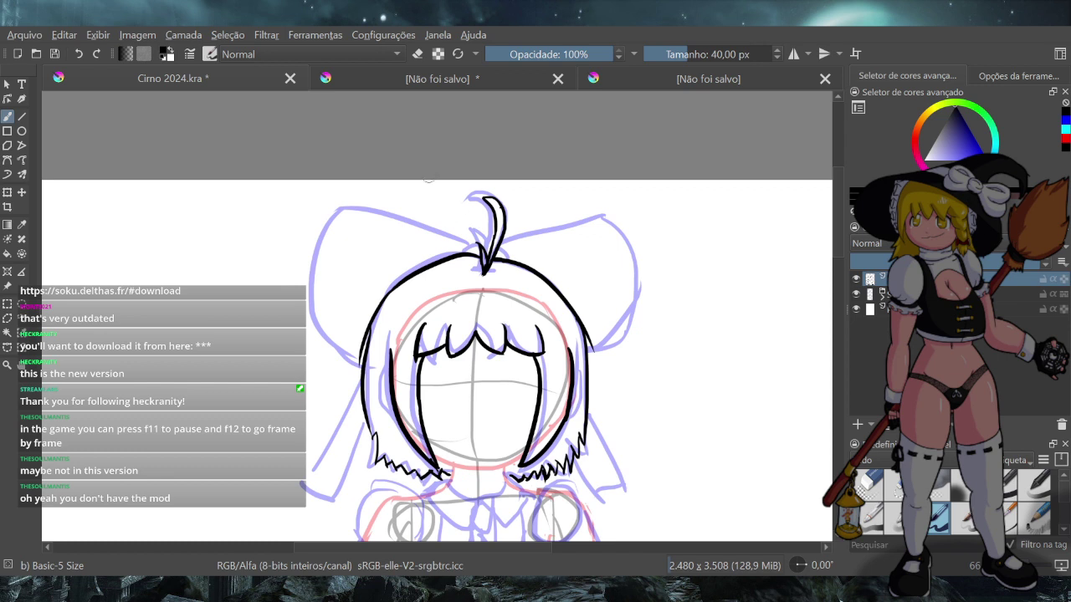
# Erase the right side lock's inner edge and re-ink it farther out, curving from the fringe's end down to the point near the neck
pyautogui.click(419, 54)
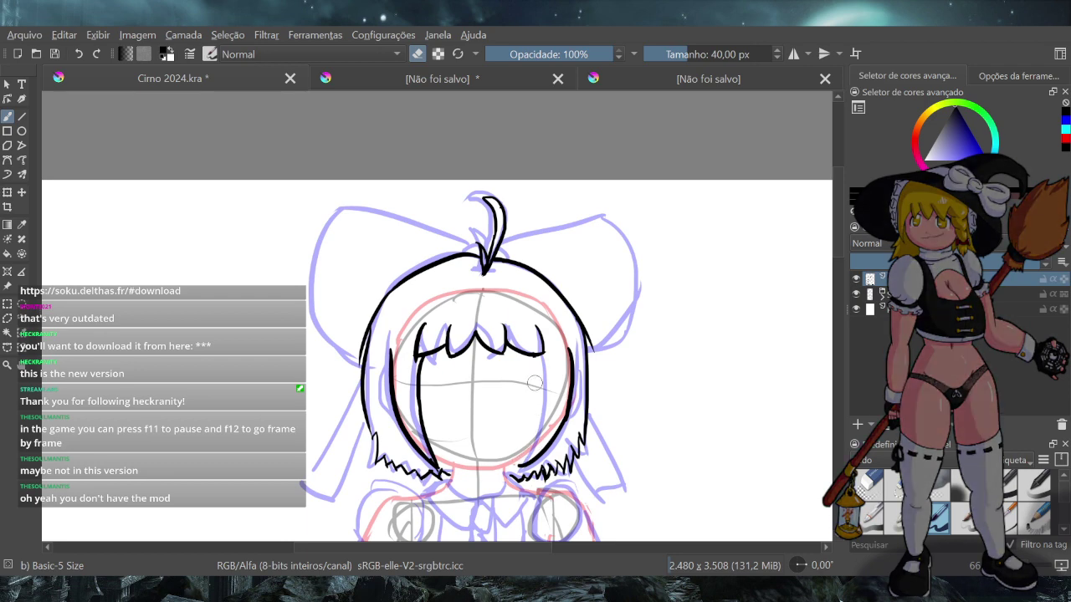
pyautogui.click(419, 53)
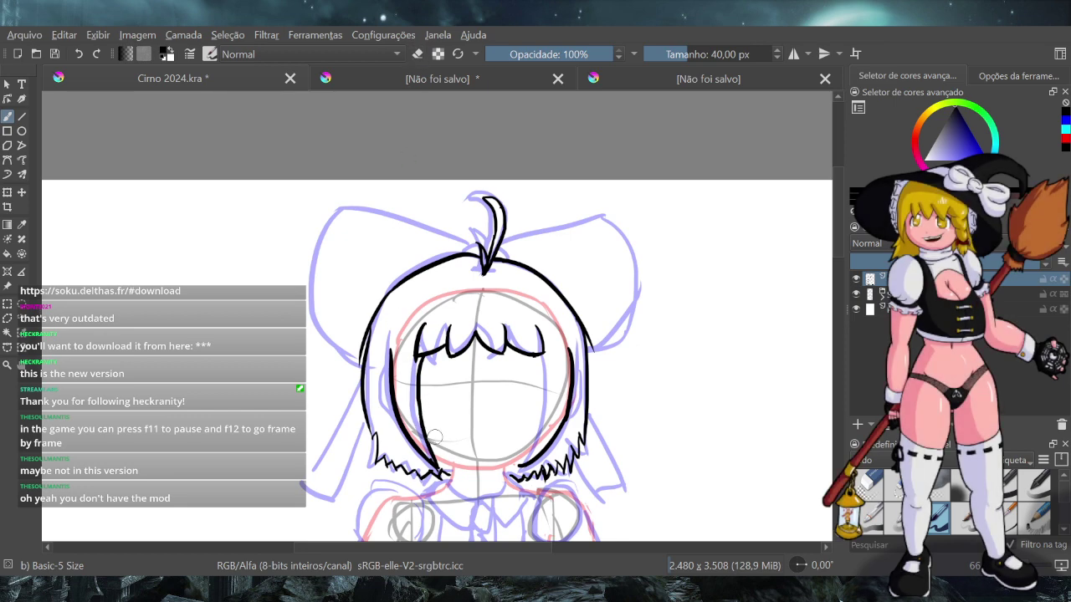
pyautogui.moveTo(418, 394); pyautogui.dragTo(420, 418)
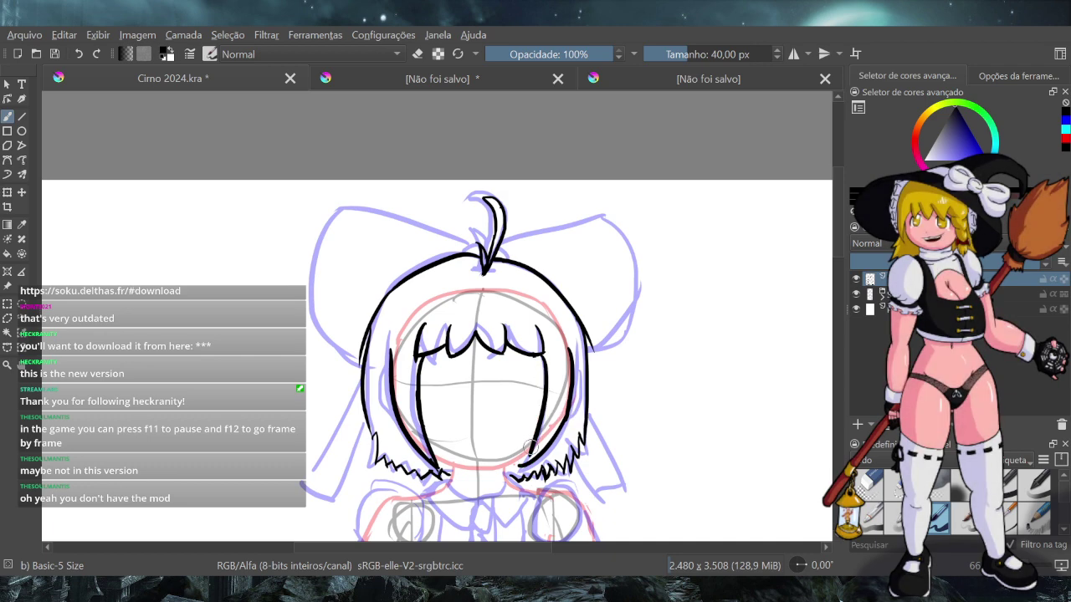
pyautogui.hotkey('ctrl', 'z')
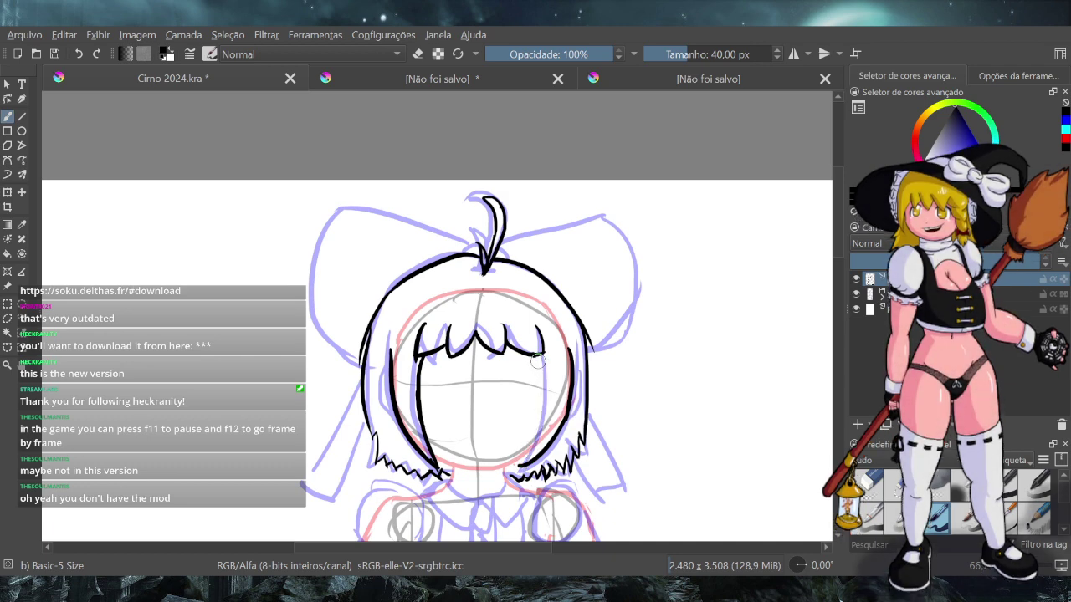
pyautogui.moveTo(547, 349); pyautogui.dragTo(522, 461)
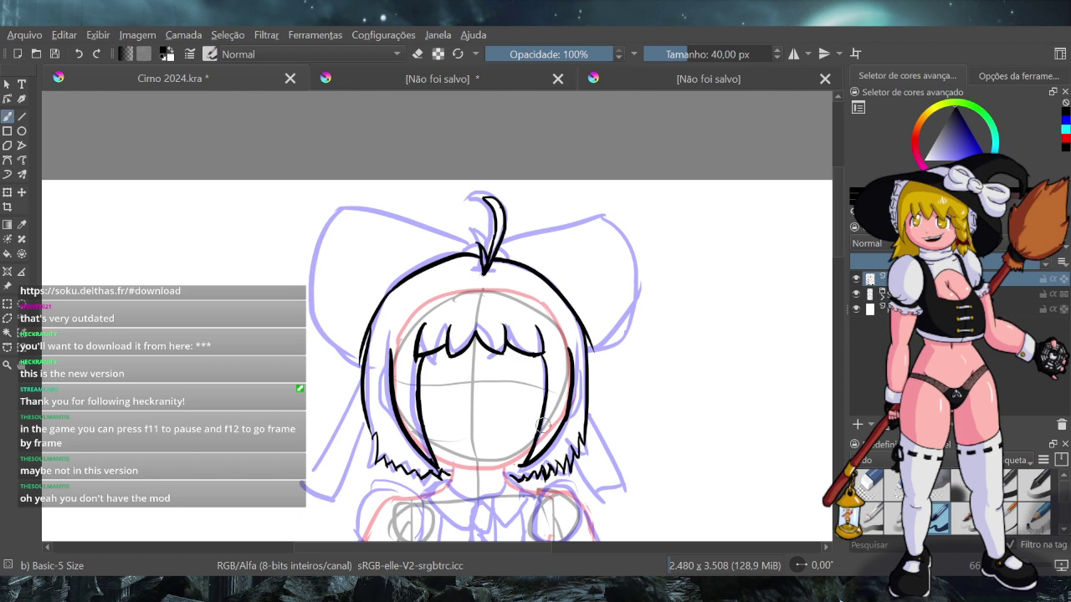
pyautogui.click(418, 52)
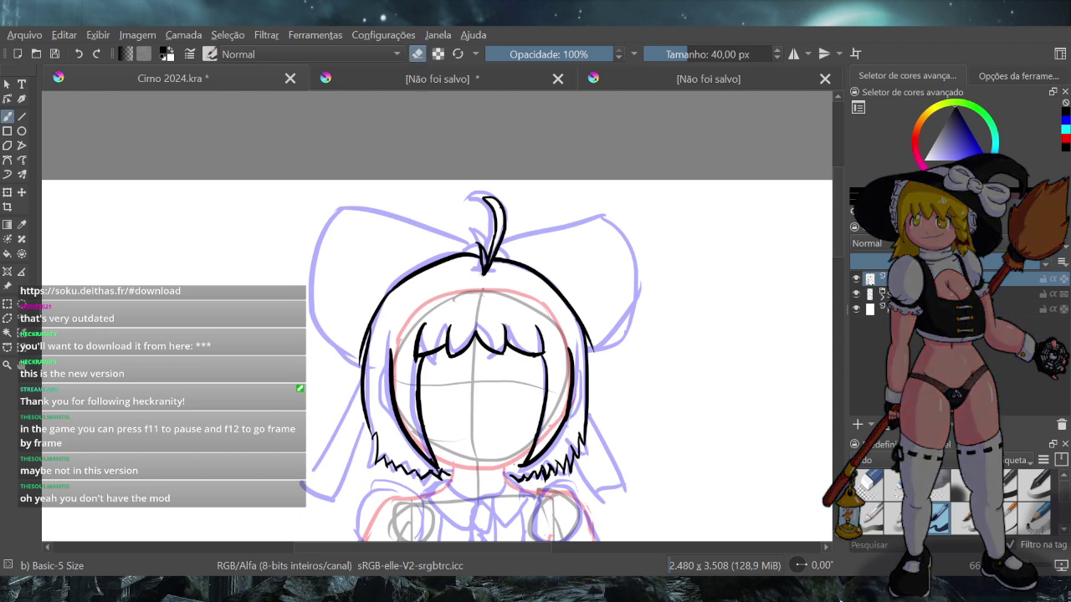
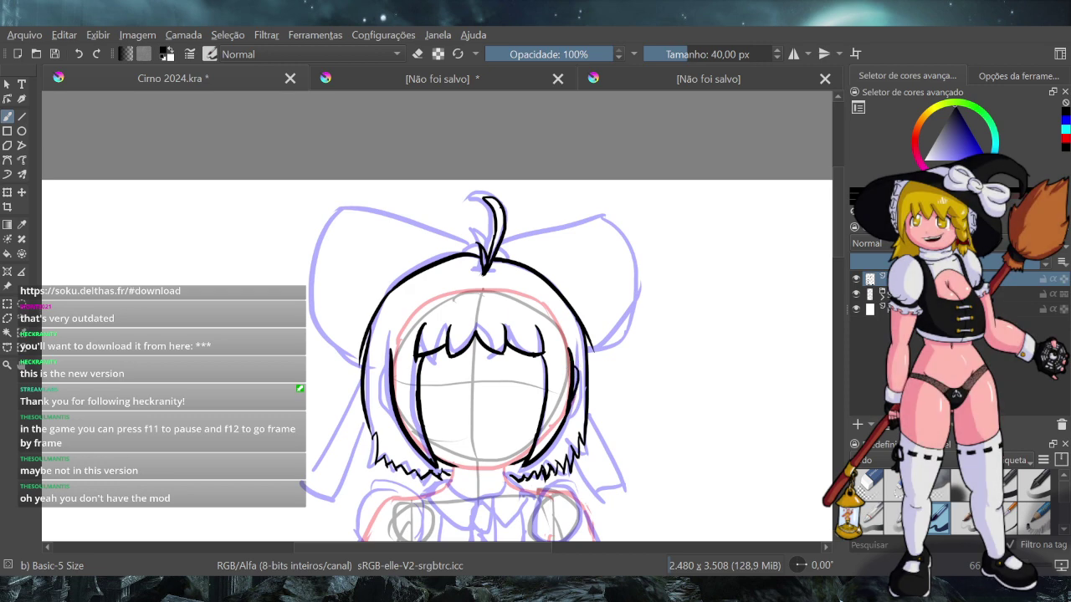
# Try to ink short ear curves along the outer edges of the right and left side locks
pyautogui.hotkey('ctrl', 'z')
pyautogui.moveTo(575, 373); pyautogui.dragTo(571, 415)
pyautogui.hotkey('ctrl', 'z')
pyautogui.moveTo(575, 368); pyautogui.dragTo(571, 415)
pyautogui.hotkey('ctrl', 'z')
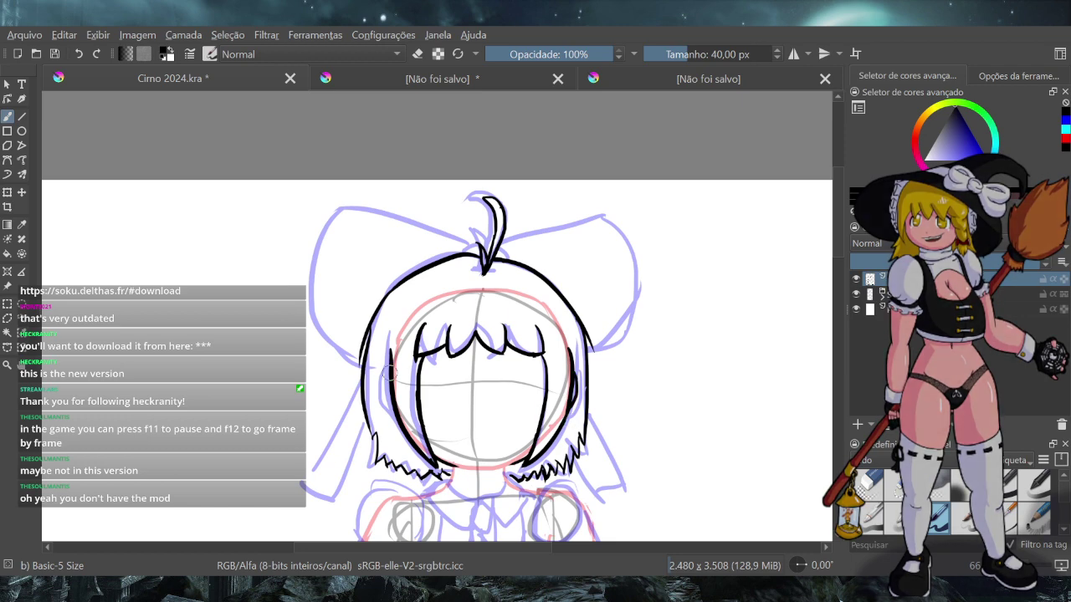
pyautogui.moveTo(383, 370); pyautogui.dragTo(417, 448)
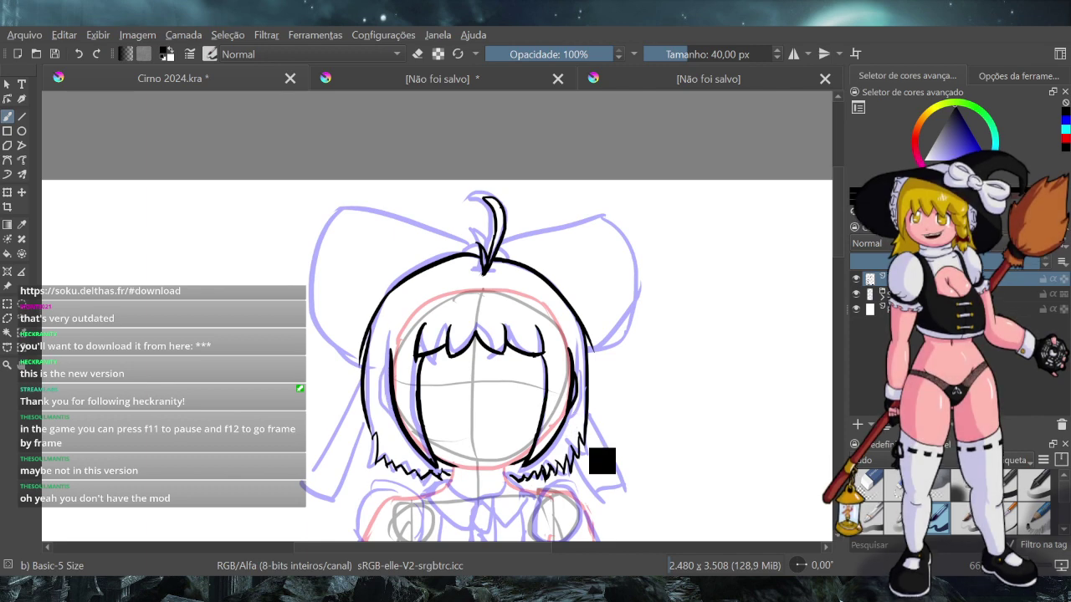
pyautogui.hotkey('ctrl', 'z')
pyautogui.hotkey('ctrl', 'z')
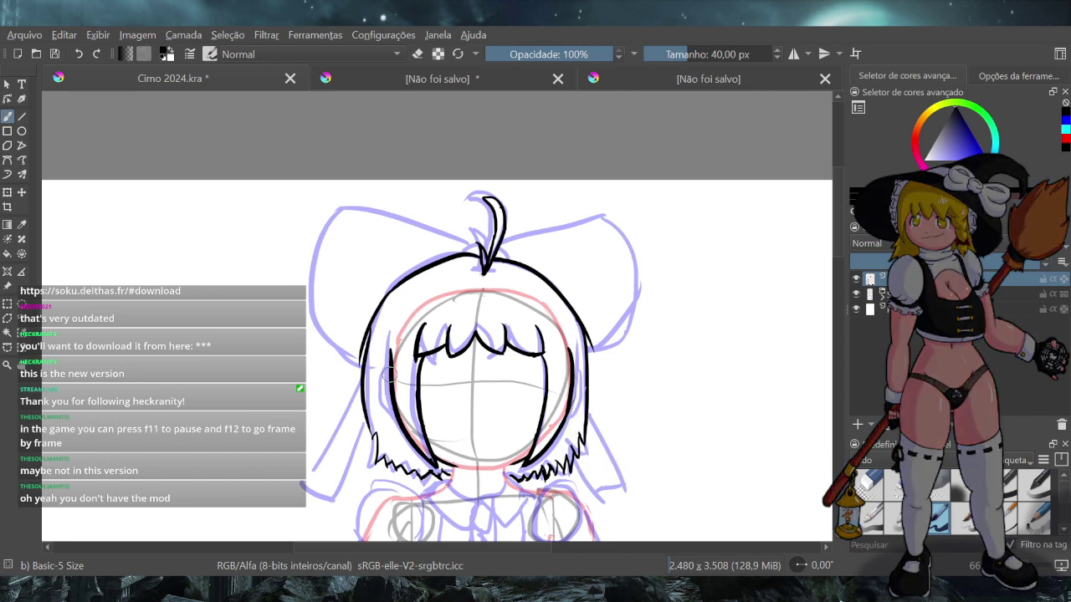
# Ink a small ear curve against the outer edge of each side lock, following the sketch on both sides of the face
pyautogui.moveTo(390, 374); pyautogui.dragTo(400, 422)
pyautogui.moveTo(388, 409); pyautogui.dragTo(417, 442)
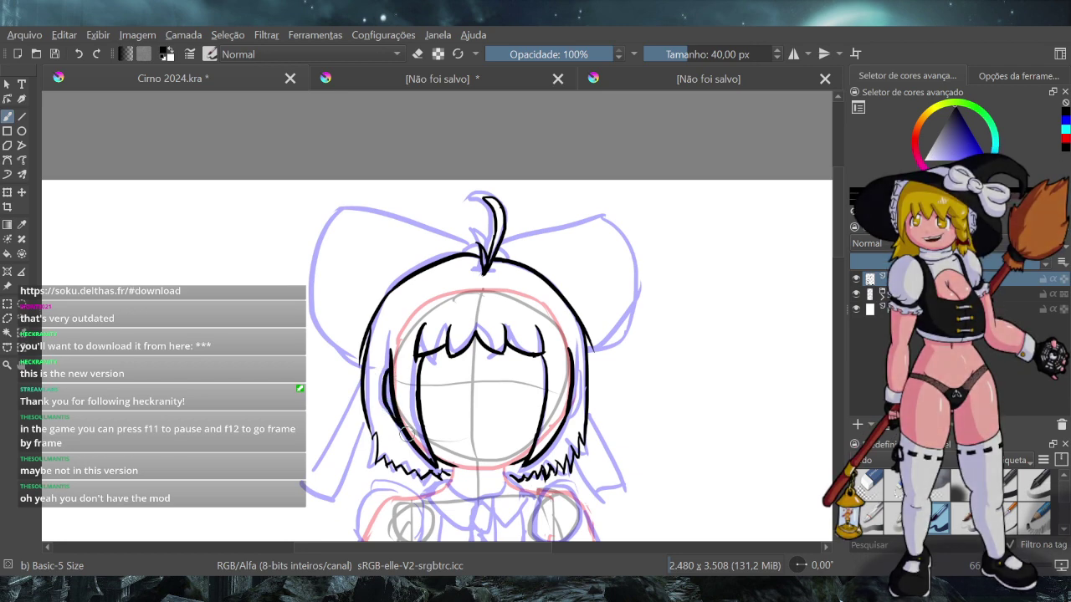
pyautogui.moveTo(575, 368); pyautogui.dragTo(571, 410)
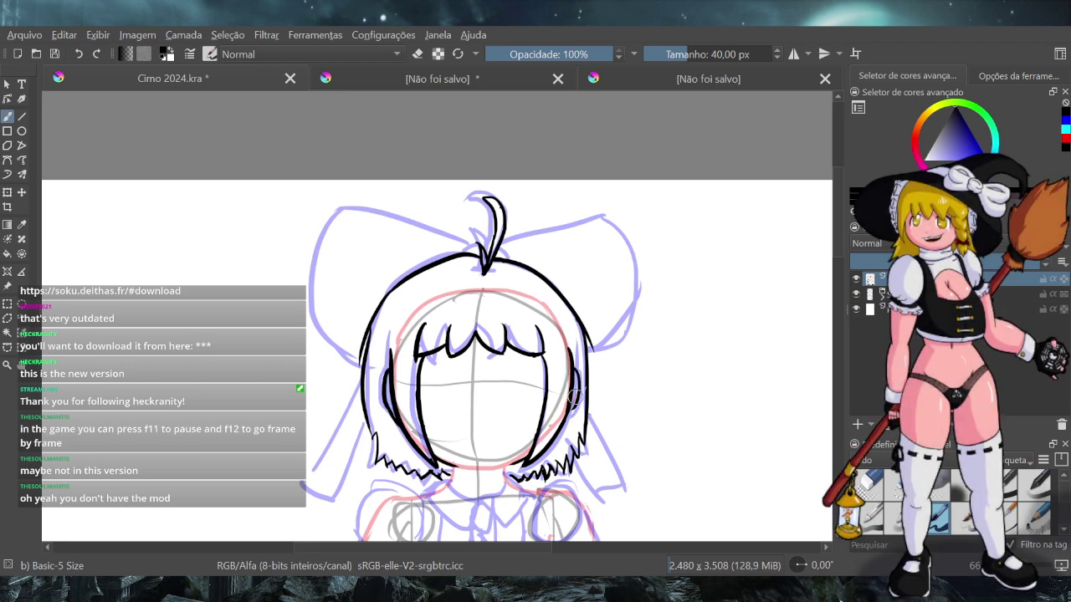
pyautogui.hotkey('ctrl', 'z')
pyautogui.moveTo(574, 371); pyautogui.dragTo(567, 418)
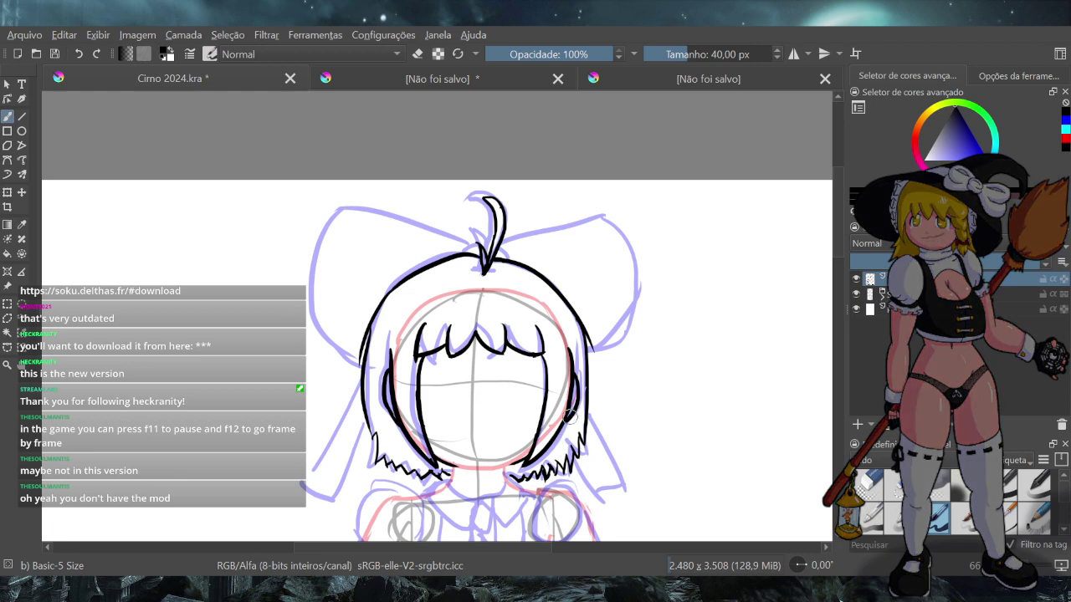
pyautogui.moveTo(577, 368); pyautogui.dragTo(568, 415)
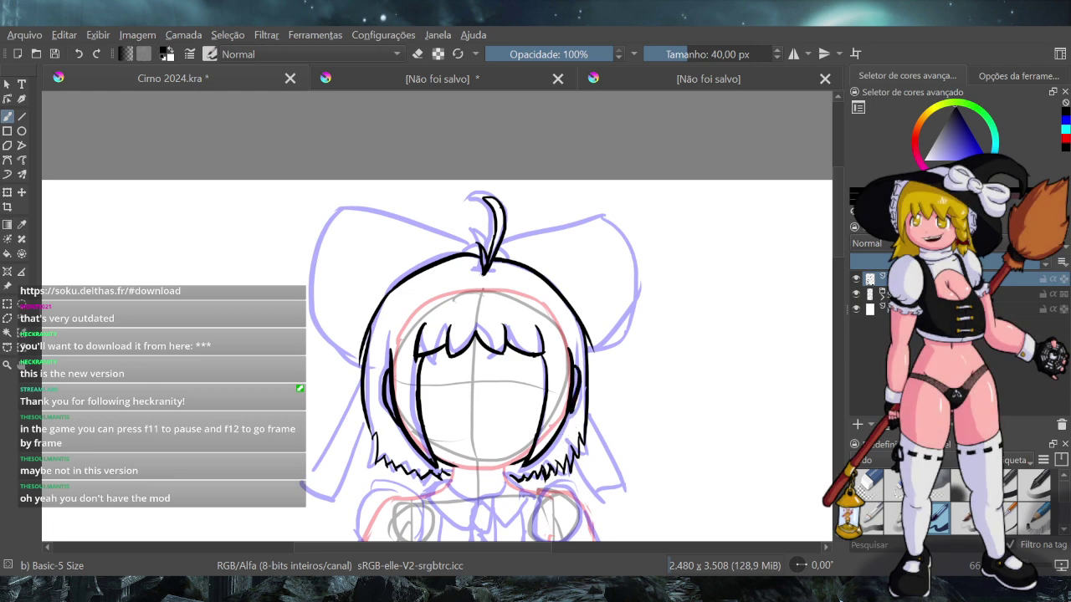
pyautogui.hotkey('ctrl', 'z')
pyautogui.hotkey('ctrl', 'z')
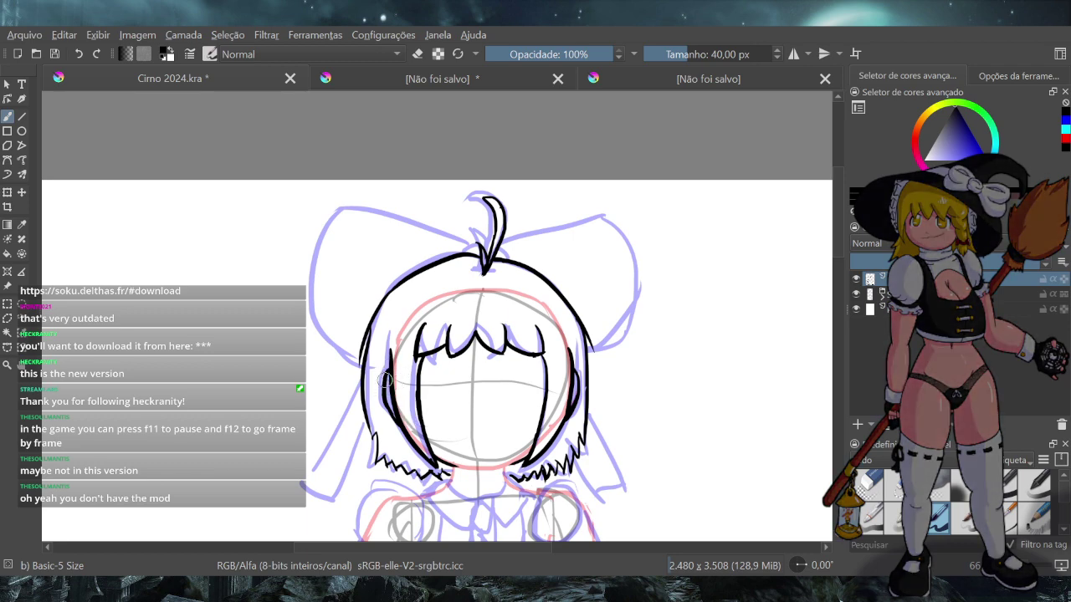
pyautogui.moveTo(385, 374); pyautogui.dragTo(383, 372)
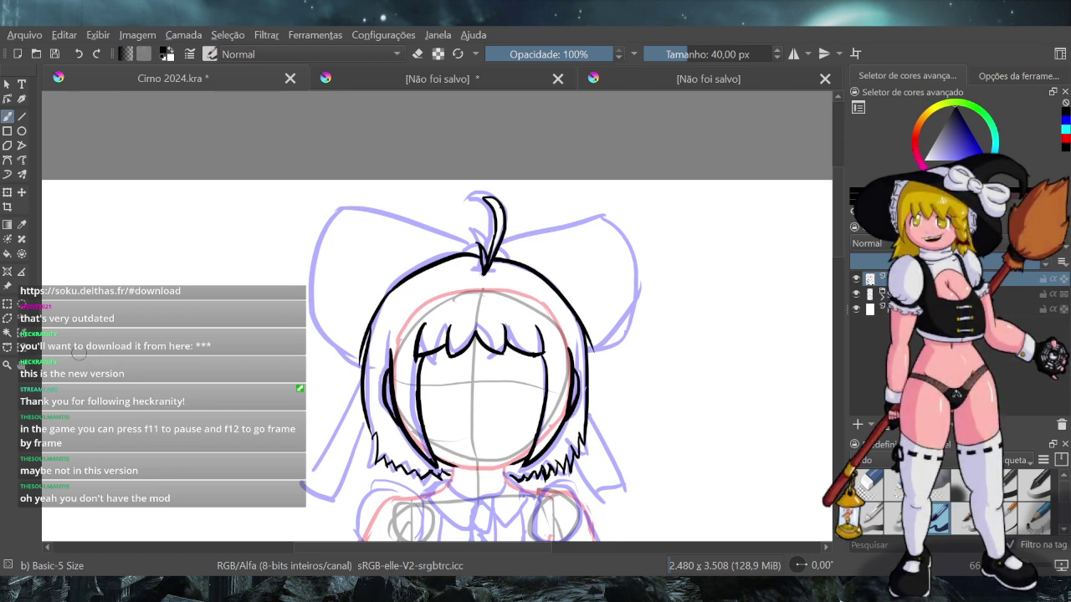
# Set the brush size to 20 px for detail work around the left ear
pyautogui.click(7, 365)
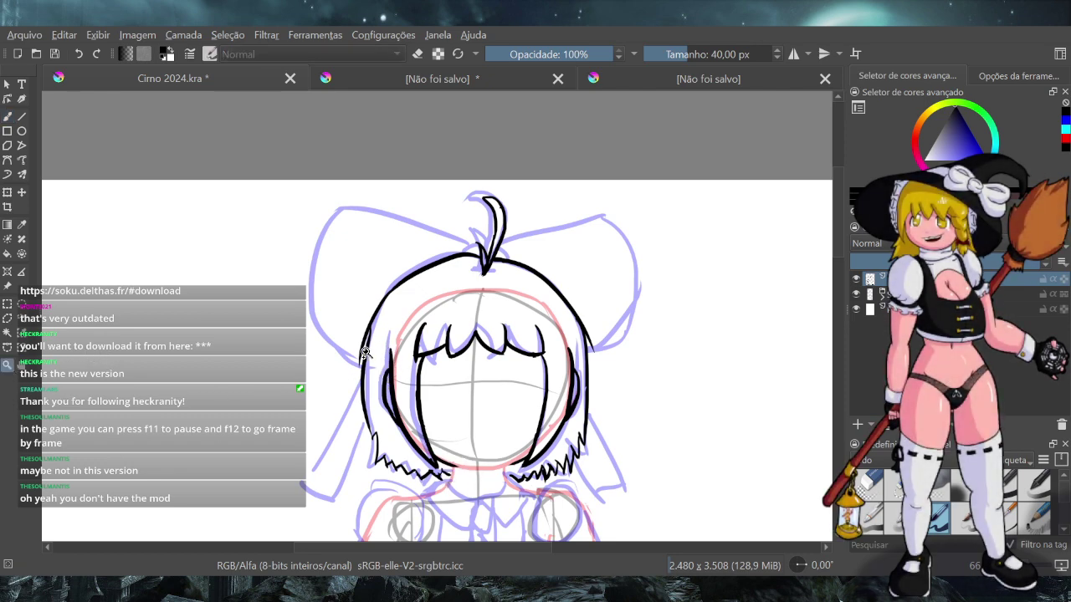
pyautogui.moveTo(361, 340); pyautogui.dragTo(450, 459)
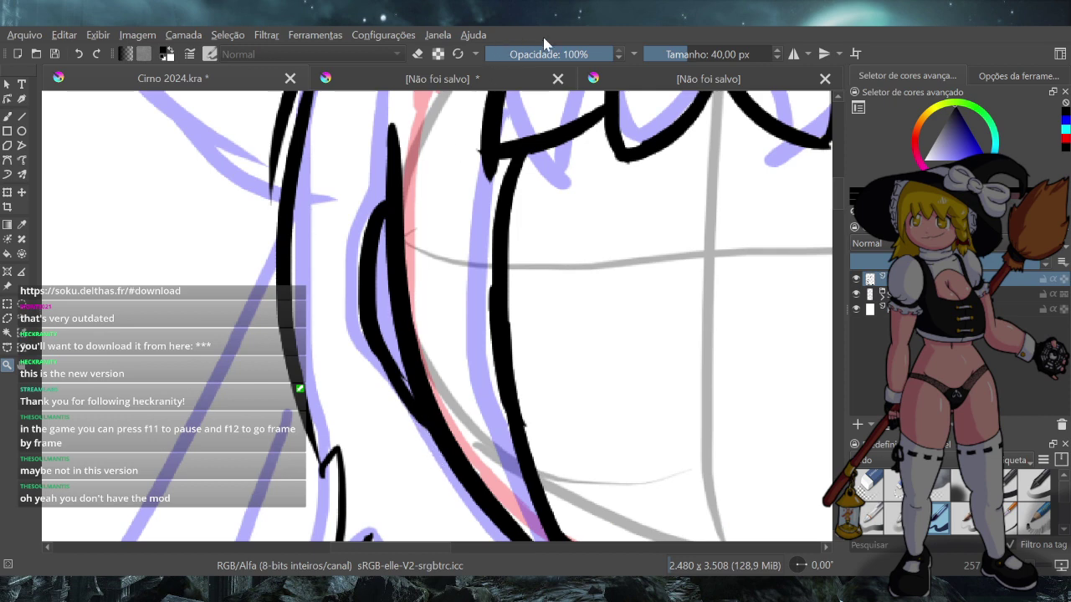
pyautogui.moveTo(694, 50); pyautogui.dragTo(675, 67)
pyautogui.write('20')
pyautogui.press('Return')
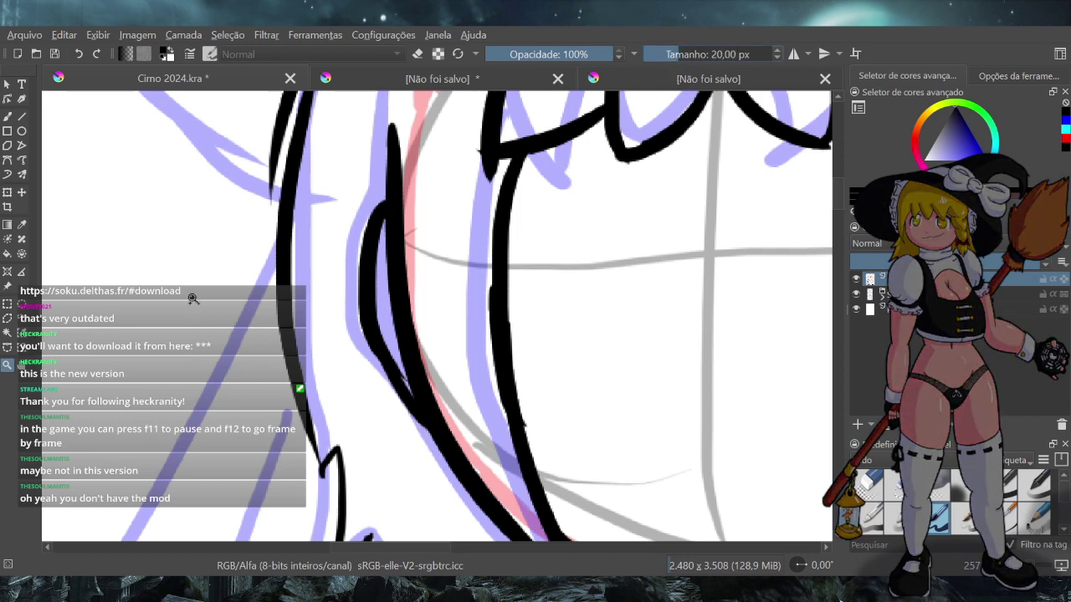
# Try to ink a small rounded loop across the upper part of the left ear with the brush
pyautogui.press('b')
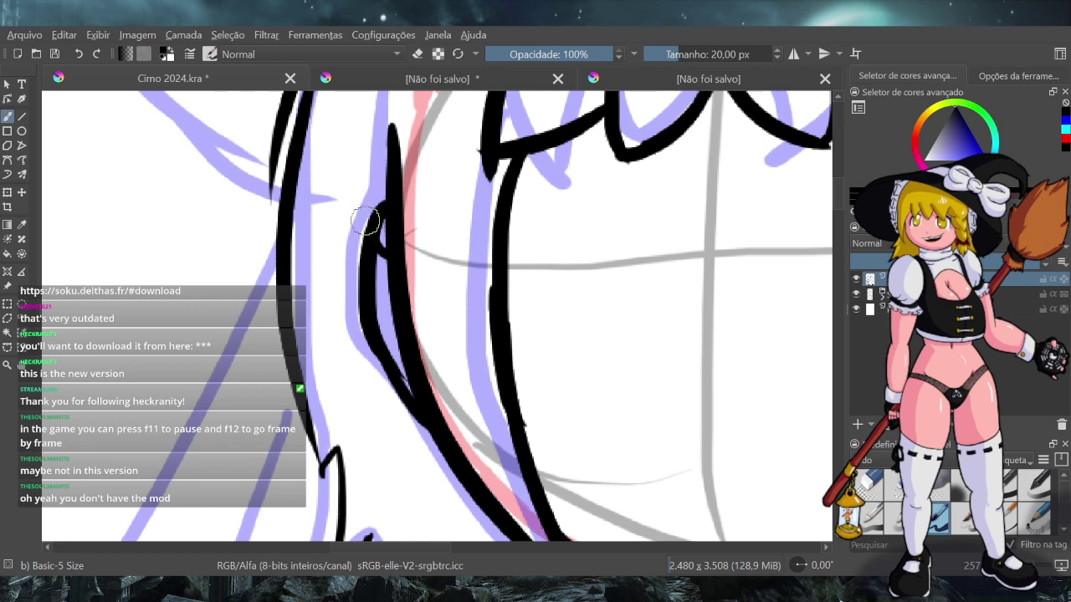
pyautogui.moveTo(367, 216)
pyautogui.mouseDown()
pyautogui.moveTo(370, 274)
pyautogui.moveTo(358, 262)
pyautogui.moveTo(398, 276)
pyautogui.mouseUp()
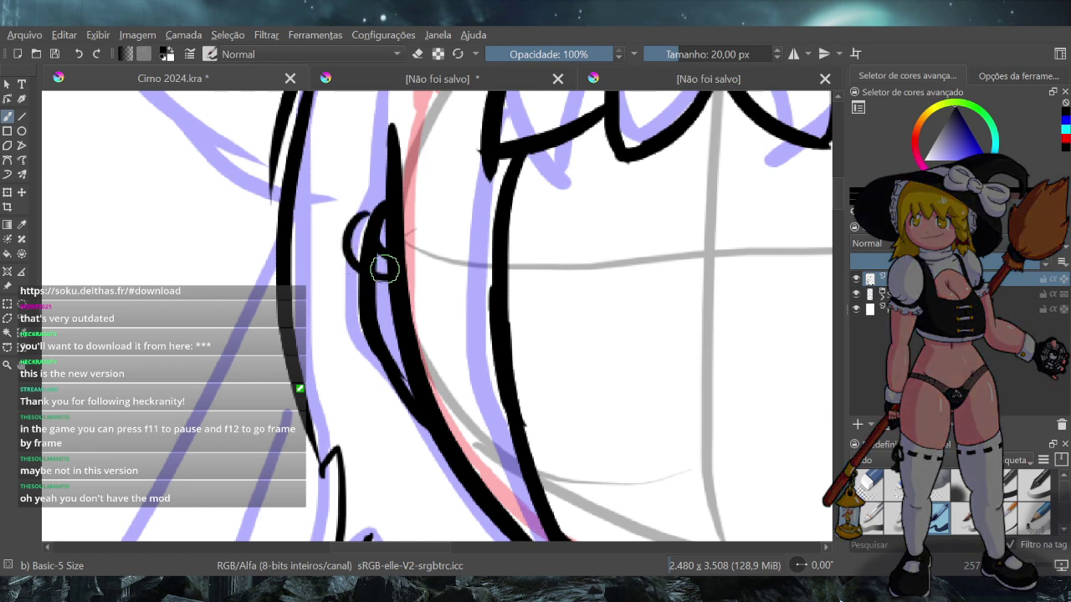
pyautogui.click(415, 54)
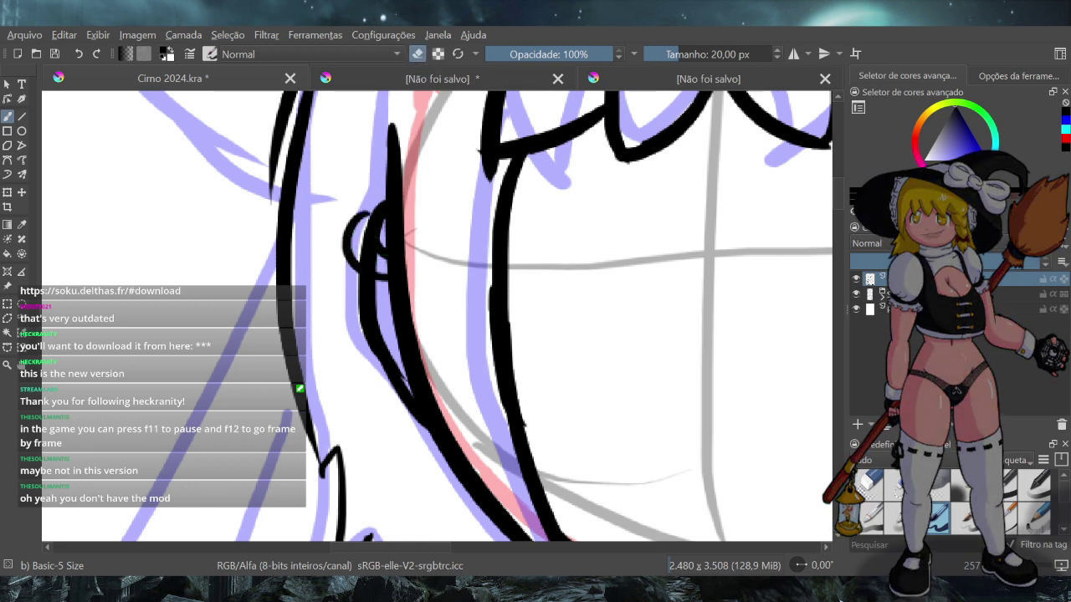
pyautogui.hotkey('ctrl', 'z')
pyautogui.hotkey('ctrl', 'z')
pyautogui.click(418, 54)
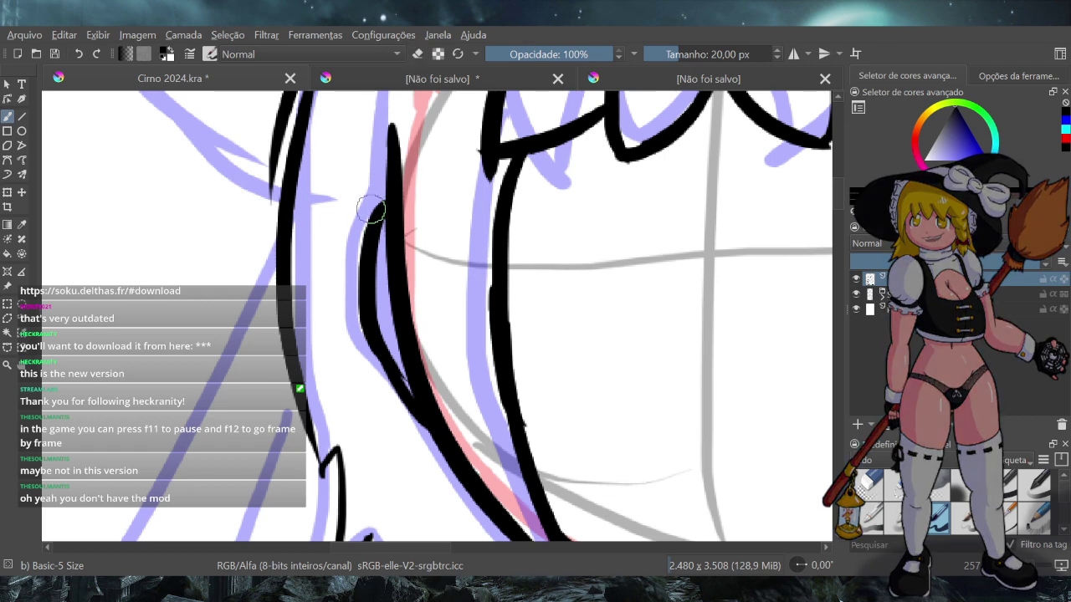
# Ink a small rounded loop on the upper part of the left ear and erase the old ear line inside it
pyautogui.moveTo(359, 232); pyautogui.dragTo(372, 266)
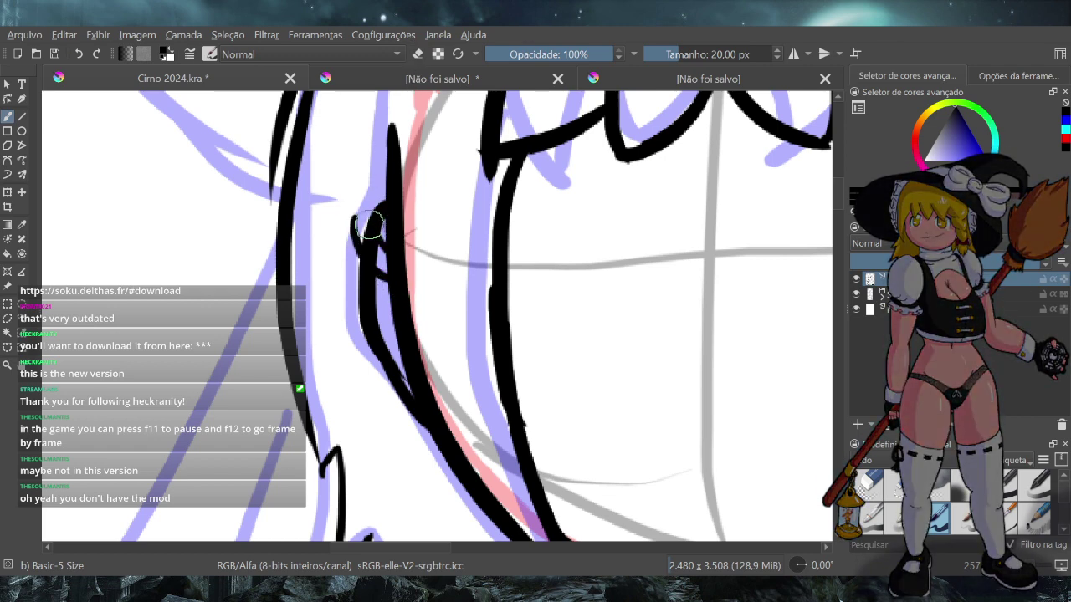
pyautogui.moveTo(356, 222)
pyautogui.mouseDown()
pyautogui.moveTo(386, 209)
pyautogui.moveTo(366, 251)
pyautogui.moveTo(381, 211)
pyautogui.mouseUp()
pyautogui.hotkey('ctrl', 'z')
pyautogui.hotkey('ctrl', 'z')
pyautogui.click(419, 54)
pyautogui.click(418, 53)
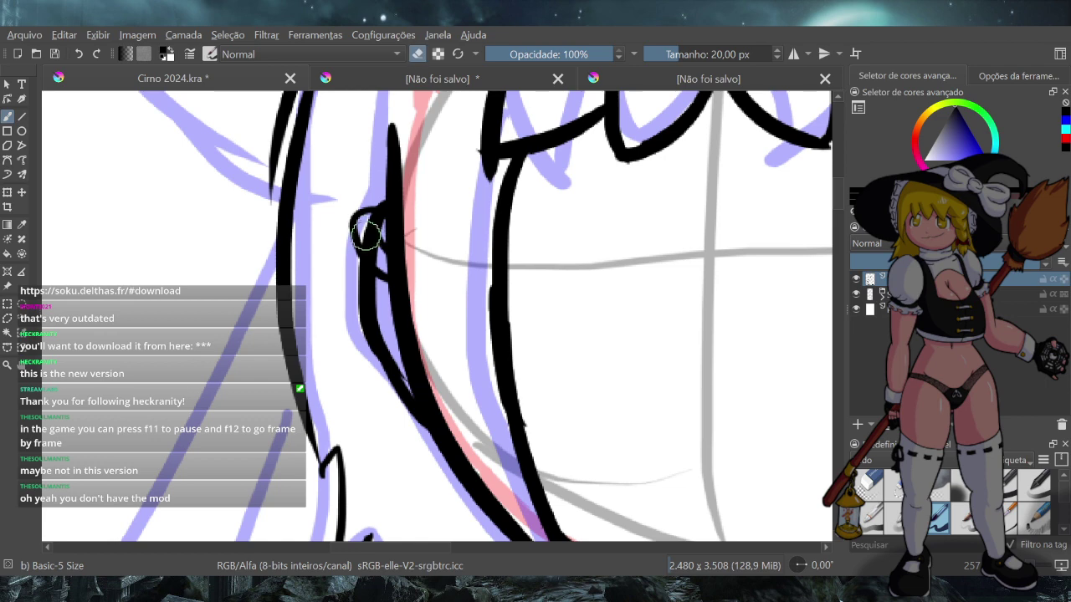
pyautogui.moveTo(368, 227); pyautogui.dragTo(374, 246)
pyautogui.hotkey('ctrl', 'z')
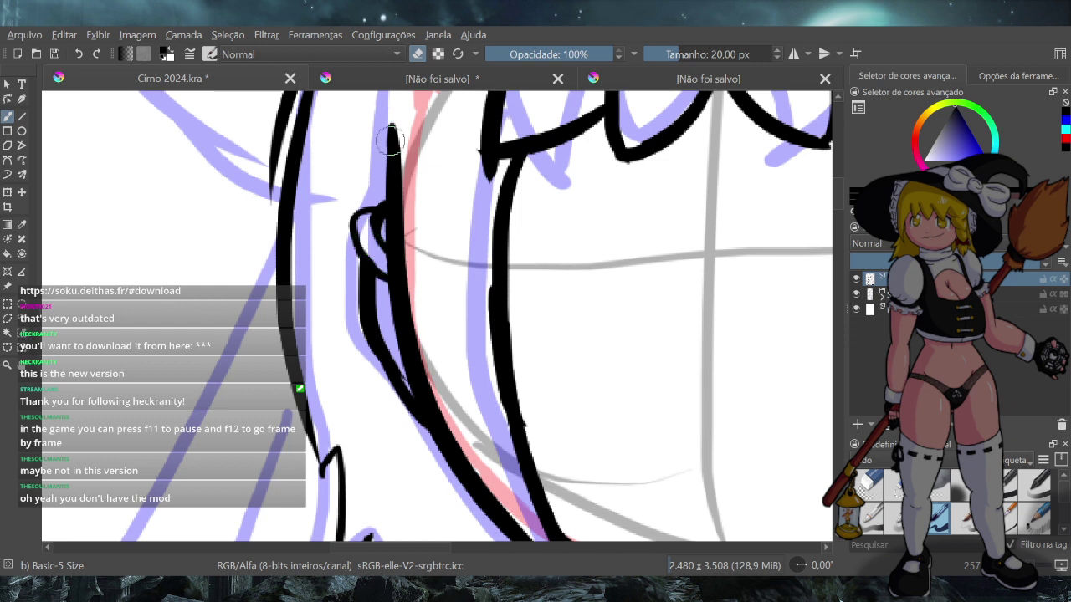
# Ink a second small rounded loop directly below the first one on the left ear's outer edge
pyautogui.click(417, 53)
pyautogui.moveTo(360, 256)
pyautogui.mouseDown()
pyautogui.moveTo(343, 277)
pyautogui.moveTo(393, 308)
pyautogui.moveTo(378, 282)
pyautogui.moveTo(376, 294)
pyautogui.mouseUp()
pyautogui.hotkey('ctrl', 'z')
pyautogui.hotkey('ctrl', 'z')
pyautogui.moveTo(360, 256)
pyautogui.mouseDown()
pyautogui.moveTo(351, 273)
pyautogui.moveTo(400, 322)
pyautogui.moveTo(355, 287)
pyautogui.mouseUp()
pyautogui.hotkey('ctrl', 'z')
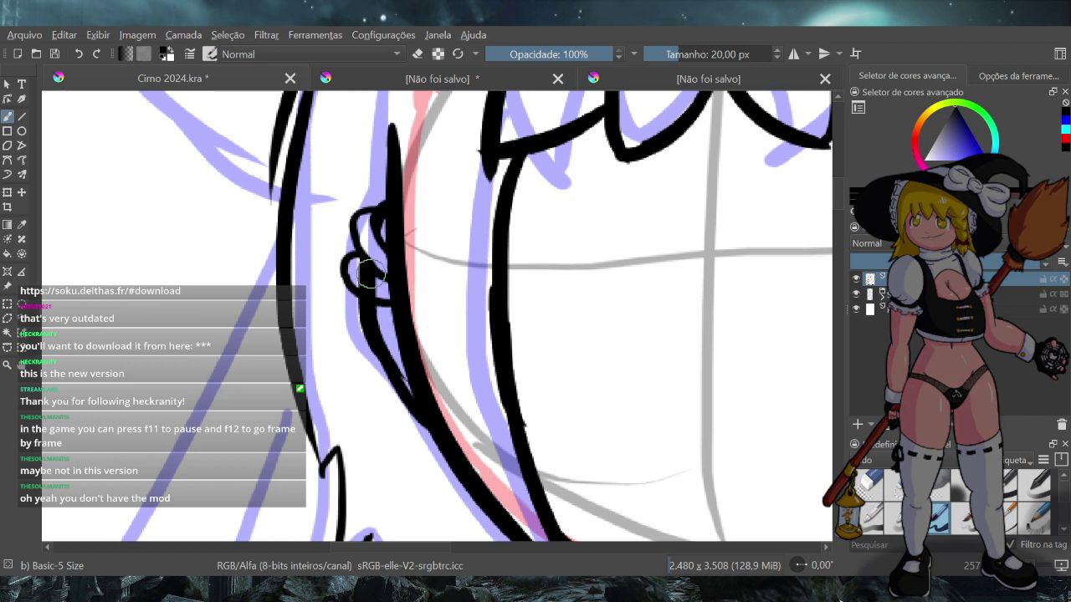
# Erase the thick ear line inside the lower loop and ink a small inner curve there
pyautogui.click(417, 54)
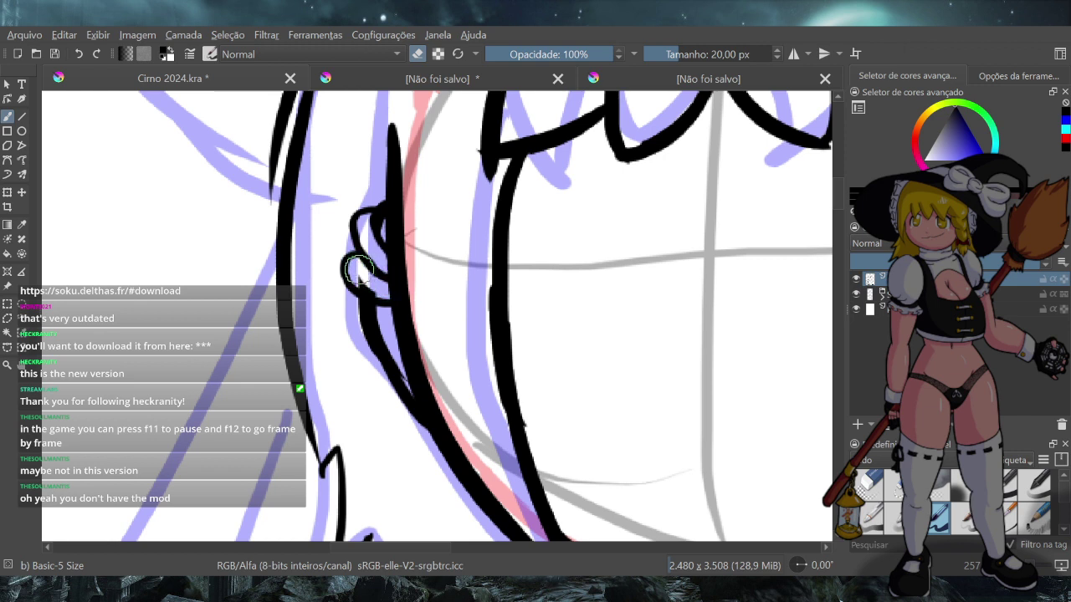
pyautogui.moveTo(356, 270); pyautogui.dragTo(375, 299)
pyautogui.click(419, 52)
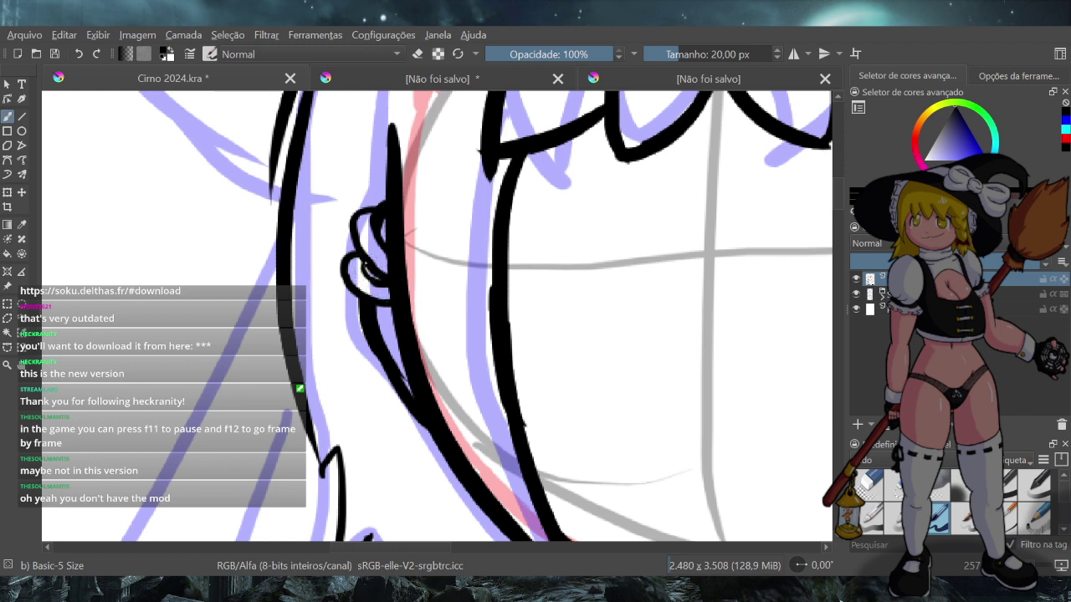
pyautogui.moveTo(364, 266); pyautogui.dragTo(390, 286)
# Reload the brush preset to restore its 40 px size for inking the bow above the head
pyautogui.scroll(-7, 562, 377)
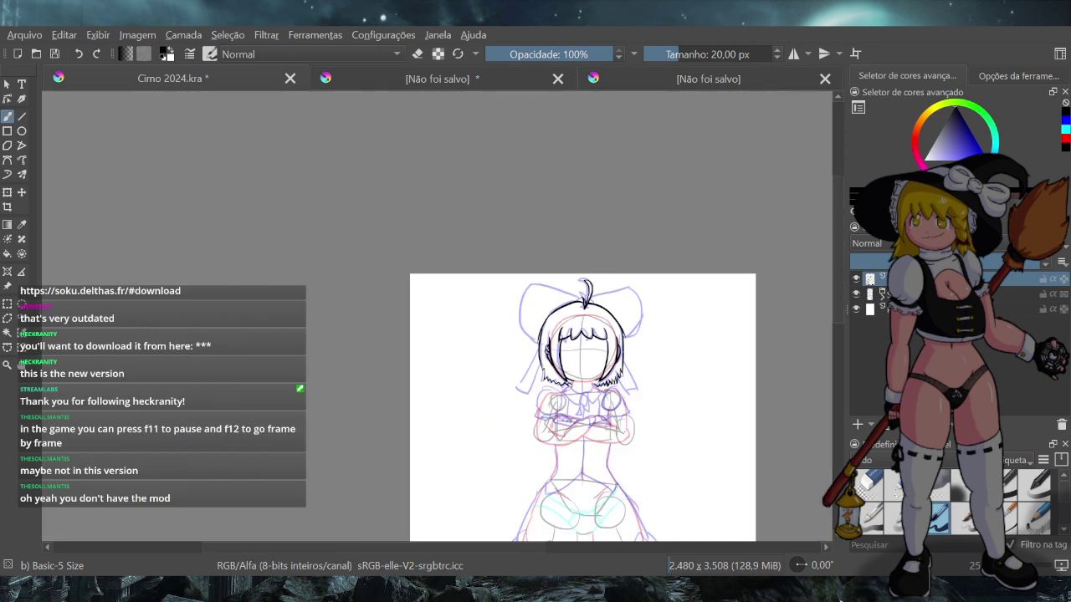
pyautogui.scroll(-3, 633, 506)
pyautogui.scroll(3, 668, 524)
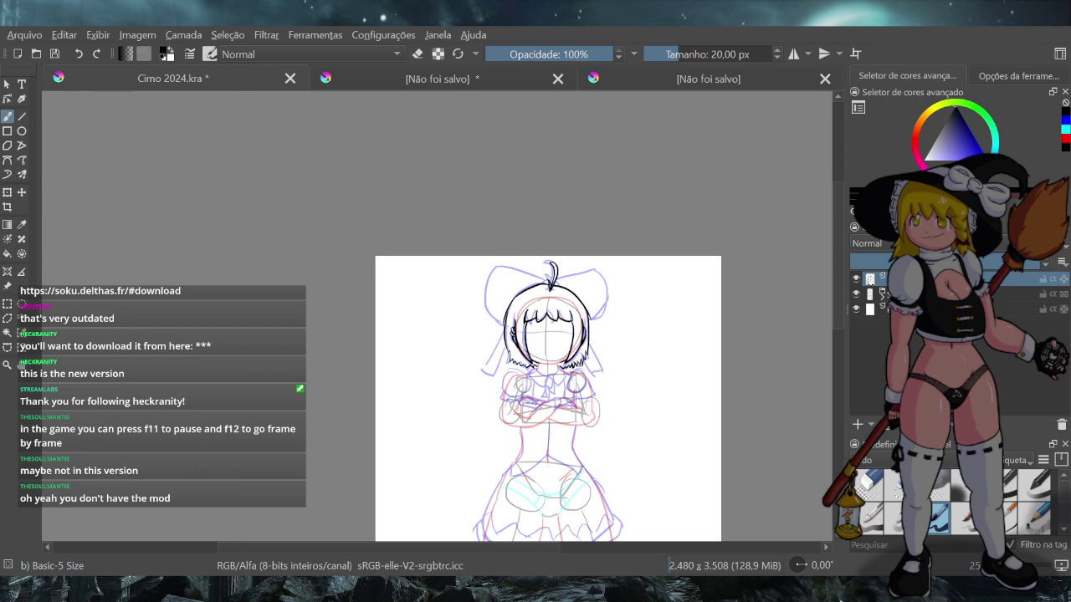
pyautogui.moveTo(834, 257); pyautogui.dragTo(826, 314)
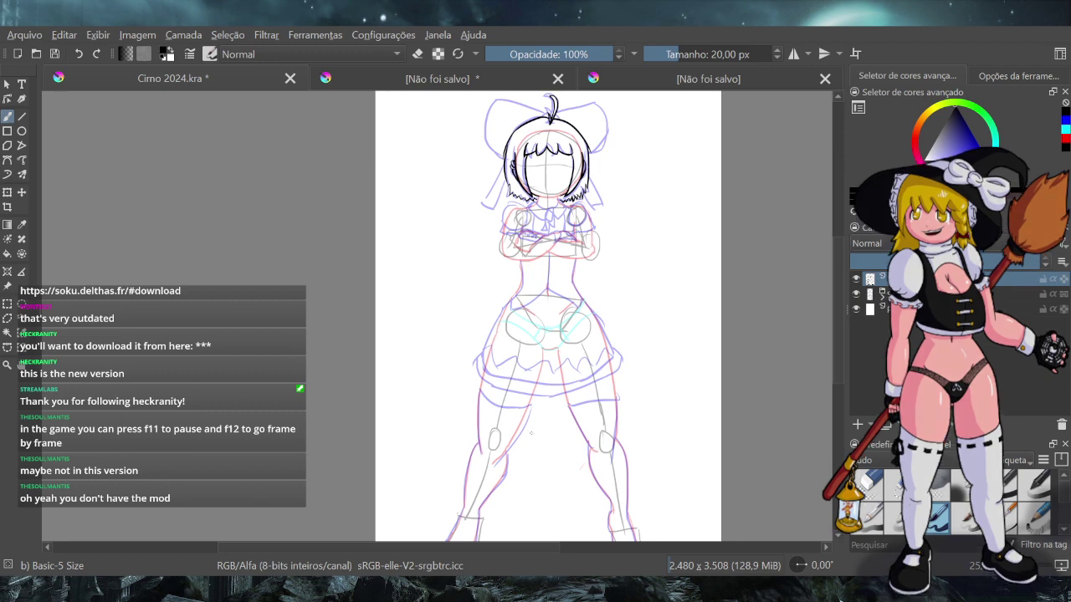
pyautogui.scroll(8, 561, 160)
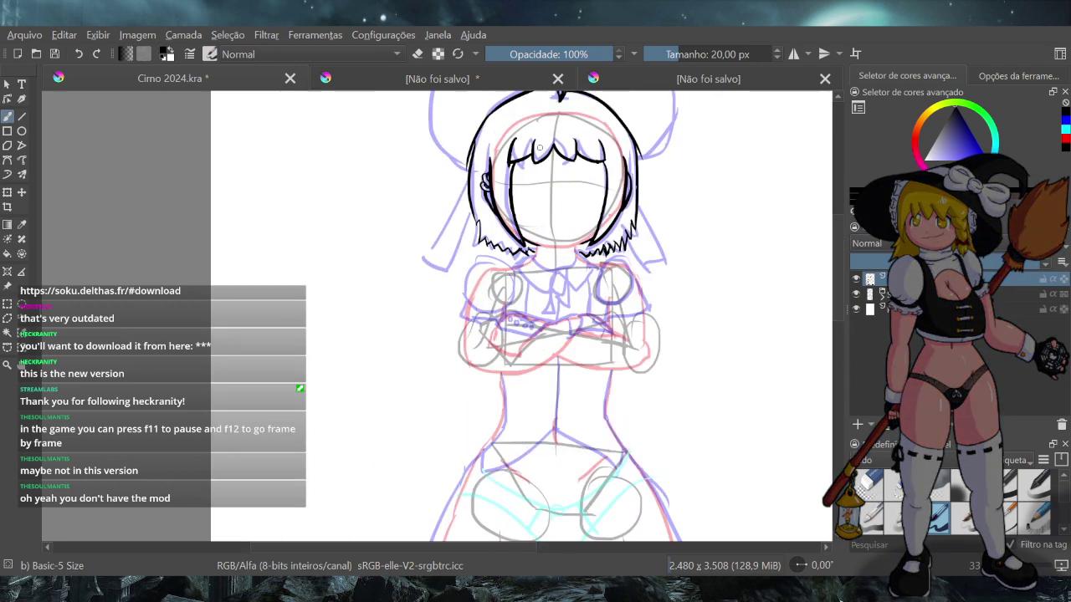
pyautogui.scroll(-6, 561, 160)
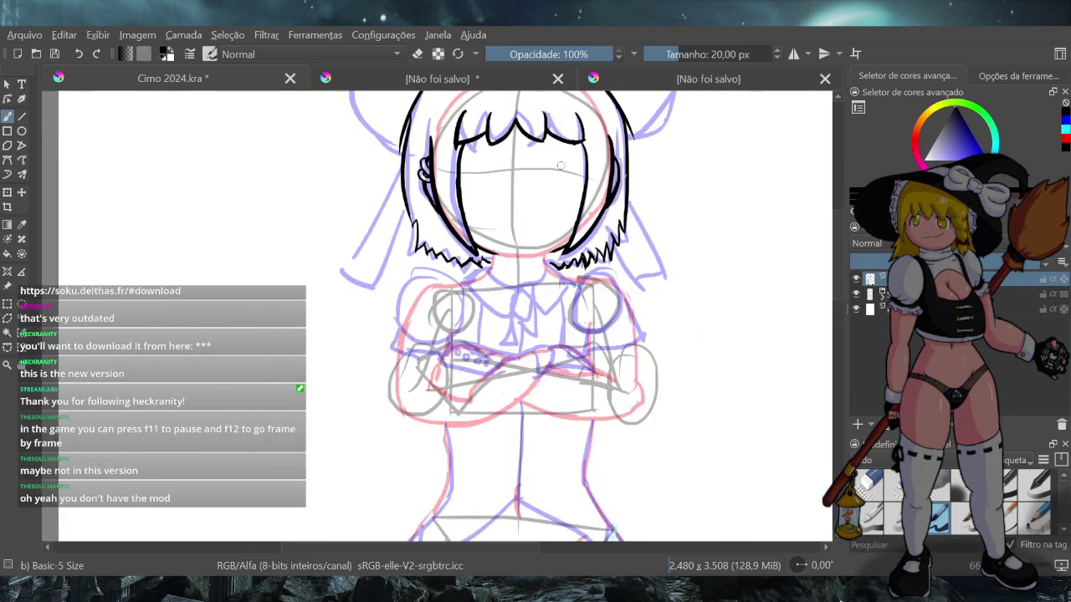
pyautogui.scroll(1, 576, 141)
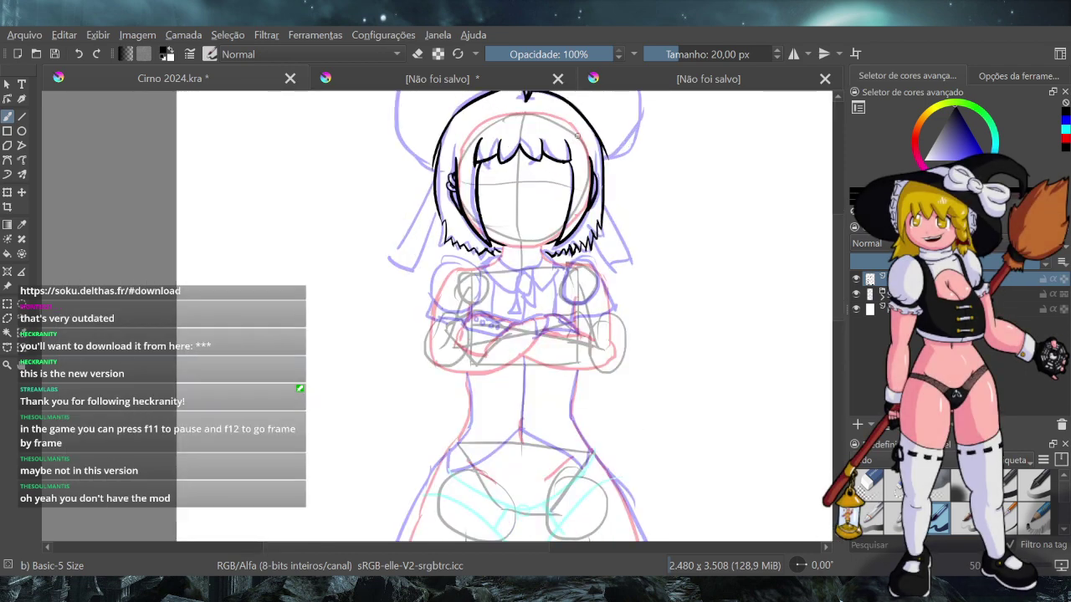
pyautogui.click(458, 54)
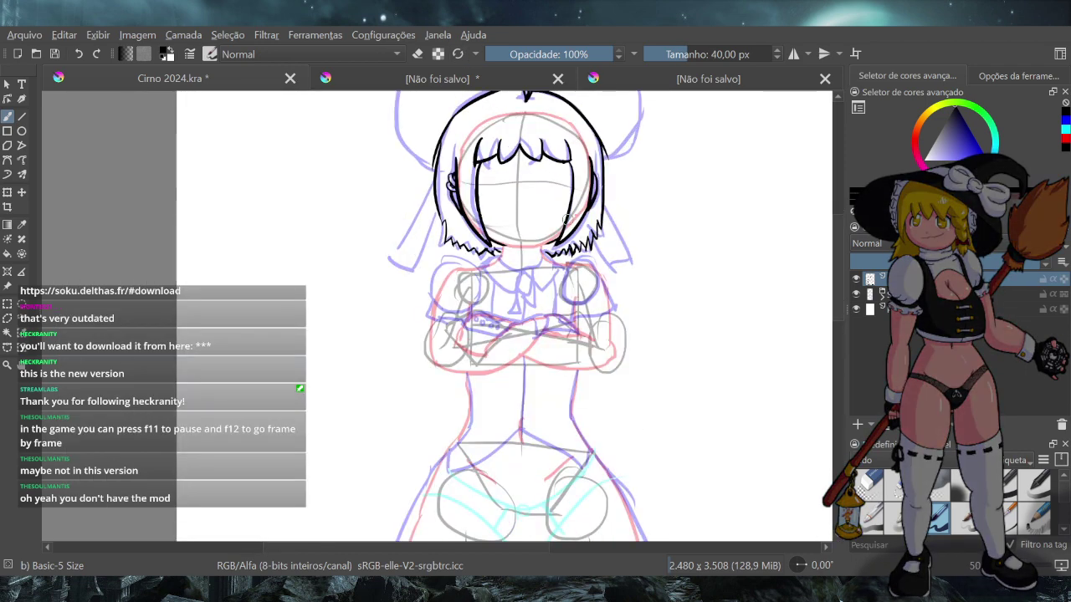
pyautogui.scroll(-1, 575, 221)
pyautogui.scroll(3, 602, 159)
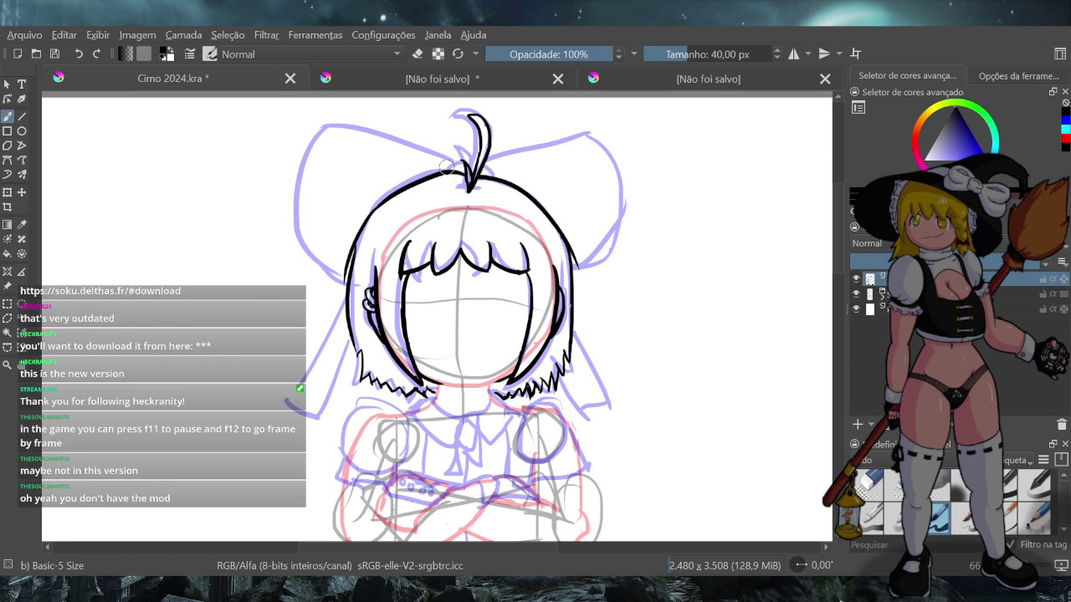
# Ink the small bow knot on top of the head with short curves on both sides of the hair strand's base
pyautogui.moveTo(446, 171); pyautogui.dragTo(490, 176)
pyautogui.hotkey('ctrl', 'z')
pyautogui.moveTo(451, 160); pyautogui.dragTo(477, 157)
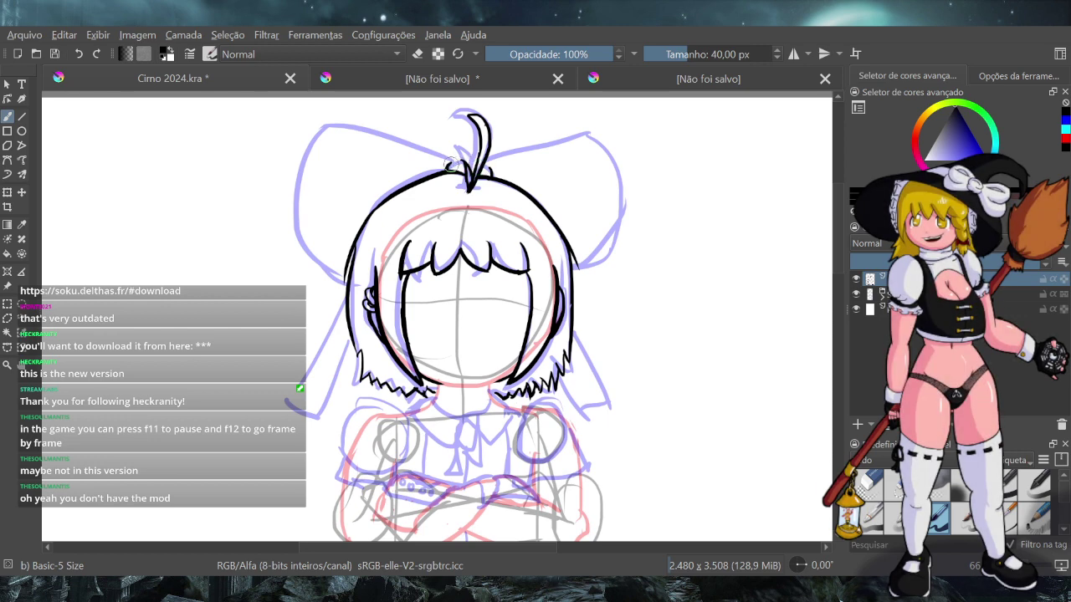
pyautogui.moveTo(451, 164); pyautogui.dragTo(473, 160)
pyautogui.hotkey('ctrl', 'z')
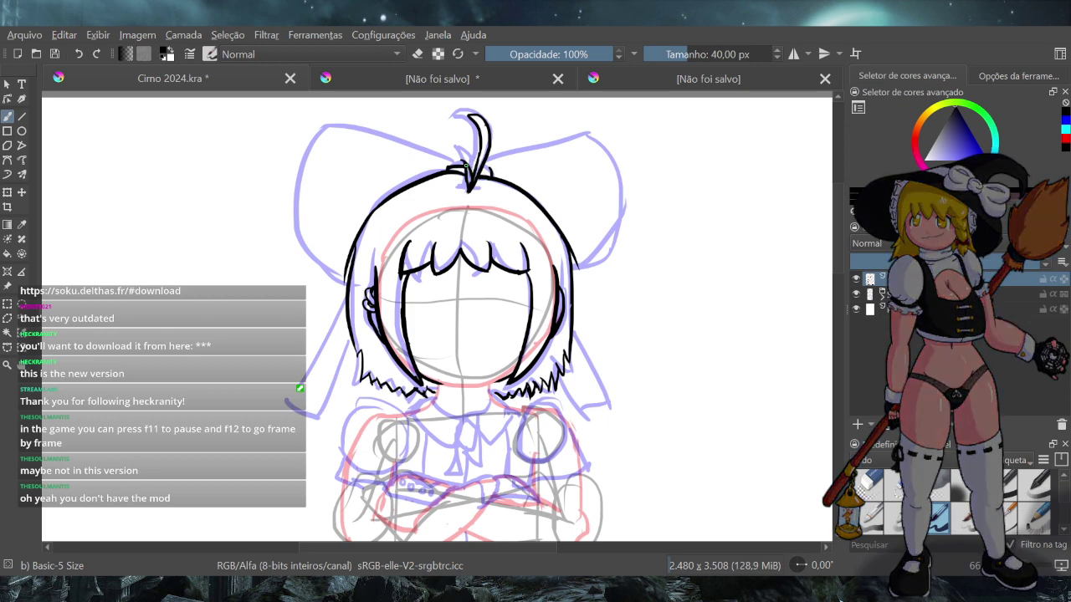
pyautogui.moveTo(483, 171); pyautogui.dragTo(493, 175)
pyautogui.hotkey('ctrl', 'z')
pyautogui.click(490, 174)
pyautogui.hotkey('ctrl', 'z')
pyautogui.moveTo(466, 183); pyautogui.dragTo(473, 189)
pyautogui.moveTo(479, 162); pyautogui.dragTo(490, 172)
# Try an upper edge for the right bow loop and check the bow's shape in the Cirno sprite reference document
pyautogui.moveTo(488, 167); pyautogui.dragTo(588, 146)
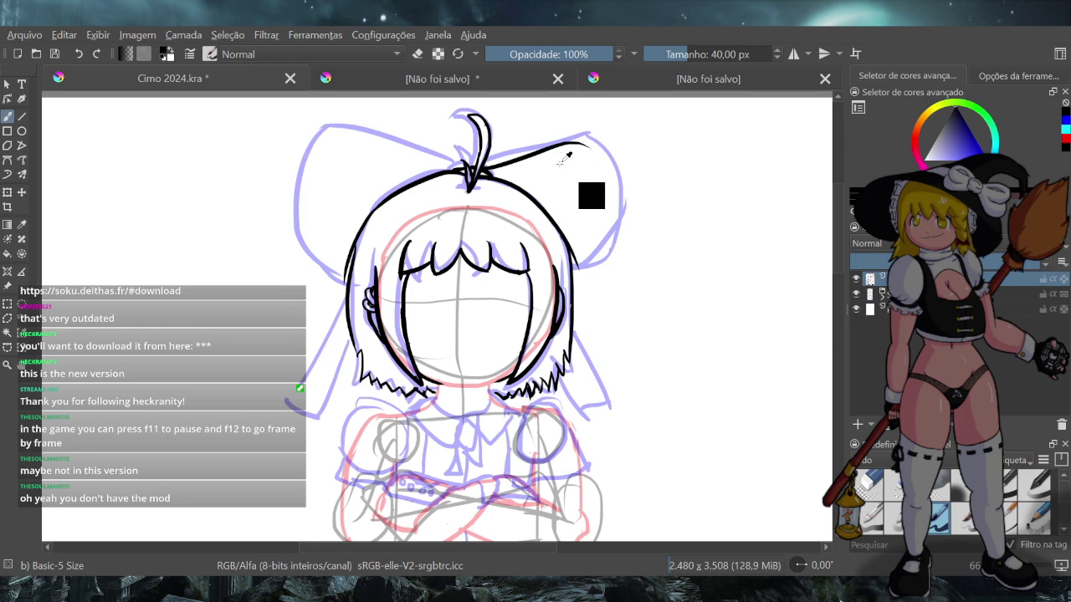
pyautogui.click(452, 79)
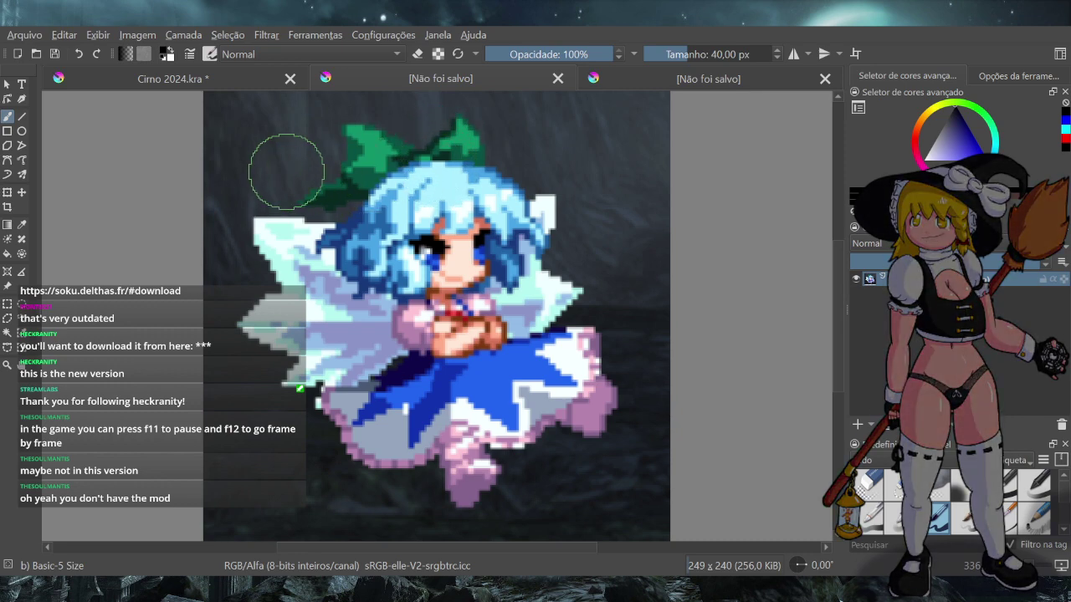
pyautogui.click(201, 78)
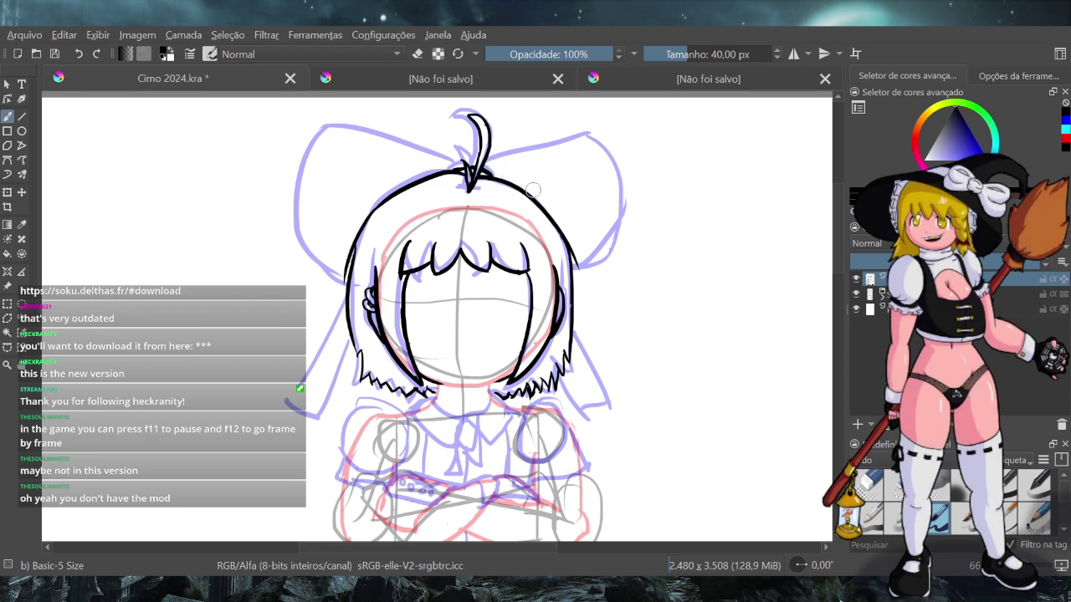
# Try to ink a pointed right bow loop with one side stroke rising from the hair and one top stroke
pyautogui.moveTo(560, 227); pyautogui.dragTo(607, 129)
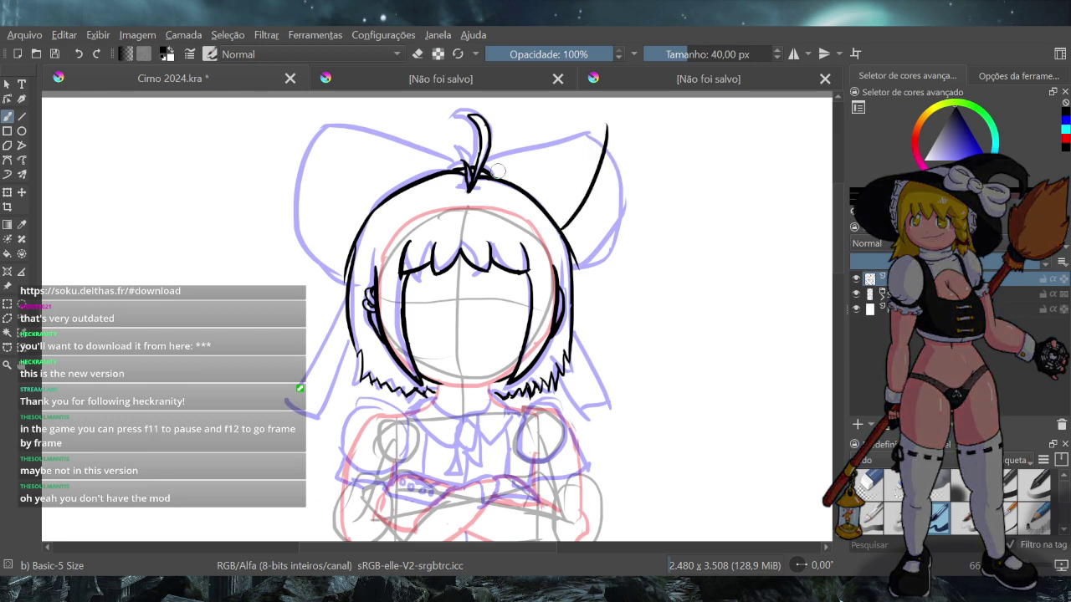
pyautogui.moveTo(482, 157); pyautogui.dragTo(612, 132)
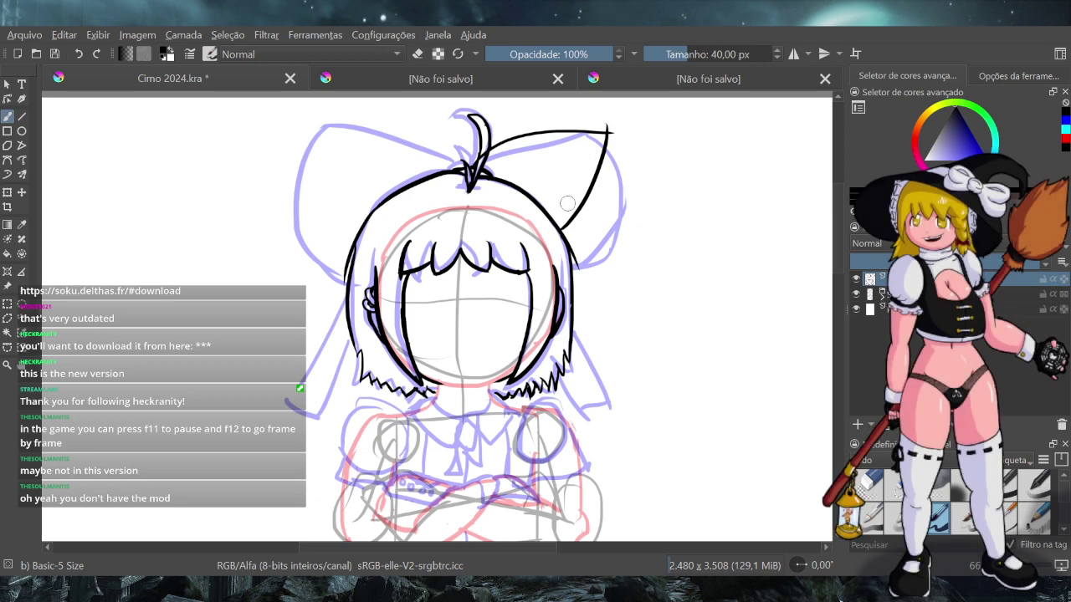
pyautogui.hotkey('ctrl', 'z')
pyautogui.hotkey('ctrl', 'z')
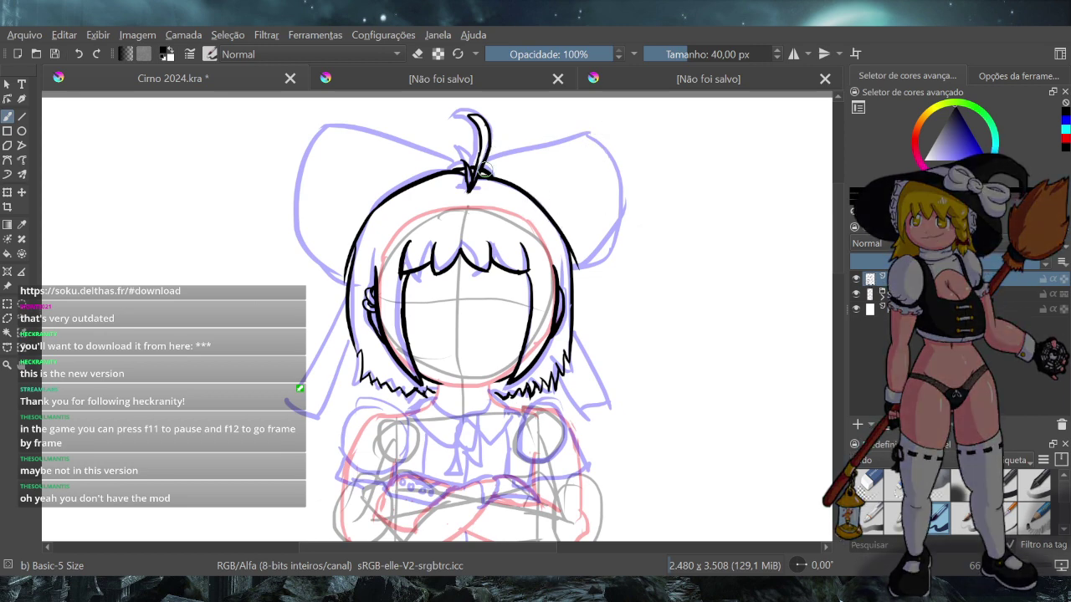
# Ink the right bow loop's upper edge as an arch from the knot to an outer corner slightly beyond the sketch
pyautogui.moveTo(484, 172); pyautogui.dragTo(619, 141)
pyautogui.hotkey('ctrl', 'z')
pyautogui.moveTo(489, 169); pyautogui.dragTo(639, 168)
pyautogui.hotkey('ctrl', 'z')
pyautogui.moveTo(487, 171)
pyautogui.mouseDown()
pyautogui.moveTo(623, 146)
pyautogui.moveTo(642, 163)
pyautogui.mouseUp()
pyautogui.hotkey('ctrl', 'z')
pyautogui.moveTo(487, 169); pyautogui.dragTo(609, 138)
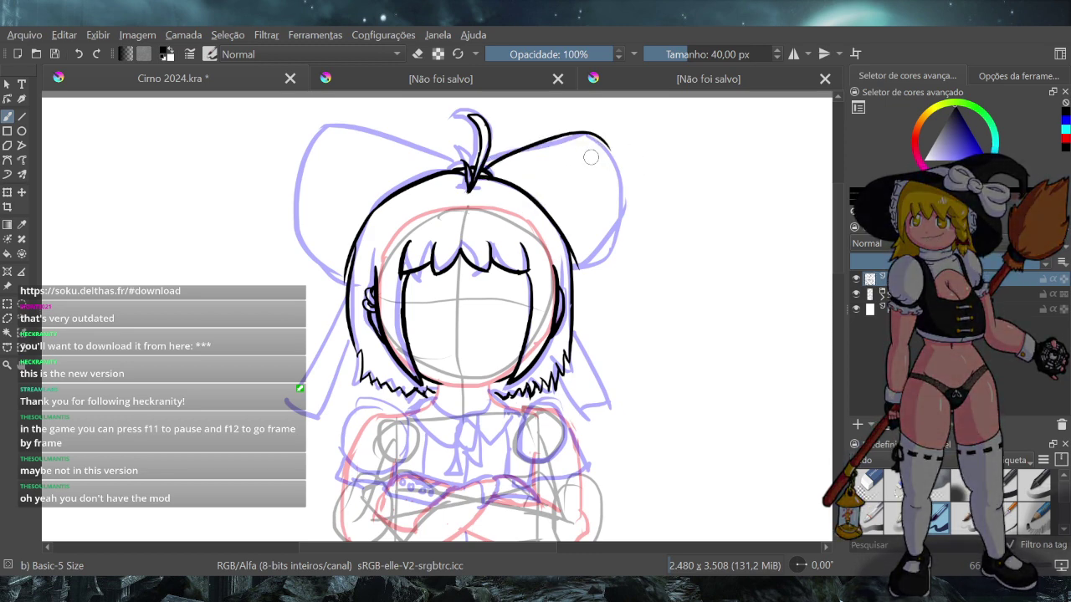
pyautogui.hotkey('ctrl', 'z')
pyautogui.moveTo(487, 171); pyautogui.dragTo(629, 115)
pyautogui.hotkey('ctrl', 'z')
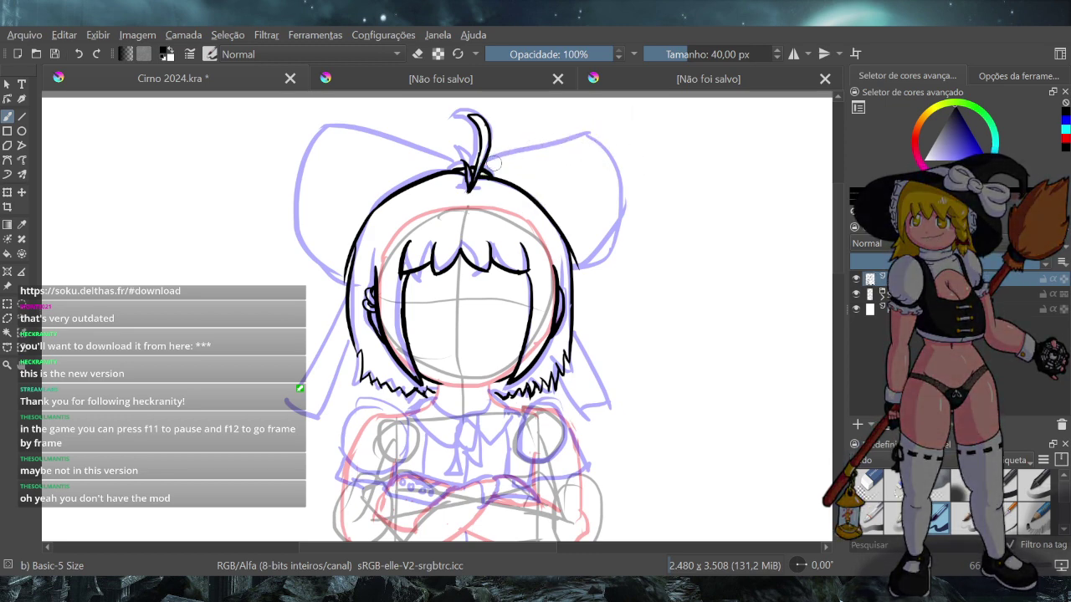
pyautogui.moveTo(481, 170)
pyautogui.mouseDown()
pyautogui.moveTo(516, 152)
pyautogui.moveTo(612, 157)
pyautogui.moveTo(612, 170)
pyautogui.moveTo(597, 153)
pyautogui.moveTo(623, 183)
pyautogui.moveTo(619, 234)
pyautogui.moveTo(586, 294)
pyautogui.mouseUp()
pyautogui.hotkey('ctrl', 'z')
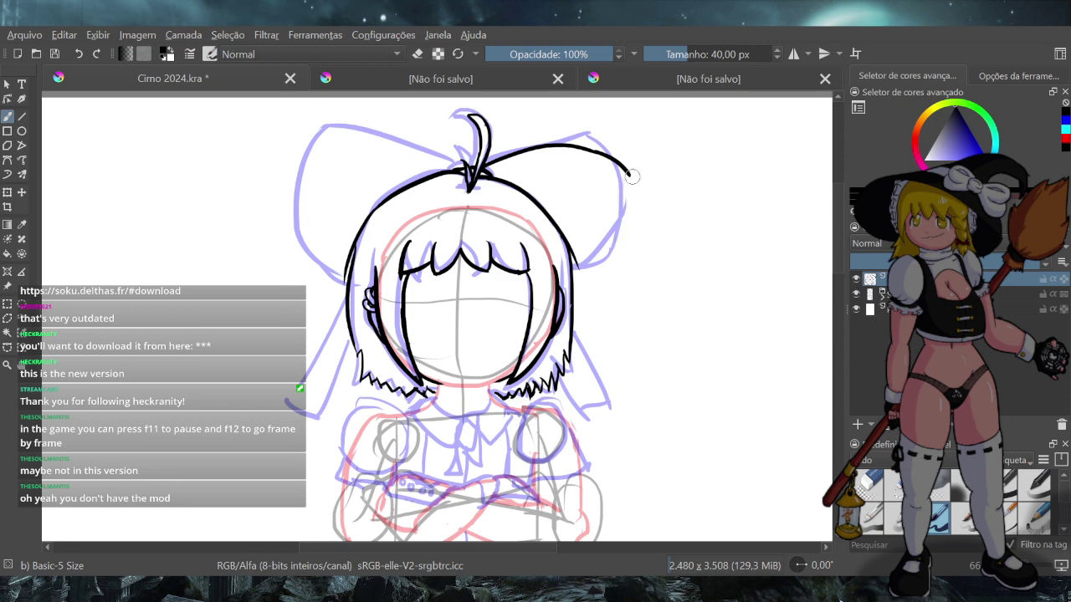
# Ink the right bow loop's outer edge, curving from its outer corner down to the right side of the hair
pyautogui.moveTo(630, 176); pyautogui.dragTo(573, 295)
pyautogui.hotkey('ctrl', 'z')
pyautogui.moveTo(629, 180); pyautogui.dragTo(583, 295)
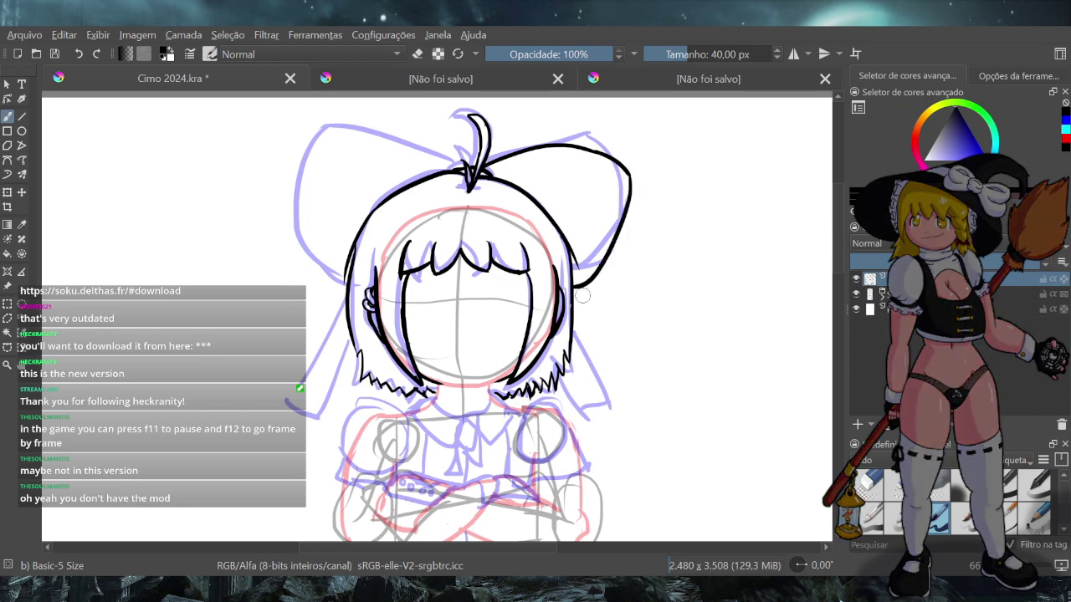
pyautogui.hotkey('ctrl', 'z')
pyautogui.moveTo(629, 175)
pyautogui.mouseDown()
pyautogui.moveTo(627, 202)
pyautogui.moveTo(572, 295)
pyautogui.mouseUp()
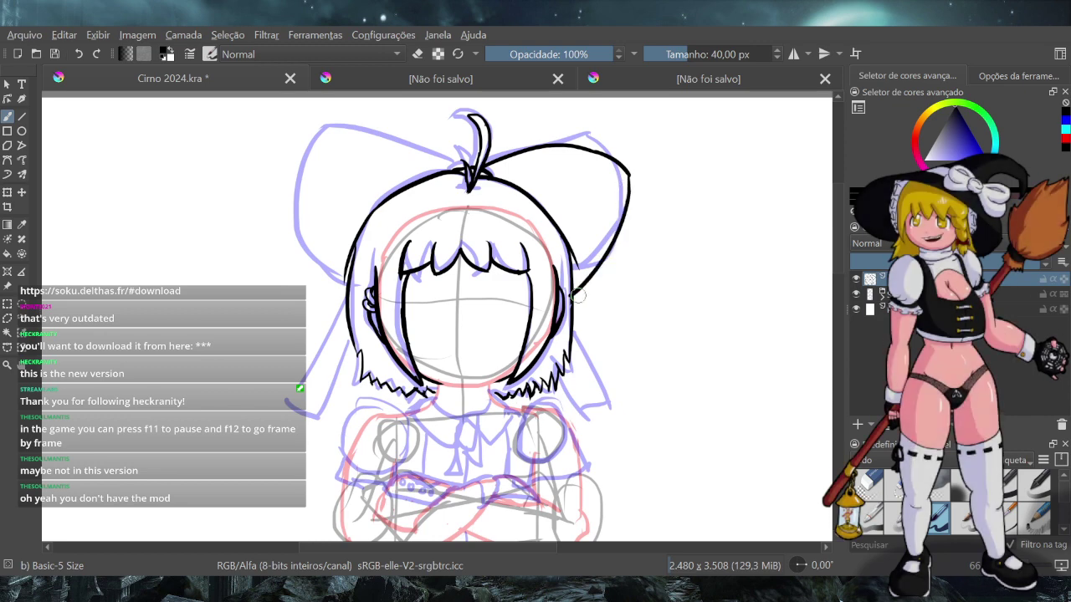
pyautogui.hotkey('ctrl', 'z')
pyautogui.moveTo(629, 178); pyautogui.dragTo(572, 298)
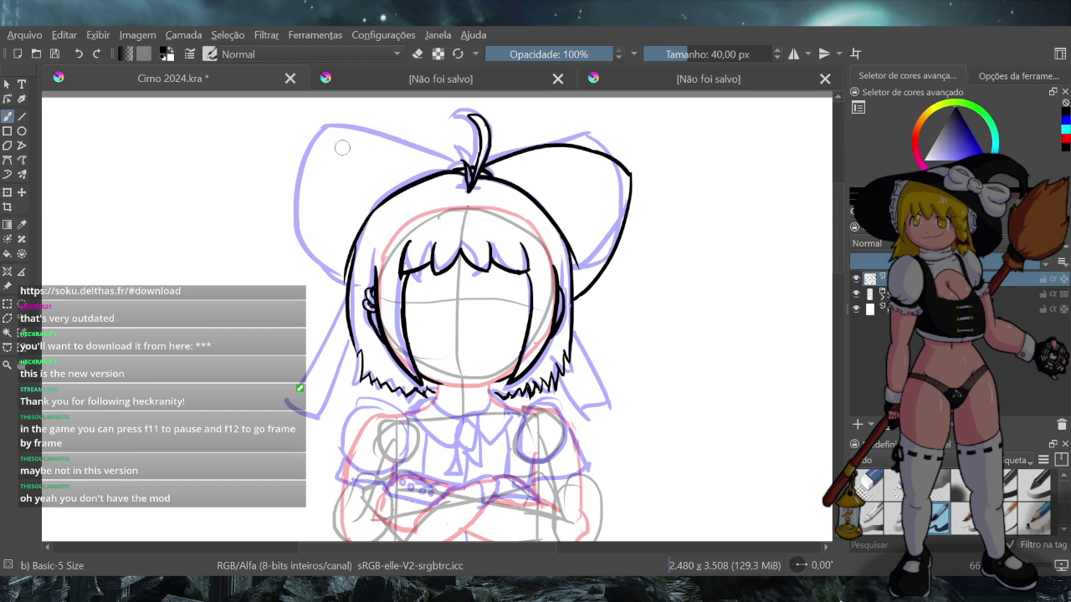
# Ink the left bow loop's upper edge as an arch from the outer side to the knot, mirroring the right loop
pyautogui.moveTo(334, 146); pyautogui.dragTo(459, 172)
pyautogui.hotkey('ctrl', 'z')
pyautogui.moveTo(334, 142)
pyautogui.mouseDown()
pyautogui.moveTo(390, 142)
pyautogui.moveTo(458, 171)
pyautogui.mouseUp()
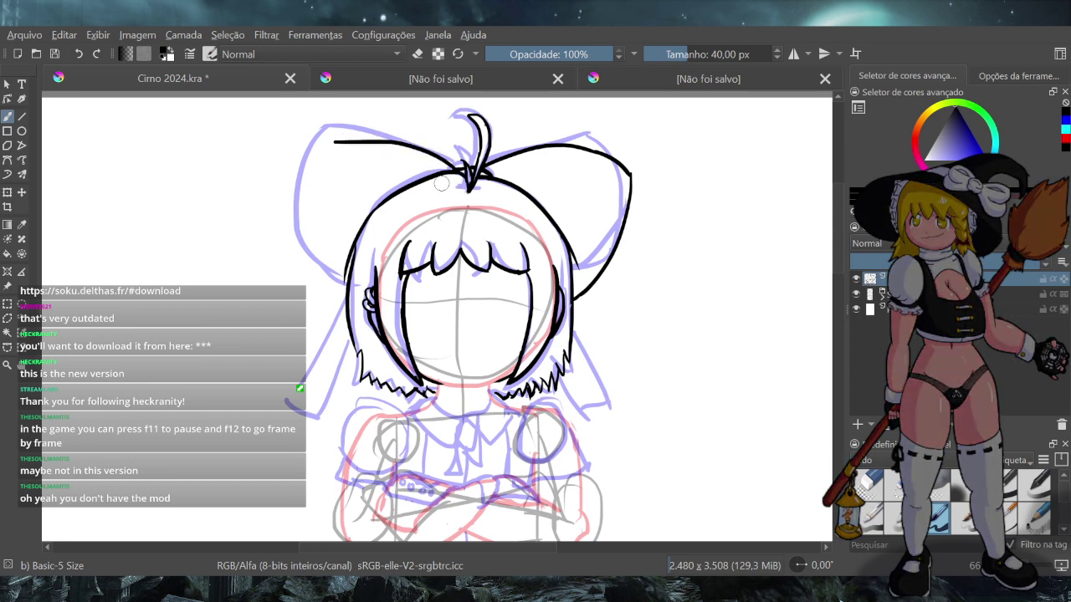
pyautogui.hotkey('ctrl', 'z')
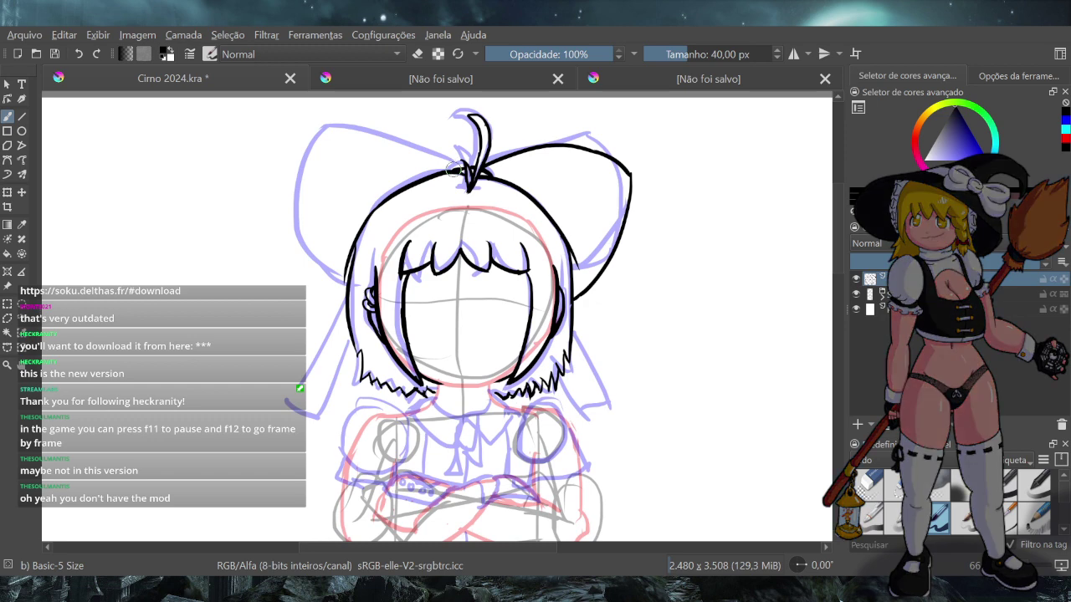
pyautogui.moveTo(456, 167)
pyautogui.mouseDown()
pyautogui.moveTo(341, 140)
pyautogui.moveTo(457, 170)
pyautogui.mouseUp()
pyautogui.hotkey('ctrl', 'z')
pyautogui.hotkey('ctrl', 'z')
pyautogui.moveTo(332, 147); pyautogui.dragTo(449, 166)
pyautogui.hotkey('ctrl', 'z')
pyautogui.moveTo(321, 155); pyautogui.dragTo(456, 169)
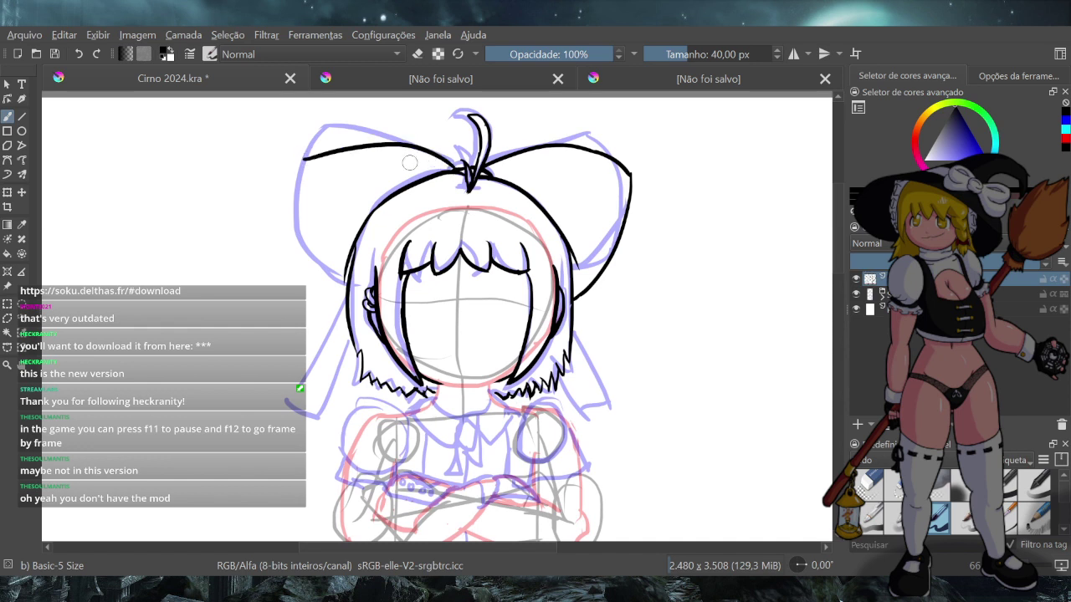
# Try to ink the left bow loop's upper edge again as an arch from near the sketch's outer corner to the knot
pyautogui.hotkey('ctrl', 'z')
pyautogui.moveTo(314, 145); pyautogui.dragTo(461, 171)
pyautogui.hotkey('ctrl', 'z')
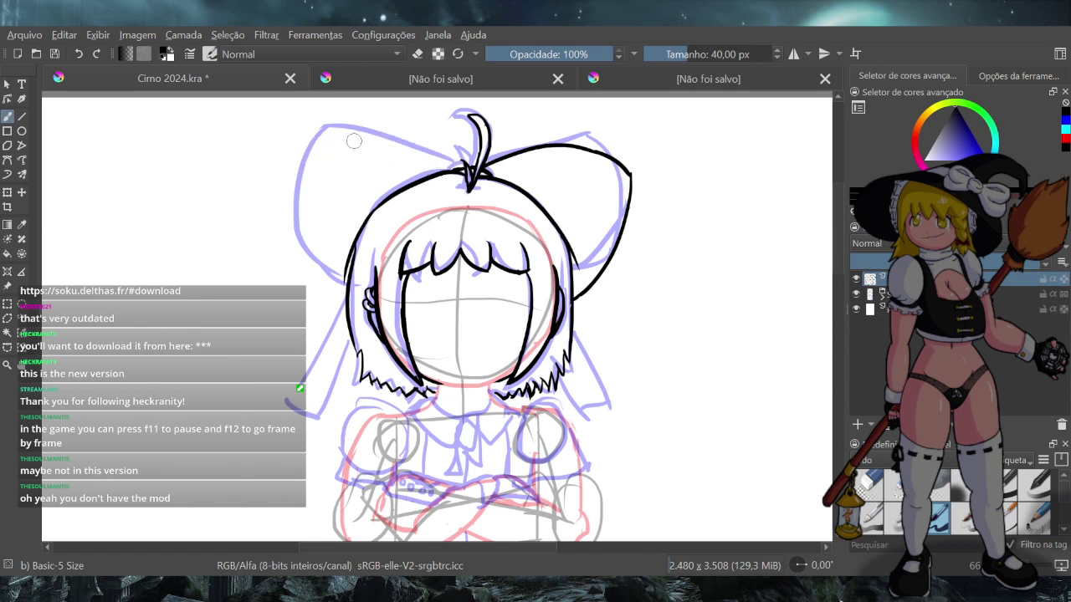
pyautogui.moveTo(314, 144)
pyautogui.mouseDown()
pyautogui.moveTo(422, 149)
pyautogui.moveTo(443, 165)
pyautogui.mouseUp()
pyautogui.hotkey('ctrl', 'z')
pyautogui.moveTo(314, 144); pyautogui.dragTo(454, 169)
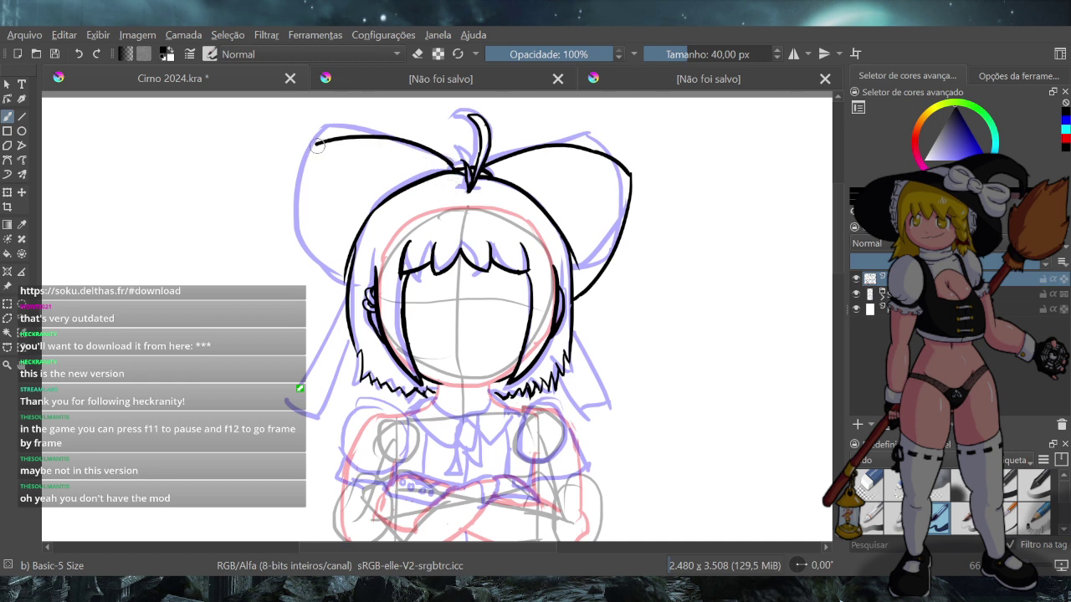
# Try to ink the left bow loop's outer edge, curving from its outer corner down toward the left side of the hair
pyautogui.moveTo(318, 145); pyautogui.dragTo(314, 235)
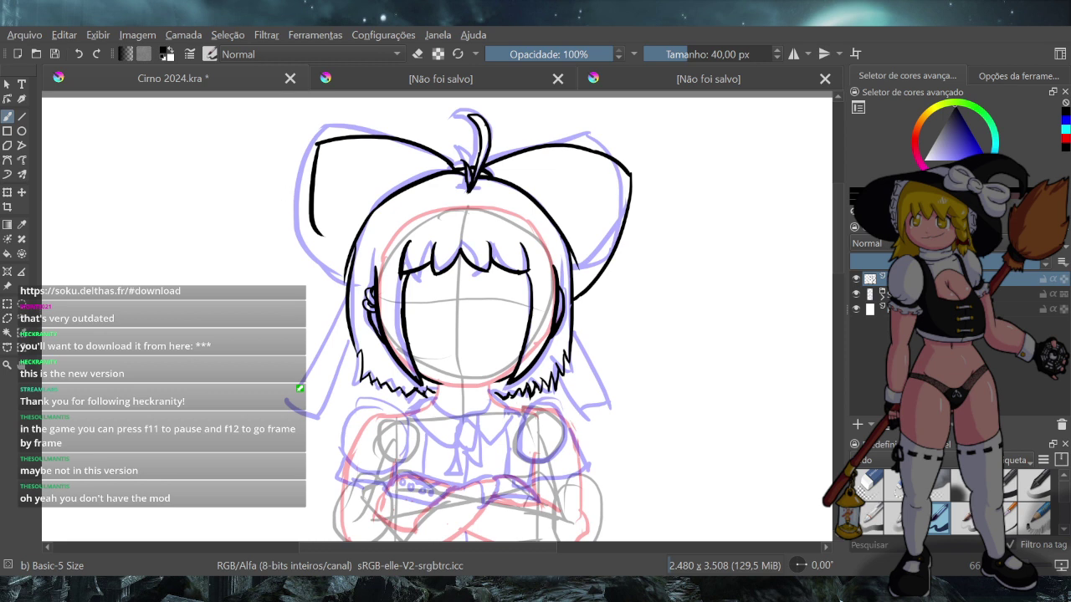
pyautogui.hotkey('ctrl', 'z')
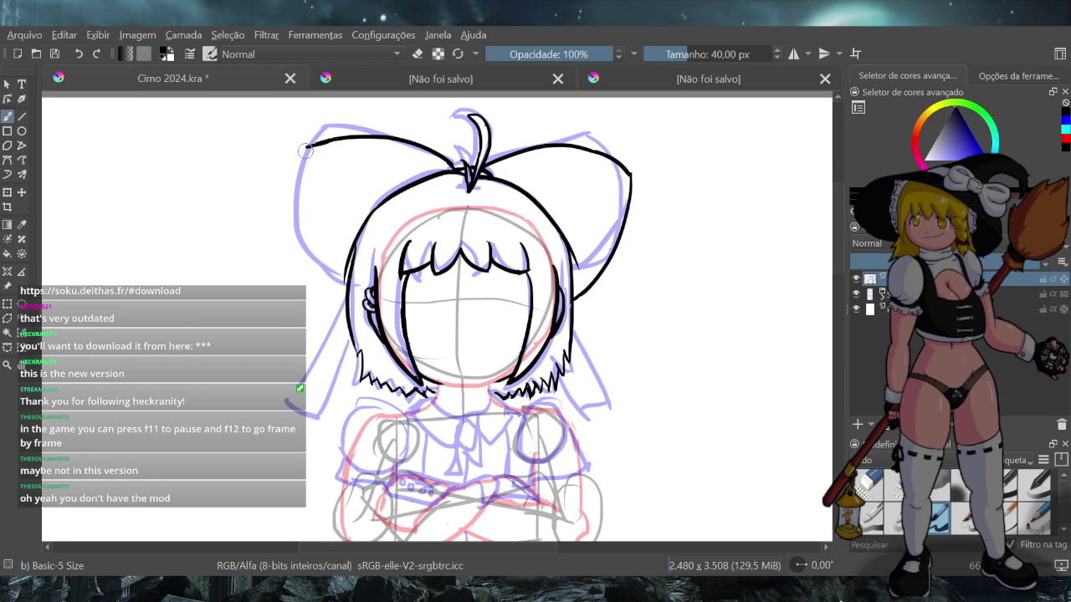
pyautogui.moveTo(306, 151); pyautogui.dragTo(323, 263)
pyautogui.hotkey('ctrl', 'z')
pyautogui.moveTo(307, 148); pyautogui.dragTo(330, 268)
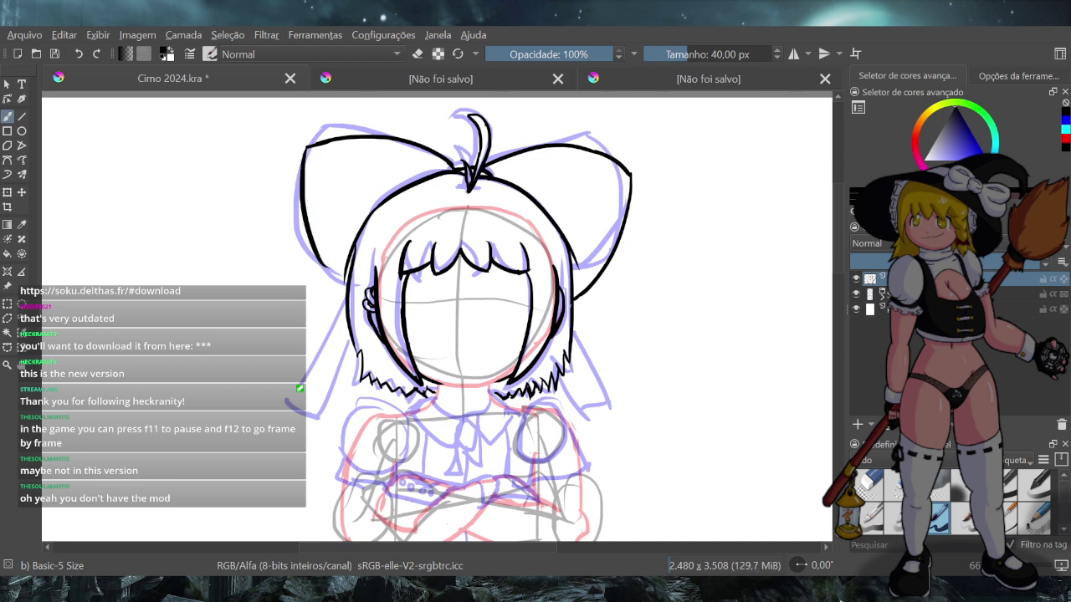
pyautogui.hotkey('ctrl', 'z')
pyautogui.moveTo(306, 149); pyautogui.dragTo(345, 283)
pyautogui.hotkey('ctrl', 'z')
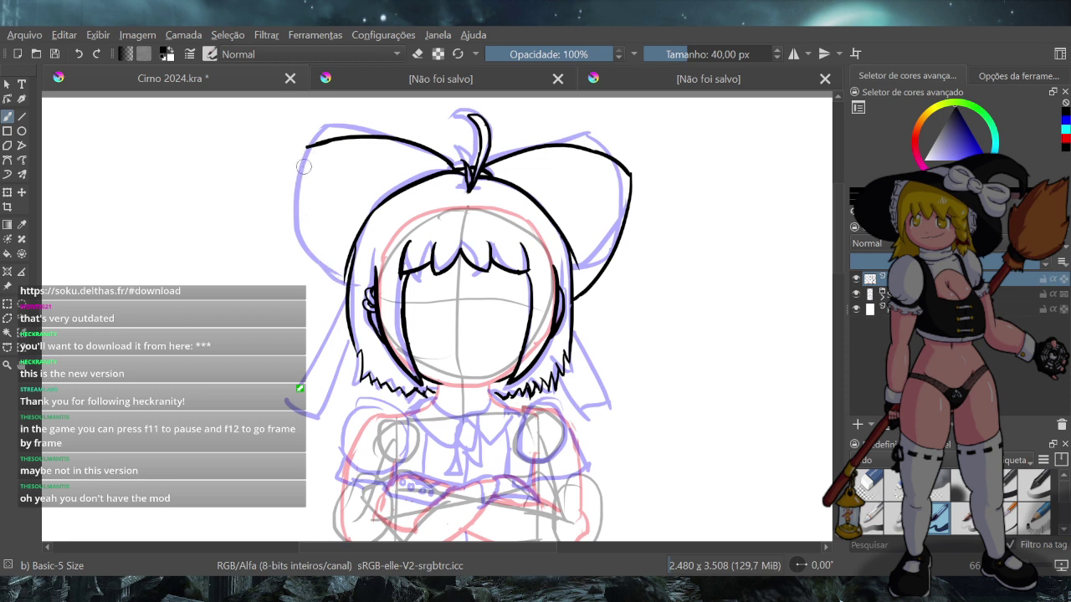
pyautogui.moveTo(306, 148); pyautogui.dragTo(341, 295)
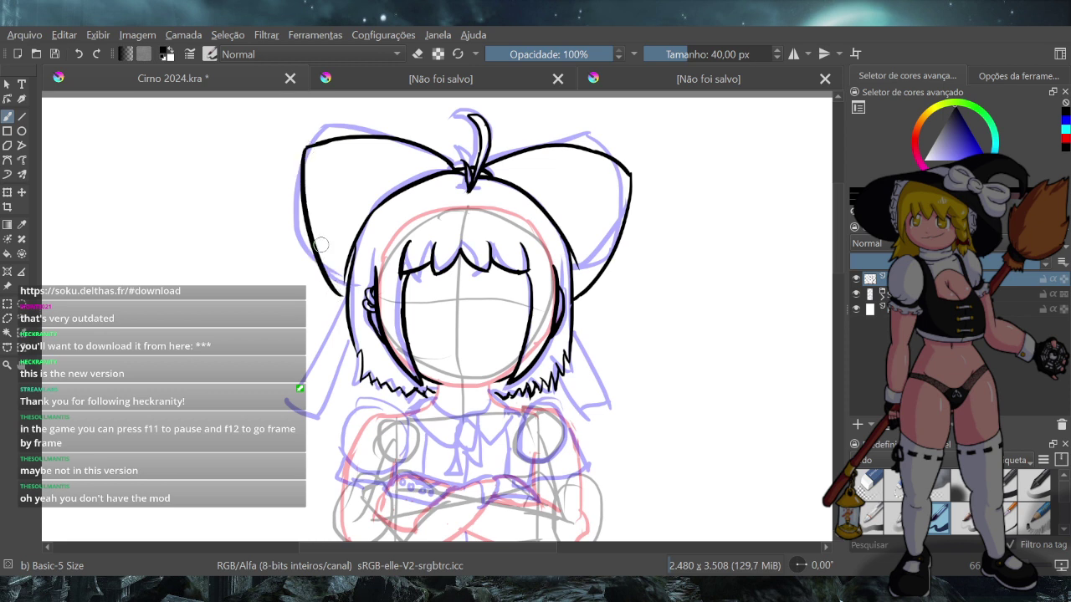
pyautogui.hotkey('ctrl', 'z')
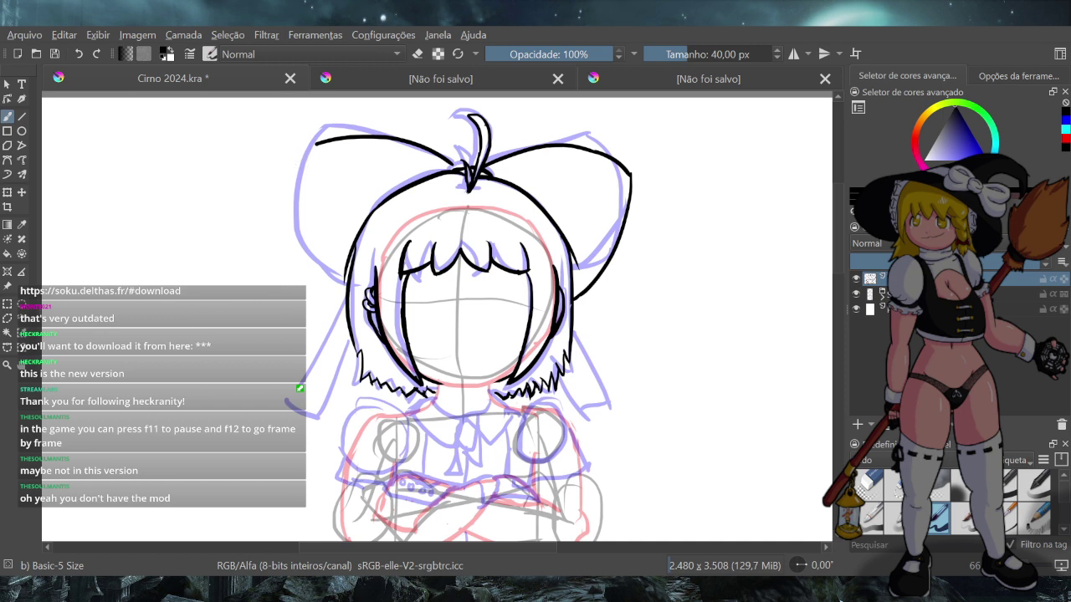
# Redraw the left bow loop's upper edge as a flatter arch from the sketch's outer edge to the knot
pyautogui.hotkey('ctrl', 'z')
pyautogui.moveTo(290, 163); pyautogui.dragTo(418, 174)
pyautogui.hotkey('ctrl', 'z')
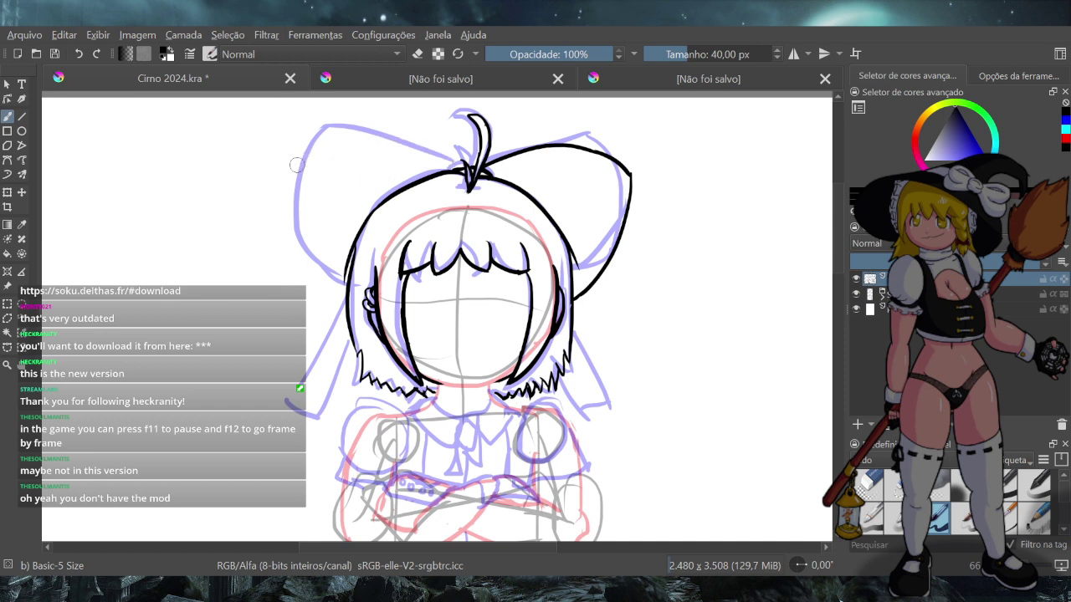
pyautogui.moveTo(279, 177); pyautogui.dragTo(475, 173)
pyautogui.hotkey('ctrl', 'z')
pyautogui.moveTo(288, 155); pyautogui.dragTo(462, 164)
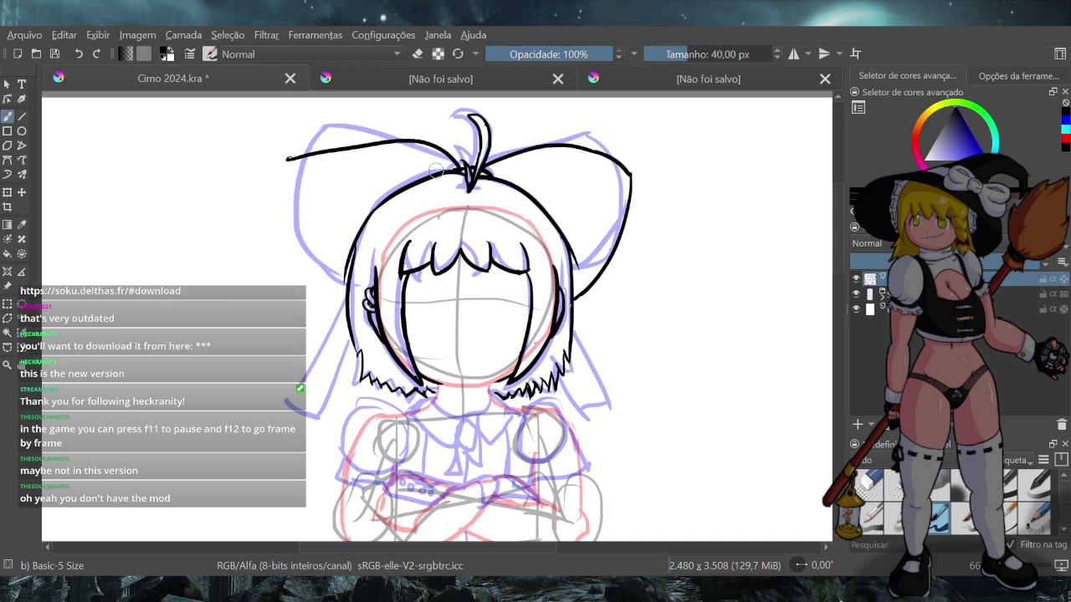
pyautogui.hotkey('ctrl', 'z')
pyautogui.moveTo(297, 158); pyautogui.dragTo(458, 170)
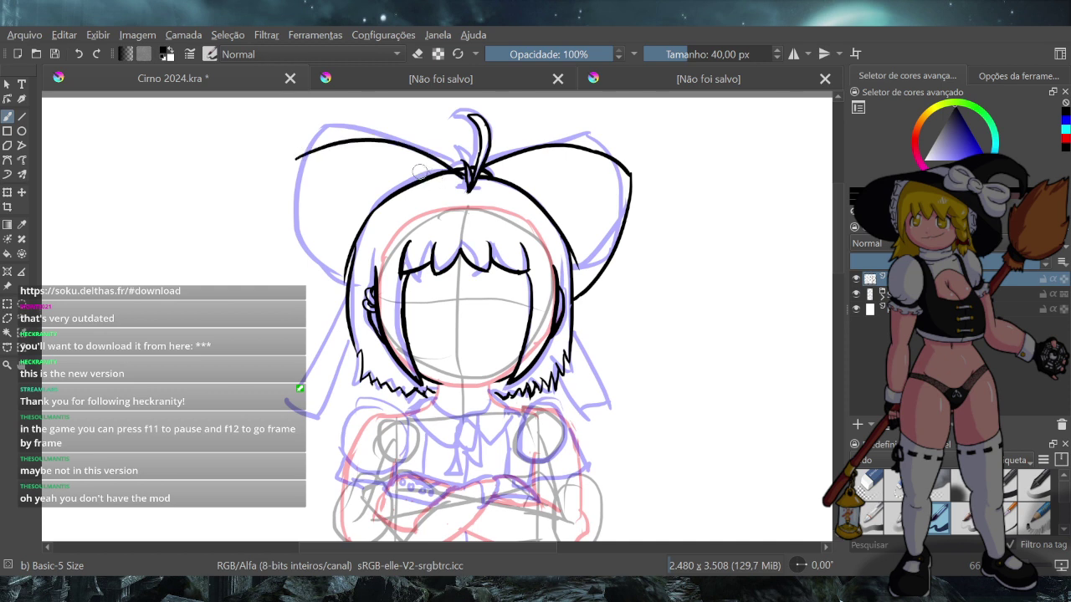
pyautogui.hotkey('ctrl', 'z')
pyautogui.moveTo(291, 159)
pyautogui.mouseDown()
pyautogui.moveTo(348, 147)
pyautogui.moveTo(448, 171)
pyautogui.mouseUp()
pyautogui.hotkey('ctrl', 'z')
pyautogui.moveTo(294, 157)
pyautogui.mouseDown()
pyautogui.moveTo(329, 147)
pyautogui.moveTo(452, 171)
pyautogui.mouseUp()
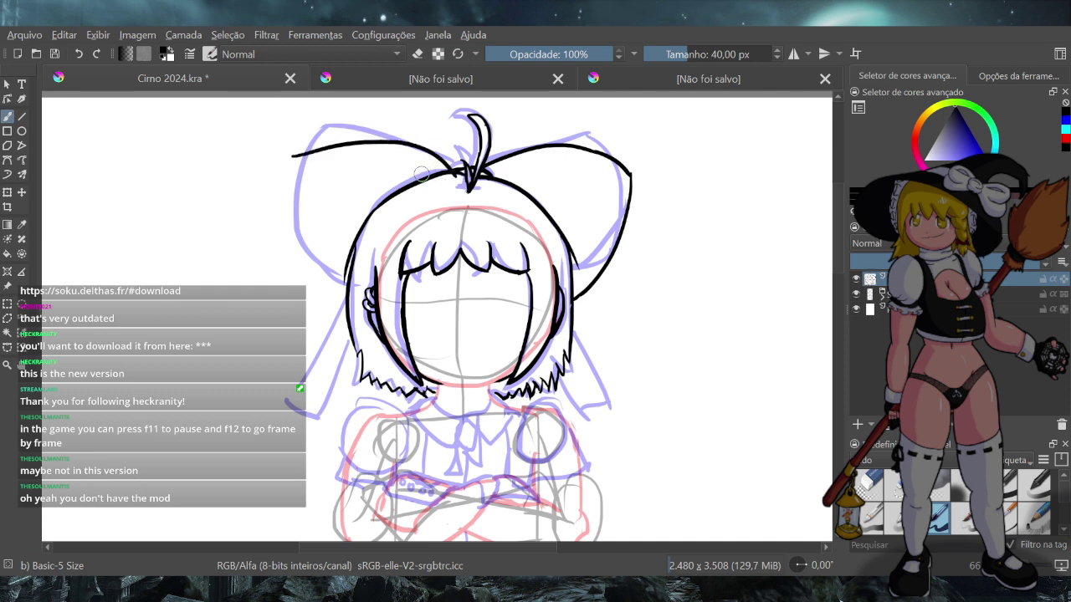
pyautogui.hotkey('ctrl', 'z')
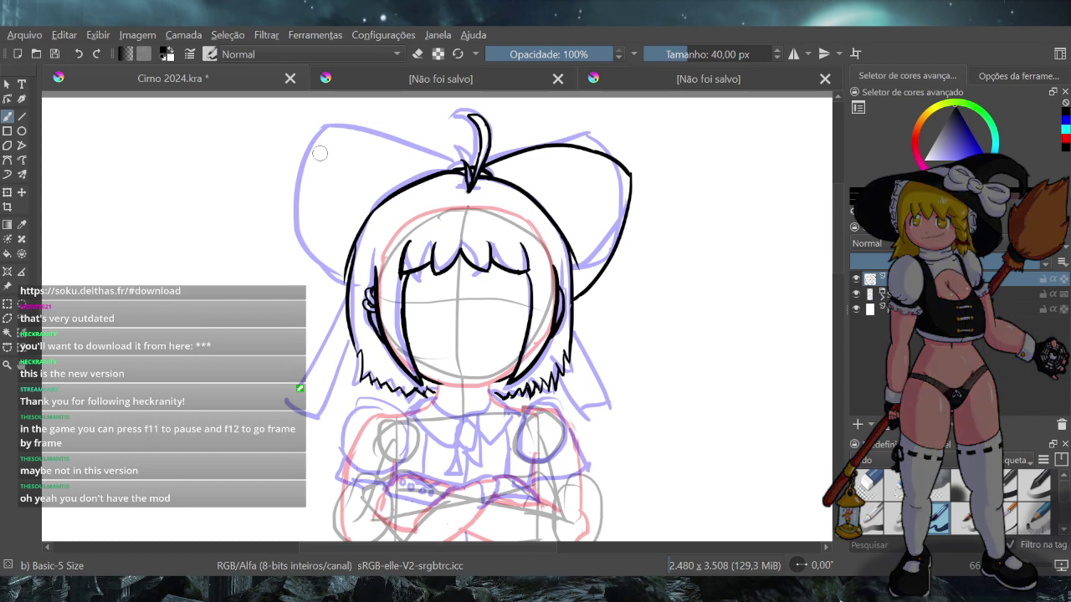
pyautogui.moveTo(300, 142)
pyautogui.mouseDown()
pyautogui.moveTo(345, 132)
pyautogui.moveTo(433, 164)
pyautogui.mouseUp()
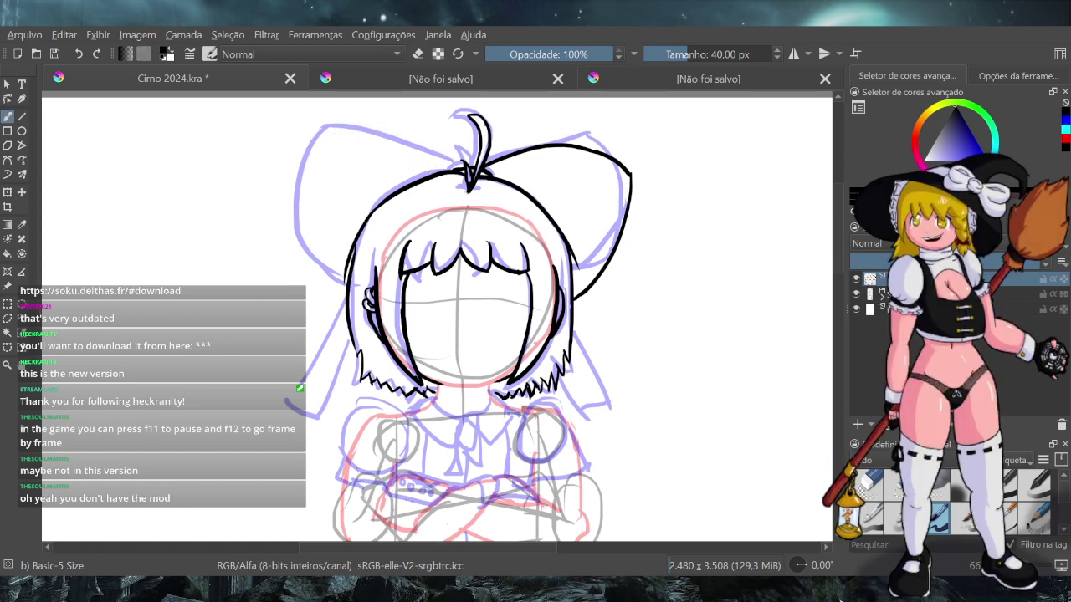
pyautogui.hotkey('ctrl', 'z')
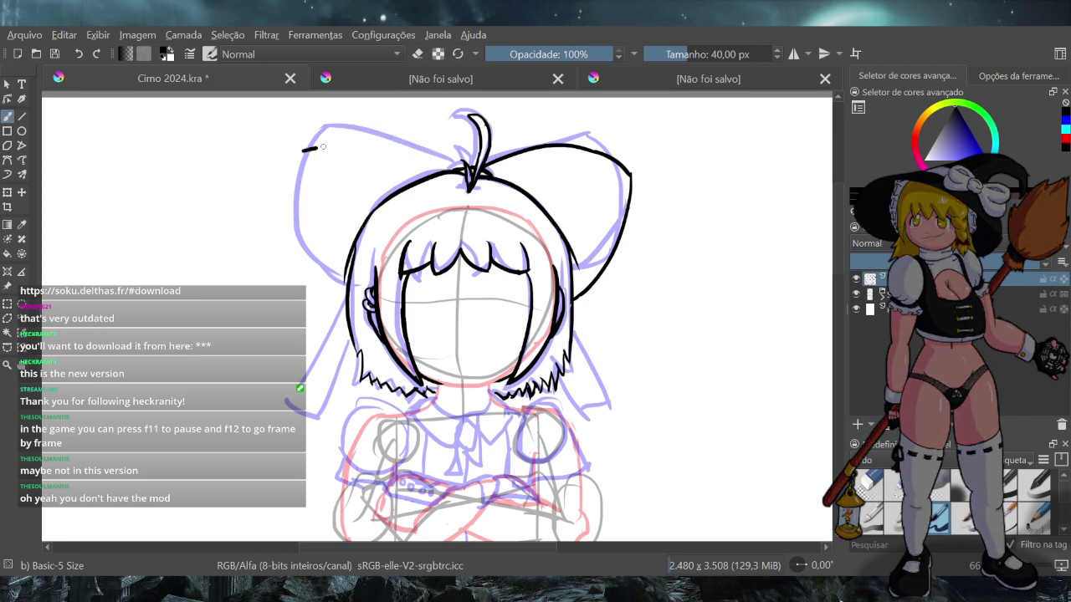
pyautogui.moveTo(302, 151); pyautogui.dragTo(452, 161)
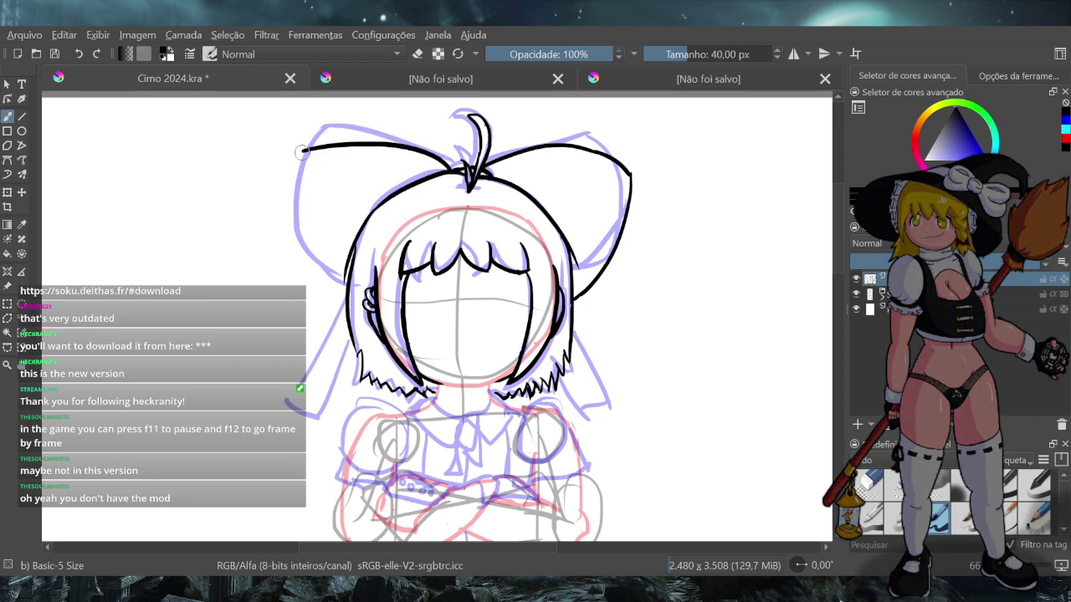
# Ink the left bow loop's outer edge as a curve descending from its outer corner along the sketch's outer line
pyautogui.moveTo(302, 153); pyautogui.dragTo(310, 268)
pyautogui.hotkey('ctrl', 'z')
pyautogui.moveTo(302, 152); pyautogui.dragTo(340, 274)
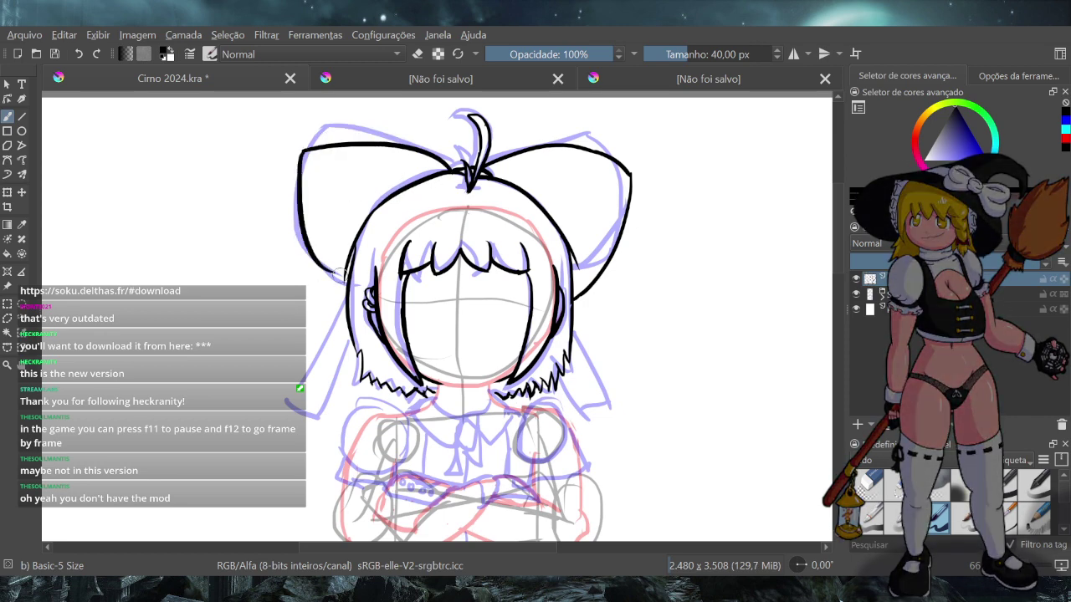
pyautogui.hotkey('ctrl', 'z')
pyautogui.moveTo(300, 149); pyautogui.dragTo(327, 294)
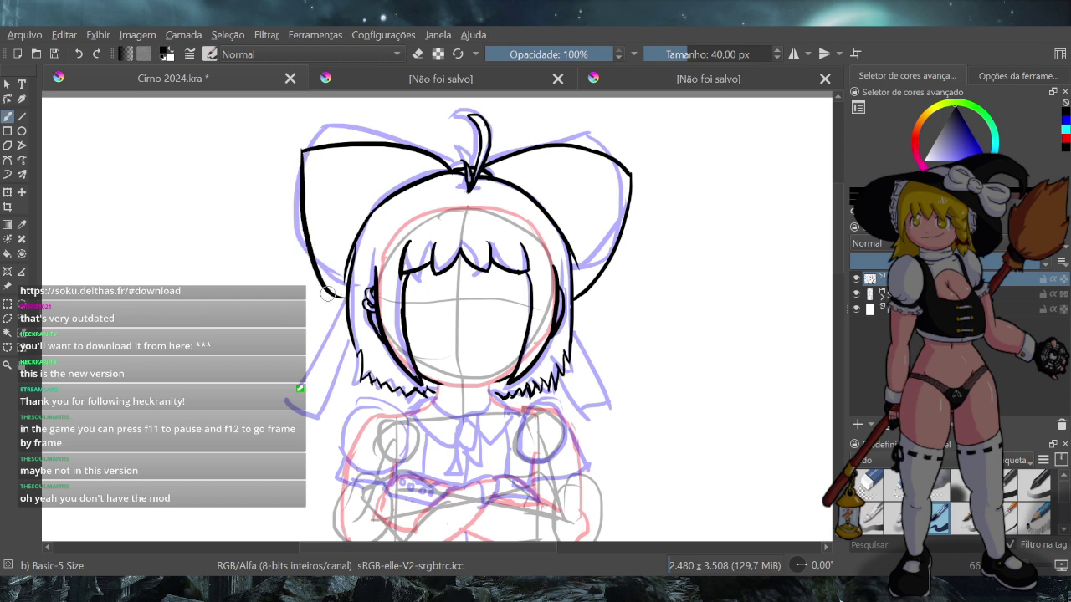
pyautogui.hotkey('ctrl', 'z')
pyautogui.moveTo(303, 155)
pyautogui.mouseDown()
pyautogui.moveTo(306, 238)
pyautogui.moveTo(335, 294)
pyautogui.mouseUp()
pyautogui.hotkey('ctrl', 'z')
pyautogui.moveTo(301, 150)
pyautogui.mouseDown()
pyautogui.moveTo(312, 258)
pyautogui.moveTo(339, 299)
pyautogui.mouseUp()
pyautogui.hotkey('ctrl', 'z')
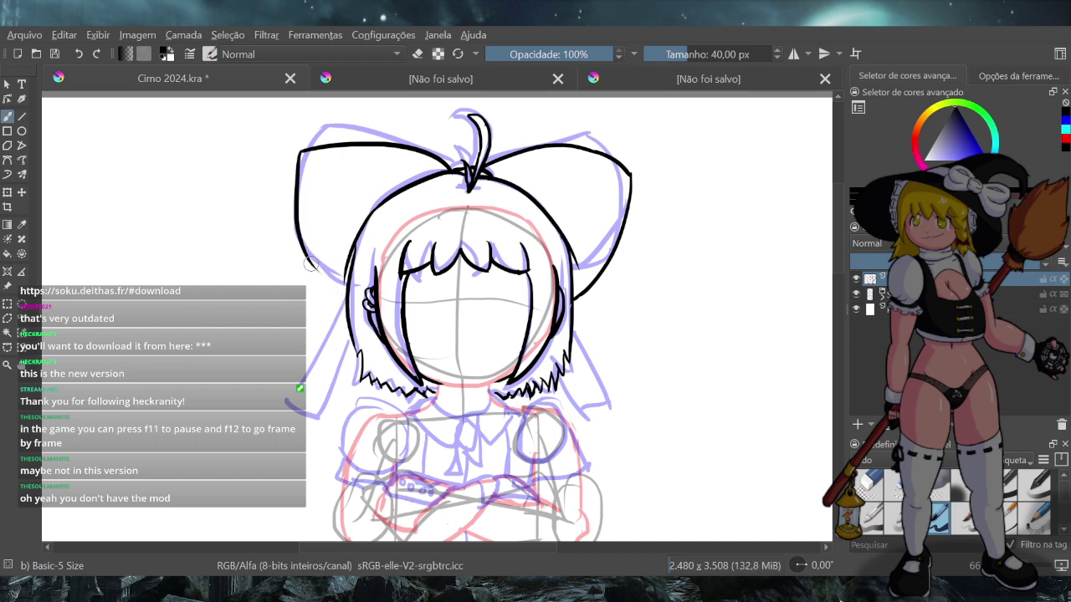
# Extend the left bow loop's outer edge with a diagonal stroke down to the left side of the hair
pyautogui.moveTo(309, 260)
pyautogui.mouseDown()
pyautogui.moveTo(357, 317)
pyautogui.moveTo(328, 288)
pyautogui.moveTo(335, 305)
pyautogui.mouseUp()
pyautogui.hotkey('ctrl', 'z')
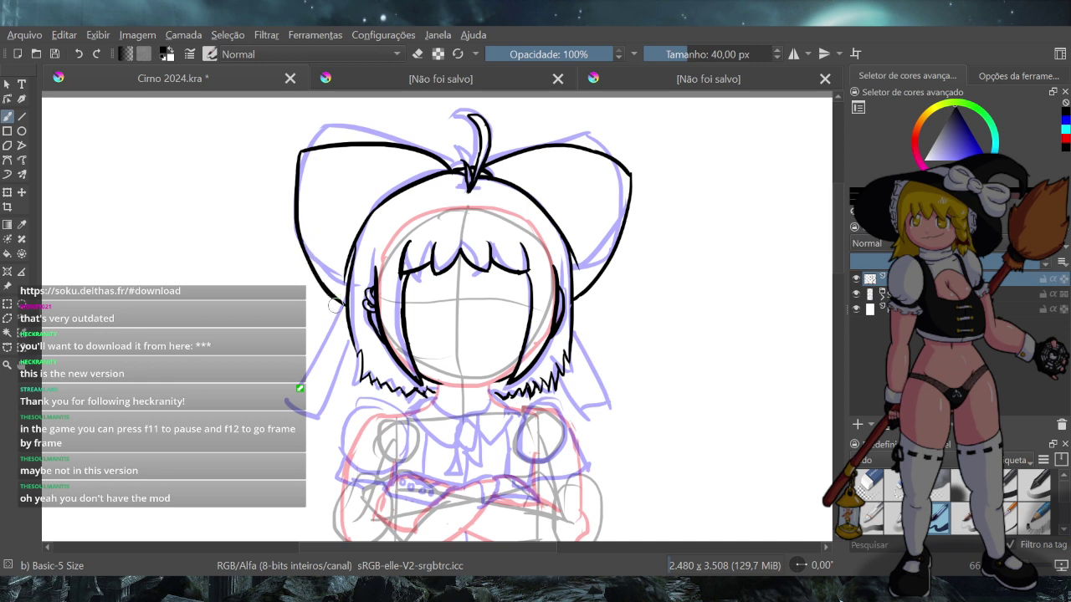
pyautogui.moveTo(299, 242); pyautogui.dragTo(328, 297)
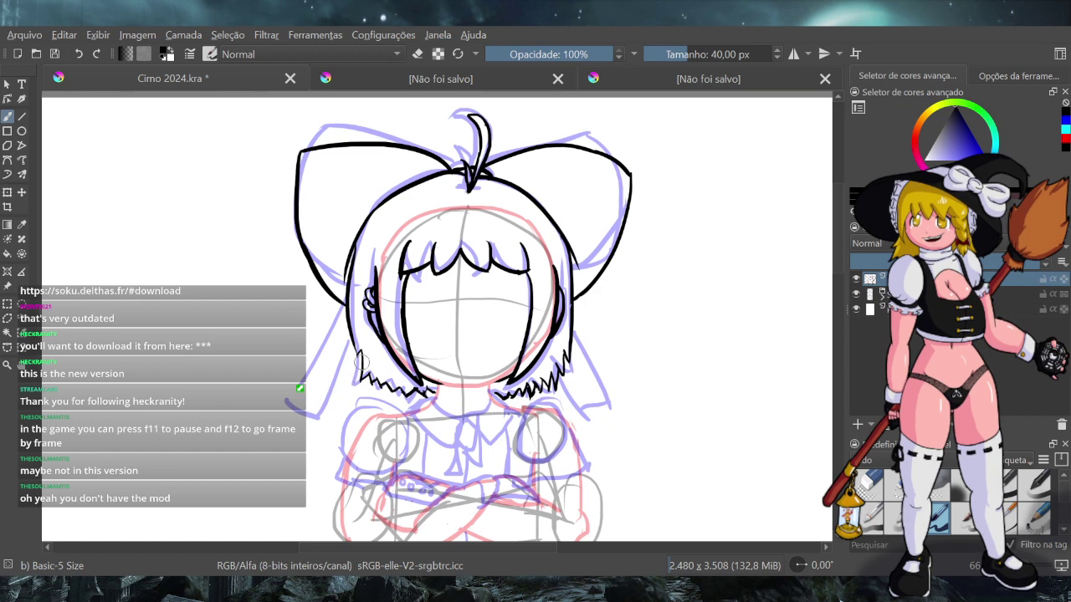
# Ink a curved ribbon tail with a notched end, sweeping outward from the lower left side of the hair
pyautogui.moveTo(362, 360); pyautogui.dragTo(318, 408)
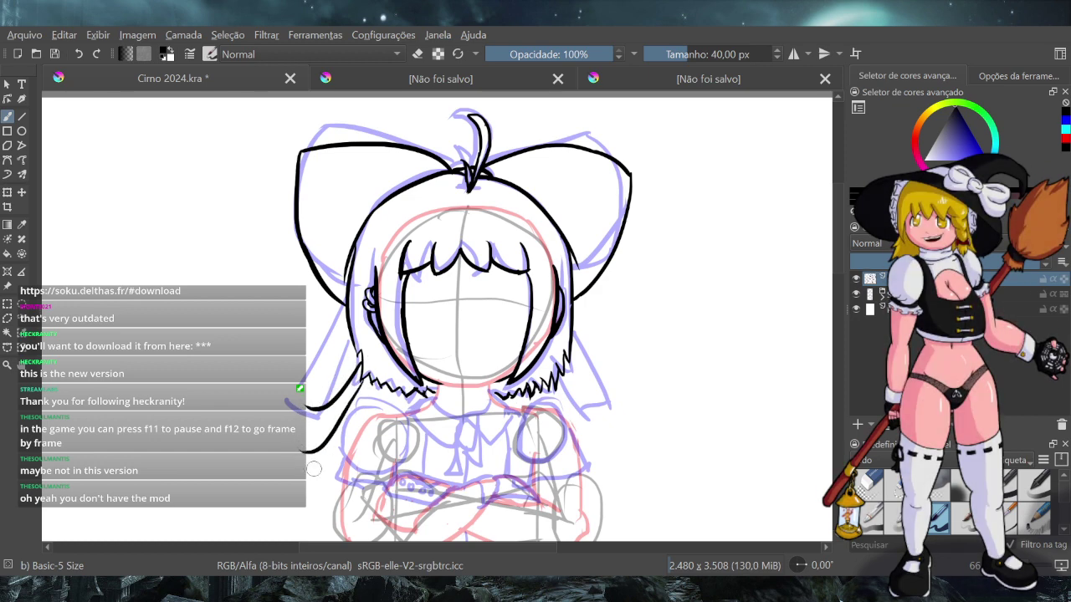
pyautogui.moveTo(361, 370)
pyautogui.mouseDown()
pyautogui.moveTo(352, 398)
pyautogui.moveTo(301, 442)
pyautogui.mouseUp()
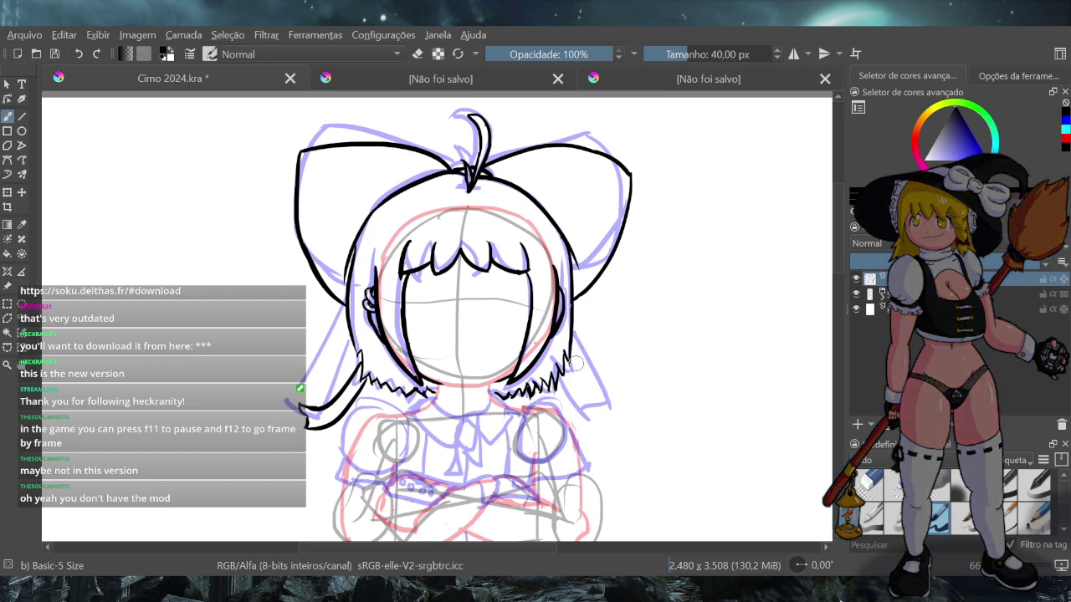
# Try to ink the right ribbon tail's inner edge, curving down from the lower right side of the hair
pyautogui.moveTo(565, 364); pyautogui.dragTo(586, 409)
pyautogui.hotkey('ctrl', 'z')
pyautogui.hotkey('ctrl', 'z')
pyautogui.moveTo(565, 363); pyautogui.dragTo(582, 411)
pyautogui.hotkey('ctrl', 'z')
pyautogui.moveTo(566, 364); pyautogui.dragTo(583, 411)
pyautogui.hotkey('ctrl', 'z')
pyautogui.moveTo(590, 423); pyautogui.dragTo(592, 435)
pyautogui.hotkey('ctrl', 'z')
pyautogui.moveTo(567, 360); pyautogui.dragTo(571, 411)
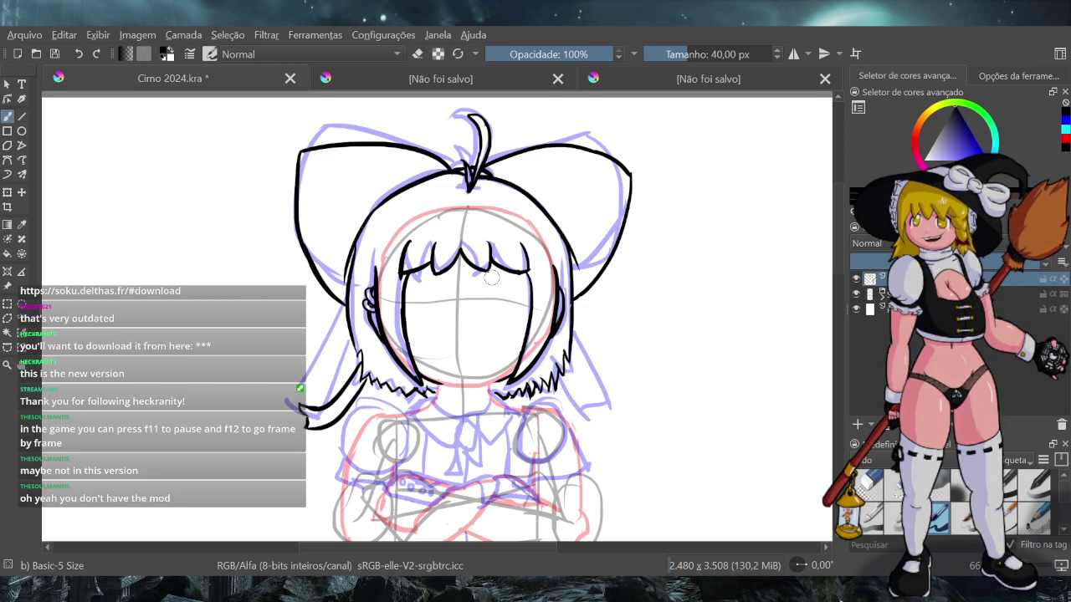
pyautogui.moveTo(470, 273)
pyautogui.mouseDown()
pyautogui.moveTo(553, 453)
pyautogui.moveTo(506, 484)
pyautogui.mouseUp()
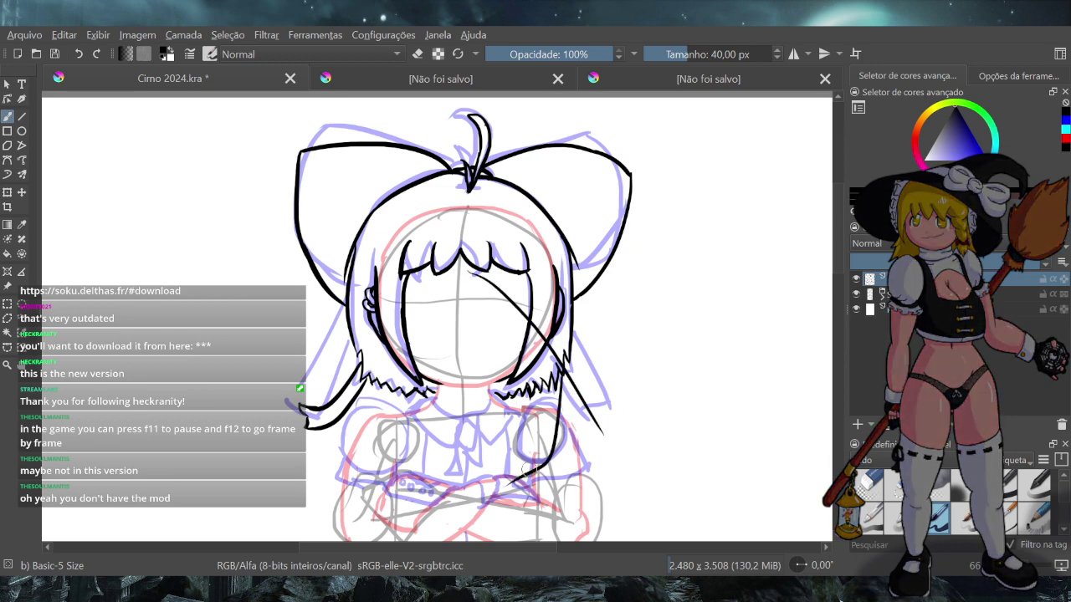
pyautogui.hotkey('ctrl', 'z')
pyautogui.hotkey('ctrl', 'z')
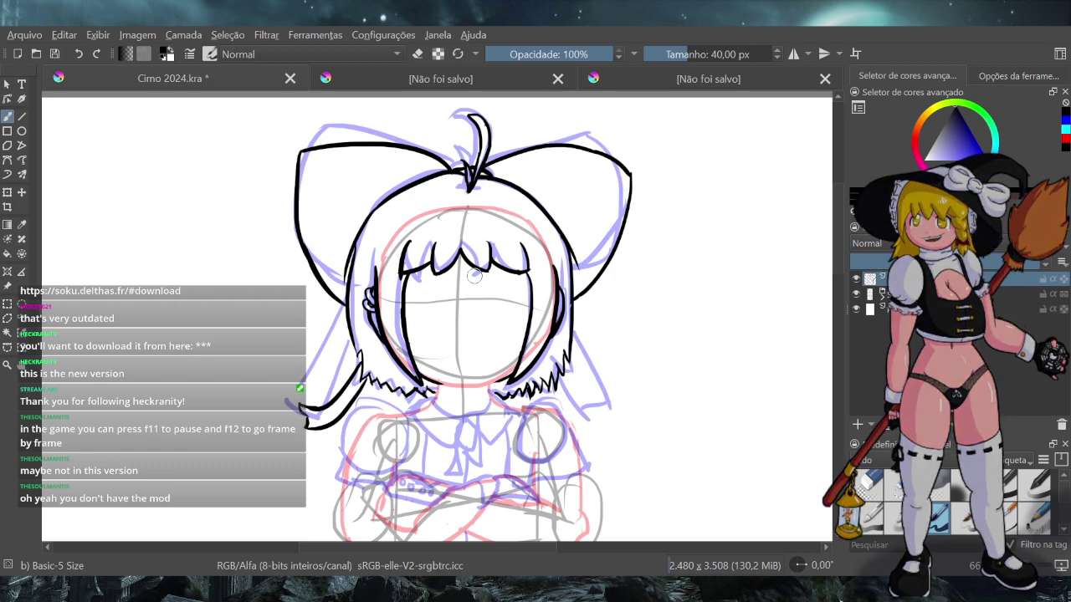
pyautogui.moveTo(476, 276); pyautogui.dragTo(334, 455)
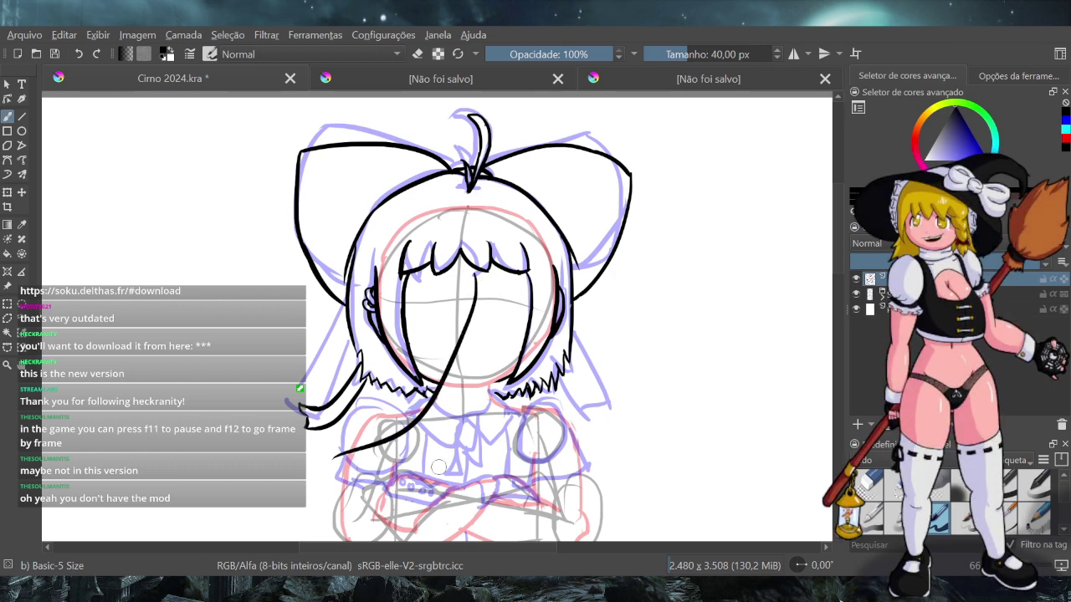
pyautogui.hotkey('ctrl', 'z')
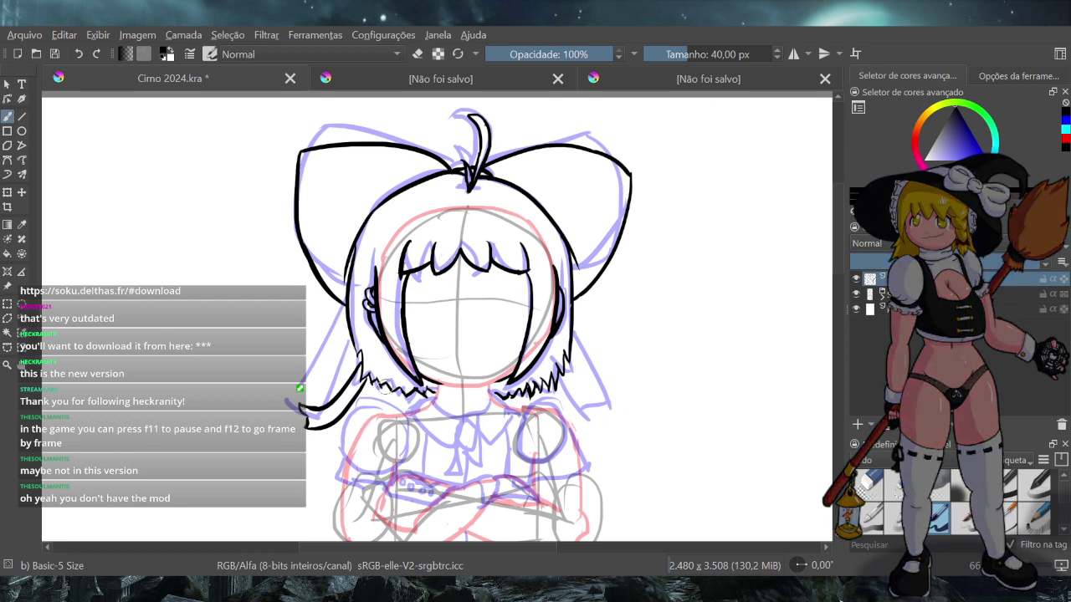
# Ink a second, shorter curved ribbon tail with a notched end above the first one on the hair's left side
pyautogui.hotkey('ctrl', 'z')
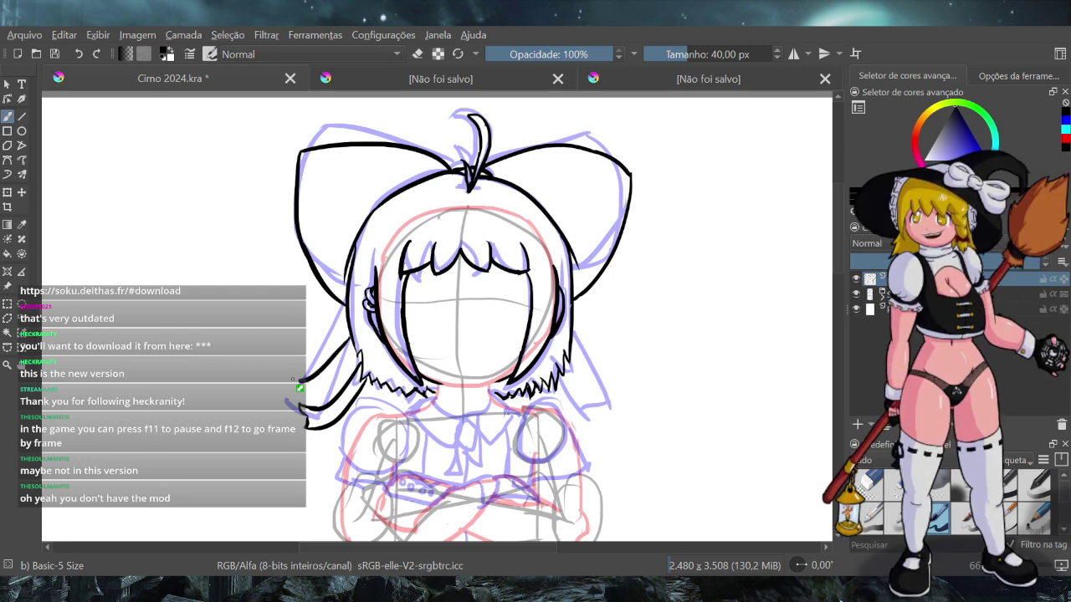
pyautogui.moveTo(350, 340); pyautogui.dragTo(319, 366)
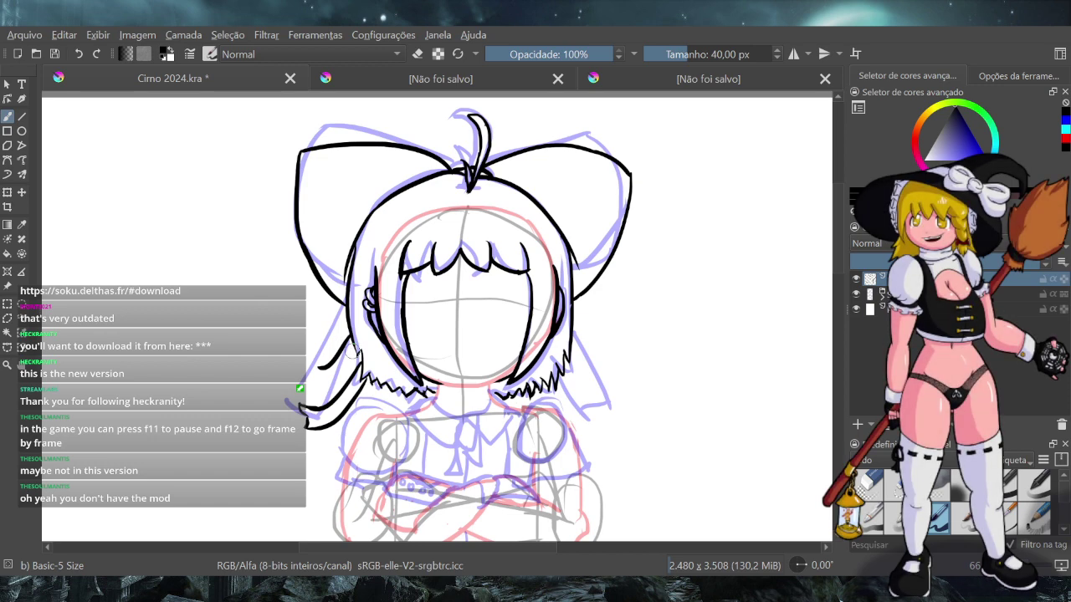
pyautogui.moveTo(361, 343); pyautogui.dragTo(306, 401)
pyautogui.hotkey('ctrl', 'z')
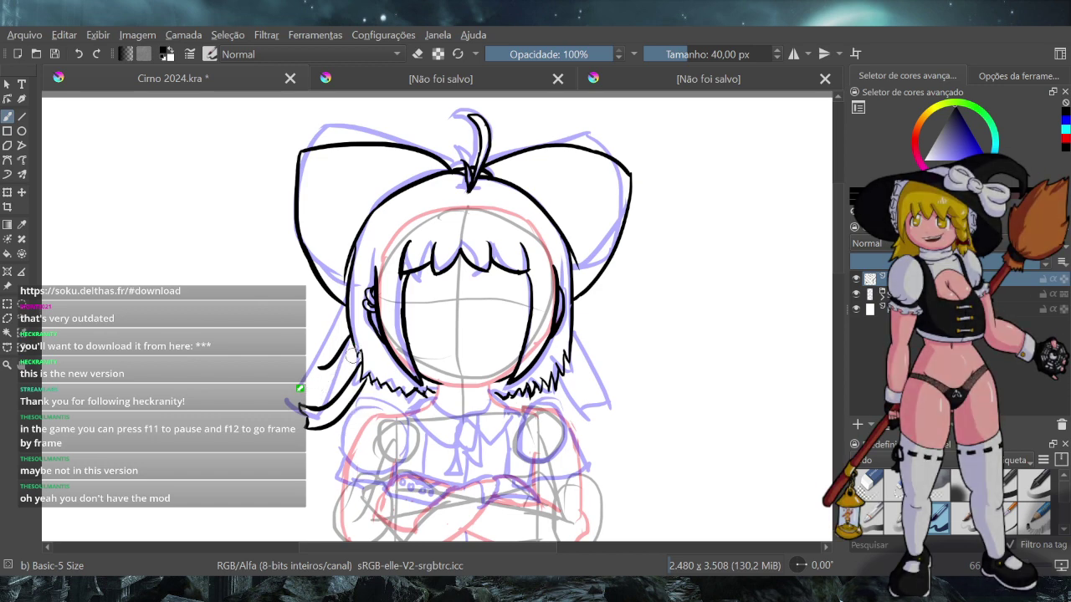
pyautogui.moveTo(355, 348); pyautogui.dragTo(302, 389)
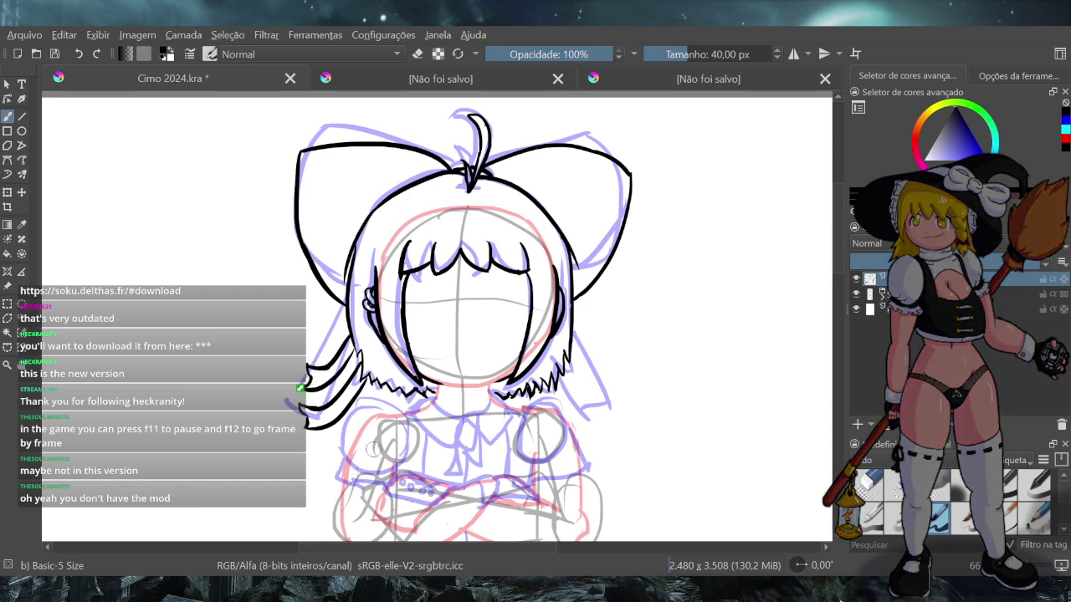
pyautogui.scroll(-7, 381, 446)
pyautogui.scroll(2, 406, 491)
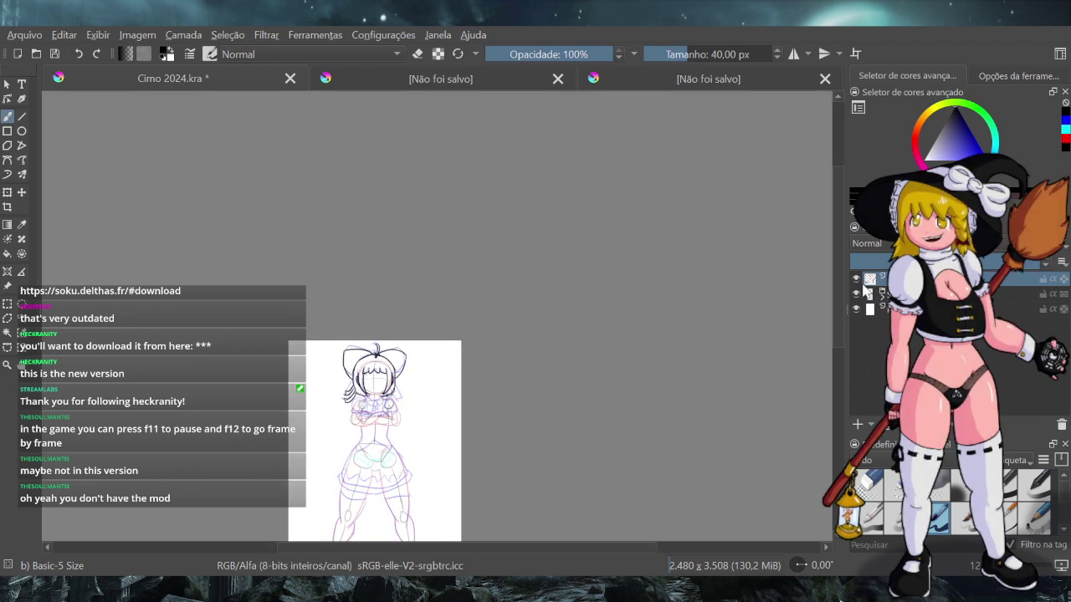
pyautogui.moveTo(838, 238); pyautogui.dragTo(825, 324)
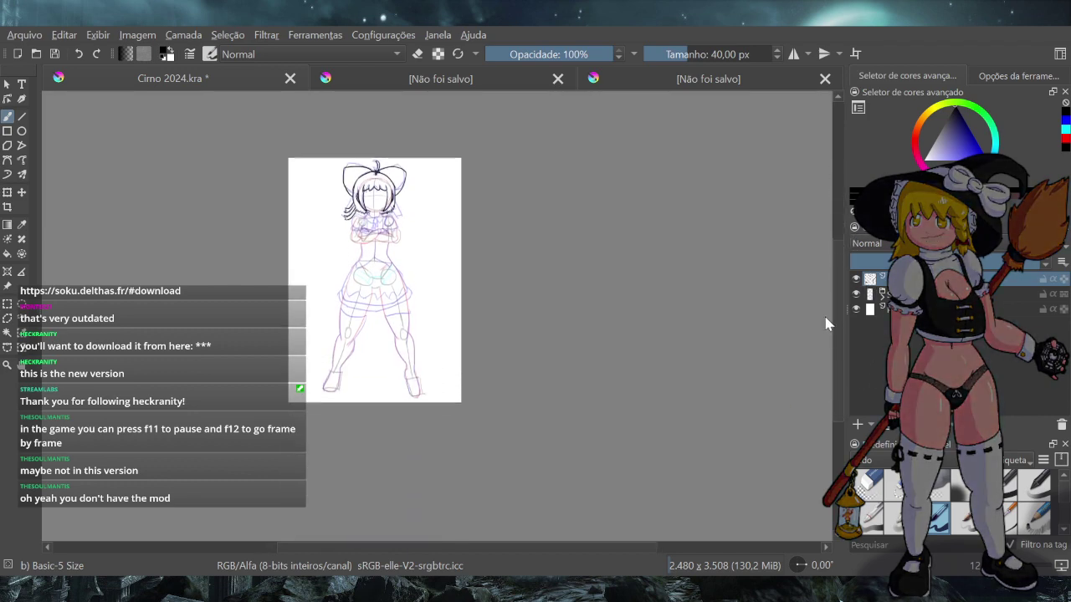
pyautogui.scroll(6, 342, 146)
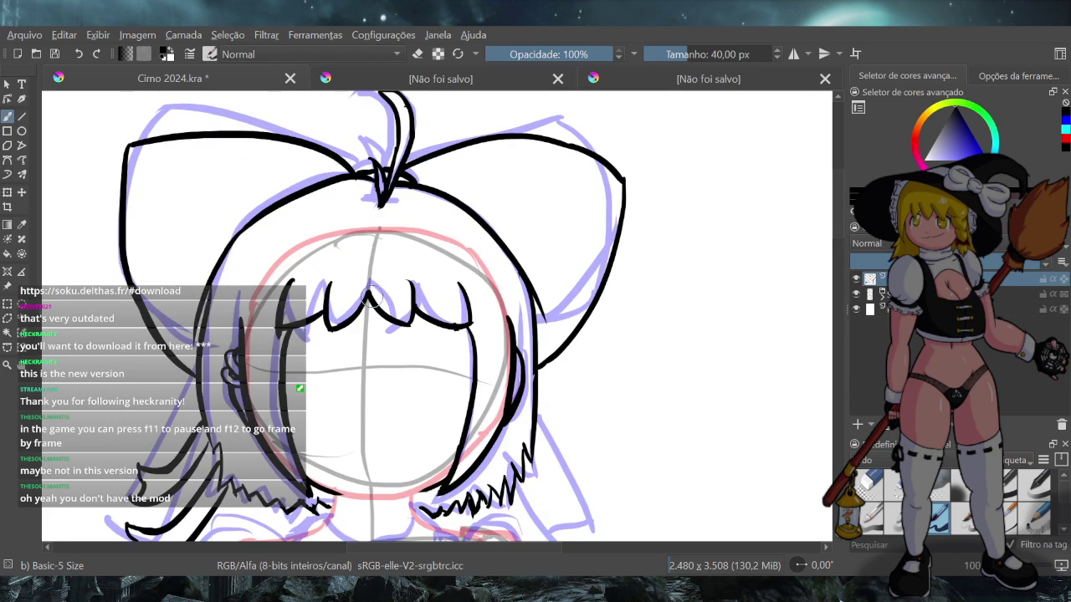
# Ink a closed, leaf-shaped fold with pointed ends inside the upper part of the right bow loop
pyautogui.moveTo(459, 172); pyautogui.dragTo(573, 158)
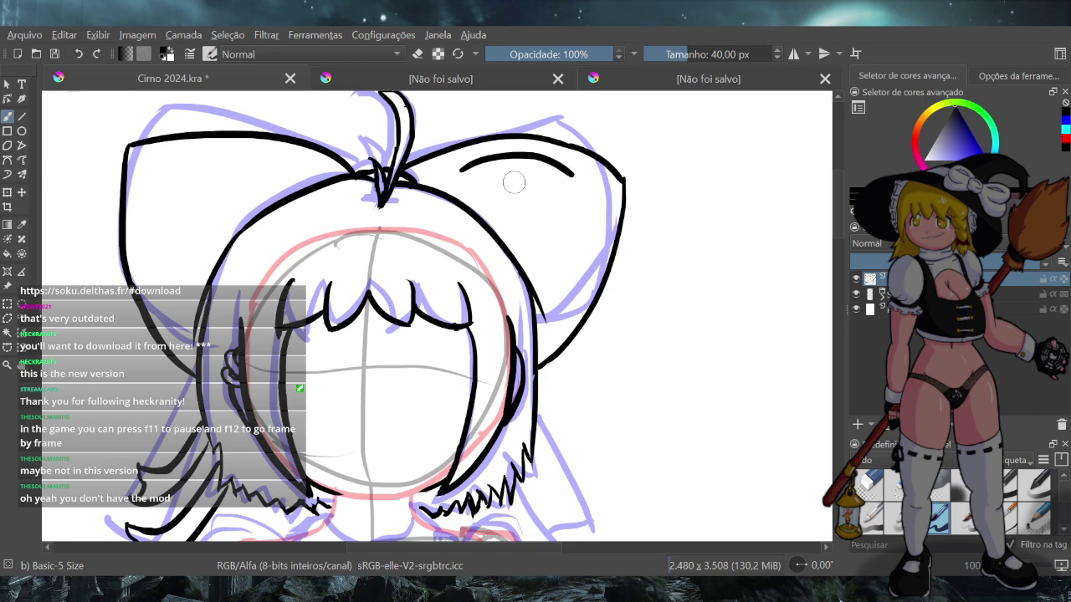
pyautogui.hotkey('ctrl', 'z')
pyautogui.moveTo(454, 169); pyautogui.dragTo(563, 156)
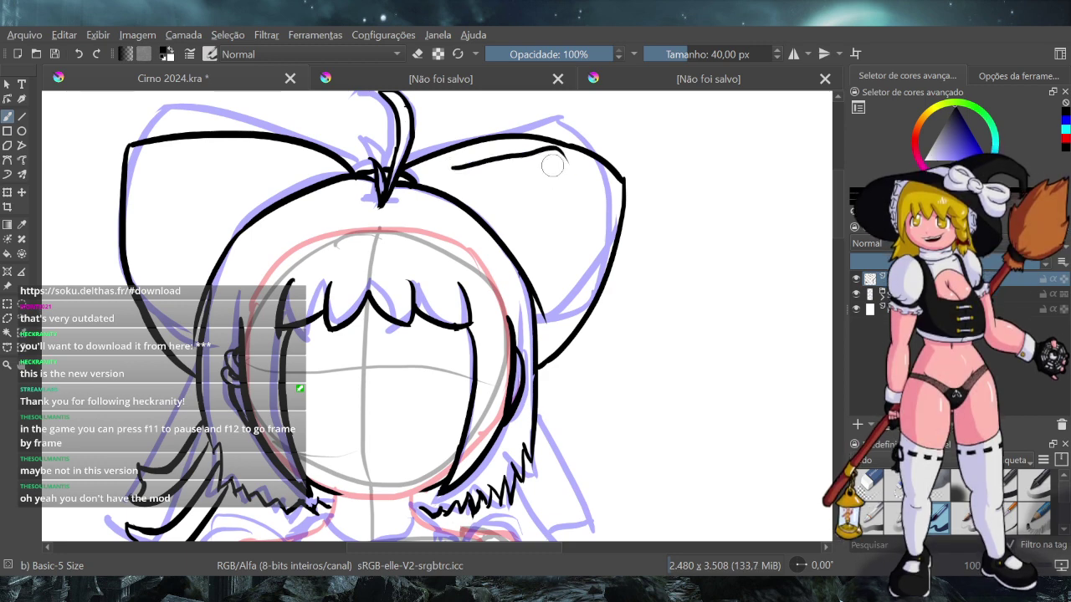
pyautogui.hotkey('ctrl', 'z')
pyautogui.moveTo(454, 172); pyautogui.dragTo(584, 183)
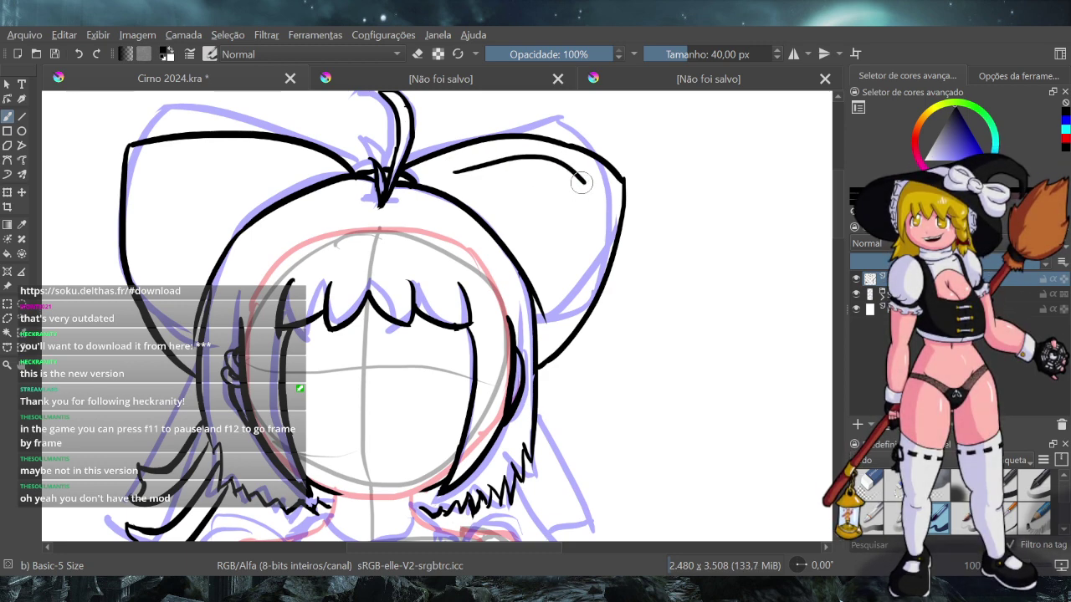
pyautogui.moveTo(453, 172); pyautogui.dragTo(581, 185)
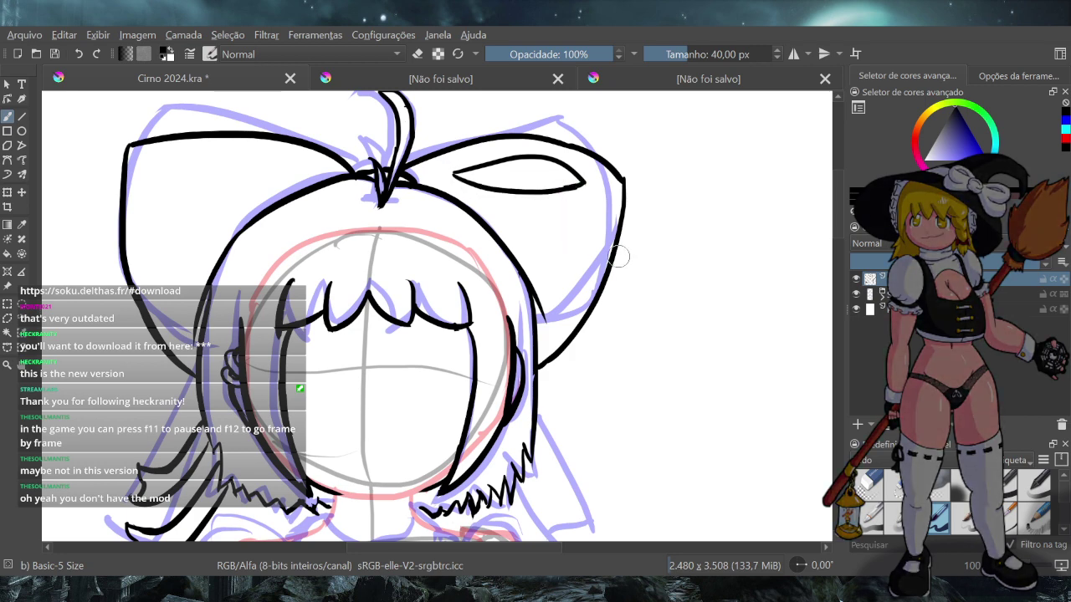
pyautogui.moveTo(617, 251); pyautogui.dragTo(573, 284)
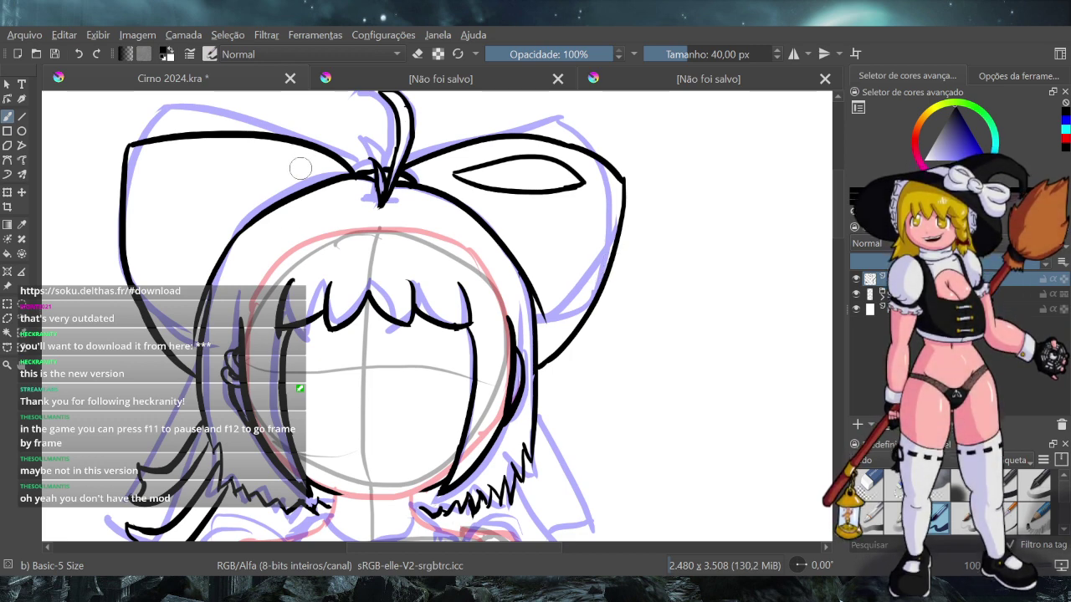
pyautogui.moveTo(302, 176)
pyautogui.mouseDown()
pyautogui.moveTo(159, 163)
pyautogui.moveTo(303, 159)
pyautogui.mouseUp()
pyautogui.hotkey('ctrl', 'z')
pyautogui.hotkey('ctrl', 'z')
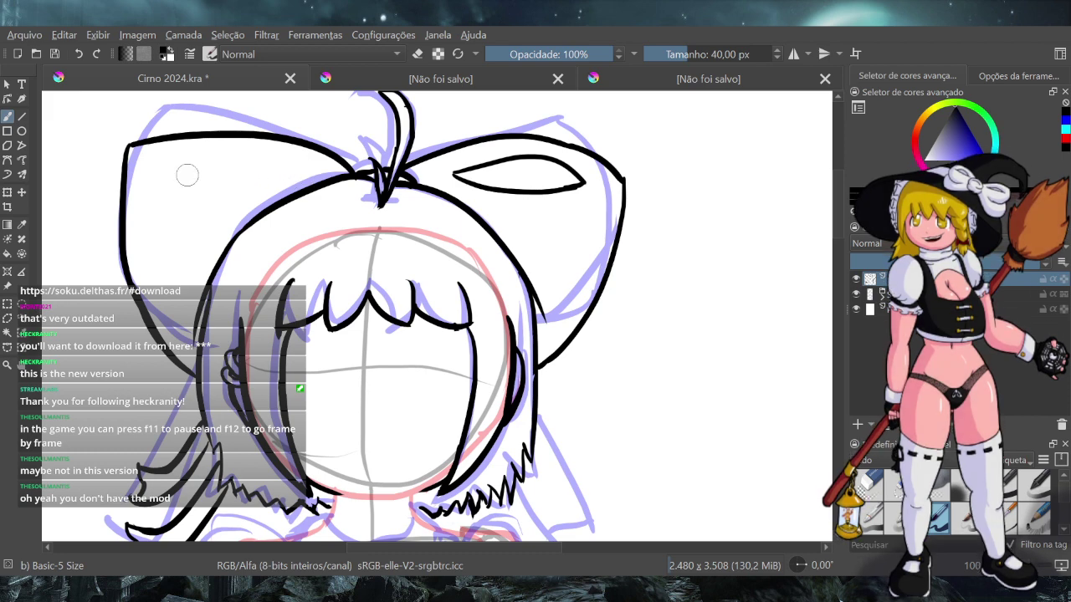
# Ink a matching slim, leaf-shaped fold inside the upper part of the left bow loop, pointing toward the knot
pyautogui.moveTo(156, 164); pyautogui.dragTo(320, 169)
pyautogui.moveTo(165, 164); pyautogui.dragTo(309, 164)
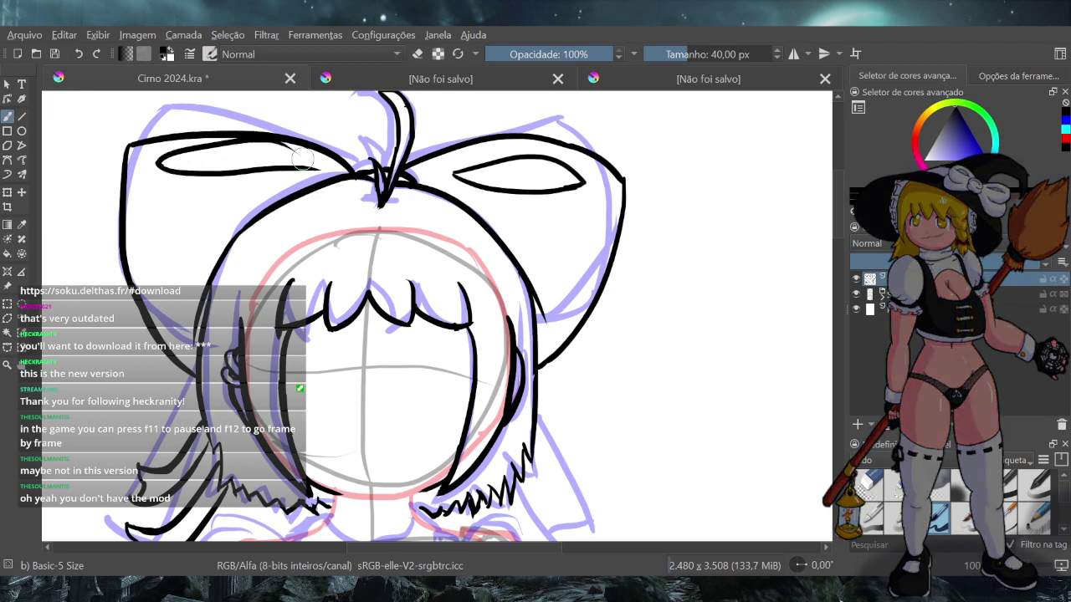
pyautogui.hotkey('ctrl', 'z')
pyautogui.moveTo(164, 164); pyautogui.dragTo(311, 163)
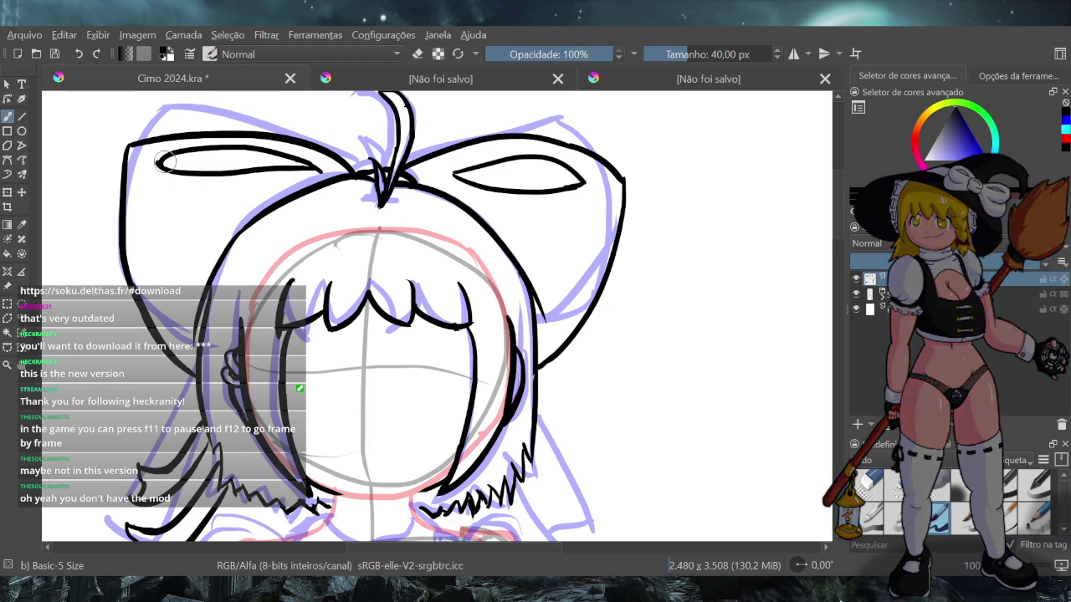
pyautogui.moveTo(165, 160); pyautogui.dragTo(255, 169)
pyautogui.hotkey('ctrl', 'z')
pyautogui.moveTo(165, 165); pyautogui.dragTo(246, 161)
pyautogui.hotkey('ctrl', 'z')
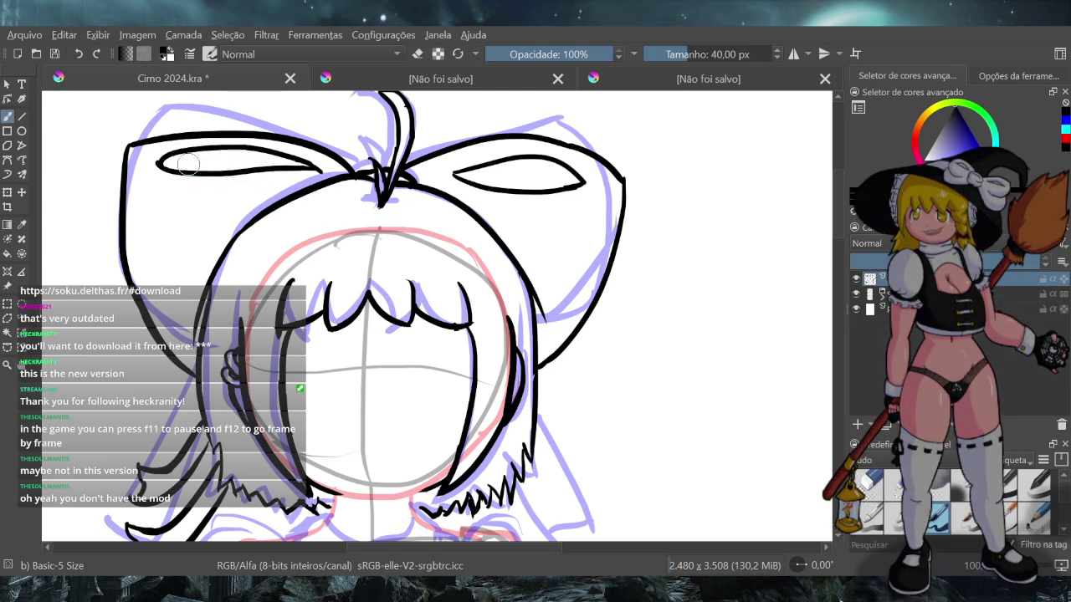
# Ink the curved fold on the lower part of the right bow loop and clean up where it overlaps the outer edge
pyautogui.moveTo(171, 158); pyautogui.dragTo(243, 162)
pyautogui.hotkey('ctrl', 'z')
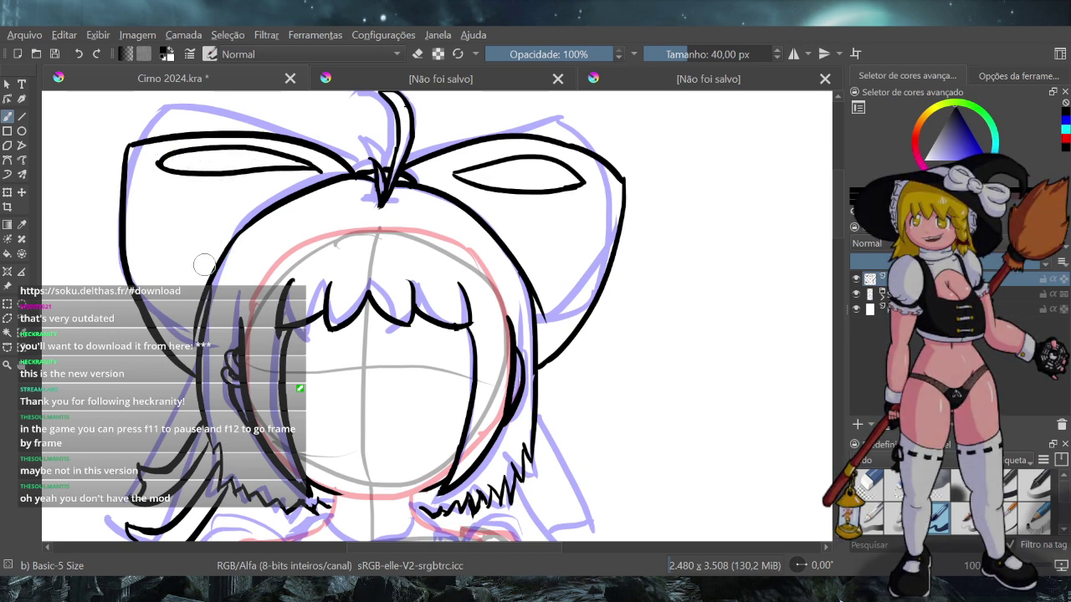
pyautogui.moveTo(623, 180); pyautogui.dragTo(536, 368)
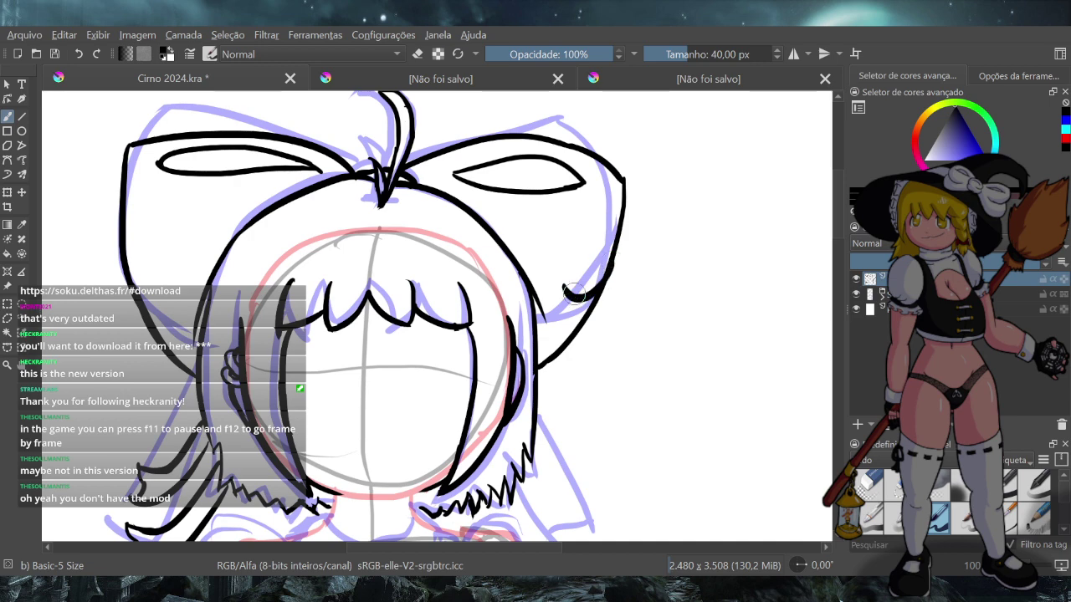
pyautogui.moveTo(609, 261); pyautogui.dragTo(557, 292)
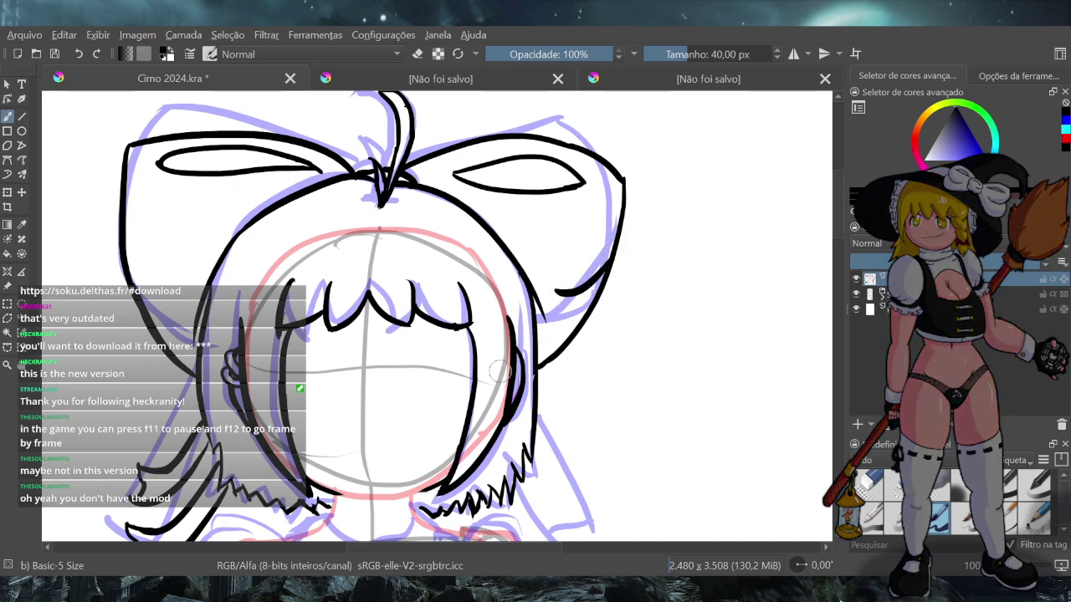
pyautogui.click(418, 55)
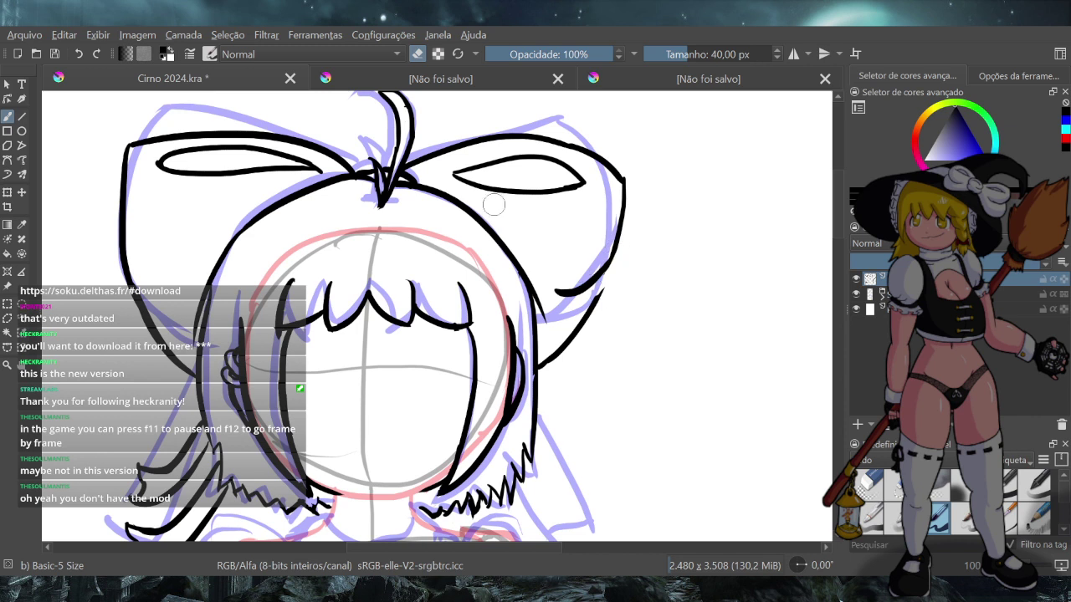
pyautogui.click(419, 50)
pyautogui.moveTo(609, 262); pyautogui.dragTo(589, 309)
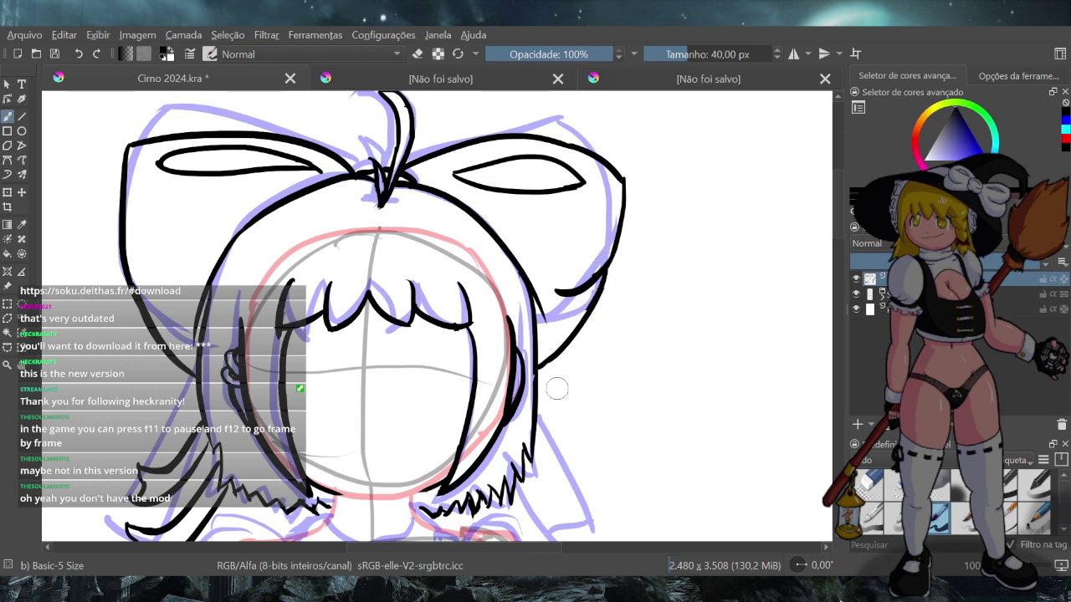
# Ink a matching curved fold on the lower part of the left bow loop and erase the overlapping outline
pyautogui.scroll(-8, 547, 379)
pyautogui.scroll(3, 550, 454)
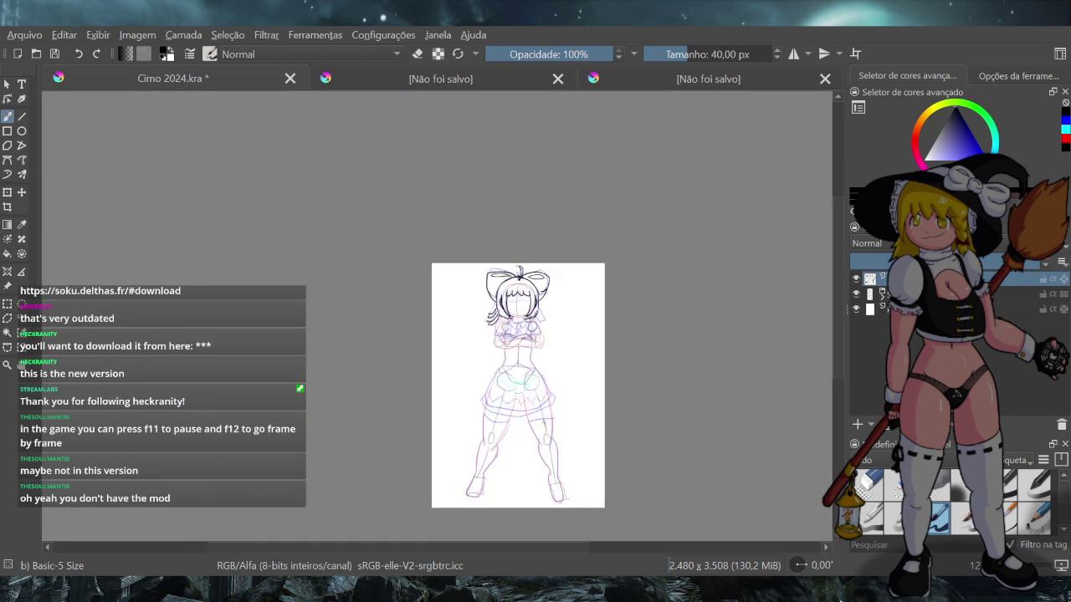
pyautogui.scroll(7, 495, 289)
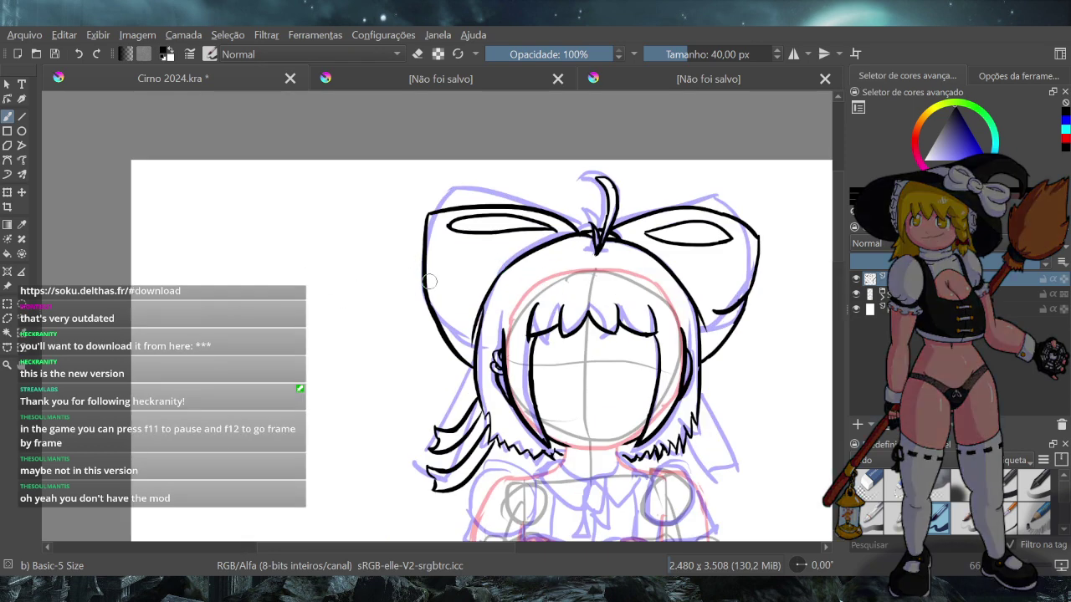
pyautogui.hotkey('ctrl', 'z')
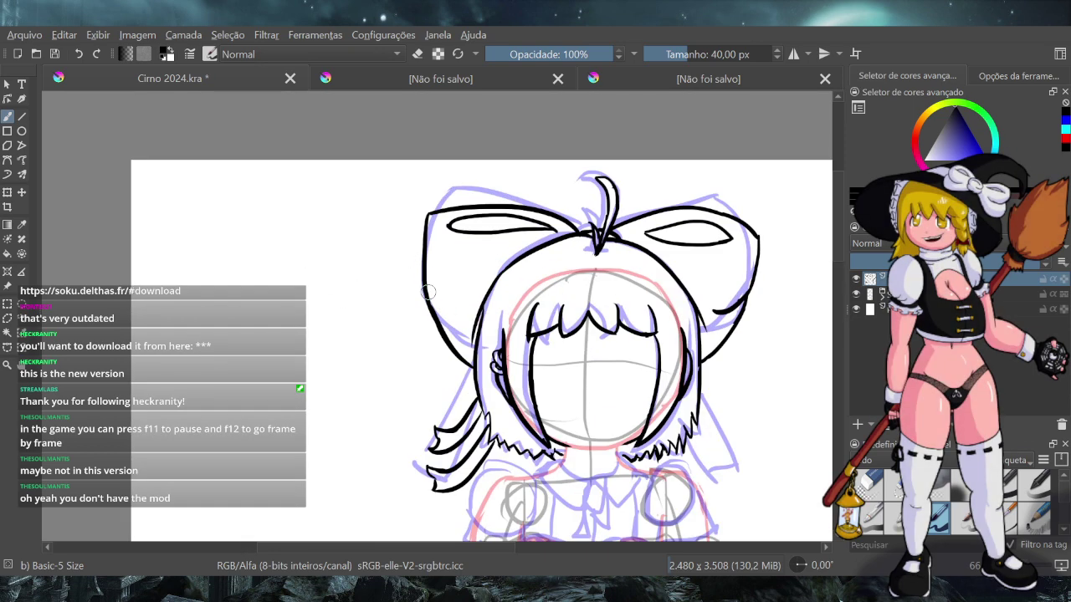
pyautogui.moveTo(462, 310); pyautogui.dragTo(425, 283)
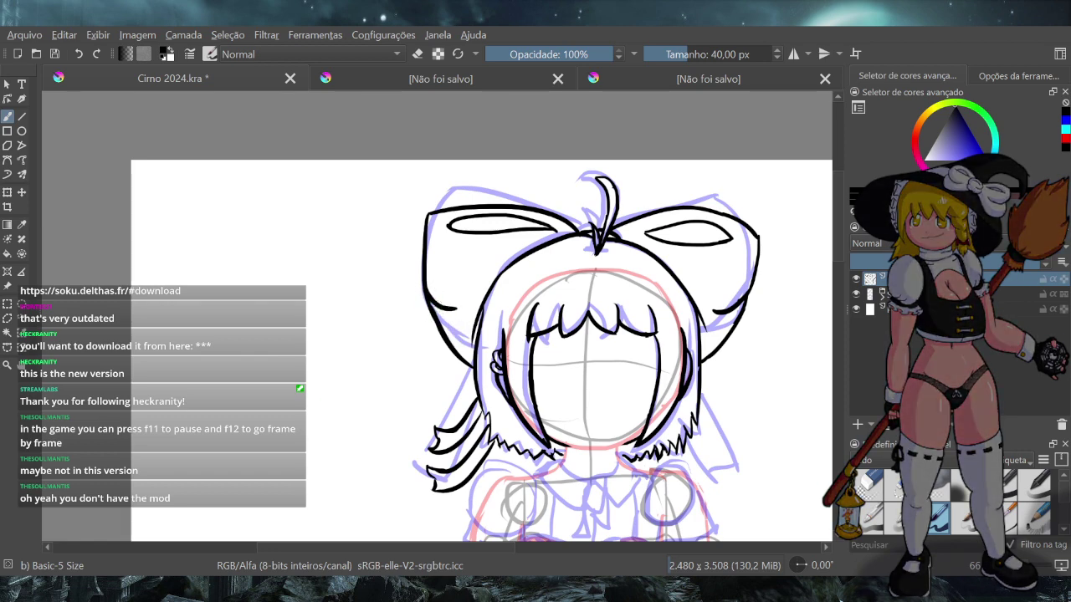
pyautogui.click(418, 54)
# Save the Cirno 2024.kra drawing and check both unsaved sprite reference images
pyautogui.scroll(-5, 444, 389)
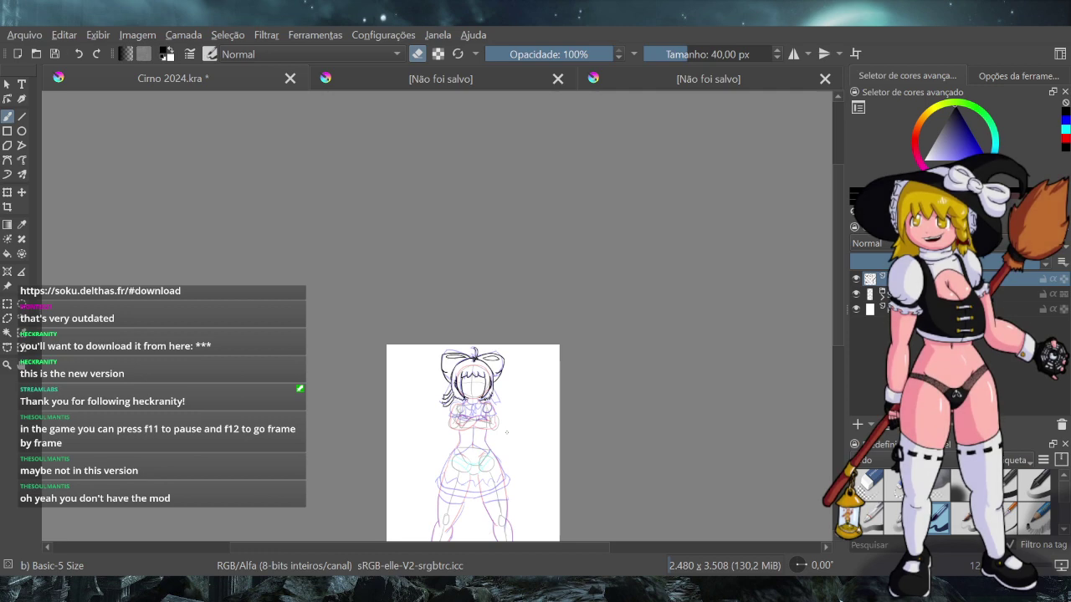
pyautogui.hotkey('ctrl', 's')
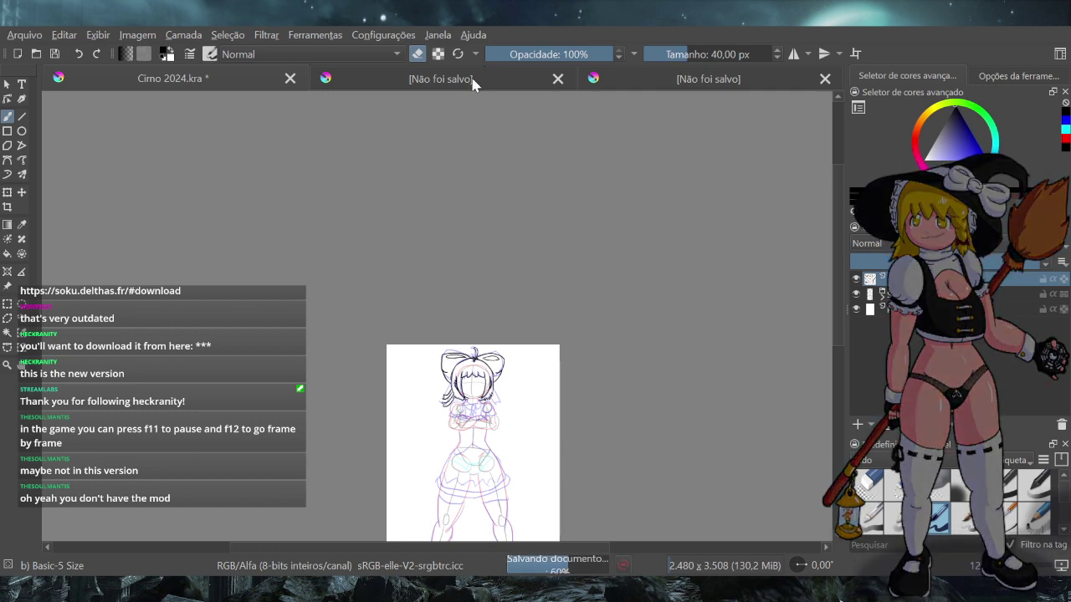
pyautogui.click(470, 75)
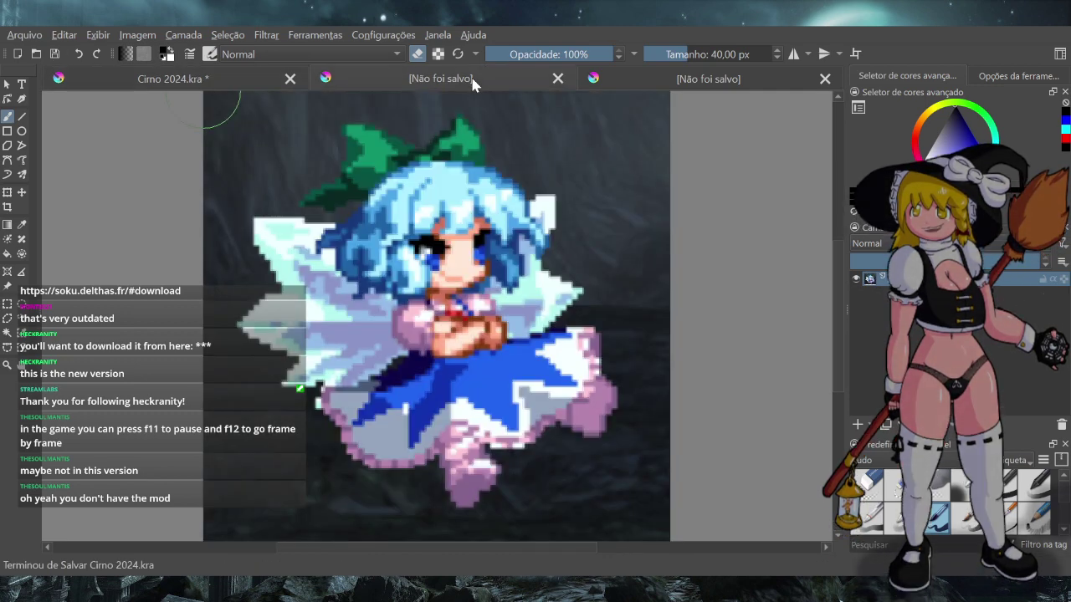
pyautogui.click(647, 79)
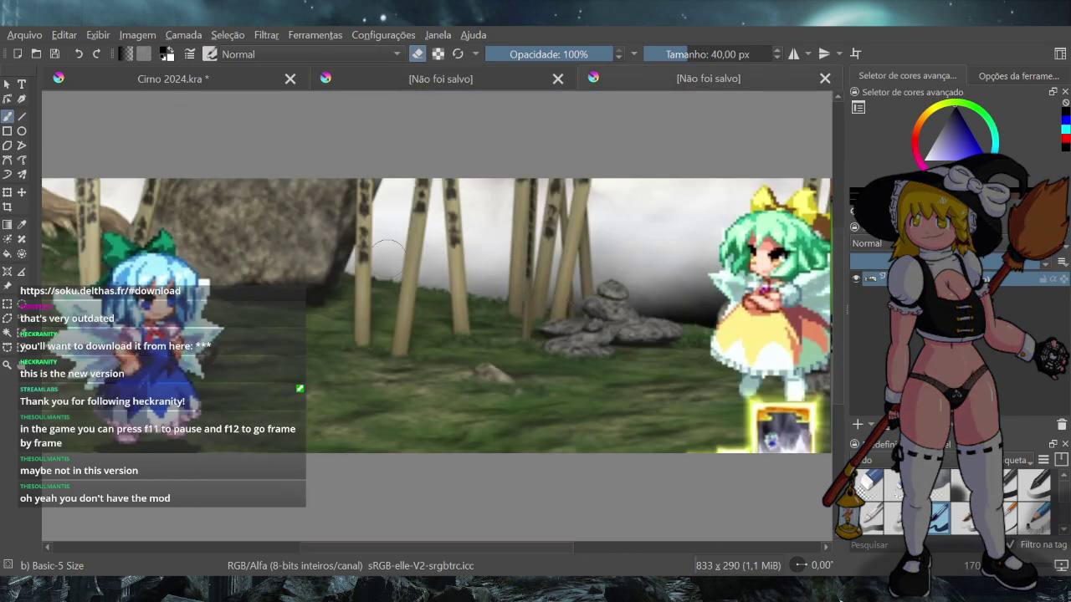
pyautogui.click(171, 89)
# Ink the curved chin line joining the two side locks of hair, using the normal brush instead of the eraser
pyautogui.scroll(5, 492, 380)
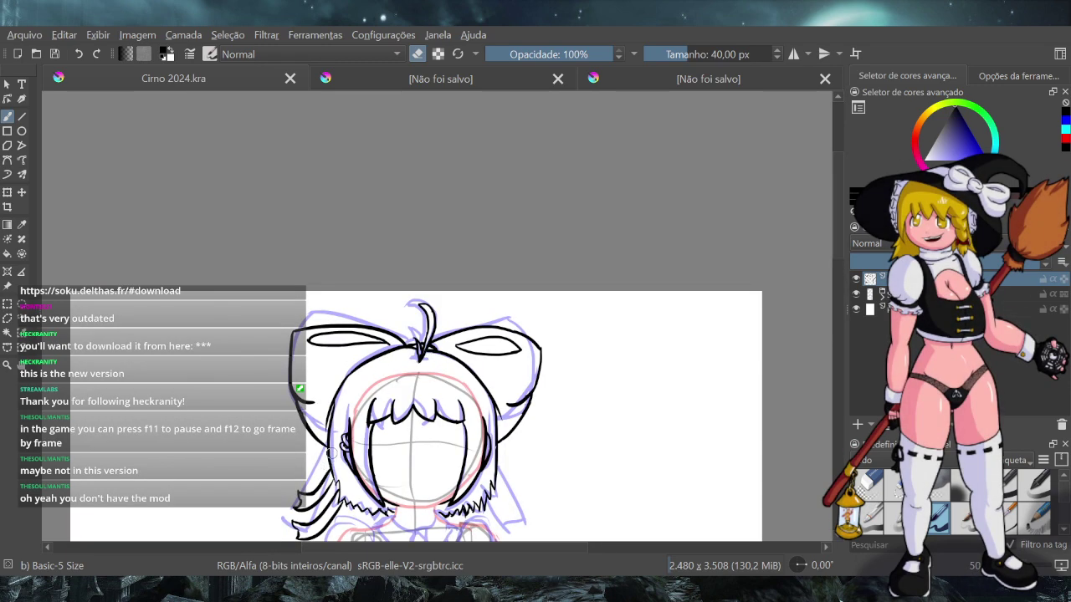
pyautogui.scroll(-3, 332, 453)
pyautogui.scroll(4, 433, 486)
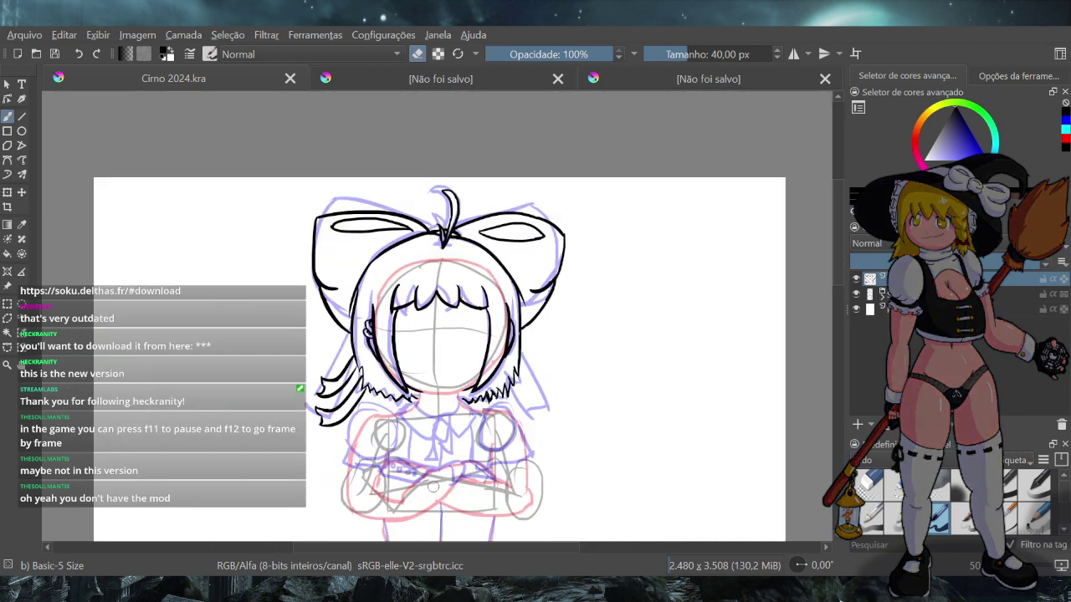
pyautogui.scroll(2, 433, 486)
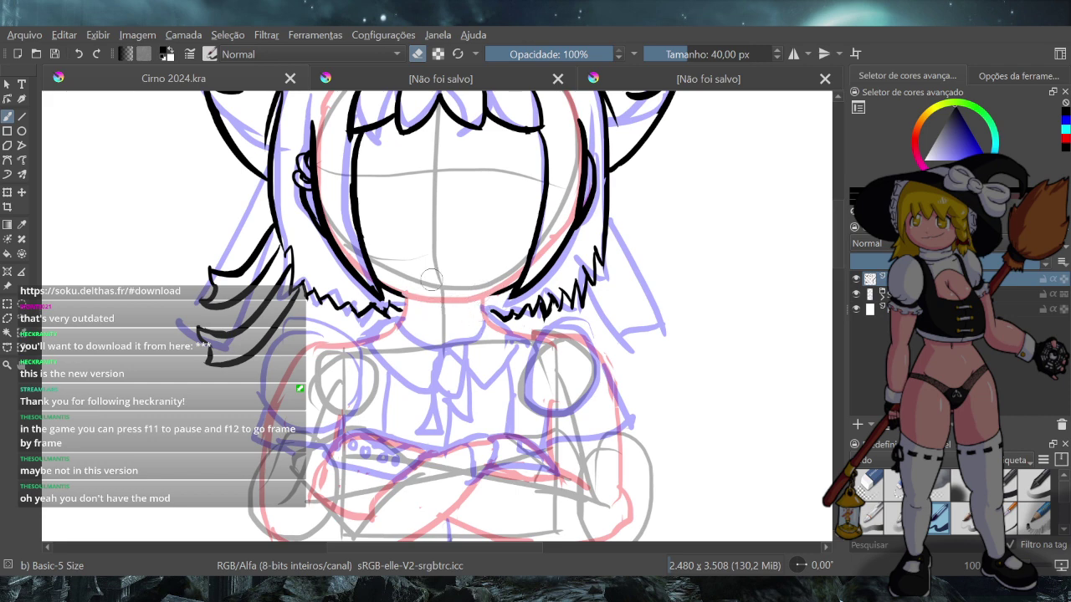
pyautogui.click(418, 55)
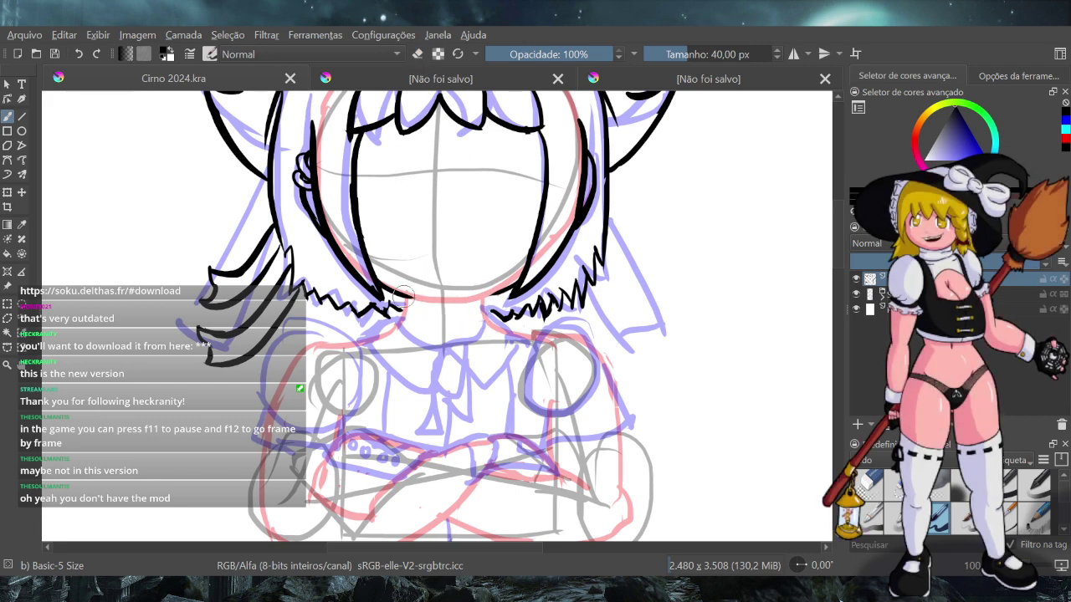
pyautogui.moveTo(393, 298); pyautogui.dragTo(485, 293)
pyautogui.hotkey('ctrl', 'z')
pyautogui.moveTo(403, 293); pyautogui.dragTo(466, 295)
pyautogui.hotkey('ctrl', 'z')
pyautogui.hotkey('ctrl', 'z')
pyautogui.moveTo(464, 309)
pyautogui.mouseDown()
pyautogui.moveTo(483, 299)
pyautogui.moveTo(504, 335)
pyautogui.mouseUp()
pyautogui.hotkey('ctrl', 'z')
pyautogui.hotkey('ctrl', 'z')
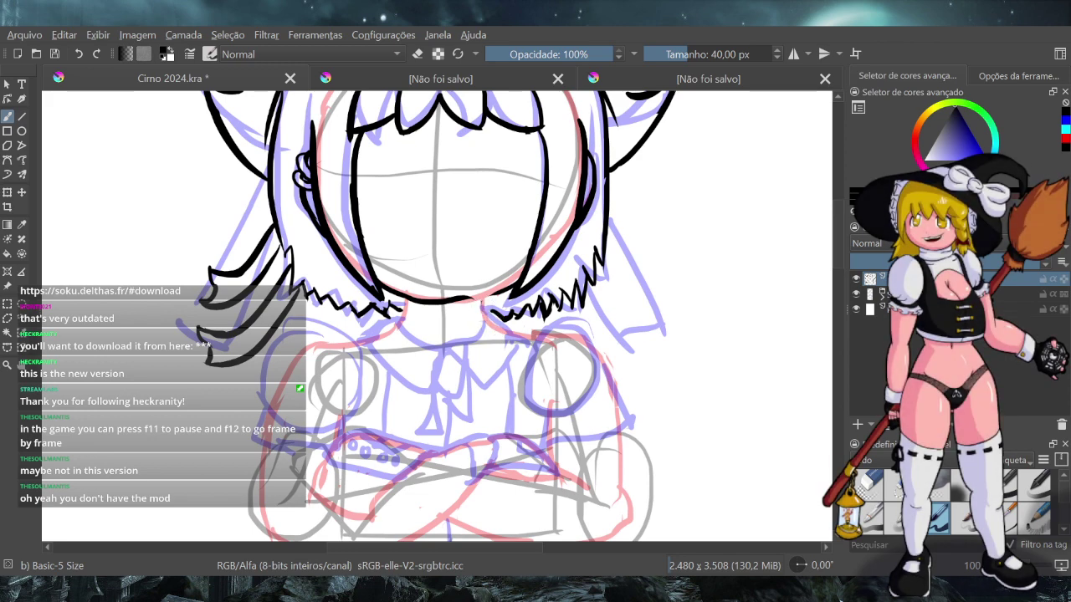
# Ink both sides of the neck below the chin and the rounded neckline that joins them
pyautogui.moveTo(482, 301); pyautogui.dragTo(470, 339)
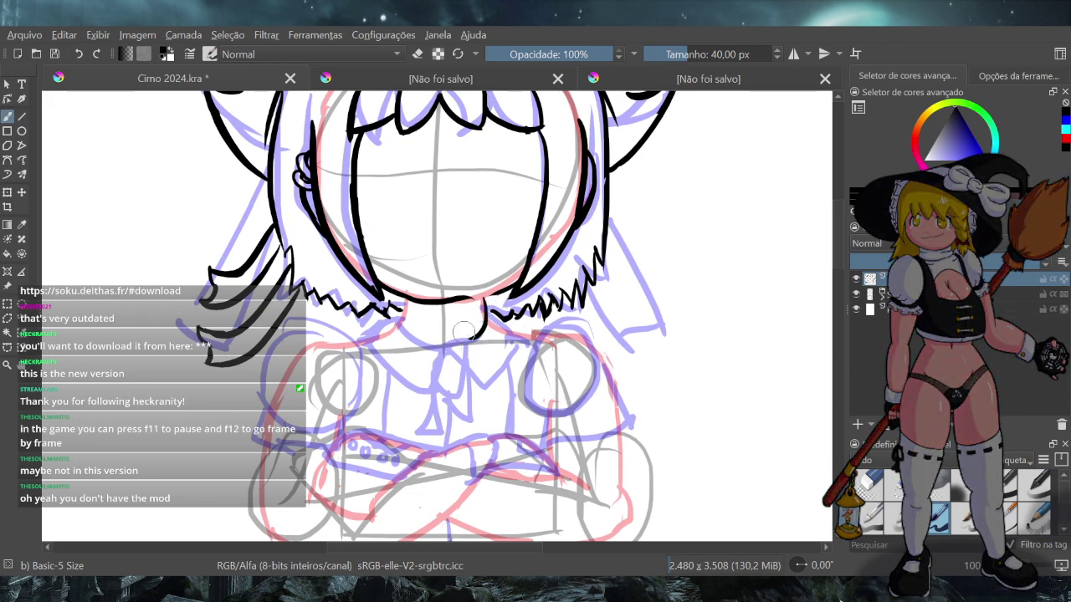
pyautogui.moveTo(407, 302); pyautogui.dragTo(410, 339)
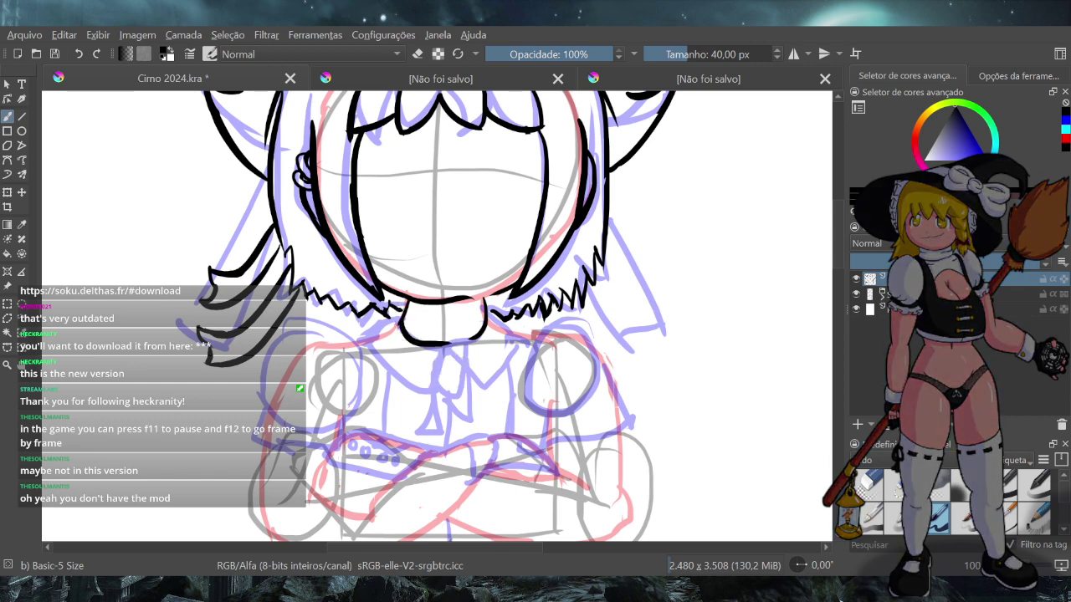
pyautogui.hotkey('ctrl', 'z')
pyautogui.moveTo(400, 323)
pyautogui.mouseDown()
pyautogui.moveTo(458, 354)
pyautogui.moveTo(443, 347)
pyautogui.moveTo(483, 329)
pyautogui.mouseUp()
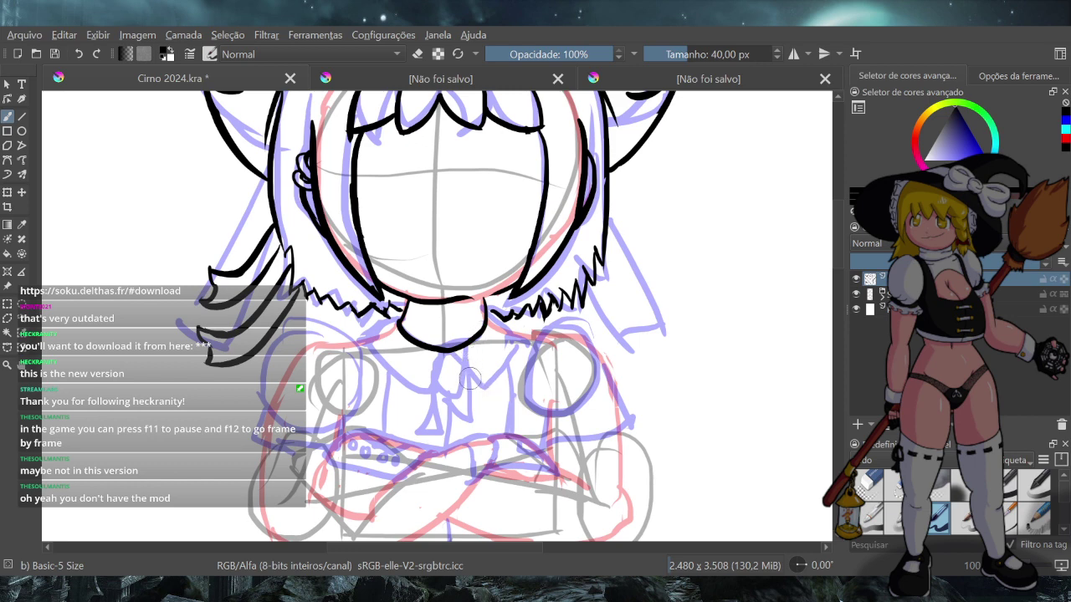
# Ink the outer edge of the right collar flap and the short upper line of the left collar flap
pyautogui.moveTo(489, 310)
pyautogui.mouseDown()
pyautogui.moveTo(516, 343)
pyautogui.moveTo(489, 389)
pyautogui.mouseUp()
pyautogui.hotkey('ctrl', 'z')
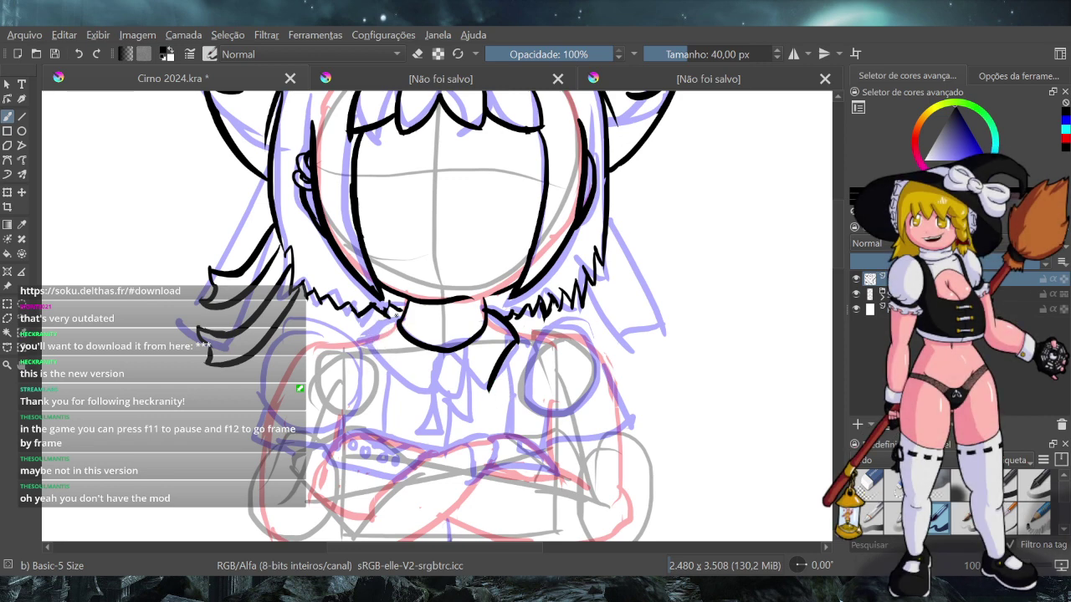
pyautogui.moveTo(398, 317); pyautogui.dragTo(368, 352)
pyautogui.hotkey('ctrl', 'z')
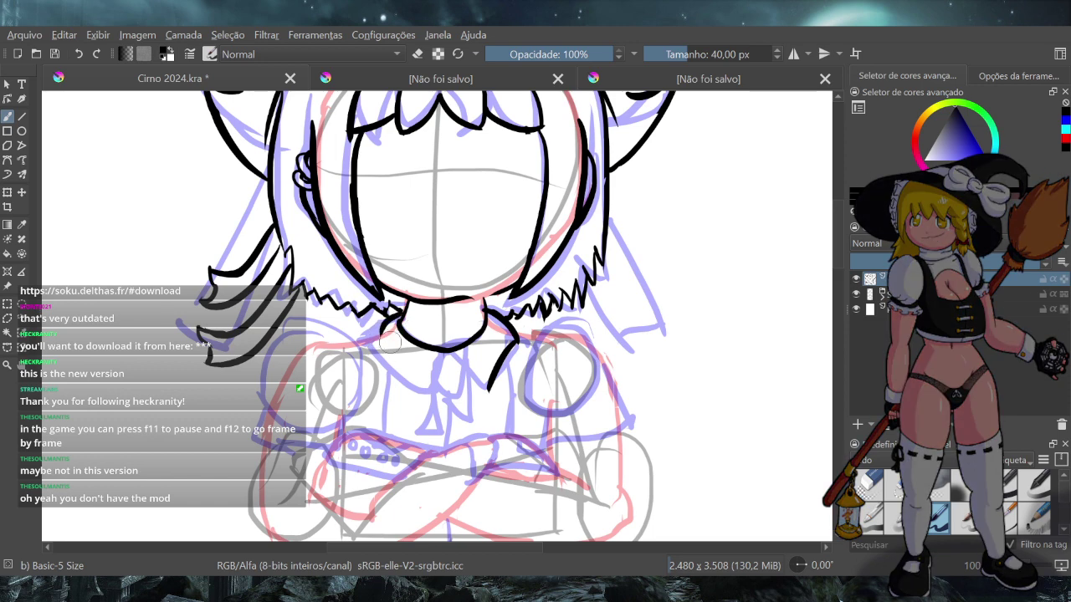
pyautogui.hotkey('ctrl', 'shift', 'z')
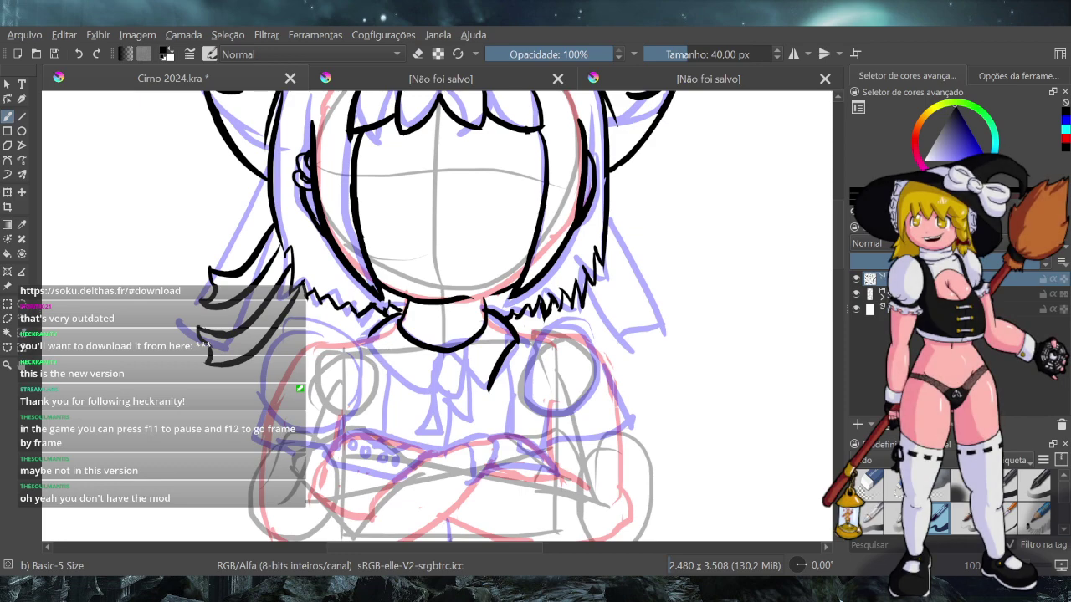
# Ink the slanted outer edge of the left collar flap running down to its point
pyautogui.moveTo(372, 337); pyautogui.dragTo(409, 371)
pyautogui.hotkey('ctrl', 'z')
pyautogui.moveTo(373, 337); pyautogui.dragTo(411, 384)
pyautogui.hotkey('ctrl', 'z')
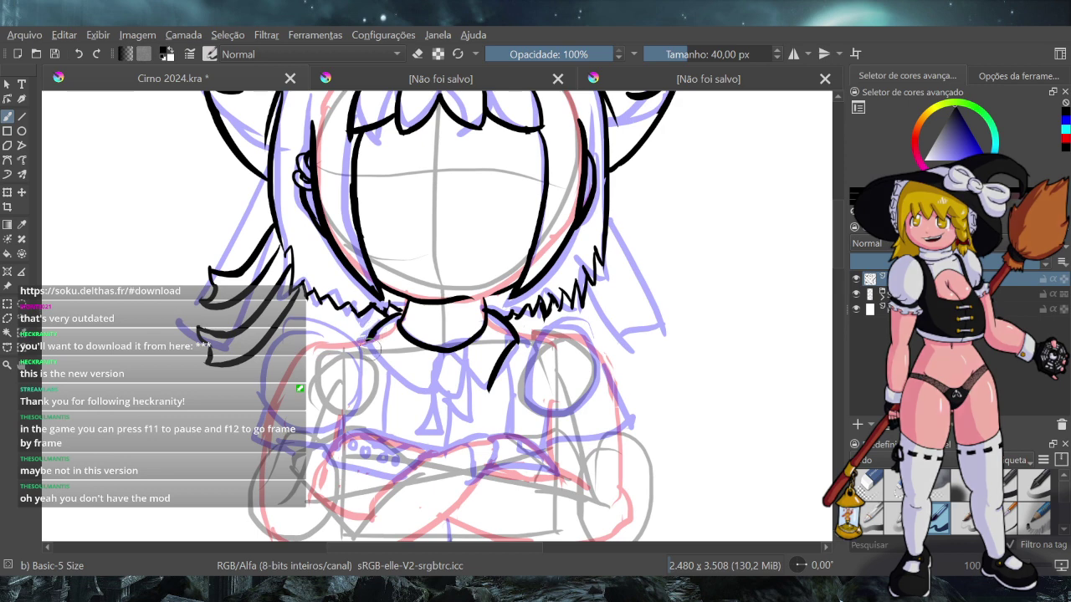
pyautogui.moveTo(368, 343); pyautogui.dragTo(418, 381)
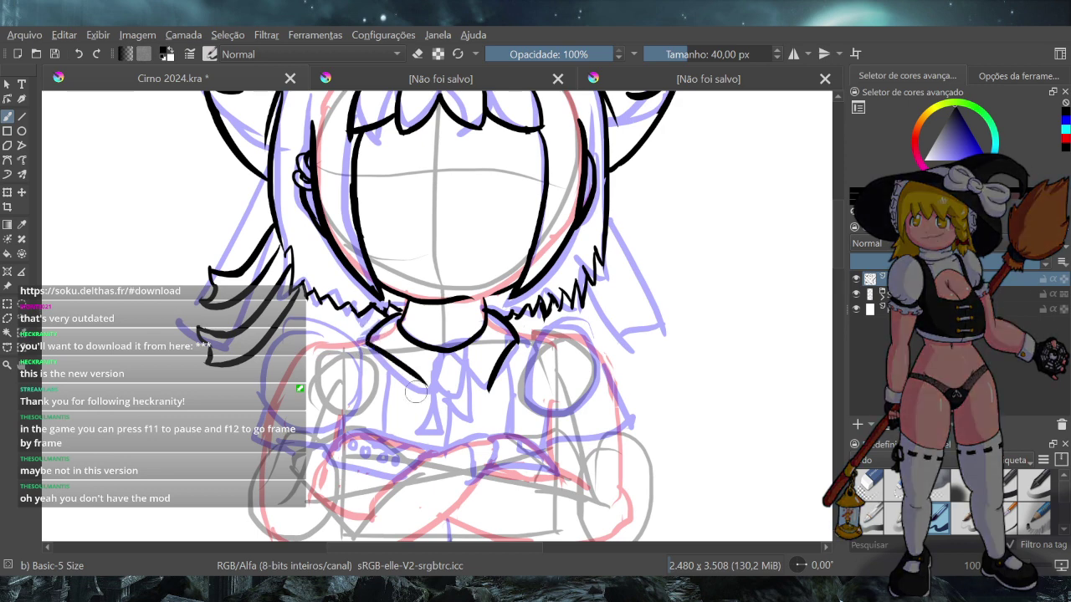
pyautogui.hotkey('ctrl', 'z')
pyautogui.moveTo(367, 345); pyautogui.dragTo(414, 393)
pyautogui.hotkey('ctrl', 'z')
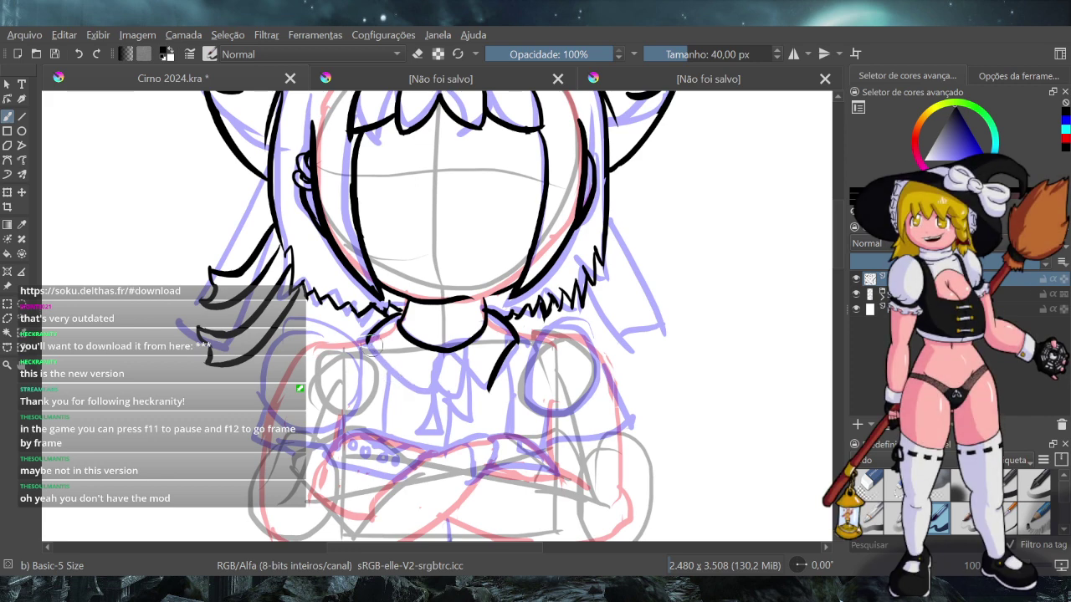
pyautogui.moveTo(368, 344); pyautogui.dragTo(407, 392)
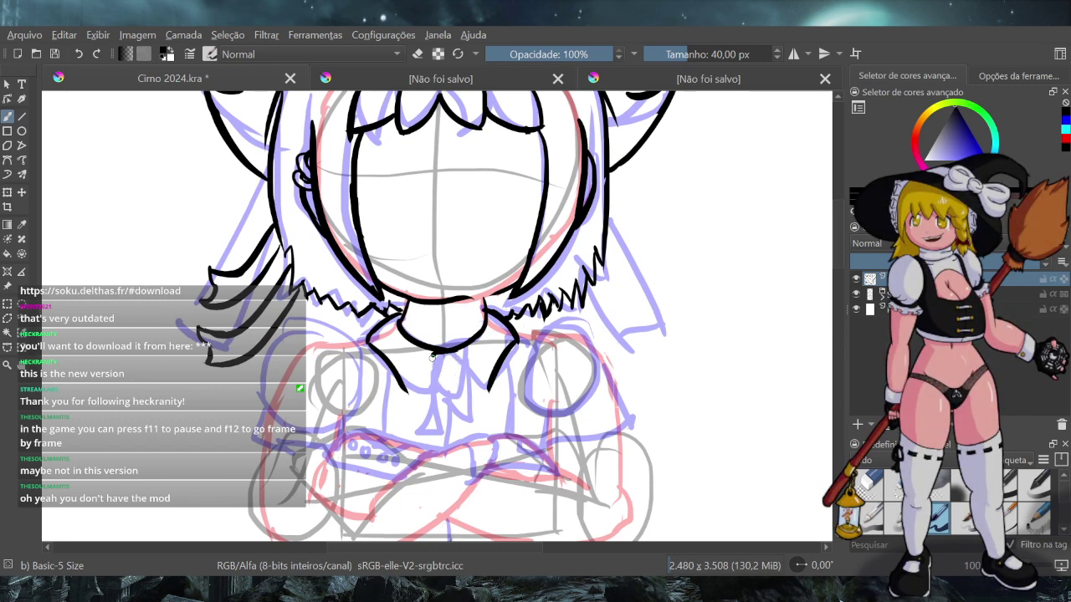
# Ink the round ribbon knot under the neckline and the inner edges of both collar flaps
pyautogui.moveTo(449, 351); pyautogui.dragTo(449, 373)
pyautogui.hotkey('ctrl', 'z')
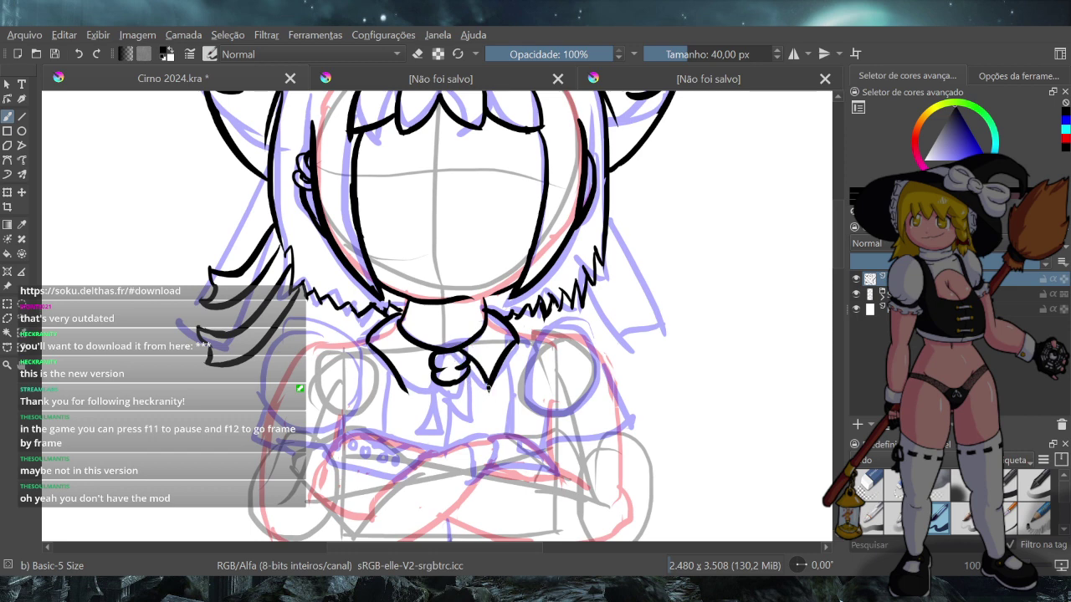
pyautogui.moveTo(428, 353); pyautogui.dragTo(410, 392)
pyautogui.hotkey('ctrl', 'z')
pyautogui.moveTo(429, 354)
pyautogui.mouseDown()
pyautogui.moveTo(408, 391)
pyautogui.moveTo(434, 374)
pyautogui.mouseUp()
pyautogui.hotkey('ctrl', 'z')
pyautogui.hotkey('ctrl', 'z')
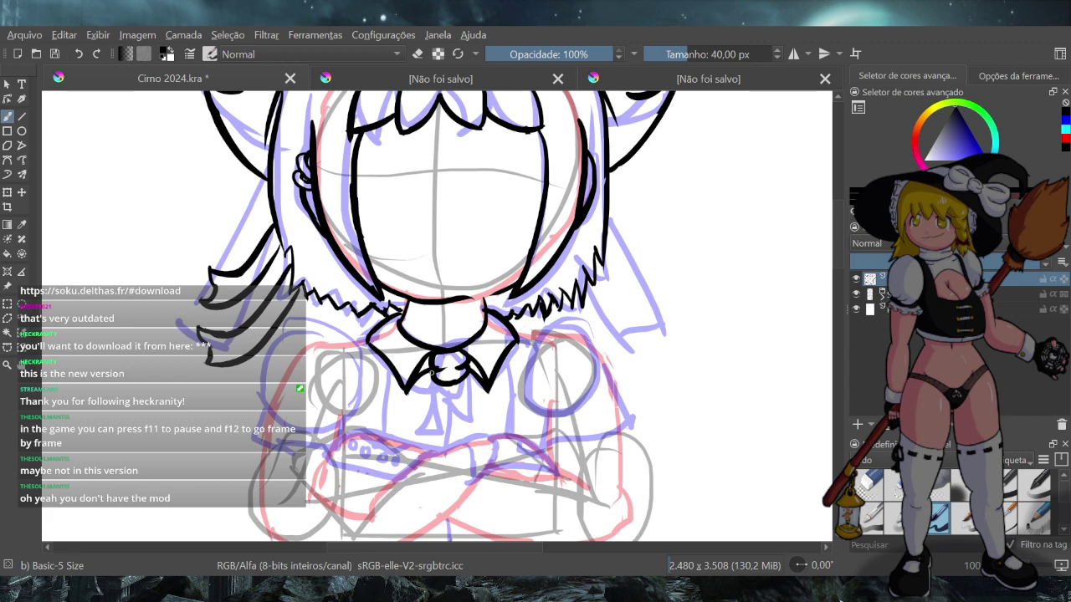
pyautogui.moveTo(431, 373); pyautogui.dragTo(417, 419)
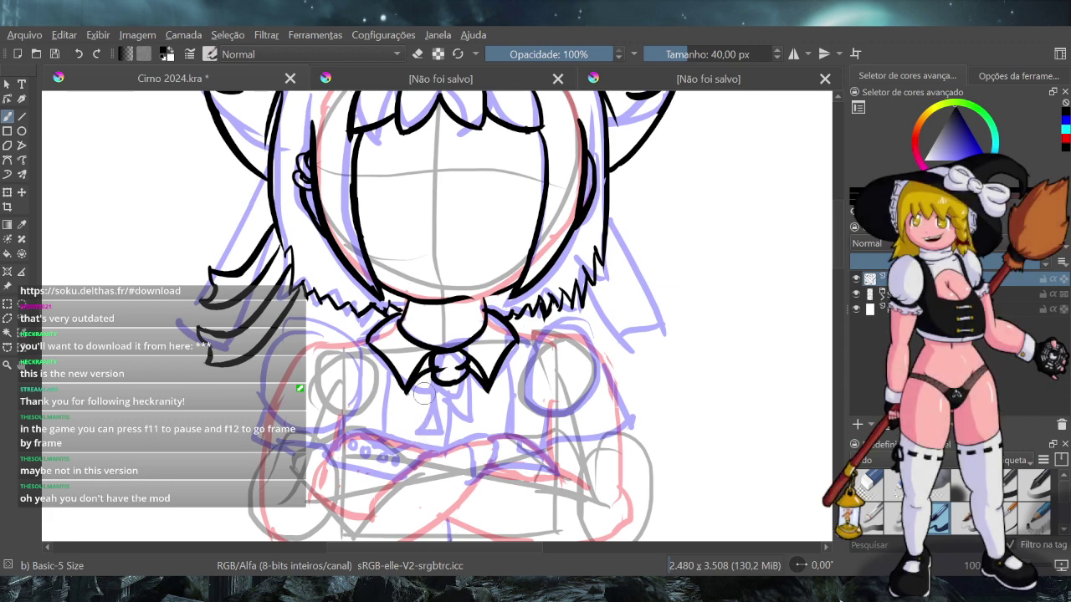
pyautogui.hotkey('ctrl', 'z')
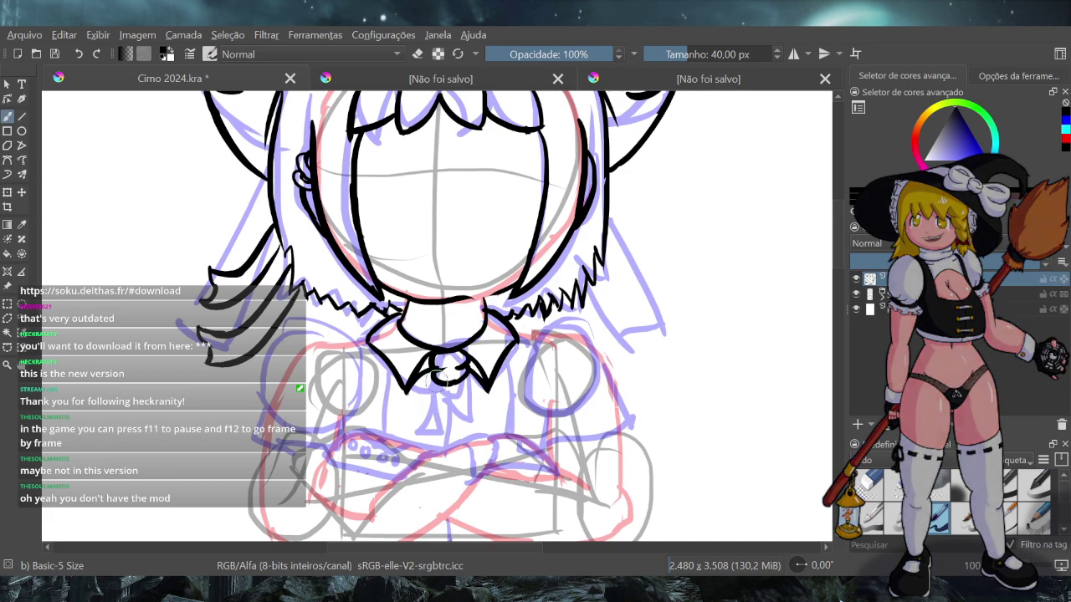
pyautogui.moveTo(435, 383)
pyautogui.mouseDown()
pyautogui.moveTo(421, 435)
pyautogui.moveTo(411, 430)
pyautogui.moveTo(437, 443)
pyautogui.mouseUp()
pyautogui.hotkey('ctrl', 'z')
pyautogui.hotkey('ctrl', 'z')
pyautogui.hotkey('ctrl', 'z')
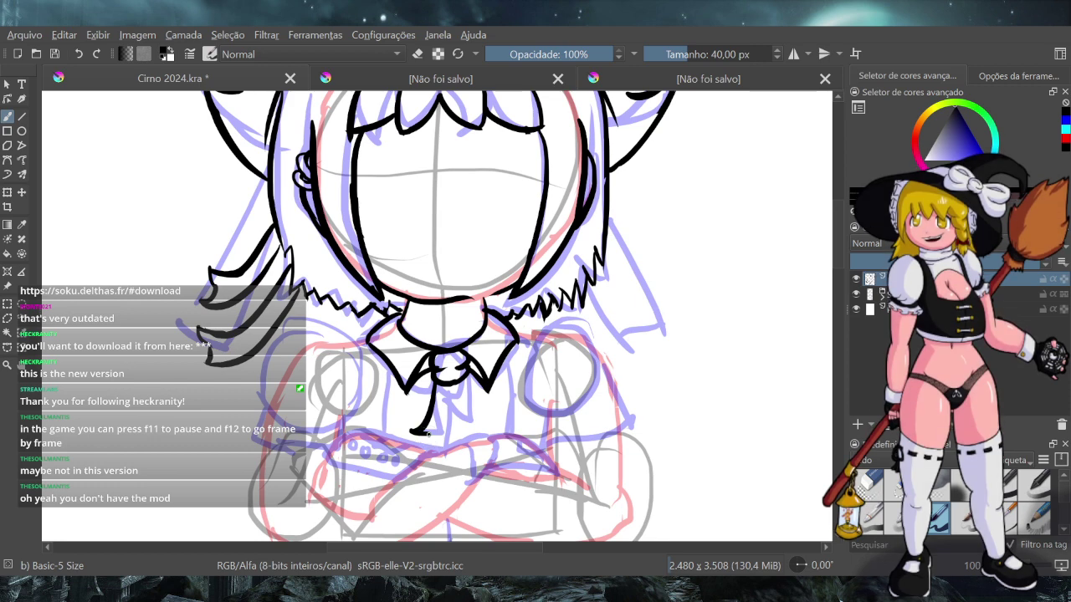
pyautogui.moveTo(443, 399); pyautogui.dragTo(436, 436)
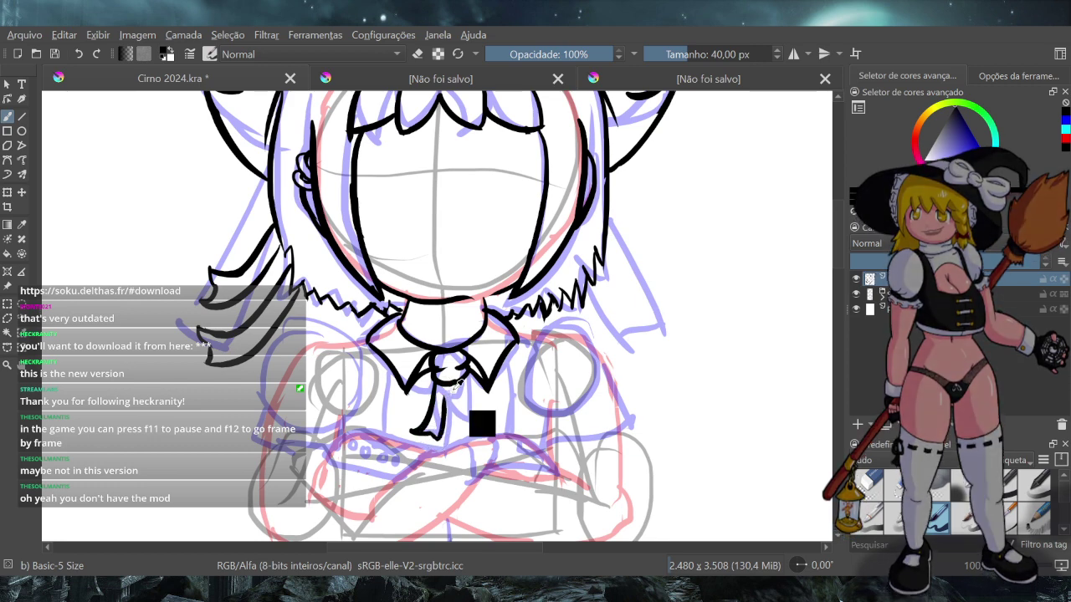
pyautogui.hotkey('ctrl', 'z')
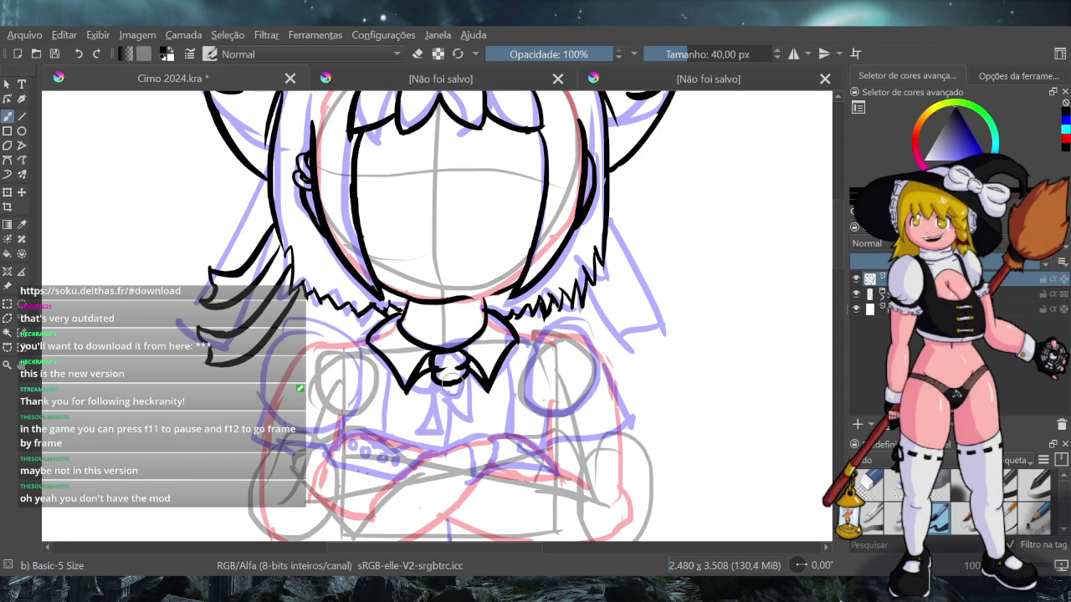
# Ink two short curved ribbon tails with notched ends, hanging from the knot and sweeping down to the left
pyautogui.moveTo(445, 386); pyautogui.dragTo(412, 432)
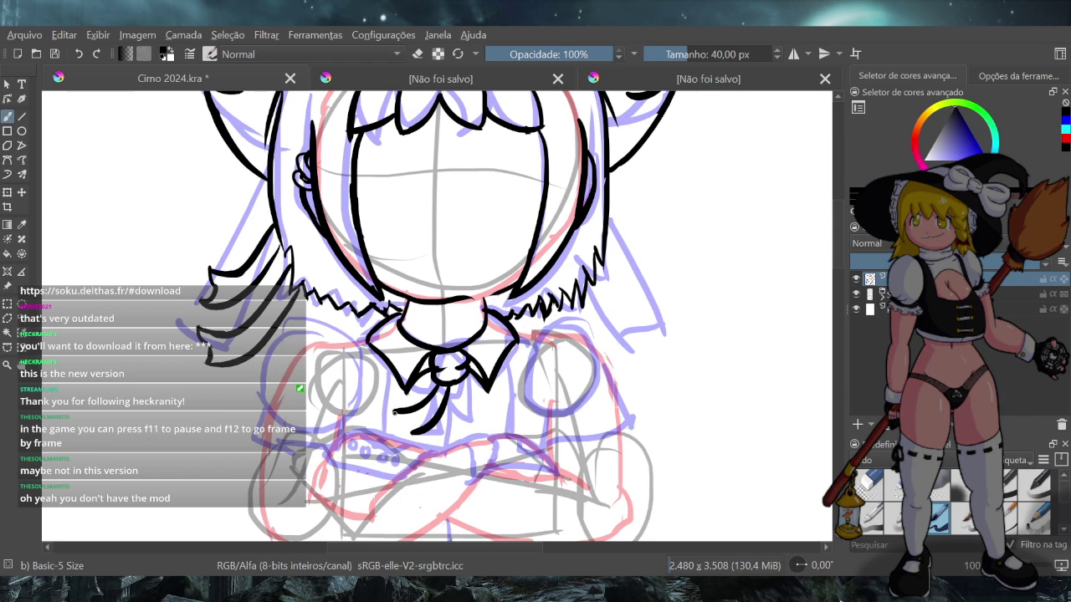
pyautogui.moveTo(397, 410); pyautogui.dragTo(415, 425)
pyautogui.moveTo(452, 390); pyautogui.dragTo(440, 427)
pyautogui.hotkey('ctrl', 'z')
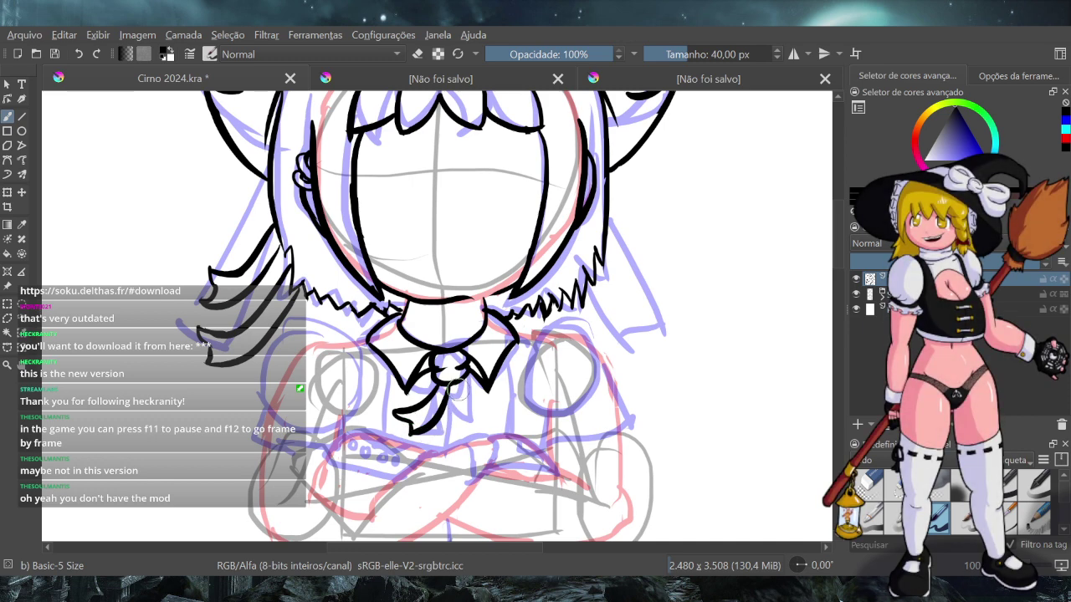
pyautogui.moveTo(458, 383); pyautogui.dragTo(442, 428)
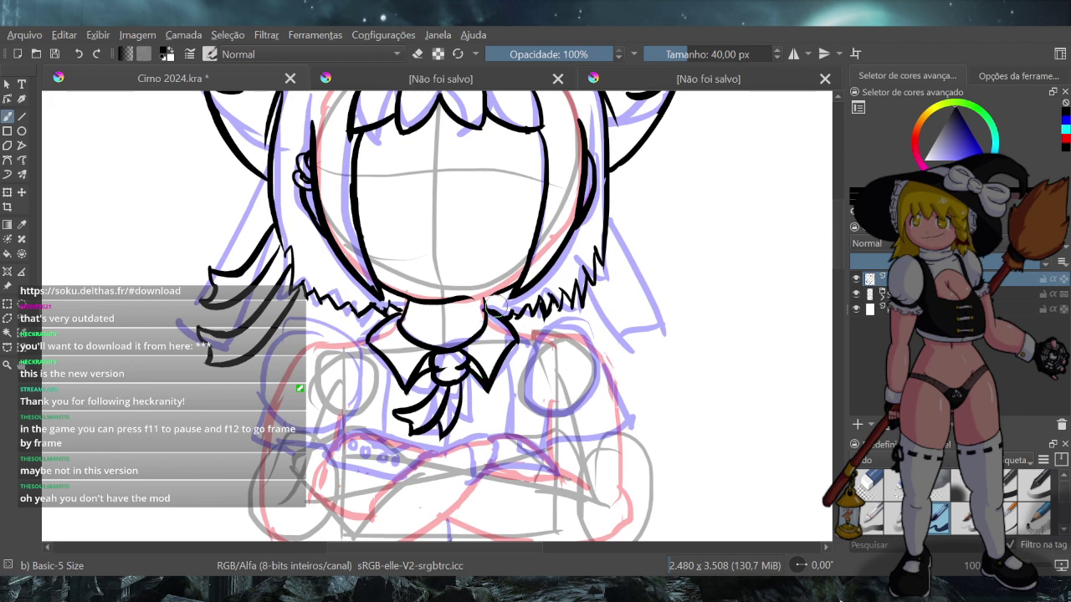
# Save the drawing and frame the torso with the freehand brush ready for inking
pyautogui.scroll(-4, 498, 309)
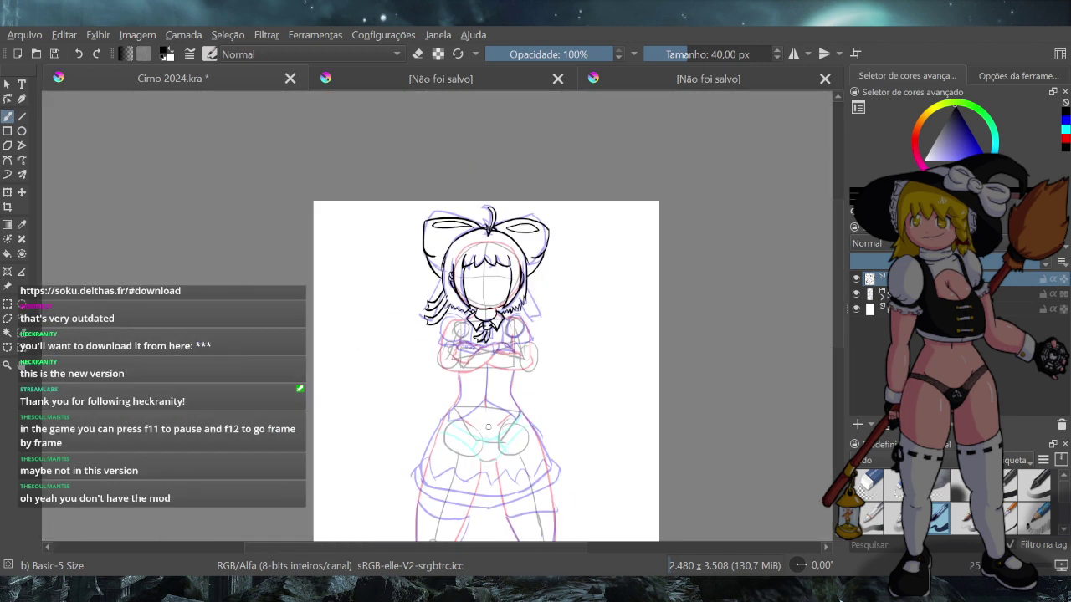
pyautogui.scroll(-3, 523, 460)
pyautogui.scroll(3, 519, 480)
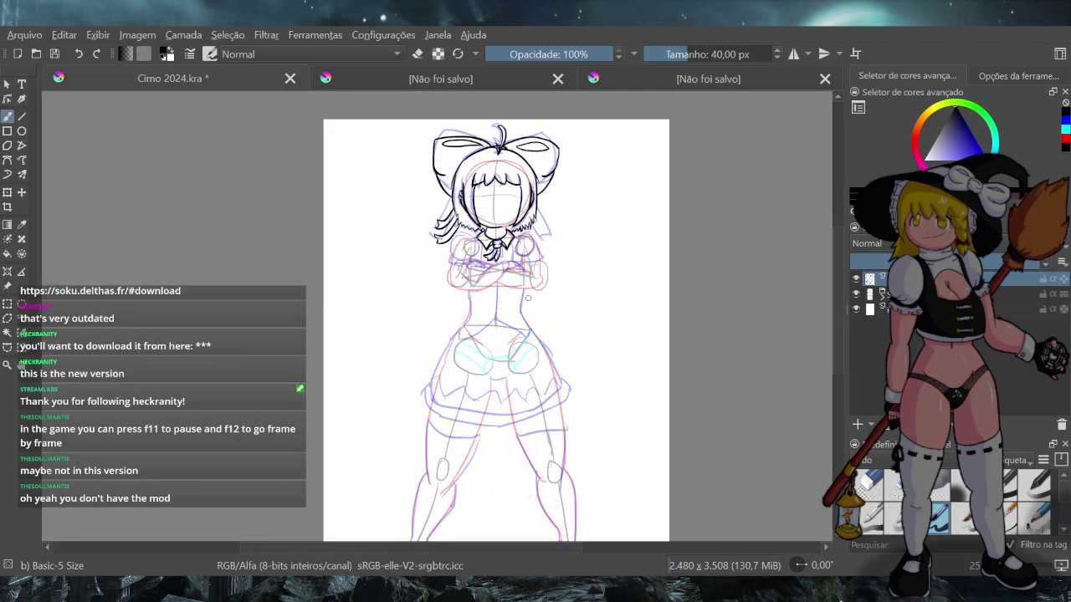
pyautogui.hotkey('ctrl', 's')
pyautogui.click(7, 364)
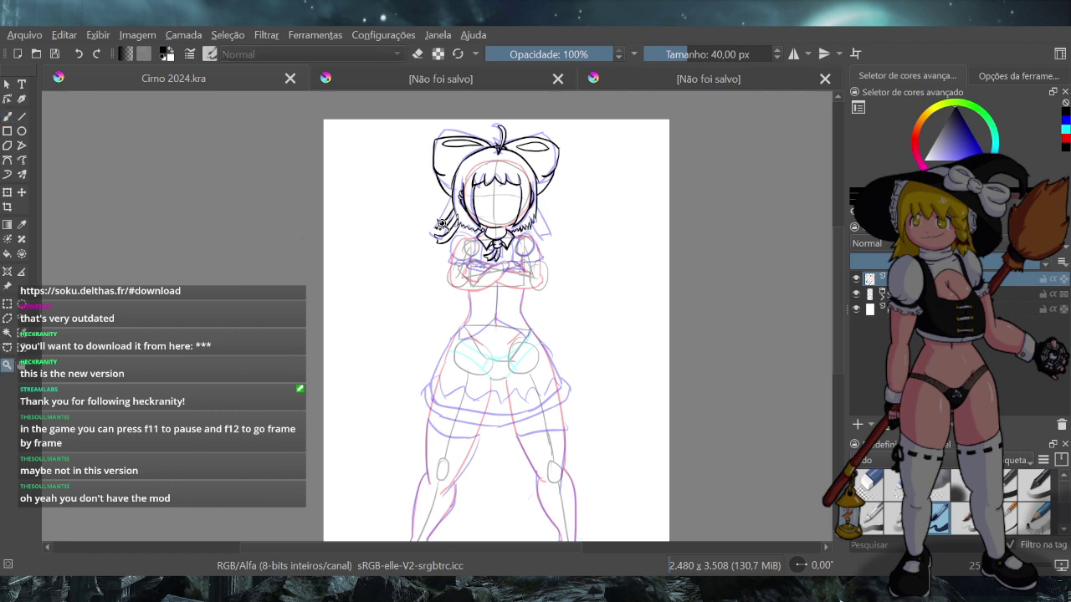
pyautogui.moveTo(390, 196); pyautogui.dragTo(603, 338)
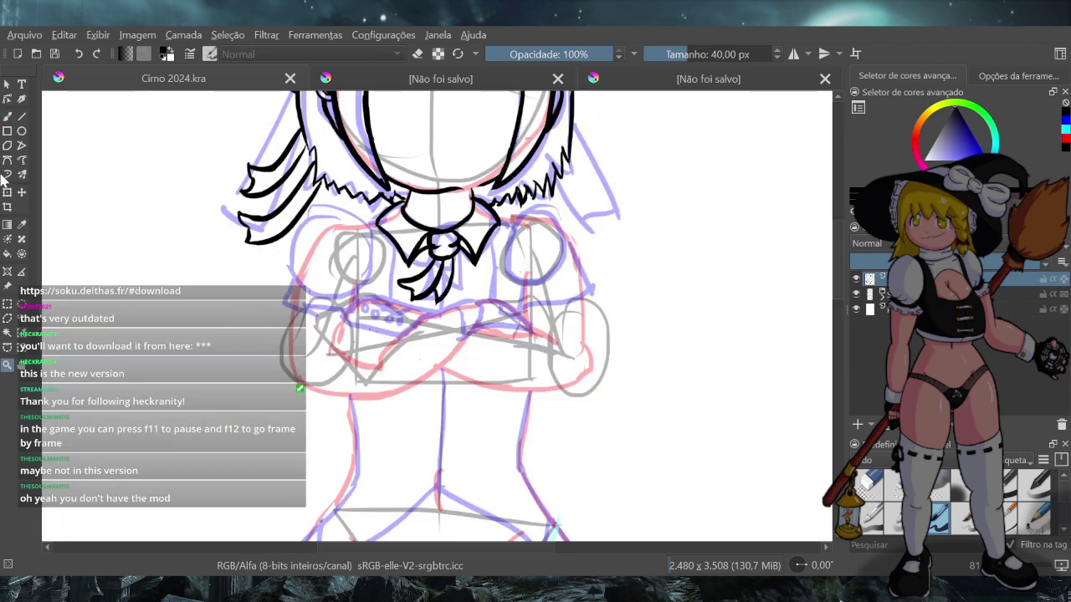
pyautogui.click(7, 115)
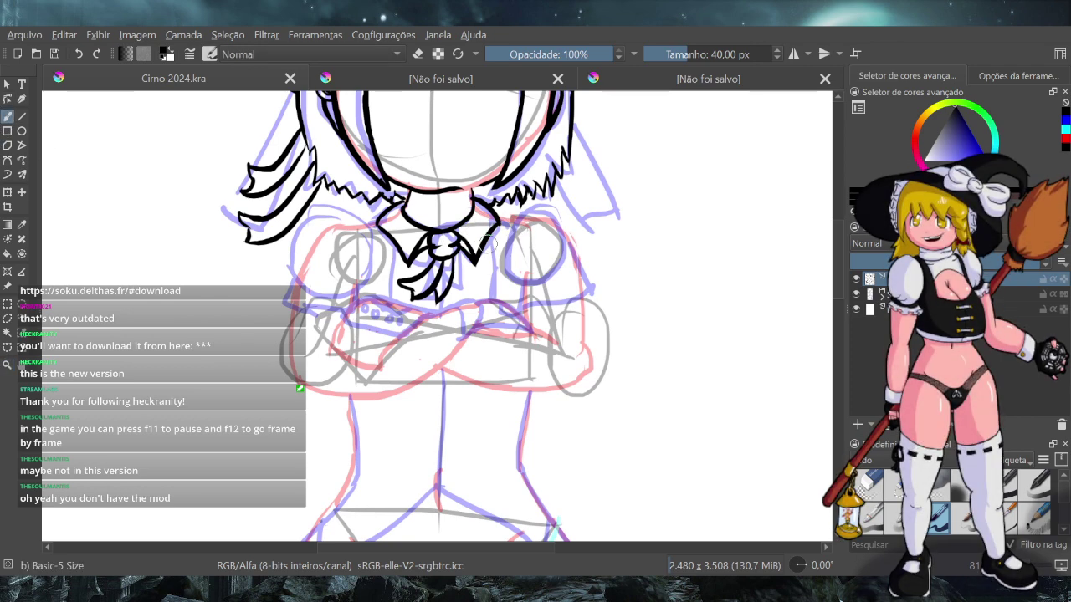
pyautogui.moveTo(490, 243); pyautogui.dragTo(483, 289)
pyautogui.hotkey('ctrl', 'z')
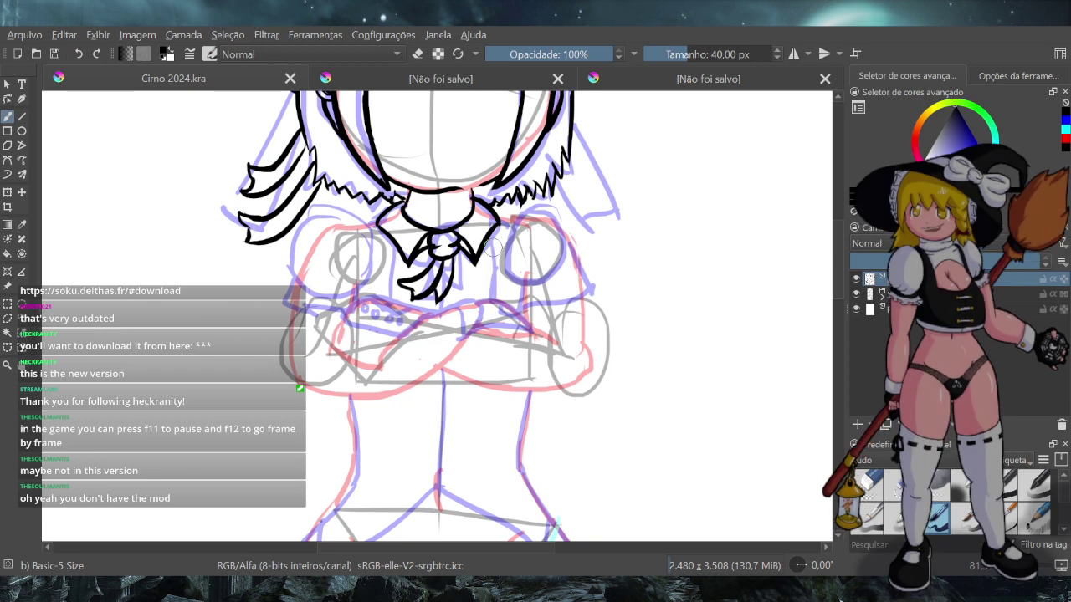
pyautogui.moveTo(490, 243); pyautogui.dragTo(487, 293)
pyautogui.hotkey('ctrl', 'z')
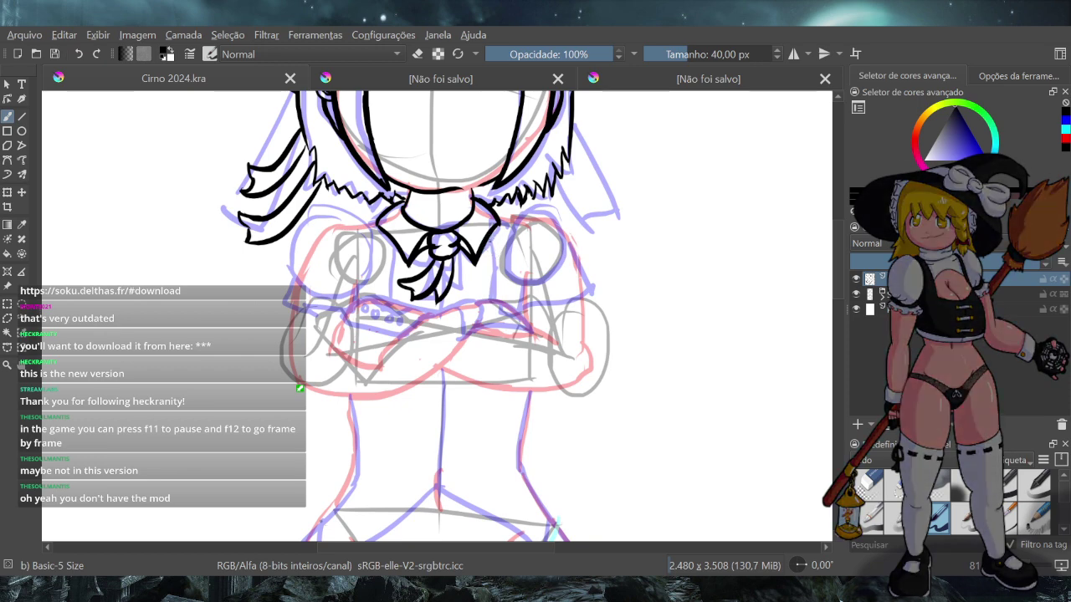
pyautogui.moveTo(492, 239); pyautogui.dragTo(482, 299)
pyautogui.hotkey('ctrl', 'z')
pyautogui.moveTo(487, 242)
pyautogui.mouseDown()
pyautogui.moveTo(482, 290)
pyautogui.moveTo(486, 274)
pyautogui.moveTo(438, 310)
pyautogui.mouseUp()
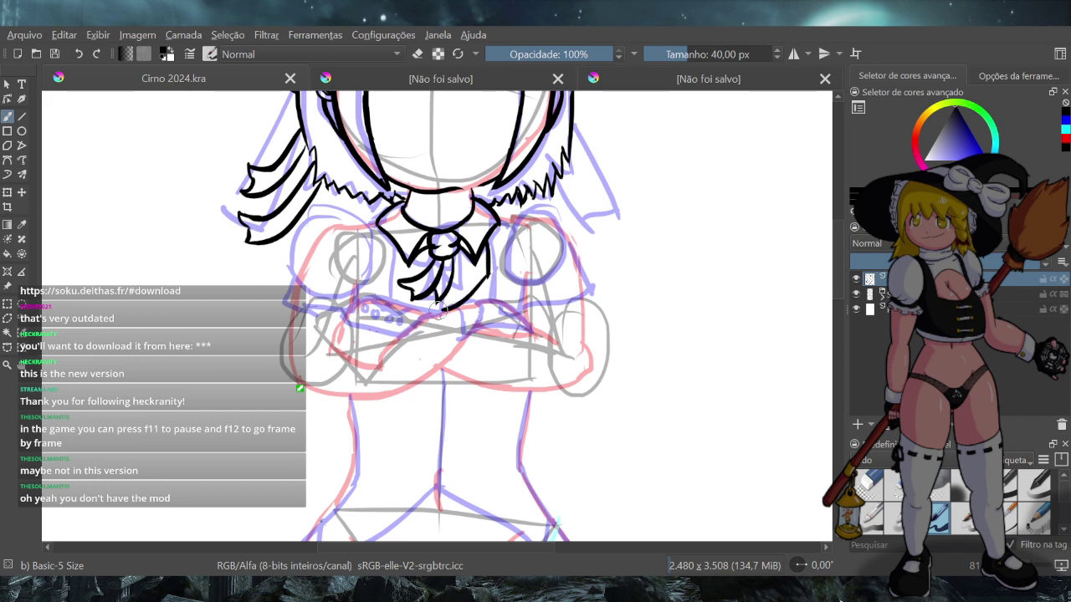
pyautogui.hotkey('ctrl', 'z')
pyautogui.moveTo(488, 275); pyautogui.dragTo(429, 309)
pyautogui.hotkey('ctrl', 'z')
pyautogui.moveTo(489, 275)
pyautogui.mouseDown()
pyautogui.moveTo(475, 286)
pyautogui.moveTo(443, 276)
pyautogui.moveTo(455, 286)
pyautogui.mouseUp()
pyautogui.hotkey('ctrl', 'z')
pyautogui.hotkey('ctrl', 'z')
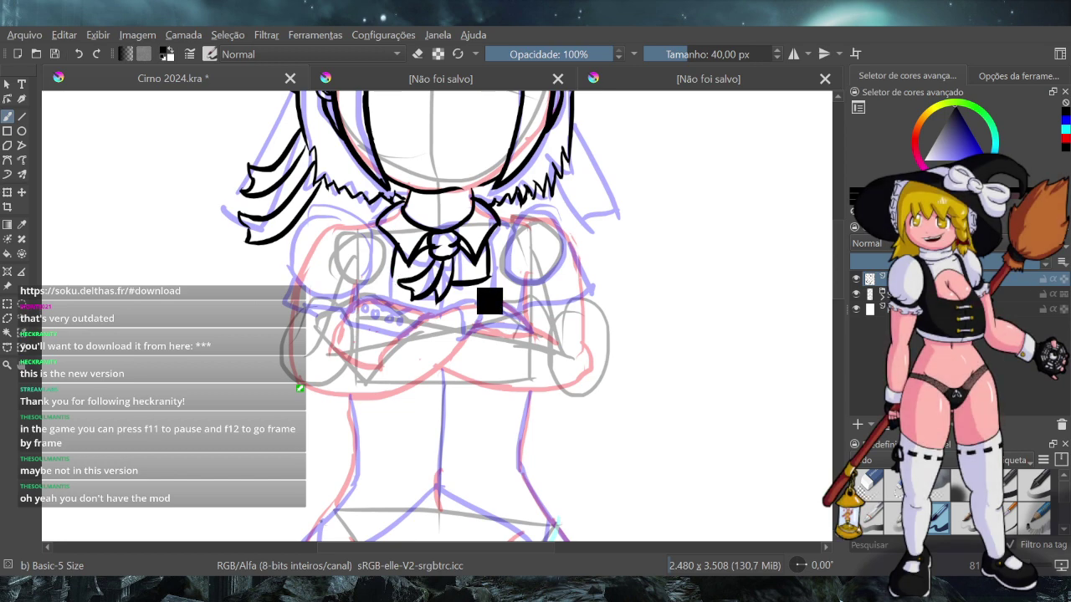
pyautogui.hotkey('ctrl', 'z')
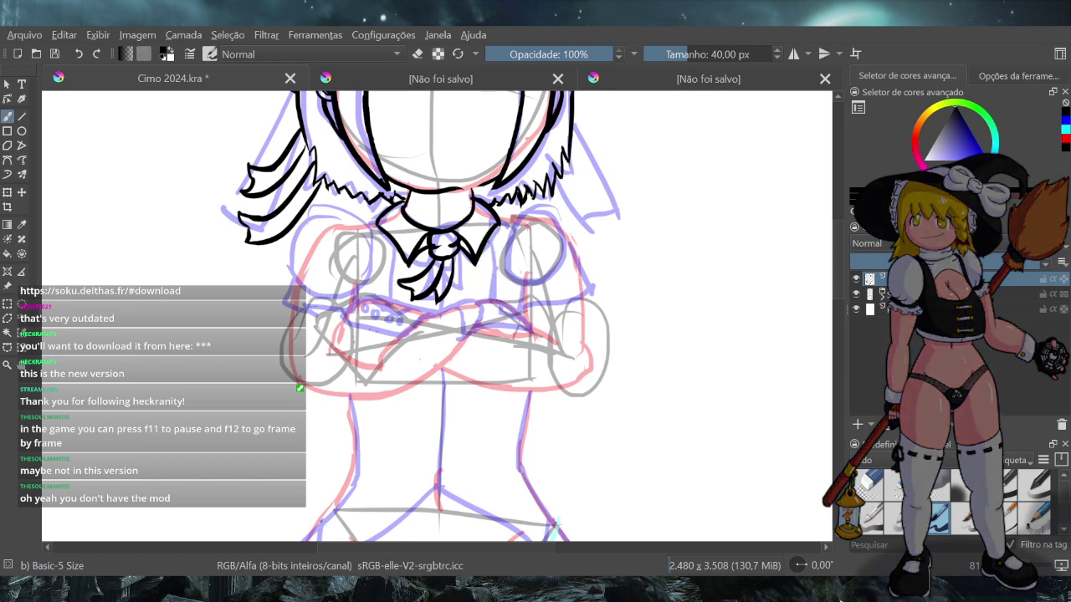
pyautogui.moveTo(488, 250); pyautogui.dragTo(483, 286)
pyautogui.hotkey('ctrl', 'z')
pyautogui.moveTo(489, 242); pyautogui.dragTo(493, 289)
pyautogui.moveTo(393, 243); pyautogui.dragTo(388, 286)
pyautogui.hotkey('ctrl', 'z')
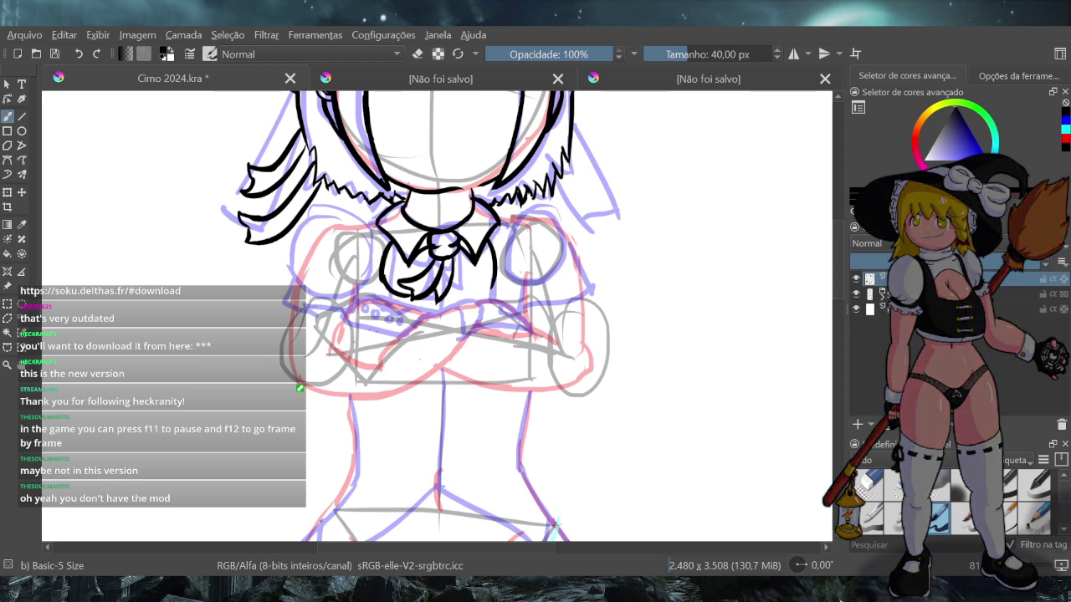
pyautogui.hotkey('ctrl', 'z')
pyautogui.moveTo(382, 275)
pyautogui.mouseDown()
pyautogui.moveTo(411, 309)
pyautogui.moveTo(380, 272)
pyautogui.moveTo(414, 305)
pyautogui.moveTo(433, 300)
pyautogui.moveTo(415, 301)
pyautogui.moveTo(381, 274)
pyautogui.moveTo(421, 310)
pyautogui.moveTo(445, 310)
pyautogui.moveTo(418, 299)
pyautogui.moveTo(495, 299)
pyautogui.mouseUp()
pyautogui.hotkey('ctrl', 'z')
pyautogui.hotkey('ctrl', 'z')
pyautogui.hotkey('ctrl', 'z')
pyautogui.hotkey('ctrl', 'z')
pyautogui.hotkey('ctrl', 'z')
pyautogui.hotkey('ctrl', 'z')
pyautogui.hotkey('ctrl', 'z')
pyautogui.moveTo(416, 302); pyautogui.dragTo(500, 285)
pyautogui.hotkey('ctrl', 'z')
pyautogui.hotkey('ctrl', 'z')
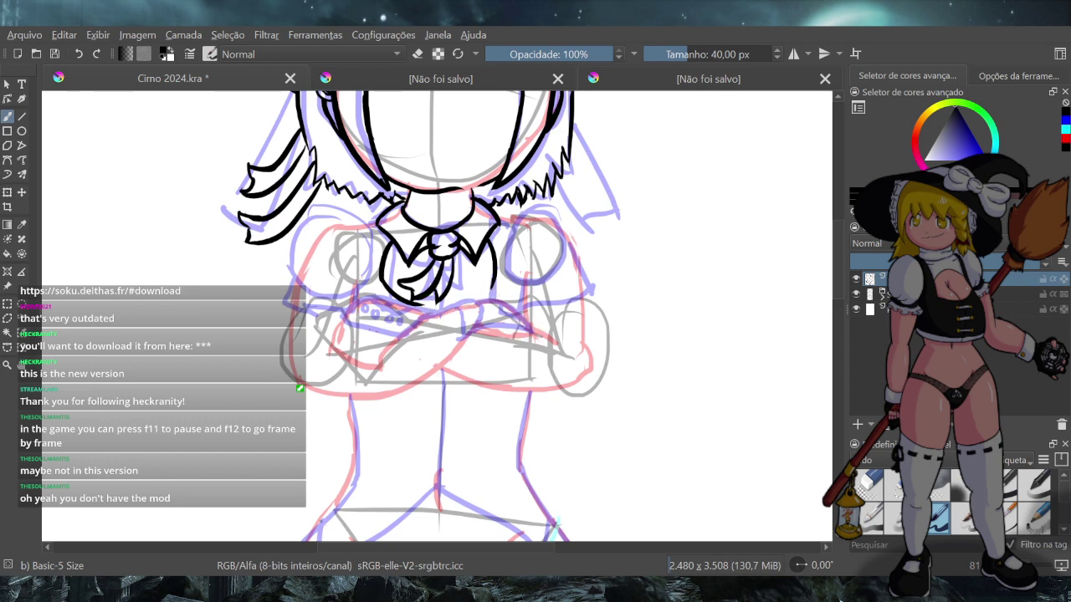
pyautogui.hotkey('ctrl', 'z')
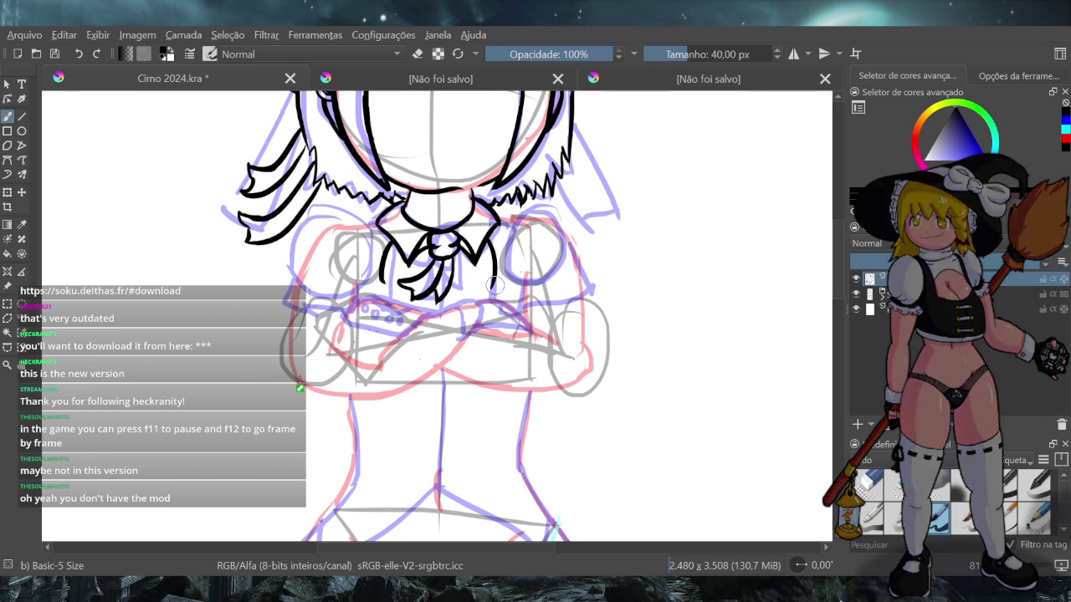
pyautogui.moveTo(497, 286); pyautogui.dragTo(423, 298)
pyautogui.hotkey('ctrl', 'z')
pyautogui.hotkey('ctrl', 'z')
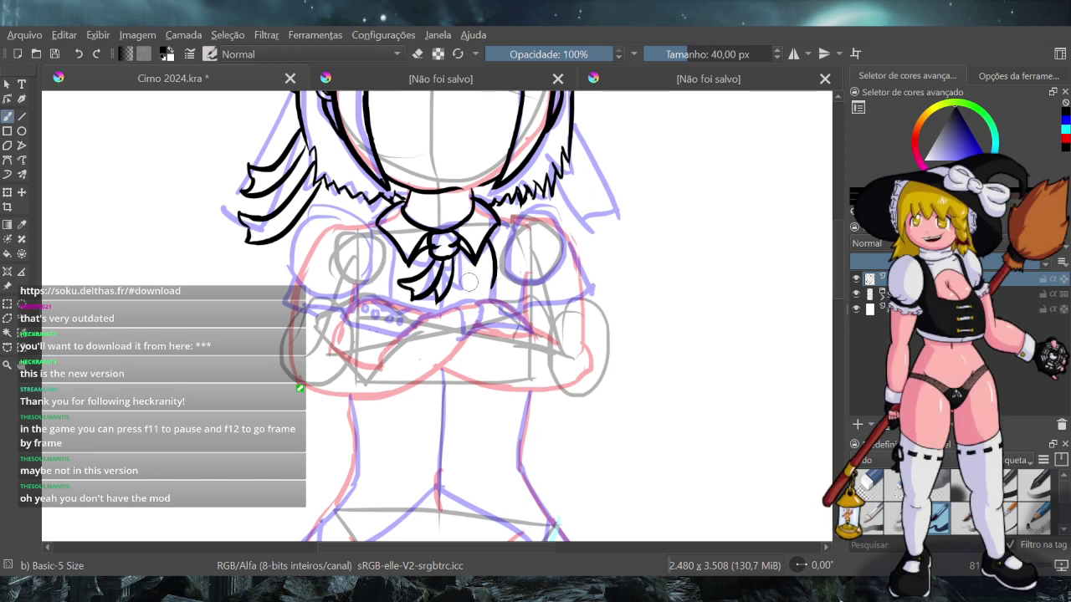
pyautogui.hotkey('ctrl', 'z')
pyautogui.moveTo(483, 247); pyautogui.dragTo(484, 285)
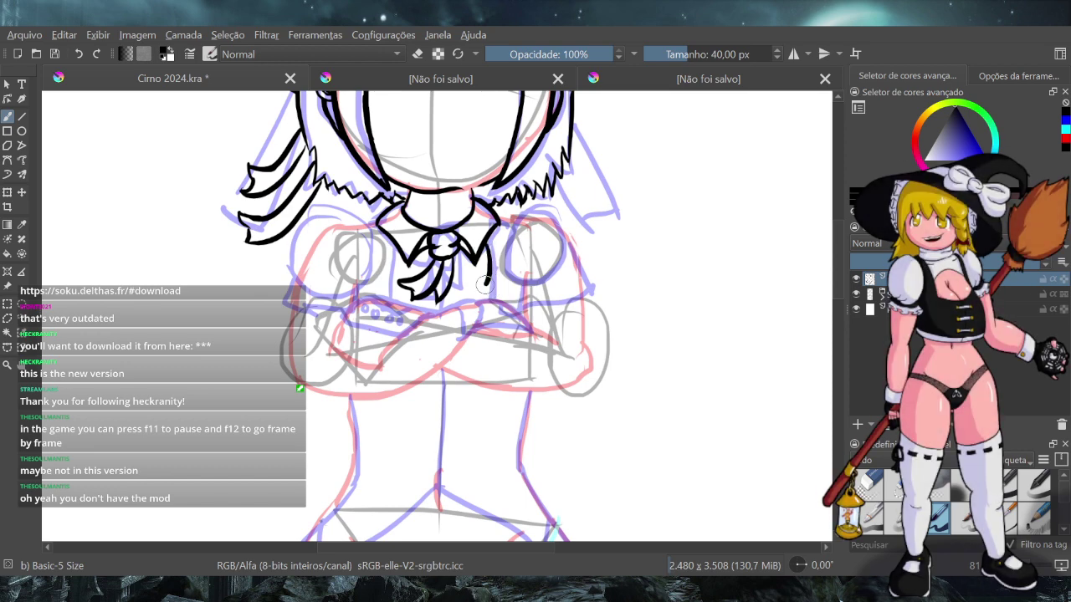
pyautogui.hotkey('ctrl', 'z')
pyautogui.moveTo(483, 243); pyautogui.dragTo(483, 286)
pyautogui.hotkey('ctrl', 'z')
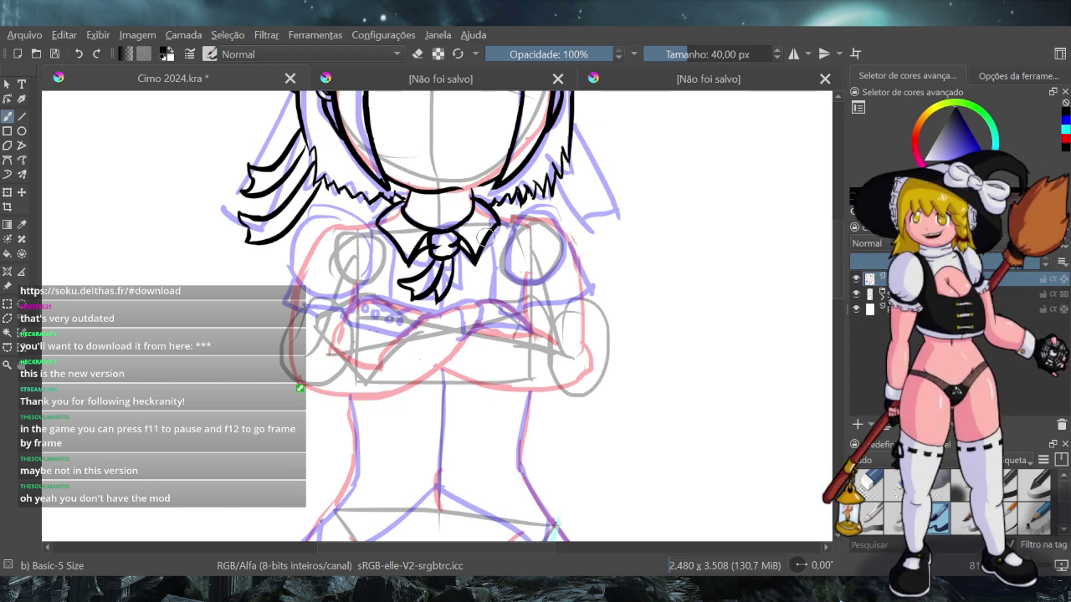
# Ink the rounded chest panel outline around the ribbon, with both sides under the collar flaps and the bottom edge
pyautogui.moveTo(484, 244); pyautogui.dragTo(483, 286)
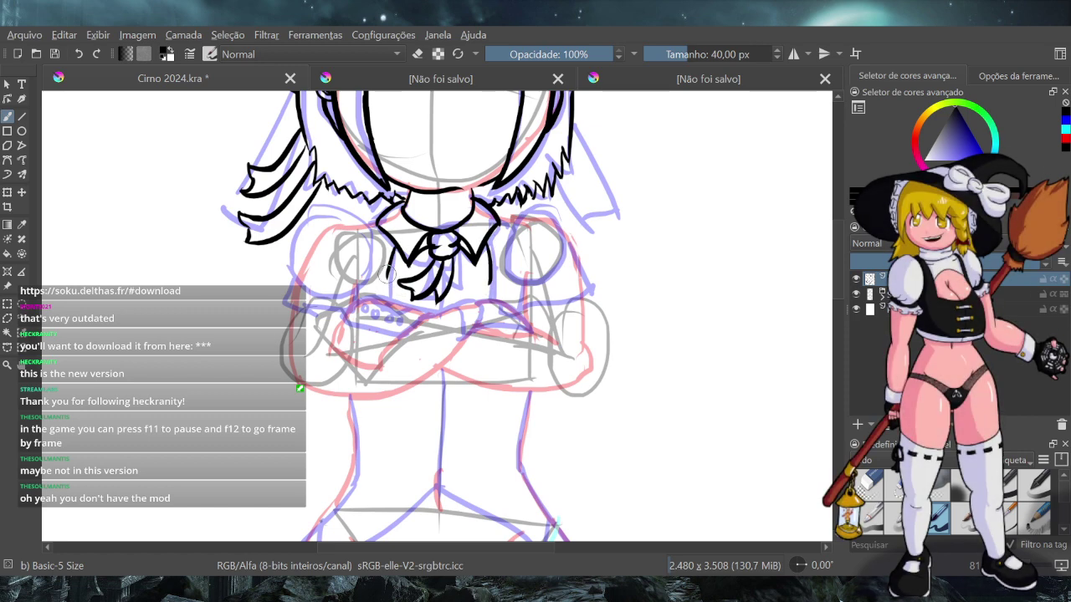
pyautogui.moveTo(387, 277); pyautogui.dragTo(411, 298)
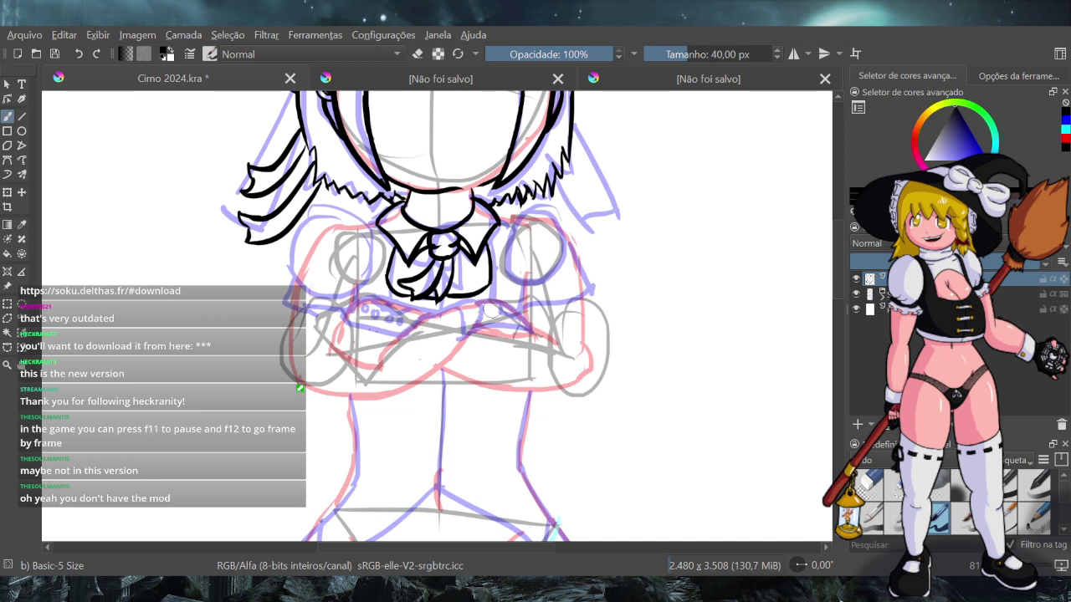
pyautogui.moveTo(490, 325); pyautogui.dragTo(364, 311)
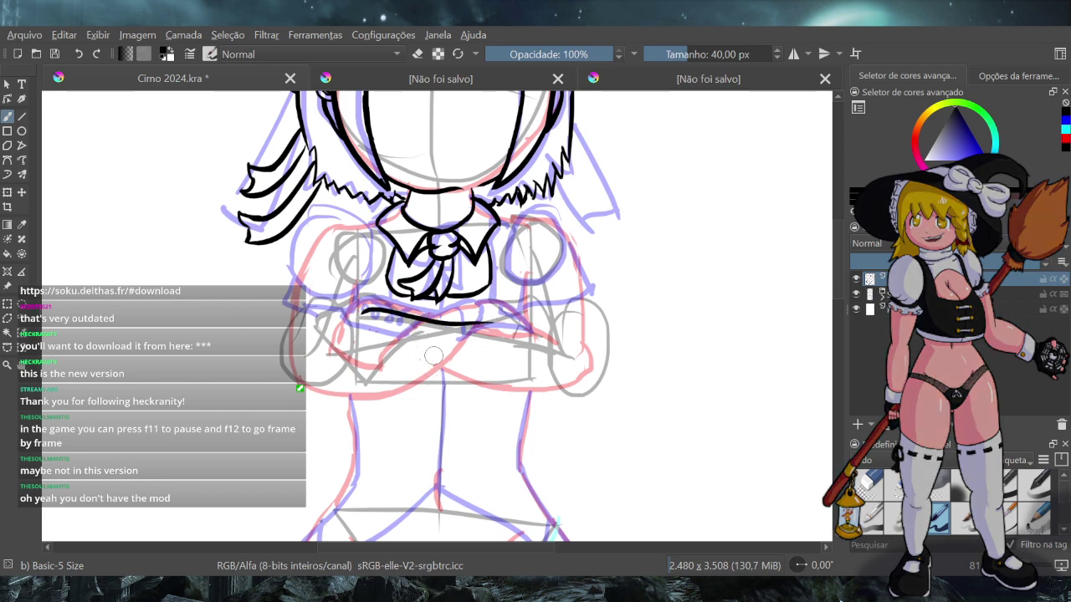
pyautogui.hotkey('ctrl', 'z')
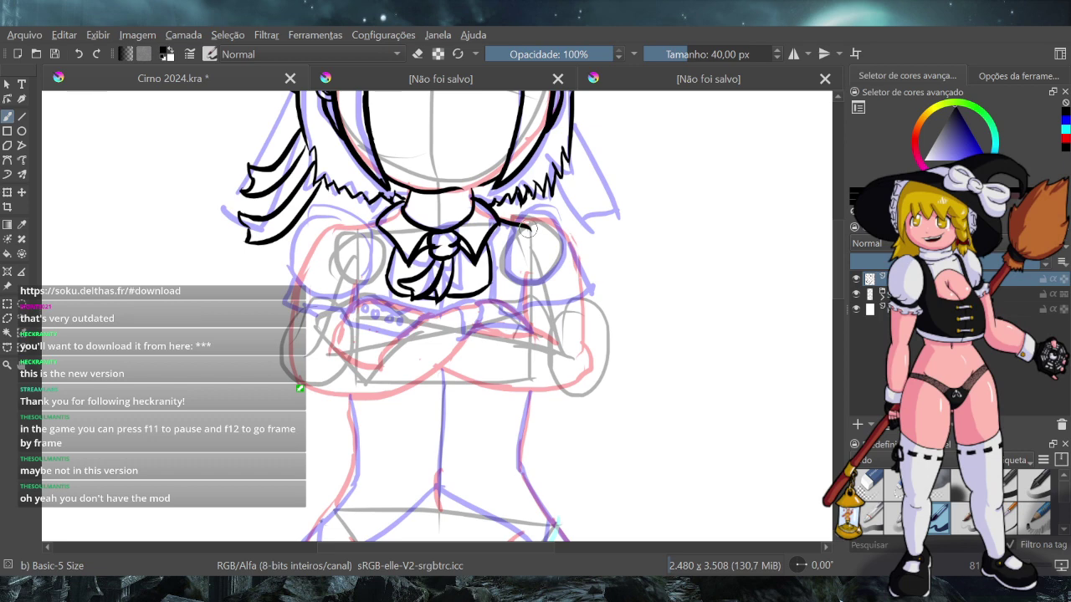
# Ink the short shoulder line beside the right collar flap and the rounded top and outer edge of the right puff sleeve
pyautogui.moveTo(529, 227); pyautogui.dragTo(512, 274)
pyautogui.hotkey('ctrl', 'z')
pyautogui.moveTo(530, 228); pyautogui.dragTo(515, 272)
pyautogui.hotkey('ctrl', 'z')
pyautogui.moveTo(530, 229)
pyautogui.mouseDown()
pyautogui.moveTo(561, 243)
pyautogui.moveTo(570, 234)
pyautogui.mouseUp()
pyautogui.hotkey('ctrl', 'z')
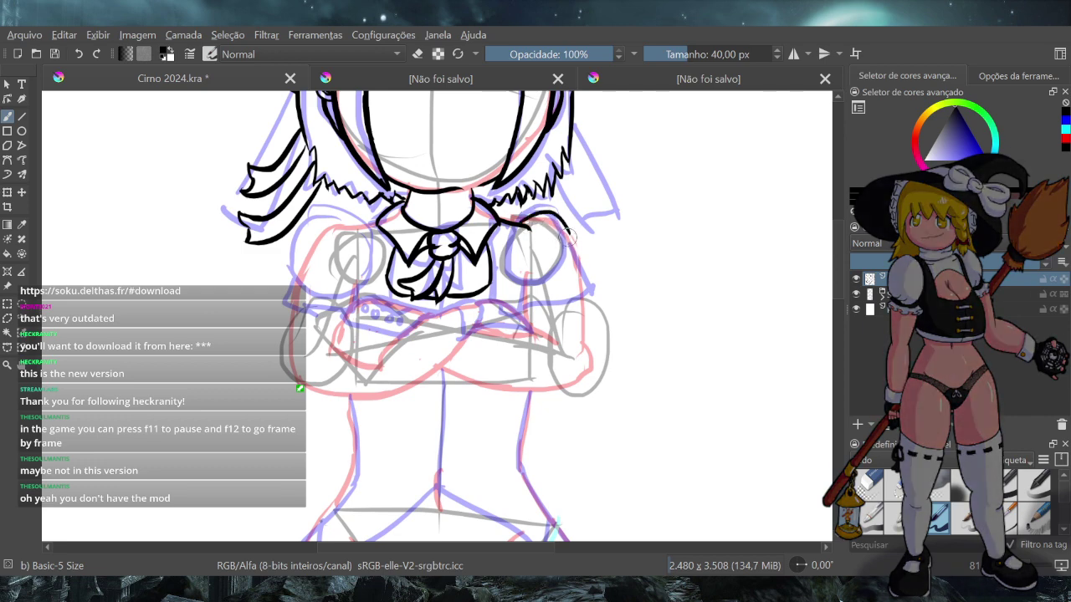
pyautogui.moveTo(512, 216)
pyautogui.mouseDown()
pyautogui.moveTo(567, 276)
pyautogui.moveTo(527, 272)
pyautogui.mouseUp()
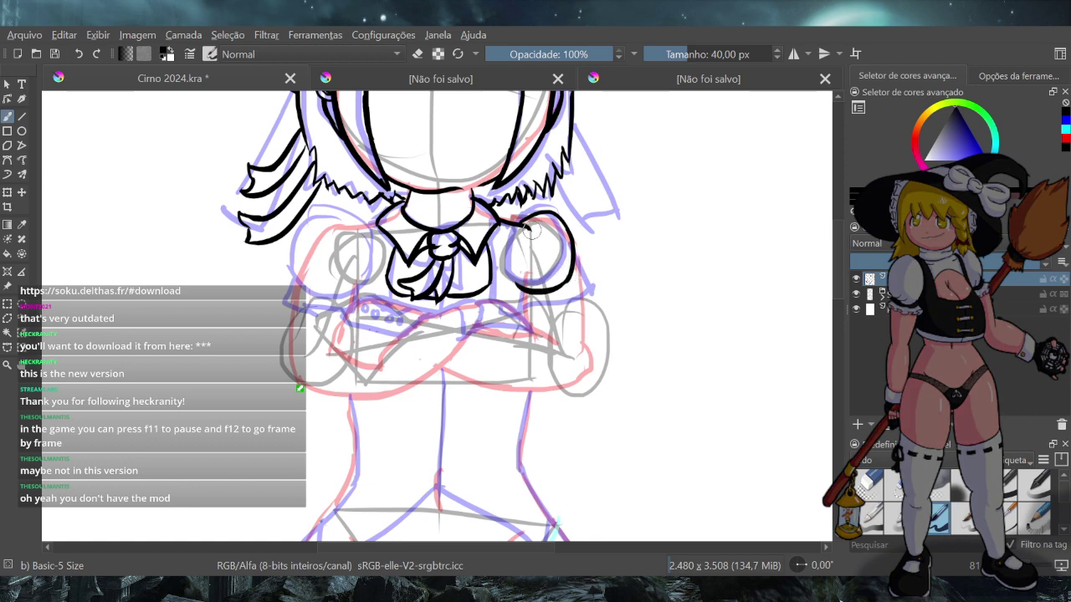
# Ink the curved inner edge of the right puff sleeve, from the shoulder line down to the sleeve's bottom
pyautogui.moveTo(527, 228); pyautogui.dragTo(523, 271)
pyautogui.hotkey('ctrl', 'z')
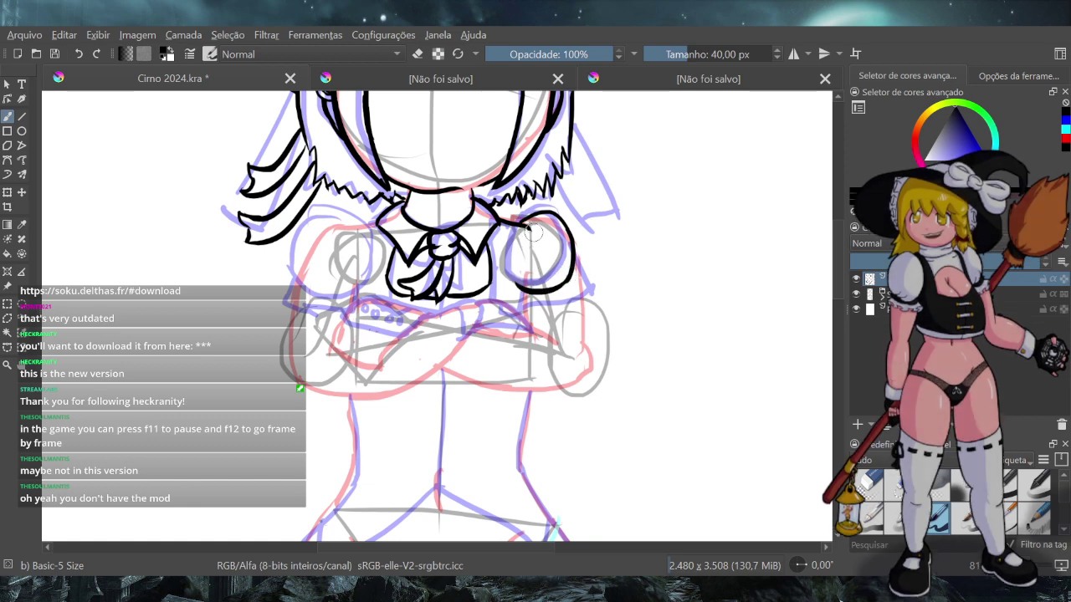
pyautogui.moveTo(529, 228); pyautogui.dragTo(522, 291)
pyautogui.hotkey('ctrl', 'z')
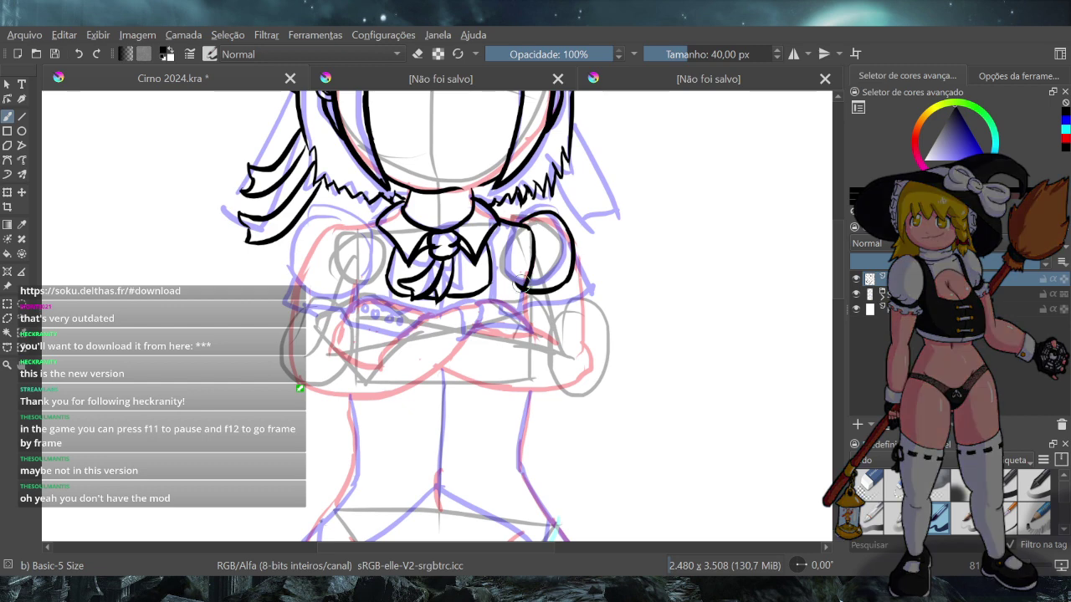
pyautogui.moveTo(531, 228); pyautogui.dragTo(526, 294)
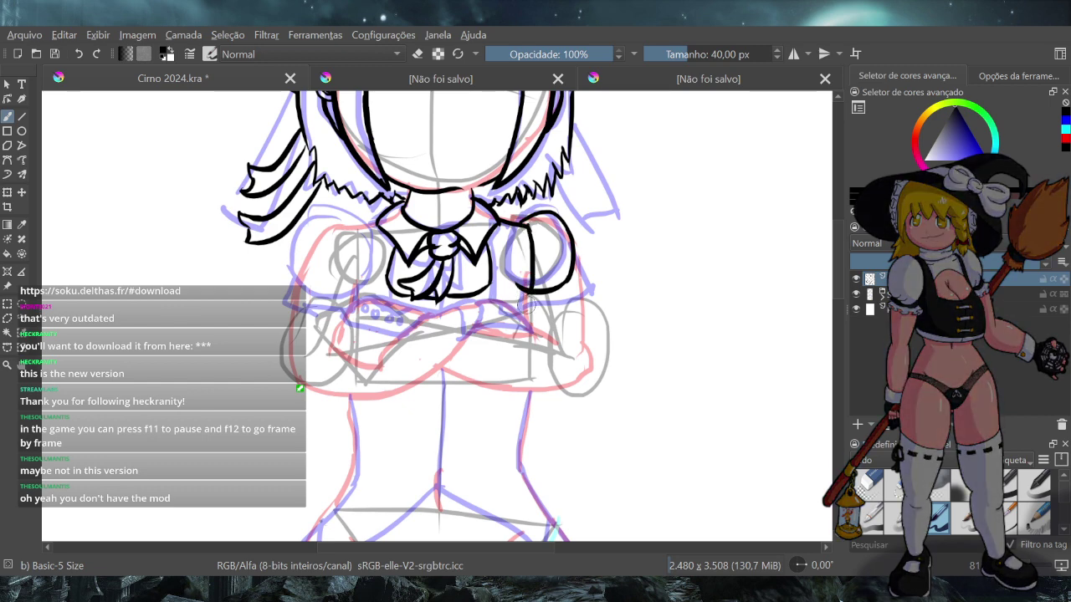
pyautogui.moveTo(529, 224); pyautogui.dragTo(519, 289)
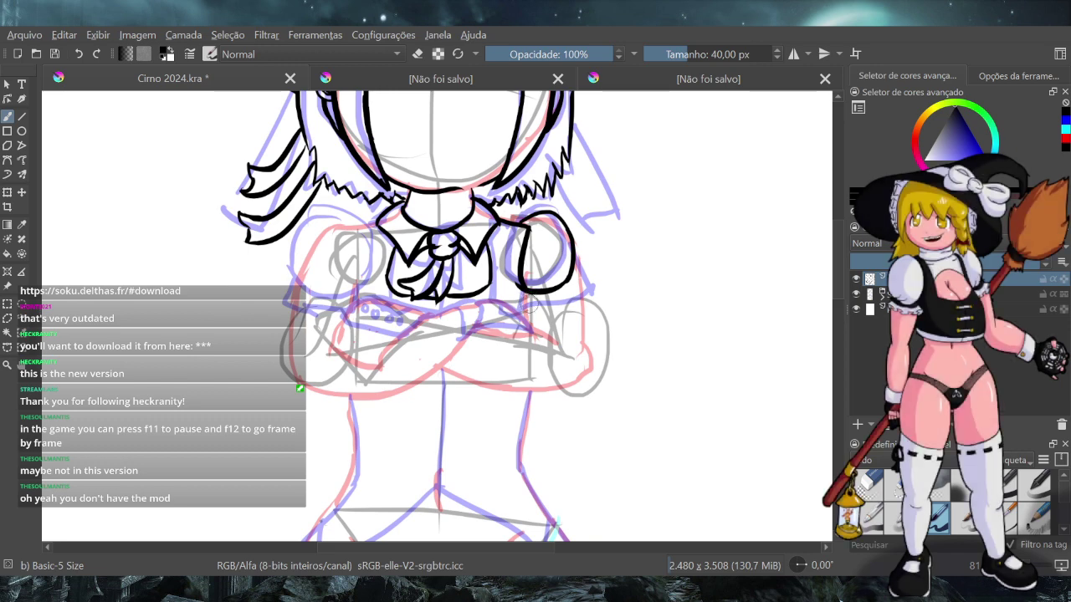
pyautogui.scroll(-3, 516, 285)
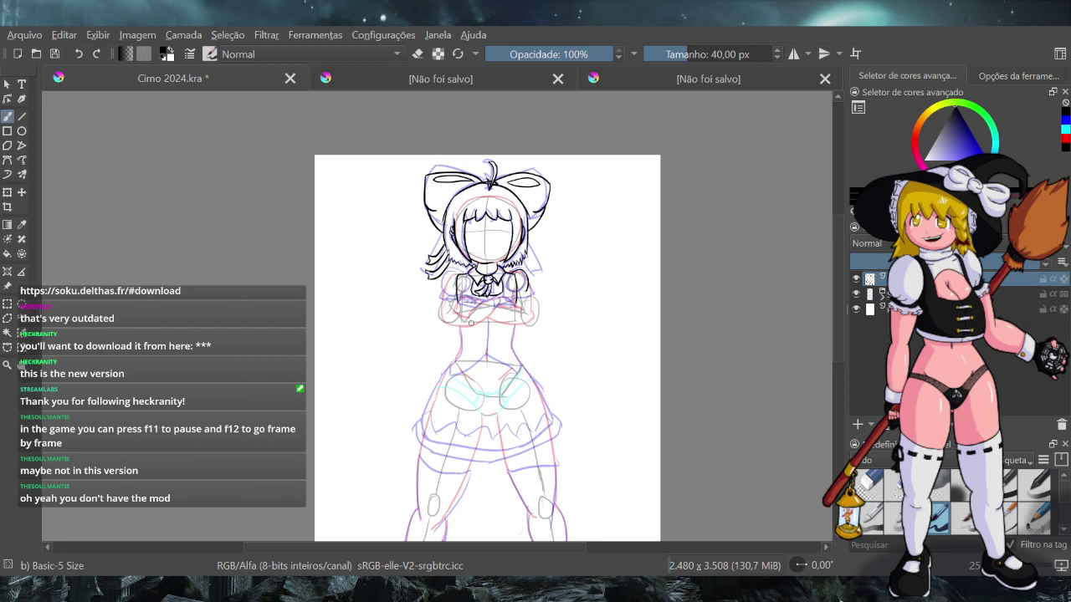
pyautogui.scroll(5, 436, 276)
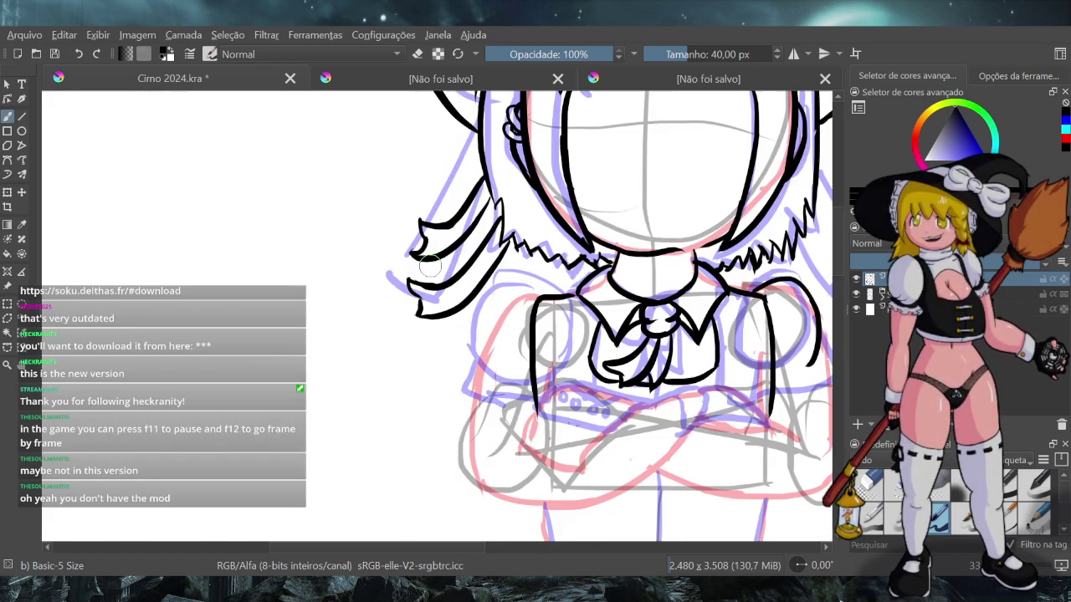
pyautogui.scroll(-2, 546, 357)
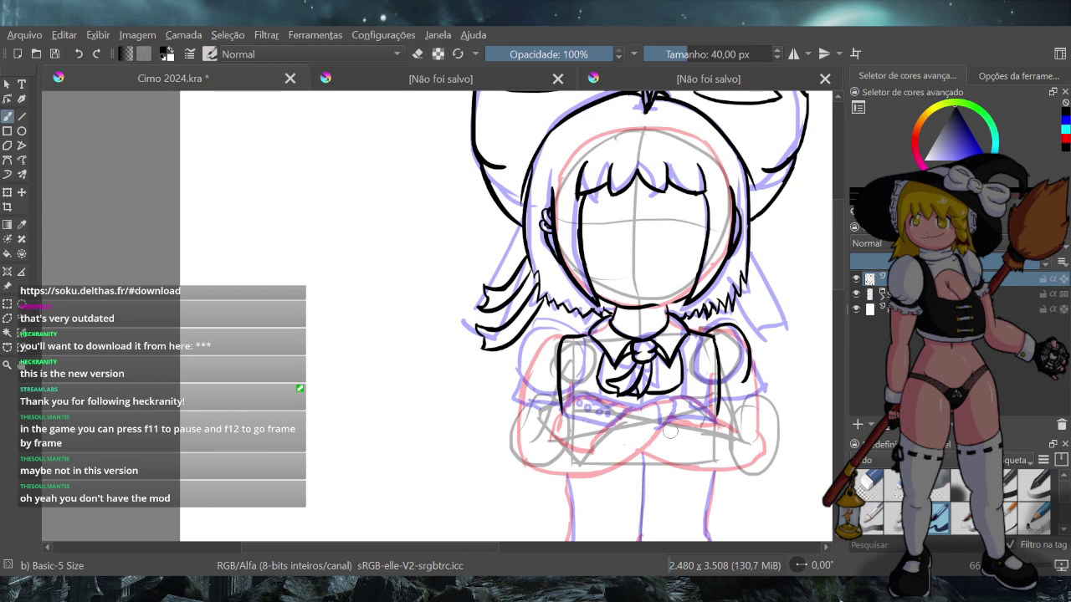
pyautogui.scroll(1, 671, 431)
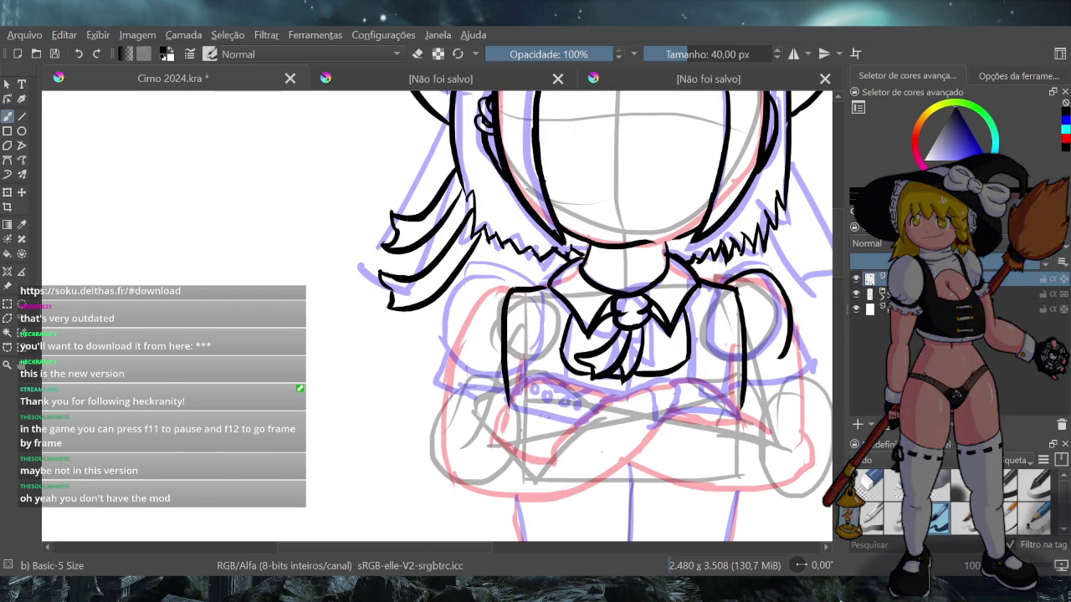
pyautogui.moveTo(519, 274)
pyautogui.mouseDown()
pyautogui.moveTo(483, 306)
pyautogui.moveTo(513, 280)
pyautogui.moveTo(462, 327)
pyautogui.moveTo(466, 321)
pyautogui.moveTo(448, 322)
pyautogui.moveTo(452, 304)
pyautogui.moveTo(445, 343)
pyautogui.moveTo(496, 374)
pyautogui.mouseUp()
pyautogui.hotkey('ctrl', 'z')
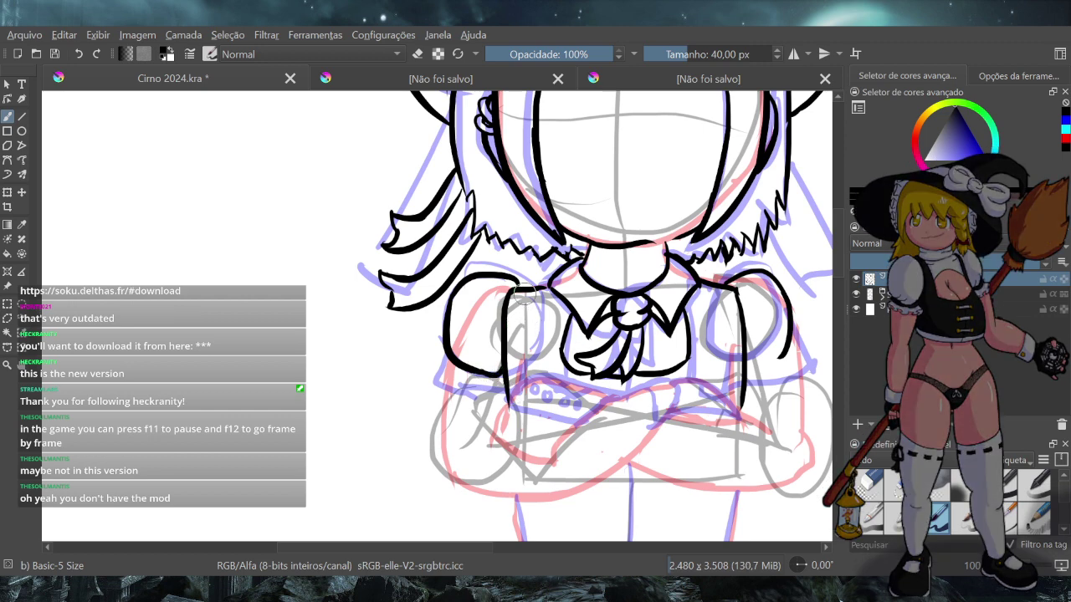
pyautogui.hotkey('ctrl', 'z')
pyautogui.hotkey('ctrl', 'z')
pyautogui.hotkey('ctrl', 'z')
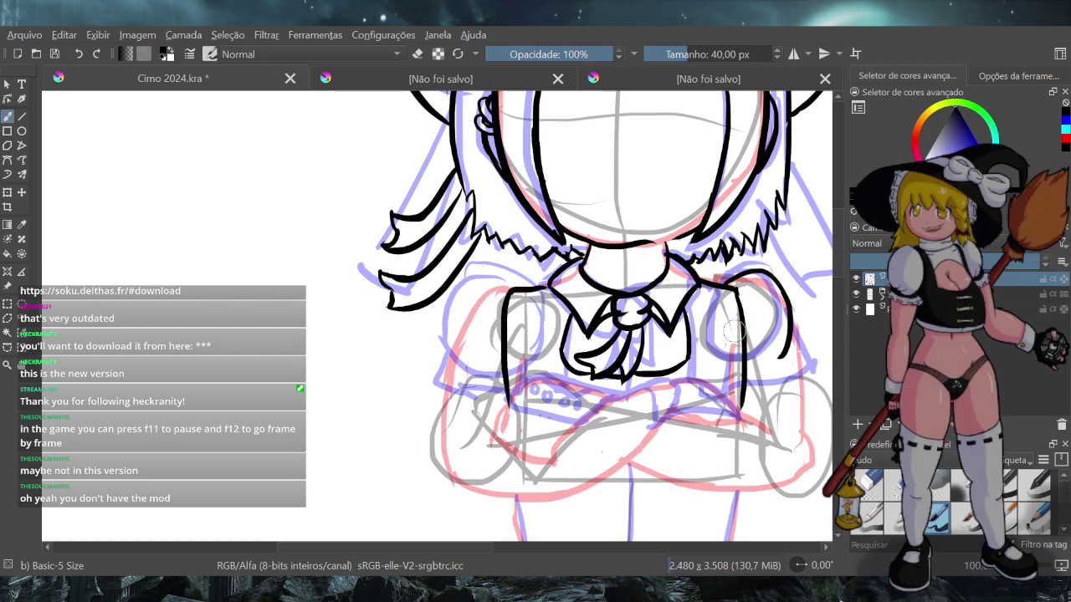
# Erase the top curve of the right puff sleeve and re-ink it as a rounded arc starting from the shoulder line
pyautogui.click(418, 53)
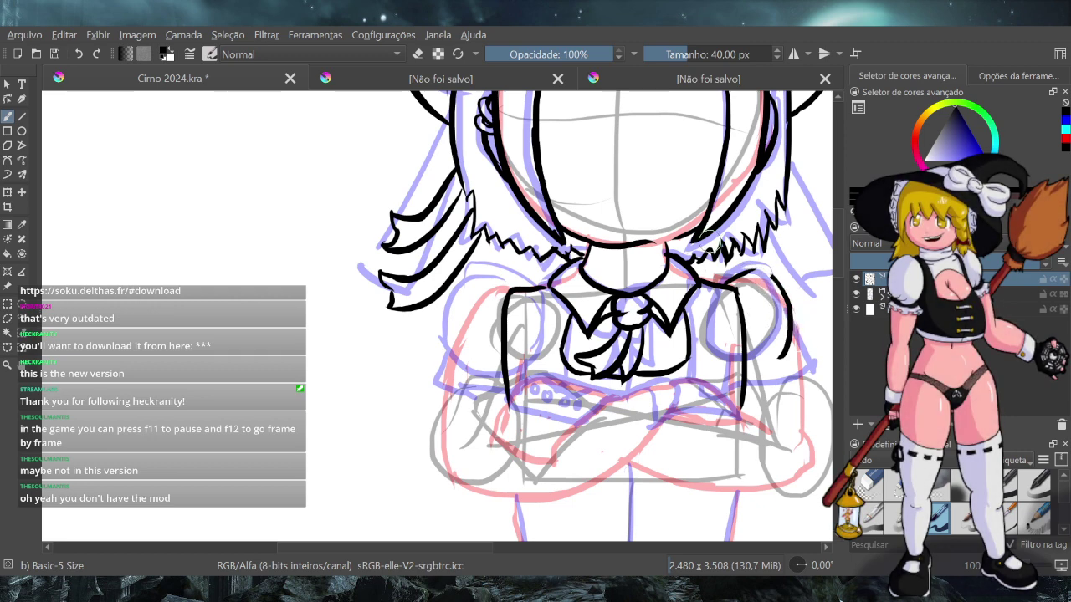
pyautogui.press('e')
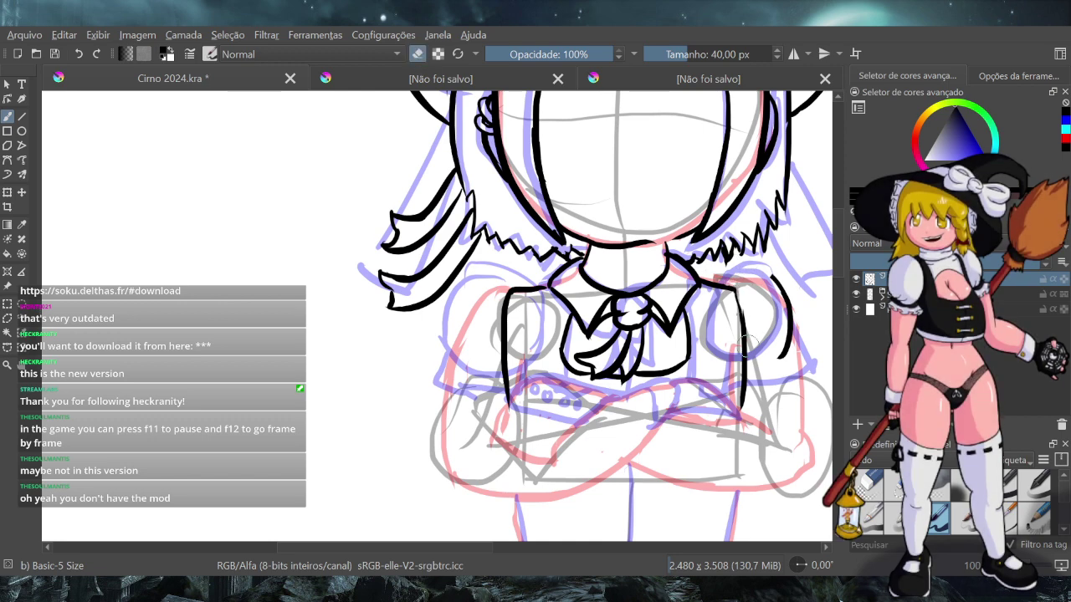
pyautogui.press('e')
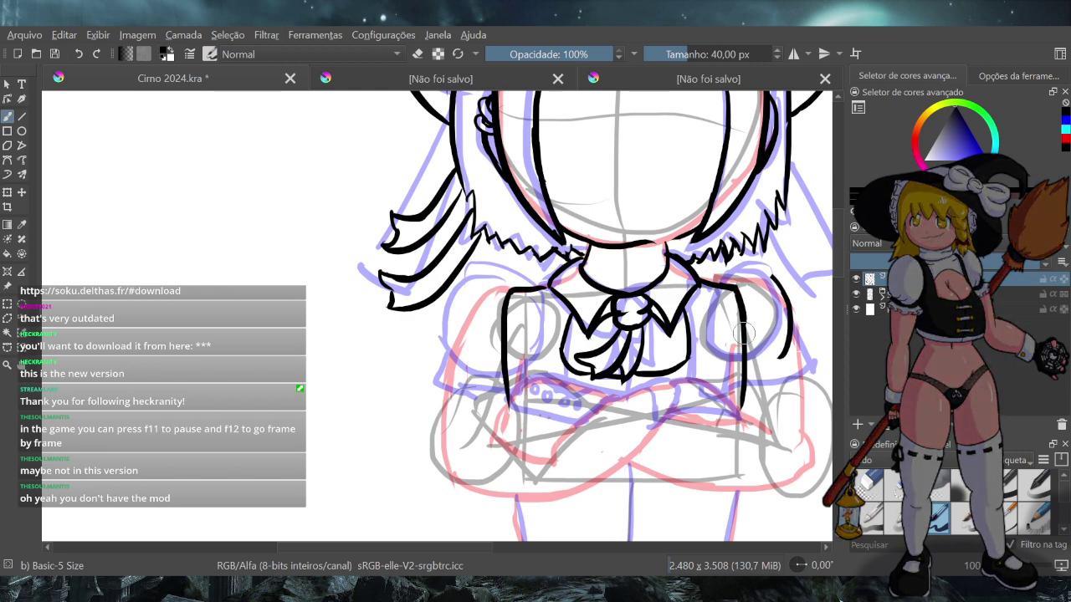
pyautogui.moveTo(720, 281)
pyautogui.mouseDown()
pyautogui.moveTo(772, 297)
pyautogui.moveTo(789, 351)
pyautogui.moveTo(717, 281)
pyautogui.mouseUp()
pyautogui.hotkey('ctrl', 'z')
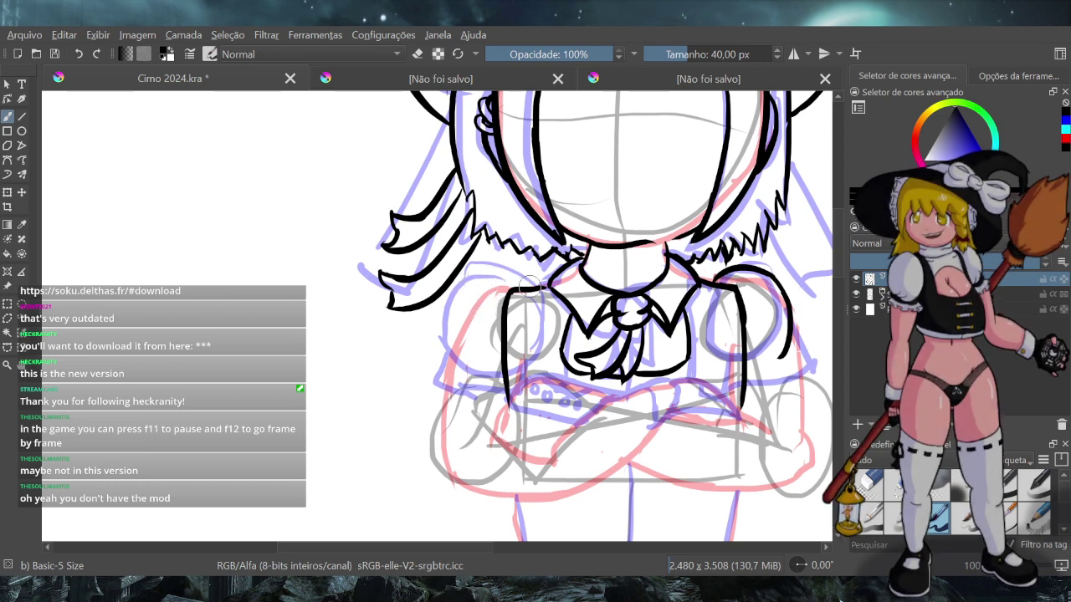
# Ink the rounded top arc of the left puff sleeve, from the shoulder line beside the collar outward
pyautogui.moveTo(509, 274); pyautogui.dragTo(463, 282)
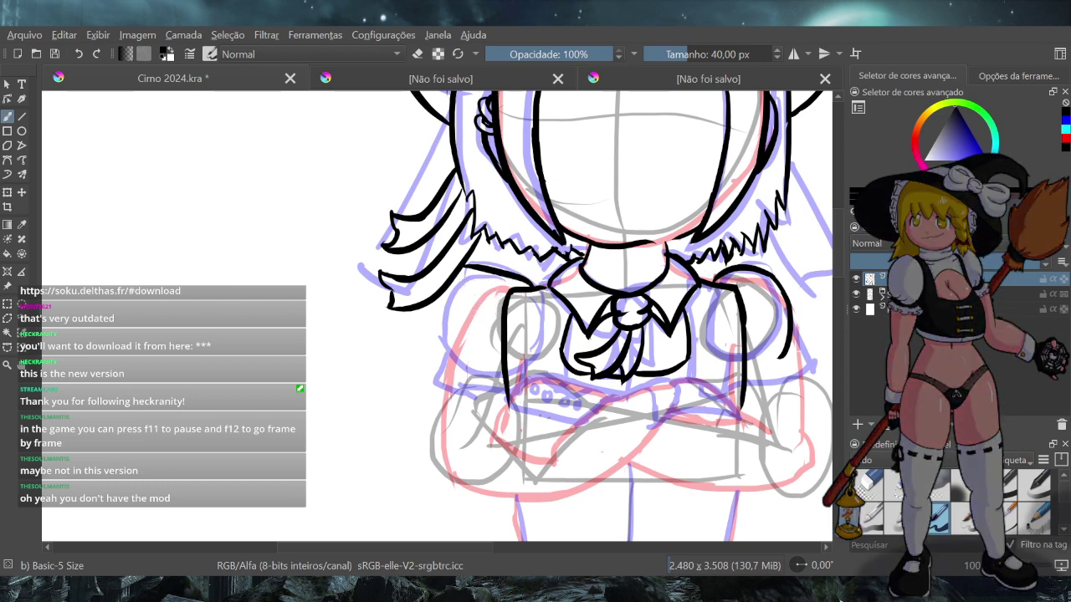
pyautogui.hotkey('ctrl', 'z')
pyautogui.moveTo(533, 289)
pyautogui.mouseDown()
pyautogui.moveTo(460, 287)
pyautogui.moveTo(448, 356)
pyautogui.mouseUp()
pyautogui.hotkey('ctrl', 'z')
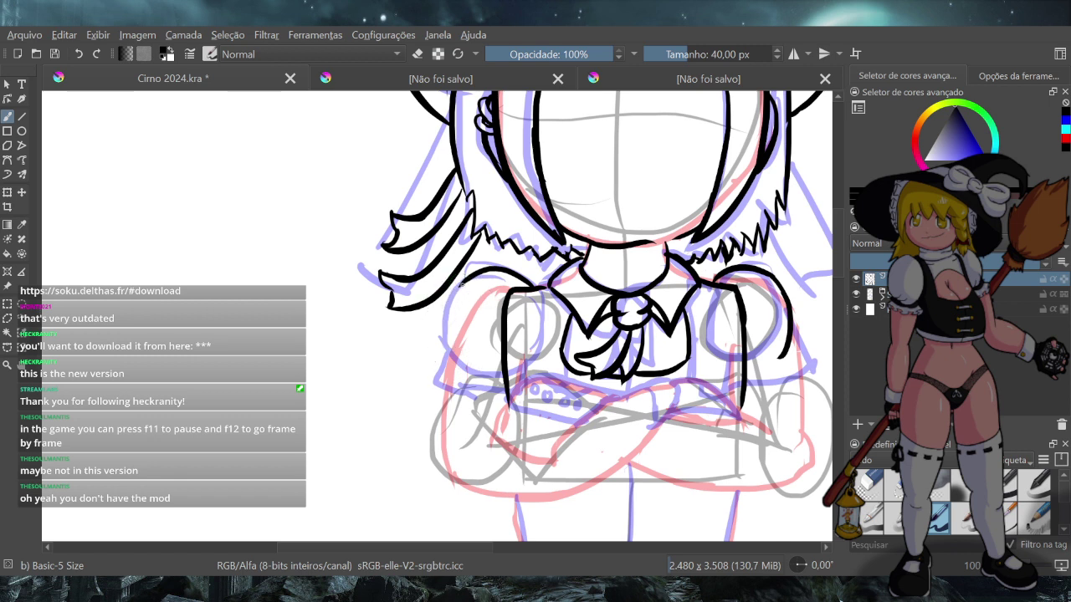
pyautogui.moveTo(460, 285); pyautogui.dragTo(447, 357)
pyautogui.hotkey('ctrl', 'z')
pyautogui.moveTo(461, 285)
pyautogui.mouseDown()
pyautogui.moveTo(451, 360)
pyautogui.moveTo(468, 373)
pyautogui.mouseUp()
pyautogui.hotkey('ctrl', 'z')
pyautogui.moveTo(463, 285); pyautogui.dragTo(458, 363)
pyautogui.hotkey('ctrl', 'z')
pyautogui.moveTo(464, 284)
pyautogui.mouseDown()
pyautogui.moveTo(445, 328)
pyautogui.moveTo(459, 366)
pyautogui.moveTo(456, 294)
pyautogui.moveTo(476, 373)
pyautogui.mouseUp()
pyautogui.hotkey('ctrl', 'z')
pyautogui.hotkey('ctrl', 'z')
pyautogui.moveTo(464, 284)
pyautogui.mouseDown()
pyautogui.moveTo(448, 341)
pyautogui.moveTo(490, 391)
pyautogui.mouseUp()
pyautogui.hotkey('ctrl', 'z')
pyautogui.moveTo(483, 272); pyautogui.dragTo(501, 372)
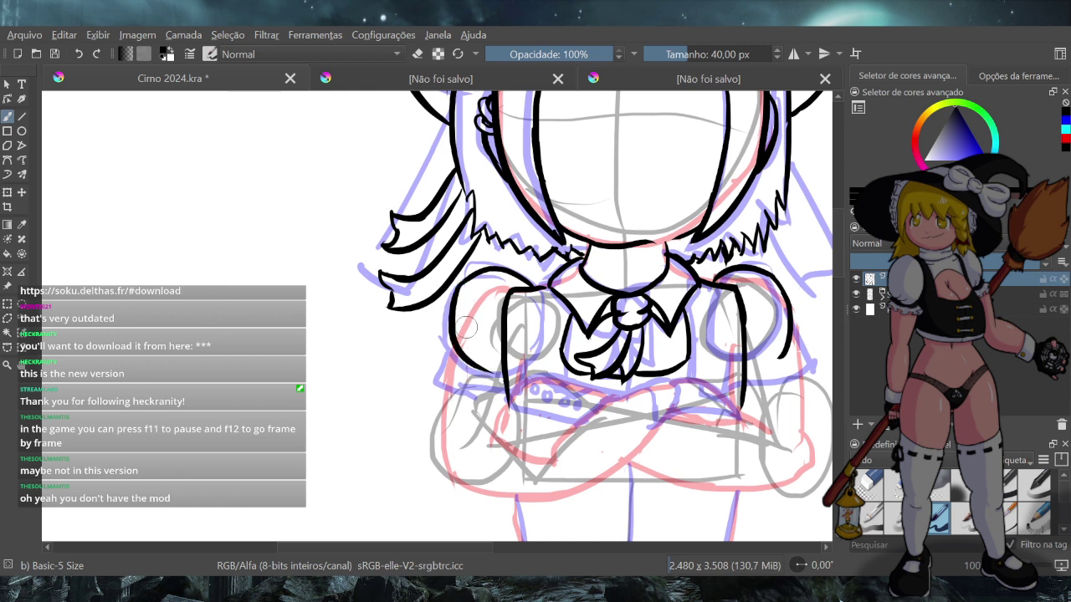
pyautogui.hotkey('ctrl', 'z')
pyautogui.moveTo(472, 272)
pyautogui.mouseDown()
pyautogui.moveTo(485, 371)
pyautogui.moveTo(487, 386)
pyautogui.mouseUp()
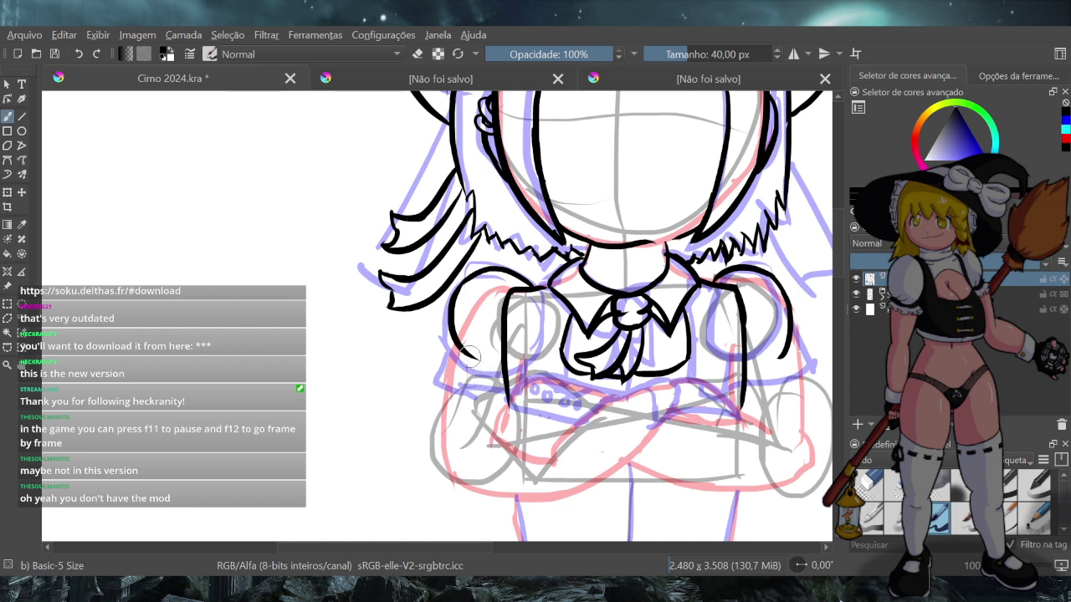
pyautogui.moveTo(467, 346); pyautogui.dragTo(499, 371)
pyautogui.hotkey('ctrl', 'z')
pyautogui.hotkey('ctrl', 'z')
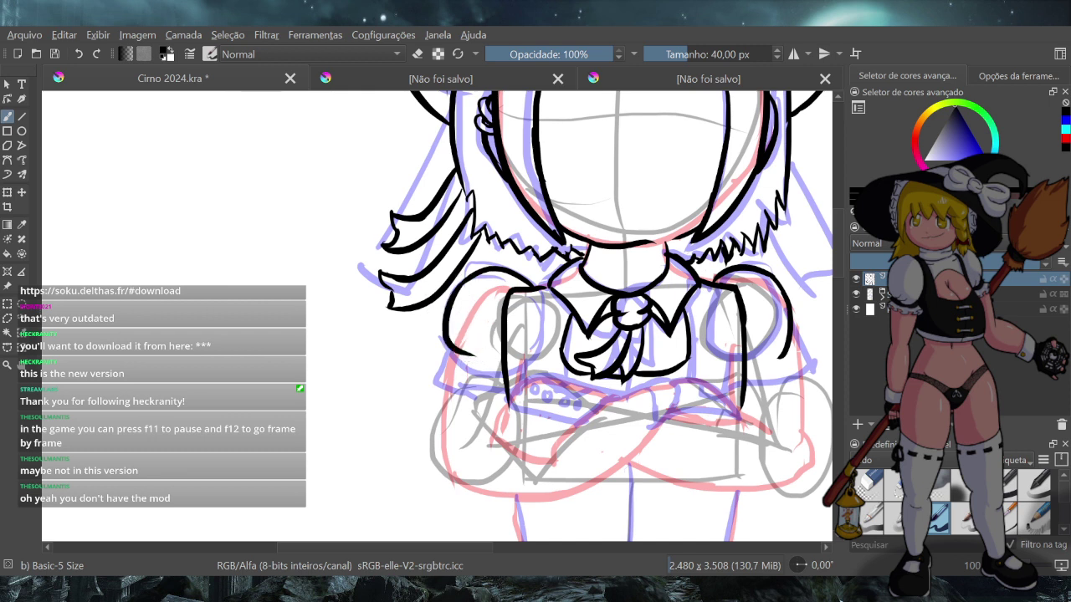
pyautogui.moveTo(465, 285); pyautogui.dragTo(456, 358)
pyautogui.hotkey('ctrl', 'z')
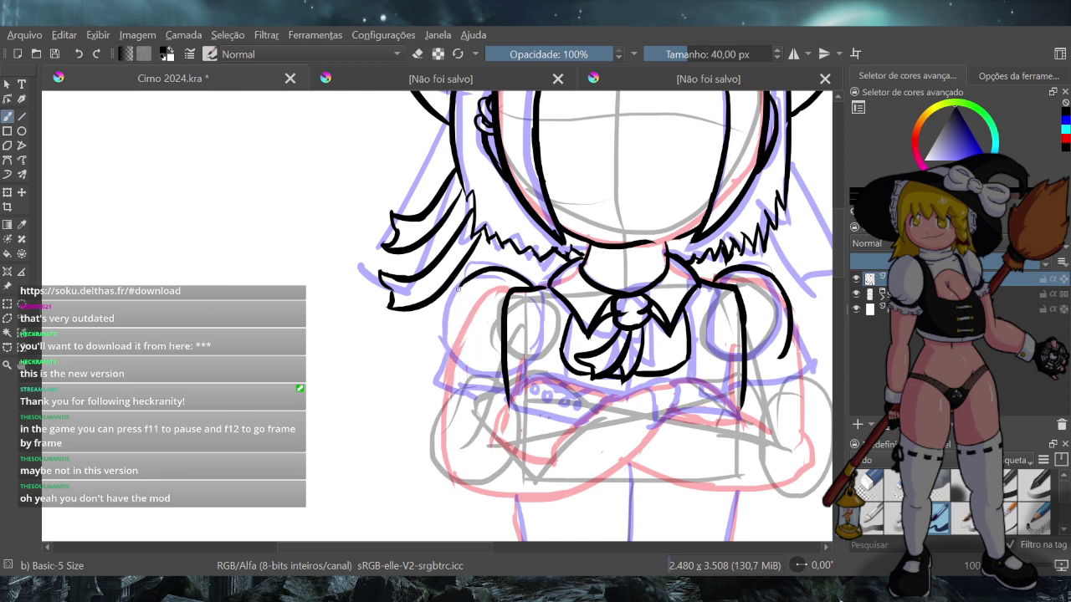
# Ink the left puff sleeve's curved outer edge below the top arc and its scalloped bottom edge in to the torso line
pyautogui.moveTo(465, 285); pyautogui.dragTo(459, 354)
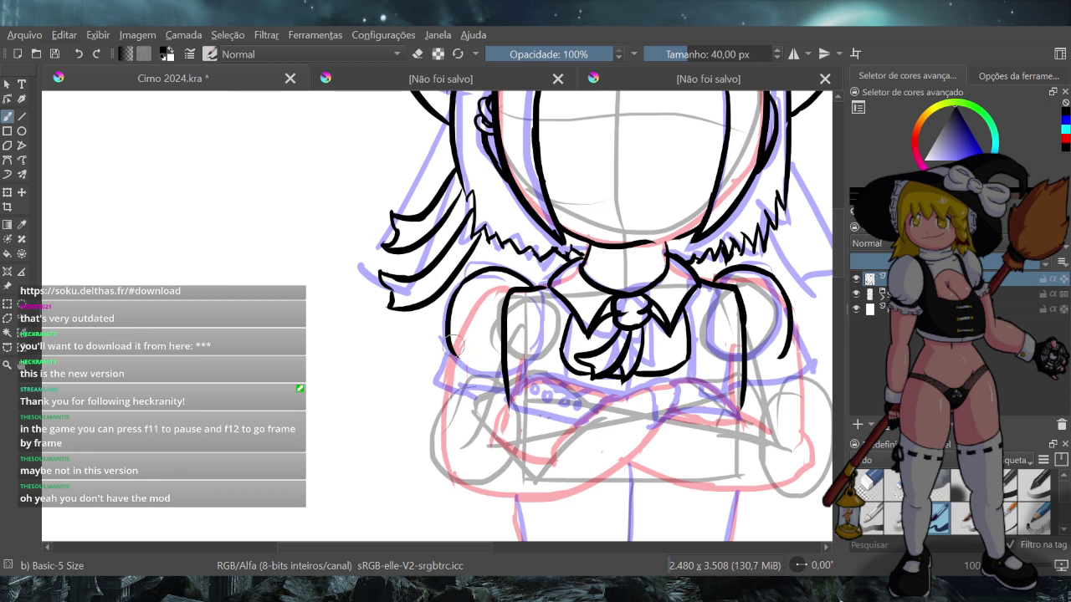
pyautogui.hotkey('ctrl', 'z')
pyautogui.hotkey('ctrl', 'z')
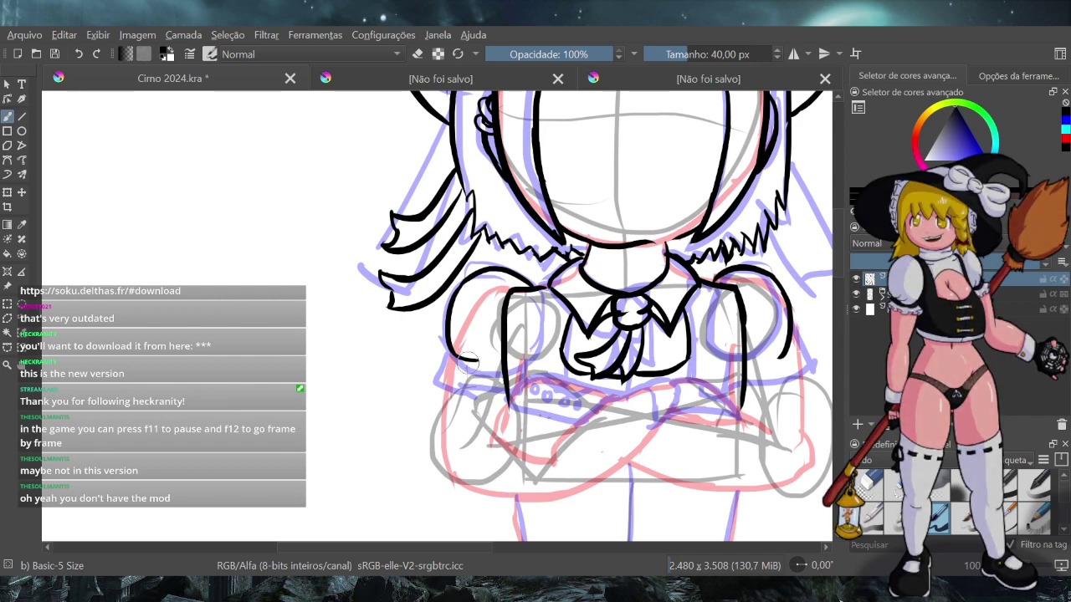
pyautogui.moveTo(456, 358)
pyautogui.mouseDown()
pyautogui.moveTo(505, 374)
pyautogui.moveTo(508, 408)
pyautogui.mouseUp()
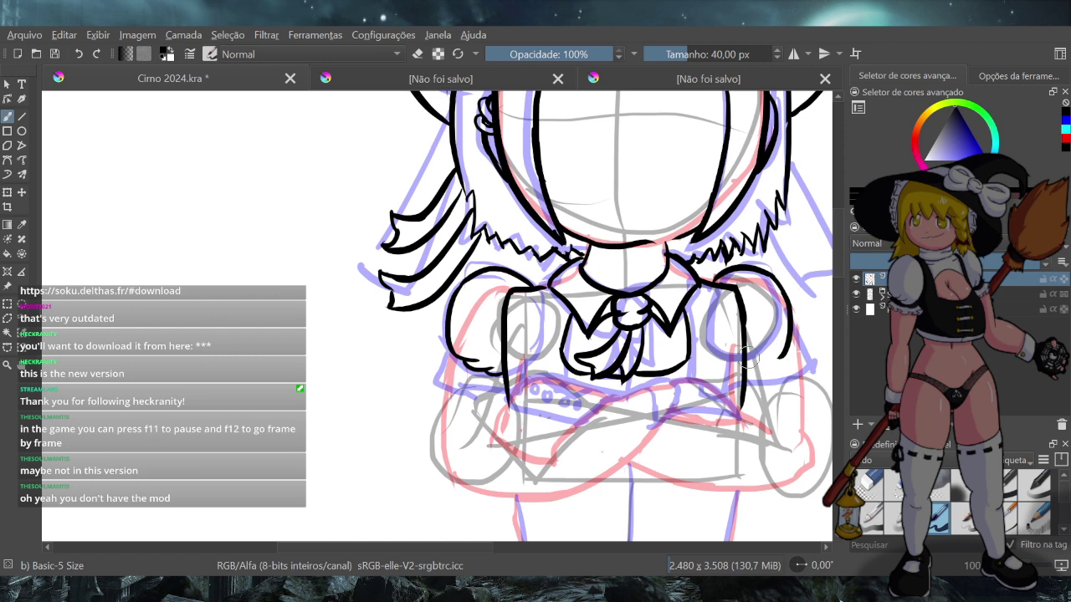
pyautogui.moveTo(758, 361)
pyautogui.mouseDown()
pyautogui.moveTo(769, 347)
pyautogui.moveTo(774, 358)
pyautogui.mouseUp()
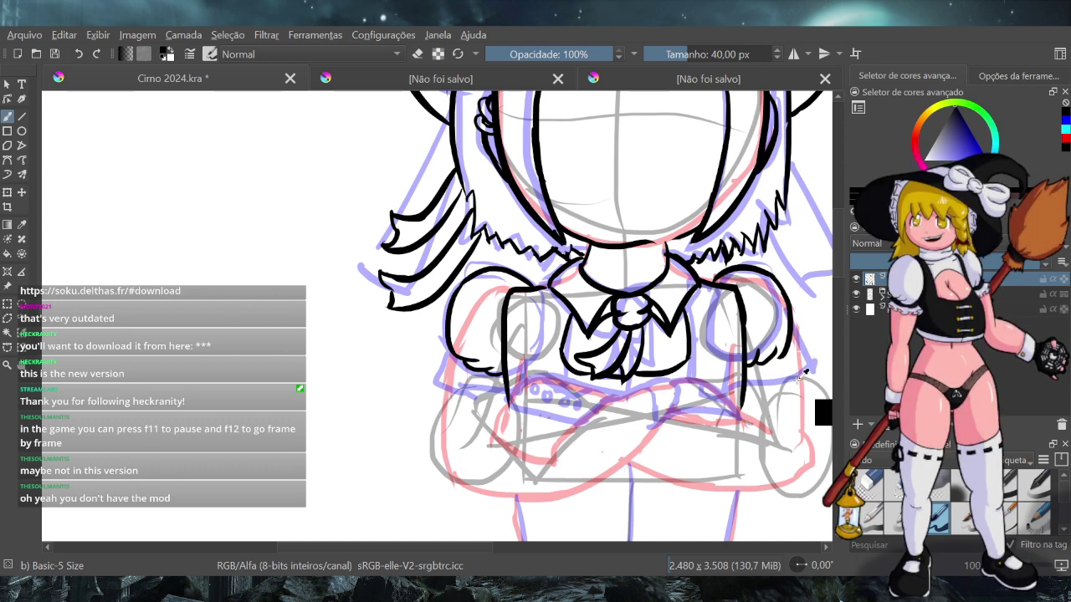
pyautogui.hotkey('ctrl', 'z')
pyautogui.hotkey('ctrl', 'z')
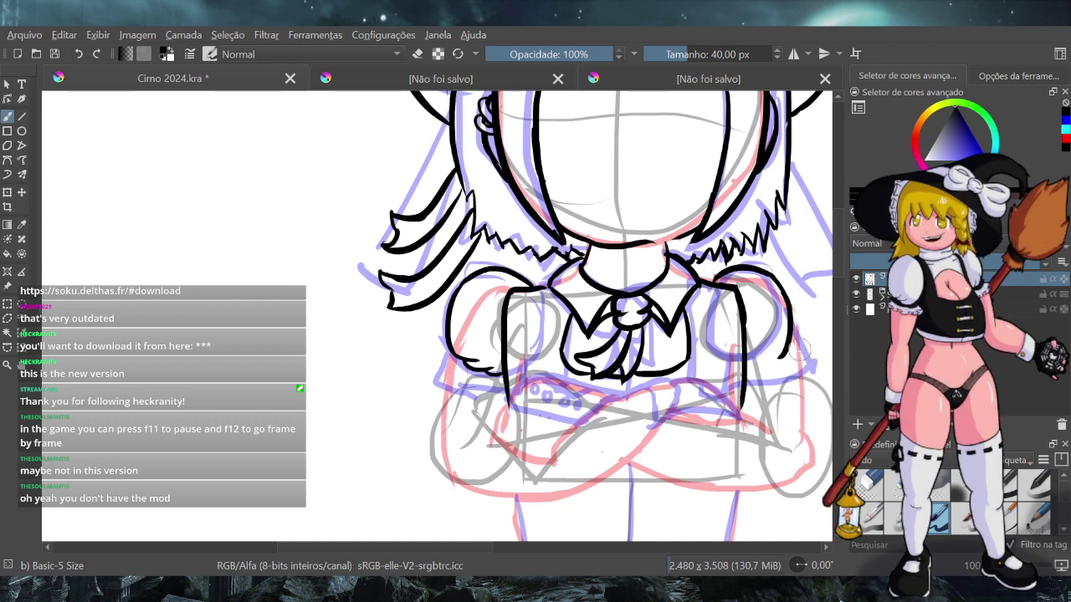
# Erase the right puff sleeve's outer edge and re-ink it as a fuller curve joined to the top arc
pyautogui.click(418, 54)
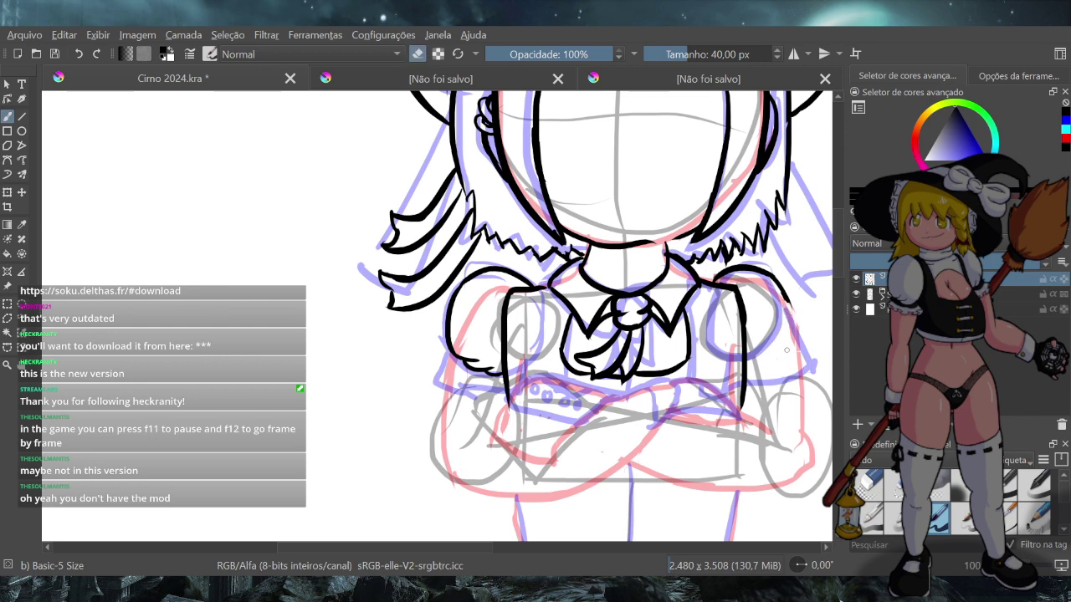
pyautogui.click(417, 54)
pyautogui.moveTo(779, 284); pyautogui.dragTo(792, 328)
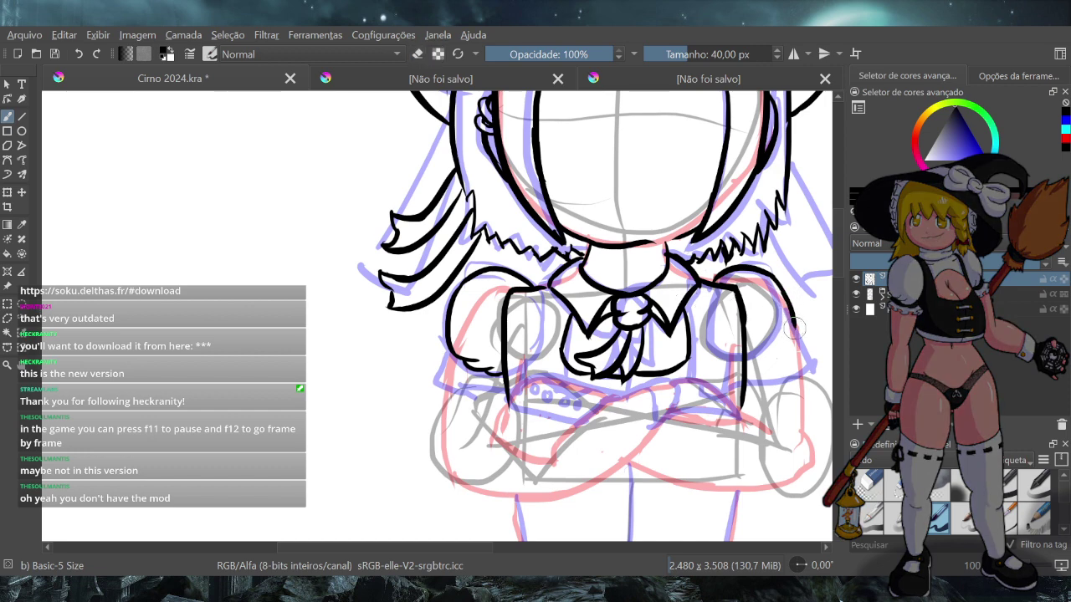
pyautogui.hotkey('ctrl', 'z')
pyautogui.moveTo(780, 289); pyautogui.dragTo(790, 338)
pyautogui.hotkey('ctrl', 'z')
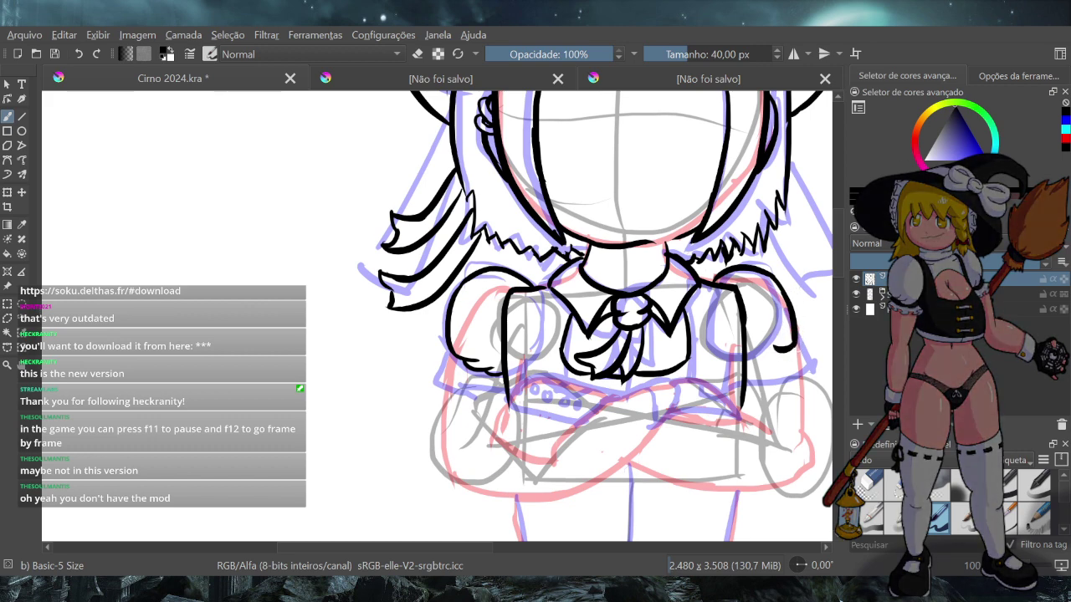
pyautogui.hotkey('ctrl', 'z')
pyautogui.moveTo(793, 343)
pyautogui.mouseDown()
pyautogui.moveTo(765, 333)
pyautogui.moveTo(763, 352)
pyautogui.mouseUp()
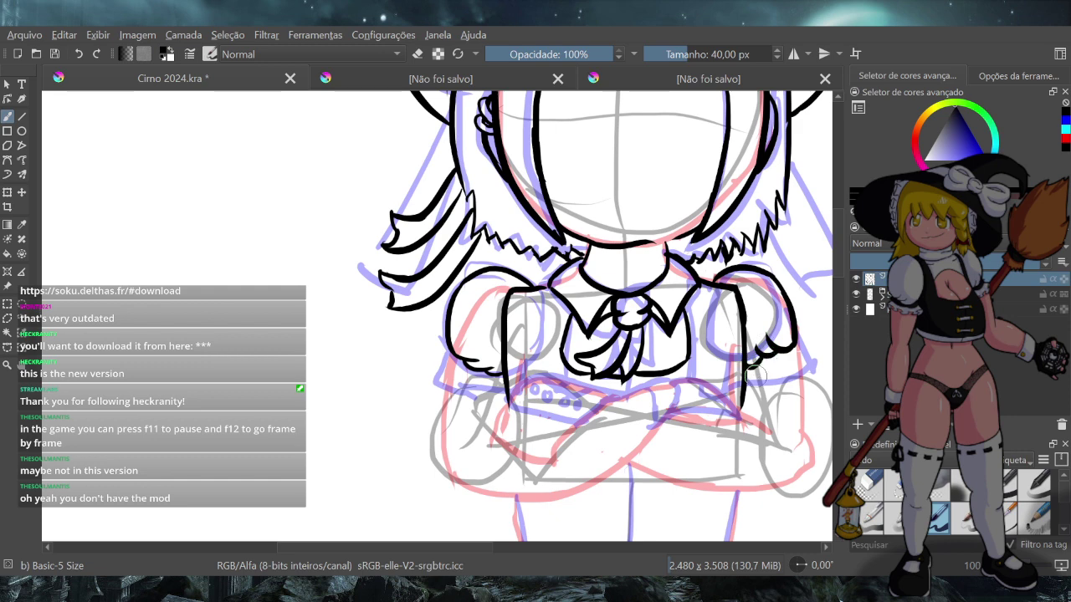
pyautogui.hotkey('ctrl', 'z')
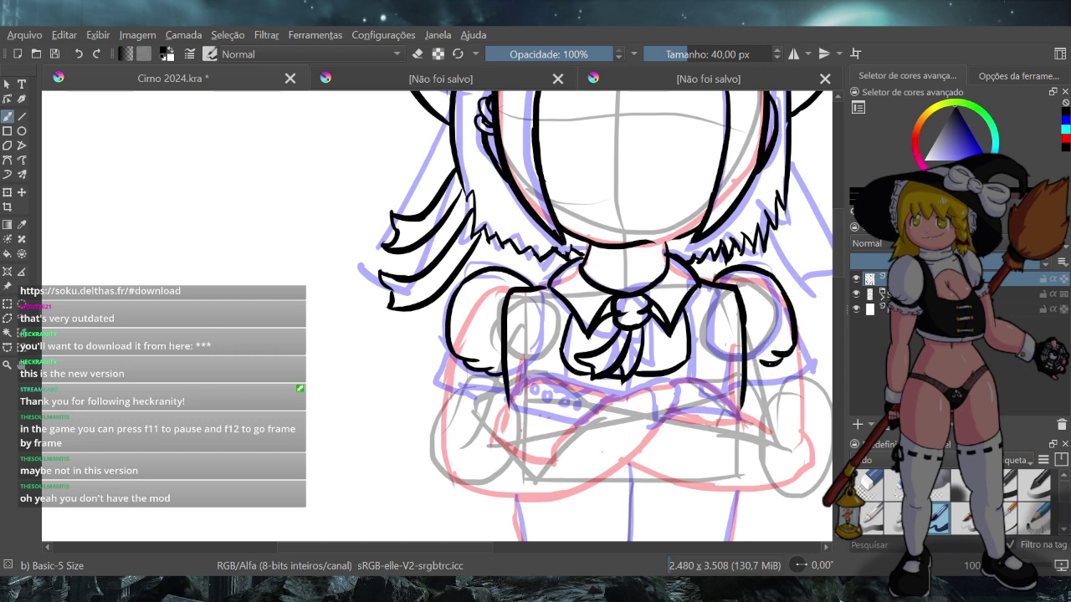
pyautogui.moveTo(786, 358); pyautogui.dragTo(756, 377)
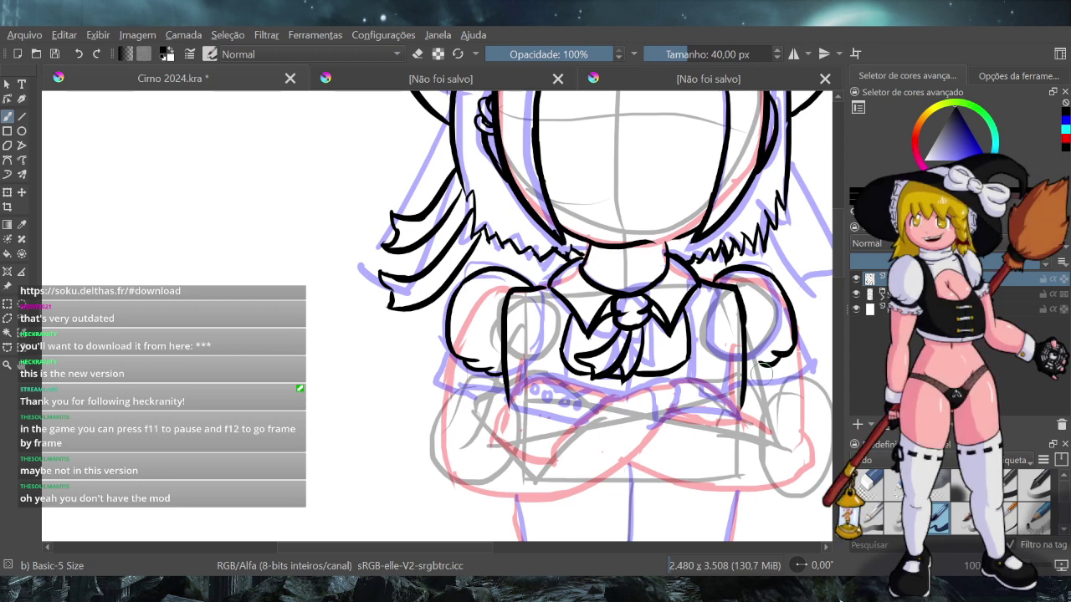
pyautogui.moveTo(780, 355); pyautogui.dragTo(749, 384)
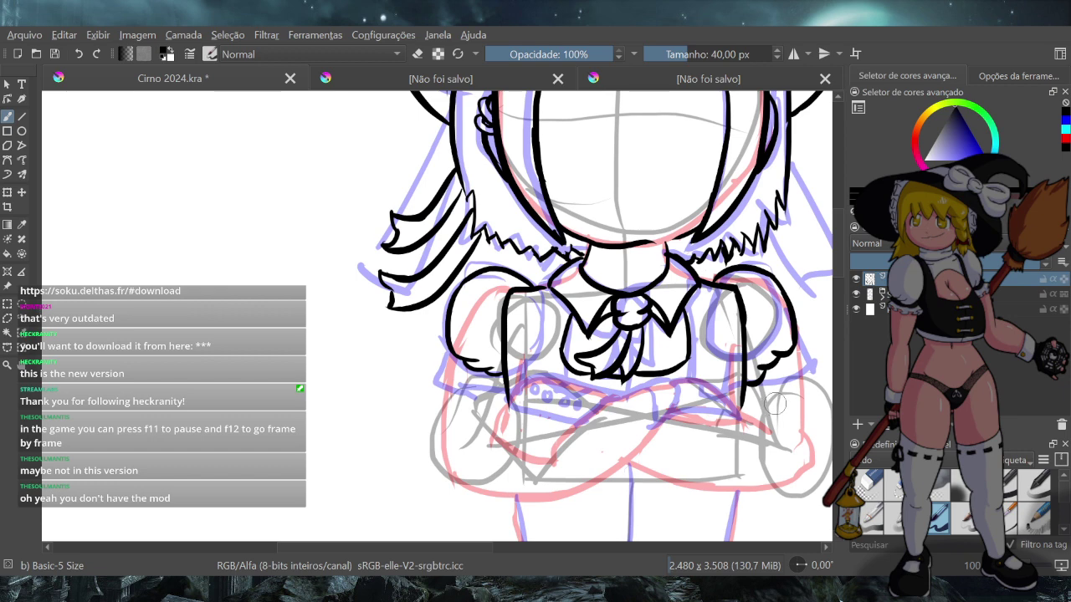
pyautogui.hotkey('ctrl', 'z')
pyautogui.hotkey('ctrl', 'z')
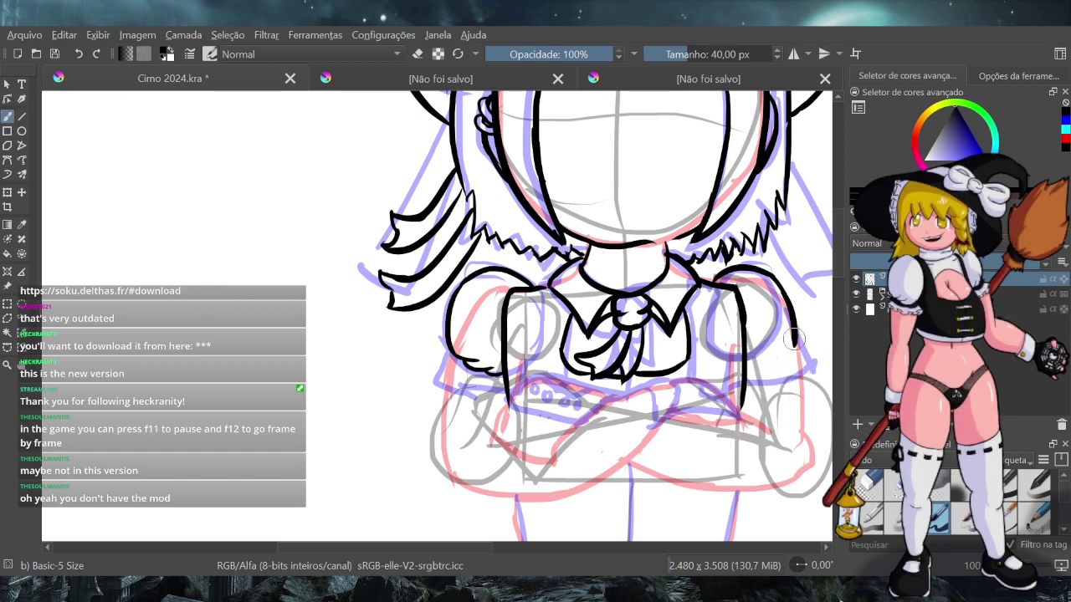
pyautogui.moveTo(770, 346); pyautogui.dragTo(793, 348)
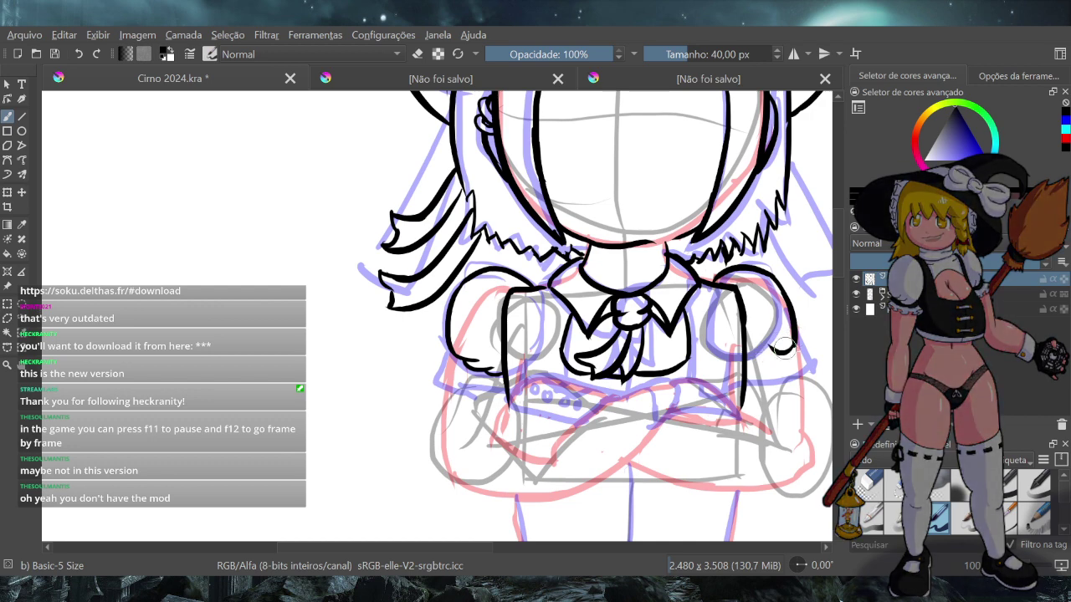
pyautogui.hotkey('ctrl', 'z')
pyautogui.hotkey('ctrl', 'z')
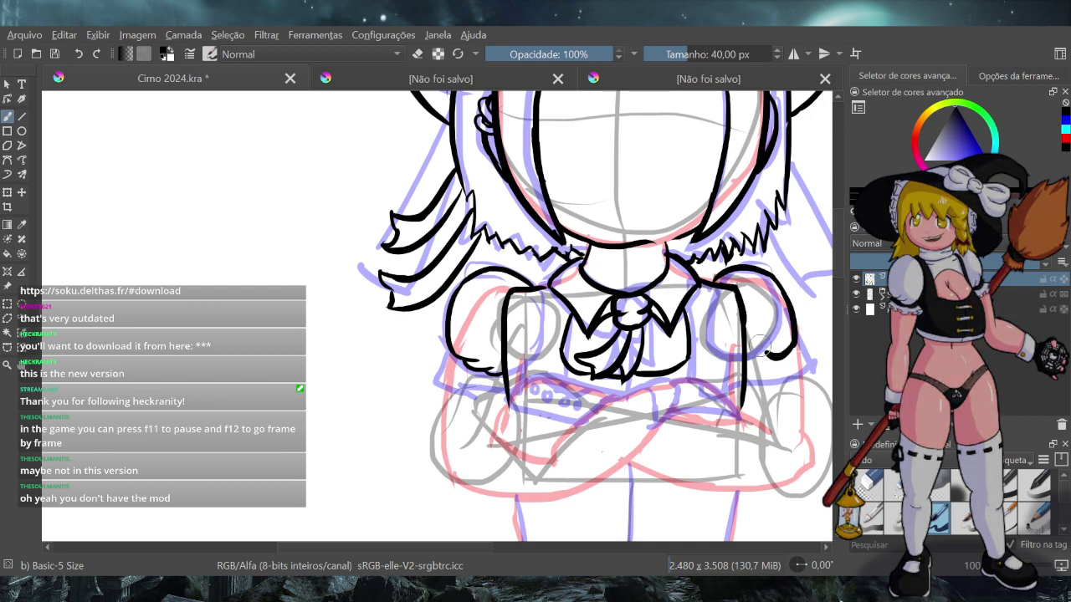
pyautogui.moveTo(792, 346); pyautogui.dragTo(771, 357)
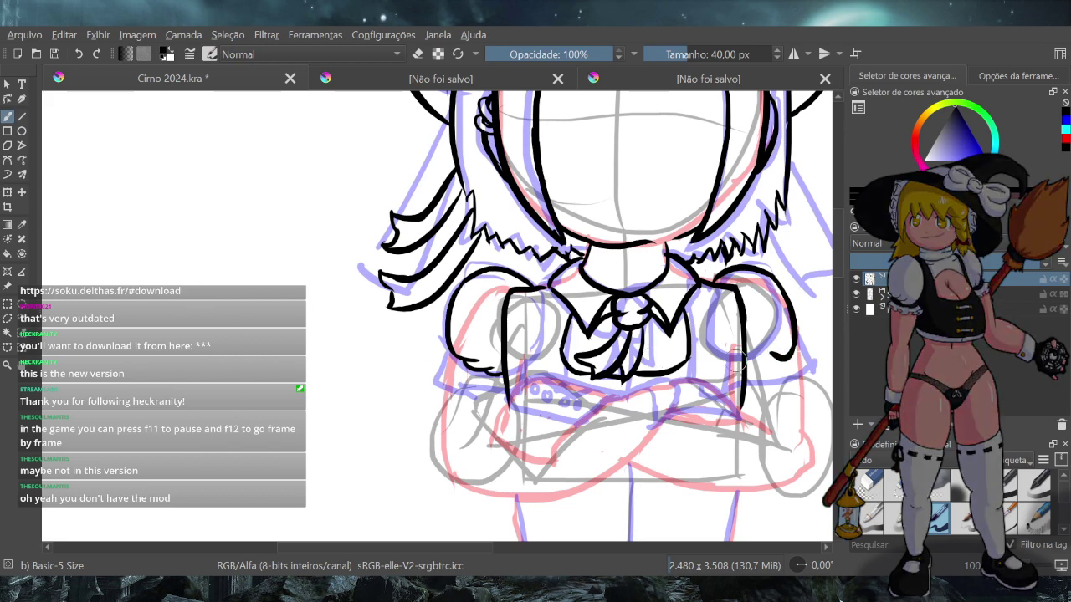
pyautogui.hotkey('ctrl', 'z')
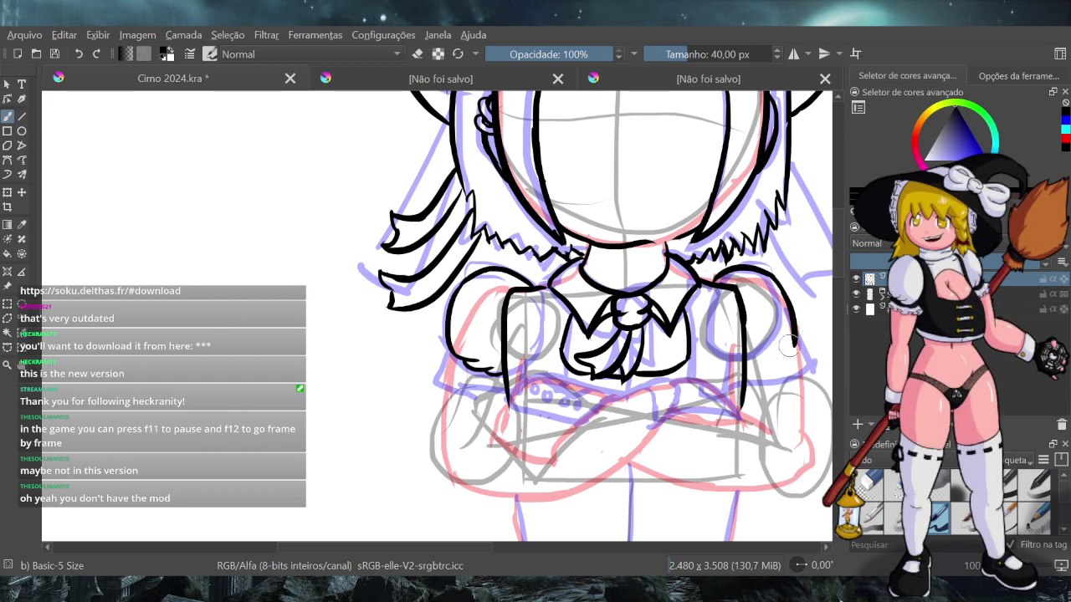
# Ink the right puff sleeve's scalloped bottom edge from its outer curve in to the torso line
pyautogui.moveTo(777, 351); pyautogui.dragTo(769, 349)
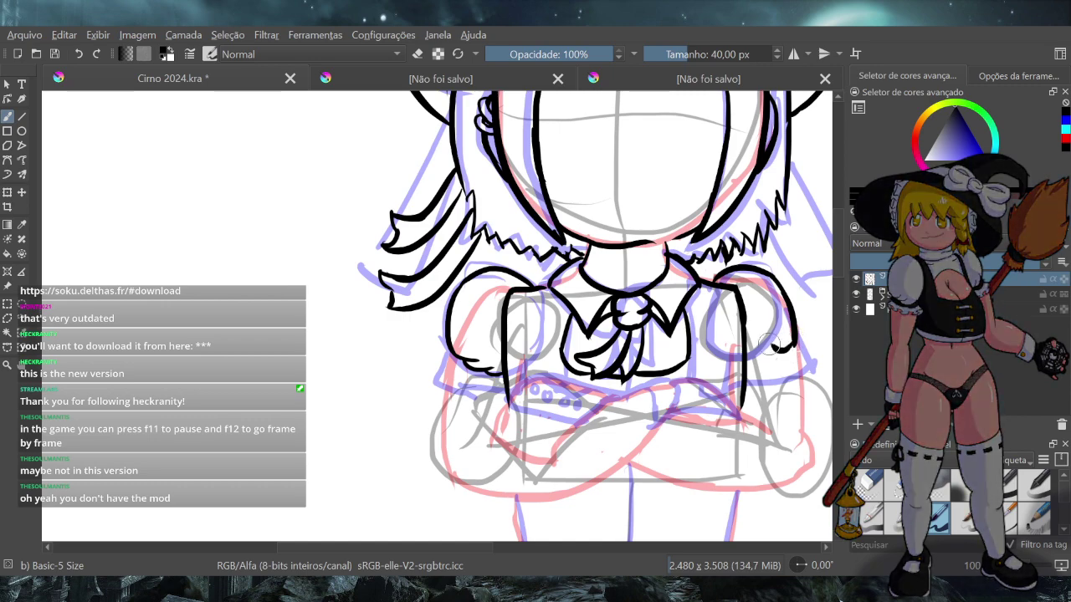
pyautogui.moveTo(791, 345); pyautogui.dragTo(780, 353)
pyautogui.hotkey('ctrl', 'z')
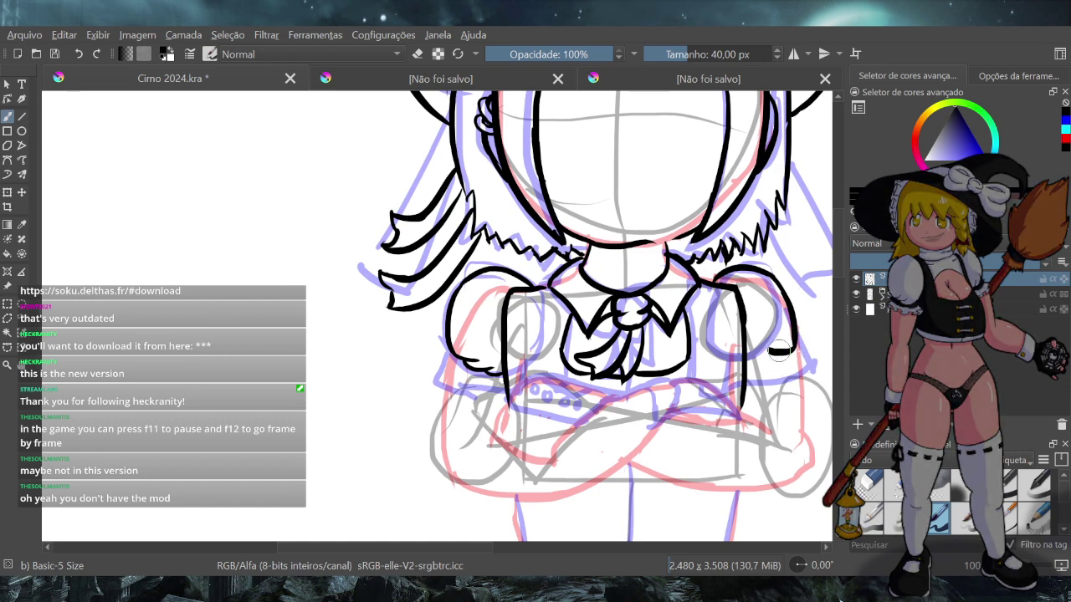
pyautogui.moveTo(791, 345); pyautogui.dragTo(779, 353)
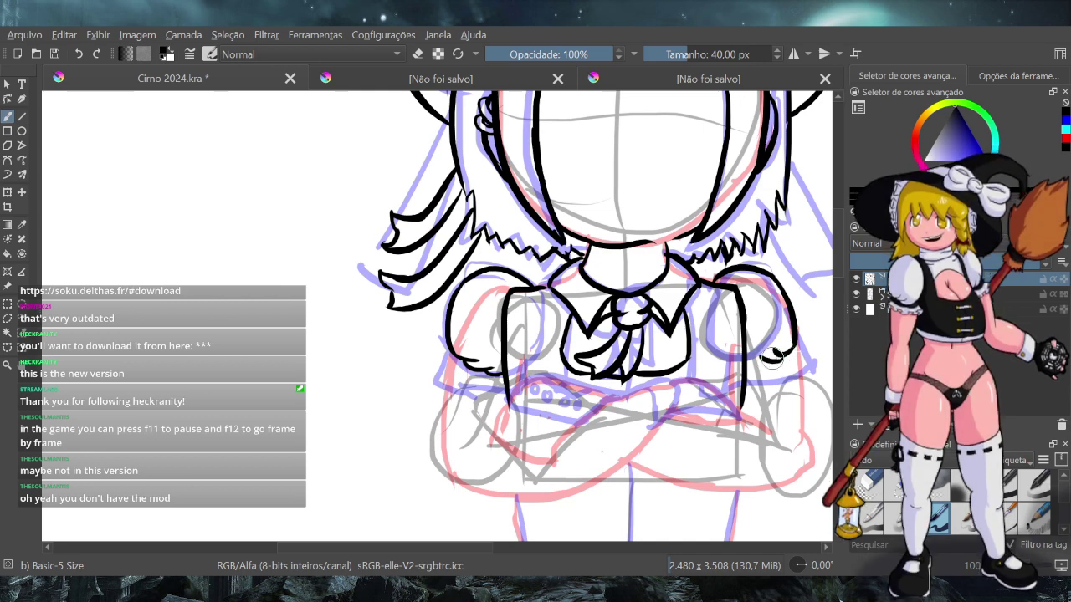
pyautogui.hotkey('ctrl', 'z')
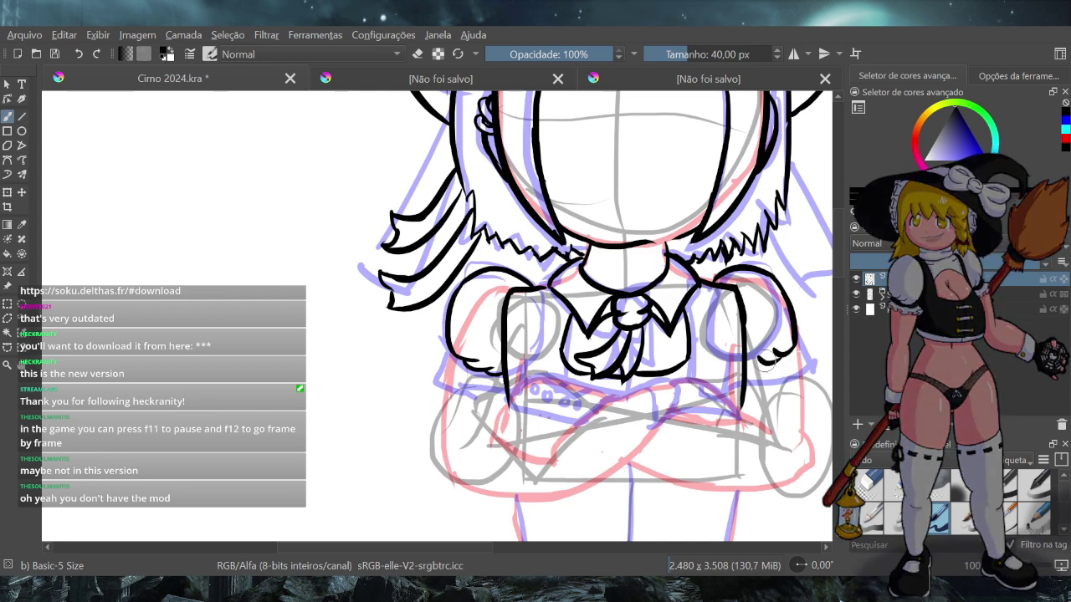
pyautogui.moveTo(788, 350); pyautogui.dragTo(769, 361)
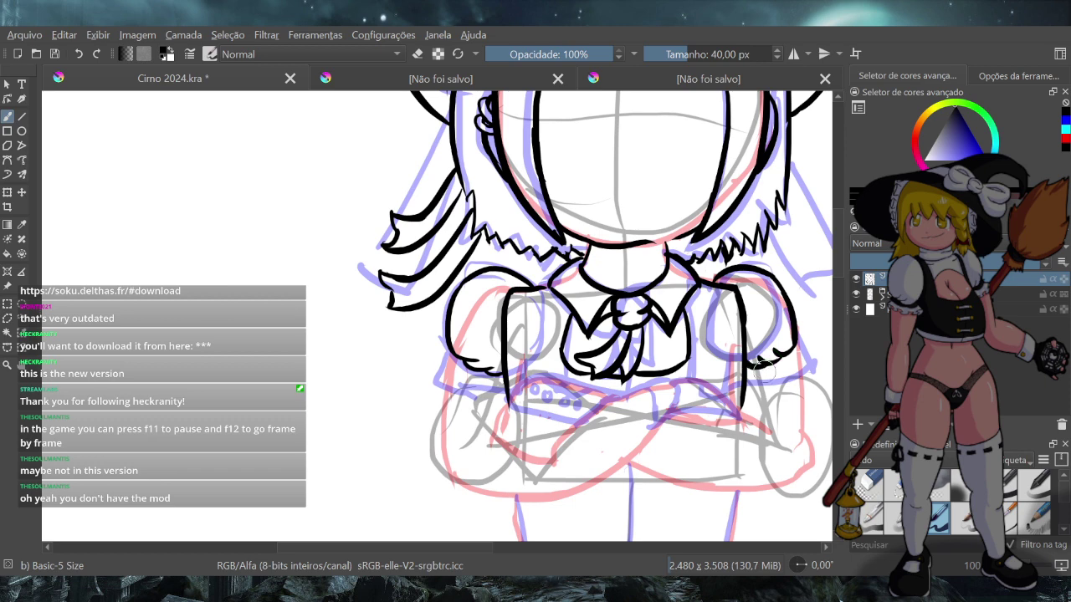
pyautogui.moveTo(747, 376); pyautogui.dragTo(740, 423)
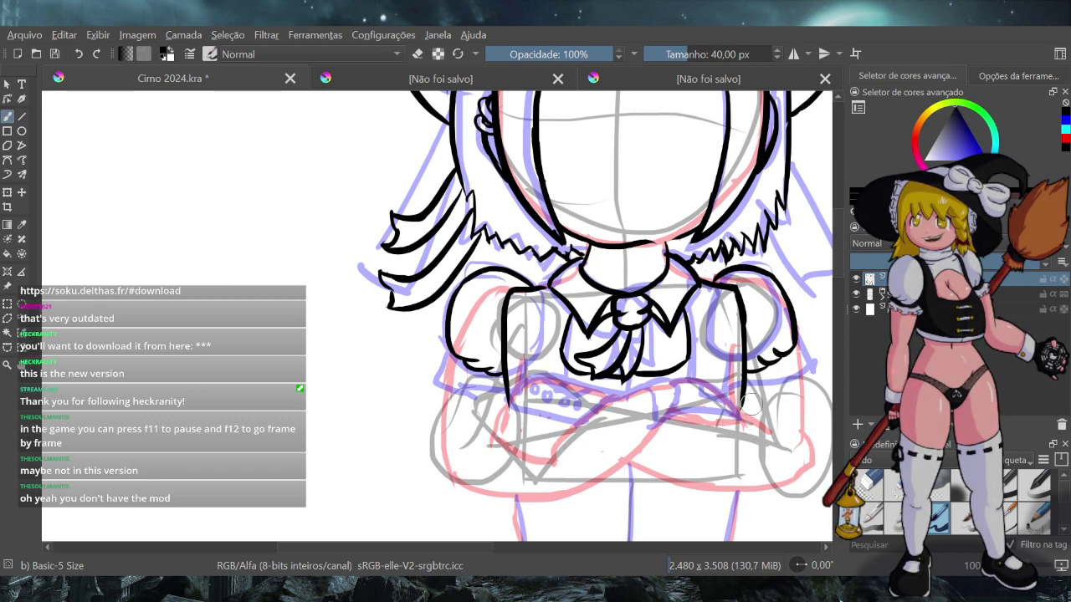
pyautogui.hotkey('ctrl', 'z')
pyautogui.moveTo(765, 364); pyautogui.dragTo(744, 370)
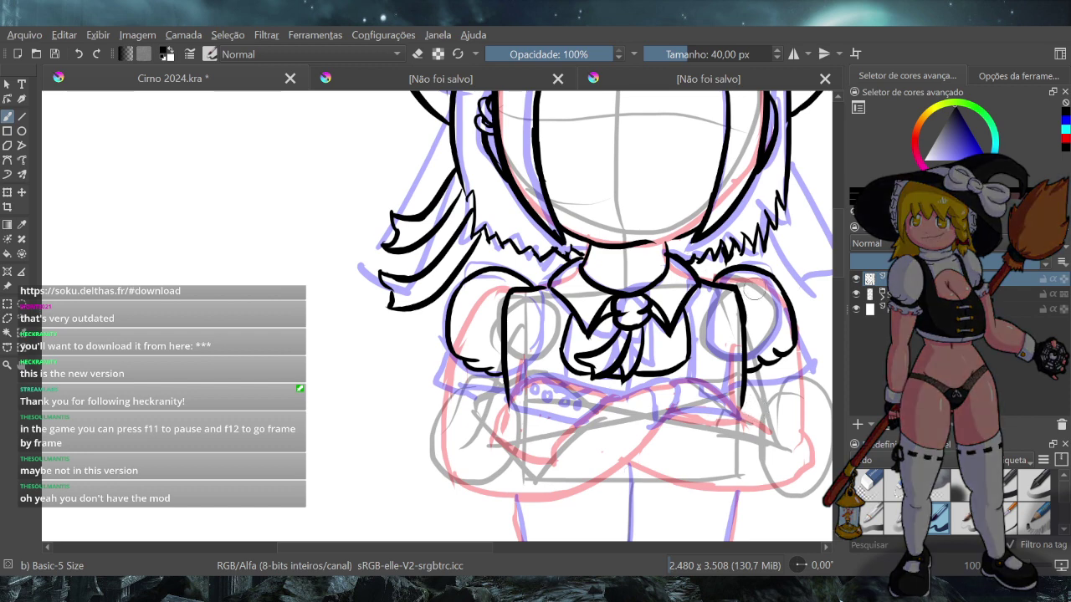
# Erase the stray line ends where the puff sleeves meet the shoulder and torso lines
pyautogui.click(418, 55)
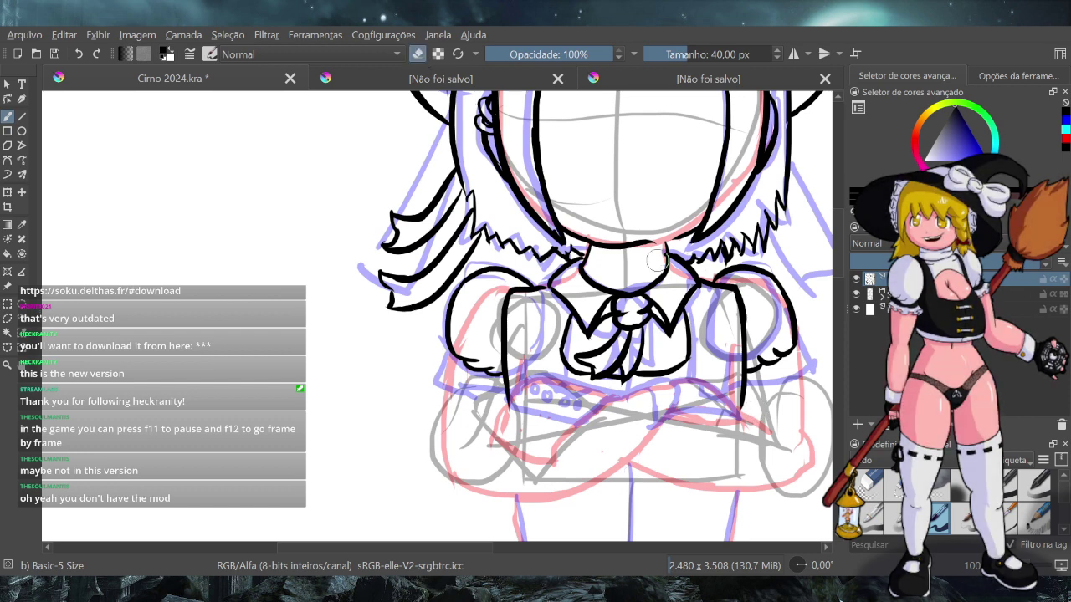
pyautogui.moveTo(742, 286); pyautogui.dragTo(734, 283)
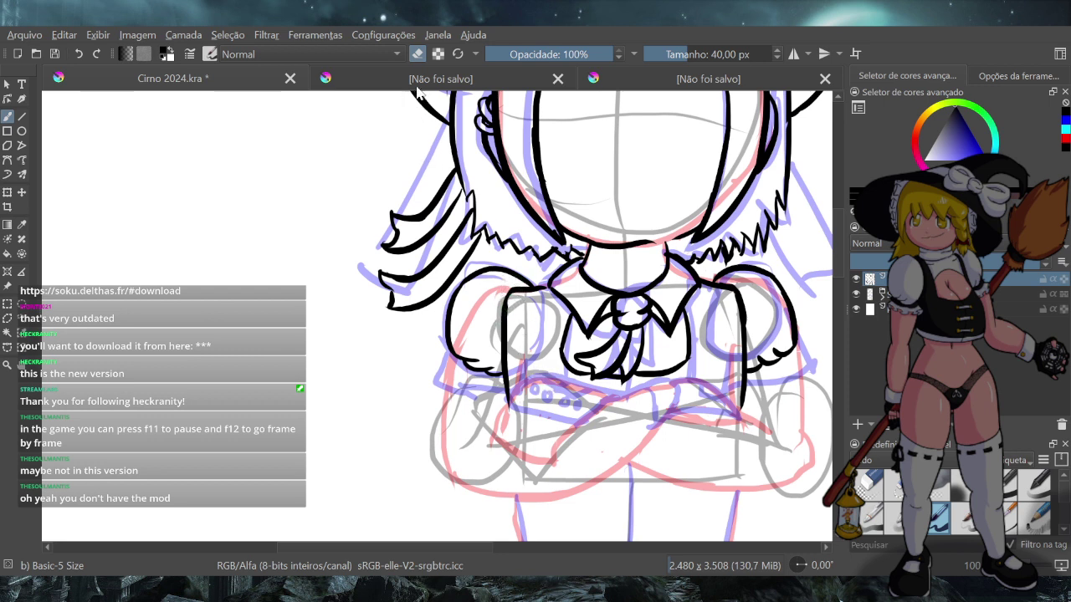
pyautogui.click(417, 54)
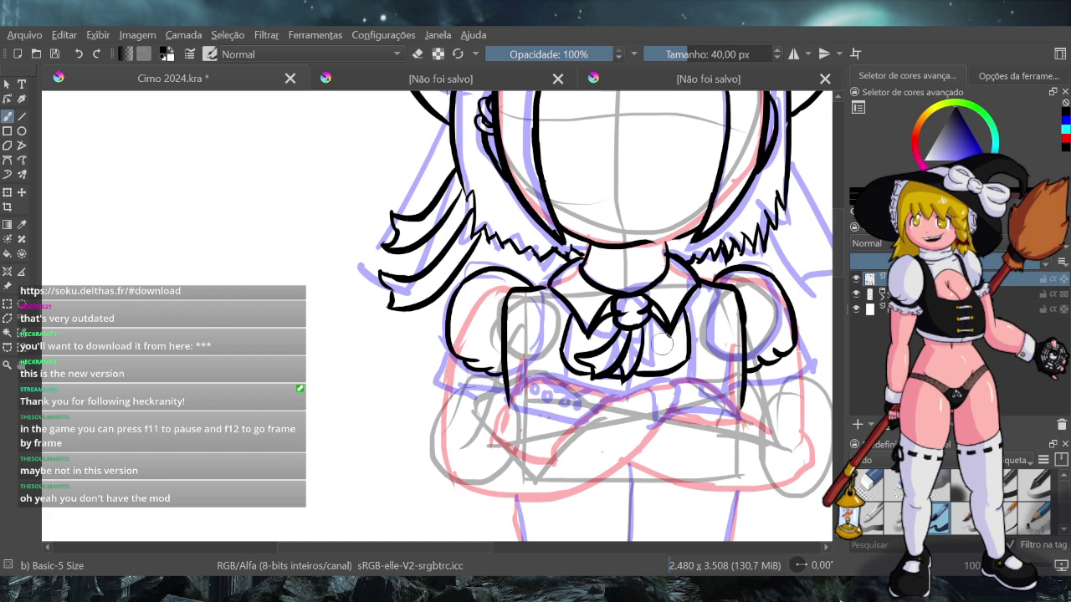
pyautogui.click(417, 54)
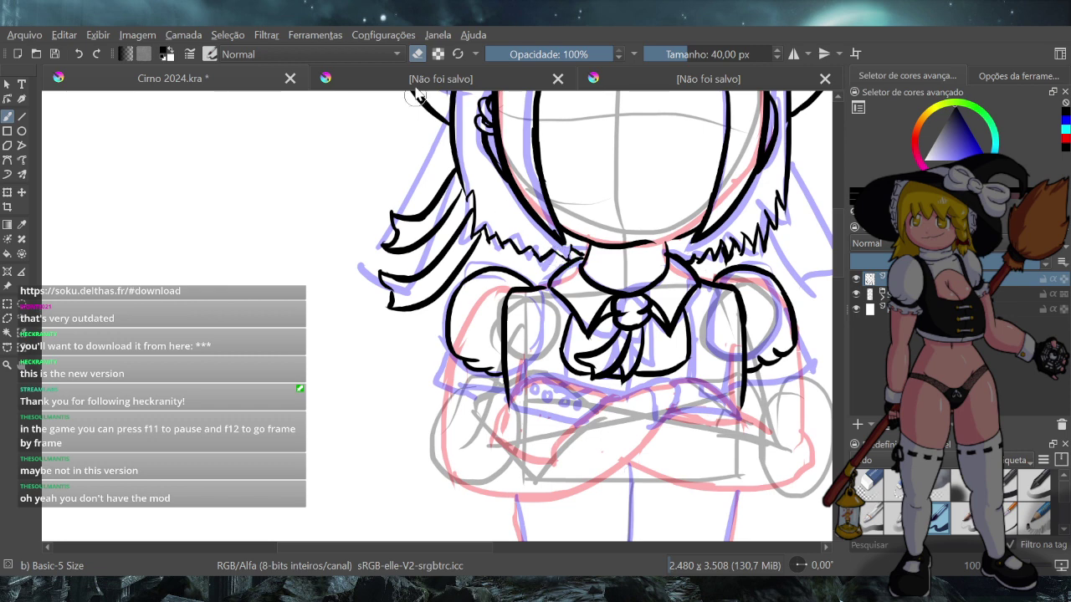
pyautogui.press('e')
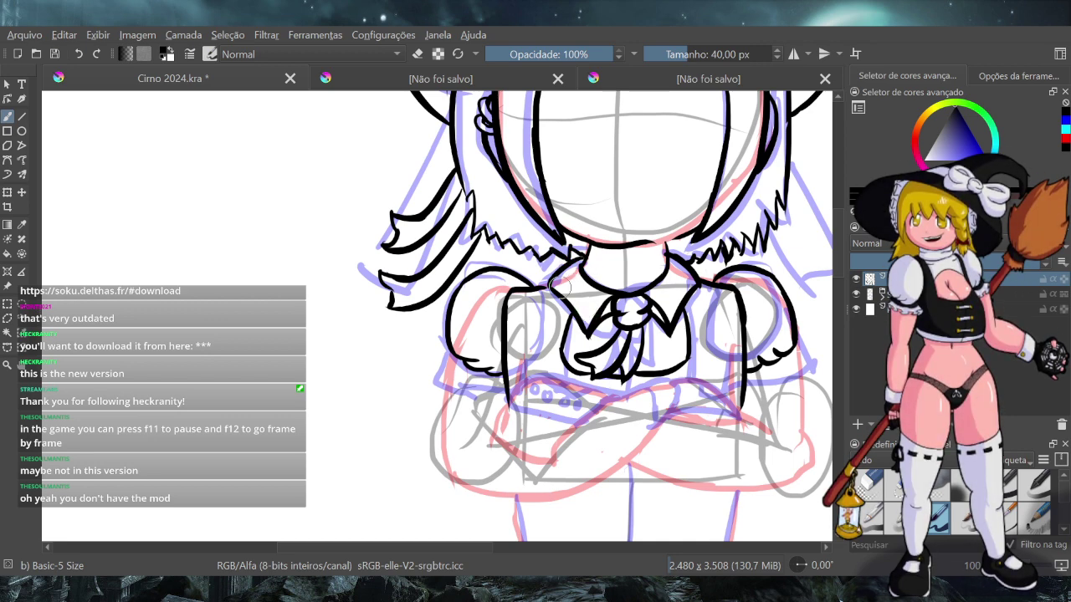
# Ink a ruffled cuff with small folds below the right puff sleeve's scalloped edge
pyautogui.scroll(-1, 559, 287)
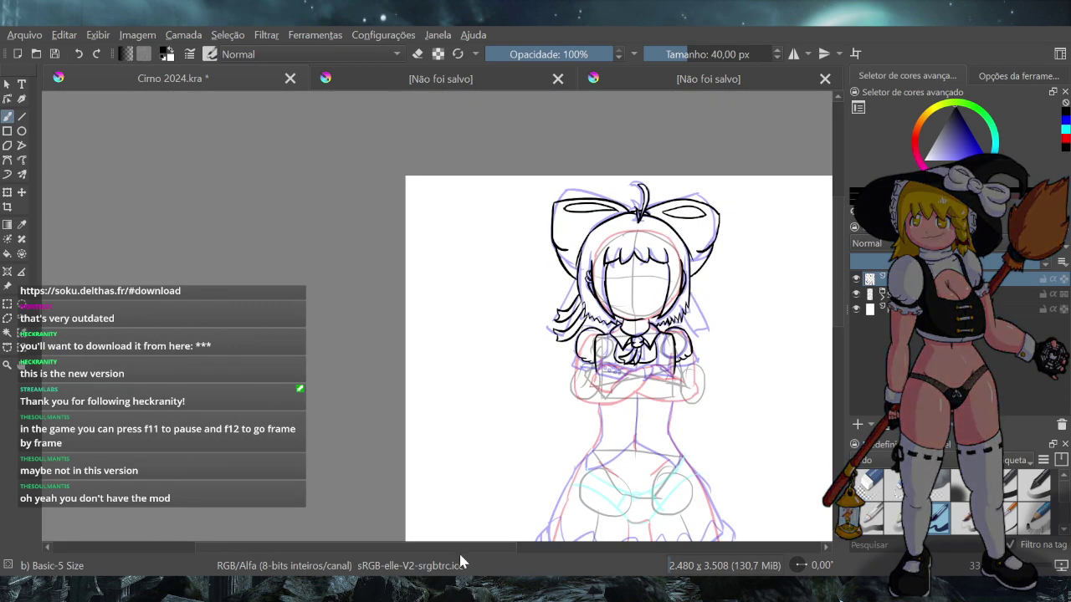
pyautogui.moveTo(474, 542); pyautogui.dragTo(529, 544)
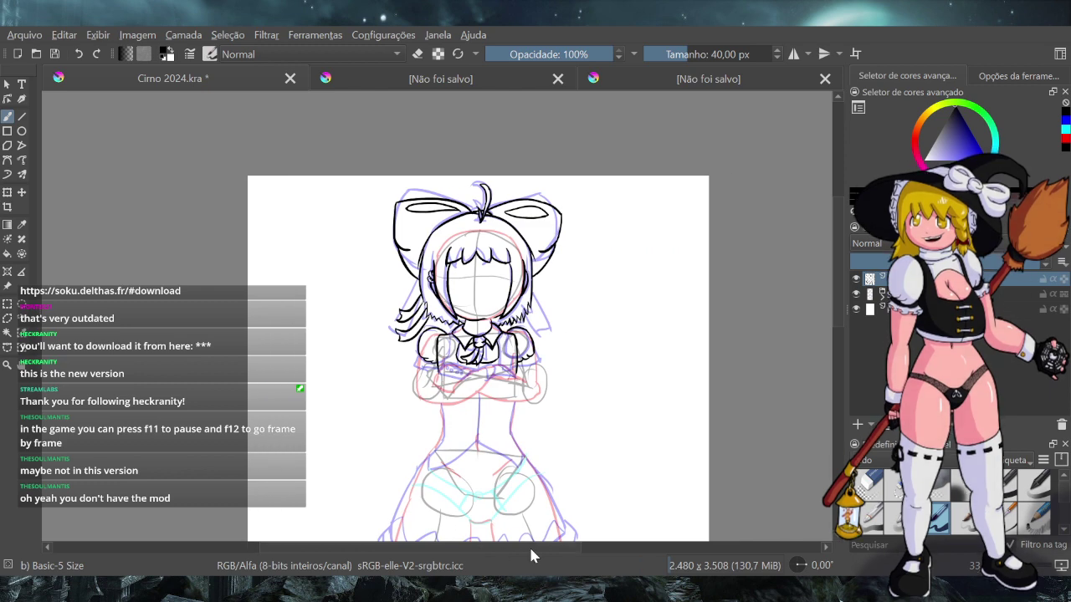
pyautogui.scroll(3, 484, 373)
pyautogui.scroll(-1, 449, 377)
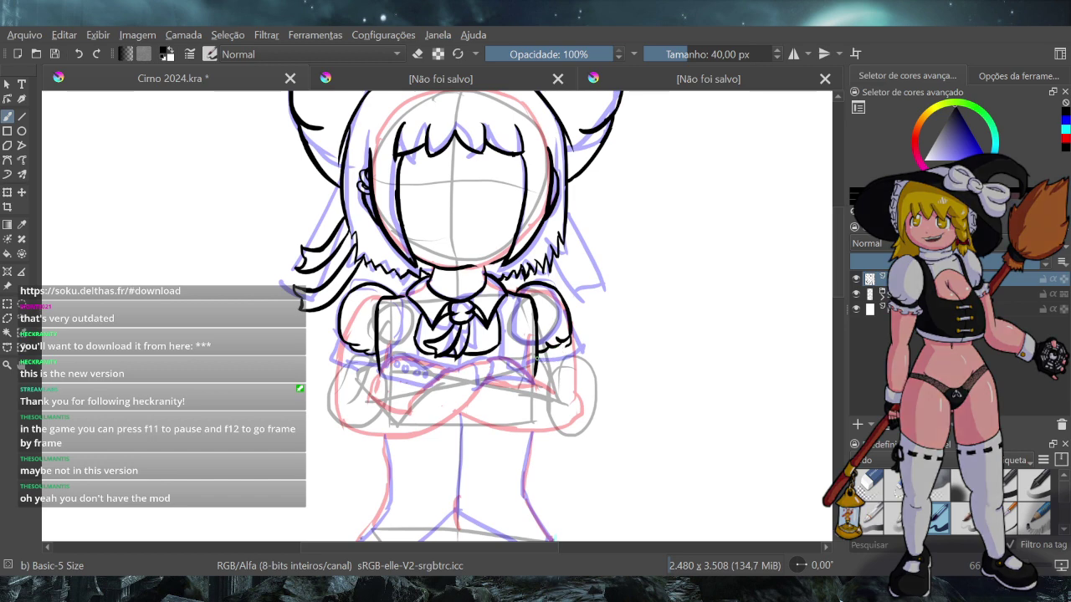
pyautogui.hotkey('ctrl', 'z')
pyautogui.moveTo(540, 355); pyautogui.dragTo(569, 344)
pyautogui.hotkey('ctrl', 'z')
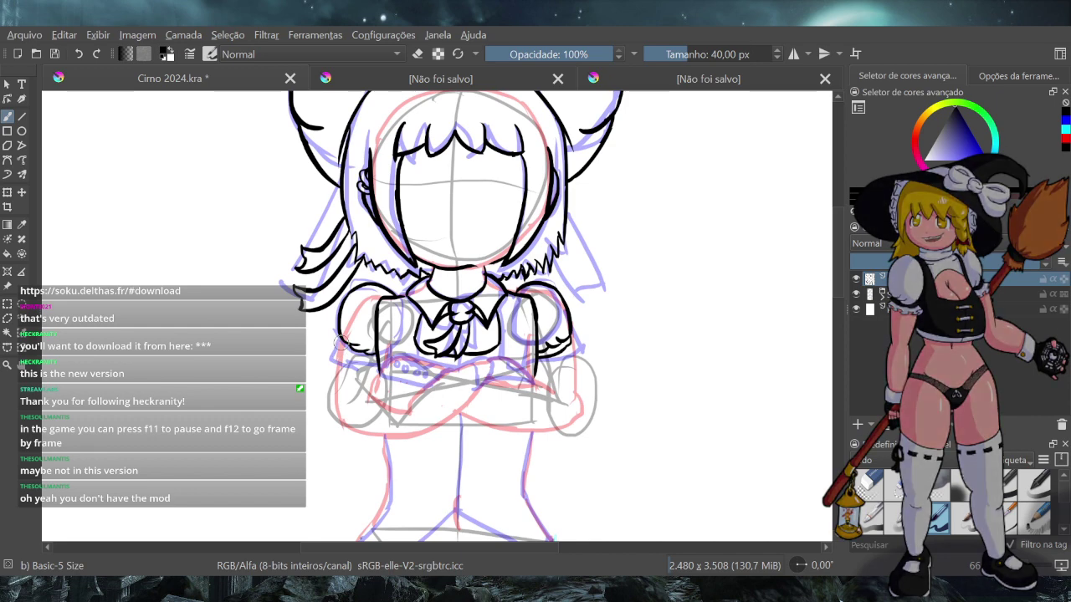
# Ink a matching ruffled cuff with small folds below the left puff sleeve
pyautogui.moveTo(339, 337); pyautogui.dragTo(348, 356)
pyautogui.hotkey('ctrl', 'z')
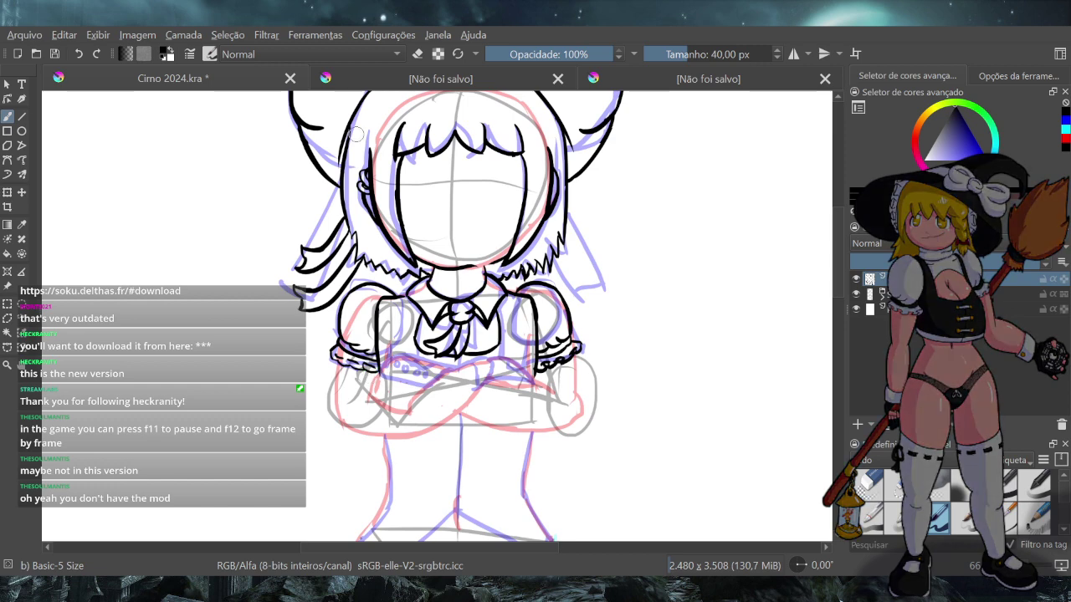
pyautogui.click(418, 53)
pyautogui.click(417, 53)
pyautogui.moveTo(340, 366)
pyautogui.mouseDown()
pyautogui.moveTo(332, 353)
pyautogui.moveTo(343, 361)
pyautogui.mouseUp()
pyautogui.hotkey('ctrl', 'z')
# Save the Cirno drawing
pyautogui.scroll(-5, 415, 435)
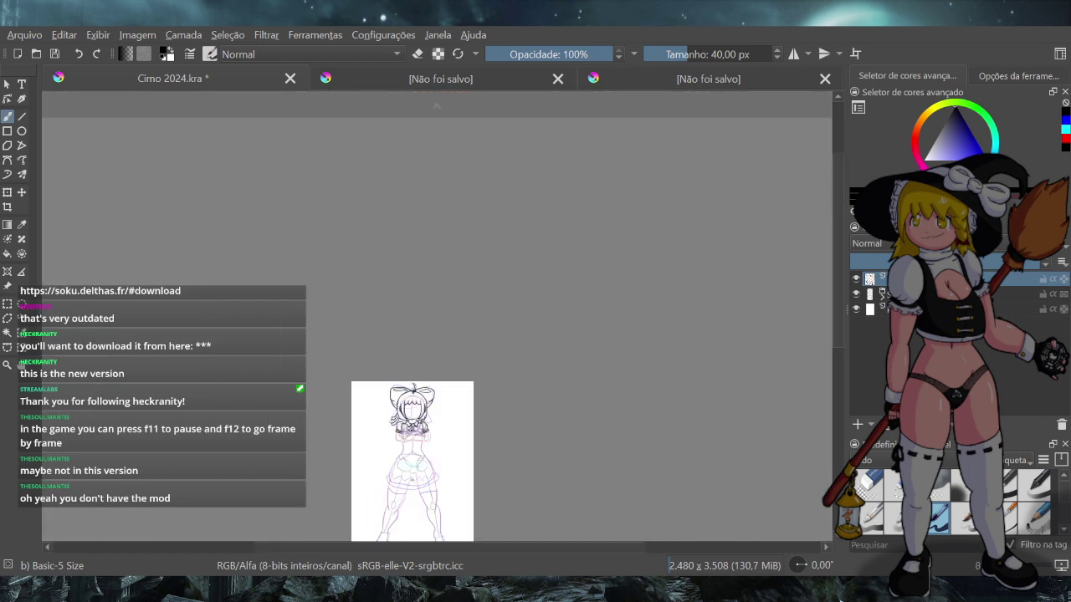
pyautogui.scroll(4, 414, 478)
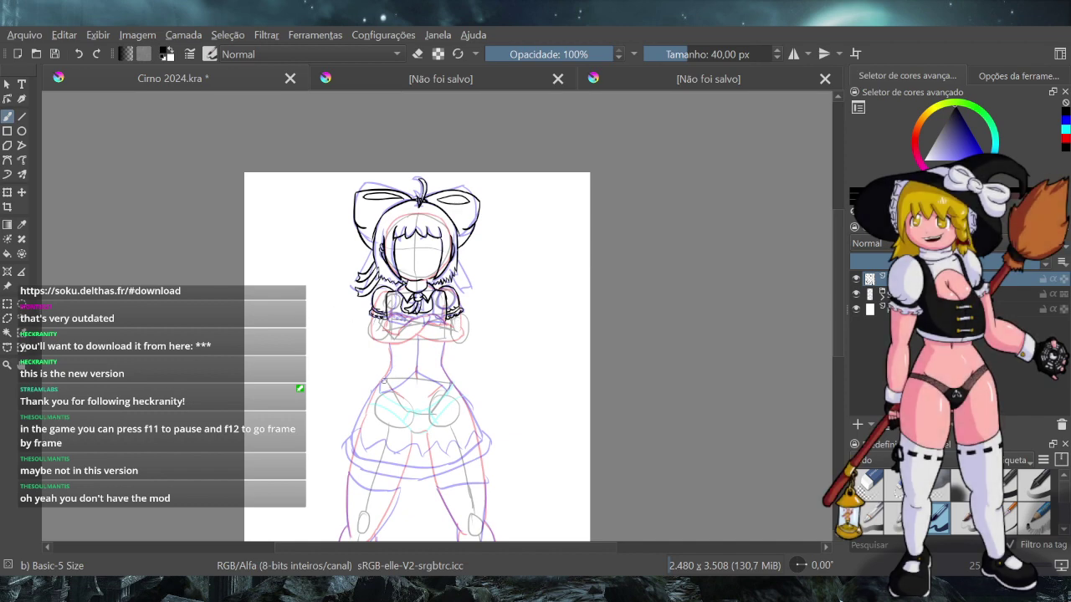
pyautogui.hotkey('ctrl', 's')
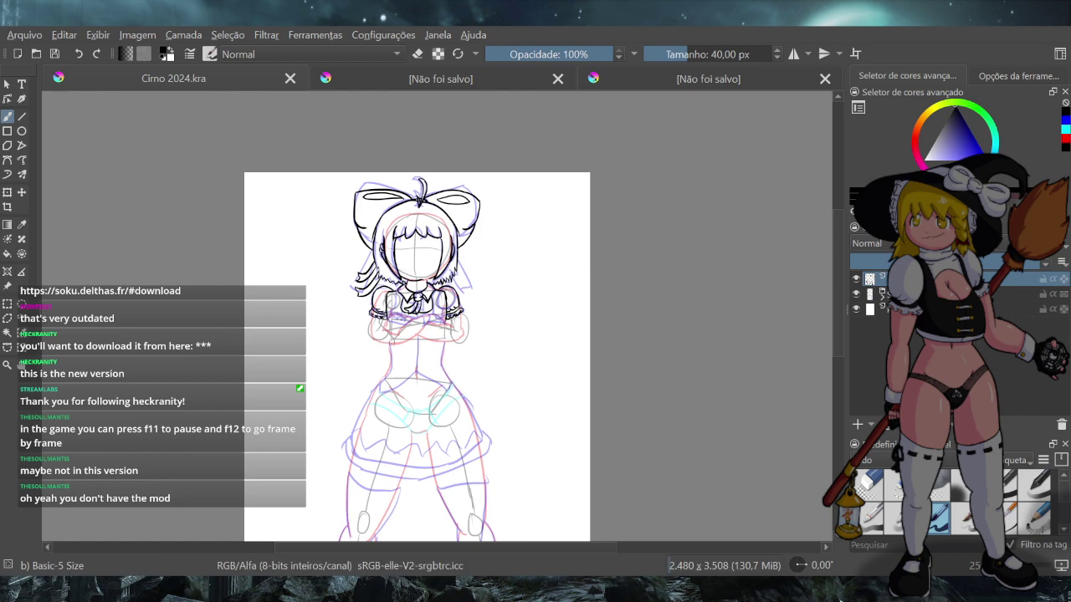
# Ink the right arm's outer edge from the ruffled cuff down to a rounded elbow
pyautogui.scroll(3, 389, 343)
pyautogui.scroll(1, 456, 330)
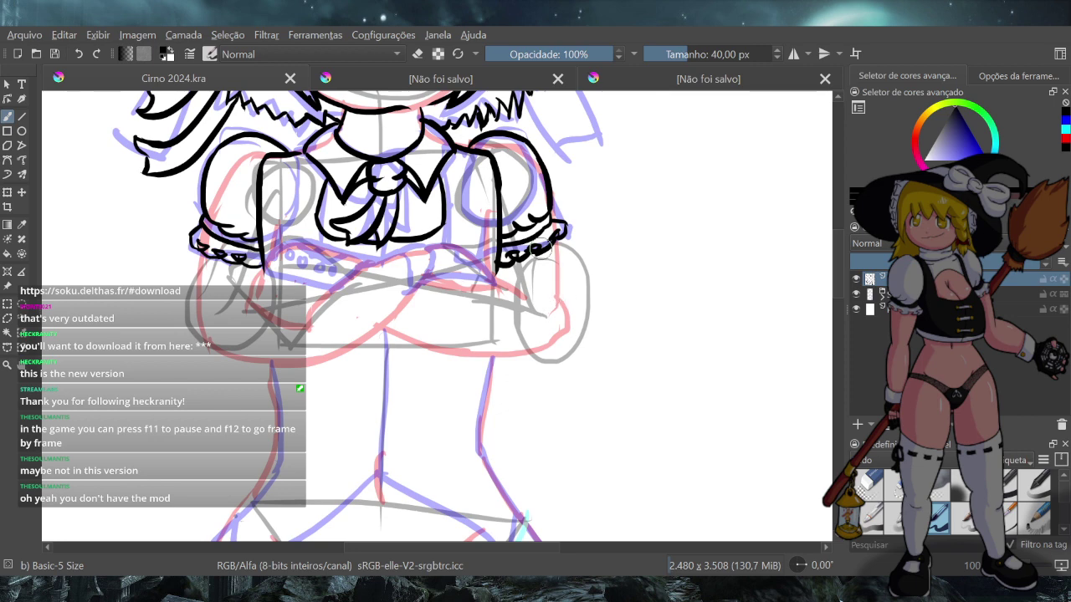
pyautogui.moveTo(558, 244); pyautogui.dragTo(549, 305)
pyautogui.hotkey('ctrl', 'z')
pyautogui.moveTo(558, 243)
pyautogui.mouseDown()
pyautogui.moveTo(549, 302)
pyautogui.moveTo(568, 315)
pyautogui.moveTo(561, 329)
pyautogui.moveTo(557, 296)
pyautogui.moveTo(567, 321)
pyautogui.moveTo(567, 312)
pyautogui.moveTo(549, 339)
pyautogui.moveTo(568, 317)
pyautogui.moveTo(553, 338)
pyautogui.mouseUp()
pyautogui.hotkey('ctrl', 'z')
pyautogui.hotkey('ctrl', 'z')
pyautogui.hotkey('ctrl', 'z')
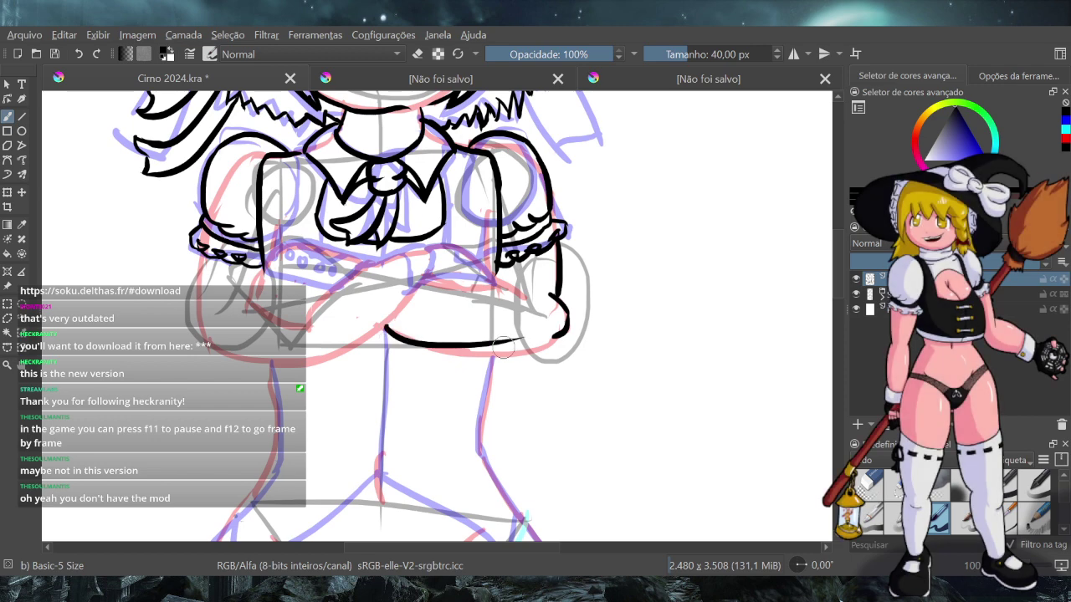
# Try to ink the right forearm's lower edge in one stroke from the arm crossing out to the elbow
pyautogui.moveTo(399, 326); pyautogui.dragTo(551, 350)
pyautogui.hotkey('ctrl', 'z')
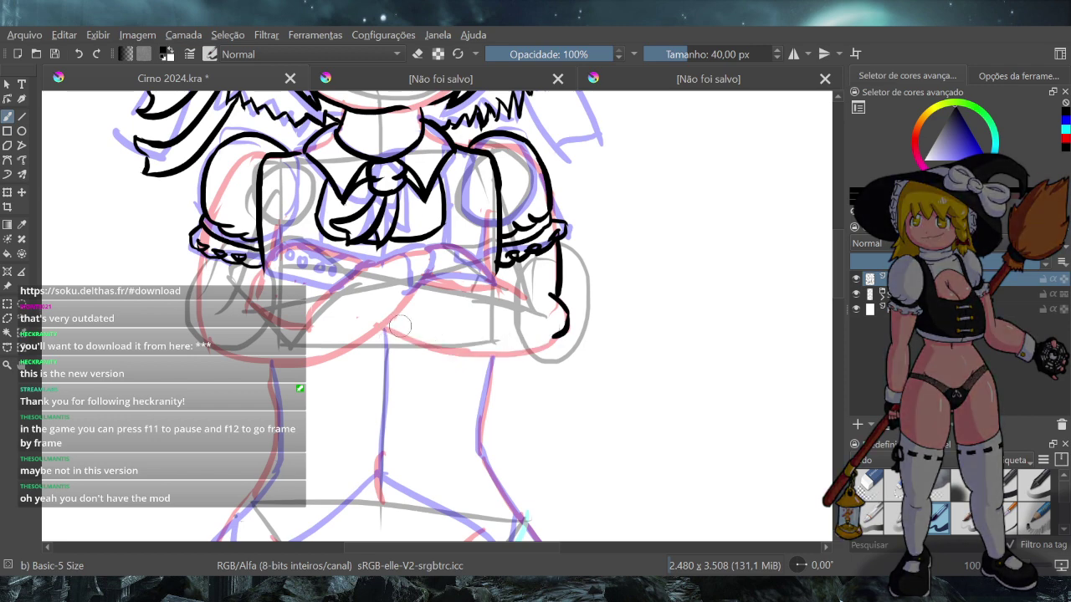
pyautogui.moveTo(390, 324); pyautogui.dragTo(537, 343)
pyautogui.hotkey('ctrl', 'z')
pyautogui.moveTo(386, 325); pyautogui.dragTo(553, 341)
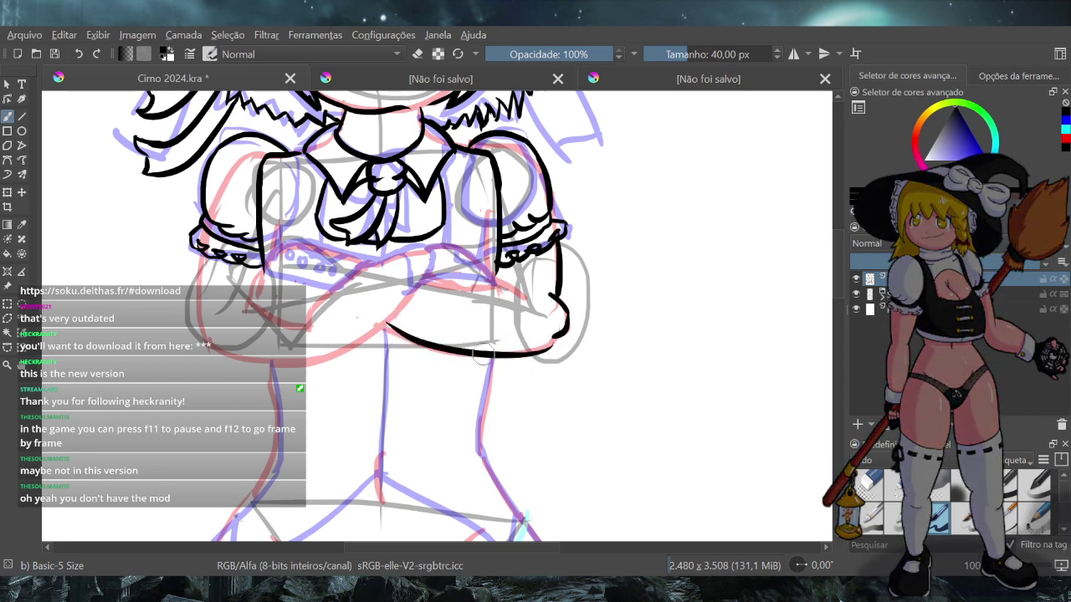
pyautogui.hotkey('ctrl', 'z')
pyautogui.moveTo(388, 326)
pyautogui.mouseDown()
pyautogui.moveTo(439, 352)
pyautogui.moveTo(552, 344)
pyautogui.mouseUp()
pyautogui.hotkey('ctrl', 'z')
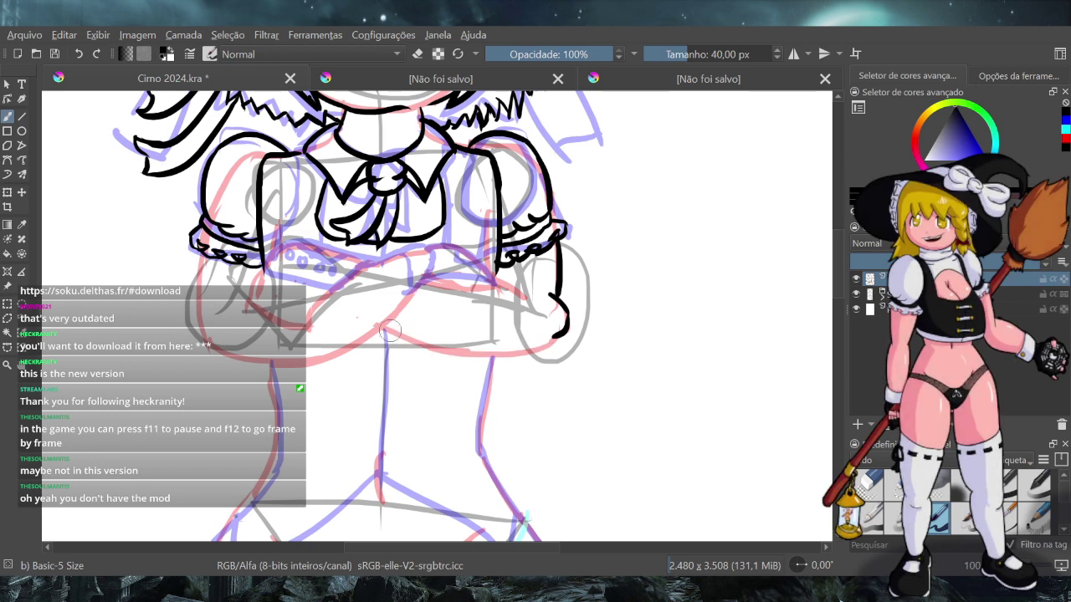
pyautogui.moveTo(390, 327); pyautogui.dragTo(544, 345)
pyautogui.hotkey('ctrl', 'z')
pyautogui.moveTo(388, 326)
pyautogui.mouseDown()
pyautogui.moveTo(505, 358)
pyautogui.moveTo(545, 344)
pyautogui.mouseUp()
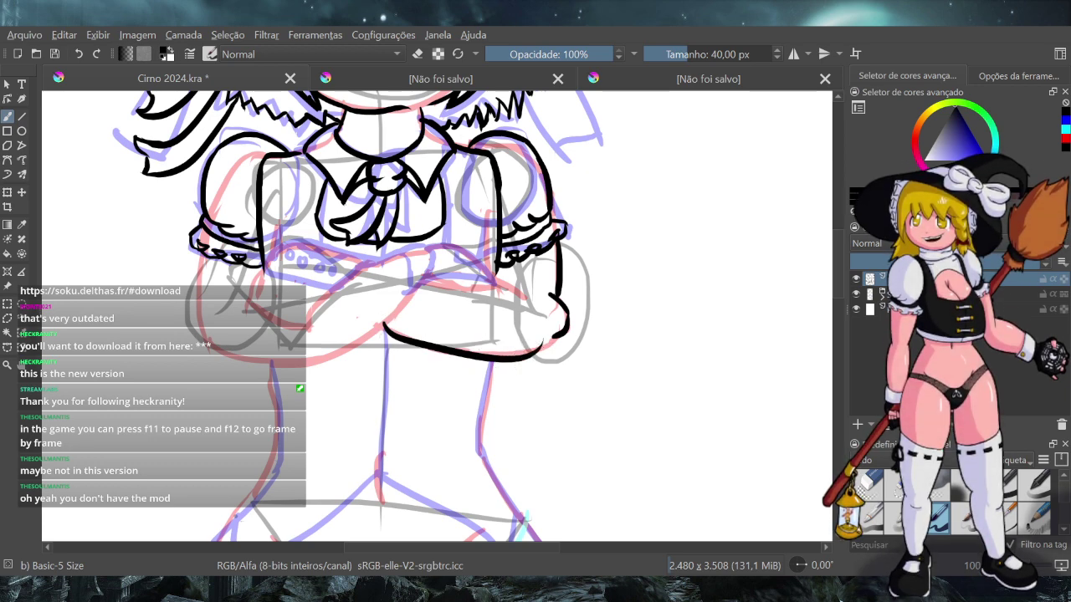
pyautogui.hotkey('ctrl', 'z')
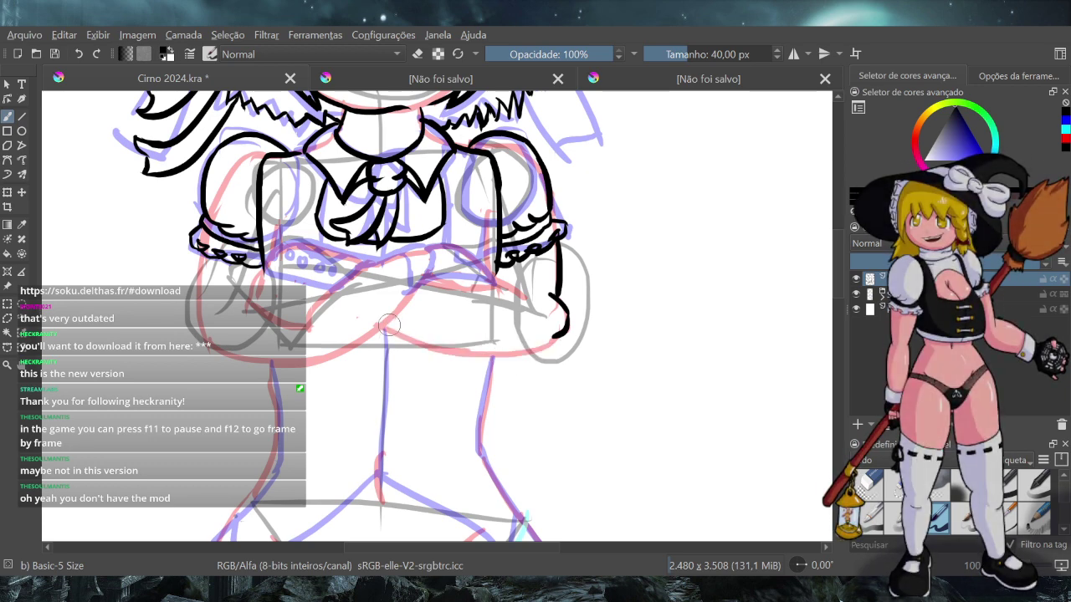
pyautogui.moveTo(386, 326)
pyautogui.mouseDown()
pyautogui.moveTo(552, 343)
pyautogui.moveTo(412, 333)
pyautogui.mouseUp()
pyautogui.hotkey('ctrl', 'z')
pyautogui.hotkey('ctrl', 'z')
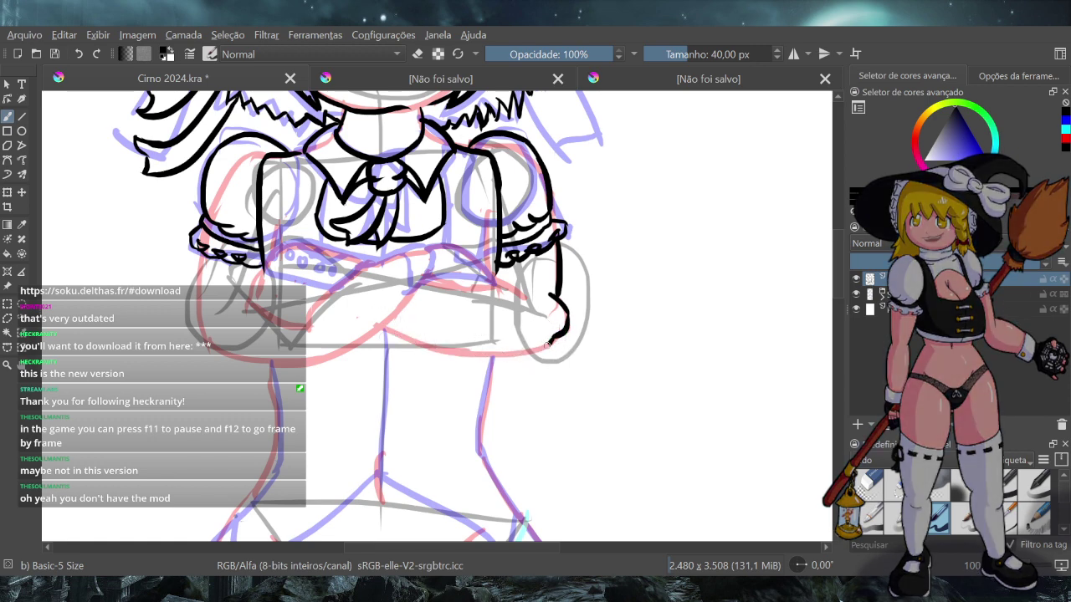
# Ink the right forearm's lower edge from the elbow inward and join it to the arm crossing point
pyautogui.moveTo(552, 339); pyautogui.dragTo(424, 327)
pyautogui.hotkey('ctrl', 'z')
pyautogui.moveTo(552, 345); pyautogui.dragTo(408, 334)
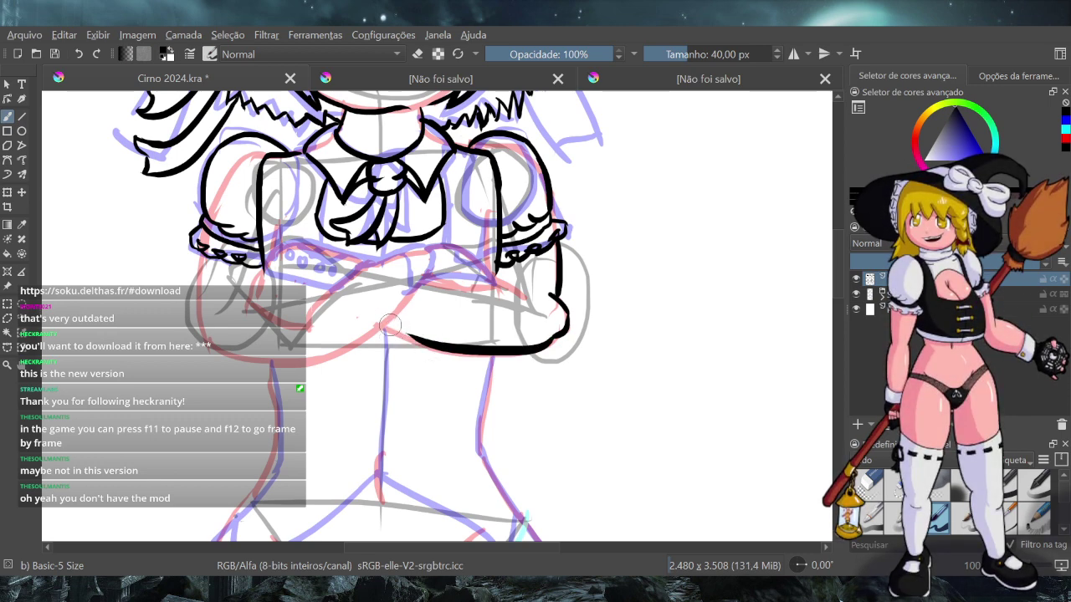
pyautogui.moveTo(390, 325); pyautogui.dragTo(434, 357)
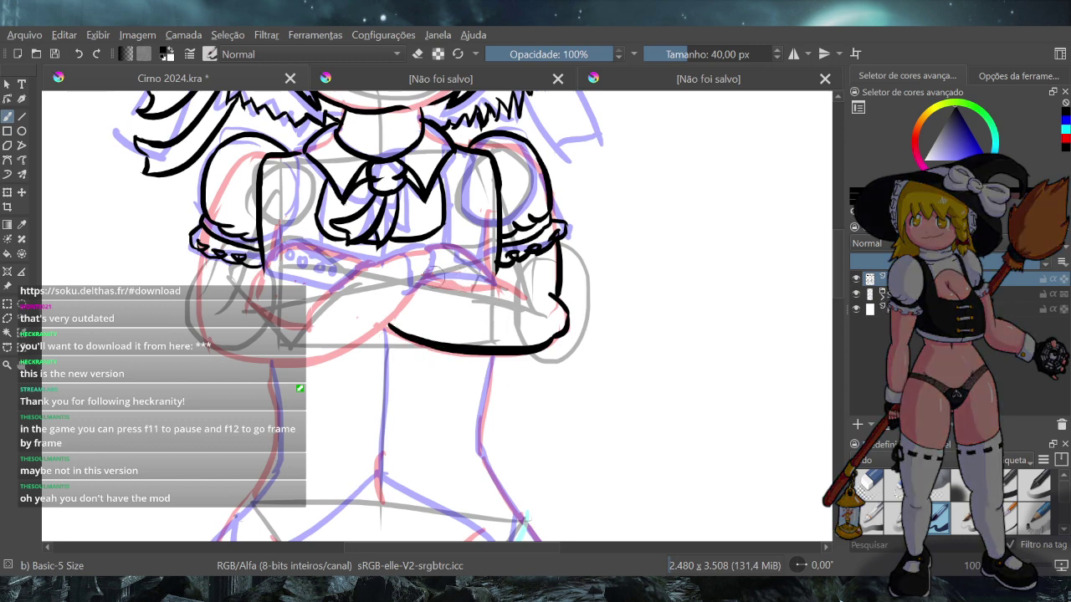
# Ink the right forearm's curved upper edge from the wrist toward the elbow and trim its inner end
pyautogui.moveTo(424, 273)
pyautogui.mouseDown()
pyautogui.moveTo(462, 265)
pyautogui.moveTo(530, 289)
pyautogui.mouseUp()
pyautogui.hotkey('ctrl', 'z')
pyautogui.moveTo(426, 274); pyautogui.dragTo(525, 293)
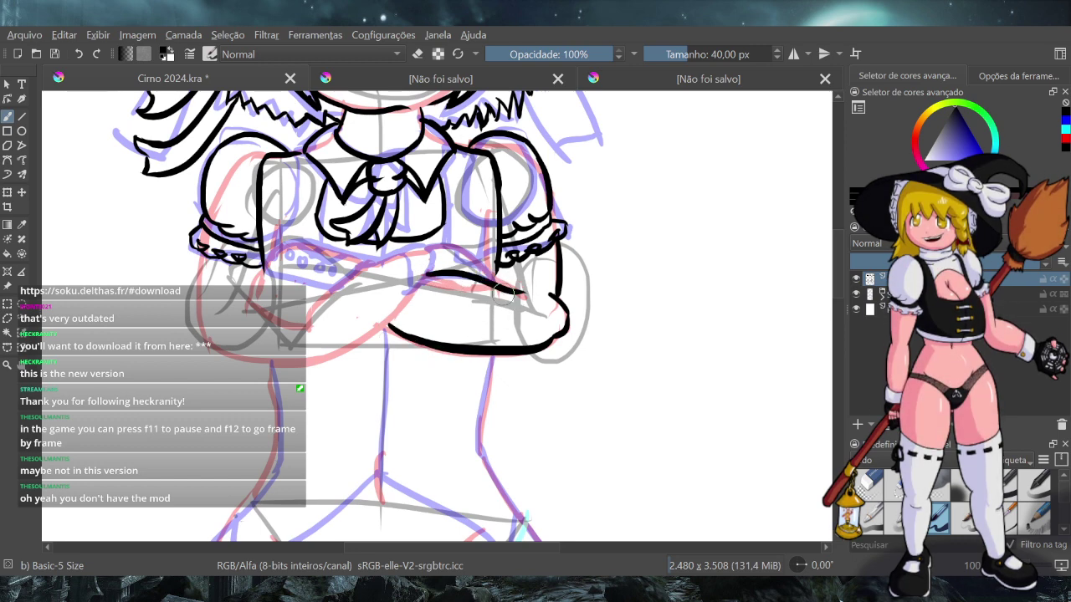
pyautogui.hotkey('ctrl', 'z')
pyautogui.moveTo(426, 274); pyautogui.dragTo(527, 296)
pyautogui.hotkey('ctrl', 'z')
pyautogui.moveTo(425, 273); pyautogui.dragTo(533, 294)
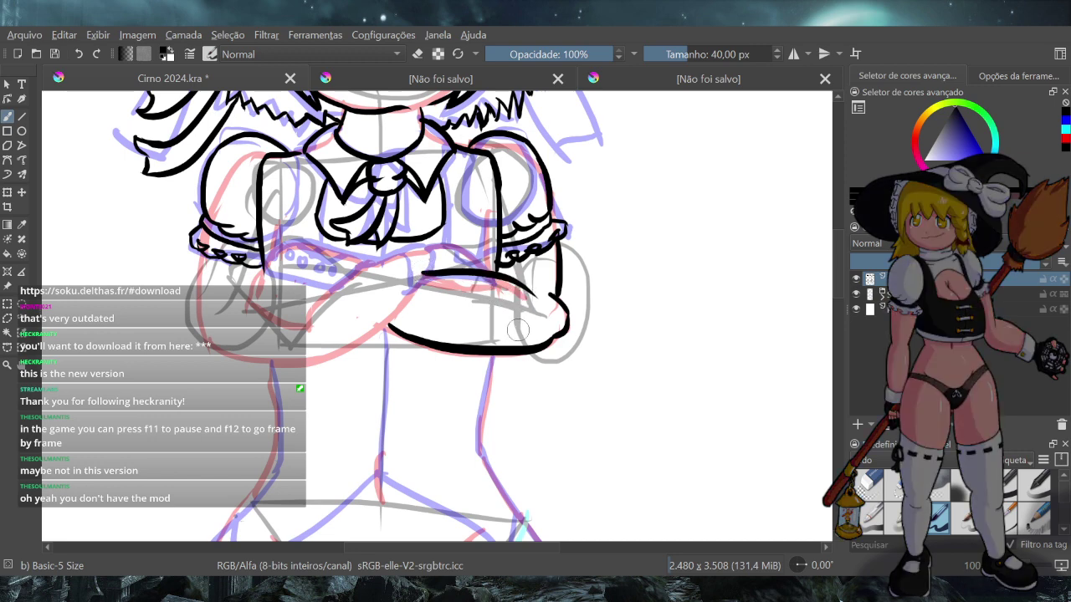
pyautogui.click(418, 54)
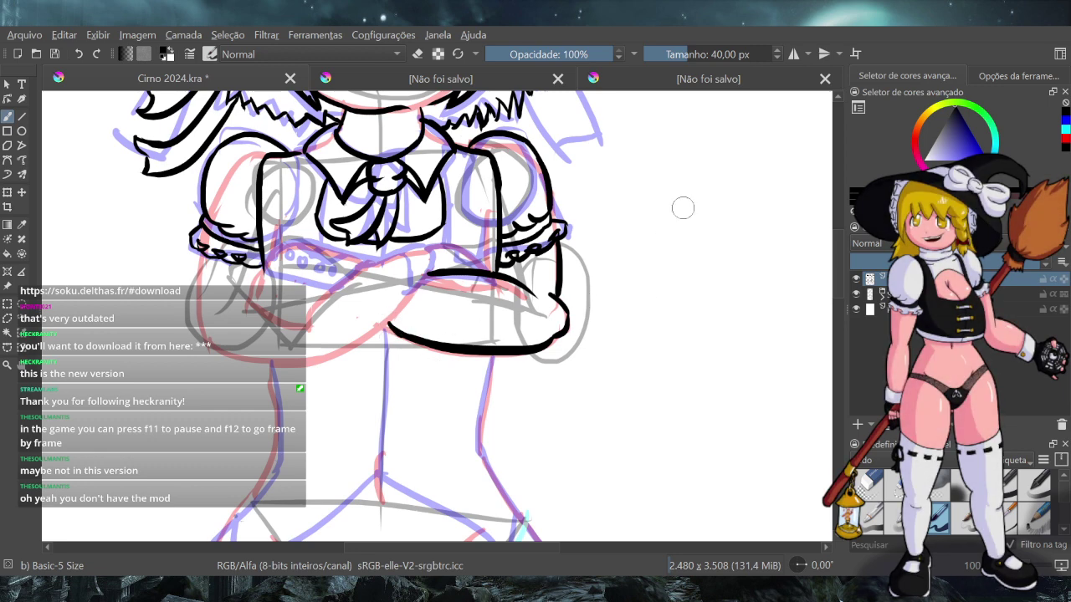
# Try out a long curved brush stroke on the blank canvas beside the figure and undo it
pyautogui.moveTo(673, 216); pyautogui.dragTo(670, 236)
pyautogui.hotkey('ctrl', 'z')
pyautogui.moveTo(671, 191)
pyautogui.mouseDown()
pyautogui.moveTo(690, 223)
pyautogui.moveTo(698, 288)
pyautogui.mouseUp()
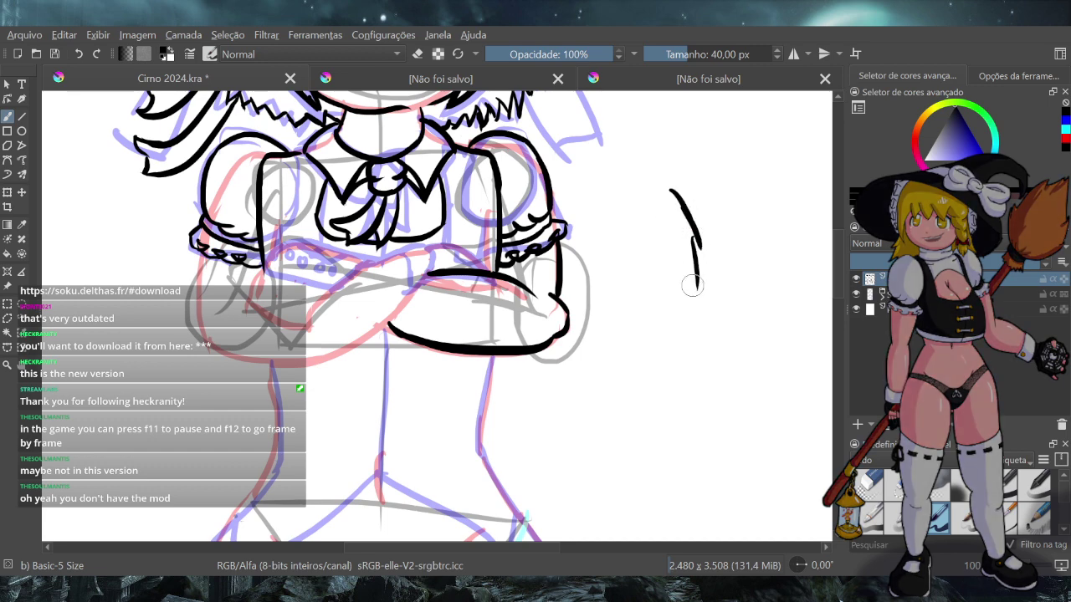
pyautogui.hotkey('ctrl', 'z')
pyautogui.hotkey('ctrl', 'z')
pyautogui.moveTo(700, 240)
pyautogui.mouseDown()
pyautogui.moveTo(699, 290)
pyautogui.moveTo(680, 349)
pyautogui.mouseUp()
pyautogui.hotkey('ctrl', 'z')
pyautogui.moveTo(688, 310); pyautogui.dragTo(662, 394)
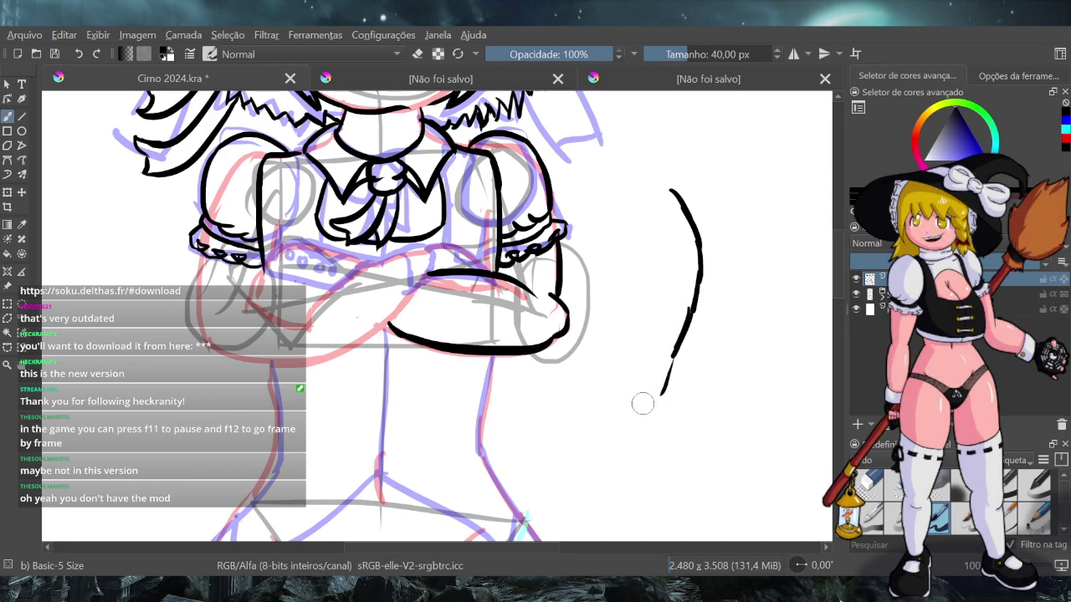
pyautogui.hotkey('ctrl', 'z')
pyautogui.hotkey('ctrl', 'z')
pyautogui.hotkey('ctrl', 'z')
pyautogui.hotkey('ctrl', 'z')
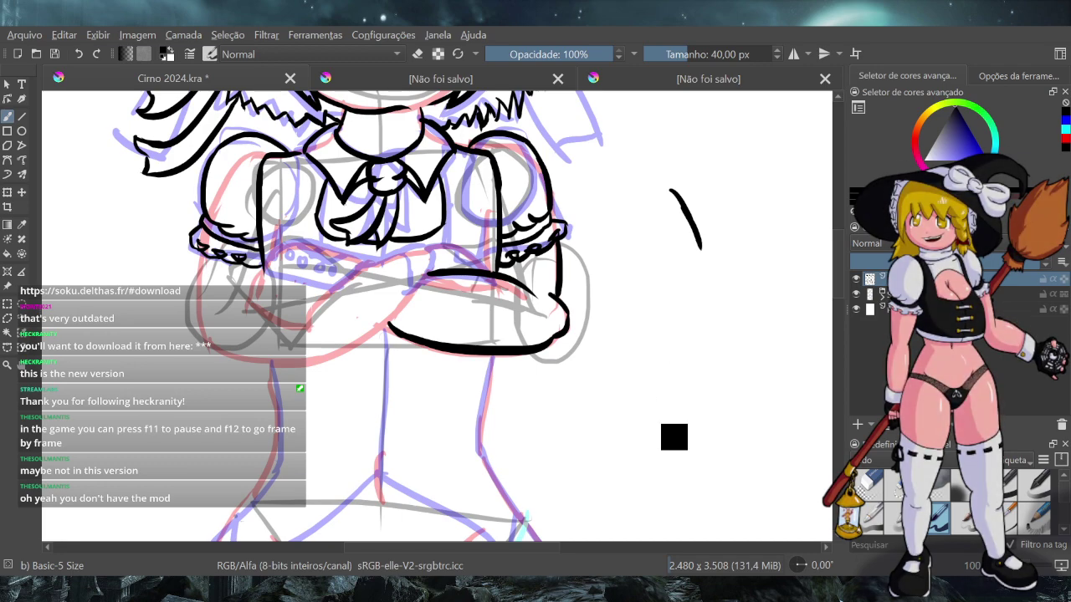
pyautogui.hotkey('ctrl', 'z')
pyautogui.hotkey('ctrl', 'z')
# Try out small freehand circles on the blank canvas beside the hair and undo them
pyautogui.scroll(-3, 642, 407)
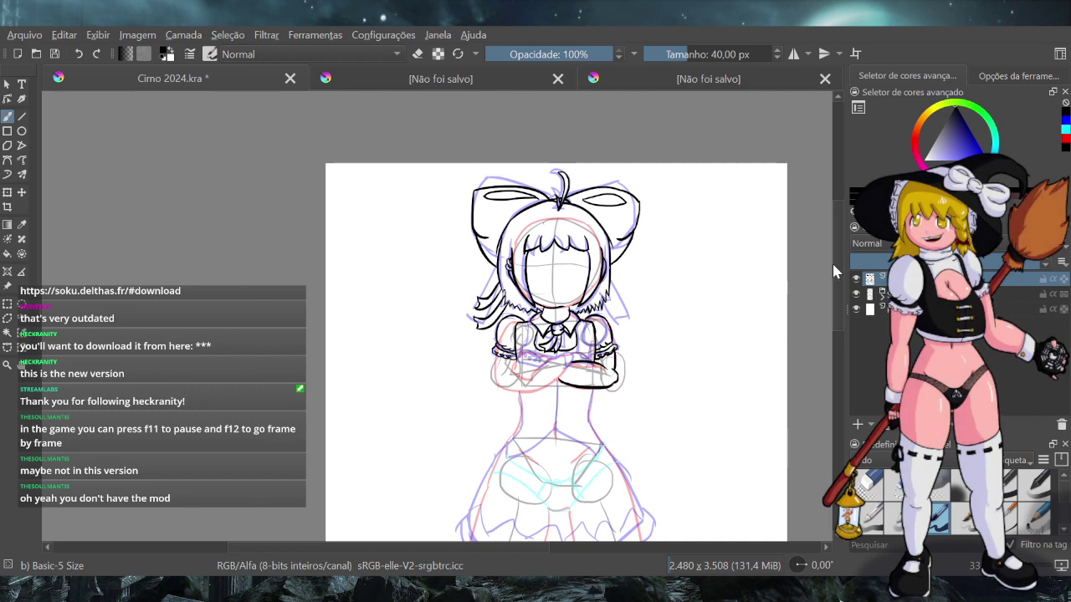
pyautogui.moveTo(837, 258); pyautogui.dragTo(834, 286)
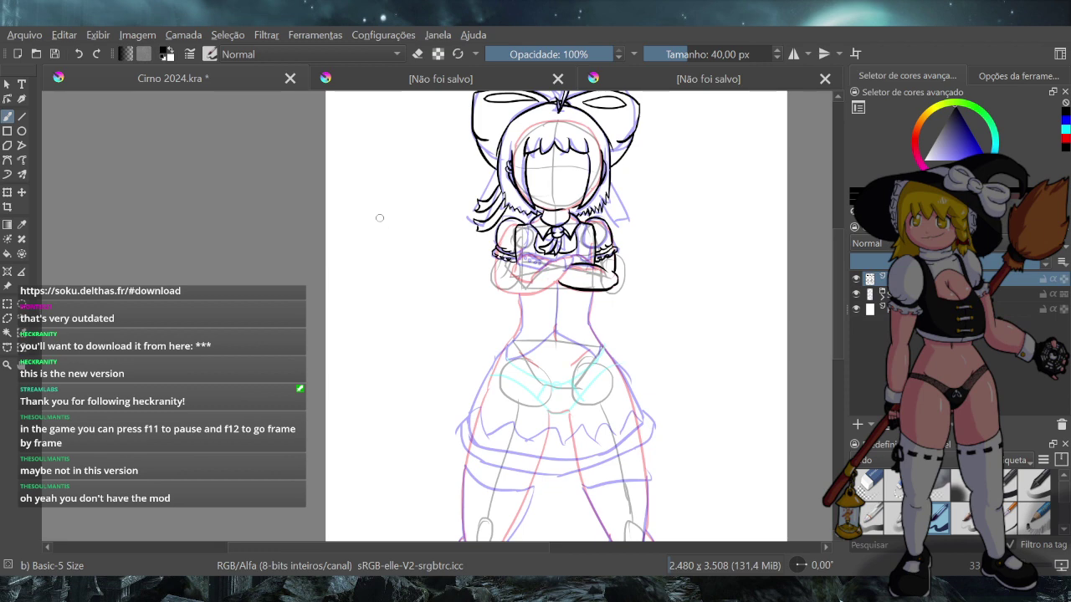
pyautogui.moveTo(375, 226); pyautogui.dragTo(379, 235)
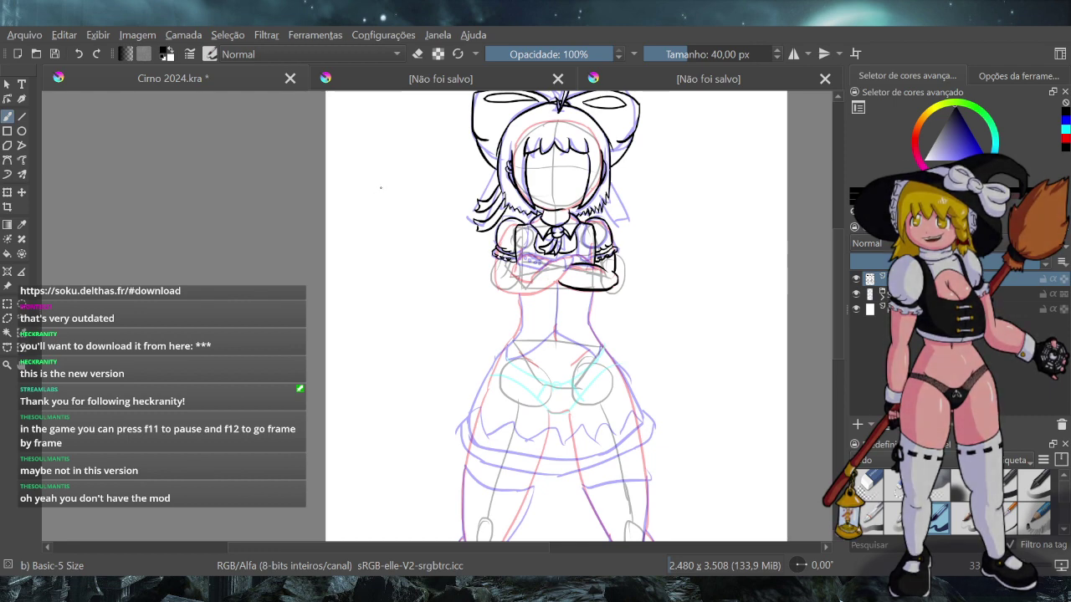
pyautogui.moveTo(381, 189)
pyautogui.mouseDown()
pyautogui.moveTo(371, 209)
pyautogui.moveTo(395, 218)
pyautogui.moveTo(392, 191)
pyautogui.mouseUp()
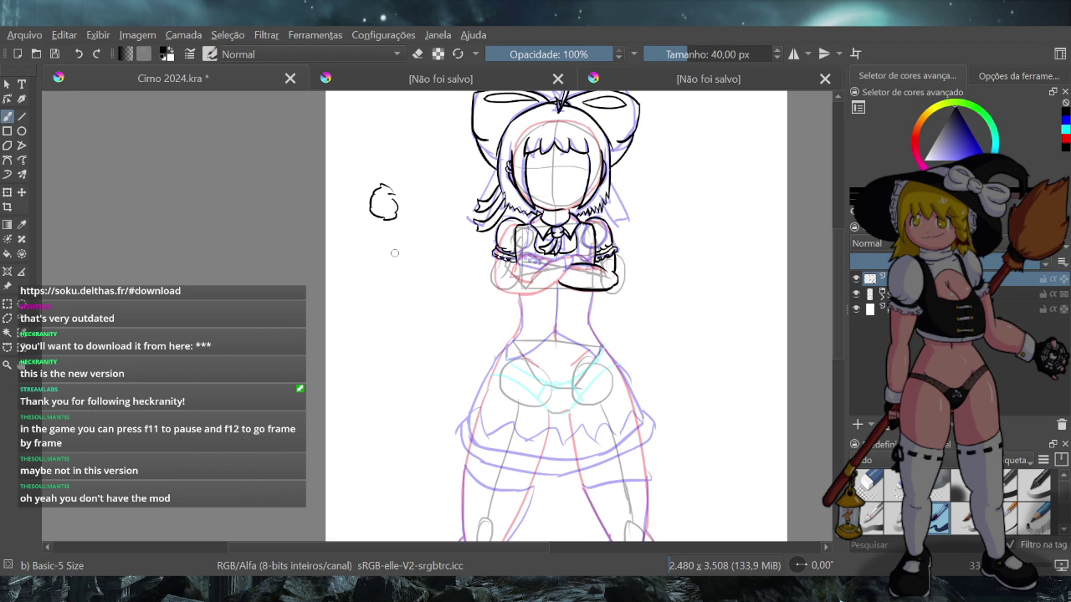
pyautogui.moveTo(393, 231)
pyautogui.mouseDown()
pyautogui.moveTo(385, 272)
pyautogui.moveTo(379, 252)
pyautogui.moveTo(406, 260)
pyautogui.moveTo(390, 248)
pyautogui.moveTo(413, 249)
pyautogui.moveTo(386, 259)
pyautogui.moveTo(380, 250)
pyautogui.moveTo(413, 249)
pyautogui.moveTo(399, 232)
pyautogui.moveTo(417, 257)
pyautogui.mouseUp()
pyautogui.hotkey('ctrl', 'z')
pyautogui.hotkey('ctrl', 'z')
pyautogui.hotkey('ctrl', 'z')
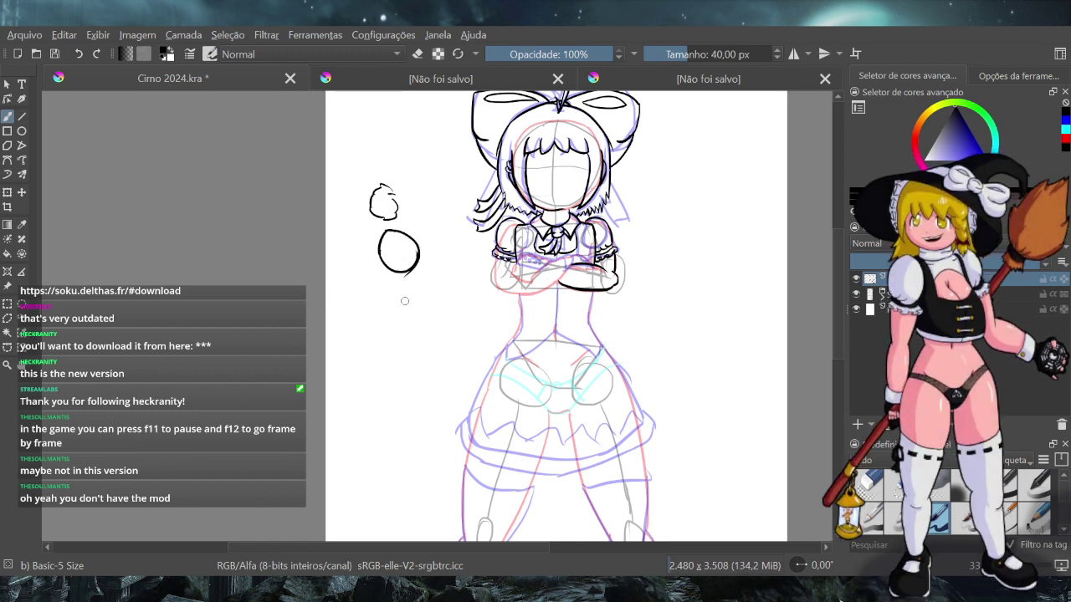
pyautogui.hotkey('ctrl', 'z')
pyautogui.hotkey('ctrl', 'z')
pyautogui.hotkey('ctrl', 'z')
pyautogui.hotkey('ctrl', 'z')
pyautogui.hotkey('ctrl', 'z')
pyautogui.hotkey('ctrl', 'z')
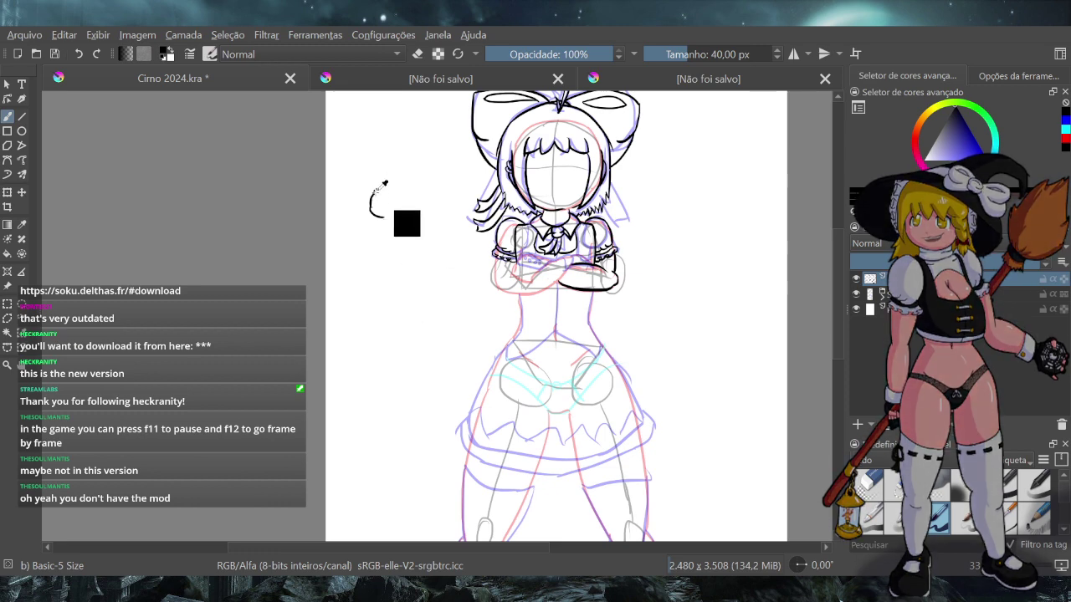
pyautogui.moveTo(383, 181)
pyautogui.mouseDown()
pyautogui.moveTo(392, 199)
pyautogui.moveTo(385, 180)
pyautogui.mouseUp()
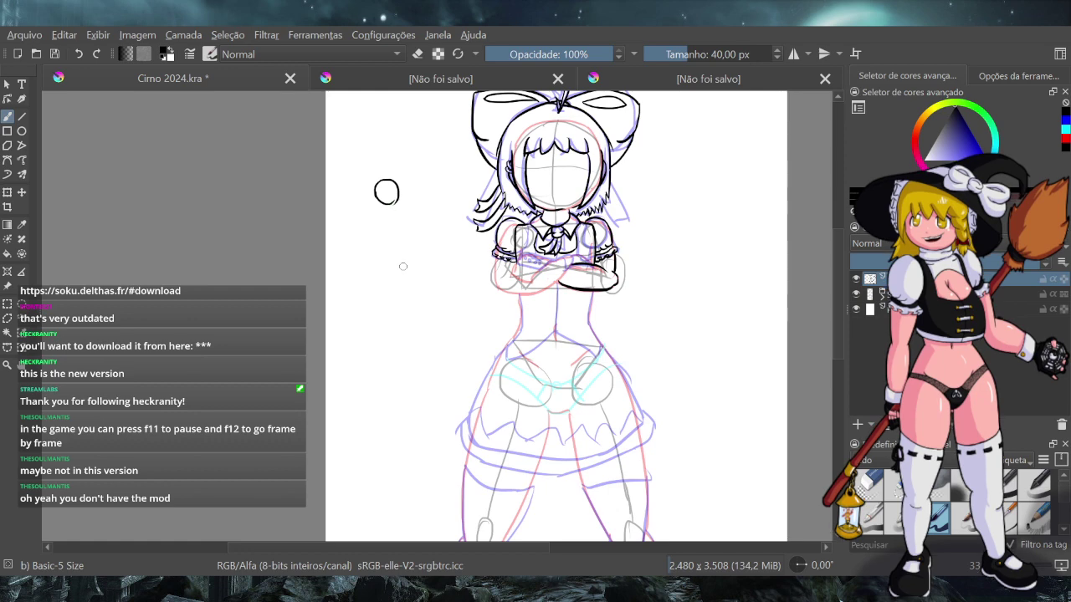
pyautogui.hotkey('ctrl', 'z')
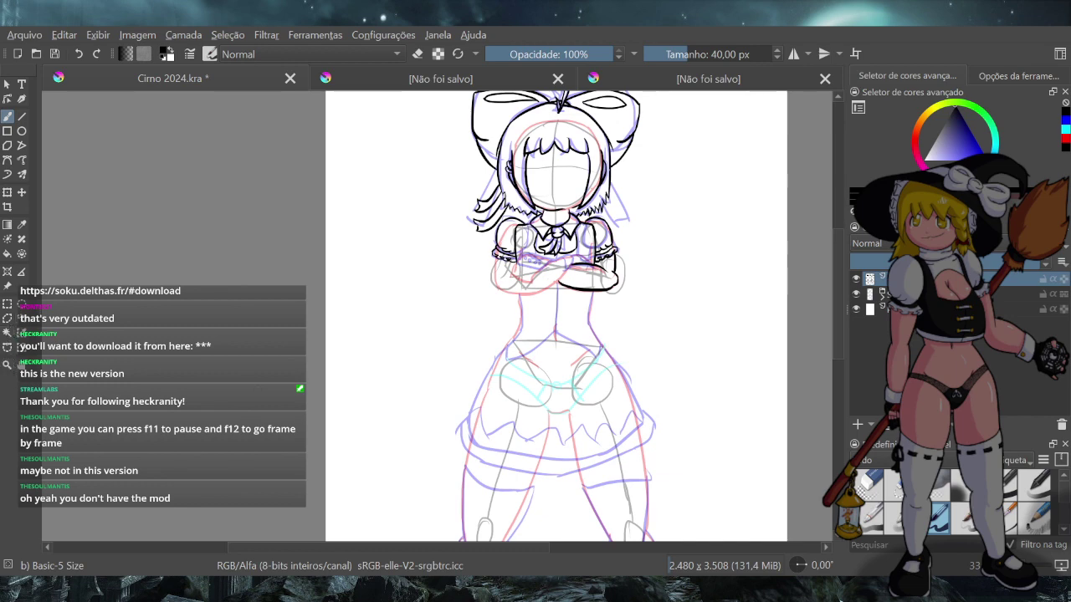
# Ink the left arm's outer edge from the ruffled cuff down toward the elbow
pyautogui.click(6, 366)
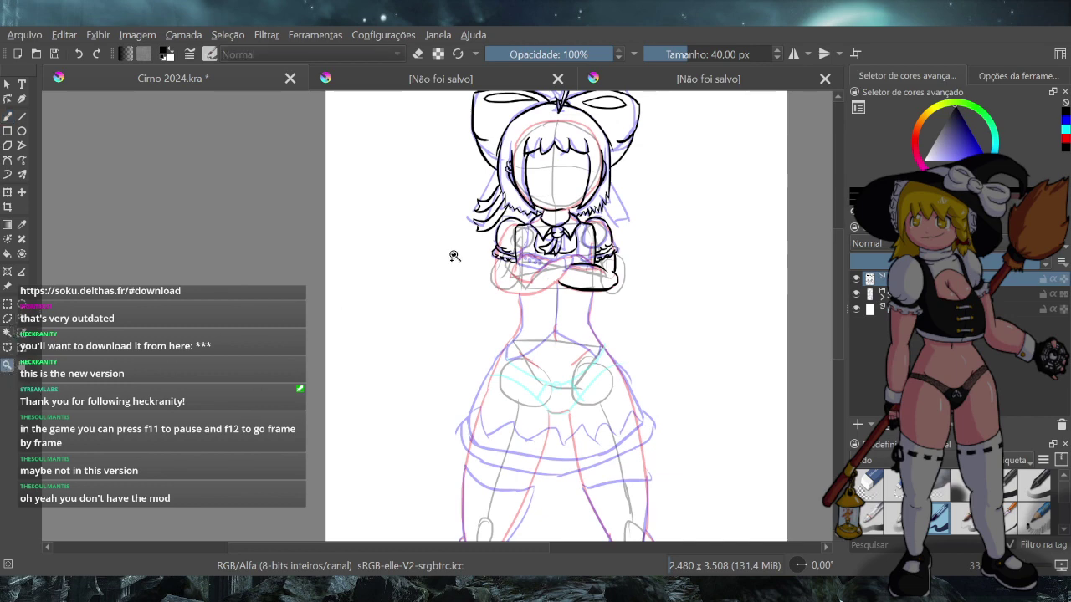
pyautogui.moveTo(427, 165); pyautogui.dragTo(650, 342)
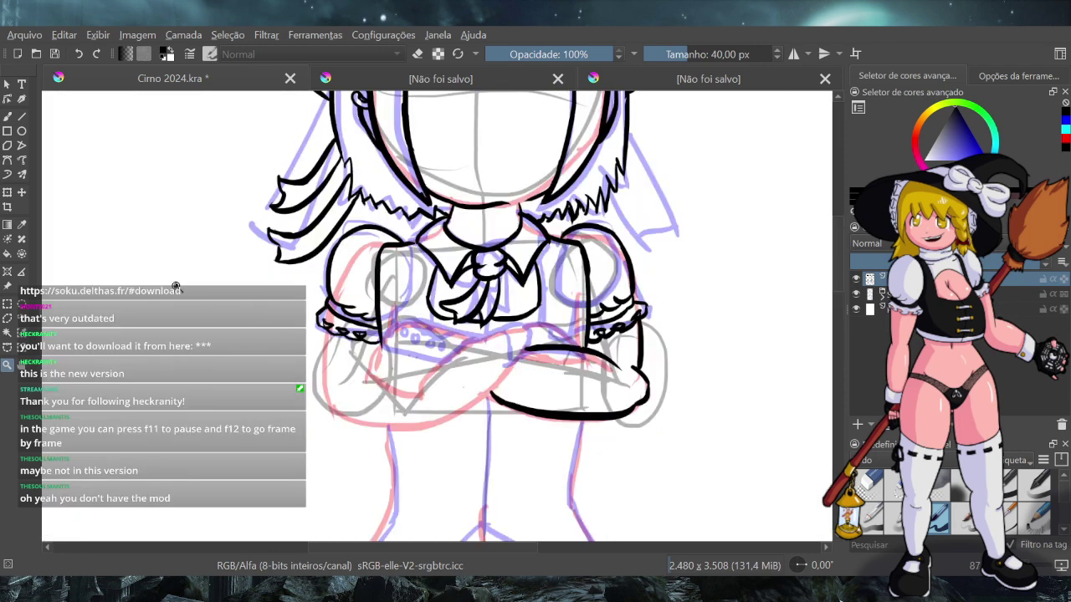
pyautogui.press('b')
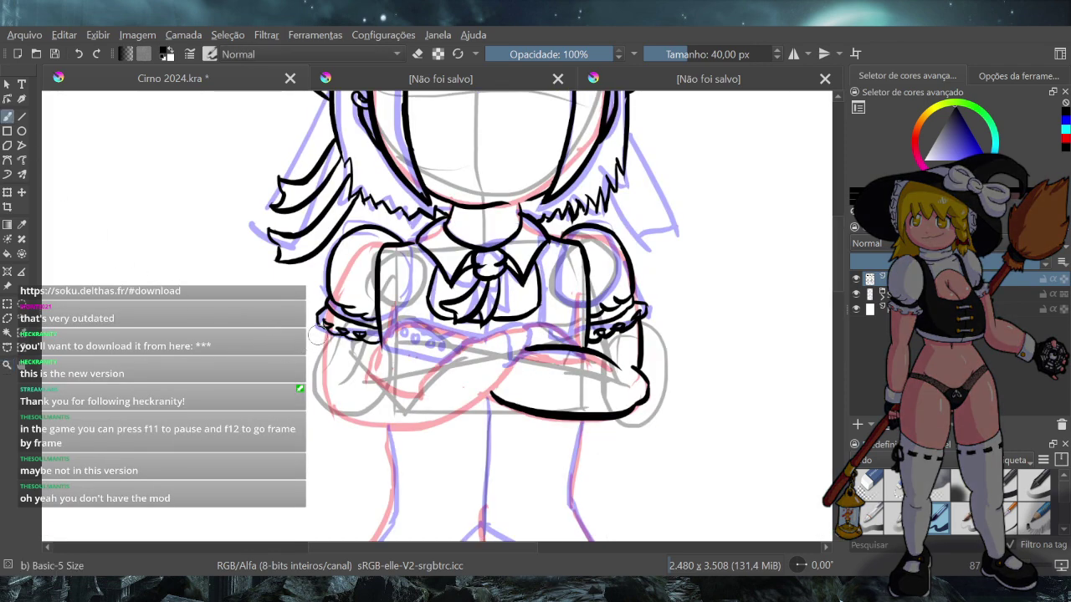
pyautogui.moveTo(320, 328); pyautogui.dragTo(325, 387)
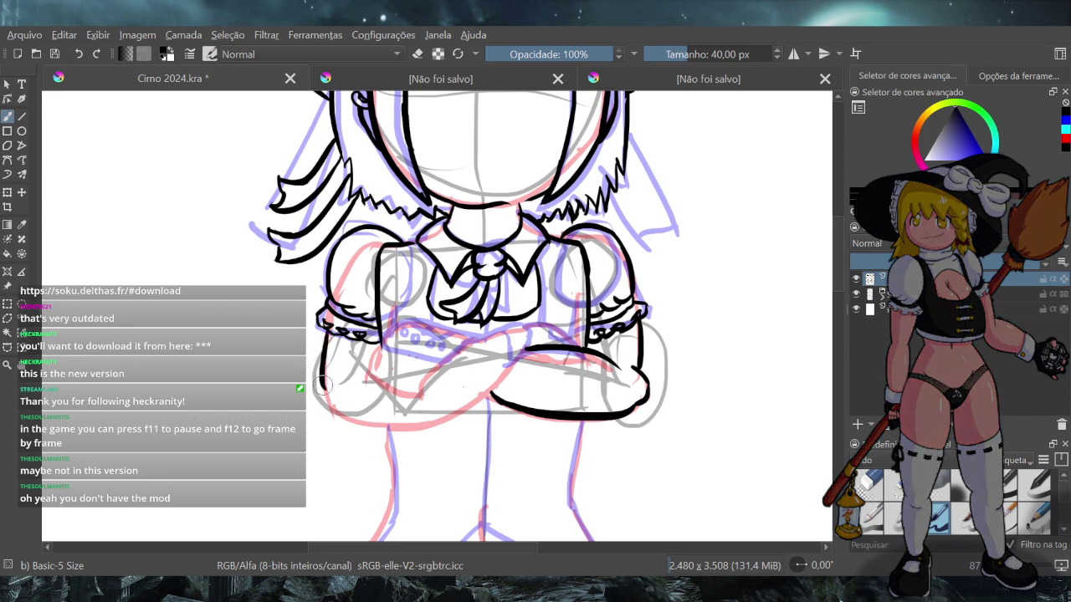
pyautogui.hotkey('ctrl', 'z')
pyautogui.moveTo(324, 333); pyautogui.dragTo(325, 381)
pyautogui.hotkey('ctrl', 'z')
# Ink the left arm's rounded elbow and the forearm's lower edge up to the arm crossing point
pyautogui.moveTo(324, 329)
pyautogui.mouseDown()
pyautogui.moveTo(323, 384)
pyautogui.moveTo(338, 415)
pyautogui.moveTo(462, 410)
pyautogui.mouseUp()
pyautogui.hotkey('ctrl', 'z')
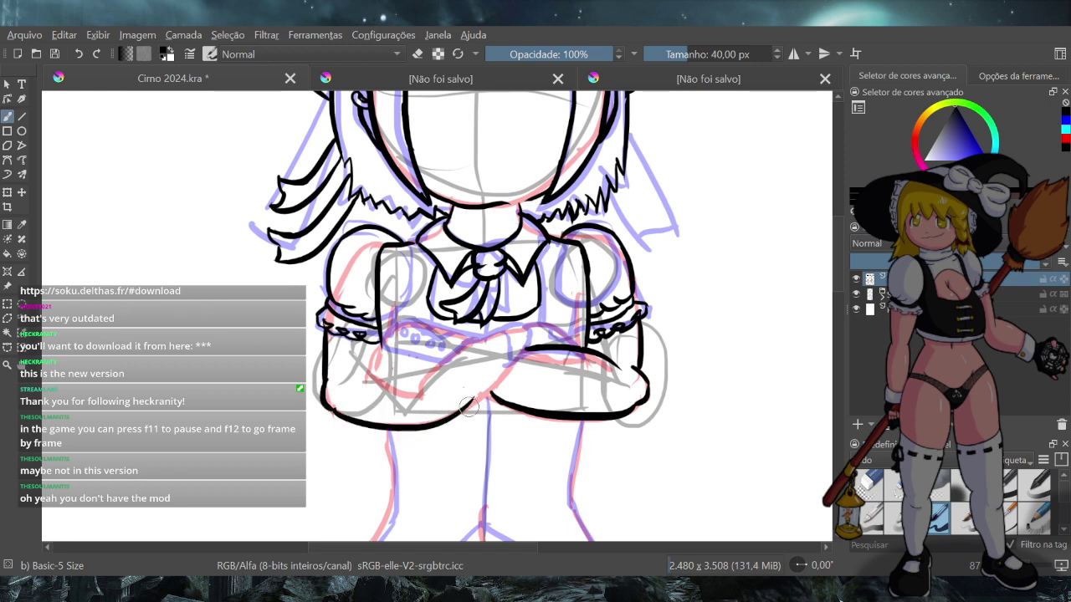
pyautogui.hotkey('ctrl', 'z')
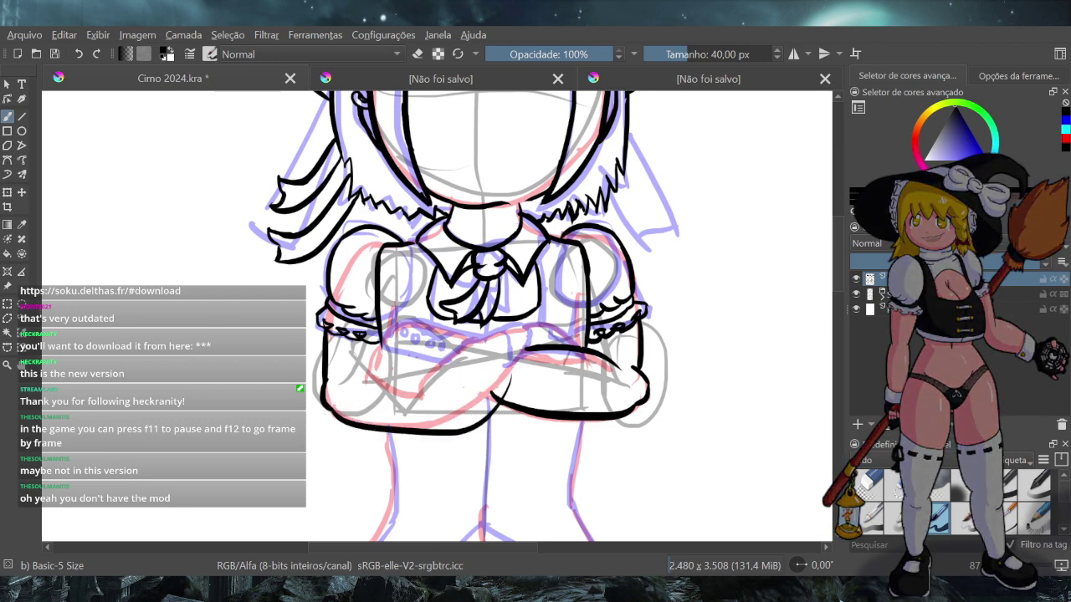
pyautogui.moveTo(326, 402)
pyautogui.mouseDown()
pyautogui.moveTo(386, 427)
pyautogui.moveTo(461, 398)
pyautogui.moveTo(448, 412)
pyautogui.moveTo(488, 391)
pyautogui.mouseUp()
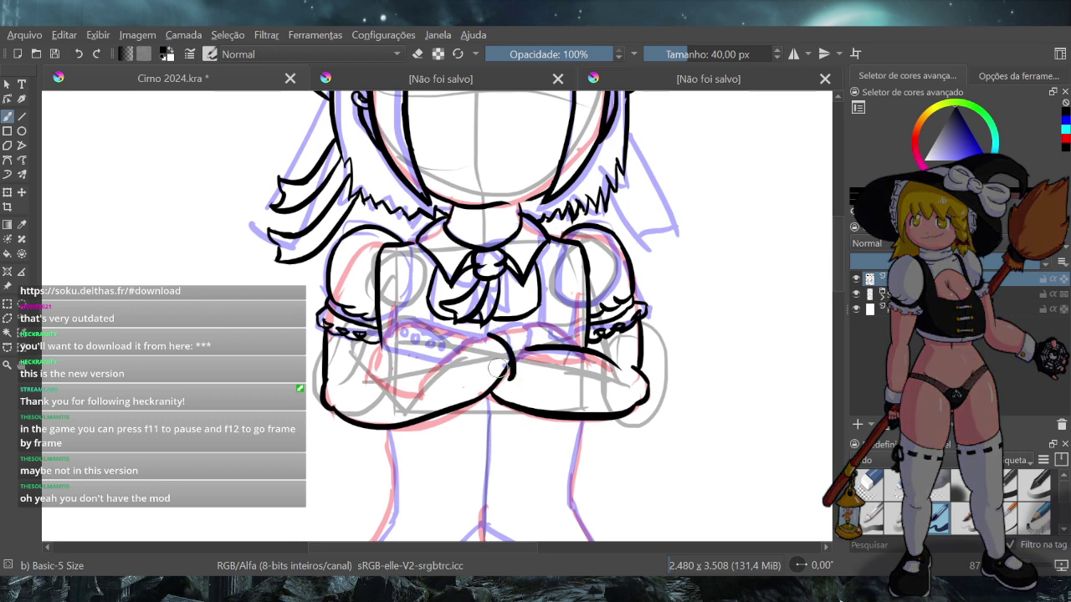
# Ink the overlapping curved edges at the arm crossing and the short top line just below the bow
pyautogui.moveTo(490, 343); pyautogui.dragTo(502, 383)
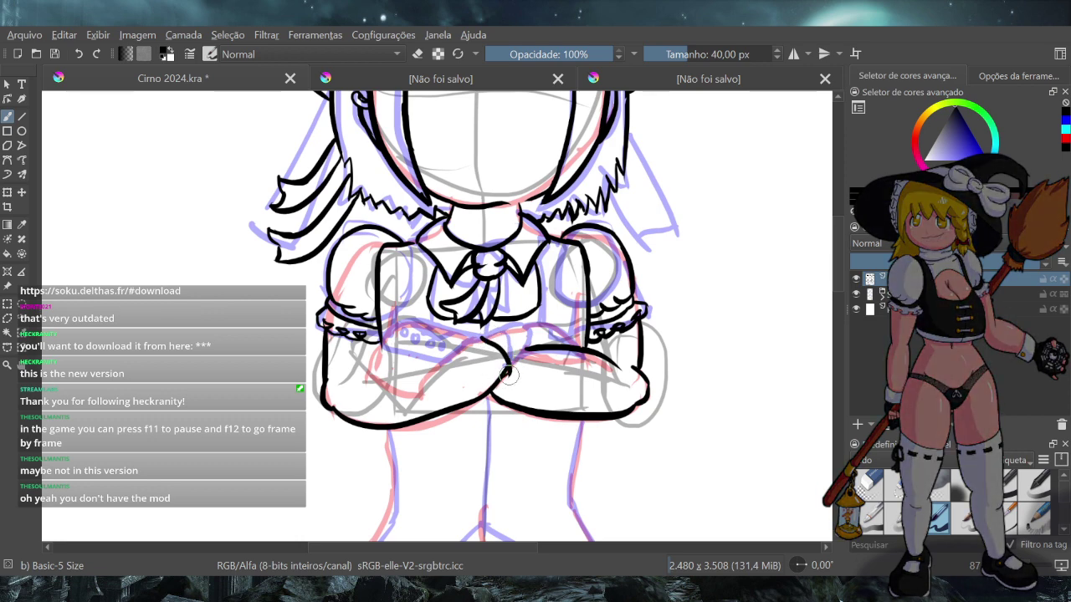
pyautogui.moveTo(512, 378); pyautogui.dragTo(527, 349)
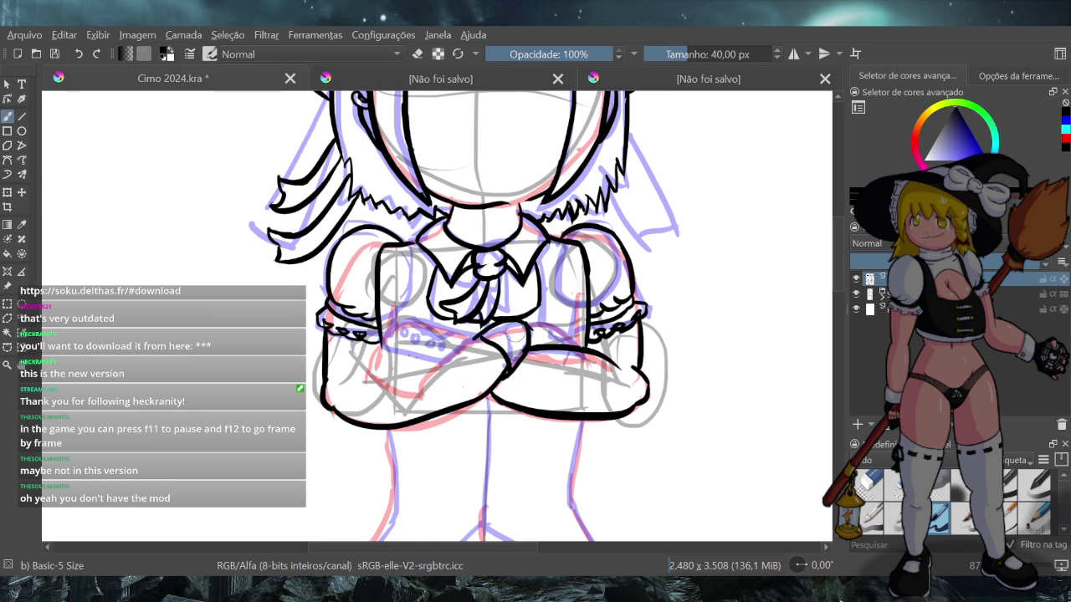
pyautogui.hotkey('ctrl', 'z')
pyautogui.moveTo(495, 318); pyautogui.dragTo(525, 316)
pyautogui.hotkey('ctrl', 'z')
pyautogui.moveTo(517, 315); pyautogui.dragTo(494, 317)
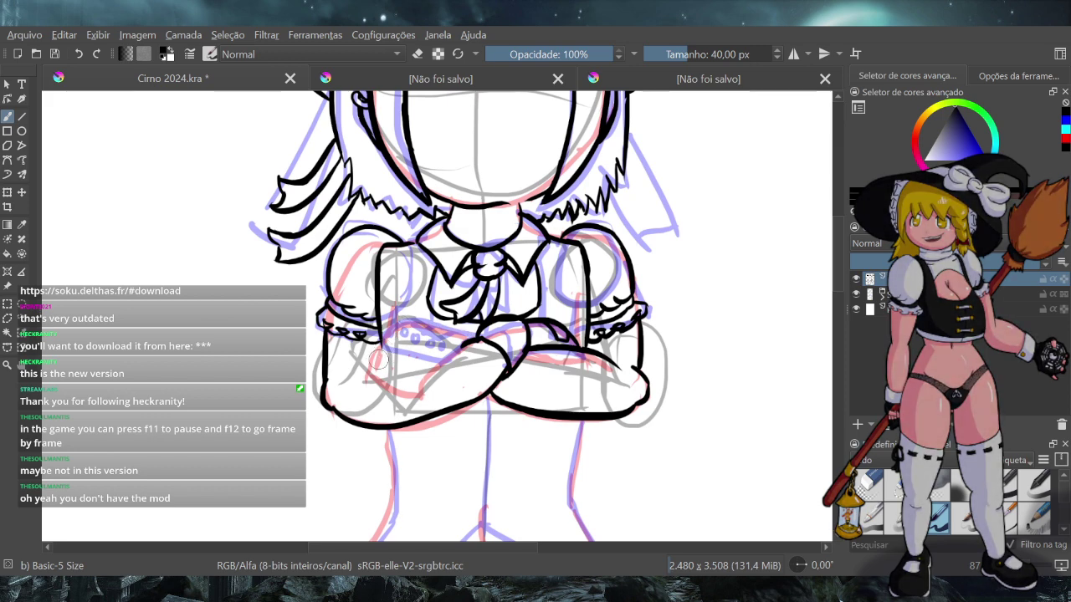
# Ink the outline of the hand resting on the left arm, with its inner finger edge, and erase overlapping lines
pyautogui.click(417, 53)
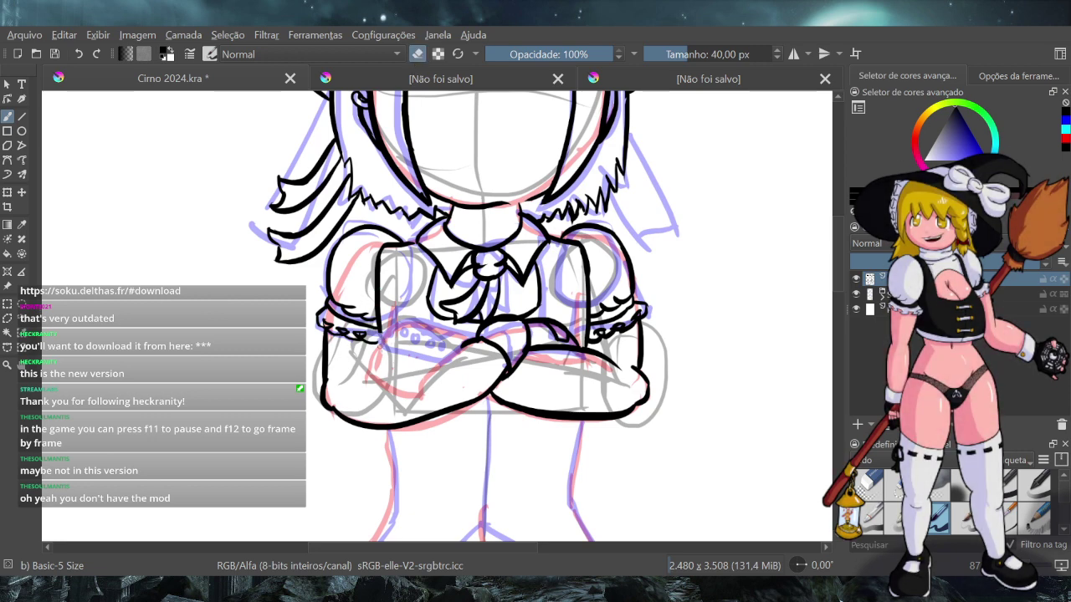
pyautogui.click(418, 54)
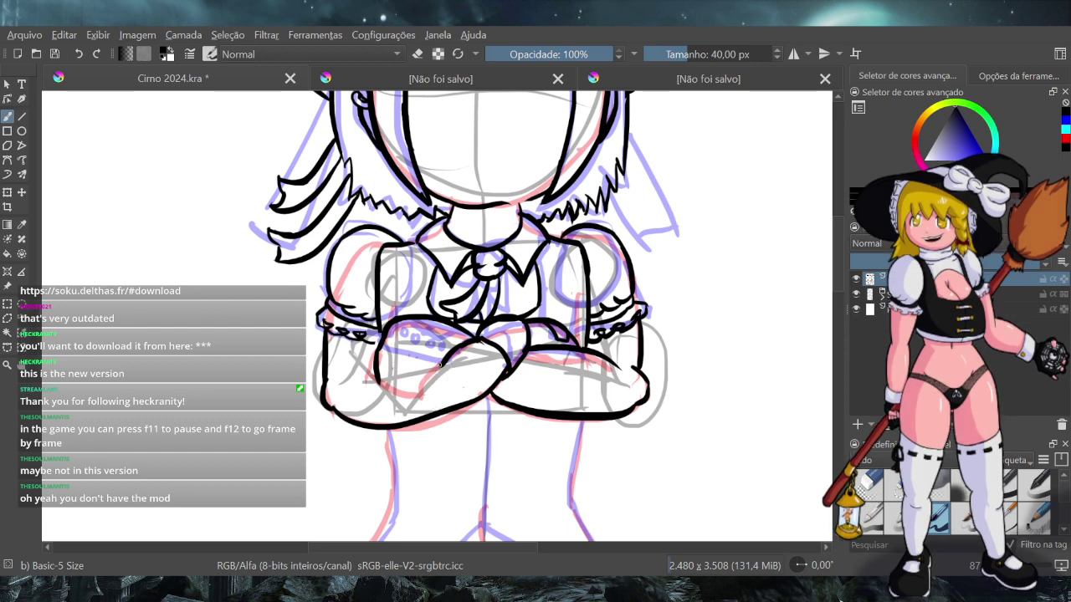
pyautogui.moveTo(441, 365); pyautogui.dragTo(437, 402)
pyautogui.press('e')
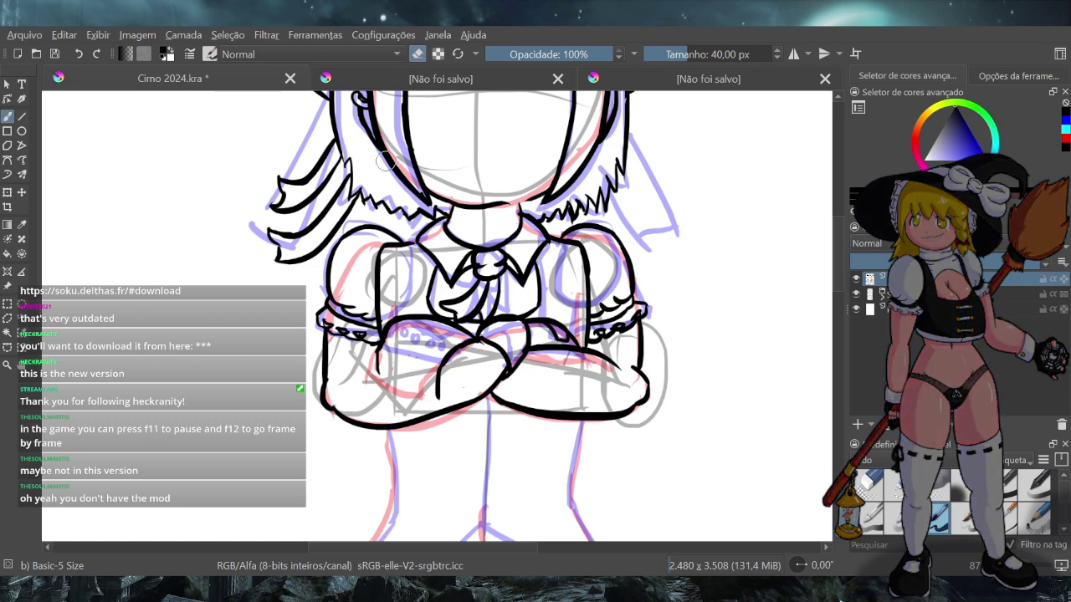
pyautogui.click(408, 389)
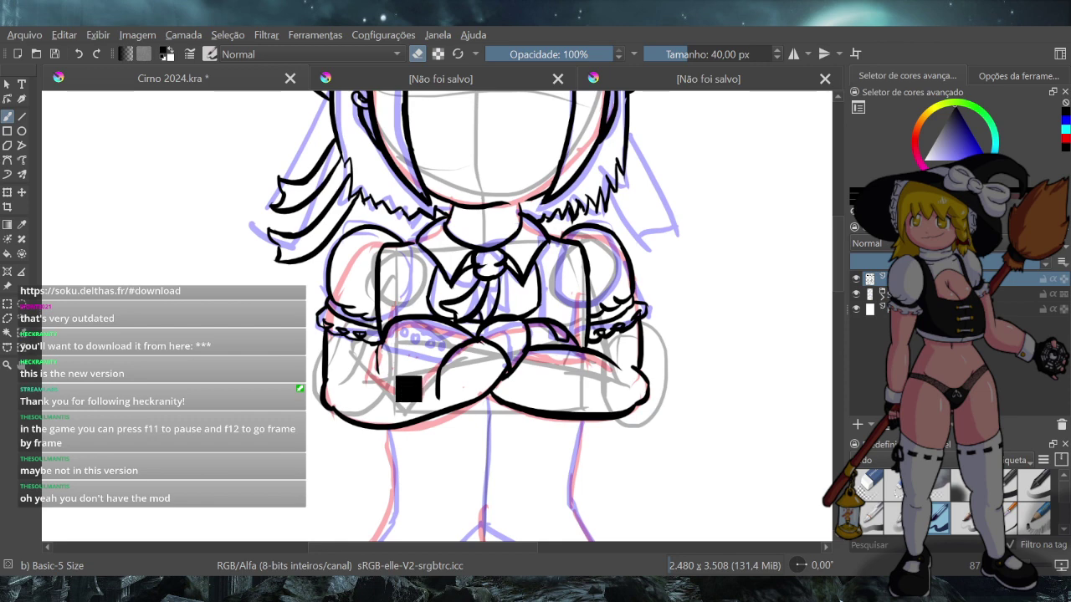
pyautogui.hotkey('ctrl', 'z')
pyautogui.press('e')
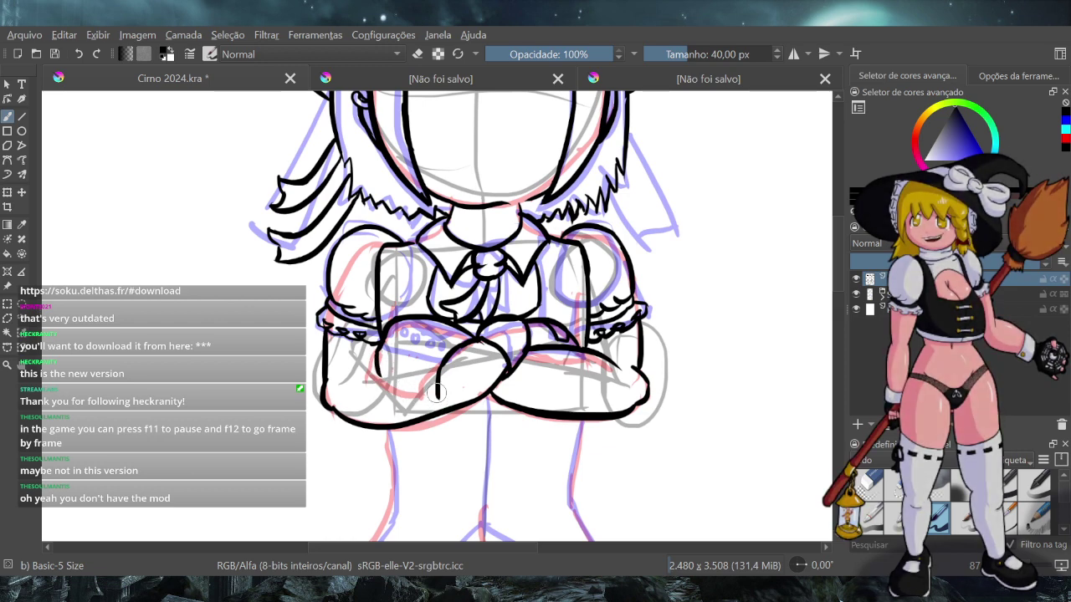
# Ink the innermost finger of the hand on the left arm with a rounded tip and a parallel outer edge
pyautogui.hotkey('ctrl', 'z')
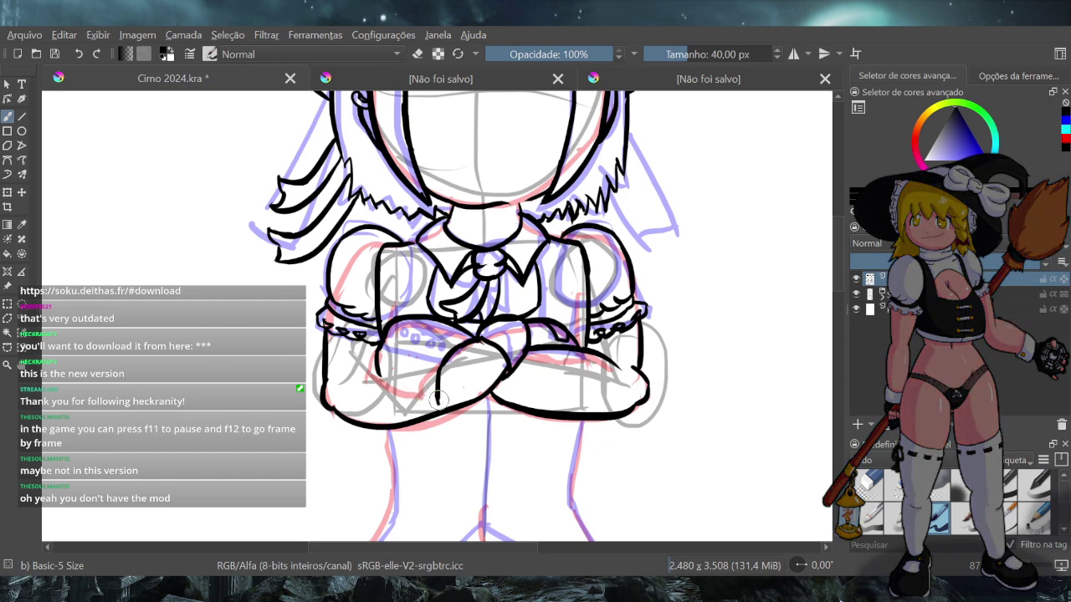
pyautogui.moveTo(438, 398)
pyautogui.mouseDown()
pyautogui.moveTo(419, 396)
pyautogui.moveTo(425, 408)
pyautogui.mouseUp()
pyautogui.hotkey('ctrl', 'z')
pyautogui.hotkey('ctrl', 'z')
pyautogui.hotkey('ctrl', 'z')
pyautogui.hotkey('ctrl', 'z')
pyautogui.moveTo(429, 352); pyautogui.dragTo(424, 401)
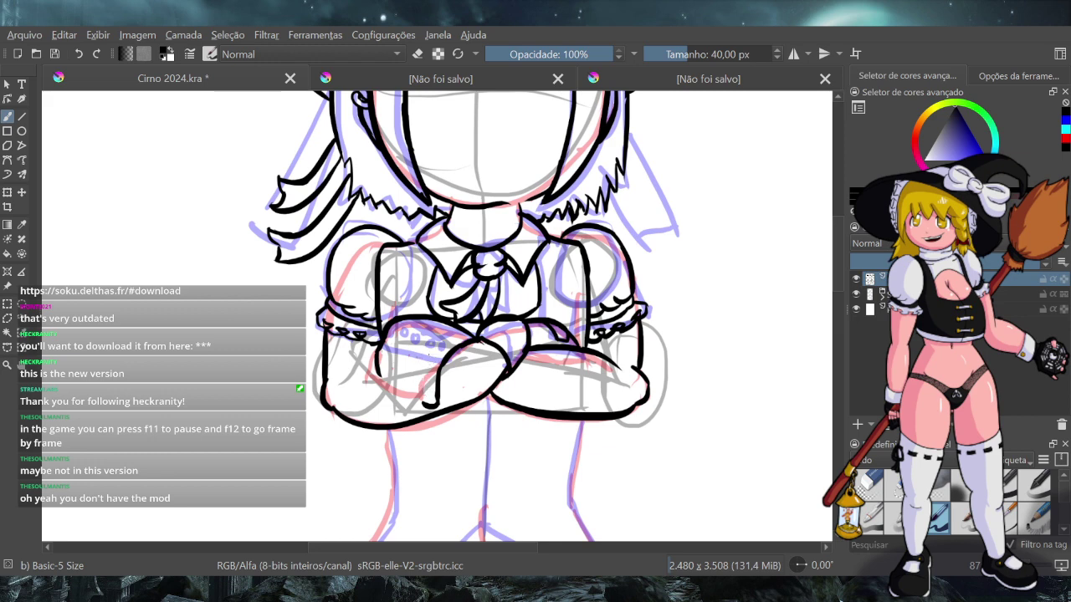
pyautogui.hotkey('ctrl', 'z')
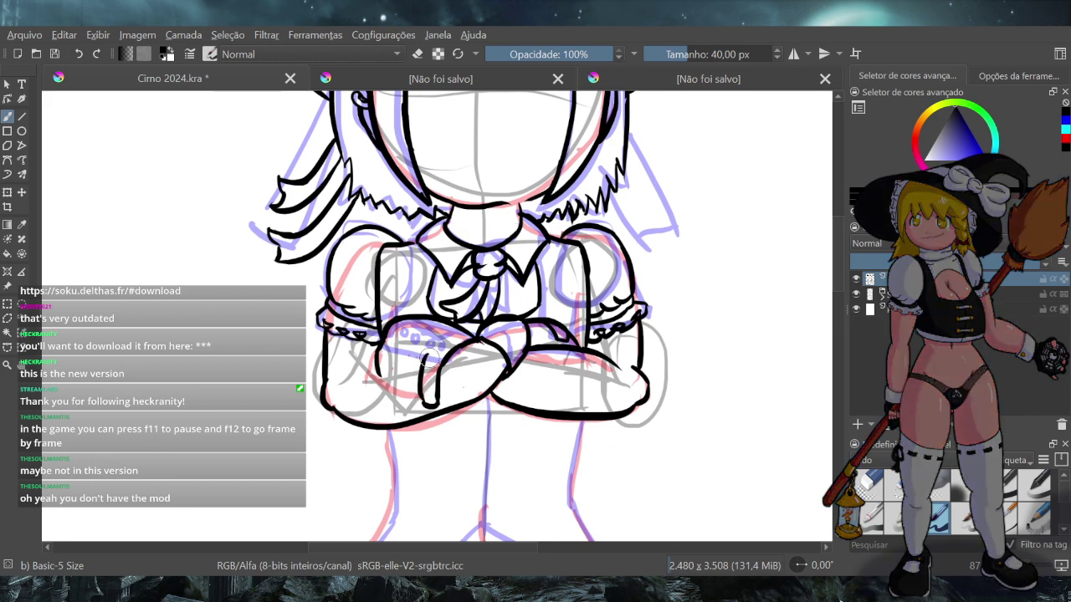
pyautogui.moveTo(425, 359); pyautogui.dragTo(426, 404)
# Ink the remaining fingers of the hand on the left arm as parallel vertical shapes with rounded tips
pyautogui.moveTo(411, 354); pyautogui.dragTo(410, 406)
pyautogui.hotkey('ctrl', 'z')
pyautogui.moveTo(410, 355); pyautogui.dragTo(409, 402)
pyautogui.hotkey('ctrl', 'z')
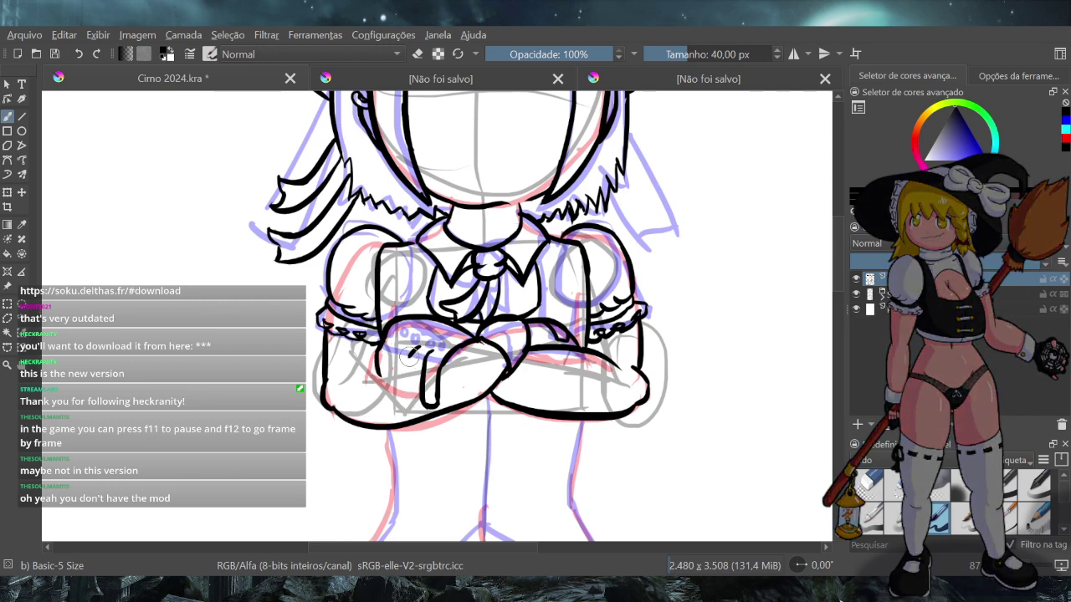
pyautogui.moveTo(409, 358); pyautogui.dragTo(408, 402)
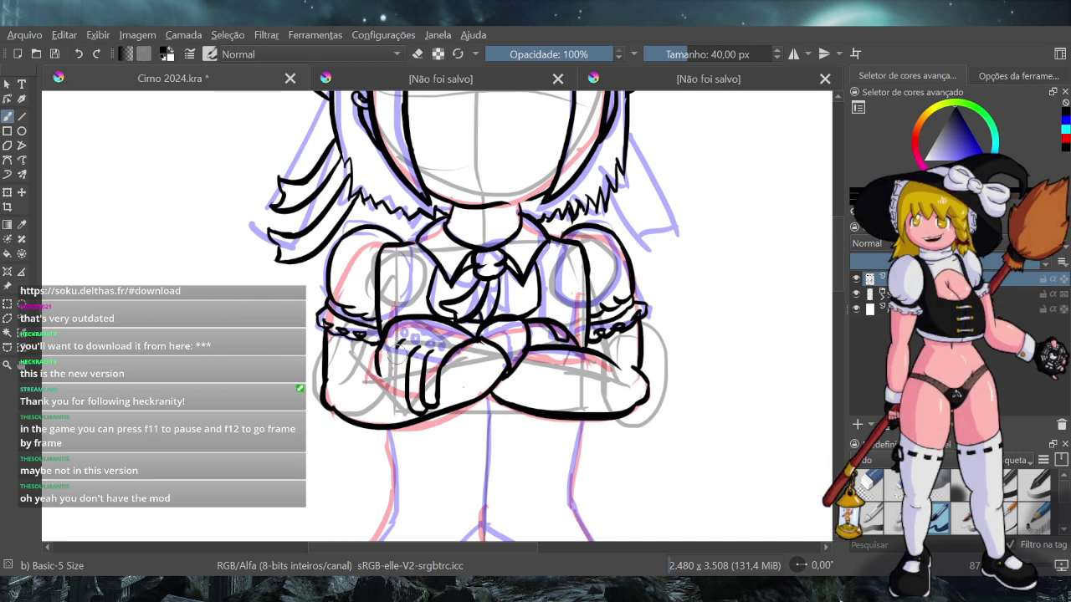
pyautogui.moveTo(403, 342)
pyautogui.mouseDown()
pyautogui.moveTo(391, 373)
pyautogui.moveTo(398, 405)
pyautogui.mouseUp()
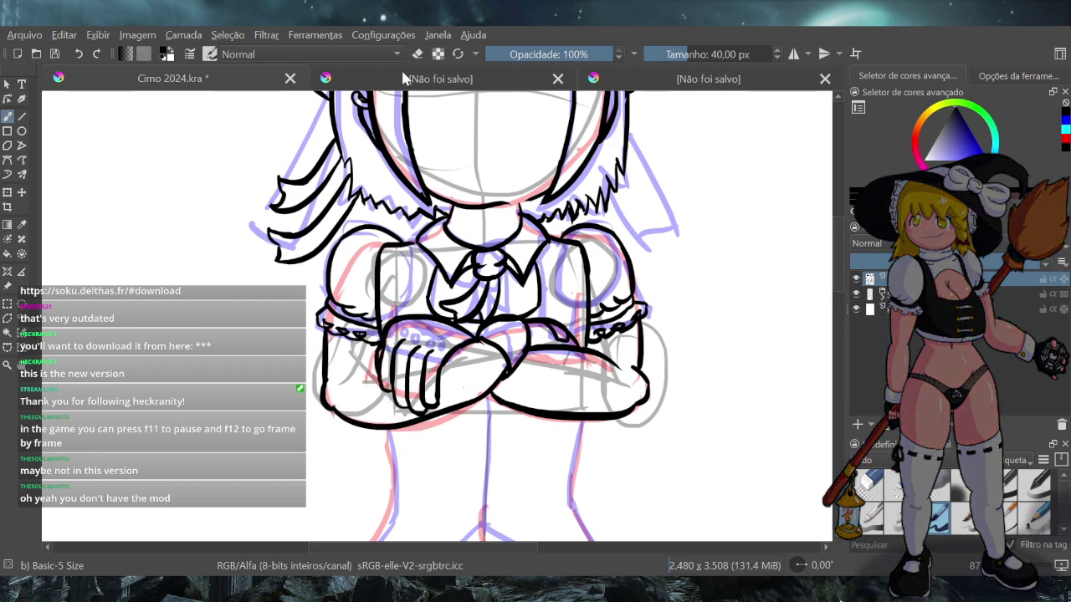
# Clean up the lines around the fingers and ink a row of four small ovals across the hand's knuckles
pyautogui.press('e')
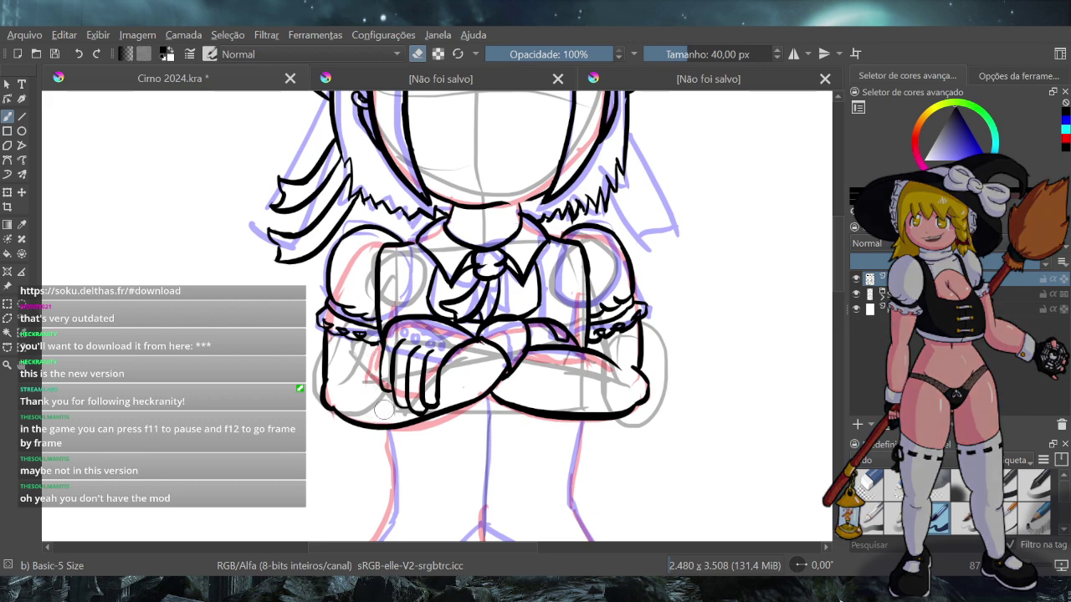
pyautogui.click(417, 53)
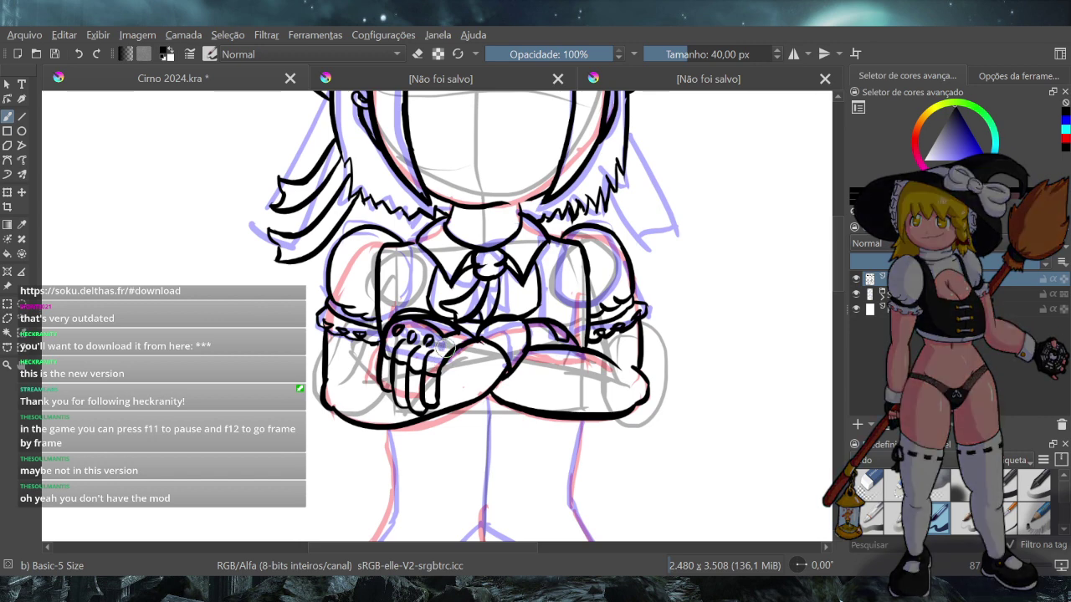
pyautogui.moveTo(441, 342); pyautogui.dragTo(441, 351)
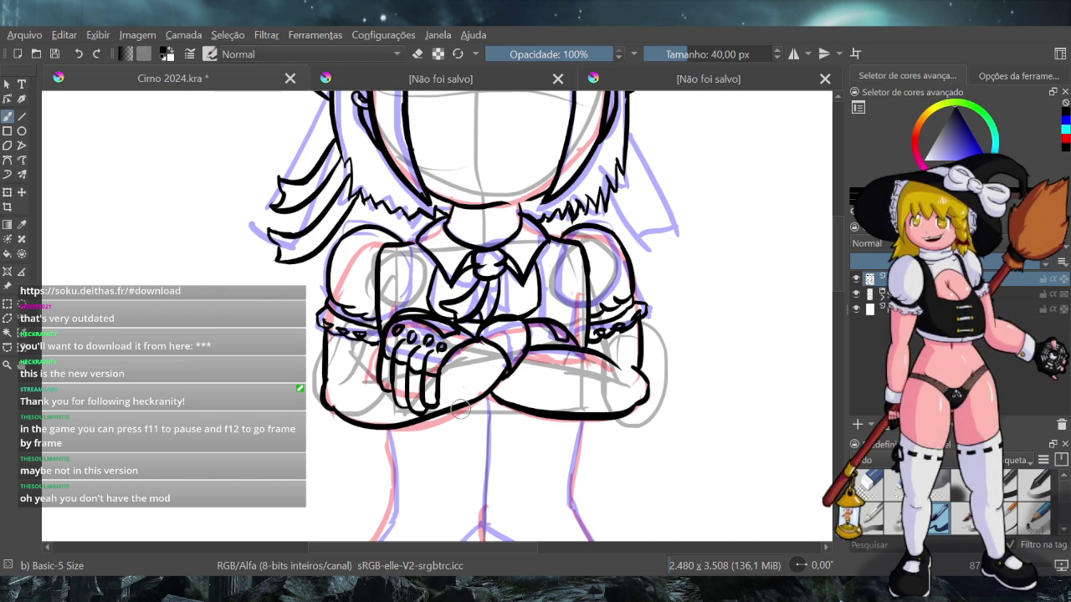
# Undo the row of small ovals inked across the knuckles of the hand
pyautogui.hotkey('ctrl', 'z')
pyautogui.hotkey('ctrl', 'z')
pyautogui.hotkey('ctrl', 'z')
pyautogui.hotkey('ctrl', 'z')
pyautogui.hotkey('ctrl', 'z')
pyautogui.hotkey('ctrl', 'z')
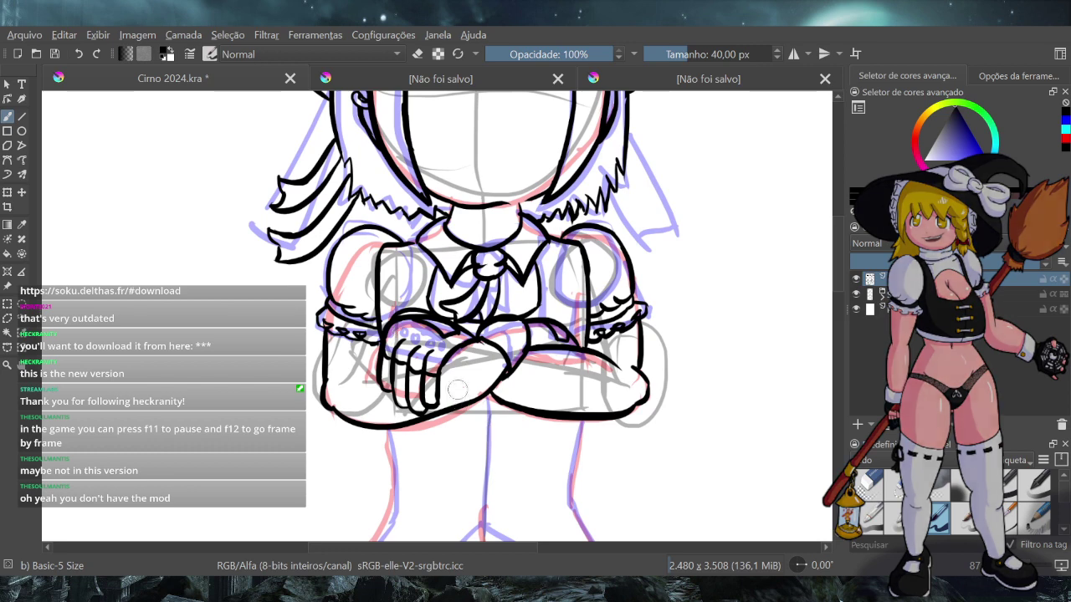
# Set the brush size to 20 px and return to the Cirno 2024 drawing
pyautogui.click(669, 78)
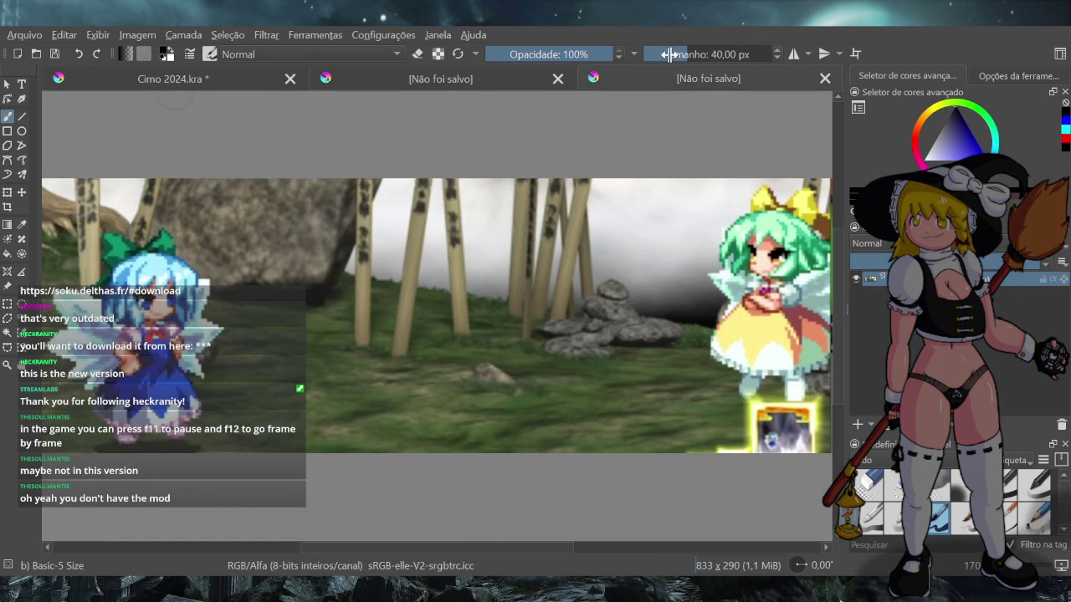
pyautogui.click(665, 55)
pyautogui.rightClick(666, 56)
pyautogui.write('20')
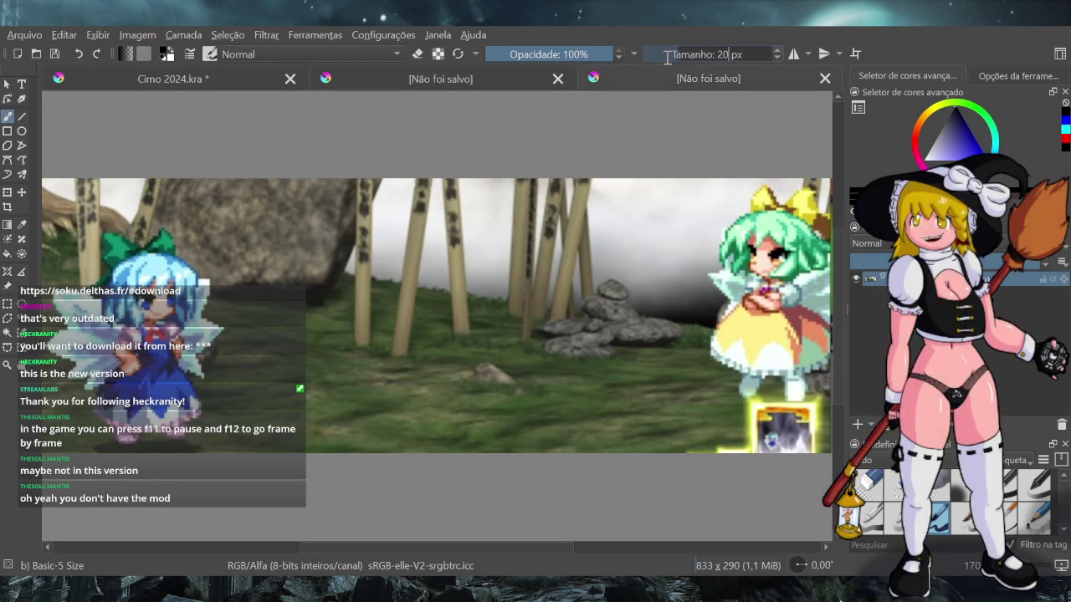
pyautogui.press('Return')
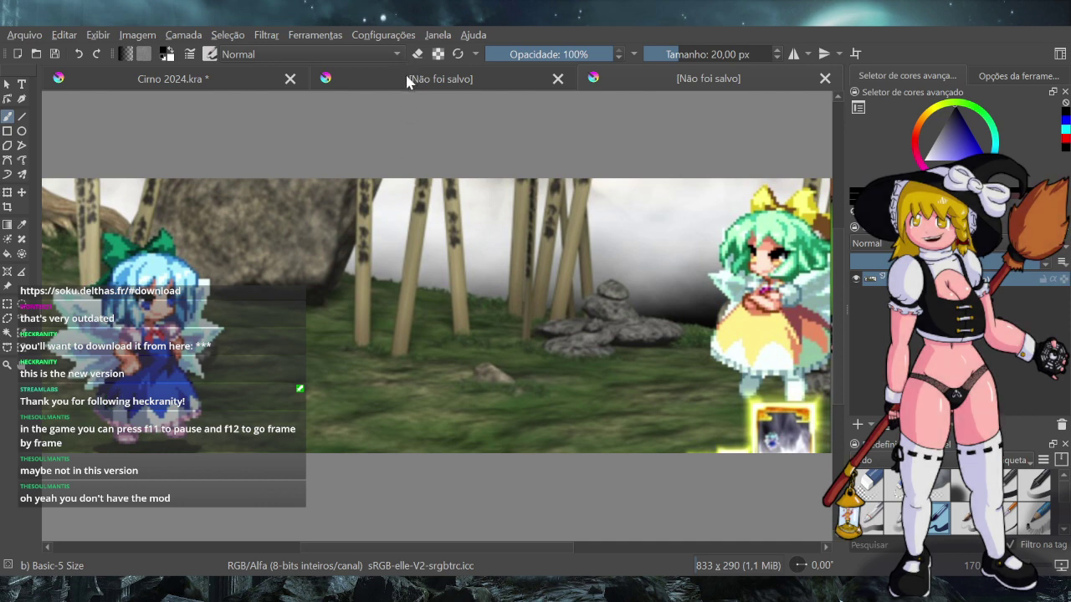
pyautogui.click(209, 79)
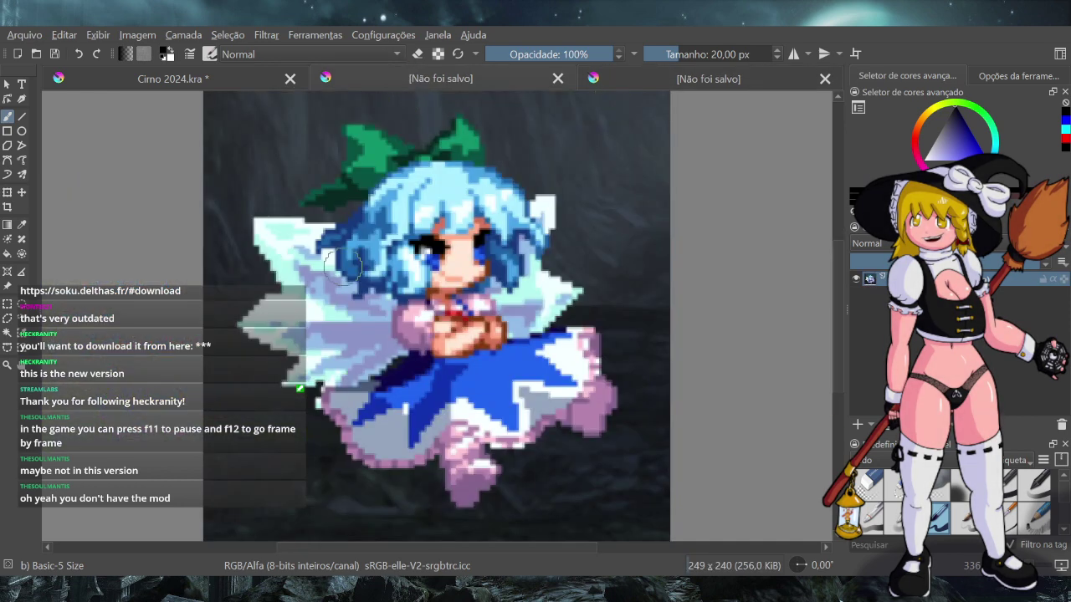
pyautogui.click(205, 80)
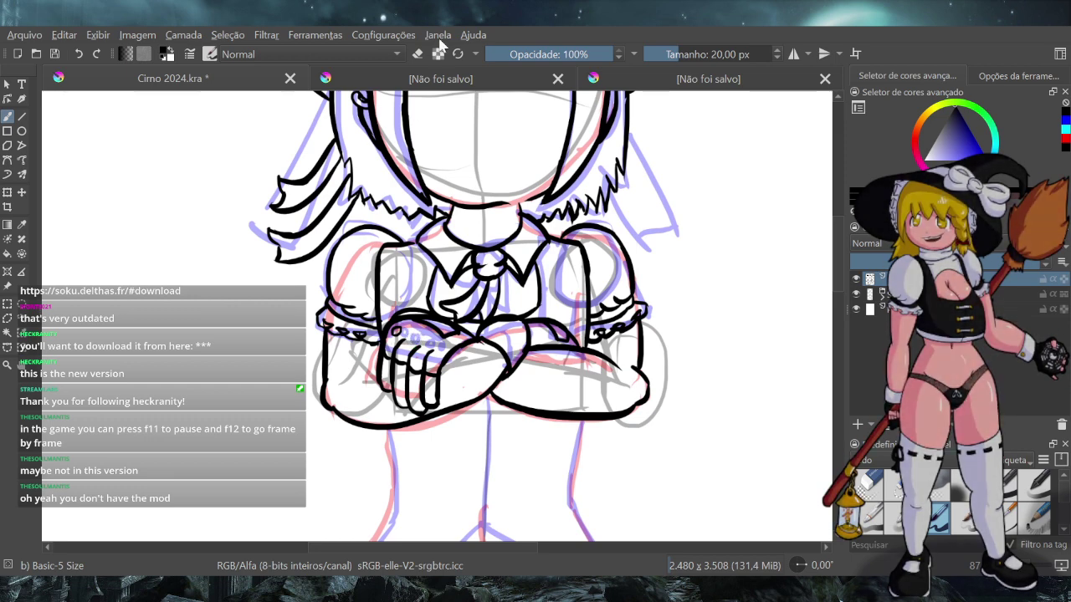
# Redraw the row of four small knuckle ovals on the hand with thinner lines, erasing where needed
pyautogui.click(418, 53)
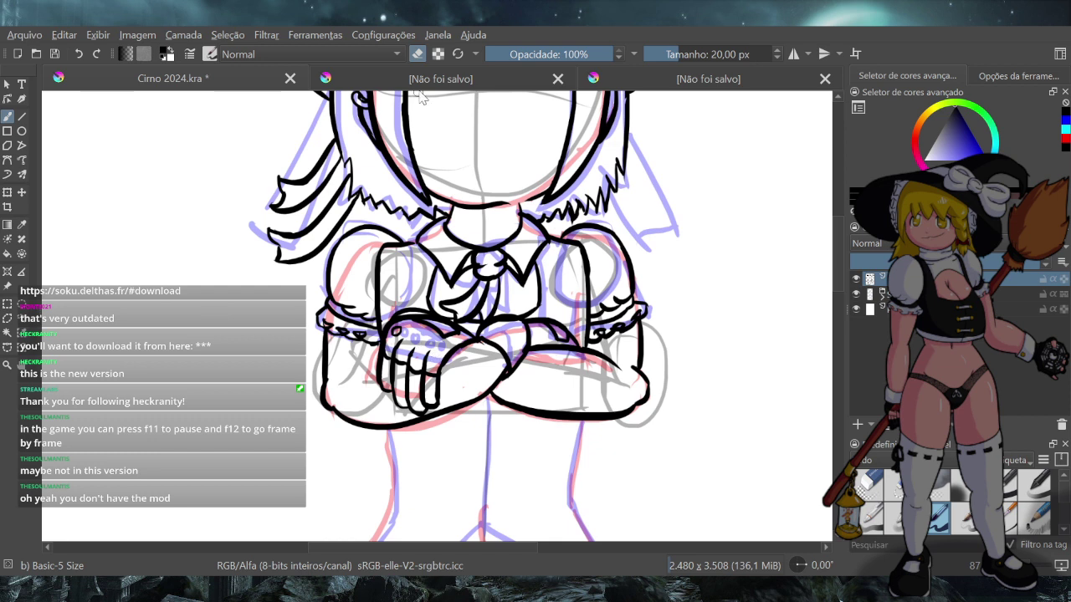
pyautogui.click(417, 54)
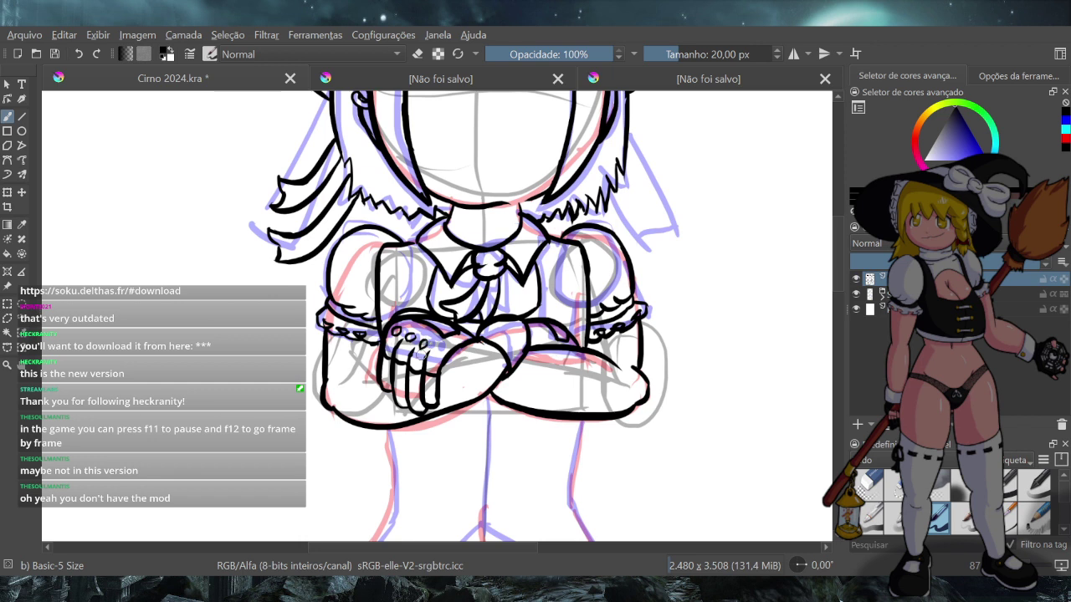
pyautogui.moveTo(437, 343); pyautogui.dragTo(433, 354)
# Check the whole line art with the colored sketch layer hidden, and show the sketch again
pyautogui.scroll(-7, 494, 439)
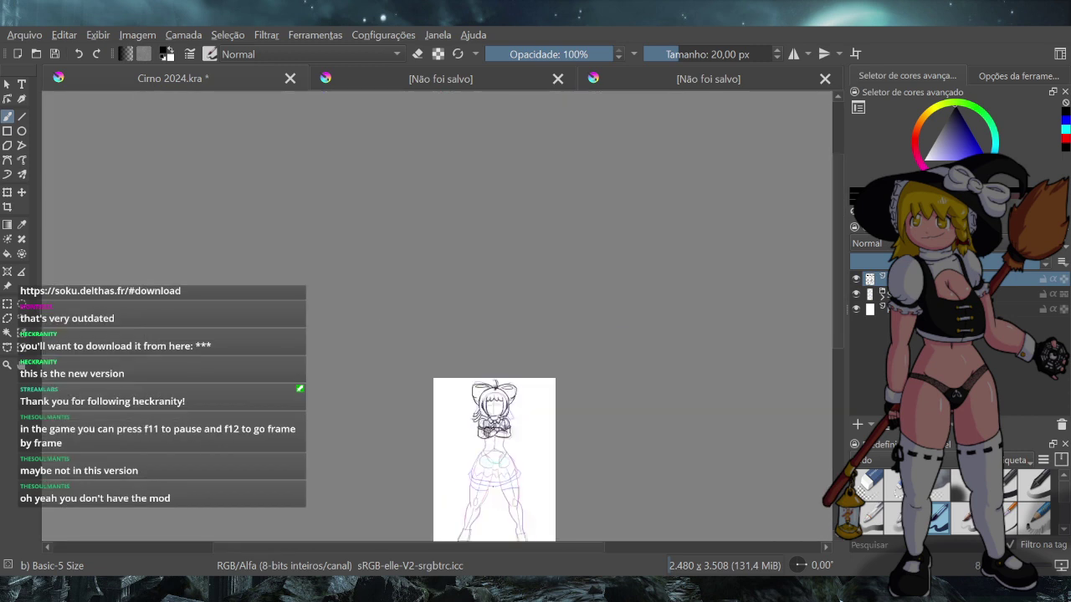
pyautogui.scroll(3, 516, 515)
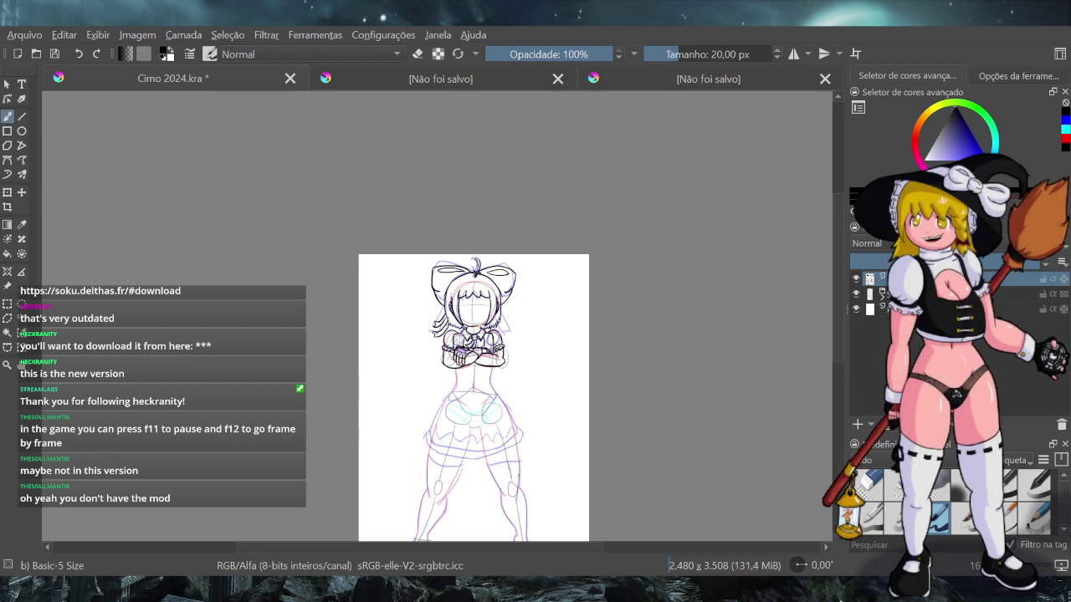
pyautogui.click(856, 294)
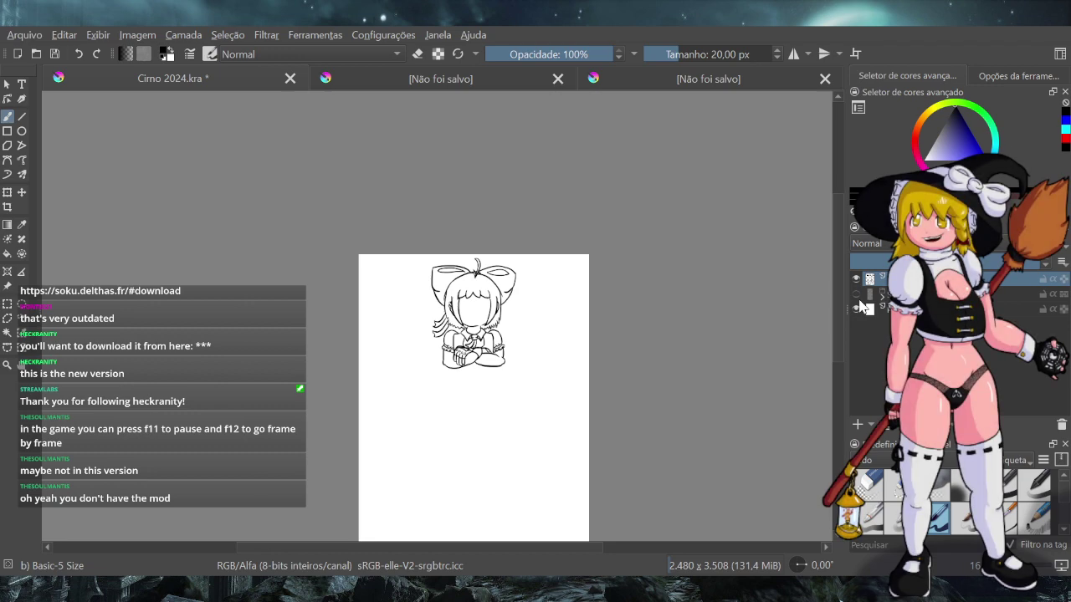
pyautogui.click(856, 295)
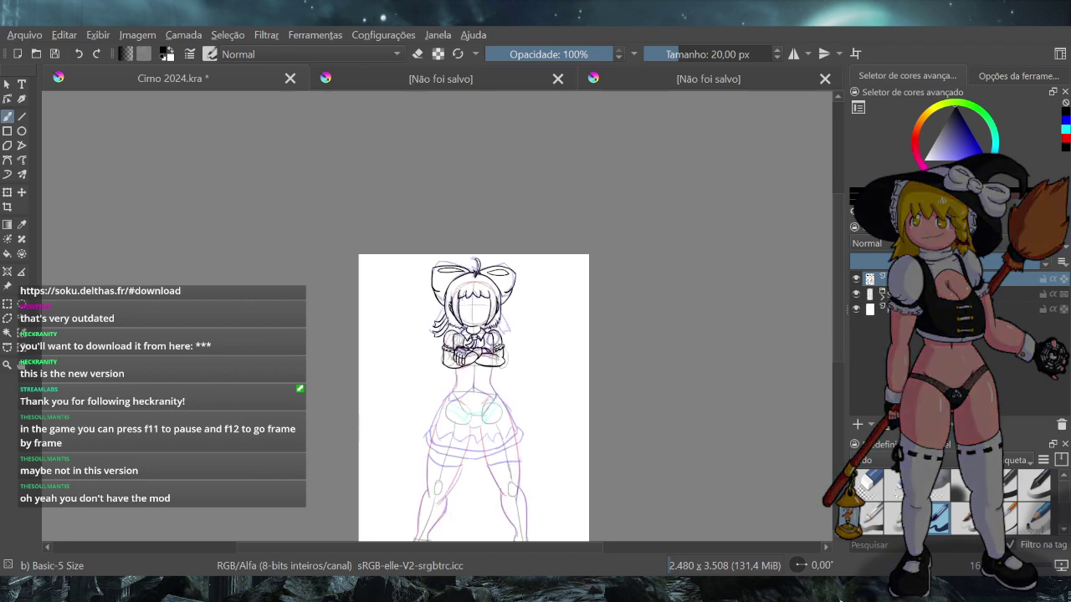
# Restore the brush preset's 40 px size and save the drawing
pyautogui.click(458, 59)
pyautogui.hotkey('ctrl', 's')
# Ink the left side of the waist from below the crossed arms down and outward to the hip
pyautogui.scroll(-3, 494, 437)
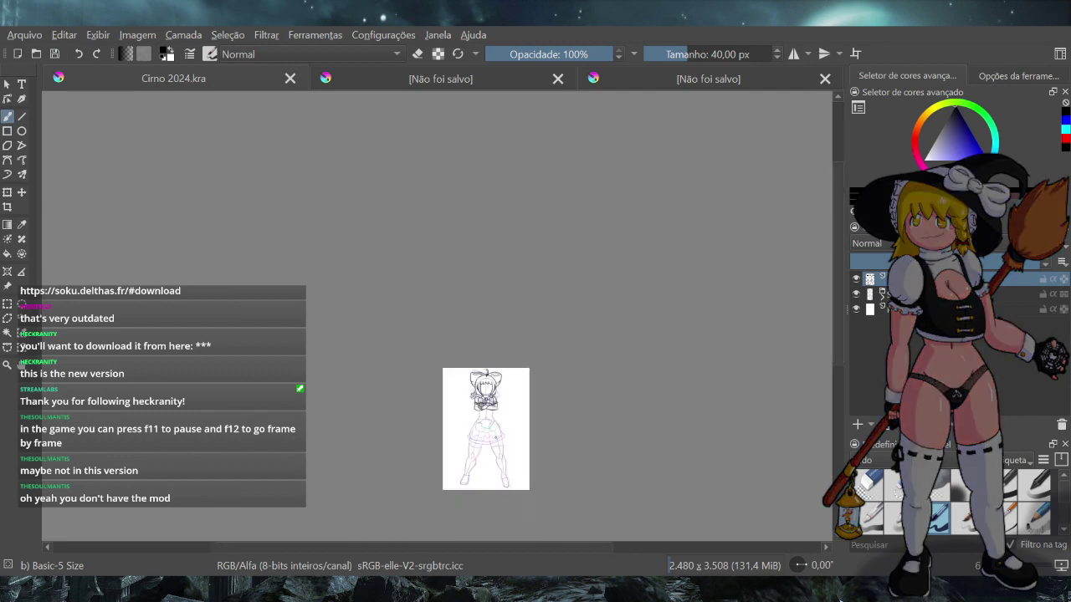
pyautogui.scroll(4, 488, 456)
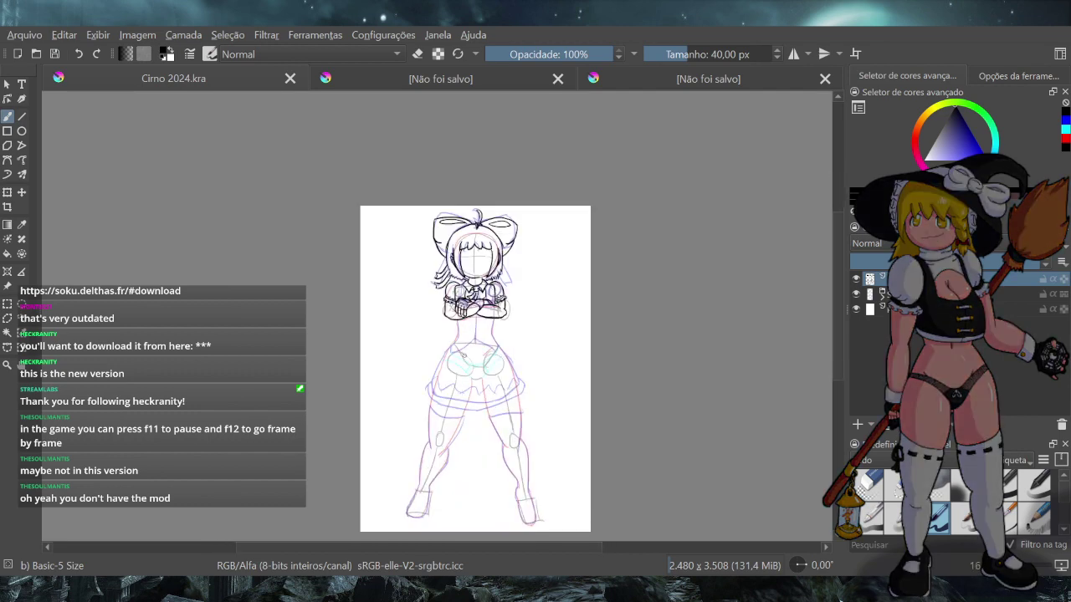
pyautogui.scroll(2, 464, 353)
pyautogui.scroll(2, 517, 353)
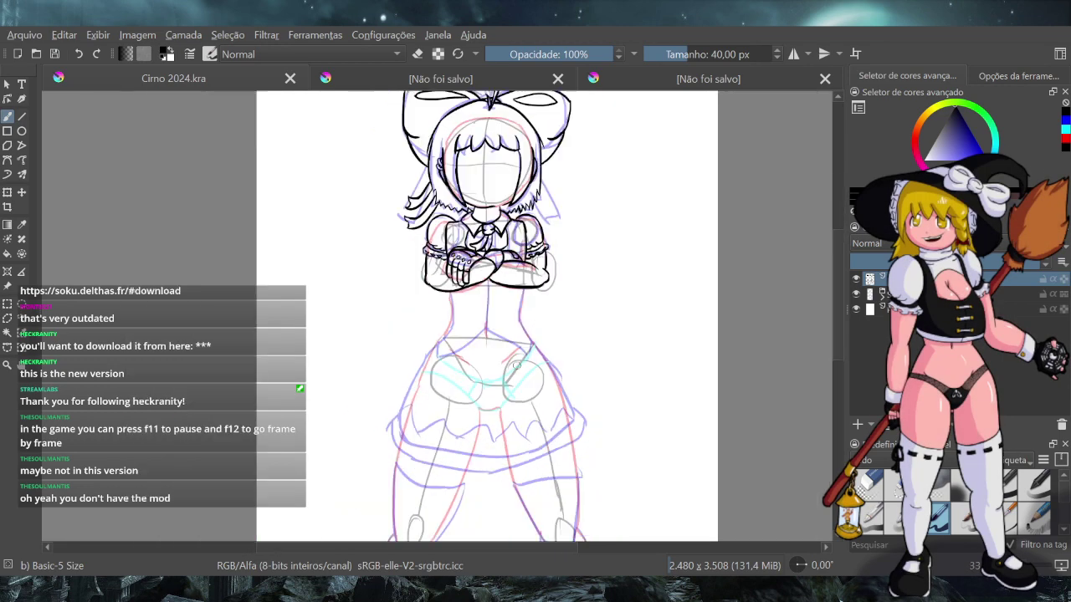
pyautogui.scroll(-2, 517, 365)
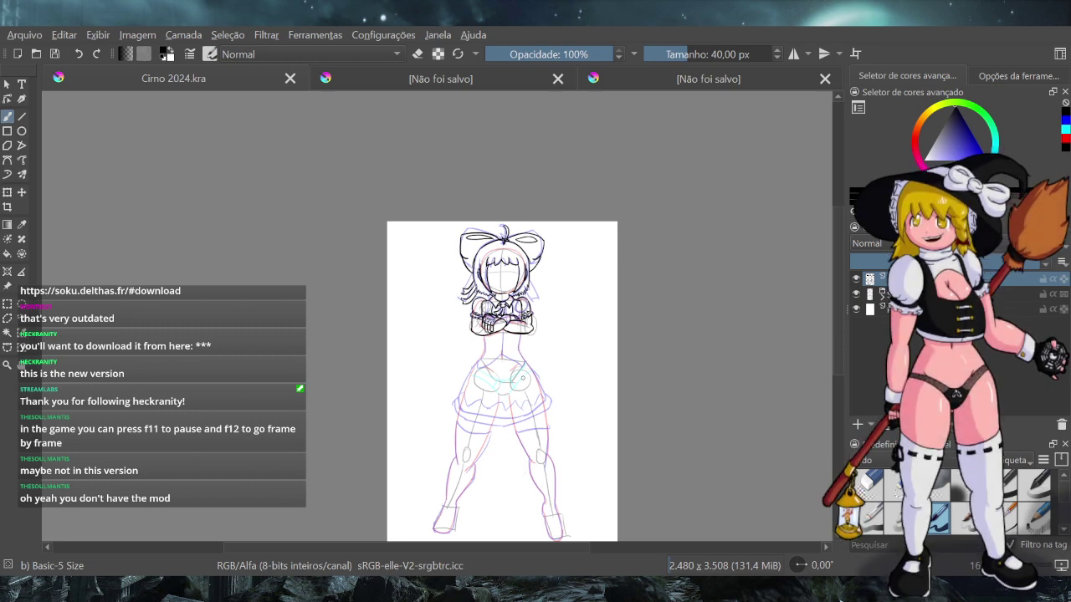
pyautogui.scroll(3, 522, 378)
pyautogui.scroll(-3, 527, 394)
pyautogui.scroll(3, 545, 461)
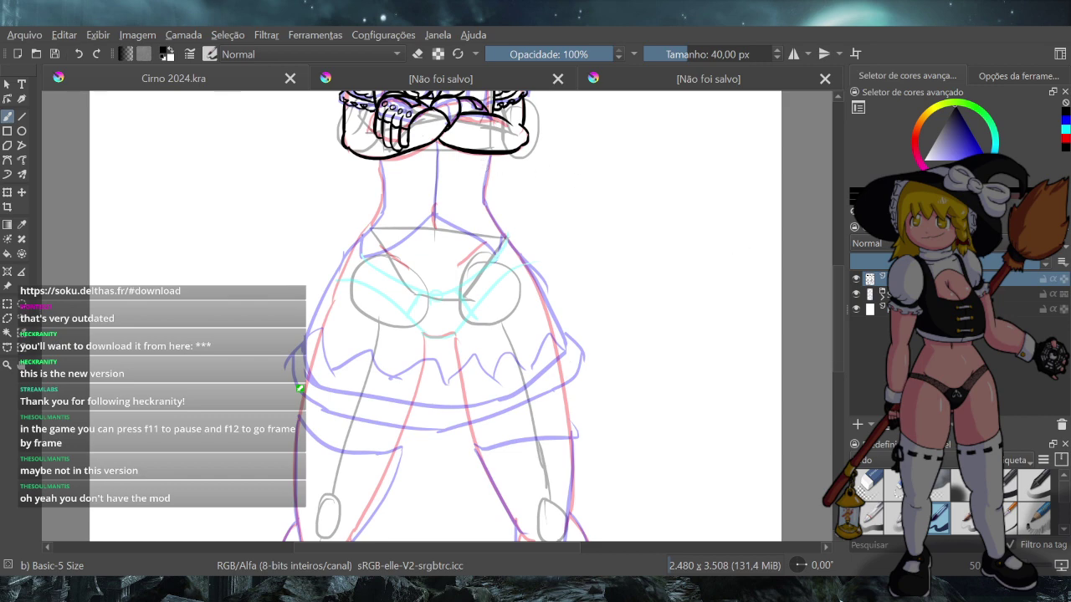
pyautogui.moveTo(835, 290); pyautogui.dragTo(823, 265)
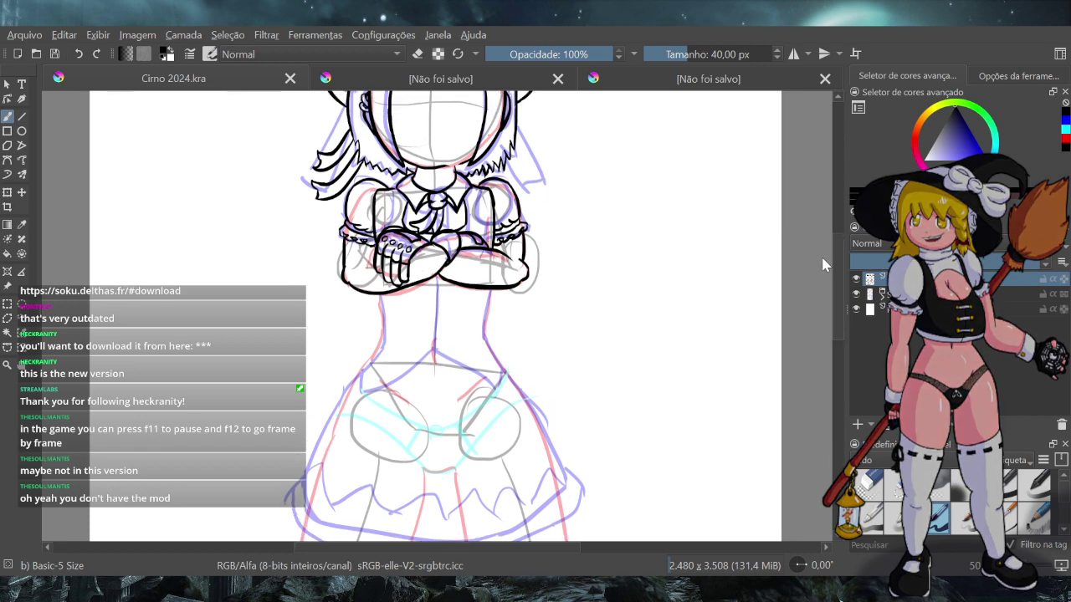
pyautogui.moveTo(822, 265)
pyautogui.mouseDown()
pyautogui.moveTo(814, 358)
pyautogui.moveTo(803, 264)
pyautogui.mouseUp()
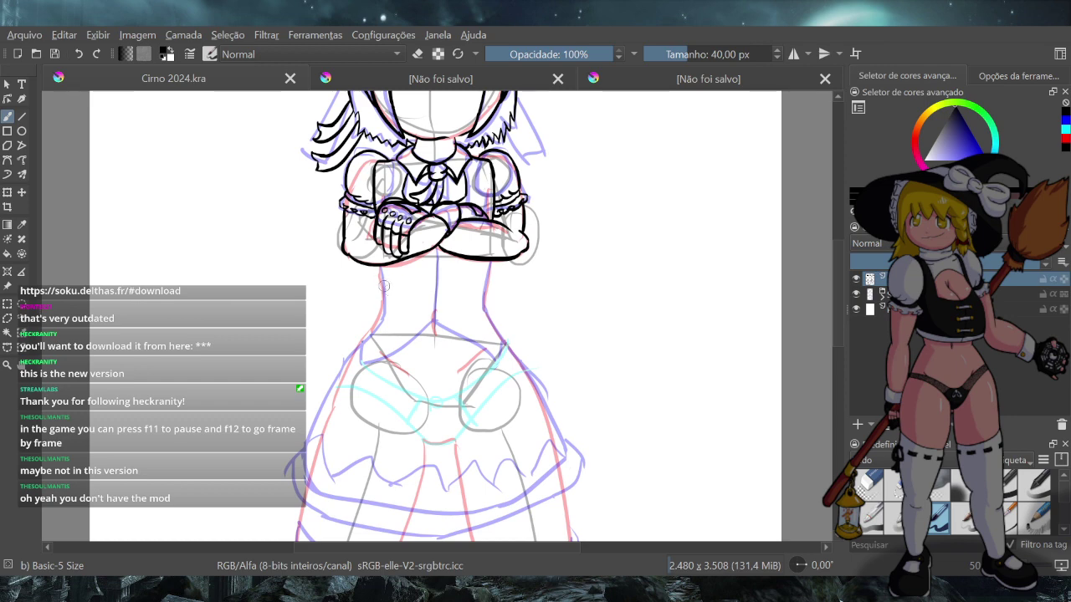
pyautogui.moveTo(381, 265); pyautogui.dragTo(381, 323)
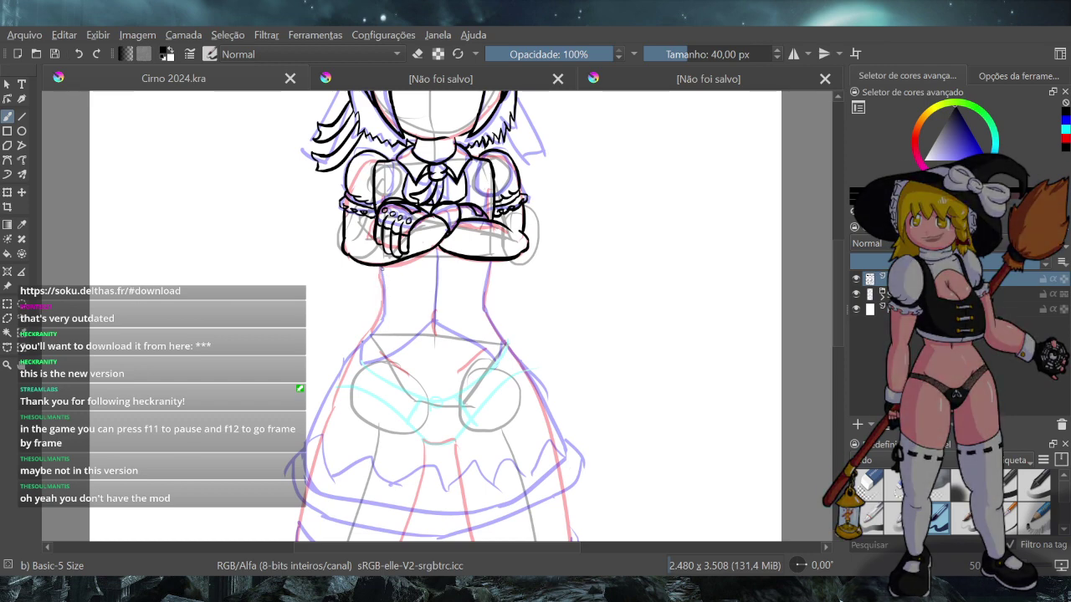
pyautogui.hotkey('ctrl', 'z')
pyautogui.moveTo(383, 266)
pyautogui.mouseDown()
pyautogui.moveTo(378, 328)
pyautogui.moveTo(381, 309)
pyautogui.moveTo(362, 351)
pyautogui.mouseUp()
pyautogui.hotkey('ctrl', 'z')
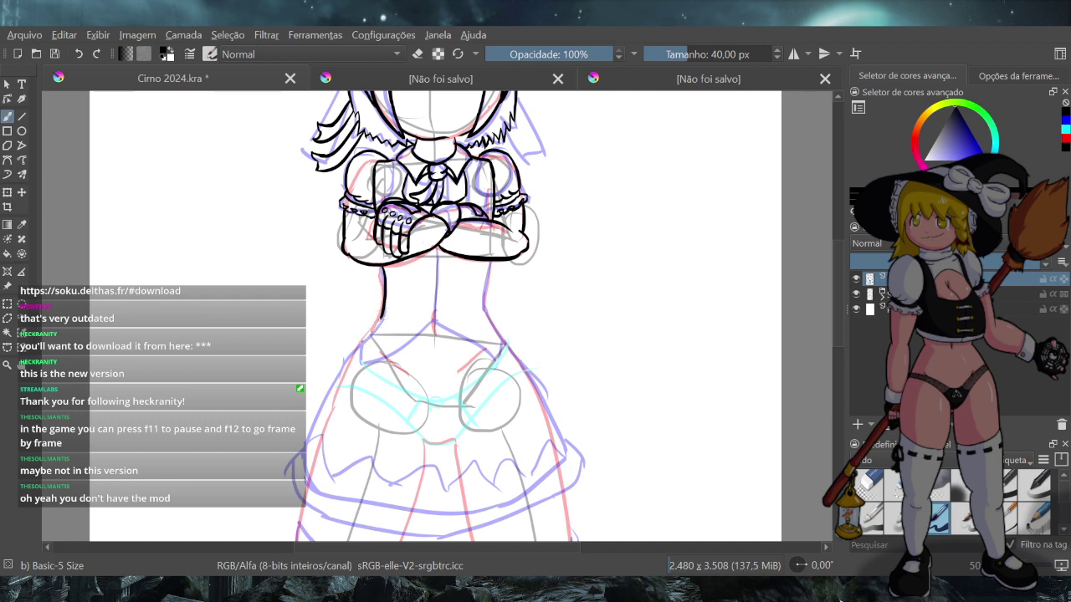
pyautogui.moveTo(382, 316); pyautogui.dragTo(357, 346)
# Try to ink a rounded panel edge from the left hip down and back up to the waist's center point
pyautogui.moveTo(358, 348); pyautogui.dragTo(366, 388)
pyautogui.hotkey('ctrl', 'z')
pyautogui.hotkey('ctrl', 'z')
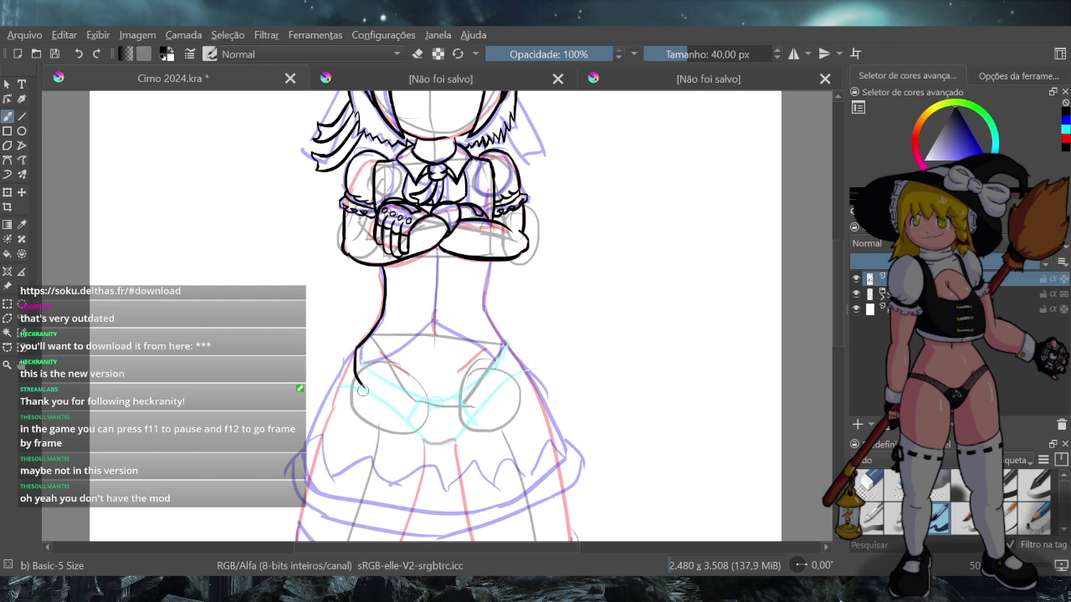
pyautogui.hotkey('ctrl', 'z')
pyautogui.moveTo(357, 348); pyautogui.dragTo(368, 397)
pyautogui.hotkey('ctrl', 'z')
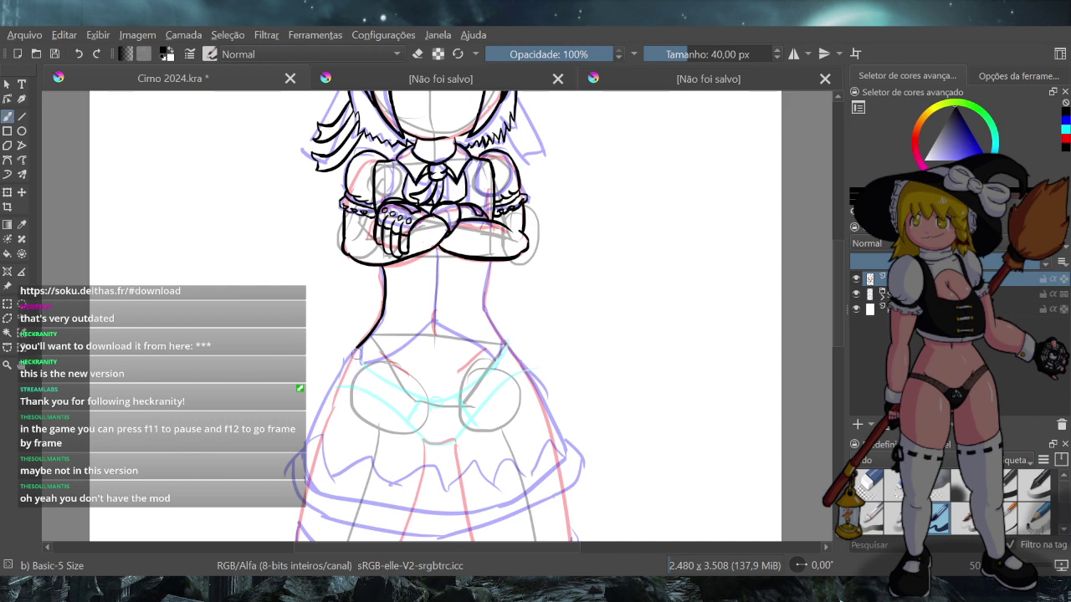
pyautogui.moveTo(357, 347); pyautogui.dragTo(367, 395)
pyautogui.hotkey('ctrl', 'z')
pyautogui.moveTo(357, 348)
pyautogui.mouseDown()
pyautogui.moveTo(366, 403)
pyautogui.moveTo(441, 337)
pyautogui.moveTo(365, 397)
pyautogui.moveTo(400, 386)
pyautogui.moveTo(435, 333)
pyautogui.mouseUp()
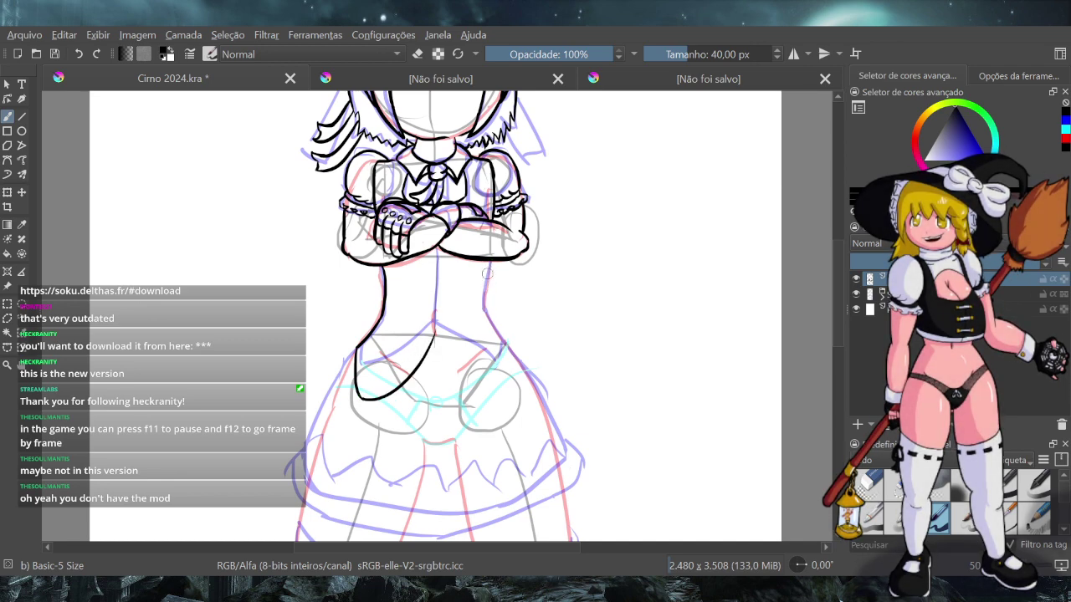
# Try to ink the right waist side with a matching curved panel, and undo back to the left waist line
pyautogui.moveTo(490, 261); pyautogui.dragTo(485, 311)
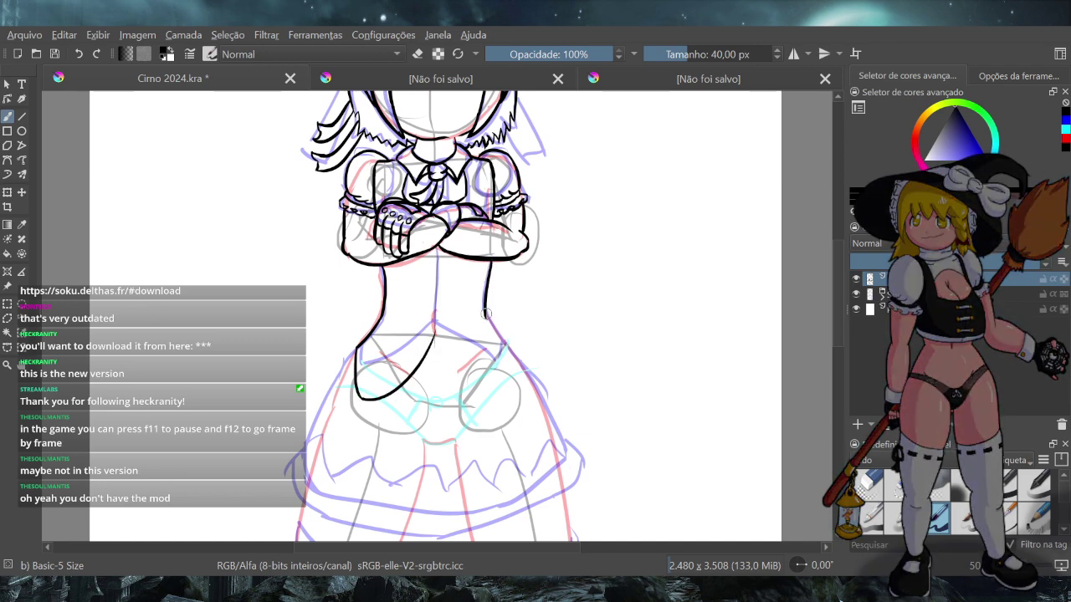
pyautogui.hotkey('ctrl', 'z')
pyautogui.moveTo(490, 262)
pyautogui.mouseDown()
pyautogui.moveTo(488, 316)
pyautogui.moveTo(488, 298)
pyautogui.moveTo(509, 347)
pyautogui.mouseUp()
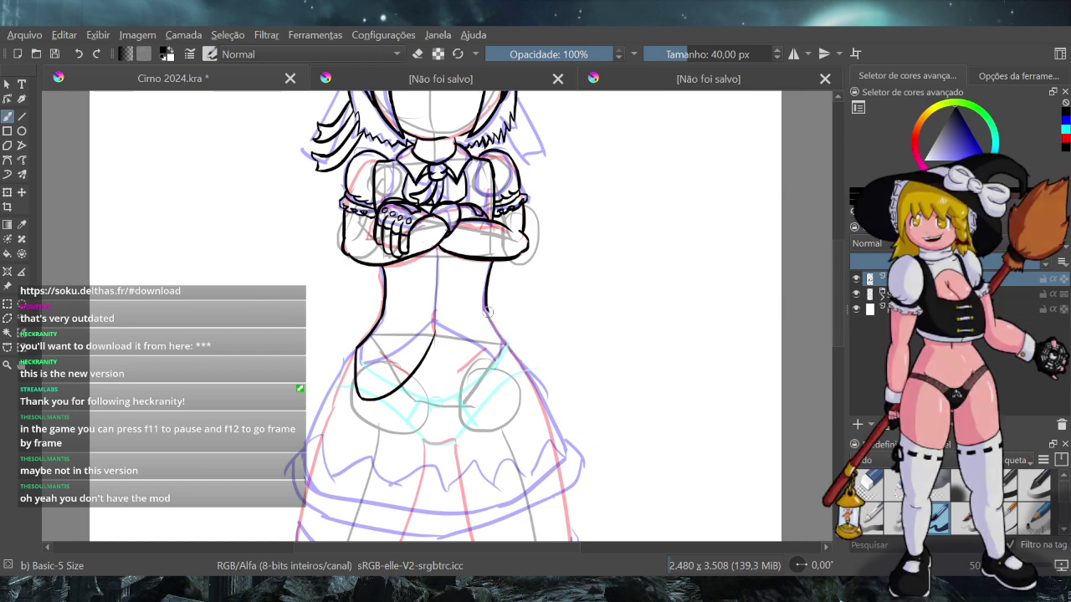
pyautogui.hotkey('ctrl', 'z')
pyautogui.moveTo(490, 309); pyautogui.dragTo(502, 340)
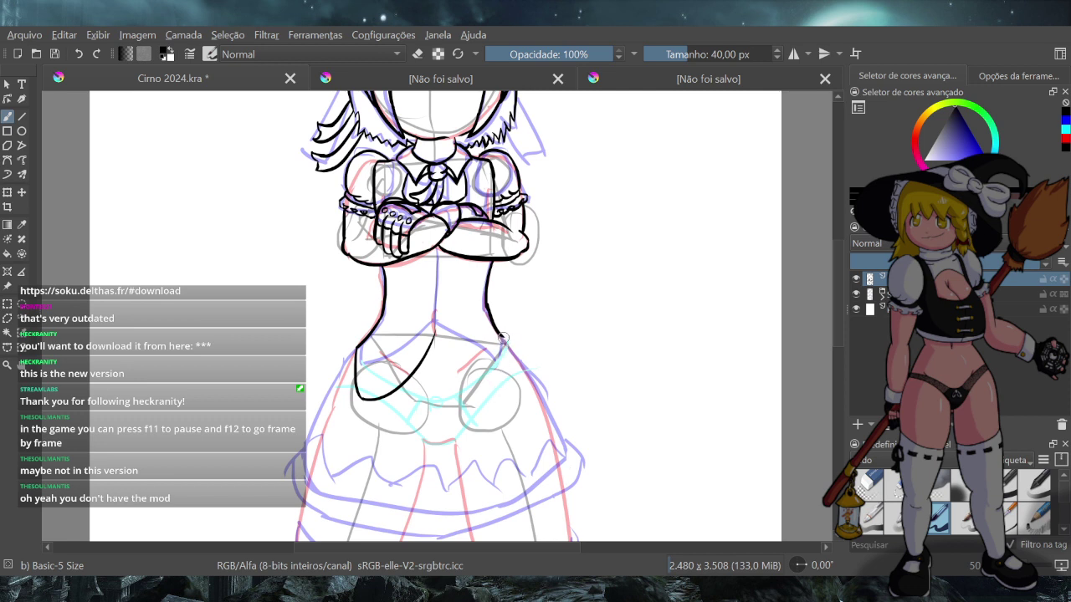
pyautogui.moveTo(503, 338); pyautogui.dragTo(500, 380)
pyautogui.moveTo(436, 334); pyautogui.dragTo(500, 383)
pyautogui.hotkey('ctrl', 'z')
pyautogui.hotkey('ctrl', 'z')
pyautogui.hotkey('ctrl', 'z')
pyautogui.hotkey('ctrl', 'z')
pyautogui.hotkey('ctrl', 'z')
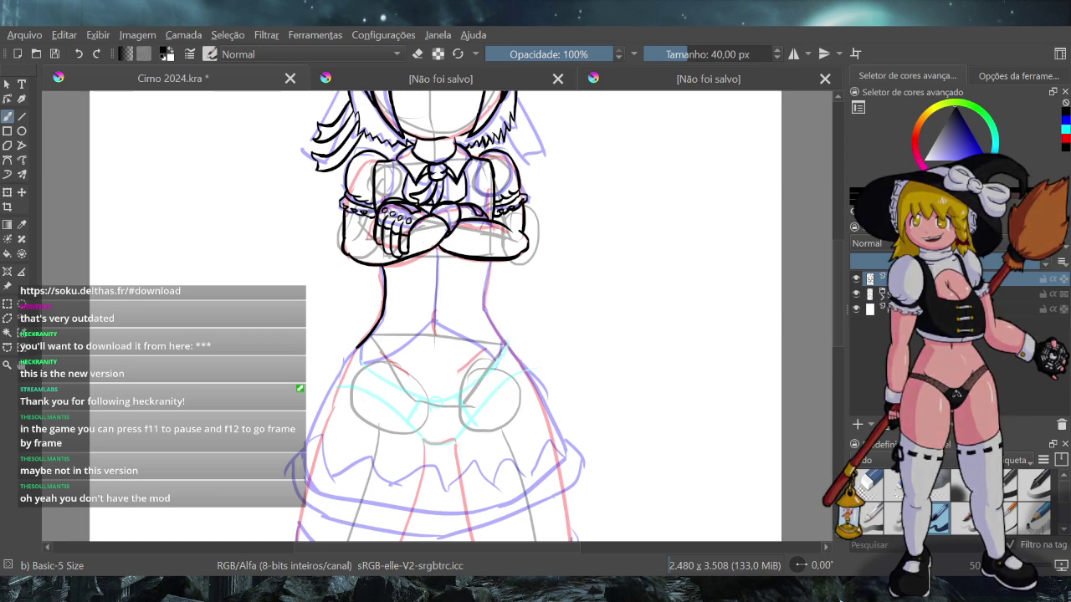
# Ink the right side of the waist down to the hip and a short curved line descending from the left hip
pyautogui.moveTo(491, 261)
pyautogui.mouseDown()
pyautogui.moveTo(487, 313)
pyautogui.moveTo(509, 348)
pyautogui.mouseUp()
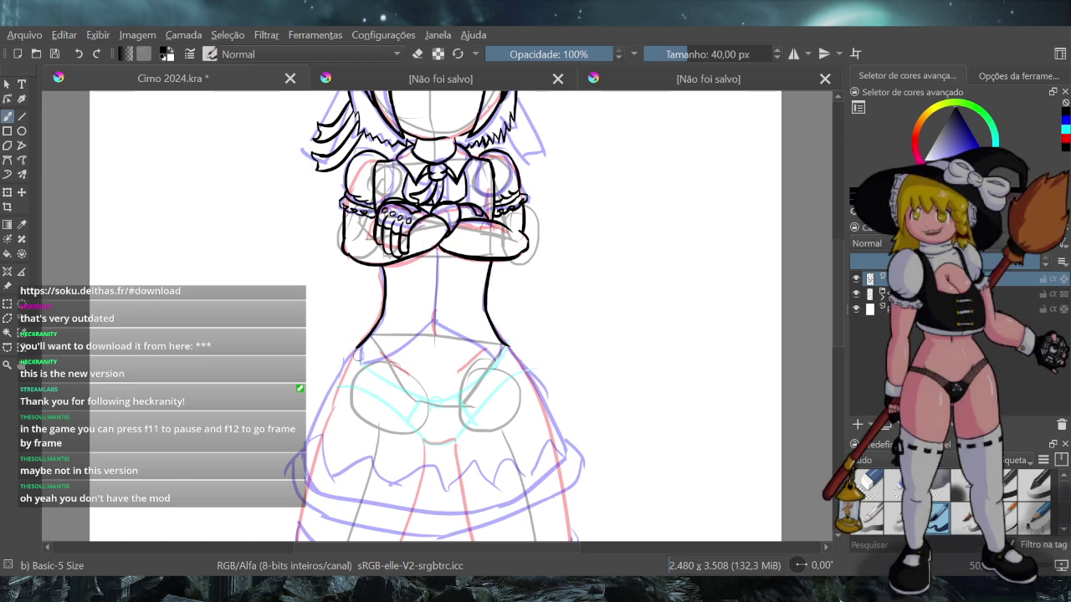
pyautogui.moveTo(355, 345); pyautogui.dragTo(352, 387)
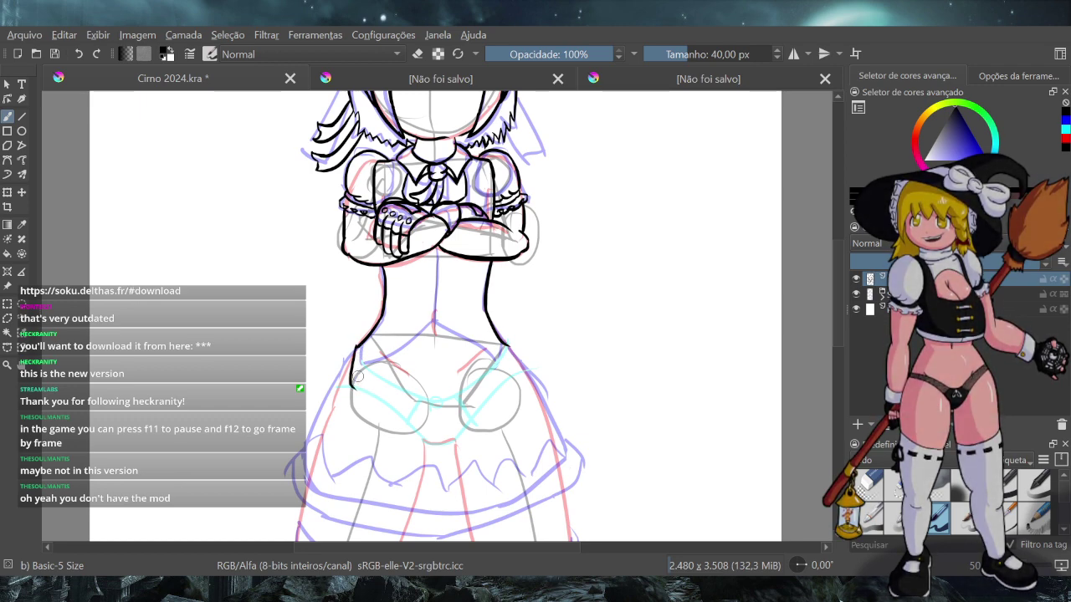
pyautogui.hotkey('ctrl', 'z')
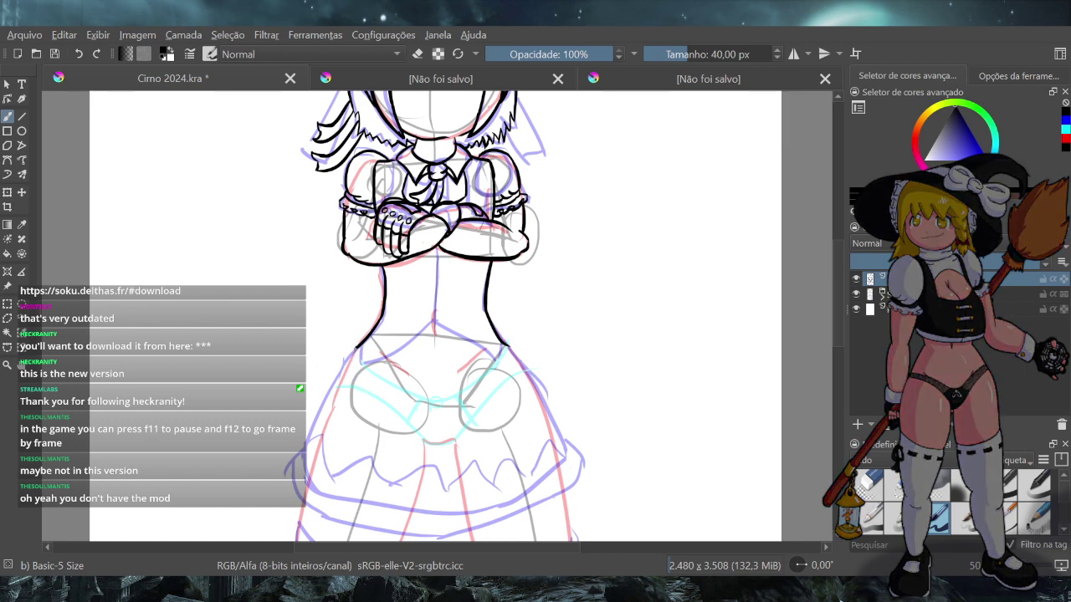
pyautogui.moveTo(356, 343); pyautogui.dragTo(351, 389)
# Ink a short curved line descending from the right hip, redrawing it to match the one on the left hip
pyautogui.moveTo(507, 343); pyautogui.dragTo(506, 378)
pyautogui.hotkey('ctrl', 'z')
pyautogui.moveTo(509, 345); pyautogui.dragTo(507, 386)
pyautogui.hotkey('ctrl', 'z')
pyautogui.moveTo(509, 346); pyautogui.dragTo(509, 393)
pyautogui.hotkey('ctrl', 'z')
pyautogui.moveTo(506, 344); pyautogui.dragTo(507, 389)
pyautogui.hotkey('ctrl', 'z')
pyautogui.moveTo(508, 344); pyautogui.dragTo(511, 385)
pyautogui.hotkey('ctrl', 'z')
pyautogui.moveTo(506, 344); pyautogui.dragTo(507, 384)
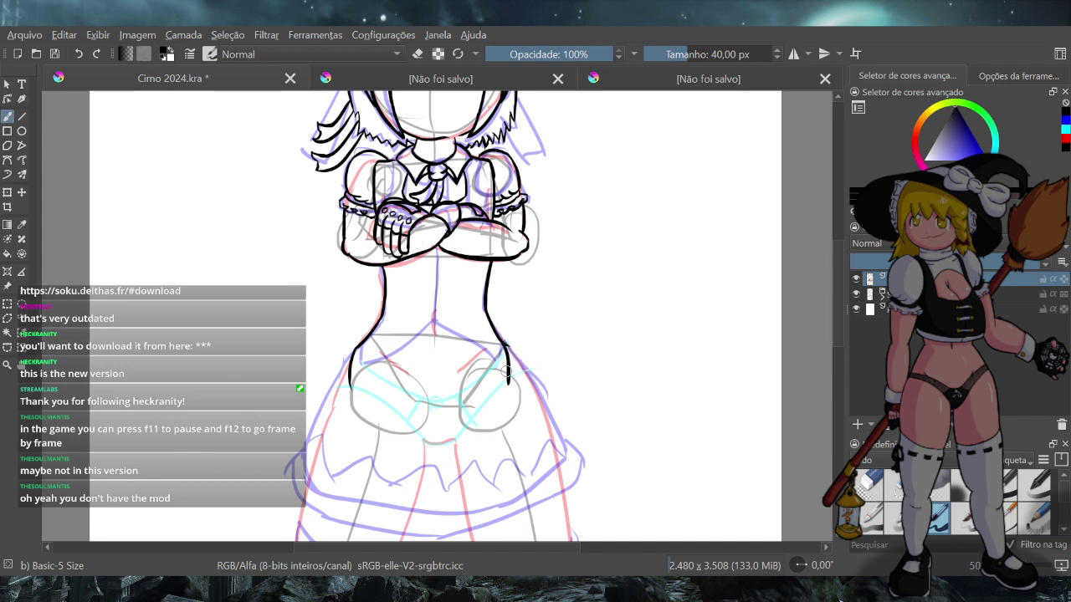
pyautogui.moveTo(505, 344); pyautogui.dragTo(512, 383)
pyautogui.hotkey('ctrl', 'z')
pyautogui.moveTo(507, 344); pyautogui.dragTo(514, 384)
pyautogui.moveTo(508, 346); pyautogui.dragTo(502, 389)
pyautogui.hotkey('ctrl', 'z')
pyautogui.moveTo(505, 344); pyautogui.dragTo(513, 384)
pyautogui.hotkey('ctrl', 'z')
pyautogui.moveTo(508, 345); pyautogui.dragTo(507, 385)
pyautogui.hotkey('ctrl', 'z')
pyautogui.moveTo(507, 344); pyautogui.dragTo(511, 383)
pyautogui.hotkey('ctrl', 'z')
pyautogui.moveTo(507, 343); pyautogui.dragTo(517, 408)
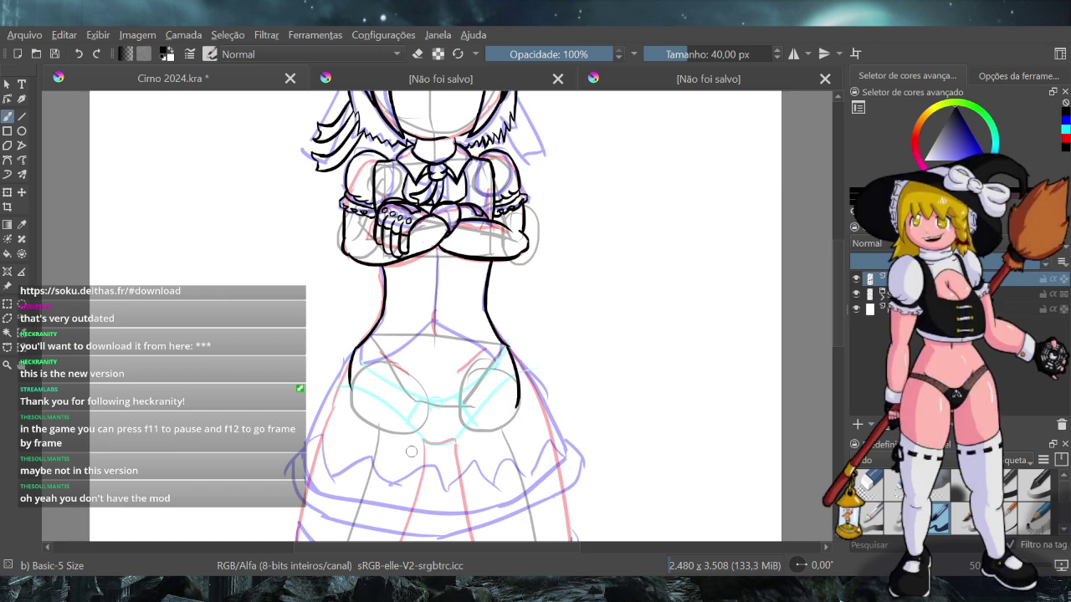
pyautogui.hotkey('ctrl', 'z')
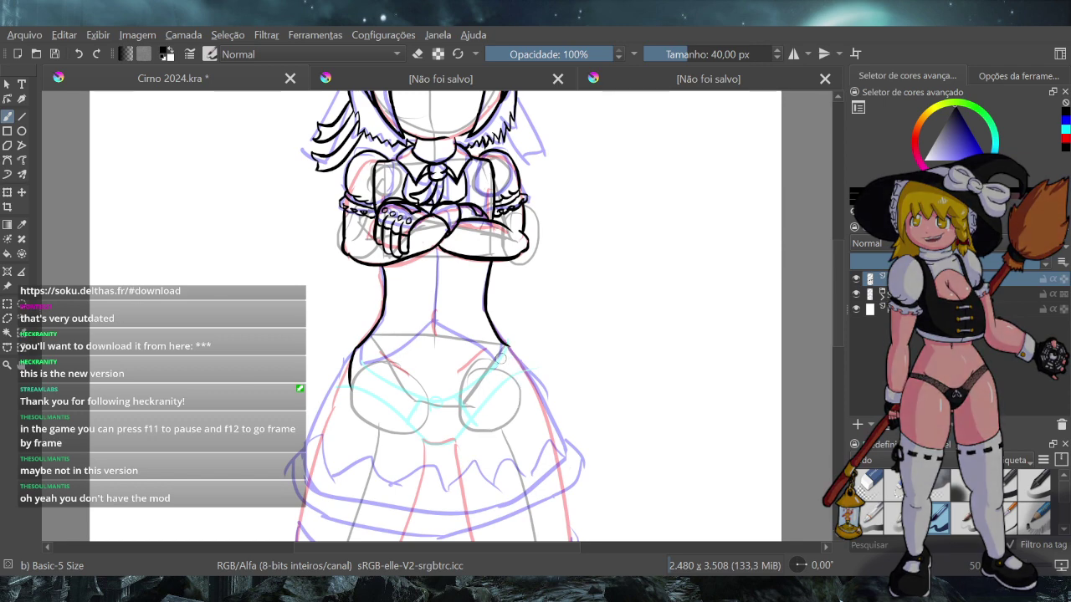
pyautogui.moveTo(507, 344); pyautogui.dragTo(505, 395)
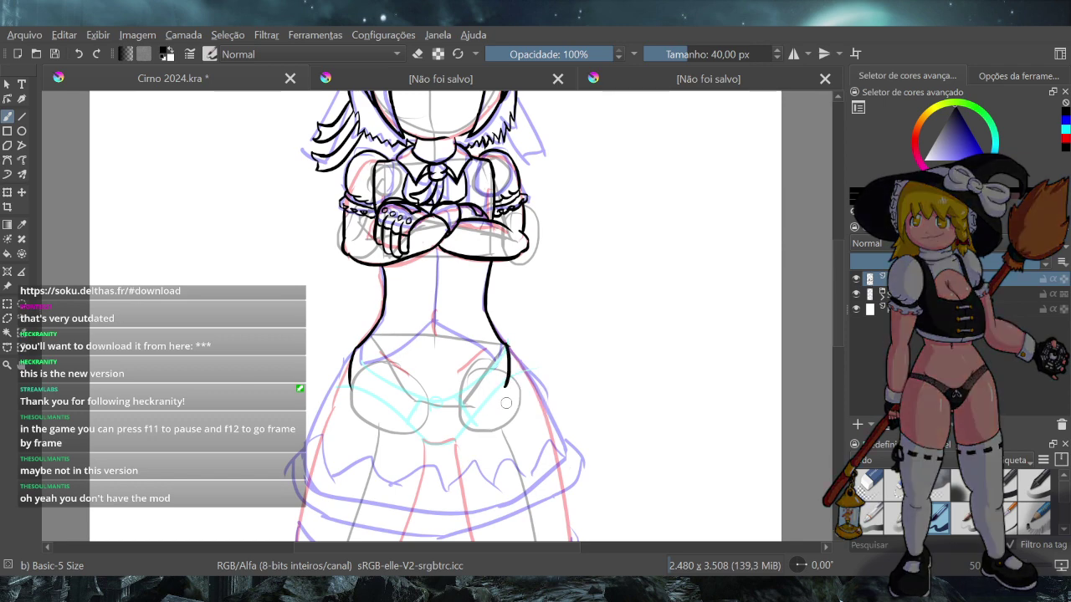
# Redraw the short curved line descending from the right hip to mirror the one on the left
pyautogui.hotkey('ctrl', 'z')
pyautogui.moveTo(507, 341); pyautogui.dragTo(514, 378)
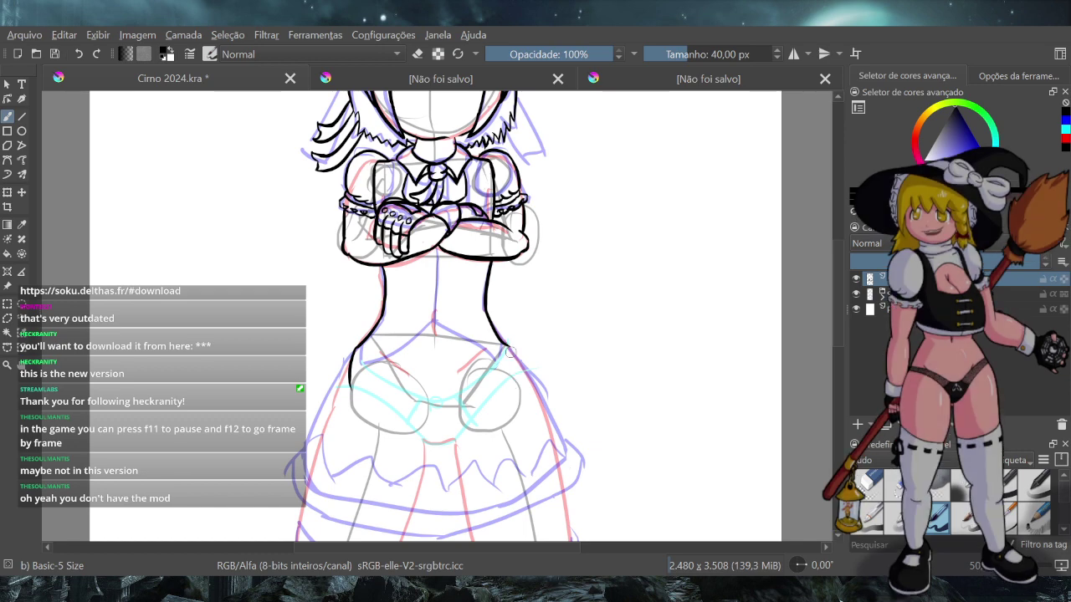
pyautogui.hotkey('ctrl', 'z')
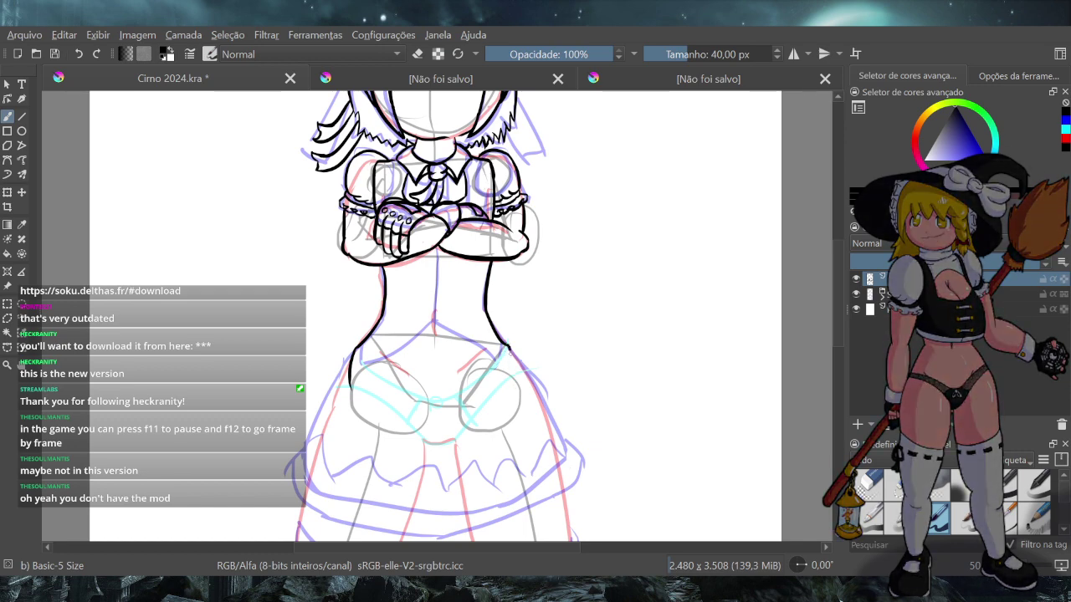
pyautogui.moveTo(509, 348); pyautogui.dragTo(505, 384)
pyautogui.hotkey('ctrl', 'z')
pyautogui.moveTo(506, 344); pyautogui.dragTo(507, 395)
pyautogui.hotkey('ctrl', 'z')
pyautogui.moveTo(506, 343); pyautogui.dragTo(509, 394)
# Try to ink an arched edge from the waist's center point down to the lower end of the right hip line
pyautogui.moveTo(437, 354)
pyautogui.mouseDown()
pyautogui.moveTo(473, 383)
pyautogui.moveTo(486, 375)
pyautogui.moveTo(513, 395)
pyautogui.mouseUp()
pyautogui.hotkey('ctrl', 'z')
pyautogui.hotkey('ctrl', 'z')
pyautogui.moveTo(436, 350); pyautogui.dragTo(511, 392)
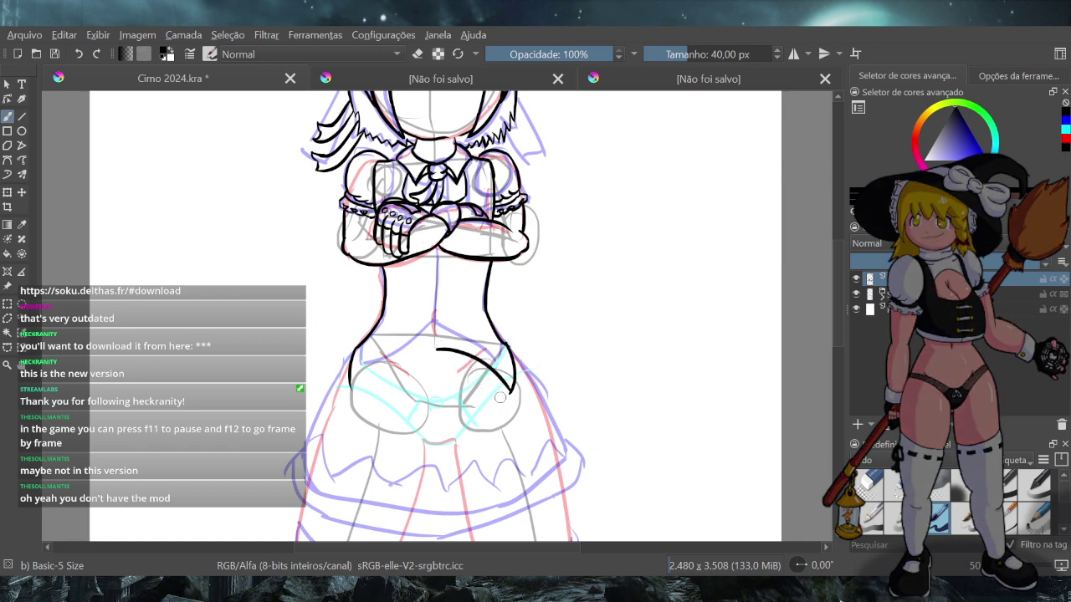
pyautogui.hotkey('ctrl', 'z')
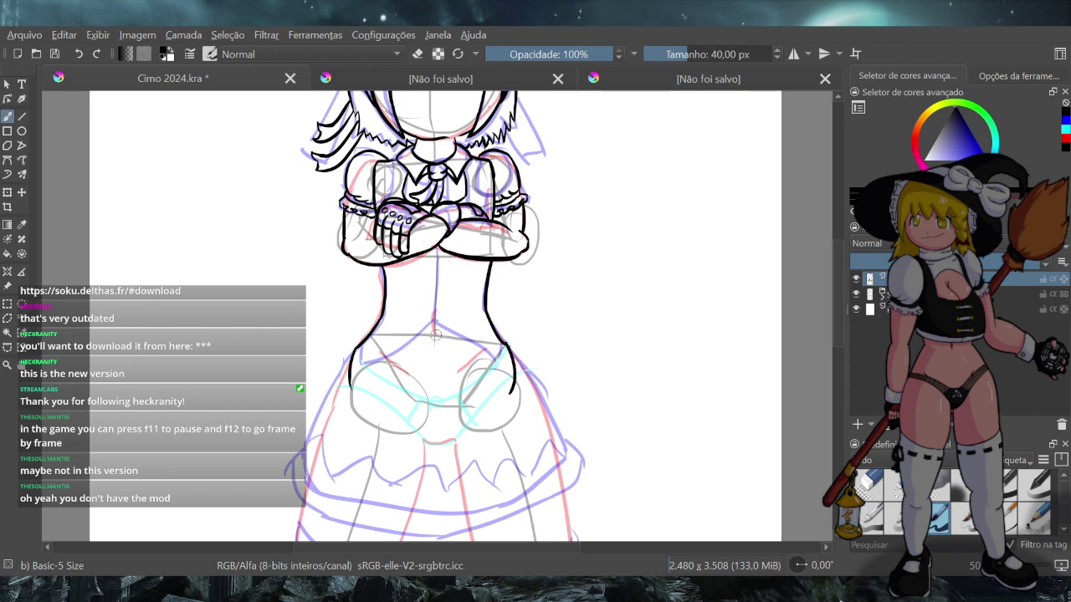
pyautogui.moveTo(434, 331); pyautogui.dragTo(483, 391)
pyautogui.hotkey('ctrl', 'z')
pyautogui.moveTo(434, 333); pyautogui.dragTo(518, 402)
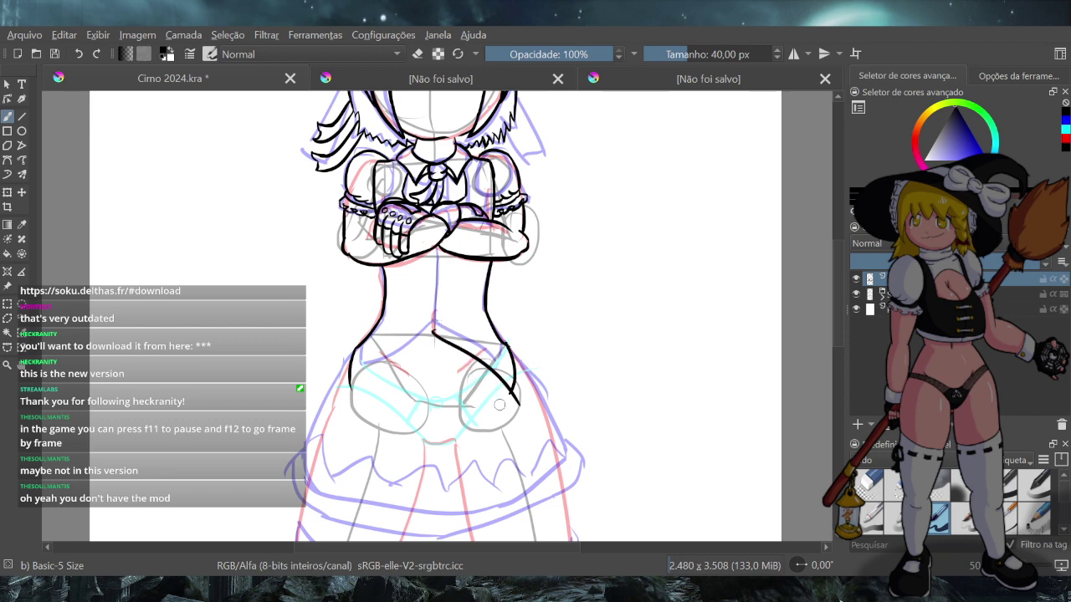
pyautogui.hotkey('ctrl', 'z')
pyautogui.moveTo(434, 344); pyautogui.dragTo(511, 393)
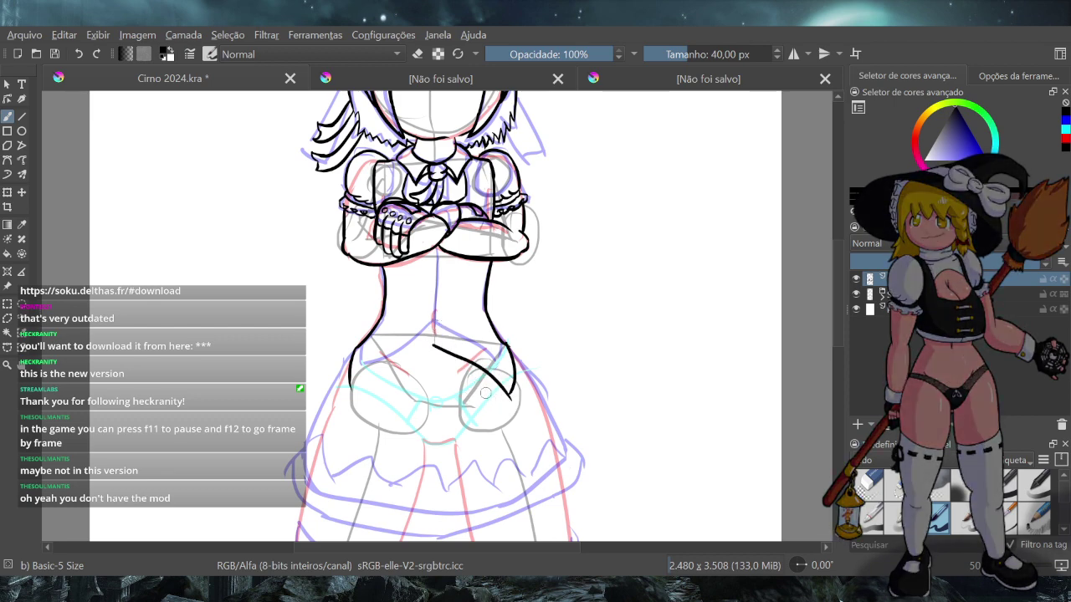
pyautogui.hotkey('ctrl', 'z')
pyautogui.moveTo(434, 346); pyautogui.dragTo(511, 393)
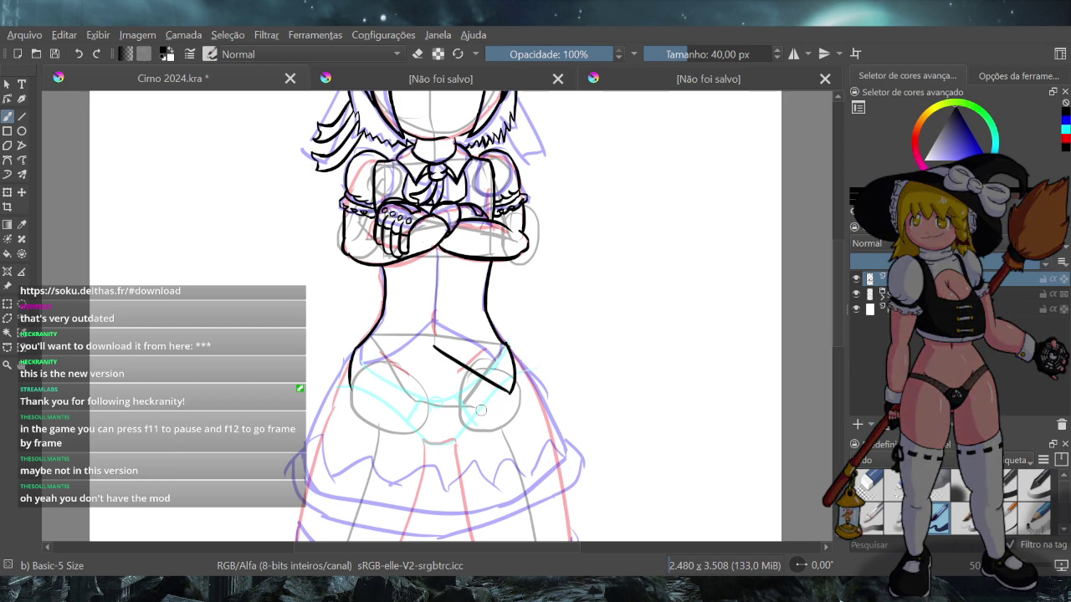
pyautogui.hotkey('ctrl', 'z')
pyautogui.moveTo(437, 348); pyautogui.dragTo(510, 394)
pyautogui.hotkey('ctrl', 'z')
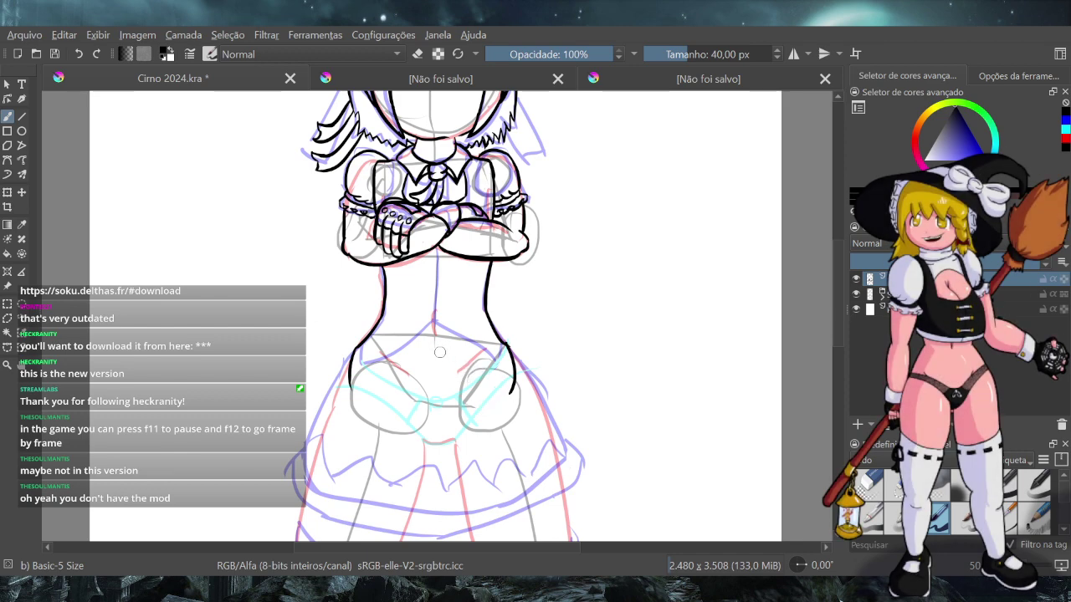
pyautogui.moveTo(433, 345); pyautogui.dragTo(511, 392)
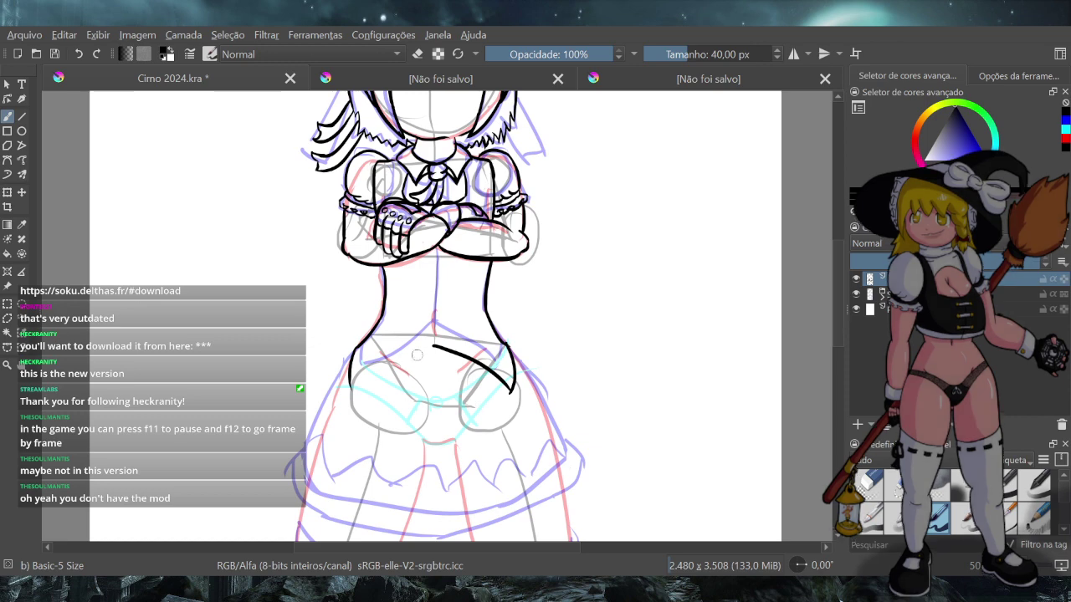
# Try to ink a matching arched edge from the center to the left hip line, and undo both arches
pyautogui.moveTo(432, 347); pyautogui.dragTo(356, 368)
pyautogui.hotkey('ctrl', 'z')
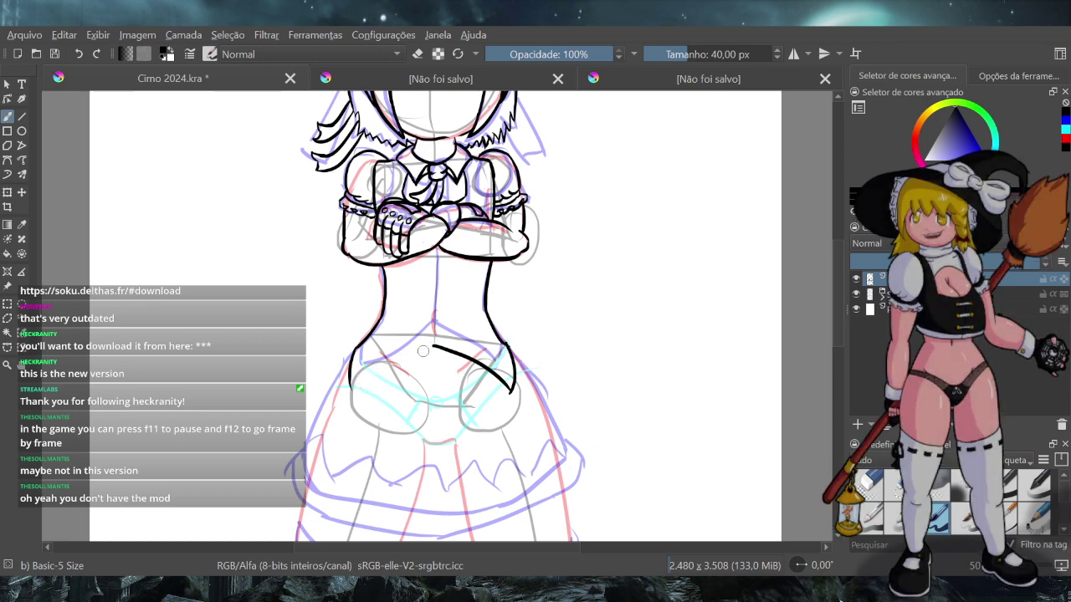
pyautogui.moveTo(433, 346); pyautogui.dragTo(356, 386)
pyautogui.hotkey('ctrl', 'z')
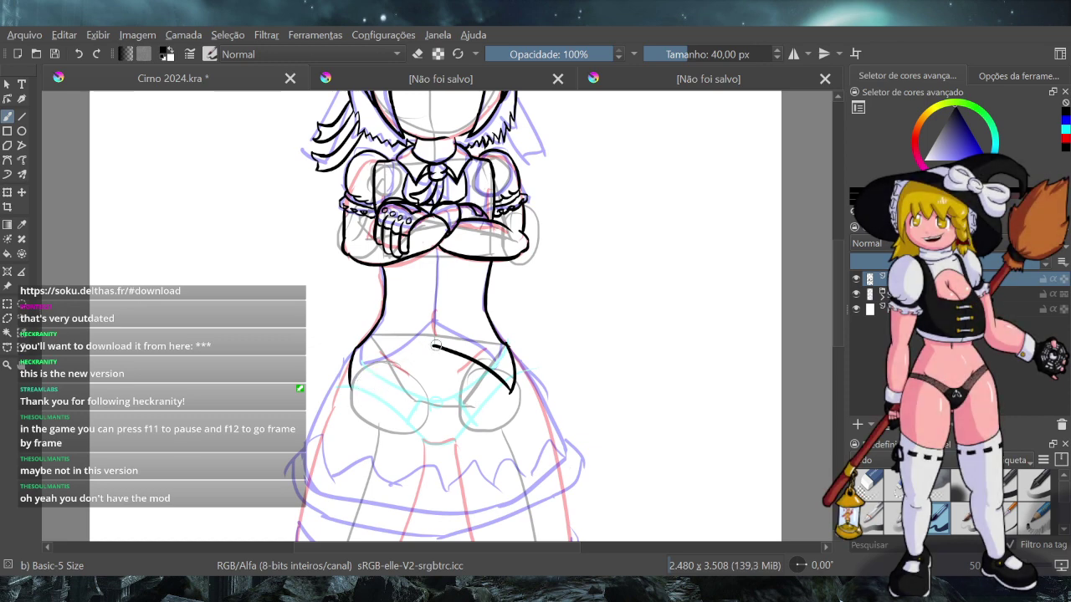
pyautogui.moveTo(434, 346); pyautogui.dragTo(357, 388)
pyautogui.hotkey('ctrl', 'z')
pyautogui.moveTo(434, 345); pyautogui.dragTo(357, 392)
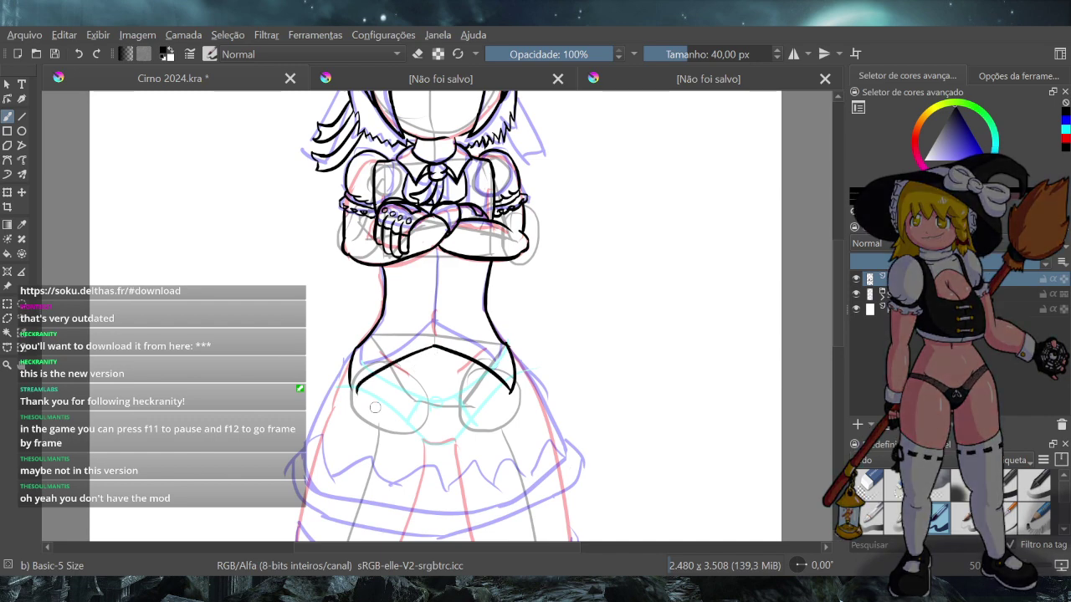
pyautogui.hotkey('ctrl', 'z')
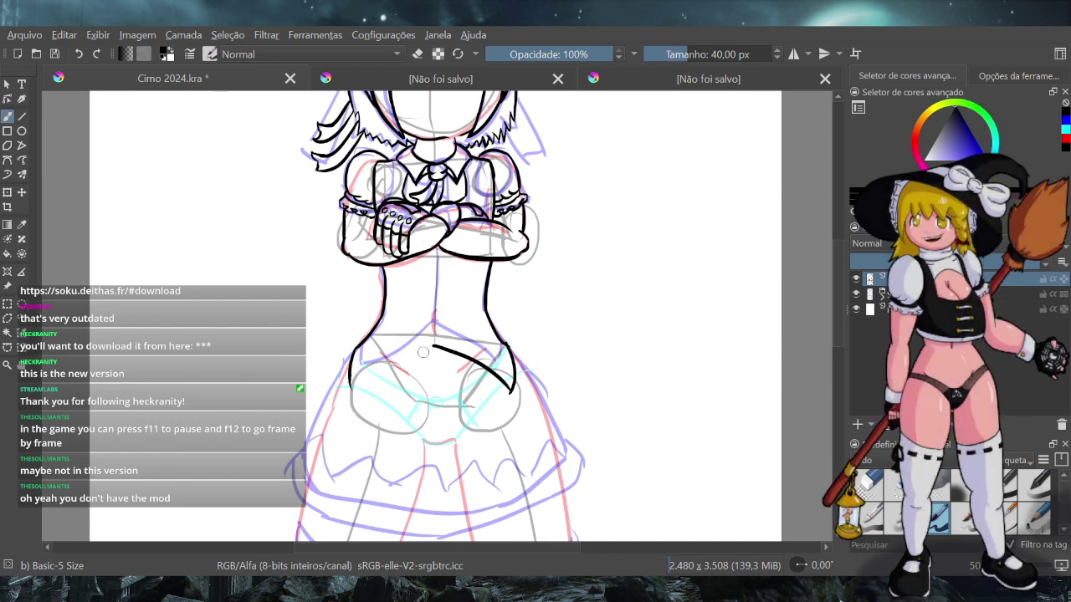
pyautogui.moveTo(433, 345); pyautogui.dragTo(359, 404)
pyautogui.hotkey('ctrl', 'z')
pyautogui.moveTo(434, 346)
pyautogui.mouseDown()
pyautogui.moveTo(390, 359)
pyautogui.moveTo(348, 389)
pyautogui.mouseUp()
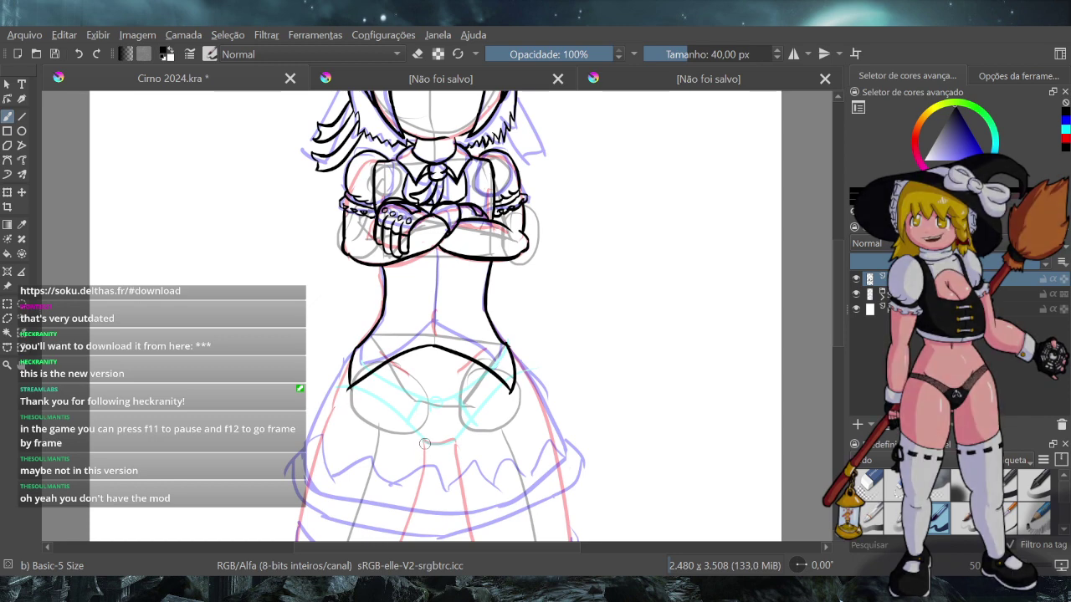
pyautogui.hotkey('ctrl', 'z')
pyautogui.hotkey('ctrl', 'z')
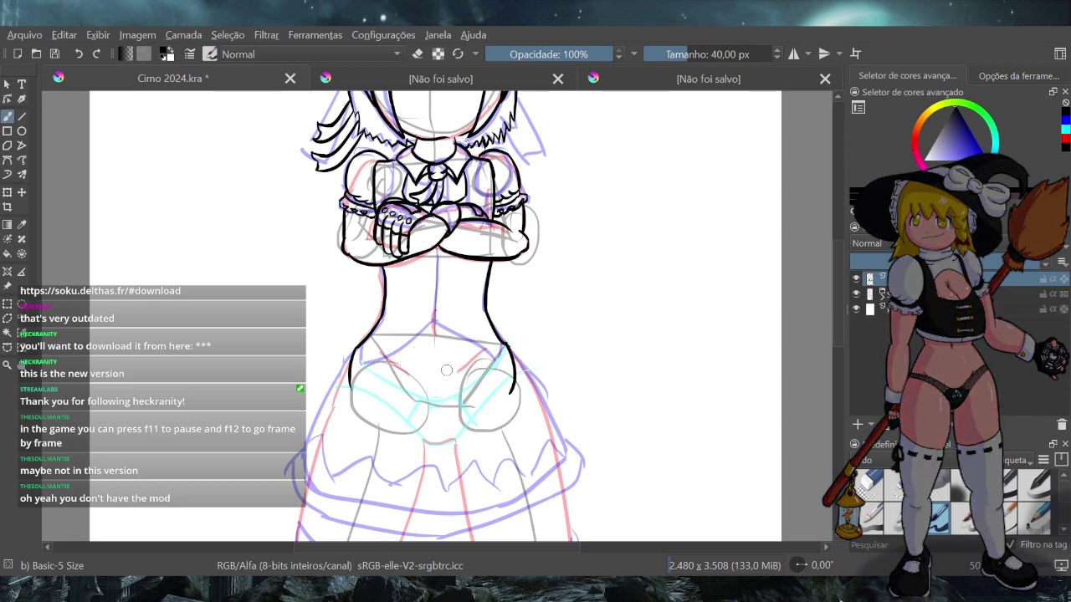
# Try inward-sagging curves from the waist's center point to the lower ends of both hip lines
pyautogui.moveTo(435, 346); pyautogui.dragTo(509, 392)
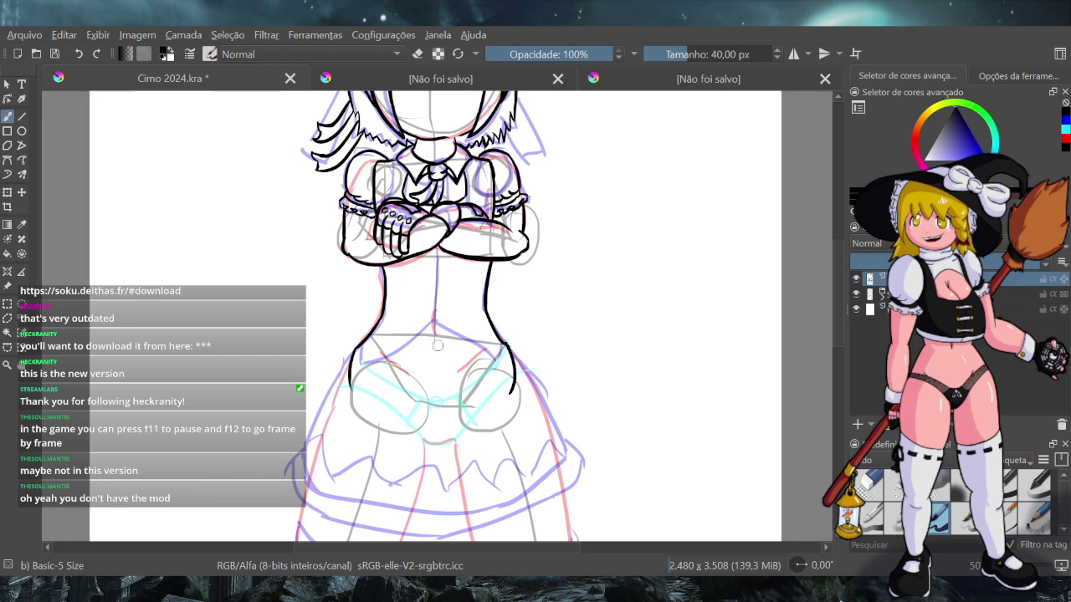
pyautogui.moveTo(435, 346); pyautogui.dragTo(339, 386)
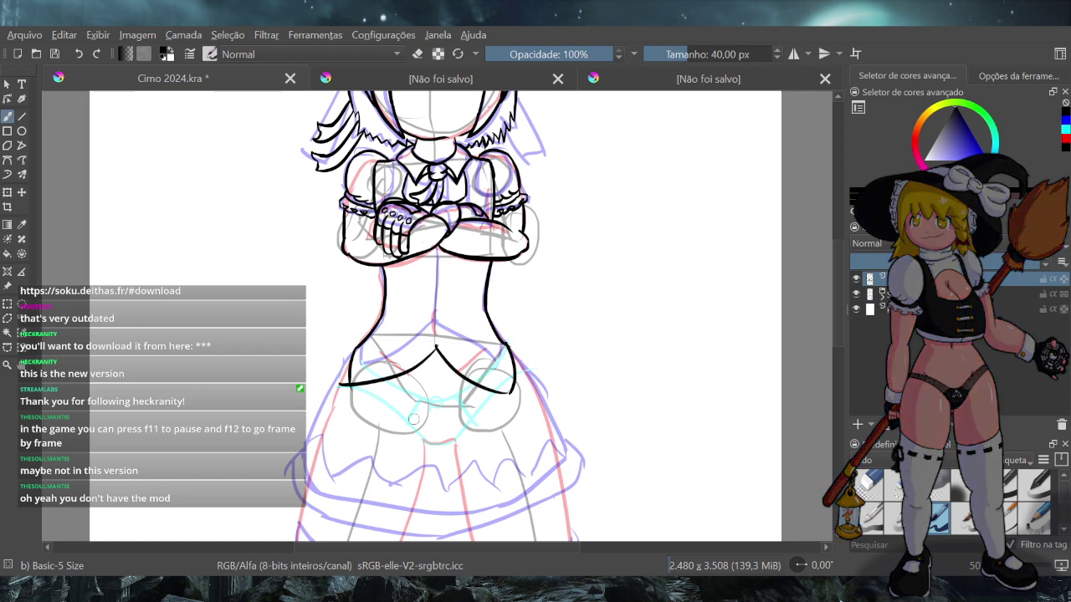
pyautogui.hotkey('ctrl', 'z')
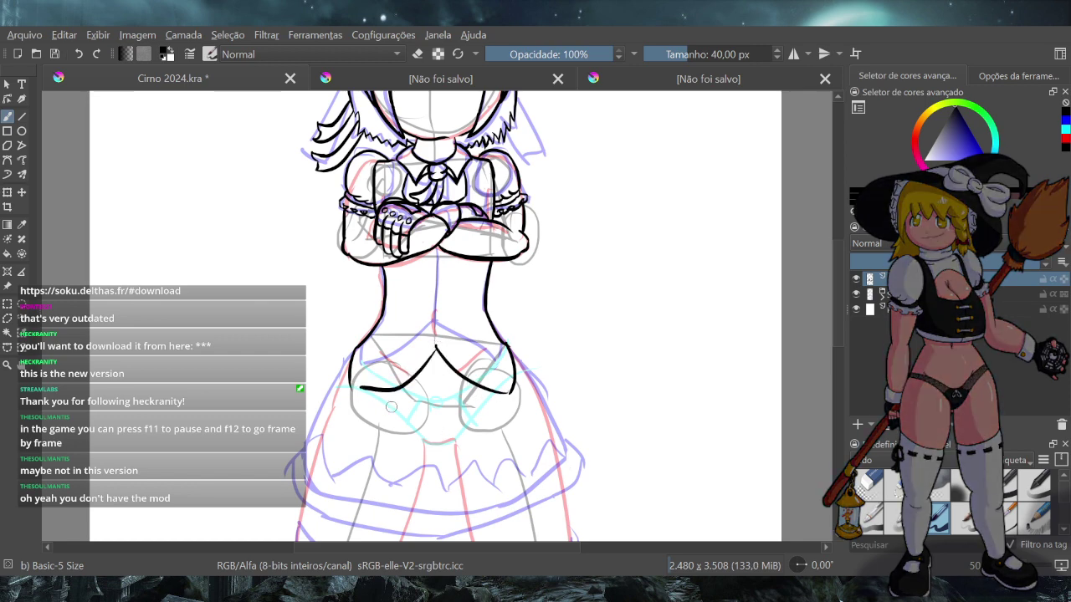
pyautogui.moveTo(435, 345); pyautogui.dragTo(358, 390)
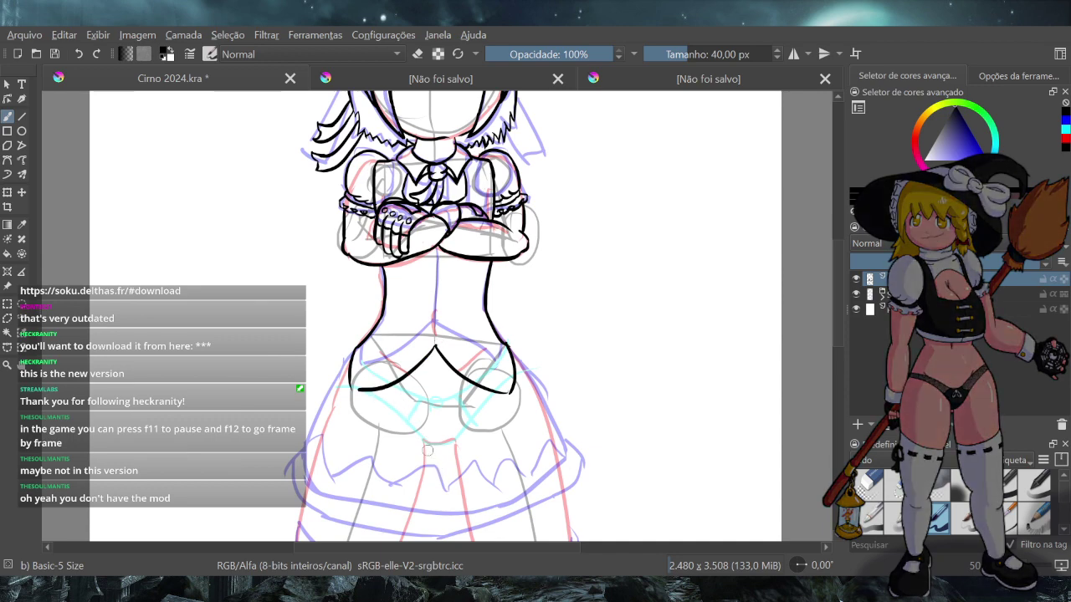
# Clear the inked hip curves and trim the lower ends of both waist lines with the eraser
pyautogui.scroll(-6, 436, 421)
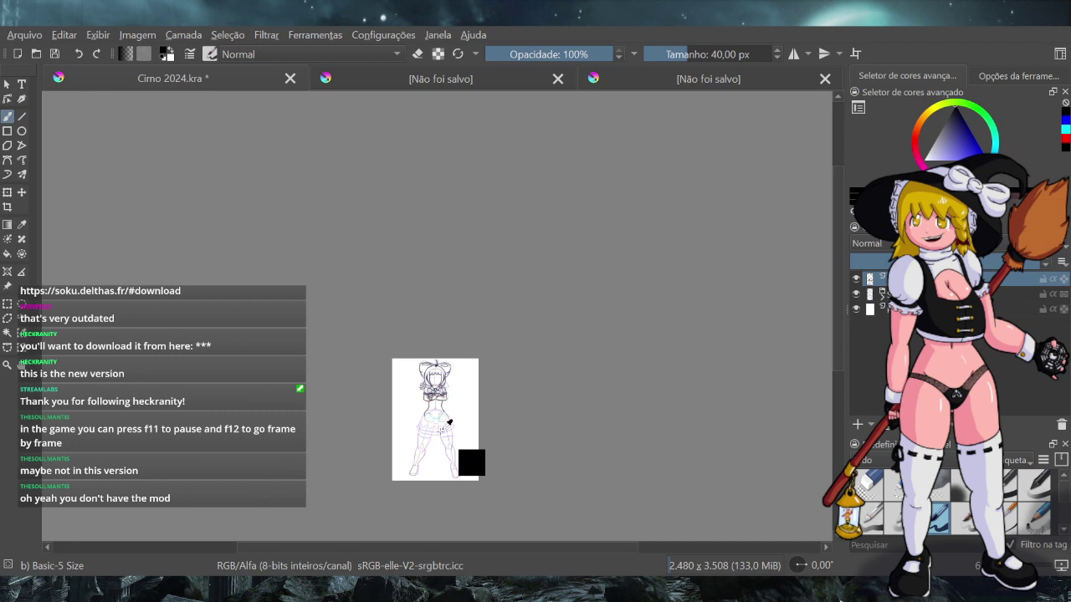
pyautogui.scroll(4, 440, 431)
pyautogui.scroll(3, 438, 378)
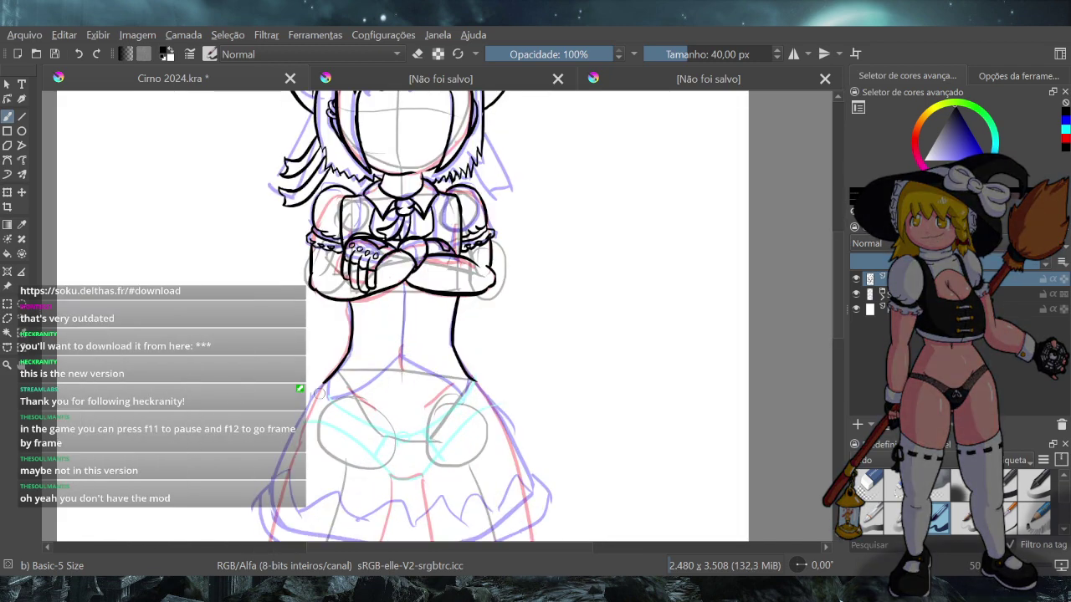
pyautogui.click(418, 53)
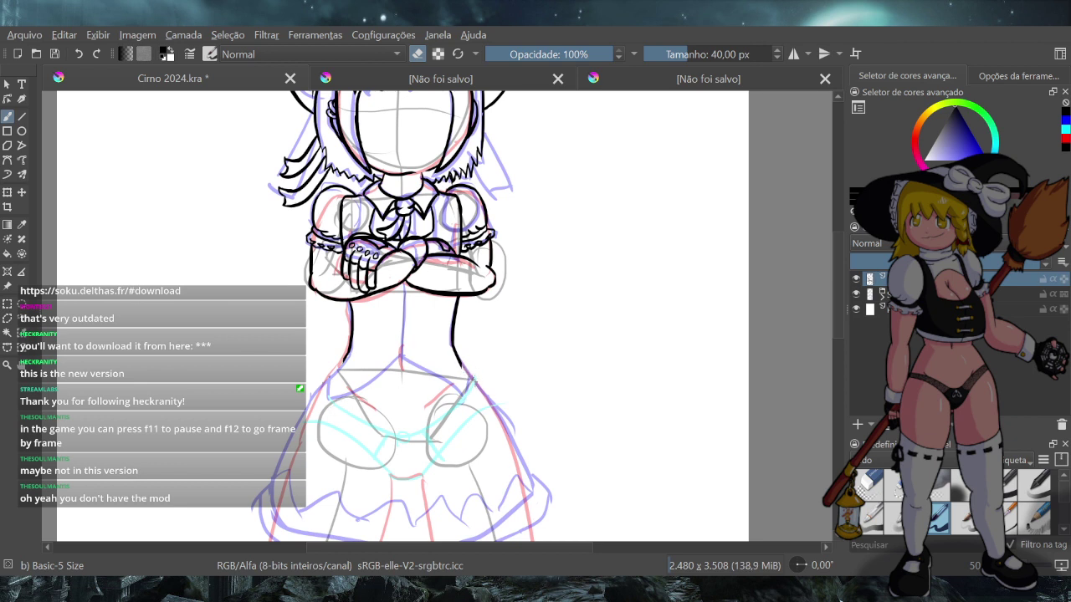
pyautogui.click(417, 54)
# Try to ink short inward-slanting lines down from the lower ends of both waist lines
pyautogui.moveTo(338, 370); pyautogui.dragTo(356, 402)
pyautogui.hotkey('ctrl', 'z')
pyautogui.moveTo(461, 365); pyautogui.dragTo(456, 404)
pyautogui.hotkey('ctrl', 'z')
pyautogui.hotkey('ctrl', 'z')
pyautogui.hotkey('ctrl', 'z')
pyautogui.hotkey('ctrl', 'z')
pyautogui.hotkey('ctrl', 'z')
pyautogui.hotkey('ctrl', 'z')
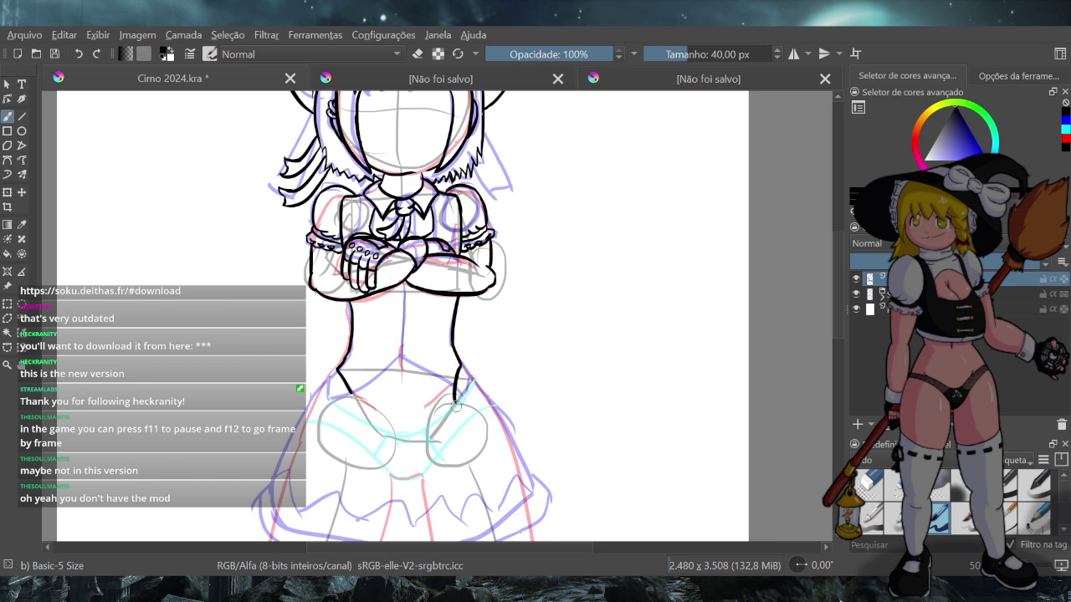
pyautogui.hotkey('ctrl', 'z')
pyautogui.moveTo(459, 359); pyautogui.dragTo(458, 395)
pyautogui.hotkey('ctrl', 'z')
# Try to ink curved edges joining the waist's center point to the inward-slanting side lines, and undo the hem shape
pyautogui.moveTo(402, 360); pyautogui.dragTo(452, 392)
pyautogui.hotkey('ctrl', 'z')
pyautogui.moveTo(402, 359); pyautogui.dragTo(463, 391)
pyautogui.hotkey('ctrl', 'z')
pyautogui.moveTo(402, 358); pyautogui.dragTo(456, 392)
pyautogui.hotkey('ctrl', 'z')
pyautogui.moveTo(402, 358); pyautogui.dragTo(457, 392)
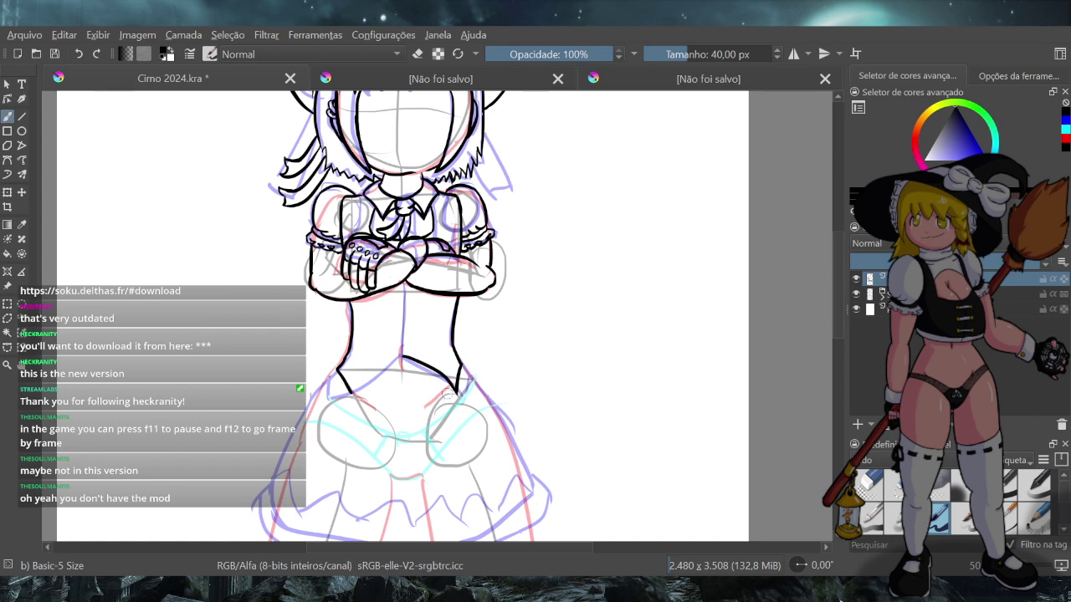
pyautogui.hotkey('ctrl', 'z')
pyautogui.moveTo(401, 358); pyautogui.dragTo(457, 392)
pyautogui.hotkey('ctrl', 'z')
pyautogui.moveTo(402, 358); pyautogui.dragTo(457, 391)
pyautogui.hotkey('ctrl', 'z')
pyautogui.moveTo(402, 358); pyautogui.dragTo(451, 397)
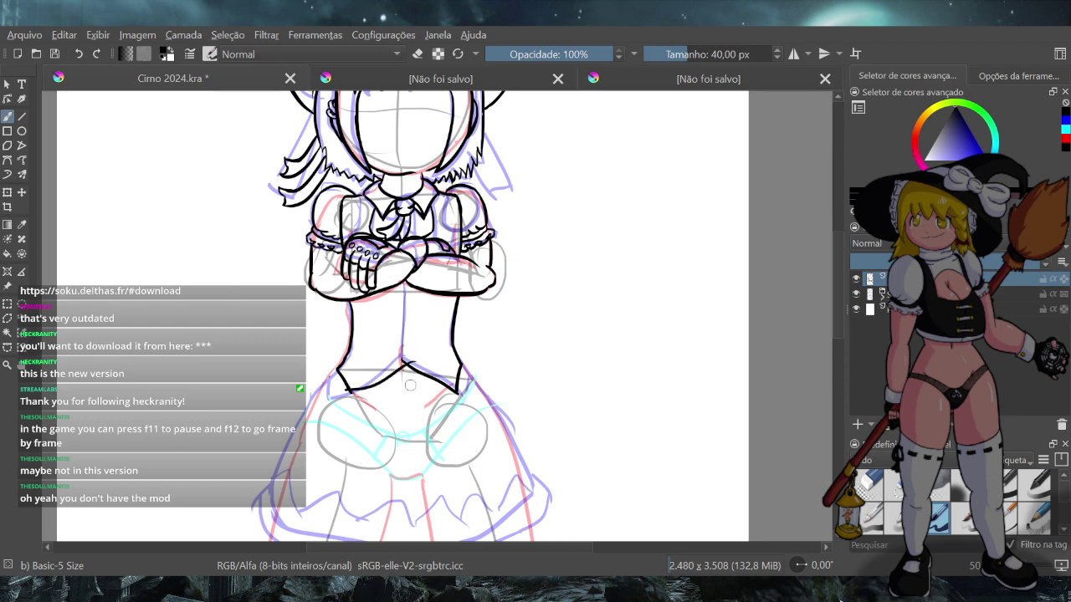
pyautogui.hotkey('ctrl', 'z')
pyautogui.hotkey('ctrl', 'z')
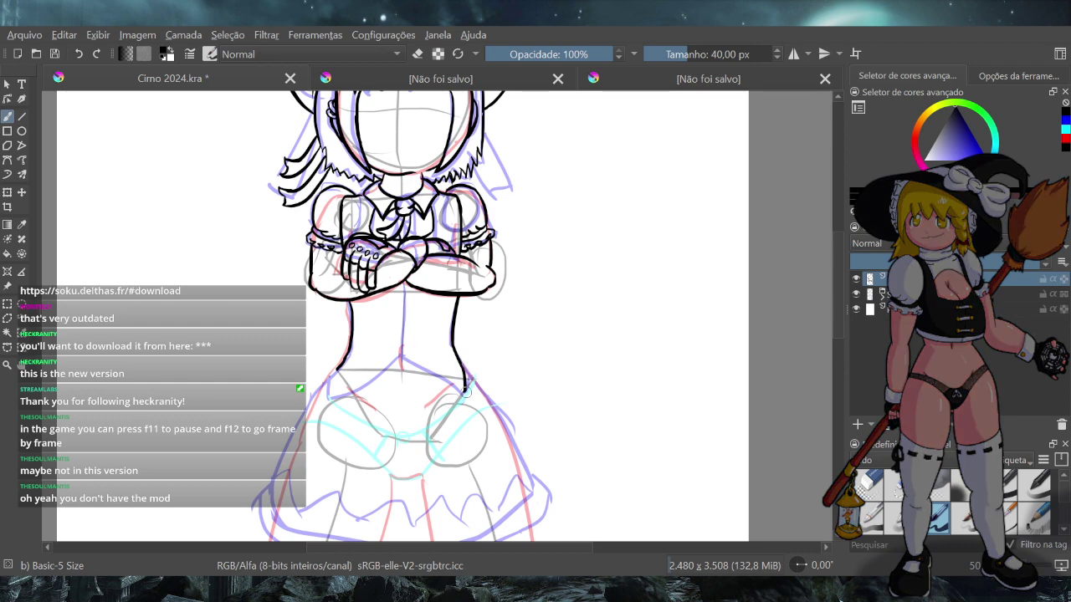
# Try short, nearly vertical lines descending from both waist ends, and undo back to the bare waist lines
pyautogui.moveTo(459, 368); pyautogui.dragTo(462, 389)
pyautogui.moveTo(339, 366)
pyautogui.mouseDown()
pyautogui.moveTo(347, 398)
pyautogui.moveTo(336, 390)
pyautogui.mouseUp()
pyautogui.hotkey('ctrl', 'z')
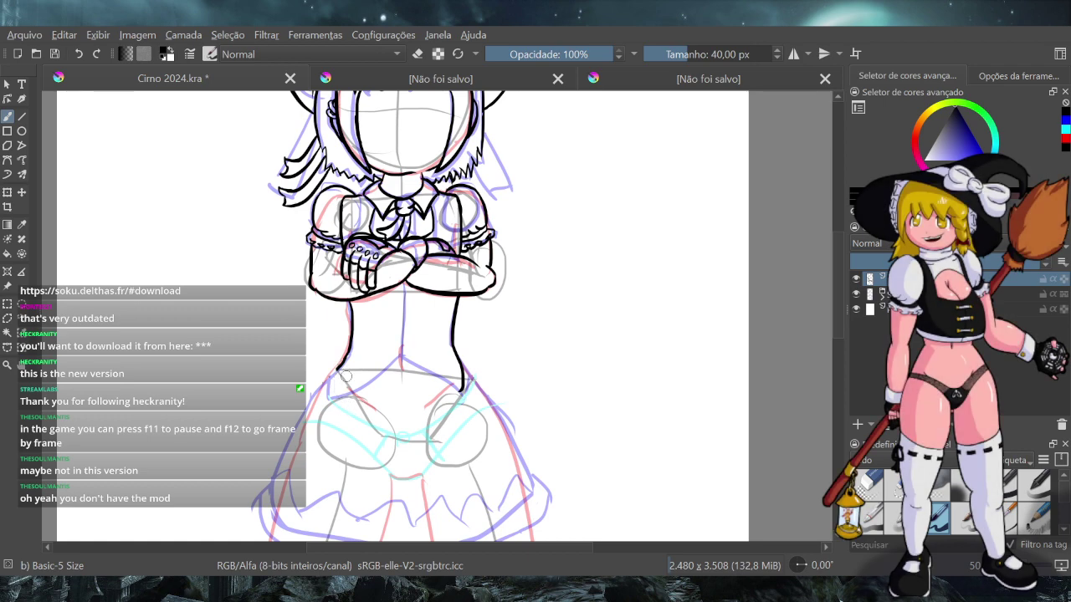
pyautogui.moveTo(338, 369); pyautogui.dragTo(339, 392)
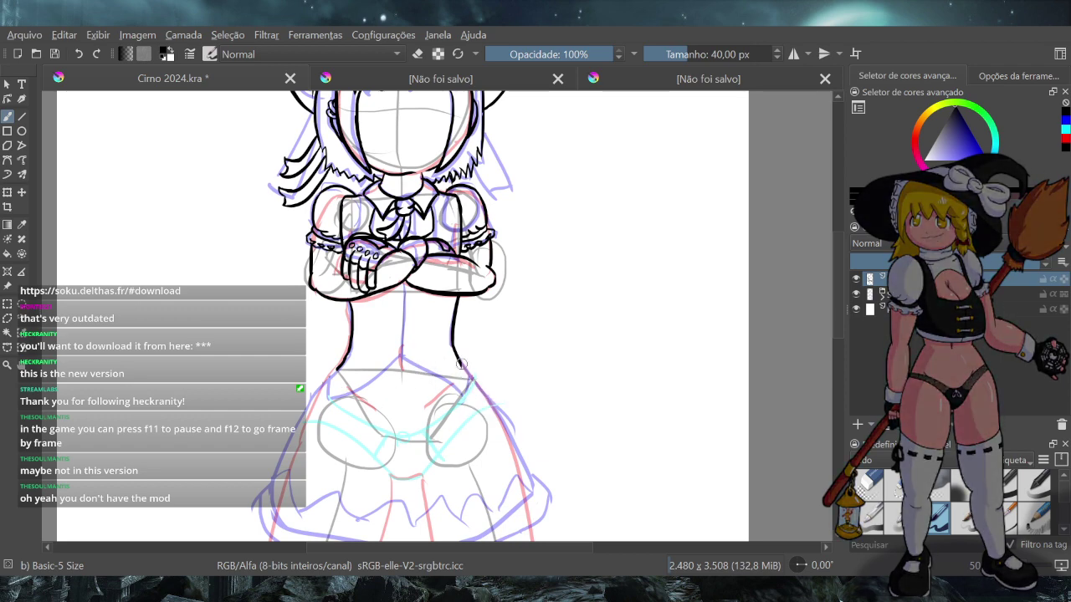
pyautogui.moveTo(463, 373); pyautogui.dragTo(449, 400)
pyautogui.hotkey('ctrl', 'z')
pyautogui.hotkey('ctrl', 'z')
pyautogui.hotkey('ctrl', 'z')
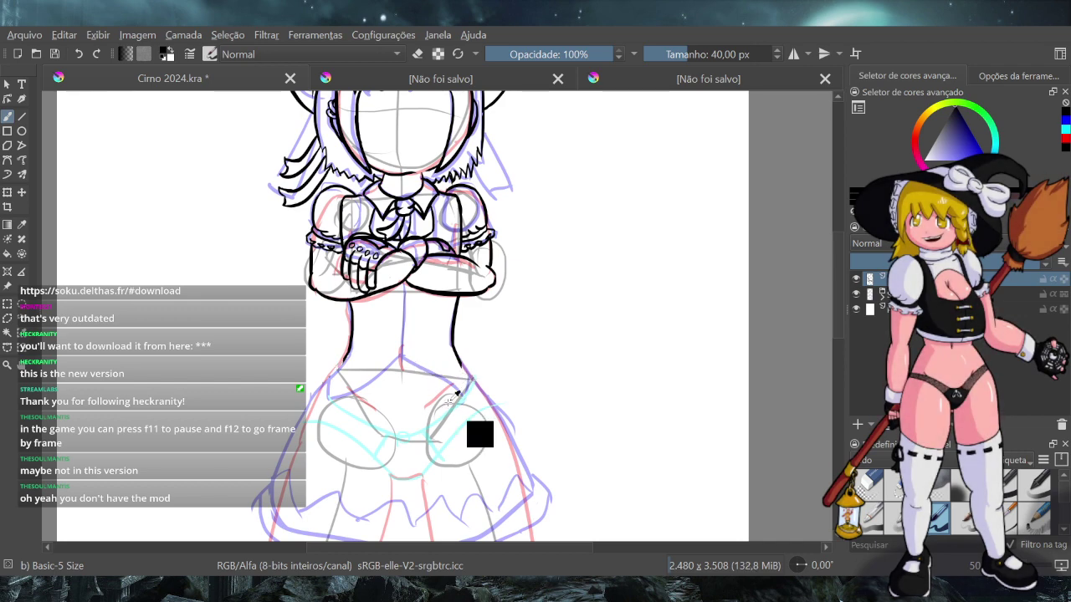
# Trim the lower tips of the waist lines with the eraser and try a curve from the left waist end toward the center
pyautogui.press('e')
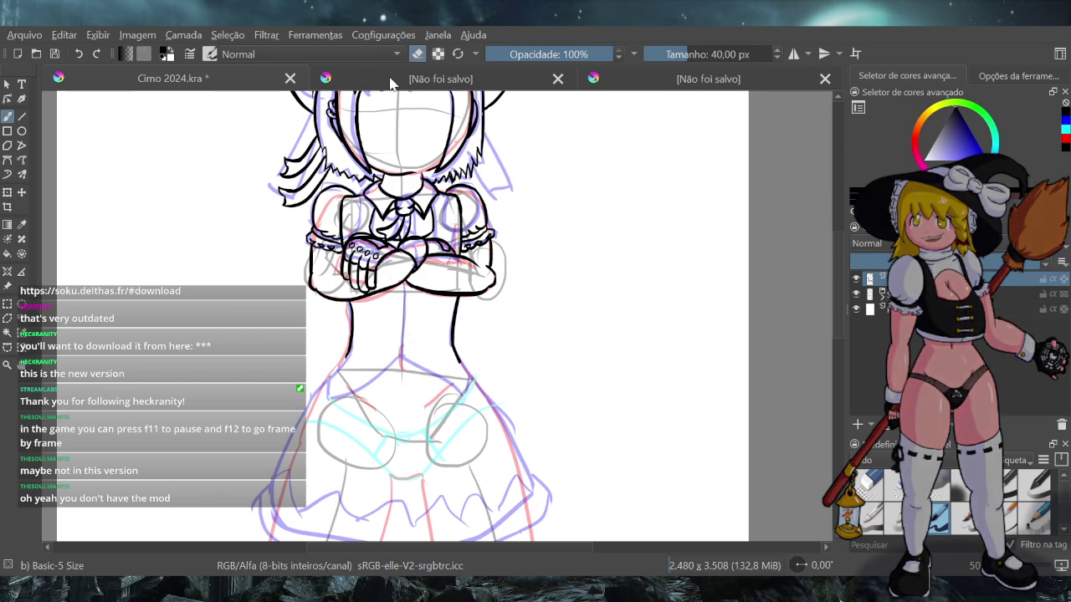
pyautogui.click(417, 53)
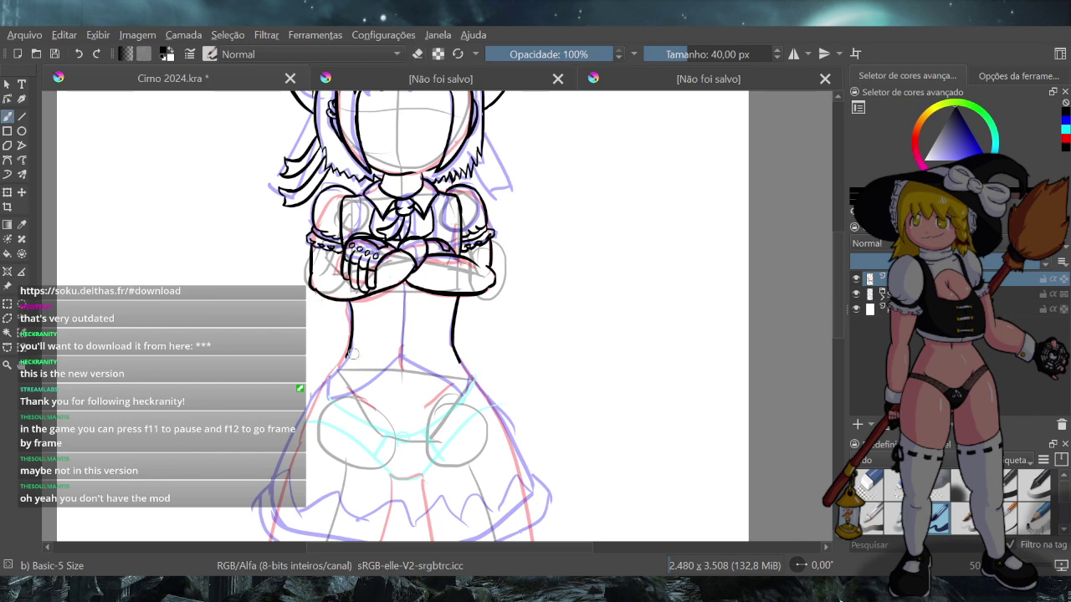
pyautogui.moveTo(346, 358); pyautogui.dragTo(403, 351)
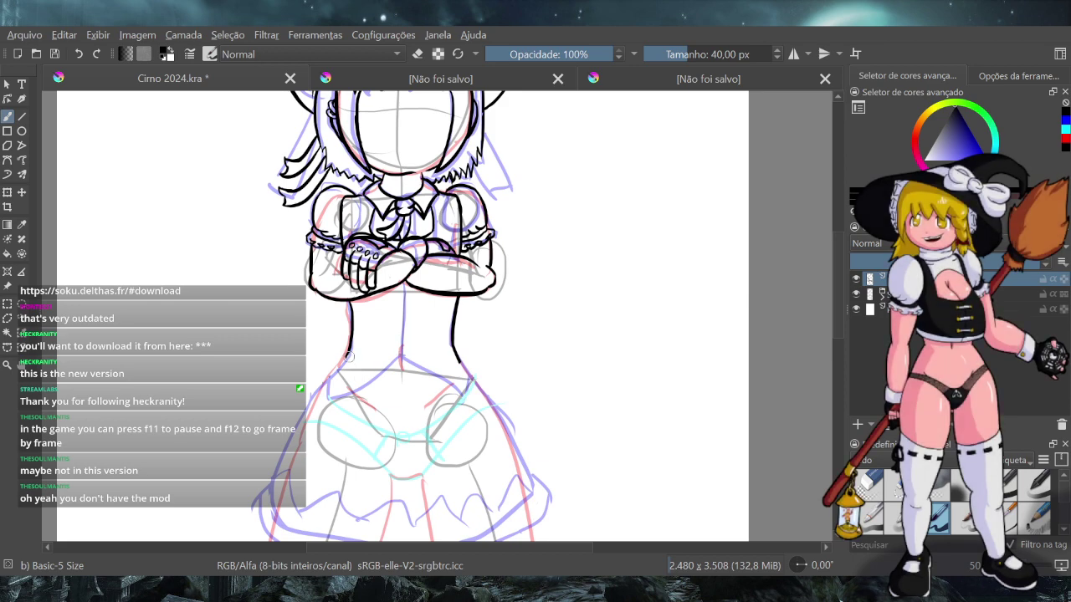
pyautogui.moveTo(345, 356); pyautogui.dragTo(410, 401)
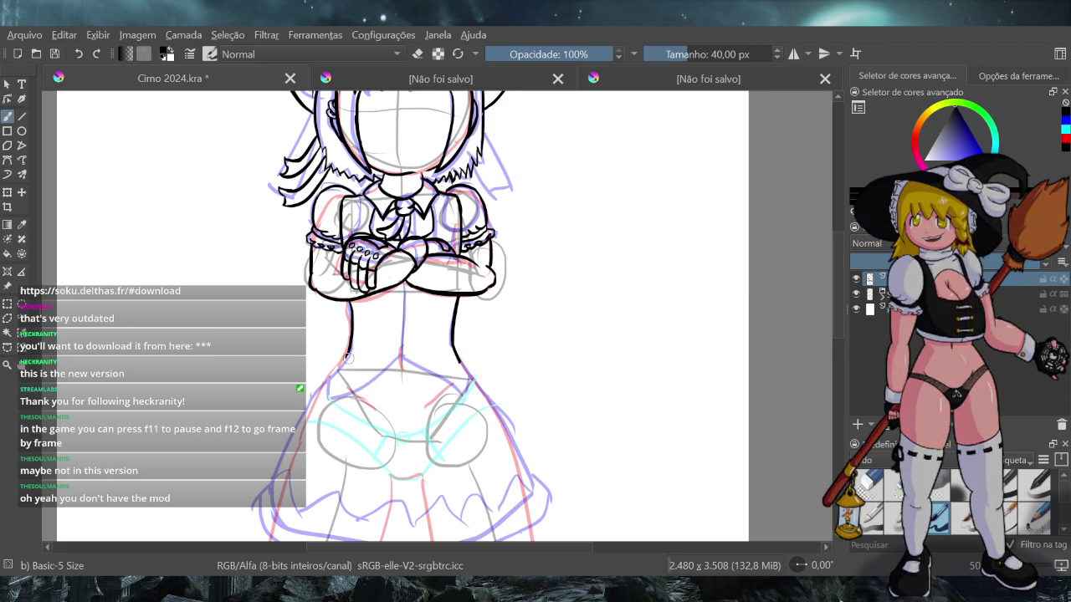
pyautogui.hotkey('ctrl', 'z')
pyautogui.hotkey('ctrl', 'z')
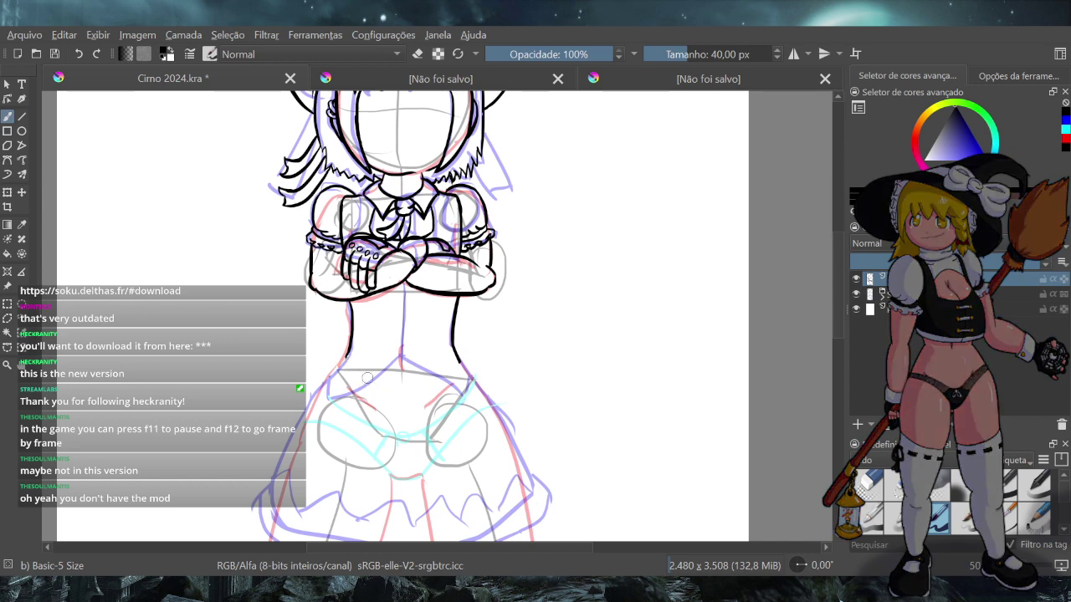
# Try to ink a rounded lower edge joining both waist ends with a vertical center line, and undo back to the bare waist lines
pyautogui.moveTo(346, 359)
pyautogui.mouseDown()
pyautogui.moveTo(353, 375)
pyautogui.moveTo(402, 398)
pyautogui.mouseUp()
pyautogui.moveTo(399, 395)
pyautogui.mouseDown()
pyautogui.moveTo(452, 374)
pyautogui.moveTo(415, 392)
pyautogui.mouseUp()
pyautogui.hotkey('ctrl', 'z')
pyautogui.hotkey('ctrl', 'z')
pyautogui.moveTo(459, 362); pyautogui.dragTo(407, 392)
pyautogui.hotkey('ctrl', 'z')
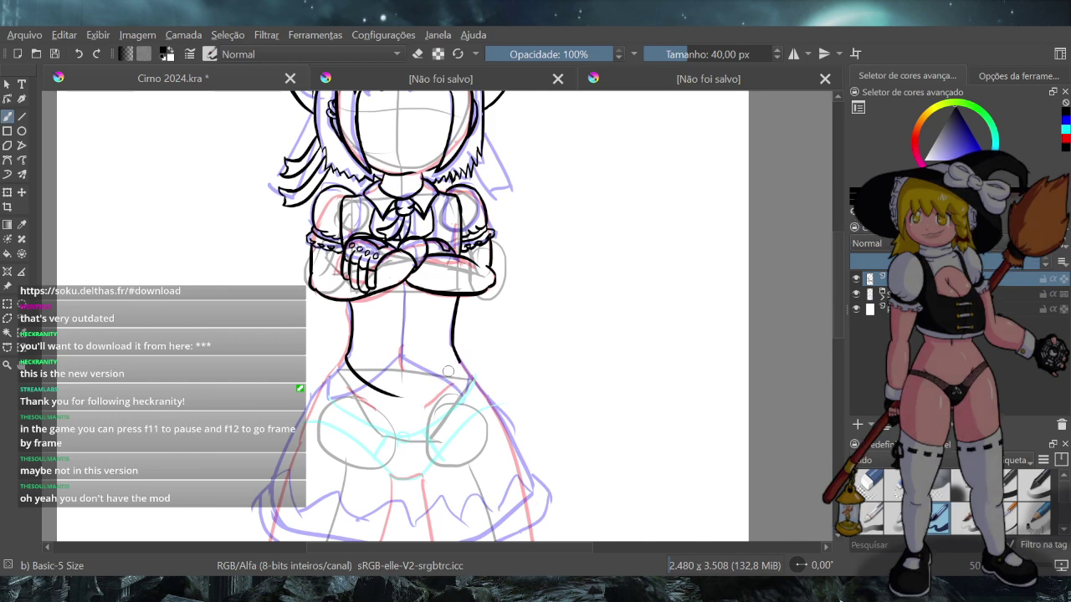
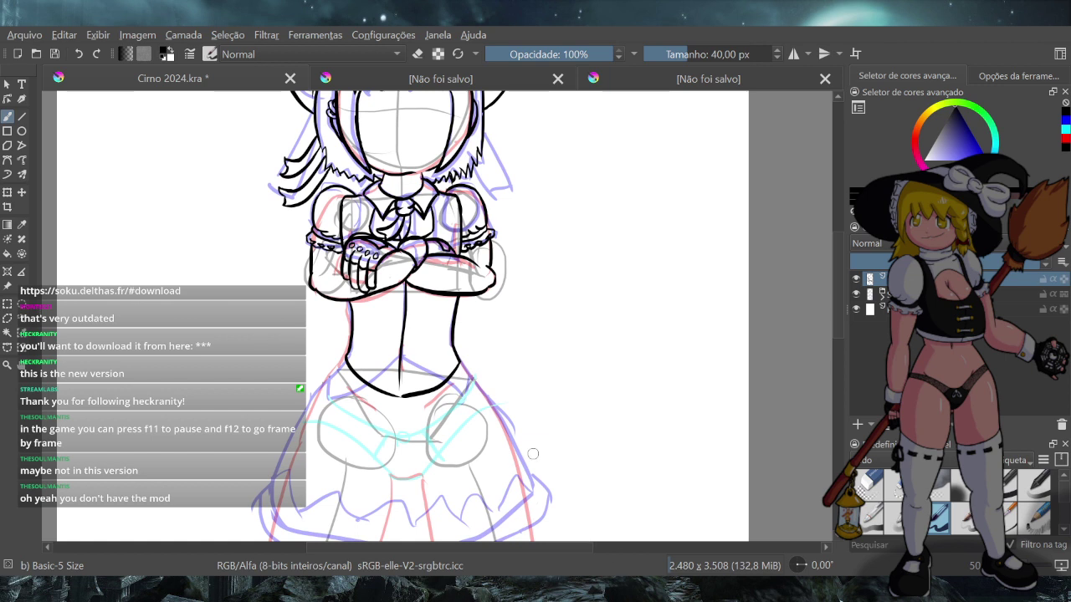
pyautogui.hotkey('ctrl', 'z')
pyautogui.hotkey('ctrl', 'z')
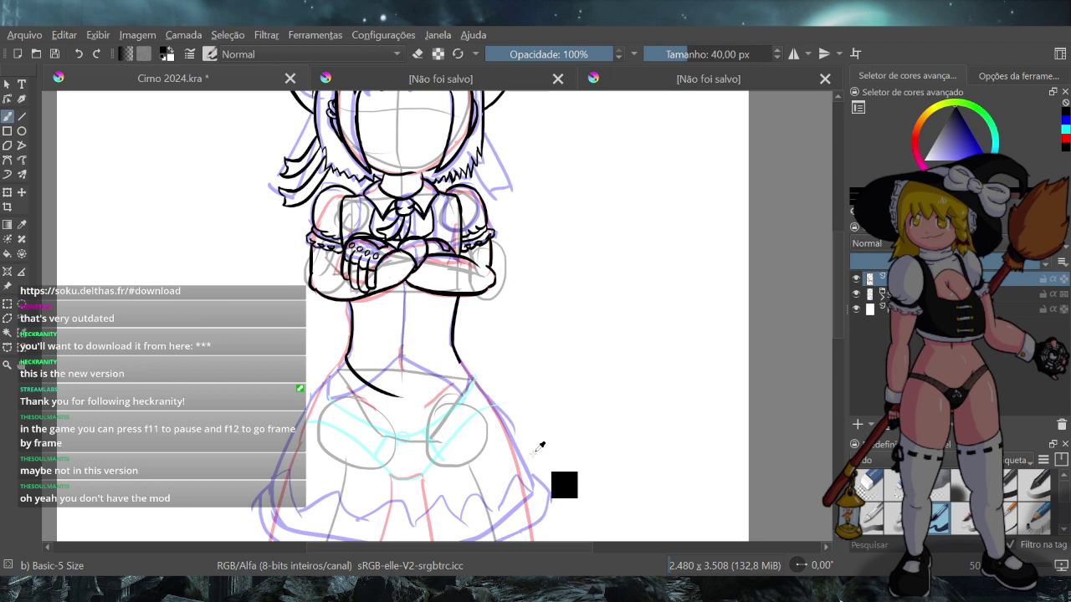
pyautogui.hotkey('ctrl', 'z')
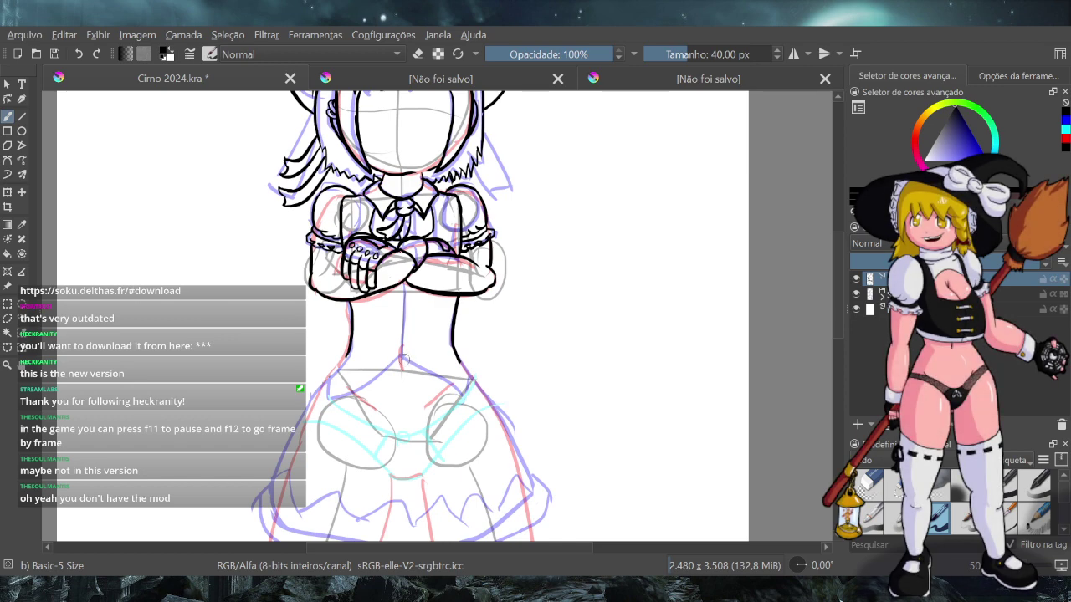
# Try short diagonal strokes descending to both sides from the sketch's center point below the waist, and undo them
pyautogui.moveTo(401, 355)
pyautogui.mouseDown()
pyautogui.moveTo(433, 380)
pyautogui.moveTo(361, 391)
pyautogui.mouseUp()
pyautogui.hotkey('ctrl', 'z')
pyautogui.hotkey('ctrl', 'z')
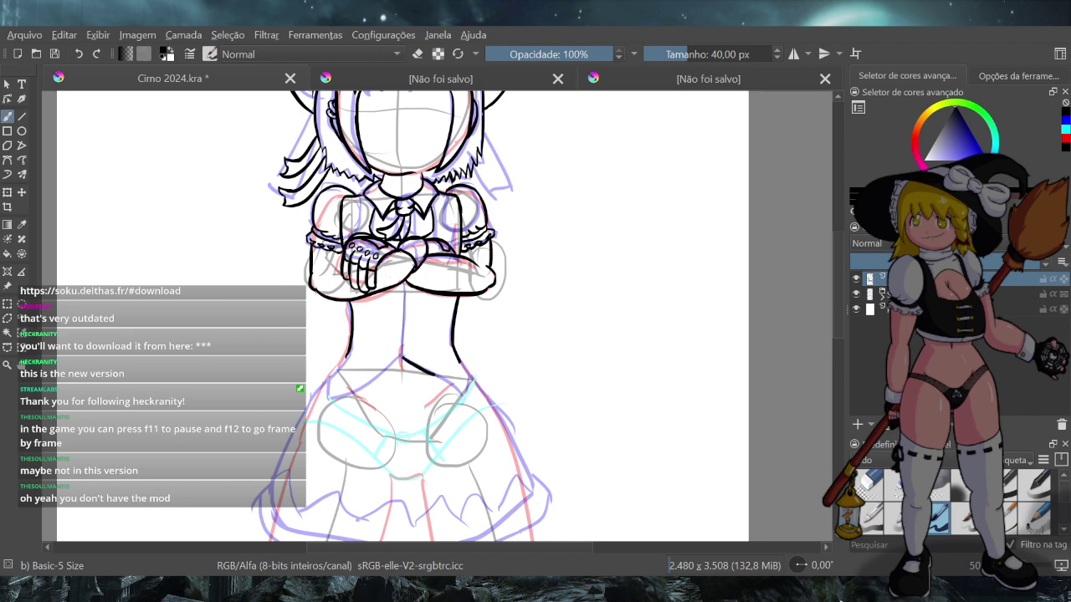
pyautogui.moveTo(404, 355); pyautogui.dragTo(433, 384)
pyautogui.moveTo(401, 354); pyautogui.dragTo(377, 382)
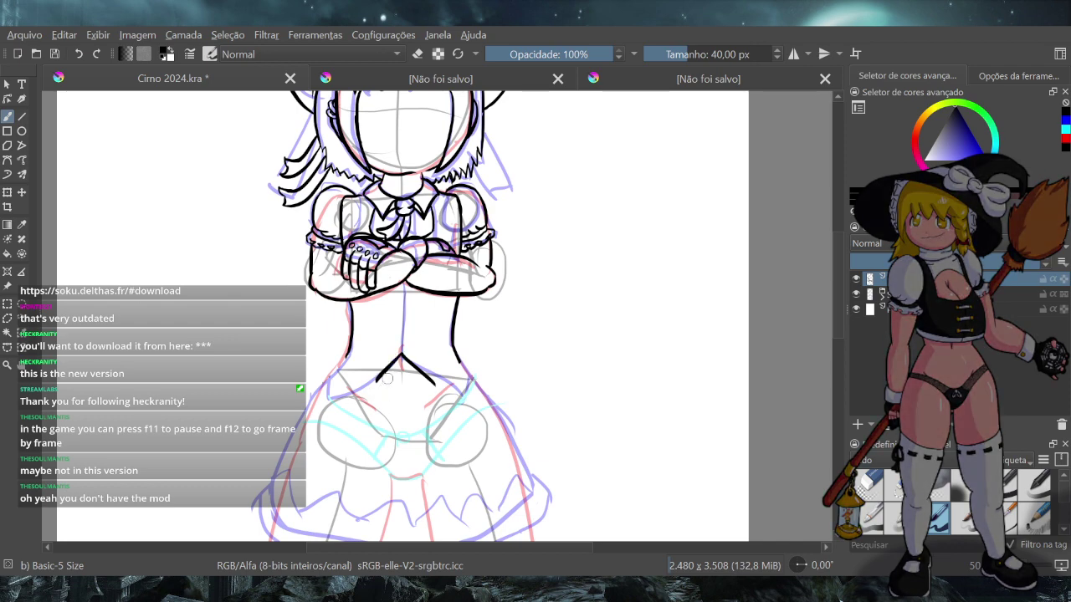
pyautogui.hotkey('ctrl', 'z')
pyautogui.hotkey('ctrl', 'z')
# Try an inverted-V hem at the waist's center with a slanted corner under the right waist line, and undo it
pyautogui.moveTo(402, 354); pyautogui.dragTo(373, 385)
pyautogui.hotkey('ctrl', 'z')
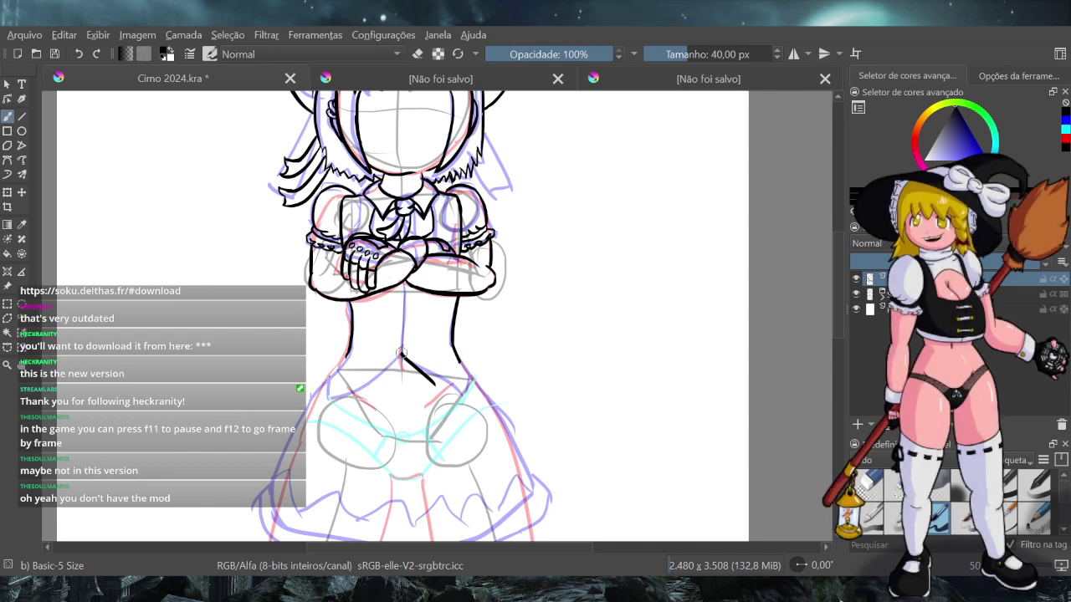
pyautogui.hotkey('ctrl', 'z')
pyautogui.moveTo(402, 355); pyautogui.dragTo(373, 385)
pyautogui.moveTo(460, 380); pyautogui.dragTo(448, 401)
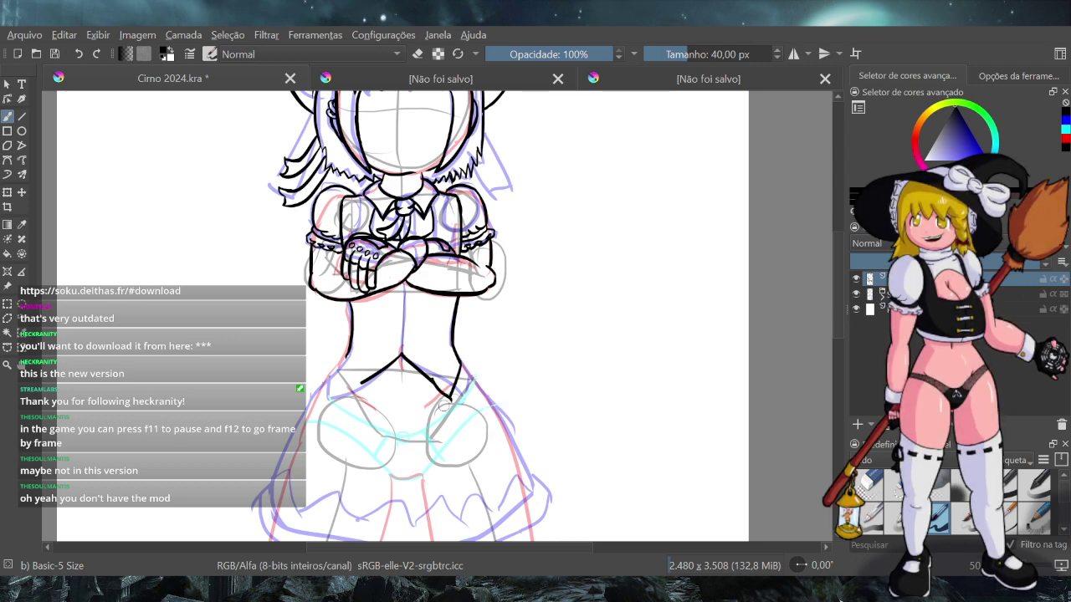
pyautogui.hotkey('ctrl', 'z')
pyautogui.hotkey('ctrl', 'z')
pyautogui.hotkey('ctrl', 'z')
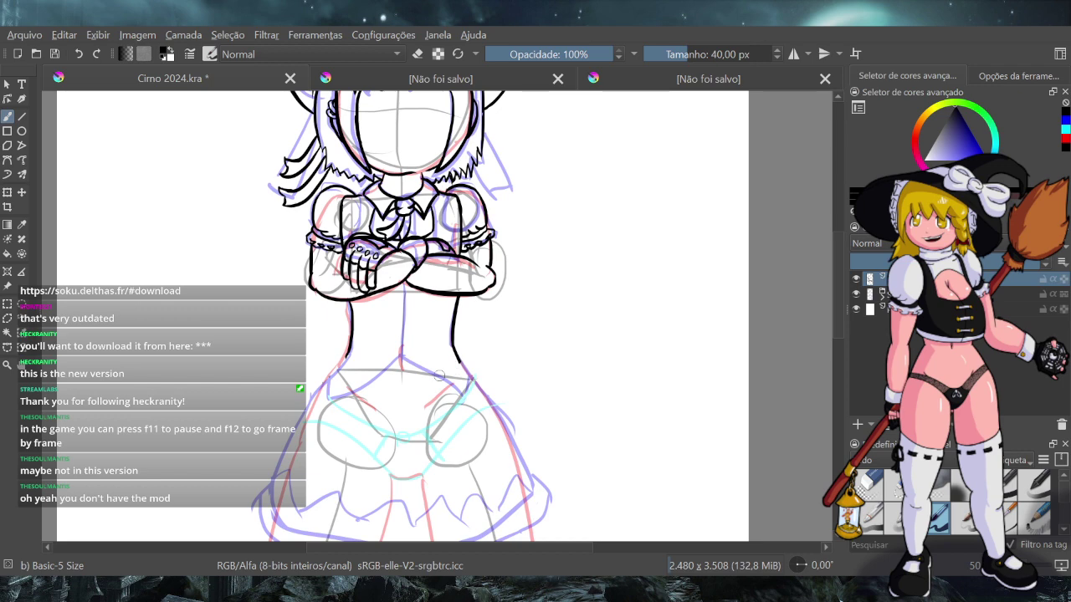
# Try a rounded lobe curving from the waist's center point to the end of the right waist line
pyautogui.moveTo(401, 356); pyautogui.dragTo(459, 384)
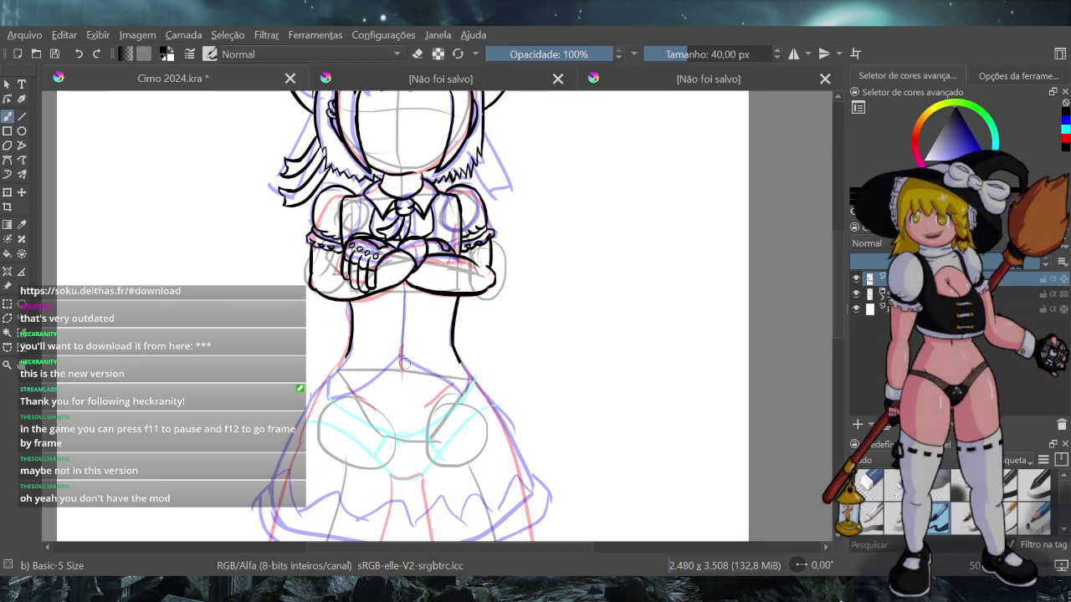
pyautogui.moveTo(400, 357)
pyautogui.mouseDown()
pyautogui.moveTo(439, 390)
pyautogui.moveTo(455, 381)
pyautogui.moveTo(445, 383)
pyautogui.moveTo(455, 365)
pyautogui.moveTo(440, 382)
pyautogui.moveTo(462, 365)
pyautogui.moveTo(442, 384)
pyautogui.moveTo(458, 367)
pyautogui.moveTo(454, 377)
pyautogui.moveTo(441, 384)
pyautogui.moveTo(459, 362)
pyautogui.mouseUp()
pyautogui.hotkey('ctrl', 'z')
pyautogui.hotkey('ctrl', 'z')
pyautogui.hotkey('ctrl', 'z')
pyautogui.hotkey('ctrl', 'z')
pyautogui.hotkey('ctrl', 'z')
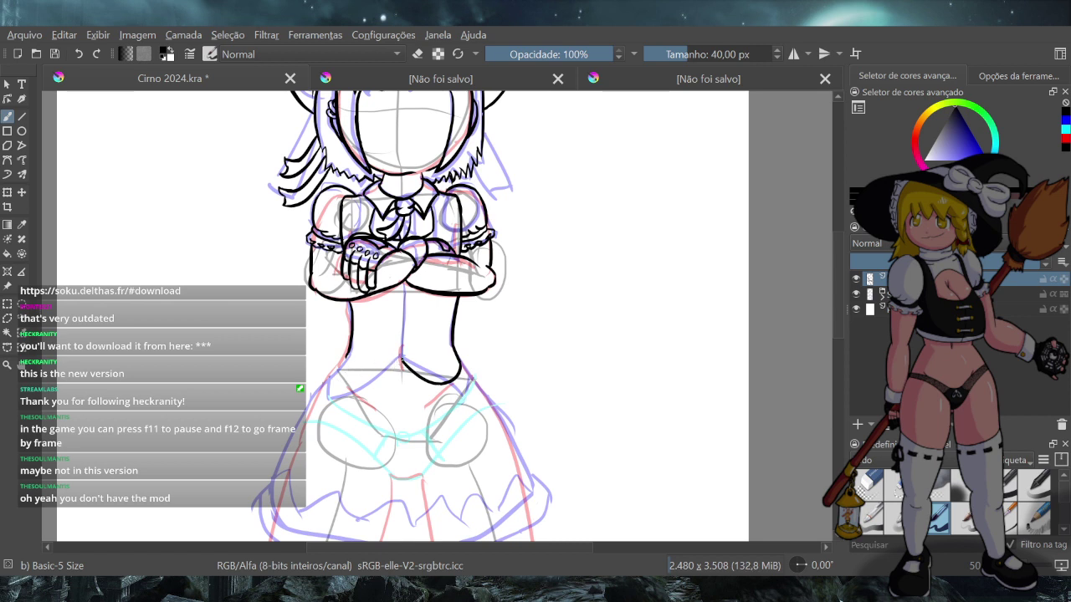
# Try a matching rounded lobe from the center point to the left waist line, and undo both lobes of the hem
pyautogui.moveTo(402, 360); pyautogui.dragTo(343, 383)
pyautogui.hotkey('ctrl', 'z')
pyautogui.moveTo(401, 361)
pyautogui.mouseDown()
pyautogui.moveTo(377, 378)
pyautogui.moveTo(341, 380)
pyautogui.mouseUp()
pyautogui.hotkey('ctrl', 'z')
pyautogui.moveTo(401, 360)
pyautogui.mouseDown()
pyautogui.moveTo(356, 384)
pyautogui.moveTo(376, 381)
pyautogui.moveTo(345, 366)
pyautogui.moveTo(347, 357)
pyautogui.moveTo(343, 389)
pyautogui.mouseUp()
pyautogui.hotkey('ctrl', 'z')
pyautogui.hotkey('ctrl', 'z')
pyautogui.moveTo(349, 350); pyautogui.dragTo(346, 393)
pyautogui.hotkey('ctrl', 'z')
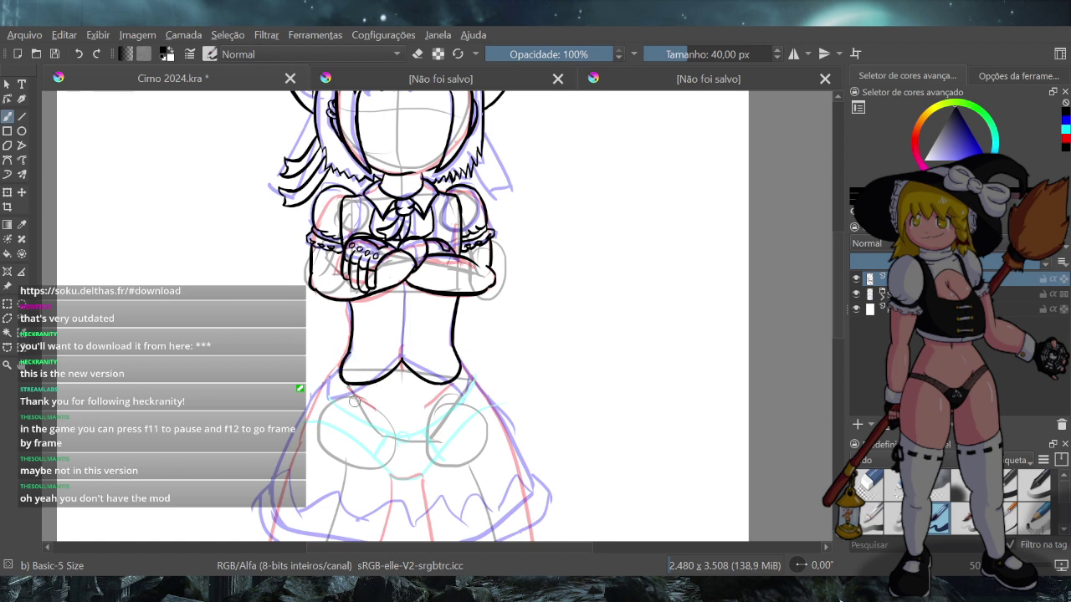
pyautogui.hotkey('ctrl', 'z')
pyautogui.hotkey('ctrl', 'z')
pyautogui.hotkey('ctrl', 'z')
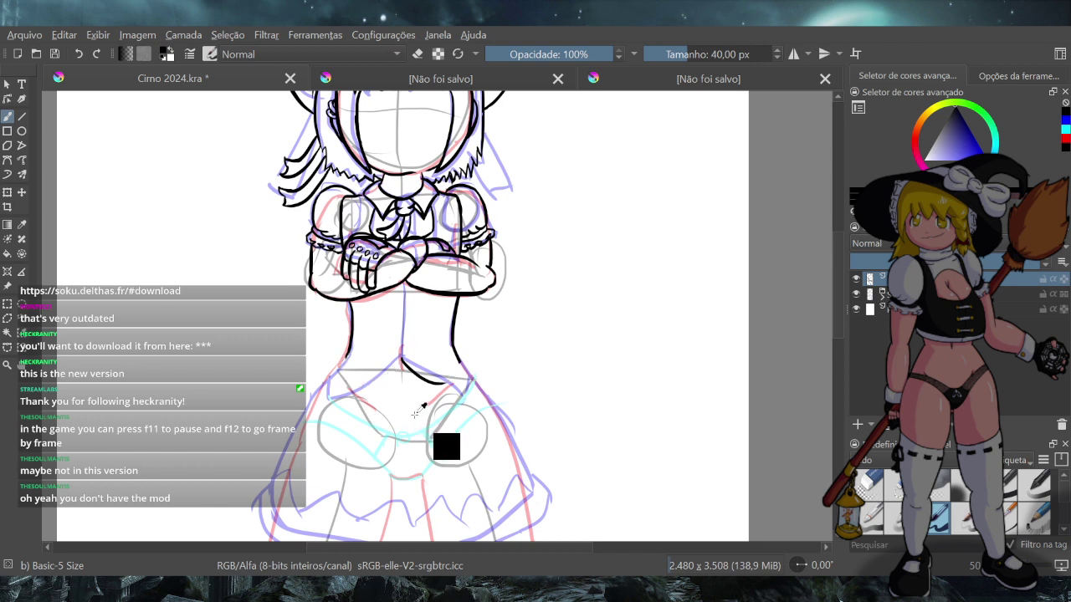
pyautogui.hotkey('ctrl', 'z')
# Ink the right half of the hem as a curve from the center point to a pointed corner below the right waist line
pyautogui.moveTo(403, 359); pyautogui.dragTo(463, 374)
pyautogui.hotkey('ctrl', 'z')
pyautogui.moveTo(402, 359); pyautogui.dragTo(454, 381)
pyautogui.hotkey('ctrl', 'z')
pyautogui.moveTo(402, 359); pyautogui.dragTo(459, 385)
pyautogui.hotkey('ctrl', 'z')
pyautogui.moveTo(401, 361)
pyautogui.mouseDown()
pyautogui.moveTo(470, 380)
pyautogui.moveTo(458, 359)
pyautogui.mouseUp()
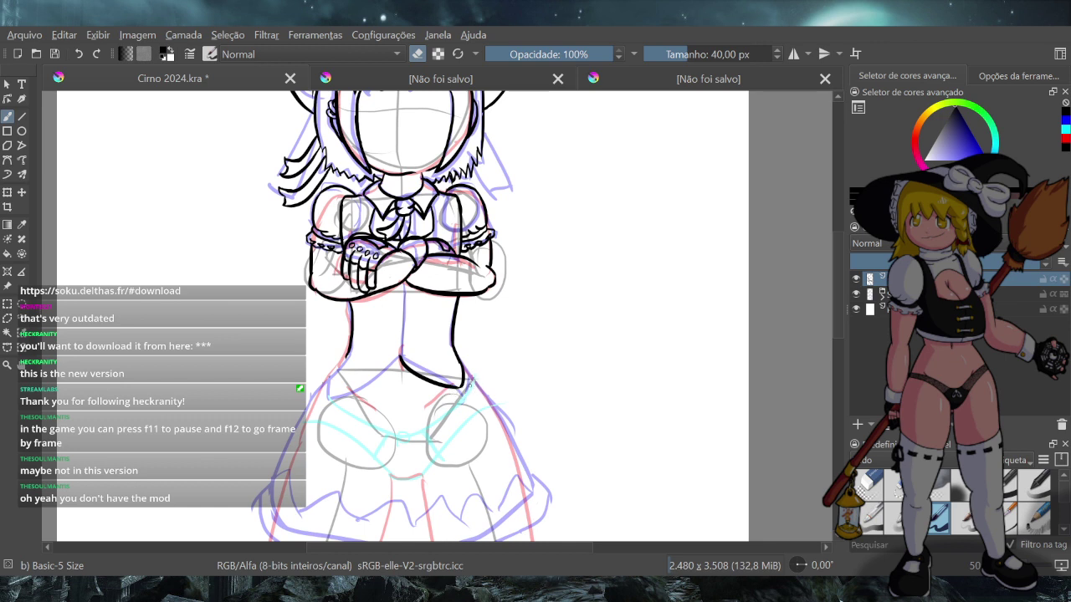
pyautogui.click(417, 54)
pyautogui.click(417, 54)
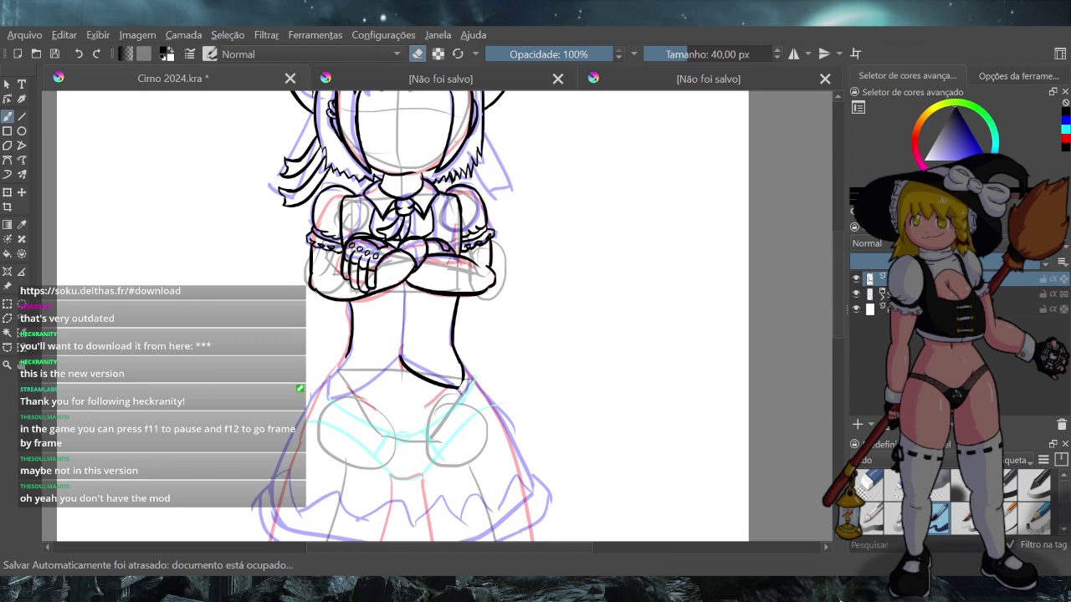
pyautogui.click(417, 54)
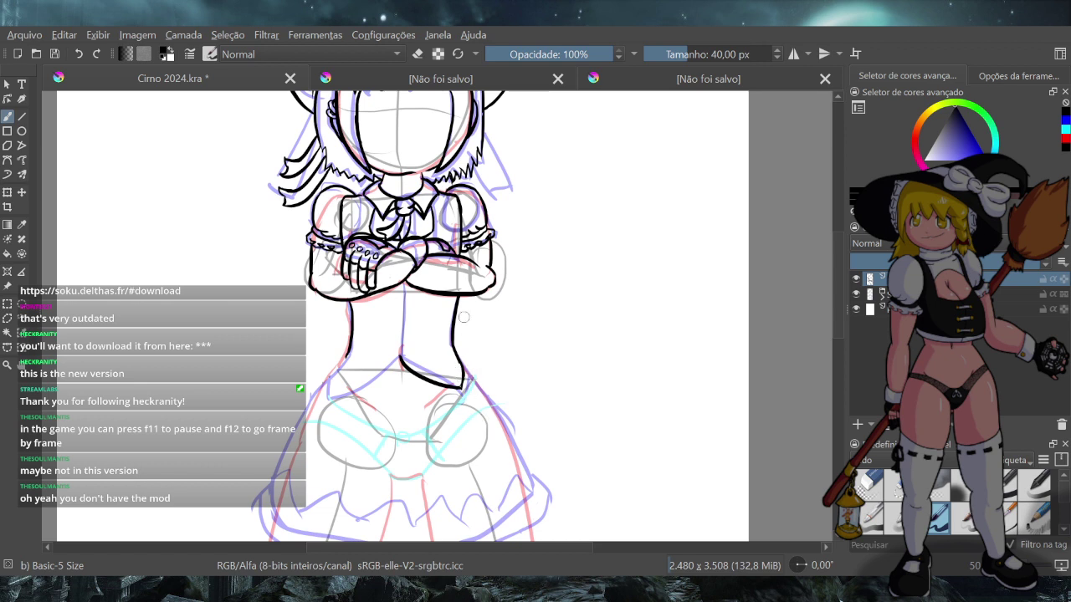
pyautogui.click(417, 53)
pyautogui.click(417, 54)
# Try to ink the left half of the hem, curving from the center point to the left waist line, and undo it
pyautogui.moveTo(399, 360); pyautogui.dragTo(349, 392)
pyautogui.hotkey('ctrl', 'z')
pyautogui.moveTo(401, 363); pyautogui.dragTo(348, 393)
pyautogui.hotkey('ctrl', 'z')
pyautogui.moveTo(400, 361); pyautogui.dragTo(355, 385)
pyautogui.hotkey('ctrl', 'z')
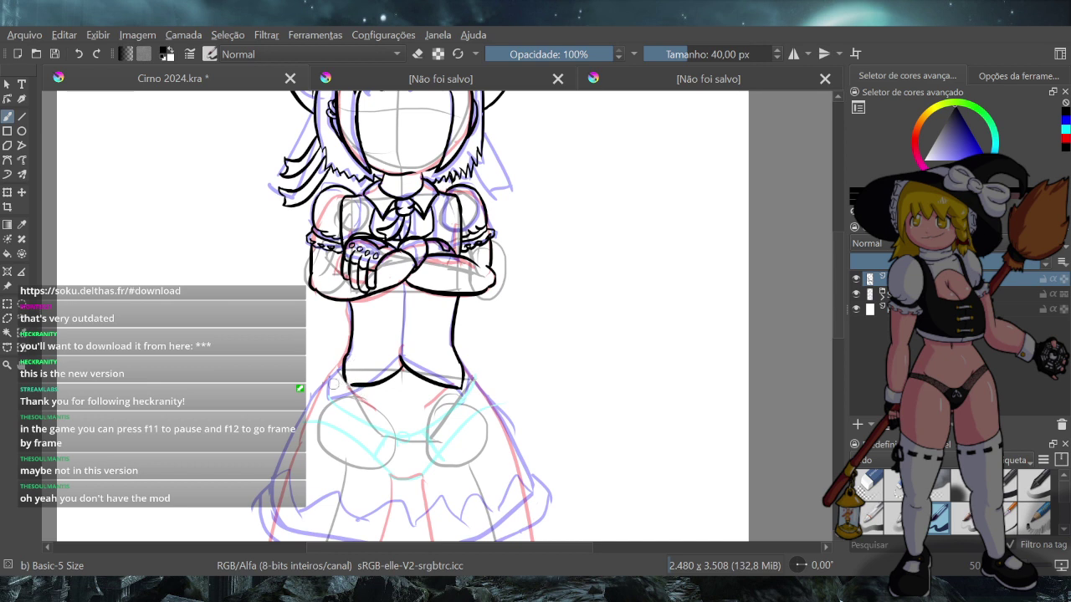
pyautogui.hotkey('ctrl', 'z')
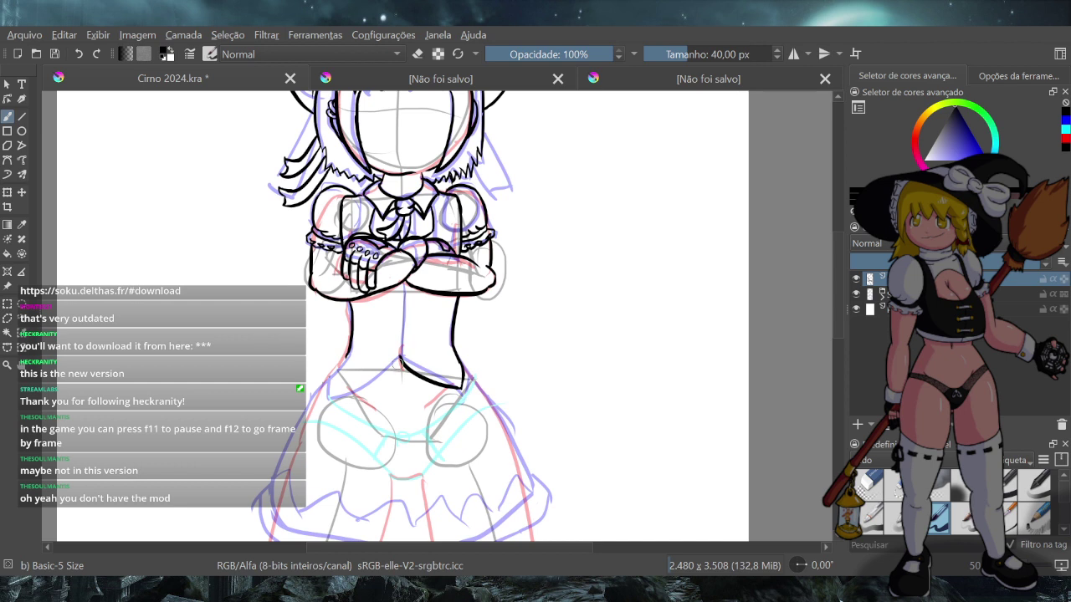
# Try alternative lower edges and a side line for the hem's left corner, and undo them
pyautogui.moveTo(343, 388); pyautogui.dragTo(361, 388)
pyautogui.hotkey('ctrl', 'z')
pyautogui.moveTo(401, 361); pyautogui.dragTo(351, 388)
pyautogui.moveTo(347, 353)
pyautogui.mouseDown()
pyautogui.moveTo(345, 393)
pyautogui.moveTo(386, 378)
pyautogui.mouseUp()
pyautogui.hotkey('ctrl', 'z')
pyautogui.hotkey('ctrl', 'z')
pyautogui.hotkey('ctrl', 'z')
# Ink the left half of the hem with a pointed corner joined at the center, and a vertical center line down from the crossed arms
pyautogui.moveTo(348, 357); pyautogui.dragTo(334, 392)
pyautogui.moveTo(339, 397); pyautogui.dragTo(393, 379)
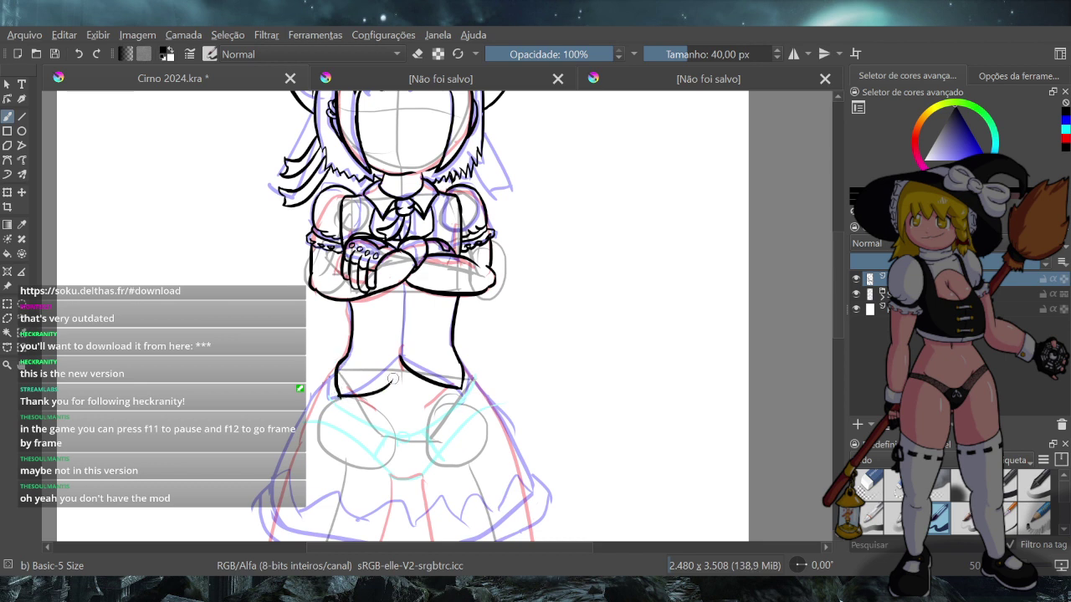
pyautogui.hotkey('ctrl', 'z')
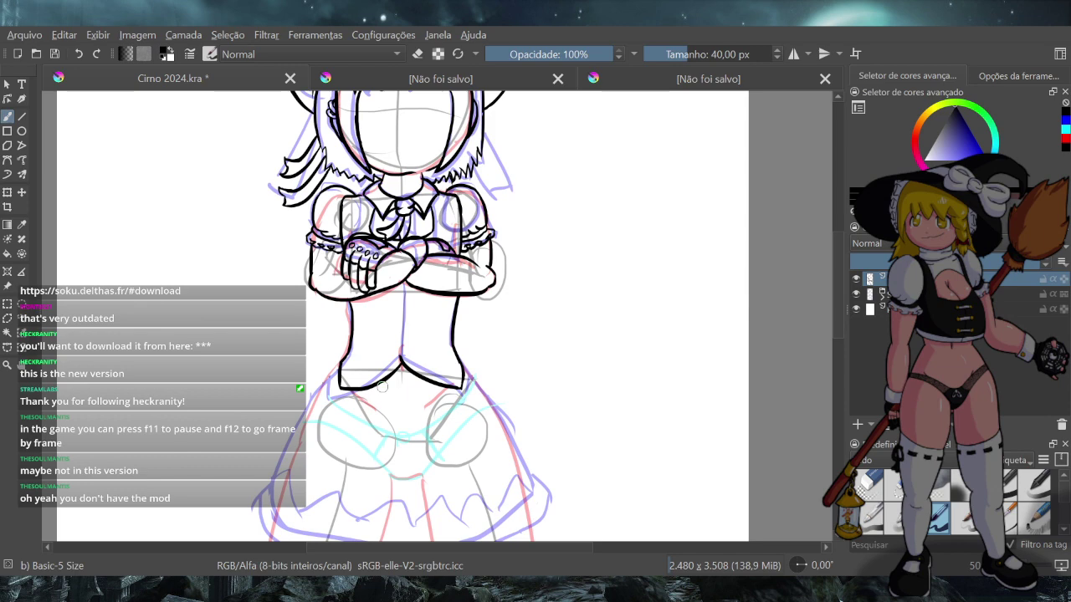
pyautogui.moveTo(388, 380); pyautogui.dragTo(402, 360)
pyautogui.press('e')
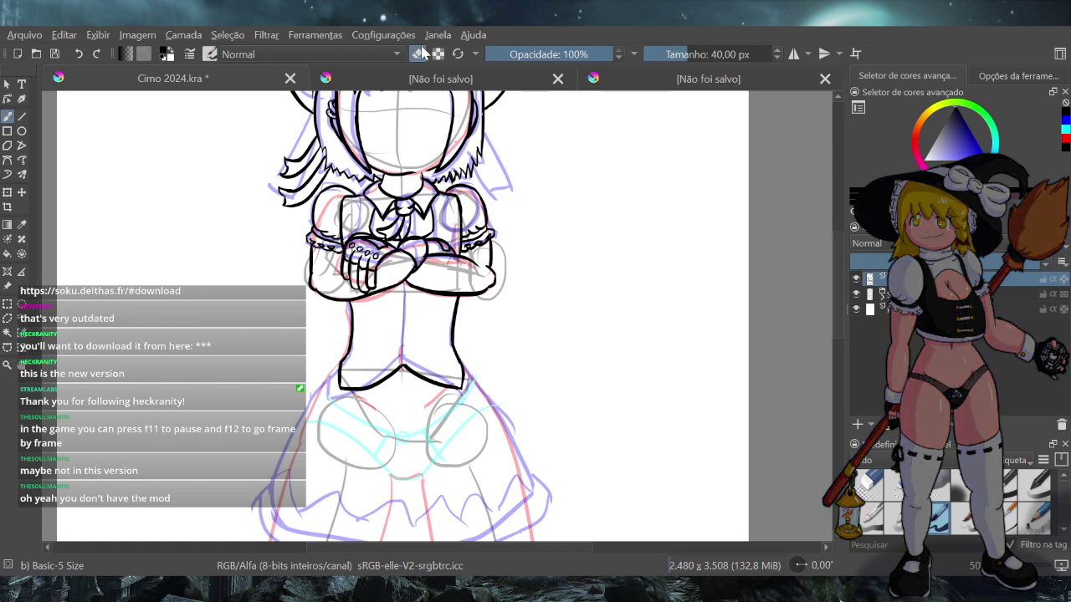
pyautogui.press('e')
pyautogui.moveTo(405, 278); pyautogui.dragTo(403, 347)
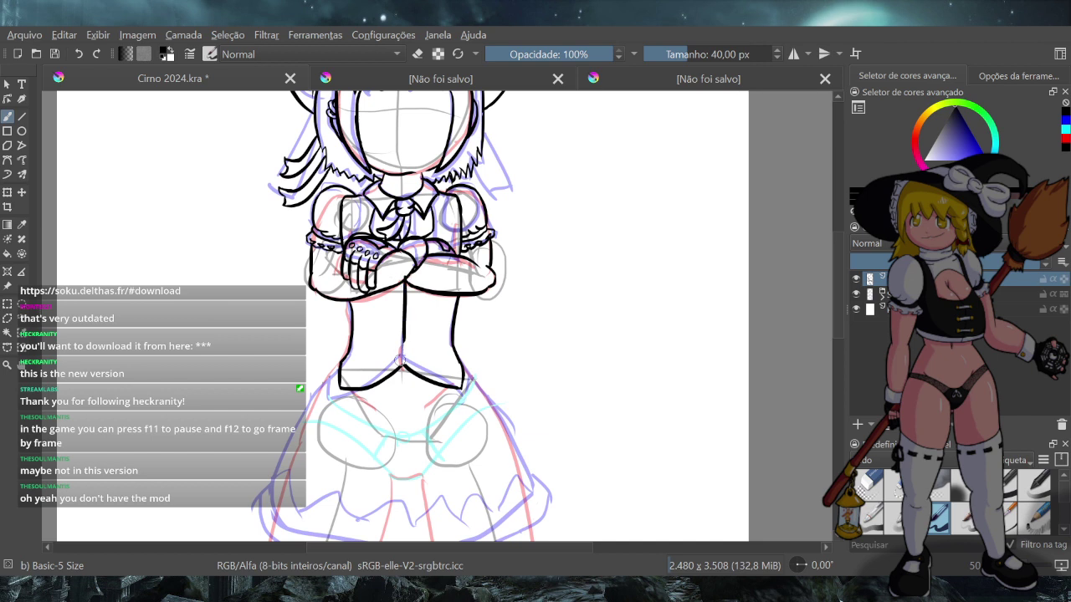
pyautogui.hotkey('ctrl', 'z')
# Ink the upper edge and left side of a small rectangular fastener across the center line, just below the crossed arms
pyautogui.click(8, 365)
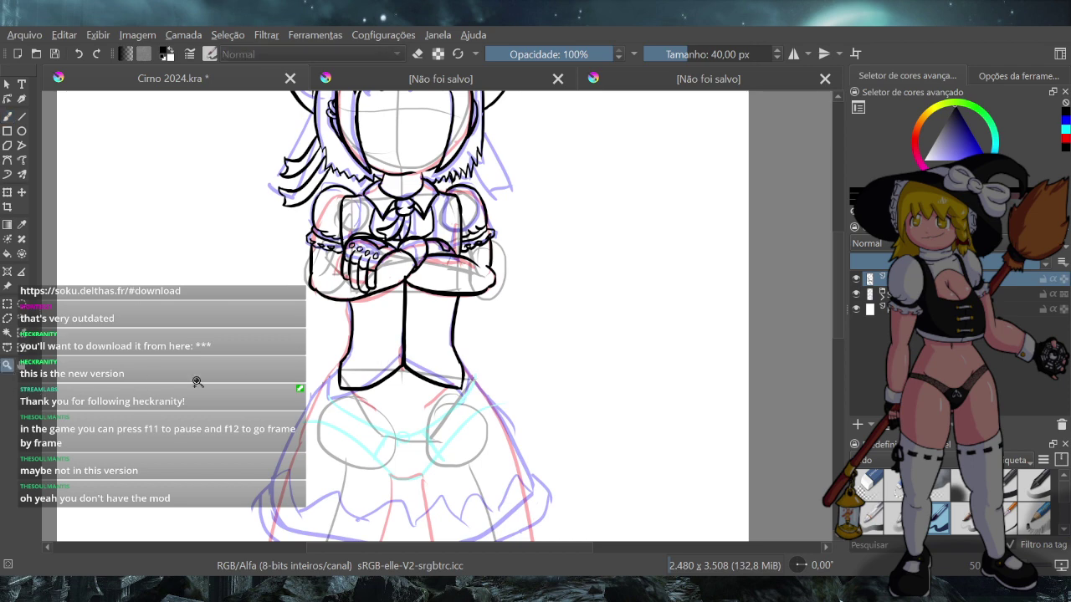
pyautogui.moveTo(373, 262); pyautogui.dragTo(439, 389)
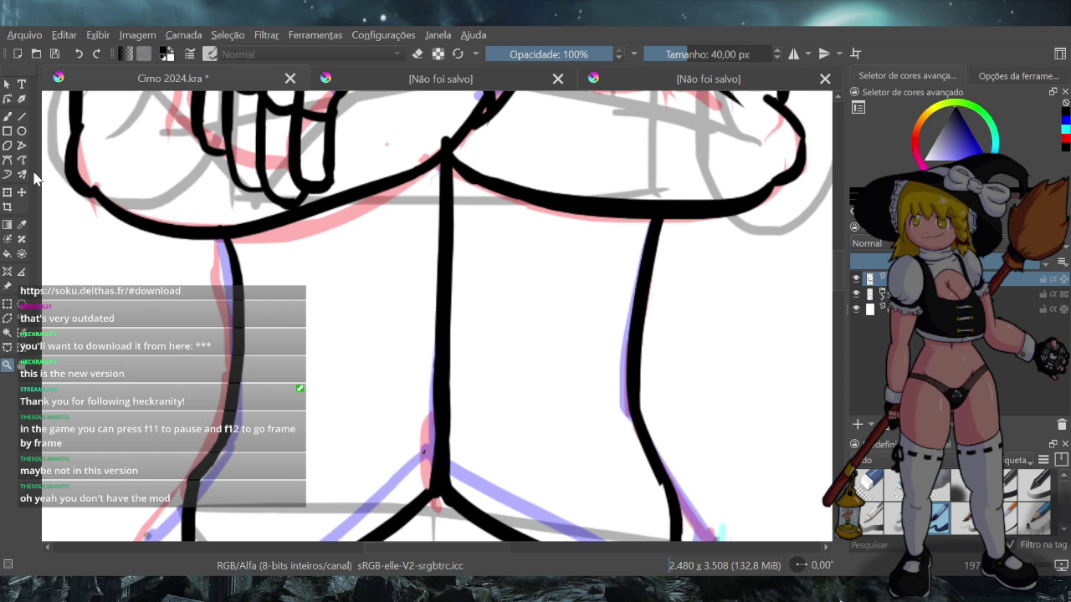
pyautogui.click(8, 117)
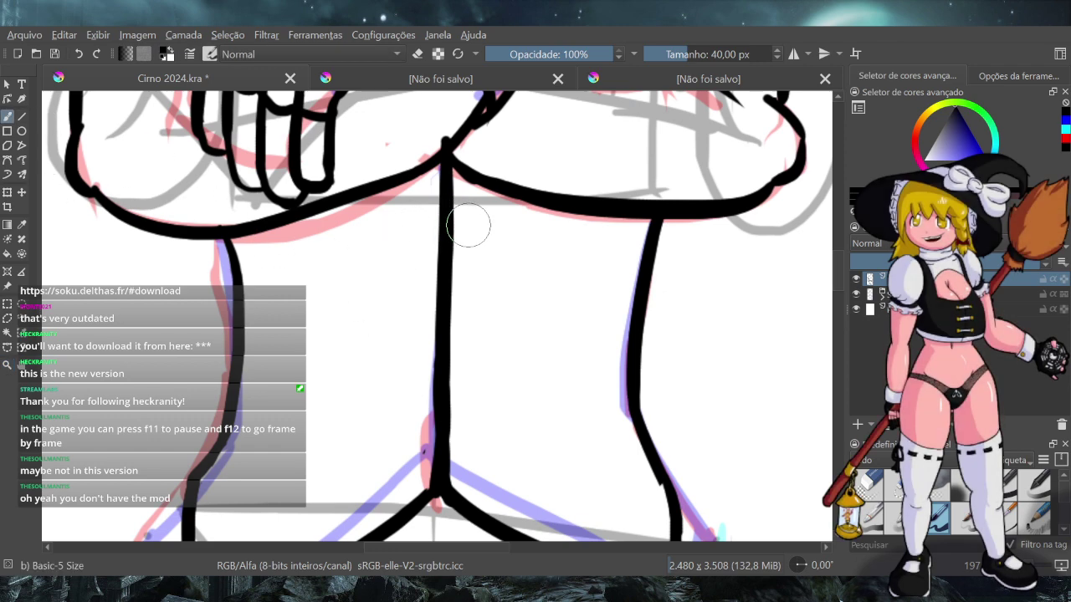
pyautogui.moveTo(489, 212); pyautogui.dragTo(401, 214)
pyautogui.hotkey('ctrl', 'z')
pyautogui.moveTo(484, 214)
pyautogui.mouseDown()
pyautogui.moveTo(409, 212)
pyautogui.moveTo(404, 254)
pyautogui.moveTo(492, 266)
pyautogui.moveTo(484, 269)
pyautogui.mouseUp()
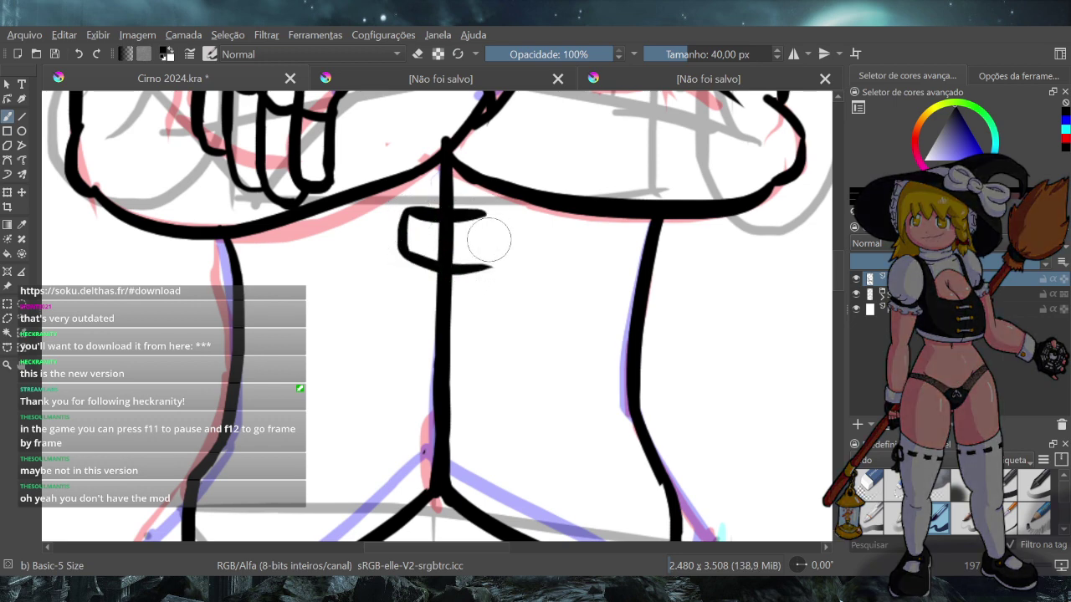
pyautogui.moveTo(487, 216); pyautogui.dragTo(482, 268)
pyautogui.hotkey('ctrl', 'z')
pyautogui.hotkey('ctrl', 'z')
pyautogui.hotkey('ctrl', 'z')
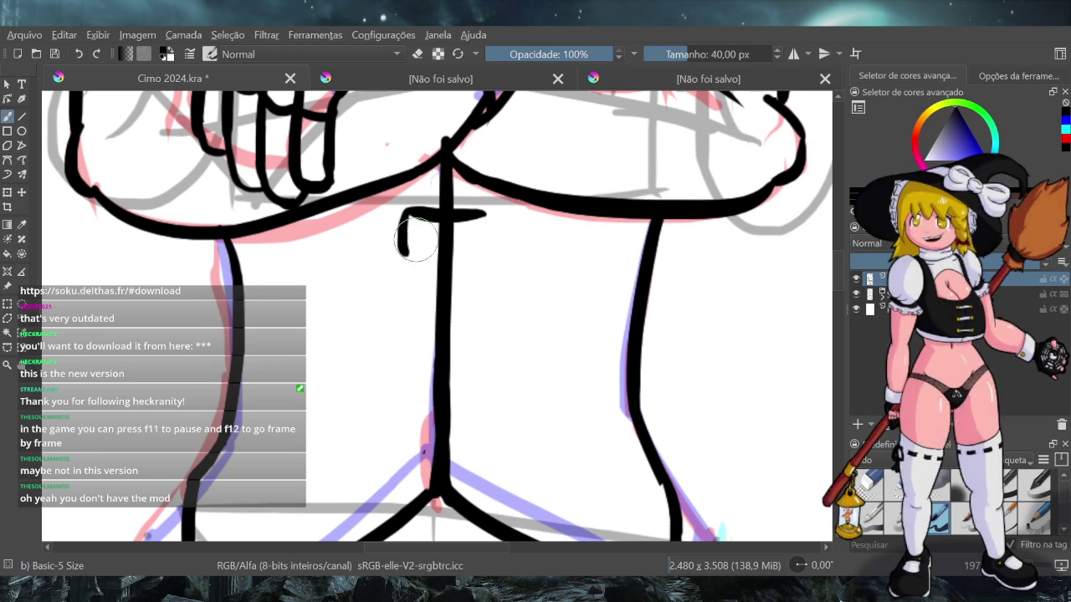
# Close the upper rectangular fastener with its lower edge and right side
pyautogui.moveTo(403, 250)
pyautogui.mouseDown()
pyautogui.moveTo(483, 252)
pyautogui.moveTo(490, 263)
pyautogui.mouseUp()
pyautogui.hotkey('ctrl', 'z')
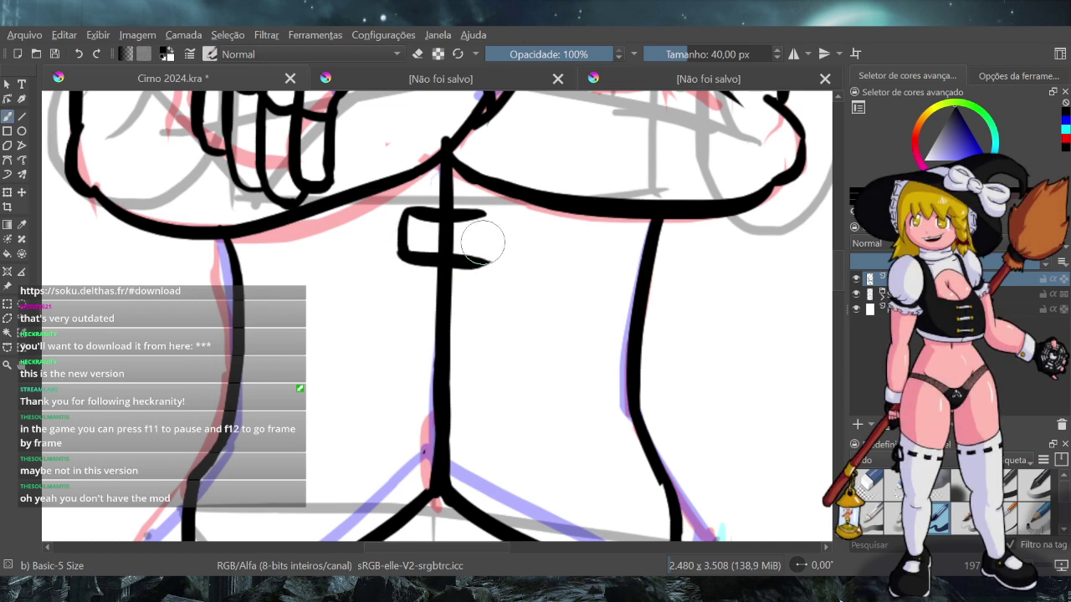
pyautogui.moveTo(487, 216); pyautogui.dragTo(483, 269)
pyautogui.hotkey('ctrl', 'z')
pyautogui.moveTo(488, 219); pyautogui.dragTo(490, 261)
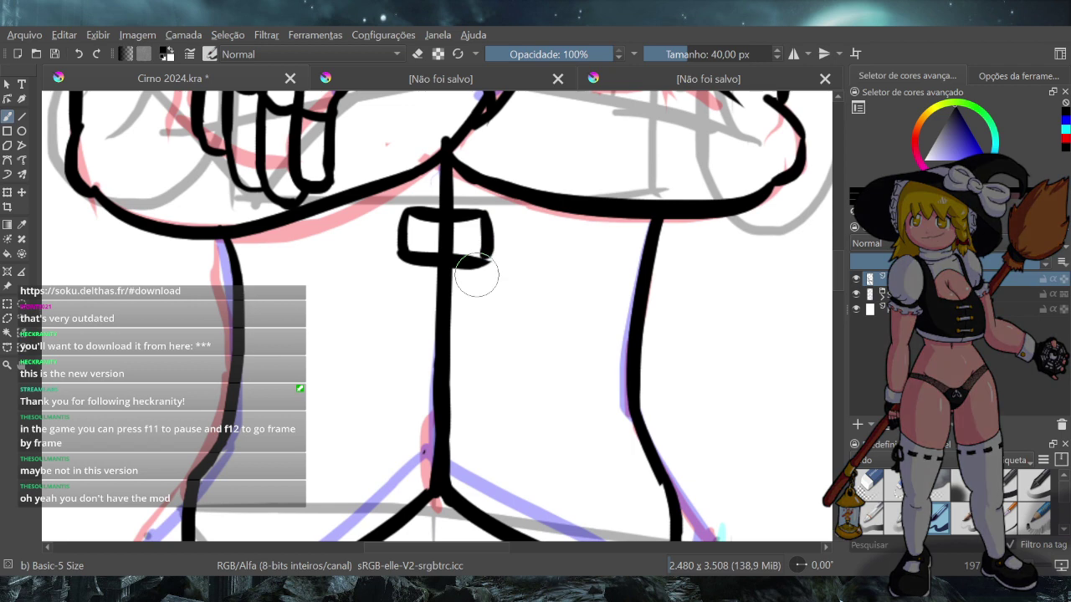
# Ink a second rectangular fastener across the center line, below the first one
pyautogui.moveTo(397, 308)
pyautogui.mouseDown()
pyautogui.moveTo(396, 351)
pyautogui.moveTo(469, 364)
pyautogui.mouseUp()
pyautogui.hotkey('ctrl', 'z')
pyautogui.moveTo(397, 345); pyautogui.dragTo(492, 352)
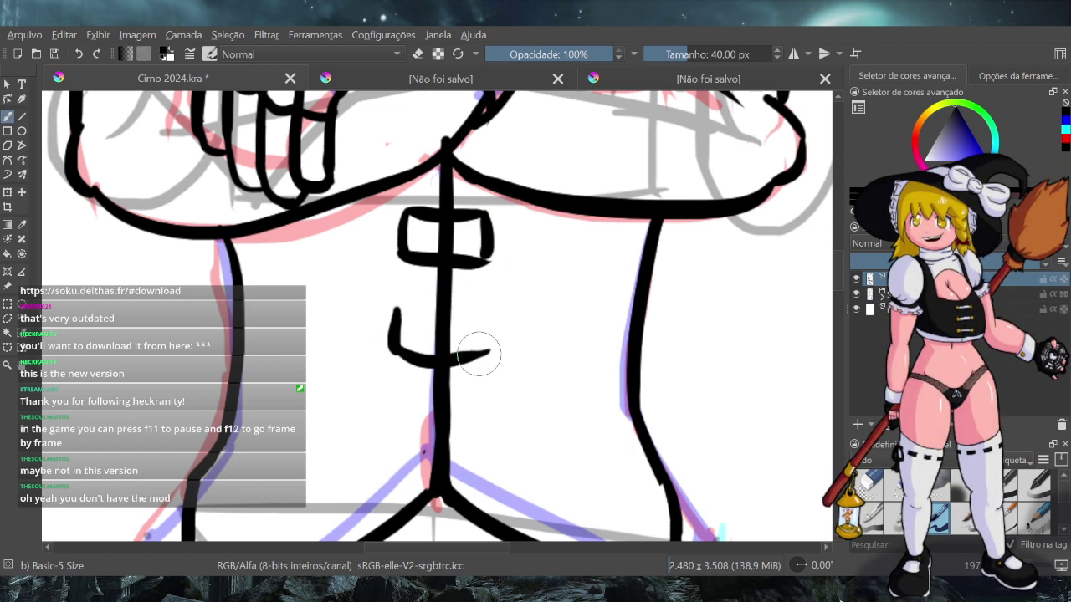
pyautogui.moveTo(488, 311); pyautogui.dragTo(487, 355)
pyautogui.moveTo(401, 306); pyautogui.dragTo(492, 308)
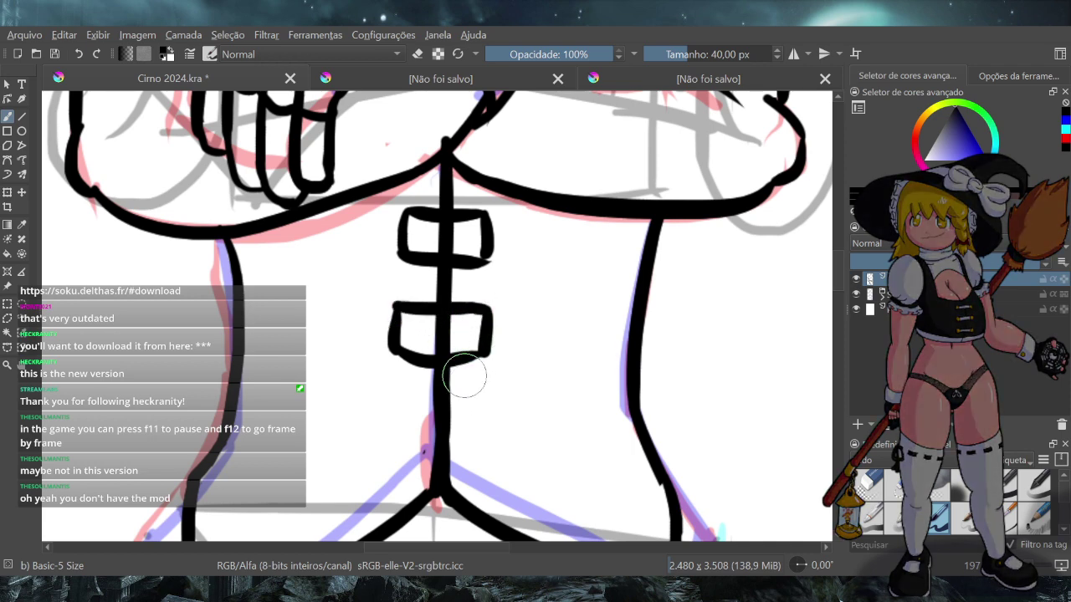
# Erase the center line inside both rectangular fasteners, and set the drawing brush size to 20 px
pyautogui.click(417, 53)
pyautogui.moveTo(436, 329)
pyautogui.mouseDown()
pyautogui.moveTo(457, 322)
pyautogui.moveTo(434, 323)
pyautogui.moveTo(448, 325)
pyautogui.moveTo(444, 343)
pyautogui.mouseUp()
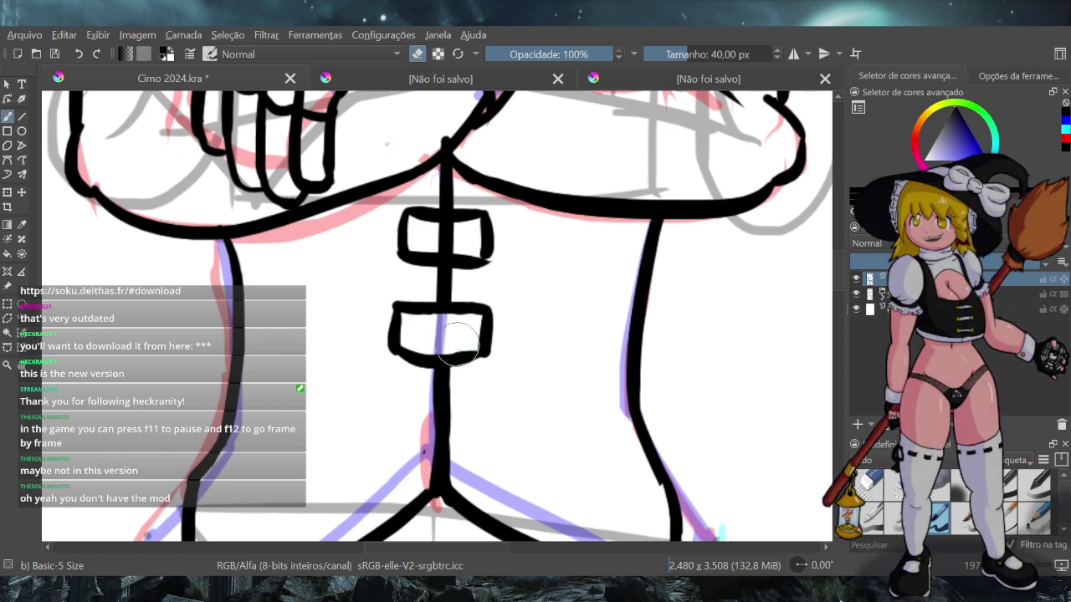
pyautogui.moveTo(456, 250)
pyautogui.mouseDown()
pyautogui.moveTo(434, 237)
pyautogui.moveTo(465, 245)
pyautogui.moveTo(434, 231)
pyautogui.moveTo(455, 234)
pyautogui.moveTo(437, 232)
pyautogui.moveTo(454, 235)
pyautogui.moveTo(460, 266)
pyautogui.mouseUp()
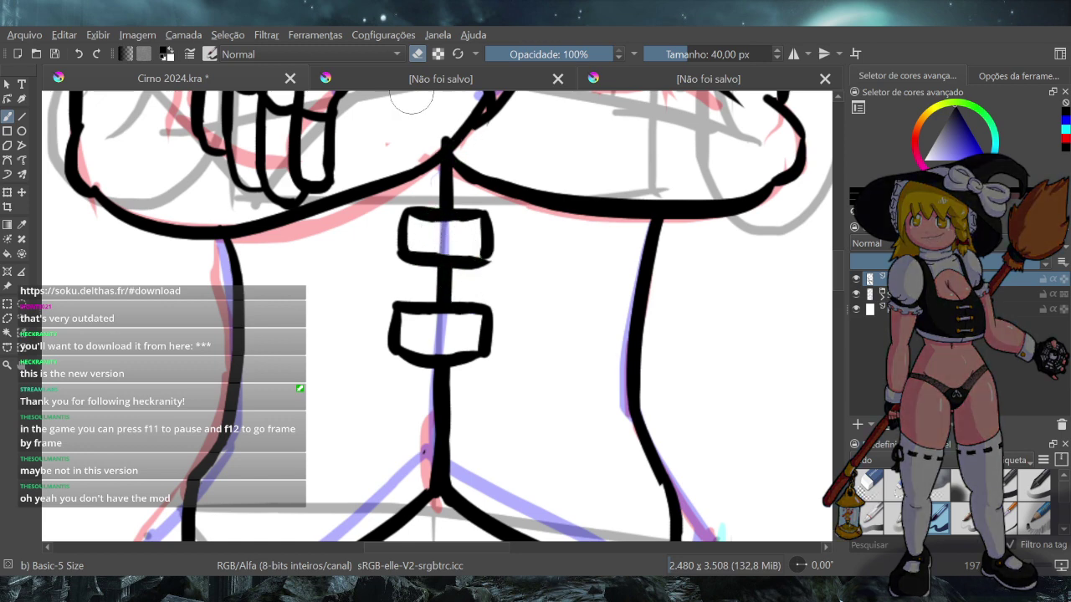
pyautogui.press('e')
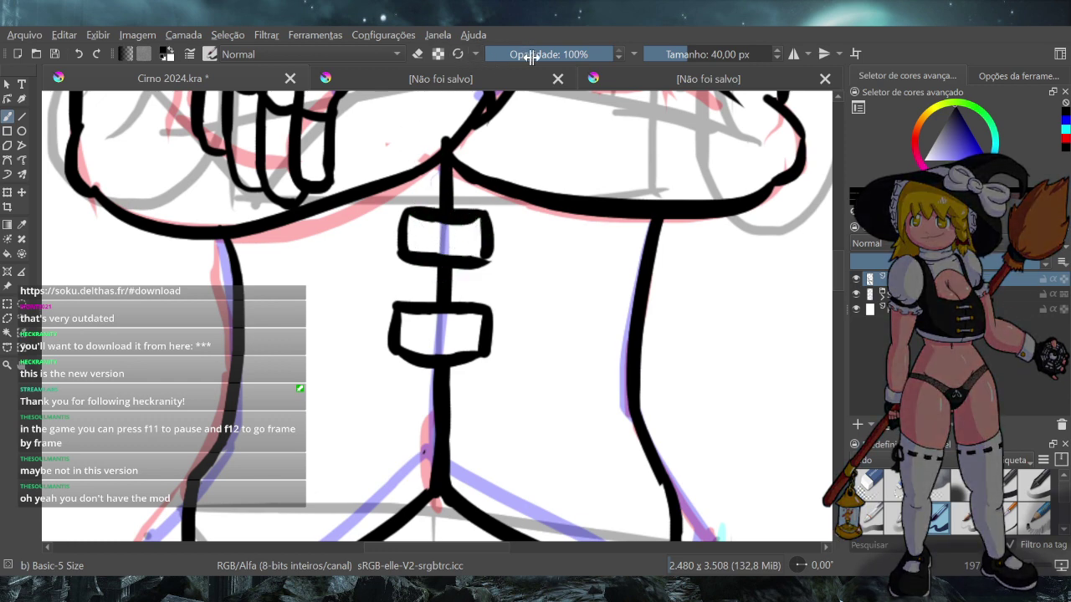
pyautogui.moveTo(686, 57); pyautogui.dragTo(649, 54)
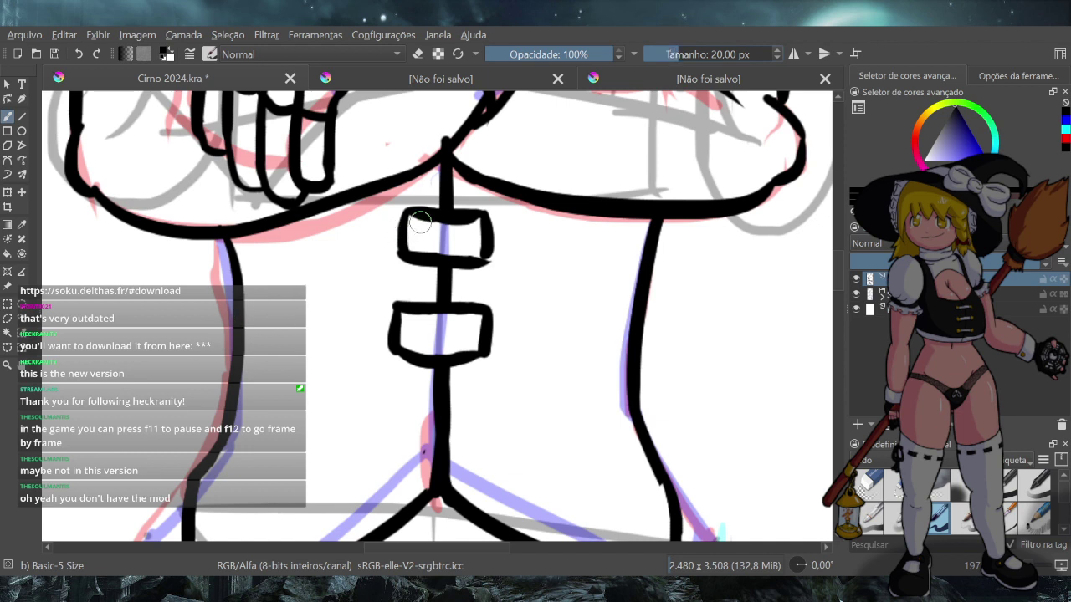
# Ink a pair of close vertical lines across the left half of both rectangular fasteners, extending slightly past their edges
pyautogui.moveTo(425, 218); pyautogui.dragTo(424, 260)
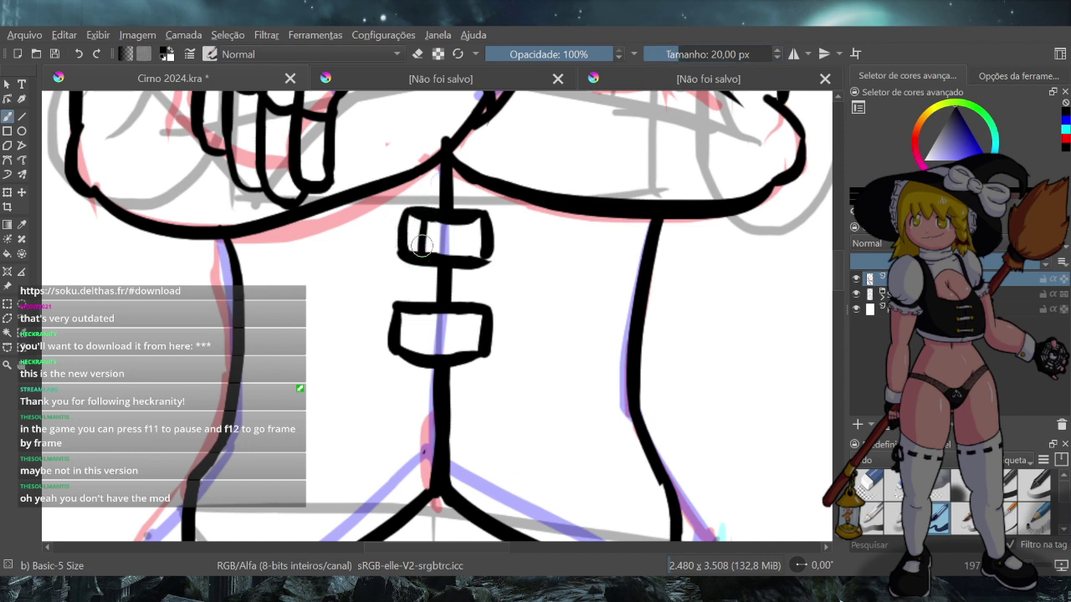
pyautogui.hotkey('ctrl', 'z')
pyautogui.moveTo(426, 217); pyautogui.dragTo(422, 264)
pyautogui.moveTo(418, 312); pyautogui.dragTo(419, 355)
pyautogui.moveTo(426, 316); pyautogui.dragTo(422, 349)
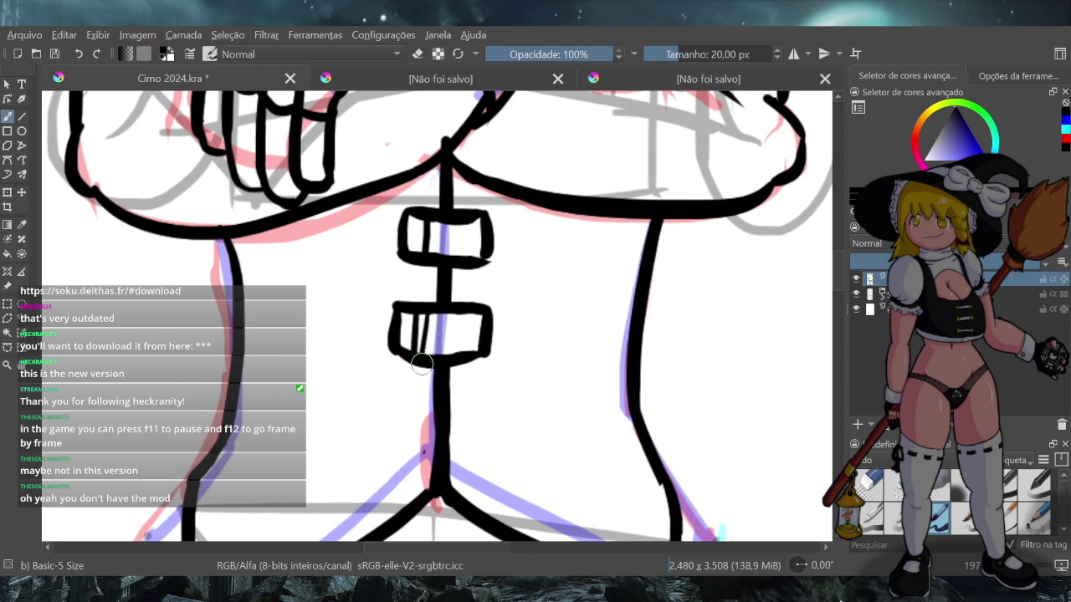
pyautogui.moveTo(430, 311); pyautogui.dragTo(429, 348)
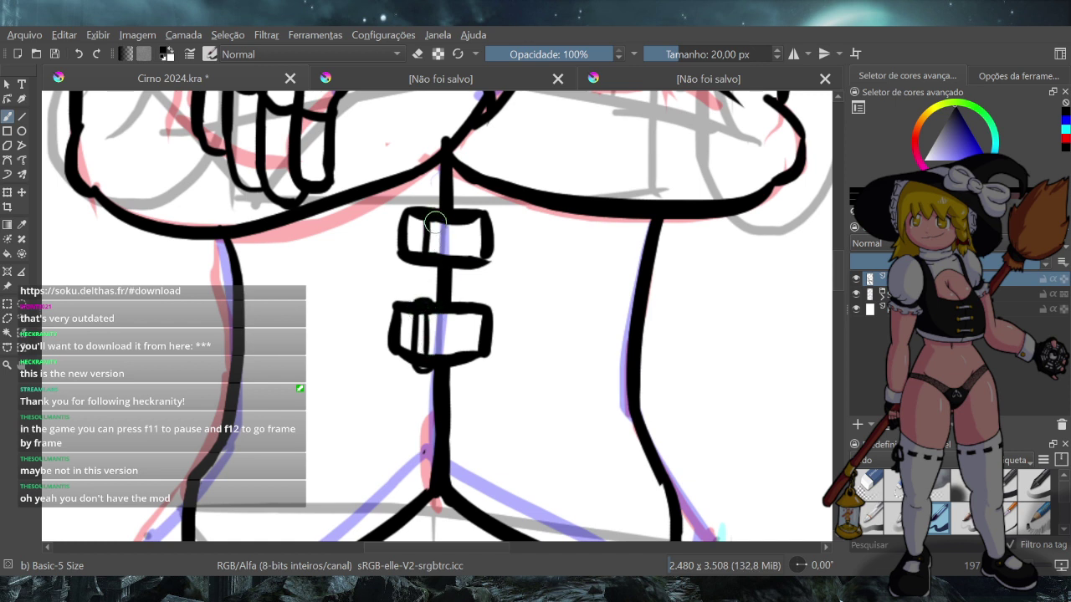
pyautogui.moveTo(434, 222); pyautogui.dragTo(429, 263)
pyautogui.moveTo(435, 215); pyautogui.dragTo(438, 208)
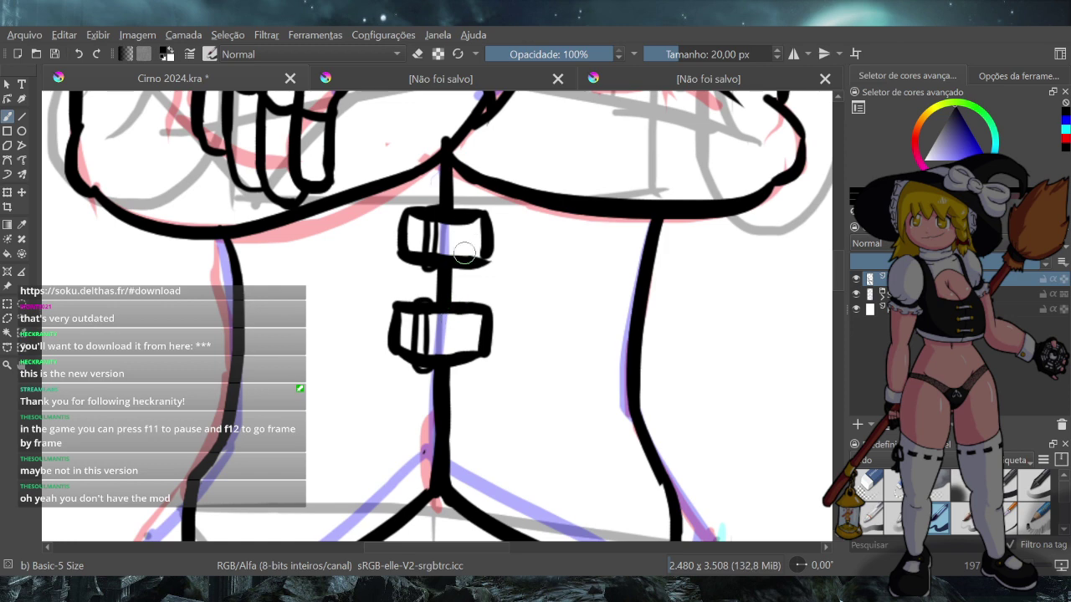
# Erase the fastener edges between each pair of left vertical lines to form an open white band on both fasteners
pyautogui.click(418, 54)
pyautogui.moveTo(438, 208); pyautogui.dragTo(428, 260)
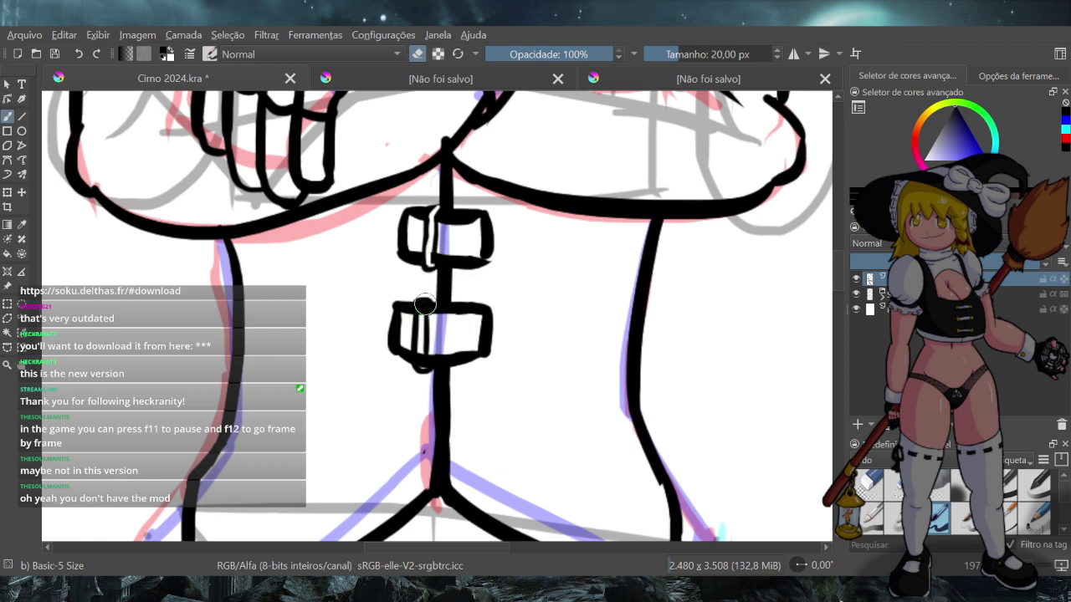
pyautogui.moveTo(425, 303); pyautogui.dragTo(422, 365)
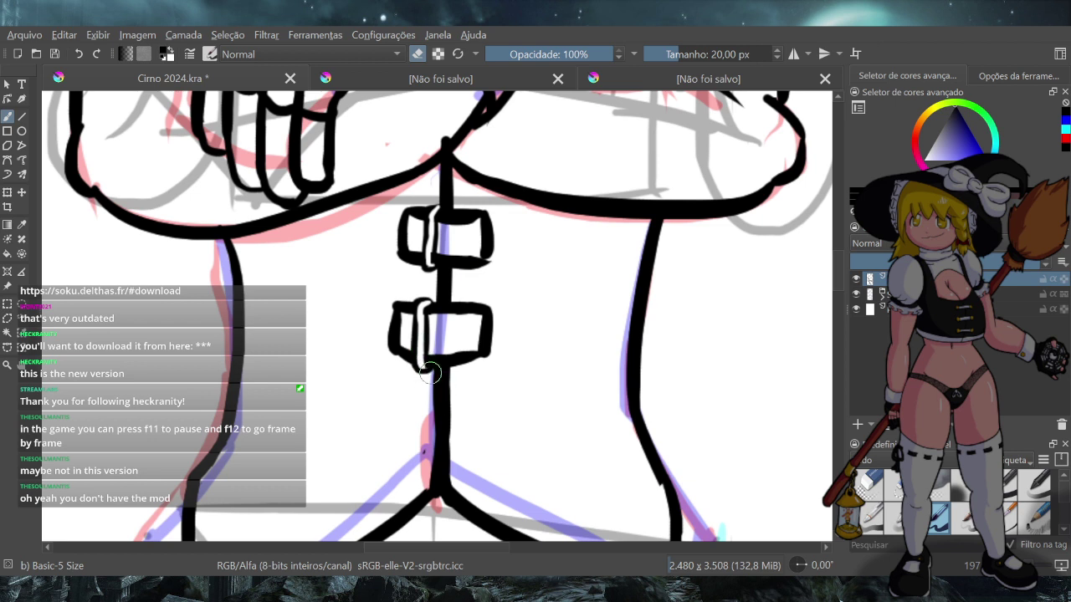
pyautogui.moveTo(421, 365); pyautogui.dragTo(430, 366)
pyautogui.moveTo(426, 364); pyautogui.dragTo(430, 379)
pyautogui.scroll(-8, 465, 402)
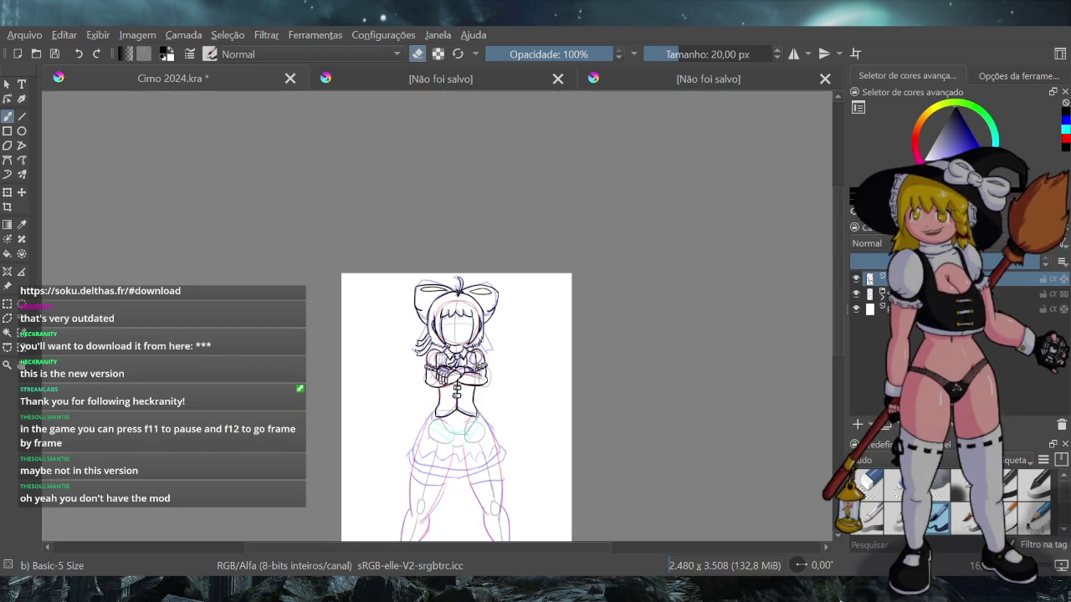
# Ink a matching pair of vertical lines with rounded ends across the right half of both fasteners
pyautogui.scroll(8, 463, 398)
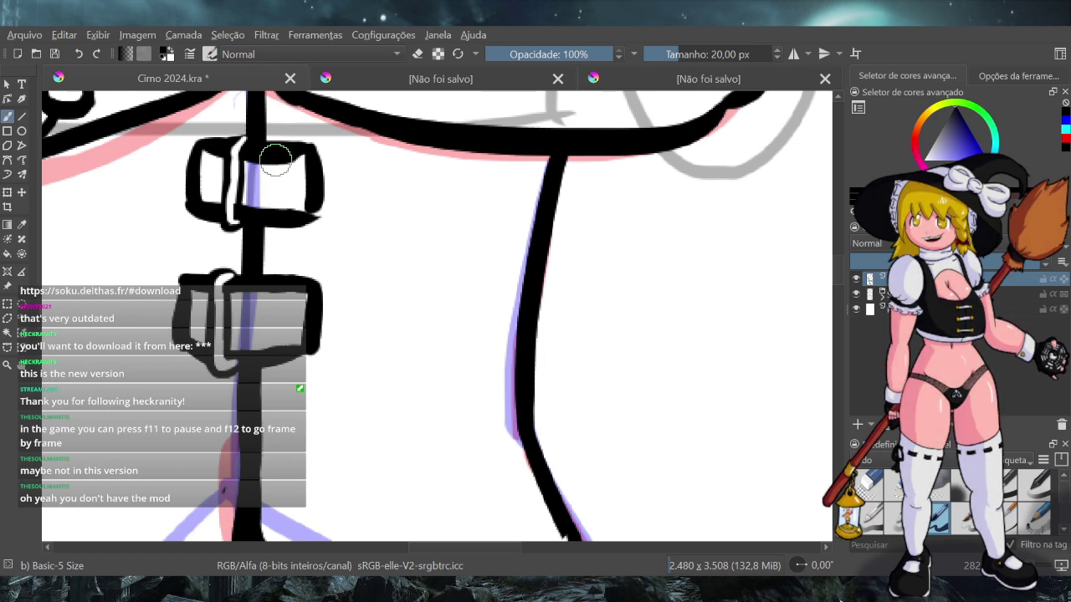
pyautogui.moveTo(276, 157); pyautogui.dragTo(272, 206)
pyautogui.hotkey('ctrl', 'z')
pyautogui.moveTo(277, 160); pyautogui.dragTo(273, 215)
pyautogui.moveTo(285, 177); pyautogui.dragTo(285, 216)
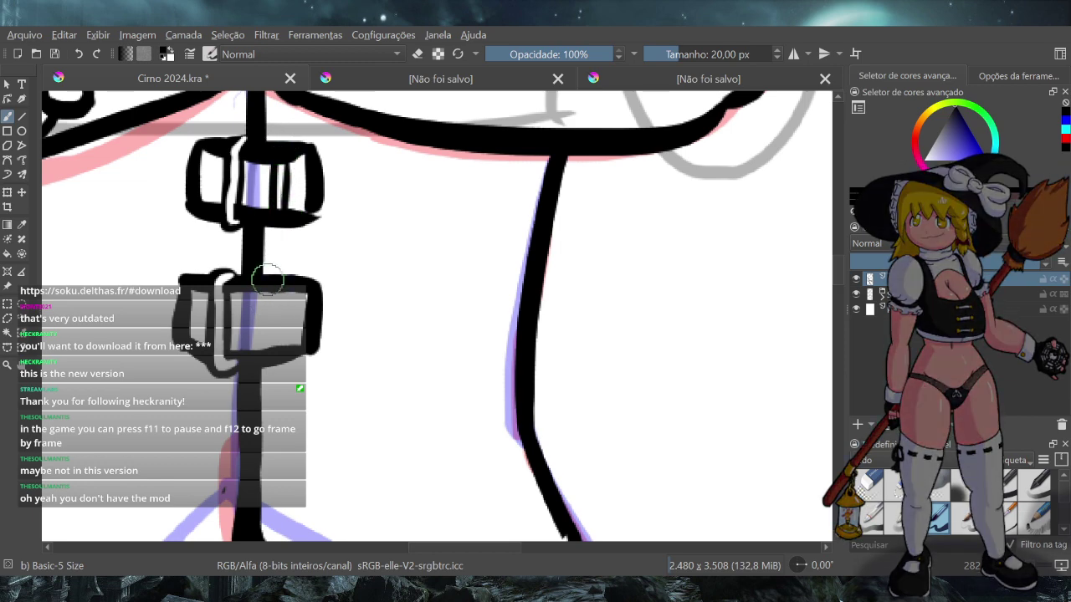
pyautogui.moveTo(275, 289); pyautogui.dragTo(276, 346)
pyautogui.hotkey('ctrl', 'z')
pyautogui.moveTo(274, 292); pyautogui.dragTo(274, 348)
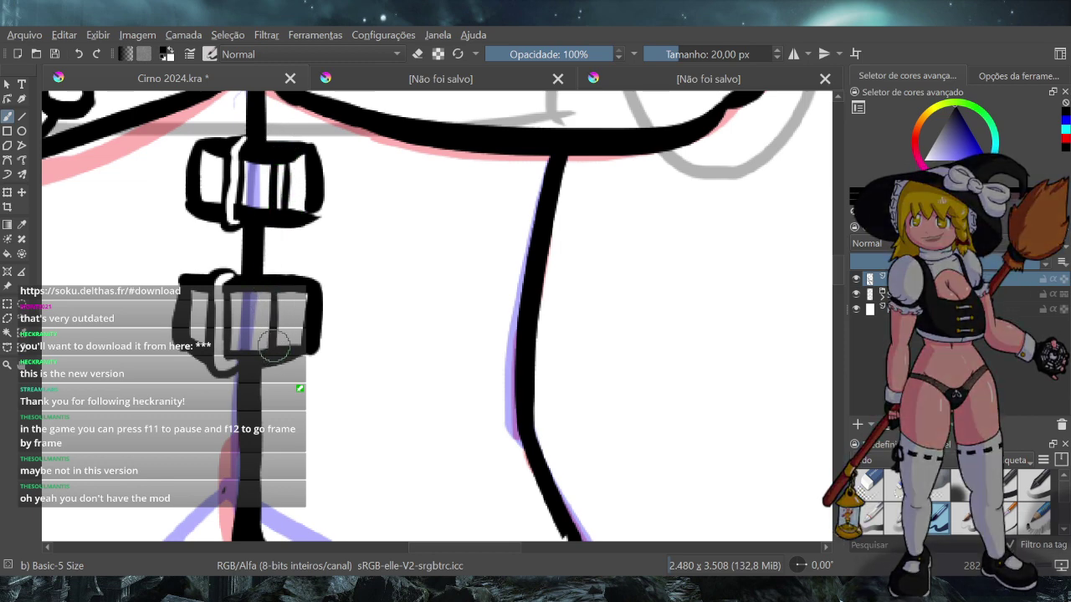
pyautogui.moveTo(286, 292); pyautogui.dragTo(286, 356)
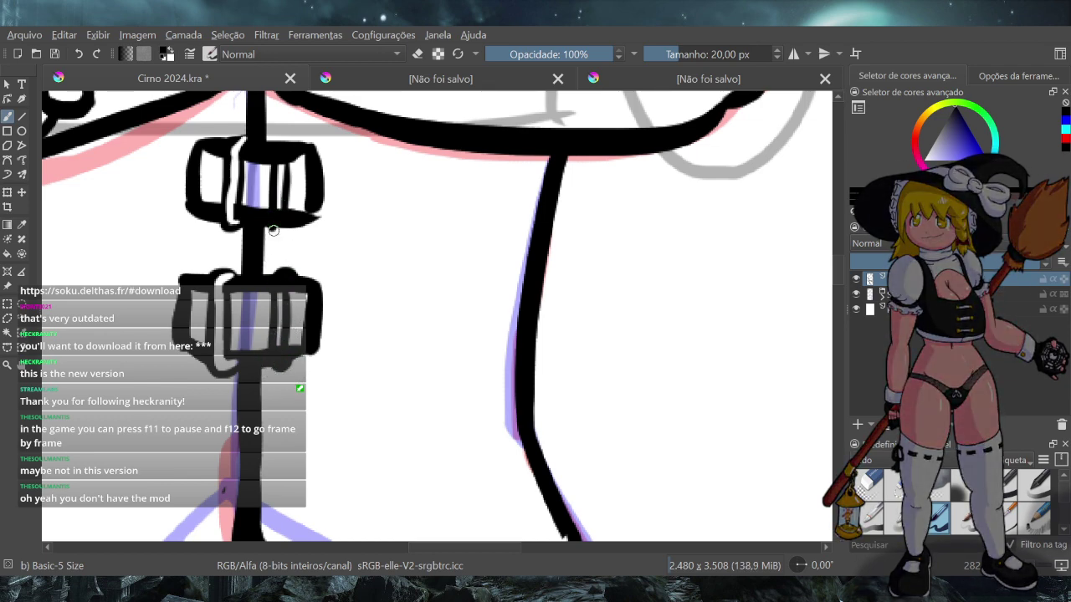
pyautogui.moveTo(276, 145); pyautogui.dragTo(301, 146)
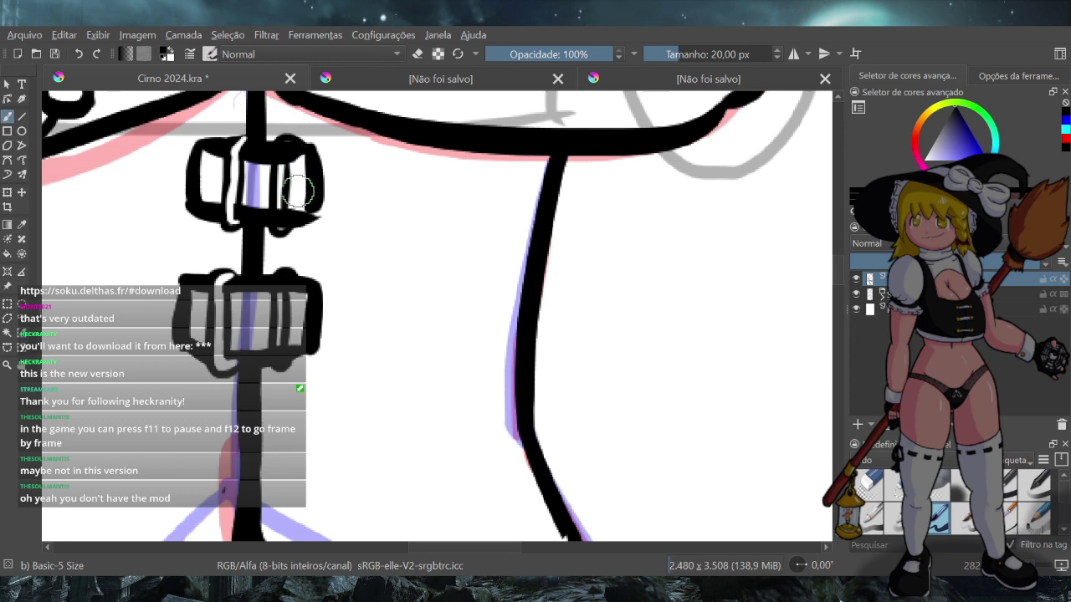
# Erase the fastener edges between the right vertical lines to form open bands, and tidy the upper fastener's outline
pyautogui.click(420, 53)
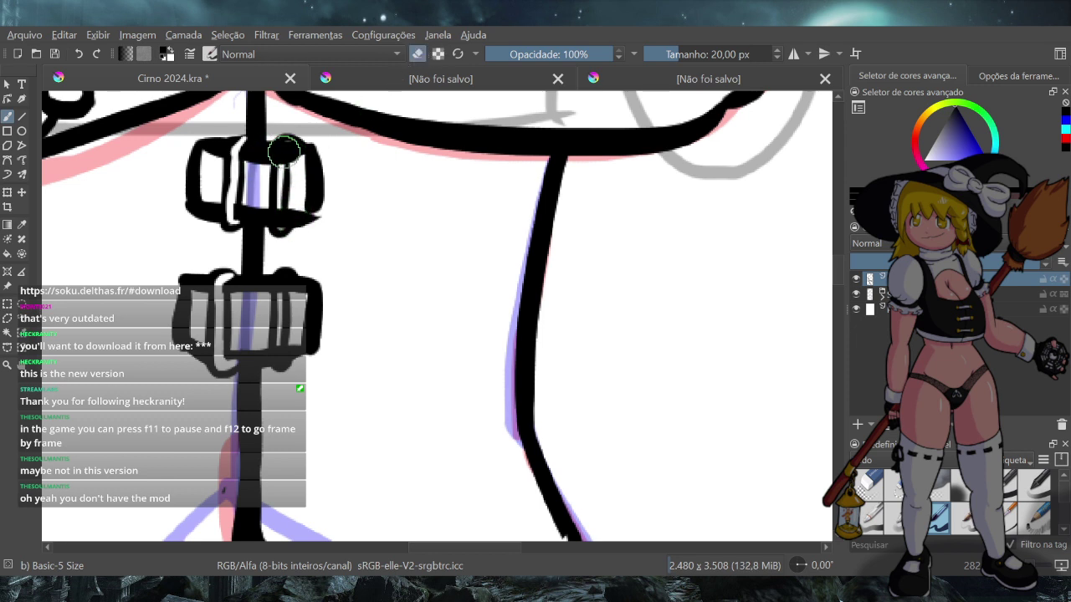
pyautogui.moveTo(293, 150)
pyautogui.mouseDown()
pyautogui.moveTo(275, 210)
pyautogui.moveTo(287, 225)
pyautogui.mouseUp()
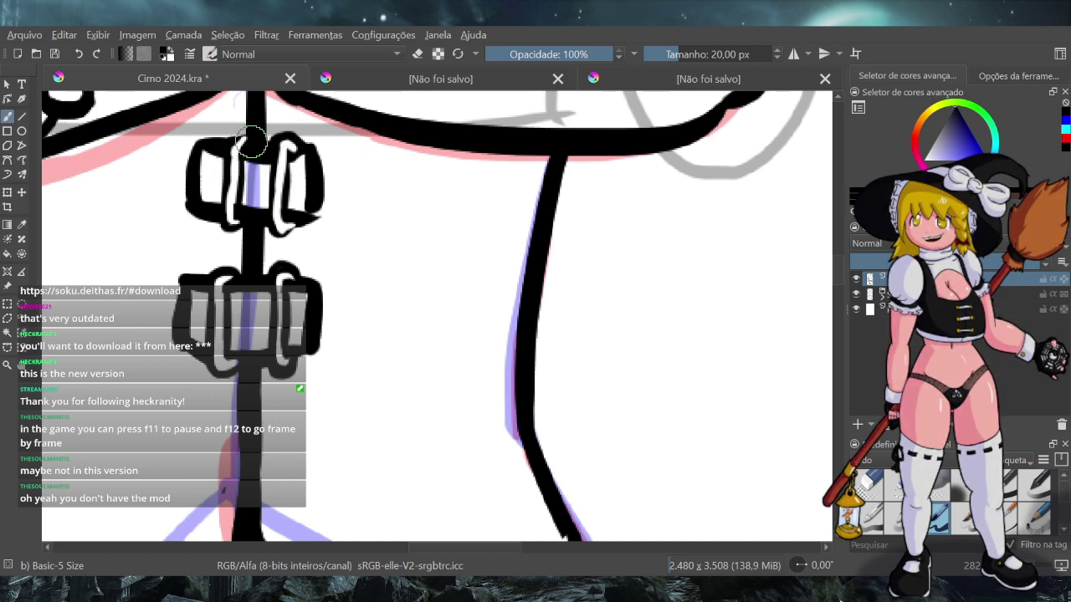
pyautogui.moveTo(221, 222)
pyautogui.mouseDown()
pyautogui.moveTo(293, 239)
pyautogui.moveTo(273, 224)
pyautogui.moveTo(301, 223)
pyautogui.moveTo(296, 239)
pyautogui.moveTo(315, 217)
pyautogui.mouseUp()
pyautogui.hotkey('ctrl', 'z')
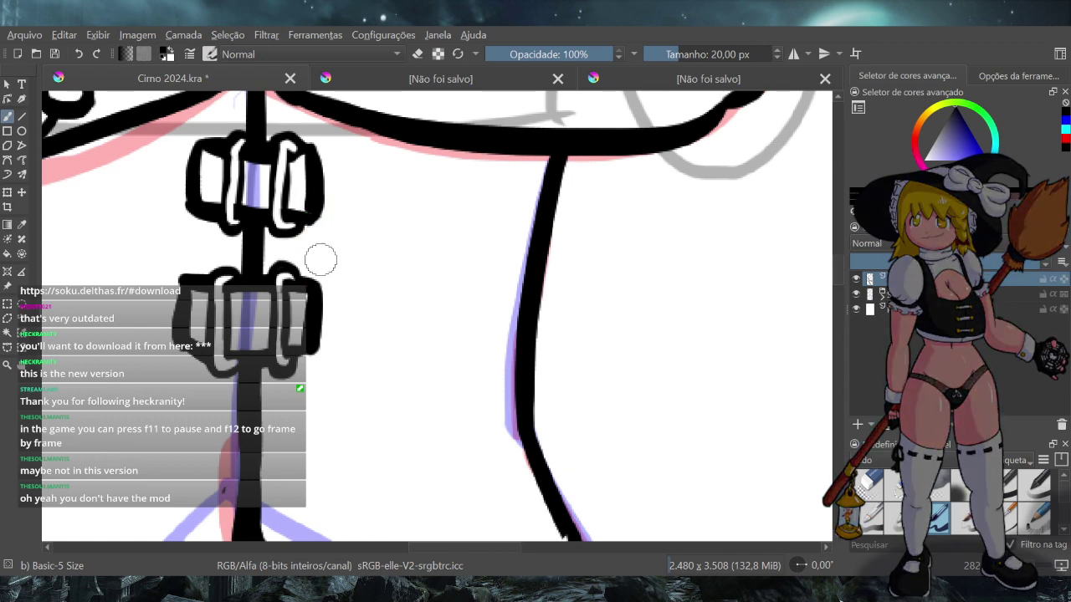
# Ink a small oval on the partly hidden glove, where the forearms cross above the fasteners
pyautogui.scroll(-10, 321, 276)
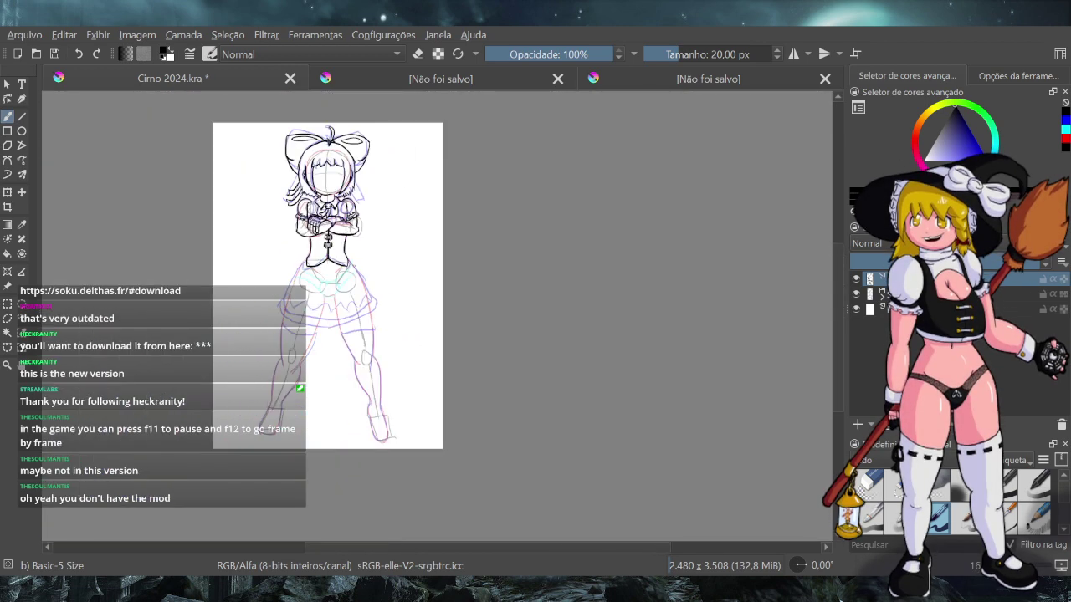
pyautogui.scroll(3, 355, 262)
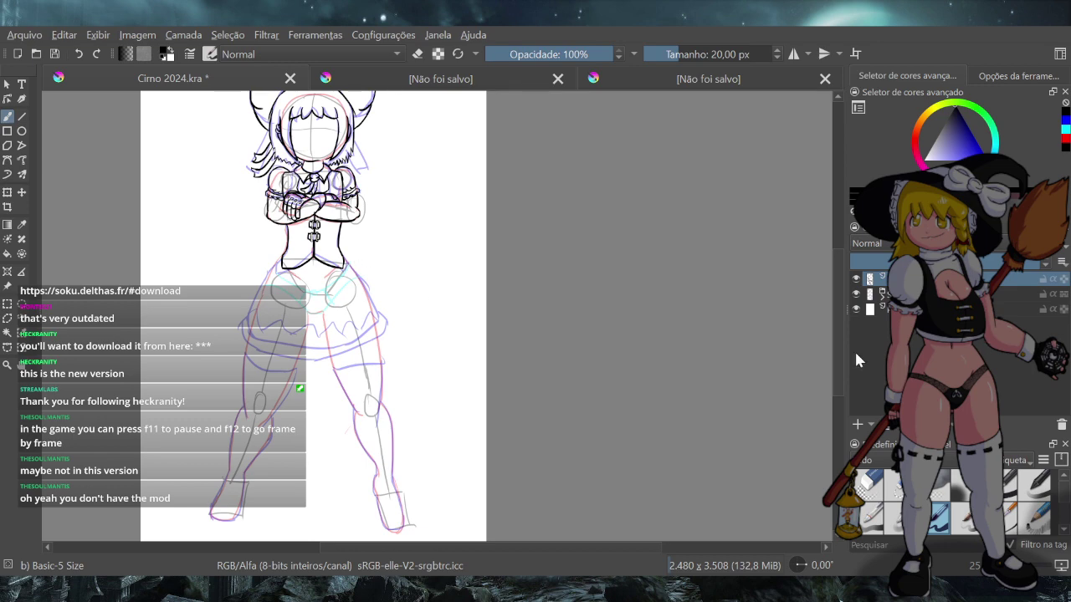
pyautogui.moveTo(838, 345); pyautogui.dragTo(838, 324)
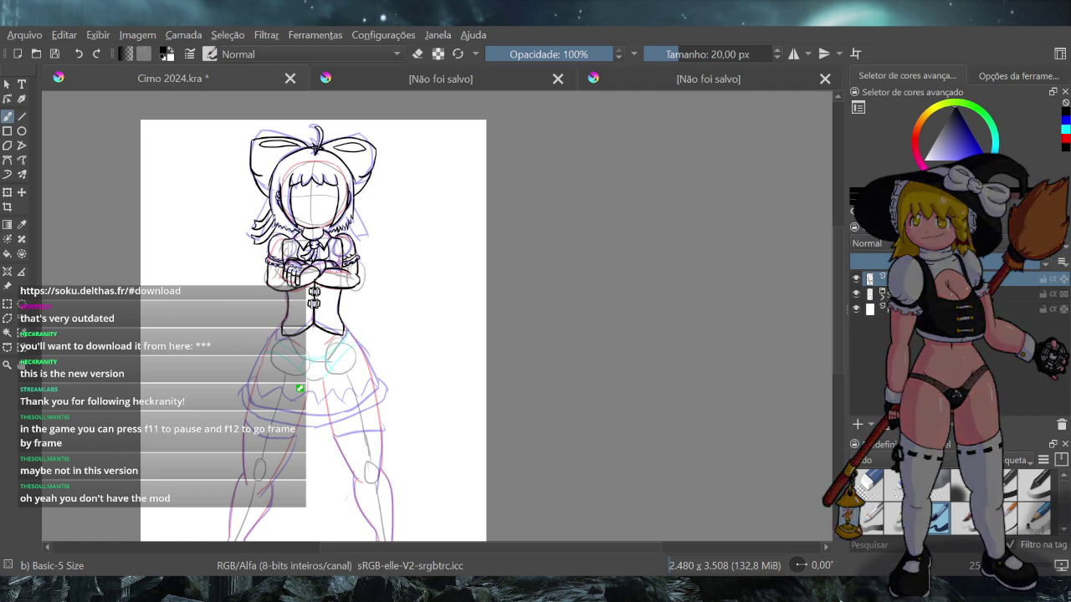
pyautogui.scroll(5, 318, 251)
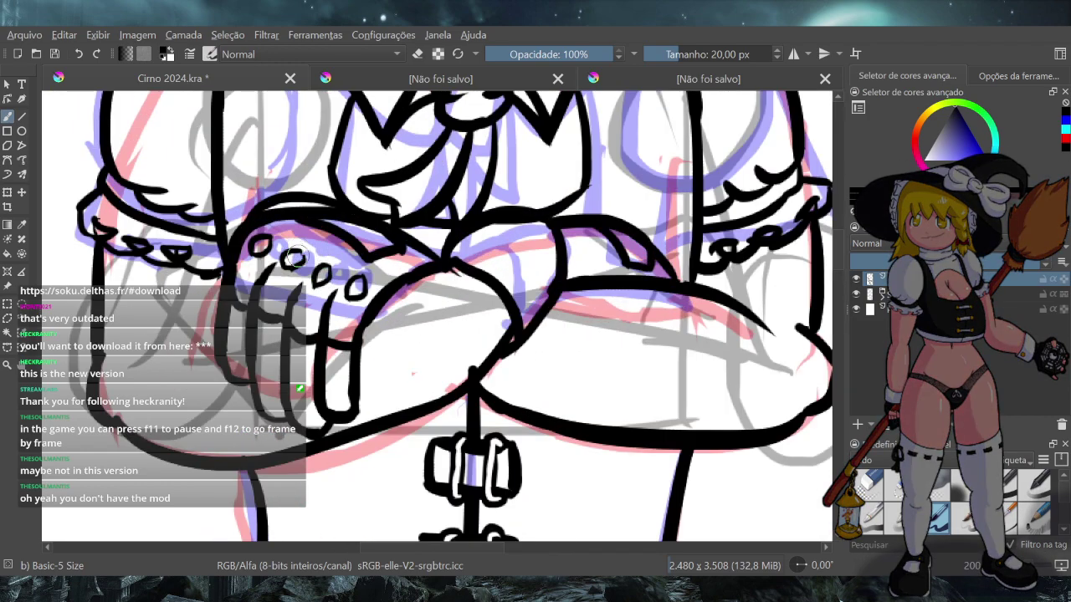
pyautogui.scroll(-4, 312, 300)
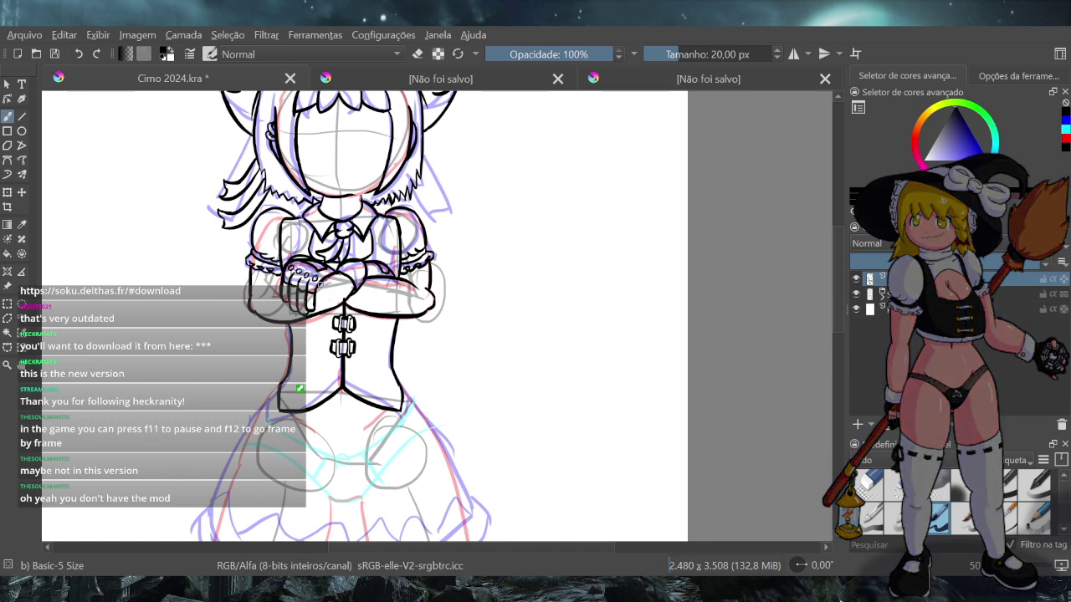
pyautogui.scroll(5, 336, 293)
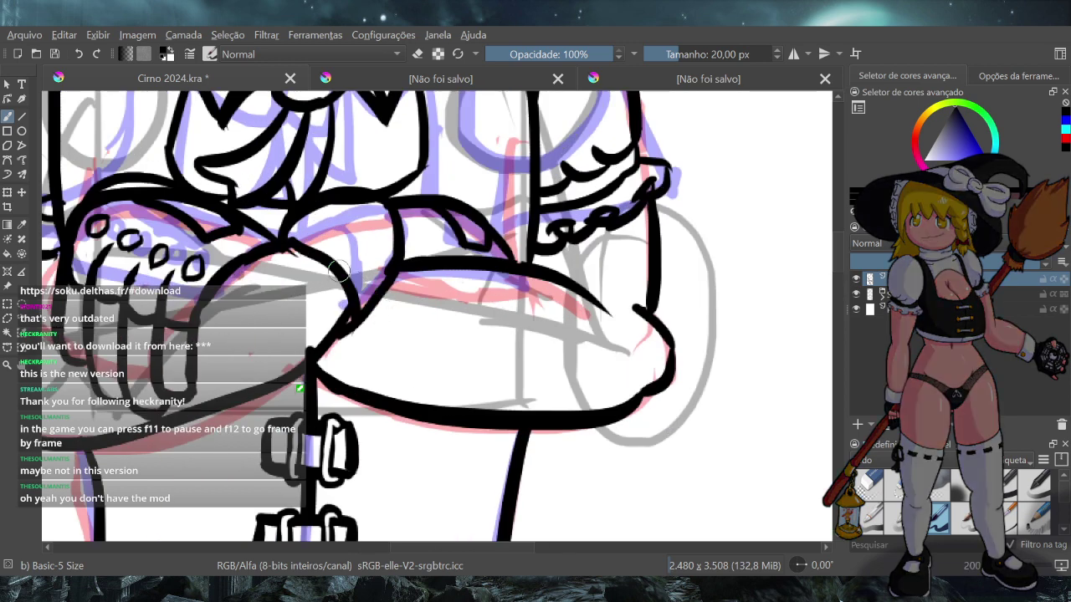
pyautogui.moveTo(368, 266)
pyautogui.mouseDown()
pyautogui.moveTo(362, 280)
pyautogui.moveTo(370, 266)
pyautogui.mouseUp()
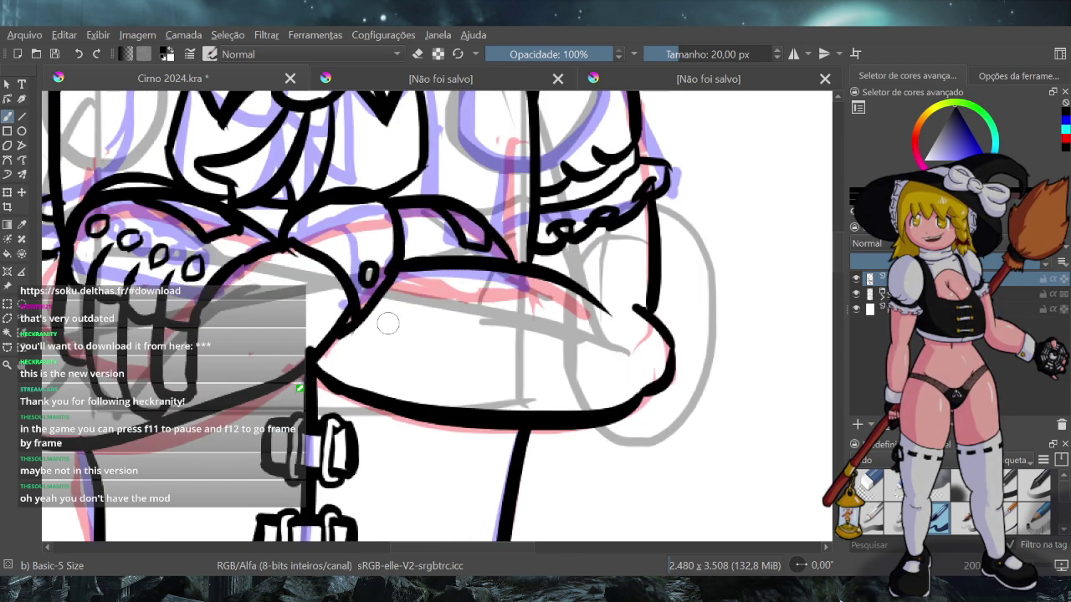
# Check the inked upper body against the whole figure and save the drawing
pyautogui.scroll(-3, 394, 329)
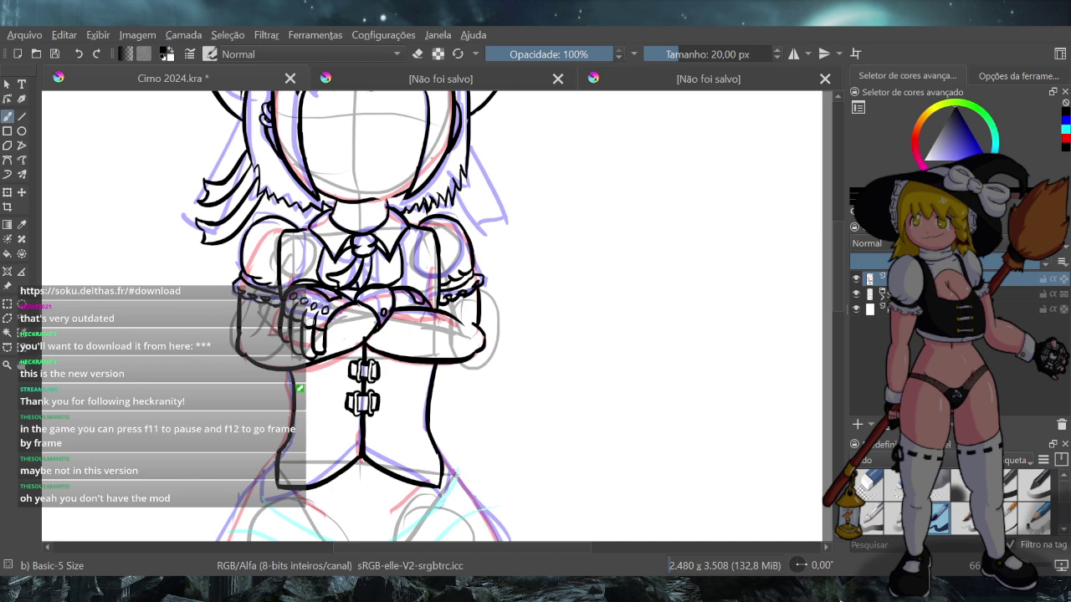
pyautogui.scroll(-3, 372, 385)
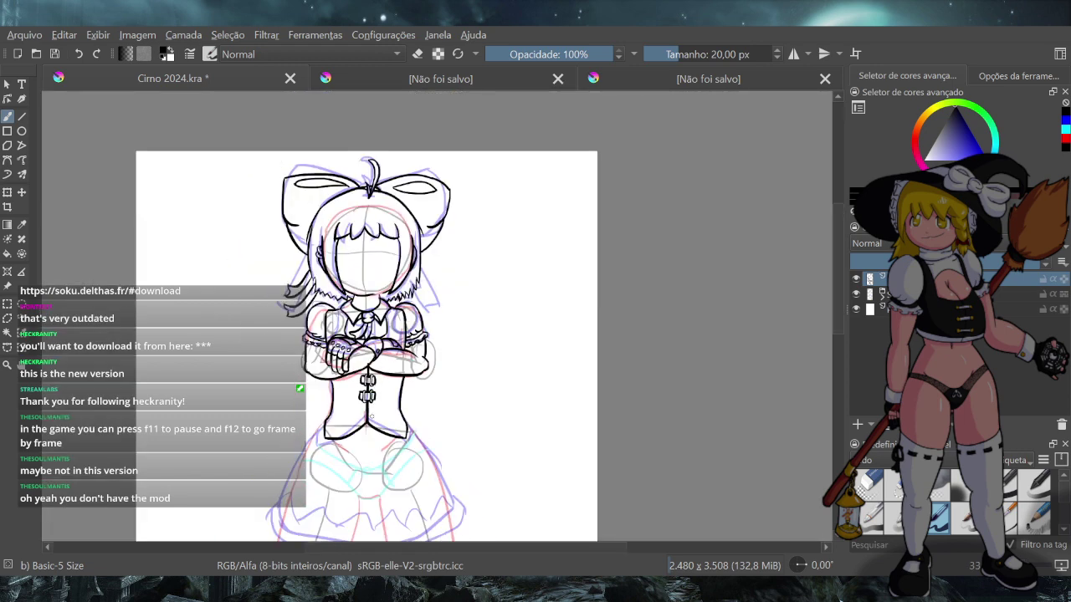
pyautogui.scroll(3, 377, 382)
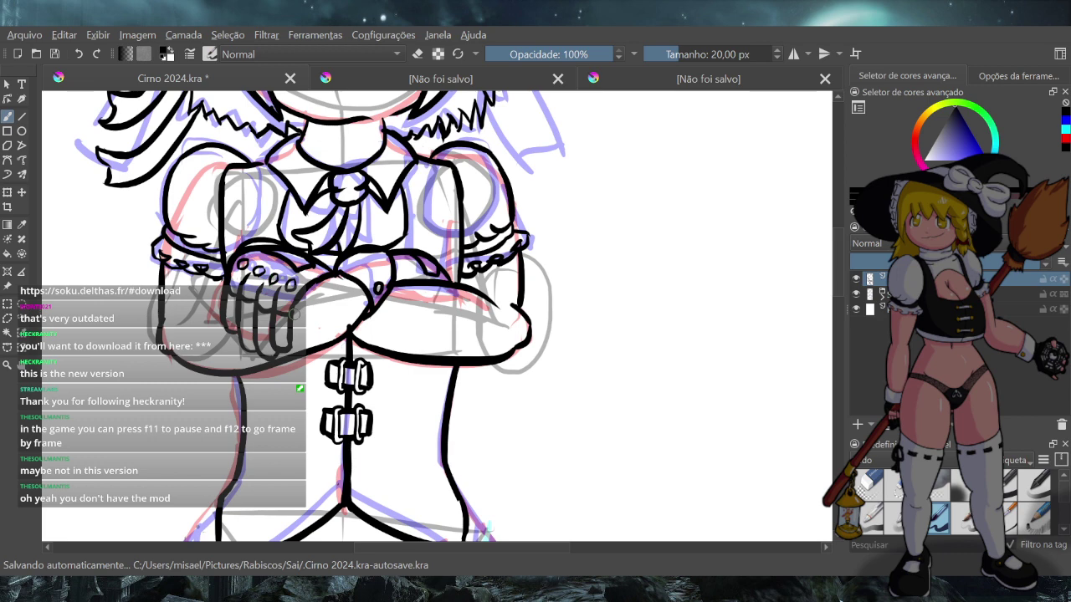
pyautogui.scroll(-3, 368, 278)
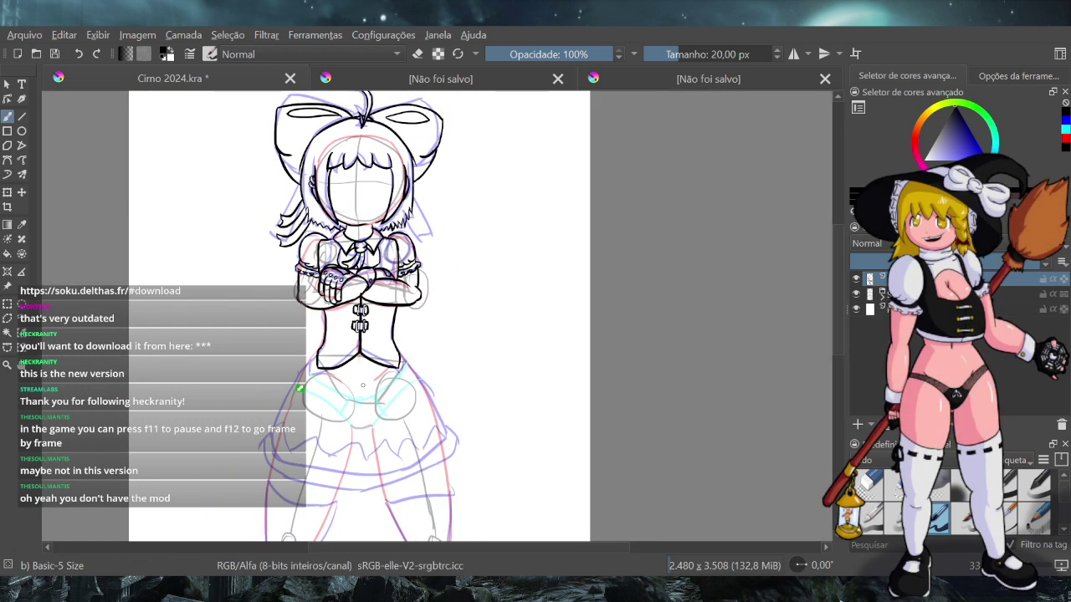
pyautogui.press('-')
pyautogui.press('-')
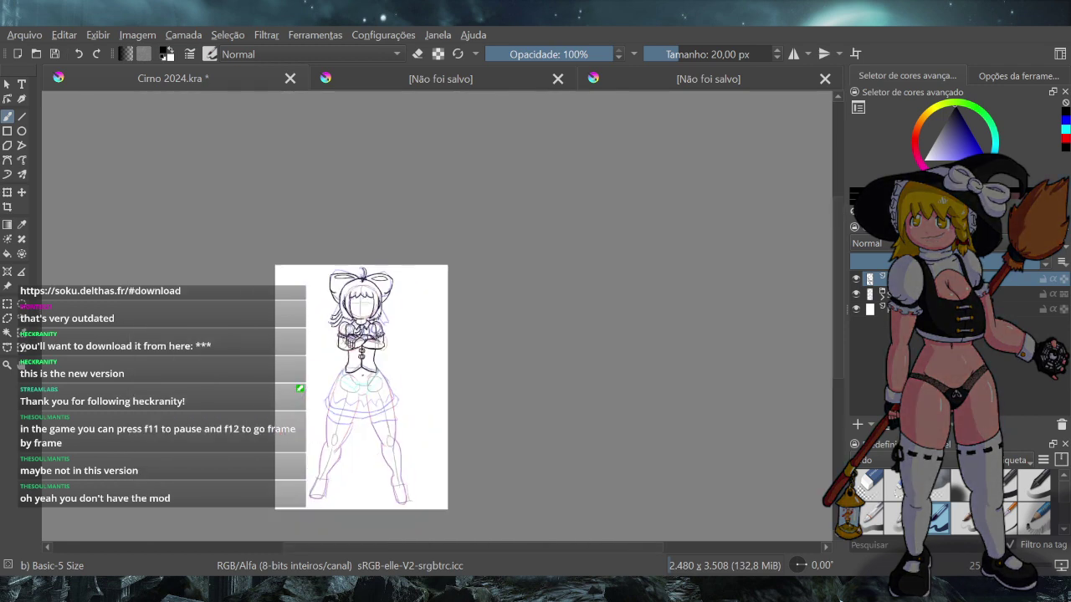
pyautogui.scroll(4, 376, 447)
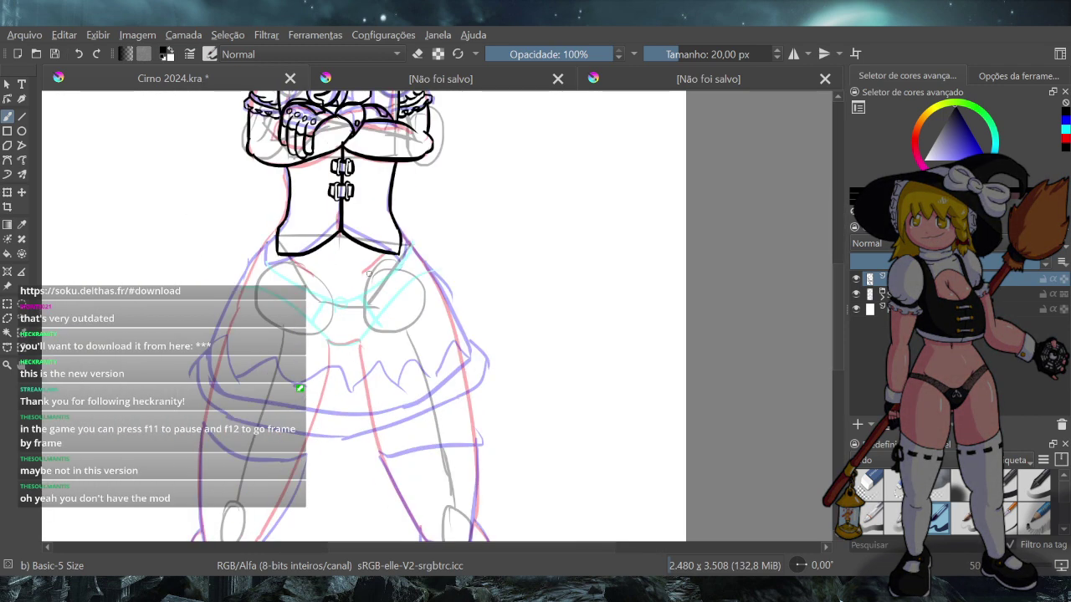
pyautogui.scroll(-1, 367, 274)
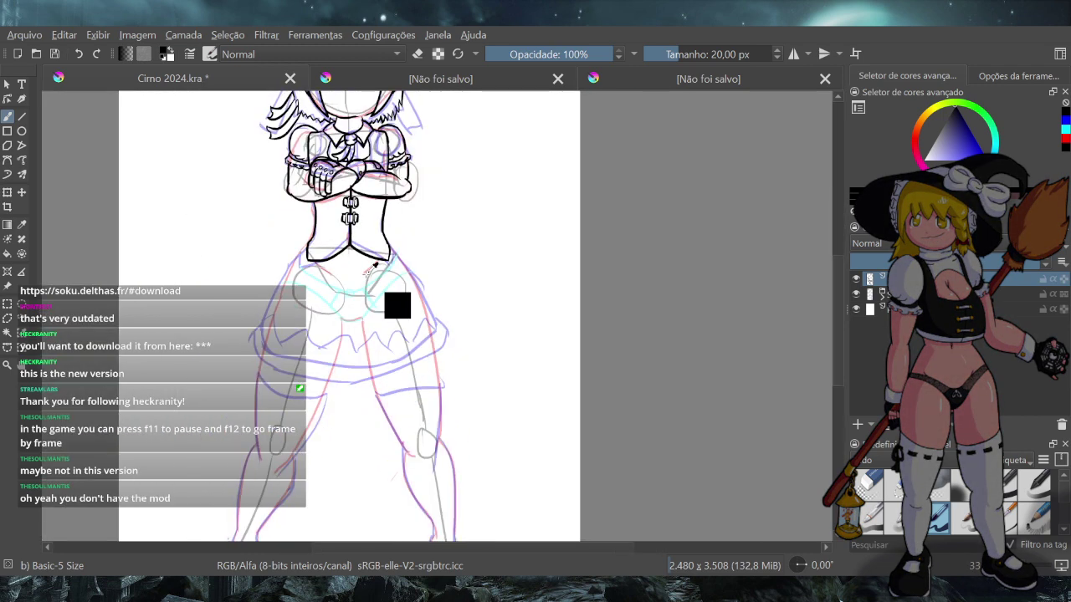
pyautogui.hotkey('ctrl', 's')
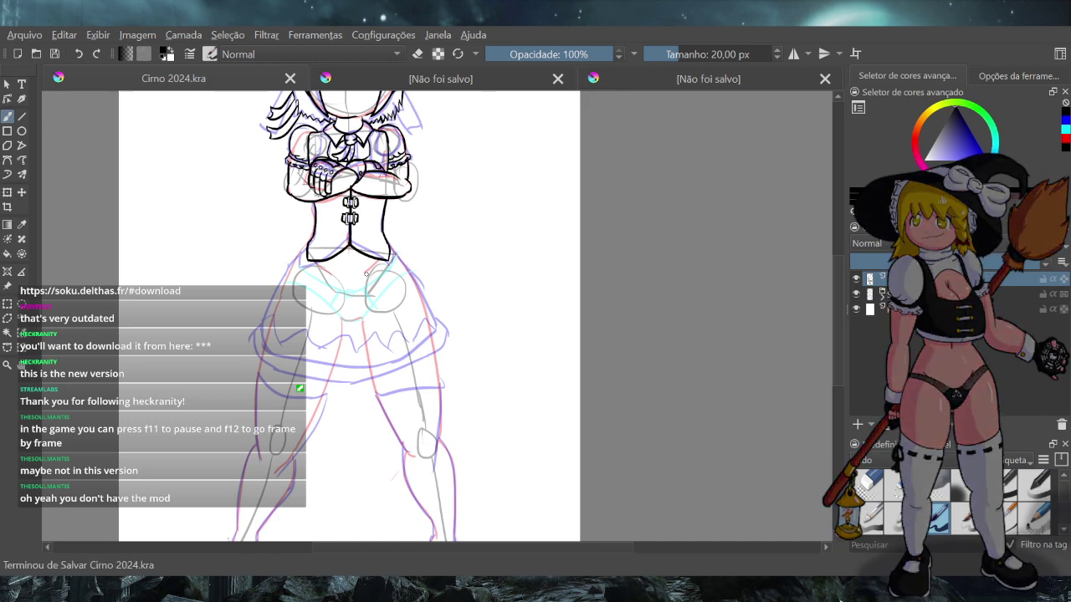
# Set the brush size to 40 px and check the lower body sketch against the whole figure
pyautogui.click(457, 56)
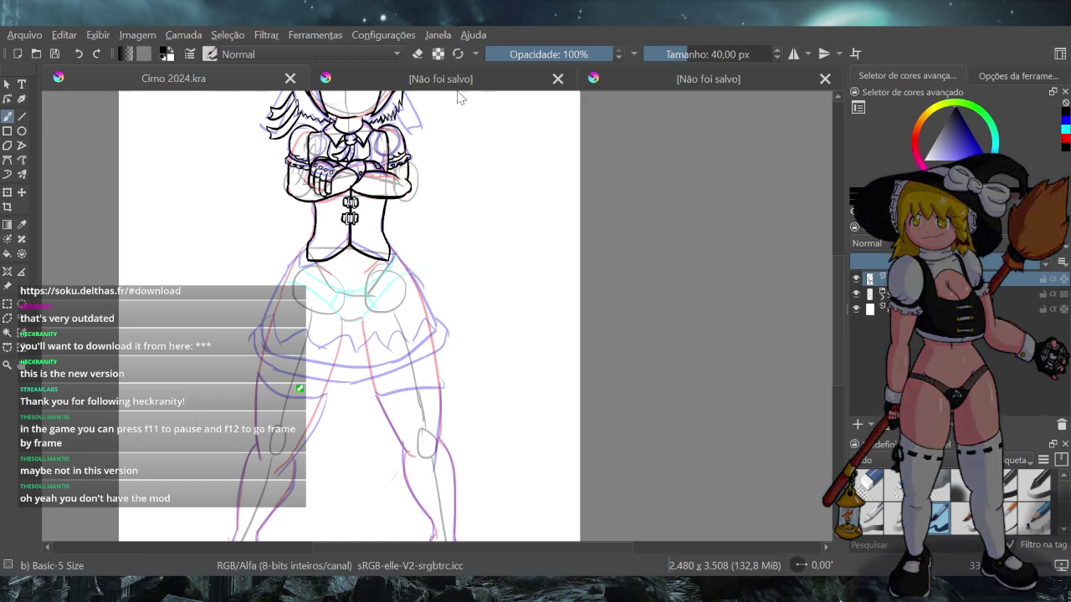
pyautogui.scroll(-1, 412, 331)
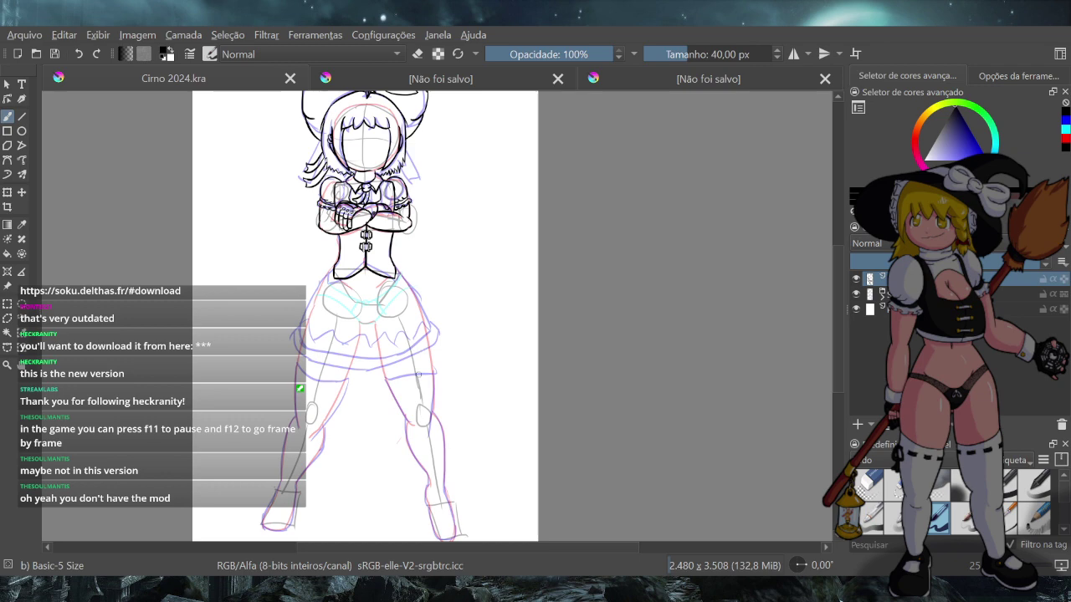
pyautogui.scroll(1, 418, 375)
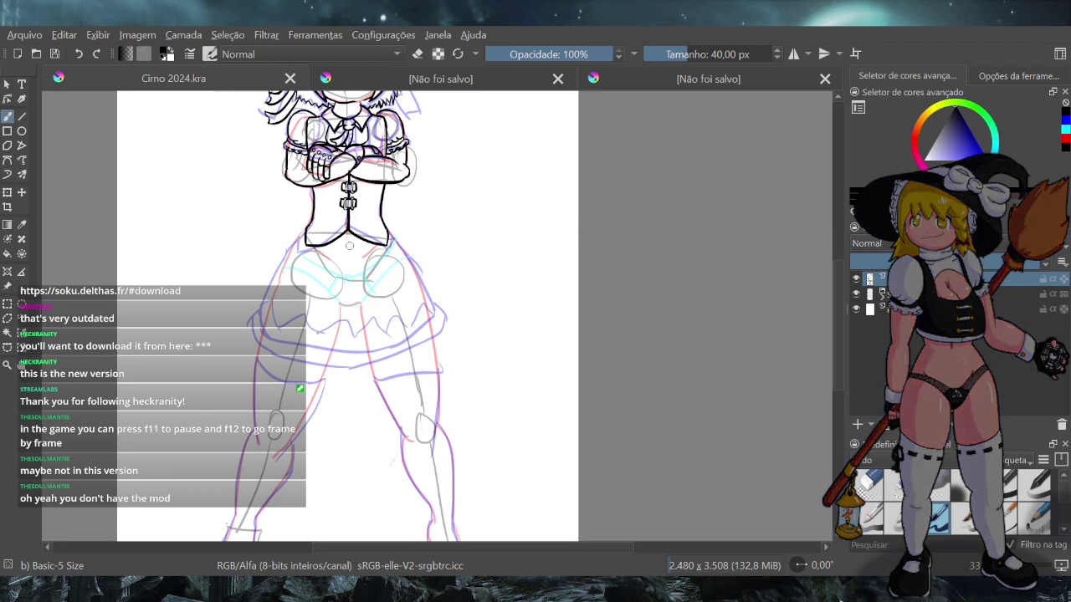
pyautogui.moveTo(389, 231); pyautogui.dragTo(419, 266)
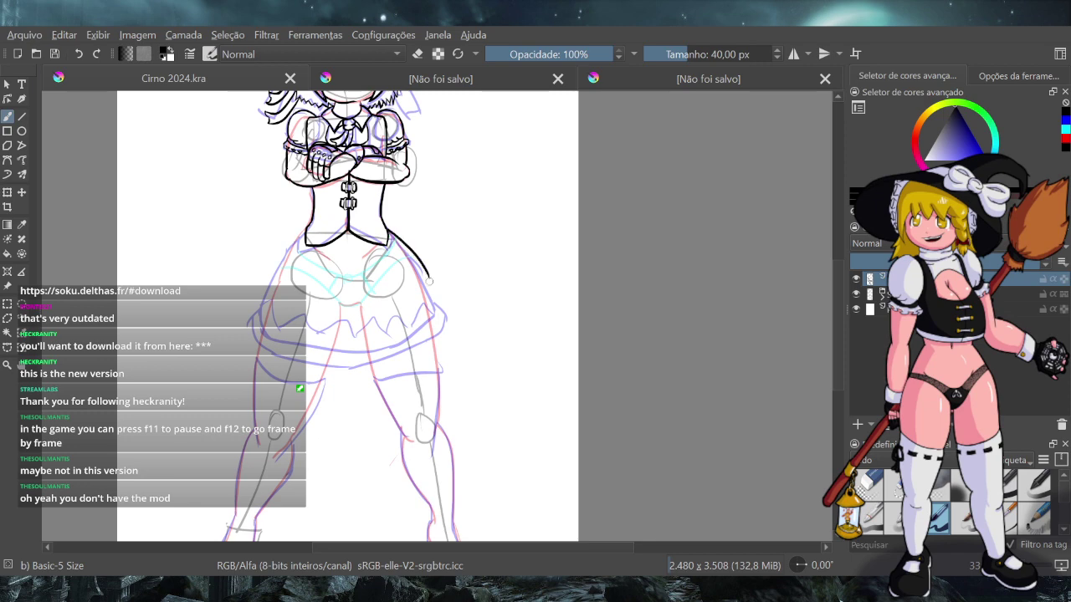
pyautogui.hotkey('ctrl', 'z')
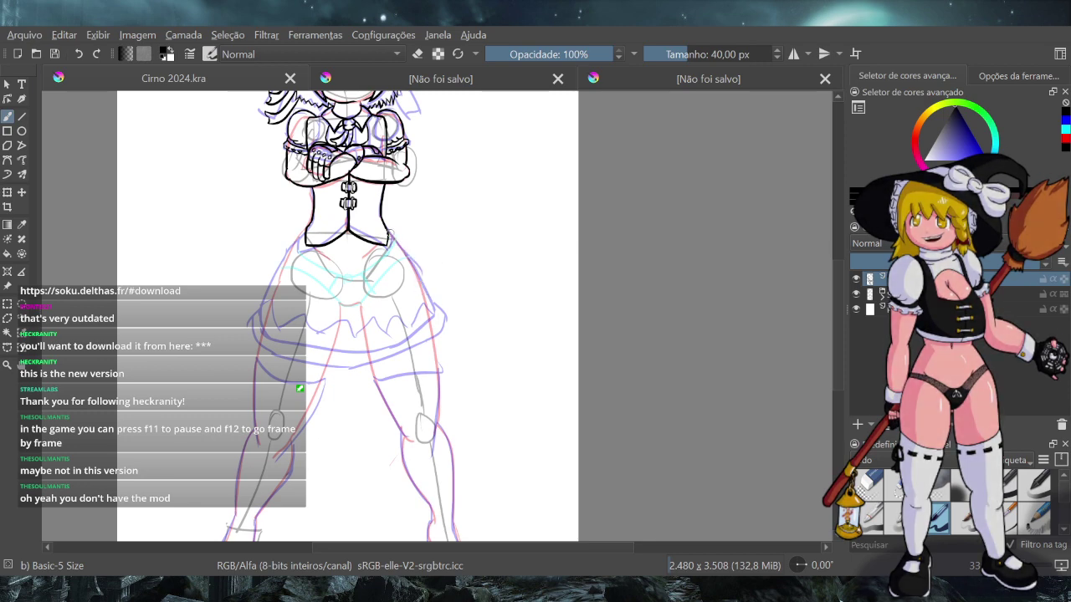
pyautogui.moveTo(389, 232); pyautogui.dragTo(426, 299)
pyautogui.hotkey('ctrl', 'z')
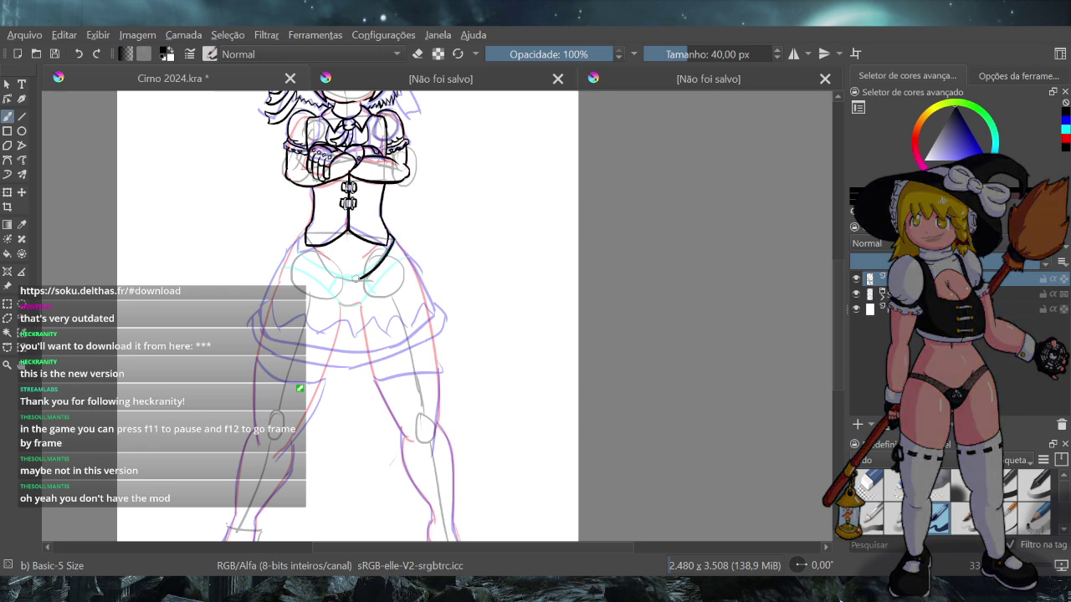
pyautogui.moveTo(392, 241); pyautogui.dragTo(359, 278)
pyautogui.hotkey('ctrl', 'z')
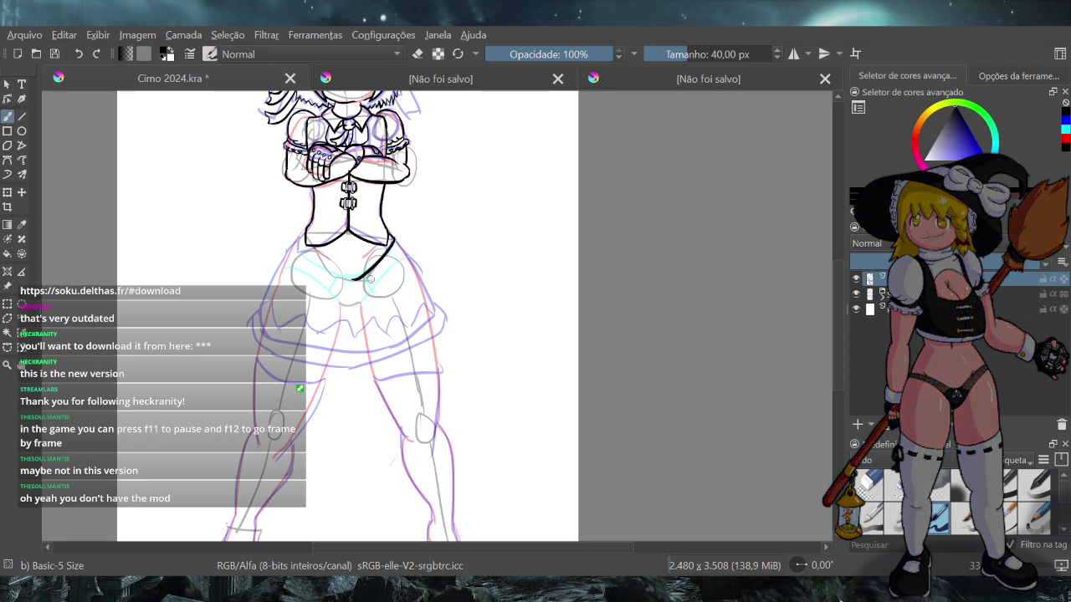
pyautogui.moveTo(392, 239); pyautogui.dragTo(347, 283)
pyautogui.hotkey('ctrl', 'z')
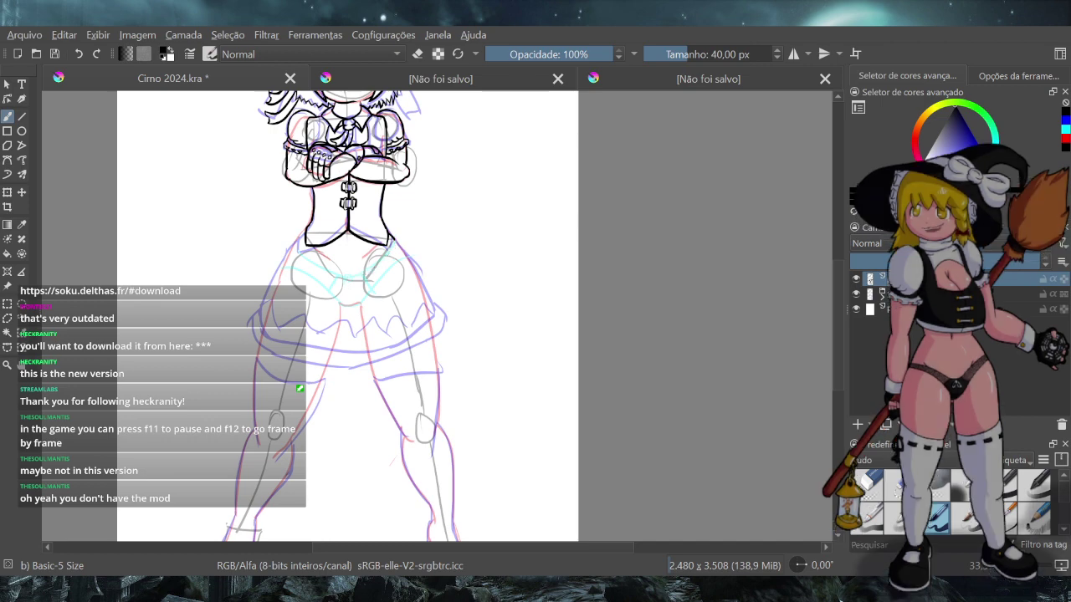
pyautogui.moveTo(390, 236); pyautogui.dragTo(428, 312)
pyautogui.moveTo(391, 241); pyautogui.dragTo(359, 280)
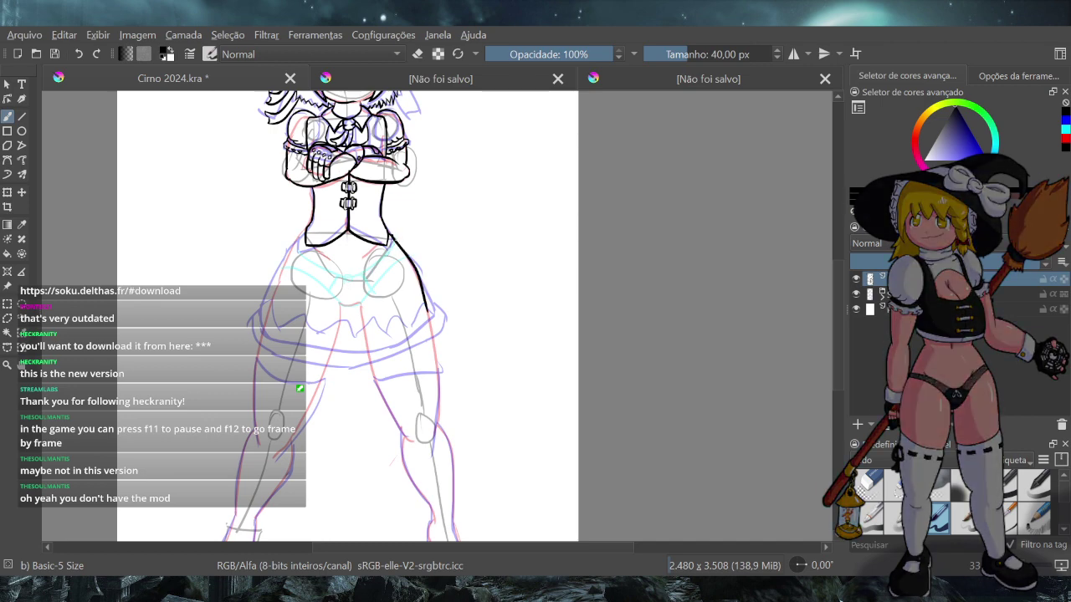
pyautogui.moveTo(399, 249); pyautogui.dragTo(351, 299)
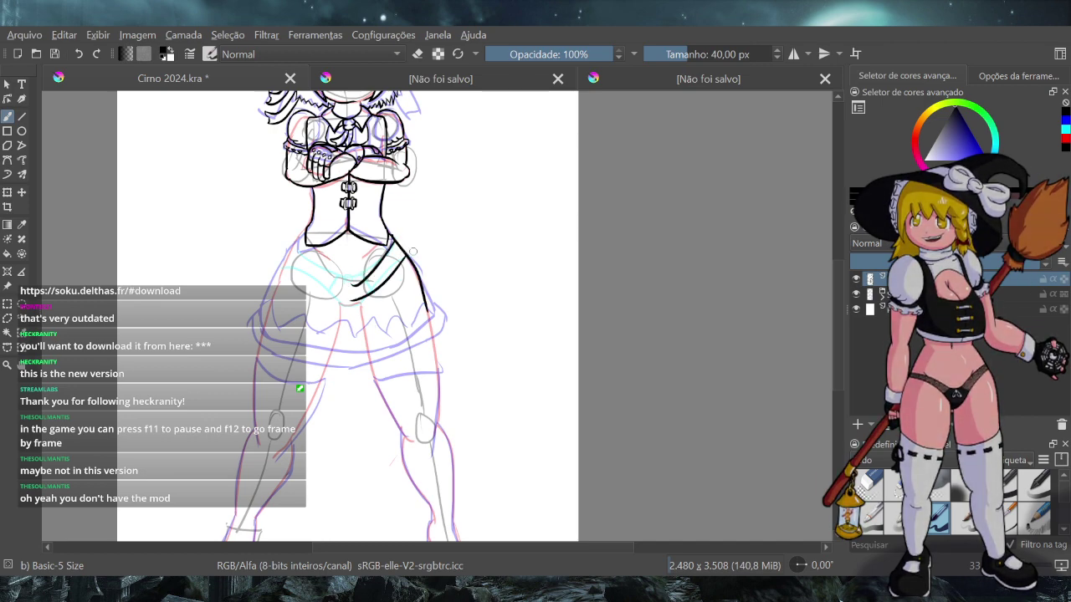
pyautogui.hotkey('ctrl', 'z')
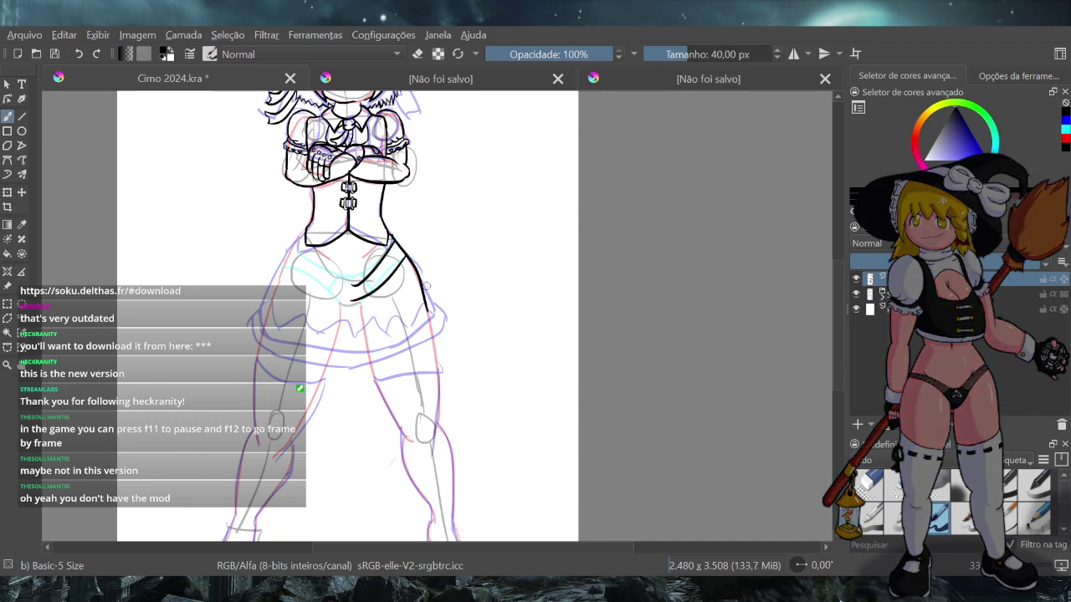
pyautogui.hotkey('ctrl', 'z')
pyautogui.hotkey('ctrl', 'z')
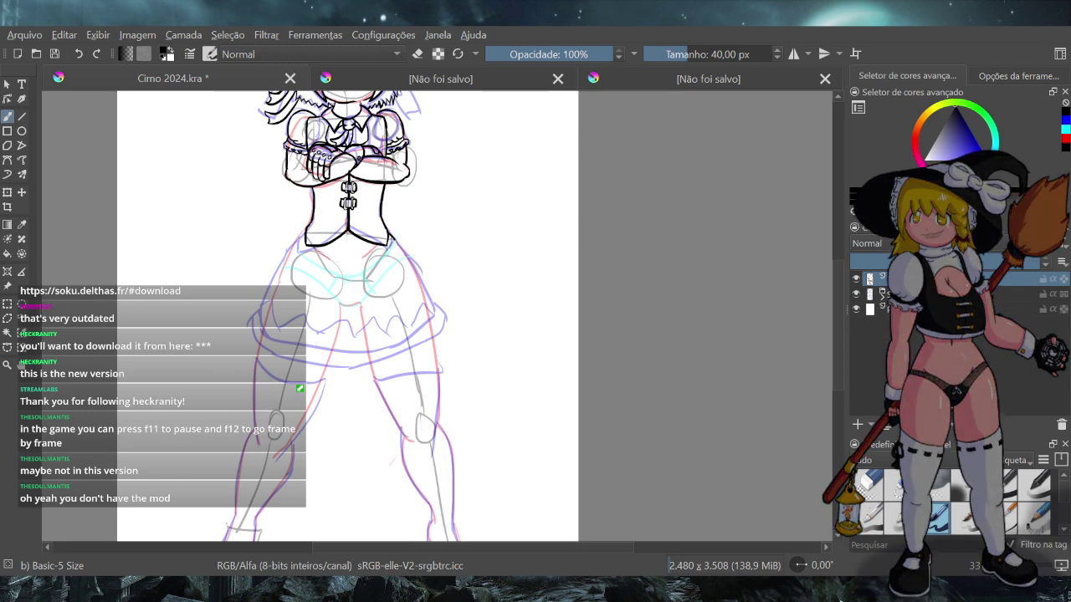
# Ink a smooth U-shaped curve below the bodice, joining both sides of the waist
pyautogui.moveTo(356, 276); pyautogui.dragTo(393, 241)
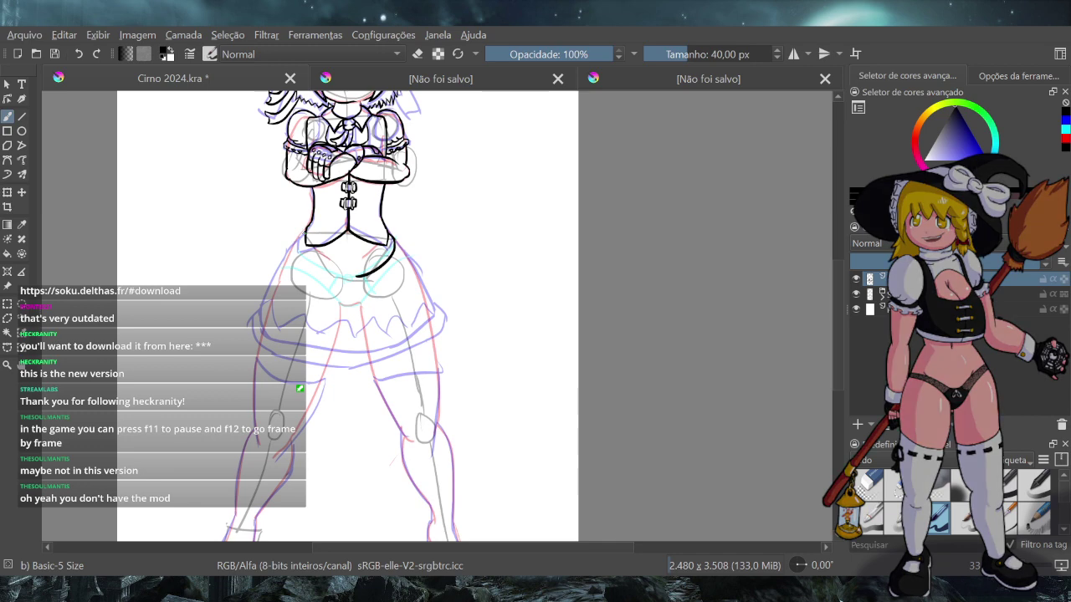
pyautogui.moveTo(296, 242); pyautogui.dragTo(281, 286)
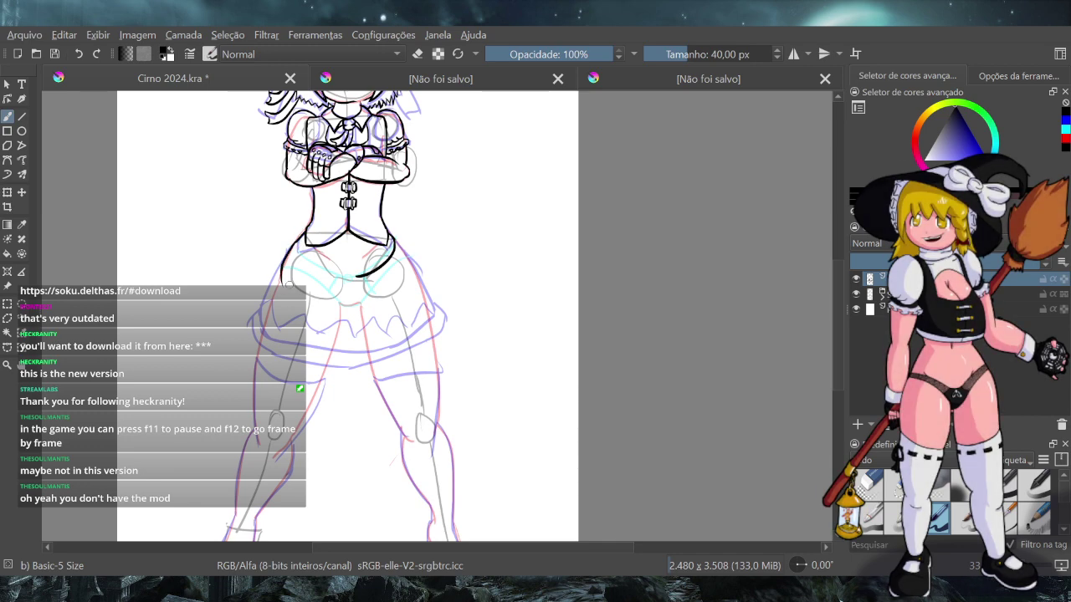
pyautogui.hotkey('ctrl', 'z')
pyautogui.moveTo(303, 235); pyautogui.dragTo(281, 281)
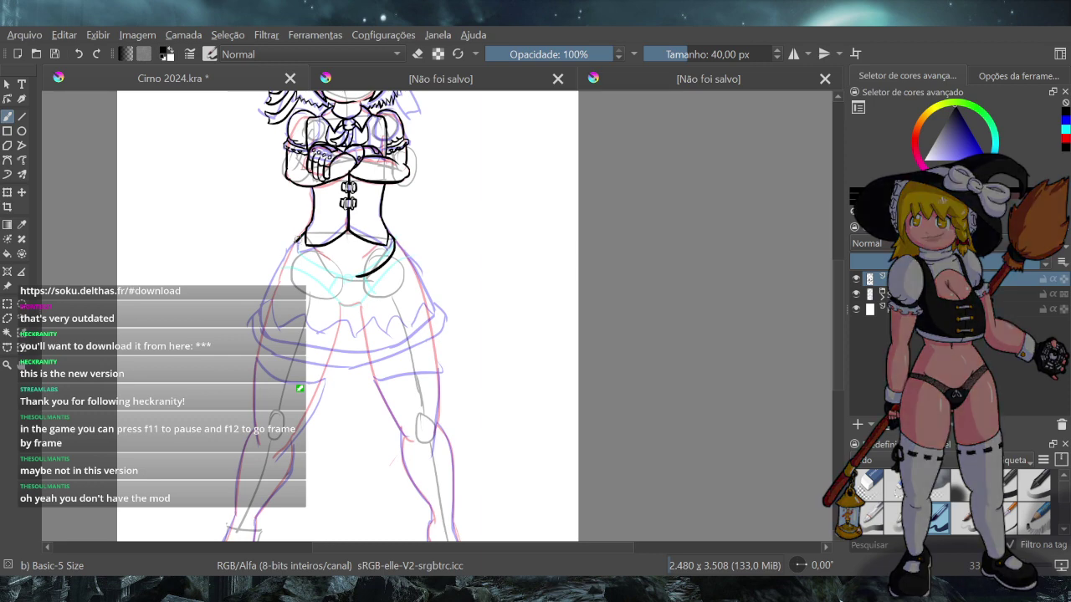
pyautogui.moveTo(300, 239)
pyautogui.mouseDown()
pyautogui.moveTo(309, 270)
pyautogui.moveTo(296, 239)
pyautogui.moveTo(333, 276)
pyautogui.mouseUp()
pyautogui.hotkey('ctrl', 'z')
pyautogui.hotkey('ctrl', 'z')
pyautogui.hotkey('ctrl', 'z')
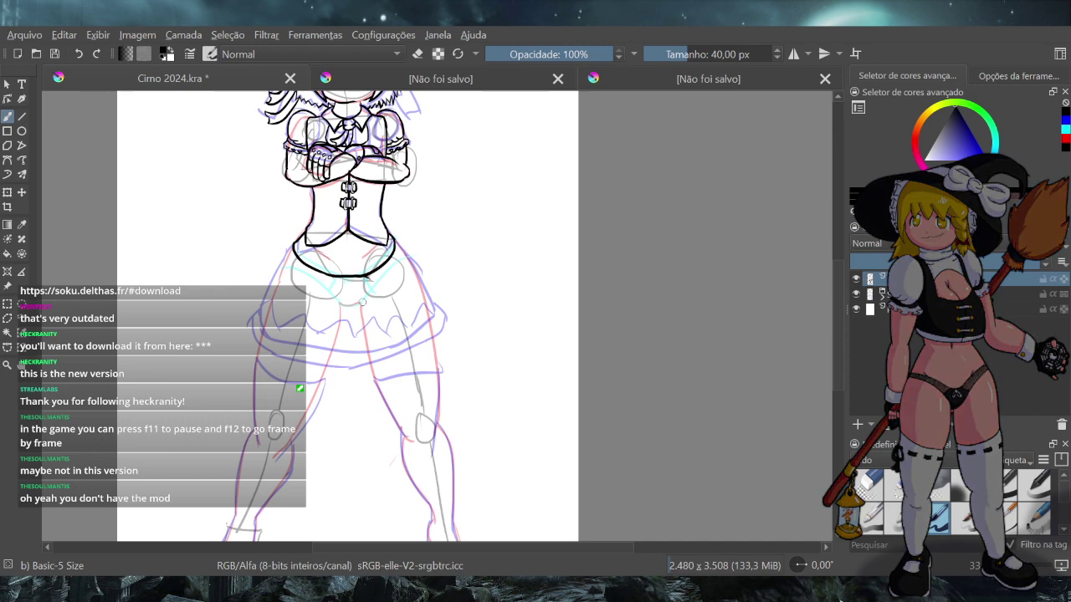
# Ink a short line sloping outward and down along the hip from the right end of the waist curve
pyautogui.click(416, 53)
pyautogui.click(417, 53)
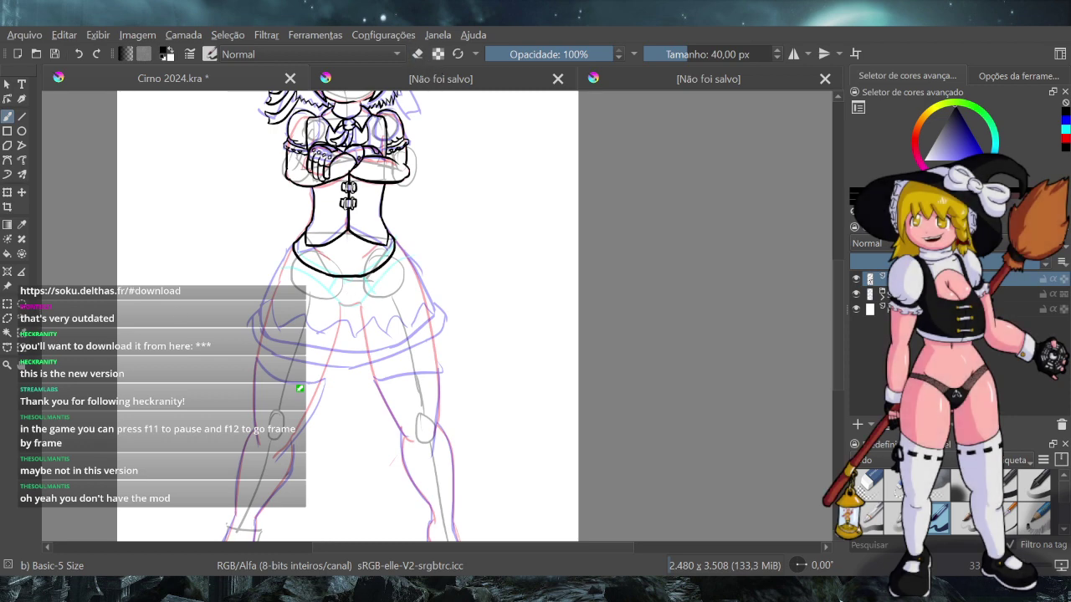
pyautogui.click(7, 364)
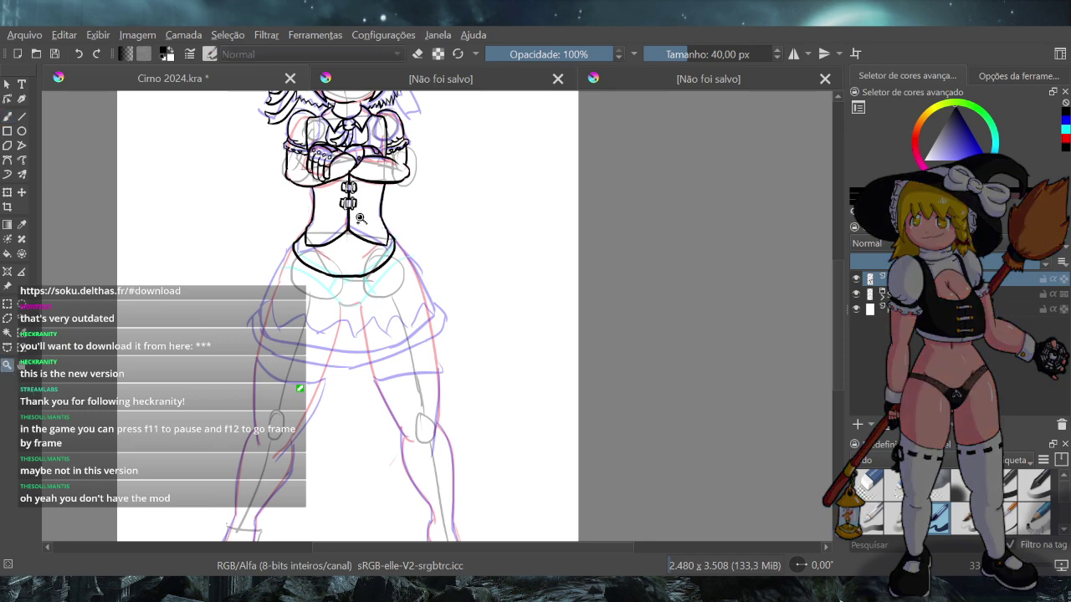
pyautogui.moveTo(359, 218); pyautogui.dragTo(474, 348)
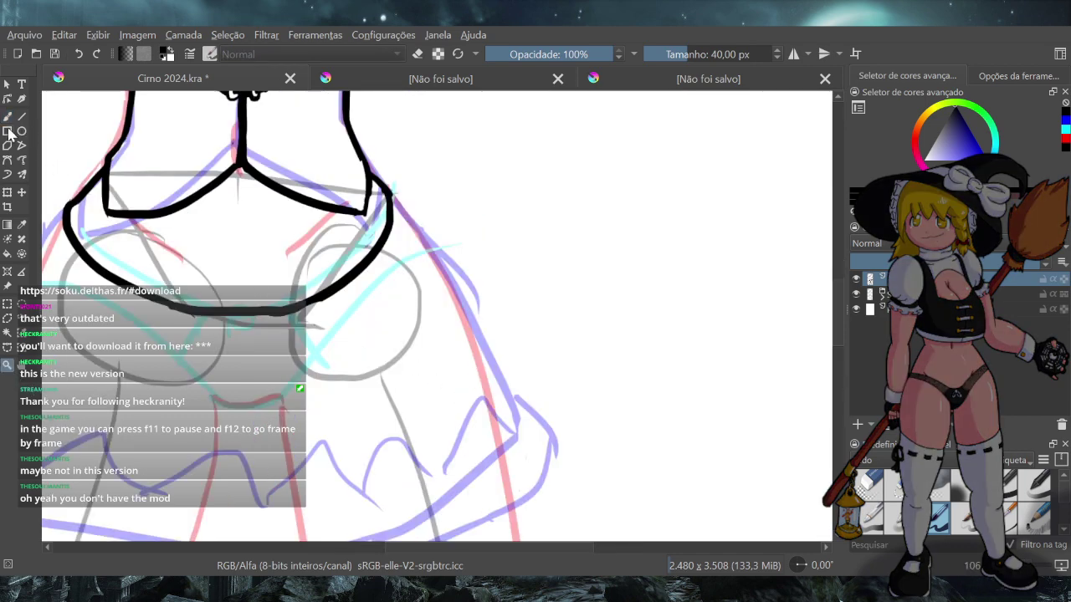
pyautogui.click(7, 116)
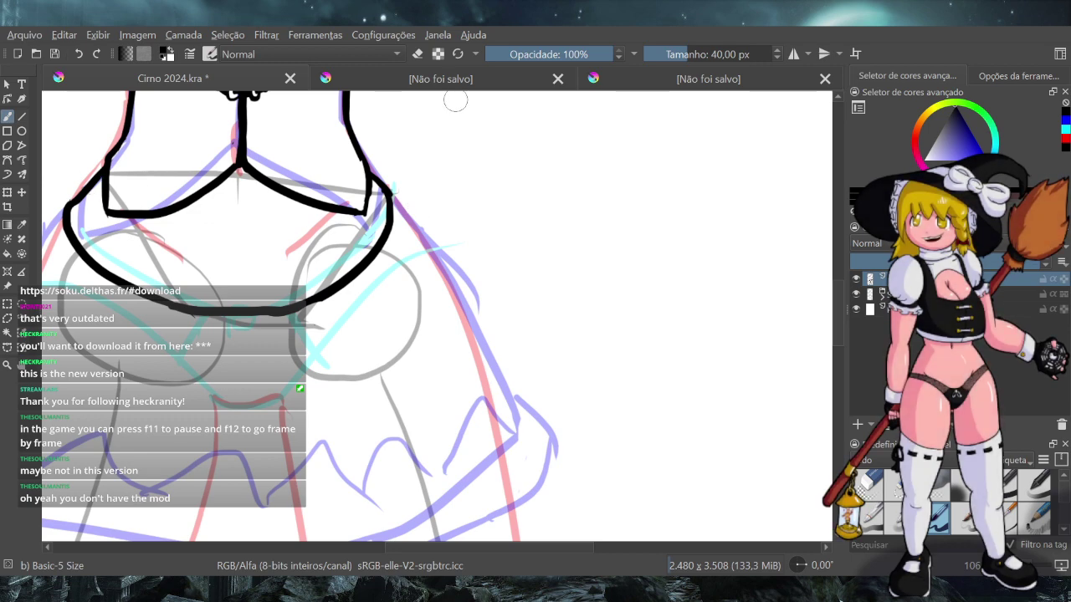
pyautogui.click(417, 53)
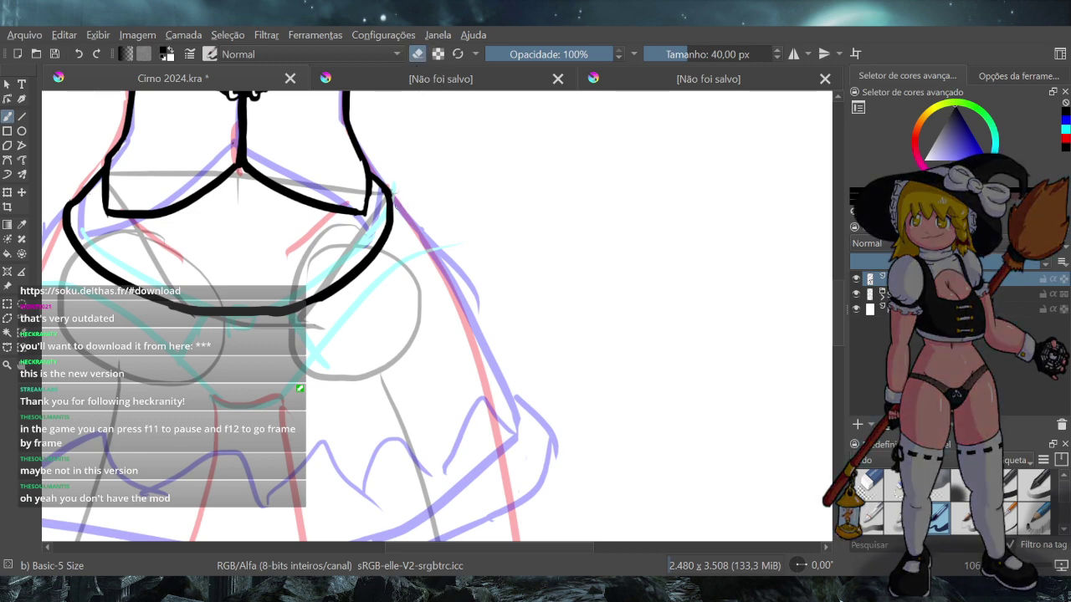
pyautogui.click(417, 54)
pyautogui.moveTo(386, 190); pyautogui.dragTo(385, 221)
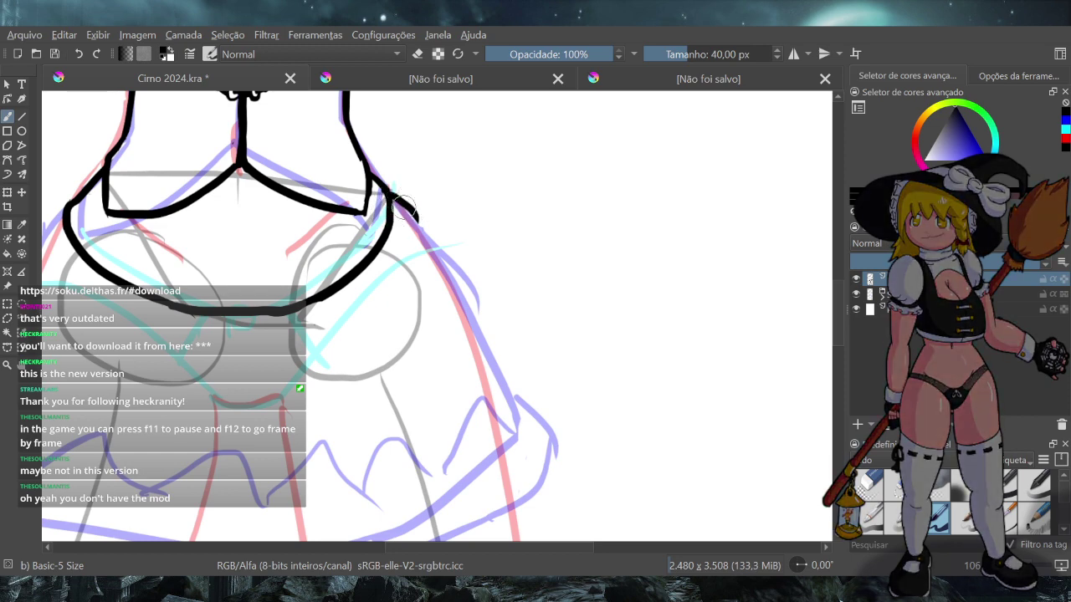
pyautogui.moveTo(391, 194); pyautogui.dragTo(421, 223)
pyautogui.hotkey('ctrl', 'z')
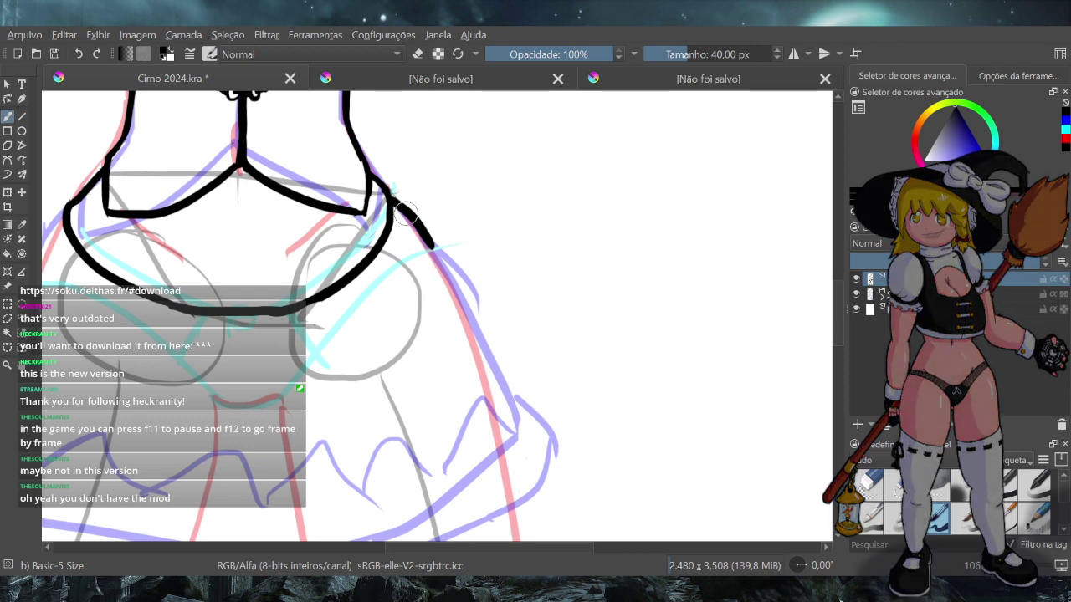
pyautogui.moveTo(399, 205); pyautogui.dragTo(435, 251)
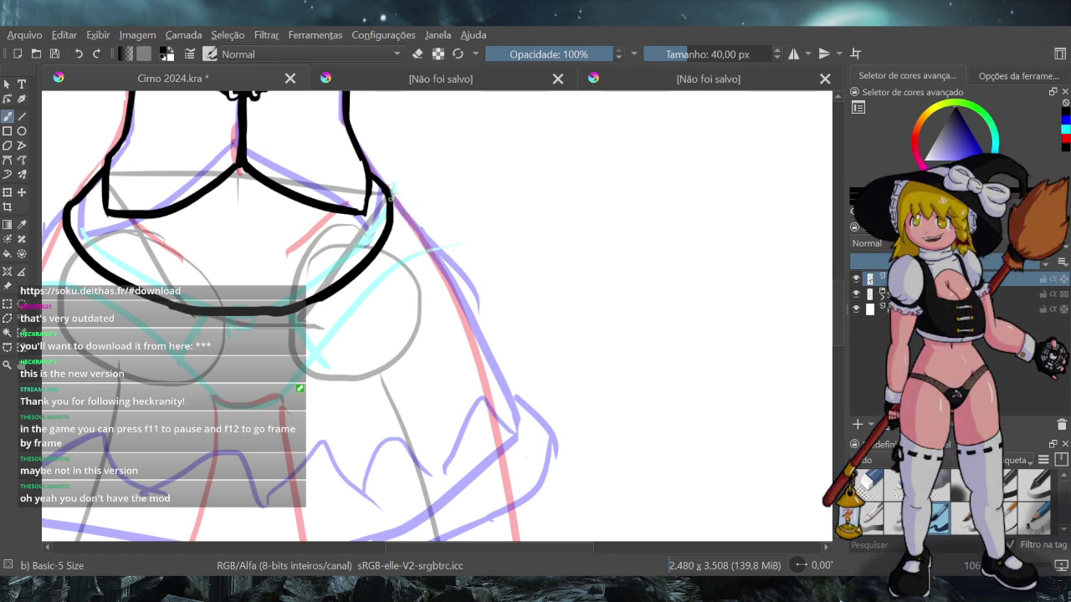
pyautogui.moveTo(395, 202); pyautogui.dragTo(426, 245)
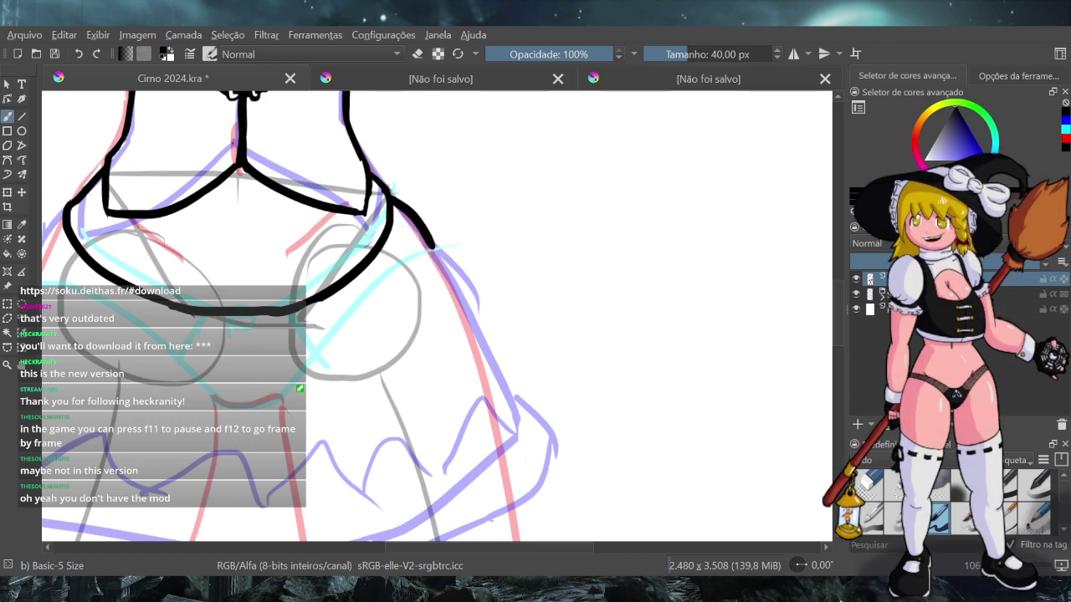
pyautogui.hotkey('ctrl', 'z')
pyautogui.moveTo(392, 198); pyautogui.dragTo(431, 244)
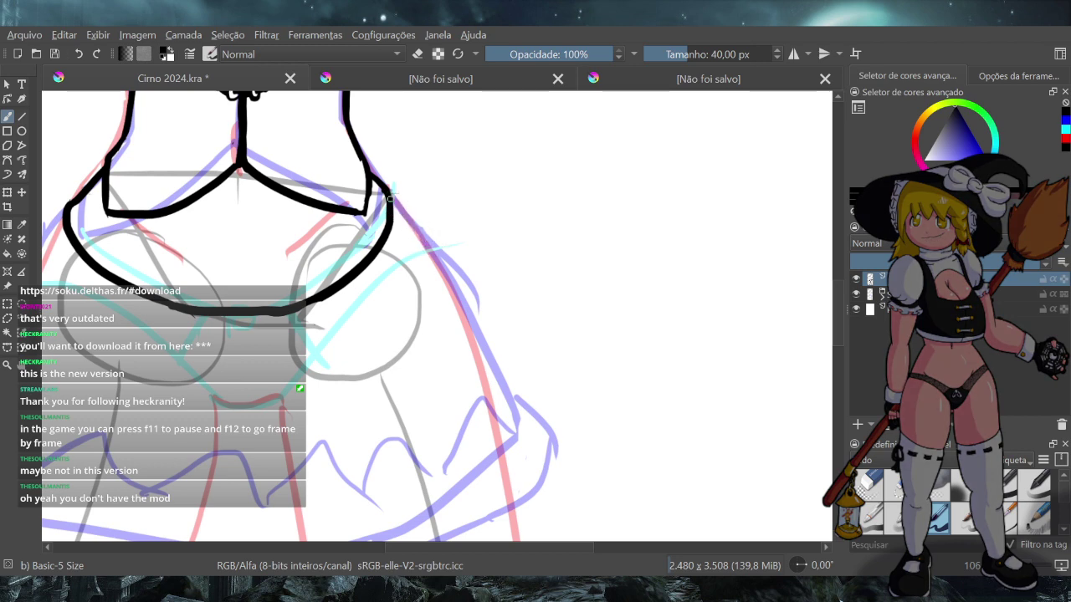
# Compare the right hip stroke by undoing and redoing it, keep it, and erase excess ink where it meets the waist curve
pyautogui.hotkey('ctrl', 'z')
pyautogui.hotkey('ctrl', 'shift', 'z')
pyautogui.hotkey('ctrl', 'z')
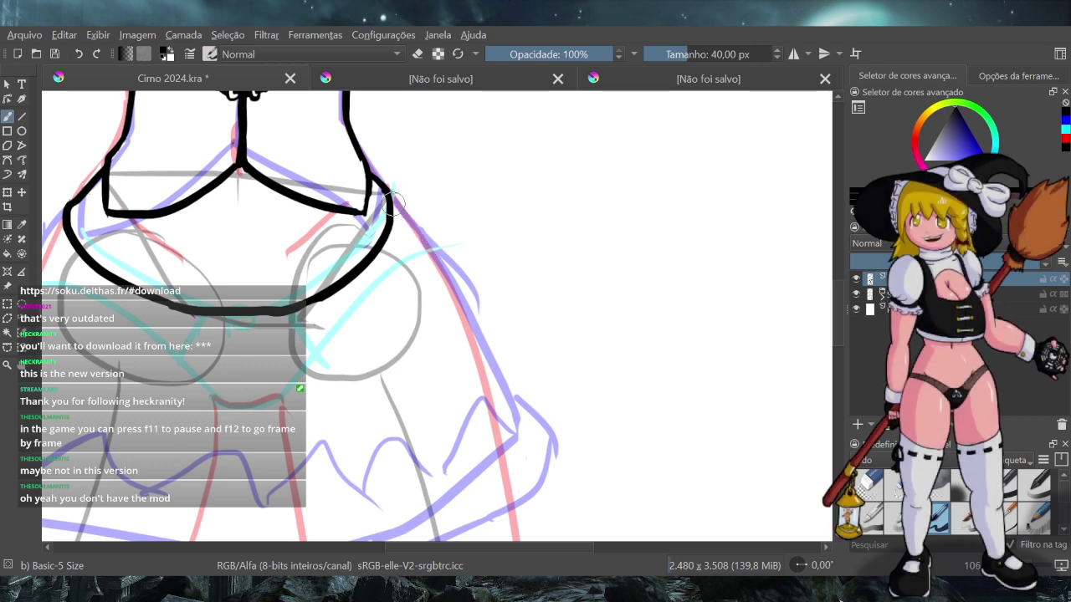
pyautogui.hotkey('ctrl', 'shift', 'z')
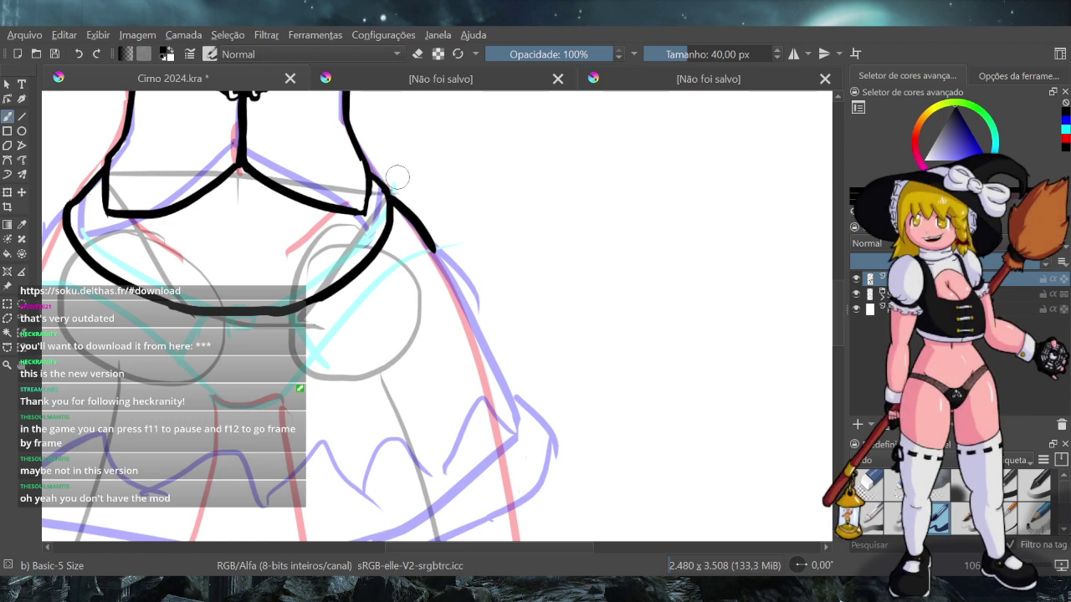
pyautogui.hotkey('ctrl', 'z')
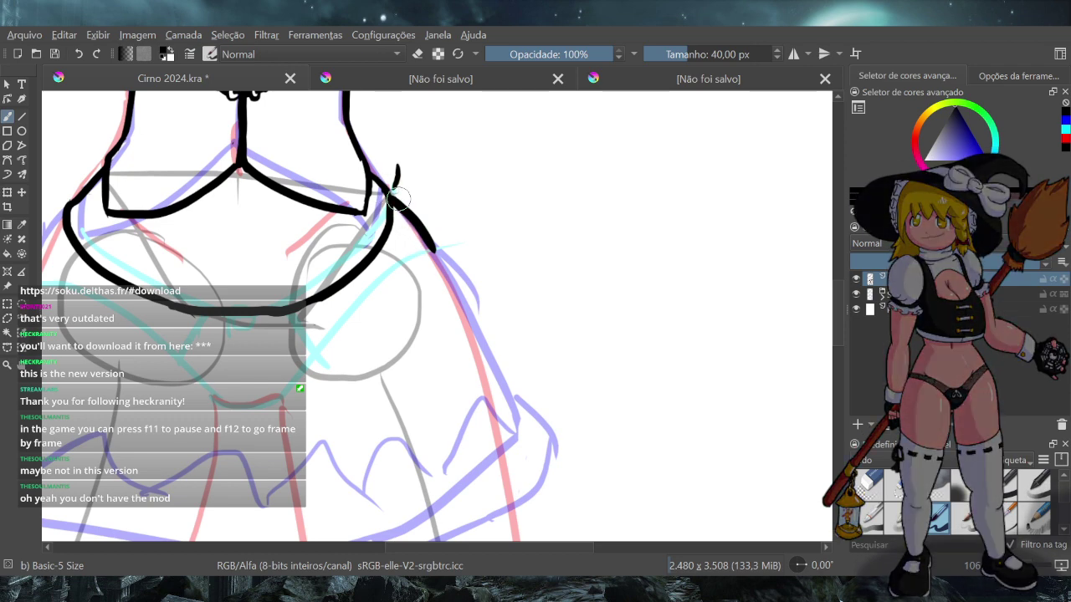
pyautogui.hotkey('ctrl', 'z')
pyautogui.moveTo(388, 194); pyautogui.dragTo(432, 248)
pyautogui.click(419, 57)
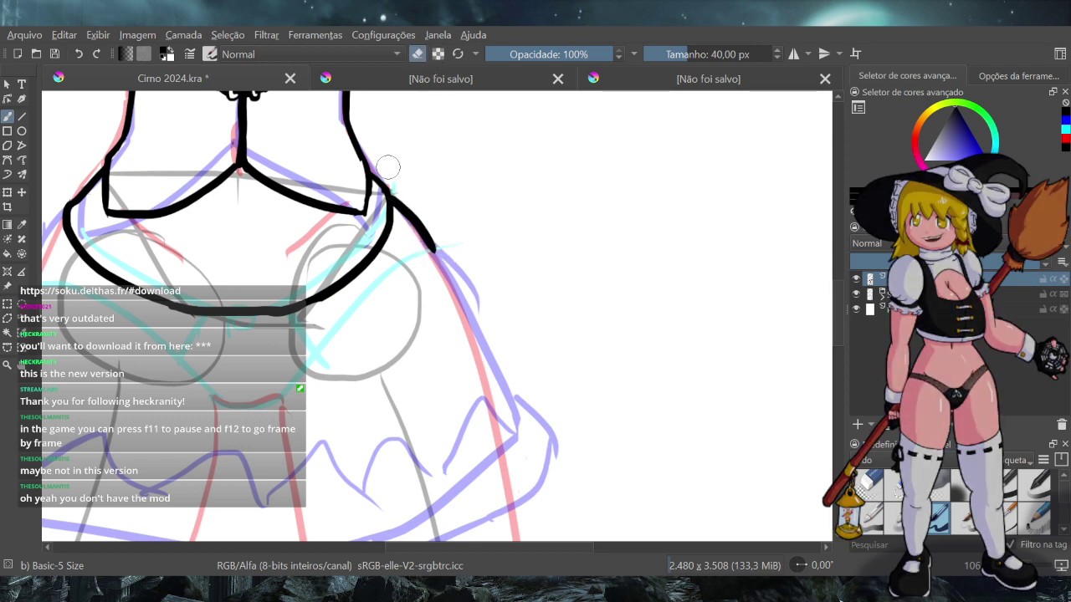
pyautogui.moveTo(386, 173); pyautogui.dragTo(391, 207)
pyautogui.click(417, 54)
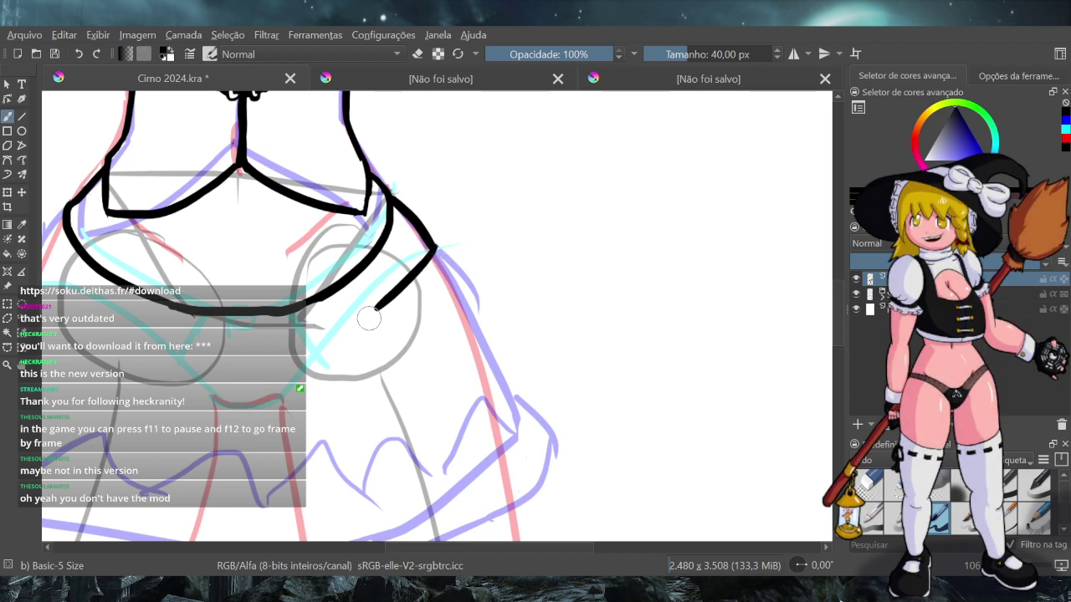
# Ink a long curve from the lower end of the right hip line inward and down toward the figure's centre
pyautogui.moveTo(434, 249); pyautogui.dragTo(381, 276)
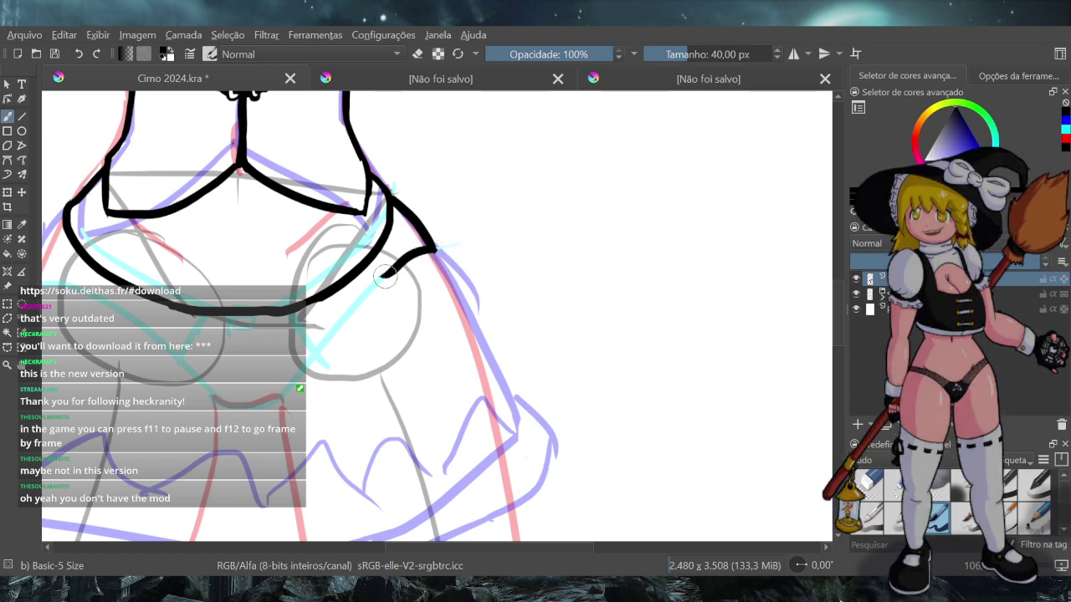
pyautogui.hotkey('ctrl', 'z')
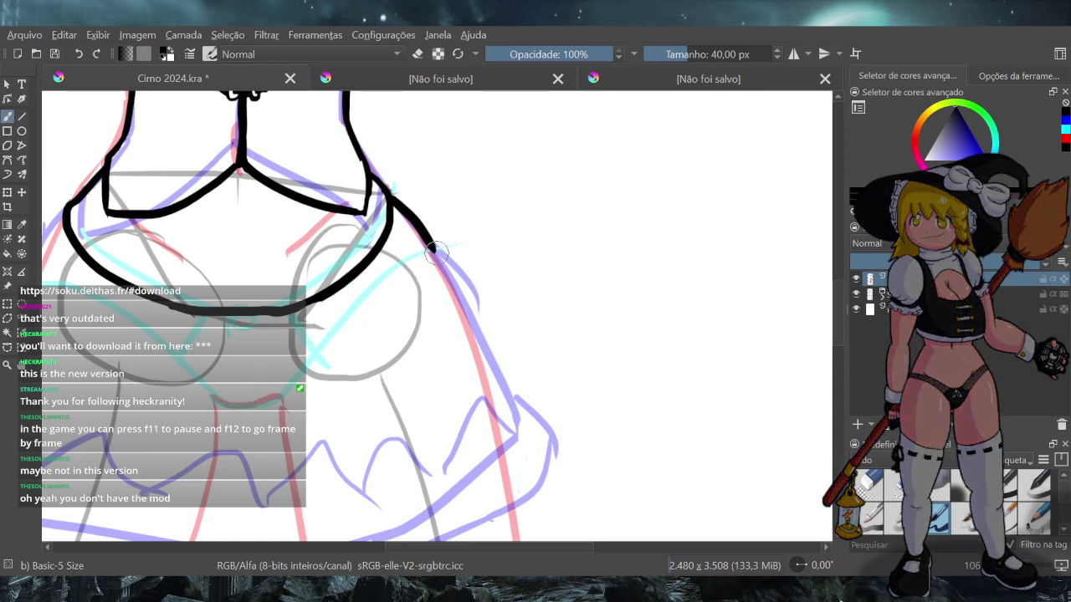
pyautogui.moveTo(410, 261); pyautogui.dragTo(293, 402)
pyautogui.hotkey('ctrl', 'z')
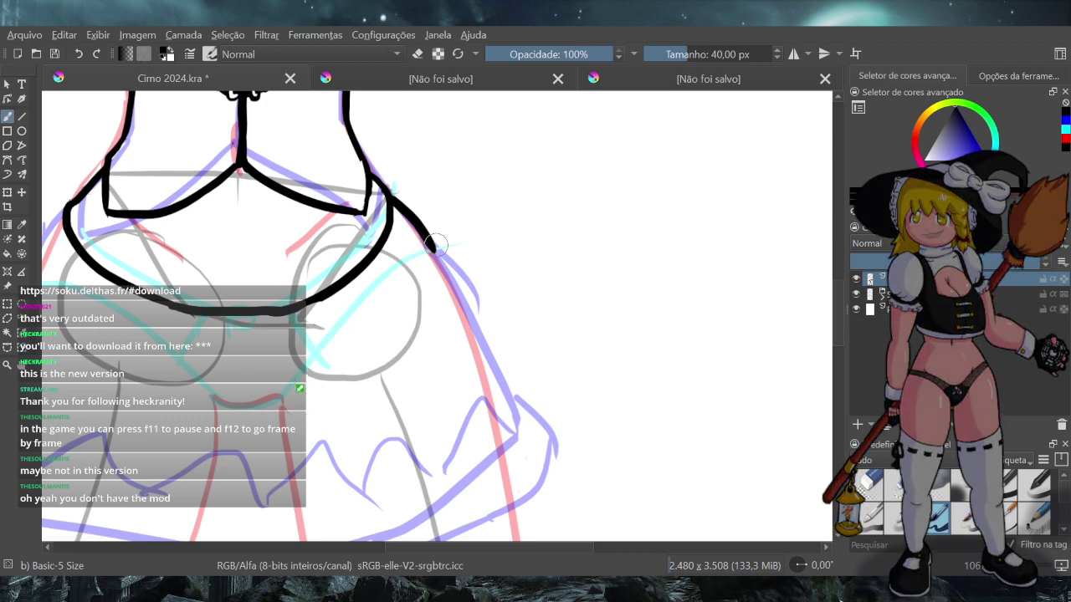
pyautogui.moveTo(435, 244)
pyautogui.mouseDown()
pyautogui.moveTo(313, 377)
pyautogui.moveTo(308, 414)
pyautogui.mouseUp()
pyautogui.hotkey('ctrl', 'z')
pyautogui.moveTo(435, 247)
pyautogui.mouseDown()
pyautogui.moveTo(324, 345)
pyautogui.moveTo(303, 403)
pyautogui.mouseUp()
pyautogui.hotkey('ctrl', 'z')
pyautogui.moveTo(434, 249)
pyautogui.mouseDown()
pyautogui.moveTo(398, 268)
pyautogui.moveTo(305, 398)
pyautogui.mouseUp()
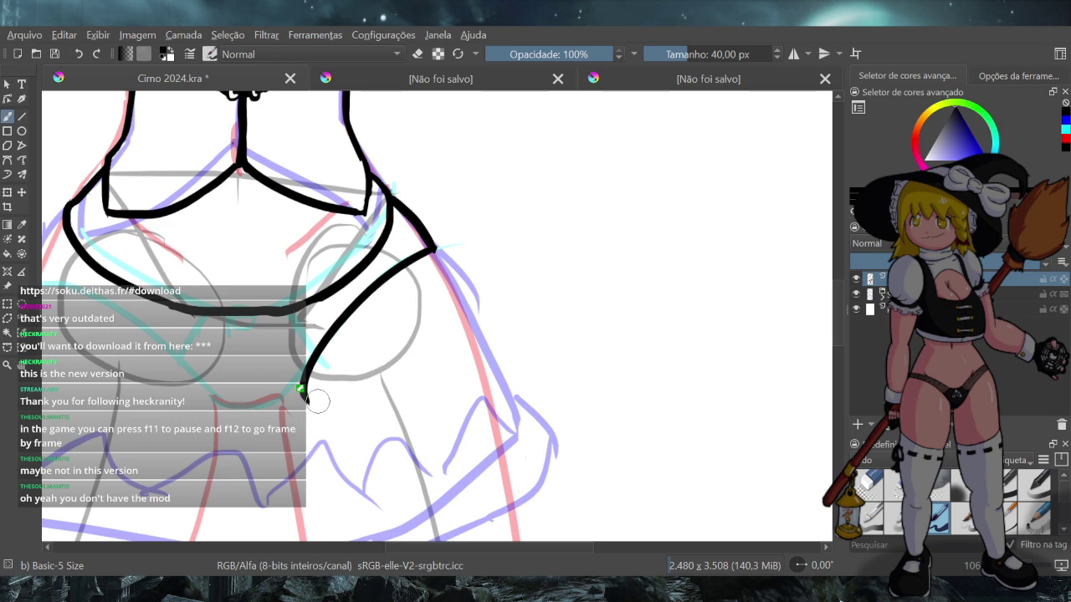
# Undo the long inward curve and re-ink it from the right hip line's lower end down toward the figure's centre
pyautogui.hotkey('ctrl', 'z')
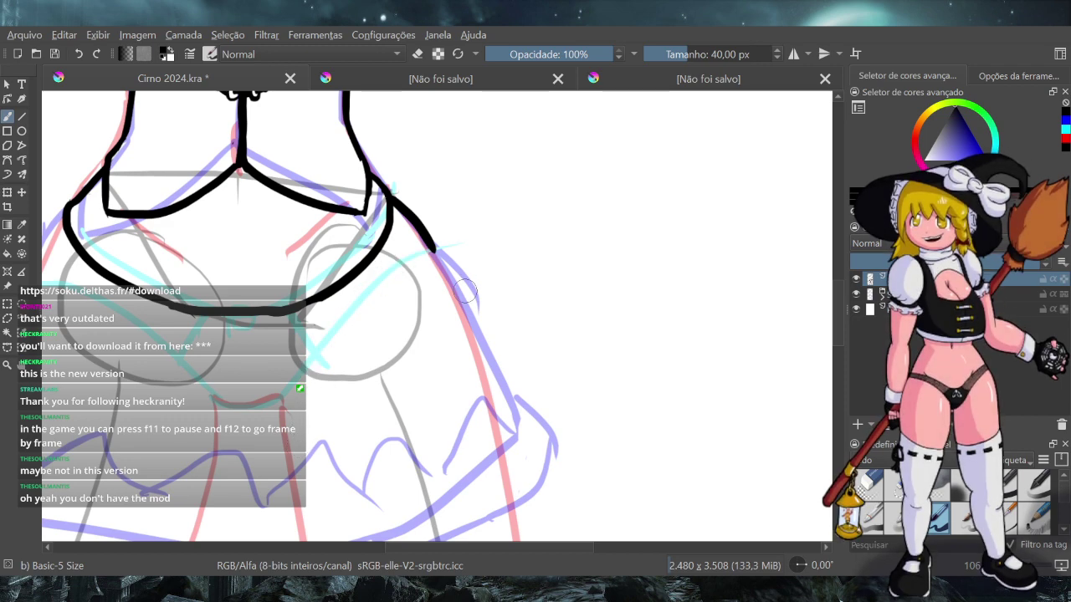
pyautogui.scroll(-4, 466, 284)
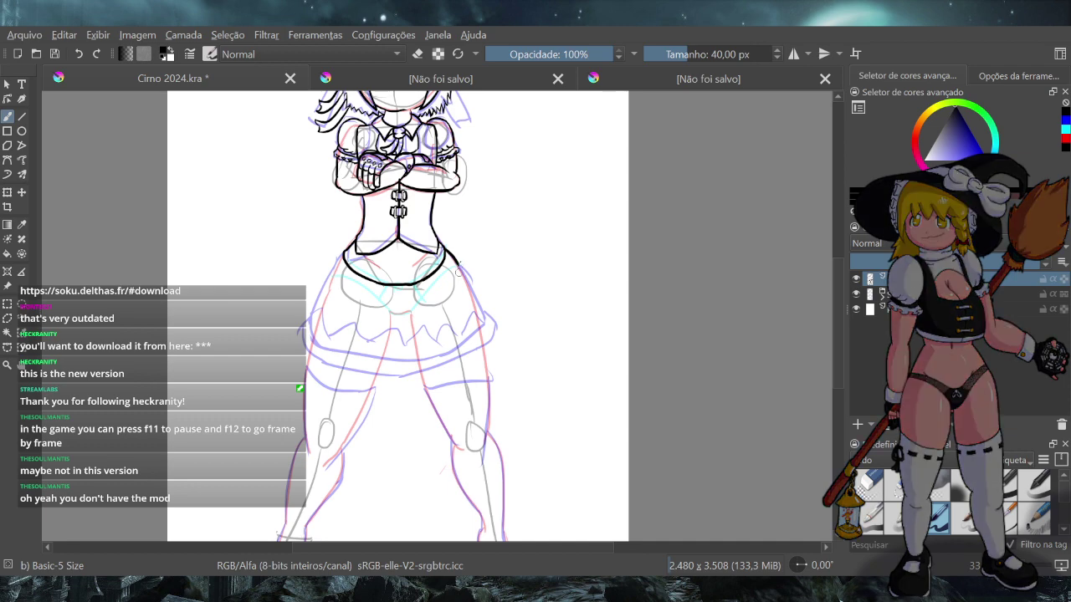
pyautogui.moveTo(459, 265); pyautogui.dragTo(411, 319)
# Ink the right outer thigh line from the hip line's lower end down toward the sketched skirt hem, redoing the stroke until it flows smoothly
pyautogui.moveTo(459, 266); pyautogui.dragTo(479, 299)
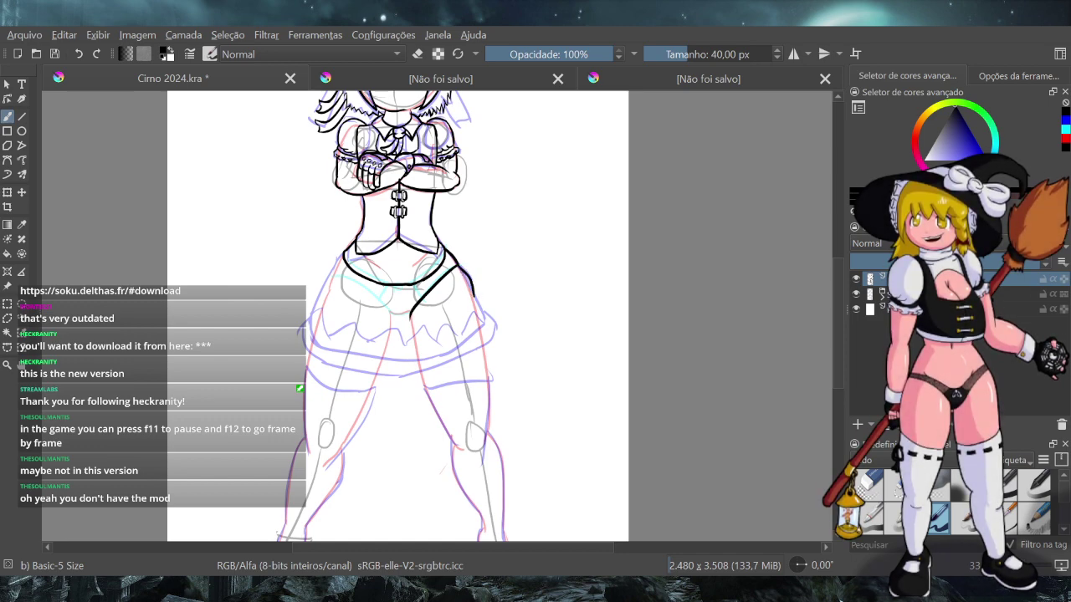
pyautogui.hotkey('ctrl', 'z')
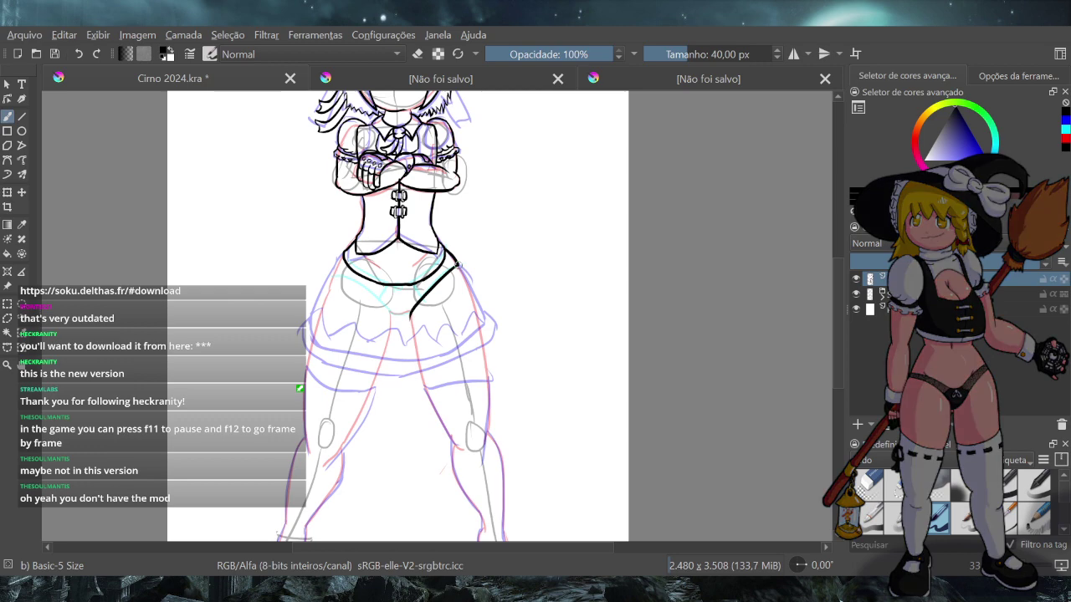
pyautogui.hotkey('ctrl', 'z')
pyautogui.moveTo(456, 266); pyautogui.dragTo(486, 331)
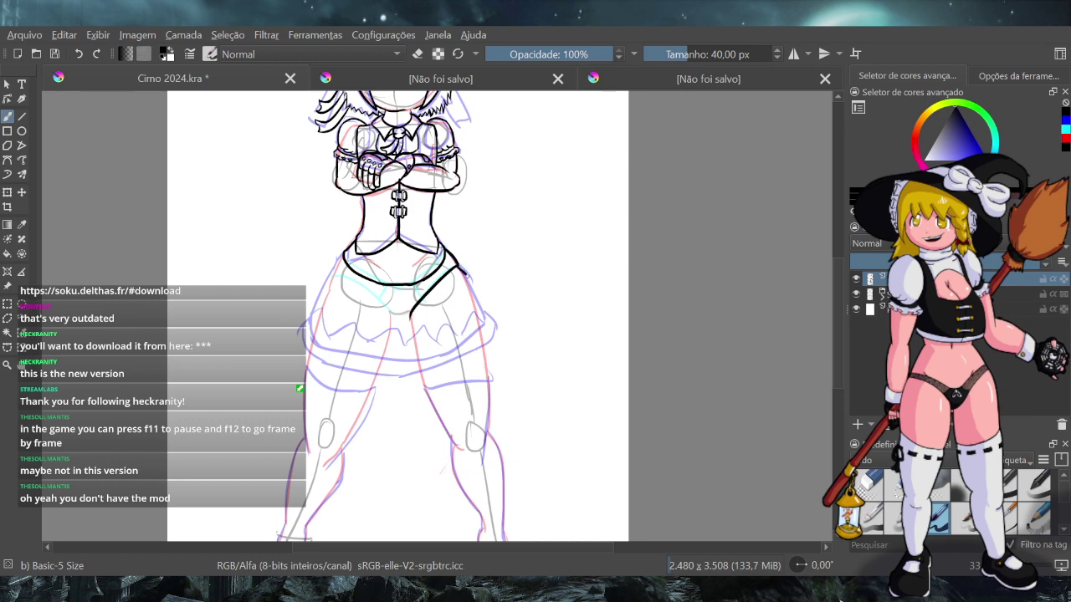
pyautogui.moveTo(457, 266); pyautogui.dragTo(480, 343)
pyautogui.hotkey('ctrl', 'z')
pyautogui.moveTo(457, 266)
pyautogui.mouseDown()
pyautogui.moveTo(480, 304)
pyautogui.moveTo(485, 339)
pyautogui.mouseUp()
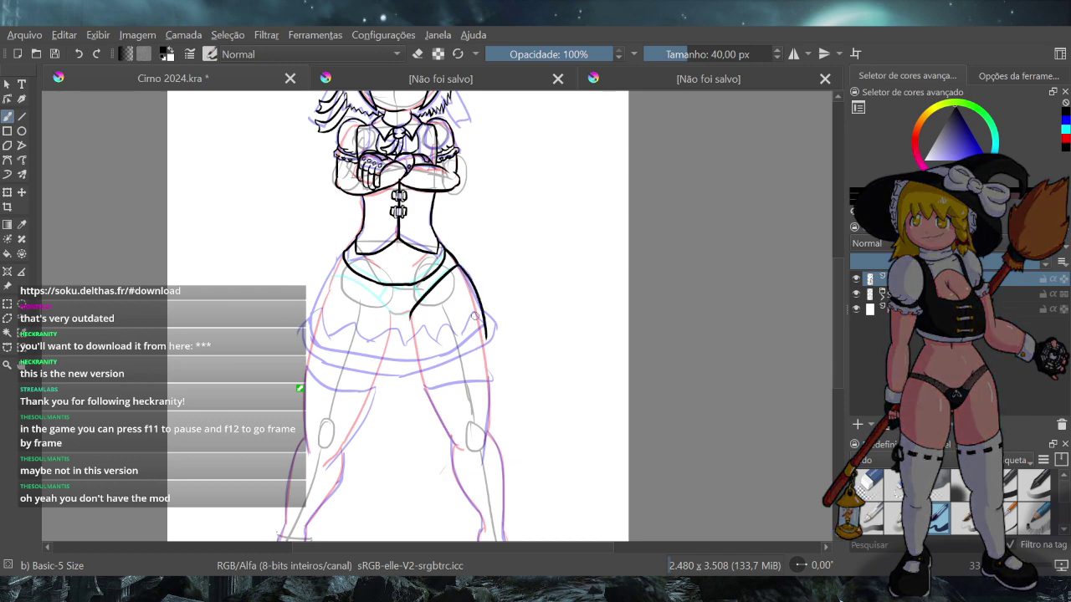
pyautogui.hotkey('ctrl', 'z')
pyautogui.hotkey('ctrl', 'shift', 'z')
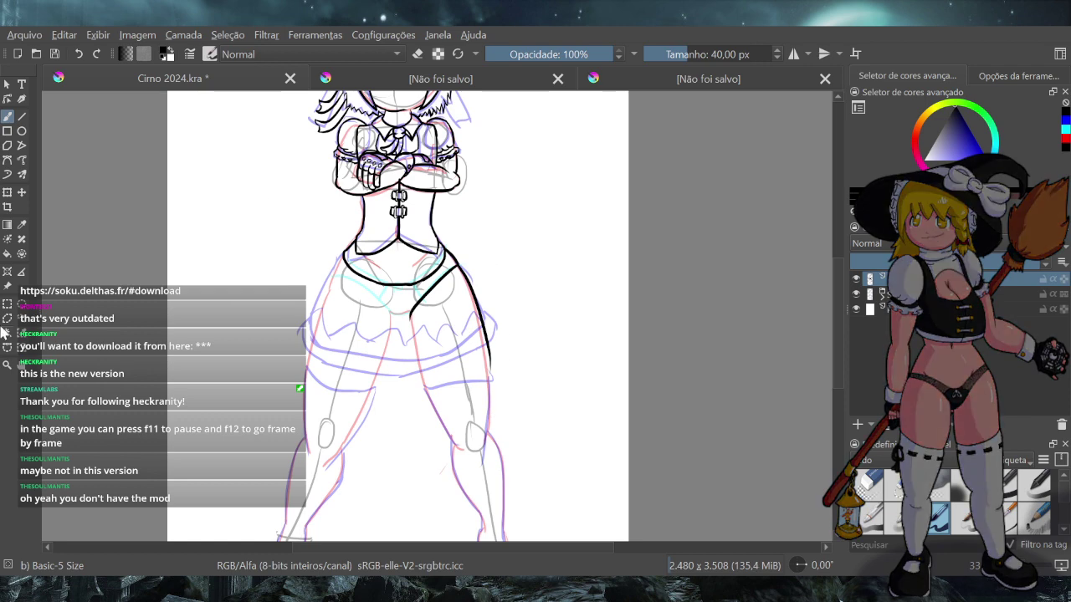
# Erase the excess ink where the right hip, inward curve and thigh lines meet, and re-ink the junction with a clean connection
pyautogui.click(7, 364)
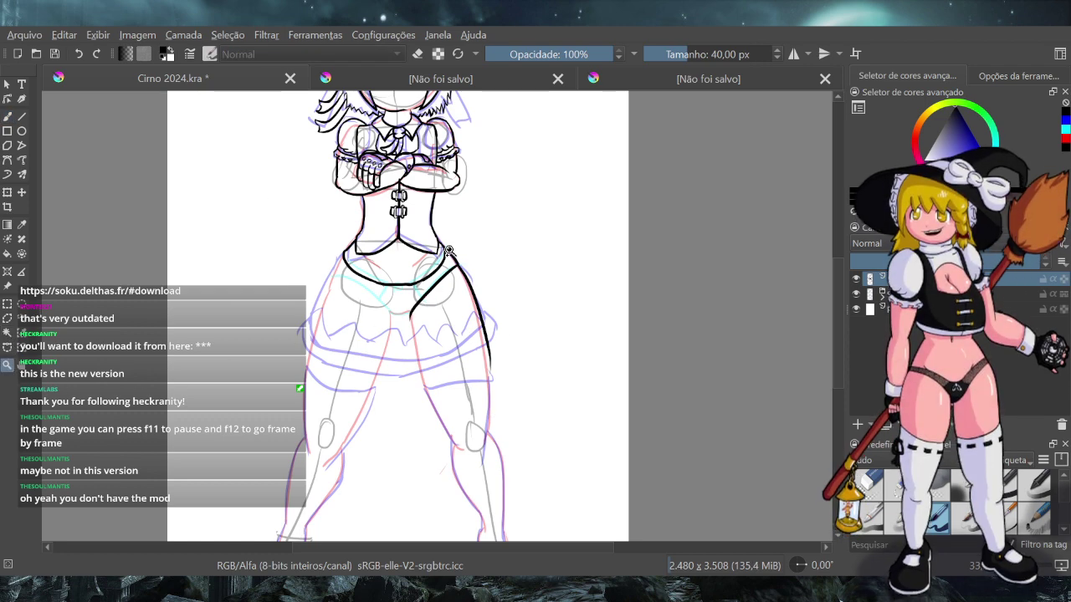
pyautogui.moveTo(430, 229); pyautogui.dragTo(494, 339)
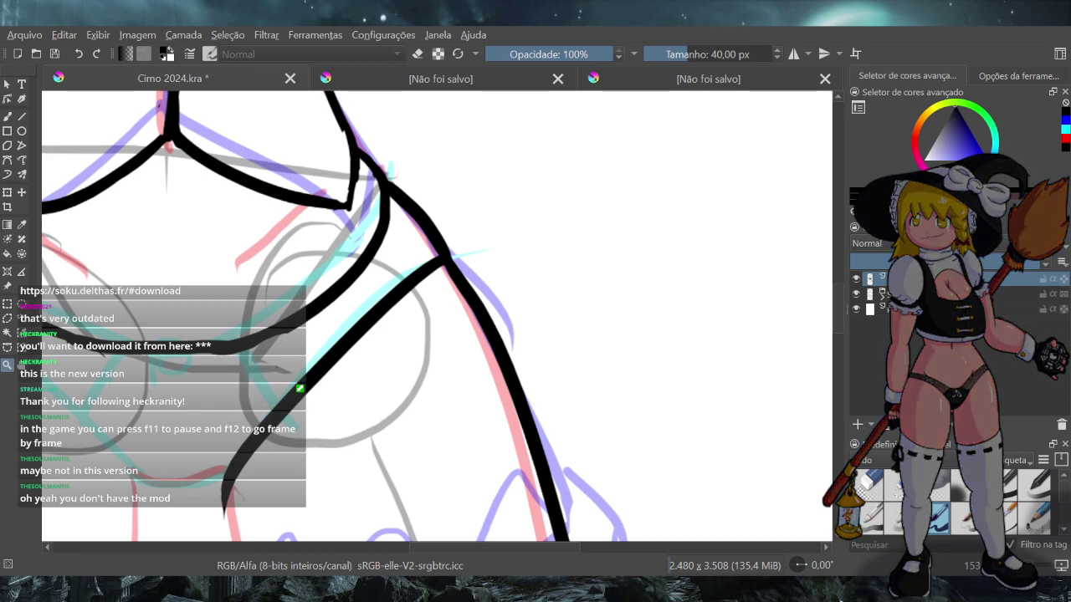
pyautogui.click(6, 117)
pyautogui.click(420, 55)
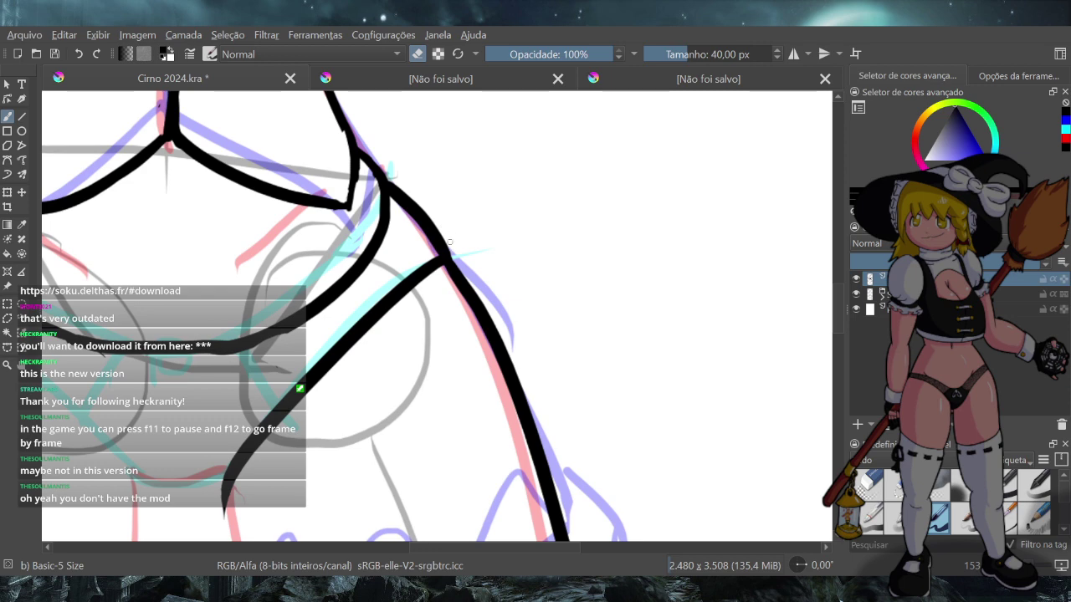
pyautogui.moveTo(449, 240)
pyautogui.mouseDown()
pyautogui.moveTo(442, 272)
pyautogui.moveTo(442, 239)
pyautogui.mouseUp()
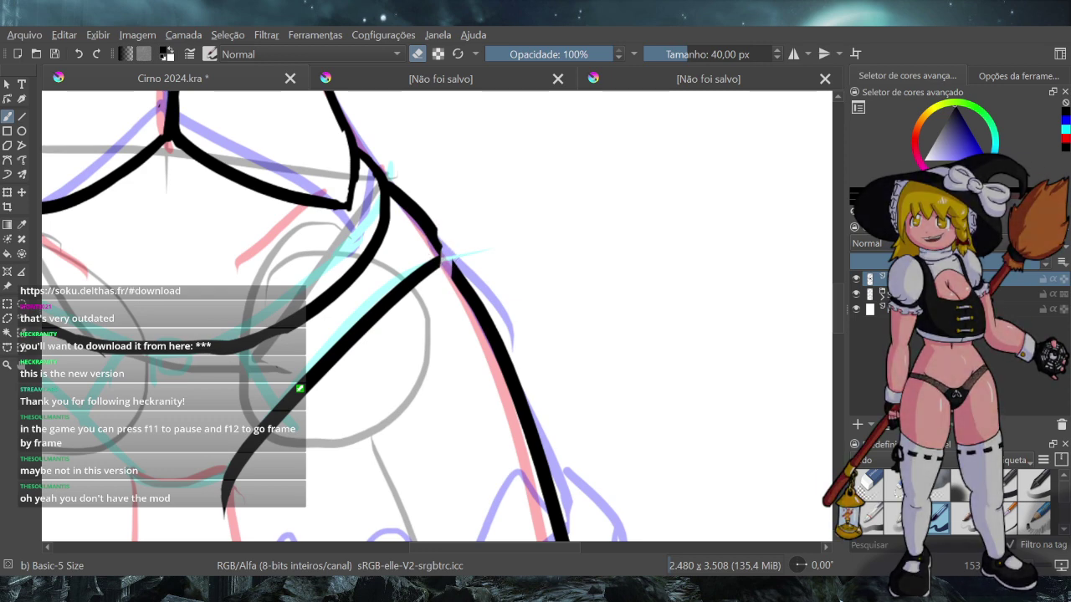
pyautogui.click(417, 54)
pyautogui.moveTo(433, 228); pyautogui.dragTo(438, 255)
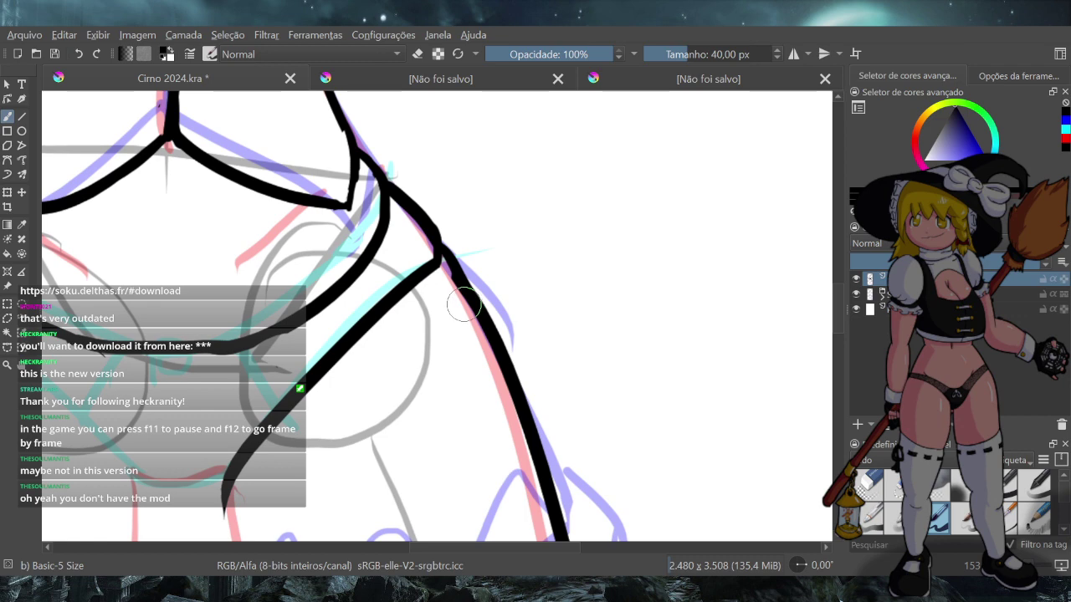
# Erase the end of the diagonal garment line near the right hip and redraw it as a rounded corner joining the hip outline
pyautogui.click(418, 53)
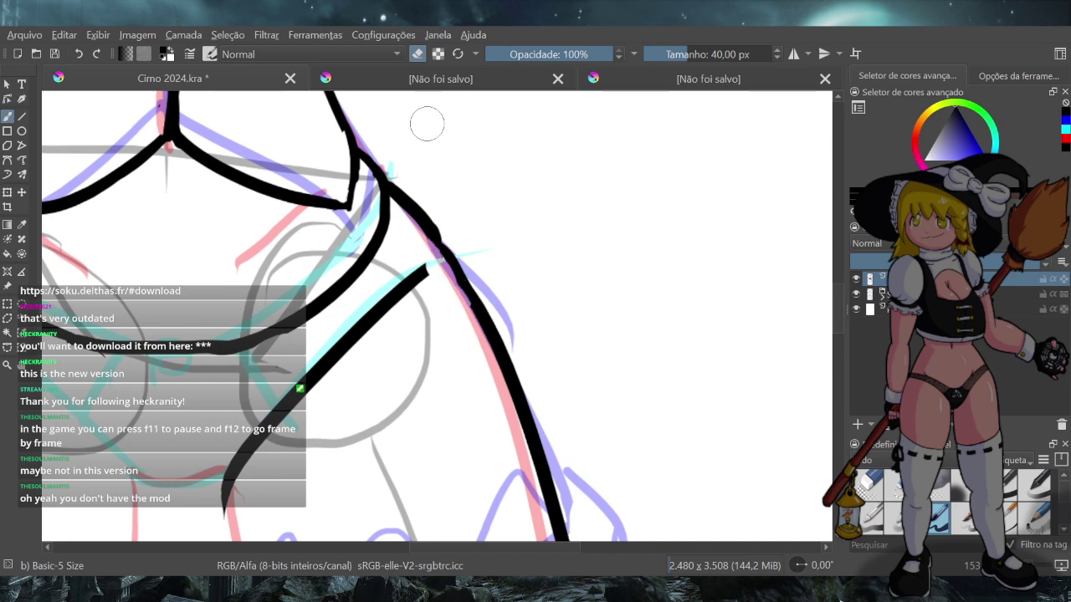
pyautogui.click(418, 54)
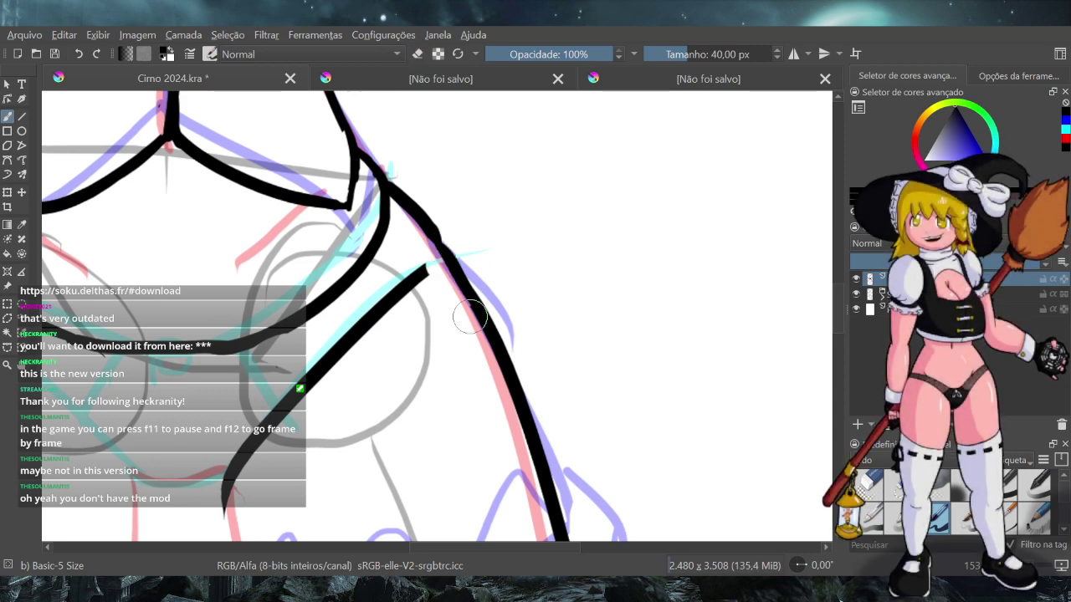
pyautogui.moveTo(427, 274); pyautogui.dragTo(418, 286)
pyautogui.hotkey('ctrl', 'z')
pyautogui.hotkey('ctrl', 'z')
pyautogui.moveTo(432, 241); pyautogui.dragTo(425, 276)
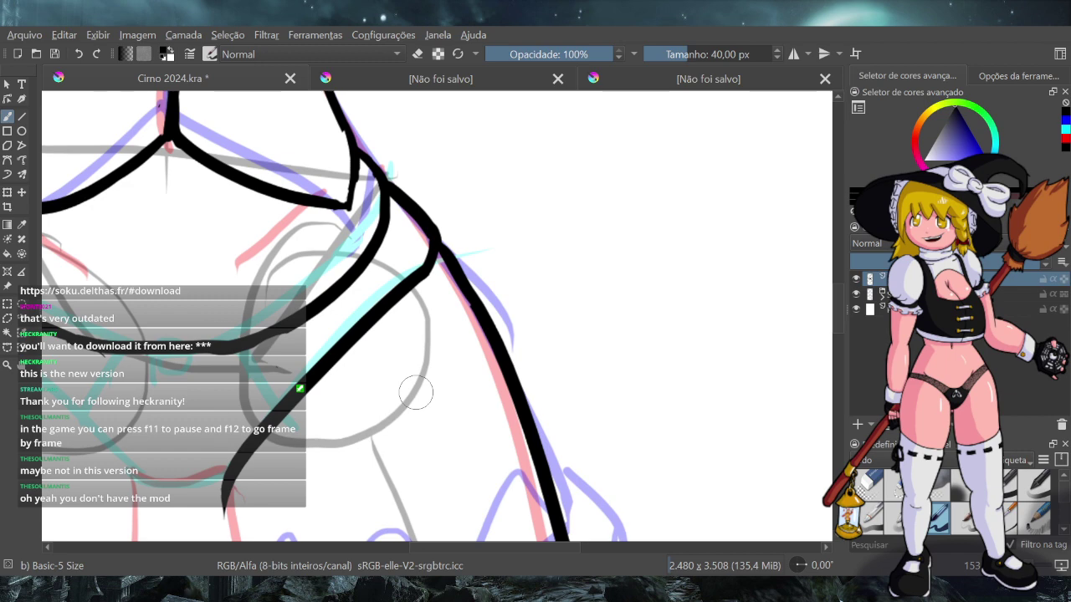
# Try to ink the upper part of the garment's diagonal edge starting from the left hip outline
pyautogui.scroll(-6, 416, 392)
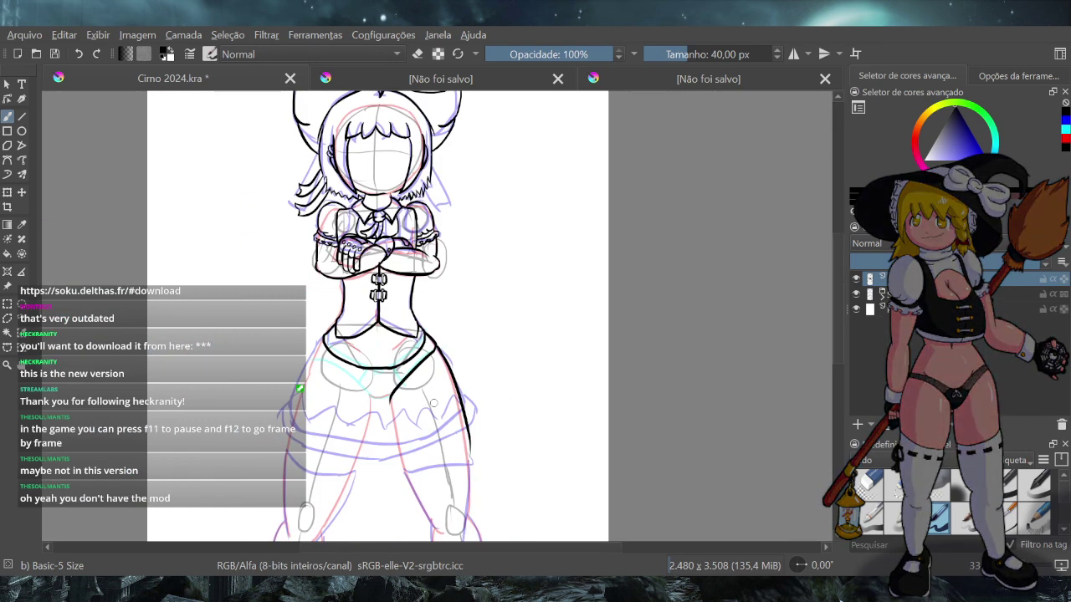
pyautogui.scroll(3, 433, 404)
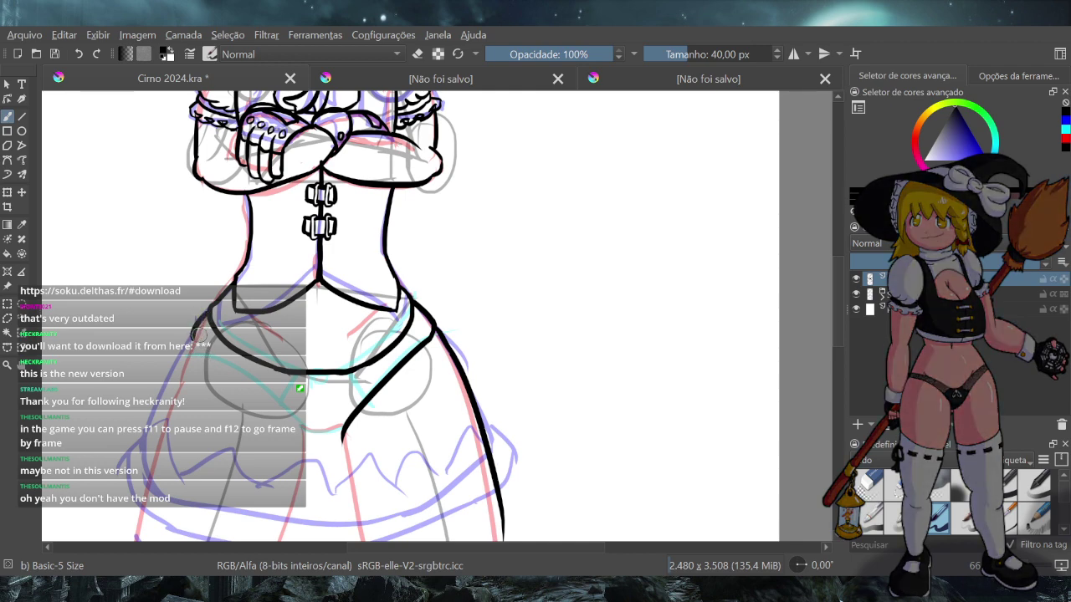
pyautogui.moveTo(195, 340); pyautogui.dragTo(238, 368)
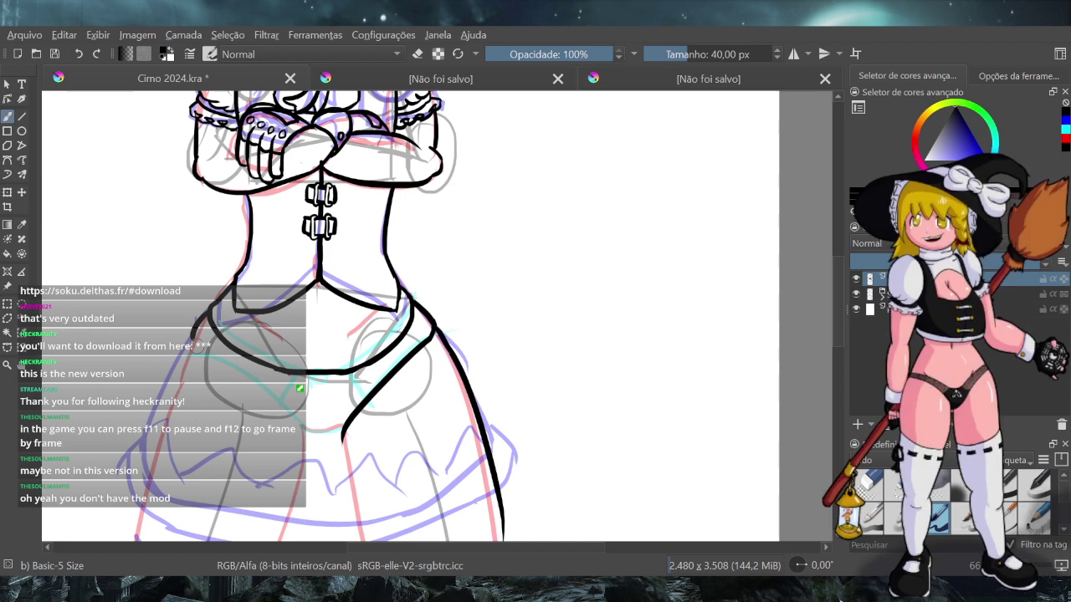
pyautogui.moveTo(233, 373); pyautogui.dragTo(283, 406)
pyautogui.hotkey('ctrl', 'z')
pyautogui.moveTo(194, 335); pyautogui.dragTo(252, 386)
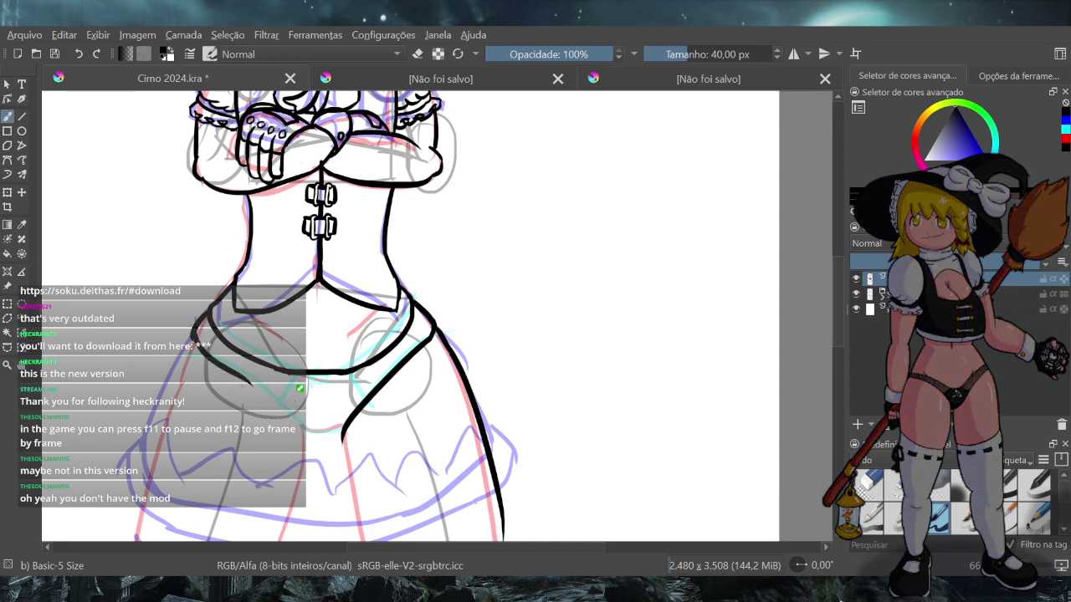
pyautogui.hotkey('ctrl', 'z')
pyautogui.moveTo(194, 334); pyautogui.dragTo(242, 398)
pyautogui.hotkey('ctrl', 'z')
pyautogui.moveTo(194, 331); pyautogui.dragTo(227, 373)
pyautogui.hotkey('ctrl', 'z')
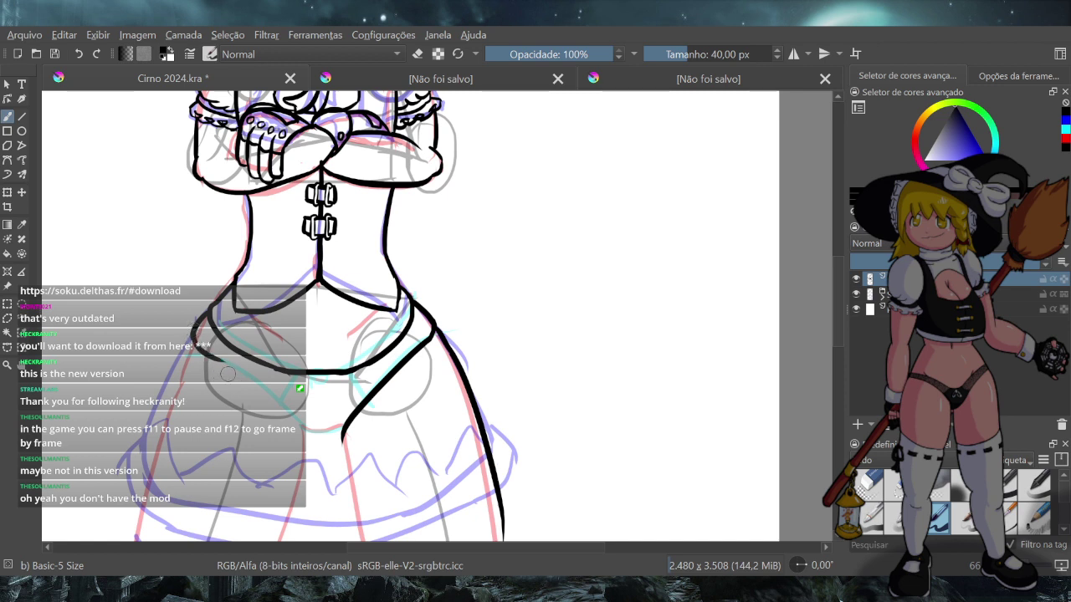
pyautogui.hotkey('ctrl', 'z')
pyautogui.moveTo(194, 334); pyautogui.dragTo(245, 379)
pyautogui.hotkey('ctrl', 'z')
pyautogui.hotkey('ctrl', 'z')
pyautogui.hotkey('ctrl', 'z')
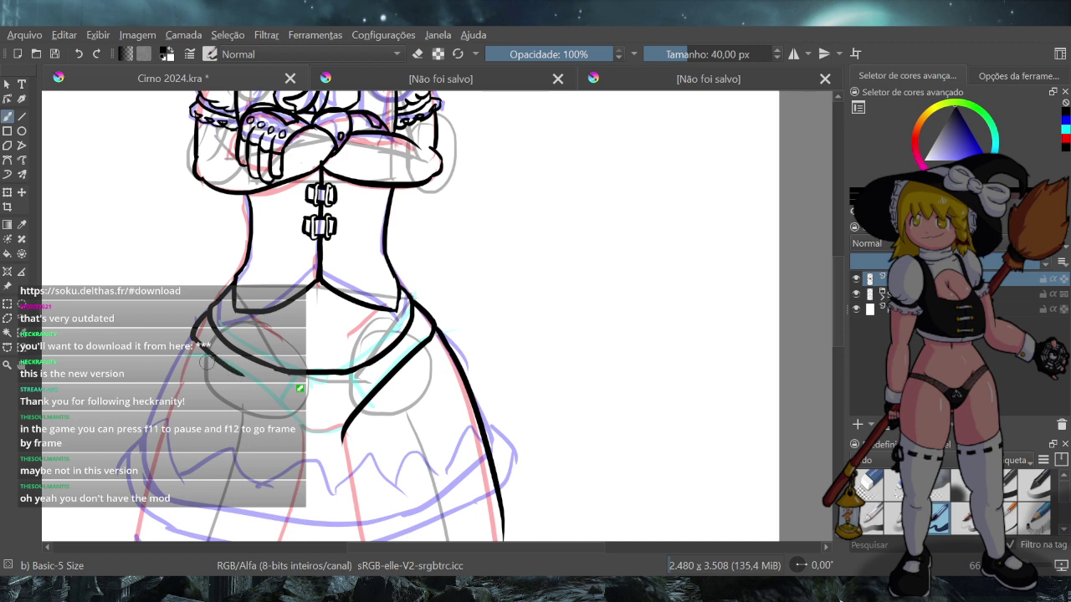
pyautogui.hotkey('ctrl', 'z')
pyautogui.moveTo(194, 336); pyautogui.dragTo(222, 368)
pyautogui.hotkey('ctrl', 'z')
pyautogui.moveTo(189, 328); pyautogui.dragTo(229, 377)
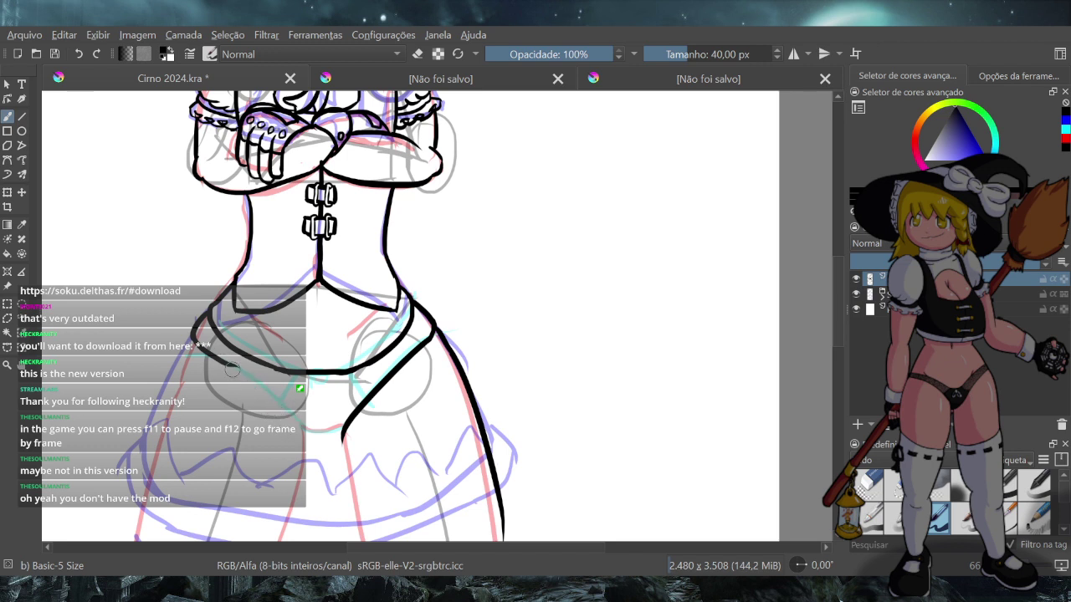
# Try to ink the garment's full left diagonal edge from the hip down to the bottom centre
pyautogui.moveTo(231, 368)
pyautogui.mouseDown()
pyautogui.moveTo(306, 430)
pyautogui.moveTo(344, 432)
pyautogui.mouseUp()
pyautogui.hotkey('ctrl', 'z')
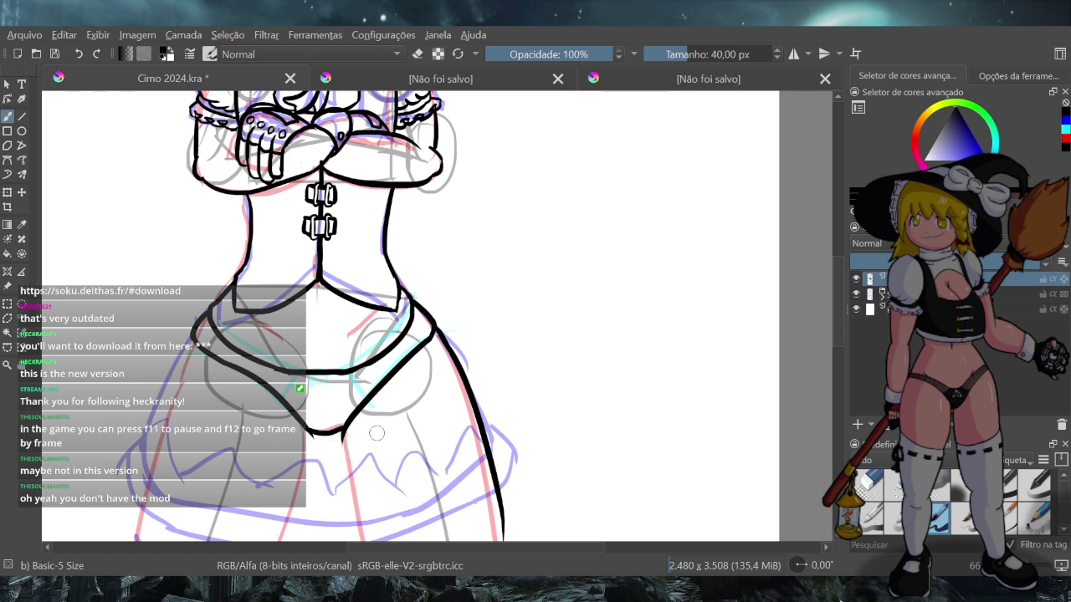
pyautogui.hotkey('ctrl', 'z')
pyautogui.hotkey('ctrl', 'z')
pyautogui.hotkey('ctrl', 'z')
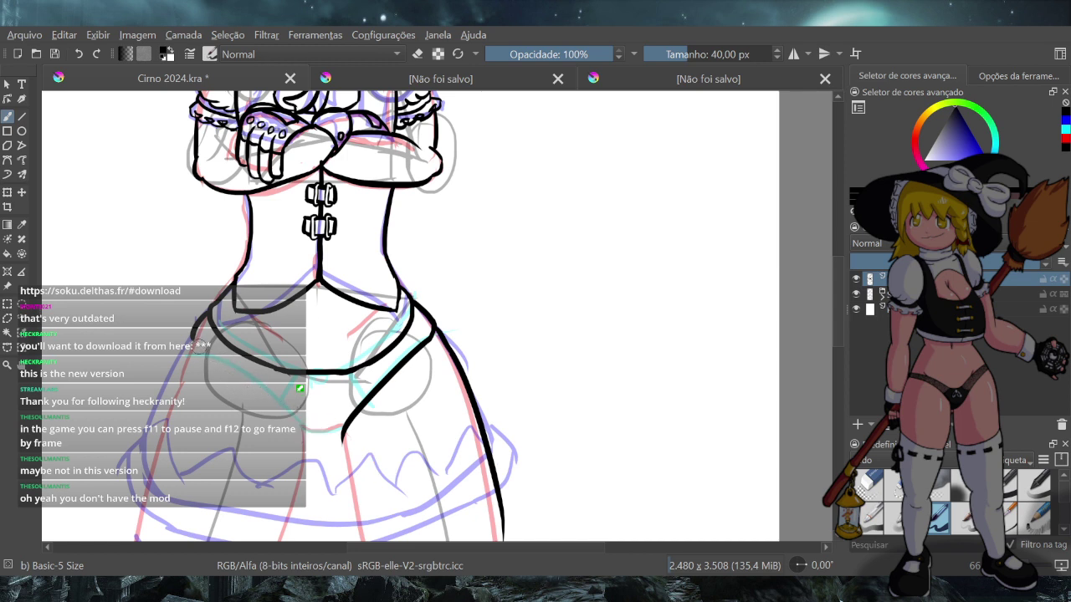
pyautogui.moveTo(304, 429)
pyautogui.mouseDown()
pyautogui.moveTo(277, 393)
pyautogui.moveTo(219, 352)
pyautogui.mouseUp()
pyautogui.hotkey('ctrl', 'z')
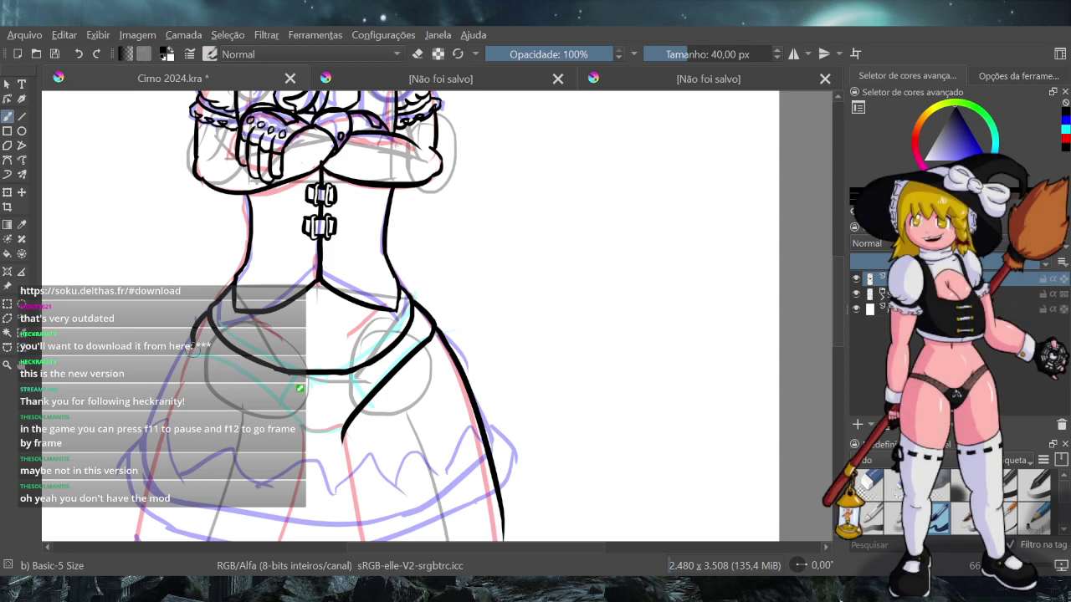
pyautogui.moveTo(193, 345)
pyautogui.mouseDown()
pyautogui.moveTo(250, 388)
pyautogui.moveTo(244, 373)
pyautogui.moveTo(253, 378)
pyautogui.moveTo(299, 421)
pyautogui.mouseUp()
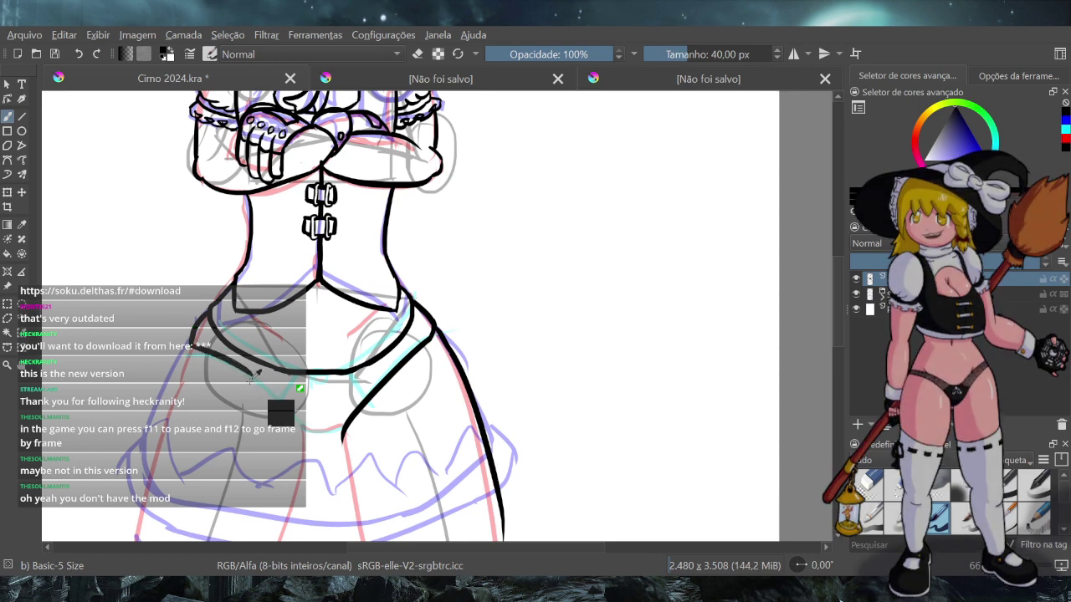
pyautogui.moveTo(216, 356); pyautogui.dragTo(273, 394)
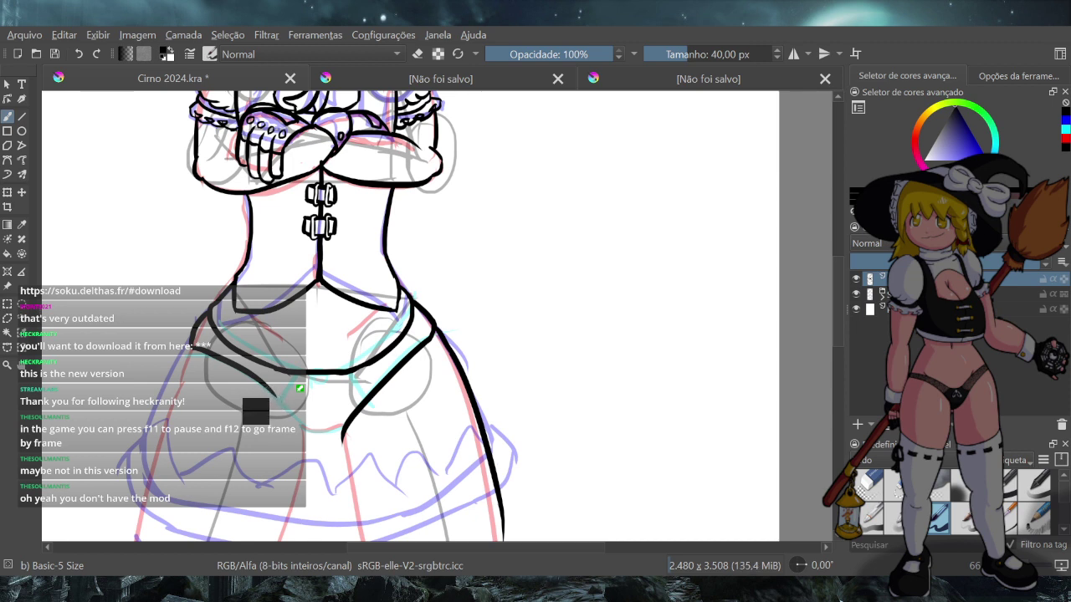
pyautogui.hotkey('ctrl', 'z')
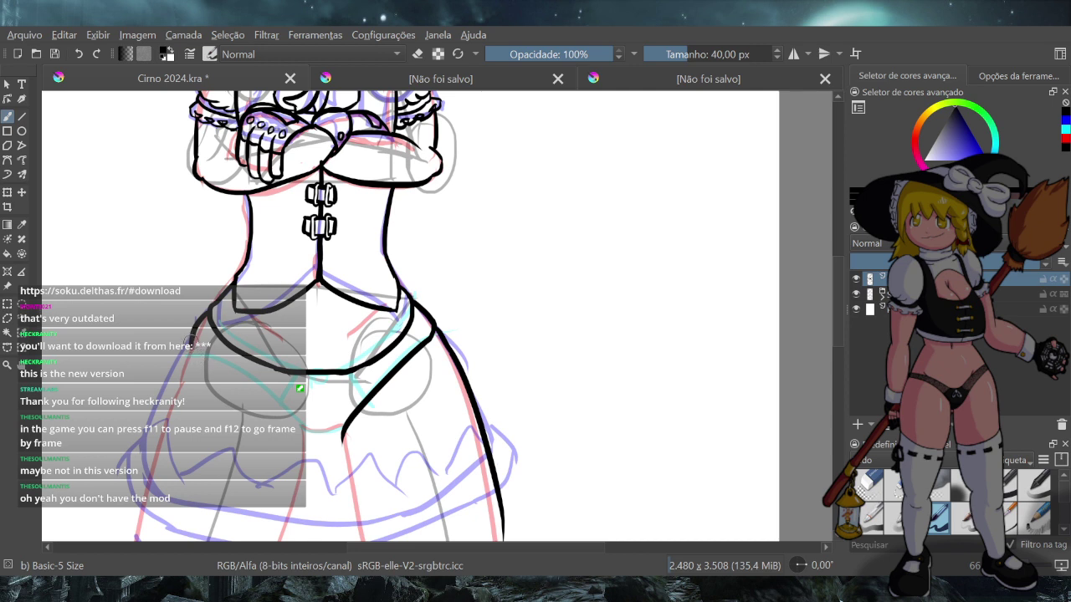
# Ink the garment's left diagonal edge from the hip and curve it along the bottom to meet the right diagonal
pyautogui.moveTo(194, 351)
pyautogui.mouseDown()
pyautogui.moveTo(283, 407)
pyautogui.moveTo(300, 439)
pyautogui.mouseUp()
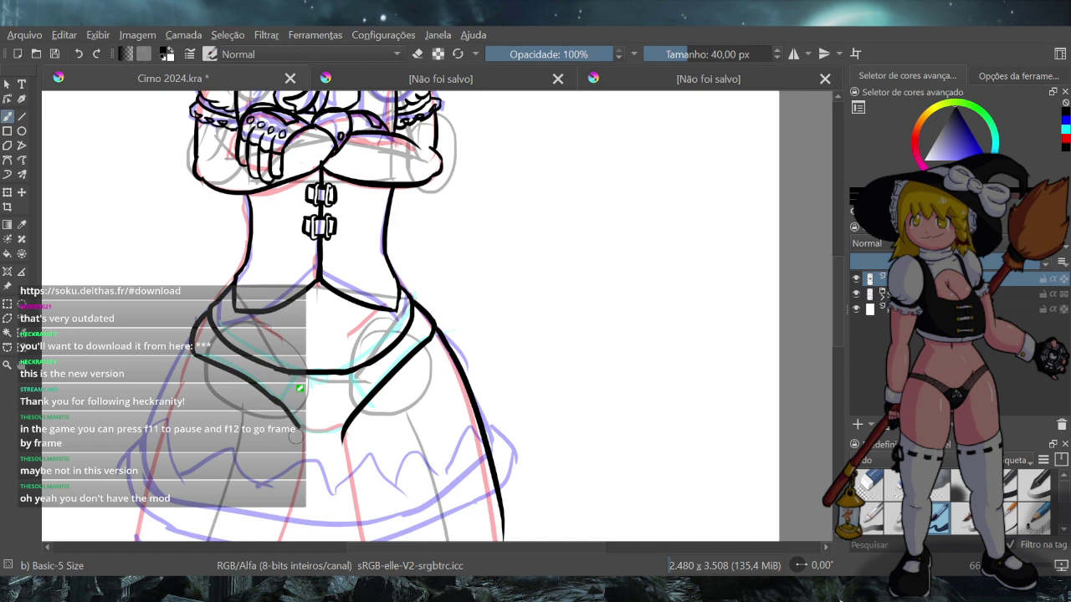
pyautogui.hotkey('ctrl', 'z')
pyautogui.moveTo(277, 403); pyautogui.dragTo(307, 442)
pyautogui.hotkey('ctrl', 'z')
pyautogui.moveTo(276, 402); pyautogui.dragTo(300, 442)
pyautogui.hotkey('ctrl', 'z')
pyautogui.moveTo(275, 402)
pyautogui.mouseDown()
pyautogui.moveTo(350, 450)
pyautogui.moveTo(339, 429)
pyautogui.moveTo(300, 427)
pyautogui.moveTo(341, 430)
pyautogui.mouseUp()
pyautogui.hotkey('ctrl', 'z')
pyautogui.hotkey('ctrl', 'z')
pyautogui.hotkey('ctrl', 'z')
# Clean up the overshoot at the garment's bottom corner and ink a short curved seam on each side below the waistband
pyautogui.click(416, 54)
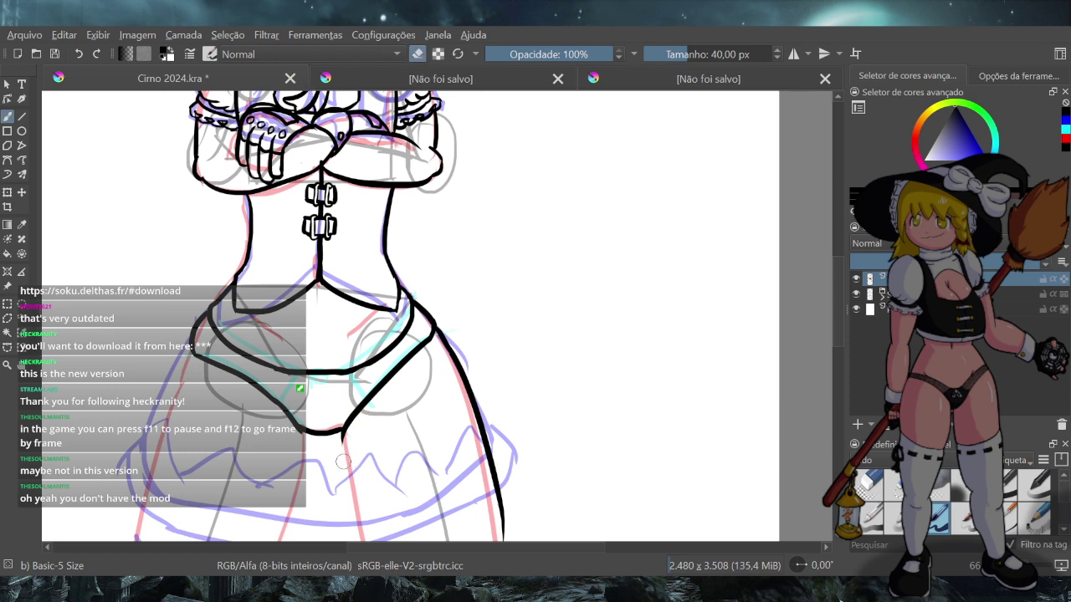
pyautogui.moveTo(343, 445); pyautogui.dragTo(346, 440)
pyautogui.moveTo(329, 440)
pyautogui.mouseDown()
pyautogui.moveTo(298, 429)
pyautogui.moveTo(360, 420)
pyautogui.mouseUp()
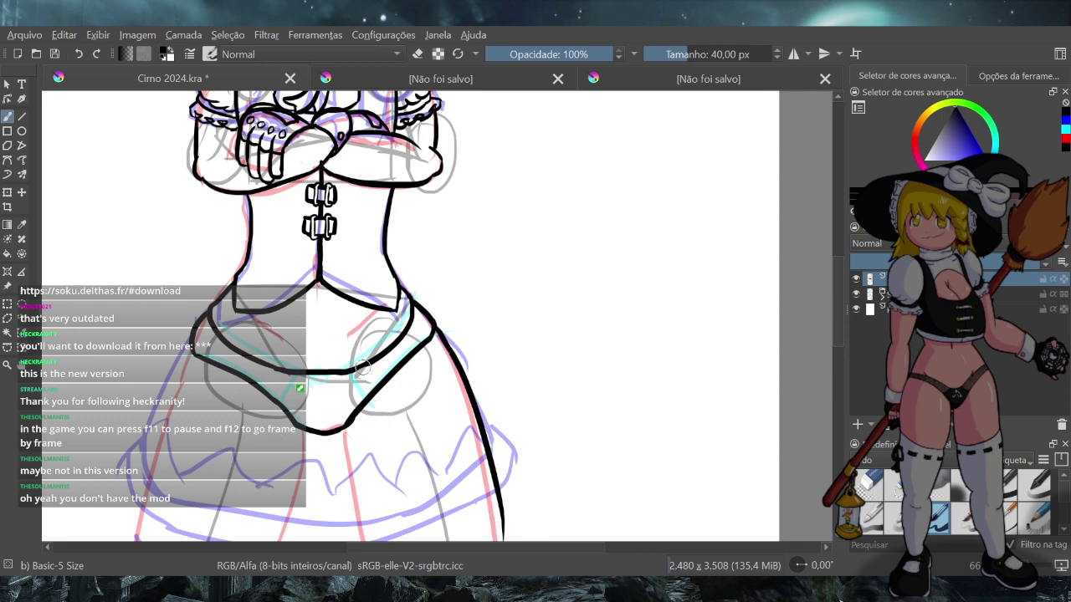
pyautogui.moveTo(358, 371); pyautogui.dragTo(381, 398)
pyautogui.moveTo(288, 375); pyautogui.dragTo(274, 396)
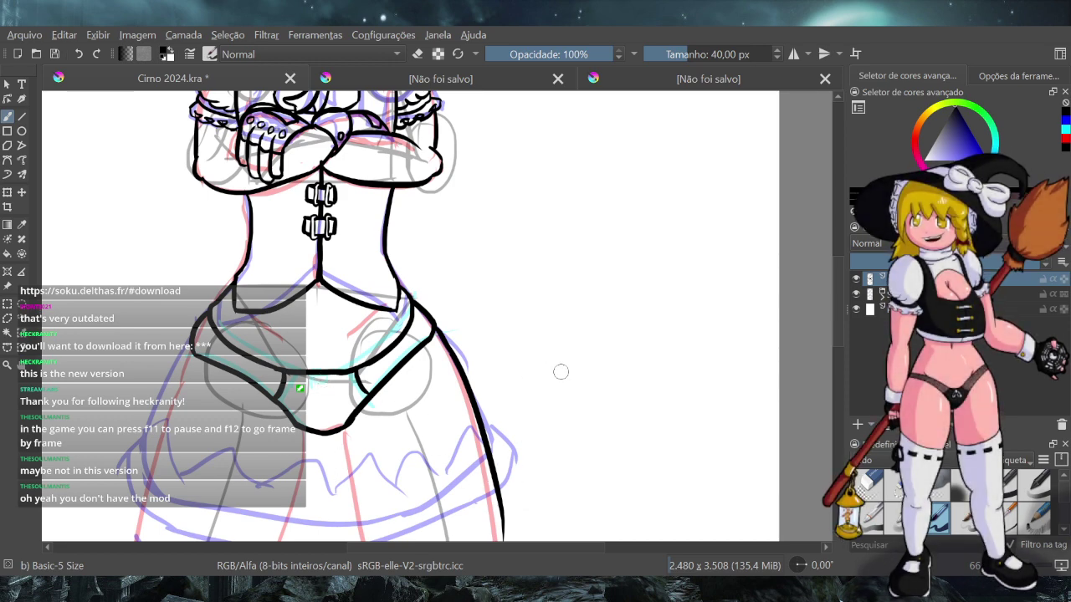
# Ink the outer outline of the left thigh from the hip down to the skirt sketch's lower edge
pyautogui.press('2')
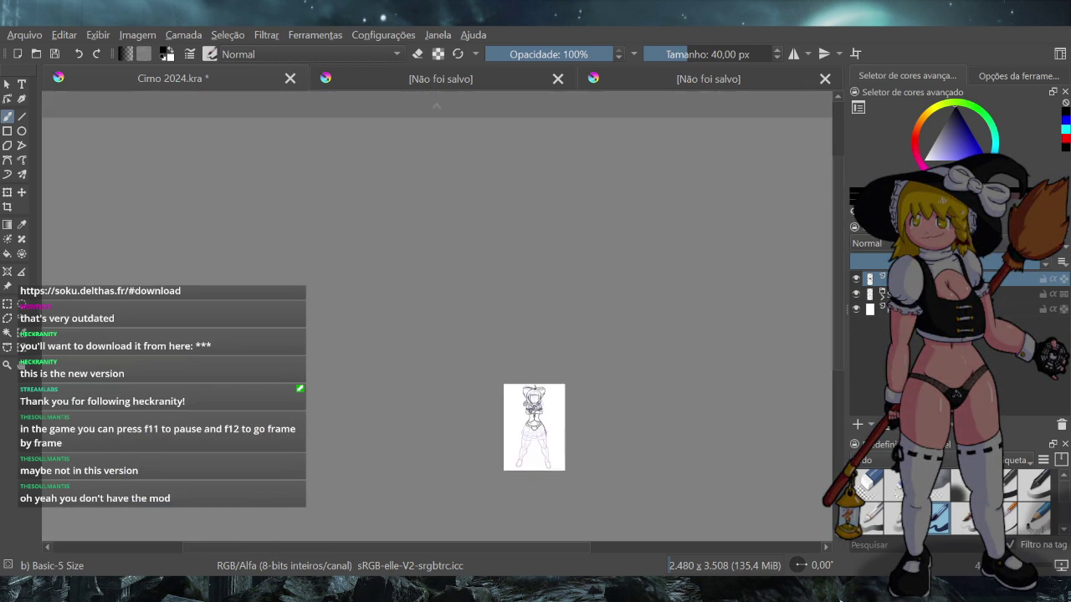
pyautogui.scroll(2, 488, 323)
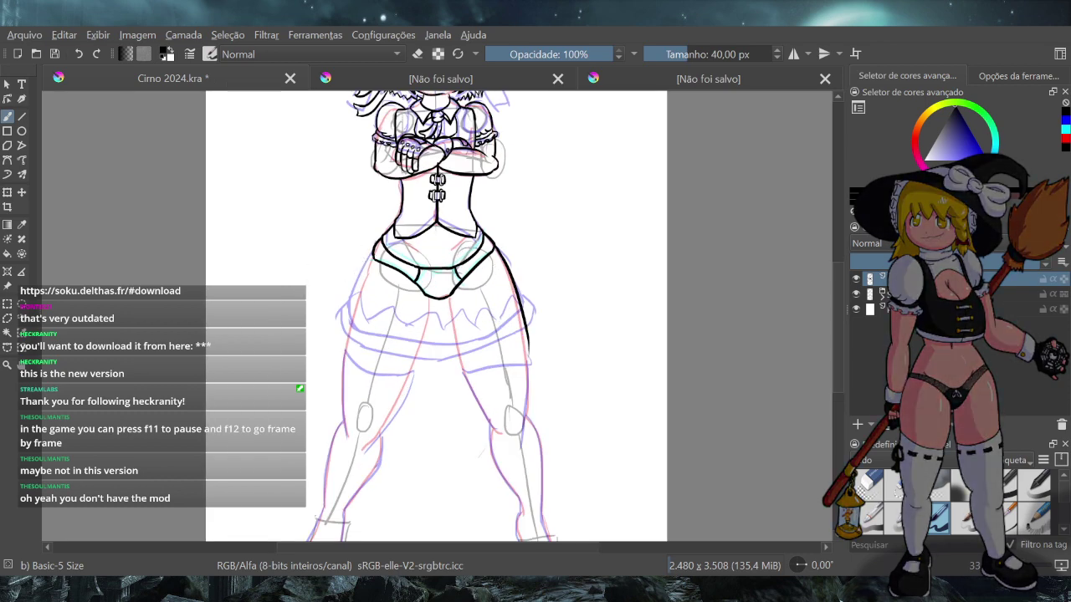
pyautogui.moveTo(373, 254); pyautogui.dragTo(356, 321)
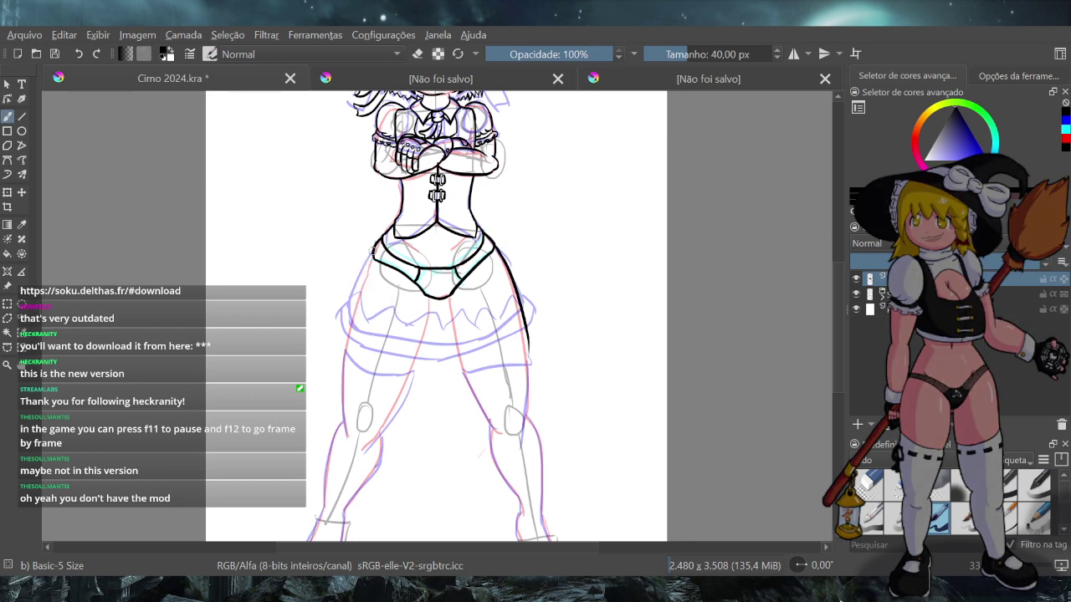
pyautogui.moveTo(373, 248); pyautogui.dragTo(346, 326)
pyautogui.hotkey('ctrl', 'z')
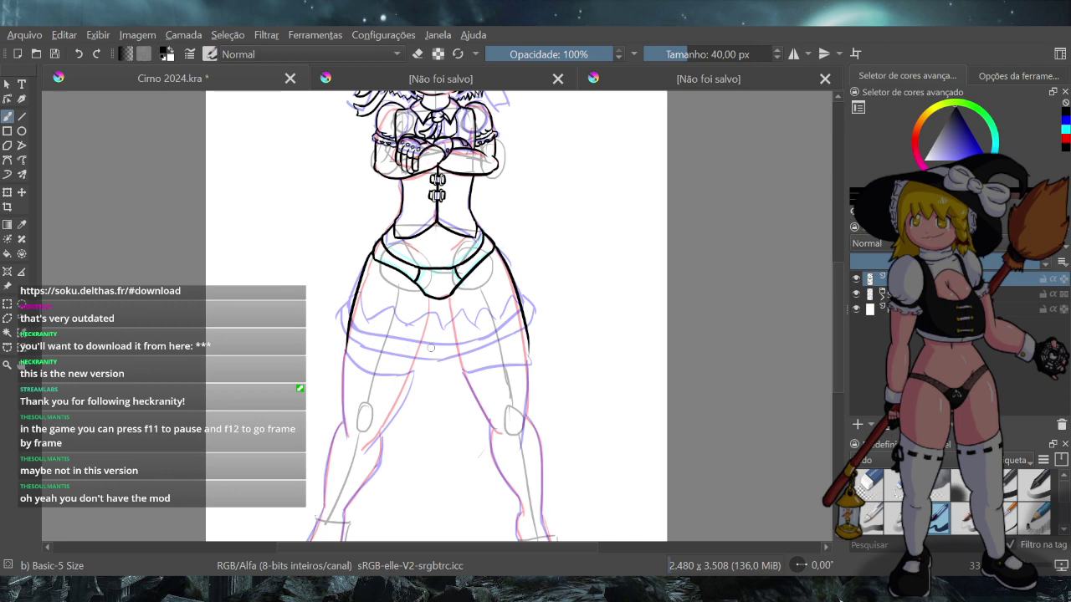
# Ink the right thigh's inner outline and a rounded stocking hem connecting it to the outer outline
pyautogui.moveTo(450, 297); pyautogui.dragTo(466, 369)
pyautogui.moveTo(466, 369)
pyautogui.mouseDown()
pyautogui.moveTo(513, 377)
pyautogui.moveTo(503, 379)
pyautogui.moveTo(529, 355)
pyautogui.moveTo(511, 378)
pyautogui.moveTo(528, 340)
pyautogui.mouseUp()
pyautogui.hotkey('ctrl', 'z')
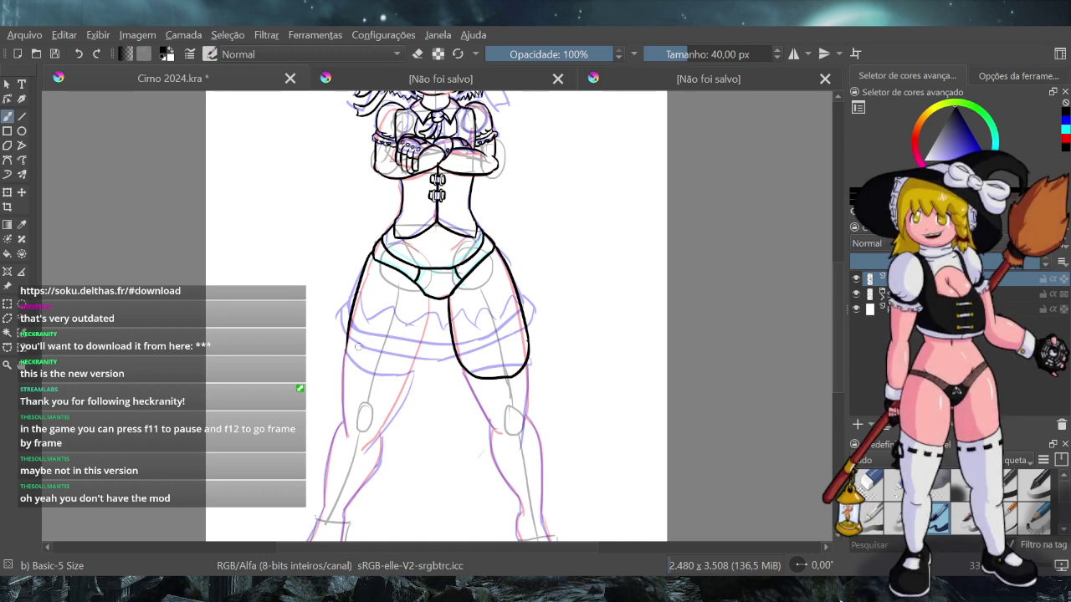
# Ink the left thigh's inner outline from the garment's bottom down to the stocking hem
pyautogui.moveTo(430, 300); pyautogui.dragTo(405, 388)
pyautogui.hotkey('ctrl', 'z')
pyautogui.moveTo(431, 300); pyautogui.dragTo(410, 375)
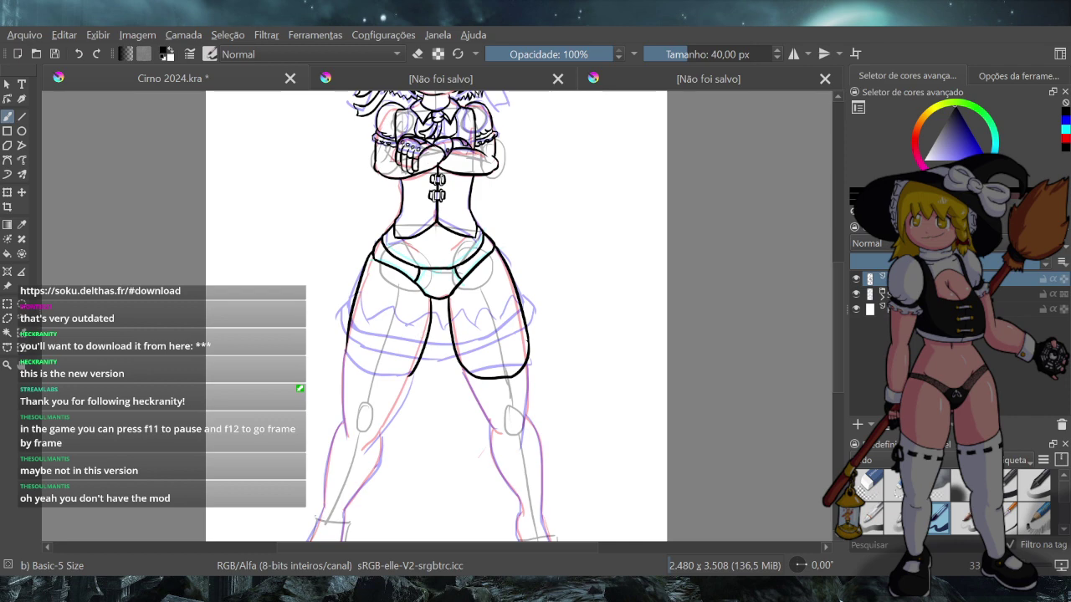
pyautogui.hotkey('ctrl', 'z')
pyautogui.moveTo(431, 299); pyautogui.dragTo(411, 369)
pyautogui.hotkey('ctrl', 'z')
pyautogui.hotkey('ctrl', 'z')
pyautogui.moveTo(431, 299); pyautogui.dragTo(410, 376)
pyautogui.hotkey('ctrl', 'z')
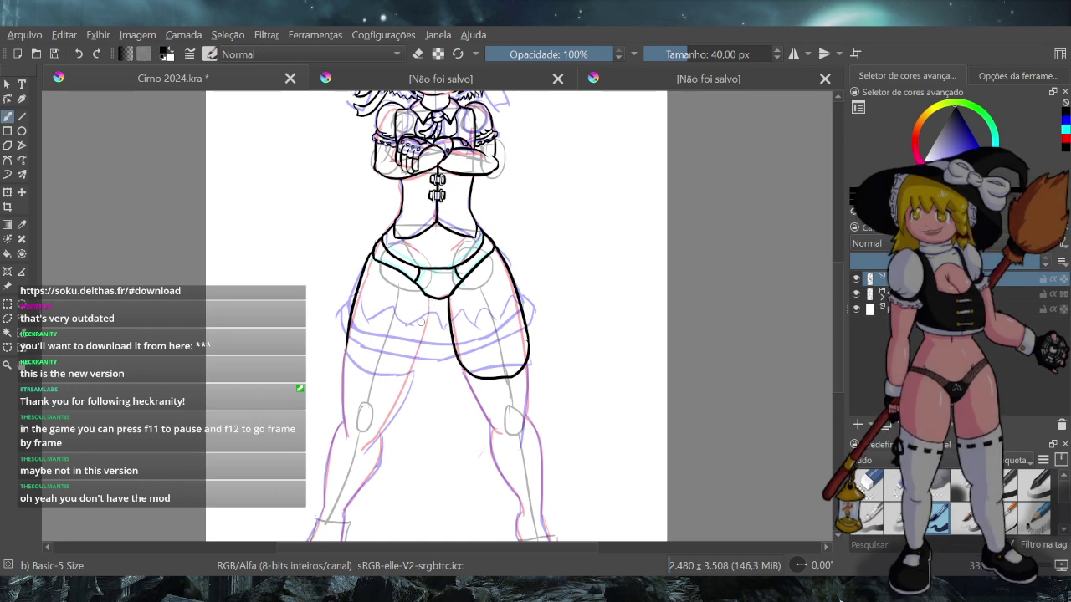
pyautogui.moveTo(431, 299); pyautogui.dragTo(407, 370)
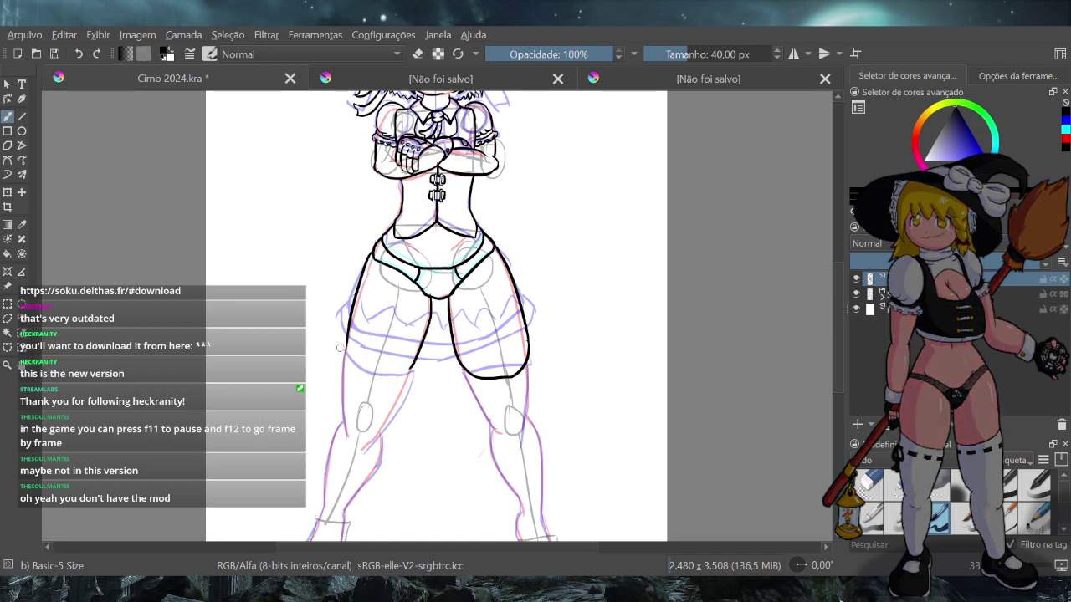
# Ink the rounded stocking hem across the left thigh, joining its outer and inner outlines
pyautogui.moveTo(344, 336)
pyautogui.mouseDown()
pyautogui.moveTo(363, 374)
pyautogui.moveTo(379, 376)
pyautogui.mouseUp()
pyautogui.hotkey('ctrl', 'z')
pyautogui.hotkey('ctrl', 'z')
pyautogui.moveTo(348, 339); pyautogui.dragTo(378, 381)
pyautogui.hotkey('ctrl', 'z')
pyautogui.moveTo(345, 337); pyautogui.dragTo(373, 378)
pyautogui.moveTo(345, 336); pyautogui.dragTo(373, 378)
pyautogui.hotkey('ctrl', 'z')
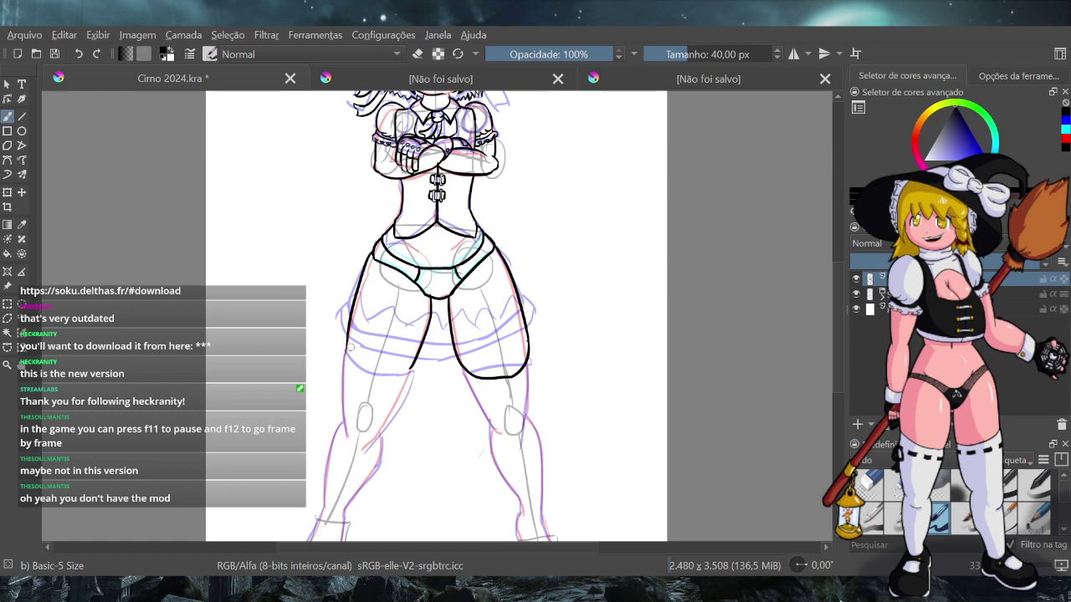
pyautogui.moveTo(346, 336); pyautogui.dragTo(376, 373)
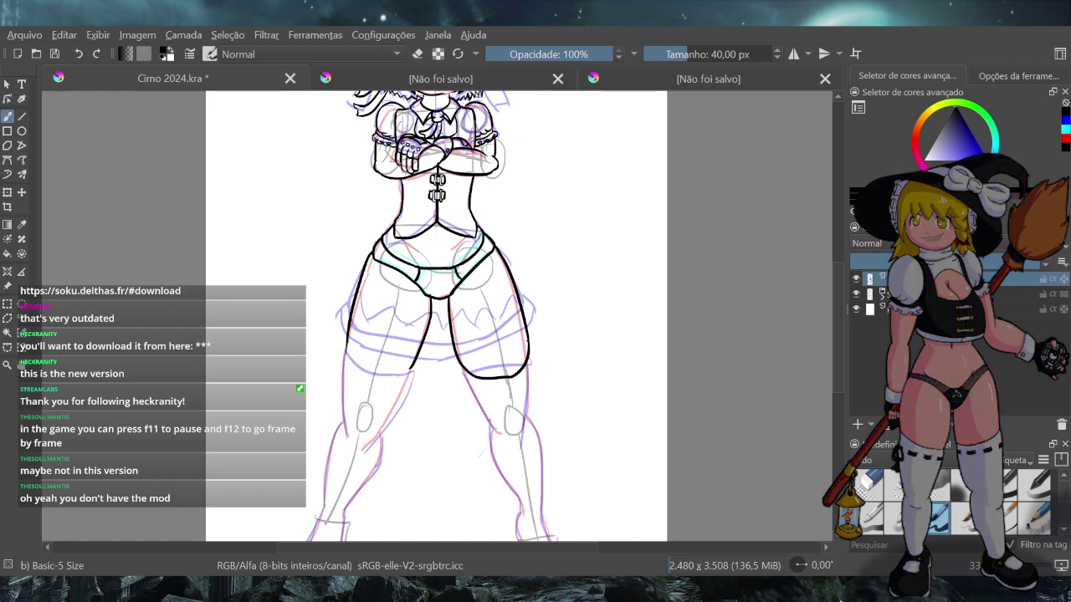
pyautogui.moveTo(347, 344); pyautogui.dragTo(387, 376)
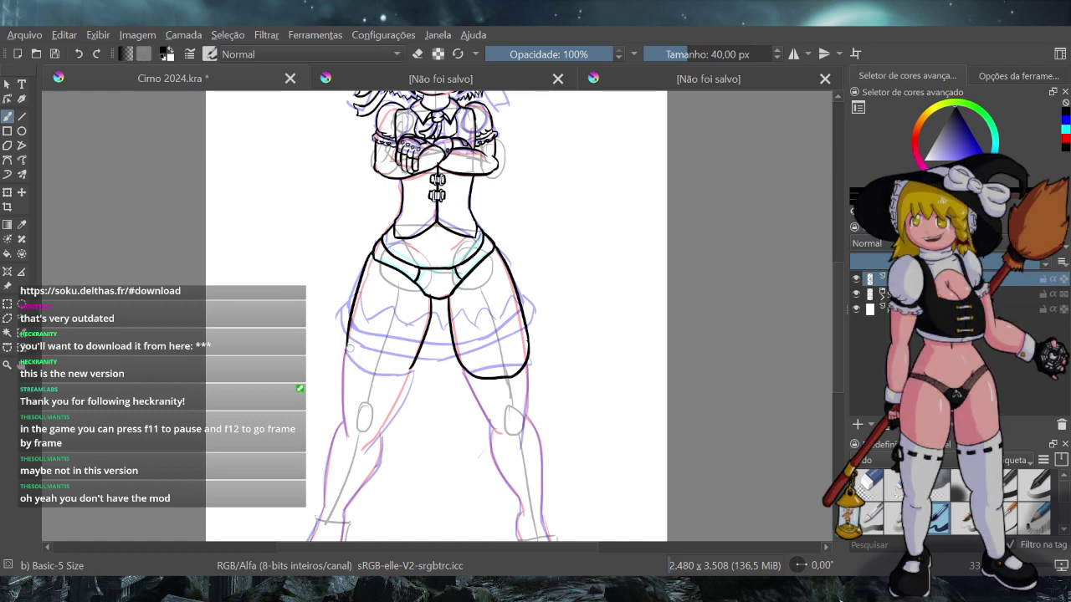
pyautogui.moveTo(368, 376); pyautogui.dragTo(416, 365)
pyautogui.hotkey('ctrl', 'z')
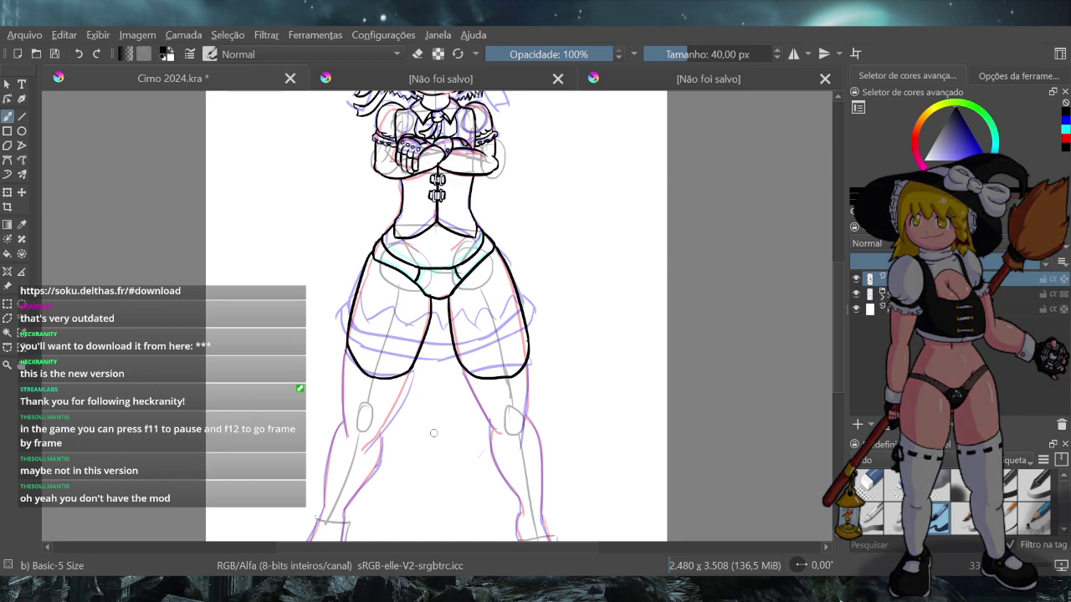
# Ink a short crease line on each side of the lower belly, just above the garment
pyautogui.click(418, 54)
pyautogui.click(418, 54)
pyautogui.scroll(5, 526, 401)
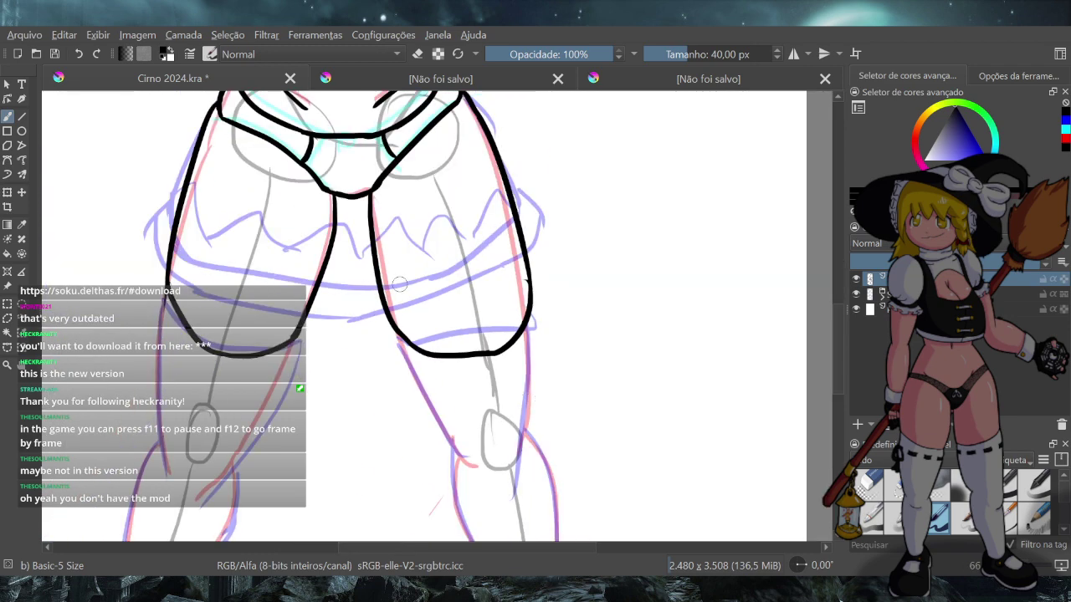
pyautogui.moveTo(392, 327); pyautogui.dragTo(405, 354)
pyautogui.hotkey('ctrl', 'z')
pyautogui.hotkey('ctrl', 'z')
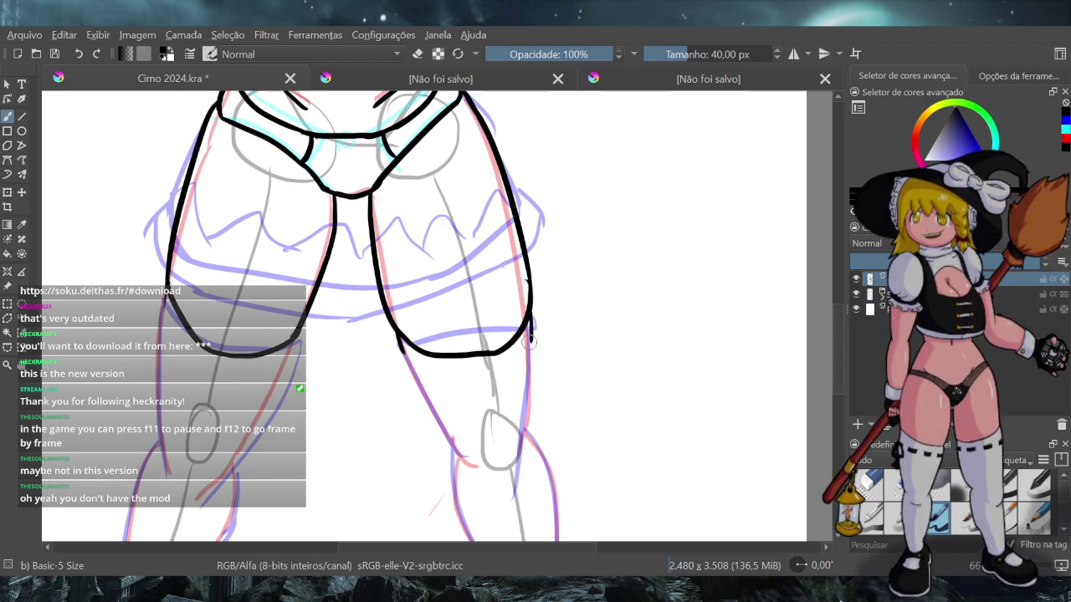
pyautogui.moveTo(530, 320); pyautogui.dragTo(532, 341)
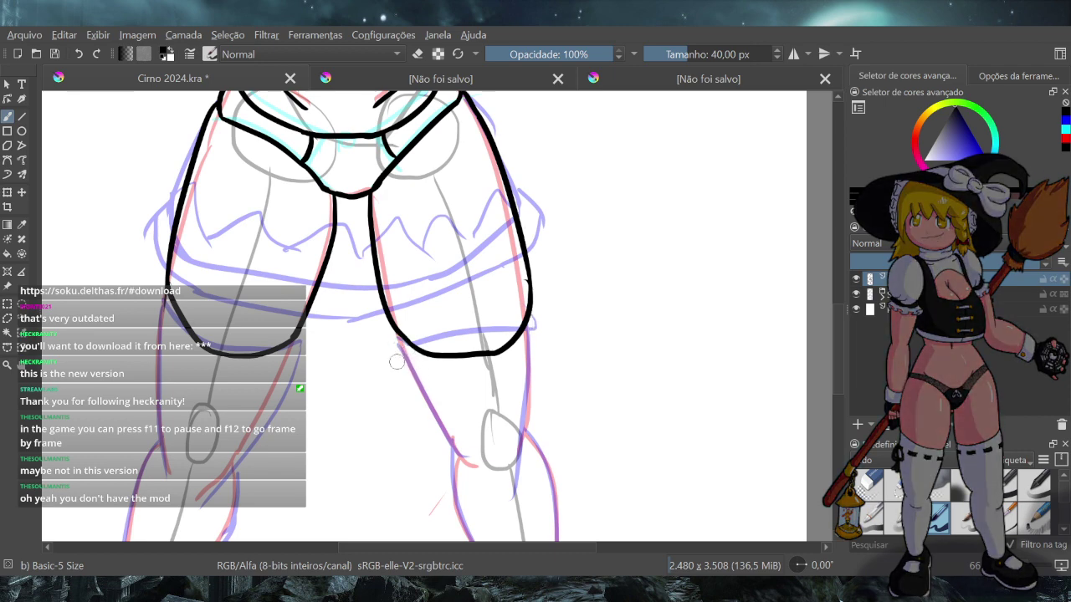
# Save the drawing, and ink the right leg's inner outline from the stocking hem down to the knee
pyautogui.scroll(-3, 385, 351)
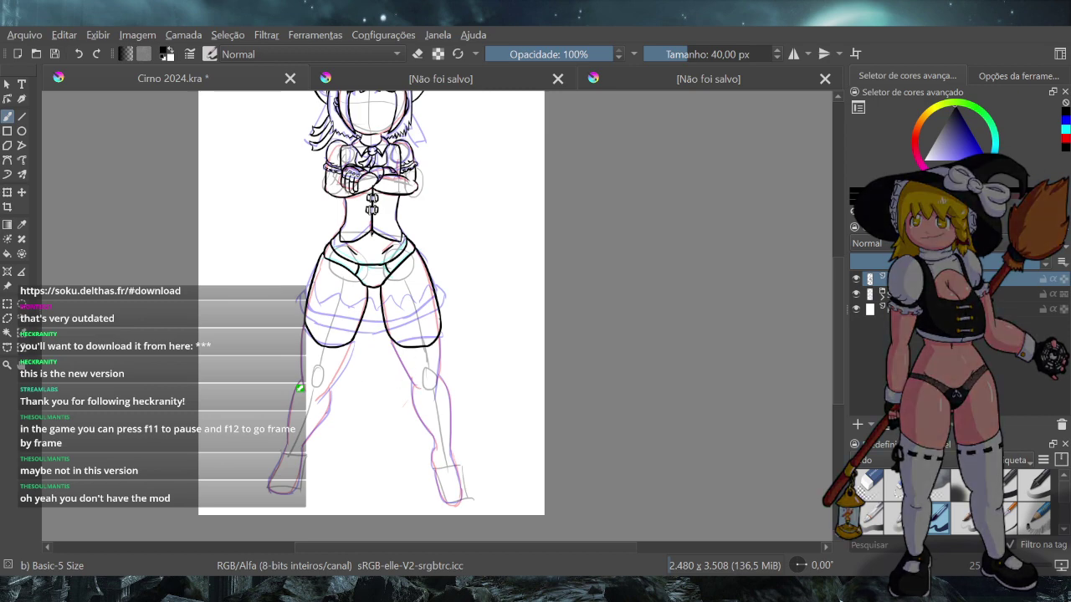
pyautogui.hotkey('ctrl', 's')
pyautogui.moveTo(389, 336); pyautogui.dragTo(418, 384)
pyautogui.hotkey('ctrl', 'z')
pyautogui.moveTo(391, 337); pyautogui.dragTo(419, 389)
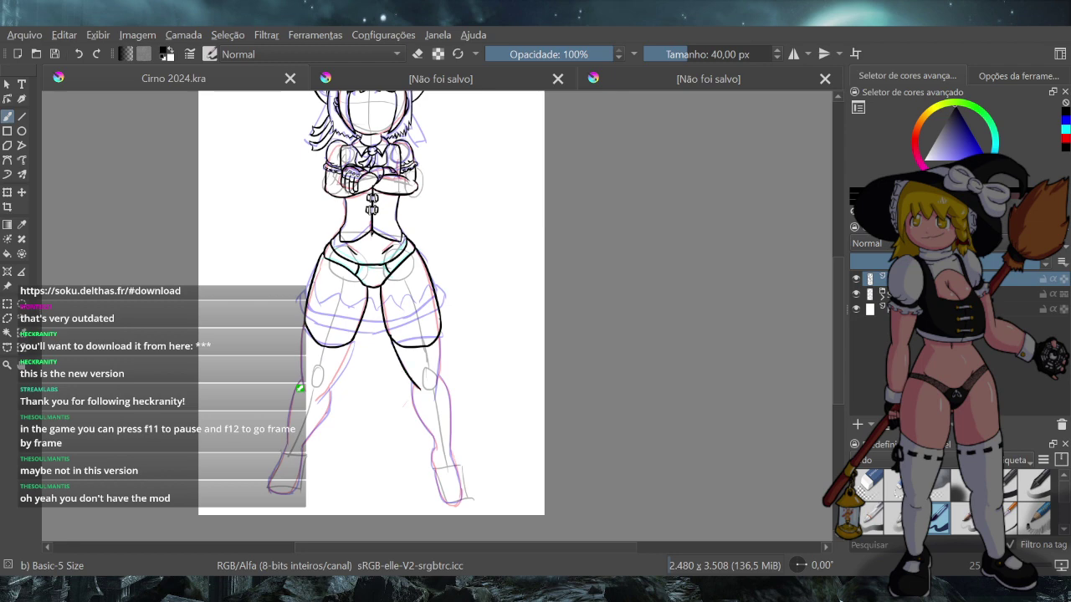
pyautogui.hotkey('ctrl', 'z')
pyautogui.moveTo(390, 339); pyautogui.dragTo(417, 383)
pyautogui.hotkey('ctrl', 'z')
pyautogui.moveTo(392, 340); pyautogui.dragTo(420, 386)
pyautogui.hotkey('ctrl', 'z')
pyautogui.moveTo(390, 335); pyautogui.dragTo(418, 392)
pyautogui.hotkey('ctrl', 'z')
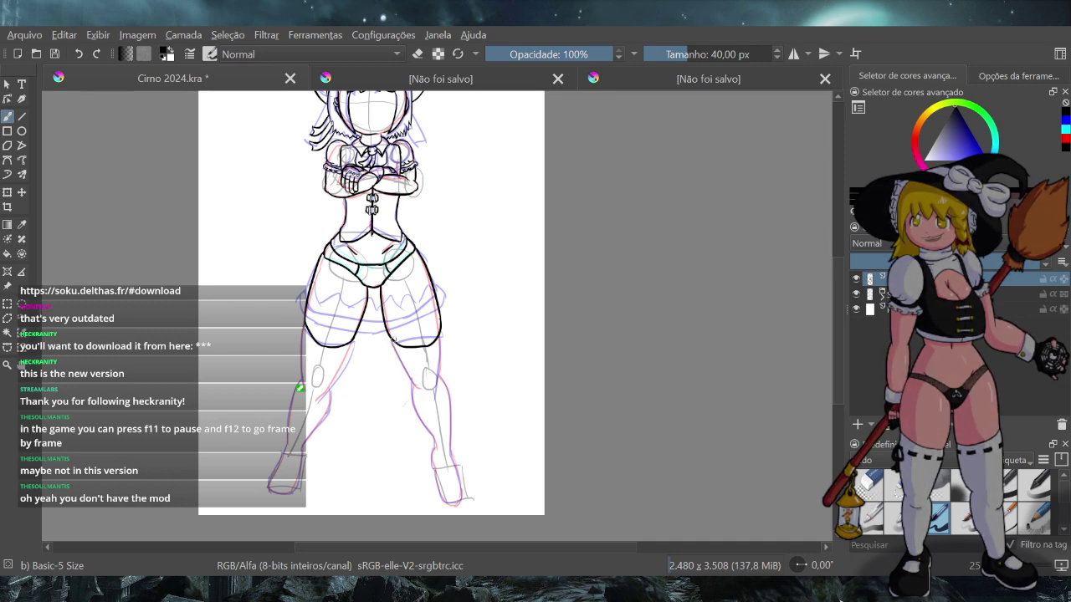
pyautogui.moveTo(391, 336); pyautogui.dragTo(415, 391)
pyautogui.hotkey('ctrl', 'z')
pyautogui.moveTo(390, 337); pyautogui.dragTo(417, 394)
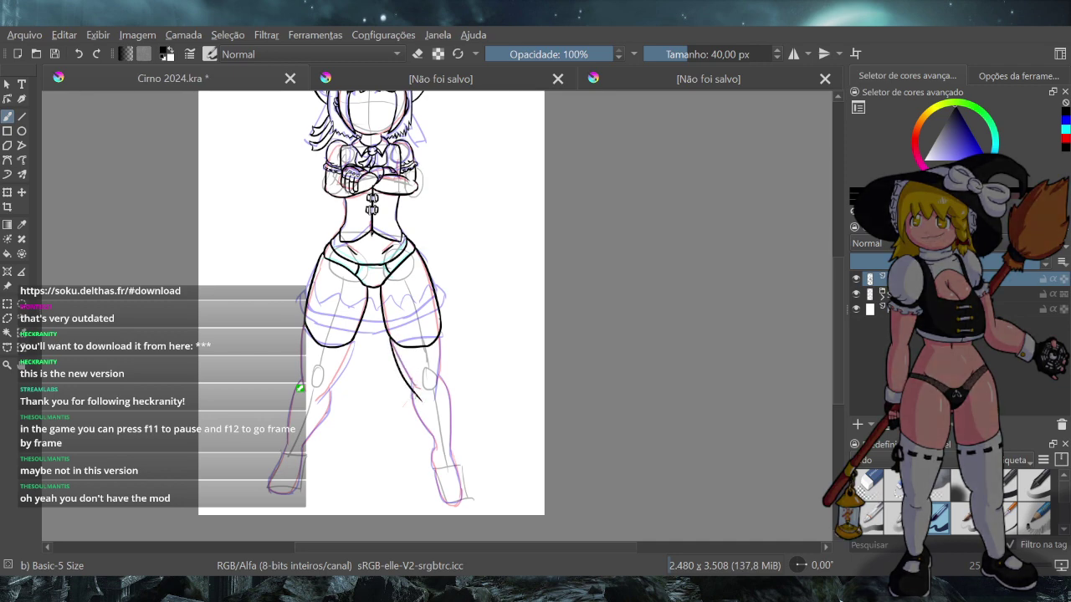
pyautogui.hotkey('ctrl', 'z')
pyautogui.moveTo(389, 335); pyautogui.dragTo(422, 398)
pyautogui.hotkey('ctrl', 'z')
pyautogui.moveTo(391, 338); pyautogui.dragTo(422, 395)
pyautogui.hotkey('ctrl', 'z')
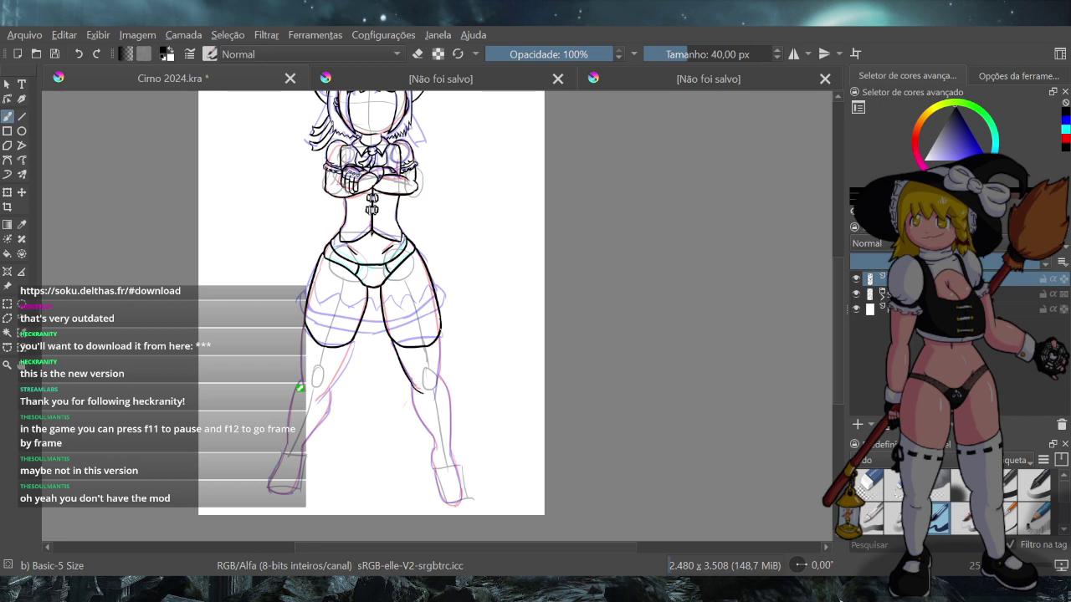
# Ink the right leg's outer outline from the stocking hem past the knee and down the calf to the ankle
pyautogui.moveTo(439, 329); pyautogui.dragTo(443, 384)
pyautogui.moveTo(445, 384); pyautogui.dragTo(451, 443)
pyautogui.hotkey('ctrl', 'z')
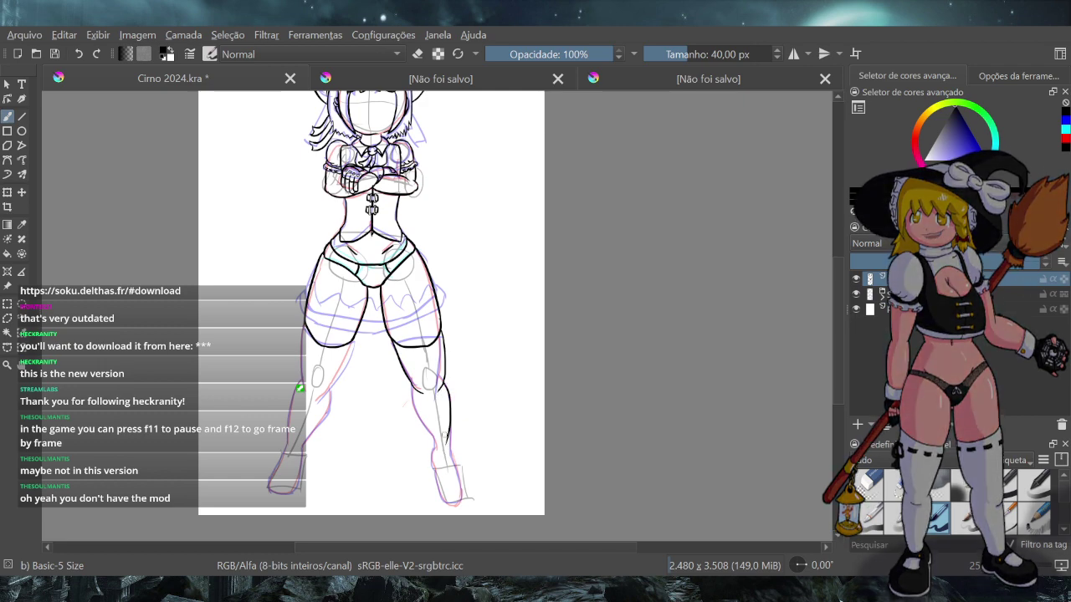
pyautogui.moveTo(446, 387); pyautogui.dragTo(450, 474)
pyautogui.hotkey('ctrl', 'z')
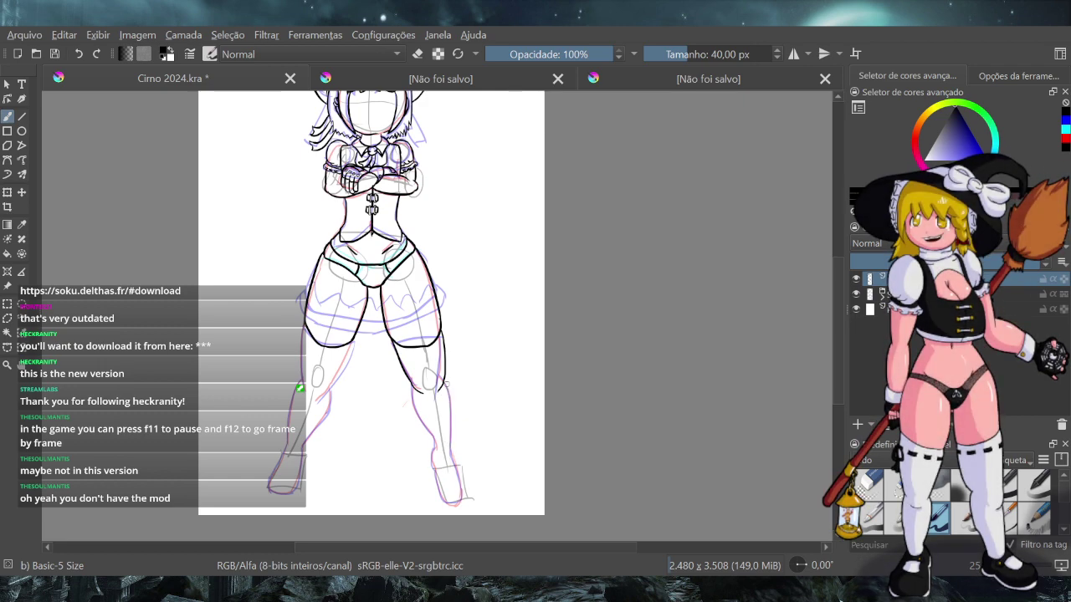
pyautogui.moveTo(445, 385); pyautogui.dragTo(458, 469)
pyautogui.hotkey('ctrl', 'z')
pyautogui.moveTo(446, 384); pyautogui.dragTo(456, 467)
pyautogui.hotkey('ctrl', 'z')
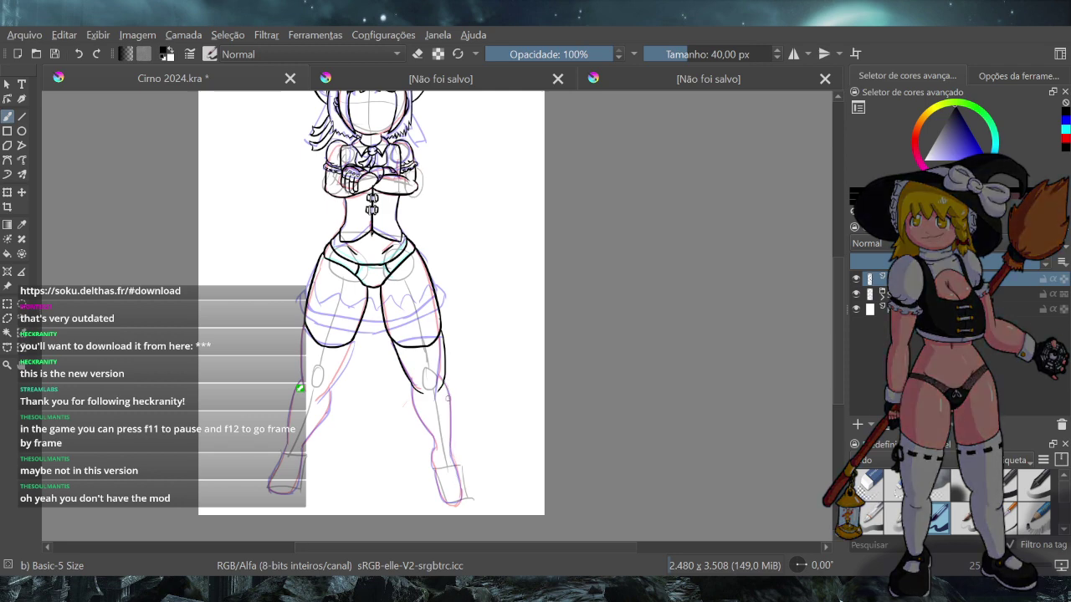
pyautogui.moveTo(444, 381); pyautogui.dragTo(456, 463)
# Ink the right calf's inner outline from the knee down to the ankle
pyautogui.moveTo(412, 387); pyautogui.dragTo(434, 455)
pyautogui.hotkey('ctrl', 'z')
pyautogui.hotkey('ctrl', 'shift', 'z')
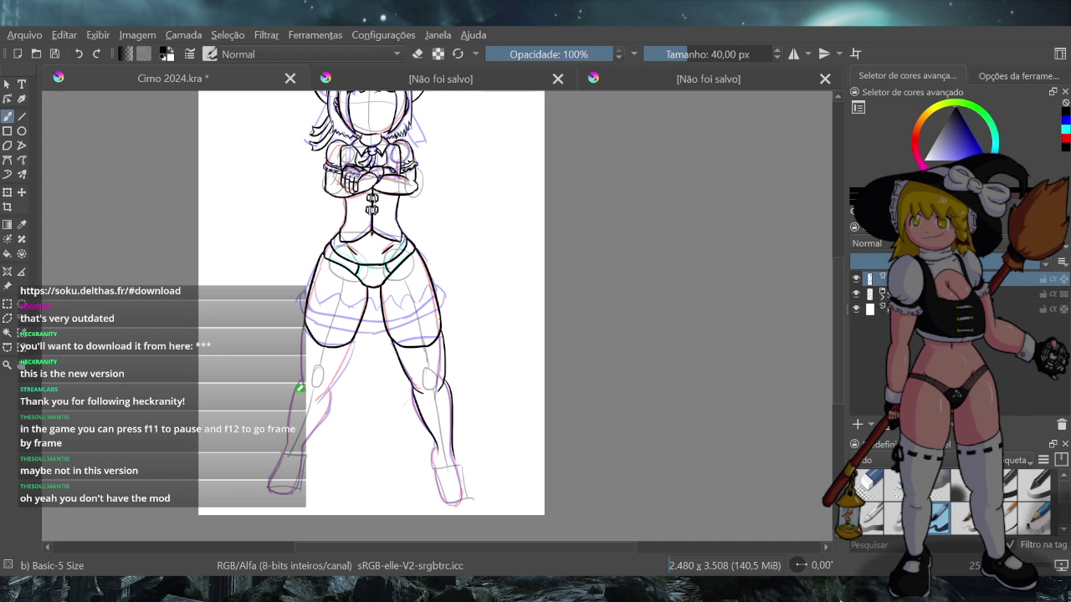
pyautogui.hotkey('ctrl', 'z')
pyautogui.hotkey('ctrl', 'shift', 'z')
pyautogui.moveTo(436, 444); pyautogui.dragTo(436, 460)
pyautogui.hotkey('ctrl', 'z')
# Ink the left leg's outer and inner outlines from the stocking hem down to the knee
pyautogui.moveTo(299, 388); pyautogui.dragTo(301, 390)
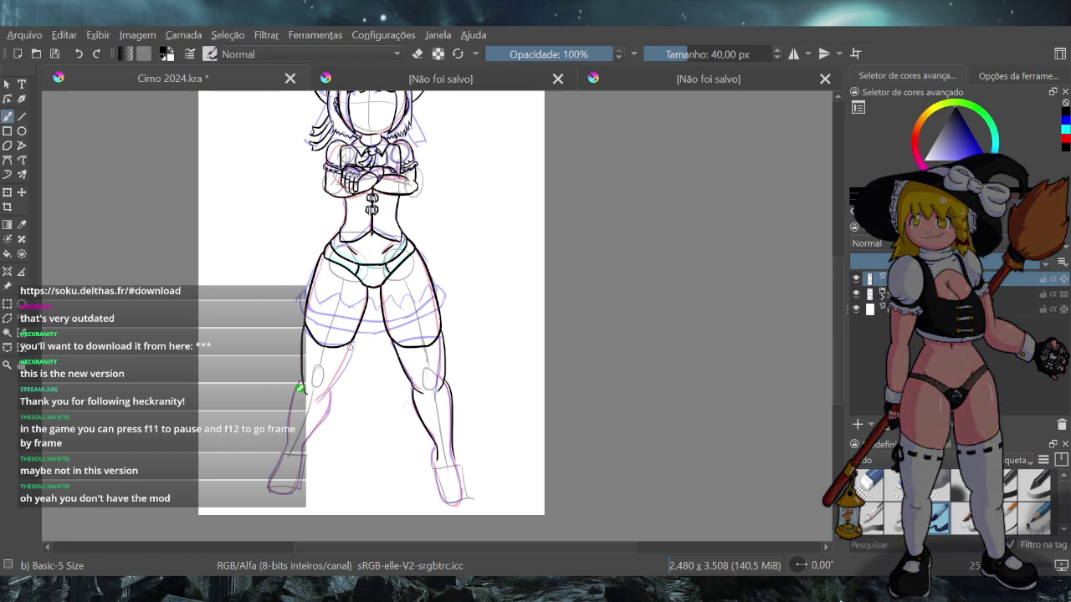
pyautogui.moveTo(352, 341); pyautogui.dragTo(330, 395)
pyautogui.hotkey('ctrl', 'z')
pyautogui.moveTo(350, 341); pyautogui.dragTo(328, 394)
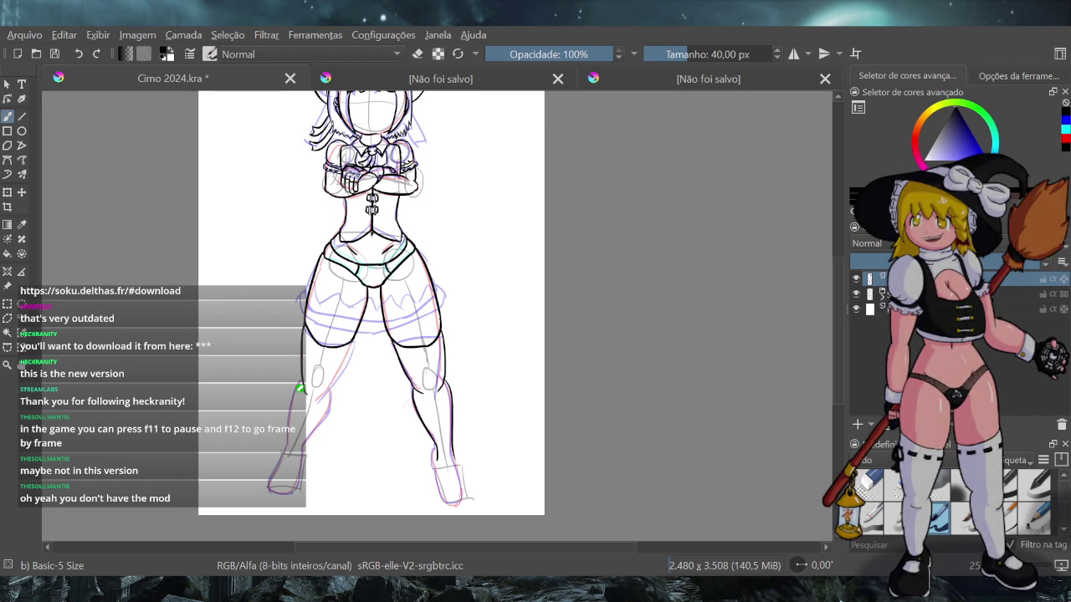
pyautogui.hotkey('ctrl', 'z')
pyautogui.moveTo(352, 342); pyautogui.dragTo(313, 396)
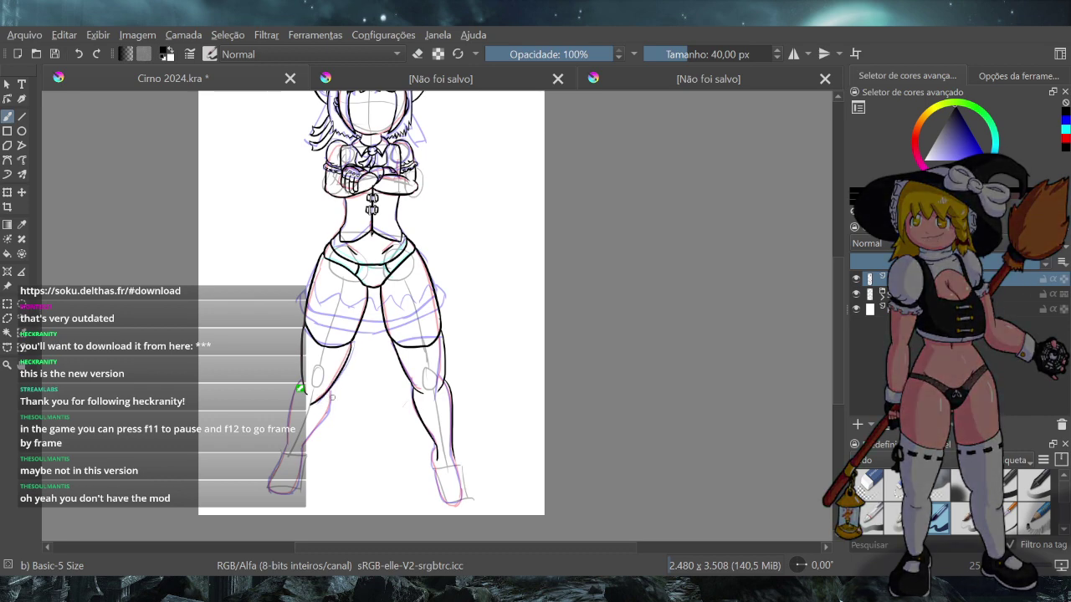
pyautogui.hotkey('ctrl', 'z')
pyautogui.moveTo(352, 344); pyautogui.dragTo(317, 394)
pyautogui.hotkey('ctrl', 'z')
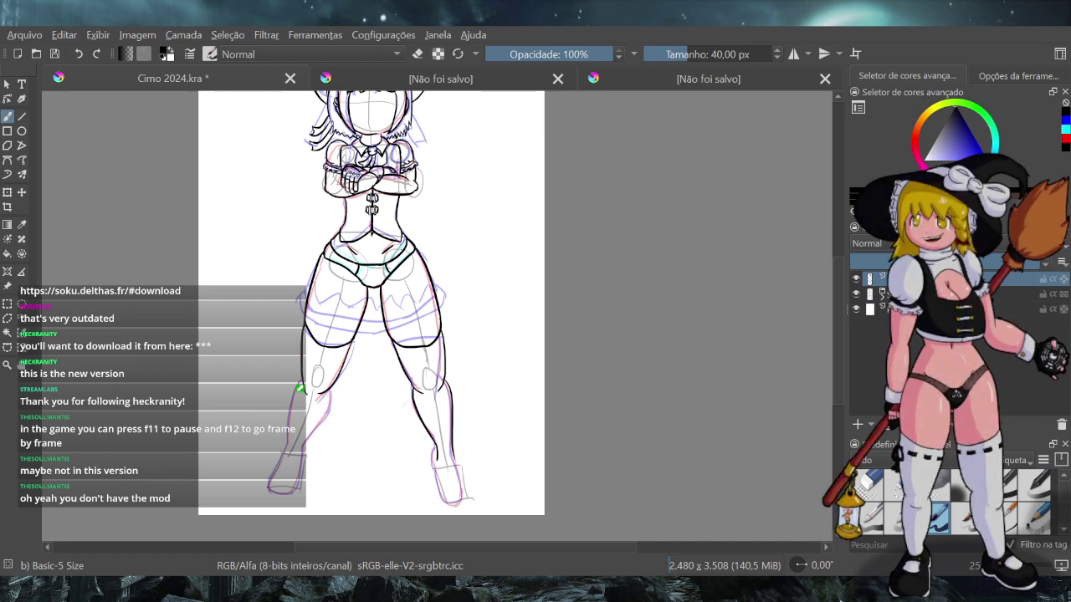
pyautogui.moveTo(353, 342); pyautogui.dragTo(319, 395)
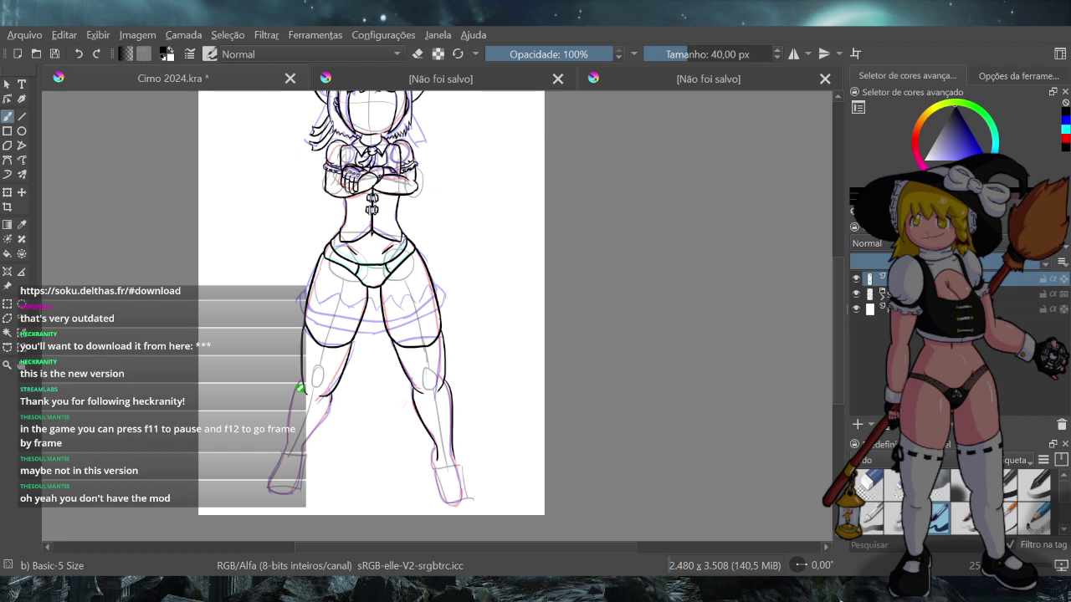
# Try to ink the left calf's inner outline from the knee down to the ankle
pyautogui.moveTo(330, 401); pyautogui.dragTo(303, 453)
pyautogui.moveTo(331, 395); pyautogui.dragTo(302, 453)
pyautogui.hotkey('ctrl', 'z')
pyautogui.moveTo(331, 396); pyautogui.dragTo(302, 451)
pyautogui.hotkey('ctrl', 'z')
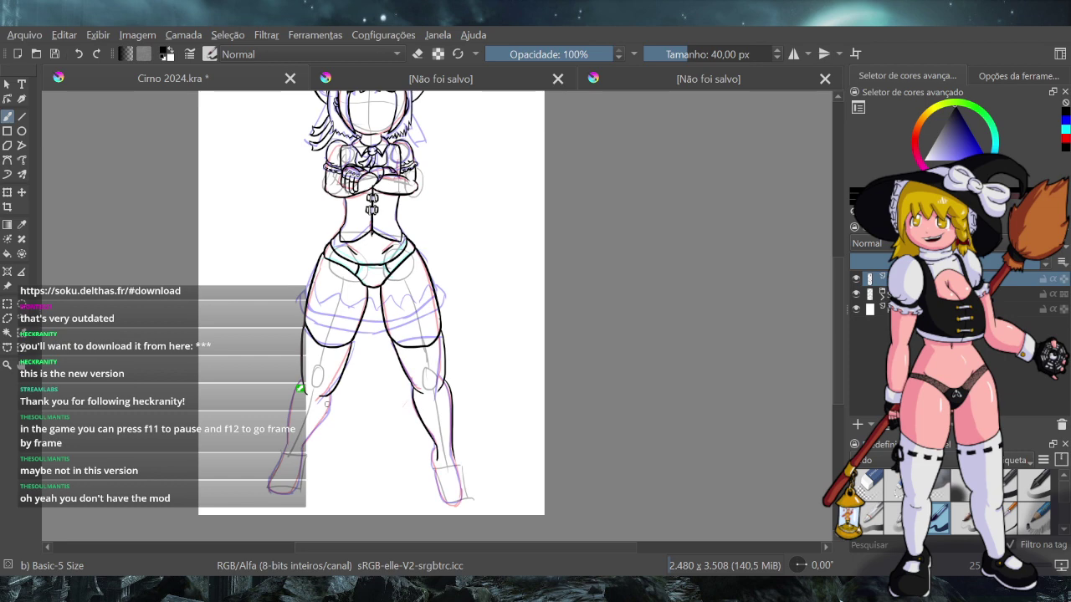
pyautogui.moveTo(332, 396); pyautogui.dragTo(301, 451)
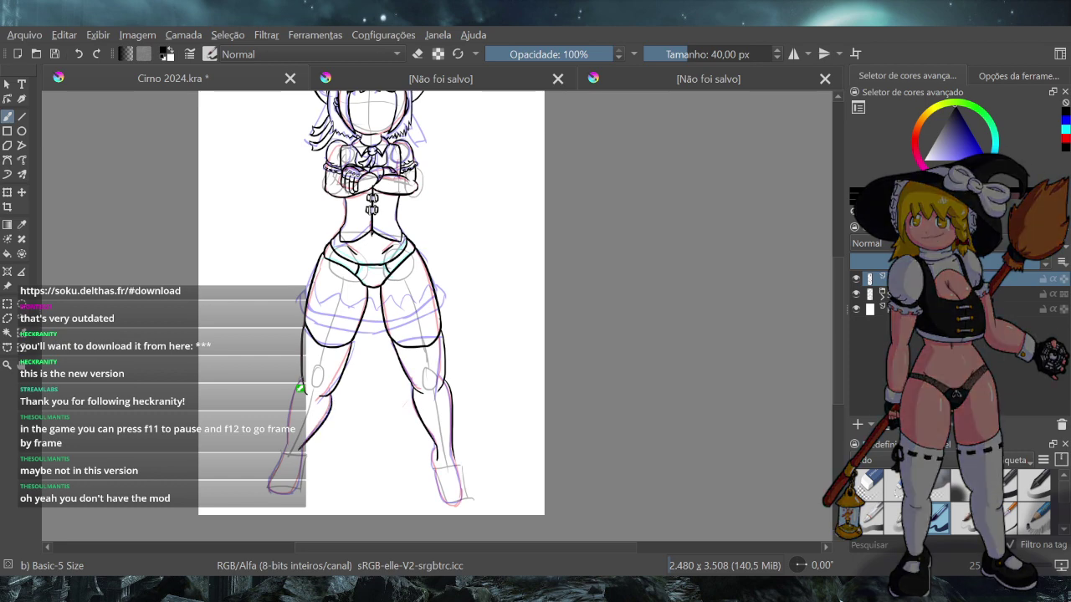
# Try to ink the left calf's outer outline from the ankle up to the knee
pyautogui.moveTo(286, 452); pyautogui.dragTo(297, 391)
pyautogui.hotkey('ctrl', 'z')
pyautogui.moveTo(289, 454); pyautogui.dragTo(300, 391)
pyautogui.hotkey('ctrl', 'z')
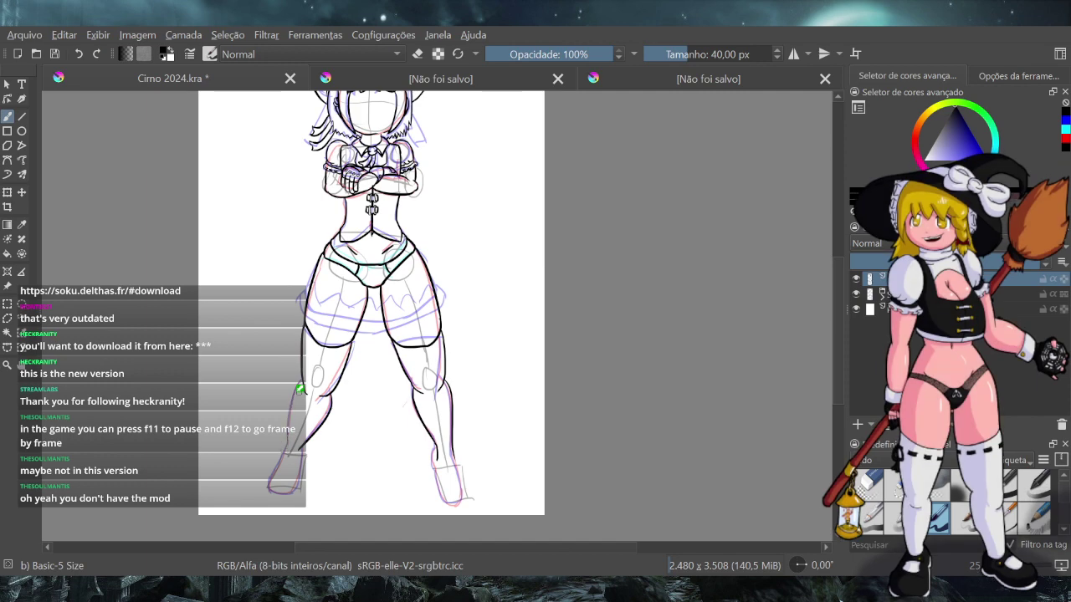
pyautogui.moveTo(283, 450); pyautogui.dragTo(297, 389)
pyautogui.hotkey('ctrl', 'z')
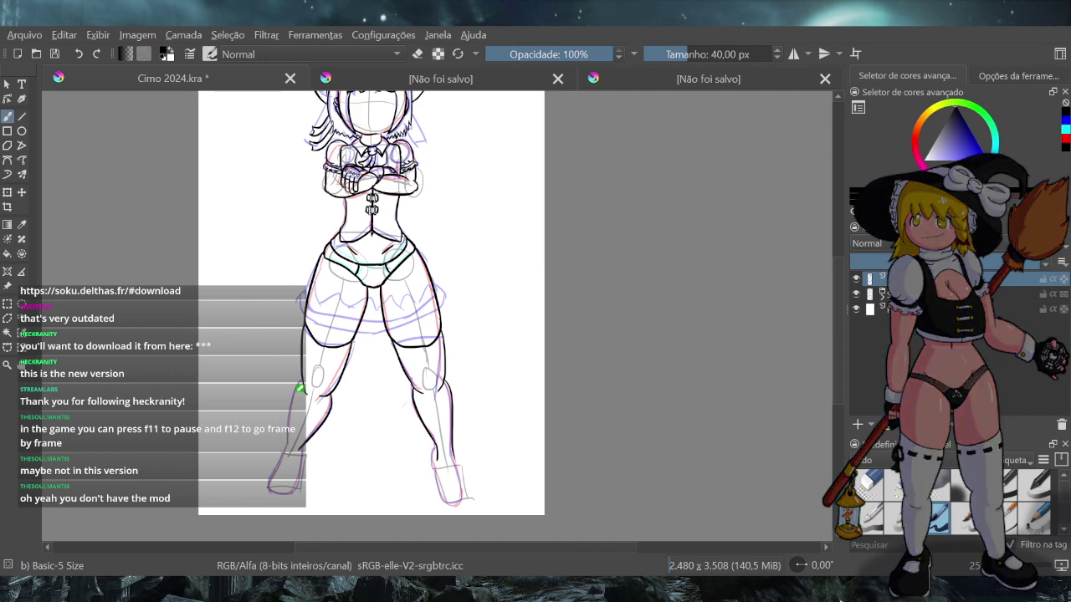
pyautogui.moveTo(283, 448)
pyautogui.mouseDown()
pyautogui.moveTo(298, 388)
pyautogui.moveTo(288, 449)
pyautogui.mouseUp()
pyautogui.hotkey('ctrl', 'z')
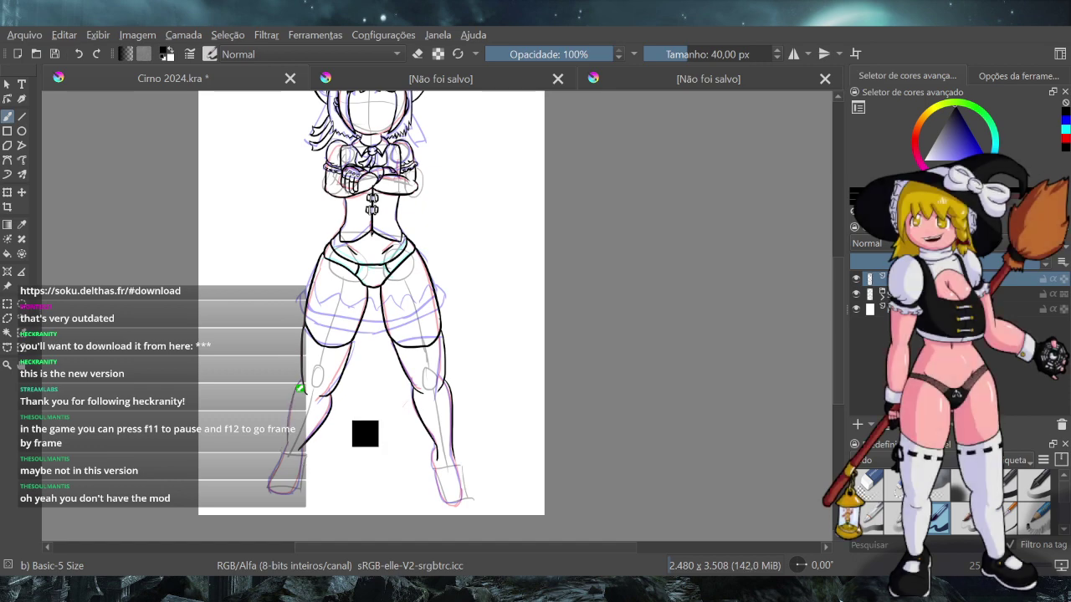
# Undo the left calf's inner line and redraw it from the knee down to the ankle
pyautogui.hotkey('ctrl', 'z')
pyautogui.hotkey('ctrl', 'z')
pyautogui.moveTo(331, 395); pyautogui.dragTo(303, 455)
pyautogui.hotkey('ctrl', 'z')
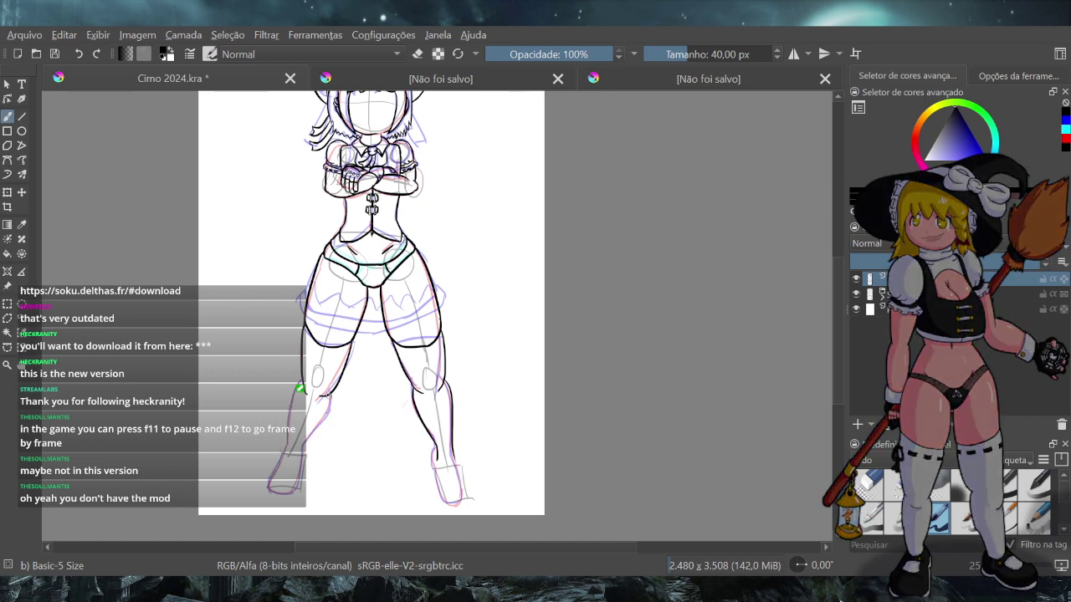
pyautogui.moveTo(330, 396); pyautogui.dragTo(303, 450)
pyautogui.hotkey('ctrl', 'z')
pyautogui.hotkey('ctrl', 'shift', 'z')
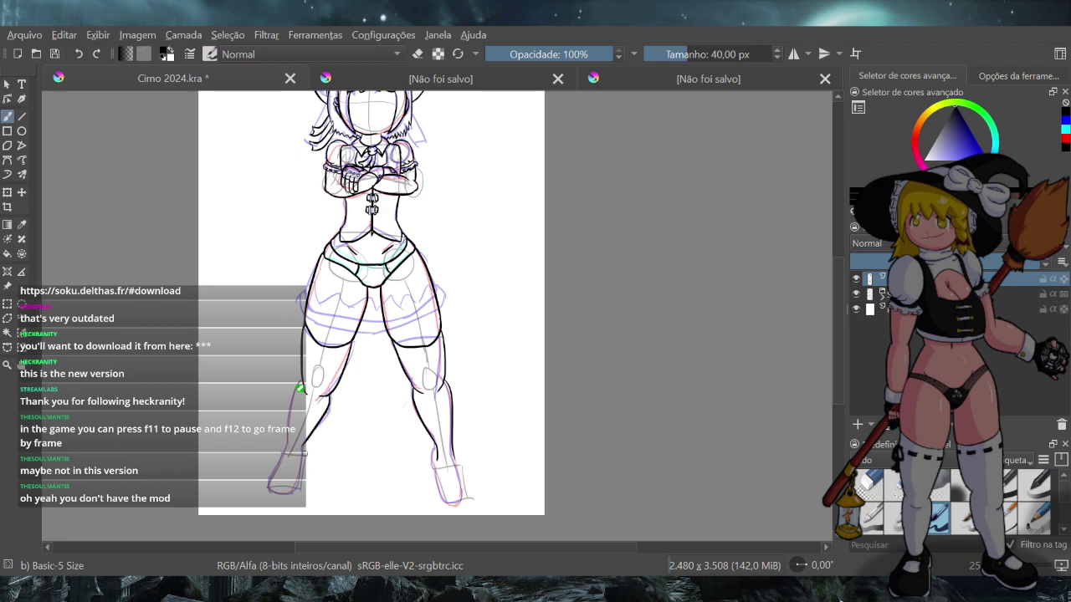
pyautogui.hotkey('ctrl', 'shift', 'z')
pyautogui.hotkey('ctrl', 'z')
# Ink the left calf's outer outline from the knee down to the ankle
pyautogui.moveTo(296, 387); pyautogui.dragTo(282, 449)
pyautogui.hotkey('ctrl', 'z')
pyautogui.hotkey('ctrl', 'shift', 'z')
pyautogui.hotkey('ctrl', 'z')
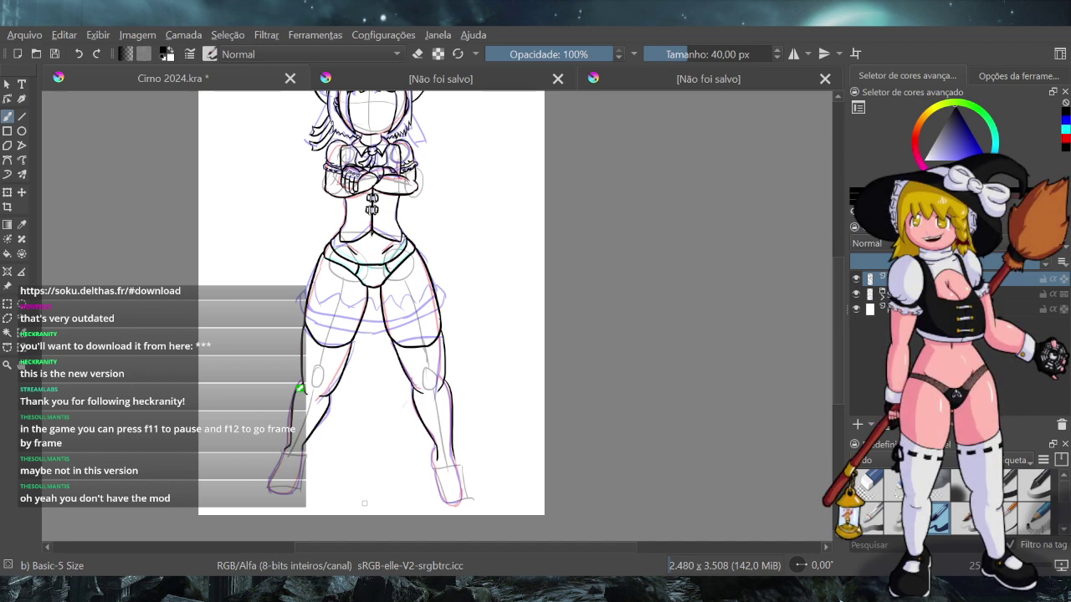
# Try to ink the rounded toe tip of the right foot with a short curved stroke
pyautogui.scroll(3, 350, 474)
pyautogui.scroll(-4, 350, 474)
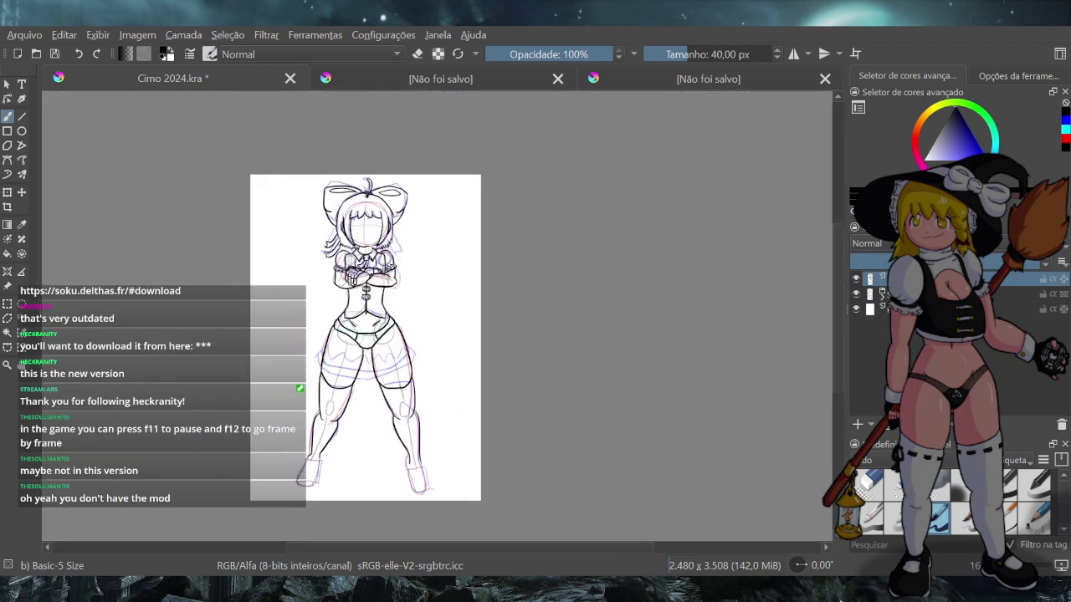
pyautogui.scroll(2, 359, 475)
pyautogui.scroll(2, 394, 475)
pyautogui.scroll(-1, 395, 474)
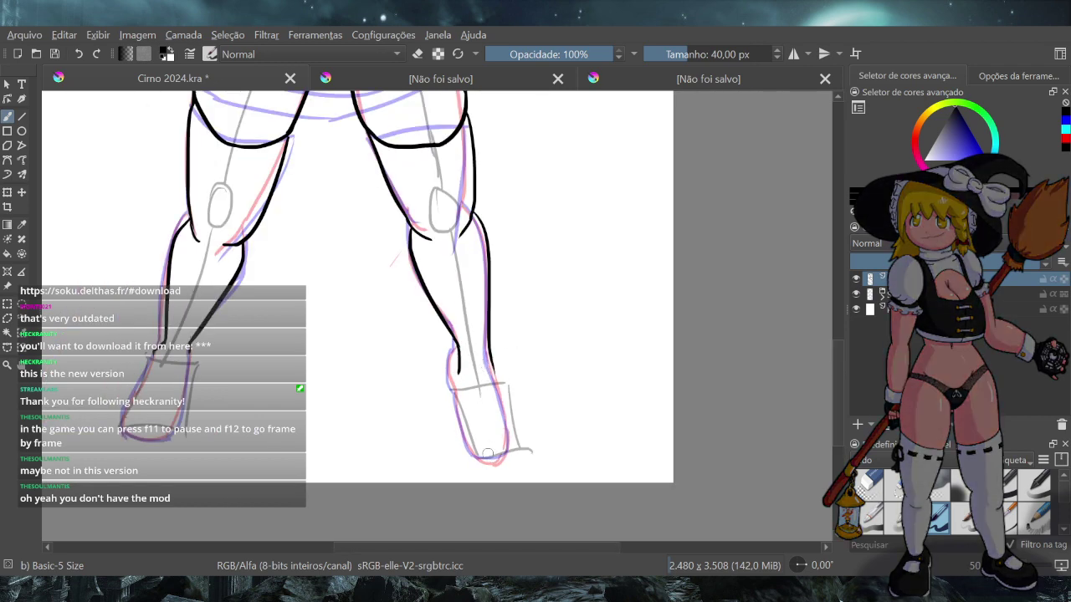
pyautogui.moveTo(483, 460); pyautogui.dragTo(514, 444)
pyautogui.hotkey('ctrl', 'z')
pyautogui.hotkey('ctrl', 'z')
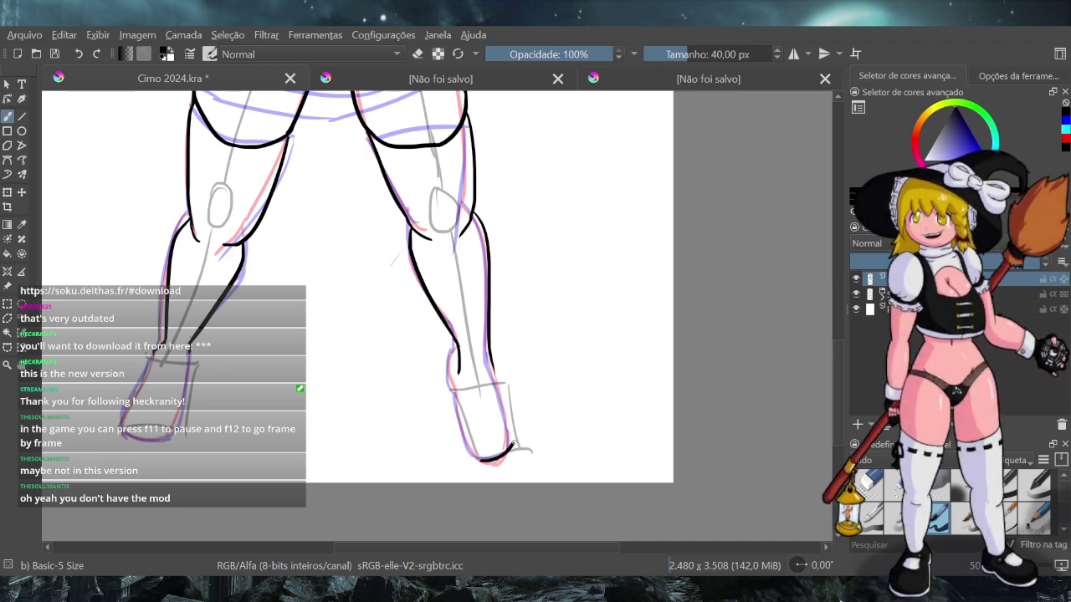
pyautogui.hotkey('ctrl', 'z')
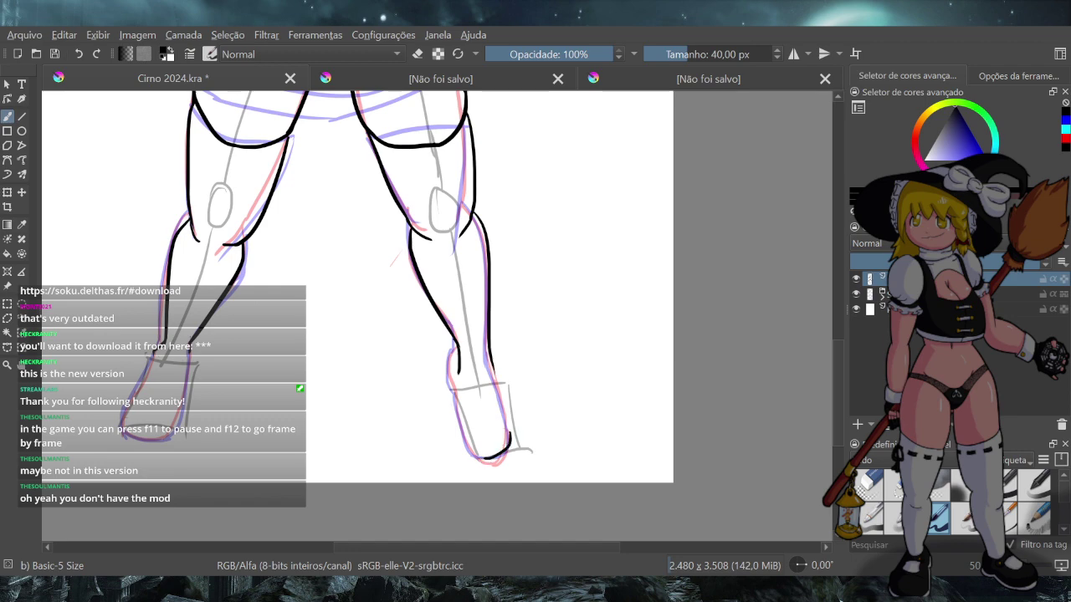
pyautogui.hotkey('ctrl', 'z')
pyautogui.hotkey('ctrl', 'z')
# Try to ink the whole right foot as a rounded outline from the outer ankle around the toes
pyautogui.moveTo(494, 370)
pyautogui.mouseDown()
pyautogui.moveTo(507, 435)
pyautogui.moveTo(488, 462)
pyautogui.mouseUp()
pyautogui.hotkey('ctrl', 'z')
pyautogui.moveTo(493, 369); pyautogui.dragTo(469, 457)
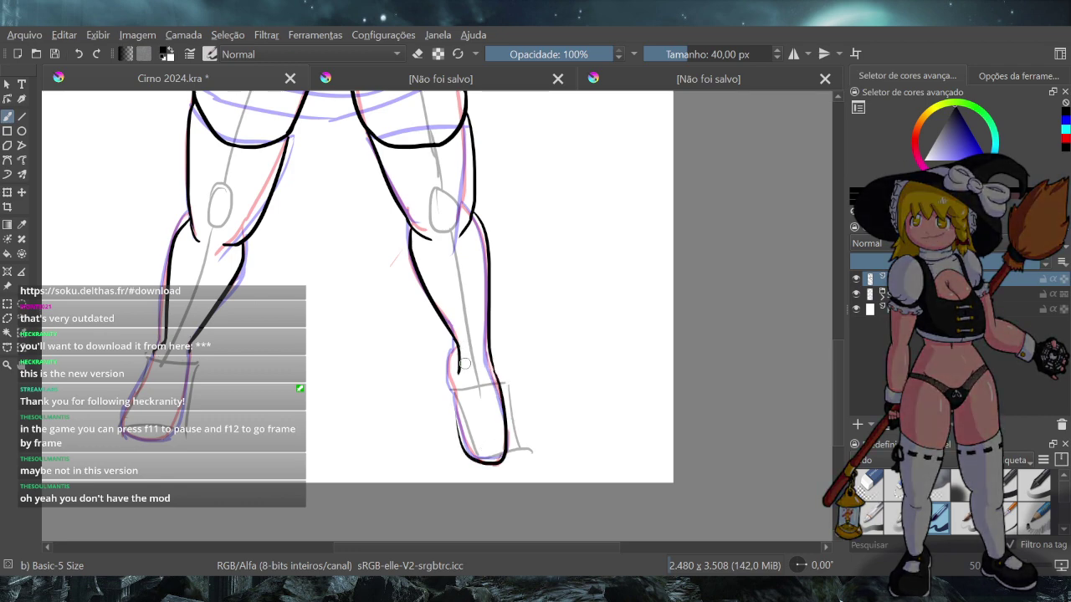
pyautogui.moveTo(454, 348)
pyautogui.mouseDown()
pyautogui.moveTo(459, 383)
pyautogui.moveTo(502, 460)
pyautogui.mouseUp()
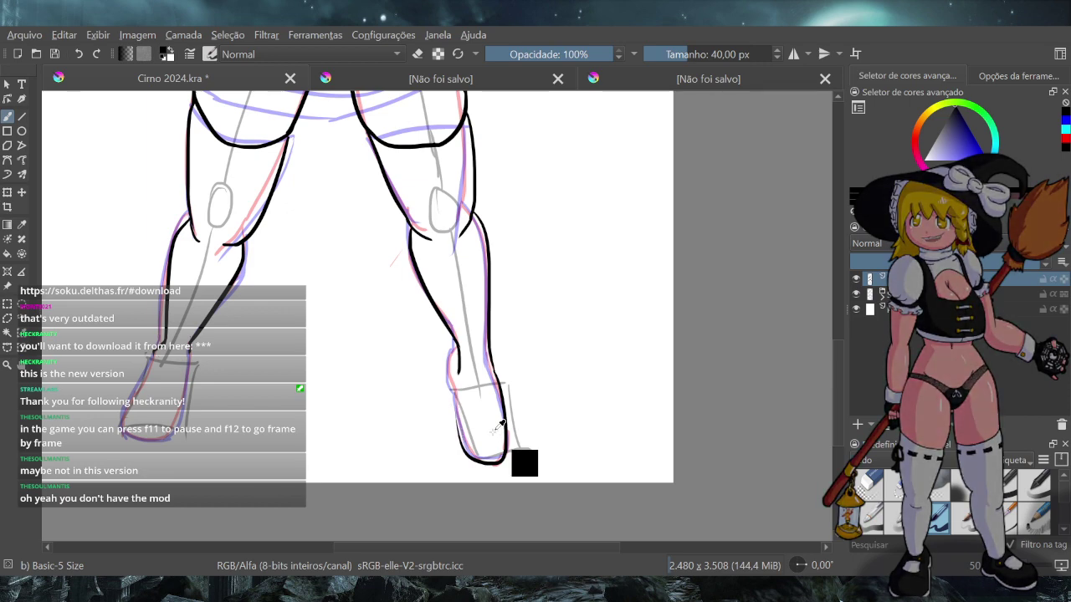
pyautogui.hotkey('ctrl', 'z')
# Ink the right foot's outer edge as one stroke from the ankle down to the toes
pyautogui.moveTo(492, 365); pyautogui.dragTo(516, 435)
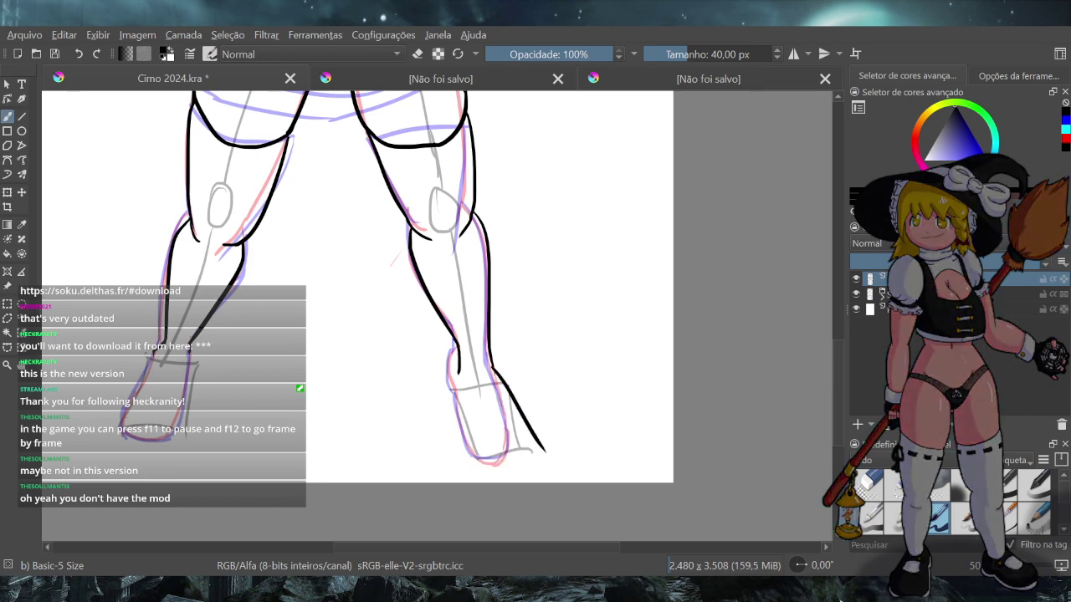
pyautogui.hotkey('ctrl', 'z')
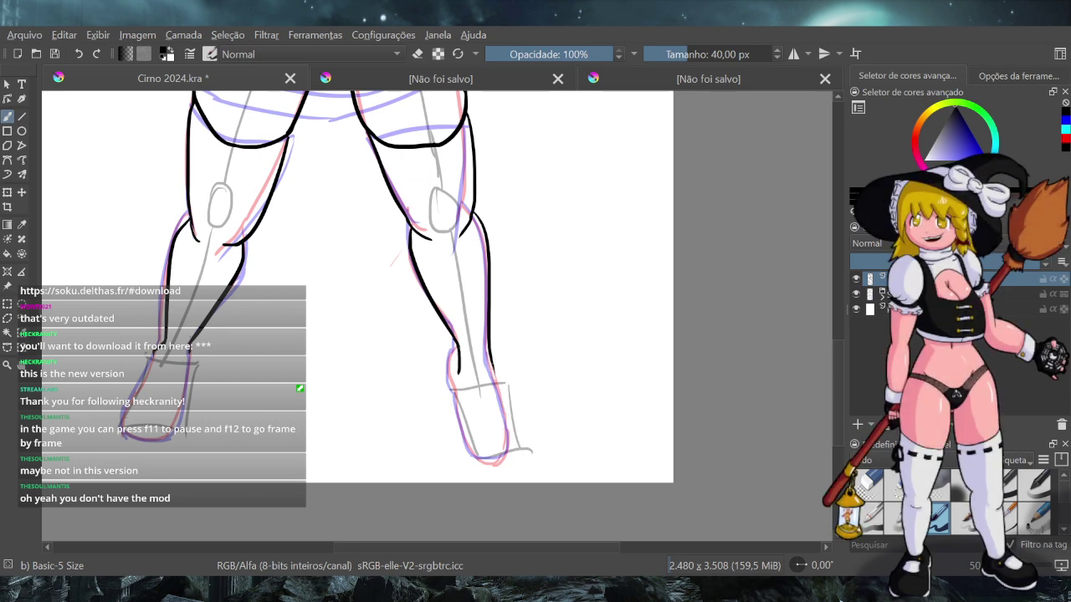
pyautogui.moveTo(498, 377); pyautogui.dragTo(513, 456)
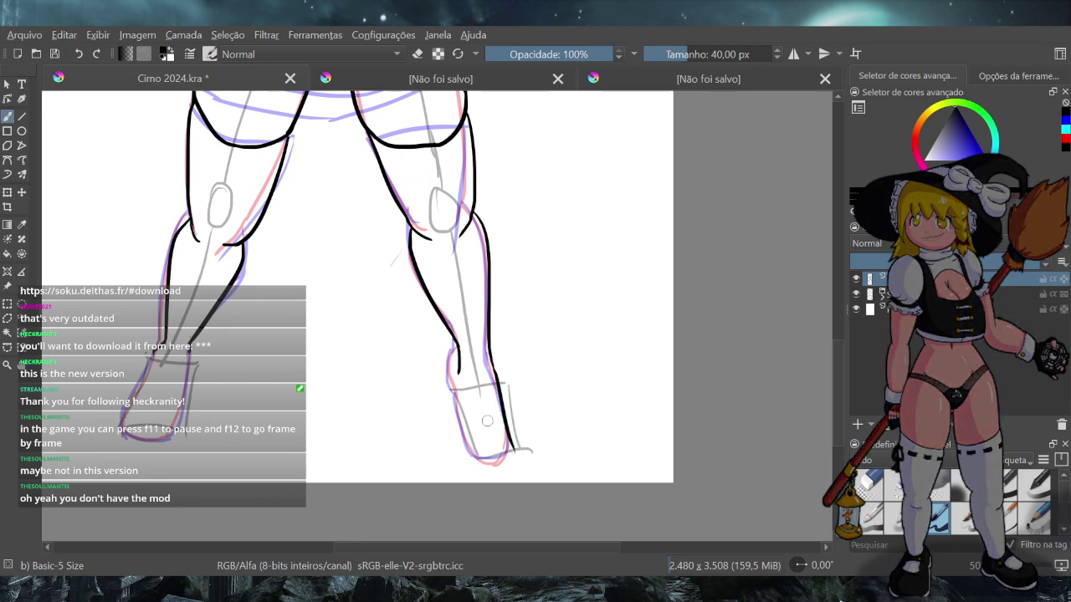
# Ink the right foot's inner edge from the ankle down and close the outline around the rounded toes
pyautogui.moveTo(460, 376); pyautogui.dragTo(493, 441)
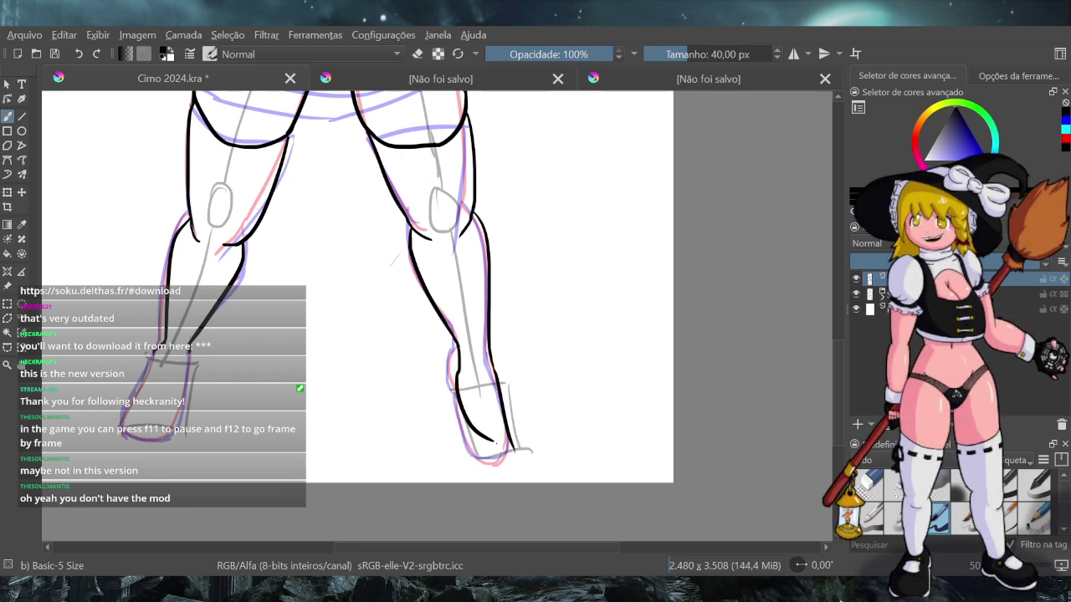
pyautogui.hotkey('ctrl', 'z')
pyautogui.moveTo(458, 373); pyautogui.dragTo(468, 455)
pyautogui.hotkey('ctrl', 'z')
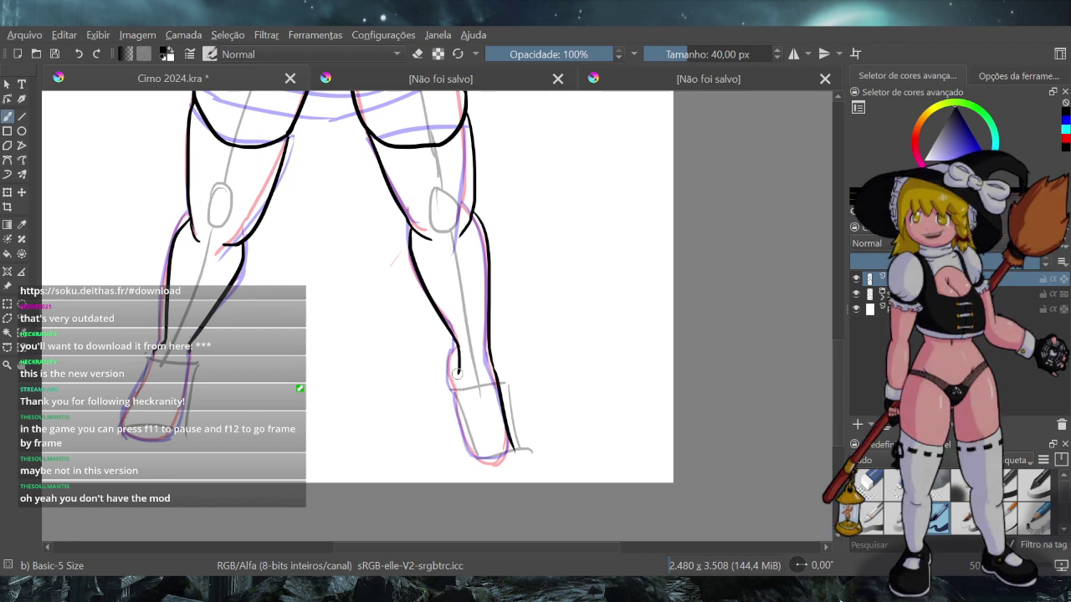
pyautogui.moveTo(456, 370); pyautogui.dragTo(491, 460)
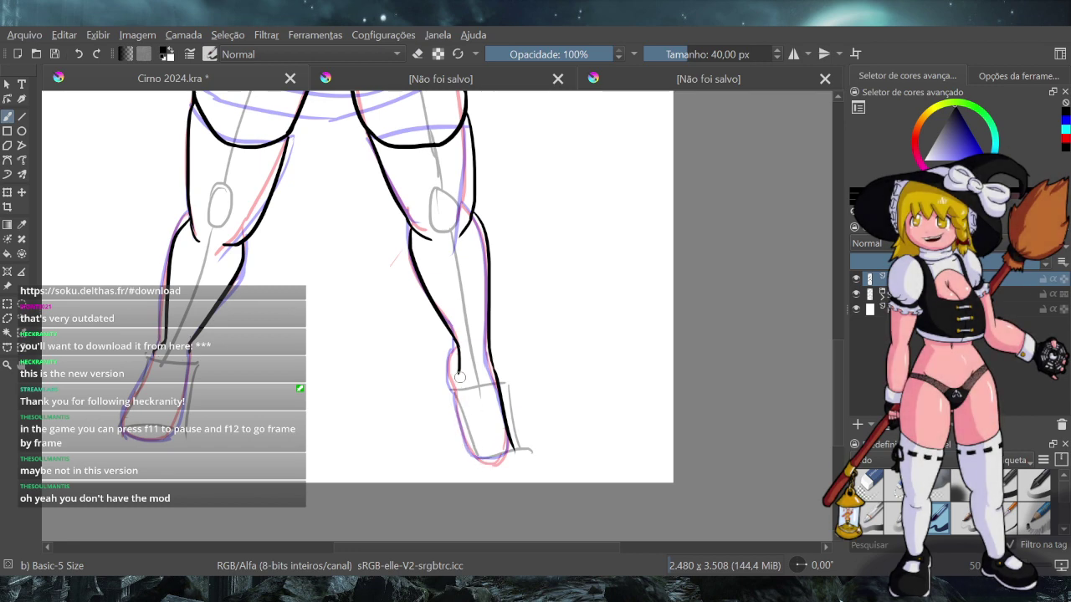
pyautogui.moveTo(468, 452)
pyautogui.mouseDown()
pyautogui.moveTo(487, 473)
pyautogui.moveTo(512, 445)
pyautogui.mouseUp()
pyautogui.hotkey('ctrl', 'z')
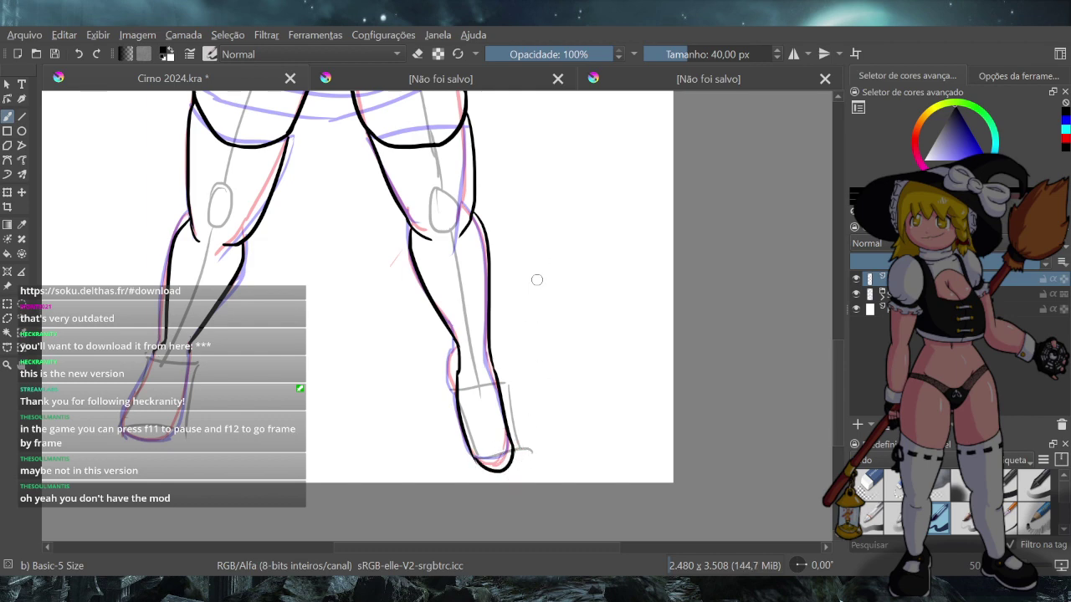
# Review the whole inked figure and check the game sprite reference in the other open document
pyautogui.scroll(-10, 537, 280)
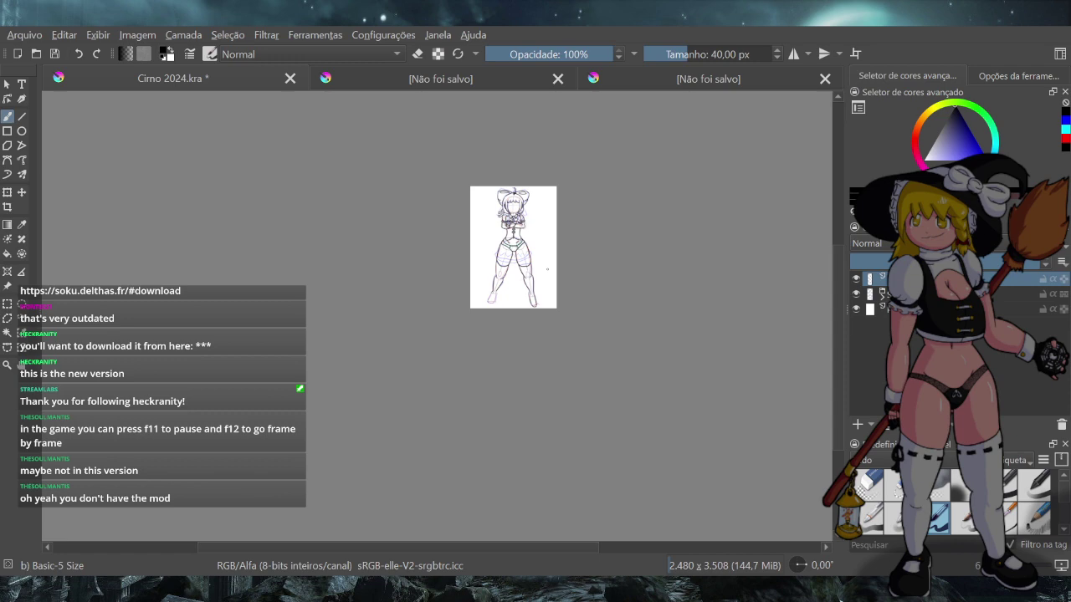
pyautogui.scroll(8, 549, 233)
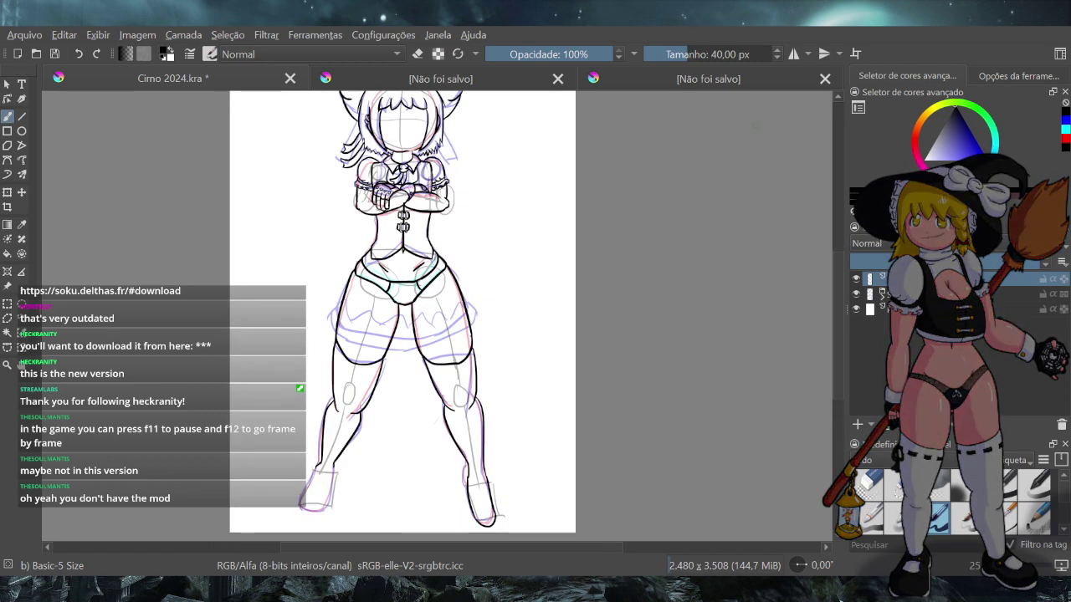
pyautogui.click(707, 79)
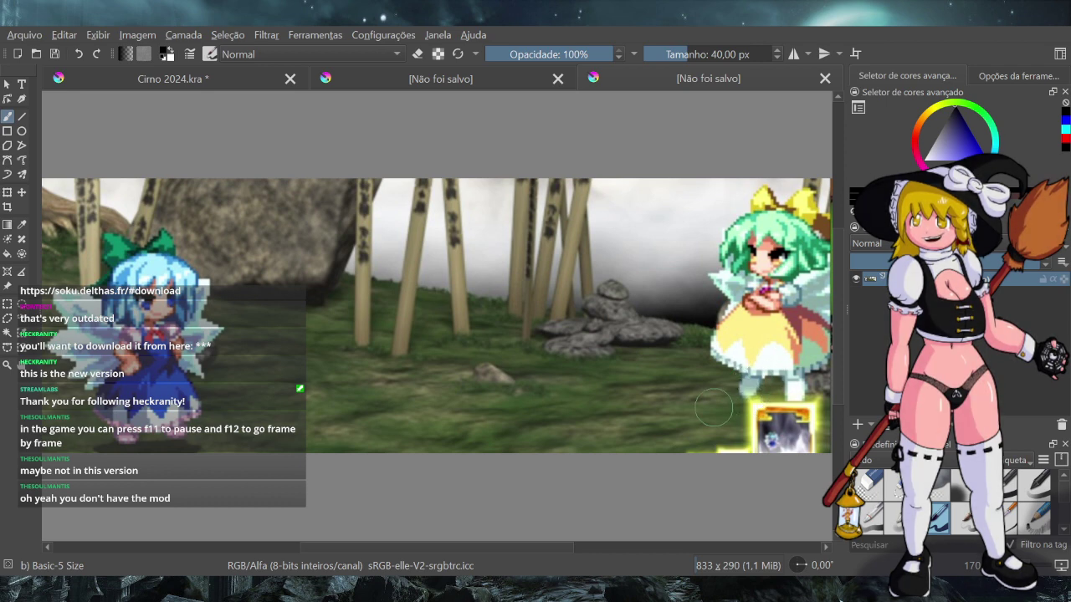
pyautogui.click(172, 84)
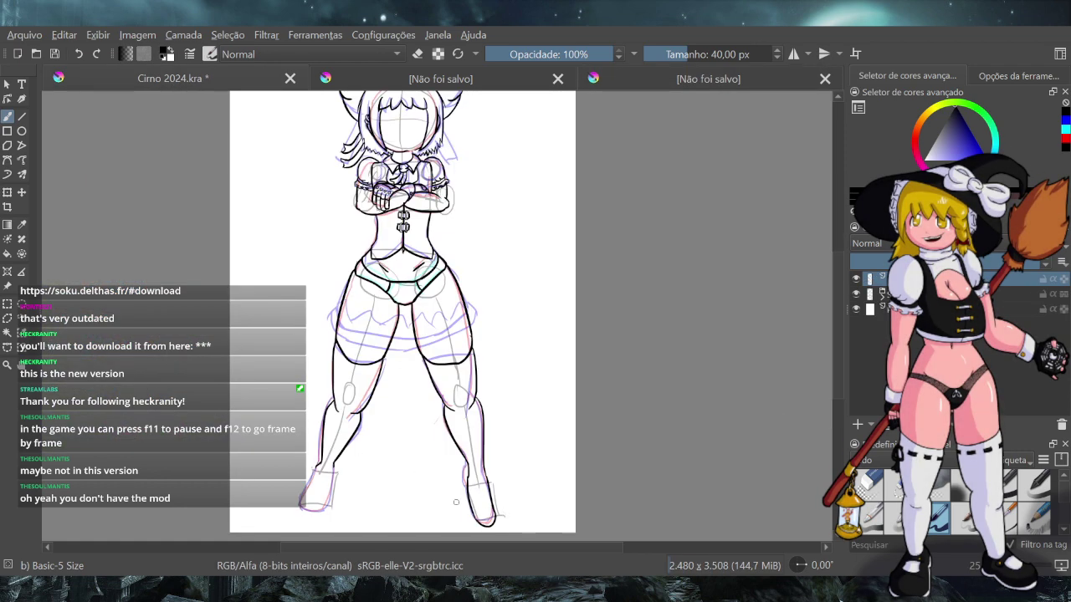
# Try to ink the left foot's outer and inner edges from the ankle down to the toes
pyautogui.press('1')
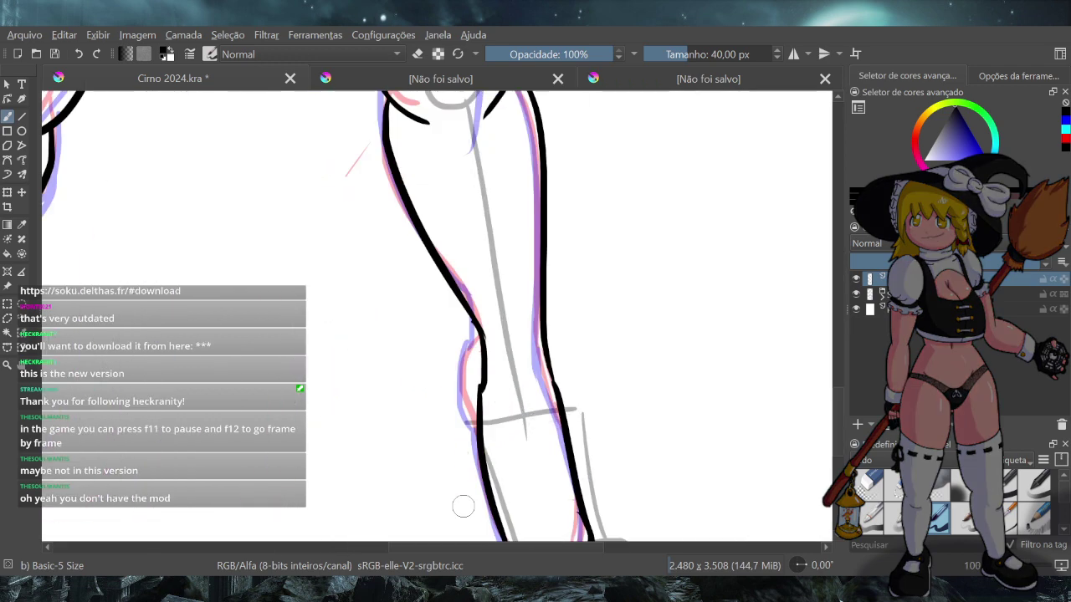
pyautogui.scroll(-5, 425, 356)
pyautogui.scroll(3, 354, 378)
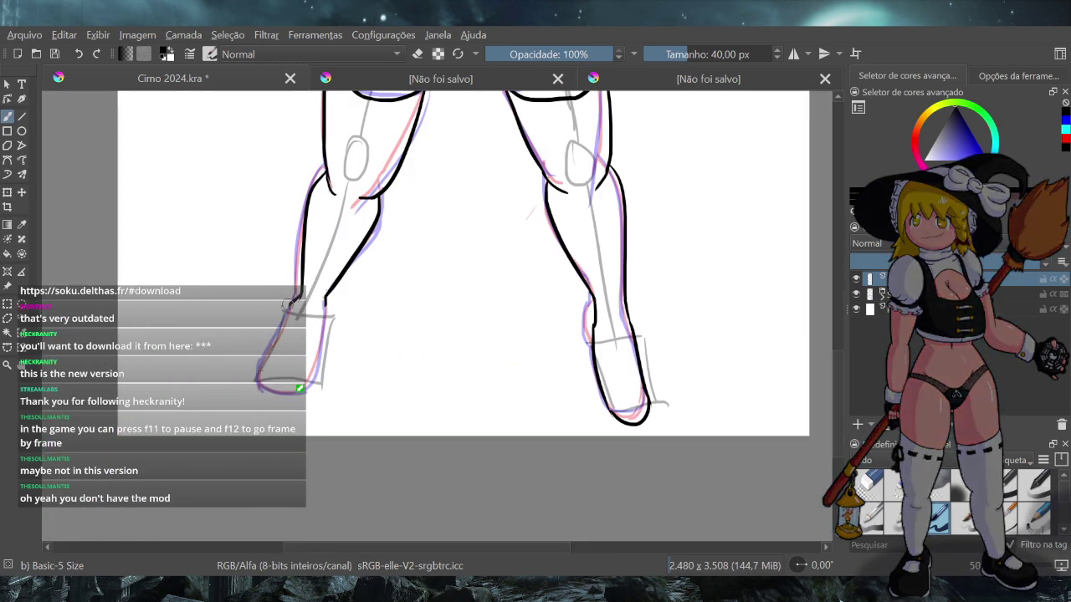
pyautogui.moveTo(300, 292); pyautogui.dragTo(262, 393)
pyautogui.hotkey('ctrl', 'z')
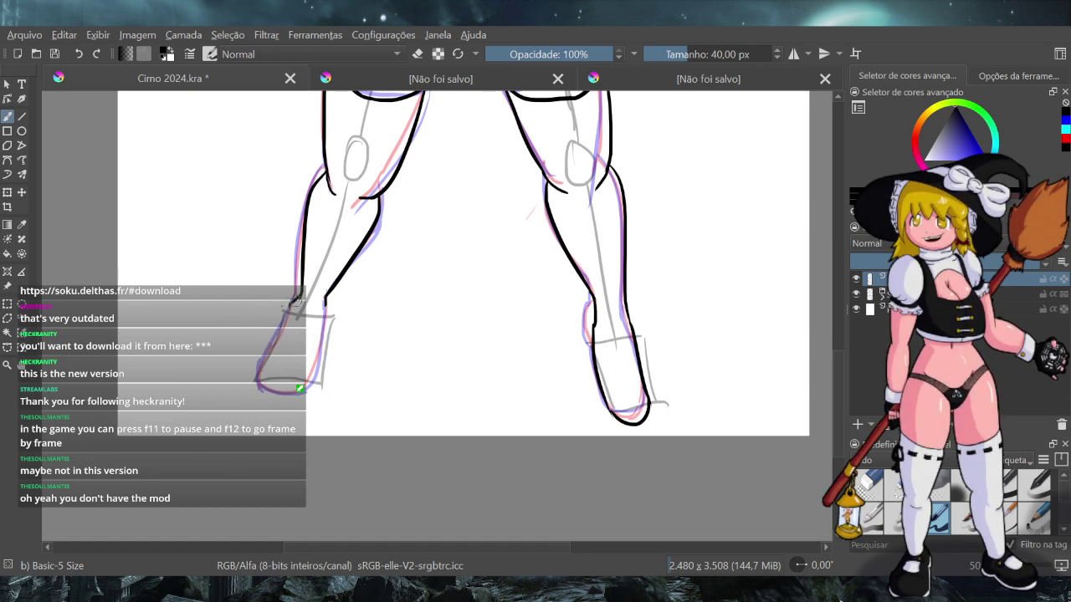
pyautogui.moveTo(325, 303); pyautogui.dragTo(302, 419)
pyautogui.hotkey('ctrl', 'z')
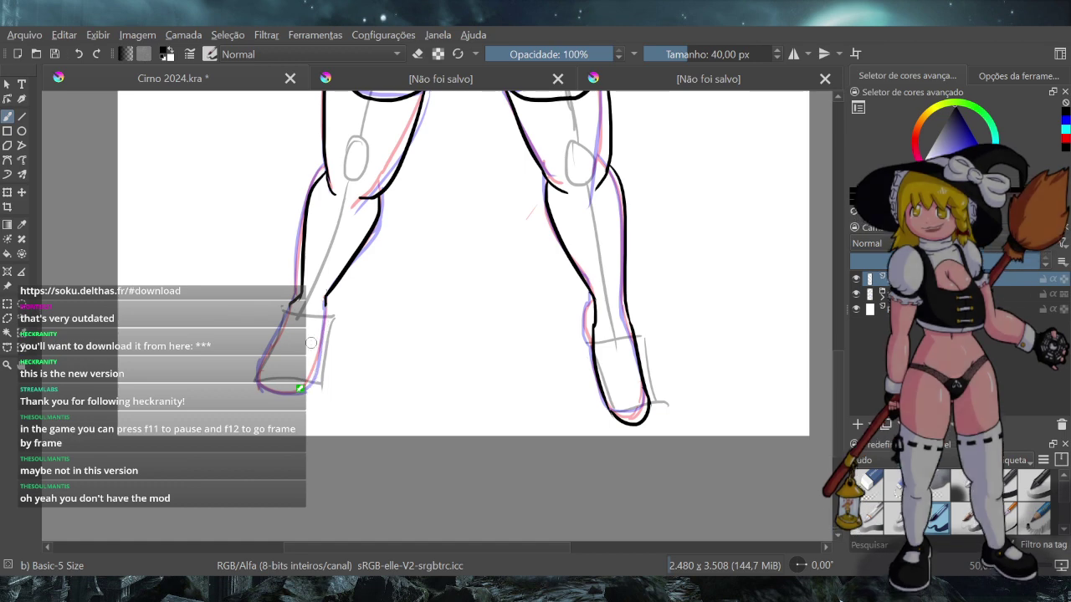
pyautogui.moveTo(297, 296); pyautogui.dragTo(261, 383)
pyautogui.hotkey('ctrl', 'z')
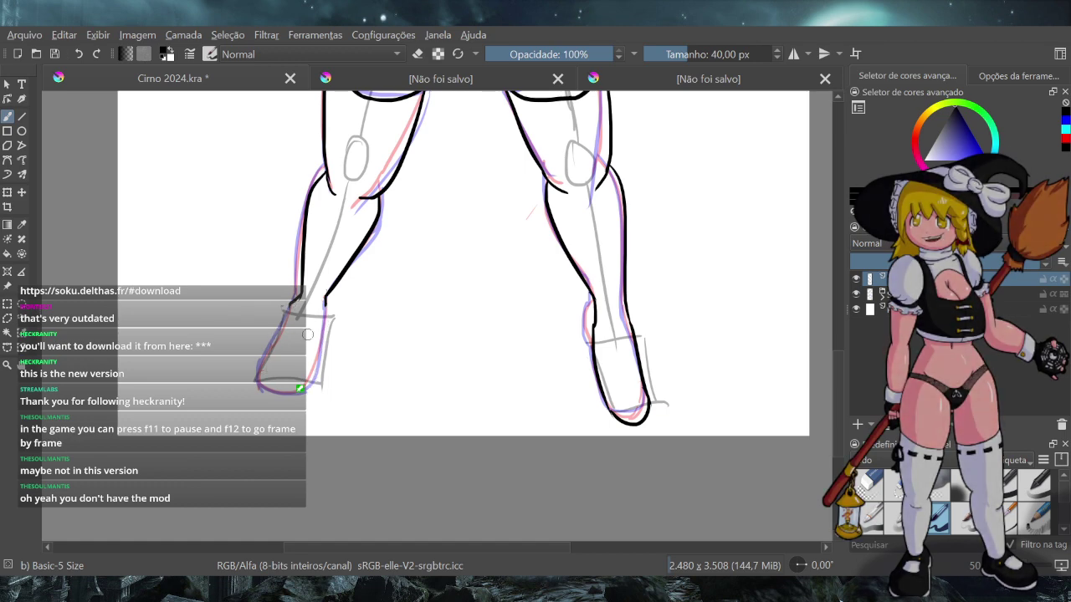
# Erase the overshooting end of the outer calf line at the left ankle
pyautogui.click(417, 54)
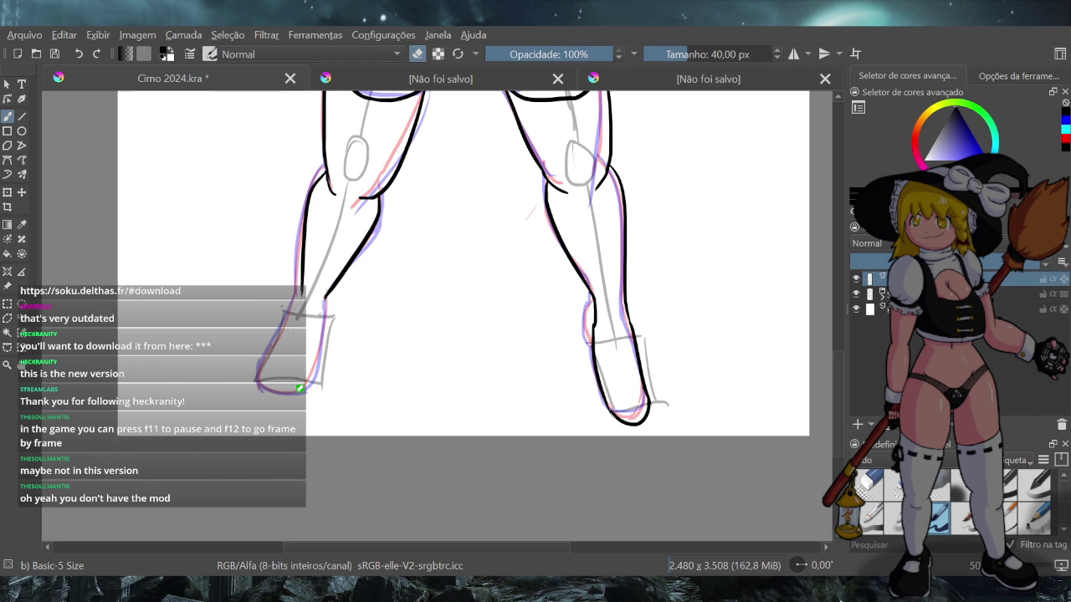
pyautogui.click(417, 55)
# Try to ink the whole left foot outline from the outer ankle around the toes and up the inner side
pyautogui.moveTo(301, 282); pyautogui.dragTo(280, 369)
pyautogui.hotkey('ctrl', 'z')
pyautogui.moveTo(301, 284); pyautogui.dragTo(263, 385)
pyautogui.hotkey('ctrl', 'z')
pyautogui.moveTo(300, 292)
pyautogui.mouseDown()
pyautogui.moveTo(258, 378)
pyautogui.moveTo(290, 394)
pyautogui.mouseUp()
pyautogui.hotkey('ctrl', 'z')
pyautogui.moveTo(266, 360)
pyautogui.mouseDown()
pyautogui.moveTo(284, 398)
pyautogui.moveTo(266, 361)
pyautogui.moveTo(279, 393)
pyautogui.moveTo(318, 382)
pyautogui.moveTo(311, 374)
pyautogui.moveTo(277, 390)
pyautogui.moveTo(319, 390)
pyautogui.moveTo(278, 393)
pyautogui.moveTo(319, 386)
pyautogui.moveTo(324, 331)
pyautogui.mouseUp()
pyautogui.hotkey('ctrl', 'z')
pyautogui.hotkey('ctrl', 'z')
pyautogui.hotkey('ctrl', 'z')
pyautogui.hotkey('ctrl', 'z')
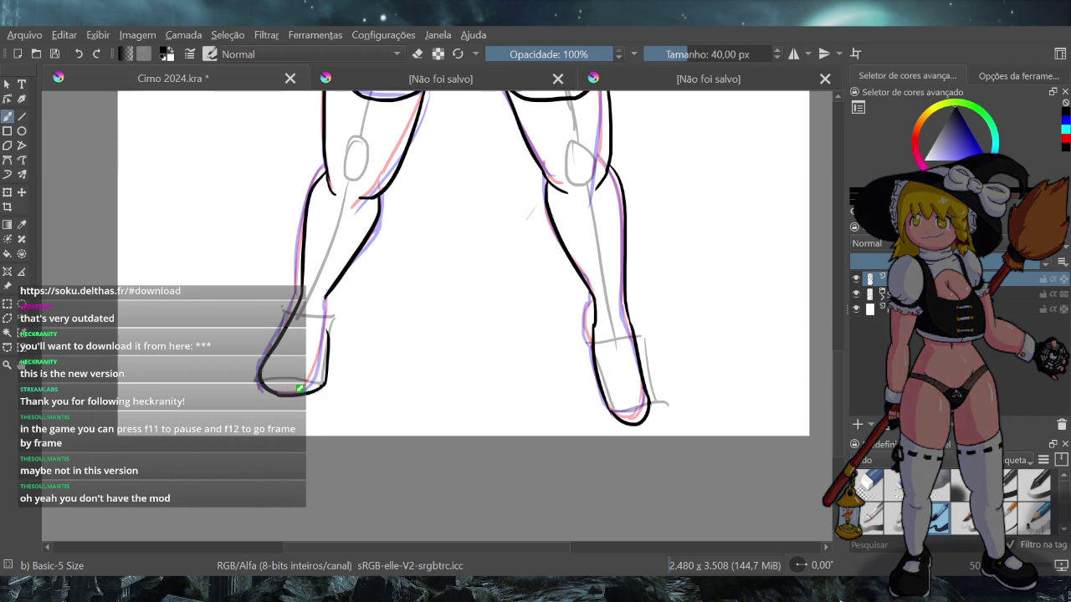
# Undo the left foot's inner edge and try to redraw it down to the rounded toes
pyautogui.hotkey('ctrl', 'z')
pyautogui.moveTo(322, 385)
pyautogui.mouseDown()
pyautogui.moveTo(315, 340)
pyautogui.moveTo(326, 302)
pyautogui.moveTo(319, 383)
pyautogui.mouseUp()
pyautogui.hotkey('ctrl', 'z')
pyautogui.hotkey('ctrl', 'z')
pyautogui.moveTo(326, 343); pyautogui.dragTo(319, 388)
pyautogui.scroll(-6, 433, 326)
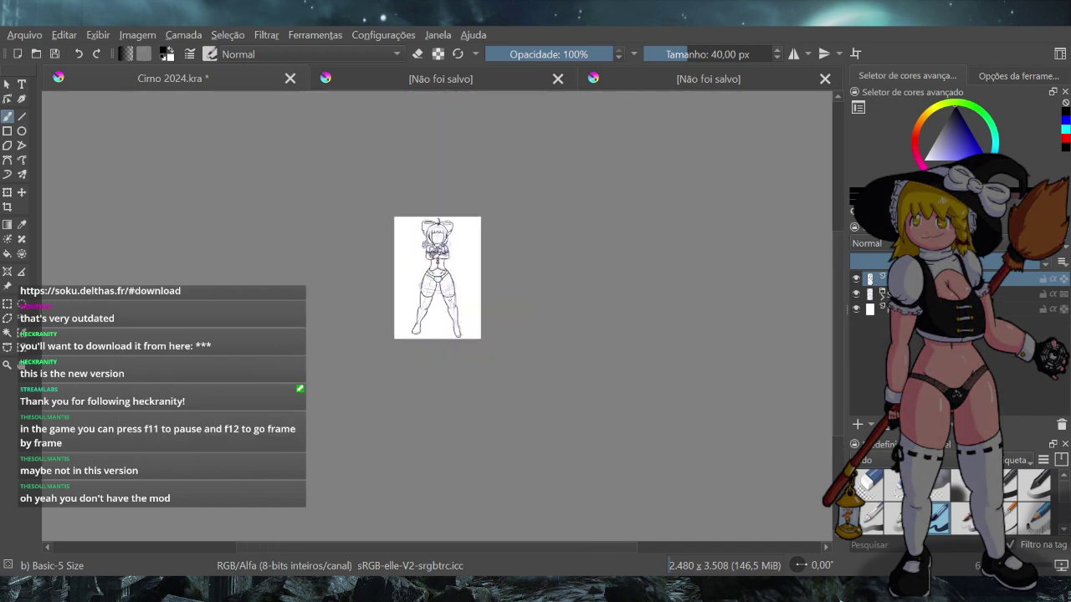
pyautogui.scroll(5, 437, 295)
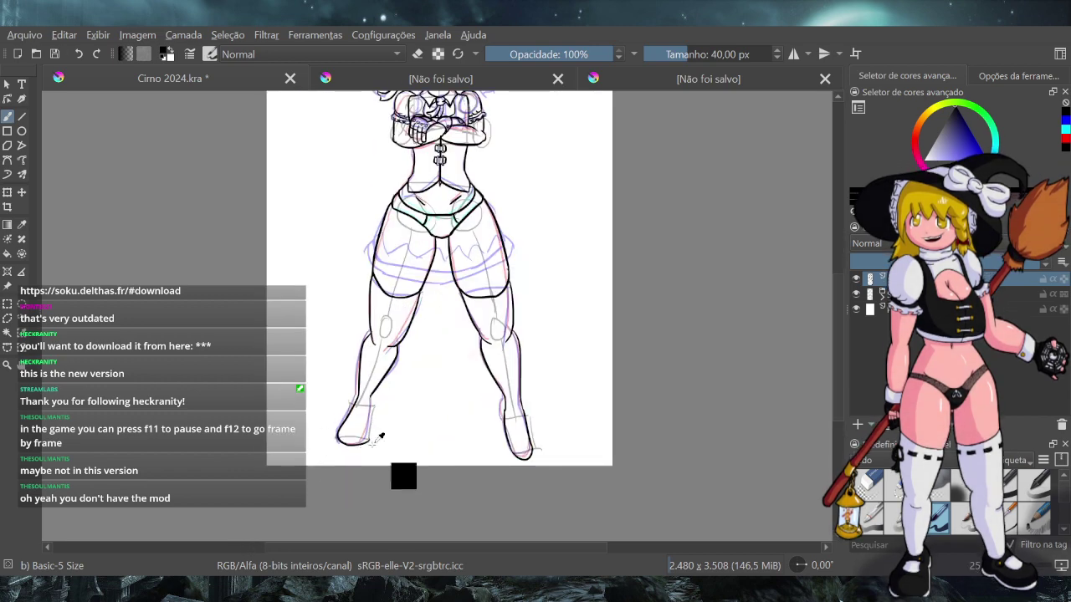
# Try to redraw the left foot's outer edge past the tip of the toes
pyautogui.keyDown('ctrl'); pyautogui.click(391, 429); pyautogui.keyUp('ctrl')
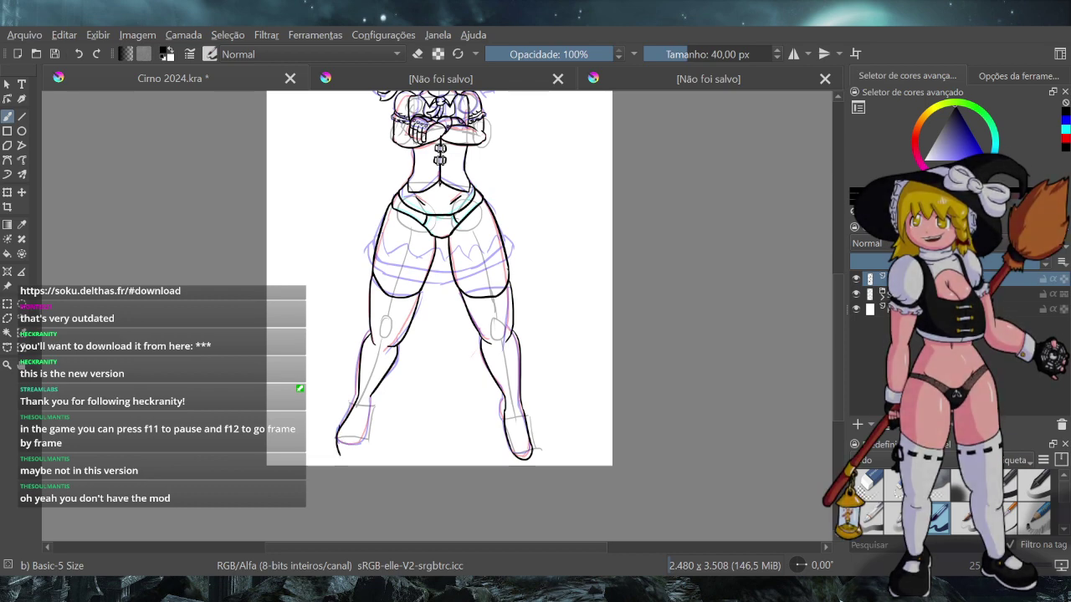
pyautogui.moveTo(338, 428); pyautogui.dragTo(339, 445)
pyautogui.hotkey('ctrl', 'z')
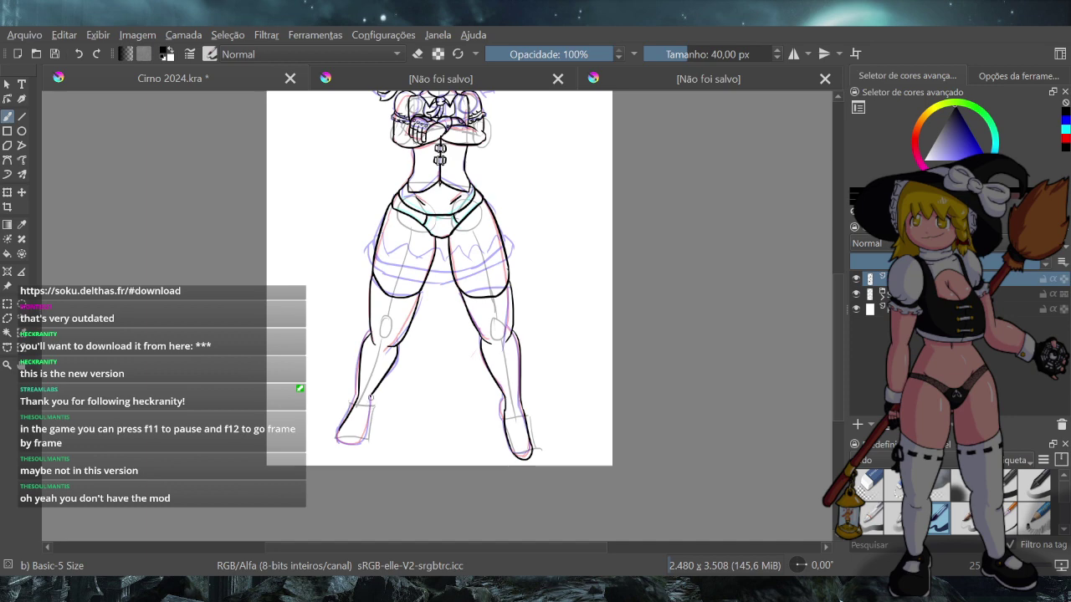
# Try to ink the left foot's inner edge first, from the inner ankle down to the sole
pyautogui.moveTo(371, 399); pyautogui.dragTo(358, 452)
pyautogui.hotkey('ctrl', 'z')
pyautogui.moveTo(372, 399); pyautogui.dragTo(348, 451)
pyautogui.hotkey('ctrl', 'z')
pyautogui.hotkey('ctrl', 'z')
# Try to ink the left foot's outer edge as a slanted stroke from the ankle down to the toes
pyautogui.moveTo(356, 401); pyautogui.dragTo(336, 440)
pyautogui.hotkey('ctrl', 'z')
pyautogui.moveTo(355, 403); pyautogui.dragTo(338, 445)
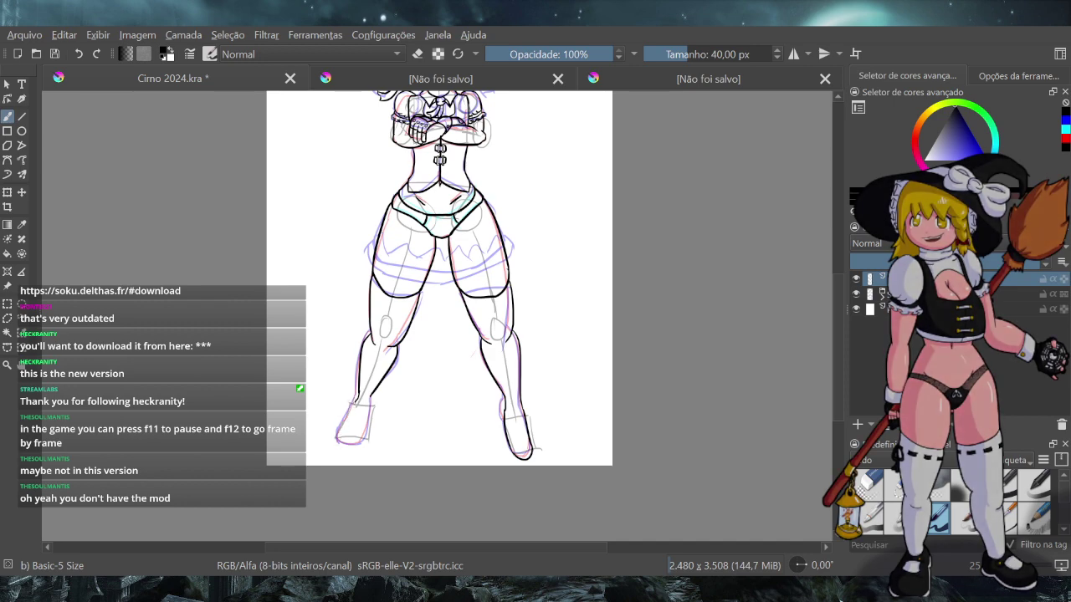
pyautogui.moveTo(356, 401); pyautogui.dragTo(336, 443)
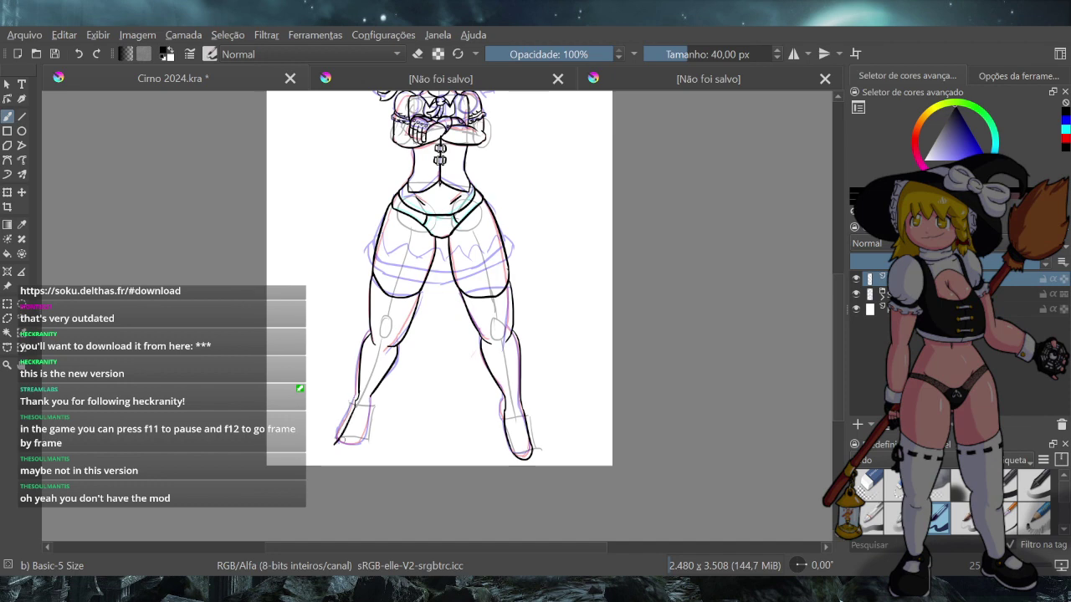
pyautogui.hotkey('ctrl', 'z')
pyautogui.moveTo(355, 403); pyautogui.dragTo(335, 441)
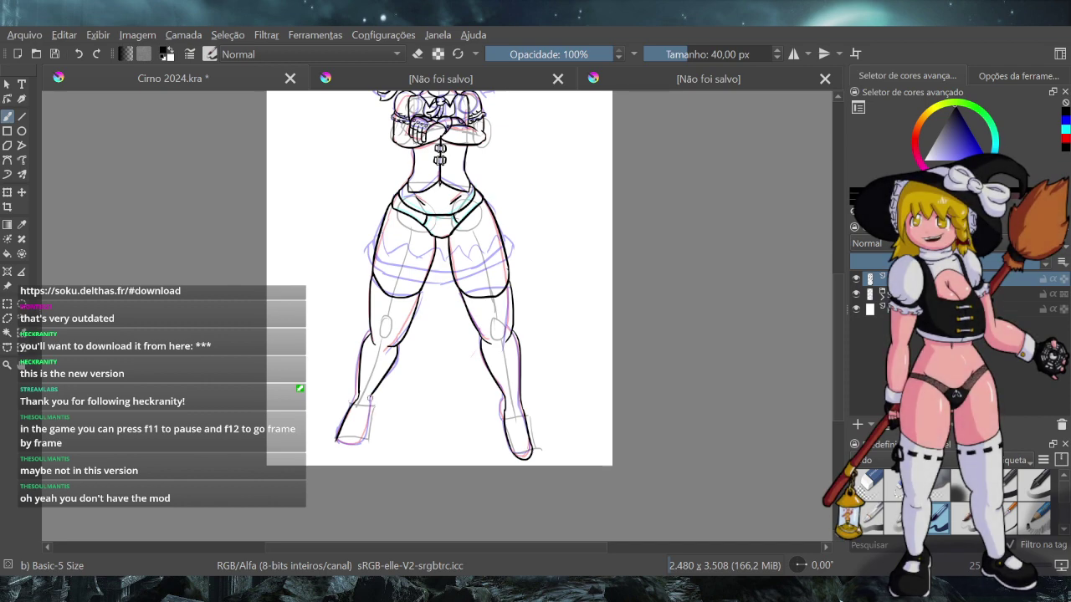
# Try to close the left foot with an inner edge curving around the toes, and undo the whole foot outline
pyautogui.moveTo(371, 405); pyautogui.dragTo(361, 445)
pyautogui.hotkey('ctrl', 'z')
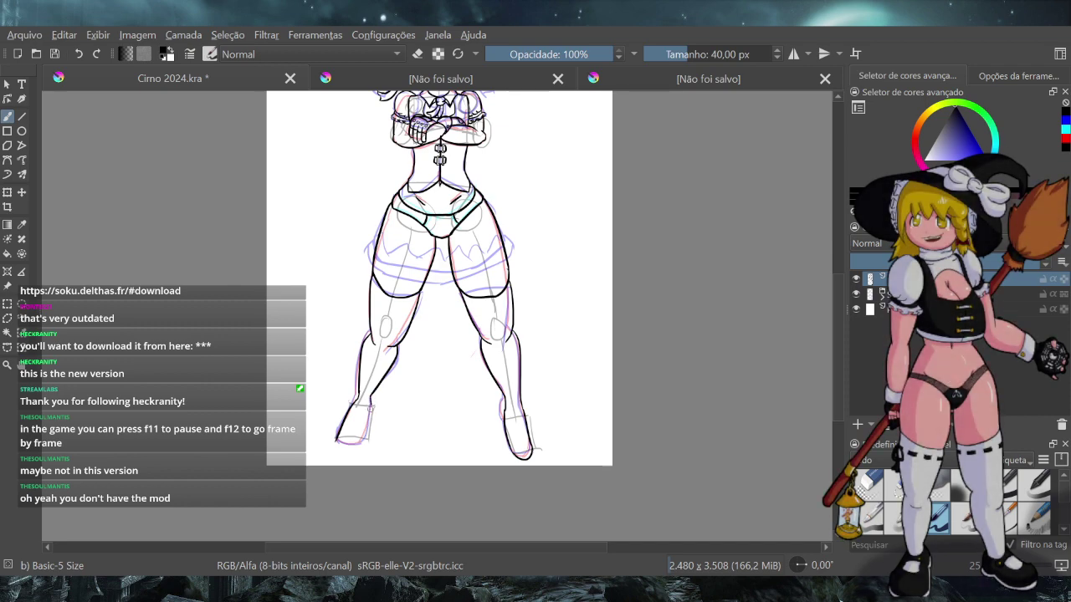
pyautogui.moveTo(372, 407); pyautogui.dragTo(363, 444)
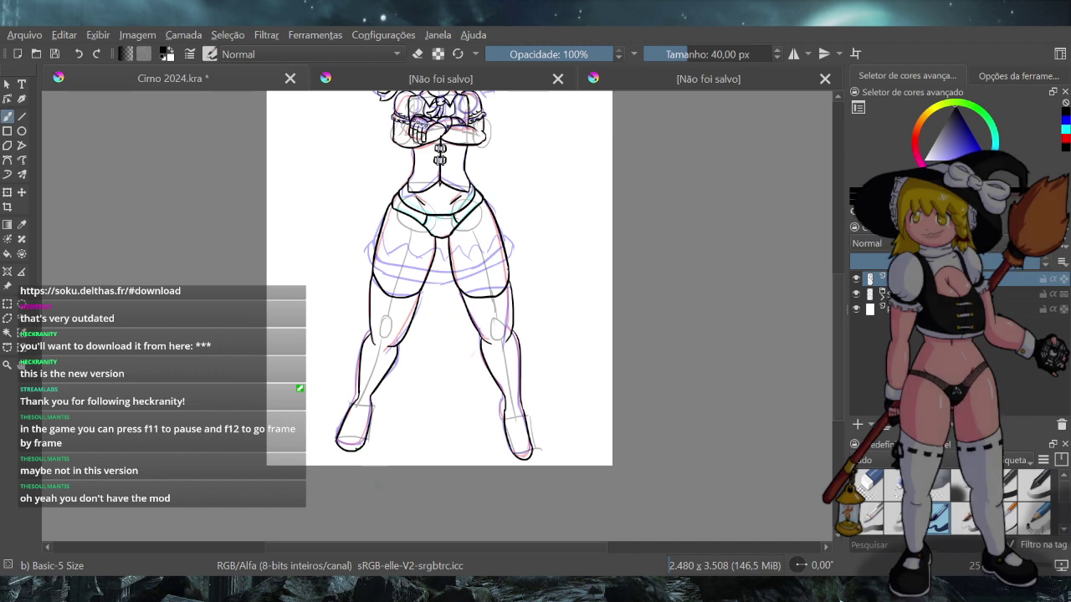
pyautogui.scroll(-5, 463, 345)
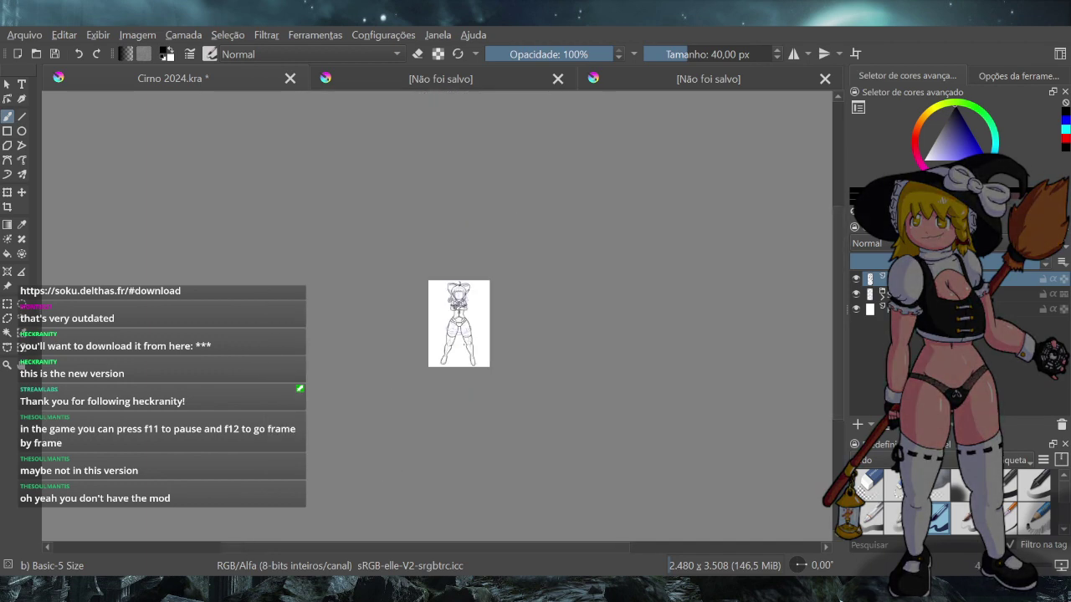
pyautogui.scroll(8, 472, 381)
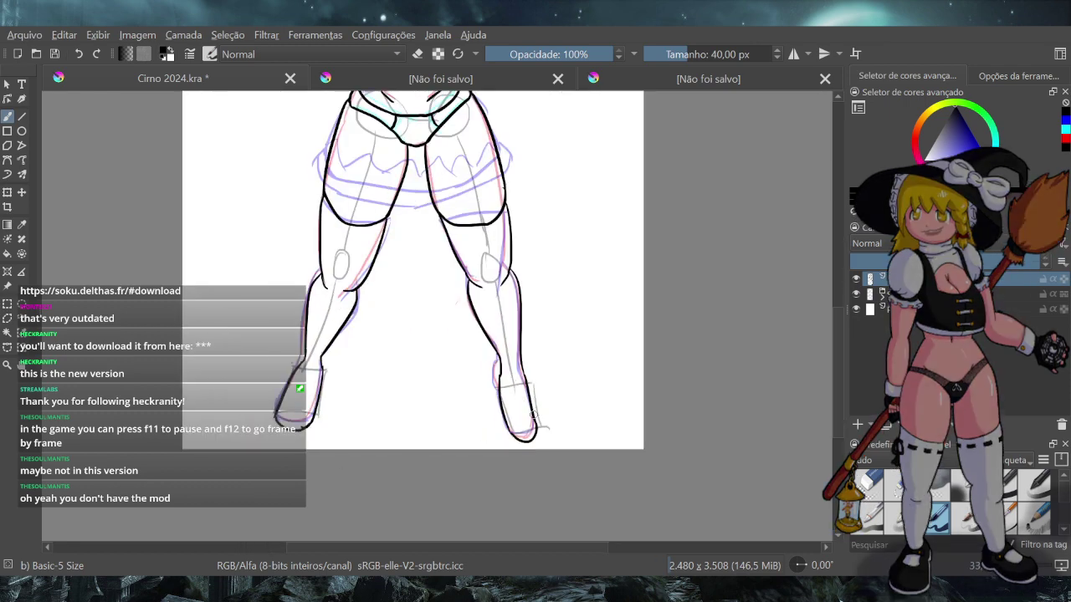
pyautogui.hotkey('ctrl', 'z')
pyautogui.hotkey('ctrl', 'z')
pyautogui.hotkey('ctrl', 'z')
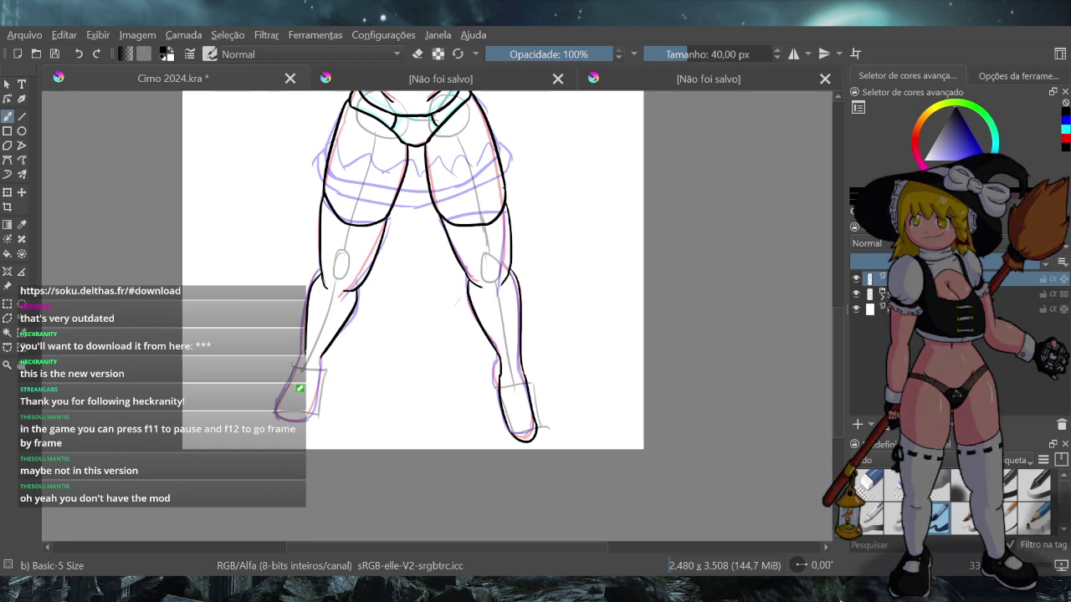
# Try to ink a narrower left foot from the outer ankle along the sole and up the inner side
pyautogui.moveTo(306, 351)
pyautogui.mouseDown()
pyautogui.moveTo(289, 416)
pyautogui.moveTo(310, 439)
pyautogui.moveTo(288, 426)
pyautogui.moveTo(313, 433)
pyautogui.mouseUp()
pyautogui.hotkey('ctrl', 'z')
pyautogui.moveTo(320, 368); pyautogui.dragTo(313, 428)
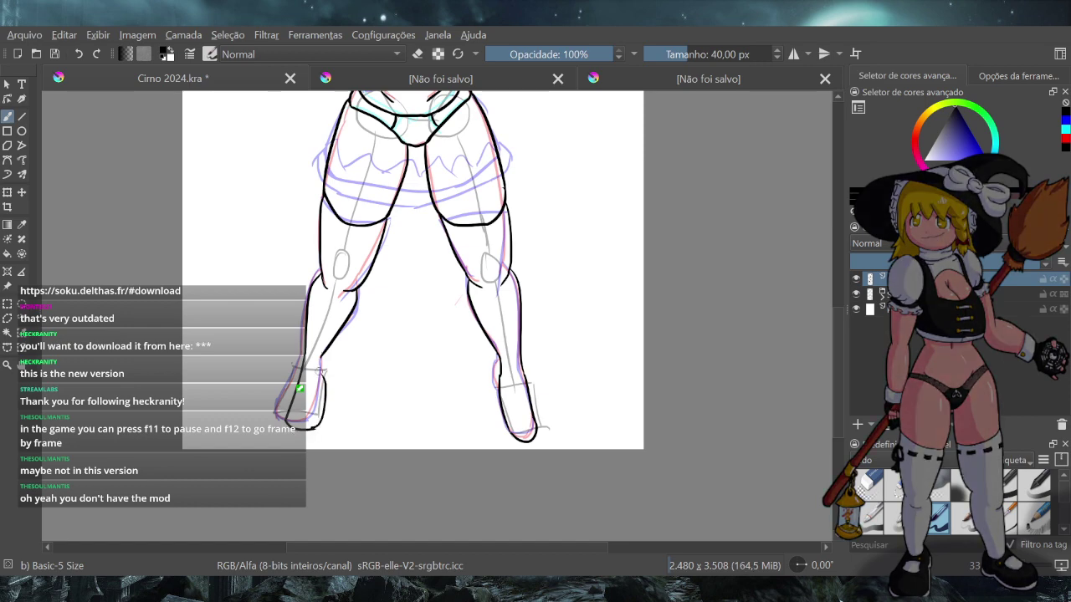
pyautogui.hotkey('ctrl', 'z')
# Try to redraw the narrower foot's inner edge upward from the toes to the ankle, and undo the whole foot
pyautogui.moveTo(311, 425); pyautogui.dragTo(314, 376)
pyautogui.moveTo(315, 430); pyautogui.dragTo(322, 360)
pyautogui.hotkey('ctrl', 'z')
pyautogui.moveTo(313, 429); pyautogui.dragTo(320, 357)
pyautogui.hotkey('ctrl', 'z')
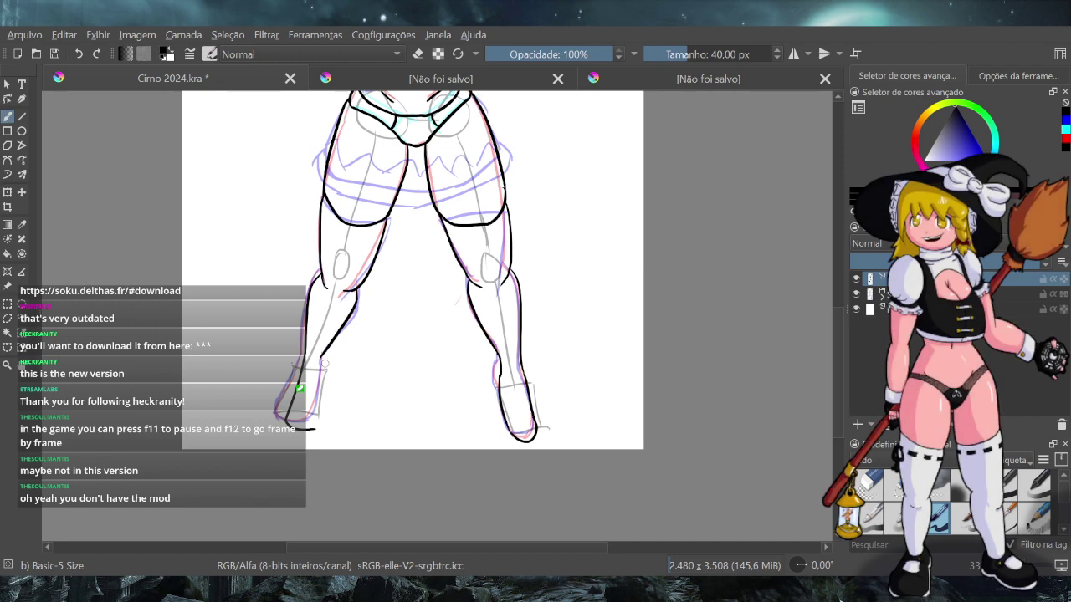
pyautogui.moveTo(315, 428); pyautogui.dragTo(325, 367)
pyautogui.hotkey('ctrl', 'z')
pyautogui.hotkey('ctrl', 'z')
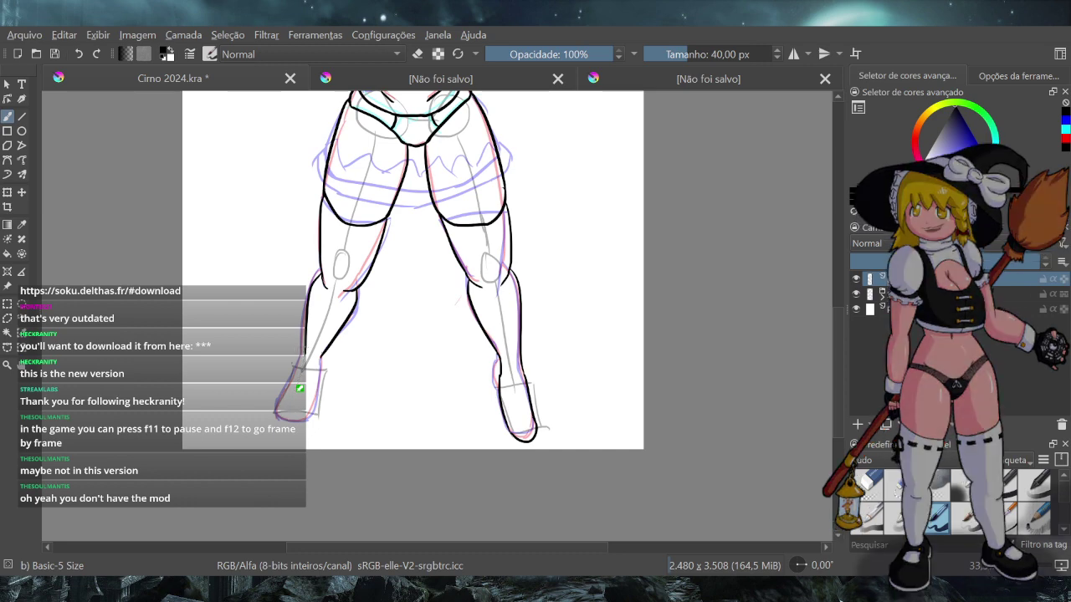
# Try to ink the left foot's outer edge as a straight slanted stroke to the toes, and undo it
pyautogui.moveTo(276, 408)
pyautogui.mouseDown()
pyautogui.moveTo(294, 378)
pyautogui.moveTo(276, 409)
pyautogui.mouseUp()
pyautogui.hotkey('ctrl', 'z')
pyautogui.hotkey('ctrl', 'z')
pyautogui.moveTo(305, 354); pyautogui.dragTo(273, 424)
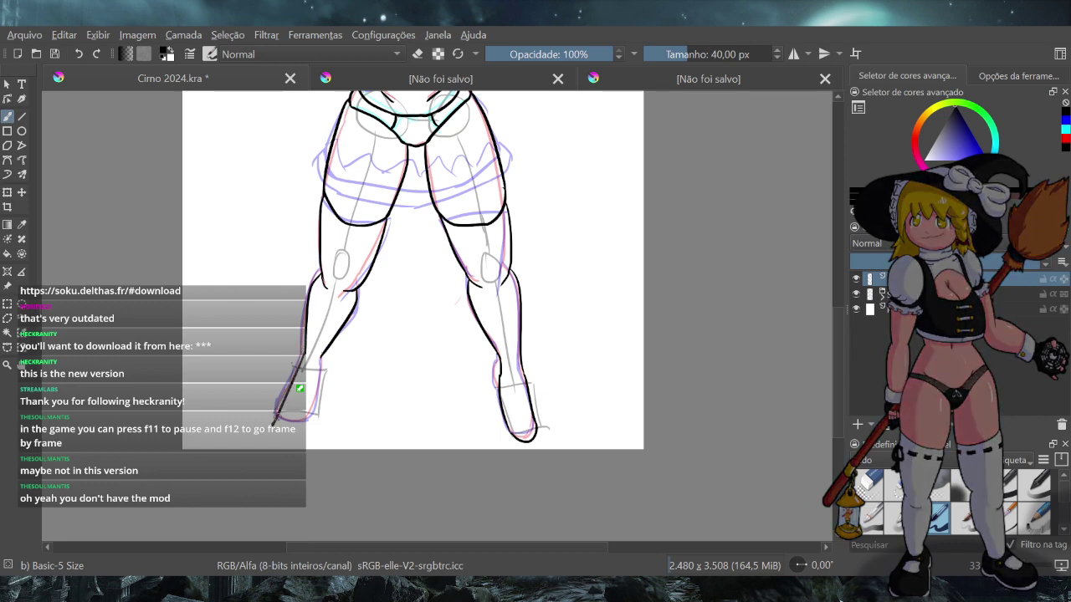
pyautogui.hotkey('ctrl', 'z')
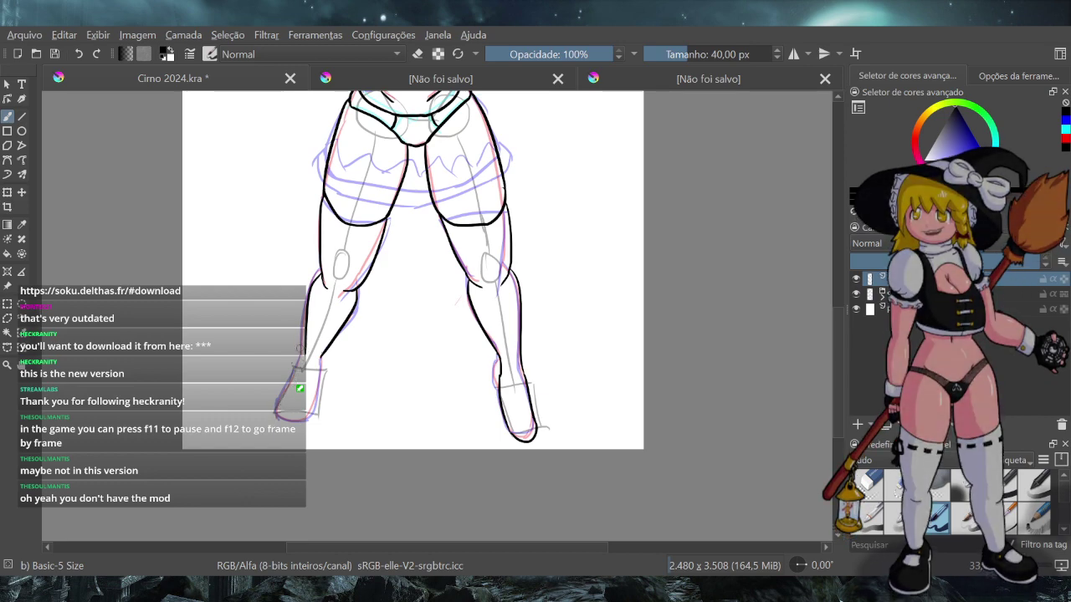
# Try to ink the left foot's outer and inner edges down from the ankle and join them with a toe curve
pyautogui.moveTo(303, 343); pyautogui.dragTo(278, 413)
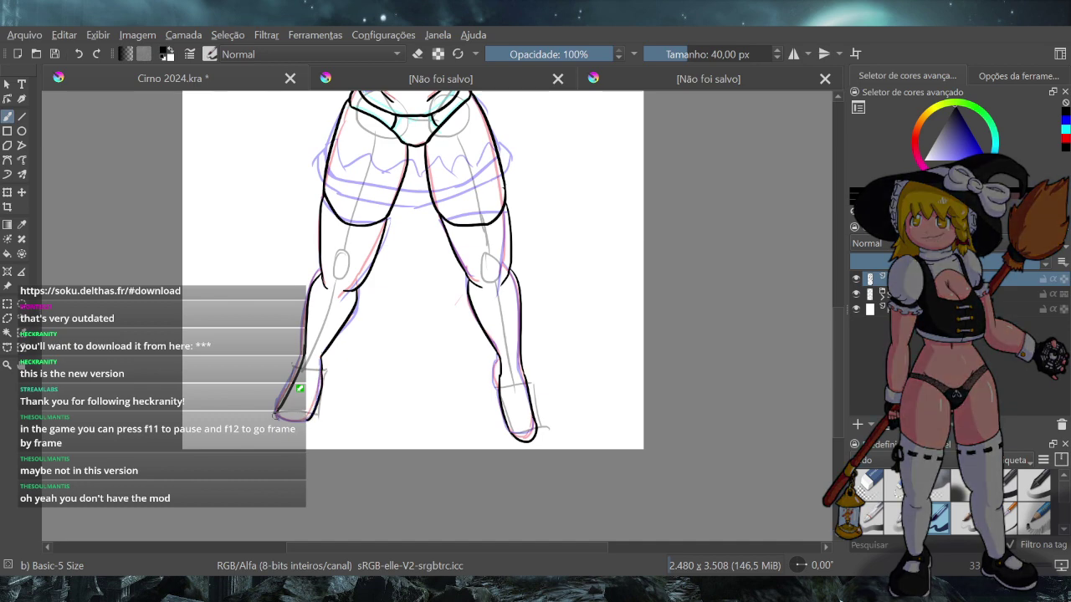
pyautogui.hotkey('ctrl', 'z')
pyautogui.moveTo(321, 368); pyautogui.dragTo(315, 411)
pyautogui.moveTo(290, 424); pyautogui.dragTo(315, 409)
pyautogui.hotkey('ctrl', 'z')
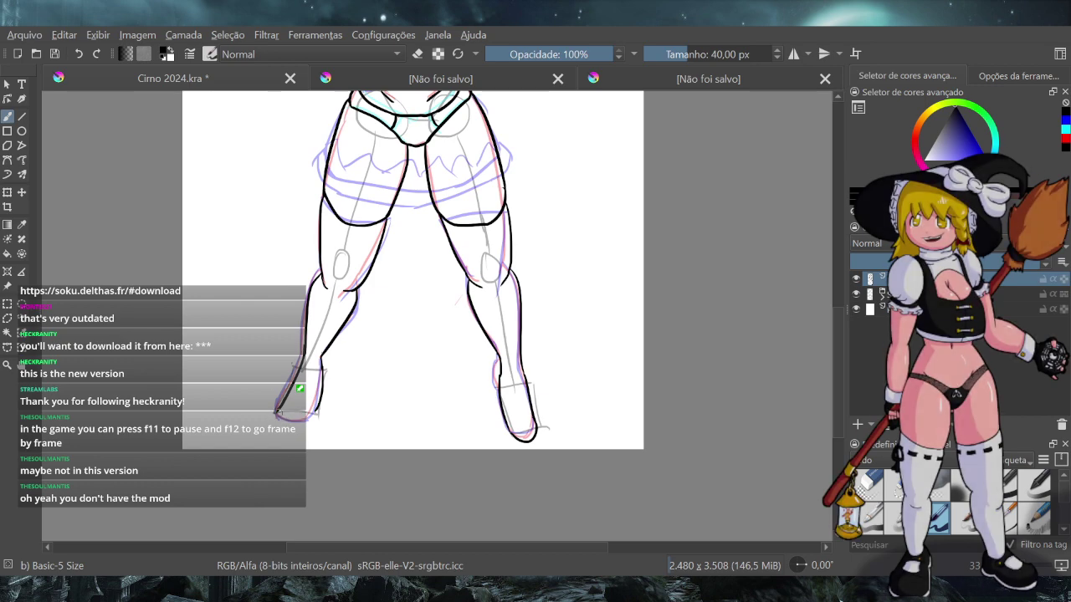
pyautogui.hotkey('ctrl', 'z')
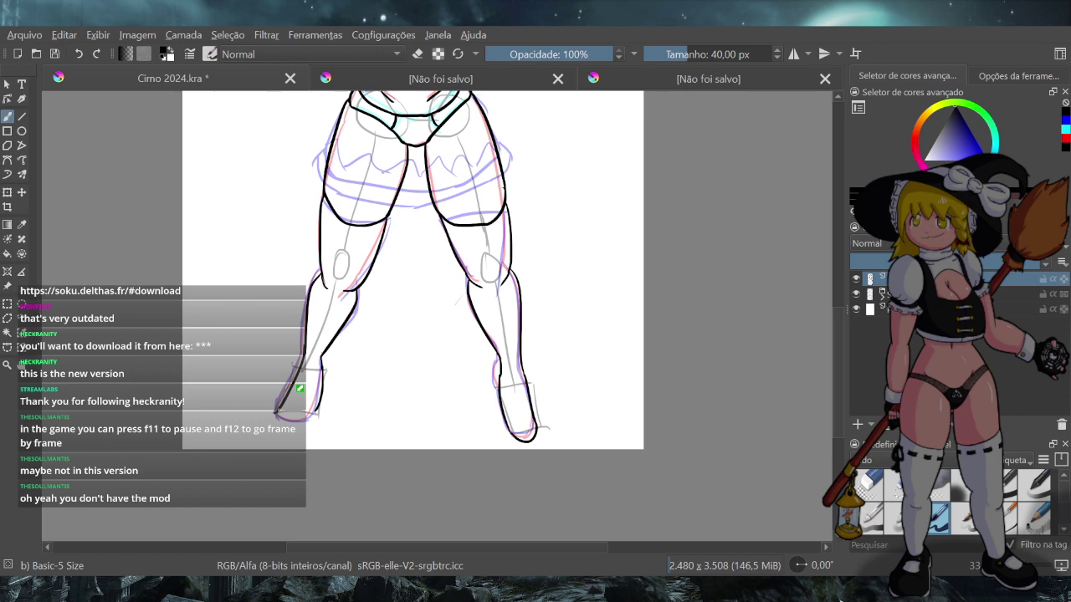
# Try to round the left foot's toes below the sketch, and undo the toe curve with the foot's side edges
pyautogui.moveTo(277, 410); pyautogui.dragTo(302, 428)
pyautogui.hotkey('ctrl', 'z')
pyautogui.hotkey('ctrl', 'z')
pyautogui.hotkey('ctrl', 'z')
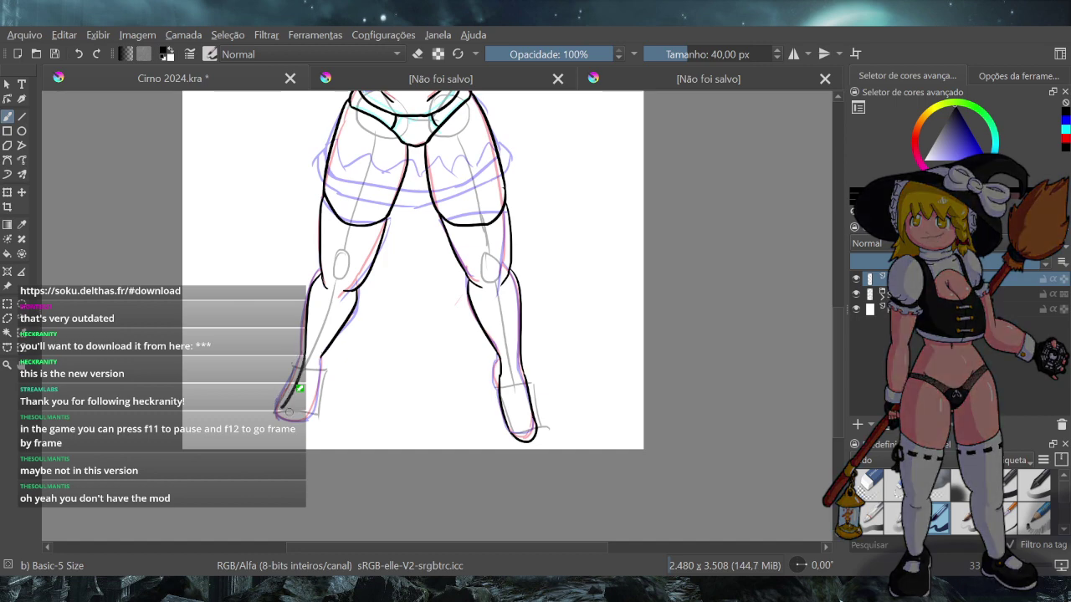
# Ink the left foot's shorter outer edge and its inner edge down from the ankle toward the toes
pyautogui.moveTo(303, 354); pyautogui.dragTo(283, 399)
pyautogui.moveTo(321, 358); pyautogui.dragTo(318, 416)
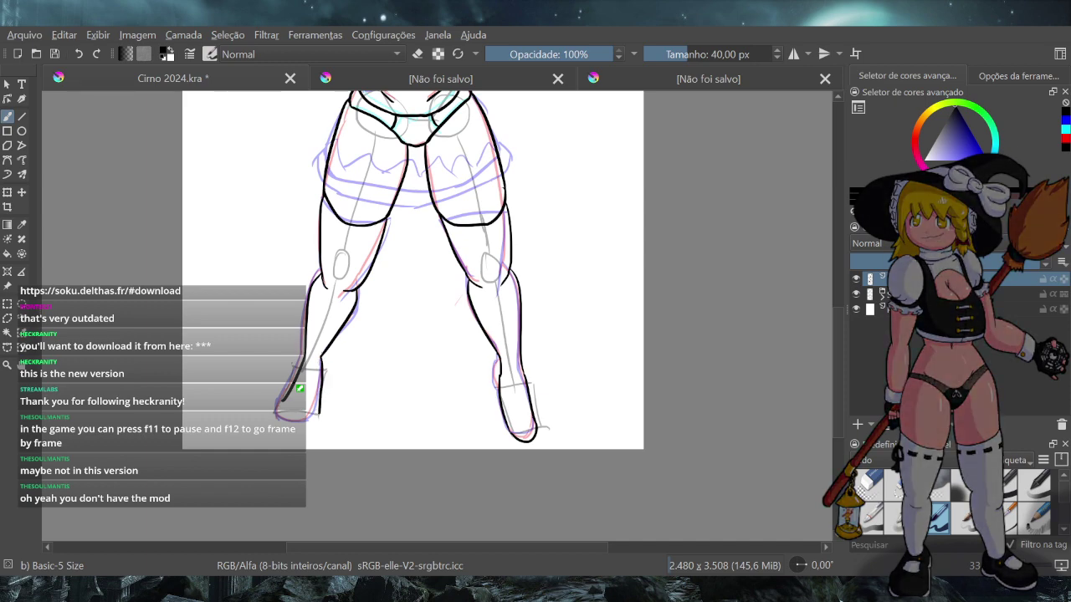
pyautogui.hotkey('ctrl', 'z')
pyautogui.moveTo(320, 360); pyautogui.dragTo(316, 408)
# Try to close the left foot with a flat toe line between its two edges, and undo it
pyautogui.moveTo(318, 402)
pyautogui.mouseDown()
pyautogui.moveTo(297, 429)
pyautogui.moveTo(283, 426)
pyautogui.mouseUp()
pyautogui.hotkey('ctrl', 'z')
pyautogui.moveTo(283, 405); pyautogui.dragTo(318, 407)
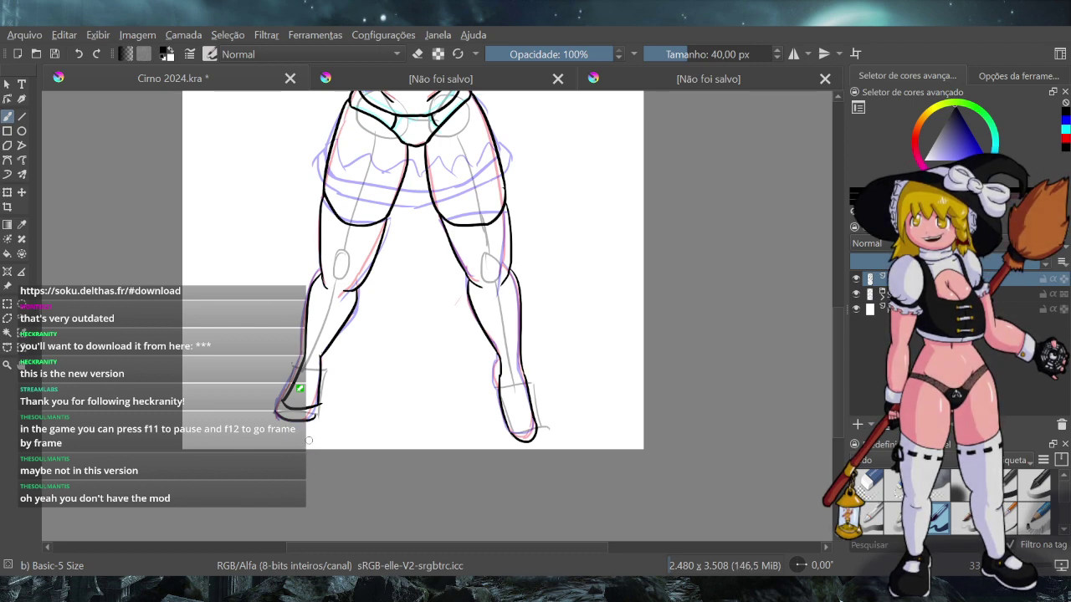
pyautogui.hotkey('ctrl', 'z')
pyautogui.hotkey('ctrl', 'z')
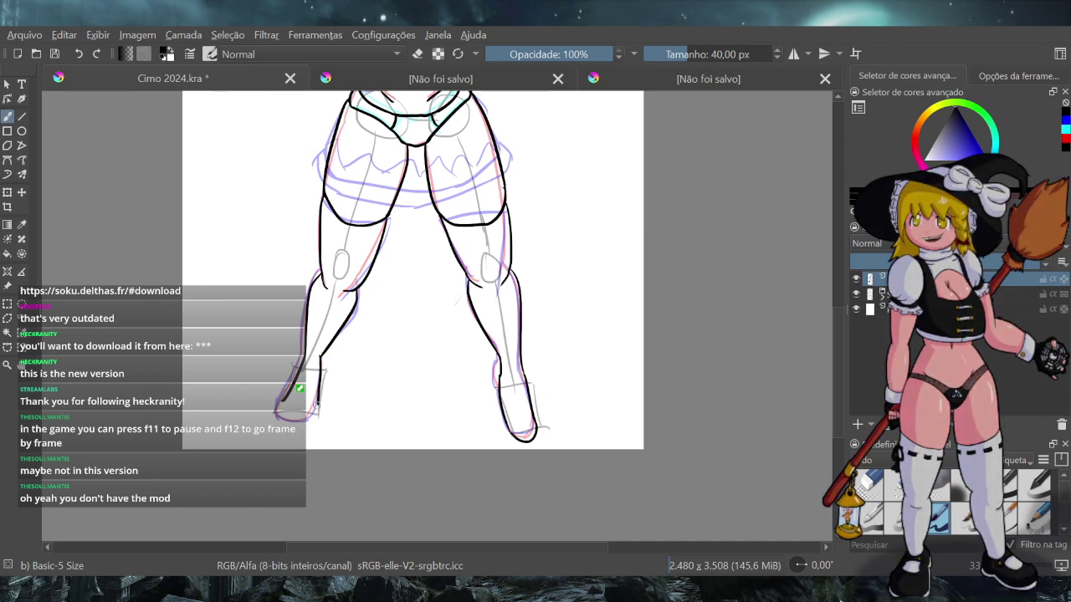
# Try a pointed toe on the left foot, undo it, and close the foot with a rounded toe curve
pyautogui.moveTo(285, 400); pyautogui.dragTo(302, 428)
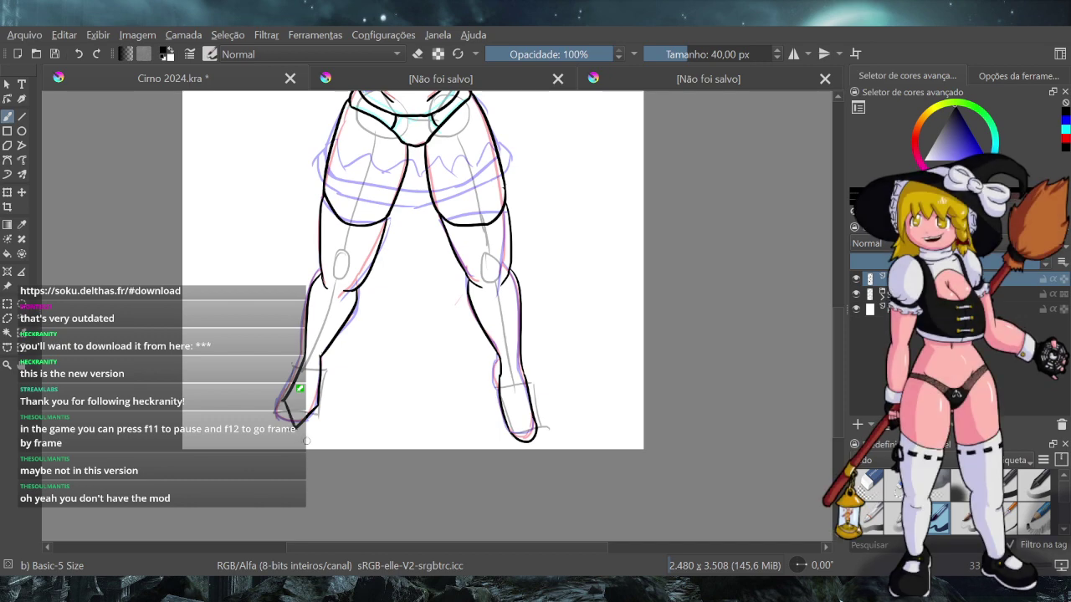
pyautogui.moveTo(312, 362); pyautogui.dragTo(299, 424)
pyautogui.hotkey('ctrl', 'z')
pyautogui.hotkey('ctrl', 'z')
pyautogui.hotkey('ctrl', 'z')
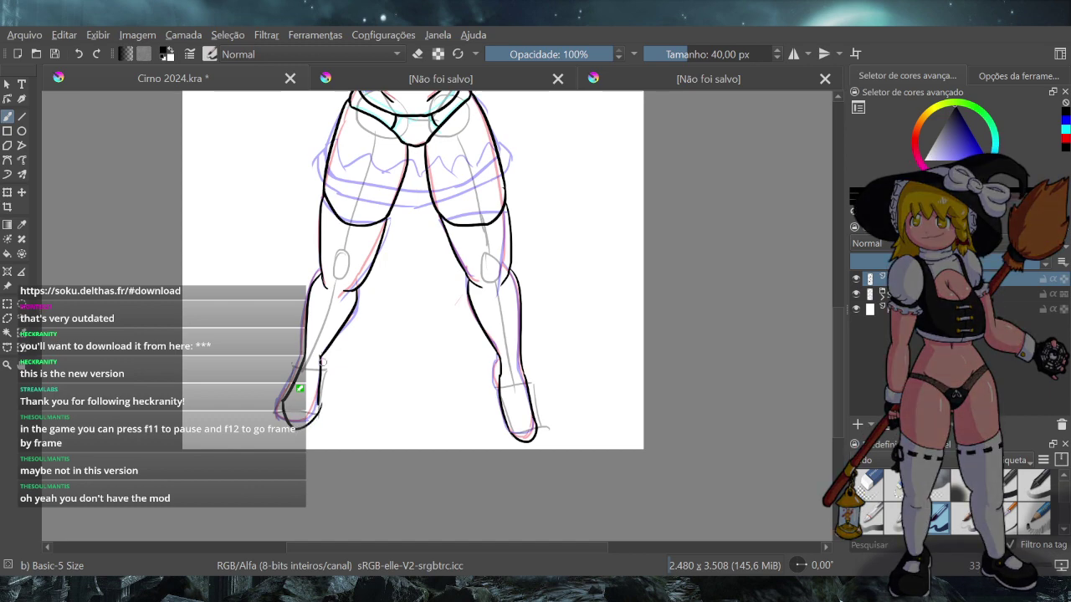
# Redraw the left foot's inner edge slightly farther out from ankle to toes, and erase the old inner line
pyautogui.moveTo(323, 353); pyautogui.dragTo(321, 410)
pyautogui.hotkey('ctrl', 'z')
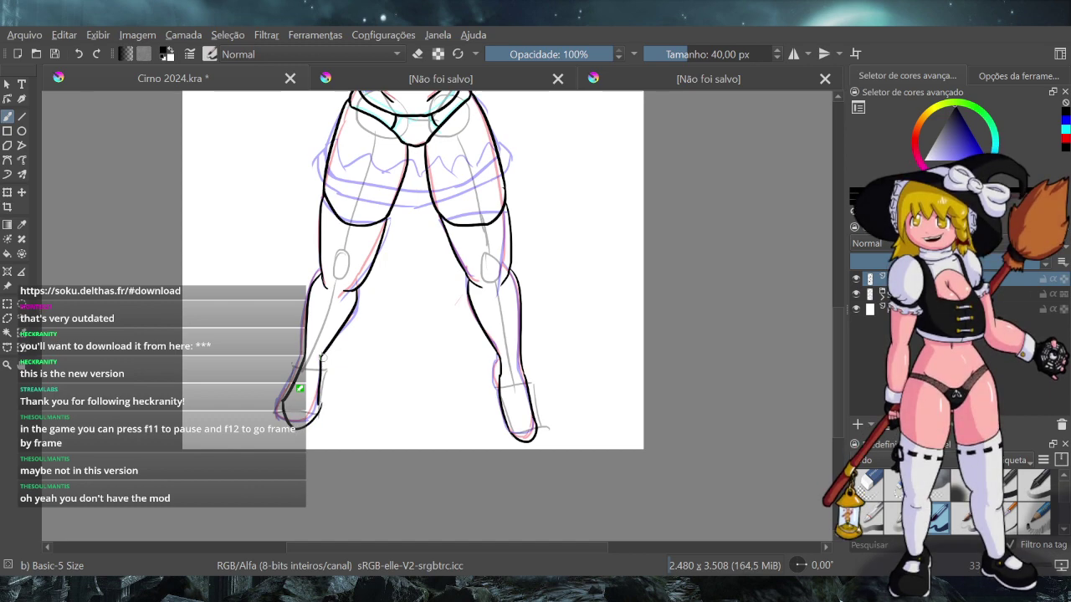
pyautogui.moveTo(323, 355); pyautogui.dragTo(322, 407)
pyautogui.hotkey('ctrl', 'z')
pyautogui.moveTo(322, 357); pyautogui.dragTo(322, 405)
pyautogui.hotkey('ctrl', 'z')
pyautogui.moveTo(322, 357); pyautogui.dragTo(321, 404)
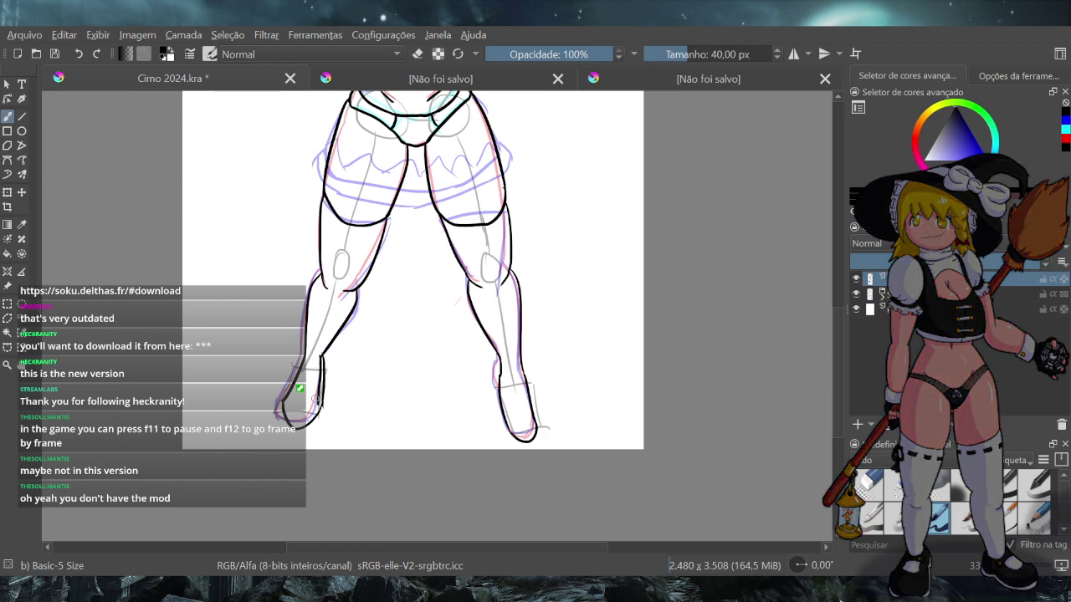
pyautogui.click(417, 53)
pyautogui.moveTo(317, 376); pyautogui.dragTo(317, 395)
pyautogui.click(417, 54)
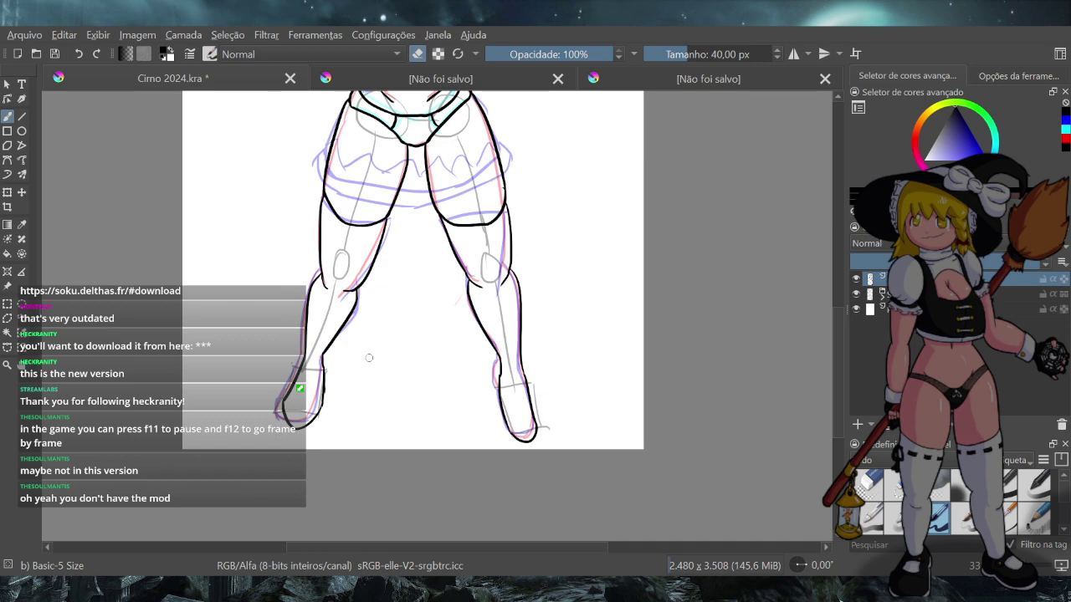
# Ink a small rounded bump on the inner side of the right foot, just below the ankle
pyautogui.scroll(-5, 368, 358)
pyautogui.scroll(3, 403, 314)
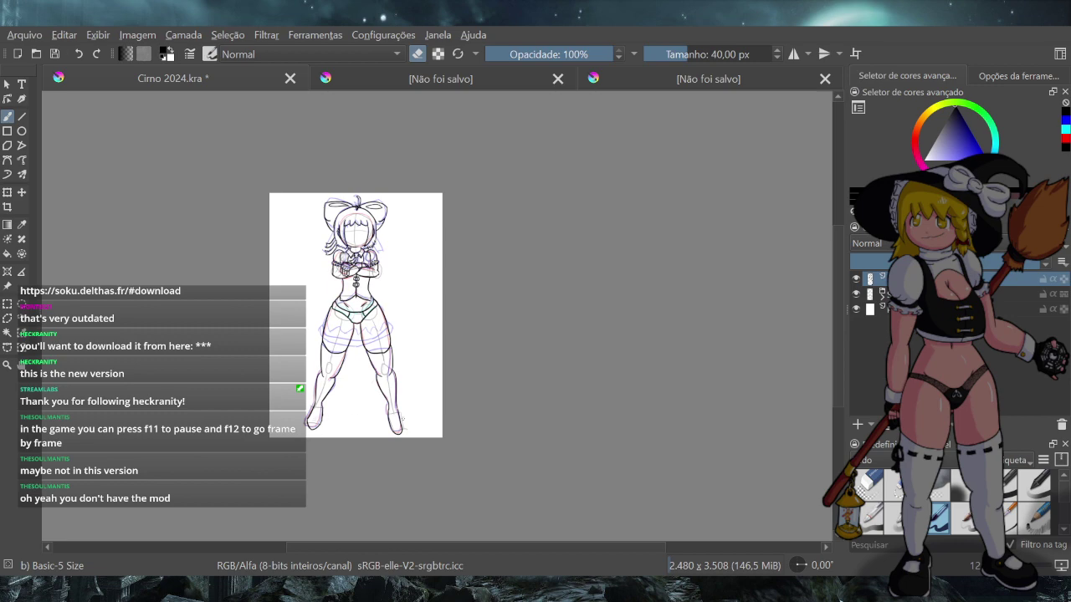
pyautogui.scroll(10, 402, 418)
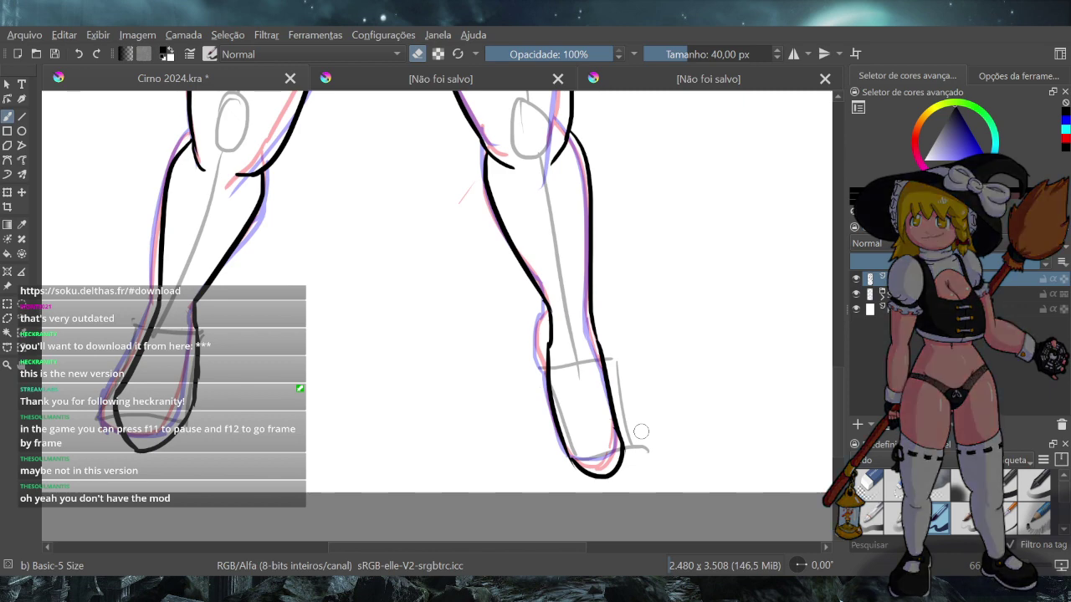
pyautogui.scroll(1, 641, 435)
pyautogui.scroll(-1, 641, 447)
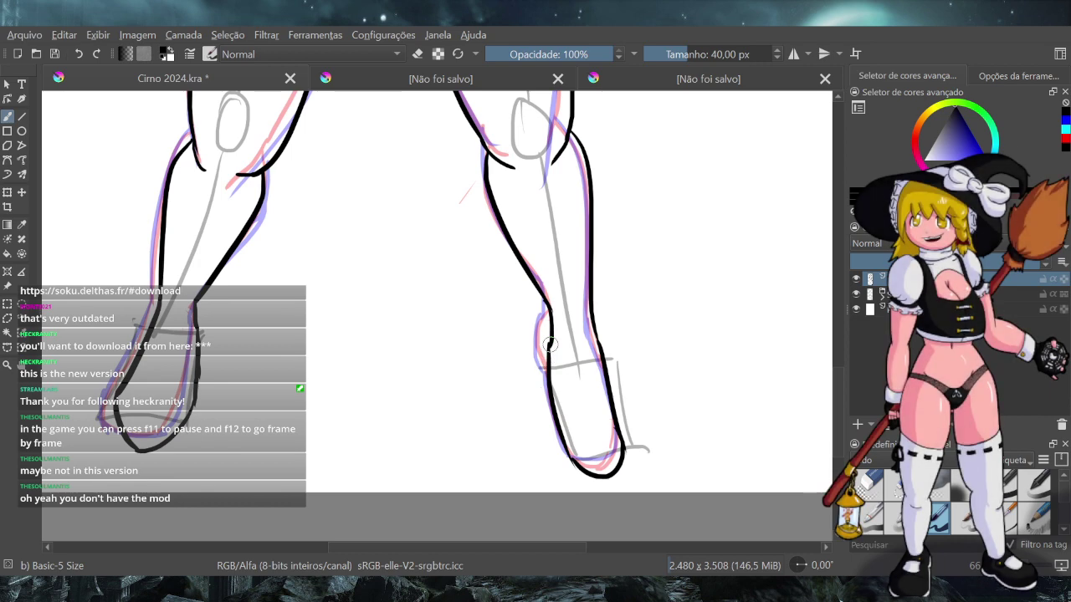
pyautogui.moveTo(549, 345); pyautogui.dragTo(545, 380)
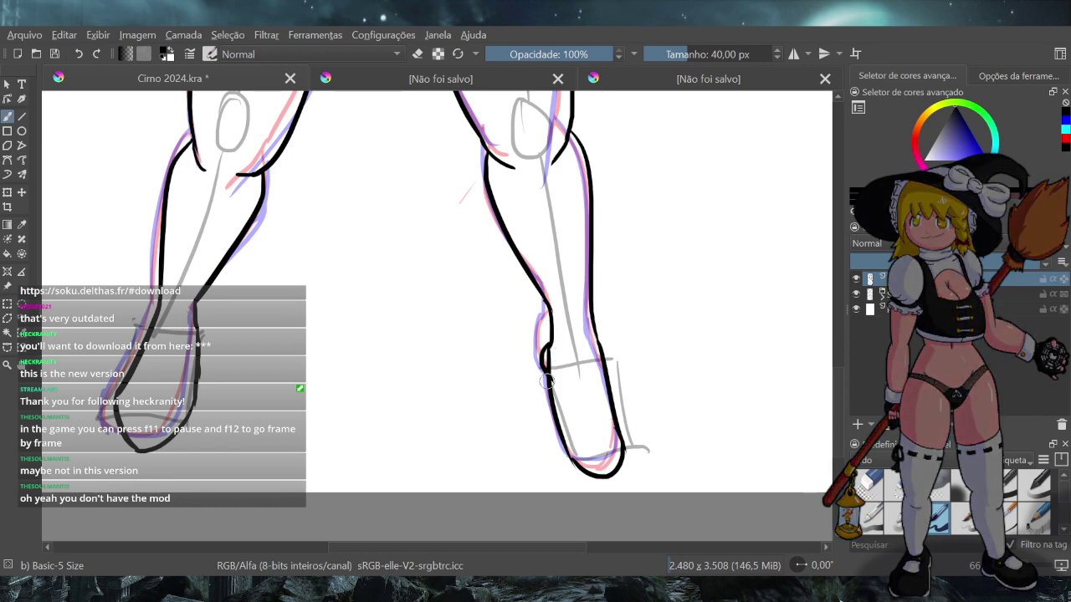
pyautogui.moveTo(548, 344); pyautogui.dragTo(547, 388)
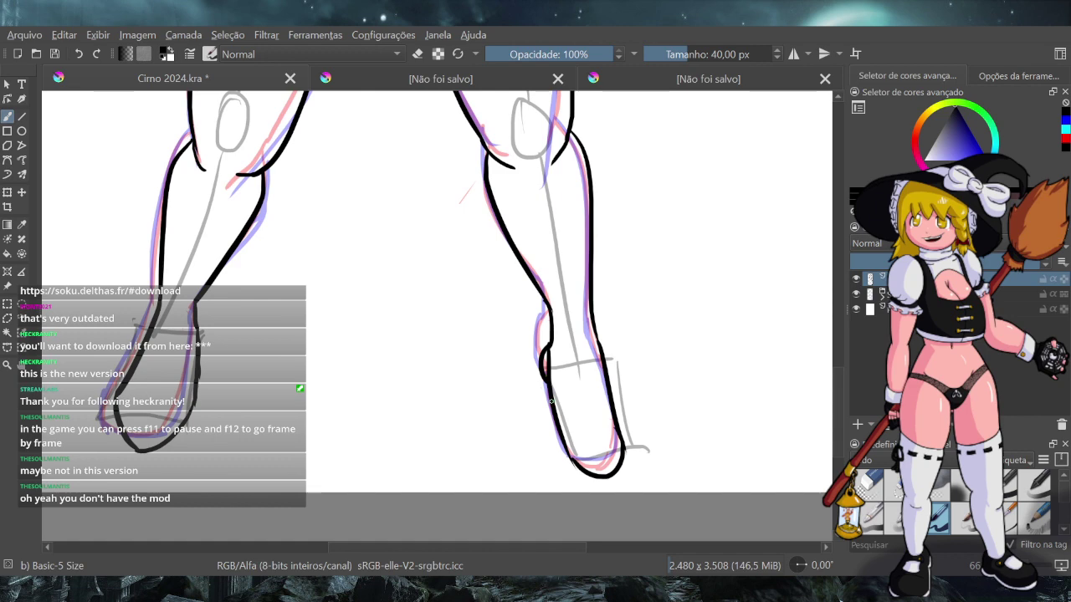
# Erase the old line inside the right foot's ankle bump and the rounded toe curve closing that foot
pyautogui.press('e')
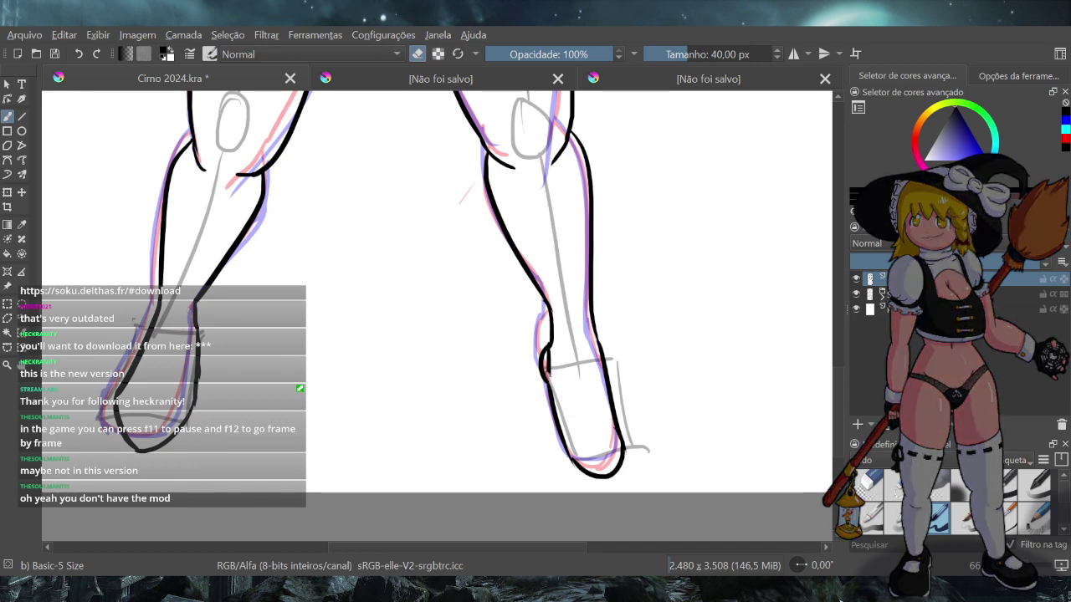
pyautogui.moveTo(554, 363); pyautogui.dragTo(553, 353)
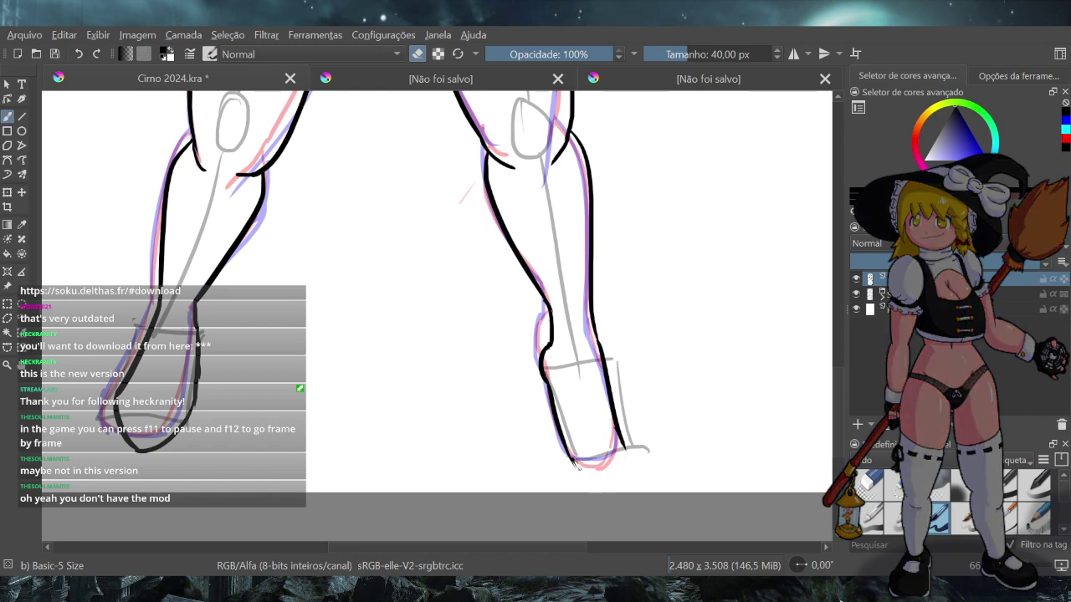
pyautogui.click(417, 53)
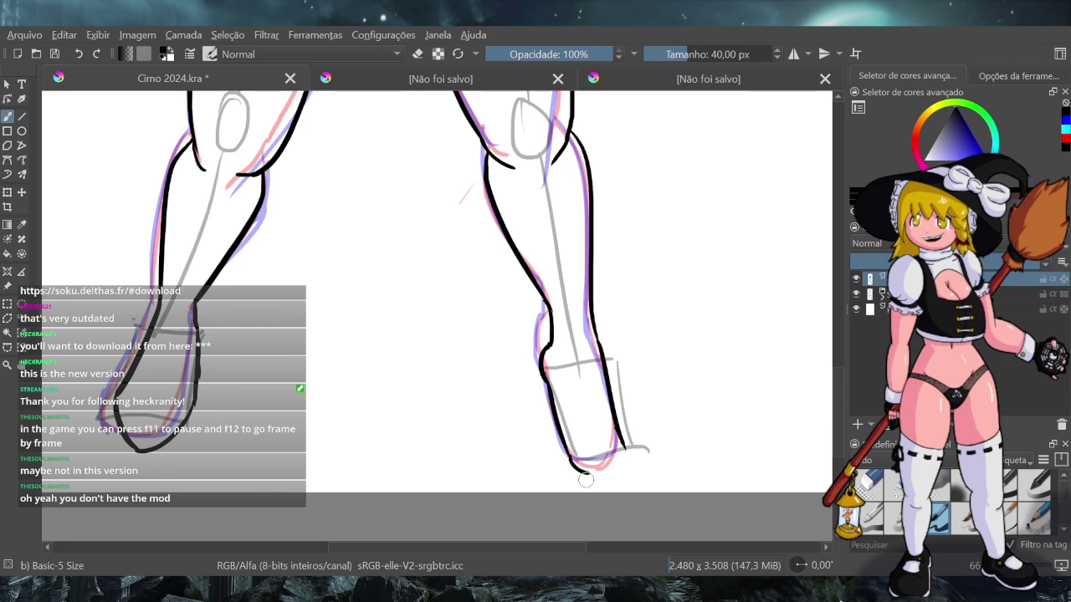
# Redraw the right foot's tip with a rounded big toe and a separate curve for the outer toes
pyautogui.moveTo(571, 458); pyautogui.dragTo(582, 470)
pyautogui.hotkey('ctrl', 'z')
pyautogui.moveTo(571, 460); pyautogui.dragTo(587, 478)
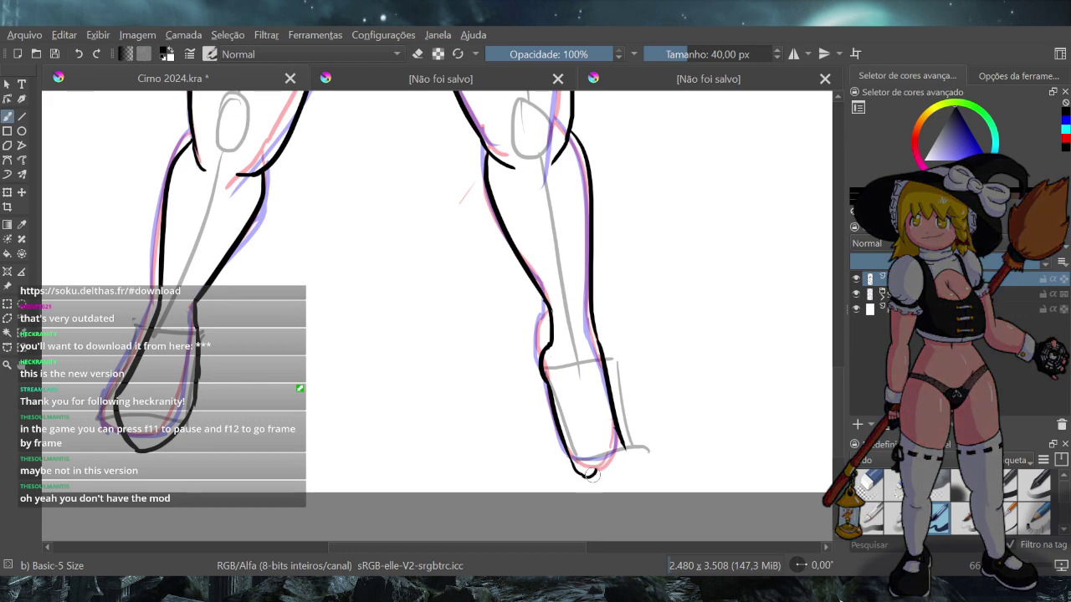
pyautogui.hotkey('ctrl', 'z')
pyautogui.moveTo(572, 459); pyautogui.dragTo(594, 476)
pyautogui.hotkey('ctrl', 'z')
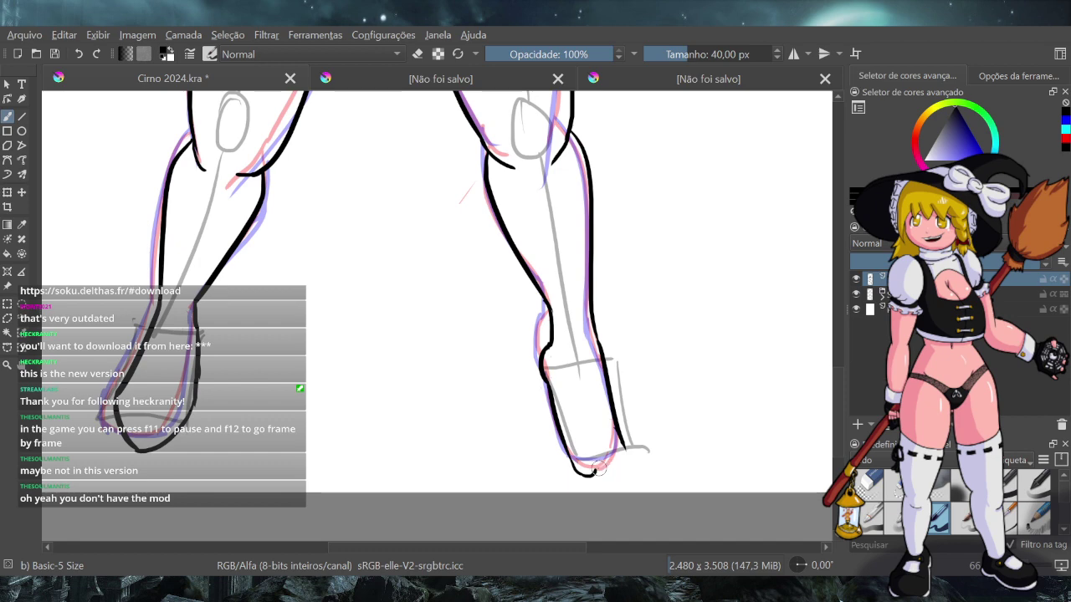
pyautogui.moveTo(622, 450); pyautogui.dragTo(595, 474)
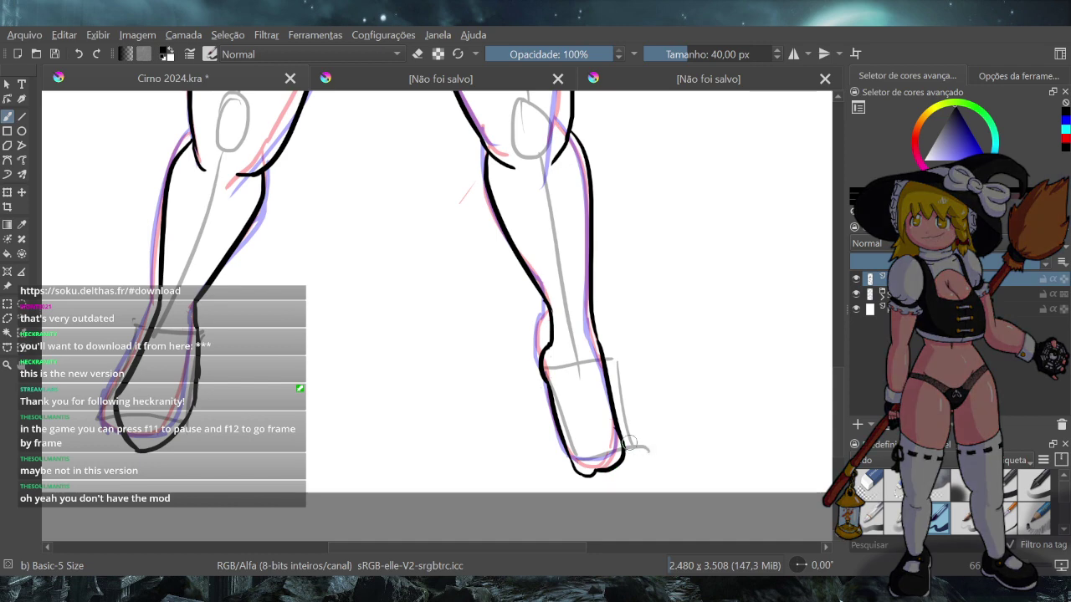
# Hide the coloured sketch layer to check the full figure's line art alone, and show the sketch again
pyautogui.scroll(-6, 631, 445)
pyautogui.scroll(2, 646, 446)
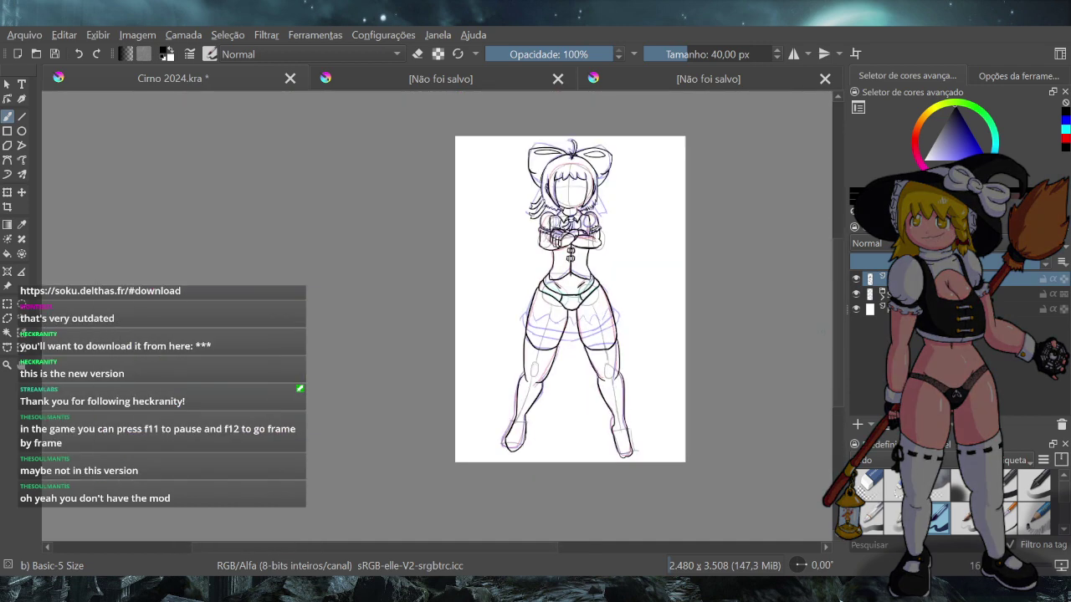
pyautogui.click(855, 293)
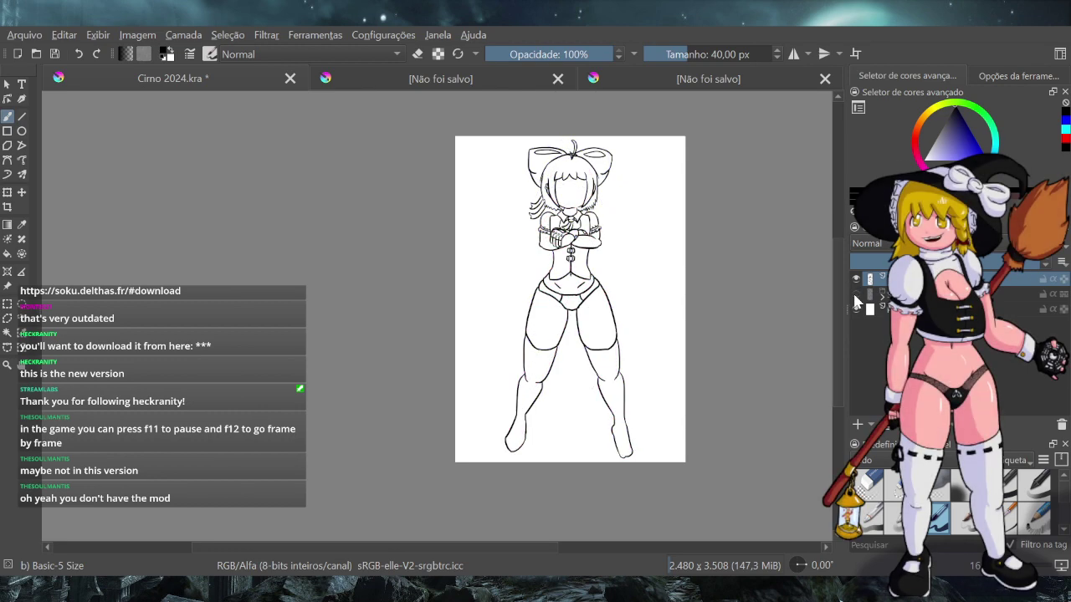
pyautogui.click(855, 294)
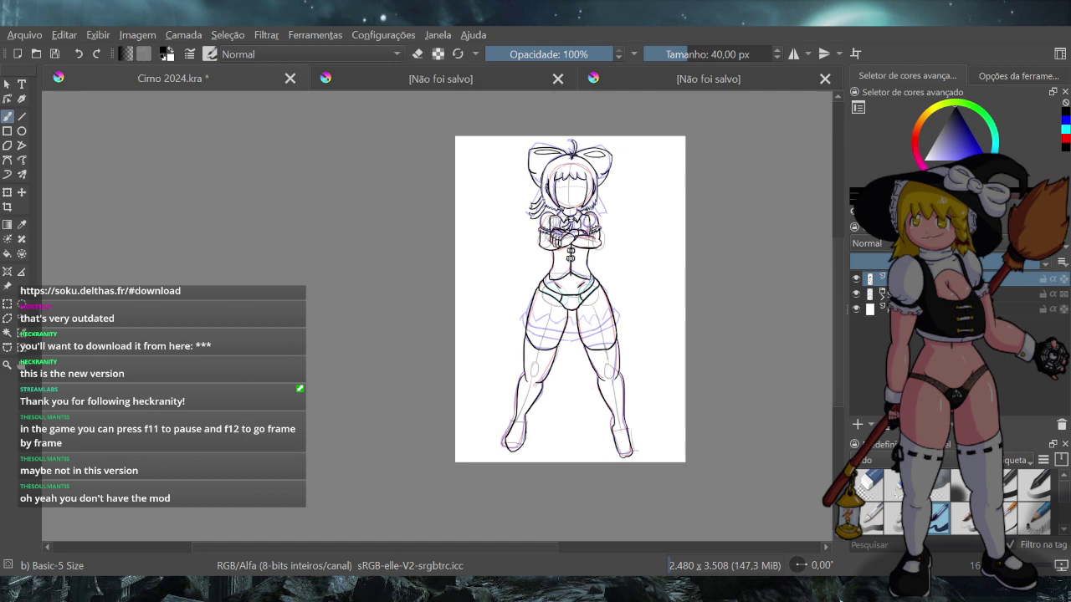
# Erase the left foot's toe curve and part of its inner edge below the ankle
pyautogui.scroll(3, 547, 398)
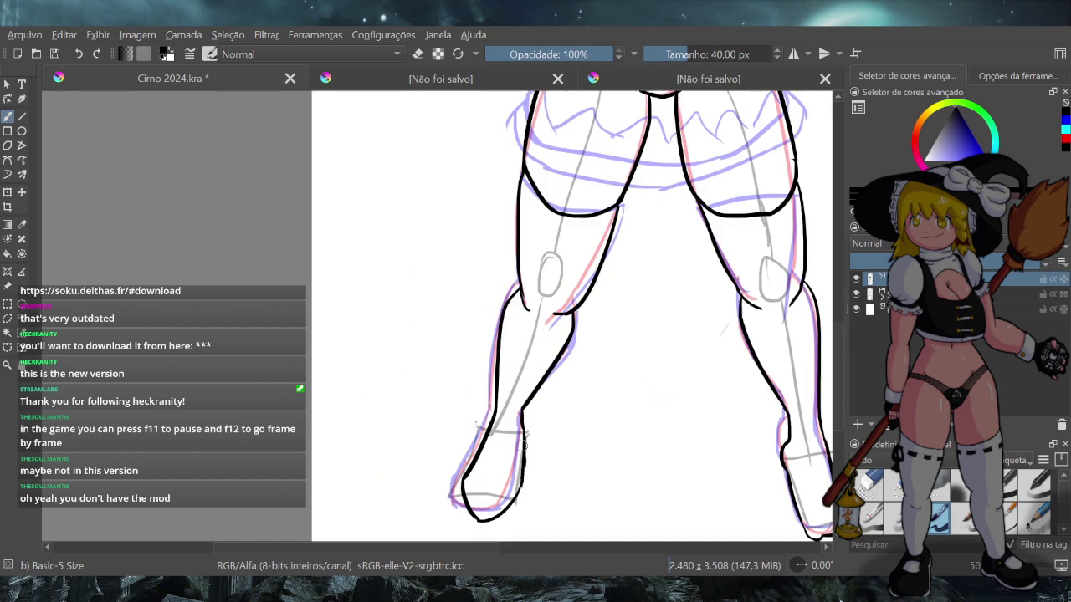
pyautogui.click(417, 54)
pyautogui.moveTo(452, 472)
pyautogui.mouseDown()
pyautogui.moveTo(461, 517)
pyautogui.moveTo(459, 476)
pyautogui.moveTo(478, 526)
pyautogui.moveTo(504, 507)
pyautogui.mouseUp()
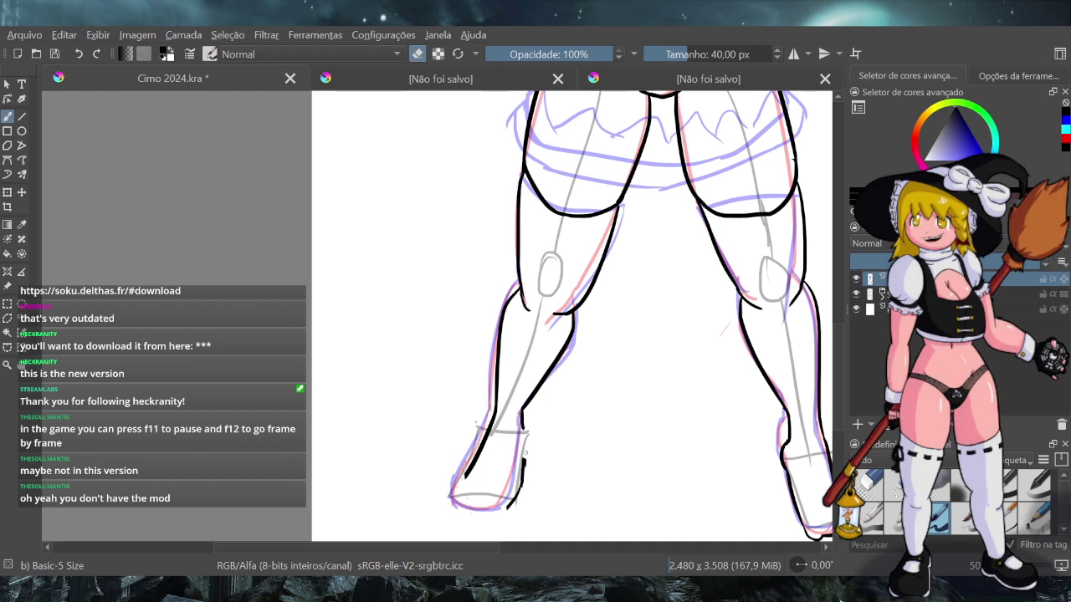
pyautogui.click(420, 55)
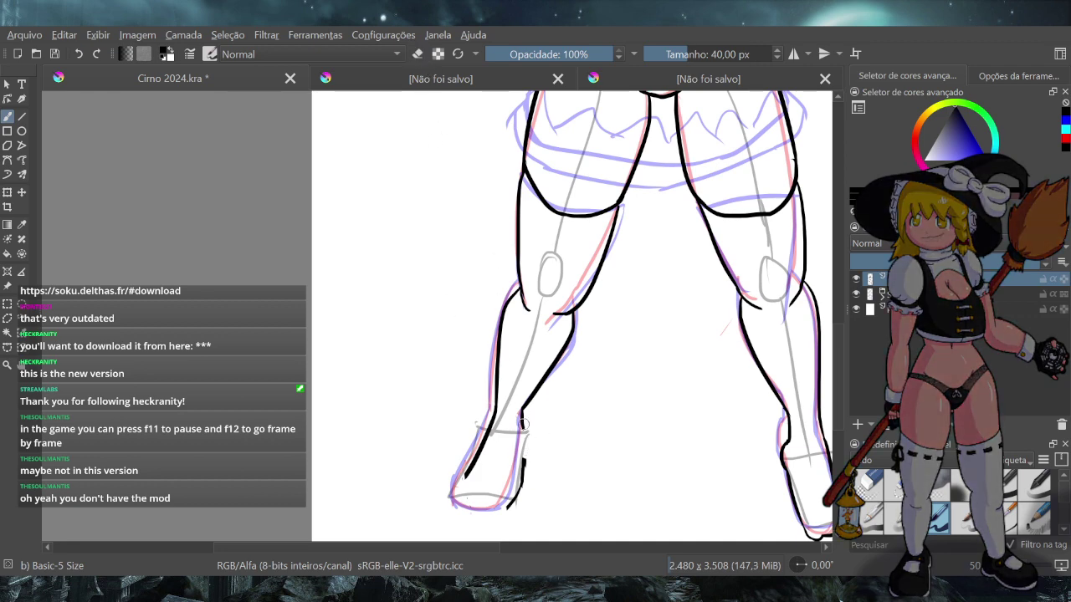
# Ink a small rounded ankle bump on the inner side of the left foot
pyautogui.click(417, 54)
pyautogui.click(417, 54)
pyautogui.click(418, 54)
pyautogui.press('e')
pyautogui.moveTo(523, 411); pyautogui.dragTo(531, 440)
pyautogui.moveTo(523, 414); pyautogui.dragTo(526, 446)
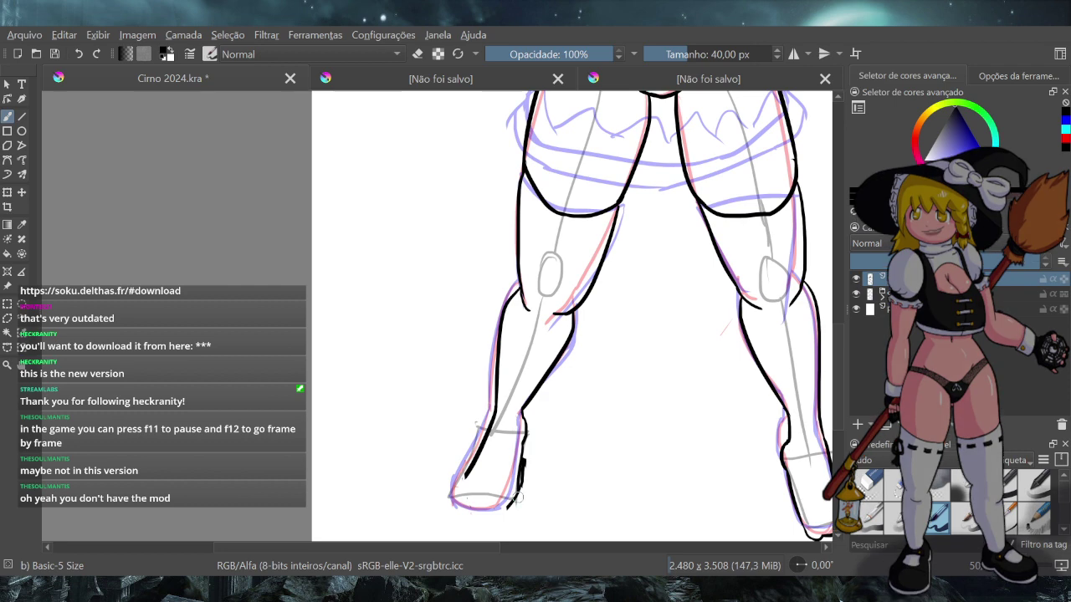
# Erase the thick inner edge of the left foot below the ankle bump
pyautogui.click(418, 53)
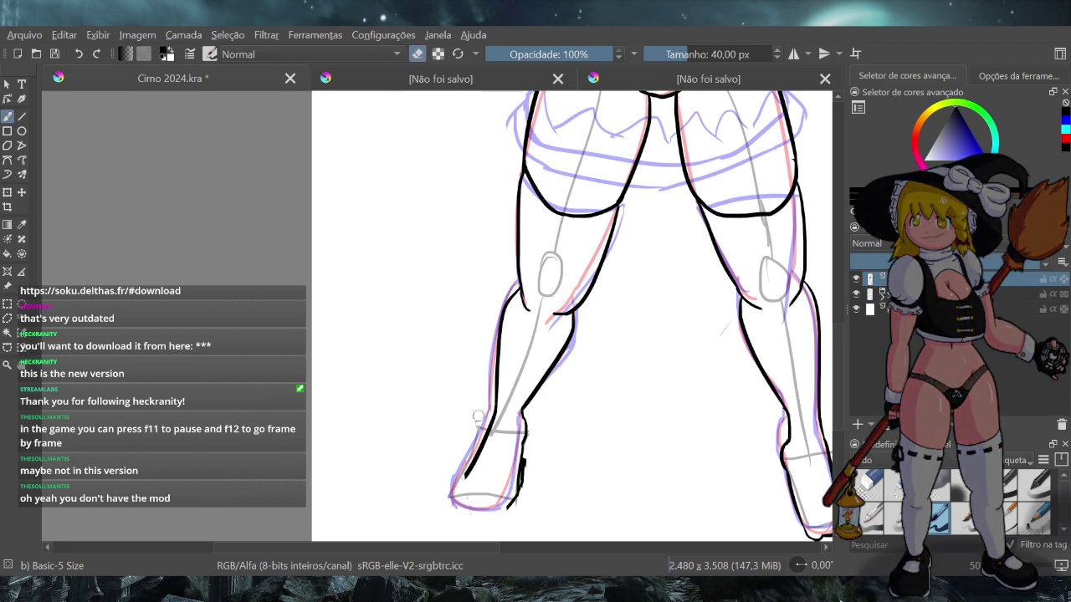
pyautogui.moveTo(526, 457); pyautogui.dragTo(504, 510)
pyautogui.click(418, 54)
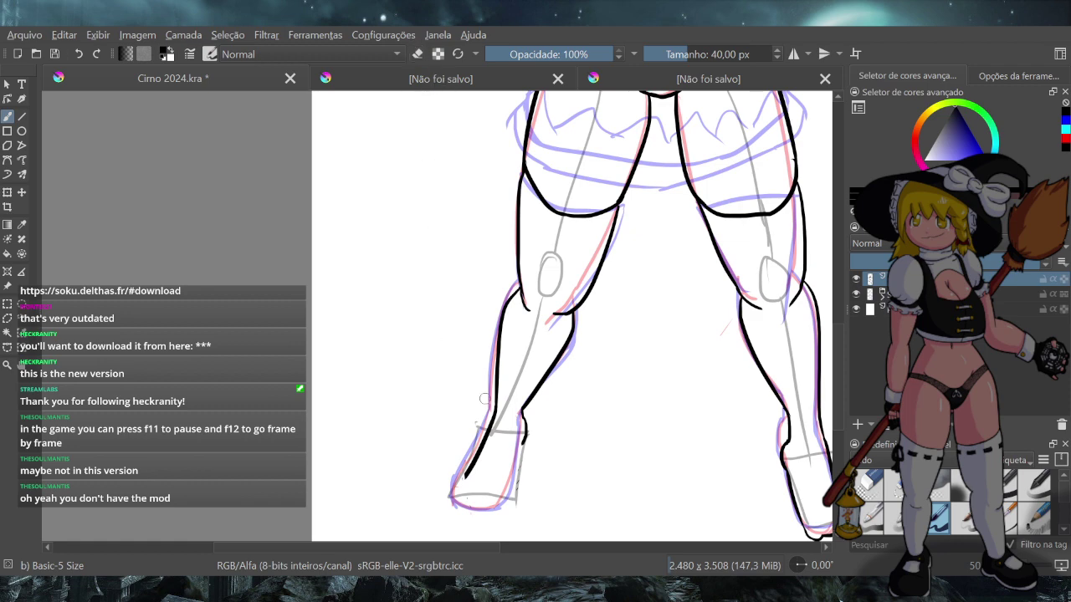
# Ink a thinner, slightly curved inner edge on the left foot from the ankle bump down to the toe area
pyautogui.moveTo(524, 443); pyautogui.dragTo(512, 494)
pyautogui.hotkey('ctrl', 'z')
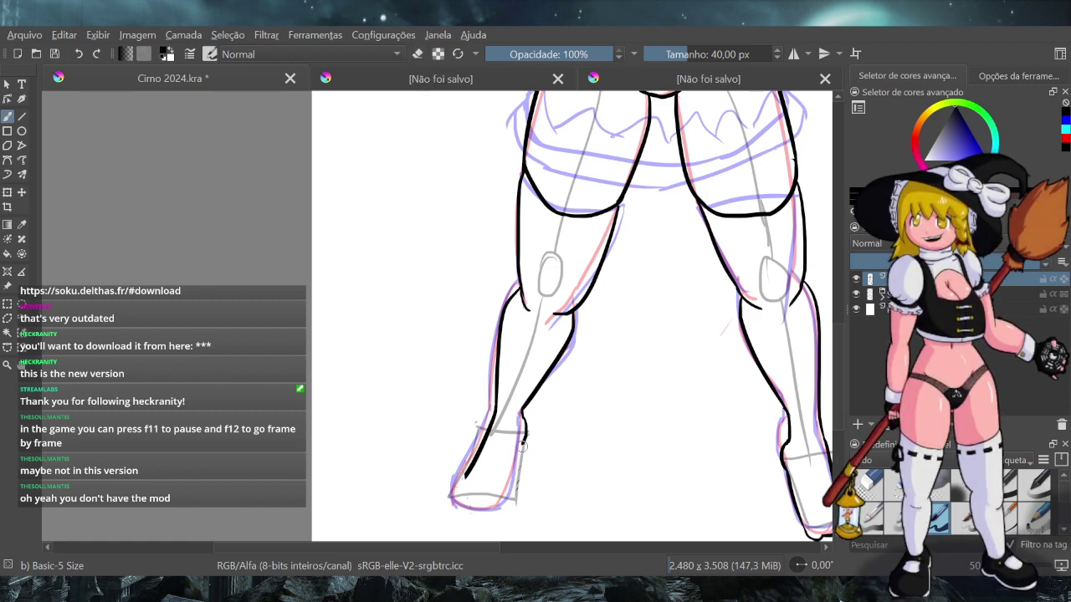
pyautogui.moveTo(523, 444); pyautogui.dragTo(513, 494)
pyautogui.hotkey('ctrl', 'z')
pyautogui.moveTo(524, 444); pyautogui.dragTo(511, 503)
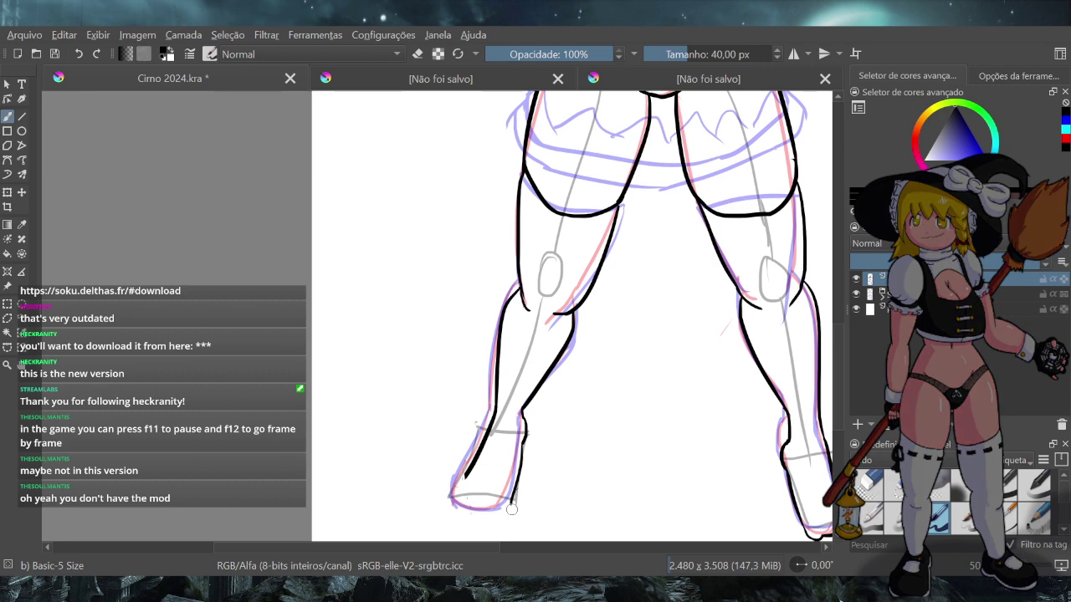
pyautogui.hotkey('ctrl', 'z')
pyautogui.moveTo(522, 445); pyautogui.dragTo(512, 492)
pyautogui.hotkey('ctrl', 'z')
# Redraw the left foot's outer edge at a steeper angle from the ankle, and erase the old slanted line and the new line's lower end
pyautogui.moveTo(492, 420); pyautogui.dragTo(479, 484)
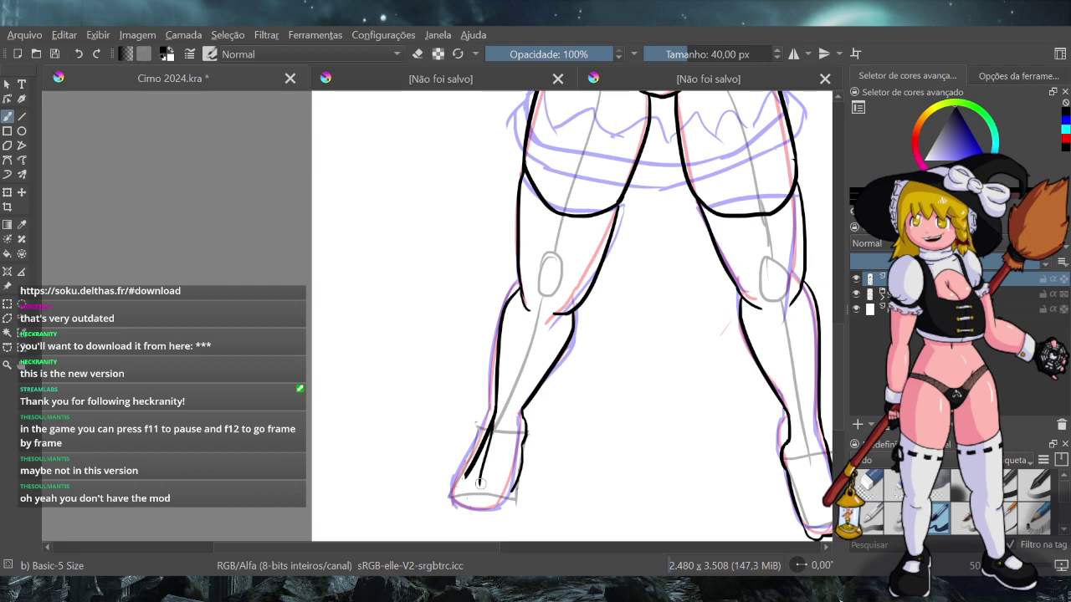
pyautogui.hotkey('ctrl', 'z')
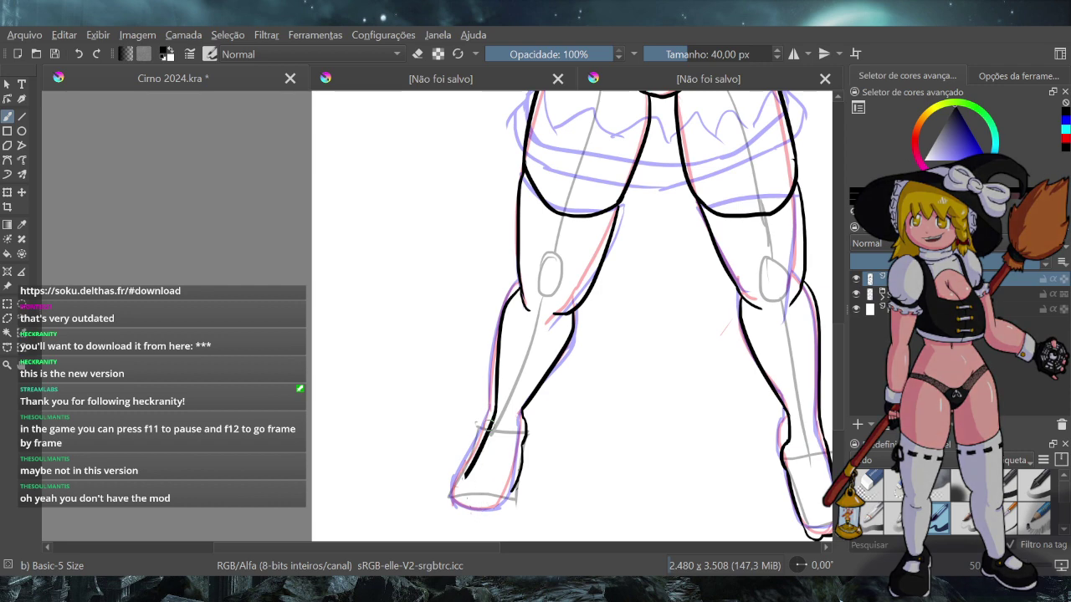
pyautogui.moveTo(494, 418); pyautogui.dragTo(476, 489)
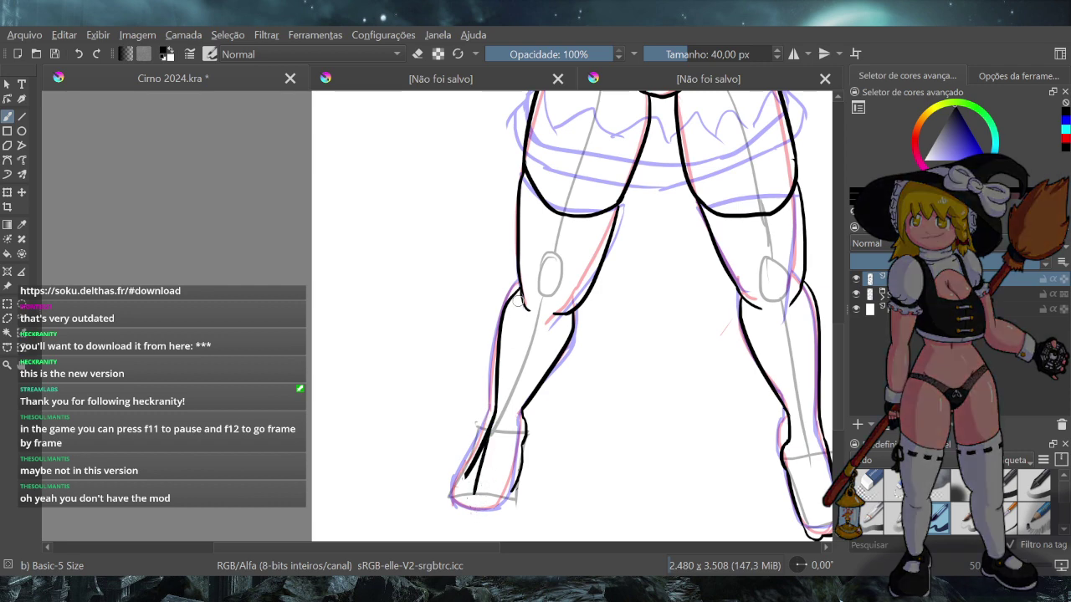
pyautogui.press('e')
pyautogui.moveTo(488, 423); pyautogui.dragTo(479, 460)
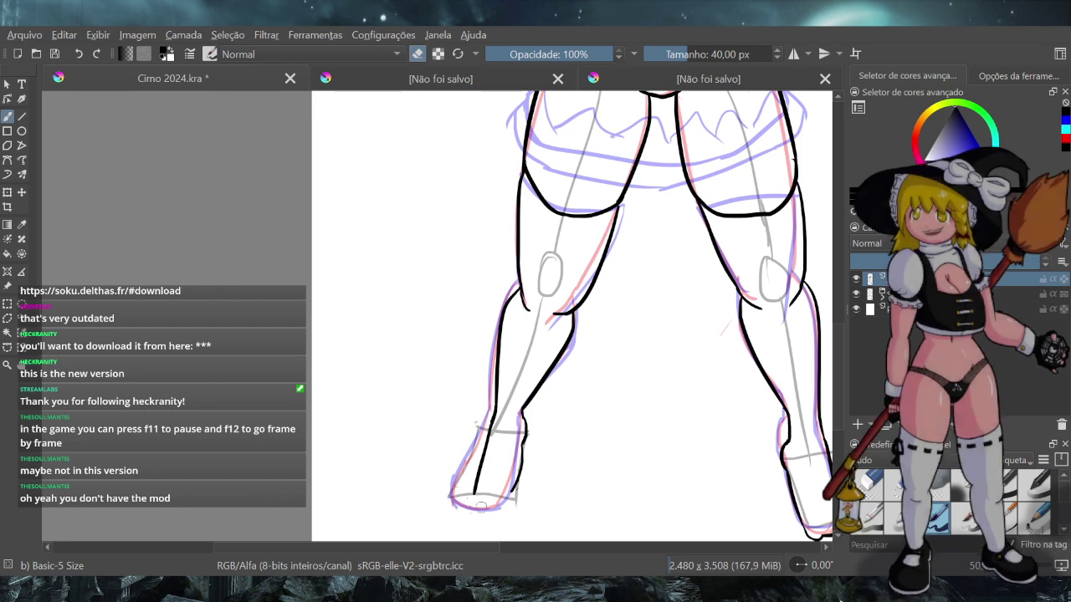
pyautogui.moveTo(472, 495); pyautogui.dragTo(476, 488)
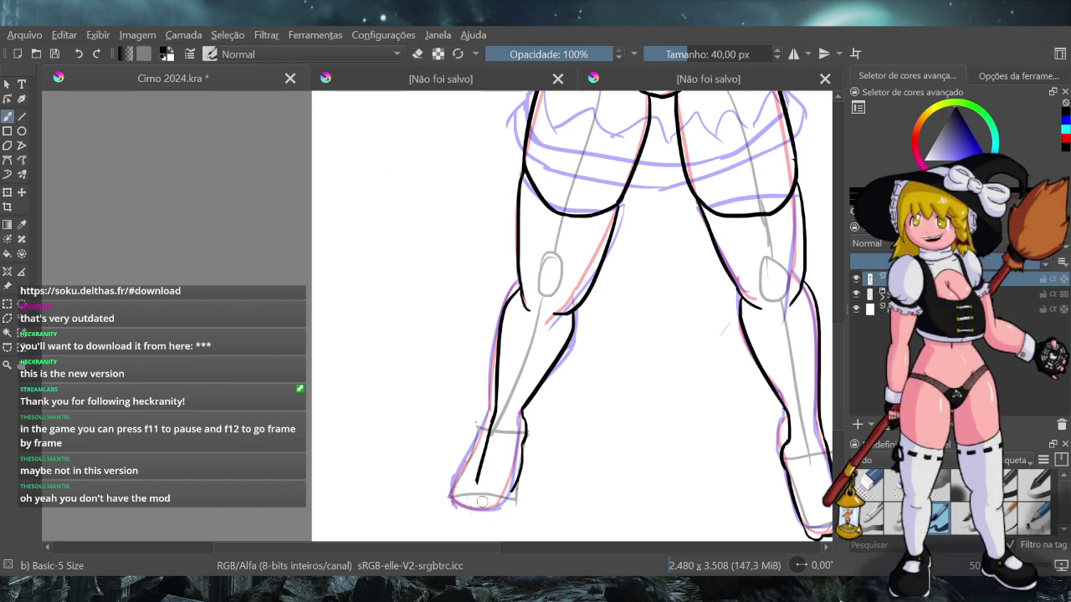
# Trim the lower ends of the left foot's edges and try to ink a short rounded toe outline between them
pyautogui.click(417, 54)
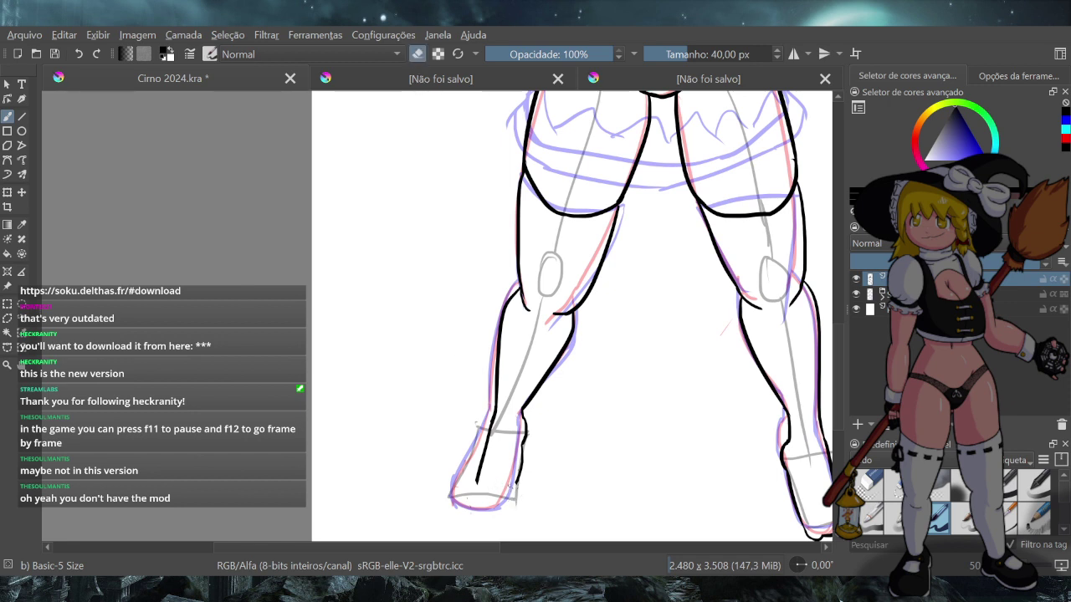
pyautogui.moveTo(509, 485); pyautogui.dragTo(478, 479)
pyautogui.click(417, 53)
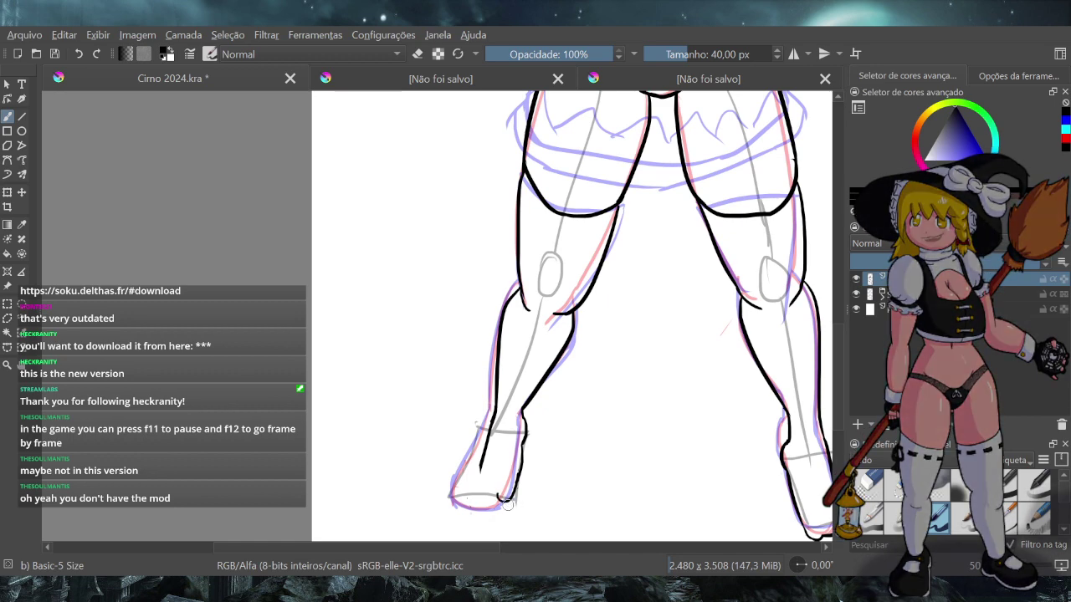
pyautogui.moveTo(500, 498)
pyautogui.mouseDown()
pyautogui.moveTo(471, 504)
pyautogui.moveTo(479, 467)
pyautogui.moveTo(476, 494)
pyautogui.mouseUp()
pyautogui.hotkey('ctrl', 'z')
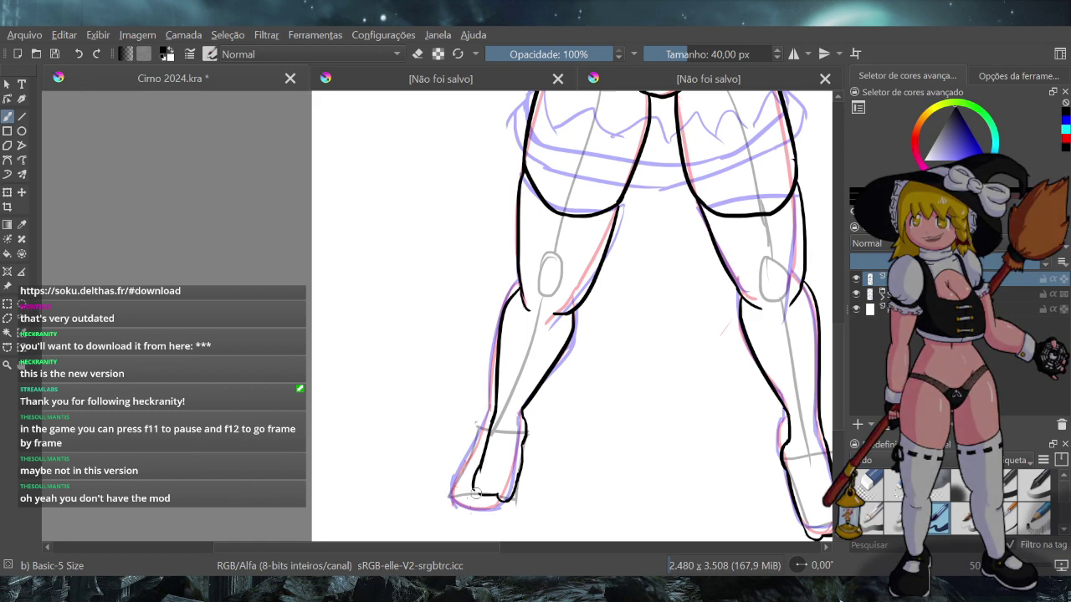
pyautogui.moveTo(478, 479); pyautogui.dragTo(486, 500)
pyautogui.hotkey('ctrl', 'z')
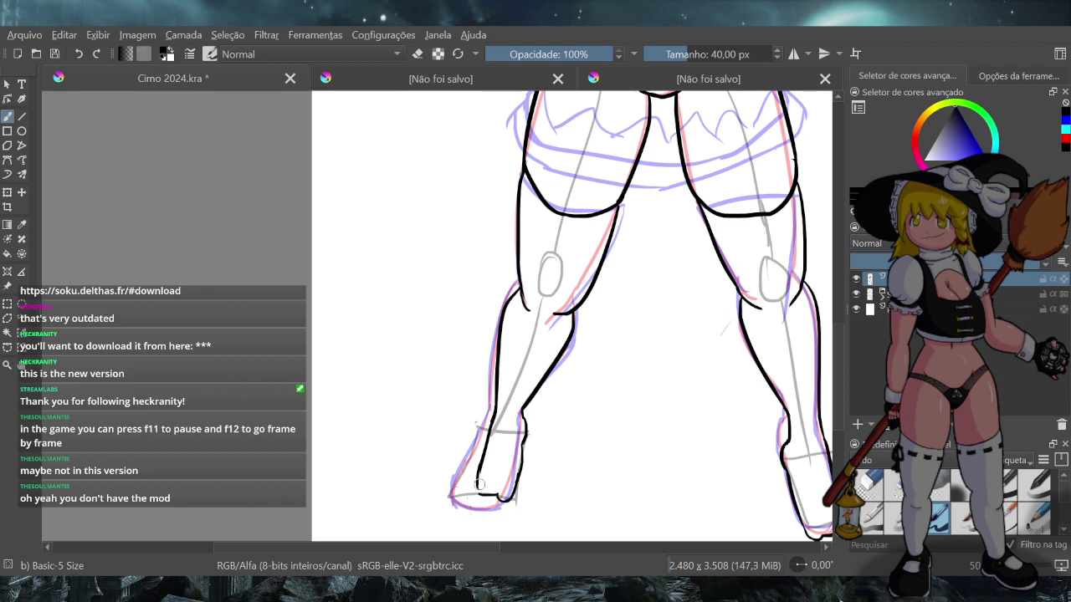
pyautogui.scroll(-2, 480, 483)
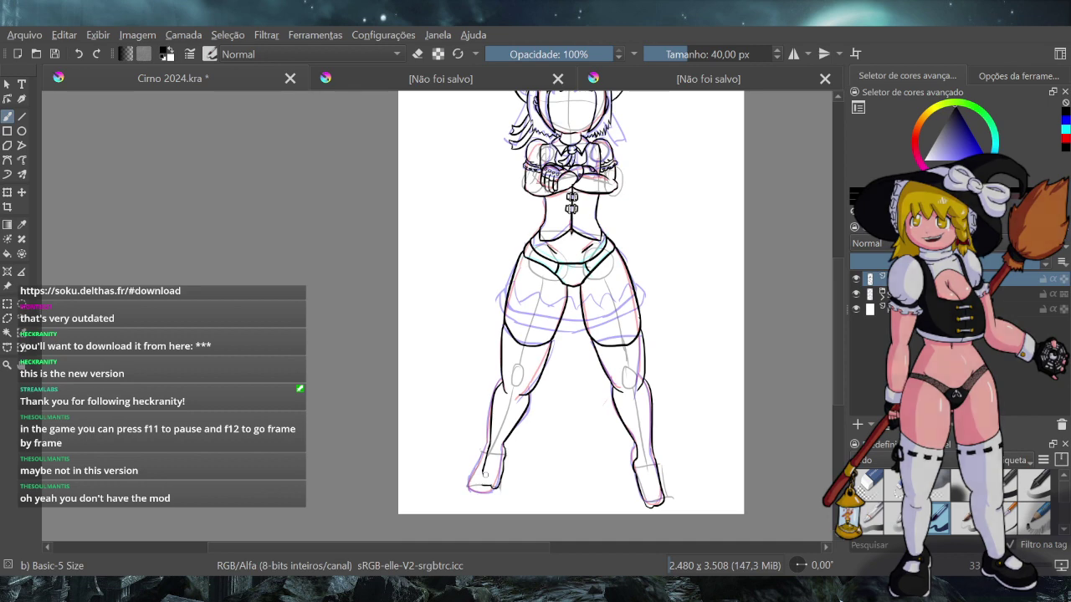
pyautogui.scroll(2, 484, 475)
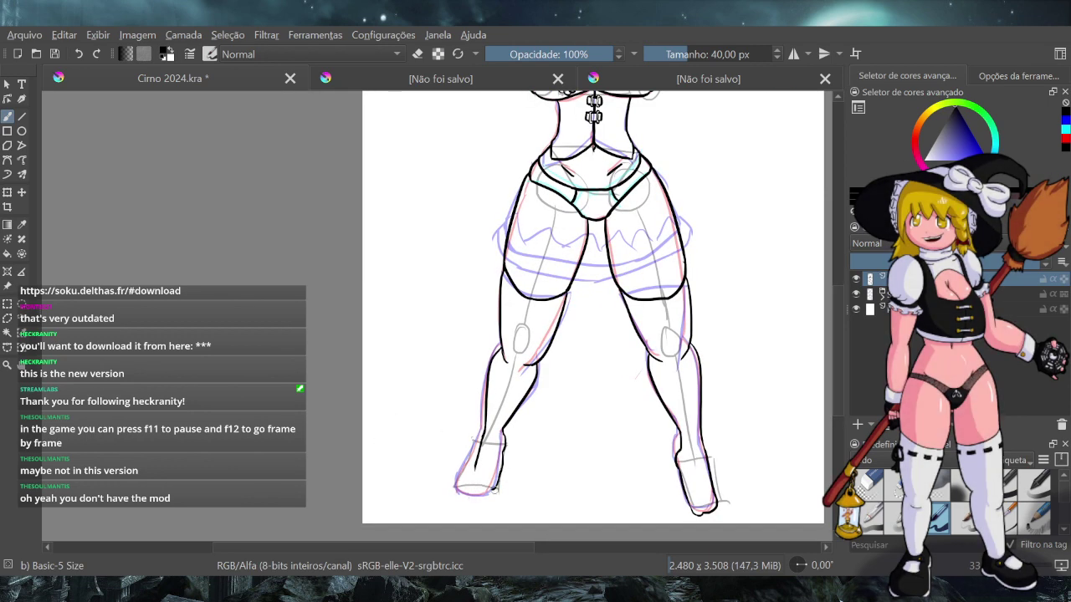
# Try to ink a compact toe curve joining the left foot's inner and outer edges
pyautogui.moveTo(494, 489); pyautogui.dragTo(472, 482)
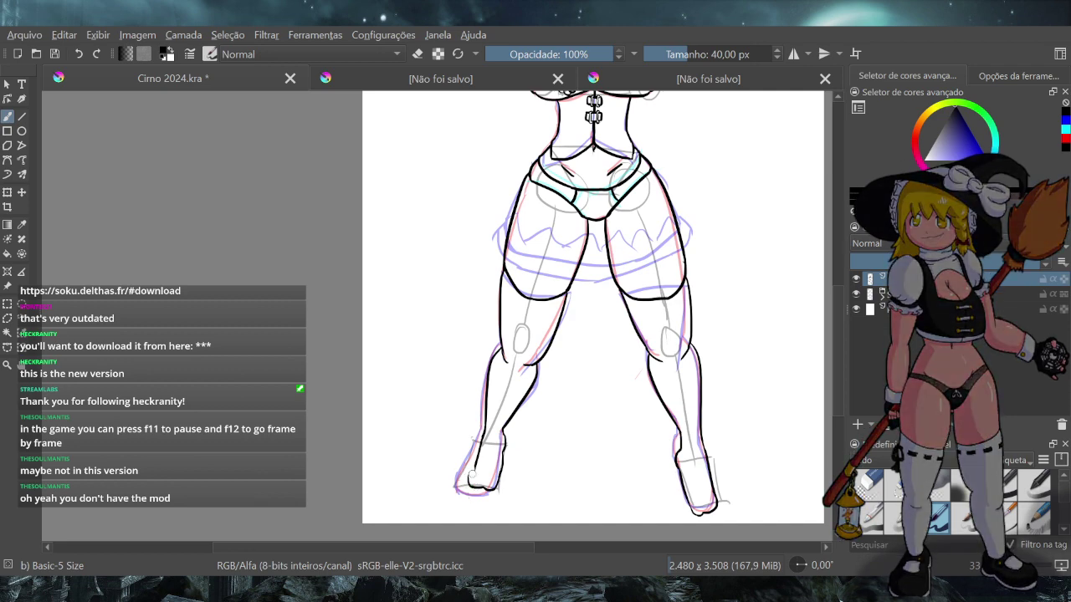
pyautogui.moveTo(480, 453); pyautogui.dragTo(469, 484)
pyautogui.click(418, 54)
pyautogui.click(418, 54)
pyautogui.moveTo(481, 446); pyautogui.dragTo(474, 474)
pyautogui.hotkey('ctrl', 'z')
# Undo the last toe and outer-edge strokes on the left foot
pyautogui.scroll(-3, 607, 460)
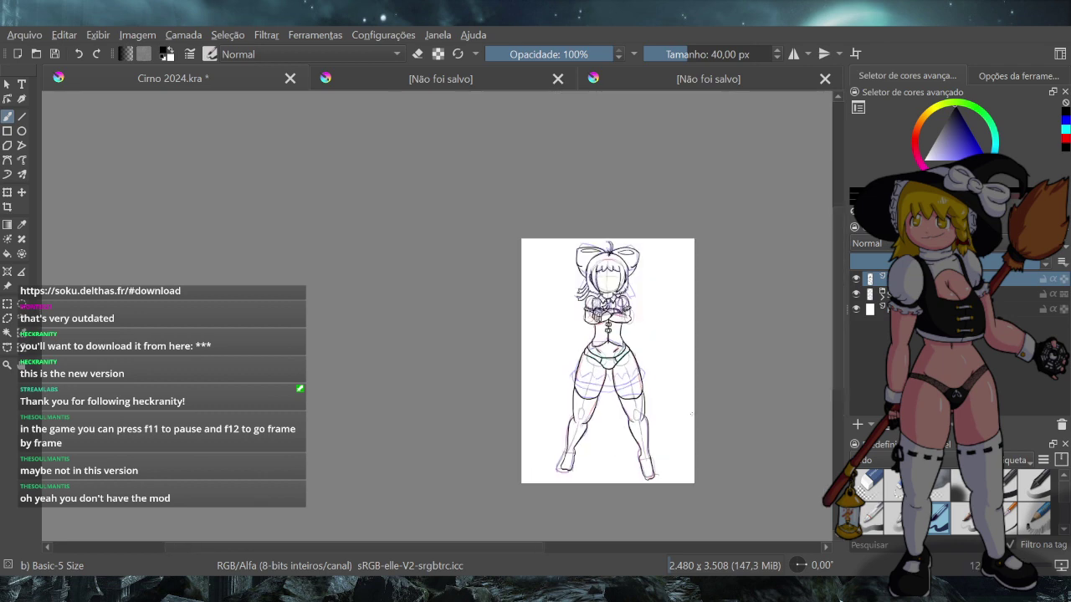
pyautogui.scroll(3, 619, 441)
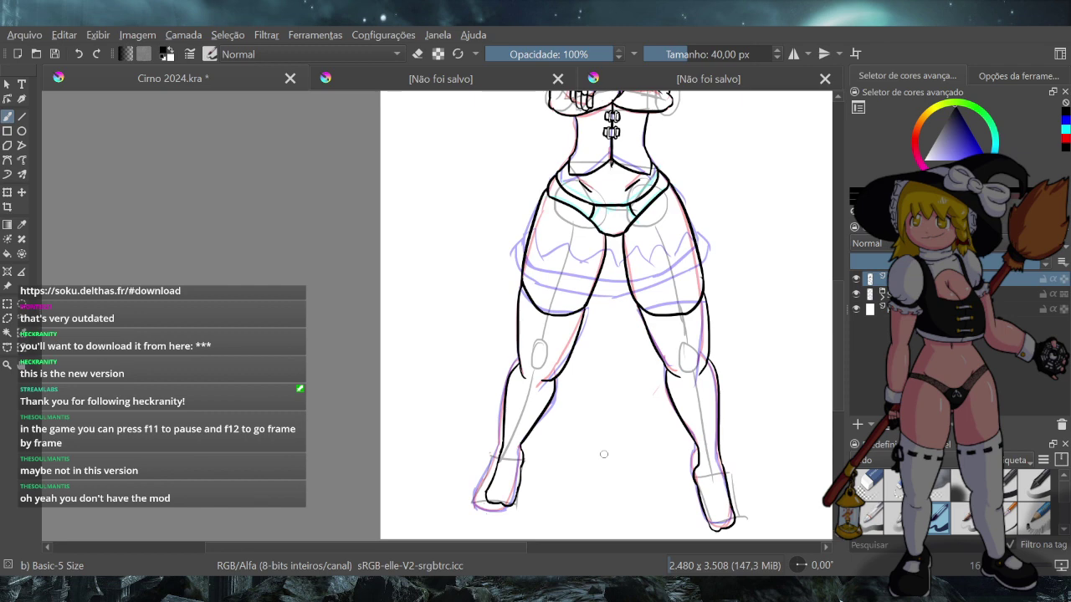
pyautogui.scroll(-3, 604, 454)
pyautogui.scroll(2, 610, 469)
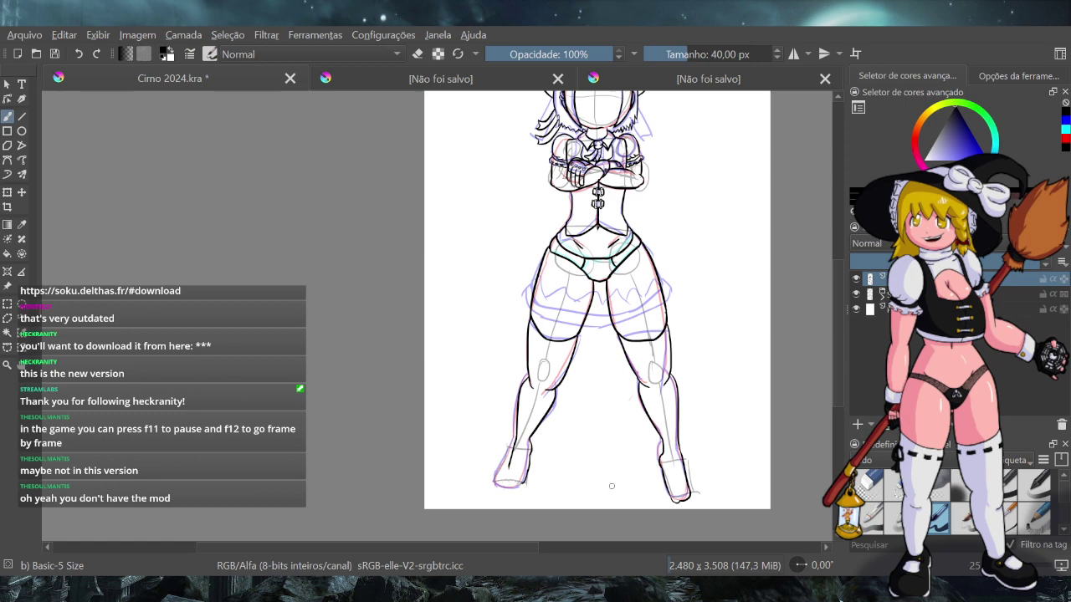
pyautogui.hotkey('ctrl', 'z')
pyautogui.hotkey('ctrl', 'z')
pyautogui.hotkey('ctrl', 'z')
# Extend the left foot's outer edge down past the sketched toes to lengthen the foot
pyautogui.moveTo(529, 456)
pyautogui.mouseDown()
pyautogui.moveTo(525, 480)
pyautogui.moveTo(505, 480)
pyautogui.mouseUp()
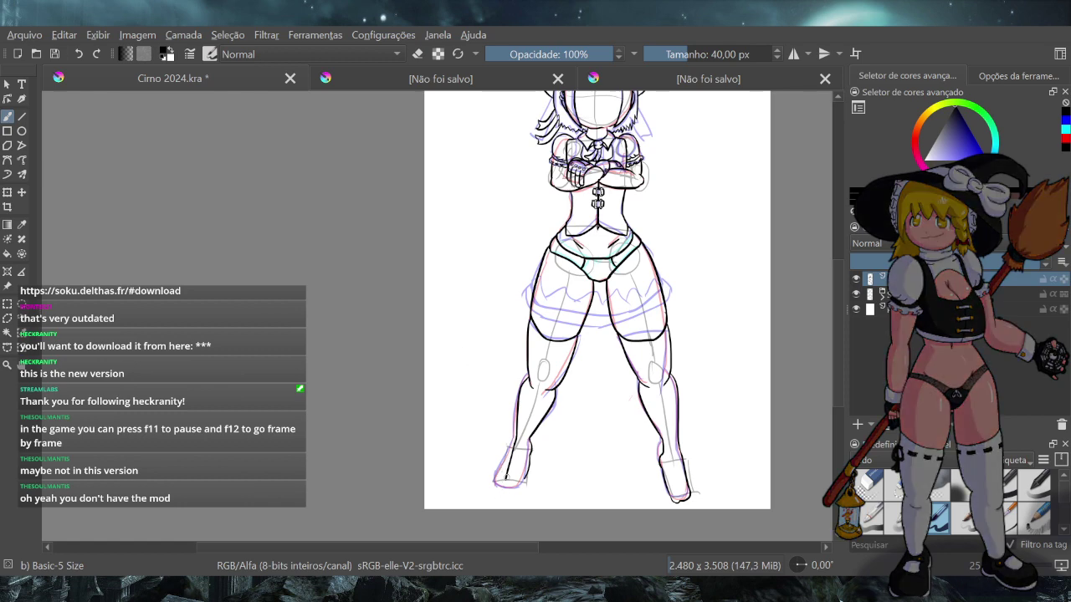
pyautogui.moveTo(505, 478); pyautogui.dragTo(499, 496)
pyautogui.hotkey('ctrl', 'z')
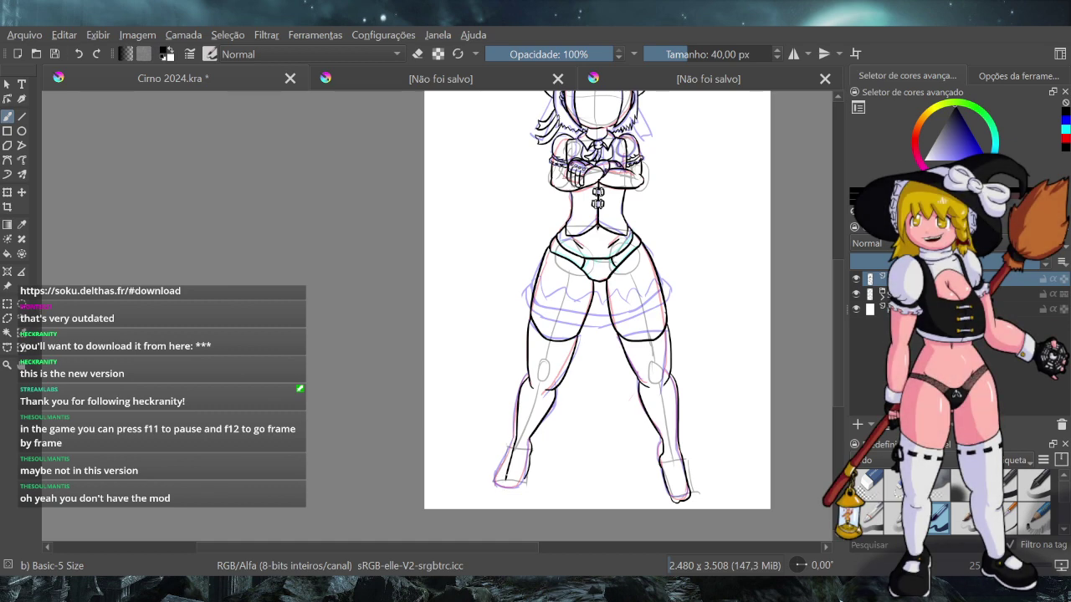
pyautogui.moveTo(506, 479); pyautogui.dragTo(504, 494)
pyautogui.click(417, 54)
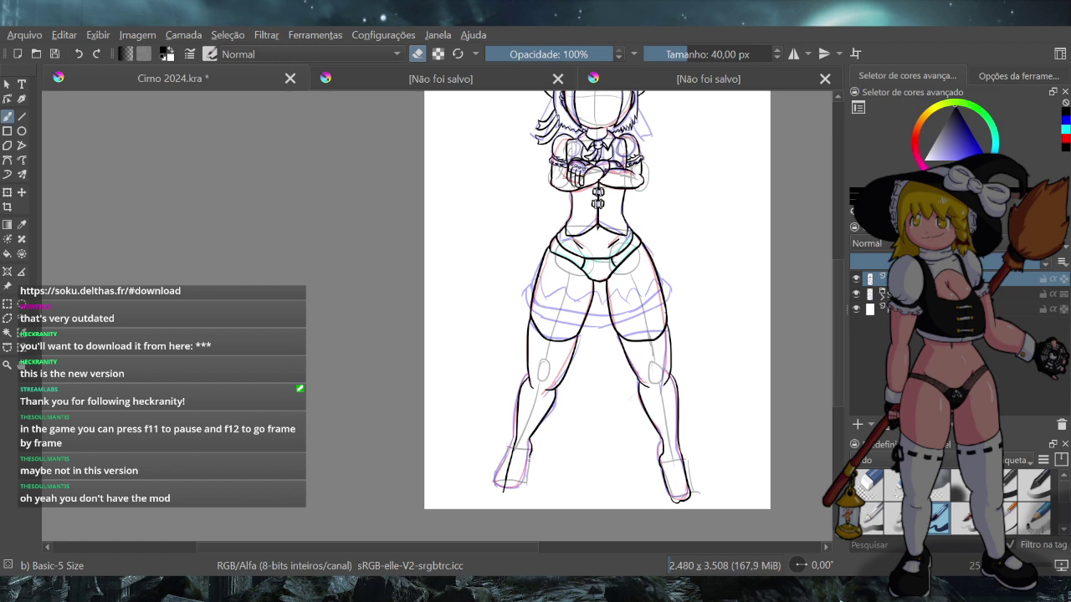
pyautogui.click(418, 55)
pyautogui.hotkey('ctrl', 'z')
pyautogui.hotkey('ctrl', 'z')
# Ink a rounded big toe and an outer toe curve closing the left foot's tip, and erase the overshooting outer edge
pyautogui.moveTo(521, 496); pyautogui.dragTo(509, 491)
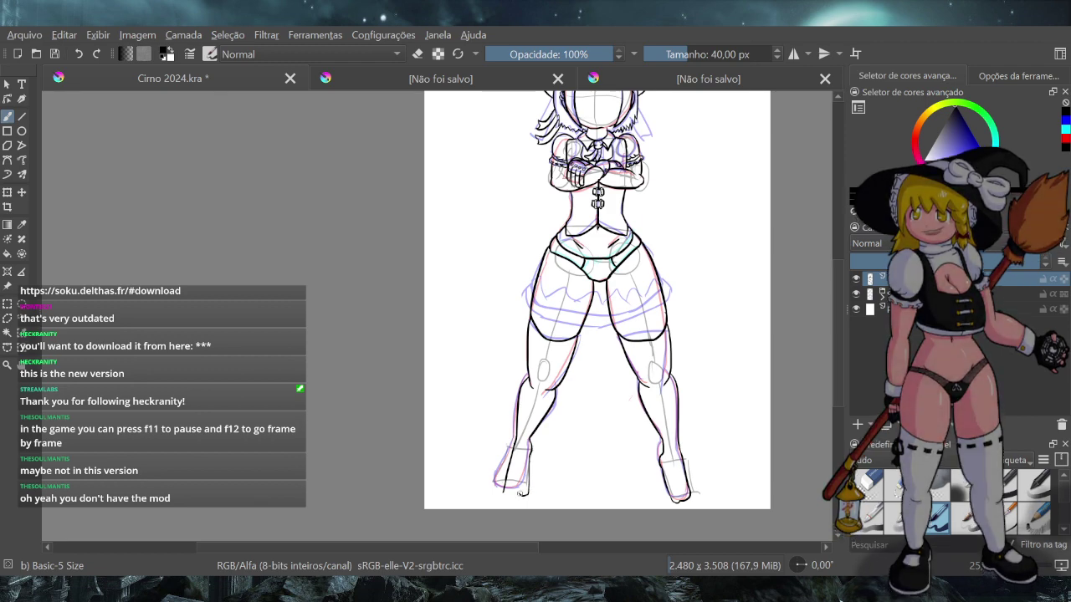
pyautogui.hotkey('ctrl', 'z')
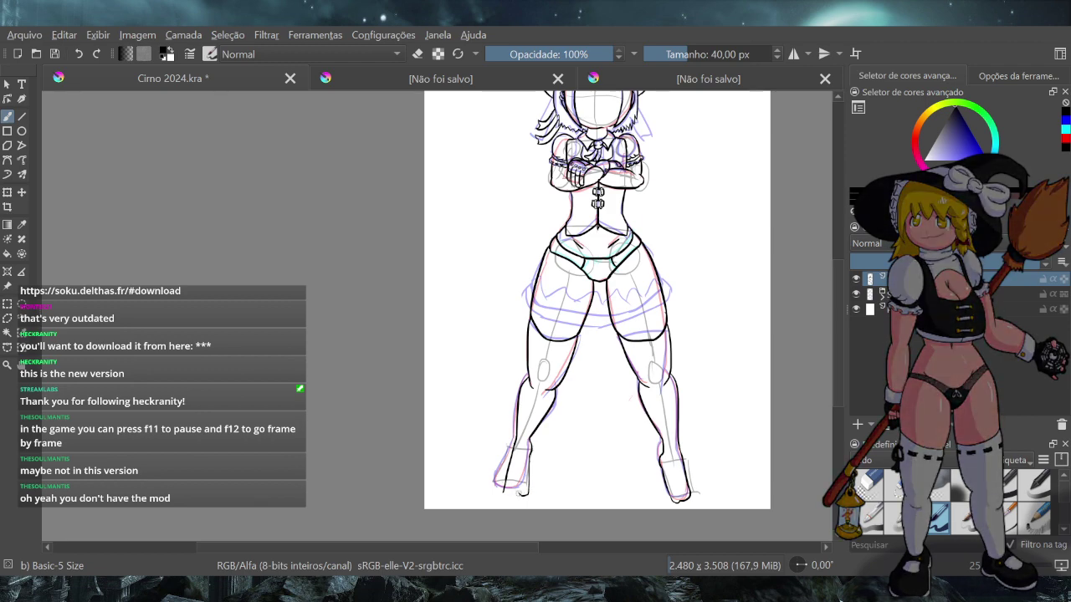
pyautogui.moveTo(504, 481); pyautogui.dragTo(519, 498)
pyautogui.moveTo(505, 478)
pyautogui.mouseDown()
pyautogui.moveTo(522, 494)
pyautogui.moveTo(513, 489)
pyautogui.mouseUp()
pyautogui.hotkey('ctrl', 'z')
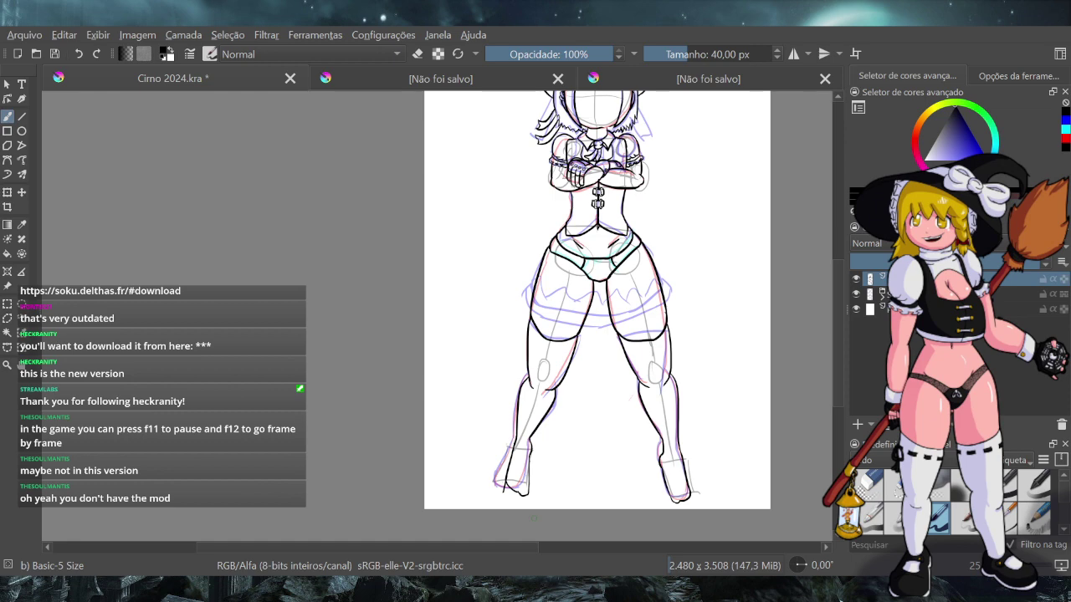
pyautogui.click(420, 55)
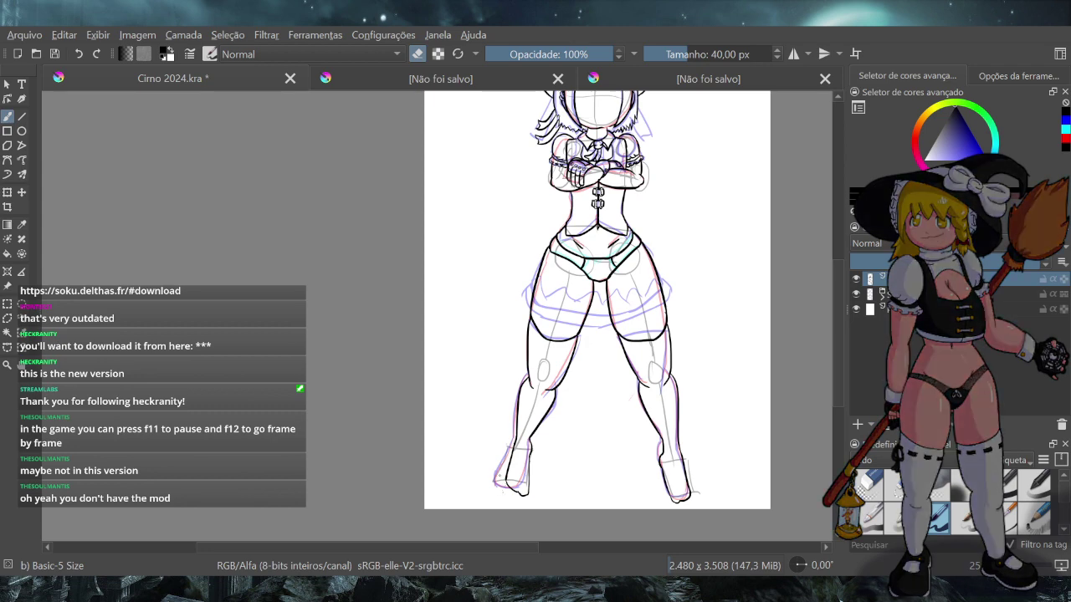
pyautogui.press('e')
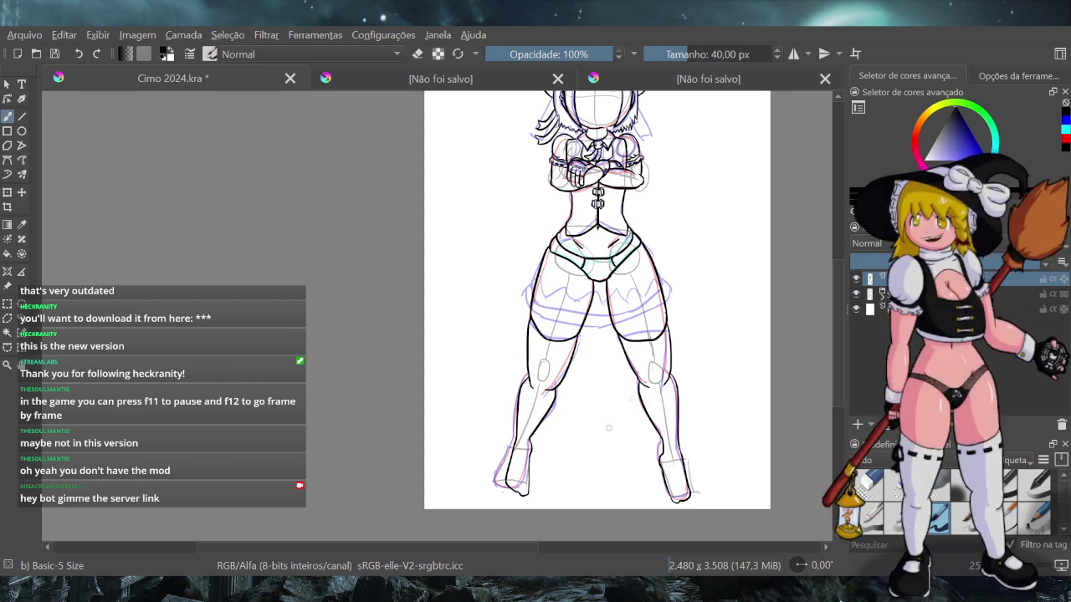
# Hide the coloured sketch layer to check the full figure's line art and feet on their own
pyautogui.scroll(-5, 548, 460)
pyautogui.scroll(3, 573, 462)
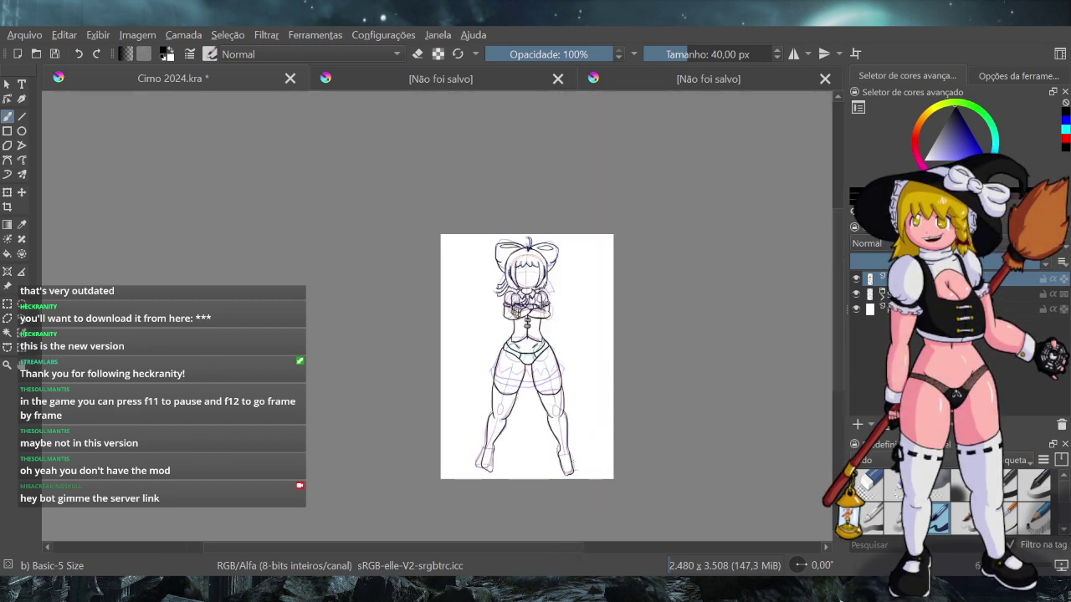
pyautogui.scroll(5, 470, 455)
pyautogui.scroll(-3, 470, 455)
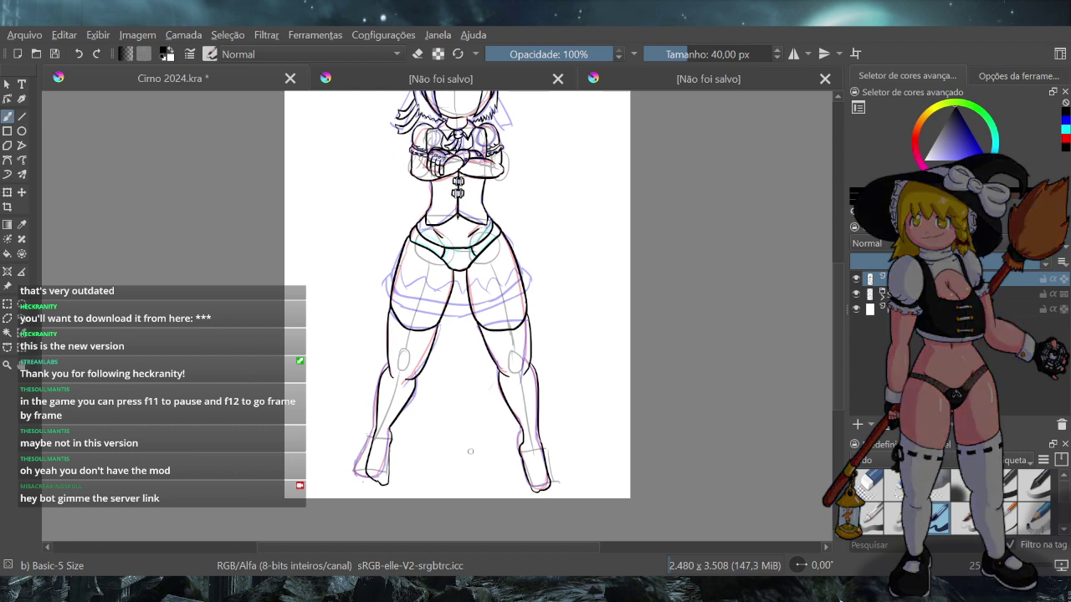
pyautogui.scroll(-2, 515, 401)
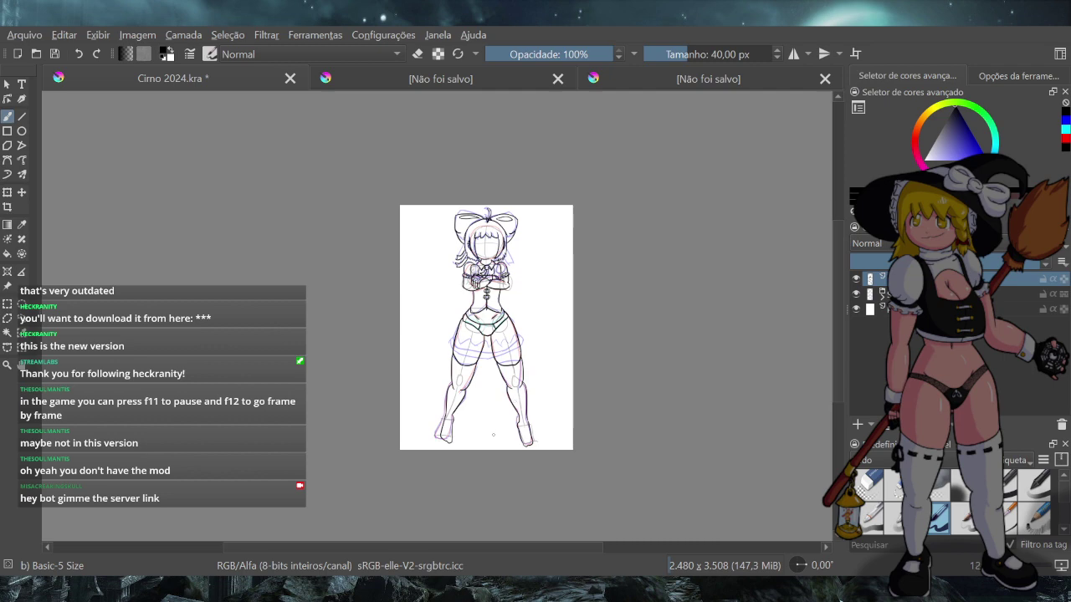
pyautogui.click(855, 293)
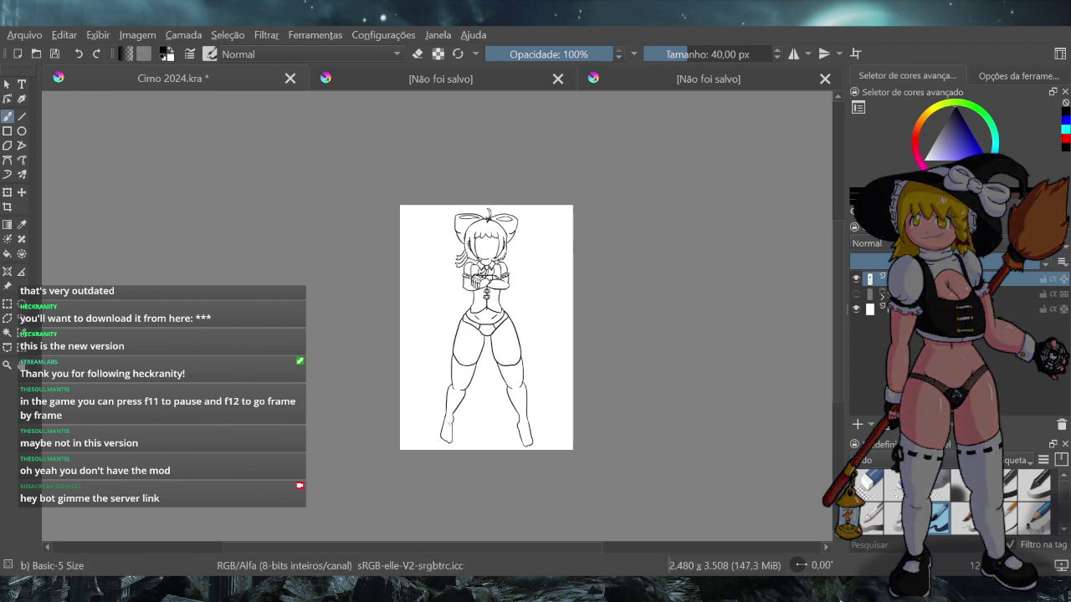
pyautogui.scroll(4, 466, 428)
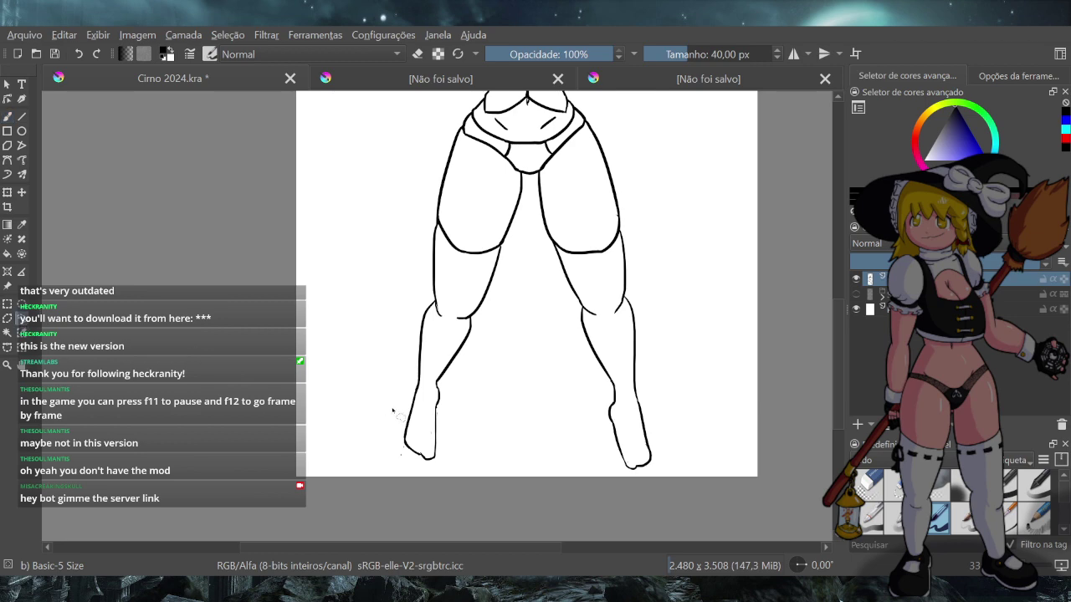
# Select the left foot below the ankle with a freehand outline, move it slightly down, and return to the brush
pyautogui.moveTo(440, 386)
pyautogui.mouseDown()
pyautogui.moveTo(401, 386)
pyautogui.moveTo(395, 464)
pyautogui.moveTo(440, 472)
pyautogui.moveTo(457, 462)
pyautogui.moveTo(443, 391)
pyautogui.mouseUp()
pyautogui.click(22, 192)
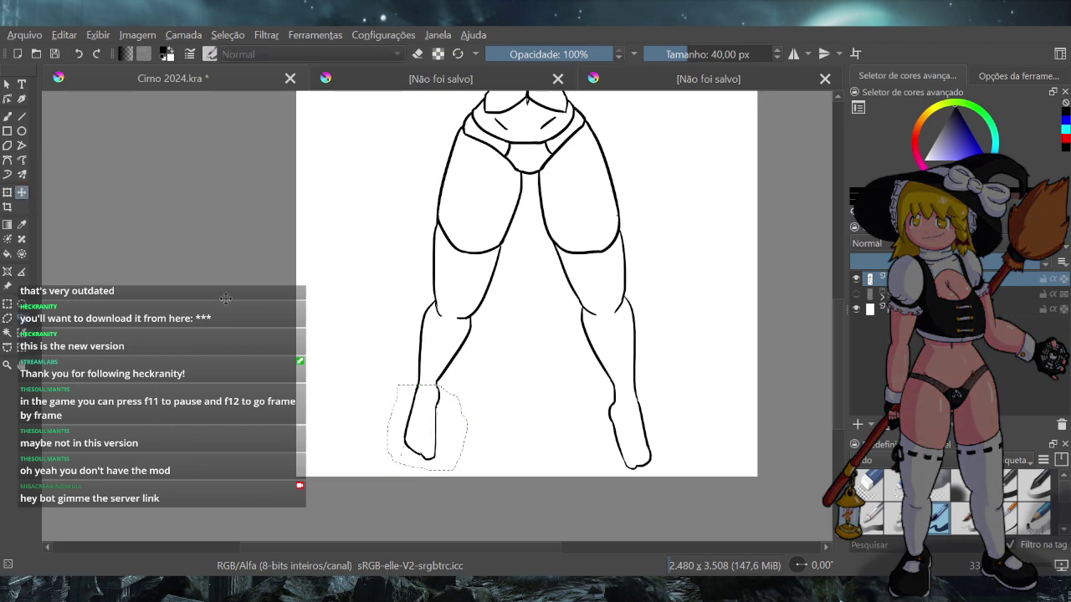
pyautogui.moveTo(446, 416); pyautogui.dragTo(447, 421)
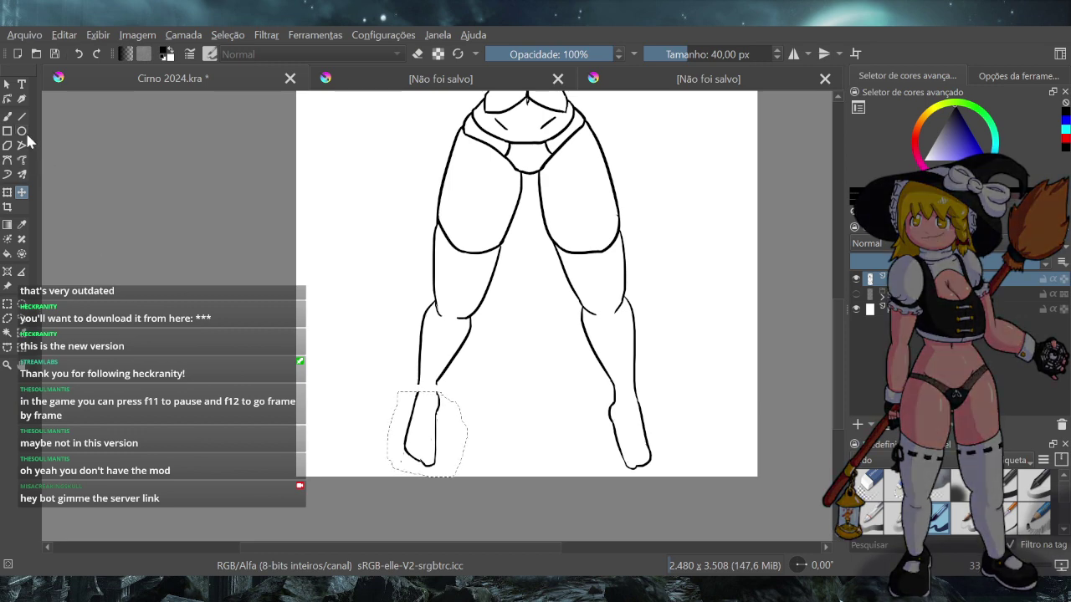
pyautogui.click(8, 116)
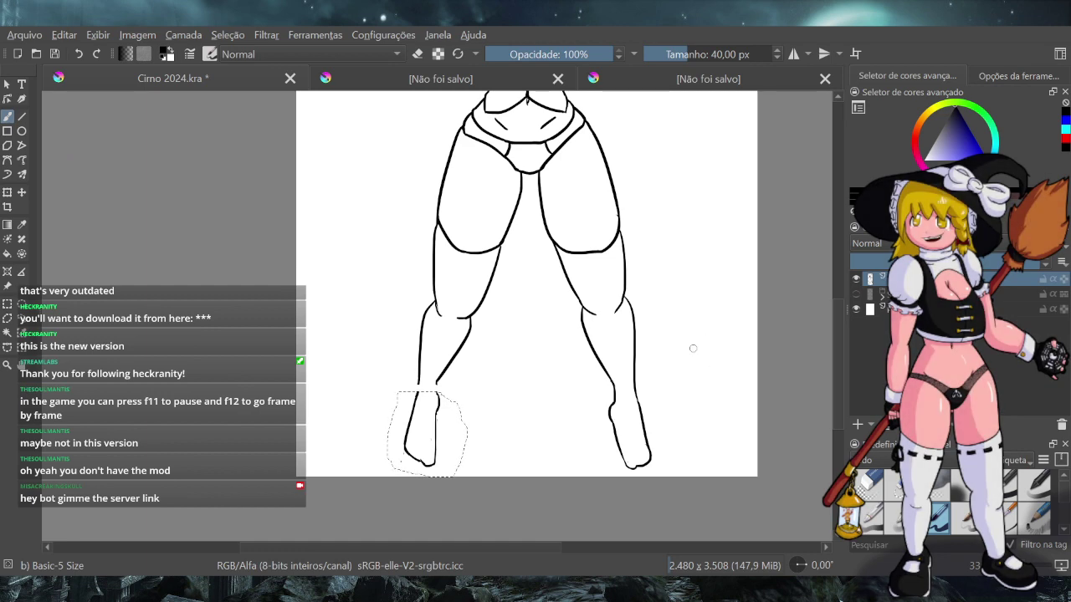
# Clear the selection, reconnect the left ankle's lines to the moved foot, and check the whole figure's proportions
pyautogui.hotkey('ctrl', 'shift', 'a')
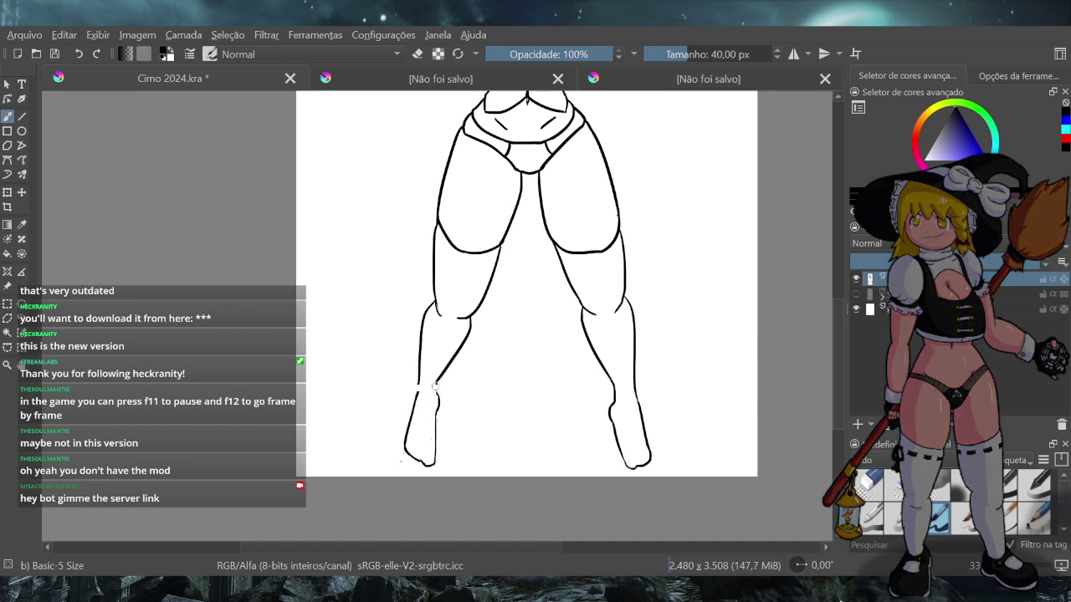
pyautogui.hotkey('ctrl', 'z')
pyautogui.scroll(-5, 478, 413)
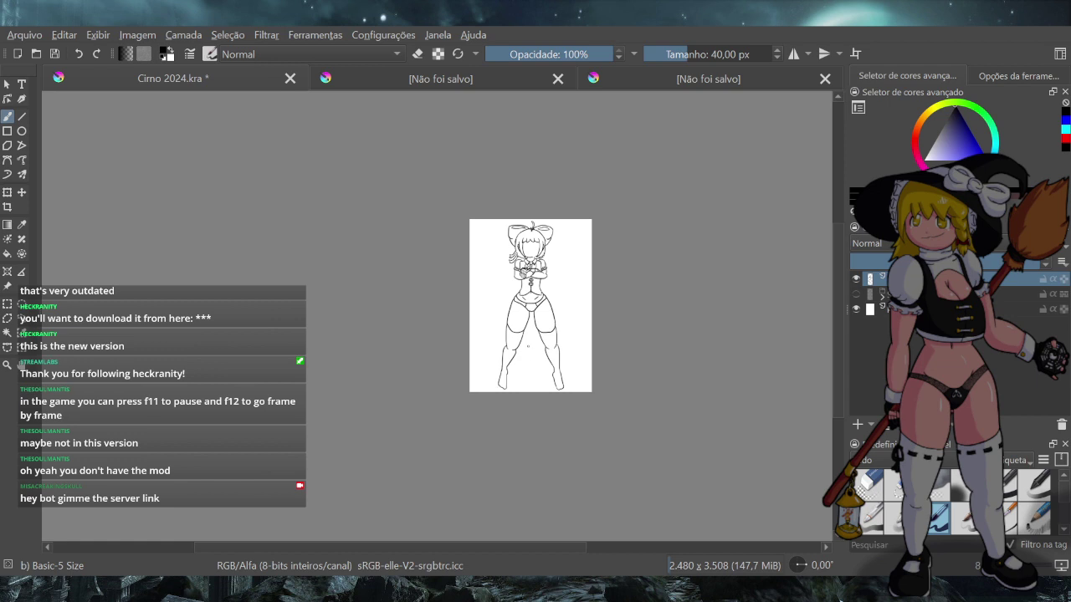
pyautogui.scroll(5, 545, 285)
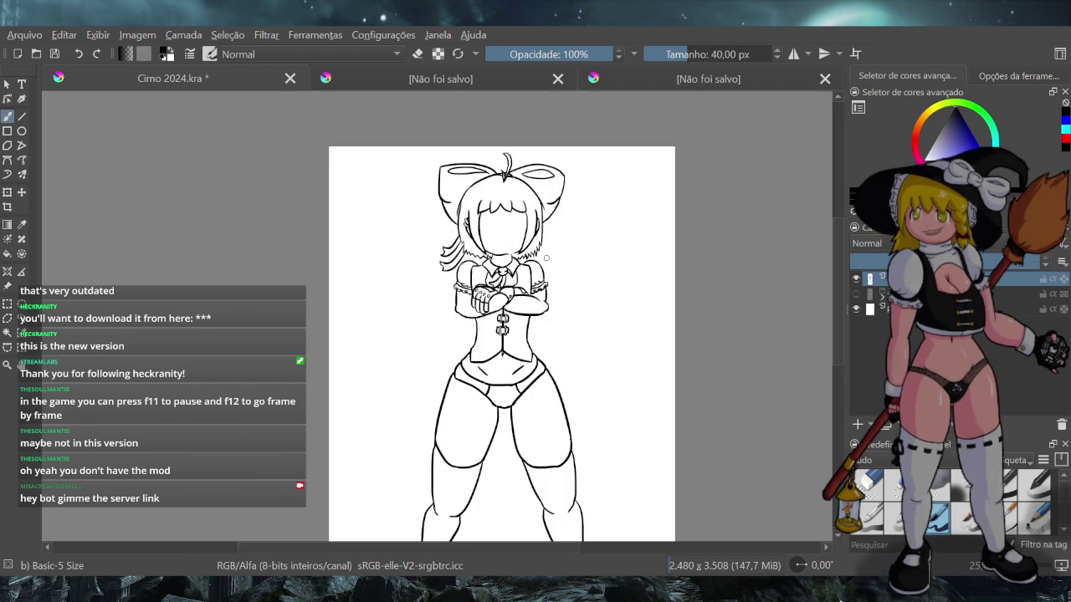
pyautogui.scroll(-3, 556, 318)
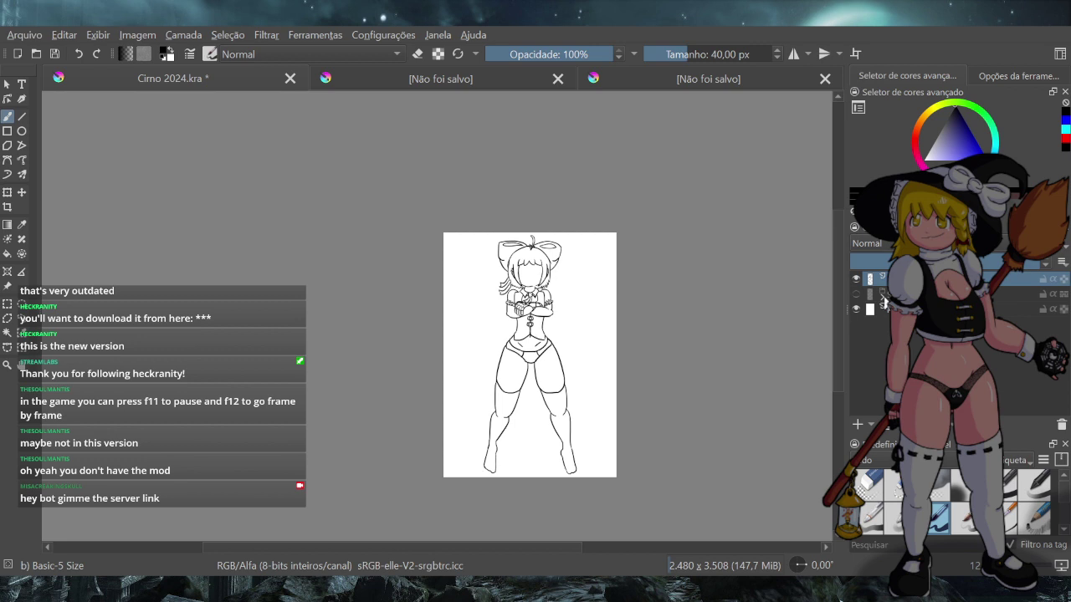
# Examine the sketch stages by toggling the line art layer and the sketch group's layers, then inspect the line art alone
pyautogui.click(853, 279)
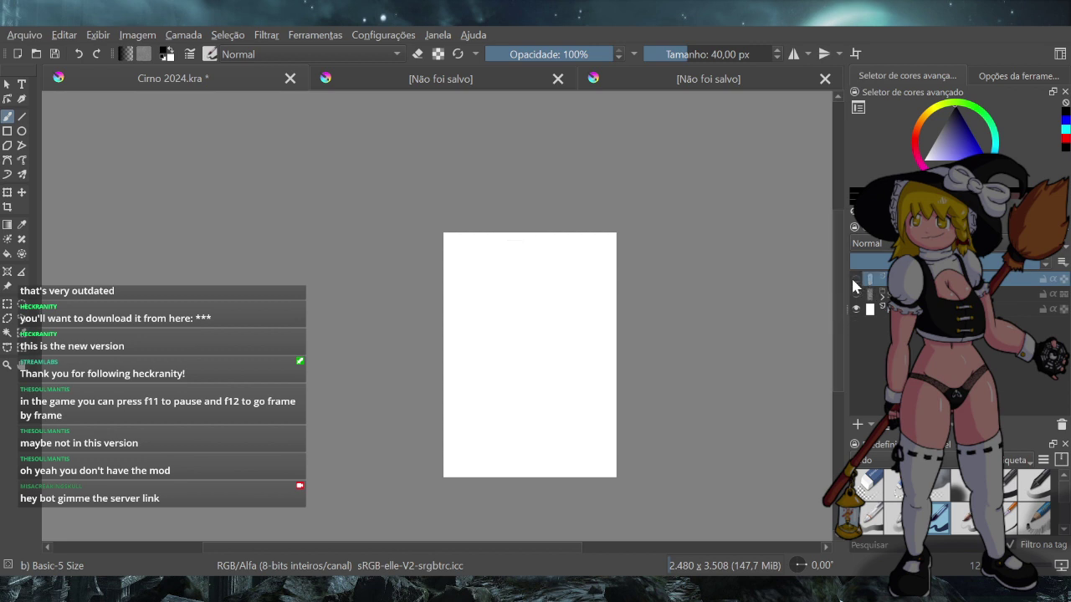
pyautogui.click(854, 293)
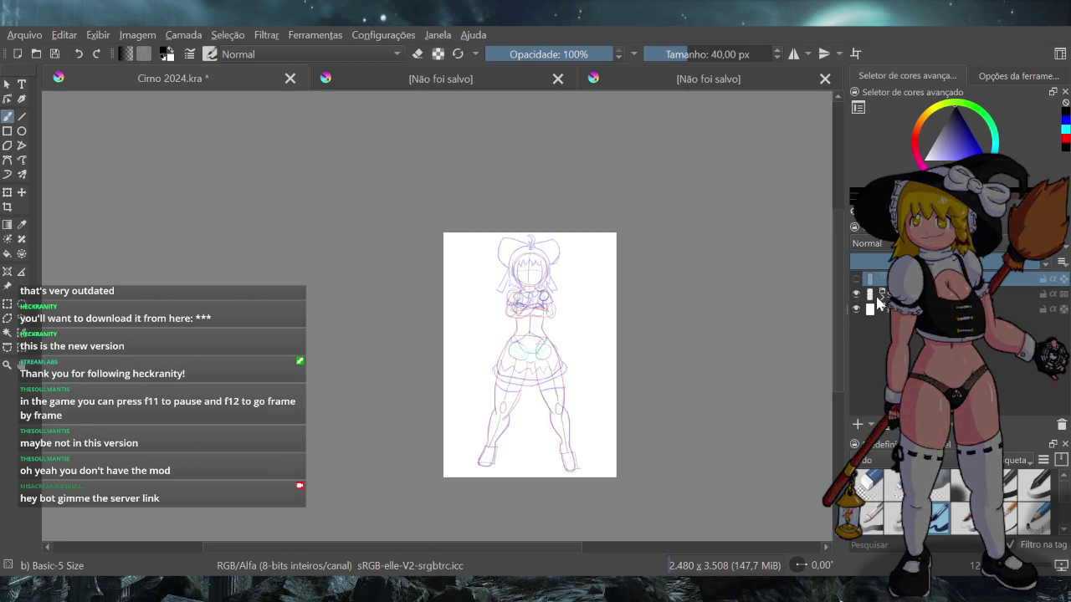
pyautogui.click(880, 300)
pyautogui.click(856, 324)
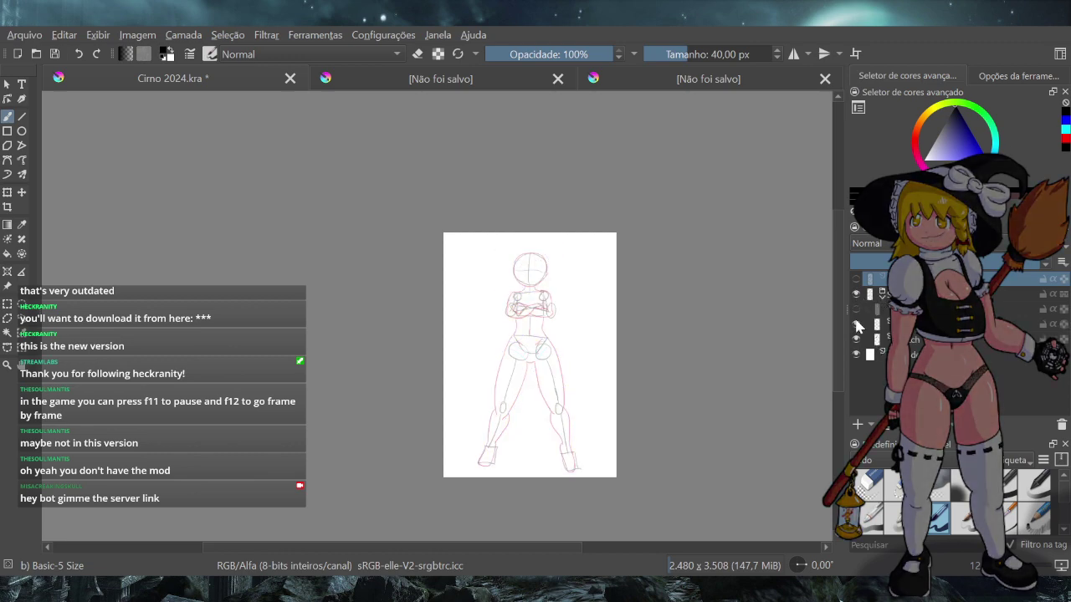
pyautogui.click(857, 325)
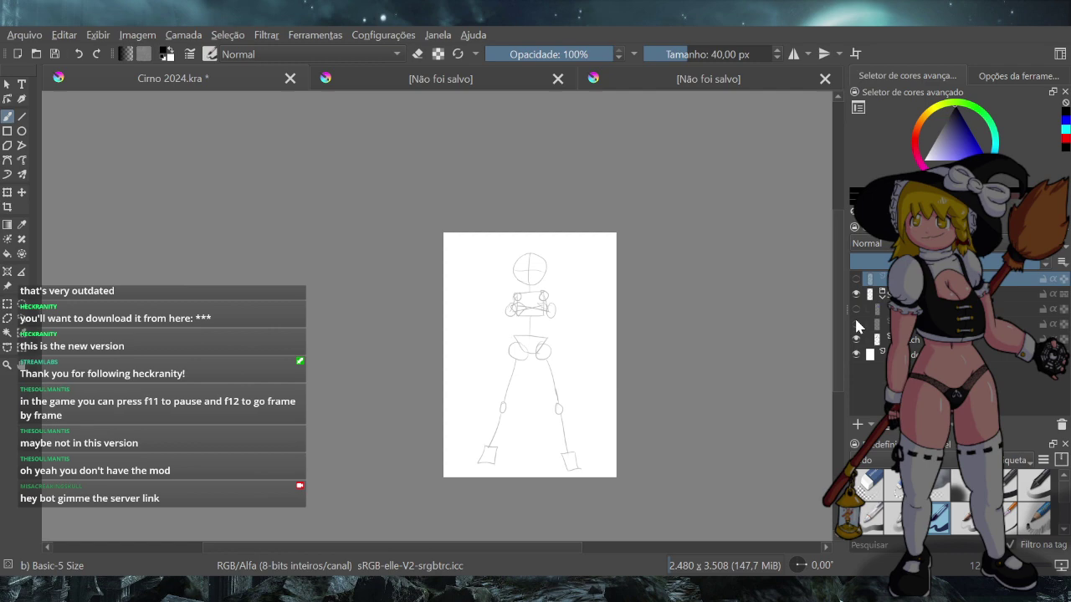
pyautogui.click(857, 325)
pyautogui.click(856, 309)
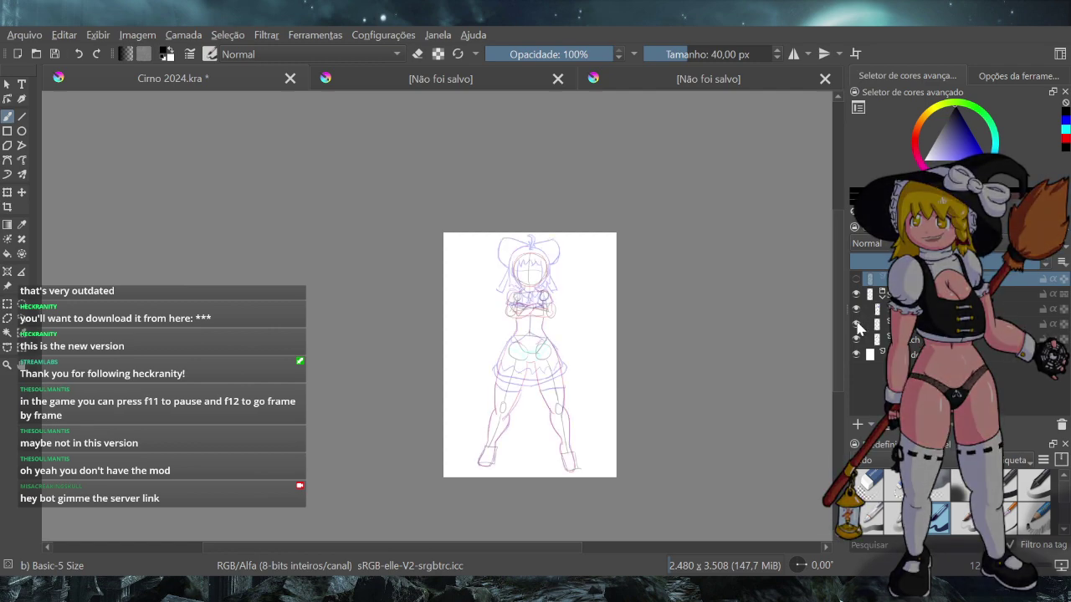
pyautogui.click(855, 294)
pyautogui.click(854, 280)
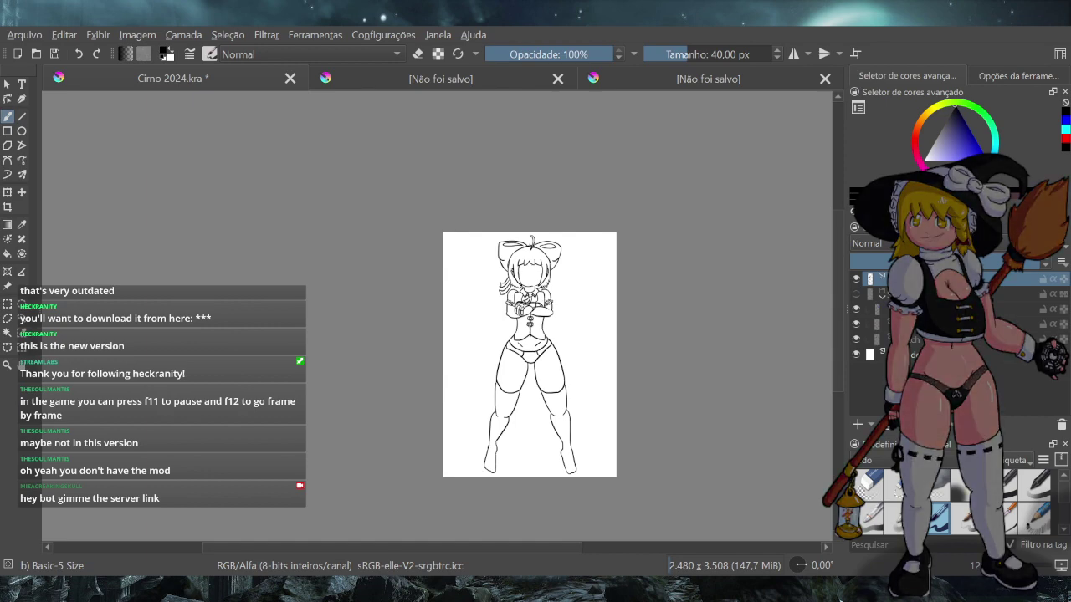
pyautogui.scroll(6, 519, 297)
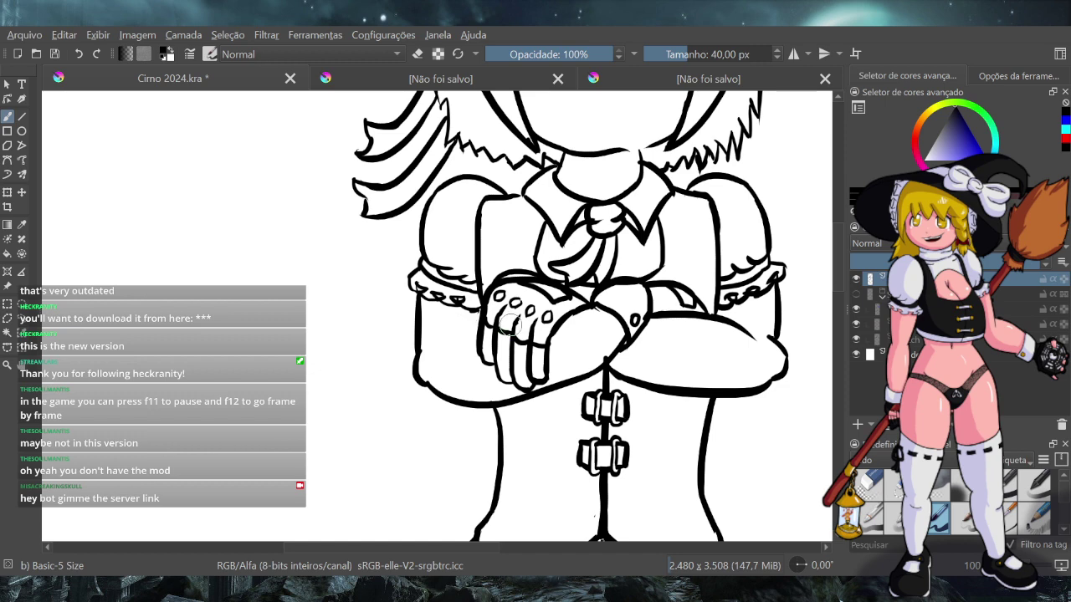
pyautogui.scroll(-10, 728, 345)
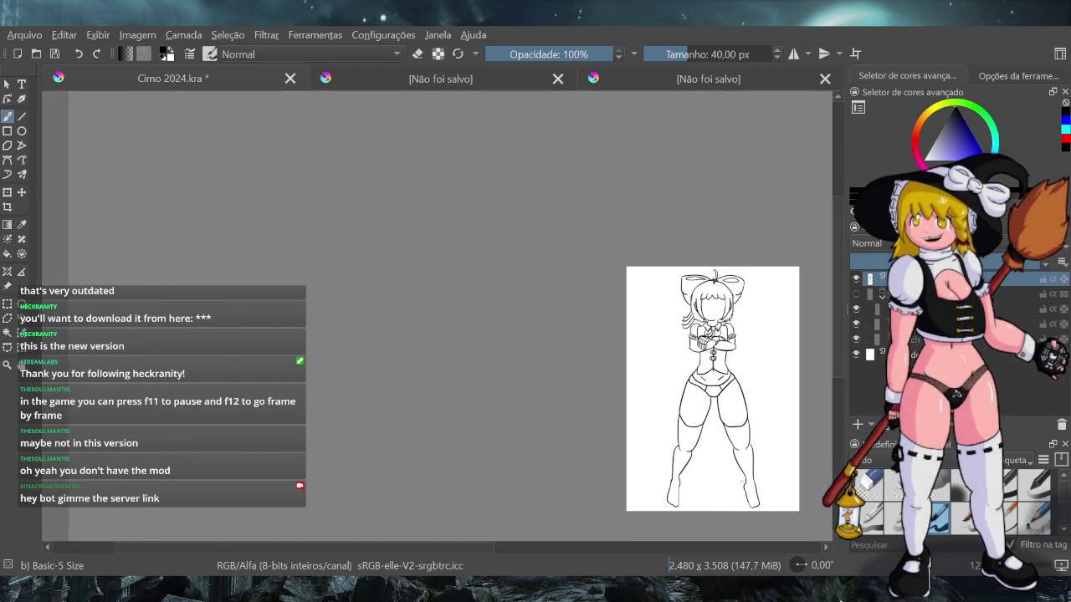
# Show the sketch group again, collapse it, and ink a small rectangular ribbon segment at the right stocking's inner edge below its top
pyautogui.click(857, 292)
pyautogui.click(882, 295)
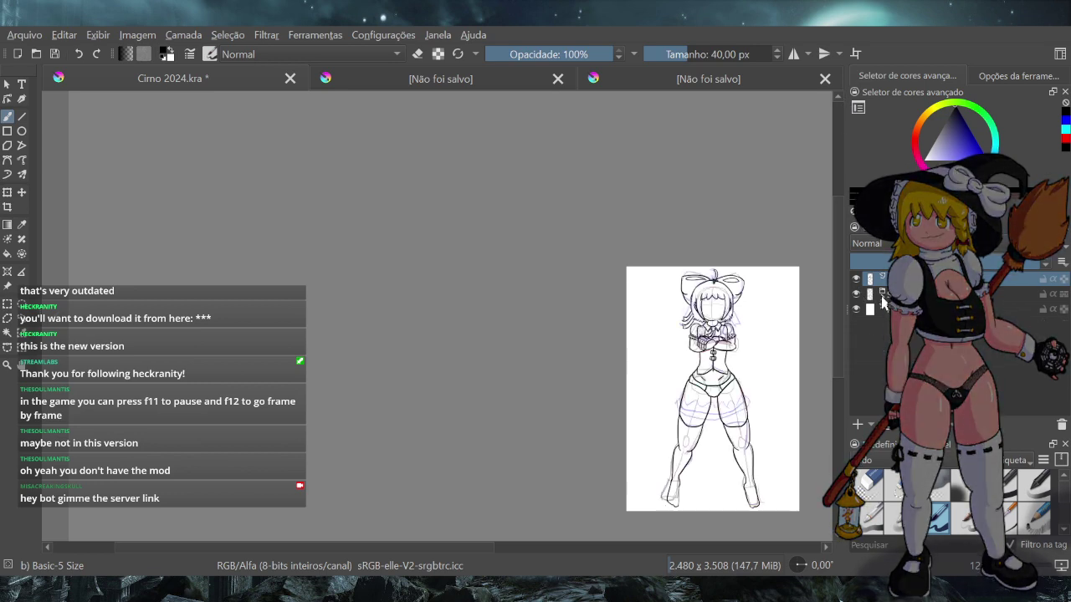
pyautogui.scroll(4, 740, 450)
pyautogui.scroll(4, 739, 450)
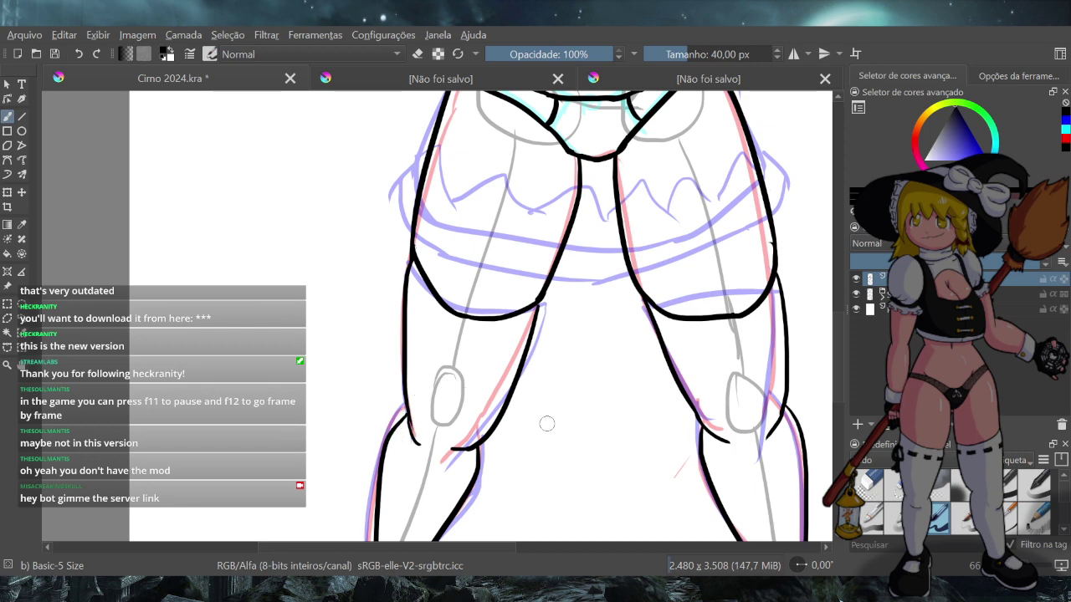
pyautogui.scroll(1, 699, 405)
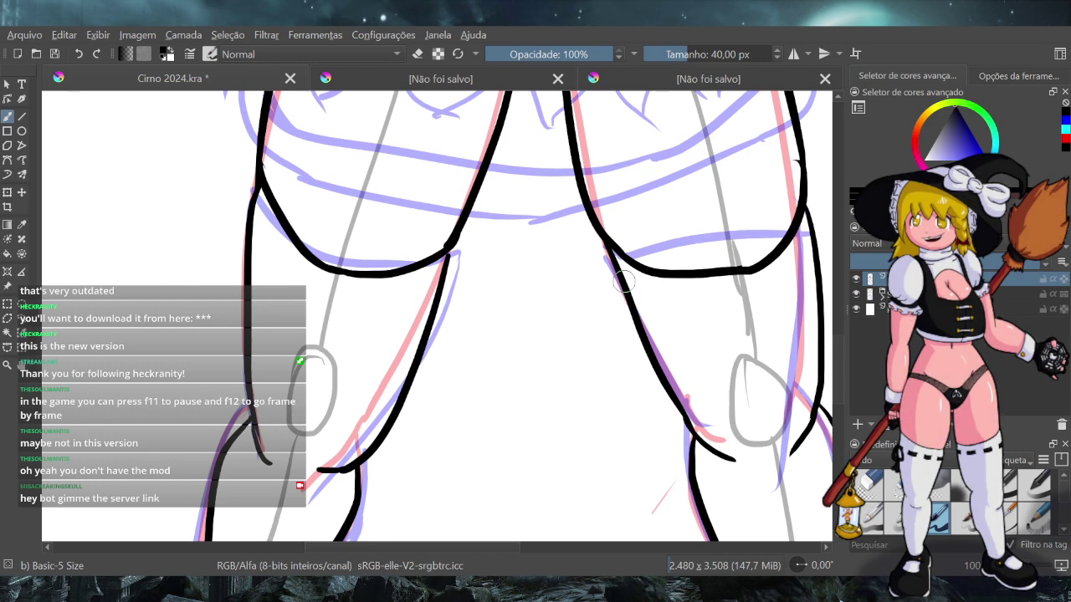
pyautogui.moveTo(626, 283)
pyautogui.mouseDown()
pyautogui.moveTo(649, 290)
pyautogui.moveTo(626, 296)
pyautogui.moveTo(649, 299)
pyautogui.moveTo(624, 295)
pyautogui.moveTo(642, 303)
pyautogui.moveTo(633, 301)
pyautogui.mouseUp()
pyautogui.hotkey('ctrl', 'z')
pyautogui.hotkey('ctrl', 'z')
# Erase the leg outline beside the inner ribbon segment and ink its edge cleanly back into the right leg's contour
pyautogui.click(418, 54)
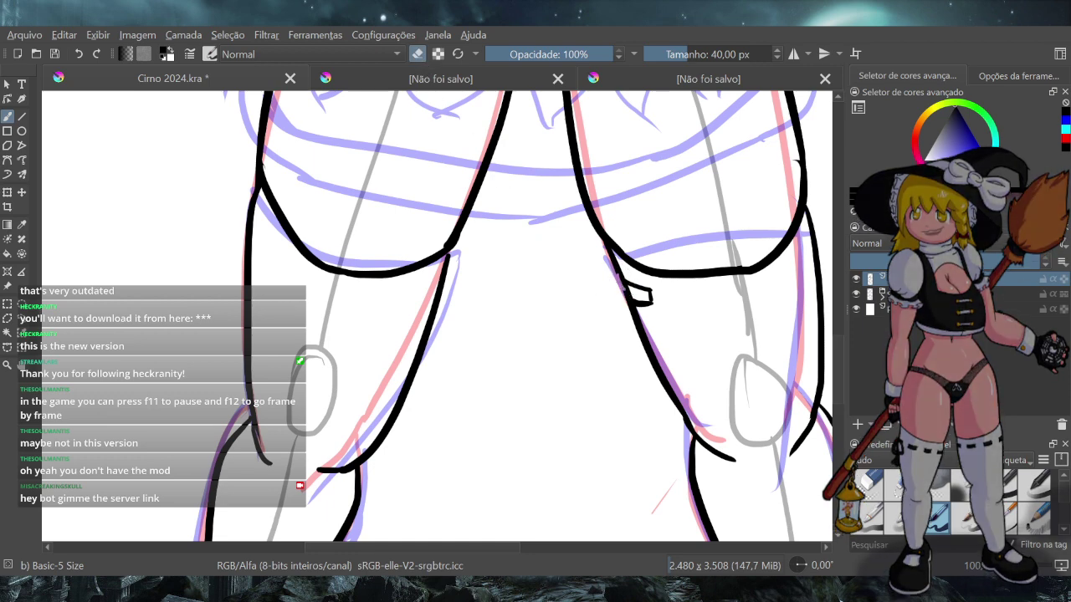
pyautogui.moveTo(626, 289); pyautogui.dragTo(624, 300)
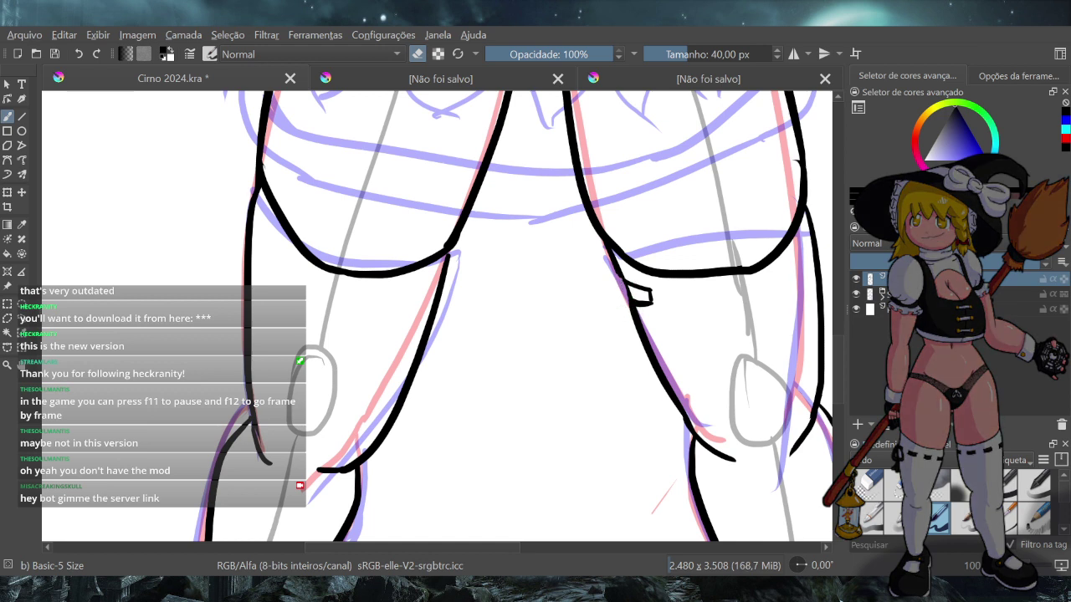
pyautogui.click(417, 54)
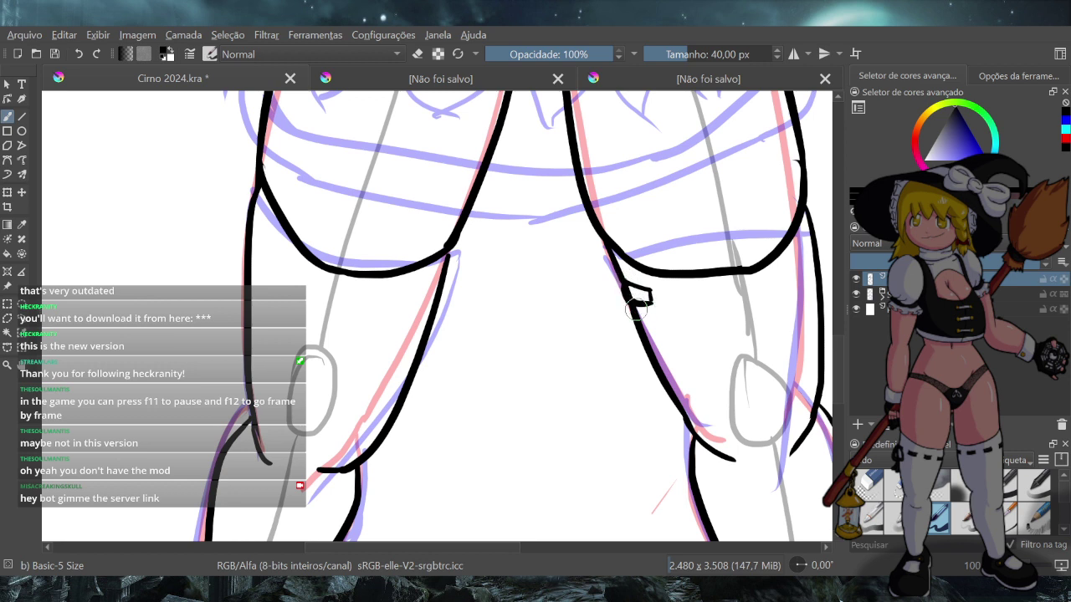
pyautogui.click(418, 53)
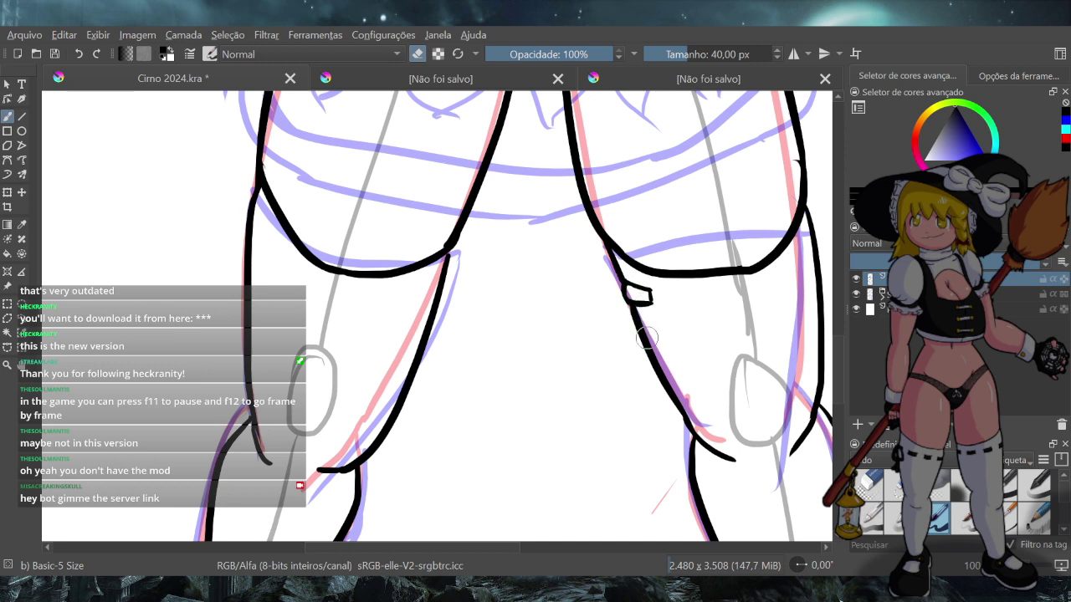
pyautogui.click(417, 53)
# Ink a slanted ribbon segment at the right stocking's outer edge, just below the stocking top
pyautogui.moveTo(481, 553); pyautogui.dragTo(539, 553)
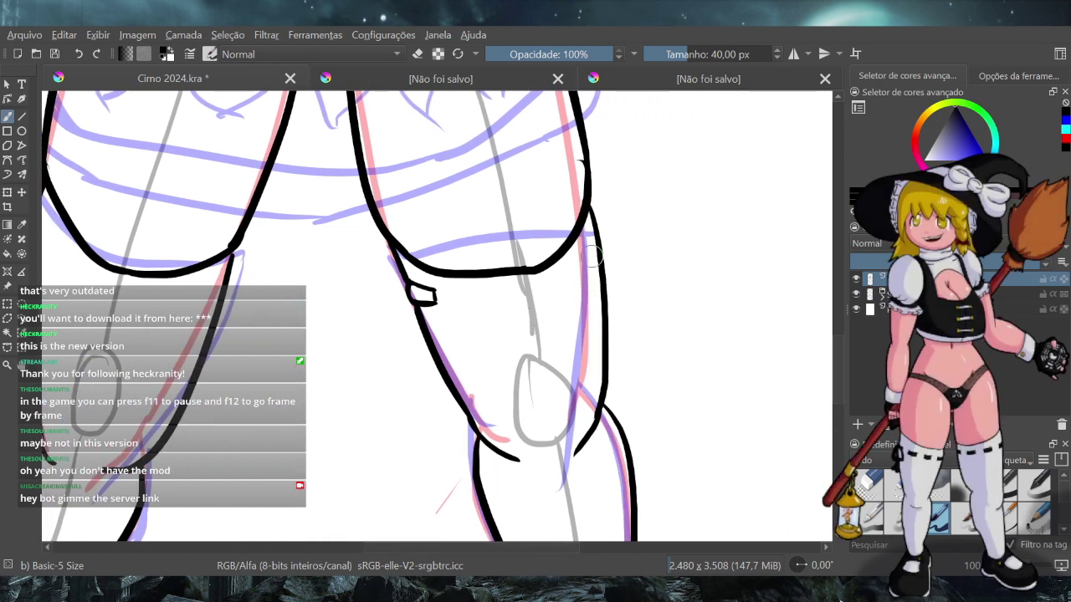
pyautogui.moveTo(599, 248); pyautogui.dragTo(580, 268)
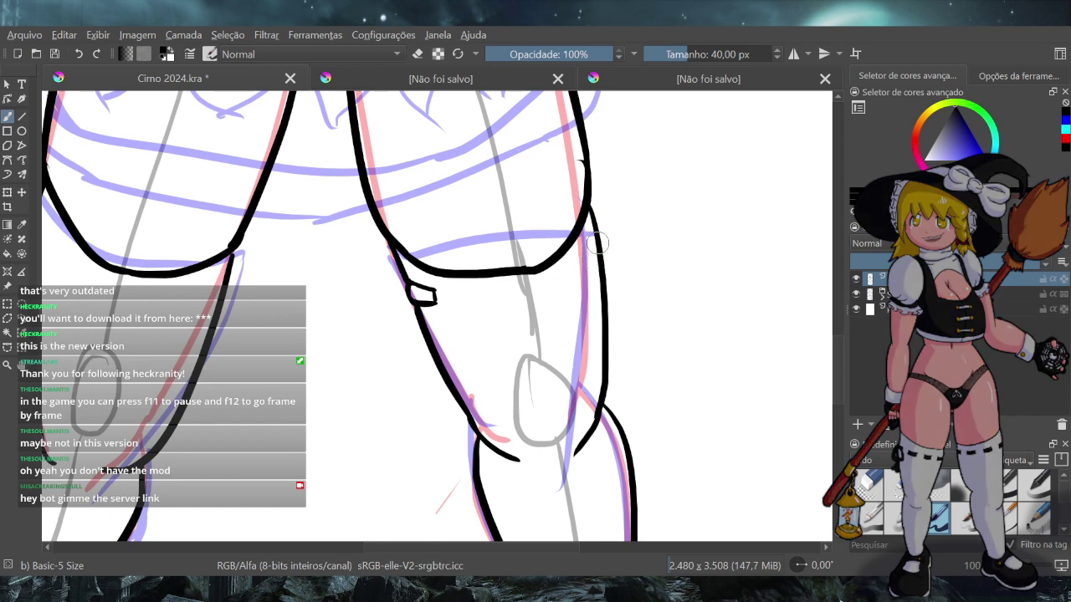
pyautogui.hotkey('ctrl', 'z')
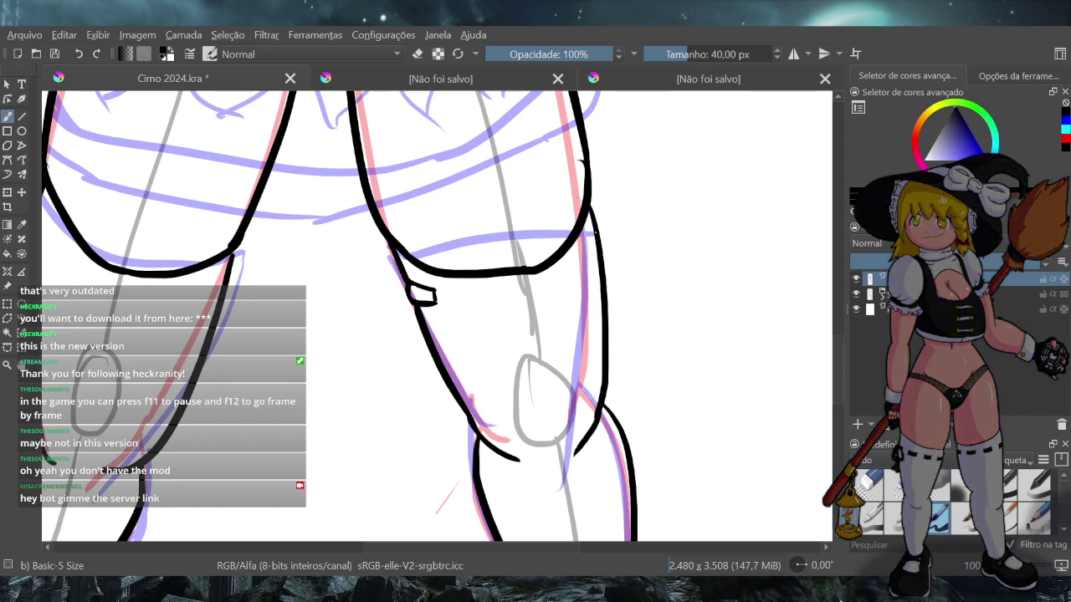
pyautogui.moveTo(596, 240); pyautogui.dragTo(586, 254)
pyautogui.hotkey('ctrl', 'z')
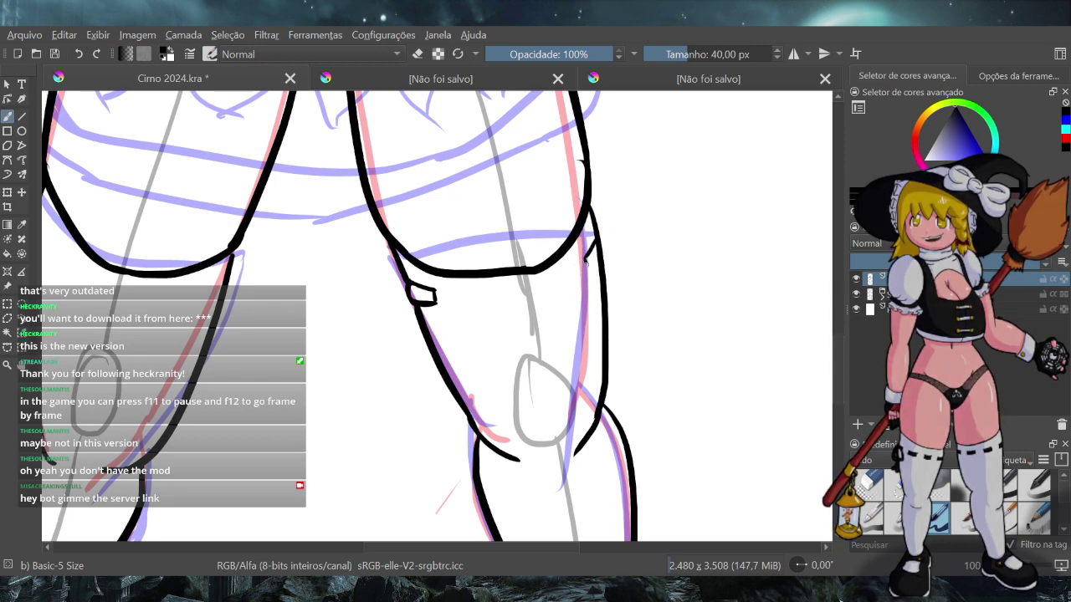
pyautogui.moveTo(588, 271); pyautogui.dragTo(601, 269)
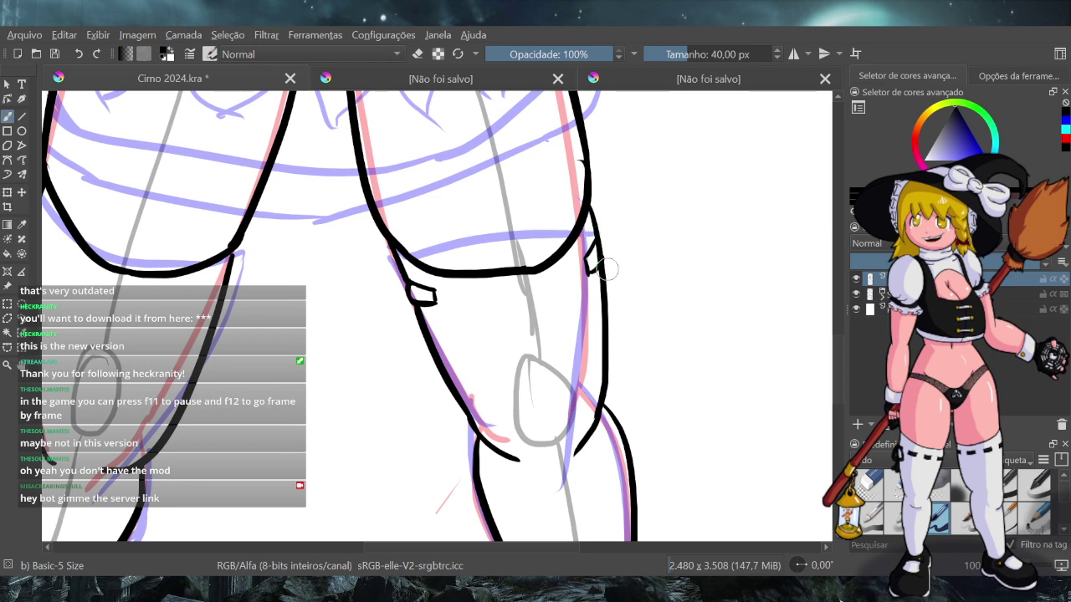
# Erase the leg outline crossing the outer ribbon segment and ink a small rounded knot over the stocking's outer edge
pyautogui.press('e')
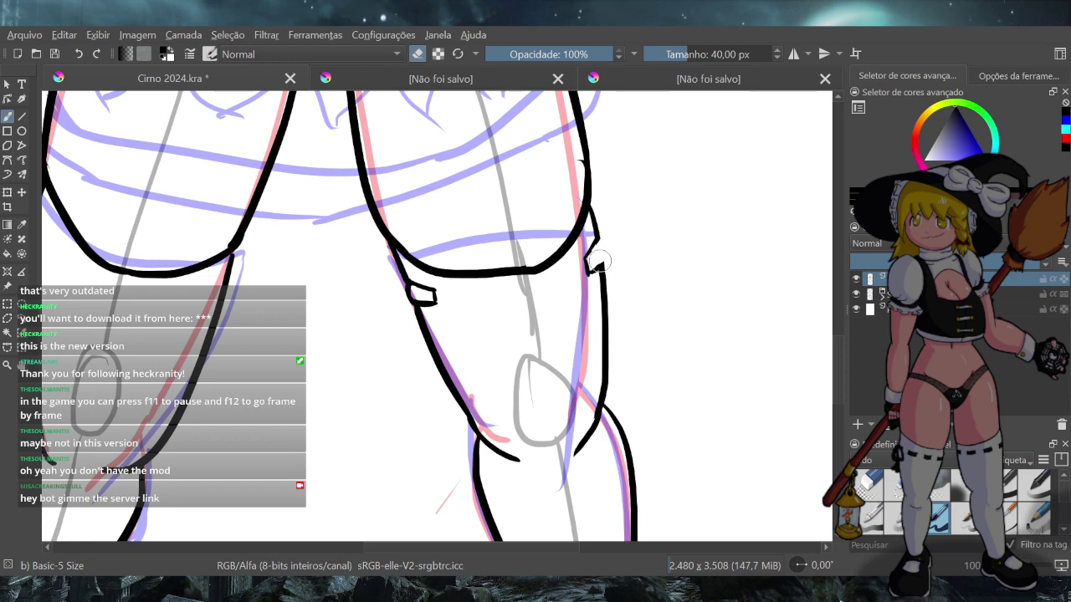
pyautogui.moveTo(597, 262); pyautogui.dragTo(602, 234)
pyautogui.moveTo(599, 241); pyautogui.dragTo(603, 254)
pyautogui.hotkey('ctrl', 'z')
pyautogui.hotkey('ctrl', 'z')
pyautogui.hotkey('ctrl', 'z')
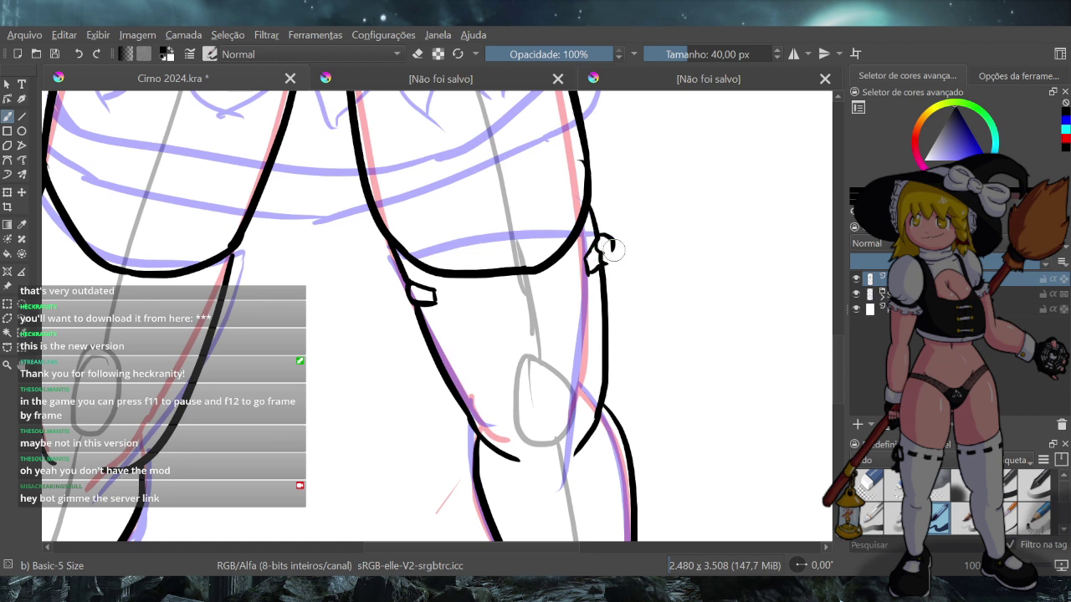
pyautogui.moveTo(614, 244); pyautogui.dragTo(605, 266)
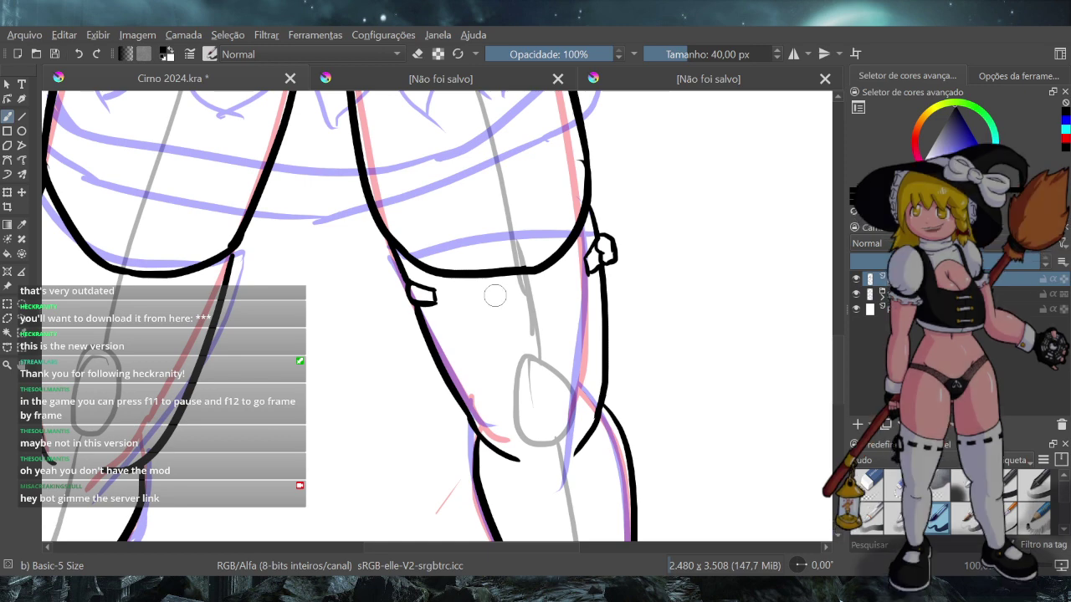
# Ink a rectangular ribbon segment at the middle of the right stocking, below the curved top band
pyautogui.moveTo(489, 292); pyautogui.dragTo(537, 286)
pyautogui.hotkey('ctrl', 'z')
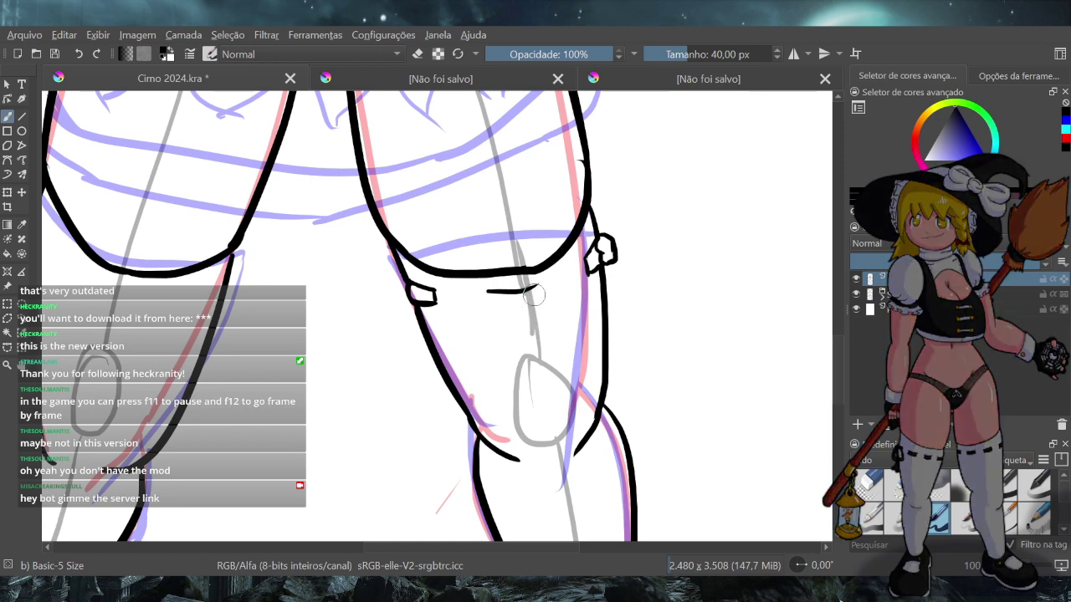
pyautogui.hotkey('ctrl', 'z')
pyautogui.moveTo(538, 286); pyautogui.dragTo(540, 299)
pyautogui.hotkey('ctrl', 'z')
pyautogui.hotkey('ctrl', 'z')
pyautogui.moveTo(499, 294)
pyautogui.mouseDown()
pyautogui.moveTo(529, 288)
pyautogui.moveTo(533, 298)
pyautogui.moveTo(492, 296)
pyautogui.moveTo(495, 306)
pyautogui.moveTo(533, 295)
pyautogui.mouseUp()
pyautogui.hotkey('ctrl', 'z')
pyautogui.hotkey('ctrl', 'z')
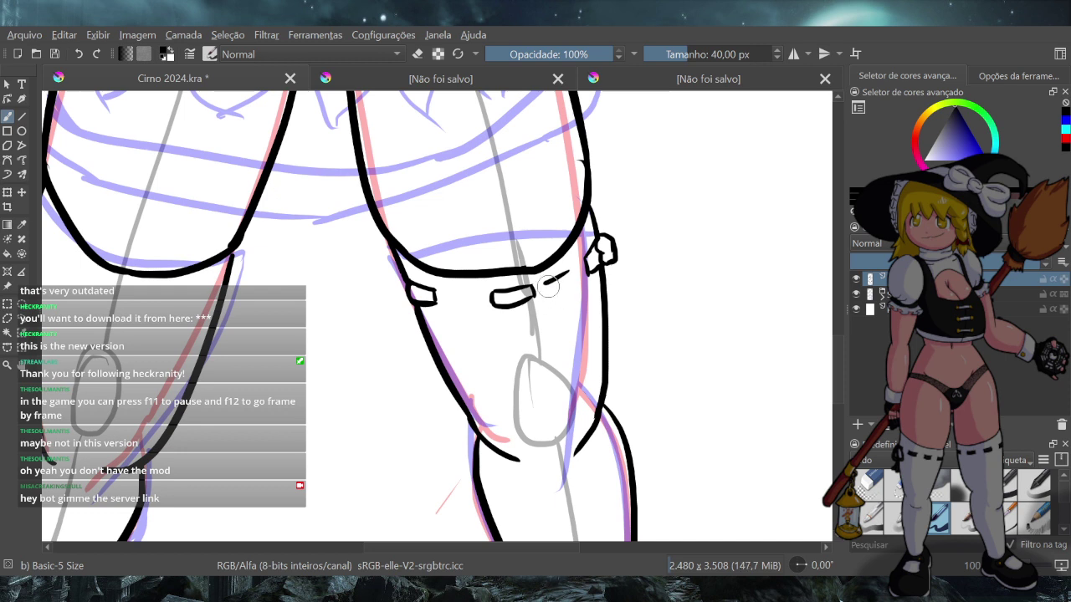
# Ink a slanted ribbon segment between the middle segment and the outer one on the right stocking
pyautogui.hotkey('ctrl', 'z')
pyautogui.moveTo(569, 269); pyautogui.dragTo(544, 287)
pyautogui.moveTo(551, 291); pyautogui.dragTo(572, 282)
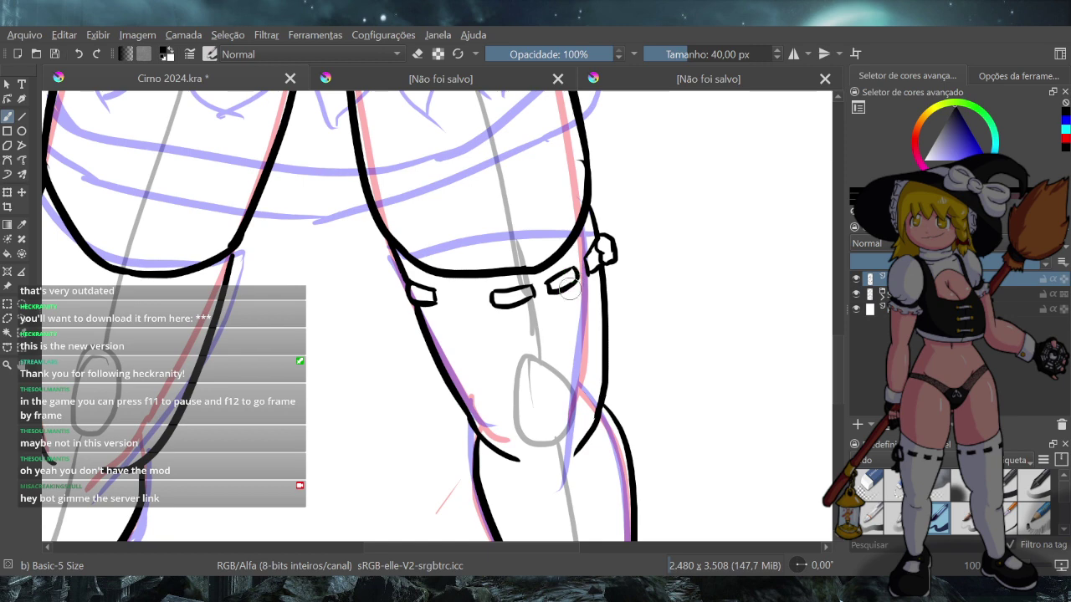
pyautogui.hotkey('ctrl', 'z')
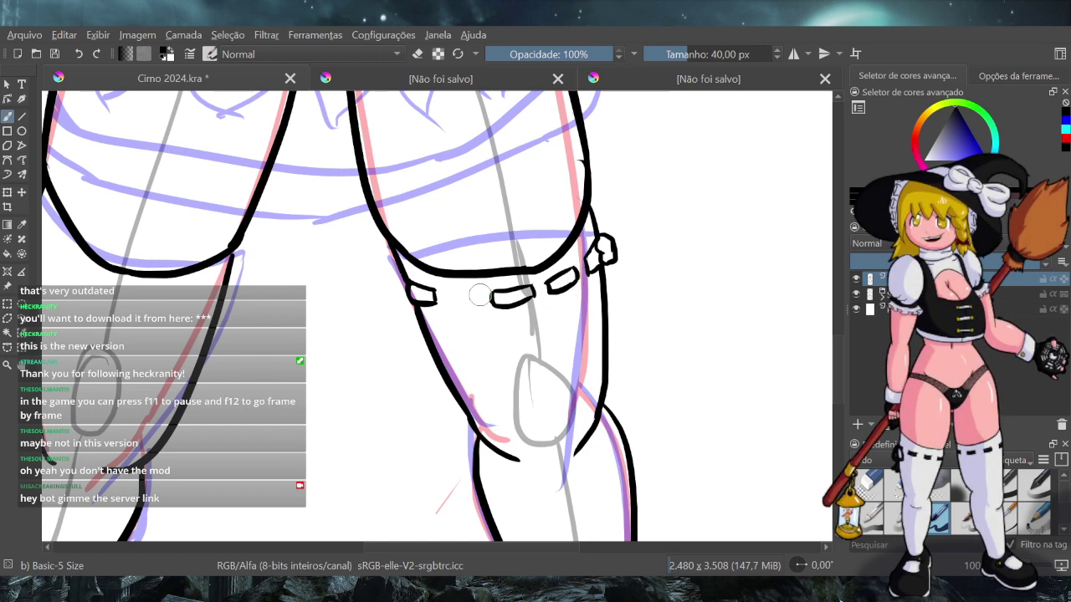
# Ink another rectangular ribbon segment between the inner edge segment and the middle one on the right stocking
pyautogui.moveTo(480, 306); pyautogui.dragTo(446, 306)
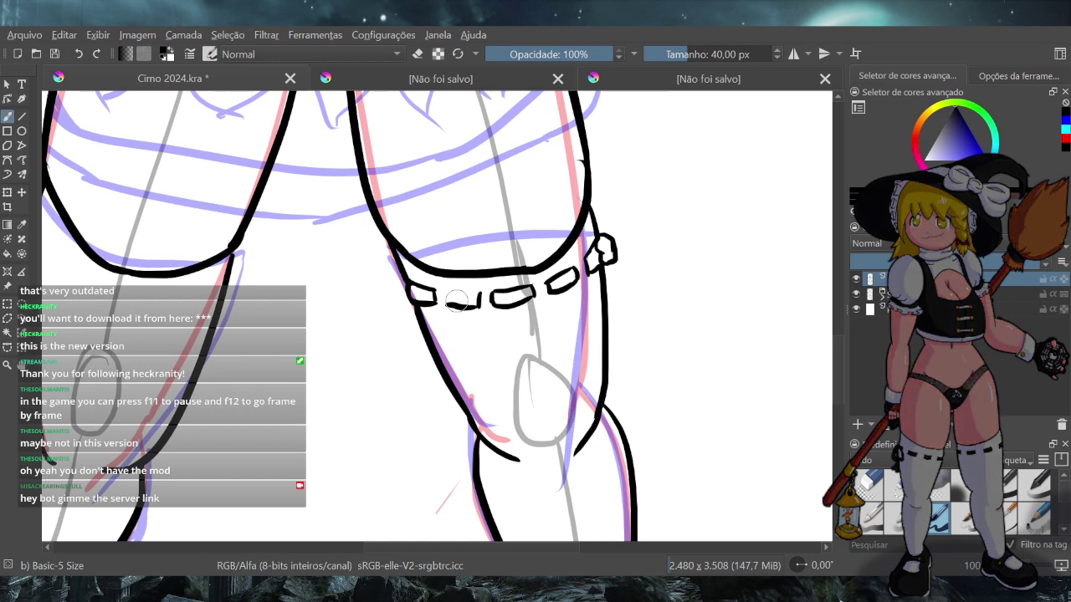
pyautogui.hotkey('ctrl', 'z')
pyautogui.moveTo(479, 303); pyautogui.dragTo(446, 304)
pyautogui.hotkey('ctrl', 'z')
pyautogui.moveTo(450, 295); pyautogui.dragTo(451, 309)
pyautogui.hotkey('ctrl', 'z')
pyautogui.moveTo(449, 304); pyautogui.dragTo(483, 307)
# Erase the inner end of the middle ribbon segment and close it again with a shorter edge to even the spacing
pyautogui.click(417, 54)
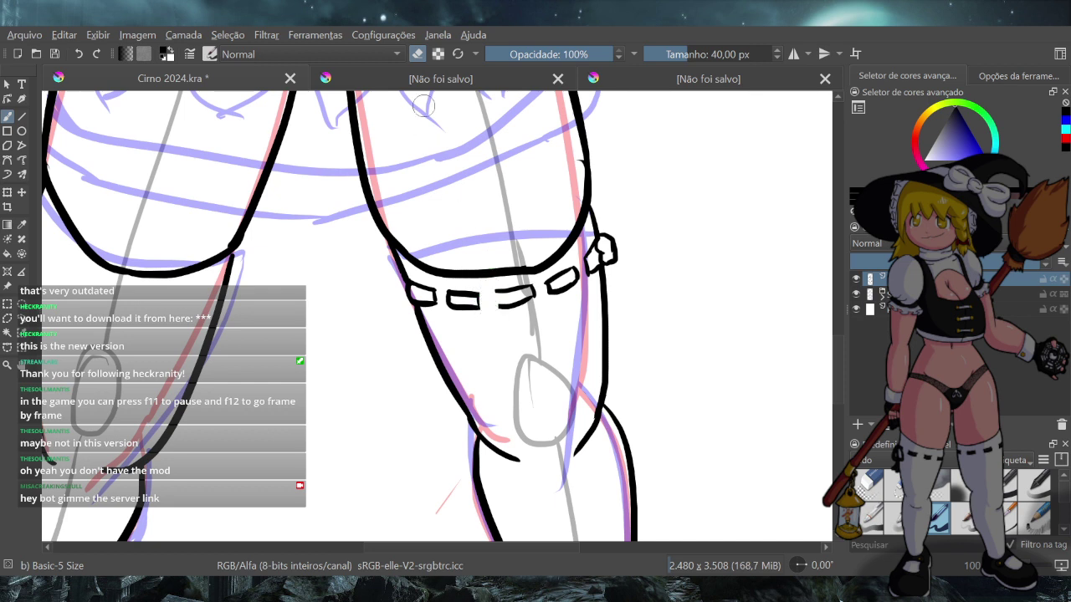
pyautogui.click(417, 54)
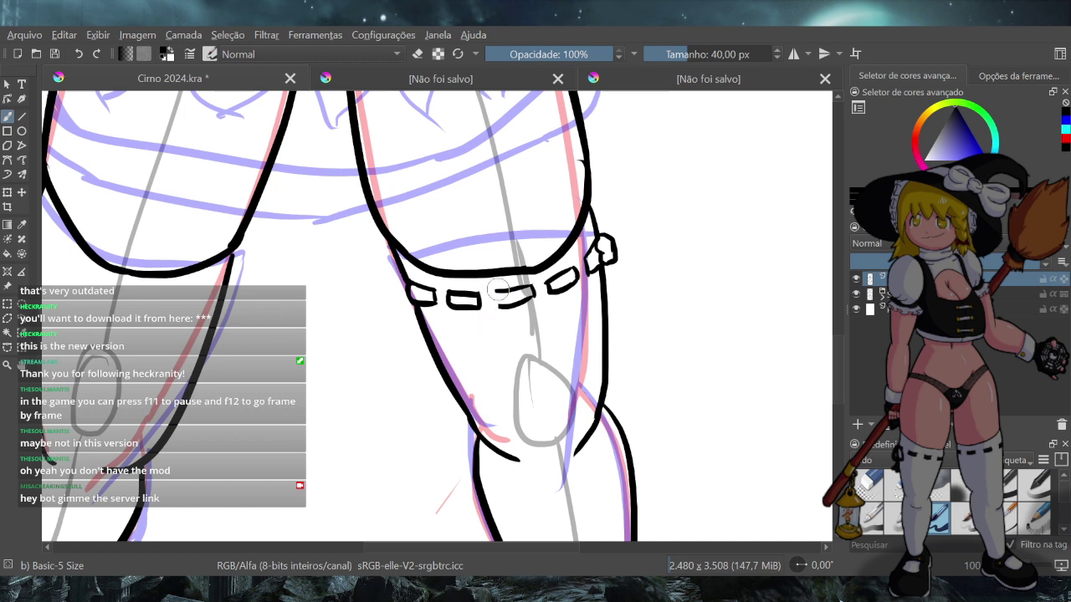
pyautogui.moveTo(497, 292); pyautogui.dragTo(500, 306)
pyautogui.hotkey('ctrl', 'z')
# Ink a hanging ribbon loop with a narrow inner opening below the right stocking's knot and erase the lines overlapping it
pyautogui.moveTo(601, 251); pyautogui.dragTo(592, 319)
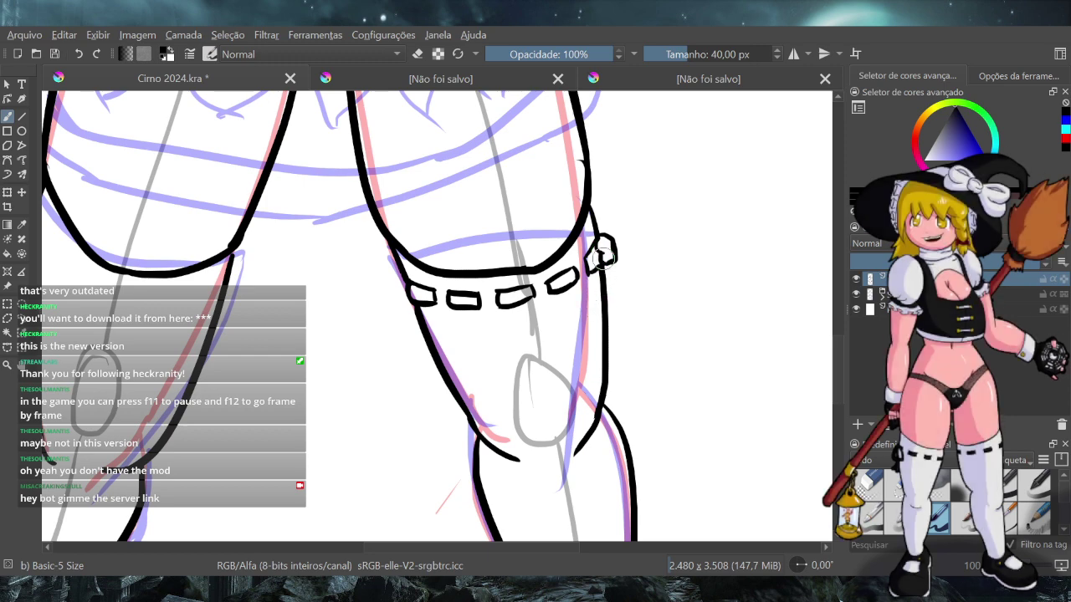
pyautogui.moveTo(597, 256); pyautogui.dragTo(590, 311)
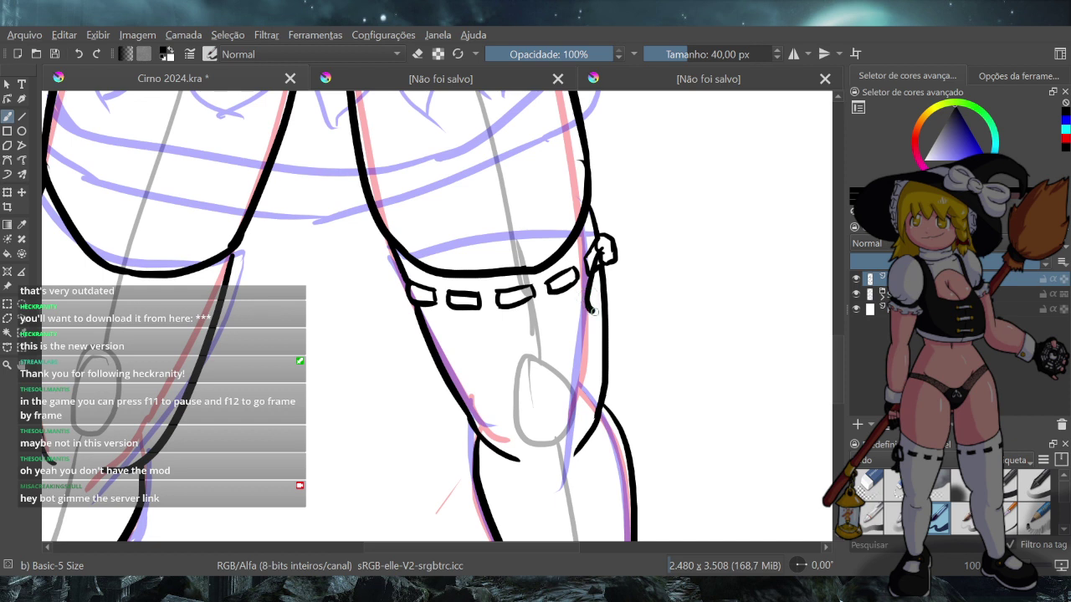
pyautogui.moveTo(597, 281)
pyautogui.mouseDown()
pyautogui.moveTo(608, 288)
pyautogui.moveTo(608, 256)
pyautogui.moveTo(606, 302)
pyautogui.mouseUp()
pyautogui.click(417, 53)
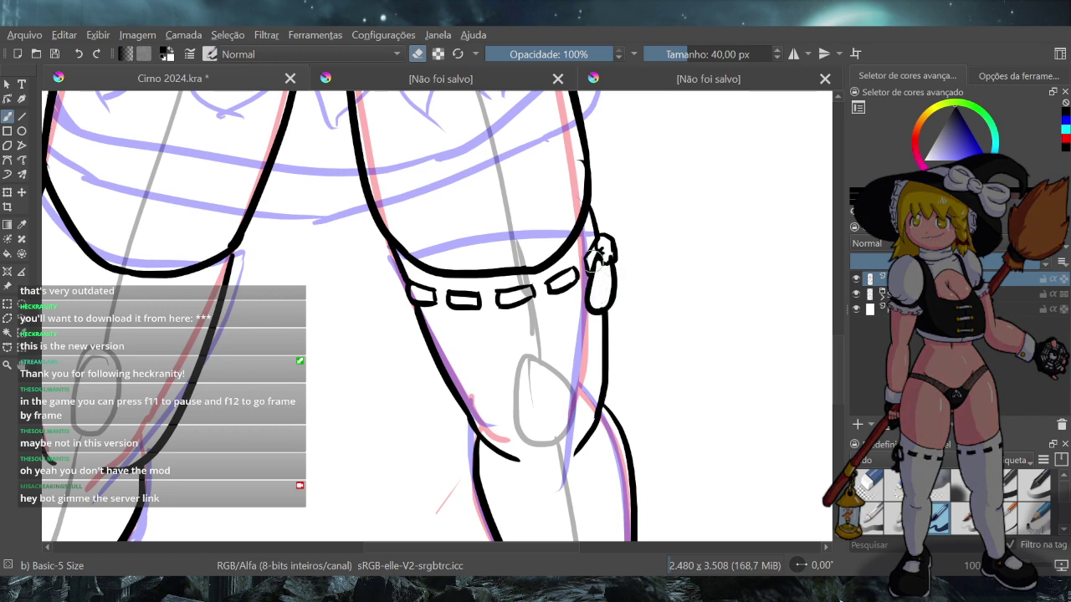
pyautogui.click(418, 56)
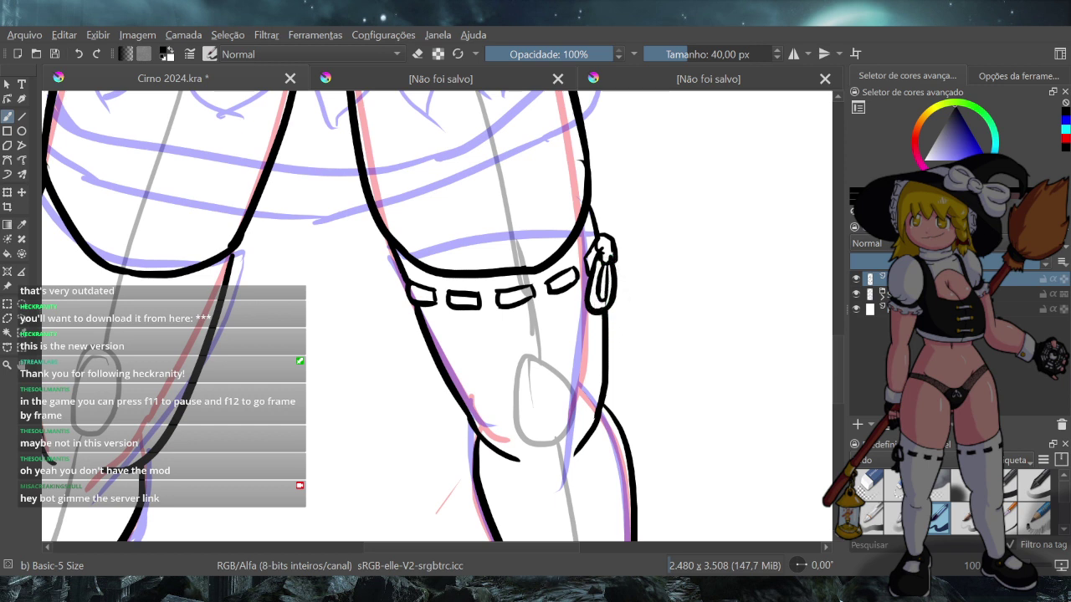
pyautogui.hotkey('ctrl', 'z')
pyautogui.moveTo(599, 254); pyautogui.dragTo(609, 266)
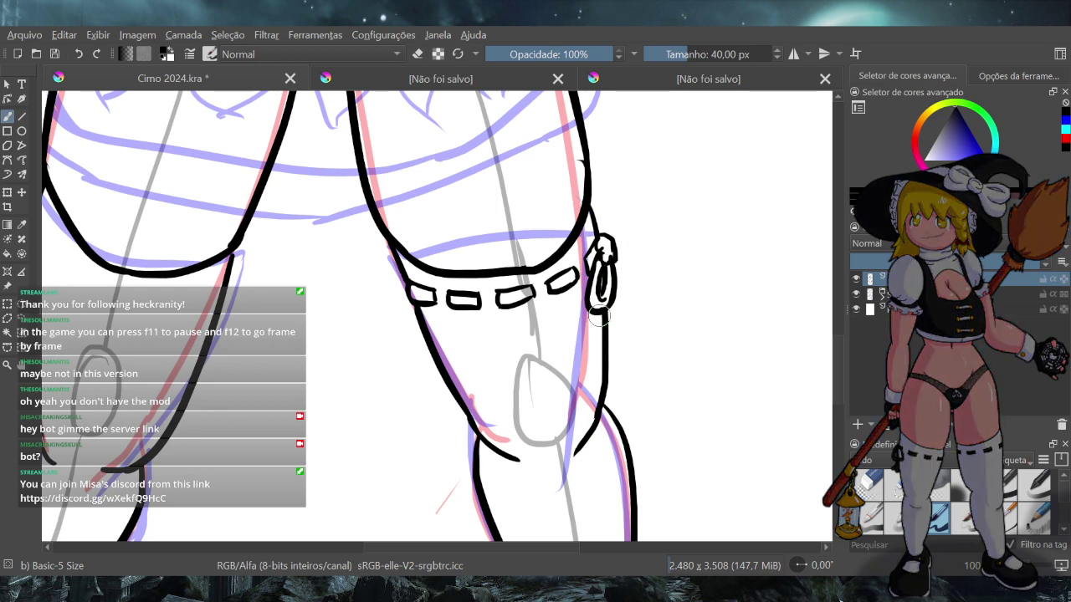
pyautogui.moveTo(590, 315); pyautogui.dragTo(579, 386)
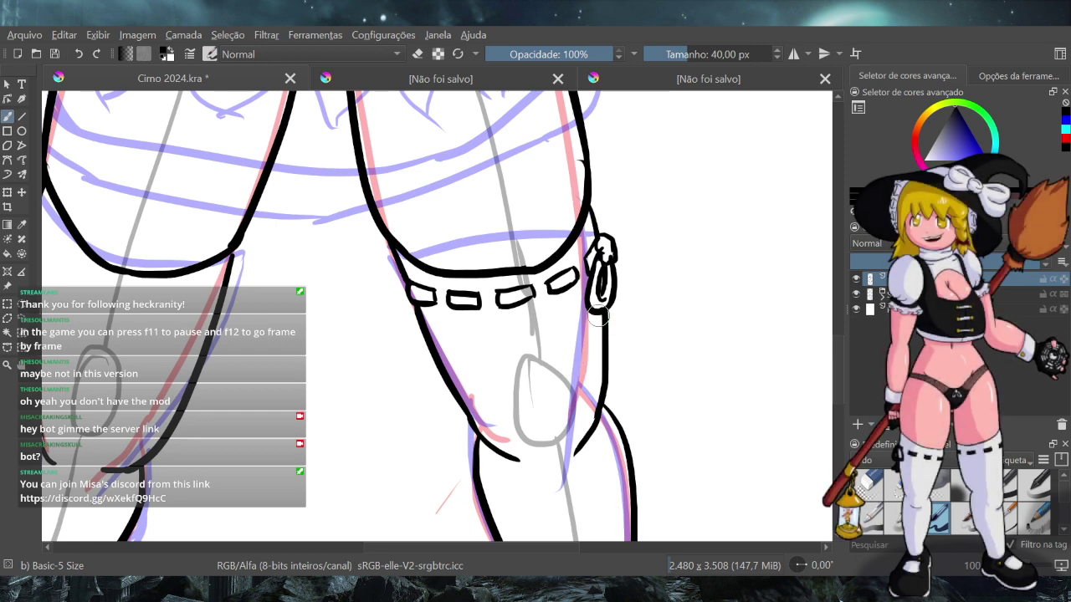
pyautogui.hotkey('ctrl', 'z')
pyautogui.moveTo(617, 265); pyautogui.dragTo(604, 352)
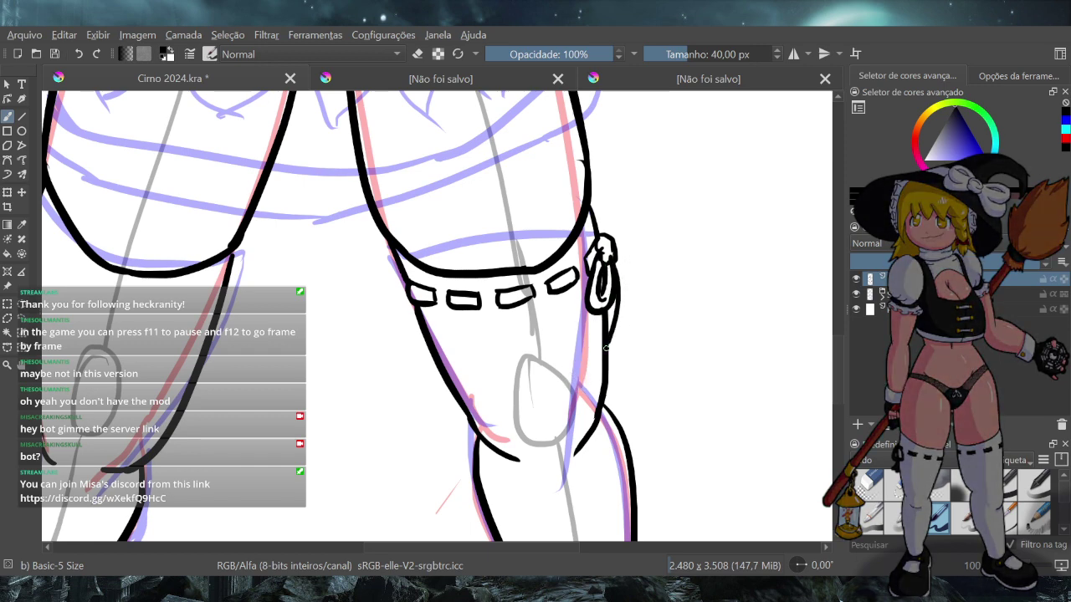
pyautogui.hotkey('ctrl', 'z')
# Ink a slanted ribbon tail hanging below the right stocking's loop and erase the leg outline running through it
pyautogui.moveTo(610, 323); pyautogui.dragTo(589, 380)
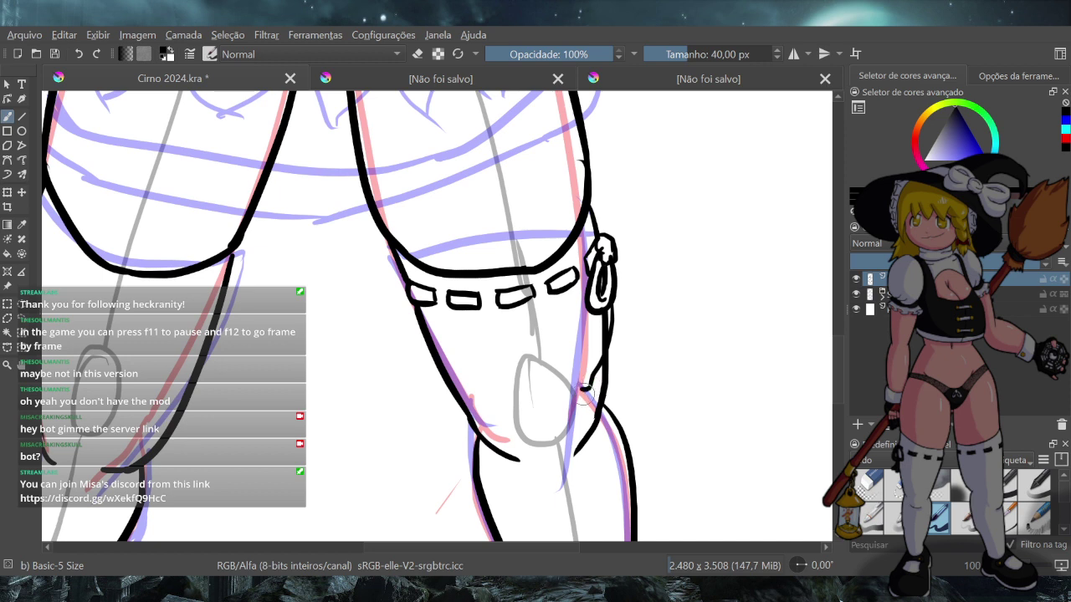
pyautogui.moveTo(579, 387)
pyautogui.mouseDown()
pyautogui.moveTo(594, 351)
pyautogui.moveTo(587, 362)
pyautogui.mouseUp()
pyautogui.hotkey('ctrl', 'z')
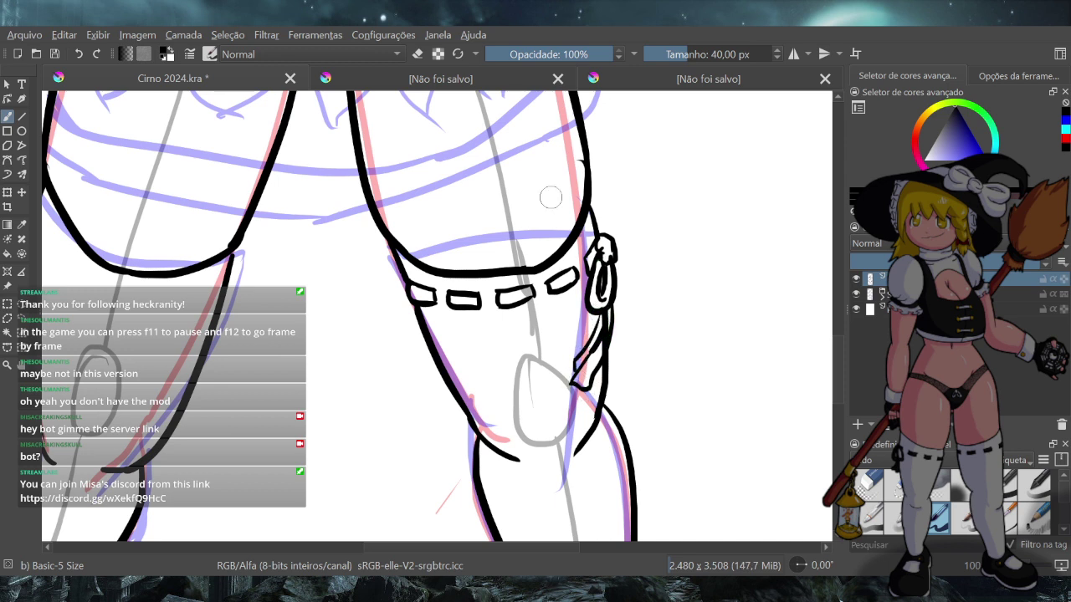
pyautogui.click(418, 53)
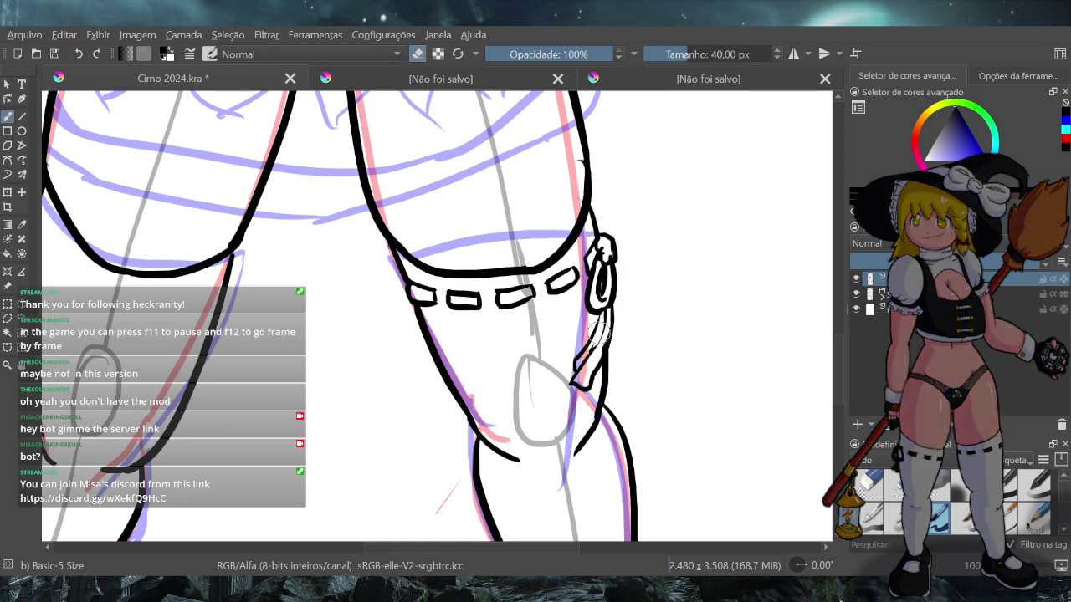
pyautogui.moveTo(598, 335); pyautogui.dragTo(588, 345)
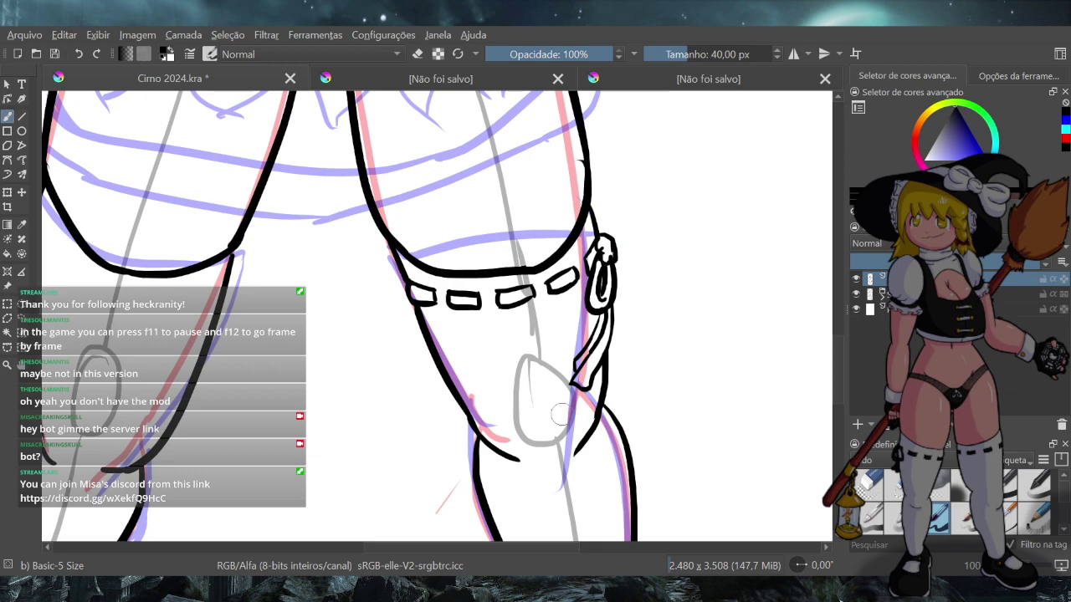
# Ink a small rectangular ribbon segment at the inner edge of the left stocking, below the curved top band
pyautogui.scroll(-6, 553, 428)
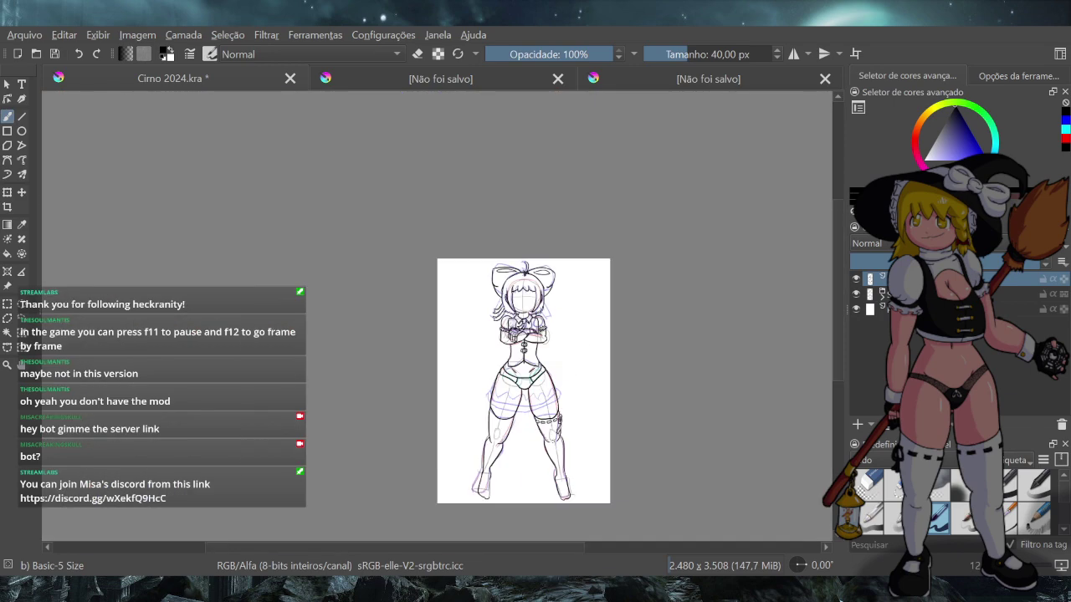
pyautogui.scroll(5, 520, 452)
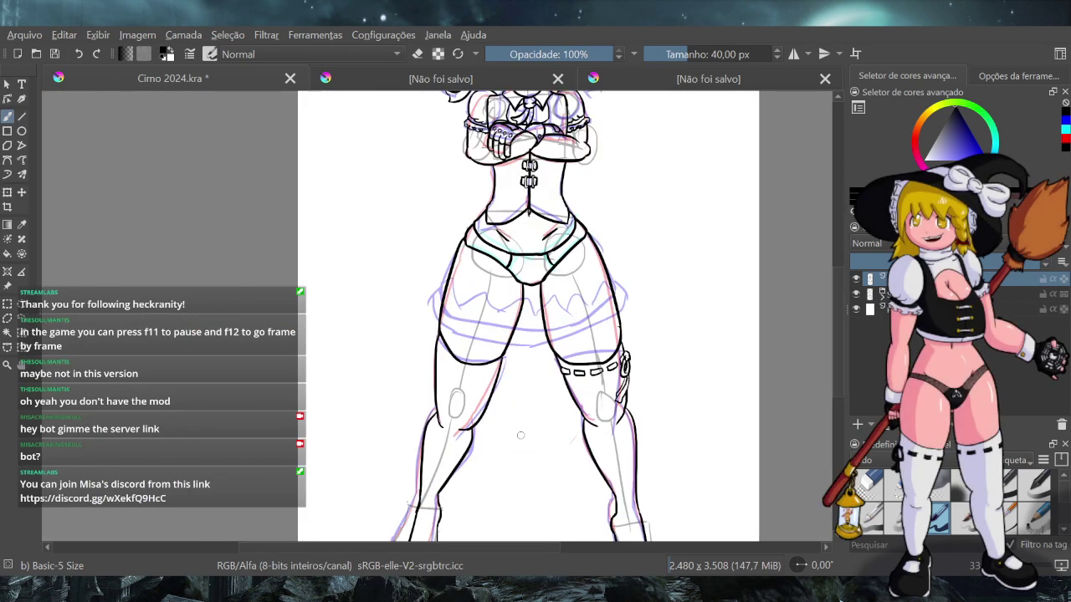
pyautogui.scroll(2, 510, 393)
pyautogui.scroll(-1, 513, 335)
pyautogui.scroll(2, 523, 317)
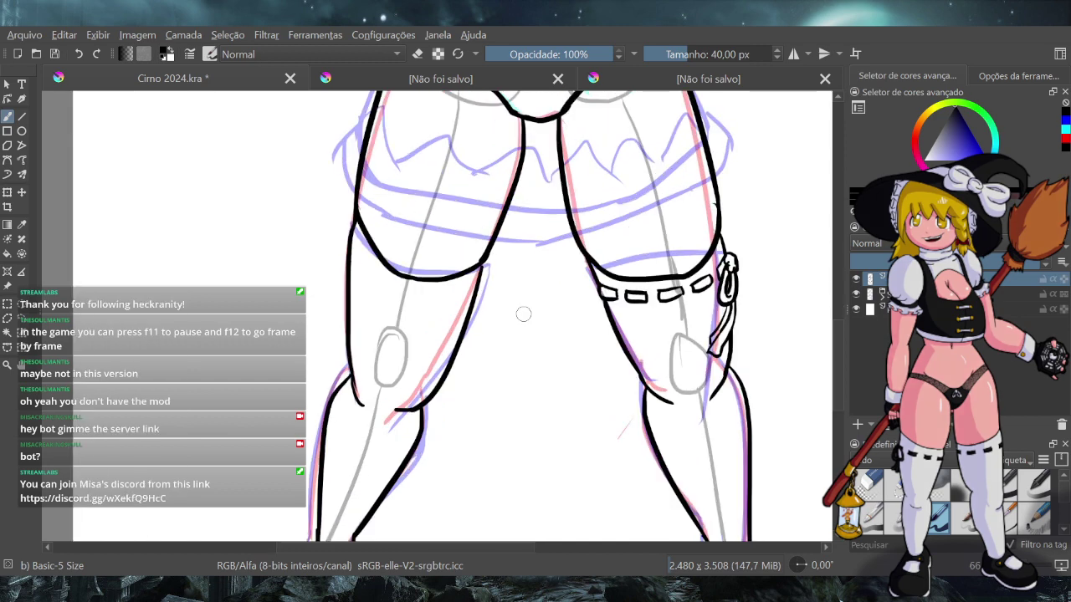
pyautogui.scroll(1, 525, 296)
pyautogui.scroll(-1, 526, 294)
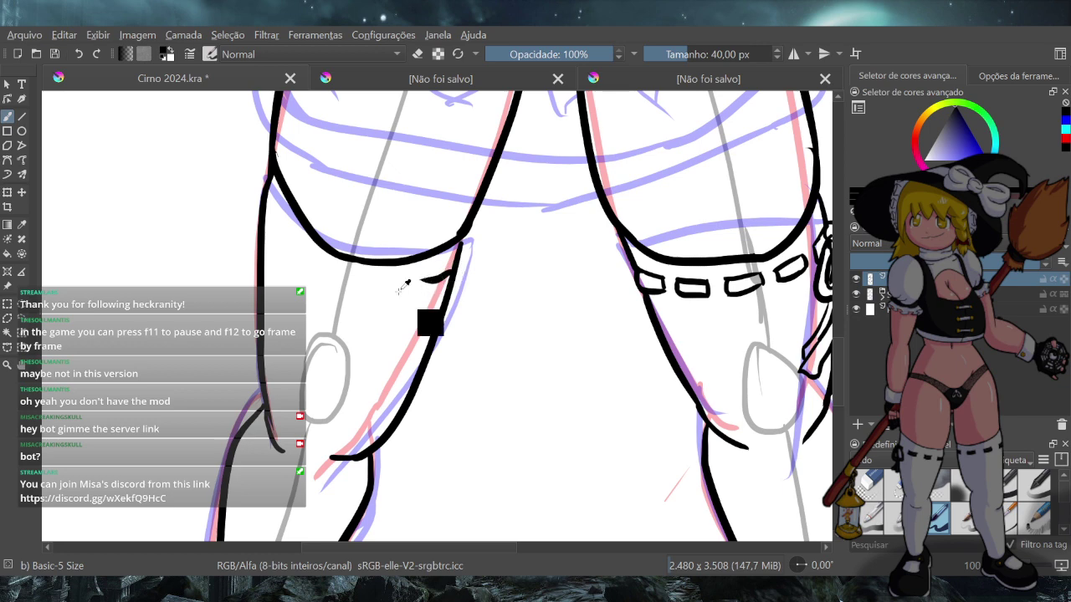
pyautogui.hotkey('ctrl', 'z')
pyautogui.moveTo(452, 271); pyautogui.dragTo(409, 279)
pyautogui.hotkey('ctrl', 'z')
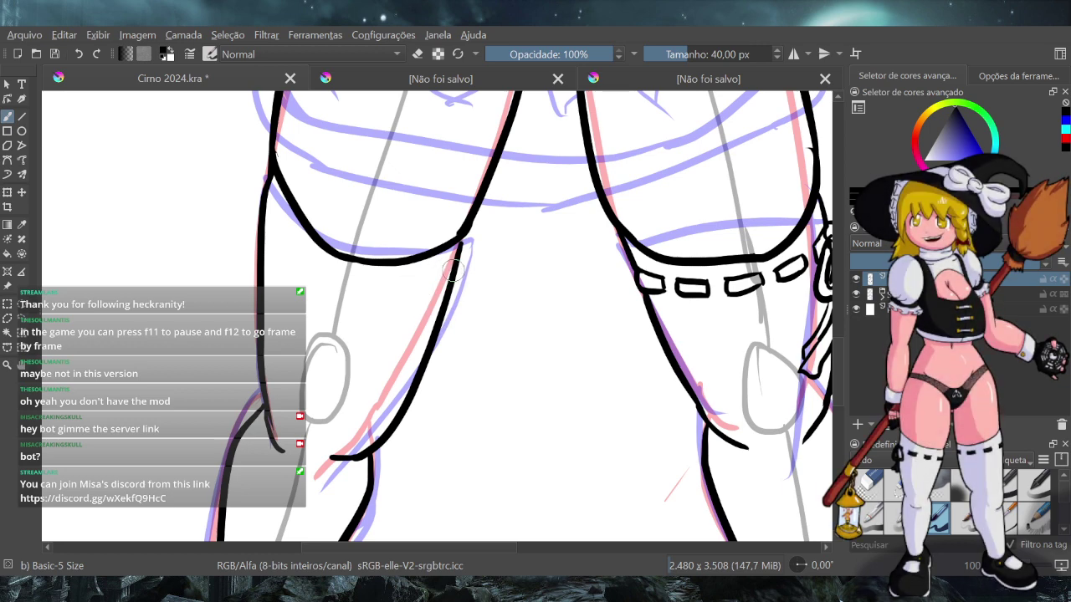
pyautogui.moveTo(452, 271); pyautogui.dragTo(433, 272)
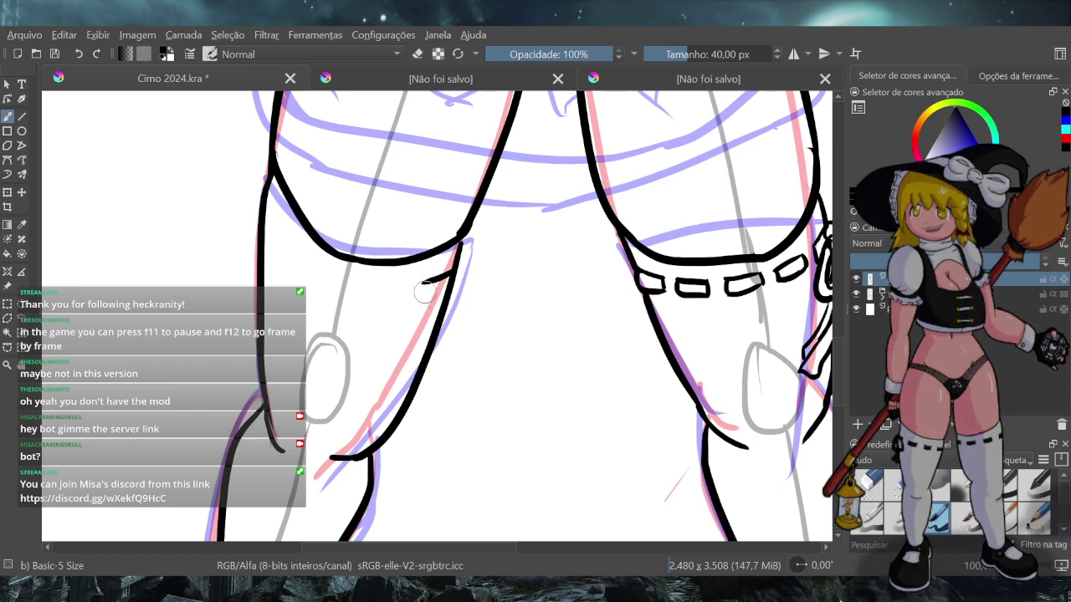
pyautogui.moveTo(426, 283)
pyautogui.mouseDown()
pyautogui.moveTo(422, 299)
pyautogui.moveTo(444, 293)
pyautogui.mouseUp()
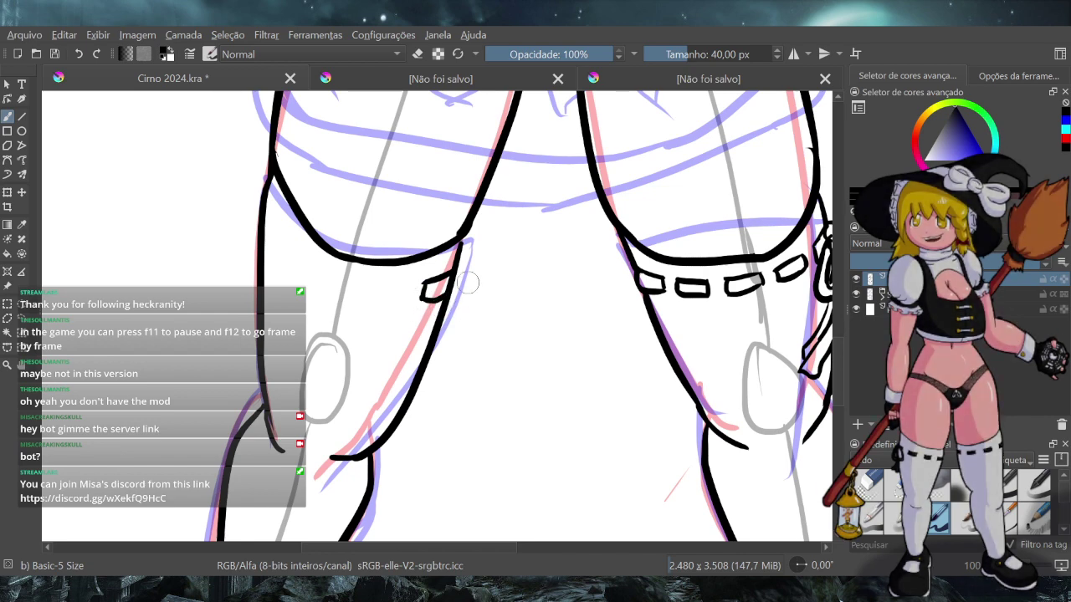
# Erase the leg outline around the left stocking's inner-edge ribbon segment and redraw the segment's outer edge cleanly
pyautogui.press('e')
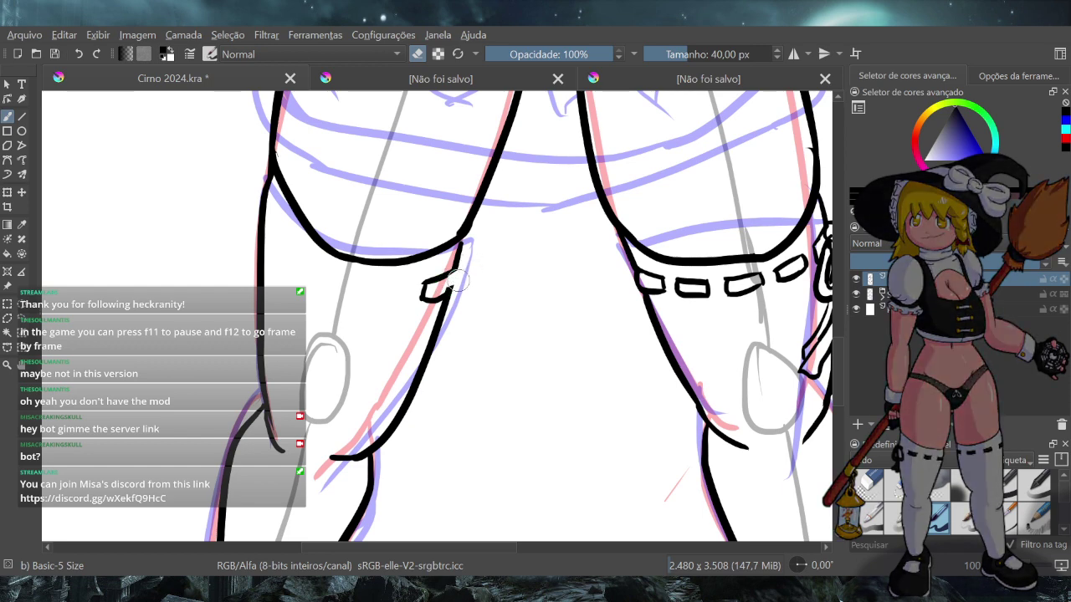
pyautogui.moveTo(445, 292); pyautogui.dragTo(468, 281)
pyautogui.click(418, 54)
pyautogui.hotkey('ctrl', 'z')
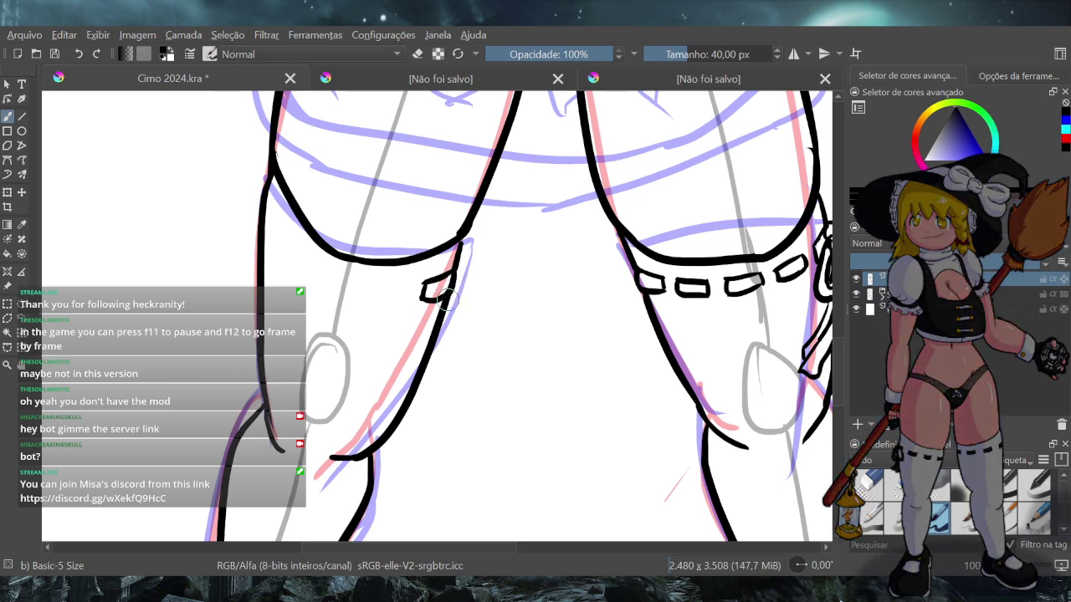
pyautogui.press('e')
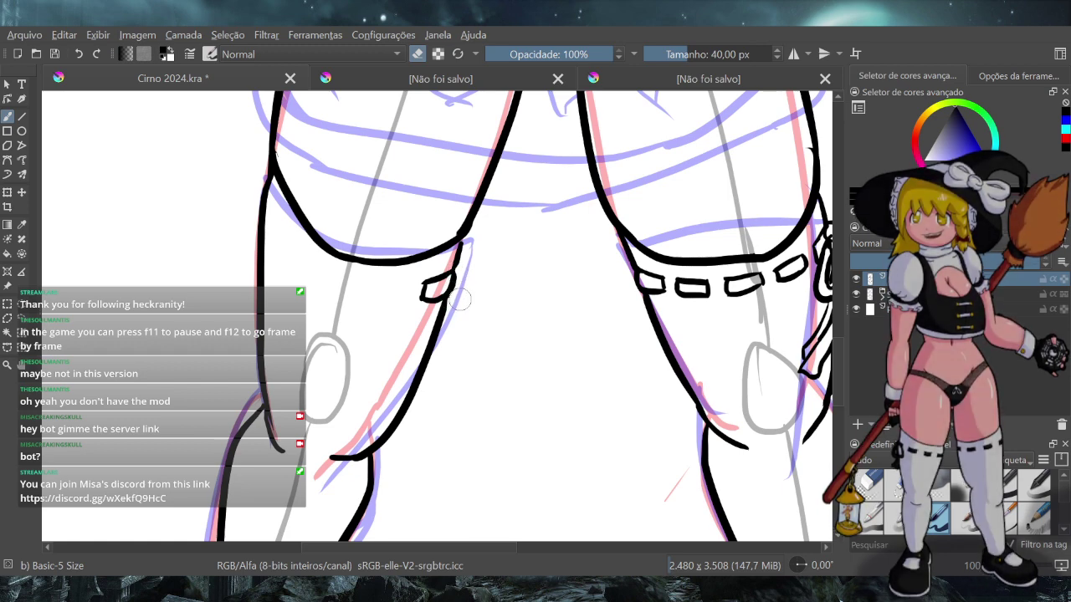
pyautogui.click(417, 54)
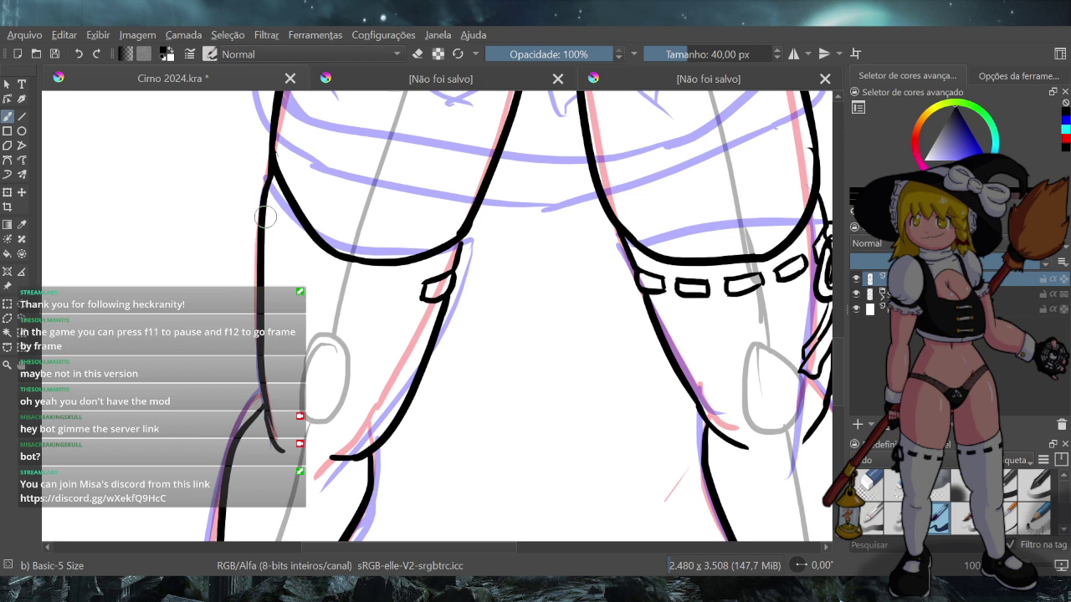
# Ink the ribbon knot at the outer edge of the left stocking and erase the leg outline overlapping it
pyautogui.moveTo(265, 219)
pyautogui.mouseDown()
pyautogui.moveTo(277, 265)
pyautogui.moveTo(264, 221)
pyautogui.moveTo(264, 240)
pyautogui.mouseUp()
pyautogui.click(419, 56)
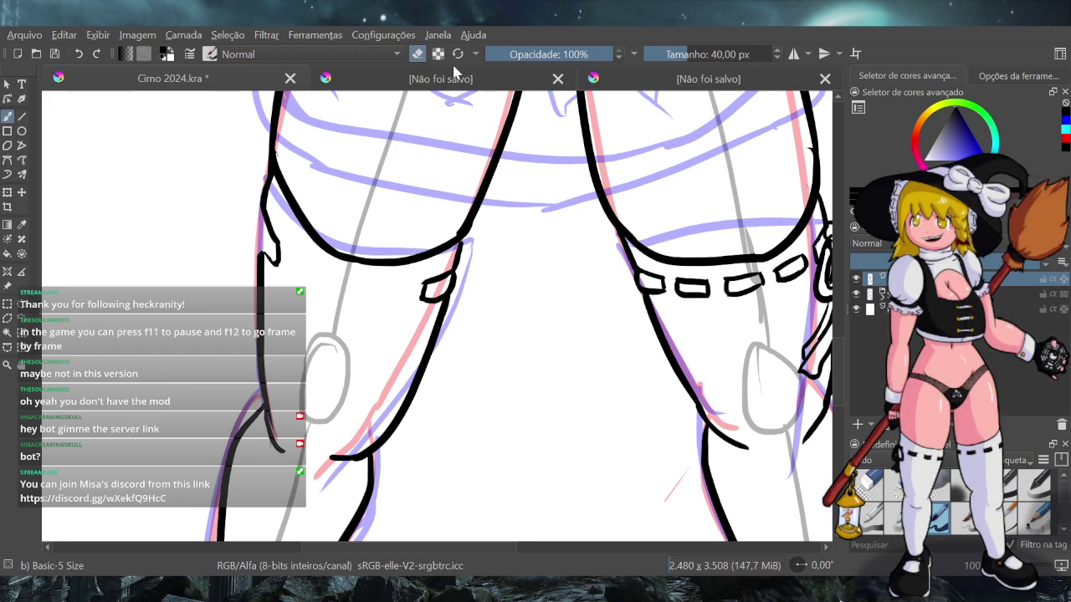
pyautogui.press('e')
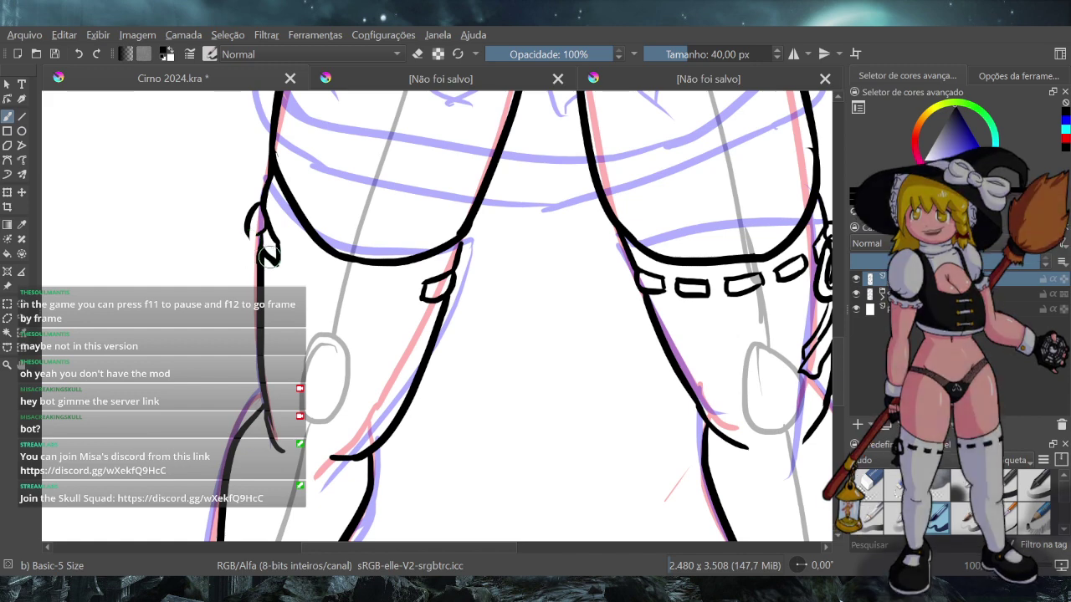
pyautogui.scroll(-1, 299, 292)
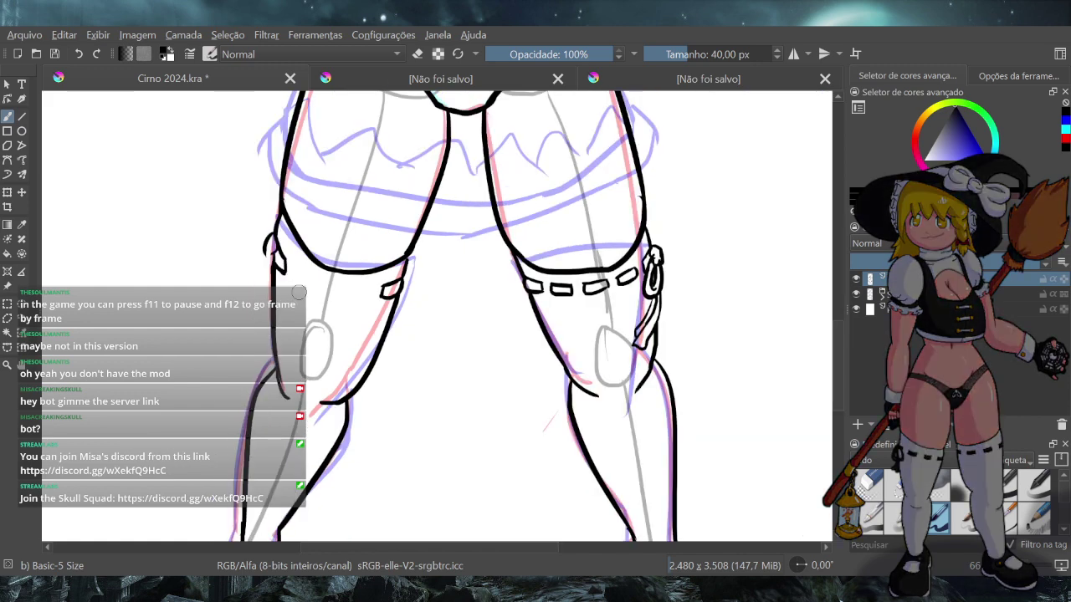
# Ink a hanging ribbon loop with an inner opening below the left stocking's knot, erasing the leg outline inside it
pyautogui.scroll(1, 298, 292)
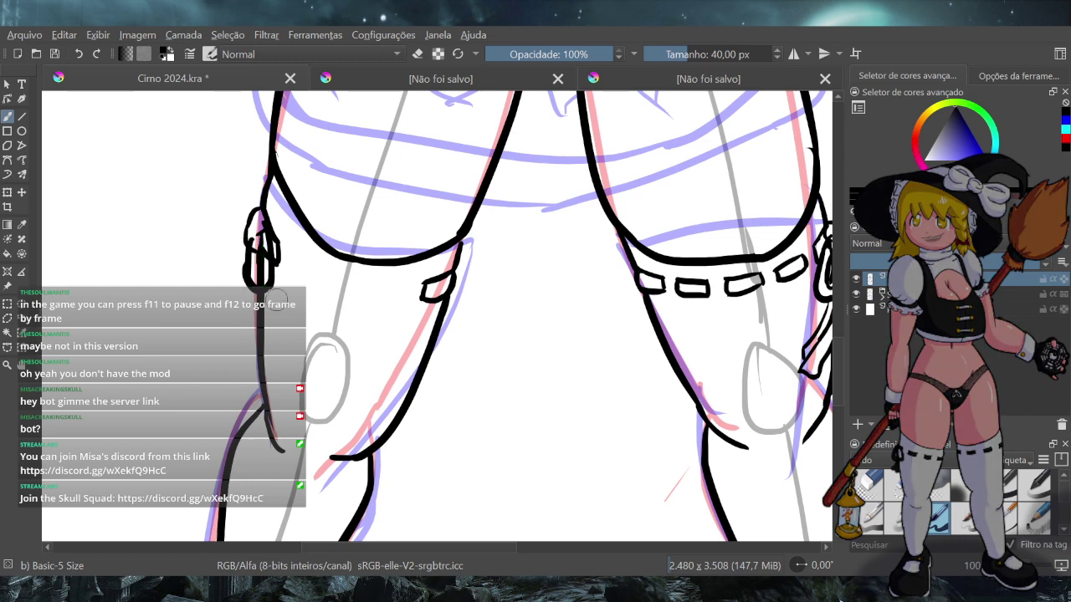
pyautogui.click(417, 54)
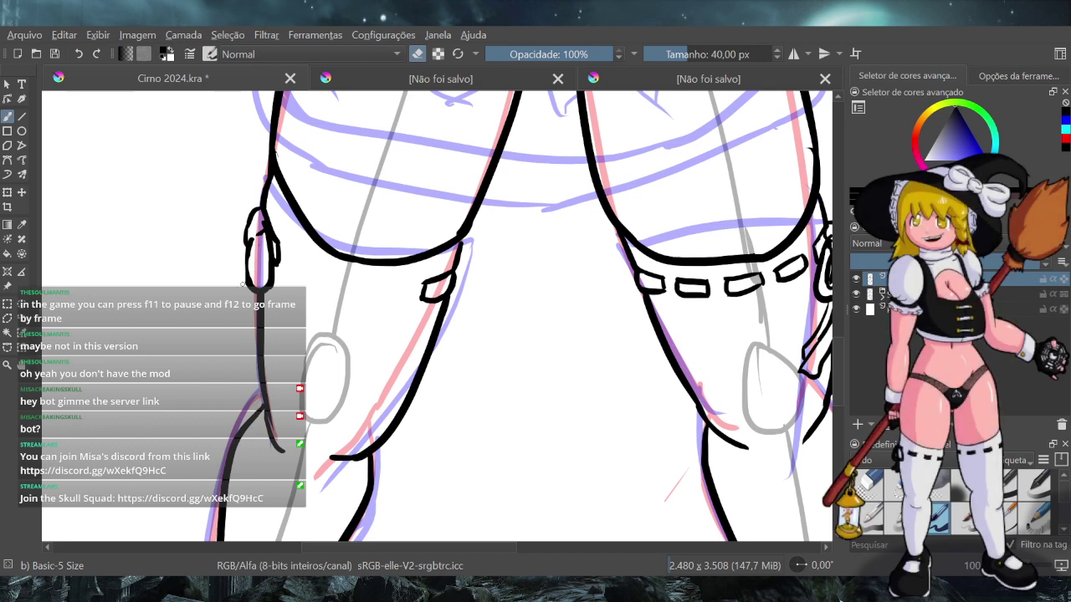
pyautogui.click(418, 54)
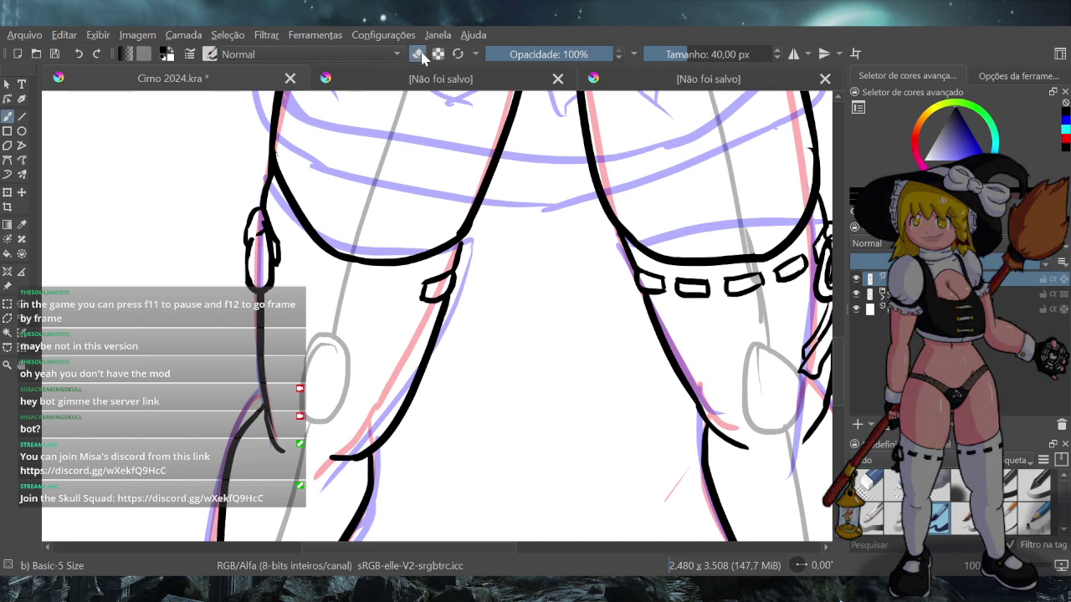
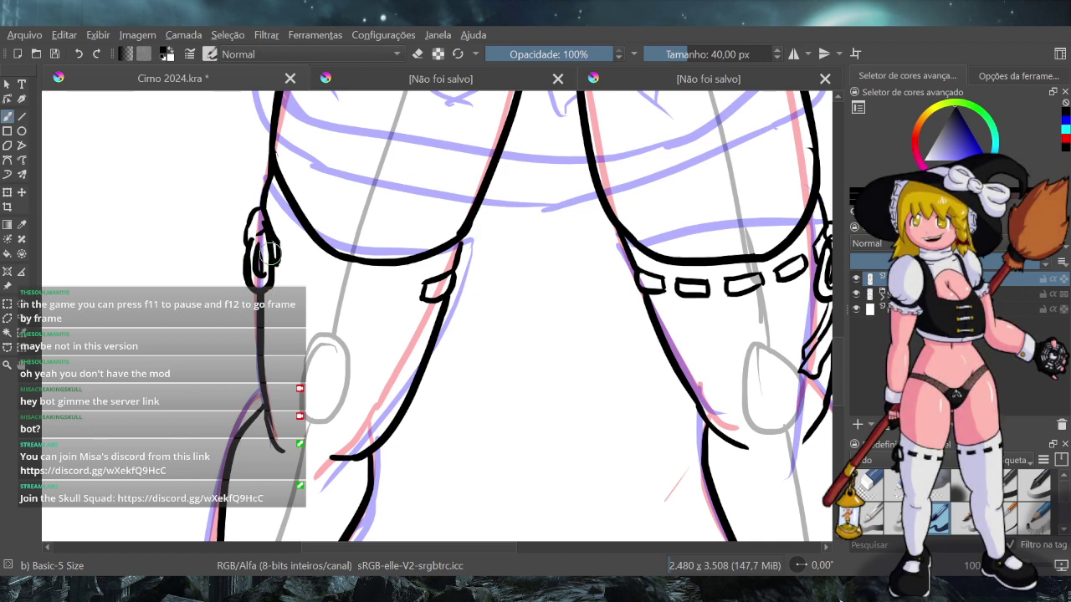
pyautogui.scroll(-3, 293, 253)
pyautogui.scroll(4, 293, 254)
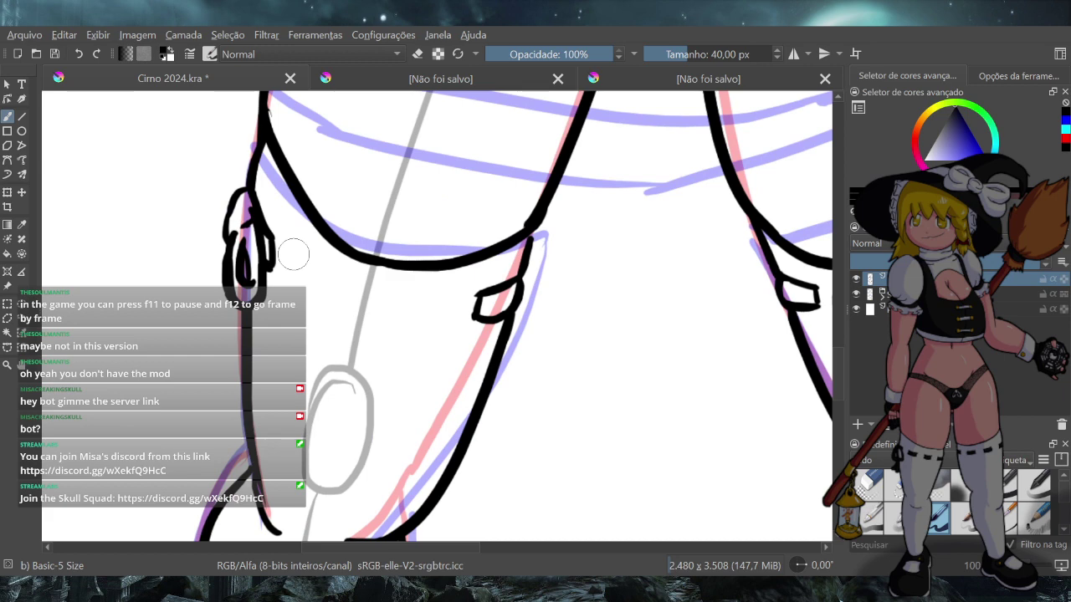
pyautogui.scroll(-3, 293, 253)
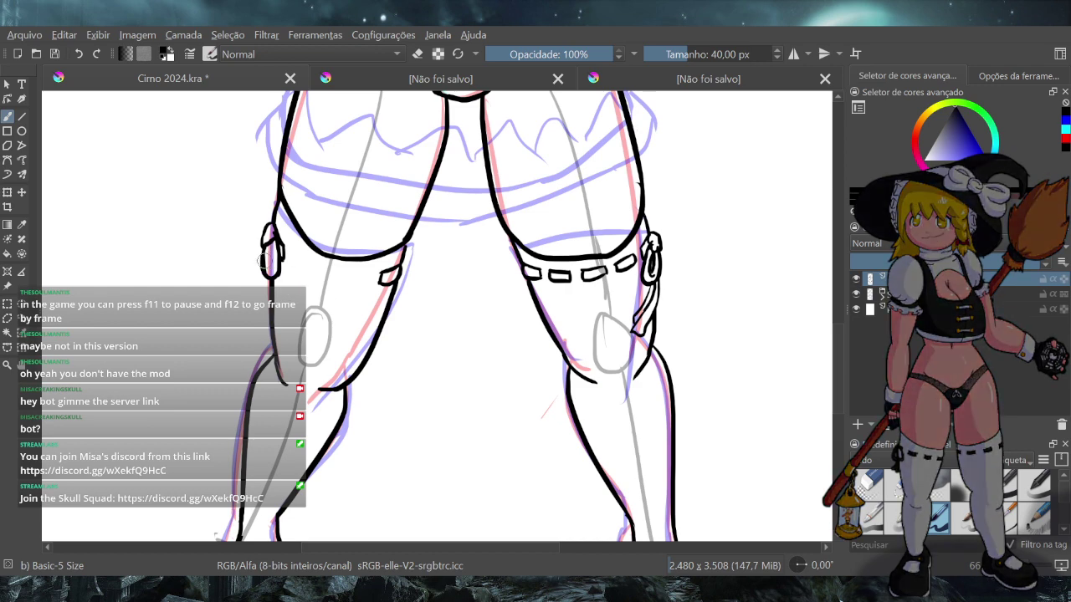
pyautogui.moveTo(270, 247); pyautogui.dragTo(271, 275)
pyautogui.moveTo(265, 243); pyautogui.dragTo(229, 282)
pyautogui.hotkey('ctrl', 'z')
pyautogui.moveTo(266, 243); pyautogui.dragTo(248, 277)
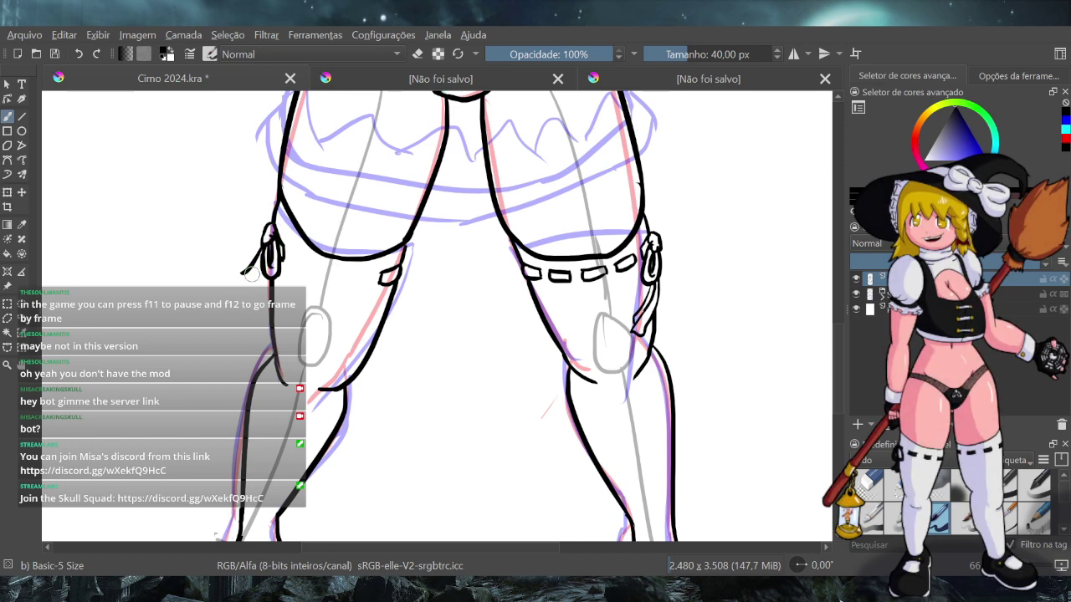
pyautogui.moveTo(265, 256); pyautogui.dragTo(237, 288)
pyautogui.hotkey('ctrl', 'z')
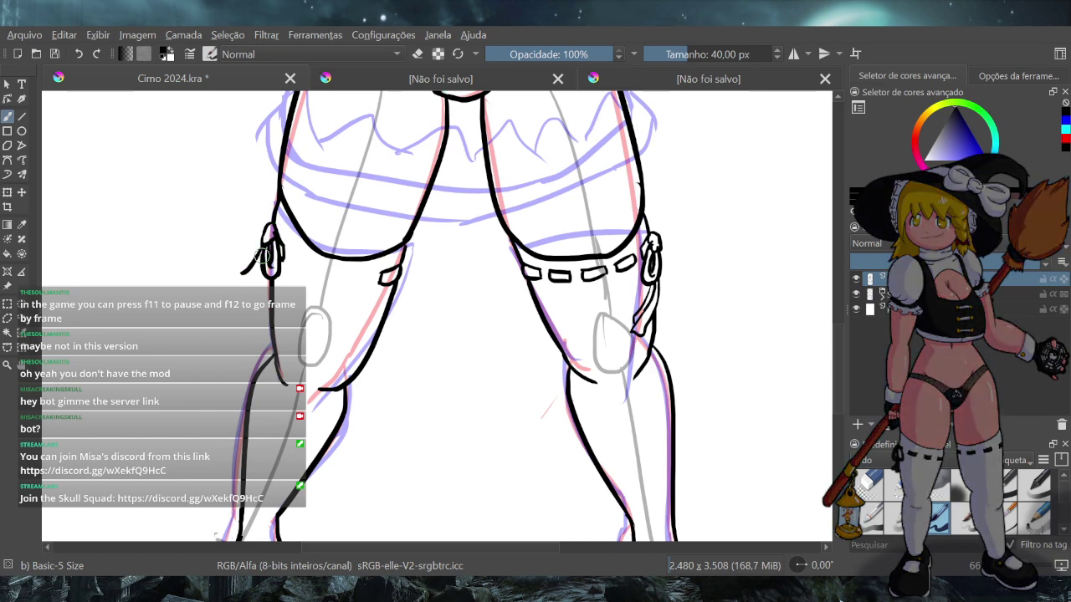
pyautogui.hotkey('ctrl', 'z')
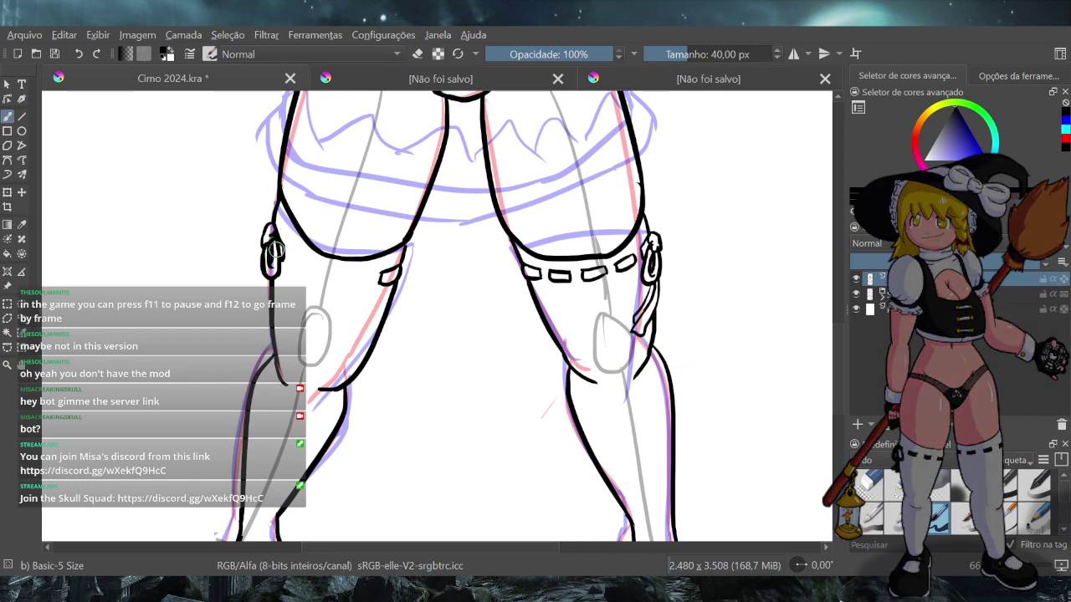
pyautogui.moveTo(263, 246); pyautogui.dragTo(216, 267)
pyautogui.hotkey('ctrl', 'z')
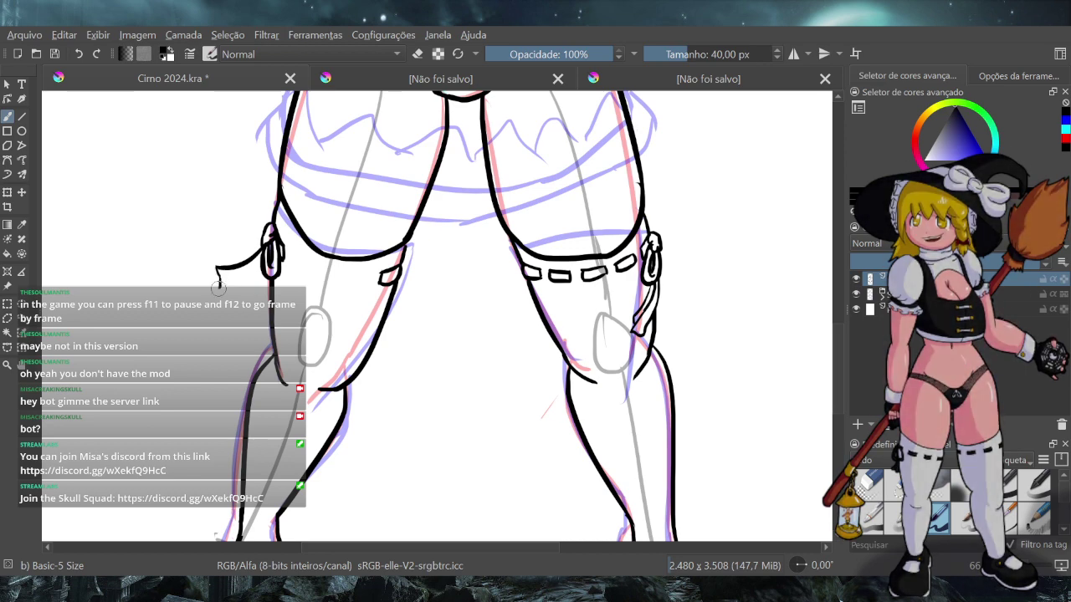
pyautogui.moveTo(219, 284); pyautogui.dragTo(241, 276)
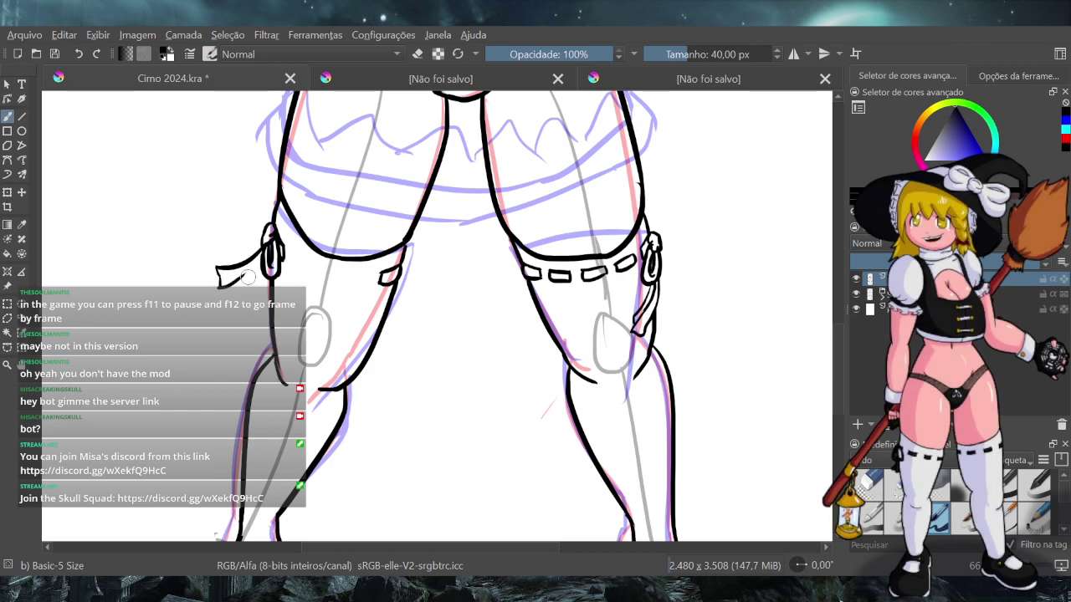
pyautogui.hotkey('ctrl', 'z')
pyautogui.hotkey('ctrl', 'z')
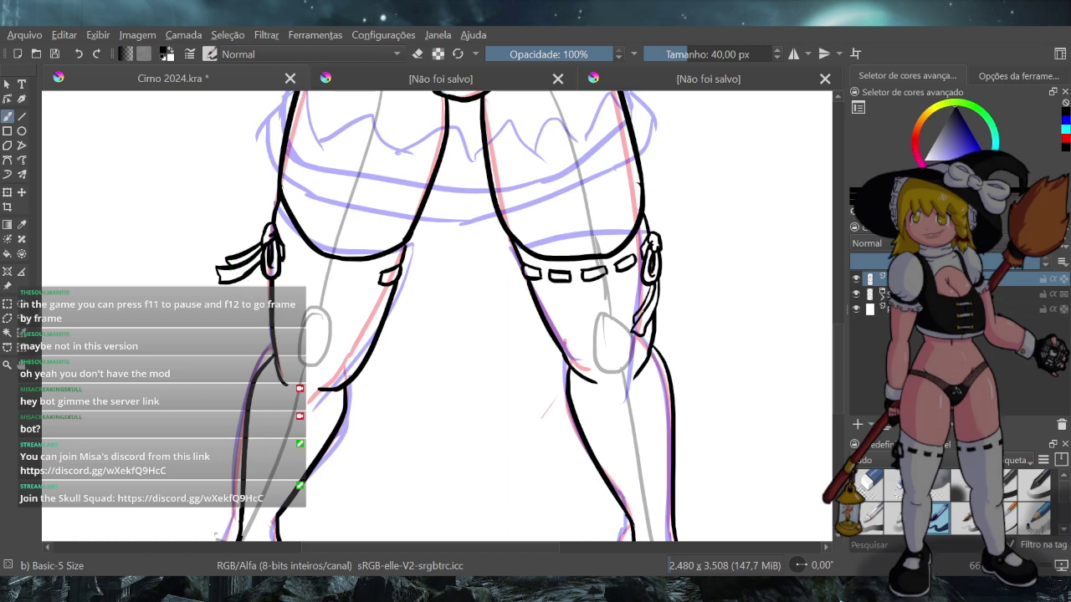
pyautogui.hotkey('ctrl', 'z')
pyautogui.hotkey('ctrl', 'z')
pyautogui.hotkey('ctrl', 'z')
pyautogui.hotkey('ctrl', 'z')
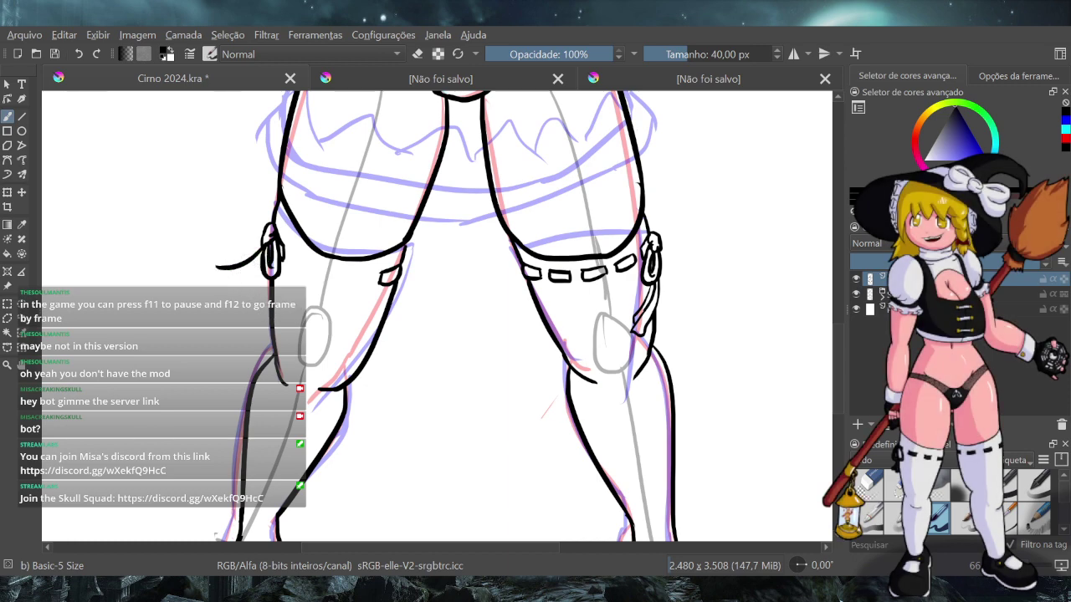
# Ink two ribbon tails hanging diagonally outward and down from the left stocking's knot
pyautogui.moveTo(264, 244)
pyautogui.mouseDown()
pyautogui.moveTo(233, 299)
pyautogui.moveTo(260, 270)
pyautogui.moveTo(238, 311)
pyautogui.mouseUp()
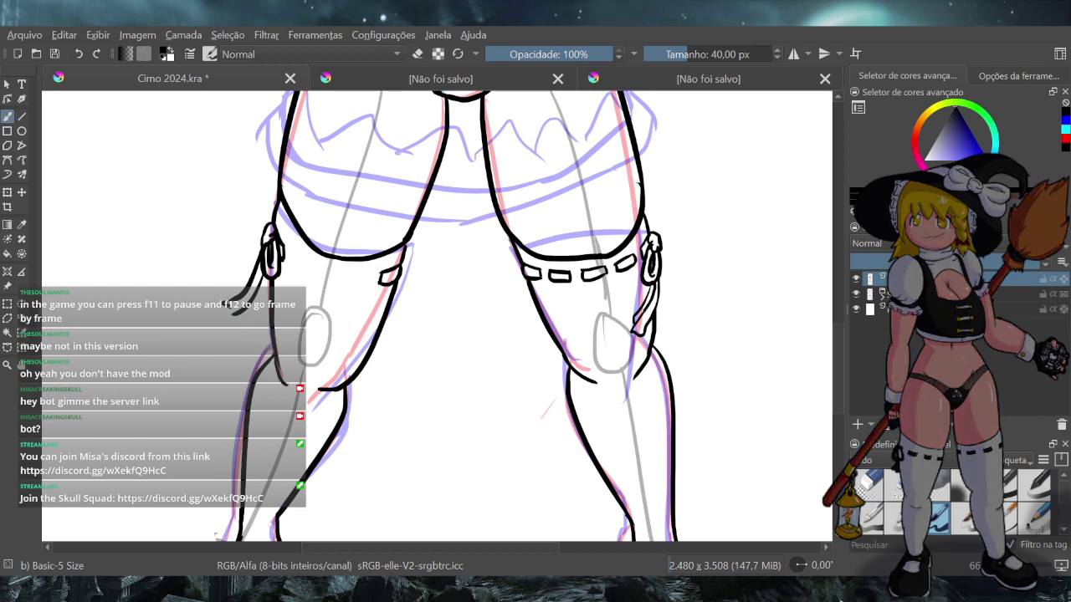
pyautogui.moveTo(261, 244); pyautogui.dragTo(224, 287)
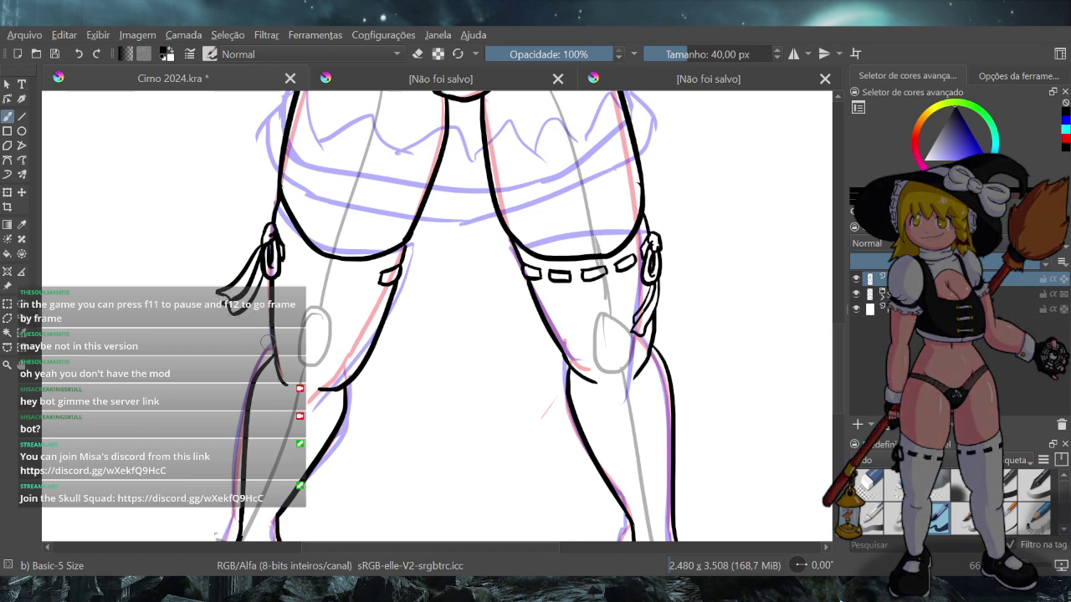
pyautogui.scroll(-5, 267, 342)
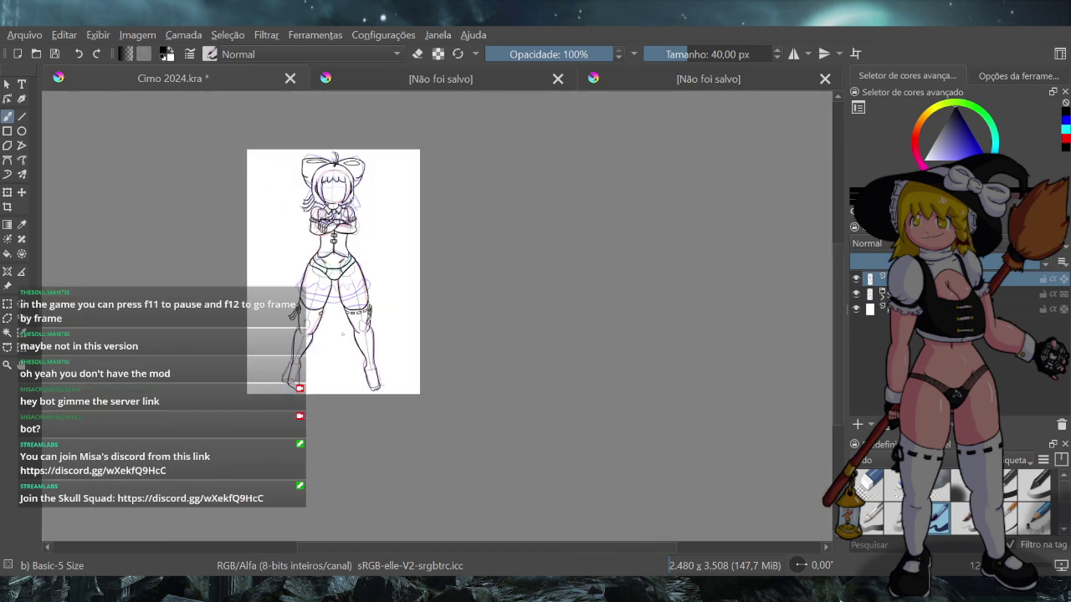
# Ink three more rectangular ribbon segments below the left stocking's curved top band, between the knot and the inner-edge segment
pyautogui.scroll(6, 343, 334)
pyautogui.scroll(-1, 287, 328)
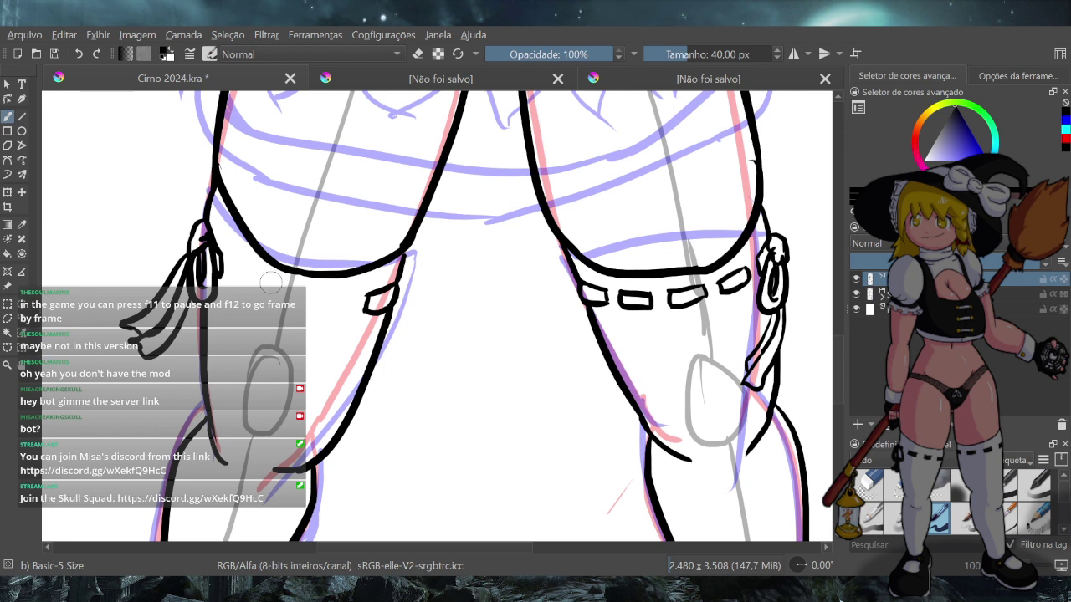
pyautogui.moveTo(270, 283); pyautogui.dragTo(299, 293)
pyautogui.hotkey('ctrl', 'z')
pyautogui.hotkey('ctrl', 'z')
pyautogui.moveTo(269, 292)
pyautogui.mouseDown()
pyautogui.moveTo(294, 315)
pyautogui.moveTo(274, 295)
pyautogui.moveTo(343, 314)
pyautogui.moveTo(346, 303)
pyautogui.moveTo(341, 315)
pyautogui.moveTo(350, 295)
pyautogui.mouseUp()
pyautogui.hotkey('ctrl', 'z')
pyautogui.hotkey('ctrl', 'z')
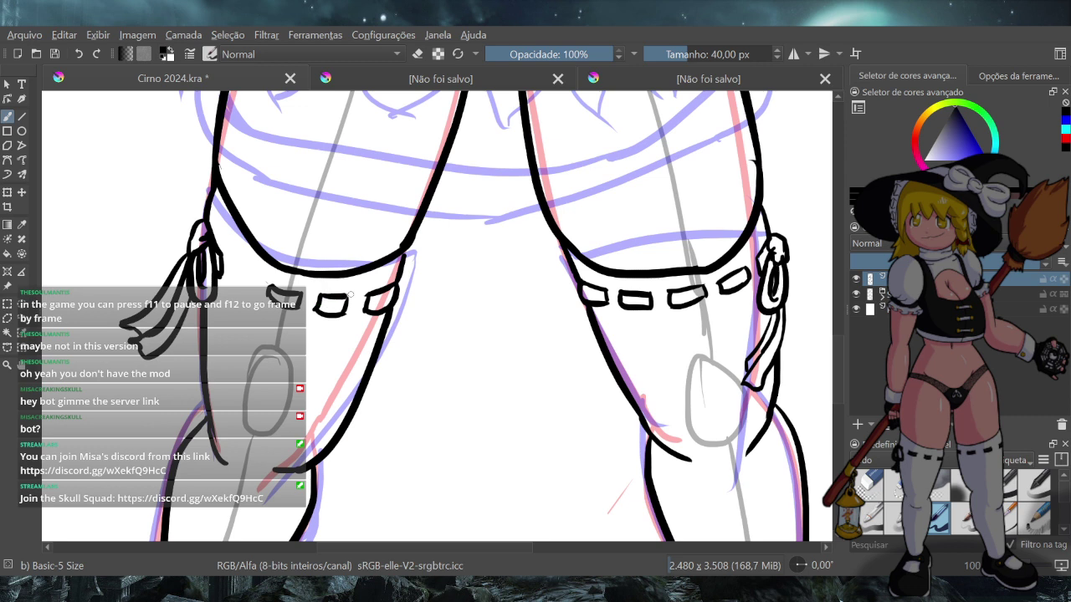
pyautogui.hotkey('ctrl', 'z')
pyautogui.hotkey('ctrl', 'z')
pyautogui.hotkey('ctrl', 'z')
pyautogui.moveTo(351, 296)
pyautogui.mouseDown()
pyautogui.moveTo(318, 311)
pyautogui.moveTo(340, 312)
pyautogui.moveTo(325, 295)
pyautogui.moveTo(350, 297)
pyautogui.mouseUp()
pyautogui.hotkey('ctrl', 'z')
pyautogui.hotkey('ctrl', 'z')
pyautogui.moveTo(236, 266)
pyautogui.mouseDown()
pyautogui.moveTo(230, 280)
pyautogui.moveTo(254, 290)
pyautogui.moveTo(260, 279)
pyautogui.mouseUp()
pyautogui.hotkey('ctrl', 'z')
pyautogui.hotkey('ctrl', 'z')
pyautogui.hotkey('ctrl', 'z')
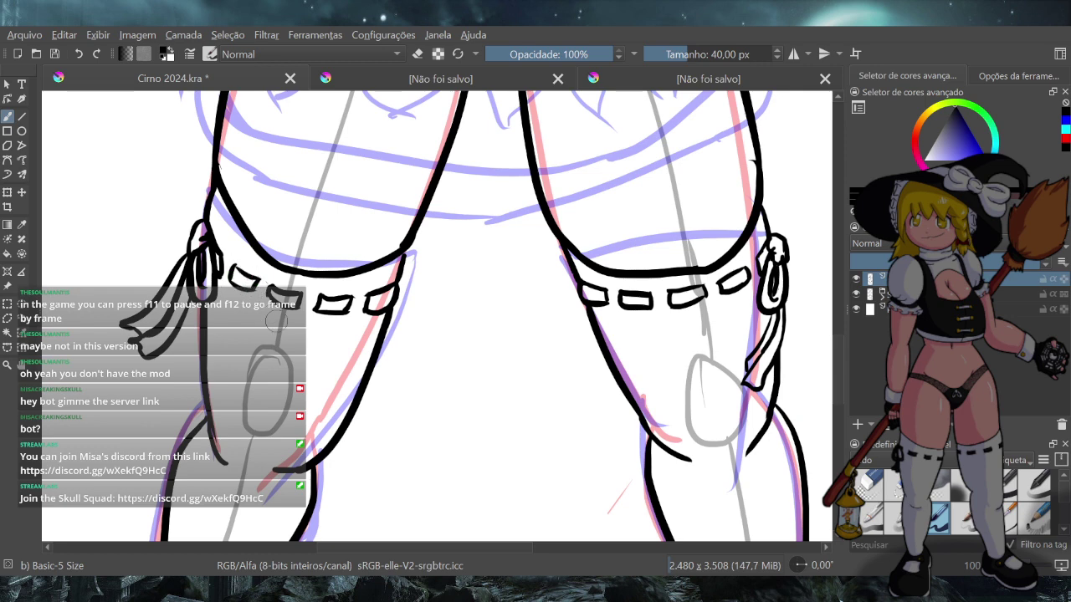
# Save the drawing, check the unsaved game screenshot with the two fairy sprites for reference, and return to the Cirno 2024.kra drawing
pyautogui.press('2')
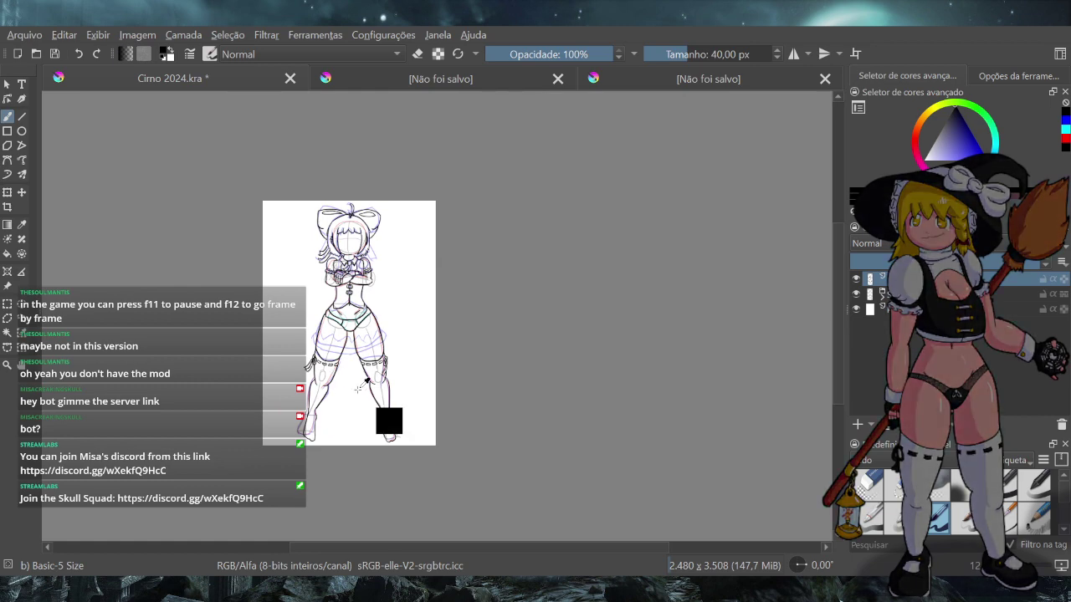
pyautogui.hotkey('ctrl', 's')
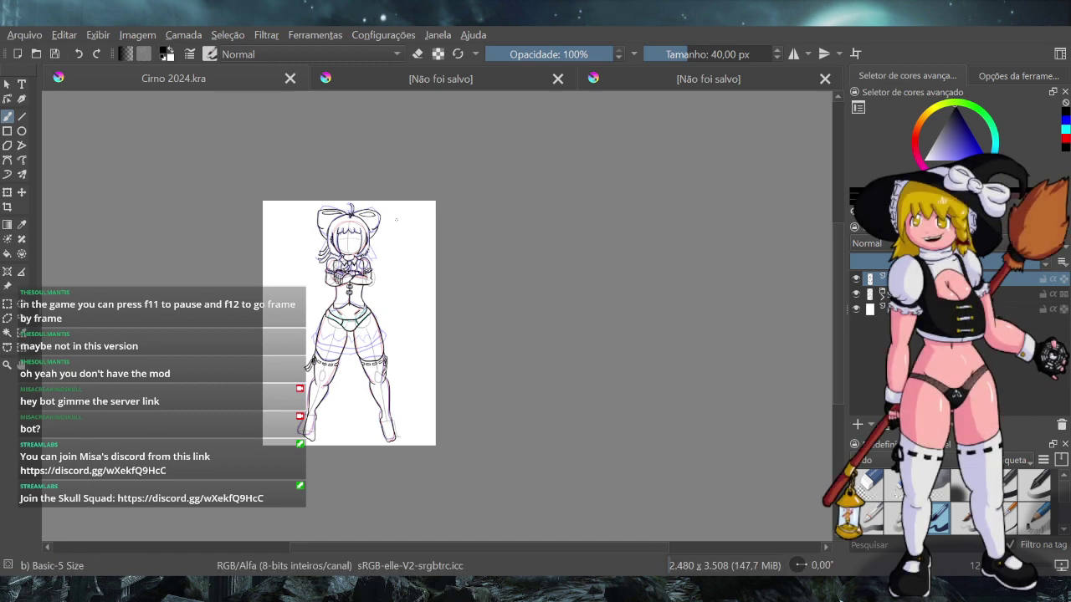
pyautogui.click(633, 77)
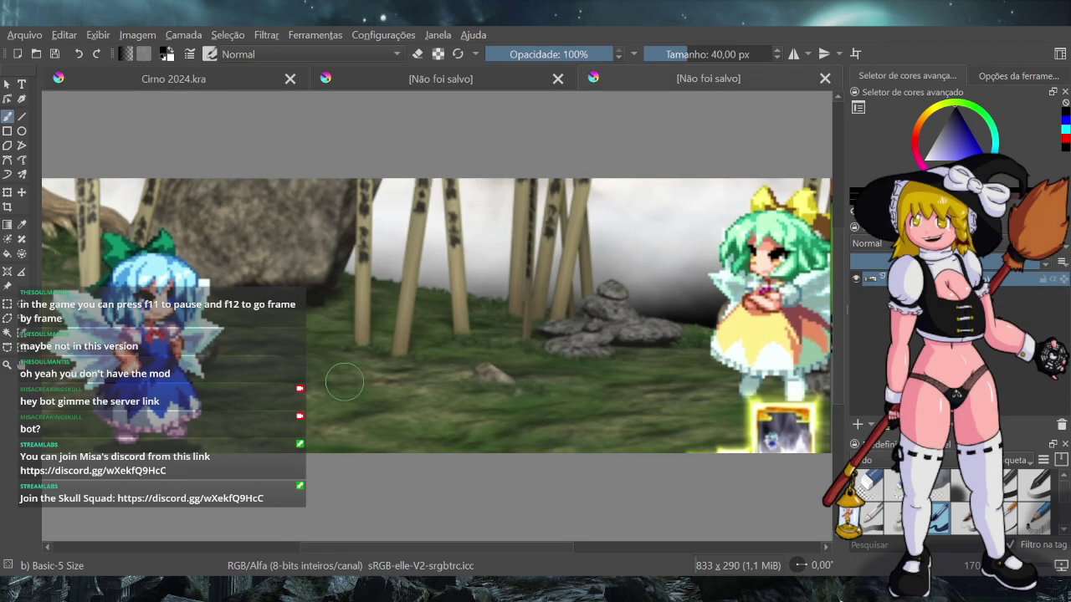
pyautogui.click(144, 83)
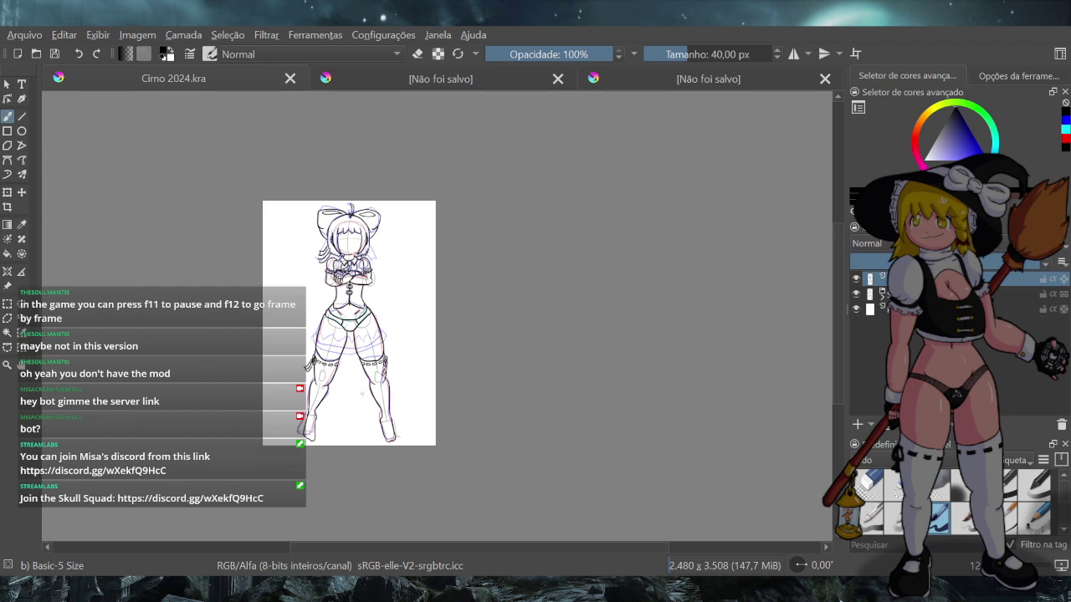
# Set the brush size to 20 px and ink a small oval for a bow knot just below the centre of the briefs' waistband
pyautogui.scroll(10, 409, 276)
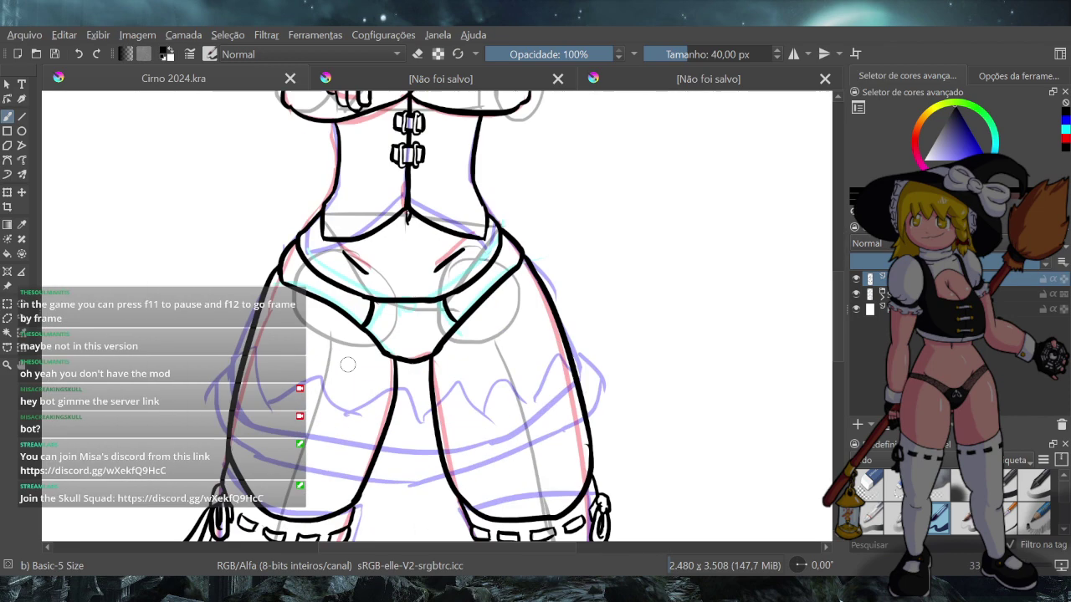
pyautogui.scroll(-6, 390, 305)
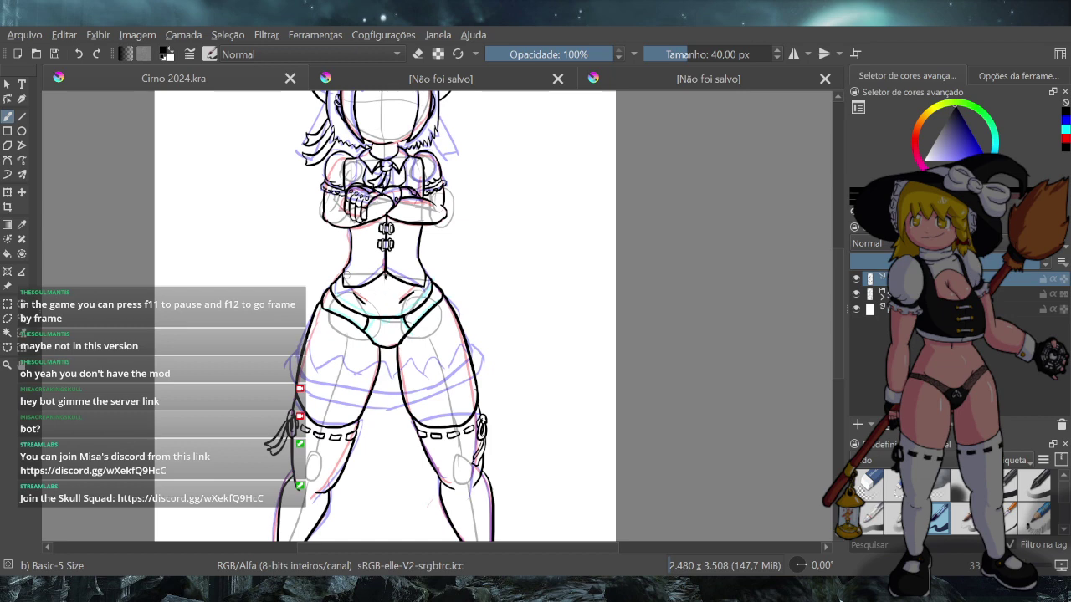
pyautogui.scroll(8, 387, 313)
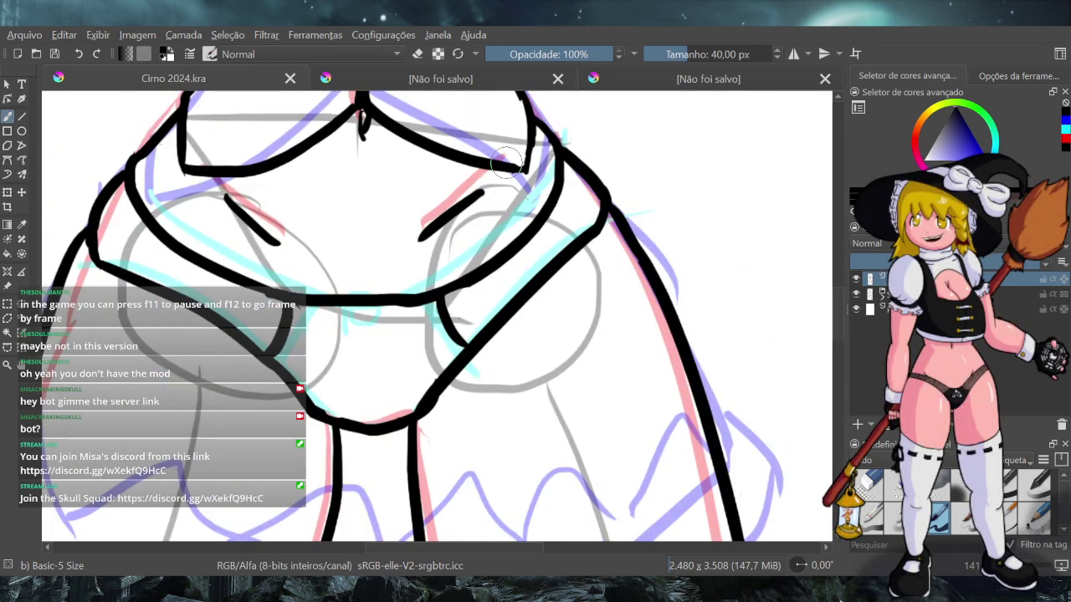
pyautogui.moveTo(682, 53); pyautogui.dragTo(664, 61)
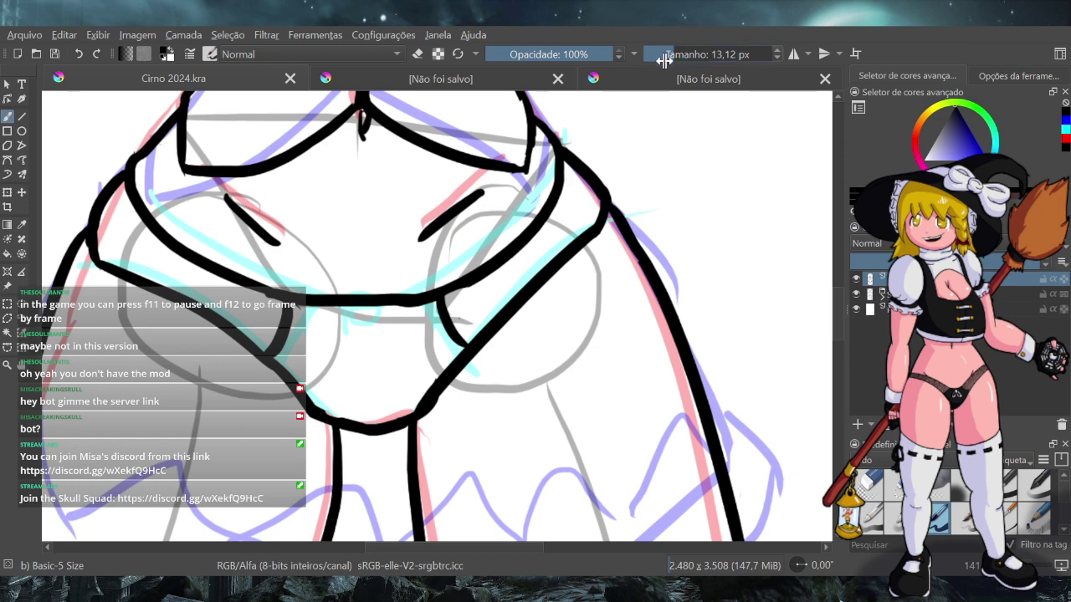
pyautogui.click(663, 55)
pyautogui.write('20')
pyautogui.press('Return')
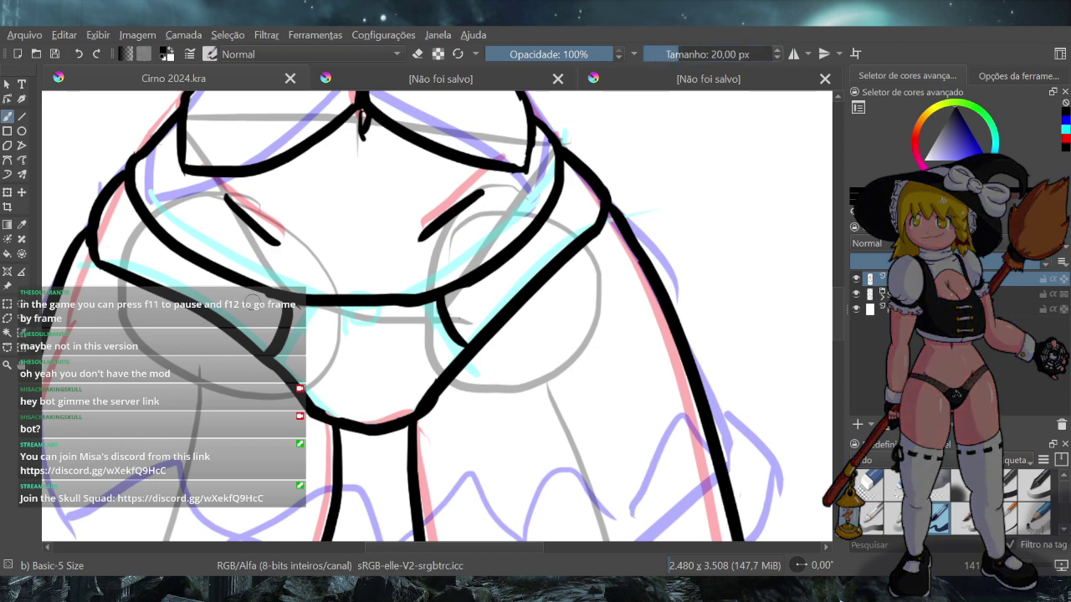
pyautogui.moveTo(357, 314)
pyautogui.mouseDown()
pyautogui.moveTo(360, 333)
pyautogui.moveTo(349, 328)
pyautogui.mouseUp()
pyautogui.hotkey('ctrl', 'z')
pyautogui.hotkey('ctrl', 'z')
pyautogui.hotkey('ctrl', 'z')
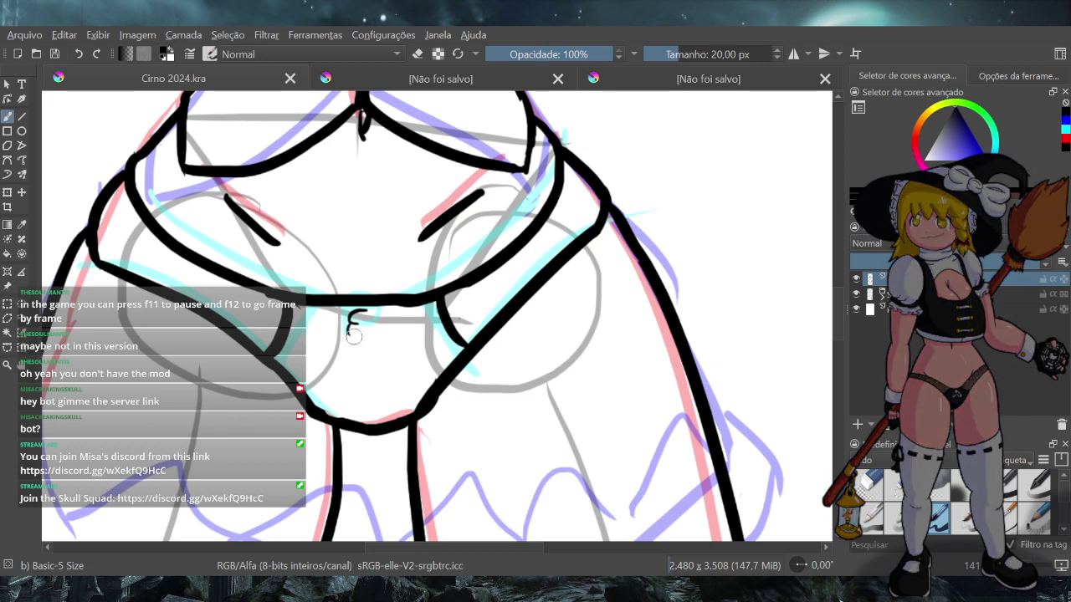
pyautogui.moveTo(350, 331); pyautogui.dragTo(382, 339)
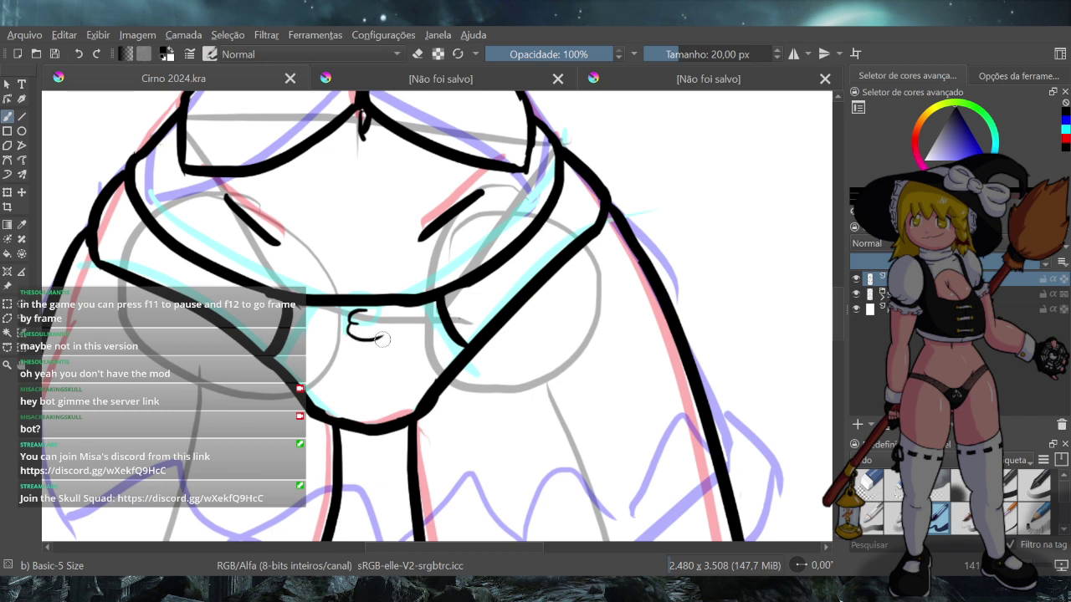
pyautogui.hotkey('ctrl', 'z')
pyautogui.hotkey('ctrl', 'z')
pyautogui.moveTo(362, 312); pyautogui.dragTo(381, 325)
pyautogui.moveTo(380, 317); pyautogui.dragTo(370, 328)
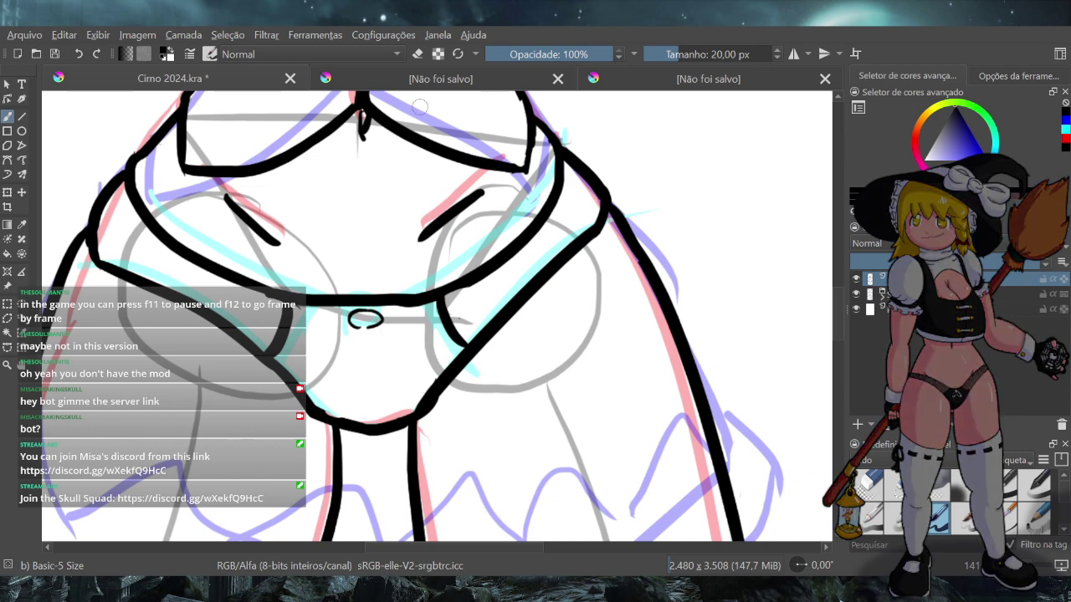
# Ink the rounded lower part of the waistband bow's knot beneath the oval, closing its outline on both sides
pyautogui.click(419, 55)
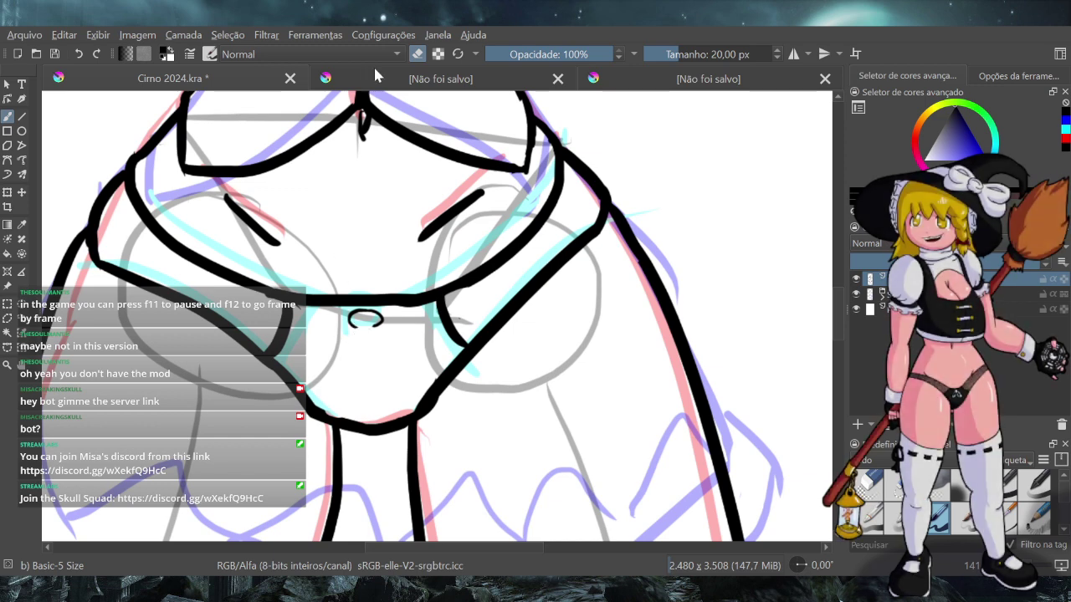
pyautogui.press('e')
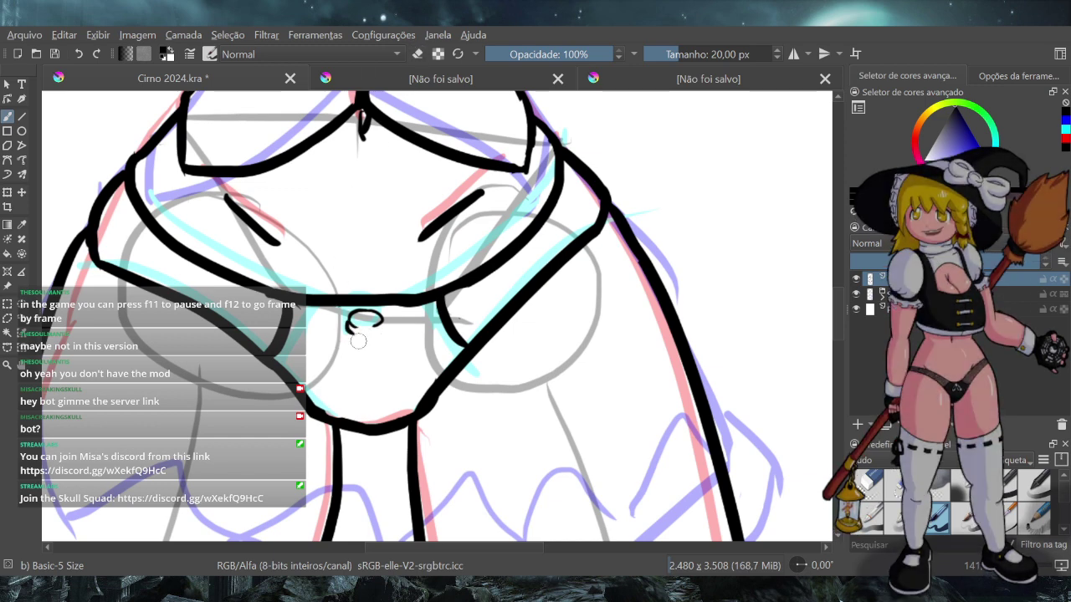
pyautogui.hotkey('ctrl', 'z')
pyautogui.moveTo(350, 317); pyautogui.dragTo(347, 331)
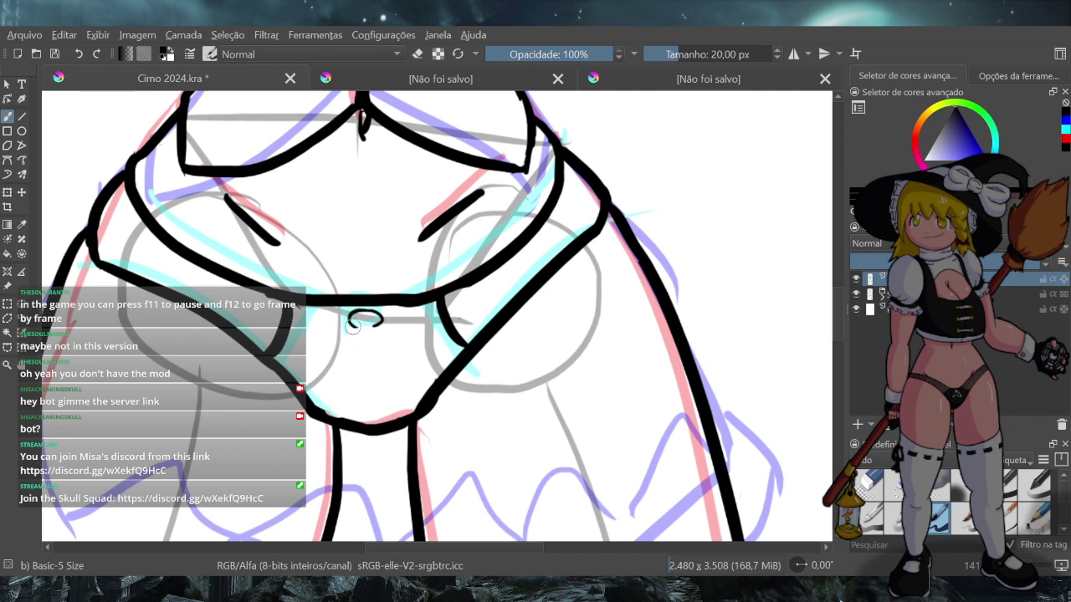
pyautogui.moveTo(351, 323); pyautogui.dragTo(363, 345)
pyautogui.hotkey('ctrl', 'z')
pyautogui.moveTo(349, 333); pyautogui.dragTo(379, 337)
pyautogui.hotkey('ctrl', 'z')
pyautogui.moveTo(380, 316); pyautogui.dragTo(379, 339)
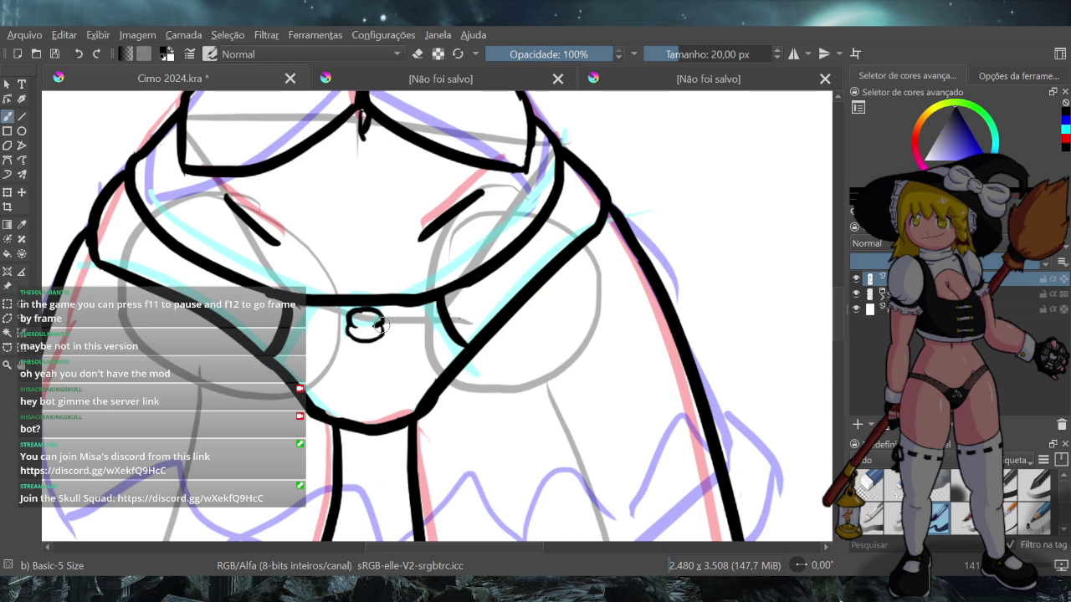
pyautogui.moveTo(378, 327); pyautogui.dragTo(350, 327)
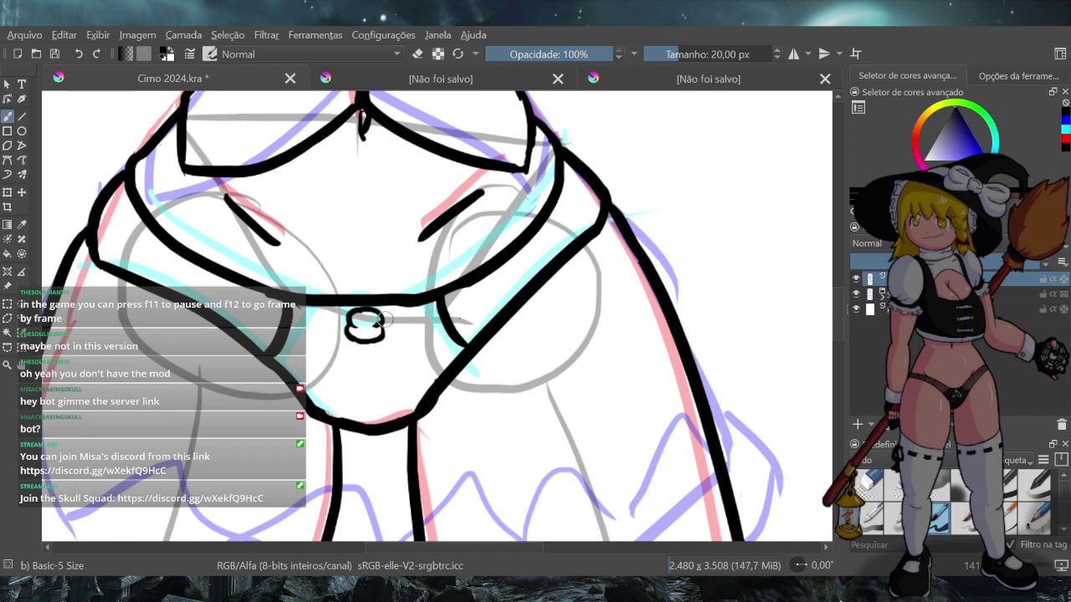
# Ink two rounded loops hanging outward from the waistband bow's knot, with an inner line in the left loop
pyautogui.moveTo(384, 320)
pyautogui.mouseDown()
pyautogui.moveTo(393, 355)
pyautogui.moveTo(373, 343)
pyautogui.moveTo(395, 365)
pyautogui.mouseUp()
pyautogui.hotkey('ctrl', 'z')
pyautogui.hotkey('ctrl', 'z')
pyautogui.hotkey('ctrl', 'z')
pyautogui.hotkey('ctrl', 'z')
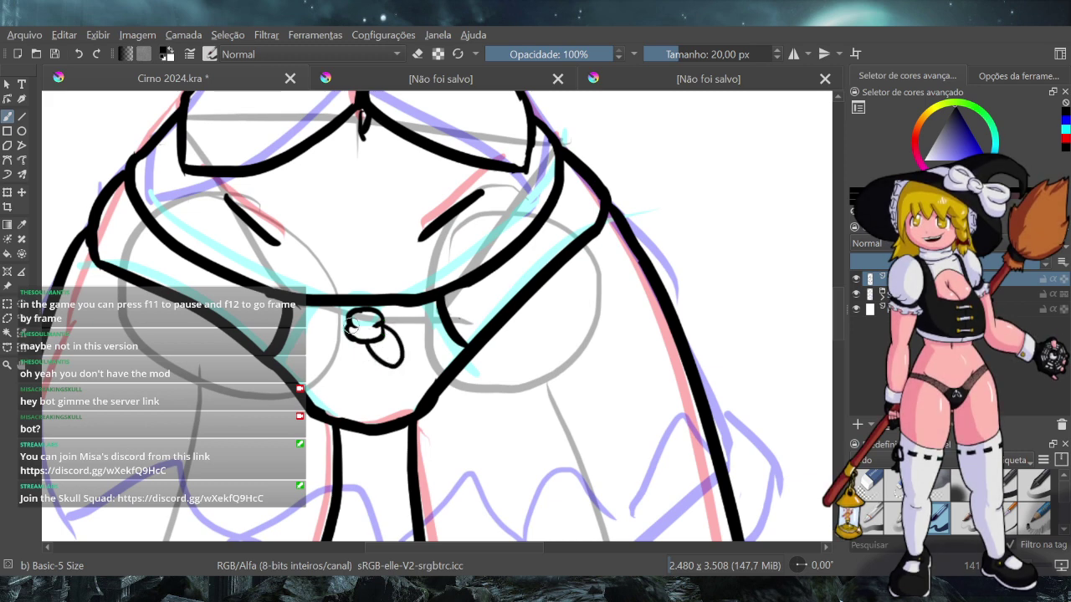
pyautogui.moveTo(342, 331)
pyautogui.mouseDown()
pyautogui.moveTo(328, 346)
pyautogui.moveTo(341, 363)
pyautogui.mouseUp()
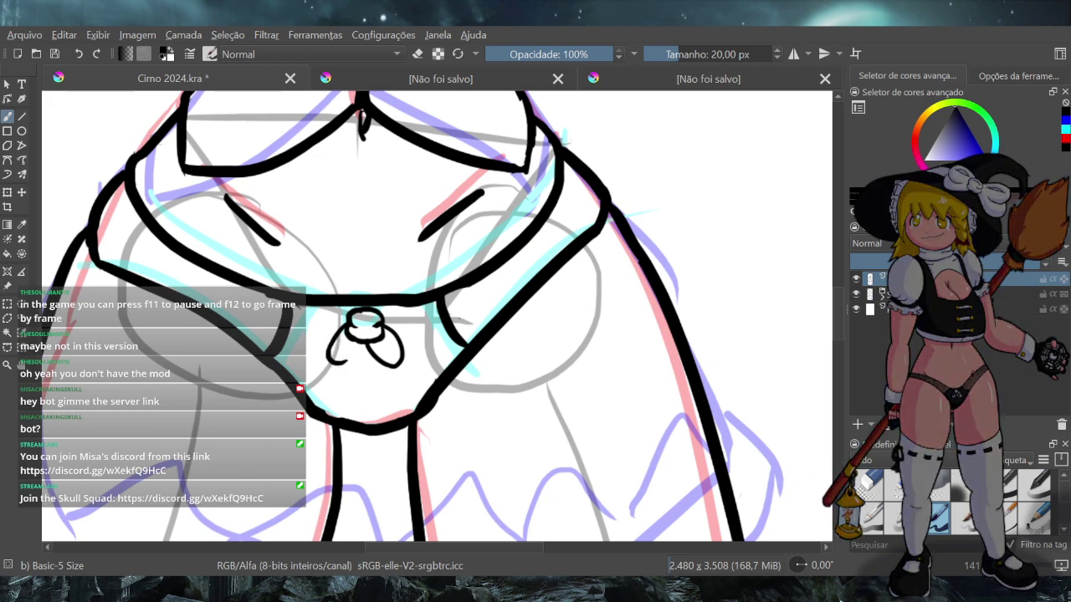
pyautogui.hotkey('ctrl', 'z')
pyautogui.moveTo(343, 325)
pyautogui.mouseDown()
pyautogui.moveTo(333, 337)
pyautogui.moveTo(354, 362)
pyautogui.moveTo(365, 344)
pyautogui.moveTo(331, 346)
pyautogui.moveTo(335, 363)
pyautogui.mouseUp()
pyautogui.hotkey('ctrl', 'z')
pyautogui.hotkey('ctrl', 'z')
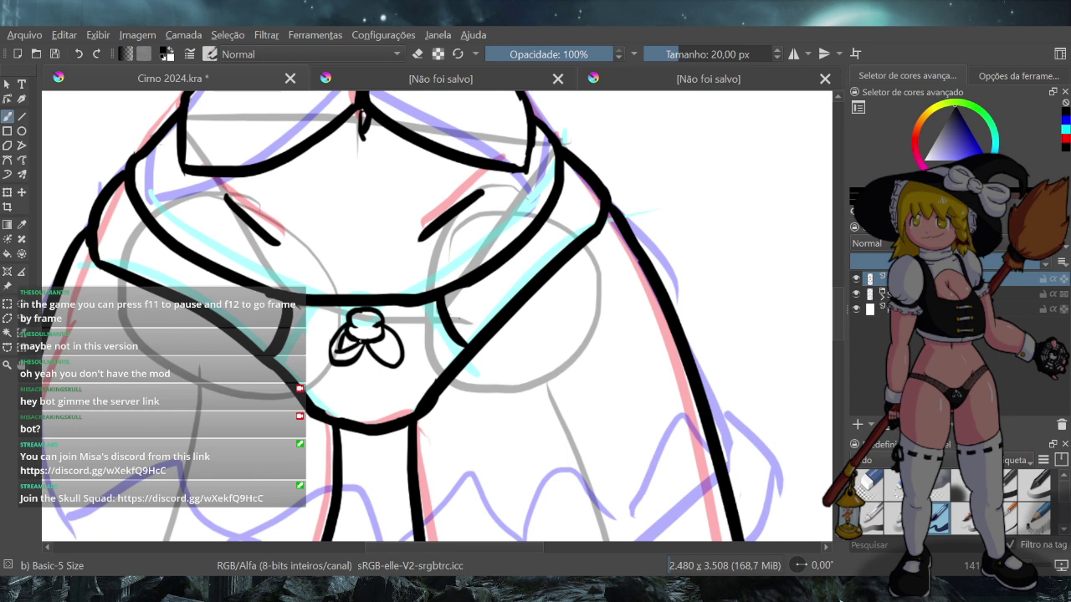
# Ink the inner lines of the waistband bow's right loop and erase stray line bits around the knot
pyautogui.moveTo(381, 330); pyautogui.dragTo(390, 344)
pyautogui.moveTo(387, 353)
pyautogui.mouseDown()
pyautogui.moveTo(372, 344)
pyautogui.moveTo(389, 356)
pyautogui.mouseUp()
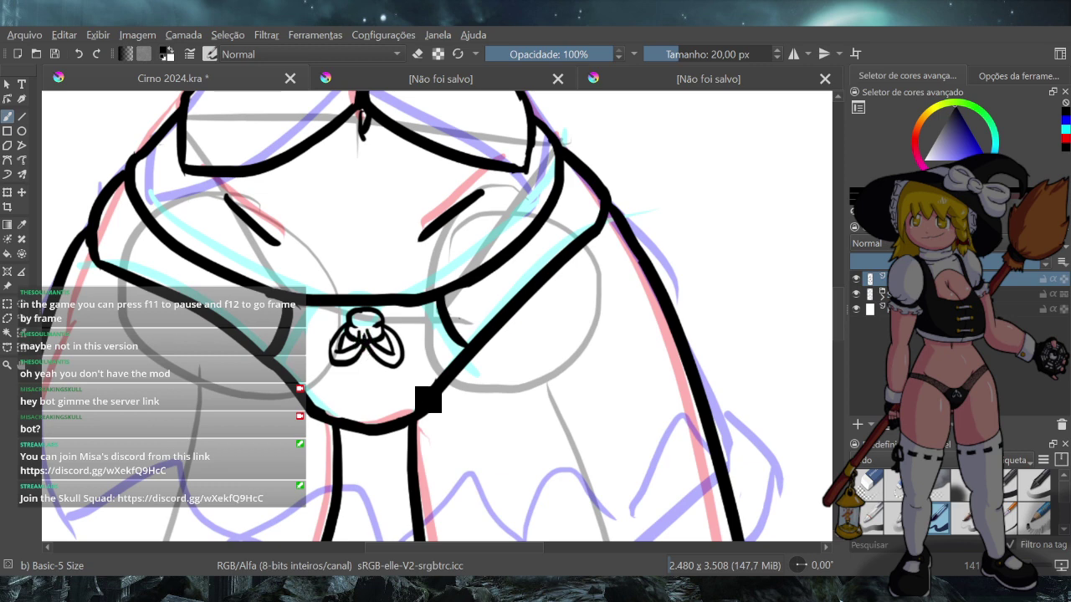
pyautogui.press('e')
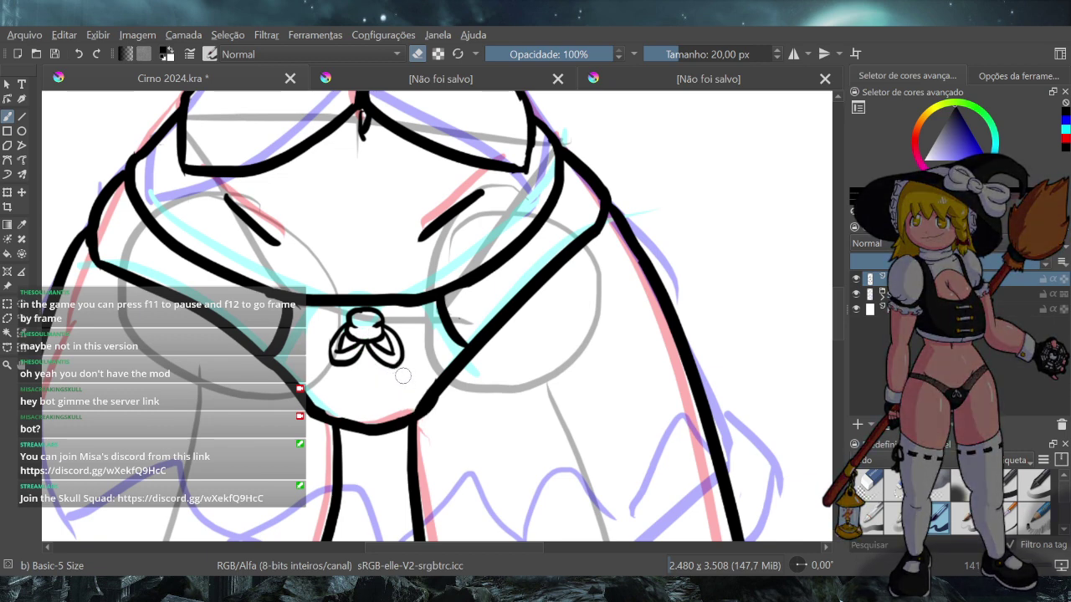
pyautogui.click(417, 54)
# Ink dashed stitching beside both front-panel seams of the briefs and a curved seam line inside each side edge
pyautogui.moveTo(302, 317); pyautogui.dragTo(295, 365)
pyautogui.moveTo(429, 309); pyautogui.dragTo(450, 355)
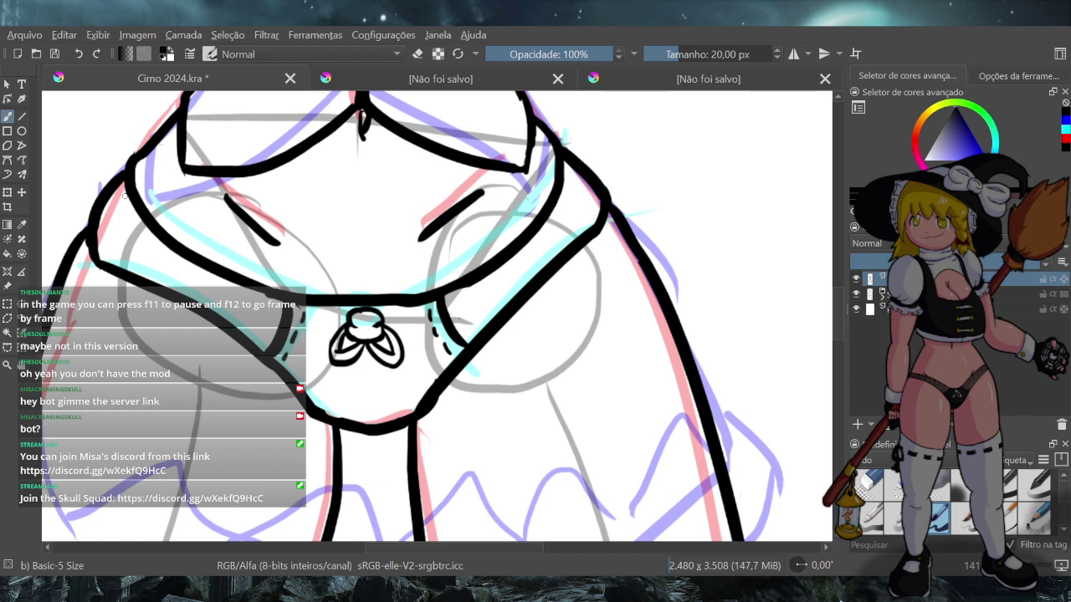
pyautogui.moveTo(124, 195); pyautogui.dragTo(94, 258)
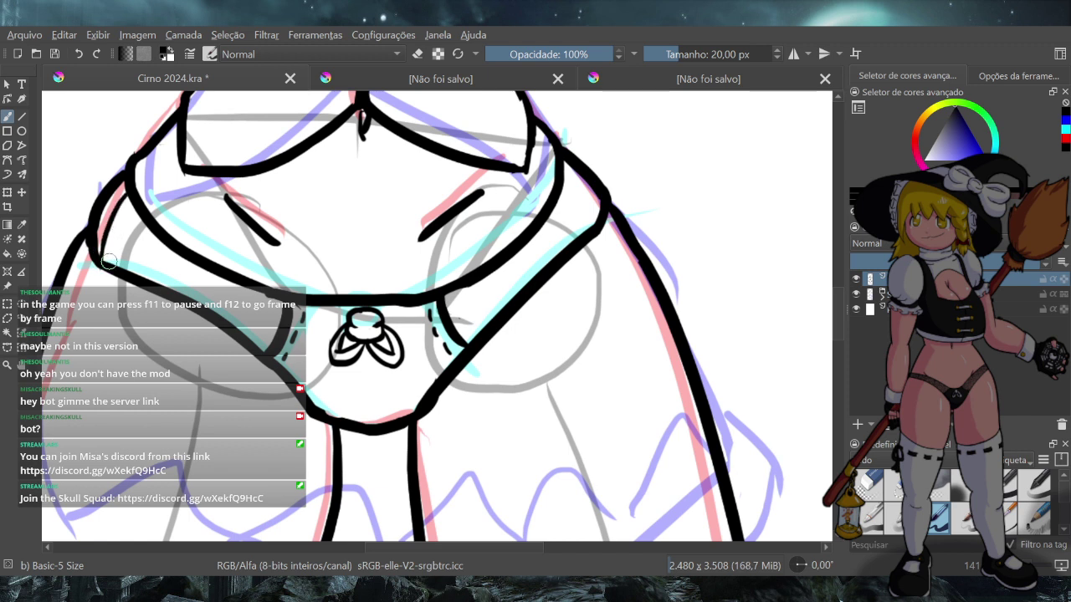
pyautogui.moveTo(562, 178); pyautogui.dragTo(593, 224)
pyautogui.hotkey('ctrl', 'z')
pyautogui.moveTo(565, 175)
pyautogui.mouseDown()
pyautogui.moveTo(592, 222)
pyautogui.moveTo(591, 252)
pyautogui.mouseUp()
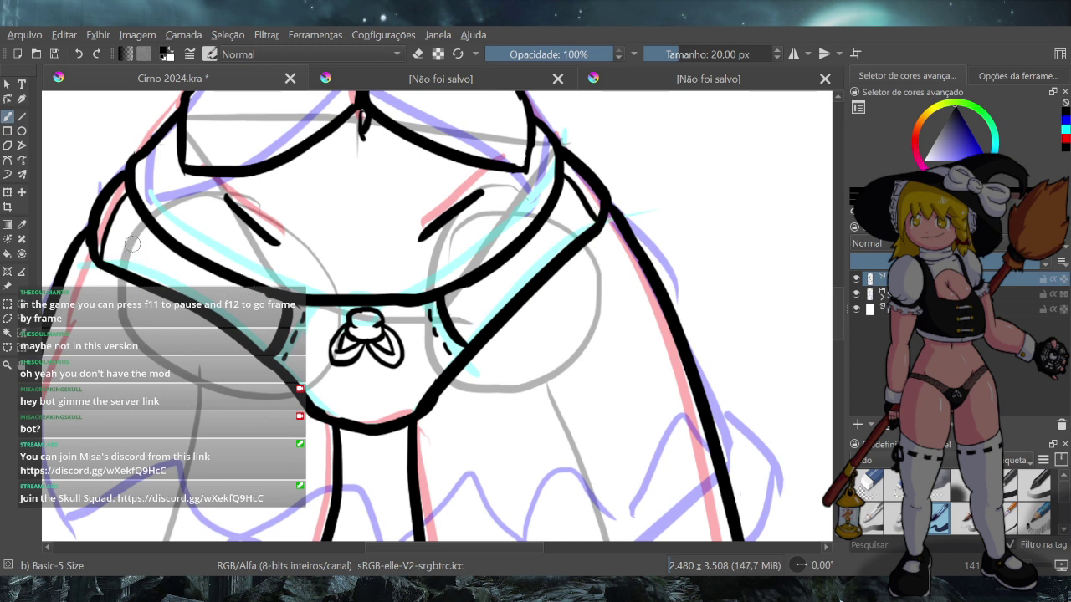
# Set the brush size to 10 px for fine inner detail on the briefs
pyautogui.moveTo(115, 202)
pyautogui.mouseDown()
pyautogui.moveTo(124, 216)
pyautogui.moveTo(110, 237)
pyautogui.mouseUp()
pyautogui.hotkey('ctrl', 'z')
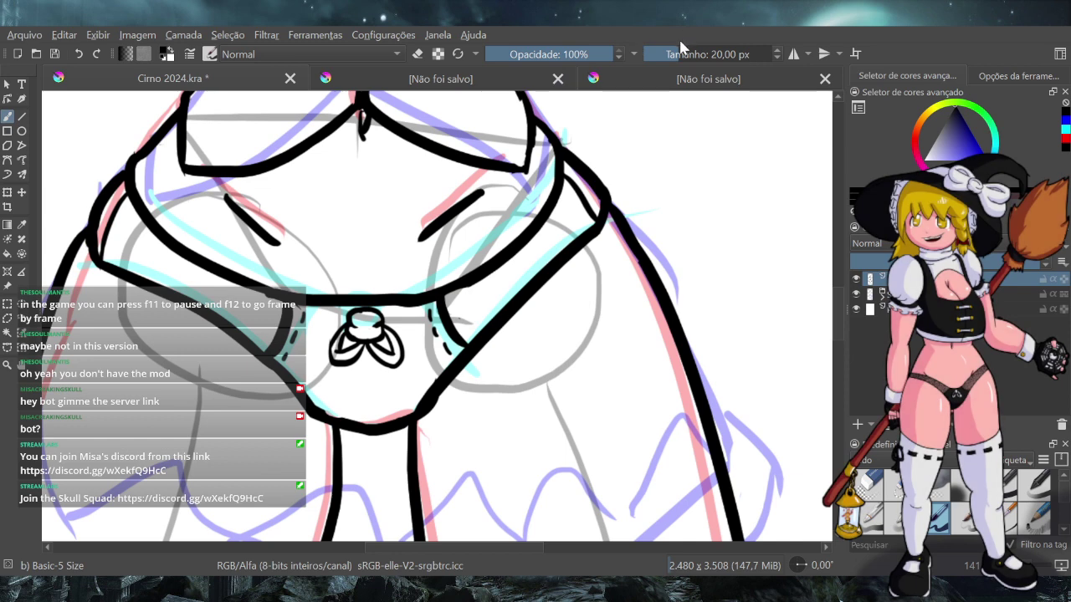
pyautogui.moveTo(673, 53); pyautogui.dragTo(651, 57)
pyautogui.press(']')
pyautogui.press(']')
pyautogui.press(']')
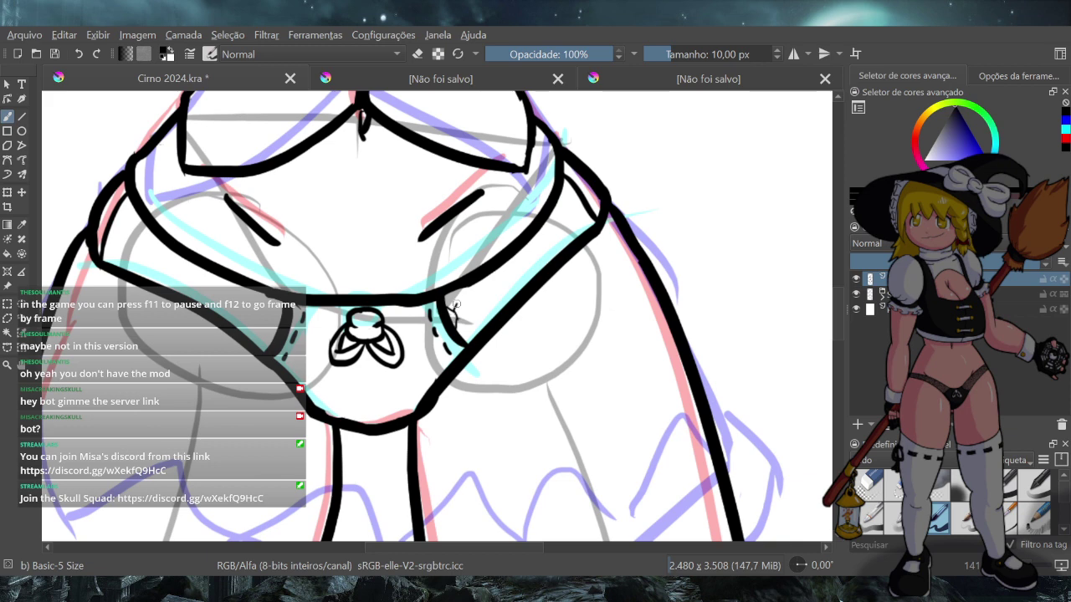
pyautogui.moveTo(453, 297); pyautogui.dragTo(454, 315)
pyautogui.moveTo(456, 306)
pyautogui.mouseDown()
pyautogui.moveTo(459, 322)
pyautogui.moveTo(468, 319)
pyautogui.mouseUp()
pyautogui.hotkey('ctrl', 'z')
pyautogui.moveTo(464, 320); pyautogui.dragTo(473, 314)
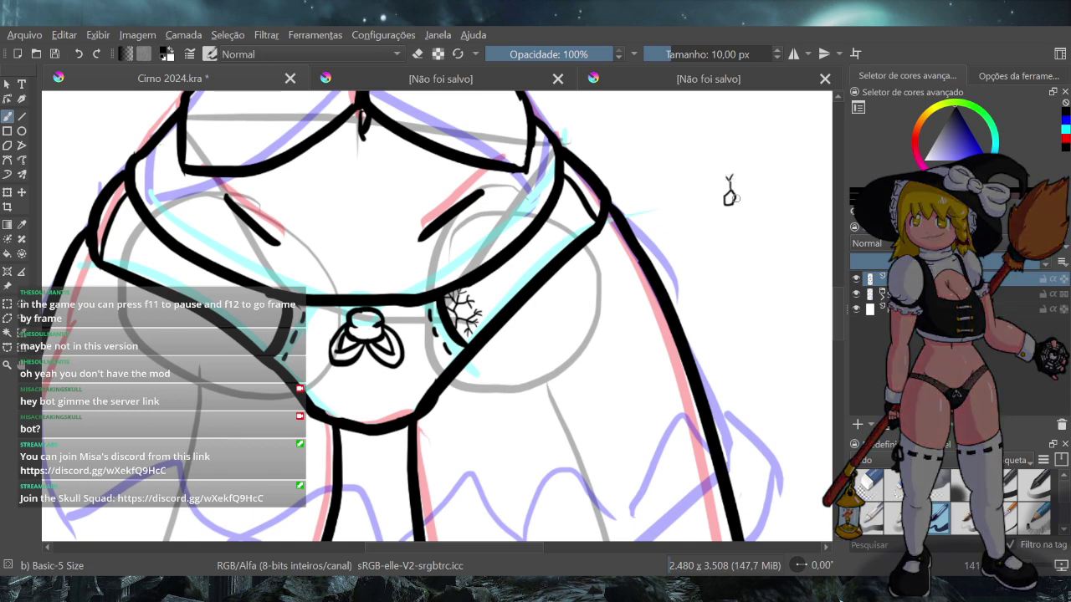
pyautogui.moveTo(735, 197)
pyautogui.mouseDown()
pyautogui.moveTo(743, 193)
pyautogui.moveTo(718, 194)
pyautogui.moveTo(710, 212)
pyautogui.moveTo(737, 221)
pyautogui.moveTo(745, 184)
pyautogui.moveTo(750, 194)
pyautogui.moveTo(711, 198)
pyautogui.mouseUp()
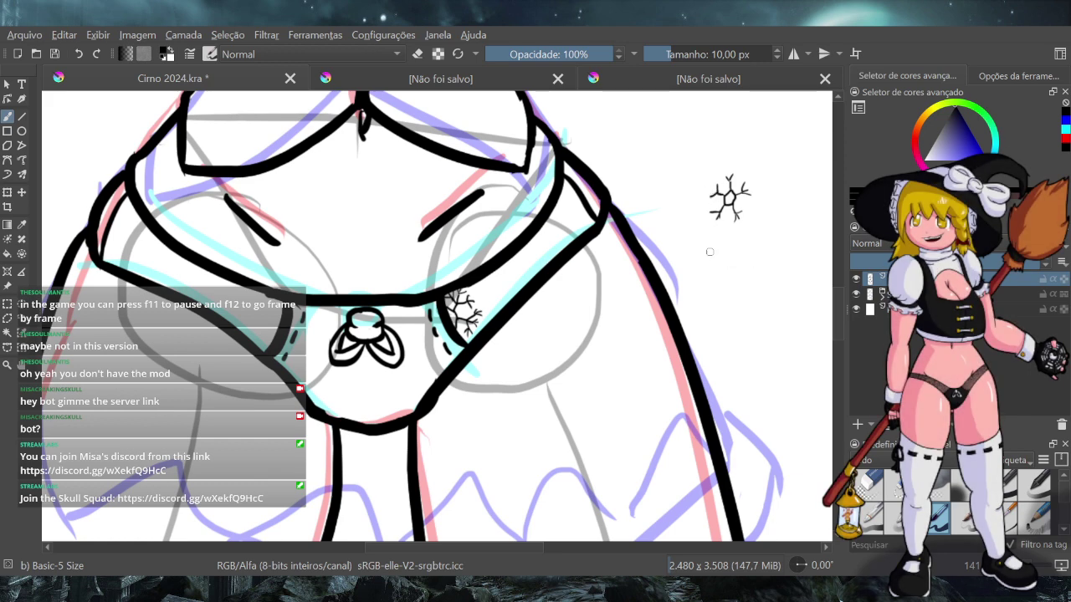
pyautogui.hotkey('ctrl', 'z')
pyautogui.hotkey('ctrl', 'z')
pyautogui.hotkey('ctrl', 'z')
pyautogui.hotkey('ctrl', 'z')
pyautogui.hotkey('ctrl', 'z')
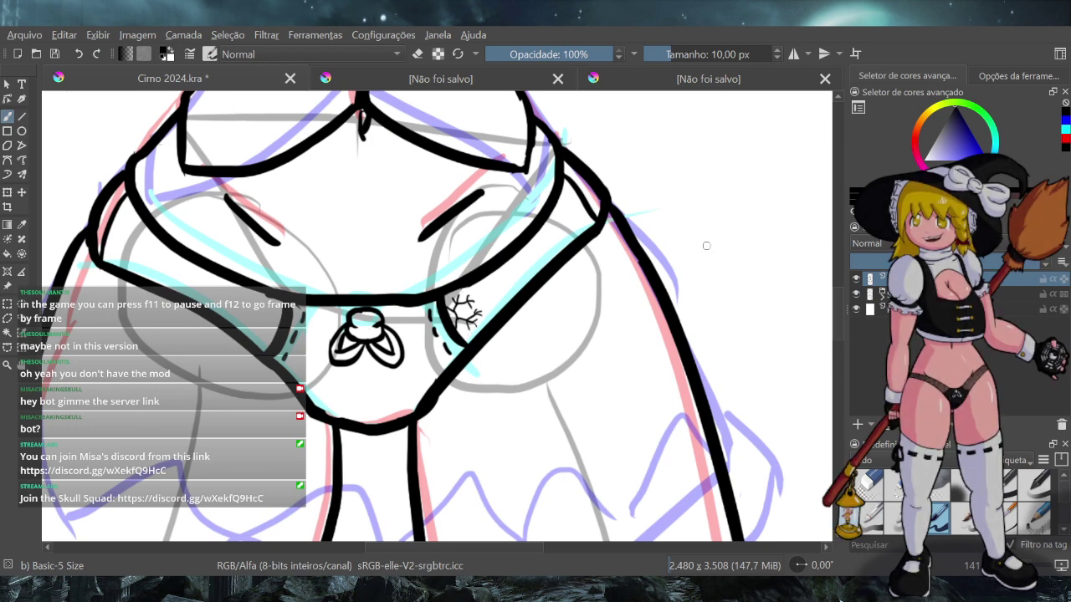
pyautogui.hotkey('ctrl', 'z')
pyautogui.hotkey('ctrl', 'z')
pyautogui.hotkey('ctrl', 'z')
pyautogui.hotkey('ctrl', 'z')
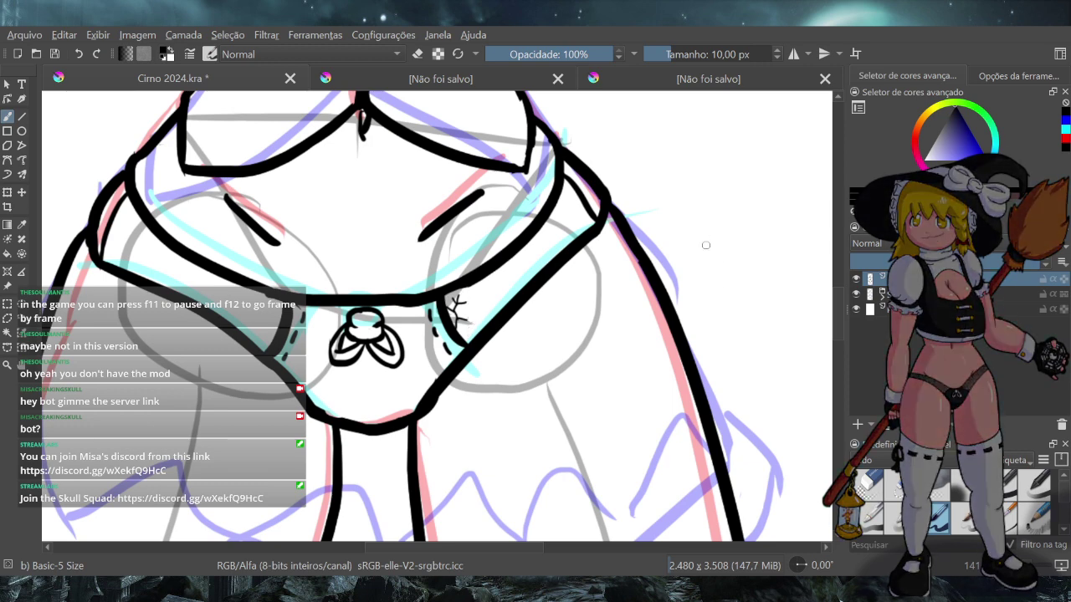
pyautogui.hotkey('ctrl', 'z')
pyautogui.hotkey('ctrl', 'z')
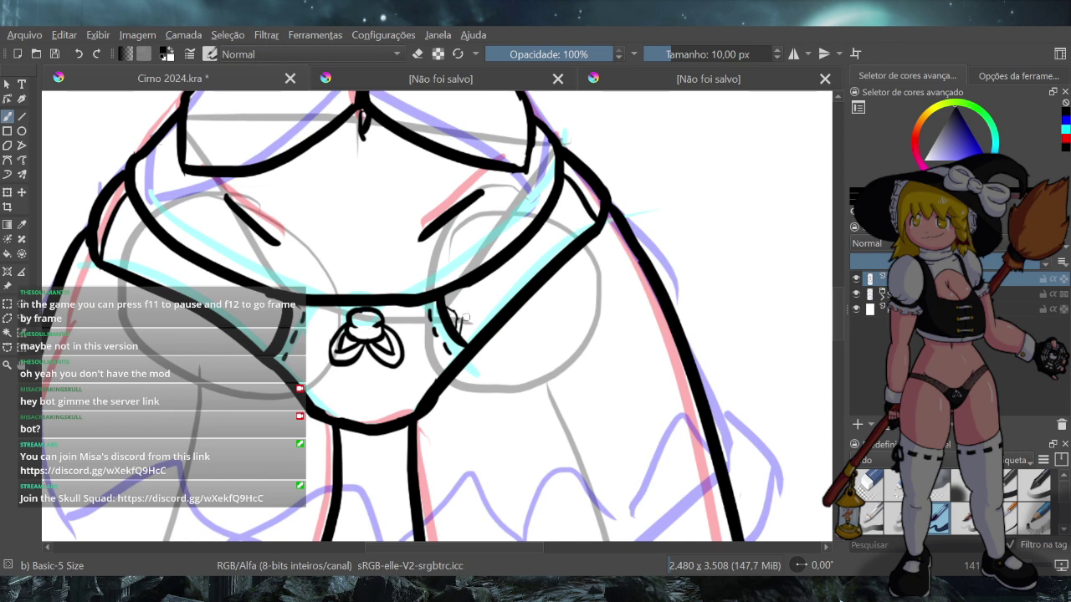
pyautogui.moveTo(447, 298); pyautogui.dragTo(452, 310)
pyautogui.moveTo(446, 300); pyautogui.dragTo(456, 306)
# Ink two small hexagonal mesh cells on the briefs' right side panel, just beside the front-panel seam
pyautogui.moveTo(471, 315); pyautogui.dragTo(486, 311)
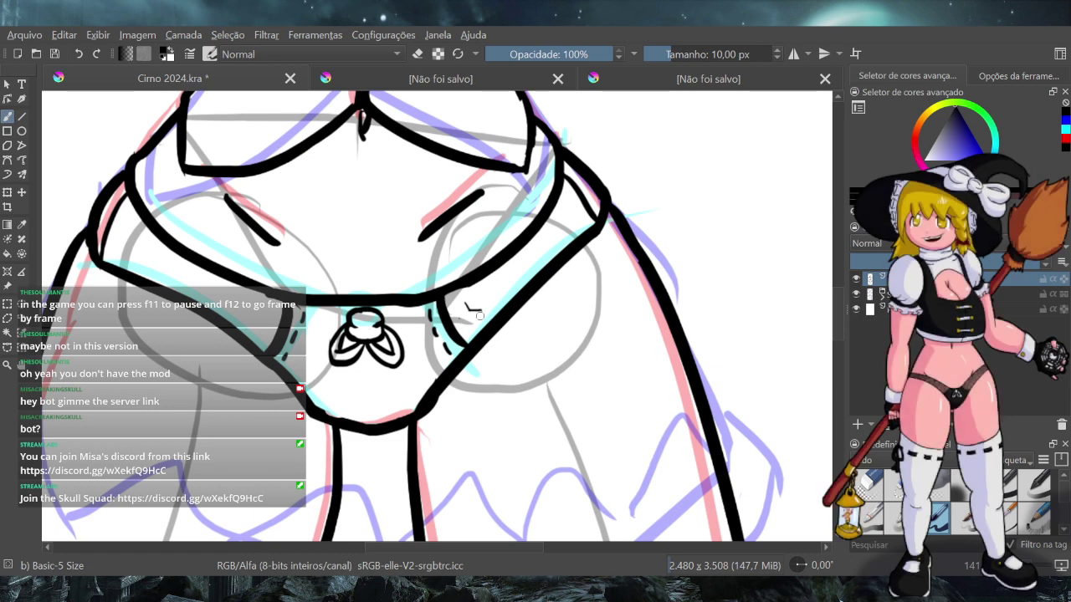
pyautogui.moveTo(483, 299)
pyautogui.mouseDown()
pyautogui.moveTo(482, 310)
pyautogui.moveTo(481, 292)
pyautogui.mouseUp()
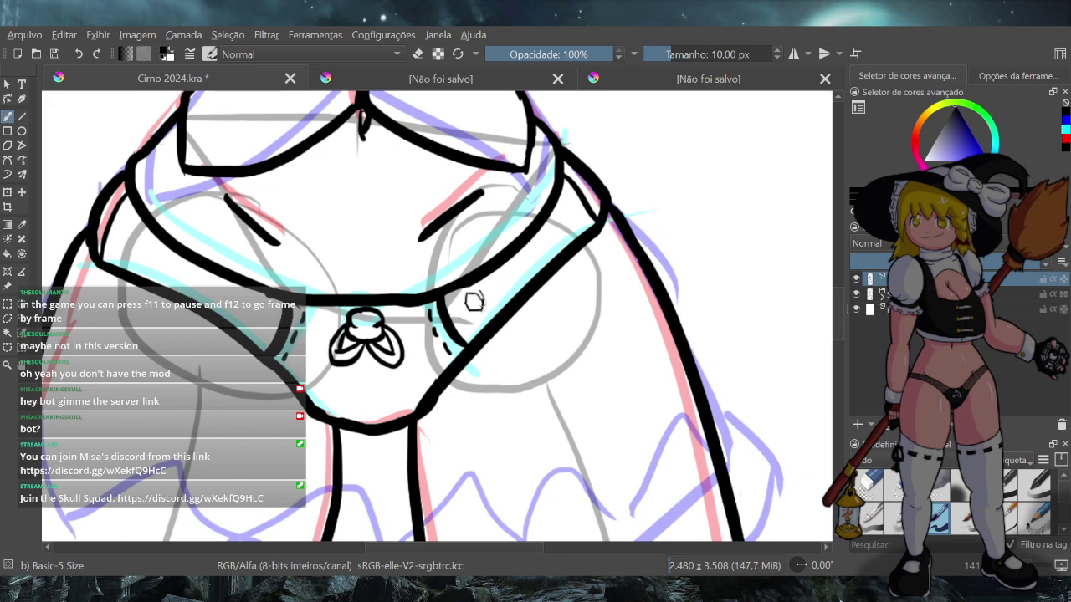
pyautogui.click(417, 53)
pyautogui.press('e')
pyautogui.moveTo(467, 313); pyautogui.dragTo(463, 337)
pyautogui.moveTo(451, 306); pyautogui.dragTo(451, 319)
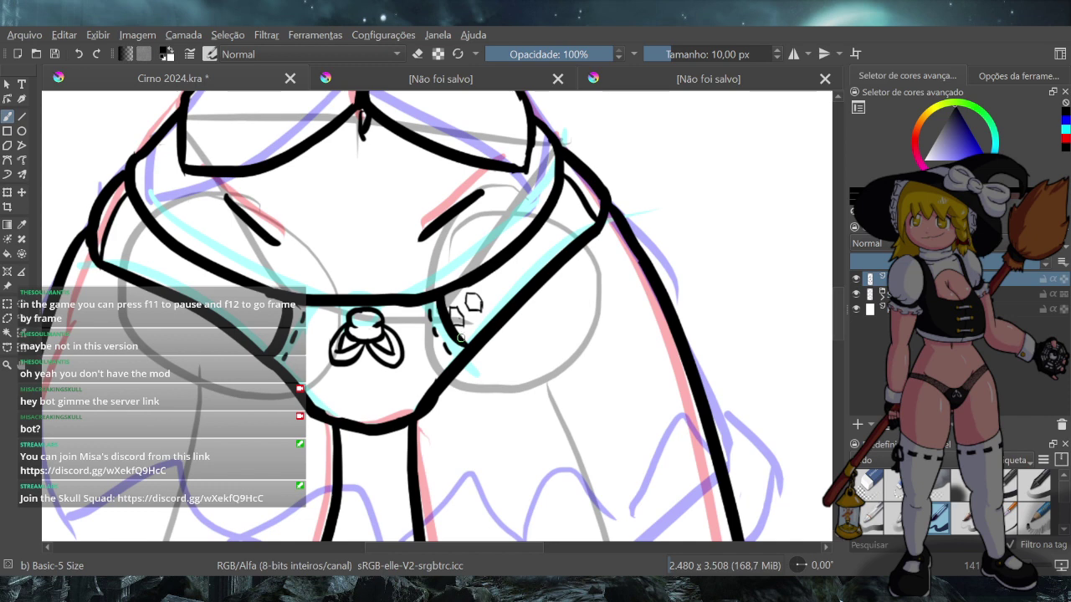
# Try to fill the right side panel's inner end with separate hexagonal cells and small lines inside them
pyautogui.hotkey('ctrl', 'z')
pyautogui.moveTo(471, 326)
pyautogui.mouseDown()
pyautogui.moveTo(478, 337)
pyautogui.moveTo(482, 317)
pyautogui.mouseUp()
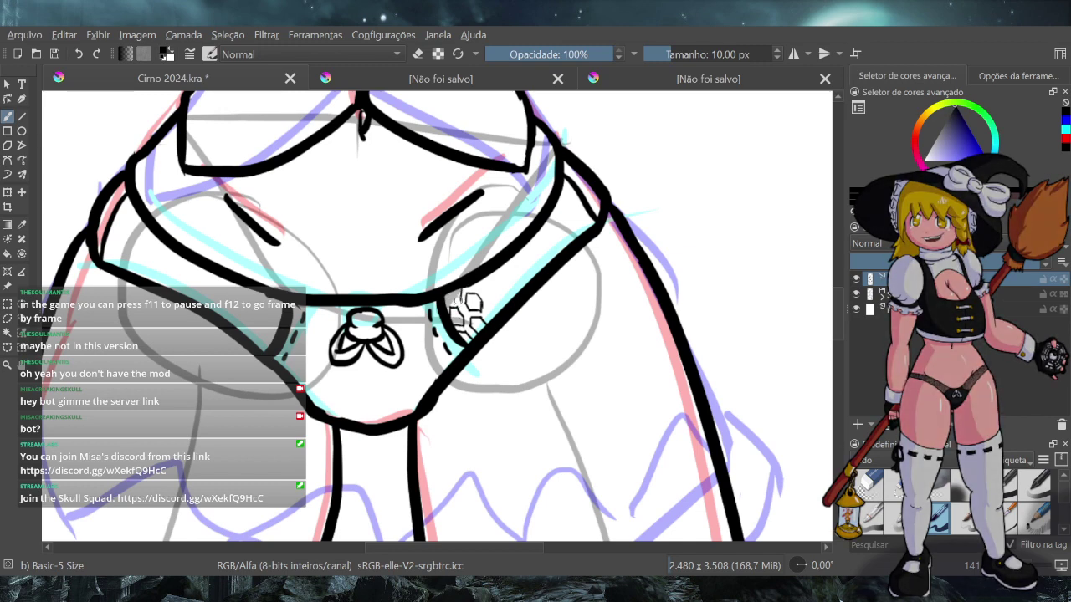
pyautogui.moveTo(454, 309)
pyautogui.mouseDown()
pyautogui.moveTo(496, 314)
pyautogui.moveTo(503, 296)
pyautogui.mouseUp()
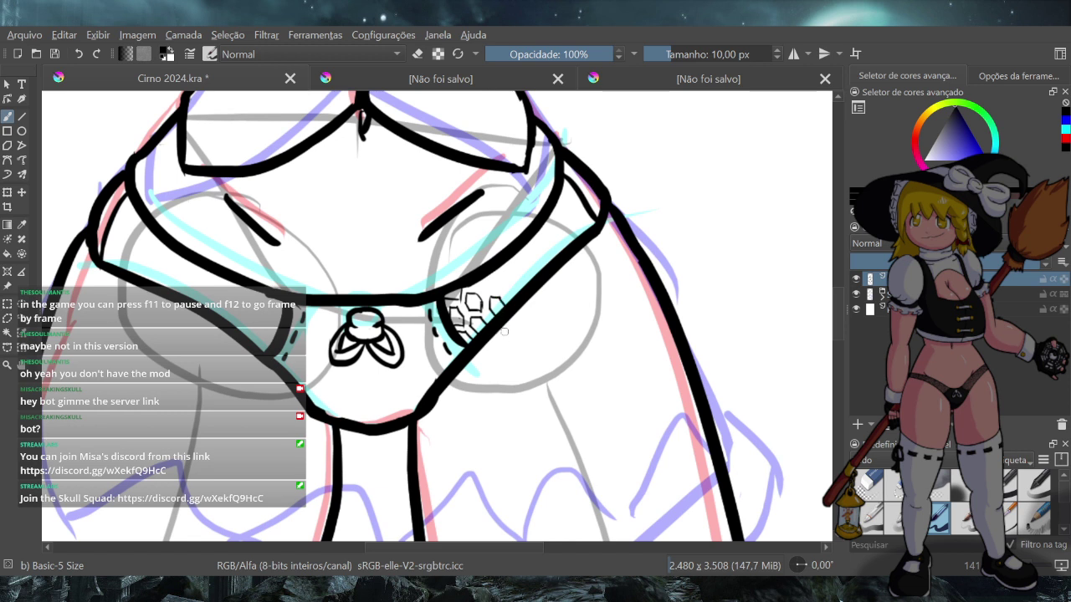
pyautogui.hotkey('ctrl', 'z')
pyautogui.hotkey('ctrl', 'z')
pyautogui.hotkey('ctrl', 'z')
pyautogui.moveTo(492, 301); pyautogui.dragTo(502, 309)
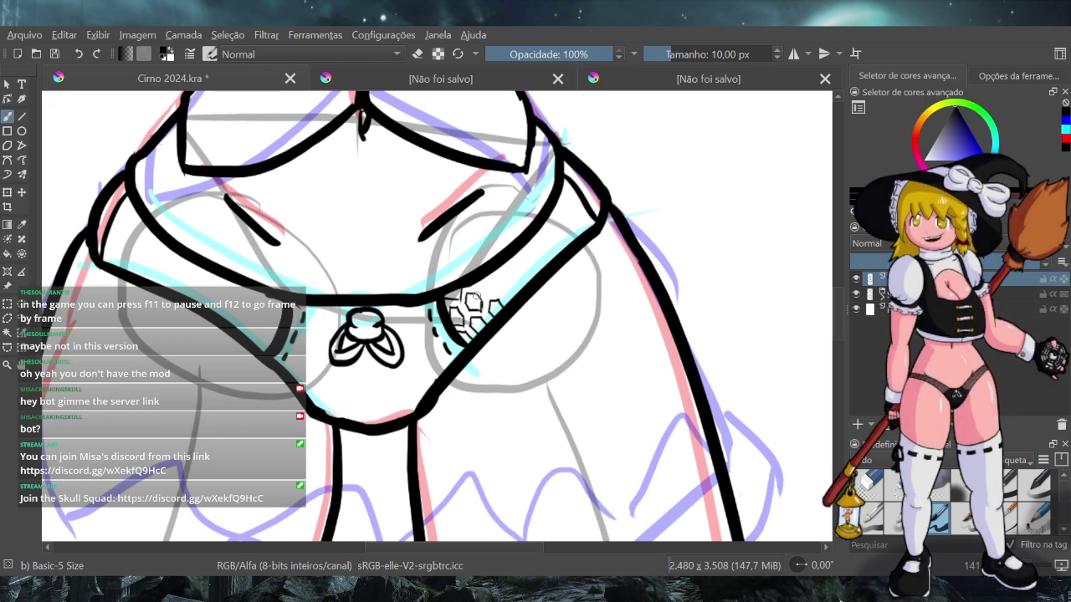
pyautogui.moveTo(472, 301); pyautogui.dragTo(476, 311)
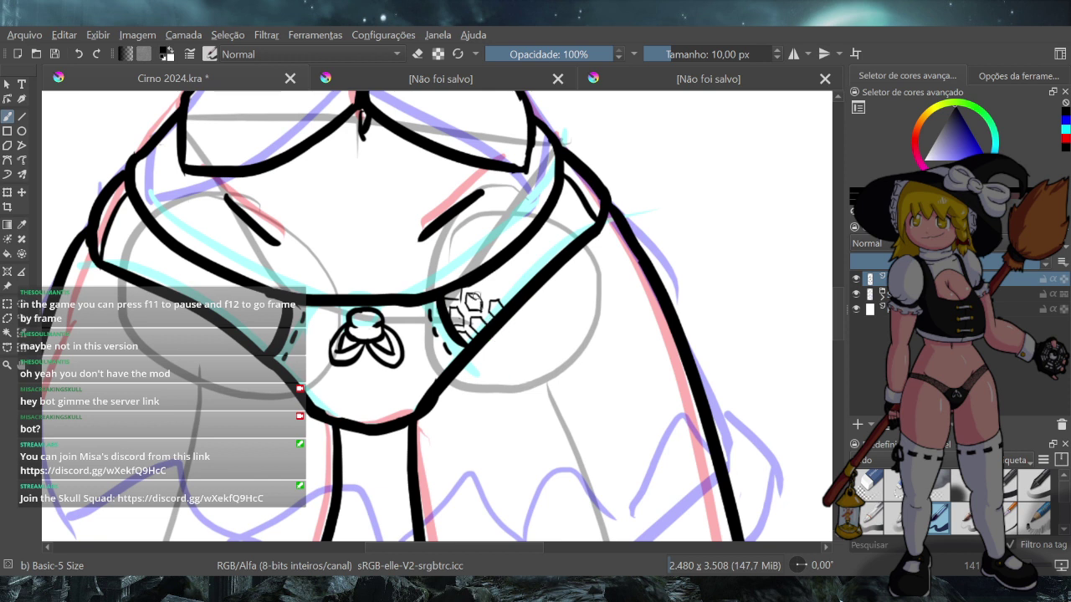
pyautogui.moveTo(477, 311); pyautogui.dragTo(476, 304)
pyautogui.hotkey('ctrl', 'z')
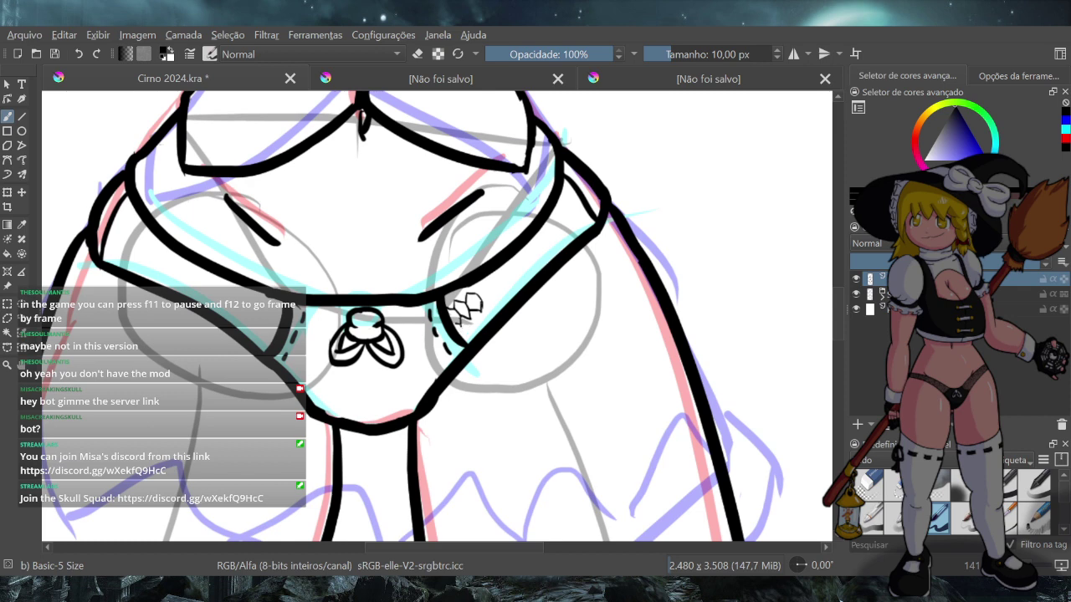
# Ink connected irregular mesh cells filling the inner end of the right side panel, from the front seam outward between its edges
pyautogui.moveTo(460, 323); pyautogui.dragTo(468, 335)
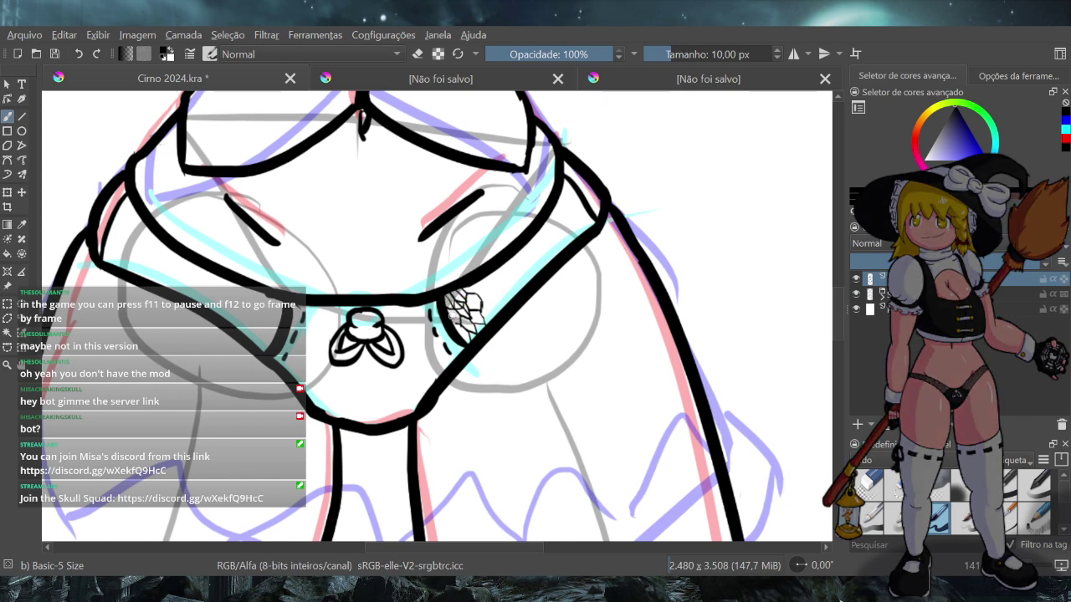
pyautogui.moveTo(453, 315); pyautogui.dragTo(453, 325)
pyautogui.moveTo(472, 323); pyautogui.dragTo(471, 333)
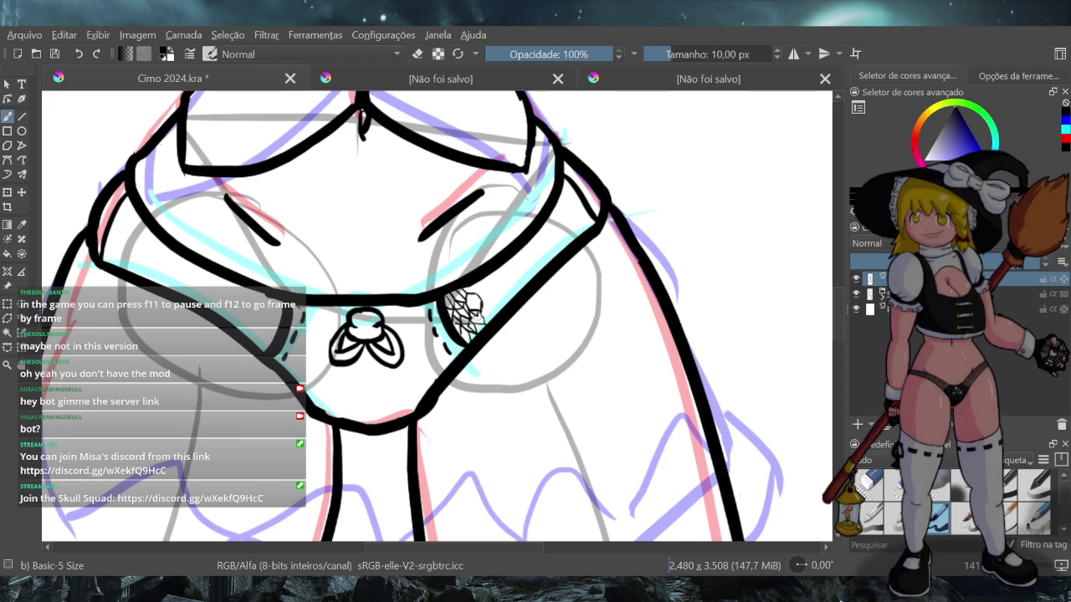
pyautogui.moveTo(480, 314)
pyautogui.mouseDown()
pyautogui.moveTo(483, 324)
pyautogui.moveTo(473, 301)
pyautogui.moveTo(482, 335)
pyautogui.mouseUp()
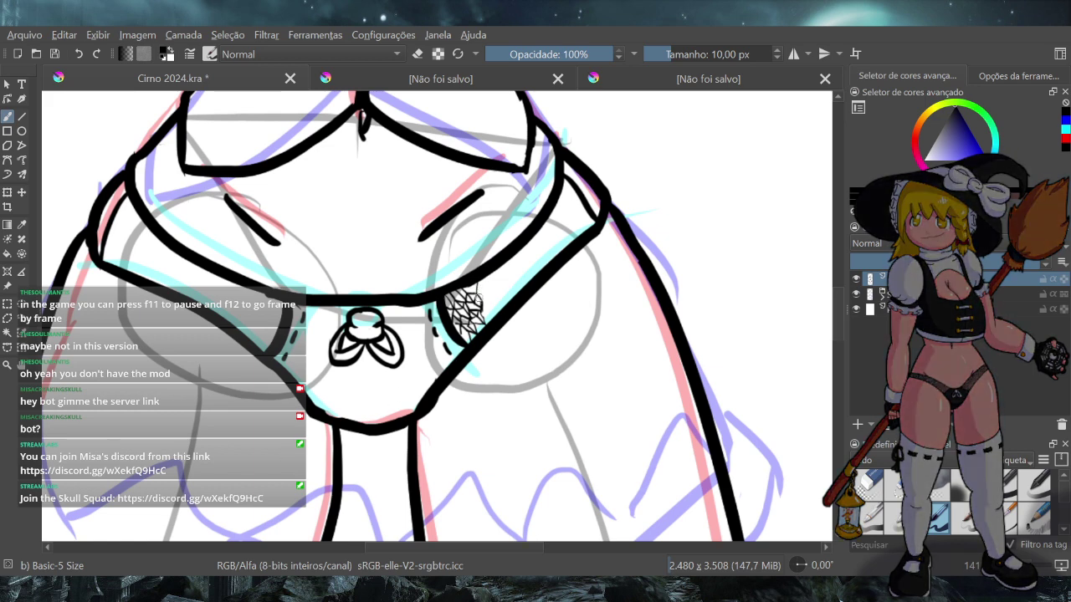
pyautogui.moveTo(493, 299); pyautogui.dragTo(485, 319)
pyautogui.moveTo(492, 292); pyautogui.dragTo(503, 308)
pyautogui.moveTo(489, 298); pyautogui.dragTo(512, 293)
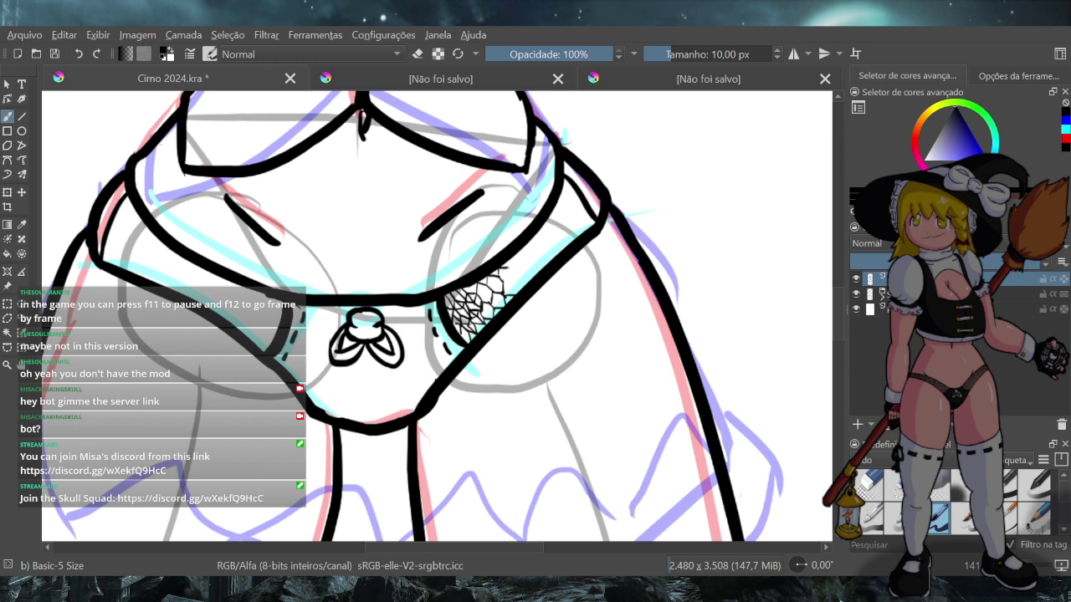
# Extend the mesh up the right side panel's narrow strip as far as the curved side seam
pyautogui.moveTo(509, 275); pyautogui.dragTo(503, 285)
pyautogui.moveTo(505, 266); pyautogui.dragTo(513, 276)
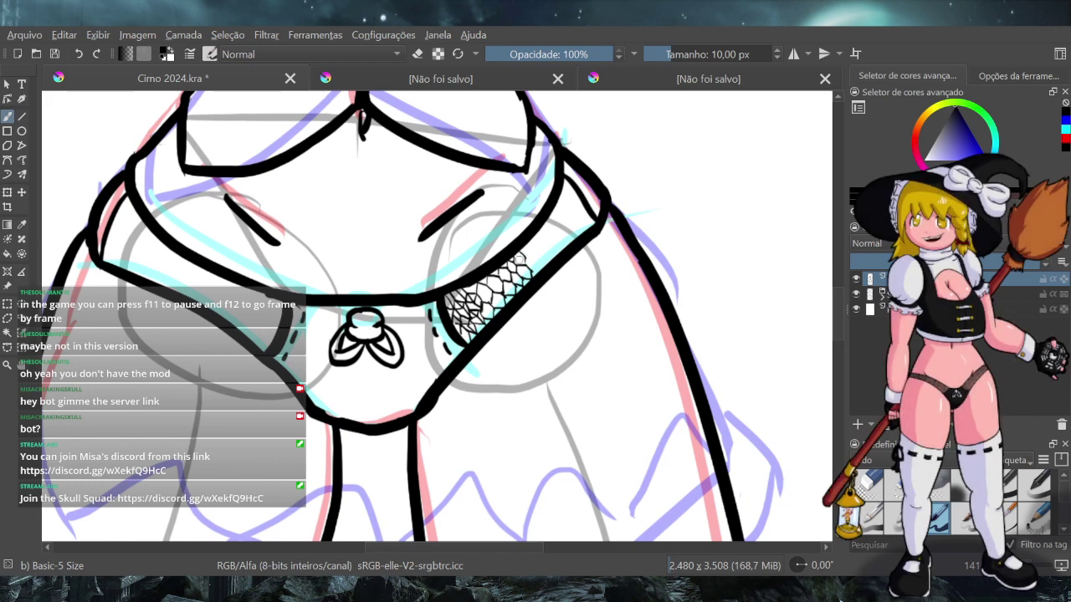
pyautogui.moveTo(533, 271)
pyautogui.mouseDown()
pyautogui.moveTo(542, 270)
pyautogui.moveTo(534, 252)
pyautogui.mouseUp()
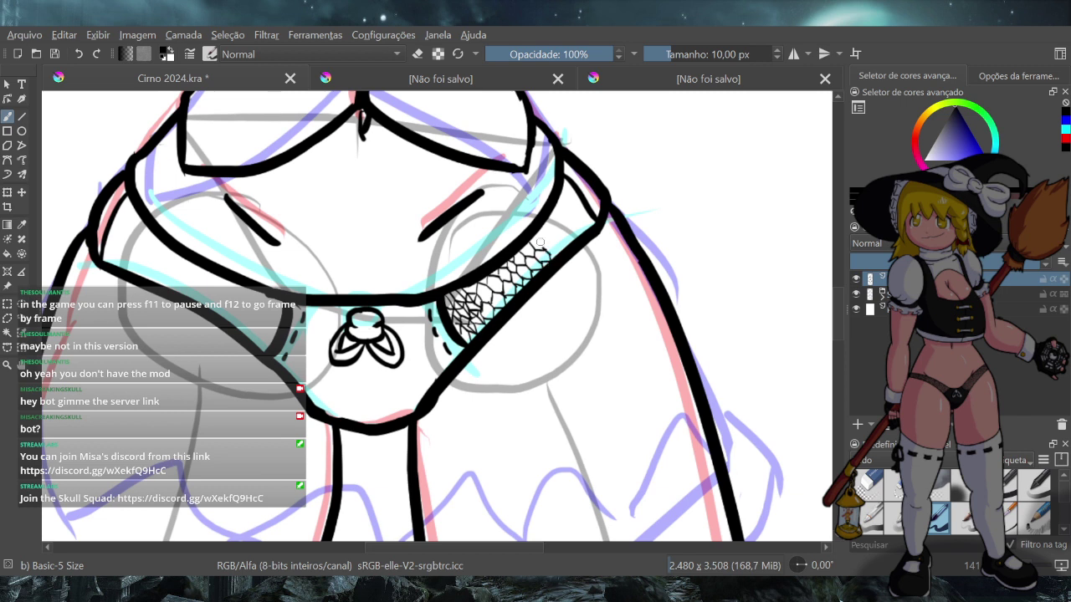
pyautogui.moveTo(542, 233); pyautogui.dragTo(547, 242)
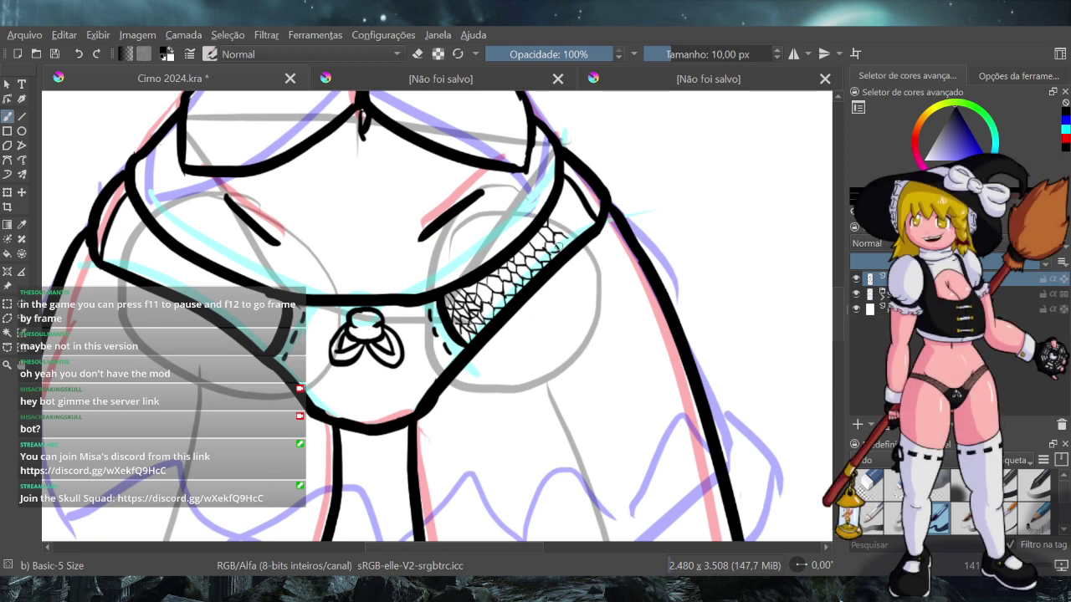
pyautogui.moveTo(559, 249); pyautogui.dragTo(570, 240)
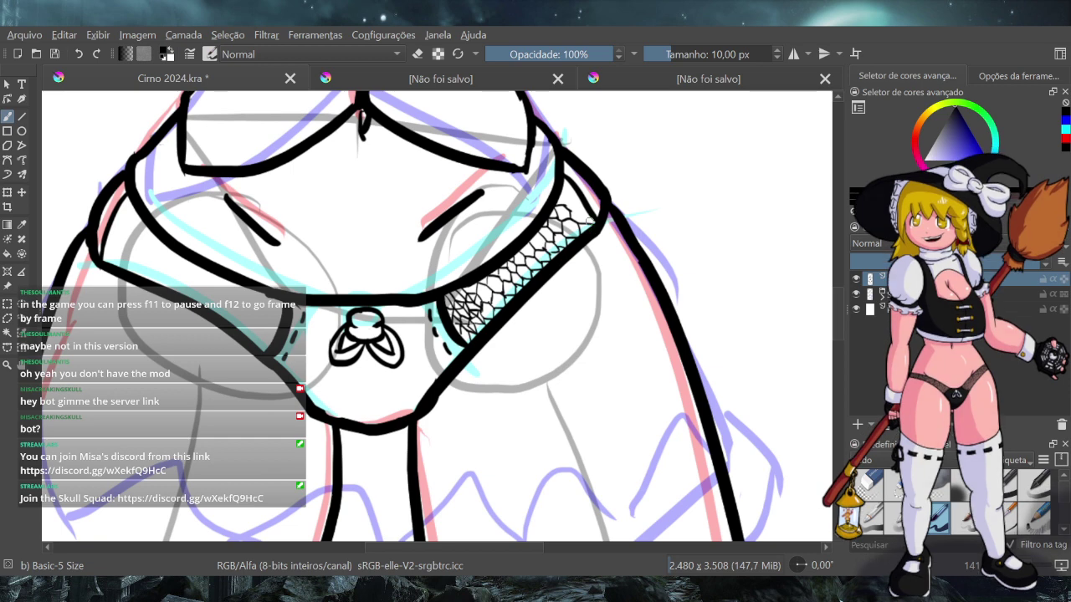
pyautogui.moveTo(580, 220); pyautogui.dragTo(592, 225)
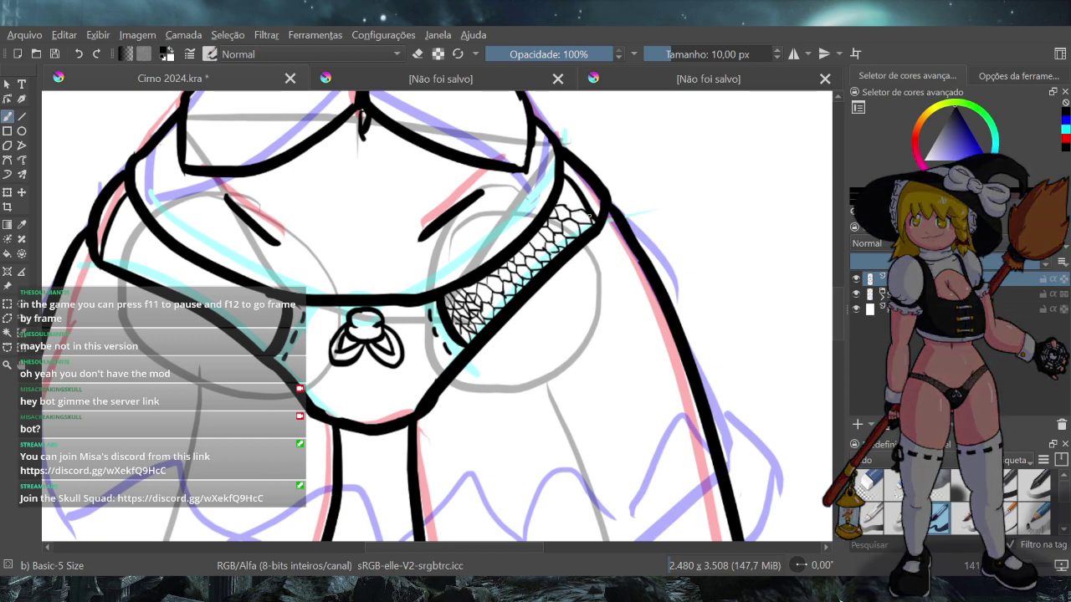
# Subdivide the strip's mesh cells with fine lines and fill the area between the curved seam and the outer edge
pyautogui.moveTo(566, 205); pyautogui.dragTo(576, 206)
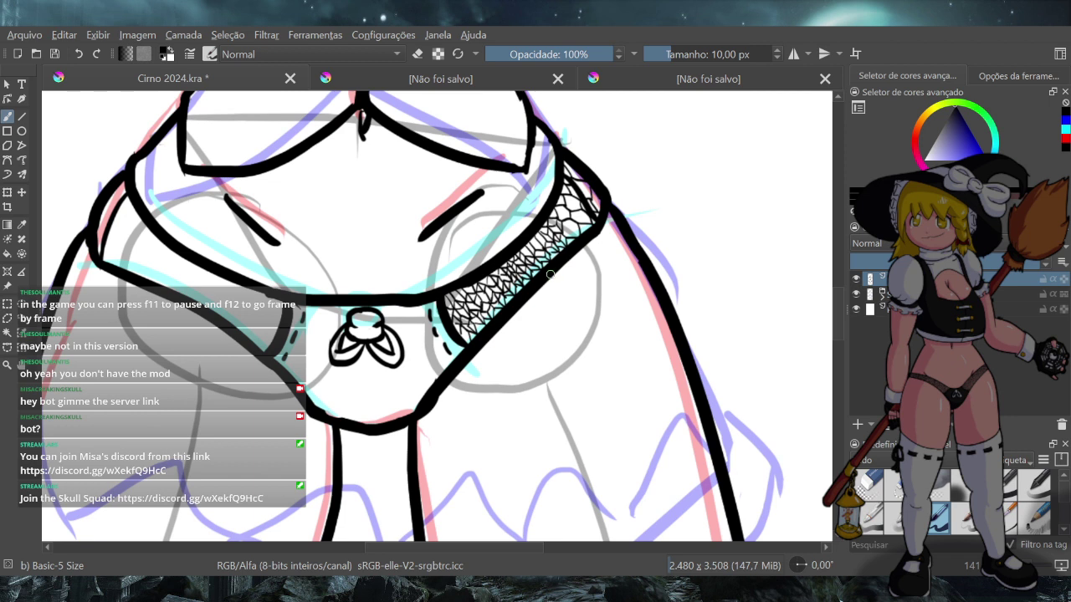
pyautogui.click(418, 53)
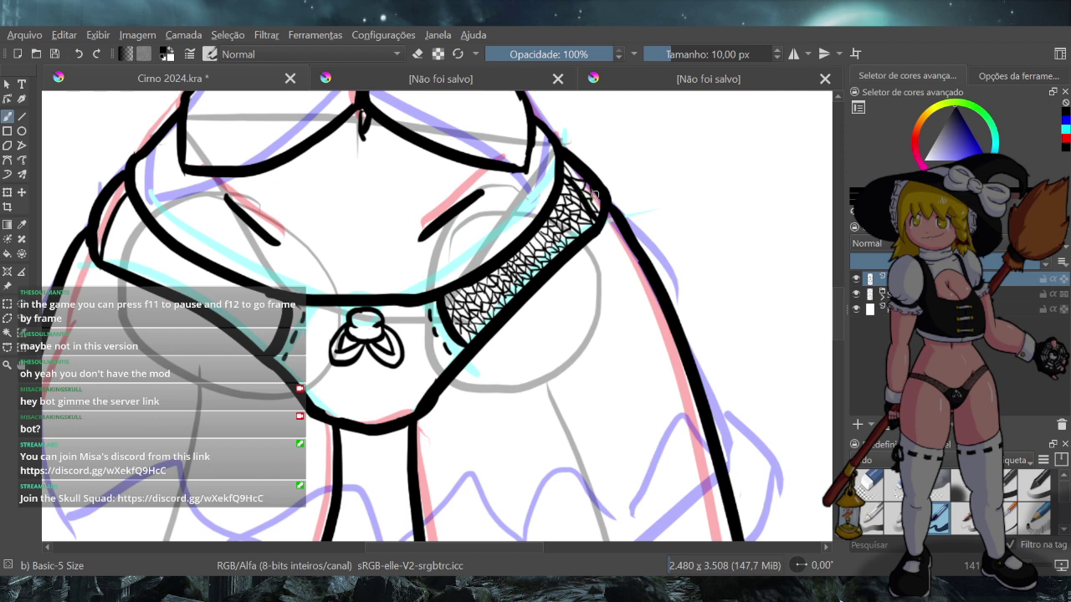
pyautogui.moveTo(595, 195); pyautogui.dragTo(595, 206)
# Select the mesh-filled right side panel with a freehand outline and copy it onto a new layer
pyautogui.scroll(-5, 563, 307)
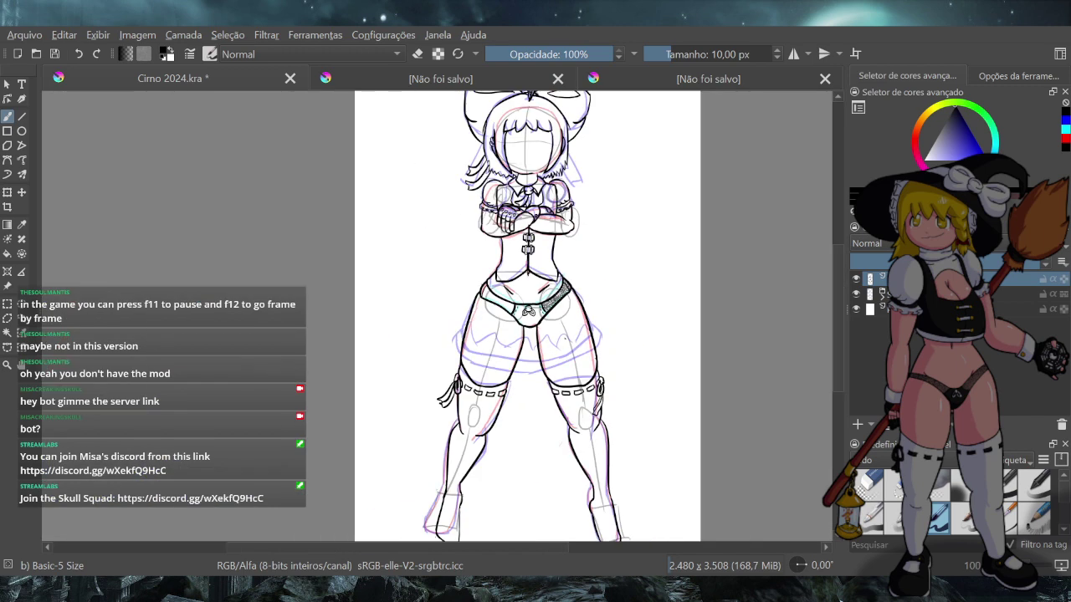
pyautogui.scroll(1, 613, 332)
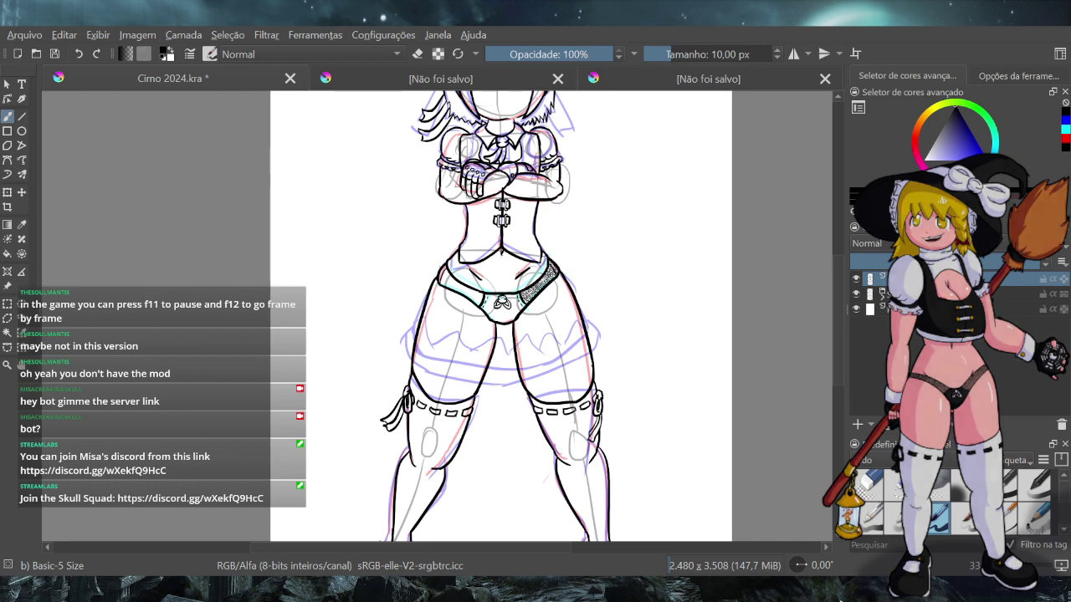
pyautogui.scroll(2, 519, 273)
pyautogui.scroll(1, 511, 322)
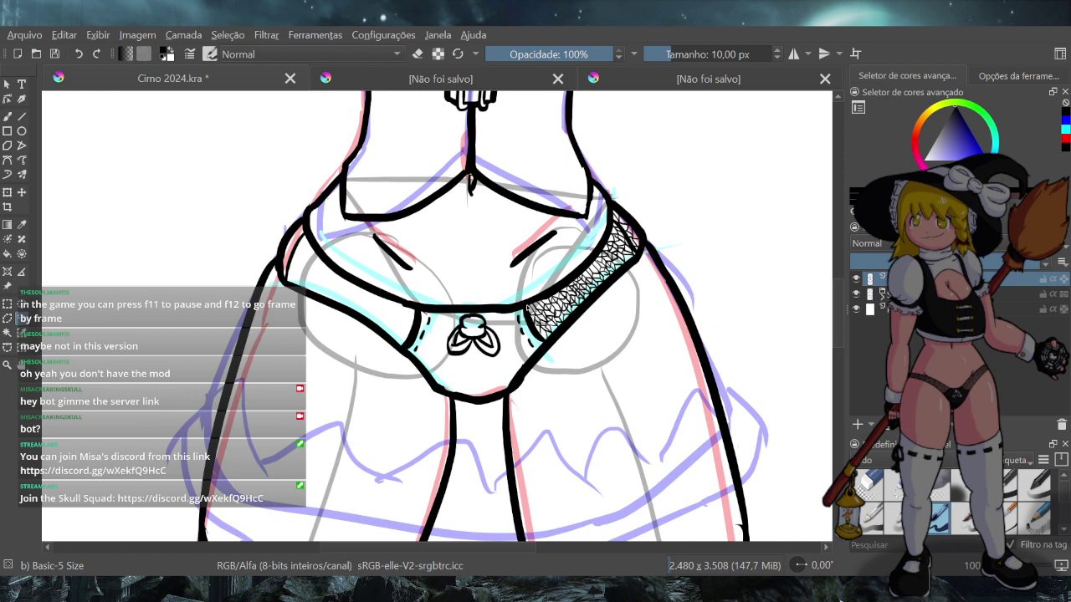
pyautogui.moveTo(528, 308)
pyautogui.mouseDown()
pyautogui.moveTo(561, 345)
pyautogui.moveTo(636, 275)
pyautogui.moveTo(651, 256)
pyautogui.moveTo(636, 215)
pyautogui.mouseUp()
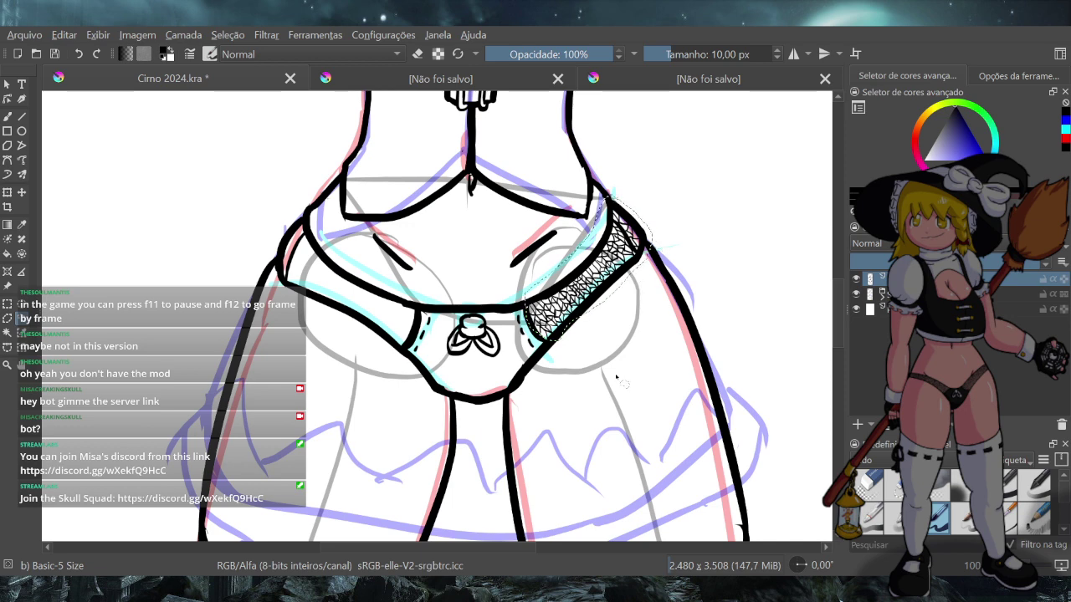
pyautogui.press('Insert')
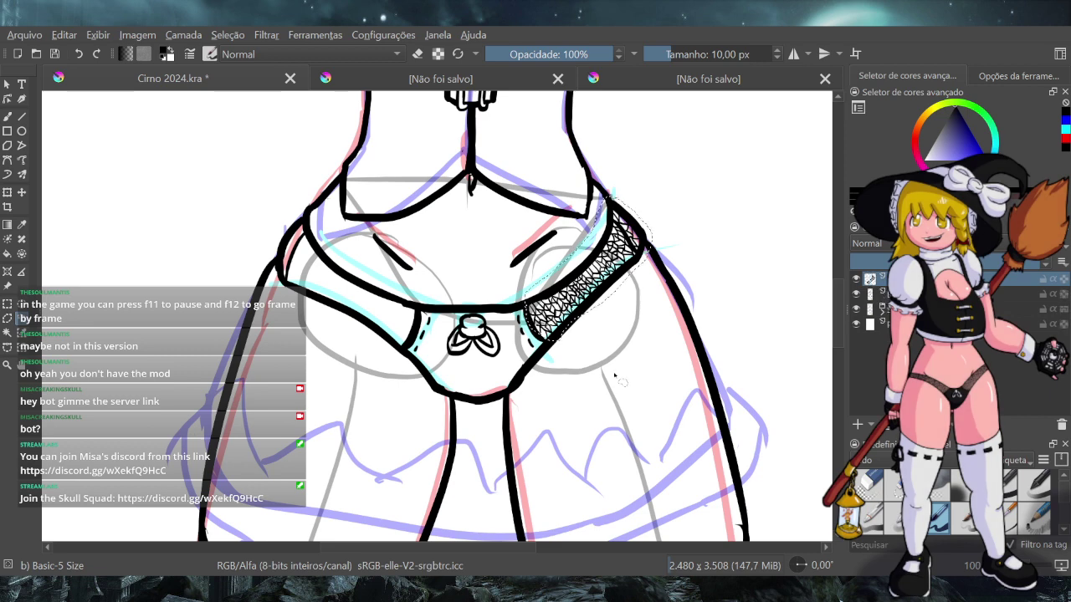
# Mirror the copied mesh panel horizontally and move it over the briefs' left side panel
pyautogui.click(184, 37)
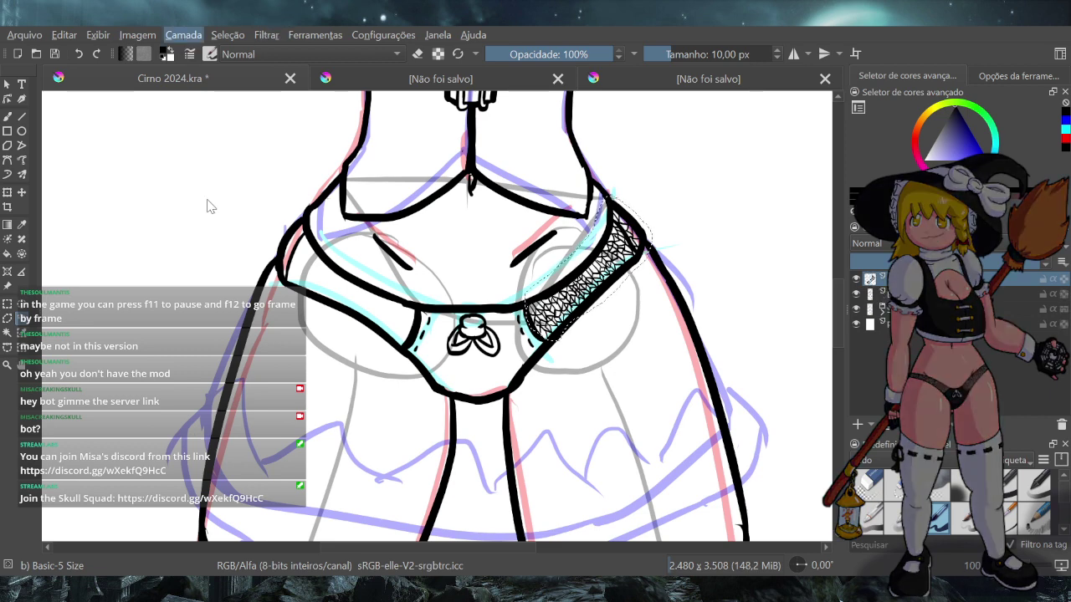
pyautogui.click(549, 209)
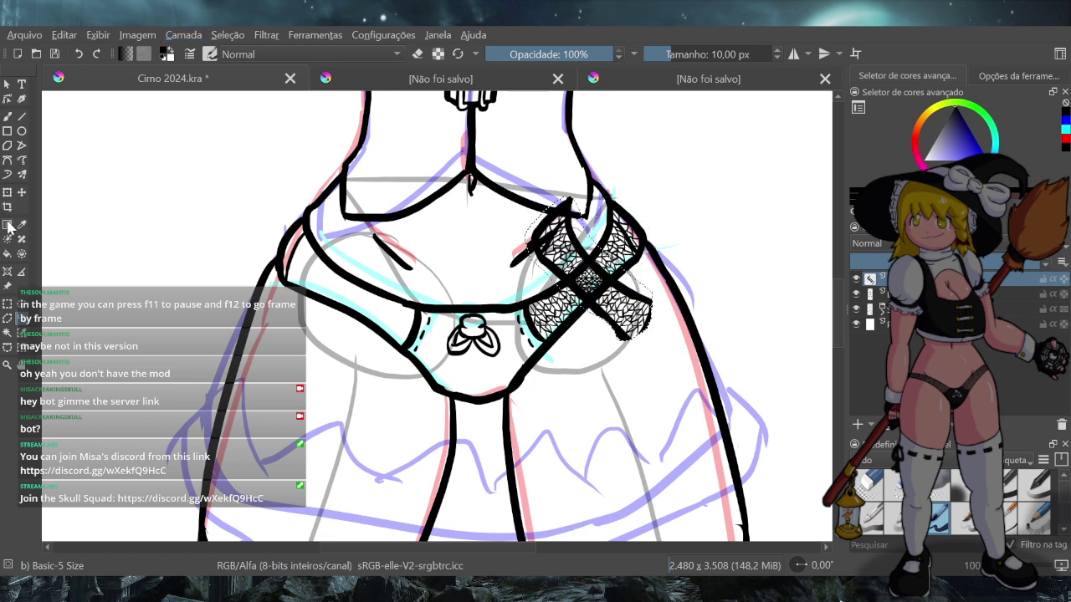
pyautogui.click(23, 193)
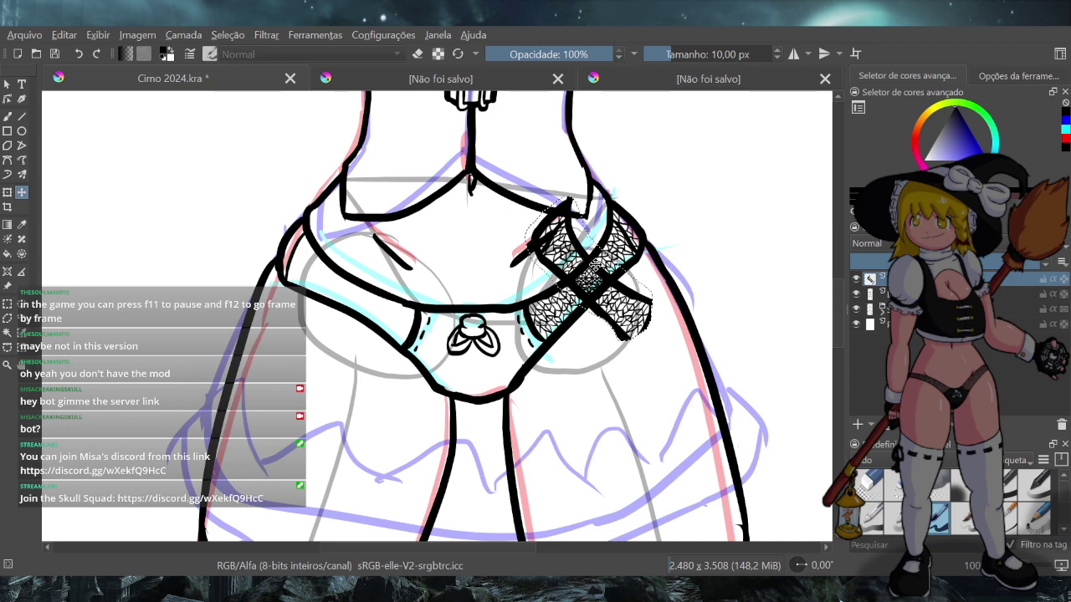
pyautogui.moveTo(576, 265); pyautogui.dragTo(331, 286)
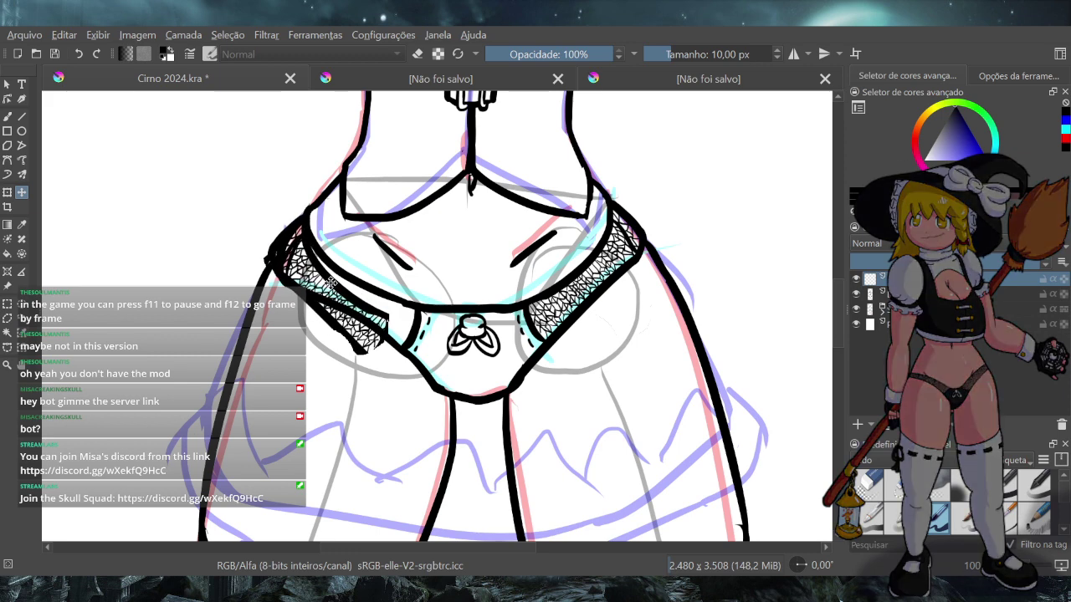
# Try to rotate and reposition the mirrored mesh copy so it fits inside the briefs' left side panel
pyautogui.click(10, 193)
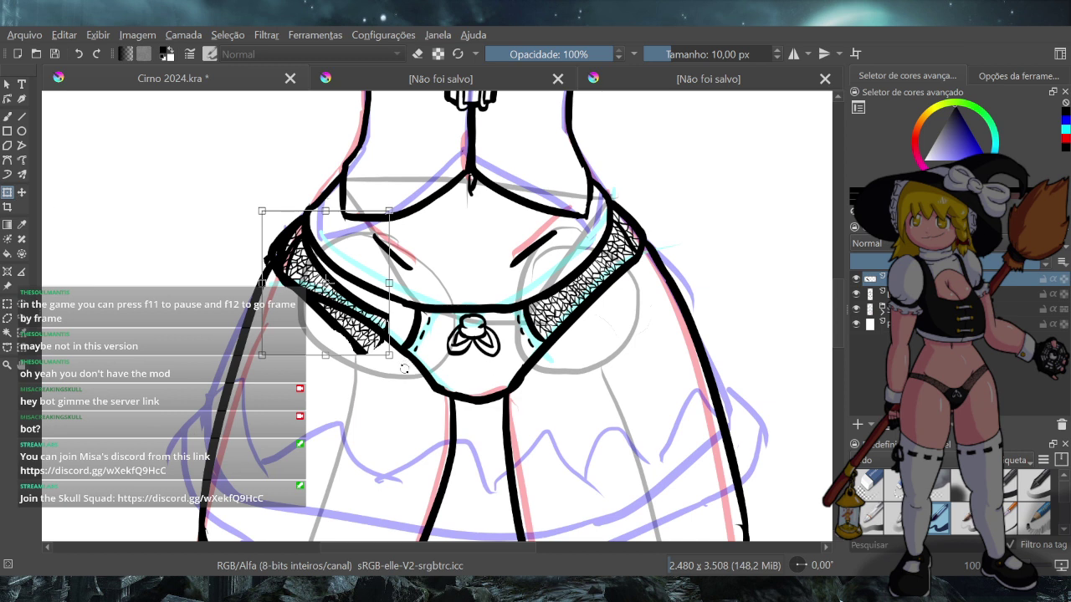
pyautogui.moveTo(406, 369); pyautogui.dragTo(426, 358)
pyautogui.moveTo(294, 279); pyautogui.dragTo(317, 276)
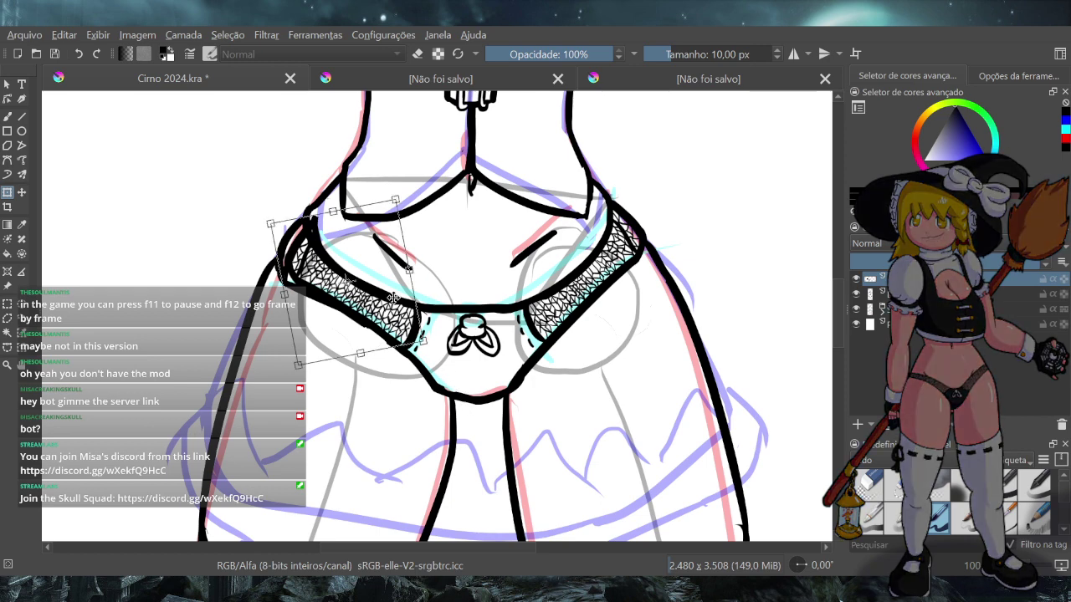
pyautogui.press('Return')
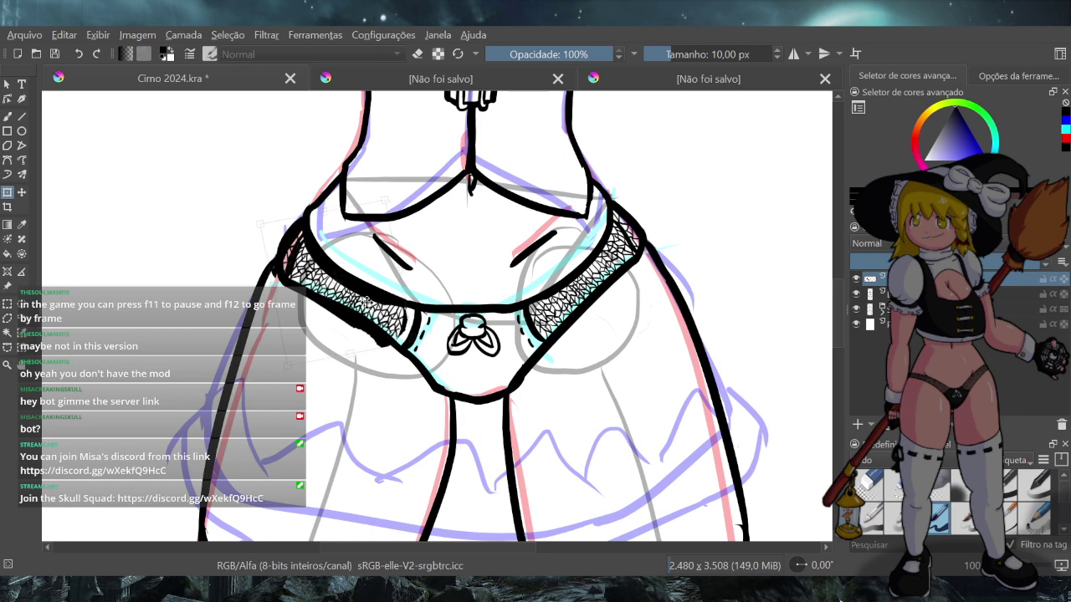
pyautogui.moveTo(366, 299); pyautogui.dragTo(367, 298)
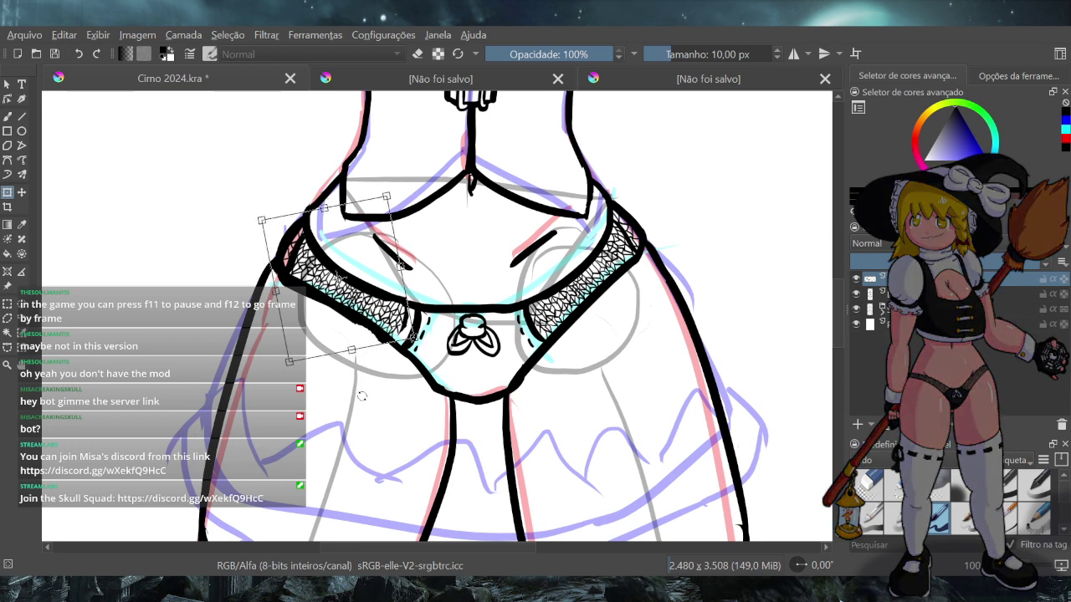
# Undo the mesh copy's transforms, its pasted layer and the freehand selection around the right side panel
pyautogui.hotkey('ctrl', 'z')
pyautogui.hotkey('ctrl', 'z')
pyautogui.hotkey('ctrl', 'z')
pyautogui.hotkey('ctrl', 'z')
pyautogui.hotkey('ctrl', 'z')
pyautogui.hotkey('ctrl', 'z')
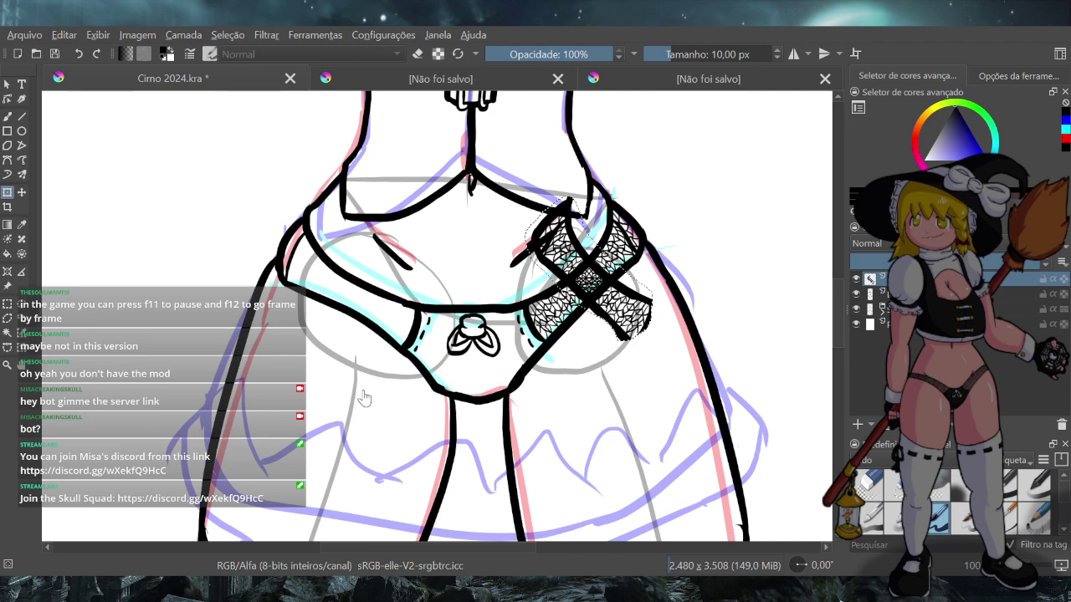
pyautogui.hotkey('ctrl', 'z')
pyautogui.hotkey('ctrl', 'z')
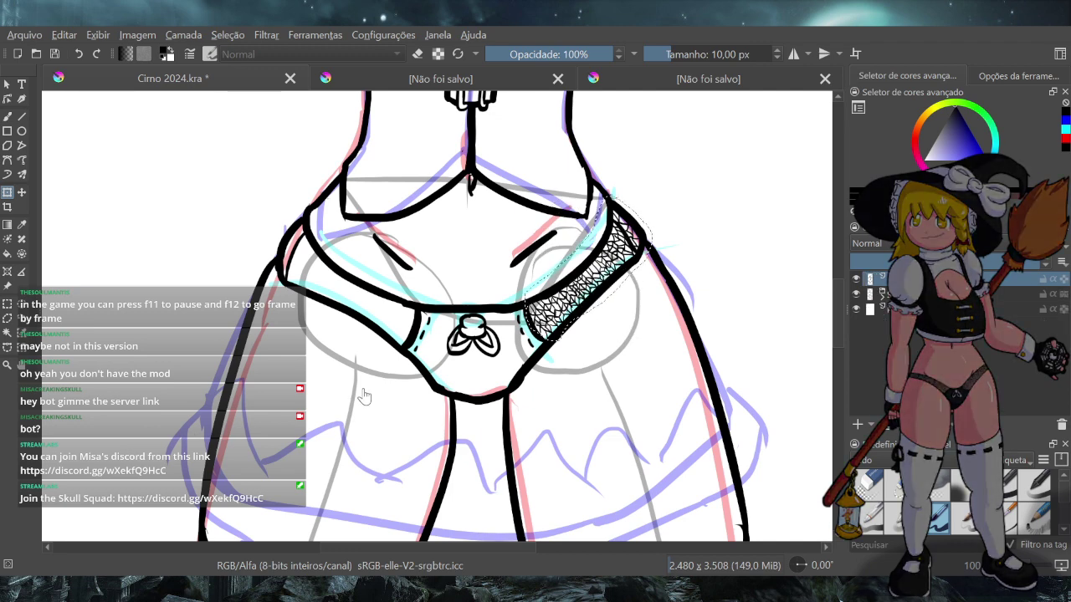
pyautogui.hotkey('ctrl', 'z')
# Draw the first small hexagonal mesh cells with the brush at the inner end of the left side panel
pyautogui.scroll(1, 330, 297)
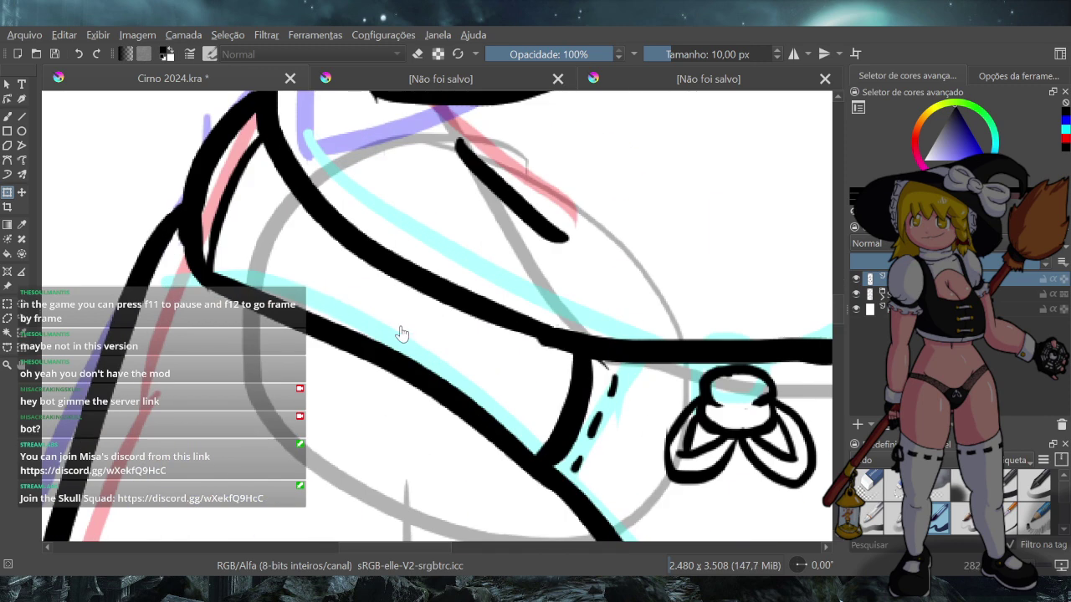
pyautogui.scroll(1, 465, 357)
pyautogui.scroll(-1, 465, 358)
pyautogui.scroll(1, 527, 383)
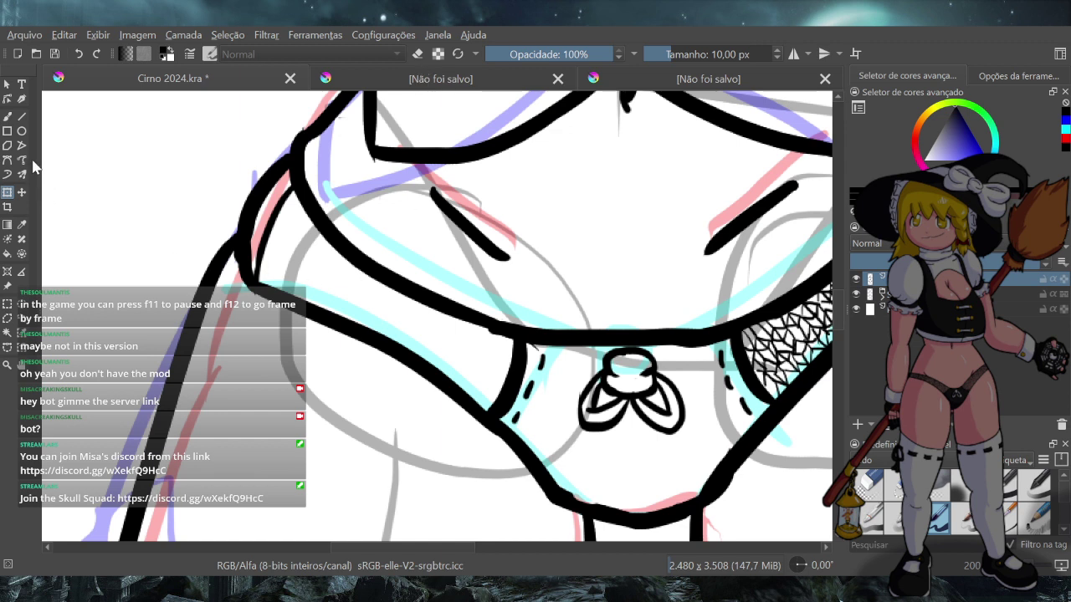
pyautogui.click(8, 117)
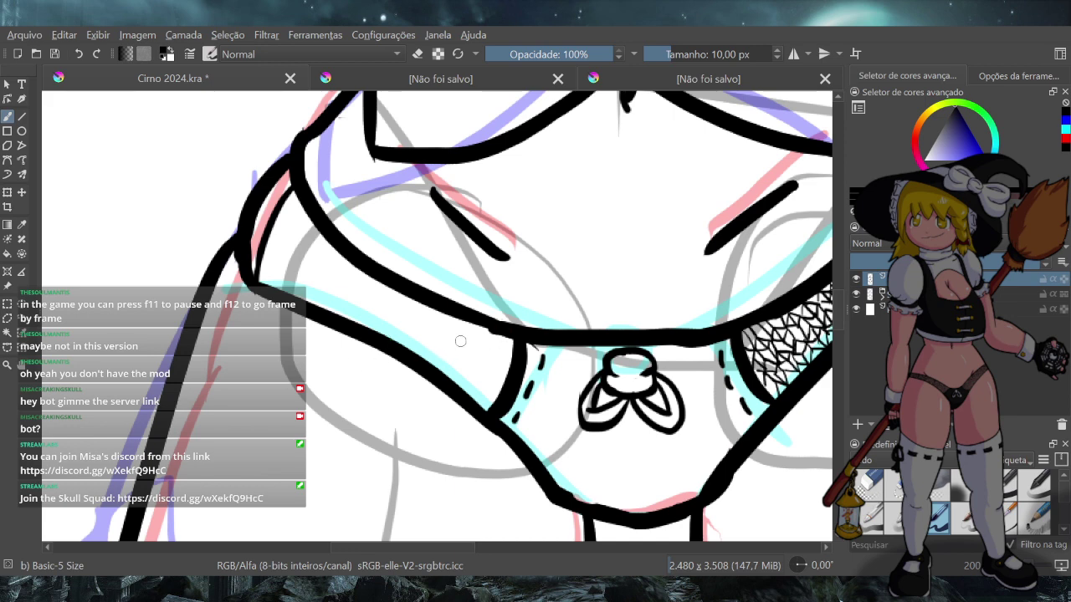
pyautogui.moveTo(460, 341); pyautogui.dragTo(458, 358)
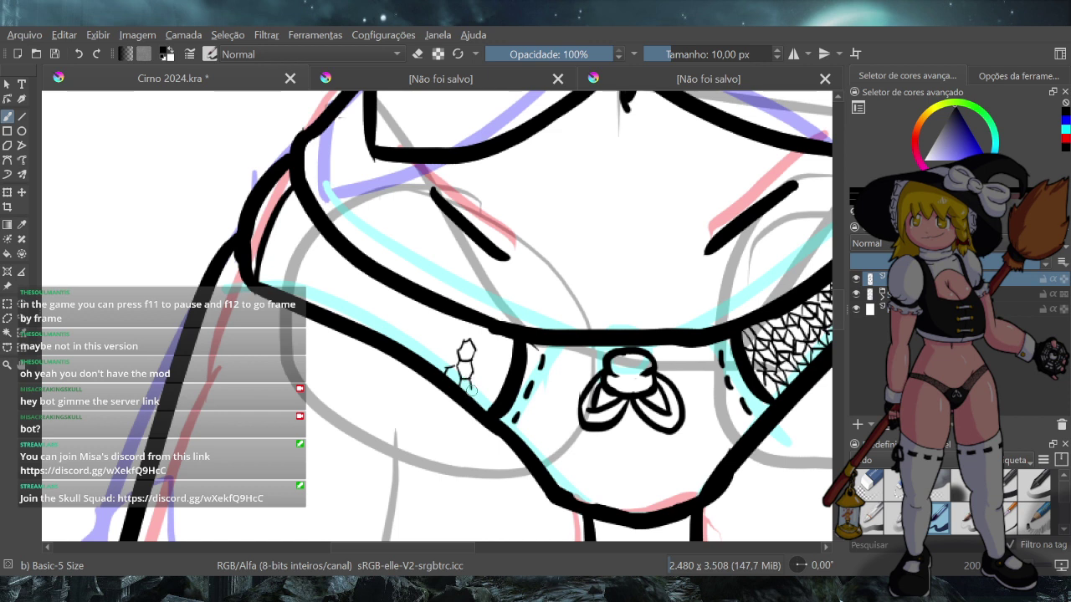
pyautogui.moveTo(472, 370); pyautogui.dragTo(484, 371)
pyautogui.moveTo(478, 391); pyautogui.dragTo(481, 410)
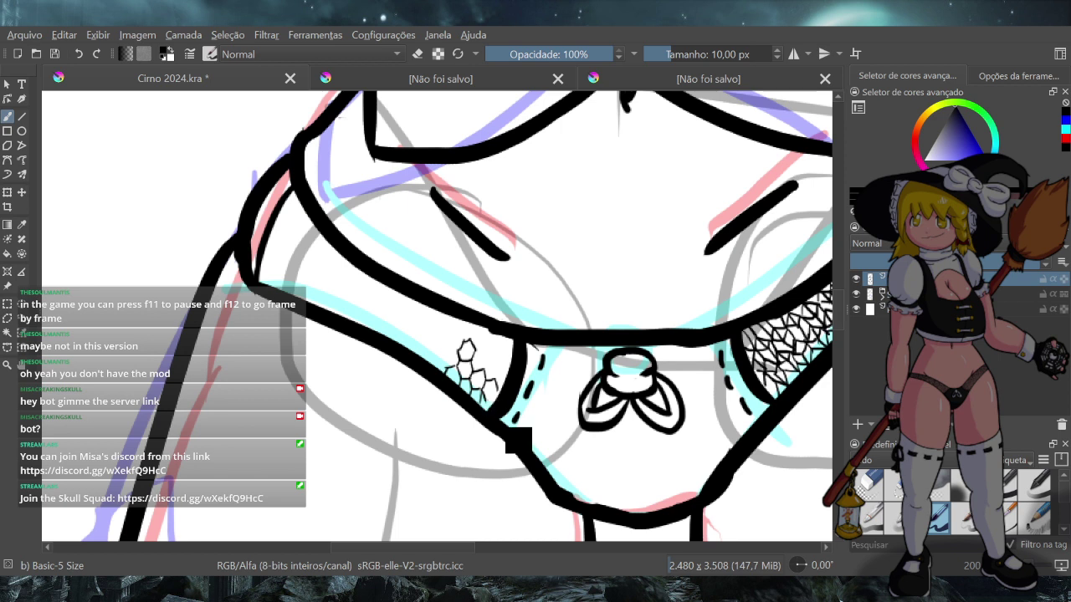
# Fill the rest of the left panel's inner end with hexagonal cells up to the waistband line
pyautogui.hotkey('ctrl', 'z')
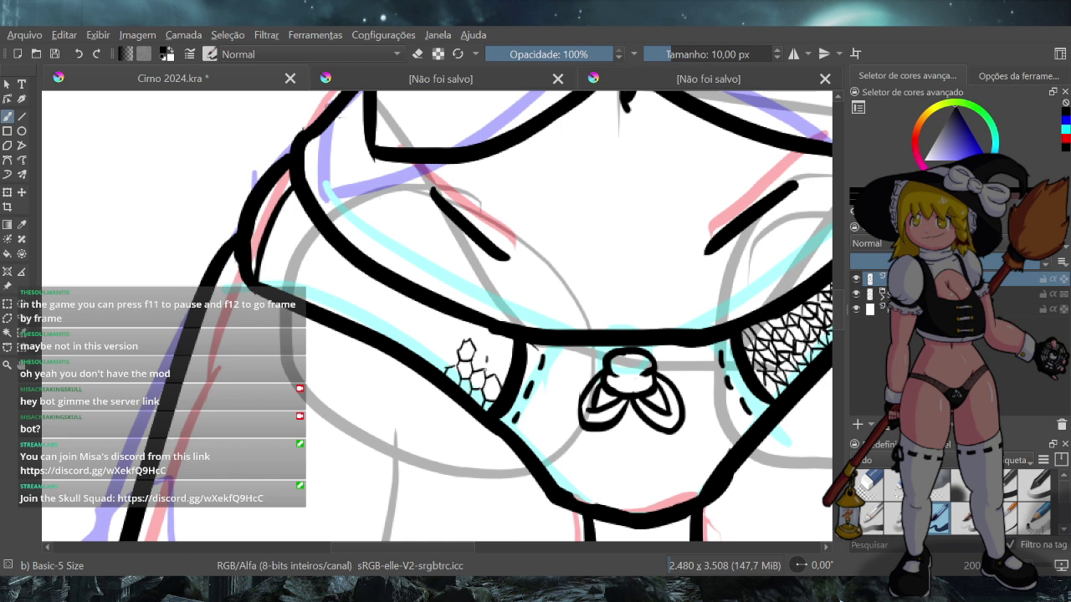
pyautogui.hotkey('ctrl', 'z')
pyautogui.moveTo(489, 357)
pyautogui.mouseDown()
pyautogui.moveTo(483, 372)
pyautogui.moveTo(494, 378)
pyautogui.moveTo(508, 359)
pyautogui.mouseUp()
pyautogui.hotkey('ctrl', 'z')
pyautogui.hotkey('ctrl', 'z')
pyautogui.moveTo(490, 339)
pyautogui.mouseDown()
pyautogui.moveTo(500, 330)
pyautogui.moveTo(478, 323)
pyautogui.mouseUp()
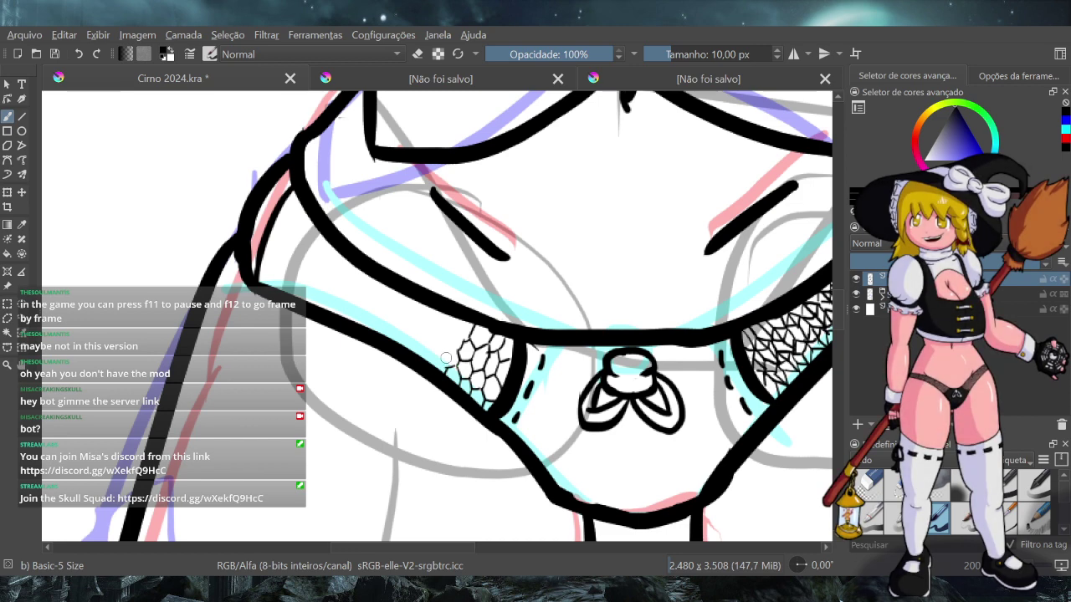
# Continue the hexagonal mesh outward from the left panel's inner end to about the panel's middle
pyautogui.moveTo(443, 357)
pyautogui.mouseDown()
pyautogui.moveTo(445, 367)
pyautogui.moveTo(434, 366)
pyautogui.mouseUp()
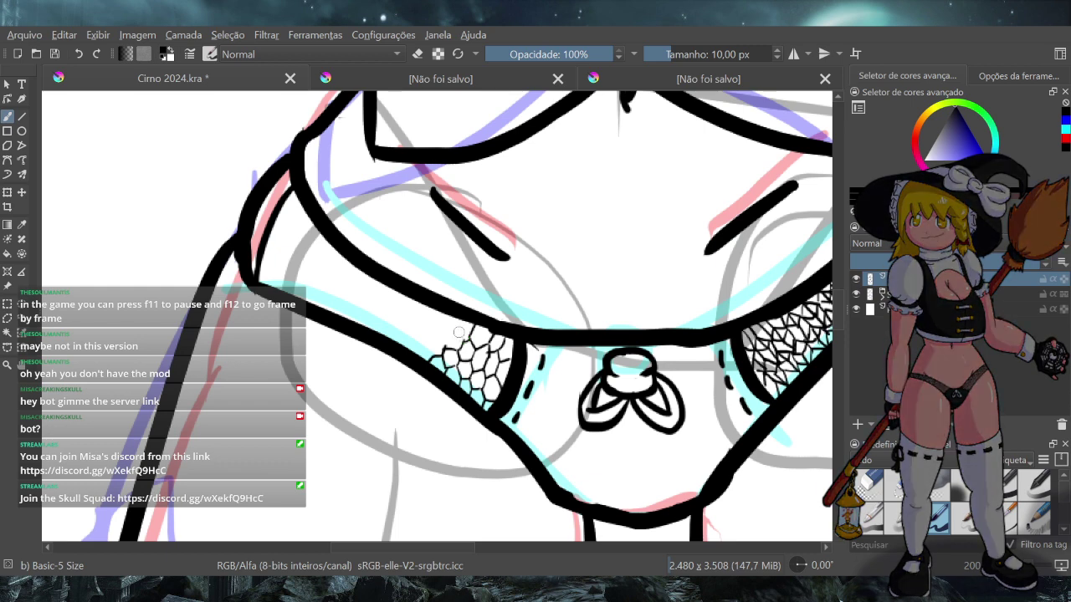
pyautogui.moveTo(457, 328); pyautogui.dragTo(462, 341)
pyautogui.moveTo(441, 353); pyautogui.dragTo(453, 348)
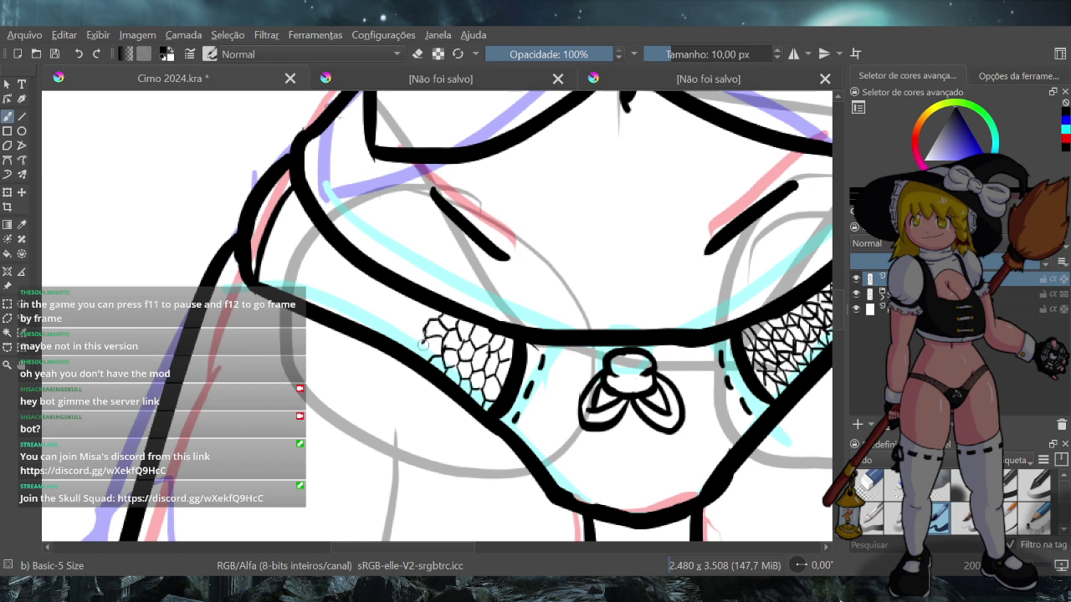
pyautogui.moveTo(424, 345); pyautogui.dragTo(427, 360)
pyautogui.moveTo(425, 321); pyautogui.dragTo(432, 314)
pyautogui.moveTo(410, 321)
pyautogui.mouseDown()
pyautogui.moveTo(395, 345)
pyautogui.moveTo(403, 294)
pyautogui.mouseUp()
pyautogui.hotkey('ctrl', 'z')
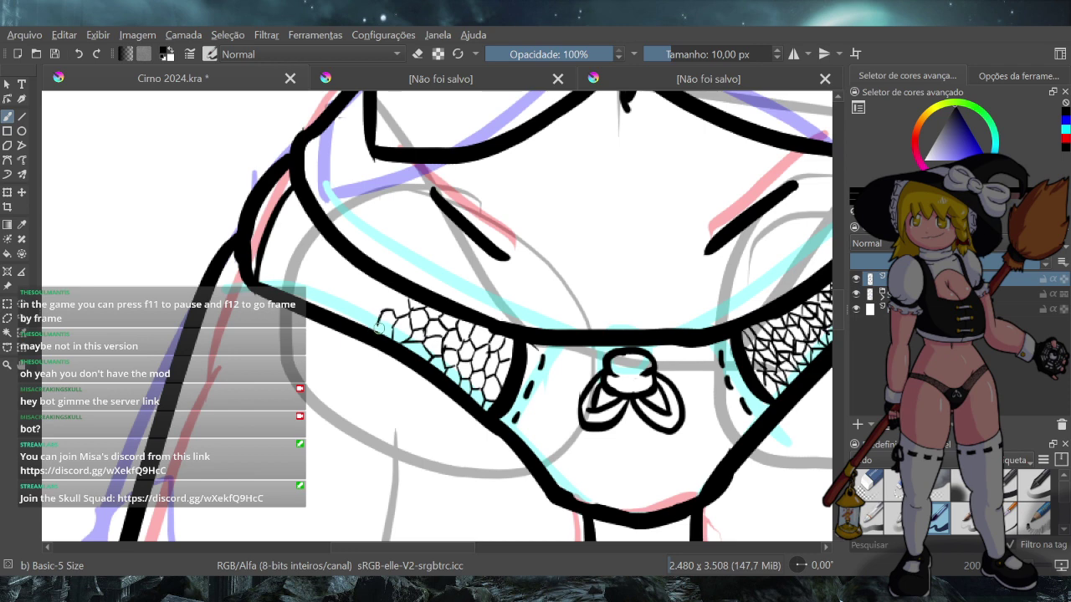
# Extend the hexagonal mesh from the left panel's middle towards the hip, between the waistband and the lower edge
pyautogui.moveTo(379, 325)
pyautogui.mouseDown()
pyautogui.moveTo(384, 334)
pyautogui.moveTo(397, 324)
pyautogui.mouseUp()
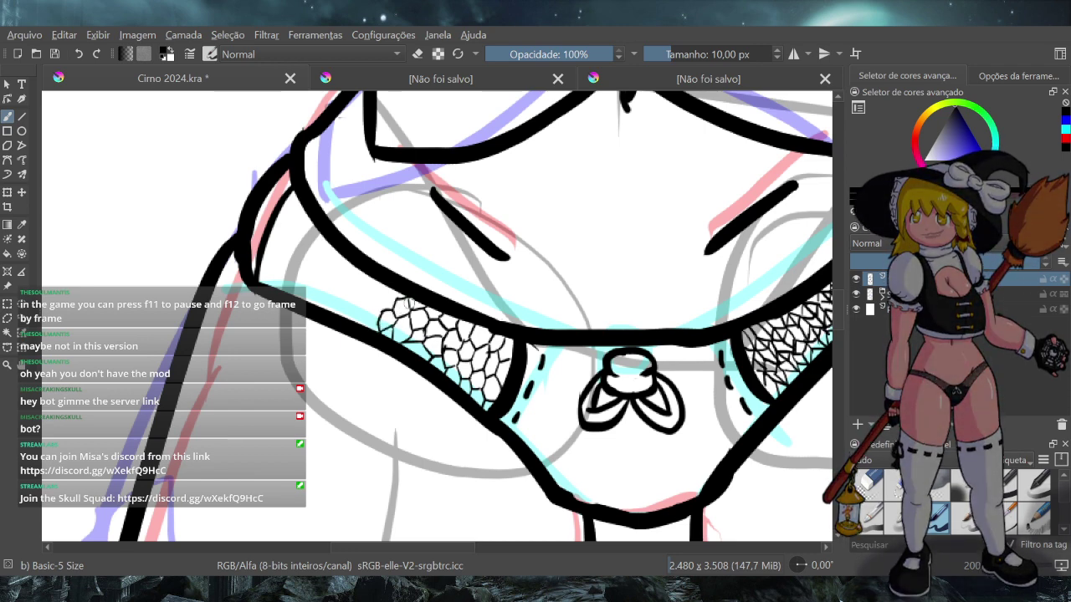
pyautogui.moveTo(393, 292); pyautogui.dragTo(395, 304)
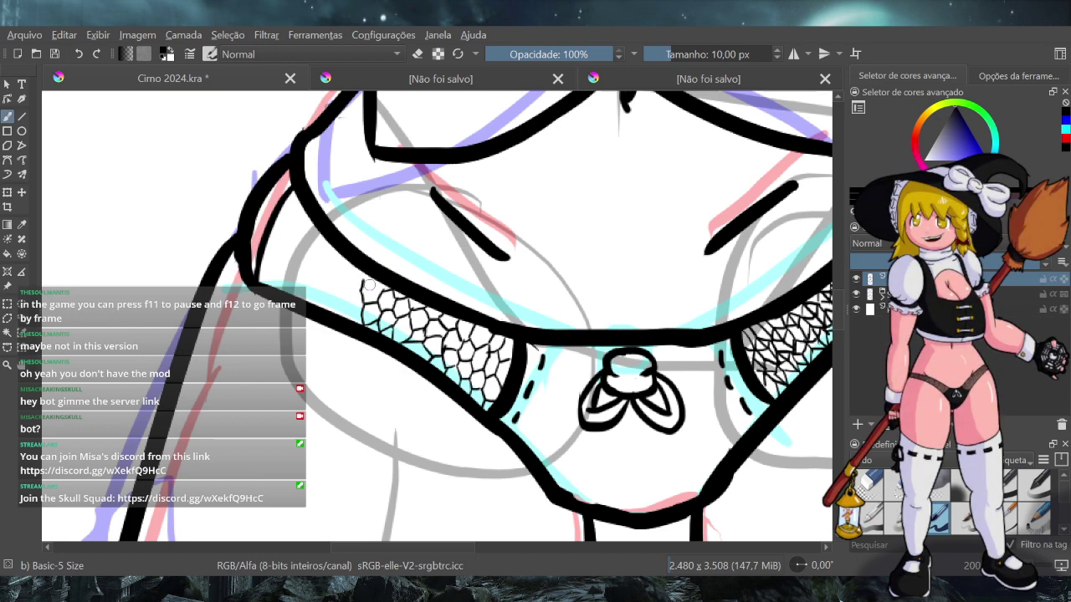
pyautogui.moveTo(363, 290); pyautogui.dragTo(348, 296)
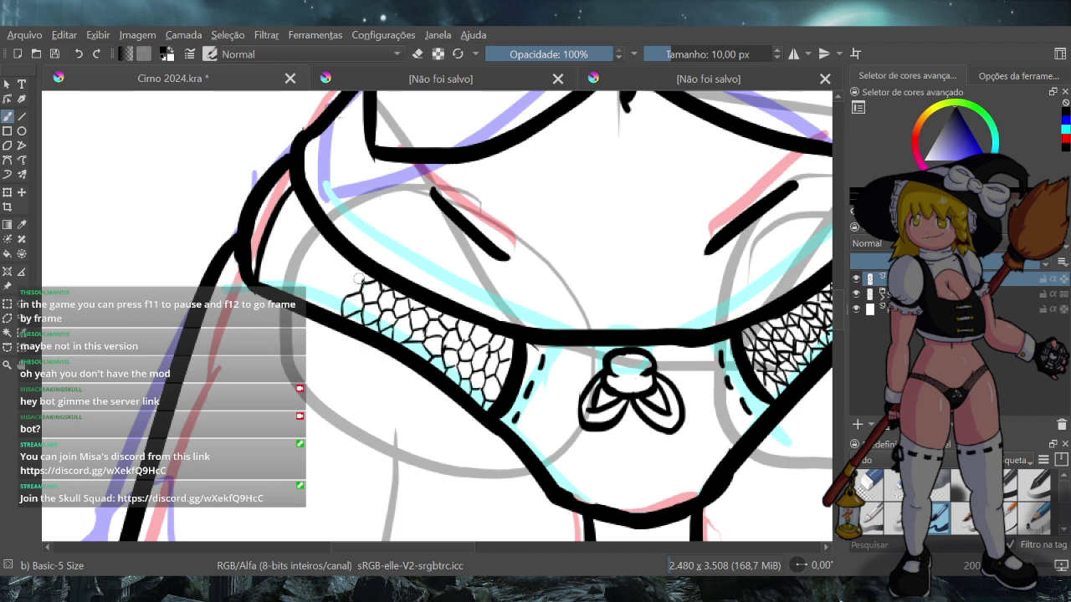
pyautogui.hotkey('ctrl', 'z')
pyautogui.moveTo(350, 275); pyautogui.dragTo(351, 280)
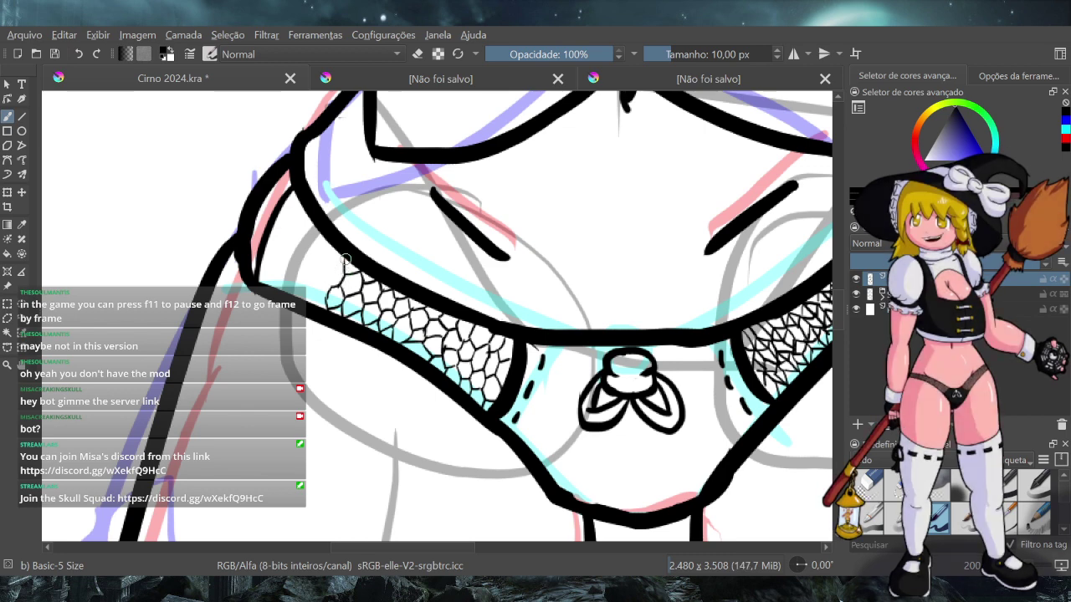
pyautogui.moveTo(333, 267); pyautogui.dragTo(326, 275)
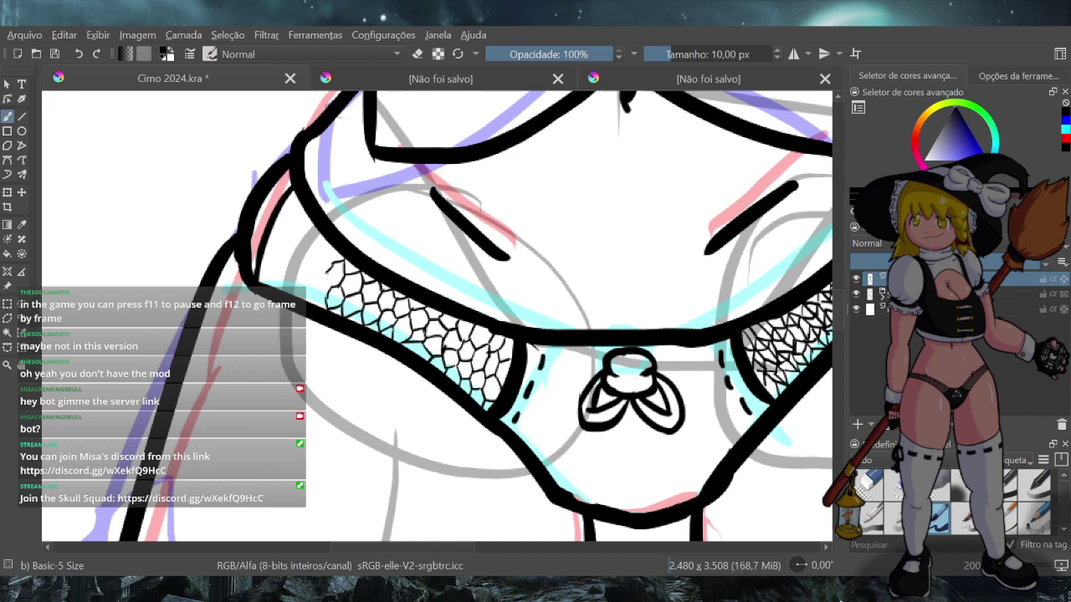
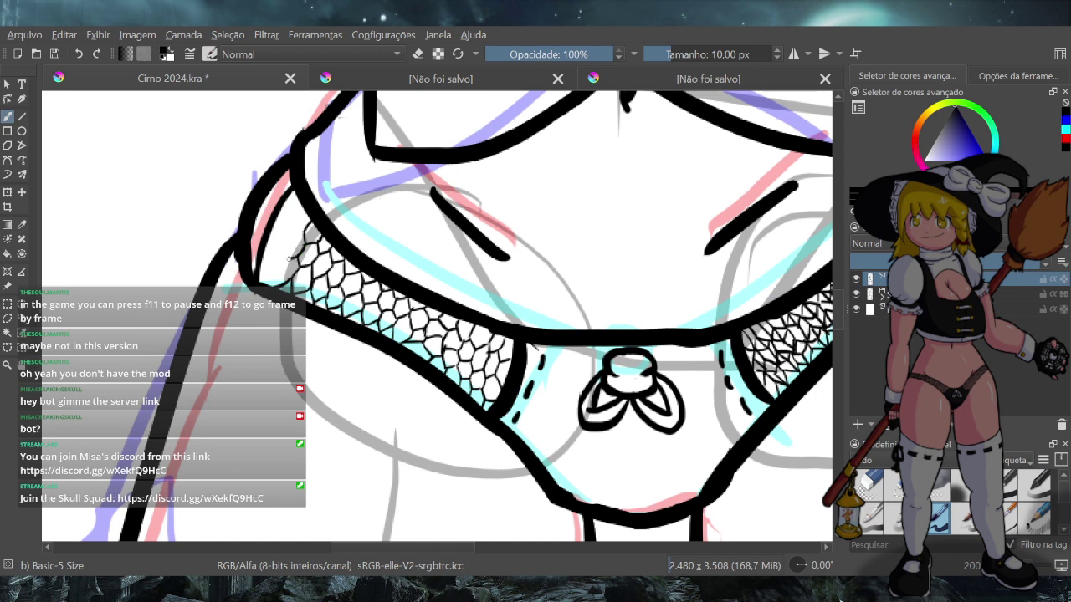
# Carry the hexagonal mesh to the left panel's curved side seam and fill the strip beyond it
pyautogui.moveTo(303, 228)
pyautogui.mouseDown()
pyautogui.moveTo(283, 247)
pyautogui.moveTo(302, 212)
pyautogui.mouseUp()
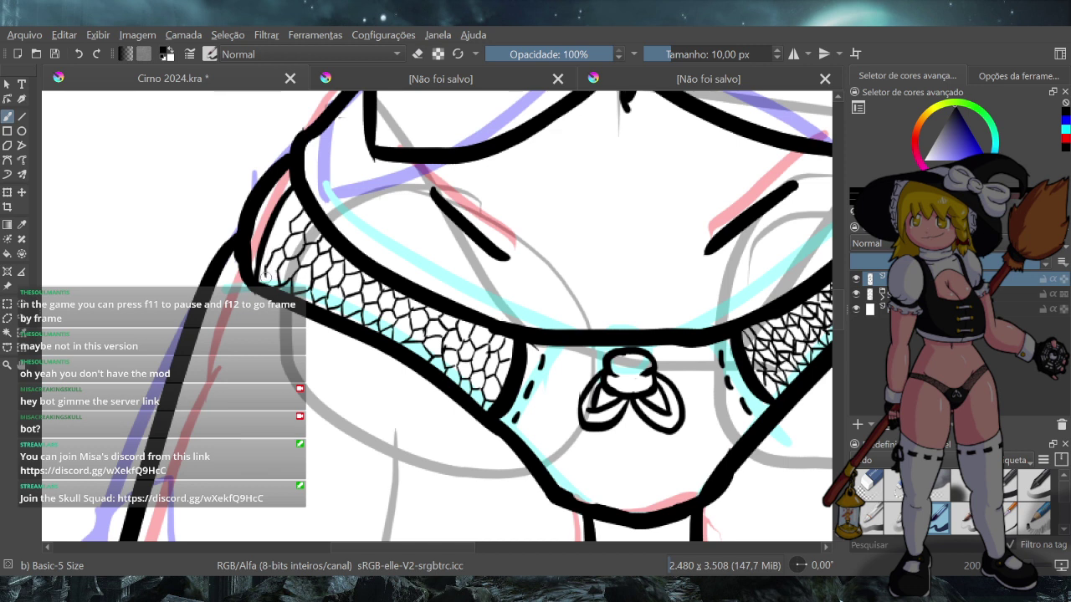
pyautogui.moveTo(266, 276); pyautogui.dragTo(263, 288)
pyautogui.hotkey('ctrl', 'z')
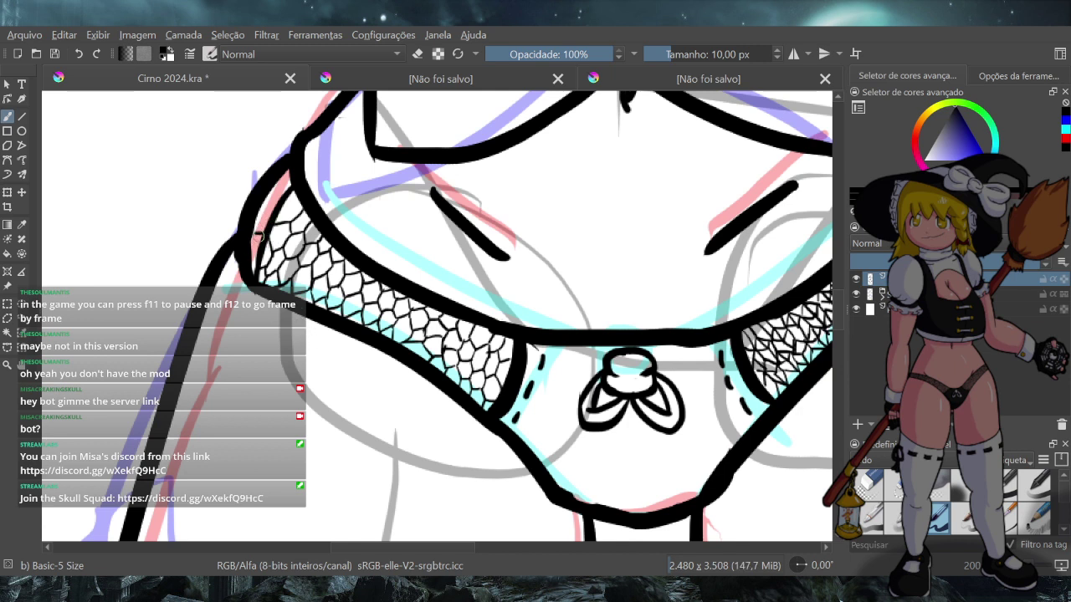
pyautogui.moveTo(258, 233); pyautogui.dragTo(258, 273)
pyautogui.hotkey('ctrl', 'z')
pyautogui.moveTo(260, 209); pyautogui.dragTo(267, 205)
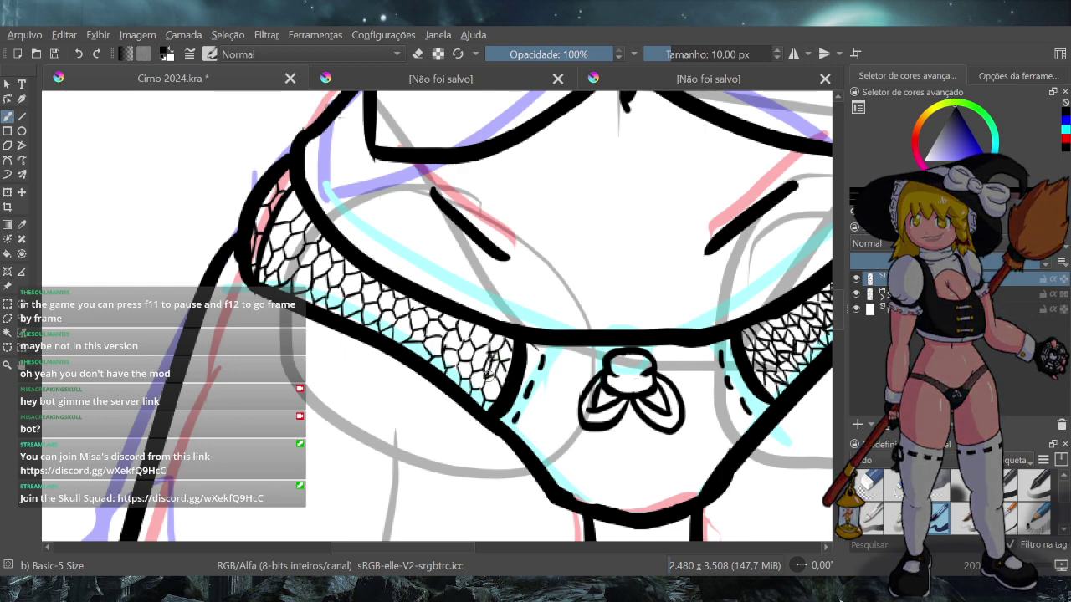
# Subdivide the hexagonal cells at the left panel's inner end with fine crossing lines
pyautogui.moveTo(493, 388); pyautogui.dragTo(504, 401)
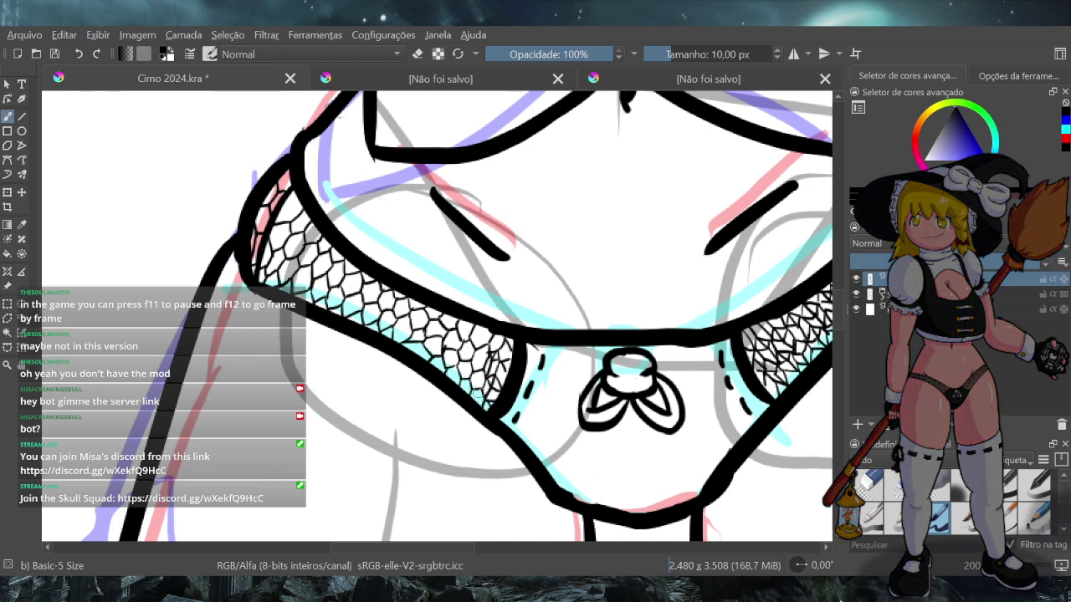
pyautogui.moveTo(476, 391)
pyautogui.mouseDown()
pyautogui.moveTo(476, 403)
pyautogui.moveTo(488, 403)
pyautogui.mouseUp()
pyautogui.moveTo(481, 373)
pyautogui.mouseDown()
pyautogui.moveTo(500, 338)
pyautogui.moveTo(500, 353)
pyautogui.moveTo(499, 338)
pyautogui.moveTo(487, 351)
pyautogui.moveTo(505, 335)
pyautogui.moveTo(485, 350)
pyautogui.moveTo(486, 331)
pyautogui.moveTo(483, 355)
pyautogui.moveTo(469, 346)
pyautogui.moveTo(464, 395)
pyautogui.mouseUp()
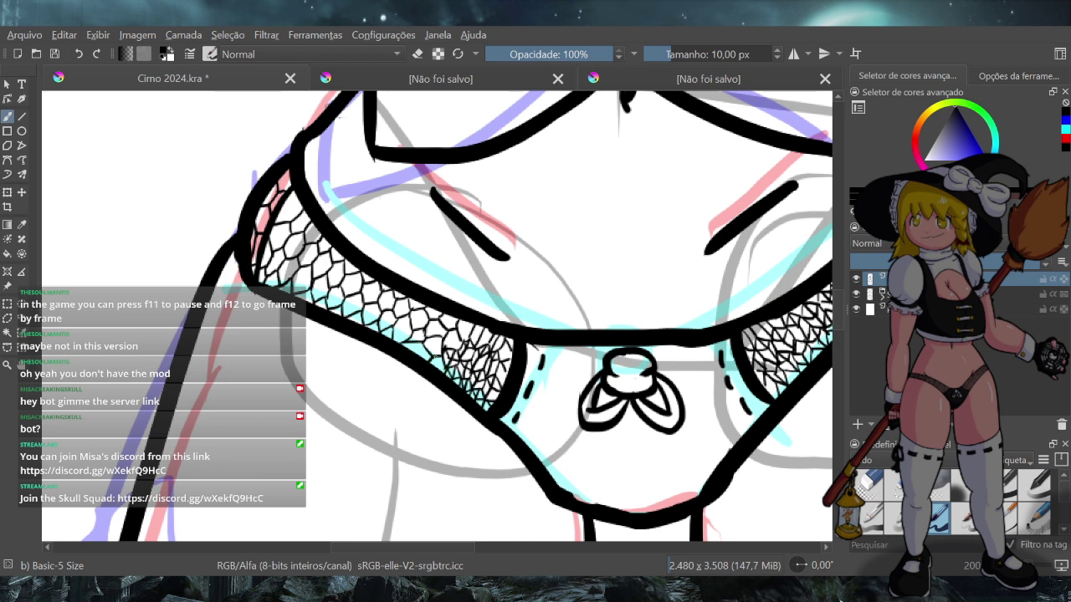
pyautogui.moveTo(443, 359); pyautogui.dragTo(442, 376)
pyautogui.moveTo(455, 332)
pyautogui.mouseDown()
pyautogui.moveTo(448, 352)
pyautogui.moveTo(463, 333)
pyautogui.mouseUp()
pyautogui.moveTo(432, 324); pyautogui.dragTo(434, 332)
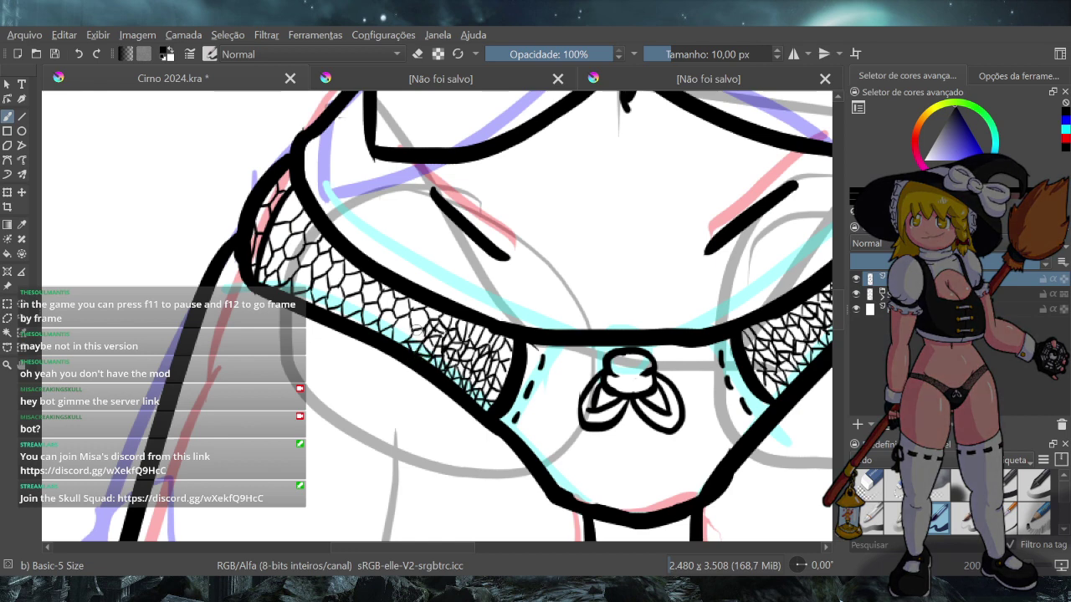
# Continue subdividing the mesh cells through the middle of the left side panel towards the hip
pyautogui.moveTo(415, 339)
pyautogui.mouseDown()
pyautogui.moveTo(409, 350)
pyautogui.moveTo(428, 319)
pyautogui.mouseUp()
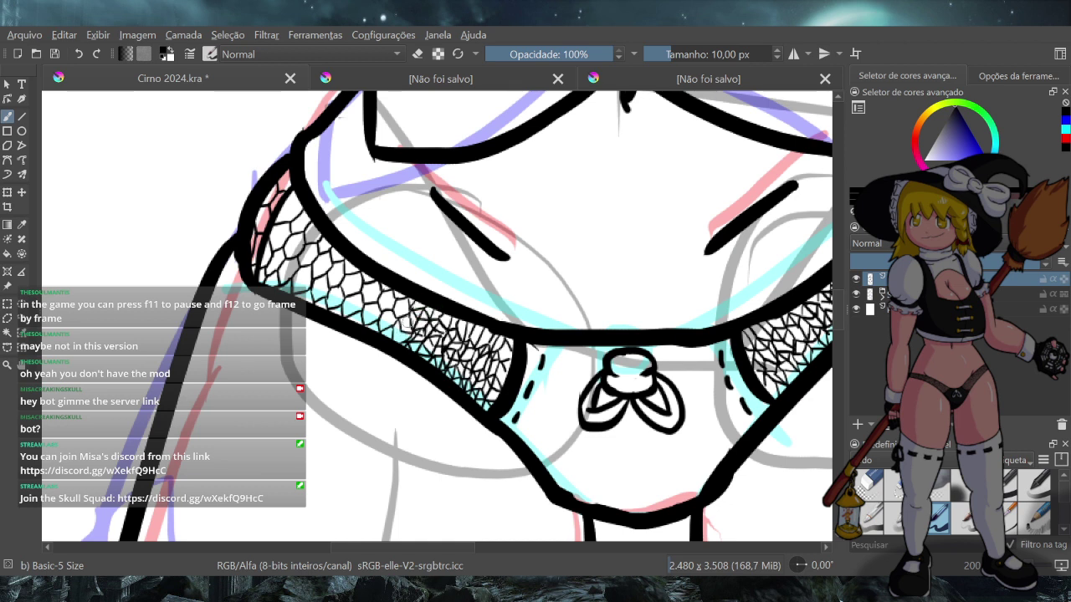
pyautogui.moveTo(410, 318)
pyautogui.mouseDown()
pyautogui.moveTo(400, 338)
pyautogui.moveTo(387, 322)
pyautogui.moveTo(378, 337)
pyautogui.moveTo(407, 306)
pyautogui.mouseUp()
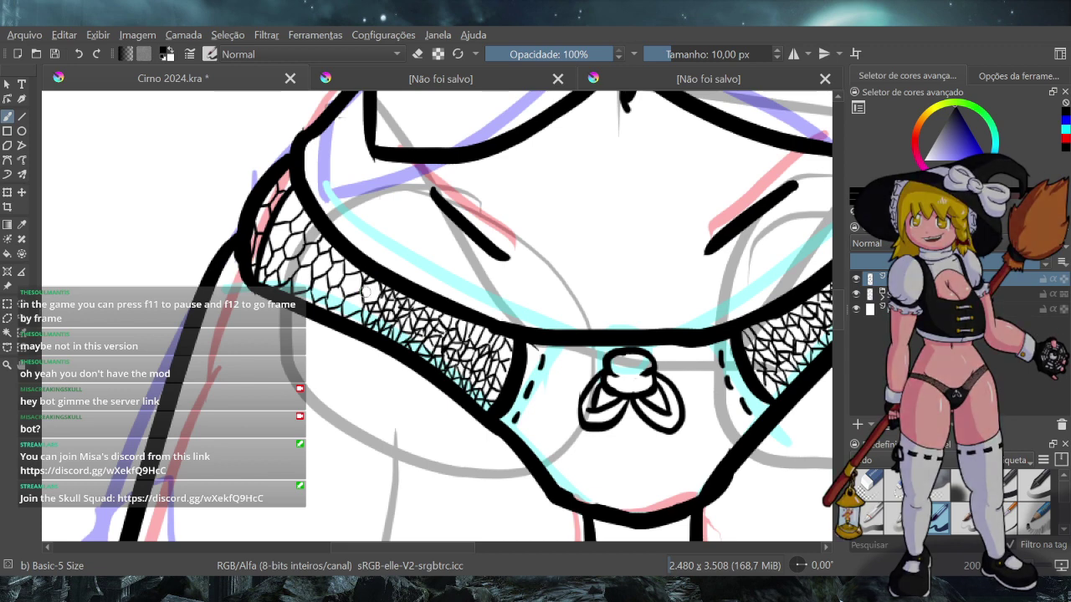
pyautogui.moveTo(379, 288); pyautogui.dragTo(383, 292)
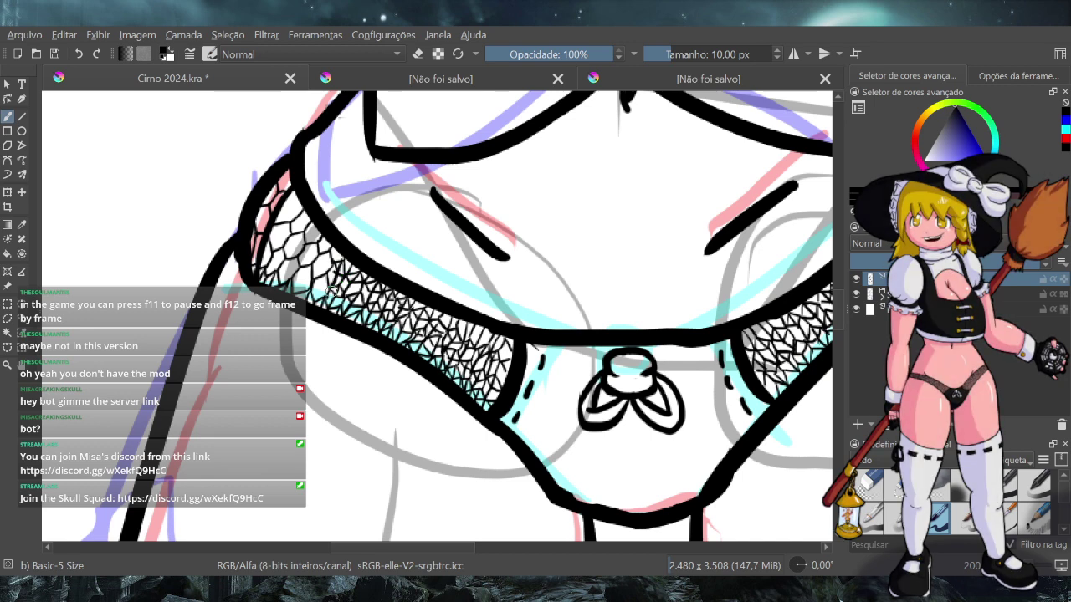
pyautogui.moveTo(315, 277); pyautogui.dragTo(315, 298)
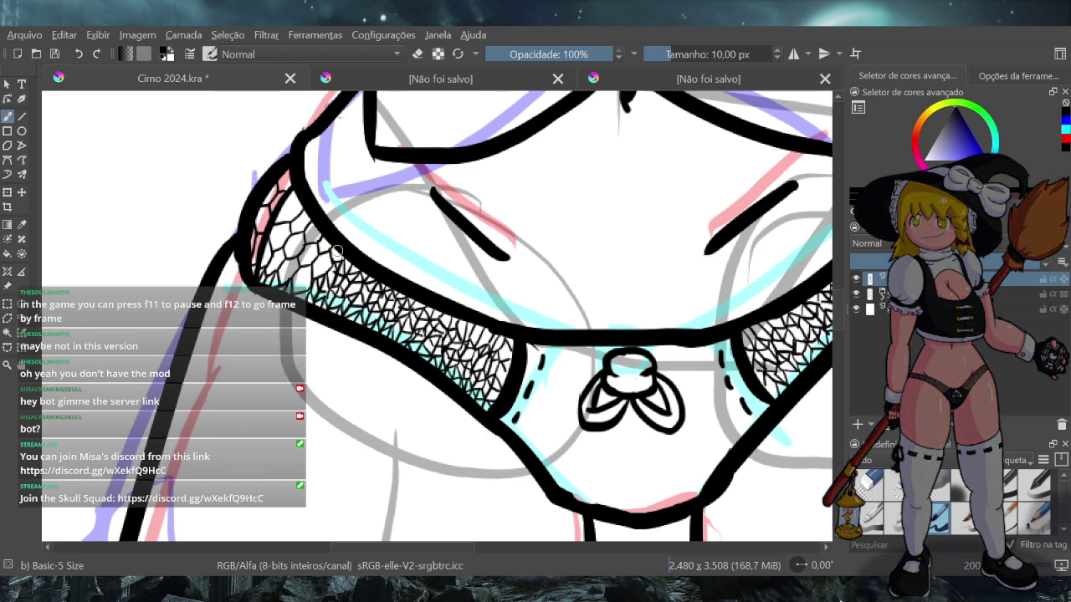
# Subdivide the remaining mesh cells up to the curved side seam and in the left panel's outer strip
pyautogui.moveTo(337, 252)
pyautogui.mouseDown()
pyautogui.moveTo(313, 282)
pyautogui.moveTo(321, 264)
pyautogui.moveTo(304, 281)
pyautogui.moveTo(317, 247)
pyautogui.moveTo(281, 286)
pyautogui.moveTo(270, 261)
pyautogui.moveTo(269, 278)
pyautogui.moveTo(268, 244)
pyautogui.moveTo(271, 256)
pyautogui.moveTo(302, 243)
pyautogui.moveTo(292, 254)
pyautogui.moveTo(291, 232)
pyautogui.moveTo(276, 234)
pyautogui.moveTo(278, 251)
pyautogui.moveTo(315, 230)
pyautogui.moveTo(305, 238)
pyautogui.moveTo(305, 217)
pyautogui.moveTo(291, 231)
pyautogui.moveTo(299, 205)
pyautogui.moveTo(282, 221)
pyautogui.moveTo(290, 205)
pyautogui.moveTo(303, 209)
pyautogui.moveTo(287, 204)
pyautogui.mouseUp()
pyautogui.hotkey('ctrl', 'z')
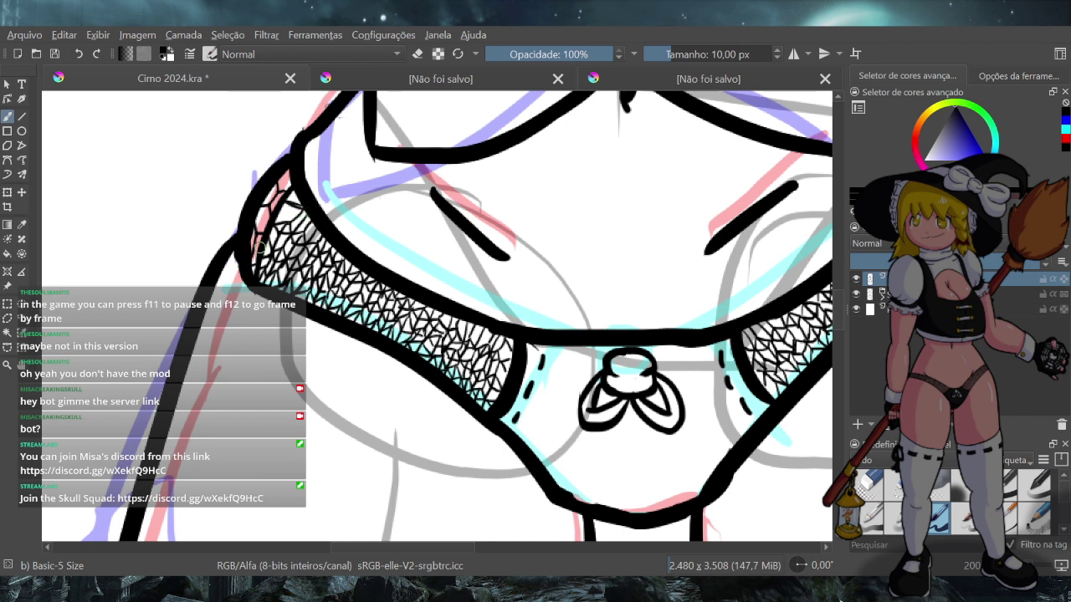
pyautogui.moveTo(263, 243)
pyautogui.mouseDown()
pyautogui.moveTo(258, 209)
pyautogui.moveTo(262, 222)
pyautogui.moveTo(273, 219)
pyautogui.moveTo(265, 215)
pyautogui.moveTo(253, 238)
pyautogui.moveTo(291, 175)
pyautogui.moveTo(278, 199)
pyautogui.mouseUp()
pyautogui.hotkey('ctrl', 'z')
pyautogui.scroll(-3, 565, 246)
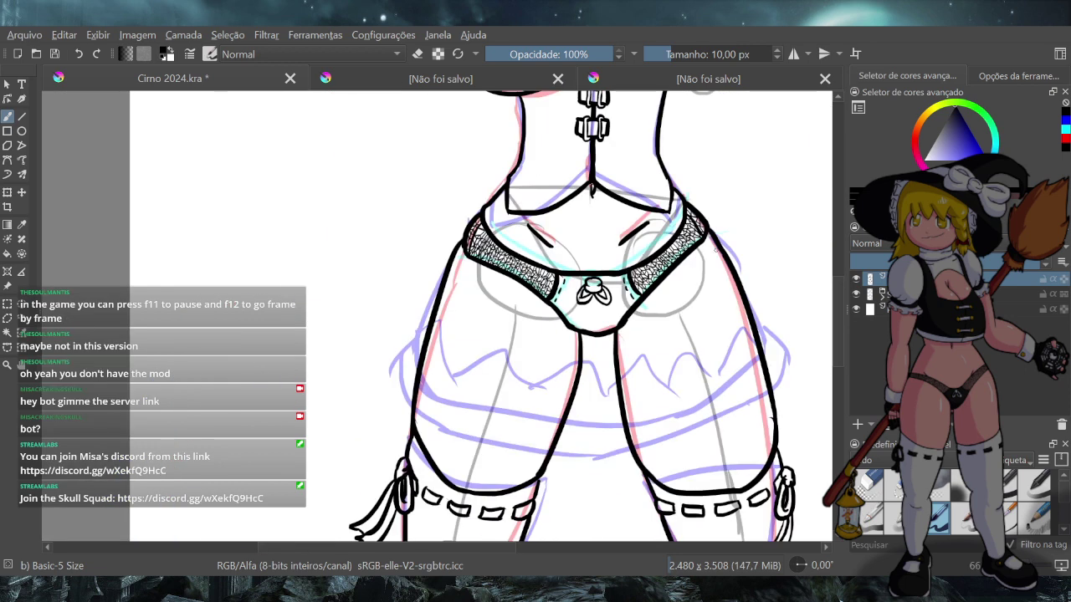
pyautogui.scroll(-2, 716, 251)
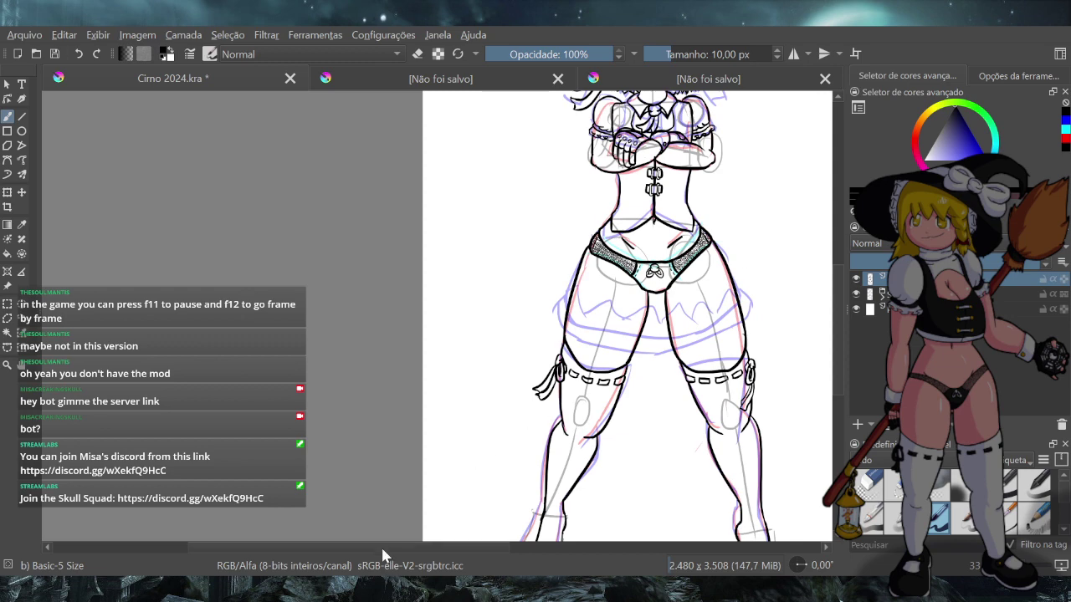
# Save the inked drawing with the completed lace panels to Cirno 2024.kra
pyautogui.moveTo(382, 550); pyautogui.dragTo(479, 548)
pyautogui.scroll(-2, 474, 322)
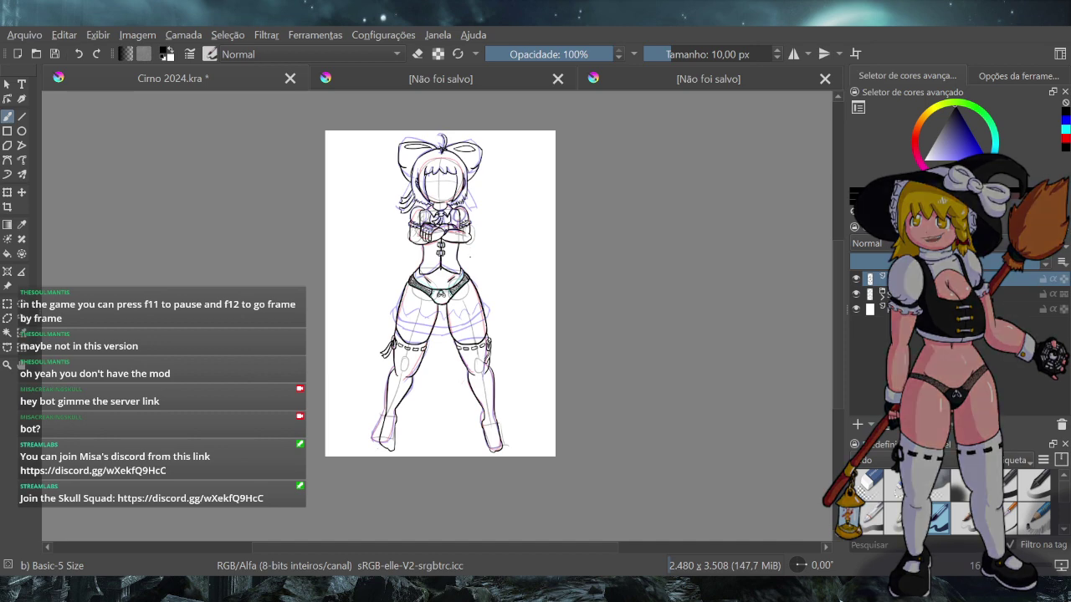
pyautogui.press('ctrl')
pyautogui.hotkey('ctrl', 's')
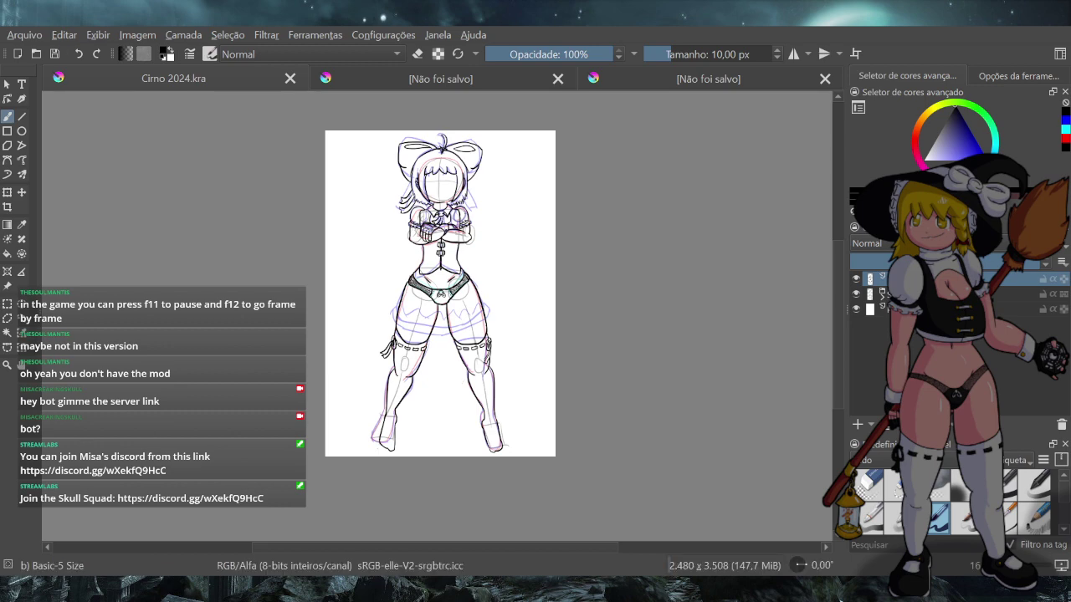
# Erase the inked ruffled cuffs from both puff sleeves, using the brush in eraser mode at a size of 120 px
pyautogui.scroll(1, 459, 215)
pyautogui.scroll(4, 445, 144)
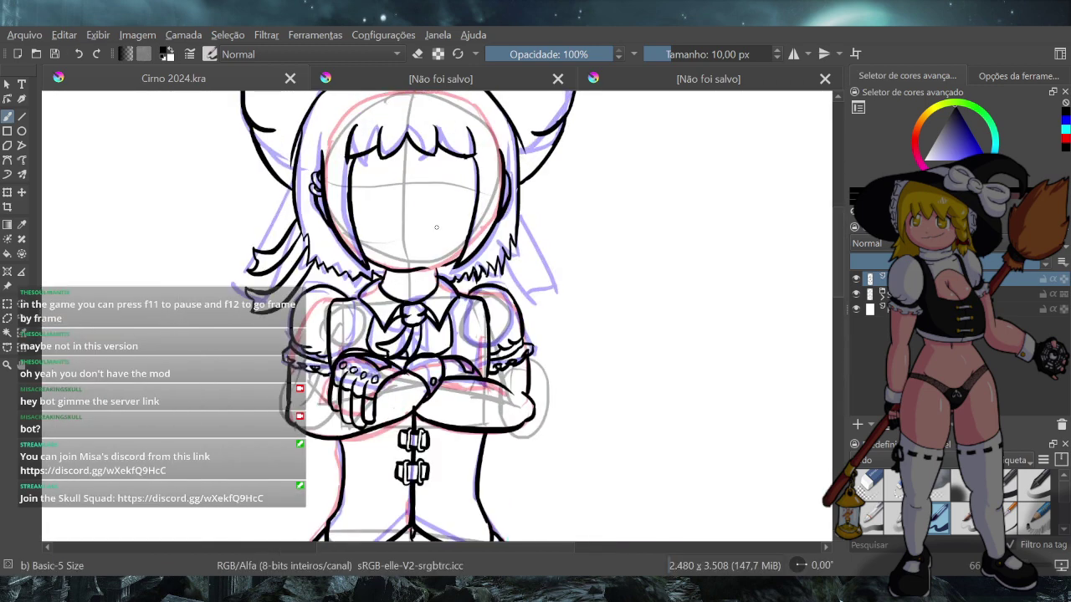
pyautogui.scroll(-4, 535, 444)
pyautogui.scroll(2, 549, 388)
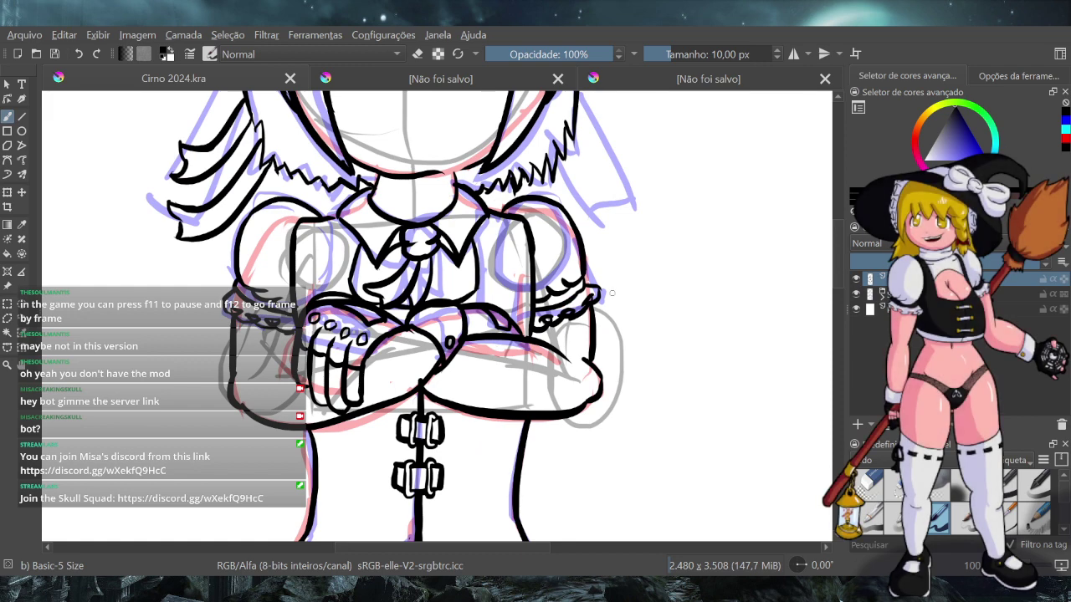
pyautogui.scroll(-2, 556, 296)
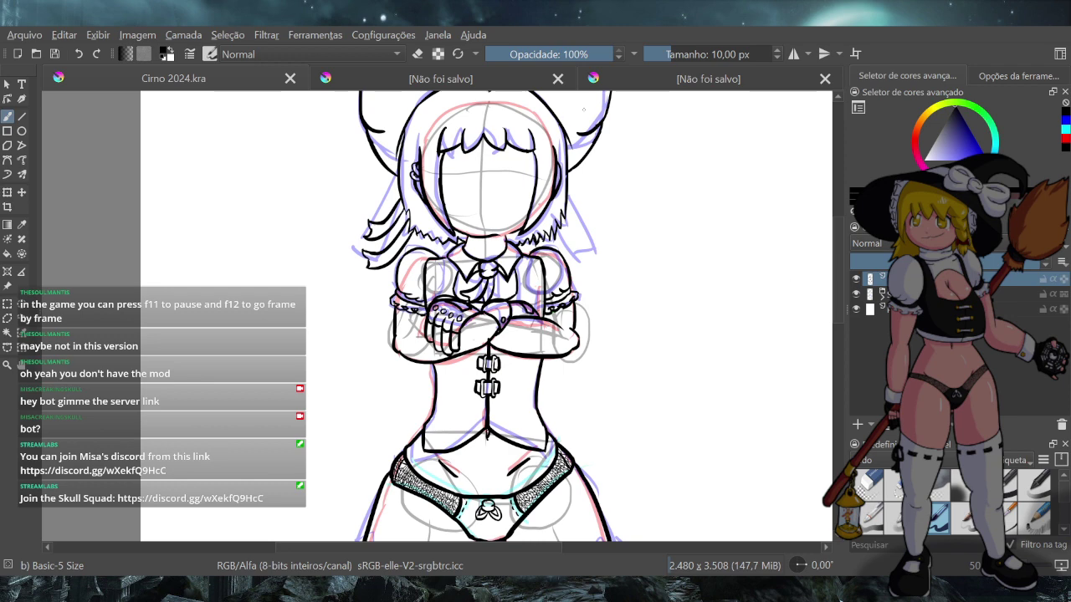
pyautogui.scroll(3, 671, 60)
pyautogui.click(413, 56)
pyautogui.scroll(3, 608, 349)
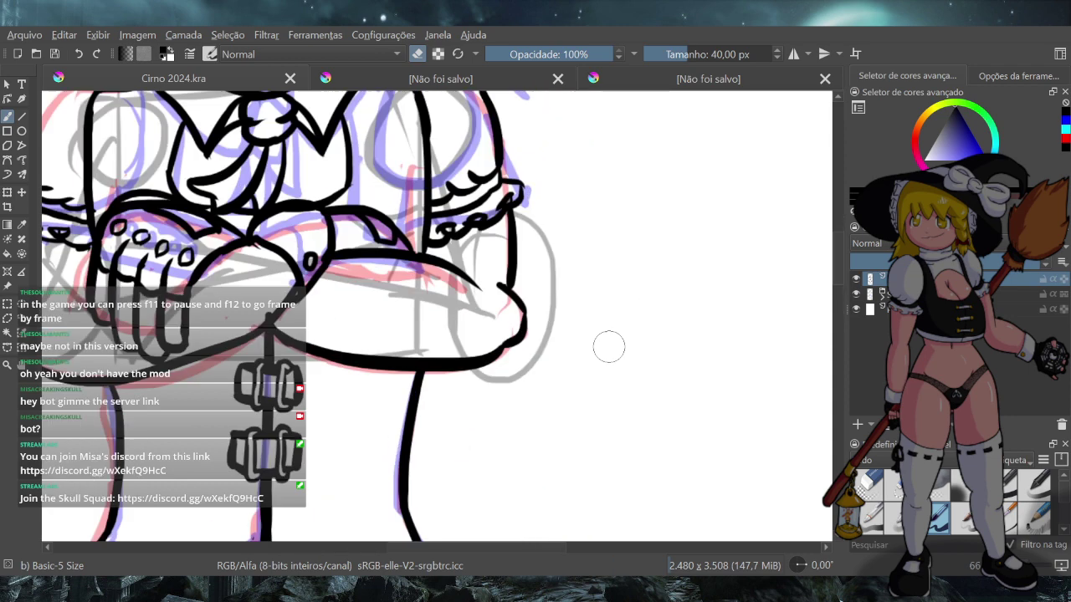
pyautogui.scroll(-3, 606, 317)
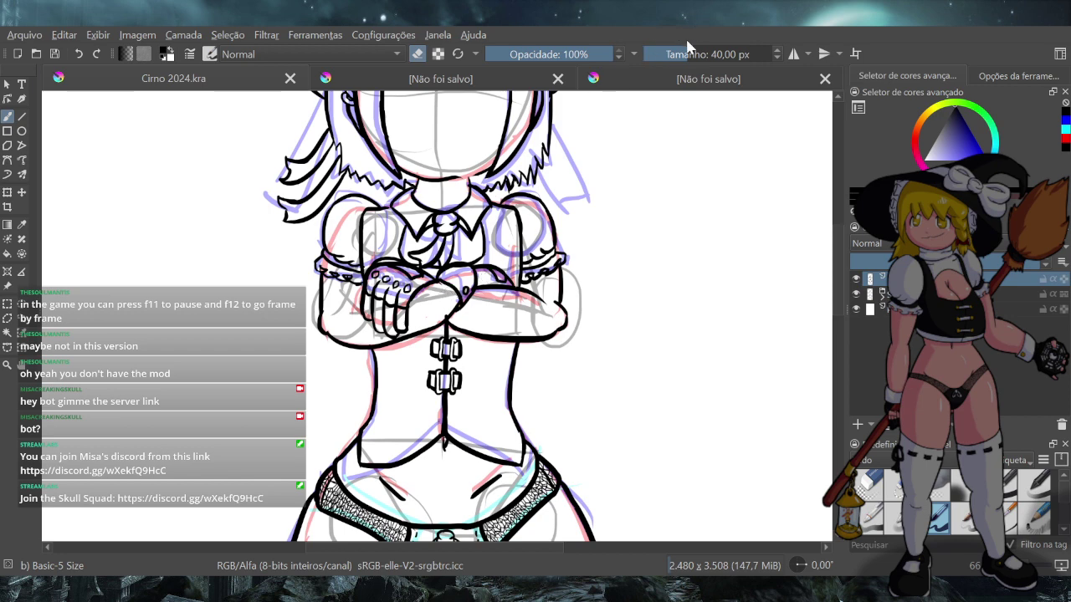
pyautogui.moveTo(691, 50)
pyautogui.mouseDown()
pyautogui.moveTo(709, 55)
pyautogui.moveTo(703, 77)
pyautogui.mouseUp()
pyautogui.press('[')
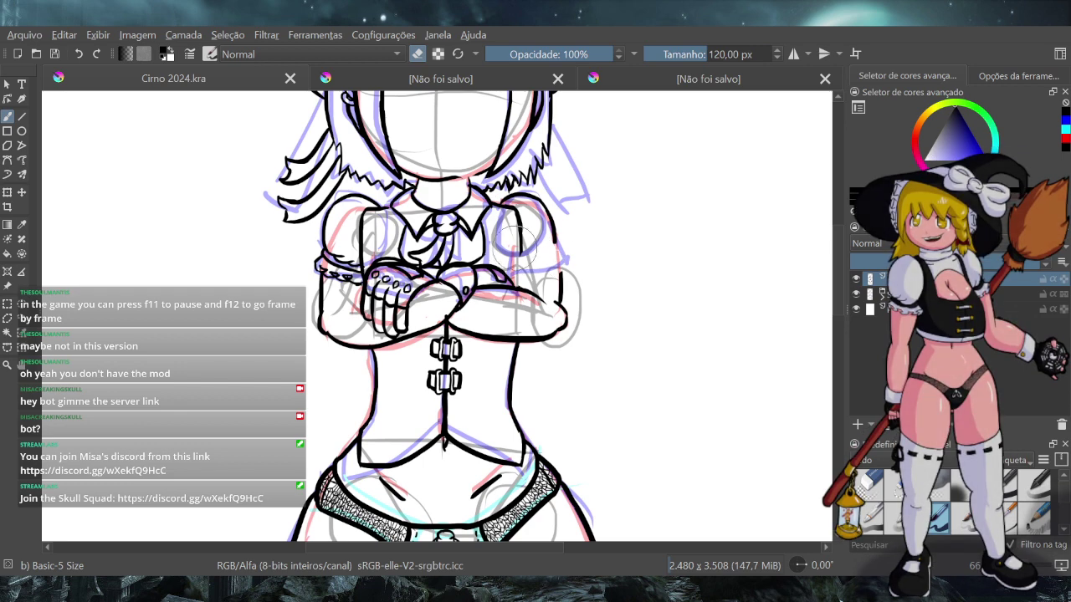
pyautogui.moveTo(522, 252); pyautogui.dragTo(519, 222)
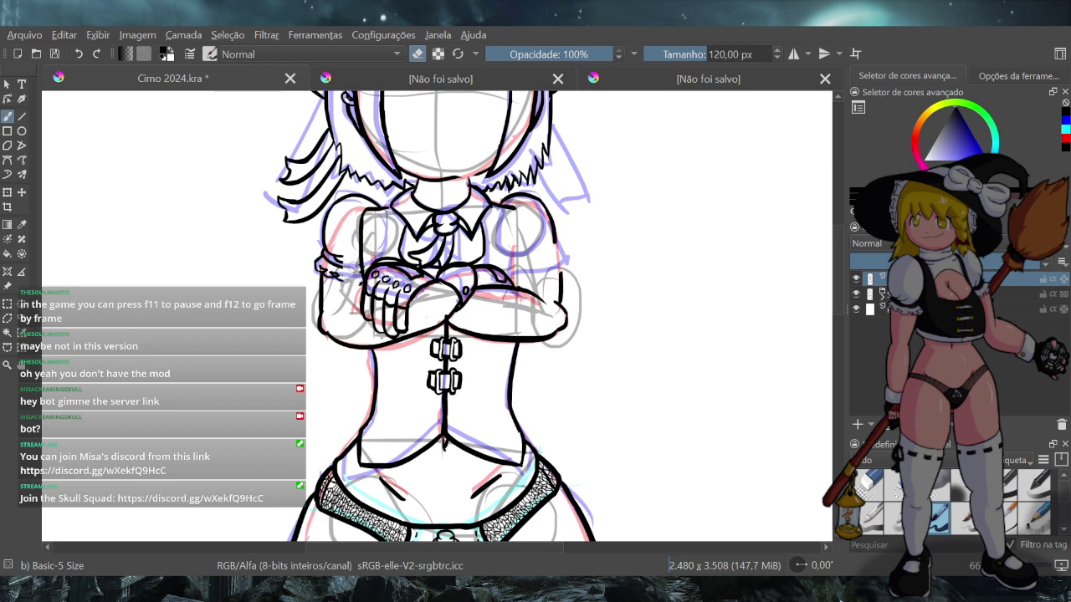
pyautogui.moveTo(338, 286); pyautogui.dragTo(325, 251)
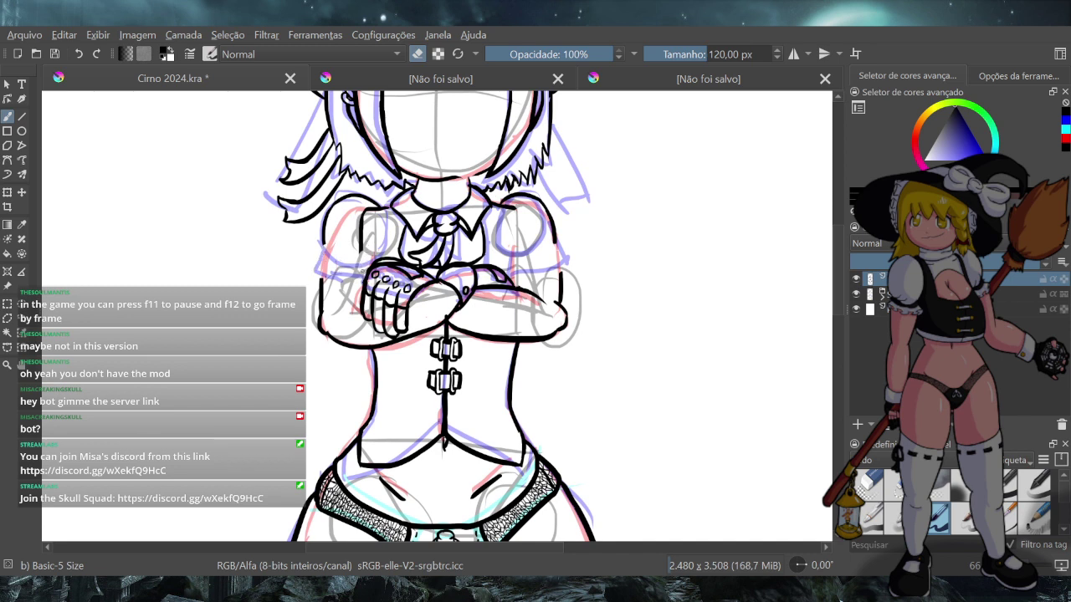
# Erase the stray inner line on the left sleeve and draw its curved hem and inner edge with a 40 px brush
pyautogui.moveTo(365, 269); pyautogui.dragTo(363, 214)
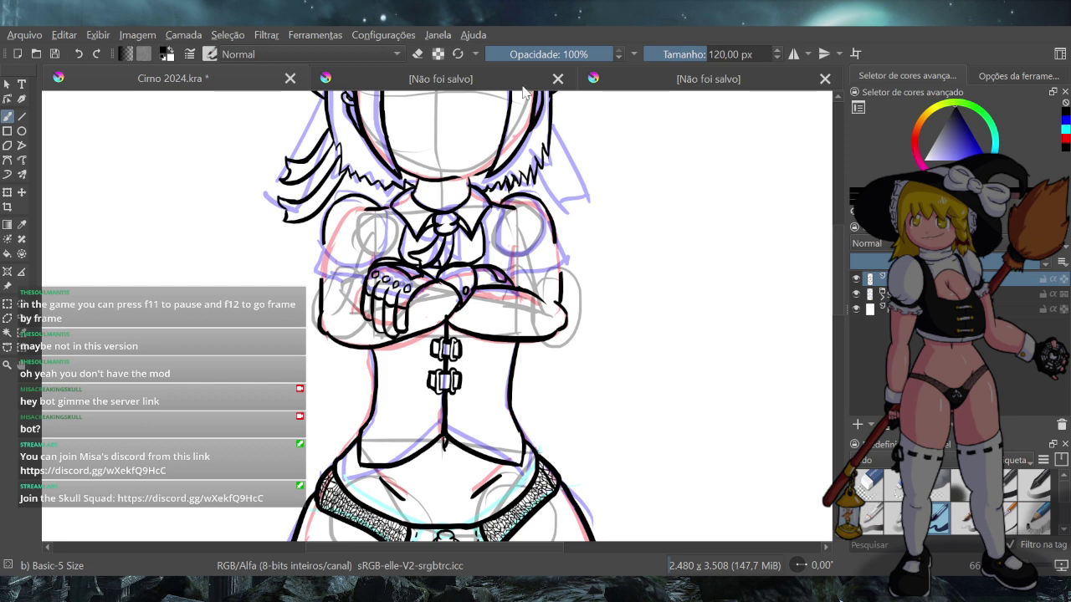
pyautogui.click(458, 51)
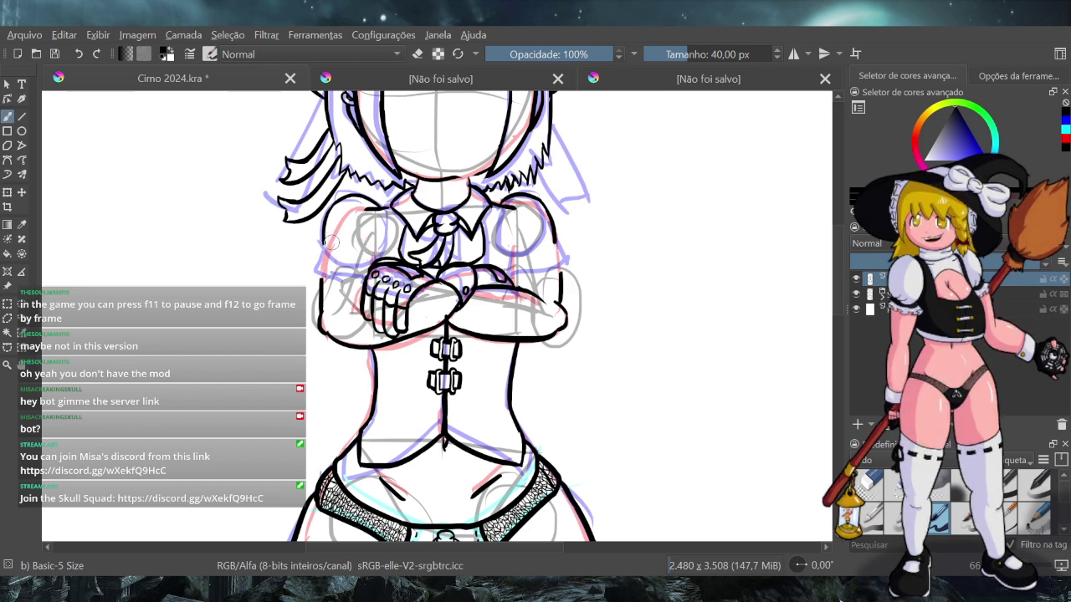
pyautogui.moveTo(325, 243)
pyautogui.mouseDown()
pyautogui.moveTo(372, 246)
pyautogui.moveTo(383, 263)
pyautogui.mouseUp()
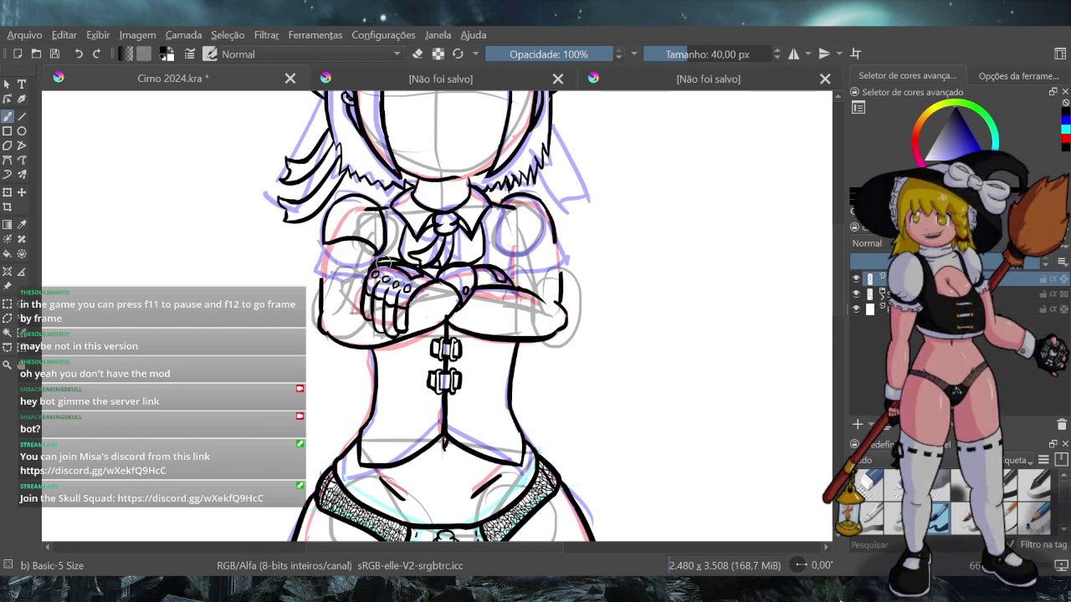
pyautogui.click(417, 54)
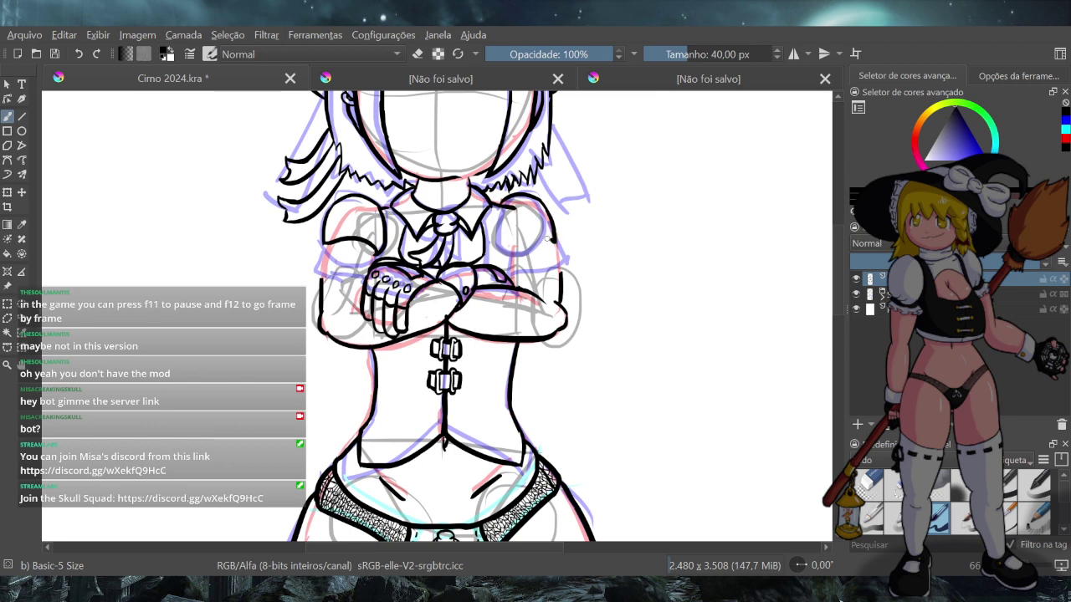
# Extend the right puff sleeve's outer edge and draw its curved lower hem in black
pyautogui.moveTo(552, 237)
pyautogui.mouseDown()
pyautogui.moveTo(517, 249)
pyautogui.moveTo(558, 249)
pyautogui.mouseUp()
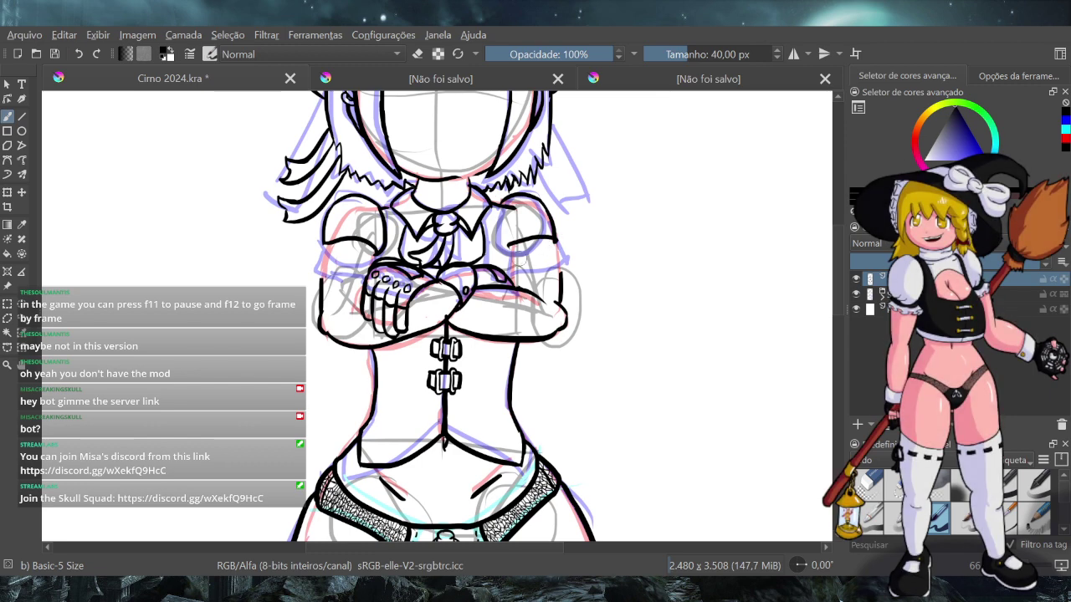
pyautogui.hotkey('ctrl', 'z')
pyautogui.hotkey('ctrl', 'z')
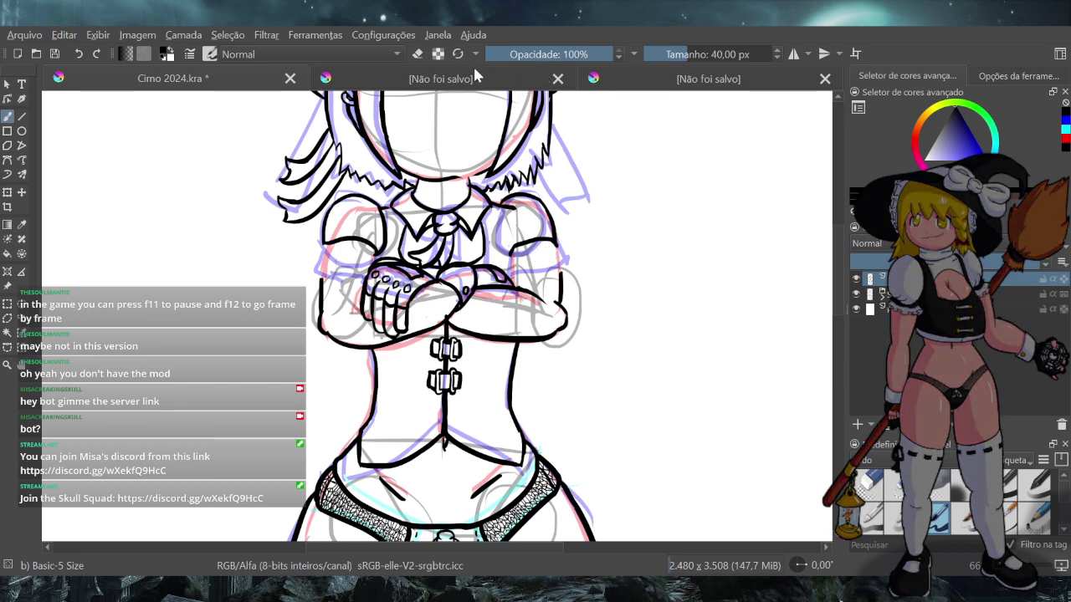
pyautogui.click(418, 54)
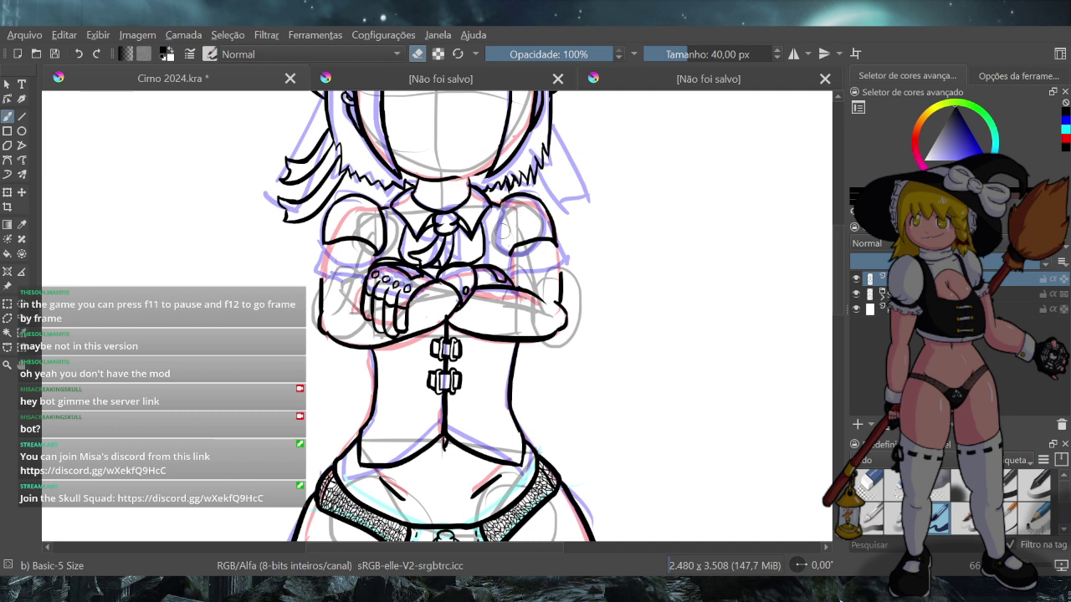
pyautogui.click(416, 54)
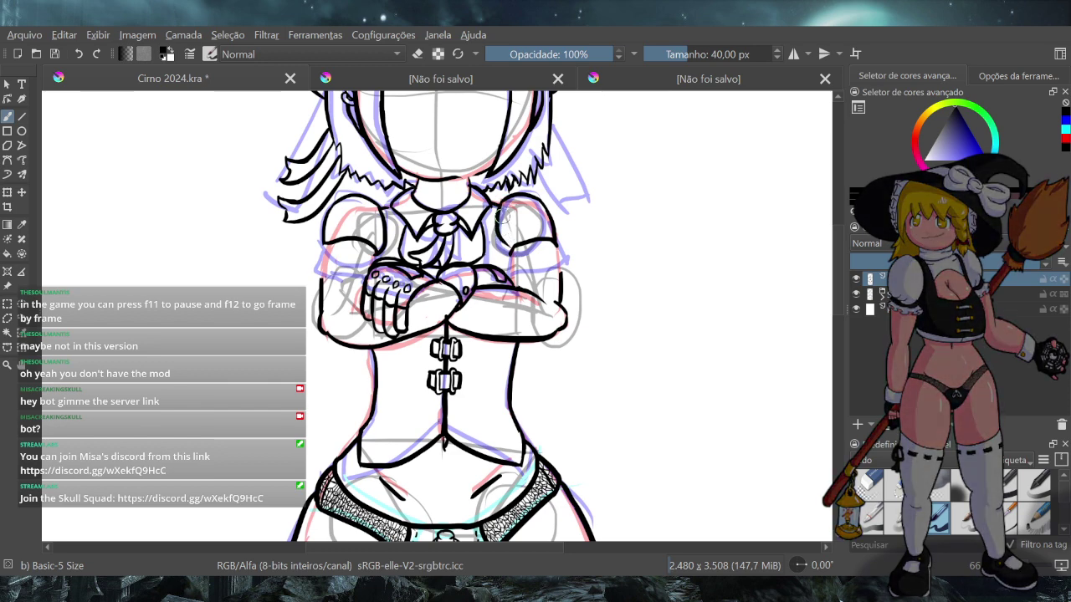
# Draw the inner edge of the right puff sleeve as one curve from the shoulder down to the hem
pyautogui.hotkey('ctrl', 'z')
pyautogui.moveTo(500, 204); pyautogui.dragTo(506, 251)
pyautogui.hotkey('ctrl', 'z')
pyautogui.moveTo(499, 201); pyautogui.dragTo(502, 253)
pyautogui.press('2')
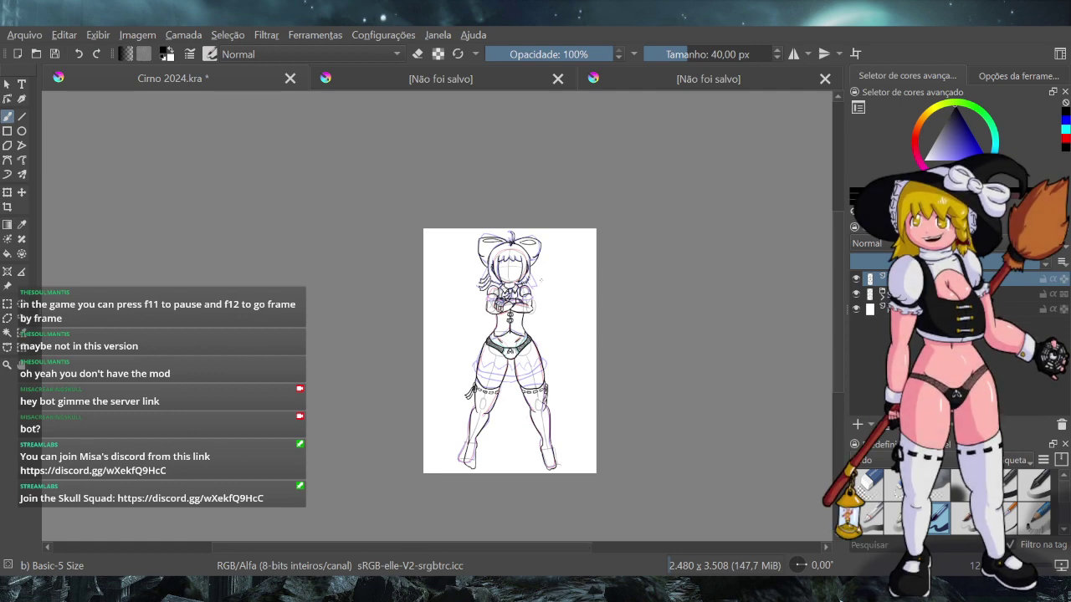
# Draw a second curve along the left puff sleeve's lower opening to form a thin crescent at the hem
pyautogui.scroll(5, 537, 288)
pyautogui.scroll(2, 529, 392)
pyautogui.scroll(-1, 528, 394)
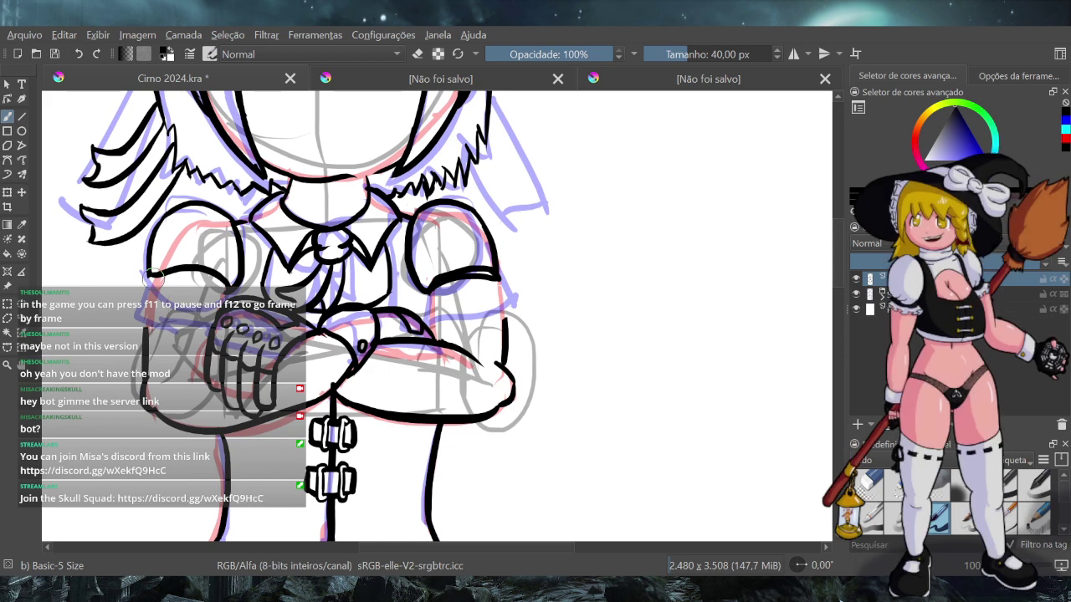
pyautogui.moveTo(155, 275)
pyautogui.mouseDown()
pyautogui.moveTo(224, 288)
pyautogui.moveTo(151, 274)
pyautogui.moveTo(228, 284)
pyautogui.mouseUp()
pyautogui.hotkey('ctrl', 'z')
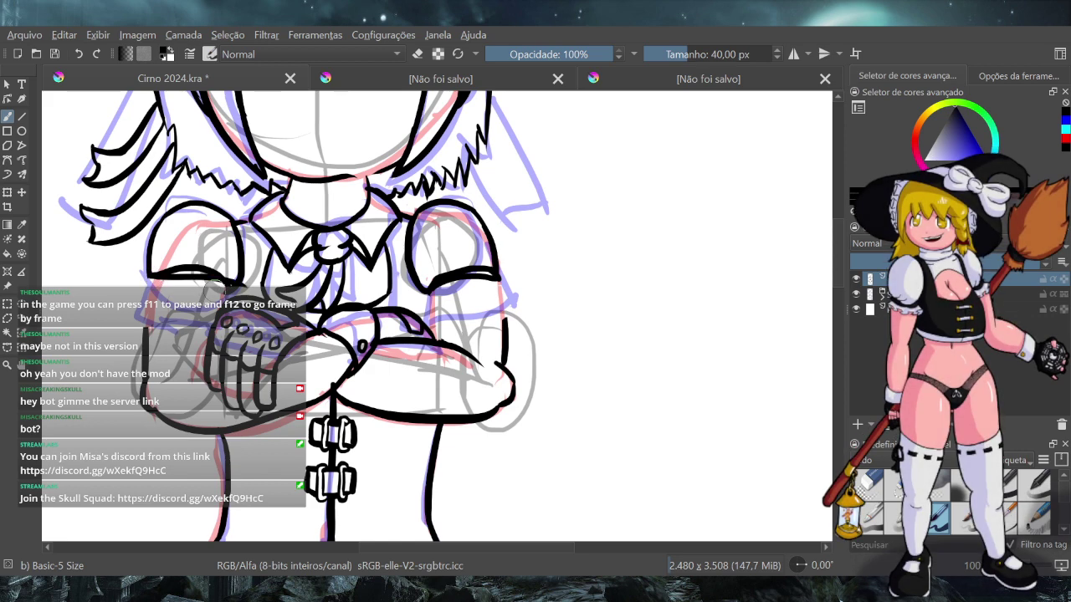
pyautogui.hotkey('ctrl', 'z')
pyautogui.moveTo(151, 275); pyautogui.dragTo(227, 287)
pyautogui.hotkey('ctrl', 'z')
pyautogui.moveTo(151, 276); pyautogui.dragTo(227, 287)
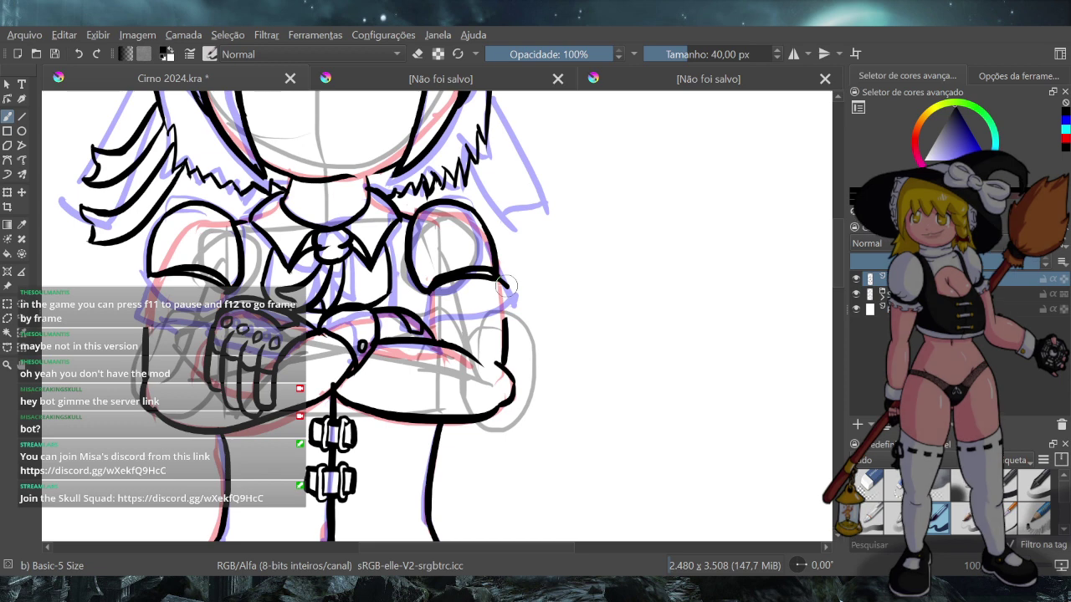
# Draw a narrow frilled band below the right puff sleeve, using short dashes joined by small loops
pyautogui.moveTo(497, 278); pyautogui.dragTo(507, 294)
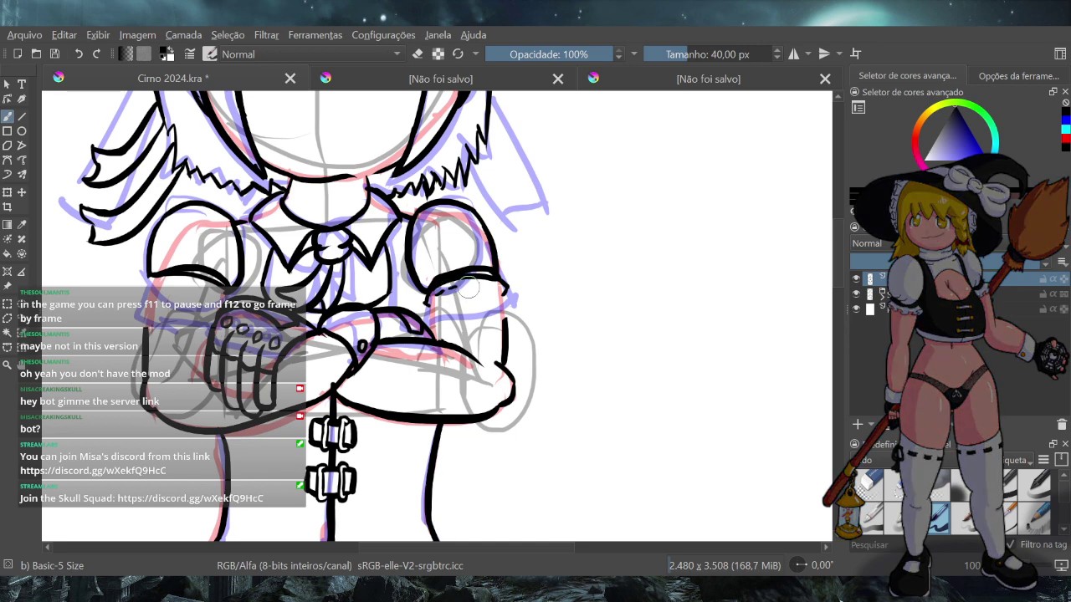
pyautogui.moveTo(473, 286); pyautogui.dragTo(507, 287)
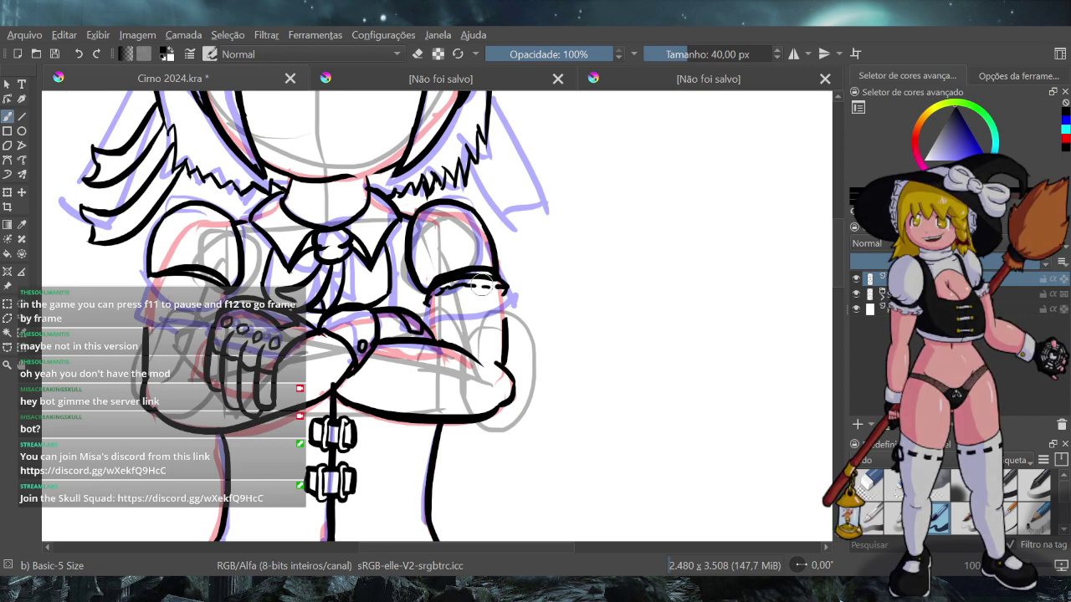
pyautogui.moveTo(493, 287); pyautogui.dragTo(506, 288)
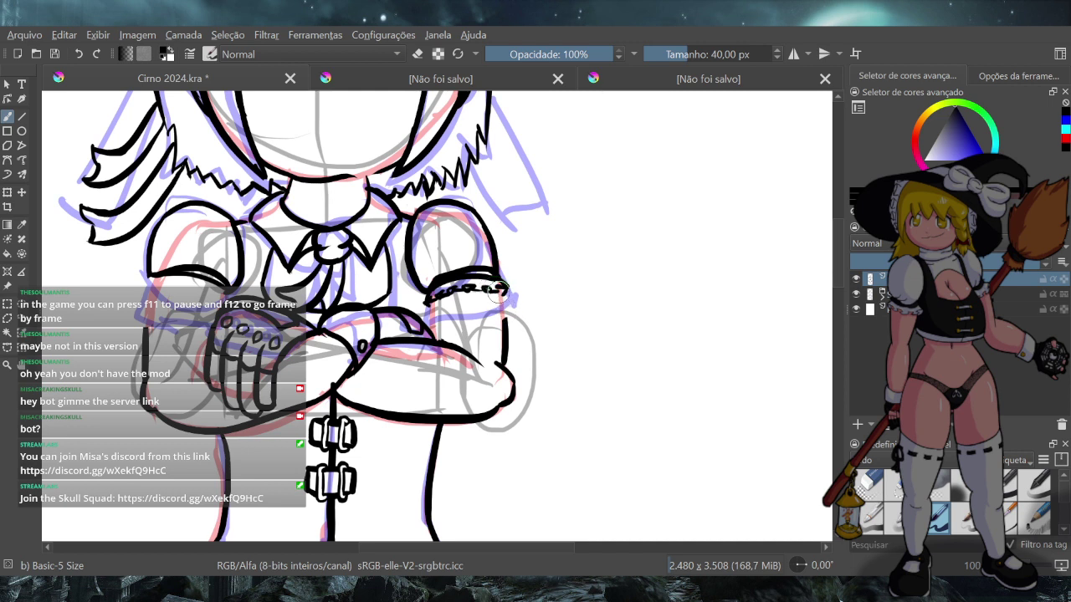
pyautogui.moveTo(506, 288); pyautogui.dragTo(498, 291)
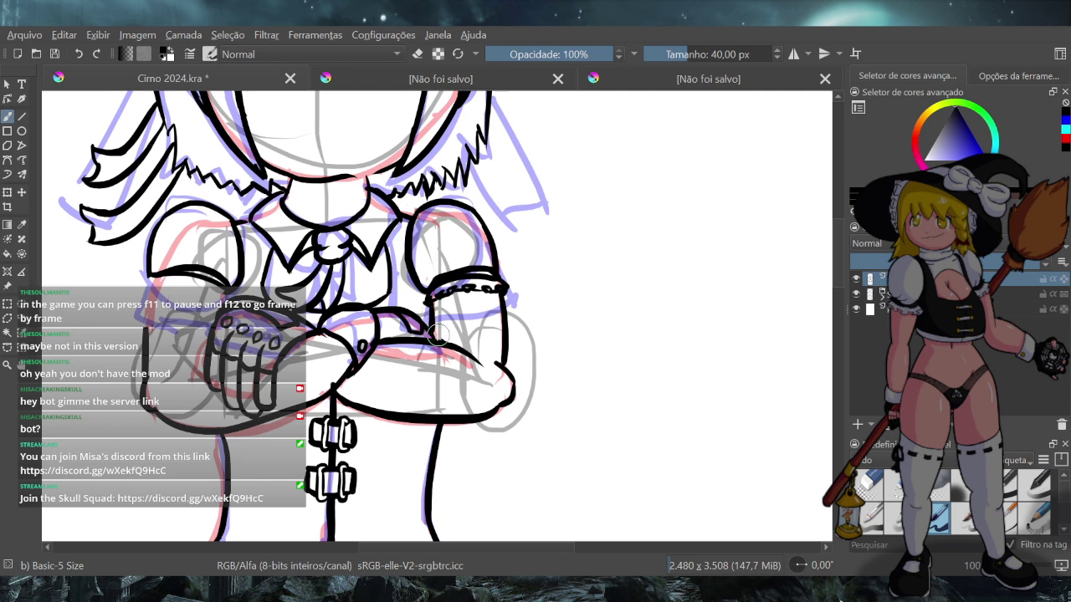
# Draw the right upper arm's contour lines from the frilled band down to the crossed forearm
pyautogui.hotkey('ctrl', 'z')
pyautogui.moveTo(432, 305); pyautogui.dragTo(435, 337)
pyautogui.hotkey('ctrl', 'z')
pyautogui.hotkey('ctrl', 'z')
# Hide the rough sketch layer to check the whole figure's line art, and show it again
pyautogui.scroll(-5, 485, 354)
pyautogui.scroll(3, 485, 354)
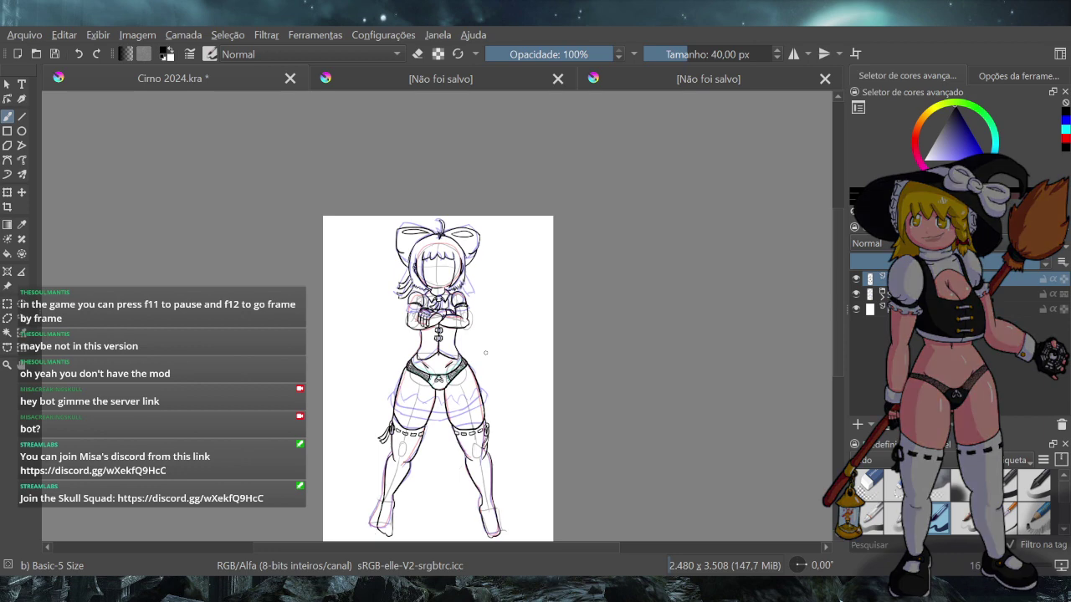
pyautogui.scroll(-2, 501, 376)
pyautogui.scroll(1, 502, 399)
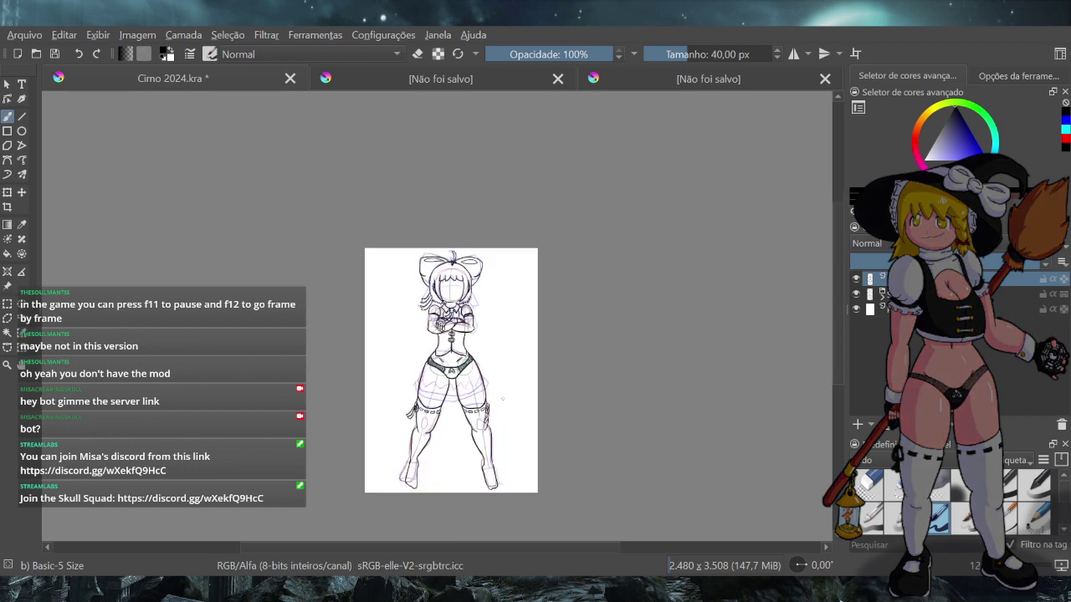
pyautogui.click(855, 295)
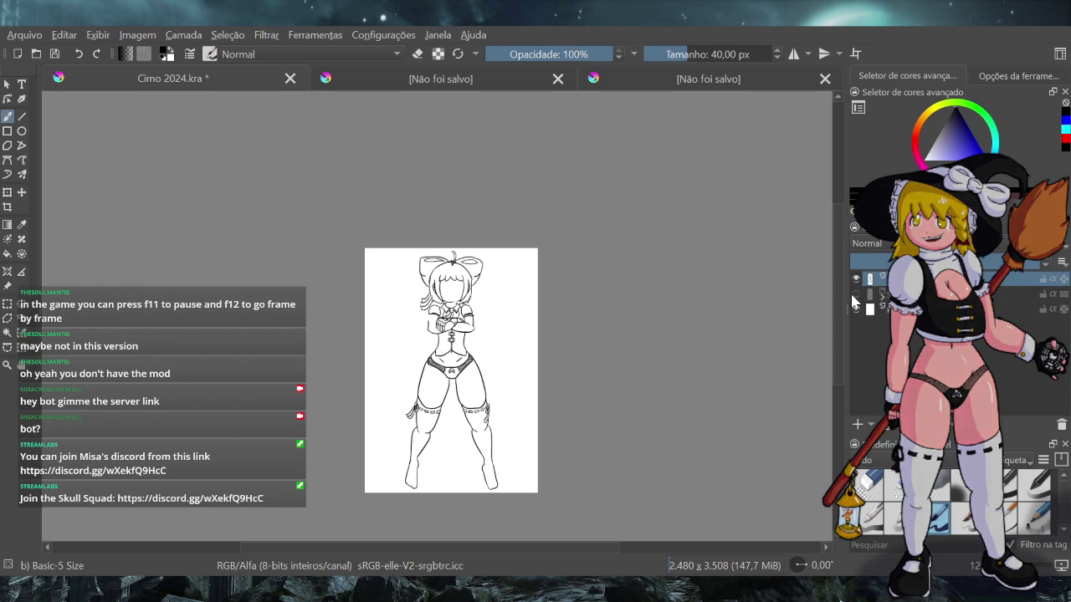
pyautogui.click(854, 295)
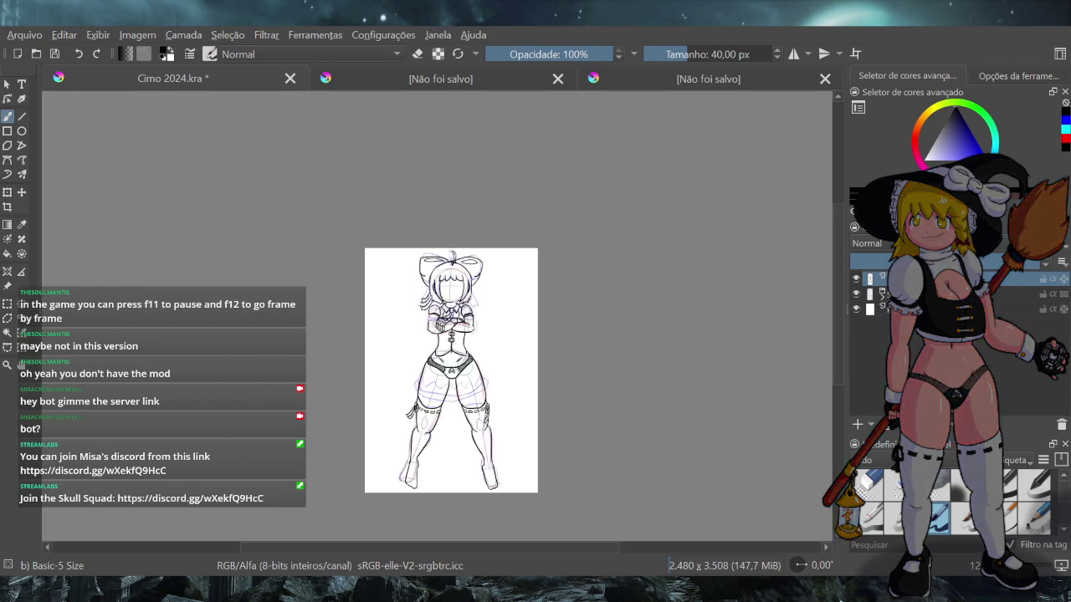
# Draw a dashed line below the left puff sleeve, following the hem, as the base of its frilled band
pyautogui.scroll(2, 550, 335)
pyautogui.scroll(5, 296, 283)
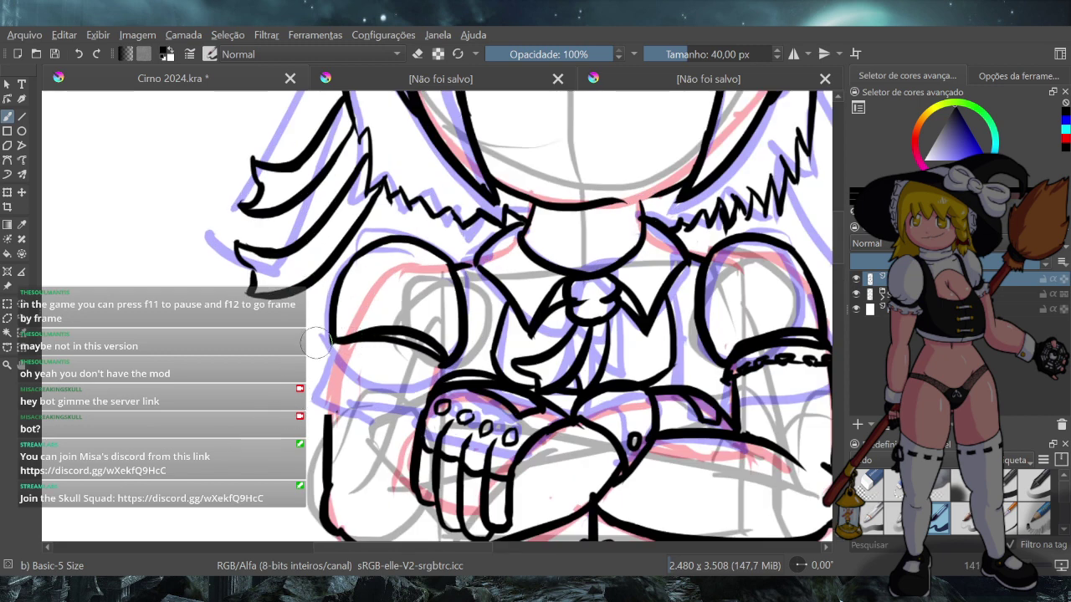
pyautogui.moveTo(338, 346); pyautogui.dragTo(327, 366)
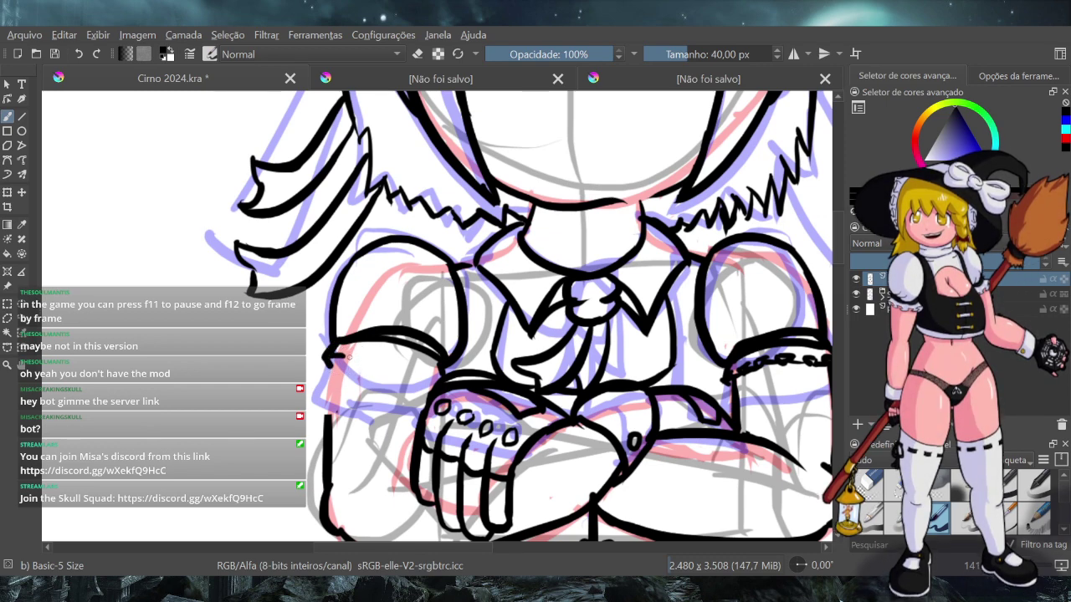
pyautogui.moveTo(345, 358); pyautogui.dragTo(386, 365)
pyautogui.hotkey('ctrl', 'z')
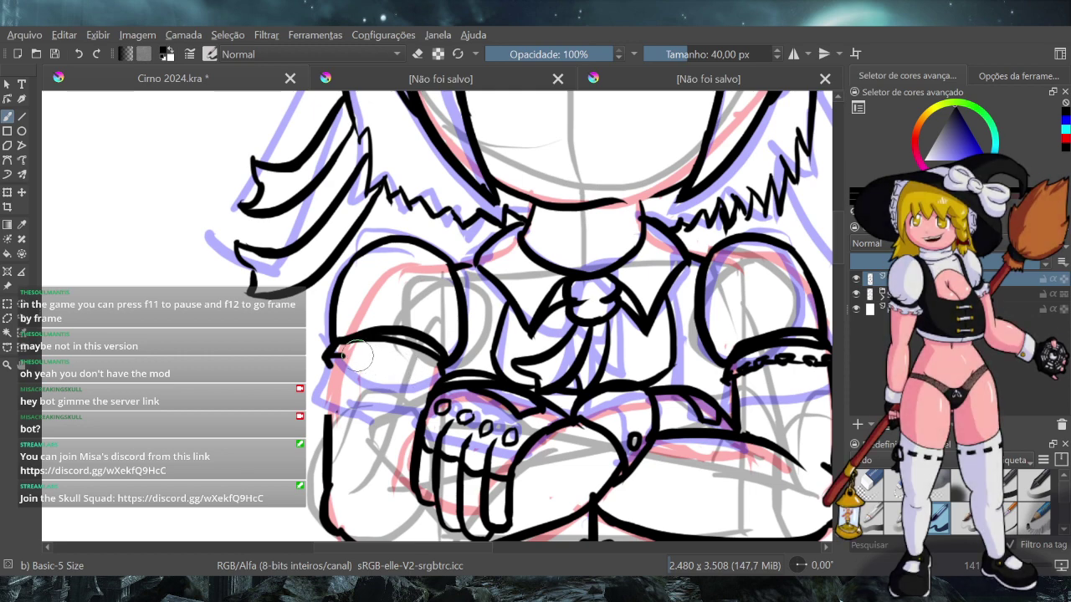
pyautogui.hotkey('ctrl', 'z')
pyautogui.hotkey('ctrl', 'z')
pyautogui.moveTo(368, 357); pyautogui.dragTo(435, 383)
pyautogui.hotkey('ctrl', 'z')
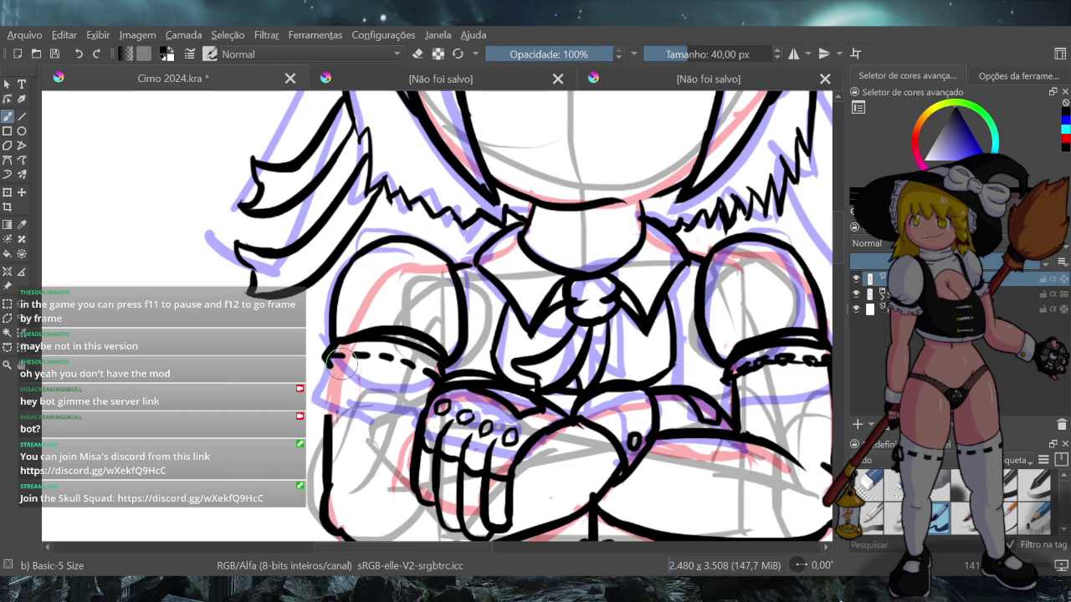
# Join the dashes under the left sleeve with small loops and close the outer end to complete the frilled band
pyautogui.hotkey('ctrl', 'z')
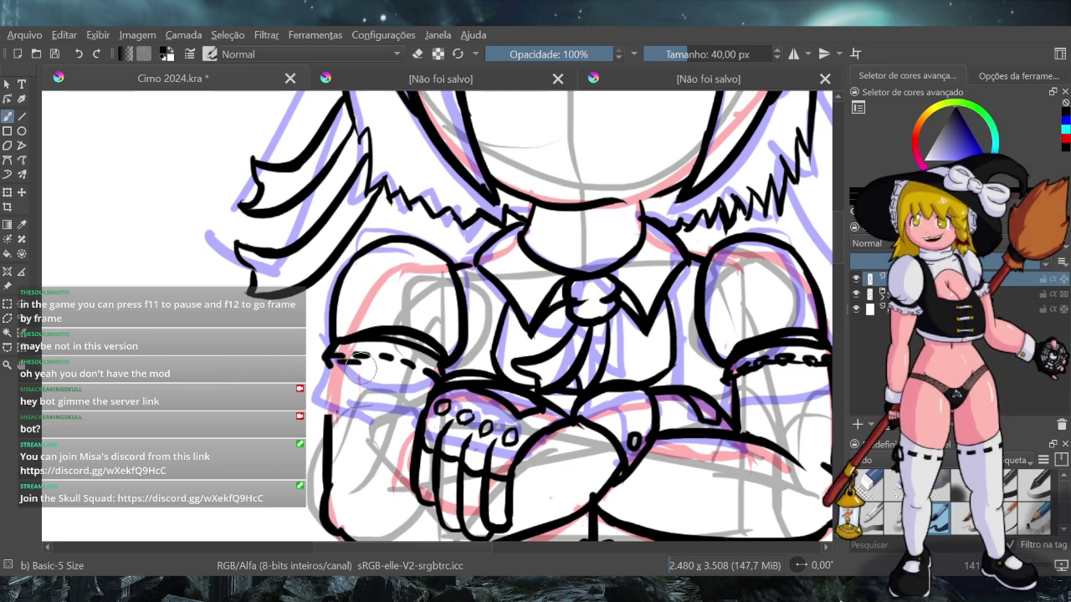
pyautogui.moveTo(353, 362); pyautogui.dragTo(389, 368)
pyautogui.hotkey('ctrl', 'z')
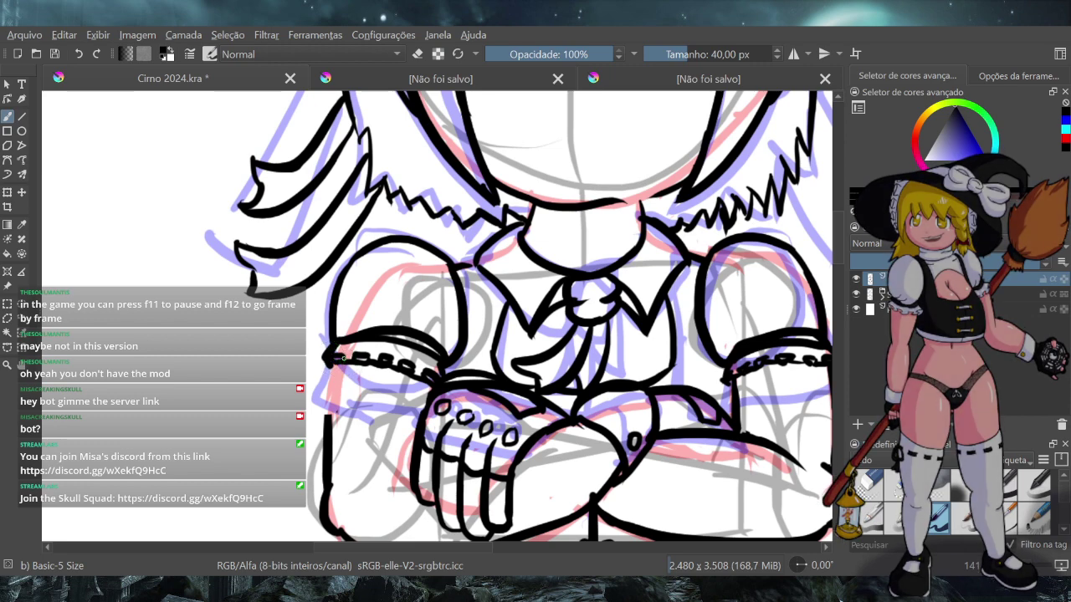
pyautogui.moveTo(327, 358); pyautogui.dragTo(333, 357)
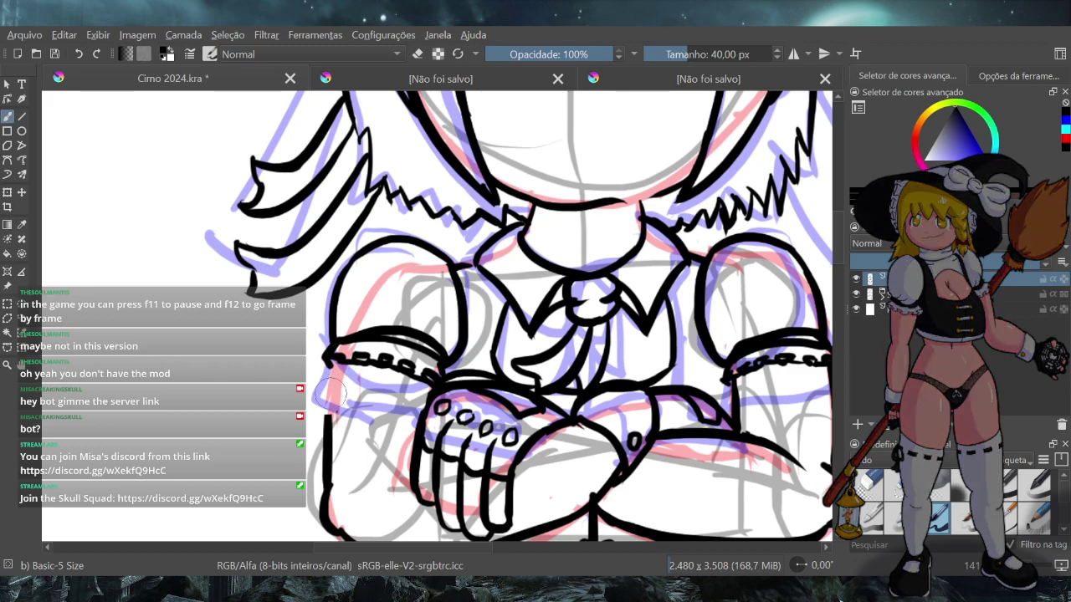
# Draw the left upper arm's outer contour from the frilled band down to the existing forearm line
pyautogui.moveTo(329, 361); pyautogui.dragTo(329, 413)
pyautogui.hotkey('ctrl', 'z')
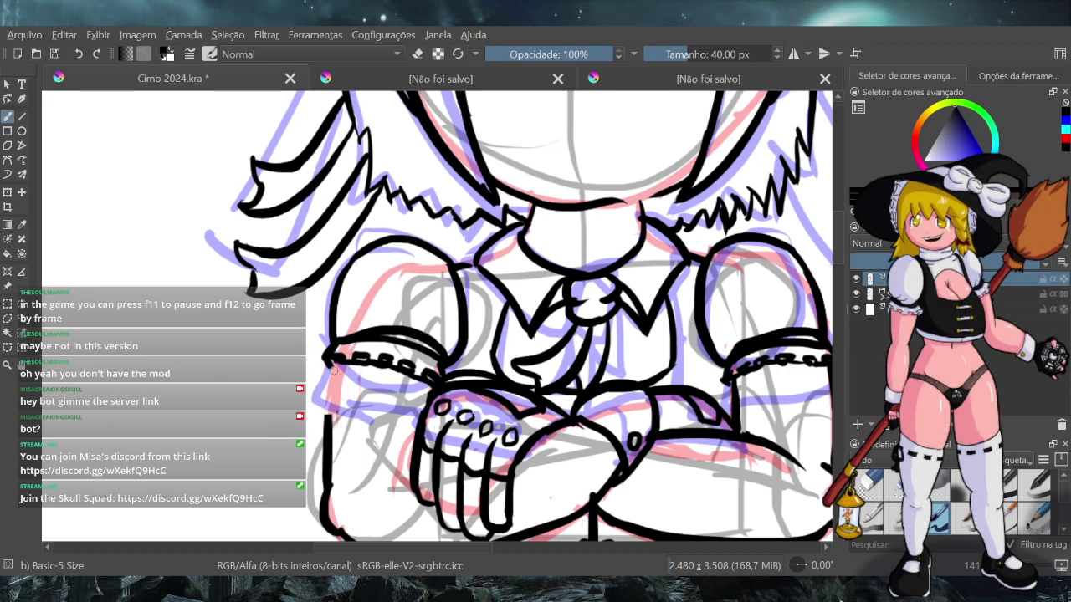
pyautogui.moveTo(337, 364); pyautogui.dragTo(328, 415)
pyautogui.hotkey('ctrl', 'z')
pyautogui.moveTo(335, 362); pyautogui.dragTo(329, 426)
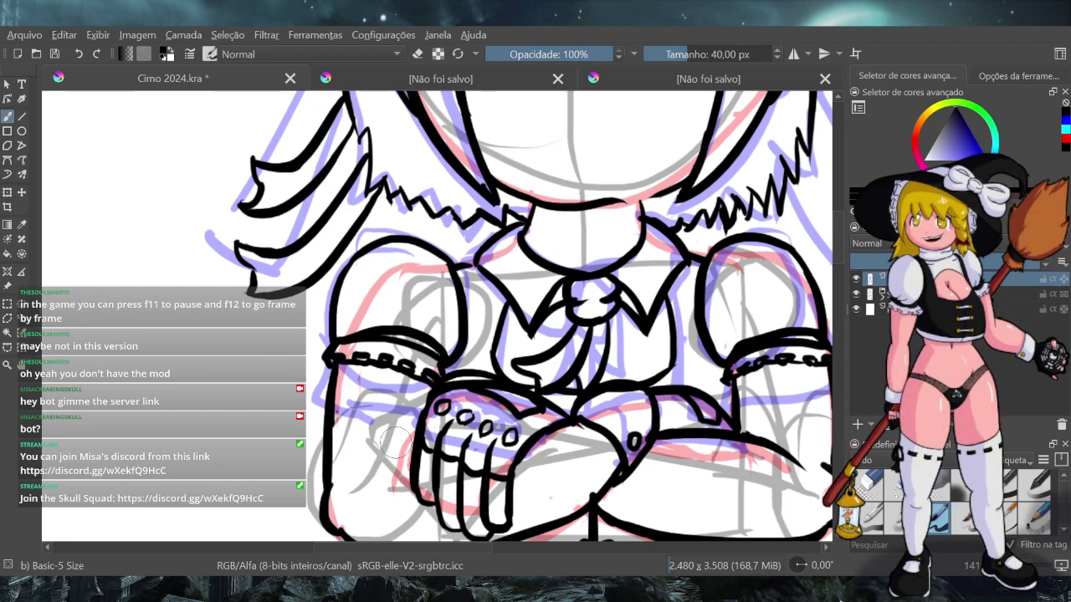
# Draw a rounded elbow bulge where the left upper arm meets the crossed forearm
pyautogui.scroll(-4, 391, 466)
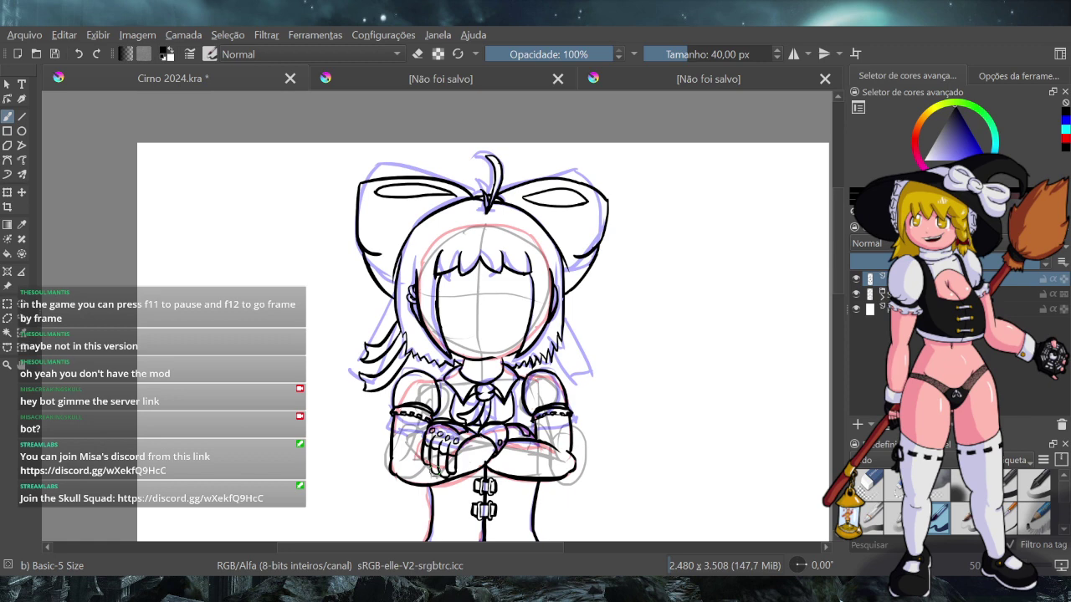
pyautogui.scroll(4, 433, 470)
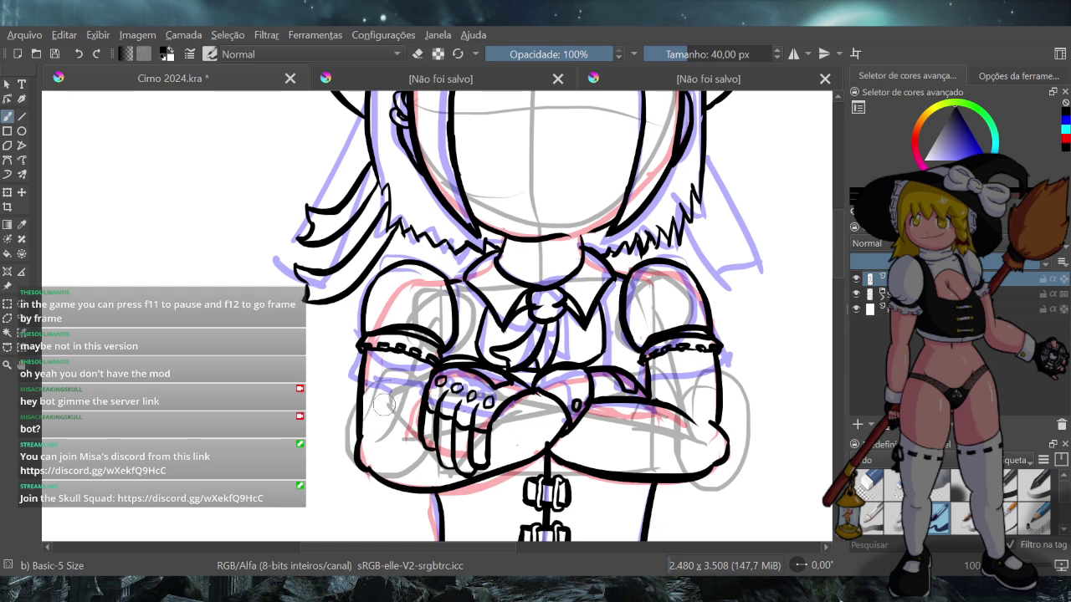
pyautogui.moveTo(390, 406)
pyautogui.mouseDown()
pyautogui.moveTo(360, 422)
pyautogui.moveTo(345, 449)
pyautogui.mouseUp()
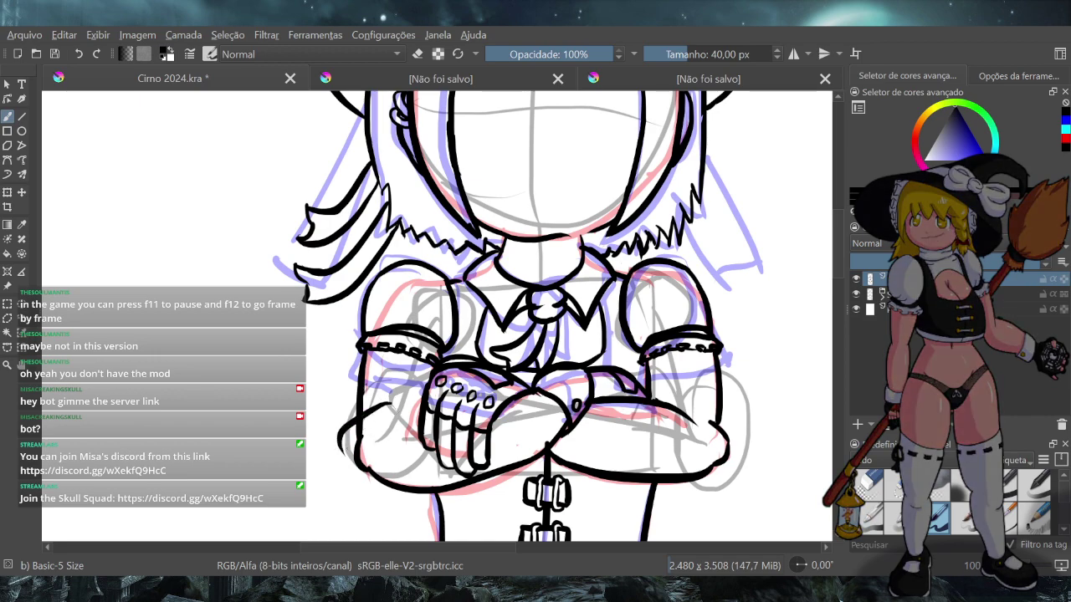
pyautogui.hotkey('ctrl', 'z')
pyautogui.hotkey('ctrl', 'z')
pyautogui.moveTo(378, 409)
pyautogui.mouseDown()
pyautogui.moveTo(344, 442)
pyautogui.moveTo(373, 475)
pyautogui.mouseUp()
pyautogui.hotkey('ctrl', 'z')
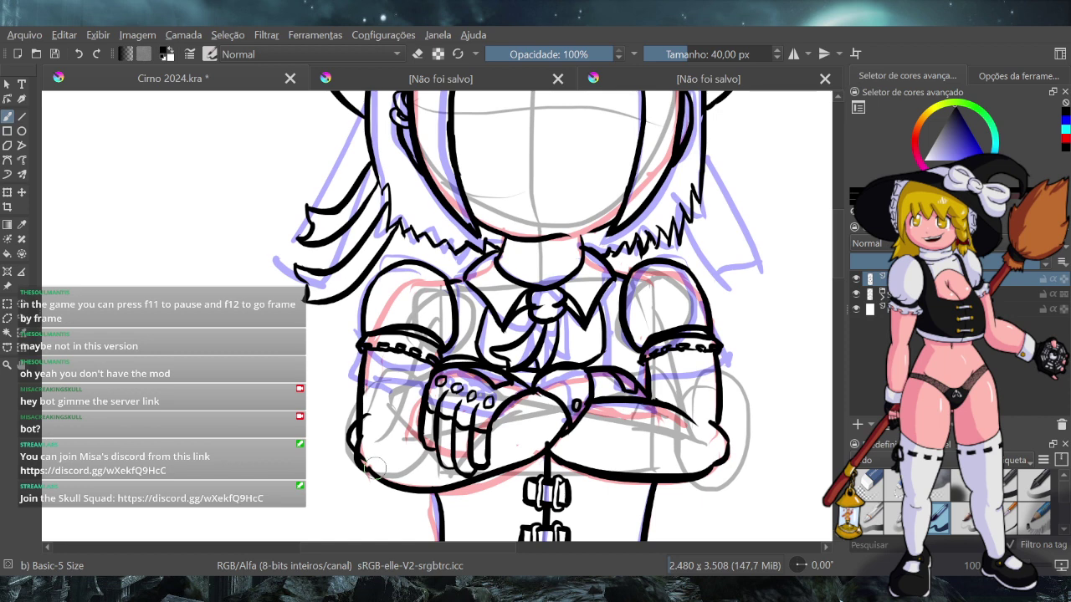
# Erase the leftover arm line inside the left elbow and return to painting mode
pyautogui.click(419, 53)
pyautogui.moveTo(355, 459)
pyautogui.mouseDown()
pyautogui.moveTo(361, 470)
pyautogui.moveTo(361, 446)
pyautogui.mouseUp()
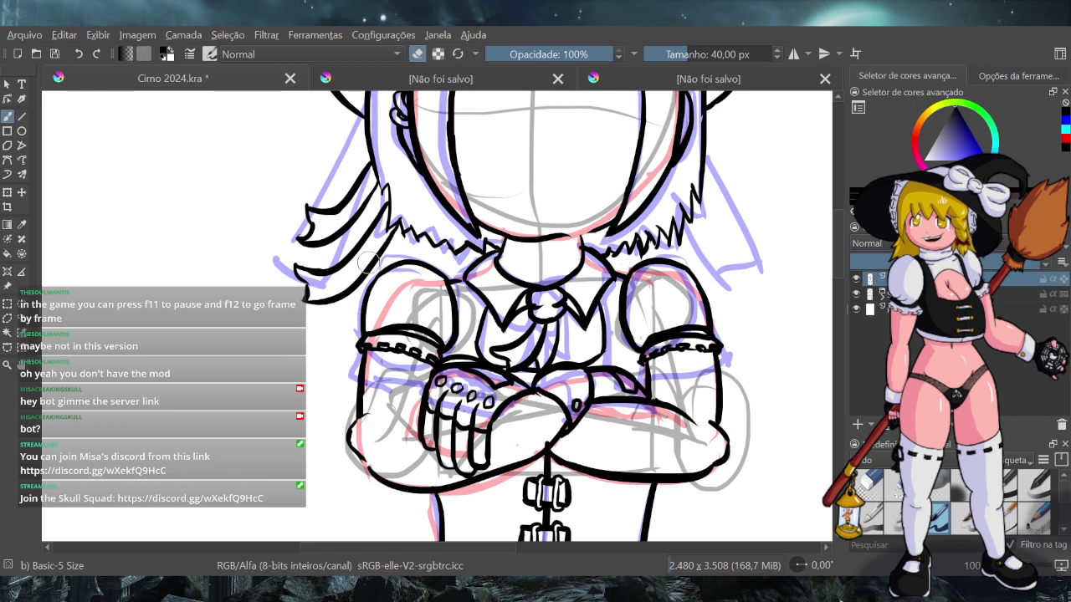
pyautogui.click(417, 54)
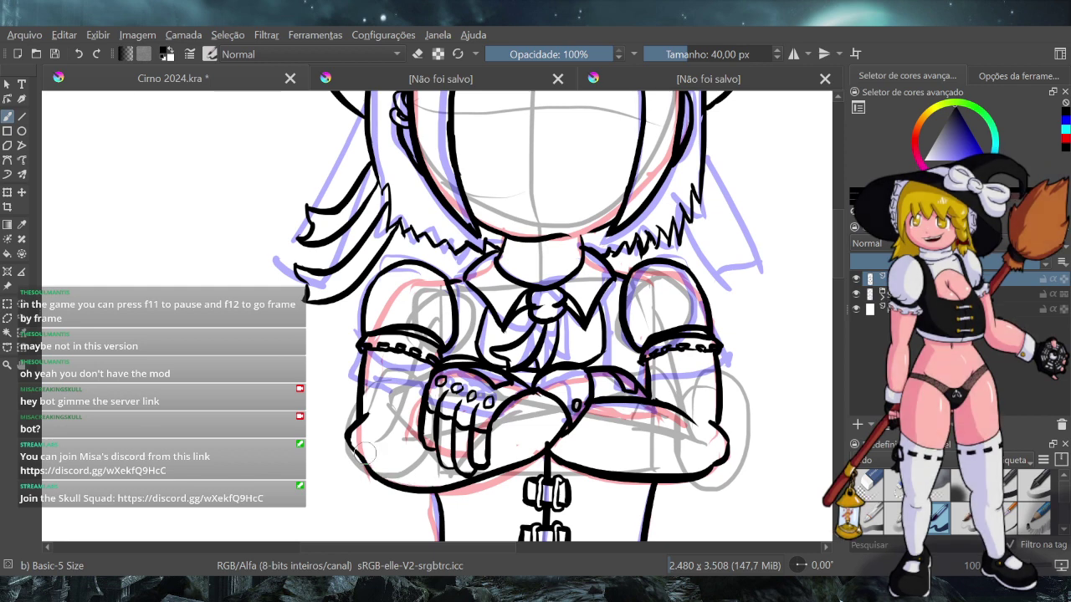
# Draw the left forearm's lower contour in black from the elbow to below the gripping hand
pyautogui.moveTo(361, 457); pyautogui.dragTo(427, 490)
pyautogui.hotkey('ctrl', 'z')
pyautogui.moveTo(363, 459); pyautogui.dragTo(420, 488)
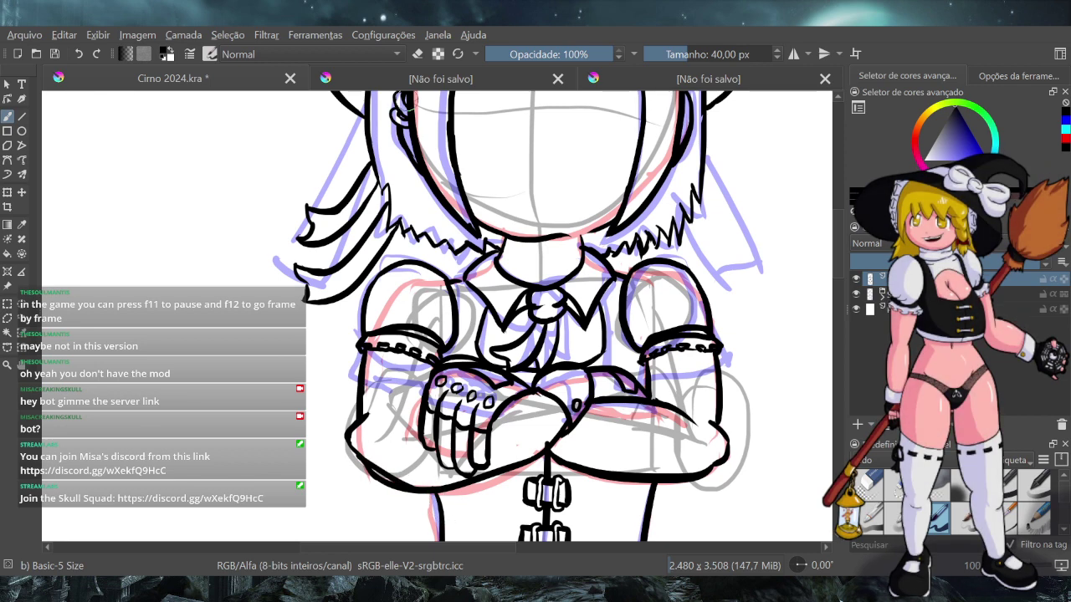
# Erase the protruding part of the left elbow's outer contour and redraw it as a tighter curve
pyautogui.click(417, 54)
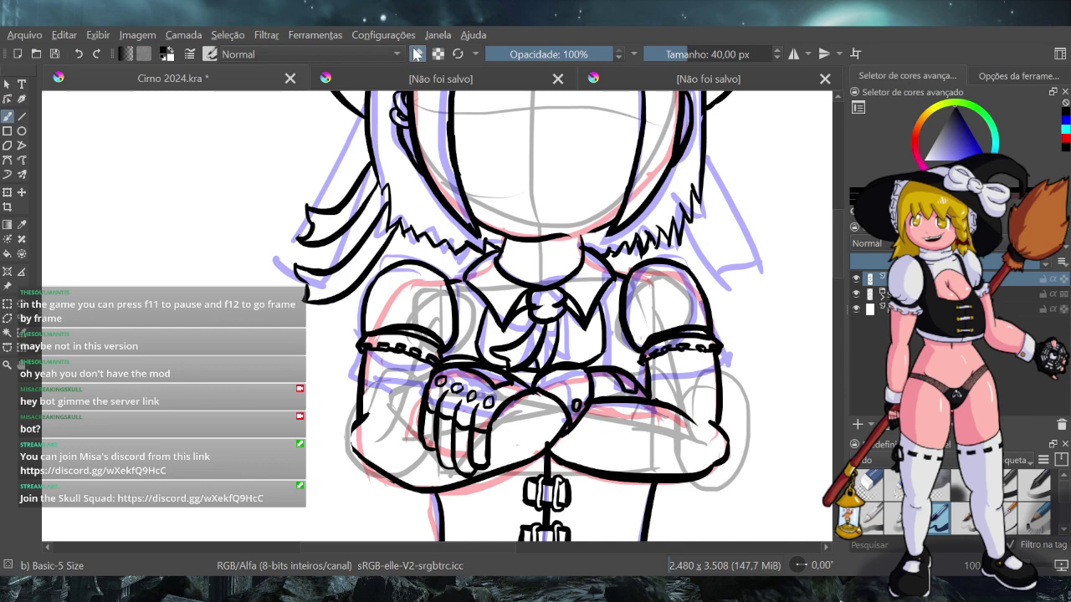
pyautogui.press('e')
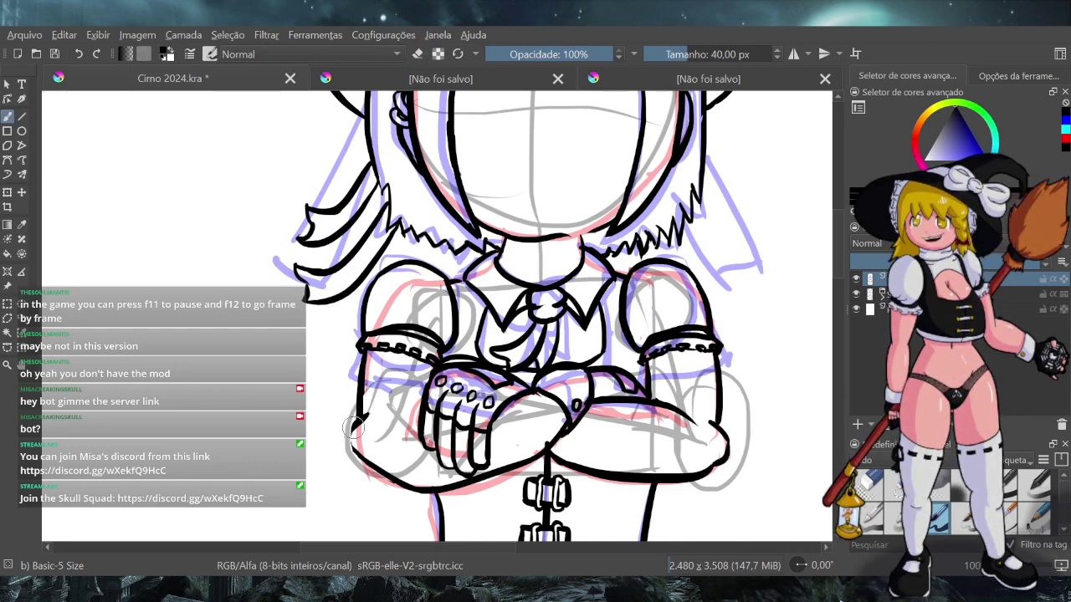
pyautogui.moveTo(355, 426); pyautogui.dragTo(356, 451)
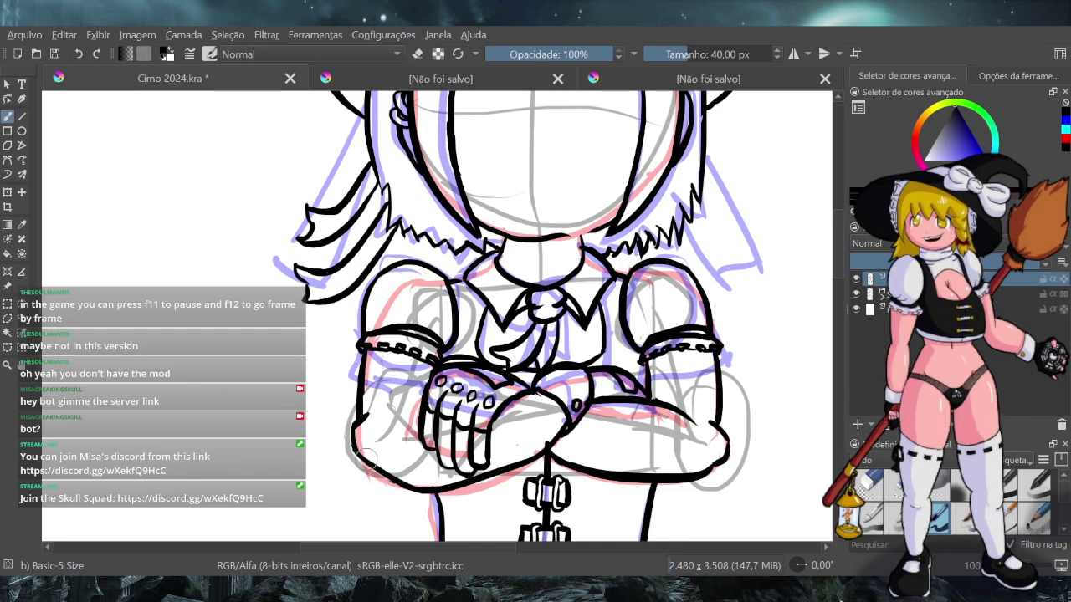
# Check the whole figure's line art and save the drawing
pyautogui.scroll(-5, 547, 471)
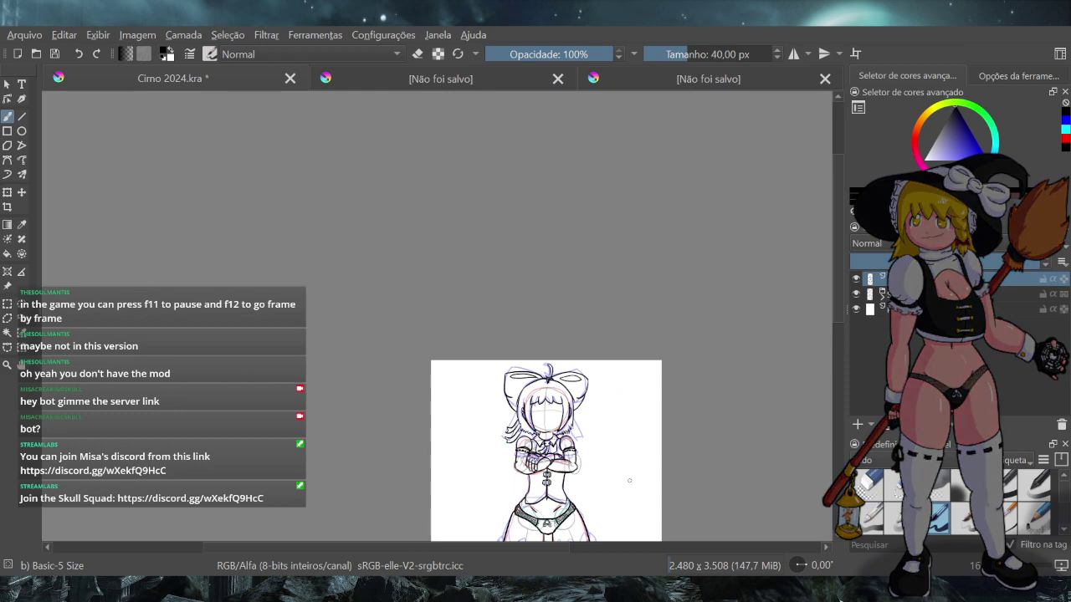
pyautogui.scroll(-2, 629, 480)
pyautogui.scroll(6, 629, 480)
pyautogui.scroll(-1, 610, 474)
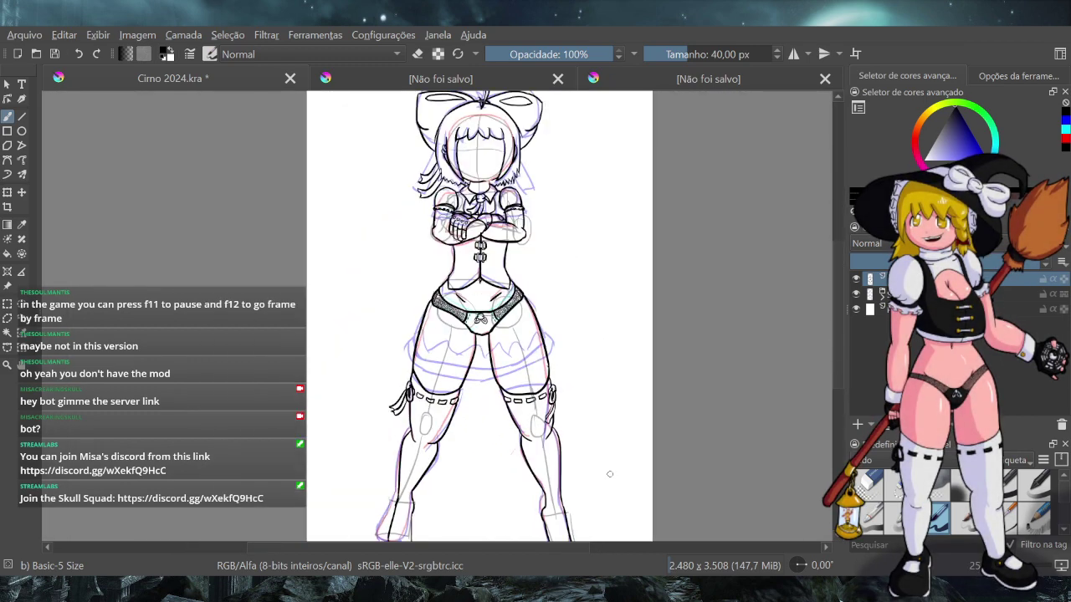
pyautogui.scroll(-2, 610, 477)
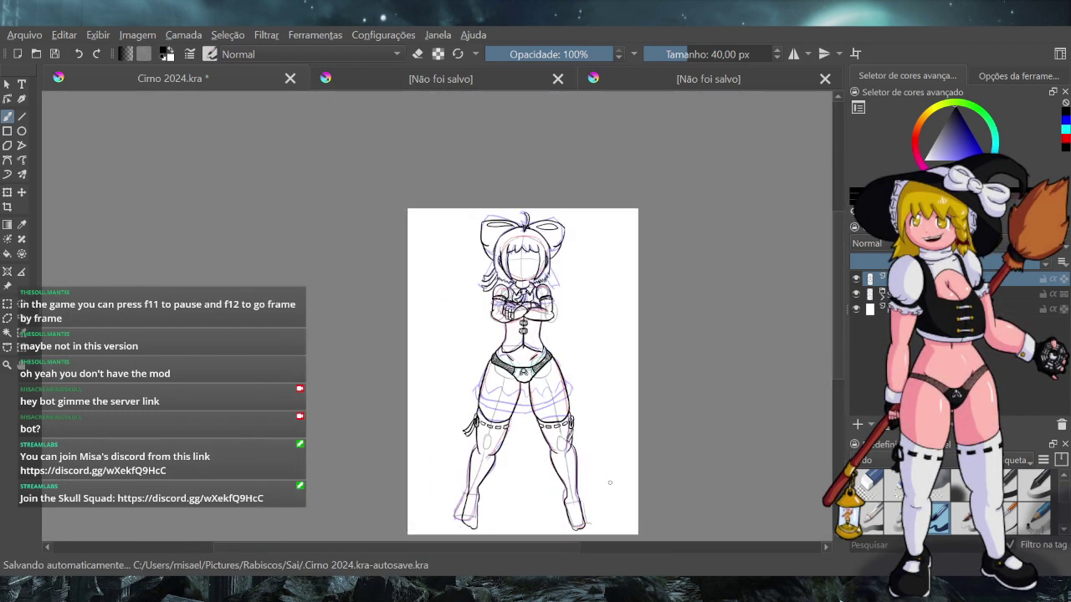
pyautogui.press('ctrl')
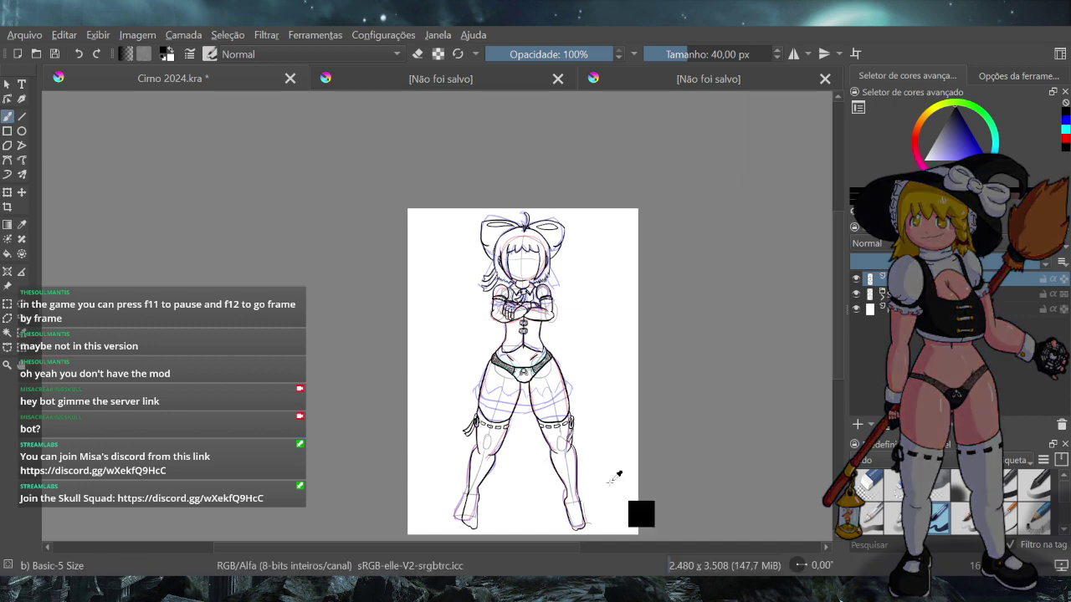
pyautogui.hotkey('ctrl', 's')
# Add a new paint layer above the line art and name it Skin
pyautogui.click(856, 428)
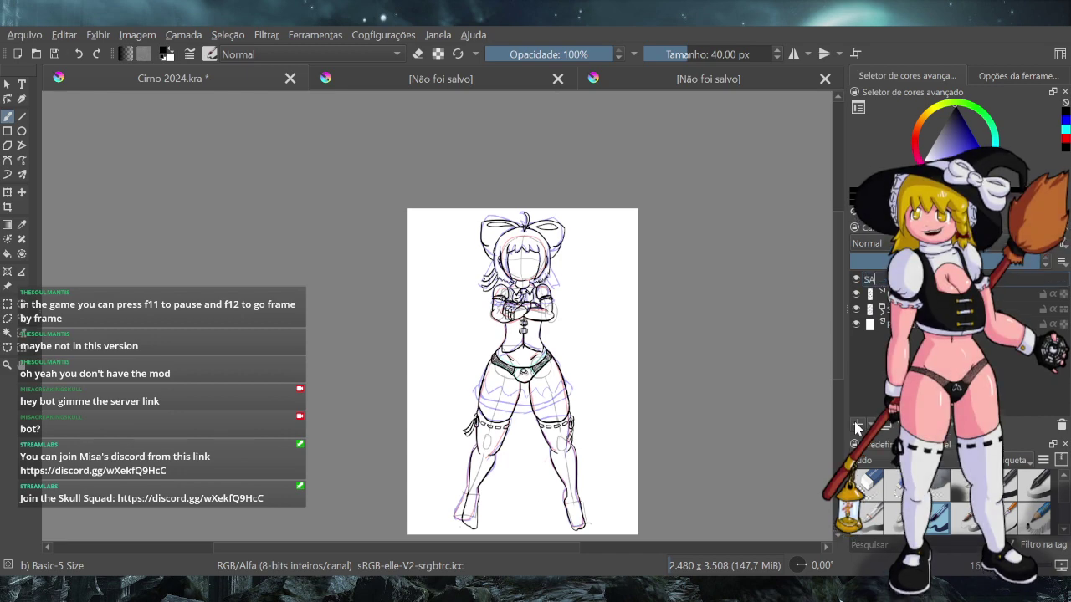
pyautogui.press('F2')
pyautogui.write('SA')
pyautogui.press('BackSpace')
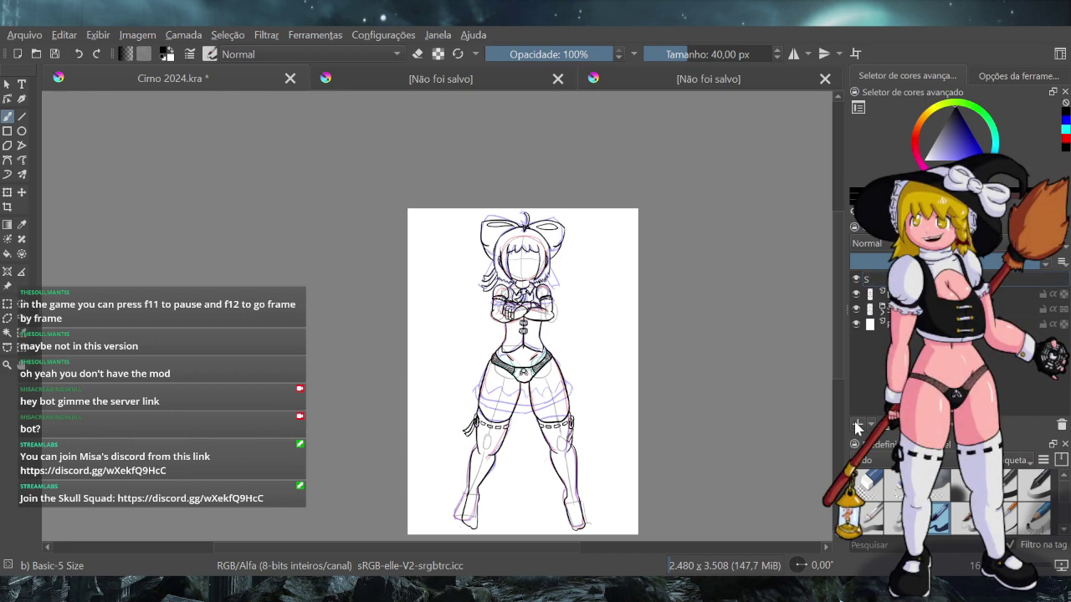
pyautogui.write('kin')
pyautogui.press('Return')
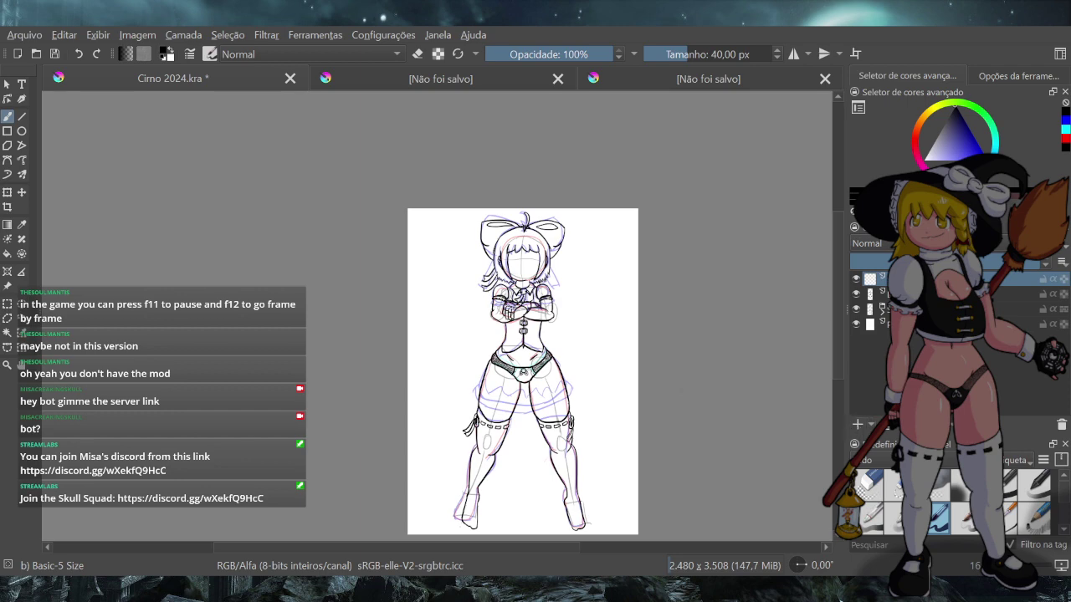
# Undo the test stroke at the hip, lower the body line art layer's opacity and reselect the new layer
pyautogui.scroll(3, 558, 405)
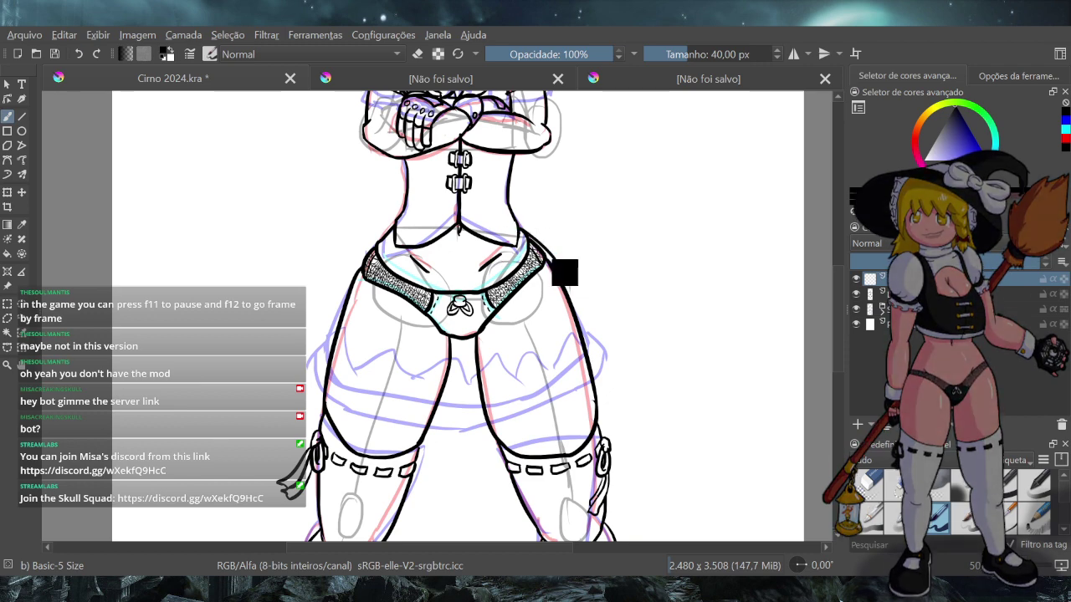
pyautogui.hotkey('ctrl', 'z')
pyautogui.hotkey('ctrl', 'z')
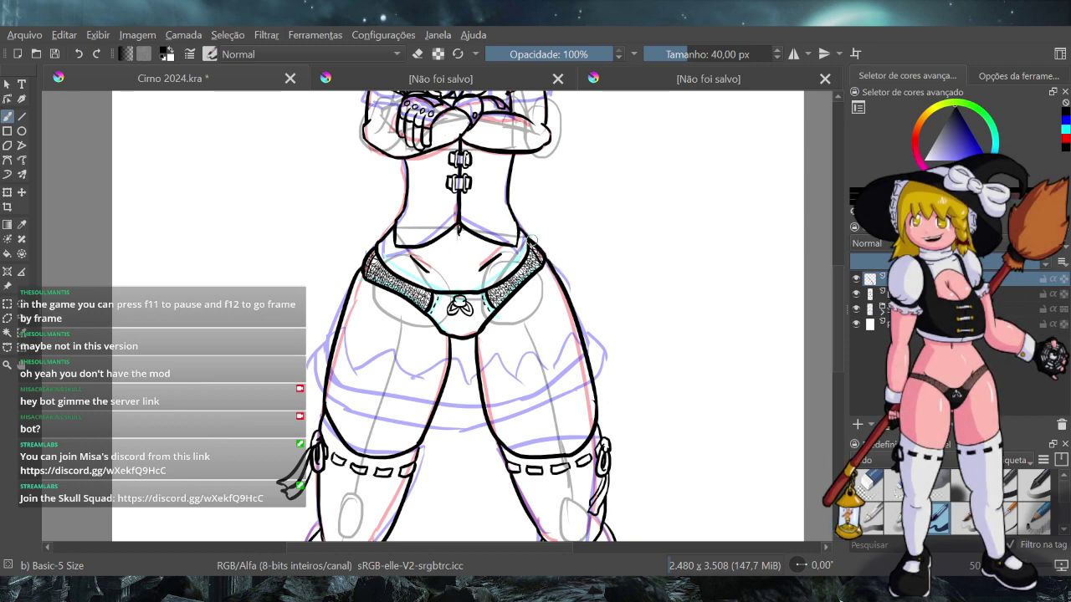
pyautogui.click(920, 295)
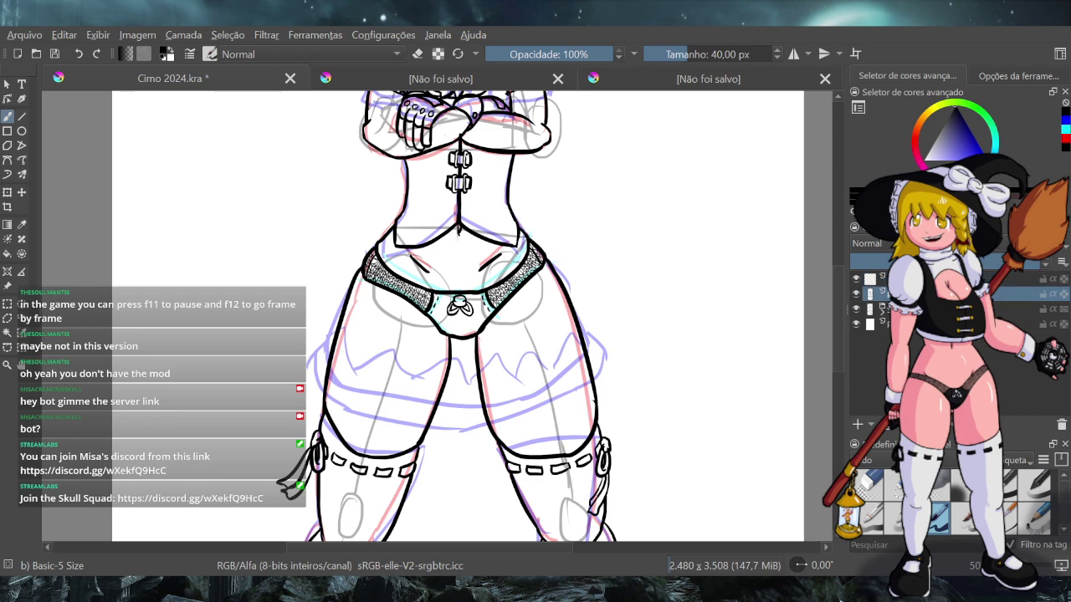
pyautogui.click(974, 262)
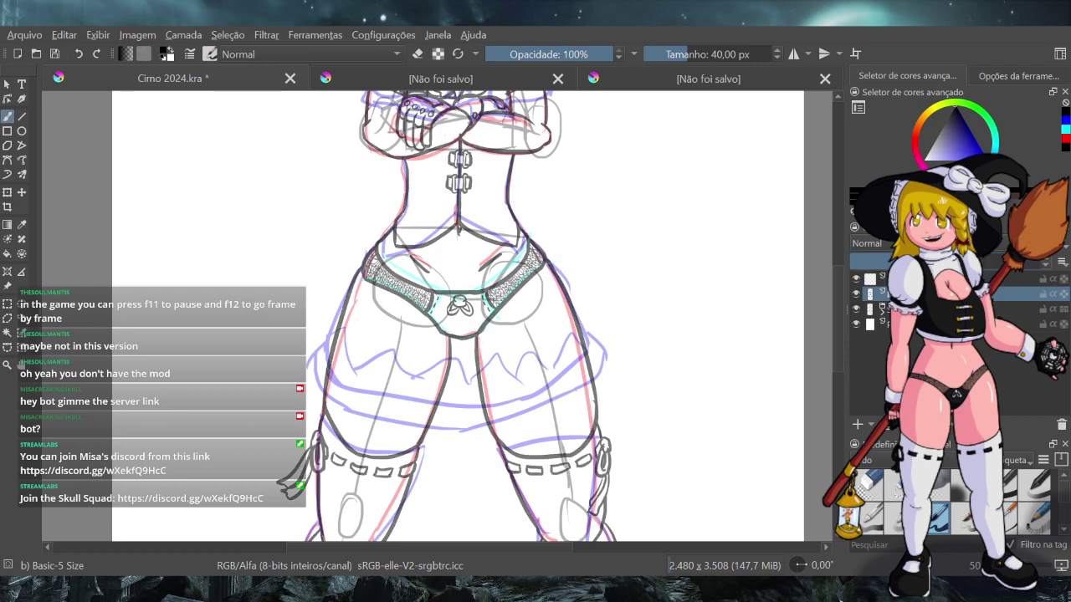
pyautogui.press('pageup')
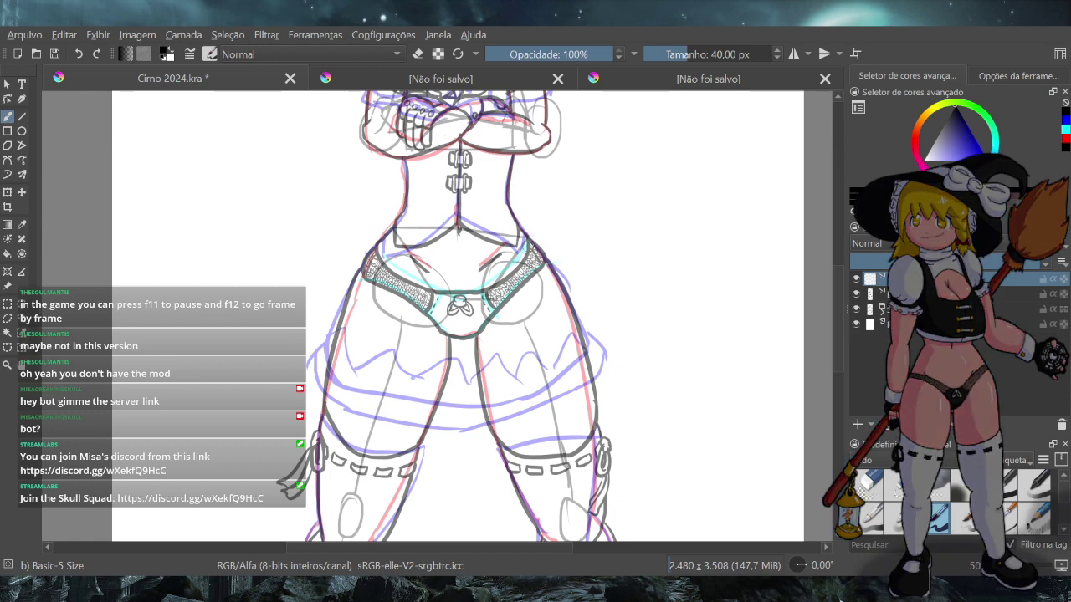
# Draw the skirt's right outline from the waist over the hip and curve it into the right half of the hem
pyautogui.moveTo(519, 226); pyautogui.dragTo(560, 277)
pyautogui.hotkey('ctrl', 'z')
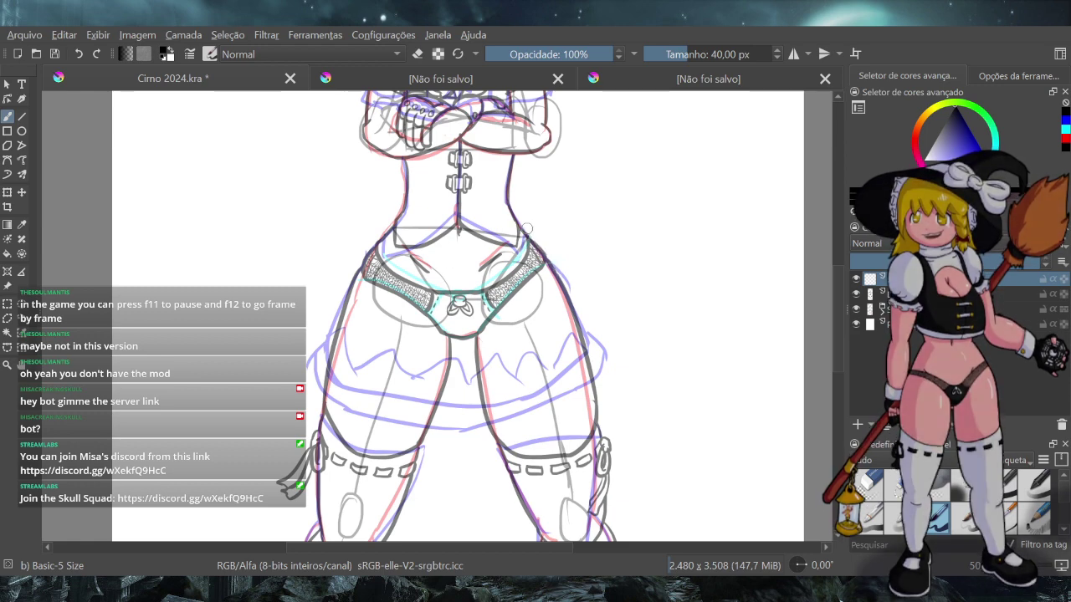
pyautogui.moveTo(519, 227); pyautogui.dragTo(565, 289)
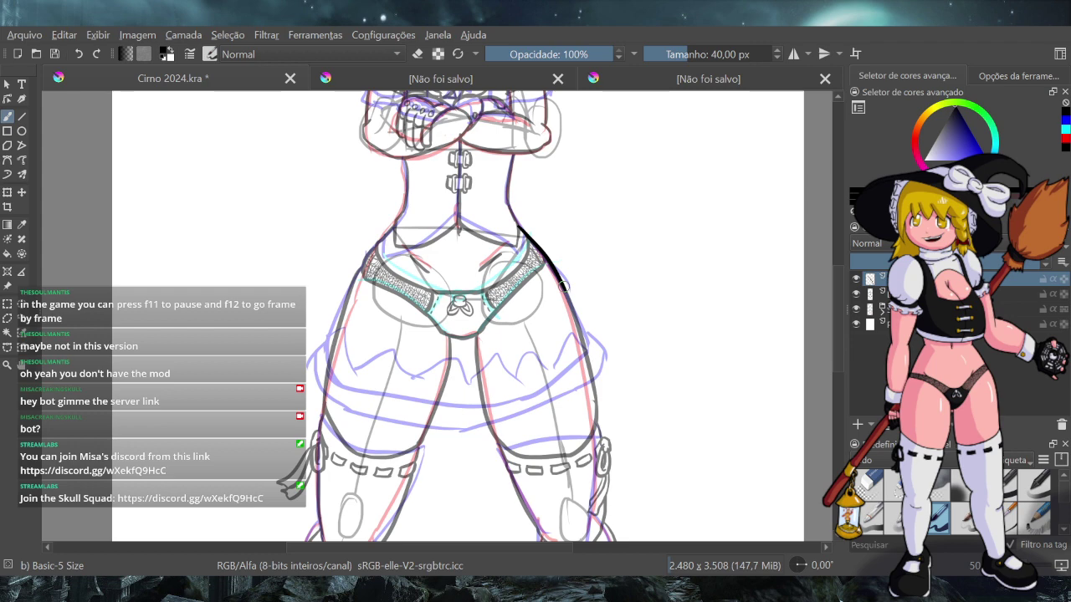
pyautogui.moveTo(567, 293); pyautogui.dragTo(590, 346)
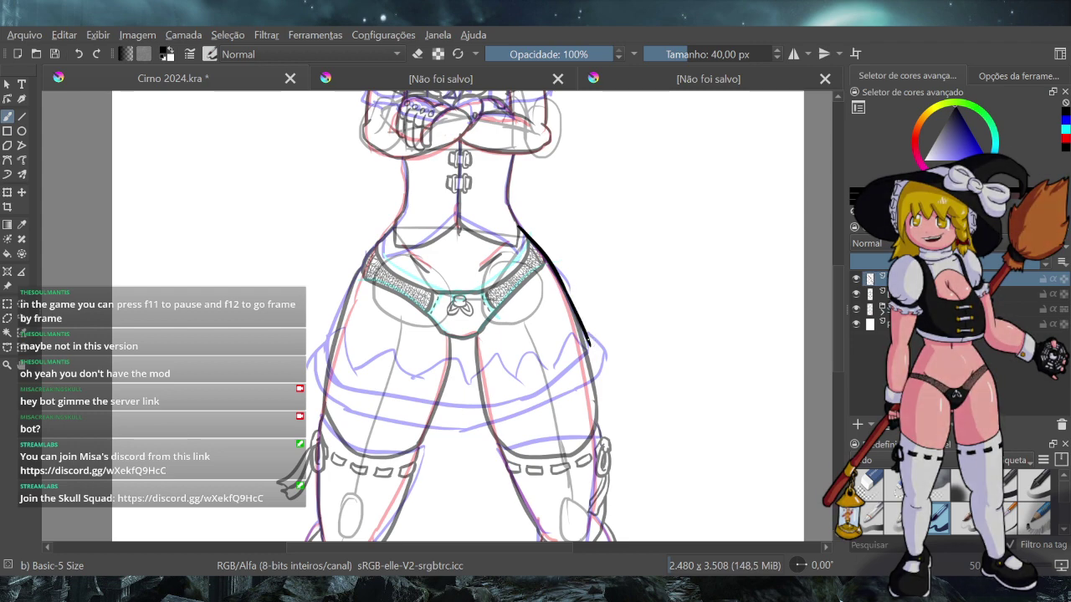
pyautogui.moveTo(590, 349)
pyautogui.mouseDown()
pyautogui.moveTo(568, 375)
pyautogui.moveTo(459, 402)
pyautogui.mouseUp()
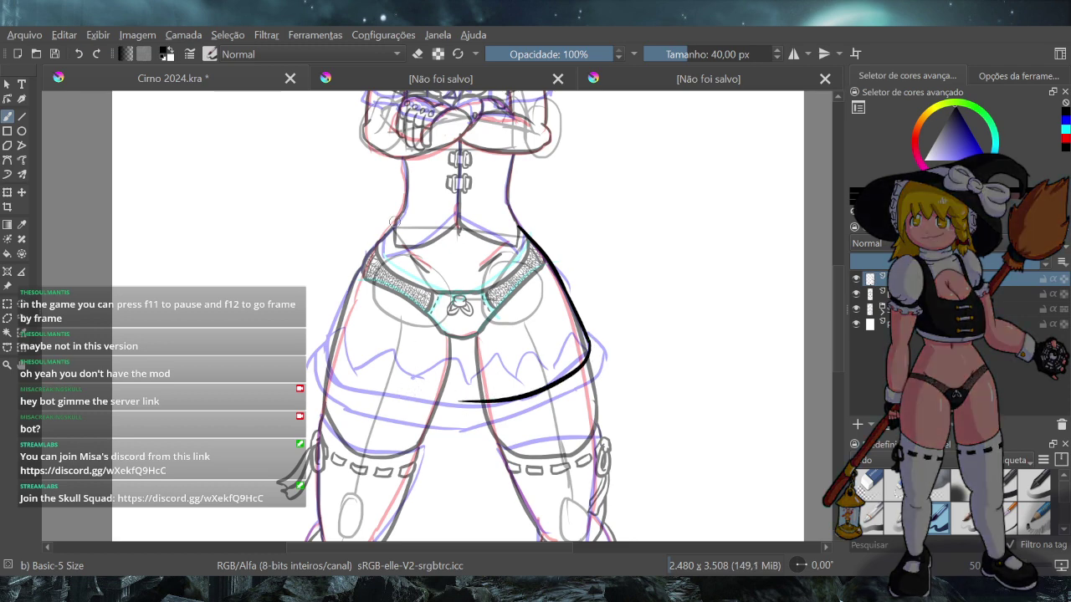
# Draw the upper part of the skirt's left outline from the waist over the hip
pyautogui.moveTo(395, 224); pyautogui.dragTo(359, 270)
pyautogui.hotkey('ctrl', 'z')
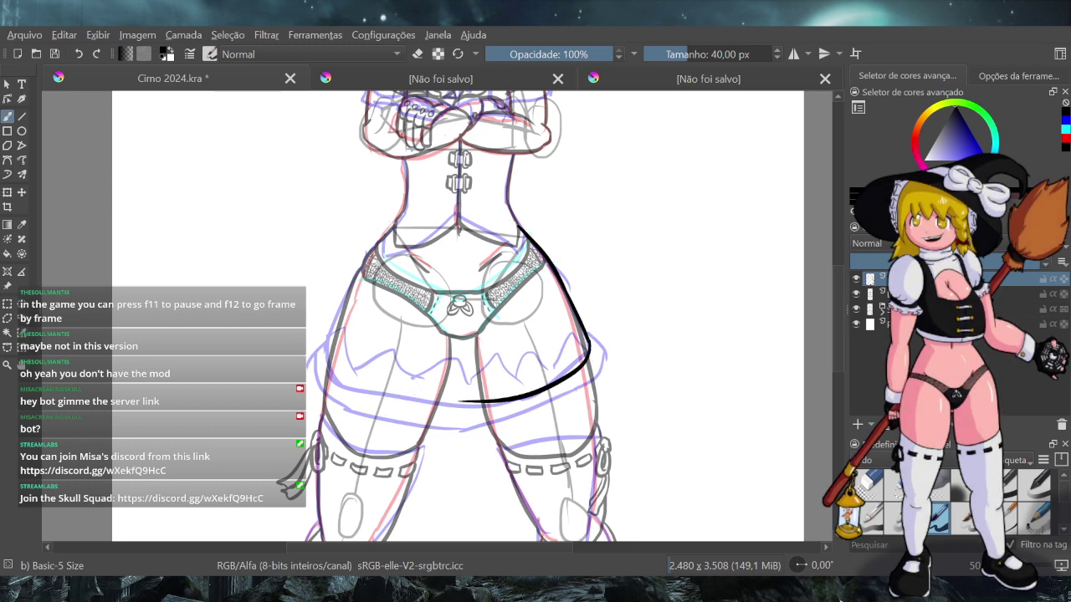
pyautogui.moveTo(395, 224); pyautogui.dragTo(356, 277)
pyautogui.hotkey('ctrl', 'z')
pyautogui.moveTo(393, 224); pyautogui.dragTo(347, 294)
# Extend the skirt's left outline from the hip down to the hem corner, redoing the stroke until it is smooth
pyautogui.moveTo(346, 289); pyautogui.dragTo(326, 344)
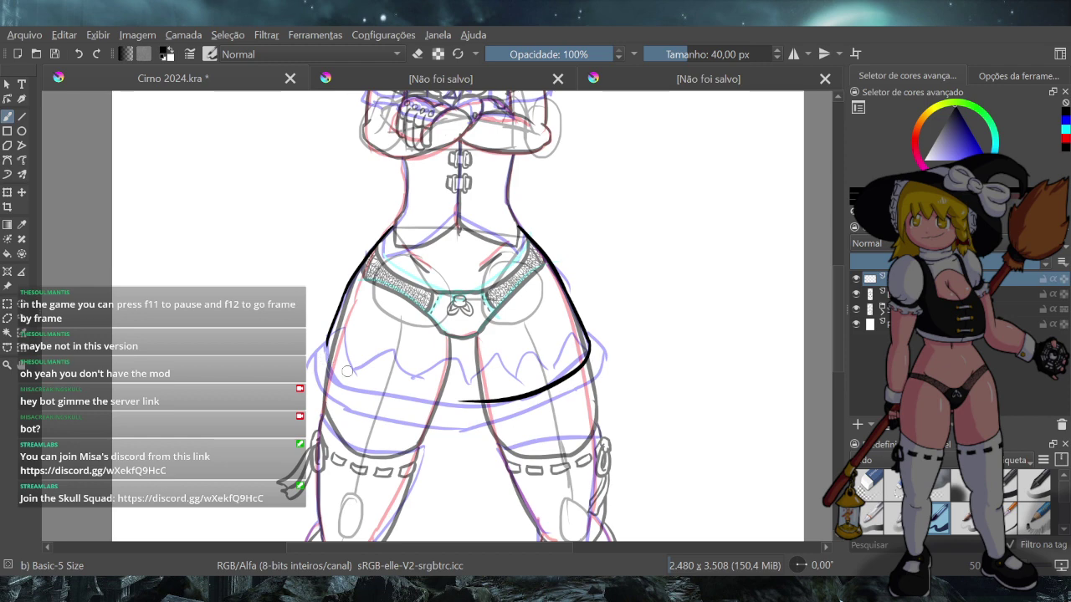
pyautogui.hotkey('ctrl', 'z')
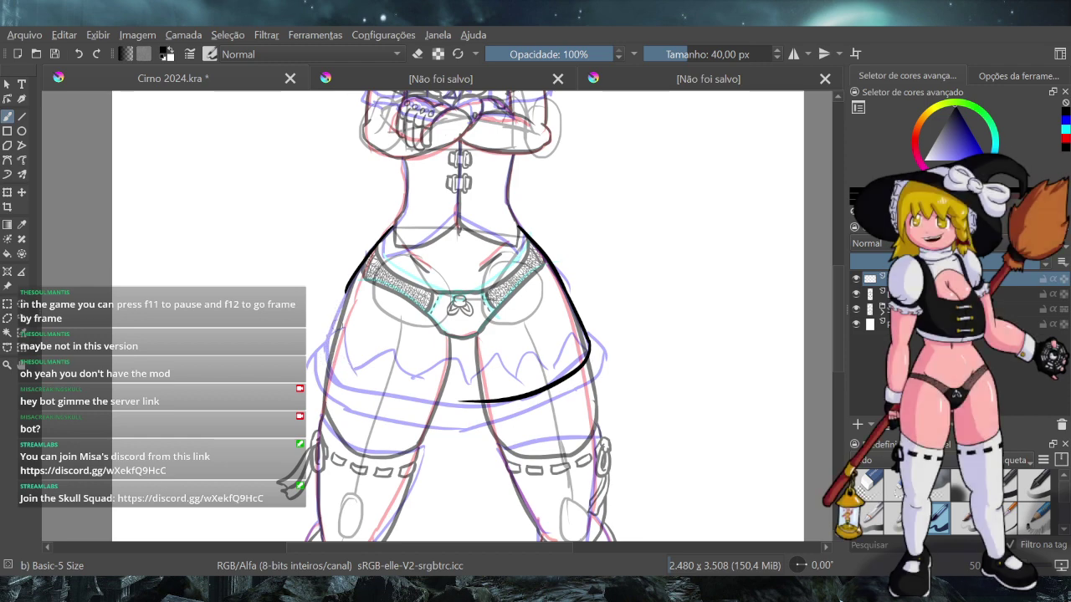
pyautogui.moveTo(347, 286); pyautogui.dragTo(327, 340)
pyautogui.hotkey('ctrl', 'z')
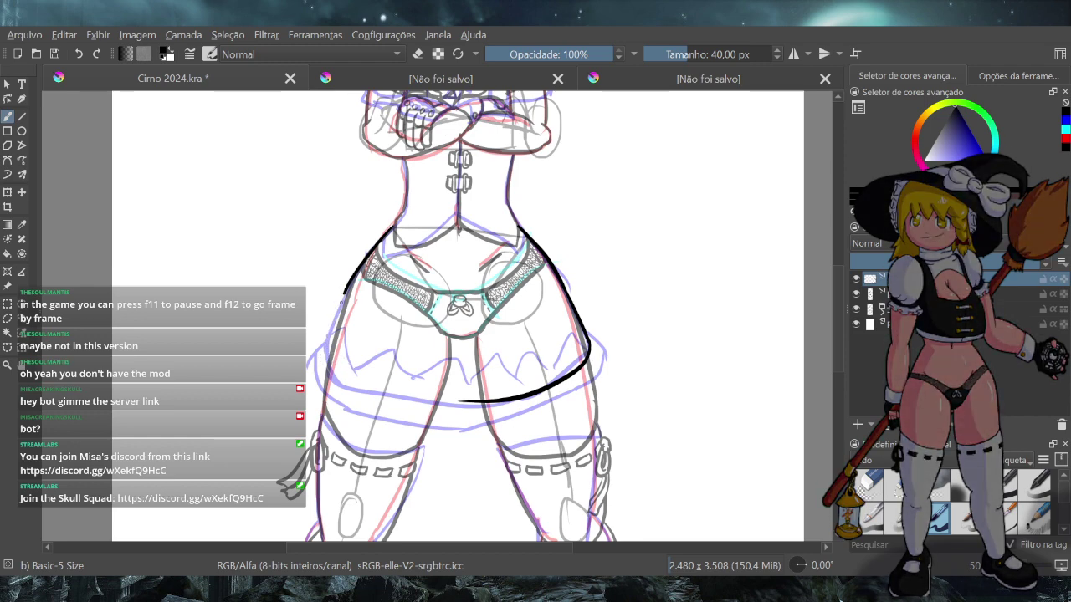
pyautogui.moveTo(345, 288); pyautogui.dragTo(328, 341)
pyautogui.hotkey('ctrl', 'z')
pyautogui.moveTo(345, 281); pyautogui.dragTo(322, 361)
pyautogui.hotkey('ctrl', 'z')
pyautogui.moveTo(345, 283); pyautogui.dragTo(319, 364)
pyautogui.hotkey('ctrl', 'z')
pyautogui.moveTo(347, 279); pyautogui.dragTo(326, 349)
pyautogui.hotkey('ctrl', 'z')
pyautogui.moveTo(345, 288); pyautogui.dragTo(321, 358)
pyautogui.hotkey('ctrl', 'z')
pyautogui.moveTo(346, 284); pyautogui.dragTo(322, 352)
pyautogui.hotkey('ctrl', 'z')
# Draw the left half of the skirt's curved hem from the left corner until it meets the right half
pyautogui.moveTo(326, 350); pyautogui.dragTo(373, 405)
pyautogui.hotkey('ctrl', 'z')
pyautogui.moveTo(327, 350); pyautogui.dragTo(373, 403)
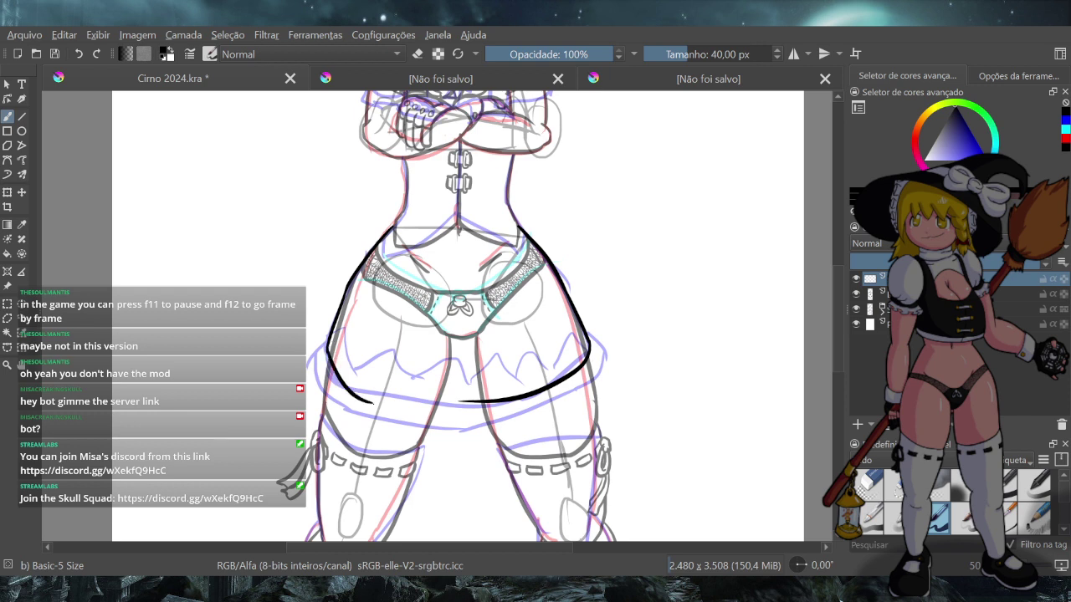
pyautogui.hotkey('ctrl', 'z')
pyautogui.moveTo(325, 350)
pyautogui.mouseDown()
pyautogui.moveTo(397, 394)
pyautogui.moveTo(461, 402)
pyautogui.mouseUp()
pyautogui.hotkey('ctrl', 'z')
pyautogui.hotkey('ctrl', 'z')
pyautogui.moveTo(388, 391)
pyautogui.mouseDown()
pyautogui.moveTo(471, 405)
pyautogui.moveTo(393, 393)
pyautogui.moveTo(475, 401)
pyautogui.mouseUp()
pyautogui.hotkey('ctrl', 'z')
pyautogui.hotkey('ctrl', 'z')
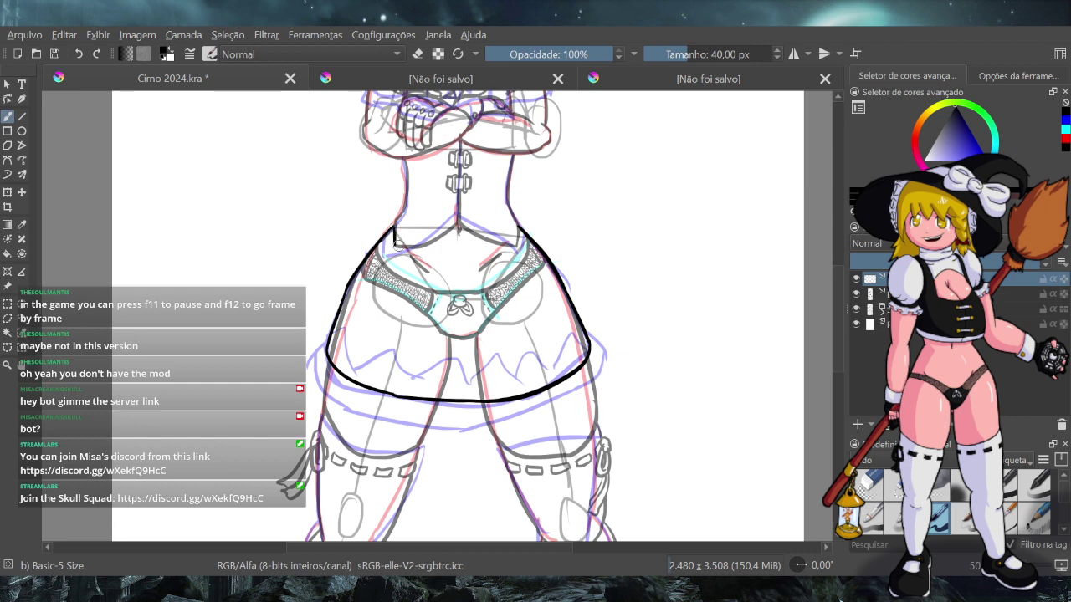
# Draw the skirt's top edge as two curves following the corset's lower border and meeting in a central peak
pyautogui.moveTo(394, 236); pyautogui.dragTo(455, 227)
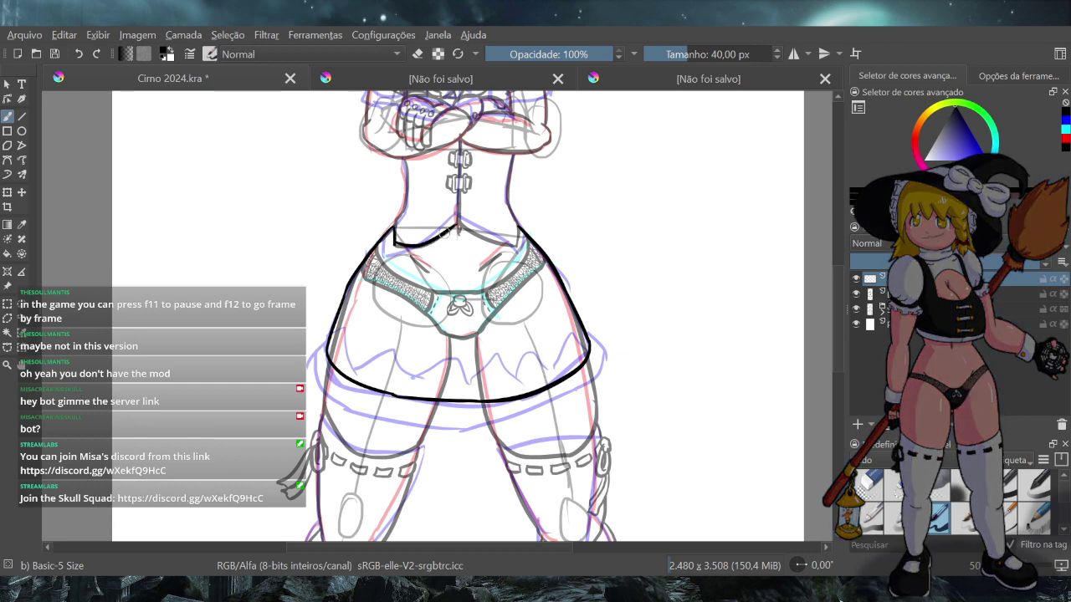
pyautogui.hotkey('ctrl', 'z')
pyautogui.moveTo(395, 244); pyautogui.dragTo(459, 227)
pyautogui.hotkey('ctrl', 'z')
pyautogui.moveTo(396, 240); pyautogui.dragTo(454, 224)
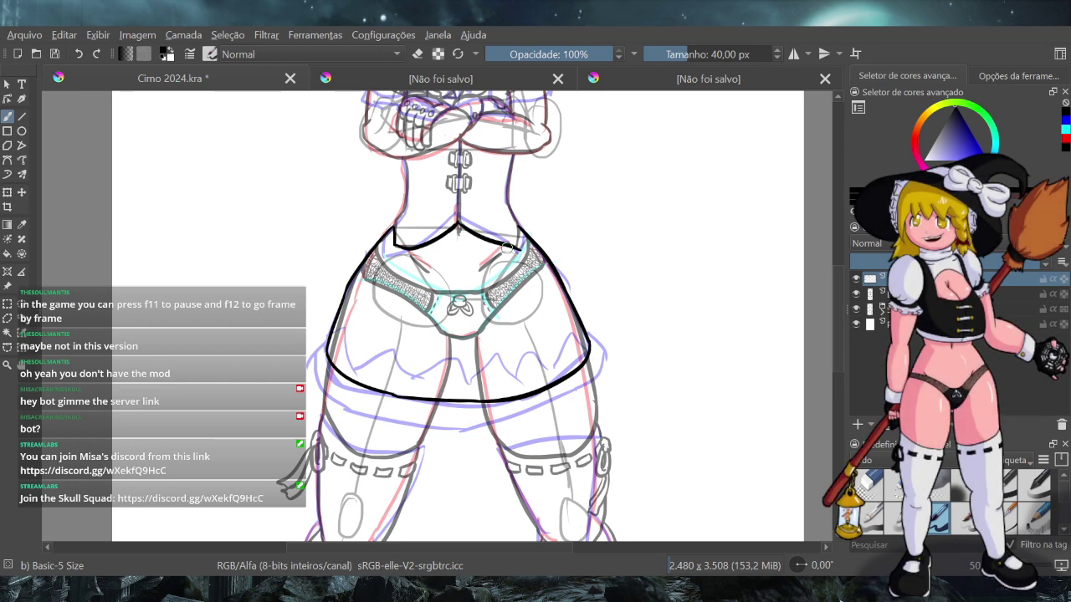
pyautogui.moveTo(460, 224); pyautogui.dragTo(515, 248)
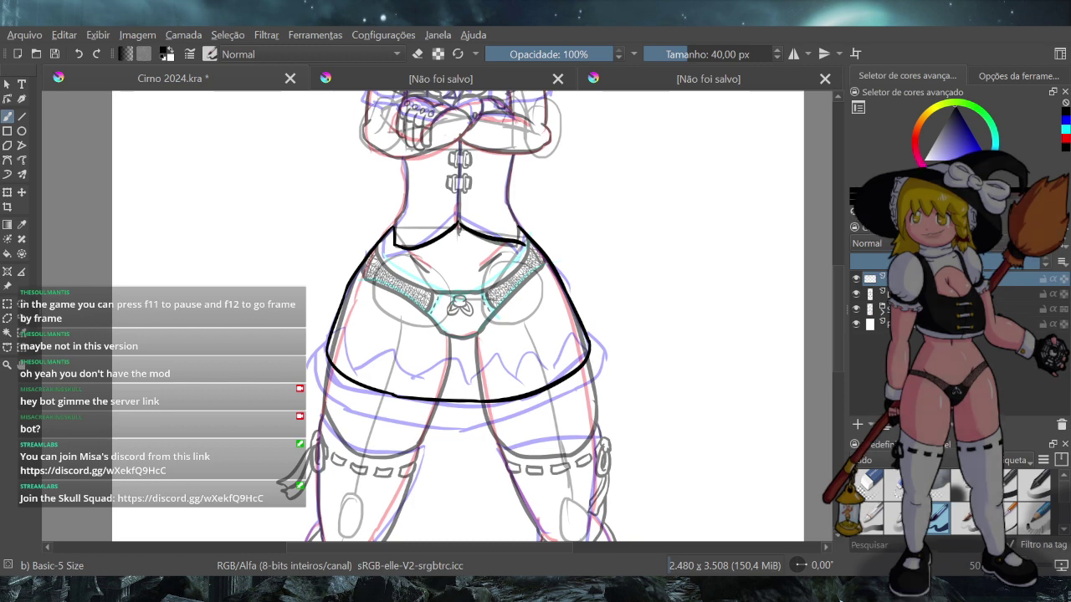
pyautogui.hotkey('ctrl', 'z')
pyautogui.moveTo(458, 225); pyautogui.dragTo(508, 246)
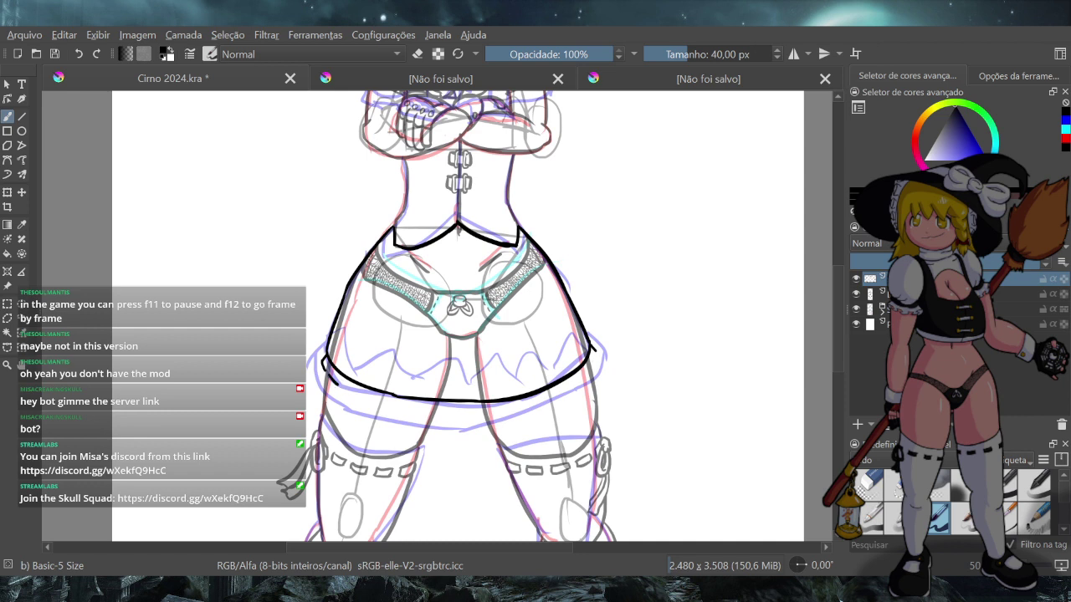
# Draw a dashed stitching line just below the left half of the skirt's hem, redoing uneven dashes
pyautogui.moveTo(342, 388); pyautogui.dragTo(362, 400)
pyautogui.hotkey('ctrl', 'z')
pyautogui.hotkey('ctrl', 'z')
pyautogui.hotkey('ctrl', 'z')
pyautogui.hotkey('ctrl', 'z')
pyautogui.hotkey('ctrl', 'z')
pyautogui.moveTo(365, 398); pyautogui.dragTo(417, 414)
pyautogui.hotkey('ctrl', 'z')
pyautogui.hotkey('ctrl', 'z')
pyautogui.moveTo(421, 415); pyautogui.dragTo(445, 416)
pyautogui.hotkey('ctrl', 'z')
pyautogui.hotkey('ctrl', 'z')
pyautogui.hotkey('ctrl', 'z')
pyautogui.hotkey('ctrl', 'z')
pyautogui.hotkey('ctrl', 'z')
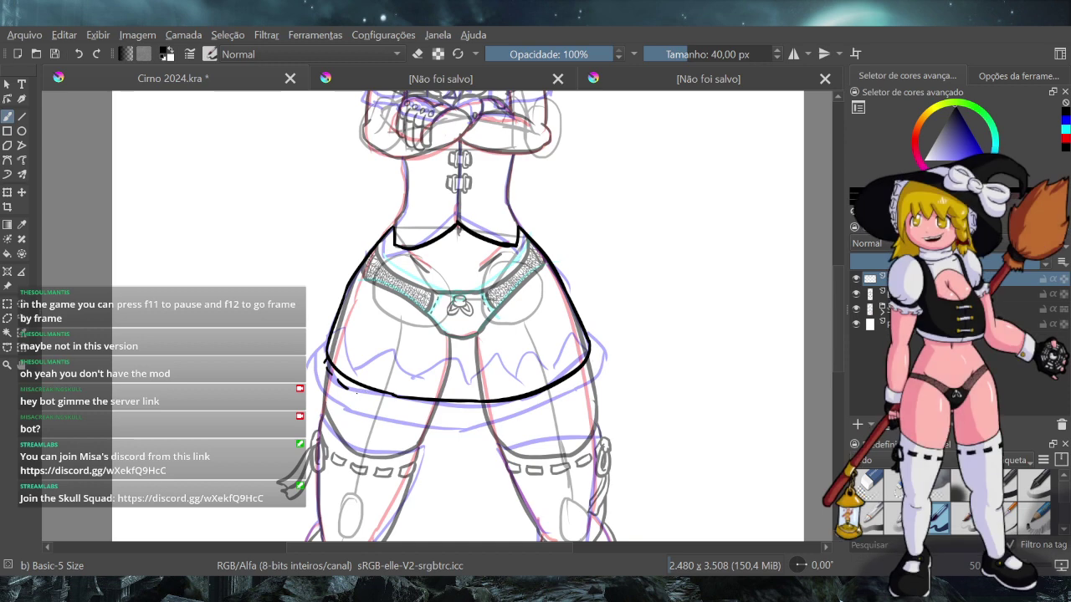
pyautogui.moveTo(357, 393)
pyautogui.mouseDown()
pyautogui.moveTo(433, 419)
pyautogui.moveTo(421, 409)
pyautogui.moveTo(458, 416)
pyautogui.moveTo(450, 409)
pyautogui.moveTo(489, 412)
pyautogui.mouseUp()
pyautogui.hotkey('ctrl', 'z')
pyautogui.hotkey('ctrl', 'z')
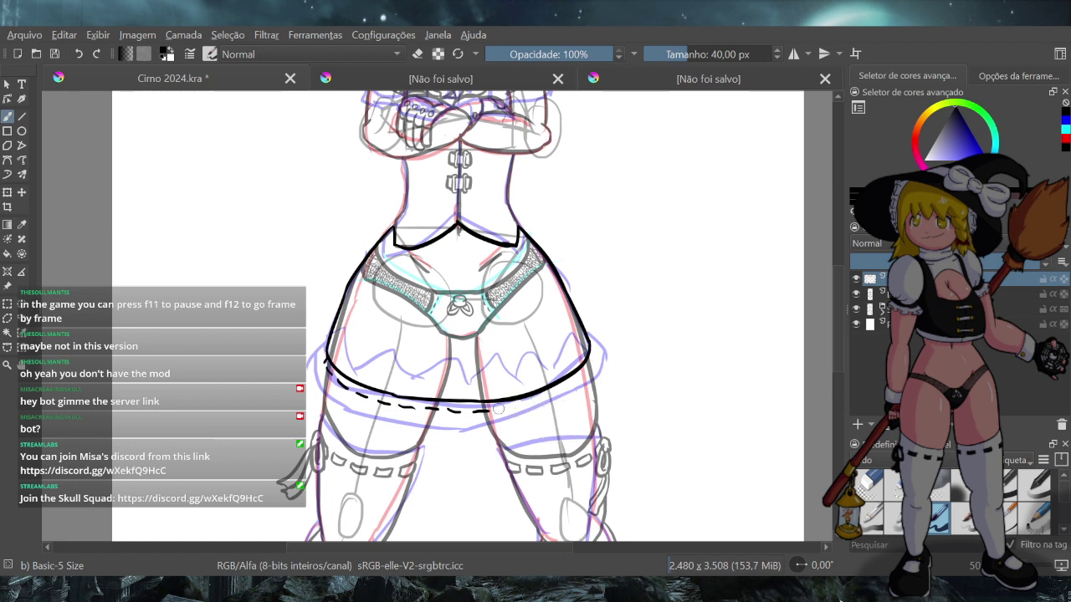
# Continue the dashed line below the right half of the hem and close its right end with a small curve
pyautogui.moveTo(498, 410); pyautogui.dragTo(518, 407)
pyautogui.hotkey('ctrl', 'z')
pyautogui.hotkey('ctrl', 'z')
pyautogui.hotkey('ctrl', 'z')
pyautogui.hotkey('ctrl', 'z')
pyautogui.moveTo(531, 404); pyautogui.dragTo(569, 386)
pyautogui.moveTo(587, 369); pyautogui.dragTo(595, 350)
pyautogui.hotkey('ctrl', 'z')
pyautogui.hotkey('ctrl', 'z')
pyautogui.moveTo(593, 343); pyautogui.dragTo(595, 361)
# Clean up the end of the skirt's hem band with the eraser and return to painting mode
pyautogui.click(417, 53)
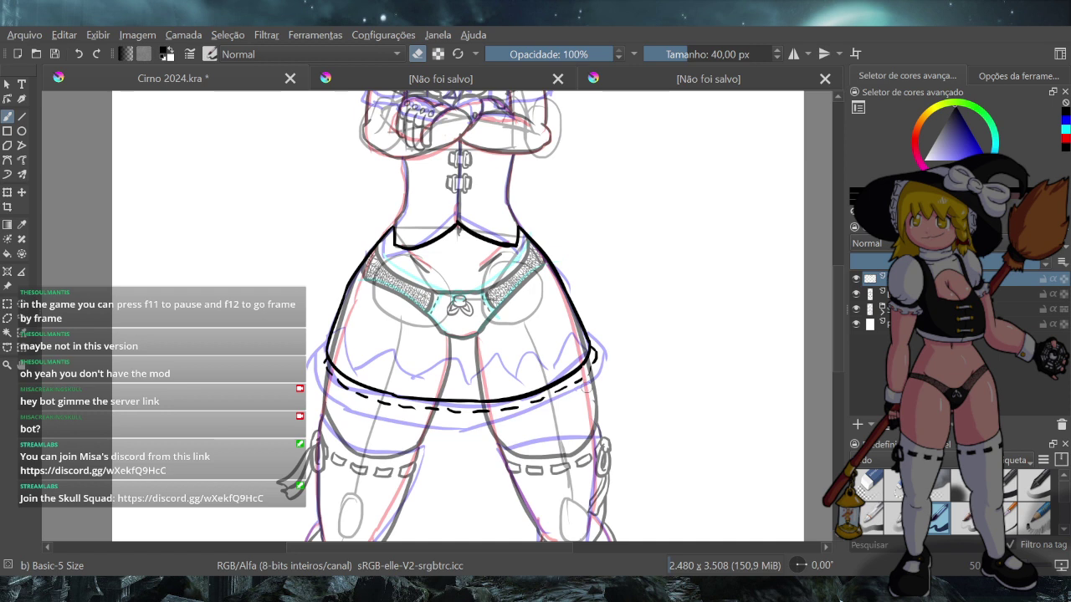
pyautogui.click(419, 55)
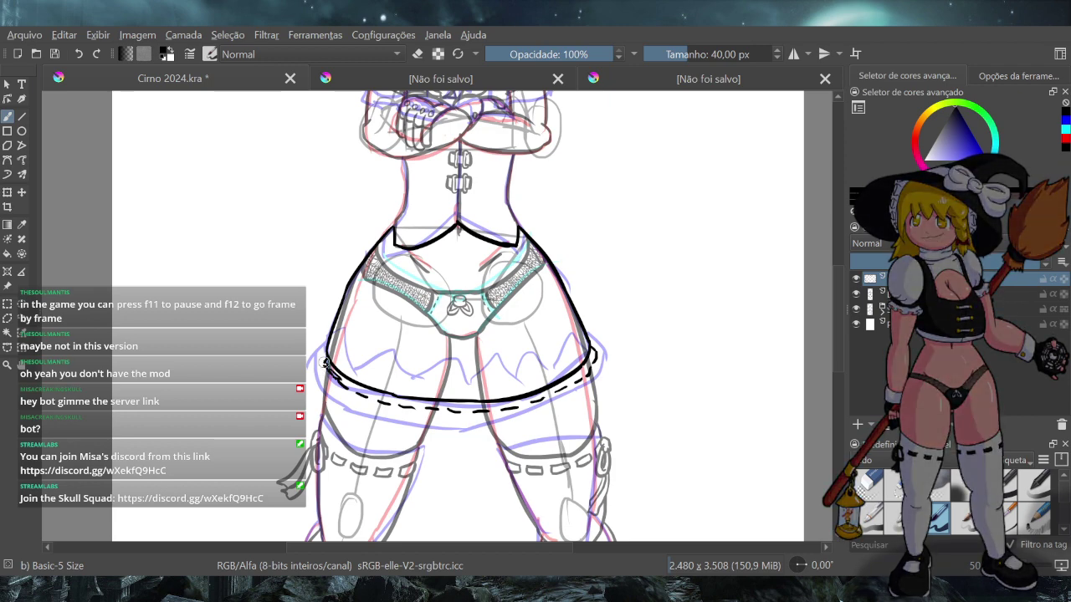
pyautogui.press('ctrl')
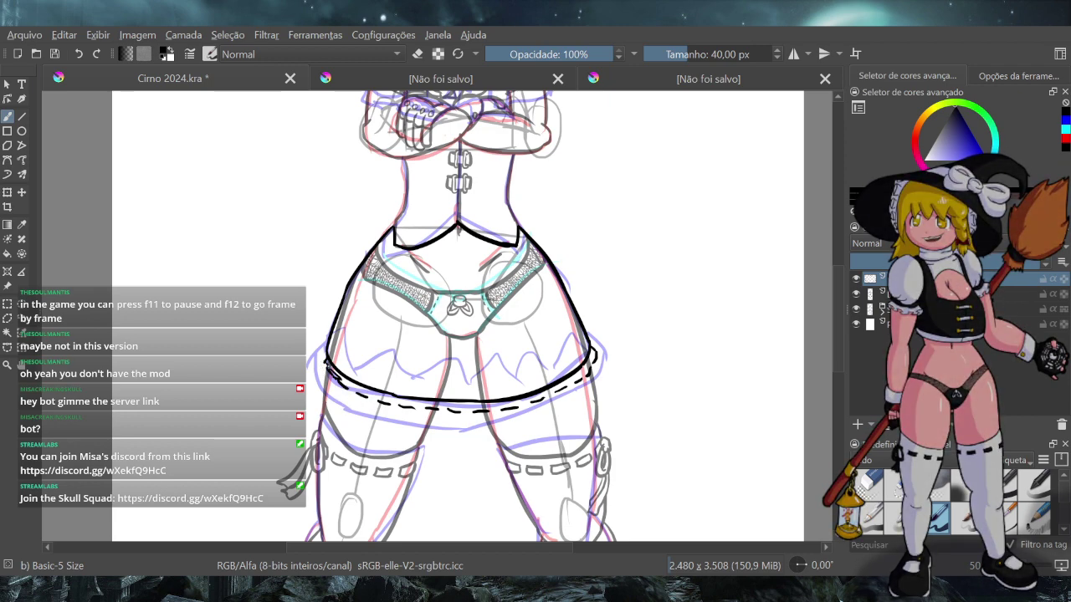
# Connect the dashes along the skirt's hem with small linking strokes from the left end to the right, redoing uneven ones
pyautogui.moveTo(326, 365)
pyautogui.mouseDown()
pyautogui.moveTo(334, 396)
pyautogui.moveTo(359, 397)
pyautogui.mouseUp()
pyautogui.hotkey('ctrl', 'z')
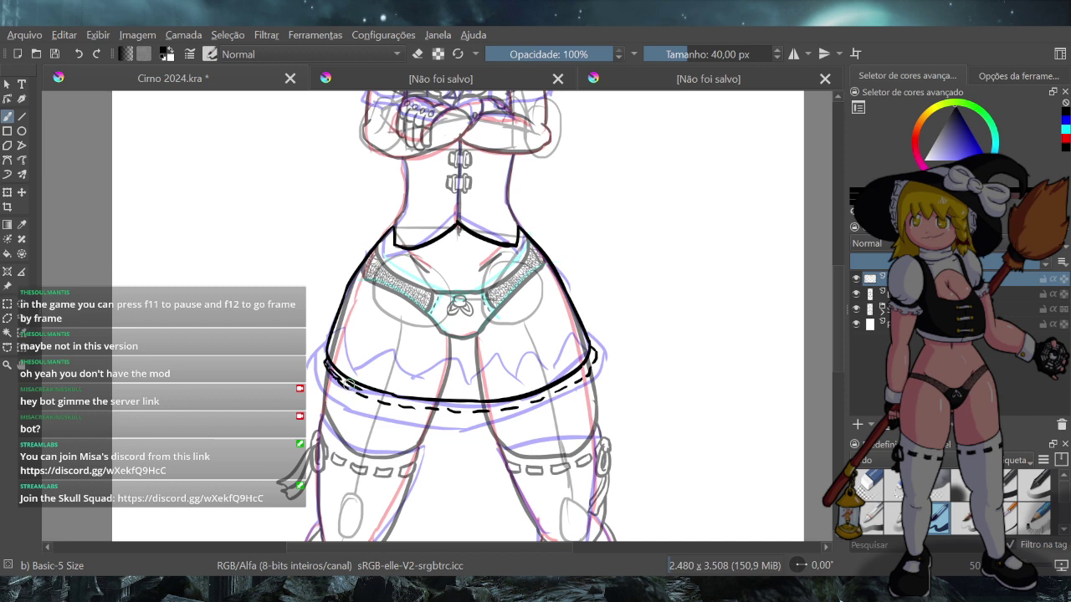
pyautogui.moveTo(351, 389)
pyautogui.mouseDown()
pyautogui.moveTo(423, 414)
pyautogui.moveTo(395, 407)
pyautogui.moveTo(422, 410)
pyautogui.mouseUp()
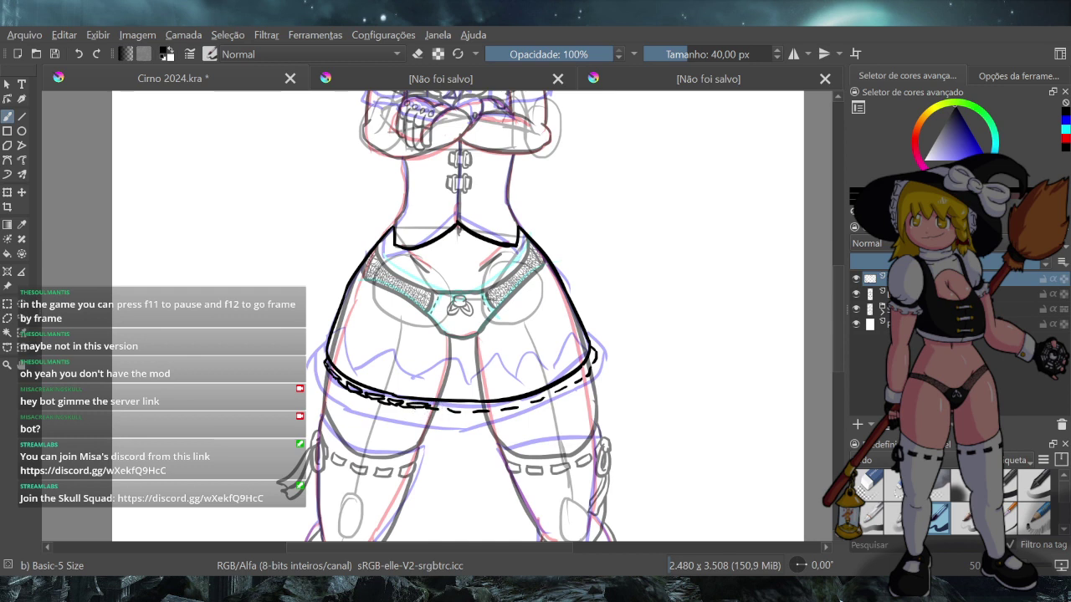
pyautogui.moveTo(434, 406)
pyautogui.mouseDown()
pyautogui.moveTo(459, 422)
pyautogui.moveTo(468, 414)
pyautogui.moveTo(459, 407)
pyautogui.moveTo(521, 414)
pyautogui.moveTo(515, 406)
pyautogui.moveTo(533, 409)
pyautogui.moveTo(513, 402)
pyautogui.moveTo(531, 400)
pyautogui.moveTo(514, 404)
pyautogui.moveTo(557, 390)
pyautogui.mouseUp()
pyautogui.hotkey('ctrl', 'z')
pyautogui.hotkey('ctrl', 'z')
pyautogui.hotkey('ctrl', 'z')
pyautogui.hotkey('ctrl', 'z')
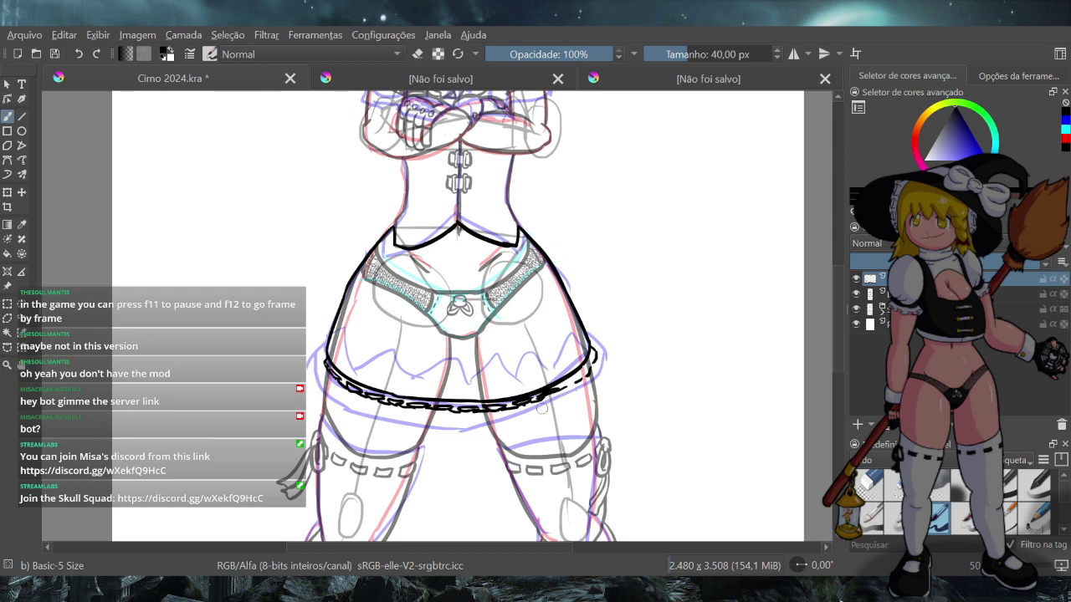
pyautogui.hotkey('ctrl', 'z')
pyautogui.moveTo(562, 386); pyautogui.dragTo(581, 380)
# Raise the opacity of the body line art layer, then reselect the skirt layer
pyautogui.scroll(-5, 583, 400)
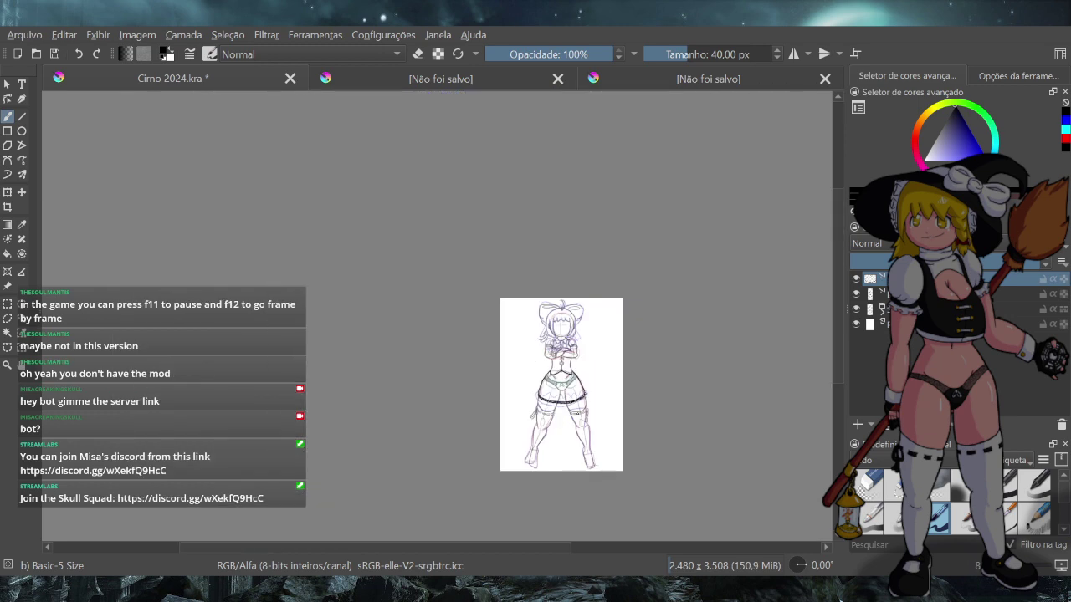
pyautogui.scroll(2, 589, 411)
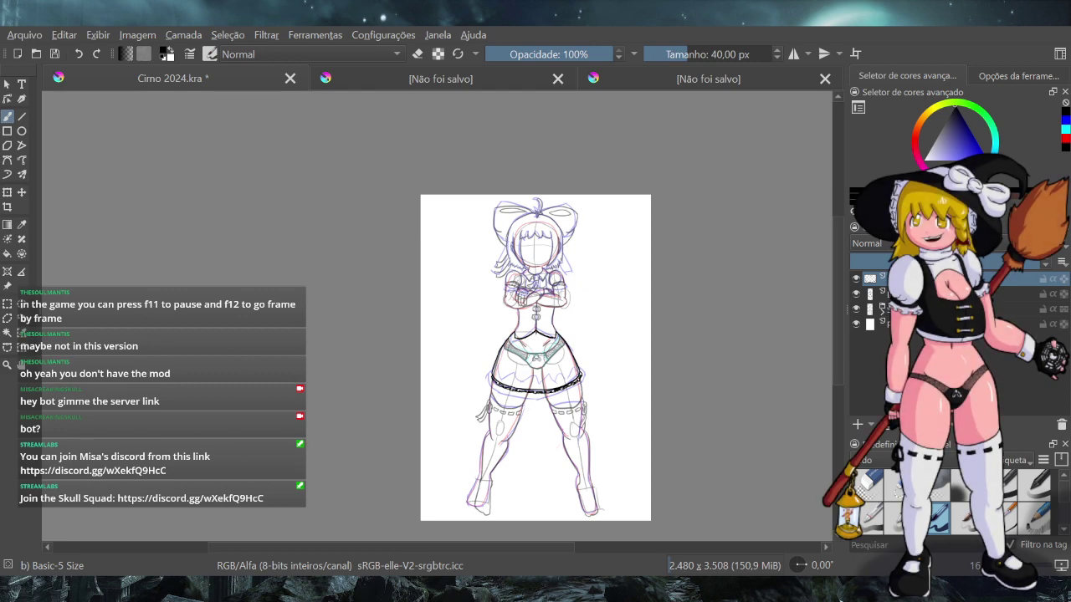
pyautogui.click(945, 294)
pyautogui.moveTo(991, 262); pyautogui.dragTo(1038, 263)
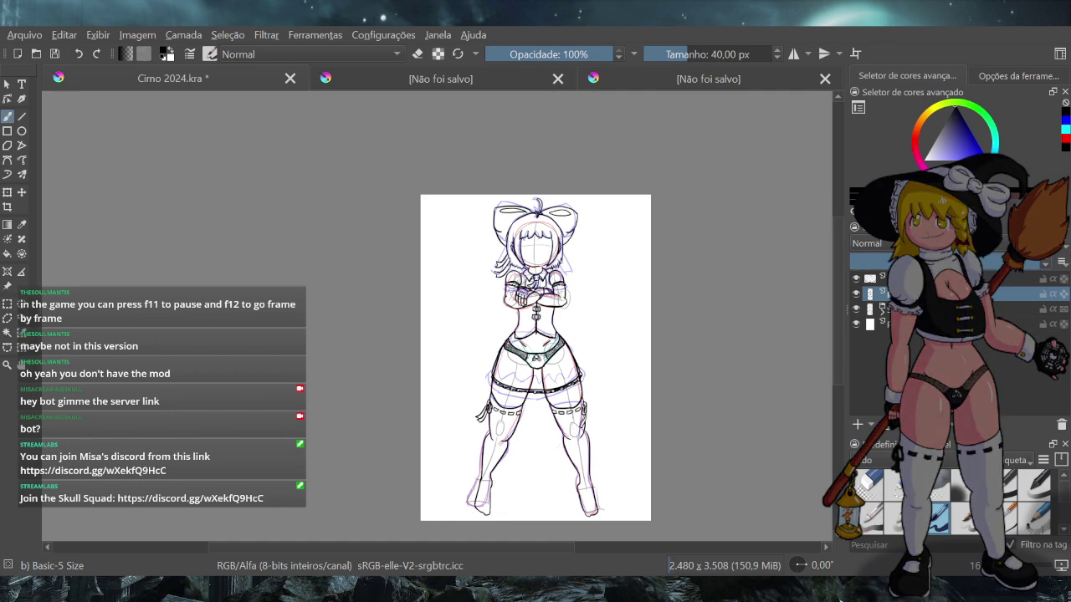
pyautogui.click(954, 279)
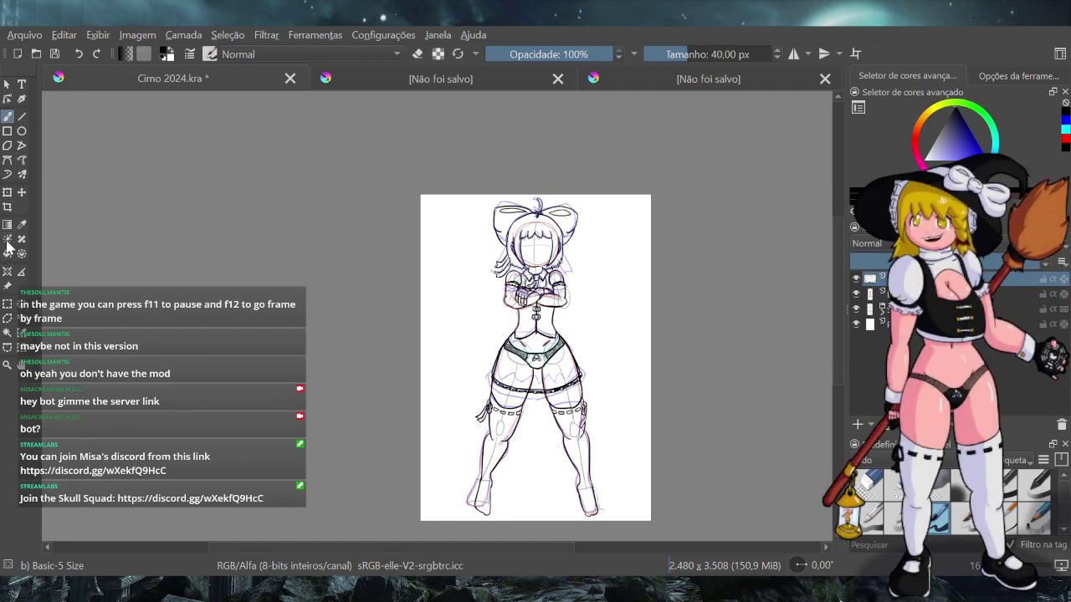
pyautogui.click(6, 332)
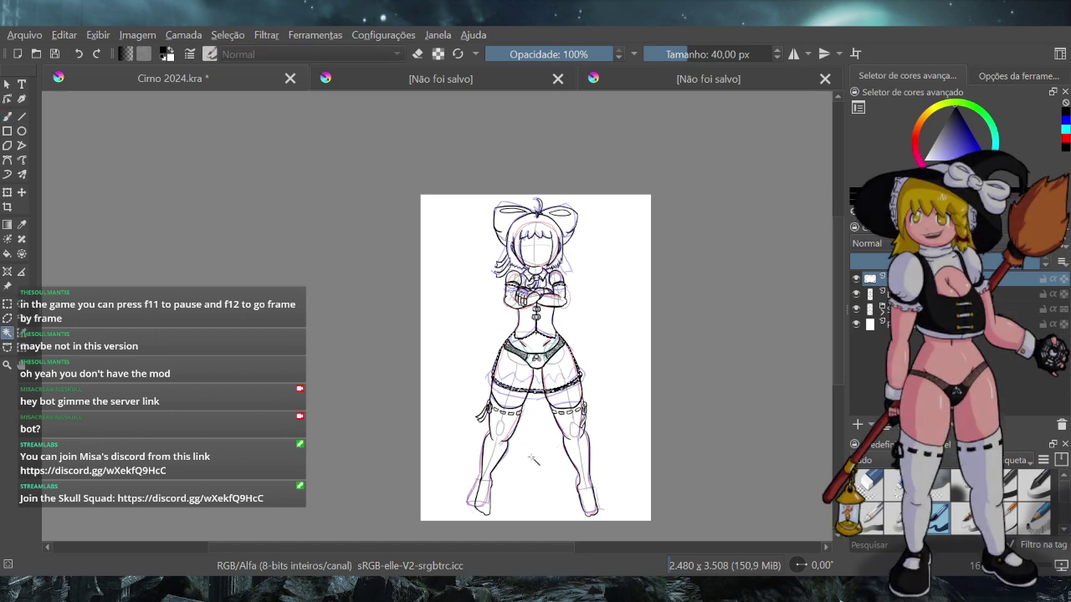
pyautogui.press('BackSpace')
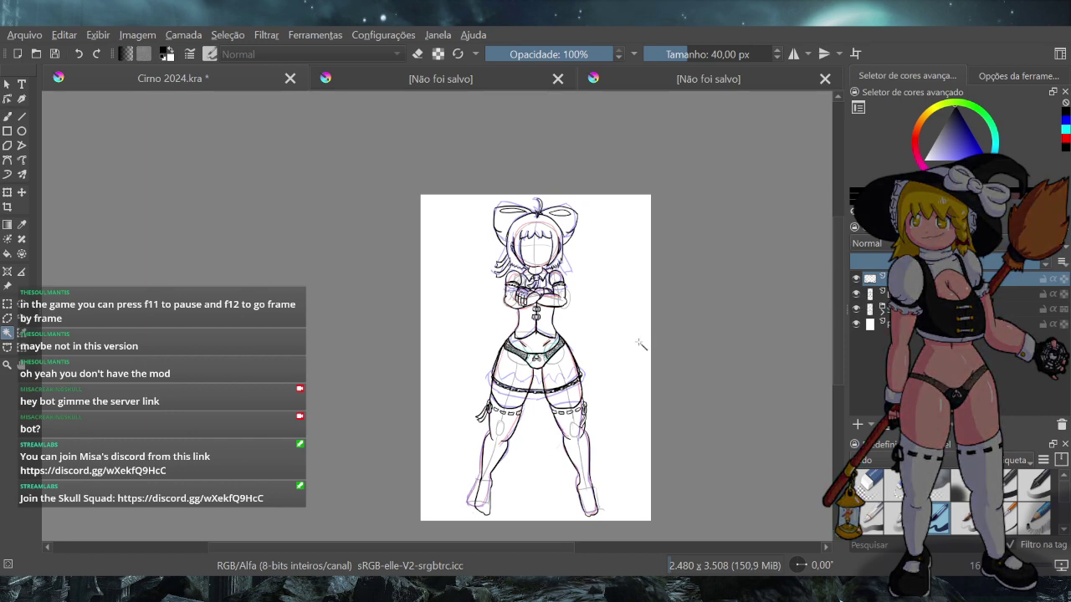
pyautogui.scroll(3, 565, 371)
pyautogui.scroll(1, 515, 383)
pyautogui.scroll(-2, 515, 383)
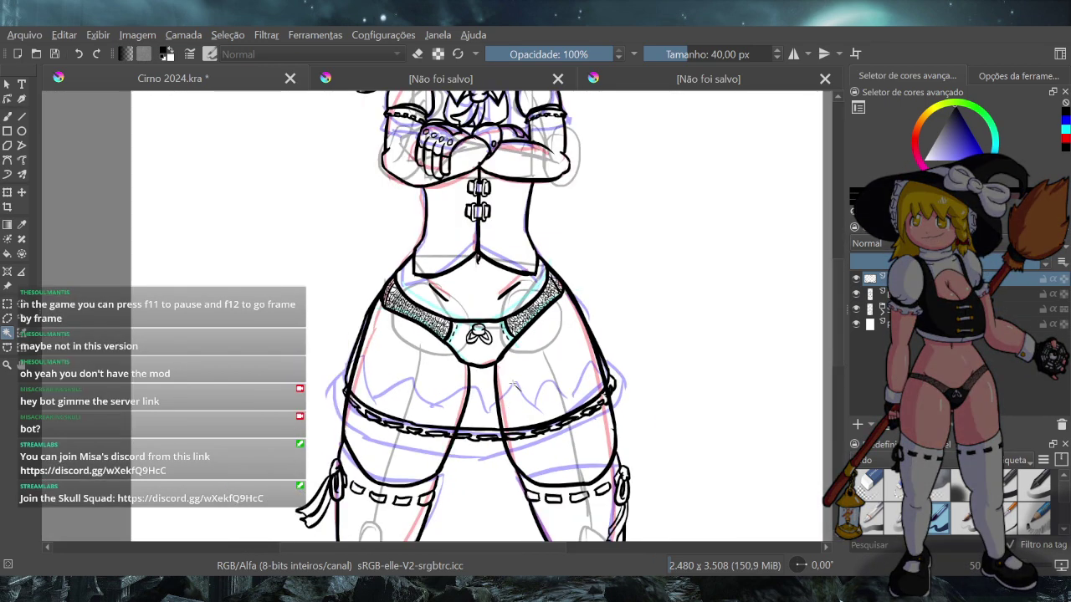
# Set the brush size to 20 px and try a thin line down the inside of the skirt's left edge
pyautogui.click(8, 117)
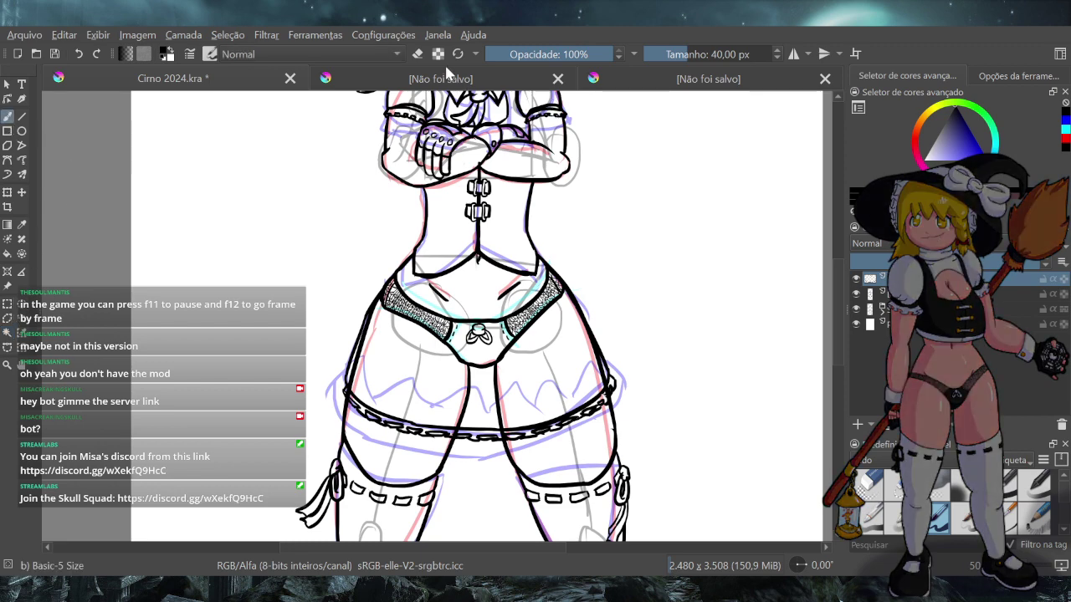
pyautogui.click(666, 55)
pyautogui.write('20')
pyautogui.press('Return')
pyautogui.hotkey('ctrl', 'z')
pyautogui.moveTo(360, 358); pyautogui.dragTo(363, 376)
pyautogui.hotkey('ctrl', 'z')
pyautogui.moveTo(359, 359); pyautogui.dragTo(368, 399)
pyautogui.hotkey('ctrl', 'z')
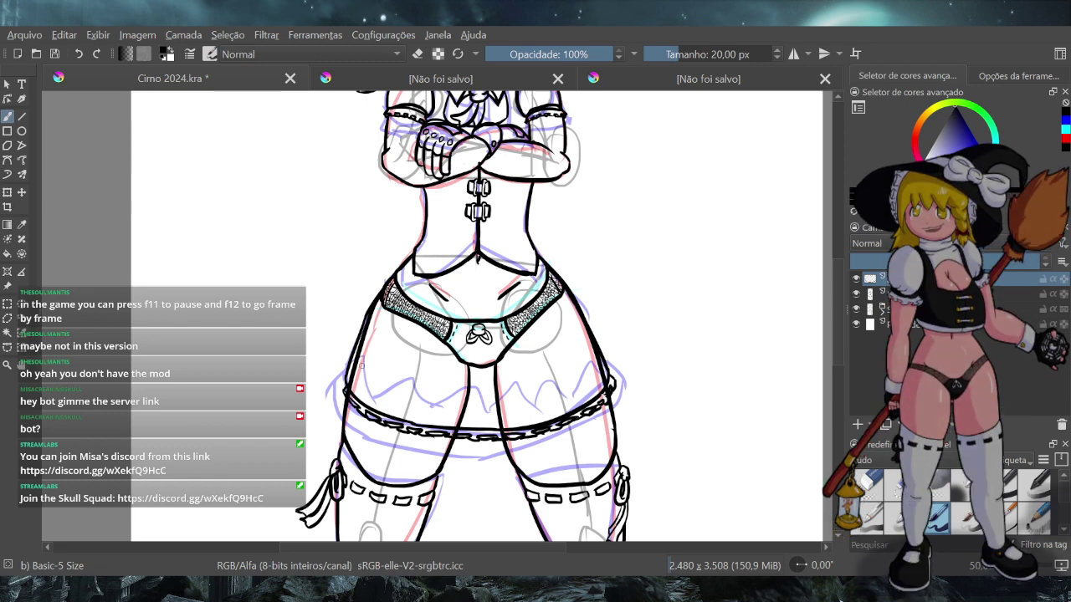
pyautogui.moveTo(359, 358); pyautogui.dragTo(368, 407)
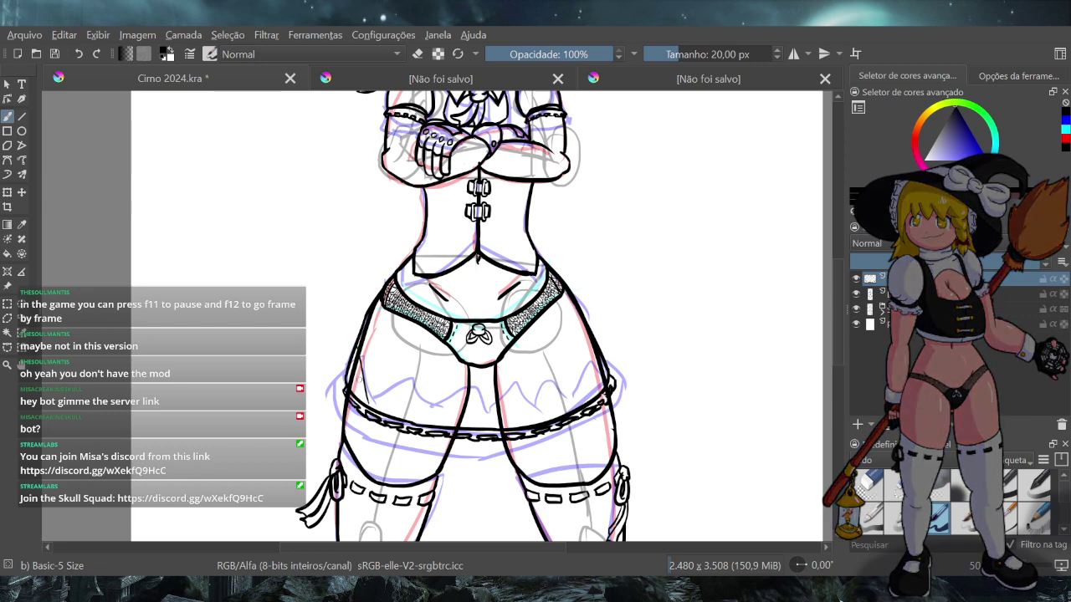
pyautogui.hotkey('ctrl', 'z')
pyautogui.moveTo(360, 356); pyautogui.dragTo(368, 408)
pyautogui.hotkey('ctrl', 'z')
pyautogui.moveTo(361, 364)
pyautogui.mouseDown()
pyautogui.moveTo(368, 400)
pyautogui.moveTo(428, 390)
pyautogui.mouseUp()
pyautogui.hotkey('ctrl', 'z')
pyautogui.hotkey('ctrl', 'z')
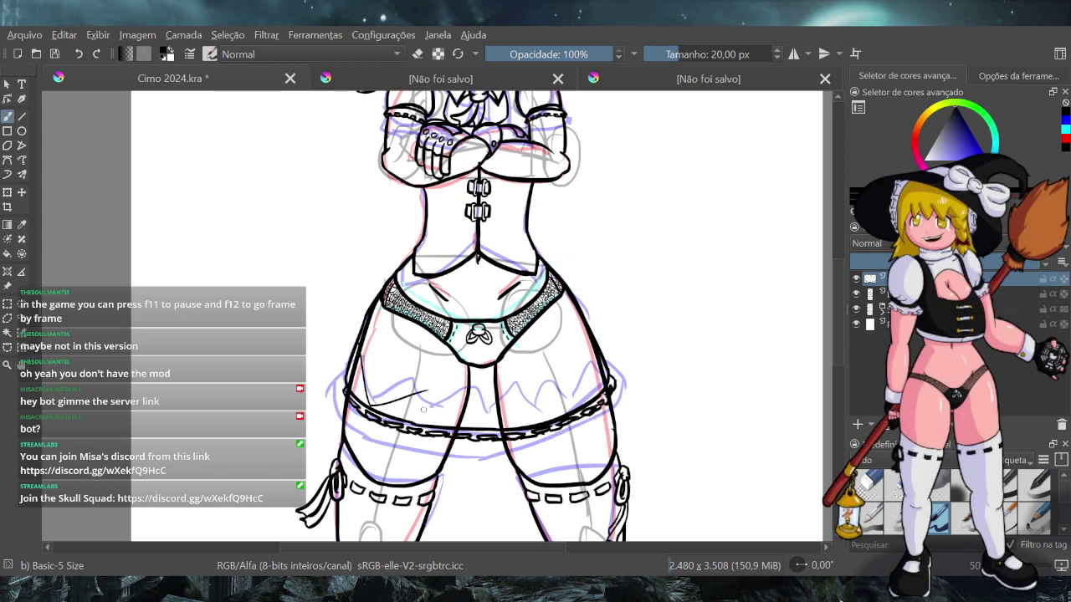
pyautogui.hotkey('ctrl', 'z')
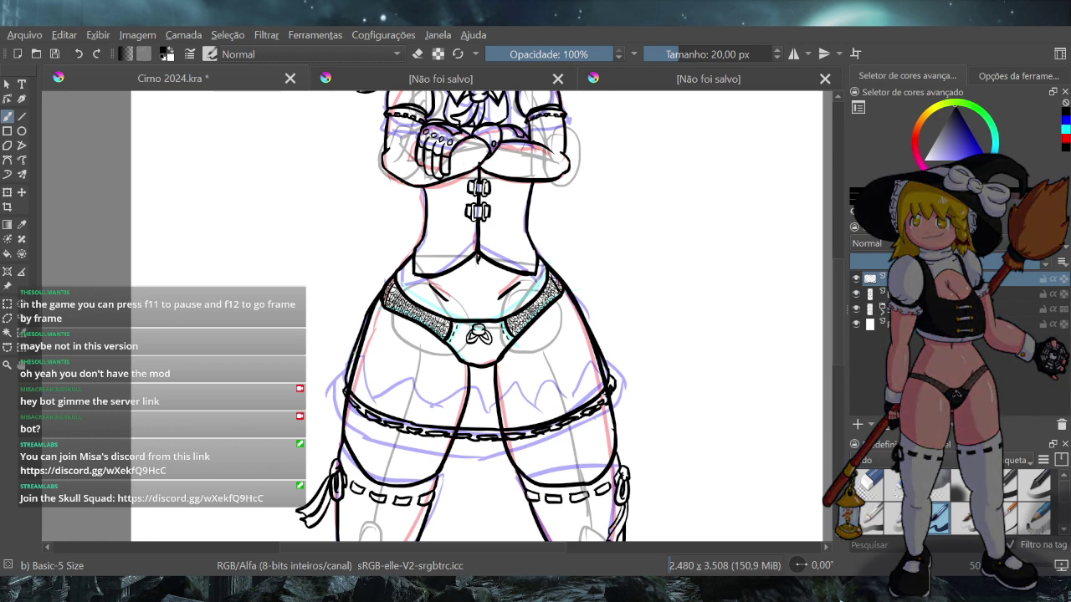
# Draw the first tall point of a thin zigzag pattern above the left end of the skirt's hem, redoing its shape
pyautogui.moveTo(353, 398); pyautogui.dragTo(393, 386)
pyautogui.hotkey('ctrl', 'z')
pyautogui.hotkey('ctrl', 'z')
pyautogui.hotkey('ctrl', 'z')
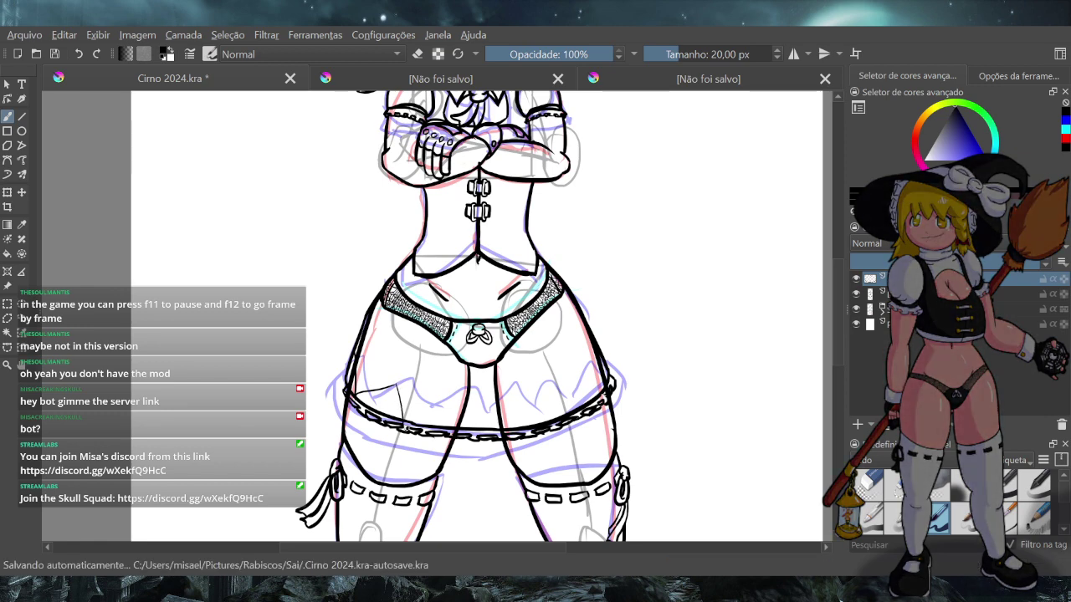
pyautogui.moveTo(394, 386); pyautogui.dragTo(406, 421)
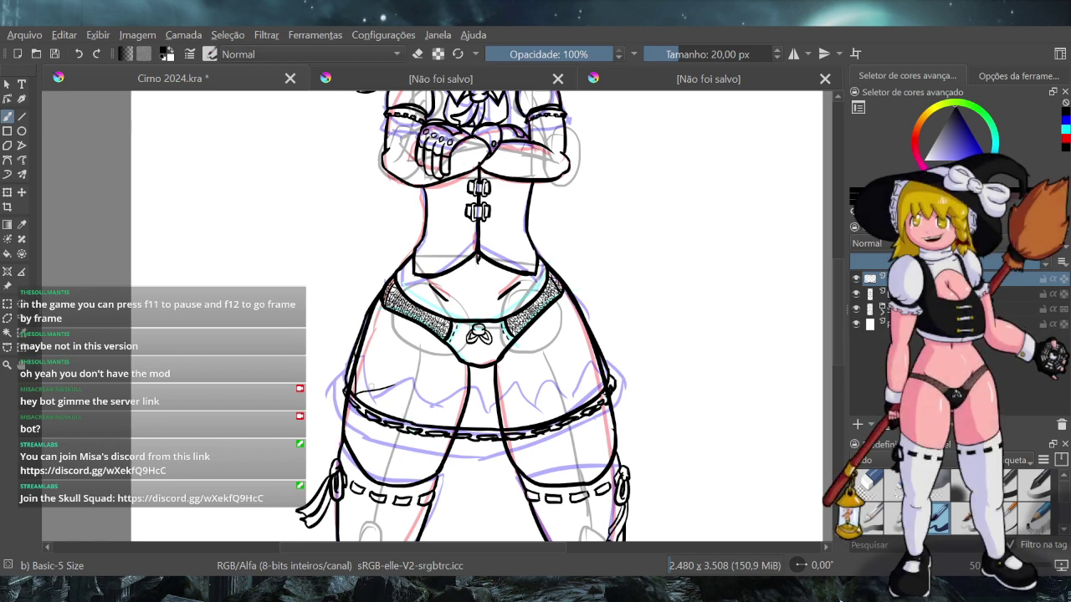
pyautogui.hotkey('ctrl', 'z')
pyautogui.hotkey('ctrl', 'z')
pyautogui.moveTo(390, 372)
pyautogui.mouseDown()
pyautogui.moveTo(355, 393)
pyautogui.moveTo(404, 418)
pyautogui.moveTo(424, 399)
pyautogui.mouseUp()
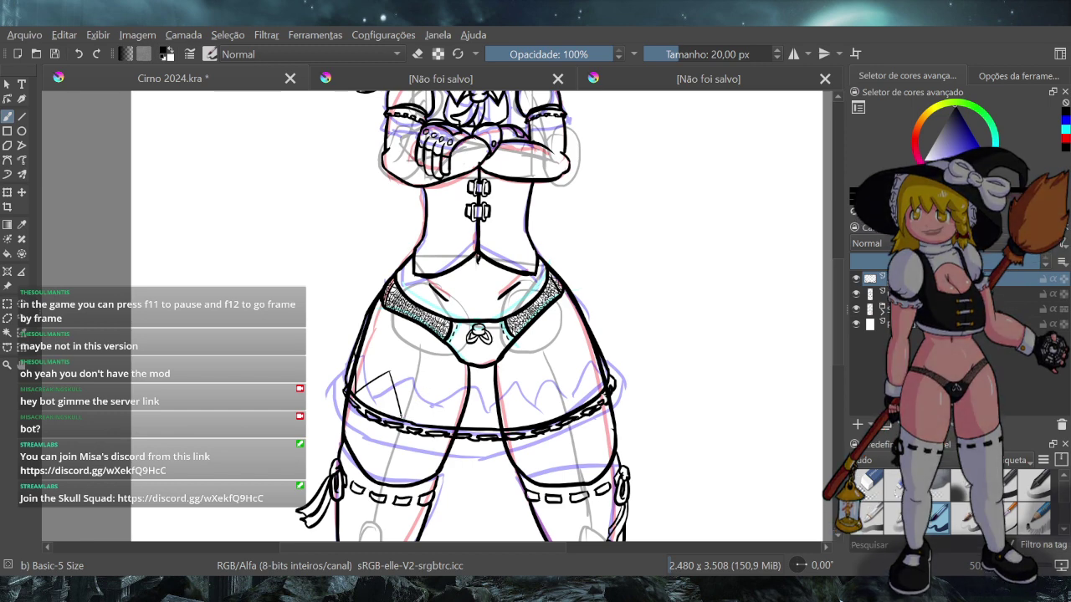
pyautogui.hotkey('ctrl', 'z')
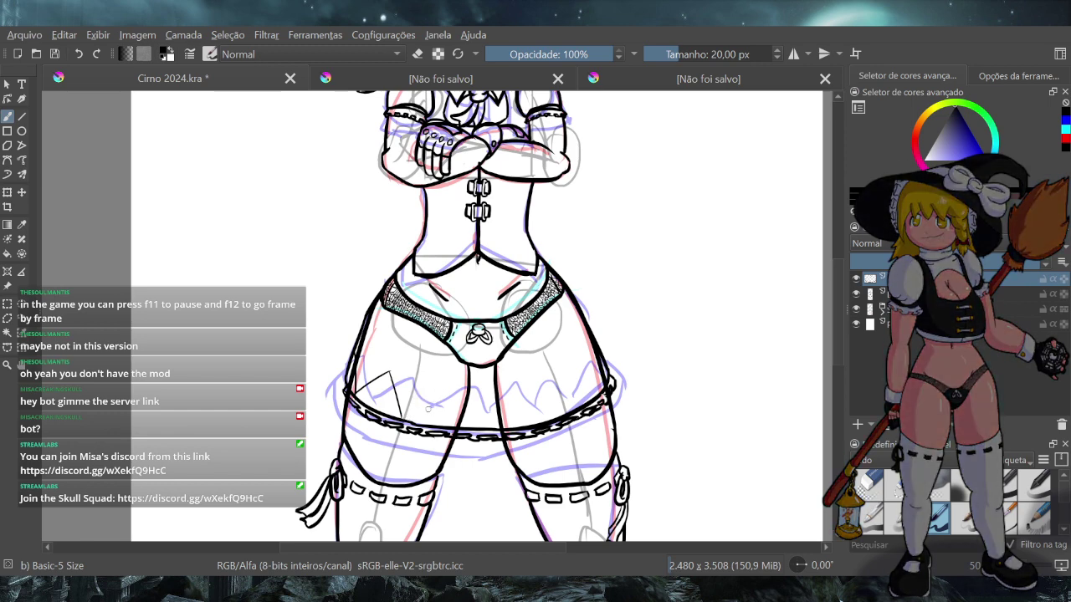
# Continue the zigzag with a second point above the hem, reaching down toward the skirt's center
pyautogui.moveTo(403, 418)
pyautogui.mouseDown()
pyautogui.moveTo(401, 386)
pyautogui.moveTo(449, 390)
pyautogui.mouseUp()
pyautogui.hotkey('ctrl', 'z')
pyautogui.moveTo(403, 417); pyautogui.dragTo(444, 391)
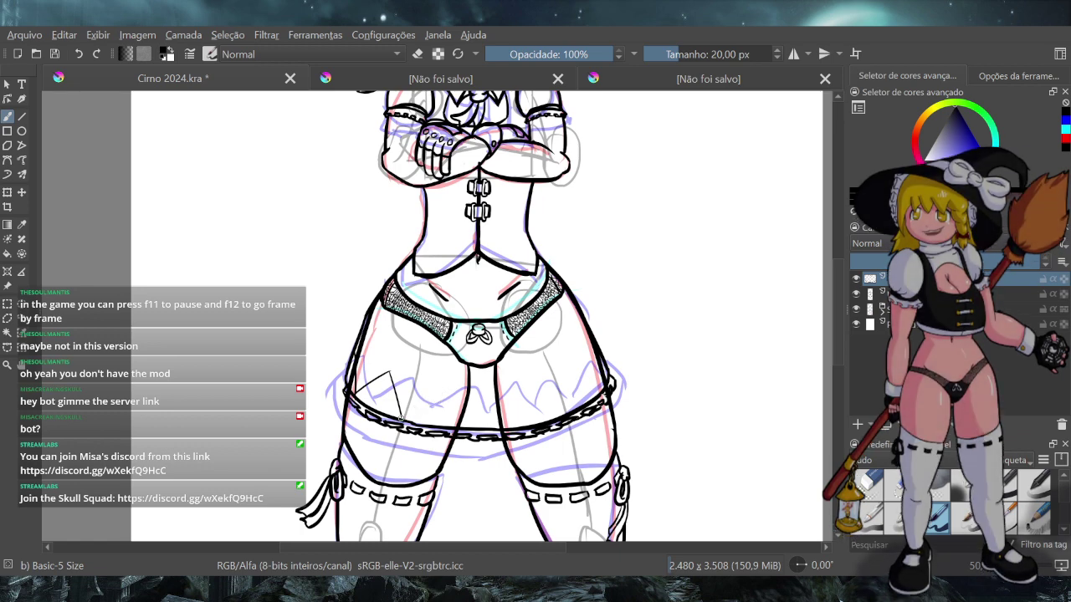
pyautogui.moveTo(399, 418); pyautogui.dragTo(444, 389)
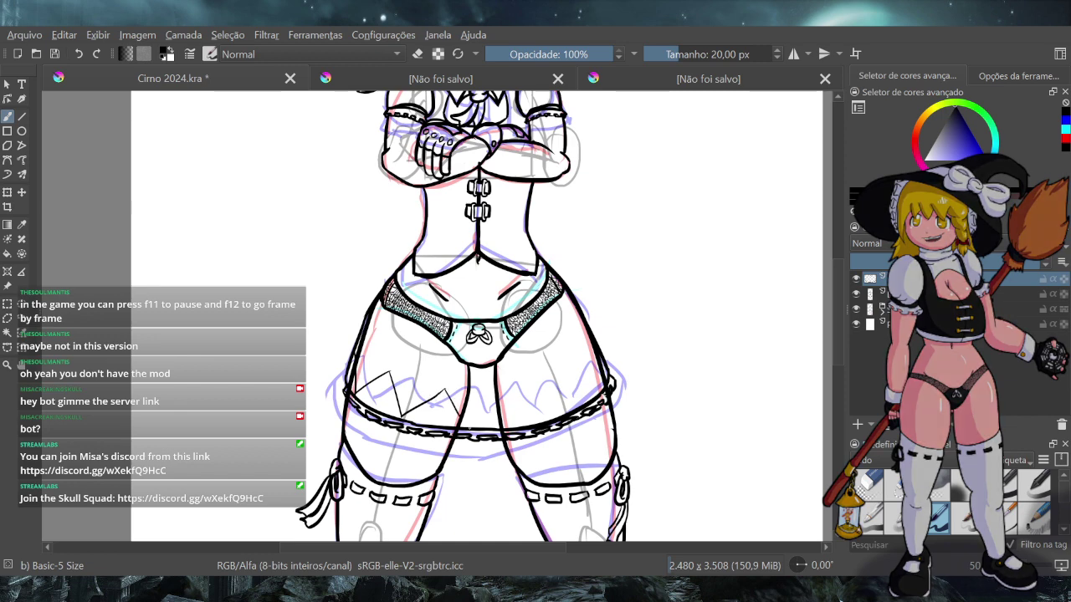
pyautogui.moveTo(445, 391); pyautogui.dragTo(469, 425)
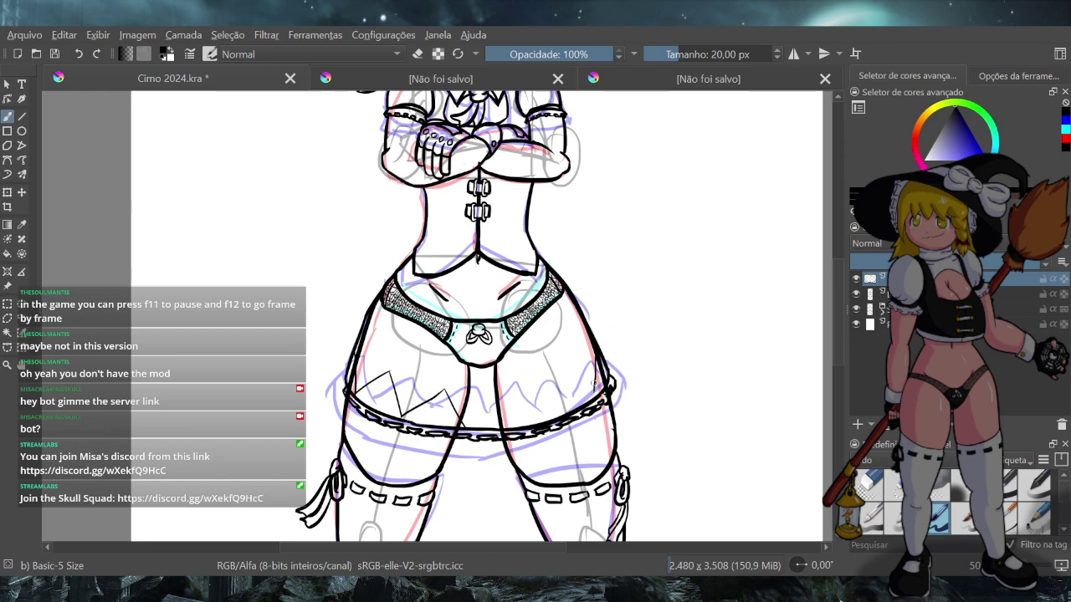
# Draw the matching tall zigzag point above the right end of the hem, redoing uneven strokes
pyautogui.moveTo(595, 353); pyautogui.dragTo(591, 390)
pyautogui.hotkey('ctrl', 'z')
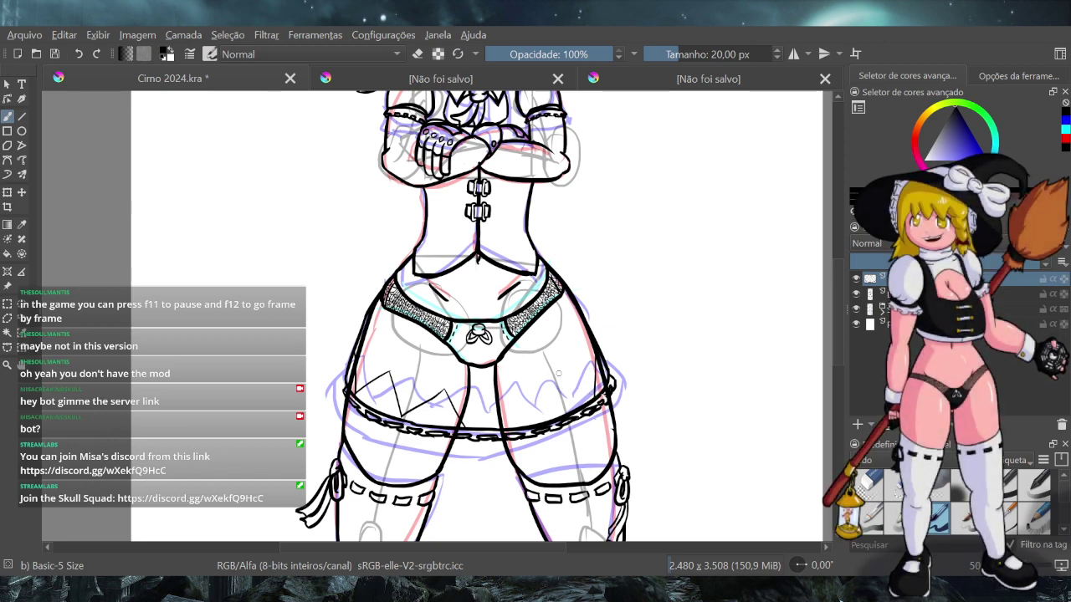
pyautogui.moveTo(555, 373); pyautogui.dragTo(597, 399)
pyautogui.hotkey('ctrl', 'z')
pyautogui.moveTo(549, 374)
pyautogui.mouseDown()
pyautogui.moveTo(591, 398)
pyautogui.moveTo(550, 386)
pyautogui.moveTo(552, 376)
pyautogui.moveTo(546, 420)
pyautogui.mouseUp()
pyautogui.hotkey('ctrl', 'z')
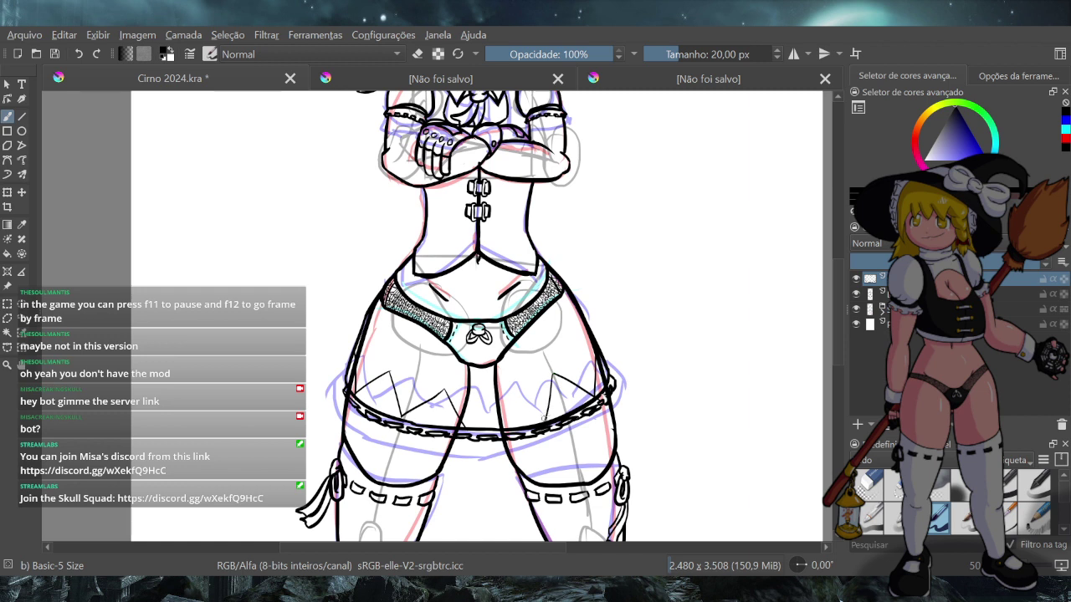
# Fill the middle of the hem with narrower zigzag points that join the left and right sides, redoing uneven strokes
pyautogui.moveTo(506, 388)
pyautogui.mouseDown()
pyautogui.moveTo(537, 419)
pyautogui.moveTo(506, 397)
pyautogui.moveTo(490, 430)
pyautogui.mouseUp()
pyautogui.moveTo(505, 390); pyautogui.dragTo(492, 429)
pyautogui.hotkey('ctrl', 'z')
pyautogui.hotkey('ctrl', 'z')
pyautogui.hotkey('ctrl', 'z')
pyautogui.moveTo(506, 391); pyautogui.dragTo(488, 432)
pyautogui.hotkey('ctrl', 'z')
pyautogui.moveTo(506, 389); pyautogui.dragTo(494, 428)
pyautogui.hotkey('ctrl', 'z')
pyautogui.moveTo(482, 389); pyautogui.dragTo(465, 428)
pyautogui.hotkey('ctrl', 'z')
pyautogui.moveTo(482, 389); pyautogui.dragTo(464, 428)
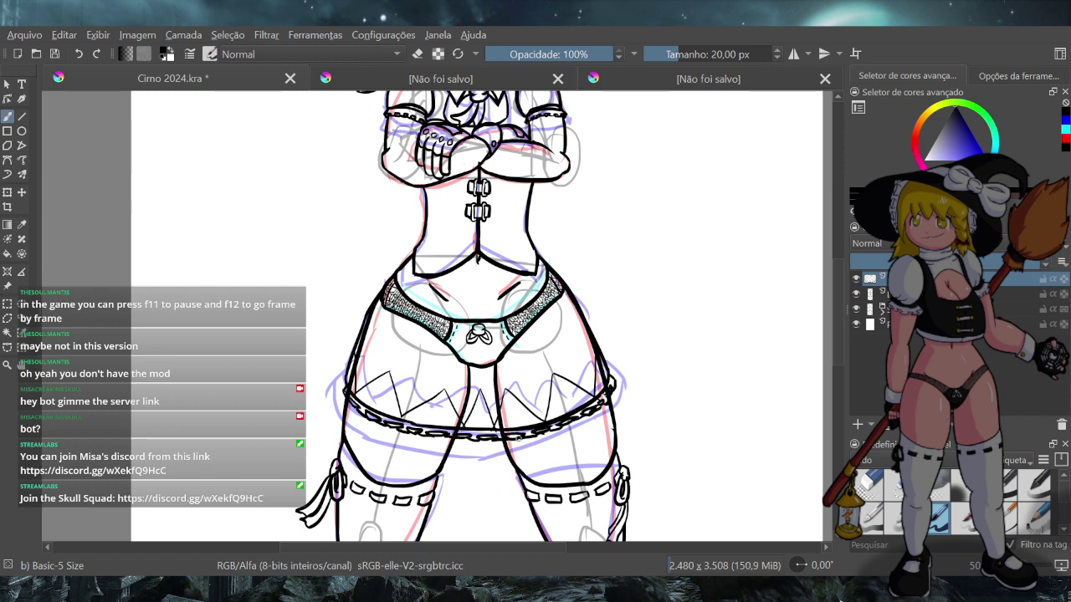
# Check the skirt with the body line art layer hidden, show that layer again, and save the drawing
pyautogui.click(856, 307)
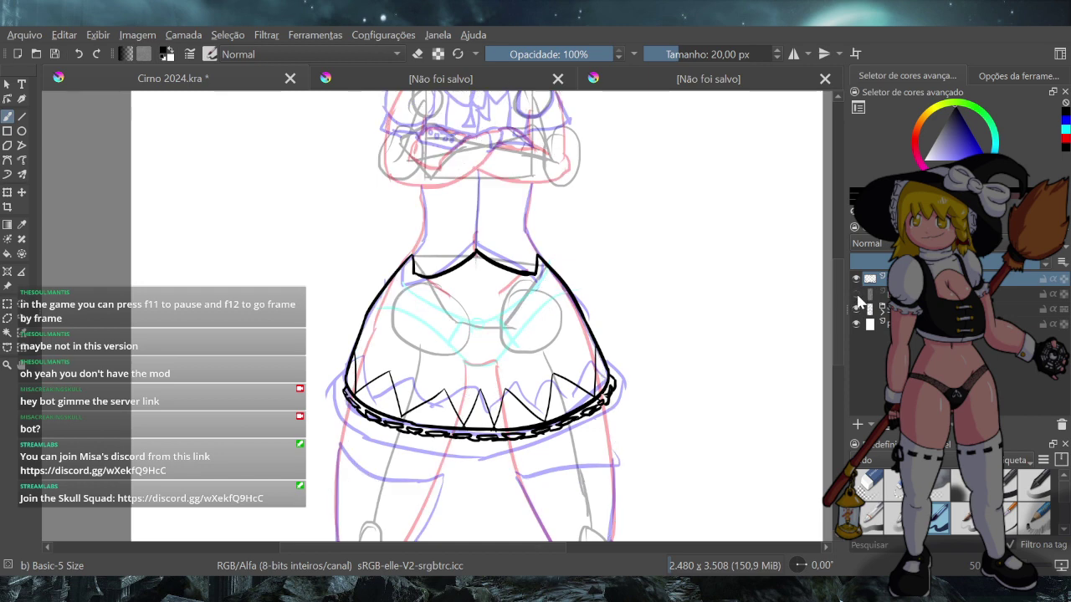
pyautogui.click(856, 293)
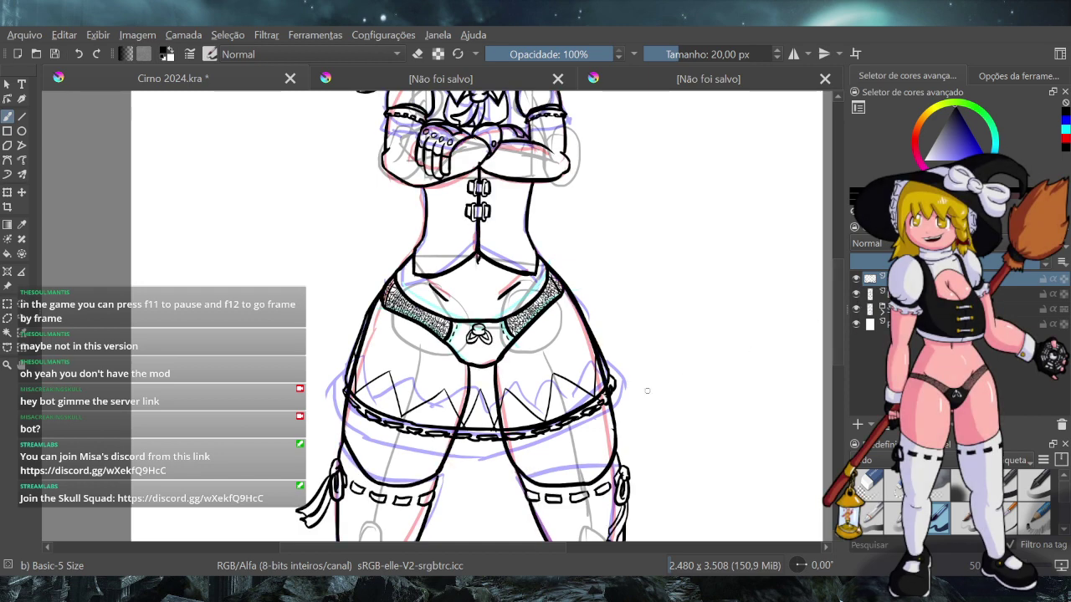
pyautogui.scroll(-5, 612, 384)
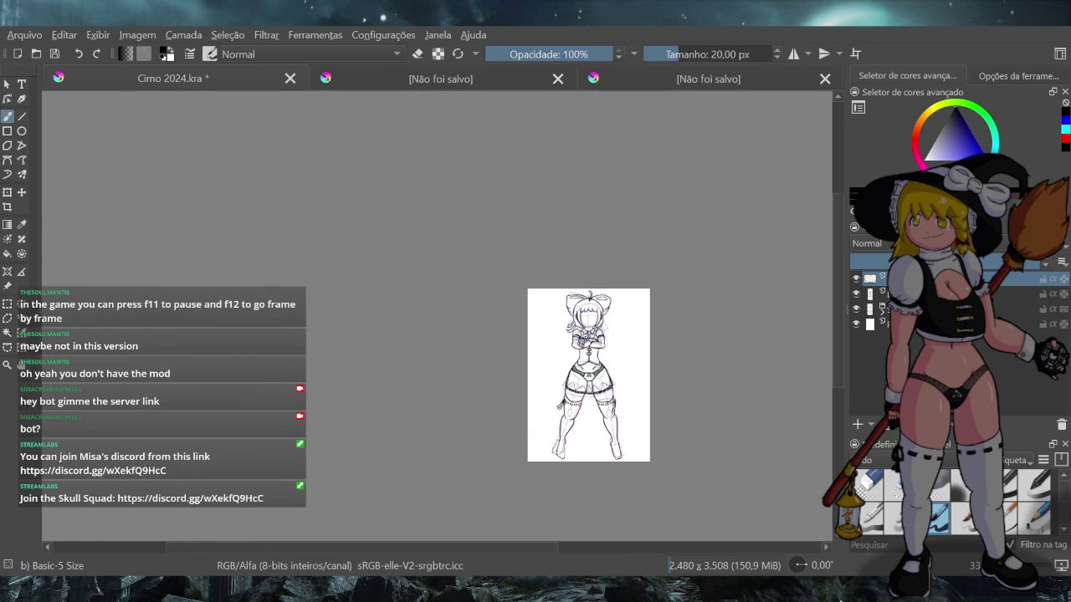
pyautogui.scroll(3, 655, 385)
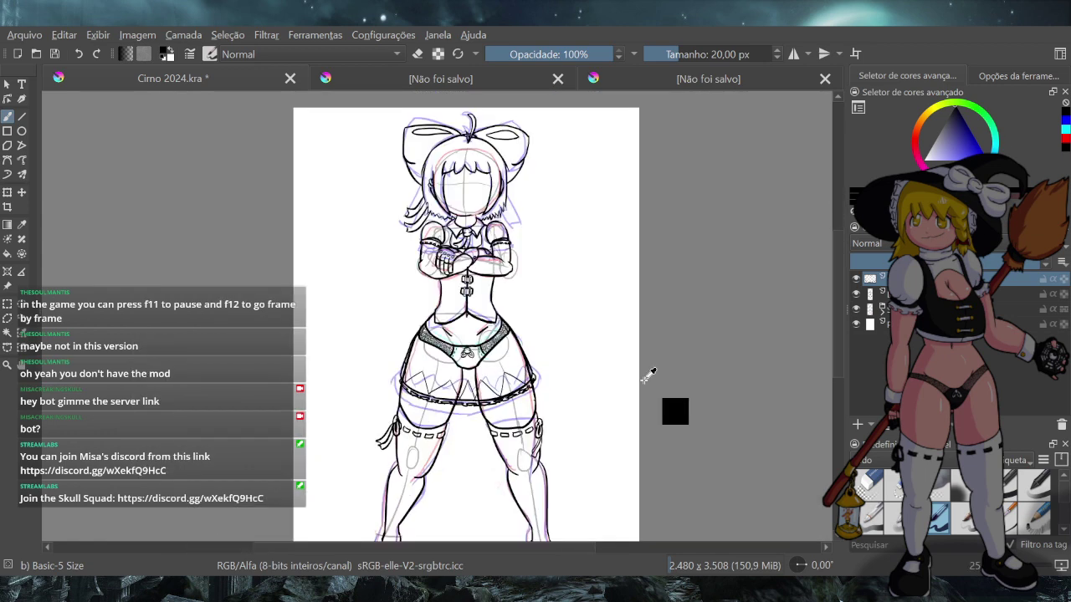
pyautogui.hotkey('ctrl', 's')
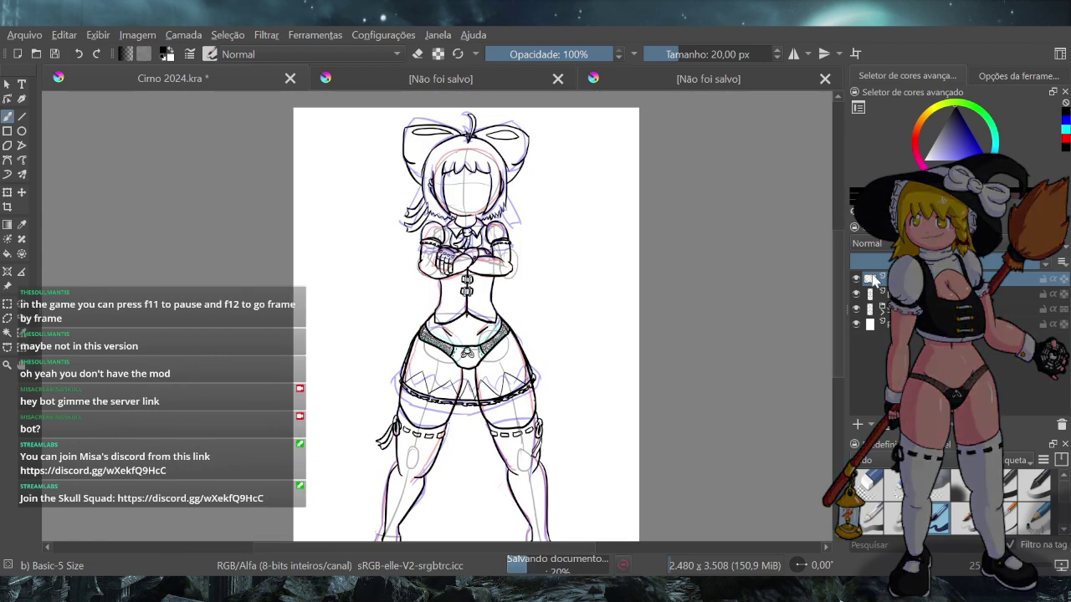
# On the body line art layer, draw a small two-part curve across the gap between the upper thighs, redoing its left half
pyautogui.click(875, 293)
pyautogui.scroll(5, 485, 360)
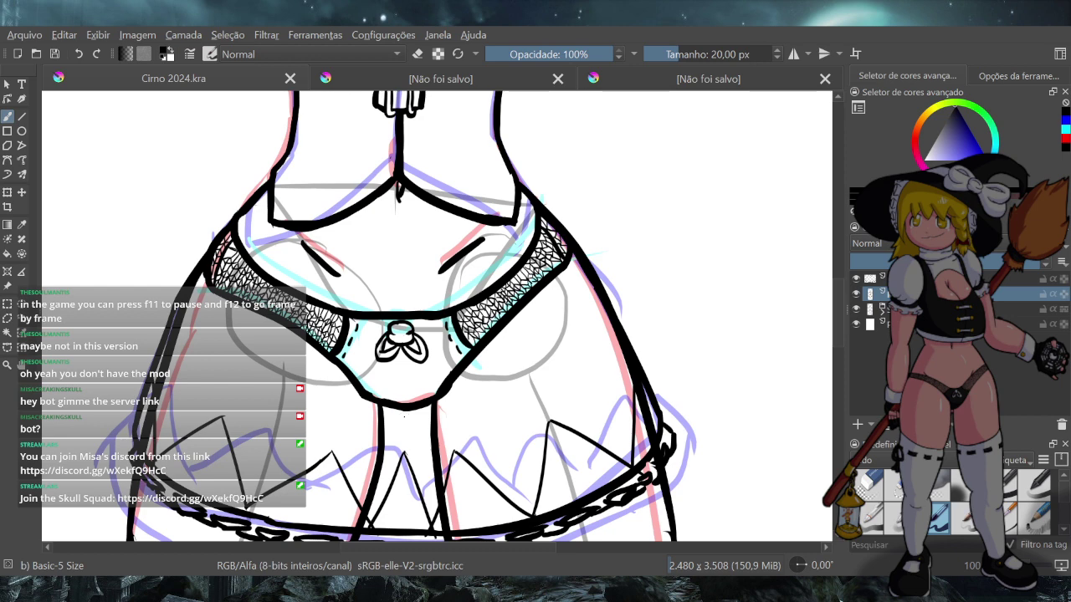
pyautogui.moveTo(381, 423); pyautogui.dragTo(402, 417)
pyautogui.moveTo(404, 418); pyautogui.dragTo(434, 425)
pyautogui.moveTo(403, 421); pyautogui.dragTo(383, 424)
pyautogui.hotkey('ctrl', 'z')
pyautogui.hotkey('ctrl', 'z')
pyautogui.moveTo(405, 420); pyautogui.dragTo(384, 427)
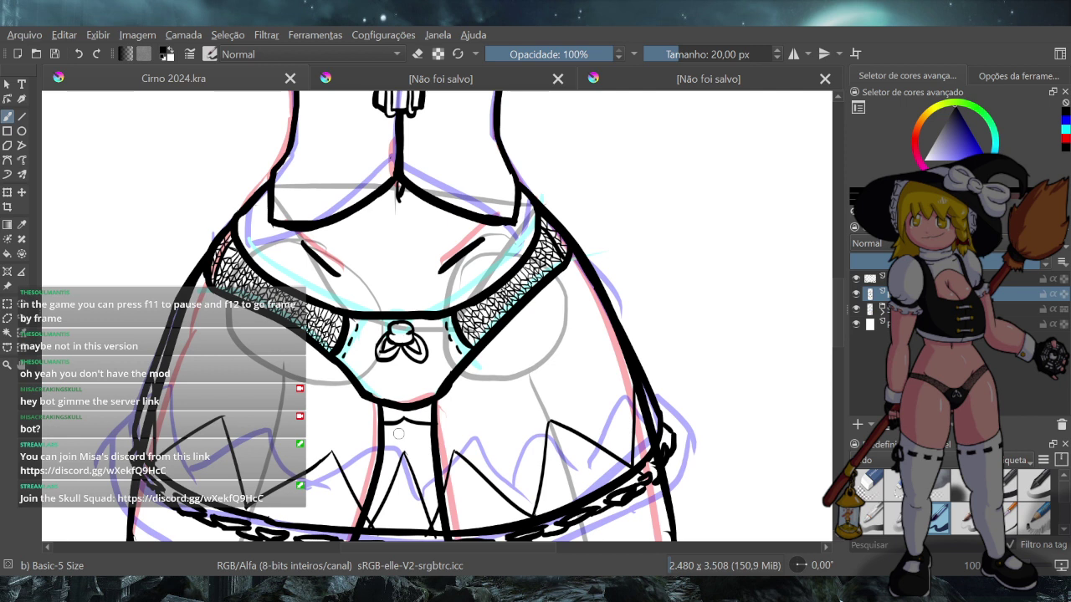
pyautogui.hotkey('ctrl', 'z')
pyautogui.moveTo(400, 422); pyautogui.dragTo(382, 426)
pyautogui.hotkey('ctrl', 'z')
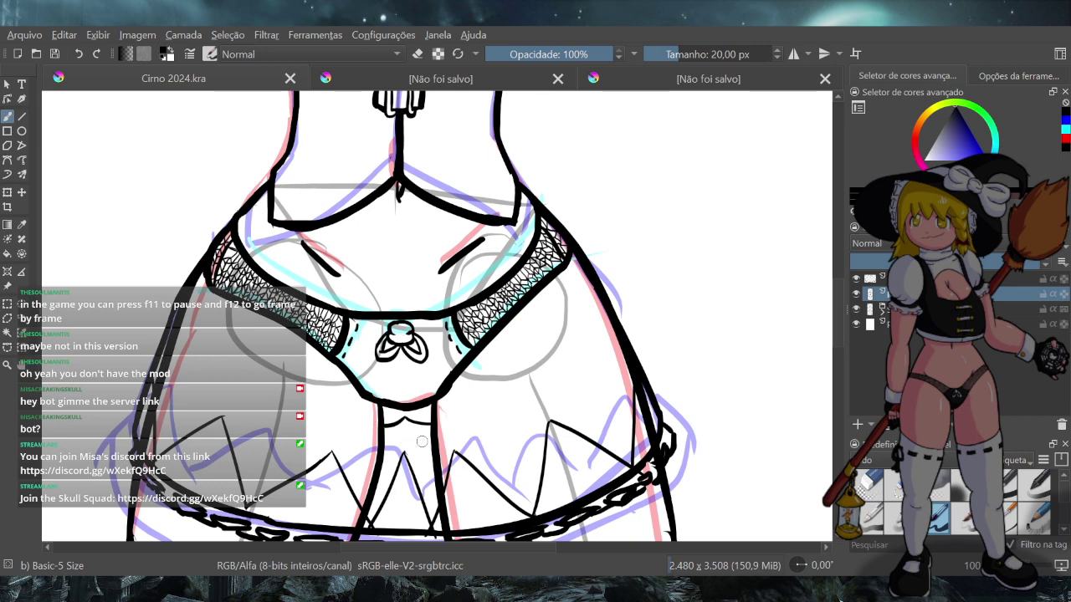
# View the whole figure and save the updated drawing
pyautogui.press('2')
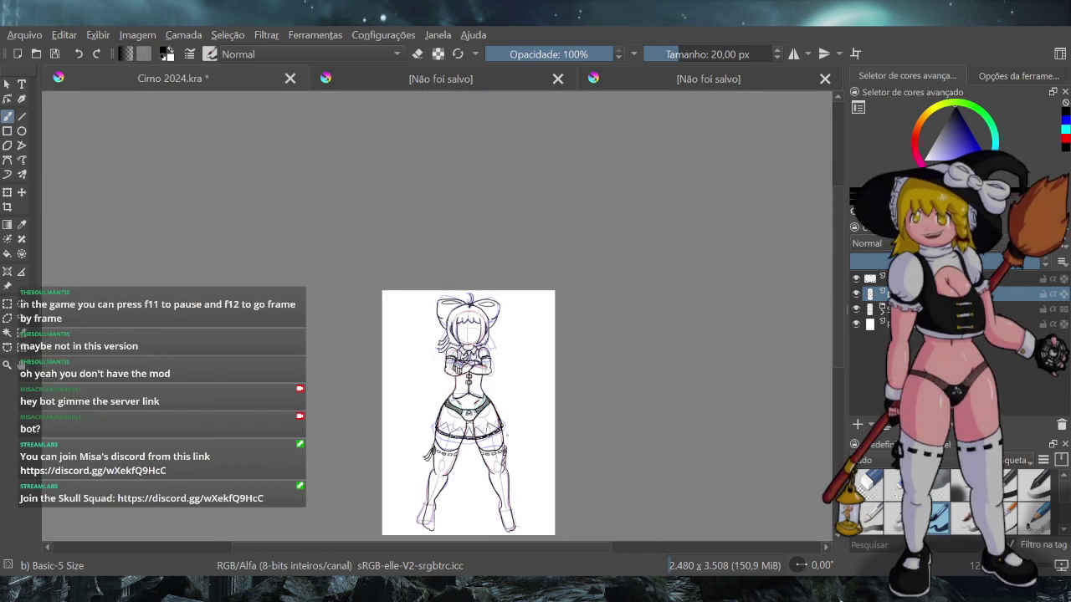
pyautogui.scroll(1, 499, 430)
pyautogui.hotkey('ctrl', 's')
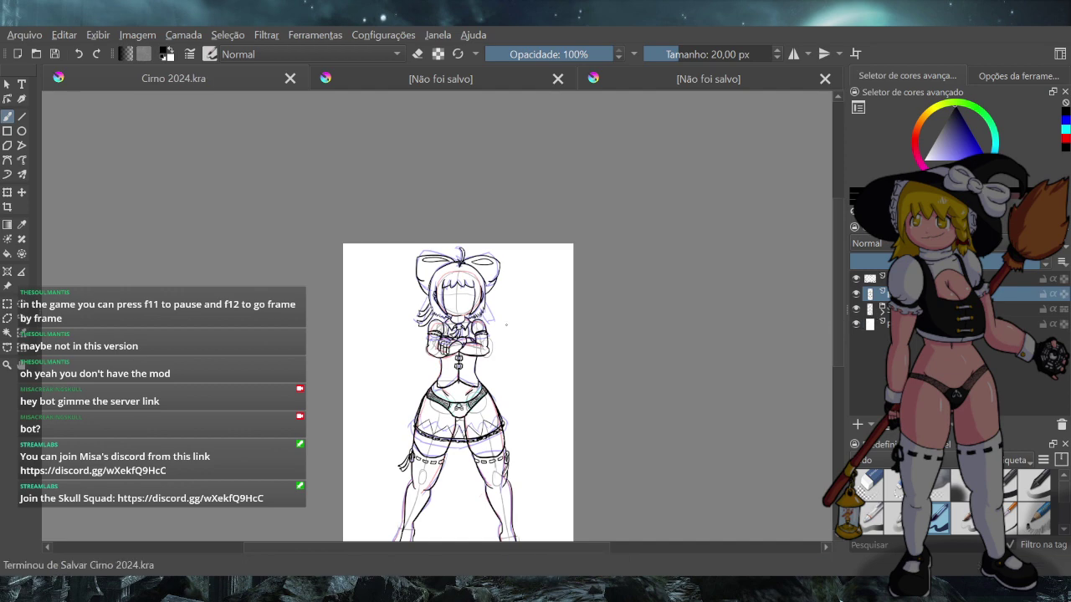
# Set the brush size to 40 px and consult both open sprite references before returning to the face in the Cirno drawing
pyautogui.scroll(8, 459, 289)
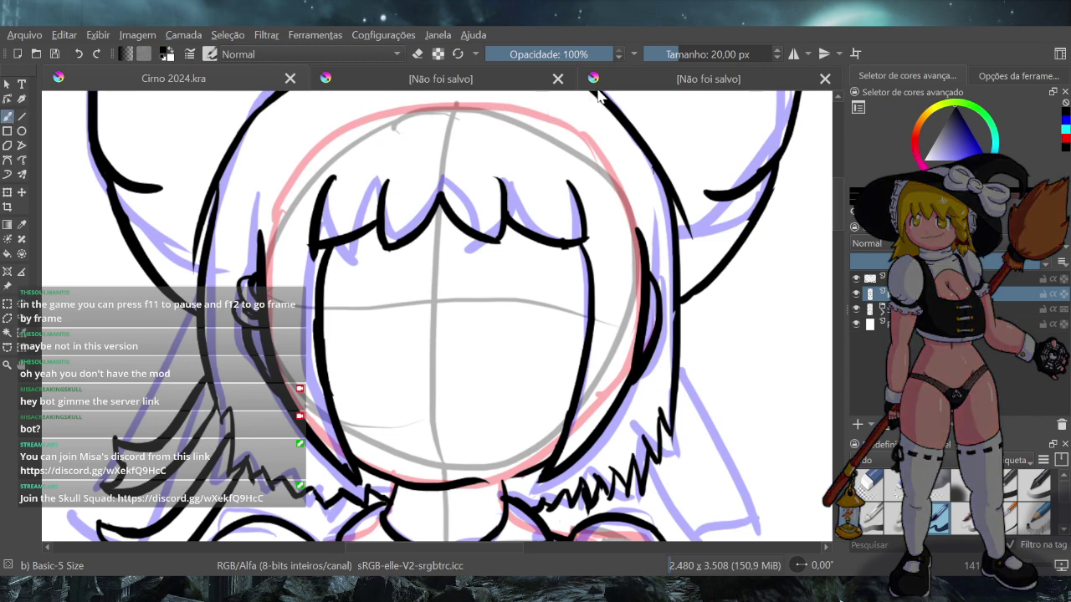
pyautogui.click(455, 58)
pyautogui.scroll(-1, 454, 154)
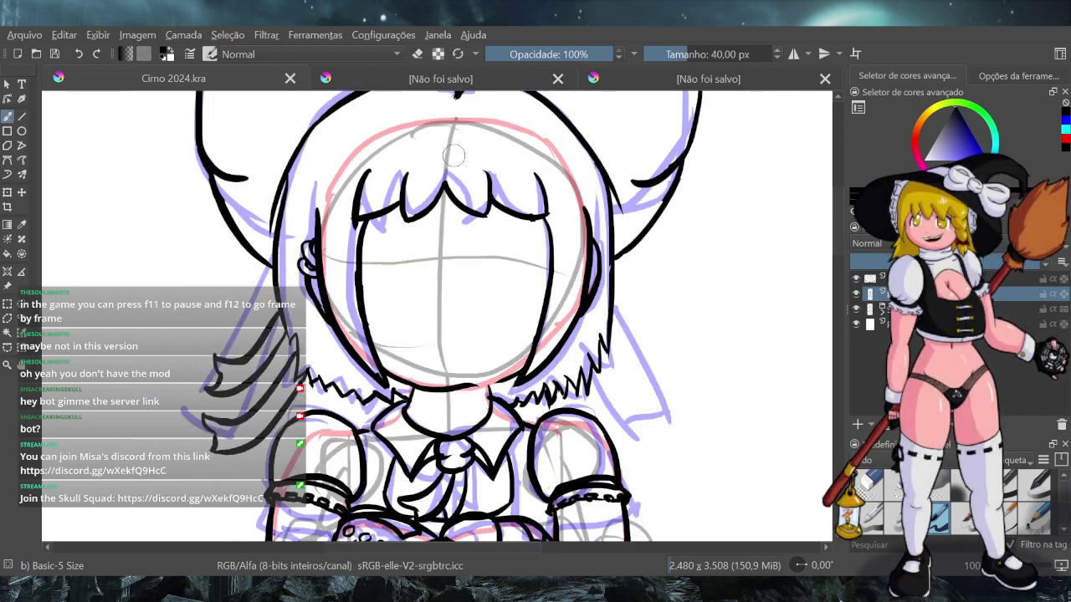
pyautogui.click(453, 82)
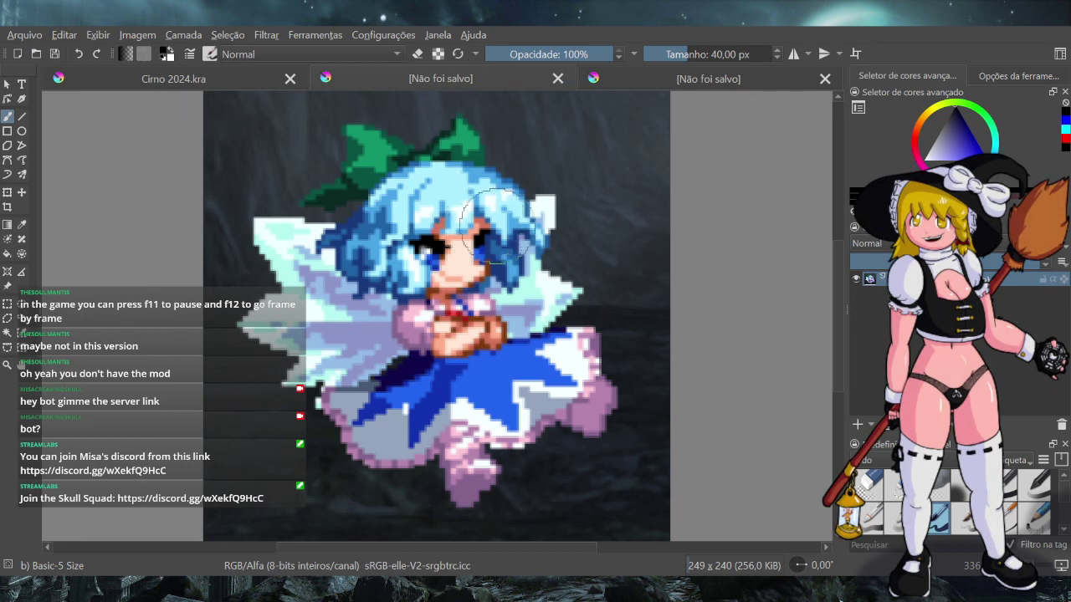
pyautogui.click(667, 82)
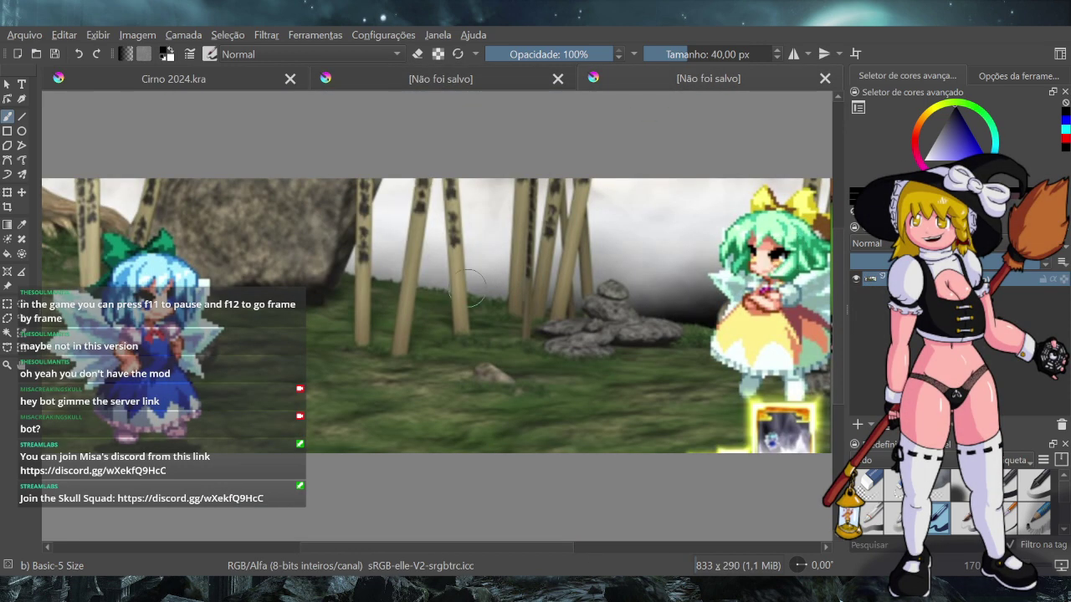
pyautogui.click(198, 78)
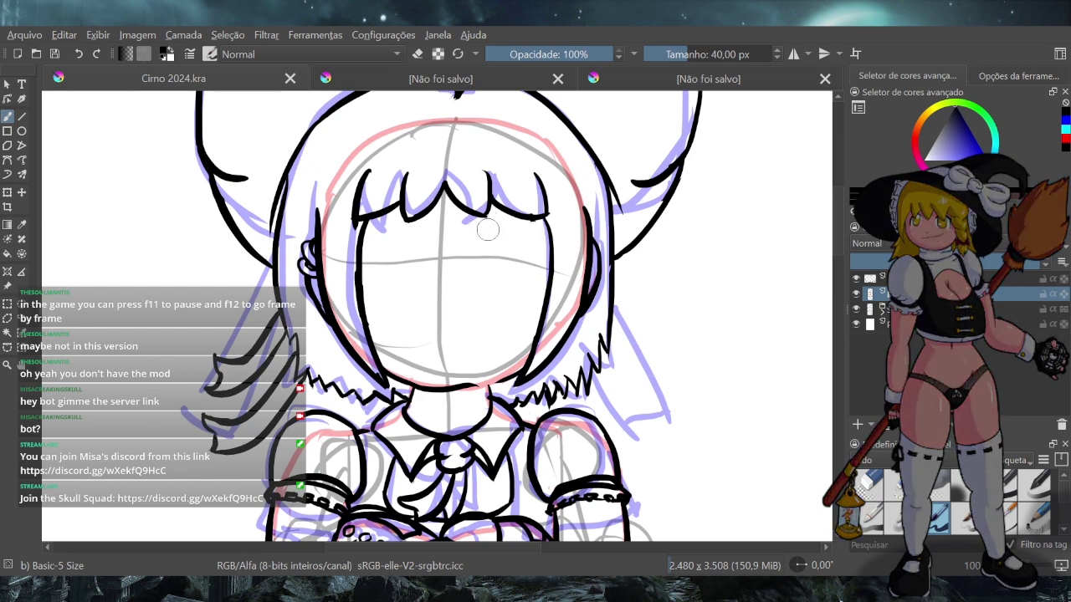
# Try out a curved upper lash line for the eye on the right side of the face, redoing uneven strokes
pyautogui.moveTo(492, 215); pyautogui.dragTo(543, 249)
pyautogui.hotkey('ctrl', 'z')
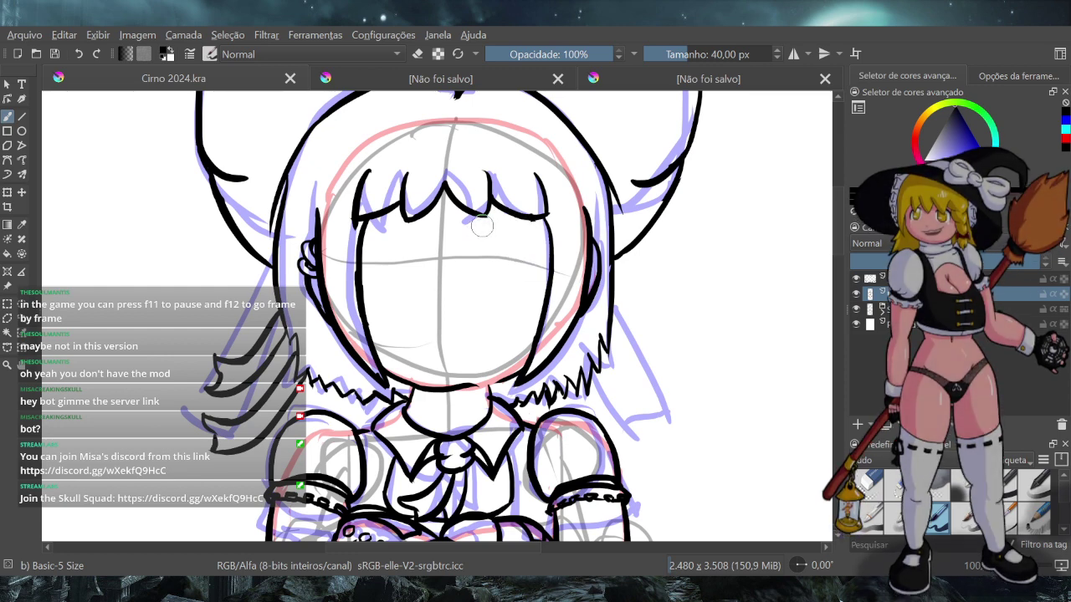
pyautogui.moveTo(471, 227); pyautogui.dragTo(532, 247)
pyautogui.hotkey('ctrl', 'z')
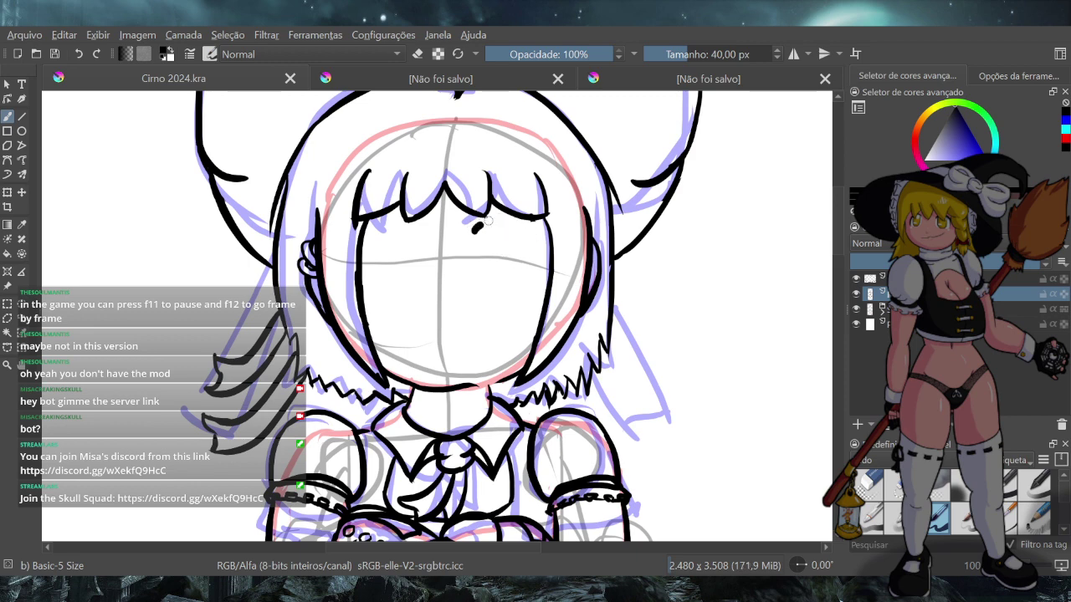
pyautogui.moveTo(488, 220); pyautogui.dragTo(540, 270)
pyautogui.hotkey('ctrl', 'z')
pyautogui.moveTo(478, 230); pyautogui.dragTo(536, 262)
pyautogui.hotkey('ctrl', 'z')
pyautogui.moveTo(483, 232); pyautogui.dragTo(532, 278)
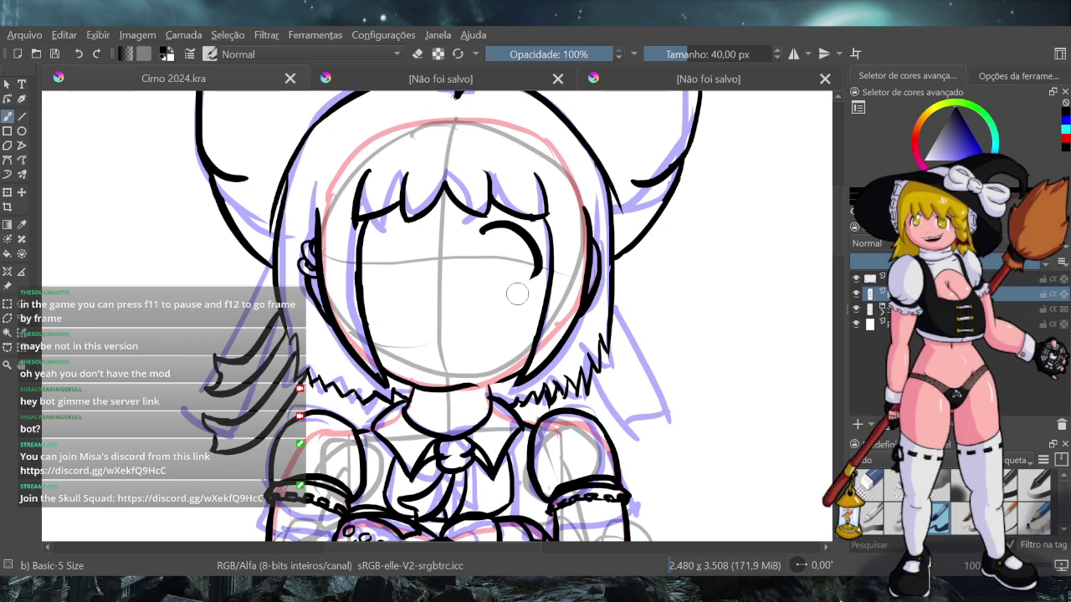
pyautogui.hotkey('ctrl', 'z')
pyautogui.moveTo(481, 232)
pyautogui.mouseDown()
pyautogui.moveTo(542, 271)
pyautogui.moveTo(517, 311)
pyautogui.mouseUp()
pyautogui.hotkey('ctrl', 'z')
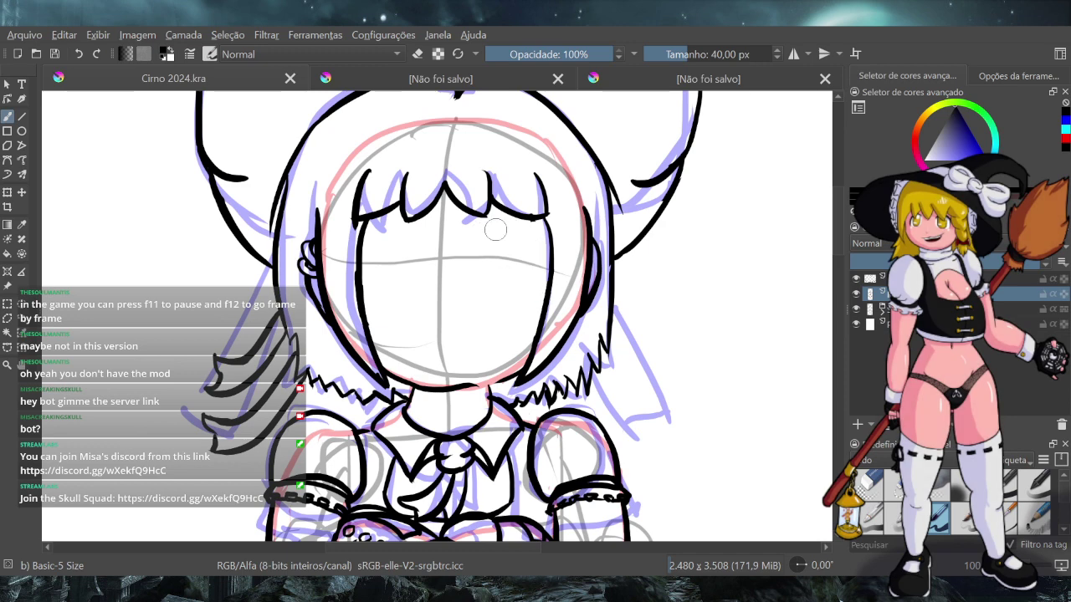
pyautogui.moveTo(482, 231)
pyautogui.mouseDown()
pyautogui.moveTo(536, 251)
pyautogui.moveTo(523, 289)
pyautogui.mouseUp()
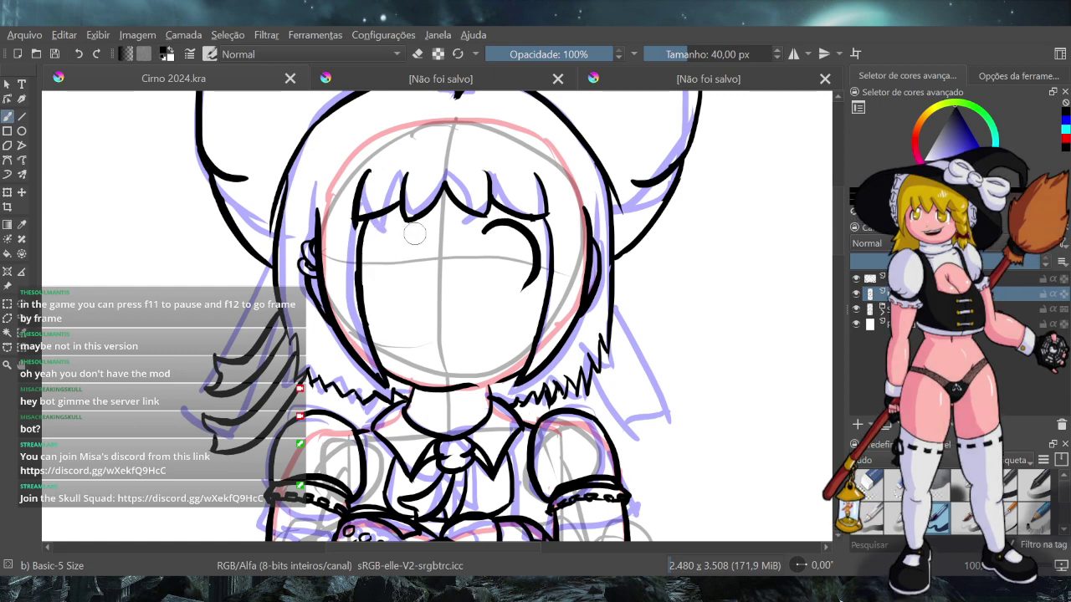
# Try a matching left lash line with thickened outer corners on both eyes and longer inner ends
pyautogui.moveTo(418, 231); pyautogui.dragTo(366, 266)
pyautogui.hotkey('ctrl', 'z')
pyautogui.moveTo(422, 229); pyautogui.dragTo(364, 268)
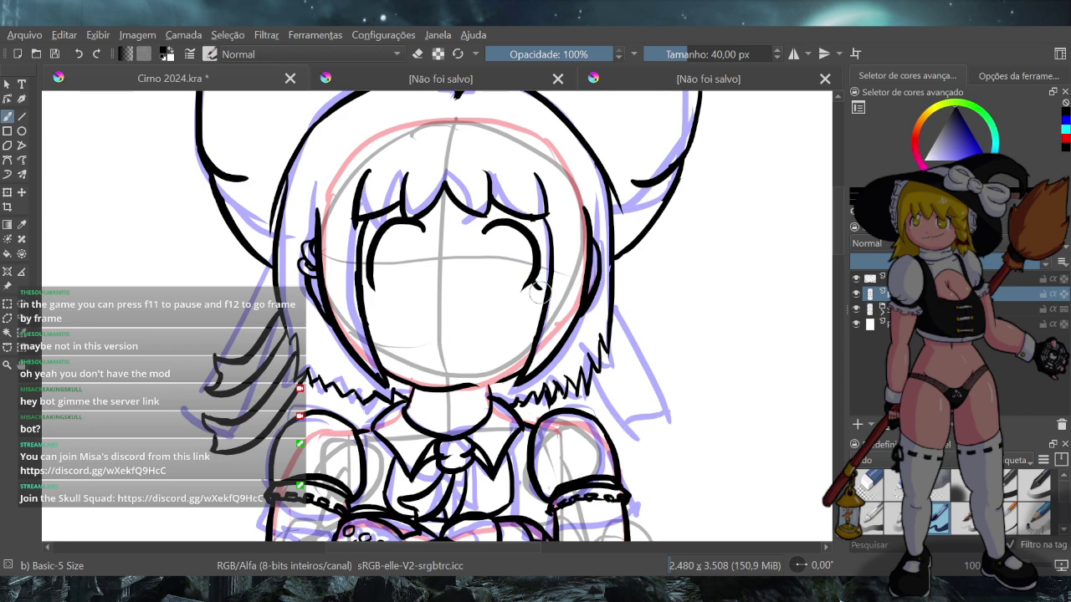
pyautogui.moveTo(542, 284)
pyautogui.mouseDown()
pyautogui.moveTo(523, 291)
pyautogui.moveTo(547, 291)
pyautogui.moveTo(525, 290)
pyautogui.moveTo(540, 288)
pyautogui.mouseUp()
pyautogui.hotkey('ctrl', 'z')
pyautogui.hotkey('ctrl', 'z')
pyautogui.hotkey('ctrl', 'z')
pyautogui.moveTo(366, 293); pyautogui.dragTo(374, 287)
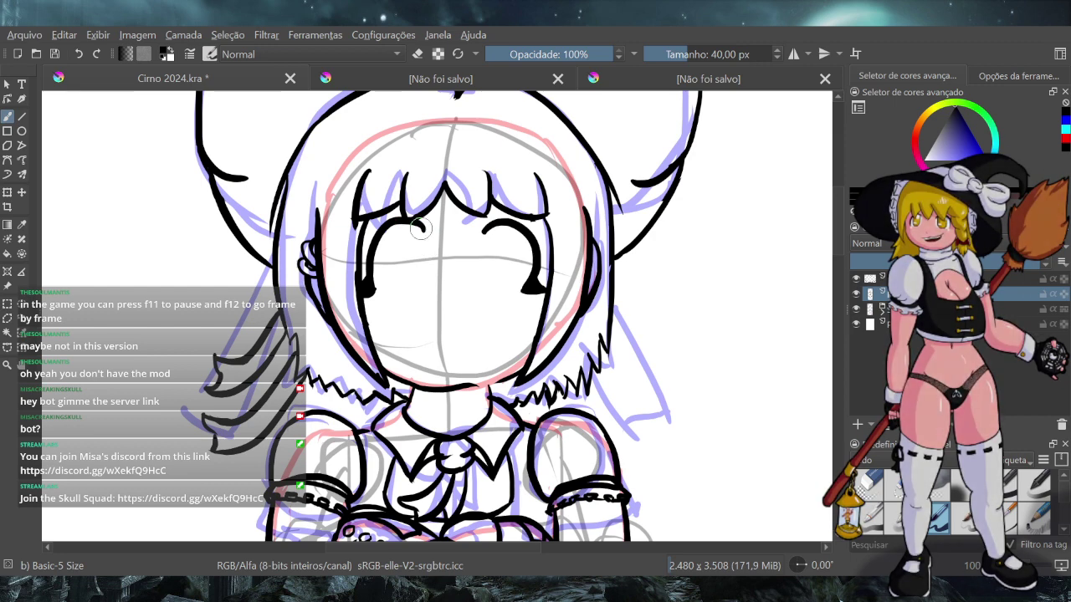
pyautogui.moveTo(483, 230); pyautogui.dragTo(469, 254)
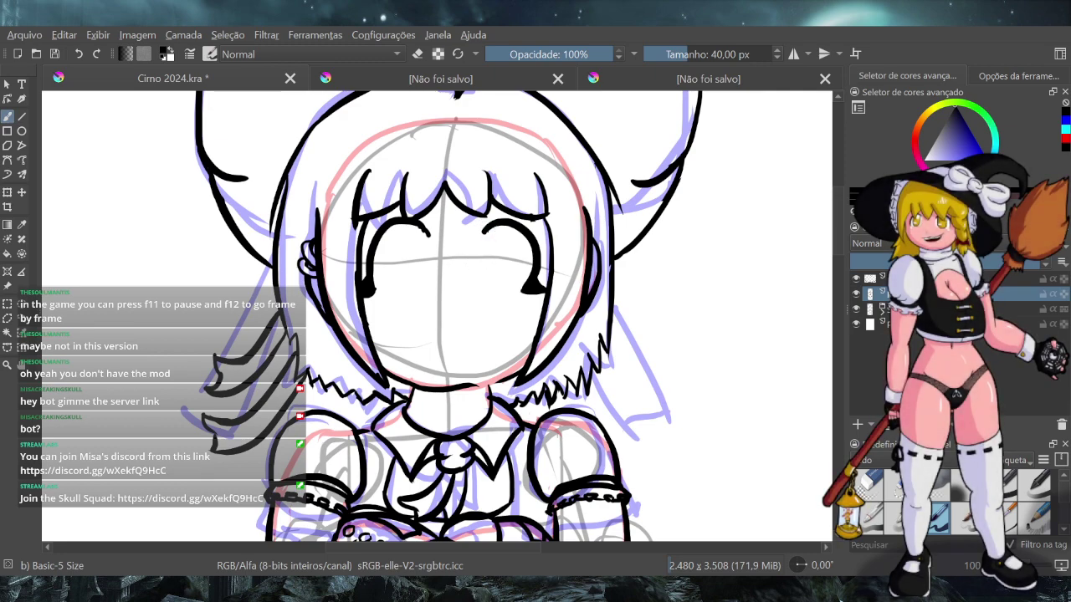
pyautogui.hotkey('ctrl', 'z')
pyautogui.moveTo(494, 223); pyautogui.dragTo(476, 244)
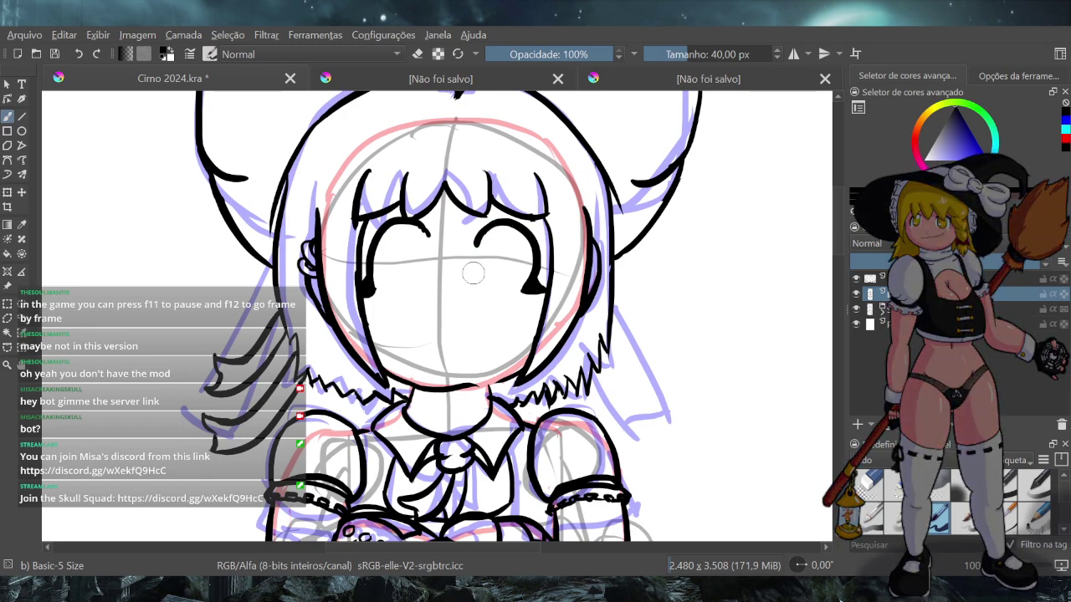
# Check the whole figure with the rough sketch hidden and shown again, discard the trial eye strokes, and save the drawing
pyautogui.press('2')
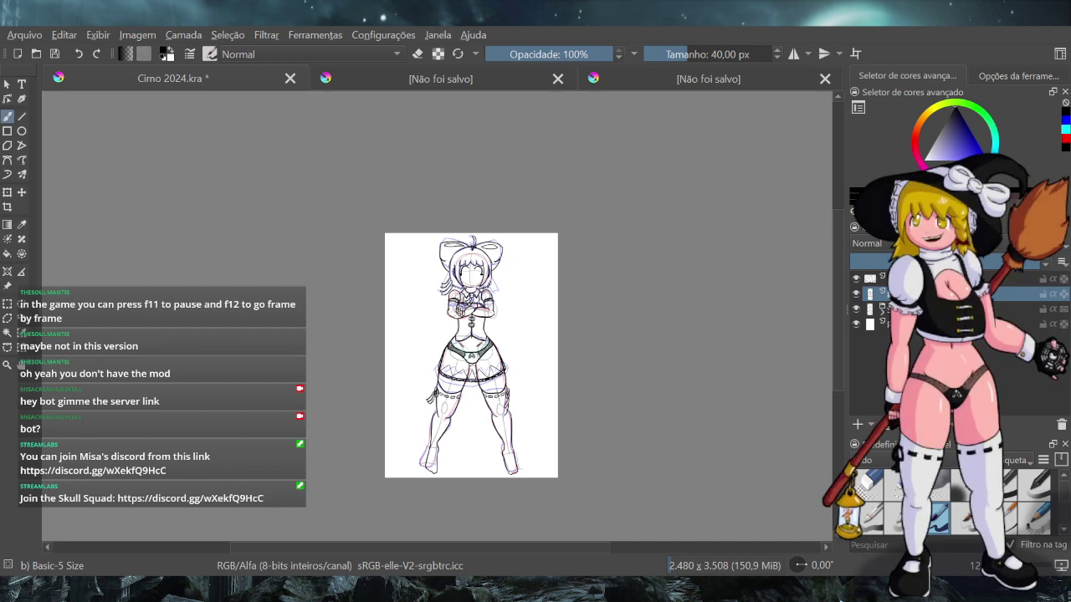
pyautogui.click(856, 309)
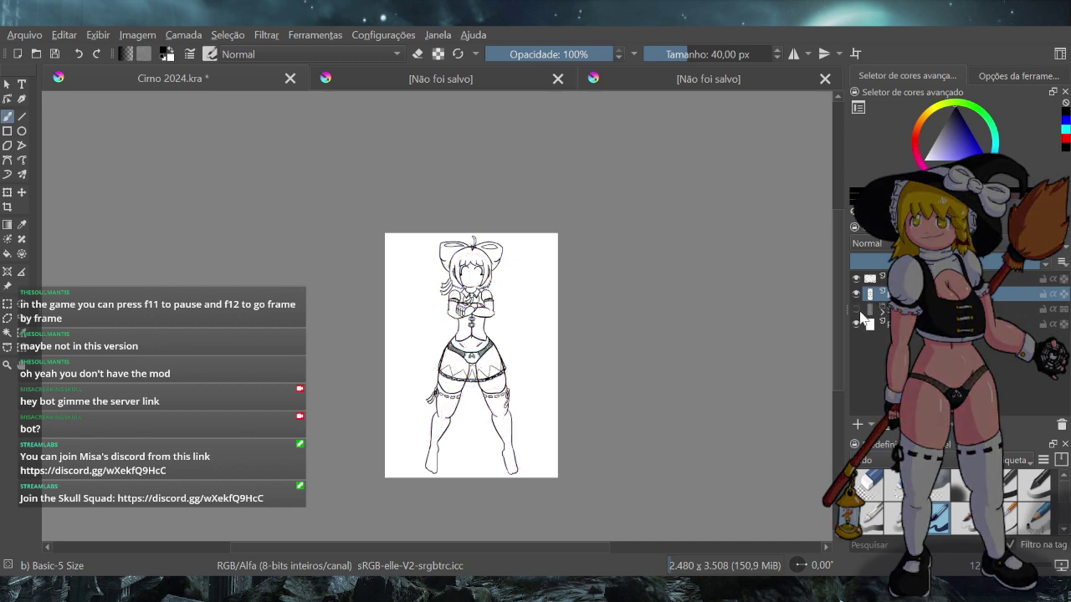
pyautogui.click(858, 311)
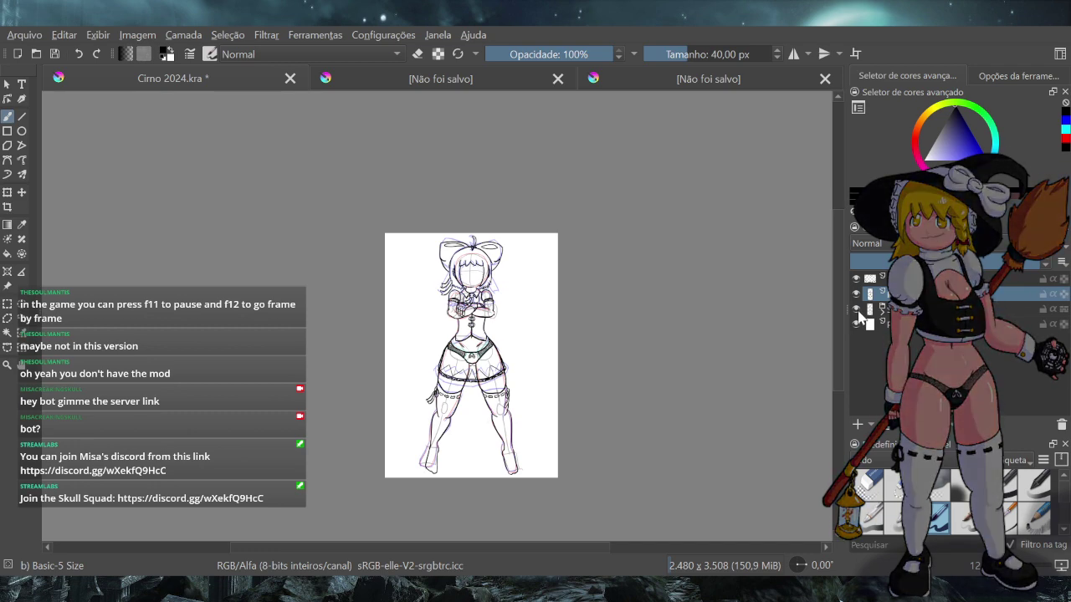
pyautogui.hotkey('ctrl', 's')
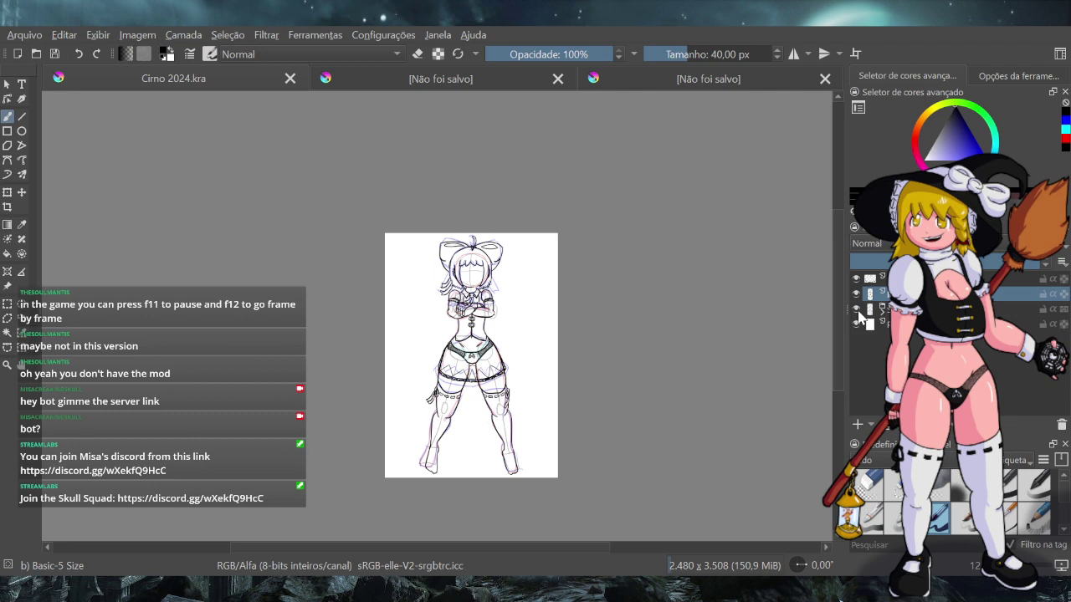
# Select the bangs with a freehand outline, move them slightly toward the left of the face, and clear the selection
pyautogui.scroll(5, 424, 275)
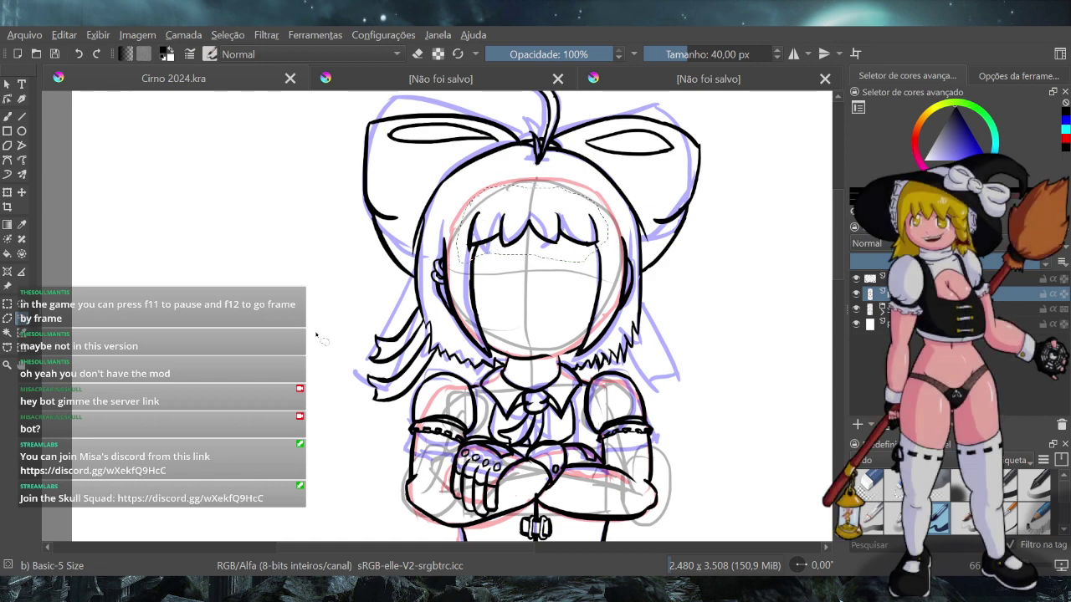
pyautogui.press('t')
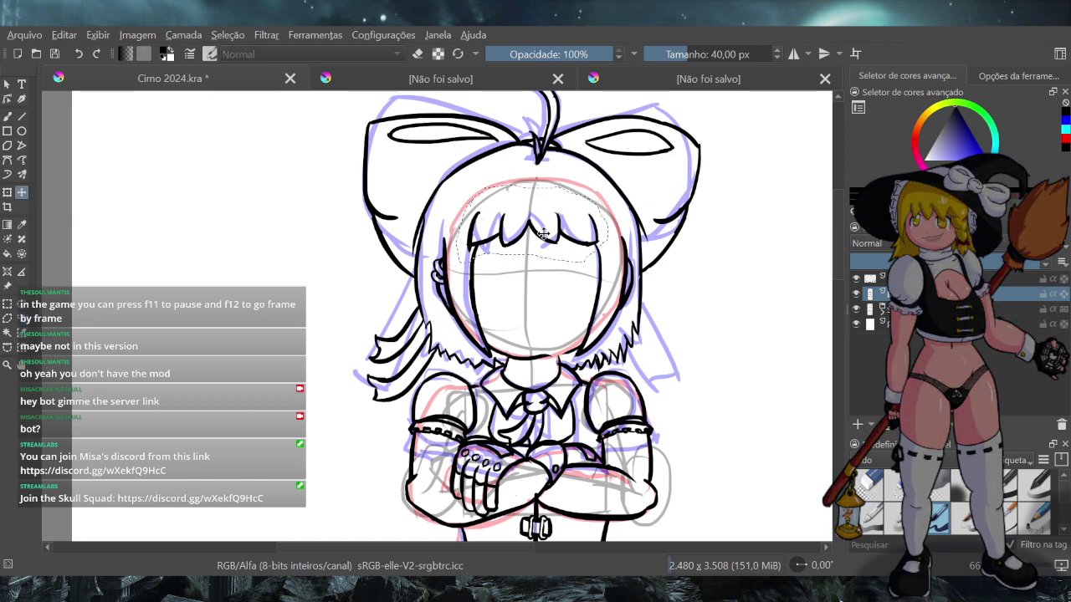
pyautogui.moveTo(556, 225); pyautogui.dragTo(551, 226)
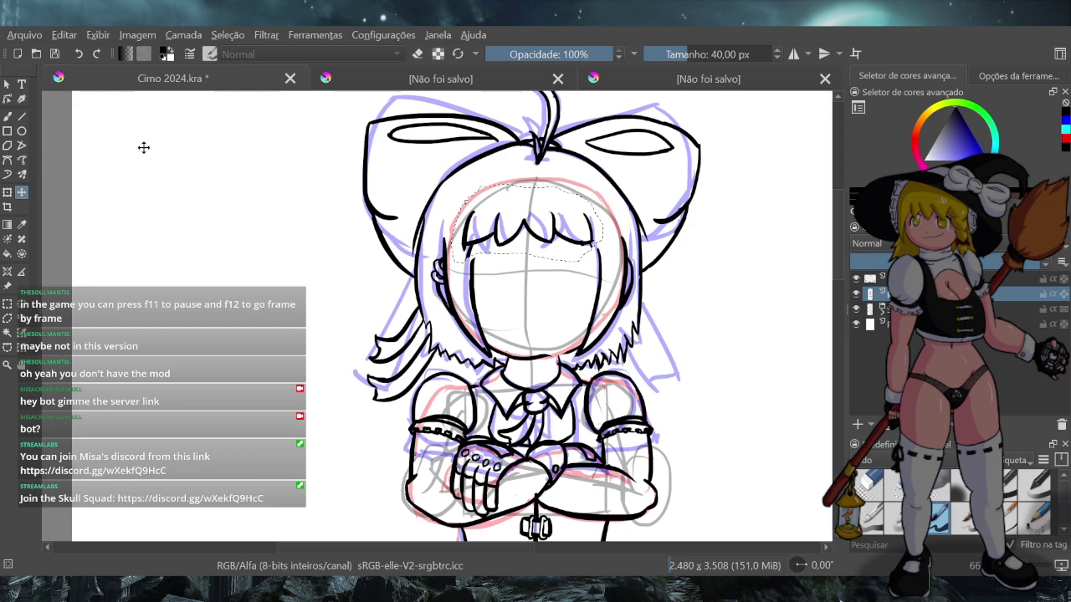
pyautogui.click(16, 131)
pyautogui.click(8, 116)
pyautogui.hotkey('ctrl', 'shift', 'a')
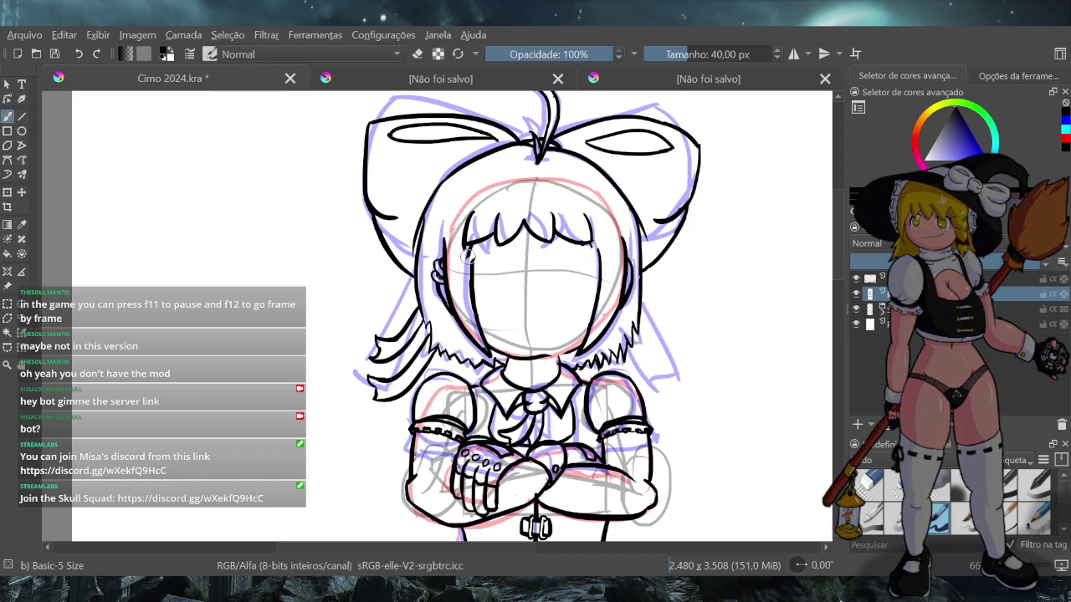
# Redraw the left face-framing hair line under the shifted bangs and erase the excess of the old line
pyautogui.moveTo(468, 256); pyautogui.dragTo(470, 328)
pyautogui.hotkey('ctrl', 'z')
pyautogui.moveTo(471, 258); pyautogui.dragTo(485, 336)
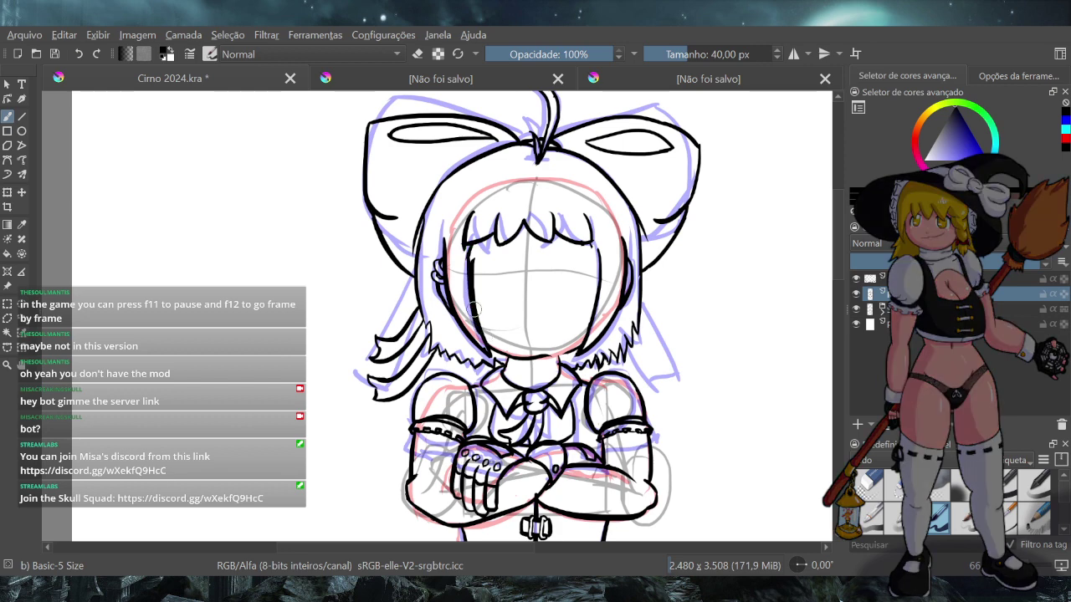
pyautogui.hotkey('ctrl', 'z')
pyautogui.moveTo(473, 258); pyautogui.dragTo(478, 333)
pyautogui.hotkey('ctrl', 'z')
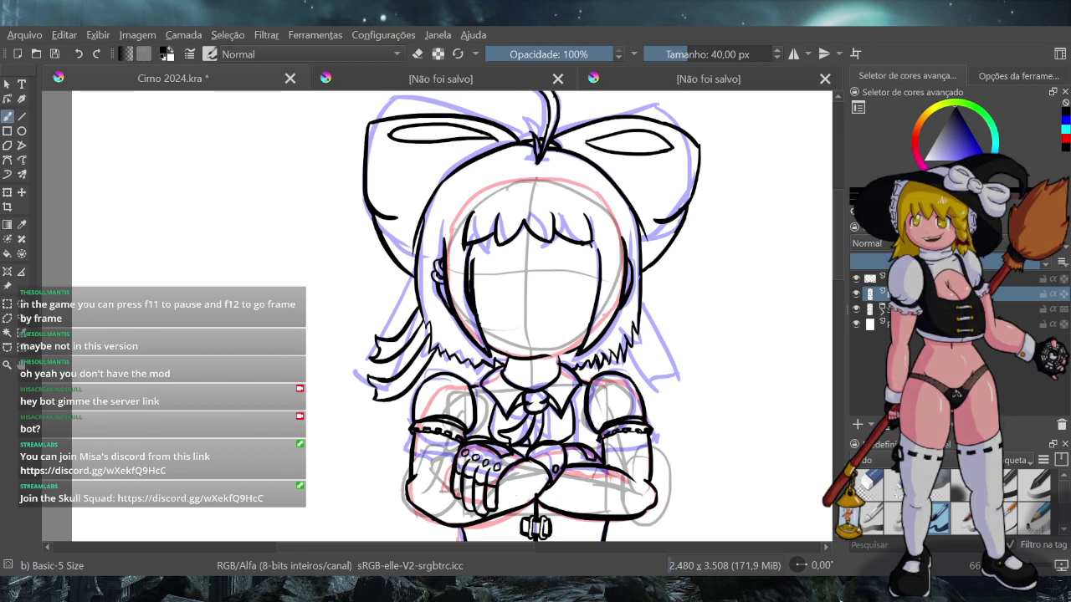
pyautogui.click(417, 53)
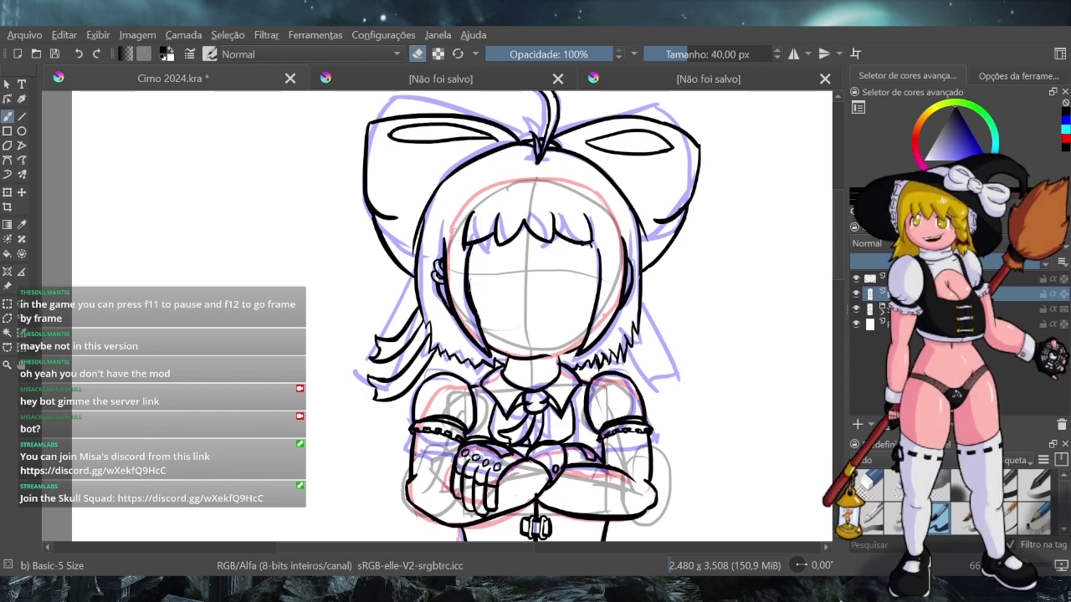
pyautogui.moveTo(471, 282); pyautogui.dragTo(481, 336)
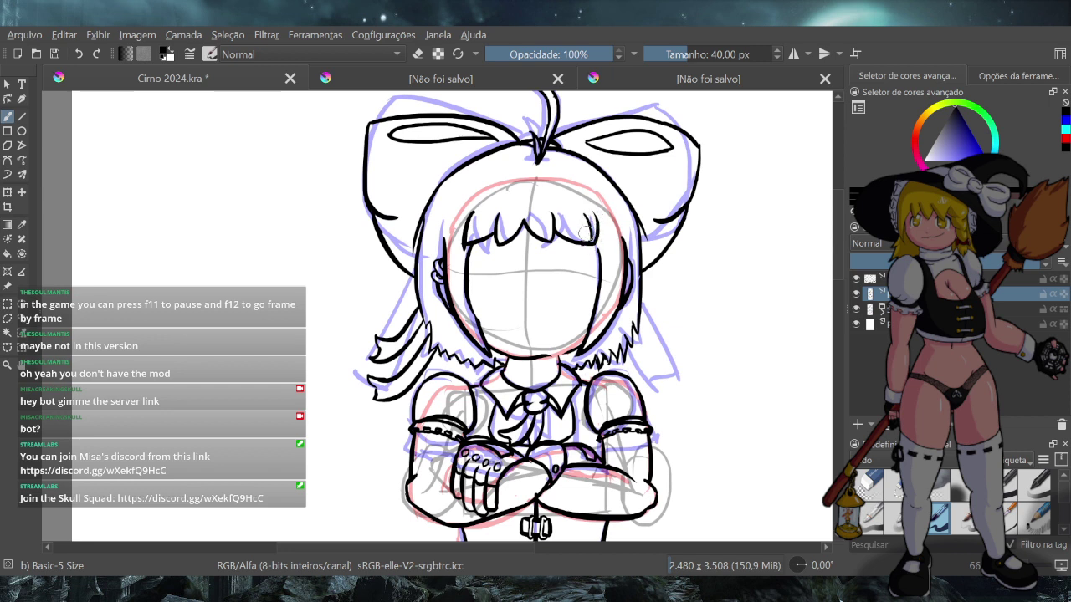
# Clean up the rightmost strand of the bangs and rework the right face-framing line so it joins the bangs
pyautogui.click(417, 53)
pyautogui.moveTo(585, 216); pyautogui.dragTo(590, 235)
pyautogui.click(417, 53)
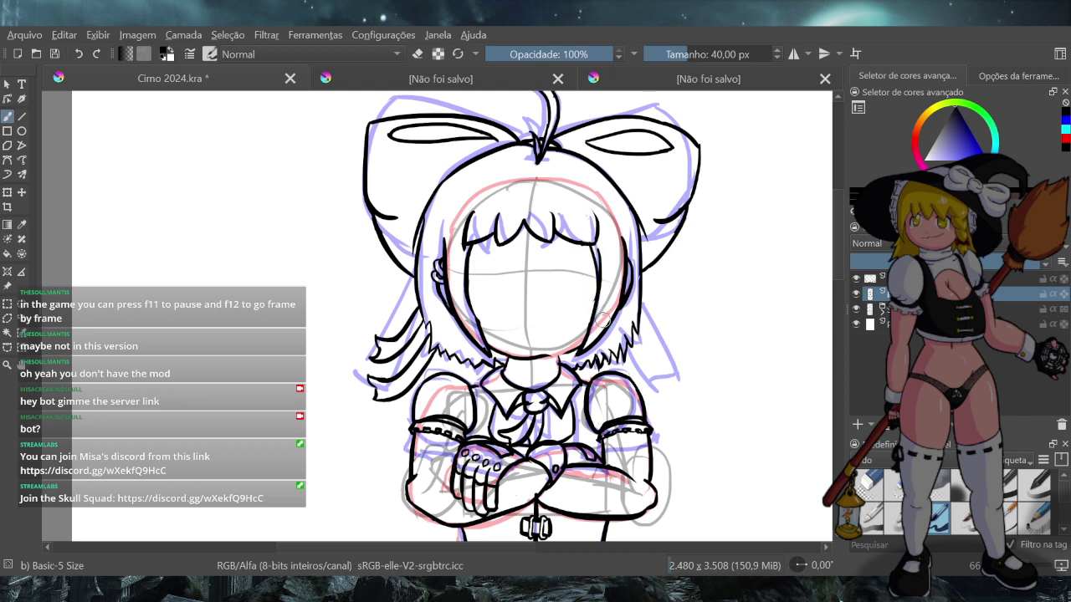
pyautogui.click(417, 53)
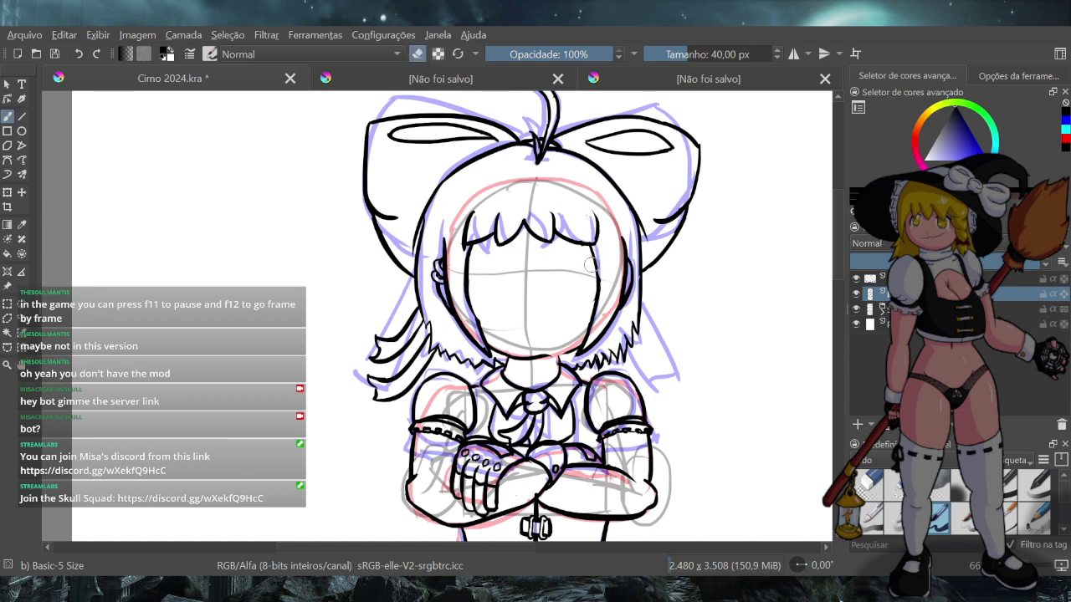
pyautogui.click(417, 55)
pyautogui.moveTo(593, 239); pyautogui.dragTo(599, 291)
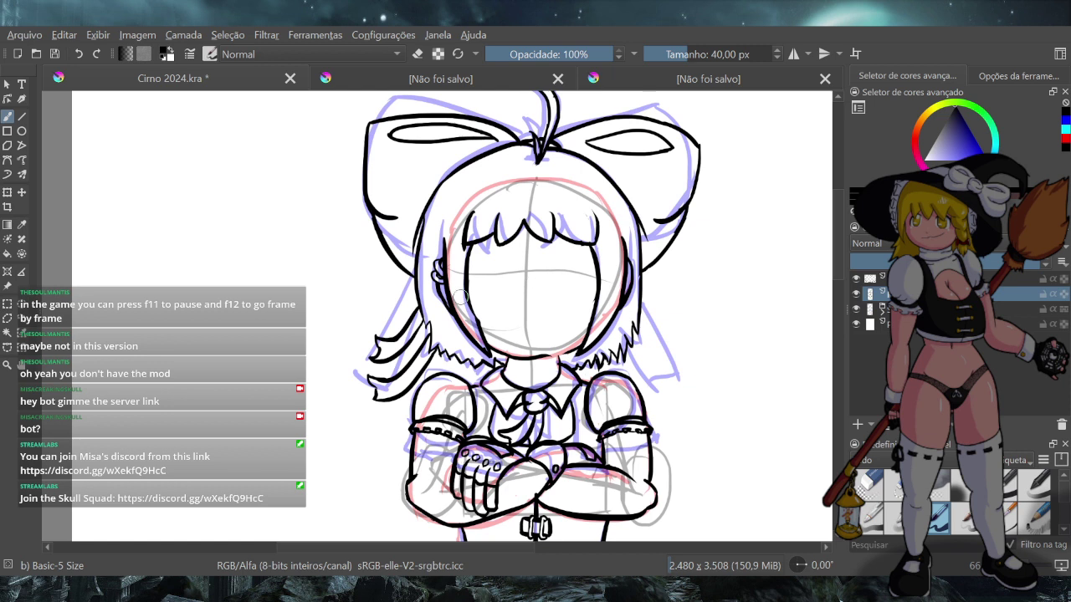
# Touch up the lower part of the left face-framing hair line, undoing uneven strokes
pyautogui.moveTo(477, 246); pyautogui.dragTo(484, 326)
pyautogui.hotkey('ctrl', 'z')
pyautogui.hotkey('ctrl', 'z')
pyautogui.moveTo(467, 290); pyautogui.dragTo(481, 327)
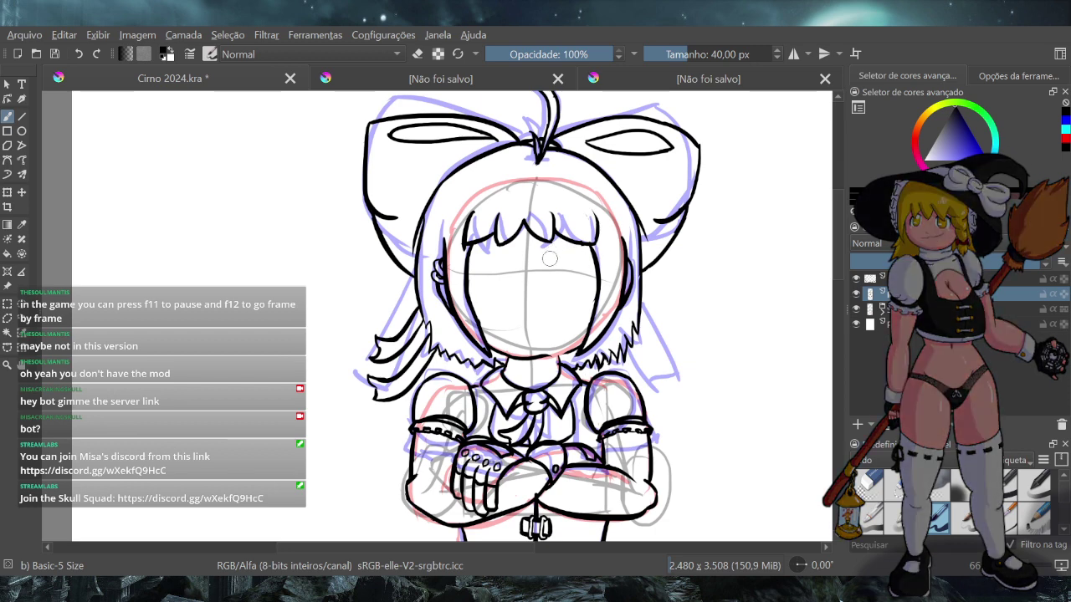
# Draw curved upper lash lines for both eyes below the bangs, extending the right one down along its outer side
pyautogui.moveTo(548, 262); pyautogui.dragTo(599, 268)
pyautogui.hotkey('ctrl', 'z')
pyautogui.moveTo(546, 256); pyautogui.dragTo(583, 264)
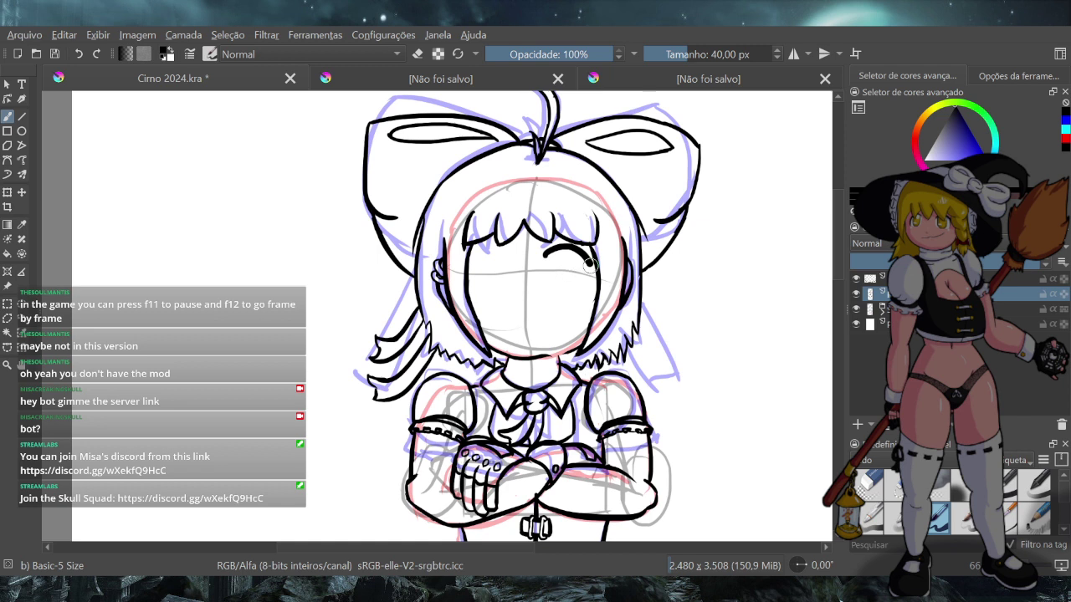
pyautogui.moveTo(592, 265); pyautogui.dragTo(590, 294)
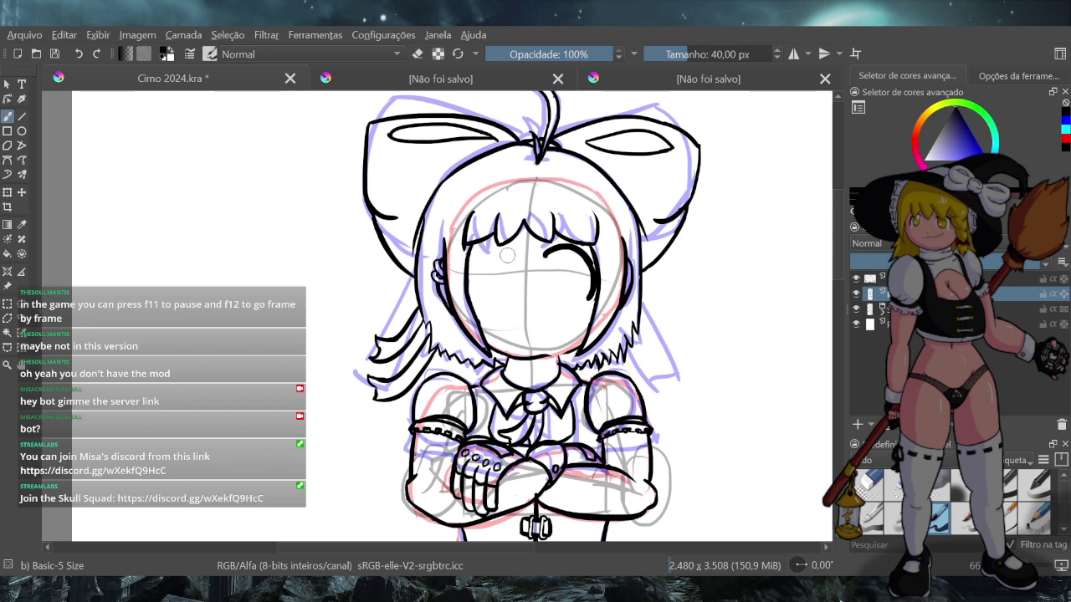
pyautogui.moveTo(506, 256); pyautogui.dragTo(467, 254)
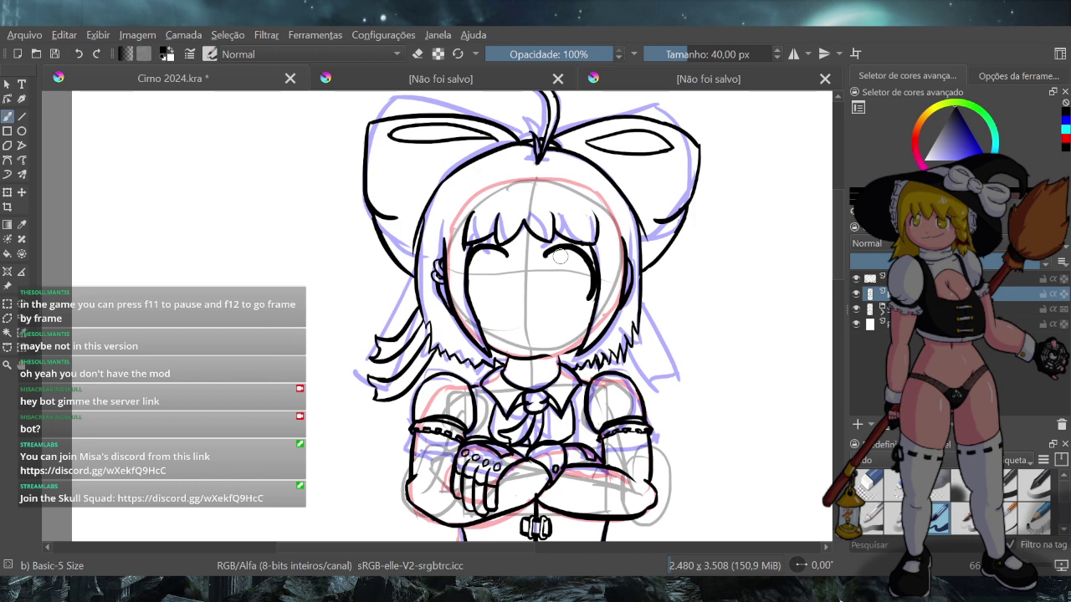
# Outline a tall narrow iris below the right eye's upper lash, redoing uneven strokes
pyautogui.moveTo(552, 252); pyautogui.dragTo(552, 290)
pyautogui.hotkey('ctrl', 'z')
pyautogui.moveTo(553, 250); pyautogui.dragTo(553, 294)
pyautogui.hotkey('ctrl', 'z')
pyautogui.moveTo(556, 252)
pyautogui.mouseDown()
pyautogui.moveTo(555, 293)
pyautogui.moveTo(578, 282)
pyautogui.mouseUp()
pyautogui.hotkey('ctrl', 'z')
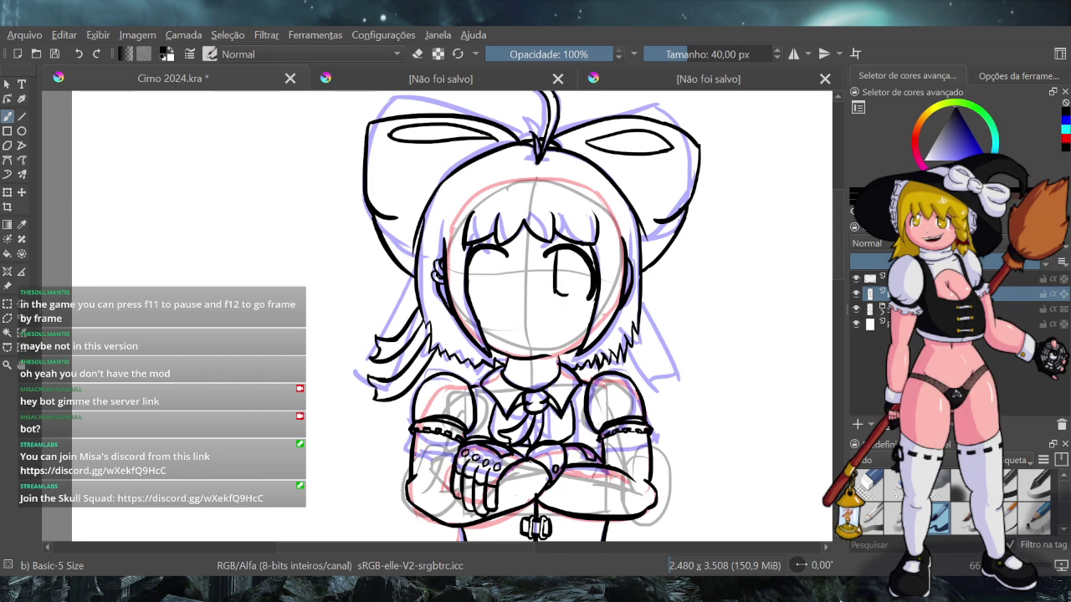
pyautogui.moveTo(575, 256); pyautogui.dragTo(571, 300)
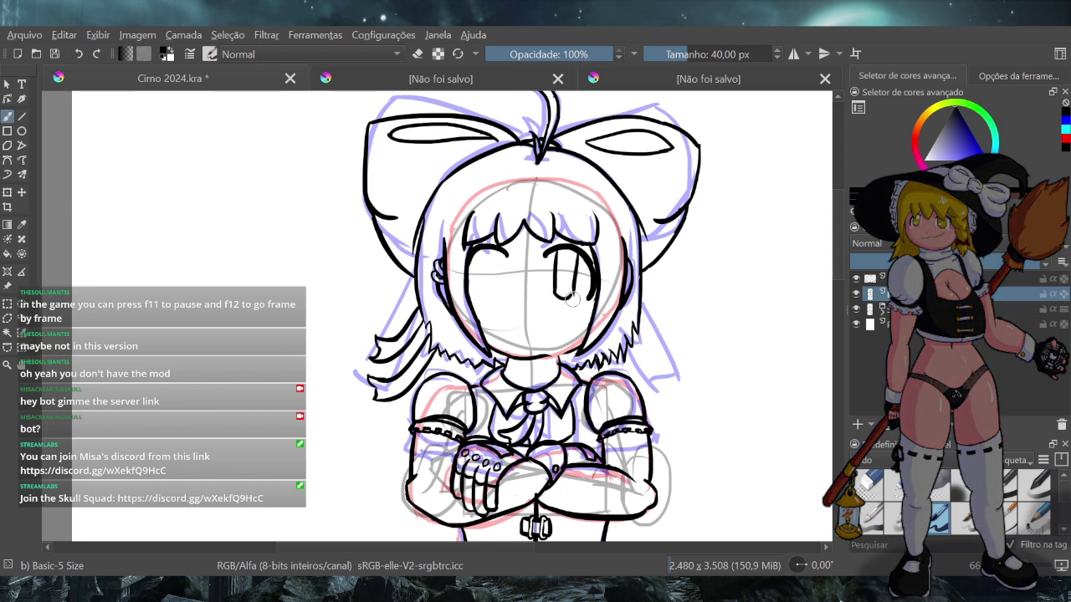
# Outline a tall narrow iris below the left eye's upper lash, undoing uneven strokes until the shape closes cleanly
pyautogui.moveTo(498, 253); pyautogui.dragTo(492, 292)
pyautogui.hotkey('ctrl', 'z')
pyautogui.moveTo(500, 254); pyautogui.dragTo(495, 295)
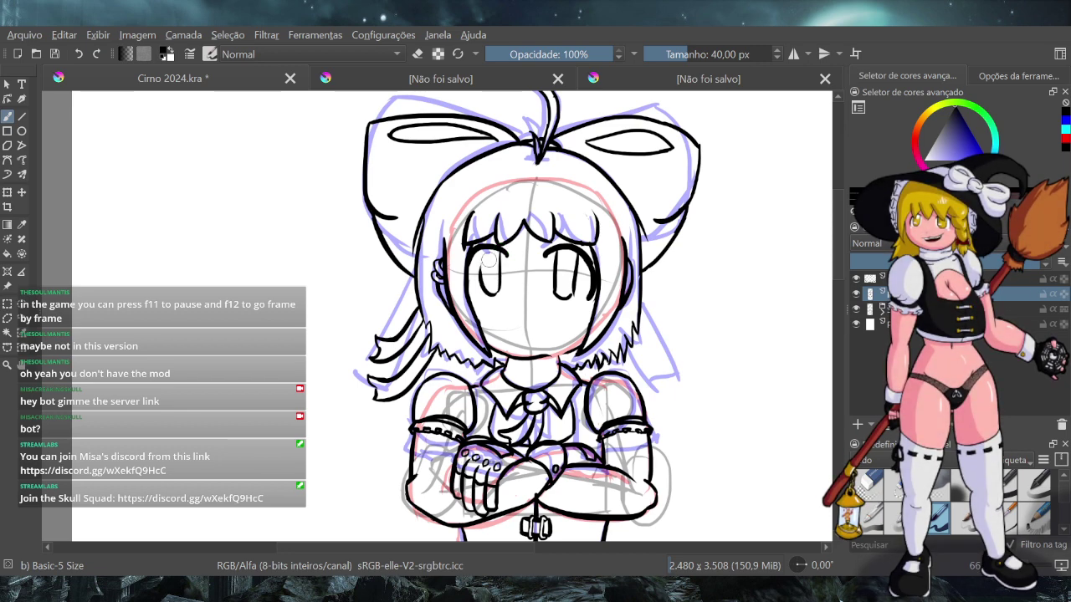
pyautogui.hotkey('ctrl', 'z')
pyautogui.moveTo(480, 252)
pyautogui.mouseDown()
pyautogui.moveTo(480, 291)
pyautogui.moveTo(491, 295)
pyautogui.mouseUp()
pyautogui.moveTo(604, 367); pyautogui.dragTo(629, 359)
# Draw a second, lower lash curve beneath the existing upper lash of each eye, crossing the tops of the irises
pyautogui.scroll(-6, 452, 327)
pyautogui.scroll(2, 474, 380)
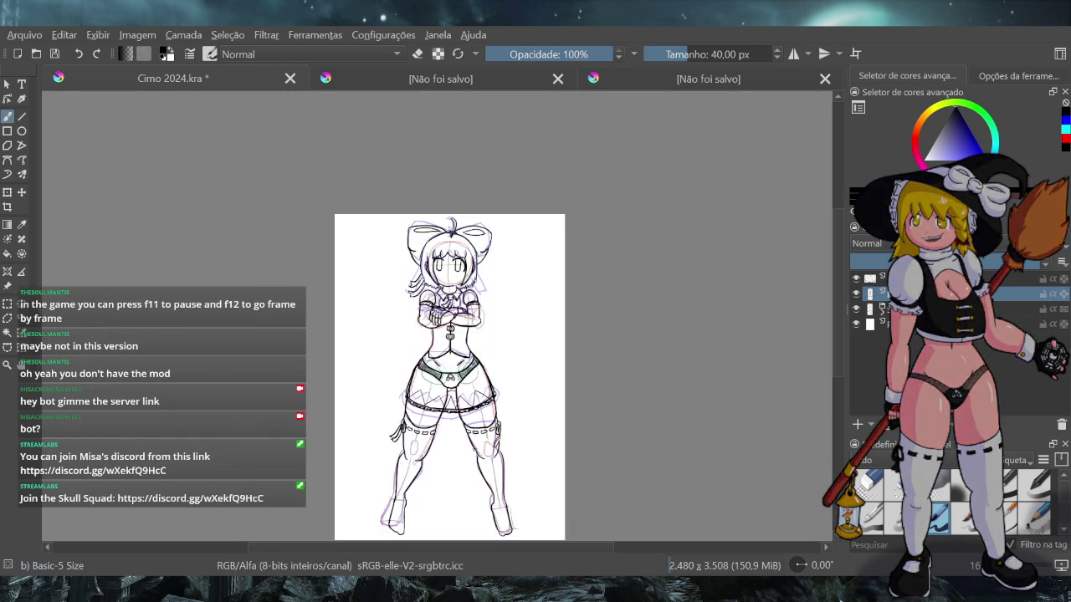
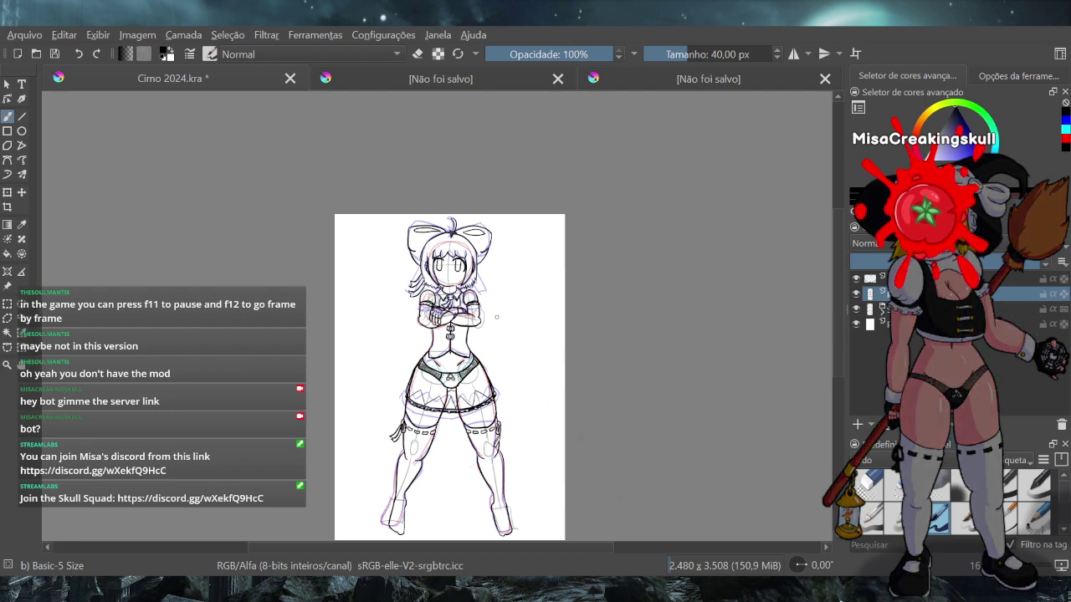
pyautogui.scroll(2, 496, 317)
pyautogui.scroll(2, 303, 157)
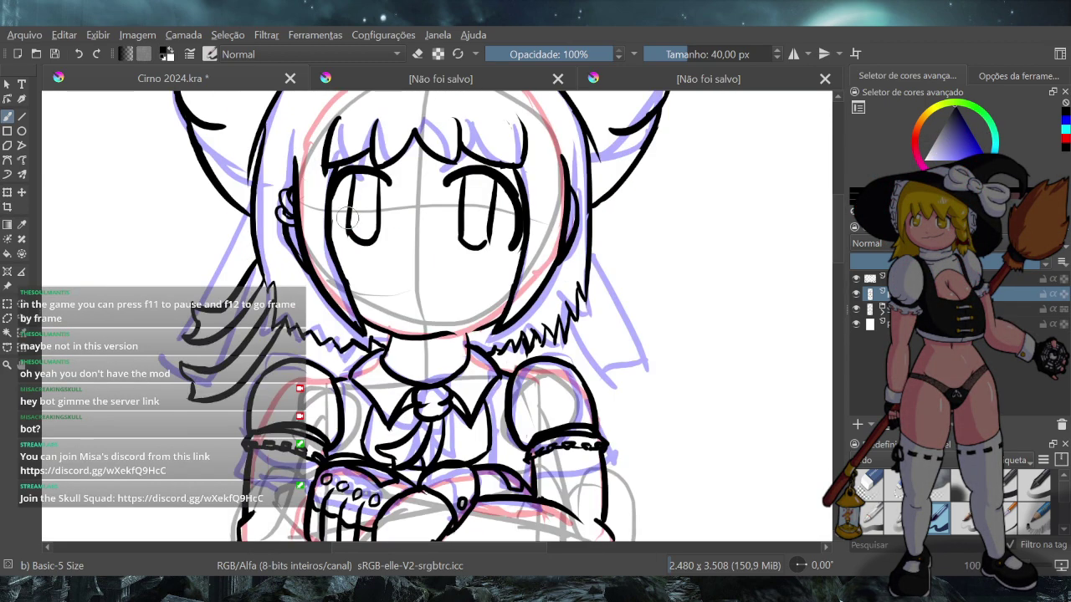
pyautogui.scroll(1, 347, 218)
pyautogui.scroll(-1, 395, 249)
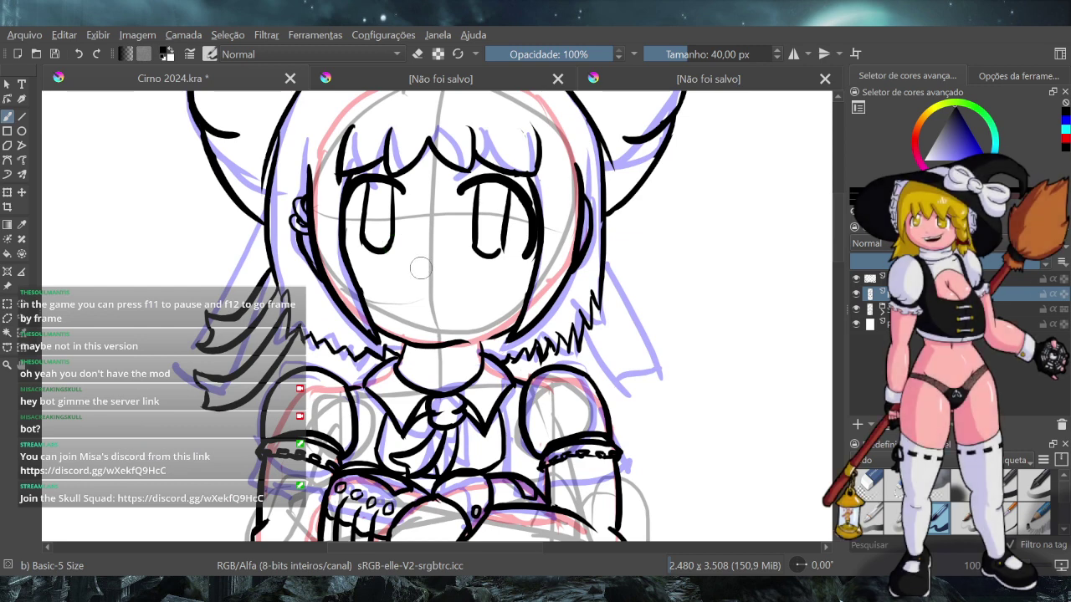
pyautogui.scroll(-1, 440, 266)
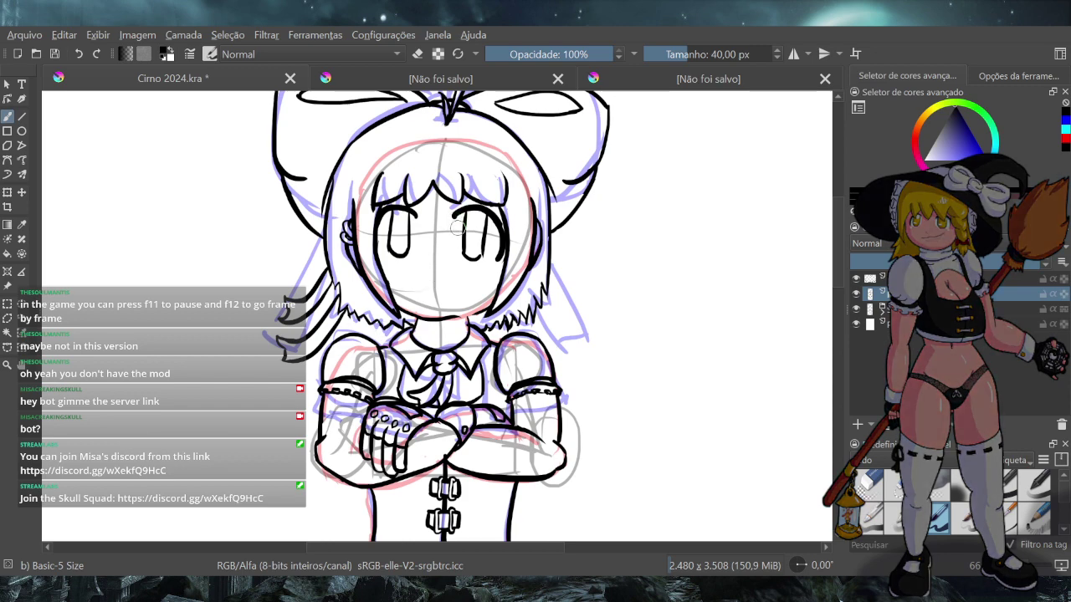
pyautogui.moveTo(454, 224)
pyautogui.mouseDown()
pyautogui.moveTo(503, 243)
pyautogui.moveTo(462, 222)
pyautogui.moveTo(502, 258)
pyautogui.mouseUp()
pyautogui.hotkey('ctrl', 'z')
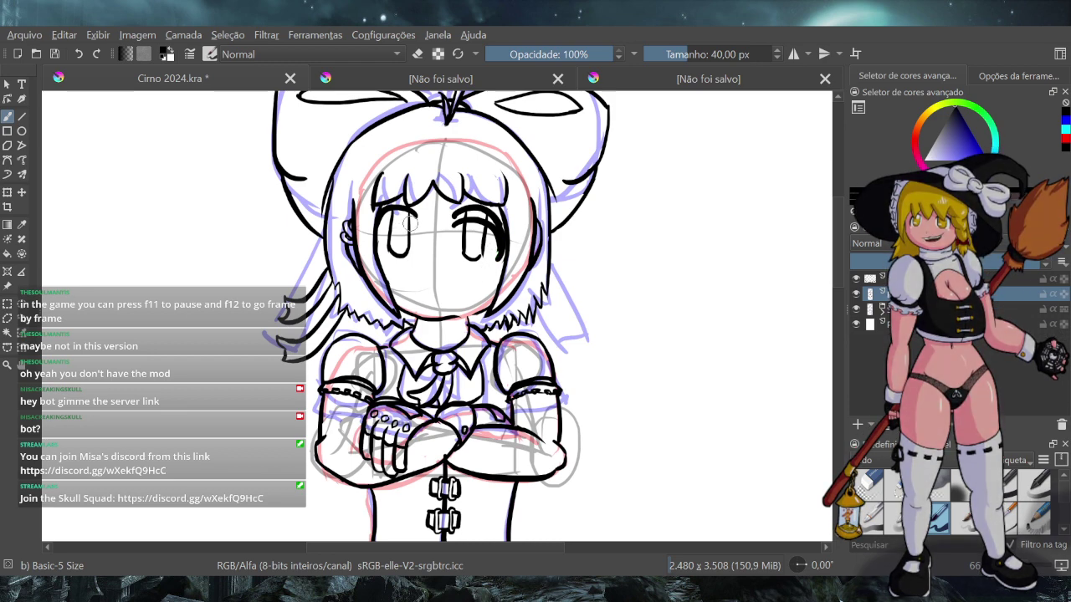
pyautogui.moveTo(411, 221); pyautogui.dragTo(376, 235)
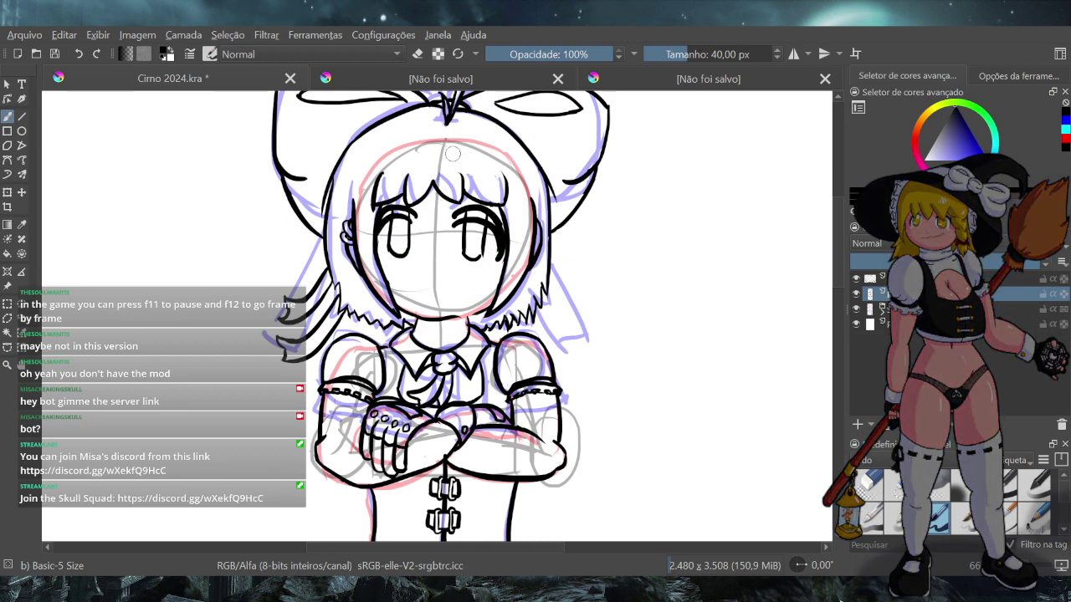
# Erase the surplus upper lash strokes on both eyes with the 40 px eraser
pyautogui.click(418, 53)
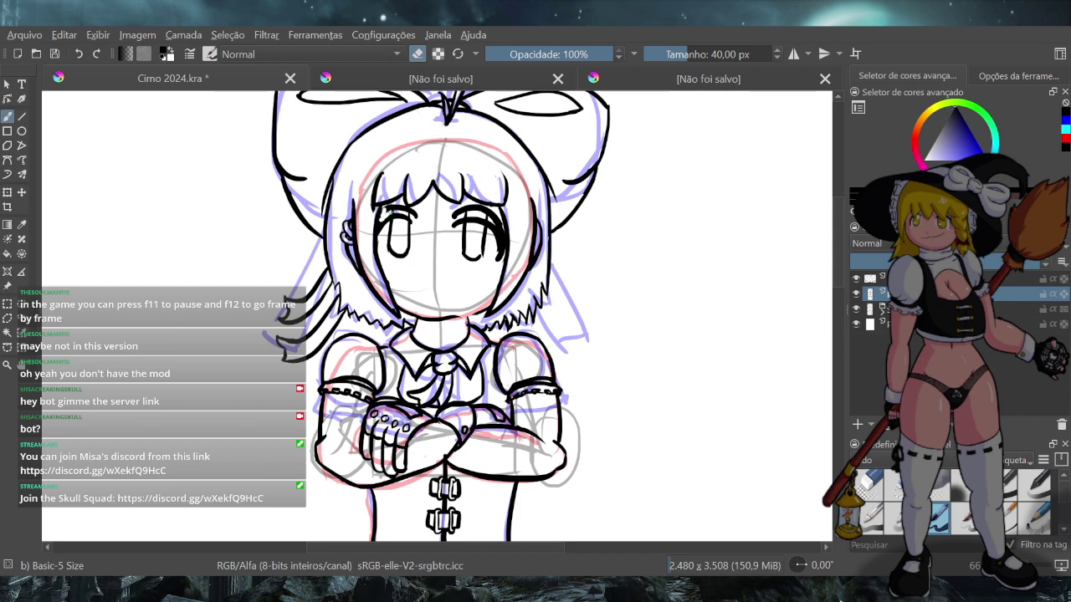
pyautogui.moveTo(417, 216); pyautogui.dragTo(402, 213)
pyautogui.moveTo(404, 206); pyautogui.dragTo(394, 209)
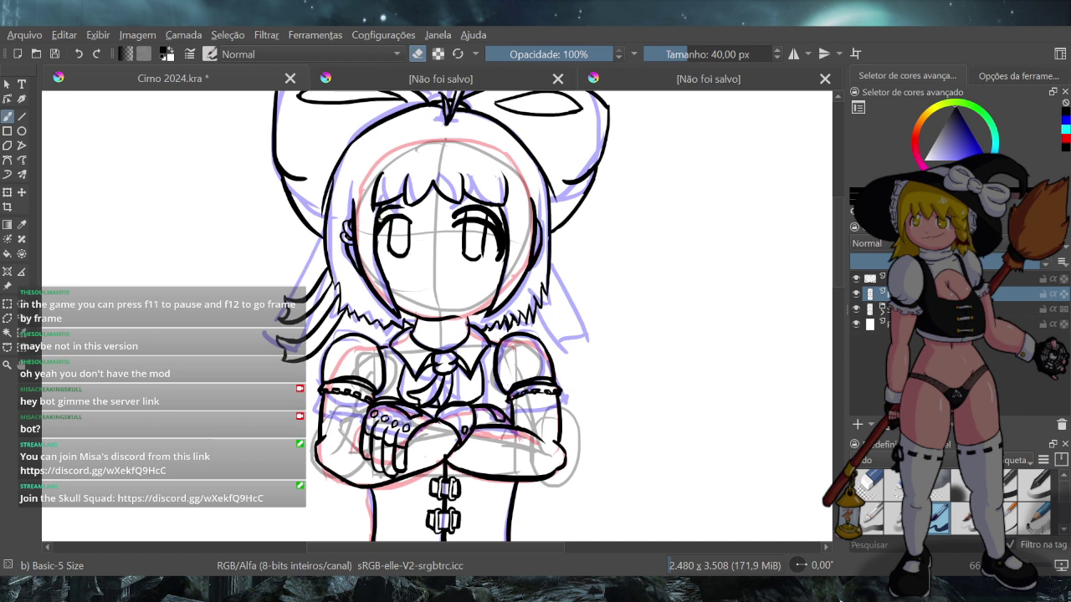
pyautogui.moveTo(395, 212)
pyautogui.mouseDown()
pyautogui.moveTo(379, 216)
pyautogui.moveTo(396, 213)
pyautogui.mouseUp()
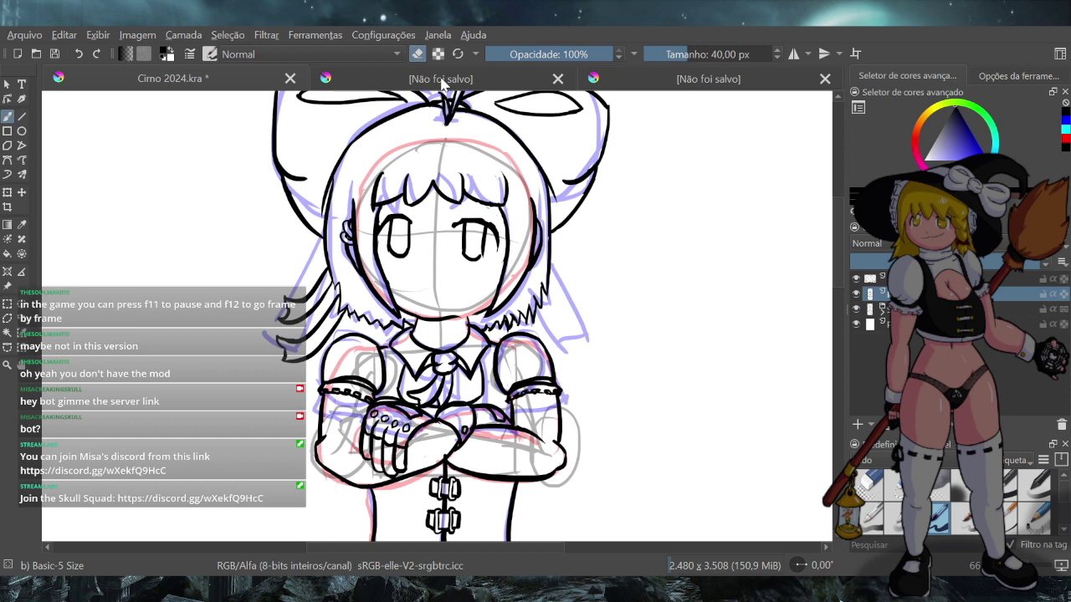
# Redraw the upper lashes of both eyes as thick curves and extend the right one down to its outer corner
pyautogui.click(420, 55)
pyautogui.moveTo(453, 224); pyautogui.dragTo(499, 228)
pyautogui.hotkey('ctrl', 'z')
pyautogui.hotkey('ctrl', 'z')
pyautogui.hotkey('ctrl', 'z')
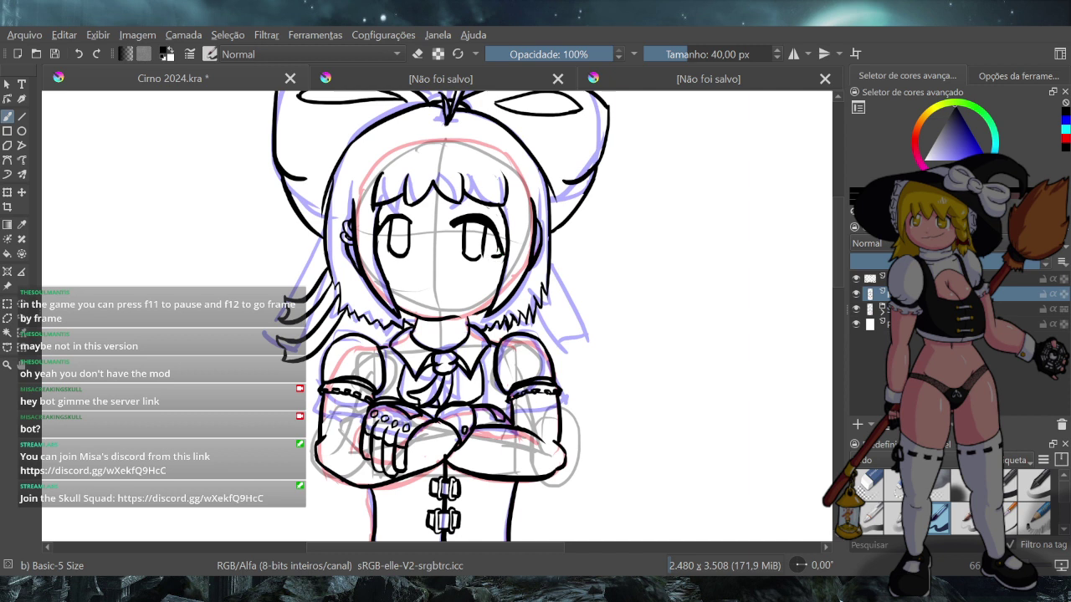
pyautogui.moveTo(496, 253); pyautogui.dragTo(498, 252)
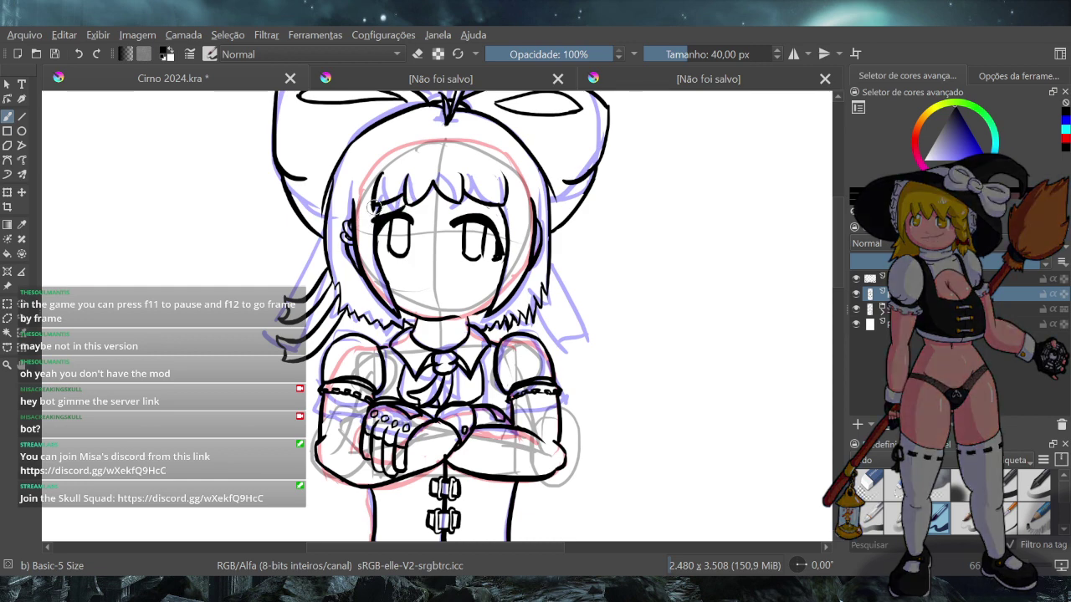
# Consult both open reference images and erase the inked bangs above the eyes with an 80 px eraser
pyautogui.click(521, 78)
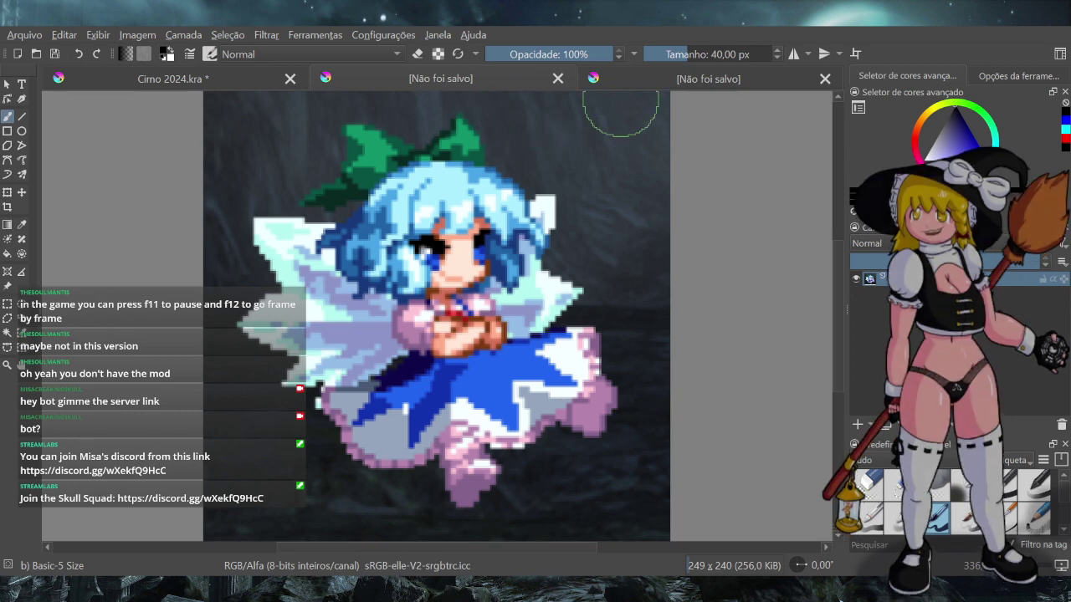
pyautogui.click(645, 73)
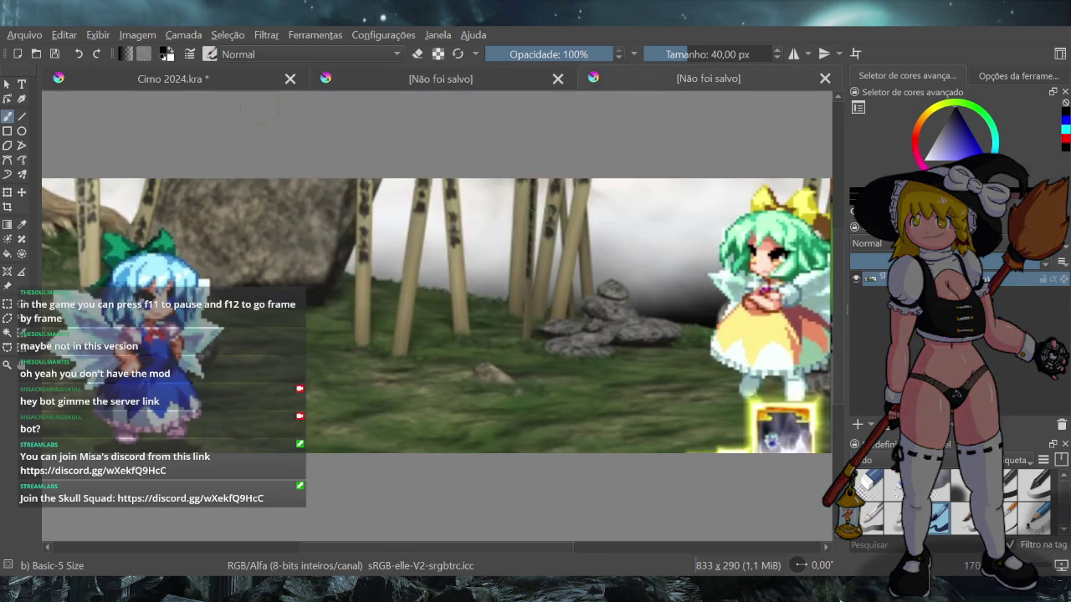
pyautogui.click(235, 83)
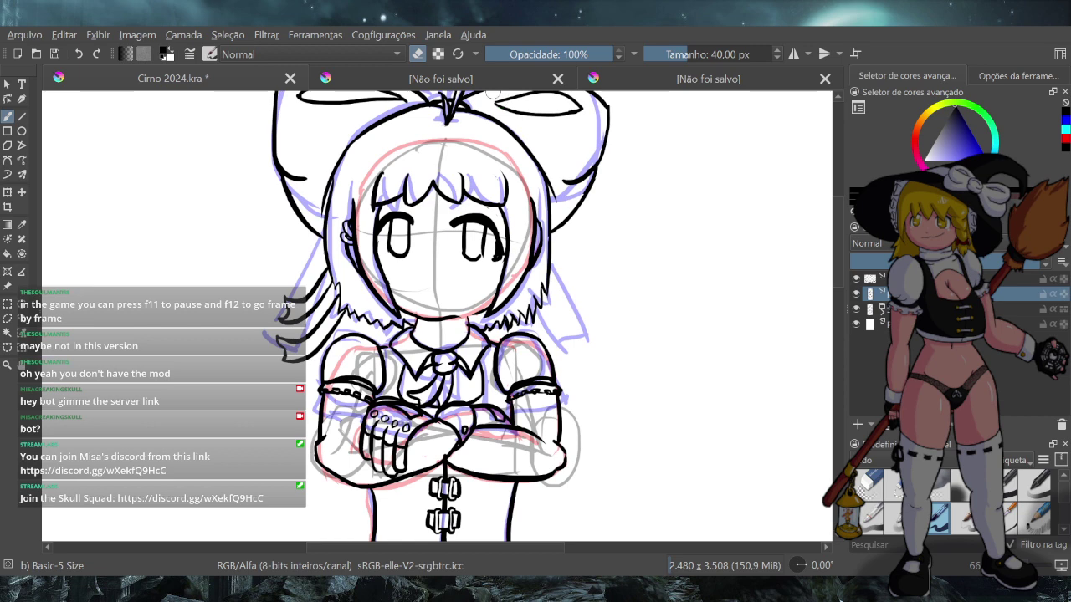
pyautogui.moveTo(688, 54); pyautogui.dragTo(686, 54)
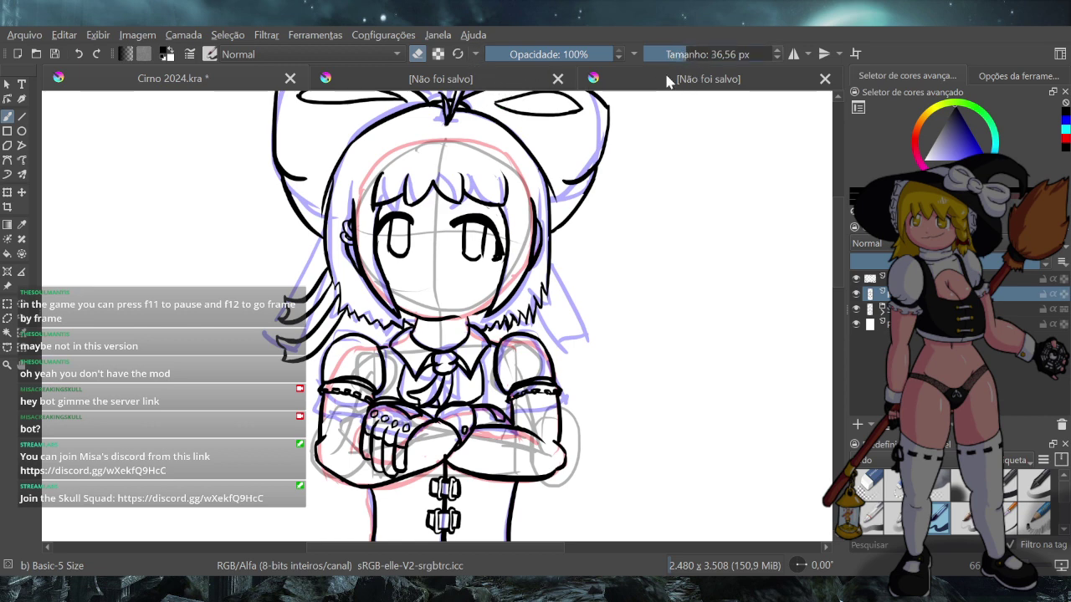
pyautogui.press(']')
pyautogui.press(']')
pyautogui.press(']')
pyautogui.press(']')
pyautogui.press(']')
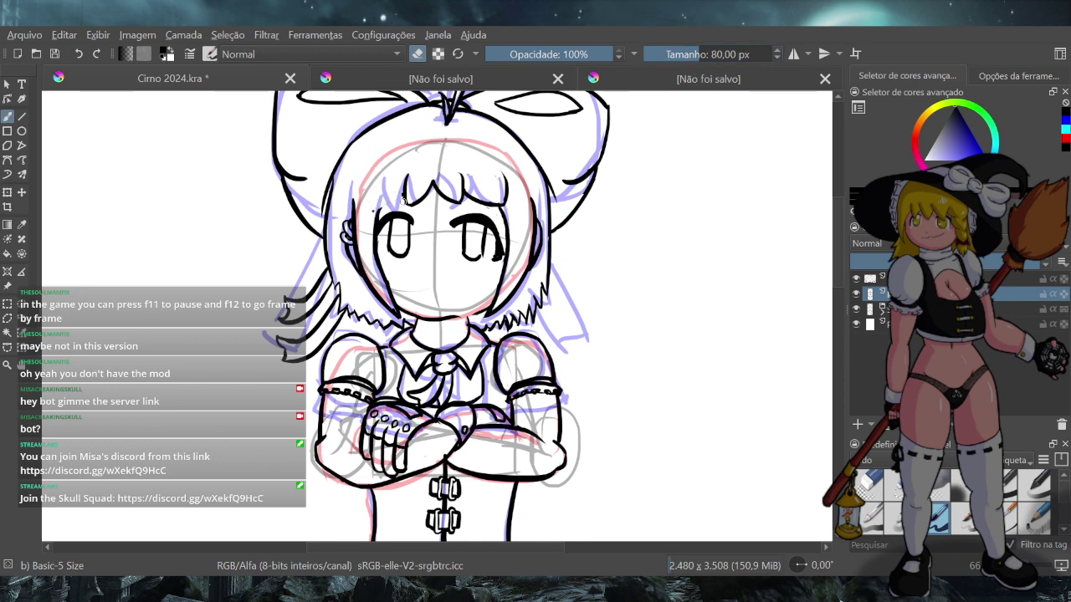
pyautogui.moveTo(403, 201)
pyautogui.mouseDown()
pyautogui.moveTo(408, 171)
pyautogui.moveTo(424, 209)
pyautogui.moveTo(438, 170)
pyautogui.moveTo(444, 203)
pyautogui.moveTo(455, 171)
pyautogui.moveTo(456, 198)
pyautogui.moveTo(489, 186)
pyautogui.moveTo(498, 207)
pyautogui.mouseUp()
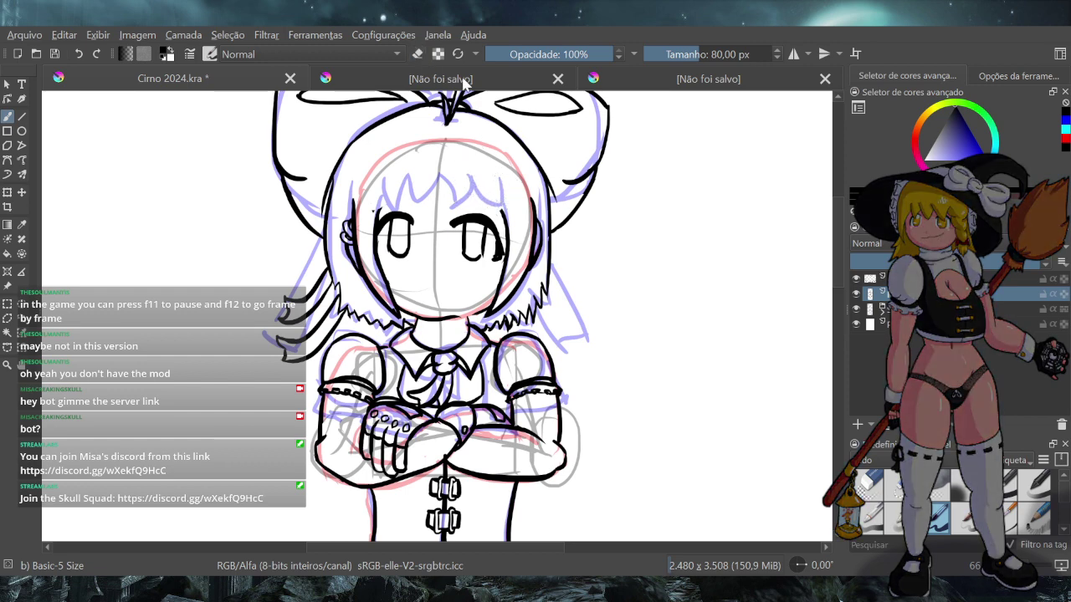
pyautogui.press('e')
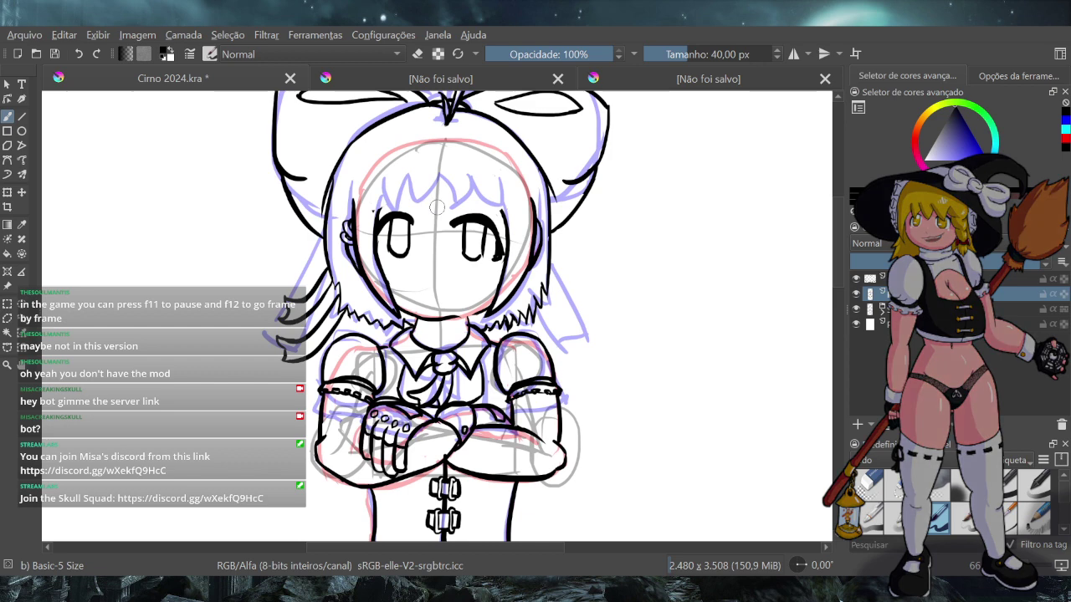
# Check the bamboo-scene reference image and compare the line art with the sketch by toggling their layers' visibility
pyautogui.click(666, 82)
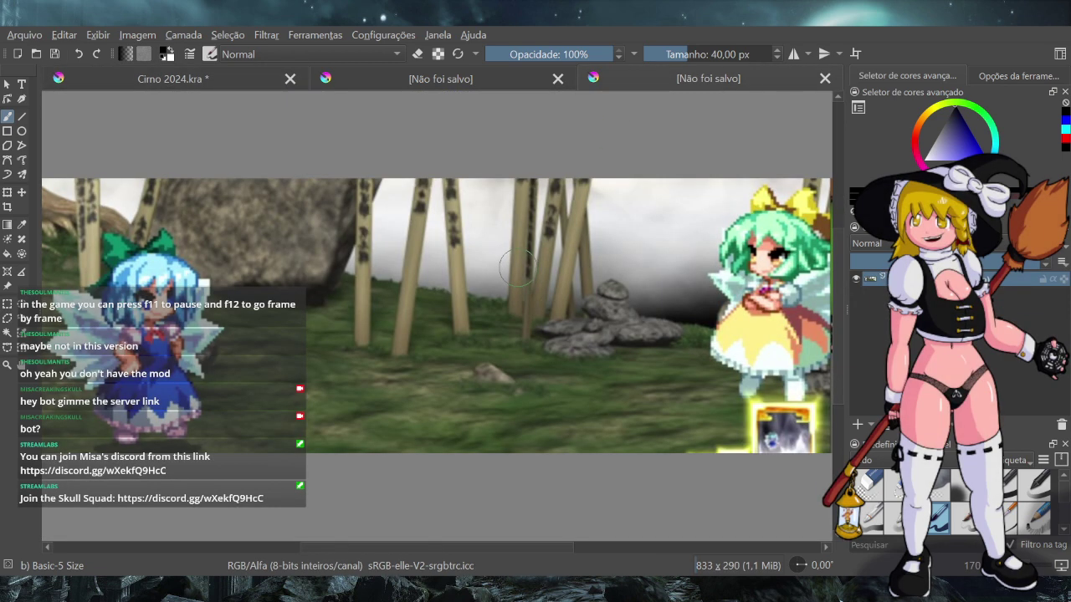
pyautogui.click(238, 83)
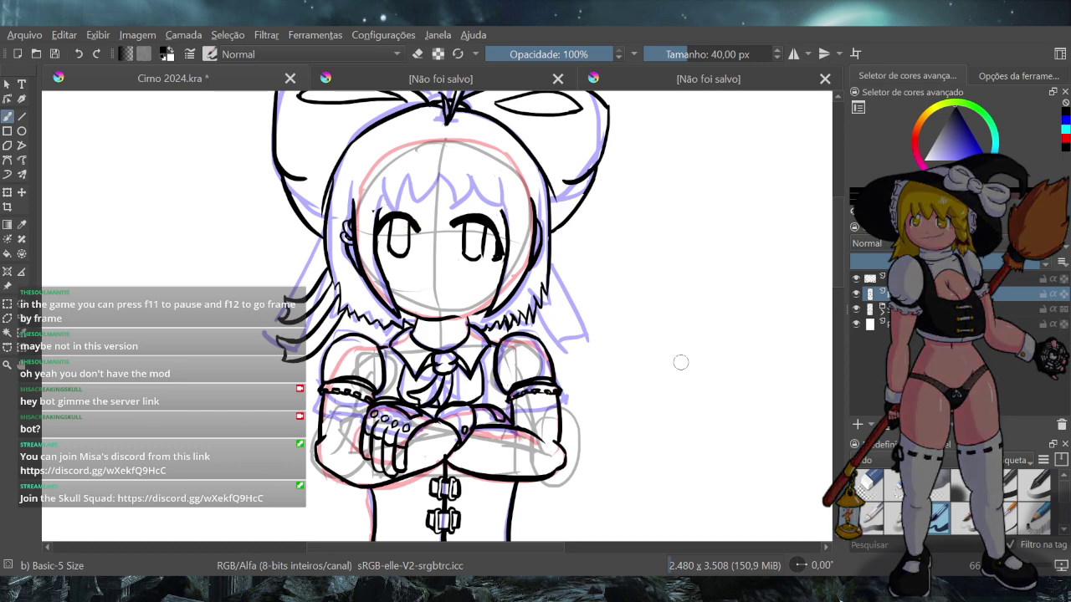
pyautogui.click(854, 294)
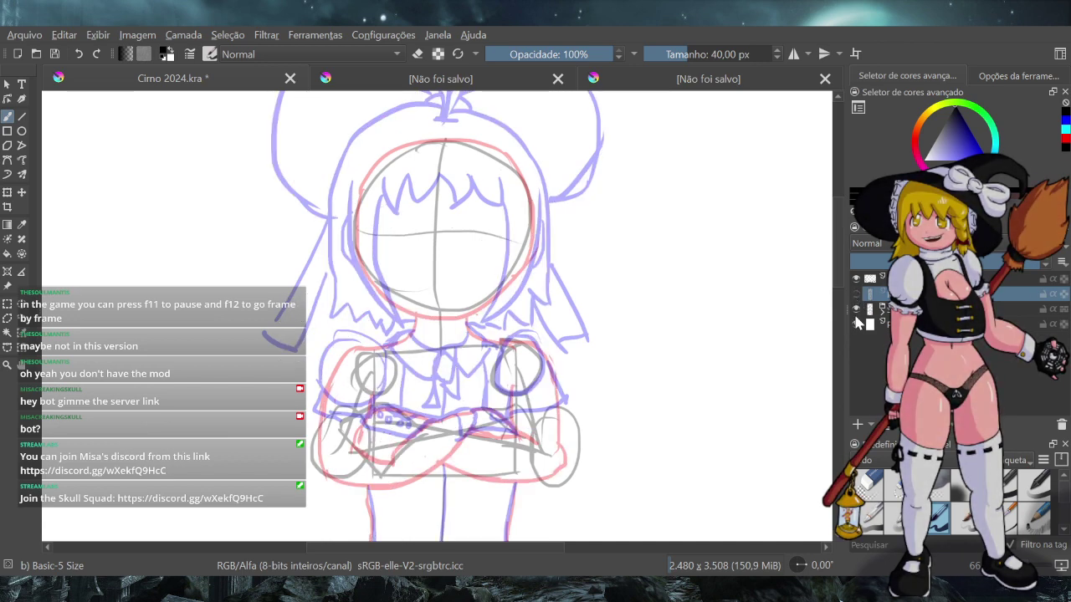
pyautogui.click(882, 312)
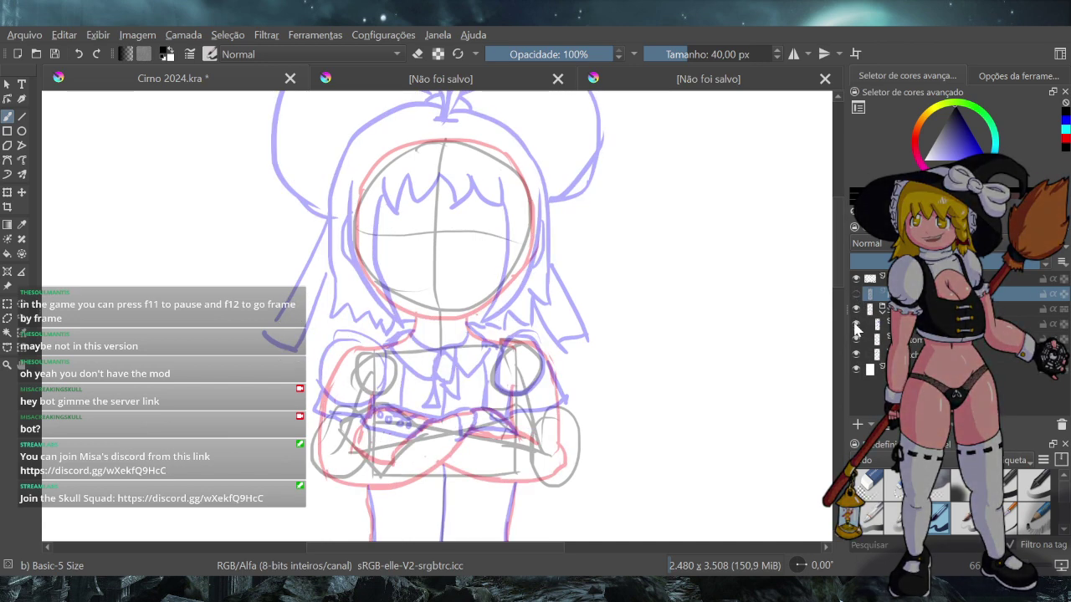
pyautogui.click(855, 324)
pyautogui.click(855, 295)
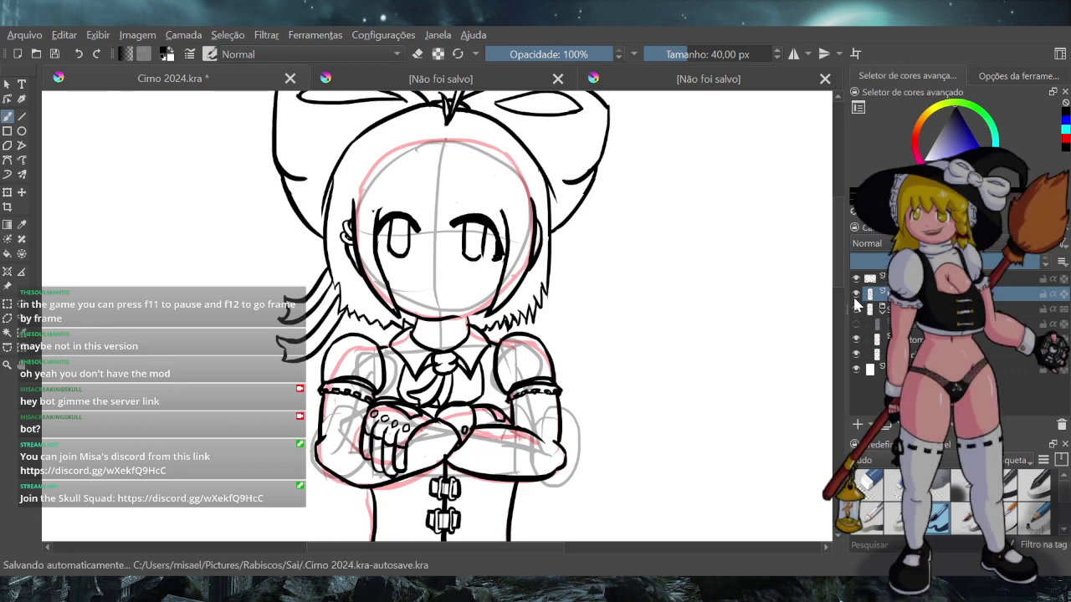
pyautogui.click(855, 296)
pyautogui.click(856, 296)
pyautogui.click(855, 324)
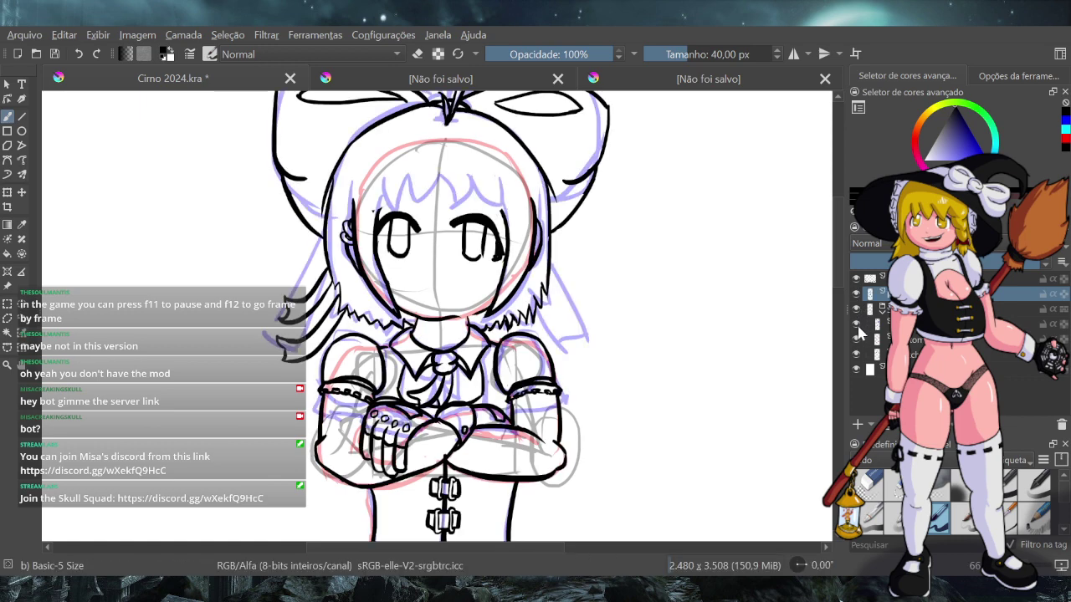
pyautogui.click(882, 311)
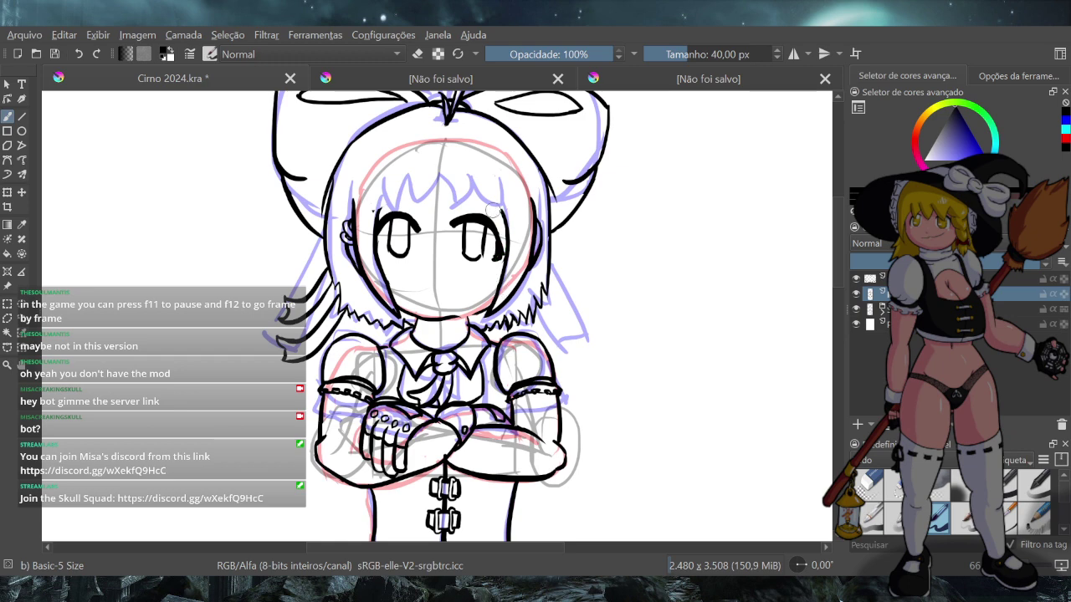
# Ink a new right face-framing hair line closer to the eye, running from above the lash down to the jaw
pyautogui.moveTo(495, 232); pyautogui.dragTo(485, 301)
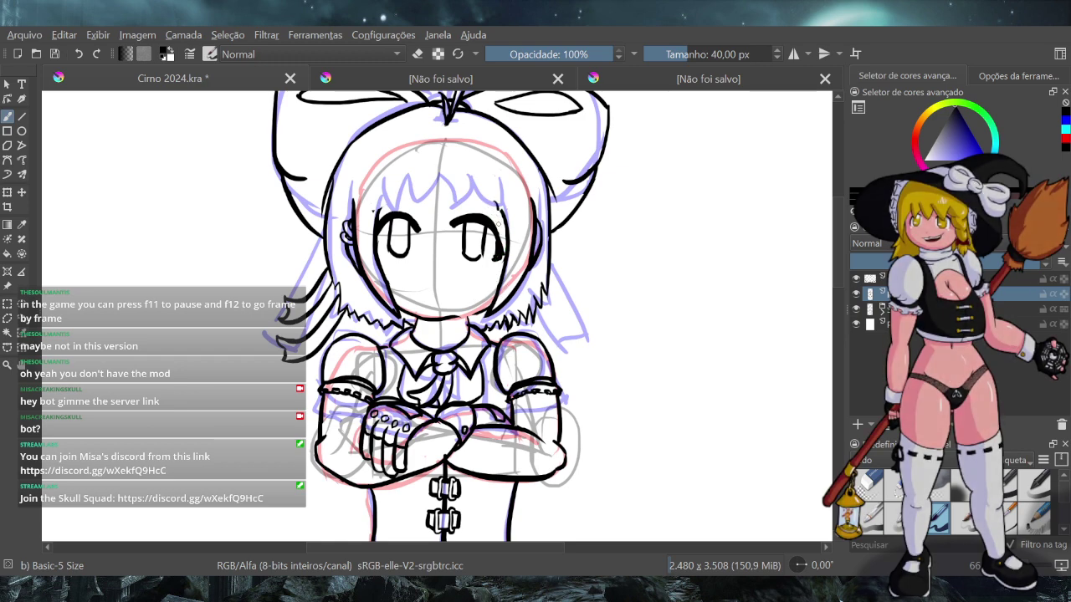
pyautogui.moveTo(495, 261); pyautogui.dragTo(488, 309)
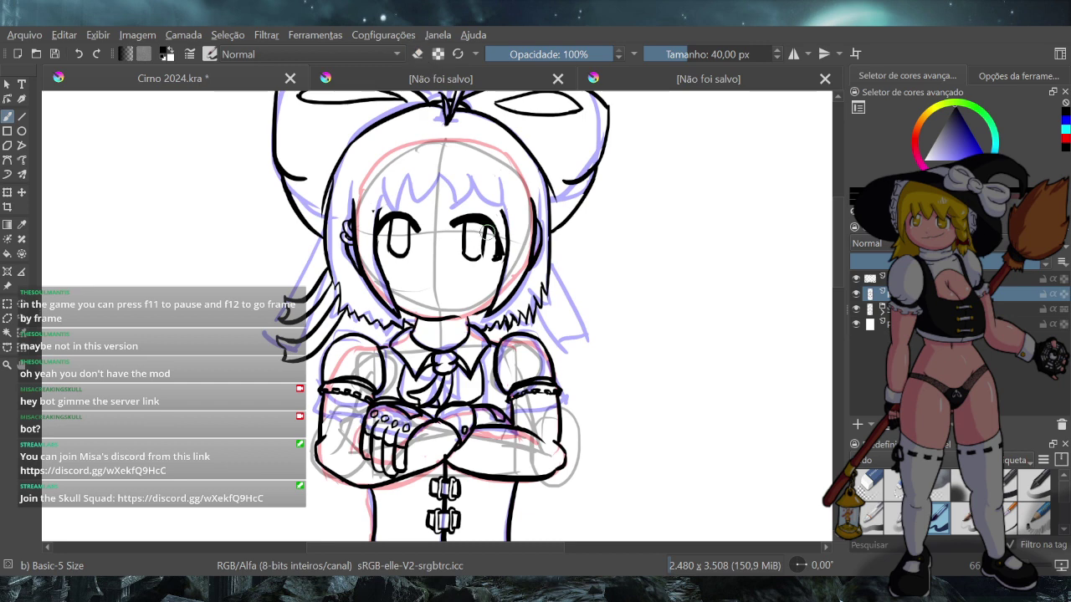
pyautogui.moveTo(493, 215); pyautogui.dragTo(500, 243)
pyautogui.moveTo(491, 207); pyautogui.dragTo(482, 291)
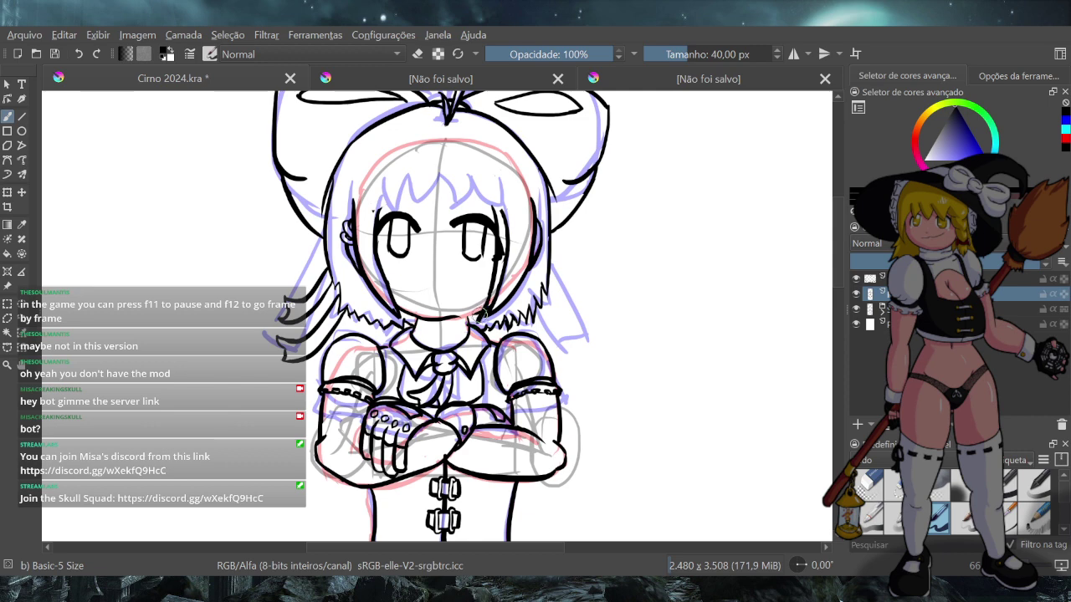
# Erase the old right face-framing line and the excess outer lash with an 80 px eraser, and return to painting
pyautogui.click(417, 53)
pyautogui.moveTo(682, 55); pyautogui.dragTo(675, 59)
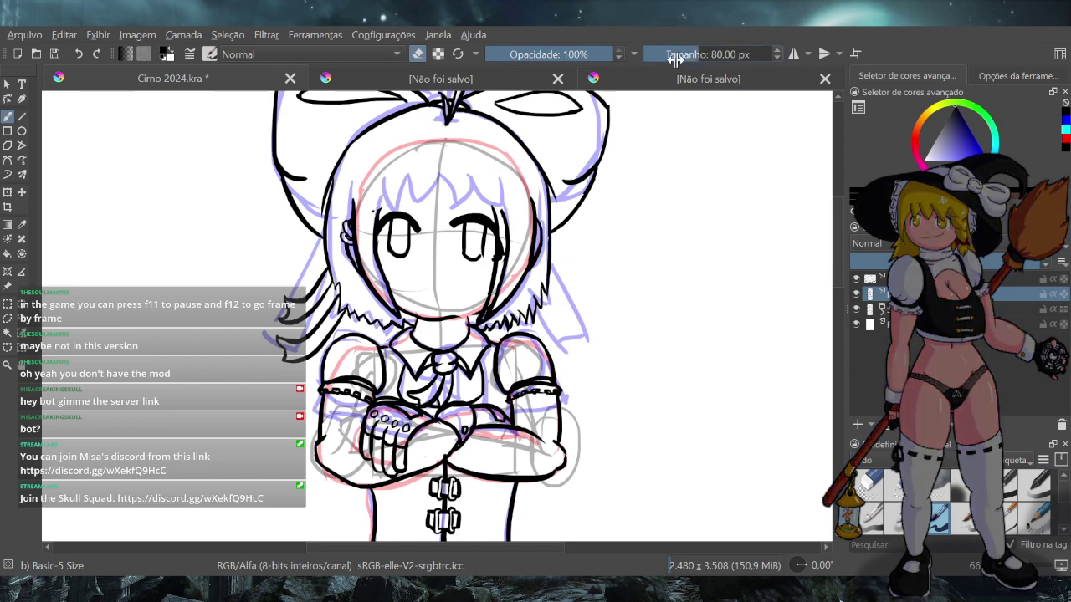
pyautogui.moveTo(511, 211)
pyautogui.mouseDown()
pyautogui.moveTo(514, 263)
pyautogui.moveTo(500, 255)
pyautogui.moveTo(486, 317)
pyautogui.moveTo(502, 272)
pyautogui.moveTo(493, 308)
pyautogui.moveTo(519, 343)
pyautogui.moveTo(528, 338)
pyautogui.mouseUp()
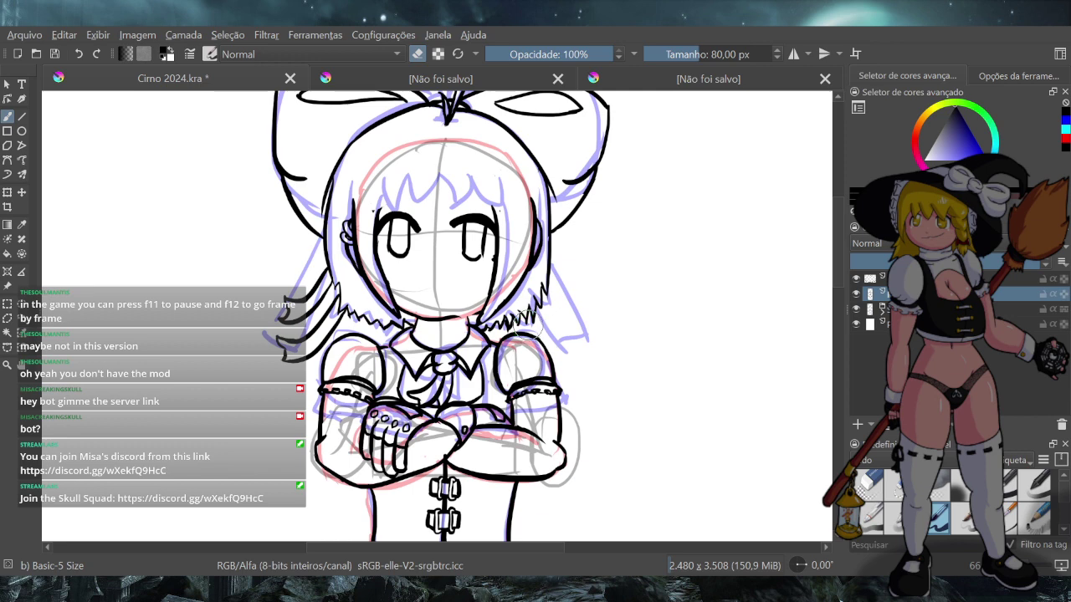
pyautogui.scroll(-8, 556, 307)
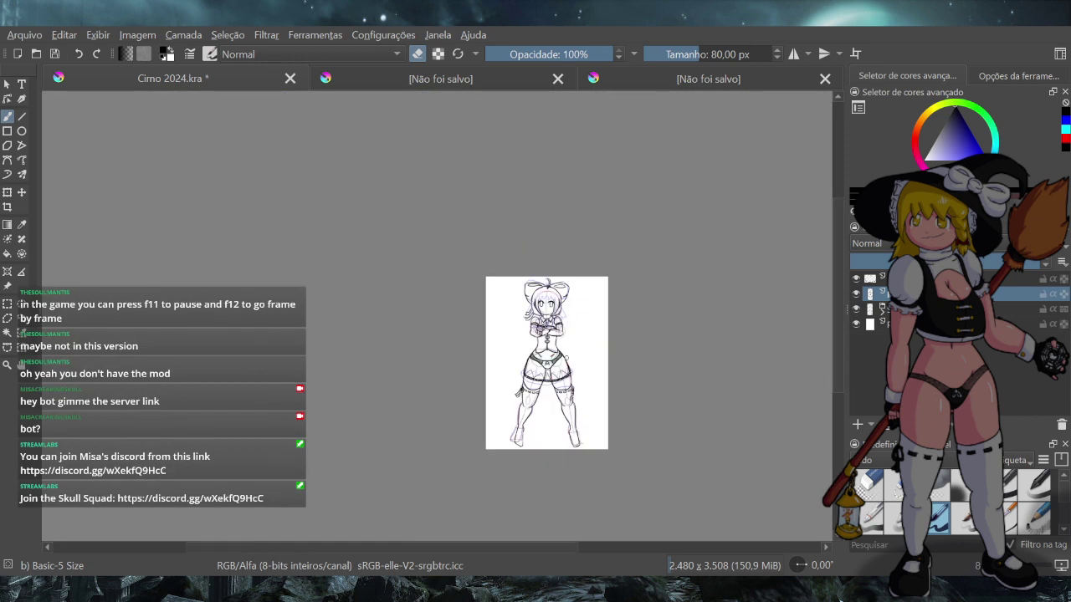
pyautogui.scroll(8, 573, 314)
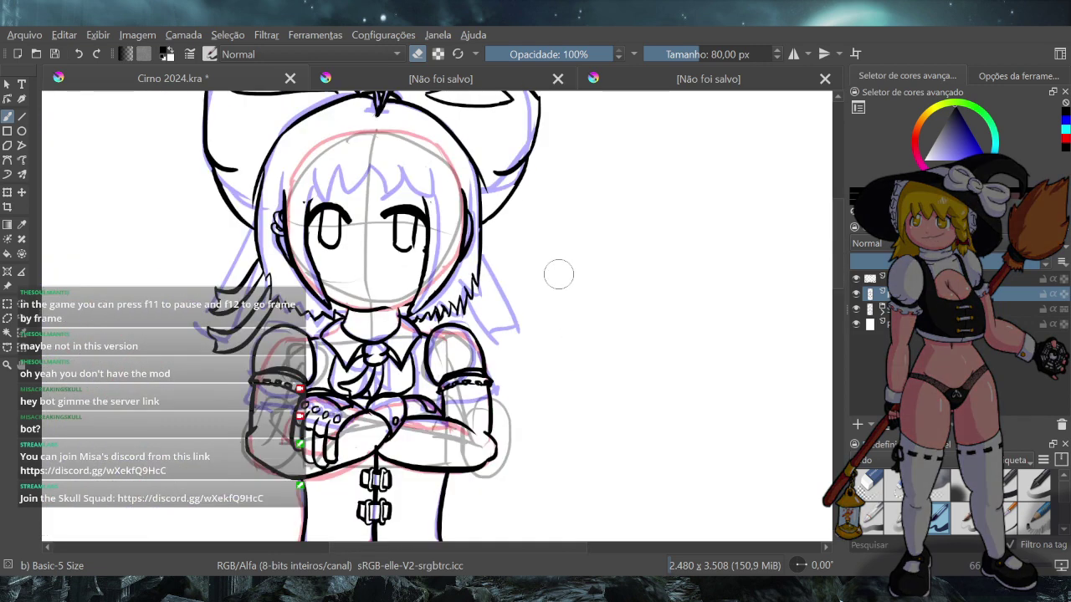
pyautogui.click(417, 54)
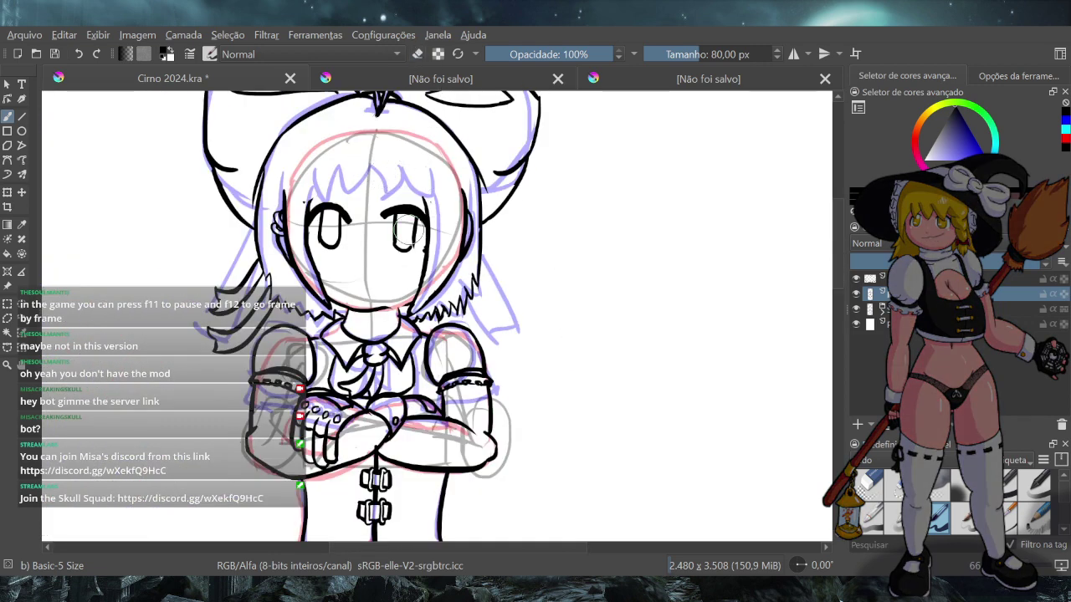
# Ink the right jaw line from beside the ear down toward the chin with a 40 px brush
pyautogui.click(458, 54)
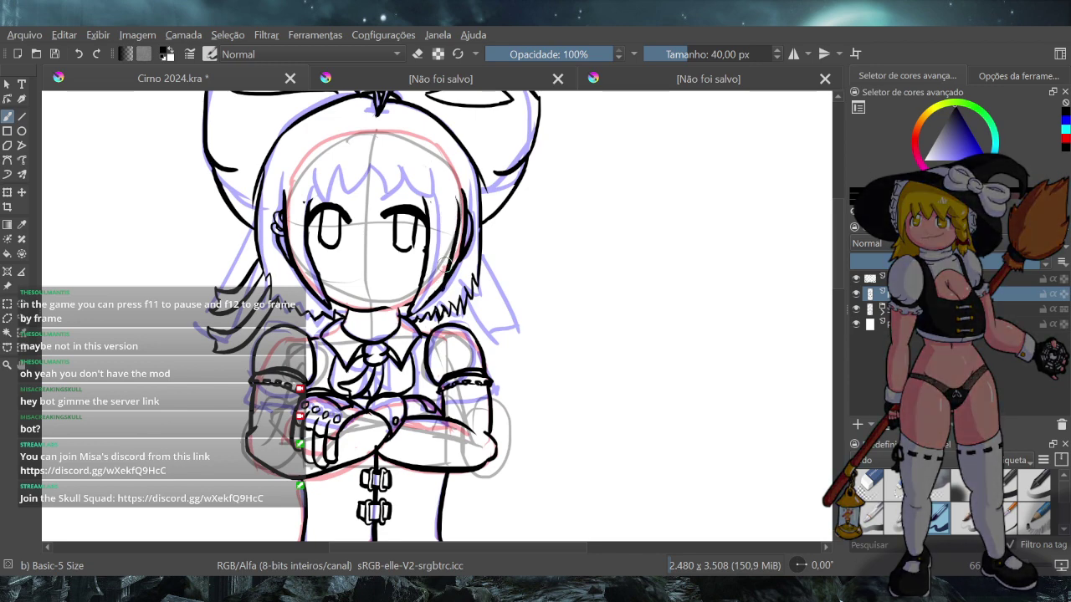
pyautogui.moveTo(454, 202); pyautogui.dragTo(436, 271)
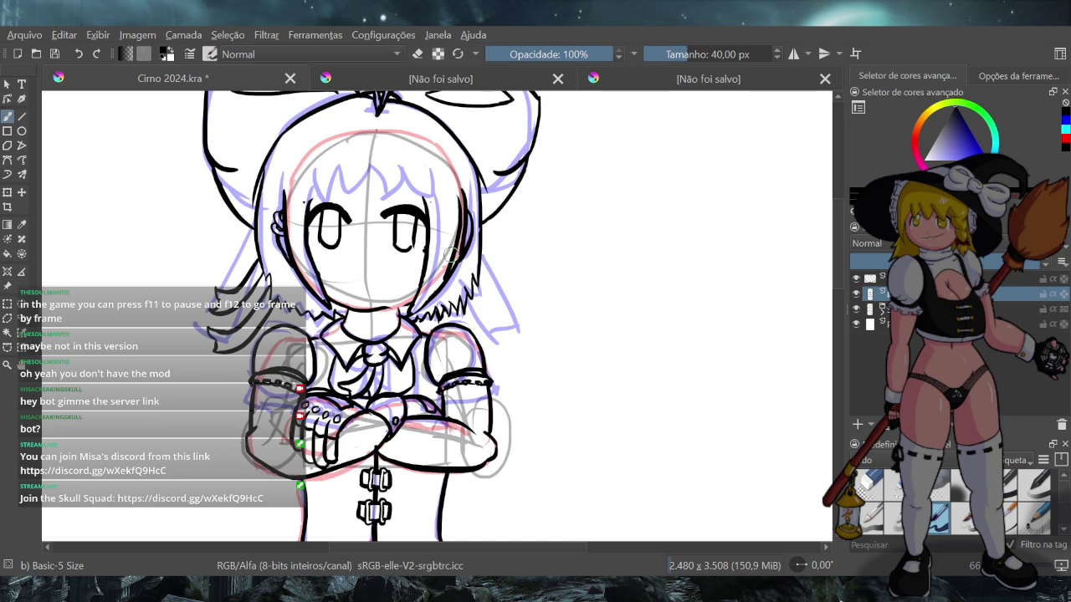
pyautogui.hotkey('ctrl', 'z')
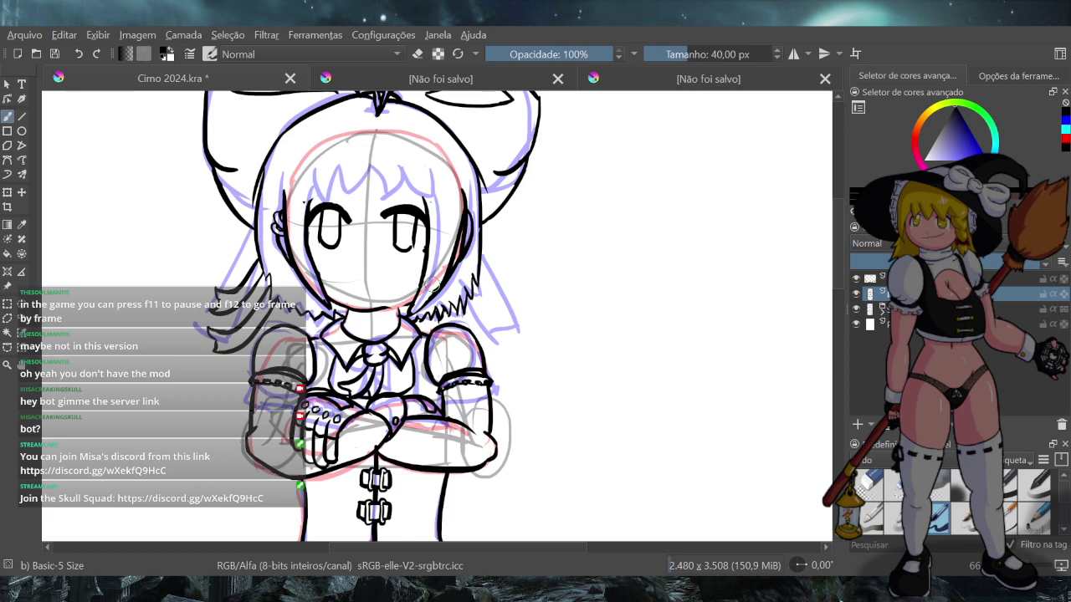
pyautogui.press('2')
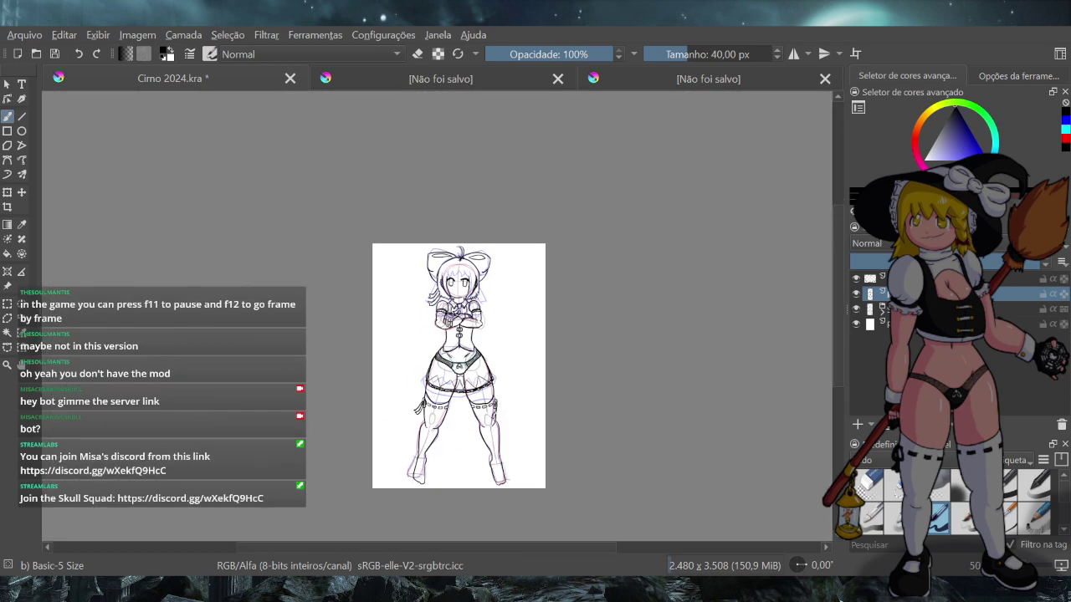
pyautogui.scroll(6, 484, 274)
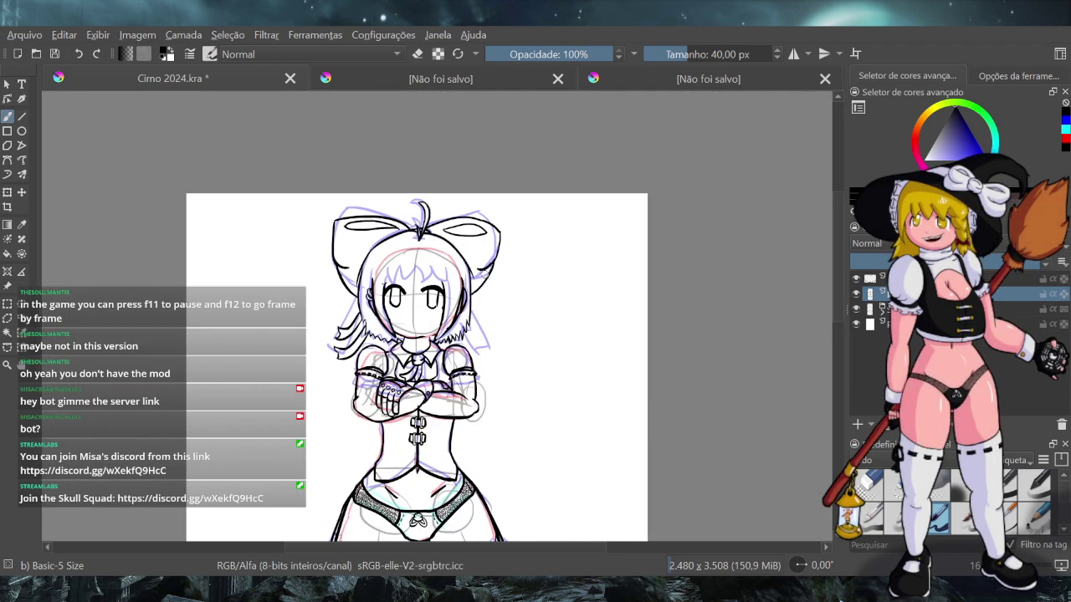
# Trim the excess ink along the right jaw line and the ear's inner edge with a 40 px eraser
pyautogui.click(417, 53)
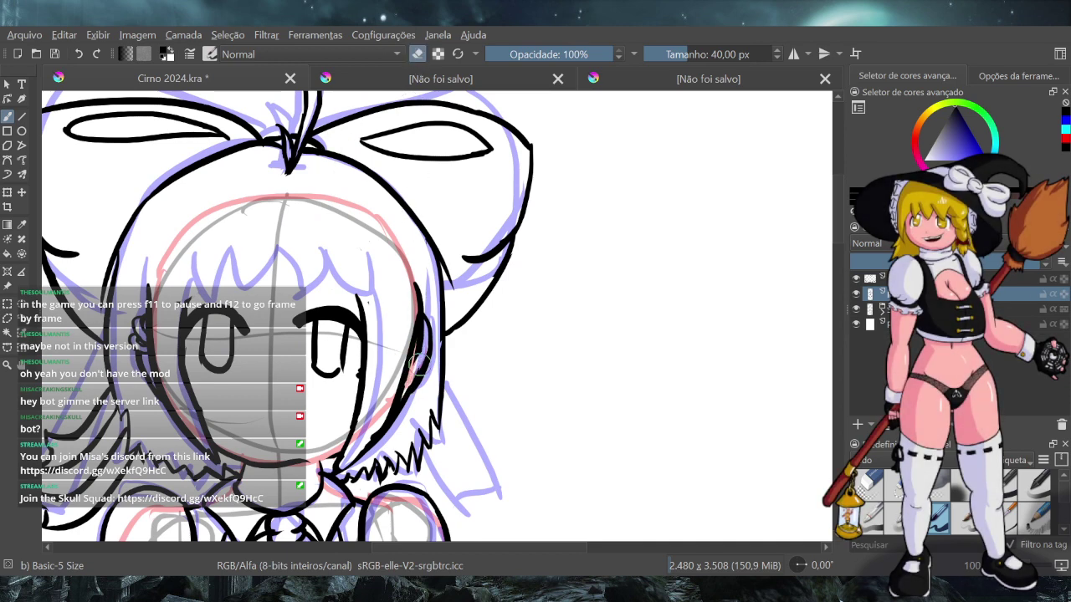
pyautogui.moveTo(420, 365); pyautogui.dragTo(401, 415)
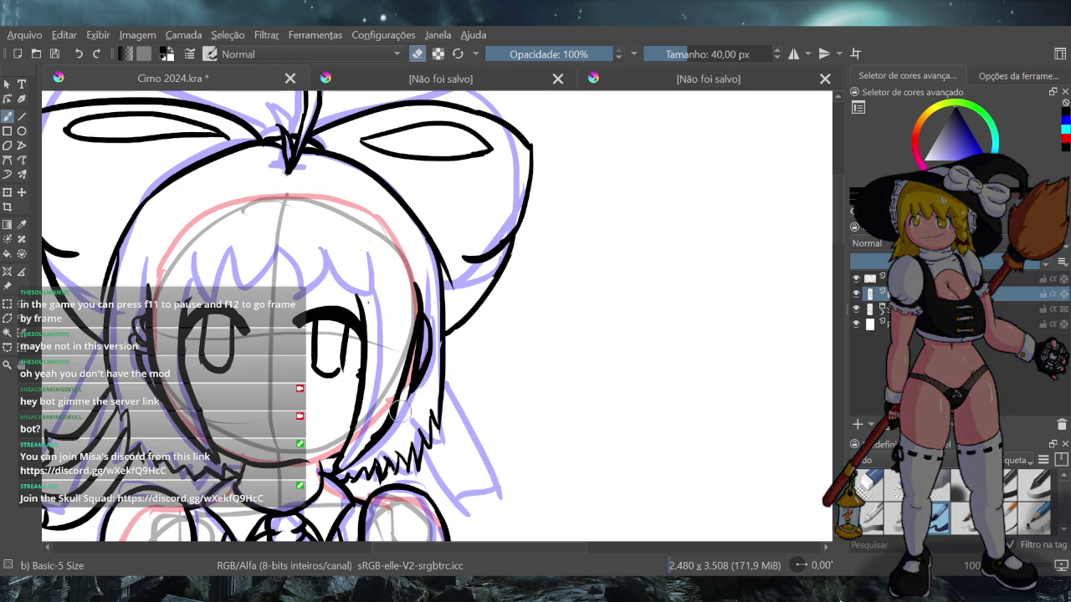
pyautogui.moveTo(403, 403)
pyautogui.mouseDown()
pyautogui.moveTo(405, 390)
pyautogui.moveTo(400, 409)
pyautogui.mouseUp()
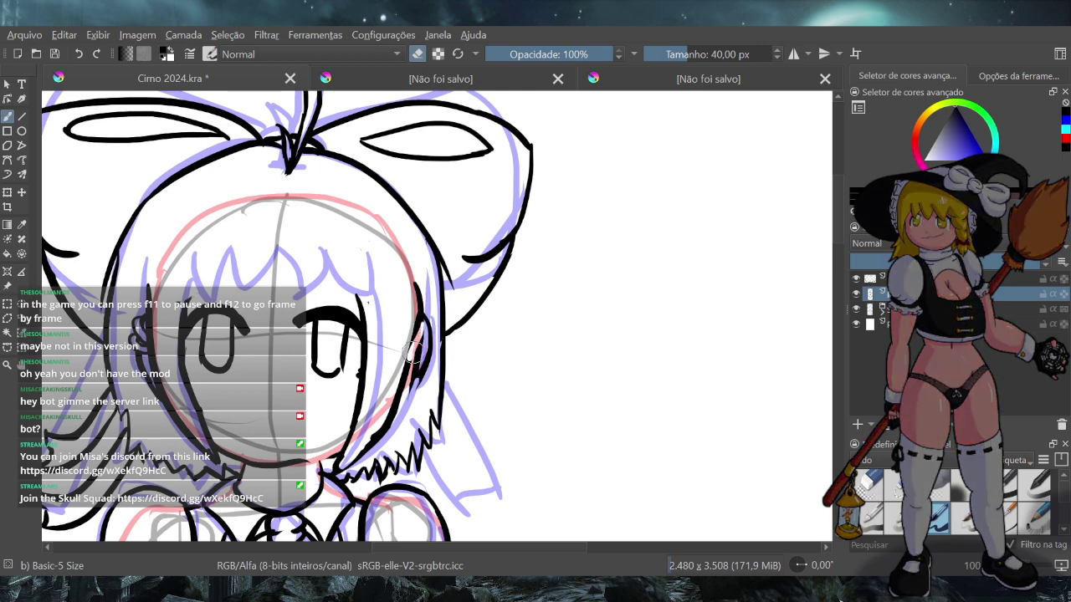
pyautogui.moveTo(417, 325); pyautogui.dragTo(418, 350)
# Erase the ink of the right ear with an 80 px eraser and redraw its outline with a 40 px brush
pyautogui.click(698, 55)
pyautogui.click(699, 55)
pyautogui.write('5')
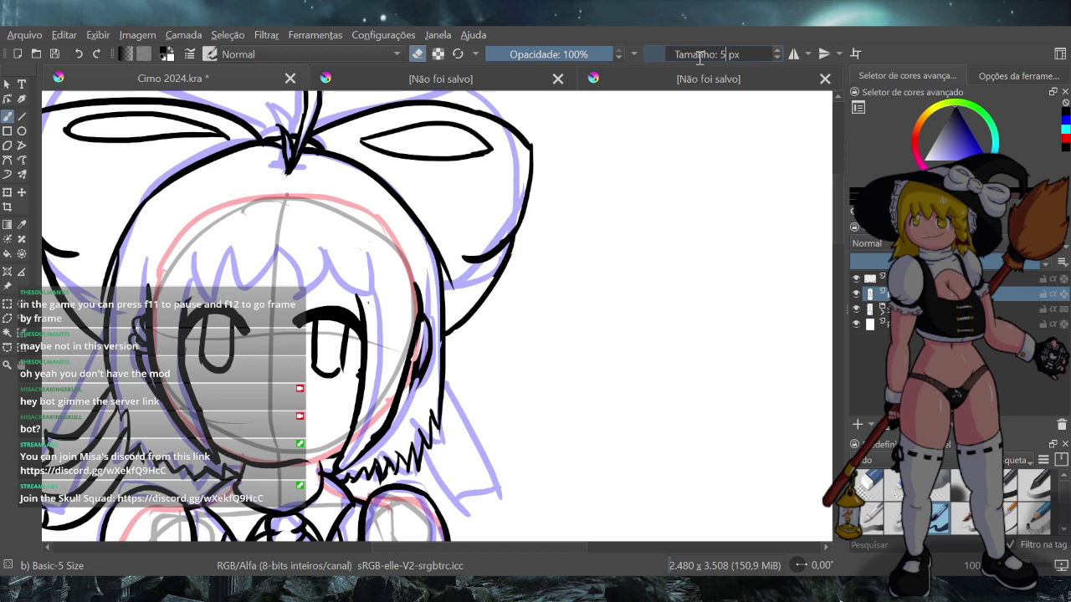
pyautogui.press('BackSpace')
pyautogui.write('80')
pyautogui.press('Return')
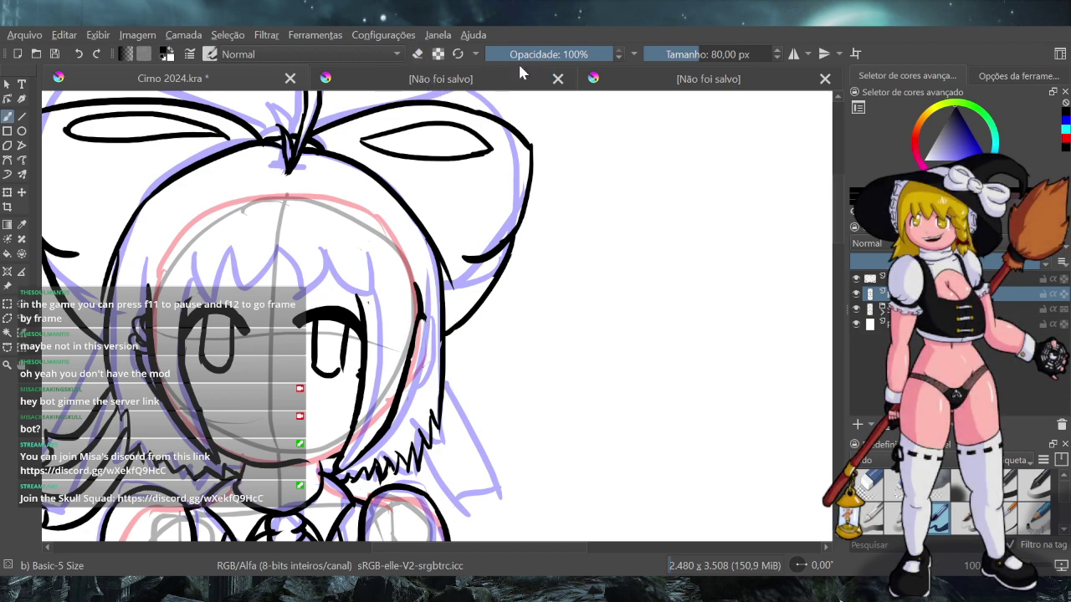
pyautogui.click(458, 53)
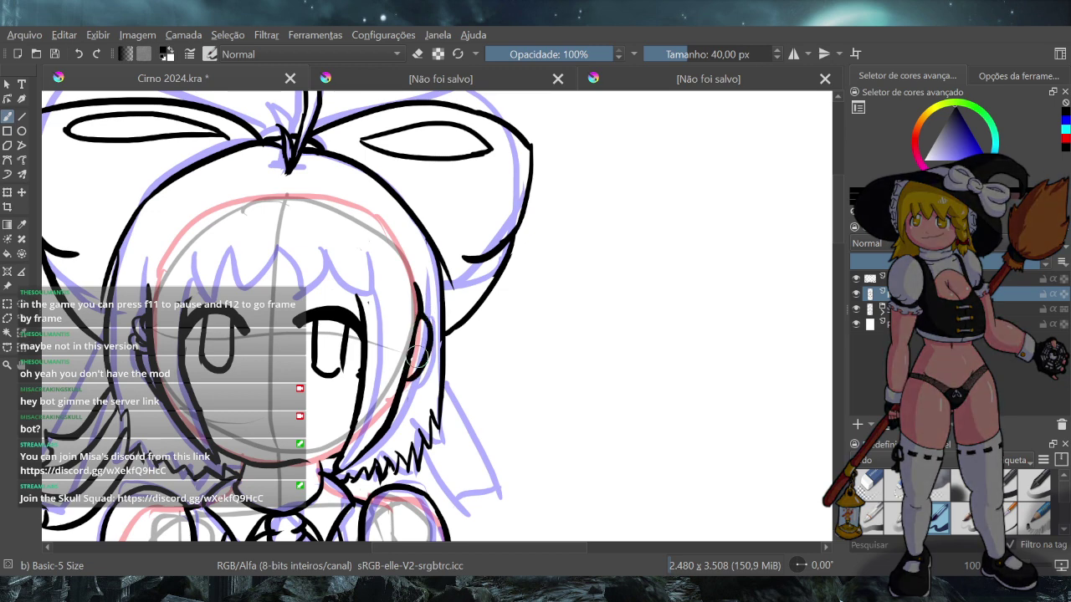
pyautogui.moveTo(424, 328); pyautogui.dragTo(400, 400)
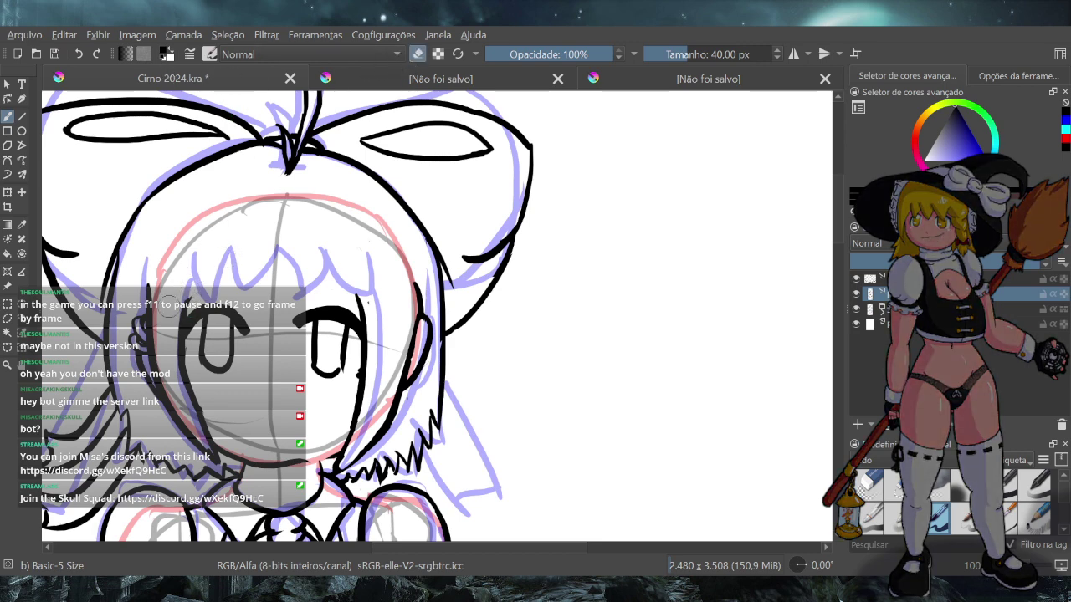
# Ink the pointed central bangs lock hanging between the eyes, redrawing both edges until they meet in a V
pyautogui.scroll(-5, 169, 306)
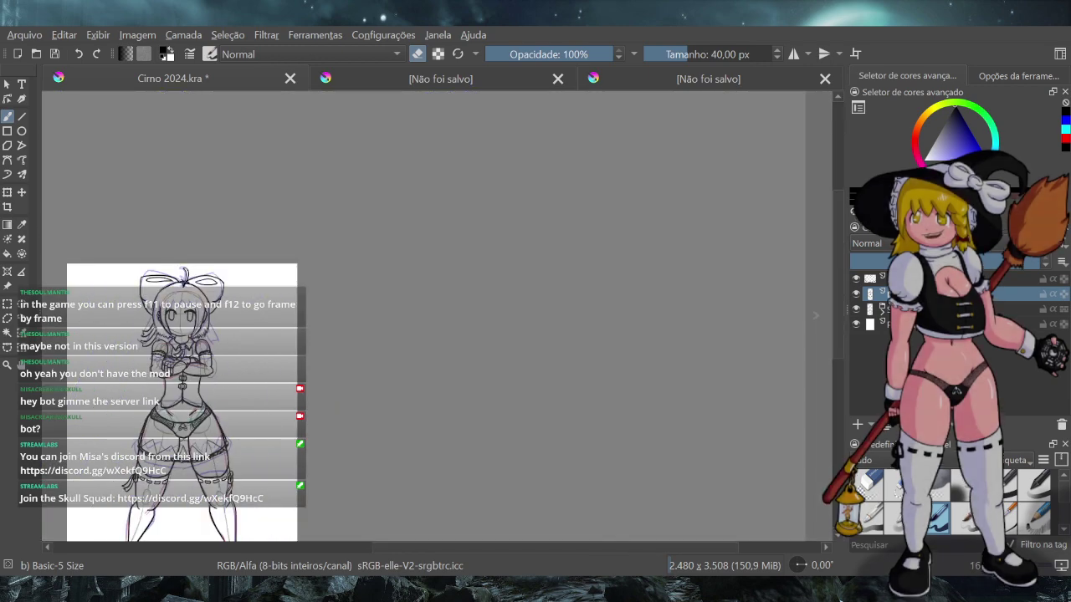
pyautogui.scroll(6, 145, 323)
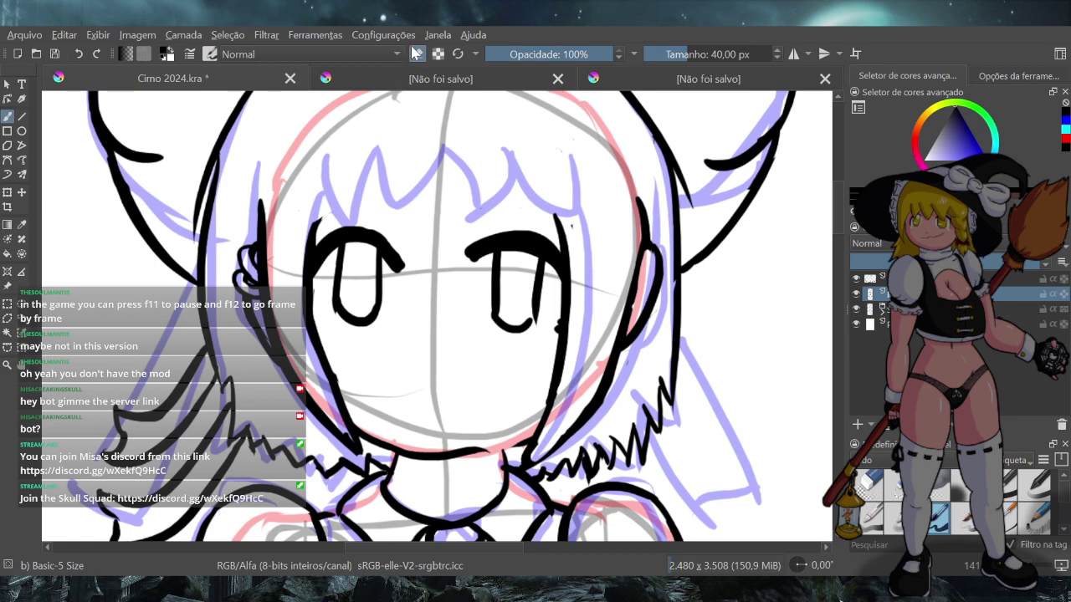
pyautogui.moveTo(381, 178); pyautogui.dragTo(431, 266)
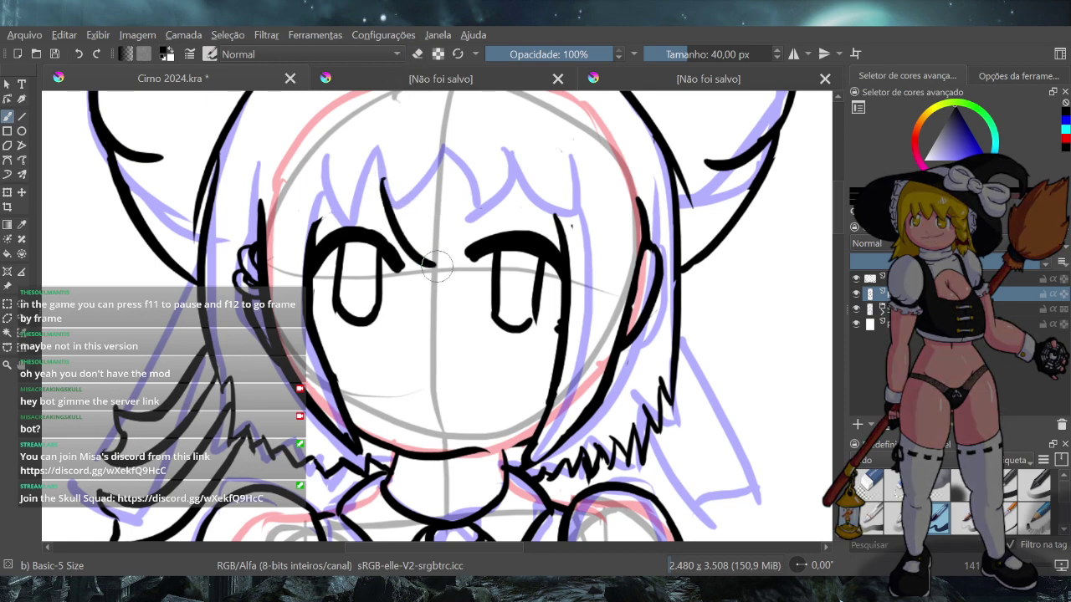
pyautogui.hotkey('ctrl', 'z')
pyautogui.moveTo(372, 181); pyautogui.dragTo(431, 269)
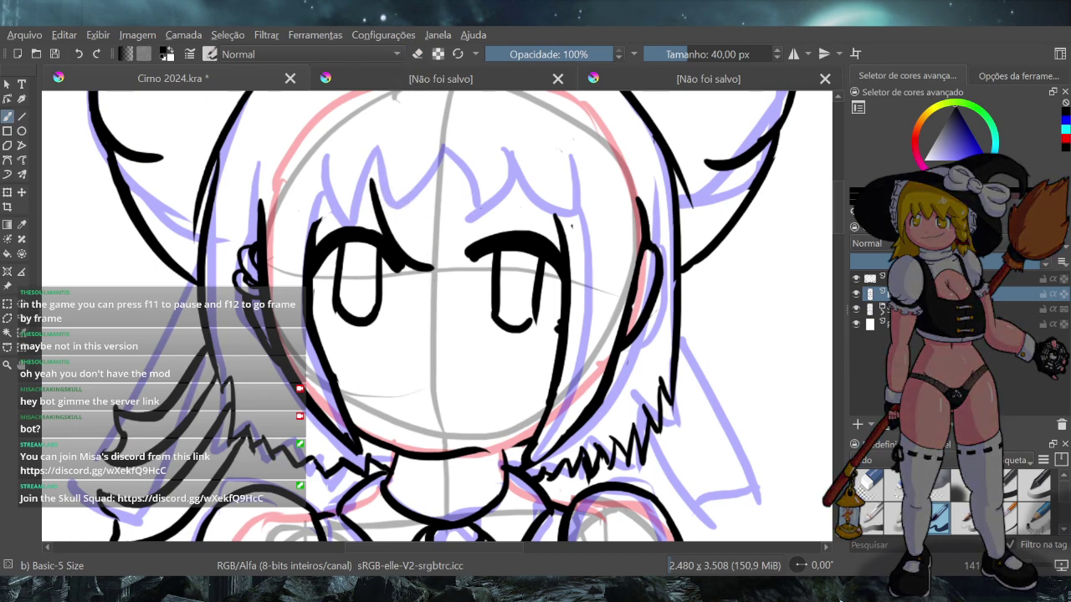
pyautogui.hotkey('ctrl', 'z')
pyautogui.moveTo(386, 192); pyautogui.dragTo(431, 271)
pyautogui.hotkey('ctrl', 'z')
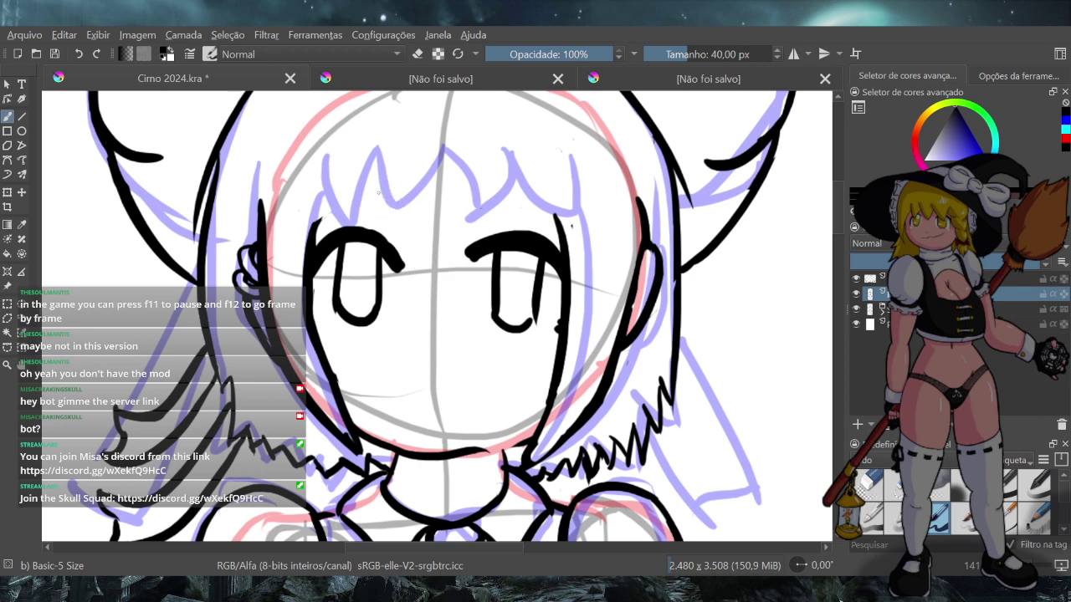
pyautogui.moveTo(378, 194); pyautogui.dragTo(500, 187)
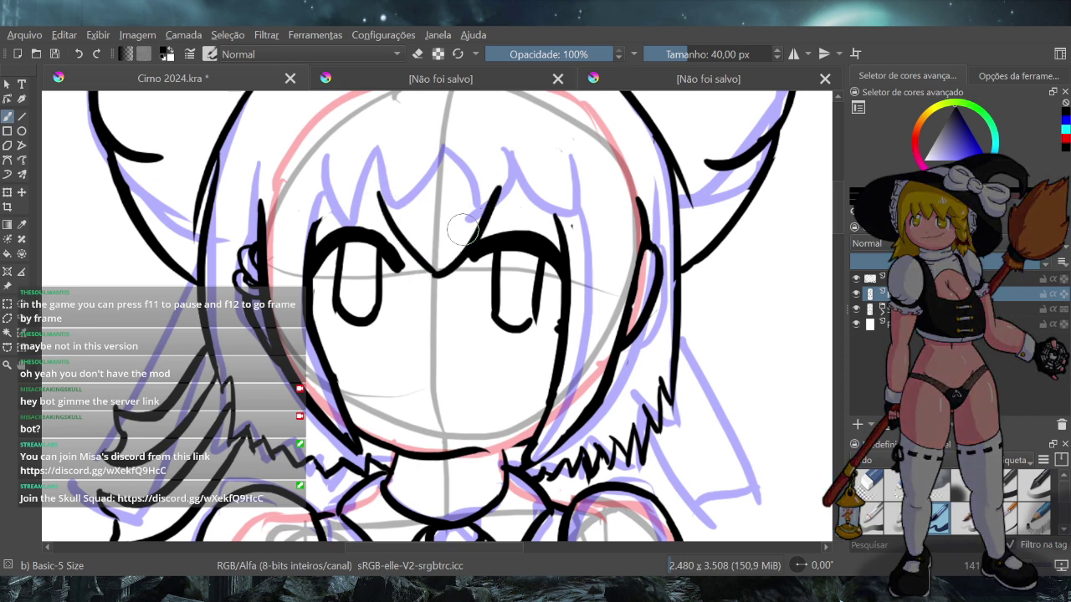
pyautogui.hotkey('ctrl', 'z')
pyautogui.moveTo(435, 271); pyautogui.dragTo(478, 187)
pyautogui.hotkey('ctrl', 'z')
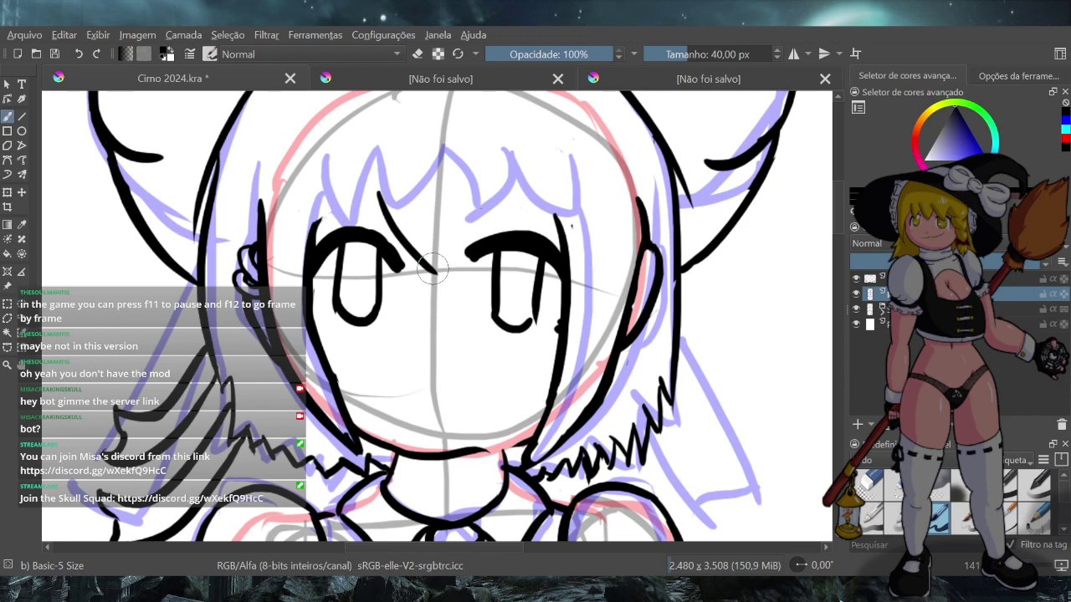
pyautogui.moveTo(433, 270); pyautogui.dragTo(476, 185)
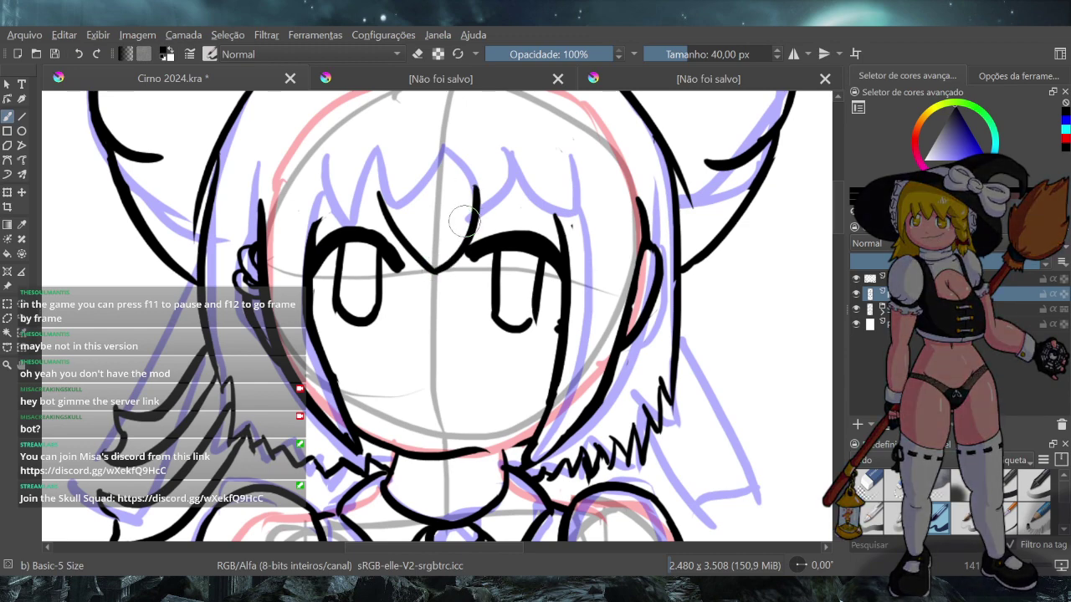
pyautogui.hotkey('ctrl', 'z')
pyautogui.moveTo(435, 269)
pyautogui.mouseDown()
pyautogui.moveTo(476, 187)
pyautogui.moveTo(455, 213)
pyautogui.moveTo(473, 217)
pyautogui.moveTo(477, 191)
pyautogui.moveTo(508, 223)
pyautogui.mouseUp()
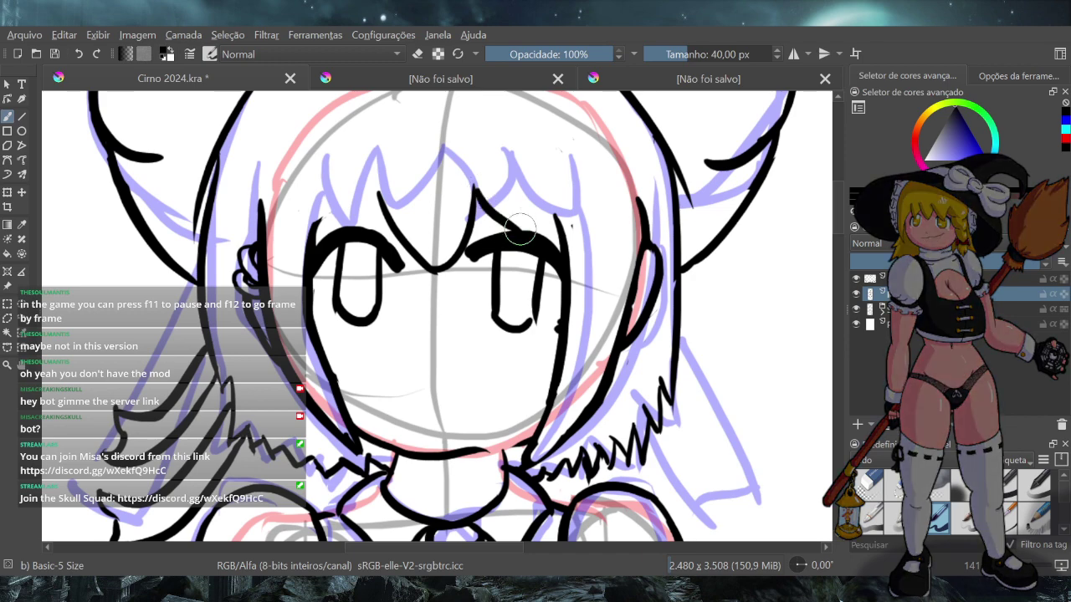
# Ink short jagged bangs above the right eye, from the central lock out to the right face-framing hair
pyautogui.moveTo(524, 230); pyautogui.dragTo(552, 221)
pyautogui.hotkey('ctrl', 'z')
pyautogui.hotkey('ctrl', 'z')
pyautogui.moveTo(476, 190); pyautogui.dragTo(498, 240)
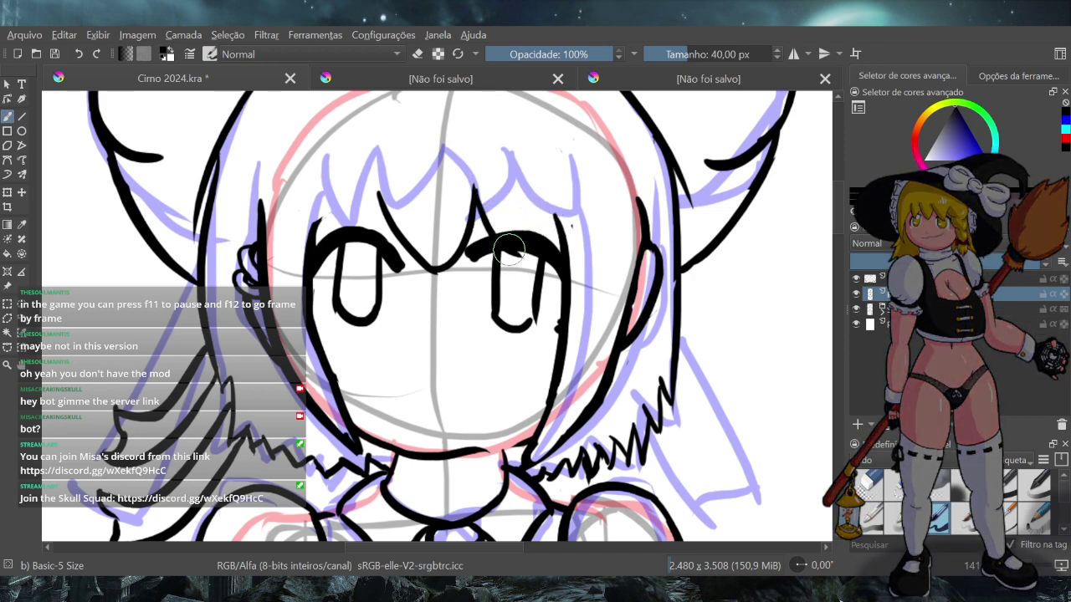
pyautogui.hotkey('ctrl', 'z')
pyautogui.moveTo(475, 190)
pyautogui.mouseDown()
pyautogui.moveTo(503, 222)
pyautogui.moveTo(531, 200)
pyautogui.moveTo(554, 223)
pyautogui.mouseUp()
pyautogui.hotkey('ctrl', 'z')
pyautogui.hotkey('ctrl', 'z')
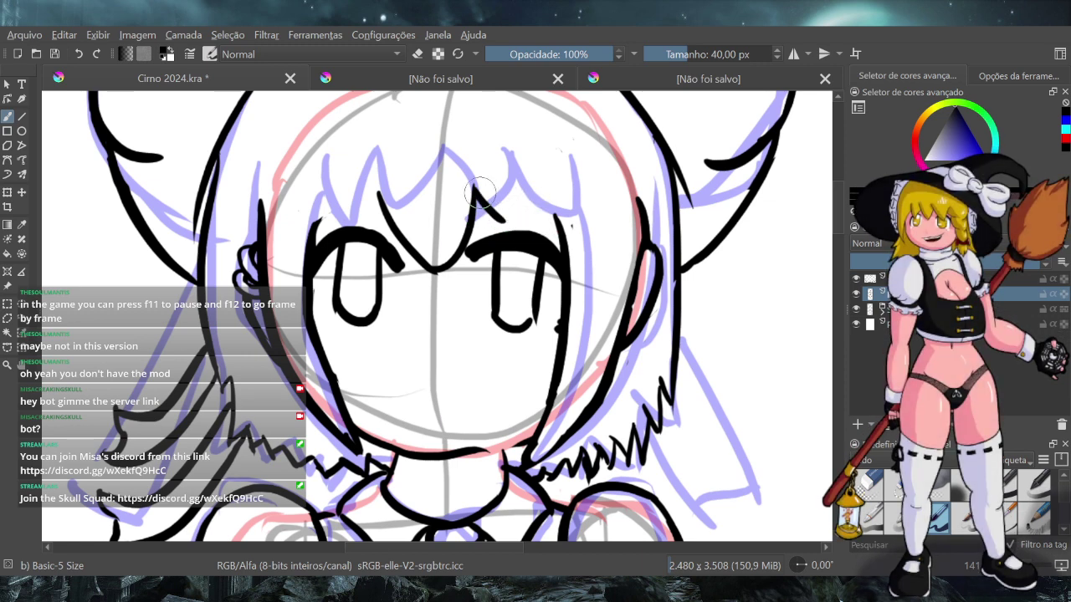
pyautogui.hotkey('ctrl', 'z')
pyautogui.moveTo(476, 189)
pyautogui.mouseDown()
pyautogui.moveTo(496, 226)
pyautogui.moveTo(517, 207)
pyautogui.moveTo(543, 224)
pyautogui.mouseUp()
pyautogui.hotkey('ctrl', 'z')
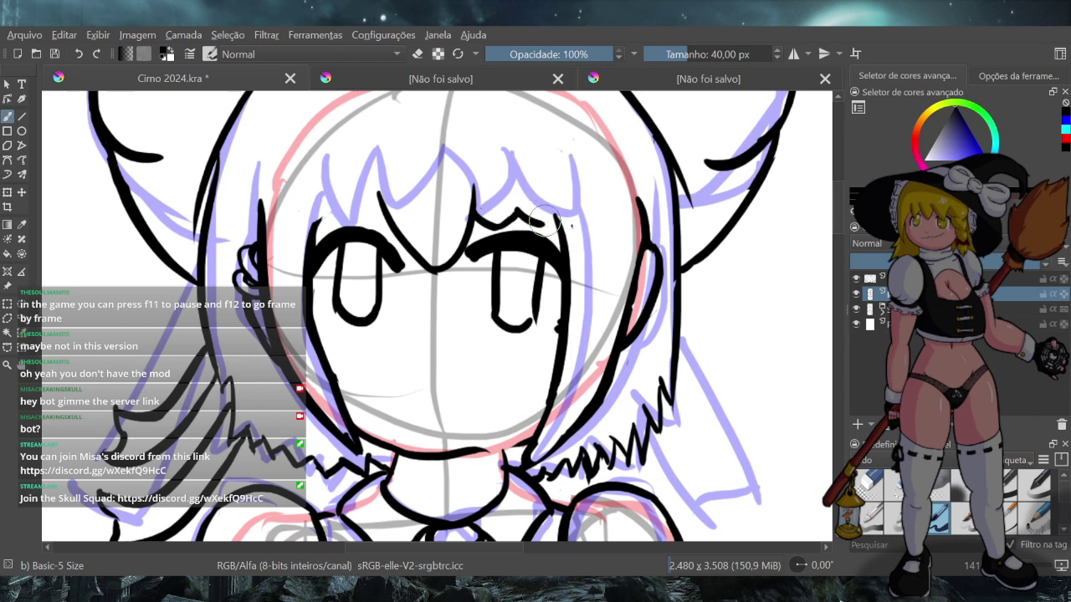
pyautogui.hotkey('ctrl', 'z')
pyautogui.moveTo(520, 209); pyautogui.dragTo(557, 231)
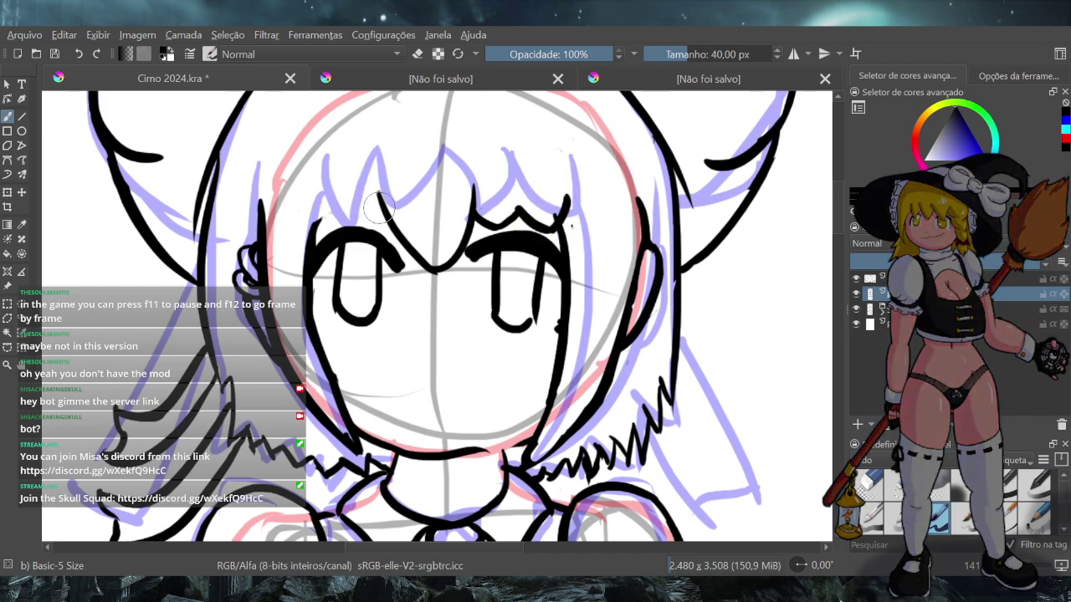
# Ink matching jagged bangs above the left eye, from the central lock out to the left face-framing hair
pyautogui.moveTo(382, 214); pyautogui.dragTo(356, 221)
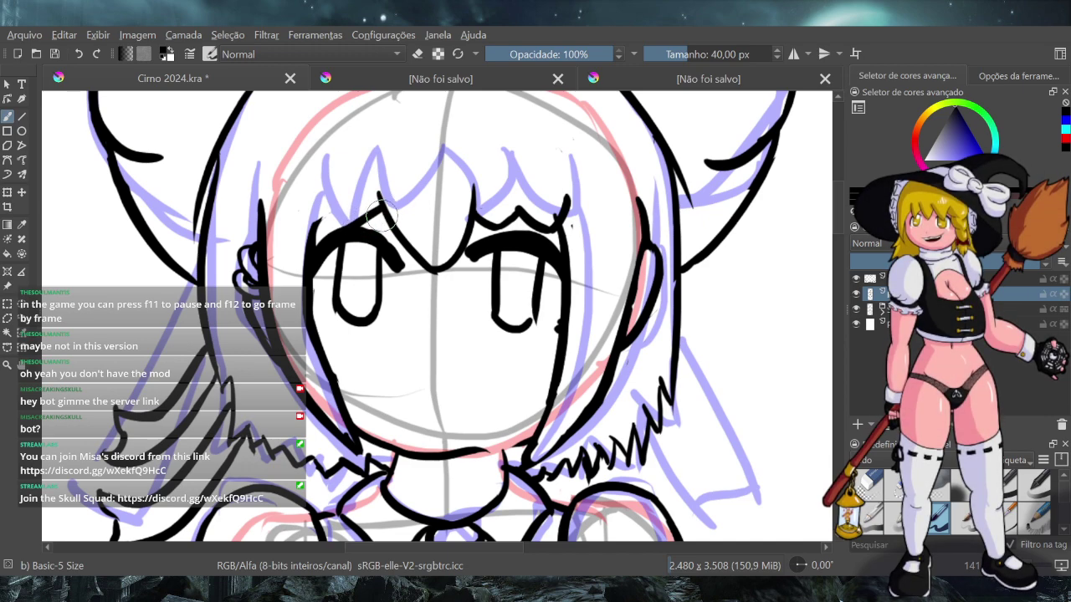
pyautogui.hotkey('ctrl', 'z')
pyautogui.moveTo(379, 211)
pyautogui.mouseDown()
pyautogui.moveTo(366, 216)
pyautogui.moveTo(348, 200)
pyautogui.moveTo(306, 221)
pyautogui.mouseUp()
pyautogui.hotkey('ctrl', 'z')
pyautogui.hotkey('ctrl', 'z')
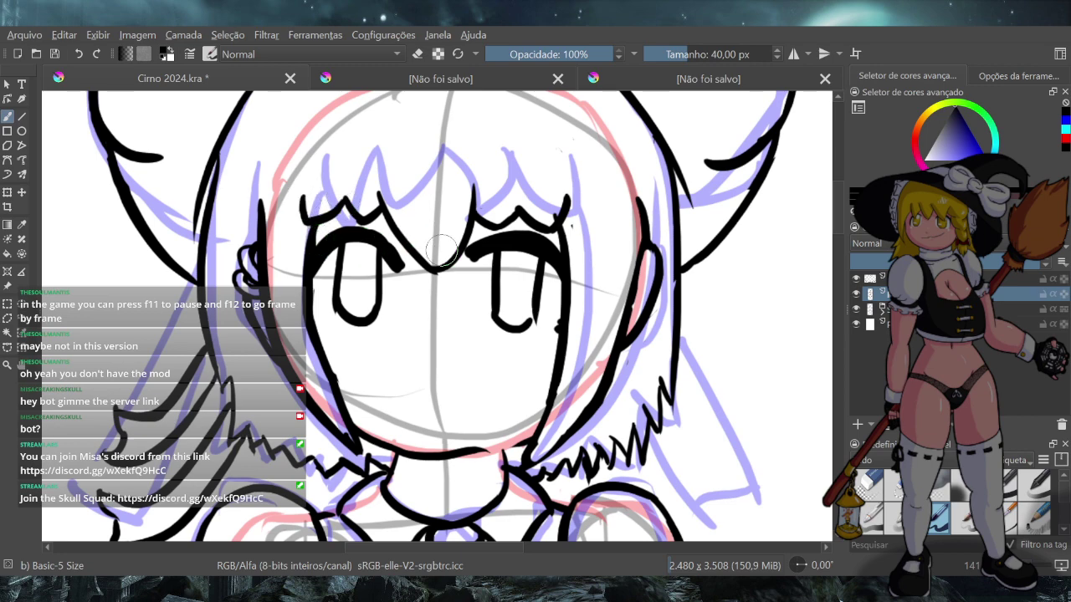
# Hide the rough sketch layer and review the line art of the whole figure
pyautogui.scroll(-3, 464, 125)
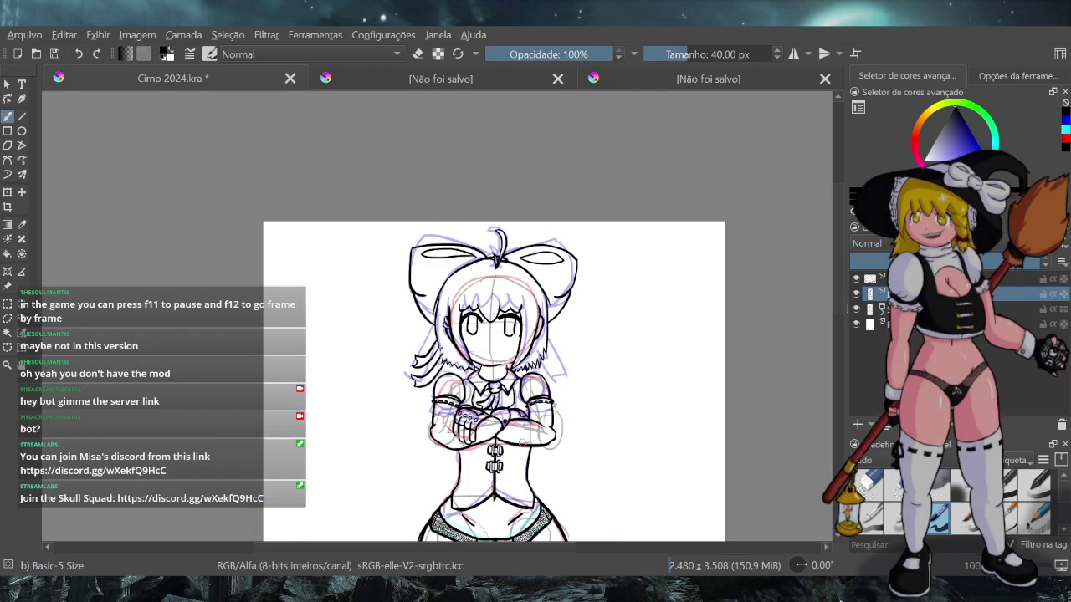
pyautogui.scroll(-3, 520, 411)
pyautogui.scroll(2, 518, 450)
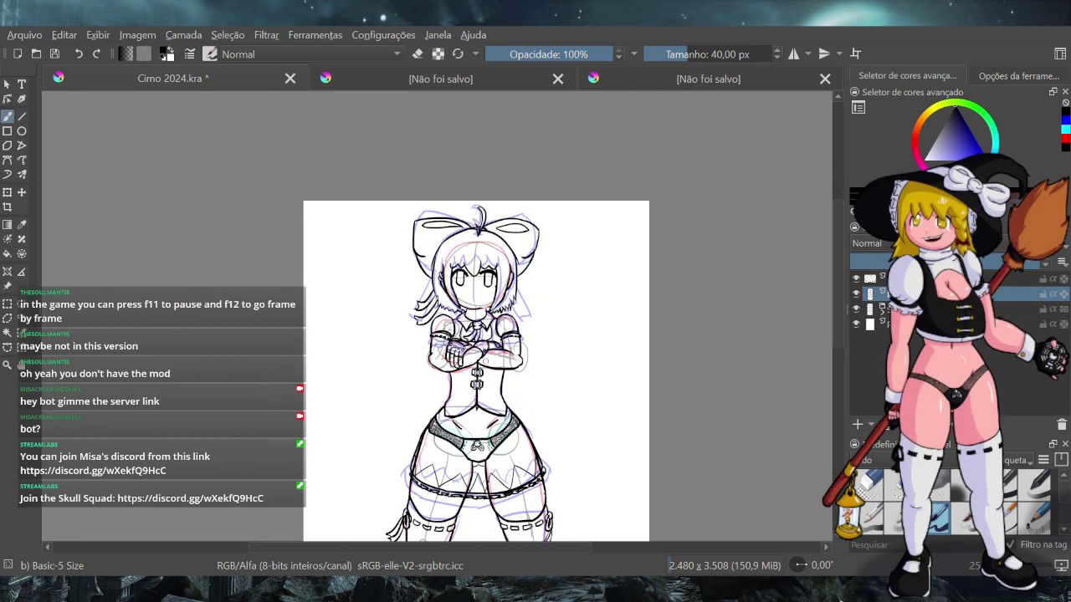
pyautogui.click(856, 309)
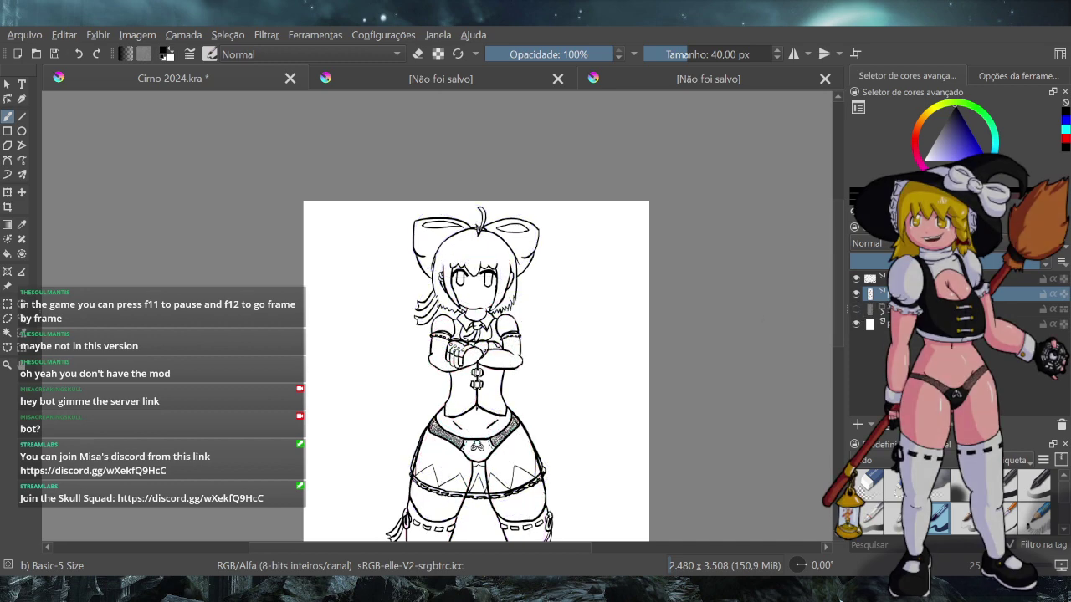
pyautogui.scroll(-4, 501, 398)
pyautogui.scroll(3, 506, 431)
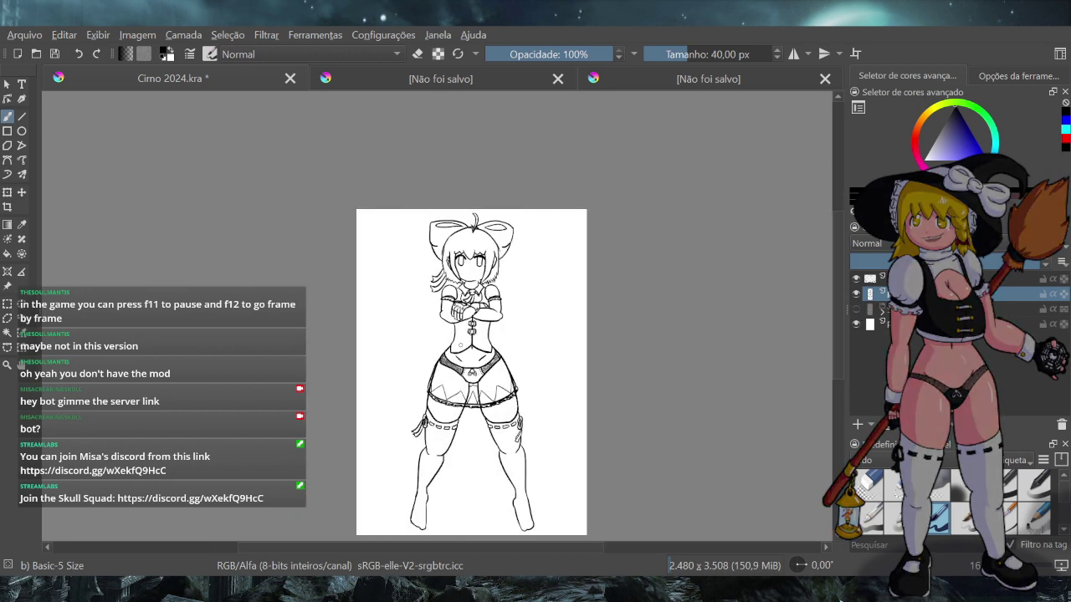
# Ink a small nose mark and a short wavy mouth on the face with the 40 px brush
pyautogui.scroll(2, 460, 332)
pyautogui.scroll(4, 485, 213)
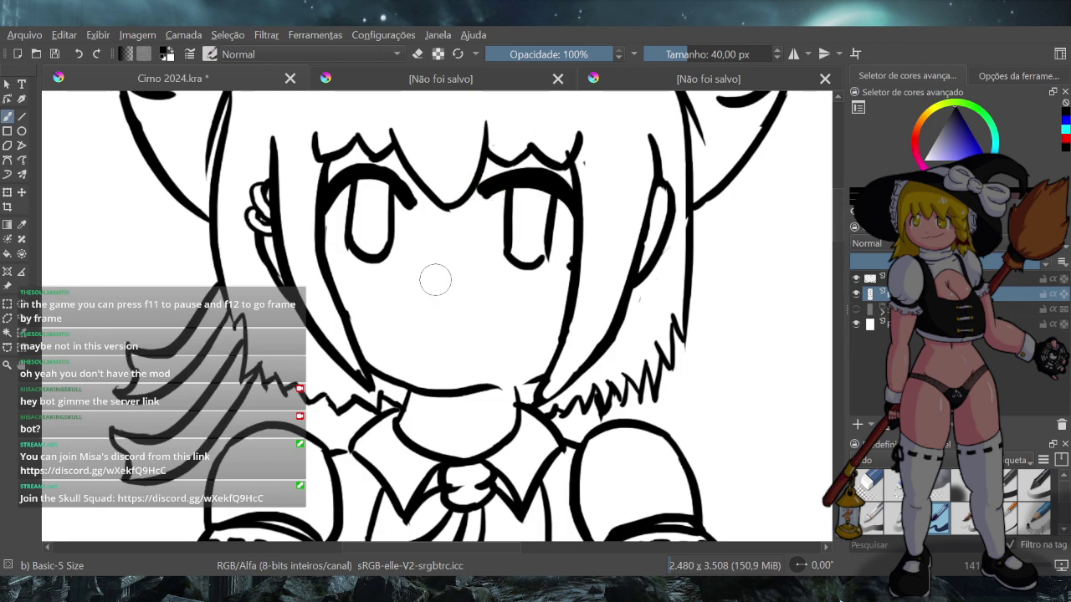
pyautogui.moveTo(437, 283); pyautogui.dragTo(451, 288)
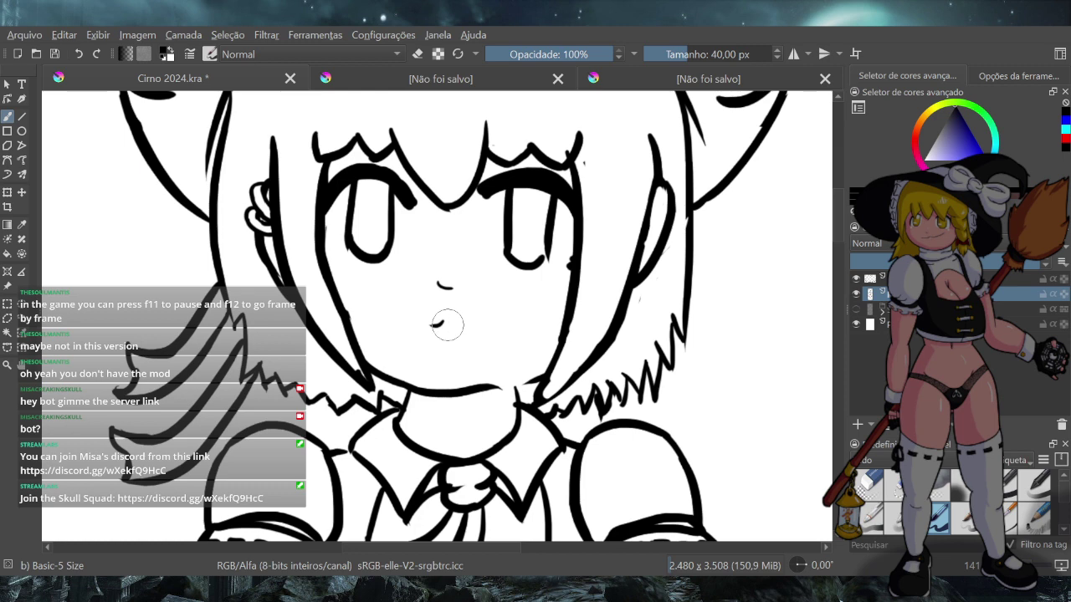
pyautogui.hotkey('ctrl', 'z')
pyautogui.moveTo(423, 326); pyautogui.dragTo(470, 326)
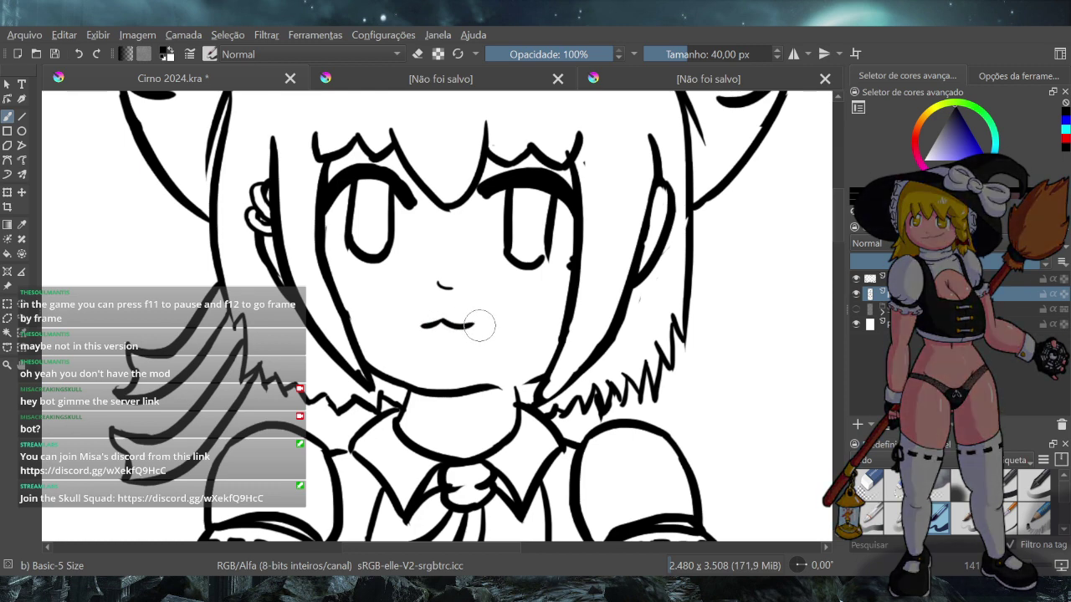
pyautogui.hotkey('ctrl', 'z')
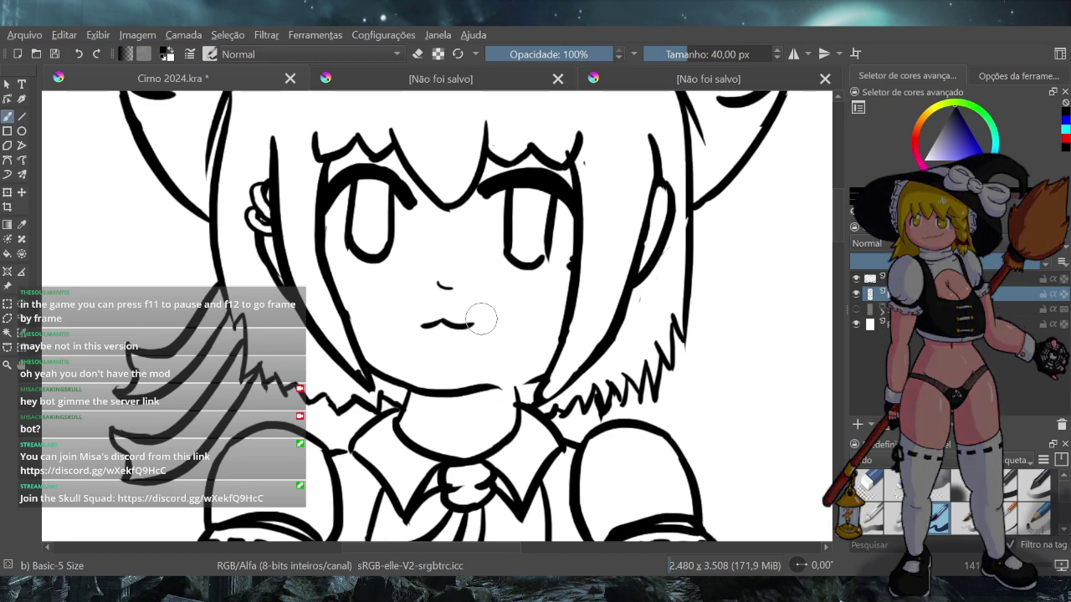
# Replace the short wavy mouth with a wide cat-like smile of two upturned curves meeting at a small central peak
pyautogui.hotkey('ctrl', 'z')
pyautogui.moveTo(449, 313); pyautogui.dragTo(461, 325)
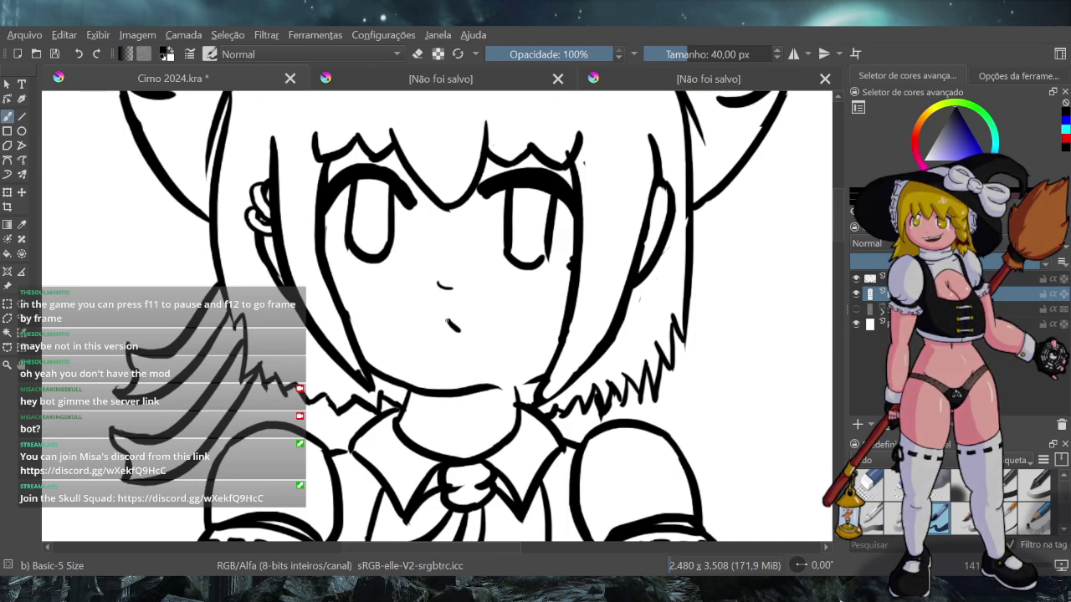
pyautogui.hotkey('ctrl', 'z')
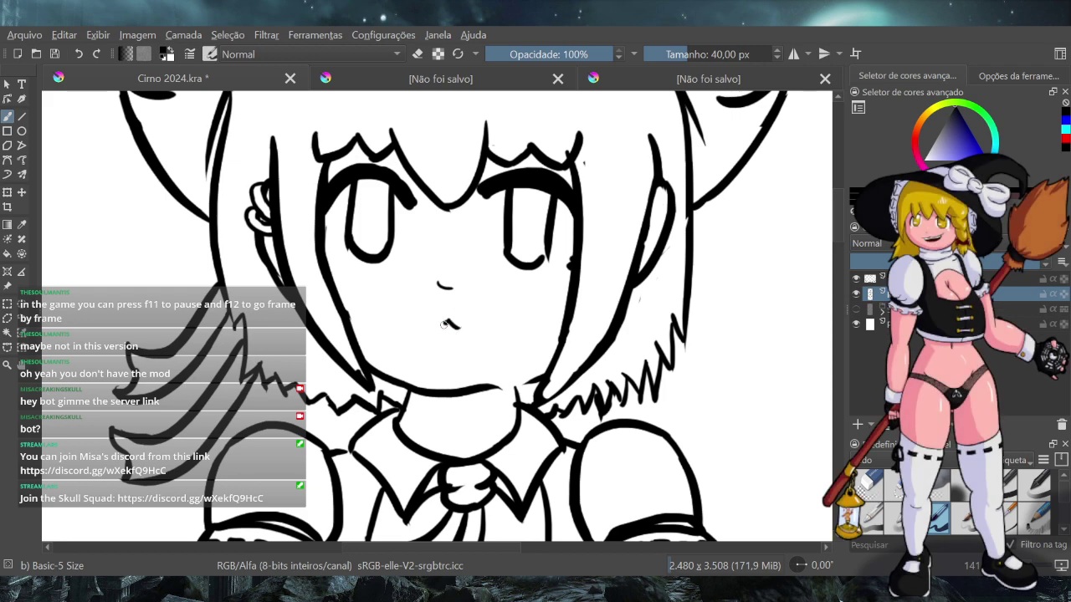
pyautogui.moveTo(446, 323)
pyautogui.mouseDown()
pyautogui.moveTo(435, 328)
pyautogui.moveTo(508, 313)
pyautogui.mouseUp()
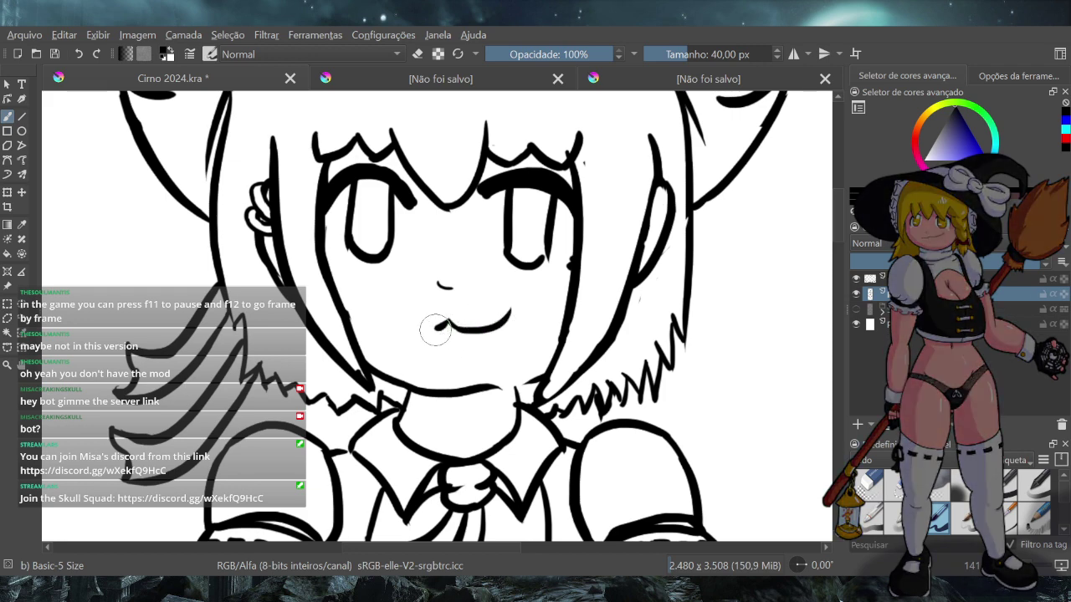
pyautogui.hotkey('ctrl', 'z')
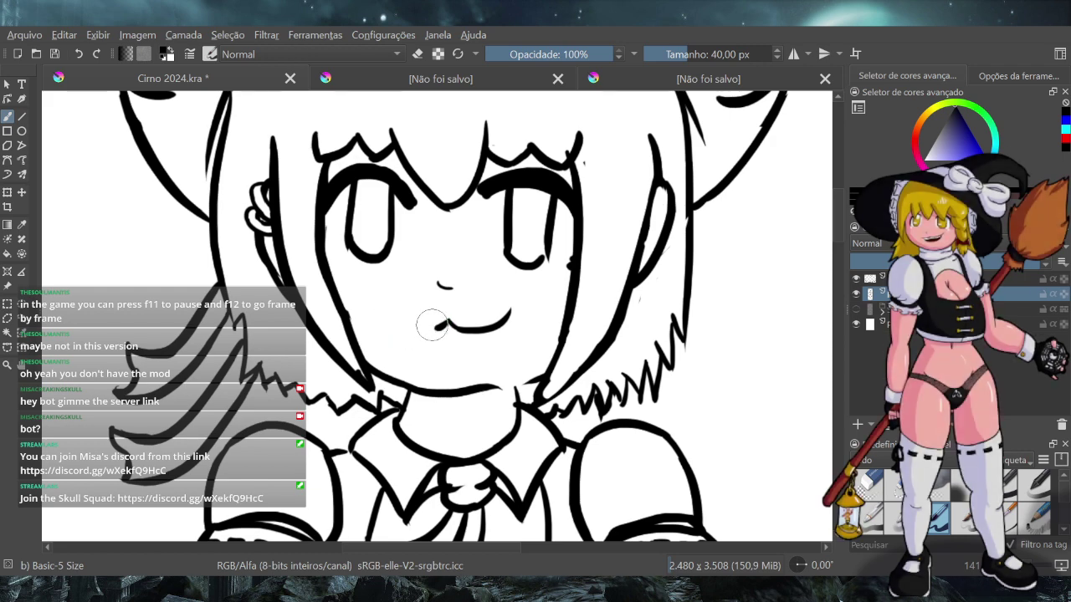
pyautogui.moveTo(373, 308); pyautogui.dragTo(415, 326)
pyautogui.hotkey('ctrl', 'z')
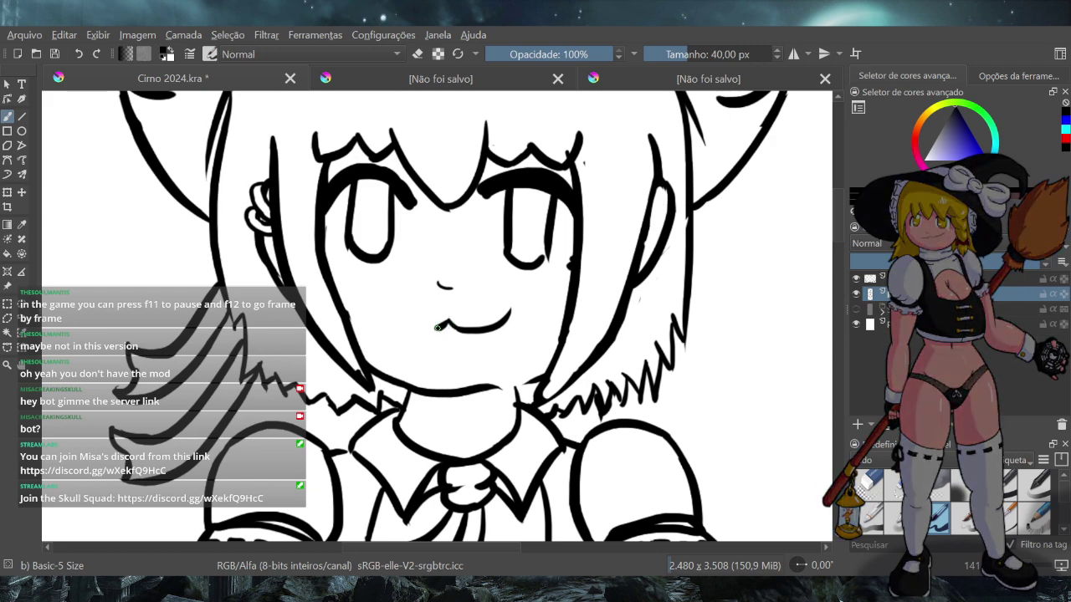
pyautogui.hotkey('ctrl', 'z')
pyautogui.moveTo(387, 314)
pyautogui.mouseDown()
pyautogui.moveTo(440, 331)
pyautogui.moveTo(431, 332)
pyautogui.mouseUp()
pyautogui.hotkey('ctrl', 'z')
pyautogui.hotkey('ctrl', 'z')
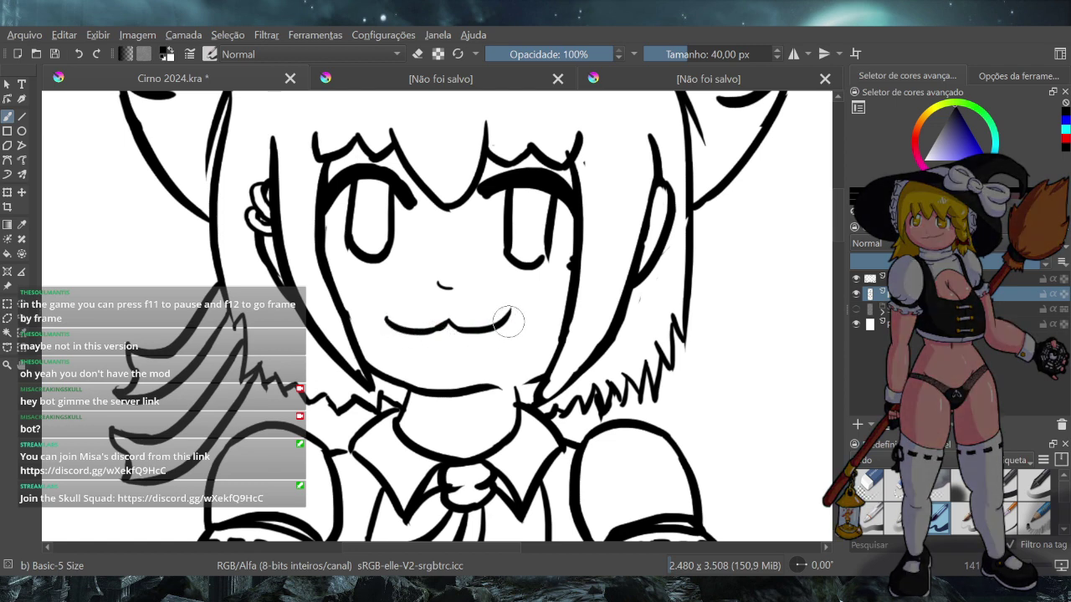
# Try adding a lower lip line beneath the cat-like smile, undoing each attempt
pyautogui.moveTo(507, 321)
pyautogui.mouseDown()
pyautogui.moveTo(457, 338)
pyautogui.moveTo(475, 336)
pyautogui.moveTo(443, 324)
pyautogui.moveTo(509, 342)
pyautogui.mouseUp()
pyautogui.hotkey('ctrl', 'z')
pyautogui.hotkey('ctrl', 'z')
pyautogui.hotkey('ctrl', 'z')
pyautogui.moveTo(434, 349); pyautogui.dragTo(510, 322)
pyautogui.hotkey('ctrl', 'z')
# Try an open mouth with a lower lip curve and small teeth under the smile, then undo it
pyautogui.scroll(-5, 435, 343)
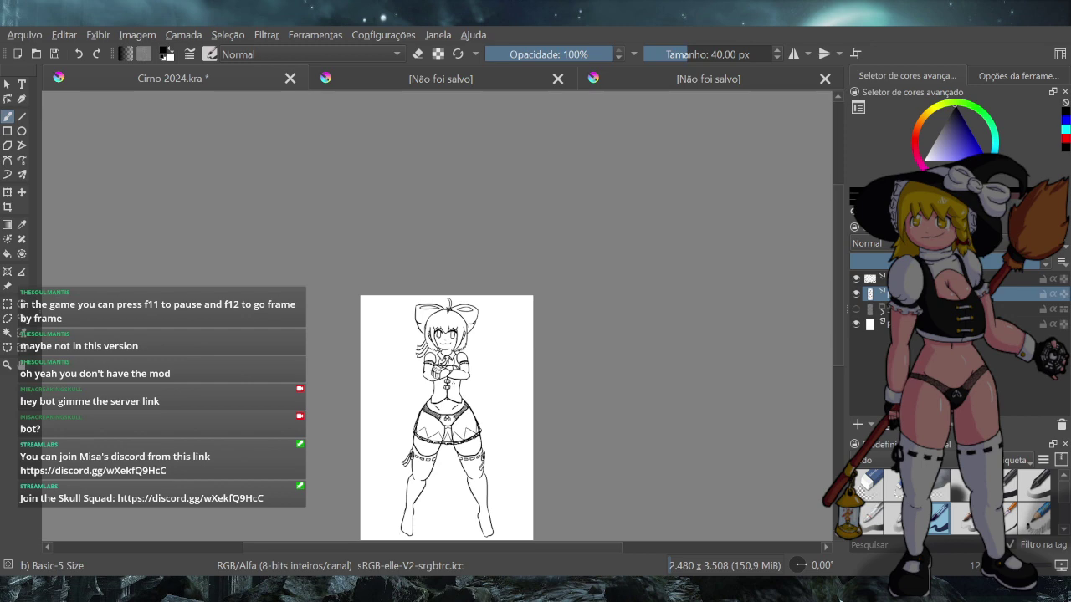
pyautogui.scroll(5, 447, 331)
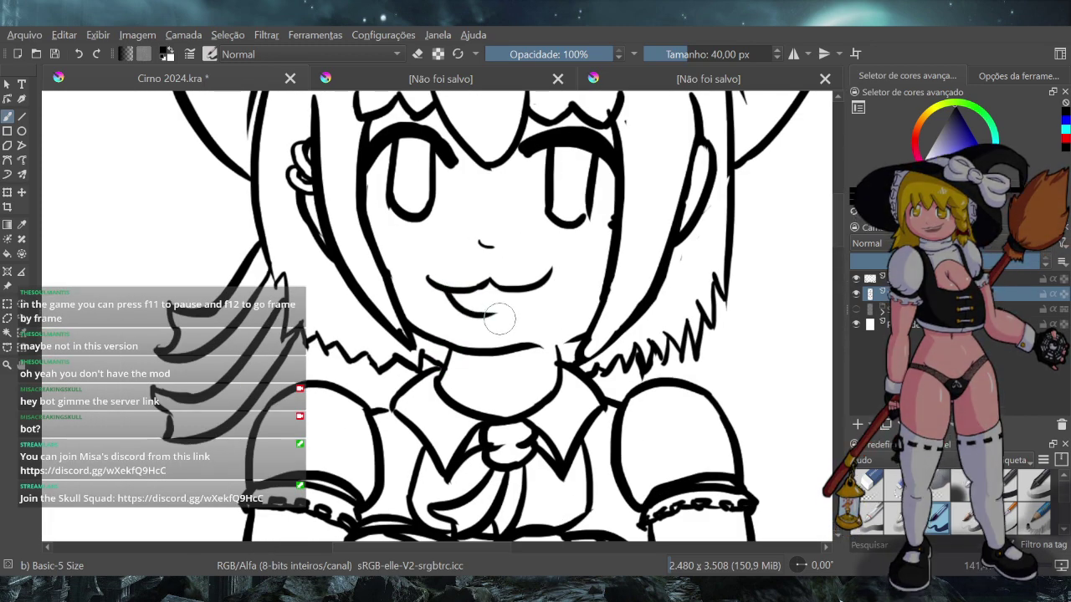
pyautogui.moveTo(455, 295); pyautogui.dragTo(561, 281)
pyautogui.hotkey('ctrl', 'z')
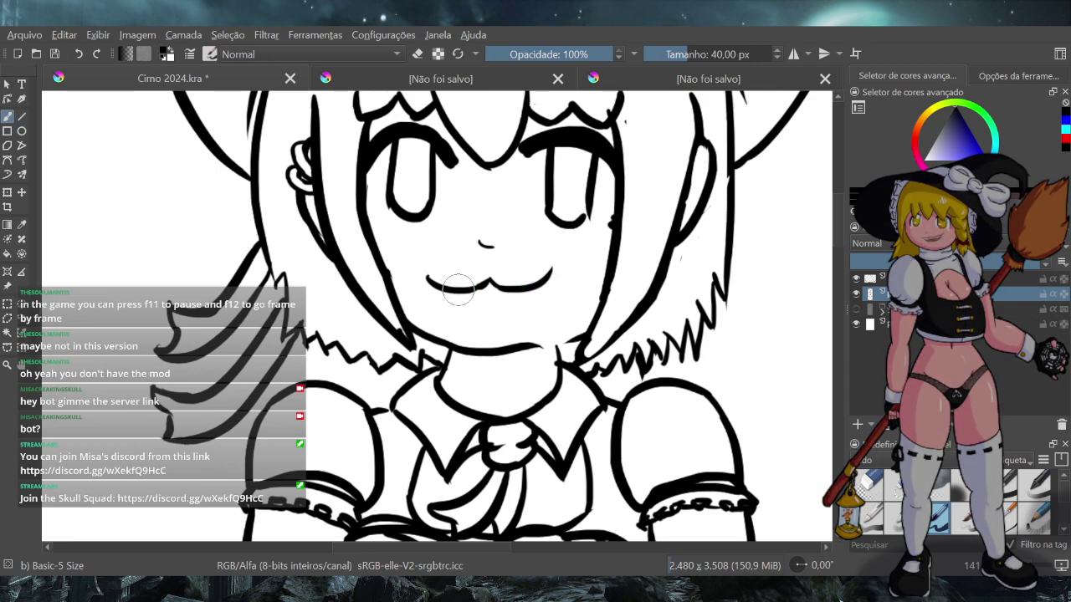
pyautogui.moveTo(457, 293); pyautogui.dragTo(544, 280)
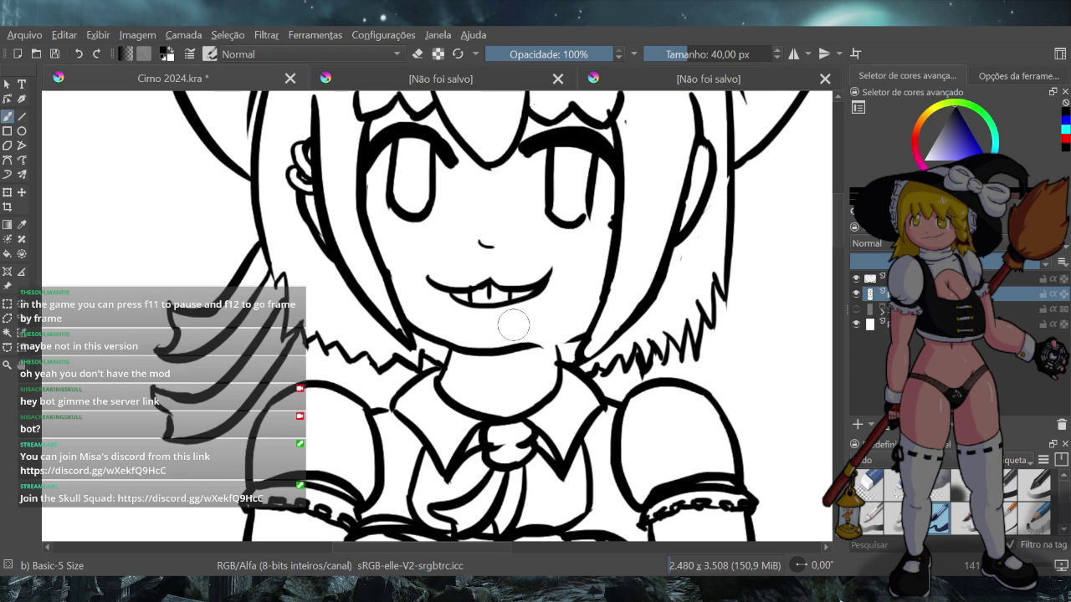
pyautogui.scroll(-5, 512, 325)
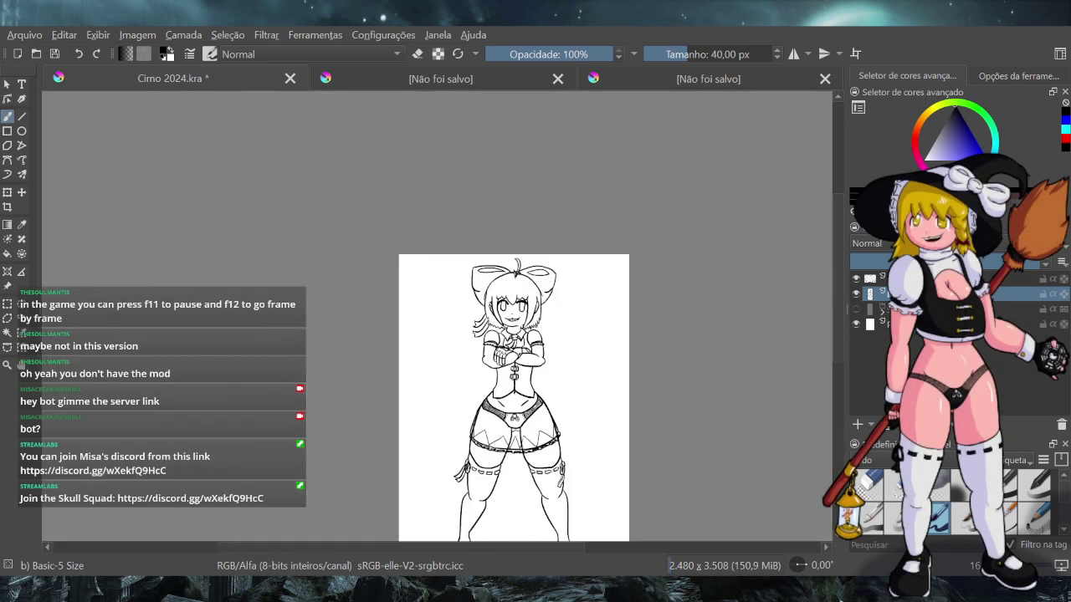
pyautogui.keyDown('ctrl'); pyautogui.click(550, 373); pyautogui.keyUp('ctrl')
pyautogui.hotkey('ctrl', 'z')
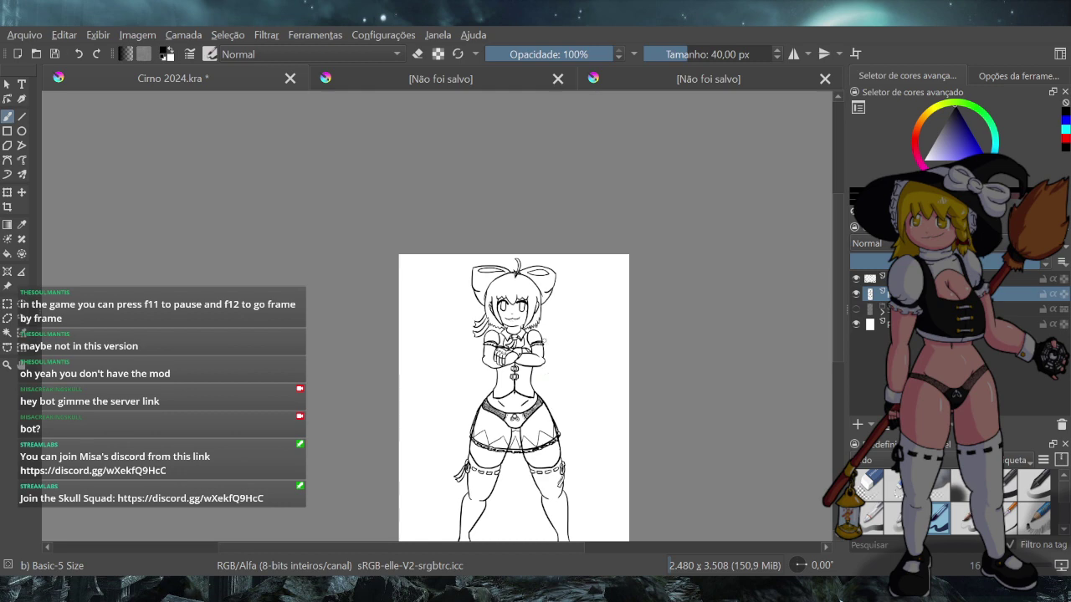
# Try a thin slanted eyebrow above the left eye with the 40 px brush, then undo it
pyautogui.scroll(6, 519, 293)
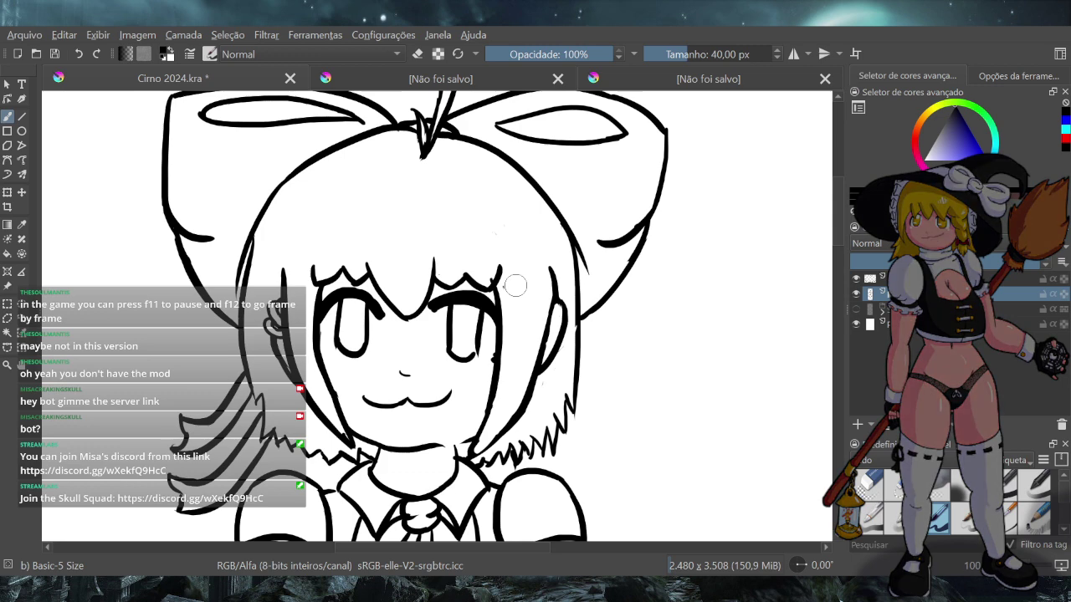
pyautogui.scroll(-2, 515, 326)
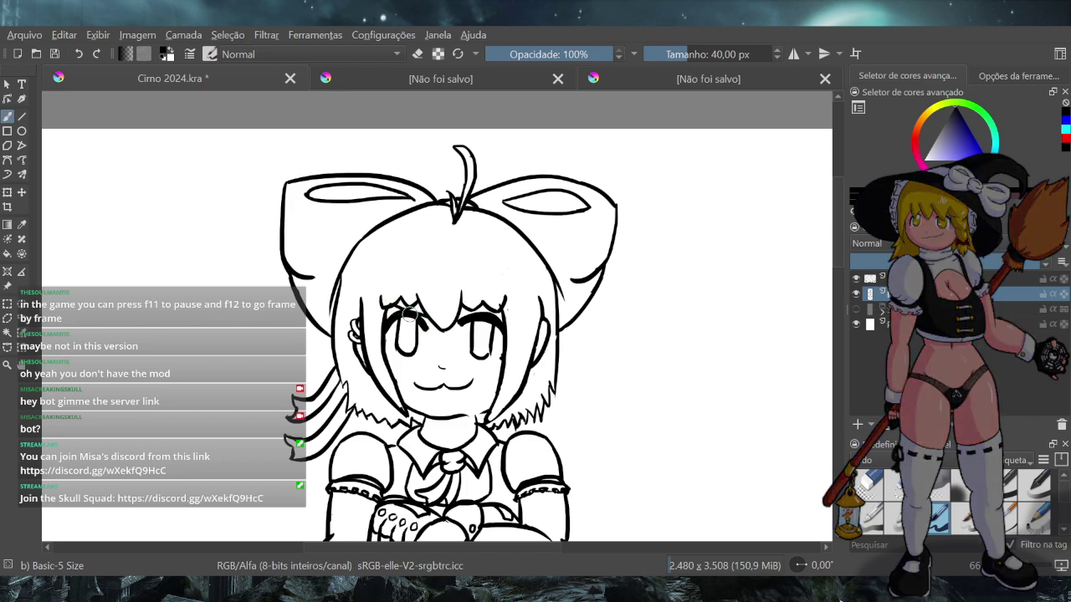
pyautogui.click(447, 339)
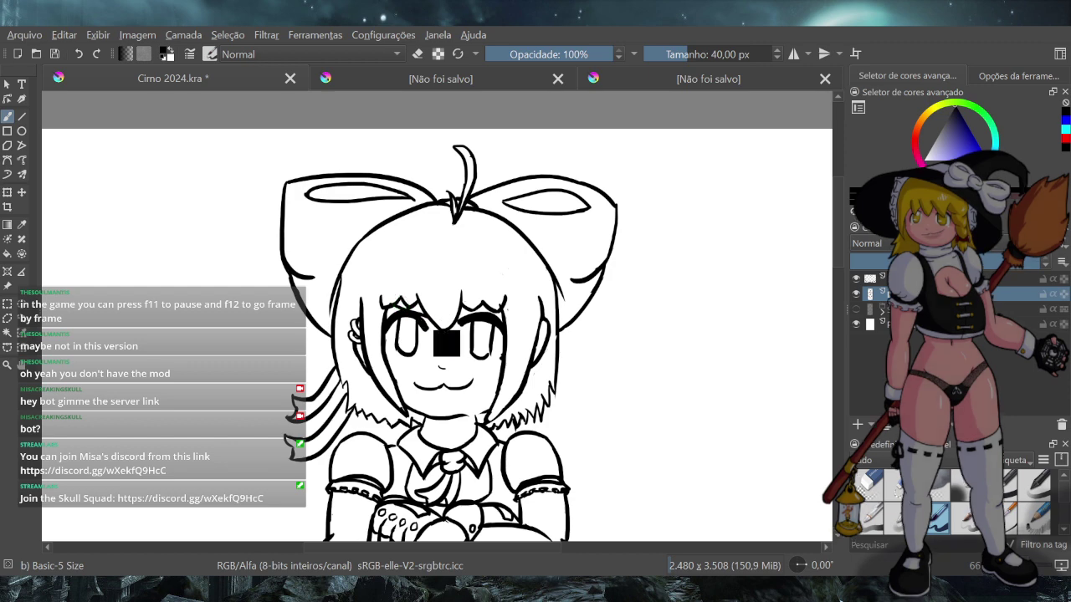
pyautogui.hotkey('ctrl', 'z')
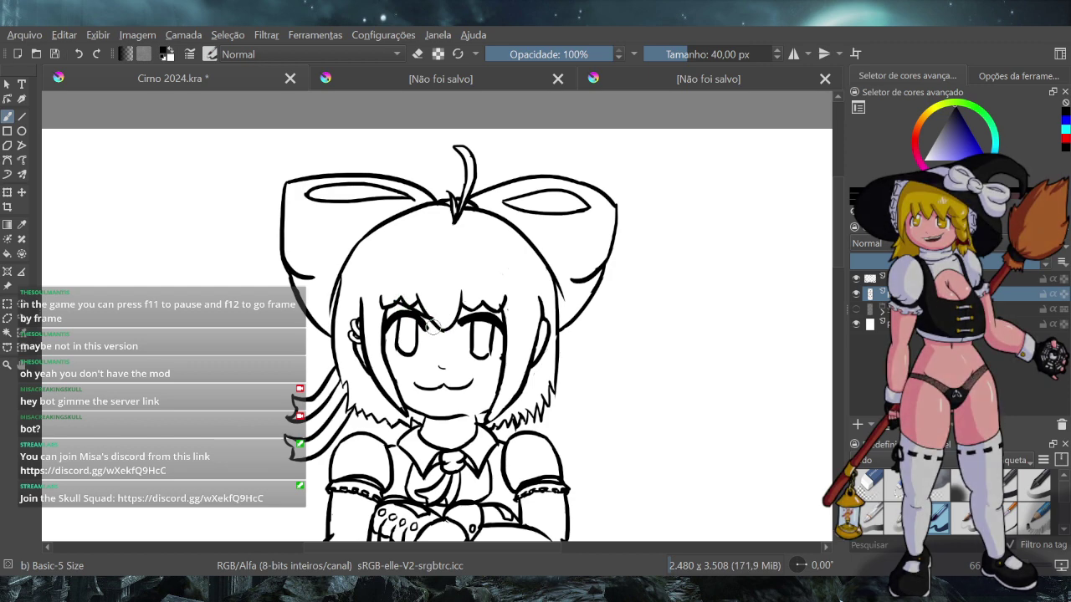
pyautogui.moveTo(435, 308); pyautogui.dragTo(382, 279)
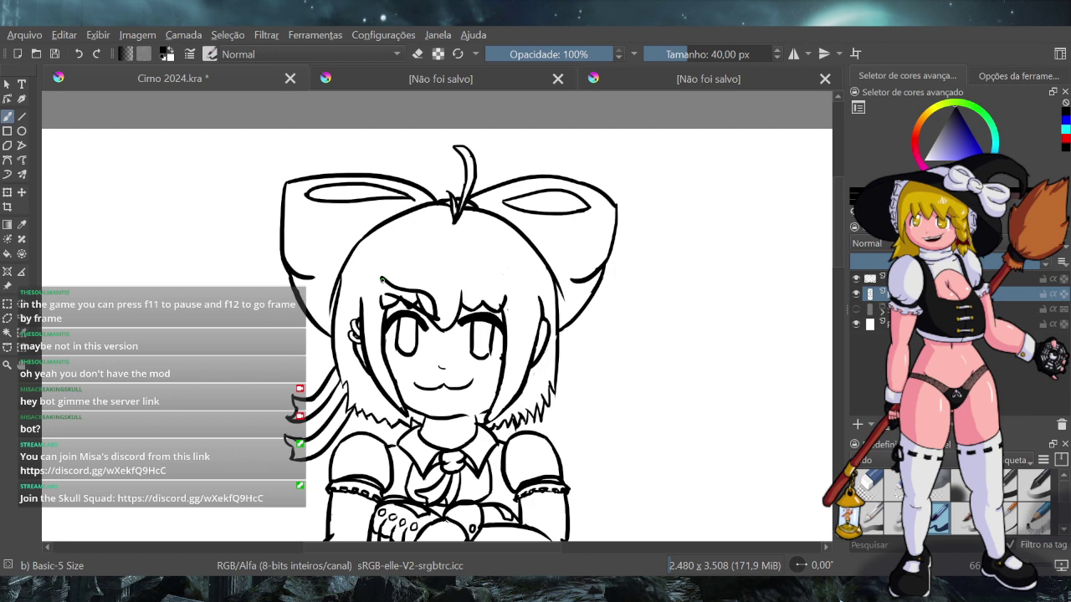
pyautogui.hotkey('ctrl', 'z')
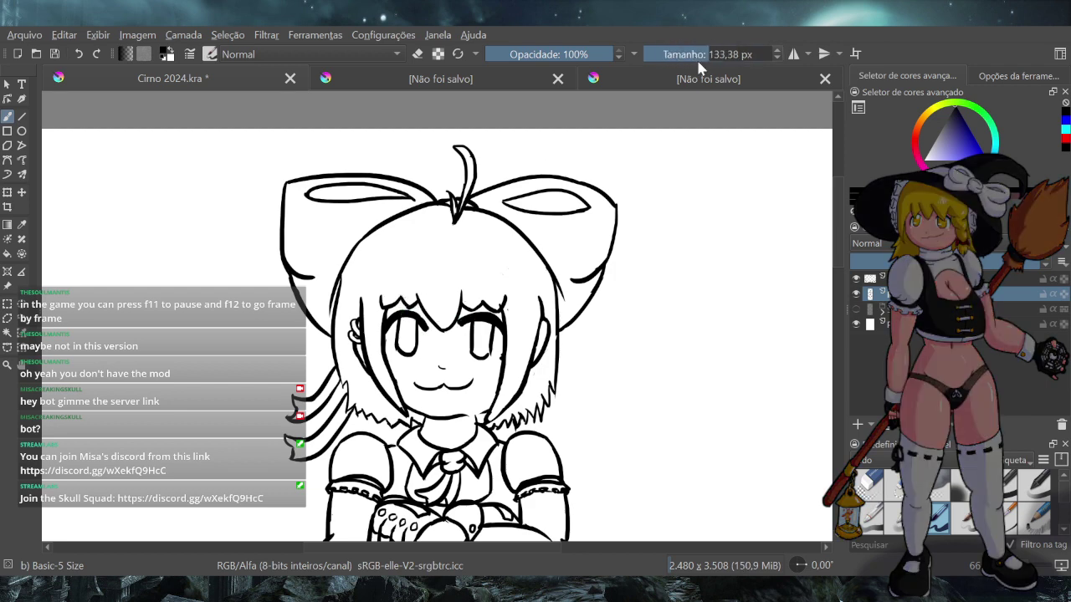
# Try thick slanted eyebrows across the bangs with a 160 px brush, then undo them and restore the brush's preset size
pyautogui.rightClick(698, 59)
pyautogui.write('160')
pyautogui.press('Return')
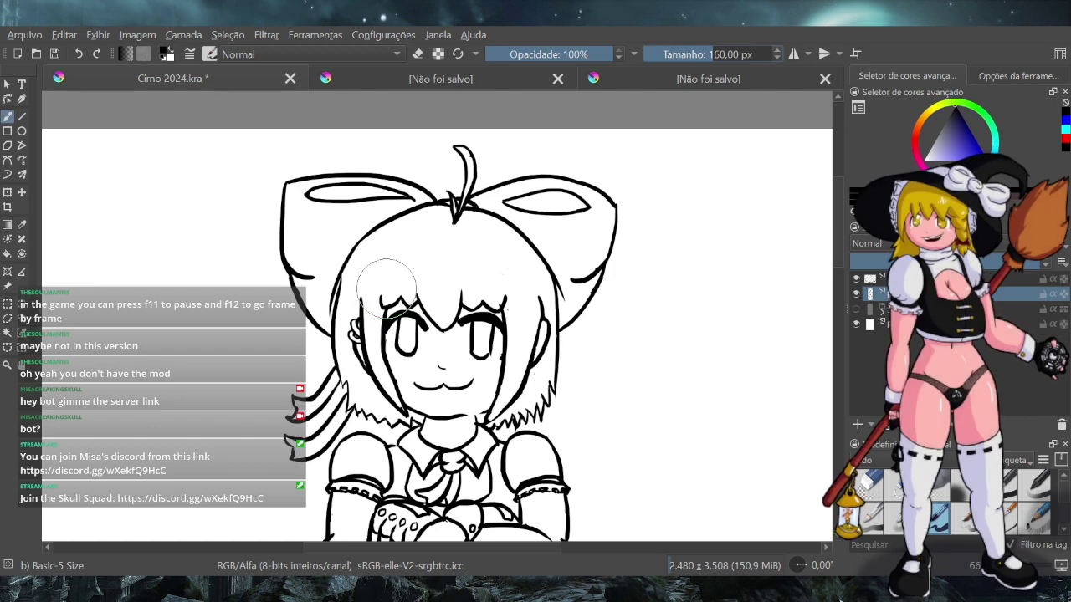
pyautogui.moveTo(376, 289); pyautogui.dragTo(440, 321)
pyautogui.hotkey('ctrl', 'z')
pyautogui.moveTo(376, 287); pyautogui.dragTo(450, 321)
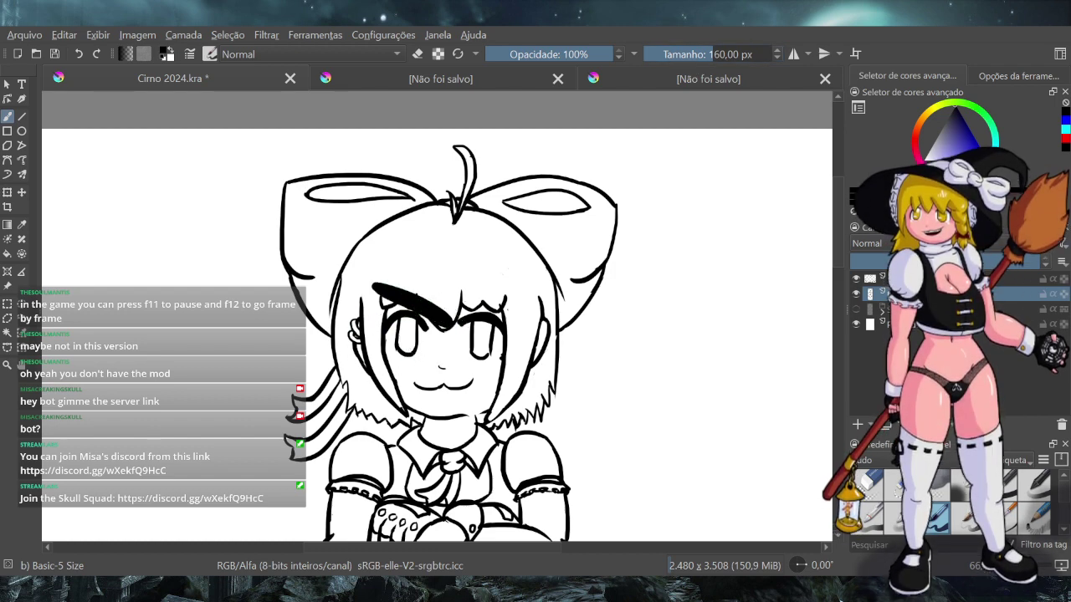
pyautogui.hotkey('ctrl', 'z')
pyautogui.moveTo(397, 296)
pyautogui.mouseDown()
pyautogui.moveTo(430, 319)
pyautogui.moveTo(401, 295)
pyautogui.moveTo(439, 299)
pyautogui.moveTo(429, 320)
pyautogui.moveTo(500, 288)
pyautogui.mouseUp()
pyautogui.hotkey('ctrl', 'z')
pyautogui.hotkey('ctrl', 'z')
pyautogui.hotkey('ctrl', 'z')
pyautogui.scroll(-1, 495, 351)
pyautogui.scroll(-4, 495, 351)
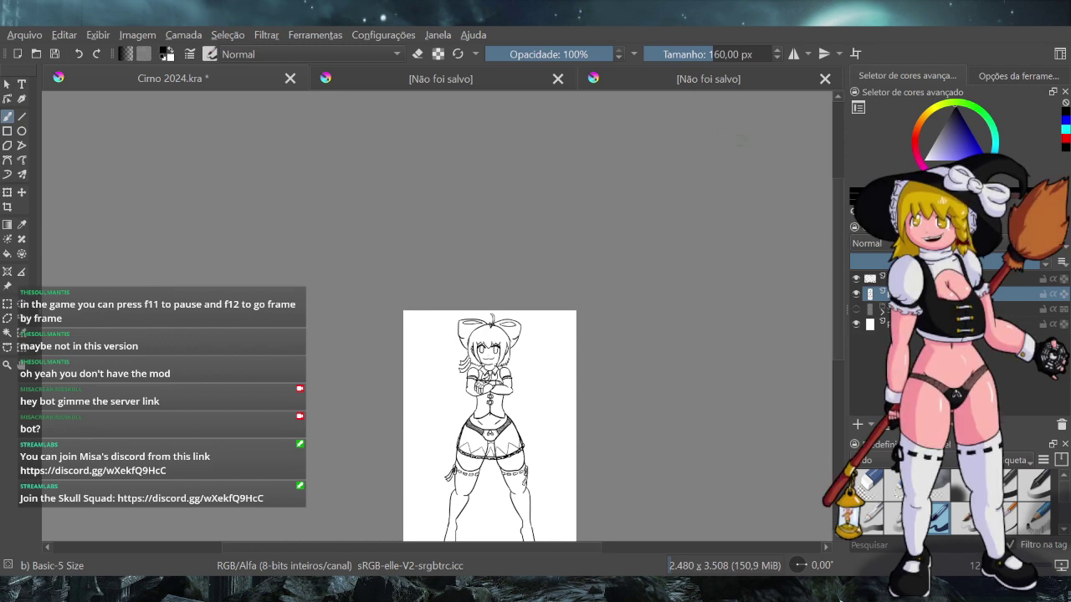
pyautogui.click(461, 56)
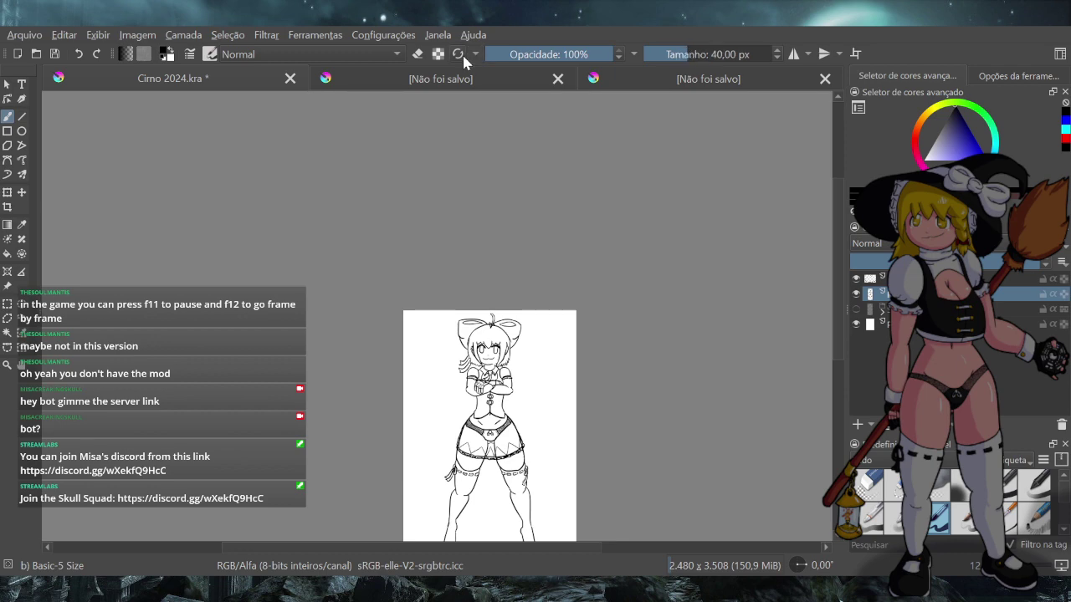
# Ink small slanted eyebrows between the bangs and the upper lashes of both eyes with the 40 px brush
pyautogui.scroll(3, 458, 345)
pyautogui.scroll(5, 481, 326)
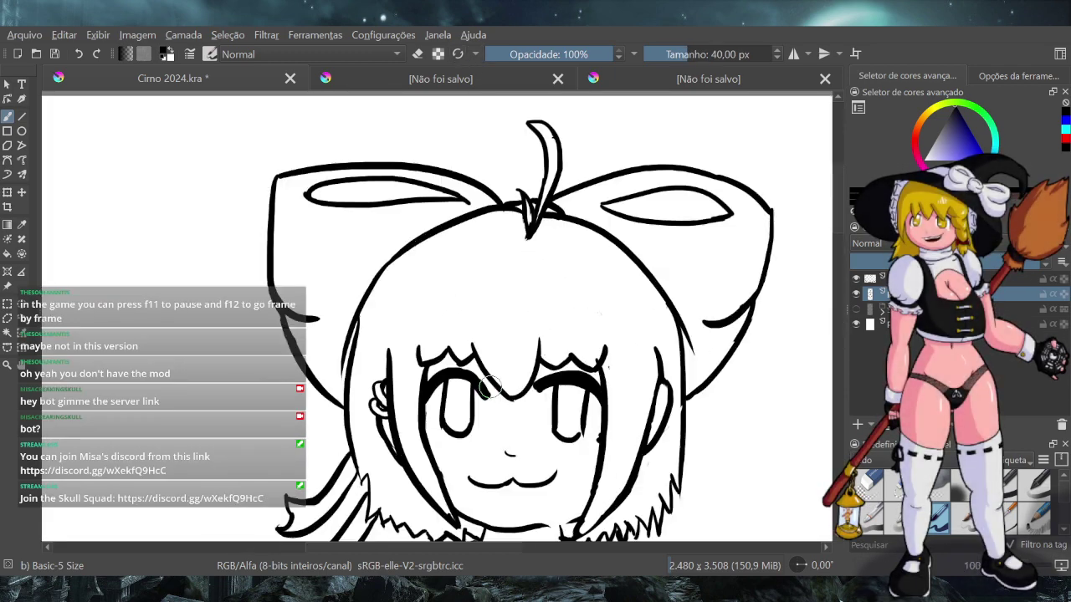
pyautogui.scroll(-4, 489, 318)
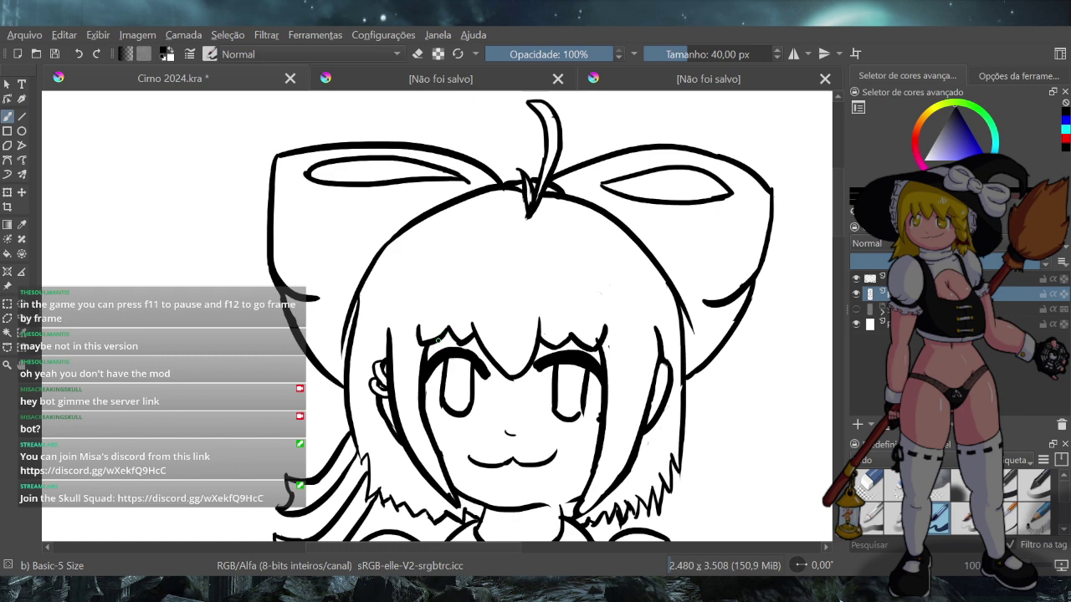
pyautogui.moveTo(469, 336); pyautogui.dragTo(488, 360)
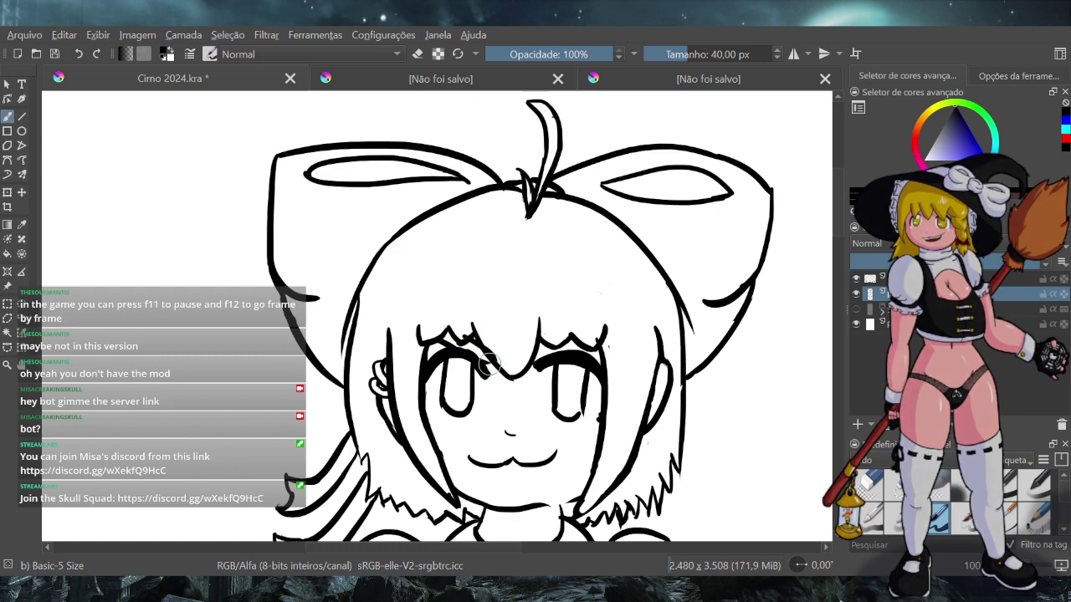
pyautogui.hotkey('ctrl', 'z')
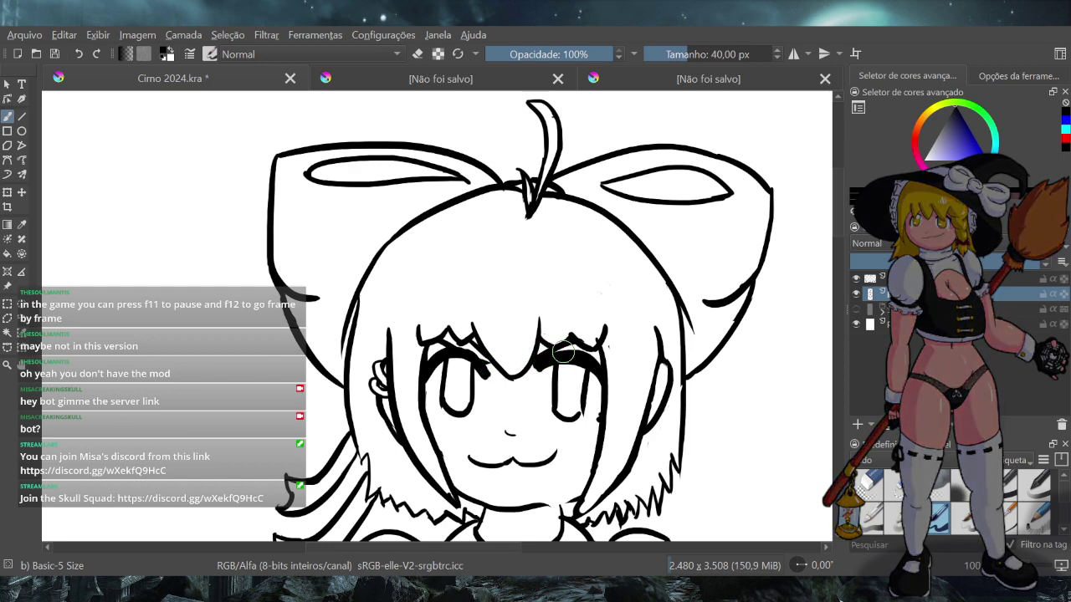
pyautogui.moveTo(541, 363); pyautogui.dragTo(586, 360)
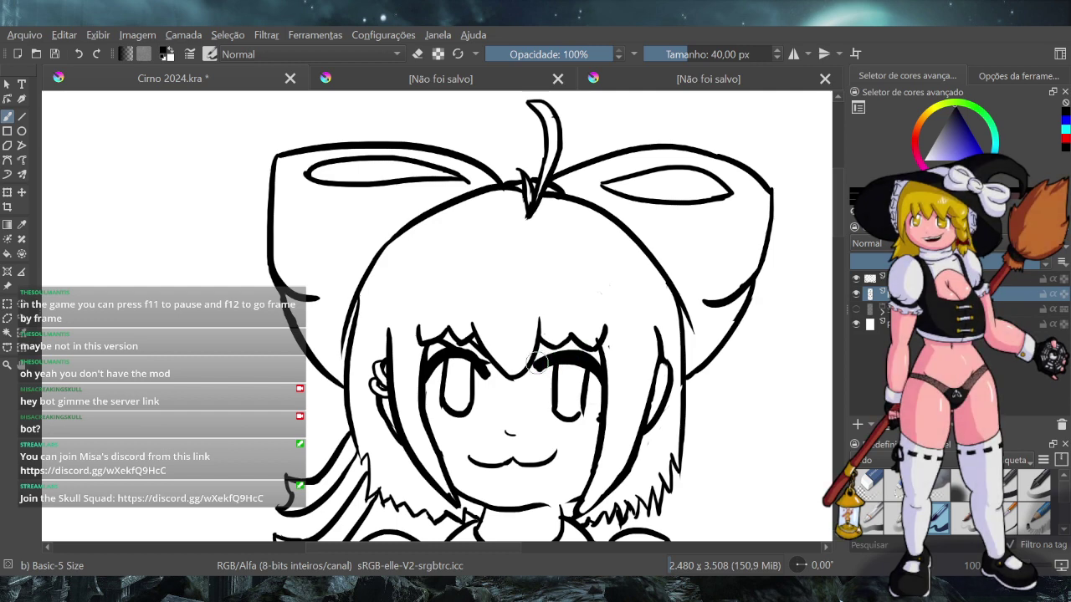
pyautogui.hotkey('ctrl', 'z')
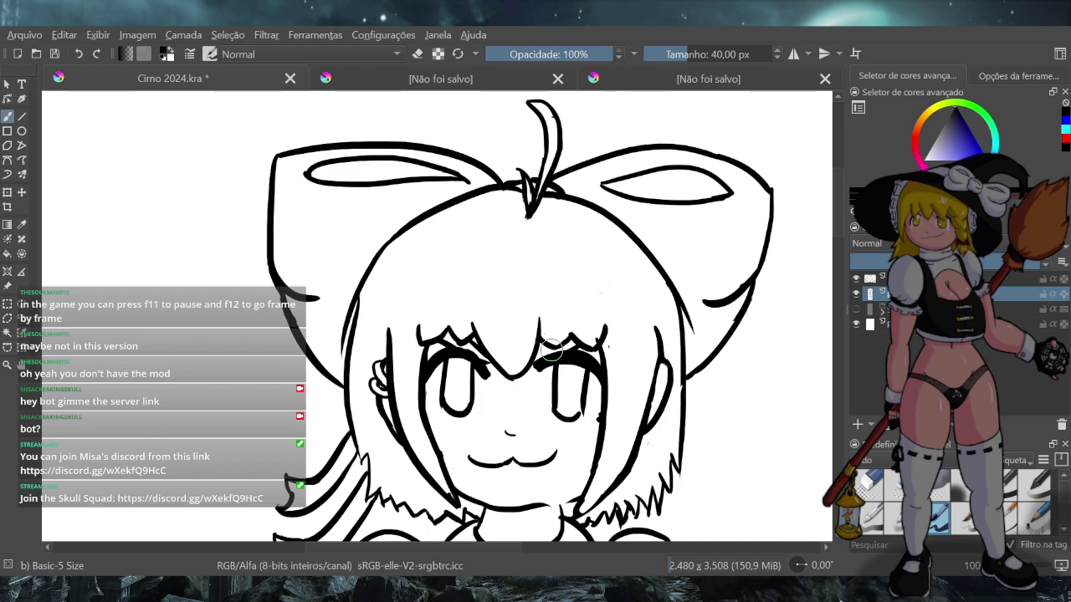
pyautogui.moveTo(549, 344); pyautogui.dragTo(541, 370)
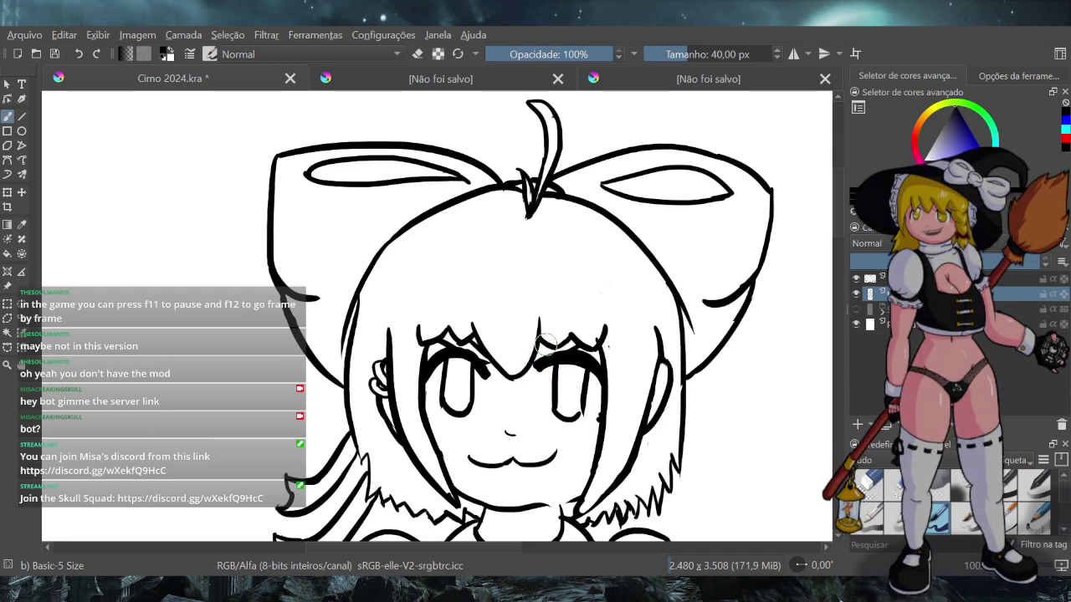
pyautogui.moveTo(540, 361); pyautogui.dragTo(537, 362)
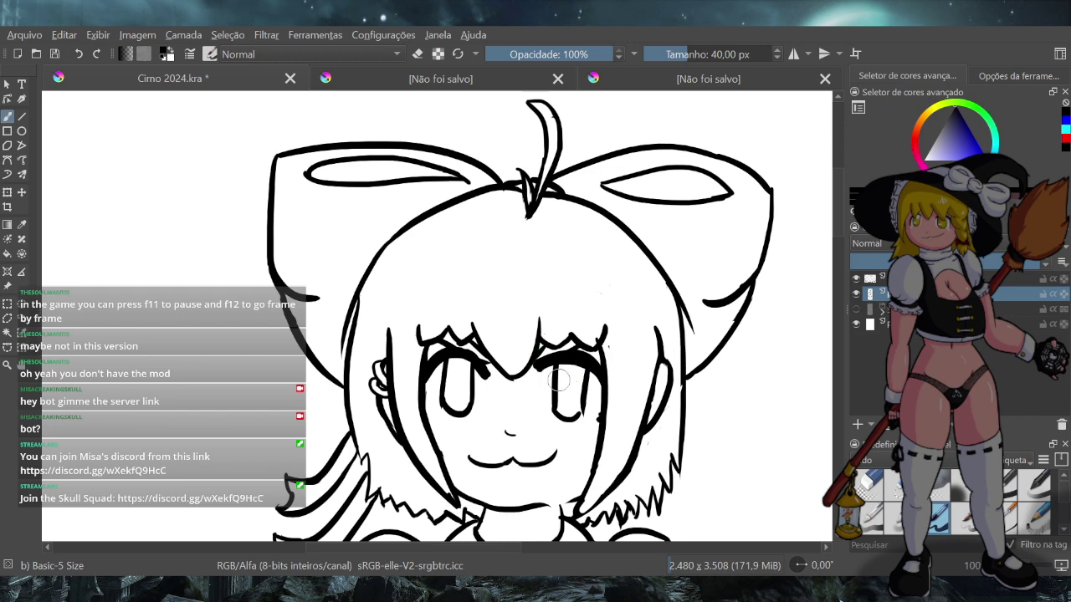
# Turn on eraser mode and trim the excess ink between the right eye's upper lash and the bangs
pyautogui.click(418, 54)
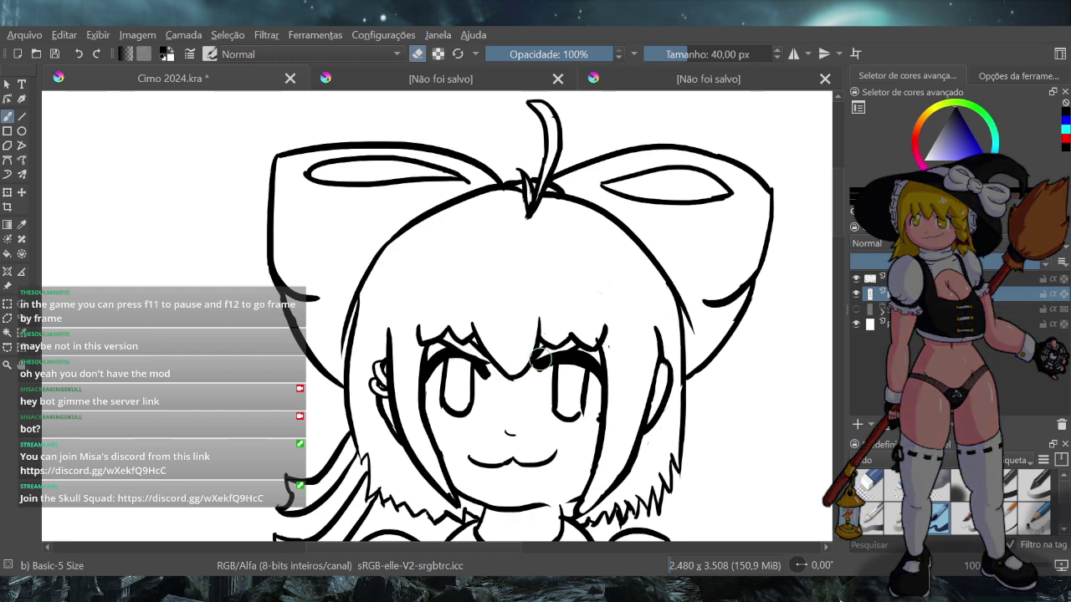
pyautogui.moveTo(551, 354); pyautogui.dragTo(579, 340)
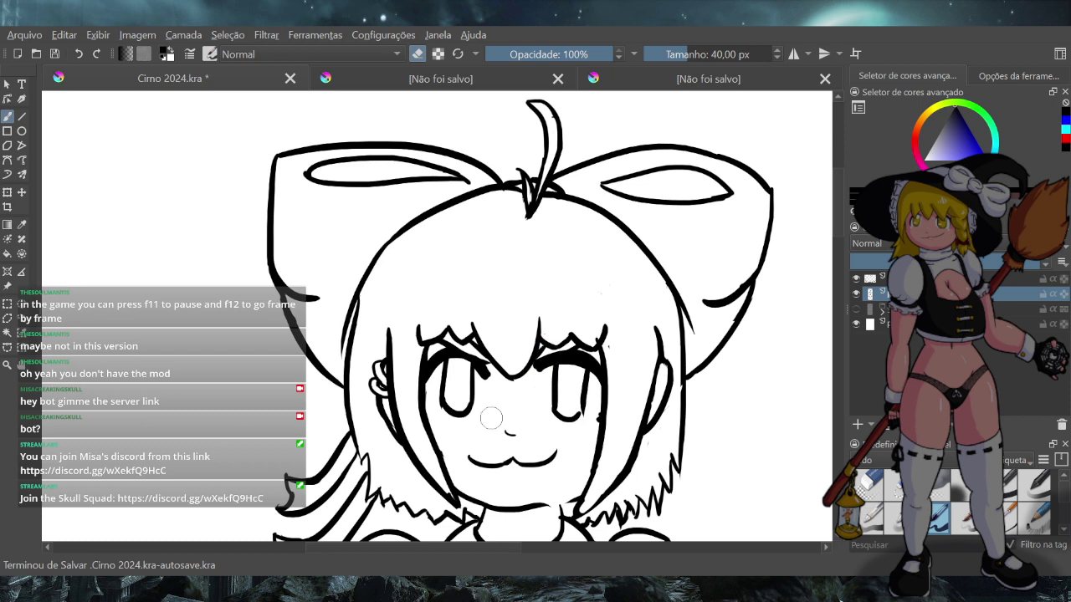
pyautogui.moveTo(570, 352); pyautogui.dragTo(531, 365)
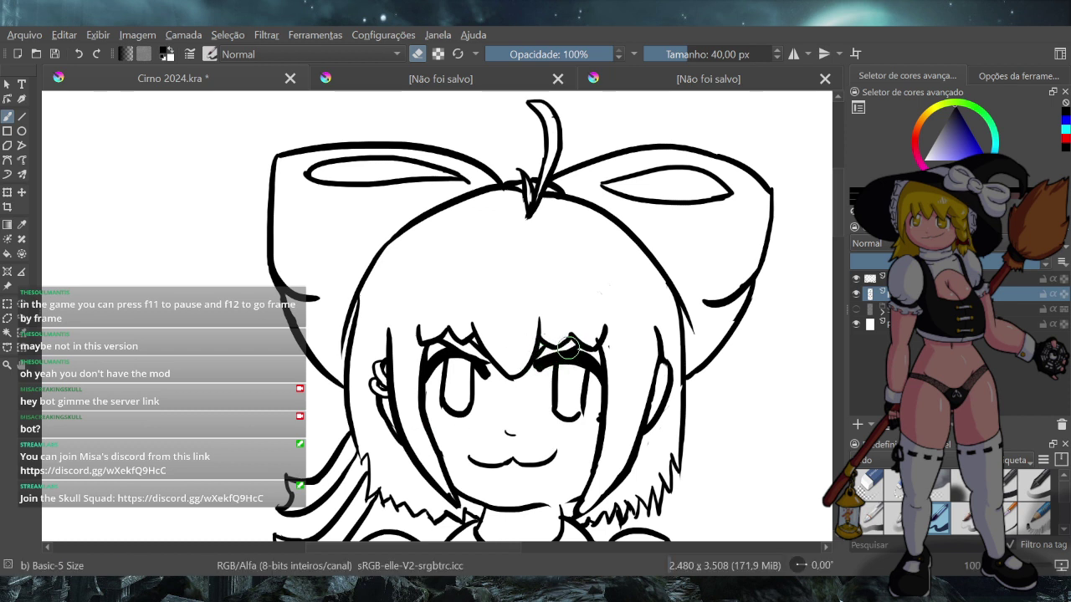
pyautogui.hotkey('ctrl', 'z')
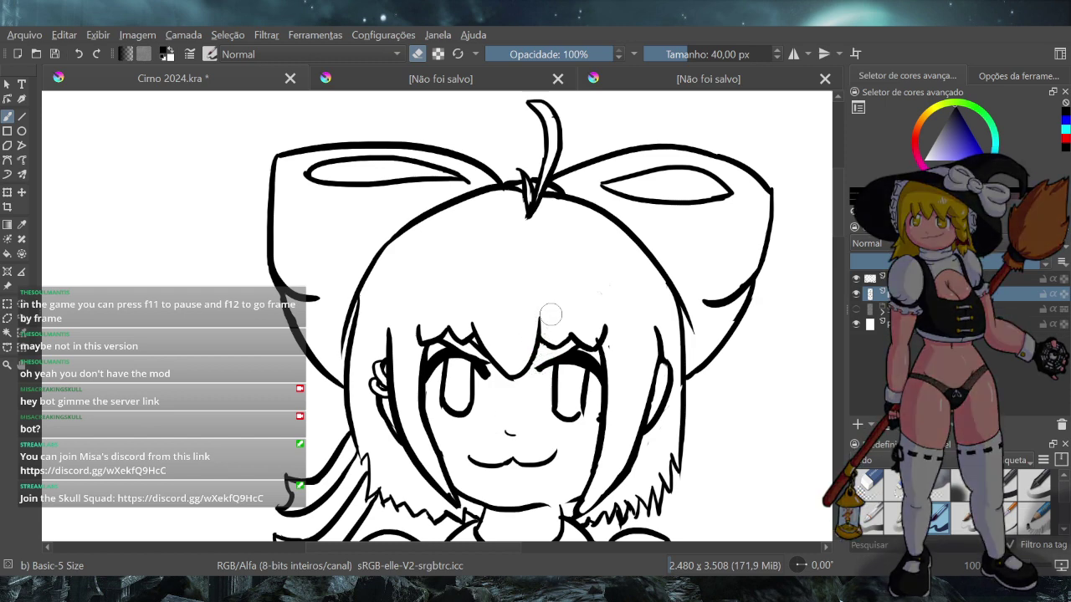
pyautogui.moveTo(582, 413); pyautogui.dragTo(582, 410)
pyautogui.hotkey('ctrl', 'z')
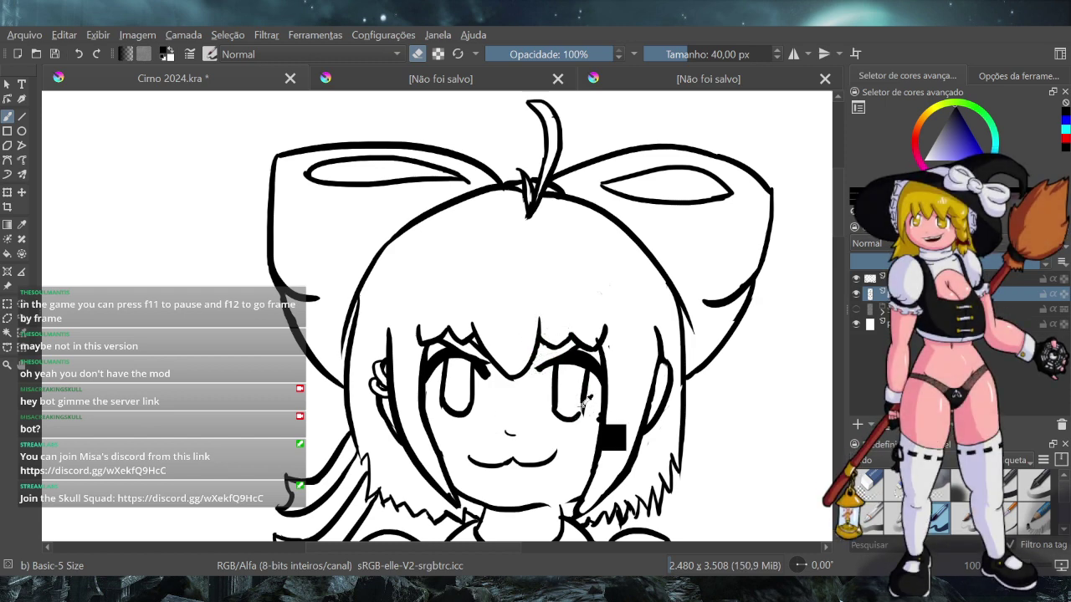
# Undo the last erasure beside the right eye and turn off eraser mode
pyautogui.hotkey('ctrl', 'z')
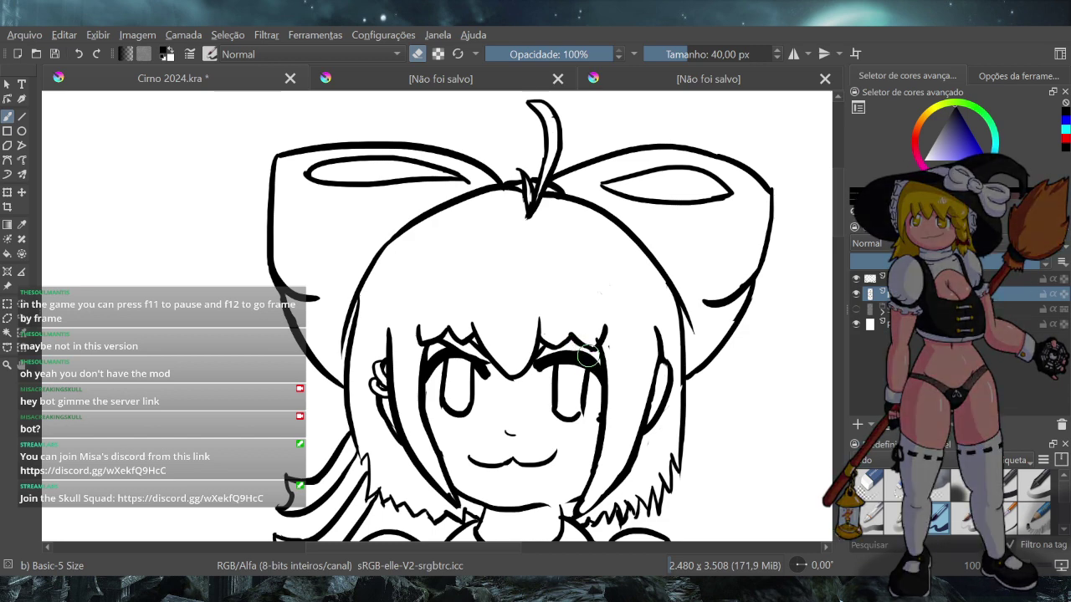
pyautogui.click(420, 54)
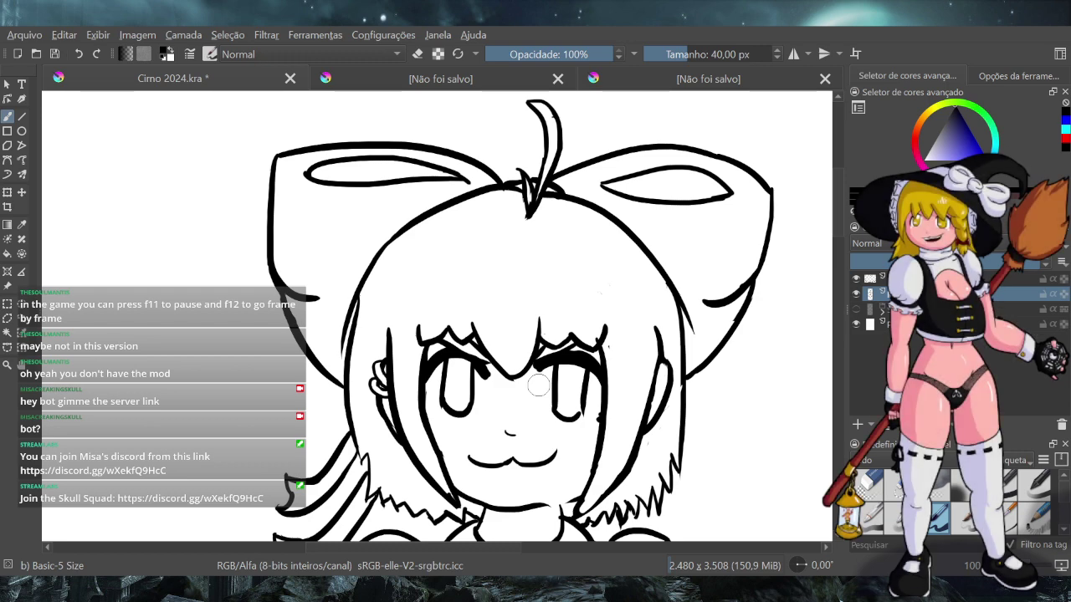
# Check the whole inked figure and save the Cirno 2024.kra document
pyautogui.scroll(-6, 538, 385)
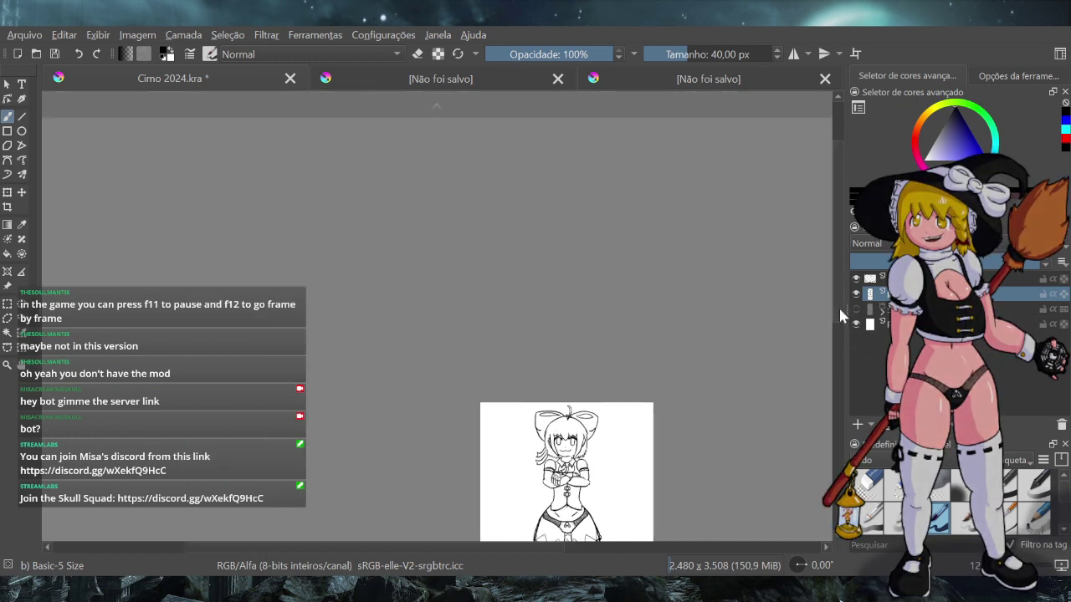
pyautogui.moveTo(838, 305); pyautogui.dragTo(837, 409)
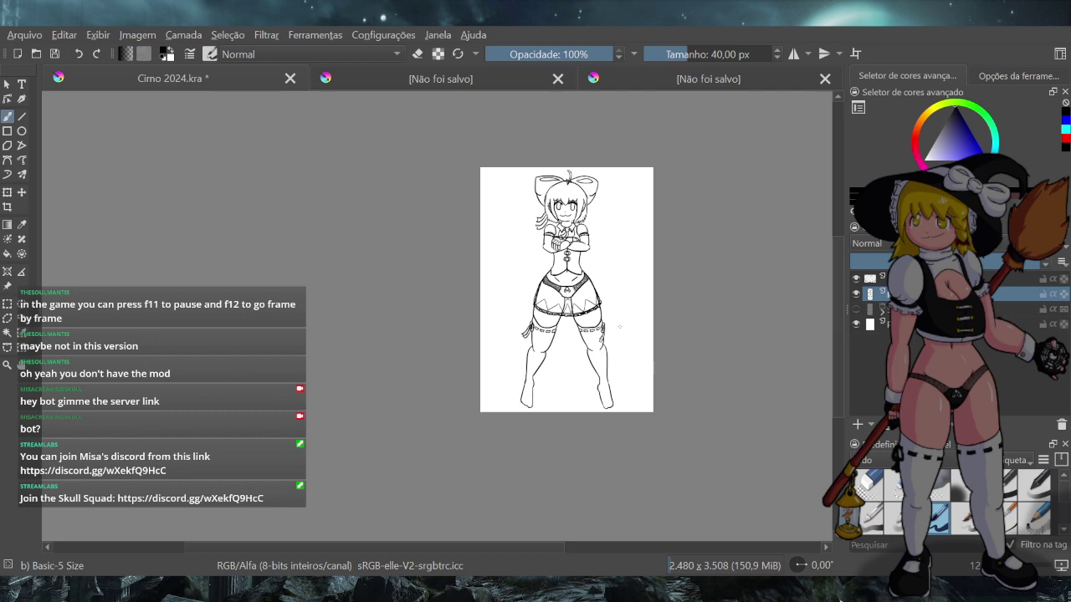
pyautogui.scroll(2, 614, 286)
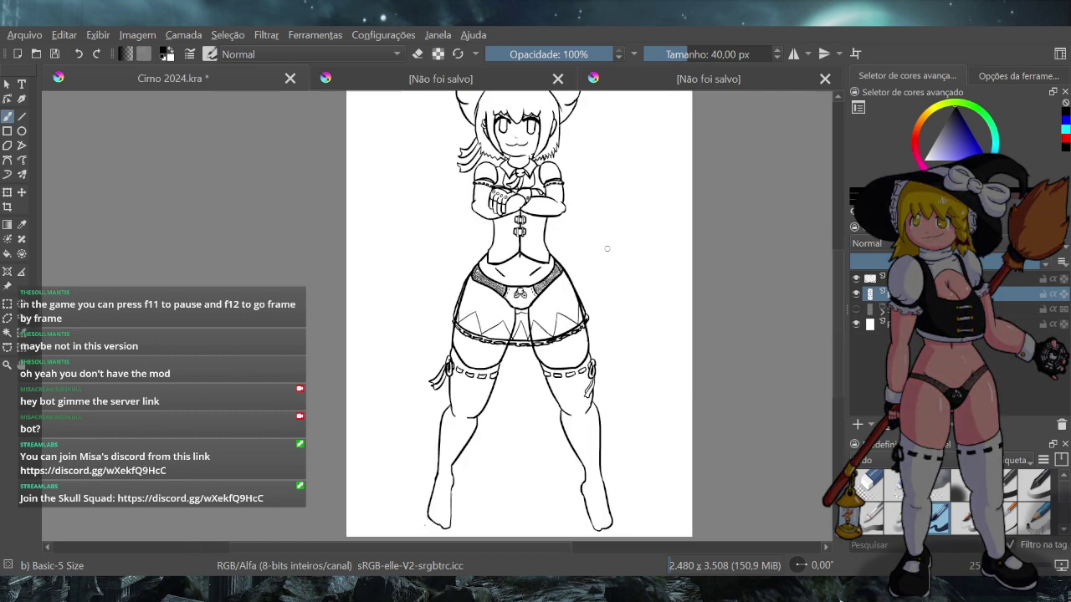
pyautogui.scroll(-1, 607, 248)
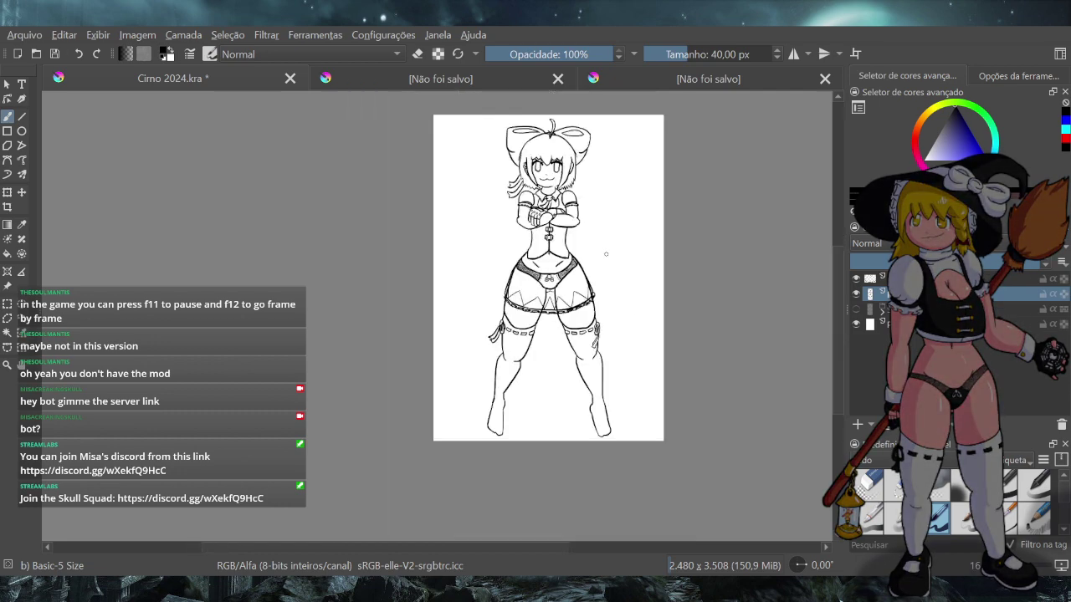
pyautogui.hotkey('ctrl', 's')
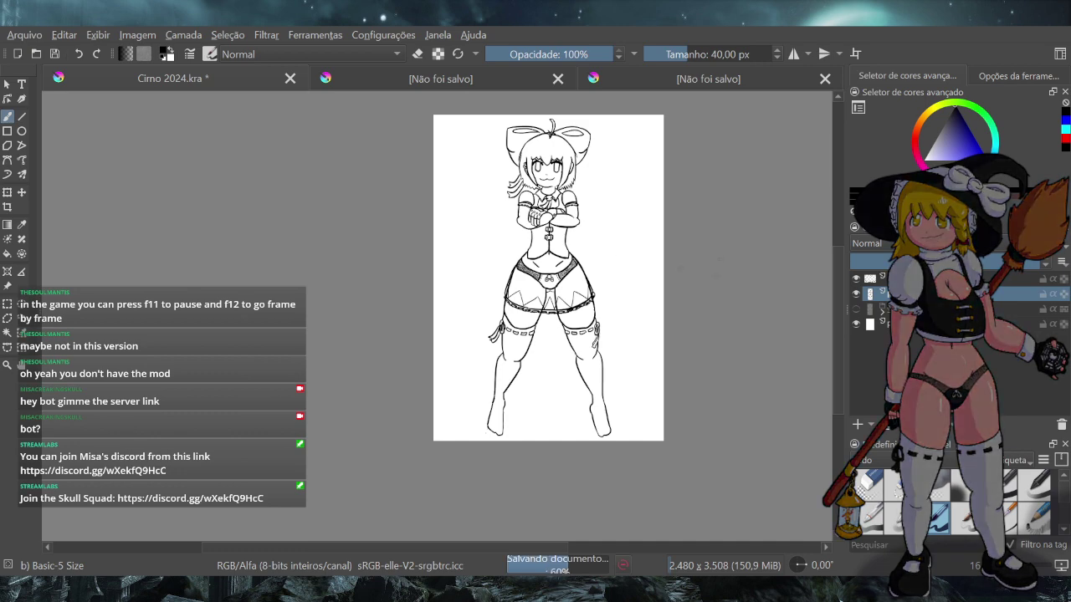
# Compare the full line art with the two open Cirno reference images
pyautogui.scroll(1, 644, 207)
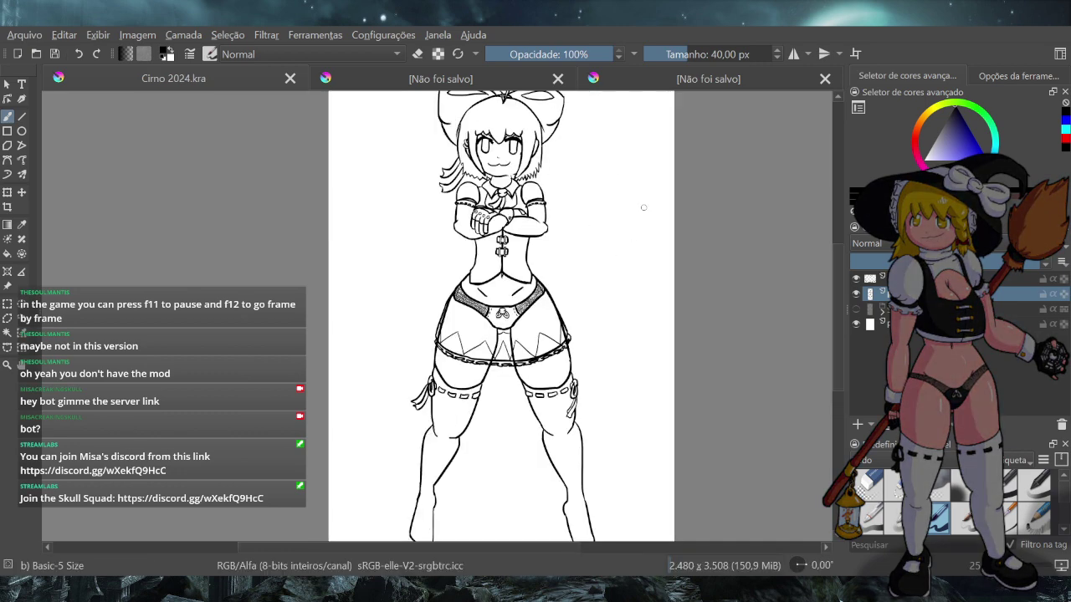
pyautogui.moveTo(836, 305)
pyautogui.mouseDown()
pyautogui.moveTo(832, 283)
pyautogui.moveTo(822, 301)
pyautogui.mouseUp()
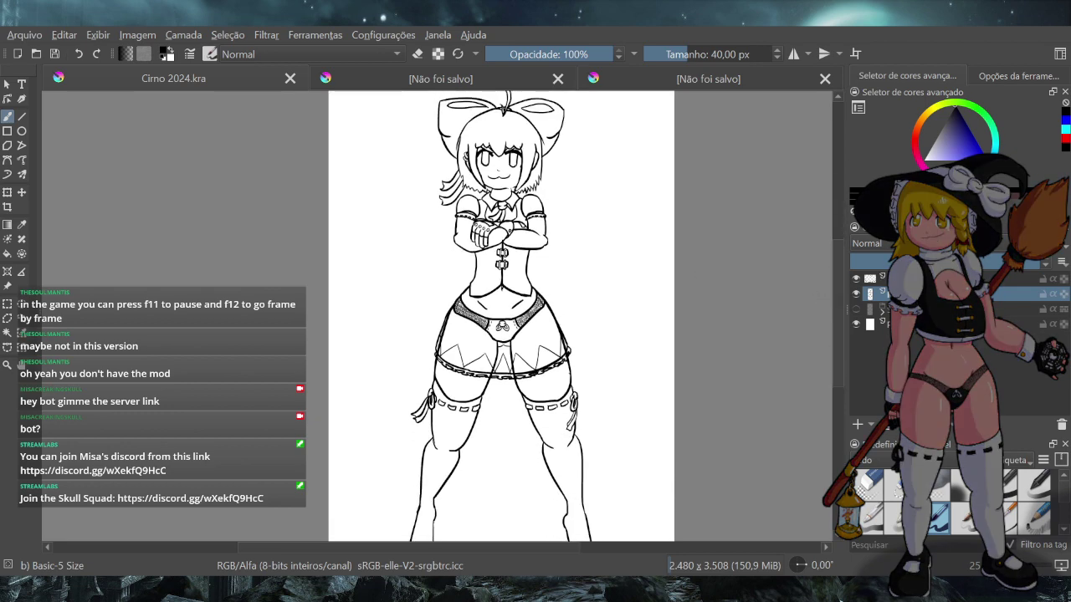
pyautogui.scroll(-1, 635, 260)
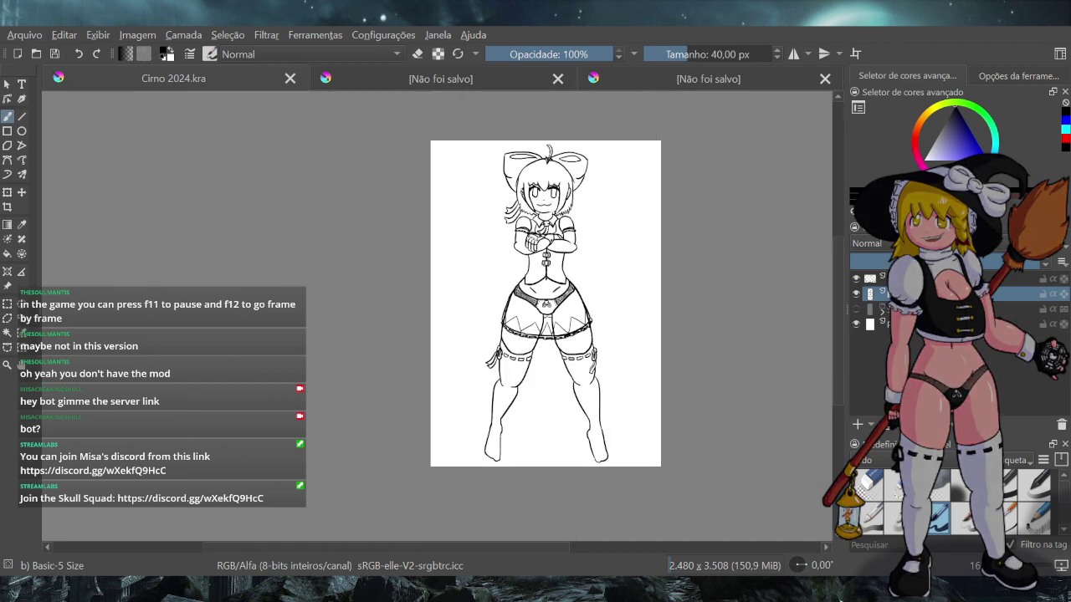
pyautogui.click(450, 80)
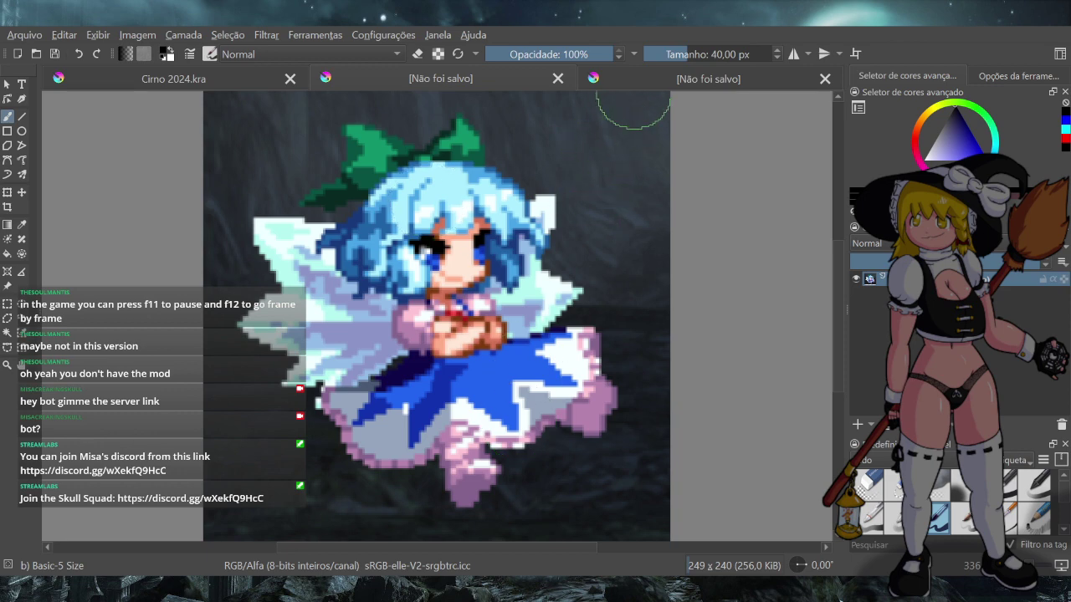
pyautogui.click(628, 78)
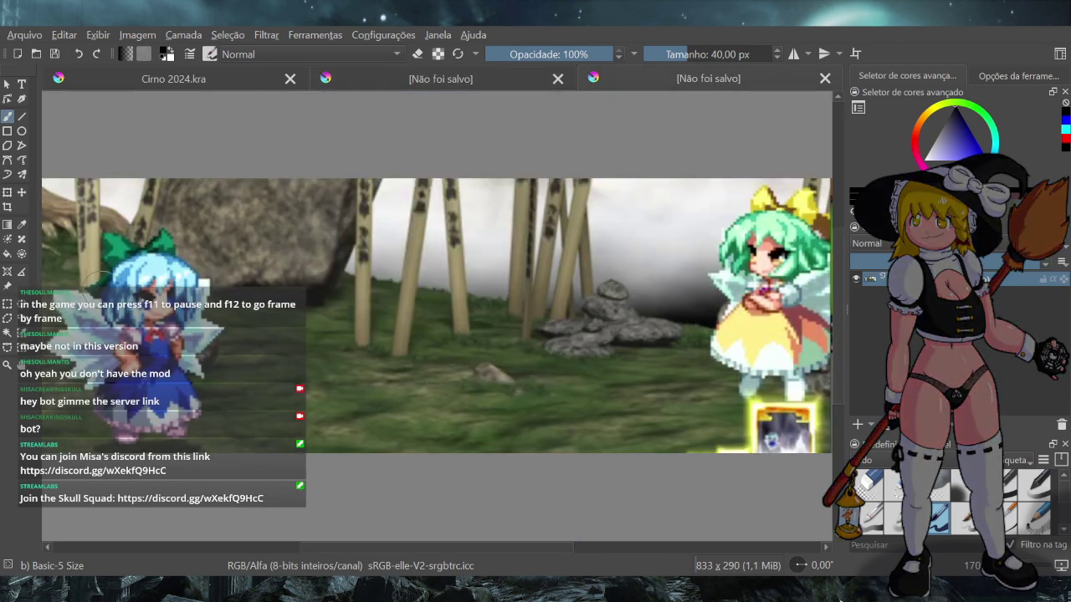
pyautogui.click(156, 86)
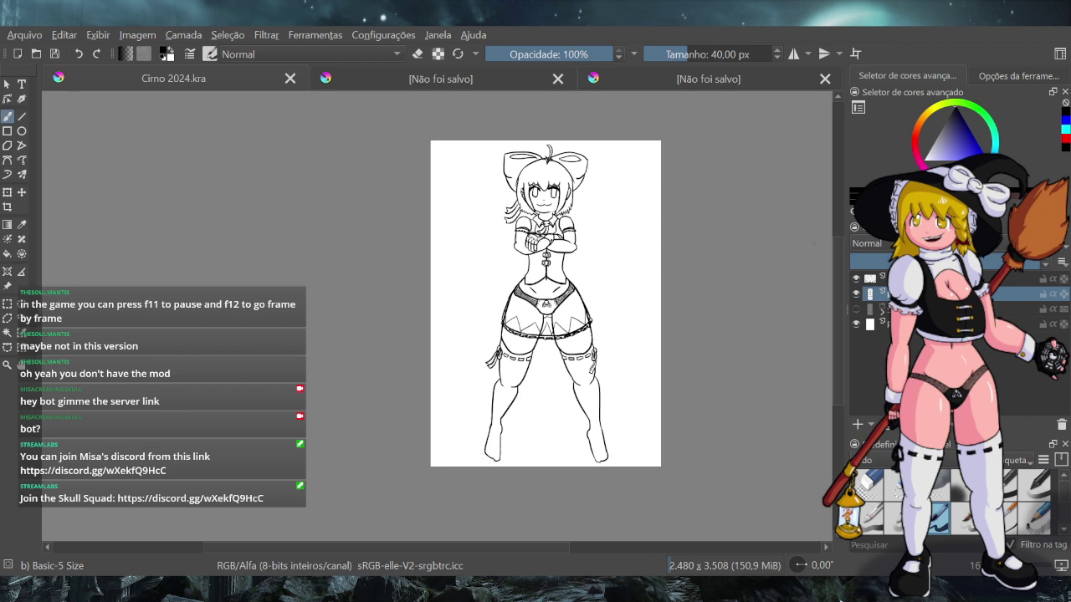
# Ink the sides and lower point of a large crystal in the blank area left of the head with the 40 px brush
pyautogui.click(910, 310)
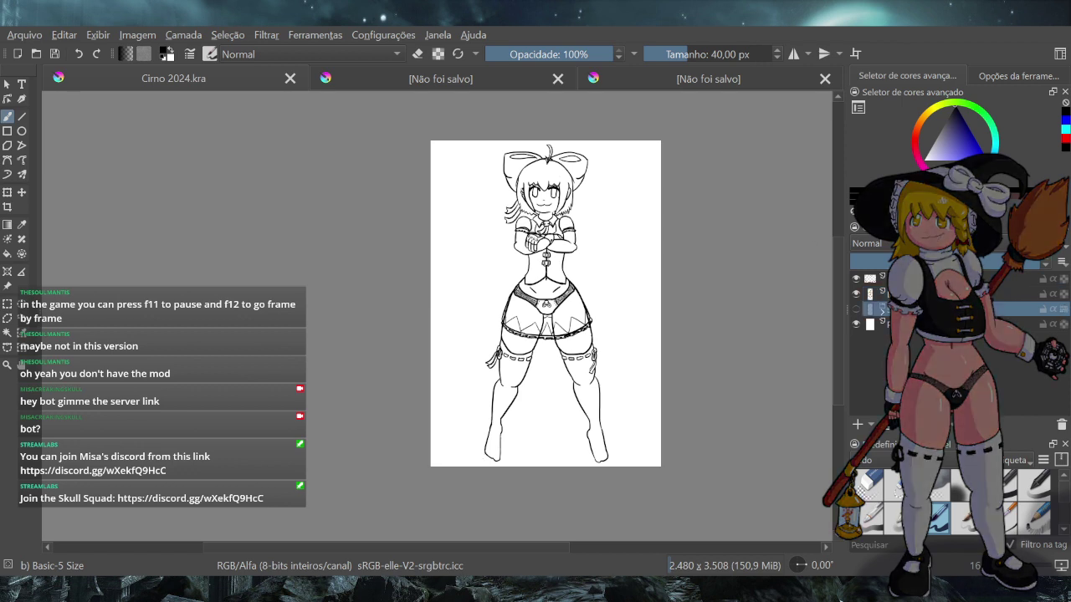
pyautogui.click(902, 295)
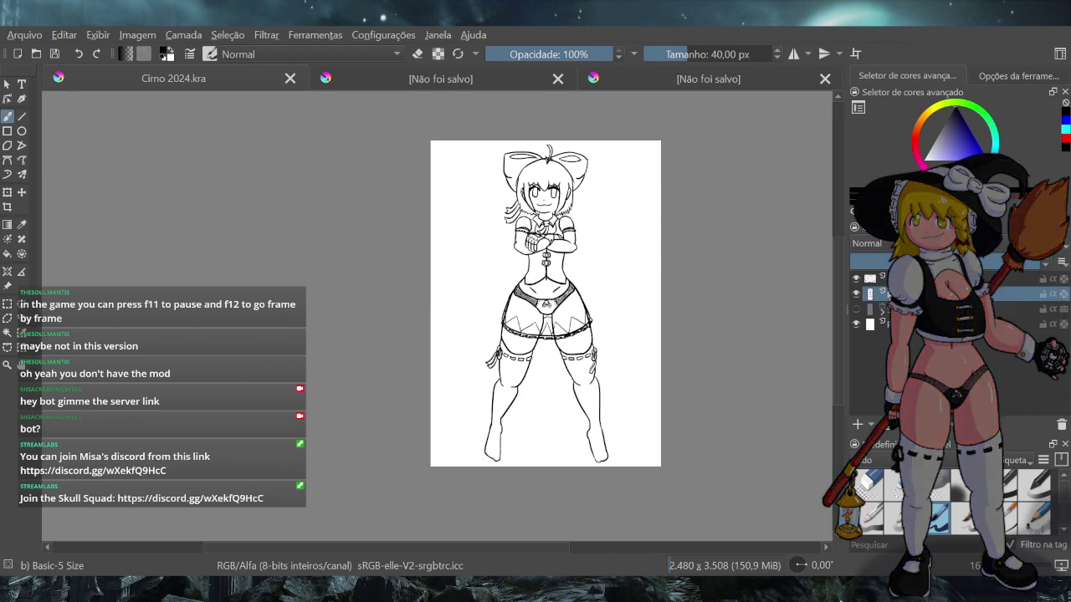
pyautogui.scroll(3, 595, 237)
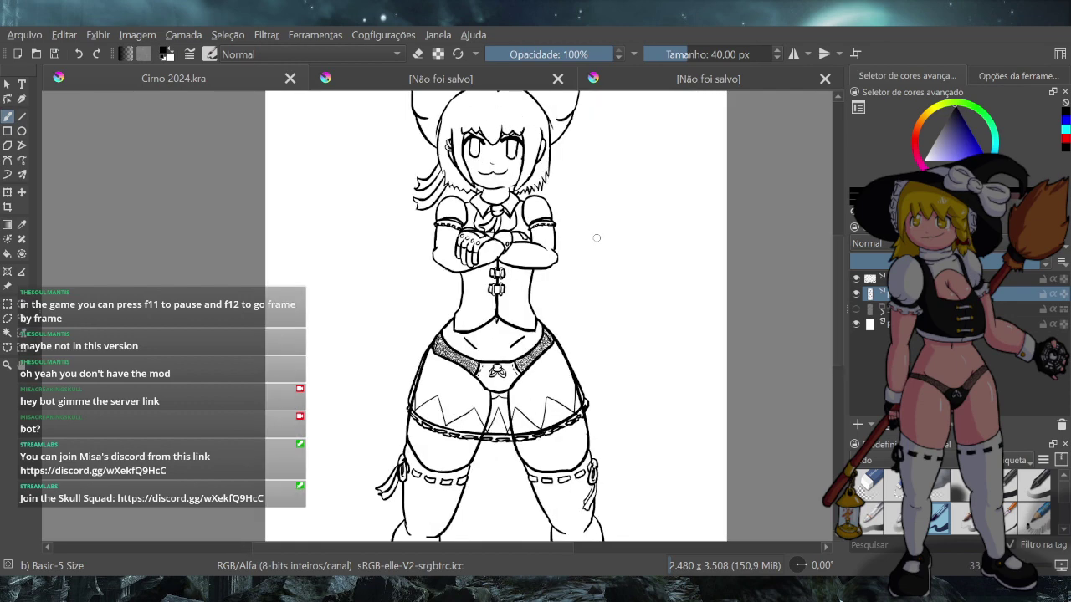
pyautogui.scroll(-2, 599, 242)
pyautogui.scroll(1, 633, 206)
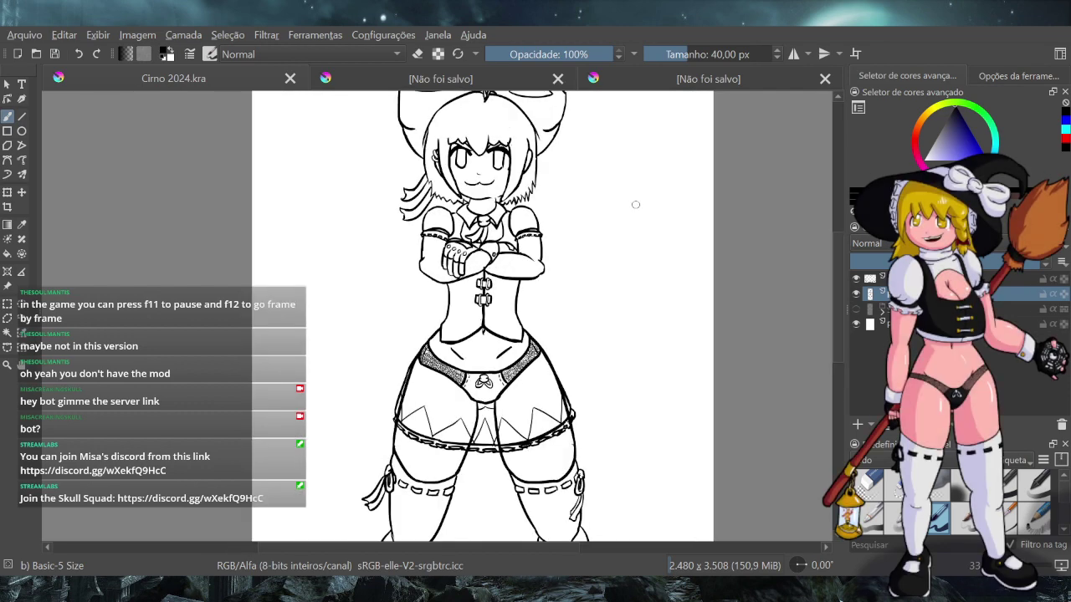
pyautogui.moveTo(841, 288); pyautogui.dragTo(837, 271)
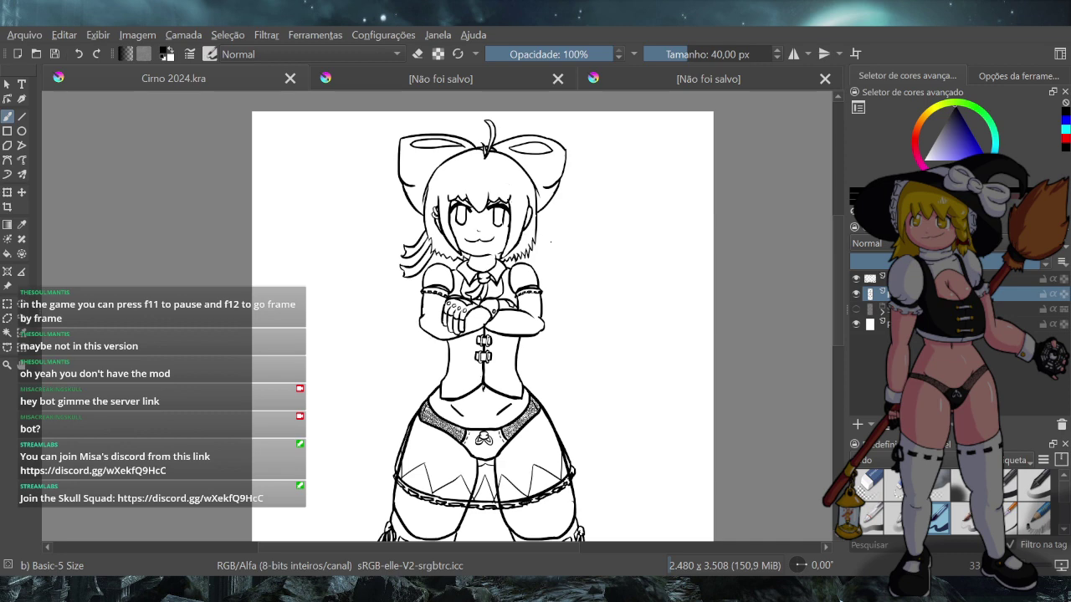
pyautogui.moveTo(550, 242); pyautogui.dragTo(546, 262)
pyautogui.moveTo(290, 195); pyautogui.dragTo(293, 250)
pyautogui.hotkey('ctrl', 'z')
pyautogui.hotkey('ctrl', 'z')
pyautogui.hotkey('ctrl', 'z')
pyautogui.hotkey('ctrl', 'z')
pyautogui.moveTo(315, 195); pyautogui.dragTo(312, 240)
pyautogui.hotkey('ctrl', 'z')
pyautogui.moveTo(315, 195); pyautogui.dragTo(312, 240)
pyautogui.moveTo(285, 195); pyautogui.dragTo(299, 171)
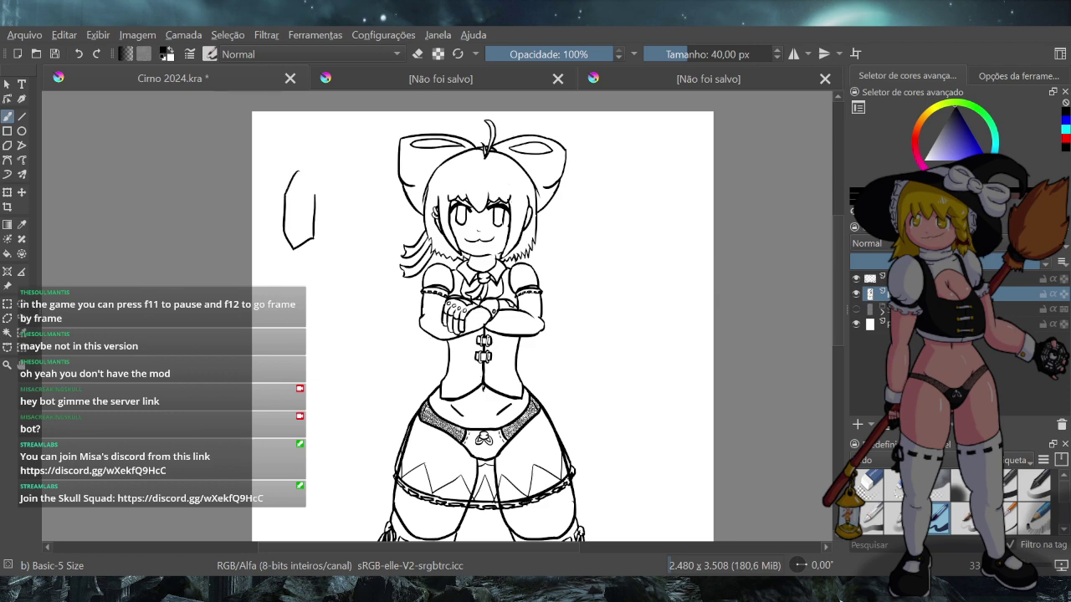
# Ink the large crystal's pointed top, redrawing its slanted edges until the outline closes
pyautogui.hotkey('ctrl', 'z')
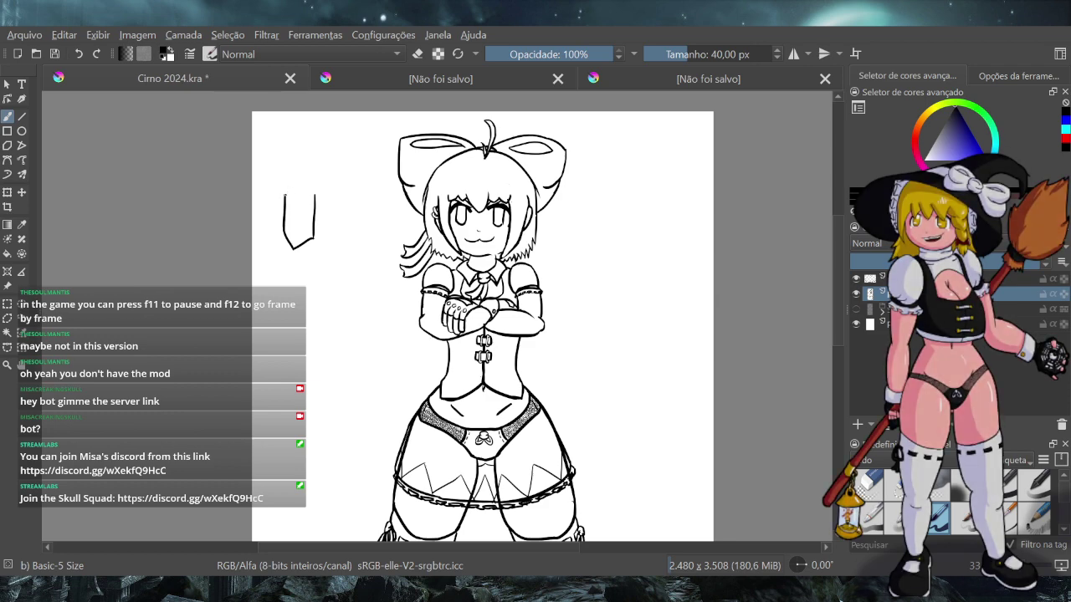
pyautogui.moveTo(285, 195); pyautogui.dragTo(302, 182)
pyautogui.hotkey('ctrl', 'z')
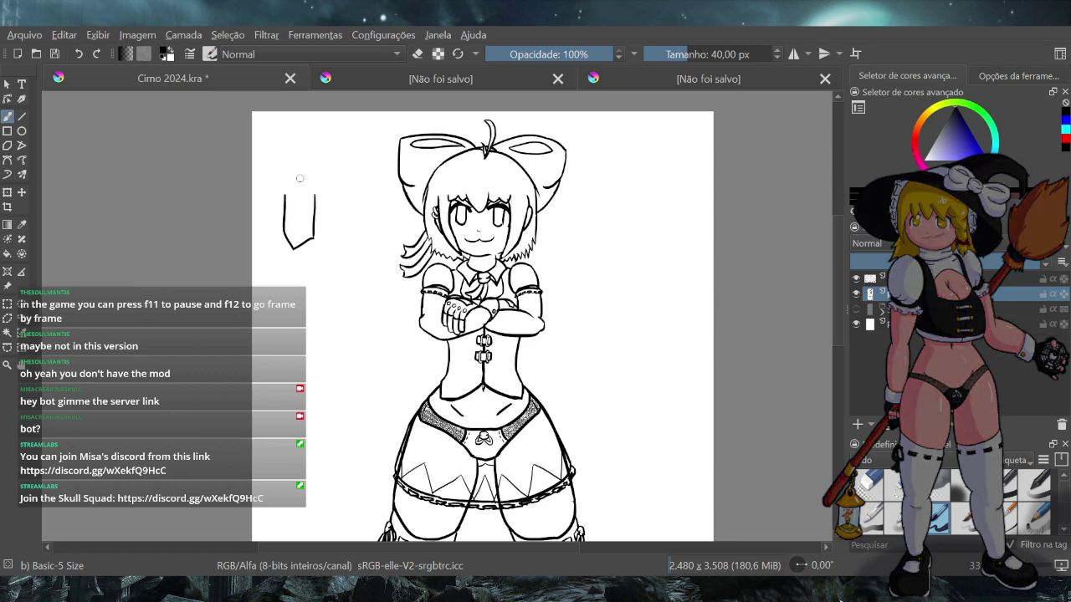
pyautogui.moveTo(301, 173); pyautogui.dragTo(286, 197)
pyautogui.hotkey('ctrl', 'z')
pyautogui.hotkey('ctrl', 'z')
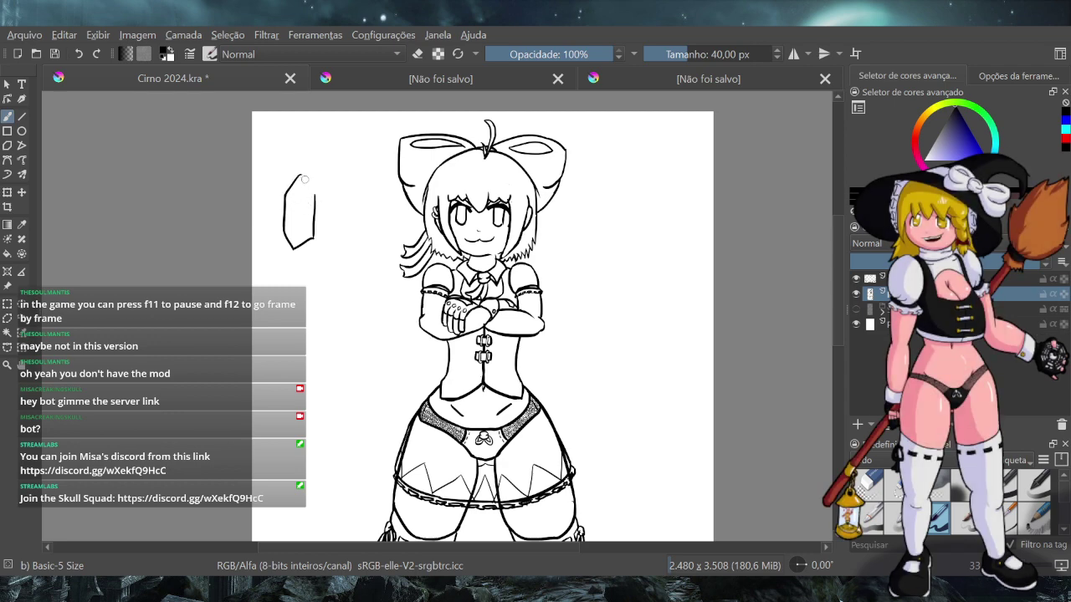
pyautogui.moveTo(301, 175); pyautogui.dragTo(314, 197)
pyautogui.hotkey('ctrl', 'z')
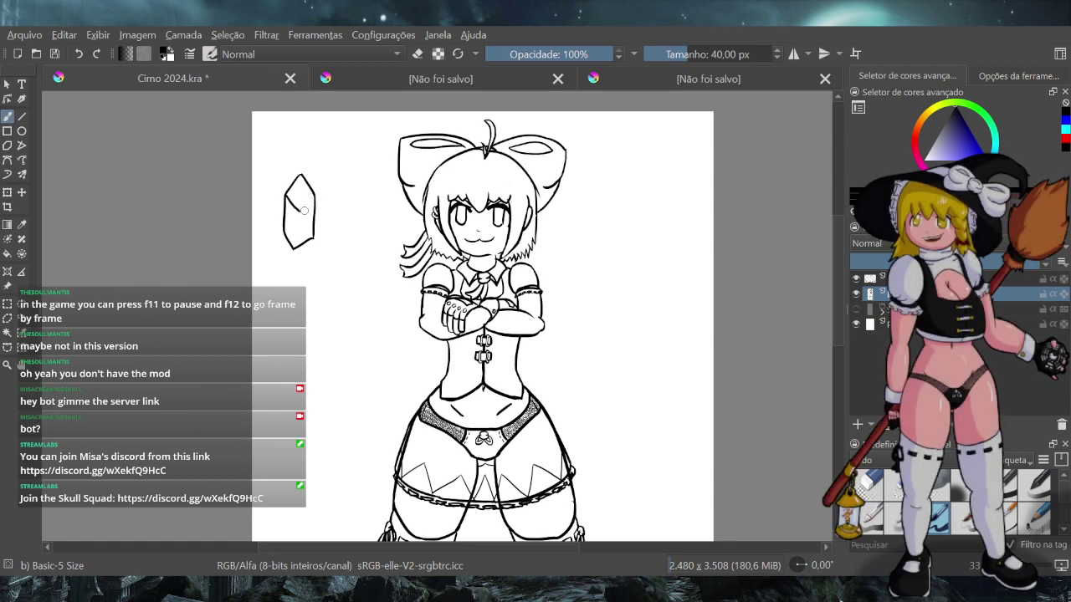
# Ink the V-shaped facet edge and the lengthwise centre ridge inside the large crystal
pyautogui.moveTo(314, 196); pyautogui.dragTo(293, 249)
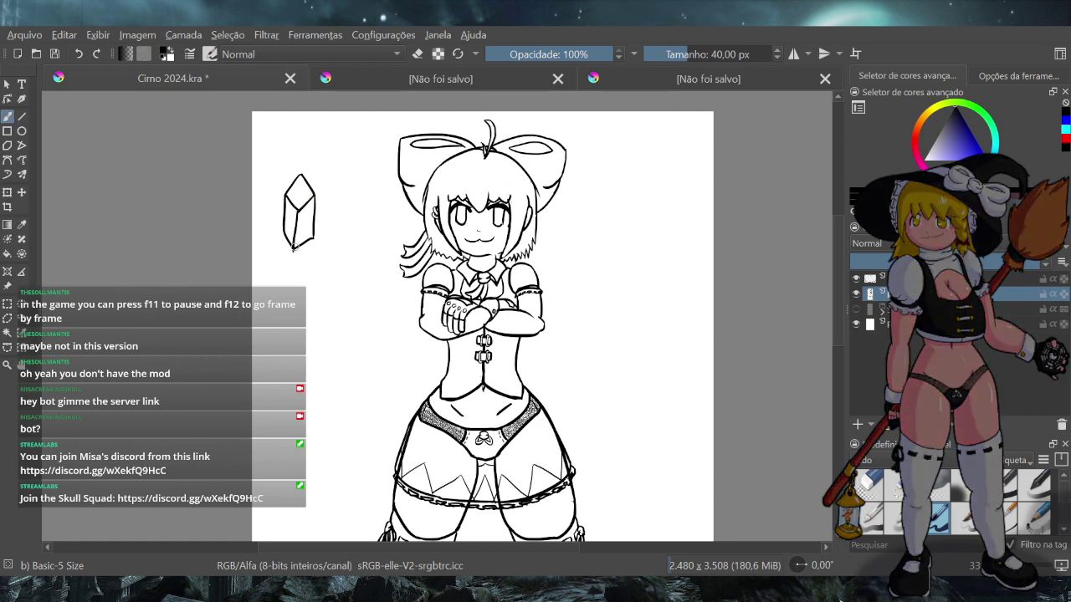
pyautogui.hotkey('ctrl', 'z')
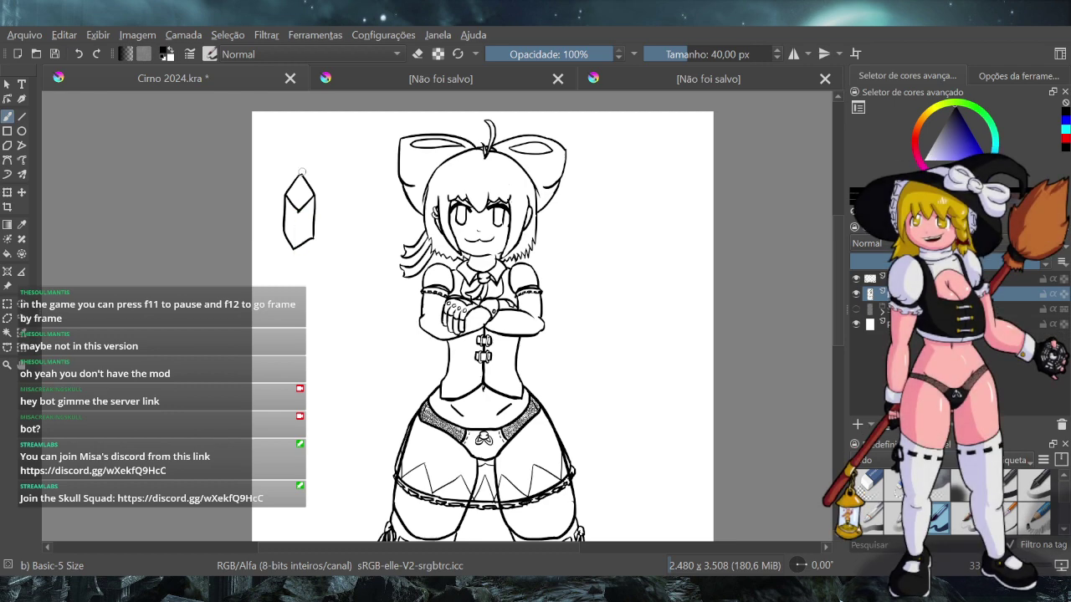
pyautogui.moveTo(300, 175); pyautogui.dragTo(294, 247)
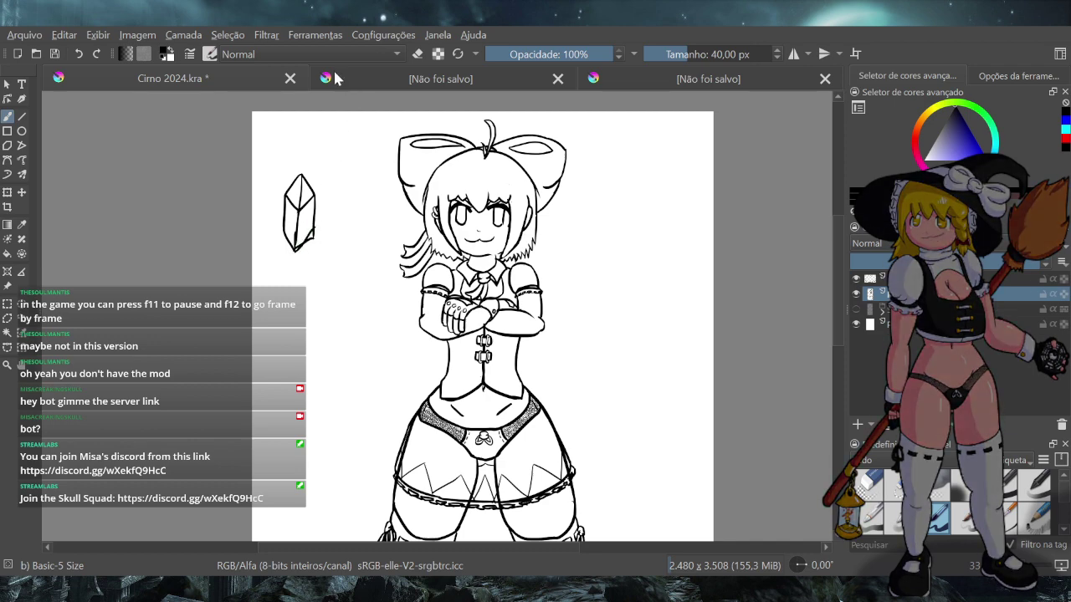
# Clean up the large crystal's lower right edge by erasing and re-inking it into a straight slant
pyautogui.click(418, 54)
pyautogui.click(417, 54)
pyautogui.moveTo(294, 252); pyautogui.dragTo(315, 222)
pyautogui.moveTo(313, 225); pyautogui.dragTo(297, 251)
pyautogui.hotkey('ctrl', 'z')
pyautogui.hotkey('ctrl', 'z')
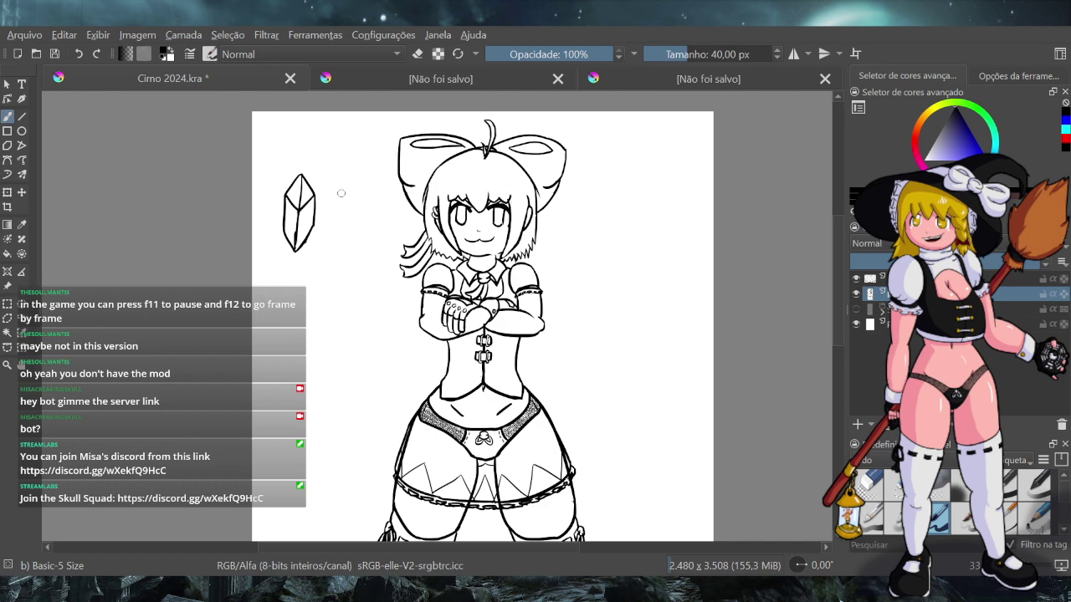
# Ink a smaller faceted crystal between the large crystal and the character's head
pyautogui.moveTo(337, 193)
pyautogui.mouseDown()
pyautogui.moveTo(327, 211)
pyautogui.moveTo(336, 197)
pyautogui.moveTo(330, 209)
pyautogui.moveTo(346, 209)
pyautogui.mouseUp()
pyautogui.hotkey('ctrl', 'z')
pyautogui.hotkey('ctrl', 'z')
pyautogui.hotkey('ctrl', 'z')
pyautogui.hotkey('ctrl', 'z')
pyautogui.moveTo(331, 205)
pyautogui.mouseDown()
pyautogui.moveTo(347, 208)
pyautogui.moveTo(346, 236)
pyautogui.mouseUp()
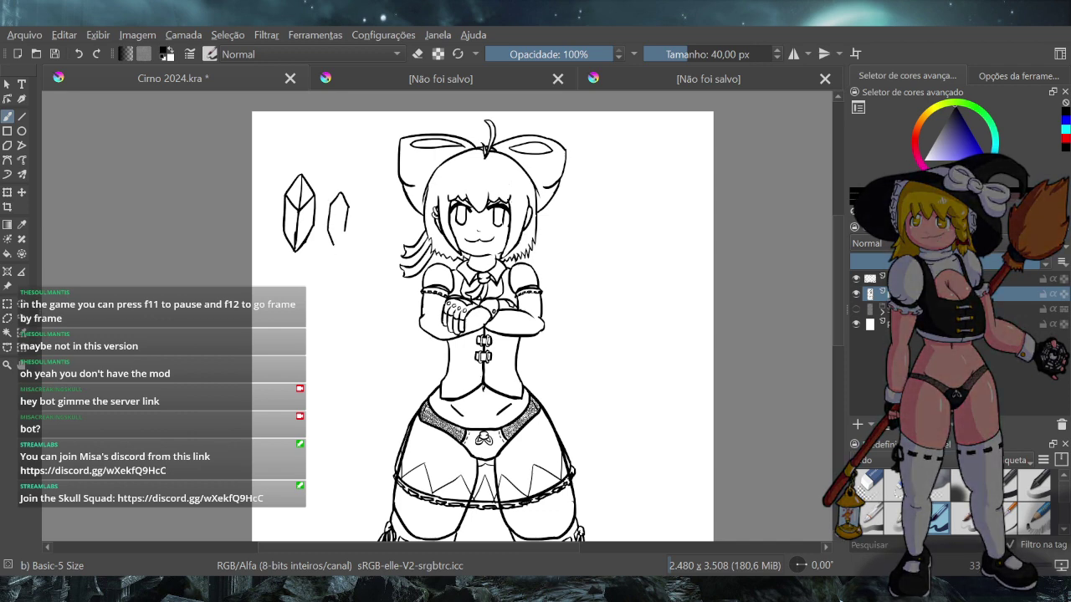
pyautogui.moveTo(327, 228)
pyautogui.mouseDown()
pyautogui.moveTo(333, 242)
pyautogui.moveTo(346, 229)
pyautogui.mouseUp()
pyautogui.hotkey('ctrl', 'z')
pyautogui.moveTo(340, 192); pyautogui.dragTo(337, 219)
# Ink a third, smallest faceted crystal to complete a row of three in descending size
pyautogui.moveTo(361, 221); pyautogui.dragTo(376, 221)
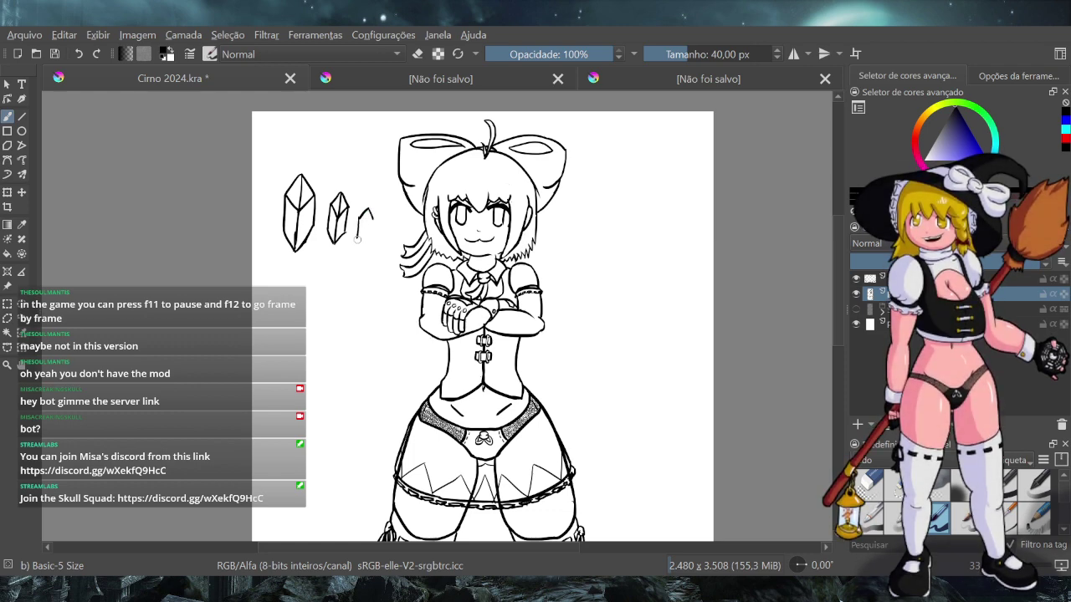
pyautogui.moveTo(359, 217); pyautogui.dragTo(358, 236)
pyautogui.moveTo(357, 233); pyautogui.dragTo(362, 249)
# Select the three crystals with a rectangular selection and move them onto a new layer by cutting and pasting
pyautogui.click(7, 304)
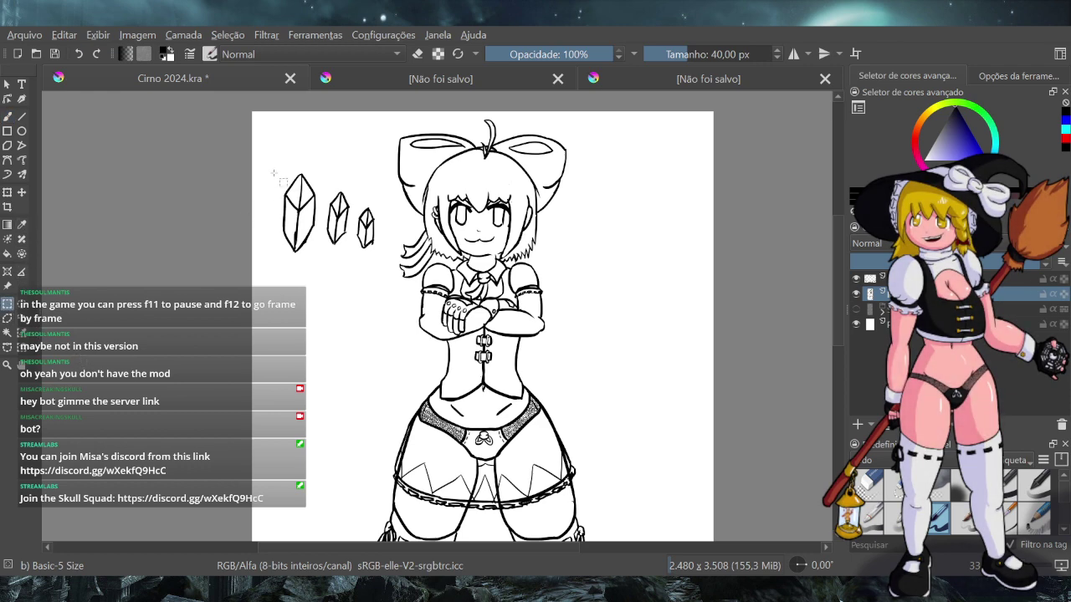
pyautogui.moveTo(275, 165)
pyautogui.mouseDown()
pyautogui.moveTo(371, 271)
pyautogui.moveTo(384, 270)
pyautogui.mouseUp()
pyautogui.press('Delete')
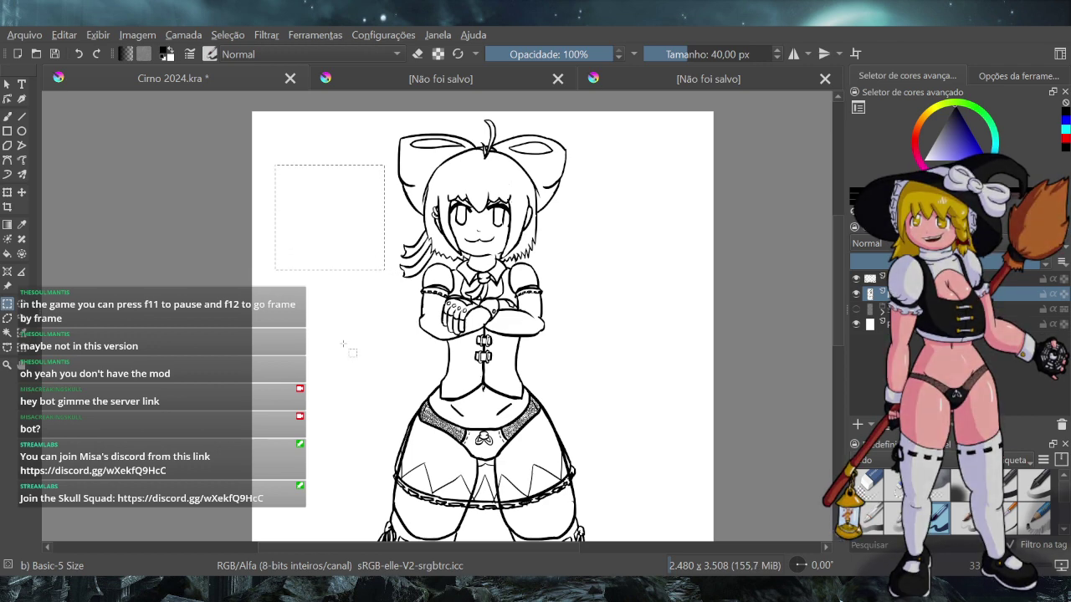
pyautogui.hotkey('ctrl', 'z')
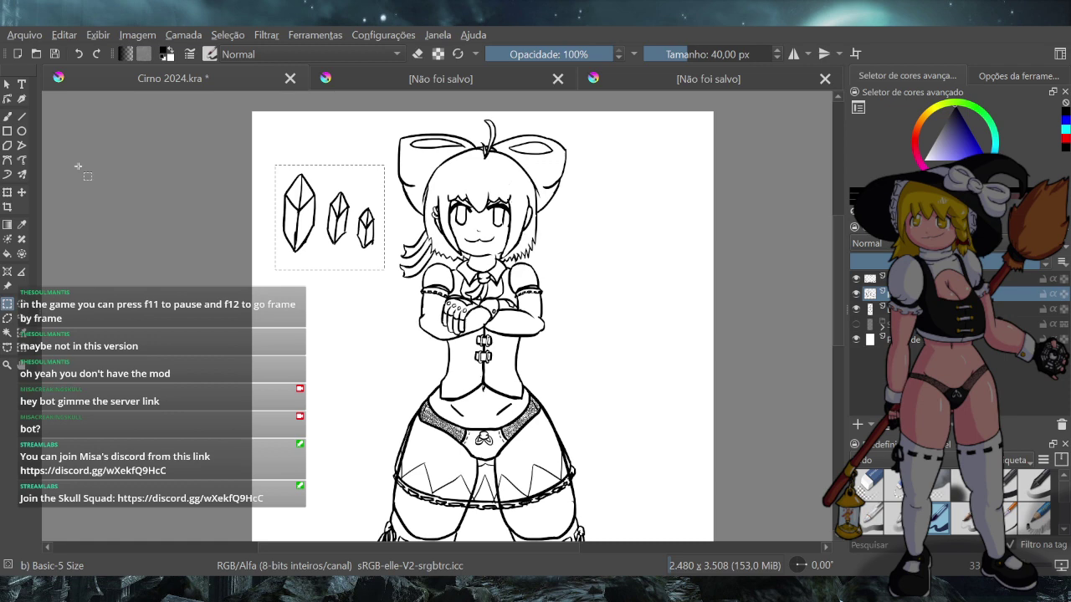
# Return to the brush tool and rename the crystals' new layer as Win
pyautogui.click(8, 116)
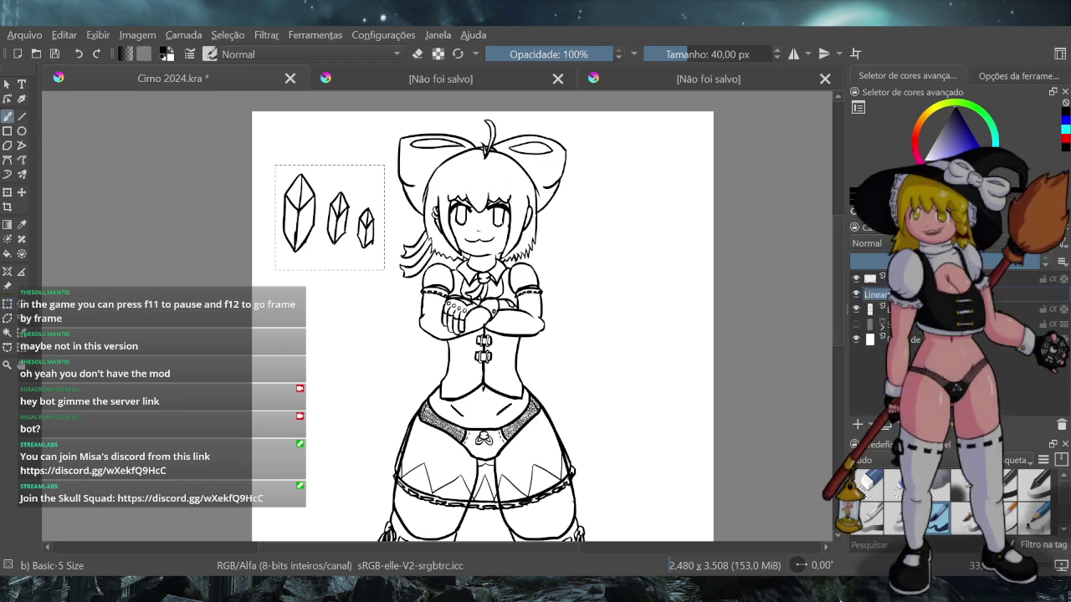
pyautogui.doubleClick(890, 294)
pyautogui.write('Win')
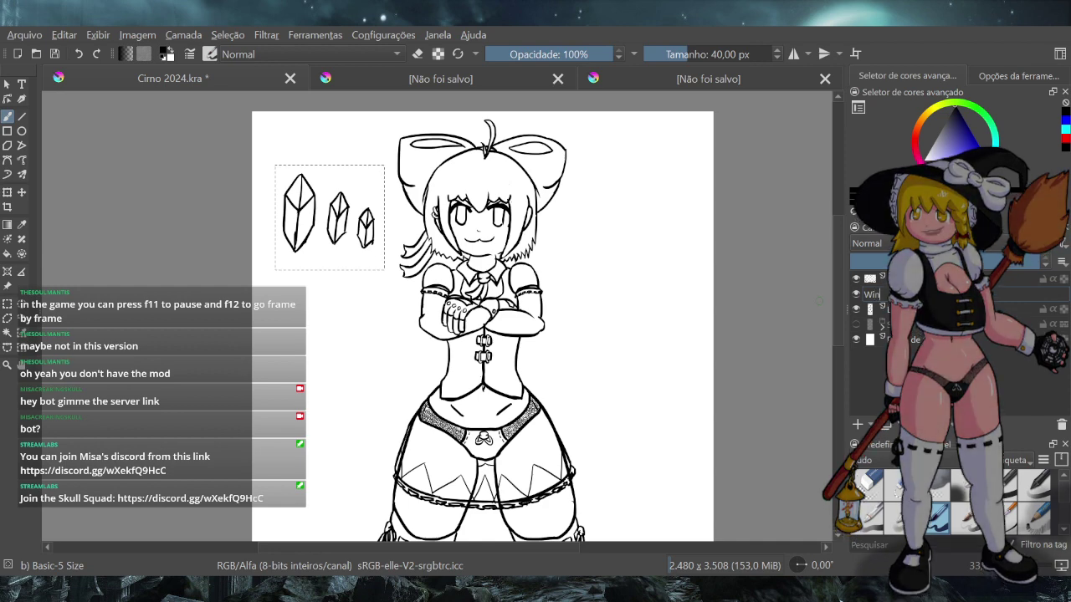
pyautogui.press('Return')
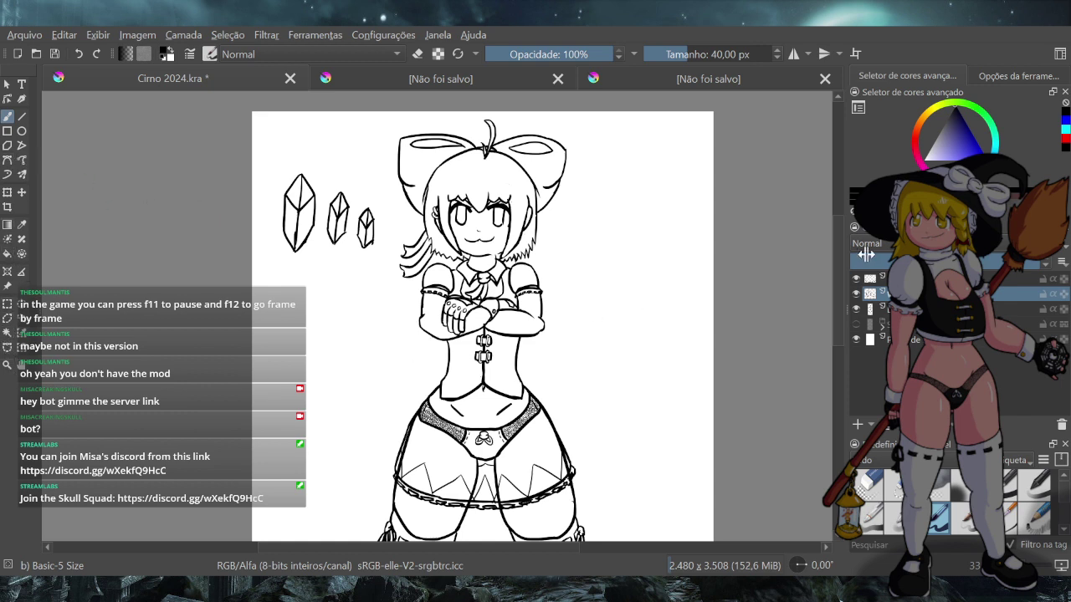
# Move the Win layer one place down the stack, and rotate the largest crystal to slant outward from the character's shoulder
pyautogui.moveTo(920, 294); pyautogui.dragTo(920, 316)
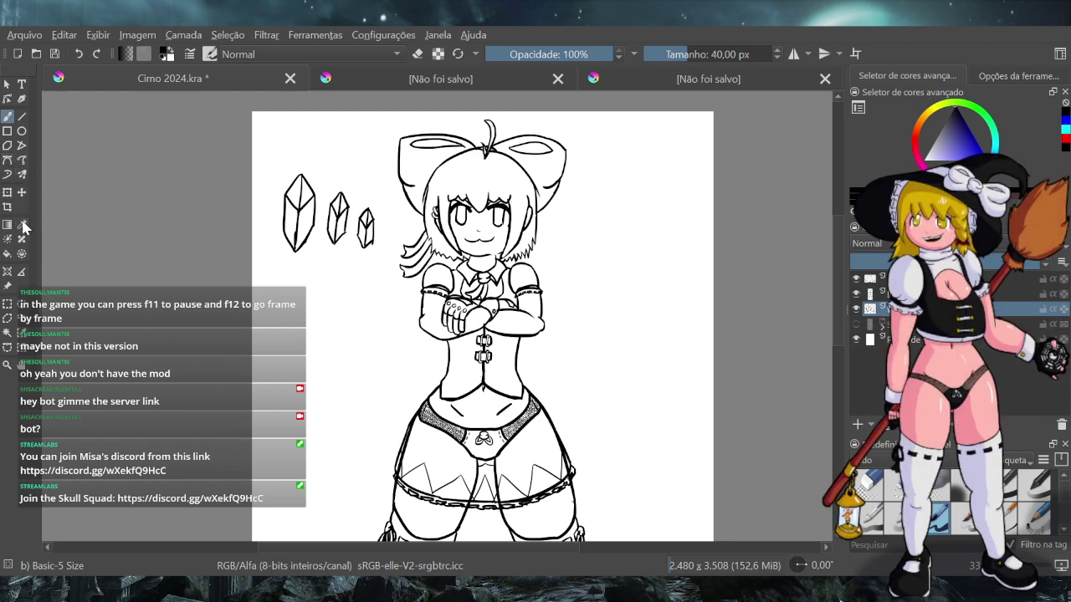
pyautogui.click(7, 305)
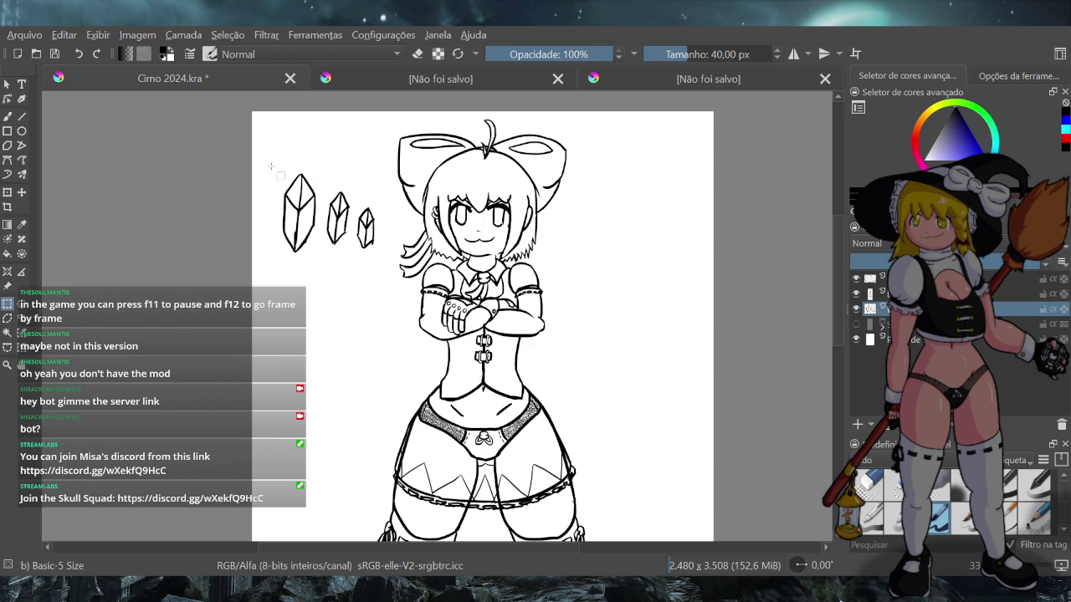
pyautogui.moveTo(268, 166); pyautogui.dragTo(321, 257)
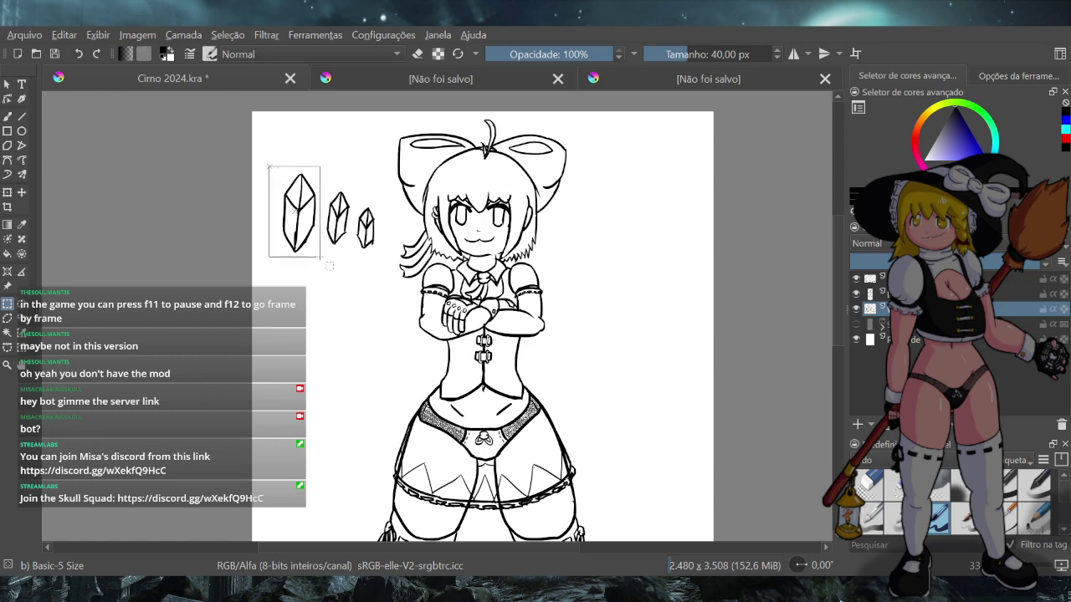
pyautogui.click(7, 193)
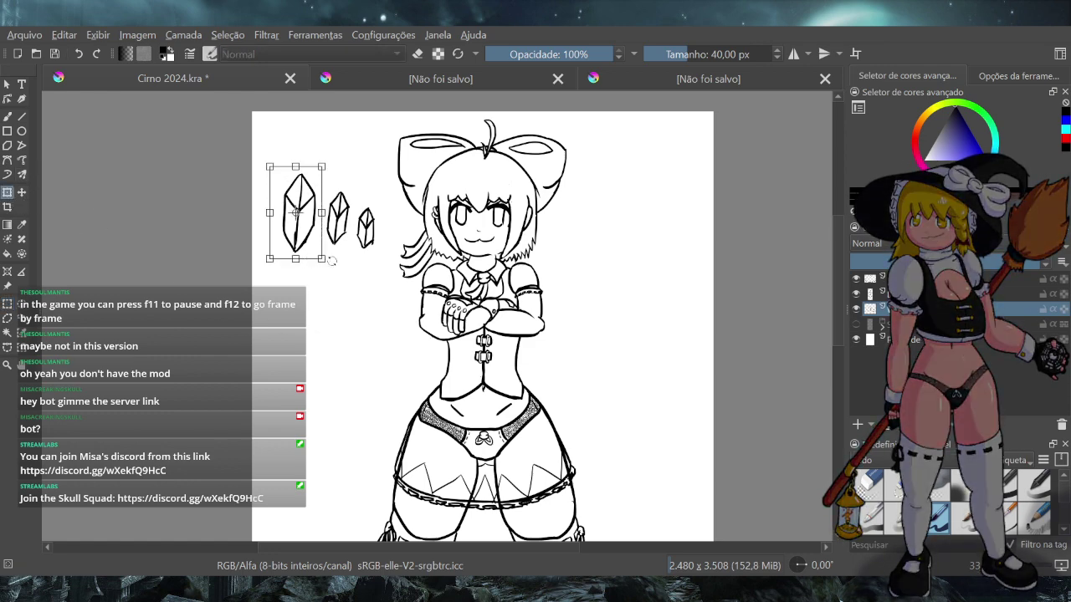
pyautogui.moveTo(332, 270); pyautogui.dragTo(355, 206)
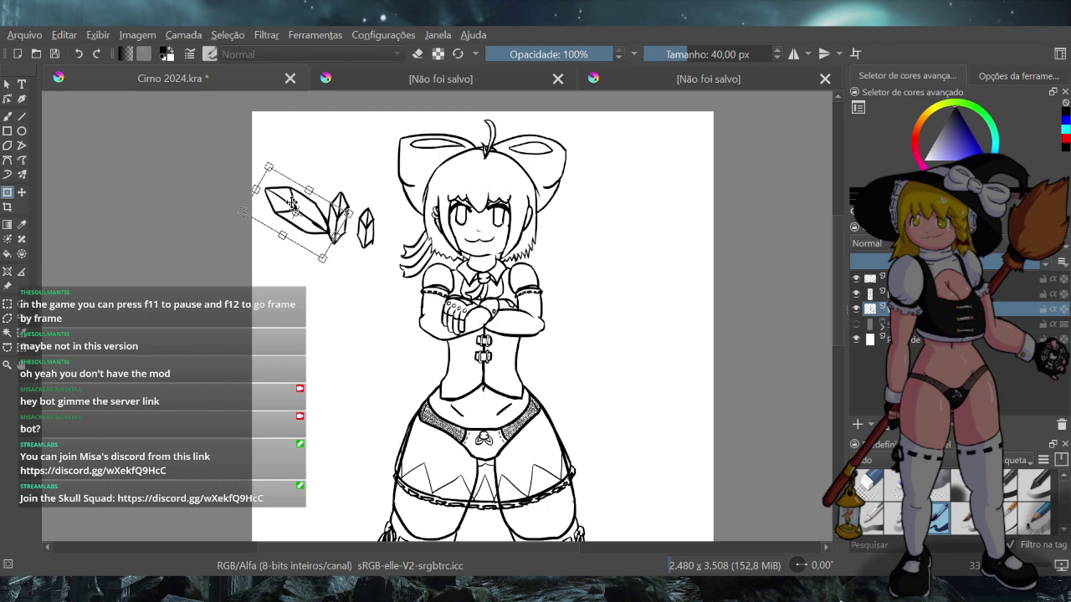
pyautogui.moveTo(292, 206); pyautogui.dragTo(401, 249)
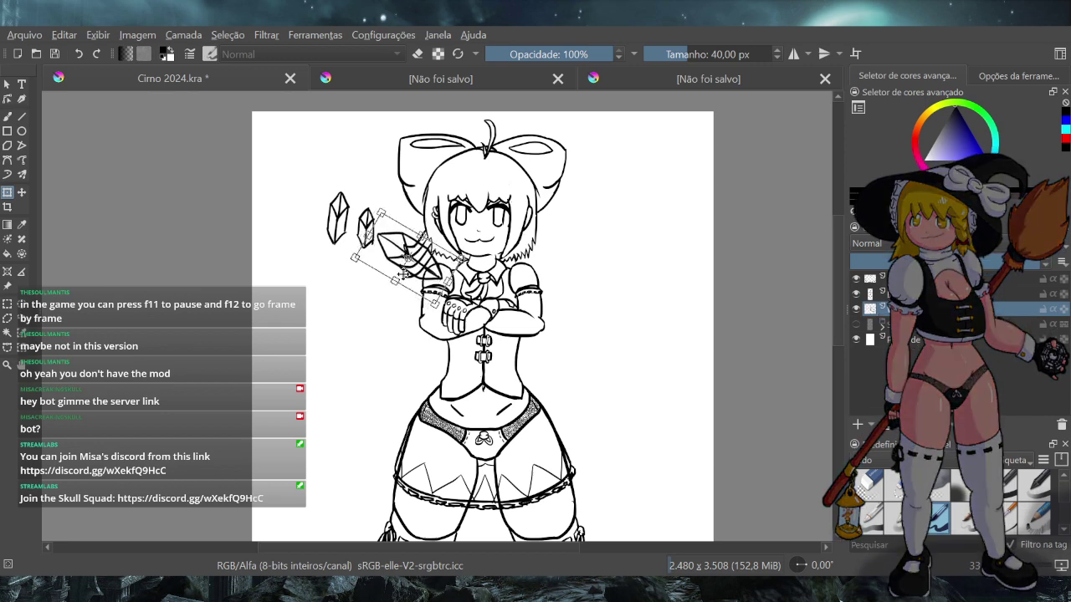
pyautogui.click(8, 132)
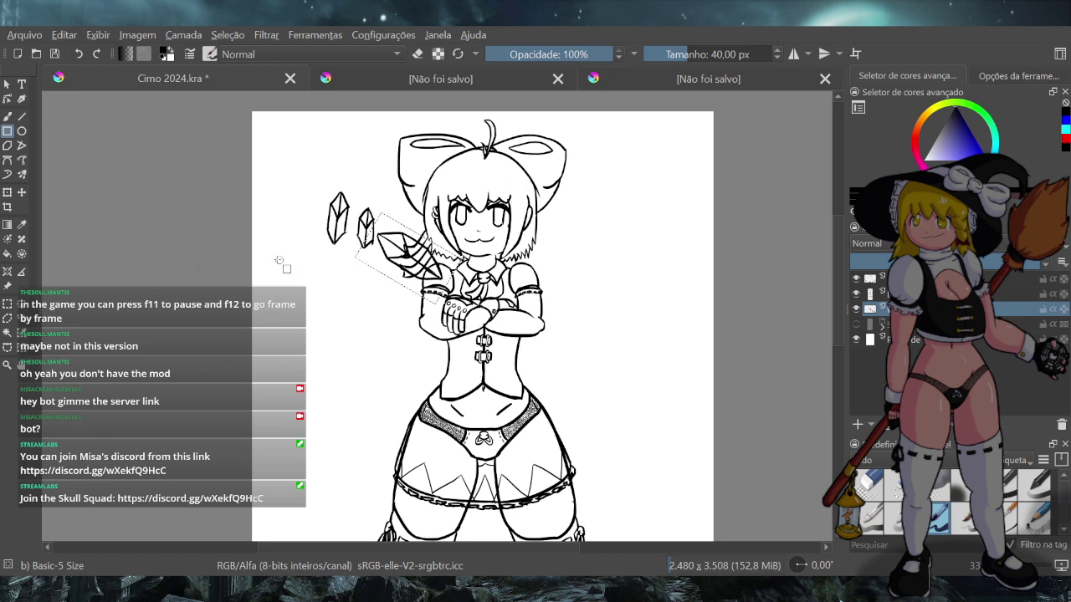
pyautogui.press('ctrl')
pyautogui.hotkey('ctrl', 'z')
pyautogui.press('b')
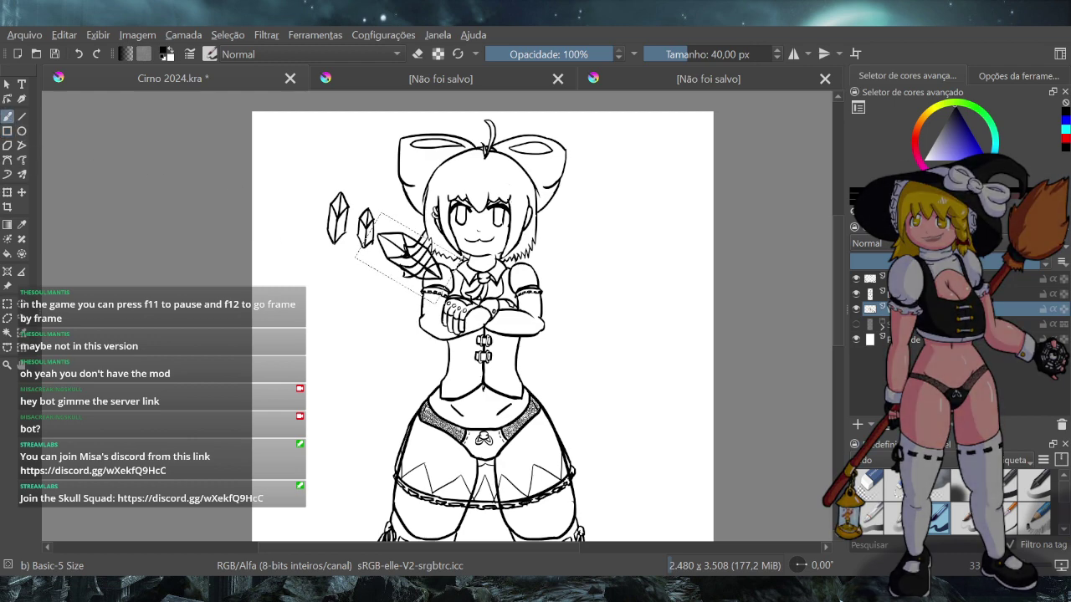
pyautogui.hotkey('ctrl', 'shift', 'a')
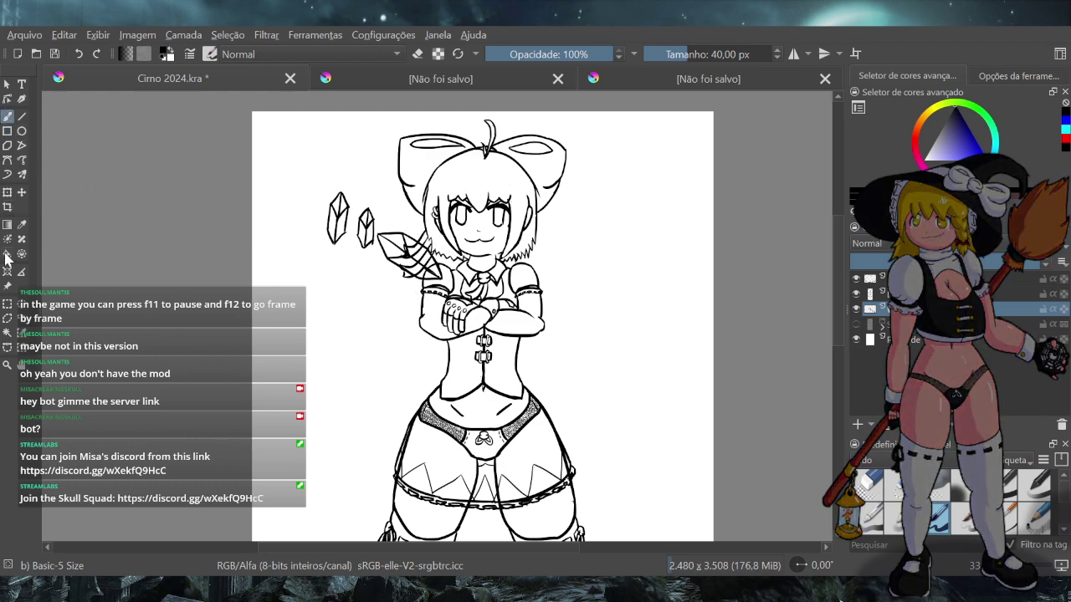
# Select the medium crystal, rotate it nearly horizontal and place it beside the upper arm, below the largest crystal
pyautogui.click(7, 305)
pyautogui.moveTo(317, 181); pyautogui.dragTo(353, 251)
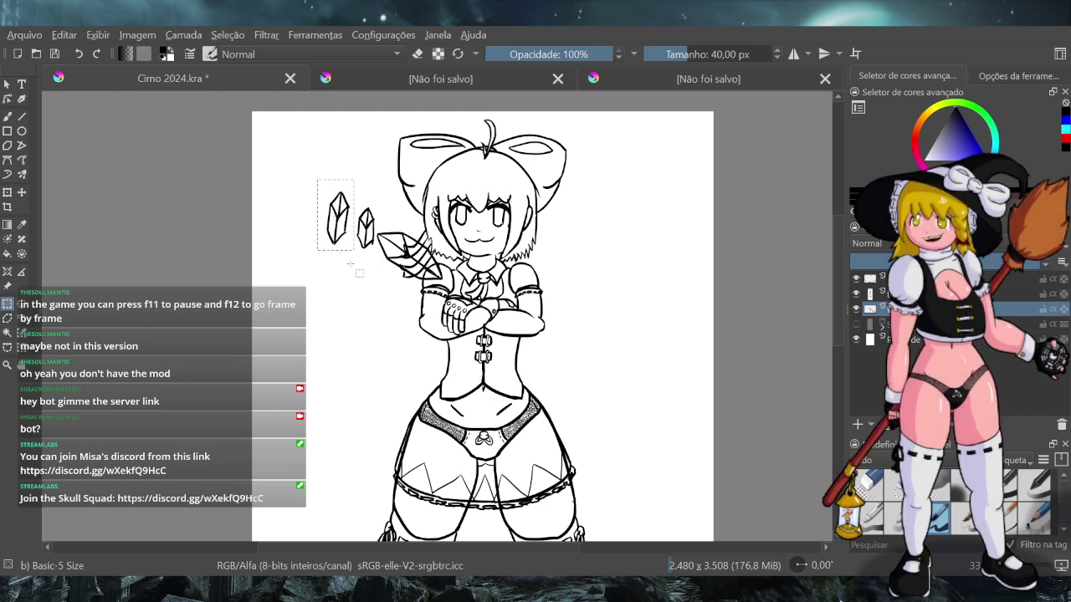
pyautogui.click(7, 191)
pyautogui.moveTo(369, 260); pyautogui.dragTo(399, 188)
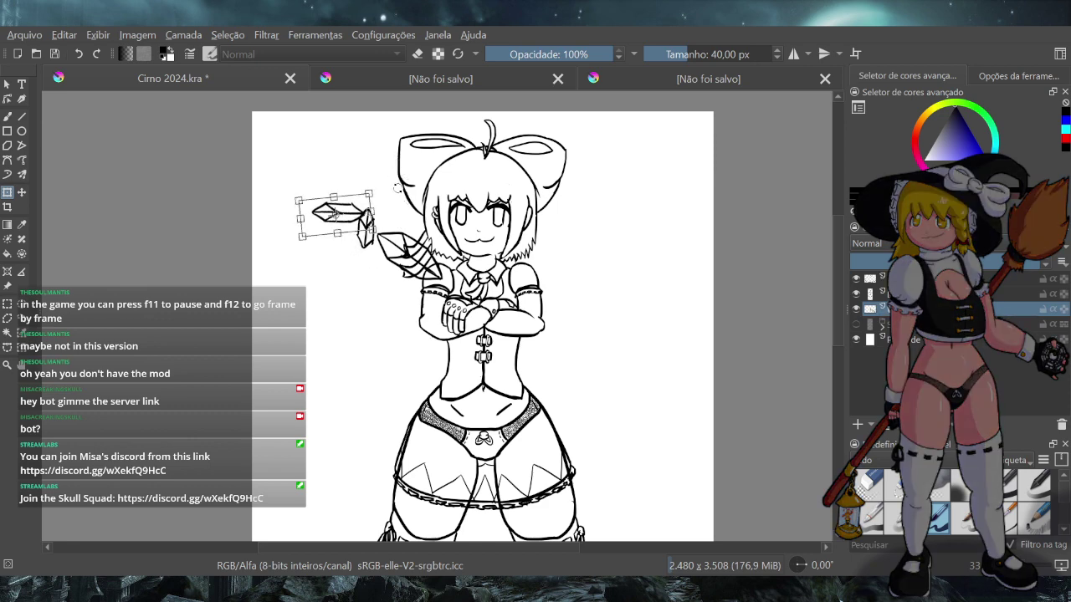
pyautogui.moveTo(338, 215); pyautogui.dragTo(422, 276)
pyautogui.moveTo(415, 279); pyautogui.dragTo(408, 284)
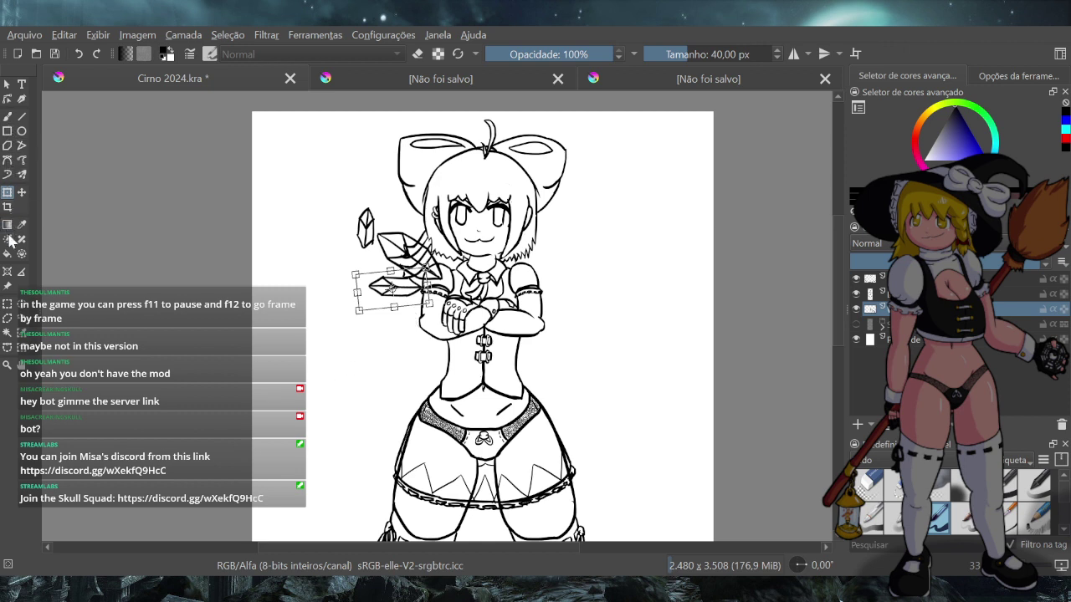
# Select the smallest crystal, rotate it to slant downward and outward, and place it below the medium crystal
pyautogui.click(7, 304)
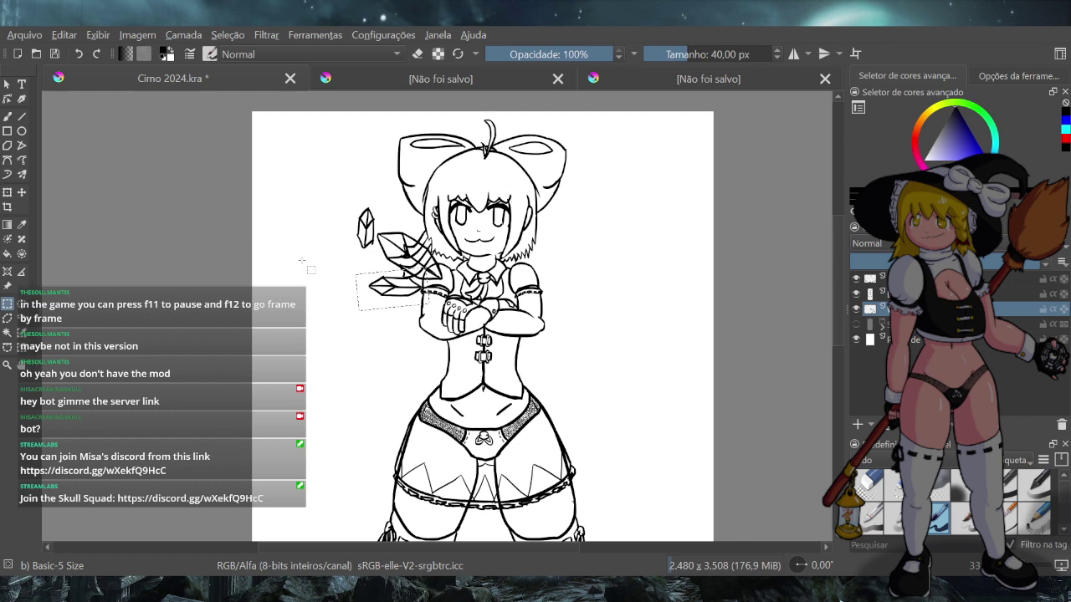
pyautogui.moveTo(379, 245); pyautogui.dragTo(345, 199)
pyautogui.moveTo(380, 245); pyautogui.dragTo(375, 260)
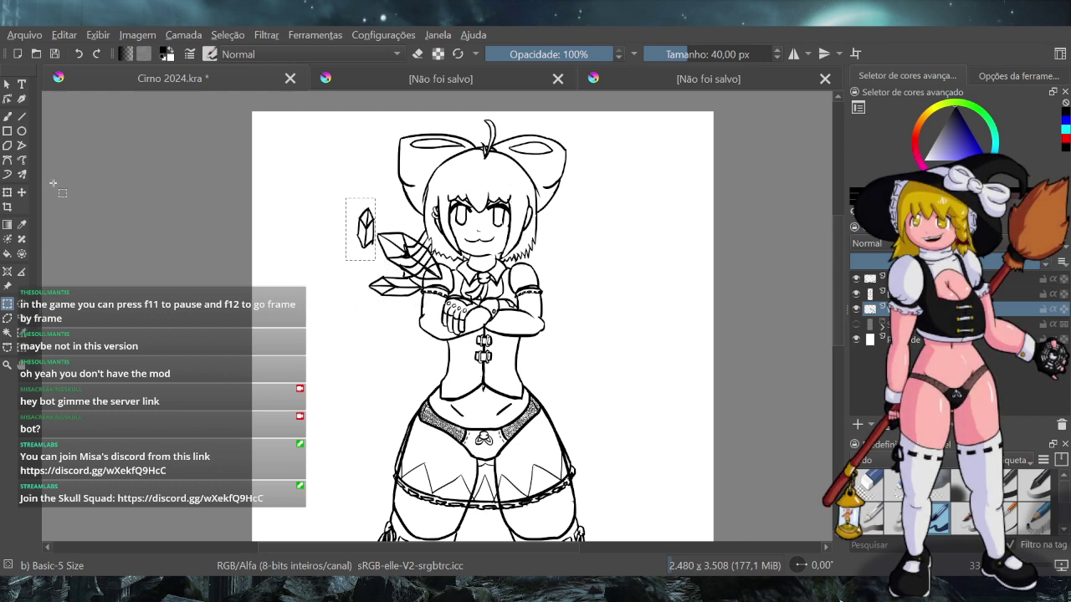
pyautogui.click(7, 192)
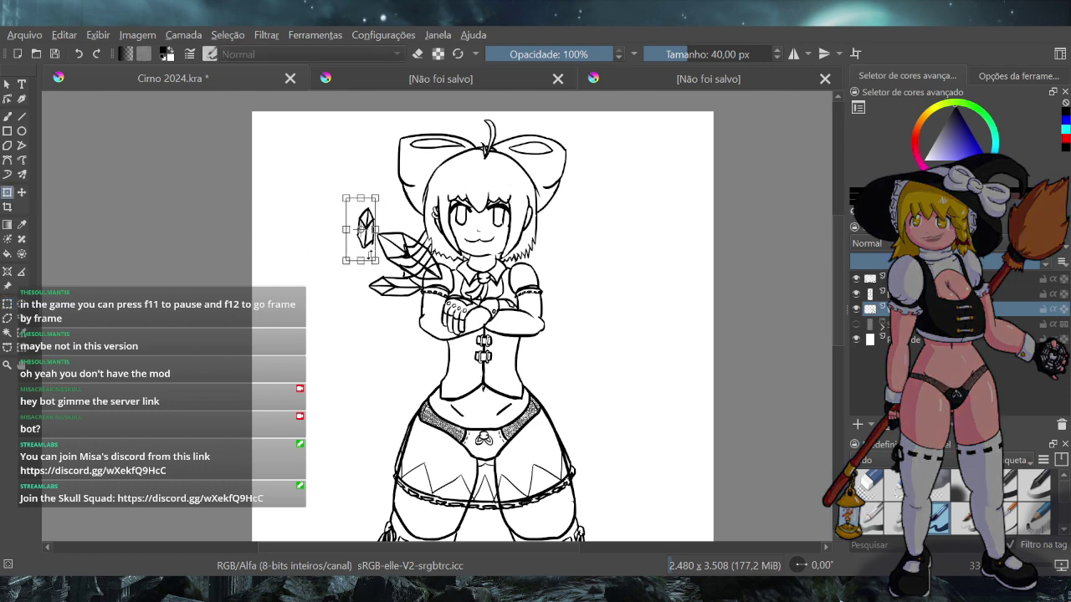
pyautogui.moveTo(388, 264); pyautogui.dragTo(380, 139)
pyautogui.moveTo(360, 228); pyautogui.dragTo(408, 313)
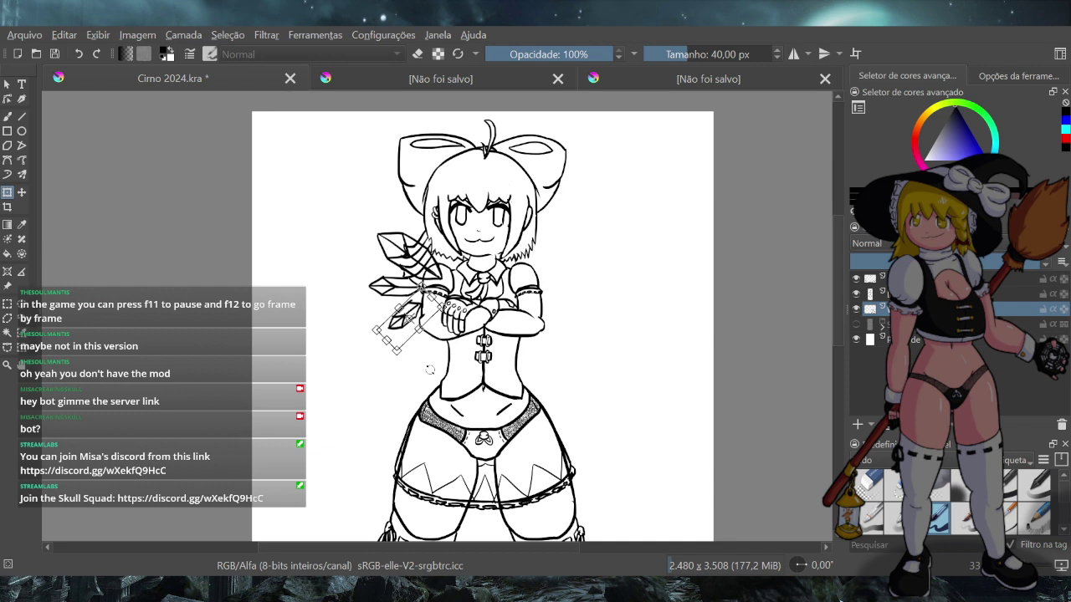
pyautogui.moveTo(419, 308); pyautogui.dragTo(418, 313)
pyautogui.click(8, 131)
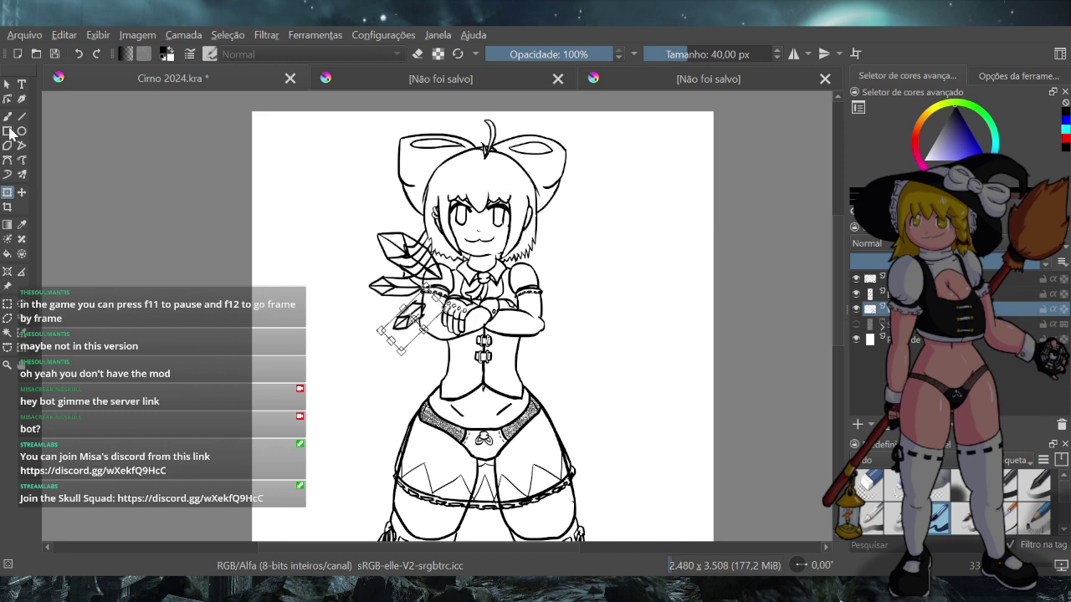
# Select all three crystals together and move the group slightly down and outward from the body
pyautogui.click(8, 303)
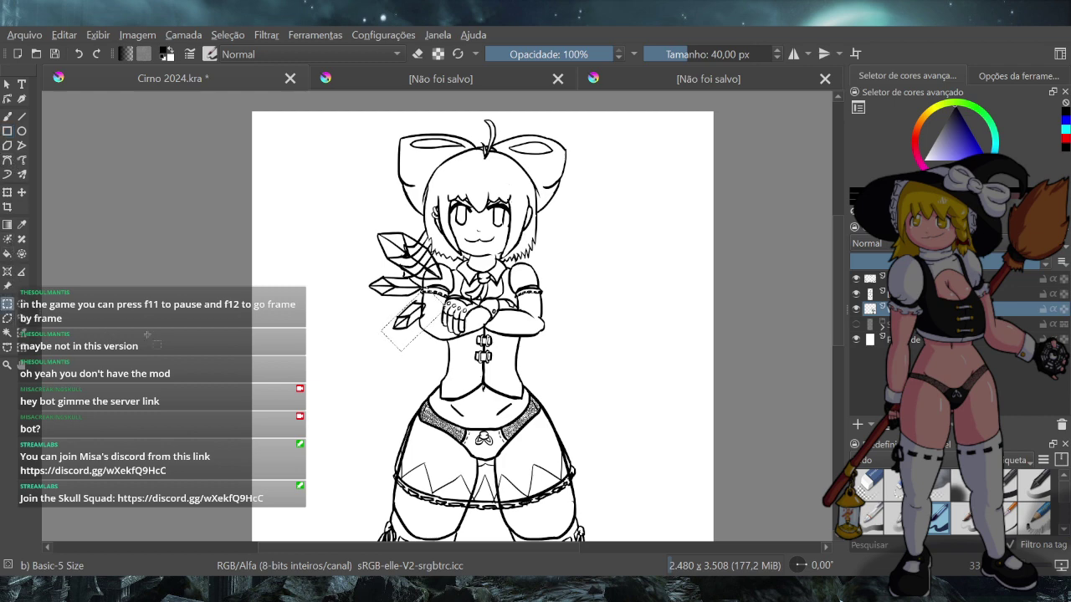
pyautogui.moveTo(344, 209); pyautogui.dragTo(460, 360)
pyautogui.moveTo(343, 206); pyautogui.dragTo(345, 210)
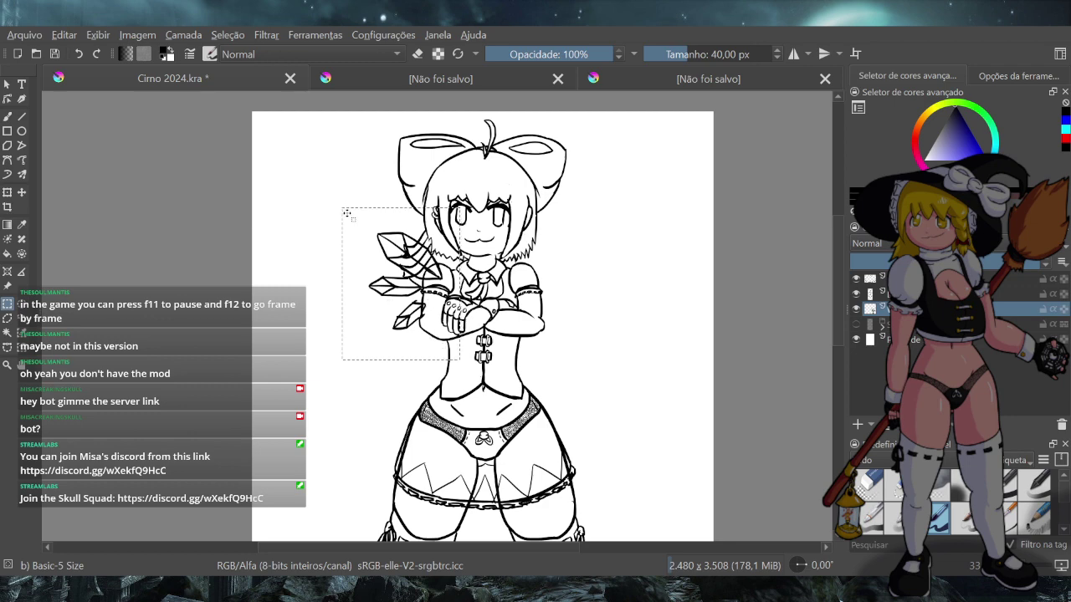
pyautogui.click(22, 192)
pyautogui.moveTo(418, 279); pyautogui.dragTo(401, 307)
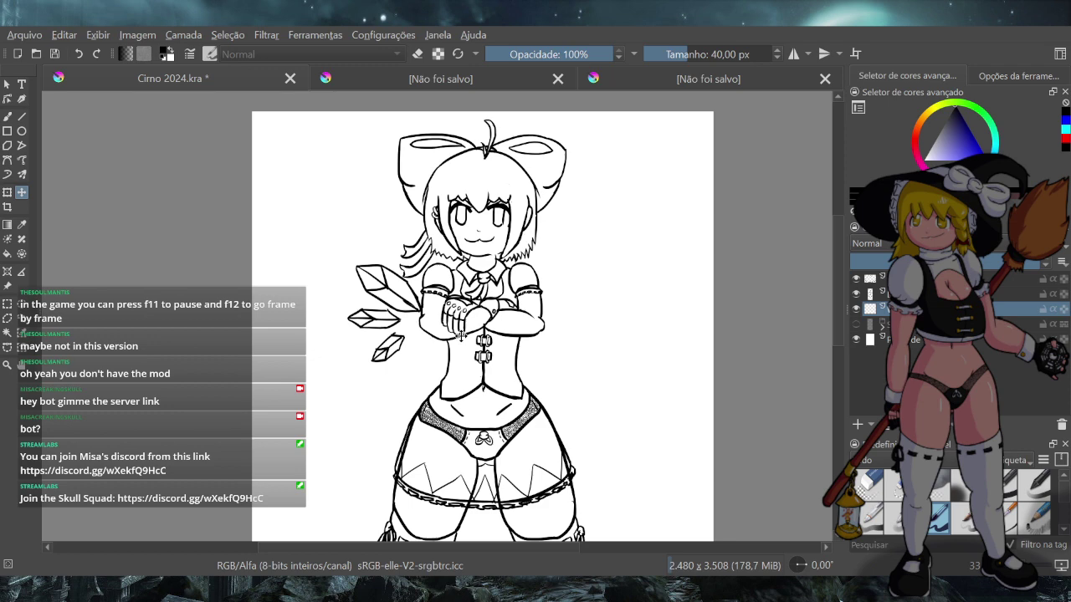
# Enlarge the group of three crystals so the wing spans from face height to the hips, and clear the selection
pyautogui.scroll(-3, 443, 315)
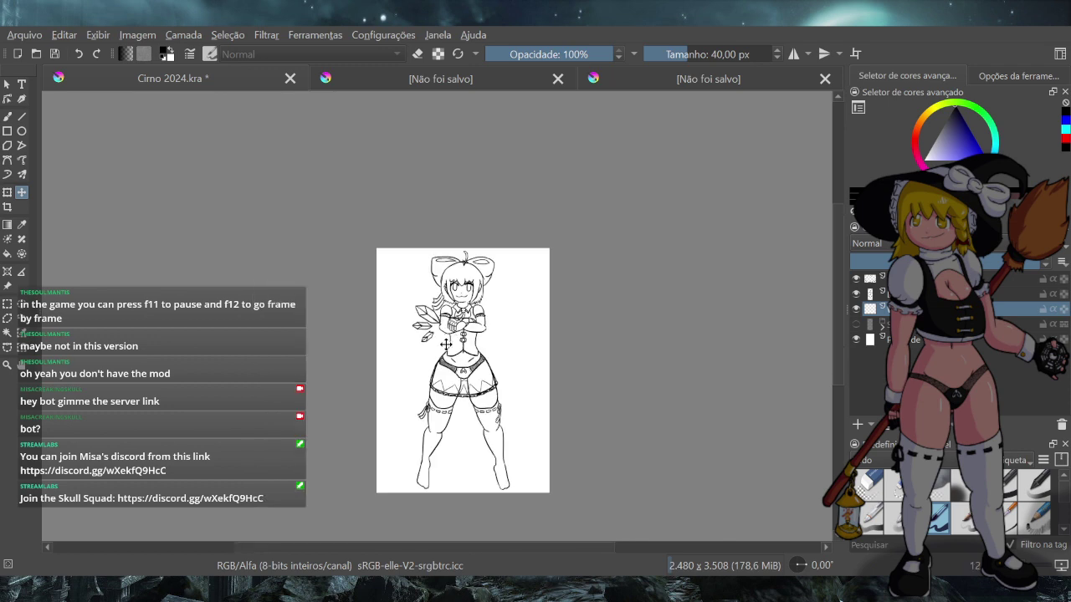
pyautogui.scroll(4, 445, 344)
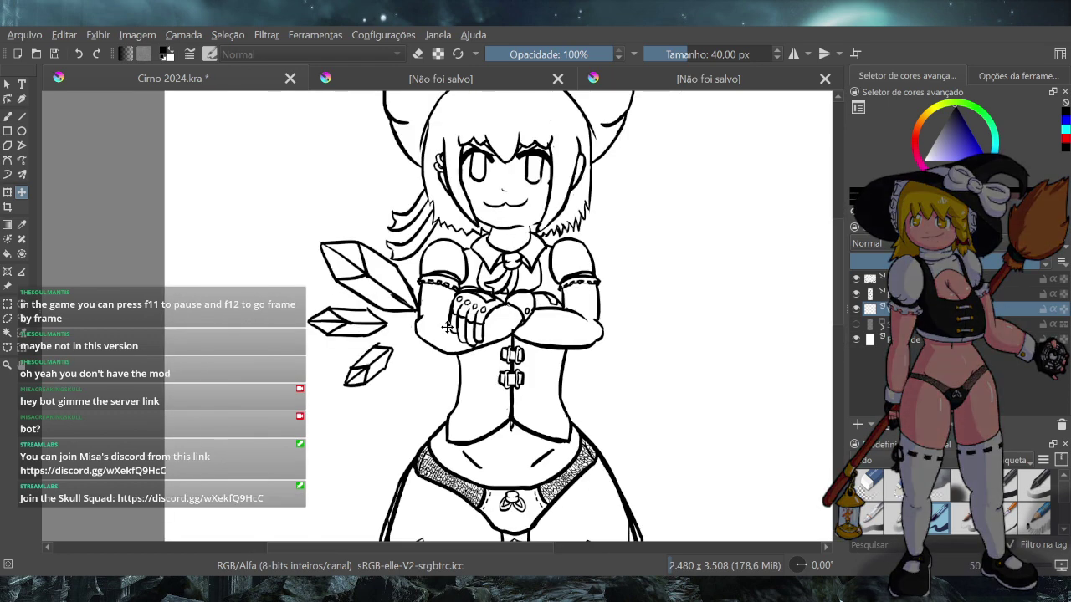
pyautogui.scroll(-2, 447, 327)
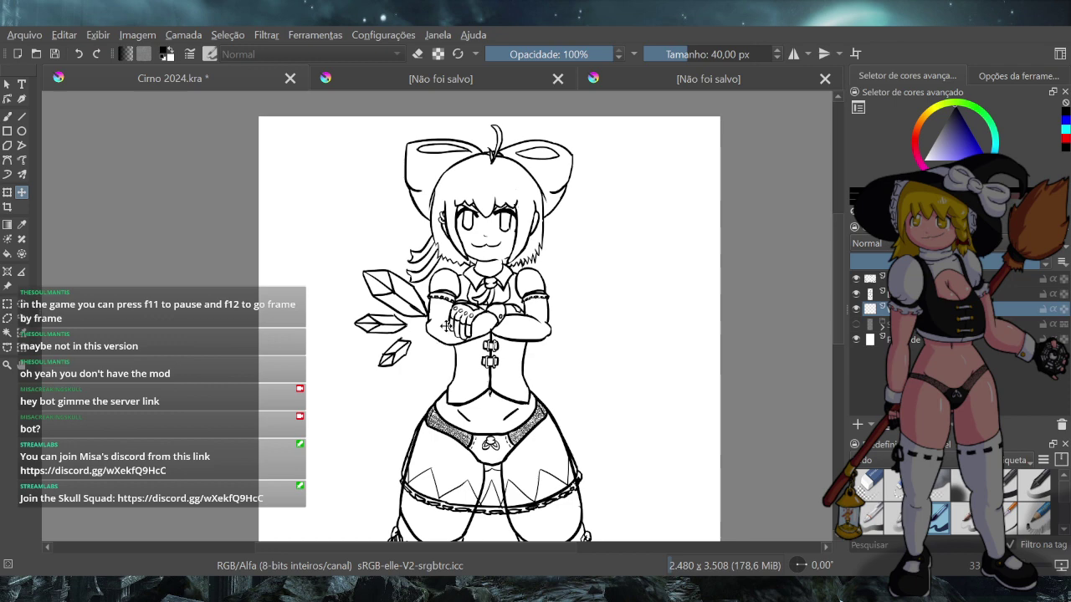
pyautogui.click(8, 191)
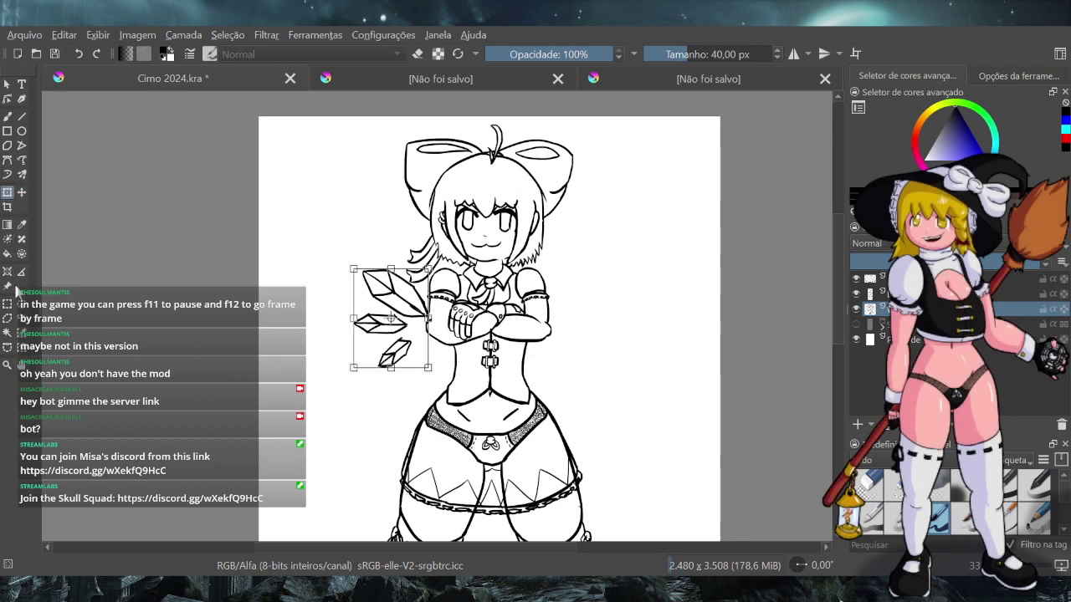
pyautogui.click(8, 305)
pyautogui.moveTo(343, 251); pyautogui.dragTo(435, 396)
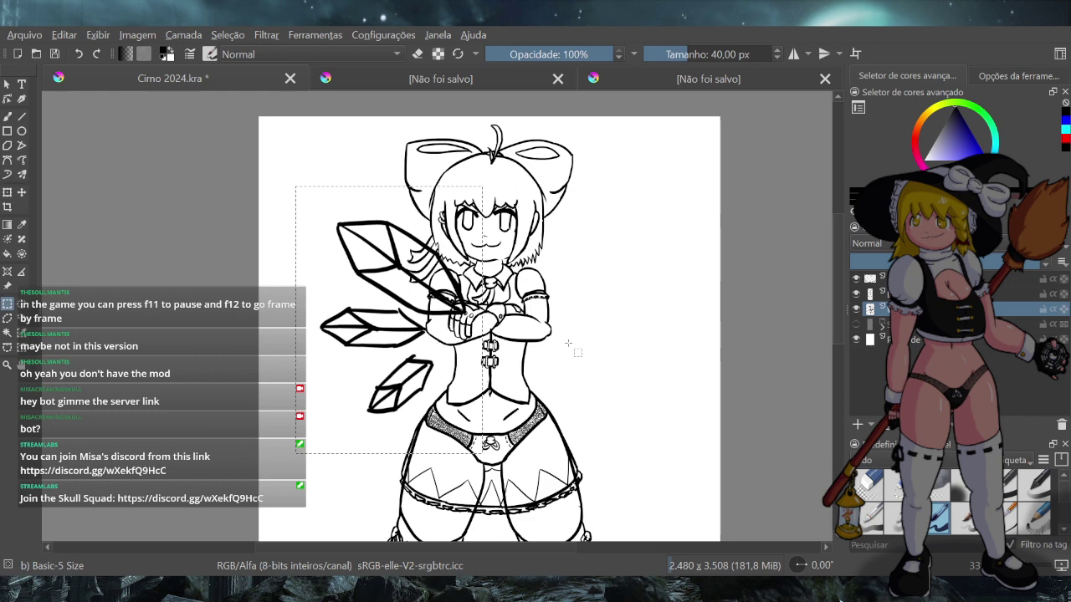
pyautogui.hotkey('ctrl', 'shift', 'a')
pyautogui.scroll(-5, 555, 336)
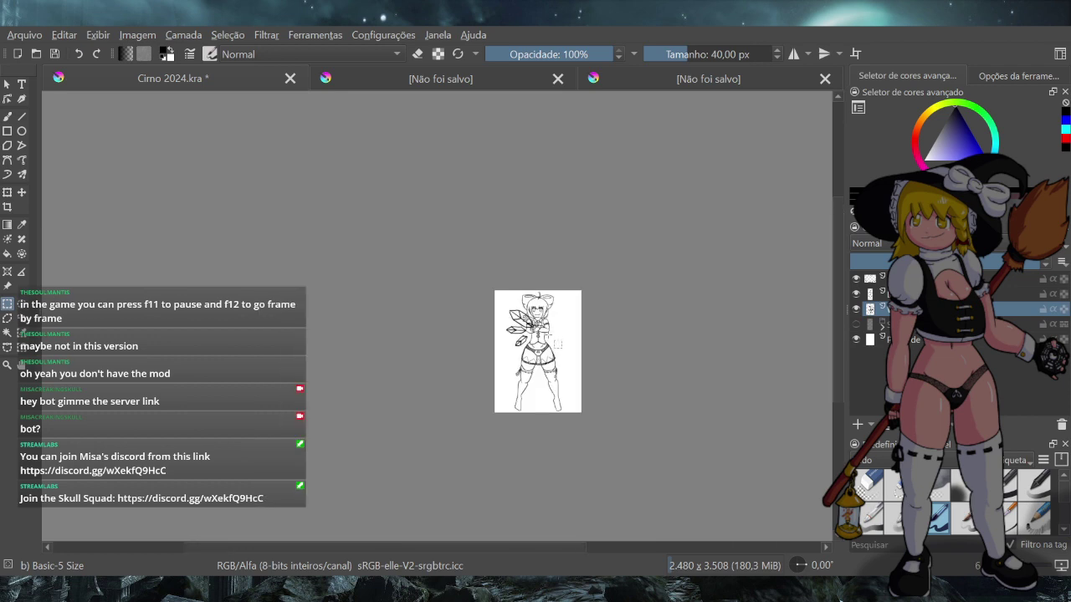
pyautogui.scroll(4, 554, 320)
pyautogui.scroll(-1, 549, 380)
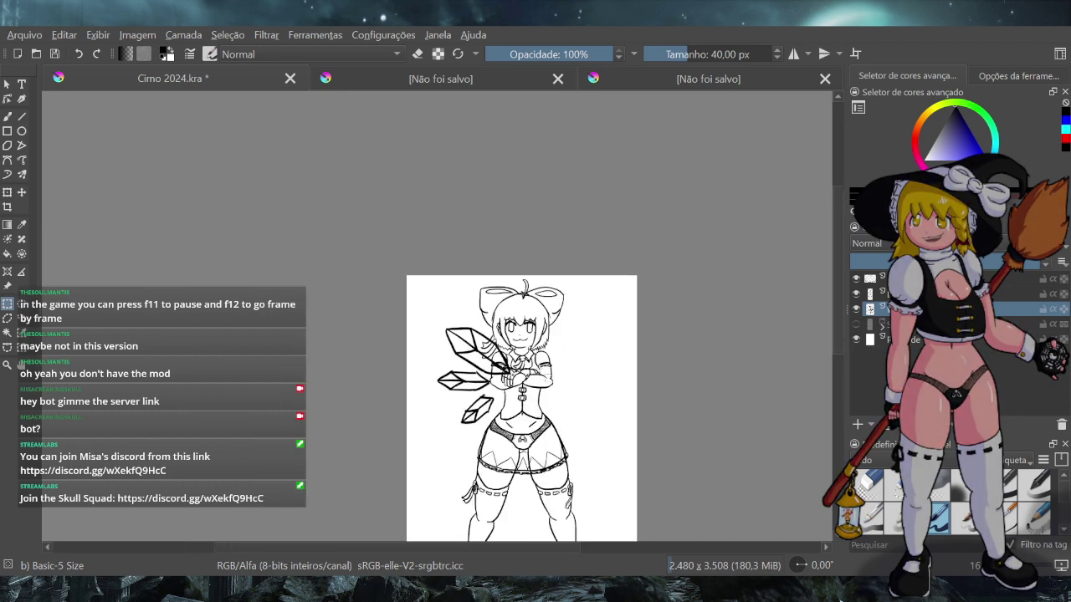
pyautogui.scroll(1, 548, 380)
pyautogui.scroll(1, 542, 374)
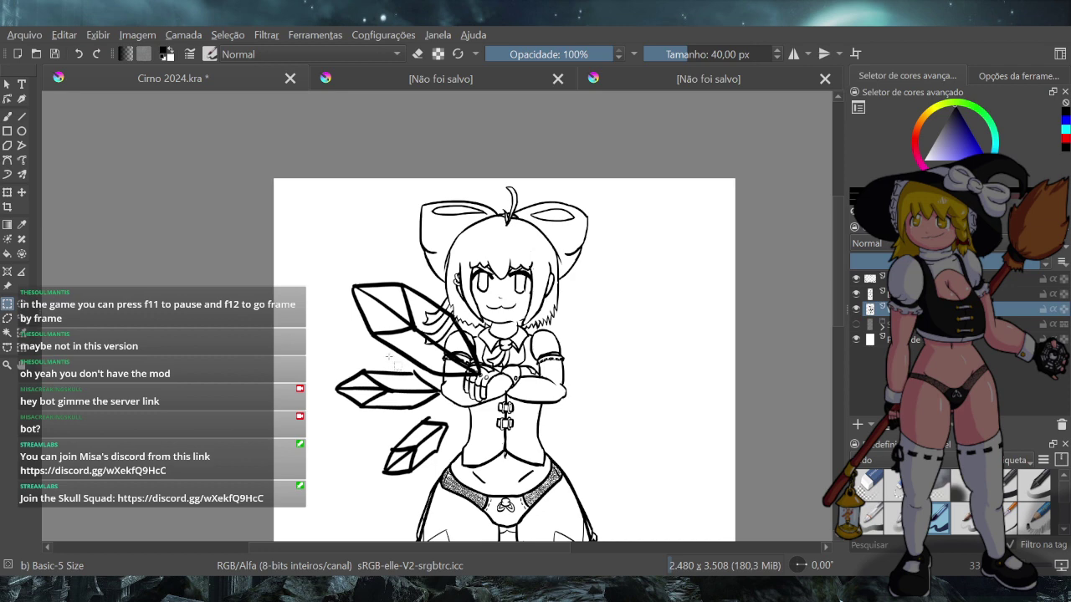
# Select only the line art of the three enlarged crystals with the contiguous or similar colour selection tool
pyautogui.moveTo(317, 262); pyautogui.dragTo(501, 487)
pyautogui.click(191, 32)
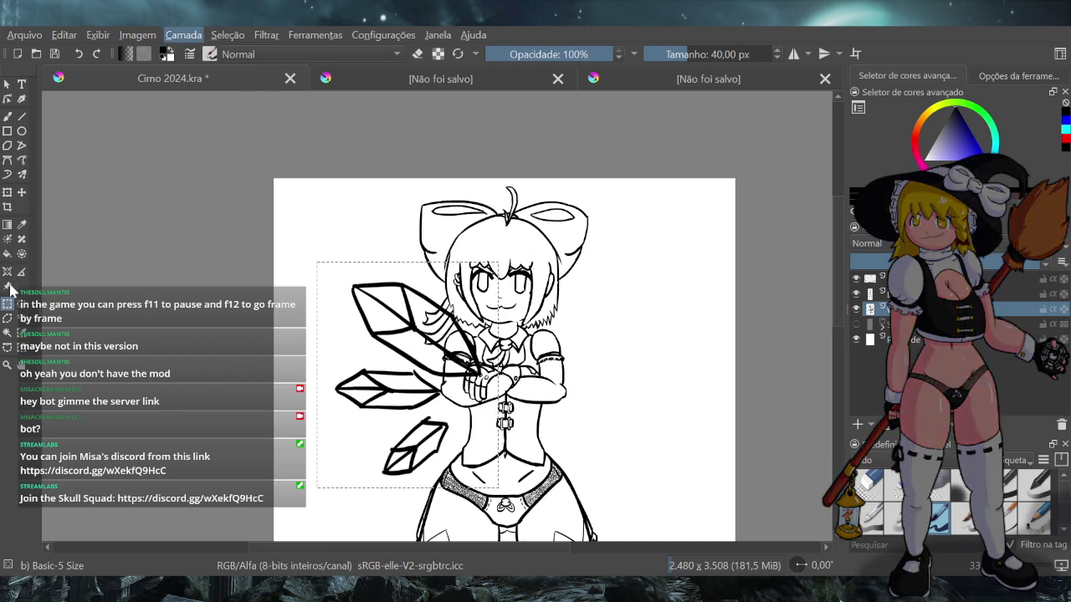
pyautogui.click(7, 335)
pyautogui.click(8, 335)
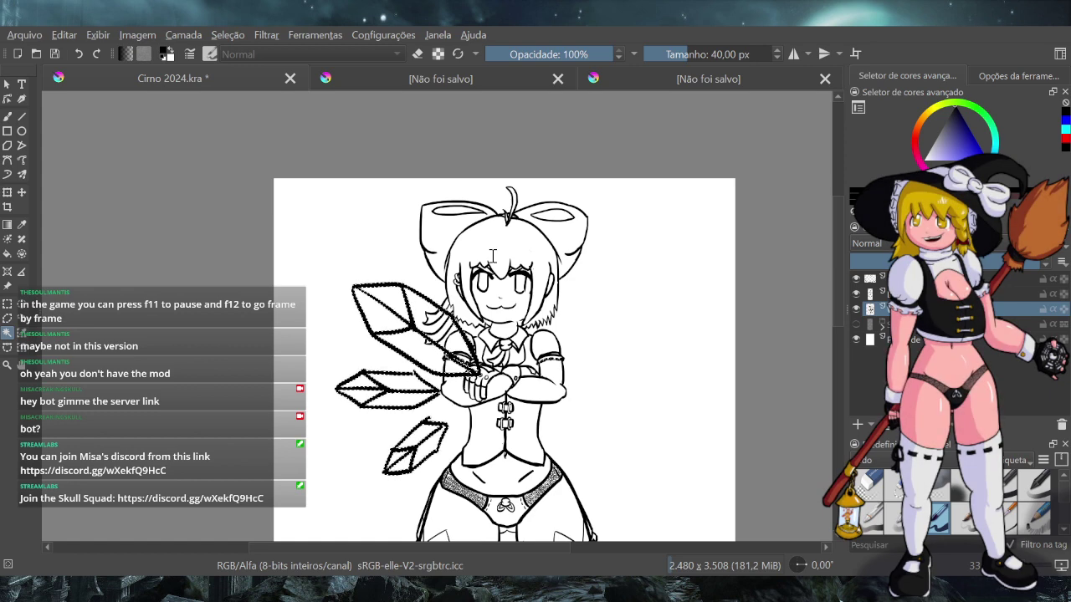
# Try to thin the crystal outlines by shrinking the selection and clearing everything outside it, and undo back to the full line selection
pyautogui.press('Return')
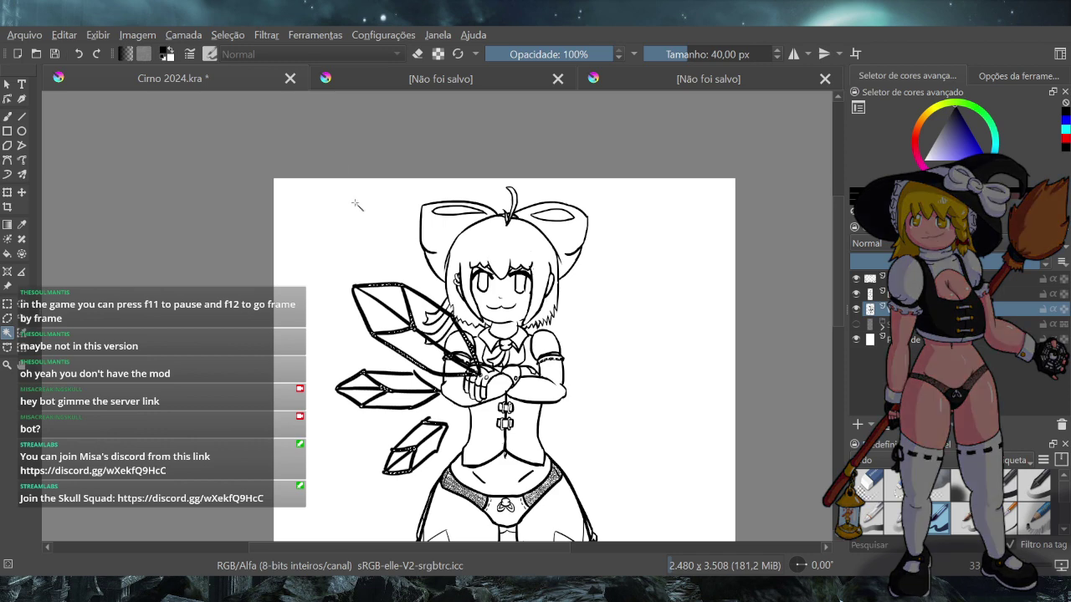
pyautogui.click(249, 104)
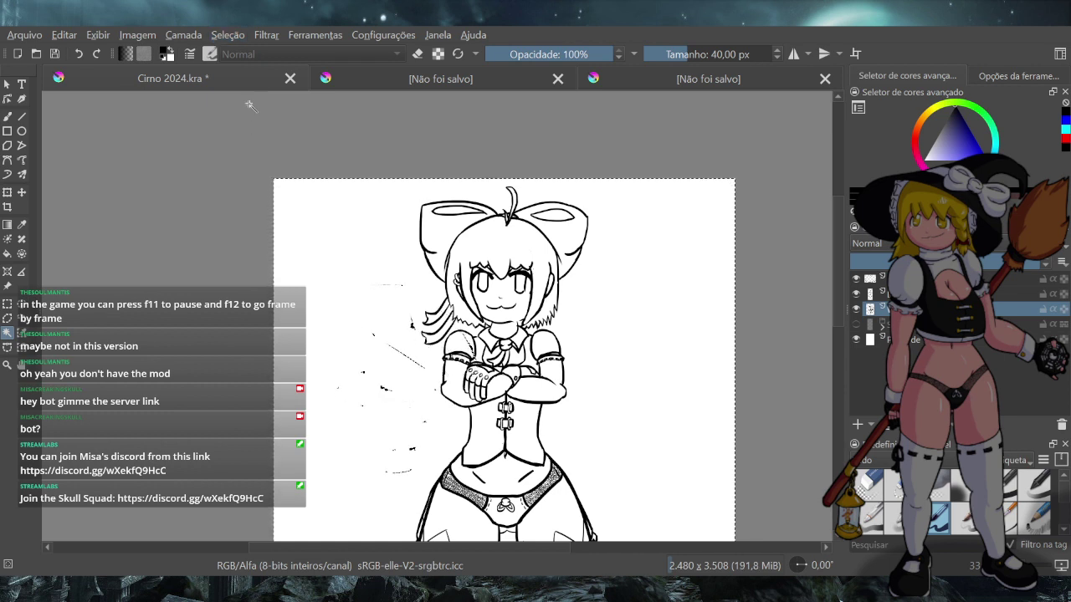
pyautogui.hotkey('ctrl', 'z')
pyautogui.hotkey('ctrl', 'z')
pyautogui.hotkey('ctrl', 'z')
pyautogui.hotkey('ctrl', 'z')
pyautogui.hotkey('ctrl', 'z')
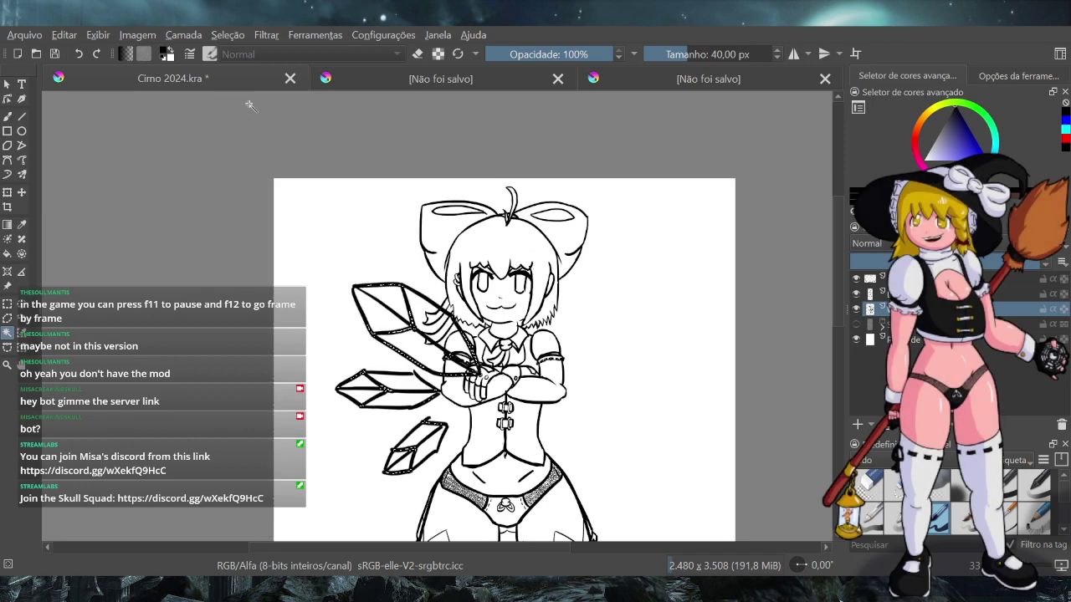
pyautogui.hotkey('ctrl', 'z')
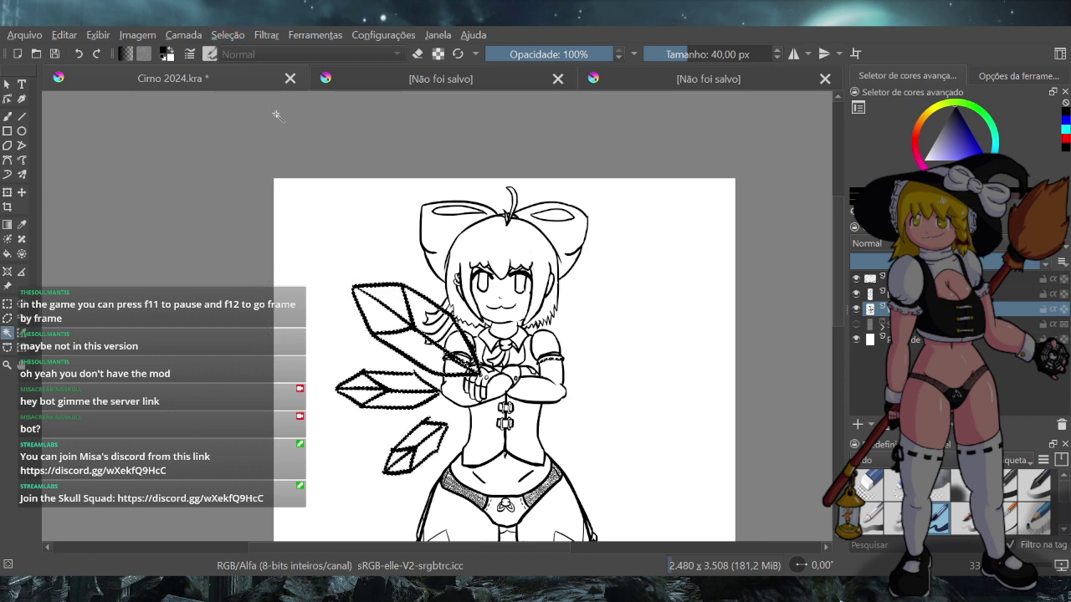
# Thin the outlines of the three crystals by inverting the shrunken selection and clearing everything outside it
pyautogui.hotkey('ctrl', 'a')
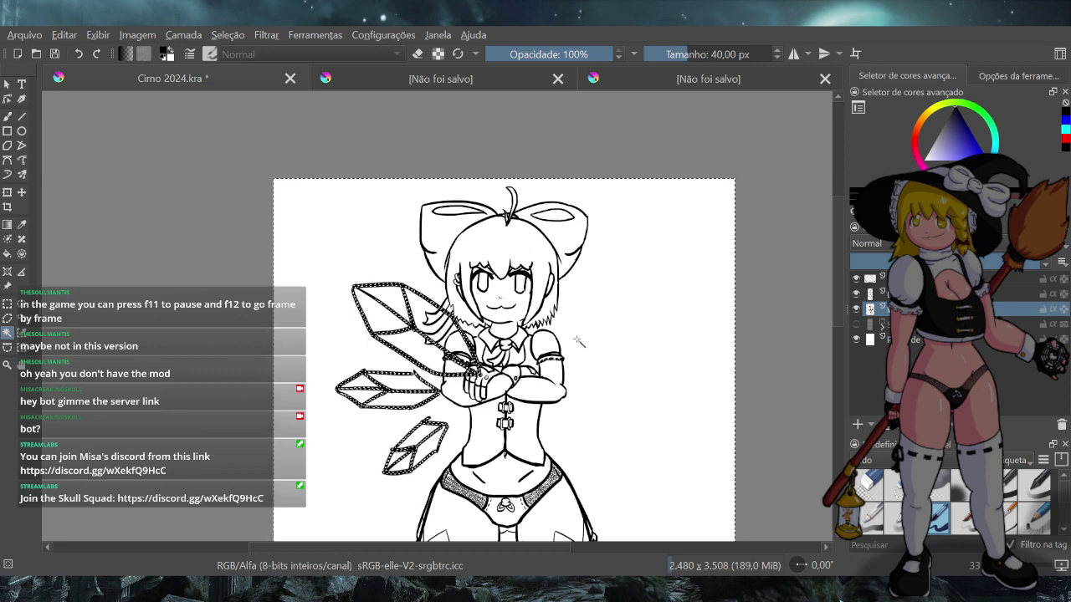
pyautogui.press('Delete')
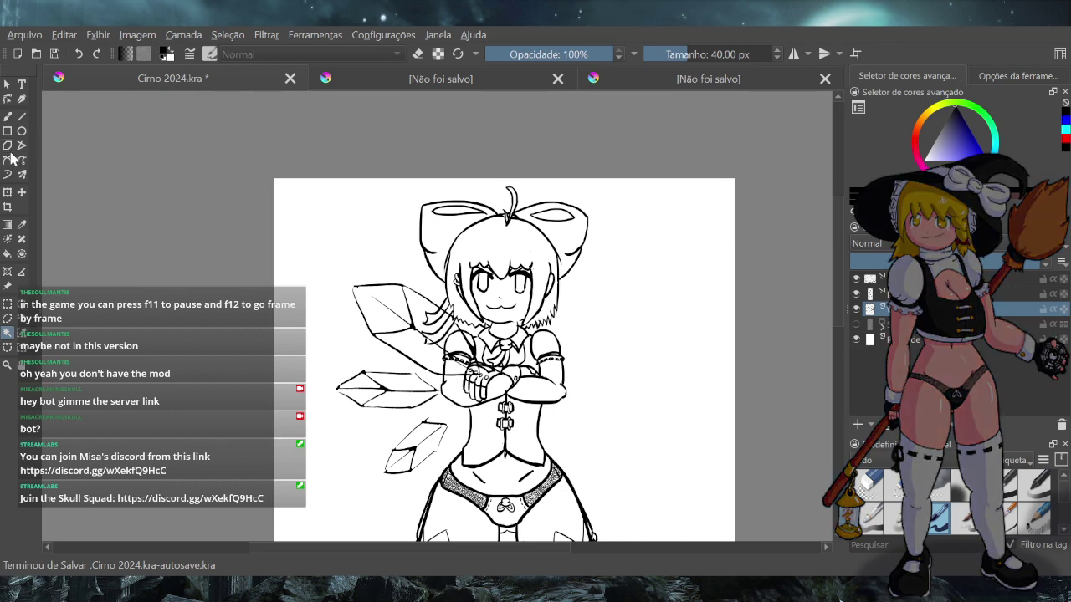
# Re-ink the outer tip of the top crystal with the 40 px Basic-5 Size brush, redoing uneven strokes
pyautogui.click(6, 118)
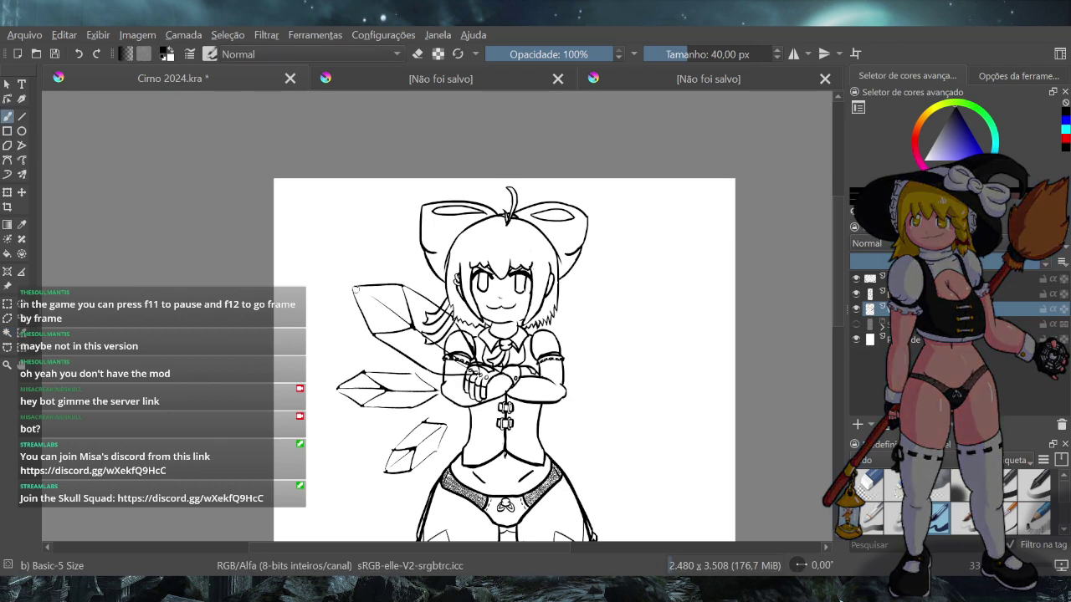
pyautogui.moveTo(356, 289); pyautogui.dragTo(402, 315)
pyautogui.hotkey('ctrl', 'z')
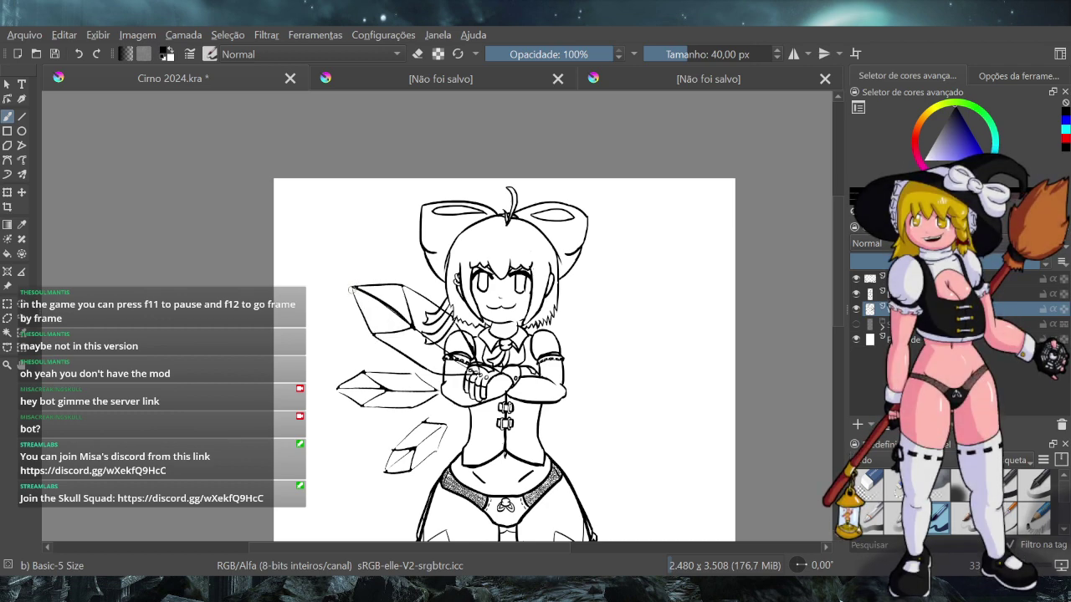
pyautogui.moveTo(355, 290)
pyautogui.mouseDown()
pyautogui.moveTo(370, 333)
pyautogui.moveTo(432, 375)
pyautogui.mouseUp()
pyautogui.hotkey('ctrl', 'z')
pyautogui.moveTo(373, 332); pyautogui.dragTo(427, 373)
pyautogui.hotkey('ctrl', 'z')
pyautogui.moveTo(367, 327); pyautogui.dragTo(413, 365)
pyautogui.hotkey('ctrl', 'z')
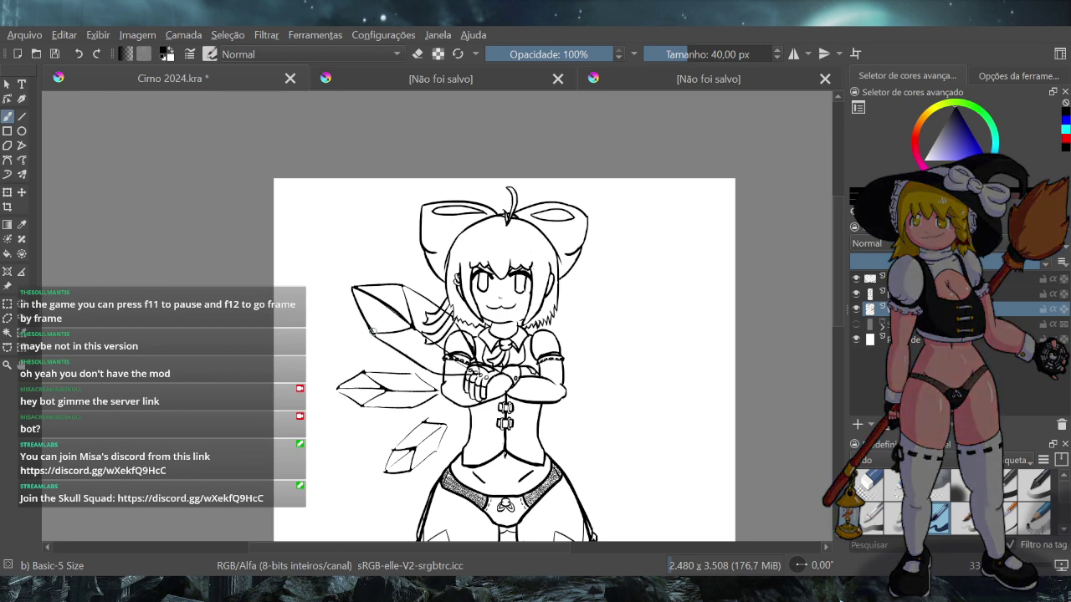
# Re-ink the top crystal's long lower edge from its outer corner to the point behind the crossed arms
pyautogui.moveTo(373, 332); pyautogui.dragTo(428, 376)
pyautogui.hotkey('ctrl', 'z')
pyautogui.moveTo(373, 332); pyautogui.dragTo(433, 373)
pyautogui.hotkey('ctrl', 'z')
pyautogui.moveTo(460, 375); pyautogui.dragTo(483, 374)
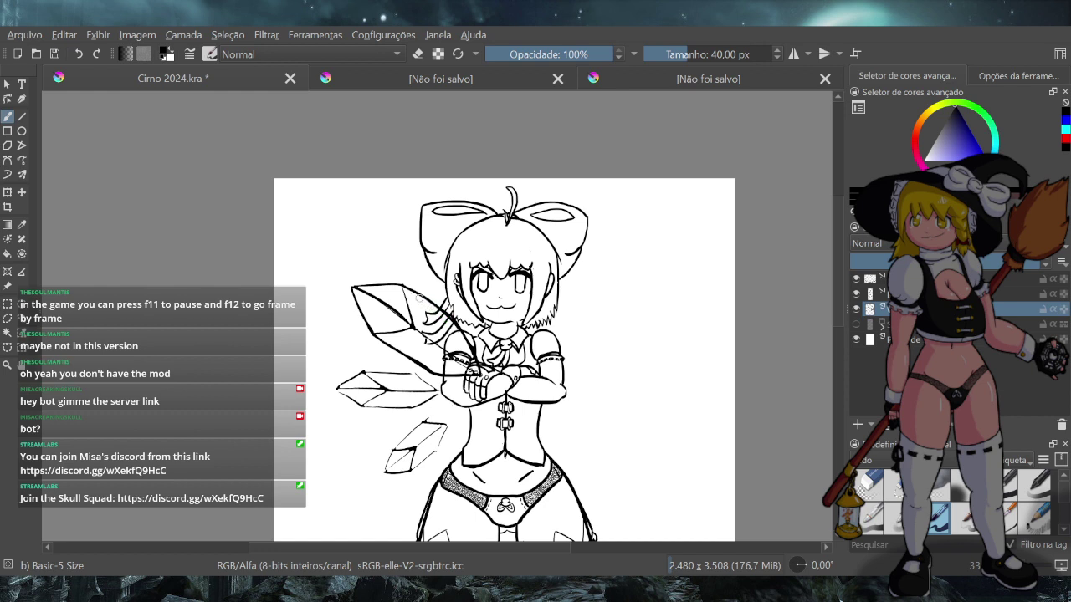
# Redraw the facet lines inside the top crystal's tip and its short upper edge until they look clean
pyautogui.moveTo(403, 286)
pyautogui.mouseDown()
pyautogui.moveTo(406, 329)
pyautogui.moveTo(415, 326)
pyautogui.moveTo(396, 332)
pyautogui.moveTo(411, 327)
pyautogui.mouseUp()
pyautogui.hotkey('ctrl', 'z')
pyautogui.hotkey('ctrl', 'z')
pyautogui.hotkey('ctrl', 'z')
pyautogui.moveTo(354, 289); pyautogui.dragTo(400, 321)
pyautogui.hotkey('ctrl', 'z')
pyautogui.moveTo(354, 288); pyautogui.dragTo(412, 326)
pyautogui.hotkey('ctrl', 'z')
pyautogui.moveTo(355, 289); pyautogui.dragTo(412, 328)
pyautogui.hotkey('ctrl', 'z')
pyautogui.moveTo(355, 289); pyautogui.dragTo(408, 326)
pyautogui.hotkey('ctrl', 'z')
pyautogui.moveTo(353, 288); pyautogui.dragTo(410, 330)
pyautogui.moveTo(355, 286); pyautogui.dragTo(403, 286)
pyautogui.hotkey('ctrl', 'z')
# Ink the central ridge of the top crystal from the facet corner down to the crossed arms
pyautogui.moveTo(420, 334); pyautogui.dragTo(461, 372)
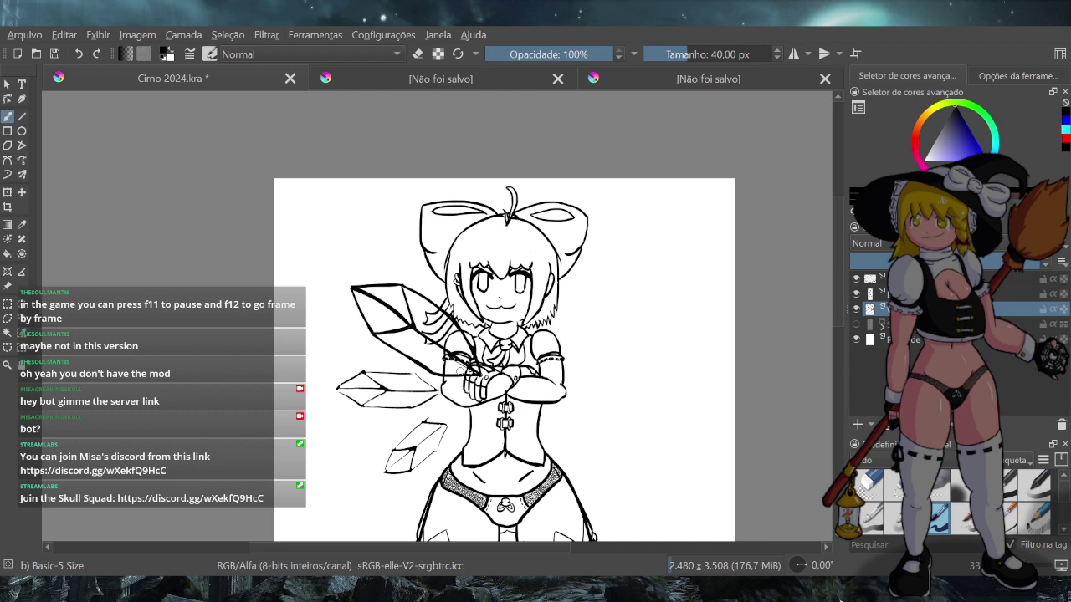
pyautogui.hotkey('ctrl', 'z')
pyautogui.moveTo(414, 327); pyautogui.dragTo(478, 376)
pyautogui.hotkey('ctrl', 'z')
pyautogui.moveTo(415, 327); pyautogui.dragTo(460, 373)
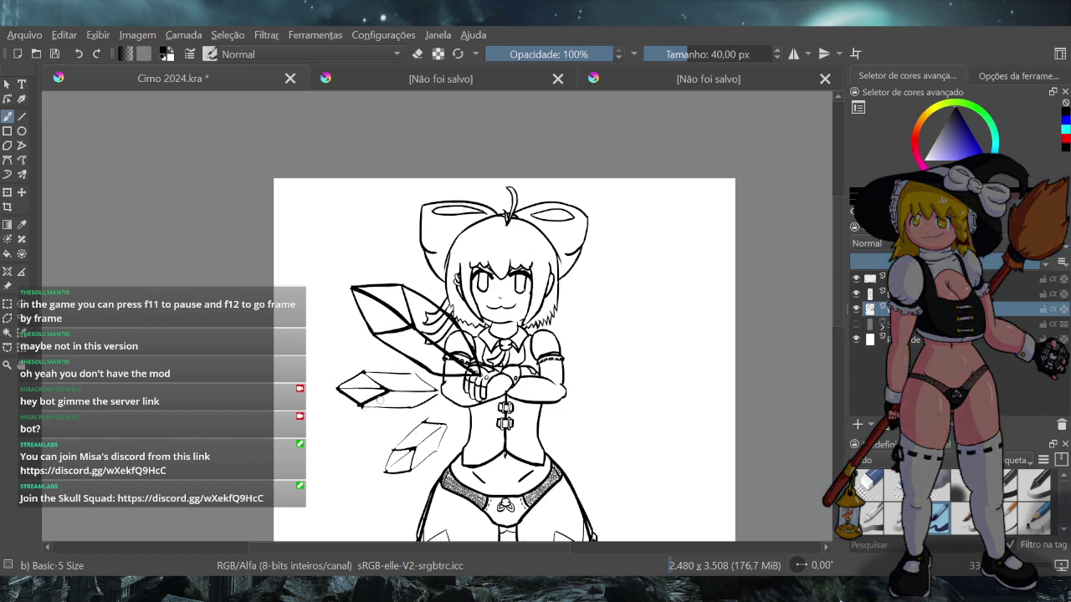
# Re-ink the outline and inner facets of the middle crystal, undoing strokes that miss the thin guide lines
pyautogui.moveTo(361, 407)
pyautogui.mouseDown()
pyautogui.moveTo(390, 389)
pyautogui.moveTo(365, 373)
pyautogui.mouseUp()
pyautogui.hotkey('ctrl', 'z')
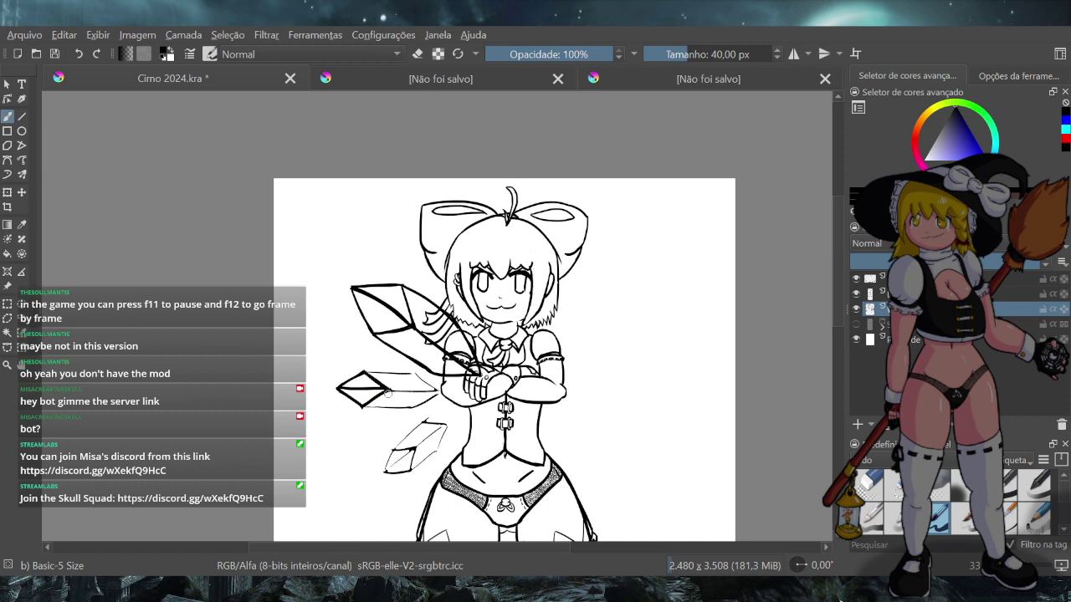
pyautogui.moveTo(362, 370); pyautogui.dragTo(403, 376)
pyautogui.moveTo(391, 391)
pyautogui.mouseDown()
pyautogui.moveTo(435, 393)
pyautogui.moveTo(419, 410)
pyautogui.moveTo(408, 405)
pyautogui.moveTo(436, 390)
pyautogui.moveTo(420, 407)
pyautogui.moveTo(364, 404)
pyautogui.moveTo(404, 414)
pyautogui.moveTo(364, 407)
pyautogui.moveTo(410, 408)
pyautogui.moveTo(361, 405)
pyautogui.moveTo(406, 410)
pyautogui.mouseUp()
pyautogui.hotkey('ctrl', 'z')
pyautogui.hotkey('ctrl', 'z')
pyautogui.hotkey('ctrl', 'z')
pyautogui.hotkey('ctrl', 'z')
pyautogui.hotkey('ctrl', 'z')
pyautogui.hotkey('ctrl', 'z')
pyautogui.hotkey('ctrl', 'z')
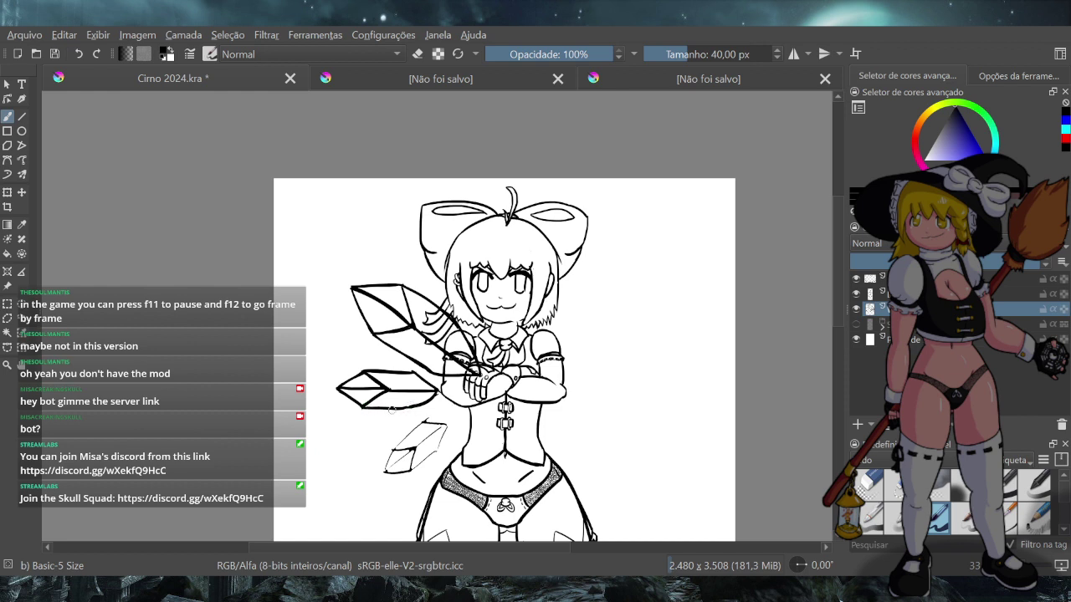
# Re-ink the outline and inner facets of the smallest, lowest crystal, undoing and redrawing faulty strokes
pyautogui.moveTo(393, 450)
pyautogui.mouseDown()
pyautogui.moveTo(382, 482)
pyautogui.moveTo(410, 453)
pyautogui.moveTo(409, 472)
pyautogui.moveTo(420, 454)
pyautogui.moveTo(438, 452)
pyautogui.moveTo(437, 422)
pyautogui.moveTo(416, 450)
pyautogui.moveTo(443, 425)
pyautogui.moveTo(416, 450)
pyautogui.moveTo(422, 420)
pyautogui.moveTo(447, 424)
pyautogui.moveTo(444, 442)
pyautogui.mouseUp()
pyautogui.hotkey('ctrl', 'z')
pyautogui.hotkey('ctrl', 'z')
pyautogui.hotkey('ctrl', 'z')
pyautogui.hotkey('ctrl', 'z')
pyautogui.hotkey('ctrl', 'z')
pyautogui.hotkey('ctrl', 'z')
pyautogui.hotkey('ctrl', 'z')
pyautogui.hotkey('ctrl', 'z')
pyautogui.hotkey('ctrl', 'z')
pyautogui.hotkey('ctrl', 'z')
pyautogui.hotkey('ctrl', 'z')
pyautogui.hotkey('ctrl', 'z')
pyautogui.hotkey('ctrl', 'z')
pyautogui.hotkey('ctrl', 'z')
pyautogui.hotkey('ctrl', 'z')
pyautogui.hotkey('ctrl', 'z')
pyautogui.hotkey('ctrl', 'z')
pyautogui.hotkey('ctrl', 'z')
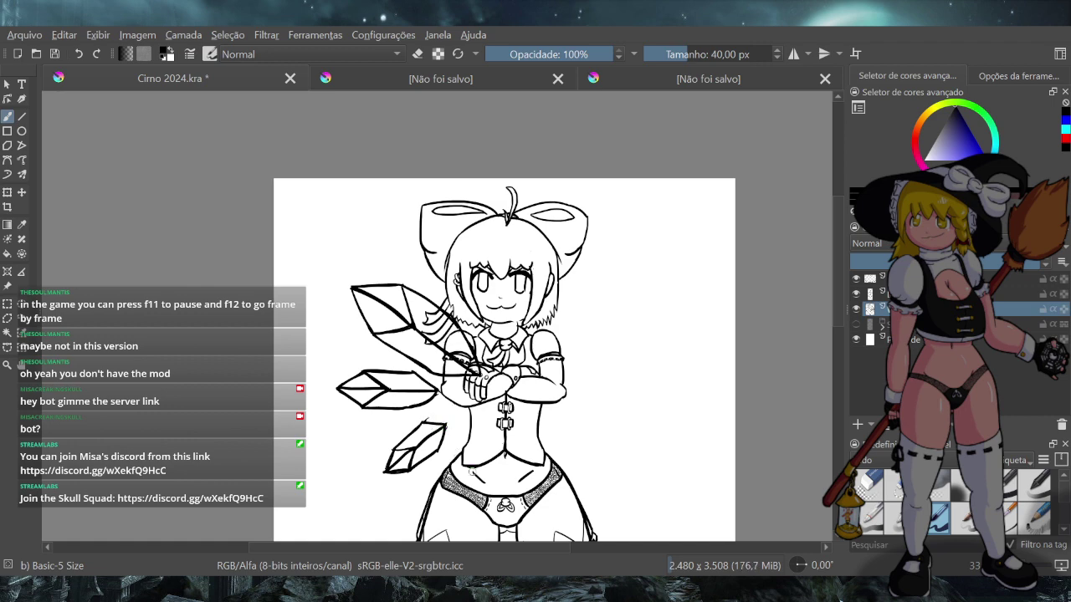
# Toggle the visibility of the crystal and body line art layers to check which lines each one holds
pyautogui.scroll(-2, 494, 419)
pyautogui.scroll(-2, 513, 436)
pyautogui.scroll(2, 528, 470)
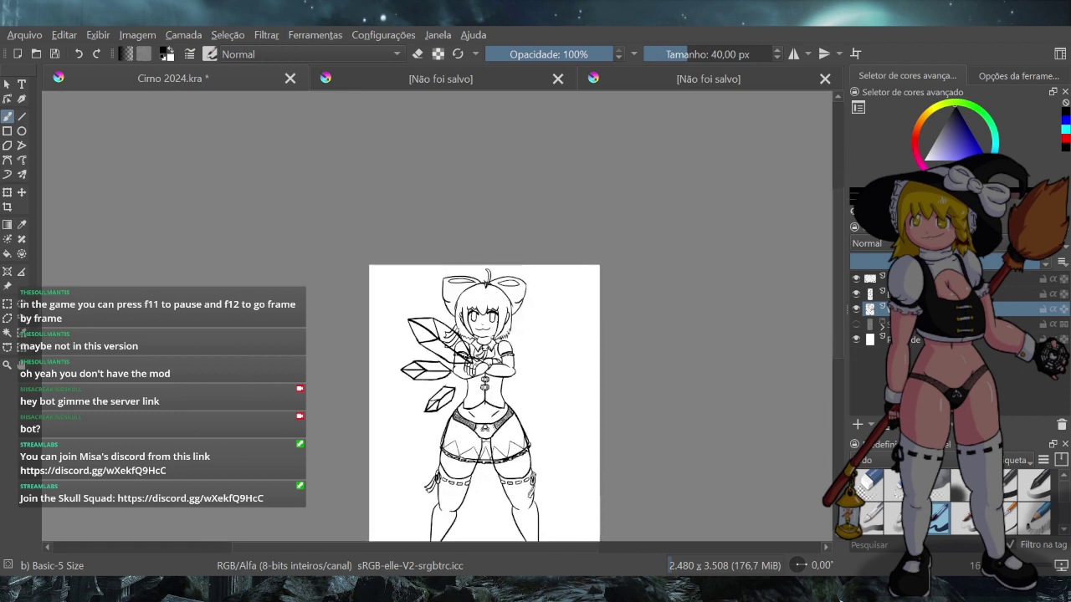
pyautogui.click(854, 309)
pyautogui.click(856, 294)
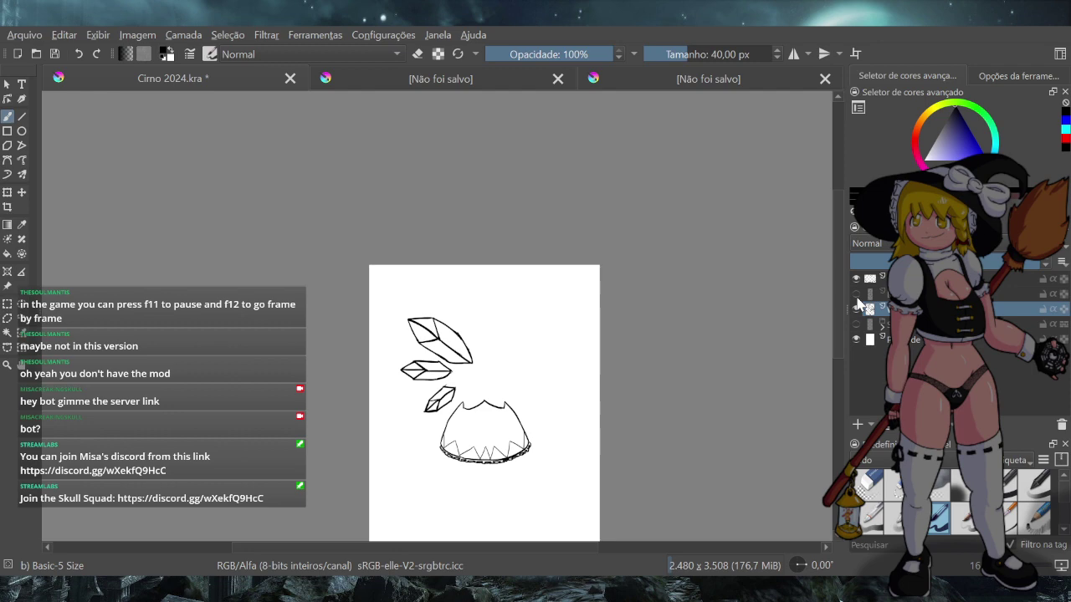
pyautogui.click(855, 294)
pyautogui.click(854, 309)
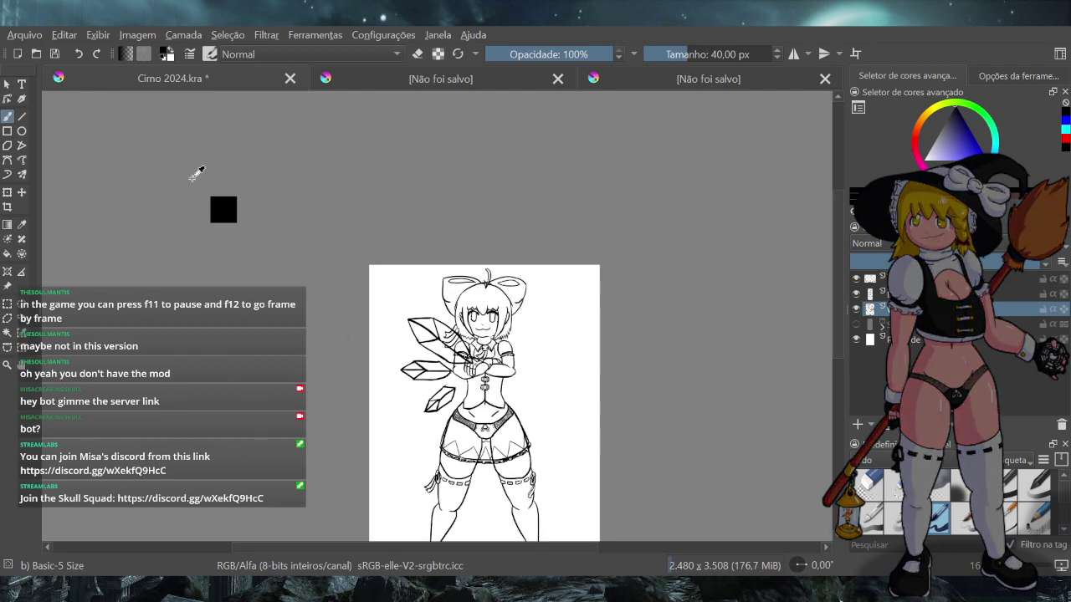
# Duplicate the crystal wing onto a new layer, mirror it to the other side of the body, and merge both wings into one layer
pyautogui.hotkey('ctrl', 'a')
pyautogui.hotkey('ctrl', 'v')
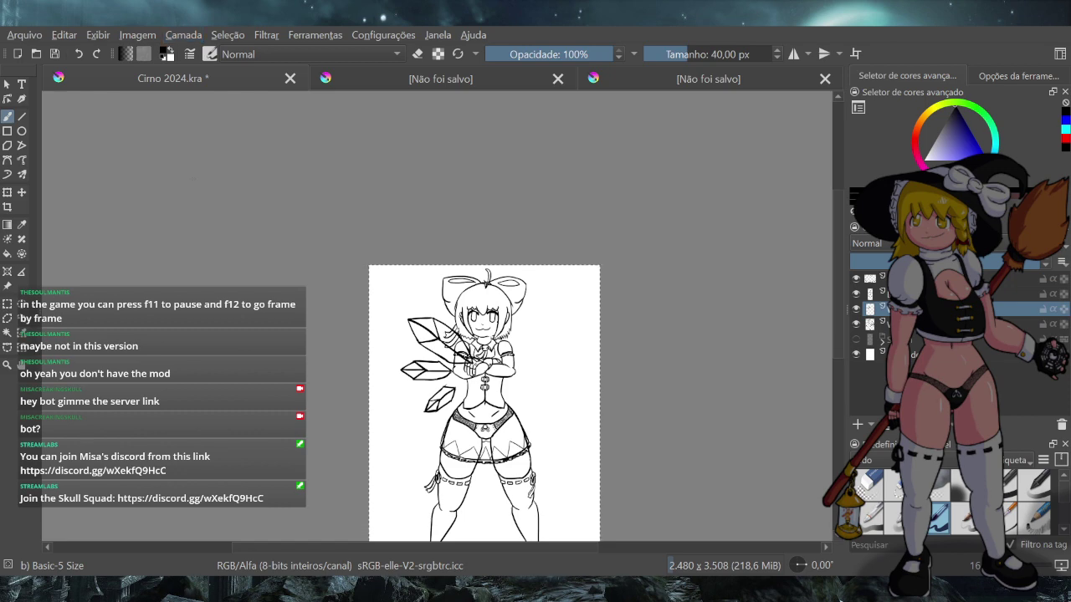
pyautogui.hotkey('ctrl', 'z')
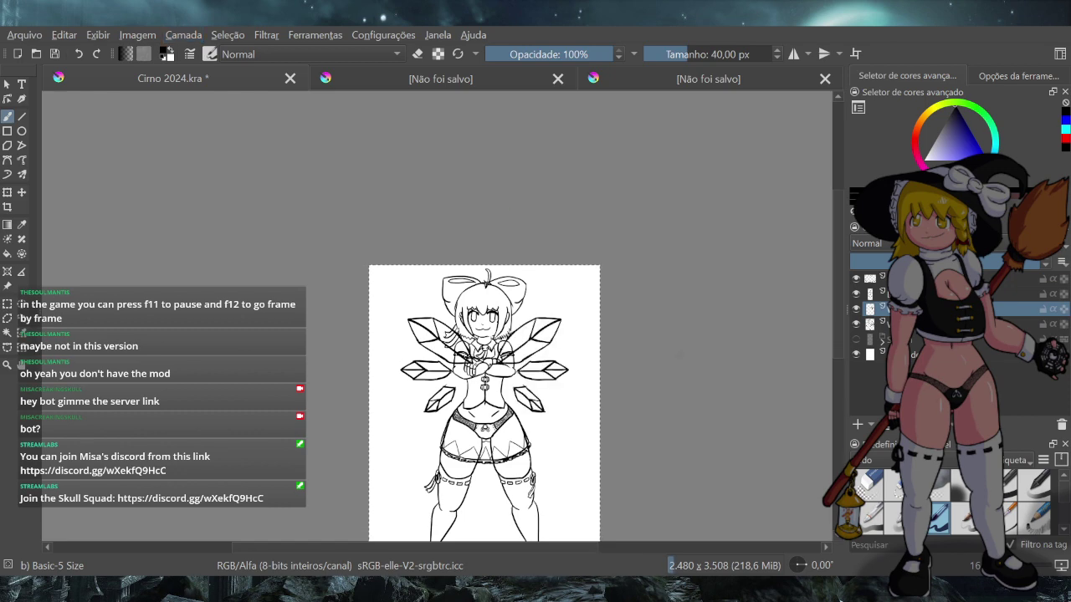
pyautogui.hotkey('ctrl', 'shift', 'a')
pyautogui.hotkey('ctrl', 'e')
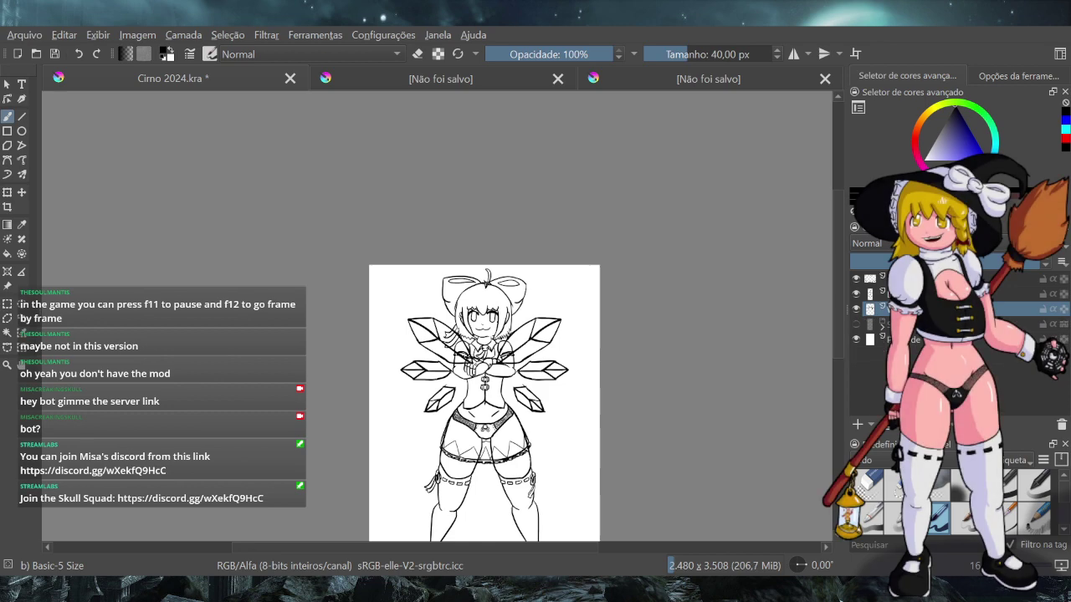
# Compare the figure with the wings hidden and shown, and save the Cirno 2024.kra drawing
pyautogui.click(857, 308)
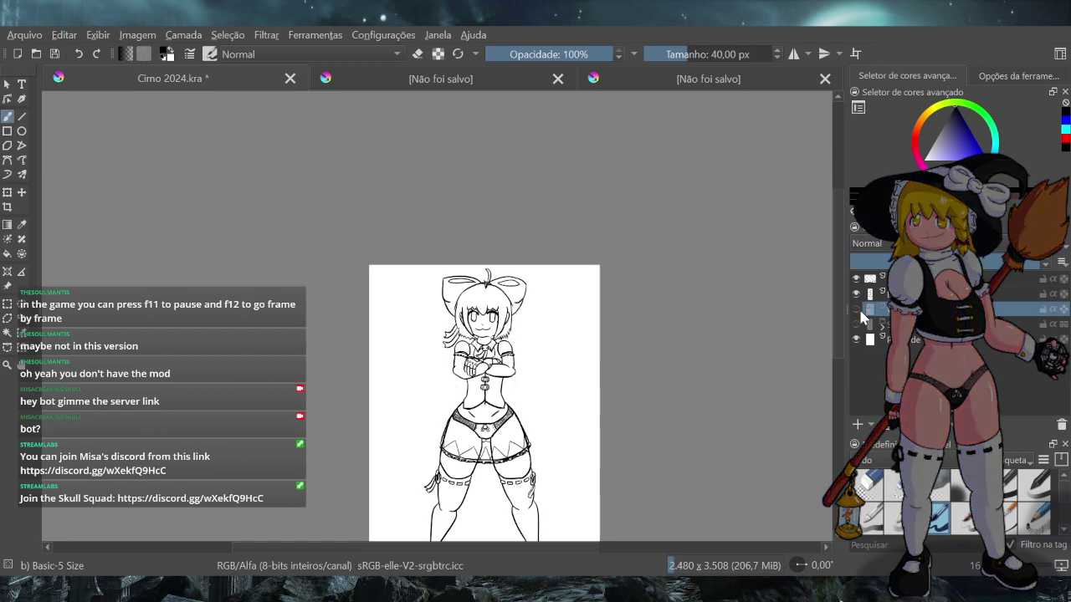
pyautogui.click(858, 308)
pyautogui.scroll(-4, 626, 391)
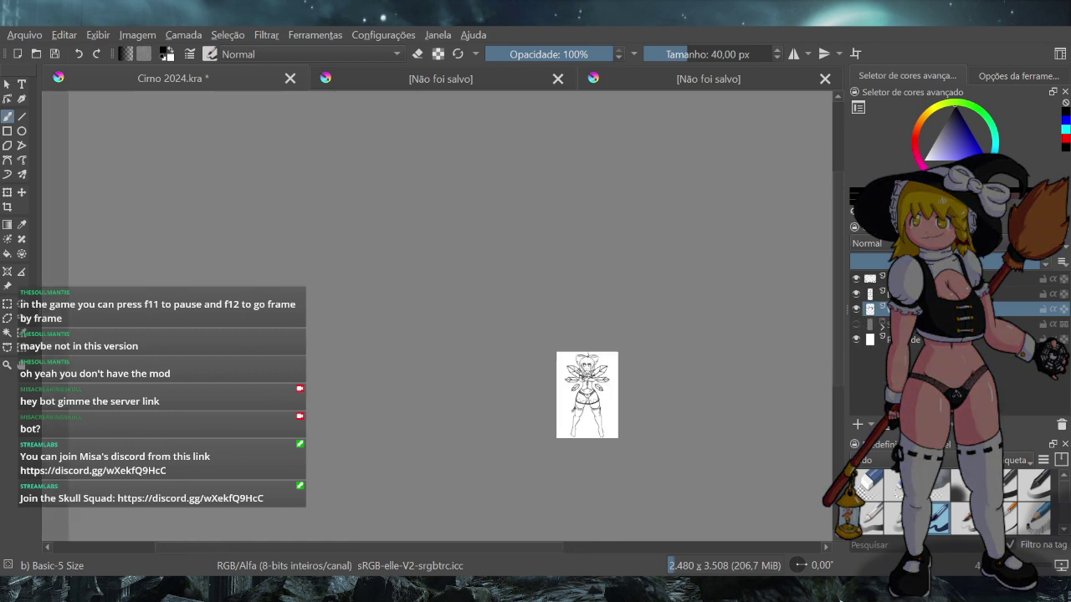
pyautogui.scroll(4, 542, 311)
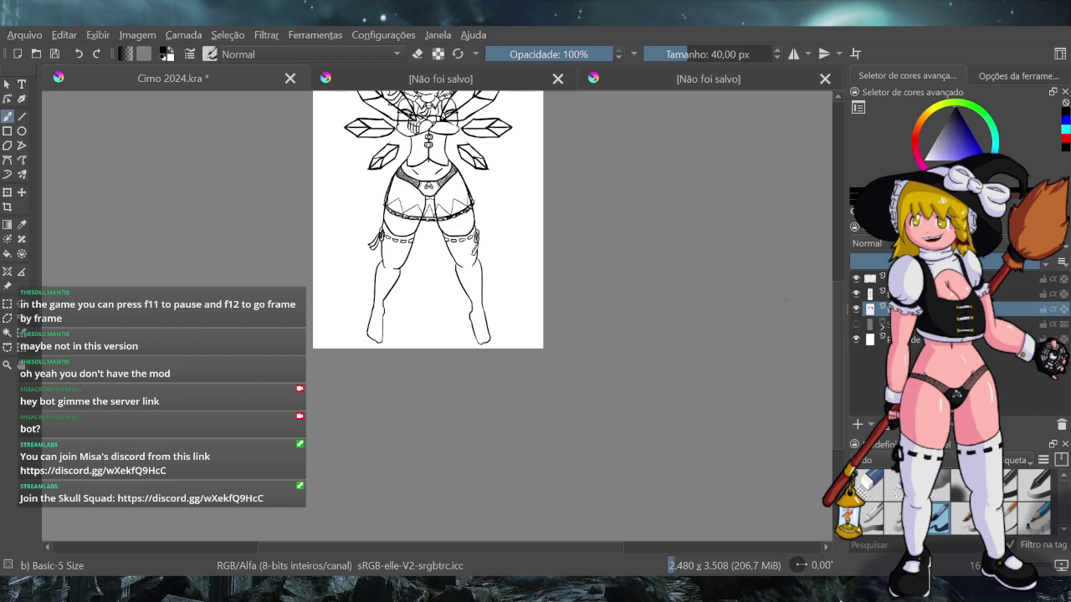
pyautogui.moveTo(835, 344); pyautogui.dragTo(835, 290)
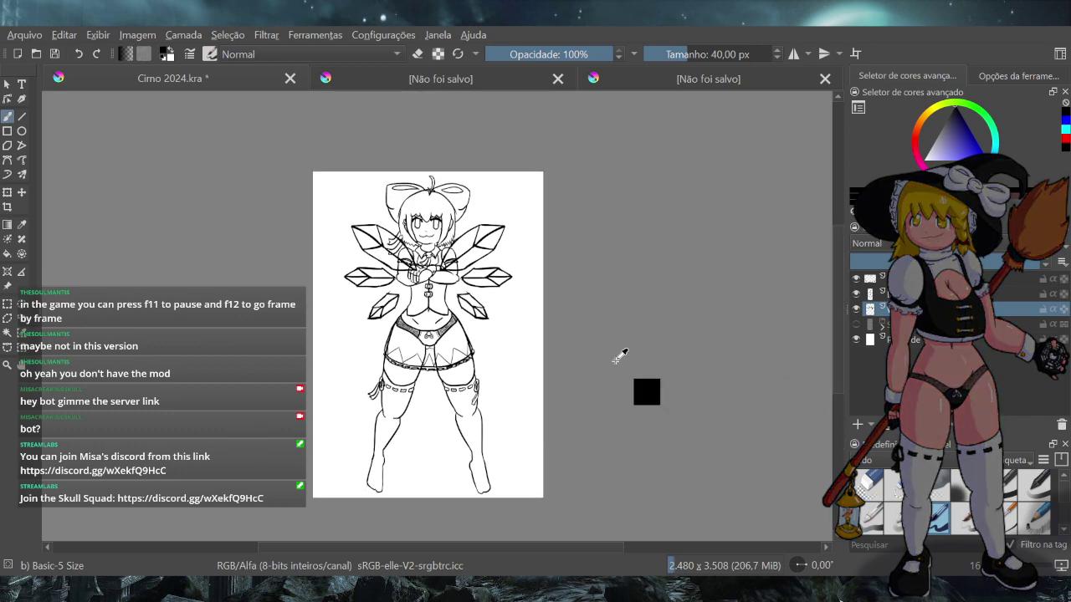
pyautogui.hotkey('ctrl', 's')
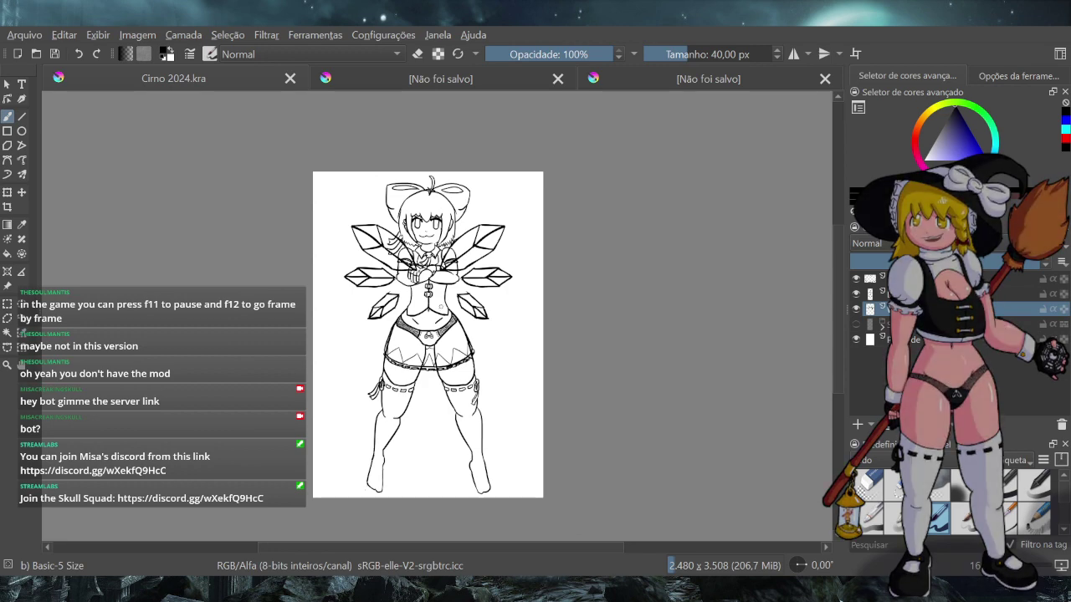
# Examine the finished line art of the wings, body and feet at several magnifications
pyautogui.scroll(2, 438, 385)
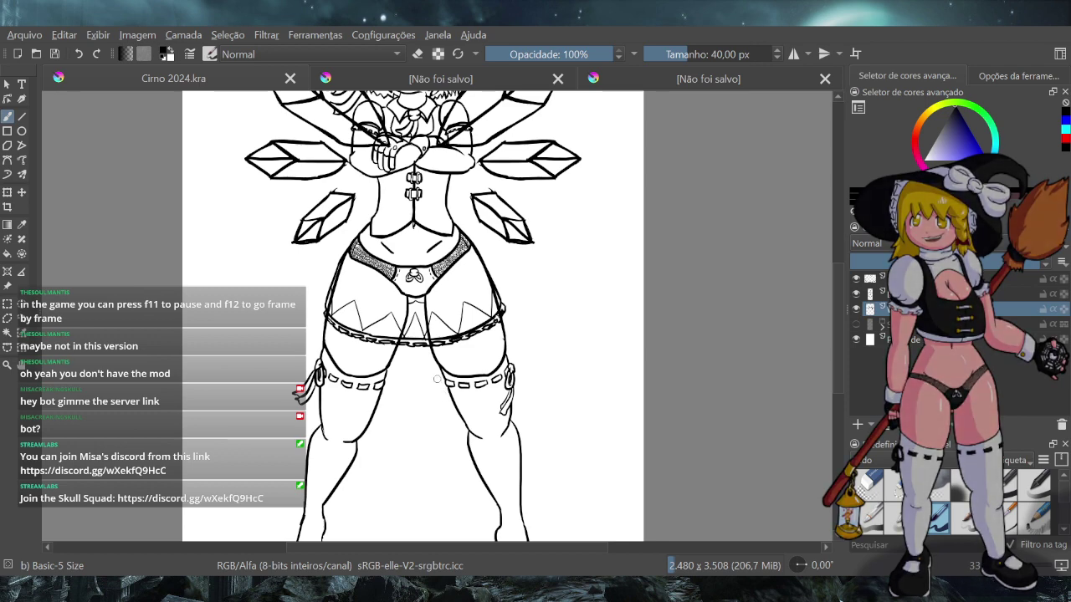
pyautogui.scroll(-2, 437, 386)
pyautogui.scroll(1, 435, 378)
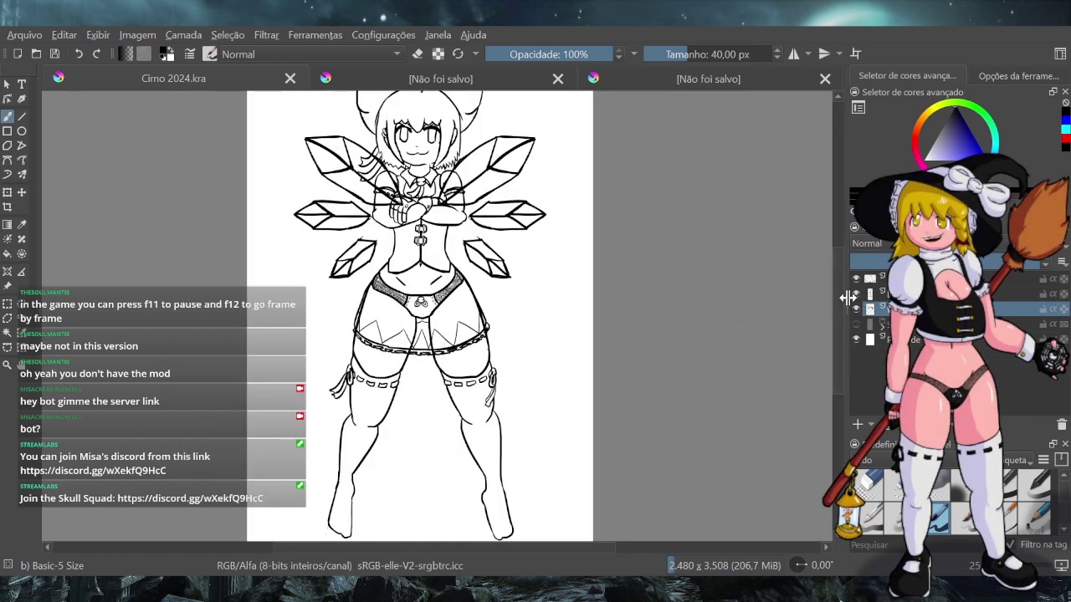
pyautogui.moveTo(836, 296)
pyautogui.mouseDown()
pyautogui.moveTo(833, 262)
pyautogui.moveTo(833, 345)
pyautogui.moveTo(825, 289)
pyautogui.mouseUp()
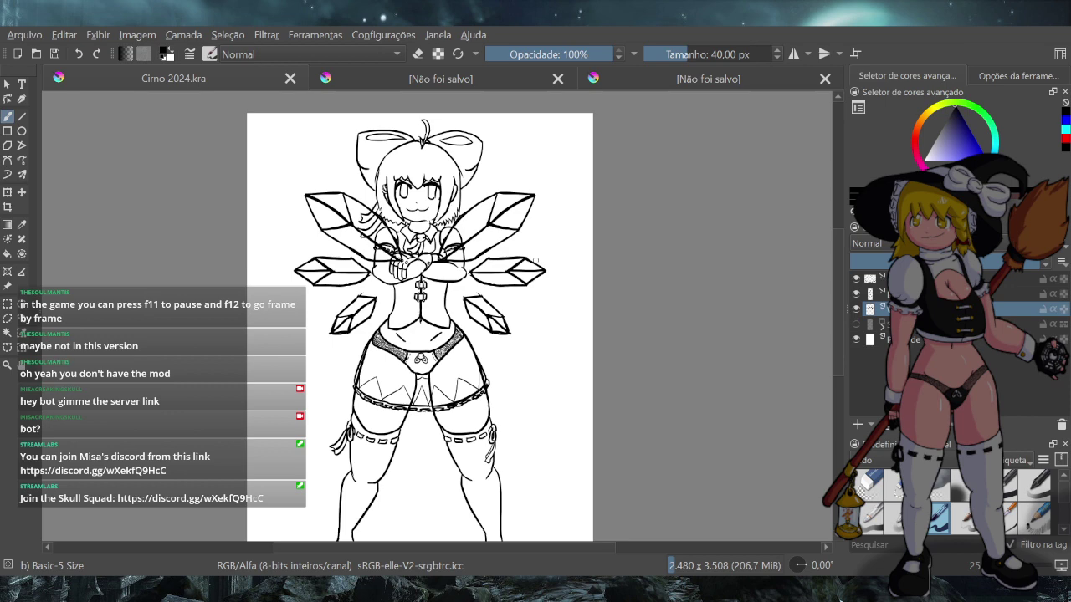
pyautogui.scroll(-4, 536, 366)
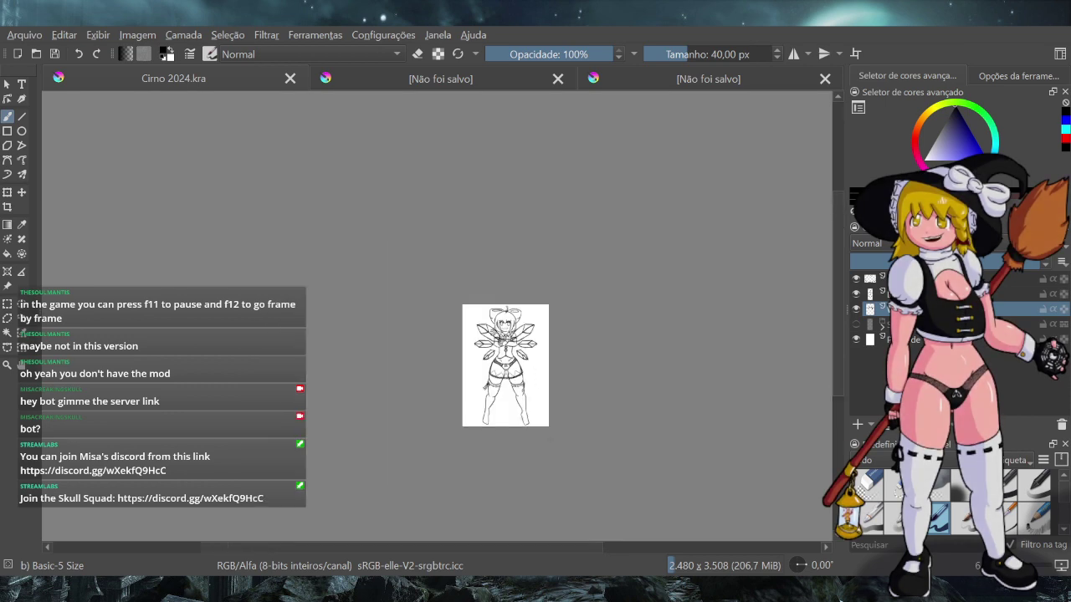
pyautogui.scroll(6, 504, 361)
pyautogui.scroll(-1, 502, 361)
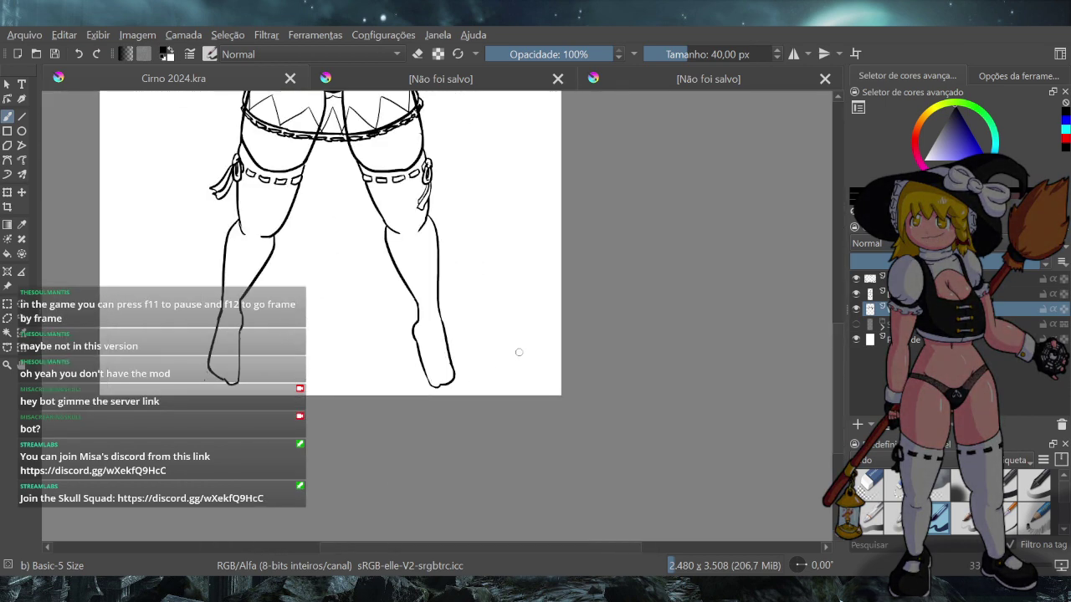
pyautogui.scroll(1, 518, 352)
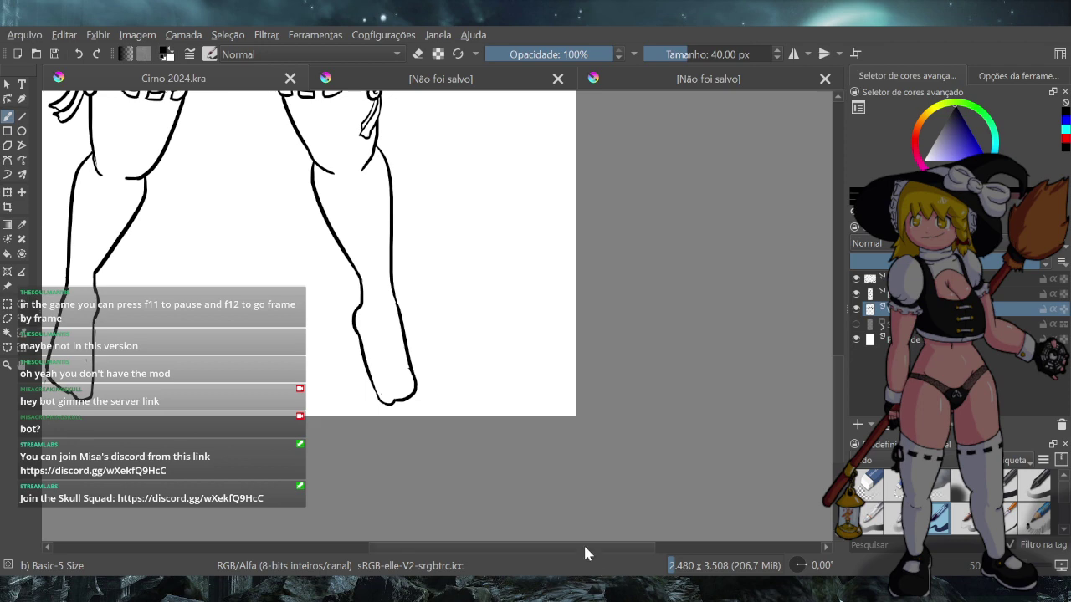
pyautogui.moveTo(583, 552); pyautogui.dragTo(510, 535)
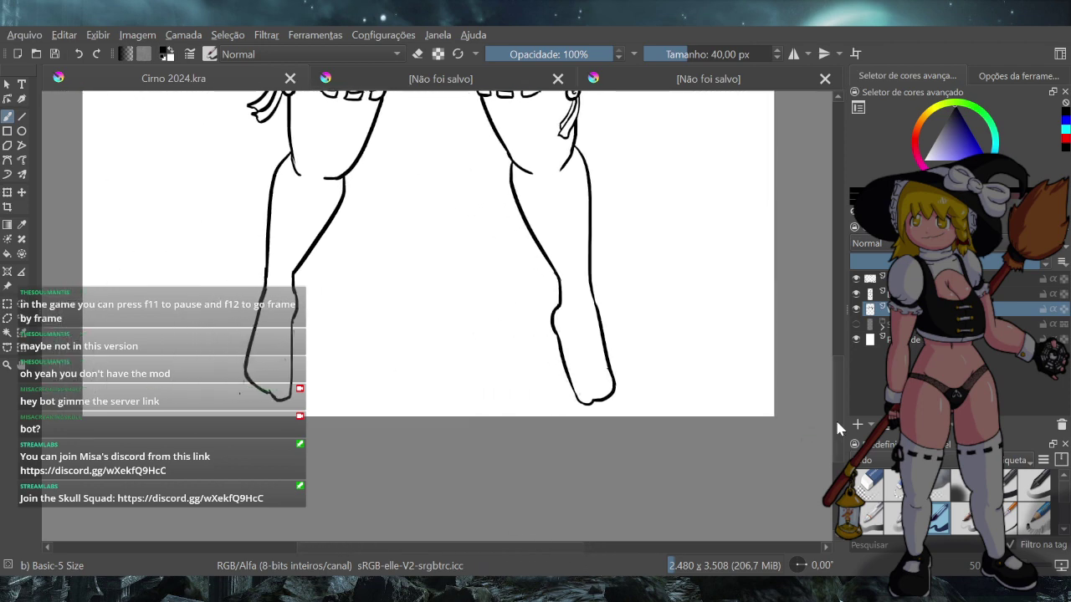
pyautogui.moveTo(838, 418)
pyautogui.mouseDown()
pyautogui.moveTo(801, 231)
pyautogui.moveTo(755, 416)
pyautogui.moveTo(741, 258)
pyautogui.moveTo(741, 295)
pyautogui.mouseUp()
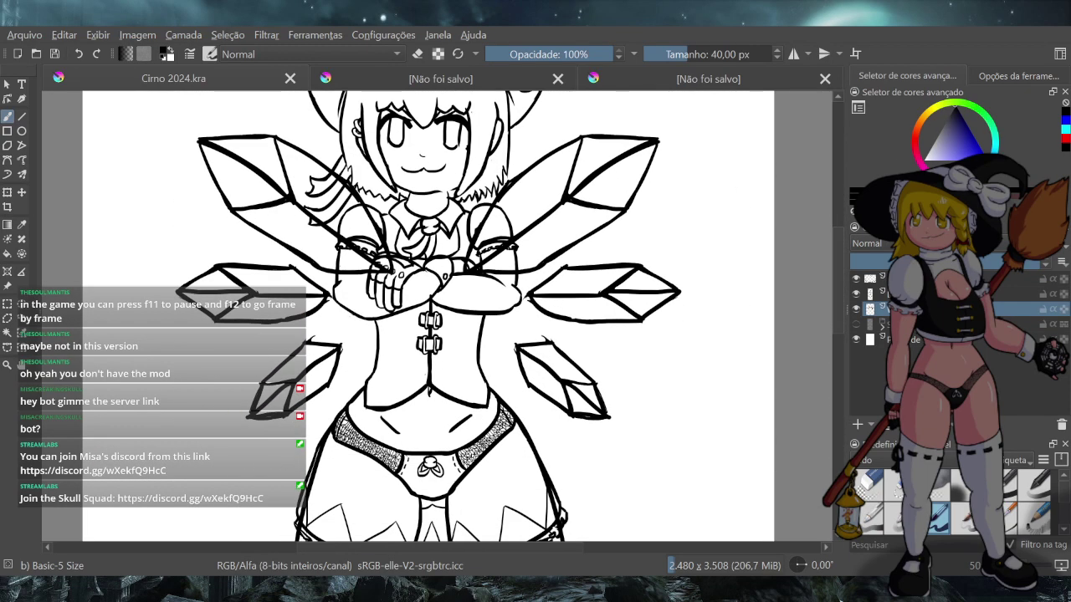
pyautogui.scroll(-2, 738, 296)
pyautogui.scroll(-1, 711, 332)
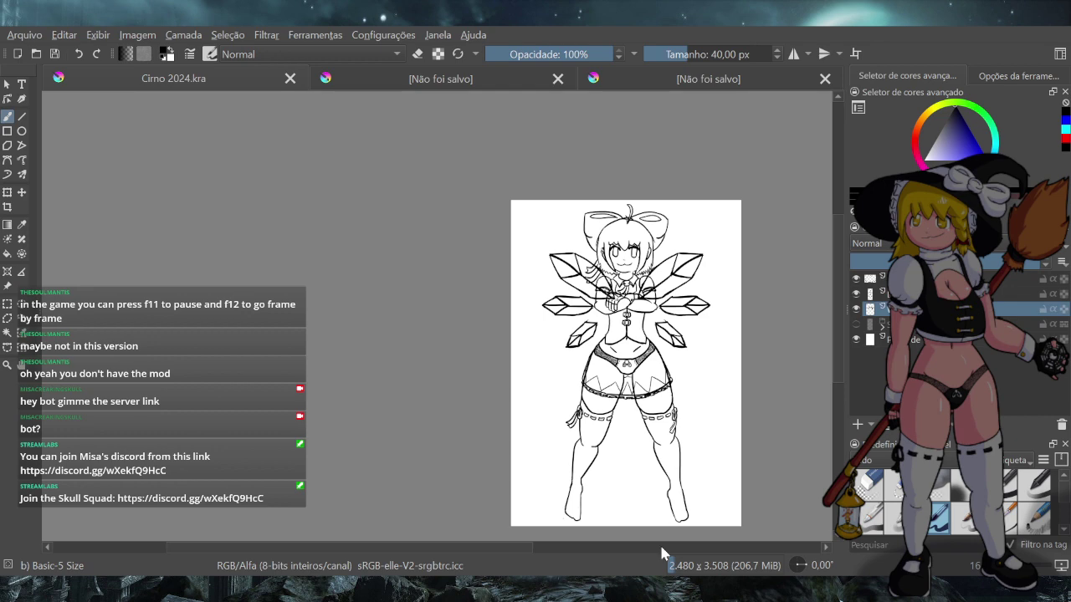
pyautogui.moveTo(389, 549); pyautogui.dragTo(482, 548)
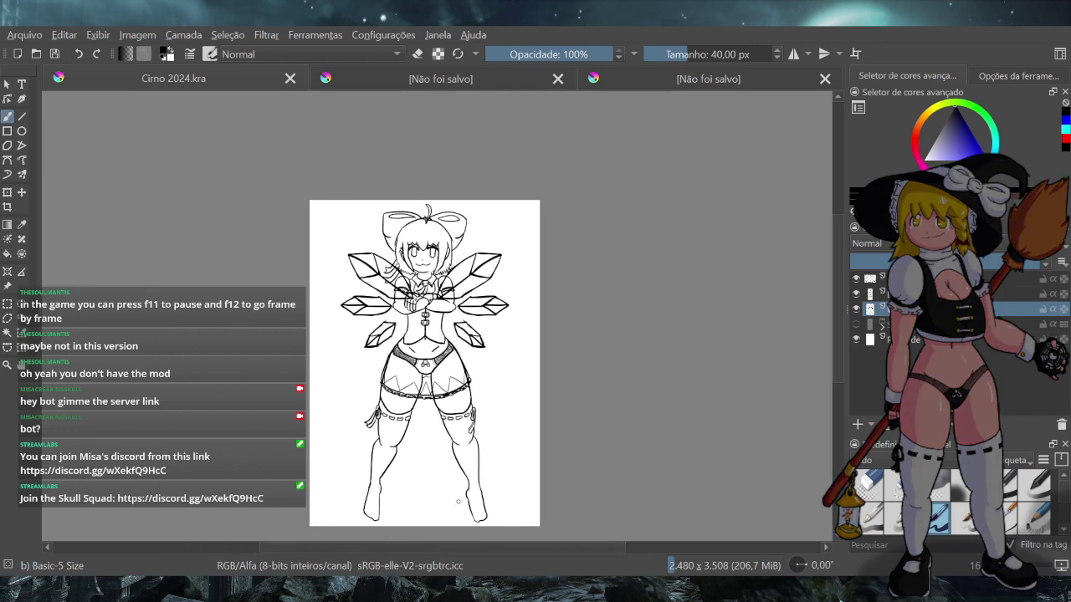